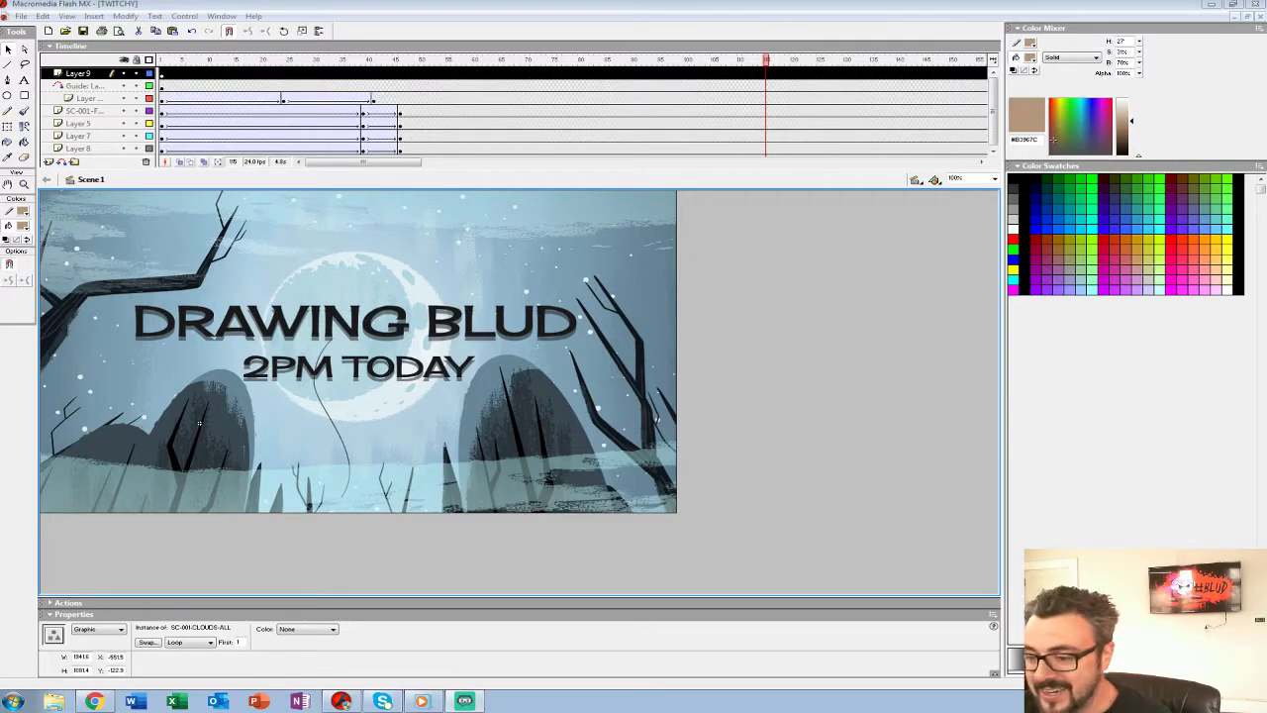
Return to the first frame of the night scene and preview its opening frames.
drag(765, 60, 162, 61)
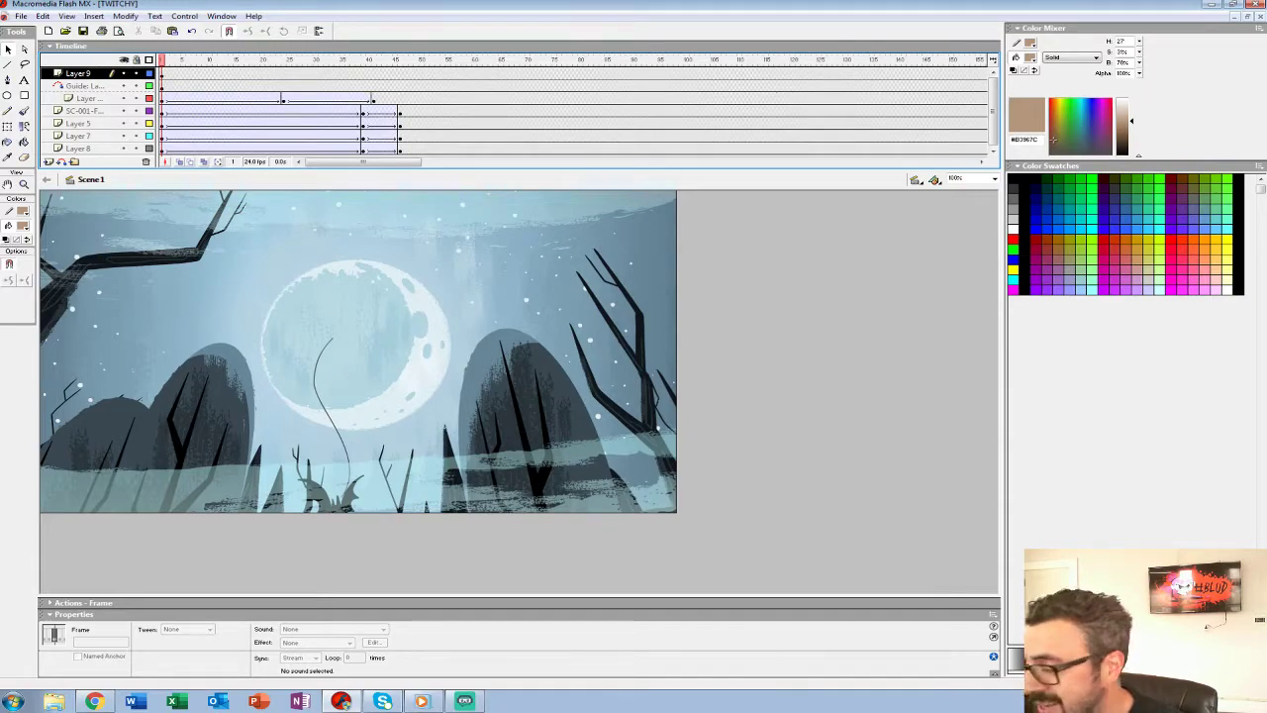
key(period)
key(Return)
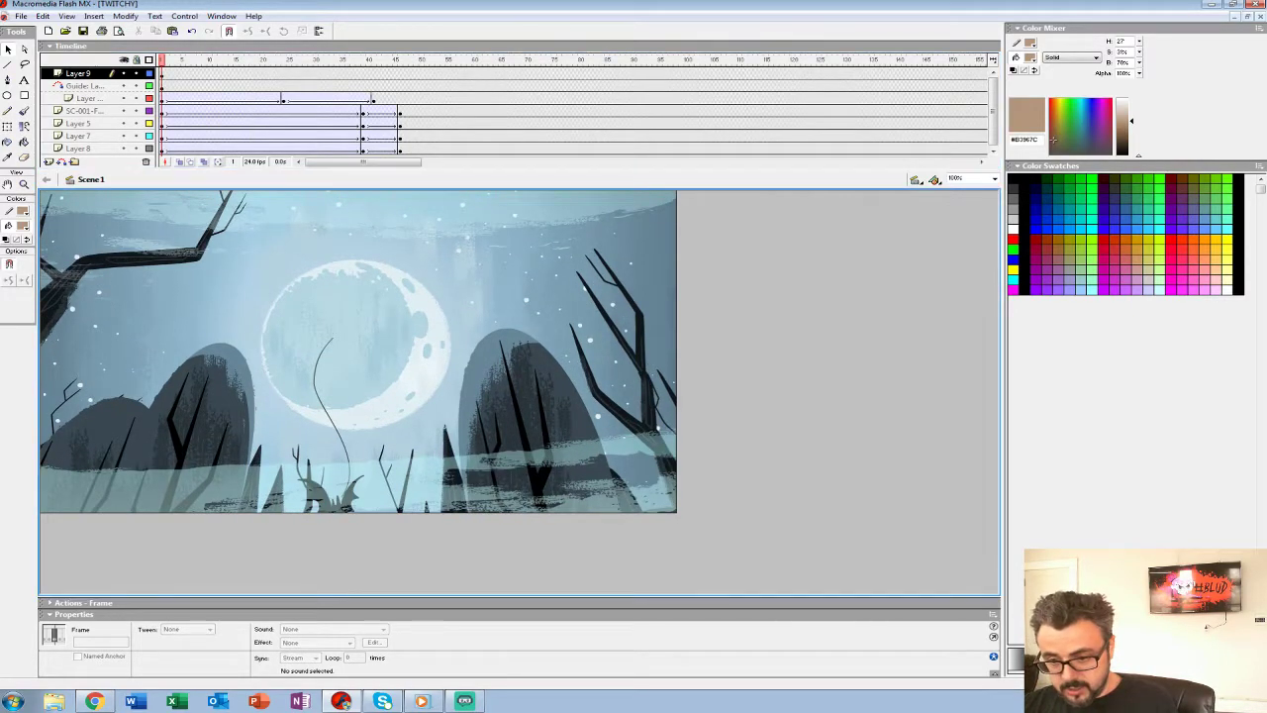
key(period)
key(period)
key(period)
key(period)
key(period)
key(period)
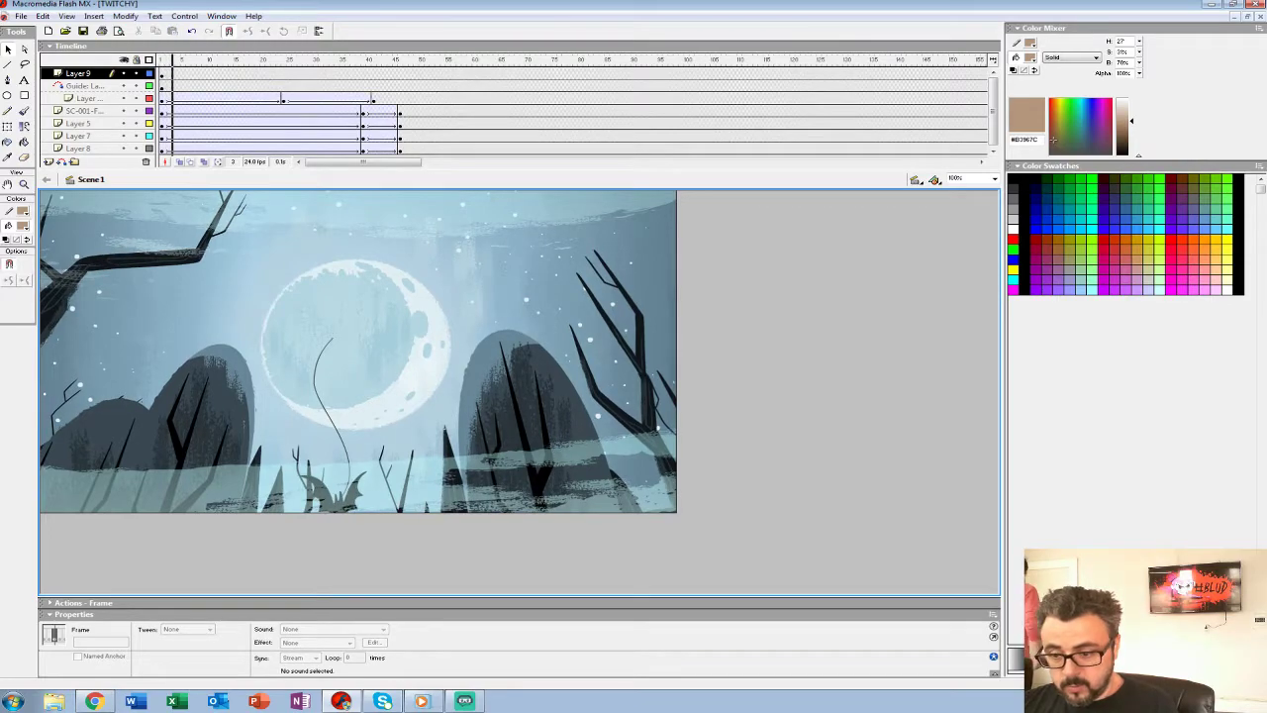
Enlarge the timeline to show every layer and check the character's pose at frames 52 and 49.
click(993, 151)
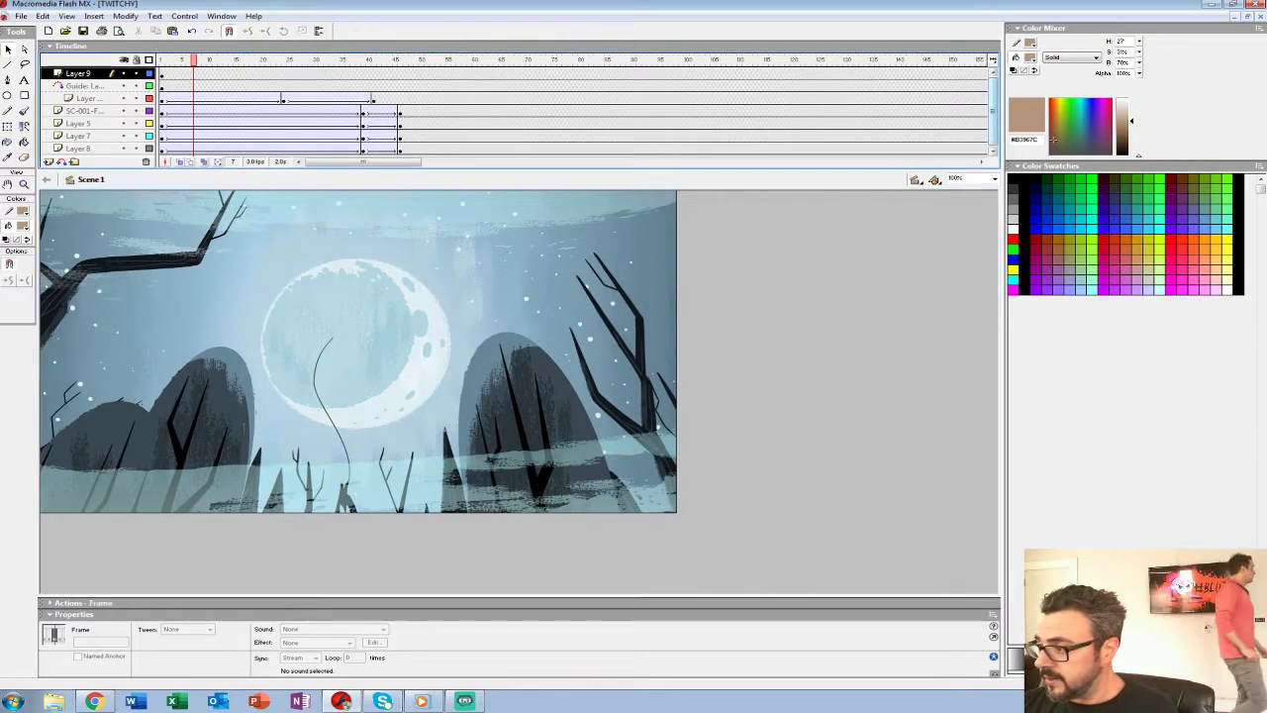
drag(950, 170, 950, 286)
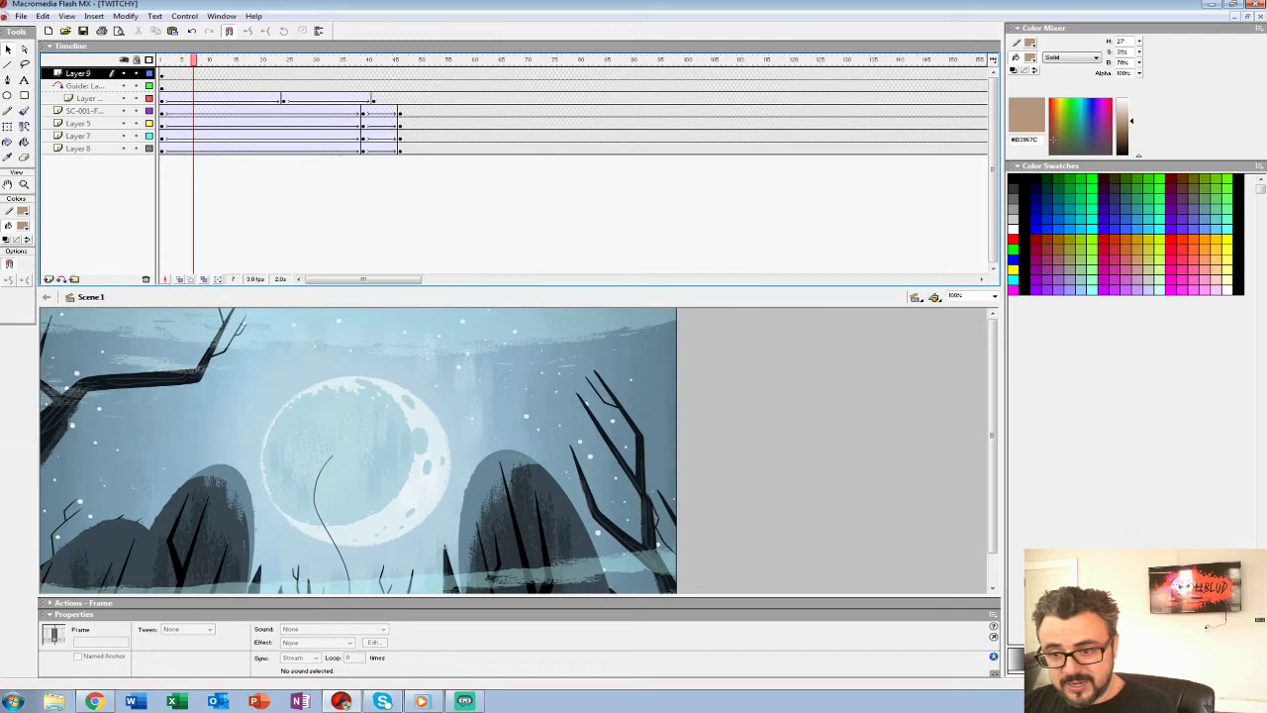
drag(124, 149, 124, 98)
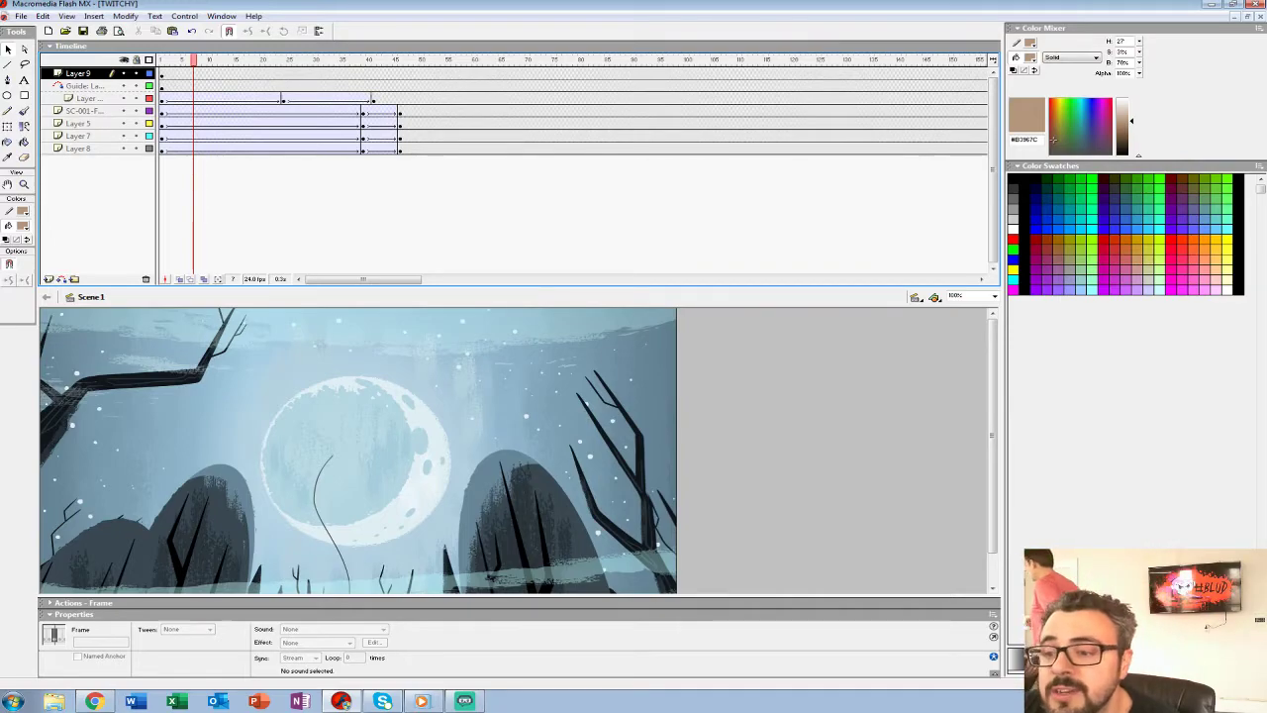
click(432, 98)
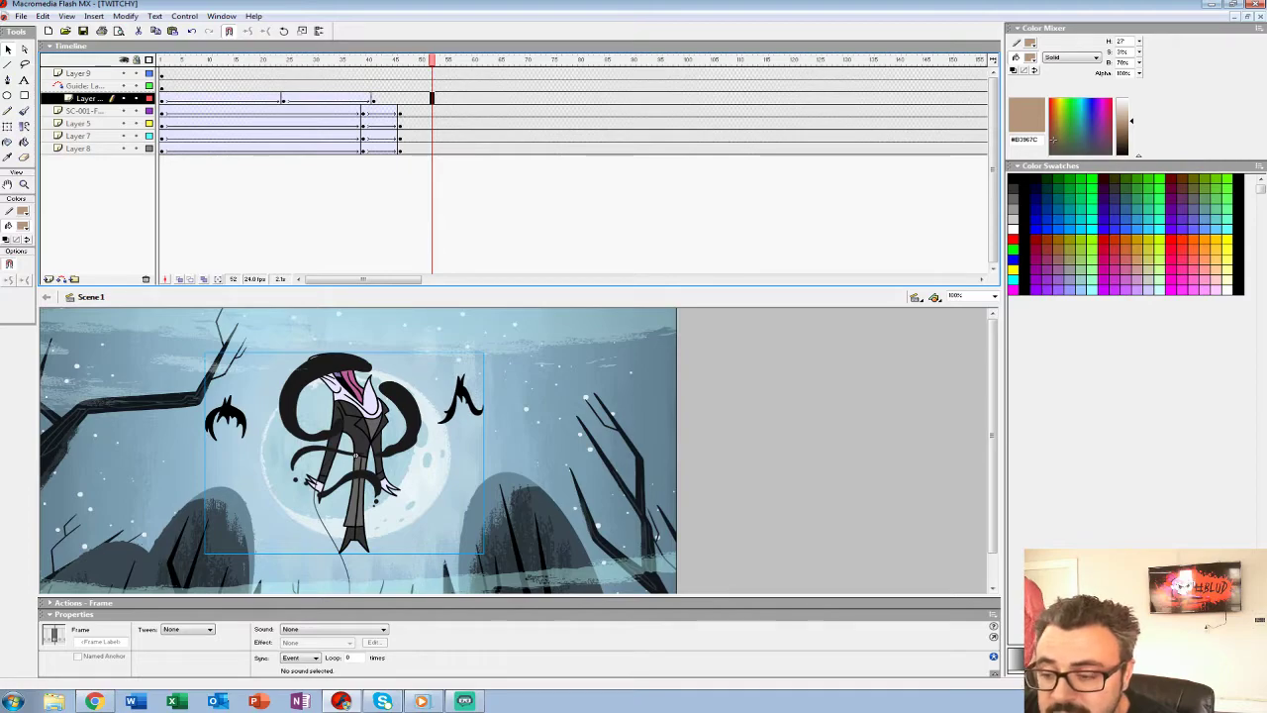
mouse_move(432, 60)
mouse_down()
mouse_move(390, 60)
mouse_move(417, 60)
mouse_up()
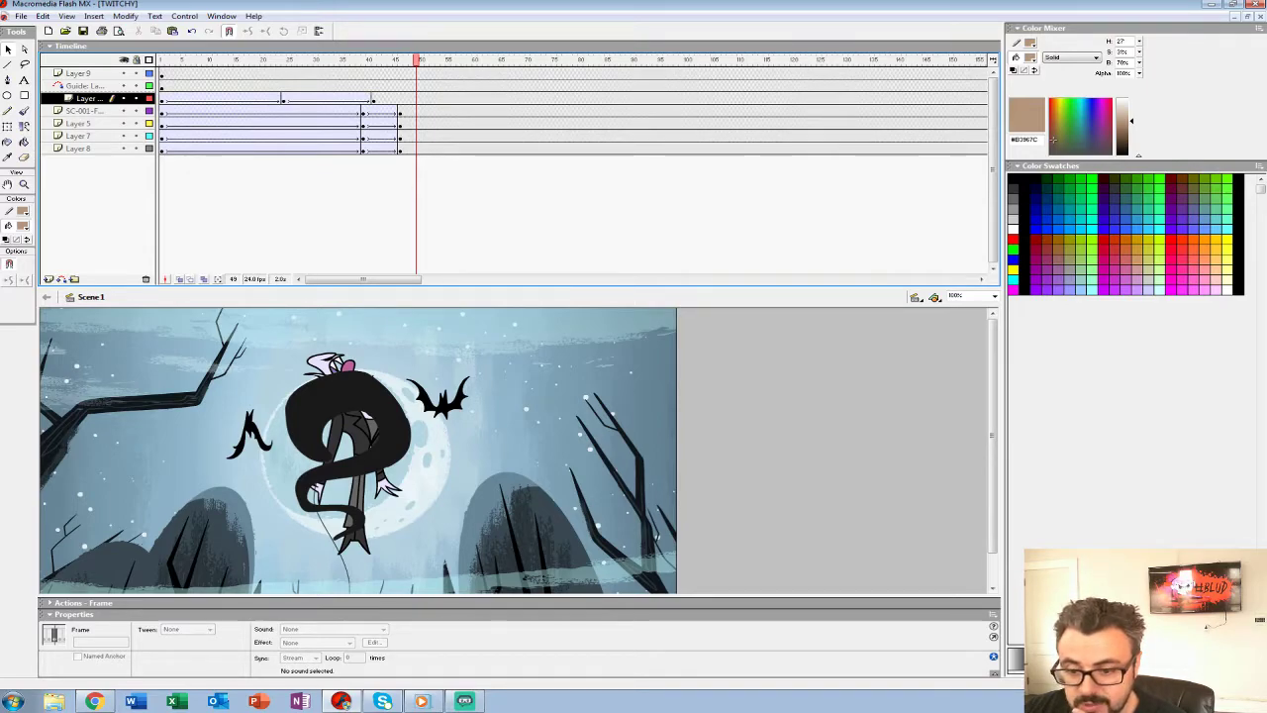
Hide Layer 9 and the motion guide layer at frame 1, and open the SC-001-MG-TREES symbol for editing.
click(199, 539)
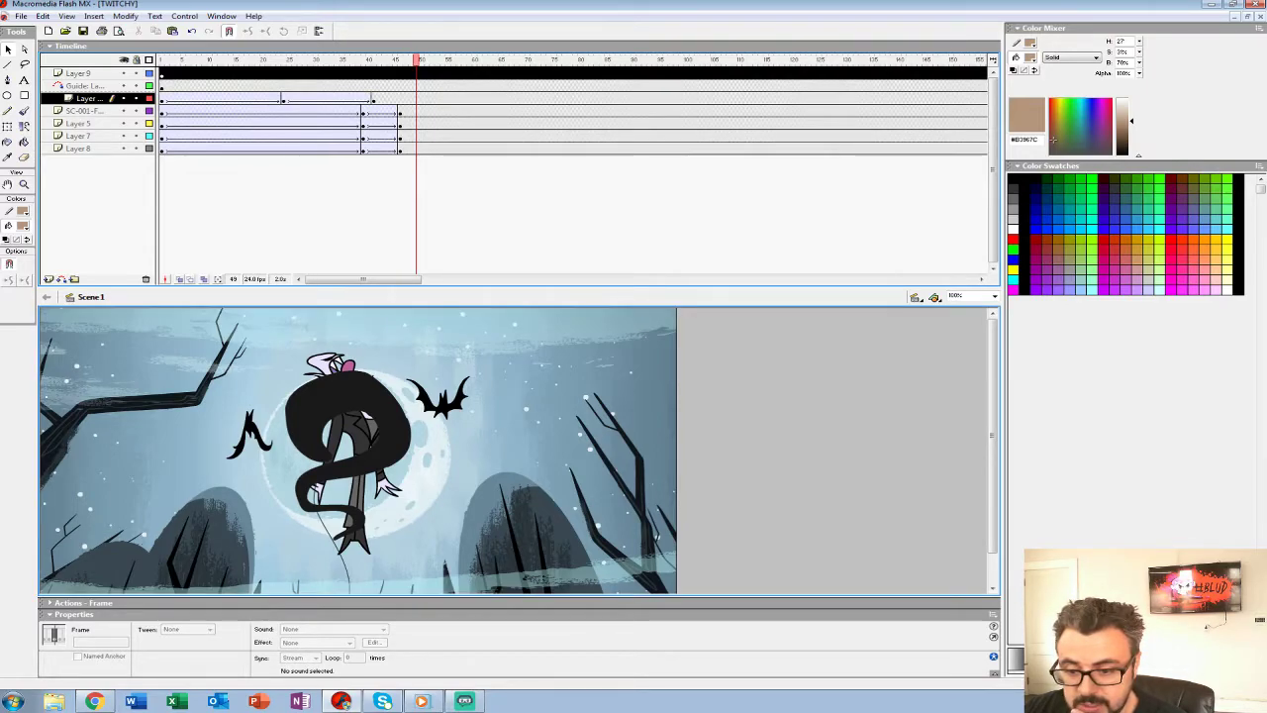
right_click(174, 542)
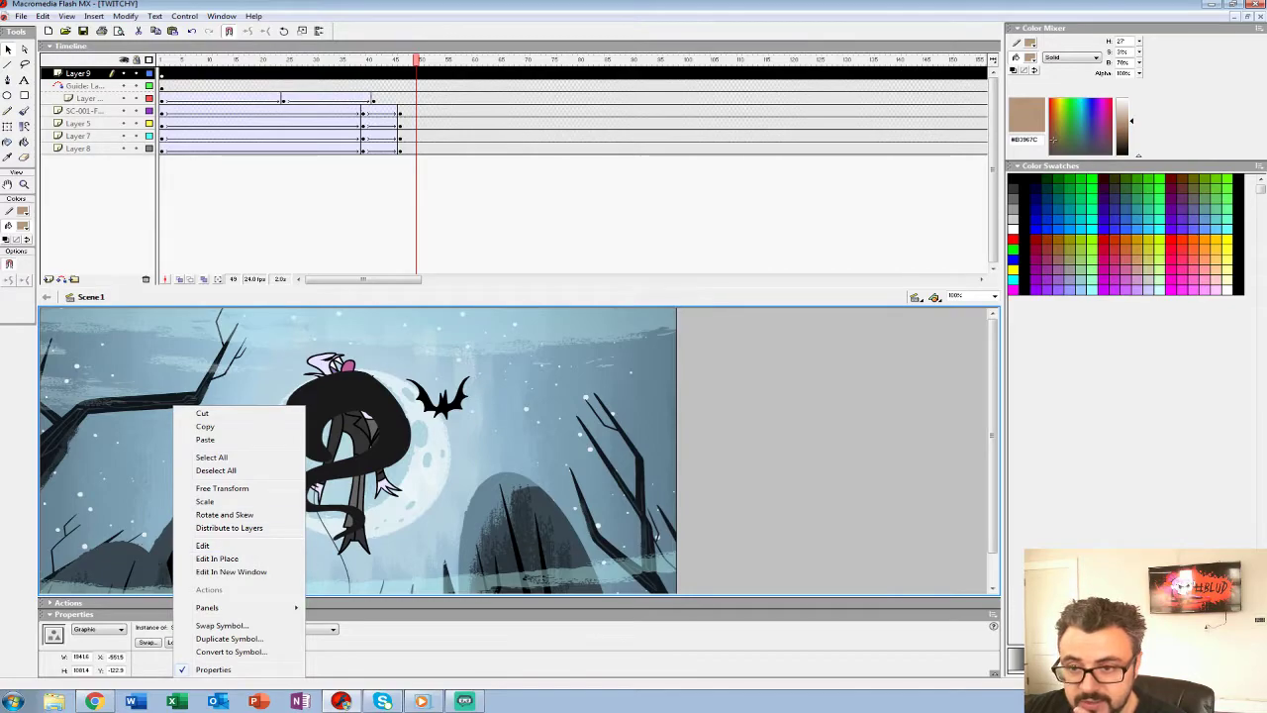
click(161, 86)
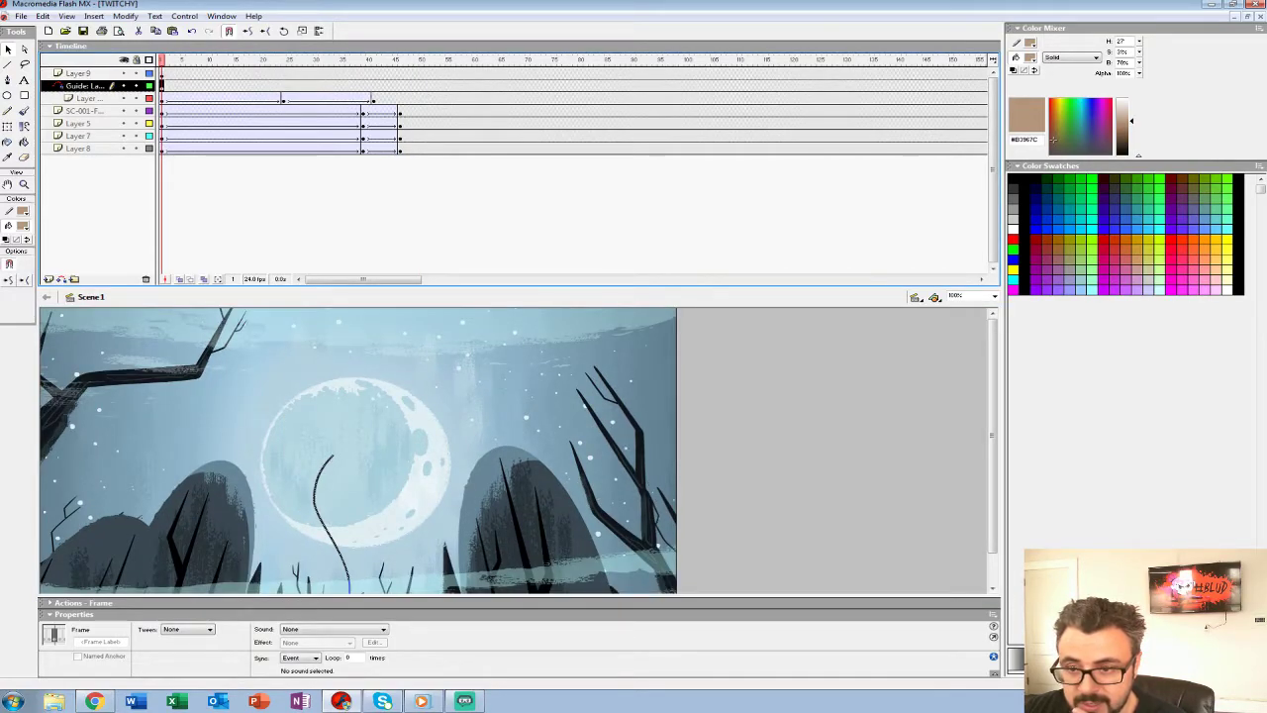
click(153, 377)
right_click(153, 377)
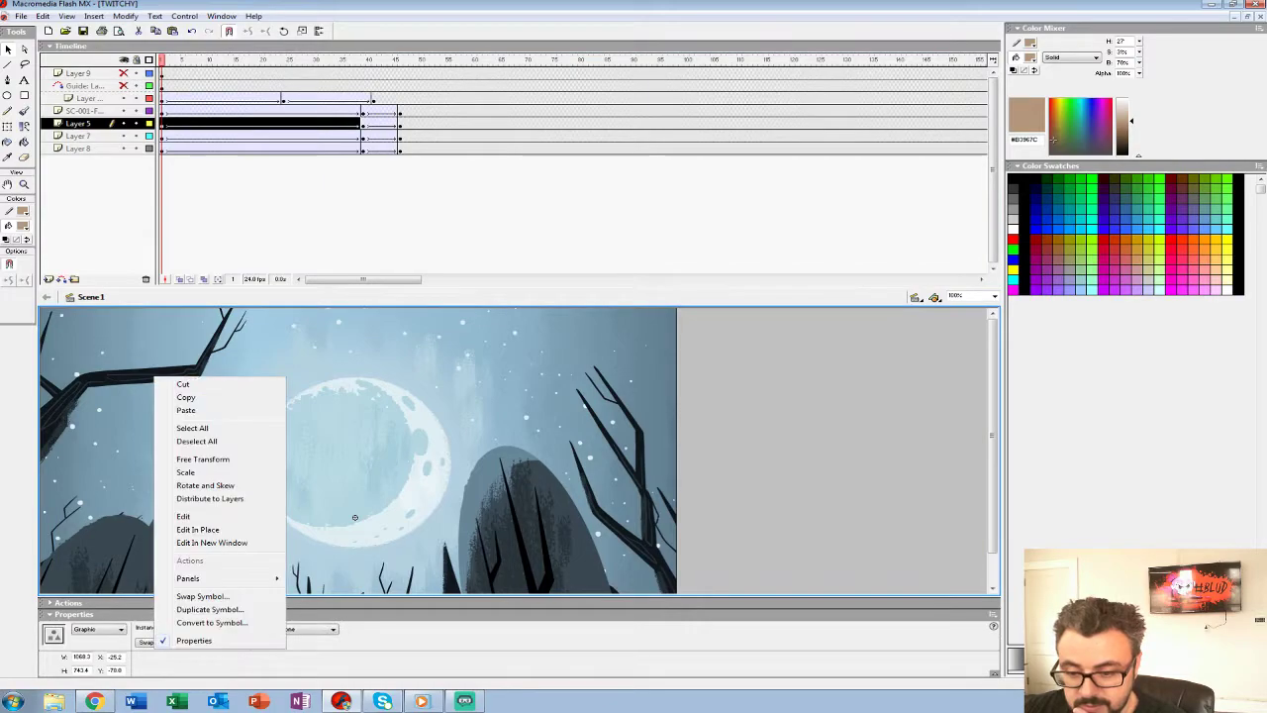
click(183, 516)
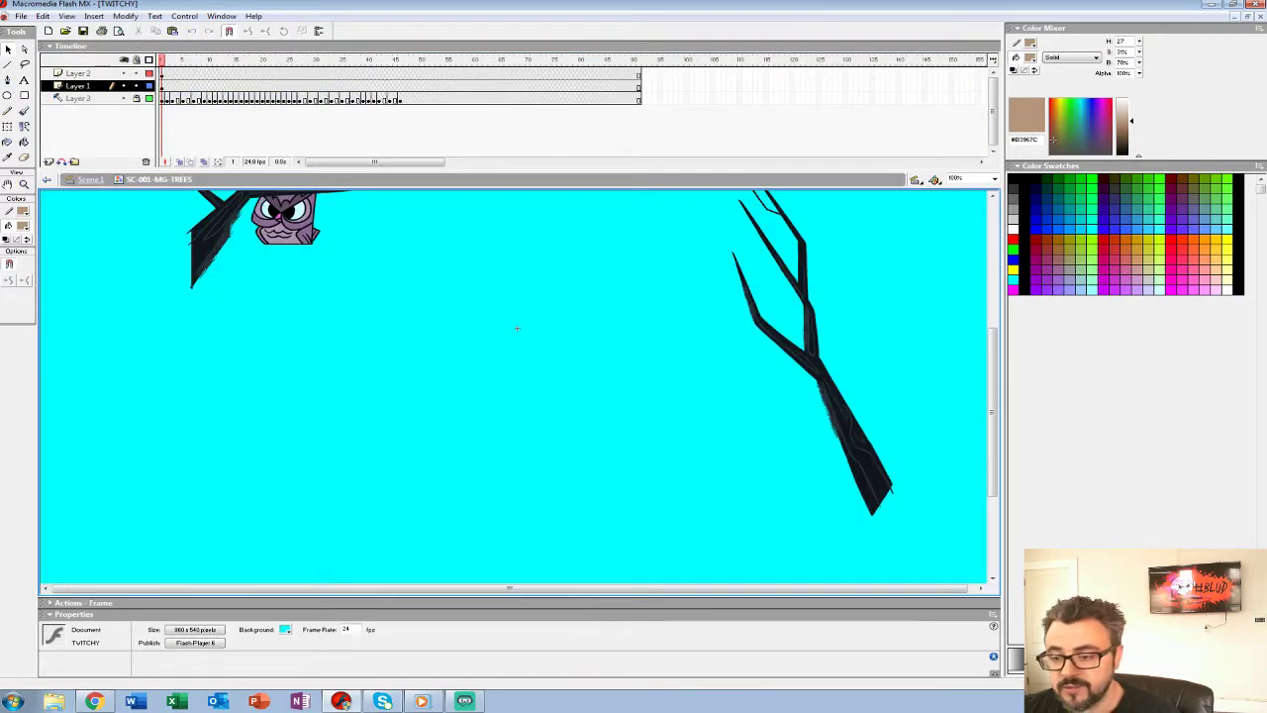
click(25, 184)
alt+click(267, 257)
click(168, 344)
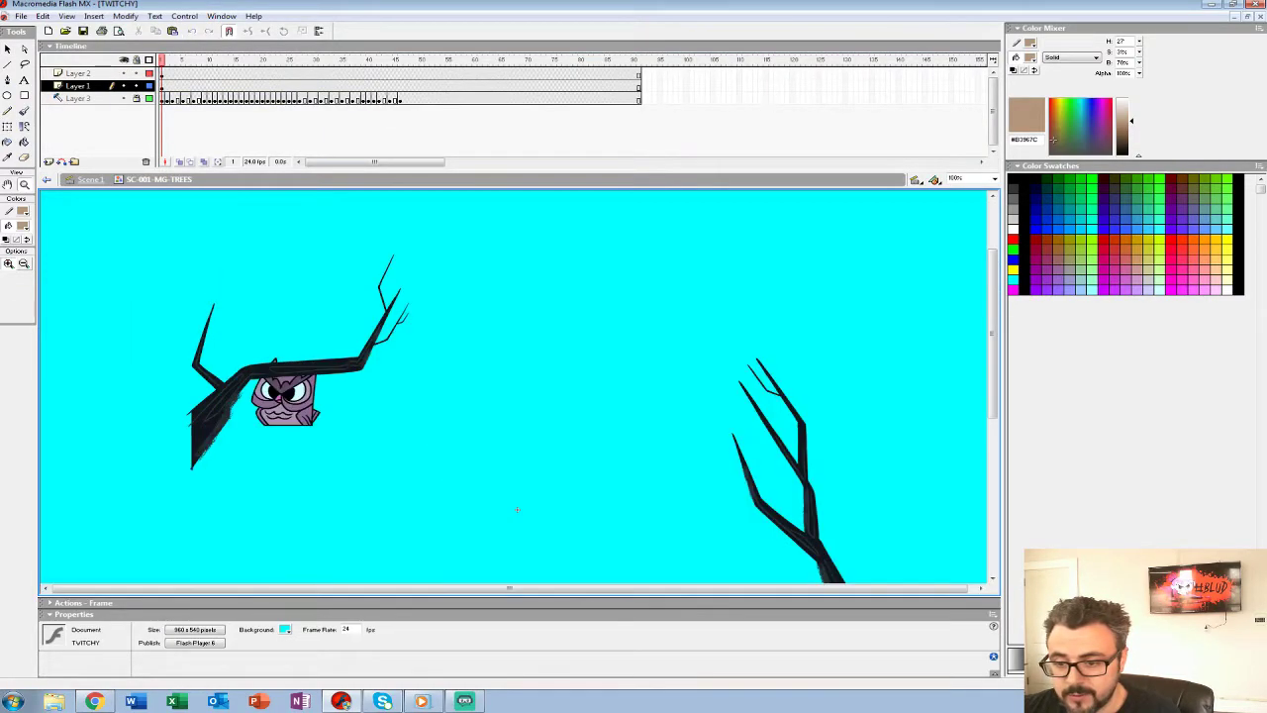
Save the document as BLUD-INTRO-05092019-ANIMATION-BGS in the INTRO folder under BLUD video game and ANIMATION on the WORK drive.
click(20, 16)
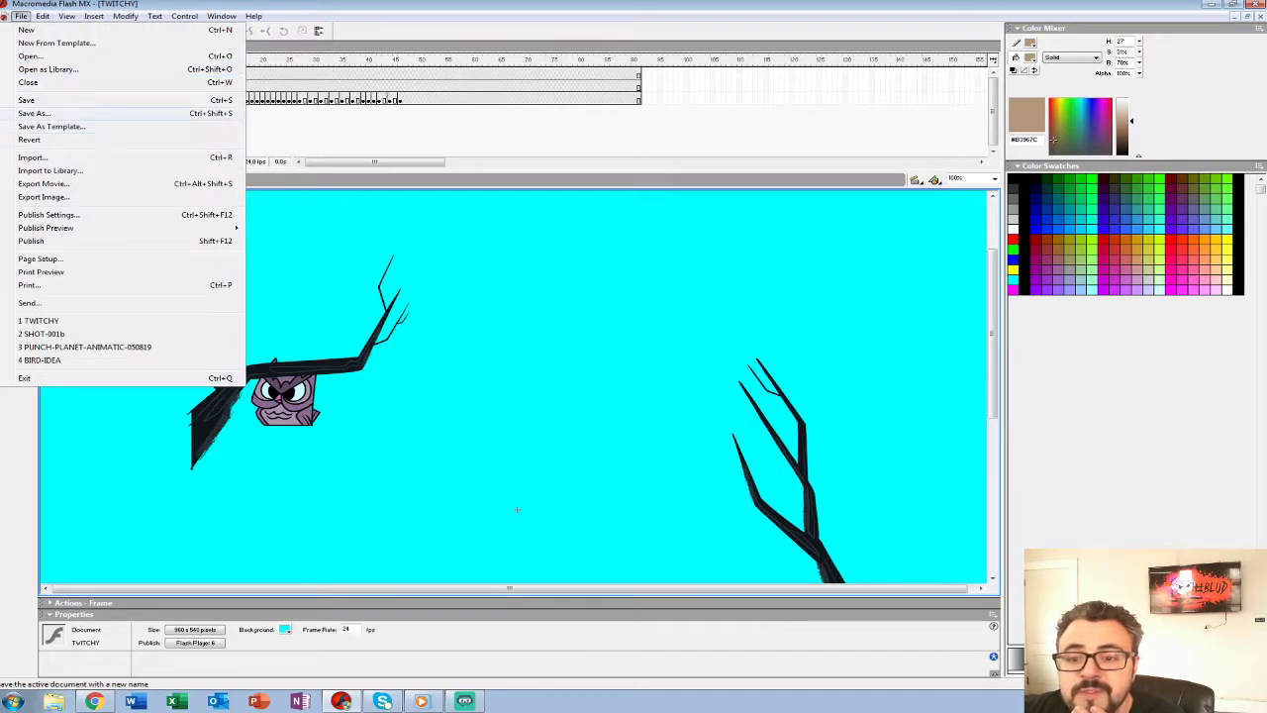
click(50, 113)
click(393, 360)
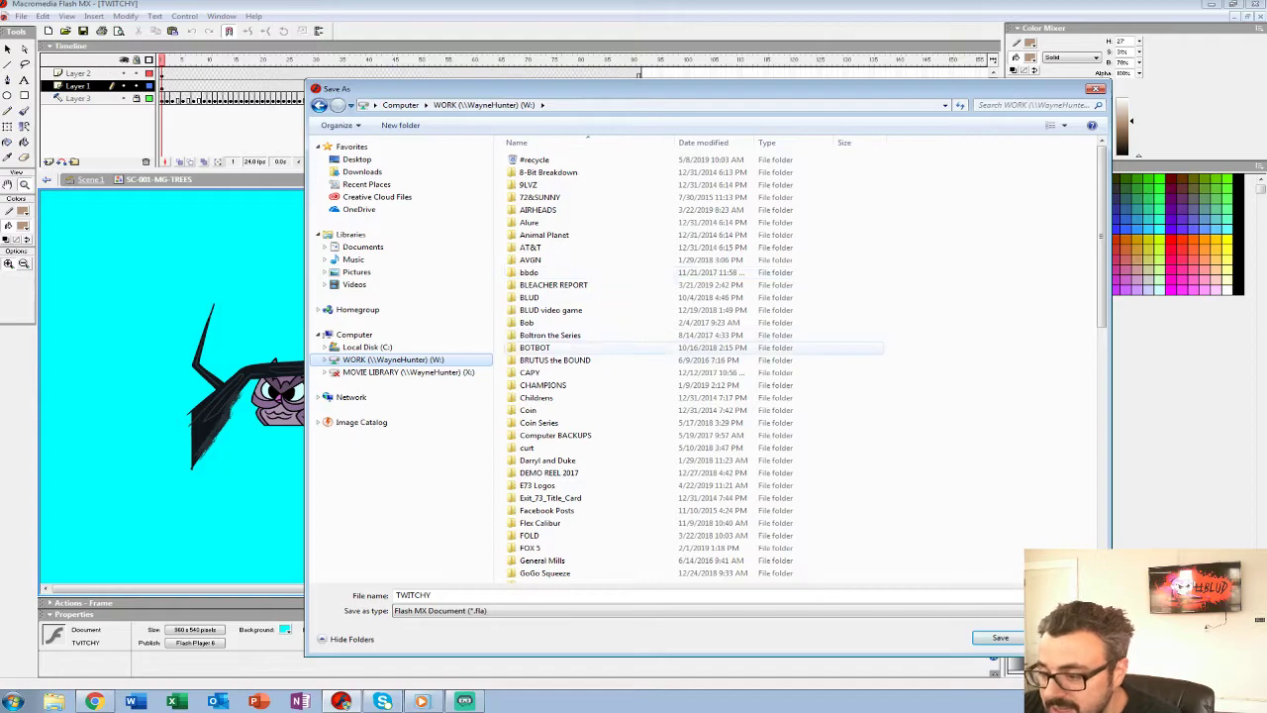
double_click(550, 309)
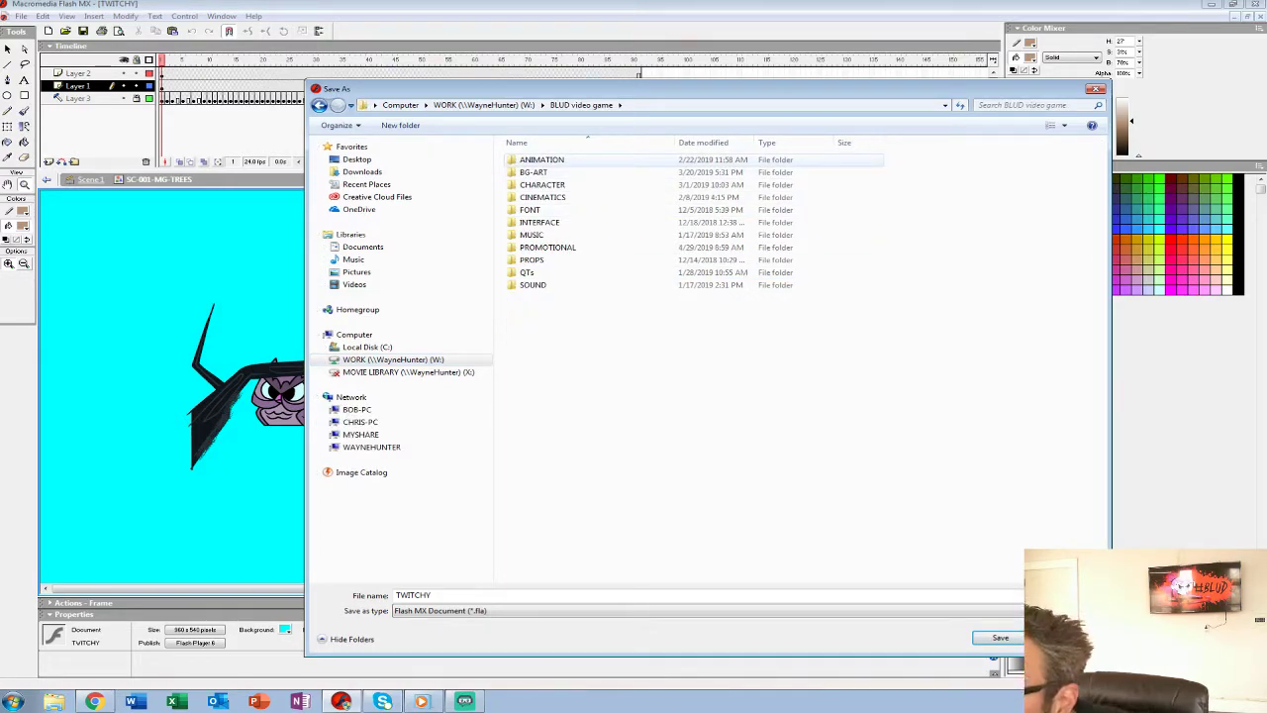
double_click(541, 159)
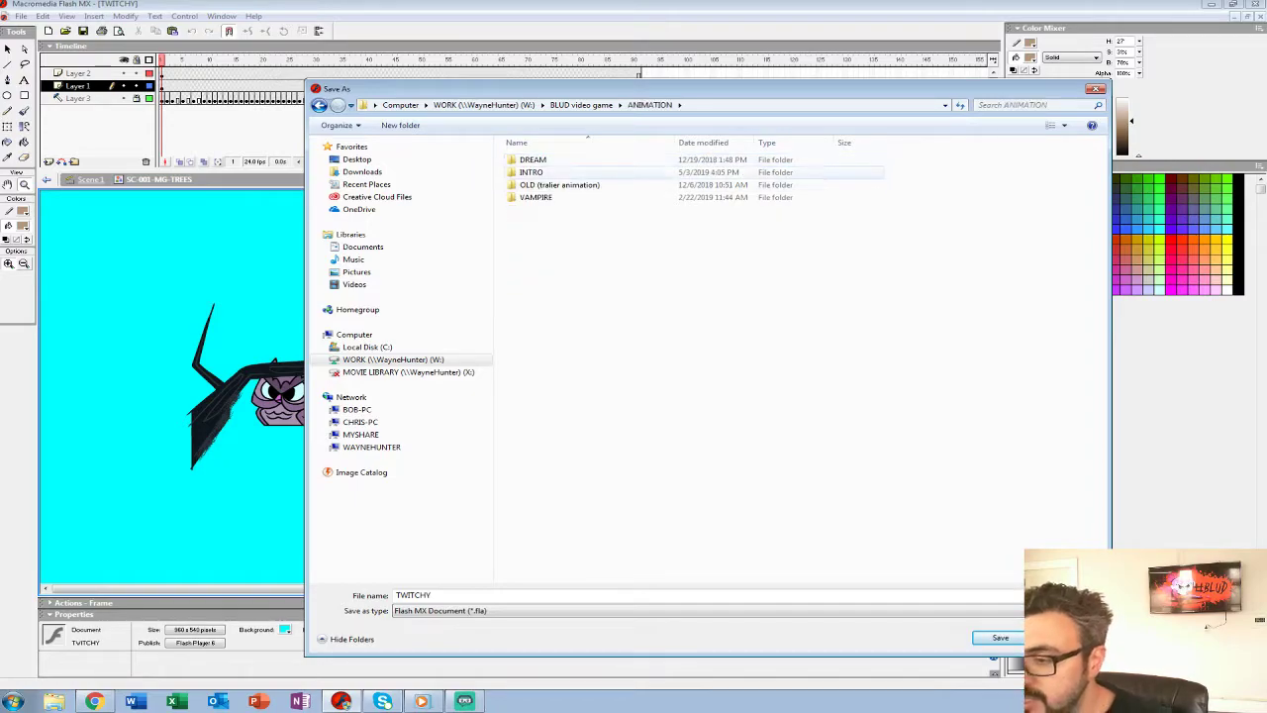
double_click(534, 159)
click(592, 160)
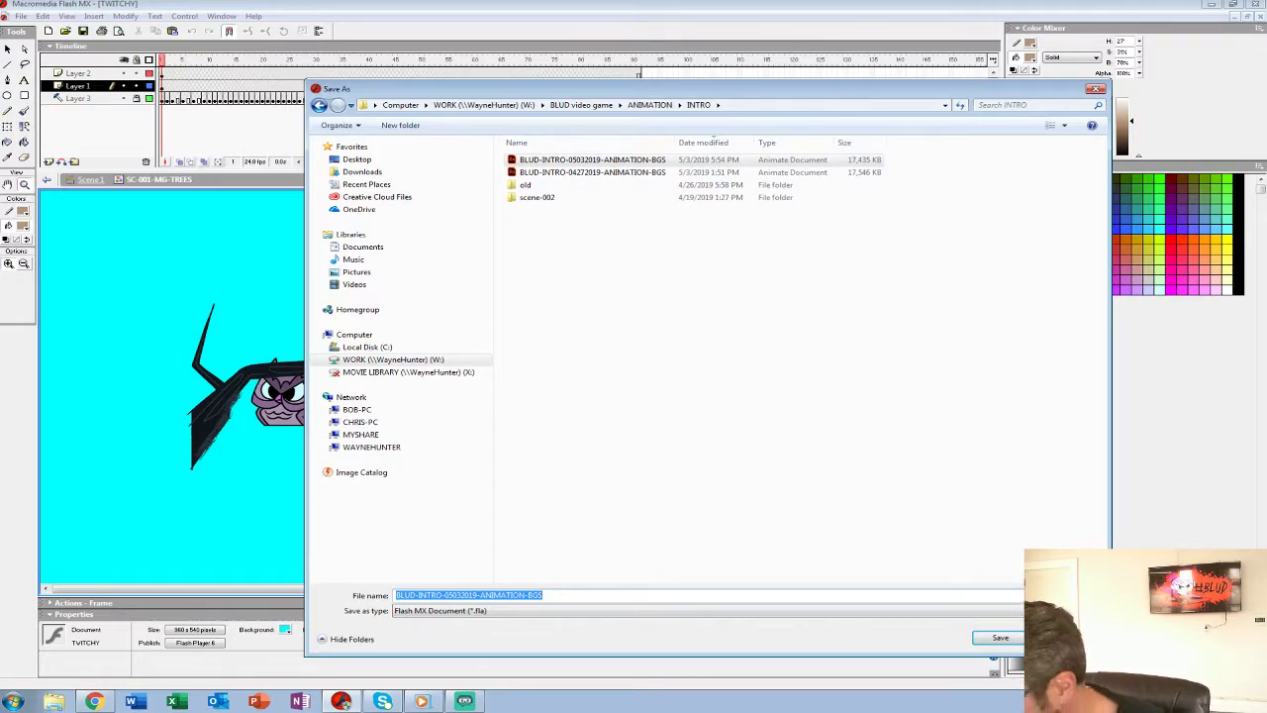
click(458, 595)
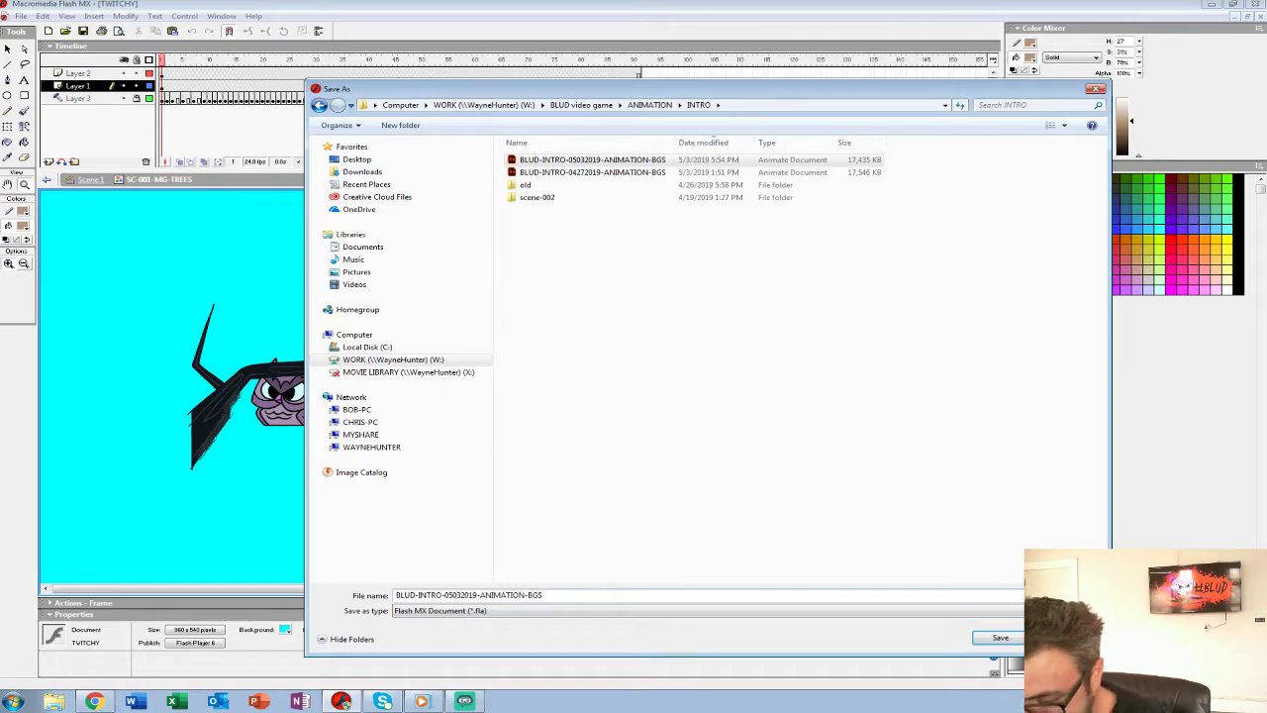
text(9)
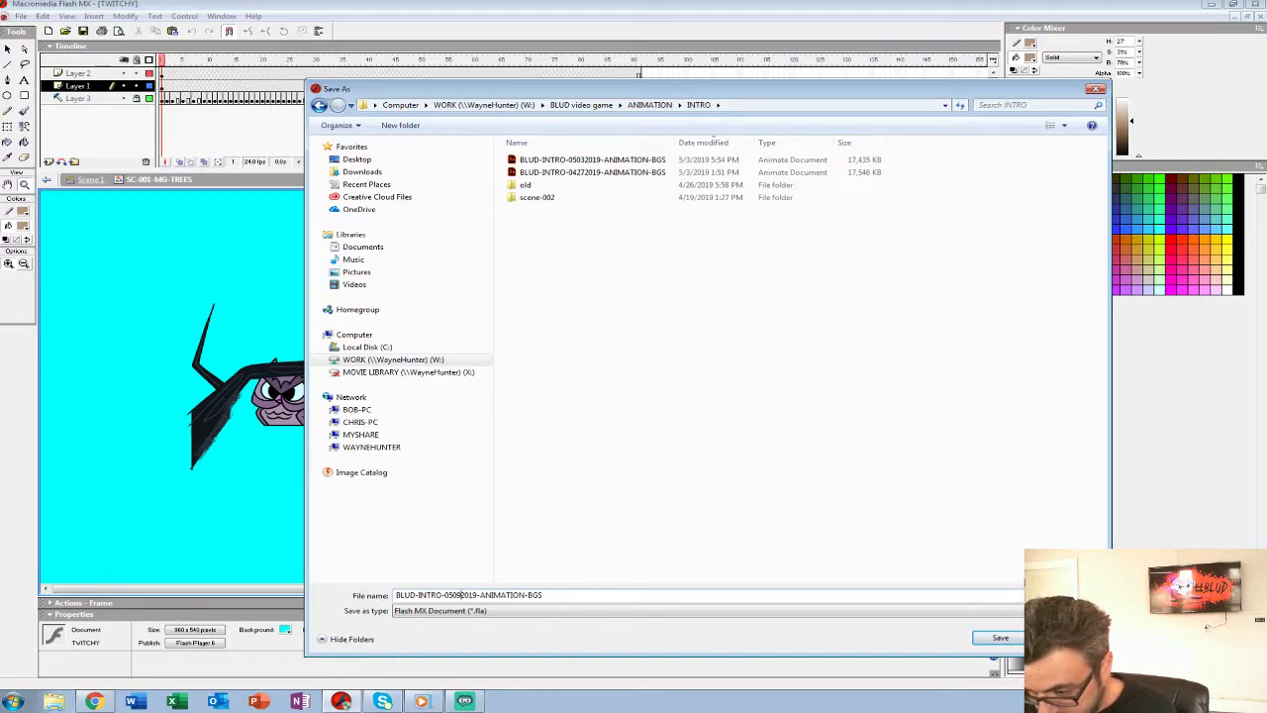
key(Return)
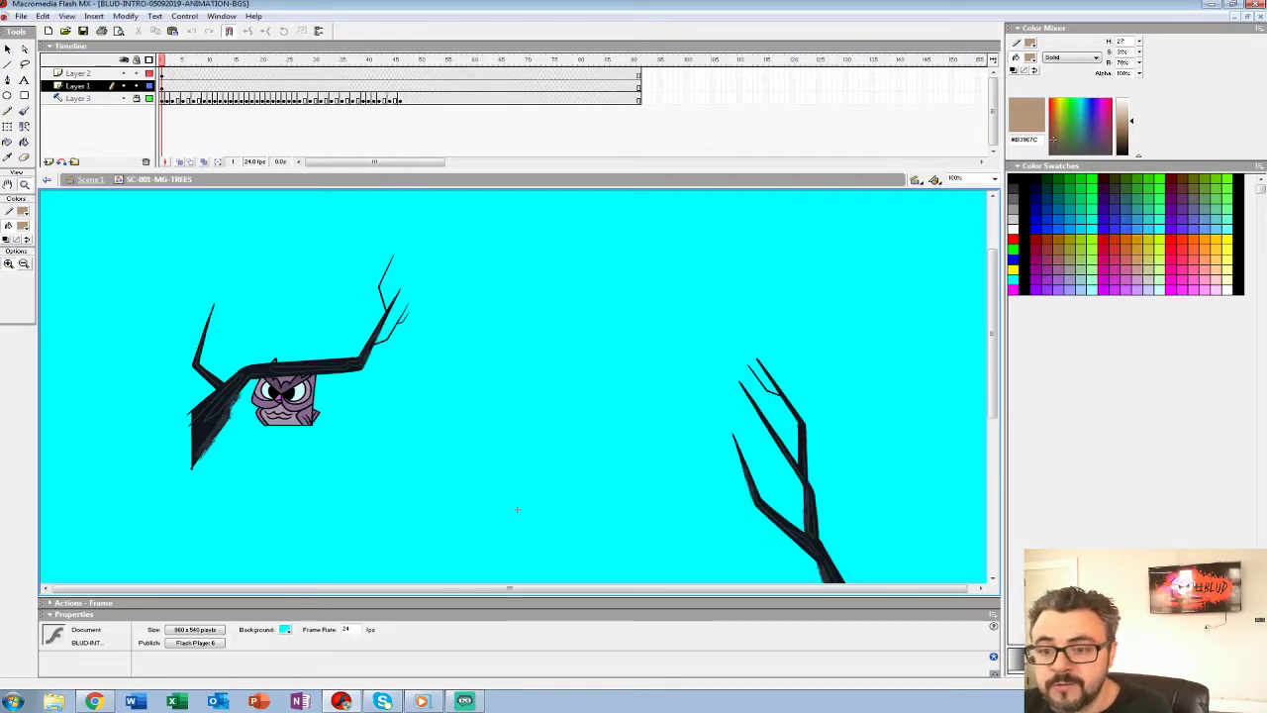
Convert the owl's guide layer, Layer 3, into a normal layer and keep it locked and visible.
click(163, 86)
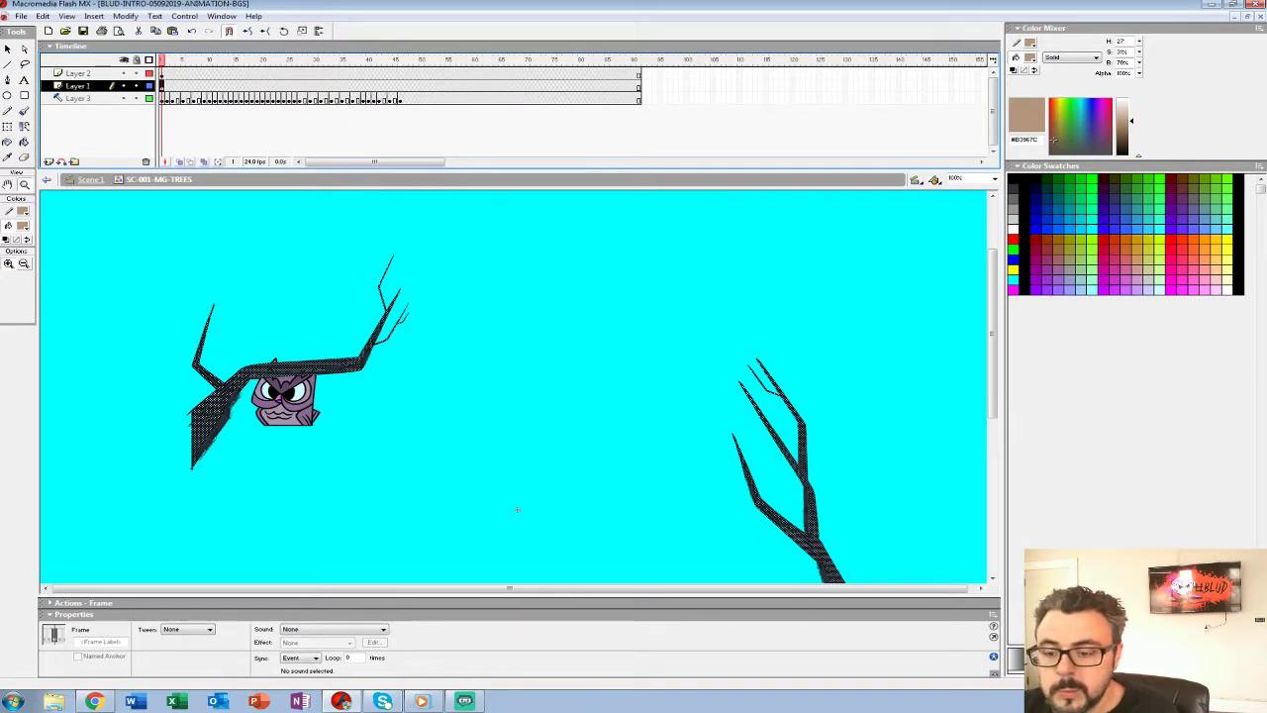
right_click(73, 98)
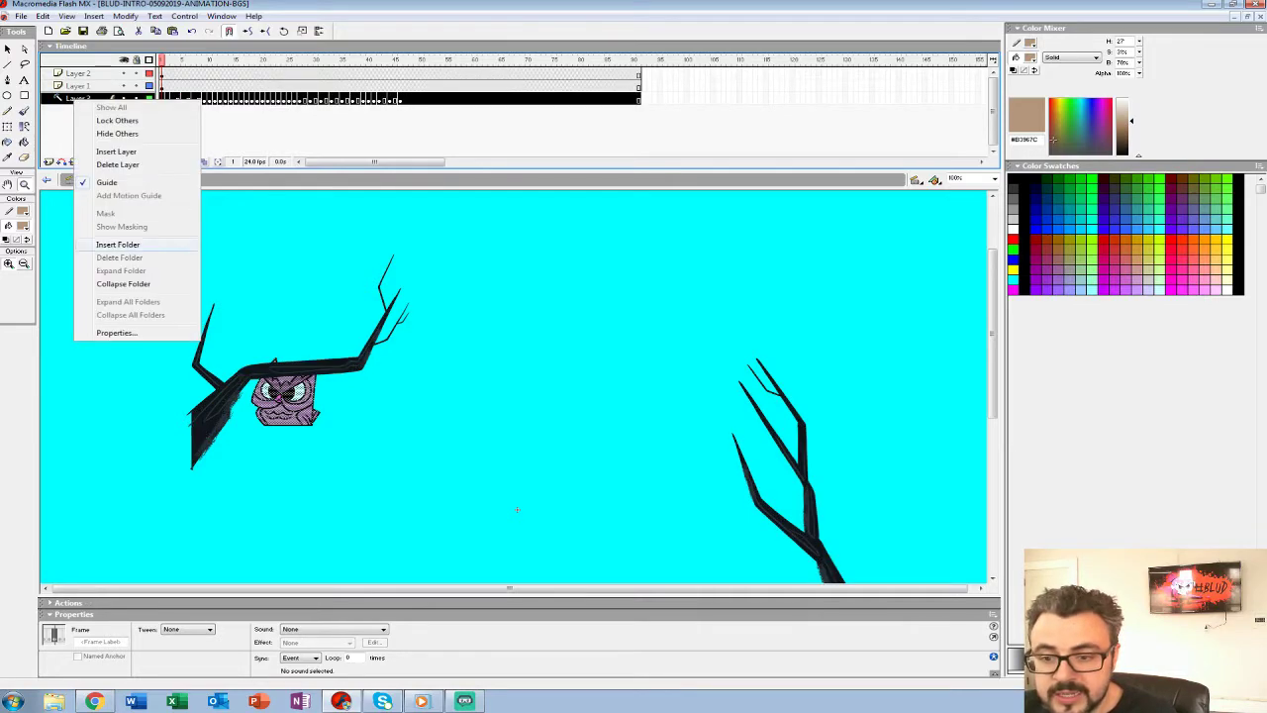
click(111, 182)
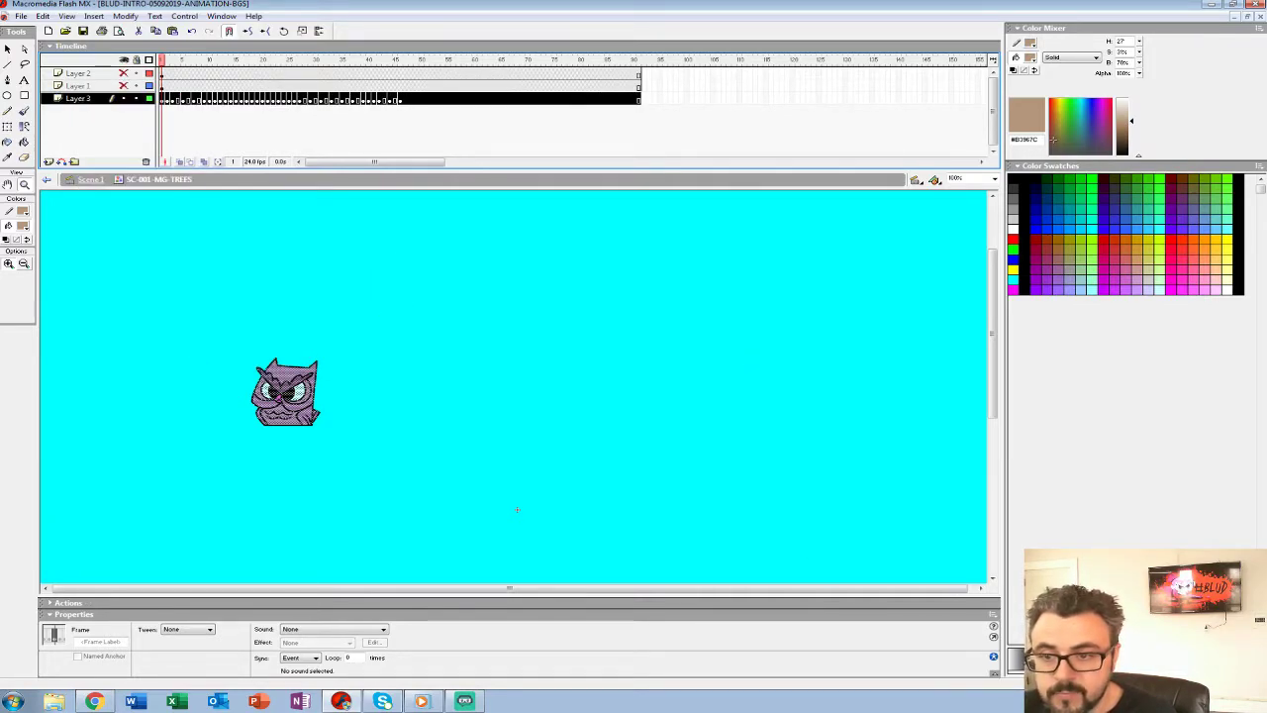
key(Delete)
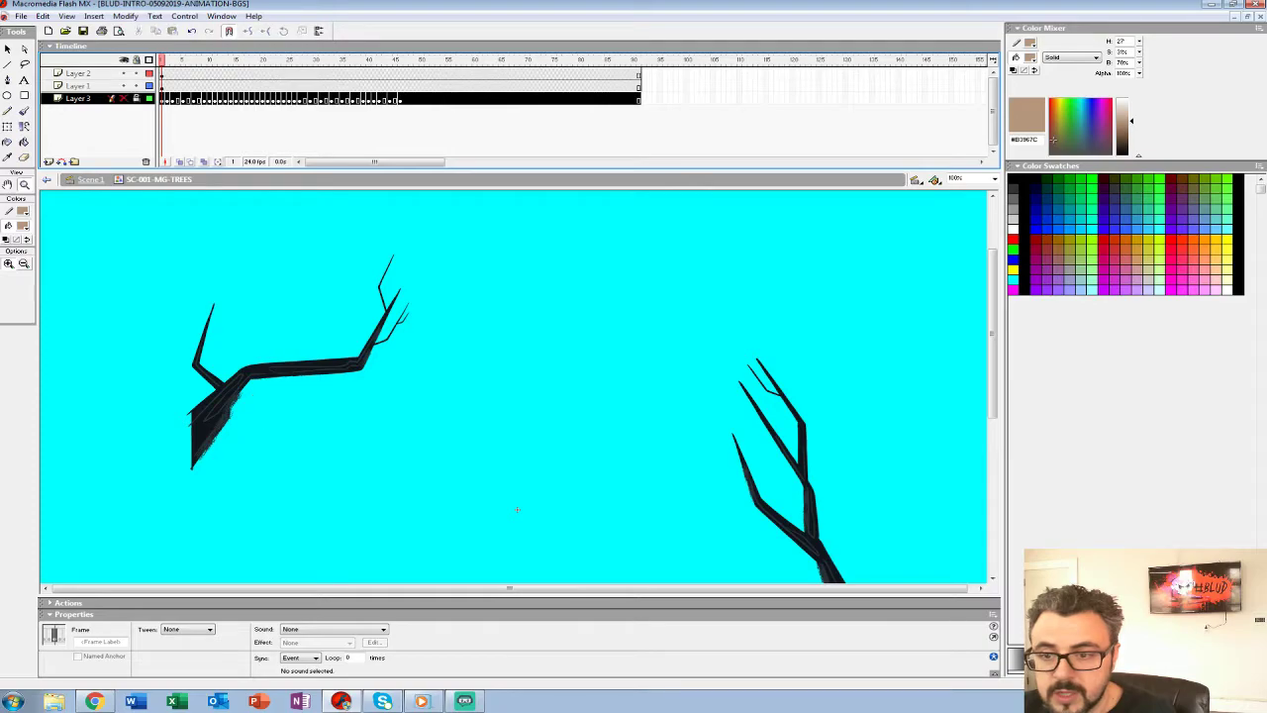
key(ctrl+z)
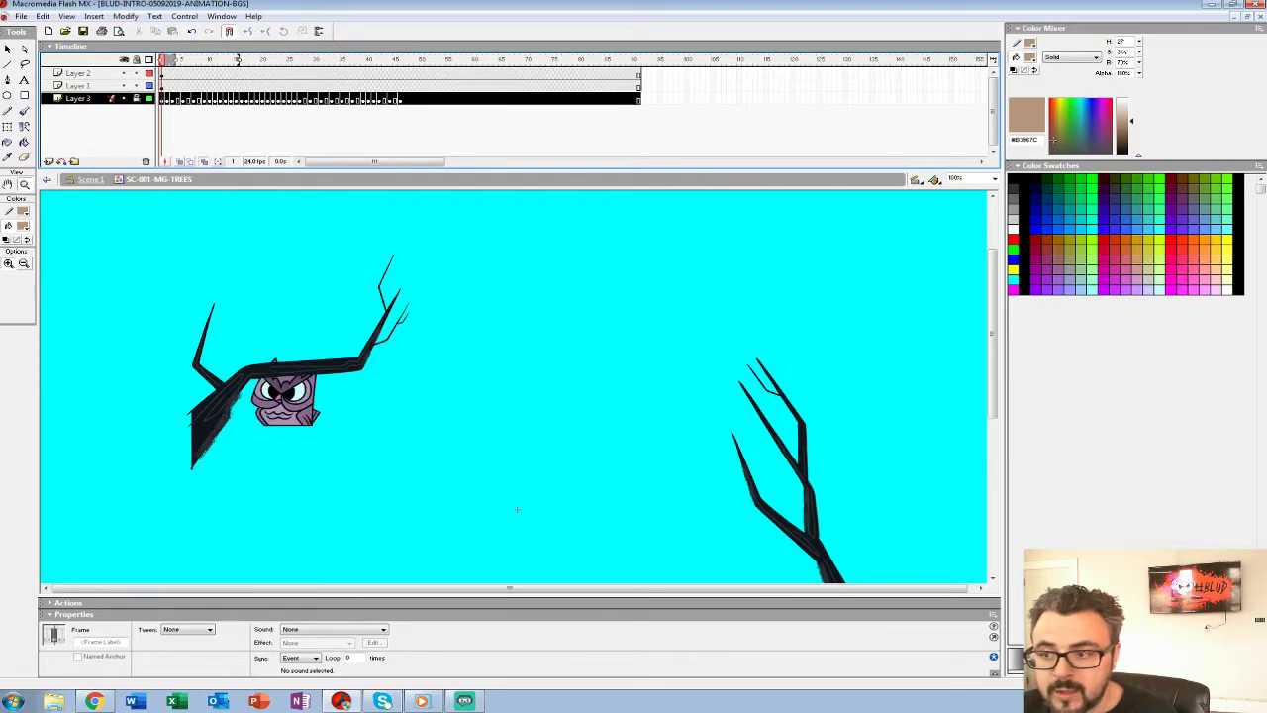
Move the branch beside the owl down so the owl perches on top of it, and return to the main scene.
drag(237, 60, 504, 61)
key(ctrl+alt+a)
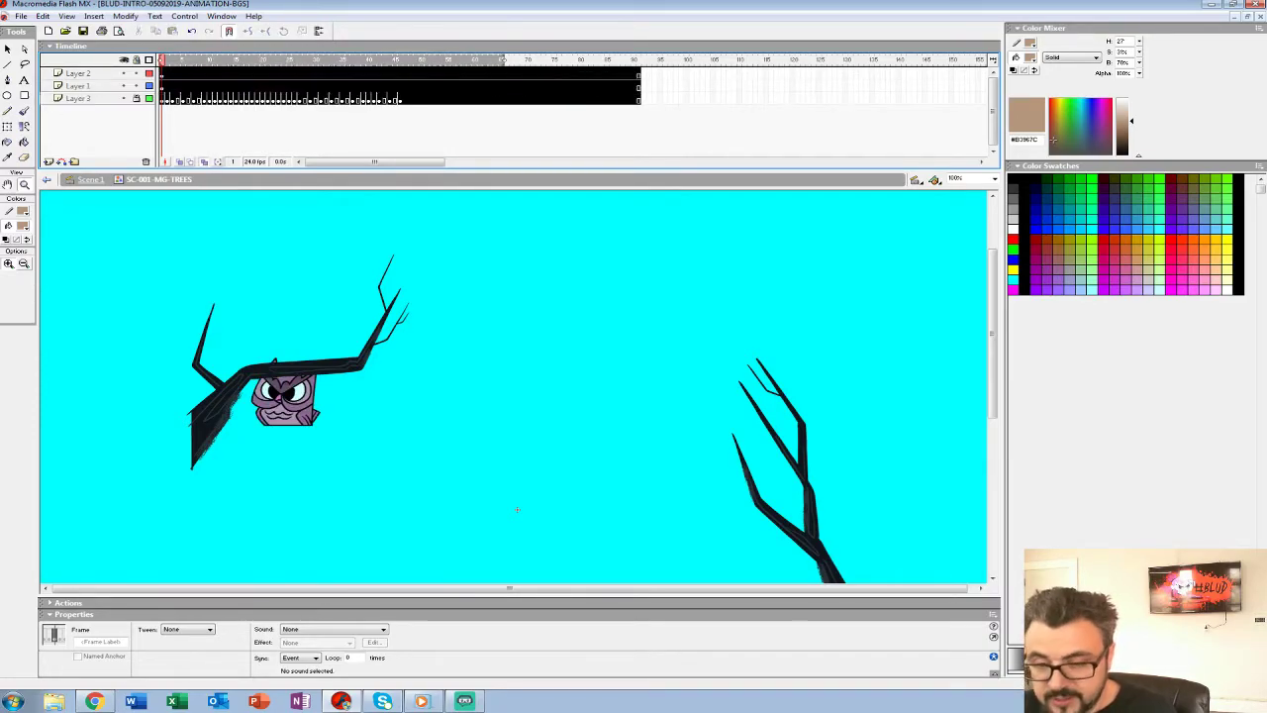
key(l)
drag(142, 228, 444, 535)
drag(218, 410, 218, 471)
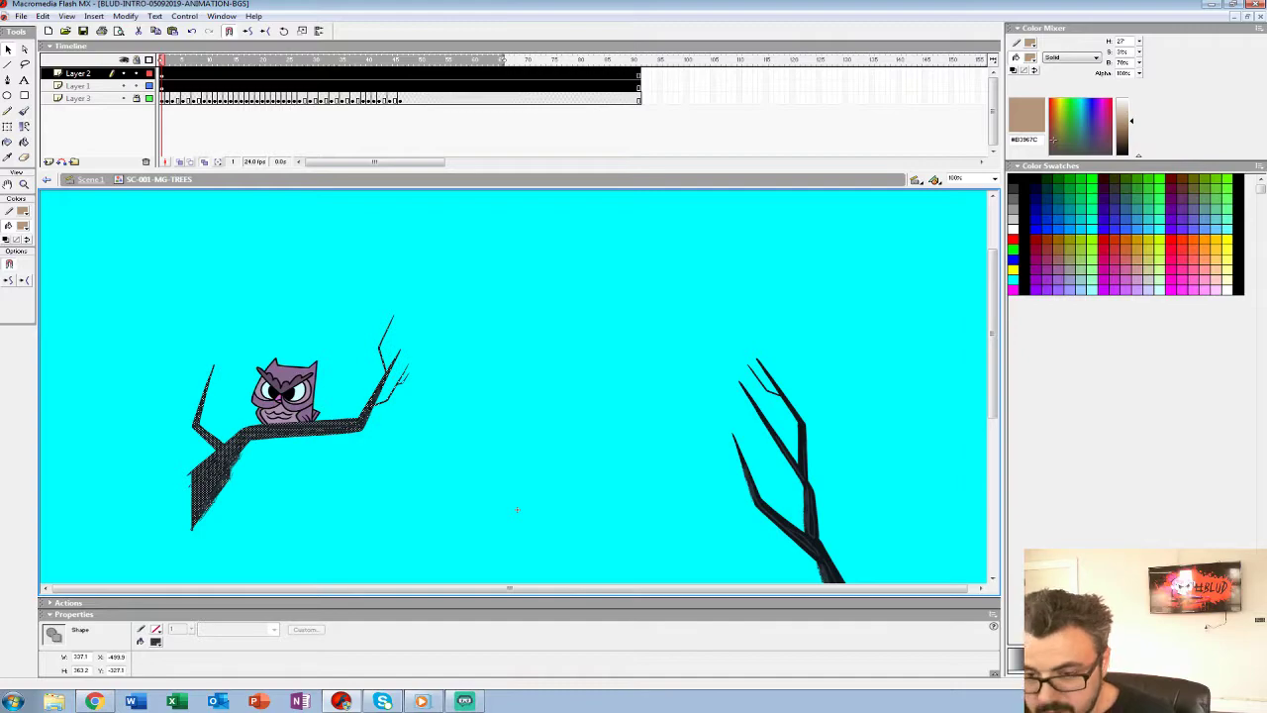
double_click(517, 509)
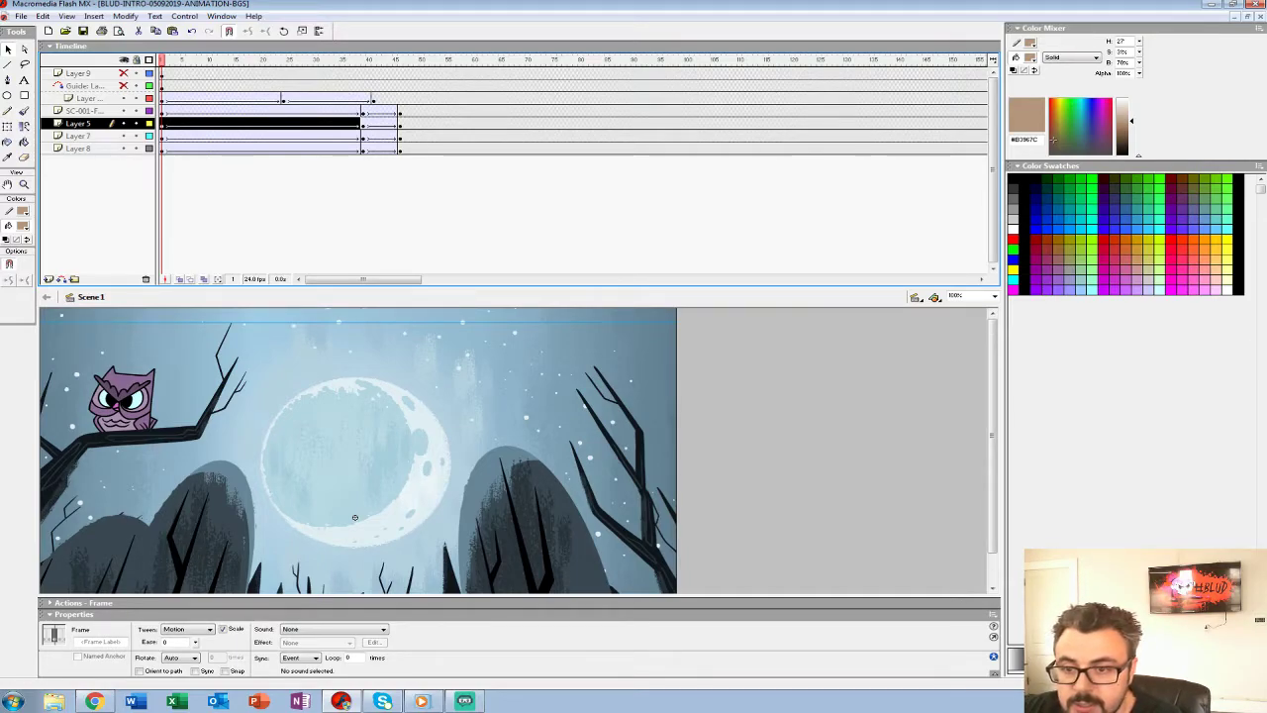
Hide Layer 7 and Layer 8, play the scene with the owl, and return to frame 1.
drag(123, 136, 123, 148)
key(Return)
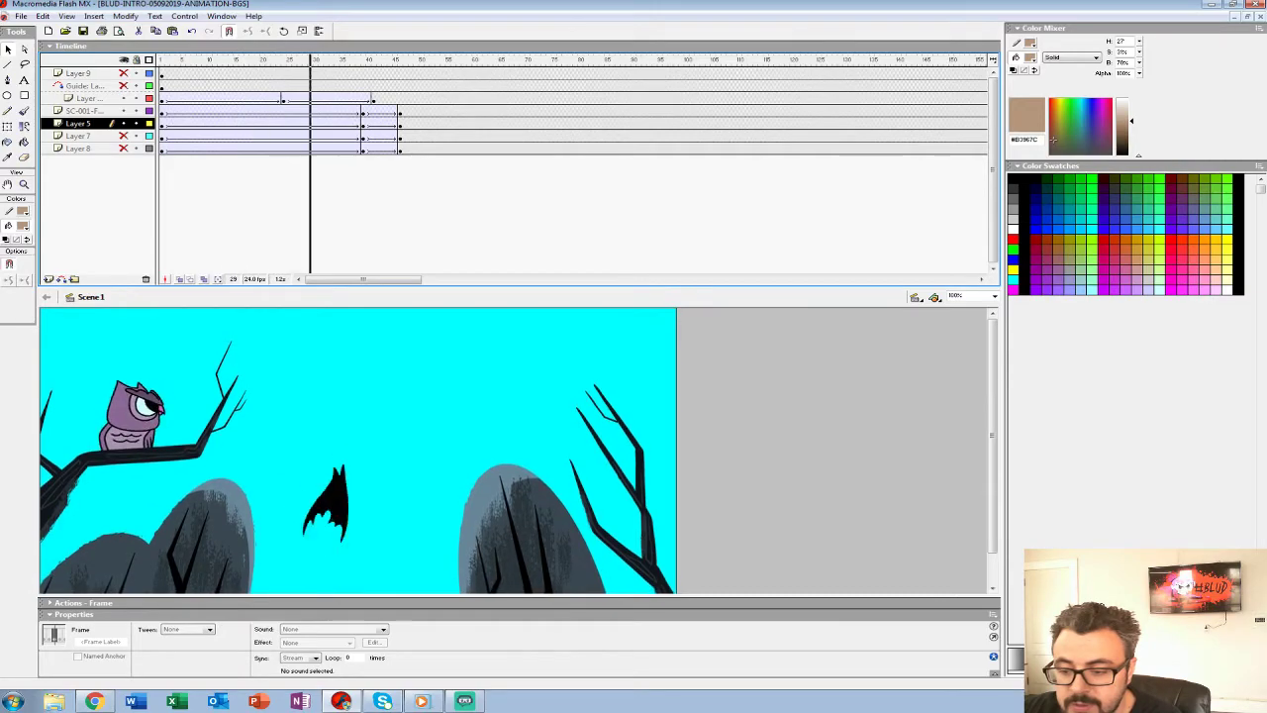
drag(447, 61, 161, 61)
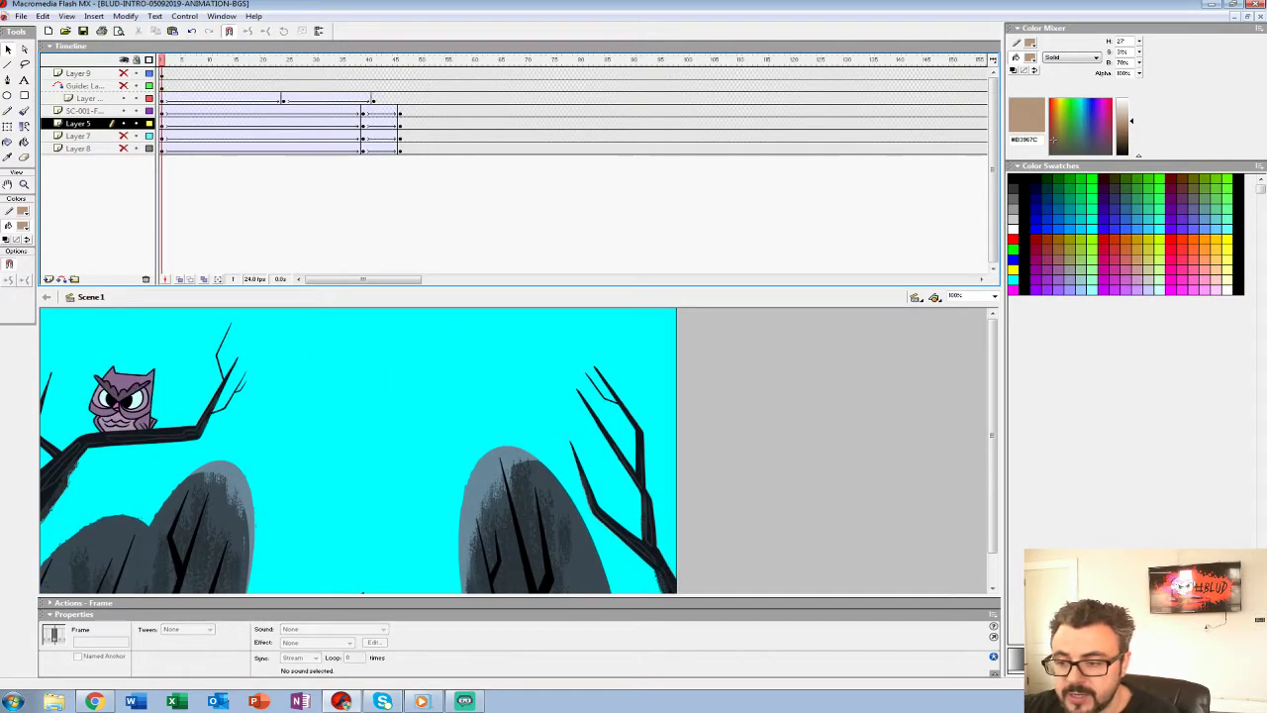
Shorten the timeline area, replay the scene to review the owl beside the character, and select the trees layer, Layer 5.
drag(519, 287, 519, 234)
key(ctrl+shift+w)
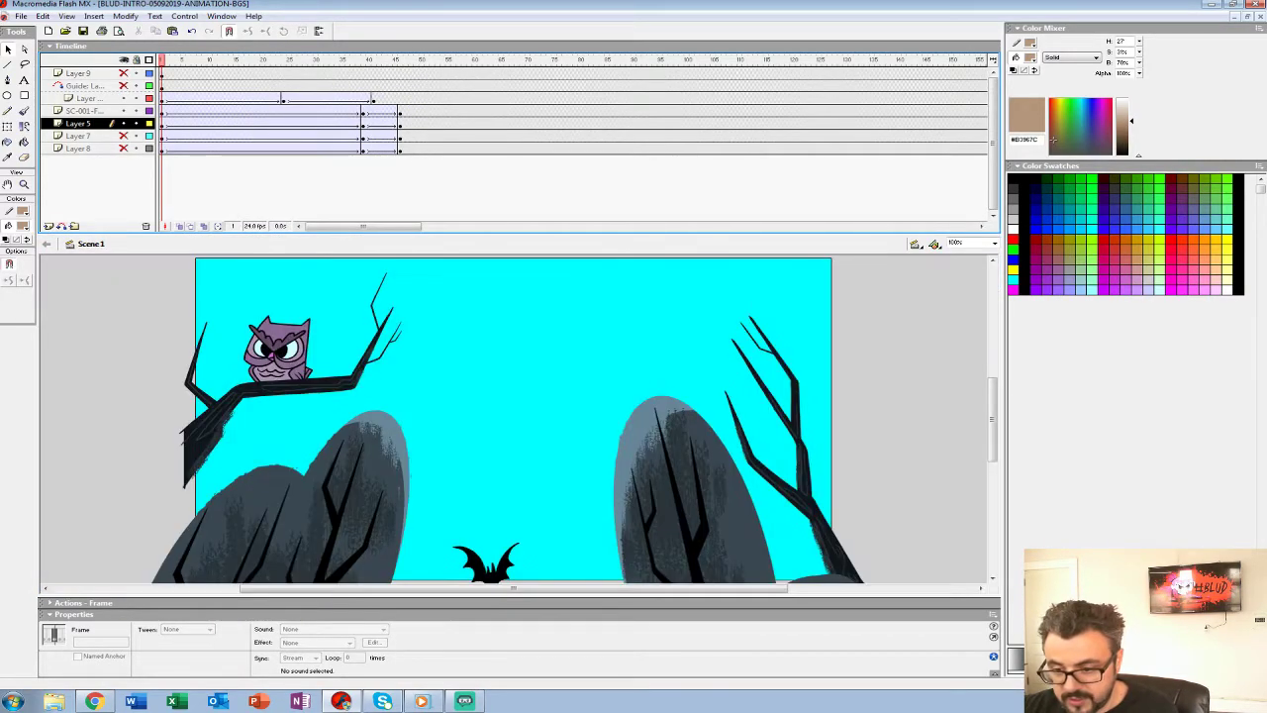
key(ctrl+shift+w)
key(Return)
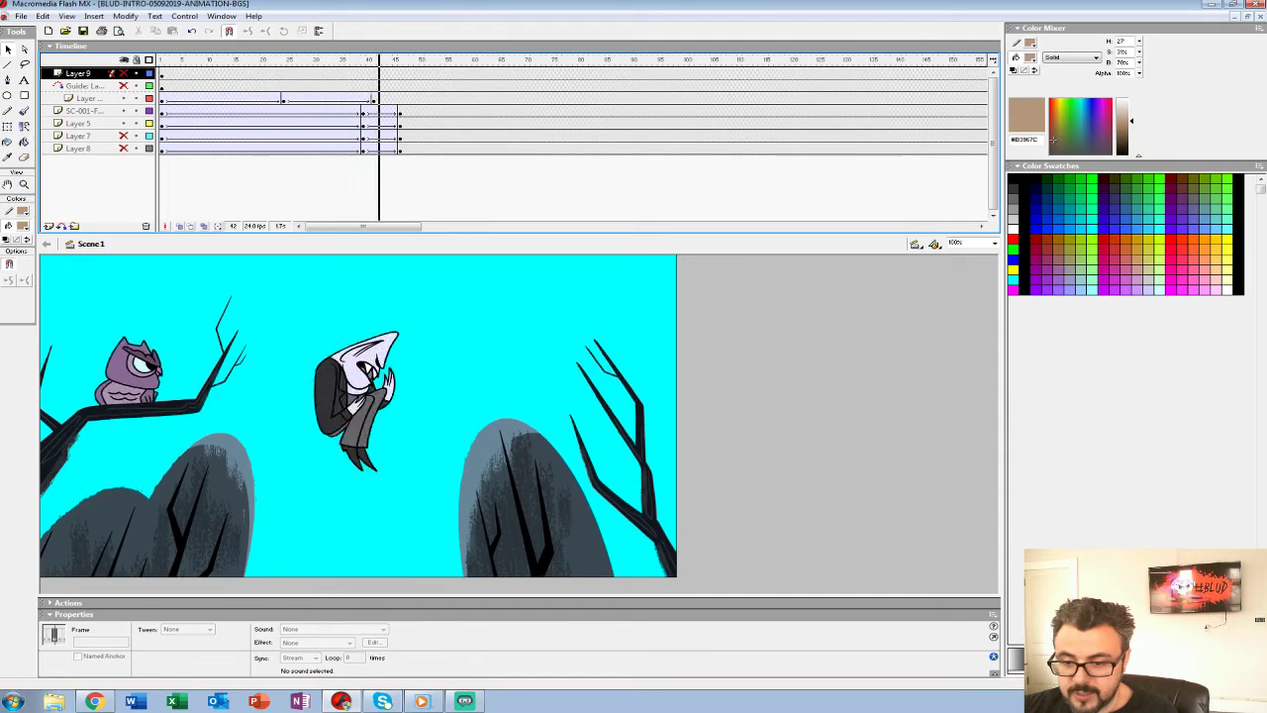
click(78, 123)
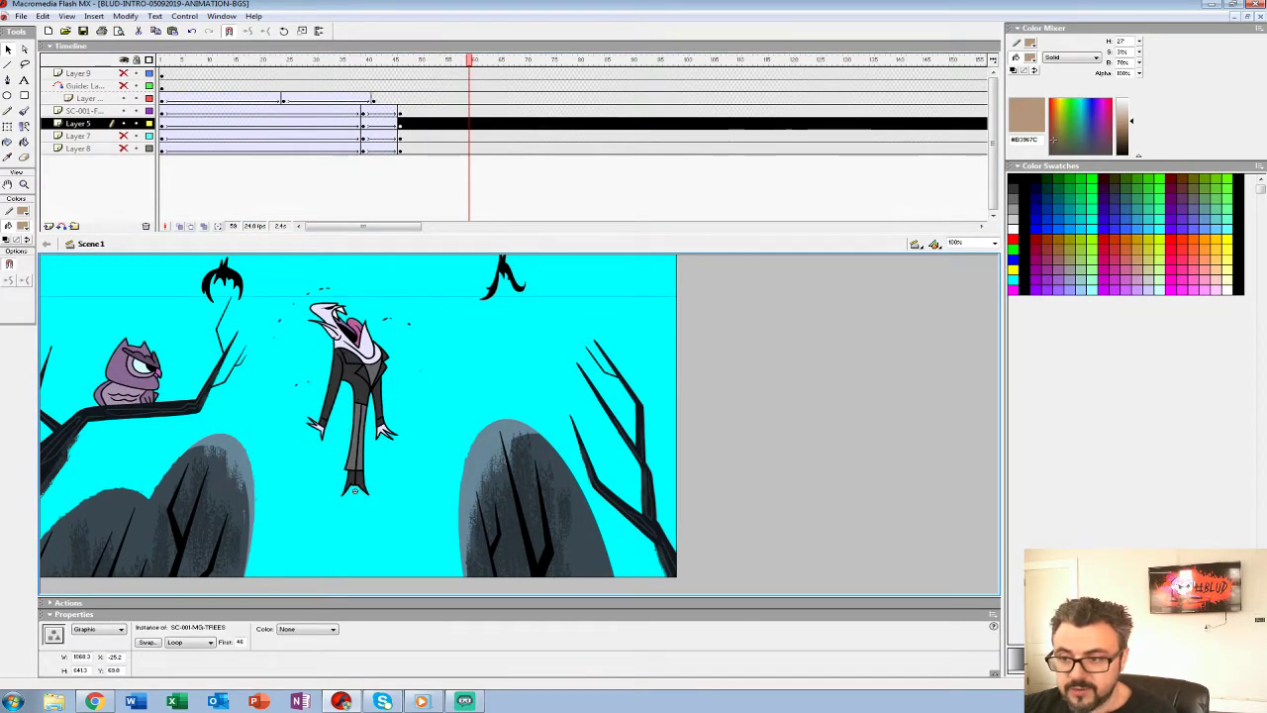
Replay the scene several times to review the owl's timing against the vampire, stopping around frame 57.
click(163, 99)
key(Return)
key(Return)
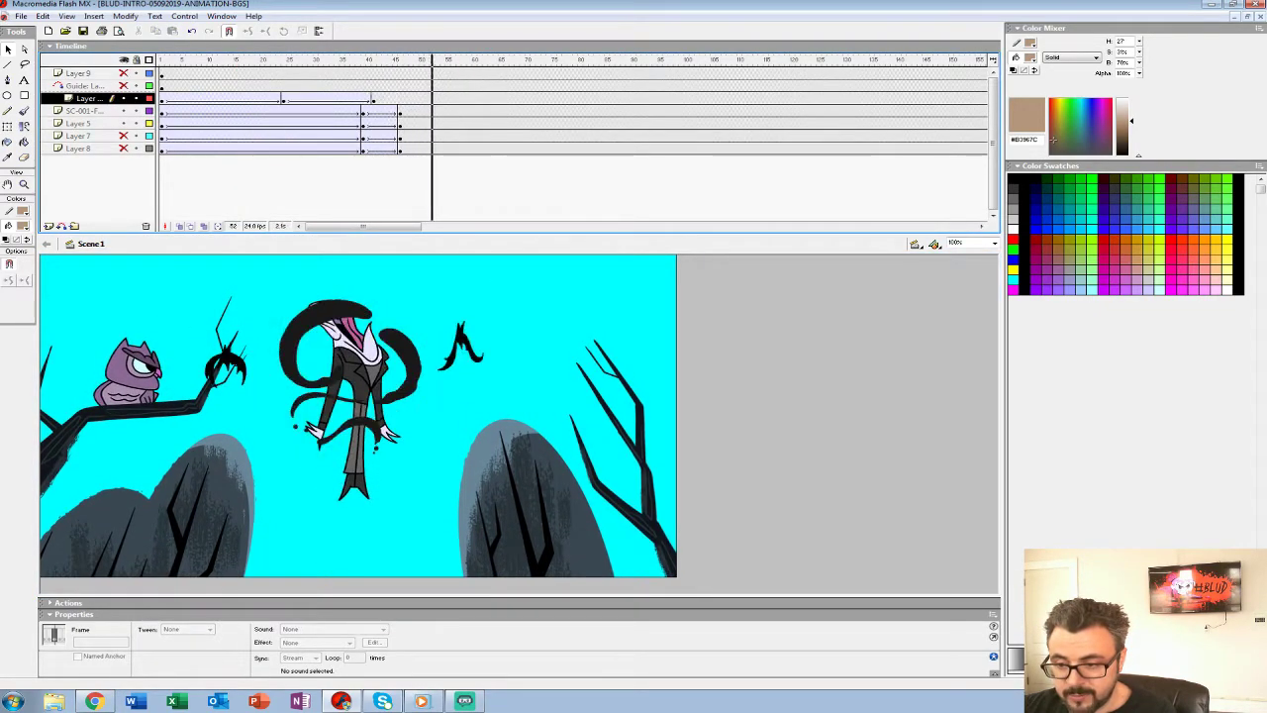
key(Return)
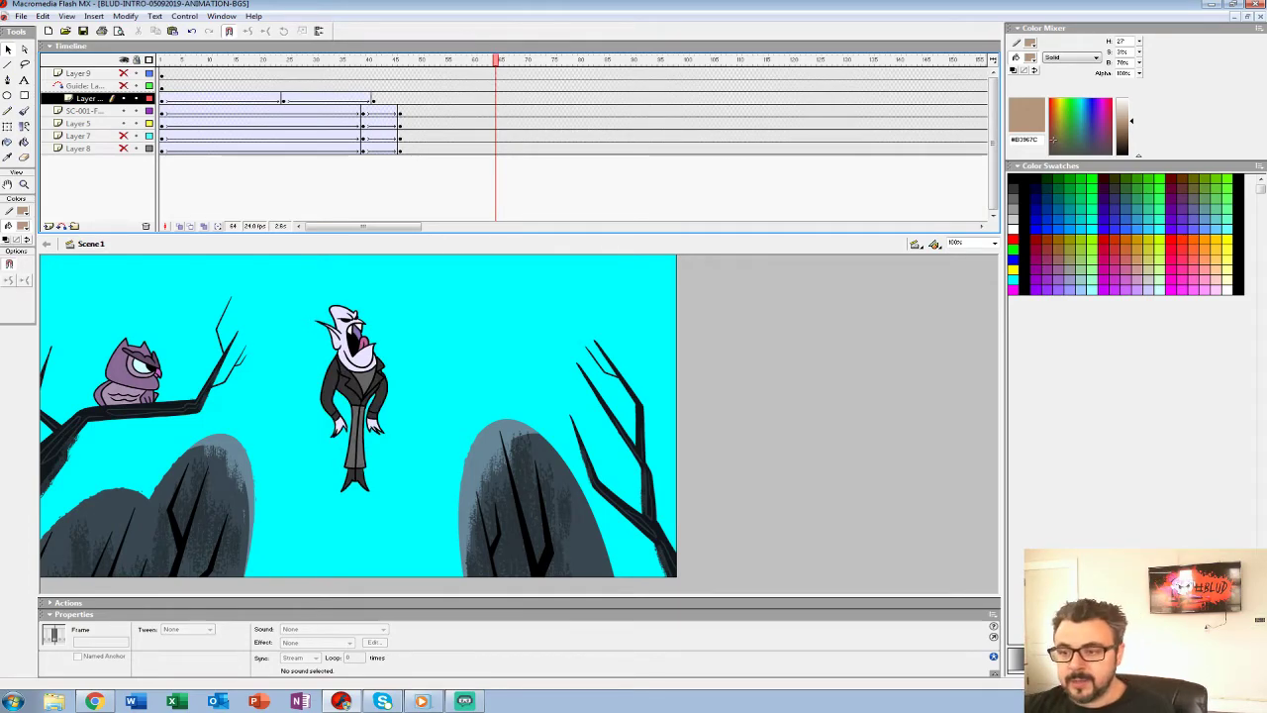
key(Return)
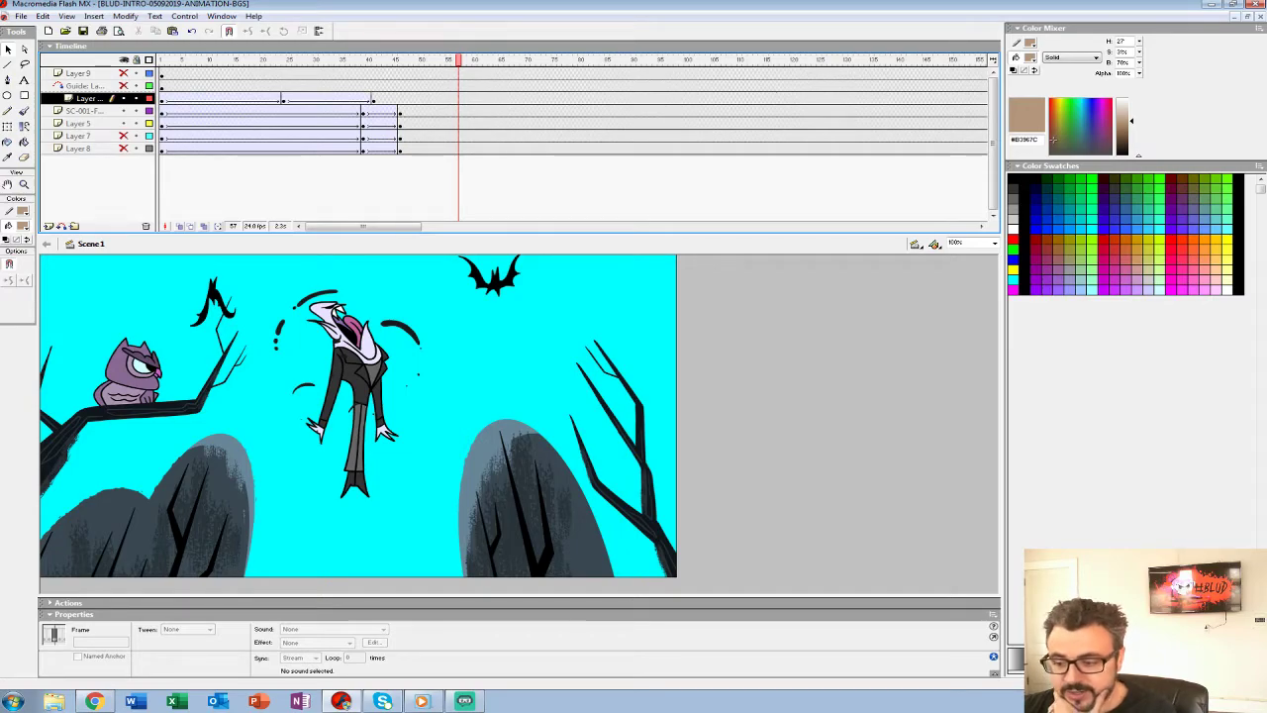
Examine the tree artwork extending below the stage at frame 57, and return to frame 1.
key(ctrl+shift+w)
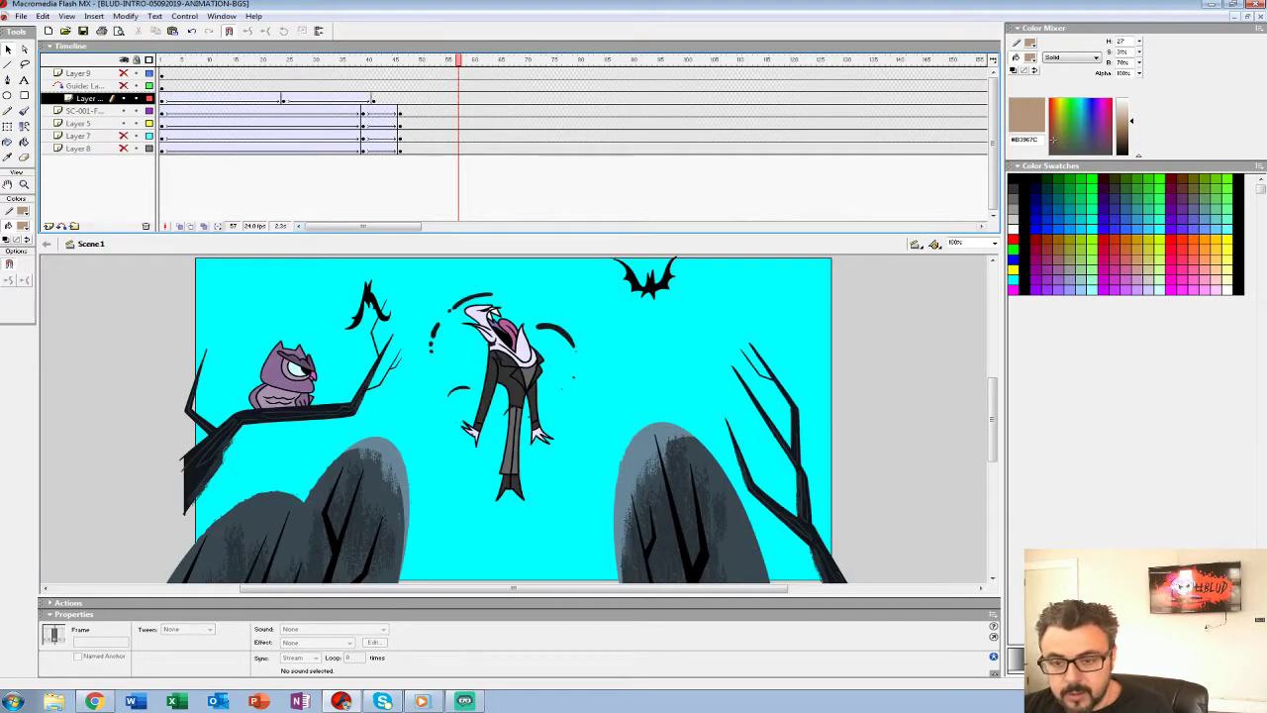
key(z)
alt+click(519, 435)
scroll(519, 423, down, 3)
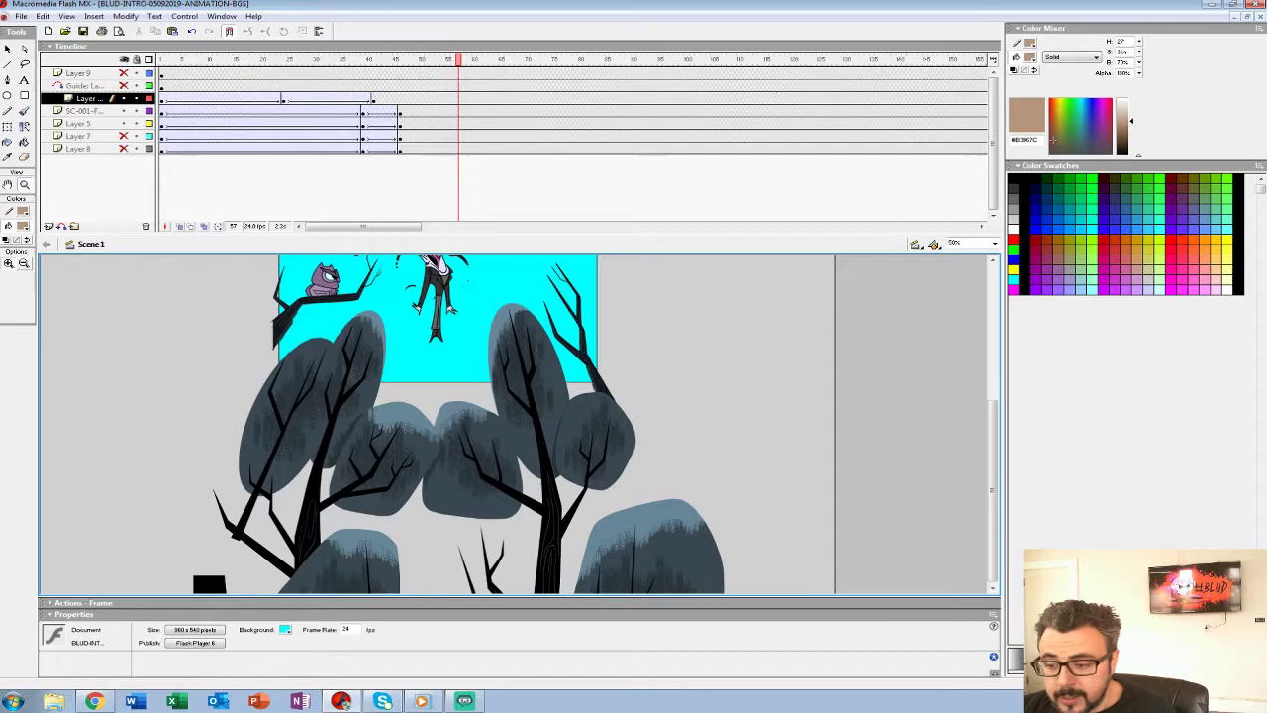
alt+click(519, 435)
key(ctrl+equal)
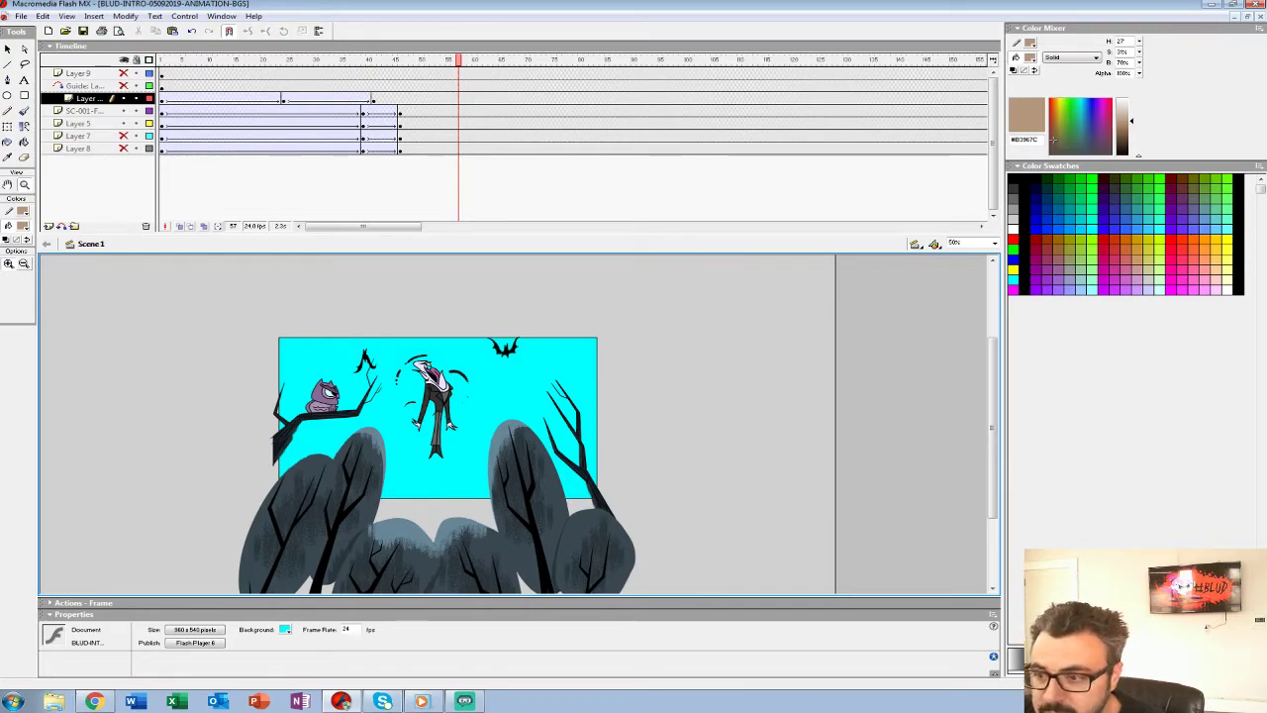
drag(458, 60, 161, 60)
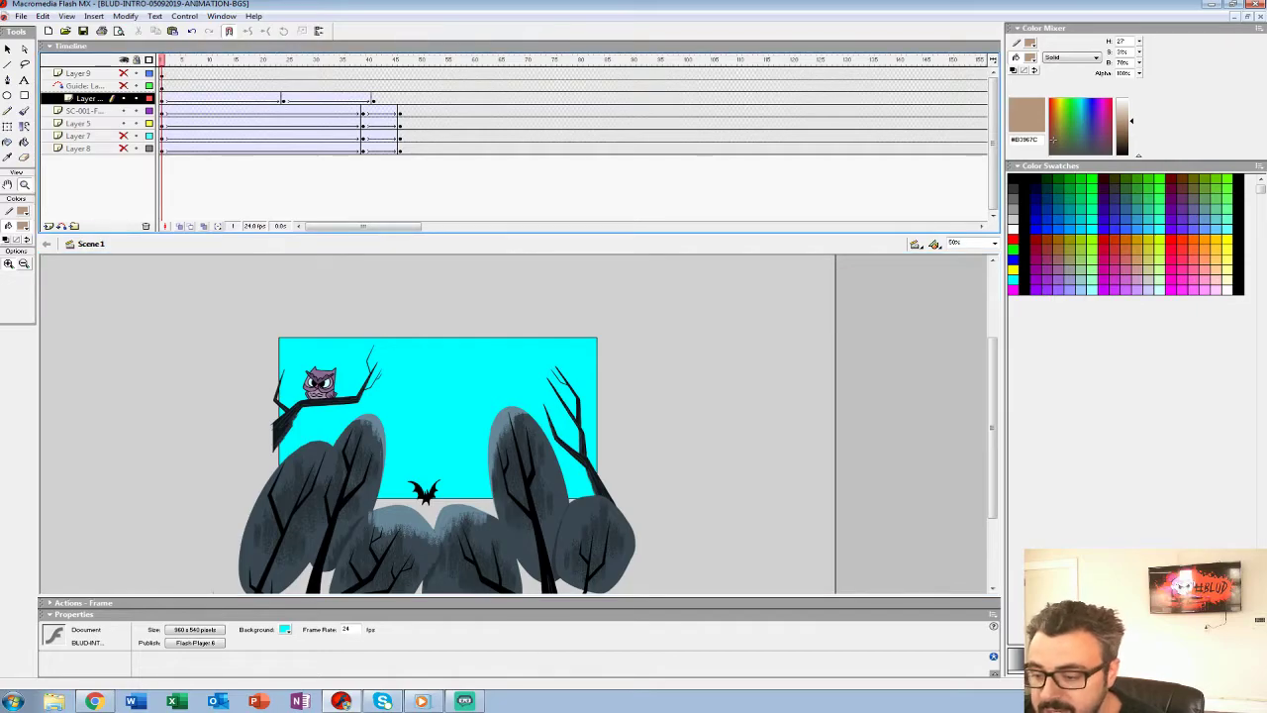
Examine the owl on its branch and the bat and trees at the stage's lower edge in frame 1.
key(ctrl+1)
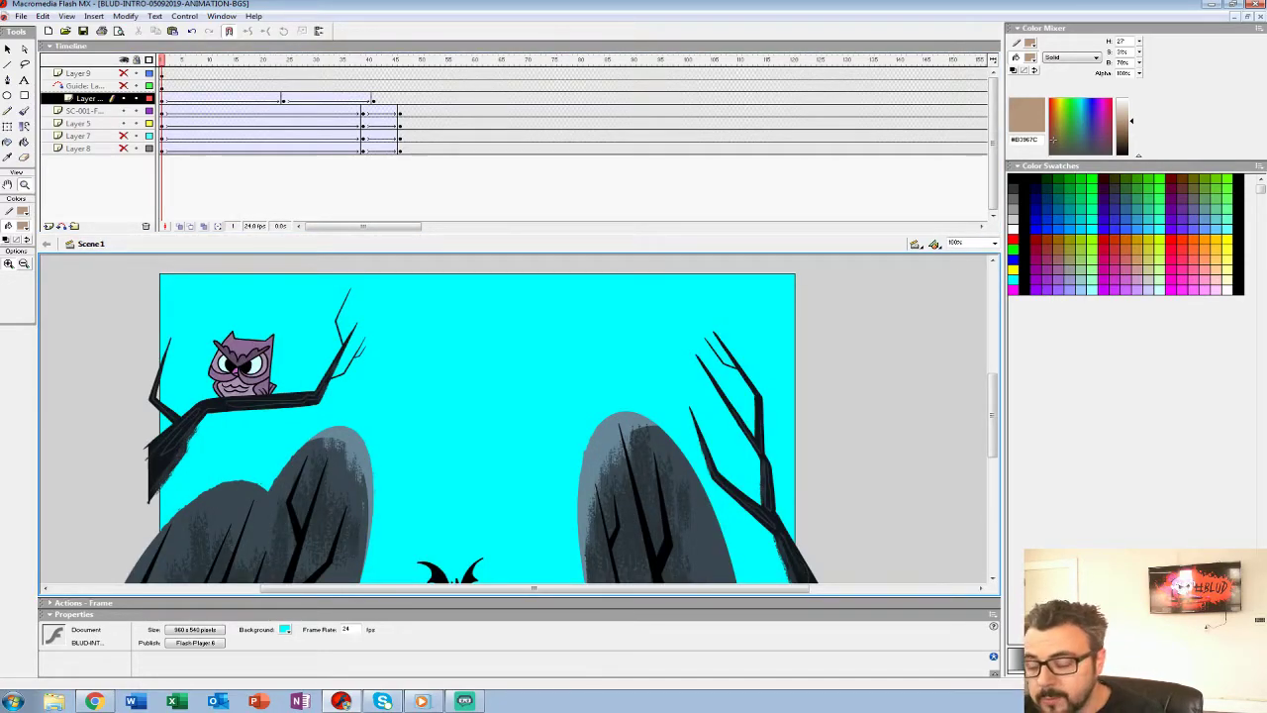
alt+click(396, 396)
click(375, 415)
key(v)
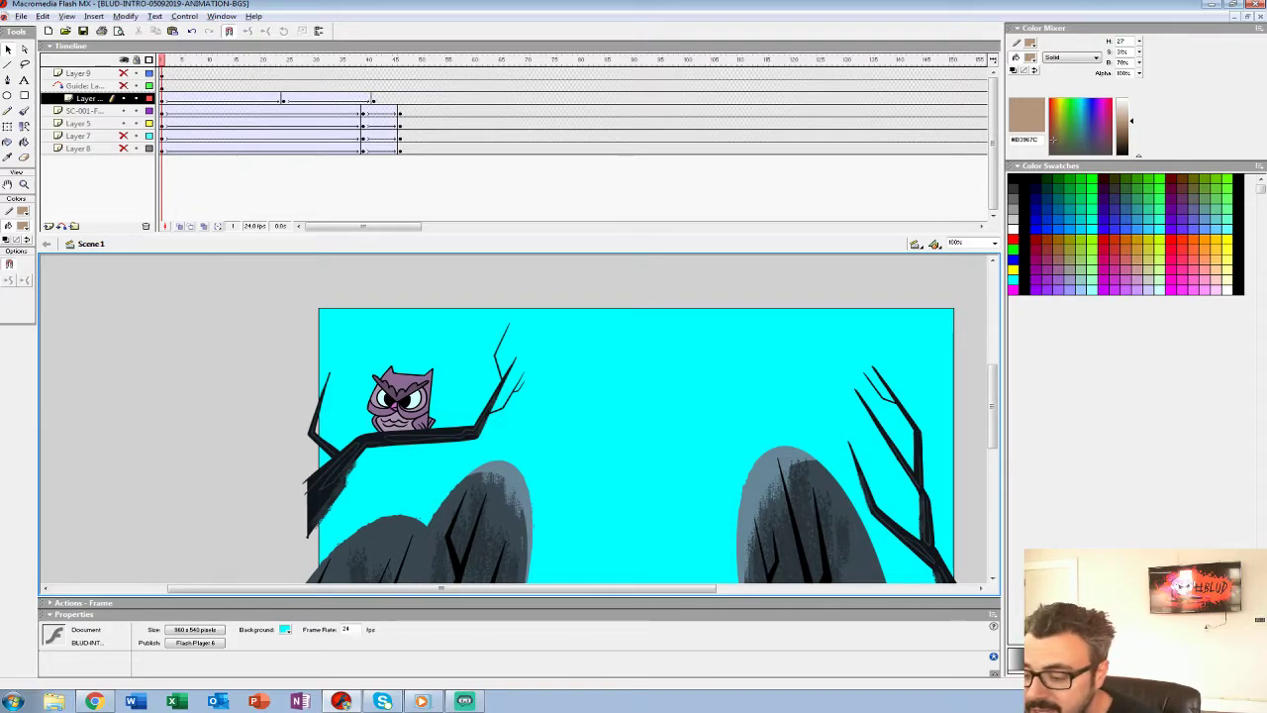
key(z)
key(ctrl+minus)
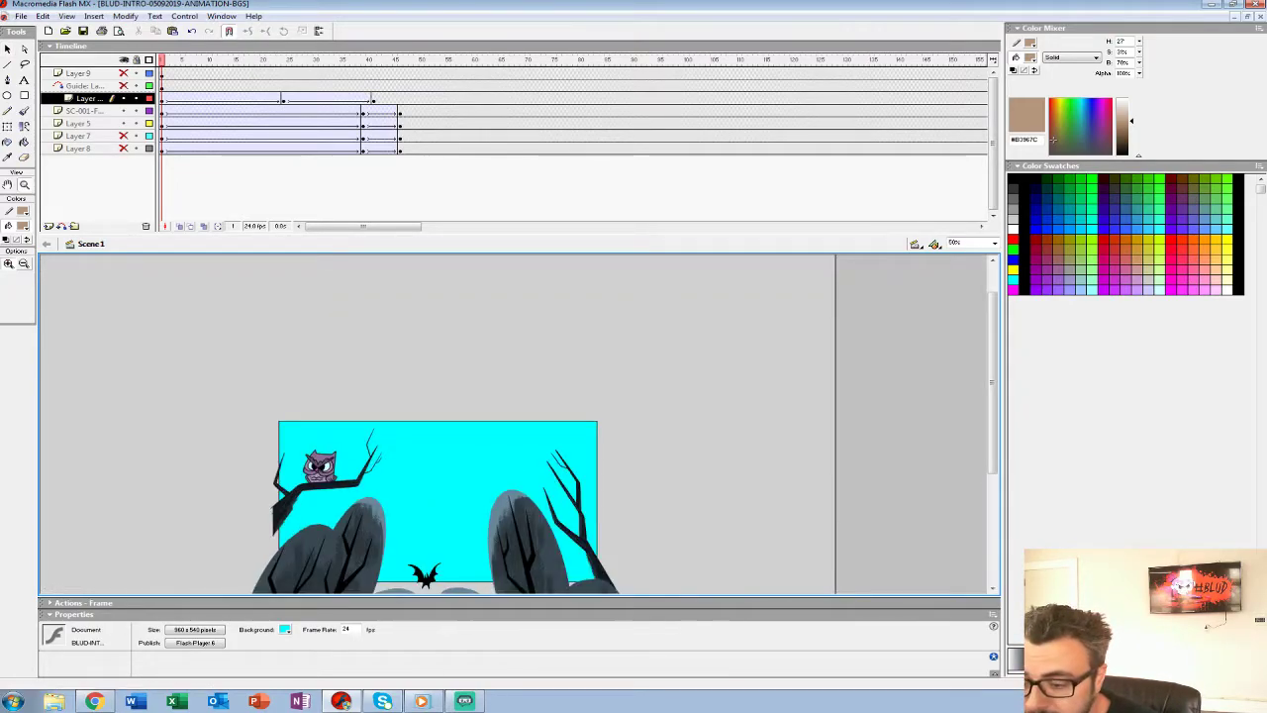
scroll(513, 424, down, 3)
scroll(514, 425, down, 2)
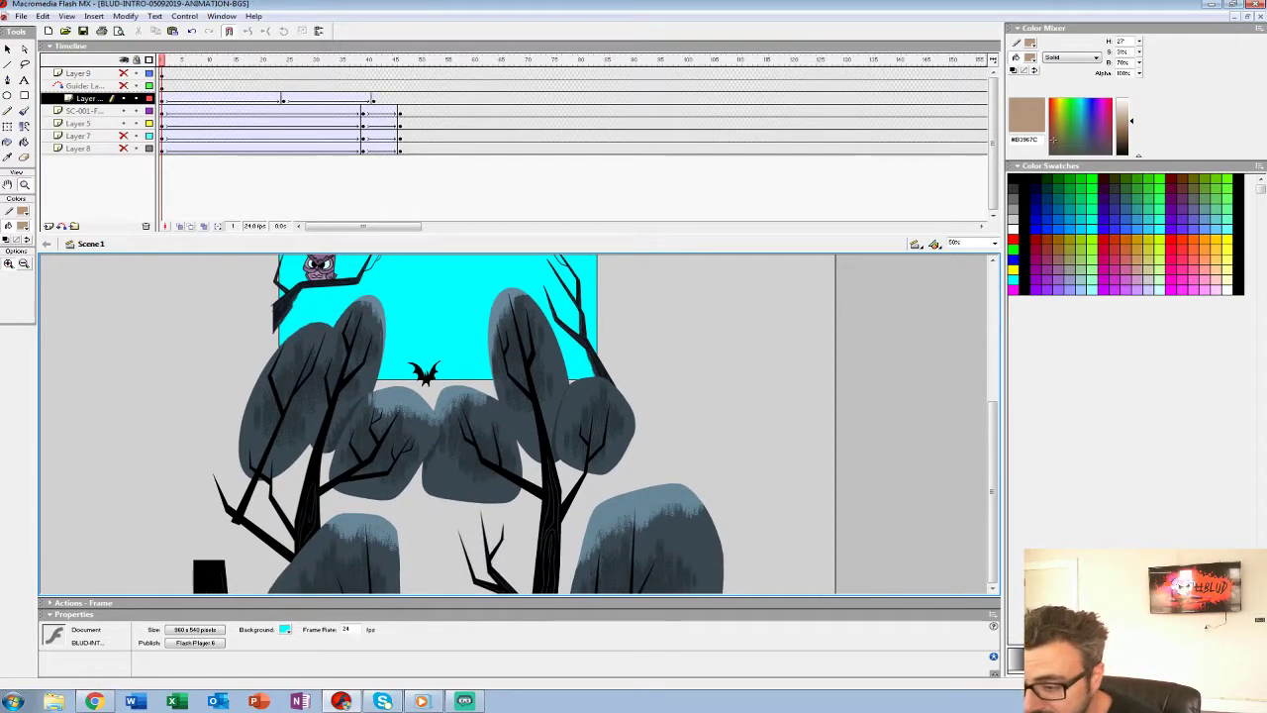
key(ctrl+equal)
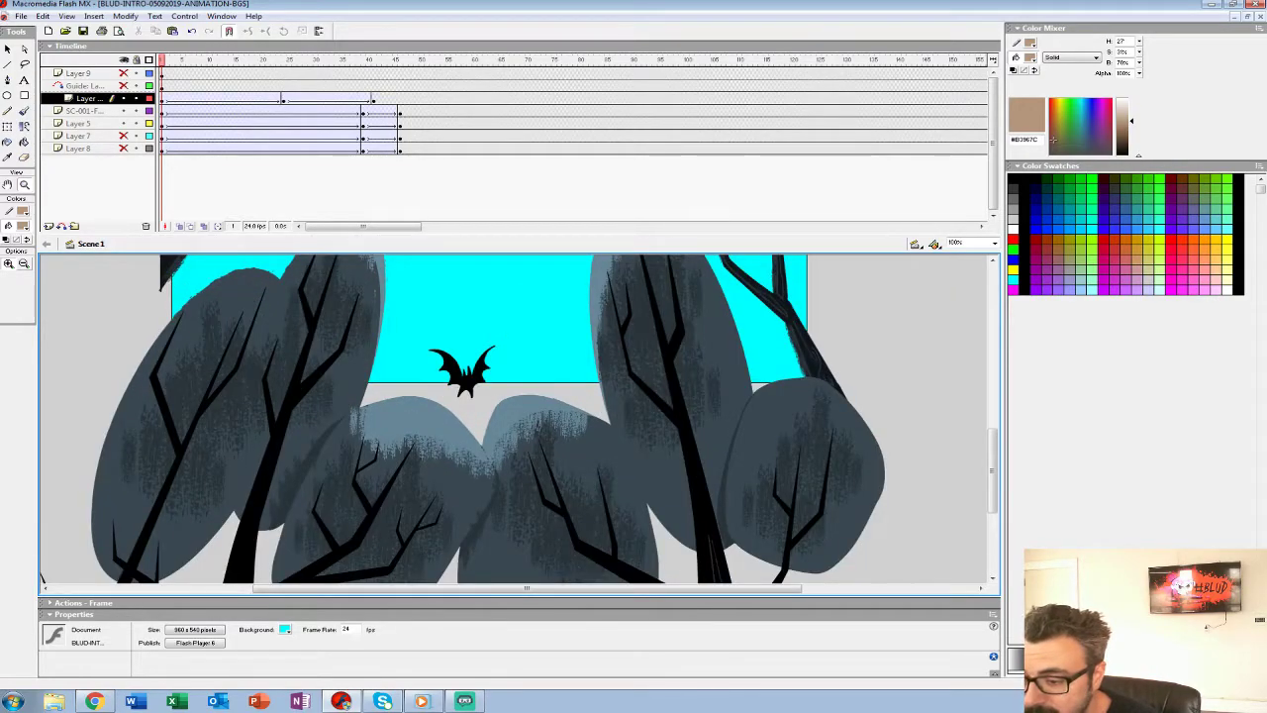
Preview the scene with Layer 7 and Layer 8 shown, hide them again, and review the owl and vampire at frame 57.
drag(123, 136, 124, 148)
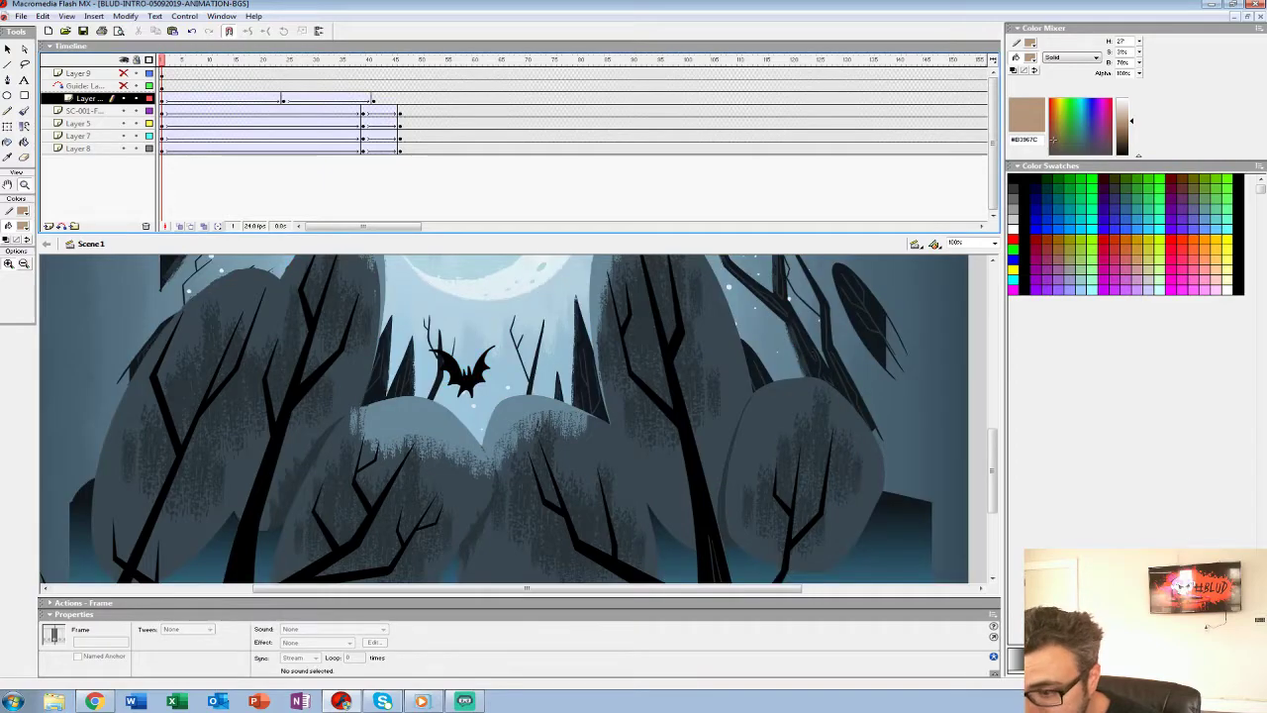
key(ctrl+minus)
click(458, 98)
key(Return)
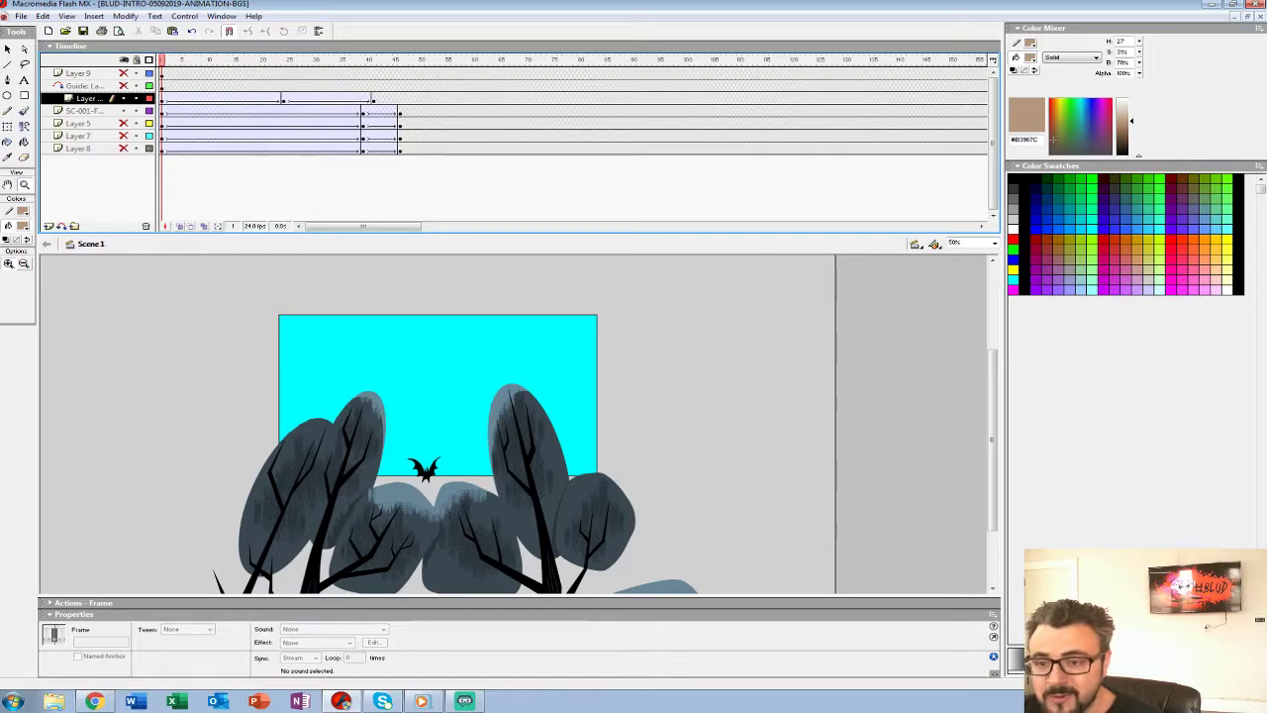
click(465, 378)
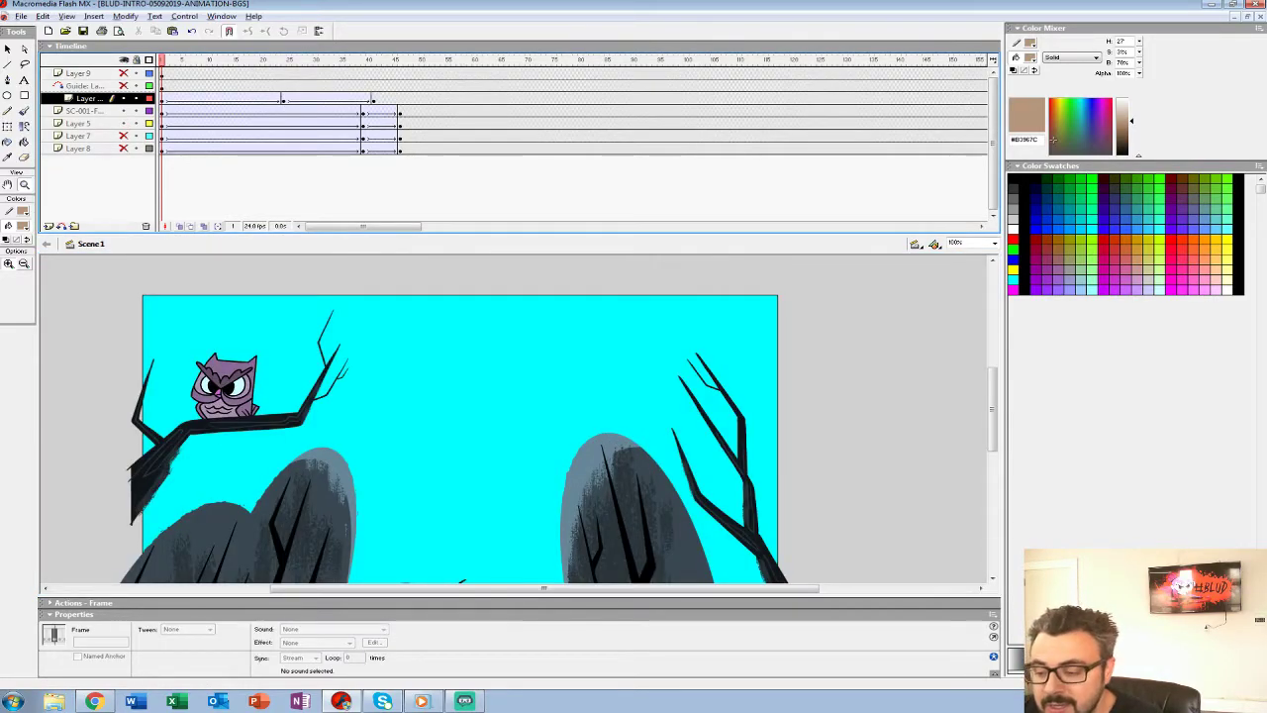
alt+click(613, 442)
click(430, 450)
drag(430, 450, 430, 470)
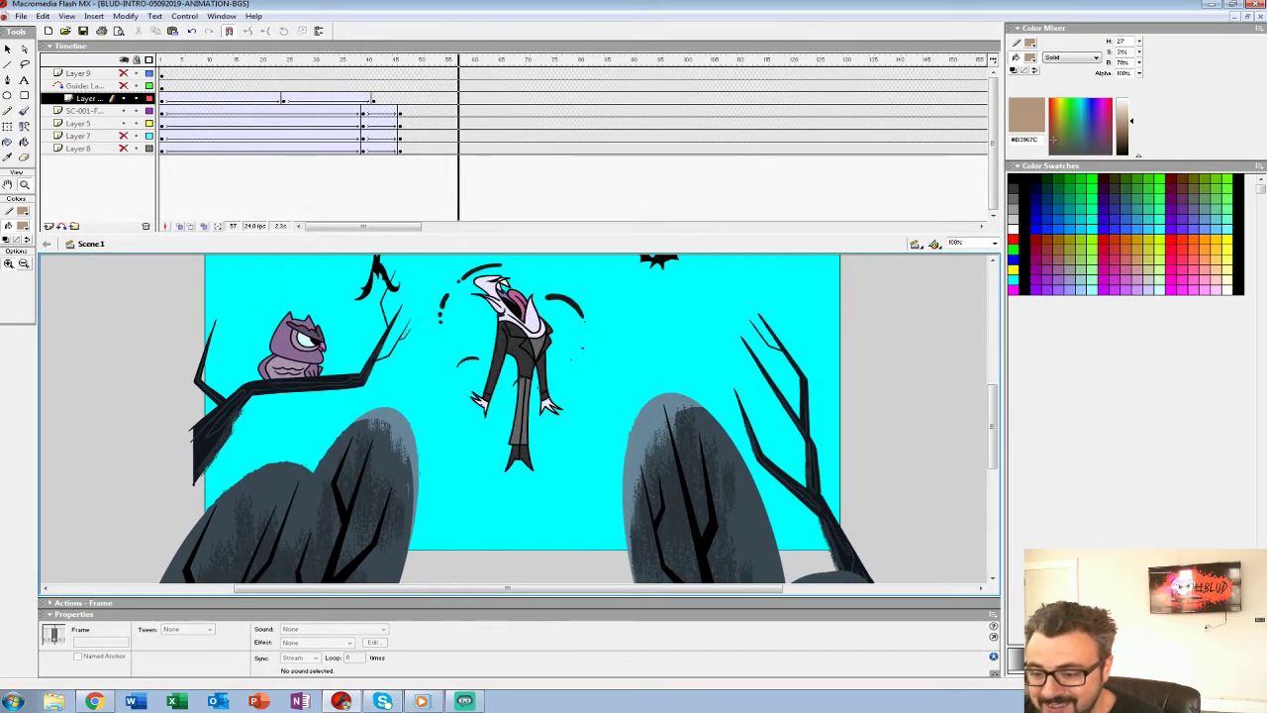
drag(525, 406, 527, 483)
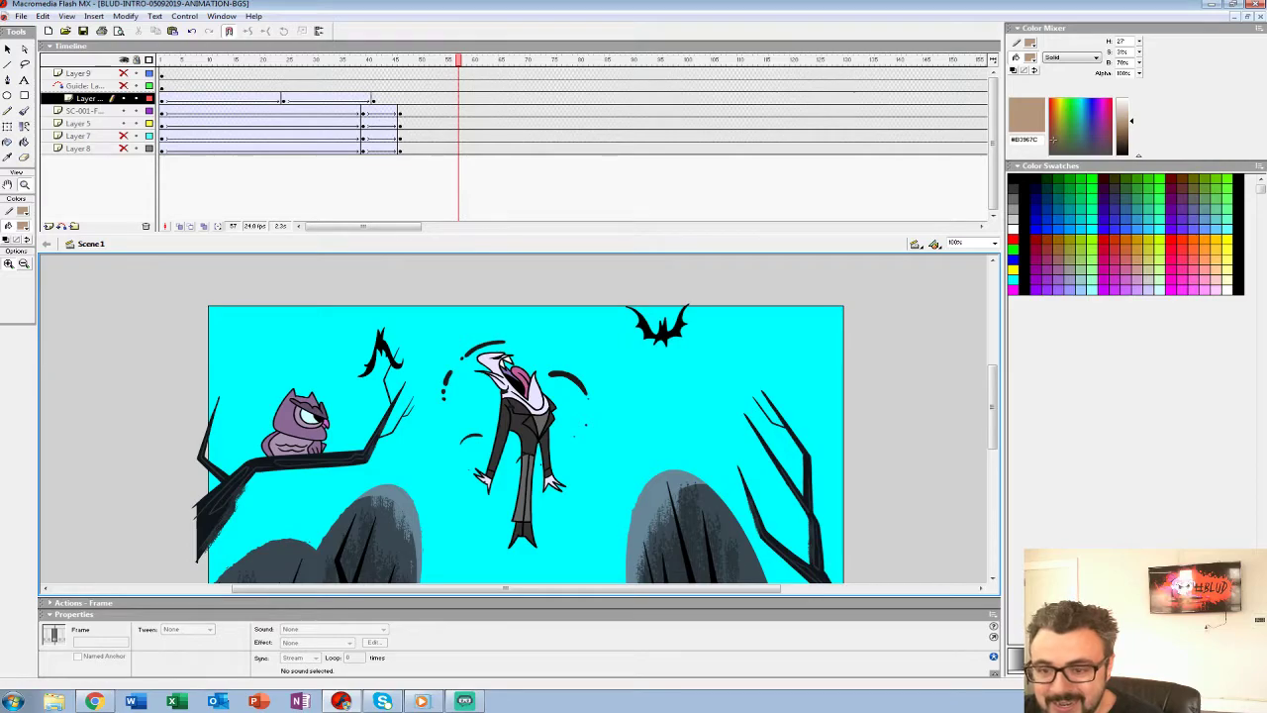
Show Layer 7 with the background trees, and briefly preview Layer 9 and the guide layer before hiding both again.
click(123, 136)
key(v)
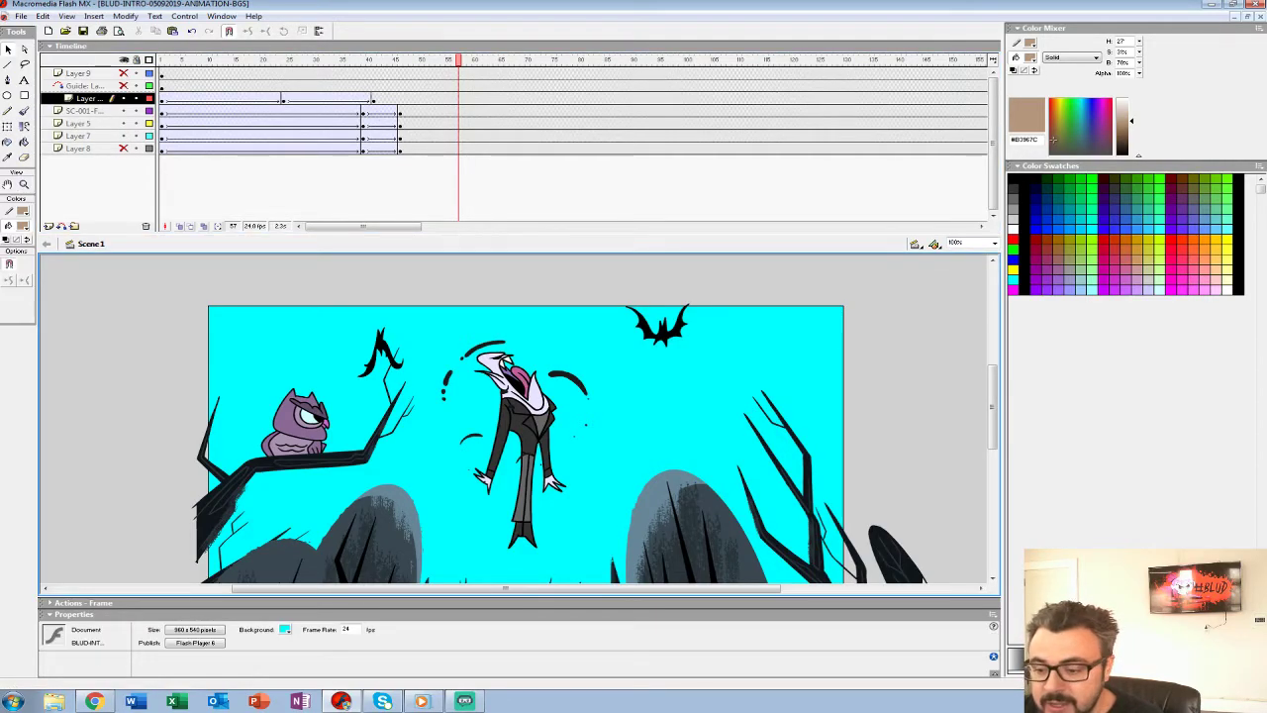
key(ctrl+shift+w)
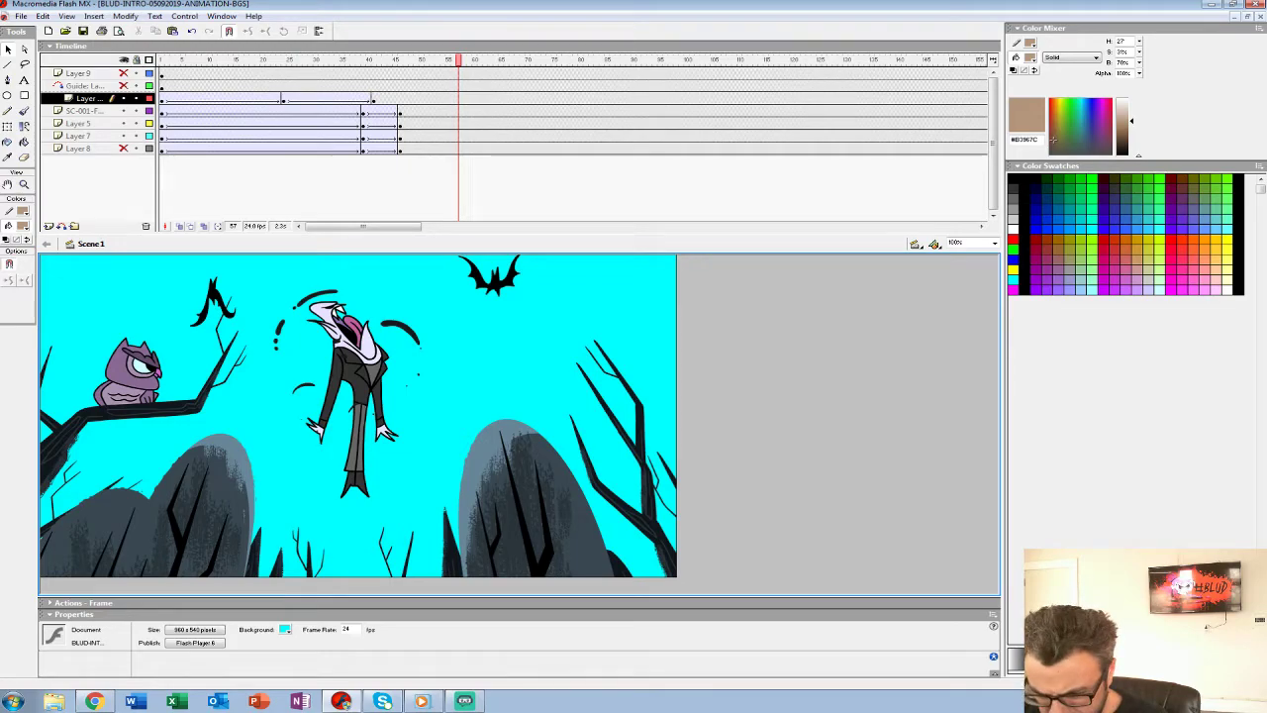
click(124, 73)
click(124, 86)
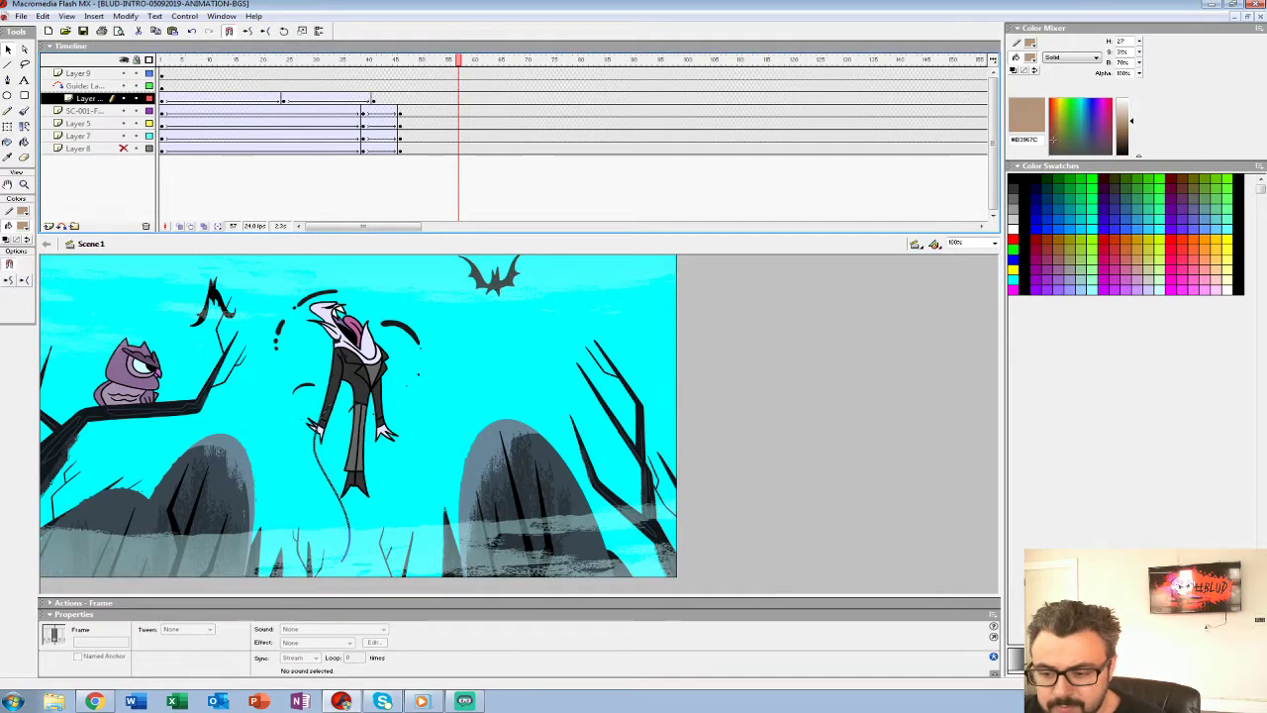
drag(124, 73, 124, 86)
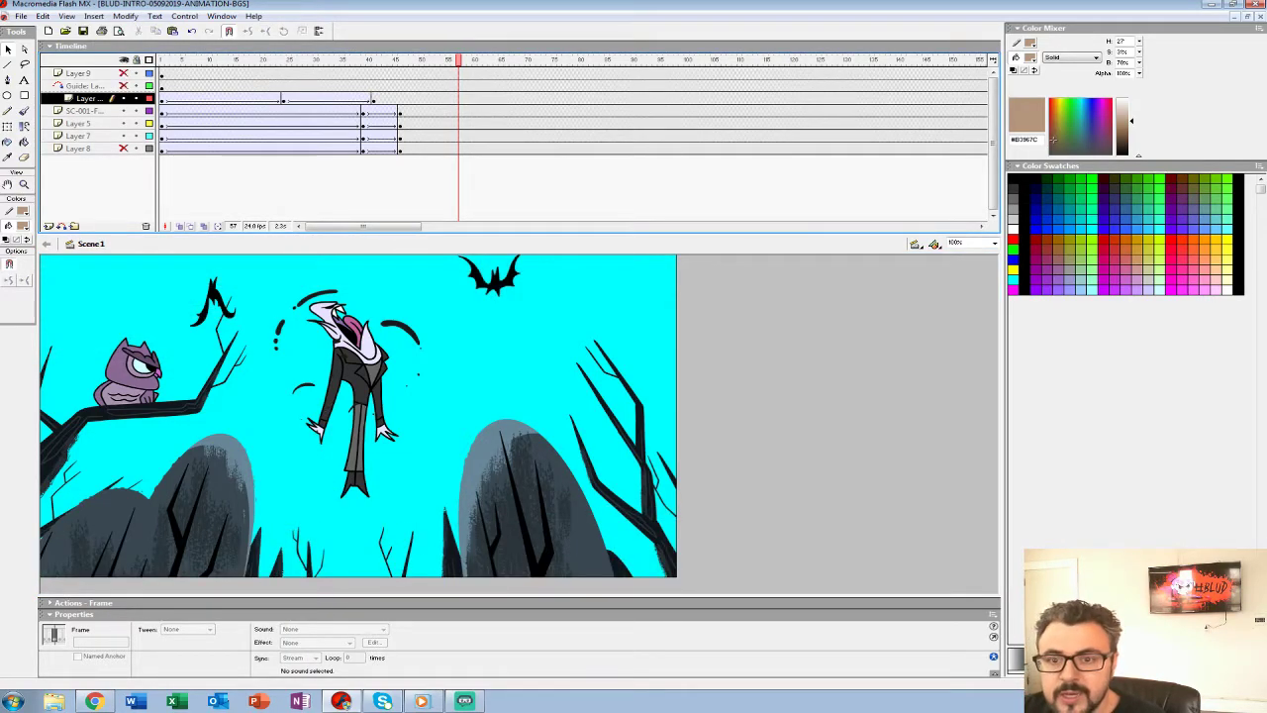
Open the earlier file BLUD-INTRO-05032019-ANIMATION-BGS from the INTRO folder.
click(21, 16)
click(34, 55)
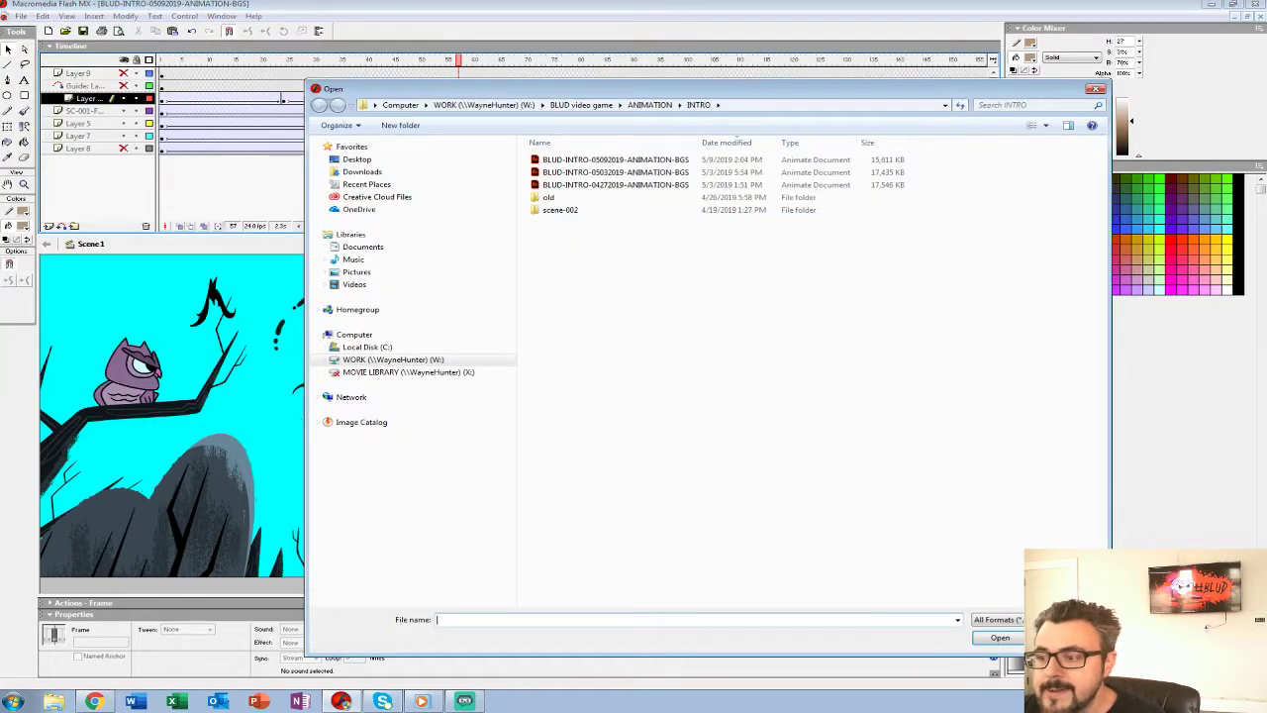
click(649, 105)
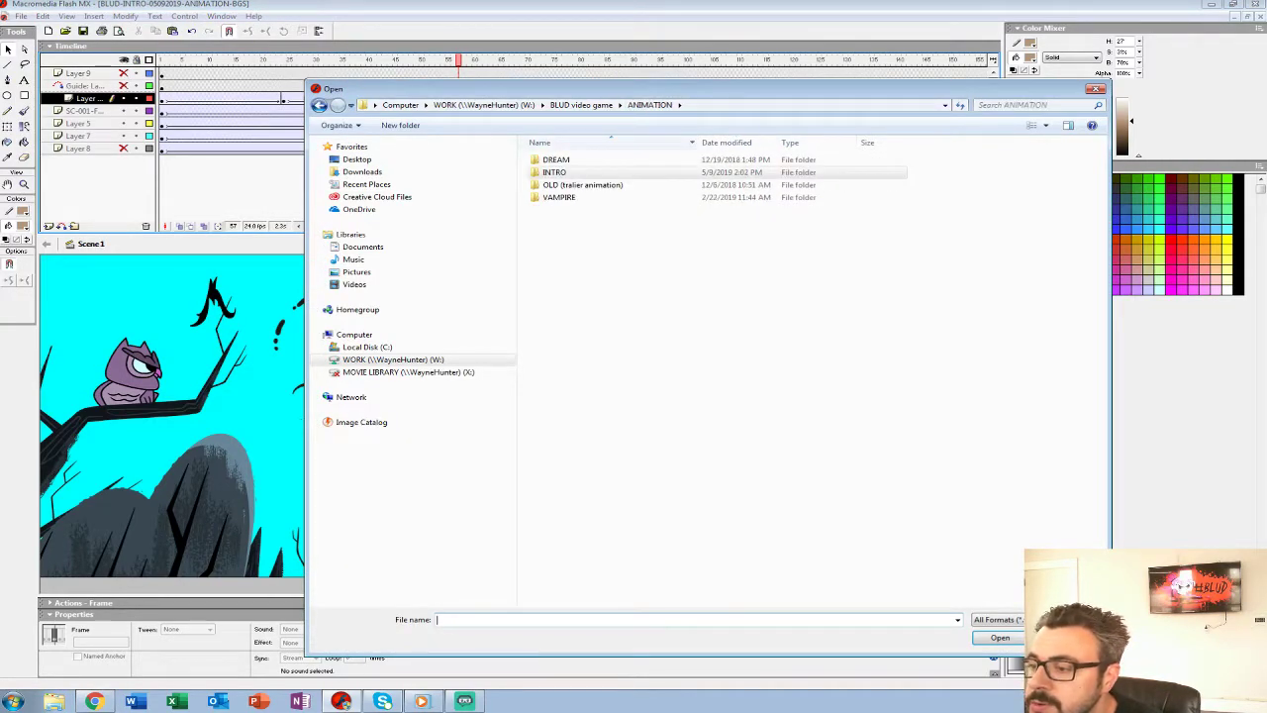
double_click(555, 173)
double_click(614, 173)
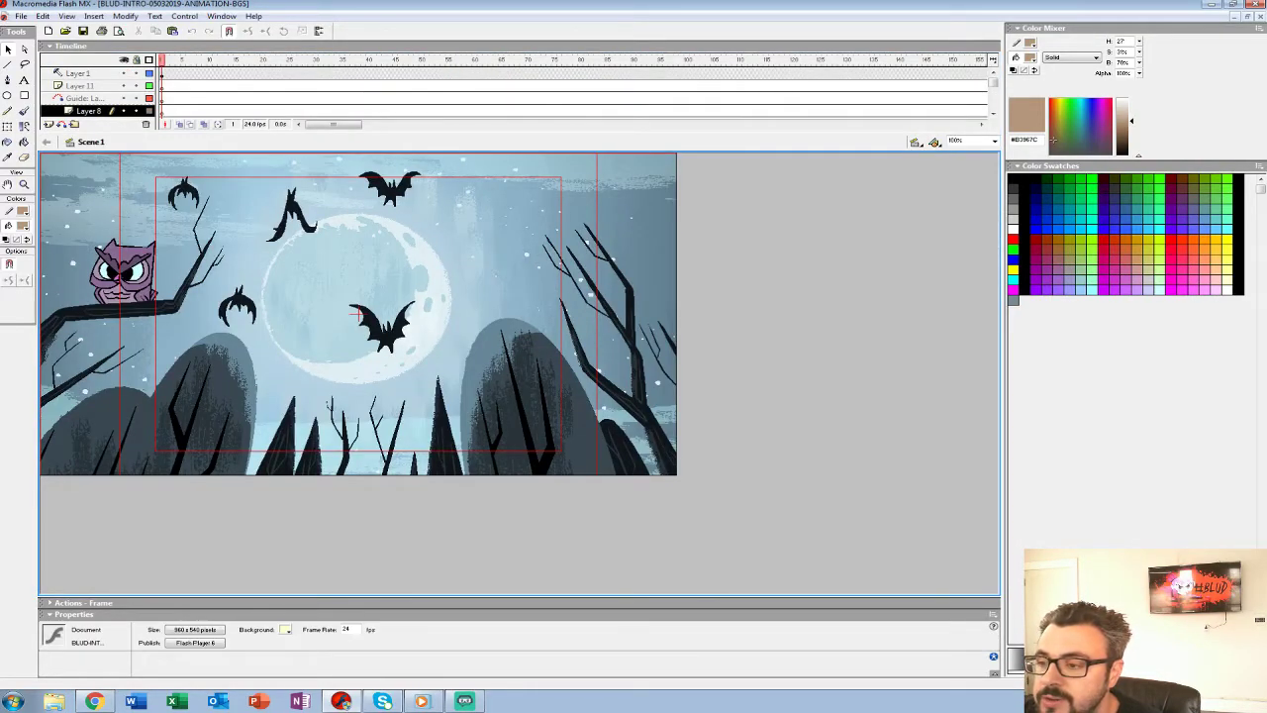
Enlarge the timeline area and copy the first frame of Layer 1, which holds the red safe-area guides.
drag(514, 132, 515, 244)
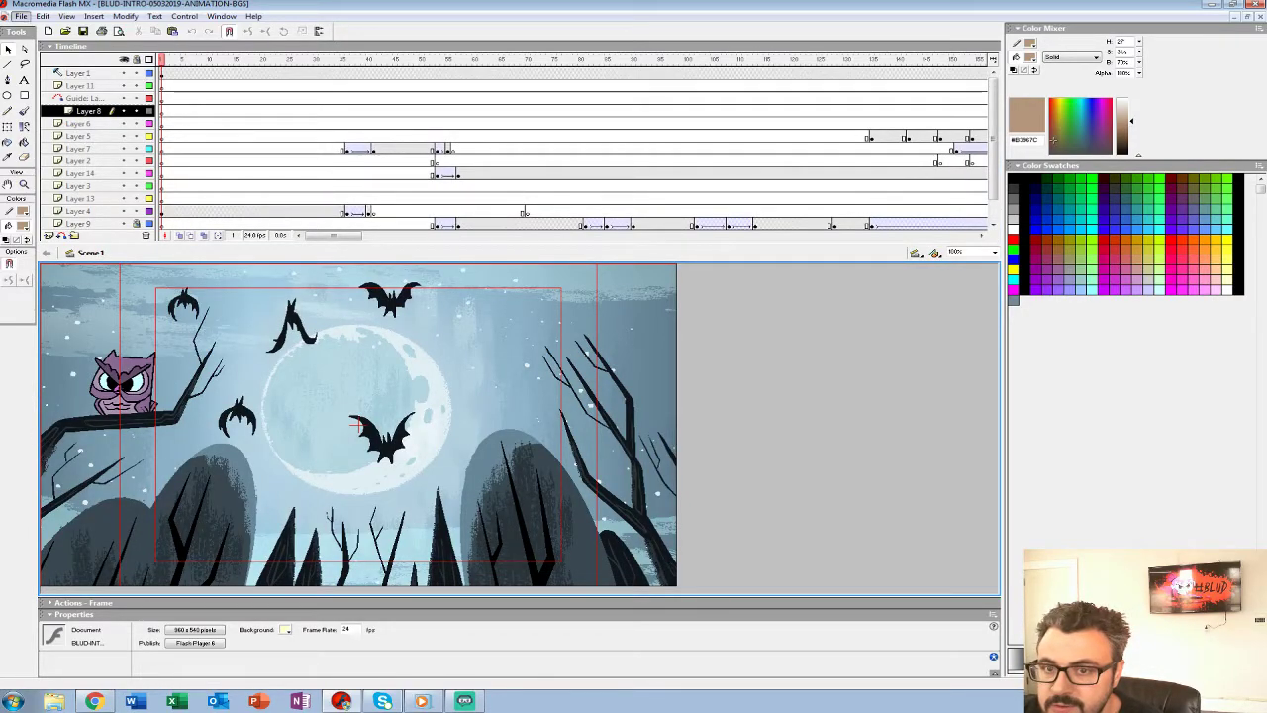
click(21, 16)
click(40, 41)
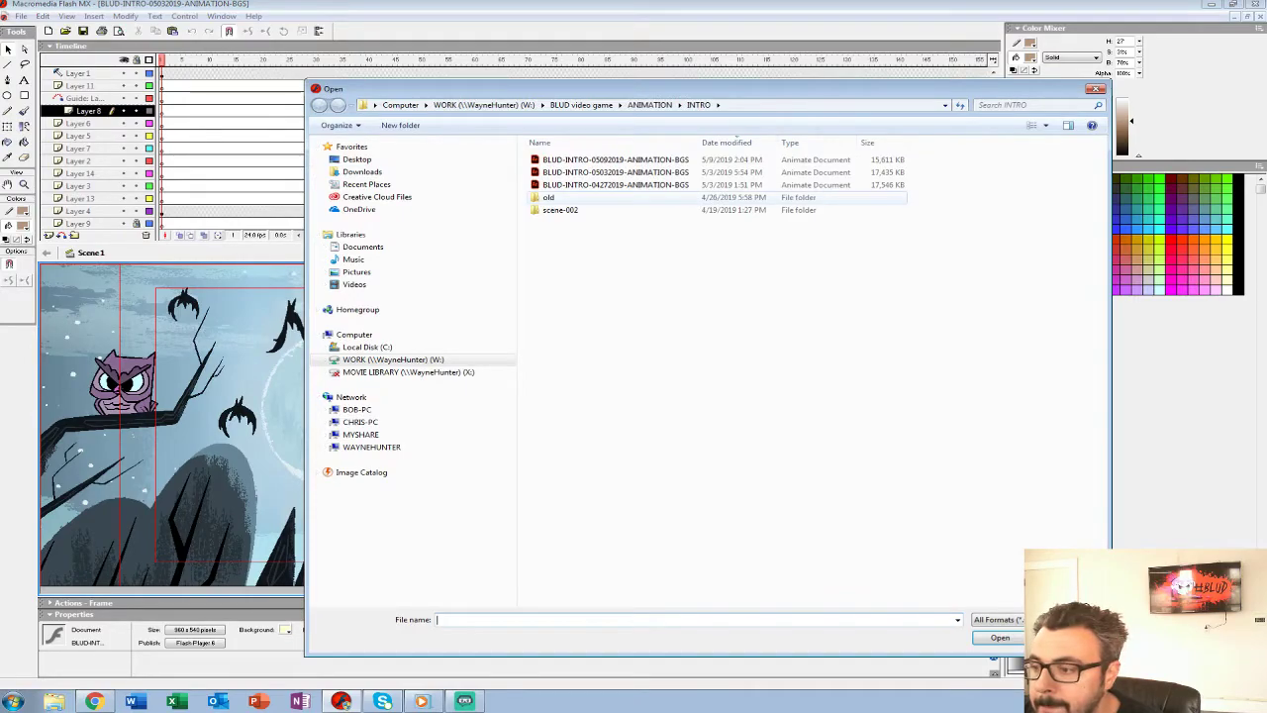
key(Escape)
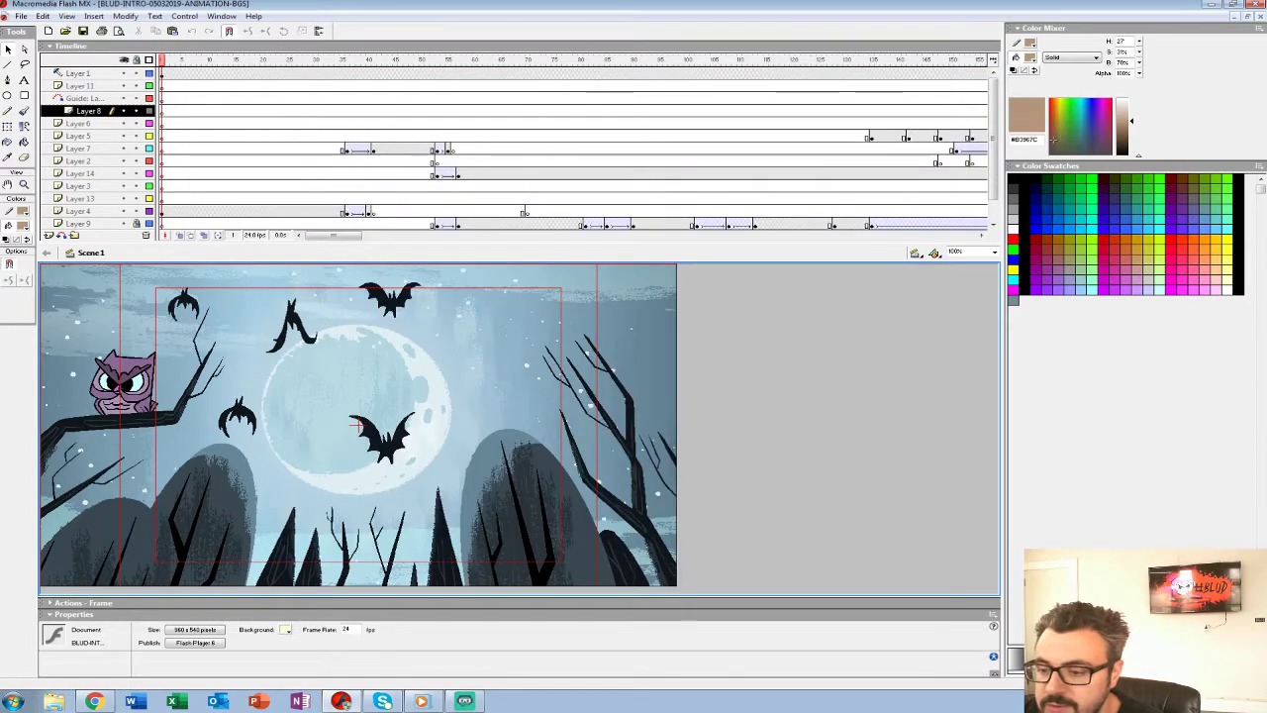
mouse_move(162, 61)
mouse_down()
mouse_move(274, 61)
mouse_move(163, 60)
mouse_up()
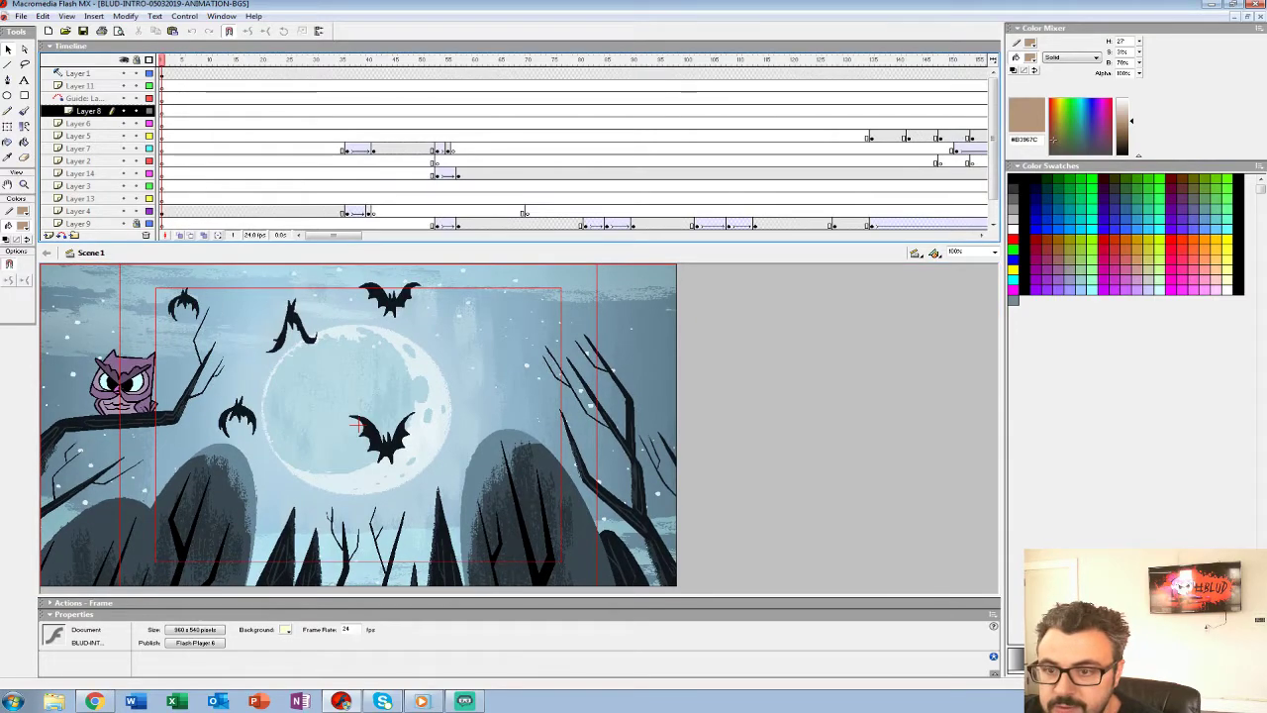
click(166, 74)
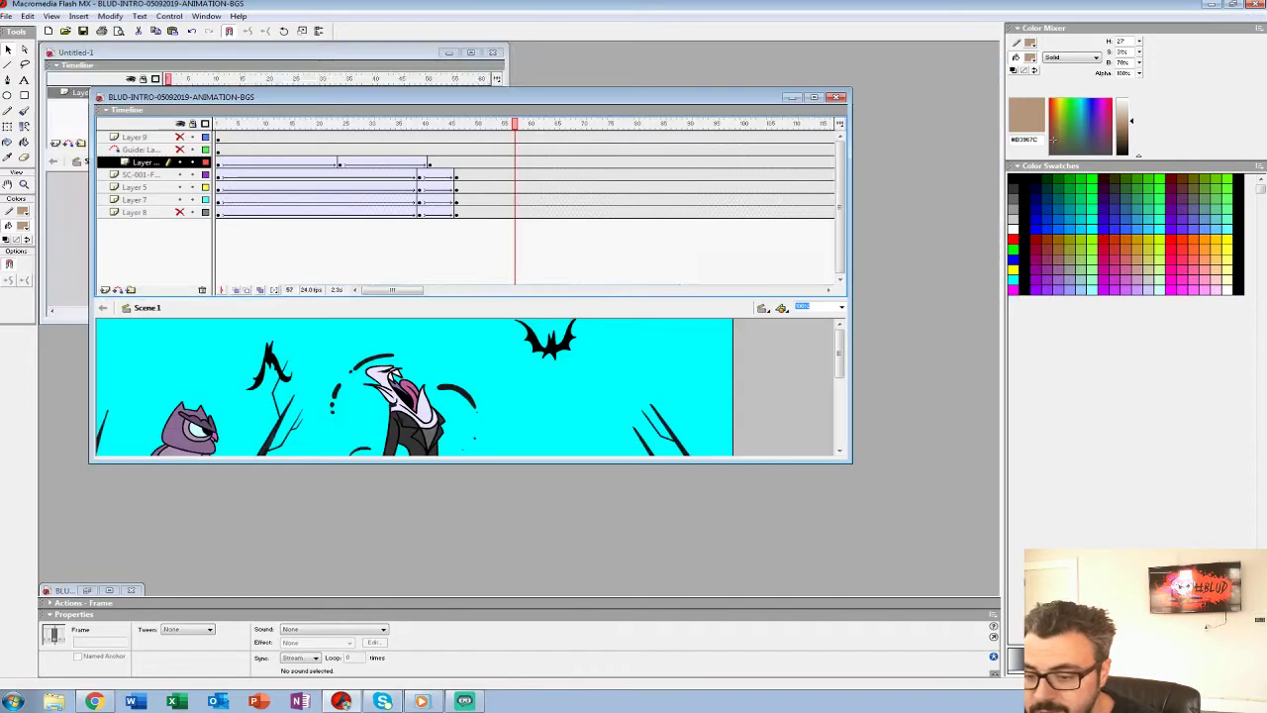
Maximize the BLUD-INTRO-05092019-ANIMATION-BGS document and play the scene from frame 1 with all layers visible.
click(814, 97)
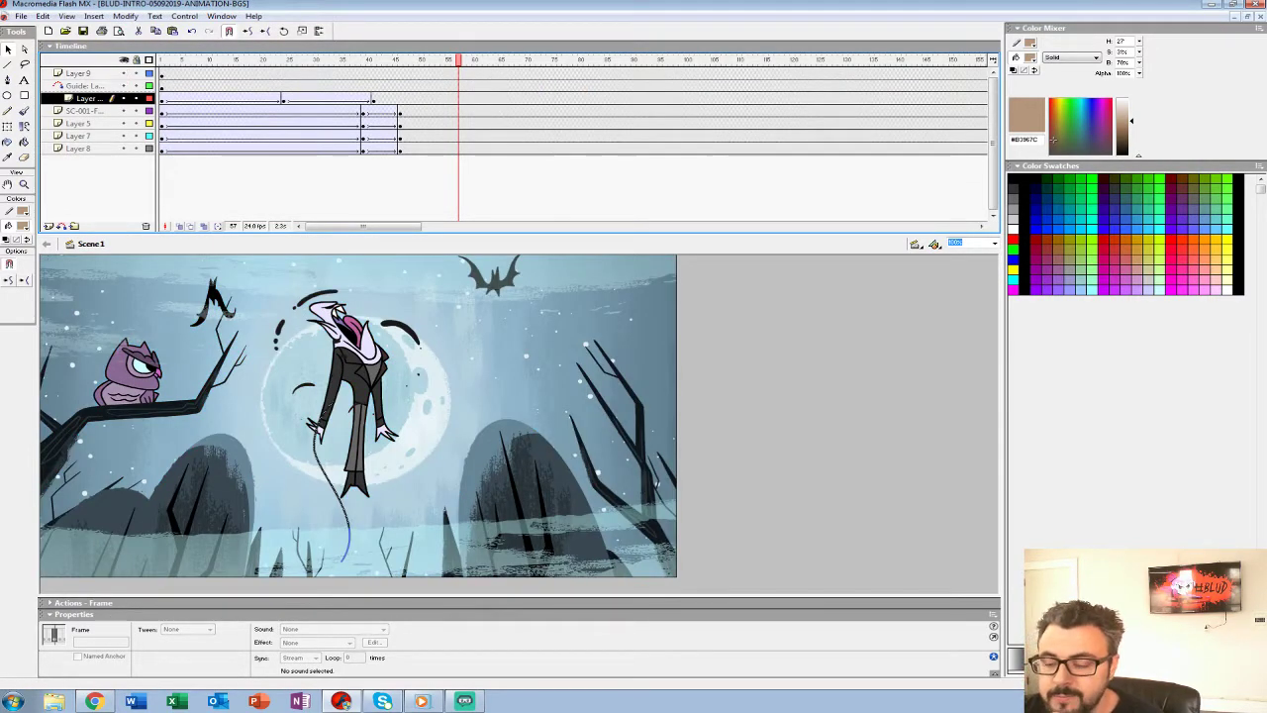
drag(458, 60, 162, 60)
key(Return)
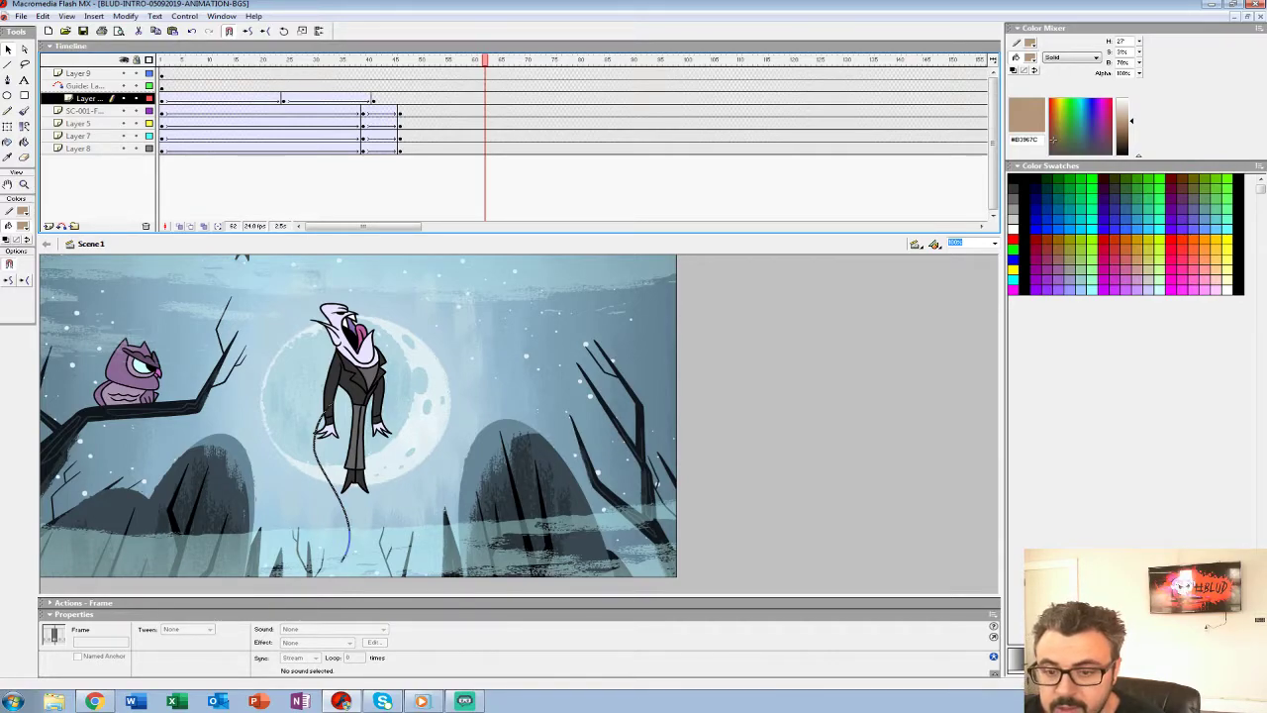
Add a new layer above all others, paste the copied safe-area guides into frame 1, and replay the scene.
click(49, 226)
drag(81, 98, 81, 68)
click(162, 74)
key(ctrl+alt+v)
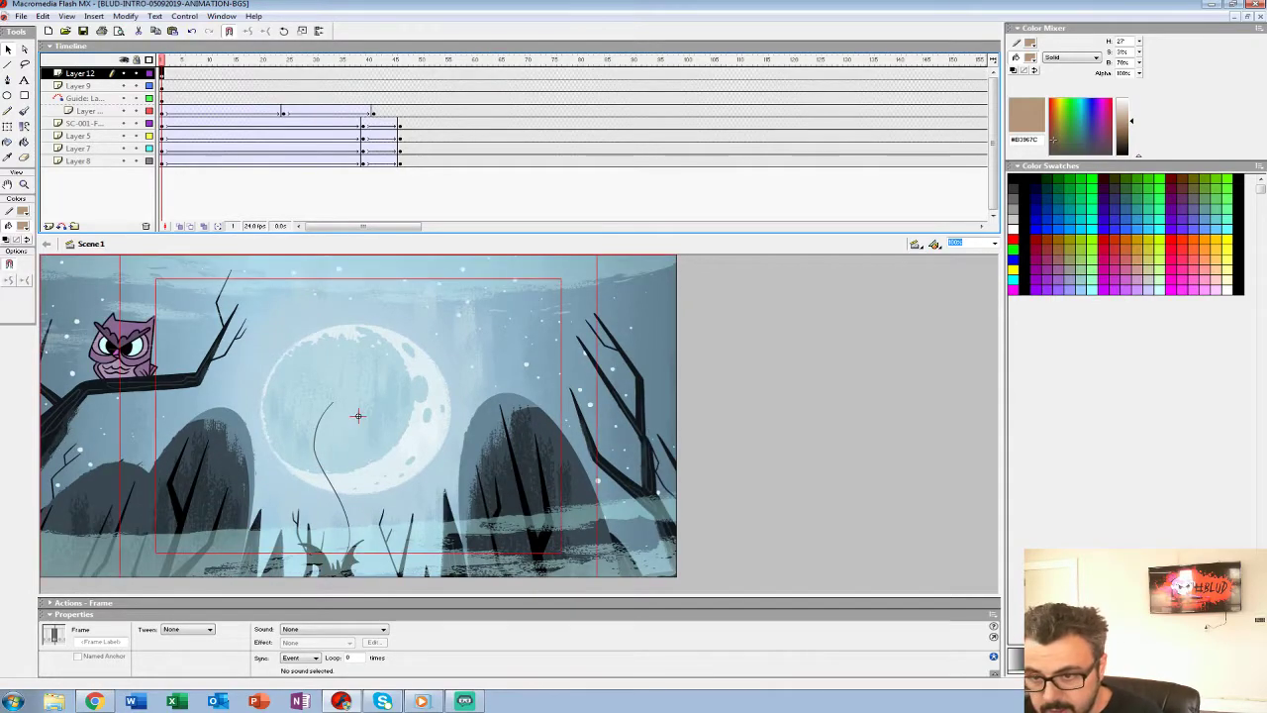
key(Return)
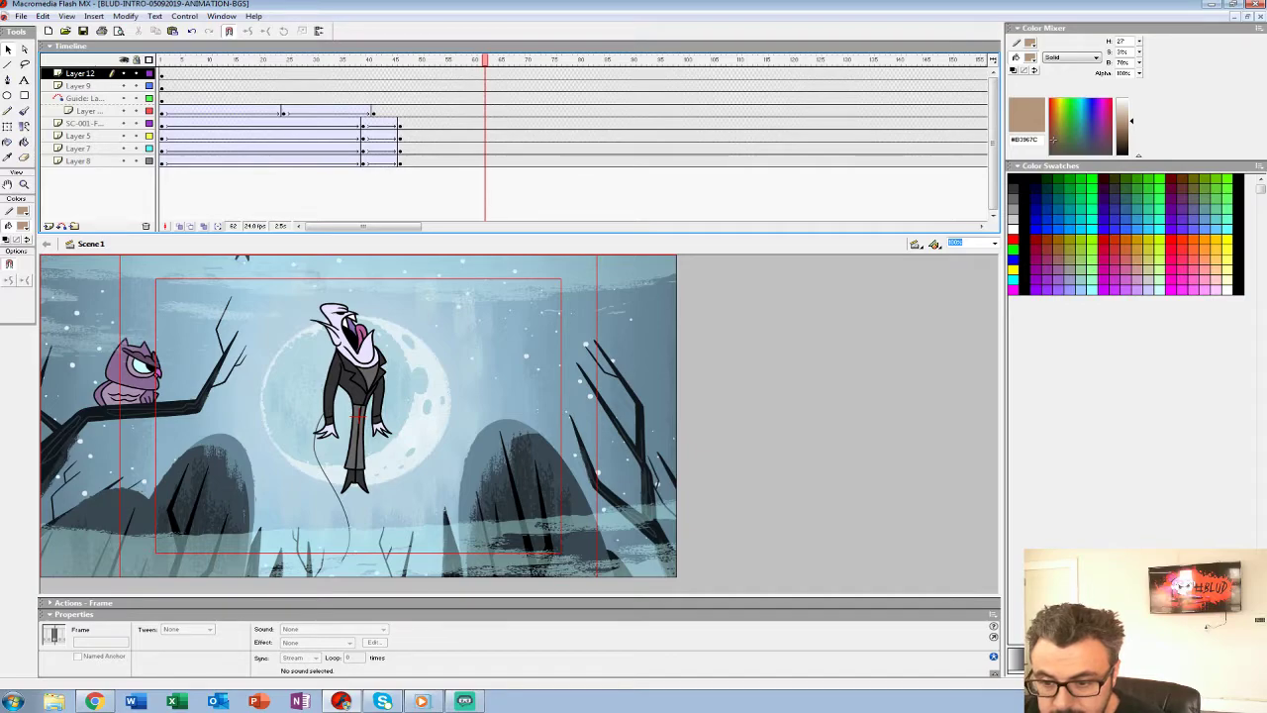
Open the SC-001-MG-TREES symbol for editing and unlock the owl's layer, Layer 3.
double_click(148, 409)
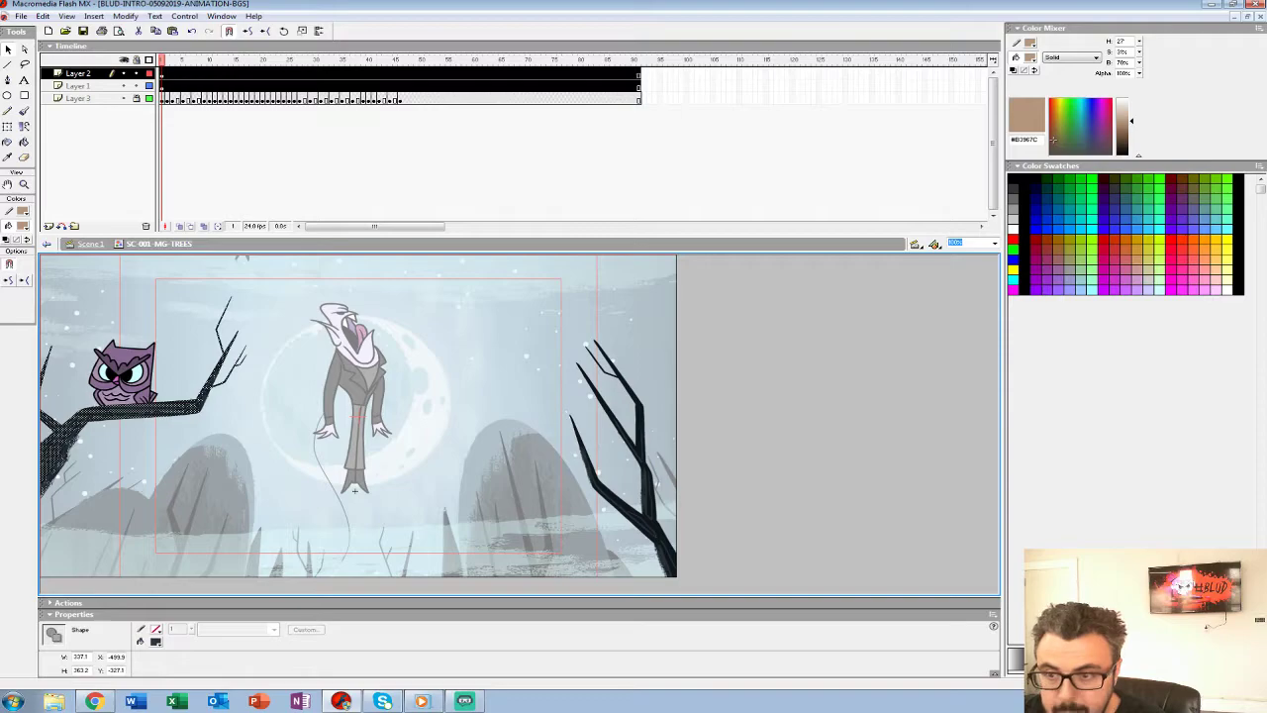
click(137, 98)
click(137, 86)
click(137, 73)
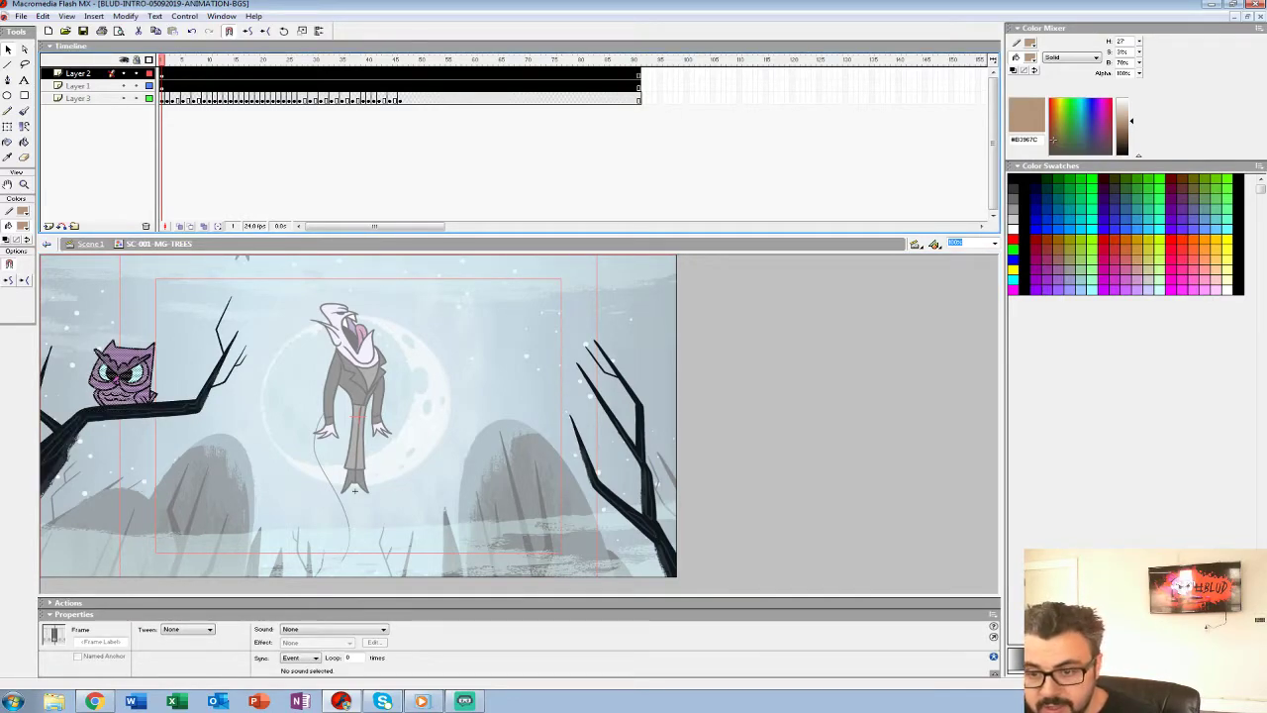
Select the owl and its branch on all layers and nudge them right until the trunk lies inside the scene's edge.
key(Return)
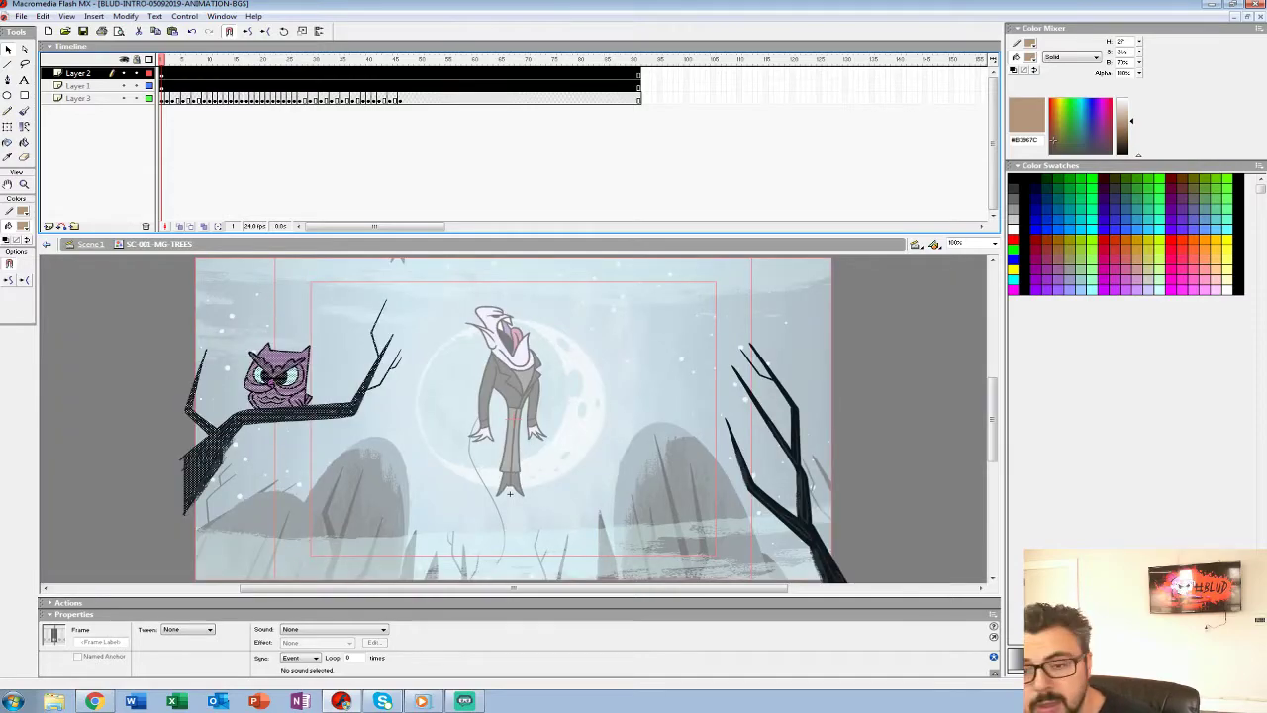
click(25, 184)
alt+click(361, 436)
click(7, 50)
drag(398, 366, 260, 478)
drag(399, 479, 399, 485)
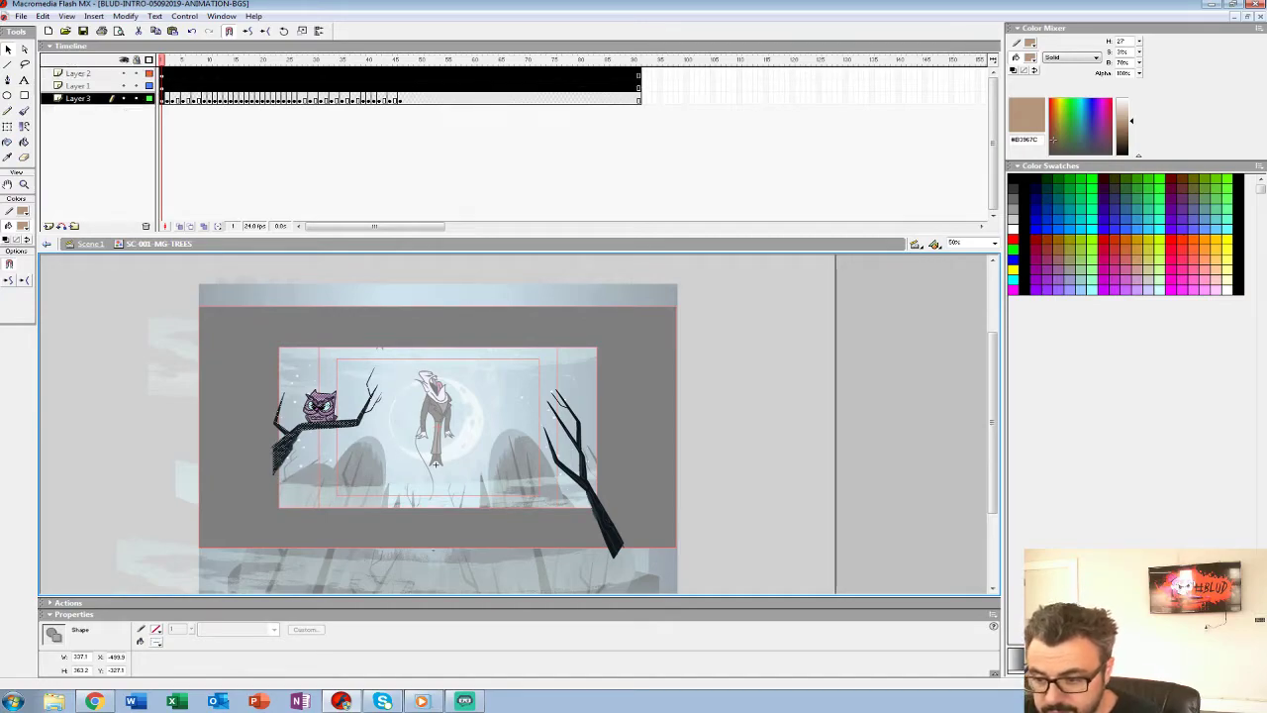
key(shift+Right)
key(shift+Right)
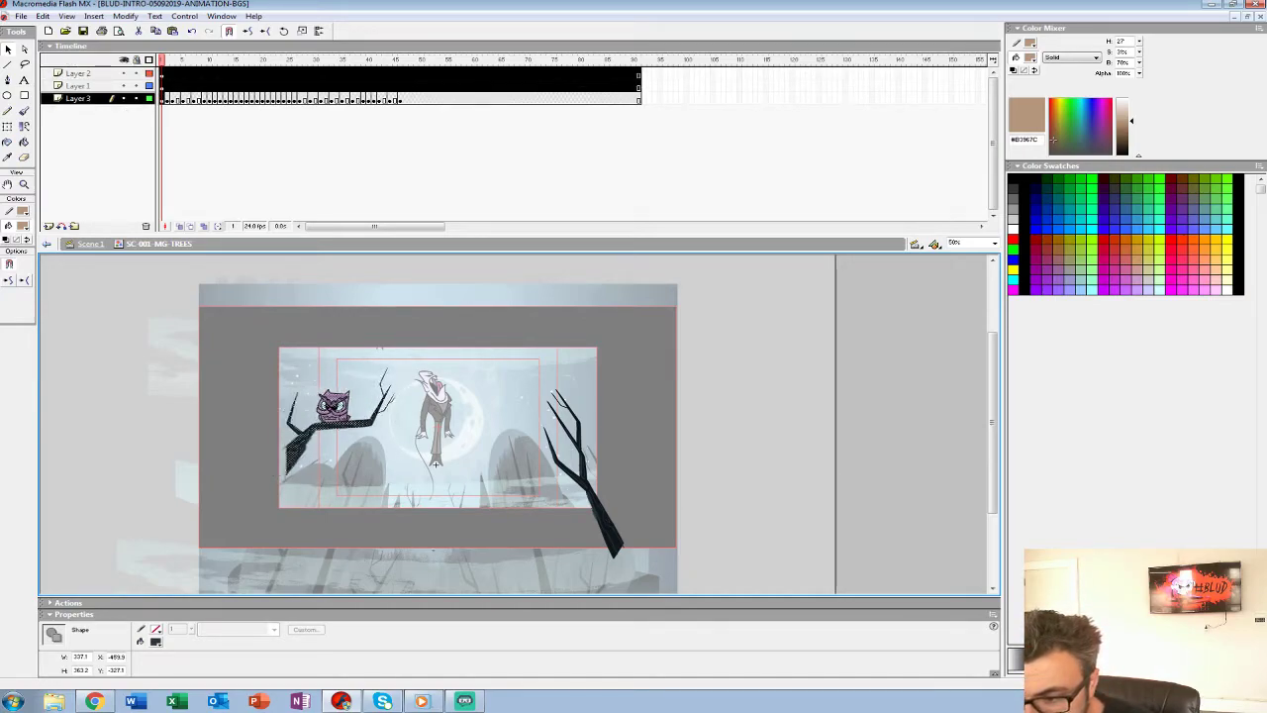
key(Left)
key(Left)
key(Left)
key(Left)
key(Left)
key(Left)
key(Left)
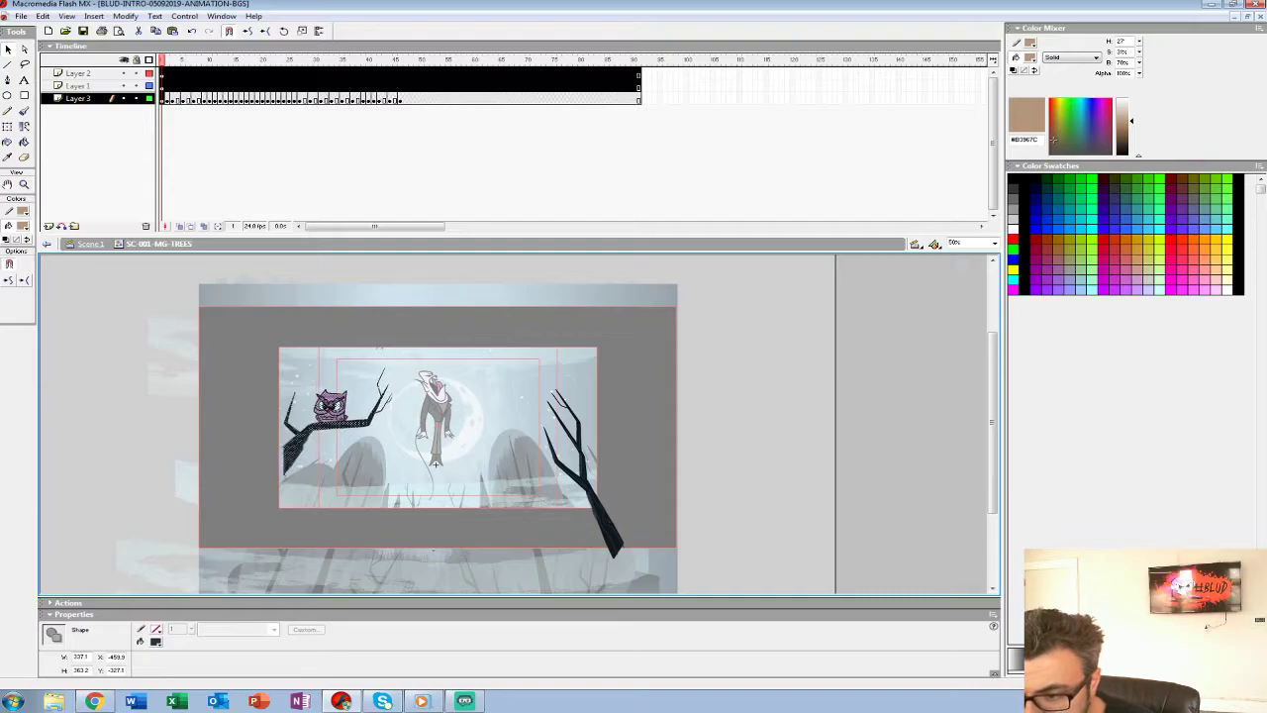
key(Right)
key(Right)
key(Right)
key(Right)
key(Right)
key(Right)
key(Right)
key(Right)
key(Right)
key(Right)
key(Right)
key(Right)
key(Right)
key(Right)
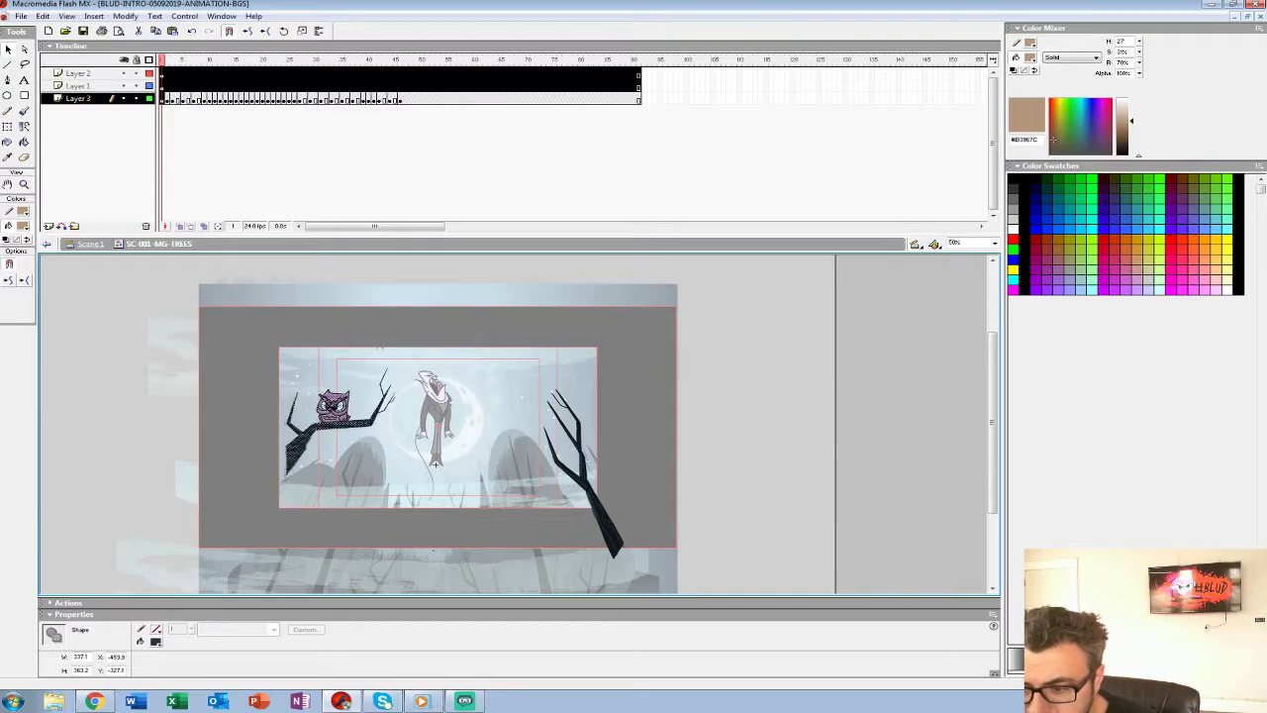
key(Right)
key(Right)
key(Right)
key(Right)
Return to Scene 1, hide Layer 7 and Layer 8, and reopen the SC-001-MG-TREES symbol for editing.
key(z)
click(394, 445)
click(372, 441)
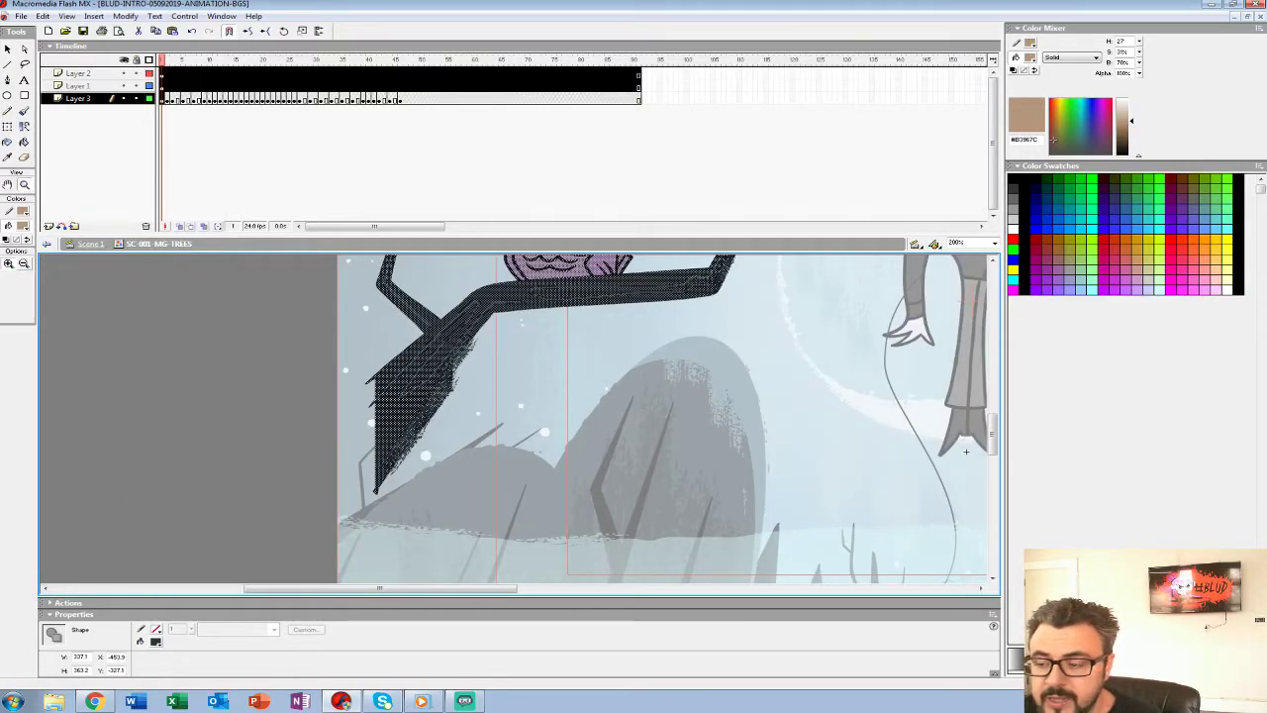
drag(966, 451, 880, 506)
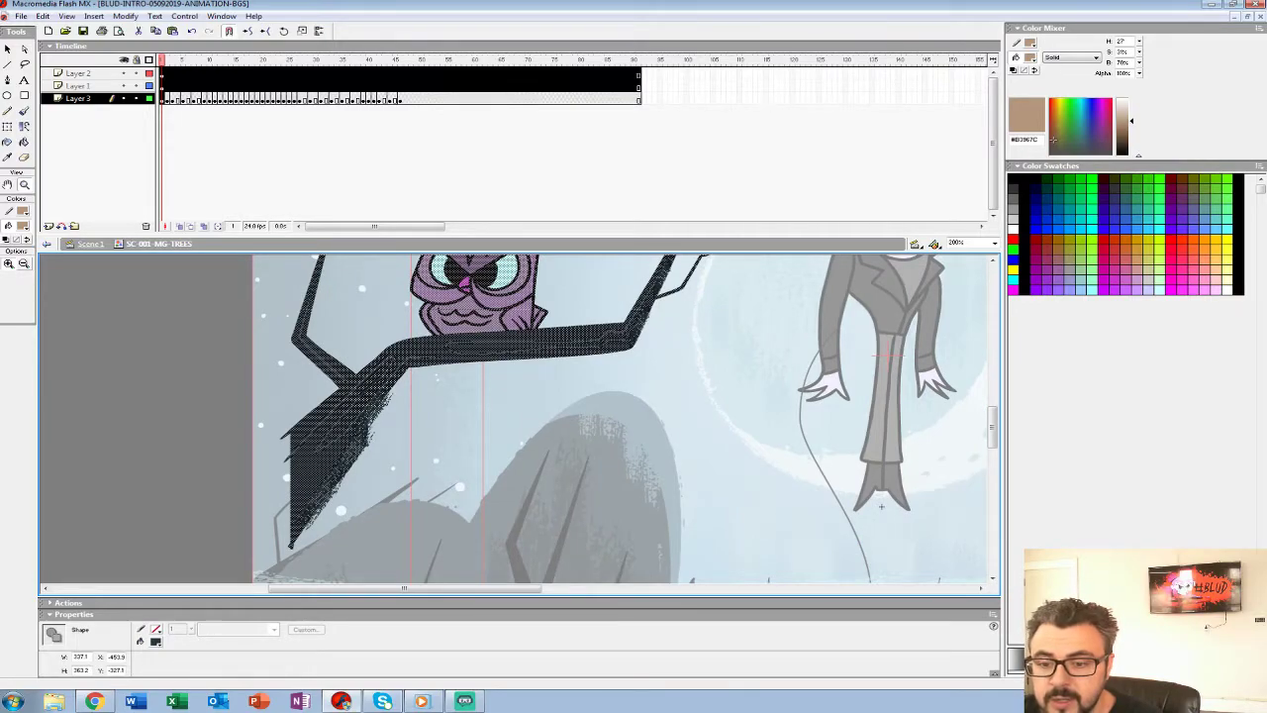
key(ctrl+e)
key(v)
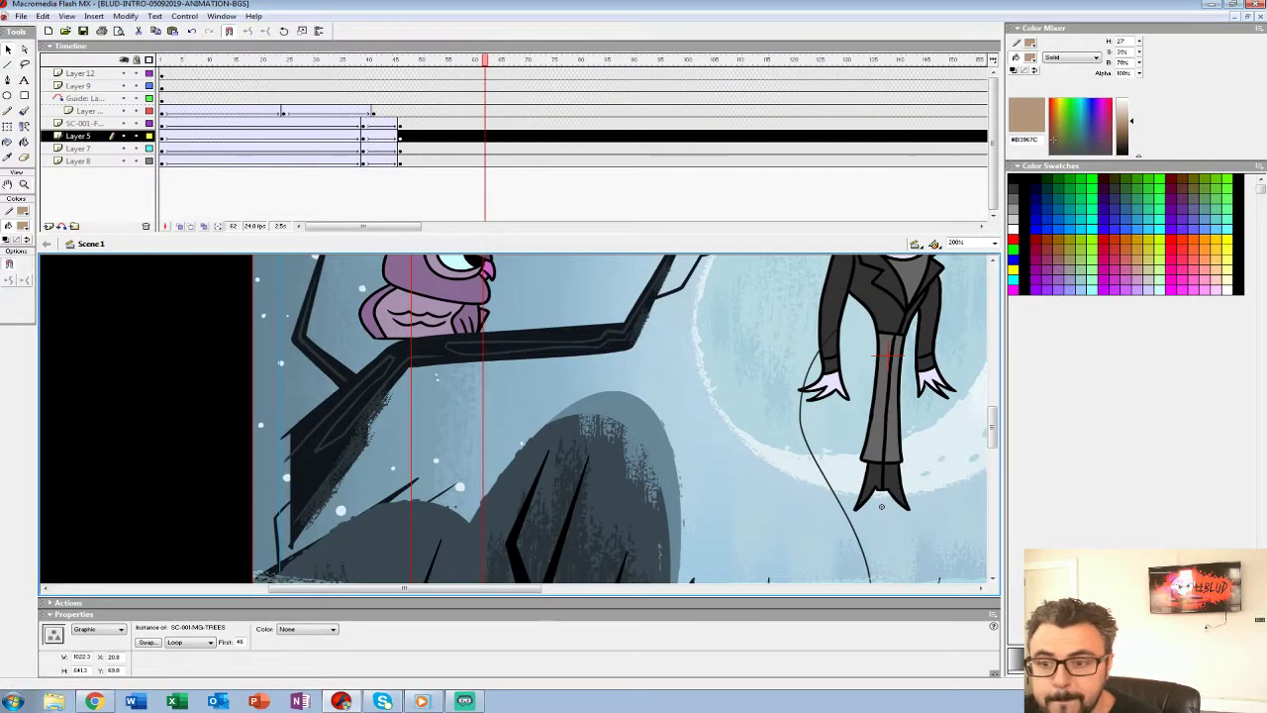
drag(124, 148, 124, 161)
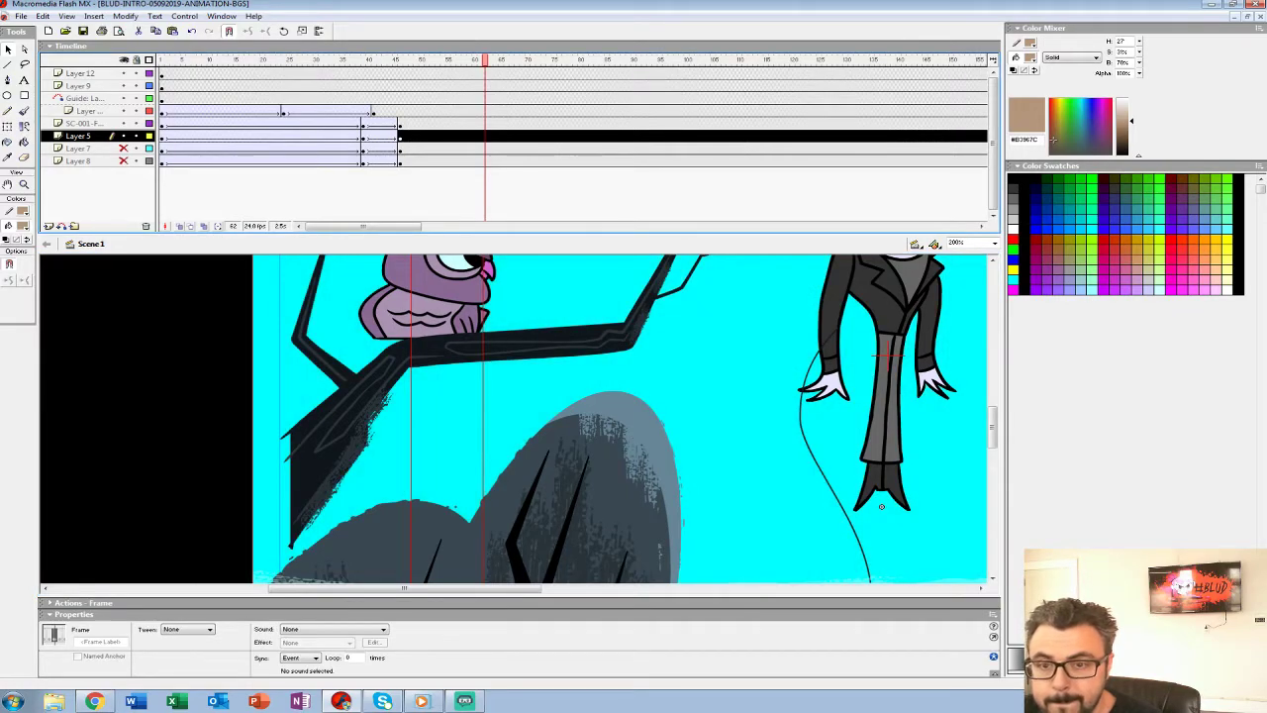
key(ctrl+e)
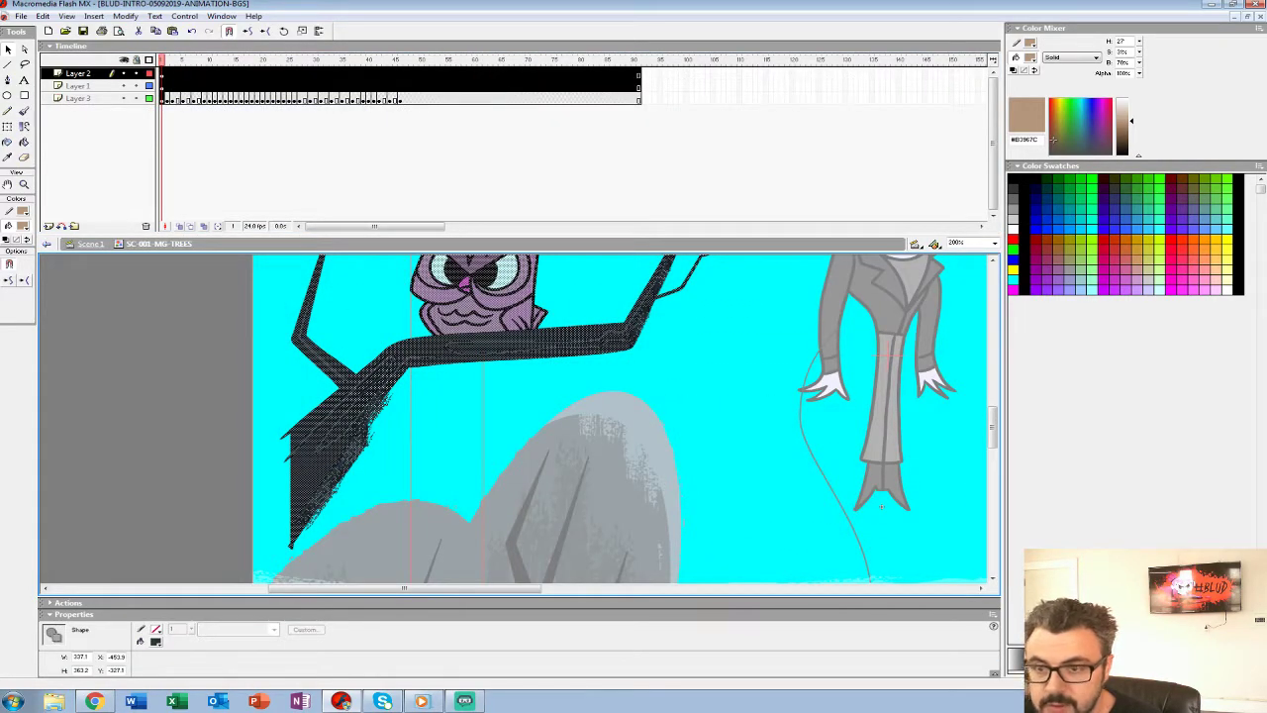
Hide Layer 2 and Layer 3 and reduce the timeline's height to enlarge the stage around the trunk.
click(124, 98)
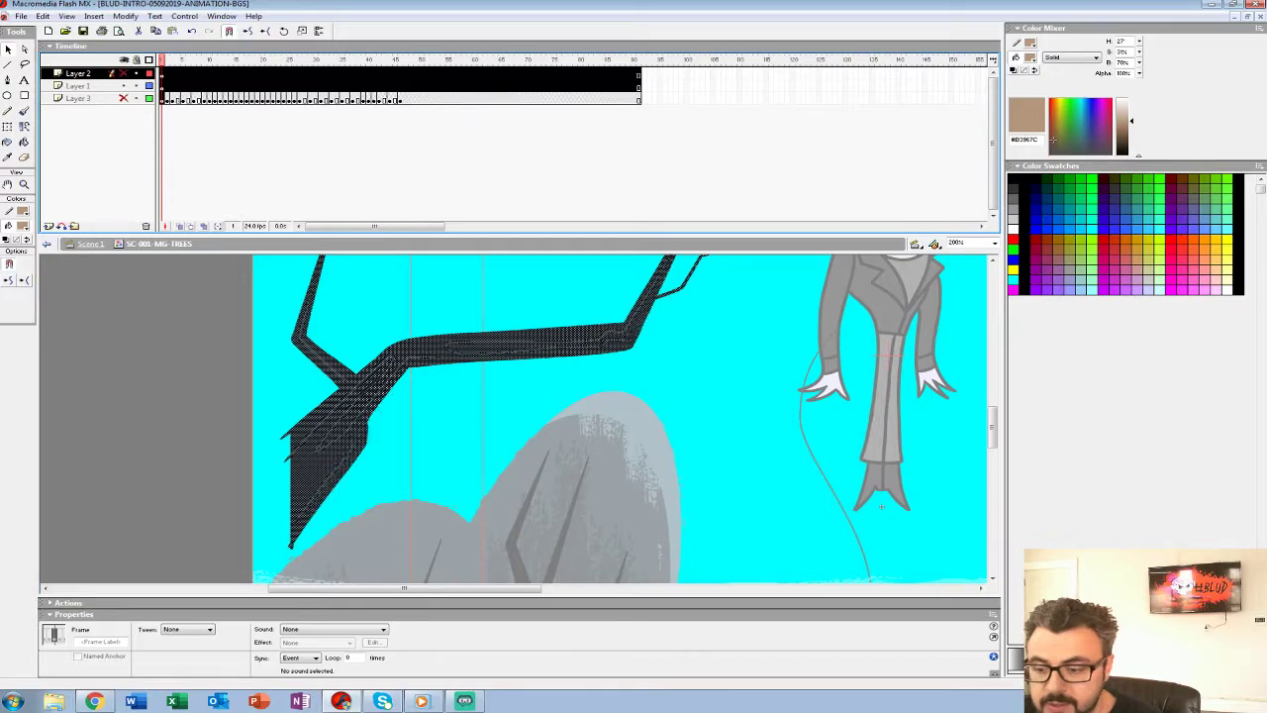
click(123, 74)
drag(614, 456, 647, 370)
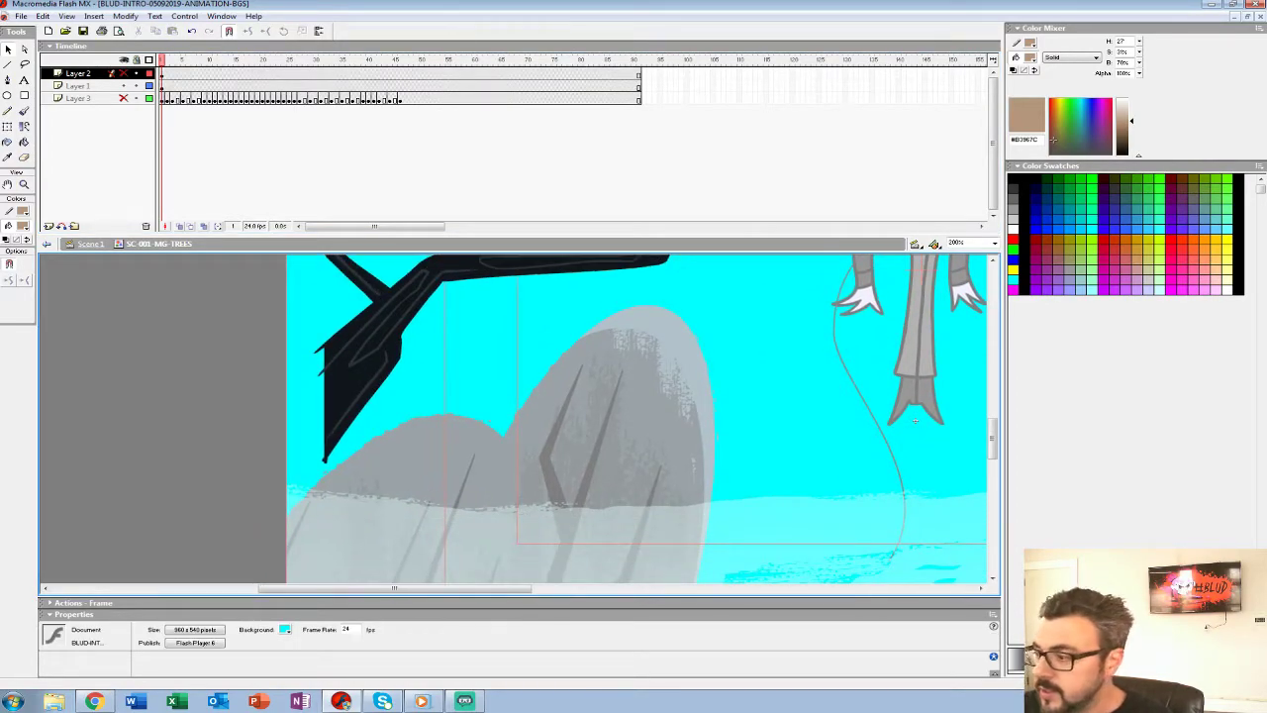
drag(613, 234, 613, 135)
drag(554, 327, 638, 376)
Sample the trunk's dark colour as the fill and set a smaller brush size for painting on Layer 1.
click(25, 185)
click(464, 386)
scroll(465, 386, down, 1)
click(23, 226)
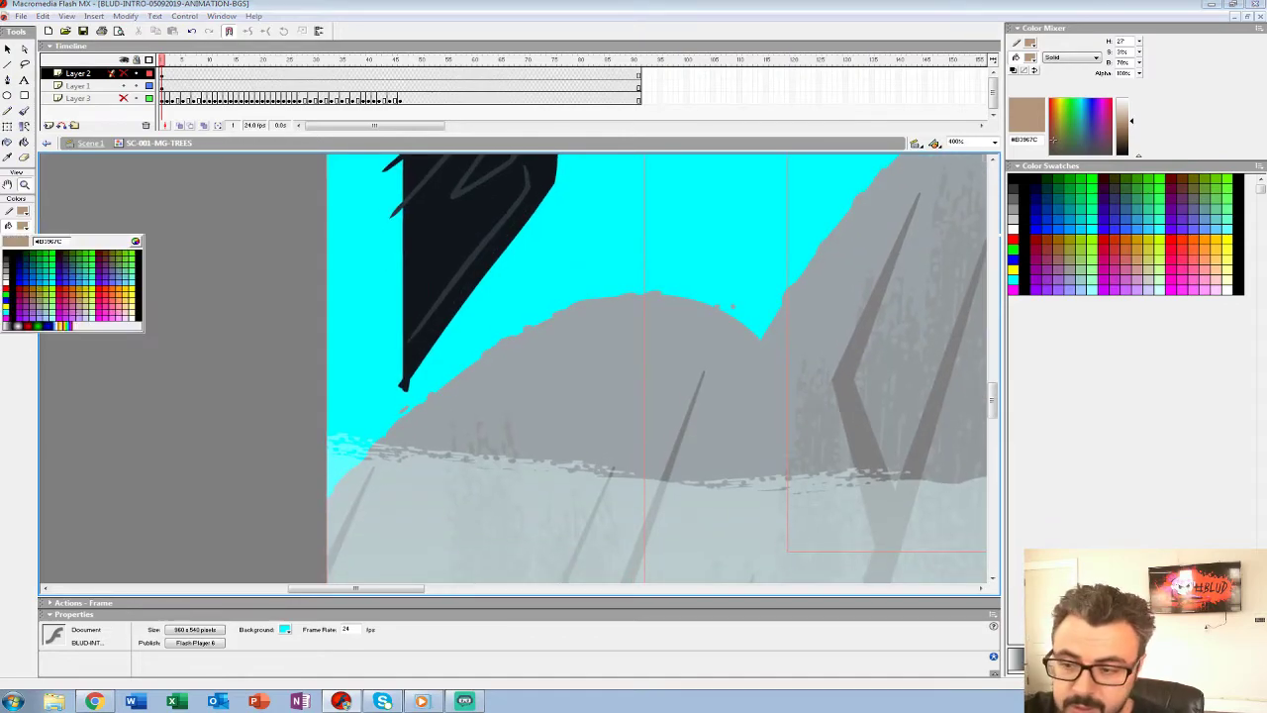
click(435, 262)
key(b)
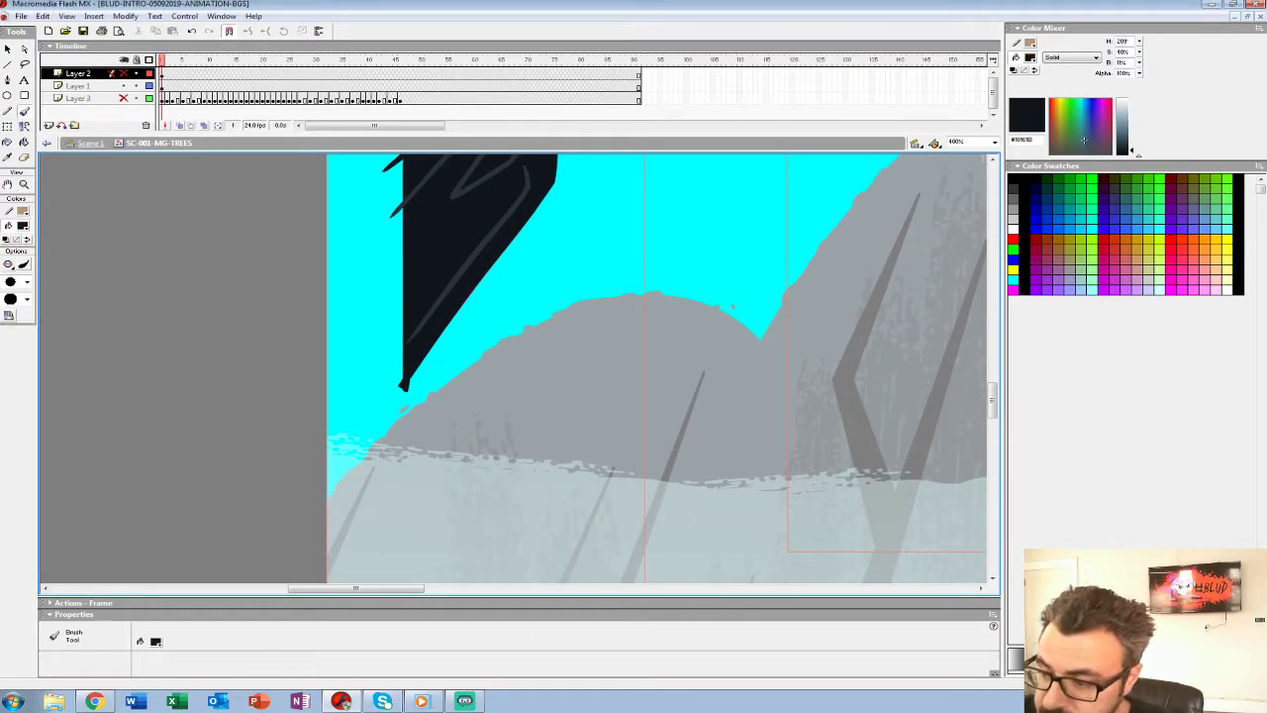
click(25, 185)
alt+click(446, 305)
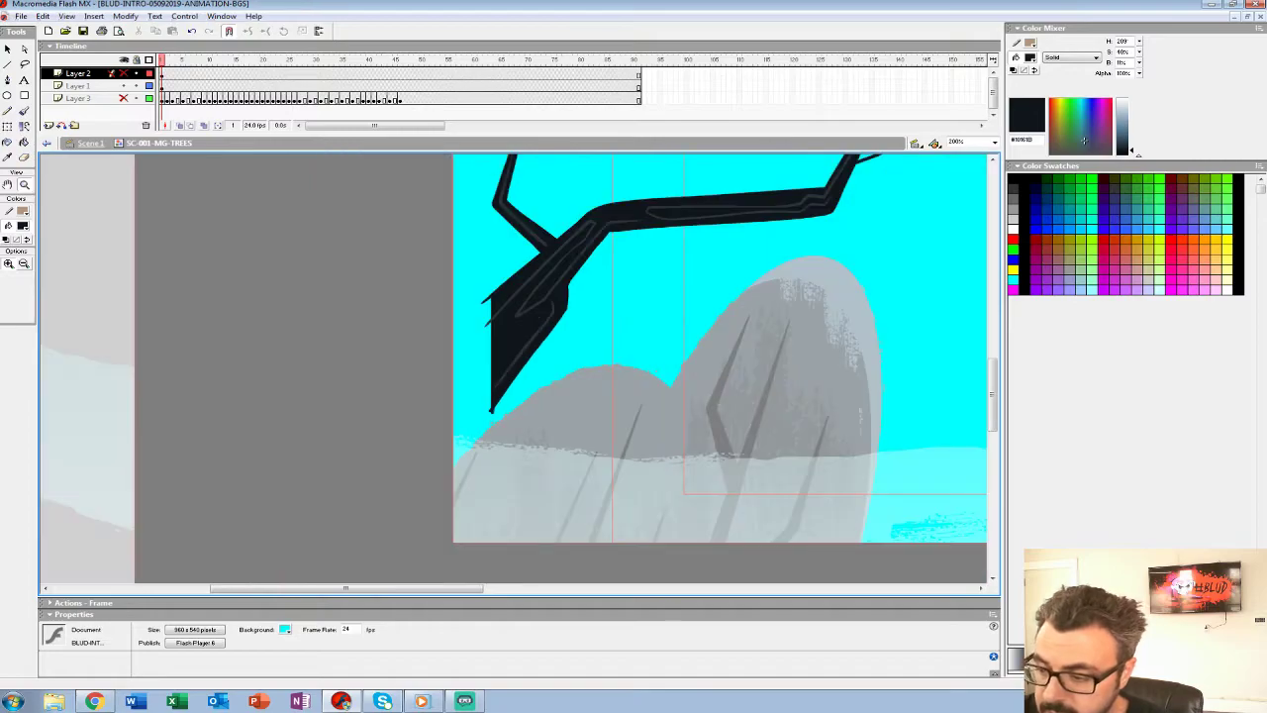
click(494, 396)
click(22, 225)
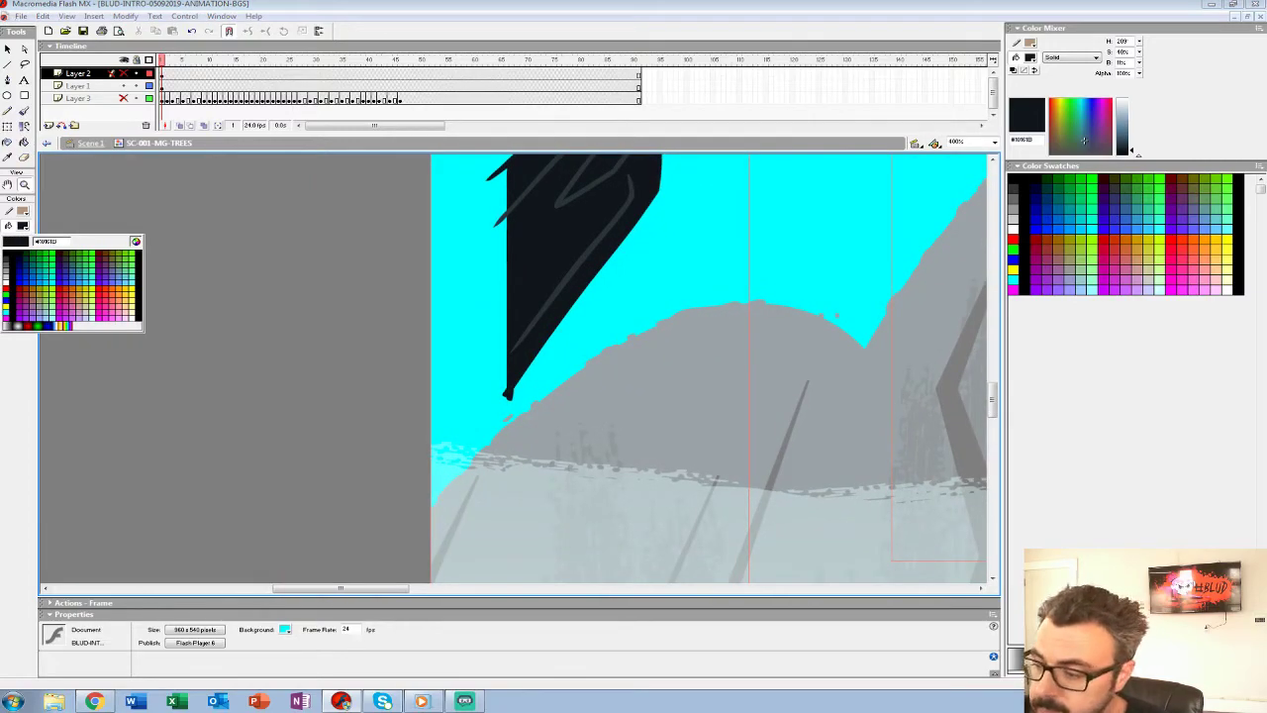
click(534, 297)
click(78, 86)
click(24, 111)
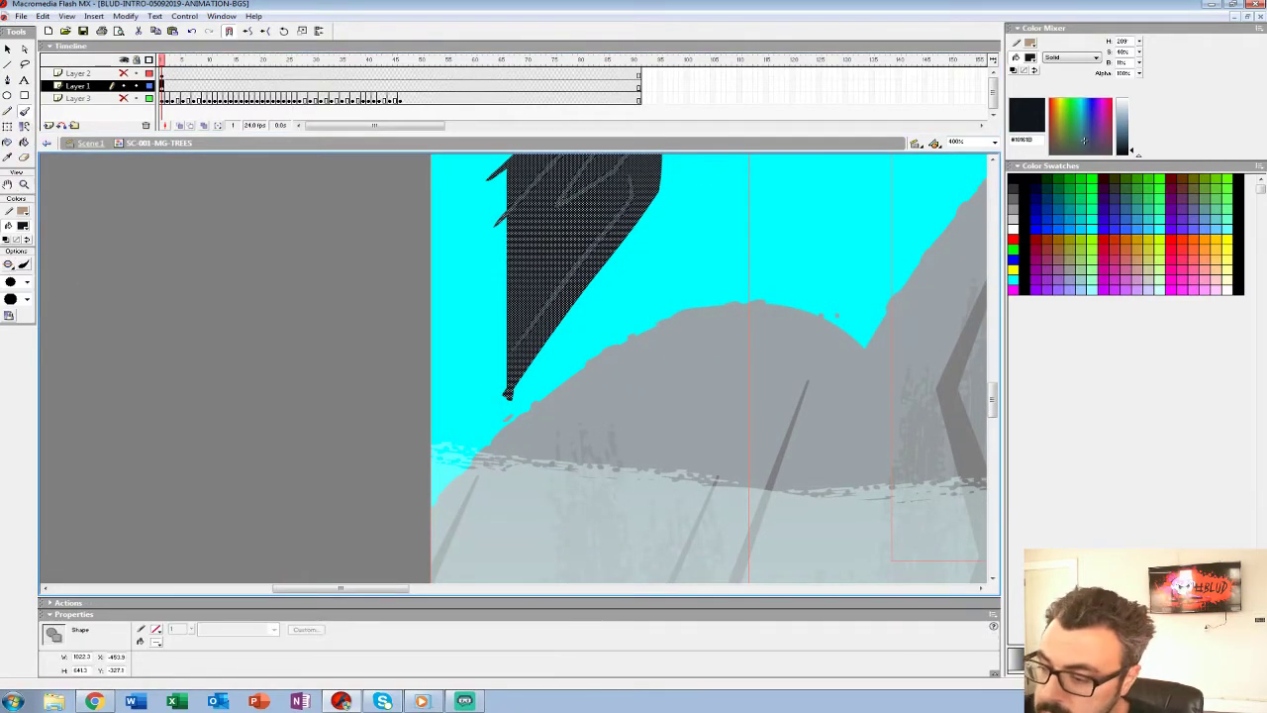
click(15, 282)
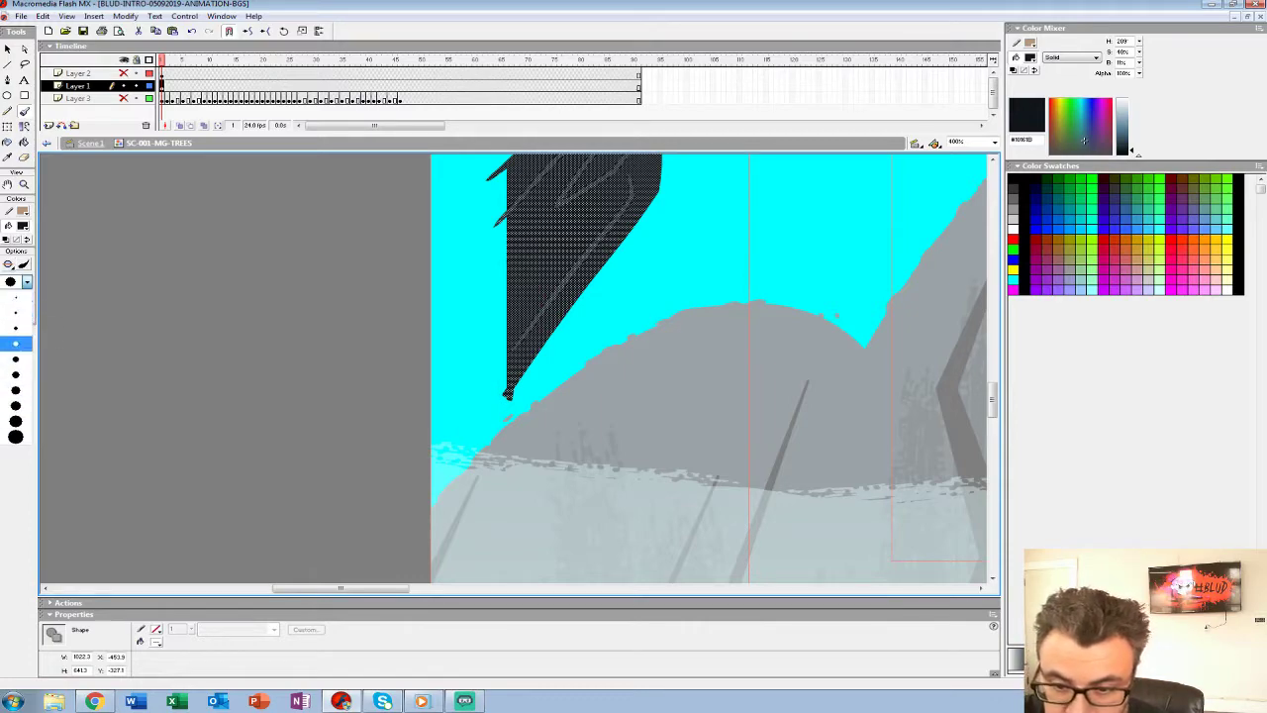
click(14, 343)
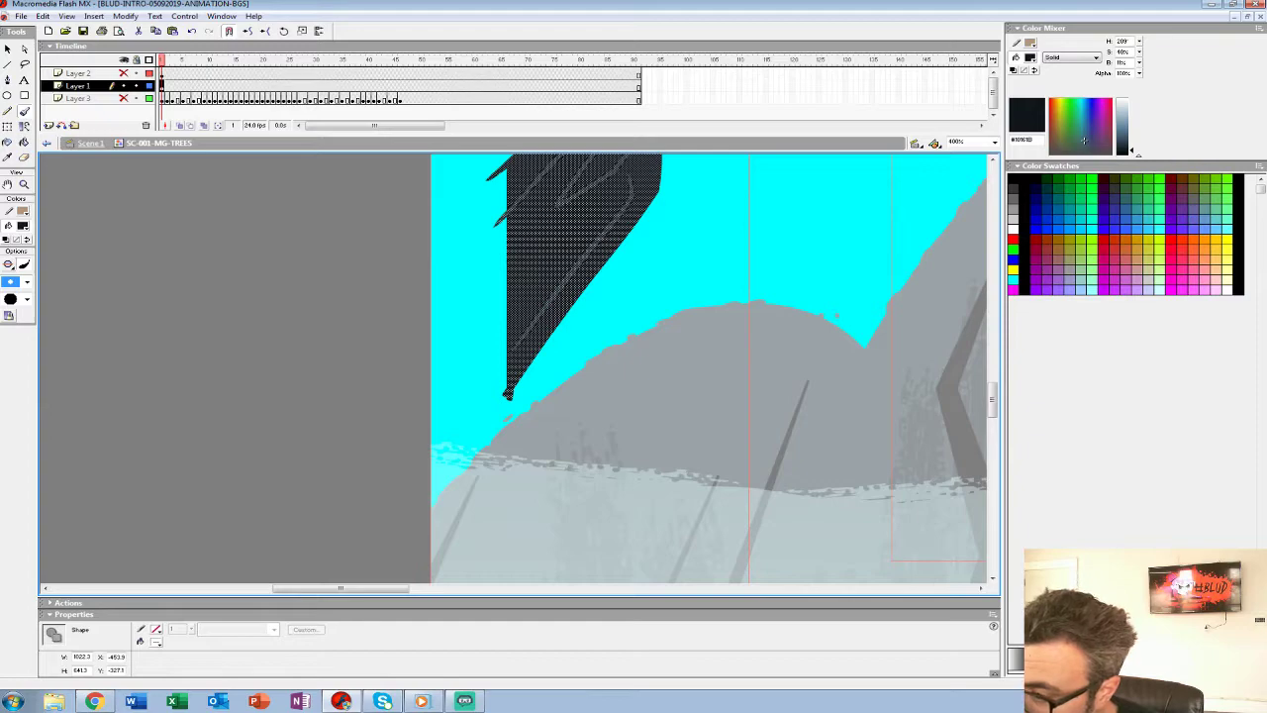
Brush an outline that extends the cut-off trunk down and left past the scene's left edge, closed by a vertical line.
drag(624, 238, 372, 528)
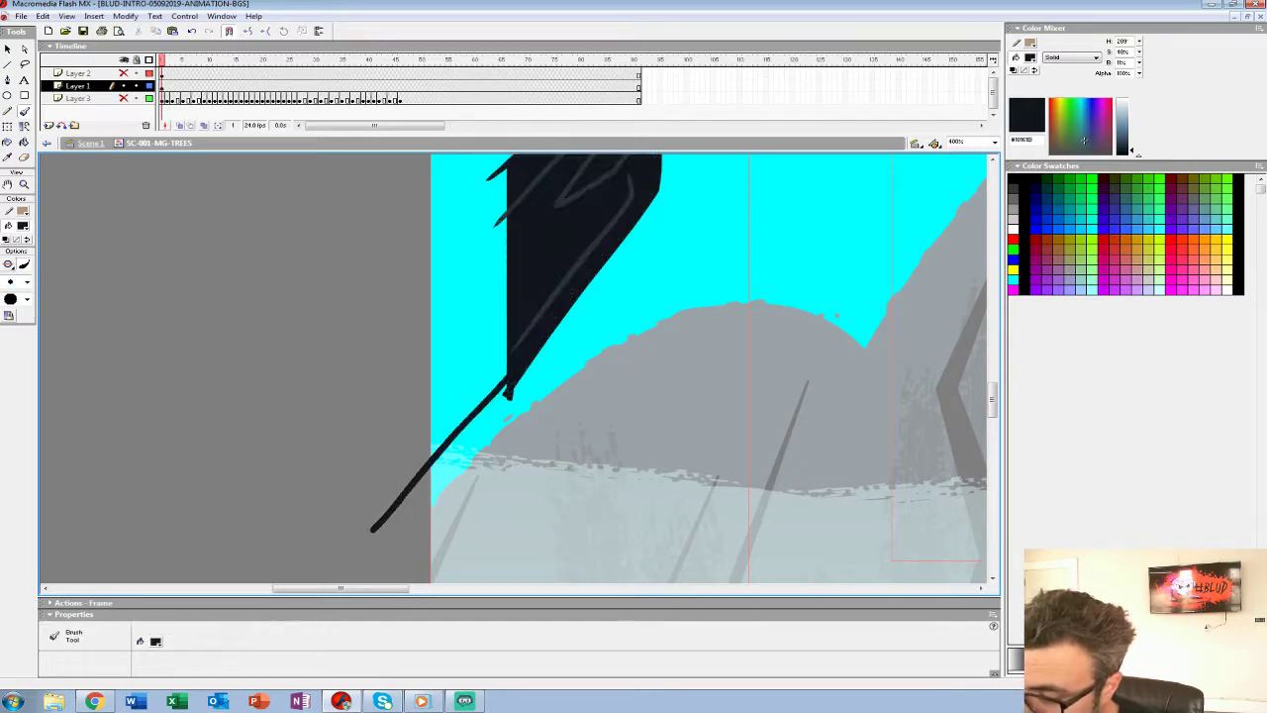
drag(594, 317, 648, 434)
drag(575, 262, 419, 401)
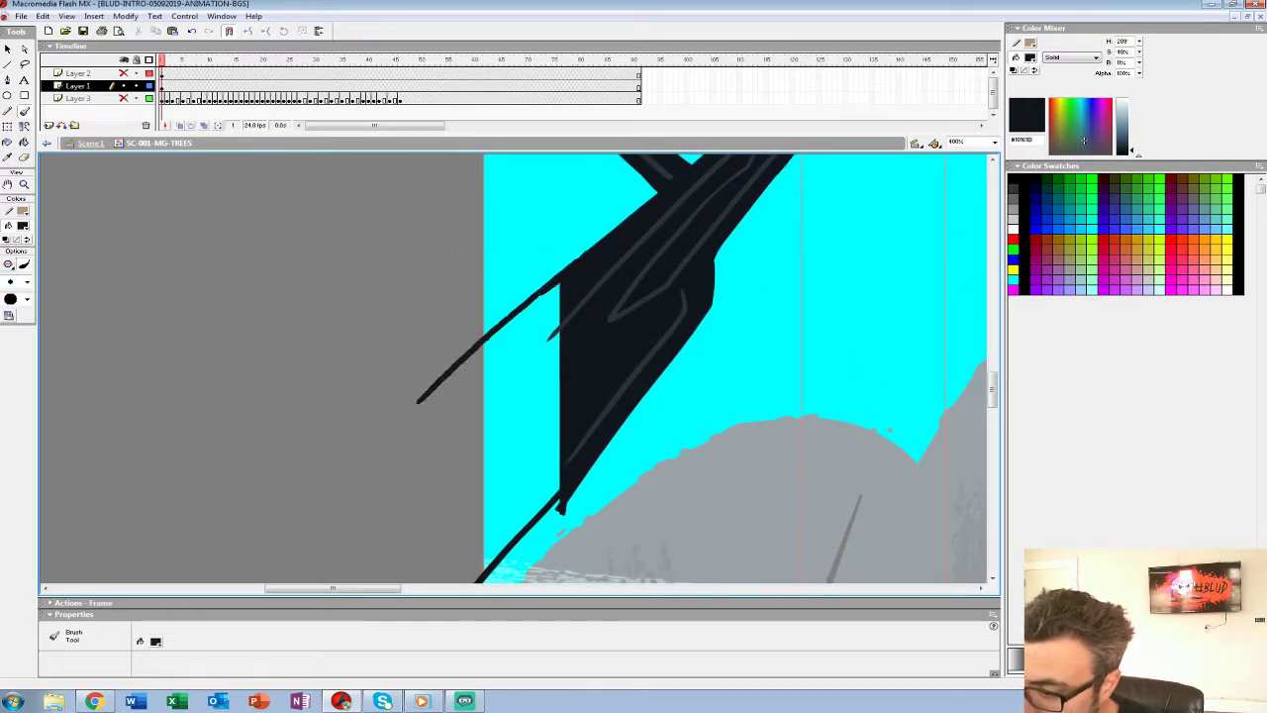
drag(495, 445, 575, 281)
drag(504, 235, 506, 478)
mouse_move(613, 346)
mouse_down()
mouse_move(568, 387)
mouse_move(388, 444)
mouse_up()
Delete the stray tip at the old end of the trunk and fill the new outline with the dark trunk colour.
key(v)
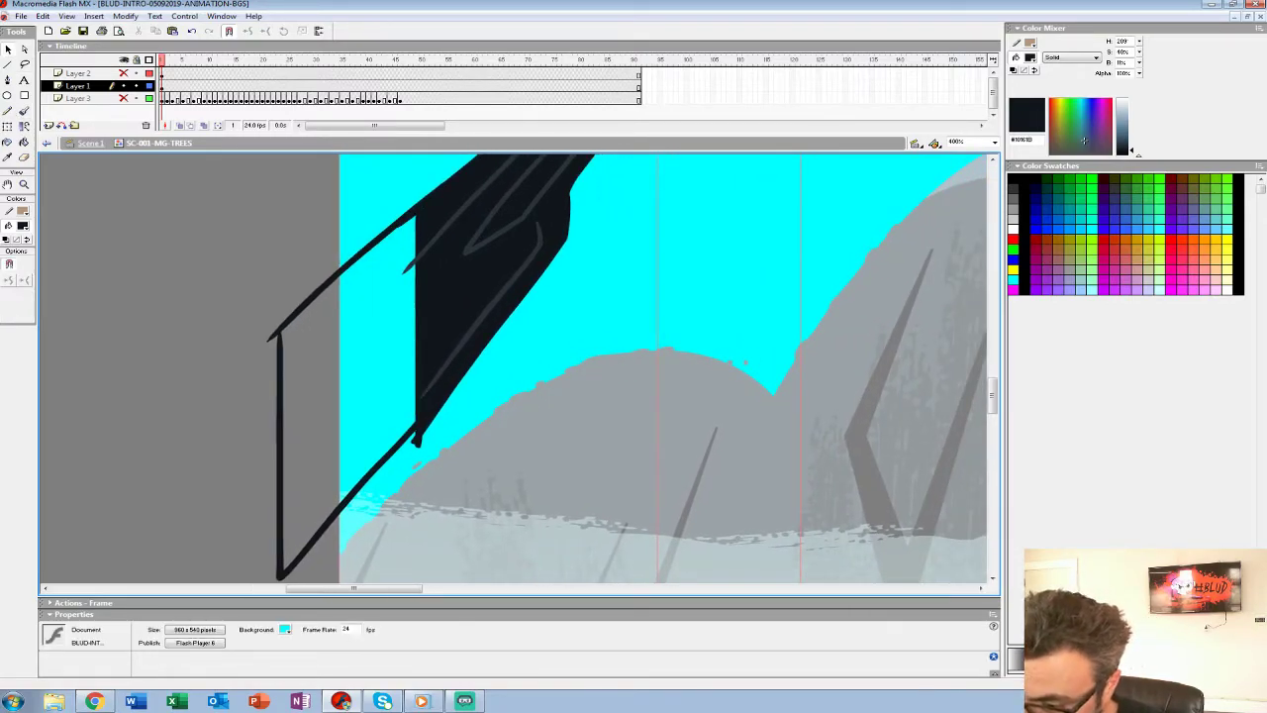
click(417, 442)
key(Delete)
drag(417, 442, 447, 435)
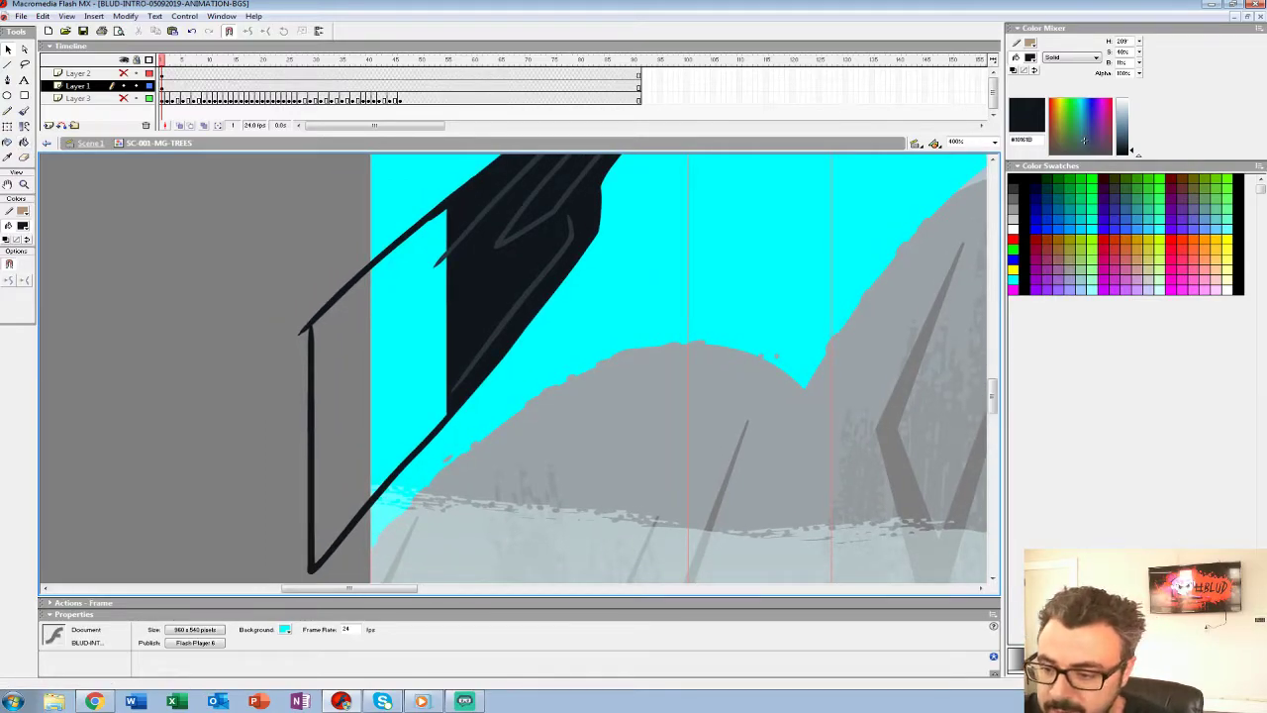
key(k)
click(390, 369)
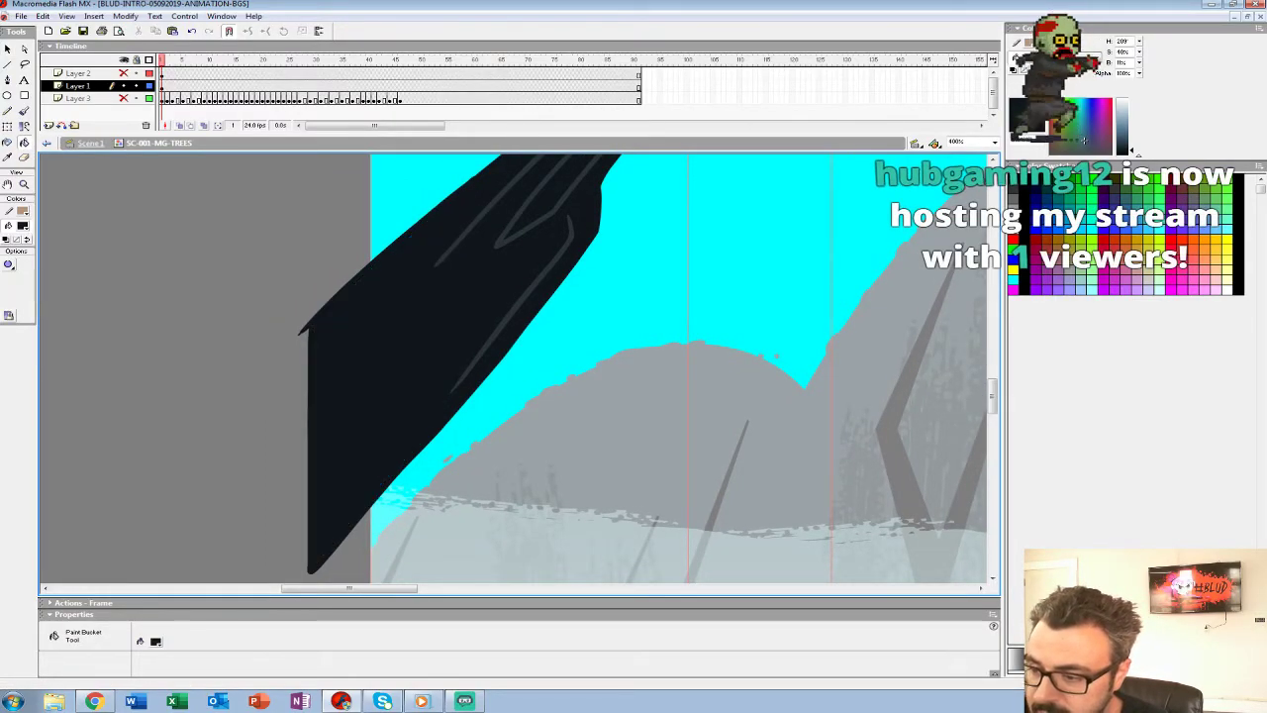
Sample the lighter grain colour and brush wood-grain lines onto the extended part of the trunk.
drag(390, 368, 400, 408)
click(21, 225)
click(513, 357)
key(b)
mouse_move(475, 296)
mouse_down()
mouse_move(334, 441)
mouse_move(480, 316)
mouse_move(495, 328)
mouse_move(412, 421)
mouse_up()
key(ctrl+z)
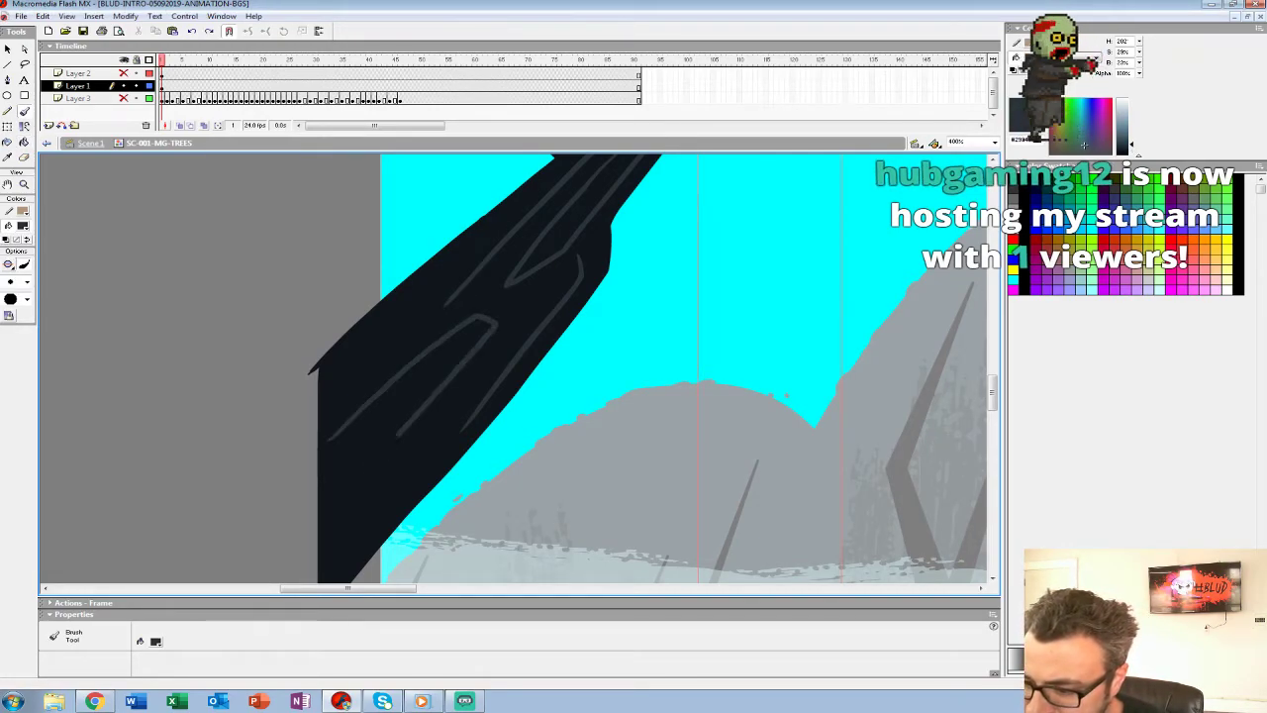
mouse_move(321, 393)
mouse_down()
mouse_move(498, 232)
mouse_move(452, 394)
mouse_up()
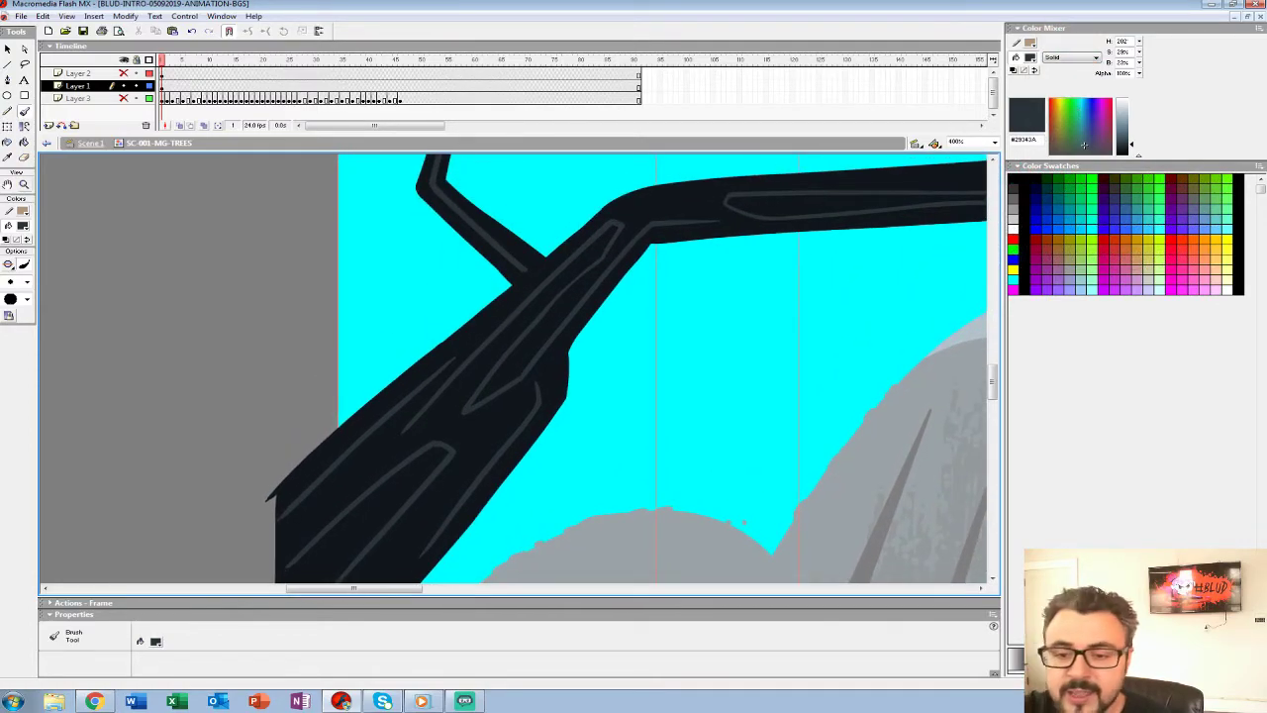
Make Layer 2 and Layer 3 visible again and lock Layer 1.
click(25, 184)
alt+click(511, 379)
alt+click(513, 376)
click(526, 378)
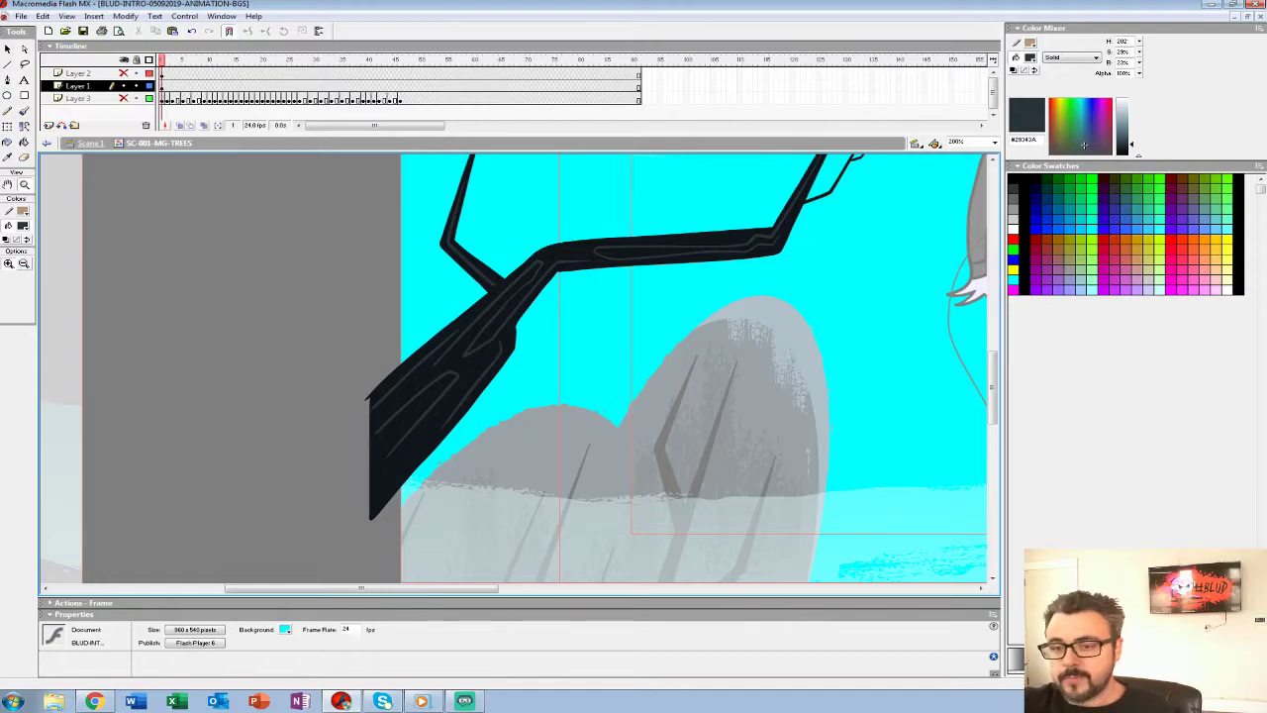
click(123, 98)
click(124, 86)
click(136, 86)
click(124, 86)
click(124, 73)
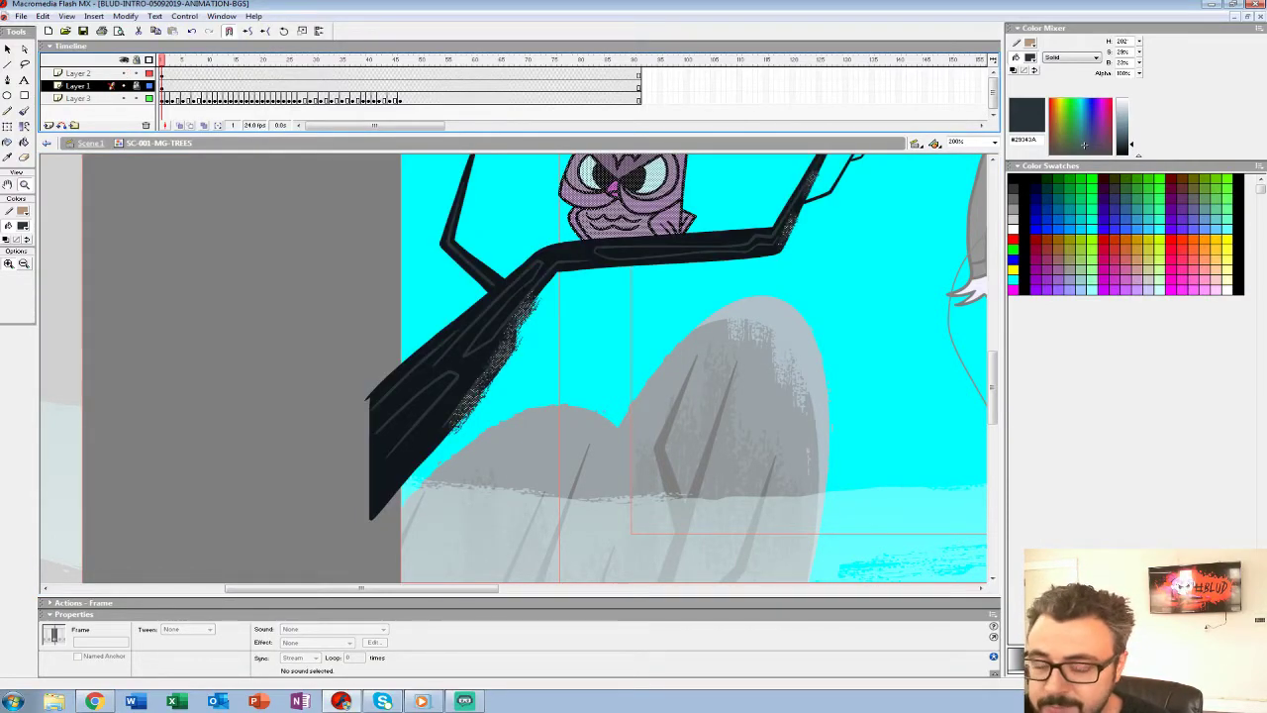
Lock Layer 3, lasso the rough shading along the trunk's underside, and move and transform it to follow the extended trunk.
key(ctrl+a)
key(ctrl+equal)
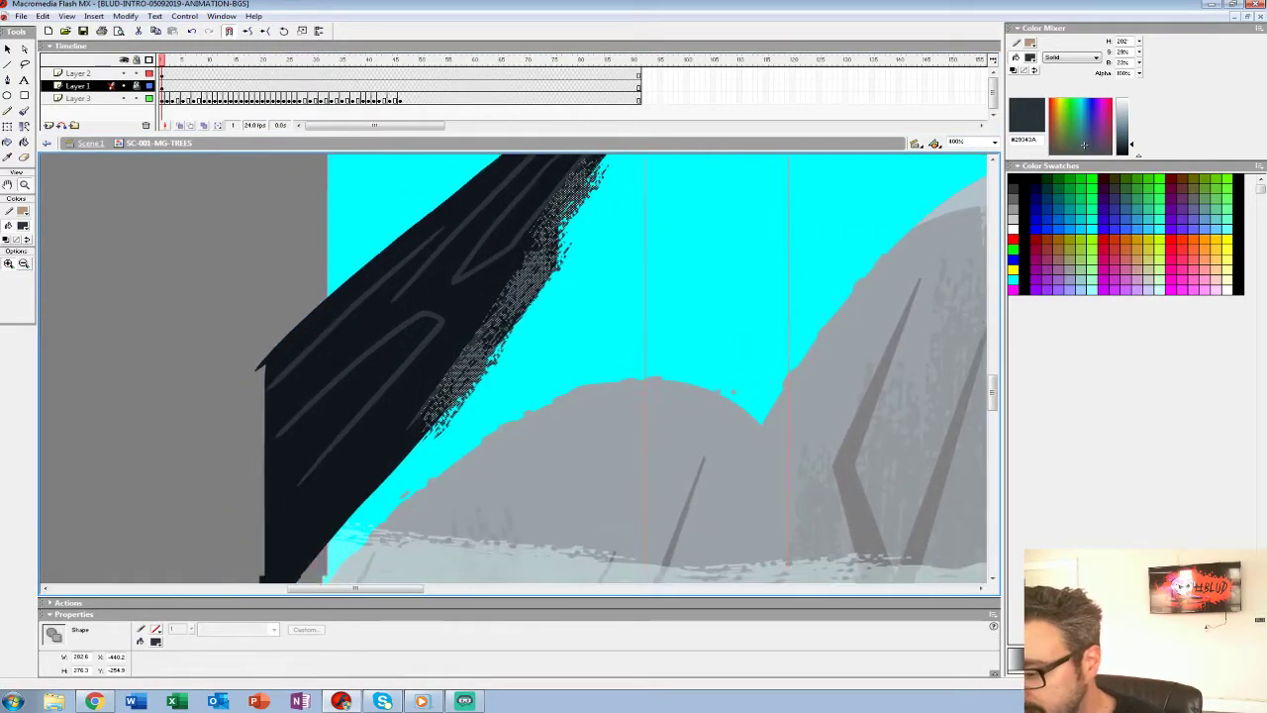
key(ctrl+minus)
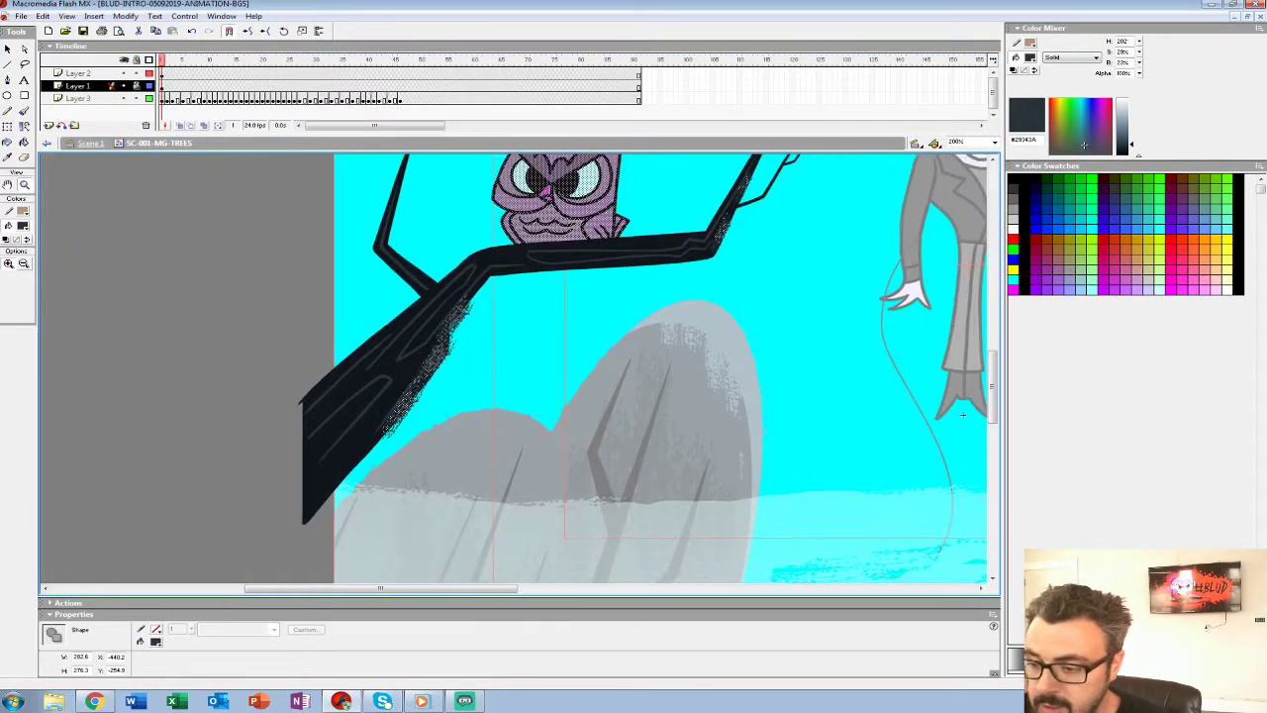
click(137, 98)
key(l)
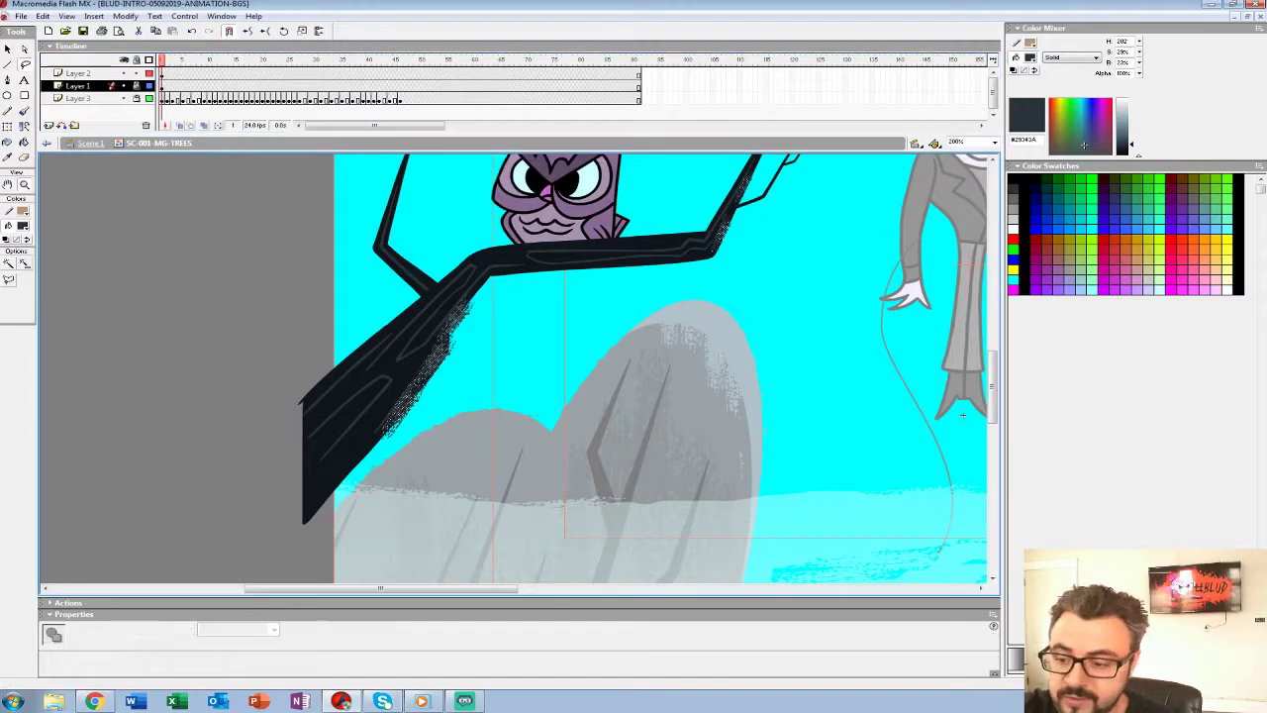
mouse_move(401, 454)
mouse_down()
mouse_move(487, 328)
mouse_move(489, 293)
mouse_up()
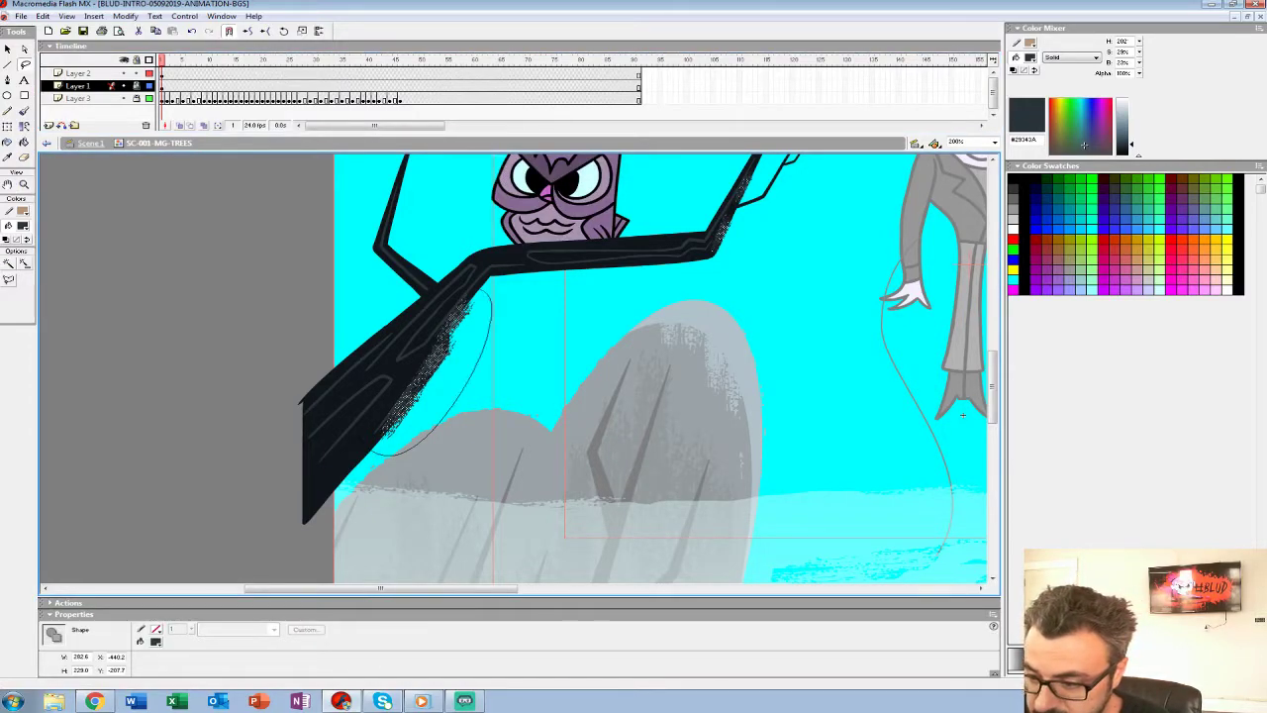
drag(381, 452, 396, 454)
drag(428, 372, 353, 458)
key(q)
drag(403, 379, 415, 387)
drag(368, 447, 369, 453)
key(ctrl+shift+a)
mouse_move(614, 336)
mouse_down()
mouse_move(481, 507)
mouse_move(378, 498)
mouse_up()
Show Layer 7 and Layer 8 again in Scene 1 and reopen the SC-001-MG-TREES symbol with Layer 1 unlocked.
key(ctrl+e)
key(ctrl+e)
click(123, 98)
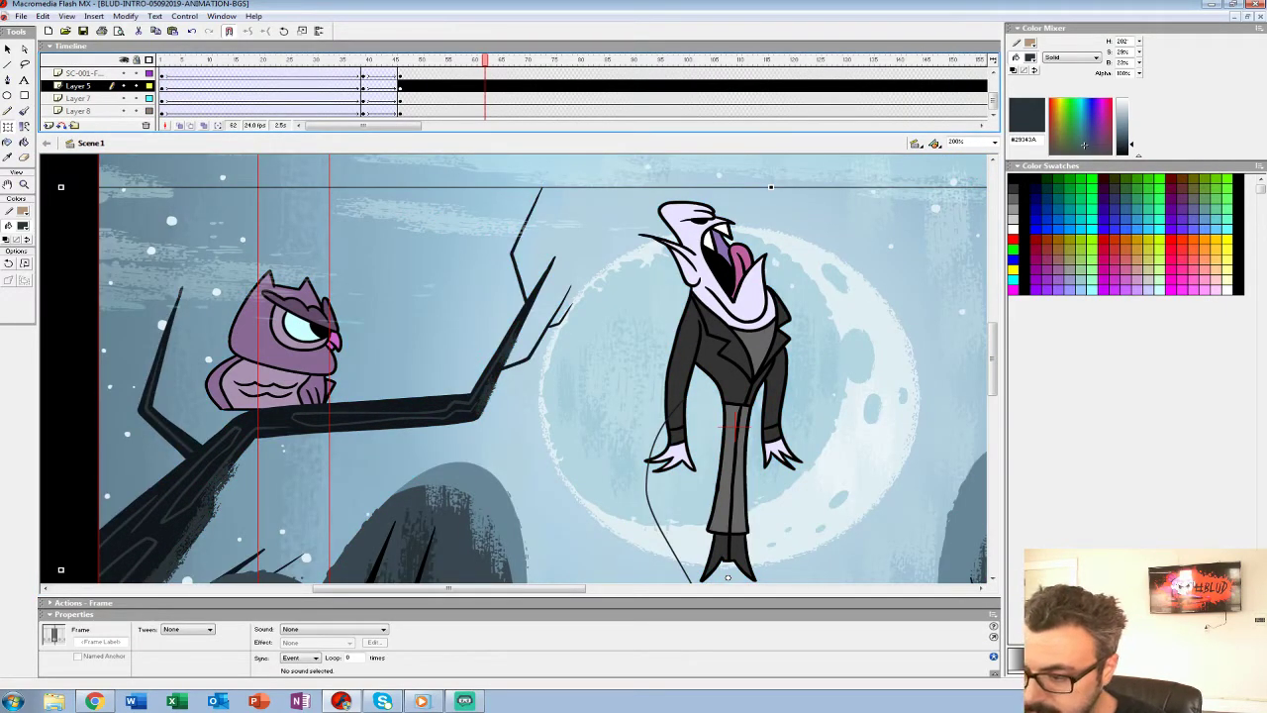
key(ctrl+e)
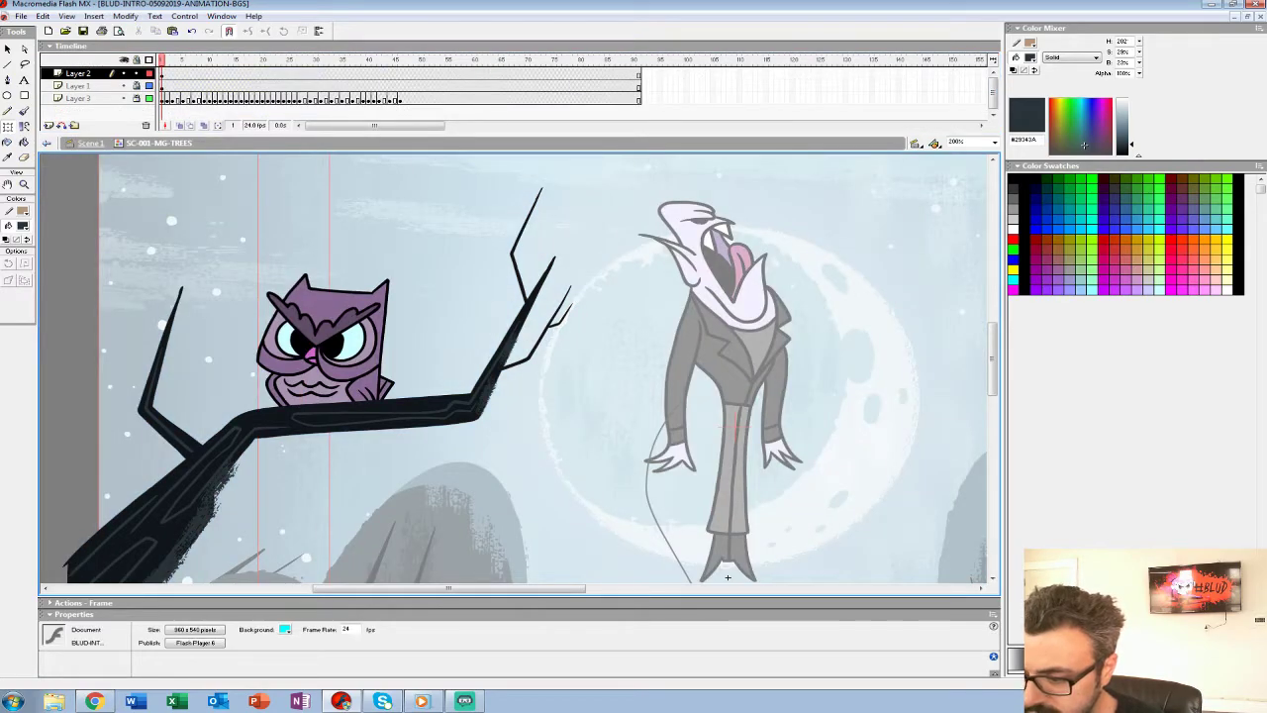
click(137, 86)
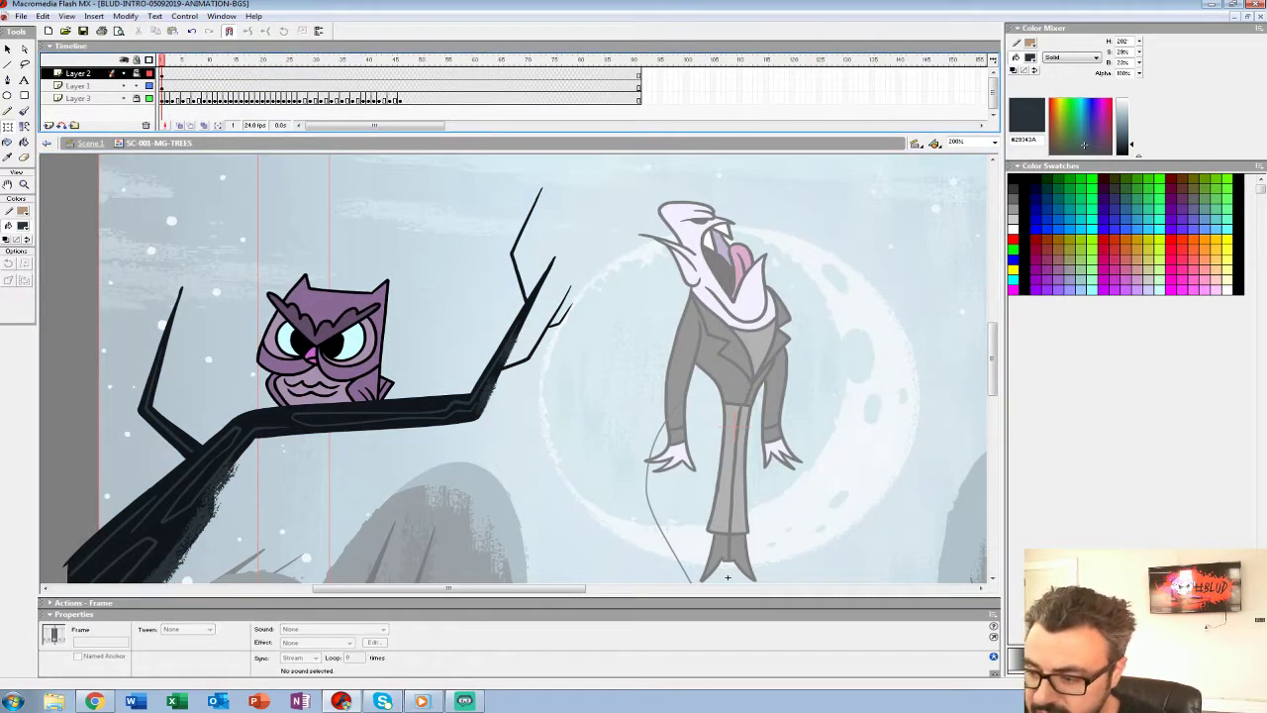
Remove the small side twig near the outer end of the owl's branch and lock Layer 1.
click(728, 576)
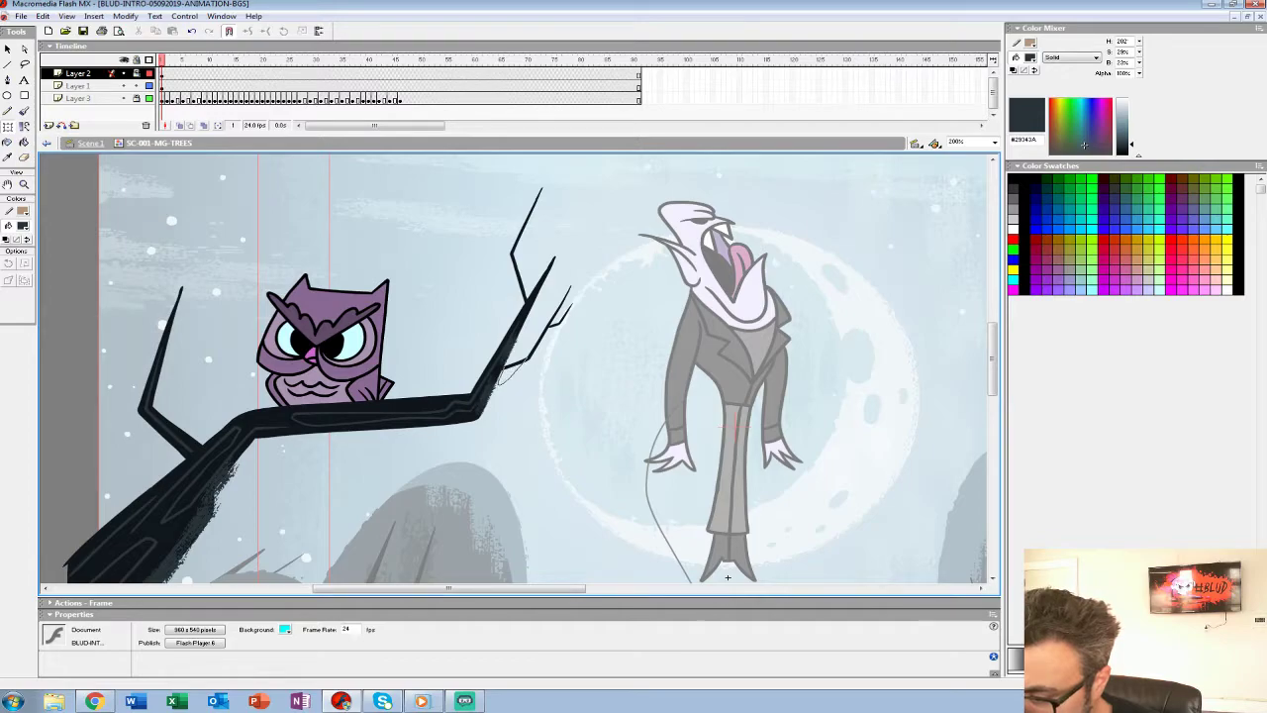
key(ctrl+z)
key(ctrl+a)
key(ctrl+x)
key(b)
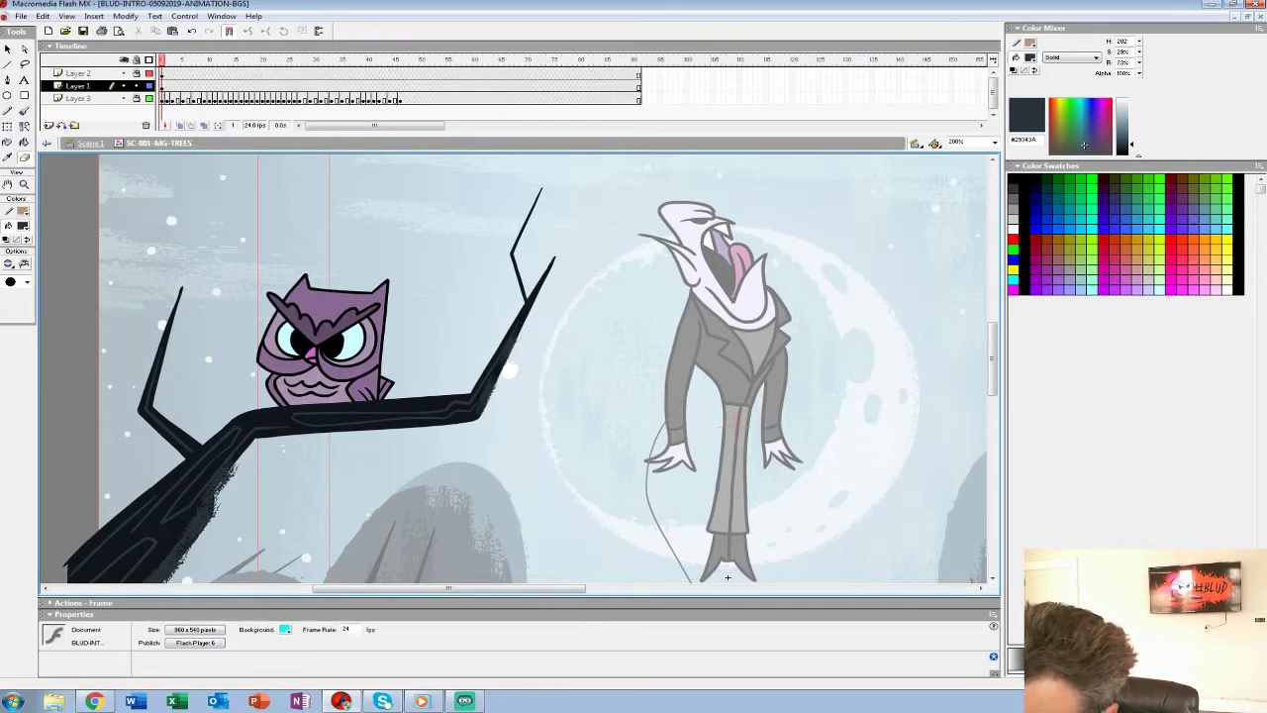
click(137, 86)
key(z)
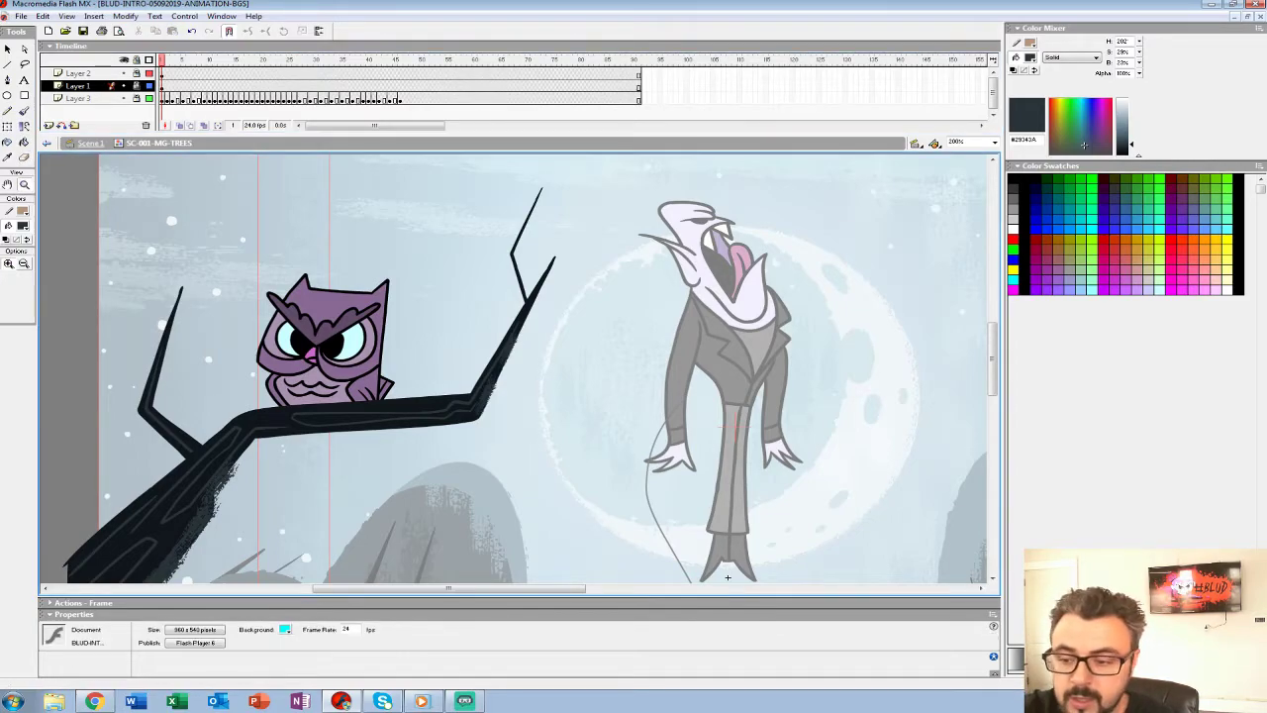
Return to Scene 1 to check the branch, and reopen the SC-001-MG-TREES symbol at frame 1 with Layer 3 unlocked.
alt+click(478, 310)
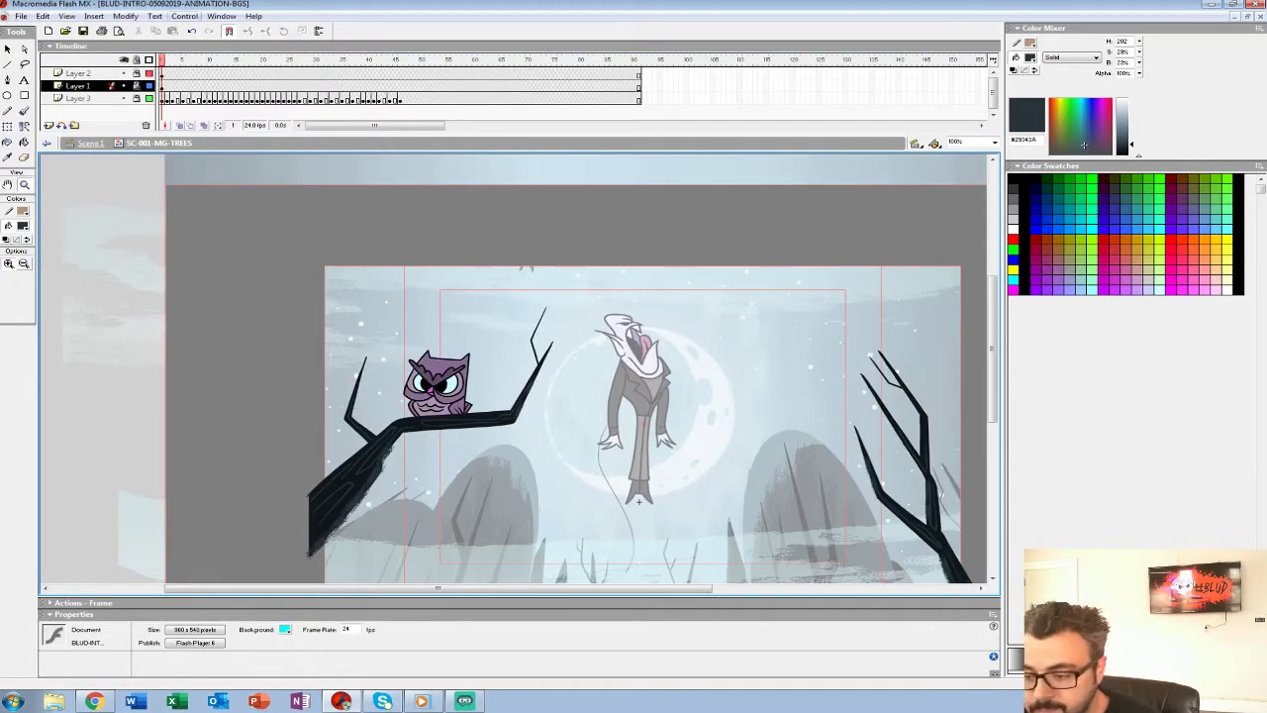
key(ctrl+e)
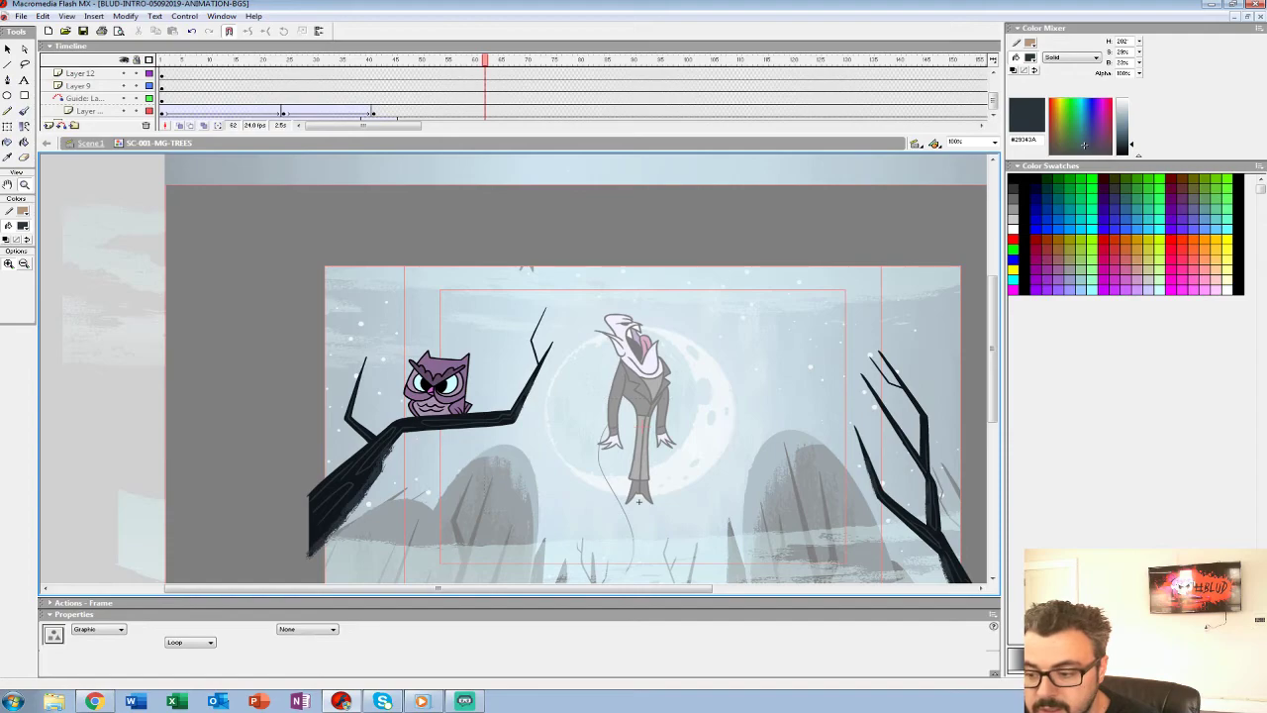
key(v)
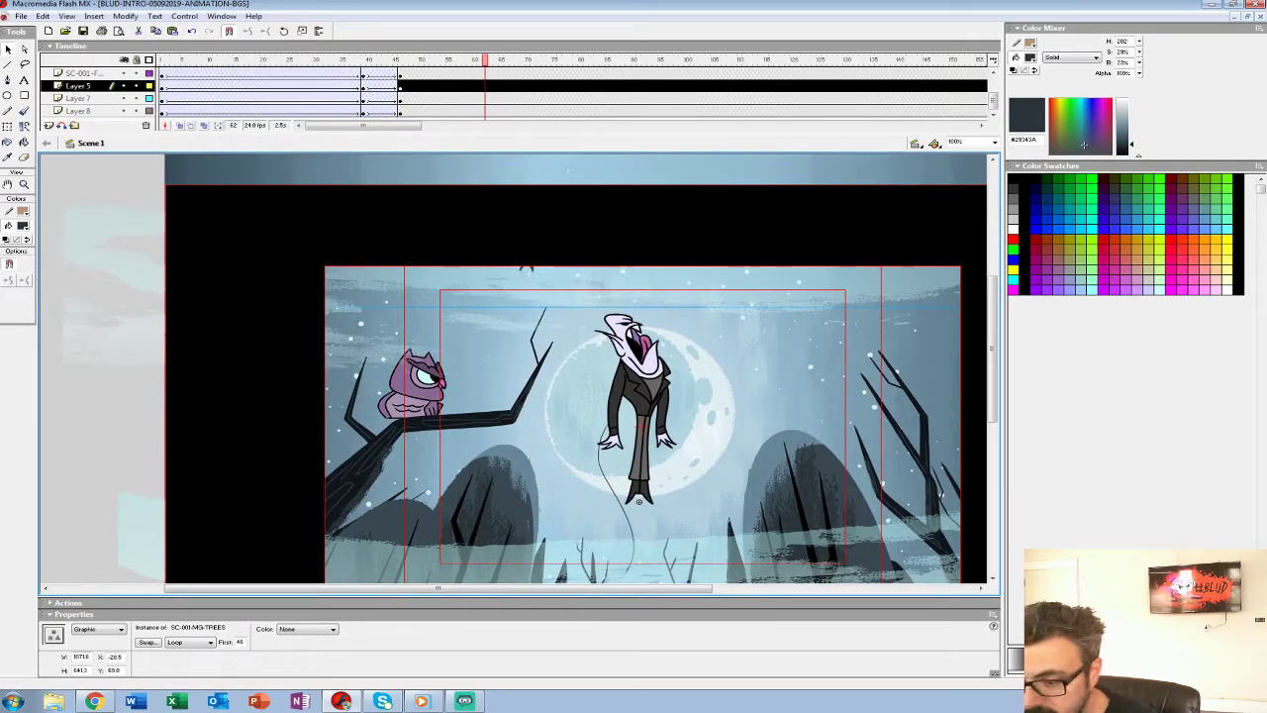
double_click(659, 498)
mouse_move(162, 61)
mouse_down()
mouse_move(261, 60)
mouse_move(163, 61)
mouse_up()
click(137, 98)
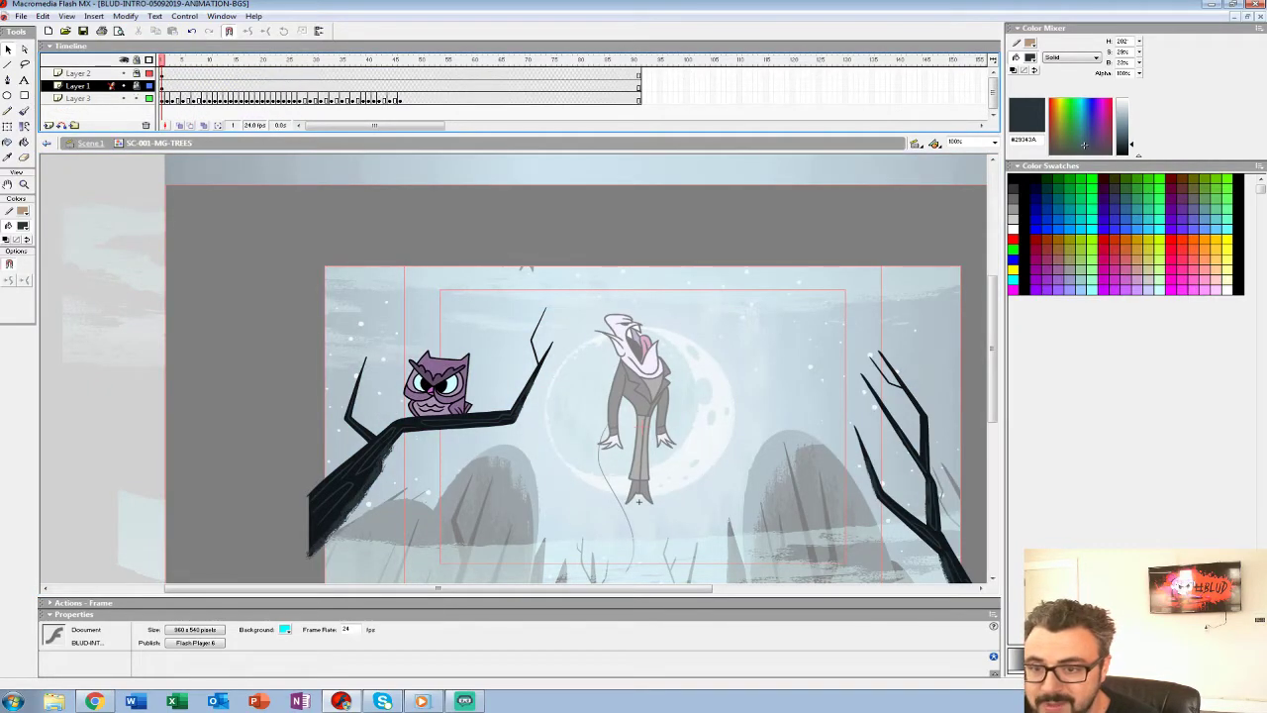
Turn on multiple-frame editing for the owl on Layer 3 and limit the range to its opening frames.
click(78, 98)
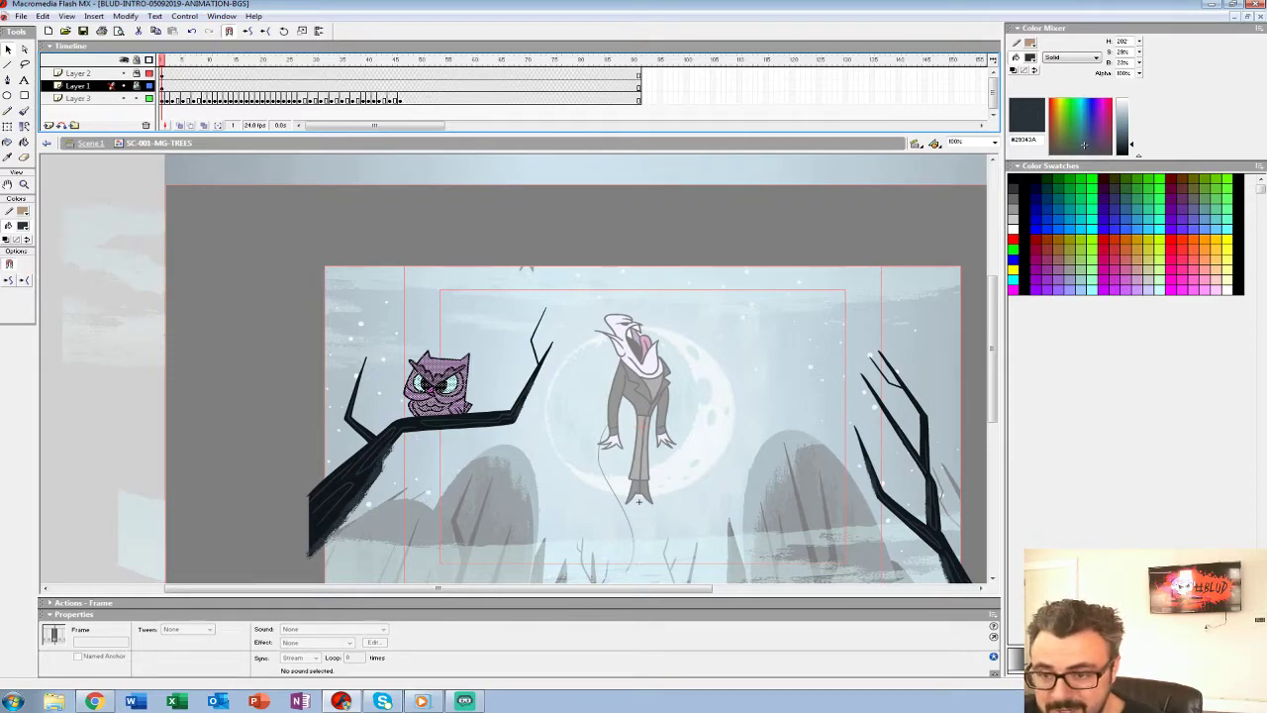
click(165, 98)
key(Return)
click(162, 99)
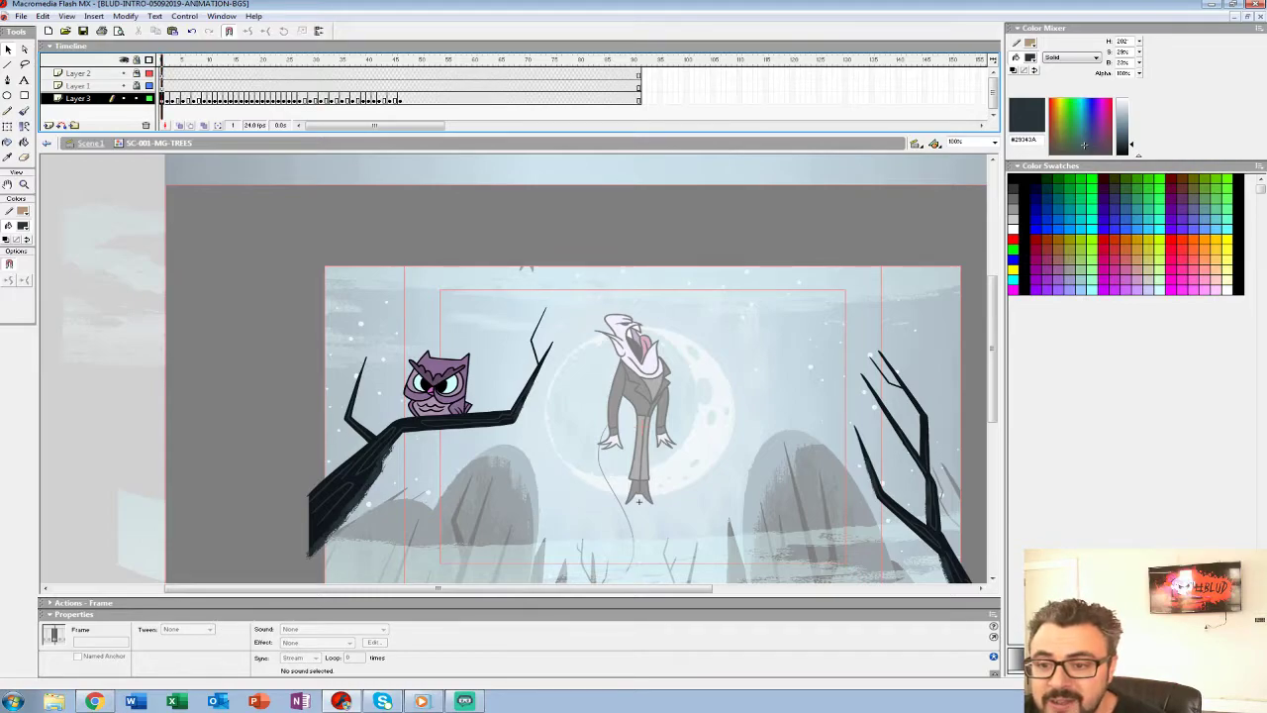
click(180, 126)
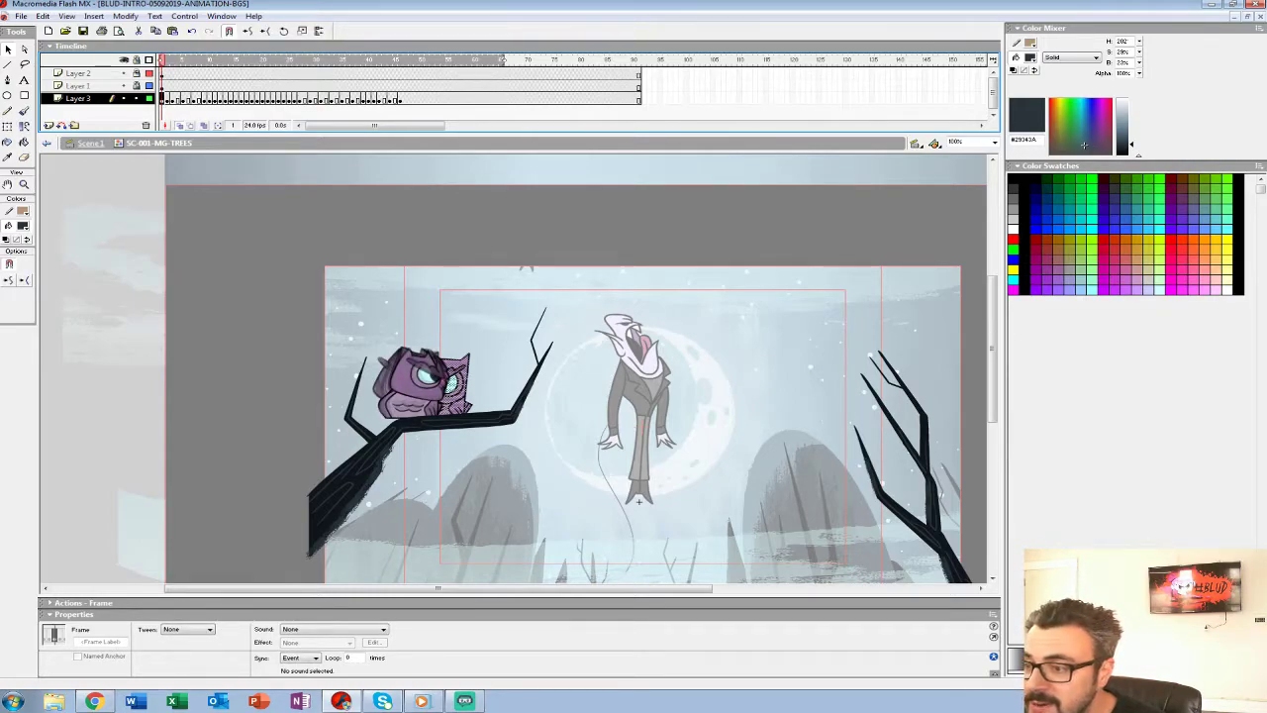
drag(503, 60, 170, 60)
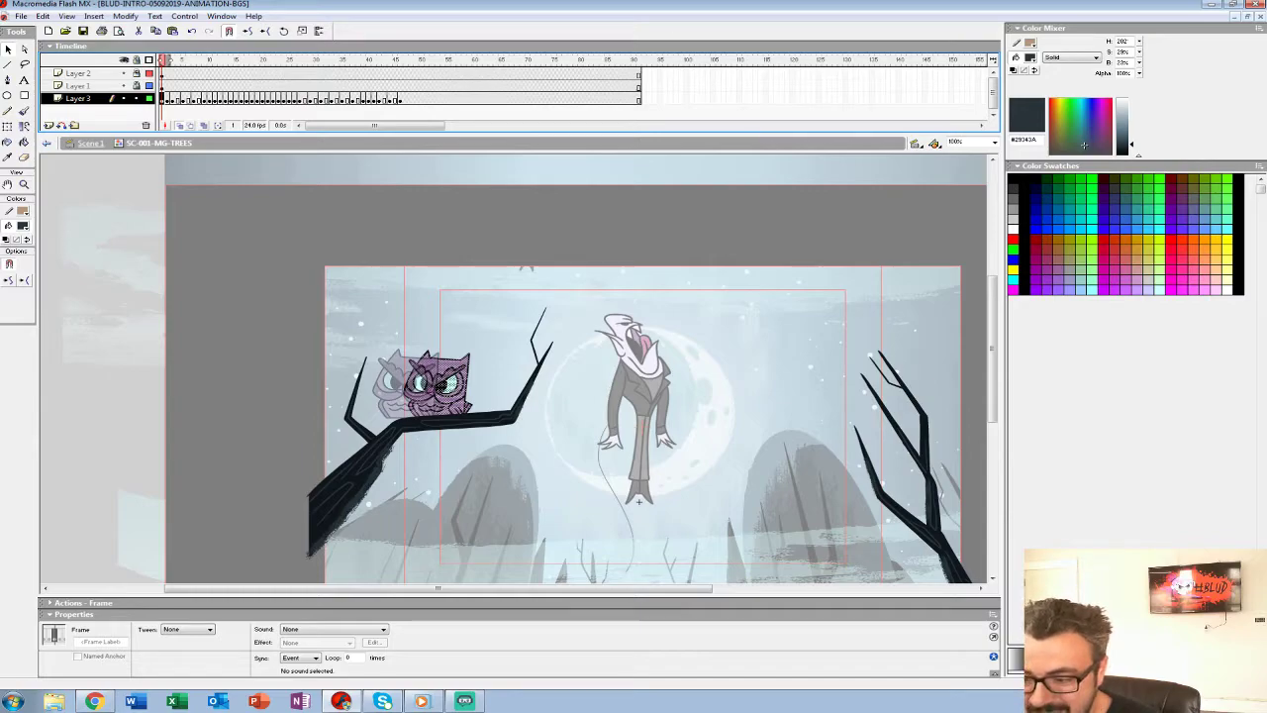
Nudge the owl in the opening frames left until it lines up with the owl in the following frames.
key(.)
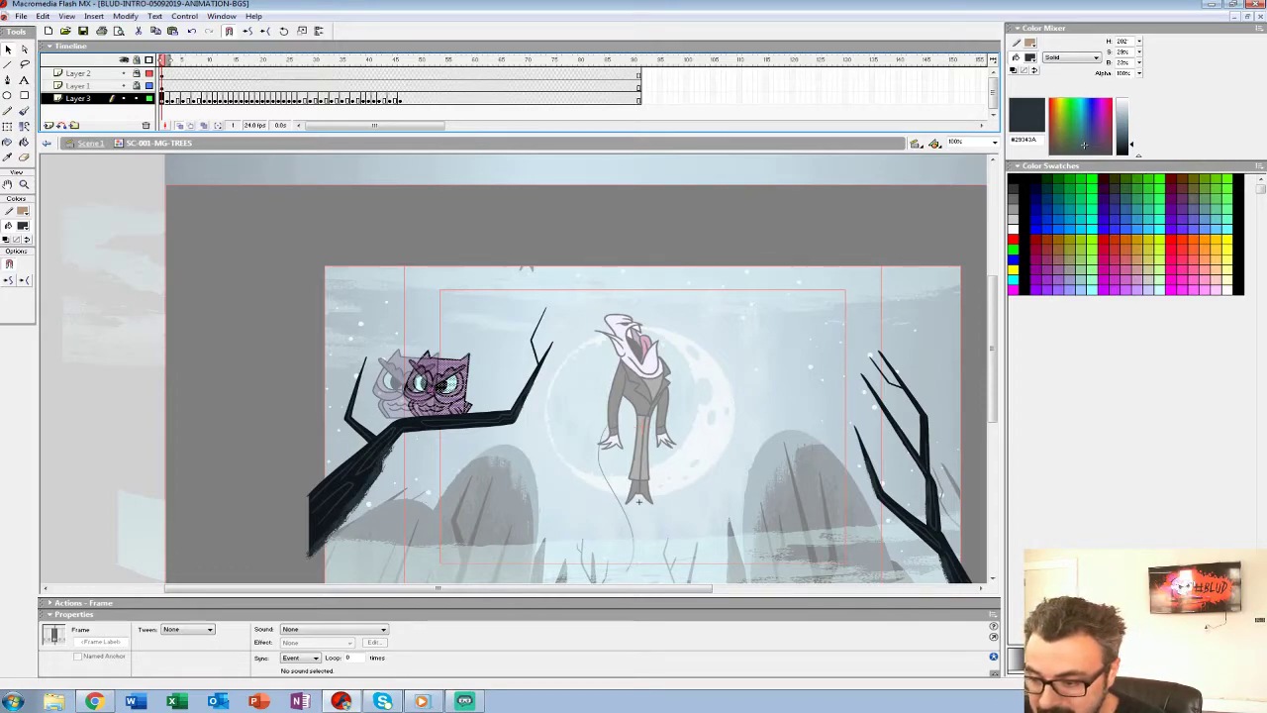
key(Left)
key(Left)
key(Left)
key(Left)
key(Left)
key(Left)
key(Left)
key(Left)
key(Left)
key(Left)
key(Left)
key(Left)
key(Left)
key(Left)
key(Left)
key(Left)
key(Left)
key(Left)
key(Left)
key(Left)
key(Right)
key(Right)
key(Right)
key(Right)
key(Right)
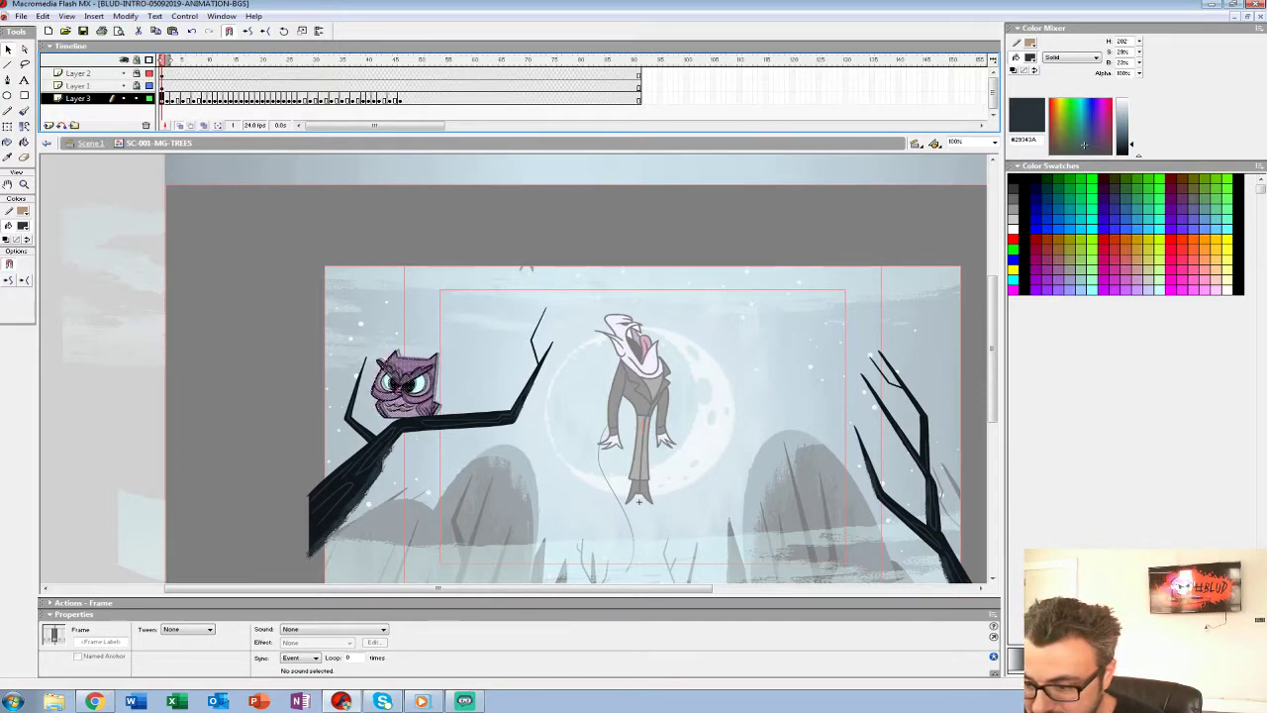
key(Left)
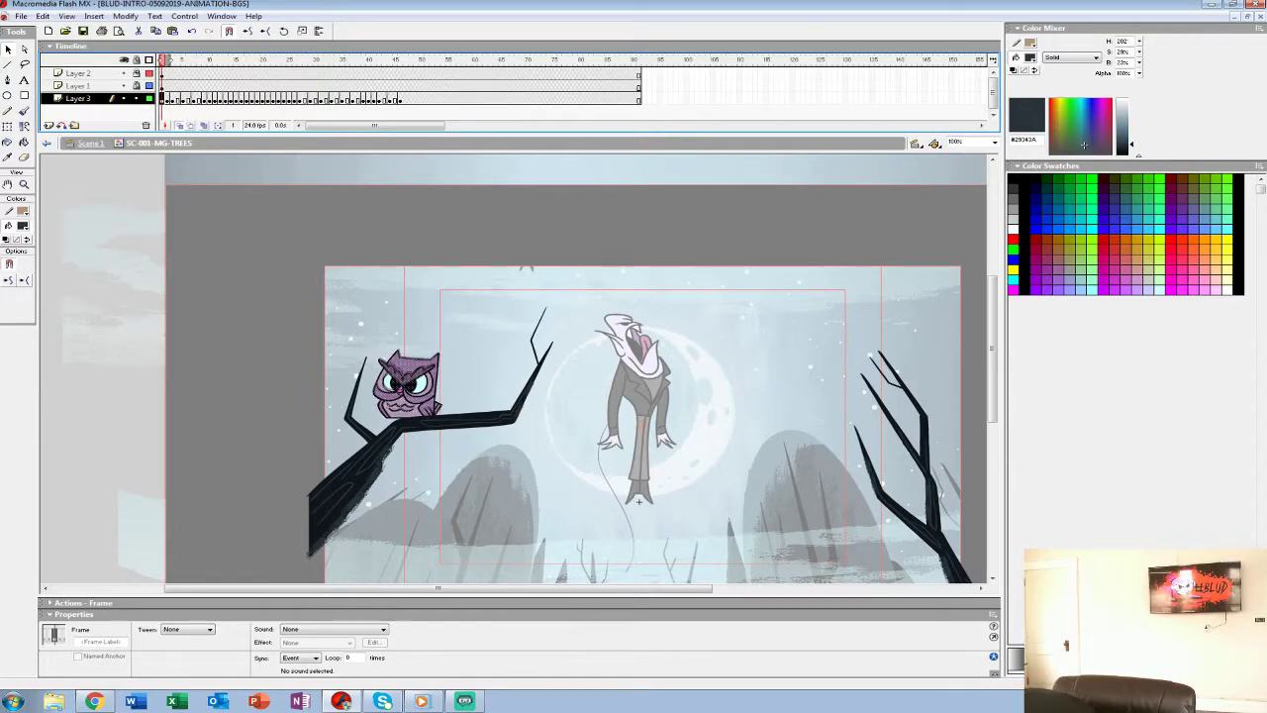
key(Left)
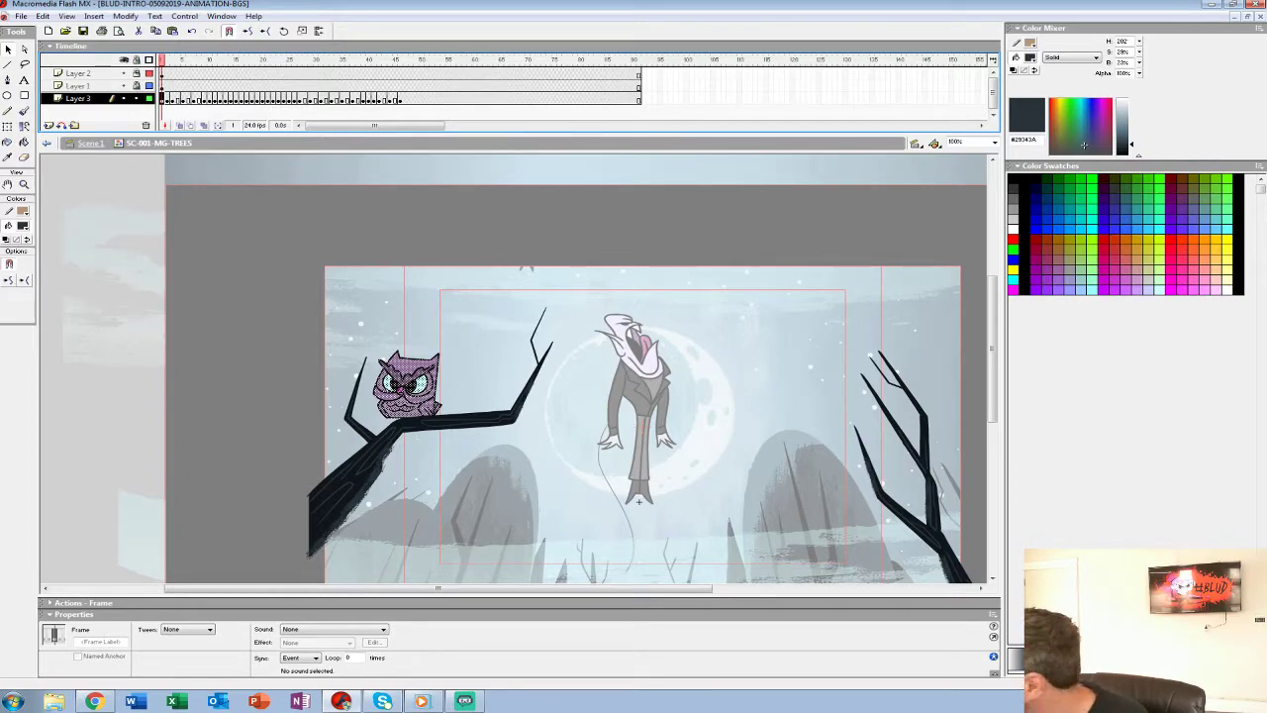
Extend the multiple-frame range over all the owl's keyframes and nudge the whole owl animation right along the branch to X -342.6.
key(.)
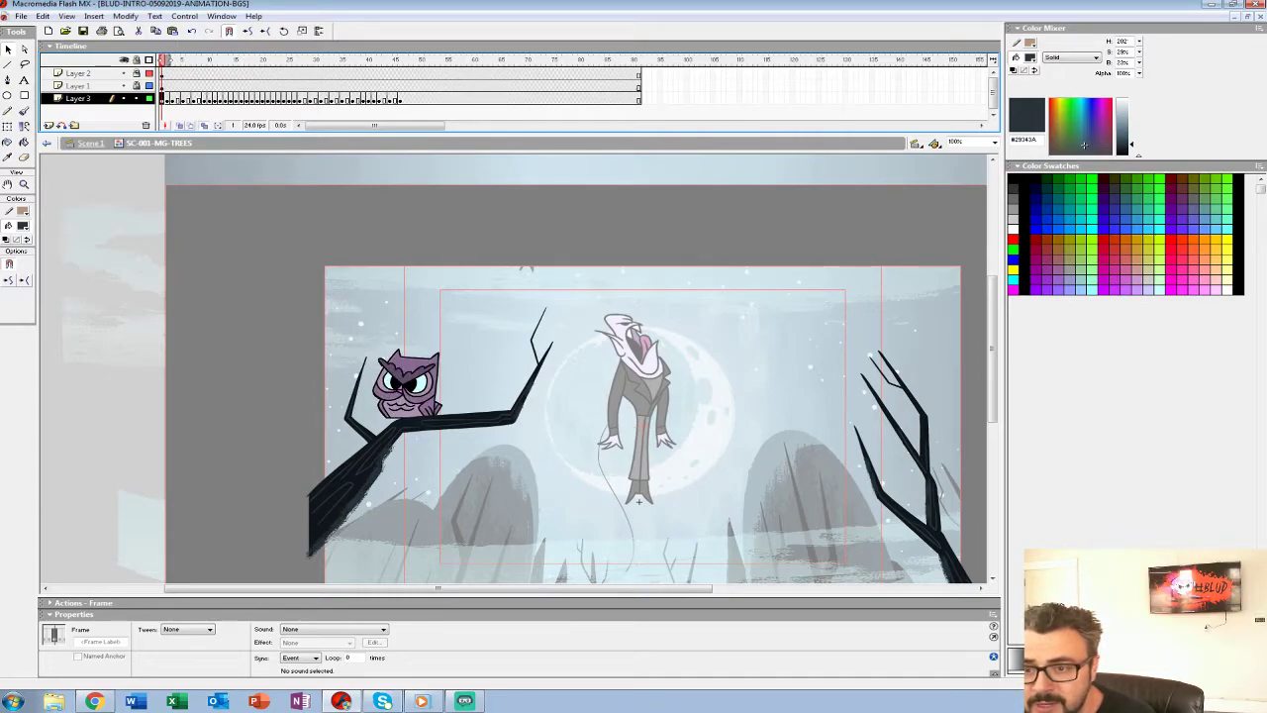
drag(397, 60, 420, 60)
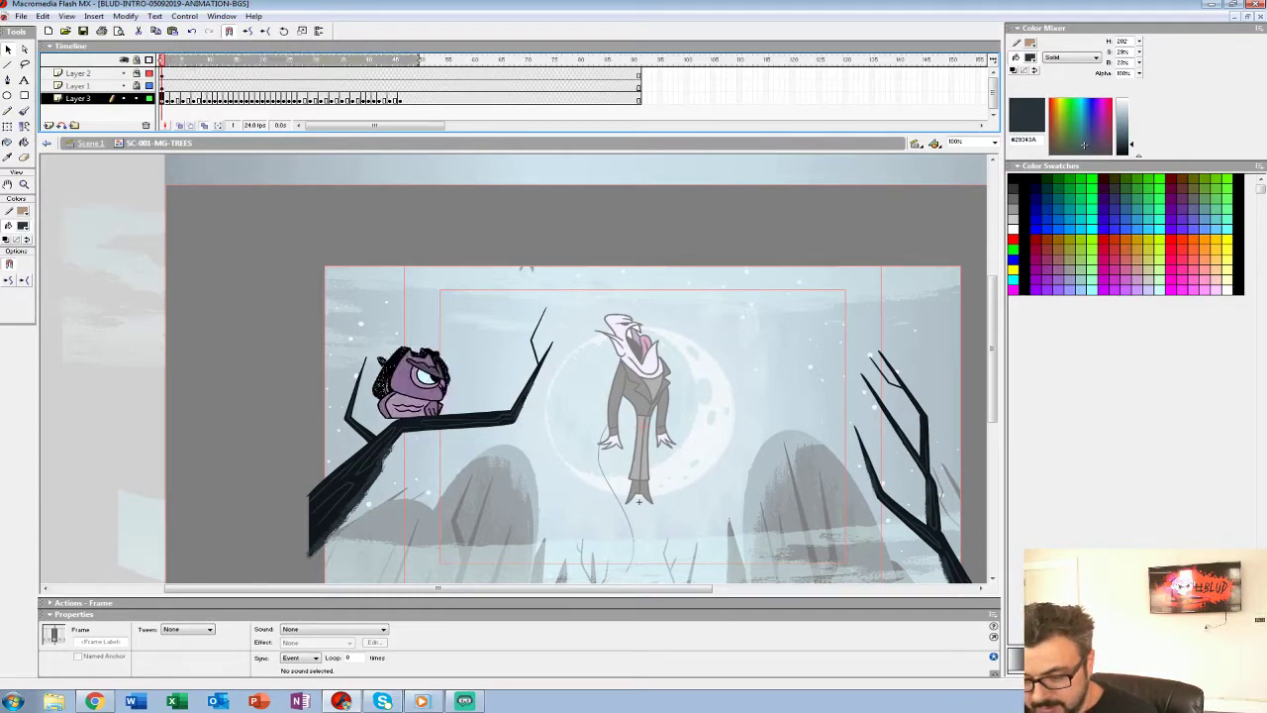
key(ctrl+a)
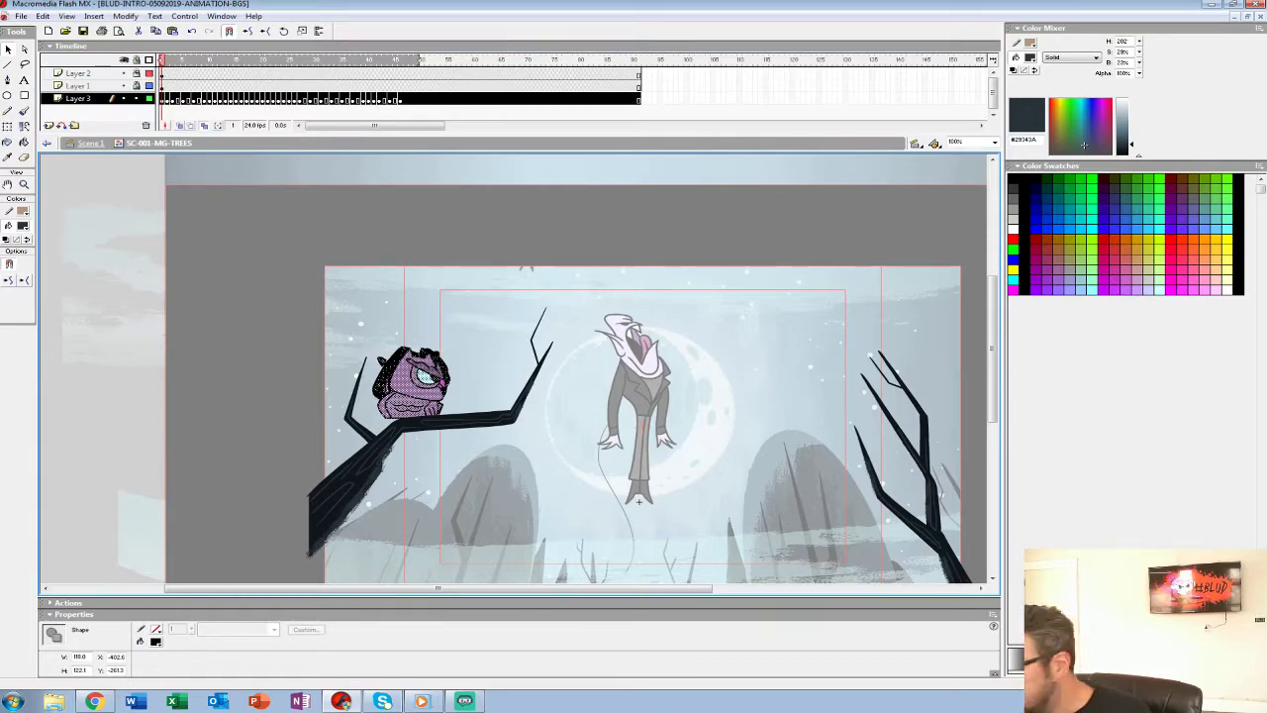
key(Right)
key(Right)
key(Right)
key(Right)
key(Right)
key(Right)
key(Right)
key(Right)
key(Right)
key(Right)
key(Right)
key(Right)
key(Right)
key(Right)
key(Right)
key(Right)
key(Right)
key(Right)
key(Right)
key(Right)
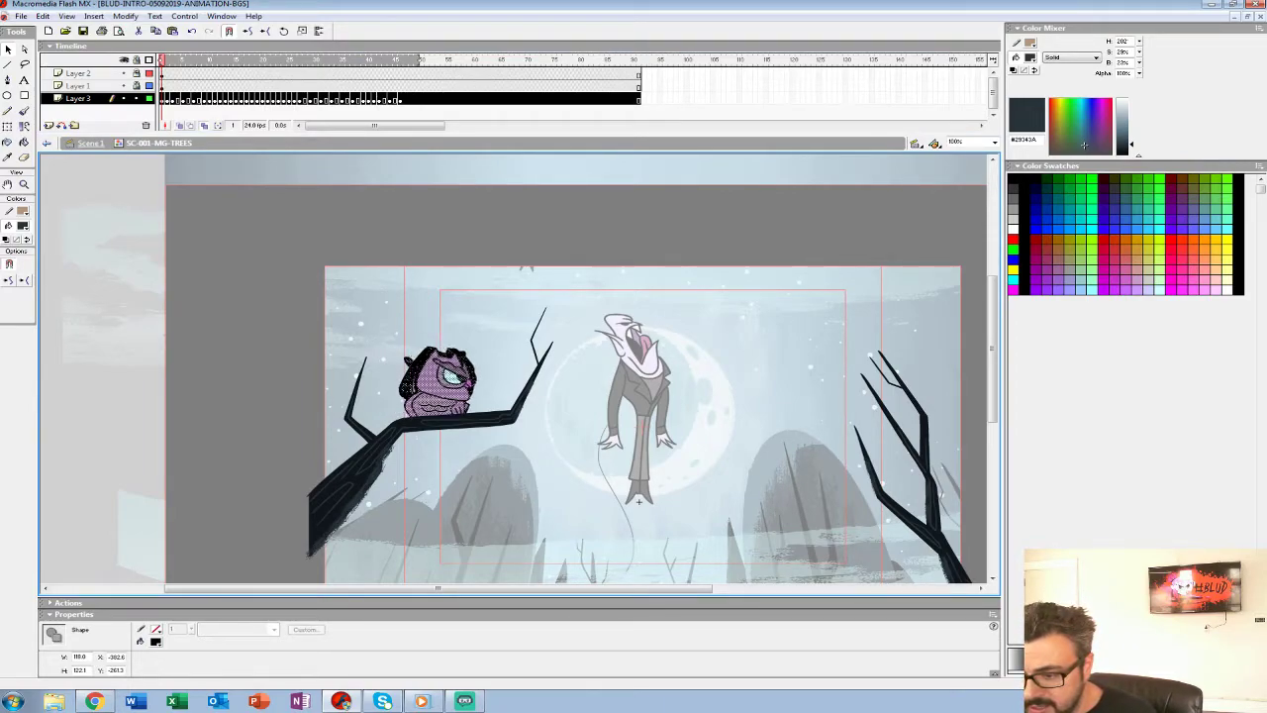
key(Left)
key(Left)
key(Left)
key(Left)
key(Left)
key(Left)
key(Left)
key(Left)
key(Left)
key(Left)
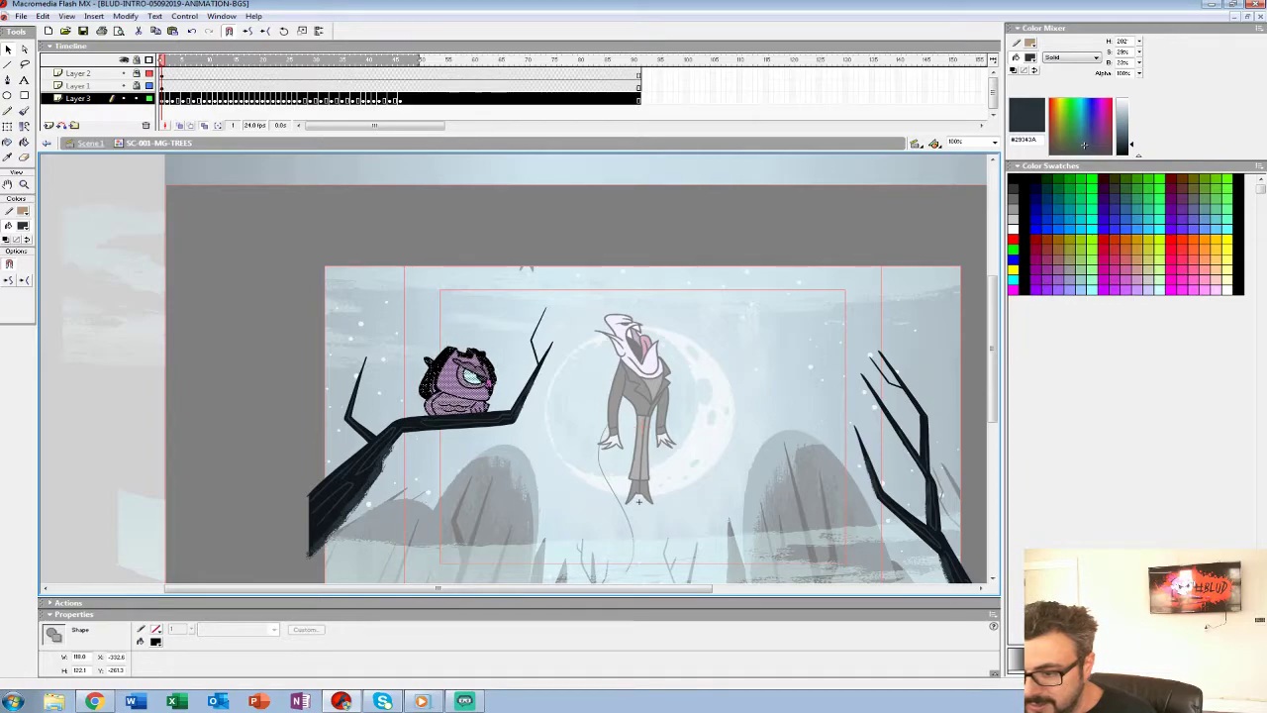
key(Right)
key(Right)
key(Right)
key(Right)
key(Right)
key(Right)
key(Right)
key(Right)
key(Right)
key(Right)
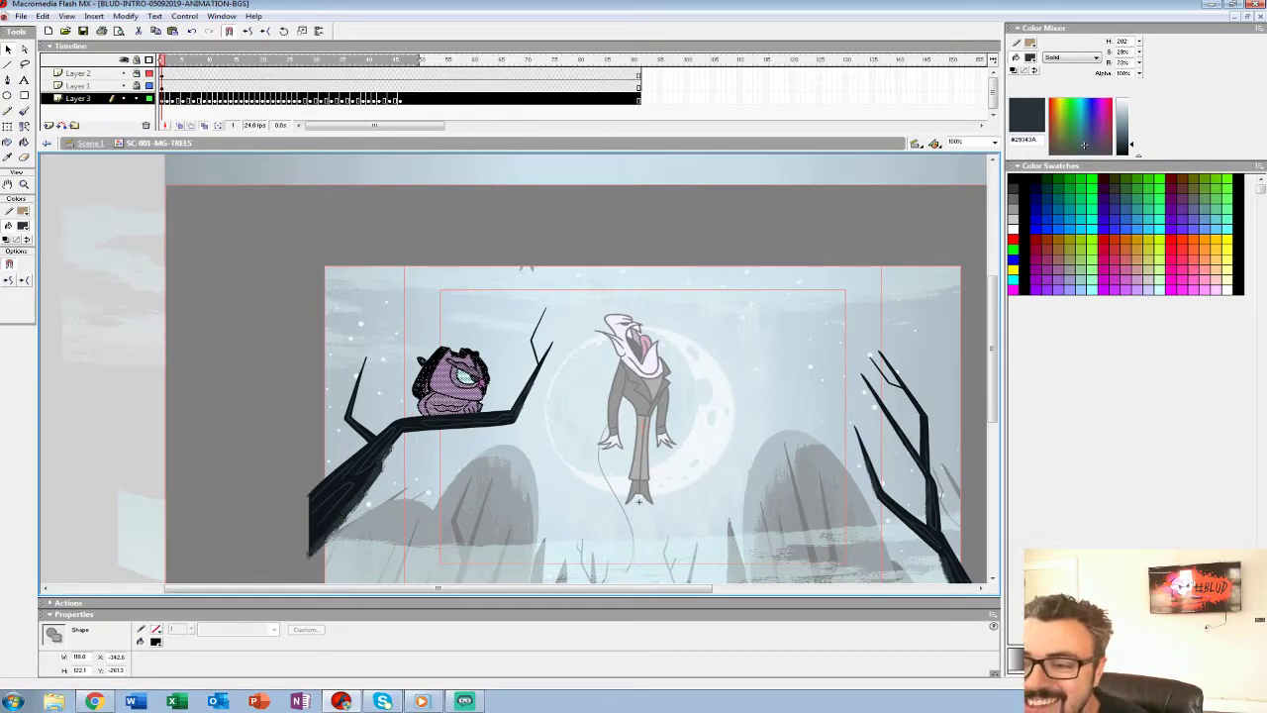
Turn off multiple-frame editing and play the owl animation from the first frame to check its position on the branch.
click(204, 126)
key(Return)
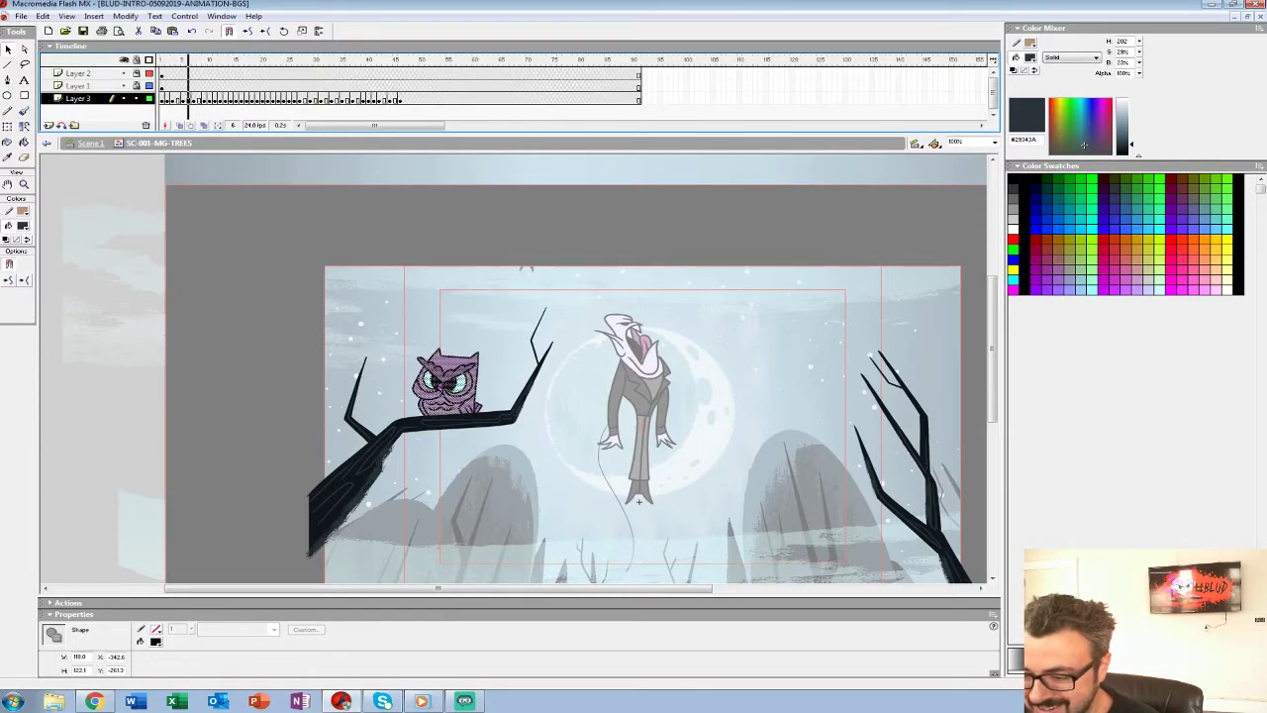
key(Return)
key(ctrl+alt+r)
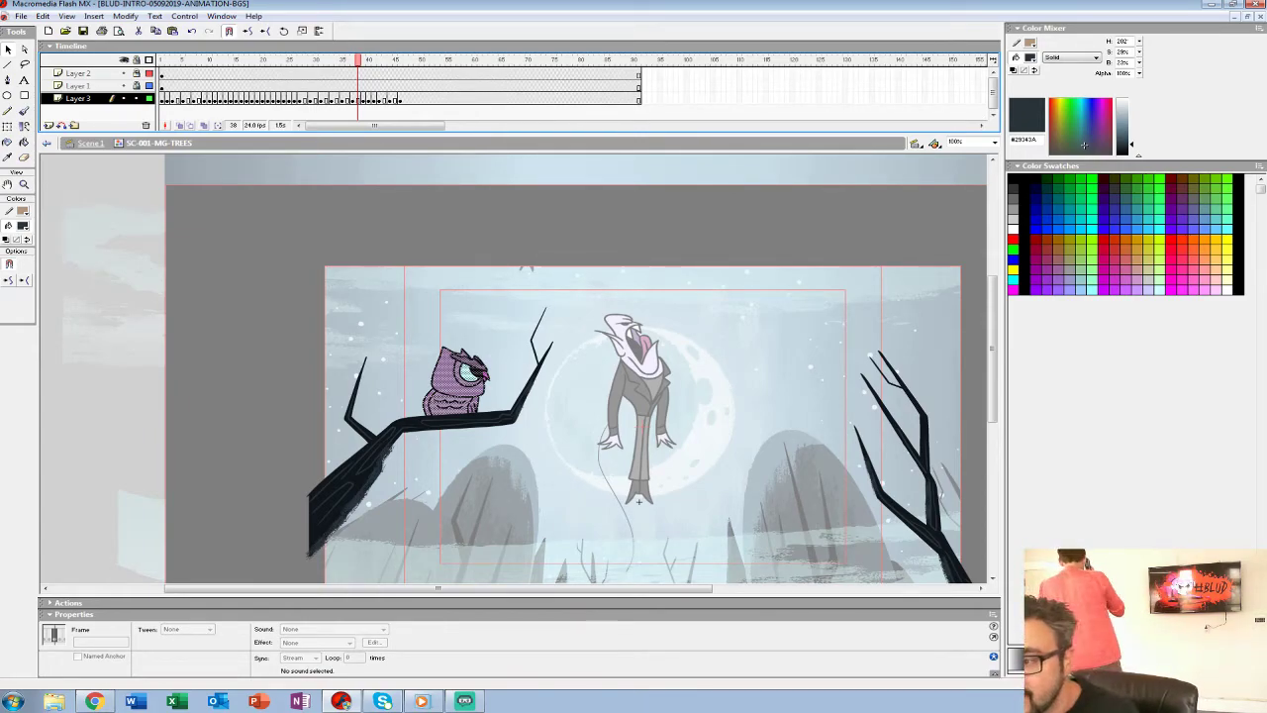
key(shift+comma)
key(Return)
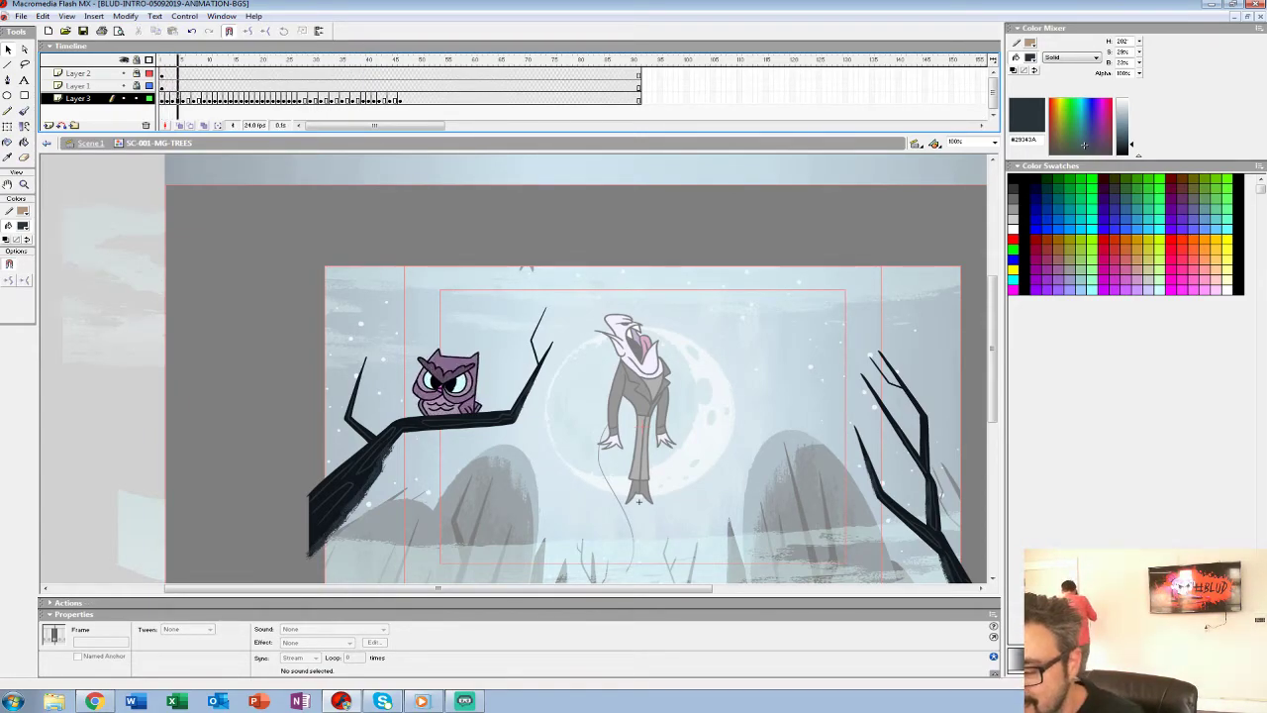
key(comma)
key(comma)
key(comma)
key(comma)
key(comma)
key(comma)
key(comma)
key(comma)
key(comma)
key(comma)
key(comma)
key(comma)
key(comma)
key(comma)
key(comma)
key(comma)
key(comma)
key(comma)
key(comma)
key(comma)
key(Return)
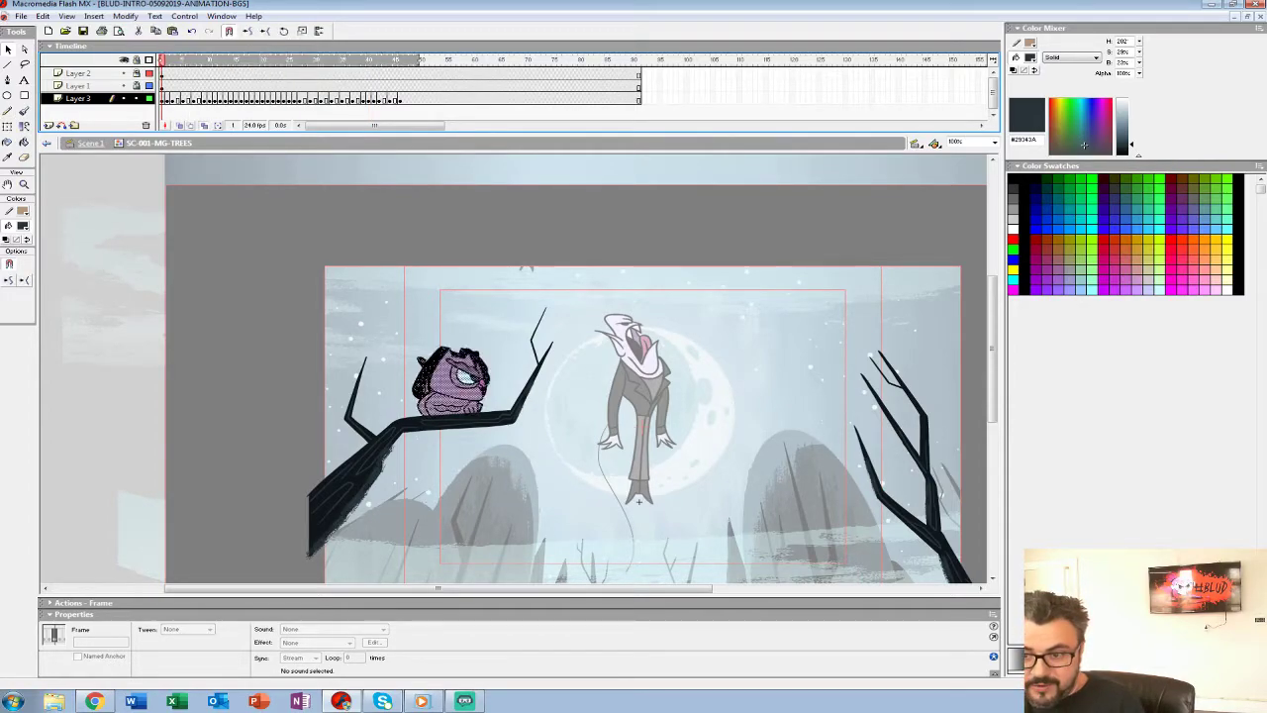
Move the owl in all frames together 30 px further right and 1 px down on the branch, ending multiple-frame editing.
key(ctrl+a)
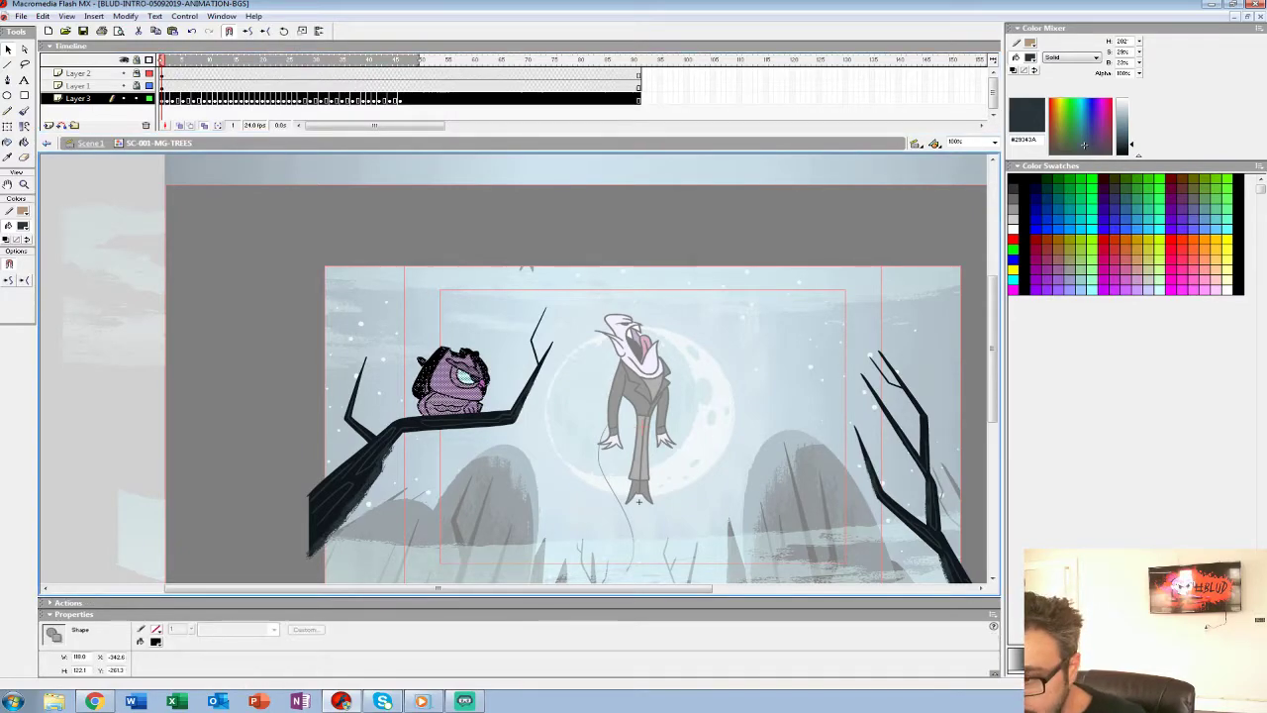
key(shift+Right)
key(shift+Right)
key(shift+Right)
key(shift+Up)
key(shift+Down)
key(Down)
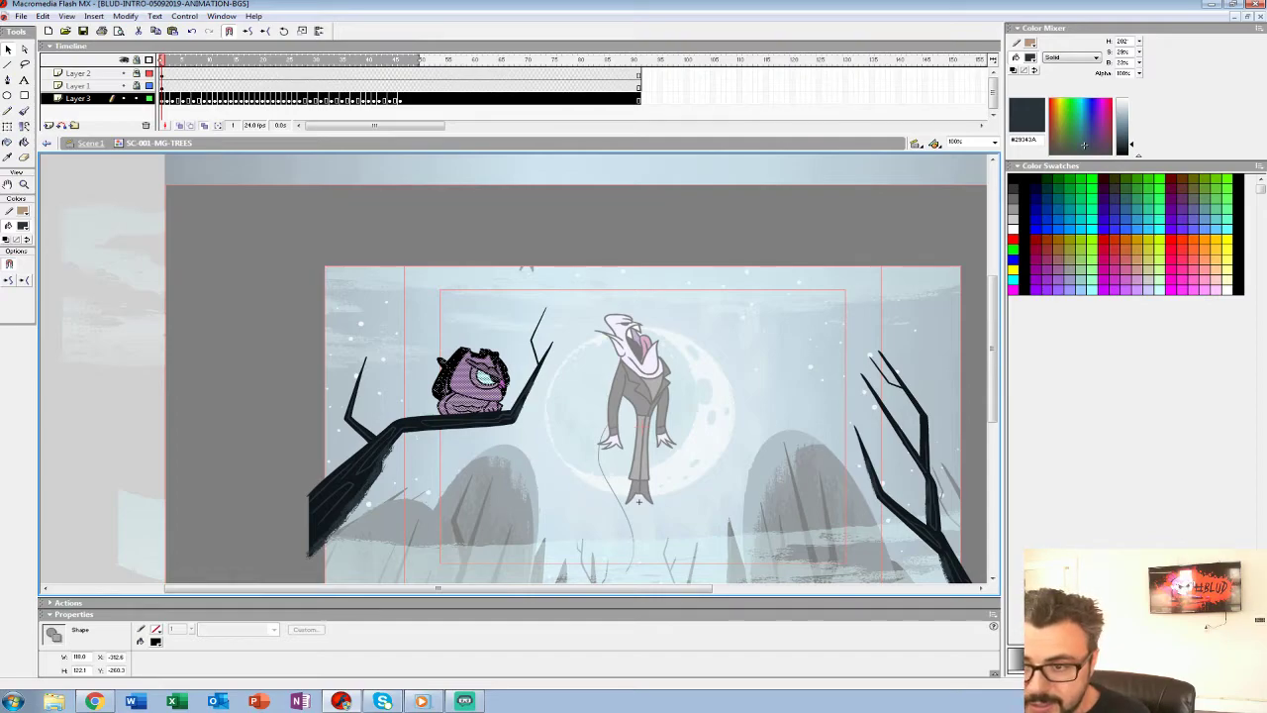
click(205, 125)
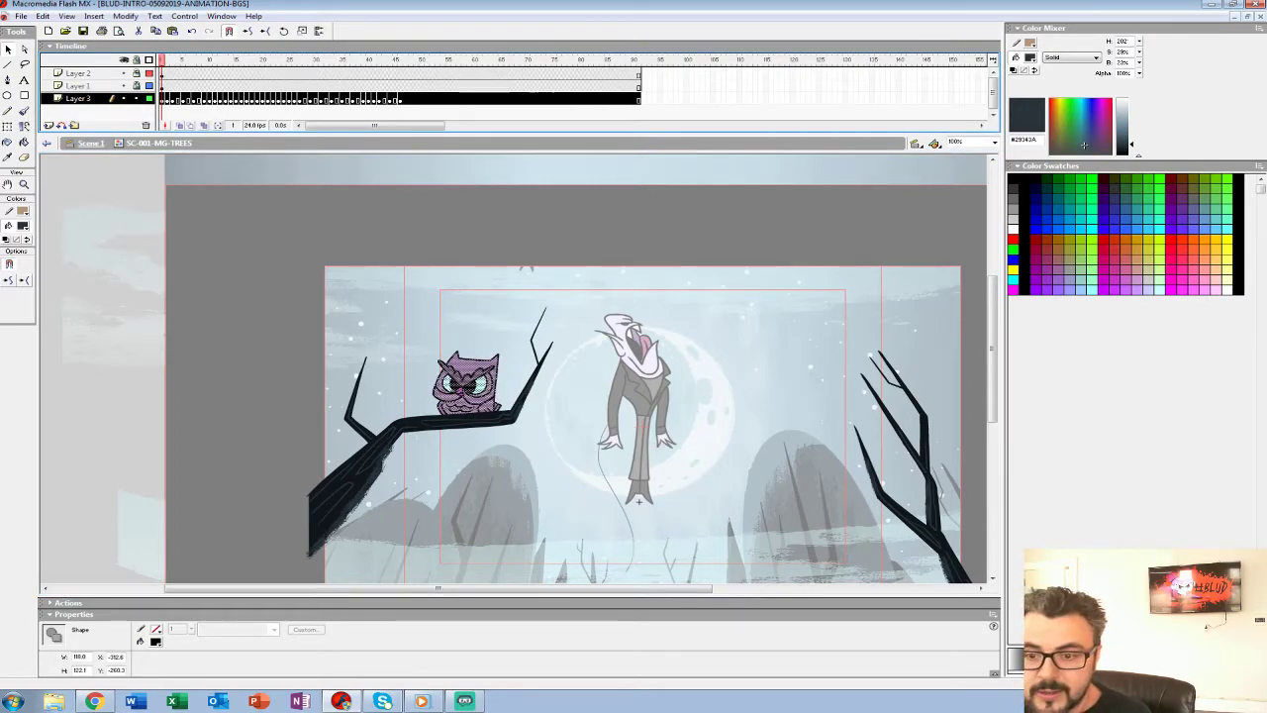
Return to Scene 1 and hide Layer 7 and Layer 8, keeping Layer 5 visible.
click(90, 143)
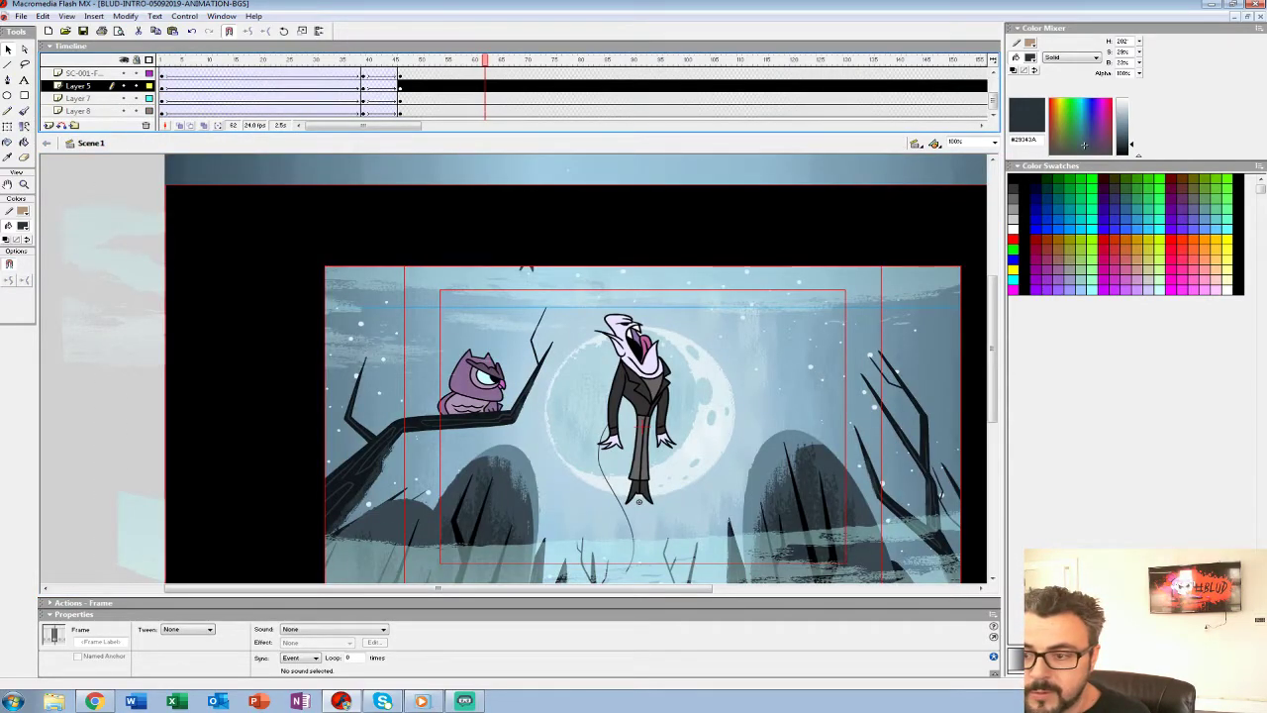
drag(109, 132, 108, 222)
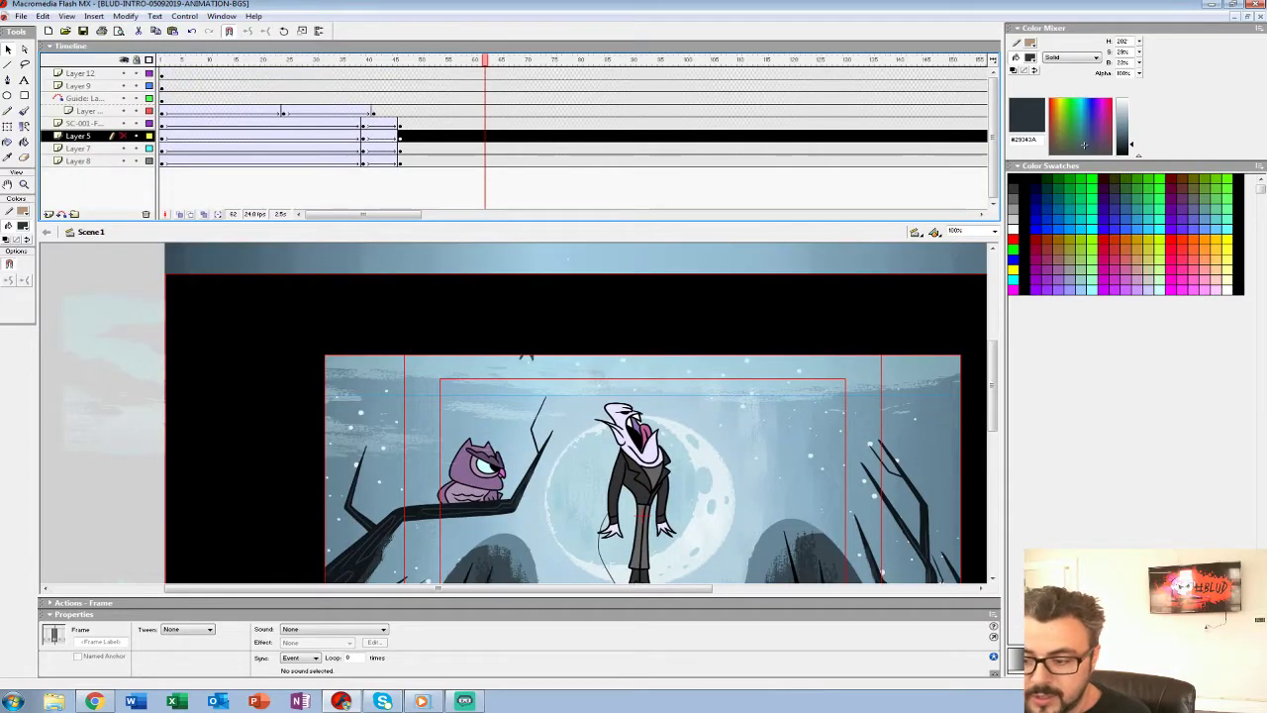
drag(124, 136, 123, 161)
click(124, 135)
Scrub and play Scene 1 from the first frame to review the repositioned owl in the shot.
drag(485, 60, 194, 60)
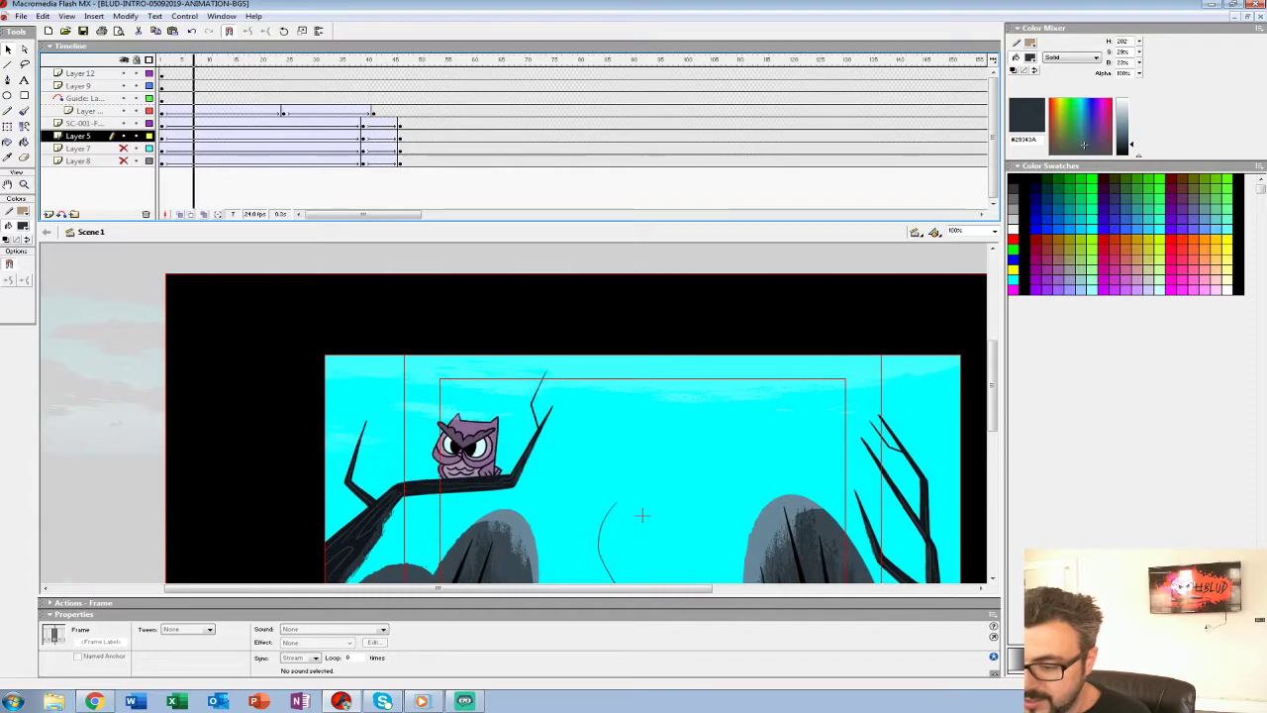
drag(410, 60, 161, 60)
drag(520, 221, 521, 155)
drag(554, 346, 523, 395)
key(ctrl+shift+w)
key(Return)
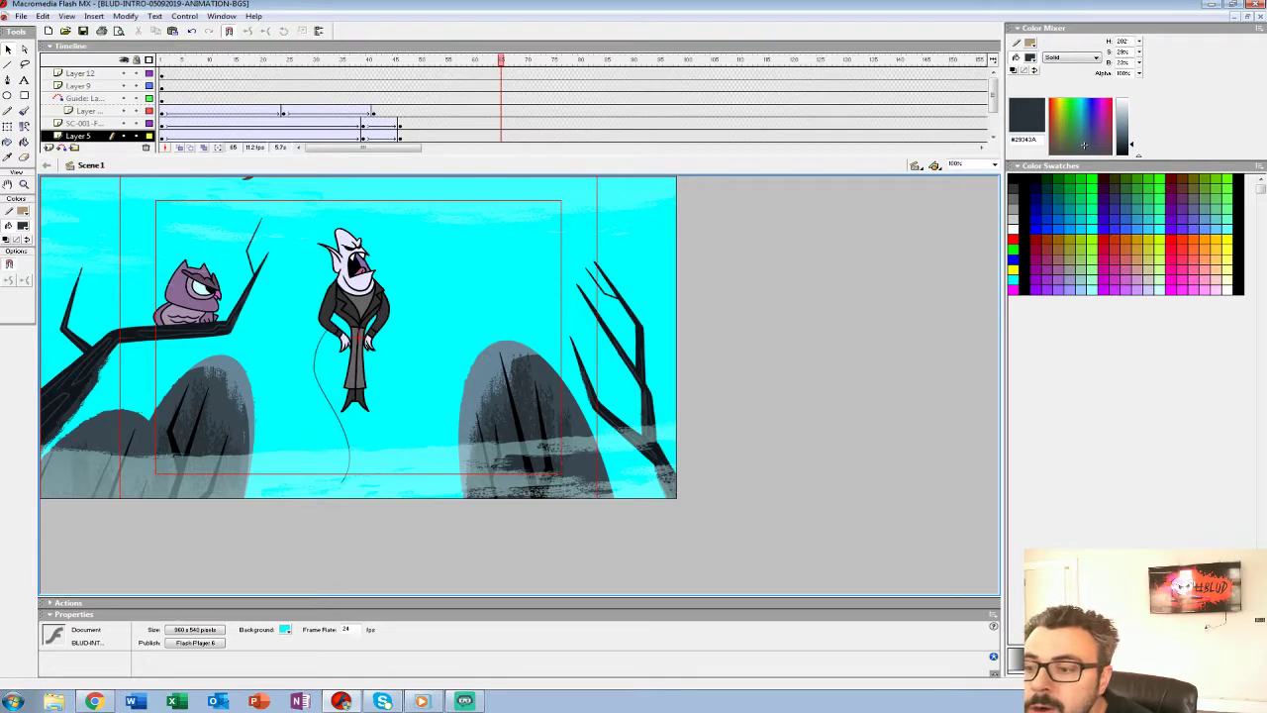
key(Return)
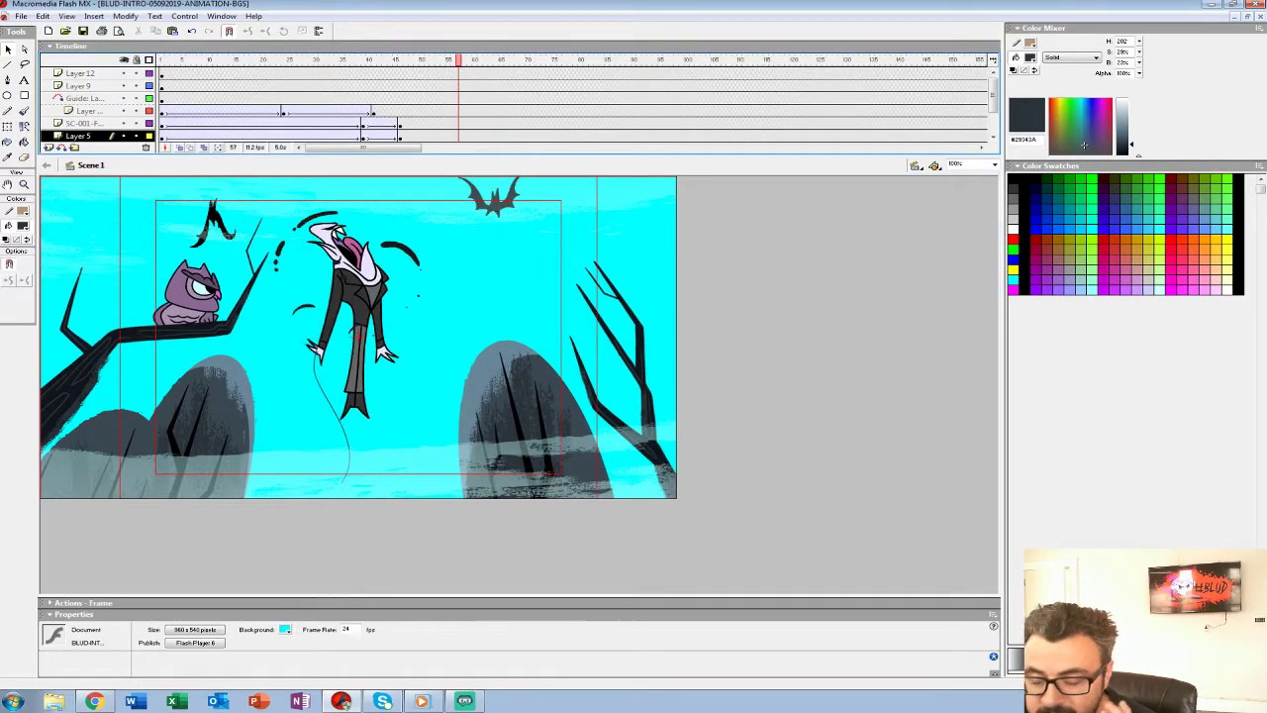
Reopen the SC-001-MG-TREES symbol for editing.
double_click(190, 297)
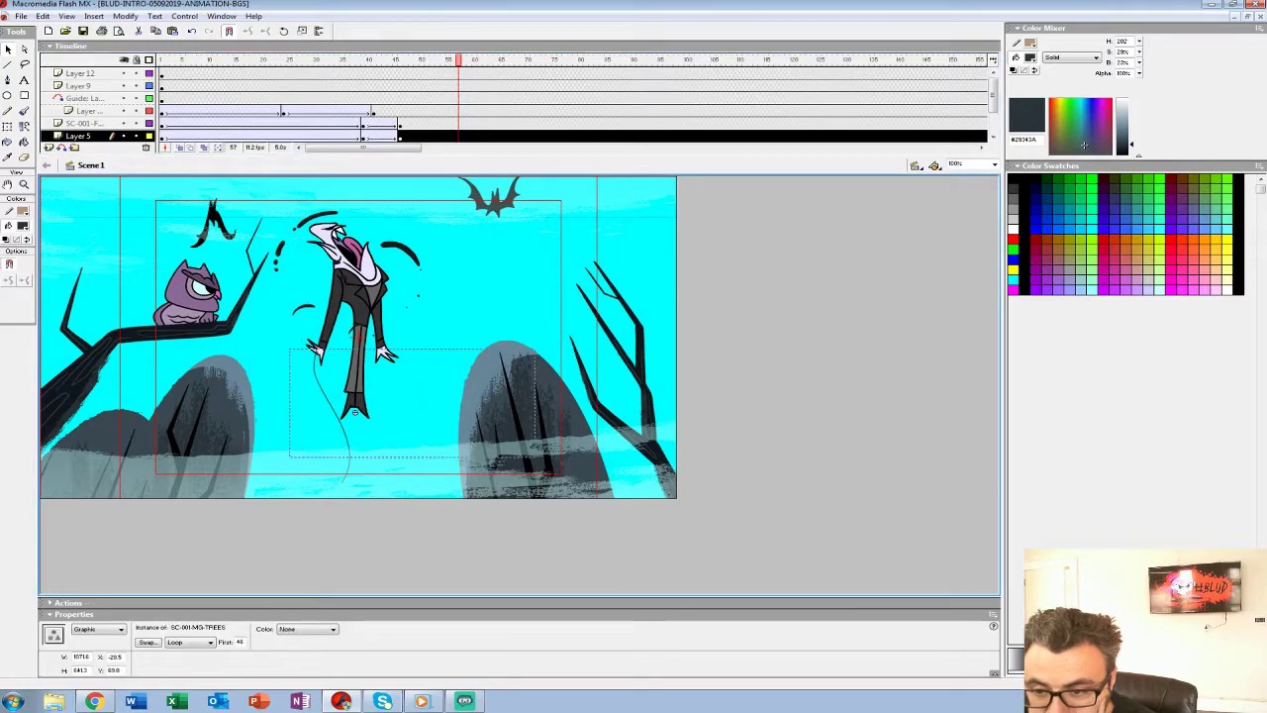
double_click(353, 411)
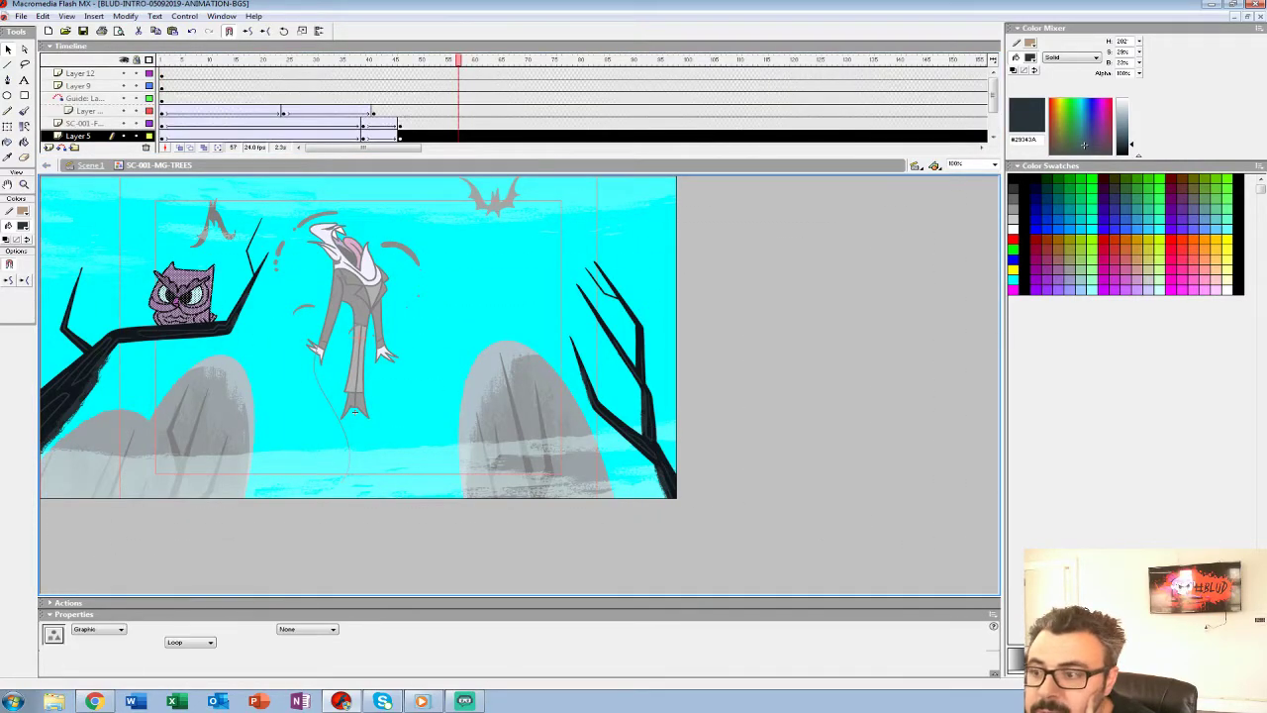
In the SC-001-MG-TREES symbol, hold the owl's opening pose on Layer 3 for 19 extra frames before its animation starts.
double_click(354, 411)
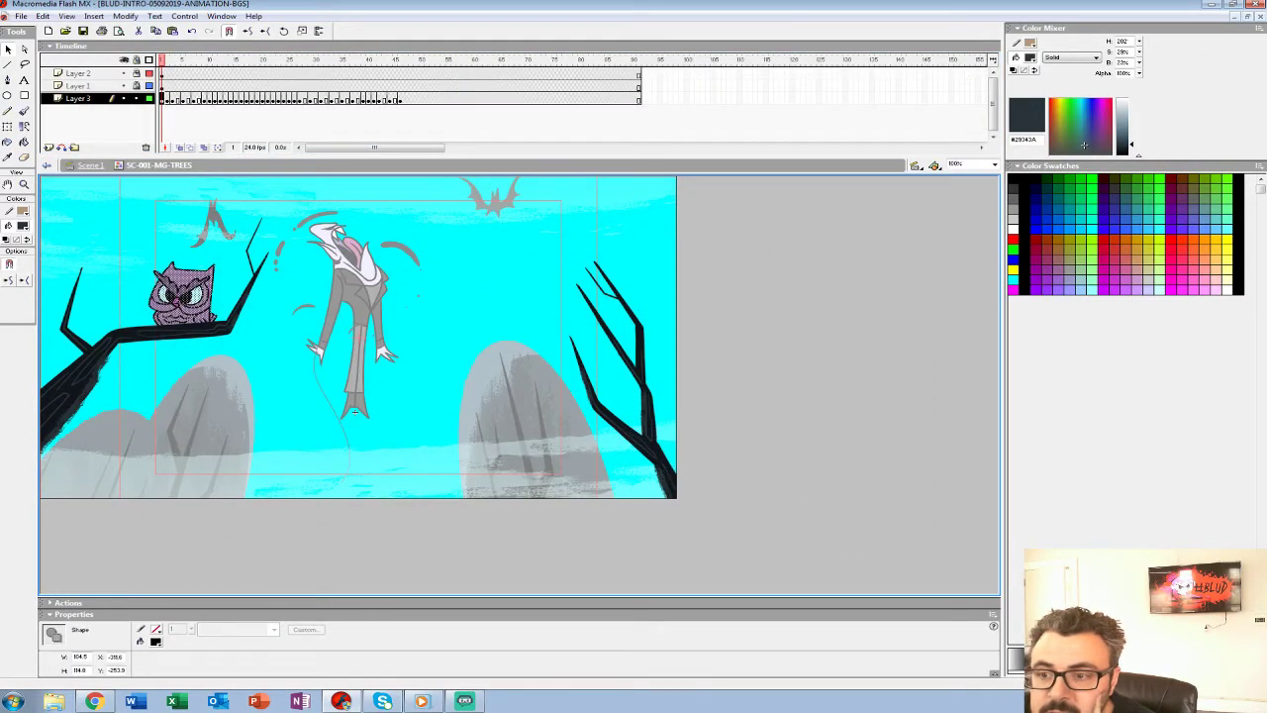
key(Return)
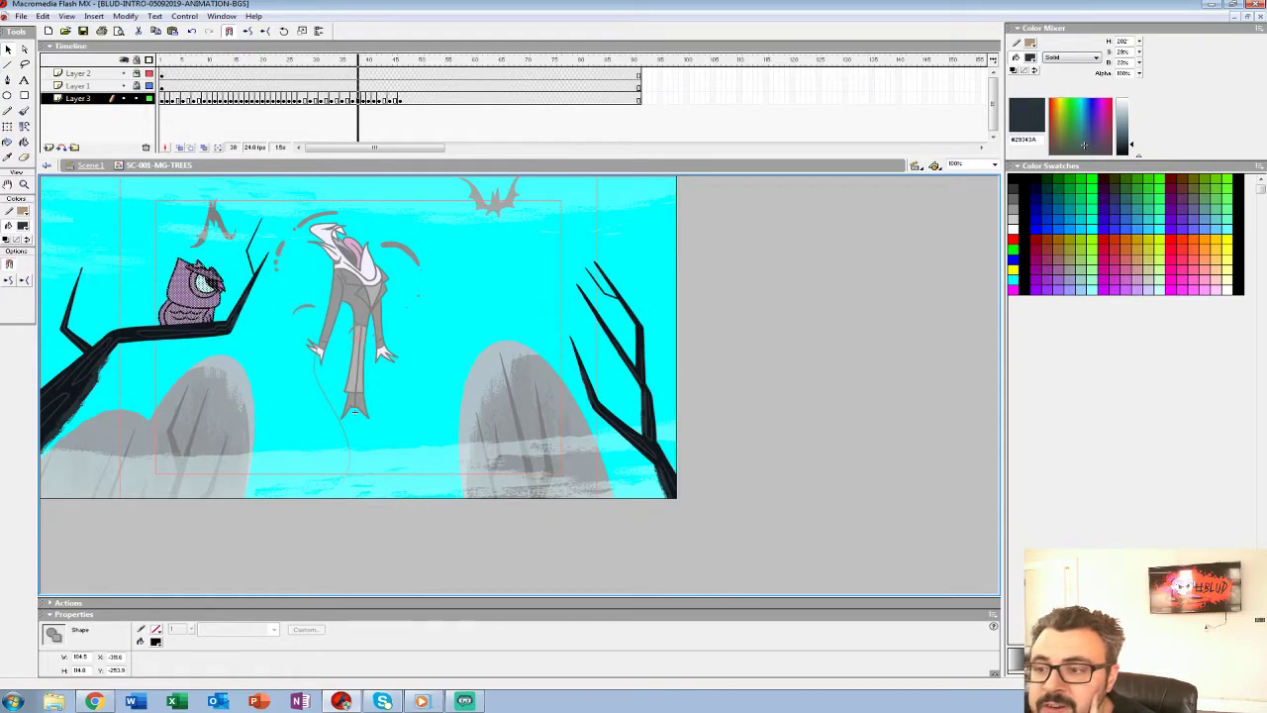
click(343, 60)
key(Home)
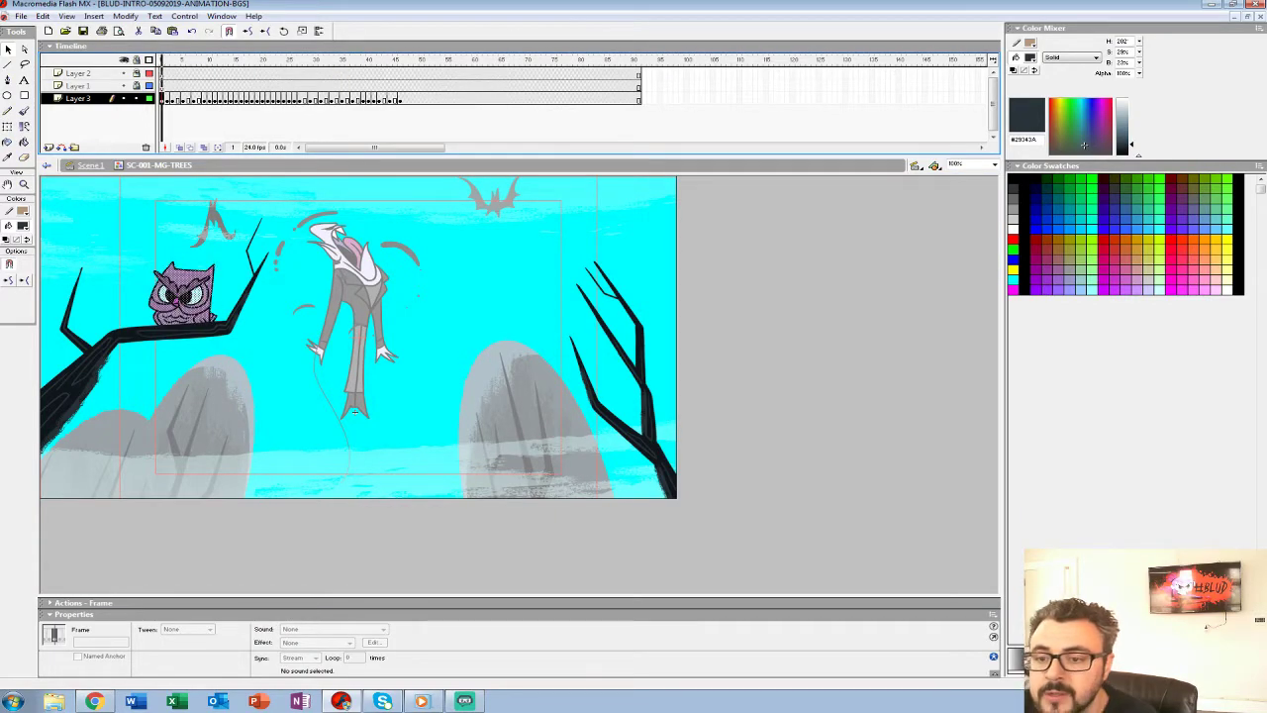
key(F5)
key(F5)
key(F5)
key(F5)
key(F5)
key(F5)
key(F5)
key(F5)
key(F5)
key(F5)
key(F5)
key(F5)
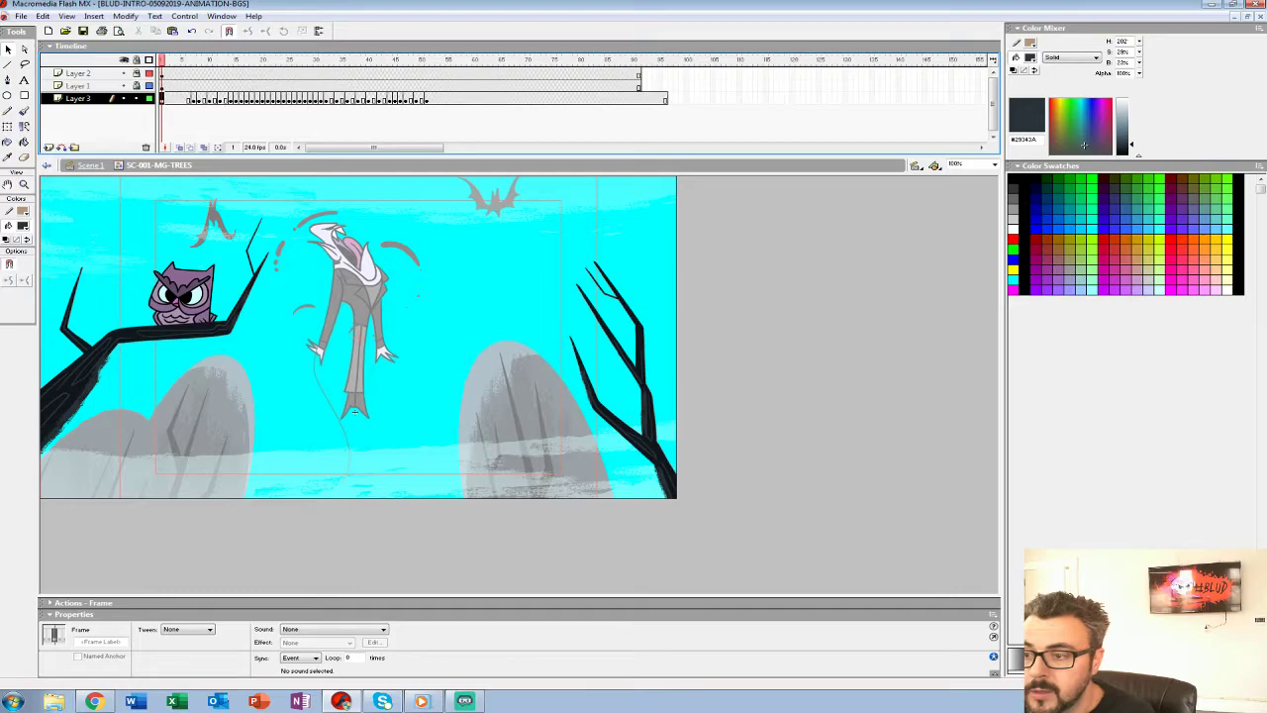
key(F5)
key(F5)
key(F5)
key(F5)
key(F5)
key(F5)
key(F5)
Play back the delayed owl animation and trim Layer 3's surplus end frames to match the length of Layers 1 and 2.
drag(240, 86, 263, 86)
key(Return)
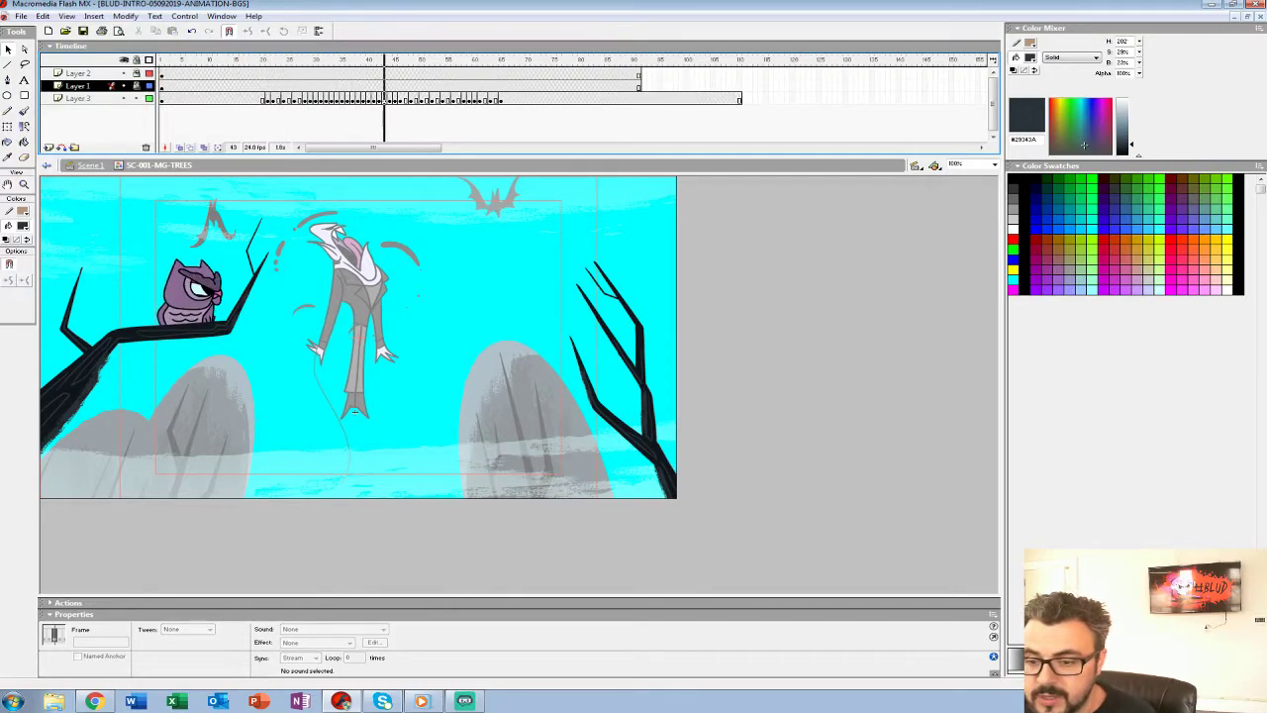
key(Return)
drag(644, 86, 882, 98)
key(shift+F5)
Return to Scene 1, hide Layer 9, and play the shot from the first frame.
key(ctrl+e)
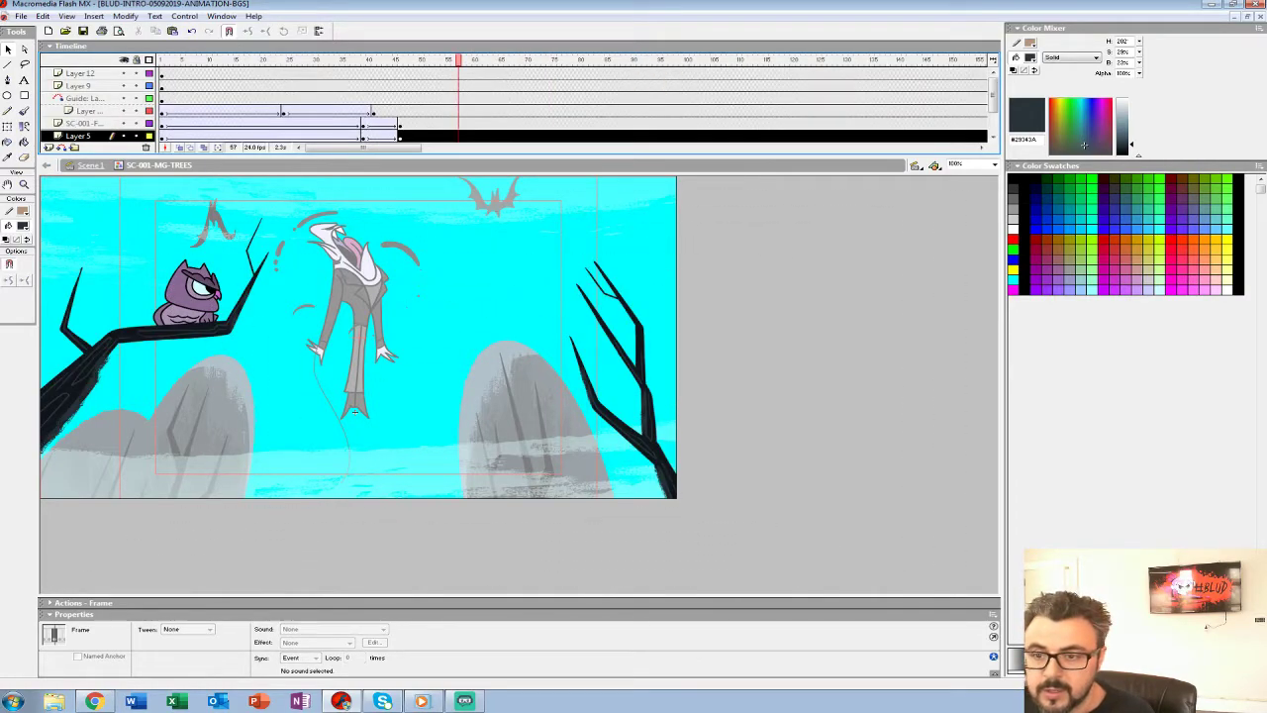
drag(458, 61, 215, 60)
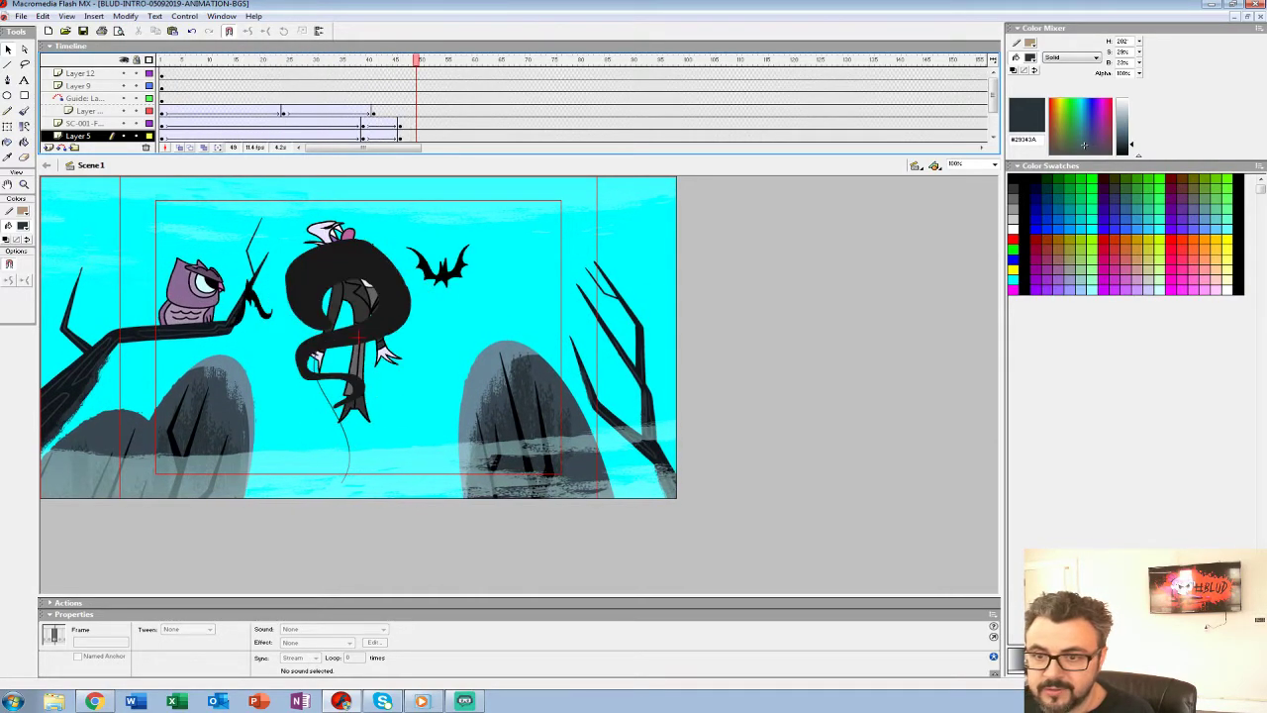
click(124, 86)
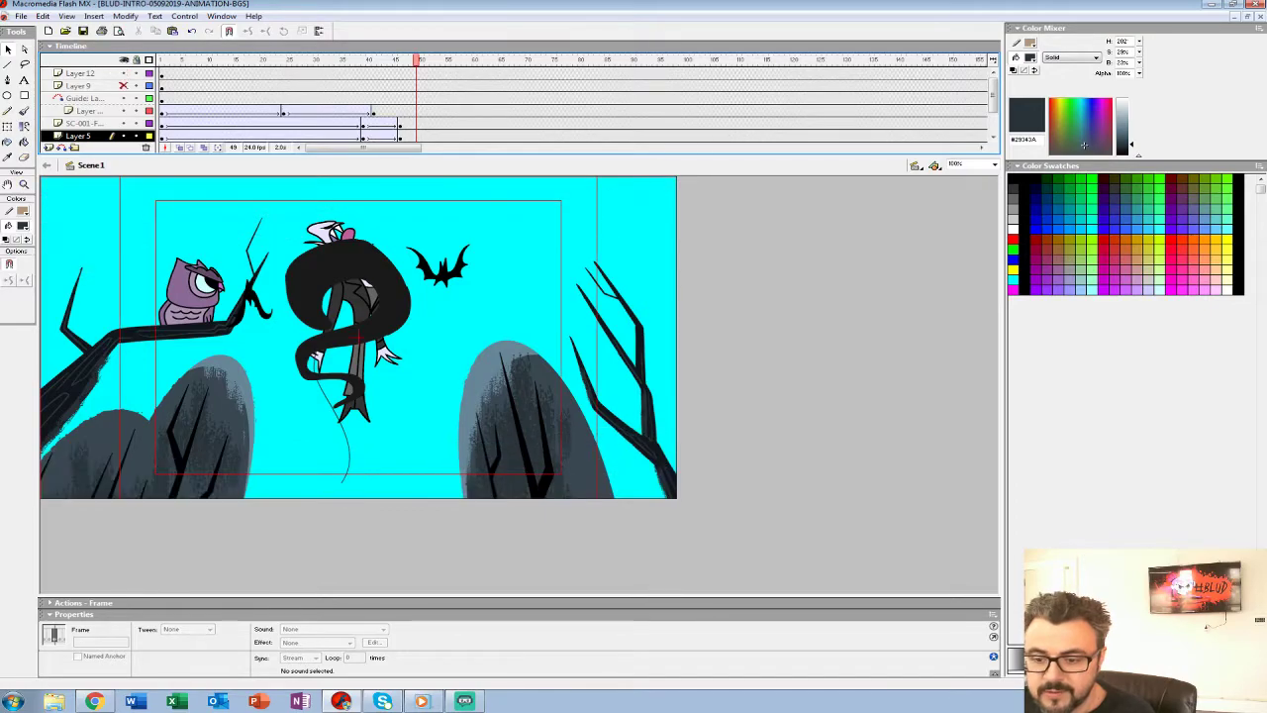
drag(415, 60, 162, 61)
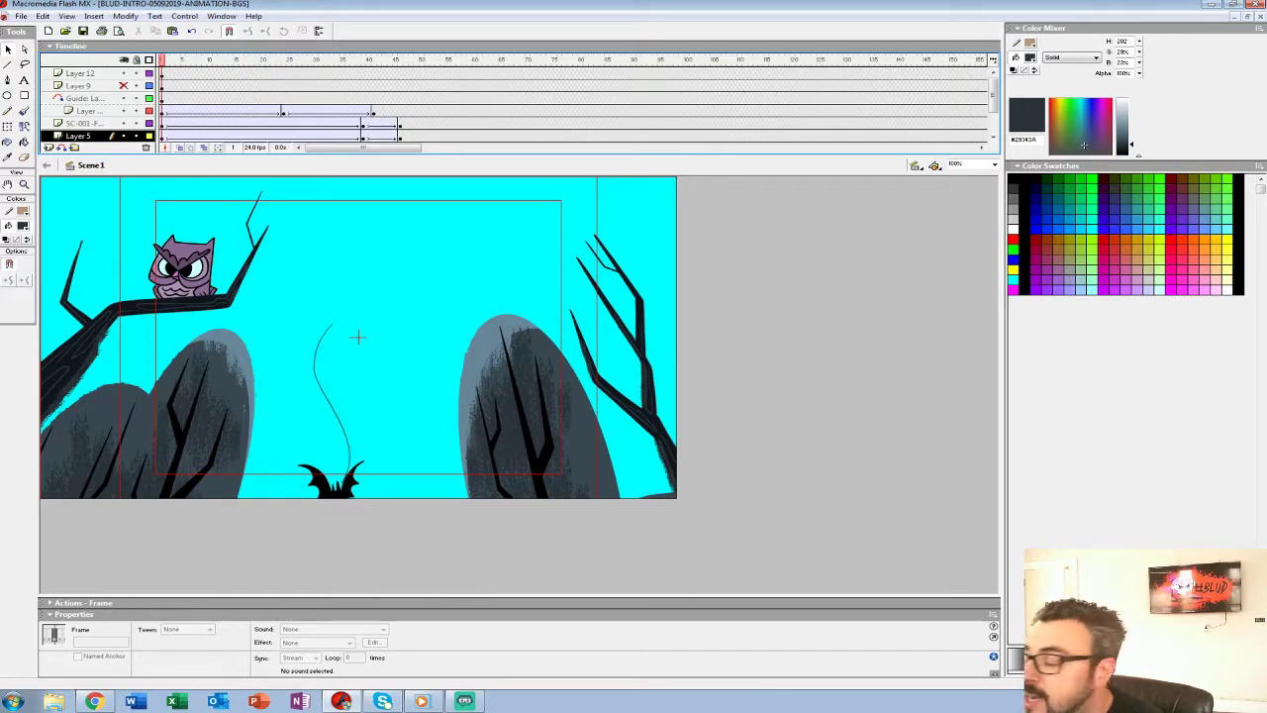
key(Return)
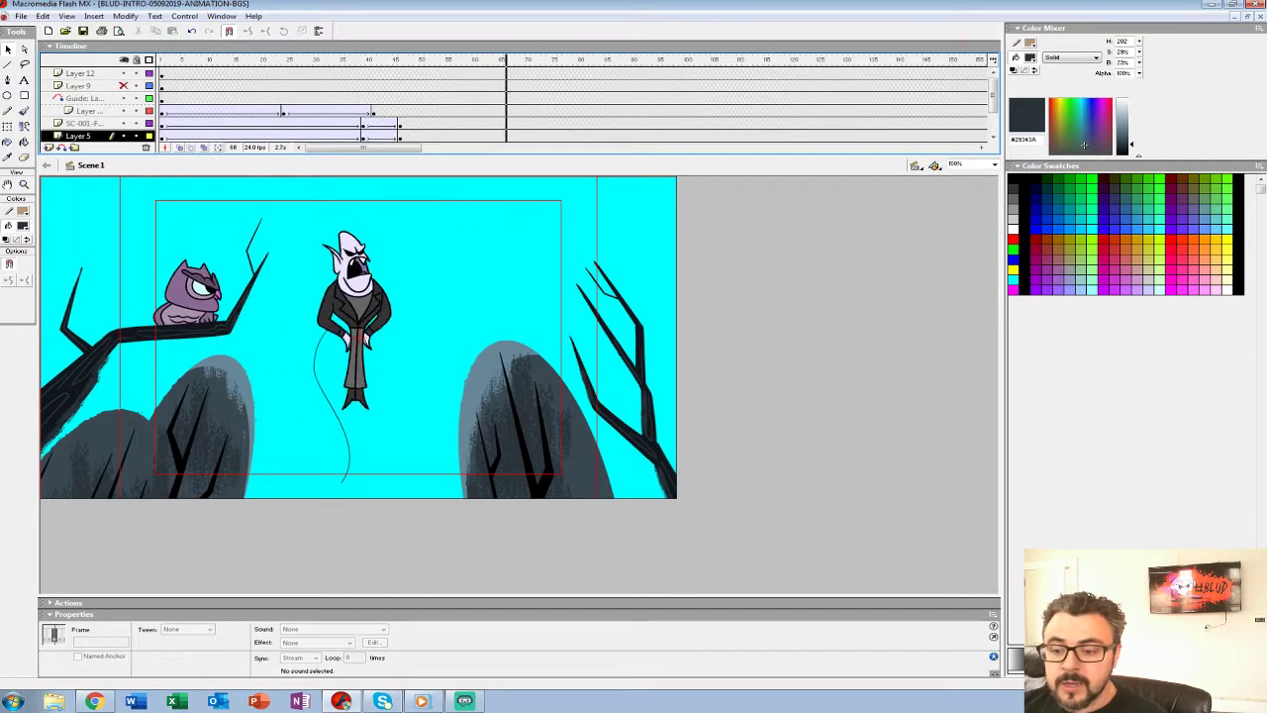
In the VAMP-APPEAR-001 symbol, separate the frame 95 "DRAWING BLUD 2PM TODAY" title onto its own new layer at the bottom of the stack.
double_click(357, 336)
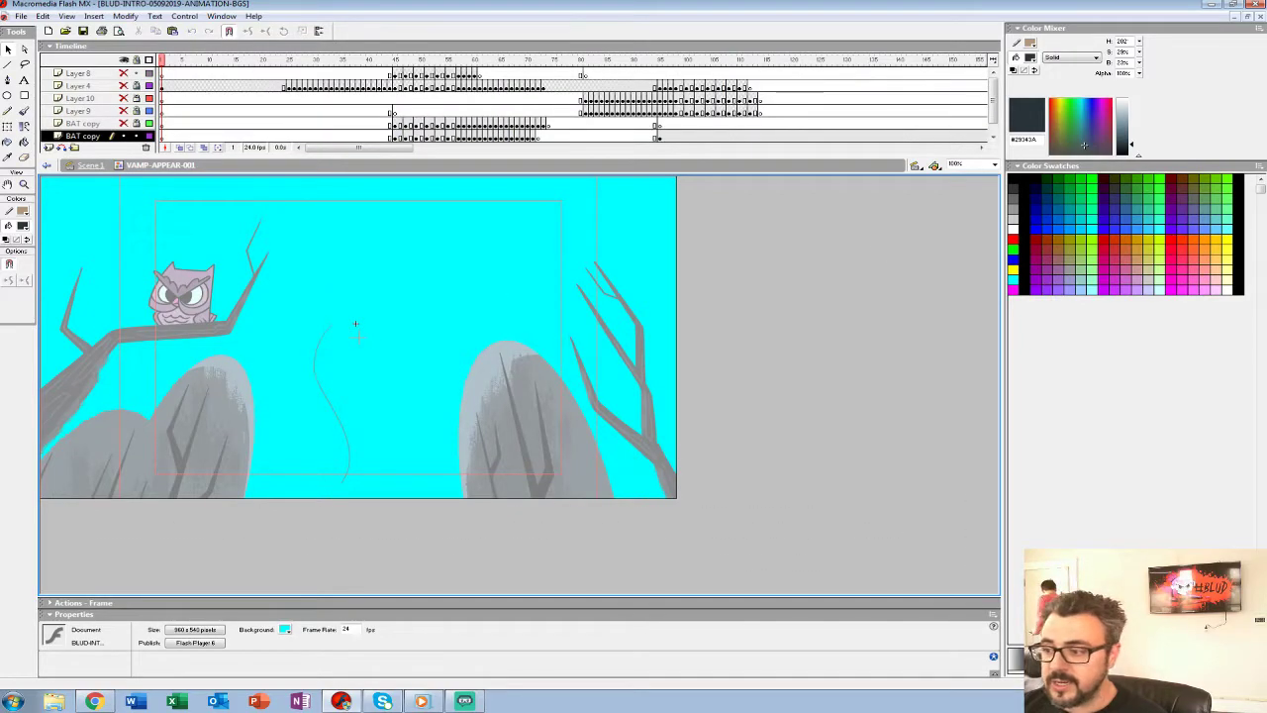
click(657, 135)
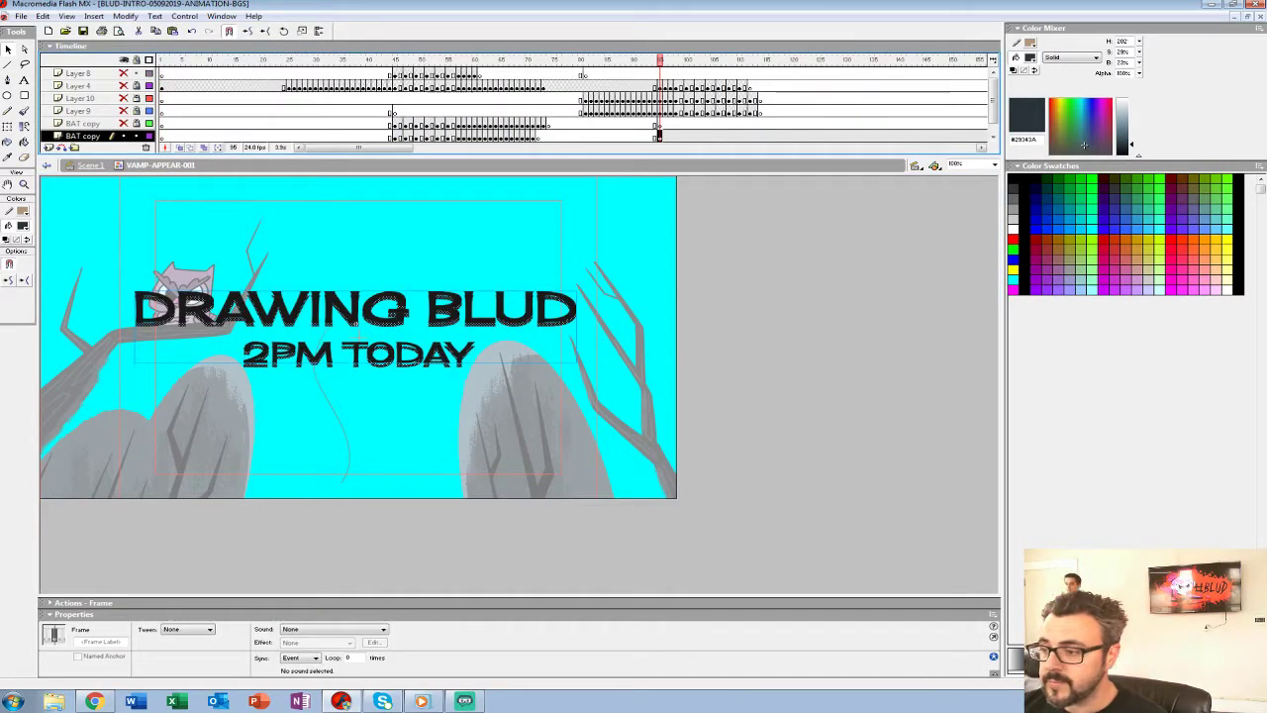
drag(299, 155, 299, 198)
click(49, 189)
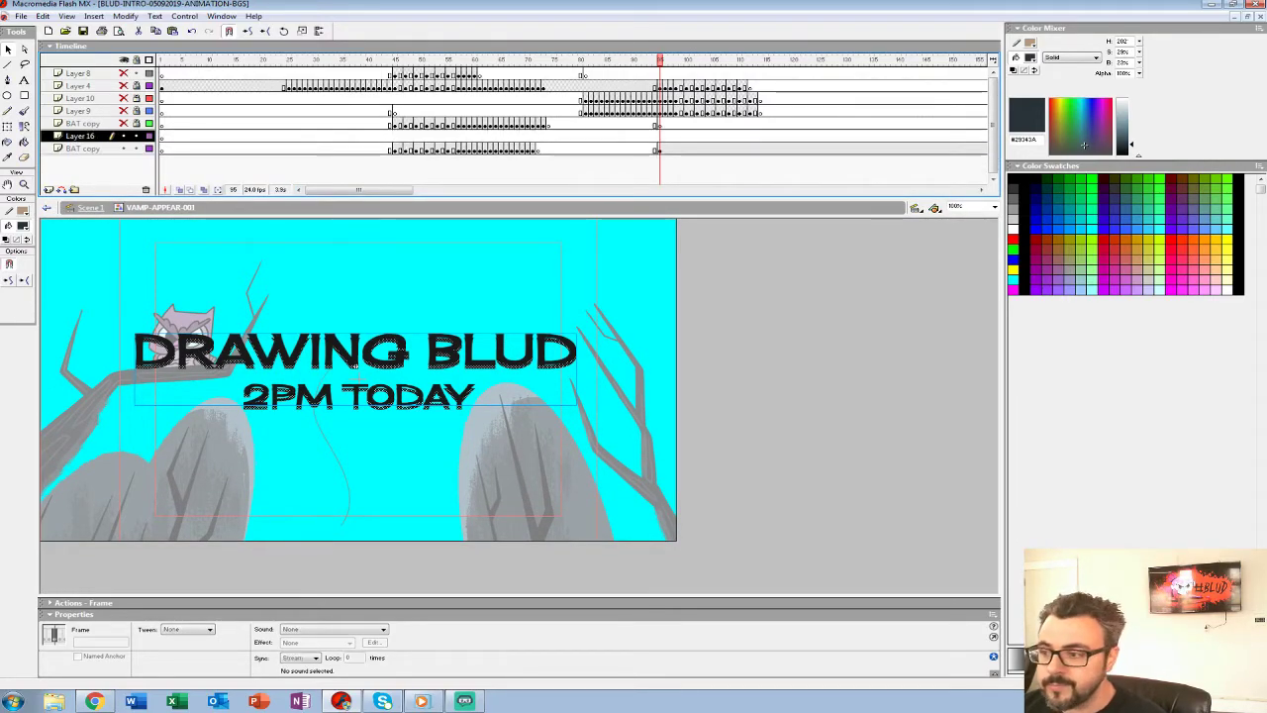
drag(81, 135, 81, 156)
click(660, 161)
click(660, 138)
drag(660, 138, 660, 150)
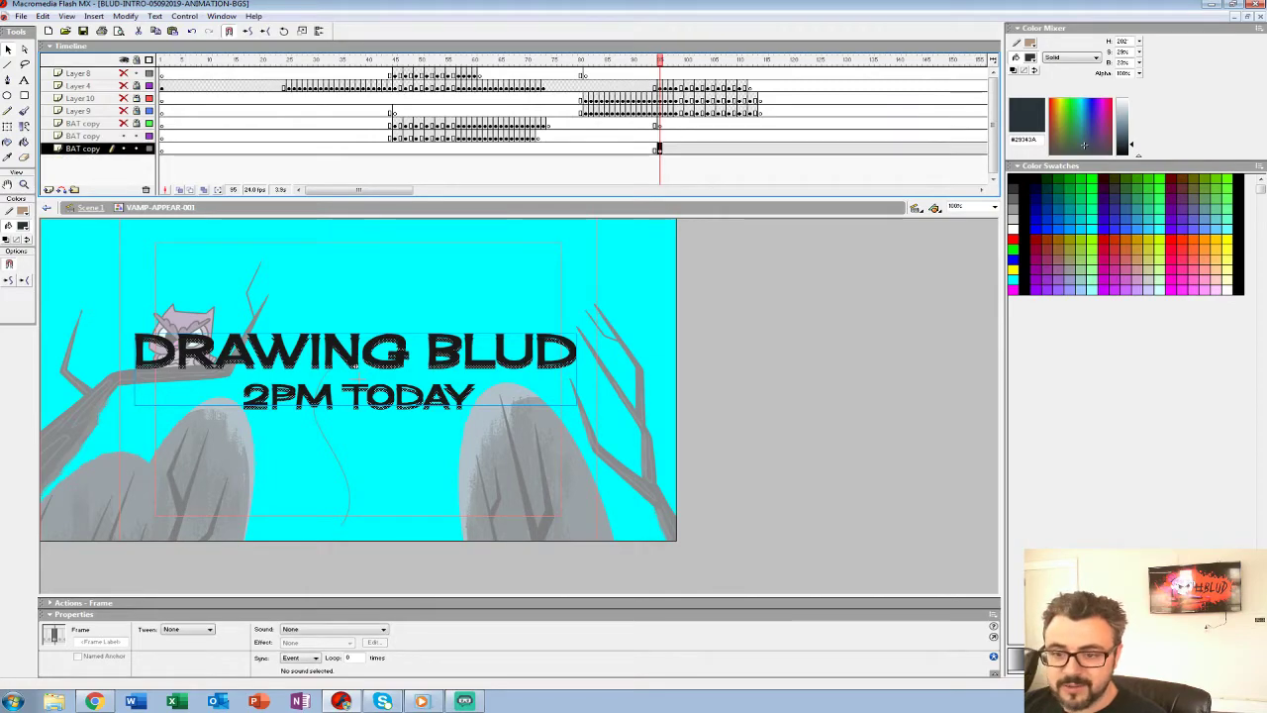
Convert the separated "DRAWING BLUD 2PM TODAY" title layer into a guide layer.
click(84, 149)
right_click(85, 149)
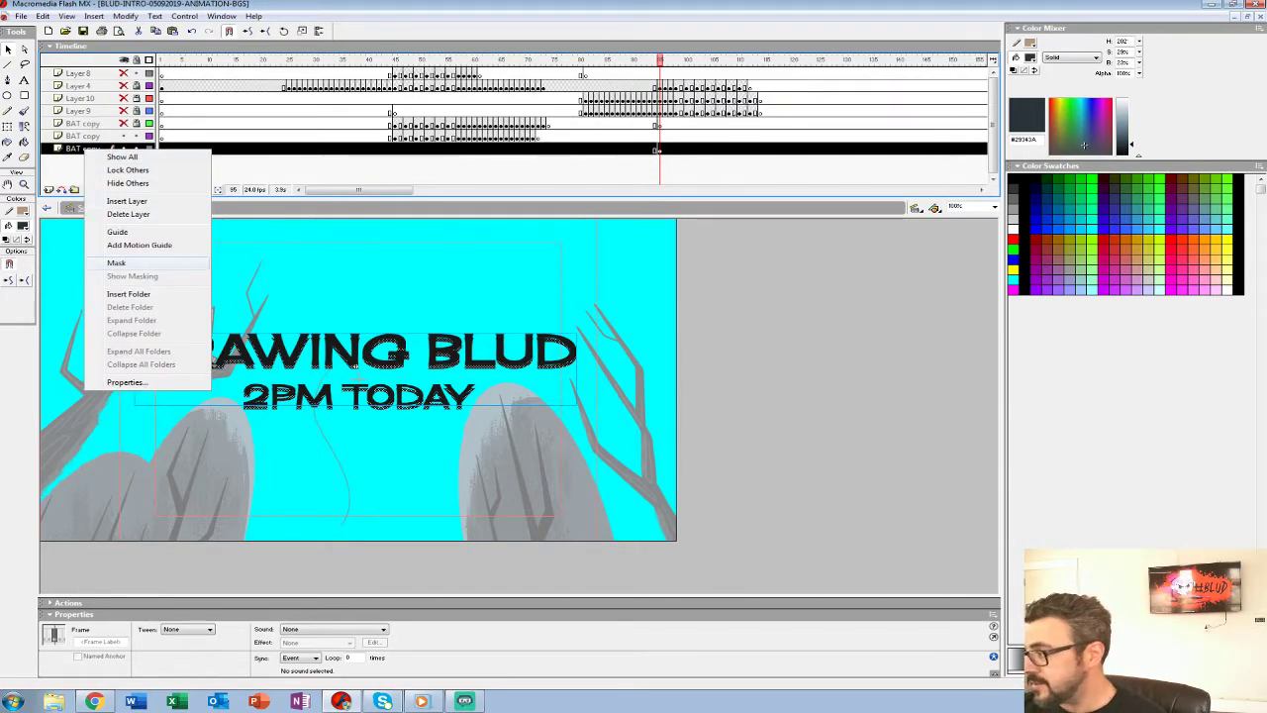
click(117, 232)
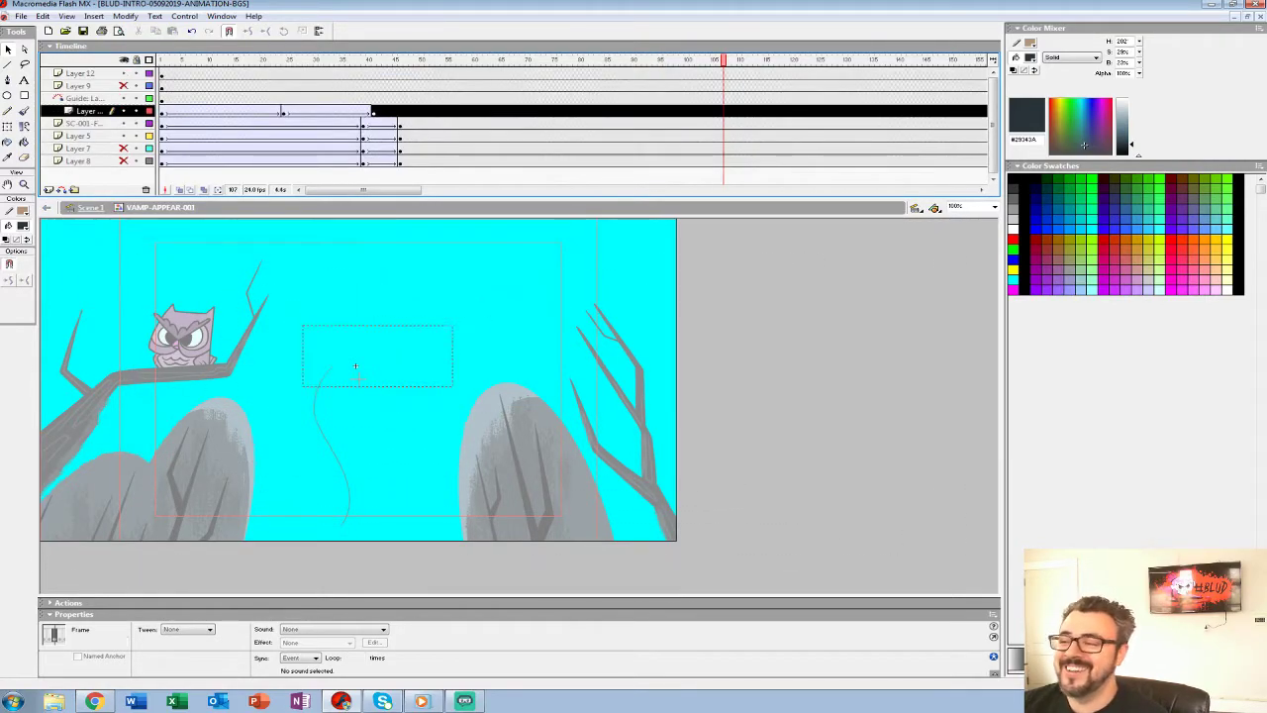
Play Scene 1 from the first frame and replay it from around frame 25 to check the owl's timing against the vampire.
drag(724, 61, 162, 60)
key(Return)
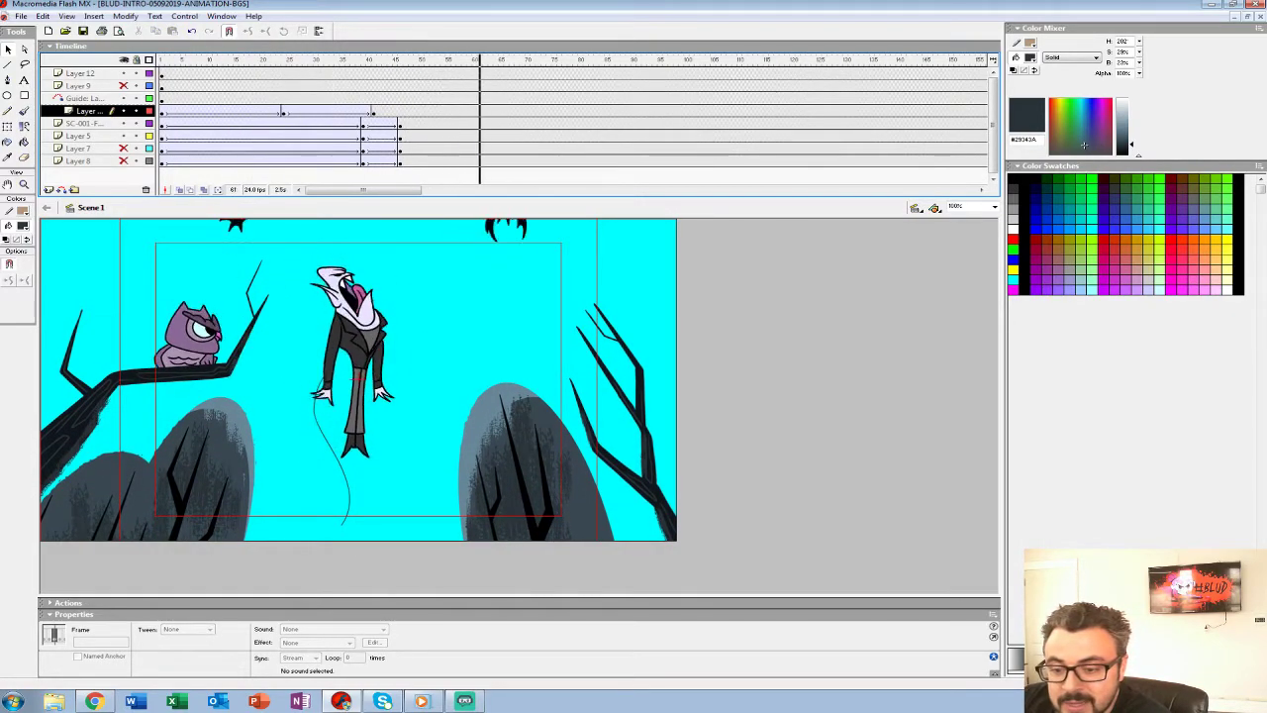
click(193, 341)
click(289, 60)
key(Return)
key(Return)
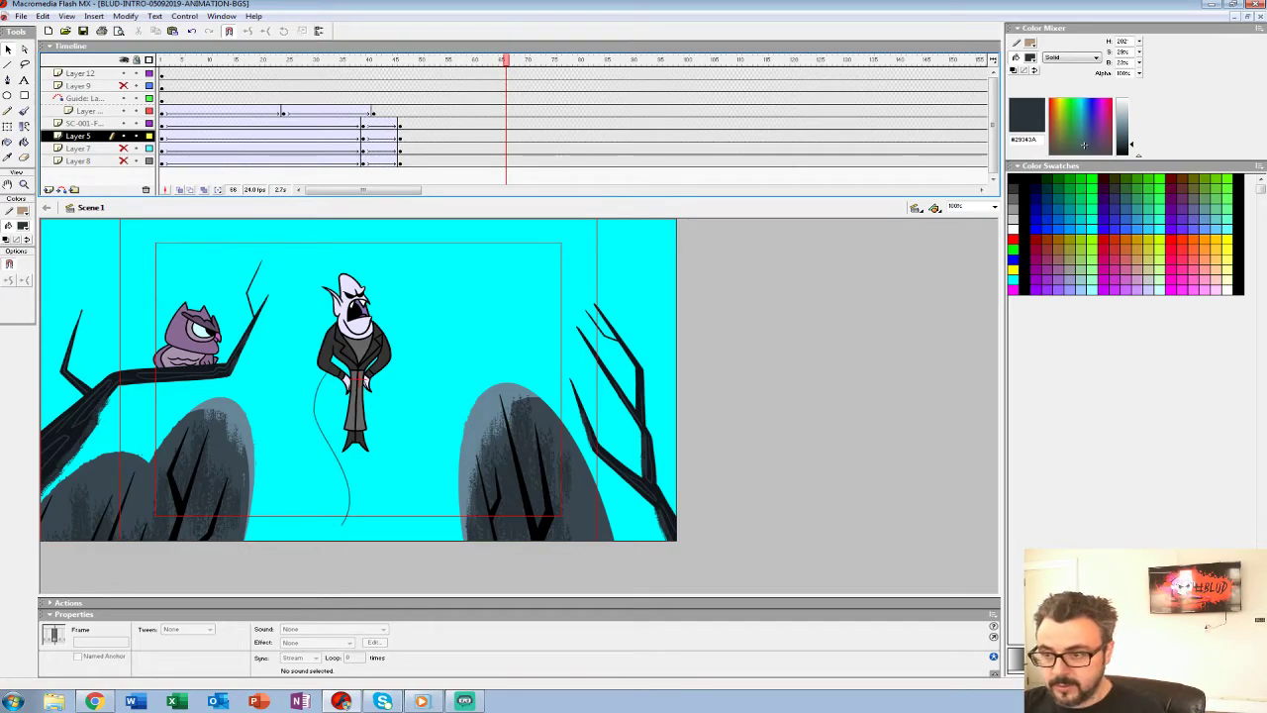
click(296, 98)
key(Return)
key(Return)
Reopen the SC-001-MG-TREES symbol and shift the owl's animated keyframes on Layer 3 six frames earlier.
double_click(188, 341)
click(267, 99)
key(period)
key(period)
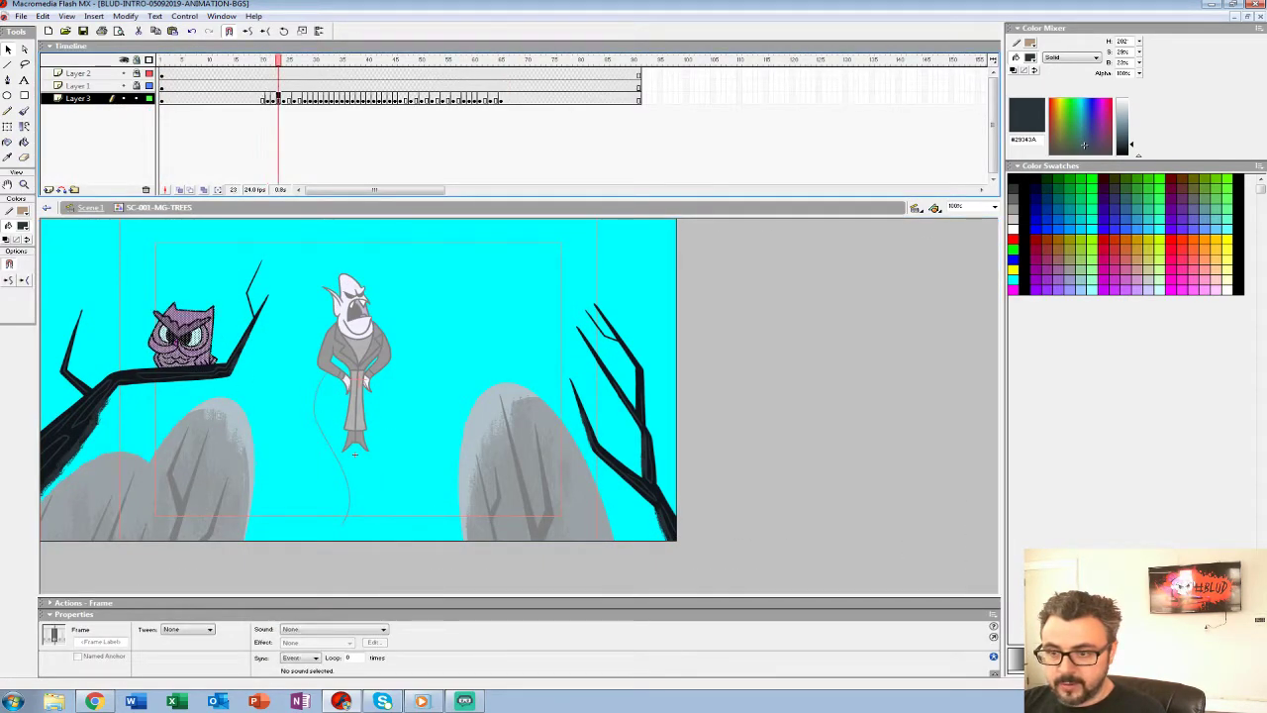
key(Return)
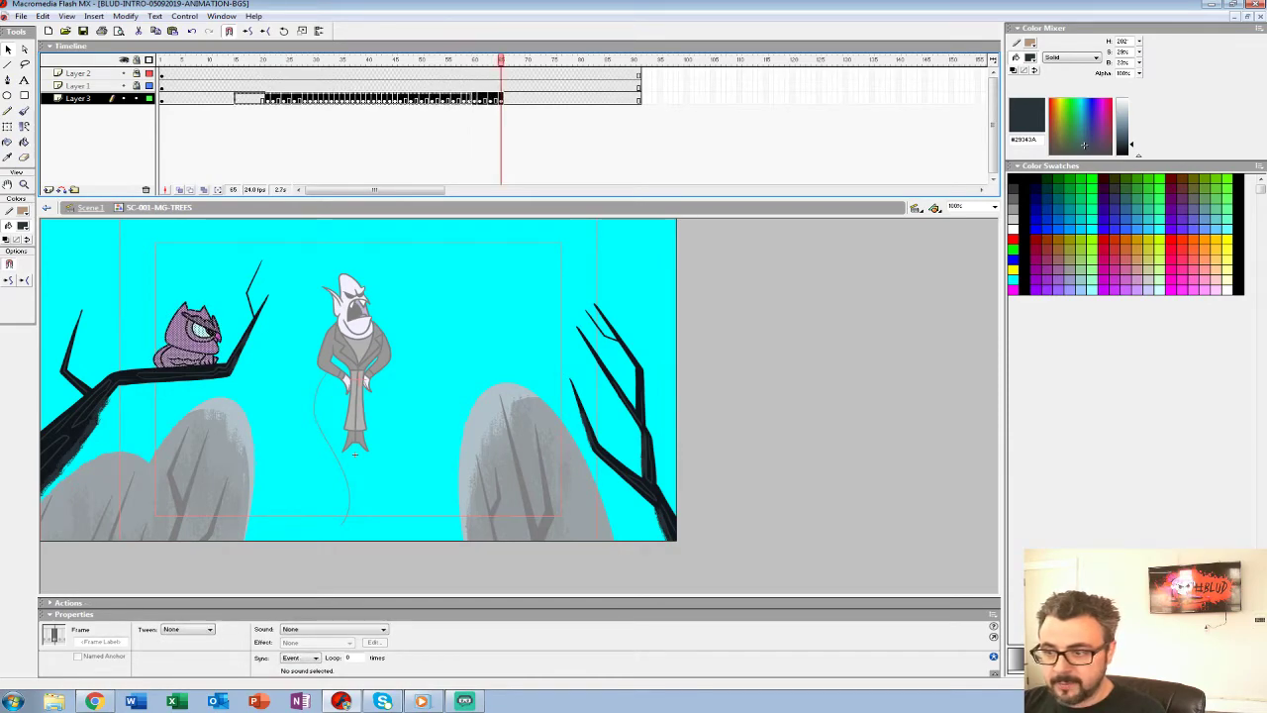
drag(496, 99, 464, 99)
Extend Layers 1, 2 and 3 of the tree symbol to about frame 240 and play back the owl animation.
drag(374, 190, 518, 190)
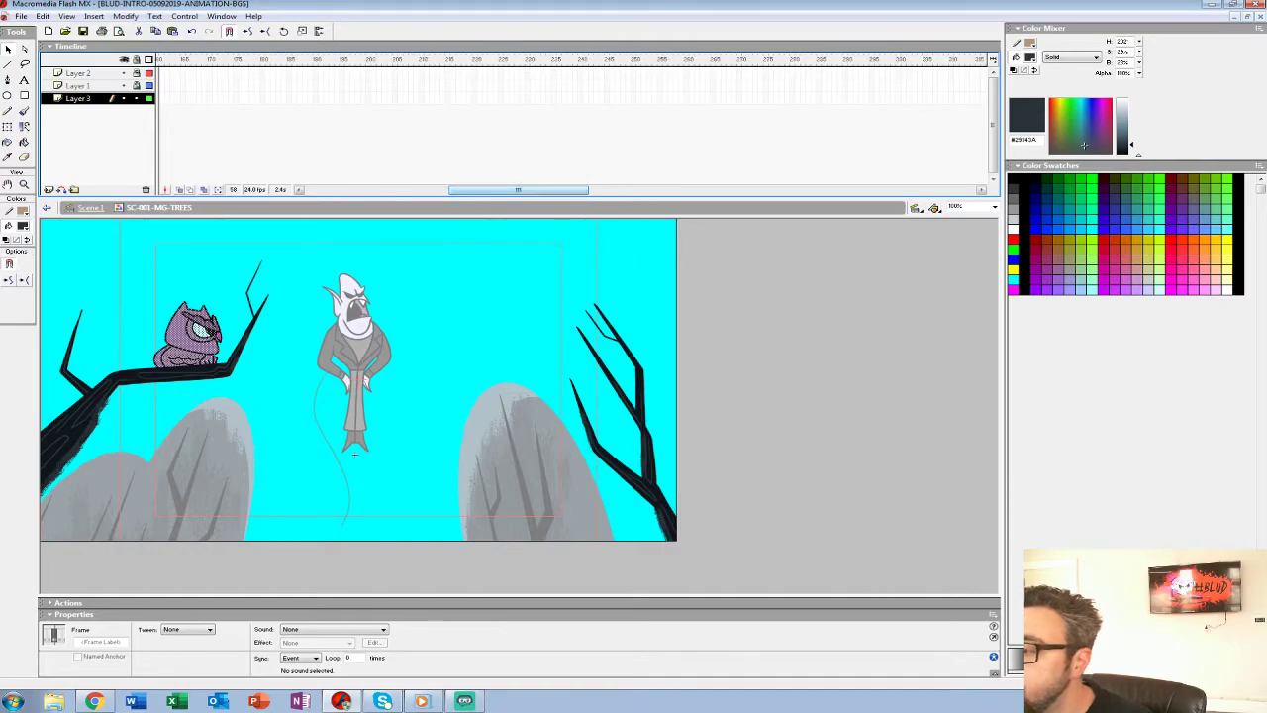
key(Return)
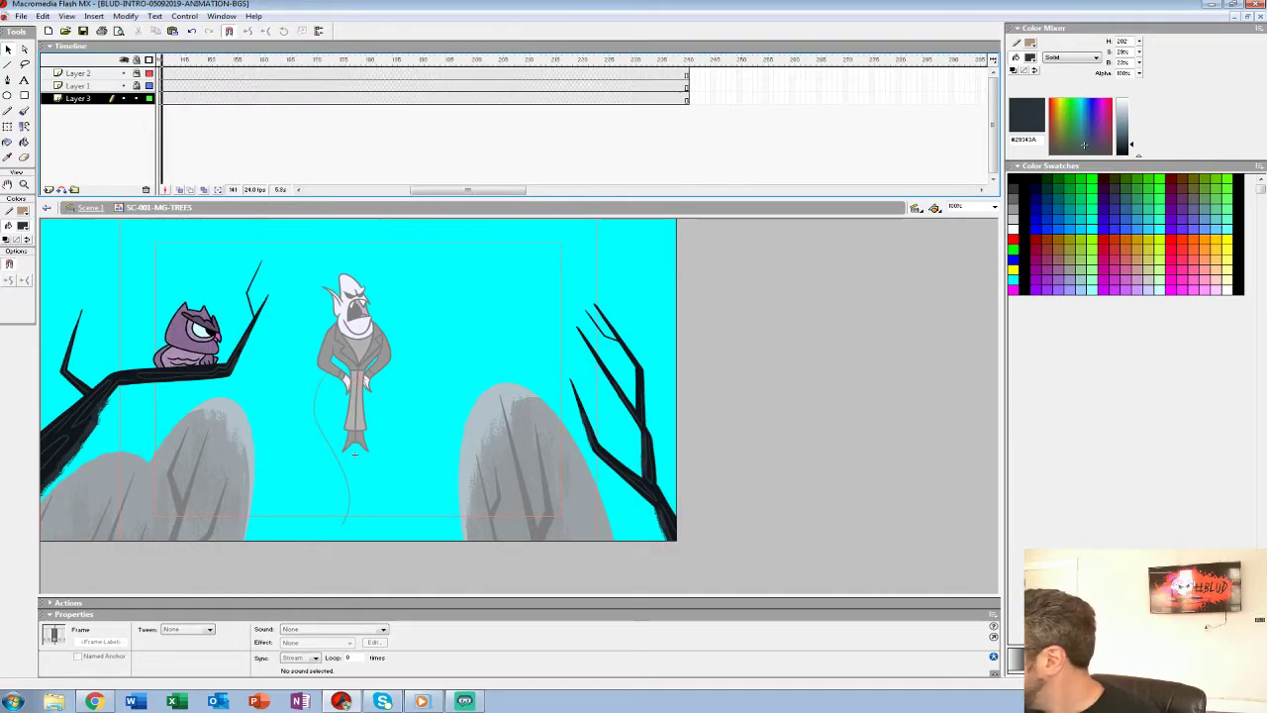
drag(161, 60, 156, 61)
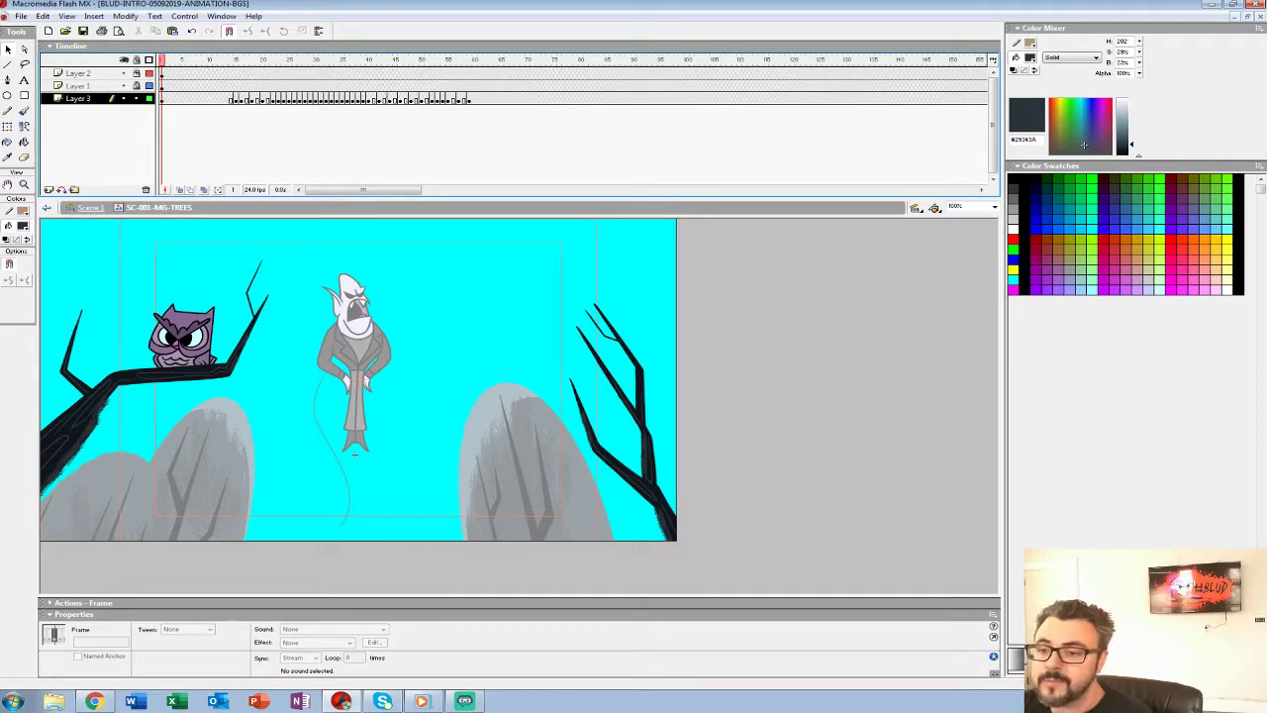
key(Return)
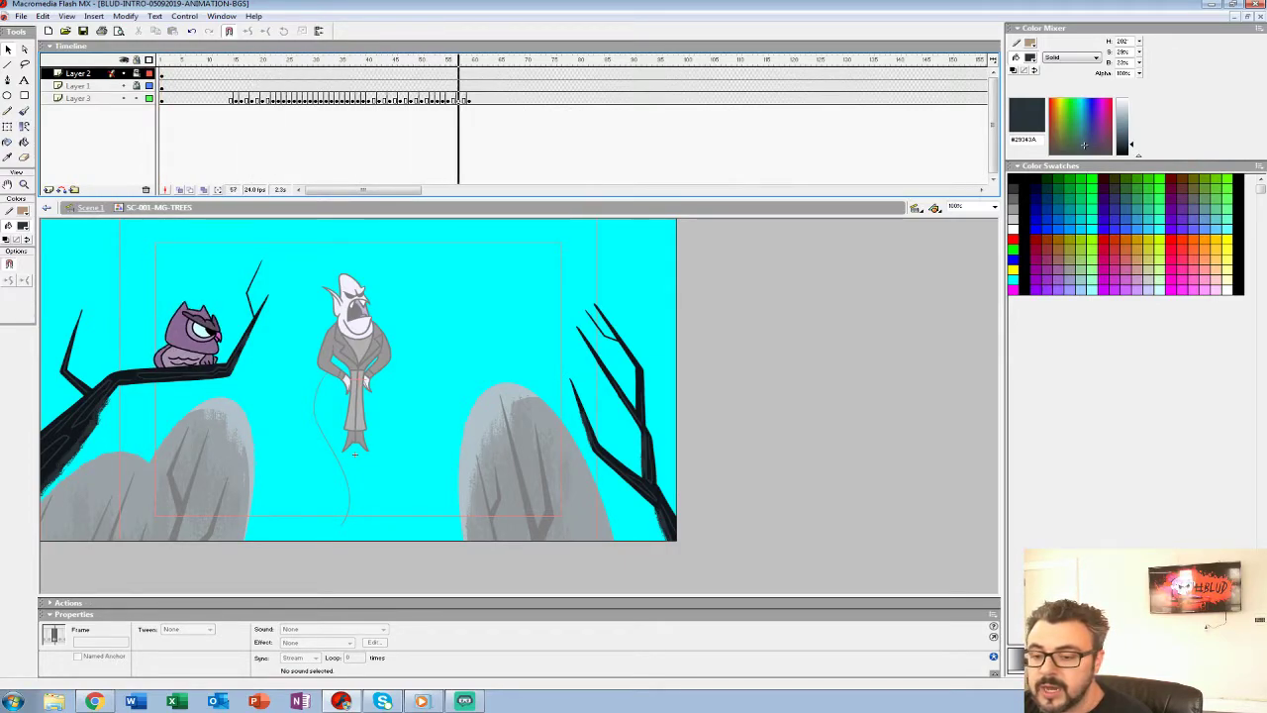
click(470, 99)
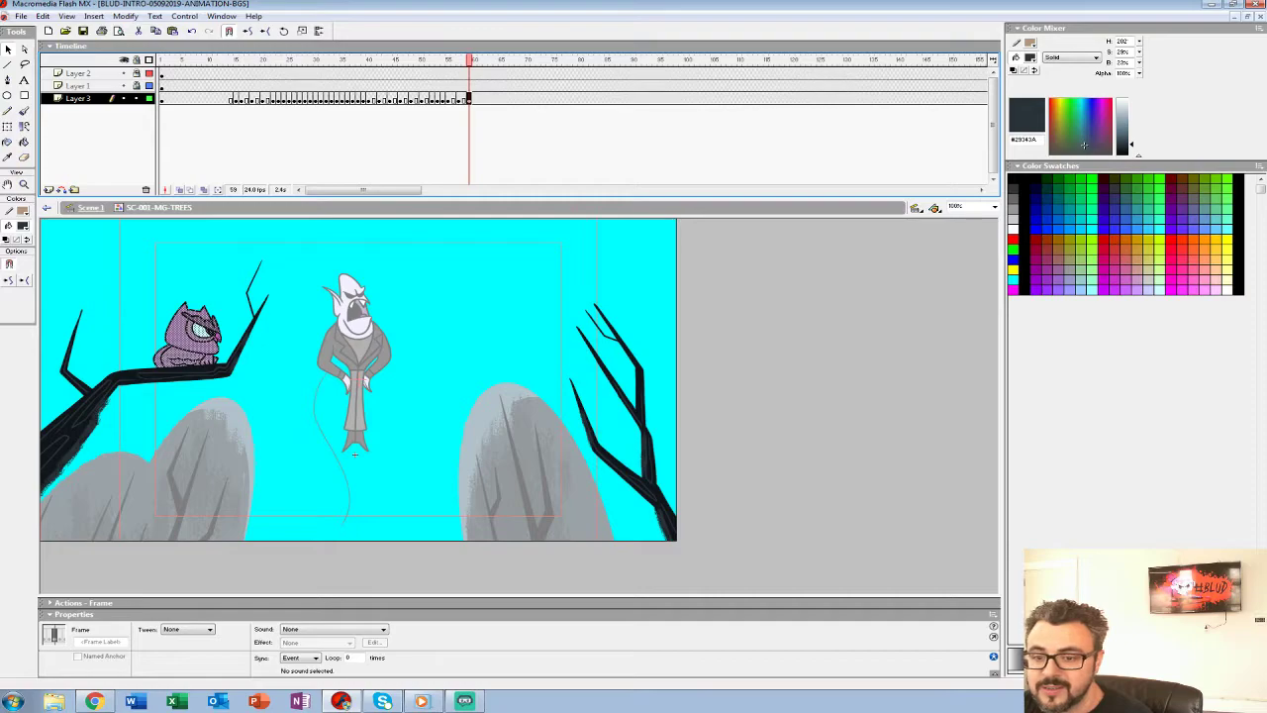
Return to Scene 1 and replay the shot, comparing the owl's head turn with the tree symbol's timeline.
click(91, 208)
drag(506, 60, 167, 61)
key(Return)
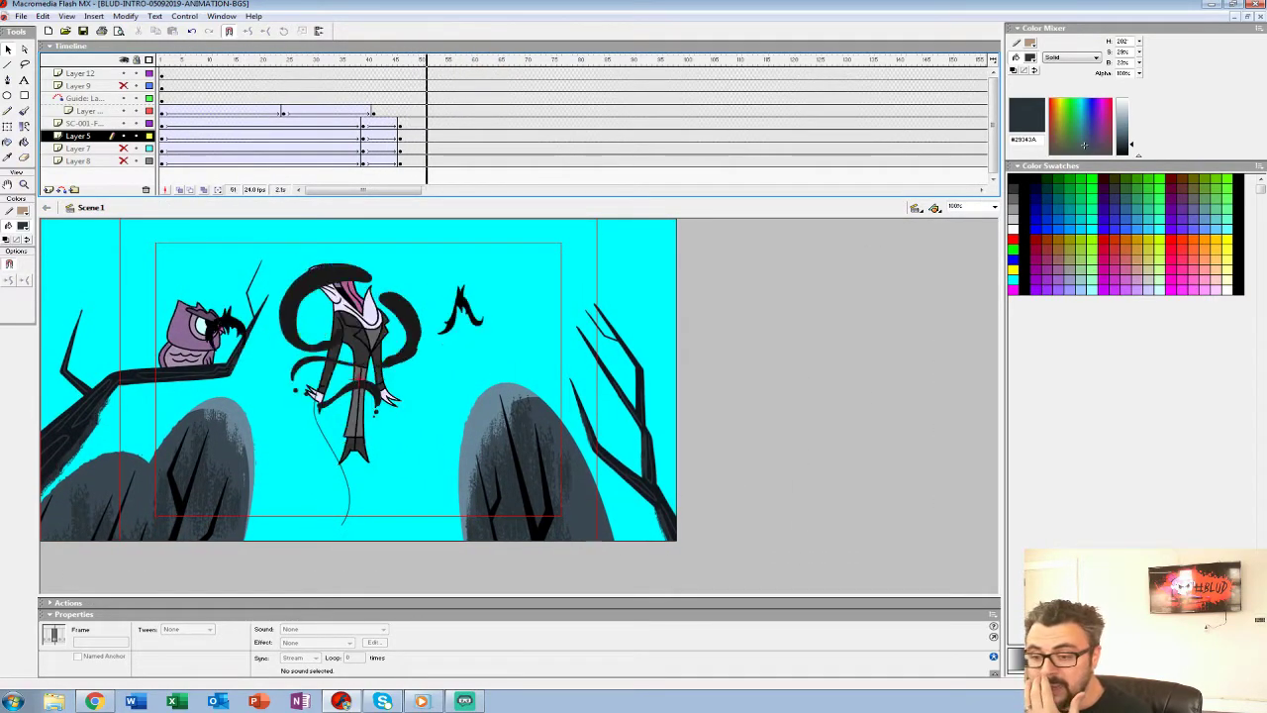
click(288, 99)
key(Return)
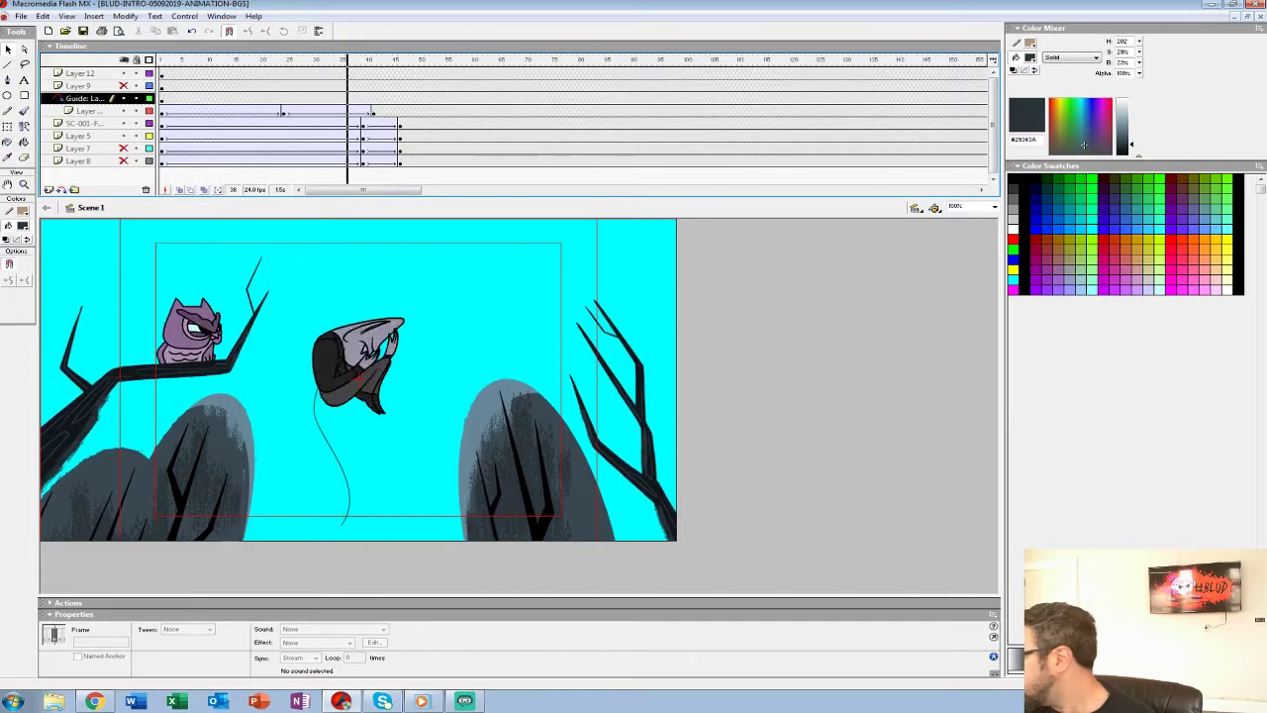
key(Return)
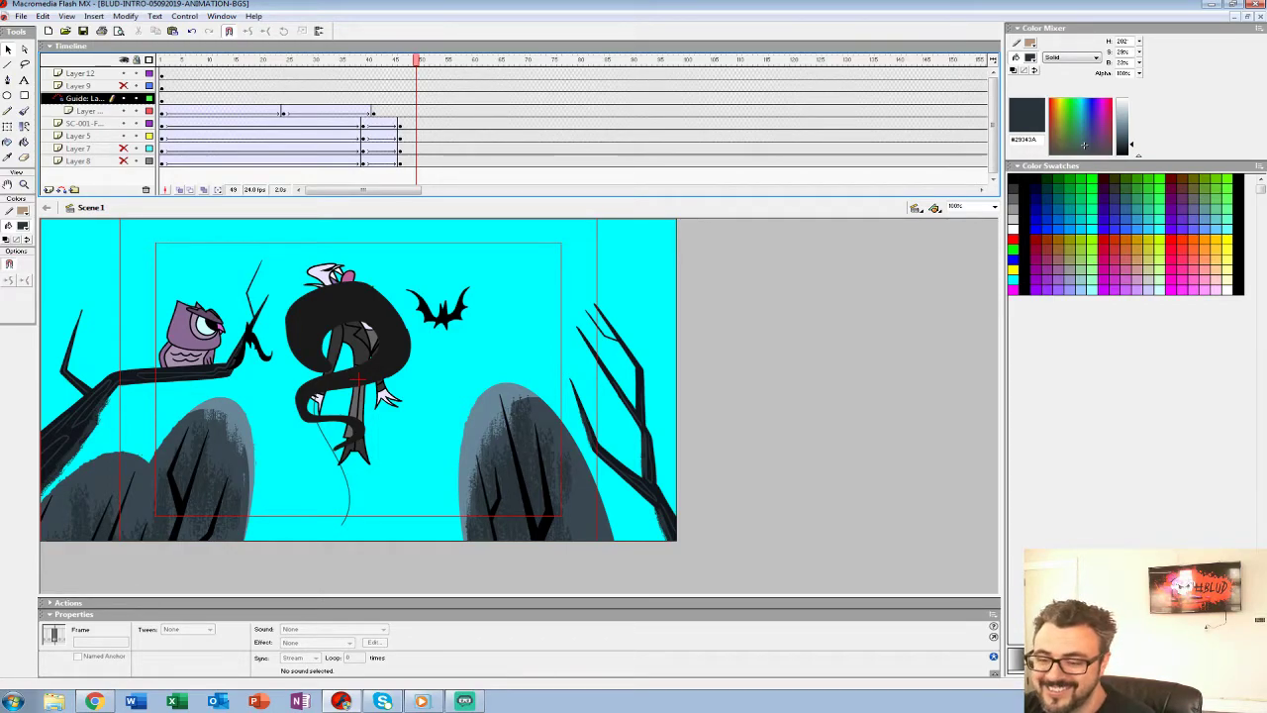
click(353, 454)
double_click(353, 454)
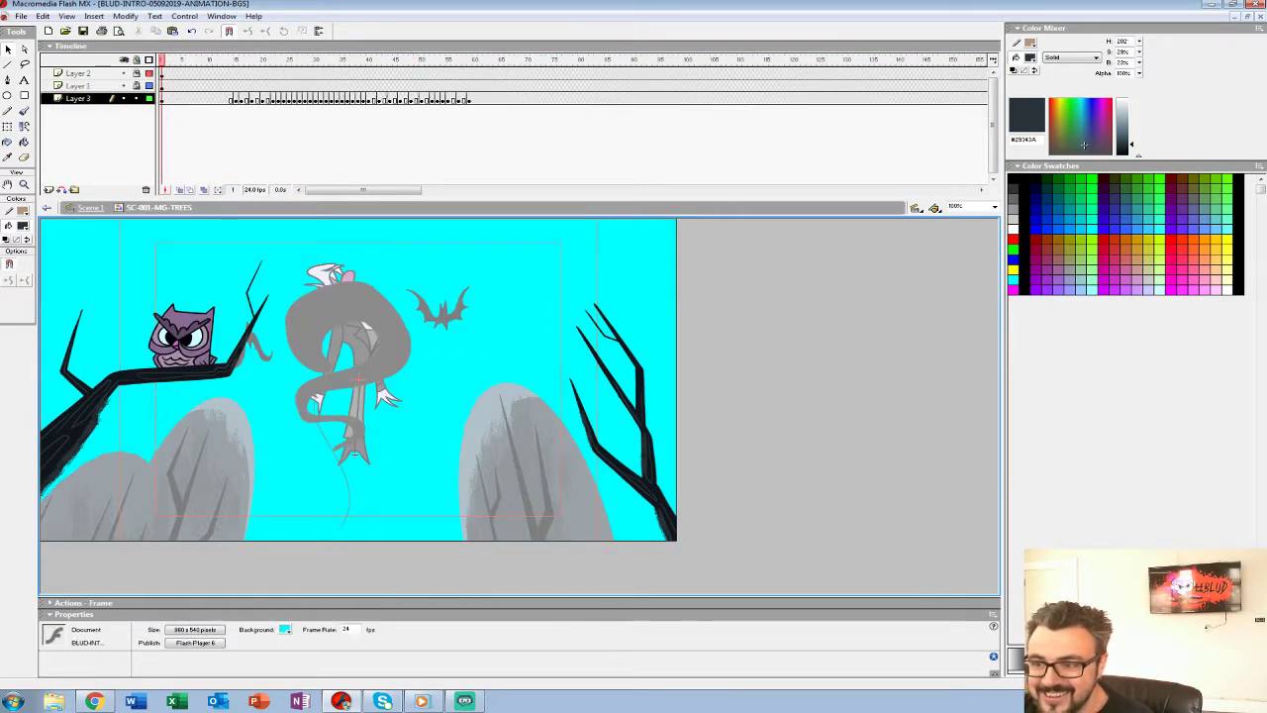
click(262, 61)
click(90, 208)
click(166, 60)
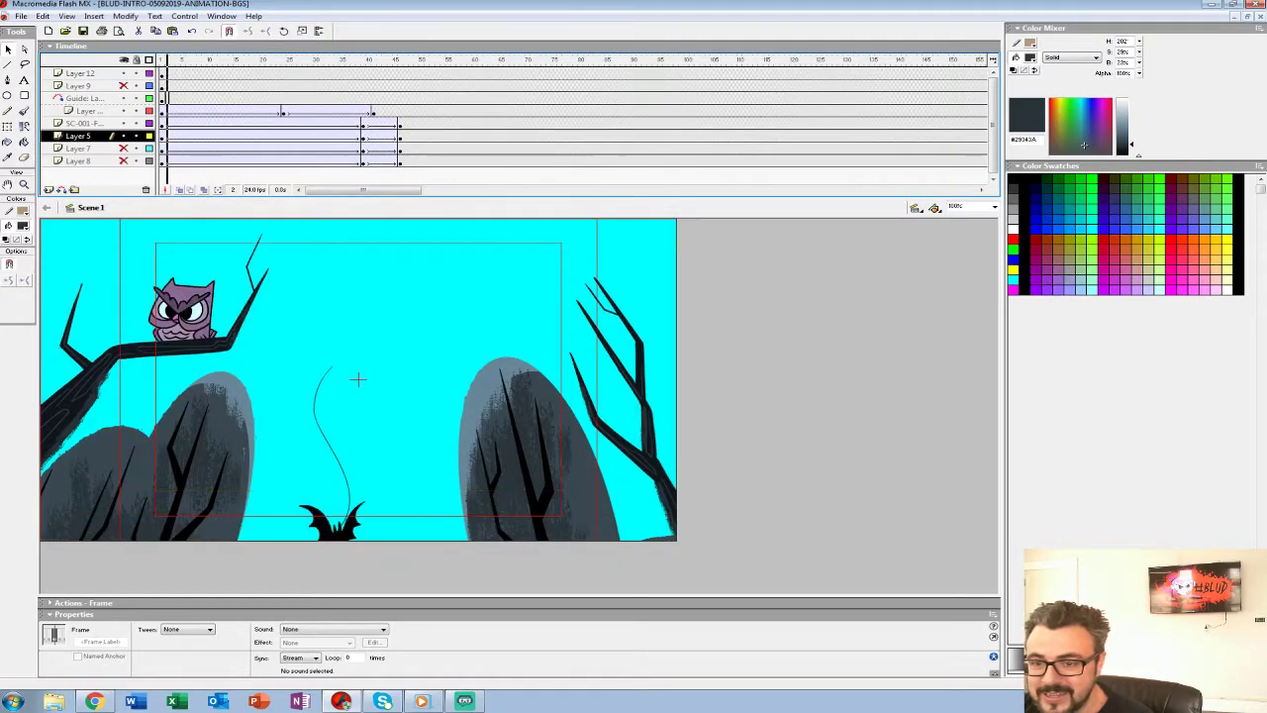
key(Return)
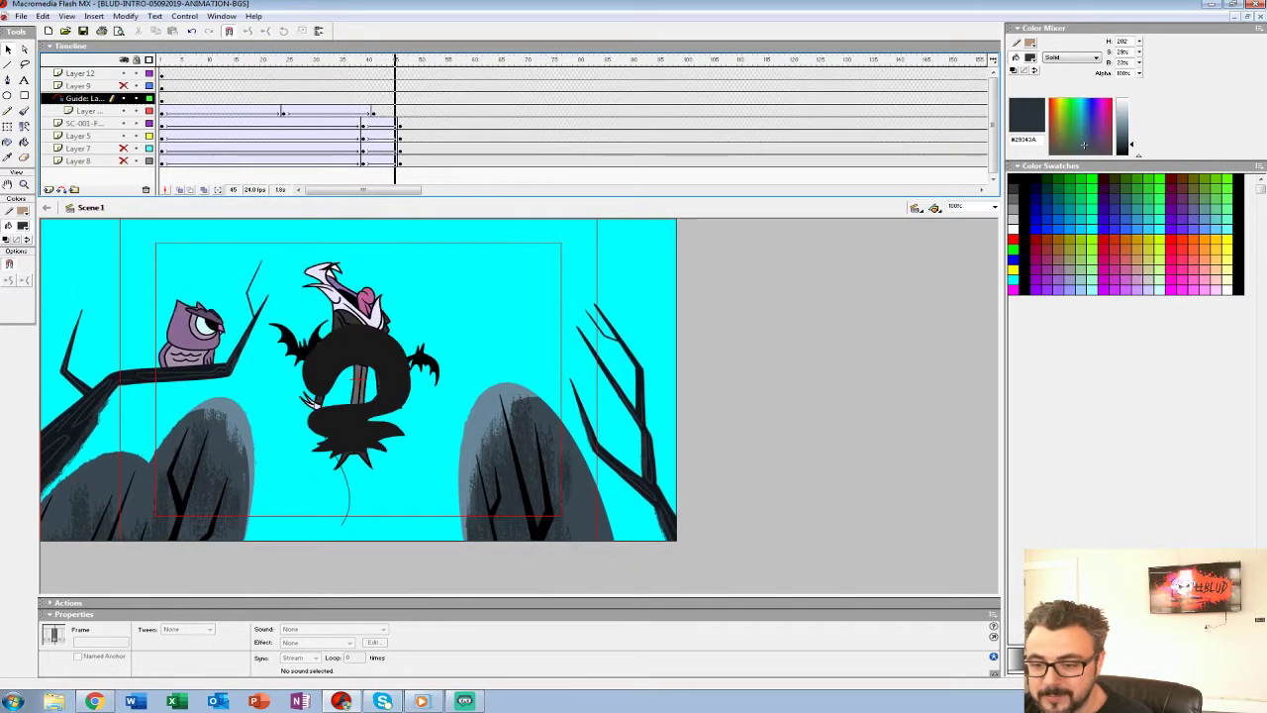
Open SC-001-MG-TREES in symbol editing, insert a blank keyframe at frame 63 on Layer 3, and enable onion skinning.
right_click(192, 346)
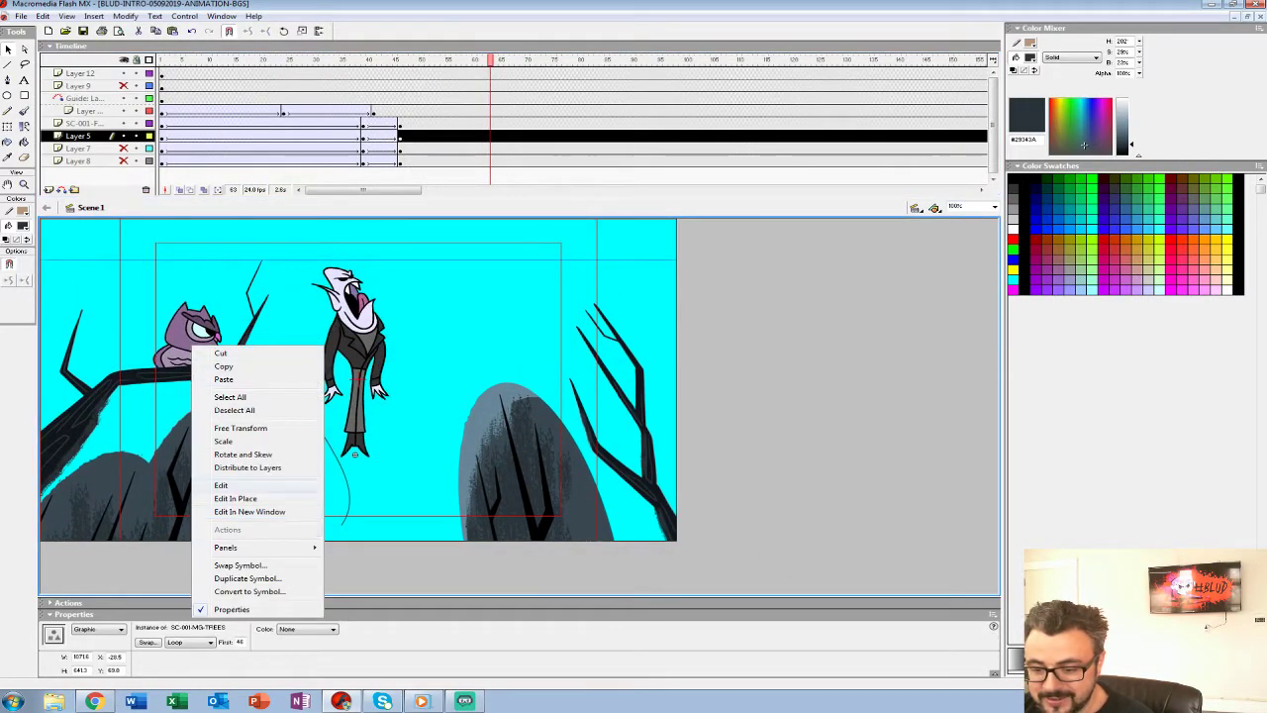
click(221, 485)
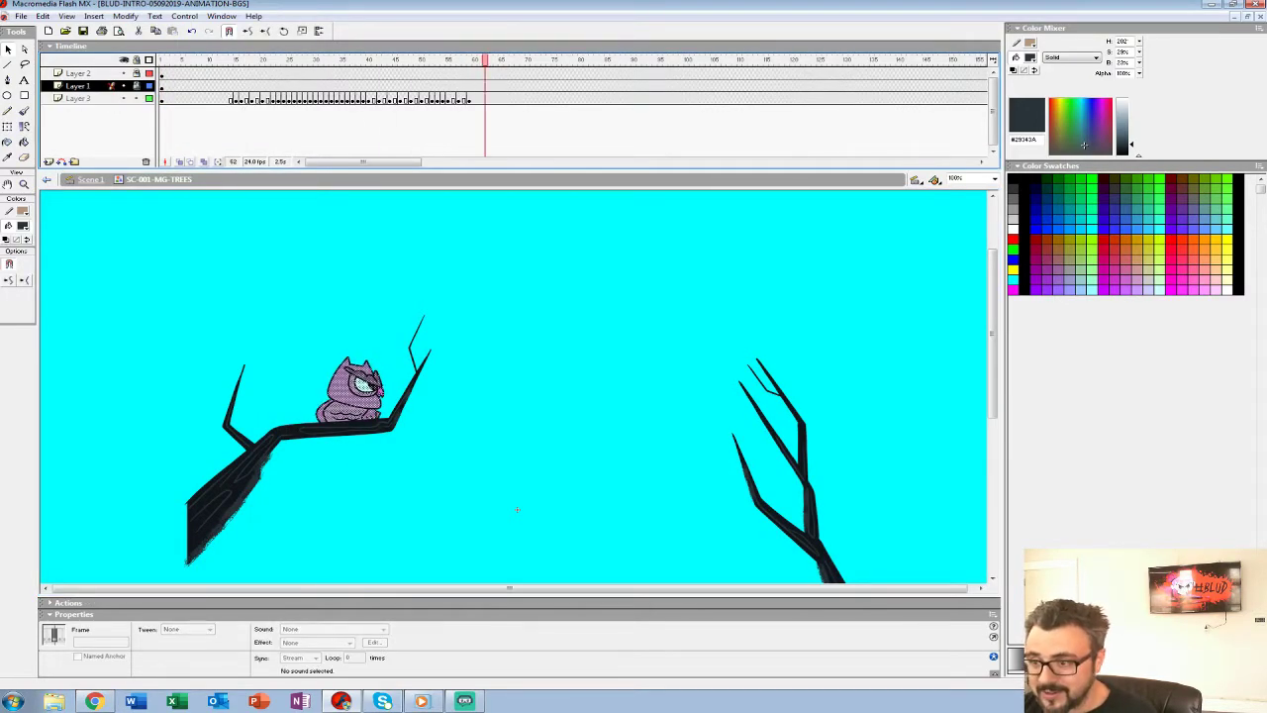
click(490, 99)
key(F7)
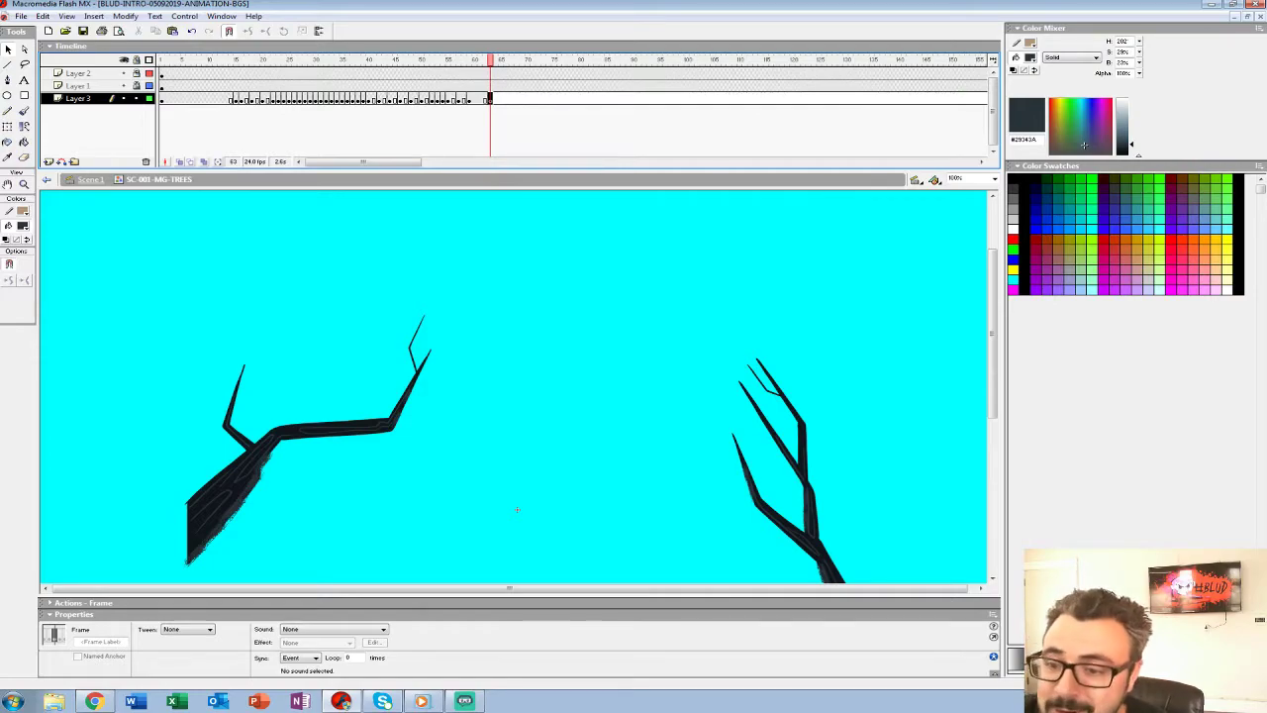
click(180, 162)
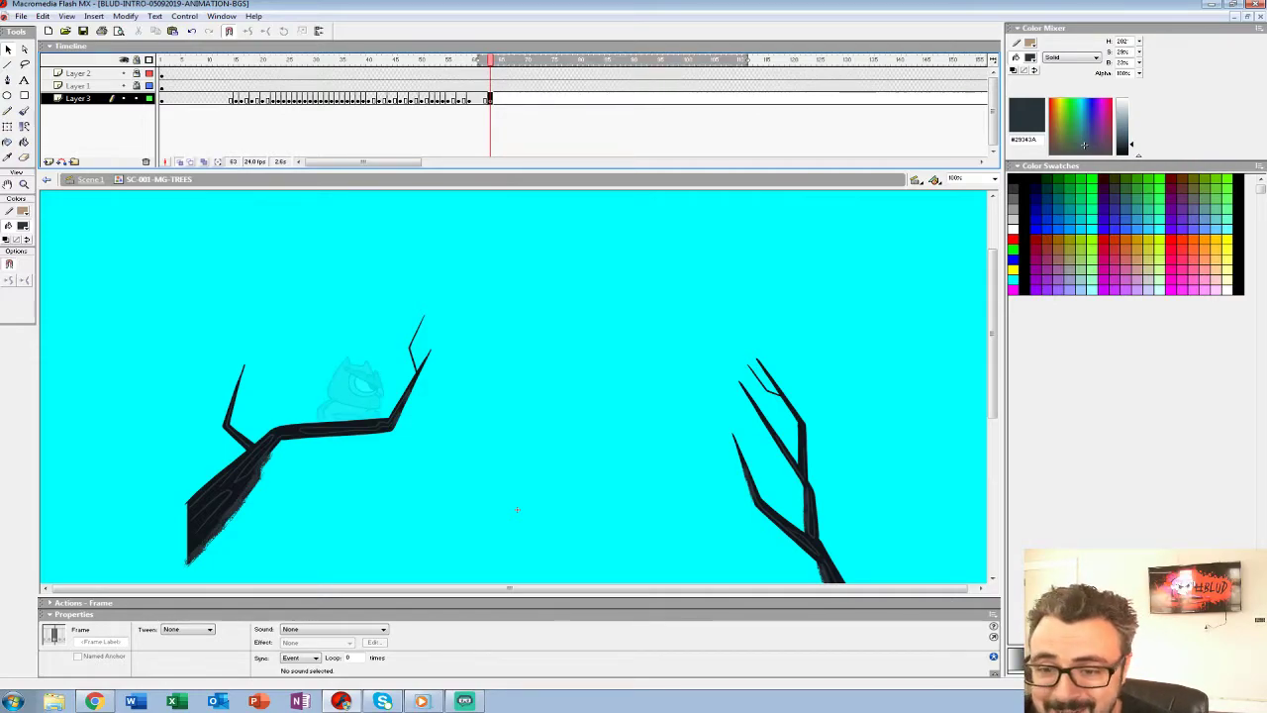
Display Layers 1 and 2 as outlines, frame the owl at 200%, and end the onion-skin range at frame 63.
key(z)
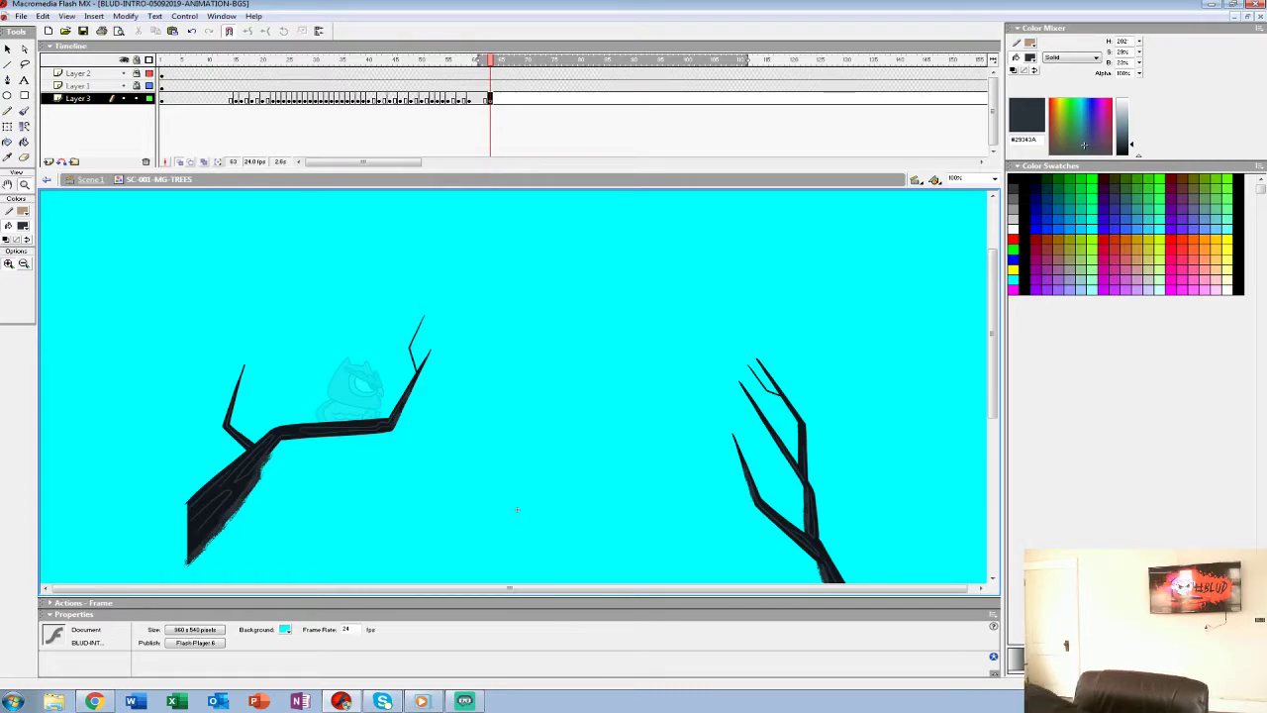
key(b)
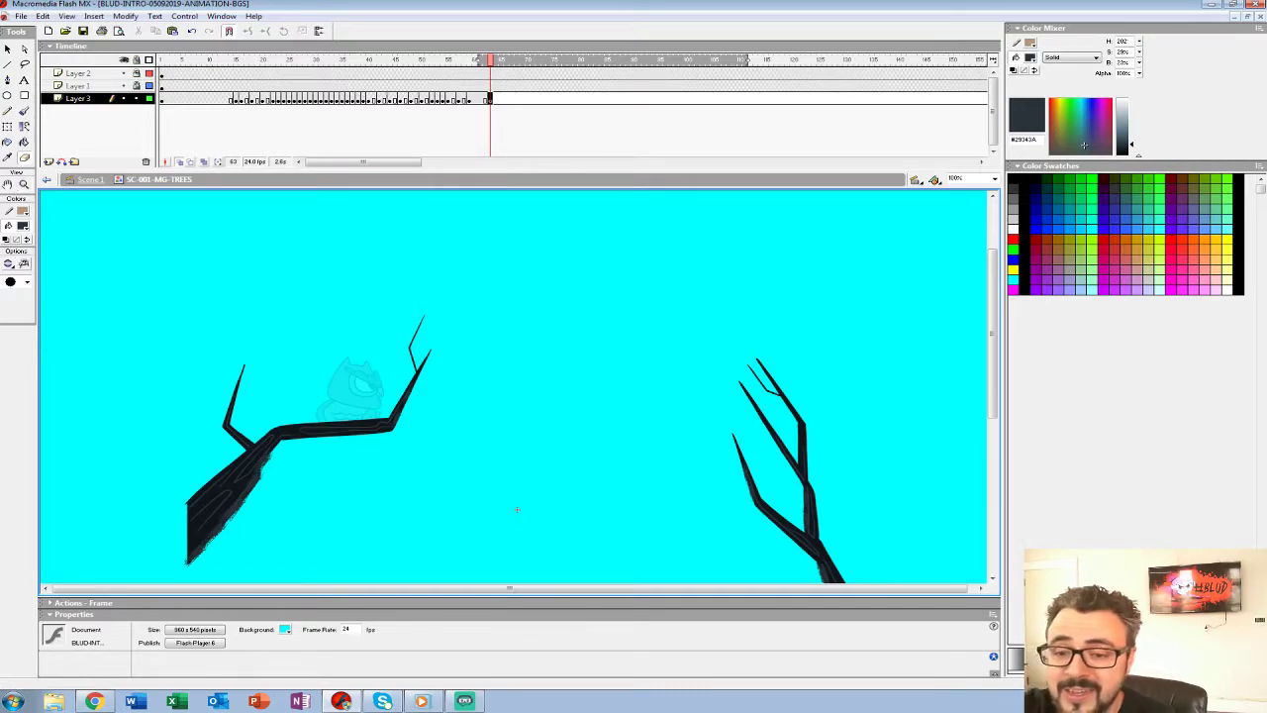
key(z)
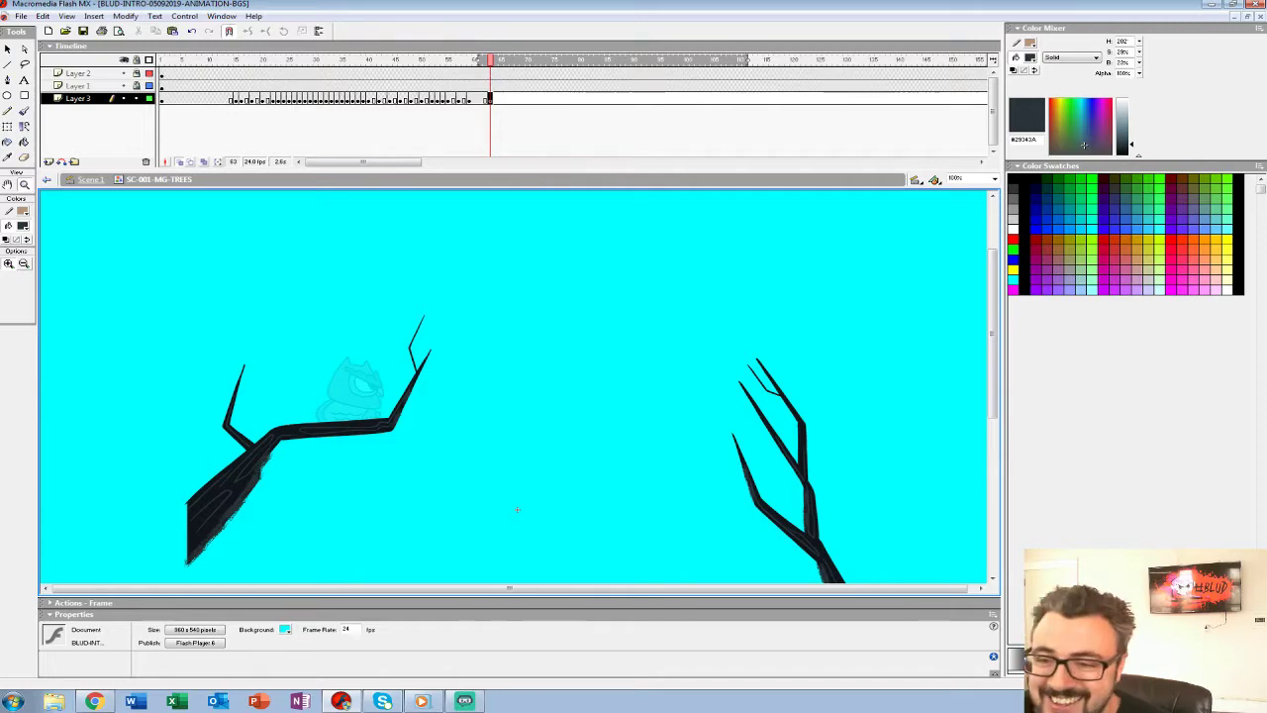
drag(150, 73, 150, 86)
click(384, 392)
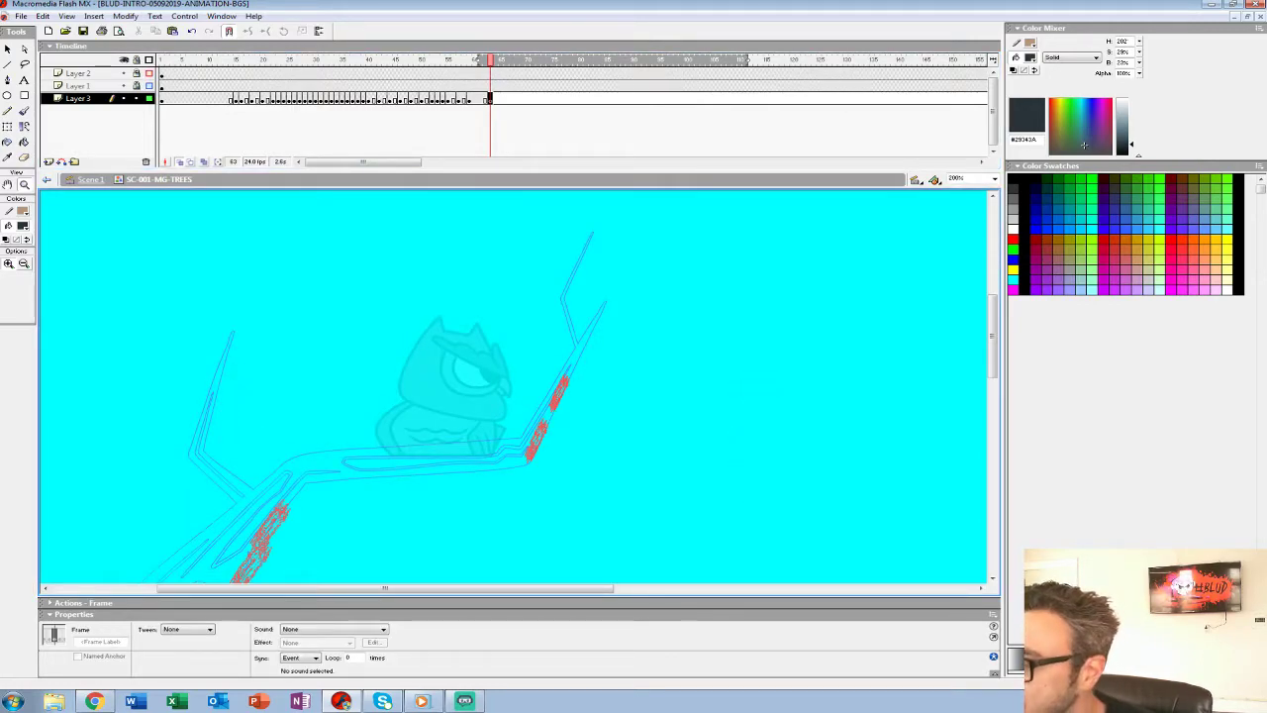
drag(748, 60, 493, 61)
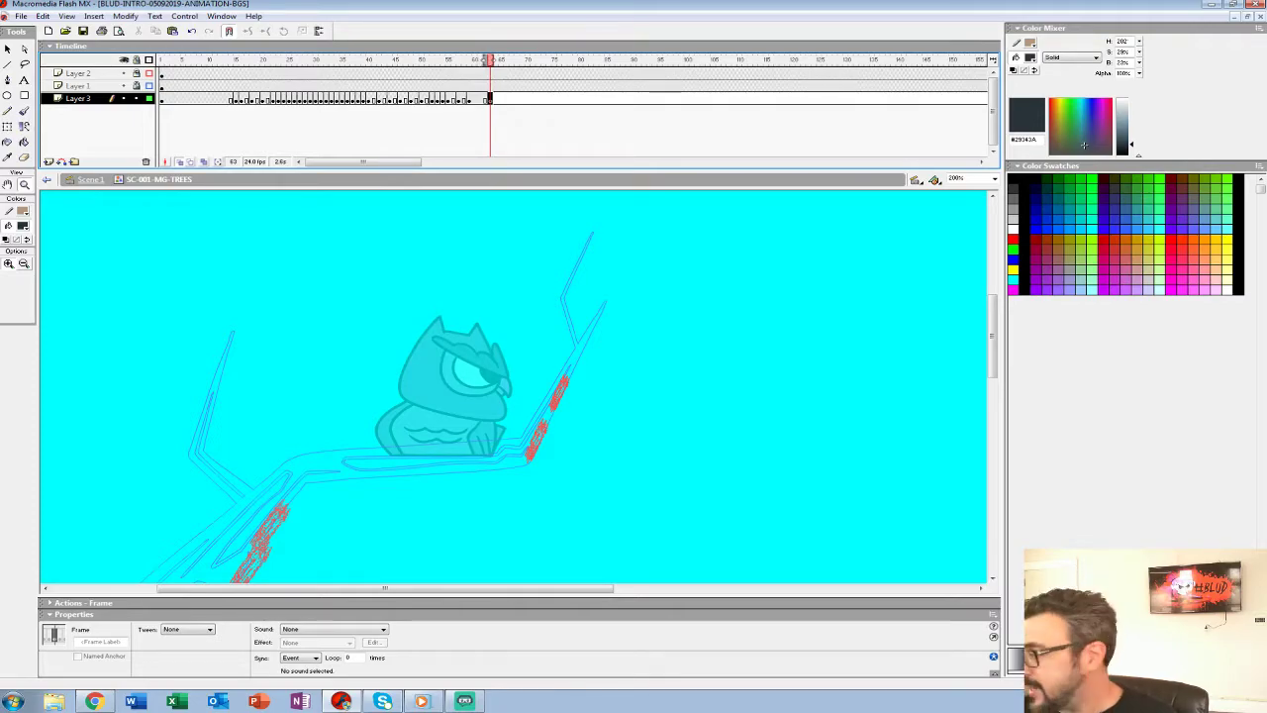
drag(515, 376, 492, 416)
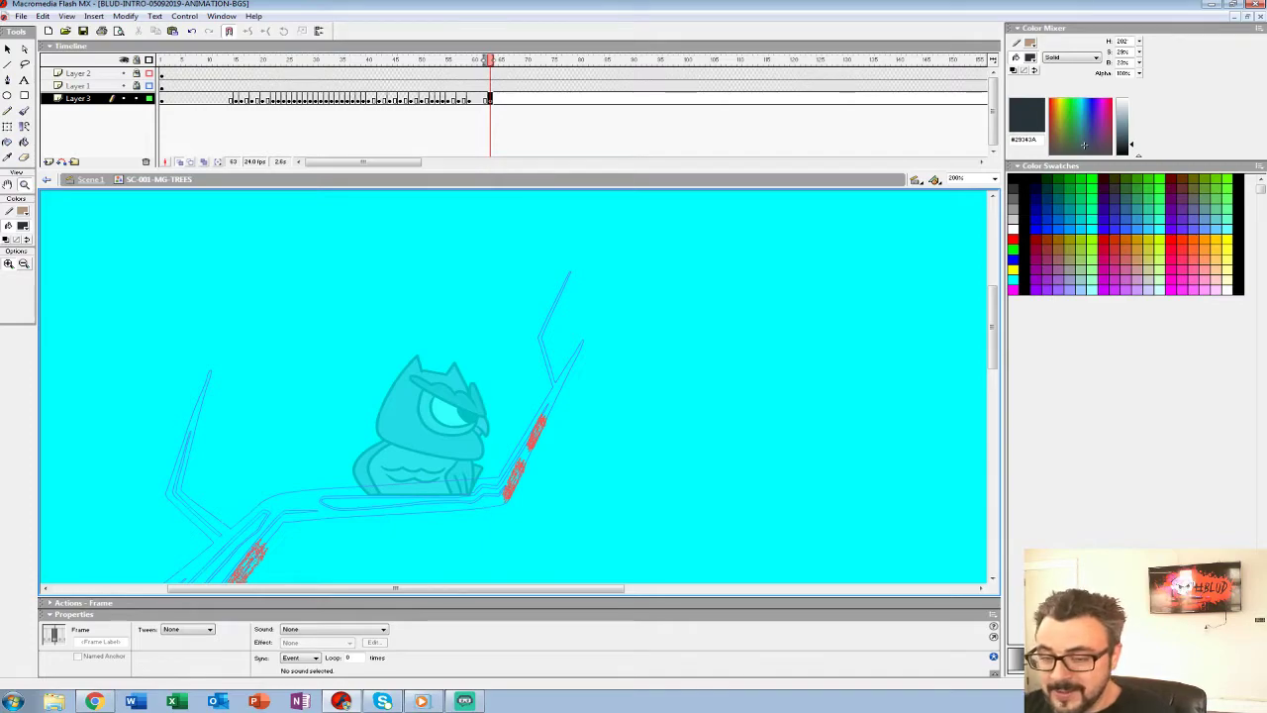
Set up the Brush tool with a small brush size for sketching the new owl pose.
key(b)
click(27, 282)
click(12, 311)
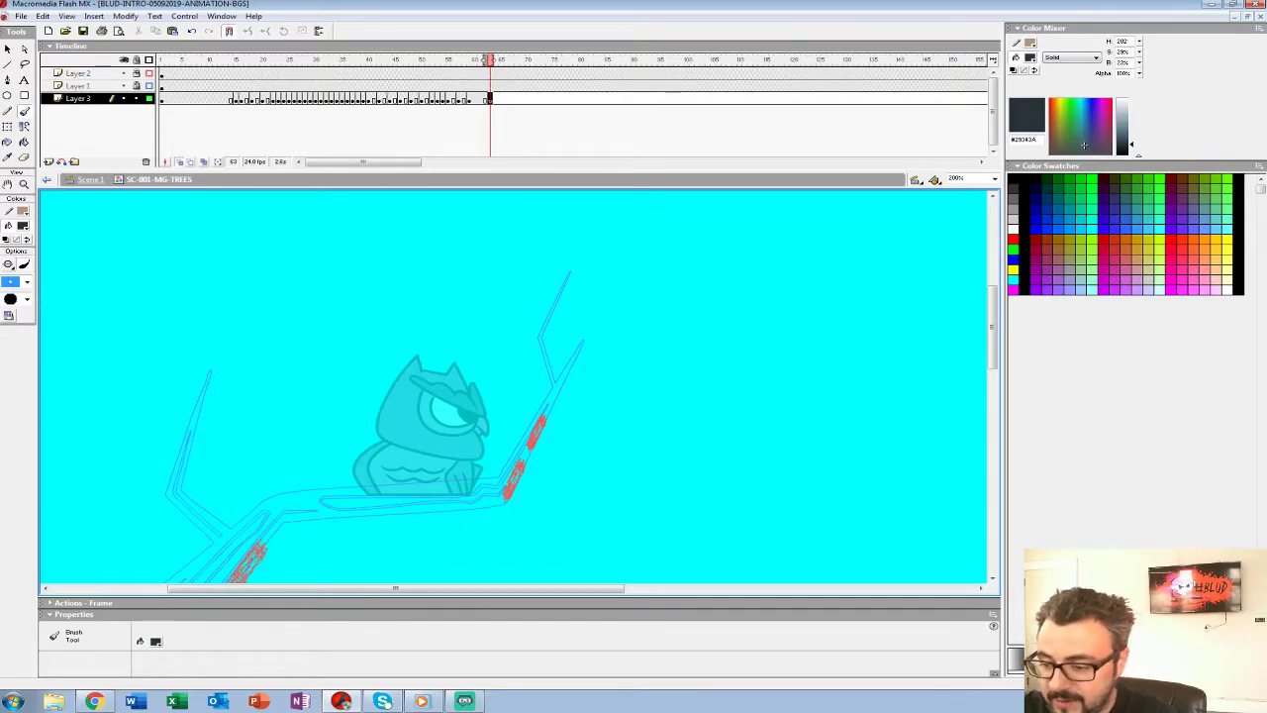
Change the document background to white and the brush fill colour to light grey #CCCCCC.
key(v)
click(285, 629)
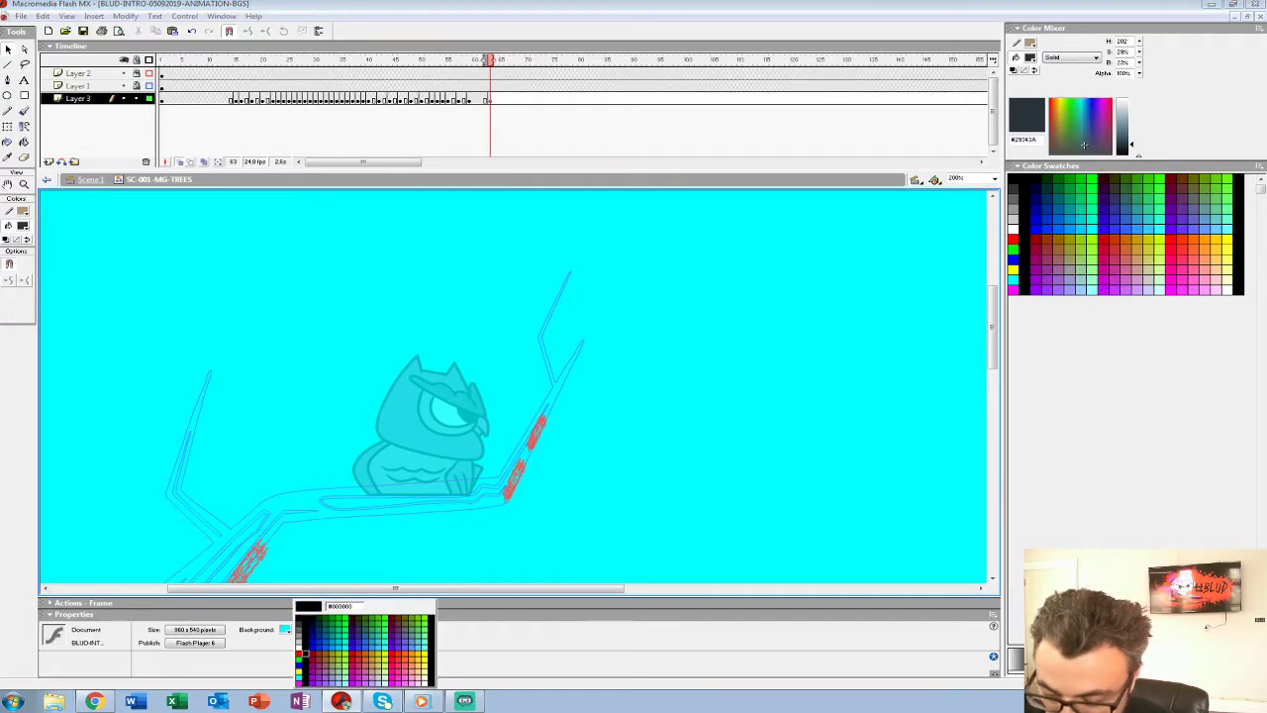
click(299, 647)
key(b)
click(22, 226)
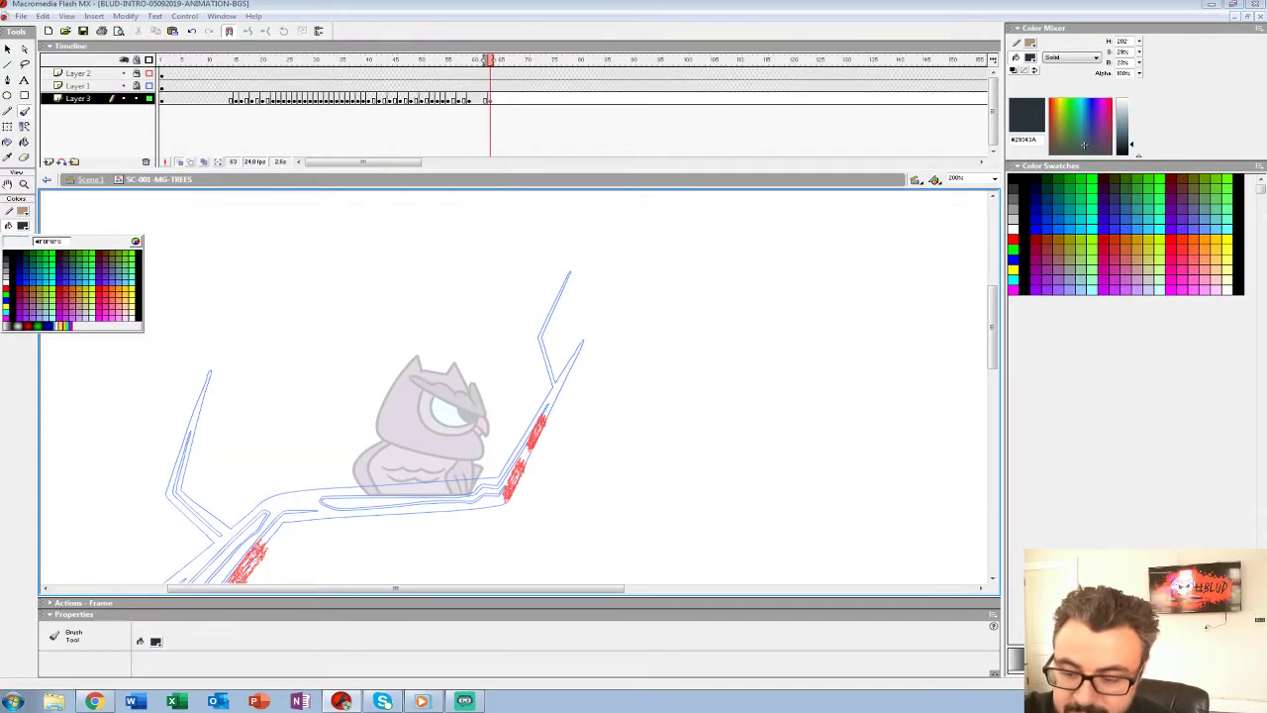
click(132, 322)
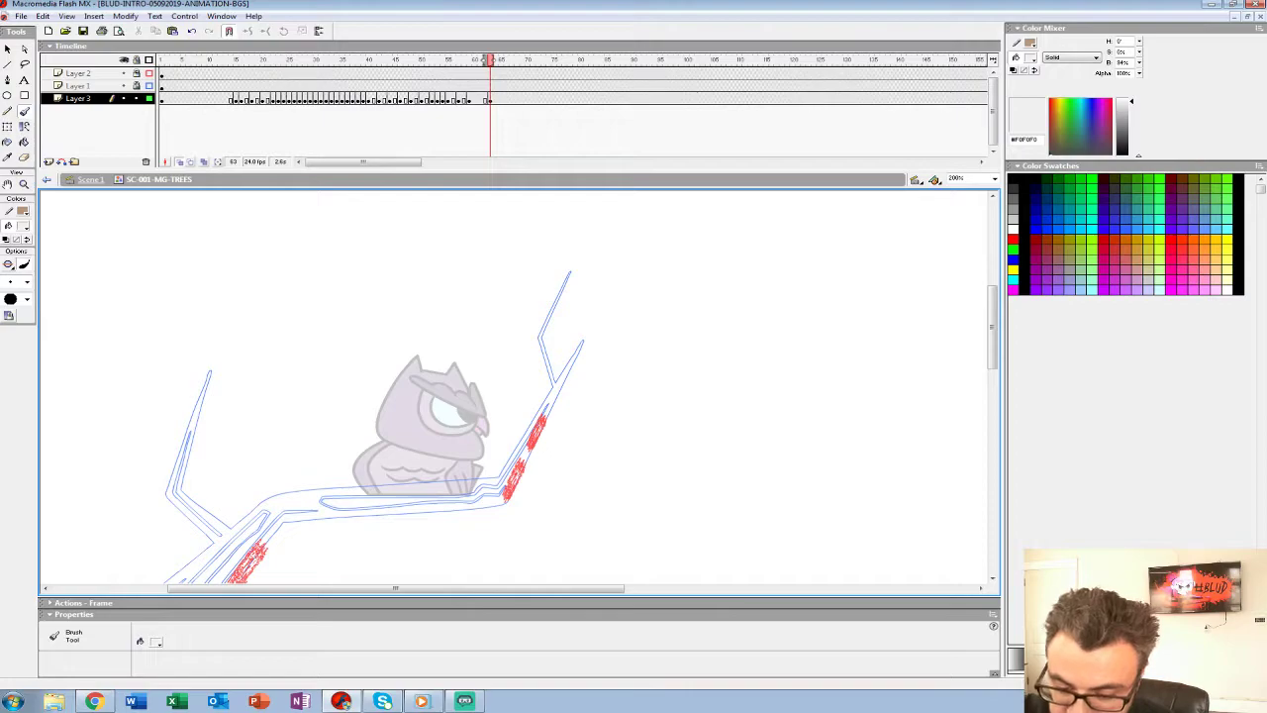
click(156, 642)
click(169, 638)
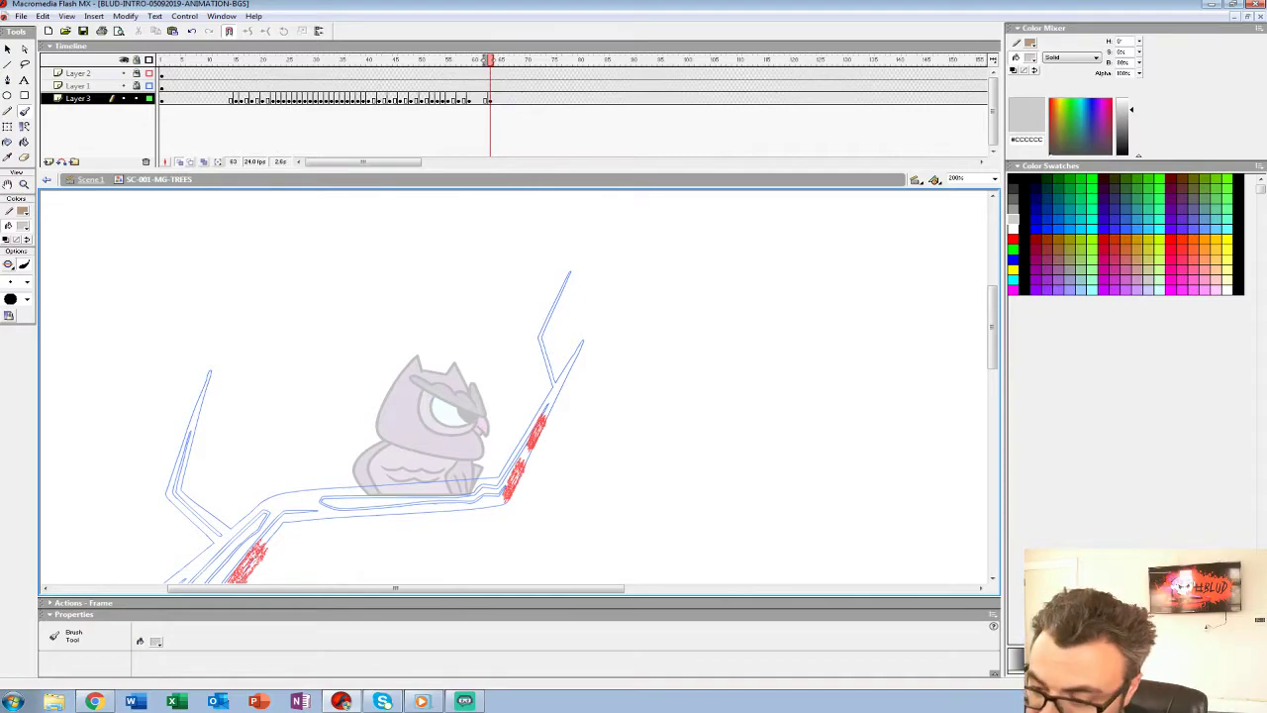
Set the document background to light grey and the brush fill colour to red #FF0000.
key(v)
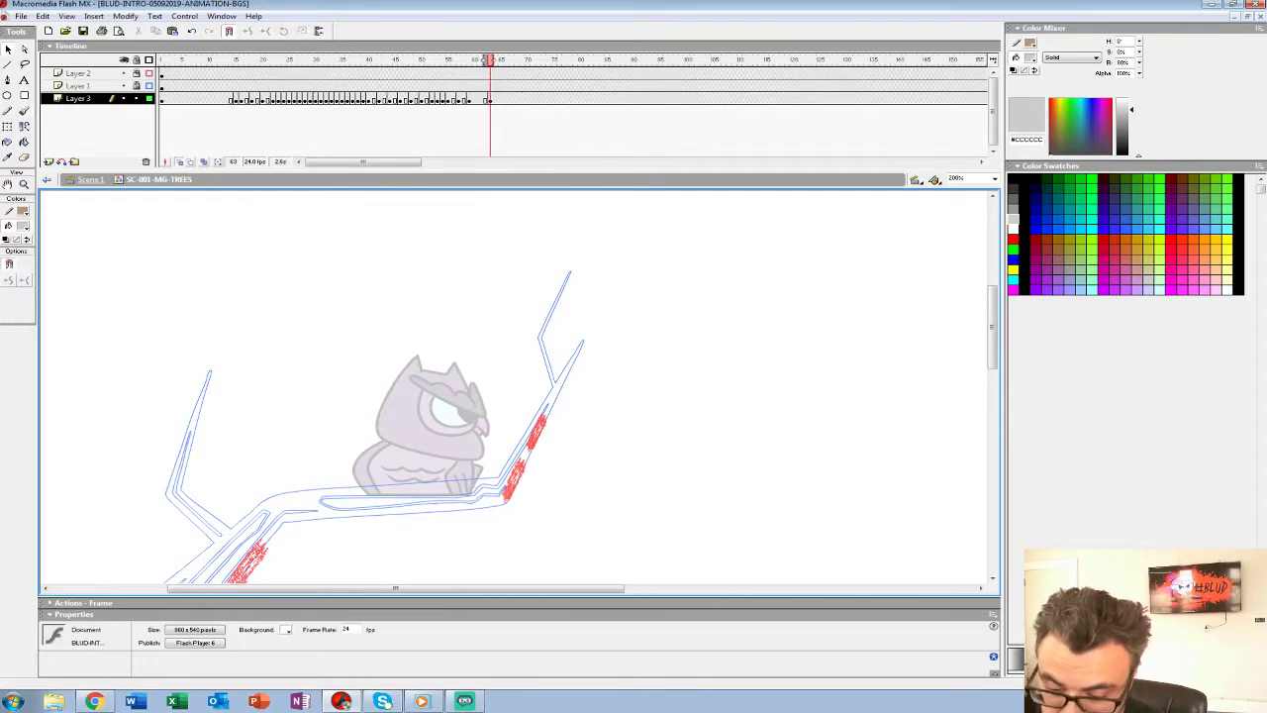
click(286, 629)
click(297, 643)
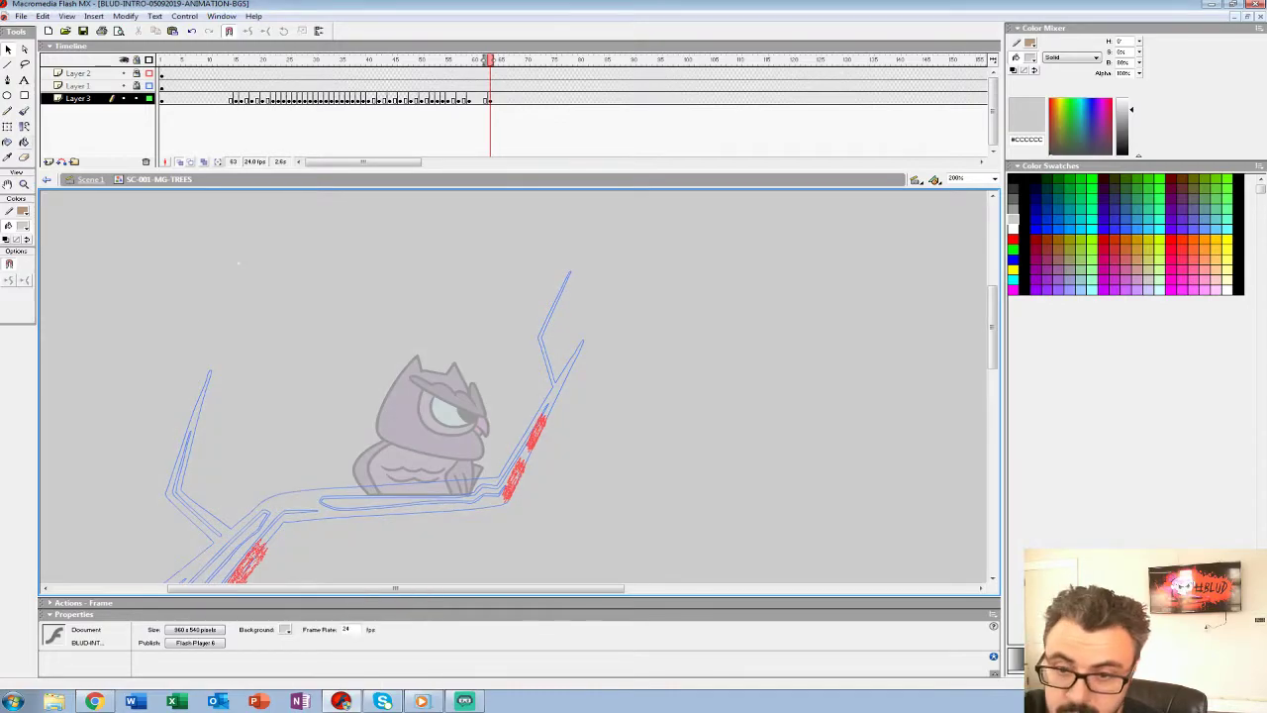
key(b)
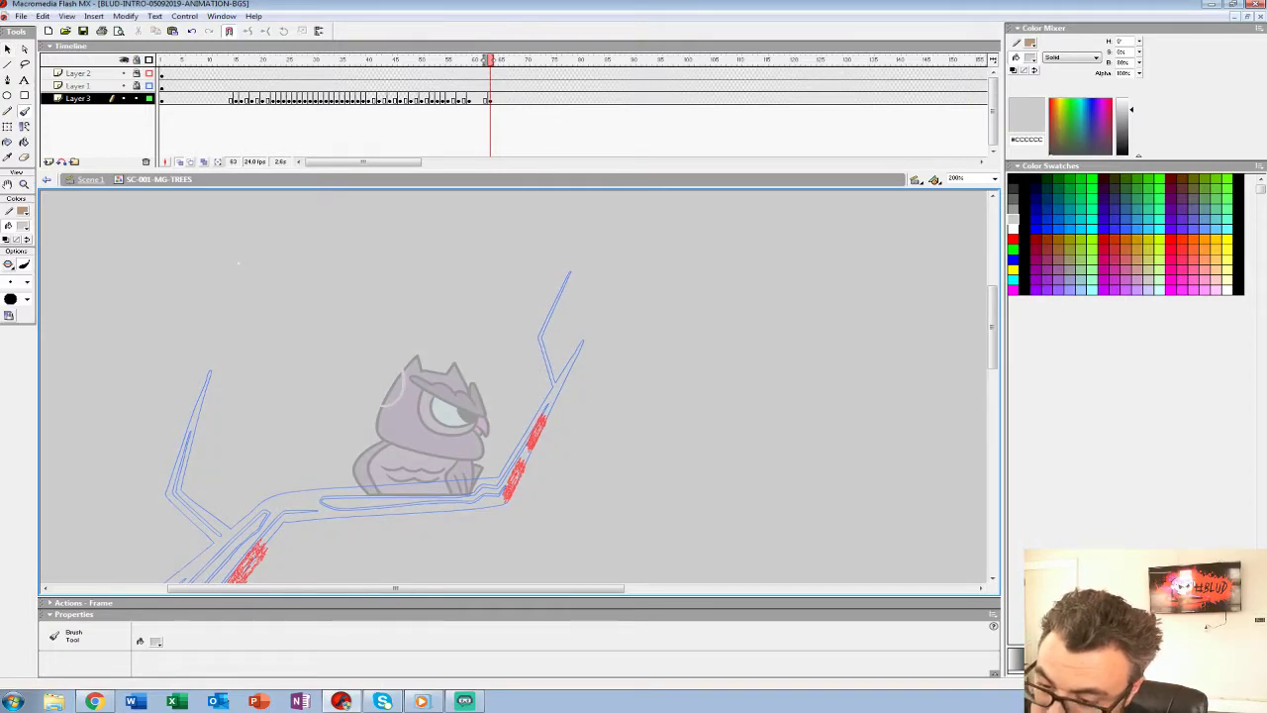
click(23, 226)
click(6, 287)
mouse_move(369, 363)
mouse_down()
mouse_move(384, 406)
mouse_move(403, 350)
mouse_move(378, 381)
mouse_move(398, 339)
mouse_move(388, 381)
mouse_move(426, 391)
mouse_move(394, 326)
mouse_up()
key(ctrl+z)
key(ctrl+z)
key(ctrl+z)
key(ctrl+z)
Sketch the owl's startled face in red above the onion-skinned head: large oval near eye, raised brow, beak and narrow far eye.
mouse_move(399, 401)
mouse_down()
mouse_move(425, 365)
mouse_move(384, 334)
mouse_up()
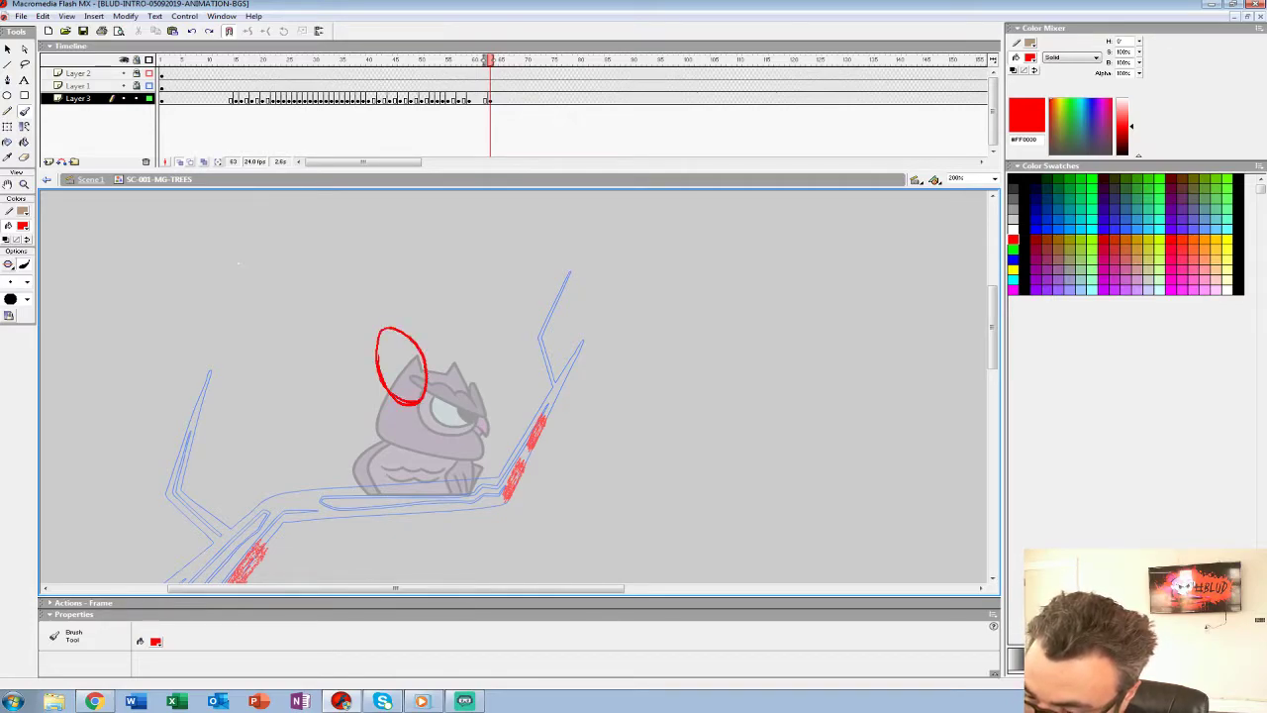
drag(426, 376, 420, 395)
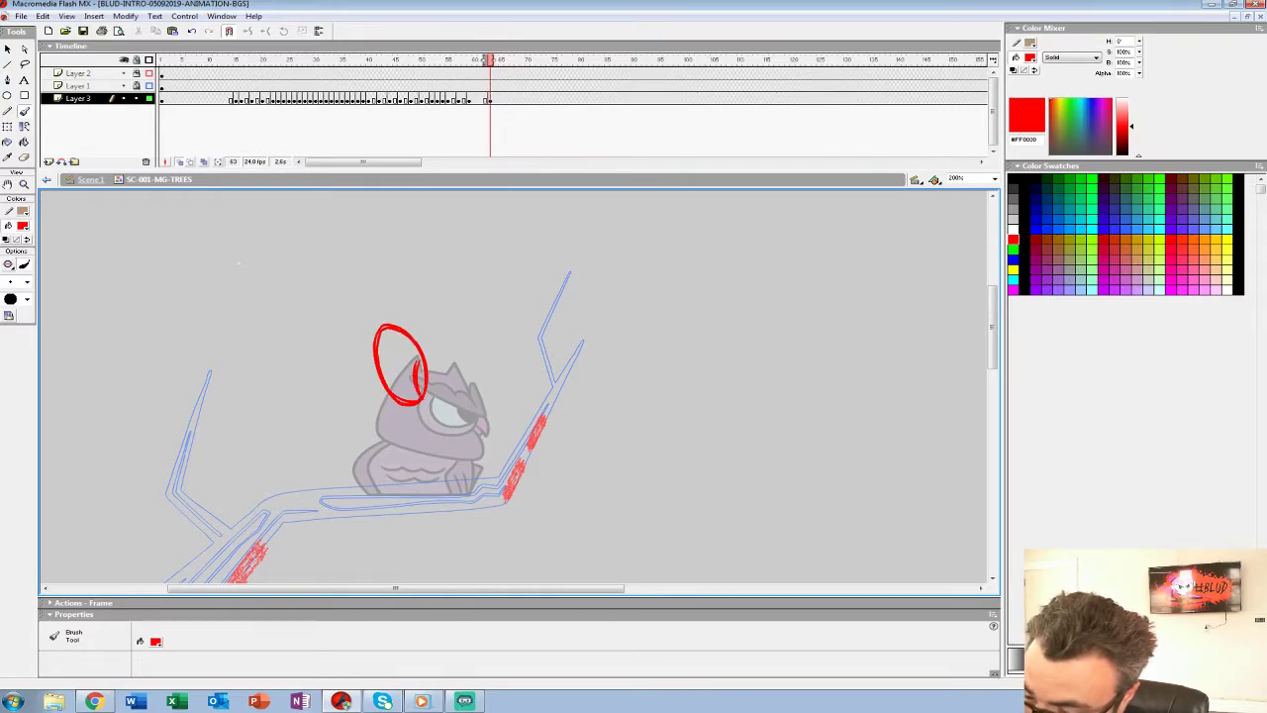
mouse_move(367, 354)
mouse_down()
mouse_move(374, 320)
mouse_move(411, 326)
mouse_move(366, 368)
mouse_up()
key(ctrl+z)
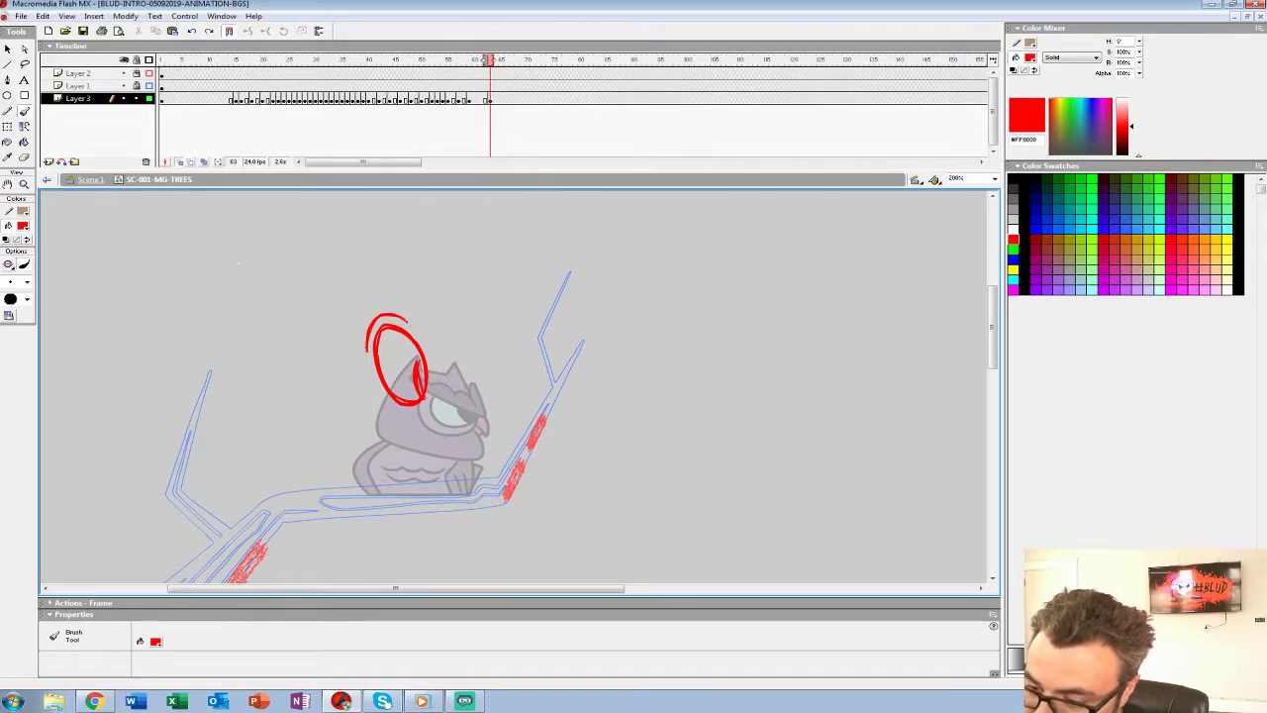
mouse_move(363, 352)
mouse_down()
mouse_move(362, 314)
mouse_move(414, 323)
mouse_up()
mouse_move(439, 406)
mouse_down()
mouse_move(451, 385)
mouse_move(464, 403)
mouse_up()
drag(444, 409, 454, 410)
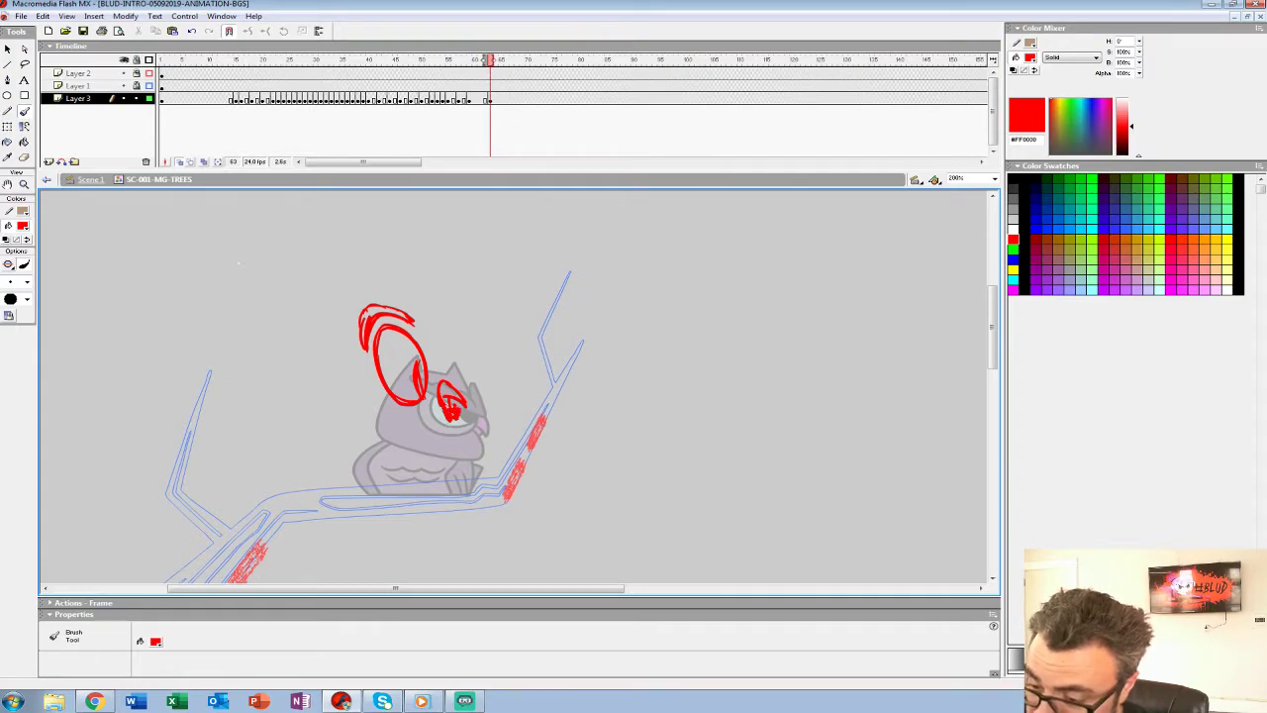
drag(423, 323, 455, 386)
drag(444, 344, 453, 377)
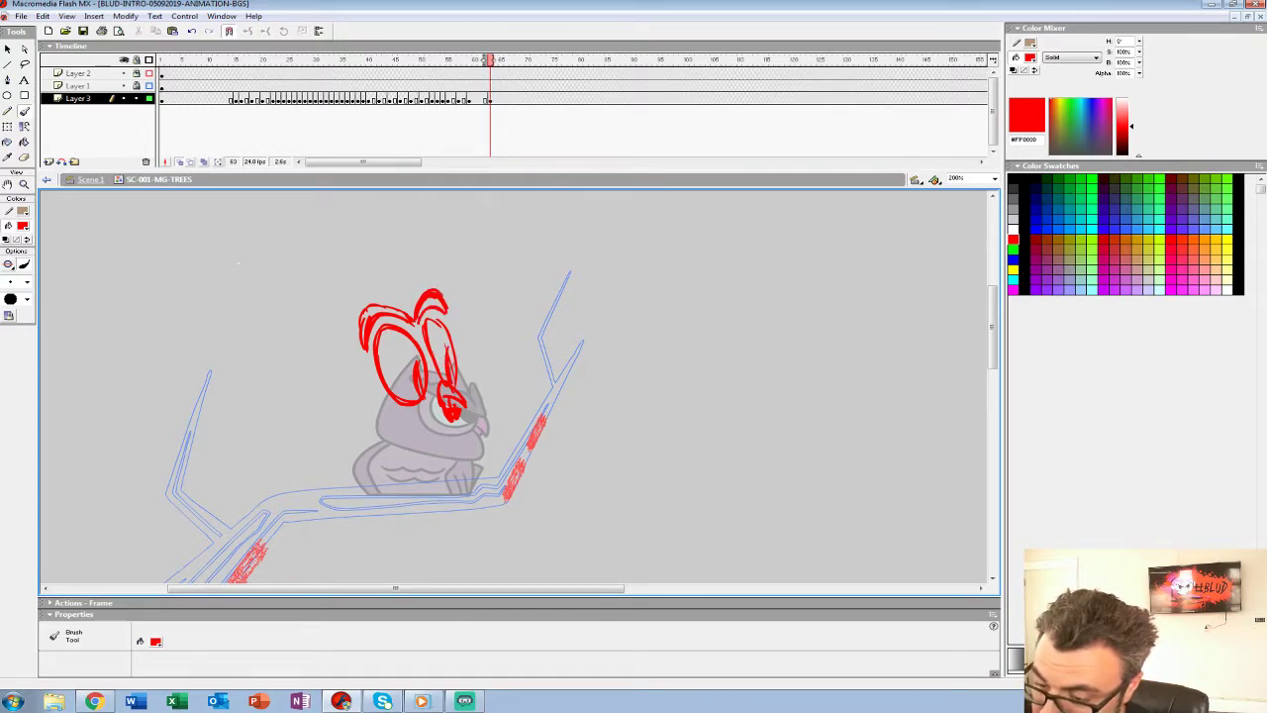
drag(448, 308, 481, 369)
key(ctrl+z)
drag(447, 309, 485, 386)
key(ctrl+z)
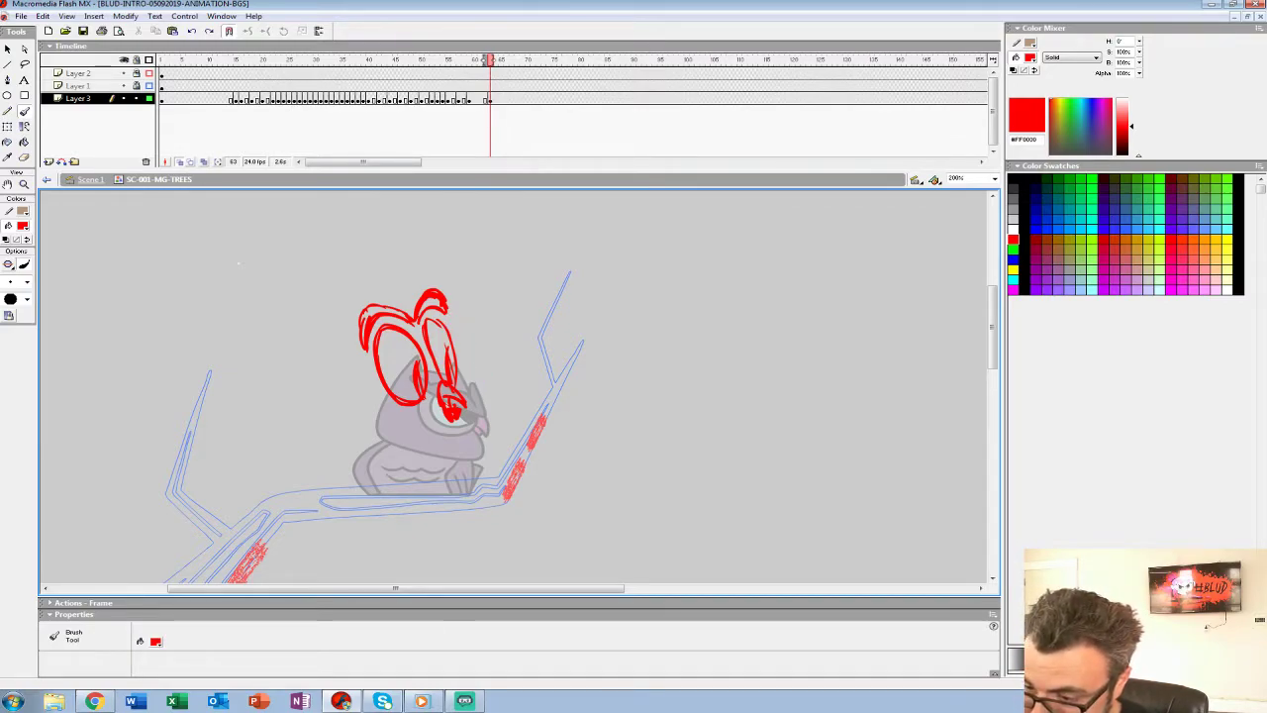
key(ctrl+z)
key(ctrl+z)
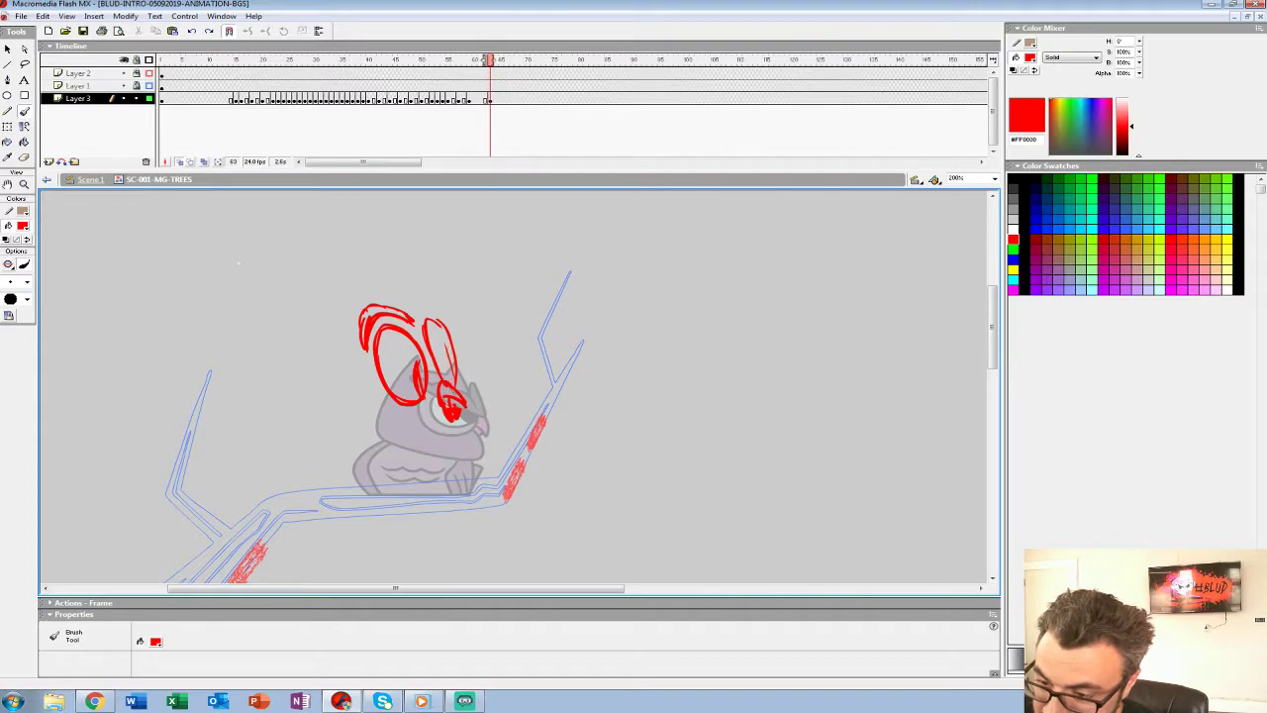
Sketch the owl's head outline around the face, from the cheek and jaw curve up to the pointed ear tufts.
drag(362, 418, 367, 426)
key(ctrl+z)
mouse_move(342, 339)
mouse_down()
mouse_move(364, 415)
mouse_move(446, 433)
mouse_up()
key(ctrl+z)
mouse_move(339, 362)
mouse_down()
mouse_move(357, 406)
mouse_move(461, 423)
mouse_up()
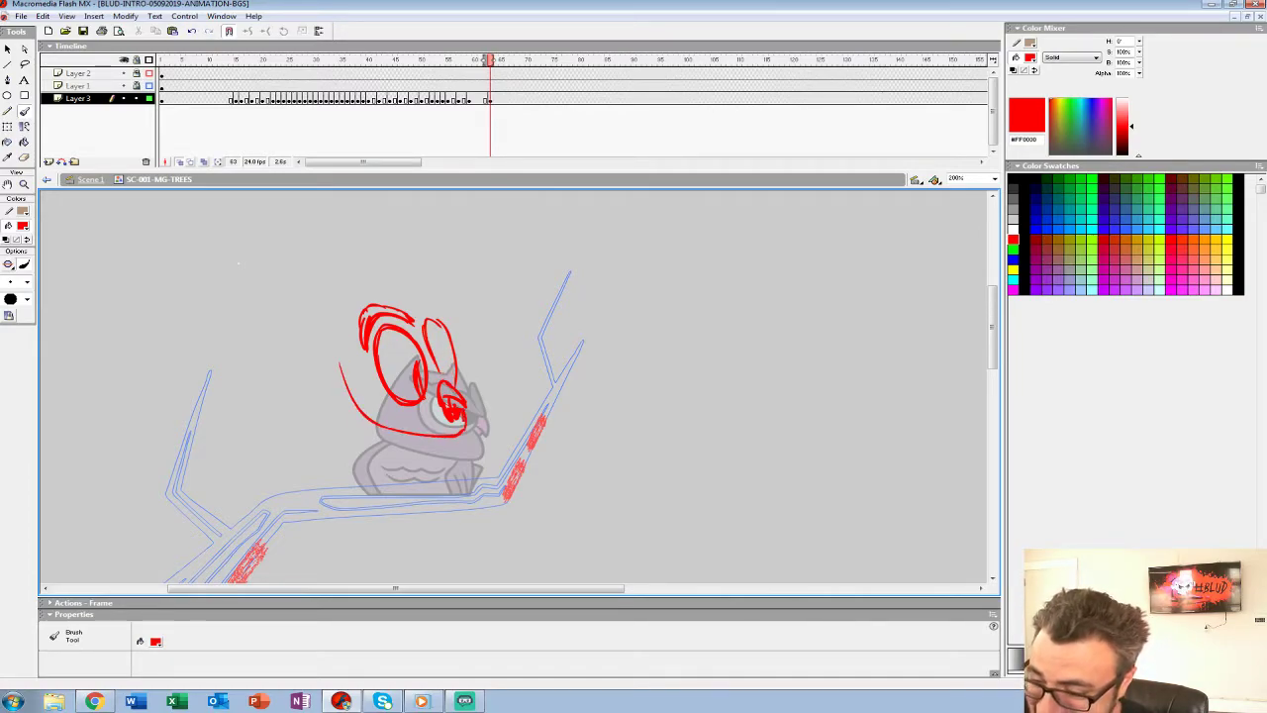
drag(337, 343, 342, 376)
drag(334, 296, 342, 372)
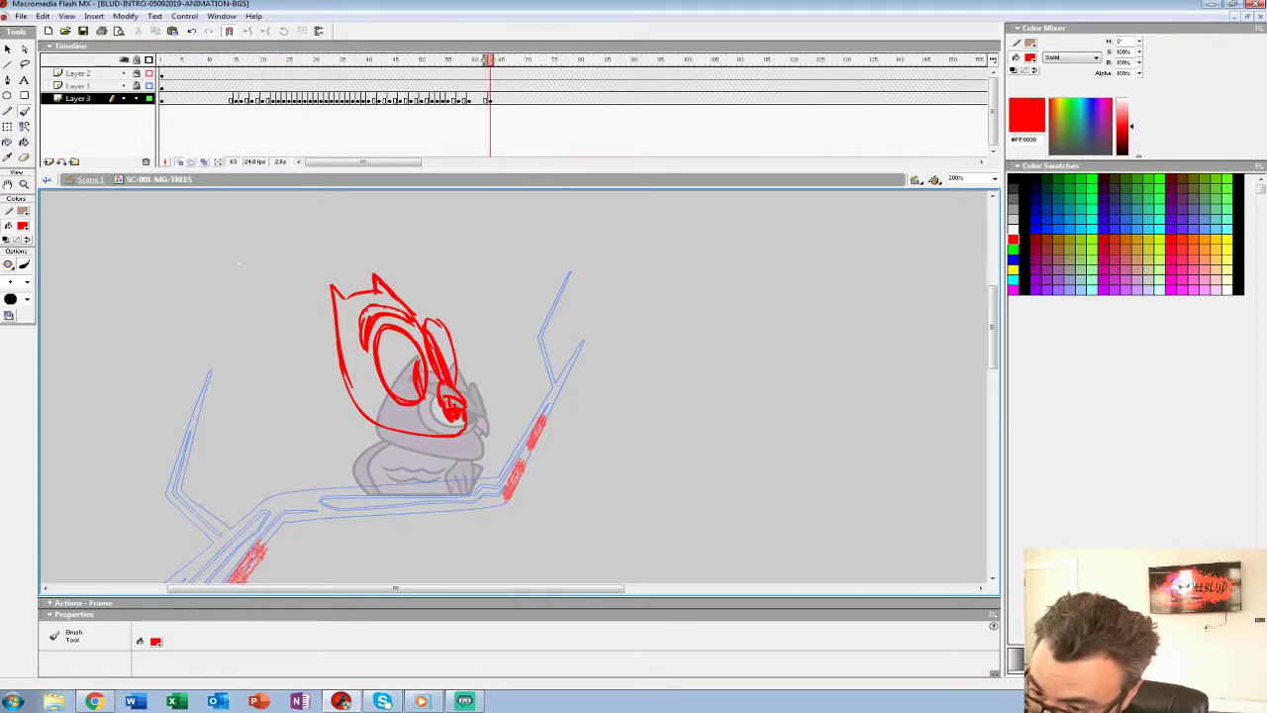
Strengthen the ear tuft and jaw lines, add a ring around the near eye, and thicken the far eye.
drag(384, 265, 427, 328)
mouse_move(334, 308)
mouse_down()
mouse_move(447, 433)
mouse_move(467, 423)
mouse_up()
drag(345, 380, 374, 422)
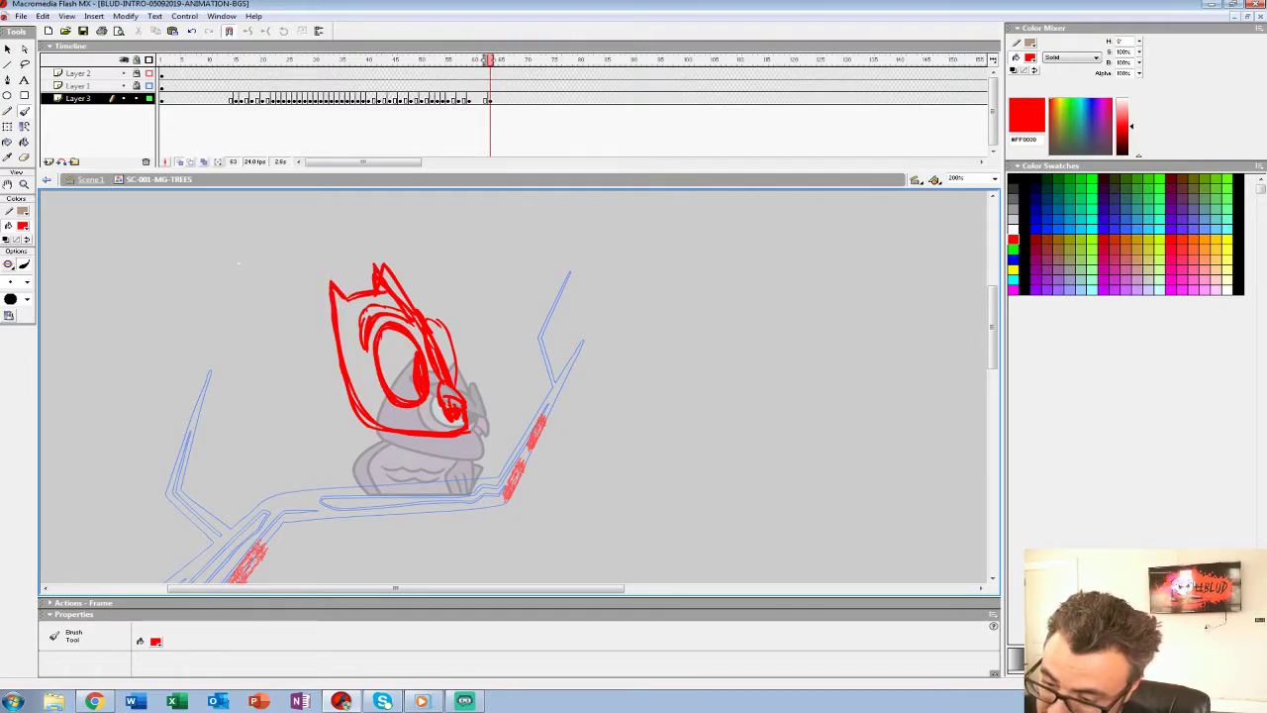
drag(366, 348, 418, 412)
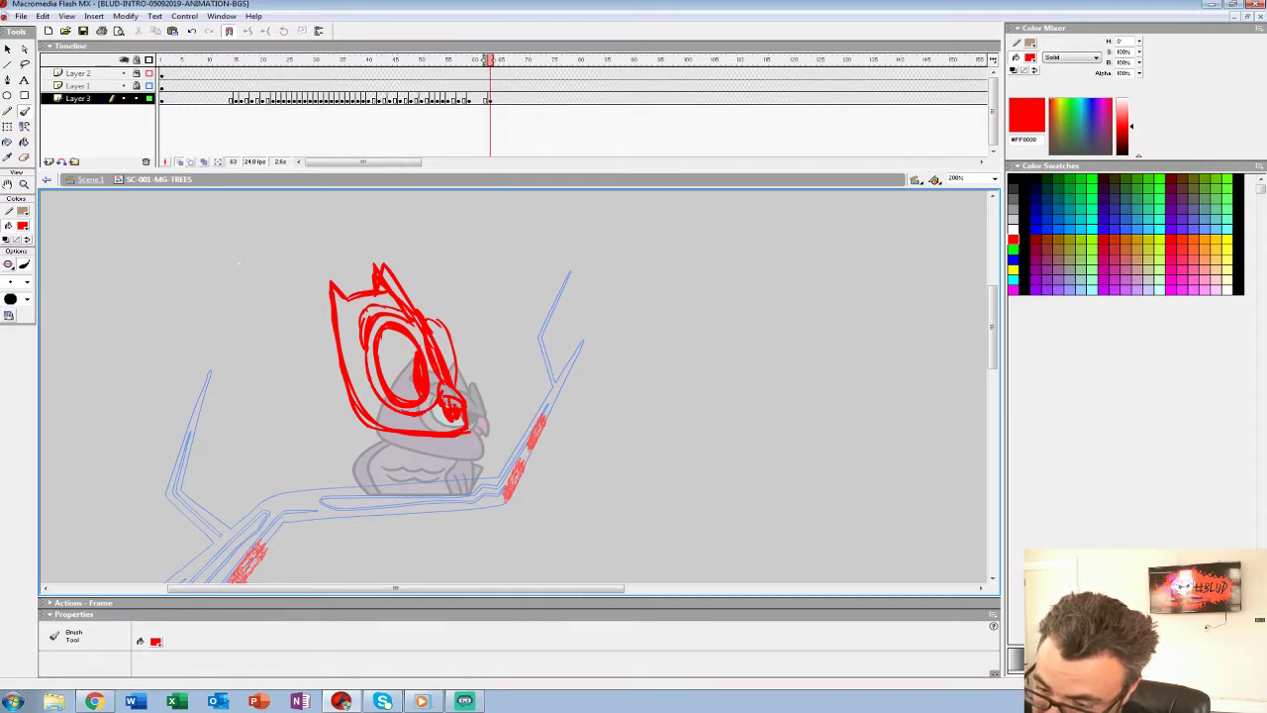
drag(427, 320, 449, 365)
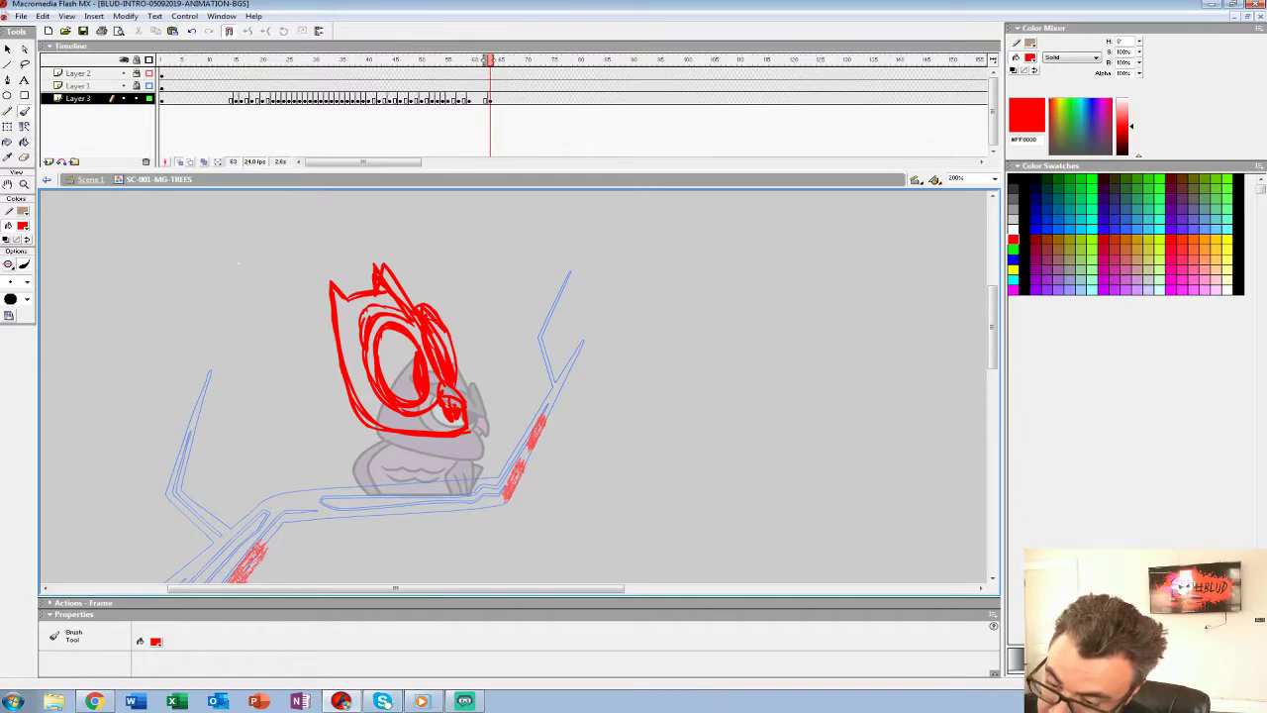
Select the head sketch at frame 63 on Layer 3 and nudge it slightly up and to the left.
click(490, 99)
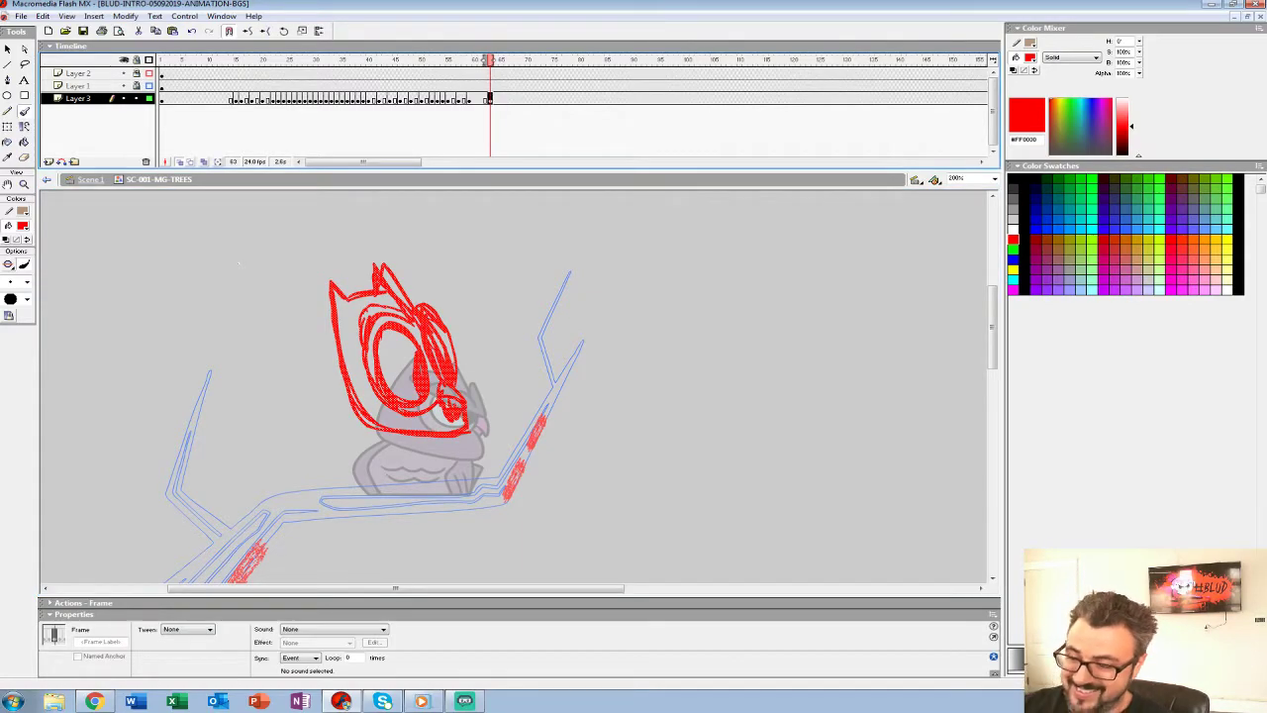
key(shift+Up)
key(shift+Up)
key(shift+Up)
key(shift+Left)
key(shift+Left)
key(shift+Left)
key(shift+Down)
key(shift+Down)
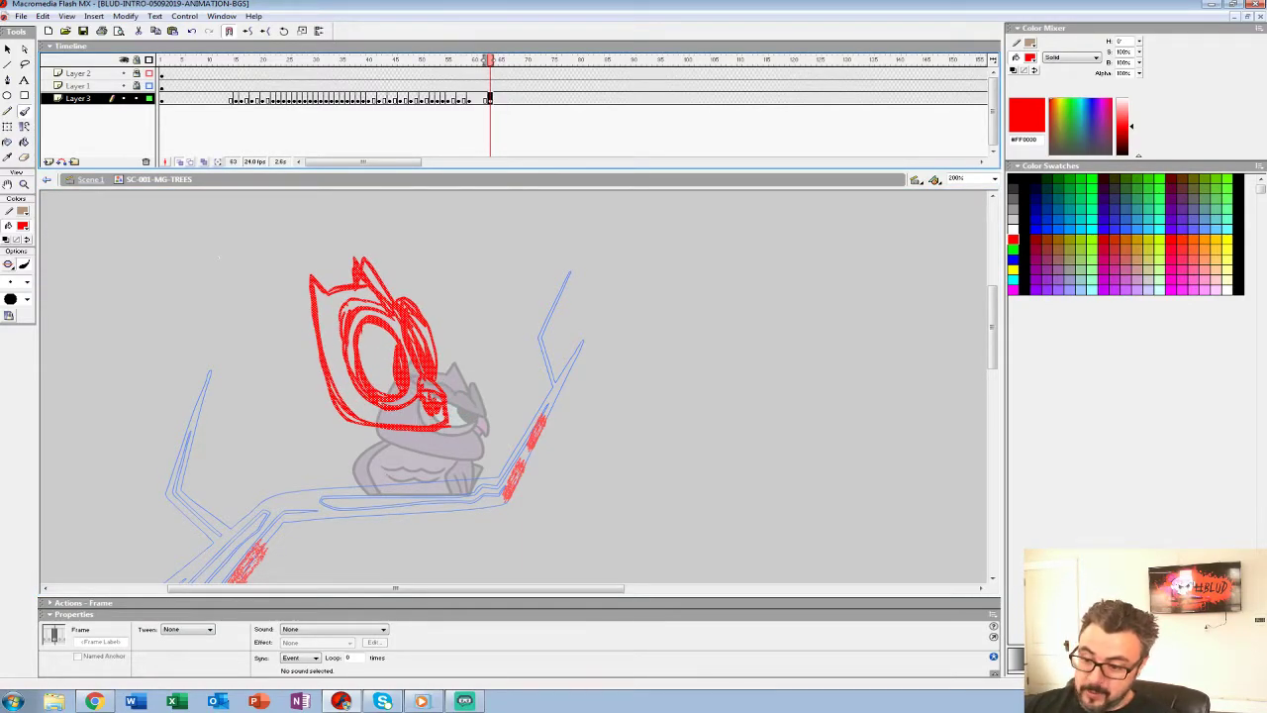
drag(366, 425, 374, 483)
key(ctrl+z)
drag(363, 423, 352, 461)
key(ctrl+z)
drag(345, 415, 295, 414)
key(ctrl+z)
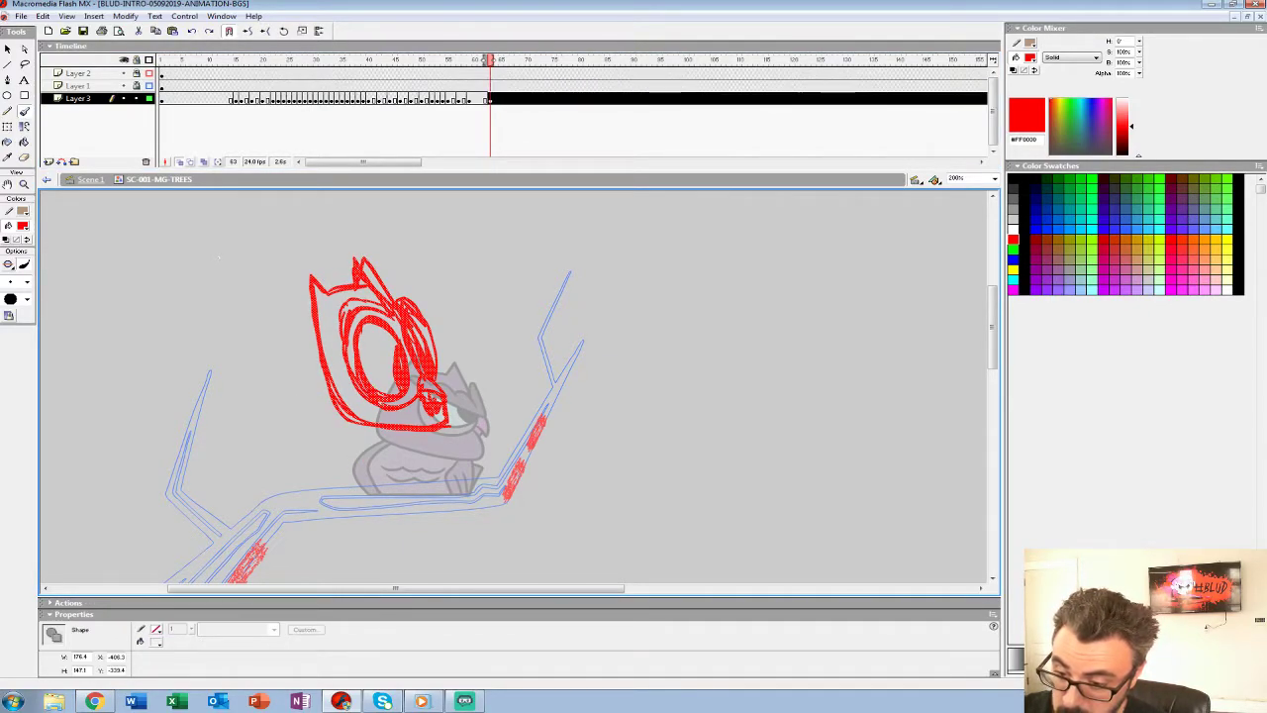
mouse_move(429, 426)
mouse_down()
mouse_move(452, 492)
mouse_move(354, 442)
mouse_move(370, 499)
mouse_up()
key(ctrl+z)
key(ctrl+z)
key(ctrl+z)
Sketch the owl's front and back body lines from the head down to the branch, undoing the trial wing strokes.
drag(424, 431, 462, 496)
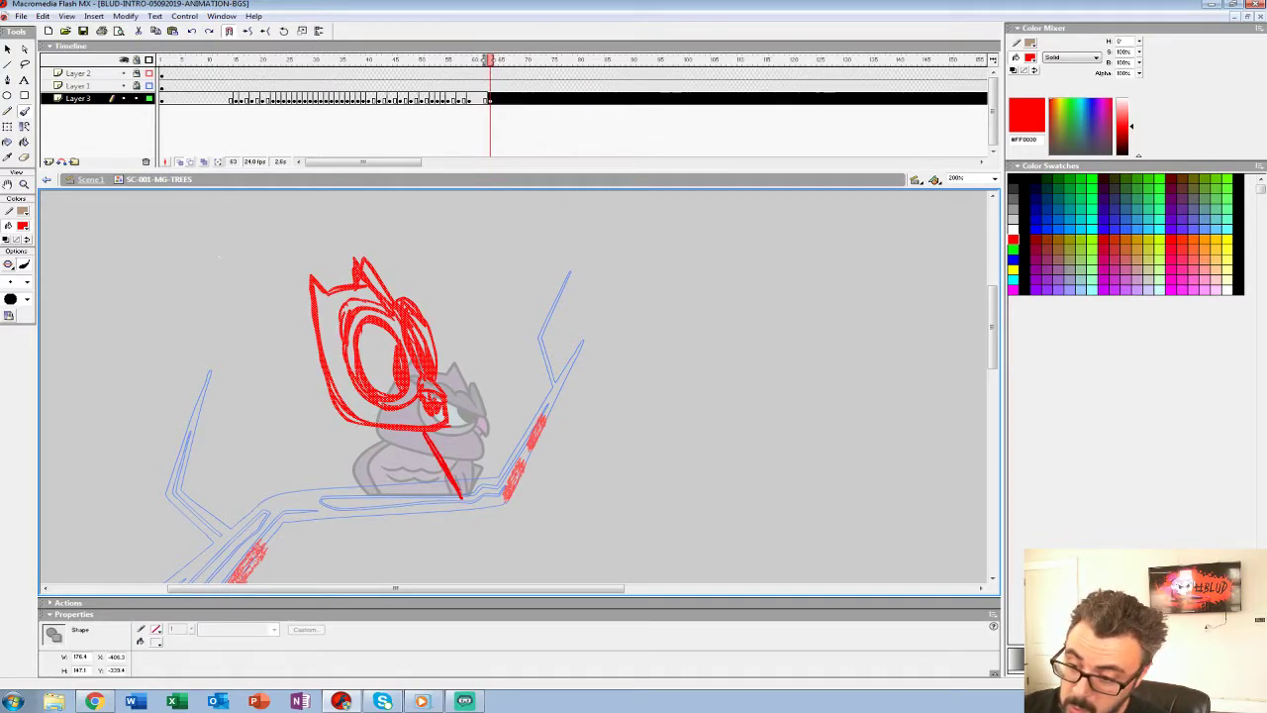
drag(370, 430, 375, 493)
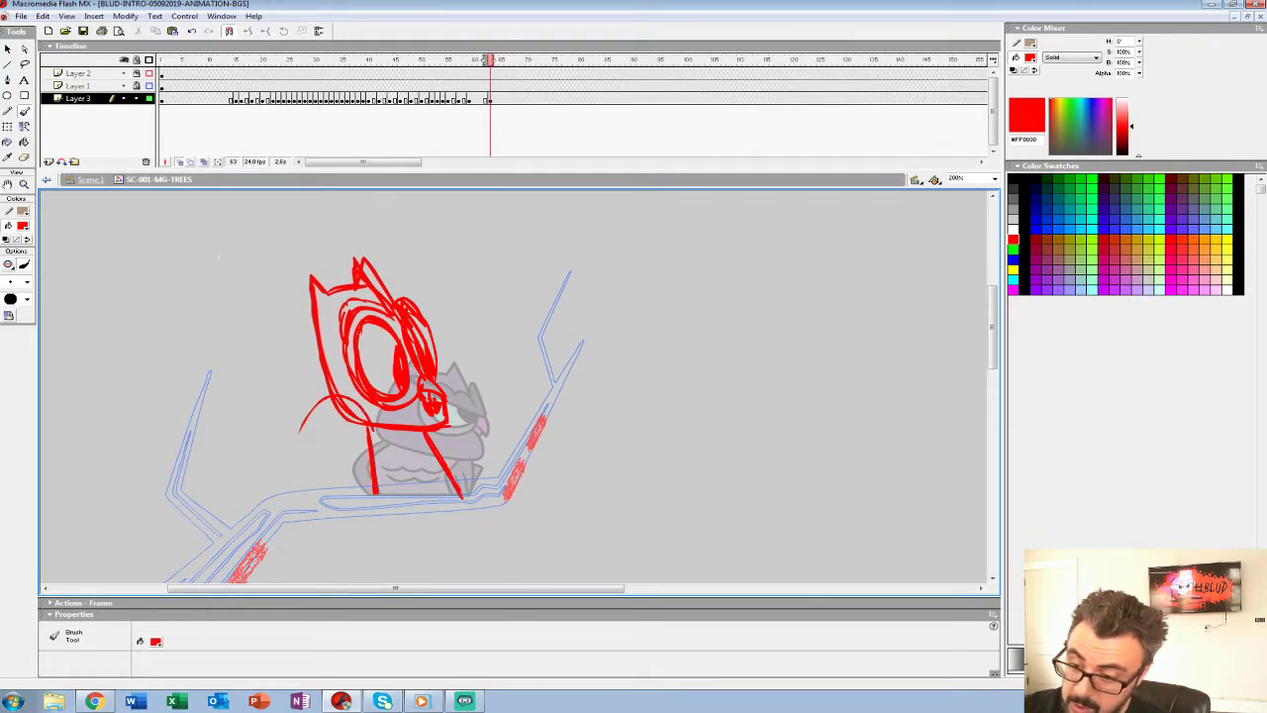
key(ctrl+z)
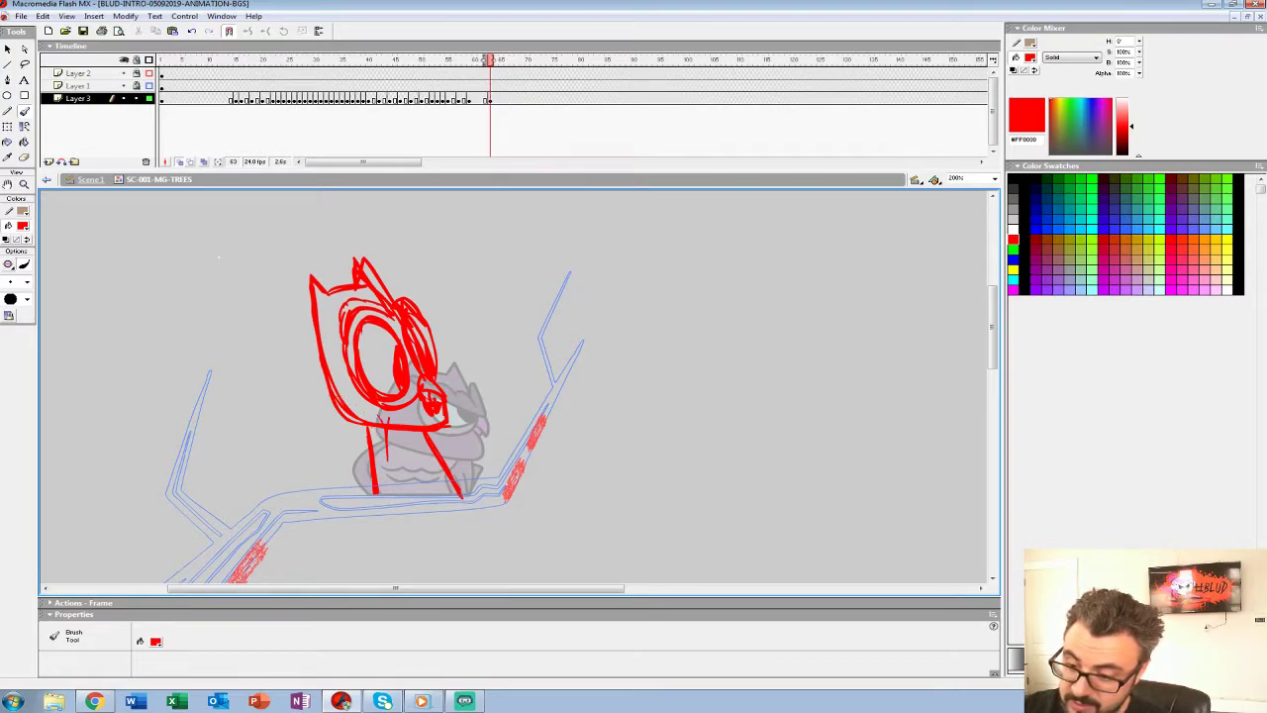
key(ctrl+z)
mouse_move(366, 408)
mouse_down()
mouse_move(380, 463)
mouse_move(354, 489)
mouse_up()
key(ctrl+z)
key(ctrl+z)
Sketch the owl's folded wing below the jaw with feather tips behind it, and thicken the front body line.
drag(382, 407, 363, 483)
mouse_move(368, 409)
mouse_down()
mouse_move(391, 472)
mouse_move(359, 501)
mouse_up()
drag(386, 436, 394, 481)
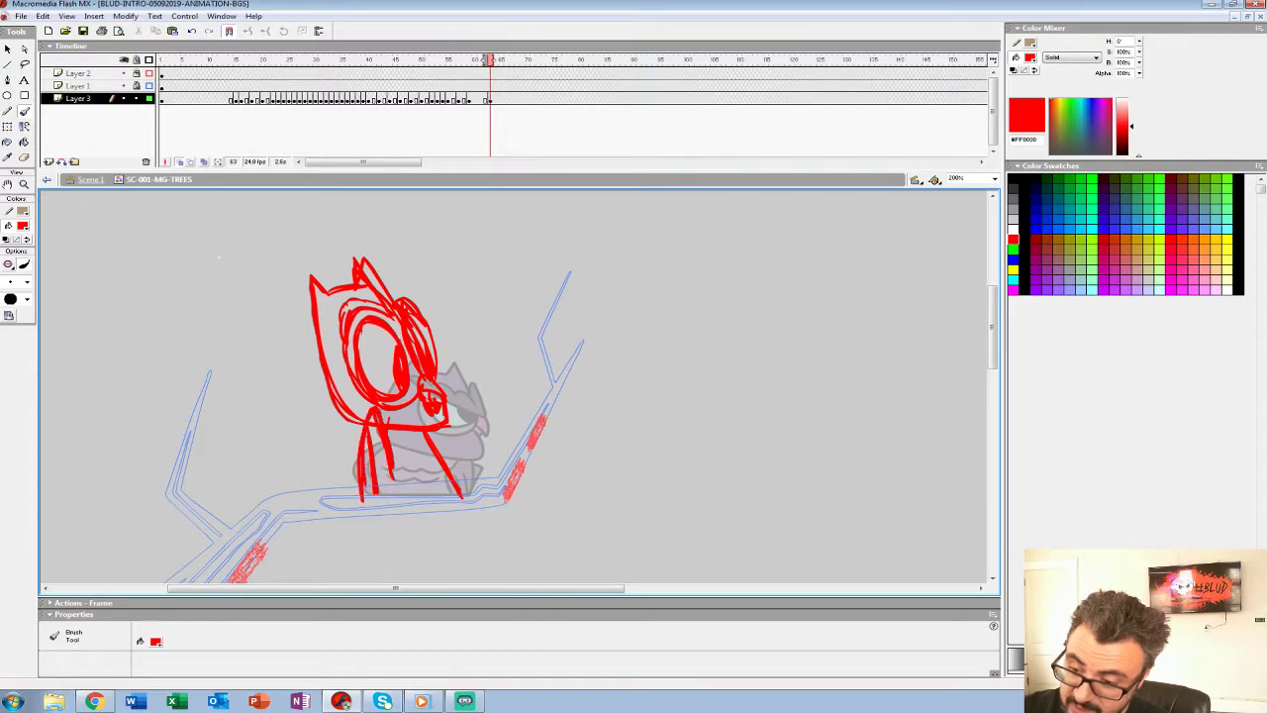
key(ctrl+z)
key(ctrl+z)
drag(380, 420, 389, 459)
drag(372, 407, 364, 448)
drag(371, 410, 395, 485)
drag(365, 409, 383, 454)
drag(348, 462, 360, 479)
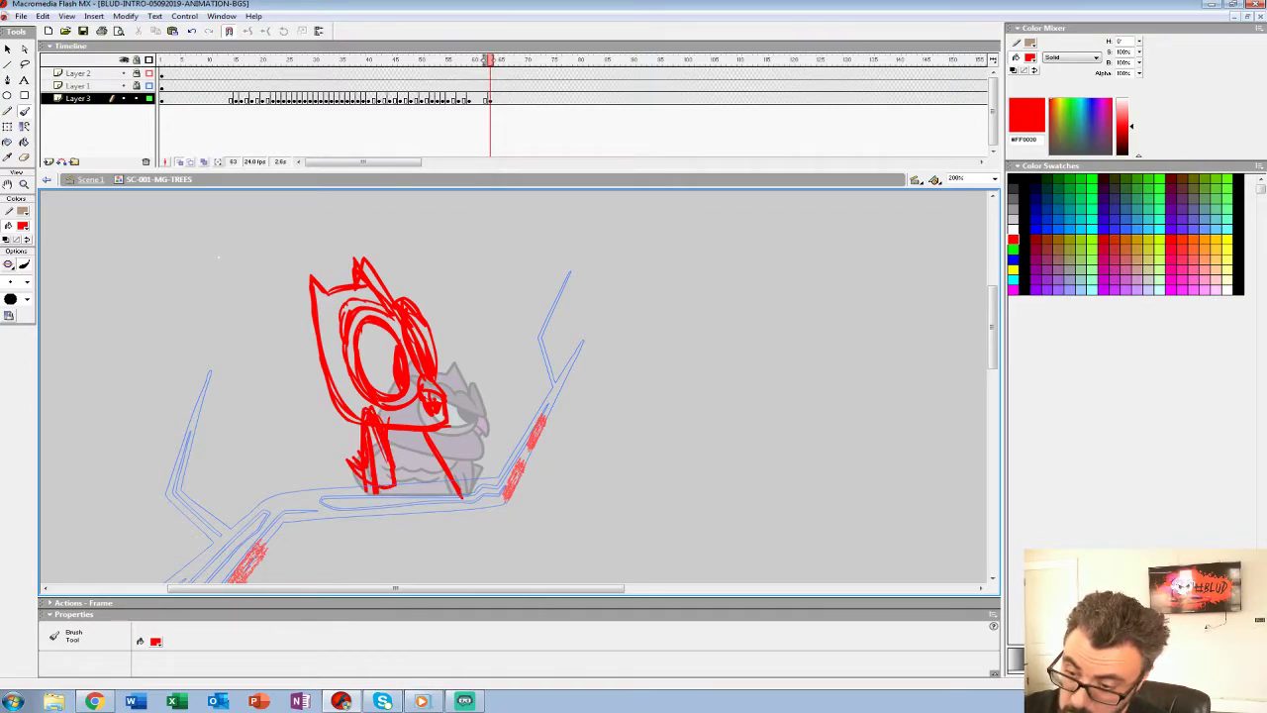
drag(429, 432, 462, 485)
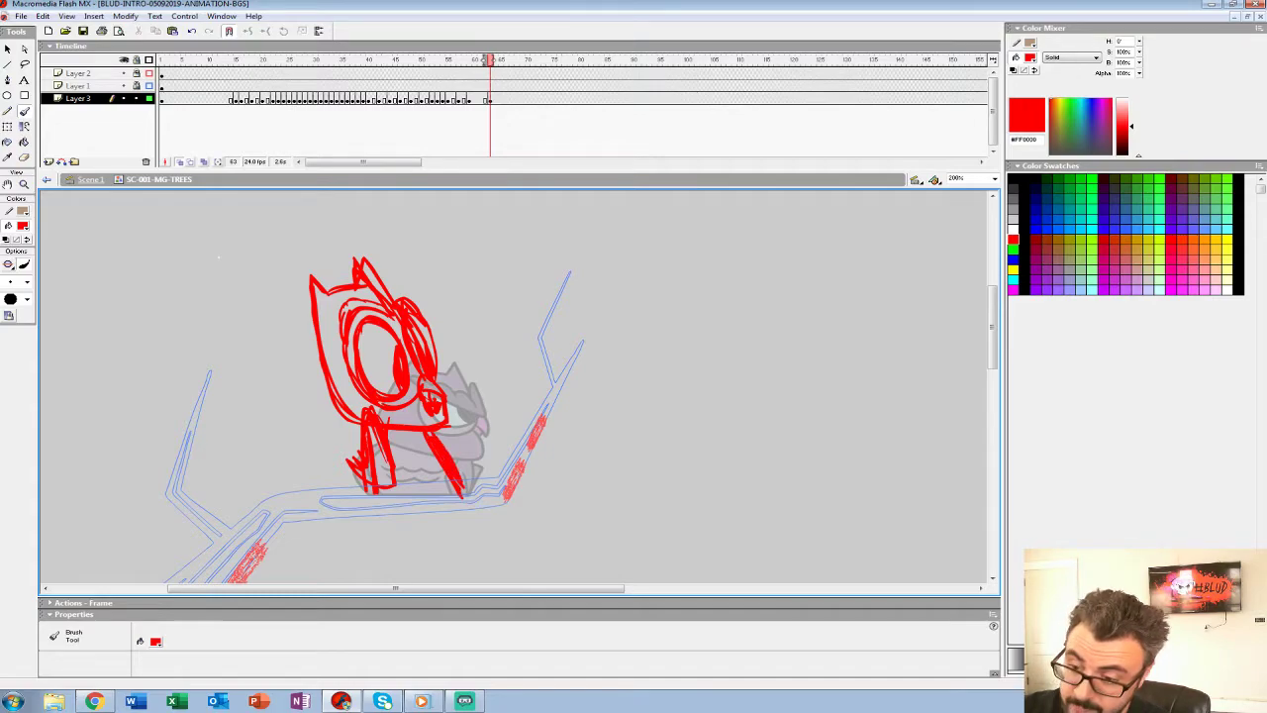
Play back the owl's startled pose in the tree symbol and the main scene, and reopen the symbol for editing.
click(415, 86)
key(Return)
key(Return)
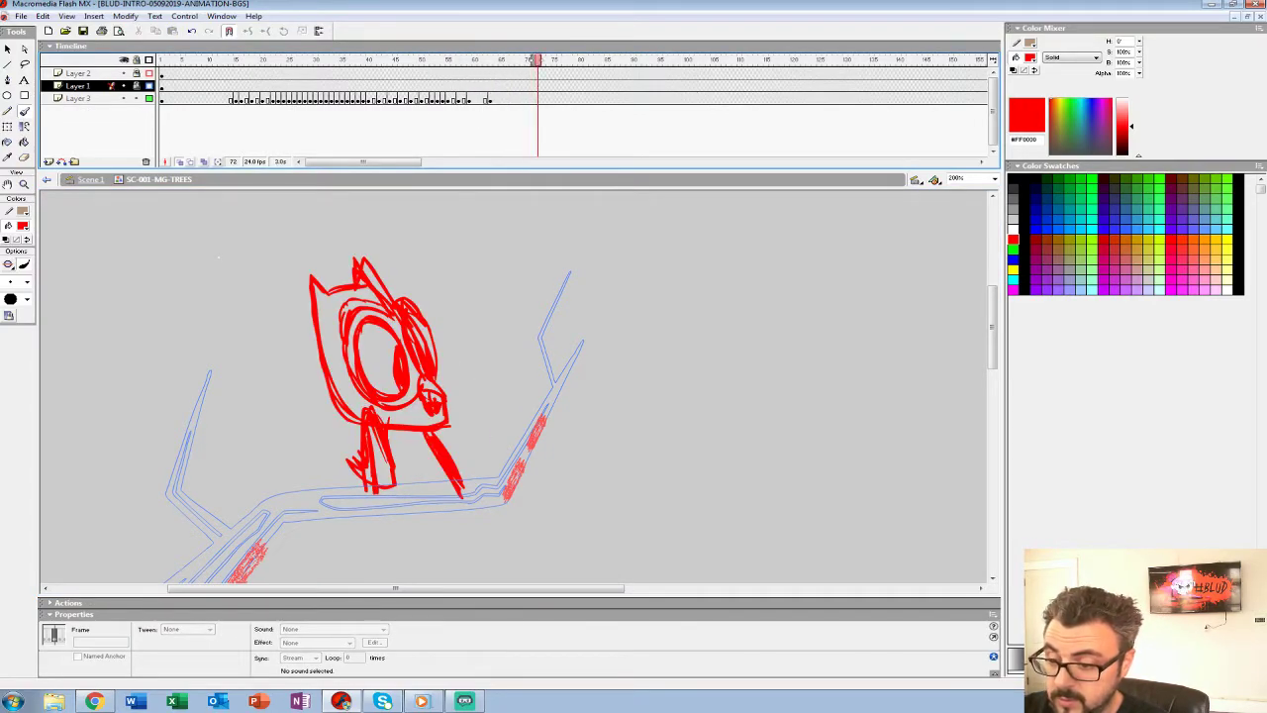
key(ctrl+e)
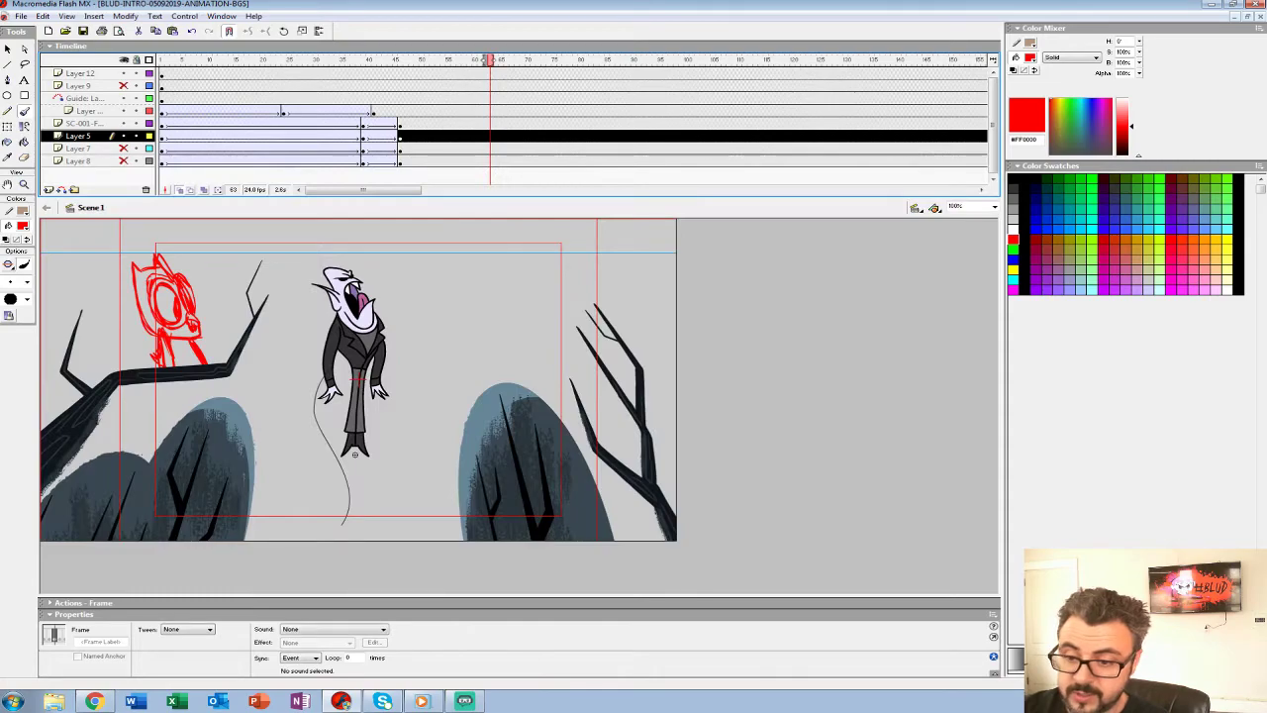
right_click(170, 324)
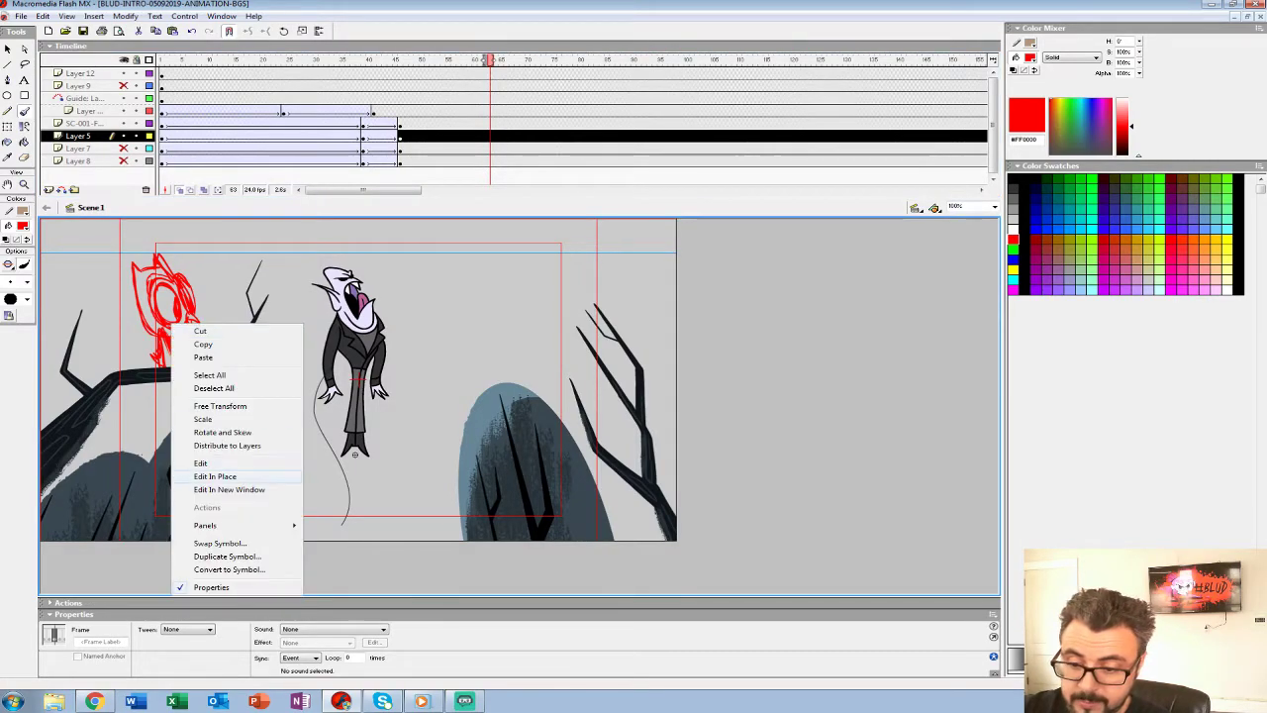
click(207, 461)
Scale the red owl sketch at frame 63 to 90% and nudge it to the left.
key(ctrl+alt+s)
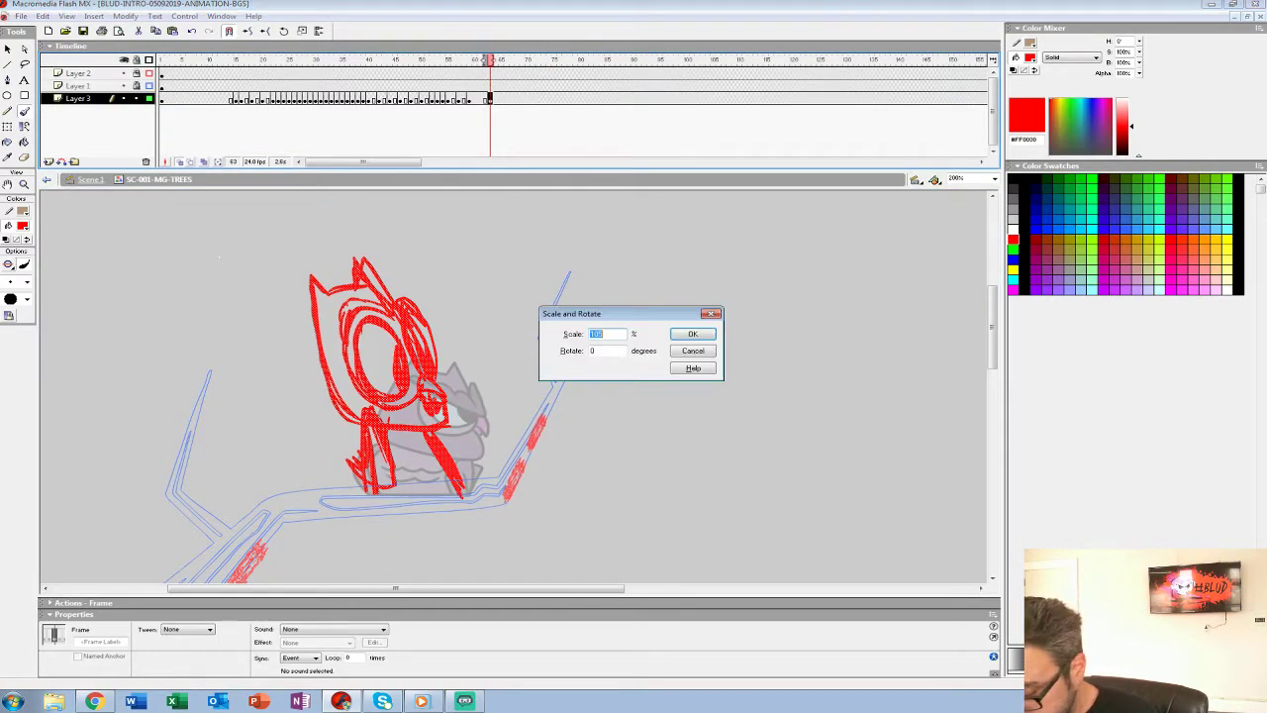
text(90)
key(Return)
key(shift+Left)
key(shift+Left)
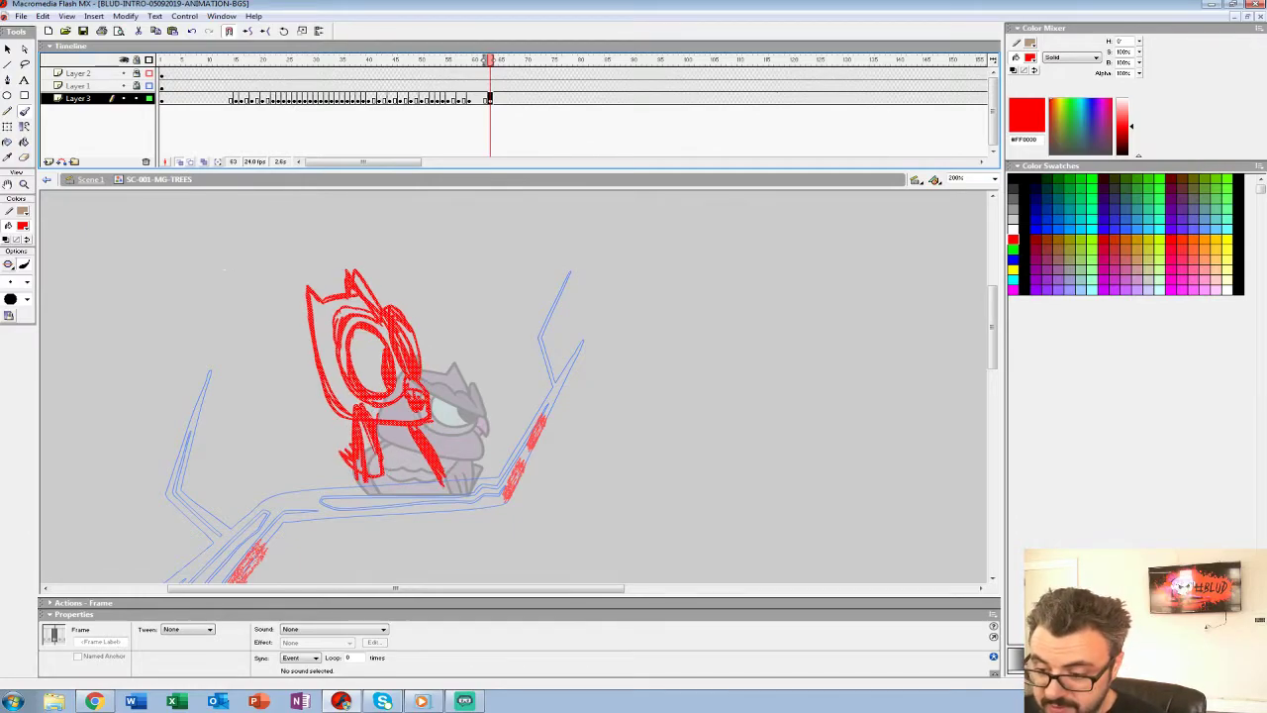
key(shift+Up)
key(shift+Down)
Insert a blank keyframe at frame 64 on Layer 3, set the brush colour to blue, and extend the onion skin back to the purple owl.
key(period)
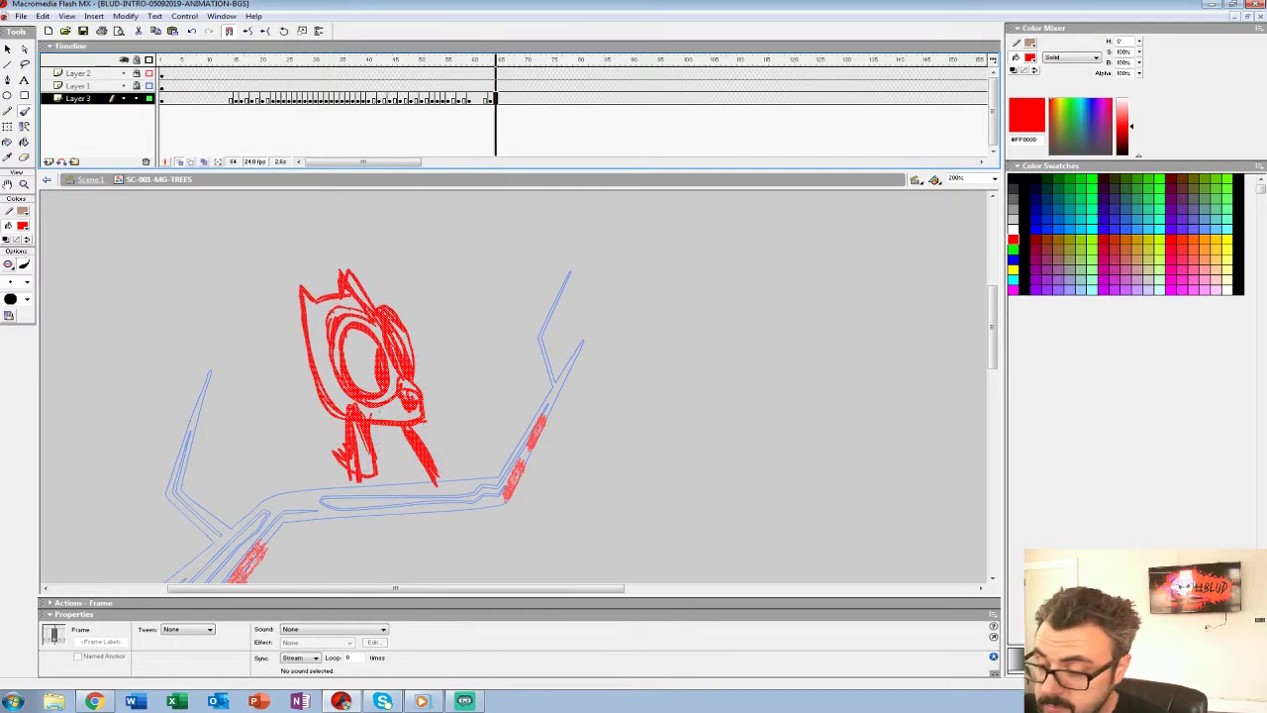
key(F7)
click(24, 184)
click(442, 378)
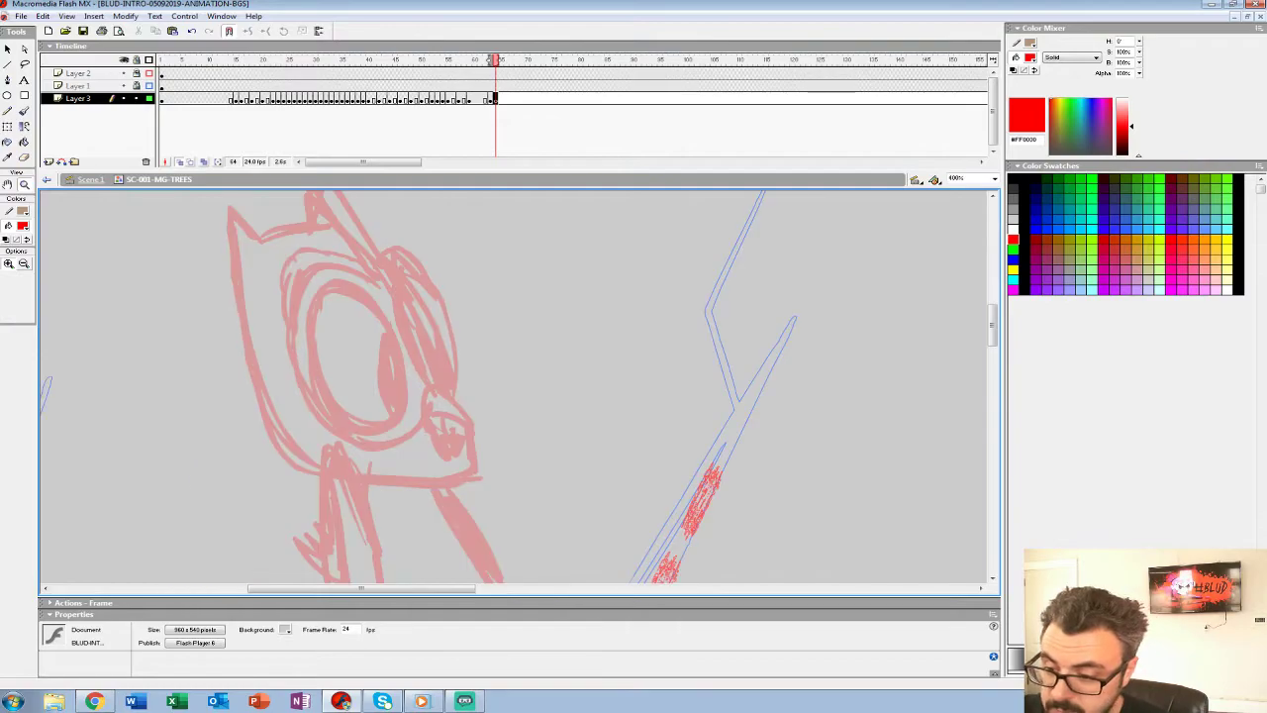
key(b)
click(23, 227)
click(9, 292)
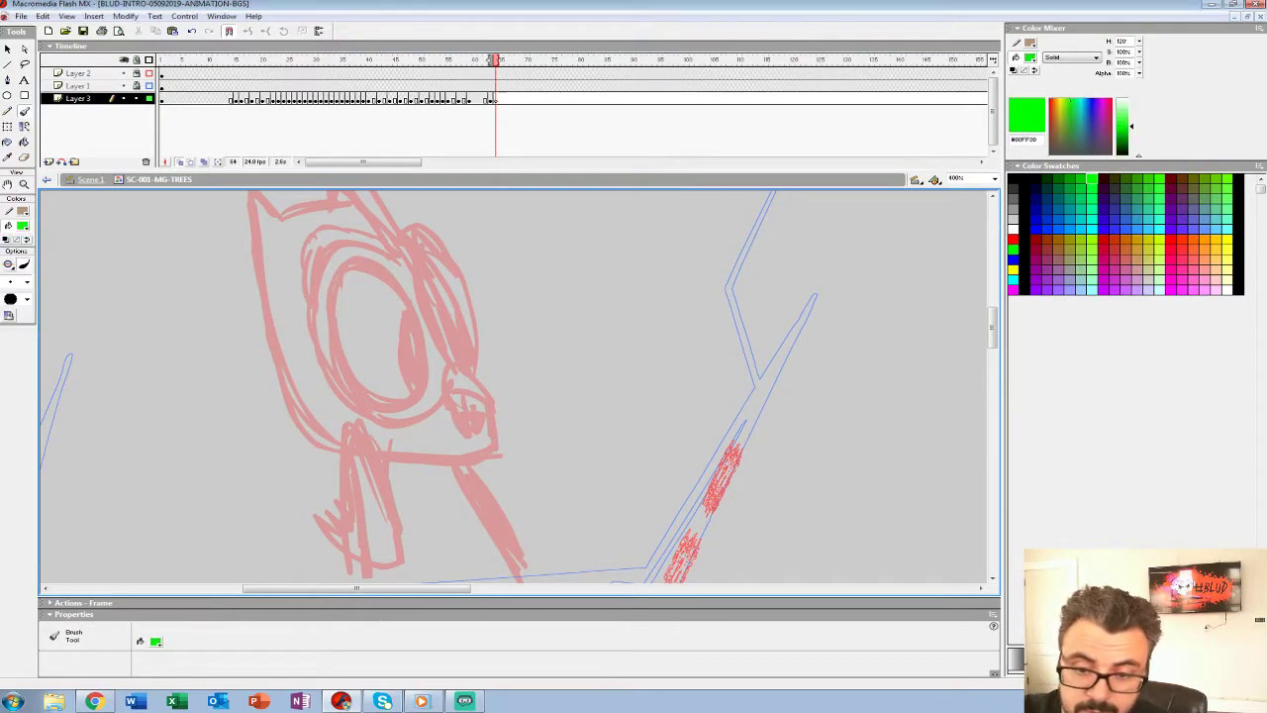
click(22, 225)
click(6, 301)
drag(489, 60, 483, 61)
mouse_move(554, 396)
mouse_down()
mouse_move(568, 366)
mouse_move(576, 384)
mouse_up()
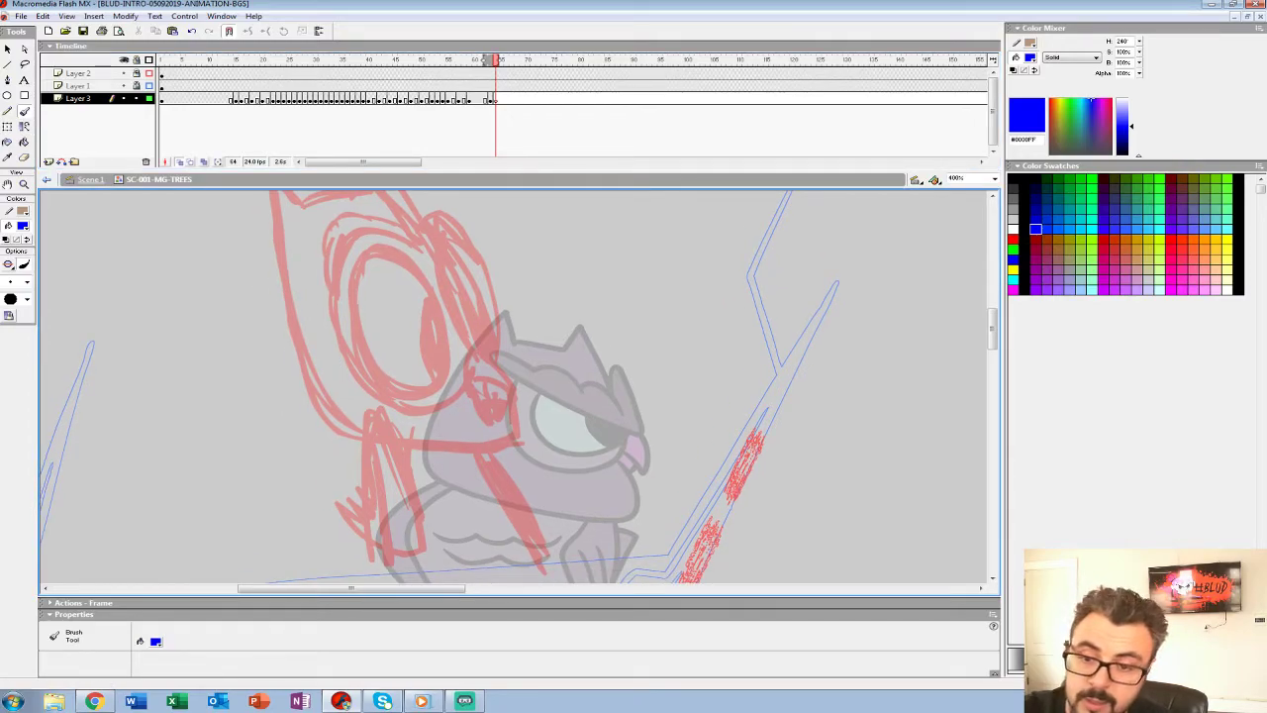
Pick a brush size, undo the trial strokes, and draw the owl's oval near eye with its pupil in blue.
mouse_move(371, 248)
mouse_down()
mouse_move(356, 276)
mouse_move(360, 308)
mouse_up()
key(ctrl+z)
click(26, 282)
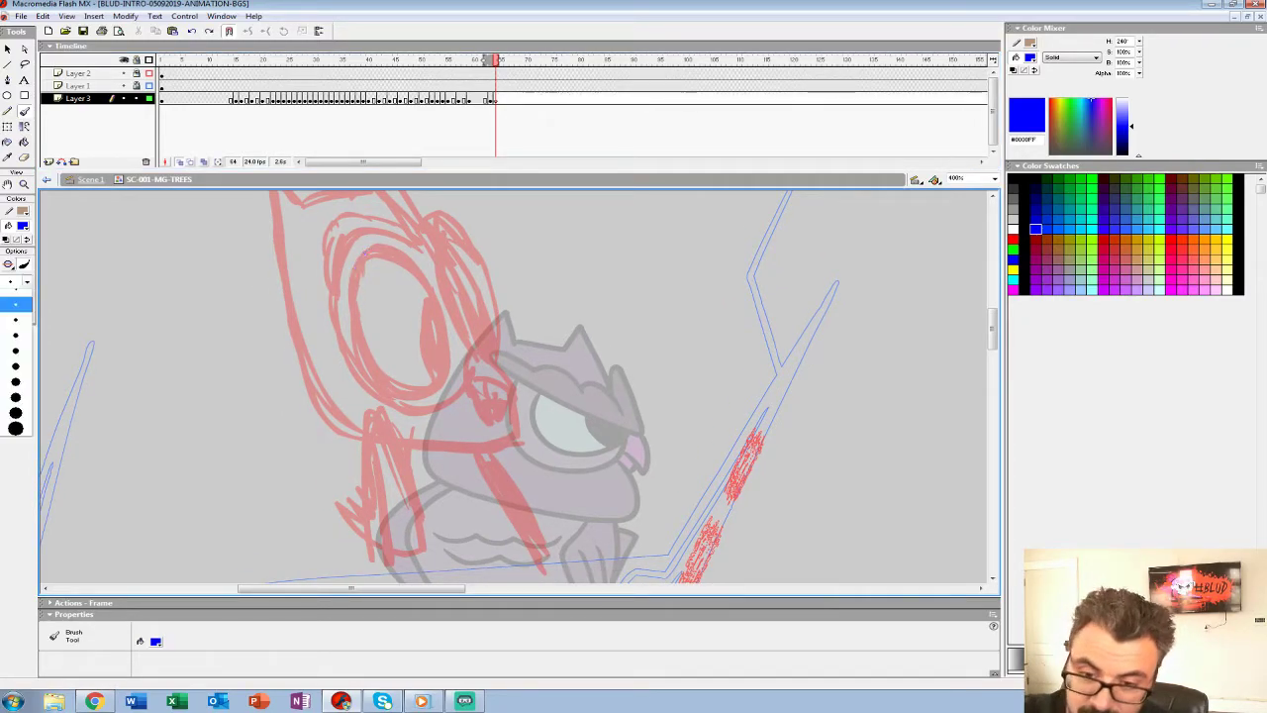
click(15, 327)
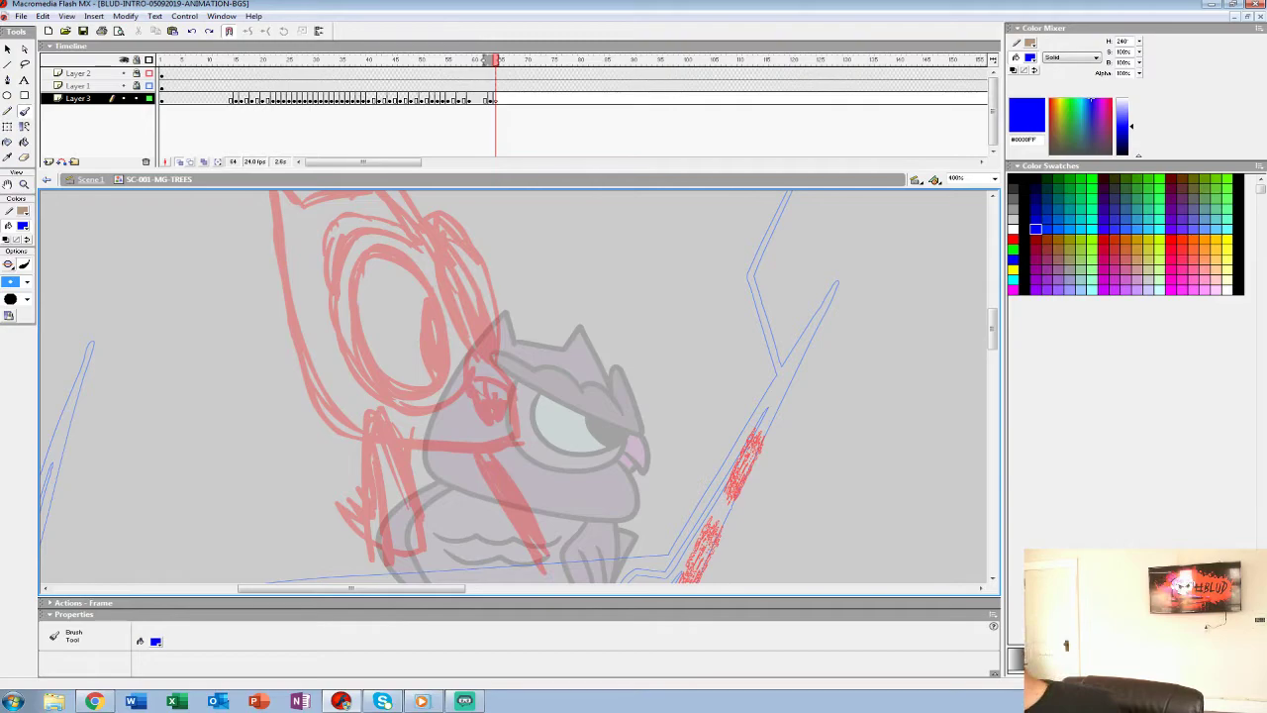
mouse_move(373, 250)
mouse_down()
mouse_move(367, 345)
mouse_move(396, 383)
mouse_move(425, 392)
mouse_move(447, 359)
mouse_move(415, 274)
mouse_move(376, 248)
mouse_move(354, 293)
mouse_move(368, 351)
mouse_move(401, 387)
mouse_move(428, 390)
mouse_move(447, 334)
mouse_move(374, 248)
mouse_up()
key(ctrl+z)
mouse_move(431, 297)
mouse_down()
mouse_move(439, 380)
mouse_move(480, 446)
mouse_move(500, 432)
mouse_up()
Draw the feathered brow above the near eye and continue it into a small jagged tuft over the far eye.
mouse_move(391, 371)
mouse_down()
mouse_move(405, 316)
mouse_move(428, 304)
mouse_move(482, 326)
mouse_up()
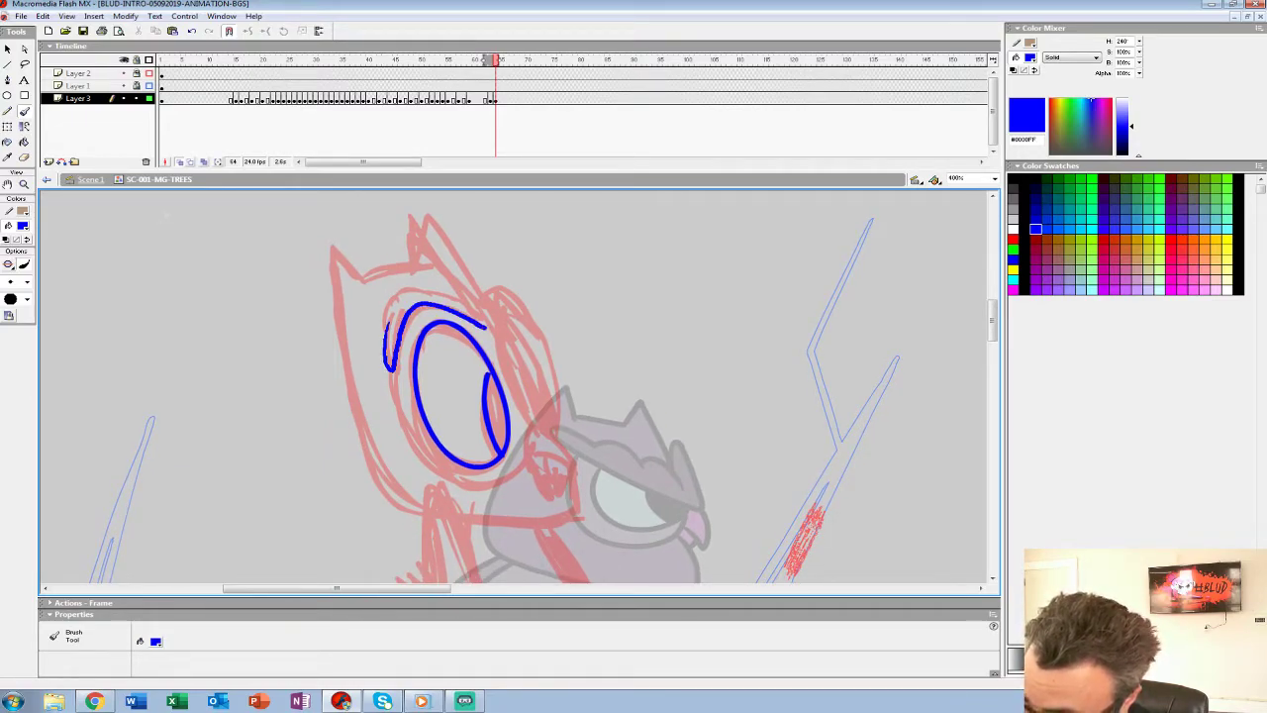
key(ctrl+z)
mouse_move(485, 327)
mouse_down()
mouse_move(439, 304)
mouse_move(391, 344)
mouse_up()
mouse_move(473, 301)
mouse_down()
mouse_move(438, 280)
mouse_move(382, 287)
mouse_move(396, 300)
mouse_move(382, 303)
mouse_move(380, 345)
mouse_up()
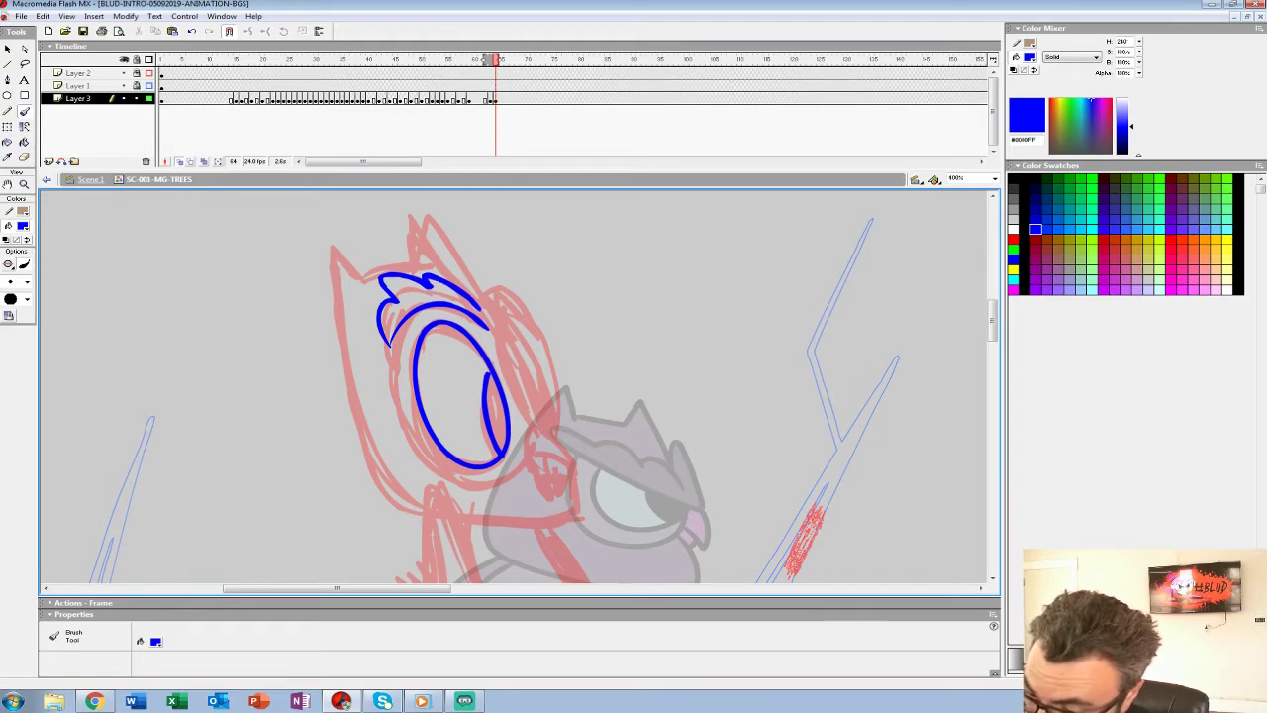
mouse_move(483, 288)
mouse_down()
mouse_move(504, 275)
mouse_move(485, 275)
mouse_move(519, 289)
mouse_move(474, 290)
mouse_move(481, 307)
mouse_up()
key(ctrl+z)
drag(495, 395, 469, 326)
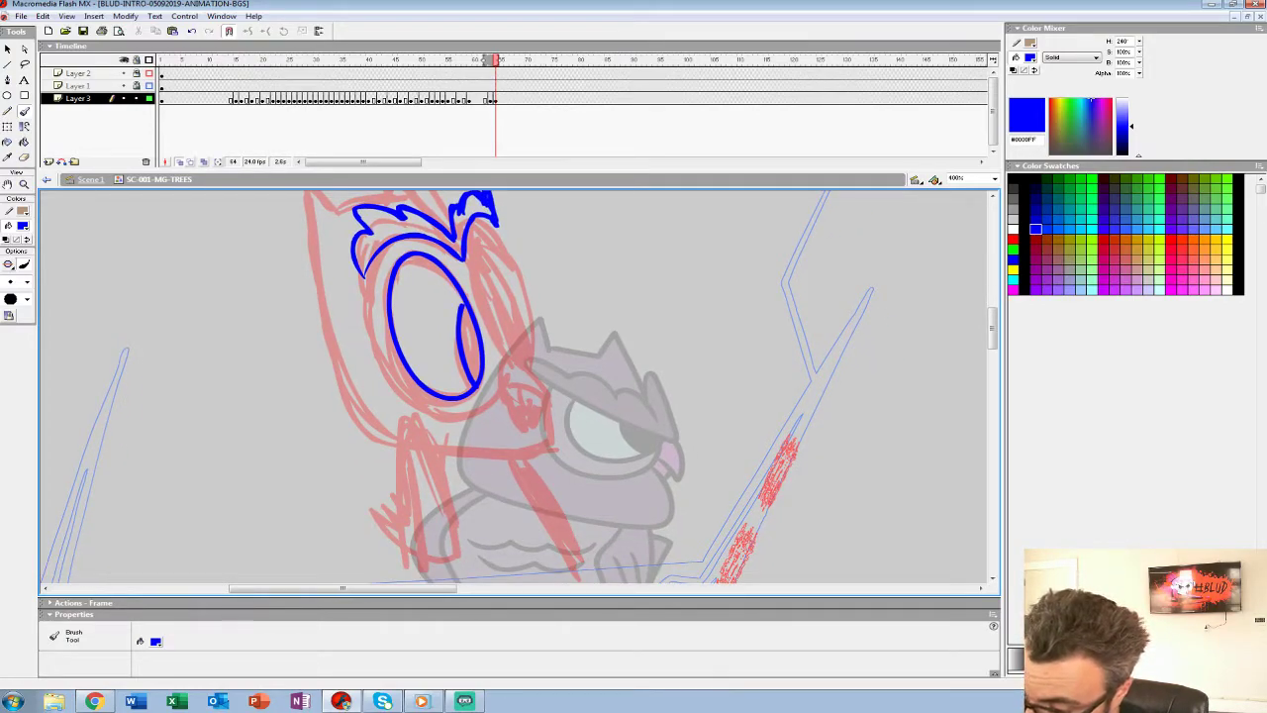
Draw the curved beak beside the near eye, redoing the first attempts, and shade its inside.
drag(501, 366, 526, 441)
key(ctrl+z)
mouse_move(500, 368)
mouse_down()
mouse_move(522, 438)
mouse_move(545, 459)
mouse_up()
key(ctrl+z)
mouse_move(503, 357)
mouse_down()
mouse_move(539, 372)
mouse_move(514, 400)
mouse_move(522, 446)
mouse_up()
drag(509, 398, 524, 445)
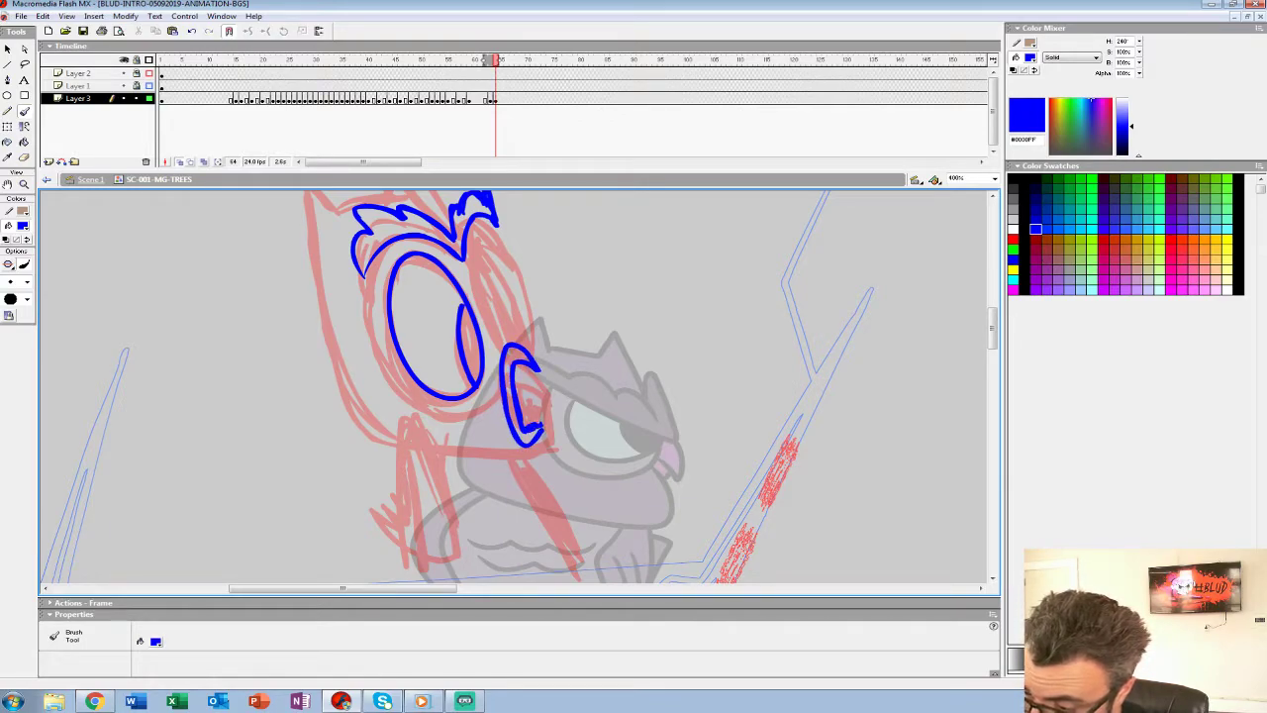
drag(524, 366, 530, 421)
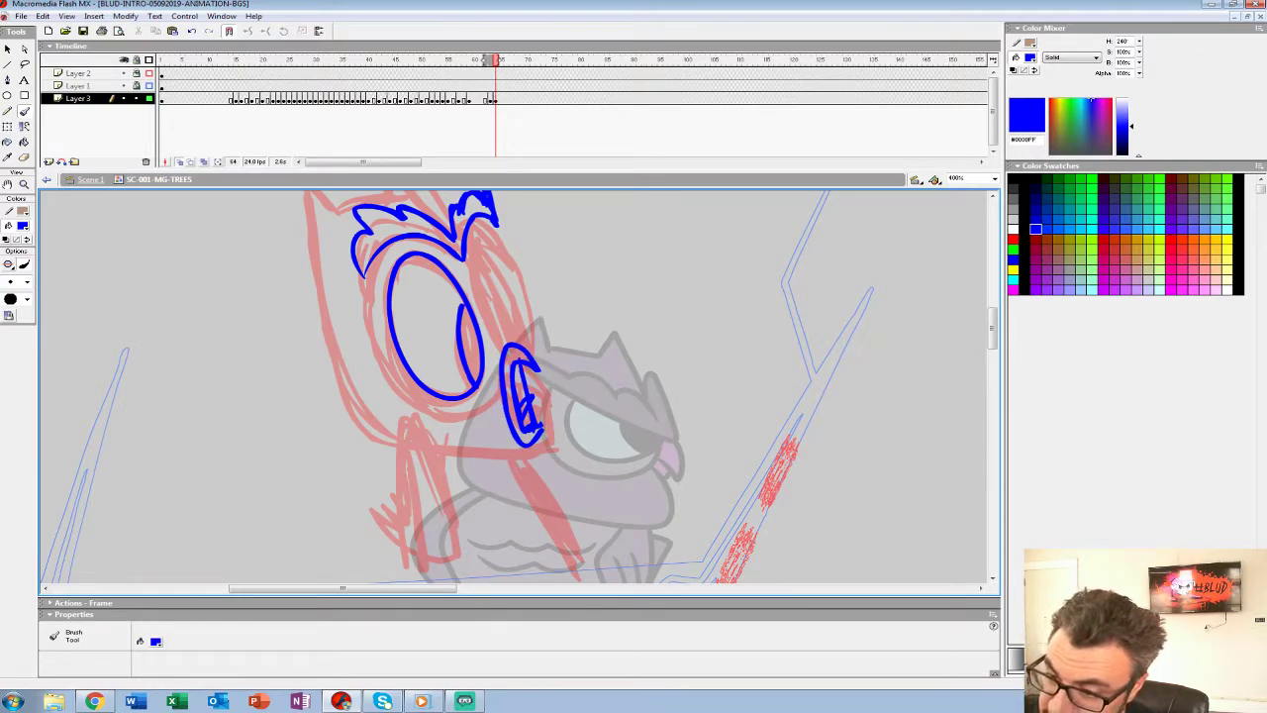
Draw the ring around the near eye and outline the owl's head from the pointed ears down to the jaw.
mouse_move(364, 287)
mouse_down()
mouse_move(447, 415)
mouse_move(500, 379)
mouse_move(508, 402)
mouse_move(553, 344)
mouse_move(537, 418)
mouse_move(430, 378)
mouse_up()
key(ctrl+z)
mouse_move(558, 341)
mouse_down()
mouse_move(527, 415)
mouse_move(417, 357)
mouse_move(407, 330)
mouse_up()
drag(407, 330, 536, 424)
mouse_move(487, 227)
mouse_down()
mouse_move(522, 257)
mouse_move(516, 353)
mouse_move(546, 458)
mouse_up()
drag(520, 253, 590, 239)
mouse_move(592, 241)
mouse_down()
mouse_move(580, 273)
mouse_move(613, 304)
mouse_move(582, 304)
mouse_move(510, 271)
mouse_up()
Draw the far eye's edge and the front curve of the beak, undoing the stray strokes.
mouse_move(575, 387)
mouse_down()
mouse_move(550, 333)
mouse_move(546, 287)
mouse_move(555, 345)
mouse_move(560, 283)
mouse_move(602, 398)
mouse_up()
key(ctrl+z)
mouse_move(592, 350)
mouse_down()
mouse_move(634, 483)
mouse_move(612, 489)
mouse_up()
key(ctrl+z)
mouse_move(592, 402)
mouse_down()
mouse_move(630, 489)
mouse_move(610, 487)
mouse_move(605, 337)
mouse_move(614, 345)
mouse_up()
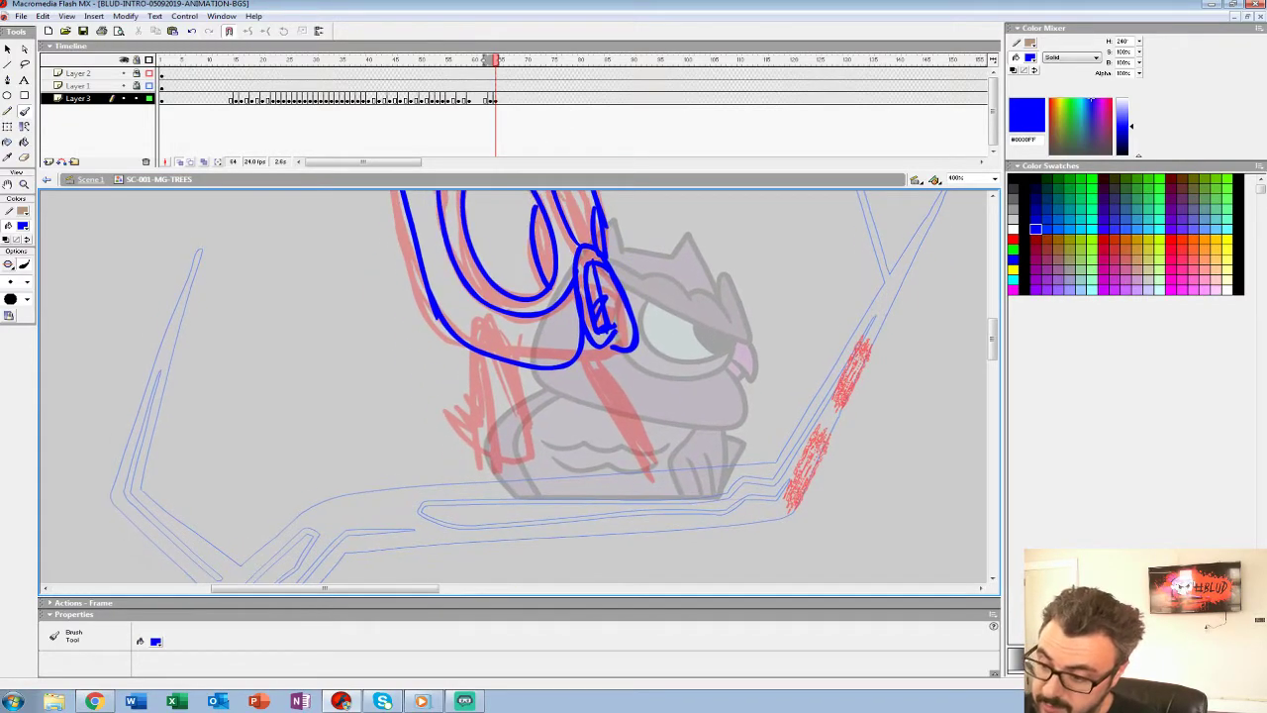
Draw the owl's wing with feather tips below the jaw, and the body's front, base and belly lines.
mouse_move(531, 420)
mouse_down()
mouse_move(470, 319)
mouse_move(479, 418)
mouse_move(475, 314)
mouse_move(476, 435)
mouse_move(524, 465)
mouse_move(530, 415)
mouse_up()
key(ctrl+z)
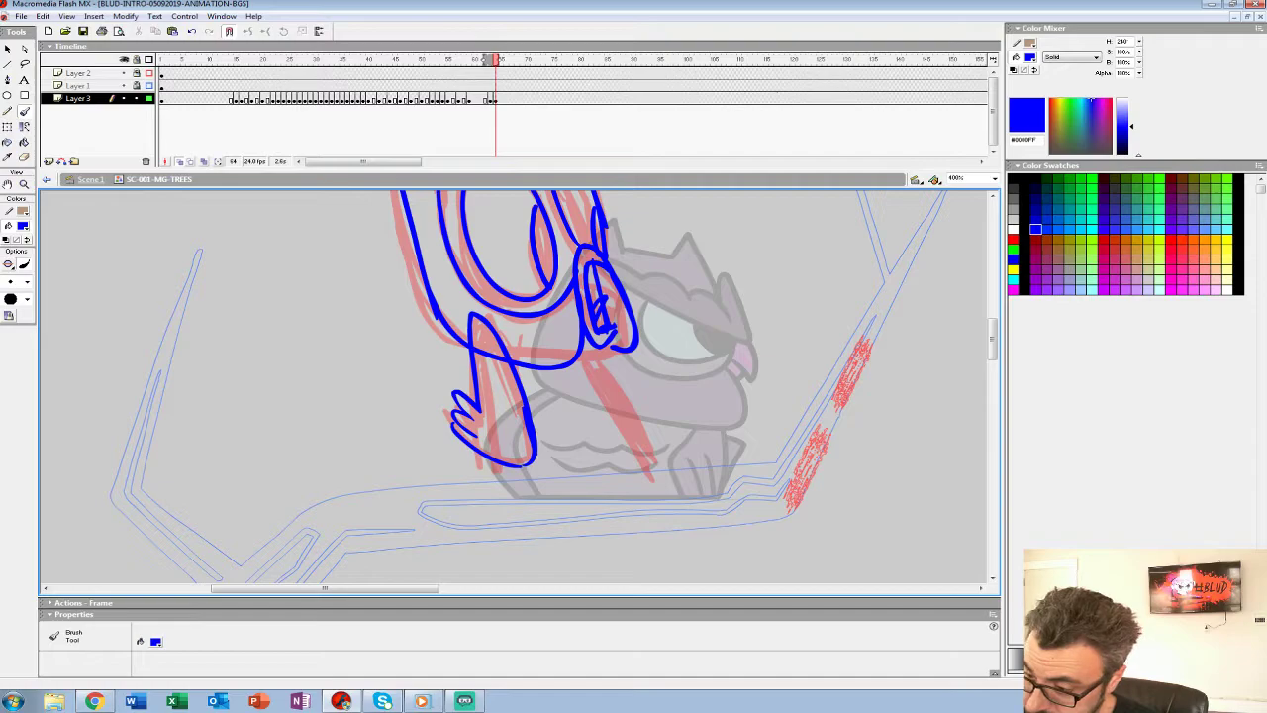
drag(588, 352, 661, 489)
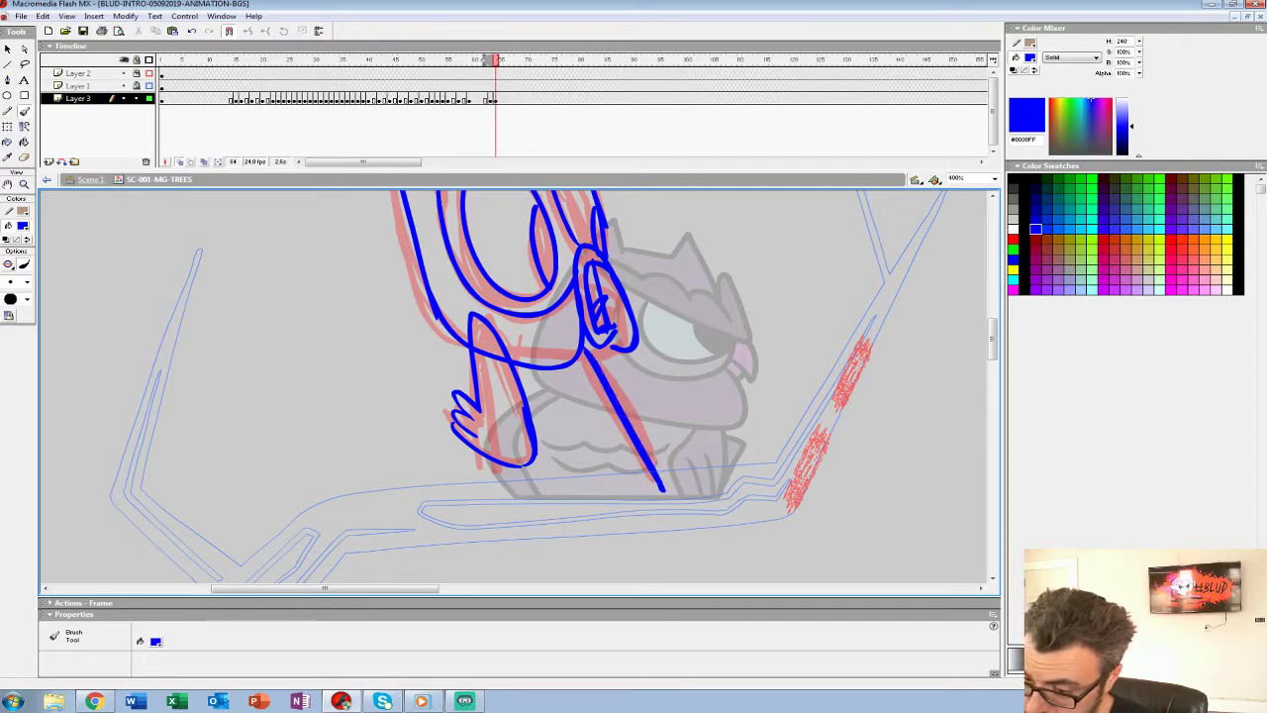
drag(510, 479, 661, 488)
mouse_move(598, 369)
mouse_down()
mouse_move(558, 467)
mouse_move(568, 486)
mouse_move(539, 400)
mouse_move(569, 487)
mouse_up()
key(ctrl+z)
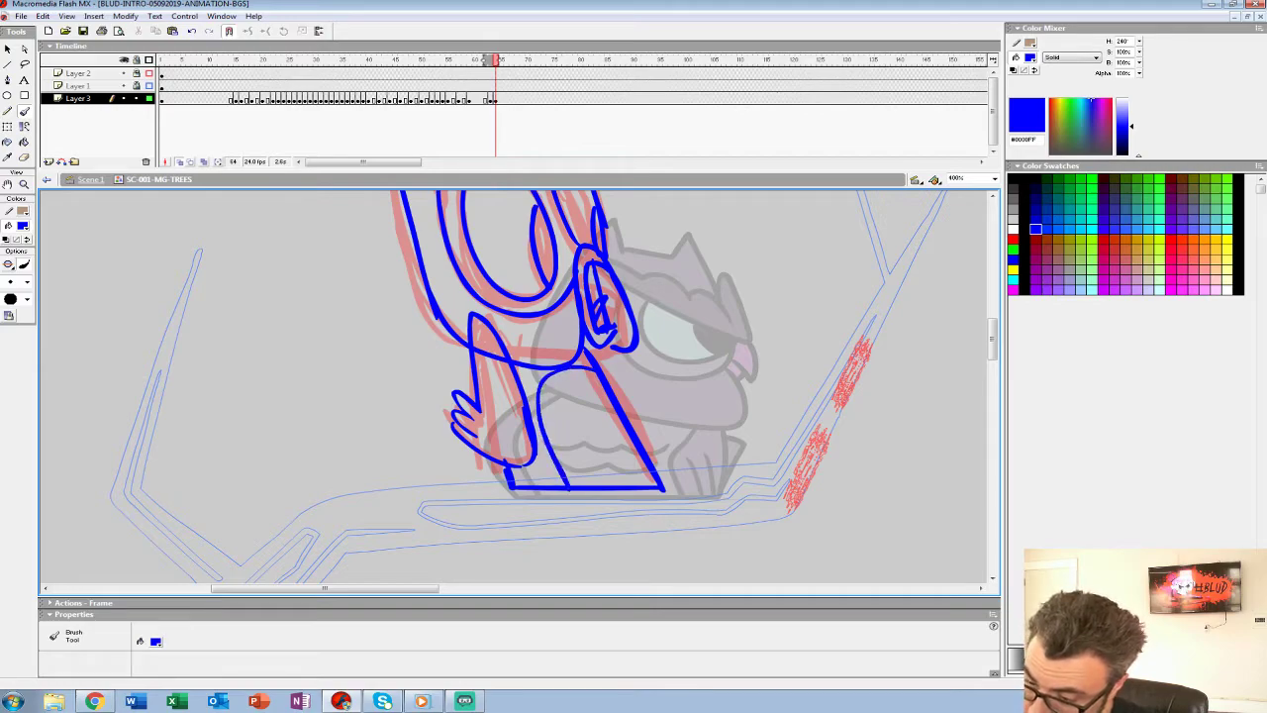
key(ctrl+z)
Add feather marks to the owl's chest and strengthen the front body line and the jaw.
mouse_move(633, 422)
mouse_down()
mouse_move(610, 377)
mouse_move(560, 406)
mouse_up()
drag(636, 445, 607, 465)
mouse_move(590, 346)
mouse_down()
mouse_move(685, 477)
mouse_move(578, 482)
mouse_move(683, 483)
mouse_up()
drag(594, 416, 606, 449)
mouse_move(528, 405)
mouse_down()
mouse_move(586, 404)
mouse_move(525, 400)
mouse_up()
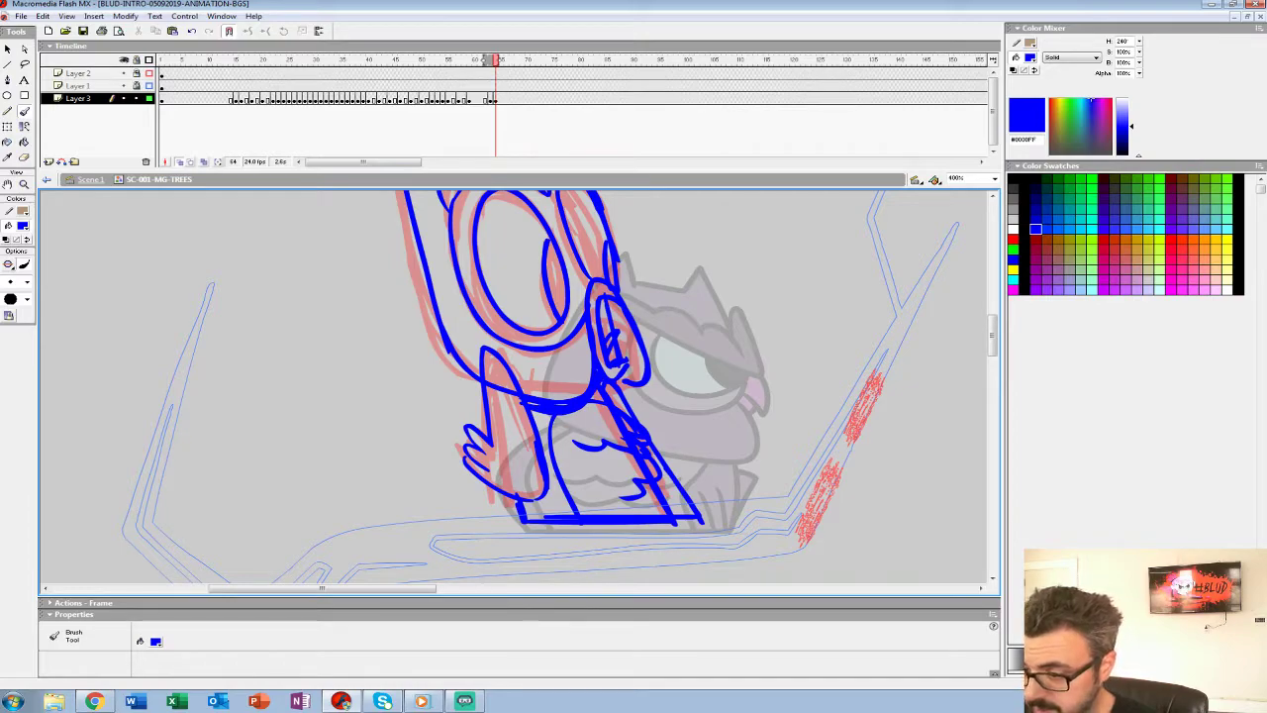
Thicken the beak's front edge and fill in the near eye's pupil.
drag(593, 336, 586, 408)
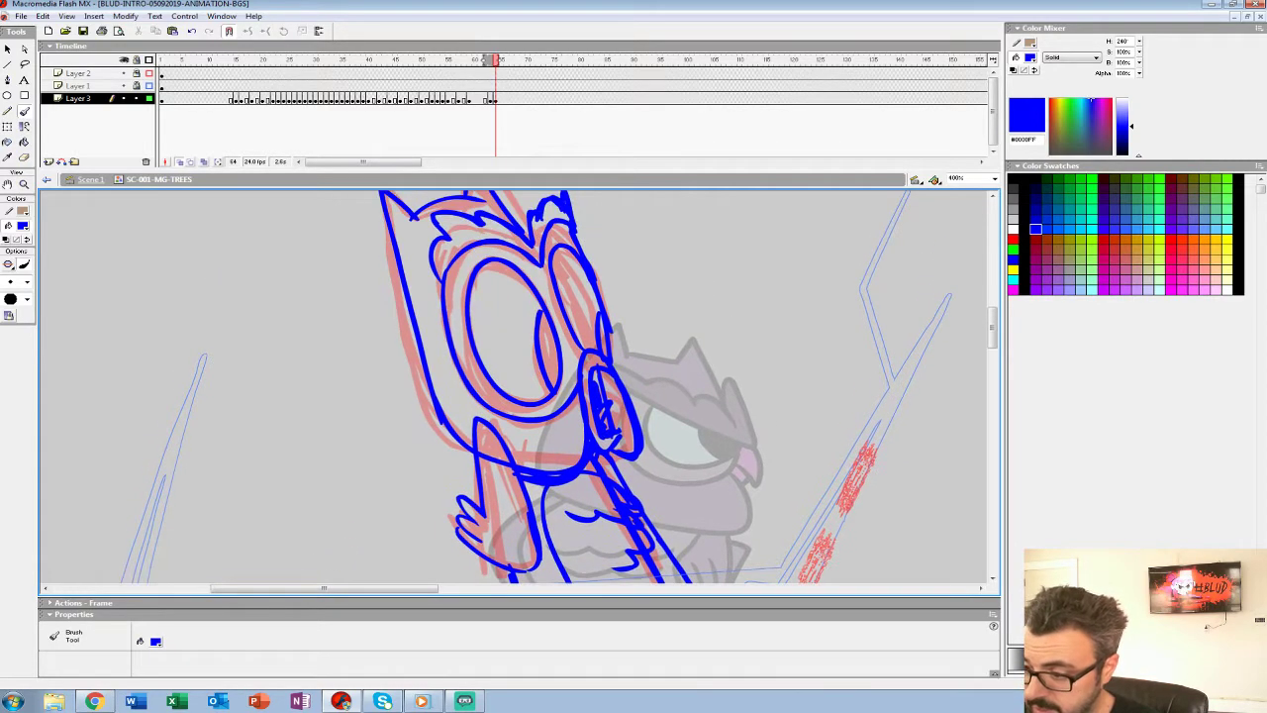
mouse_move(617, 356)
mouse_down()
mouse_move(612, 458)
mouse_move(641, 460)
mouse_move(621, 376)
mouse_up()
drag(625, 425, 610, 445)
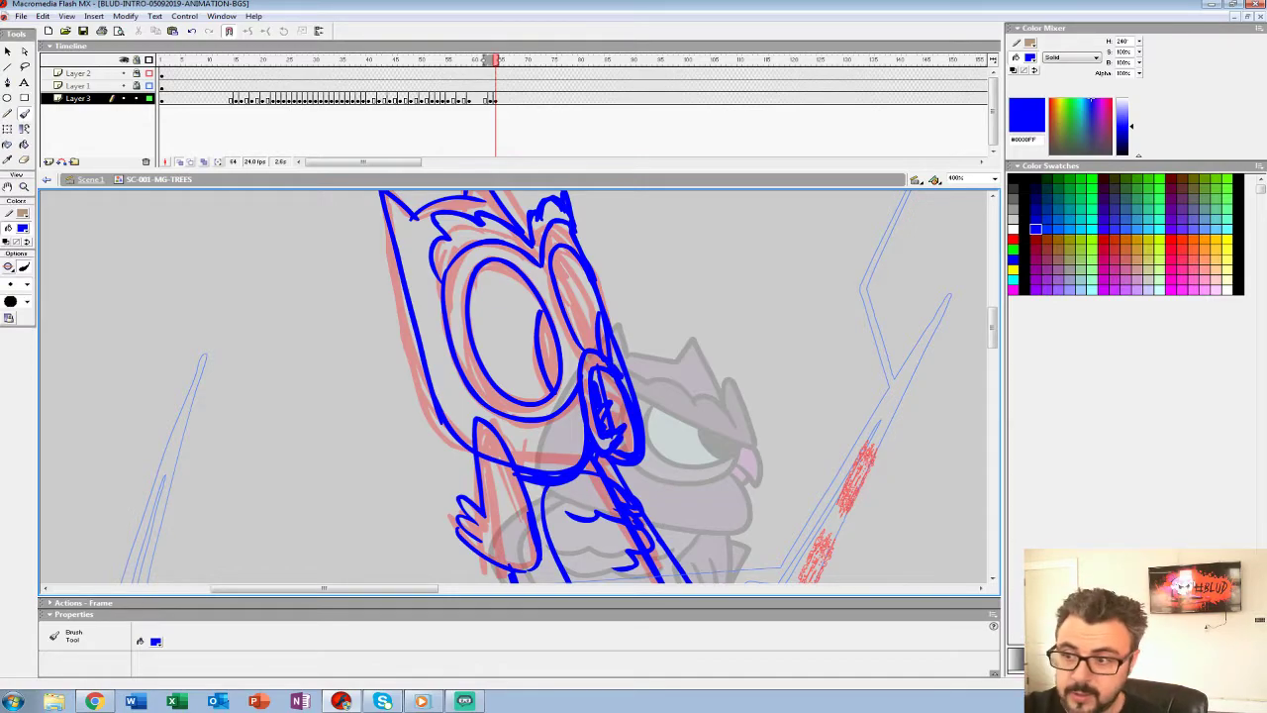
key(z)
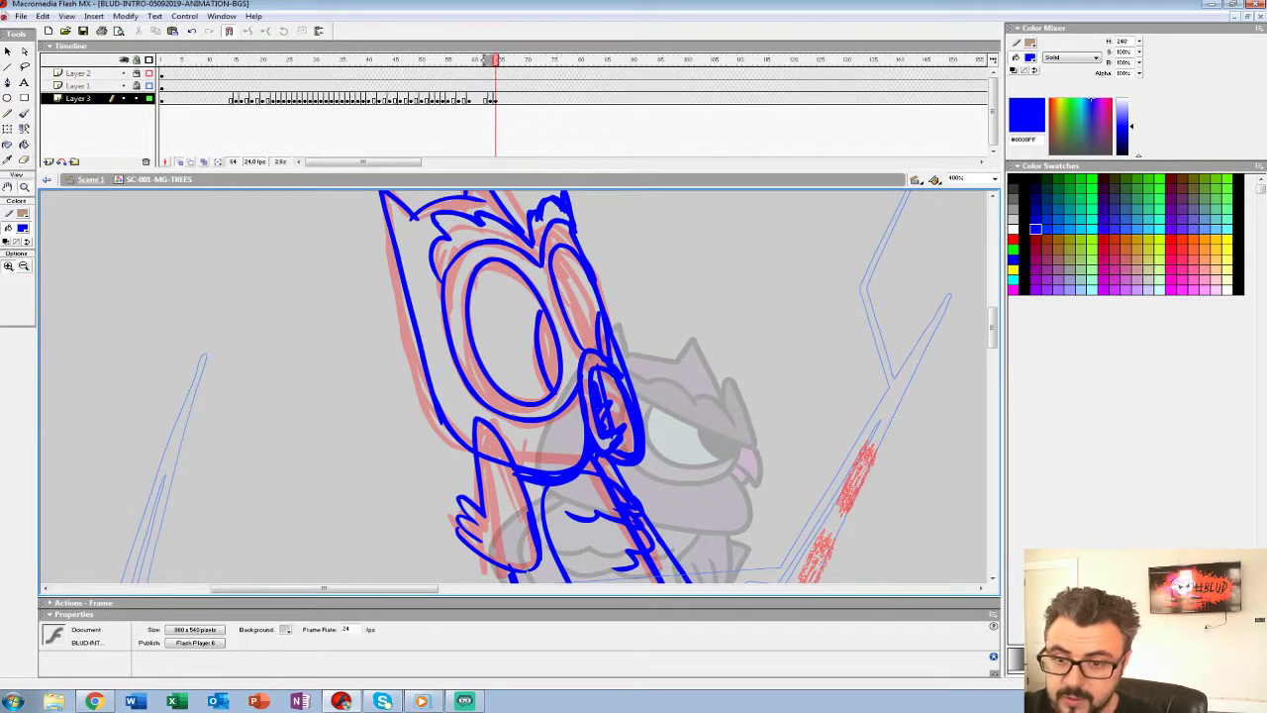
key(ctrl+minus)
drag(554, 416, 478, 384)
key(b)
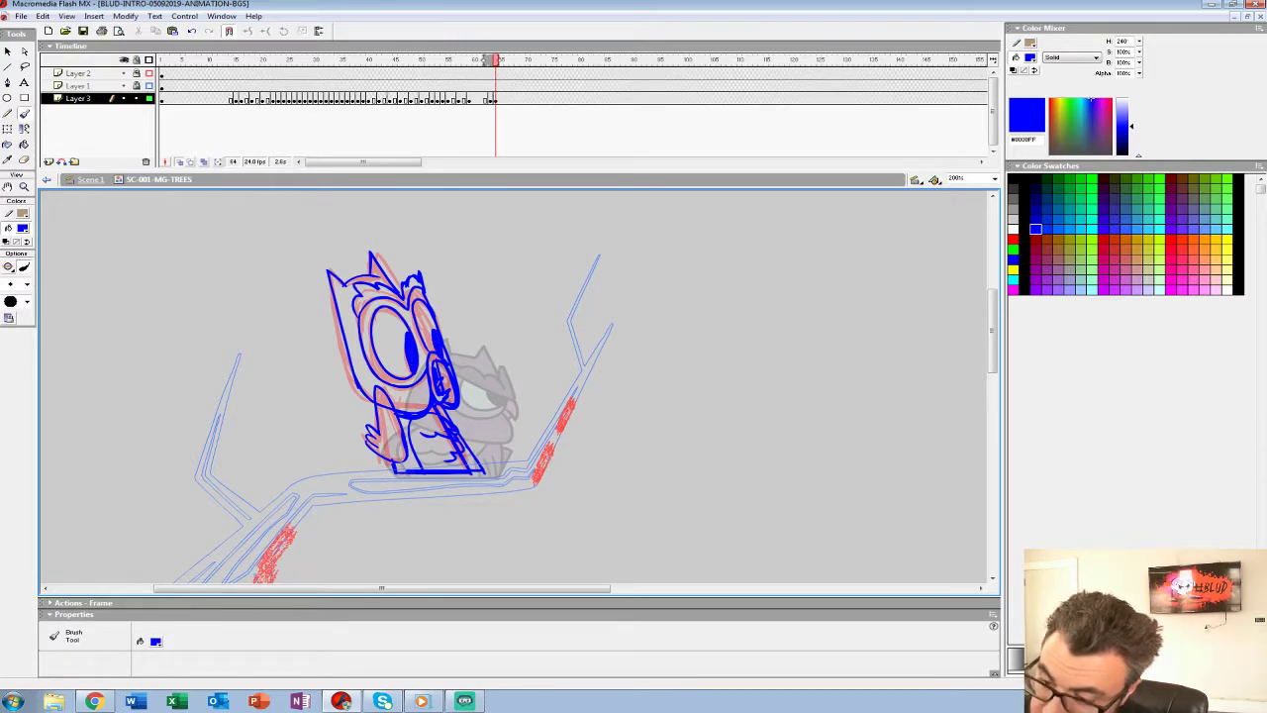
Remove the red rough drawing's frame 63 from Layer 3 and play back the startle in the symbol and the main scene.
click(490, 99)
key(shift+F5)
click(377, 74)
key(Return)
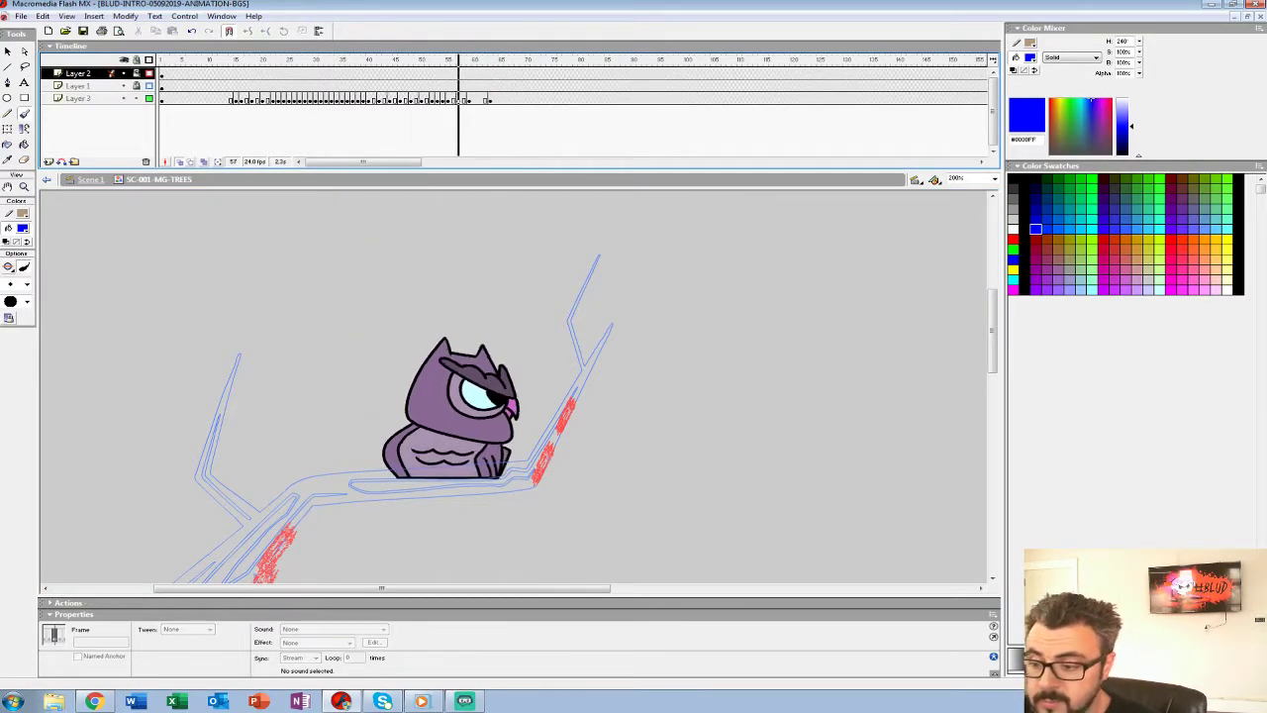
drag(523, 61, 551, 60)
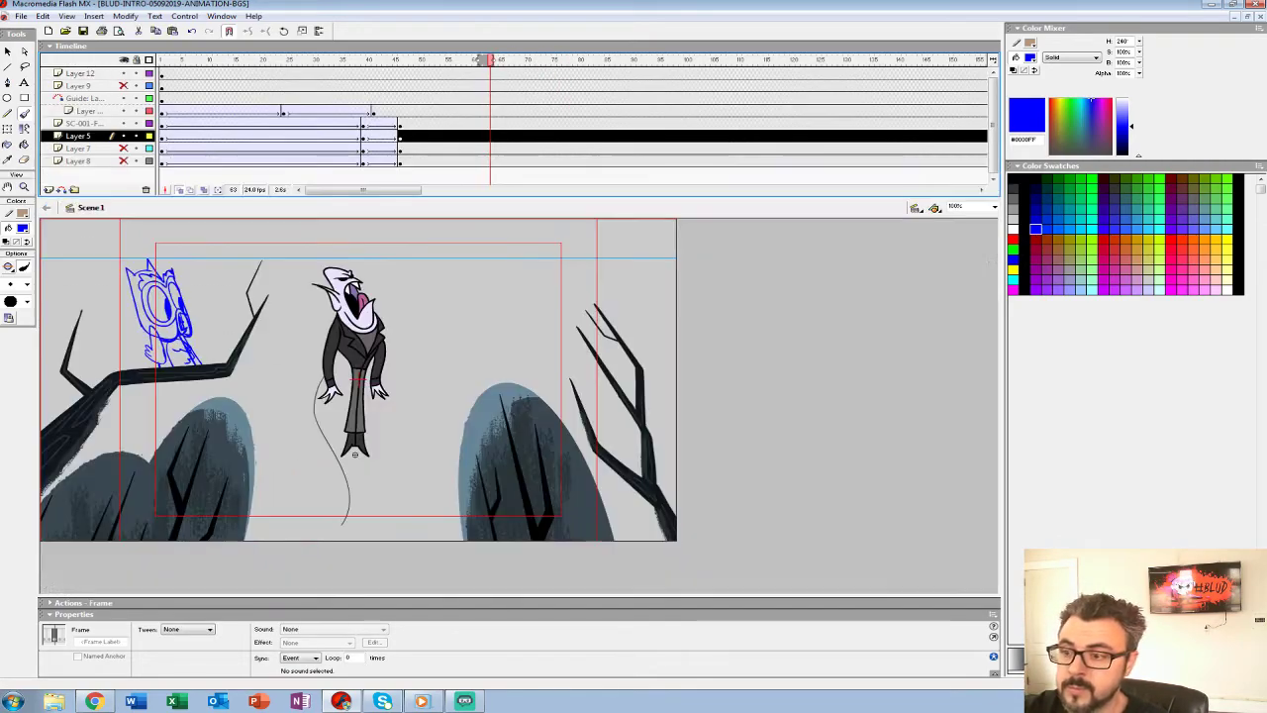
mouse_move(481, 60)
mouse_down()
mouse_move(331, 59)
mouse_move(530, 60)
mouse_up()
Open the tree symbol in place, remove a short run of frames from the owl's opening hold on Layer 3, and return to the scene.
click(354, 453)
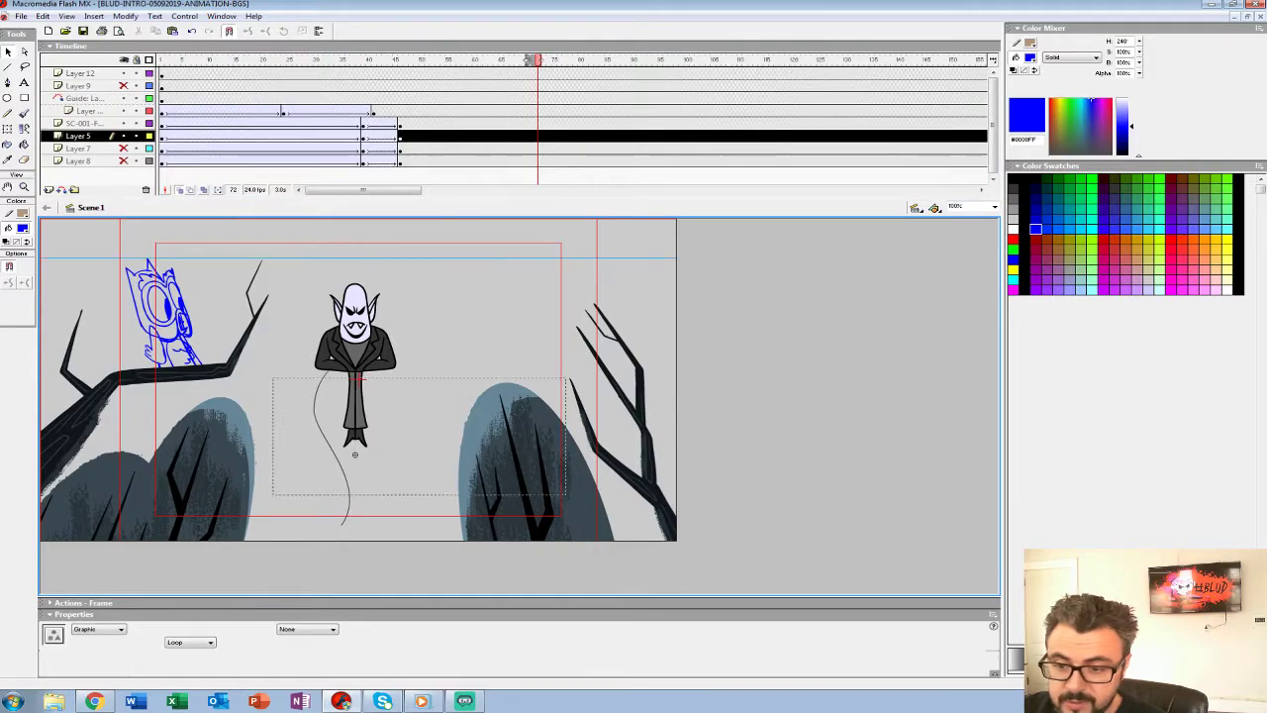
double_click(355, 454)
drag(209, 99, 231, 99)
key(shift+F5)
click(166, 86)
key(ctrl+e)
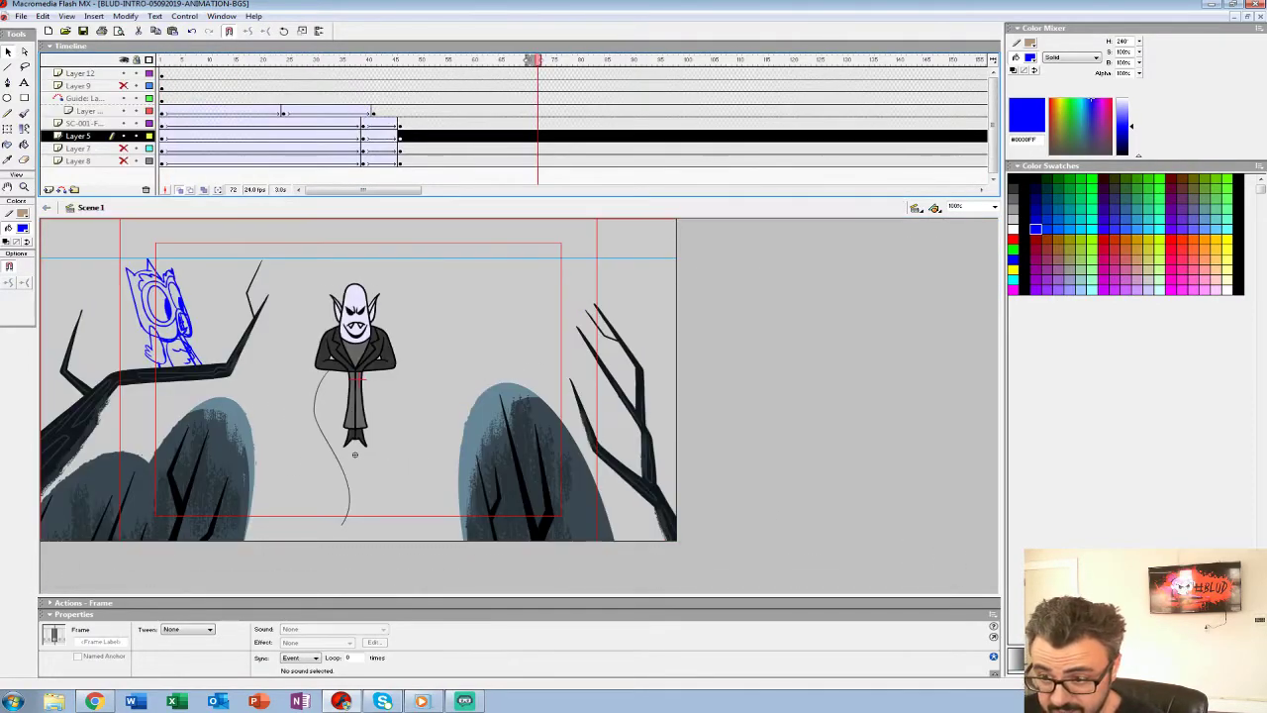
Play back the main scene to check the owl's reaction timing against the vampire's.
click(284, 110)
key(Return)
key(Return)
click(193, 99)
key(Return)
key(Return)
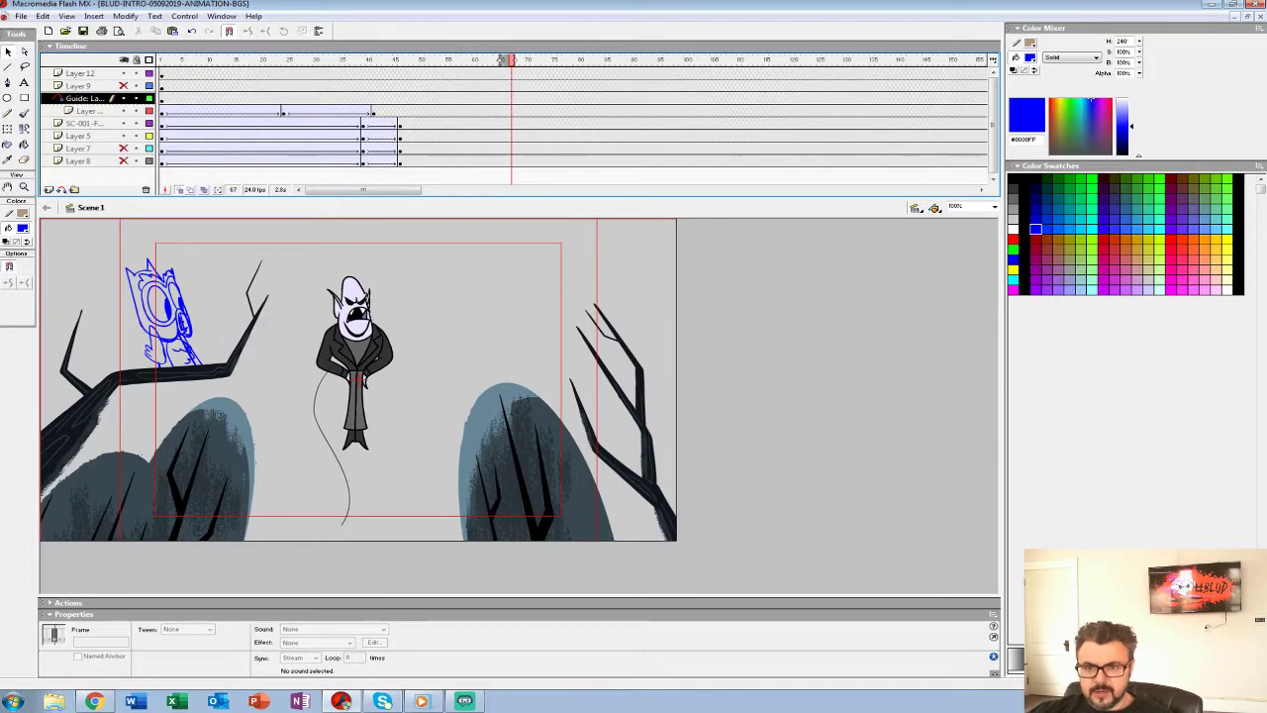
Reopen the tree symbol, remove frames 6 to 8 and frame 4 from the opening hold on Layer 3, and return to the scene.
click(772, 386)
double_click(175, 374)
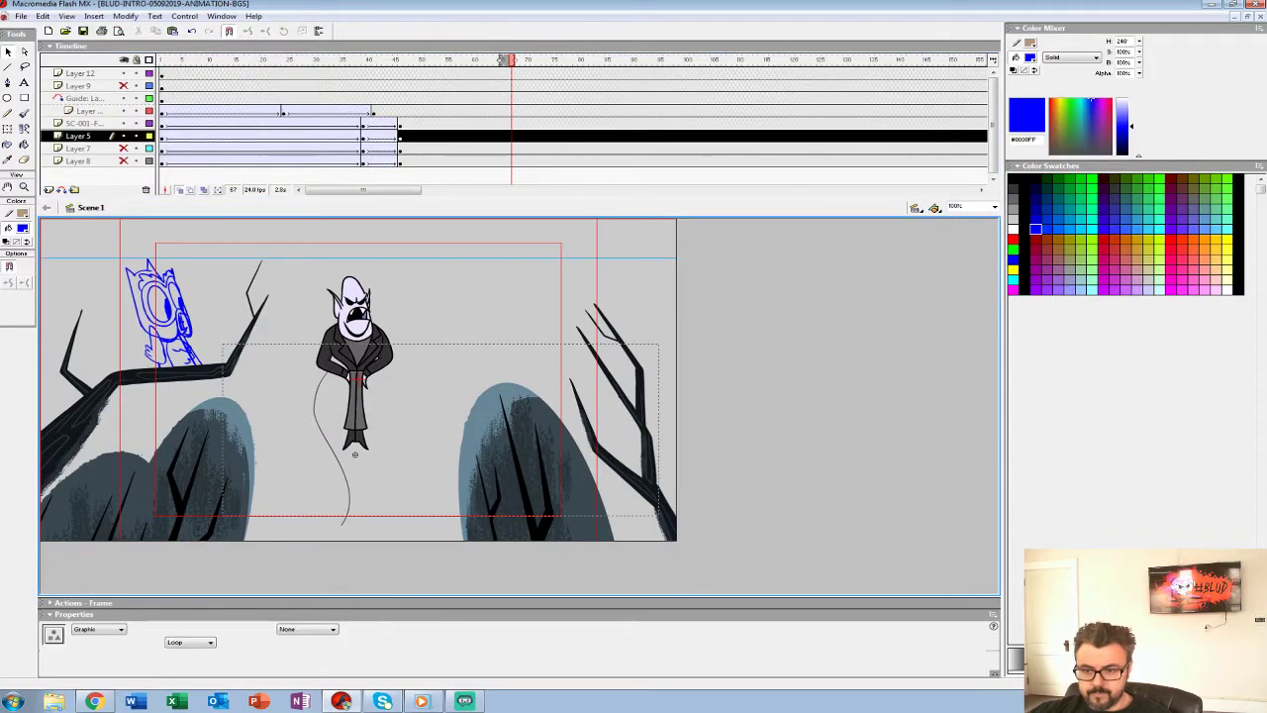
drag(188, 99, 199, 99)
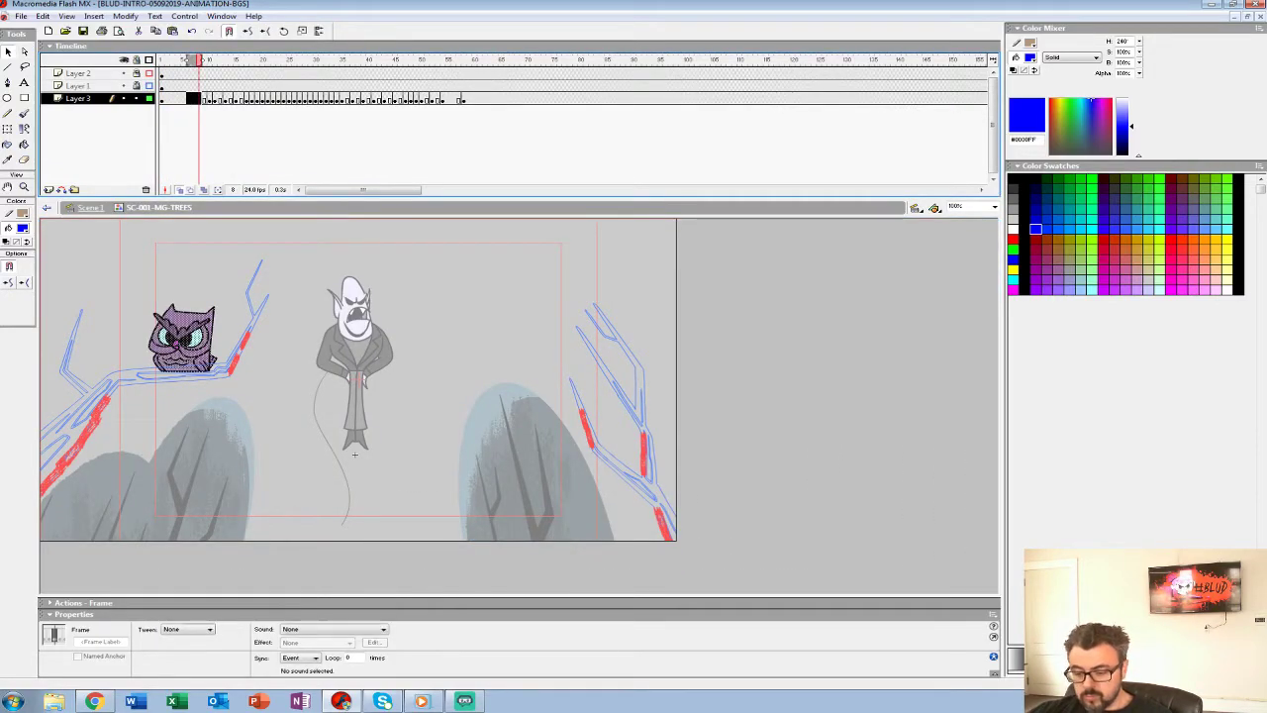
key(shift+F5)
click(178, 98)
key(shift+F5)
click(90, 208)
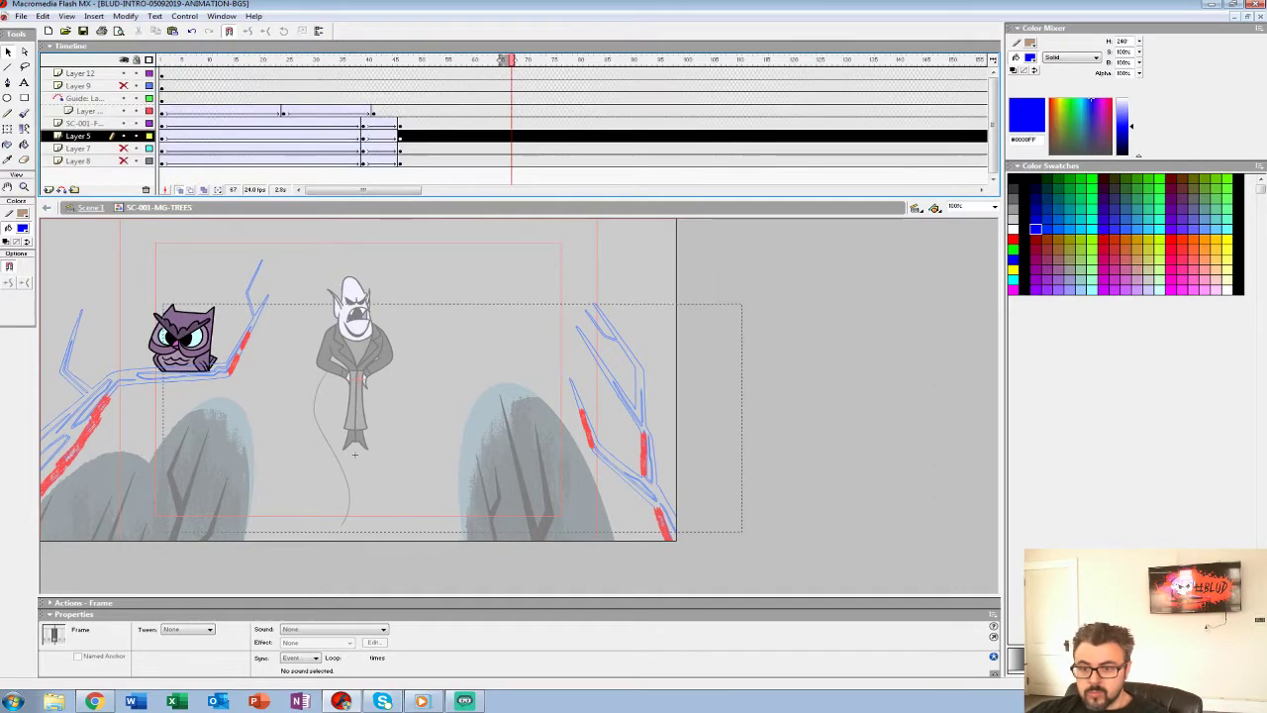
Play and scrub through the main scene to review the owl's shortened opening hold.
click(235, 99)
key(Return)
drag(331, 59, 505, 59)
Reopen the tree symbol, step through the owl's opening frames, shorten its timing on Layer 3, and return to the scene.
double_click(354, 454)
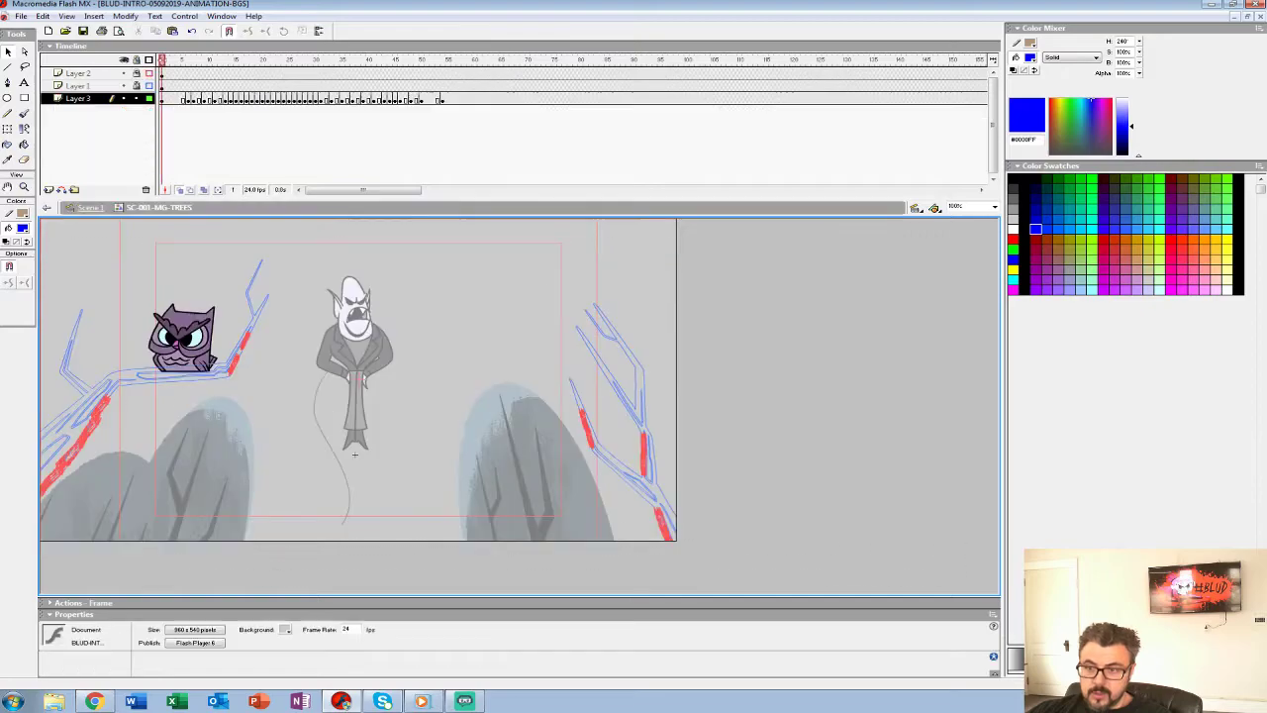
key(period)
key(period)
key(period)
key(period)
click(183, 99)
click(173, 99)
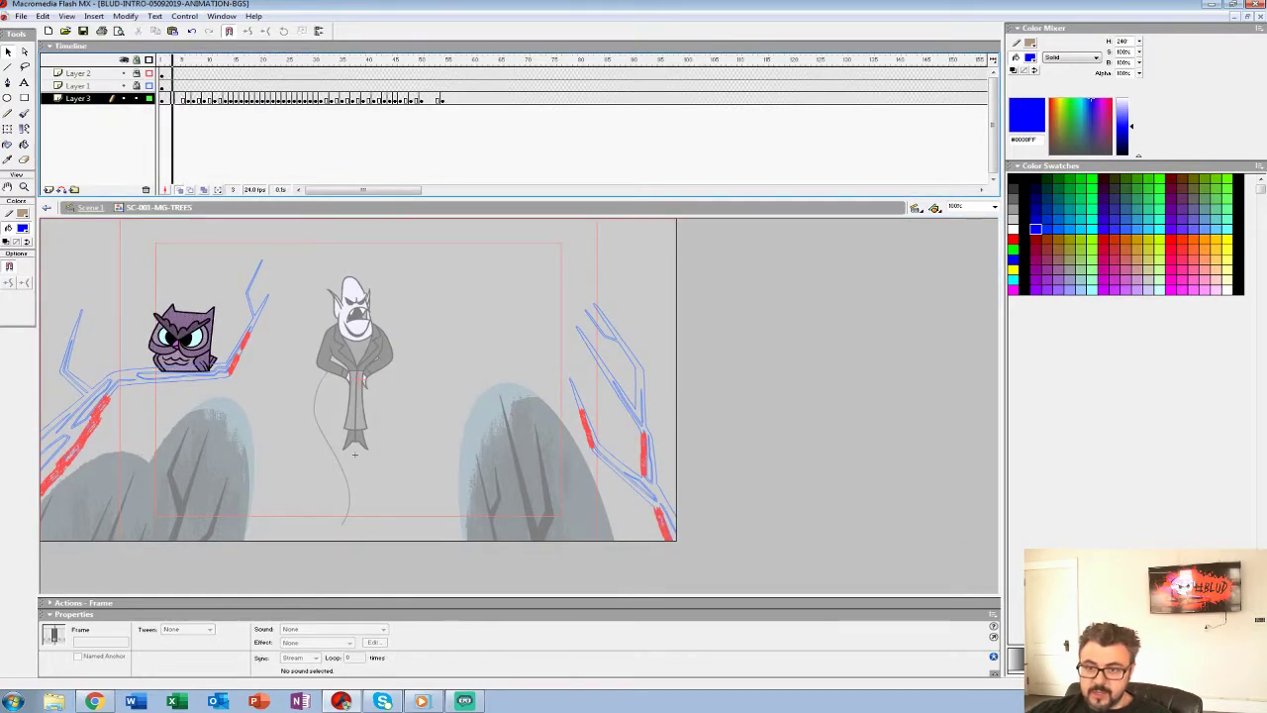
key(period)
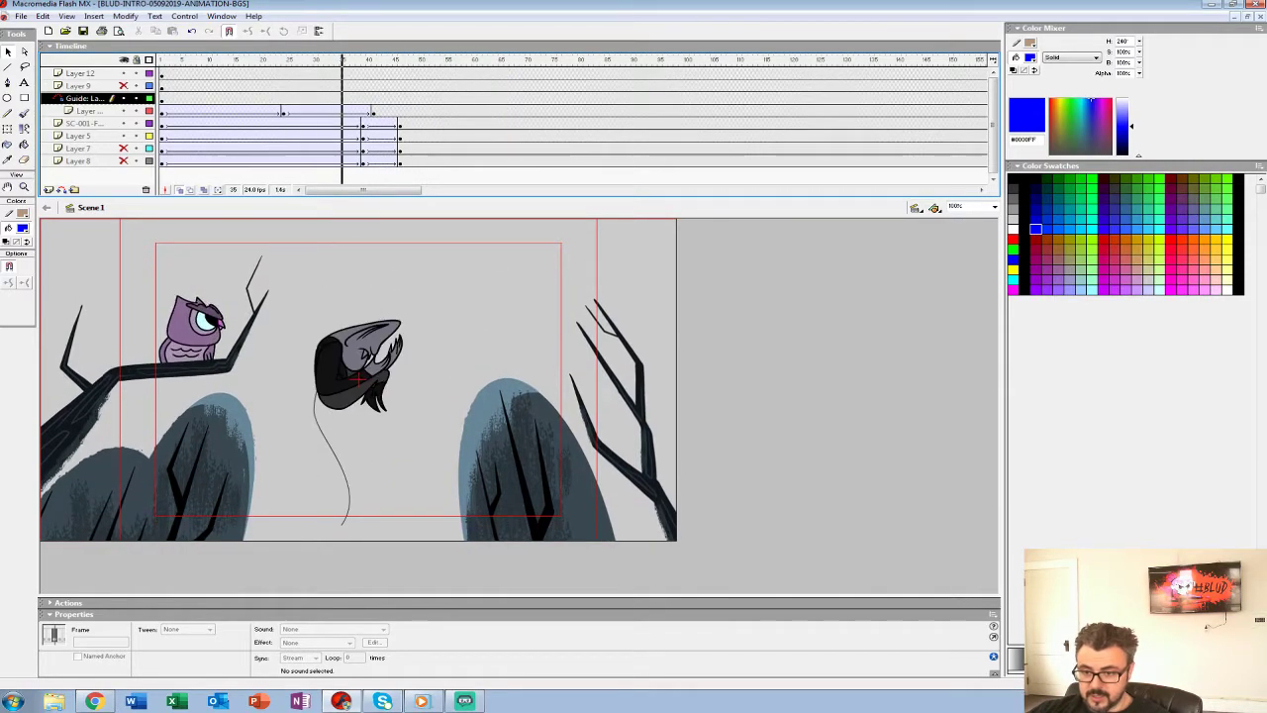
Review the owl's shortened timing inside the tree symbol and play back the main scene.
right_click(176, 334)
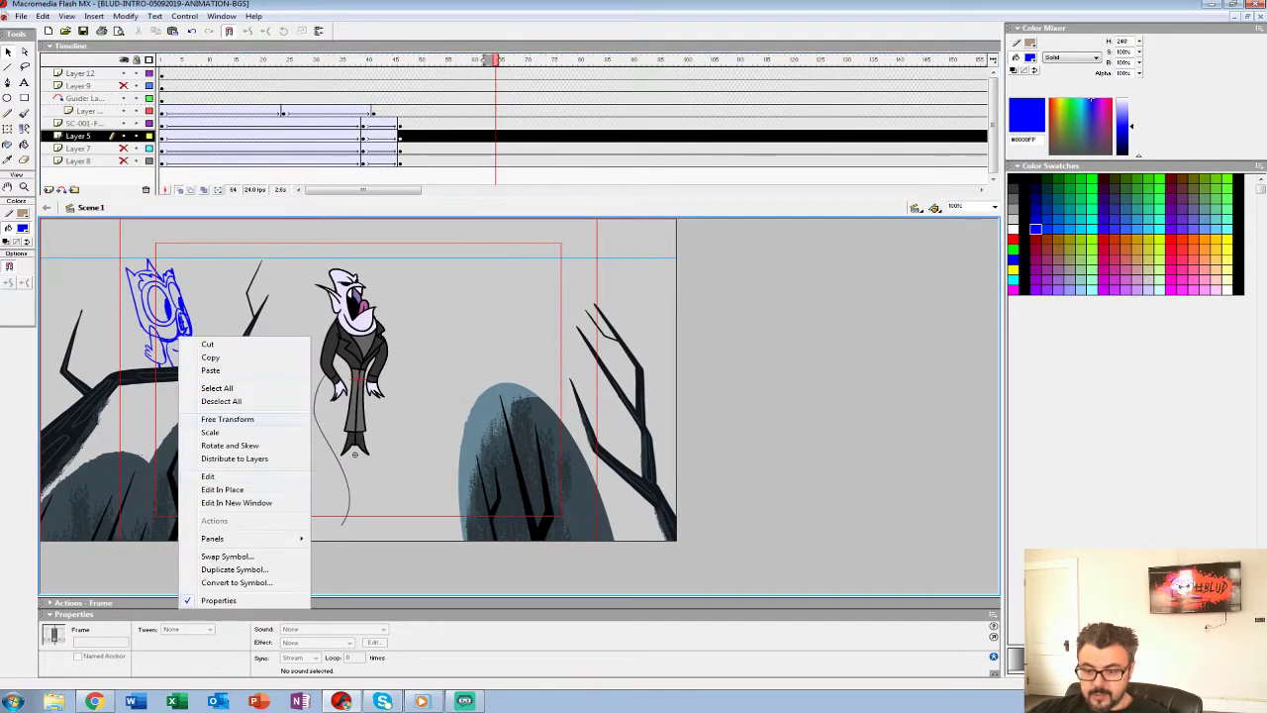
click(237, 475)
drag(274, 61, 405, 59)
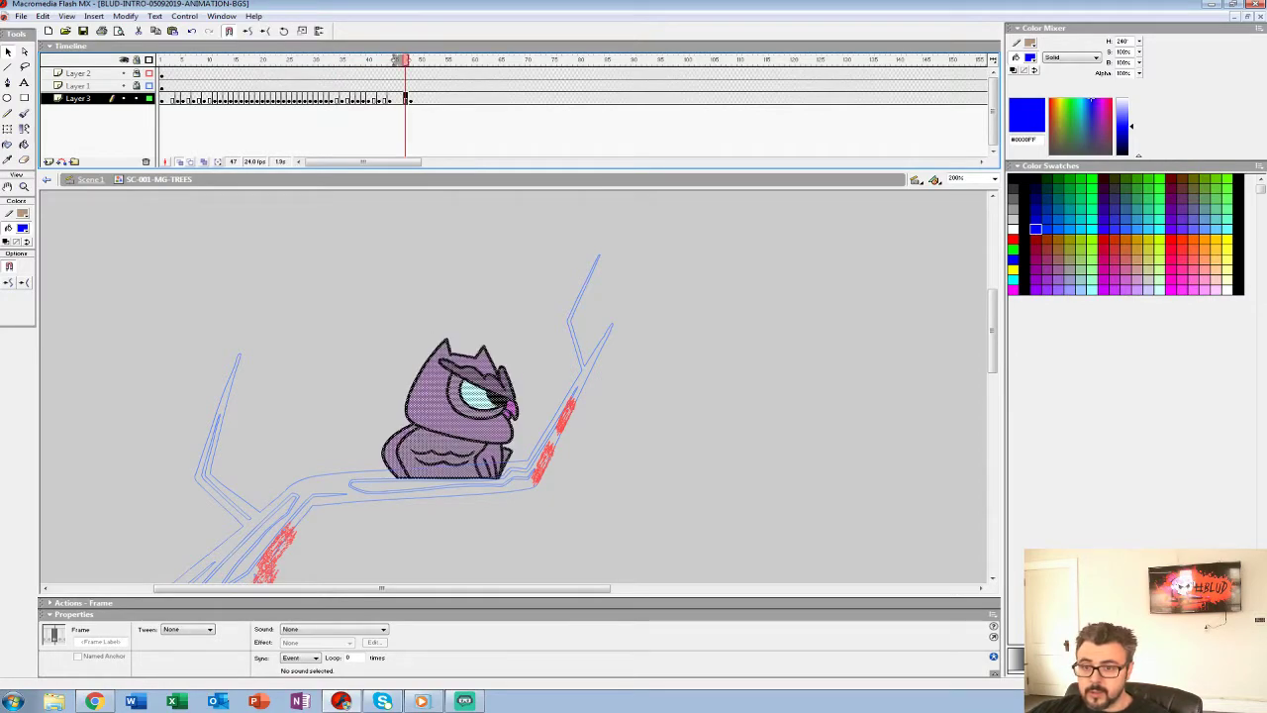
click(253, 86)
key(Return)
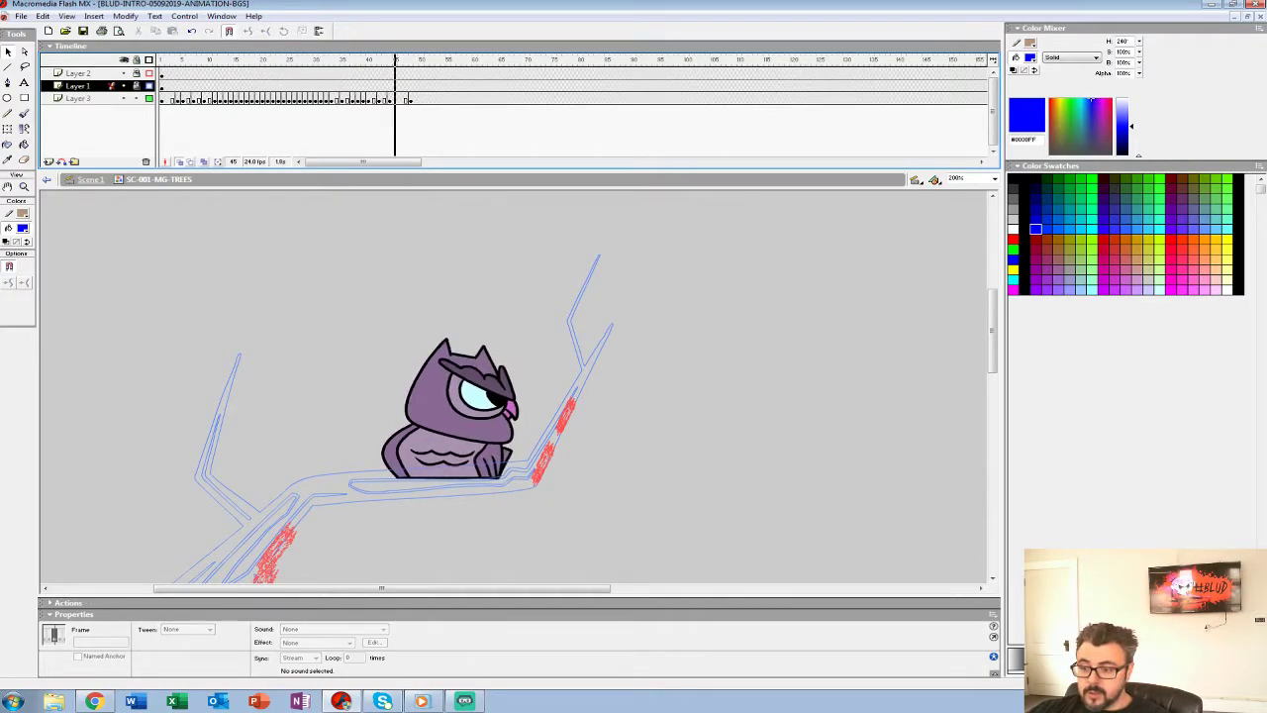
drag(453, 85, 472, 85)
click(90, 179)
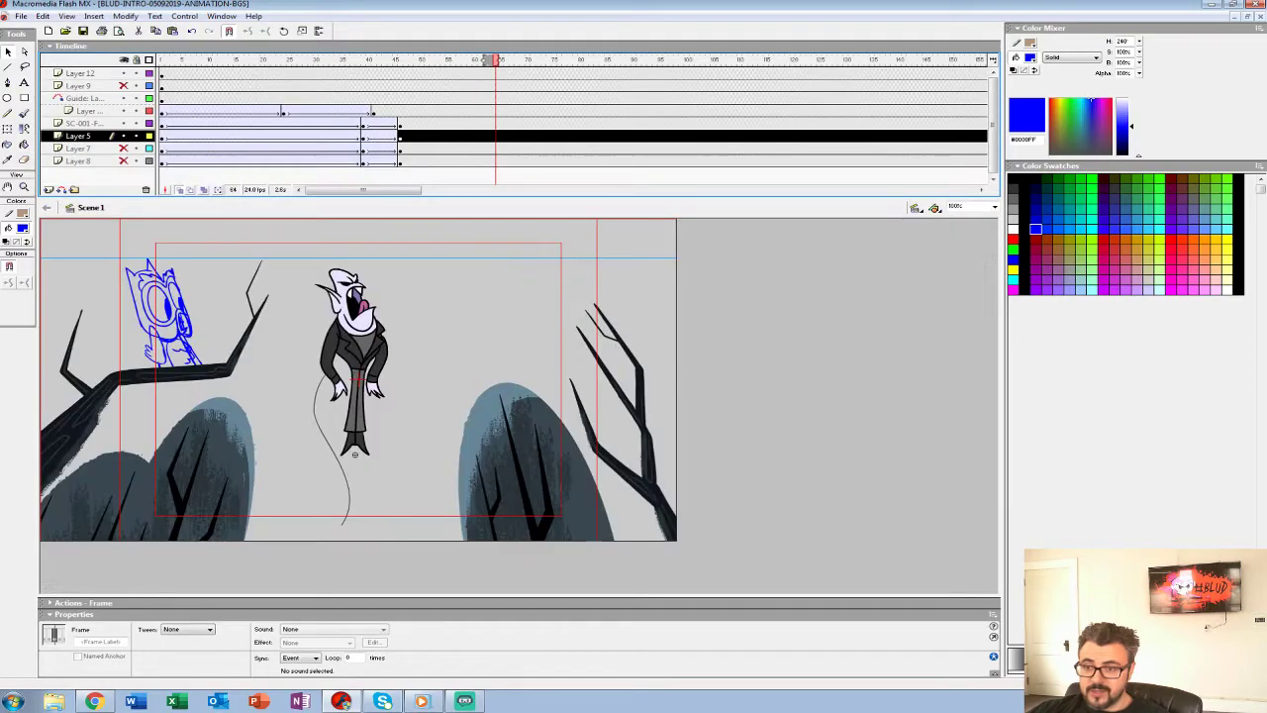
key(Return)
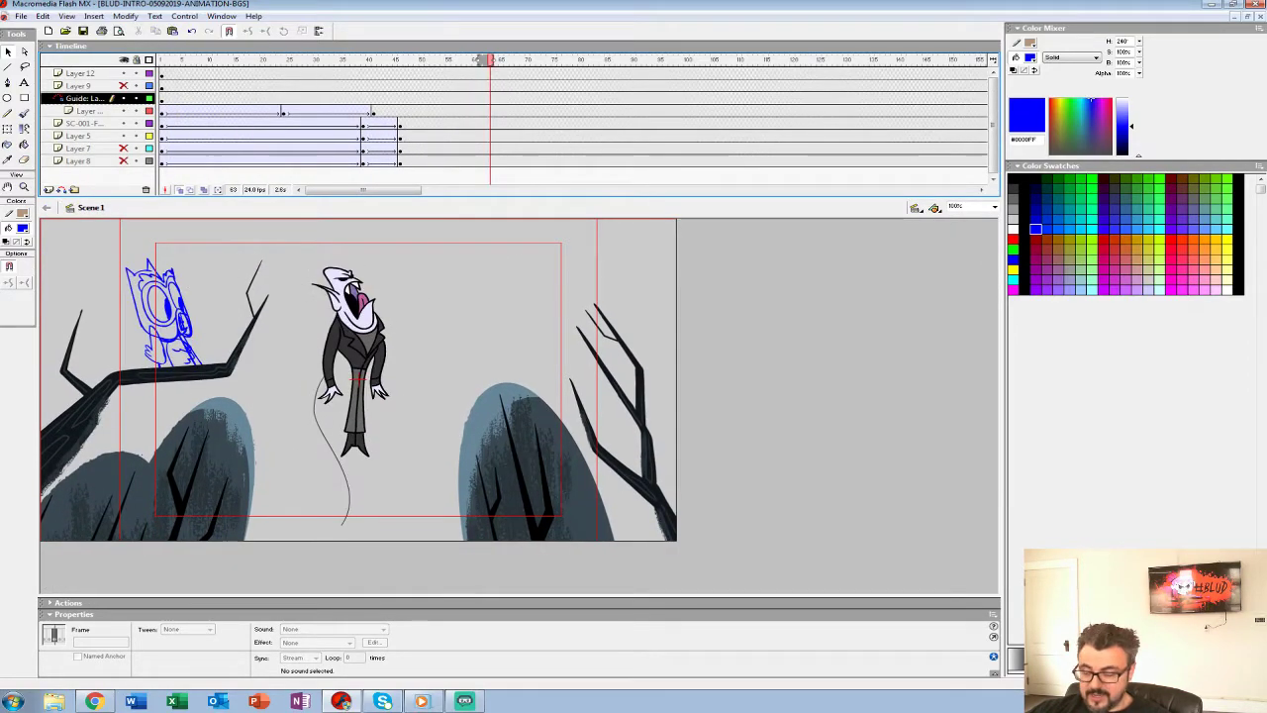
Open the tree symbol and thicken the startled owl's blue ear, head, wing and base outlines at frame 48 on Layer 3.
click(192, 328)
right_click(192, 328)
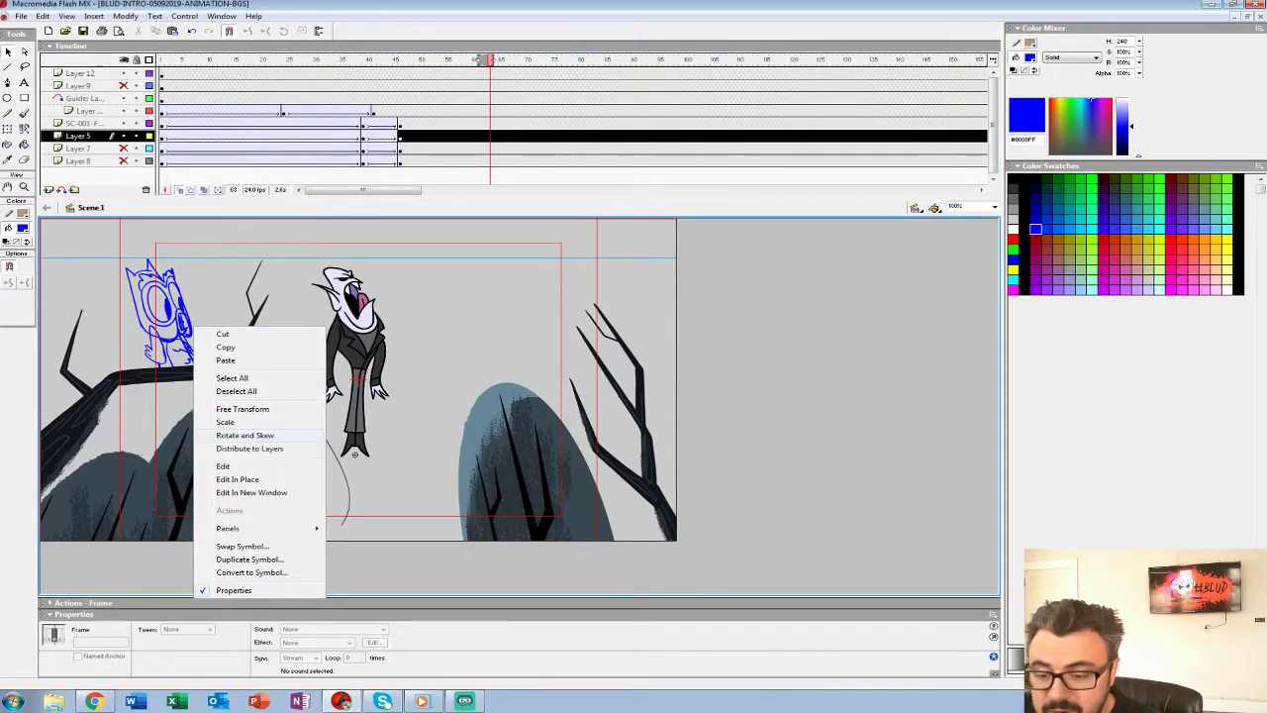
click(238, 466)
click(285, 86)
key(Return)
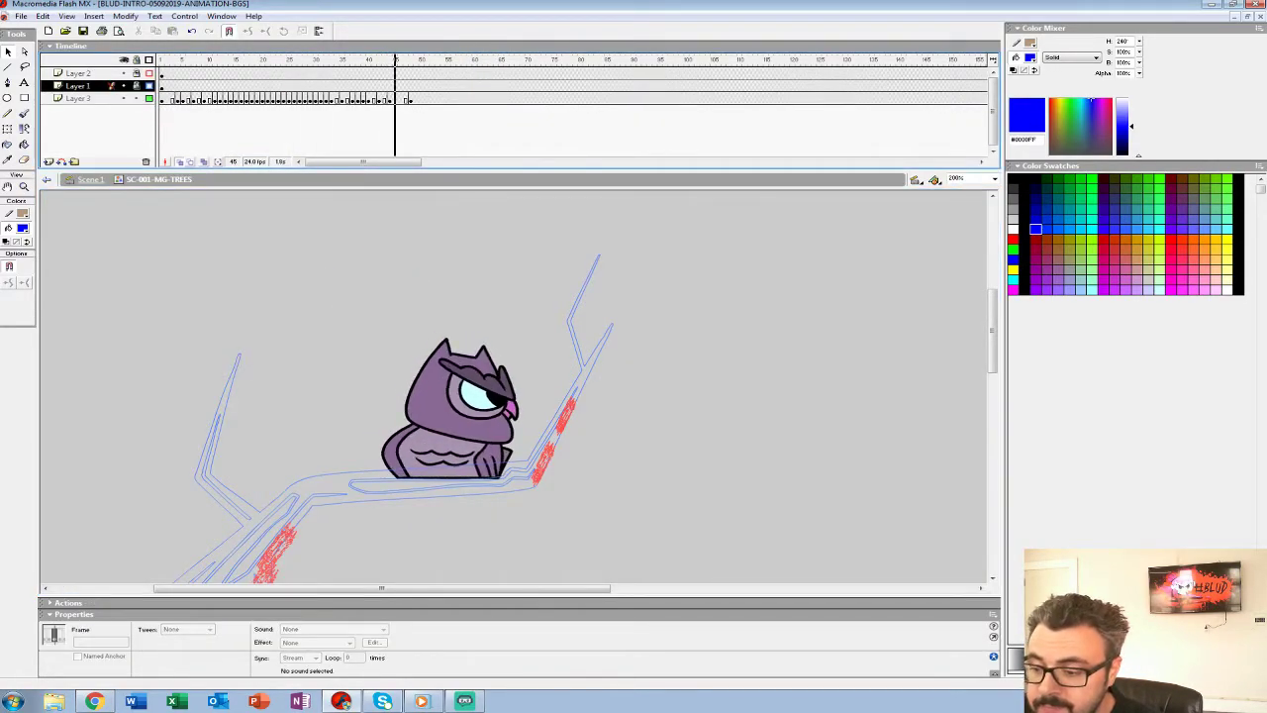
click(416, 99)
click(411, 99)
key(b)
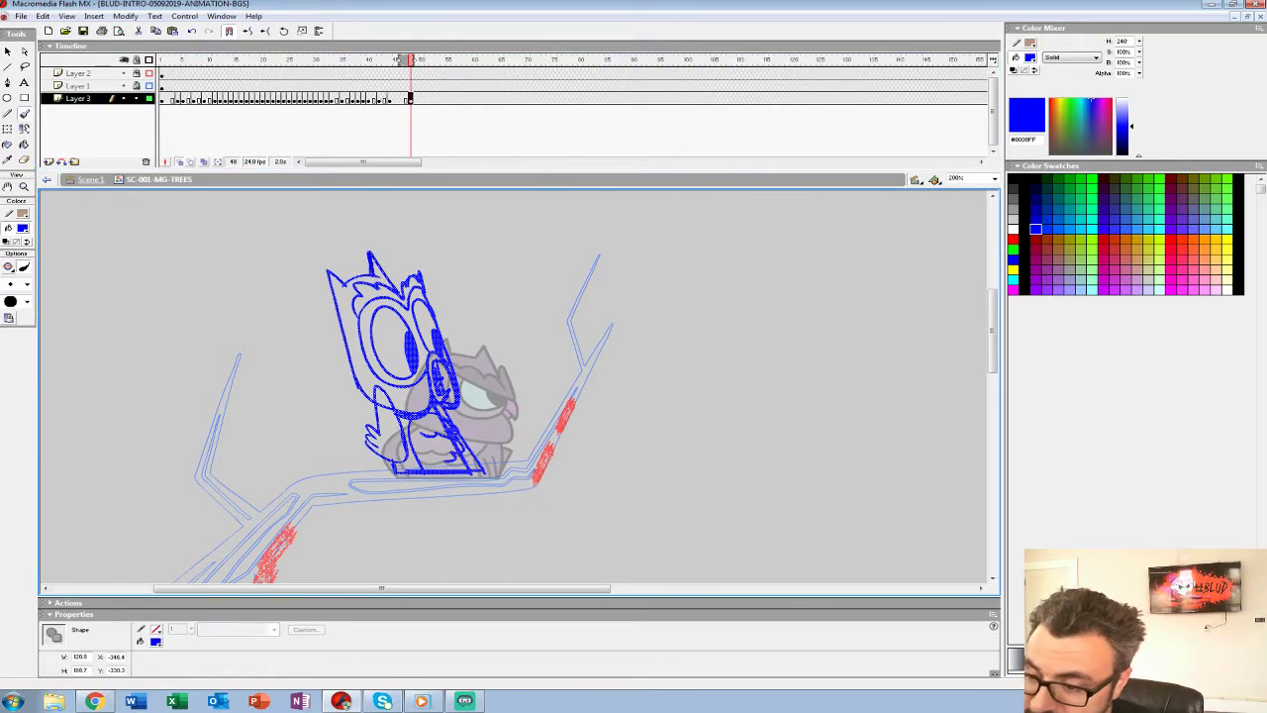
drag(371, 257, 404, 295)
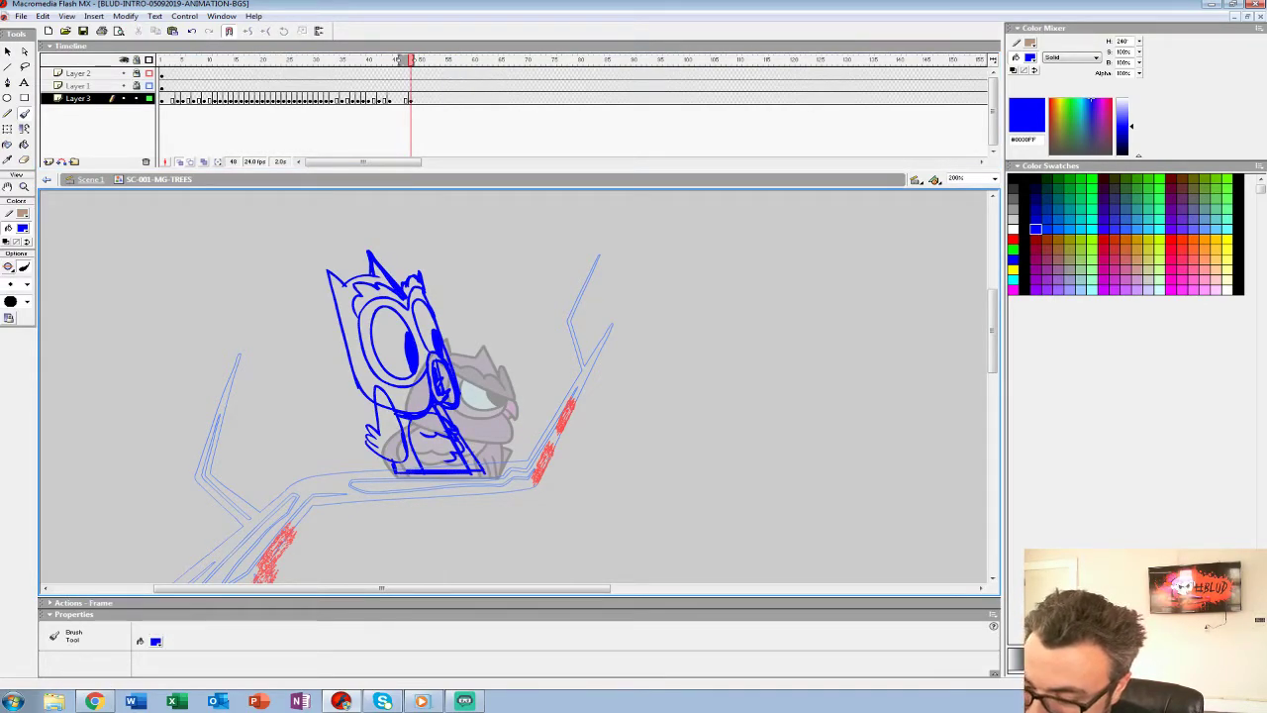
drag(374, 404, 327, 277)
mouse_move(343, 343)
mouse_down()
mouse_move(325, 265)
mouse_move(389, 276)
mouse_up()
drag(382, 404, 360, 451)
drag(379, 386, 376, 454)
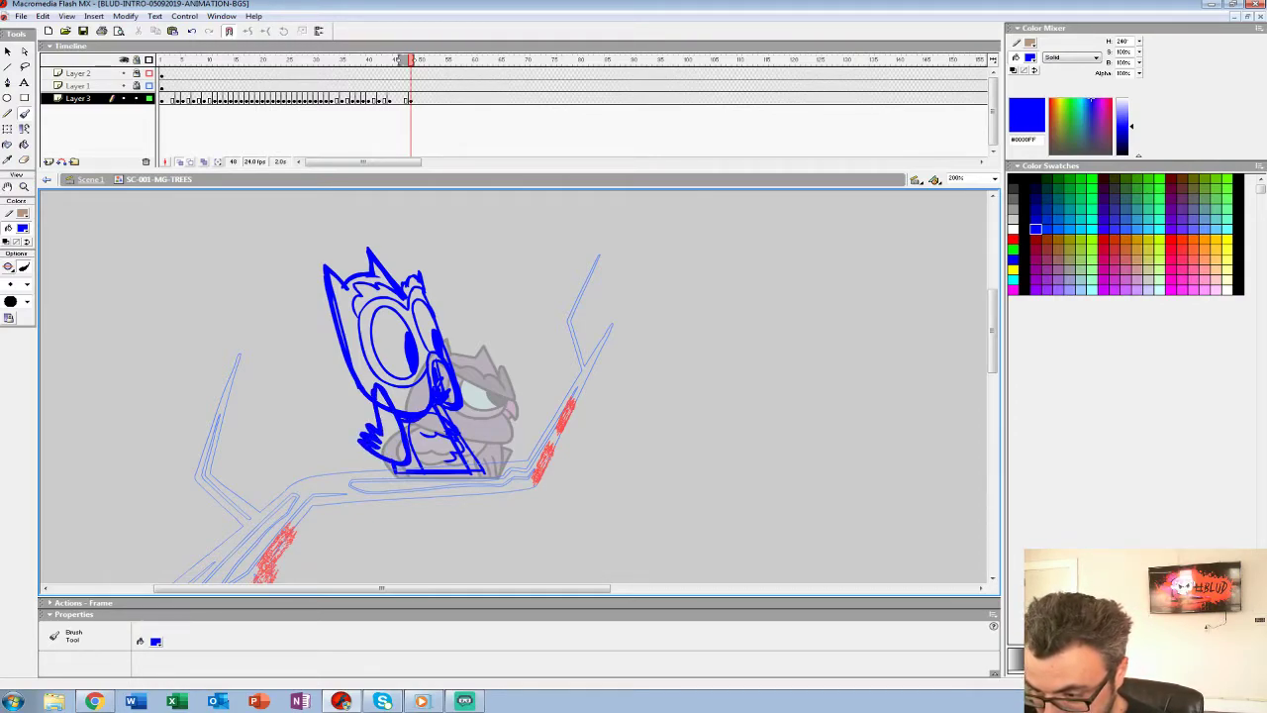
drag(396, 470, 467, 470)
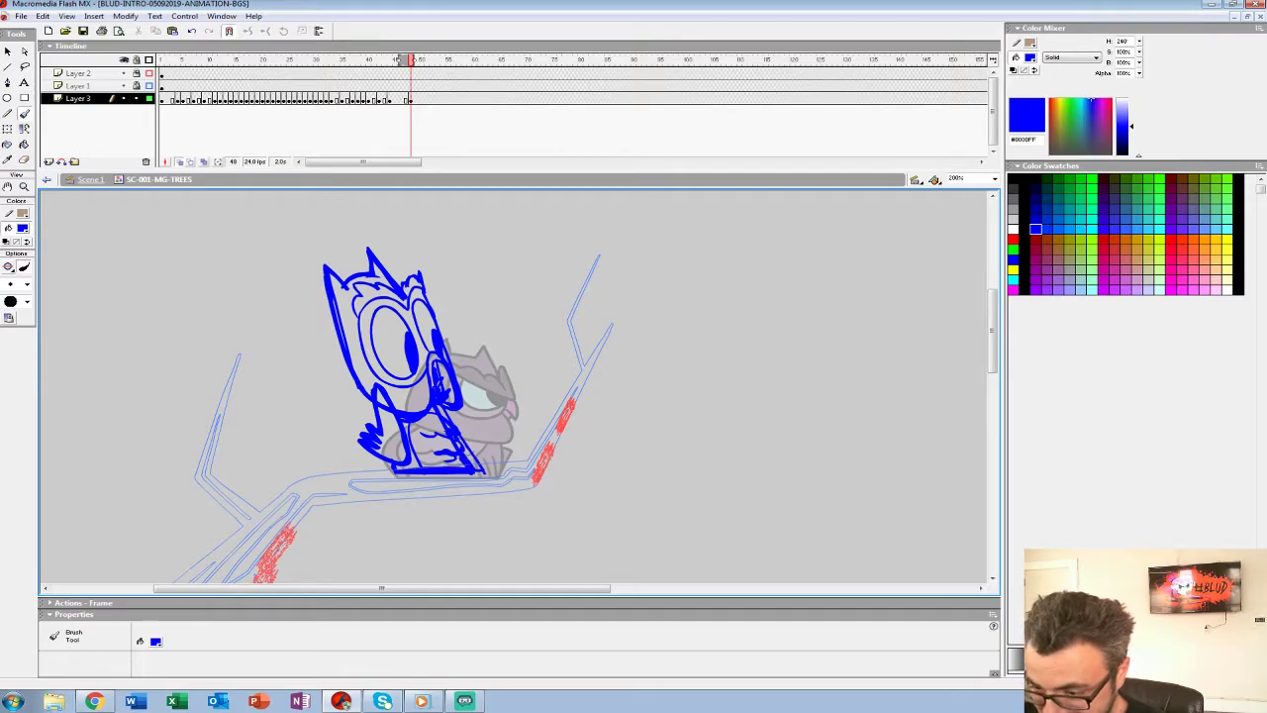
Add a blank keyframe at frame 49 on Layer 3, directly after the blue startled pose.
key(F6)
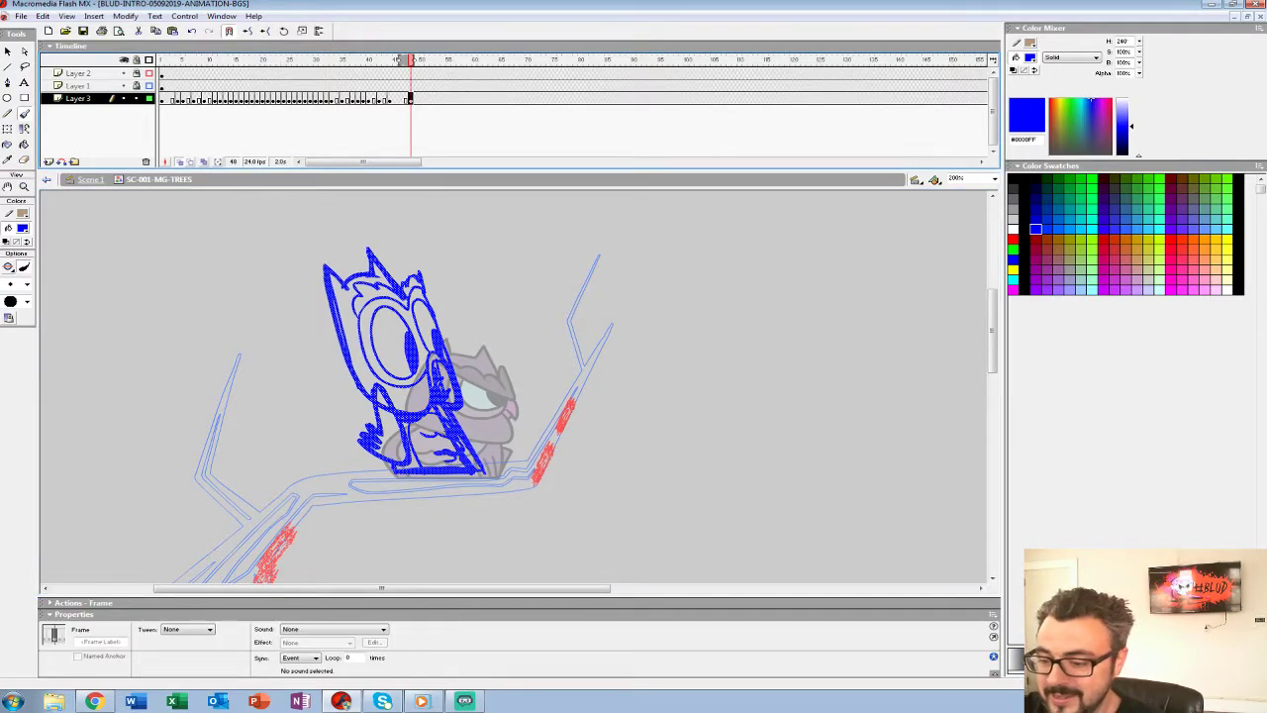
key(F7)
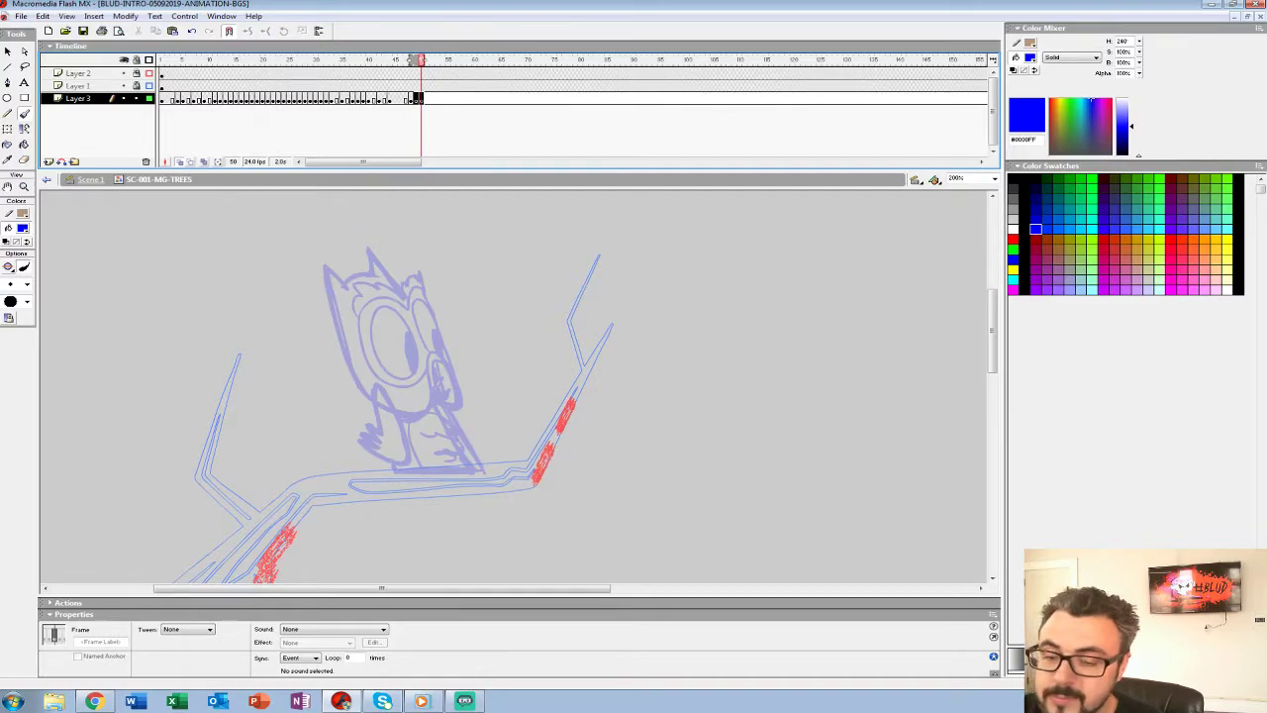
key(z)
click(449, 383)
key(comma)
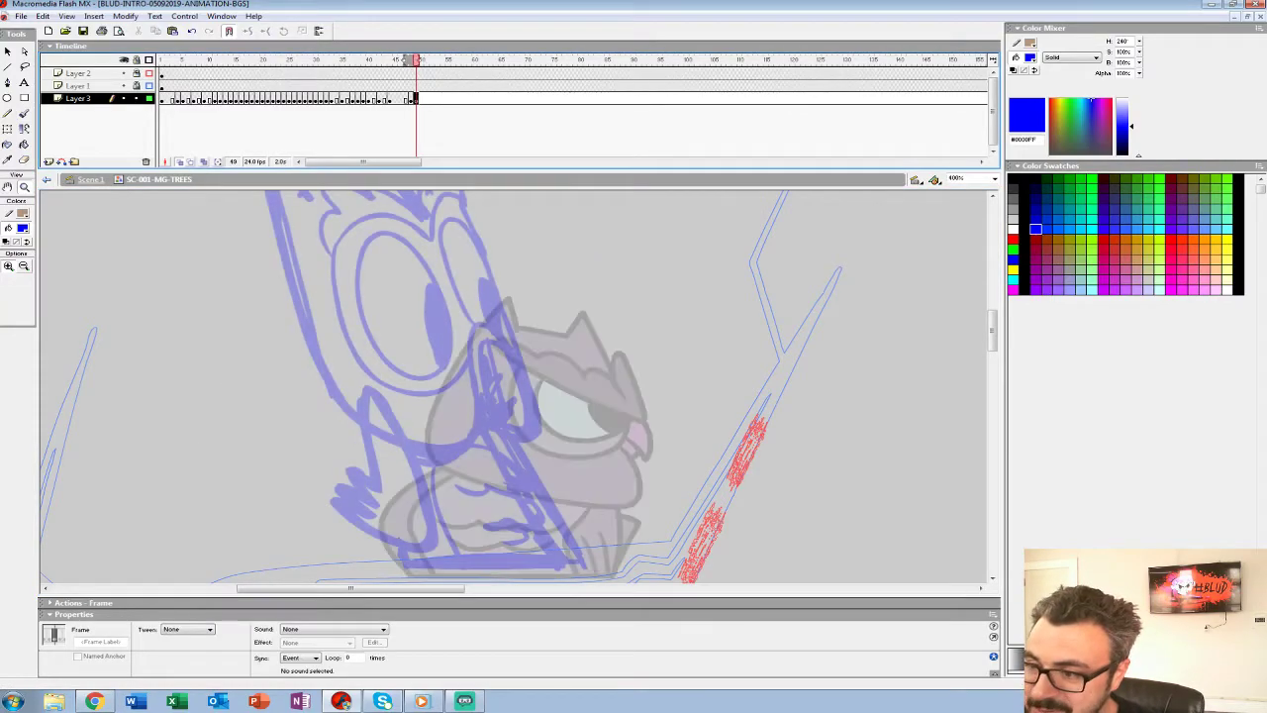
Set up the Brush tool with a black fill for inking over the blue owl sketch.
click(460, 293)
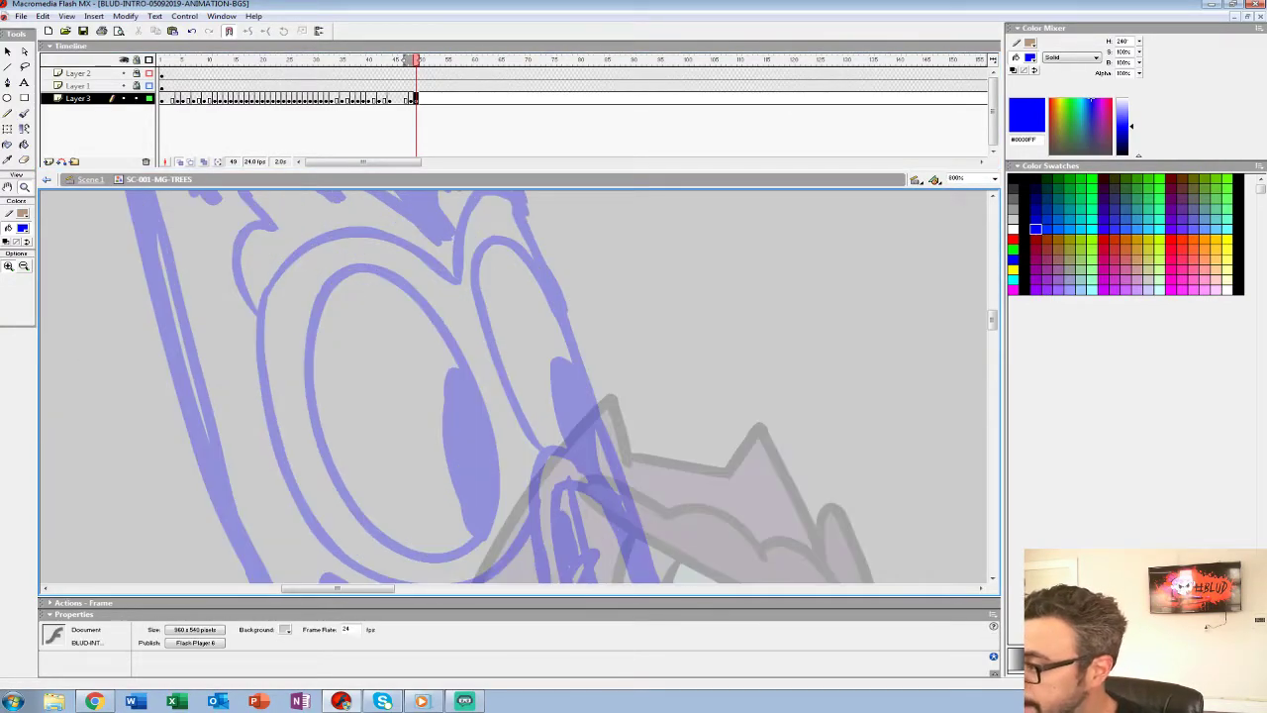
alt+click(666, 366)
mouse_move(666, 367)
mouse_down()
mouse_move(688, 252)
mouse_move(750, 242)
mouse_up()
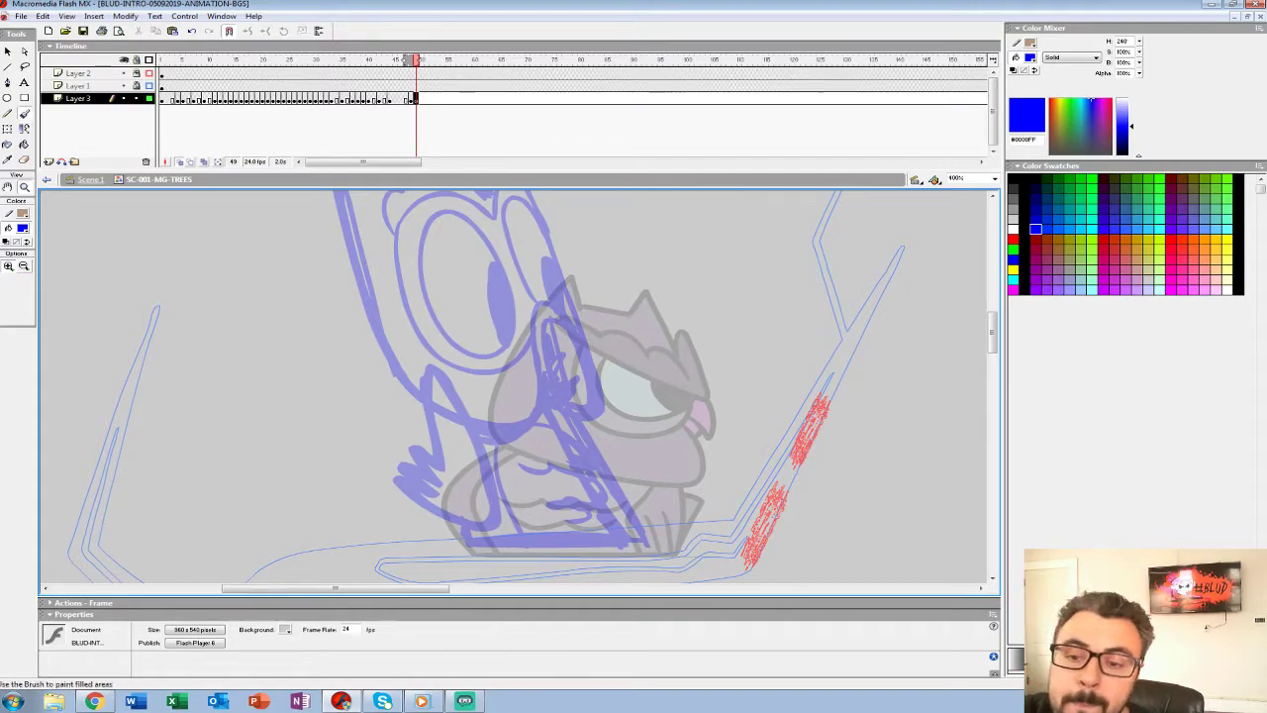
click(25, 114)
click(27, 284)
click(15, 424)
click(23, 228)
click(6, 258)
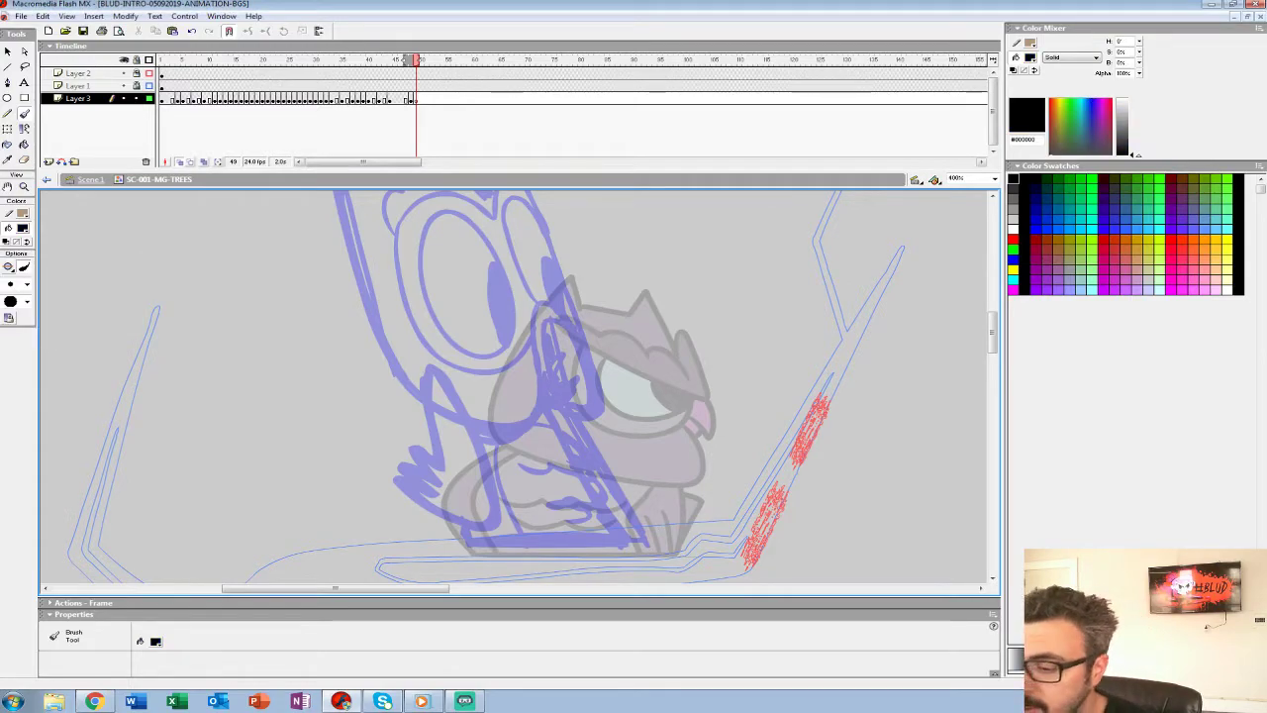
Try brush sizes against the finished owl's outline, undo the test strokes, and keep a matching thickness.
mouse_move(554, 386)
mouse_down()
mouse_move(586, 433)
mouse_move(570, 397)
mouse_up()
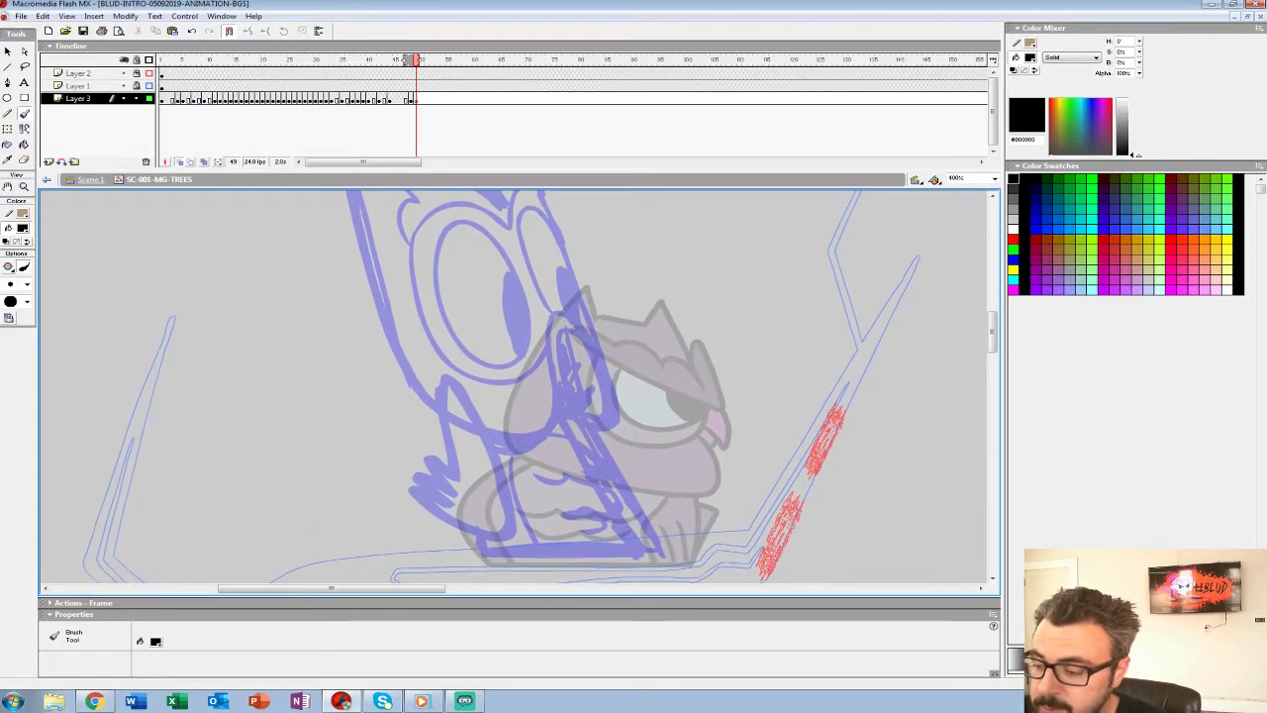
text(700)
key(Return)
drag(570, 376, 533, 399)
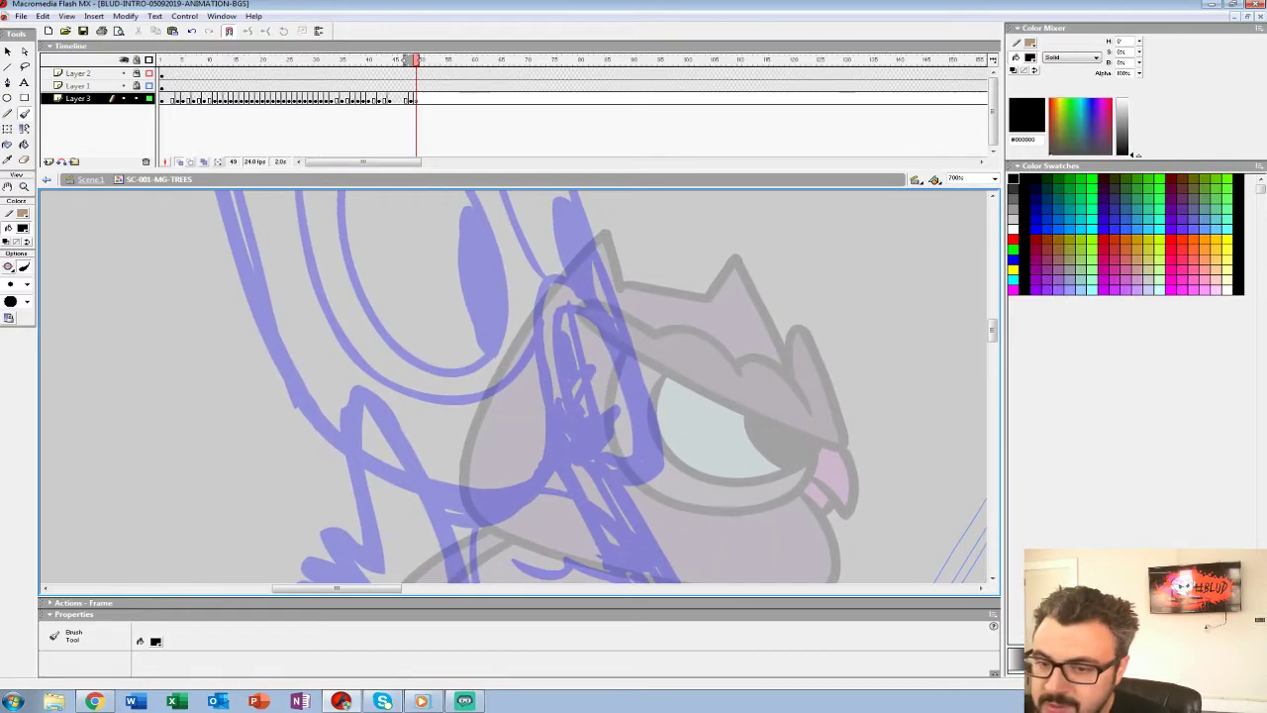
click(27, 285)
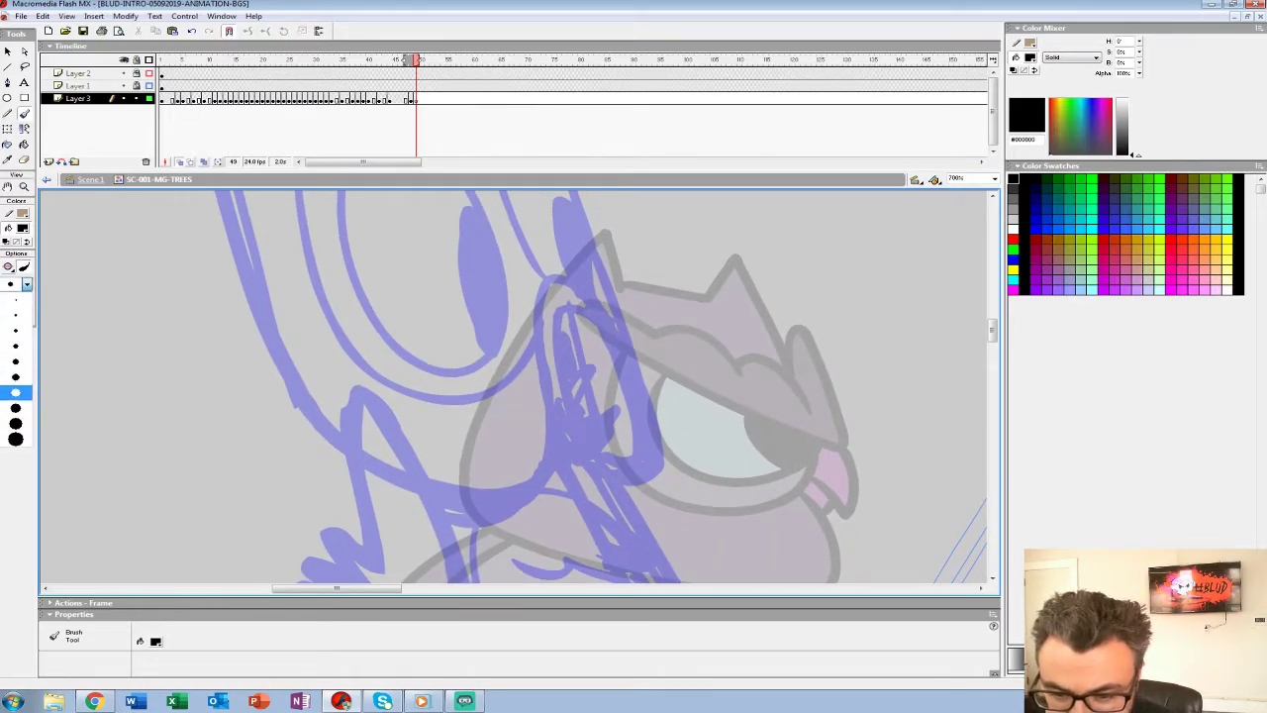
click(14, 392)
mouse_move(599, 239)
mouse_down()
mouse_move(545, 297)
mouse_move(566, 273)
mouse_up()
key(ctrl+z)
key(ctrl+z)
click(27, 284)
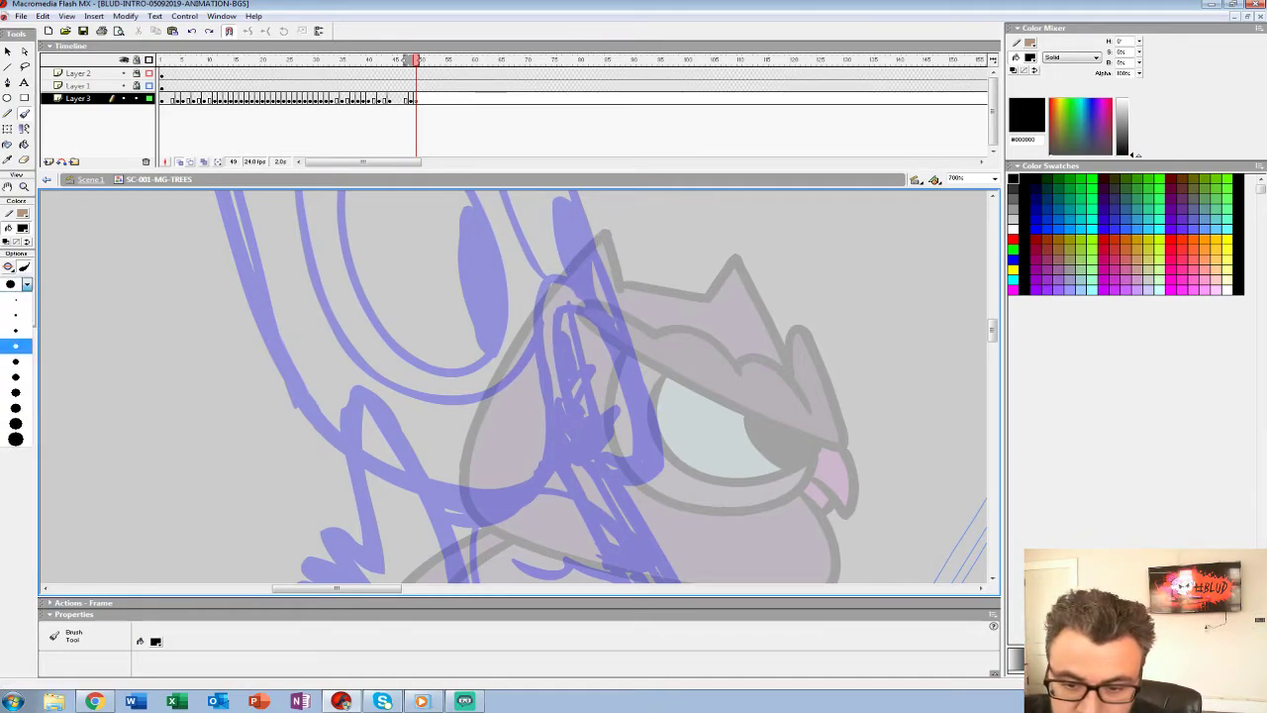
click(15, 407)
click(27, 284)
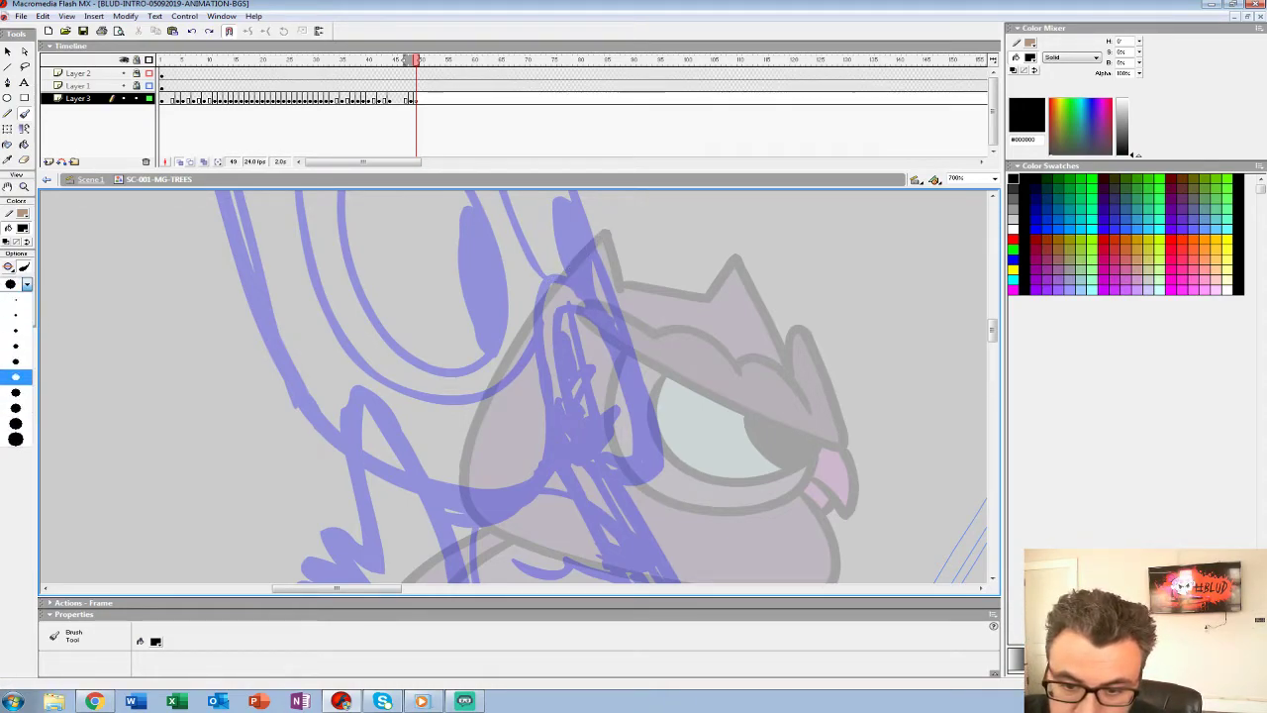
click(15, 392)
mouse_move(600, 234)
mouse_down()
mouse_move(535, 317)
mouse_move(538, 306)
mouse_up()
key(ctrl+z)
key(ctrl+z)
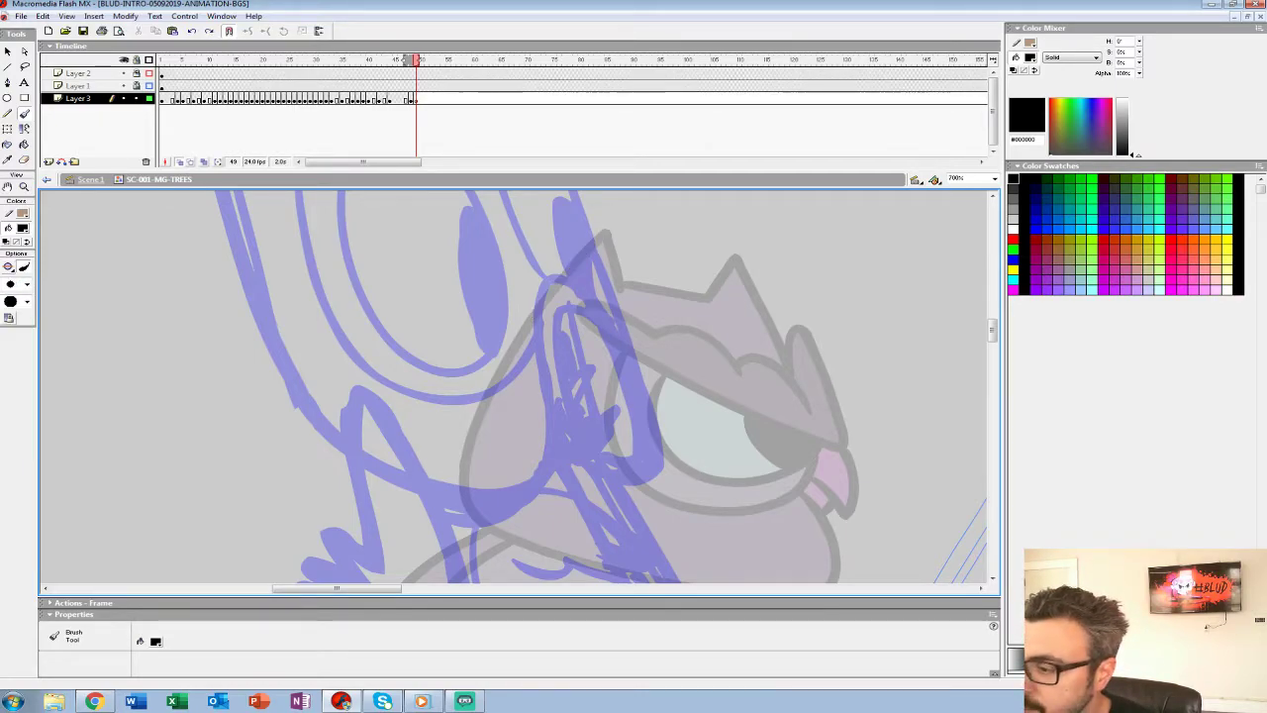
Ink the oval outline of the startled owl's large eye in black over the blue sketch.
drag(594, 186, 594, 127)
drag(495, 297, 648, 482)
drag(527, 247, 493, 305)
key(ctrl+z)
click(74, 614)
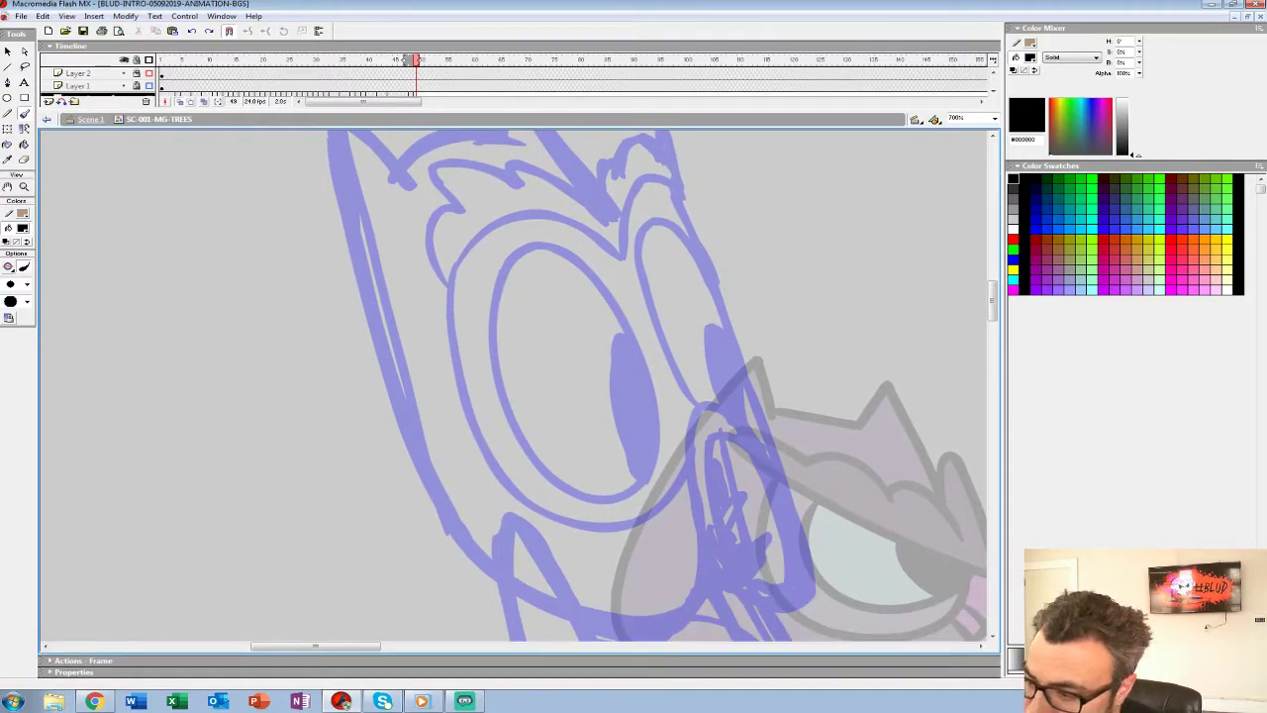
mouse_move(531, 244)
mouse_down()
mouse_move(497, 280)
mouse_move(491, 394)
mouse_move(539, 467)
mouse_move(610, 501)
mouse_move(655, 471)
mouse_move(662, 414)
mouse_move(636, 341)
mouse_move(596, 274)
mouse_move(545, 244)
mouse_move(526, 245)
mouse_move(493, 299)
mouse_move(505, 406)
mouse_move(566, 487)
mouse_move(636, 489)
mouse_move(658, 431)
mouse_move(641, 345)
mouse_move(607, 286)
mouse_move(560, 246)
mouse_move(535, 243)
mouse_up()
key(ctrl+z)
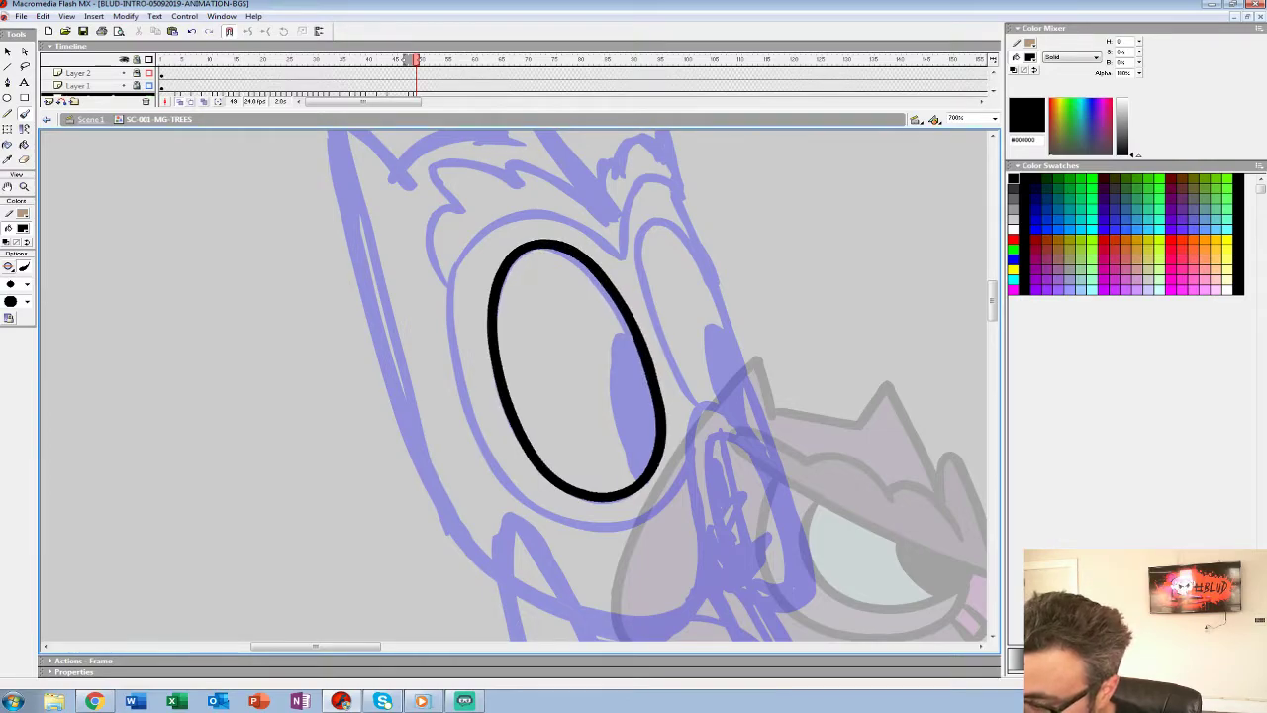
Ink the large eye's pupil and the feathered brow tufts above both eyes, redoing uneven strokes.
mouse_move(630, 337)
mouse_down()
mouse_move(605, 386)
mouse_move(695, 566)
mouse_up()
scroll(515, 386, up, 1)
mouse_move(678, 368)
mouse_down()
mouse_move(615, 328)
mouse_move(560, 330)
mouse_move(498, 396)
mouse_up()
drag(664, 332, 615, 279)
key(ctrl+z)
mouse_move(661, 329)
mouse_down()
mouse_move(569, 268)
mouse_move(574, 293)
mouse_move(522, 275)
mouse_move(487, 286)
mouse_move(522, 321)
mouse_move(505, 317)
mouse_move(467, 352)
mouse_move(499, 359)
mouse_move(477, 407)
mouse_up()
mouse_move(579, 377)
mouse_down()
mouse_move(581, 341)
mouse_move(639, 314)
mouse_up()
key(ctrl+z)
mouse_move(556, 325)
mouse_down()
mouse_move(565, 275)
mouse_move(594, 244)
mouse_move(610, 275)
mouse_up()
key(ctrl+z)
mouse_move(556, 325)
mouse_down()
mouse_move(598, 247)
mouse_move(611, 282)
mouse_move(626, 258)
mouse_move(637, 270)
mouse_move(649, 342)
mouse_move(613, 296)
mouse_move(573, 297)
mouse_move(579, 379)
mouse_up()
mouse_move(593, 436)
mouse_down()
mouse_move(599, 345)
mouse_move(580, 282)
mouse_up()
drag(563, 223, 526, 138)
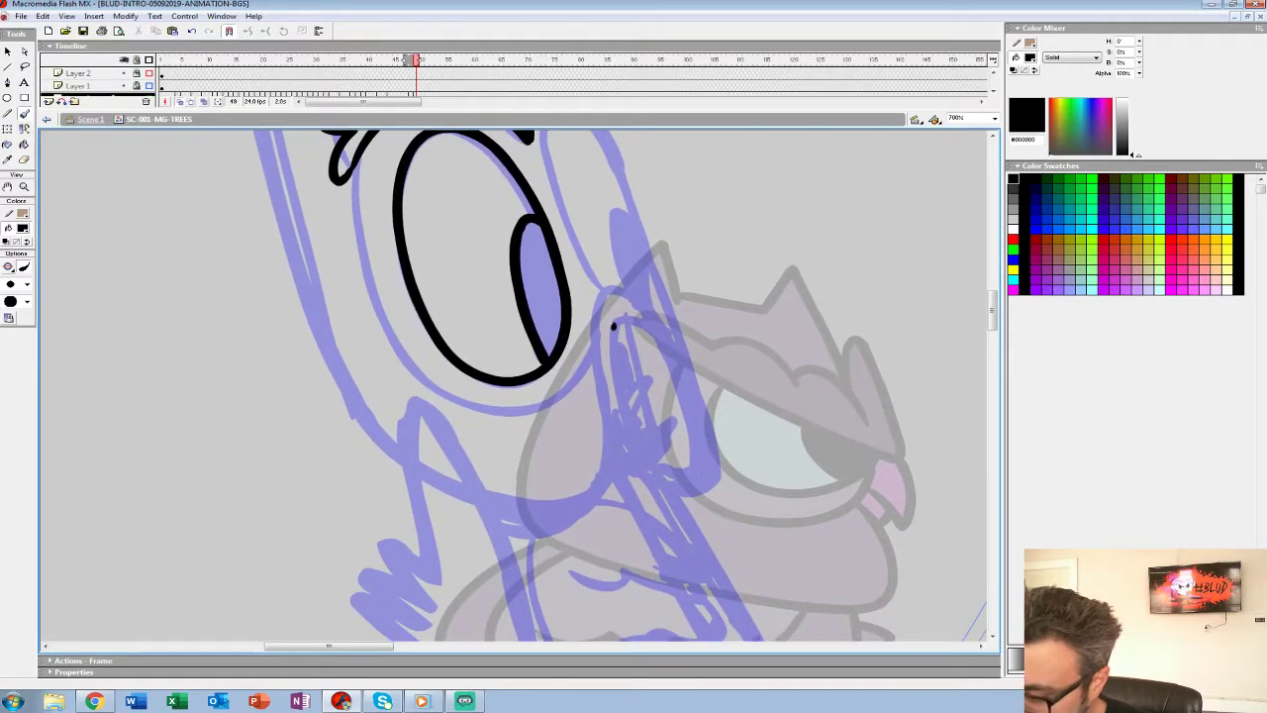
Ink the curve running from the top of the beak down its side and along the chin.
drag(613, 324, 634, 440)
key(ctrl+z)
mouse_move(613, 344)
mouse_down()
mouse_move(673, 349)
mouse_move(630, 288)
mouse_move(595, 281)
mouse_move(590, 345)
mouse_move(625, 475)
mouse_up()
key(ctrl+z)
mouse_move(593, 293)
mouse_down()
mouse_move(602, 495)
mouse_move(565, 520)
mouse_move(481, 492)
mouse_move(601, 292)
mouse_move(610, 440)
mouse_move(597, 488)
mouse_move(560, 508)
mouse_move(482, 489)
mouse_up()
key(ctrl+z)
key(ctrl+z)
mouse_move(608, 287)
mouse_down()
mouse_move(593, 353)
mouse_move(603, 473)
mouse_move(547, 507)
mouse_move(482, 491)
mouse_up()
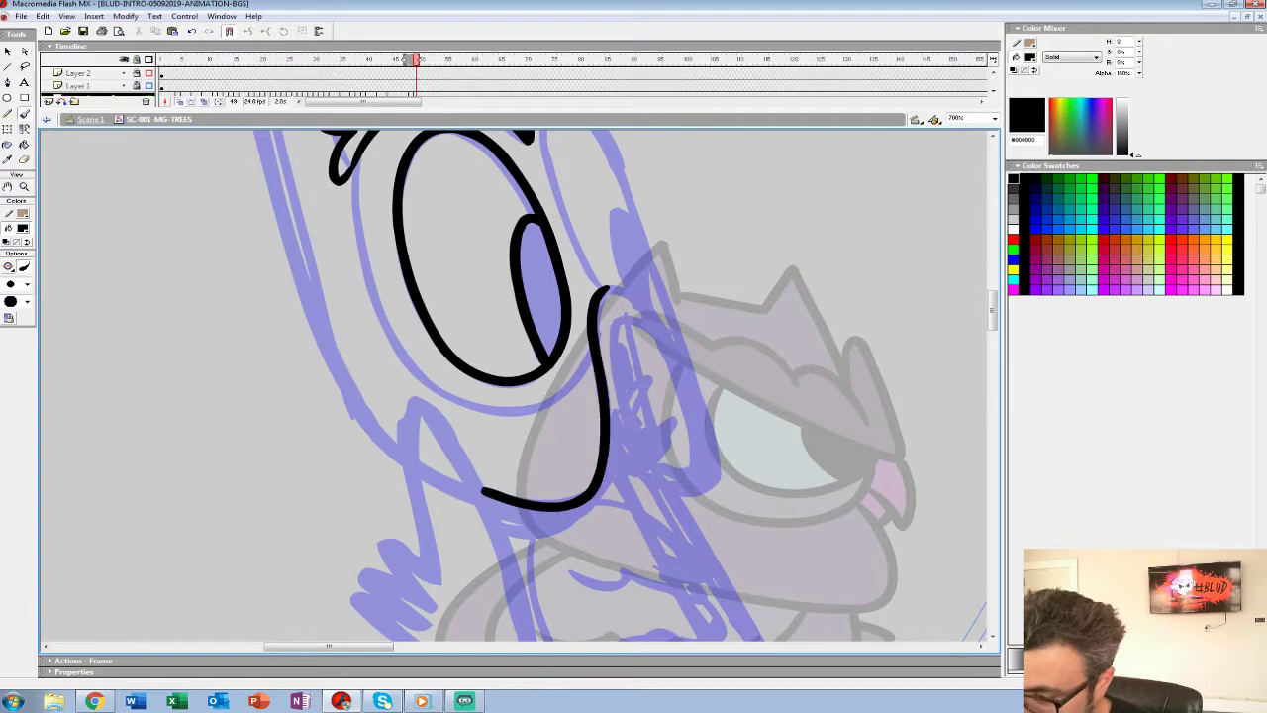
Ink the open beak's upper and lower tips and the details inside its mouth.
mouse_move(610, 329)
mouse_down()
mouse_move(637, 321)
mouse_move(665, 341)
mouse_move(604, 289)
mouse_move(669, 338)
mouse_move(615, 320)
mouse_move(639, 453)
mouse_move(675, 414)
mouse_move(669, 473)
mouse_move(613, 483)
mouse_move(606, 457)
mouse_up()
key(ctrl+z)
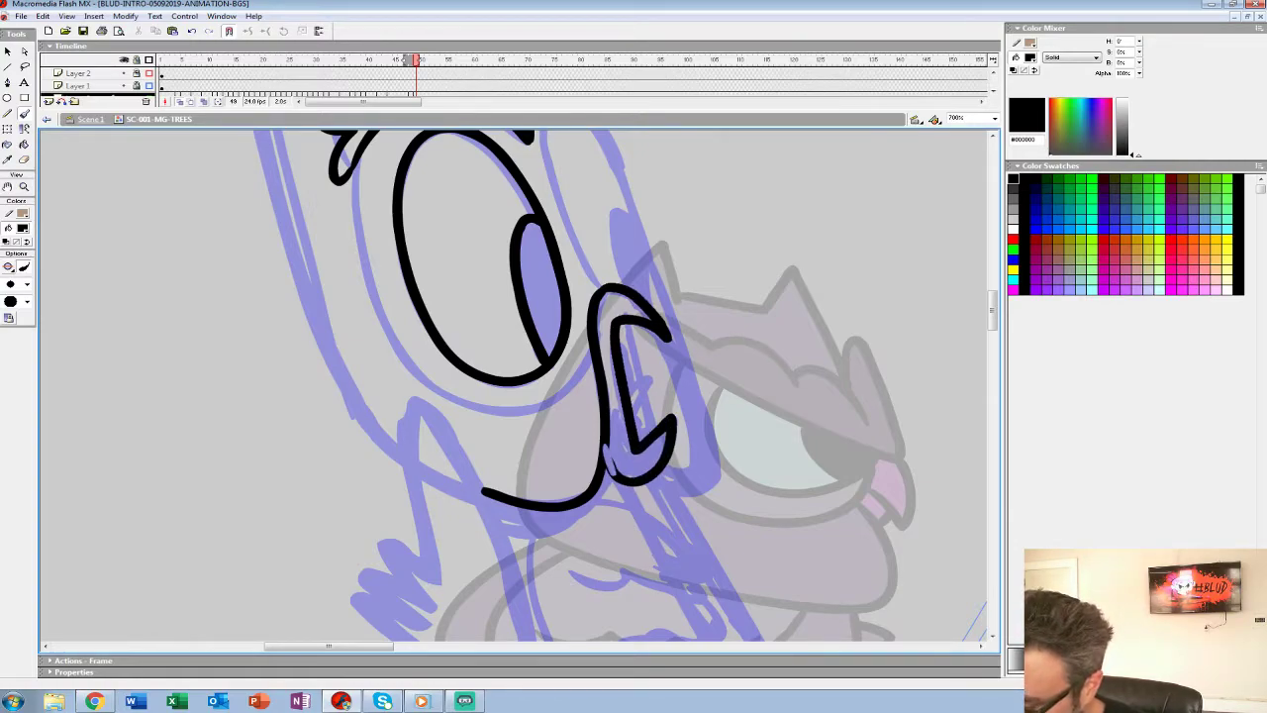
key(ctrl+z)
mouse_move(630, 396)
mouse_down()
mouse_move(645, 398)
mouse_move(634, 428)
mouse_move(664, 364)
mouse_move(637, 427)
mouse_up()
key(ctrl+z)
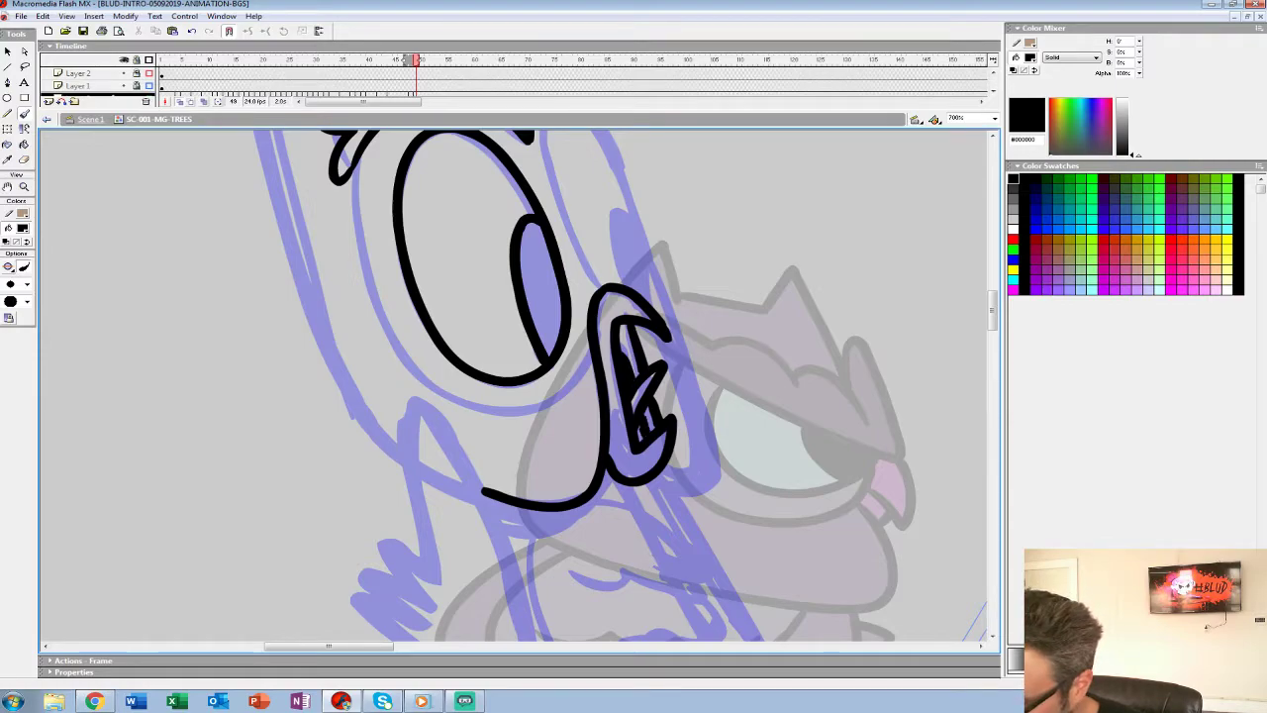
Ink the outer ring around the large eye, from the brow tuft round to the beak.
drag(613, 376, 652, 501)
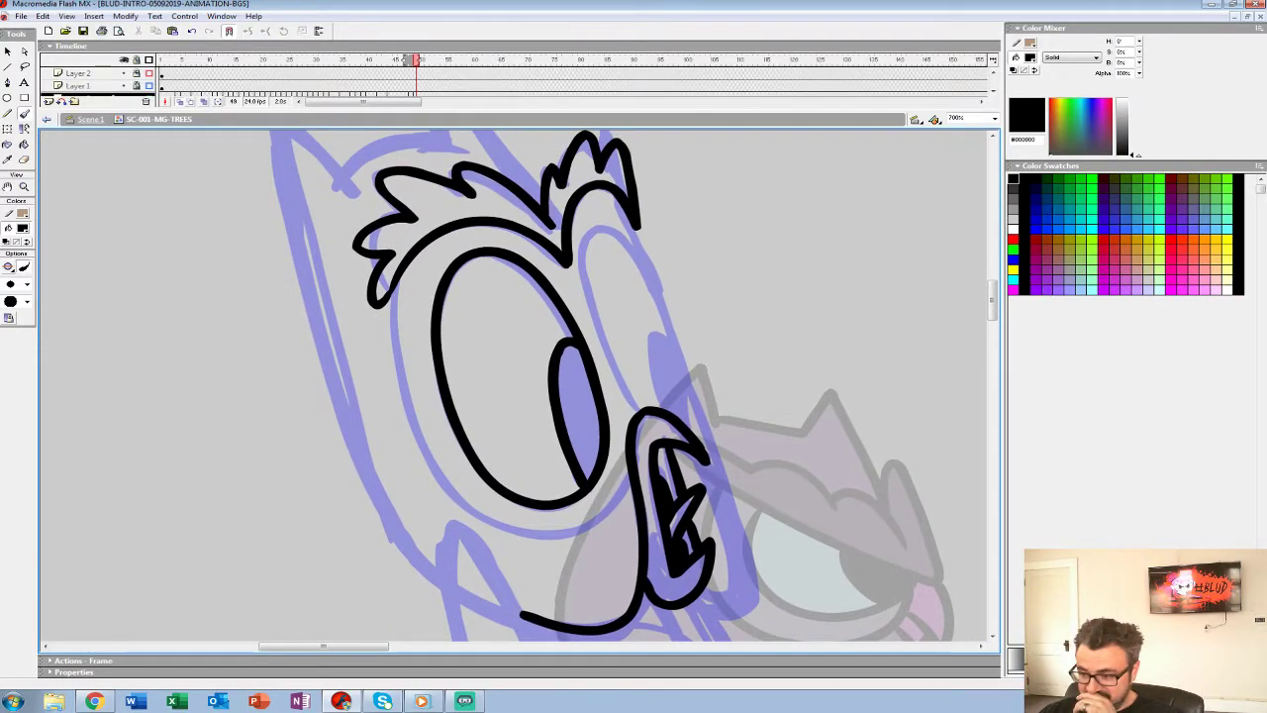
drag(514, 386, 644, 373)
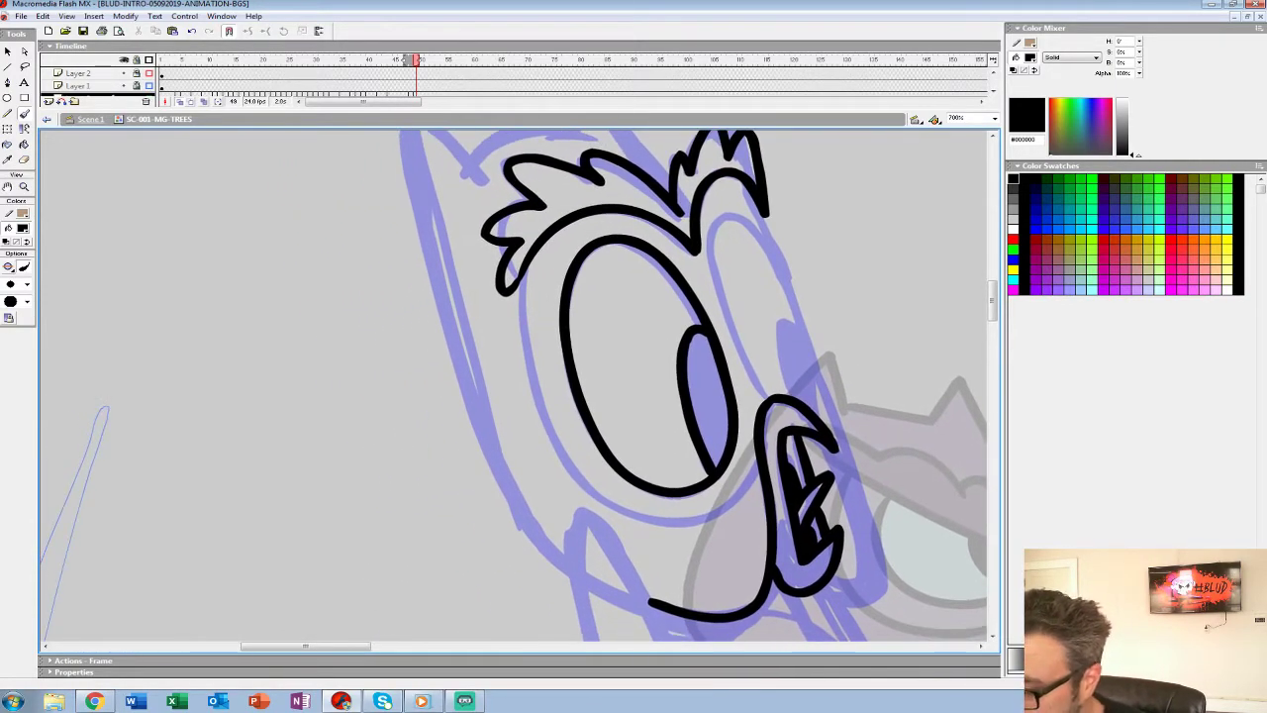
mouse_move(525, 264)
mouse_down()
mouse_move(549, 436)
mouse_move(588, 489)
mouse_move(687, 515)
mouse_move(740, 491)
mouse_move(652, 519)
mouse_move(598, 493)
mouse_move(554, 440)
mouse_move(531, 370)
mouse_move(523, 272)
mouse_up()
key(ctrl+z)
drag(633, 356, 465, 424)
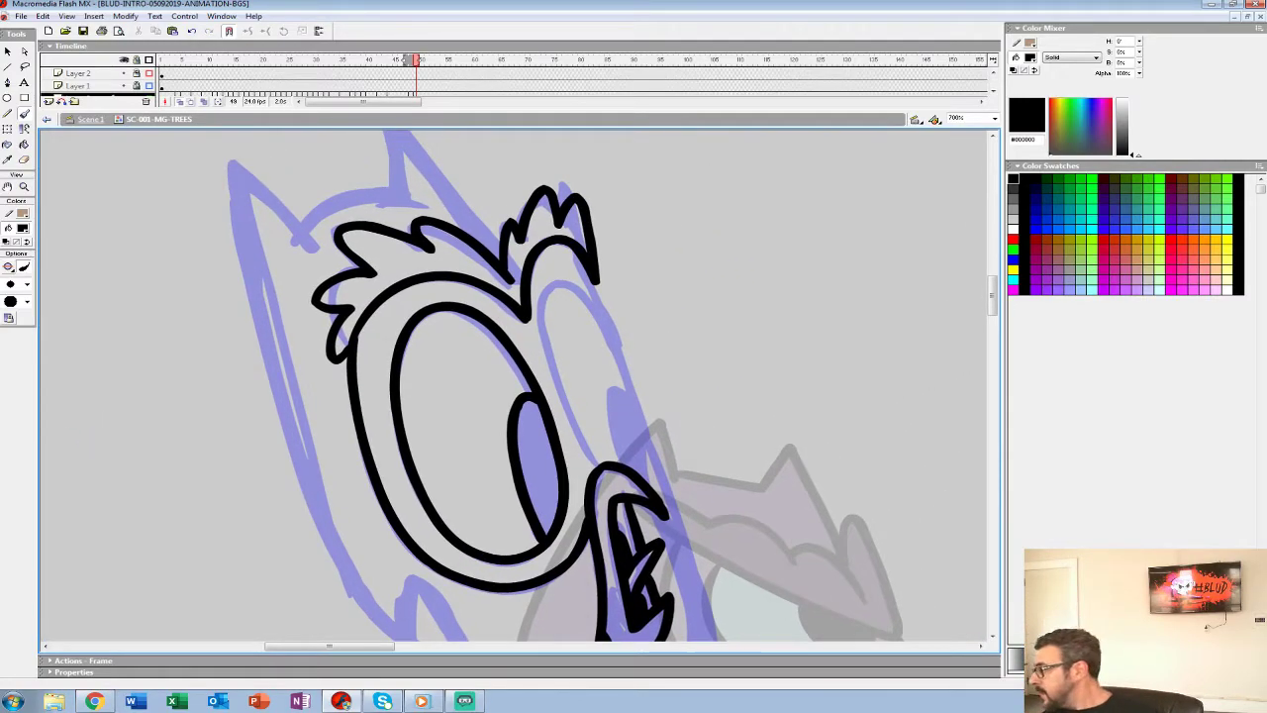
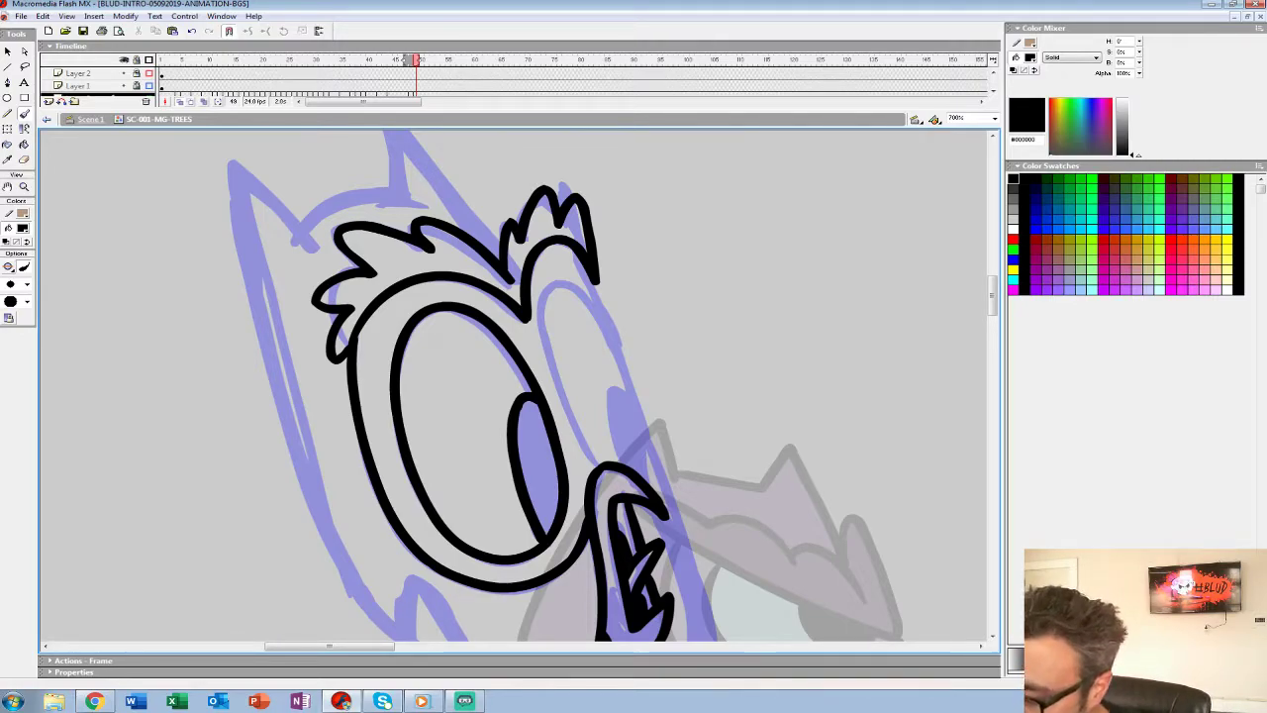
Ink the outline of the owl's far eye and its pupil over the blue sketch.
mouse_move(559, 283)
mouse_down()
mouse_move(550, 364)
mouse_move(596, 472)
mouse_up()
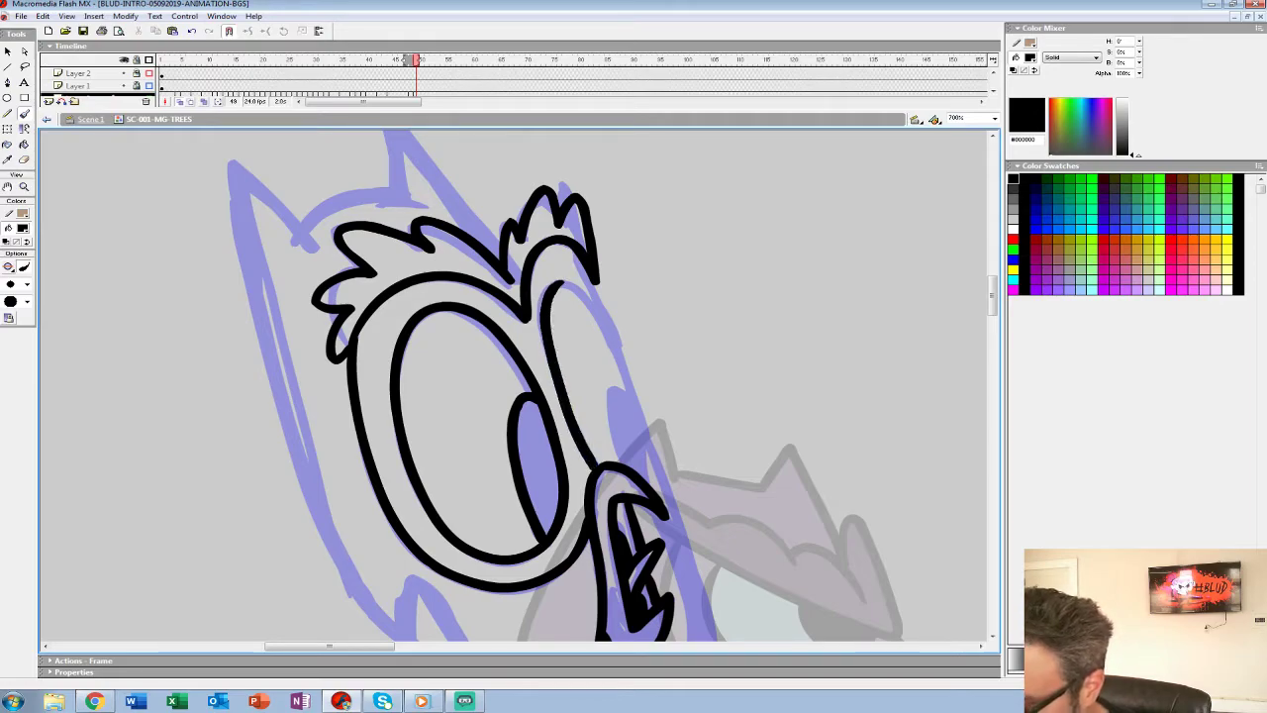
mouse_move(554, 283)
mouse_down()
mouse_move(605, 321)
mouse_move(653, 428)
mouse_move(657, 490)
mouse_up()
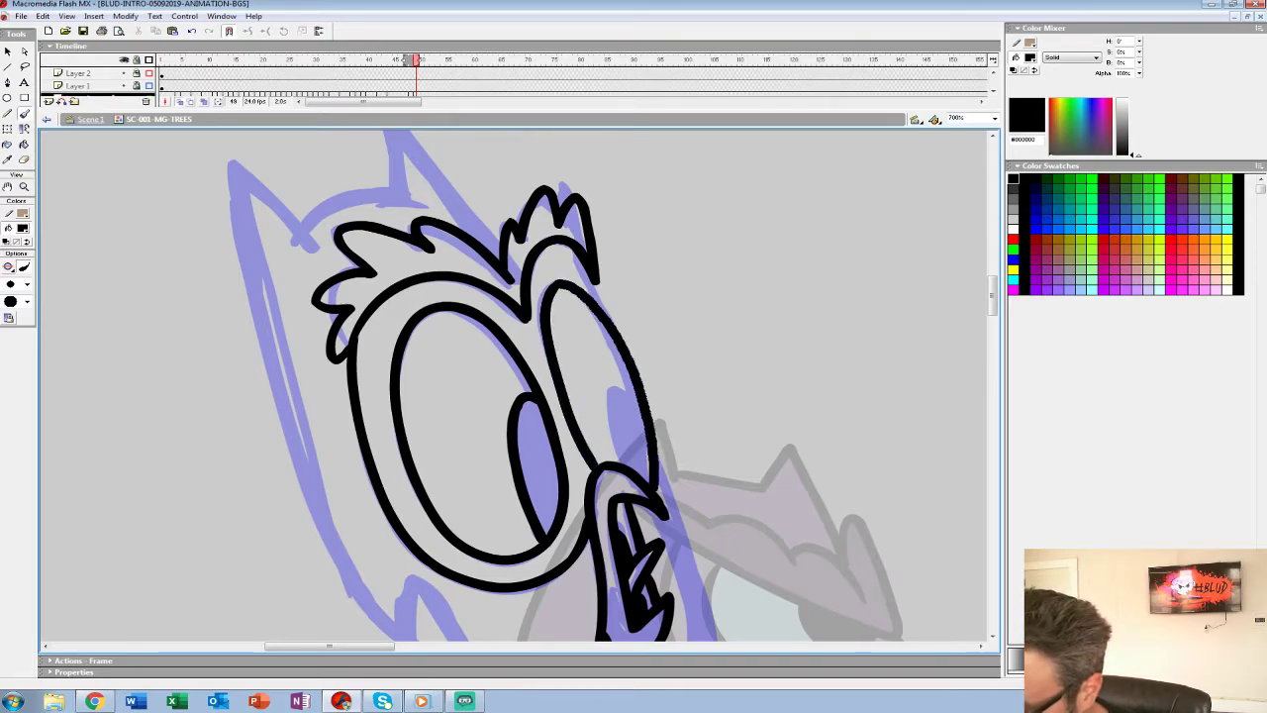
mouse_move(635, 394)
mouse_down()
mouse_move(607, 419)
mouse_move(629, 427)
mouse_up()
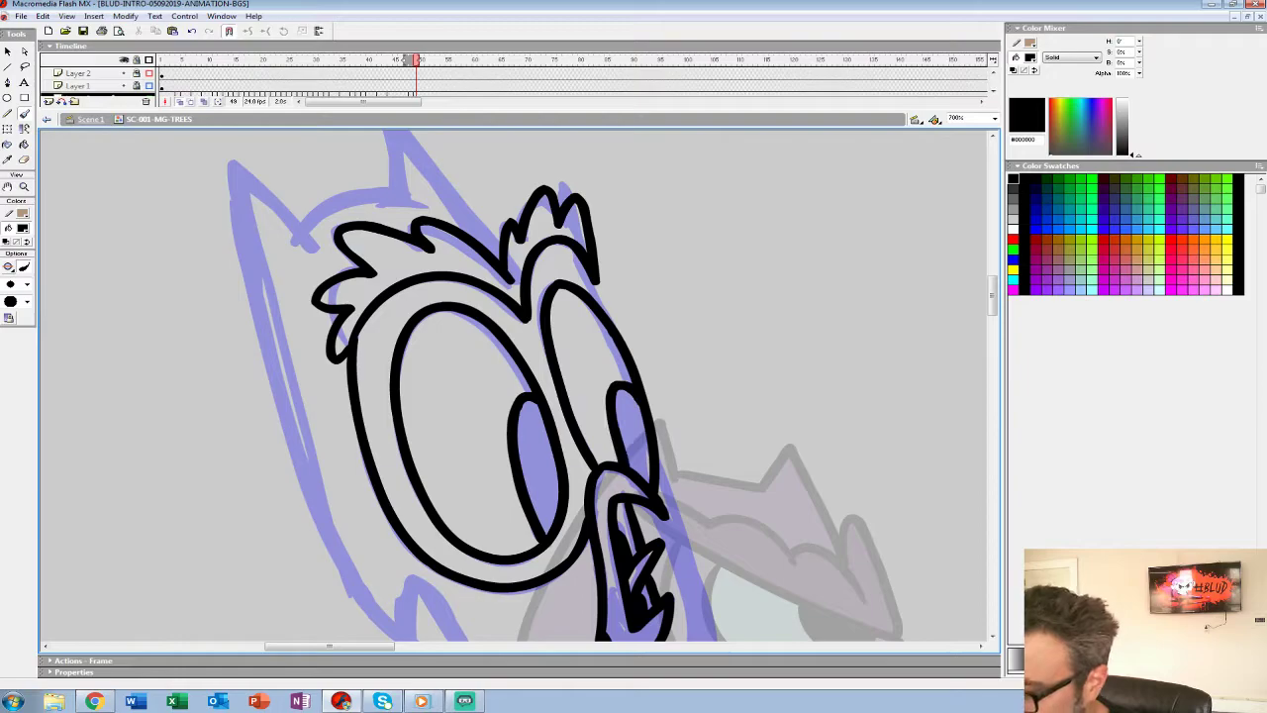
Ink the short face edge linking the far brow tuft to the far eye, redoing and cleaning up the stroke.
drag(554, 445, 553, 409)
mouse_move(596, 190)
mouse_down()
mouse_move(627, 239)
mouse_move(584, 295)
mouse_up()
key(ctrl+z)
key(e)
mouse_move(533, 224)
mouse_down()
mouse_move(567, 254)
mouse_move(590, 226)
mouse_move(638, 323)
mouse_move(683, 487)
mouse_move(689, 576)
mouse_move(646, 598)
mouse_up()
Ink the far cheek edge from below the far eye down around the open beak, redoing uneven strokes.
key(b)
mouse_move(634, 495)
mouse_down()
mouse_move(660, 413)
mouse_move(647, 490)
mouse_move(607, 482)
mouse_move(641, 441)
mouse_up()
mouse_move(624, 495)
mouse_down()
mouse_move(651, 399)
mouse_move(697, 460)
mouse_move(696, 491)
mouse_up()
key(ctrl+z)
key(ctrl+z)
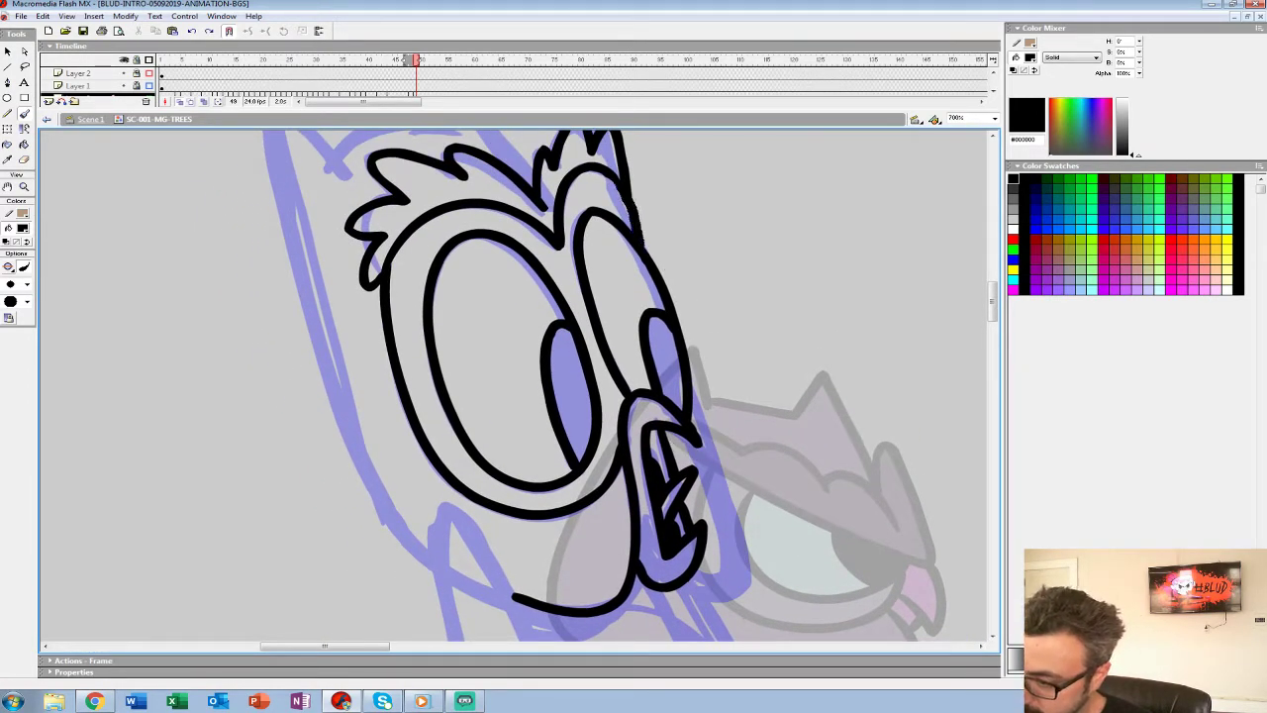
scroll(514, 386, down, 3)
scroll(515, 386, down, 2)
mouse_move(673, 248)
mouse_down()
mouse_move(728, 371)
mouse_move(677, 431)
mouse_move(669, 423)
mouse_up()
key(ctrl+z)
mouse_move(673, 247)
mouse_down()
mouse_move(720, 337)
mouse_move(728, 412)
mouse_move(693, 423)
mouse_move(706, 307)
mouse_move(730, 392)
mouse_move(716, 436)
mouse_move(666, 425)
mouse_up()
key(ctrl+z)
Ink the back of the head, both pointed ears and the crown curve between them.
mouse_move(445, 297)
mouse_down()
mouse_move(606, 505)
mouse_move(732, 537)
mouse_move(809, 439)
mouse_move(822, 503)
mouse_up()
mouse_move(707, 227)
mouse_down()
mouse_move(655, 177)
mouse_move(623, 178)
mouse_move(730, 542)
mouse_move(786, 610)
mouse_up()
drag(683, 317, 577, 474)
mouse_move(584, 360)
mouse_down()
mouse_move(655, 327)
mouse_move(705, 337)
mouse_move(636, 325)
mouse_move(582, 362)
mouse_up()
key(ctrl+z)
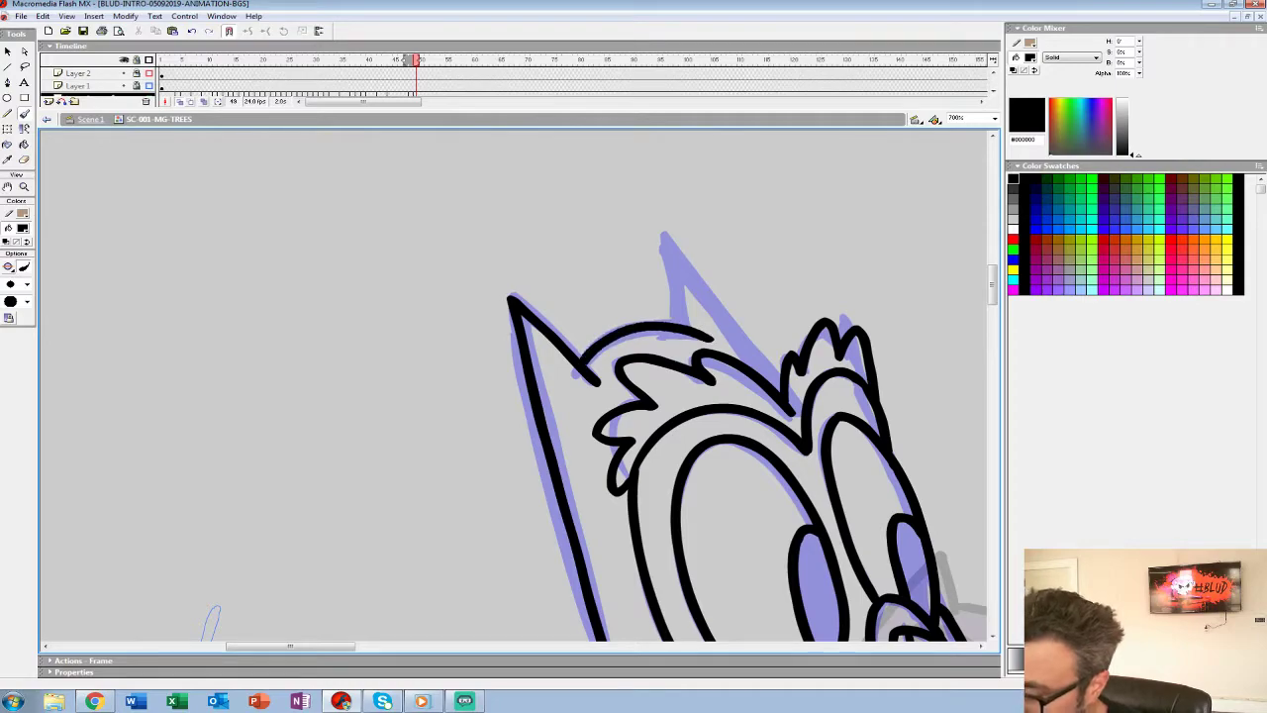
mouse_move(677, 320)
mouse_down()
mouse_move(666, 236)
mouse_move(782, 378)
mouse_up()
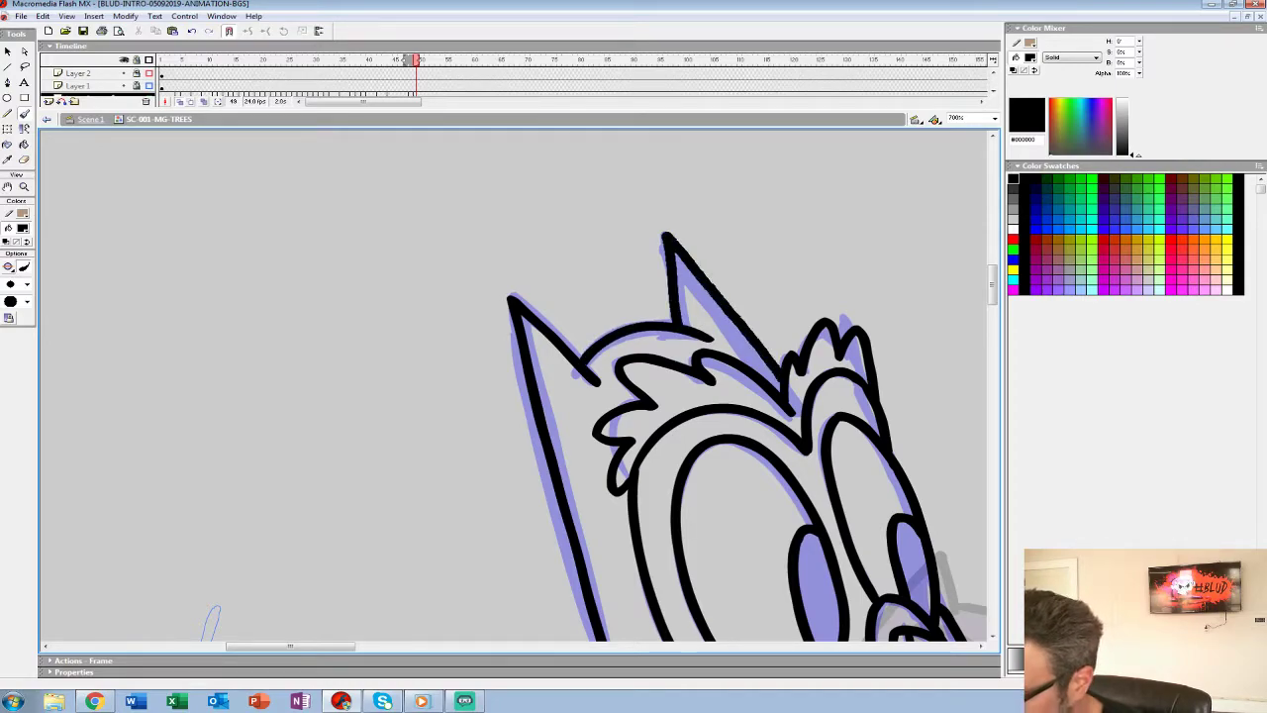
Ink the raised near wing with its finger-like feathers and the straight base line of the body.
drag(693, 495, 609, 342)
scroll(515, 386, down, 6)
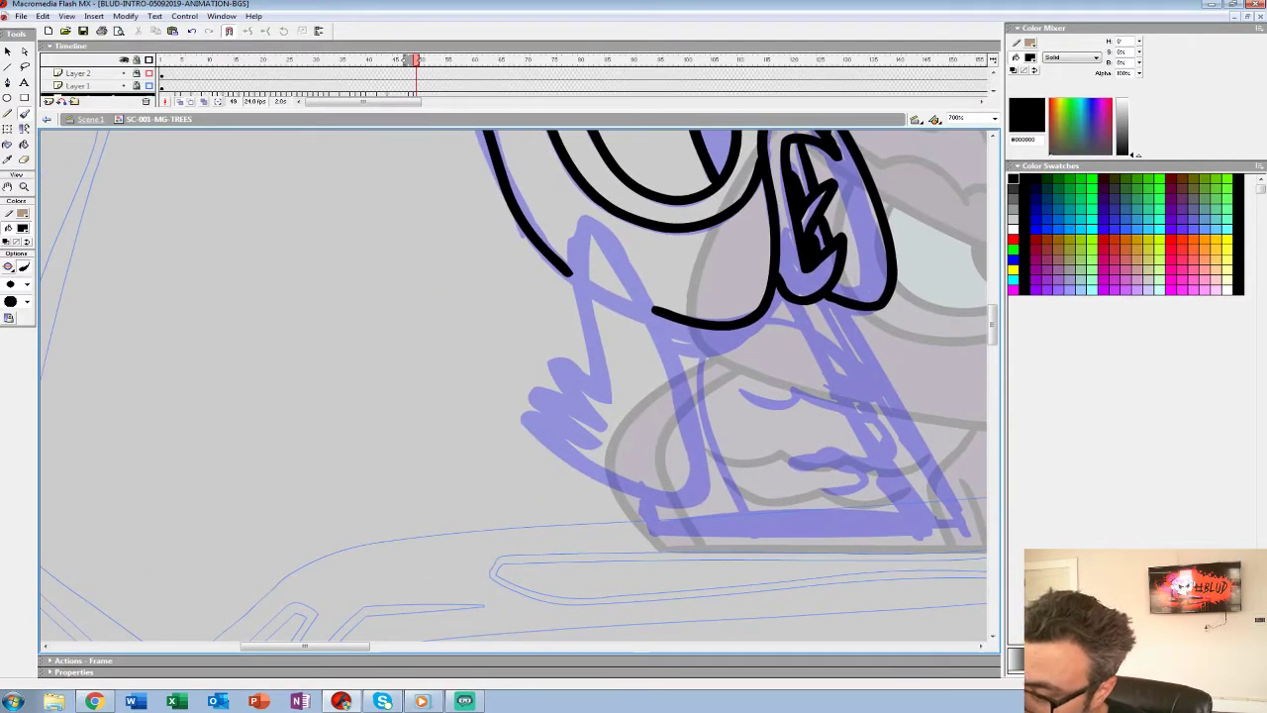
mouse_move(574, 230)
mouse_down()
mouse_move(609, 394)
mouse_move(567, 358)
mouse_move(550, 376)
mouse_move(606, 428)
mouse_move(534, 384)
mouse_move(589, 444)
mouse_move(523, 424)
mouse_move(641, 493)
mouse_move(706, 471)
mouse_move(688, 378)
mouse_move(597, 219)
mouse_move(583, 222)
mouse_up()
mouse_move(866, 408)
mouse_down()
mouse_move(834, 439)
mouse_move(682, 479)
mouse_move(652, 342)
mouse_up()
mouse_move(430, 435)
mouse_down()
mouse_move(449, 468)
mouse_move(748, 467)
mouse_up()
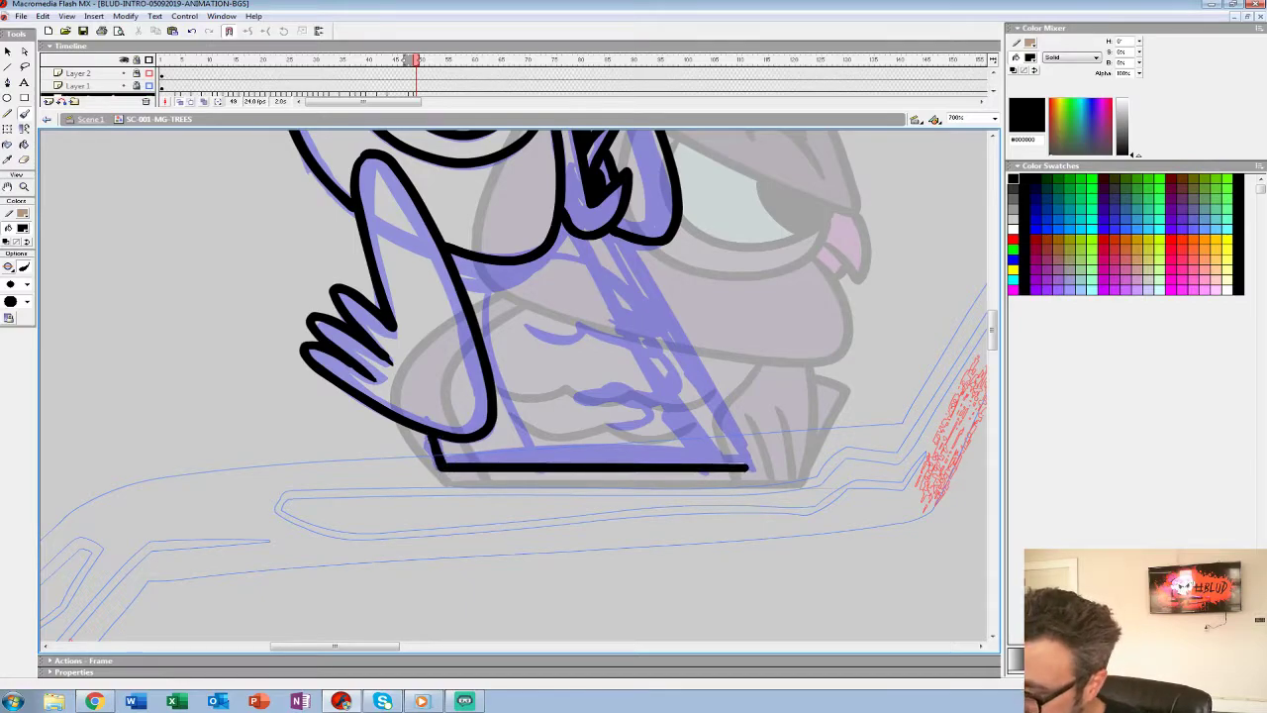
Ink the chest contour, the scalloped belly feathers and the lower far side of the body.
mouse_move(517, 324)
mouse_down()
mouse_move(576, 323)
mouse_move(626, 349)
mouse_move(637, 324)
mouse_move(698, 344)
mouse_move(602, 271)
mouse_move(532, 267)
mouse_move(497, 301)
mouse_move(542, 463)
mouse_up()
mouse_move(551, 384)
mouse_down()
mouse_move(651, 395)
mouse_move(693, 387)
mouse_move(675, 348)
mouse_up()
drag(683, 398, 727, 457)
drag(683, 386, 564, 434)
Ink the neck lines under the chin and the far body edge, redoing uneven strokes.
mouse_move(347, 334)
mouse_down()
mouse_move(409, 321)
mouse_move(451, 287)
mouse_up()
key(ctrl+z)
mouse_move(344, 332)
mouse_down()
mouse_move(425, 319)
mouse_move(455, 285)
mouse_up()
key(ctrl+z)
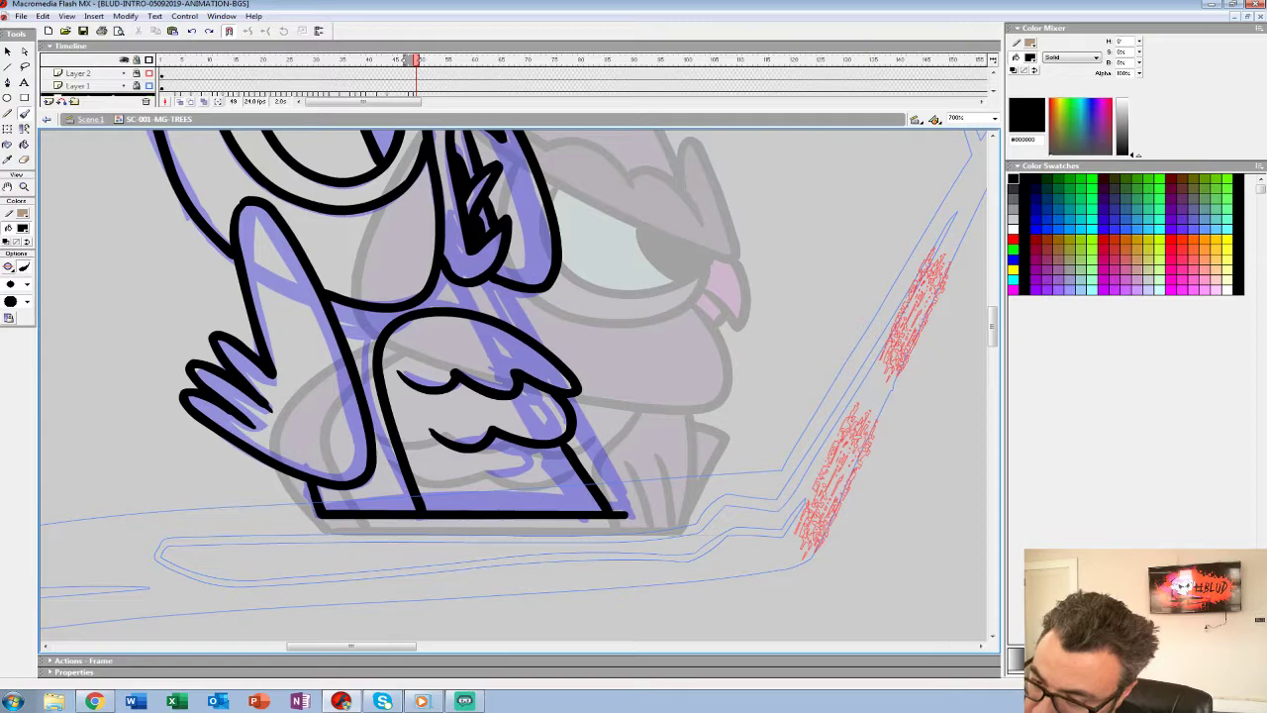
mouse_move(347, 334)
mouse_down()
mouse_move(422, 321)
mouse_move(462, 290)
mouse_move(497, 287)
mouse_move(412, 333)
mouse_move(345, 342)
mouse_up()
key(ctrl+z)
mouse_move(507, 327)
mouse_down()
mouse_move(495, 290)
mouse_move(511, 297)
mouse_up()
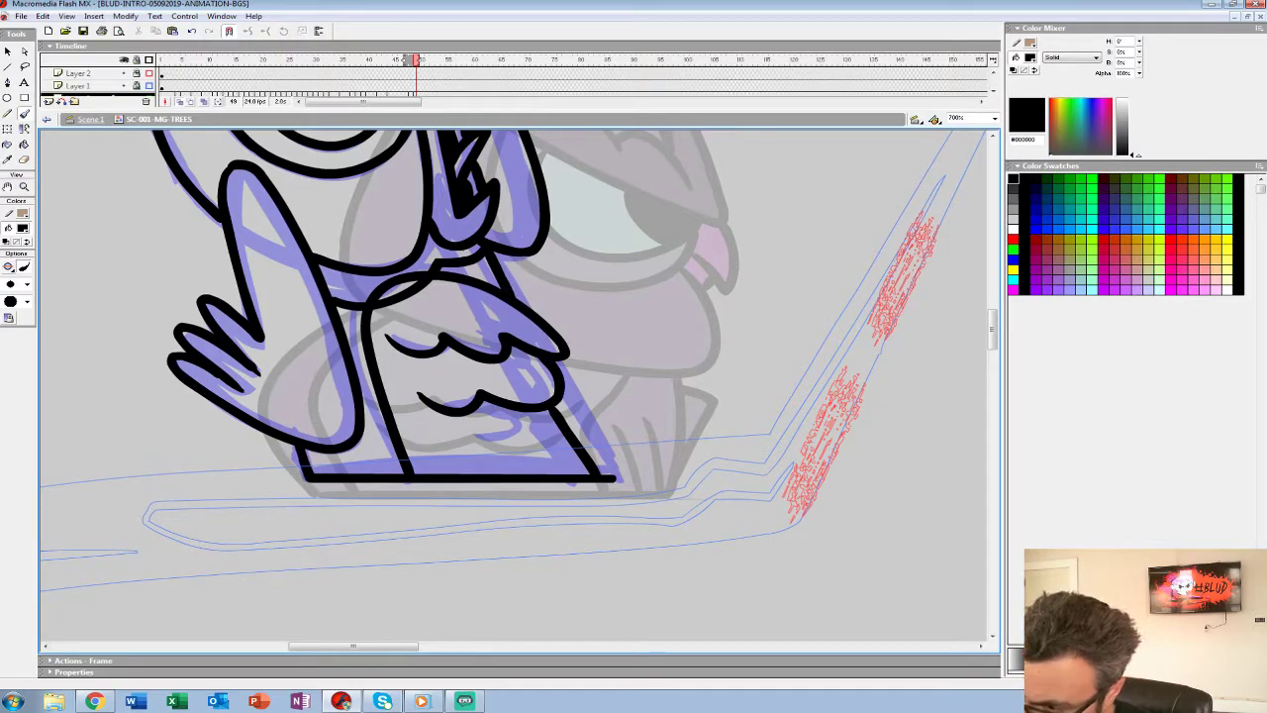
mouse_move(564, 363)
mouse_down()
mouse_move(629, 479)
mouse_move(615, 479)
mouse_up()
Fill both pupils and the neck shadow under the chin with black.
mouse_move(584, 396)
mouse_down()
mouse_move(624, 528)
mouse_move(647, 555)
mouse_up()
key(k)
click(460, 451)
click(436, 444)
click(426, 214)
click(516, 178)
drag(525, 203, 604, 402)
Remove the blue sketch's frame 48 from Layer 3 and add an emptied keyframe at frame 49 after the inked pose.
key(z)
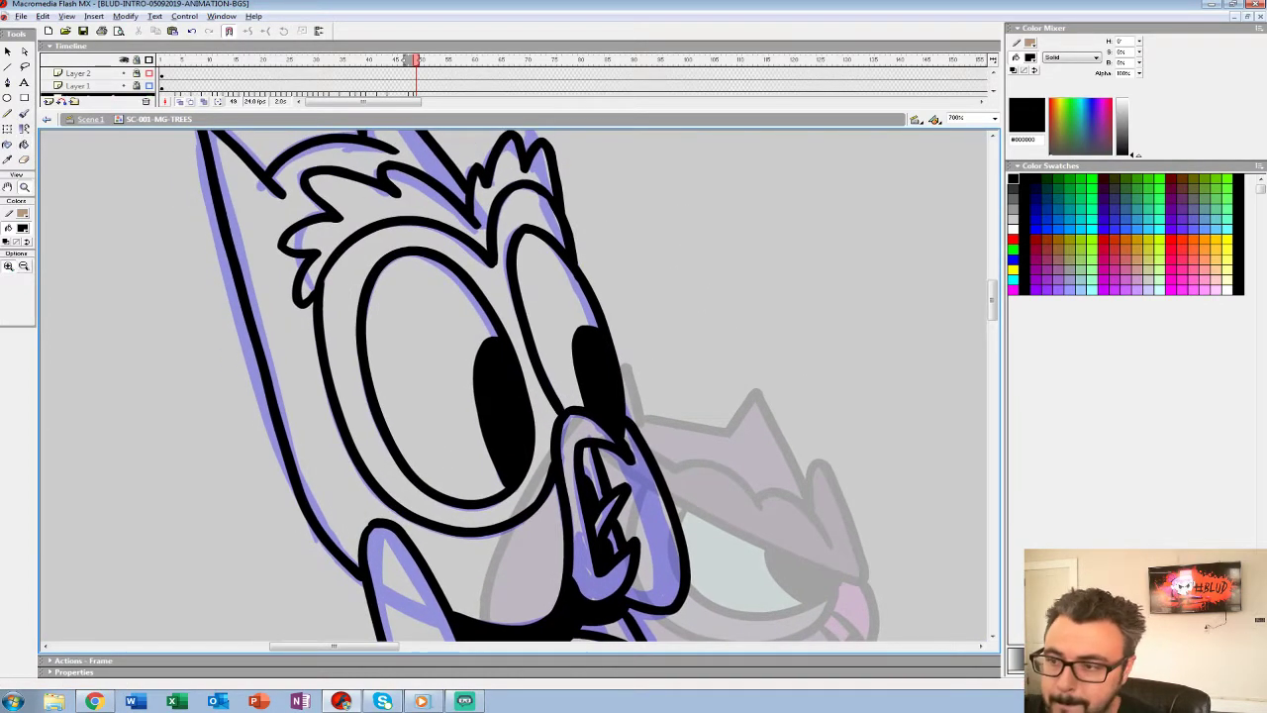
alt+click(600, 335)
alt+click(600, 334)
drag(600, 341, 599, 292)
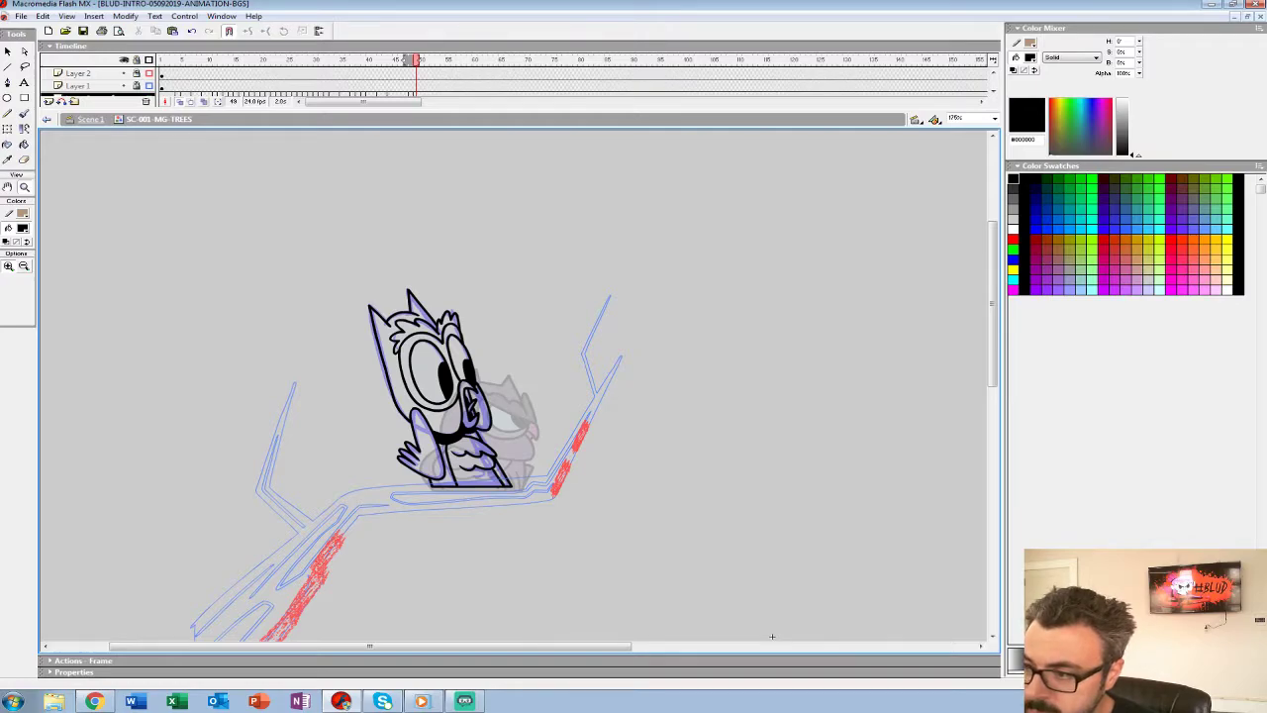
drag(600, 112, 600, 150)
click(411, 98)
key(shift+F5)
mouse_move(413, 60)
mouse_down()
mouse_move(395, 60)
mouse_move(442, 59)
mouse_move(416, 61)
mouse_up()
key(ctrl+equal)
key(F6)
key(Delete)
Draw the far wing's spread feathers beside the owl's body in frame 49.
click(497, 457)
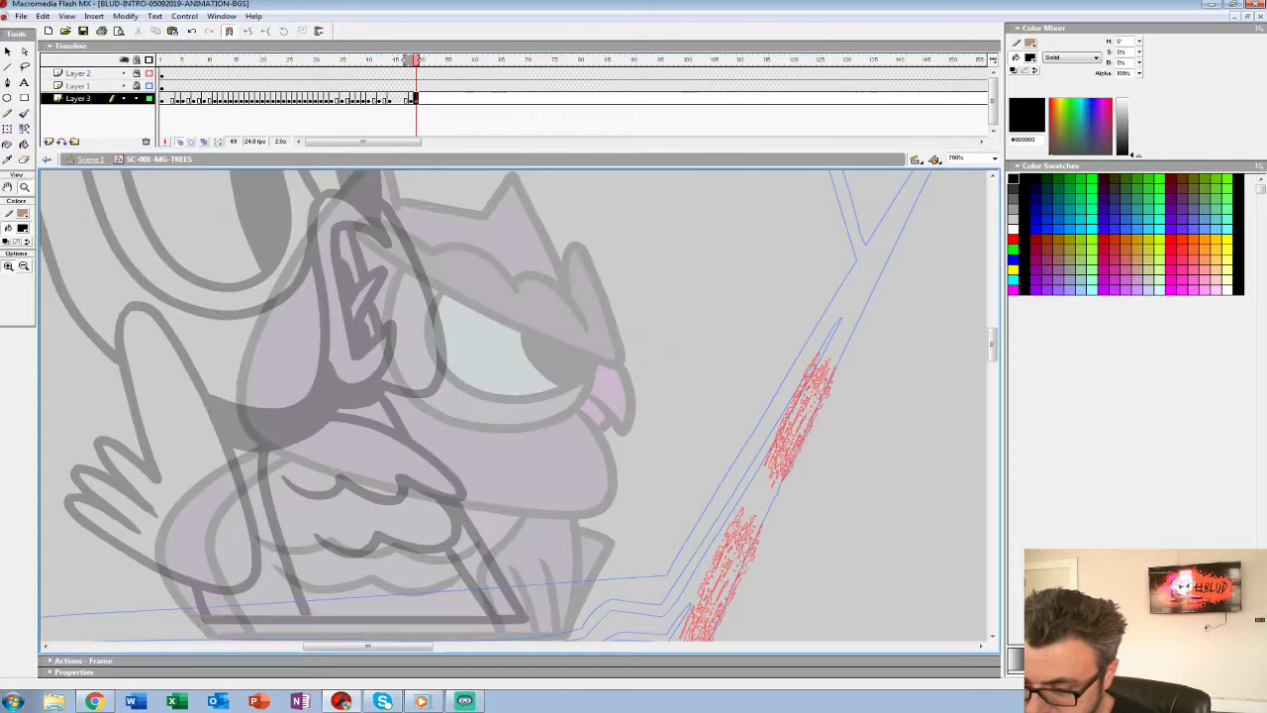
scroll(515, 406, down, 1)
key(b)
mouse_move(376, 309)
mouse_down()
mouse_move(477, 438)
mouse_move(484, 386)
mouse_move(505, 435)
mouse_move(516, 401)
mouse_move(532, 477)
mouse_move(525, 527)
mouse_move(554, 472)
mouse_move(520, 565)
mouse_up()
drag(524, 495, 559, 529)
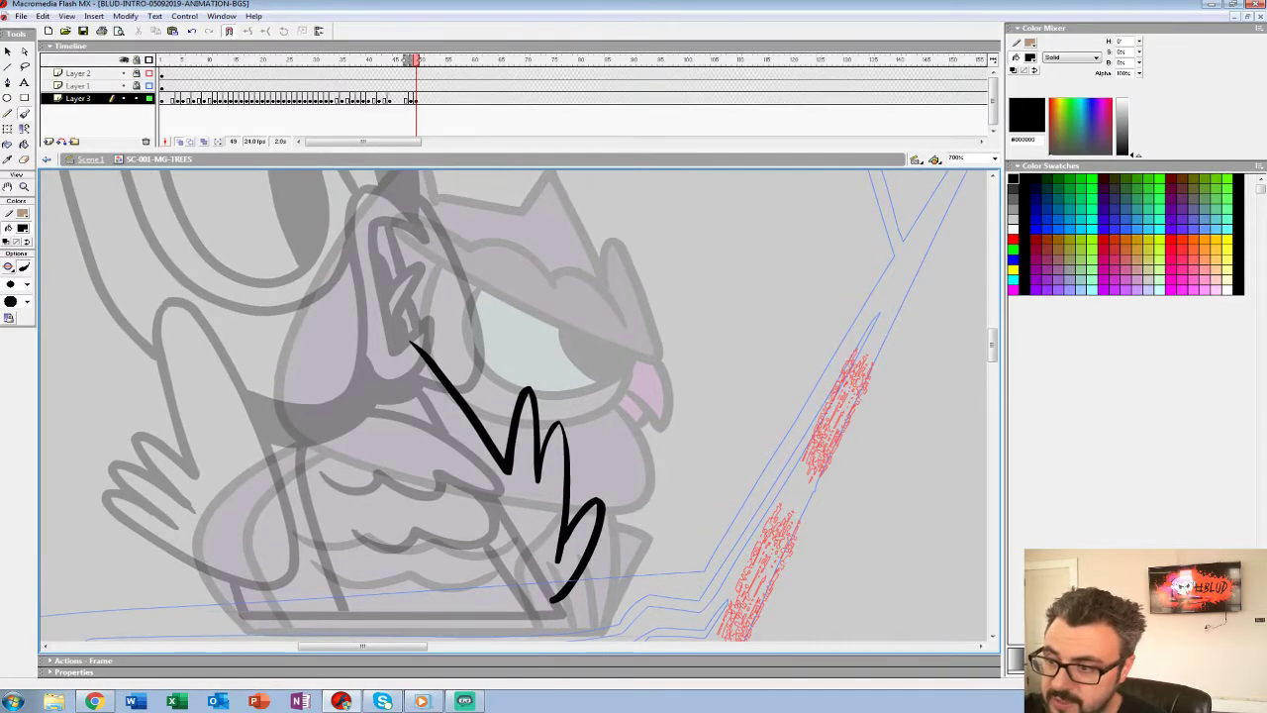
Limit onion skinning to the startled pose and nudge the far wing drawing up and slightly left against the body.
drag(406, 60, 411, 60)
mouse_move(494, 396)
mouse_down()
mouse_move(610, 434)
mouse_move(600, 416)
mouse_up()
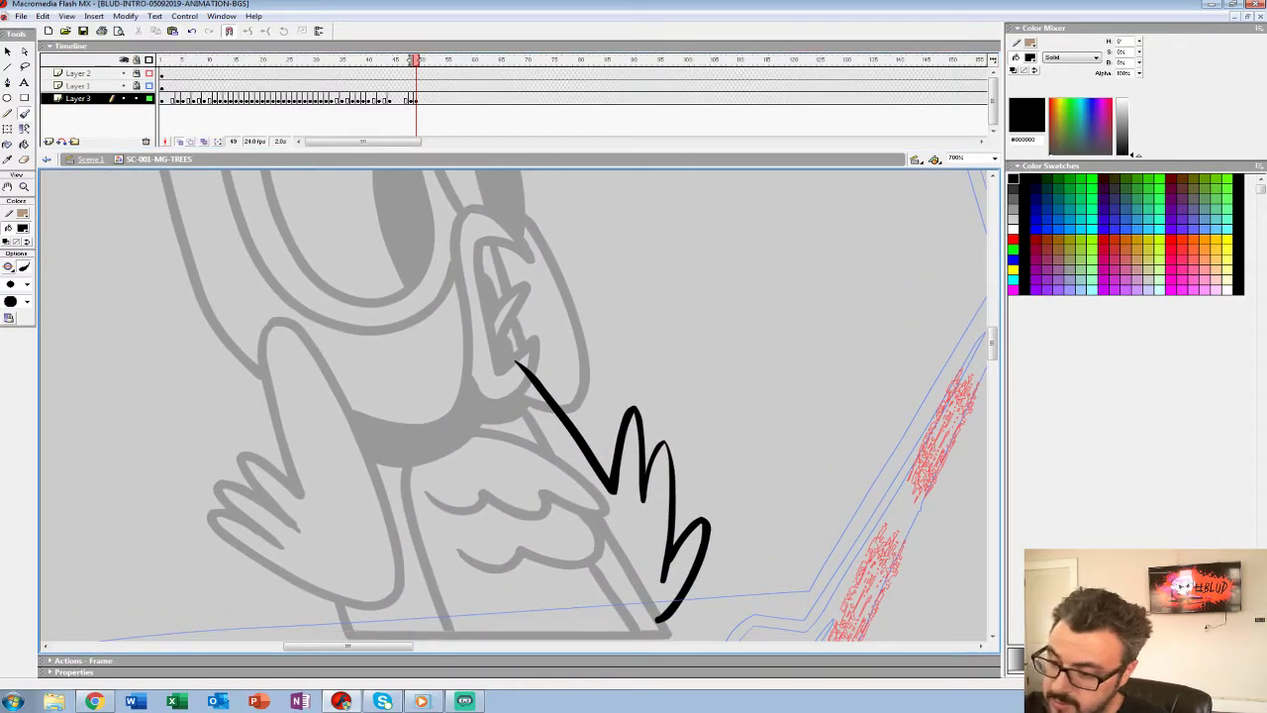
key(z)
alt+click(618, 348)
alt+click(618, 348)
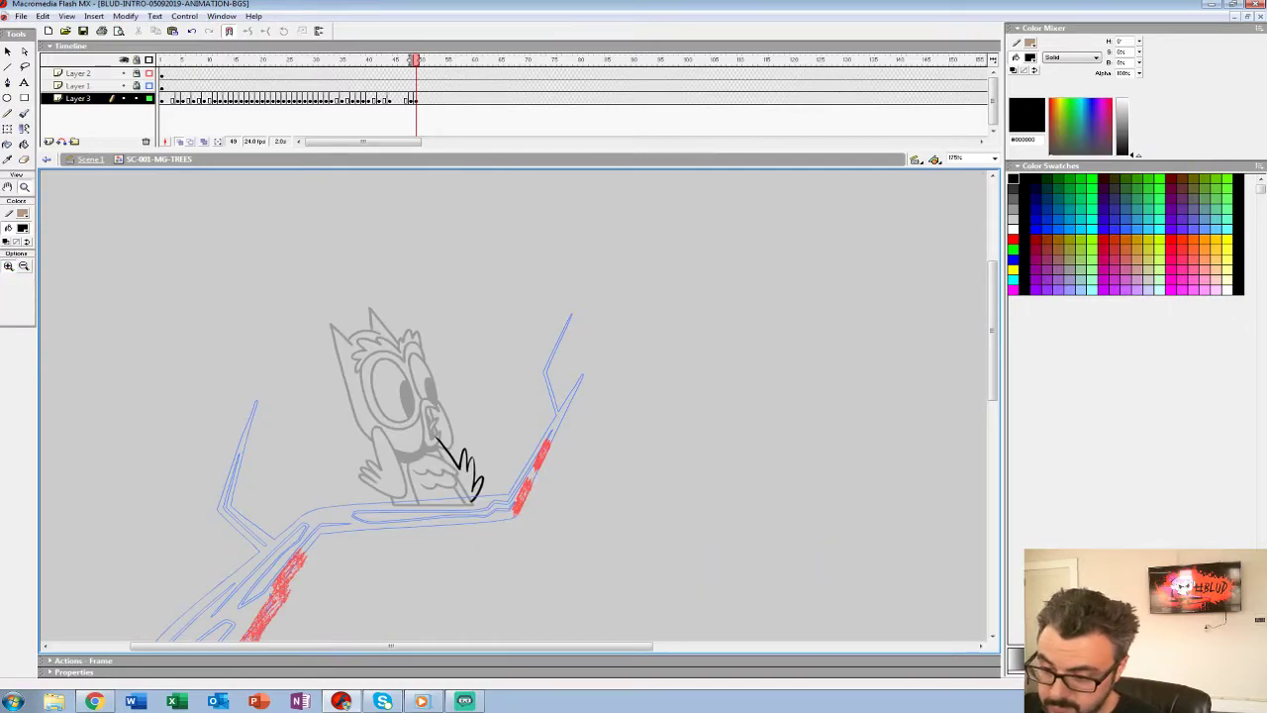
click(486, 459)
click(416, 99)
key(Up)
key(Up)
key(Up)
key(Up)
key(Left)
key(Left)
key(Up)
key(Up)
key(Down)
key(Down)
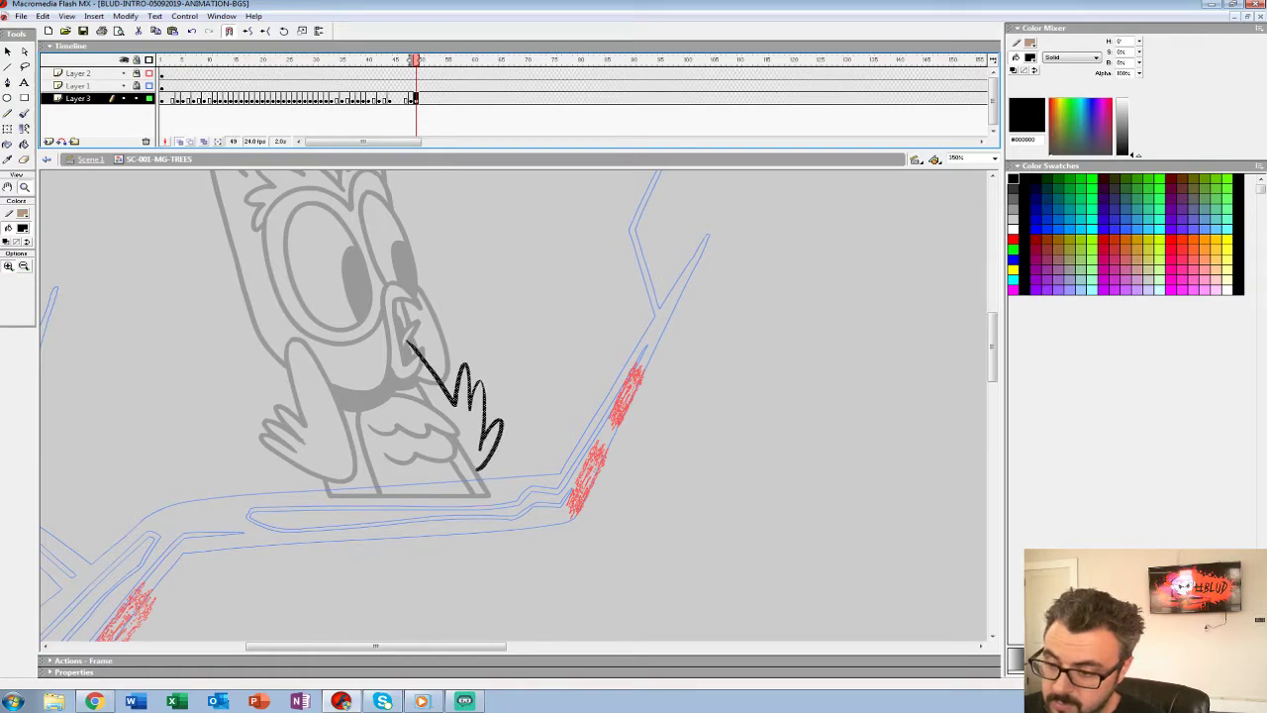
Ink the far wing's feathers onto the startled owl in frame 48, tracing the onion-skinned drawing from frame 49.
key(comma)
key(Escape)
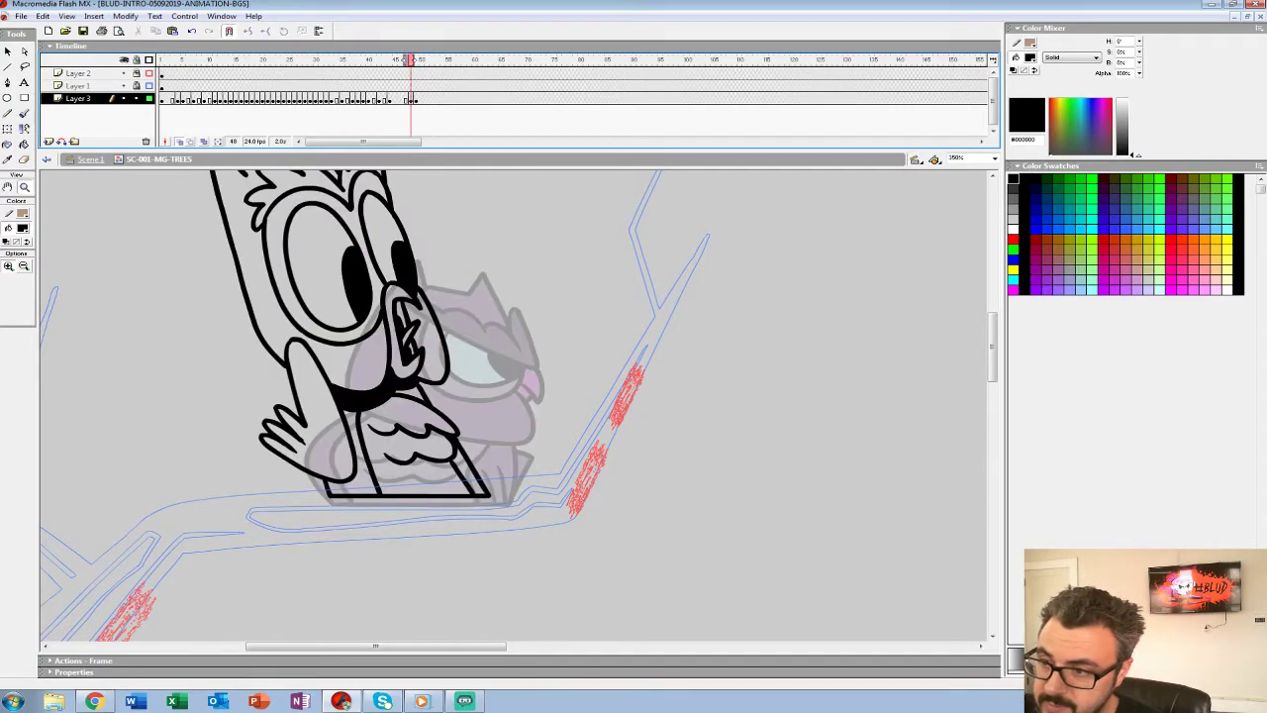
drag(405, 60, 418, 60)
click(485, 397)
mouse_move(485, 397)
mouse_down()
mouse_move(455, 314)
mouse_move(473, 401)
mouse_up()
key(b)
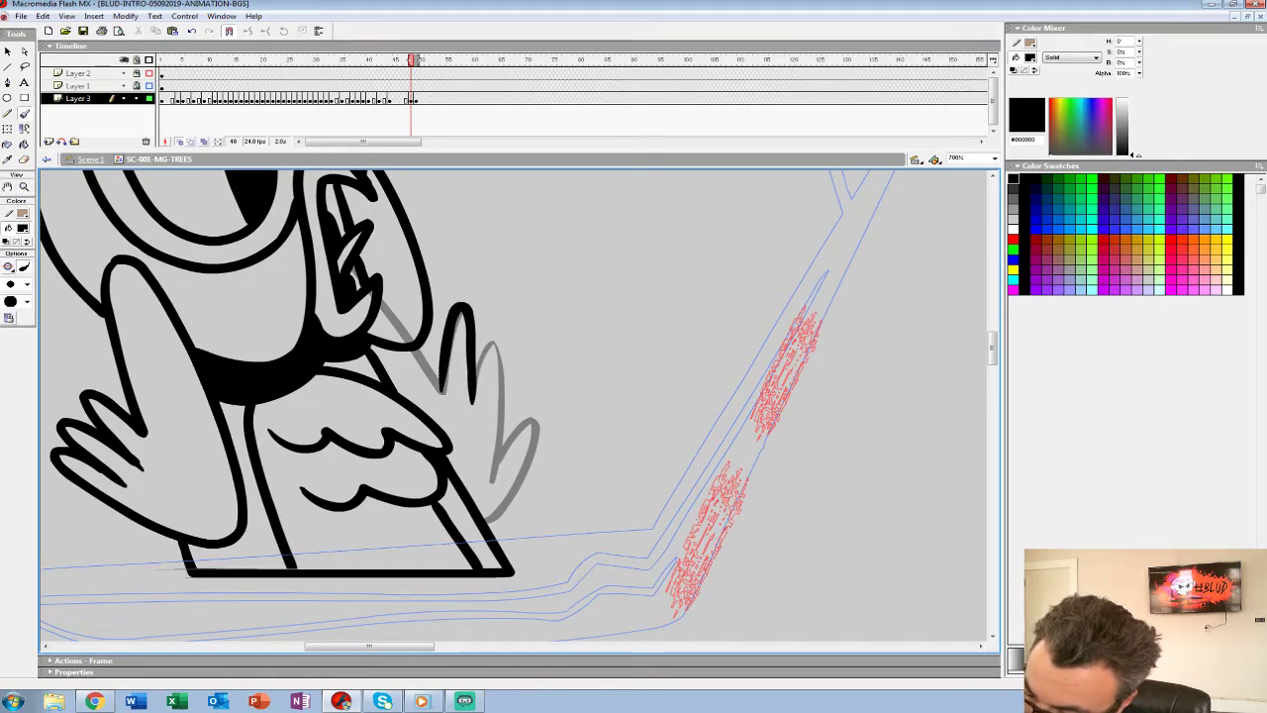
mouse_move(497, 343)
mouse_down()
mouse_move(505, 436)
mouse_move(491, 479)
mouse_move(532, 419)
mouse_move(486, 523)
mouse_up()
mouse_move(414, 351)
mouse_down()
mouse_move(438, 380)
mouse_move(422, 358)
mouse_move(577, 437)
mouse_up()
key(ctrl+z)
Remove the far wing drawing's frame 49 from Layer 3 and play back the owl animation.
key(z)
alt+click(594, 398)
key(ctrl+minus)
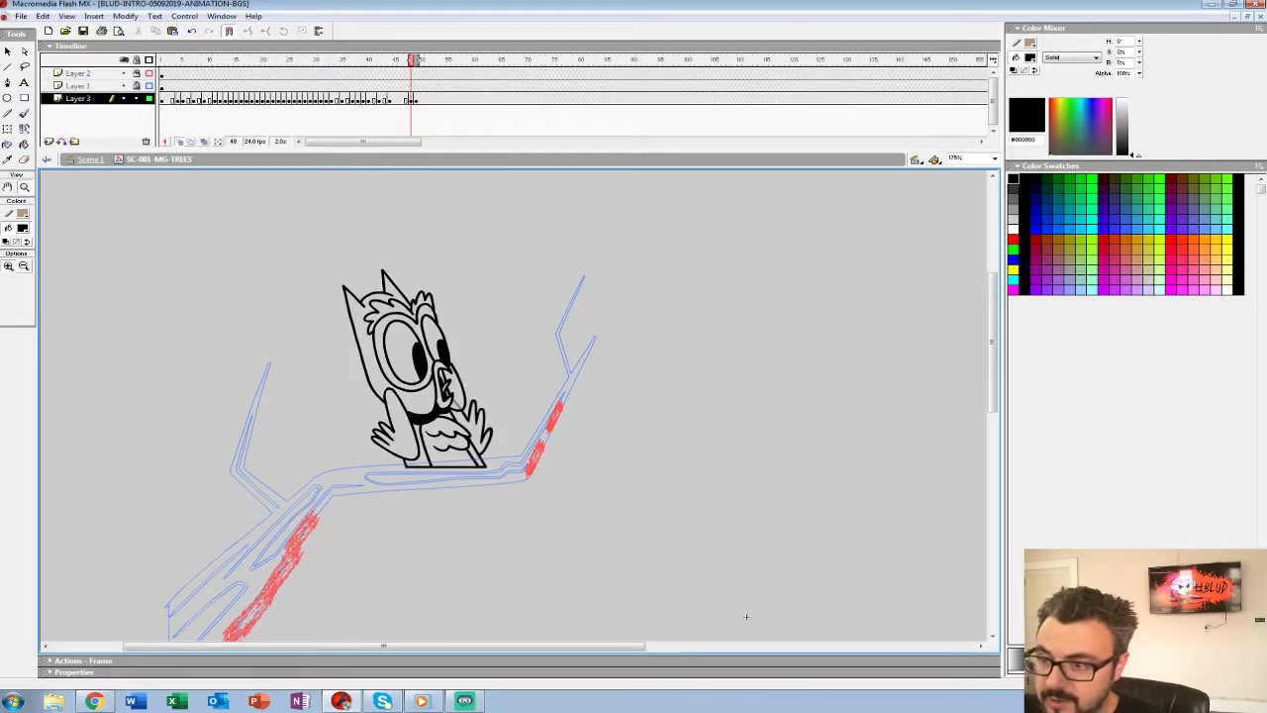
key(period)
key(shift+F5)
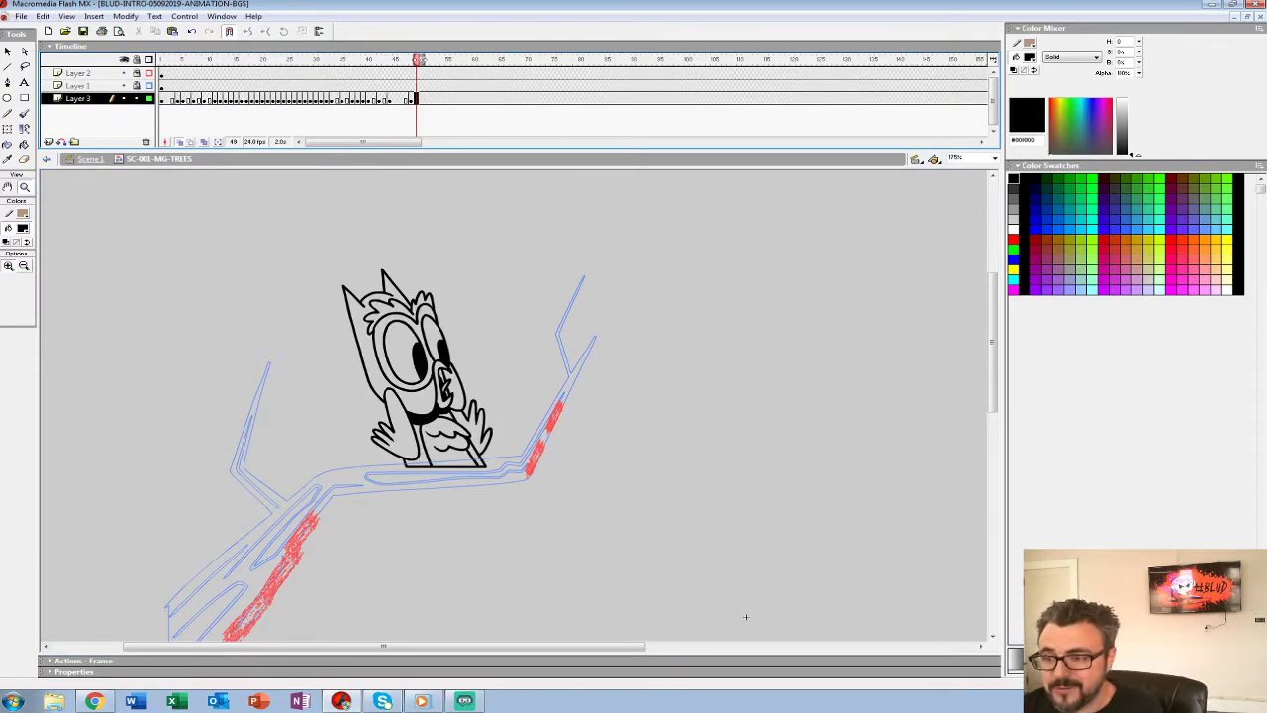
key(Return)
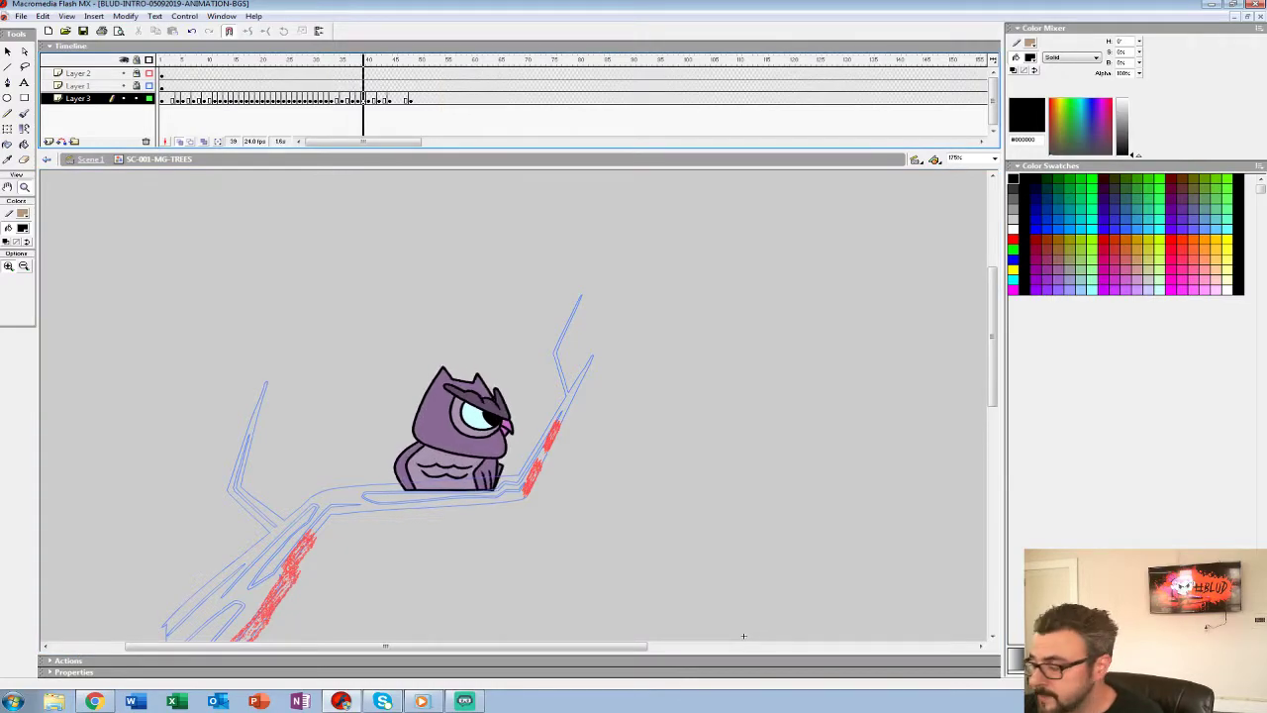
key(Return)
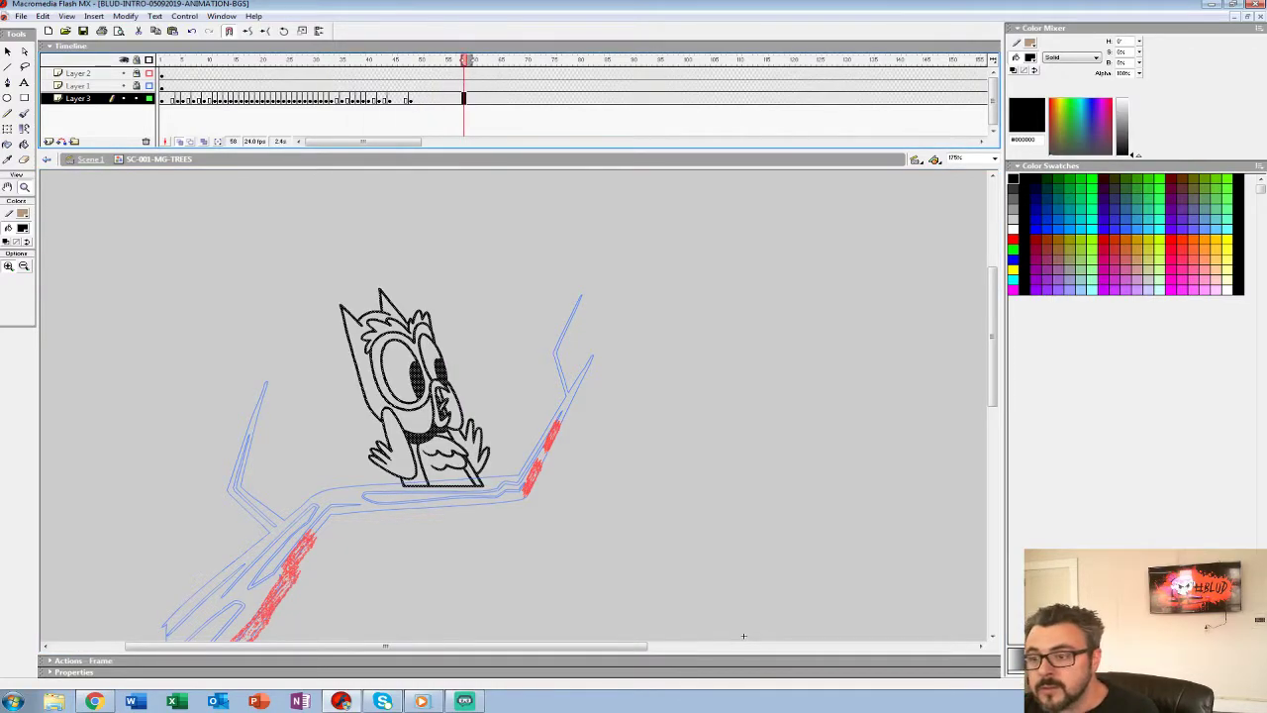
Clear the owl from the keyframe at frame 58 on Layer 3 and onion-skin the held startled pose.
key(F8)
key(Escape)
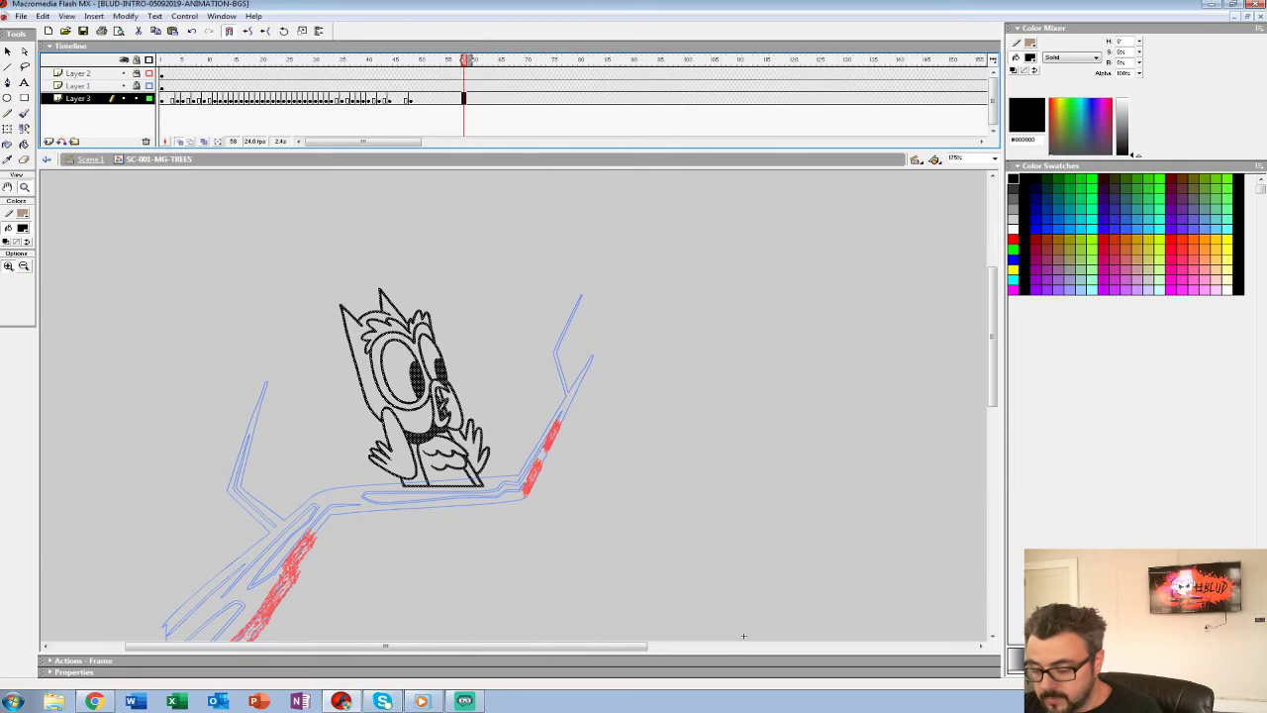
key(Delete)
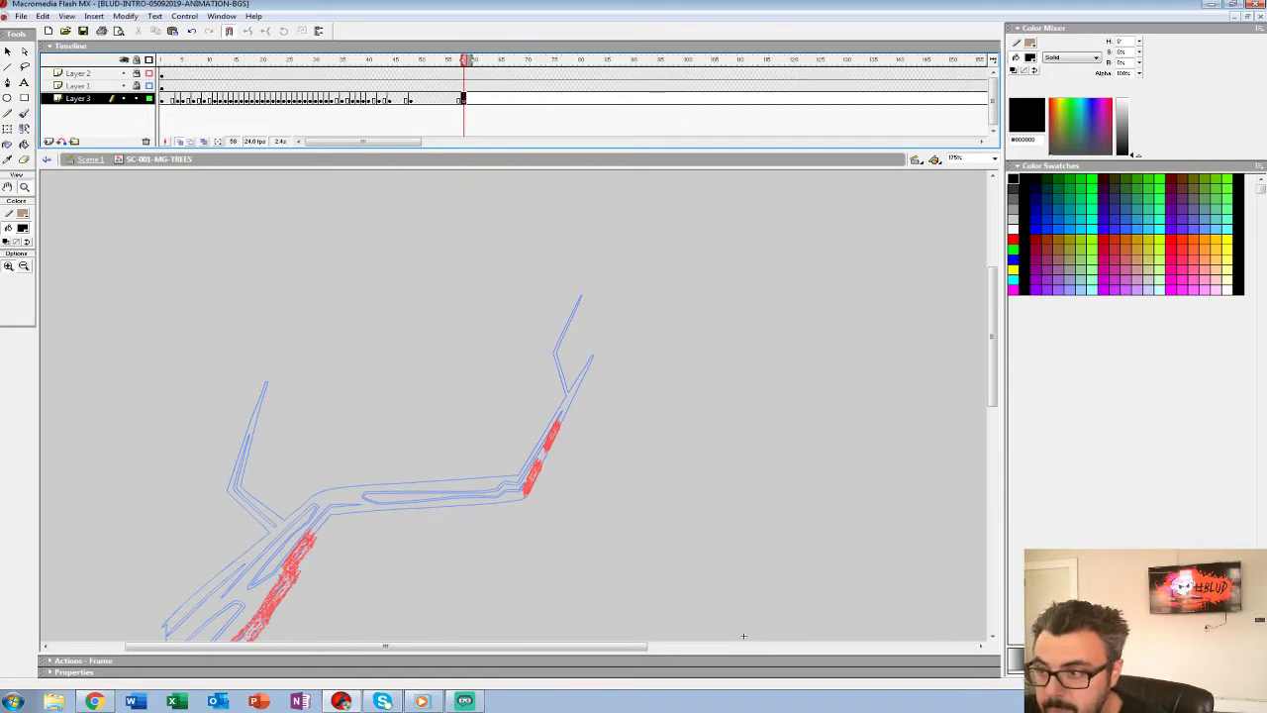
drag(464, 61, 459, 60)
click(468, 401)
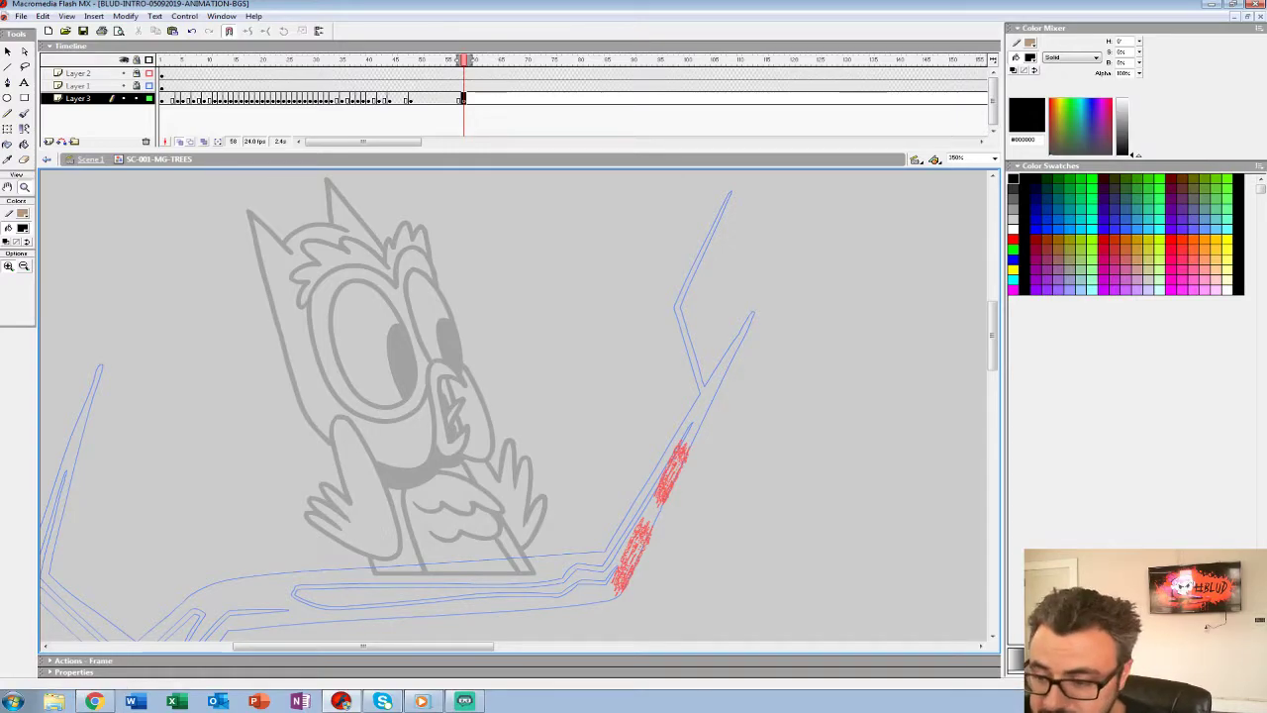
Sketch a loose feather with its quill and barb notches over the owl's beak in frame 58, using a smaller brush.
alt+click(513, 410)
click(484, 431)
drag(514, 406, 558, 396)
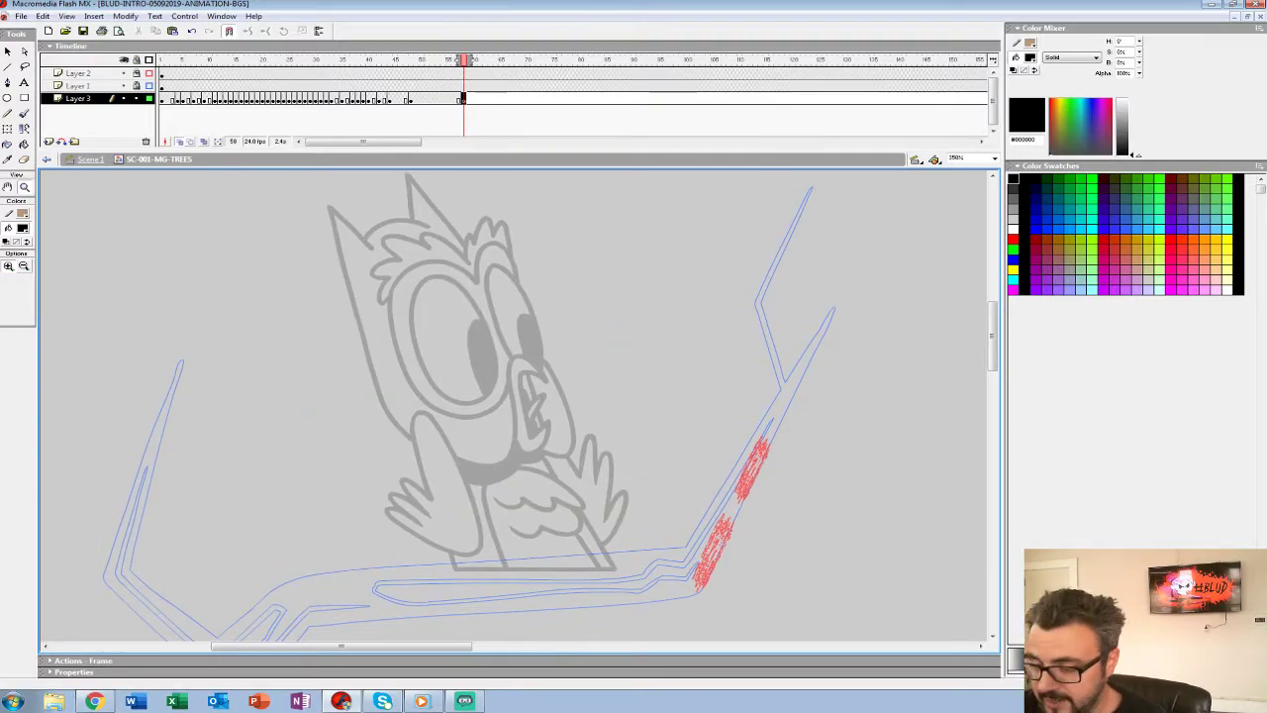
click(24, 114)
click(27, 285)
click(14, 328)
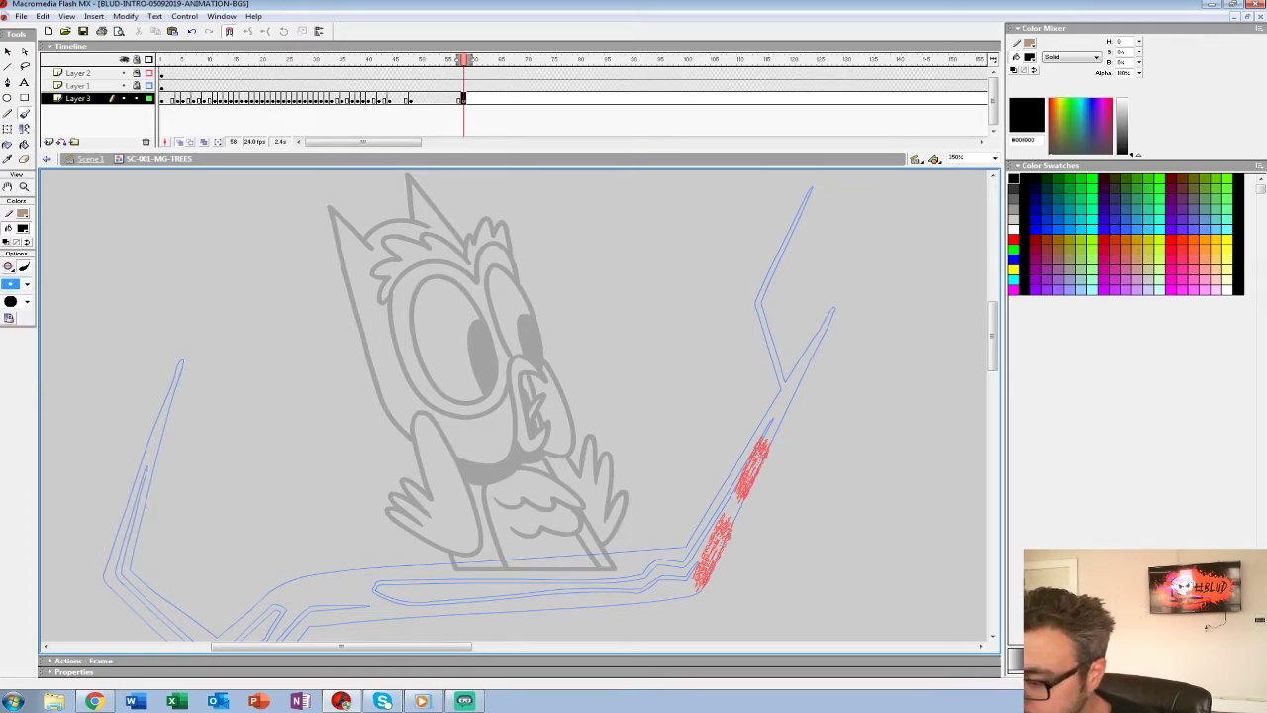
drag(622, 327, 572, 366)
key(ctrl+z)
drag(615, 329, 568, 373)
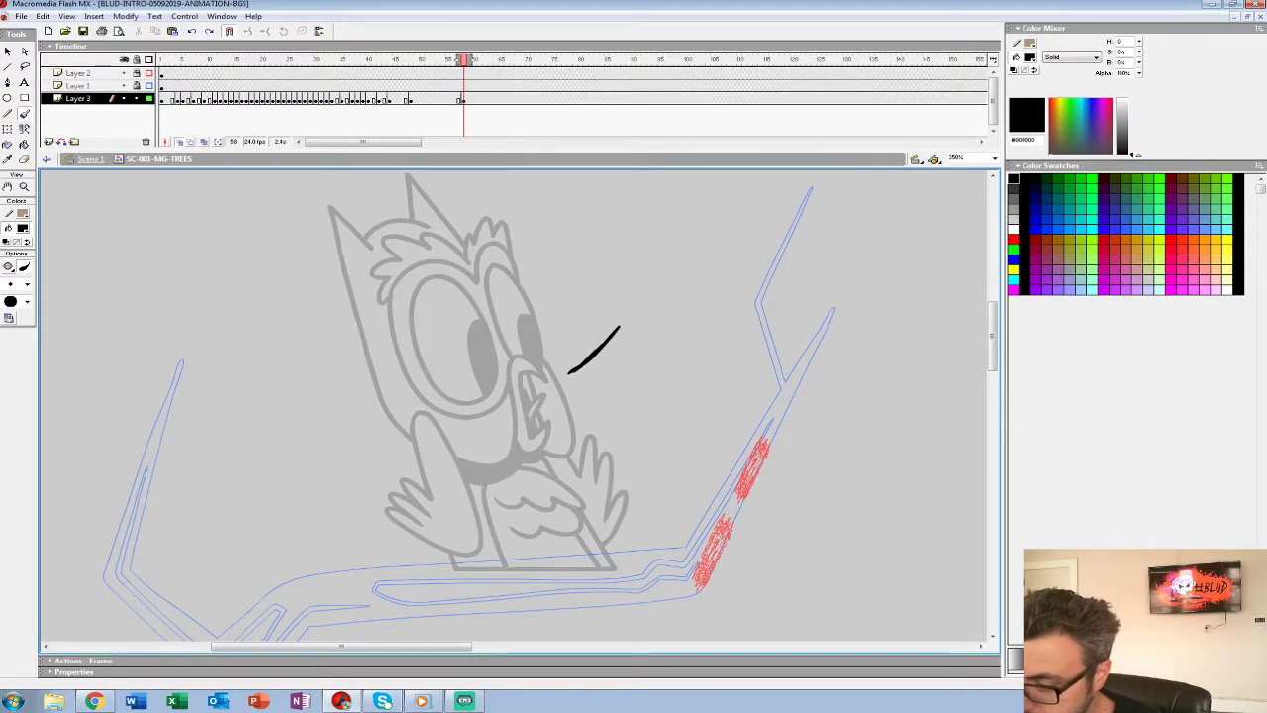
mouse_move(497, 389)
mouse_down()
mouse_move(487, 412)
mouse_move(556, 407)
mouse_move(603, 356)
mouse_up()
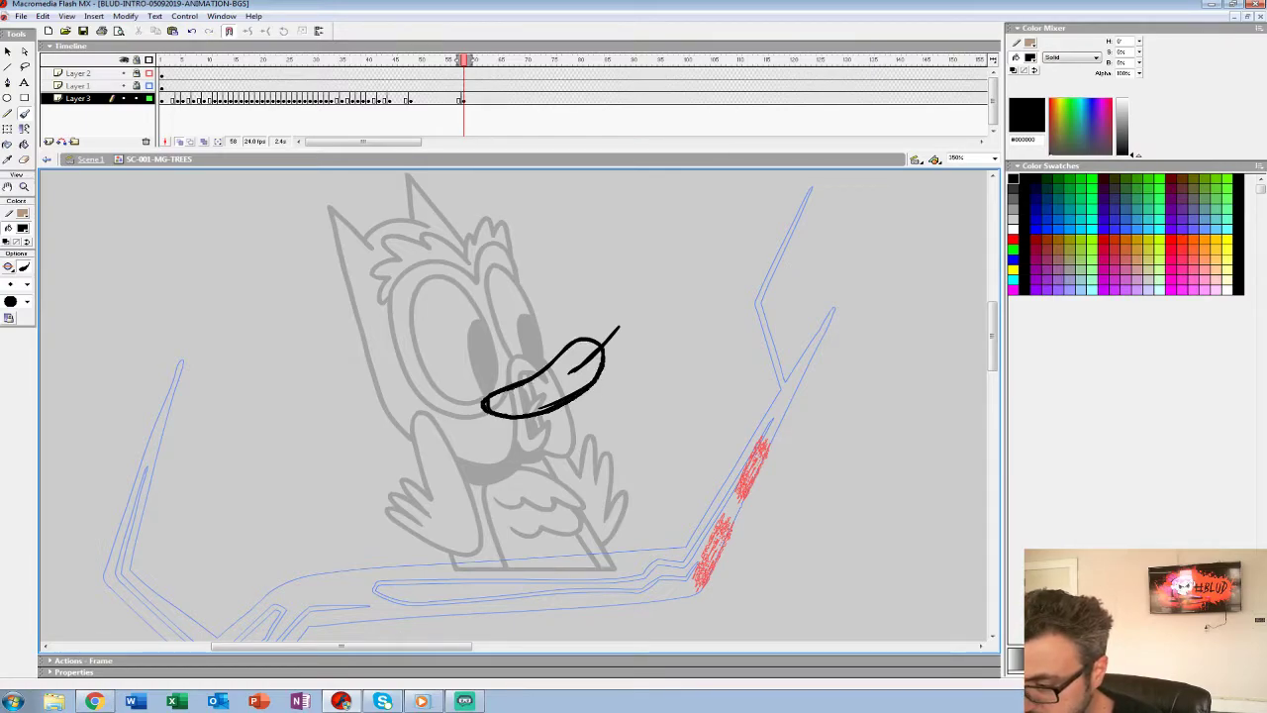
drag(525, 382, 535, 396)
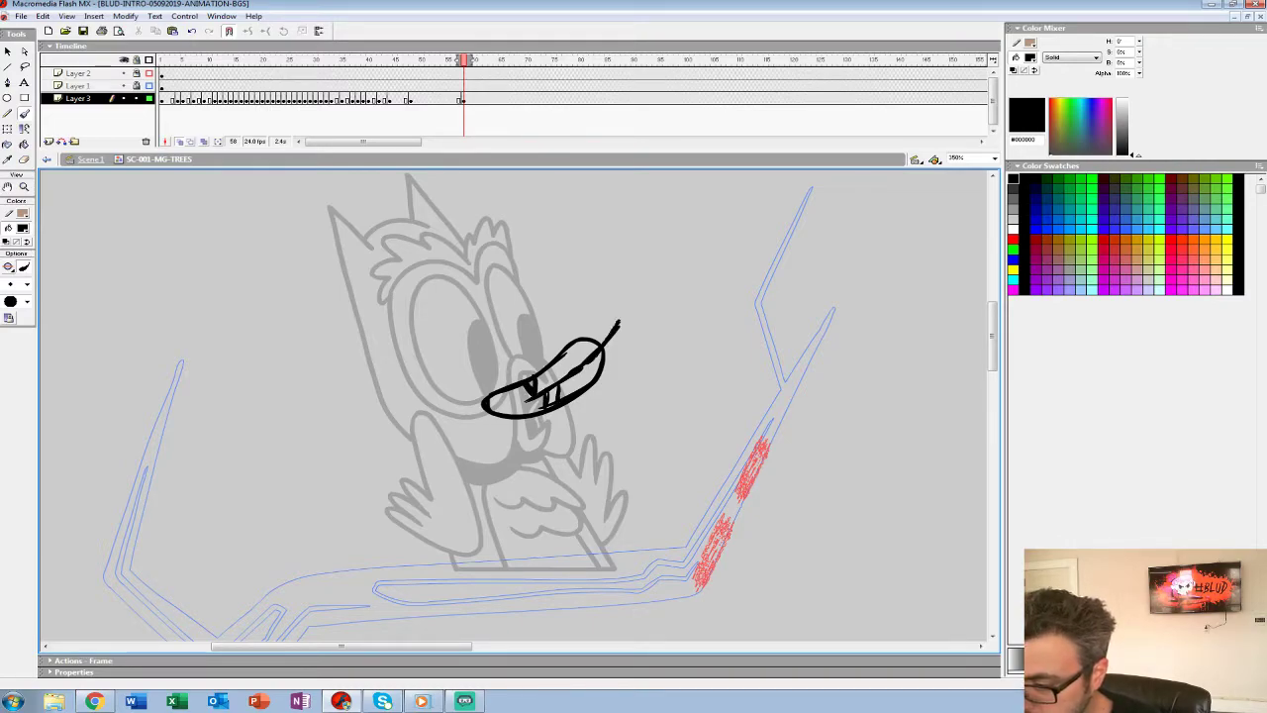
Rotate the feather sketch to lie nearly horizontal and move it off the face into the space beside the beak.
click(463, 99)
key(q)
drag(625, 325, 733, 344)
key(z)
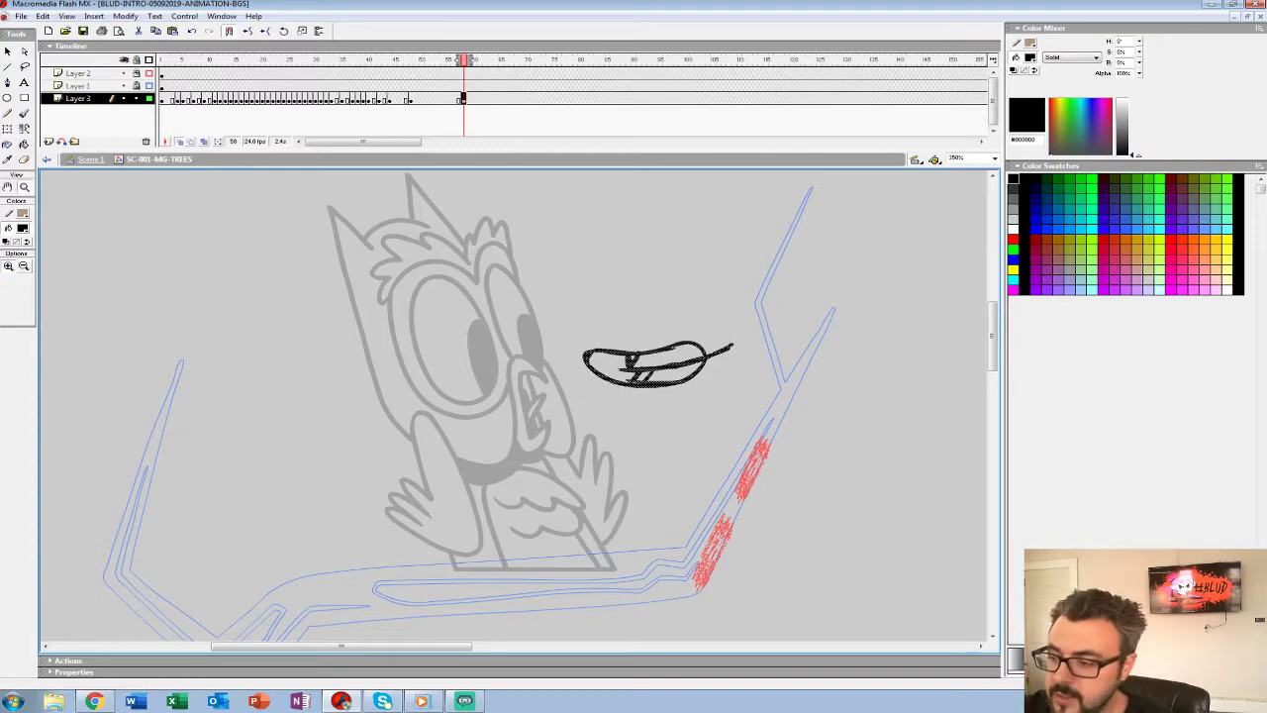
Insert a blank keyframe at frame 59 on Layer 3 and step through the neighbouring frames to compare the feather with the owl.
click(696, 345)
key(F6)
click(469, 99)
key(F7)
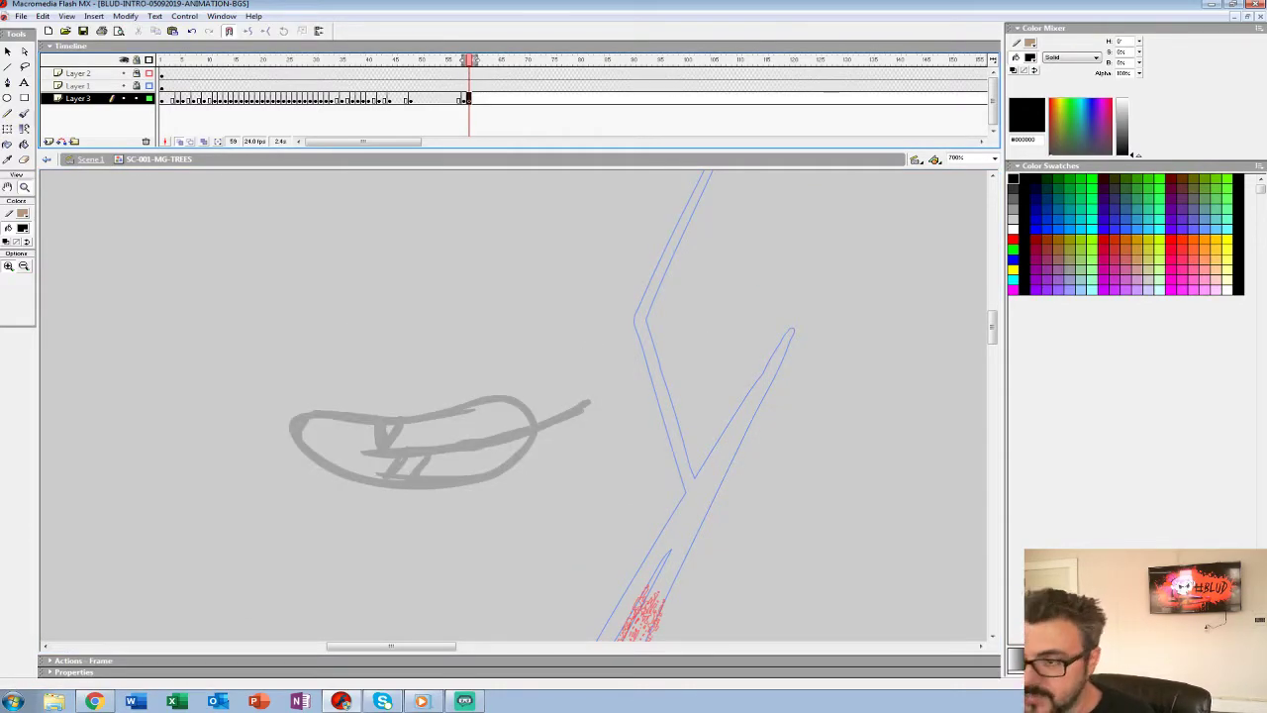
drag(463, 60, 458, 61)
drag(446, 416, 712, 389)
key(period)
key(period)
key(comma)
key(comma)
key(comma)
key(comma)
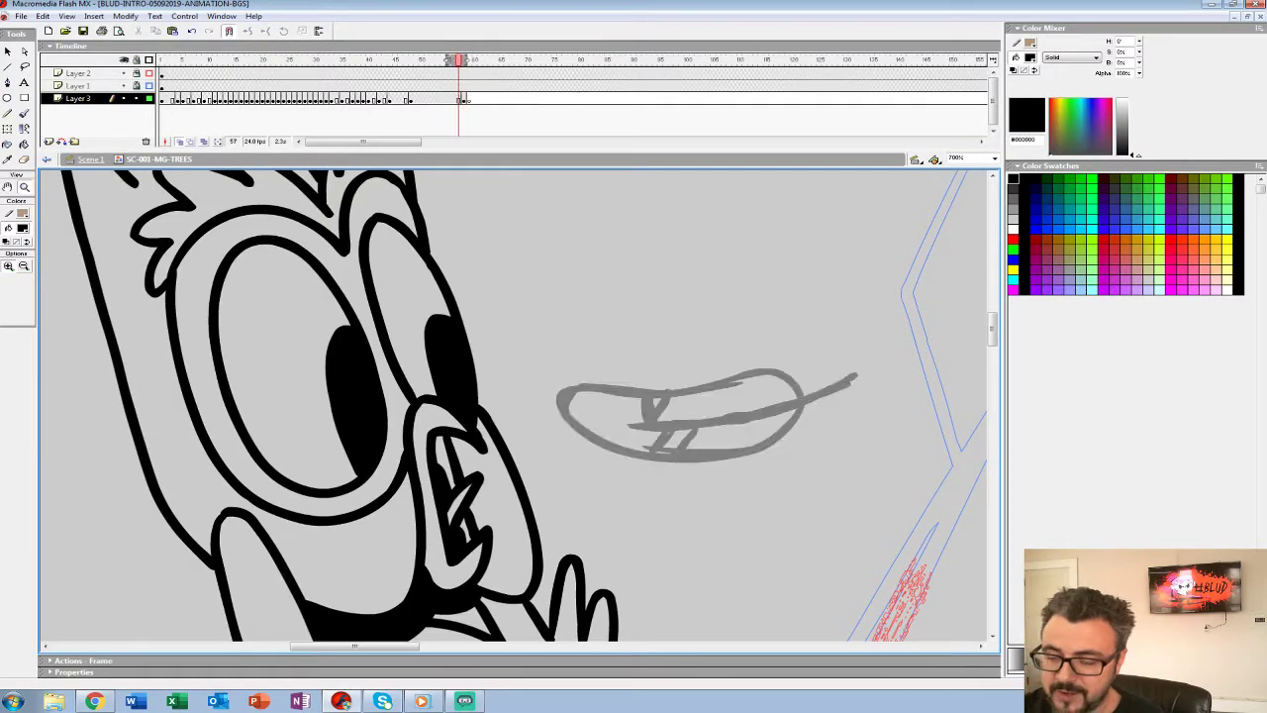
Ink the loose feather's outline, quill and barb lines in black over the onion-skinned sketch in frame 59 on Layer 3.
click(22, 228)
click(5, 257)
click(469, 99)
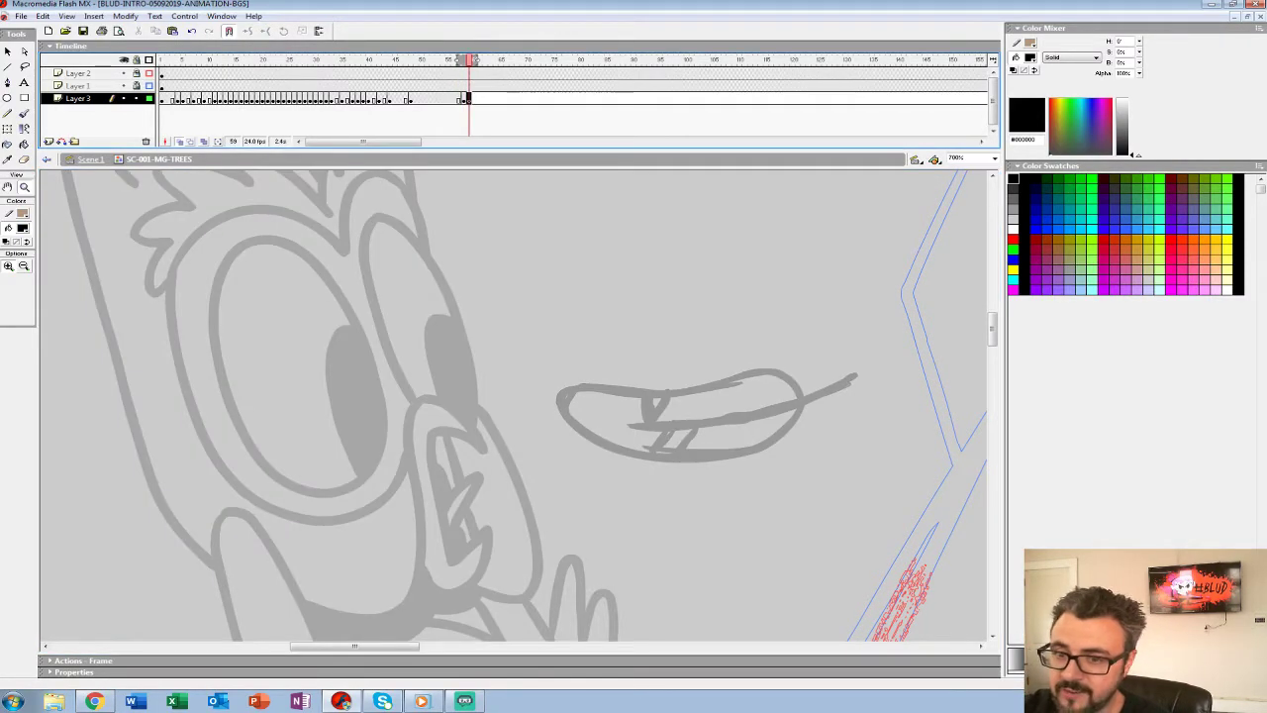
click(24, 114)
click(27, 284)
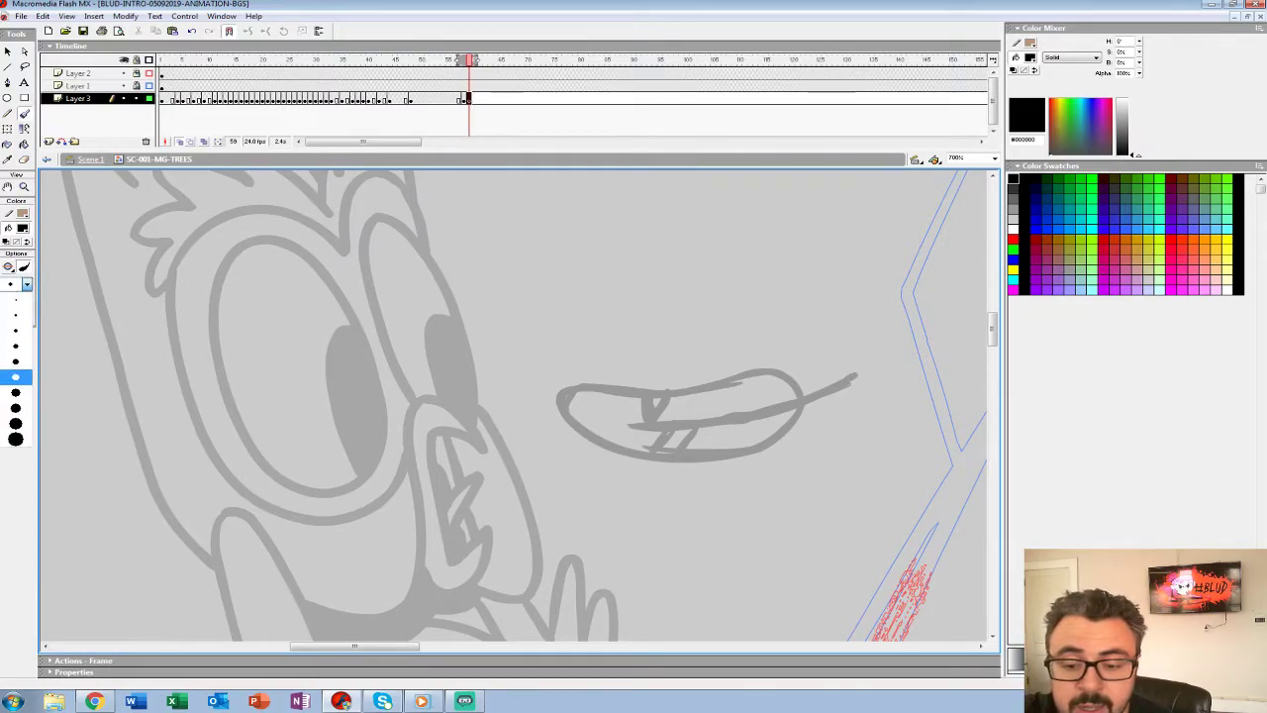
click(15, 376)
mouse_move(631, 427)
mouse_down()
mouse_move(814, 398)
mouse_move(778, 415)
mouse_up()
key(ctrl+z)
key(ctrl+z)
mouse_move(858, 374)
mouse_down()
mouse_move(738, 416)
mouse_move(624, 424)
mouse_up()
mouse_move(794, 378)
mouse_down()
mouse_move(713, 374)
mouse_move(653, 406)
mouse_move(576, 390)
mouse_move(638, 452)
mouse_move(752, 459)
mouse_move(806, 406)
mouse_up()
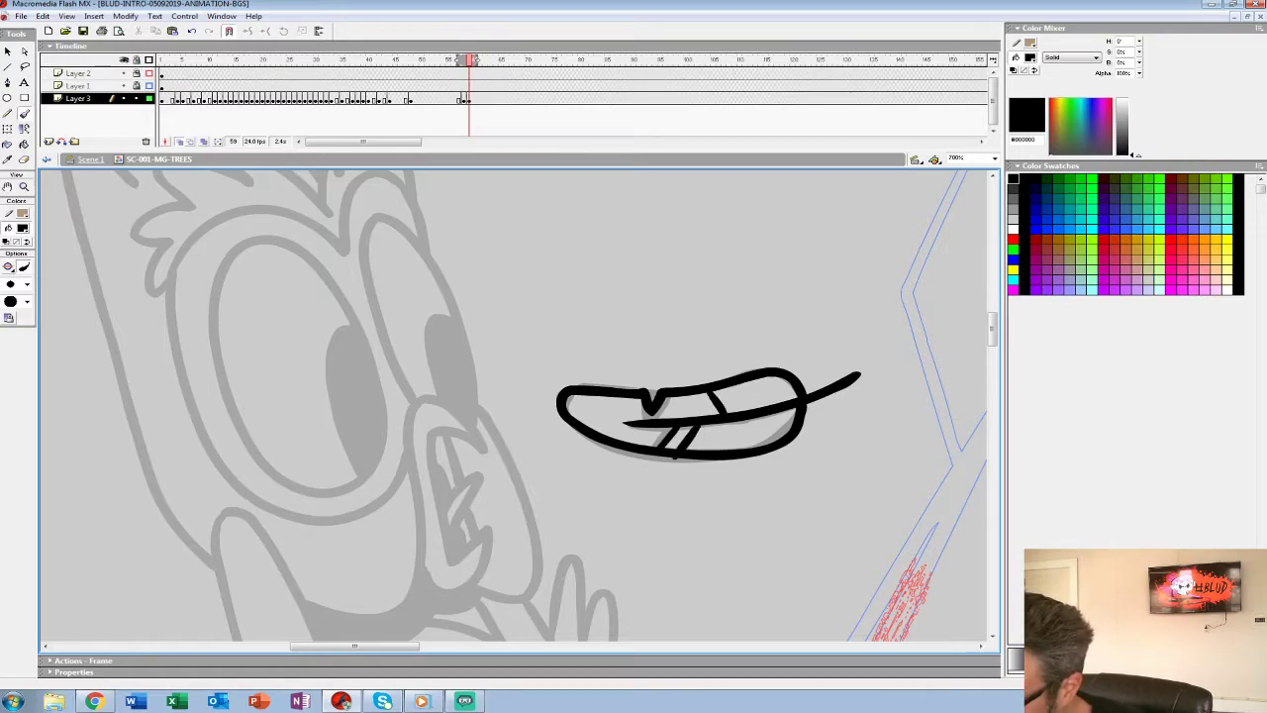
mouse_move(753, 417)
mouse_down()
mouse_move(739, 449)
mouse_move(698, 440)
mouse_up()
Turn off onion skinning and sample the coloured owl's purple body from frame 46 as the fill colour.
key(z)
alt+click(628, 373)
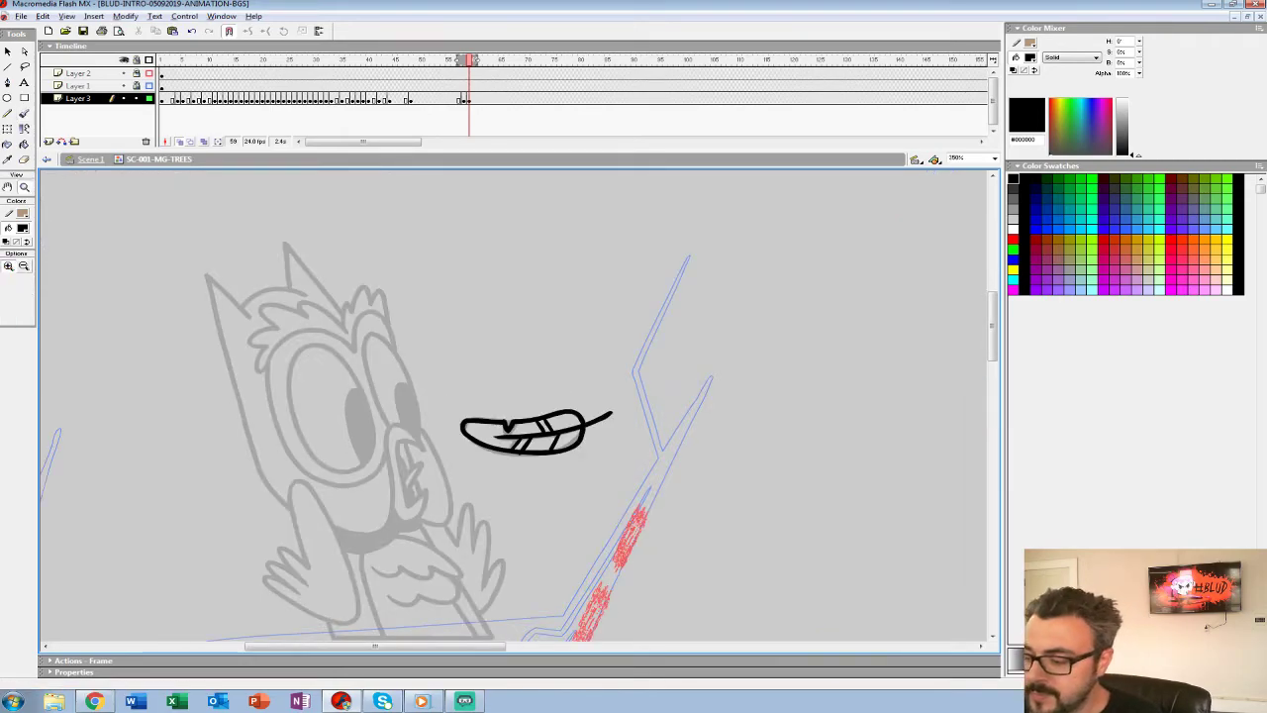
key(ctrl+minus)
click(180, 141)
click(422, 99)
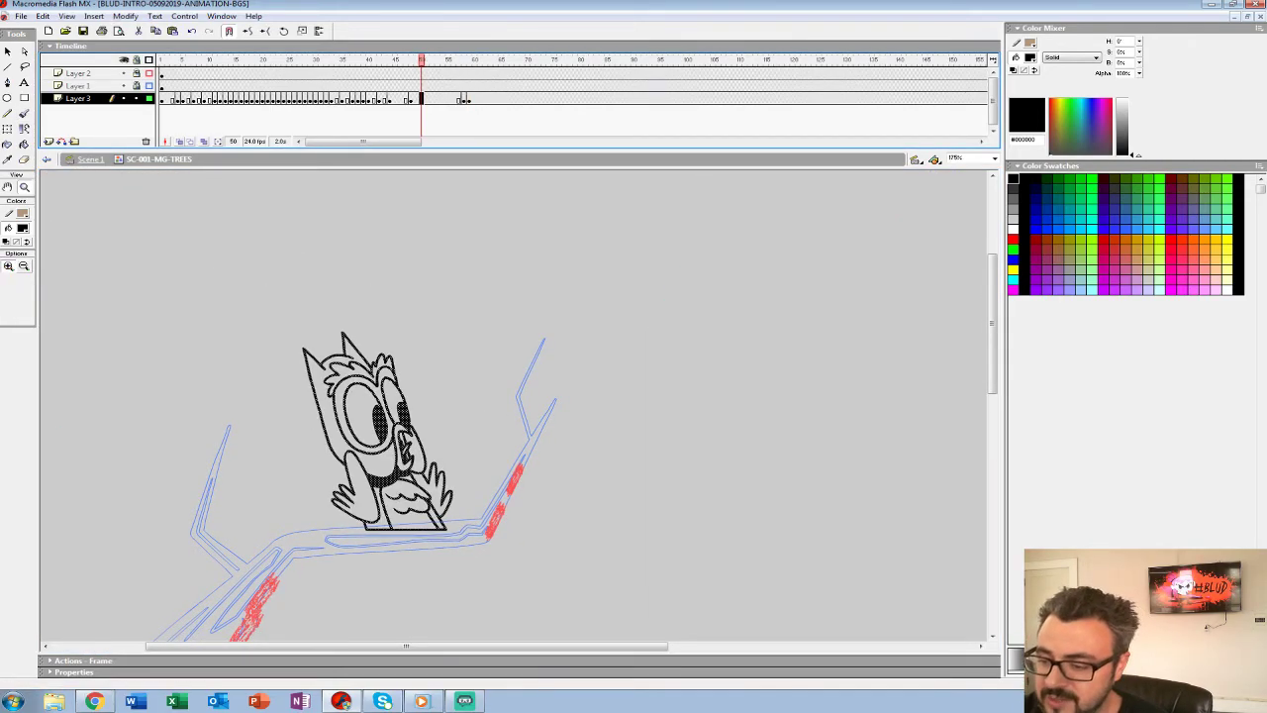
click(401, 99)
key(comma)
key(period)
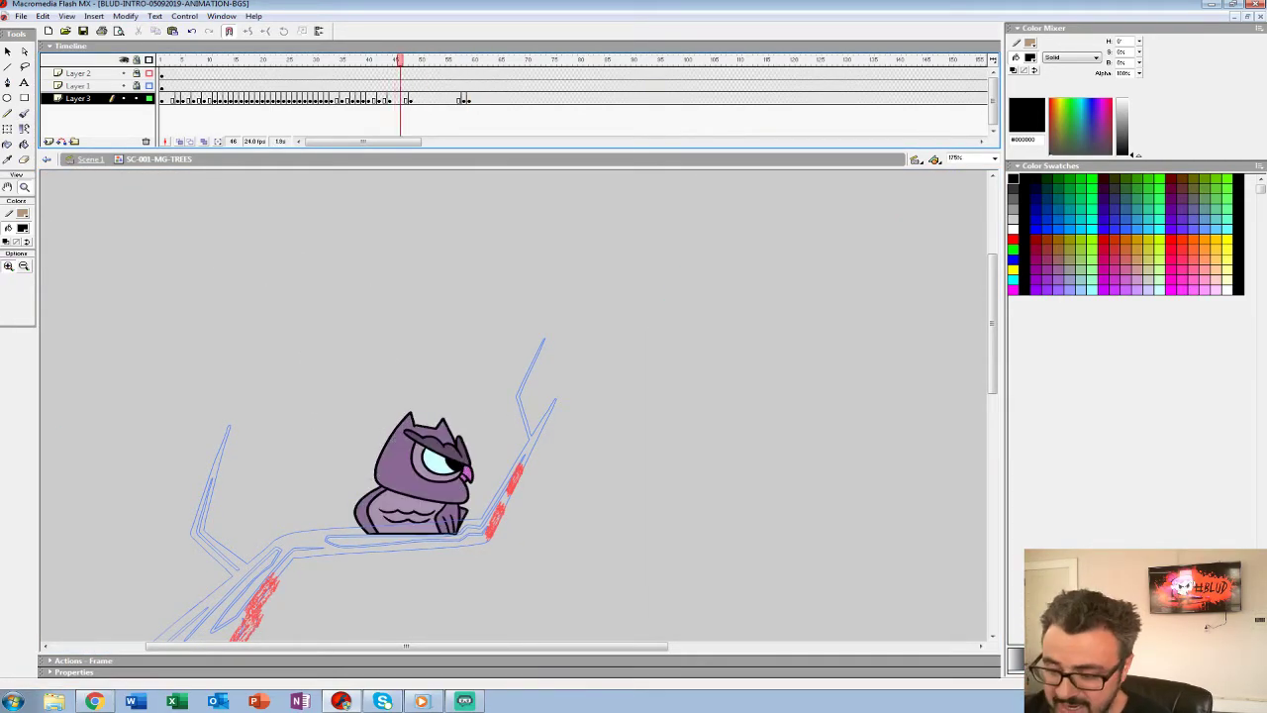
click(23, 229)
click(403, 470)
Try to fill the rough feather in frame 58 with the sampled purple.
drag(469, 99, 464, 99)
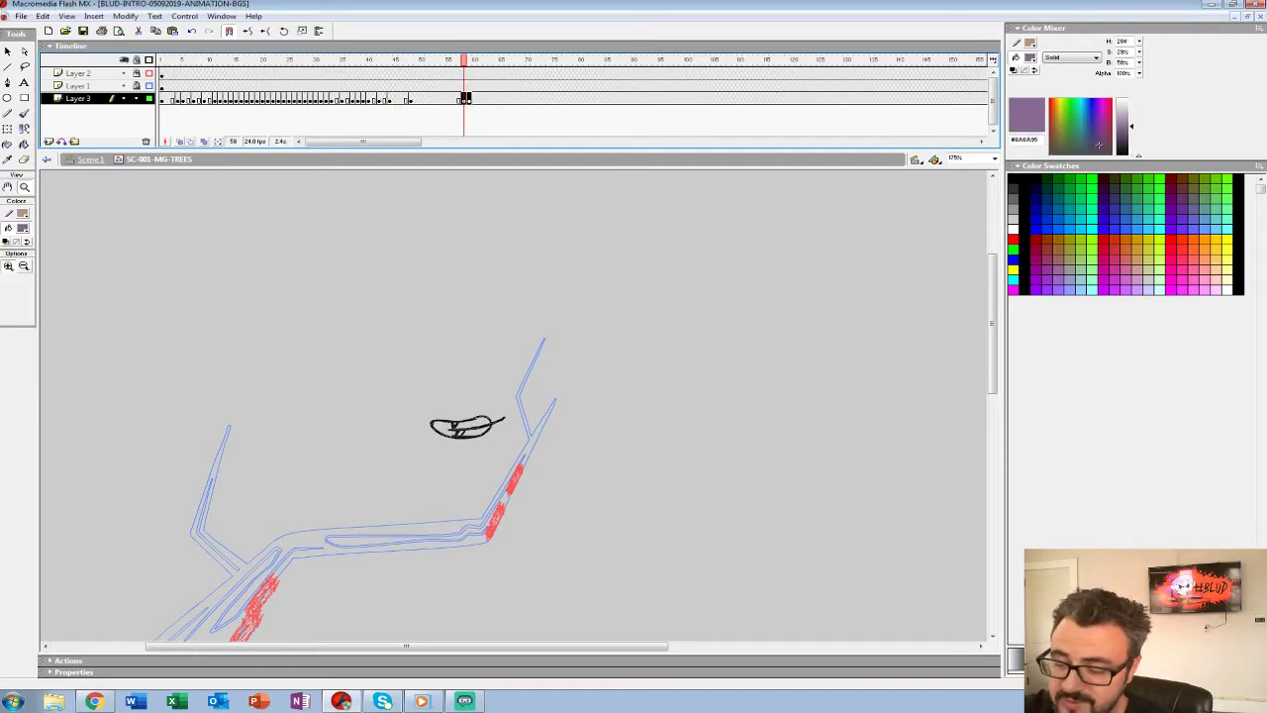
key(k)
click(477, 423)
click(476, 432)
click(442, 427)
Fill every section between the barbs of the inked feather in frame 59 with the sampled purple.
click(24, 185)
click(490, 419)
click(489, 419)
key(.)
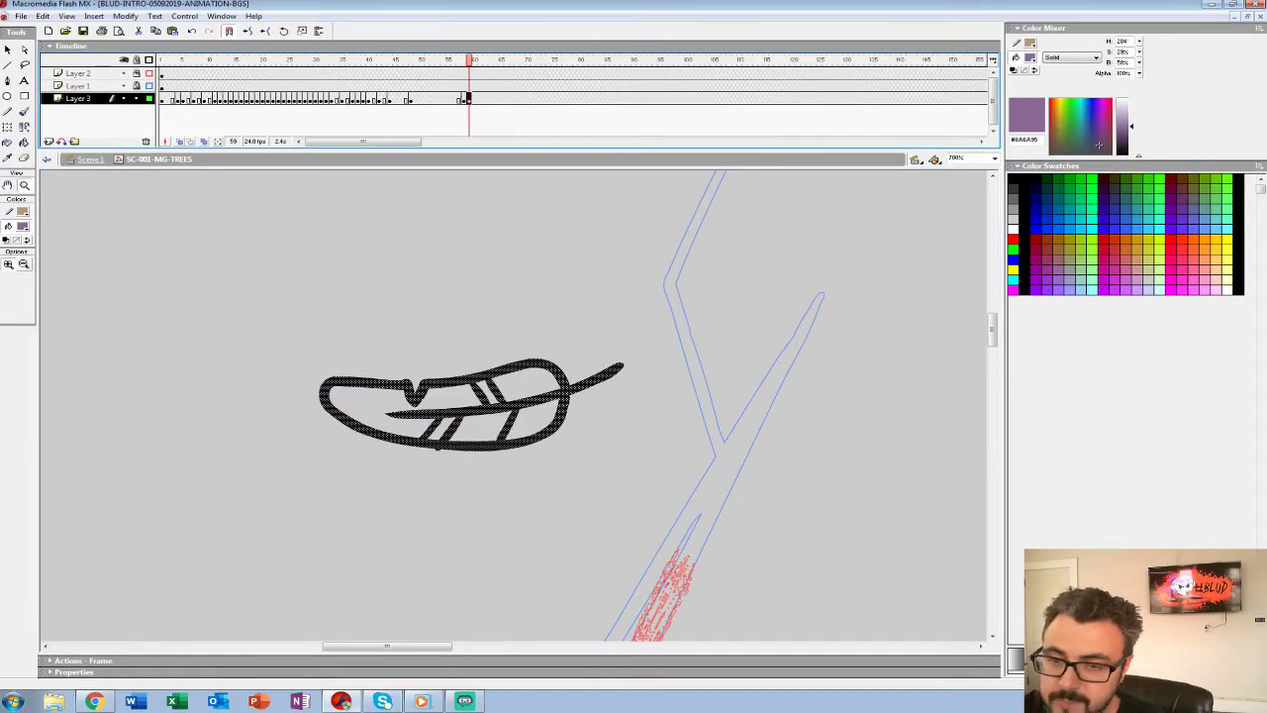
key(k)
click(402, 425)
click(441, 430)
click(482, 425)
click(488, 393)
click(529, 382)
click(536, 420)
Erase the stray nub of ink sticking out below the feather's lower outline in frame 59.
click(469, 99)
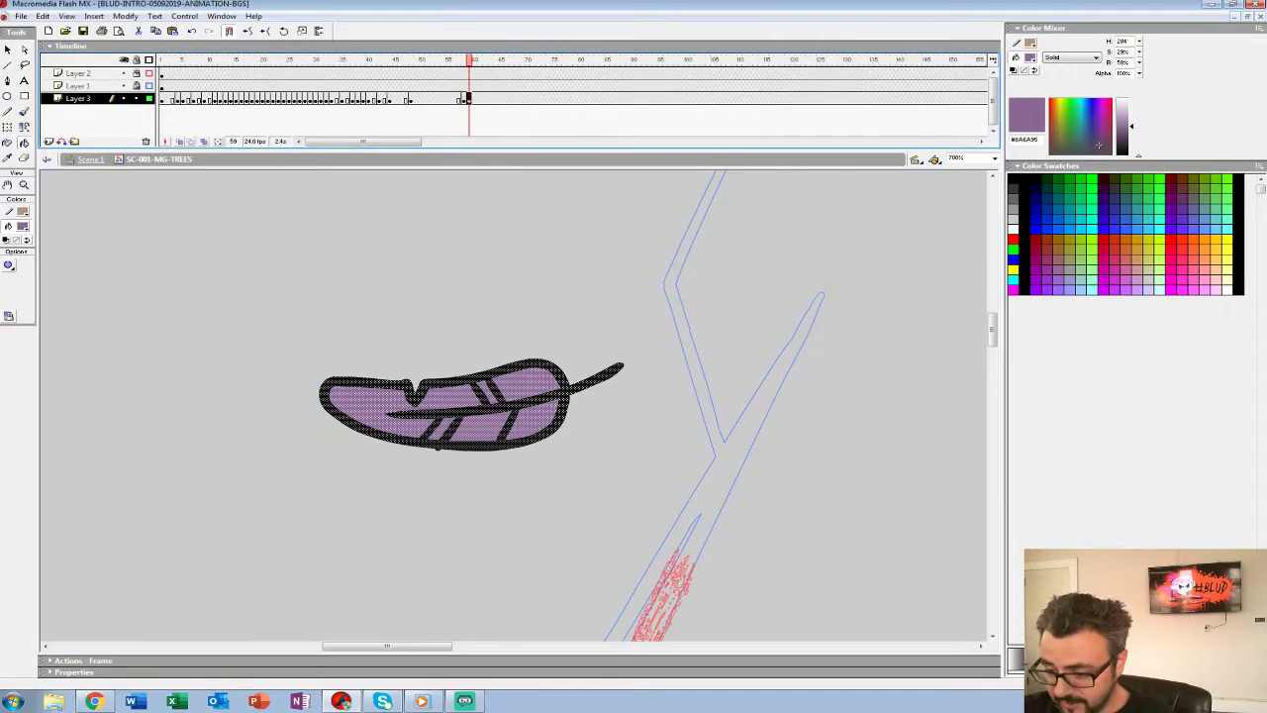
key(b)
click(439, 457)
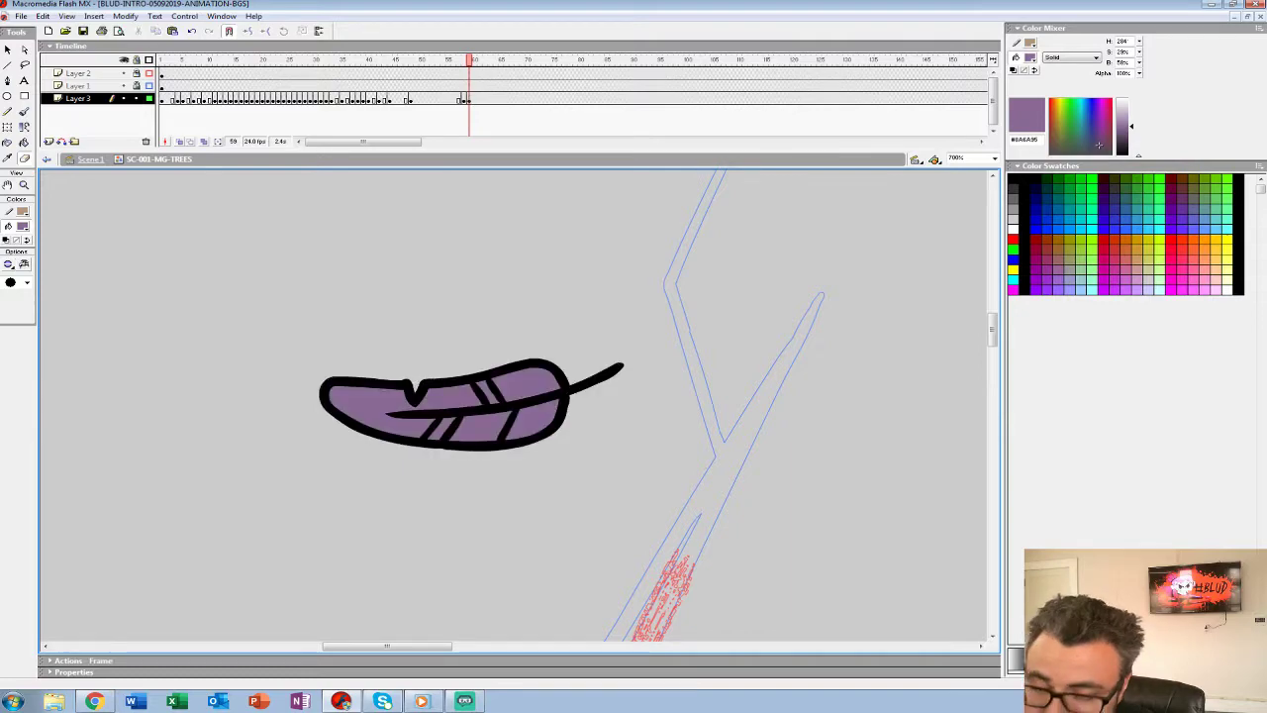
click(25, 185)
alt+click(570, 375)
alt+click(569, 375)
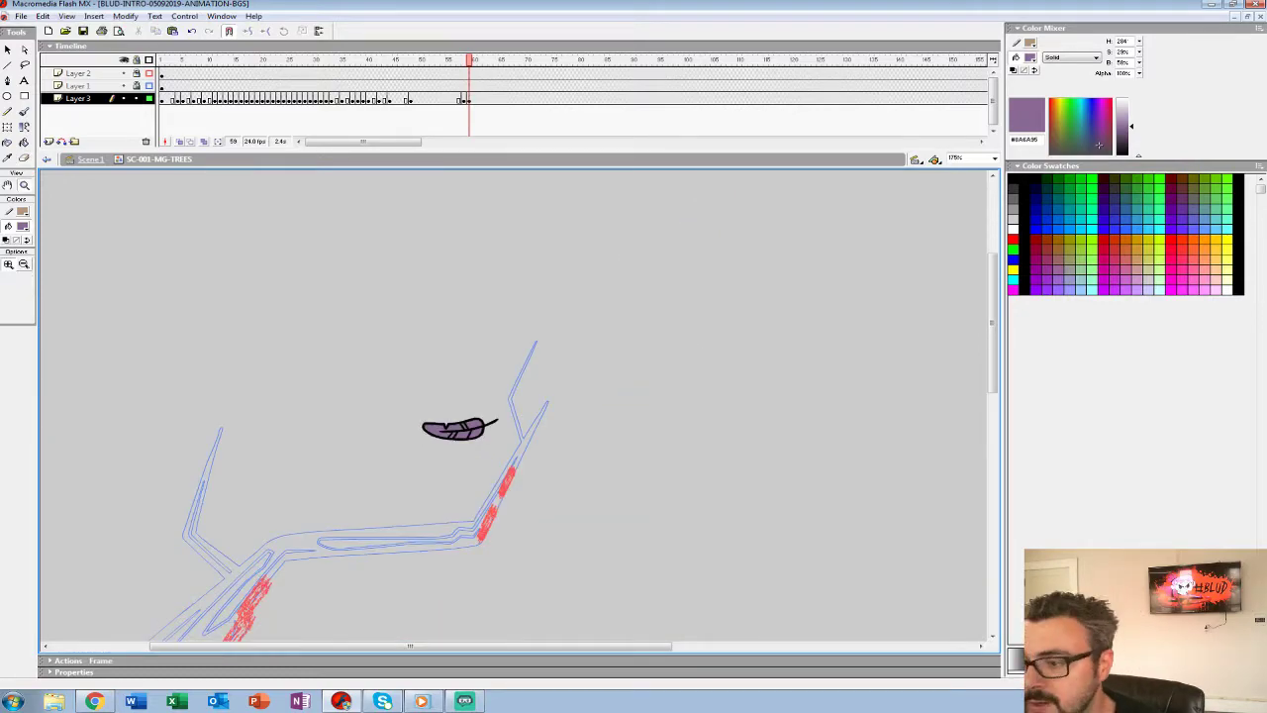
Convert the whole purple feather in frame 59 into a graphic symbol named OWL-FEATHER-001.
click(469, 99)
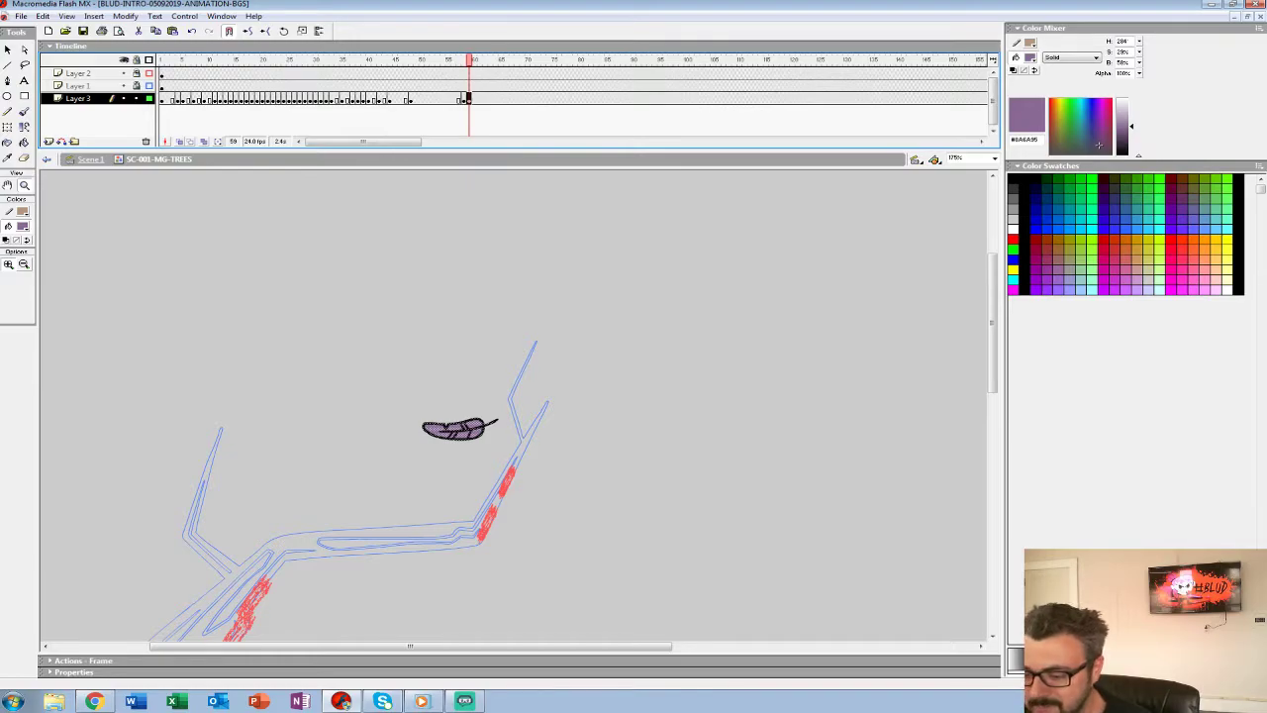
click(470, 398)
drag(469, 398, 639, 275)
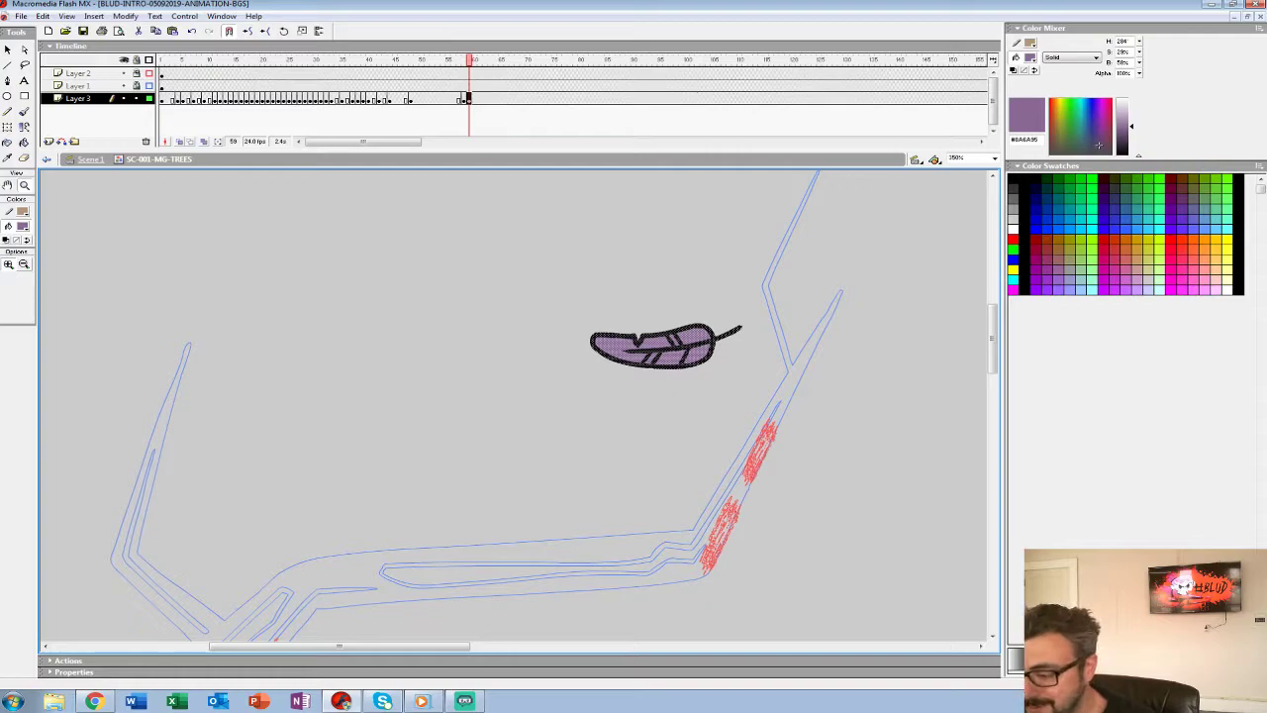
alt+click(585, 369)
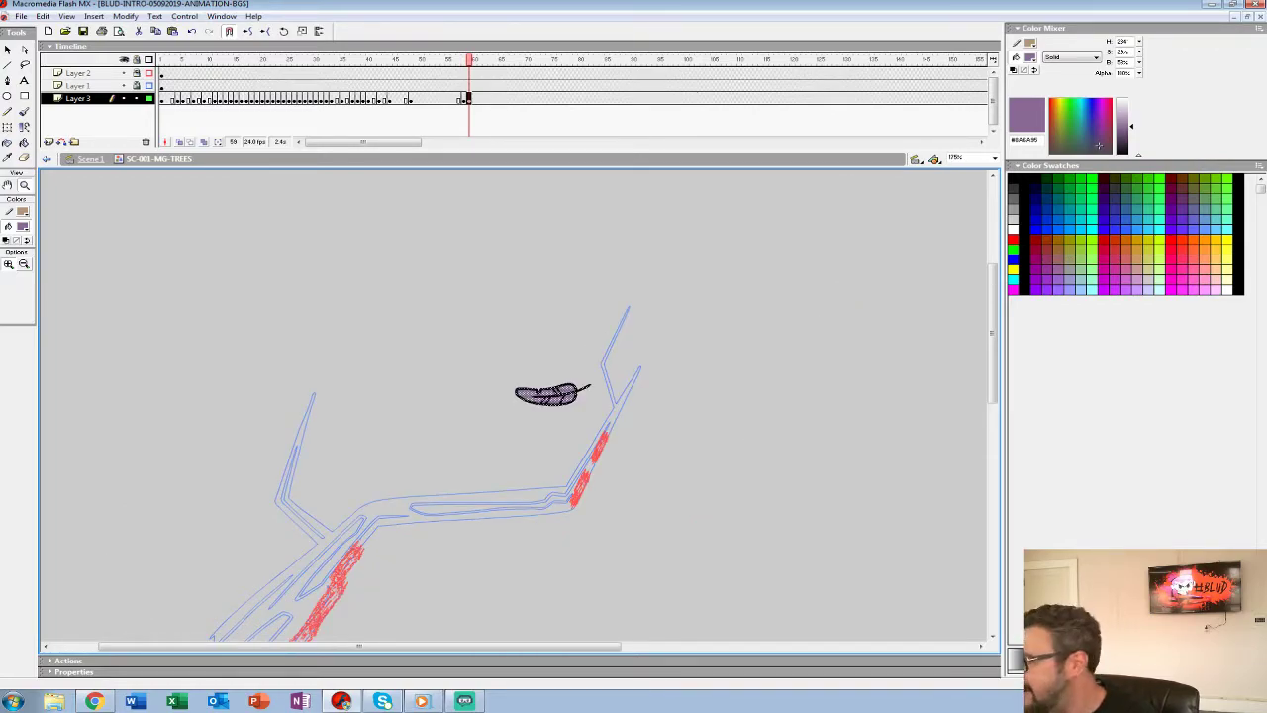
key(ctrl+equal)
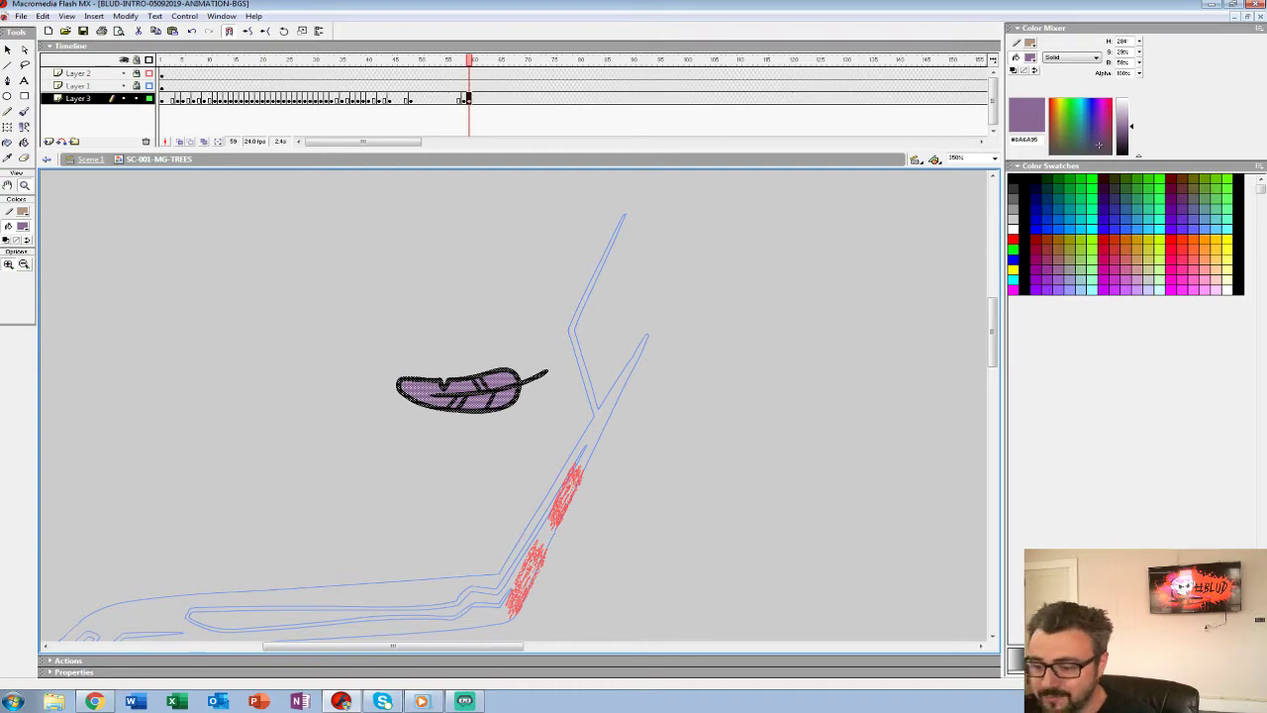
key(v)
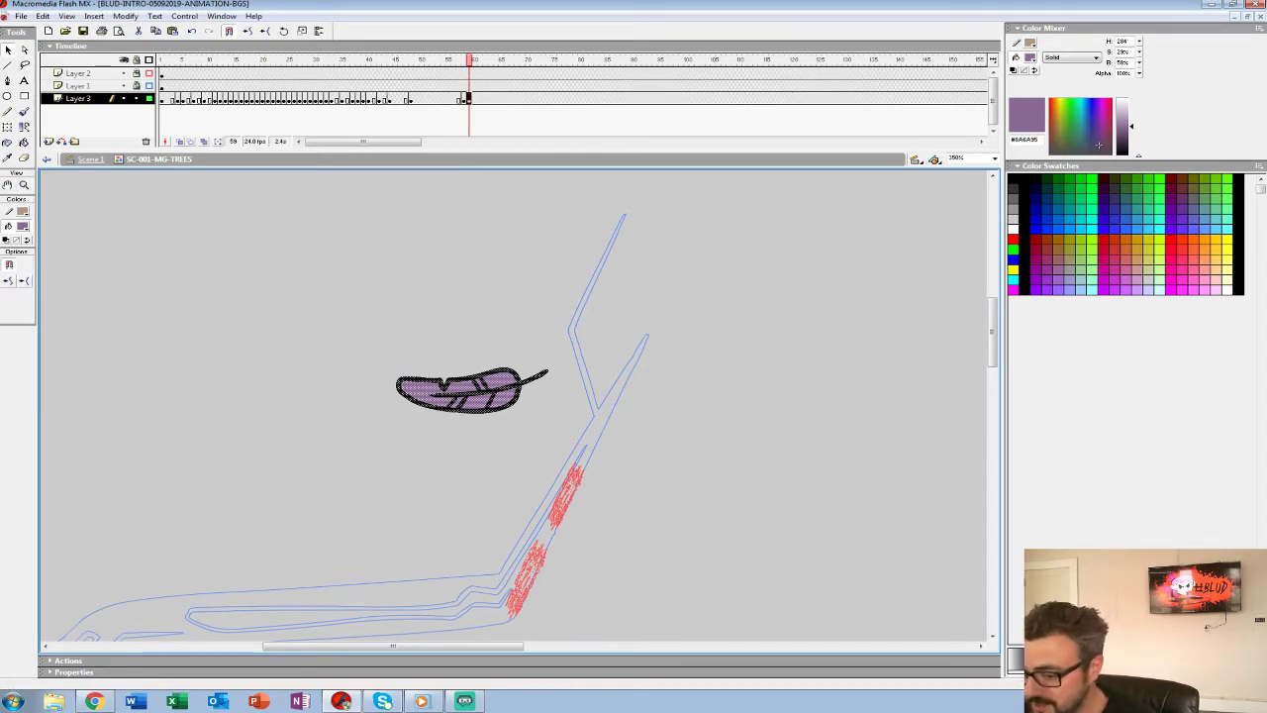
drag(329, 463, 582, 306)
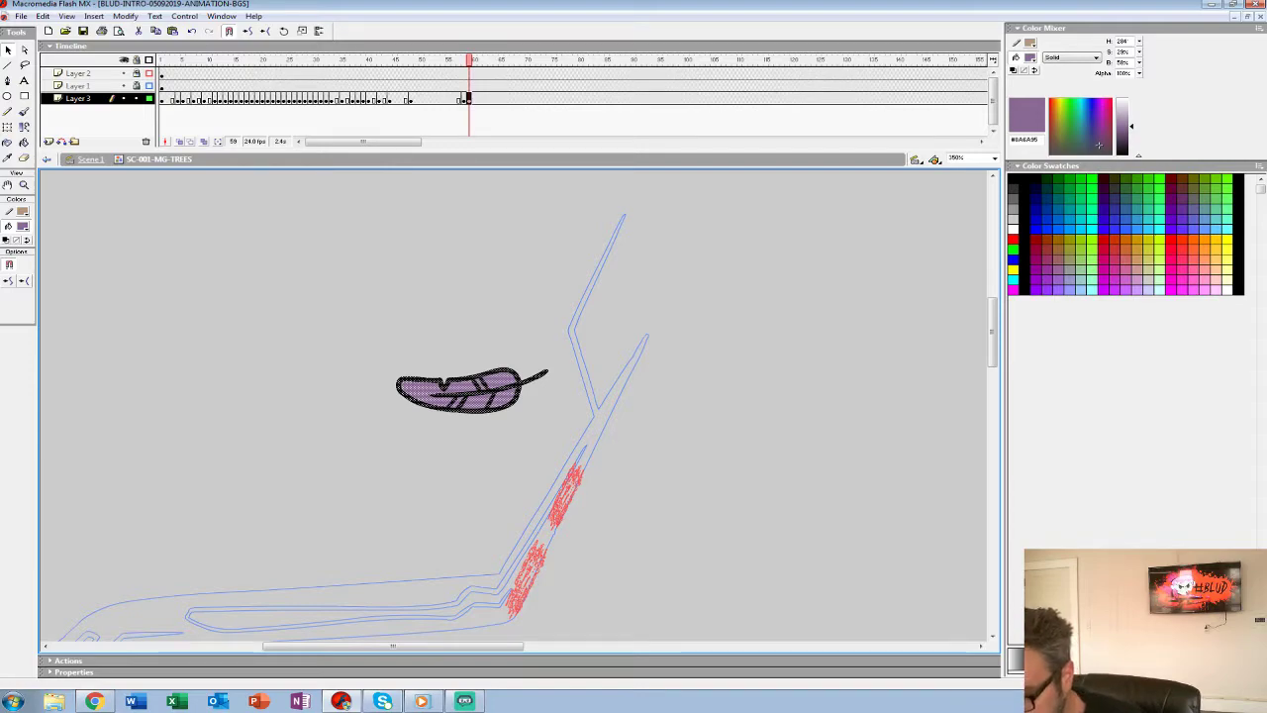
key(F8)
text(feather)
key(BackSpace)
key(BackSpace)
key(BackSpace)
key(BackSpace)
text(OWL)
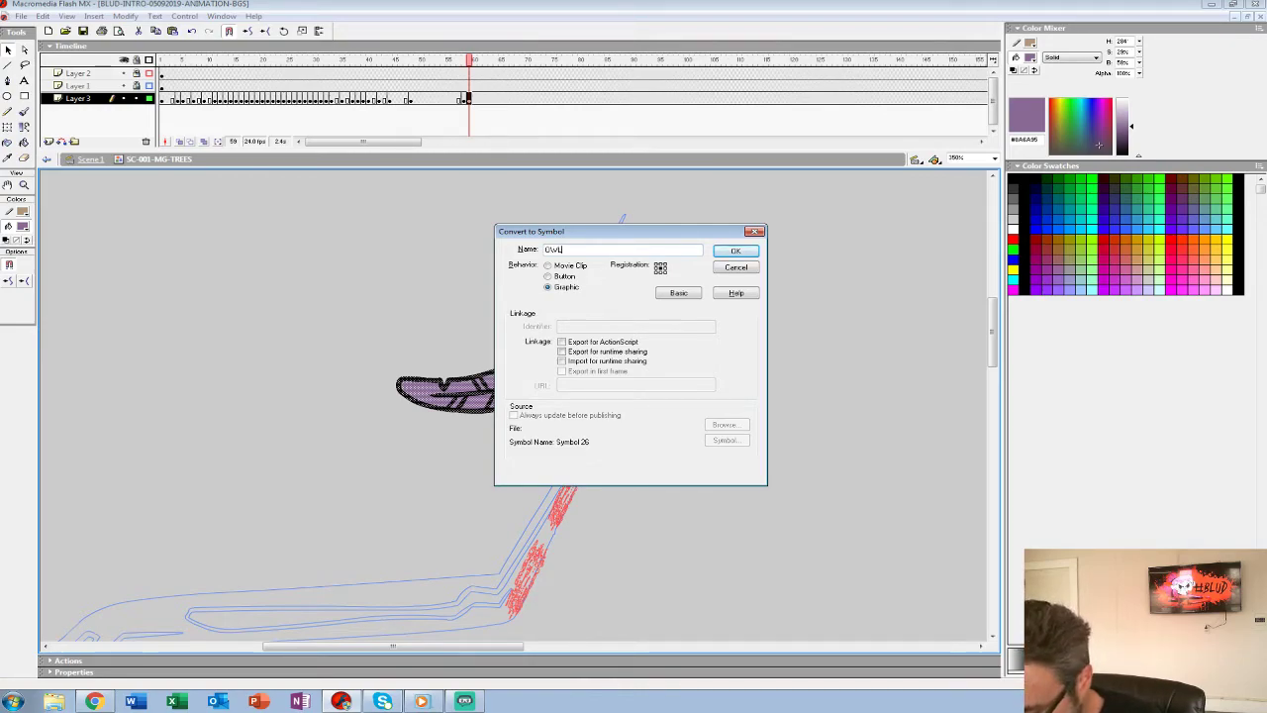
text(-FEATHER)
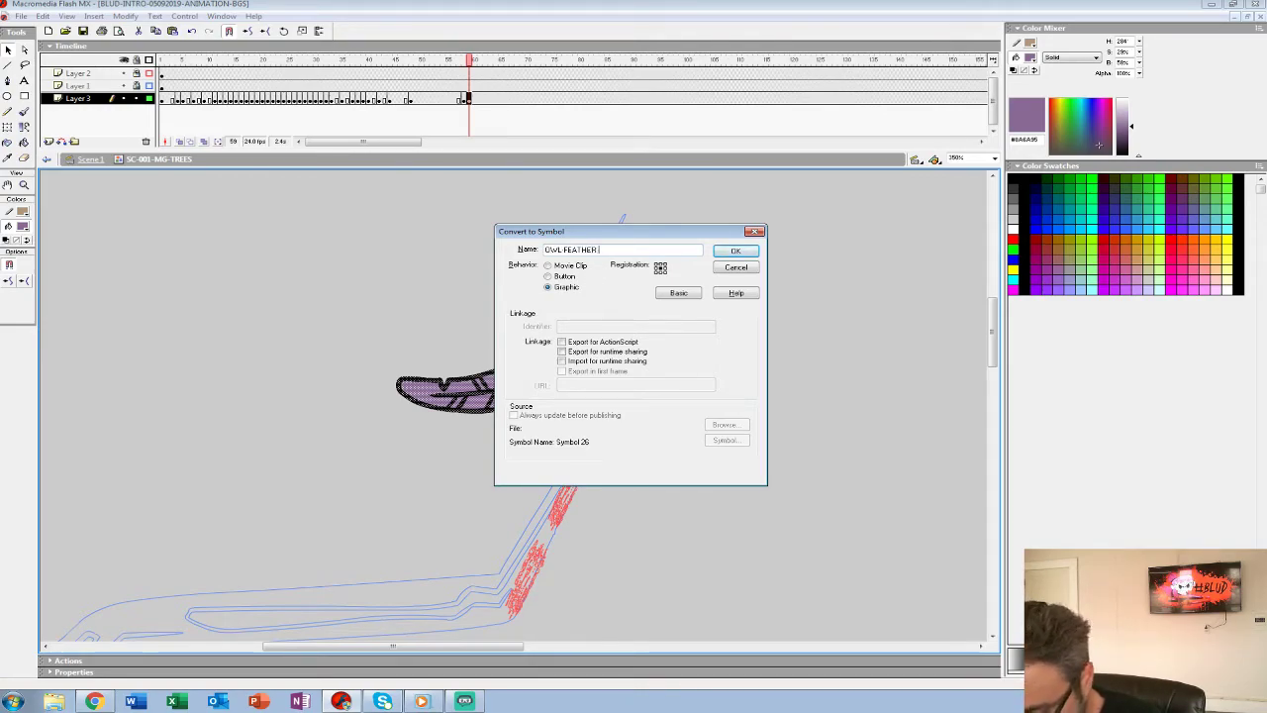
key(Return)
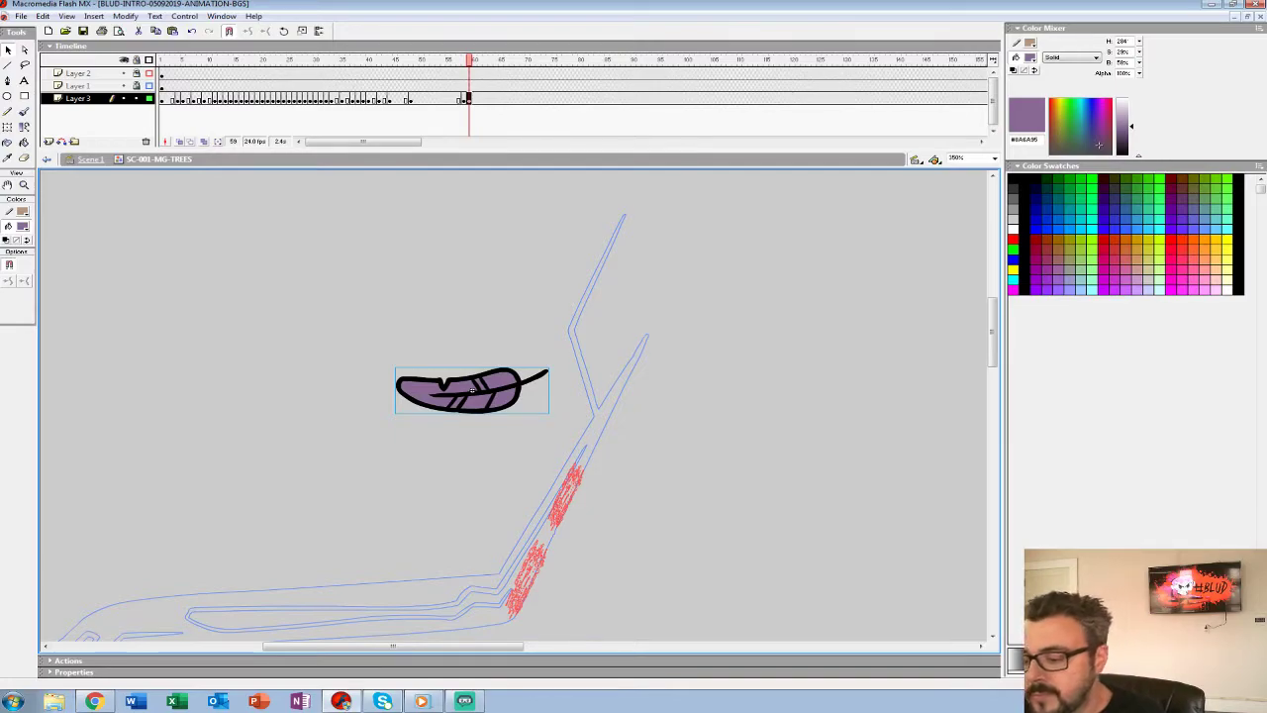
Open the OWL-FEATHER-001 symbol for editing and bring its feather artwork into close view.
right_click(560, 394)
click(586, 540)
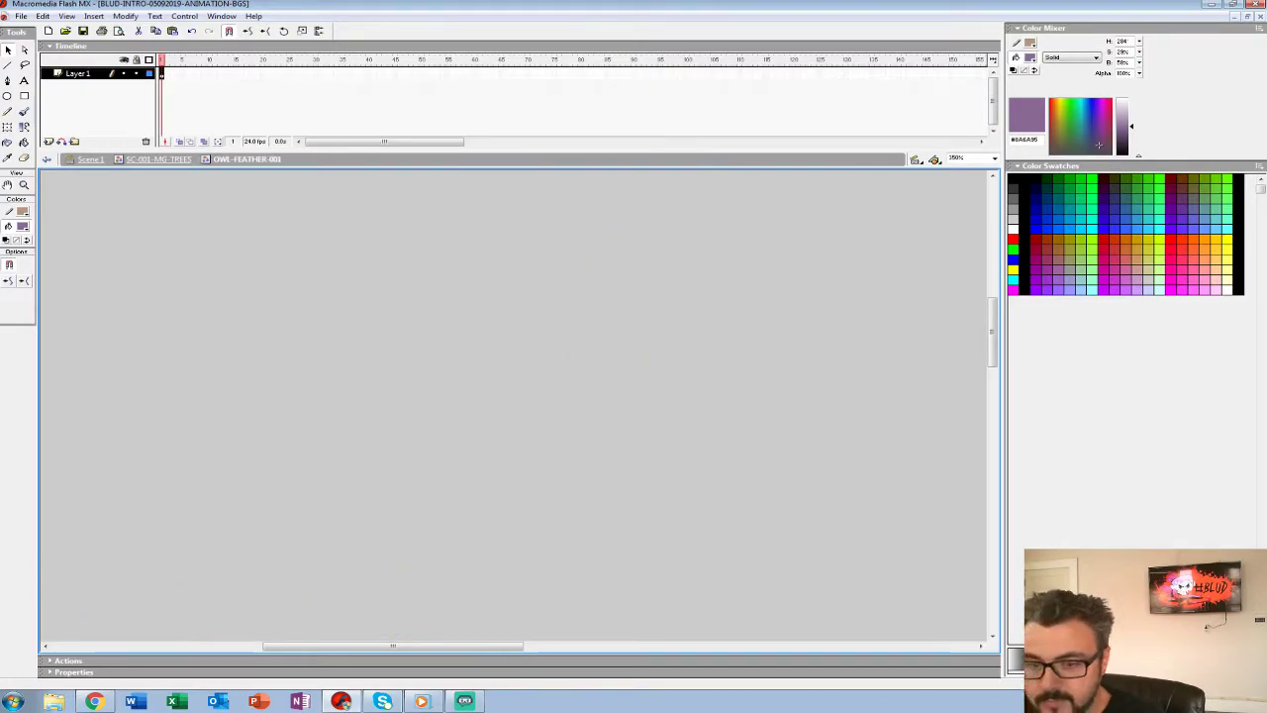
click(24, 185)
alt+click(481, 433)
alt+click(478, 411)
click(465, 462)
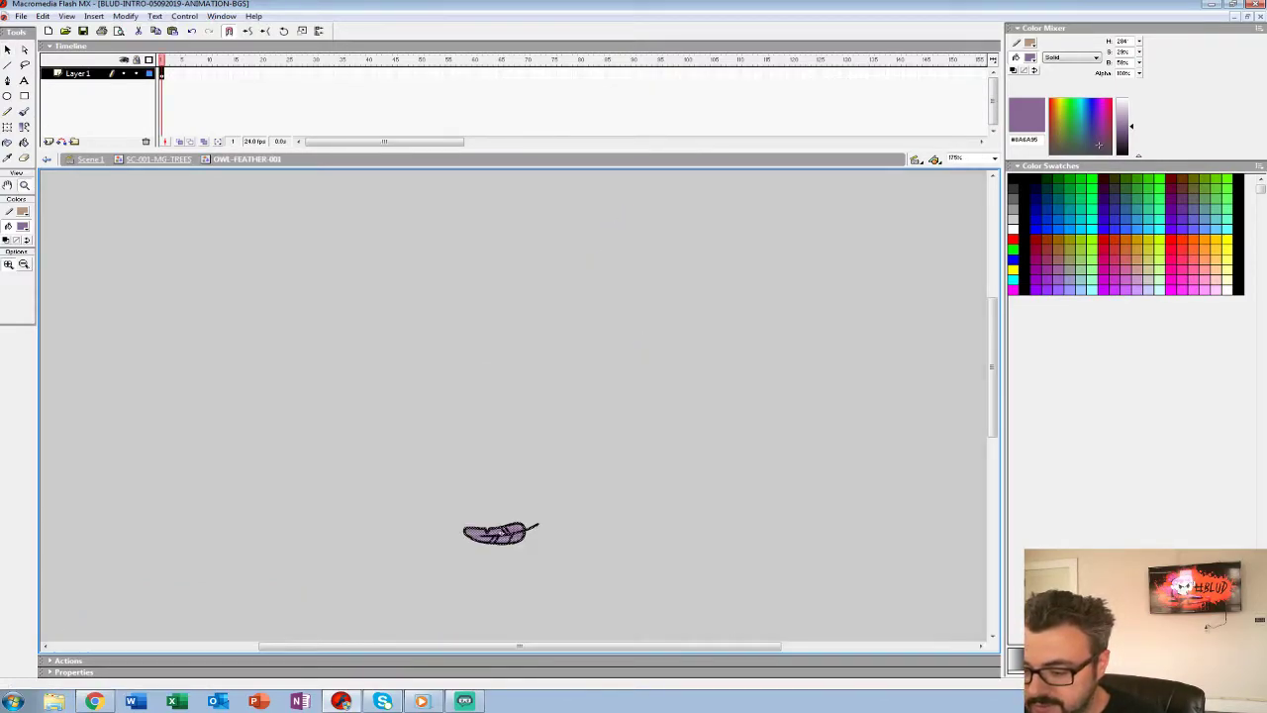
click(505, 534)
click(467, 432)
drag(471, 329, 479, 417)
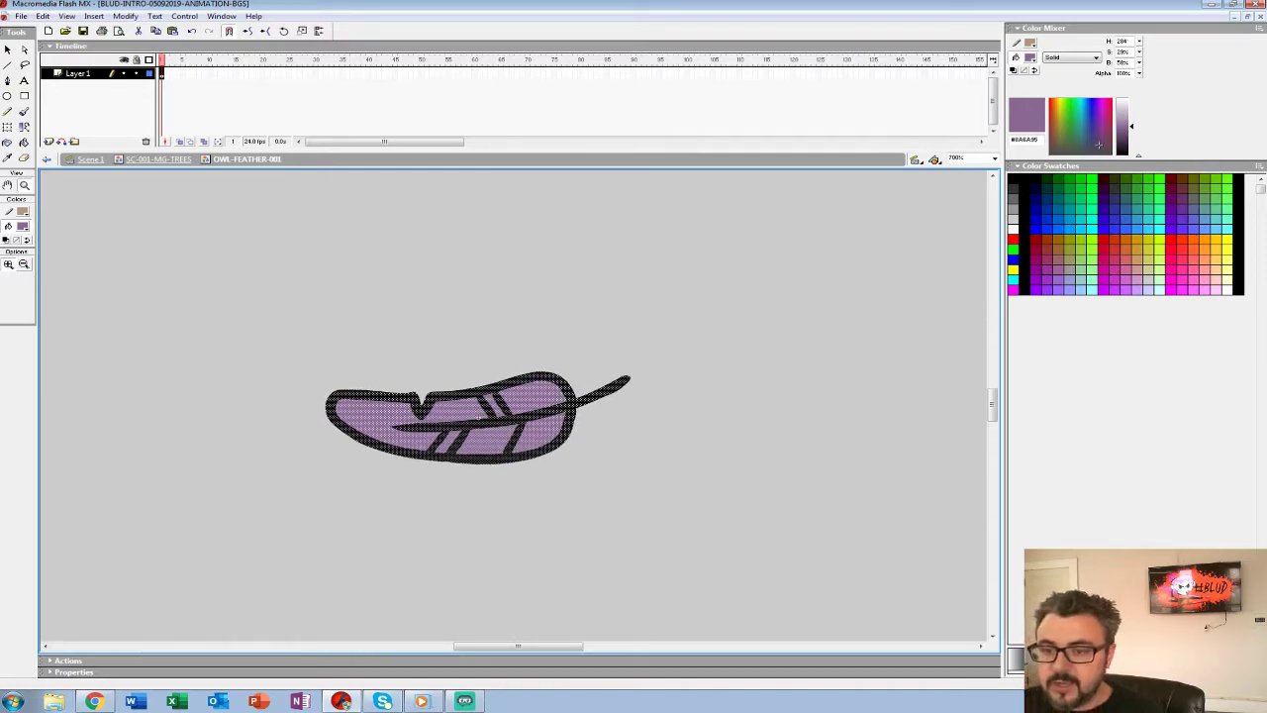
Insert a blank keyframe at frame 2 inside the feather symbol and onion-skin the coloured feather from frame 1.
key(F5)
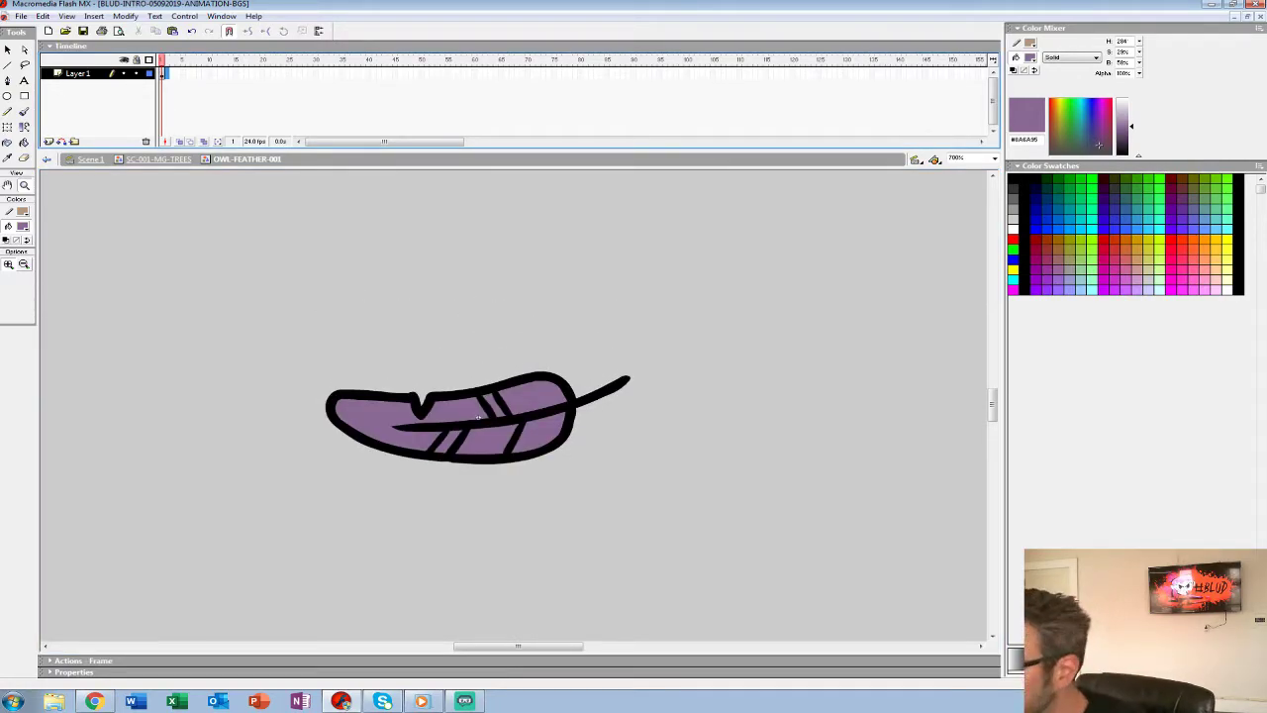
key(F7)
key(alt+shift+o)
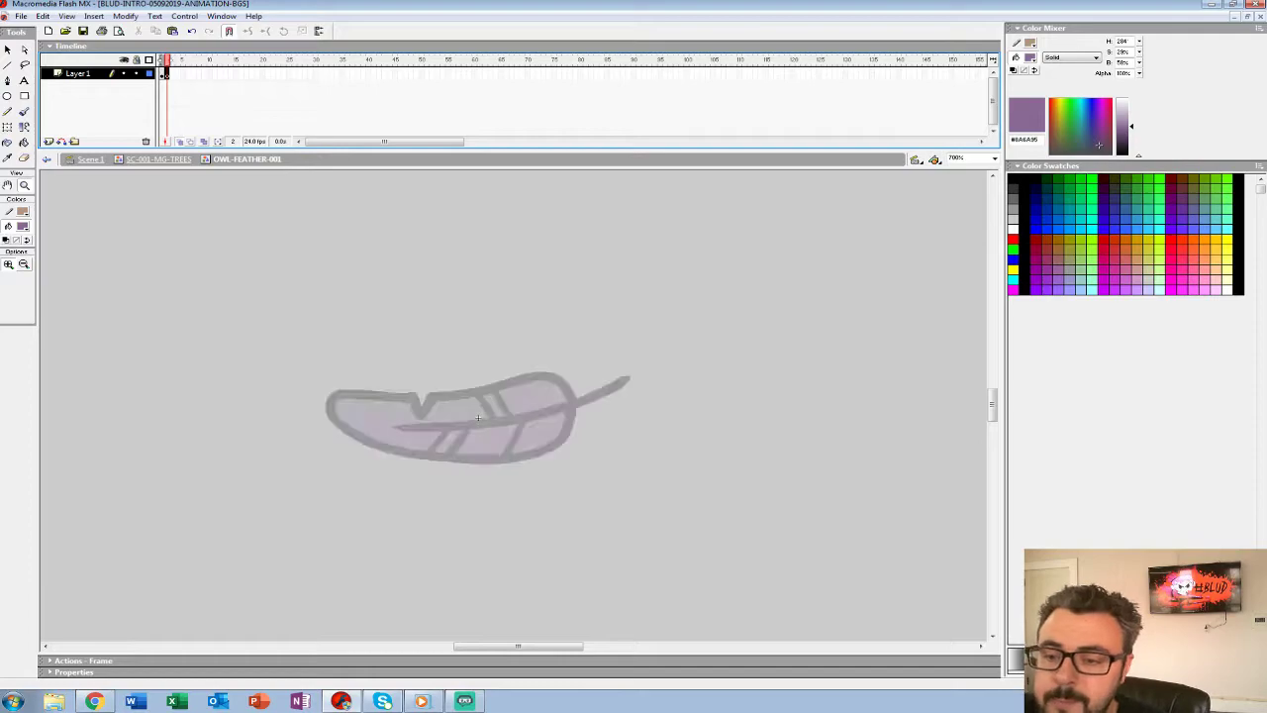
drag(477, 418, 563, 410)
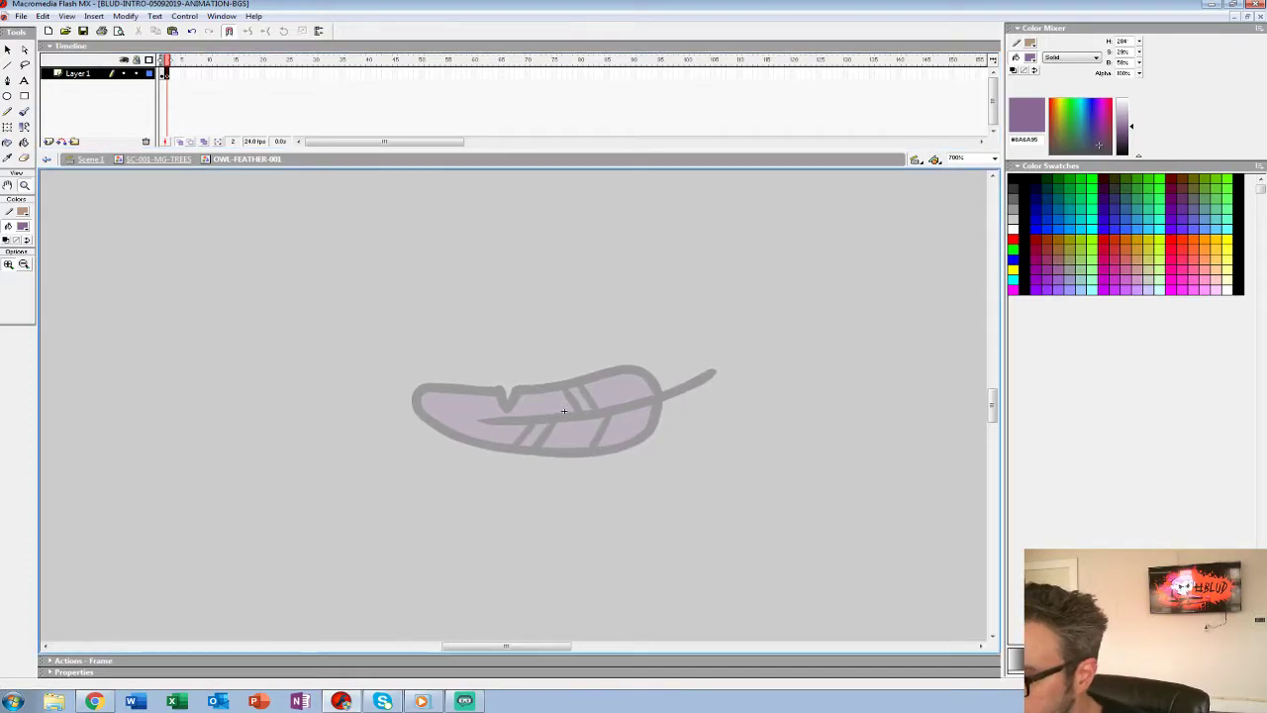
Trace the feather's quill and notched outline in frame 2 with a black brush over the onion skin.
click(23, 227)
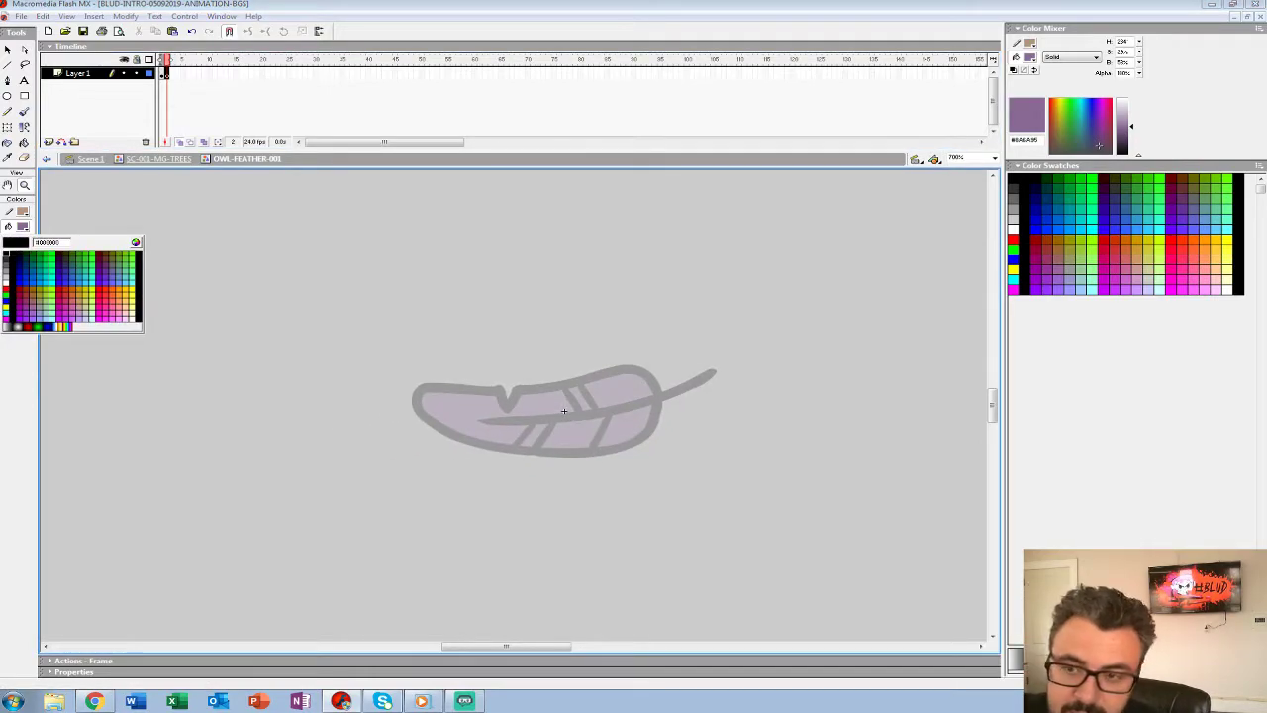
click(7, 254)
key(comma)
click(23, 226)
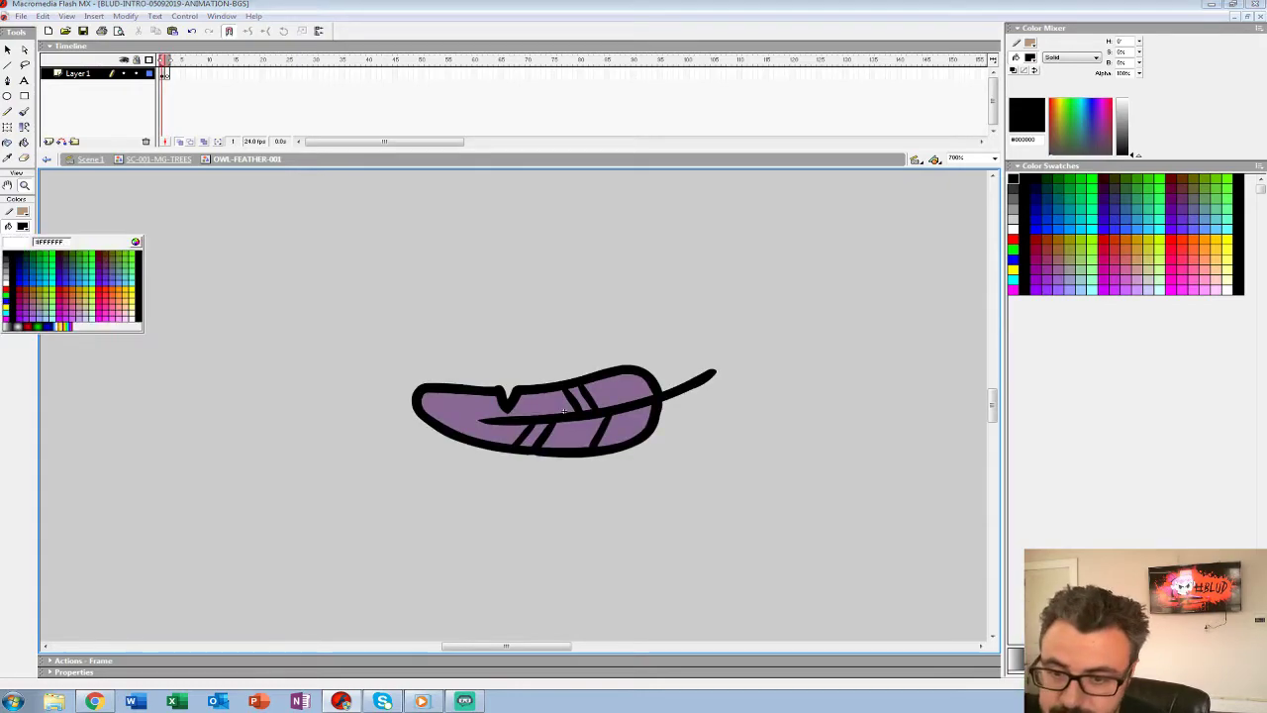
click(5, 254)
key(.)
key(b)
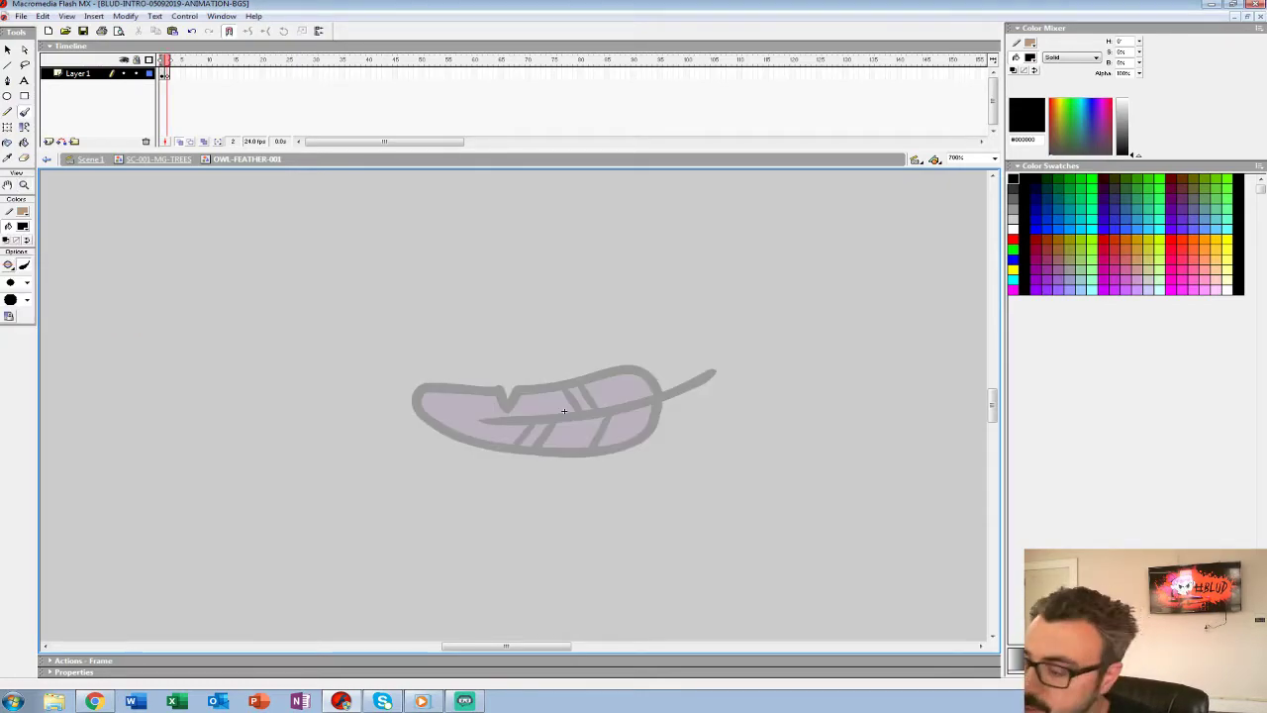
mouse_move(713, 372)
mouse_down()
mouse_move(619, 408)
mouse_move(477, 422)
mouse_up()
mouse_move(657, 394)
mouse_down()
mouse_move(621, 369)
mouse_move(512, 390)
mouse_move(507, 407)
mouse_move(498, 390)
mouse_move(420, 386)
mouse_move(416, 406)
mouse_up()
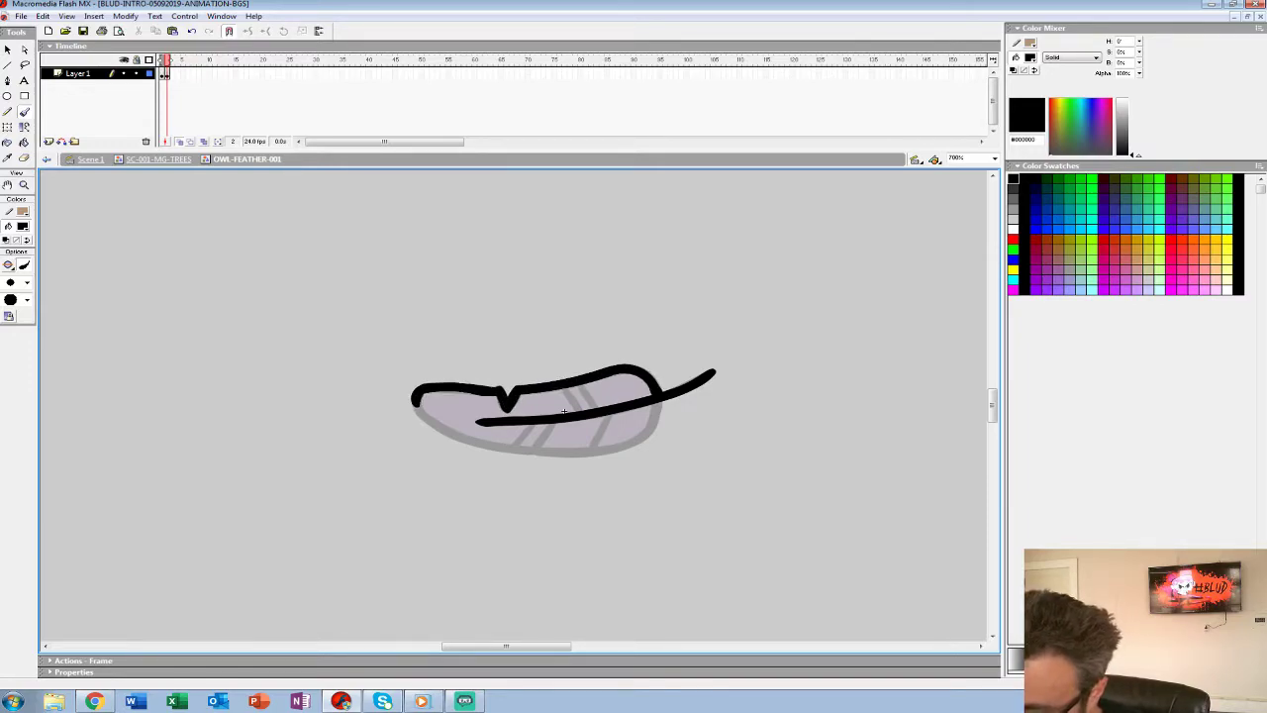
mouse_move(662, 398)
mouse_down()
mouse_move(630, 443)
mouse_move(574, 454)
mouse_move(465, 442)
mouse_move(415, 404)
mouse_up()
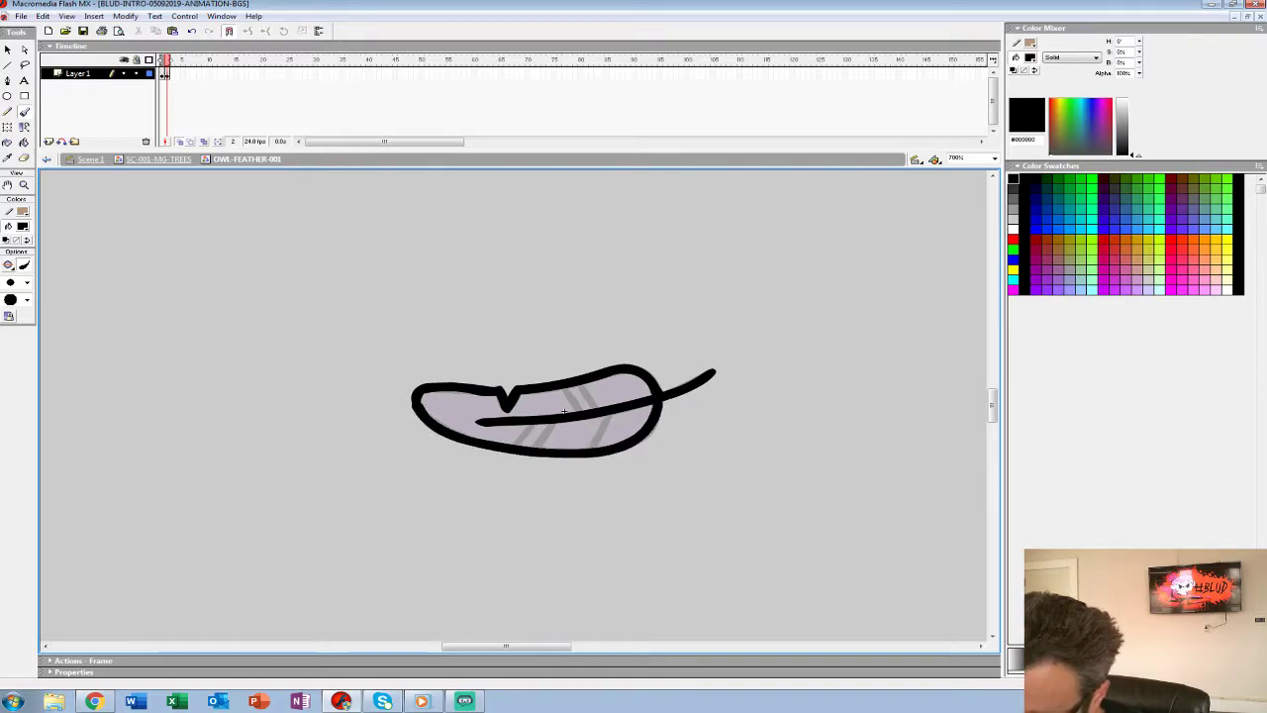
Draw the slanted barb lines above and below the quill of the traced feather in frame 2.
mouse_move(539, 424)
mouse_down()
mouse_move(513, 445)
mouse_move(537, 450)
mouse_up()
drag(611, 415, 594, 450)
drag(566, 388, 598, 406)
Add a keyframe at frame 3 holding the traced feather and clear the artwork from frame 2.
key(ctrl+a)
key(period)
key(comma)
key(Delete)
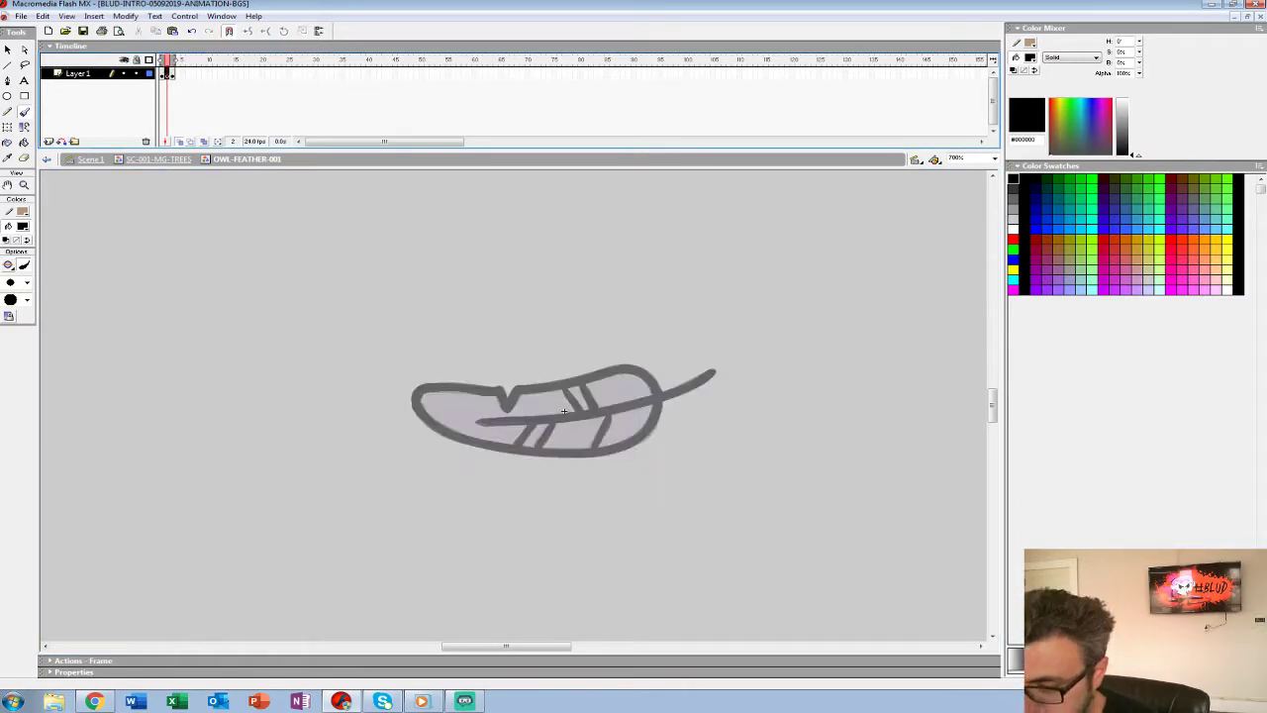
Retrace the feather's quill, outline and barb lines in black in the emptied frame 2.
mouse_move(714, 372)
mouse_down()
mouse_move(616, 409)
mouse_move(478, 423)
mouse_up()
mouse_move(661, 394)
mouse_down()
mouse_move(648, 372)
mouse_move(613, 364)
mouse_move(515, 392)
mouse_move(506, 410)
mouse_move(498, 388)
mouse_move(413, 398)
mouse_up()
mouse_move(661, 400)
mouse_down()
mouse_move(650, 428)
mouse_move(621, 444)
mouse_move(532, 452)
mouse_move(446, 434)
mouse_move(413, 396)
mouse_up()
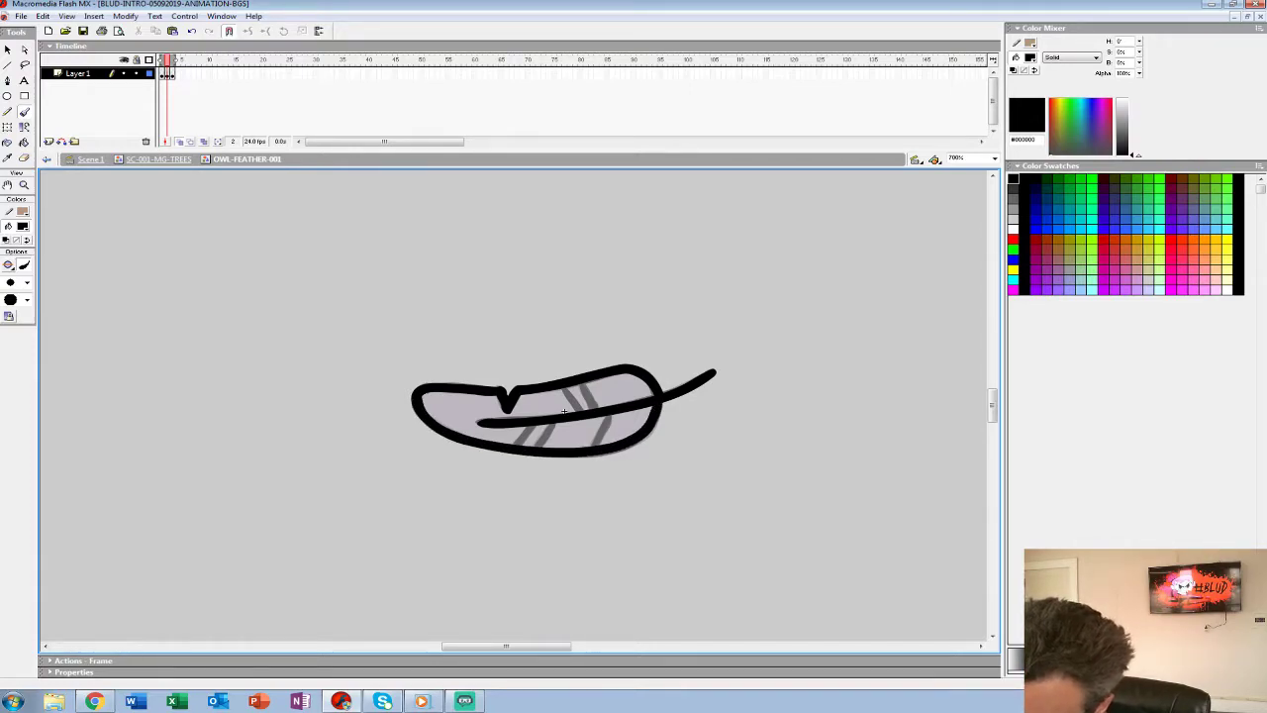
drag(552, 426, 539, 447)
drag(608, 417, 598, 445)
key(ctrl+z)
mouse_move(566, 389)
mouse_down()
mouse_move(579, 410)
mouse_move(597, 409)
mouse_up()
Turn off onion skinning and sample the purple of the frame 1 feather as the fill color.
click(180, 142)
key(comma)
key(period)
key(comma)
click(23, 227)
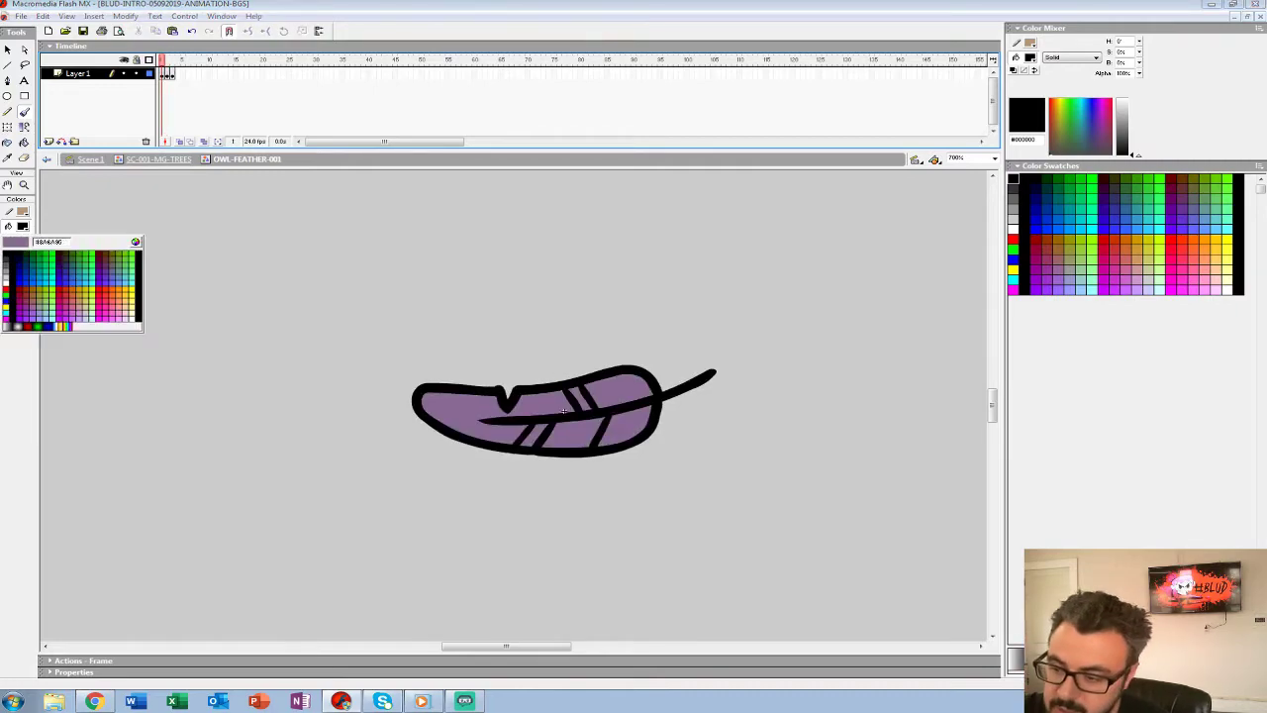
click(564, 411)
Fill every section of the frame 2 feather with the sampled purple using the Paint Bucket.
key(k)
key(period)
click(574, 432)
click(536, 436)
click(564, 411)
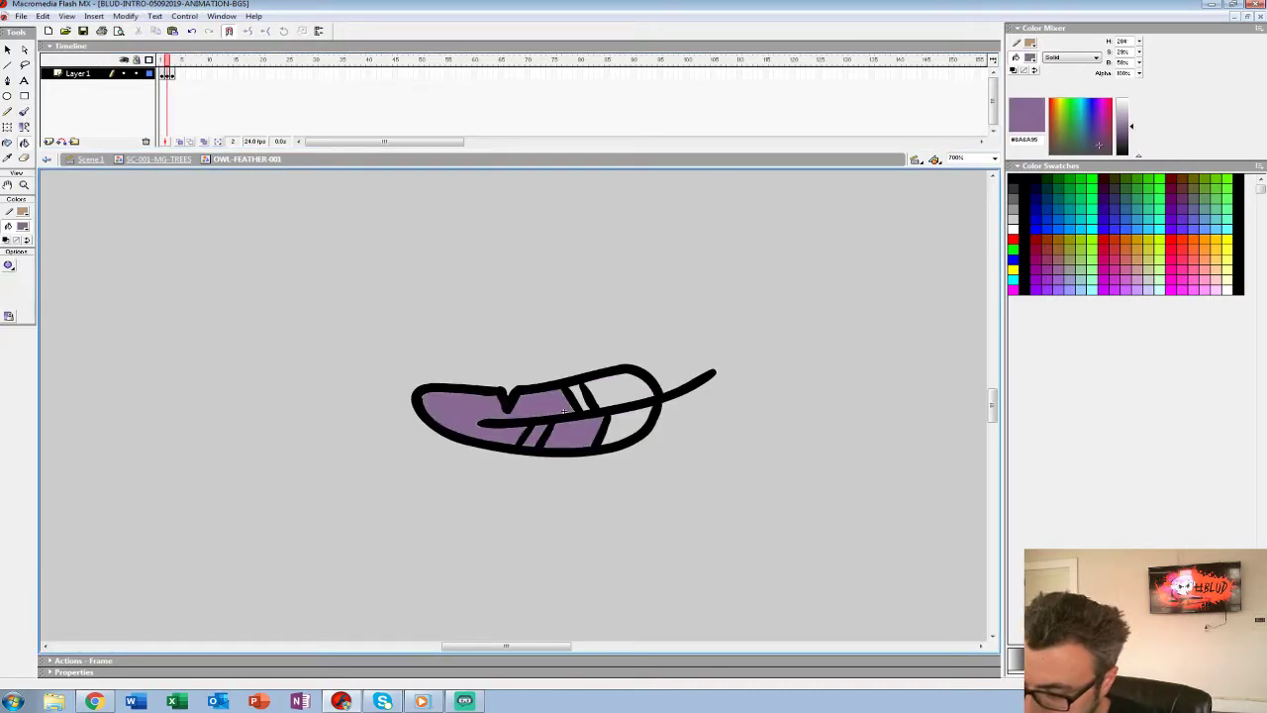
click(580, 398)
click(619, 390)
click(625, 426)
Fill every section of the frame 3 feather with the same purple.
key(period)
click(625, 425)
click(576, 434)
click(619, 390)
click(580, 398)
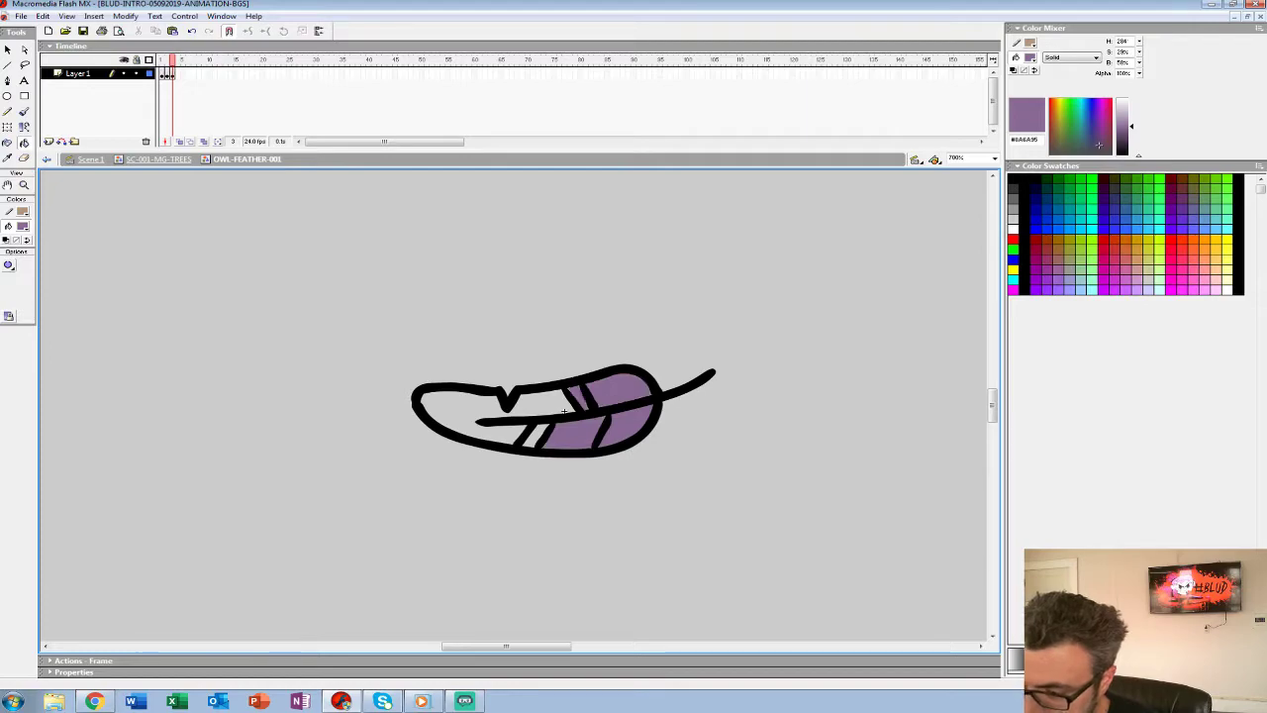
click(537, 435)
click(564, 409)
Play the three-frame feather loop from frame 1 to check the wobble between the retraced drawings.
key(z)
alt+click(564, 408)
alt+click(508, 396)
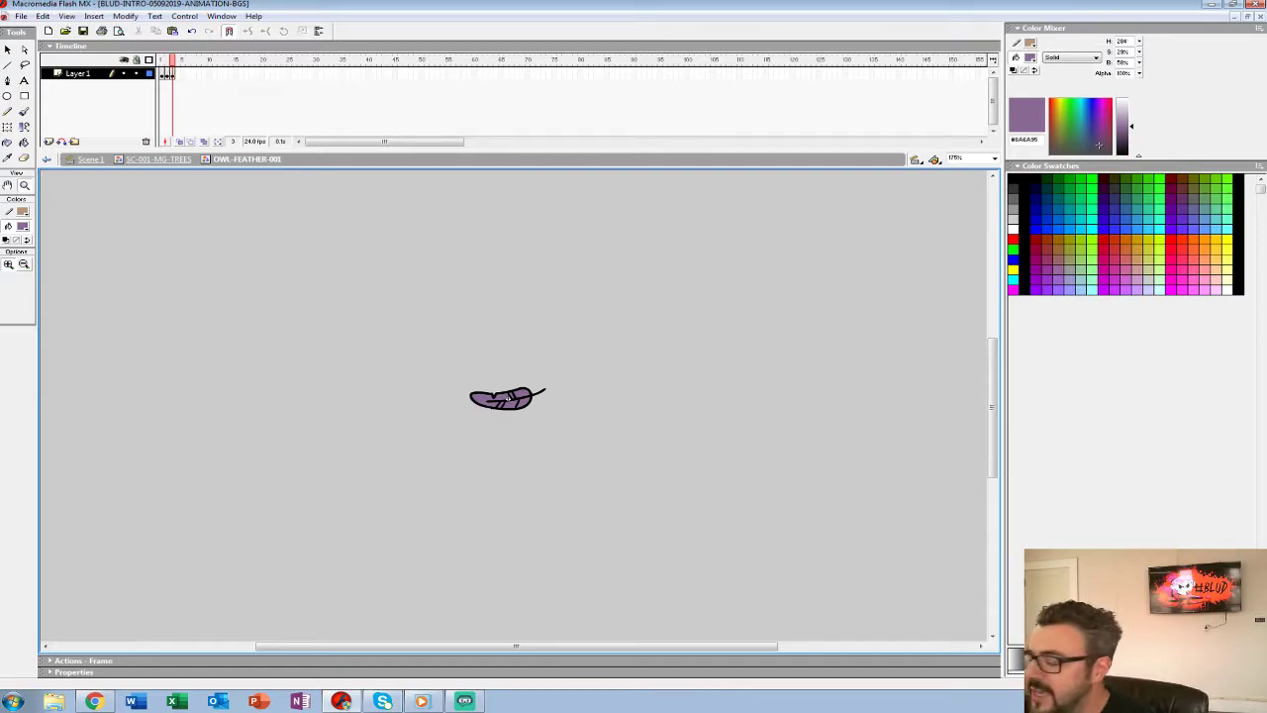
click(161, 61)
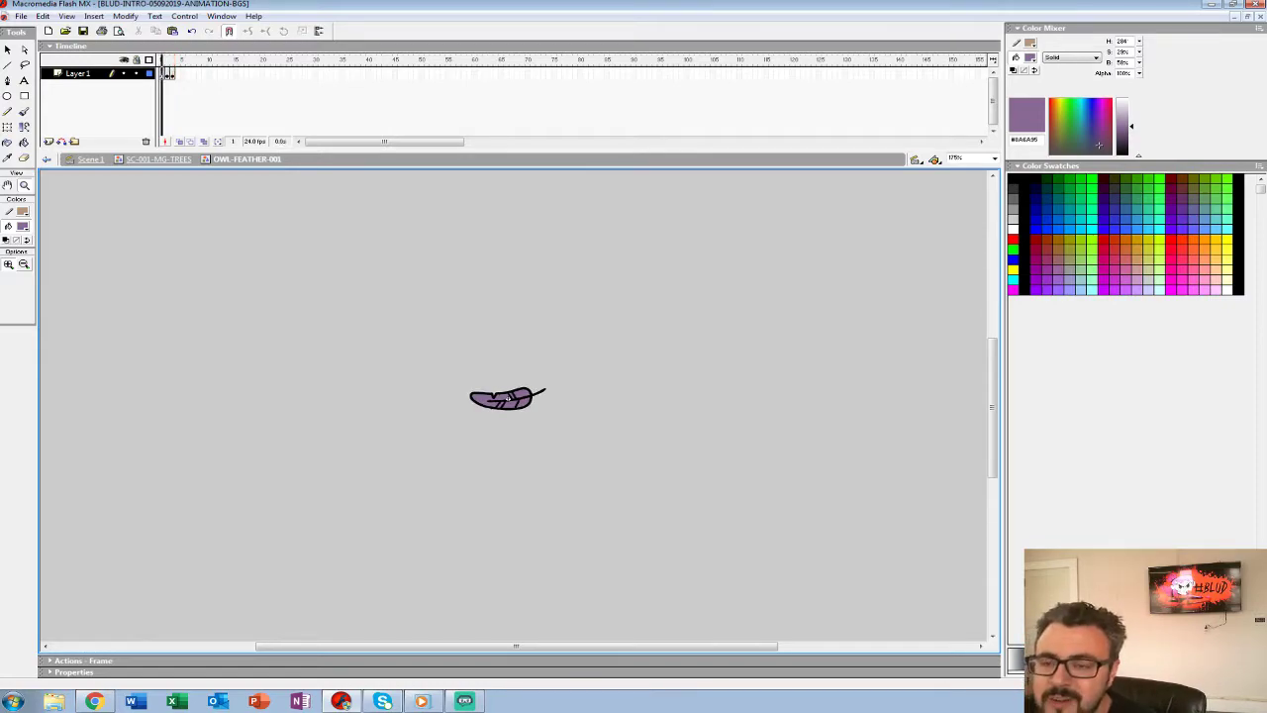
key(Return)
key(Home)
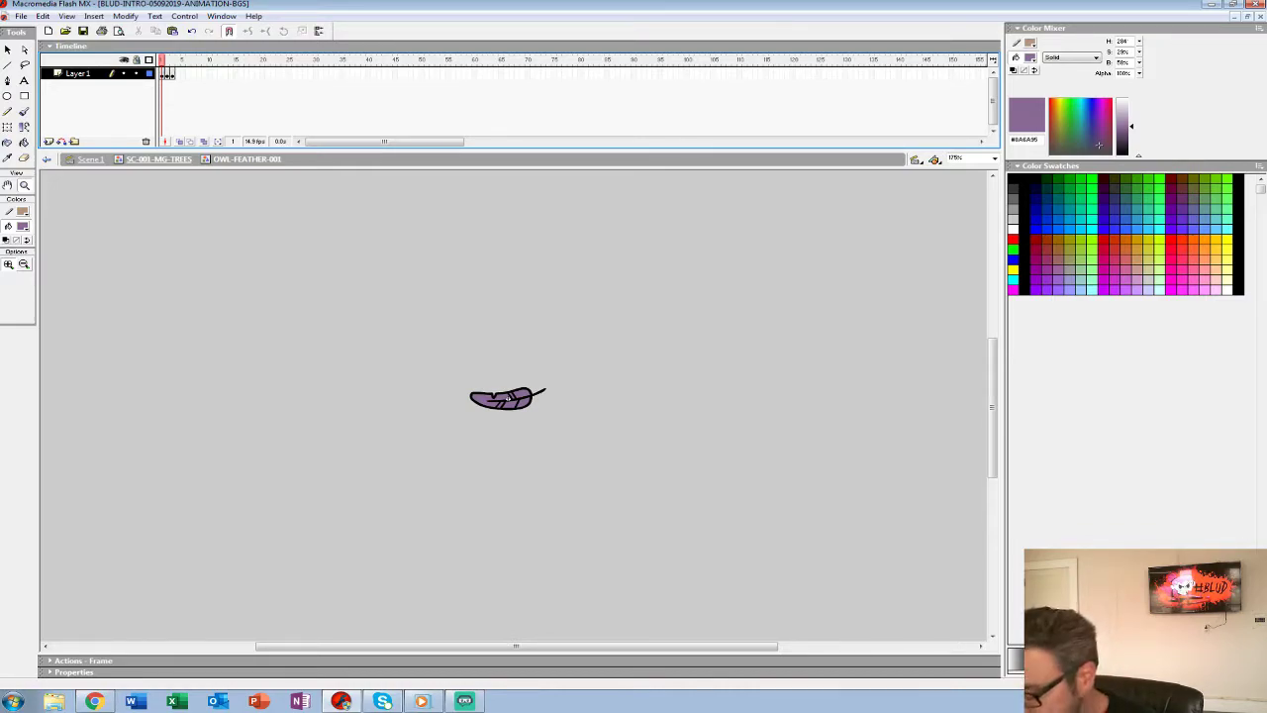
key(Return)
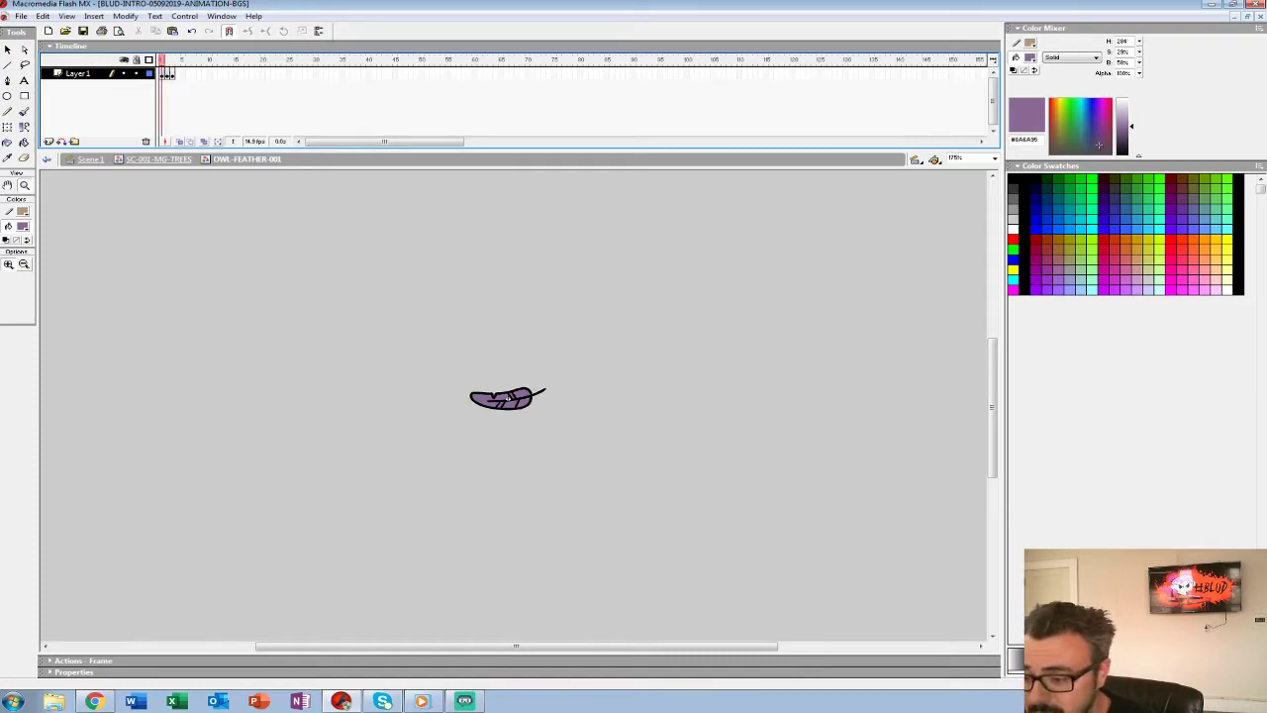
key(Return)
Return to the SC-001-MG-TREES symbol, turn on onion skinning and move the frame 59 feather down and left, just above the branch beside the owl.
click(159, 160)
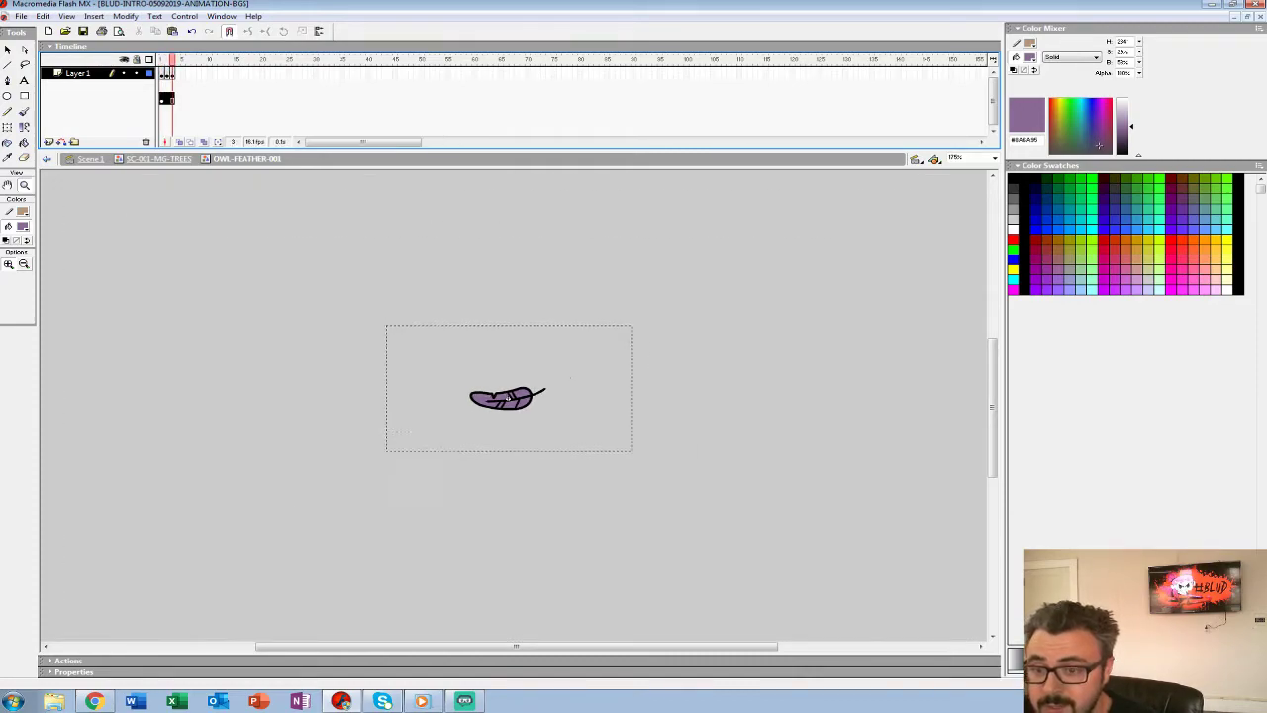
key(Return)
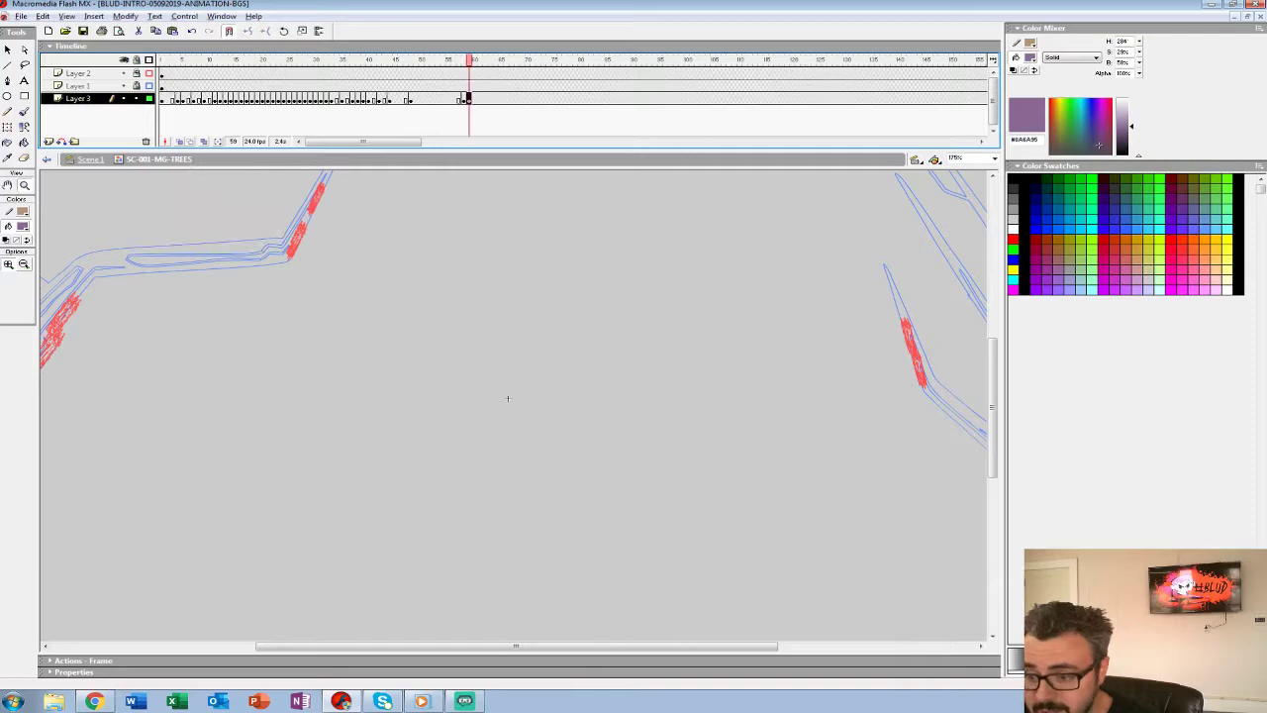
key(v)
click(720, 617)
key(ctrl+a)
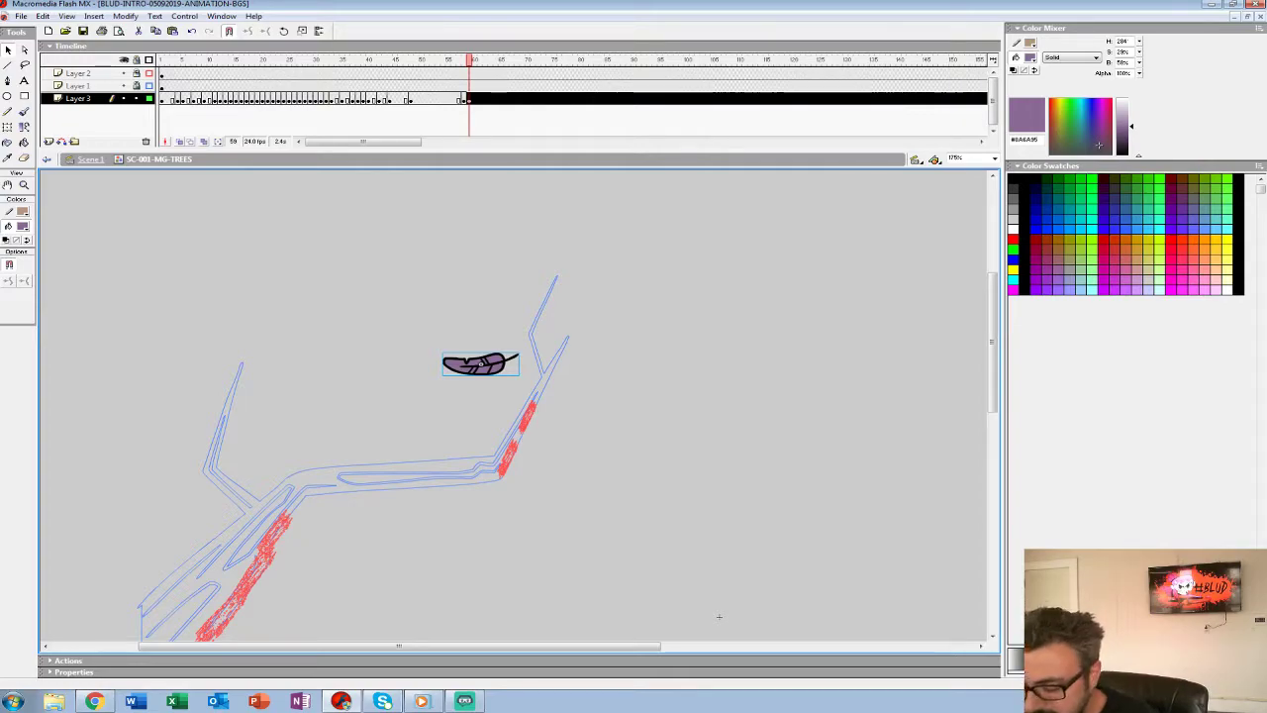
key(z)
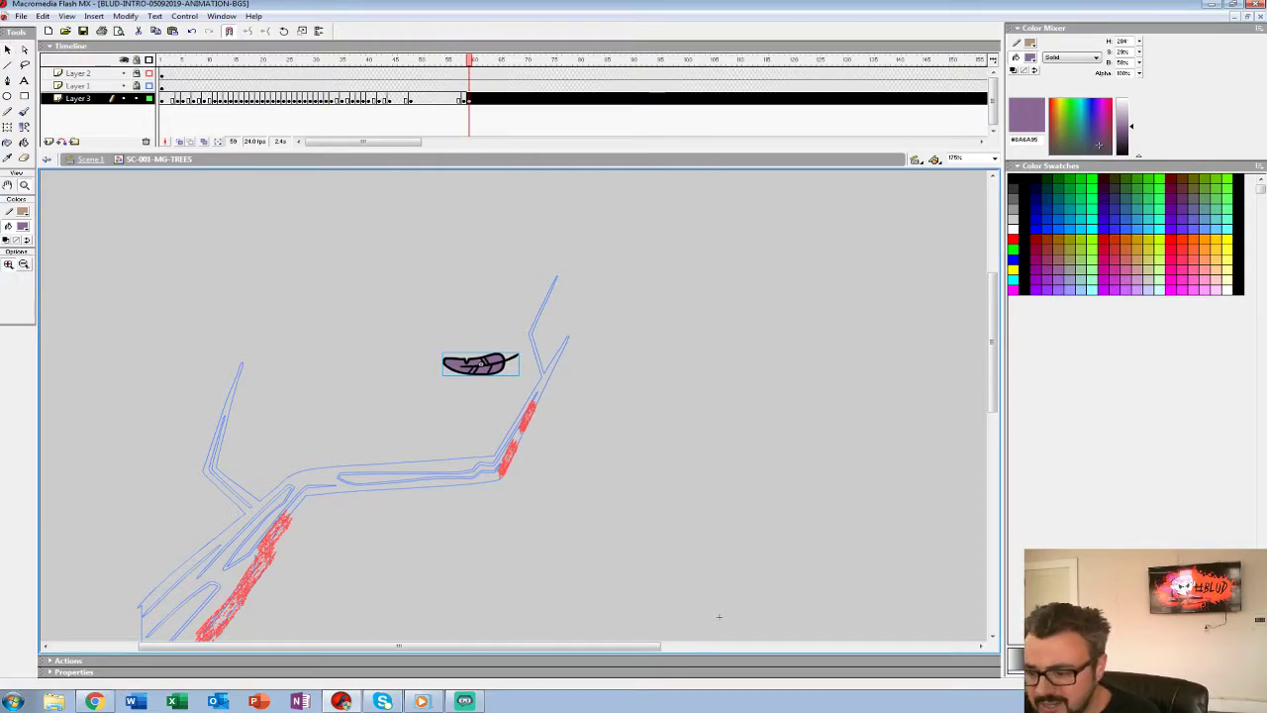
alt+click(829, 361)
click(390, 383)
drag(390, 383, 567, 301)
key(v)
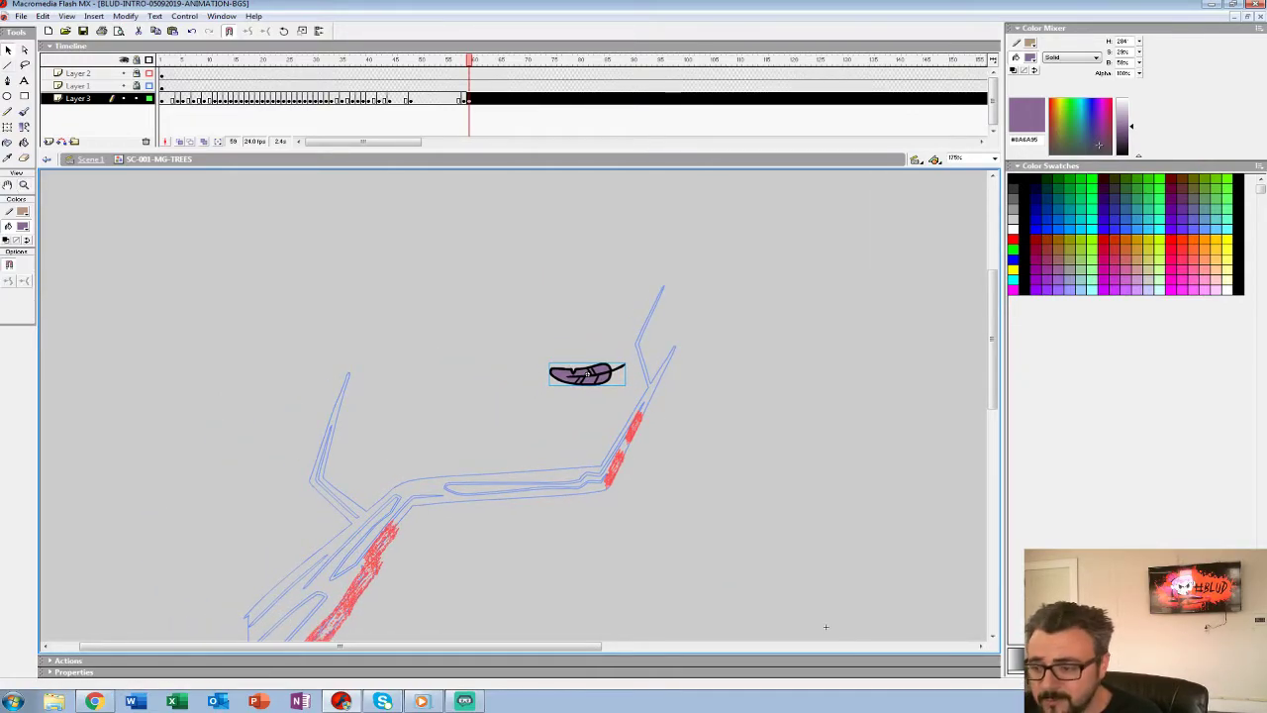
click(825, 626)
key(ctrl+a)
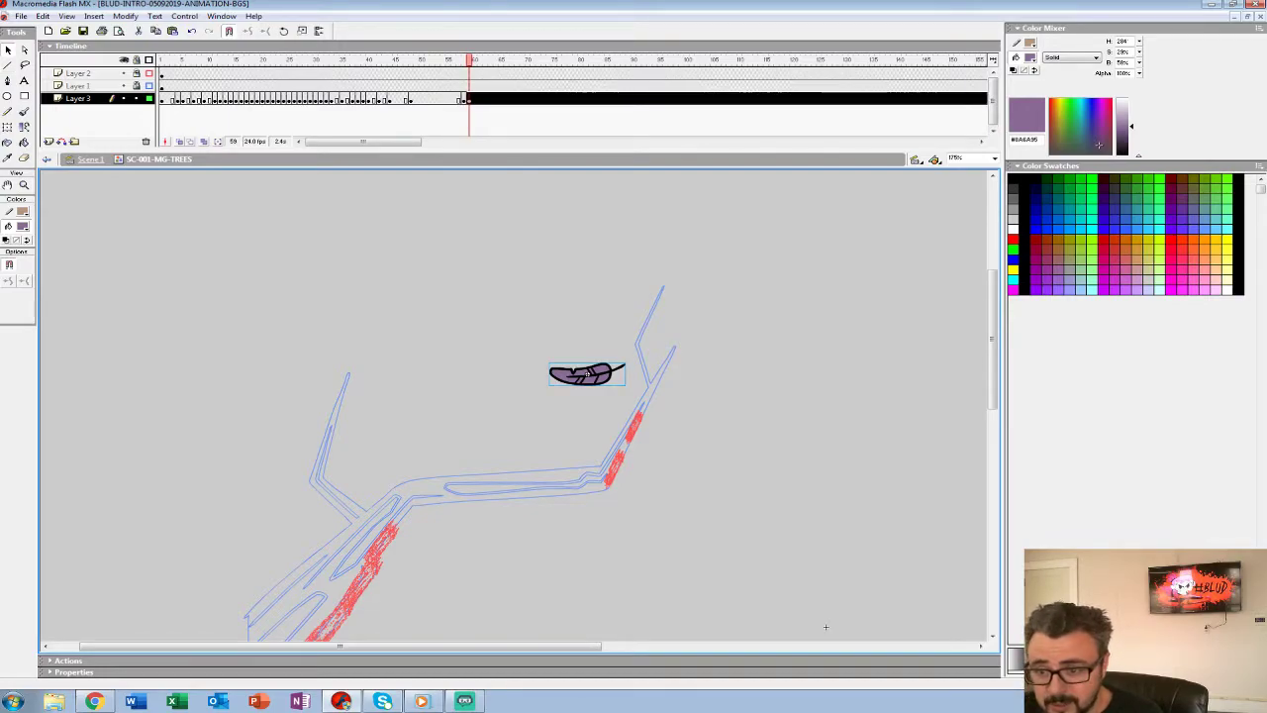
key(alt+shift+o)
drag(587, 373, 554, 429)
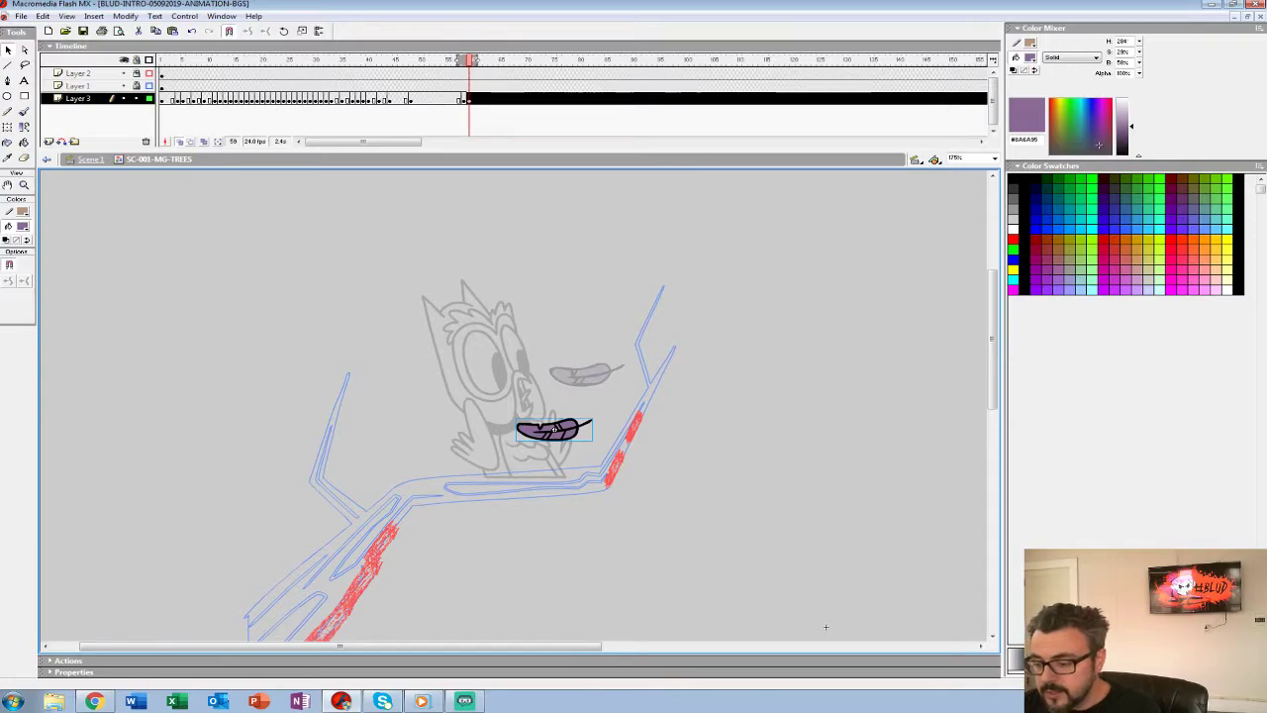
Convert the frame 59 feather into a graphic symbol named OWL-FEATHER-MOTION.
key(F8)
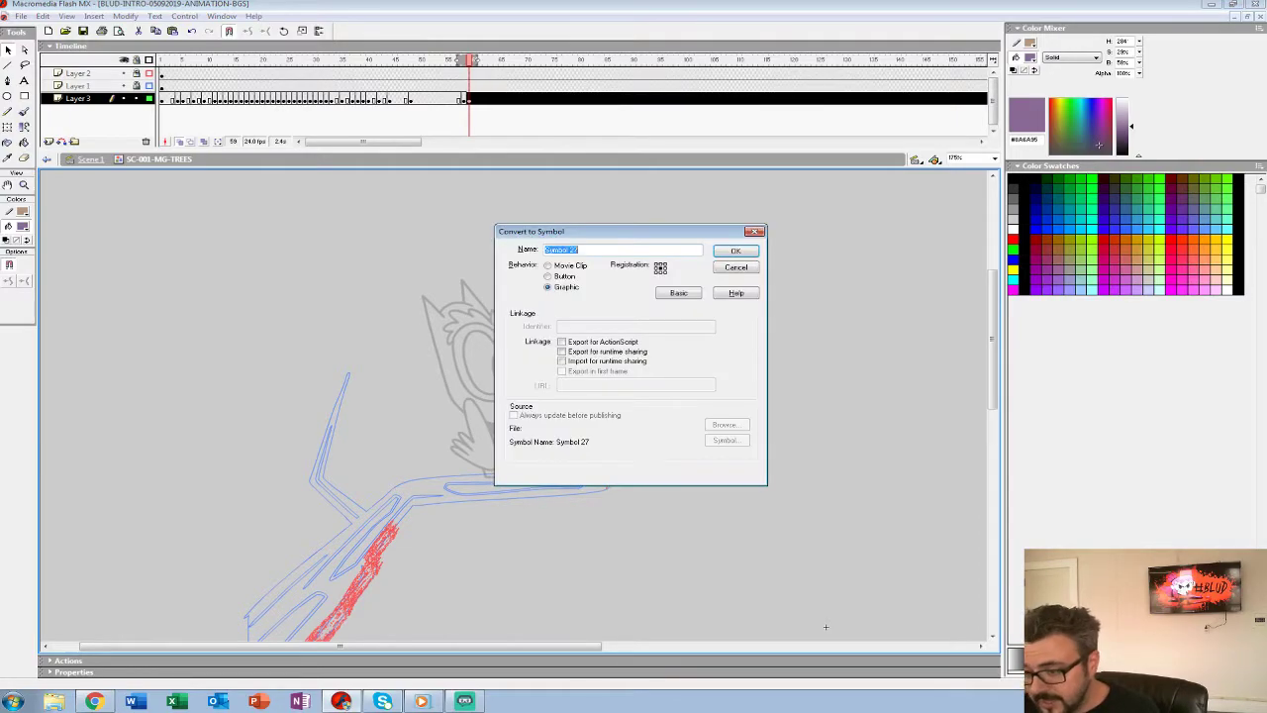
text(C)
text(WL-FEA)
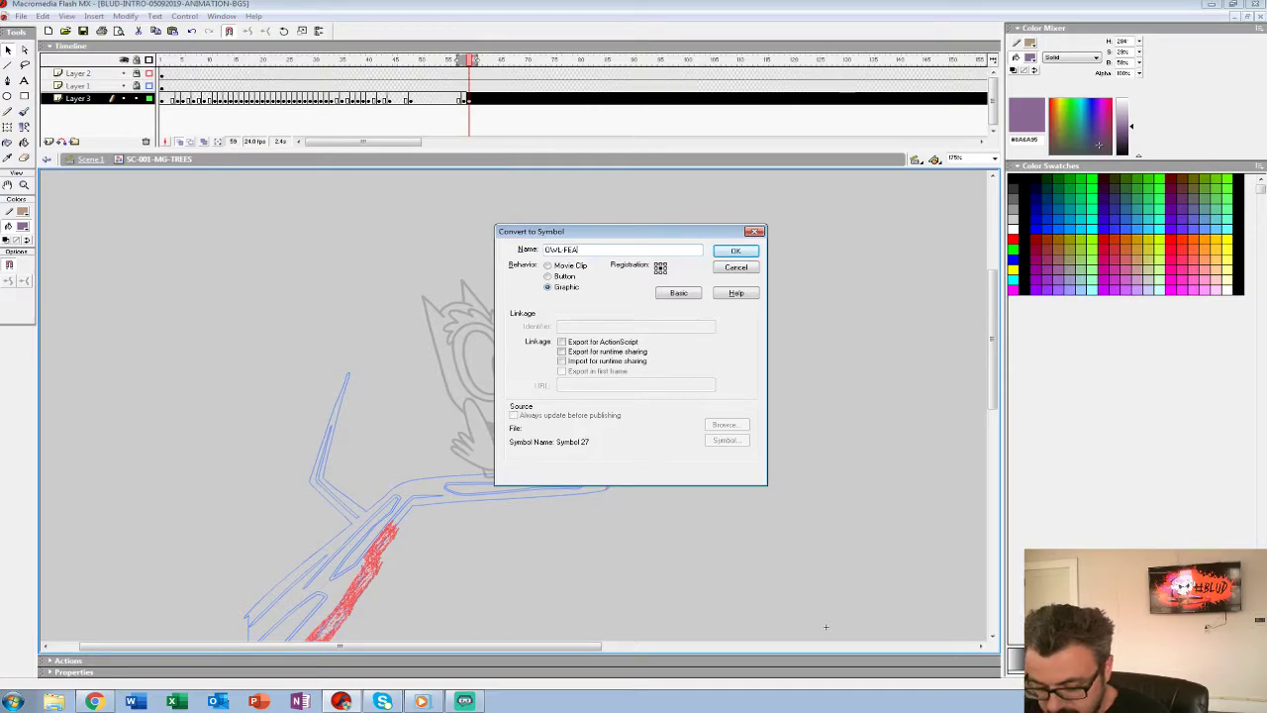
text(THER-LOOP)
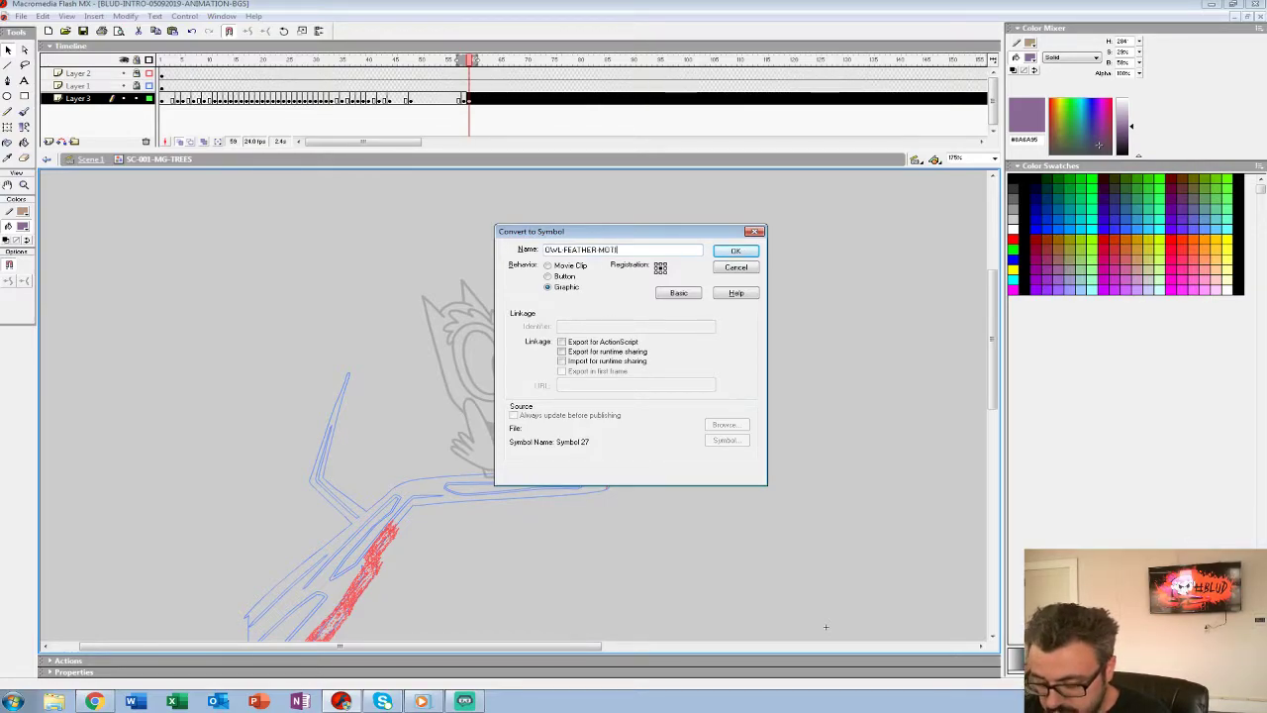
key(Return)
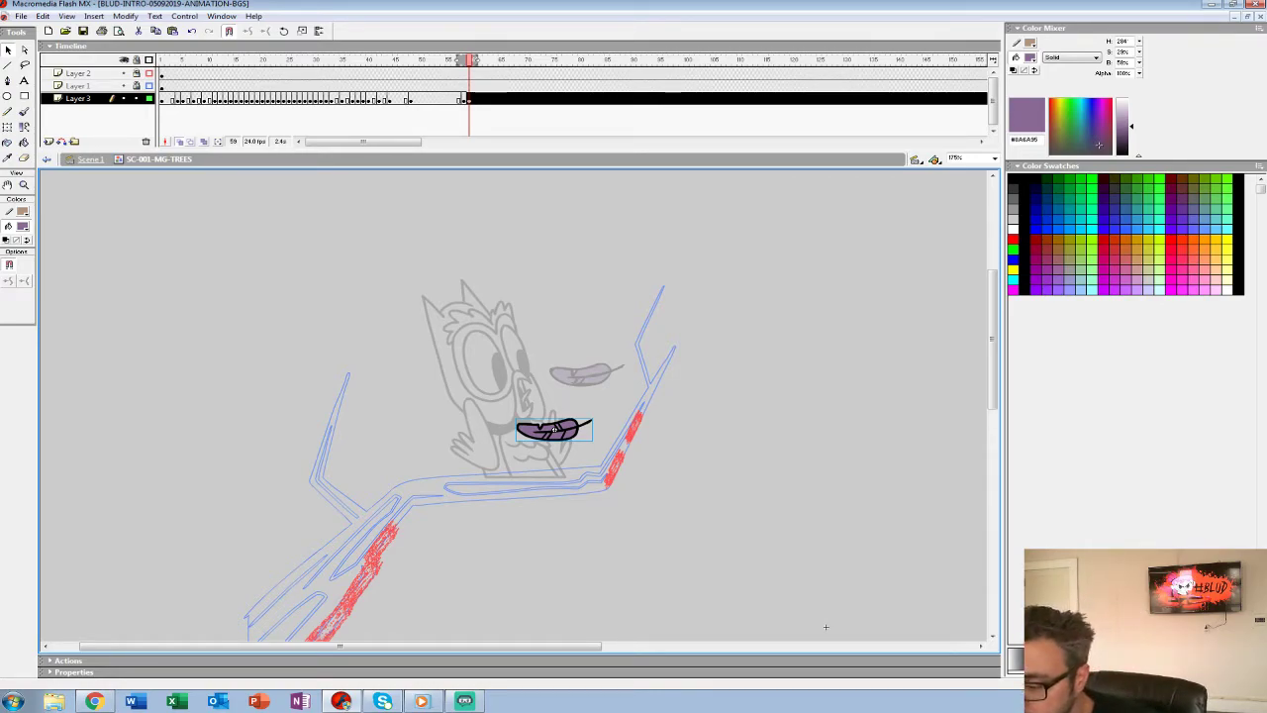
Open OWL-FEATHER-MOTION for editing and extend its feather layer to frame 25.
right_click(574, 428)
click(608, 294)
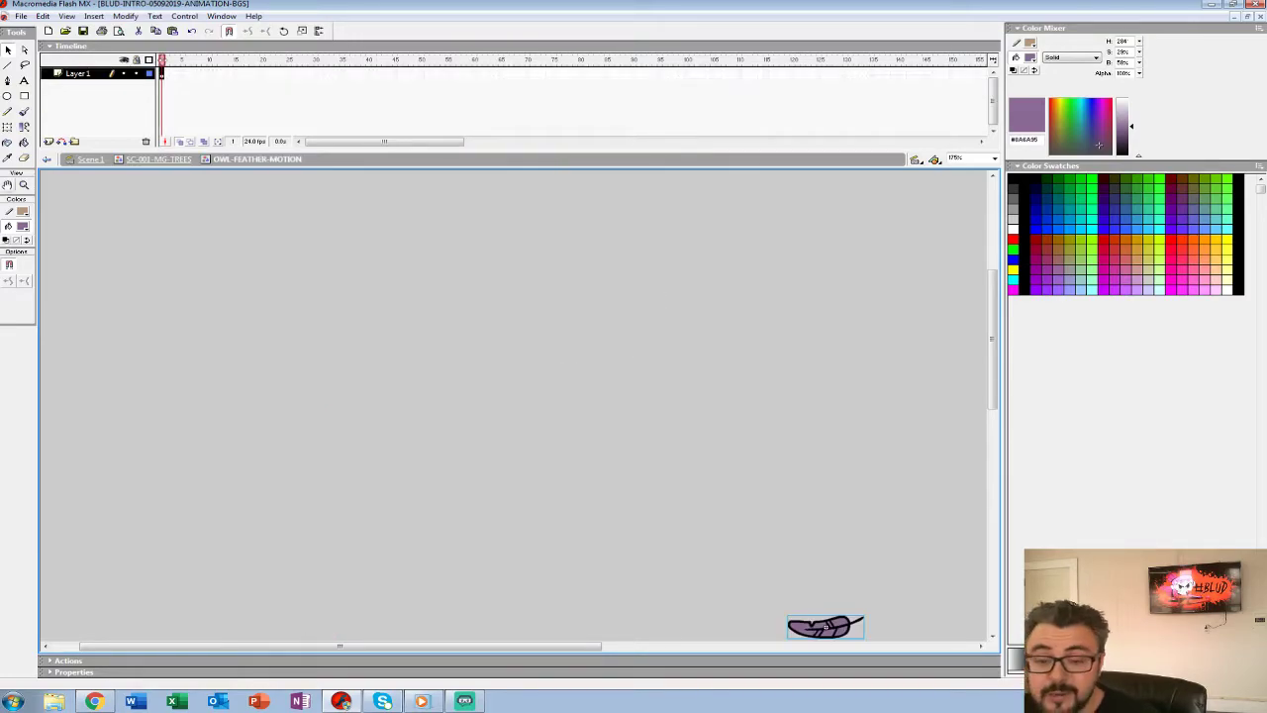
key(z)
click(826, 626)
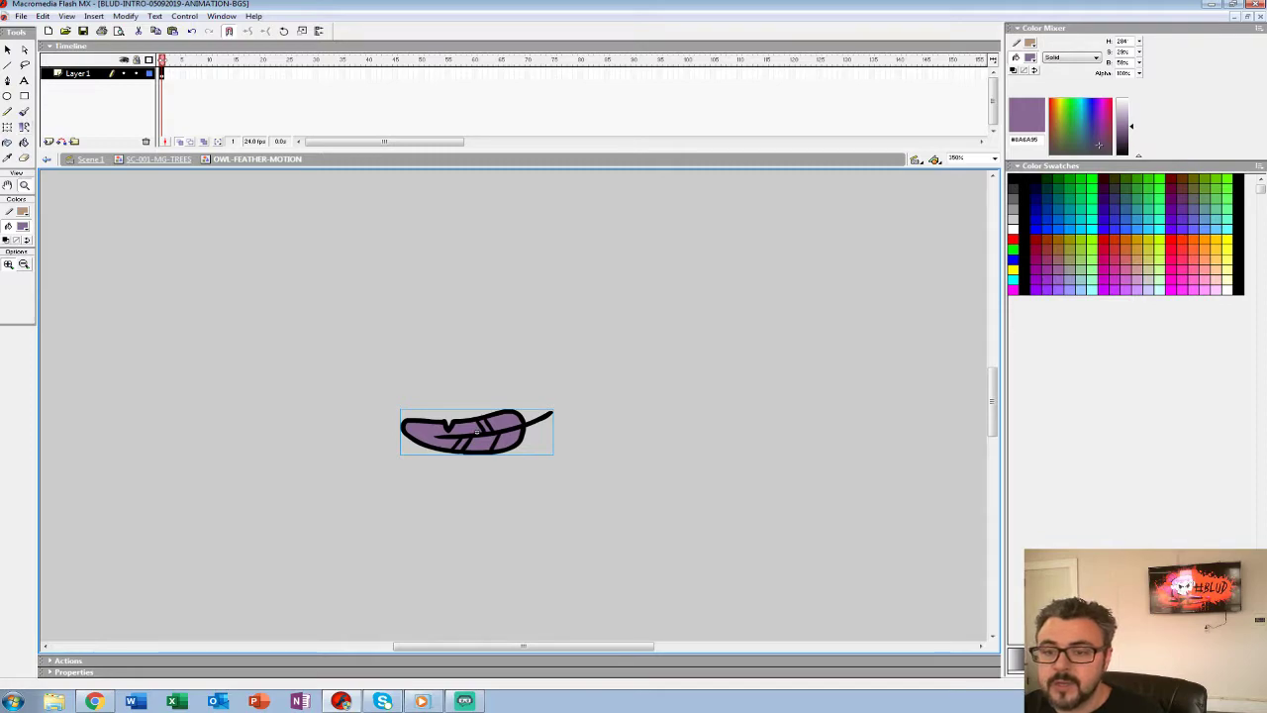
click(162, 75)
click(289, 74)
key(F5)
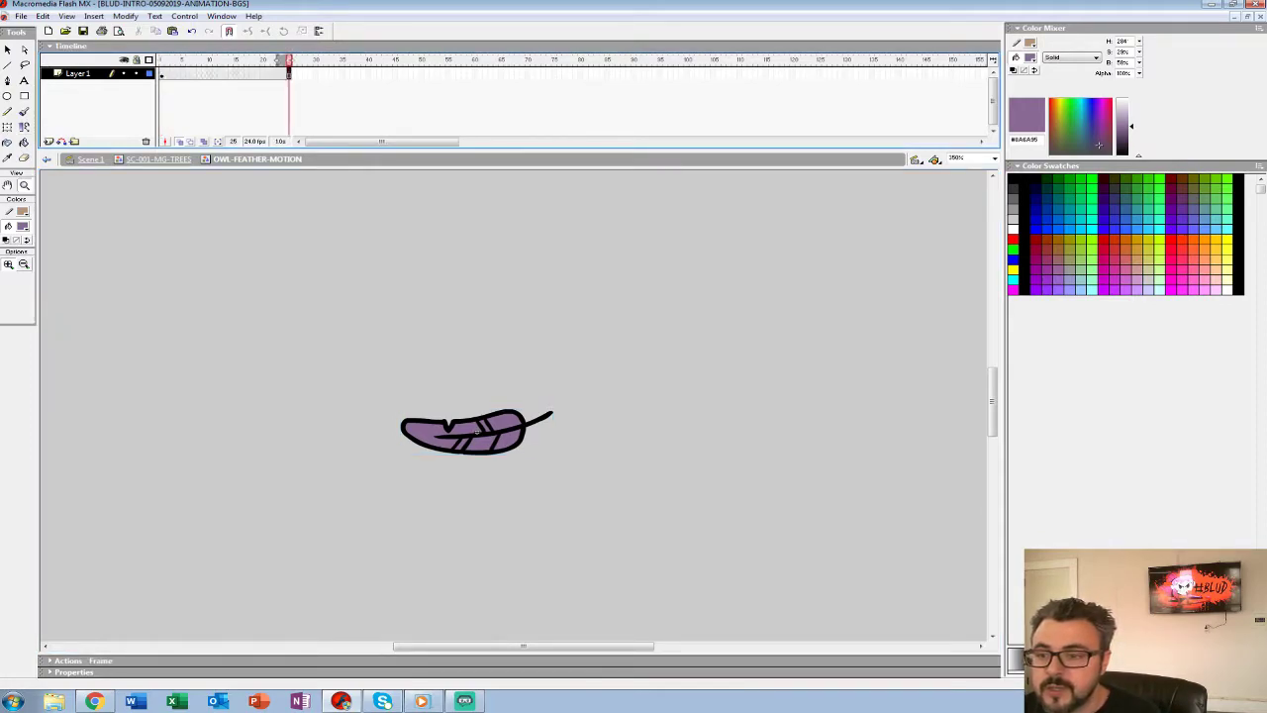
Add a new layer above the feather layer and extend both layers to frame 48.
click(48, 142)
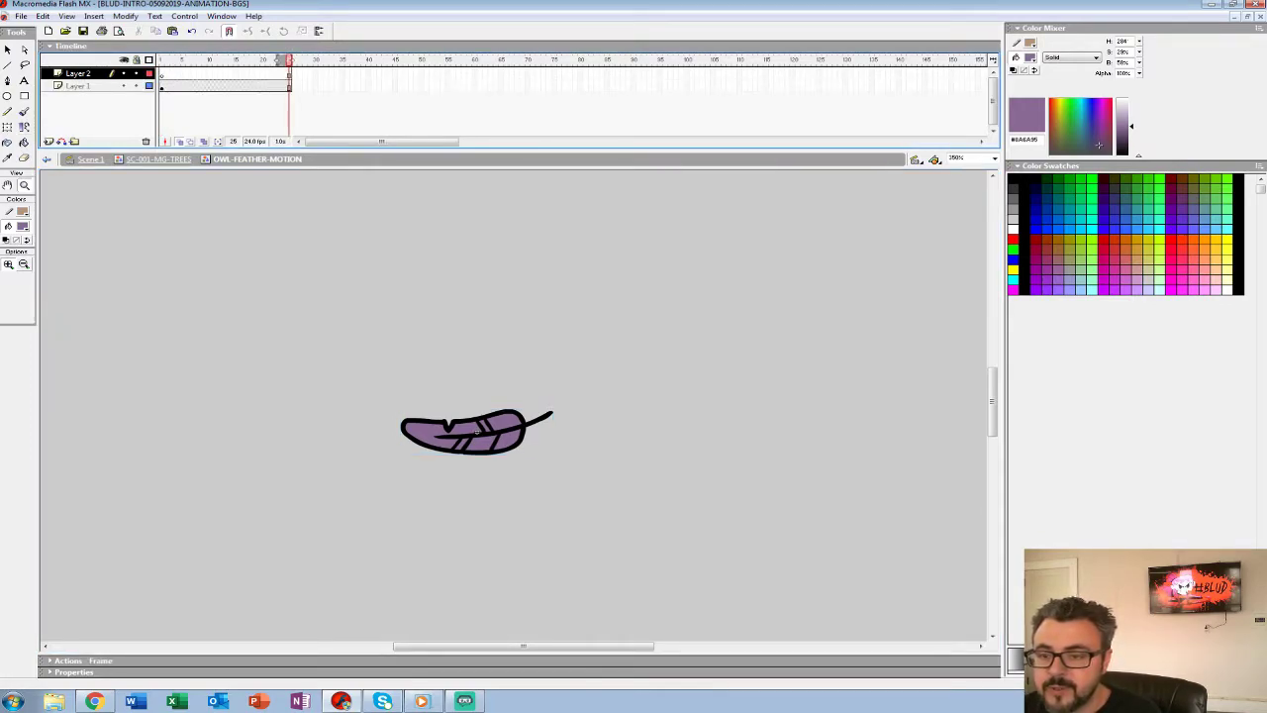
click(395, 86)
click(408, 87)
key(F5)
click(410, 74)
key(F5)
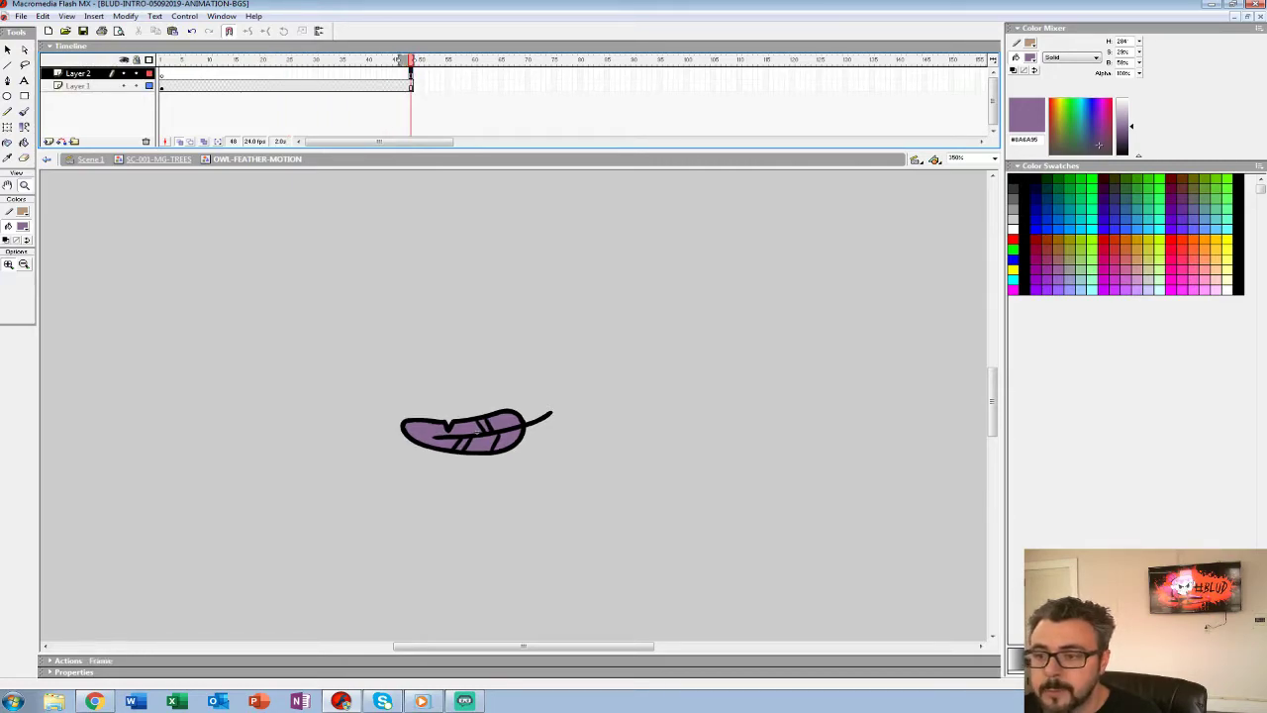
Lock Layer 1 and display its feather as outlines, keeping frame 1 of Layer 2 active for drawing.
click(163, 75)
alt+click(528, 378)
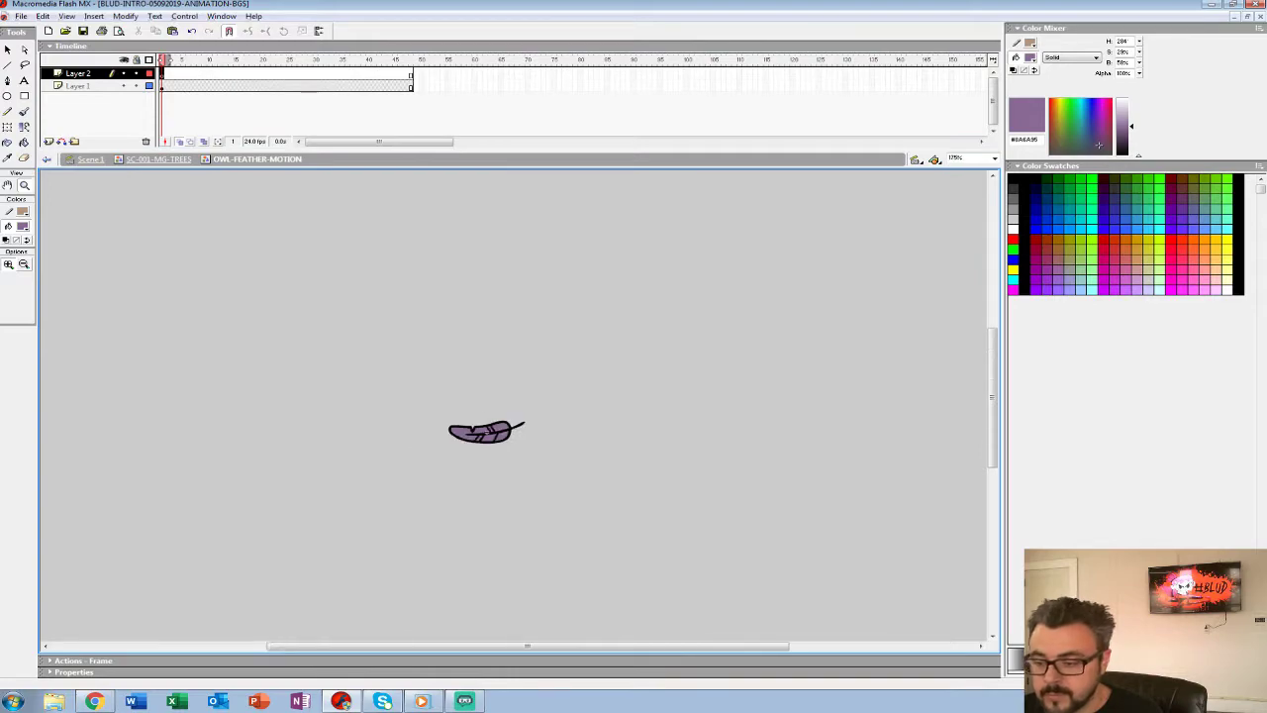
key(v)
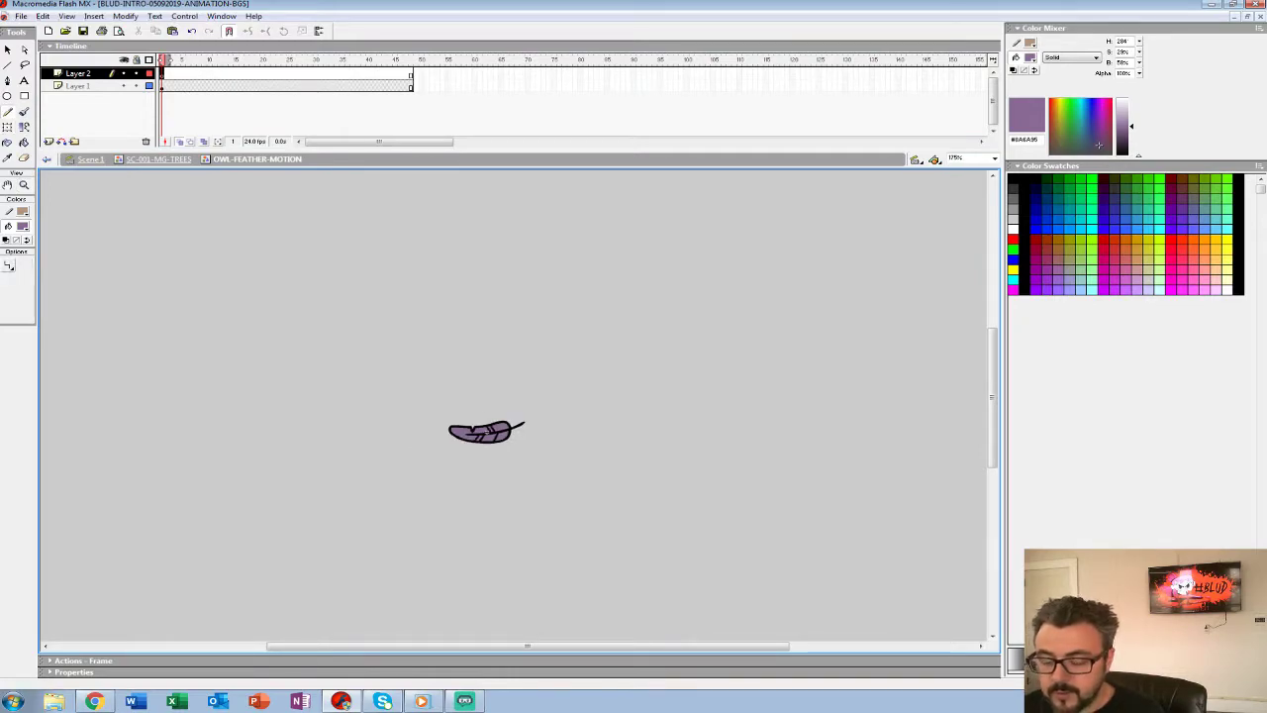
key(z)
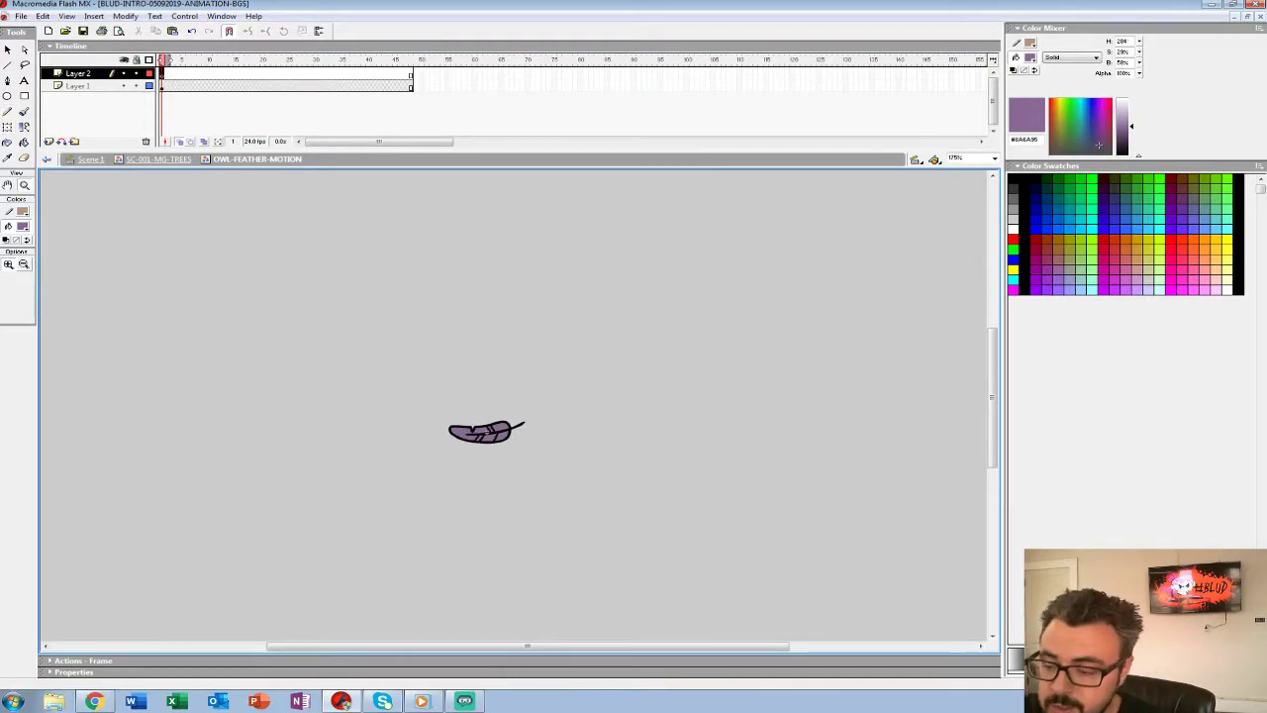
click(511, 412)
key(b)
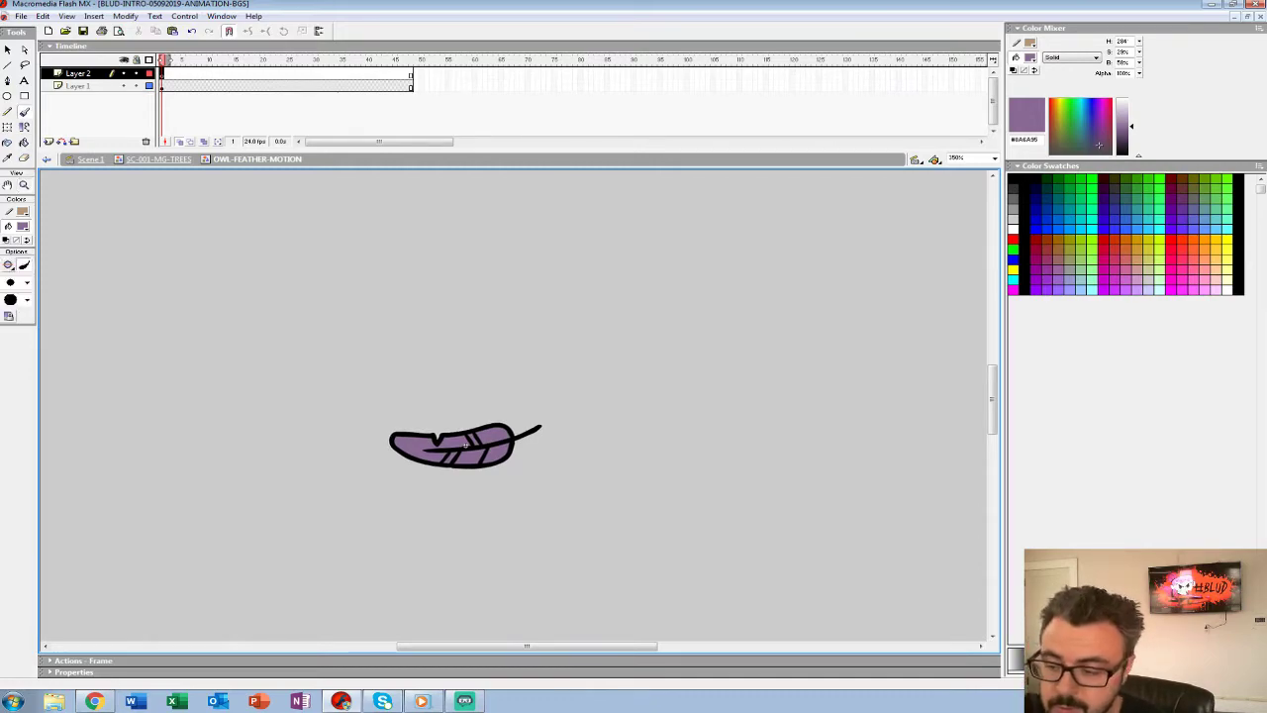
click(137, 86)
click(149, 86)
key(y)
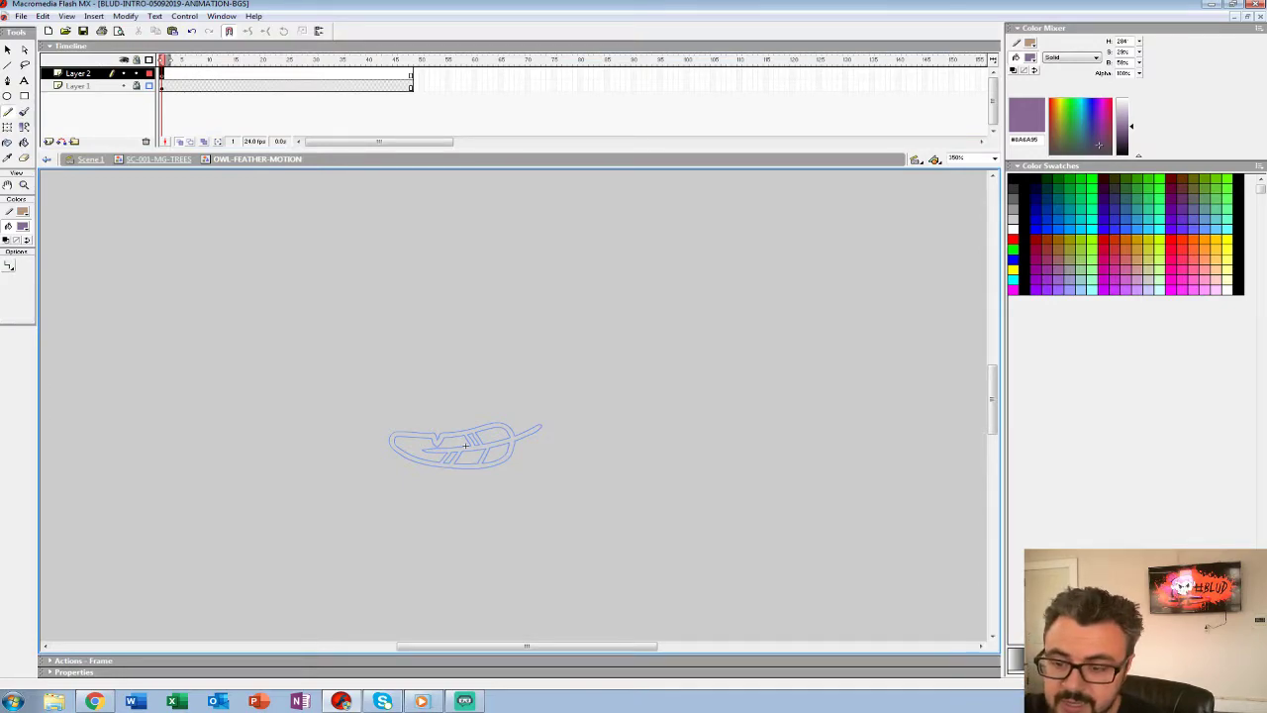
Draw a straight line on Layer 2, bend it into a wide downward arc along the feather's quill, and narrow it slightly.
drag(241, 357, 636, 358)
key(v)
mouse_move(435, 358)
mouse_down()
mouse_move(436, 452)
mouse_move(465, 447)
mouse_up()
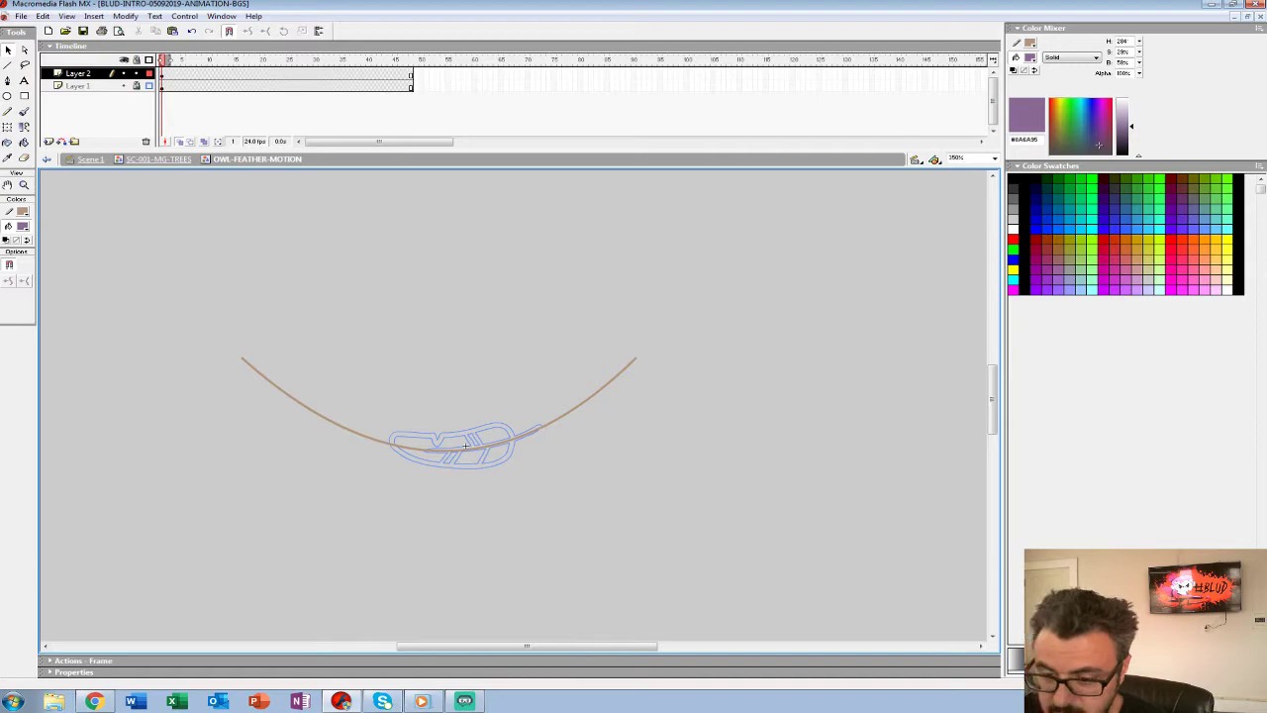
key(q)
click(464, 446)
drag(635, 405, 633, 403)
click(684, 377)
Show Layer 1 in full color again, then turn Layer 2 into a guide layer with Layer 1 nested beneath it.
click(149, 86)
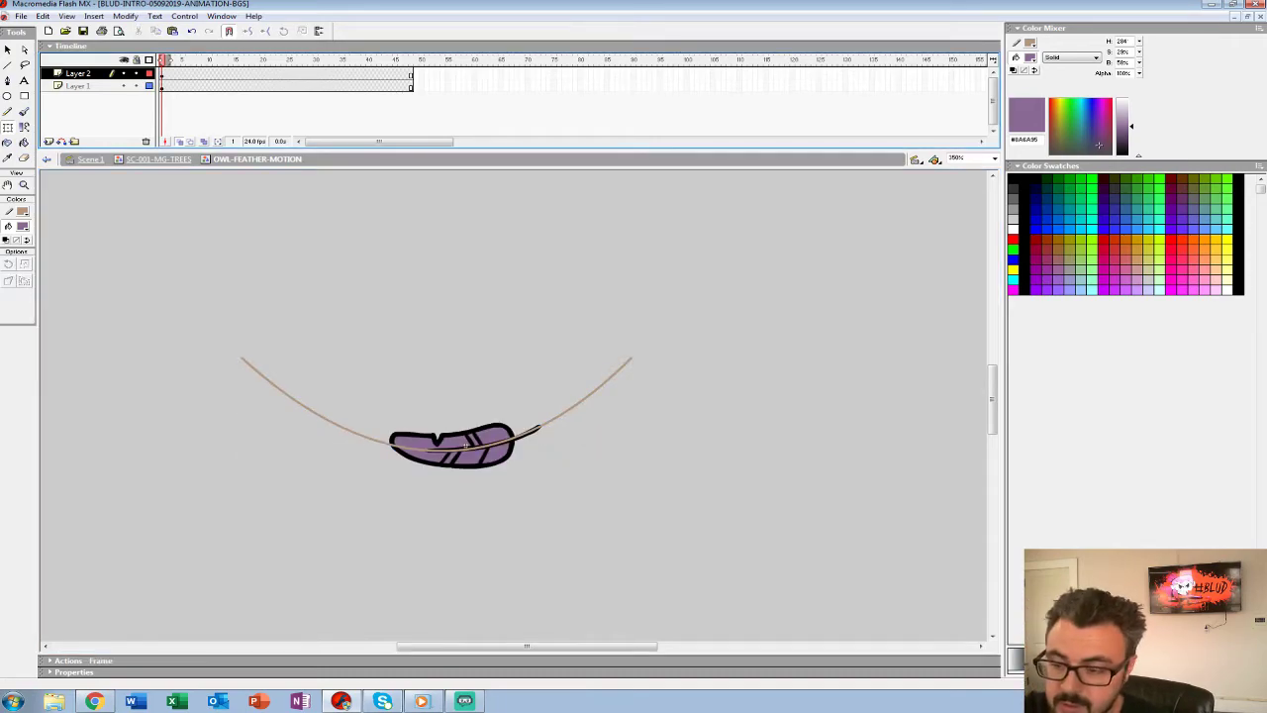
click(8, 50)
click(78, 86)
click(78, 73)
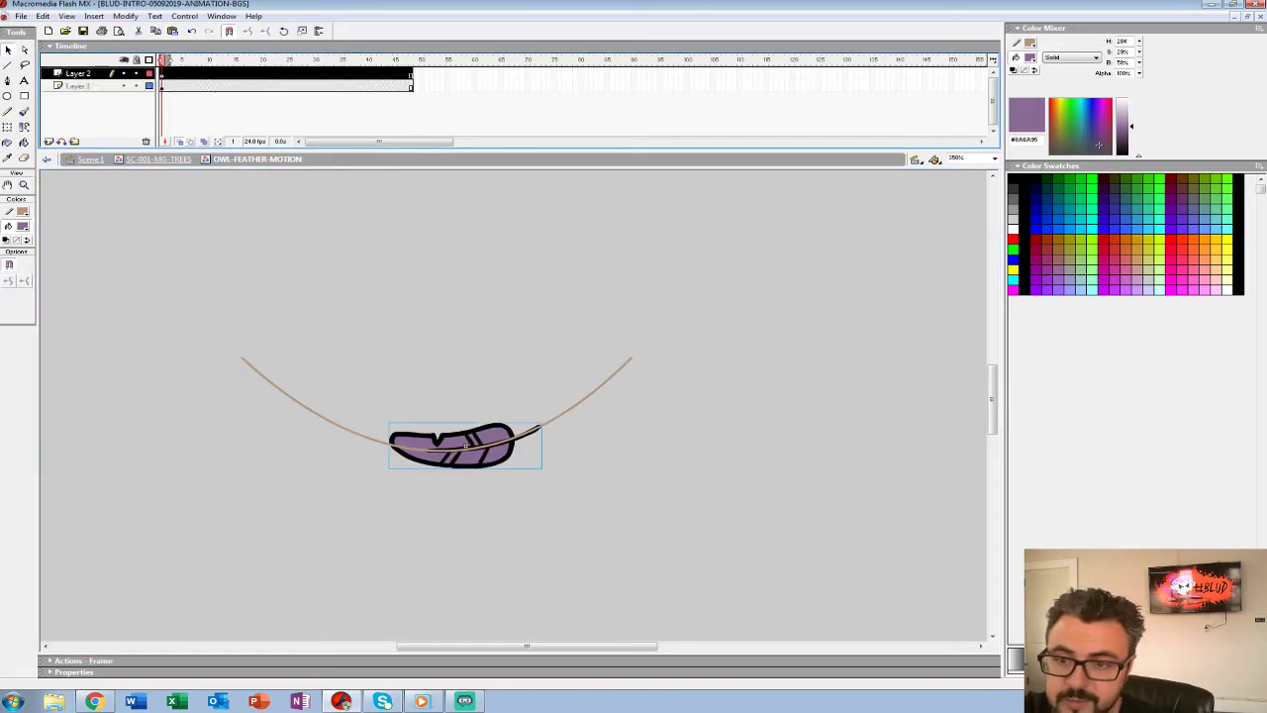
right_click(80, 73)
click(113, 155)
drag(83, 86, 85, 79)
Snap the frame 1 feather to the arc's right end and rotate it counterclockwise so the quill points steeply up.
click(554, 341)
click(465, 446)
key(q)
drag(465, 446, 629, 357)
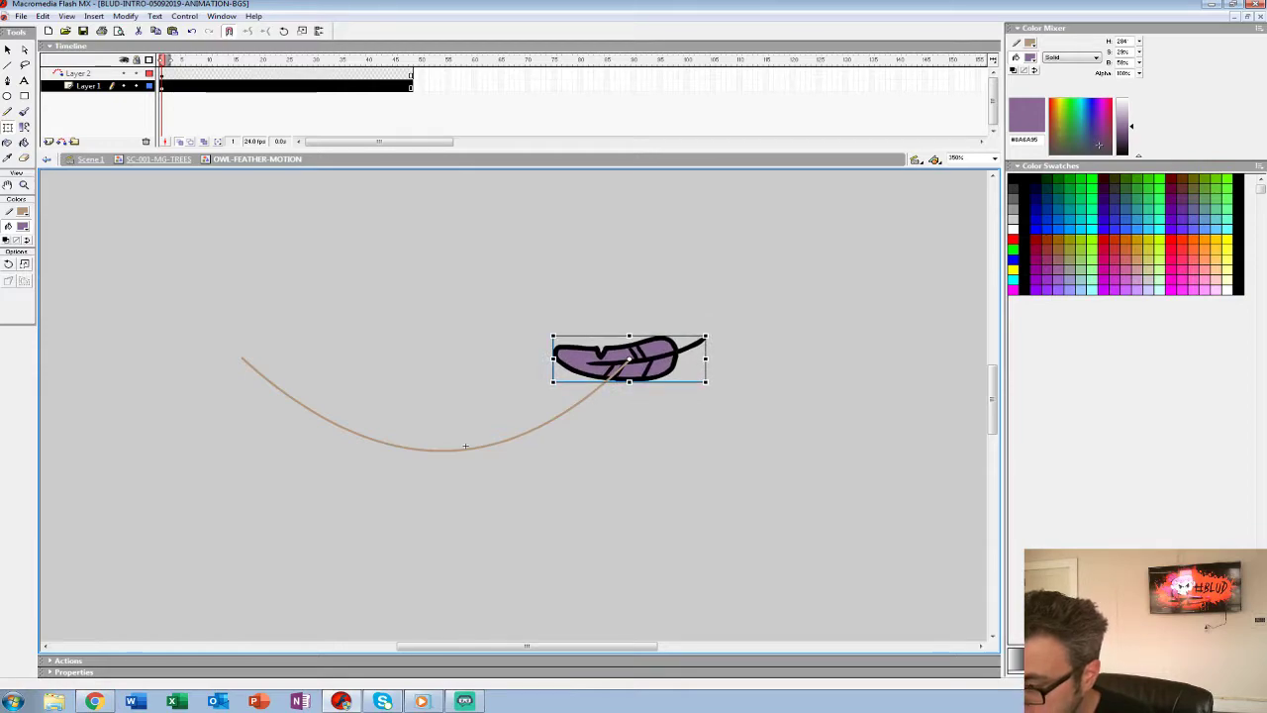
drag(708, 333, 665, 296)
Add a keyframe at frame 25 on Layer 1, snap the feather to the arc's left end and rotate it clockwise along the curve.
click(289, 86)
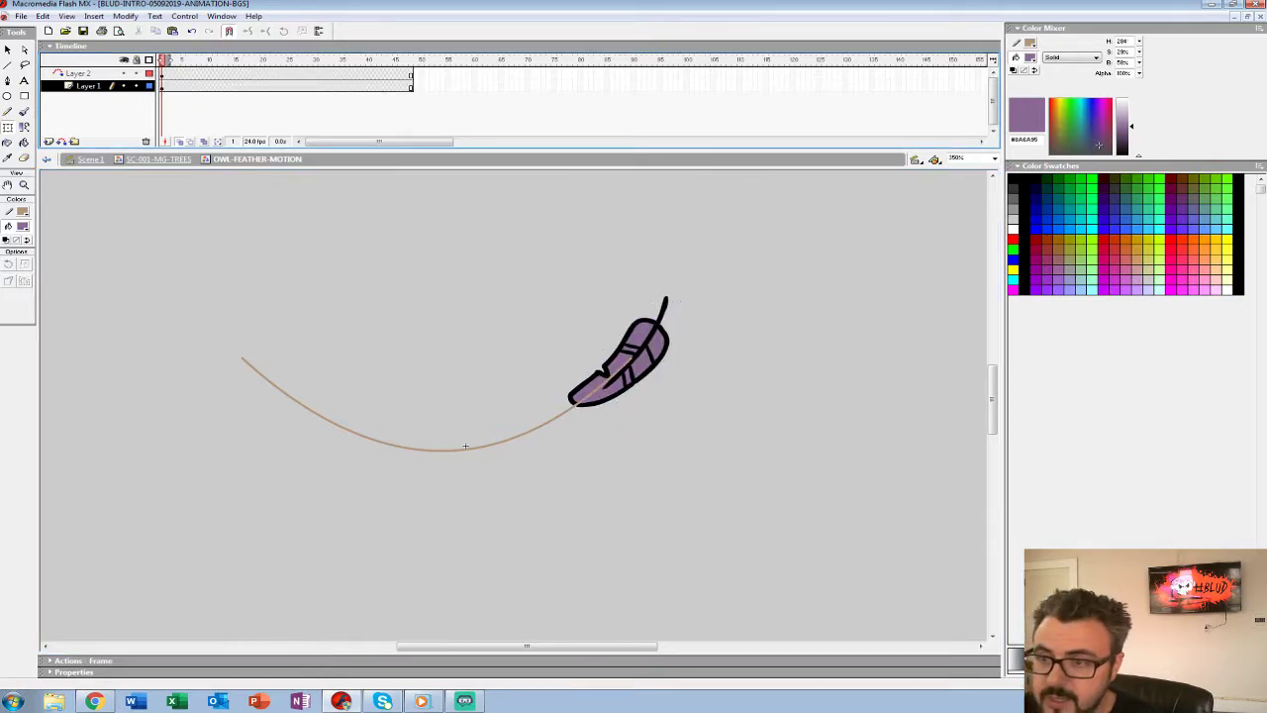
drag(668, 292, 707, 383)
drag(630, 359, 241, 360)
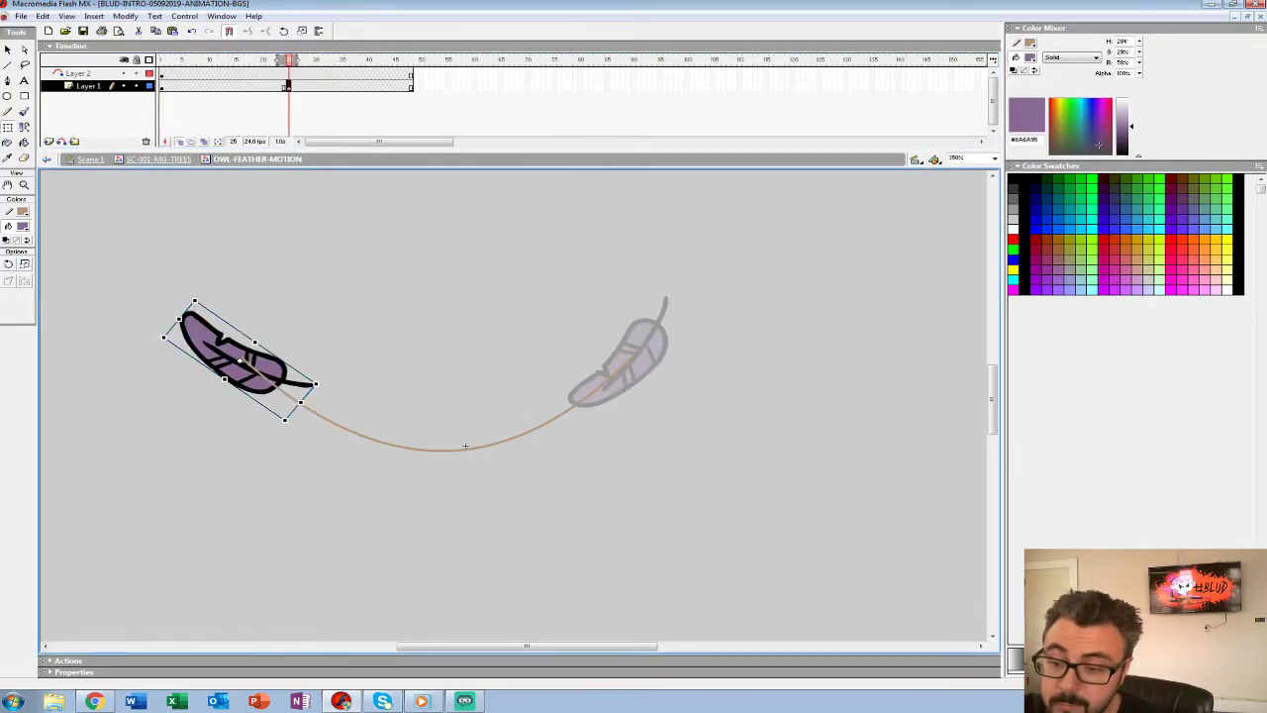
drag(320, 385, 301, 407)
drag(228, 283, 221, 285)
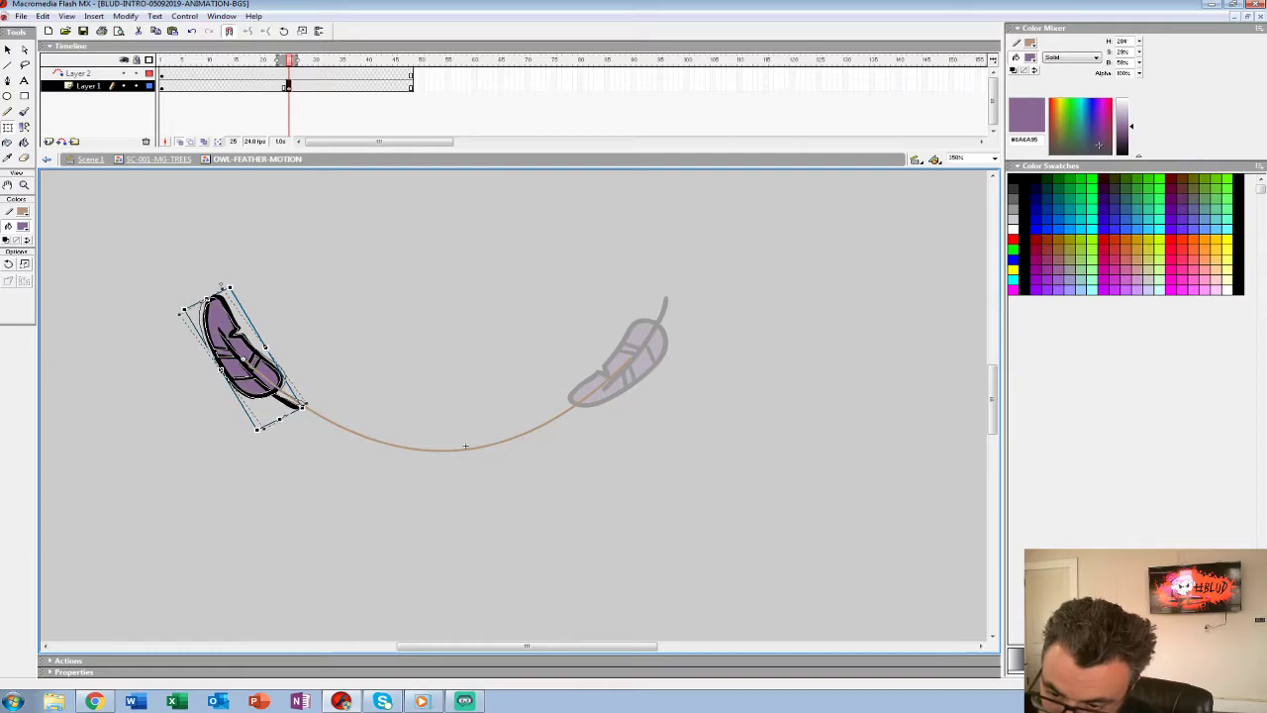
Fine-tune the frame 25 feather's rotation along the arc, and copy the frame 1 feather keyframe to frame 49 on Layer 1.
drag(304, 405, 307, 403)
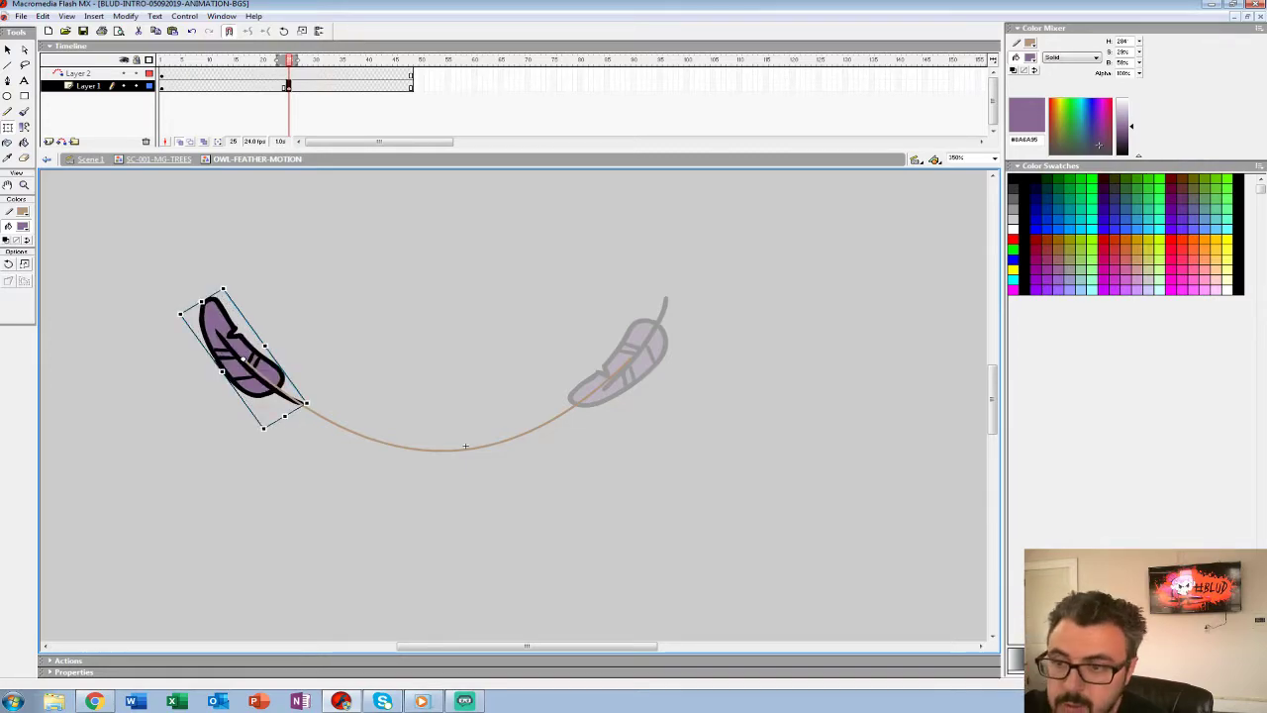
click(162, 86)
click(167, 86)
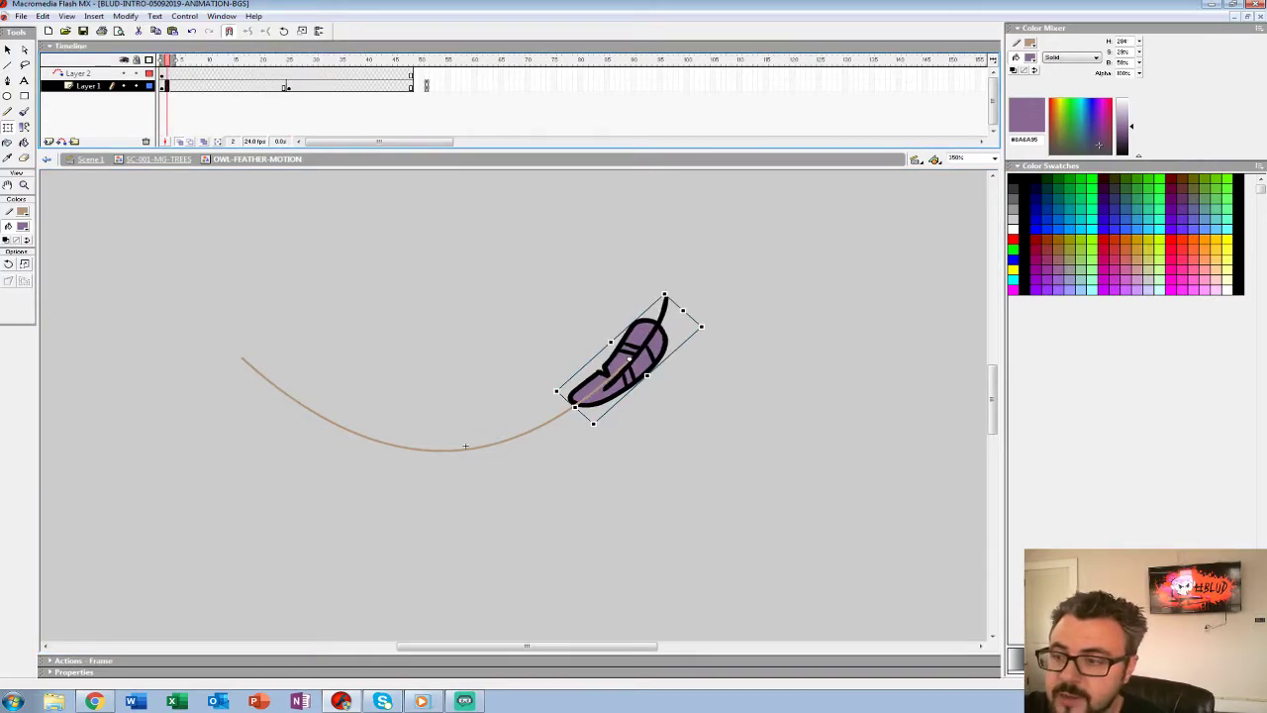
click(415, 87)
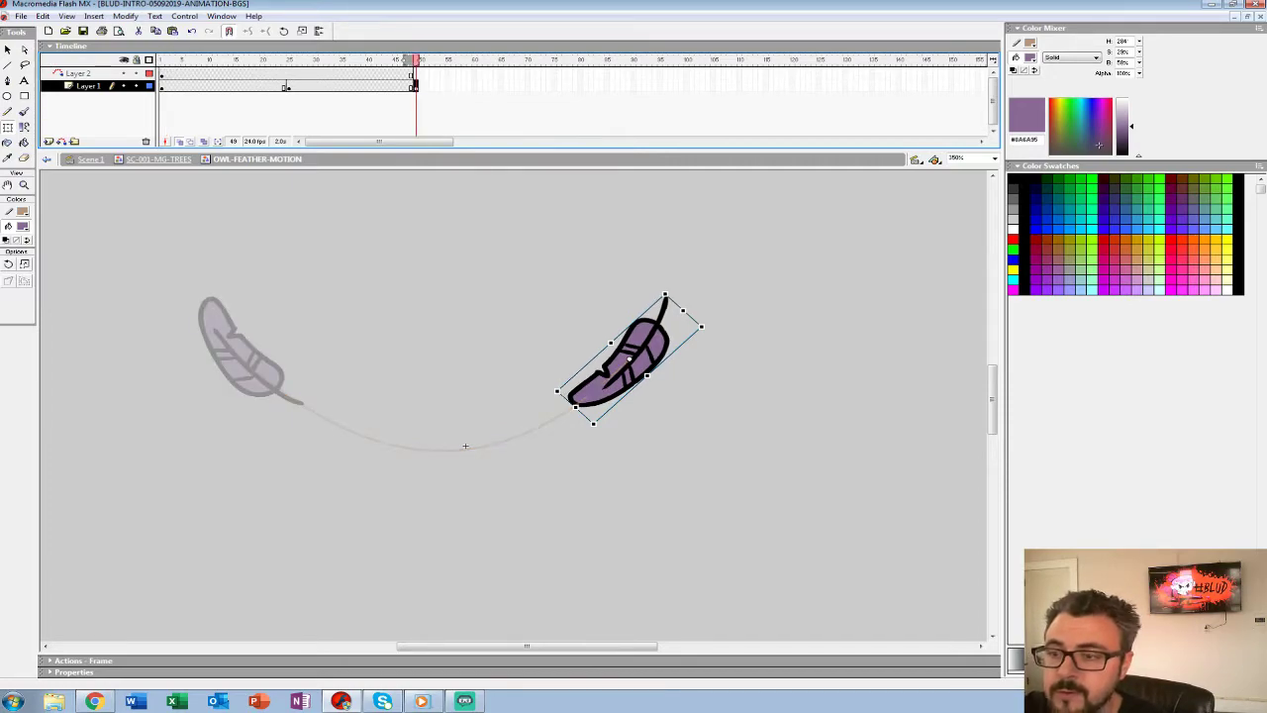
Extend the guide path on Layer 2 to frame 49.
click(215, 86)
click(416, 75)
key(F5)
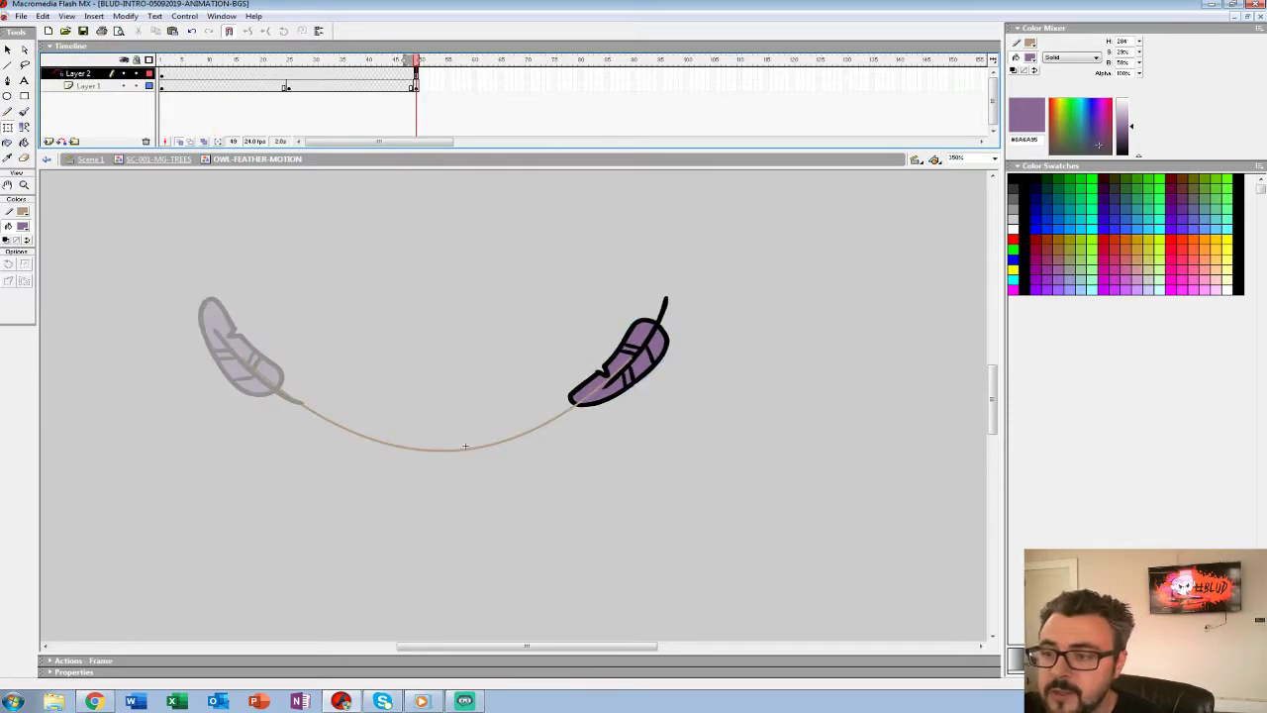
Apply motion tweens to both feather spans on Layer 1 and play the animation along the guide.
drag(237, 86, 348, 86)
click(74, 672)
click(188, 629)
click(175, 646)
key(Return)
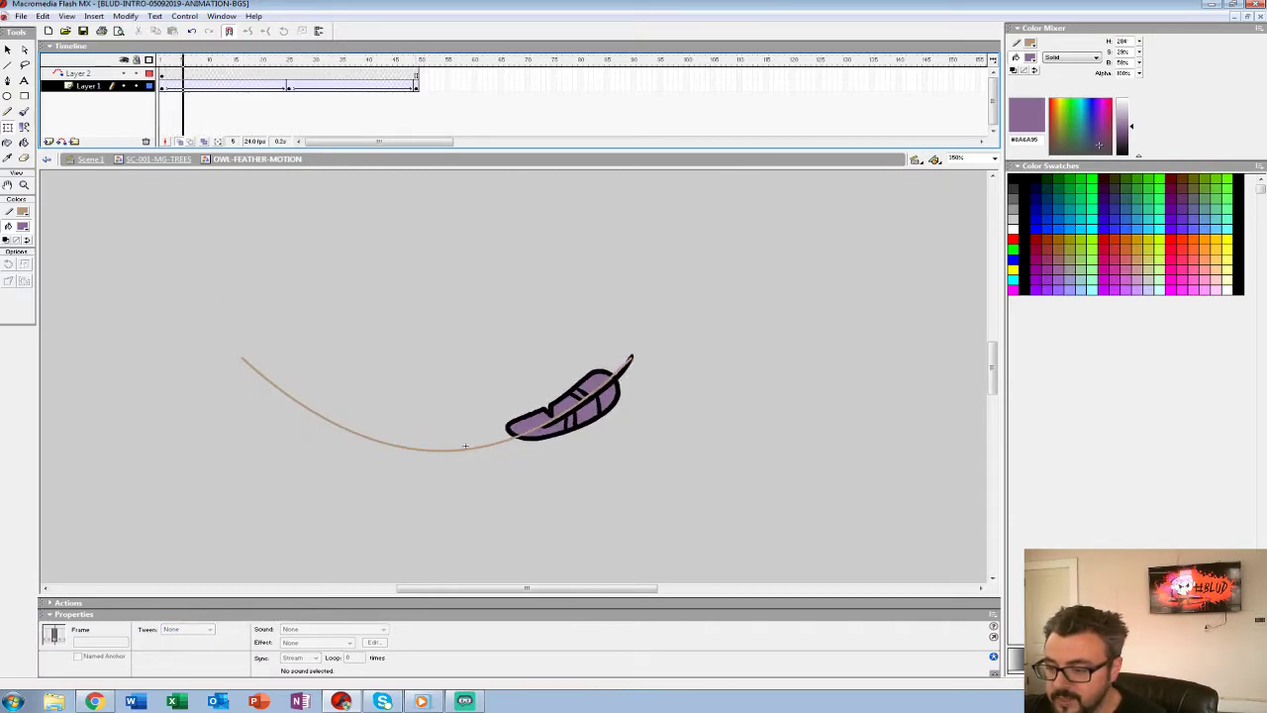
key(Return)
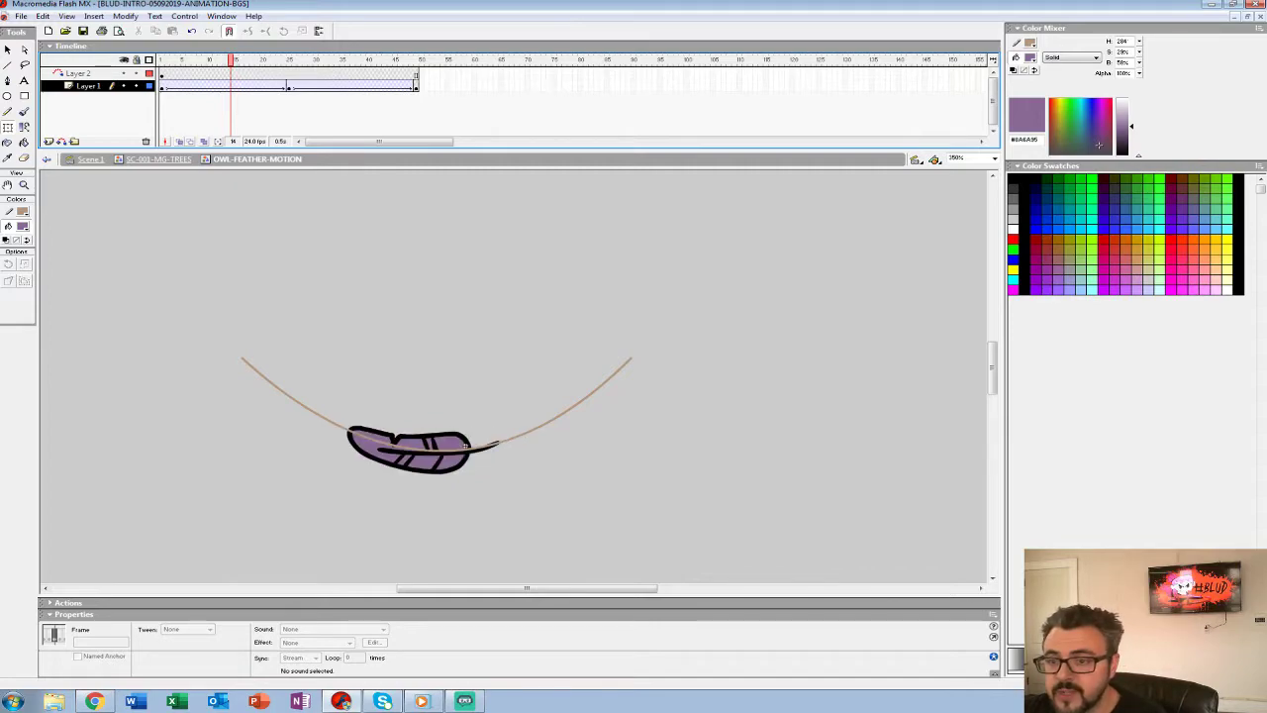
Add a keyframe at frame 13 on Layer 1 and set the ease of the tween before it to -50.
click(219, 86)
click(225, 86)
key(F6)
click(193, 86)
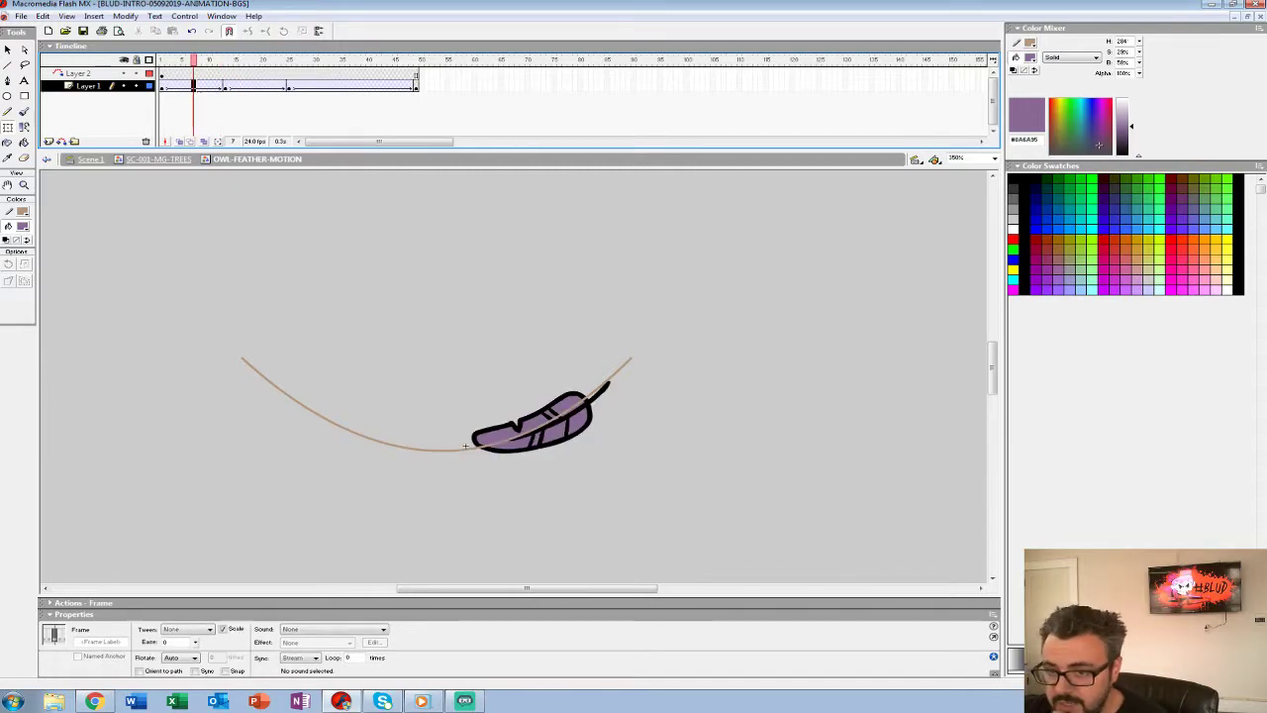
double_click(174, 642)
text(-5)
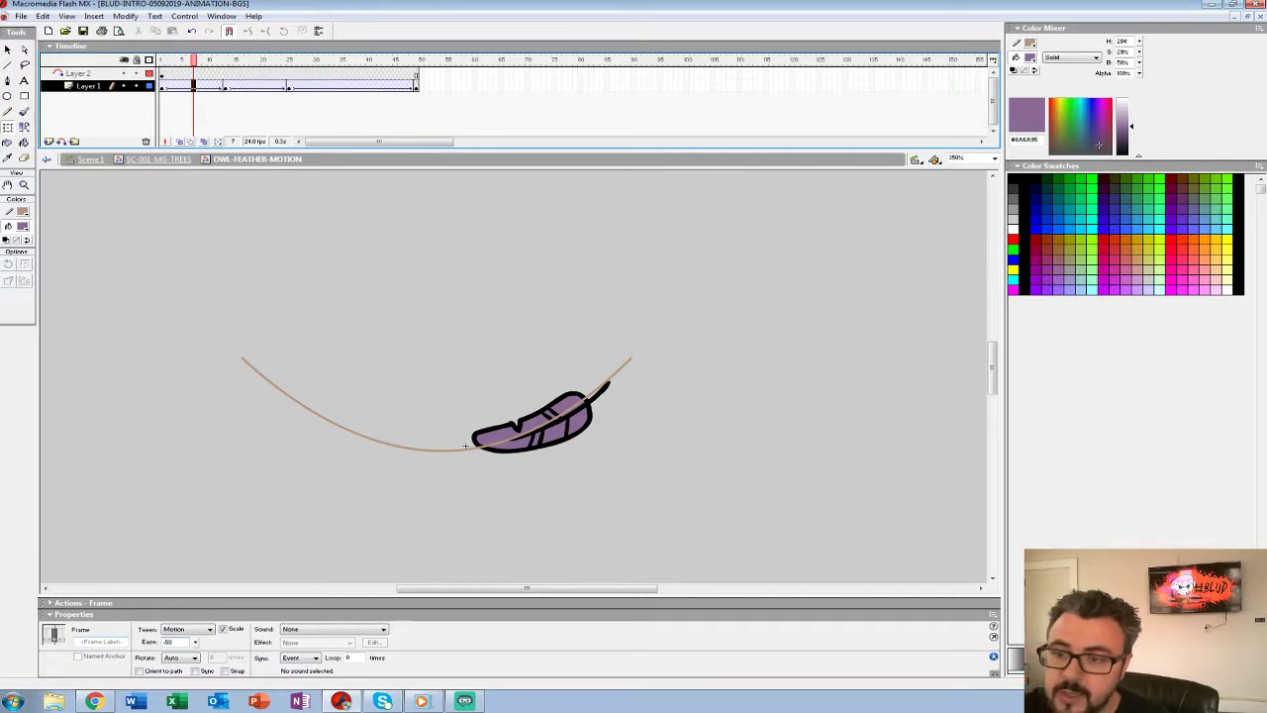
Give the tween between frames 13 and 25 a positive ease so the feather slows toward the arc's left end.
click(231, 86)
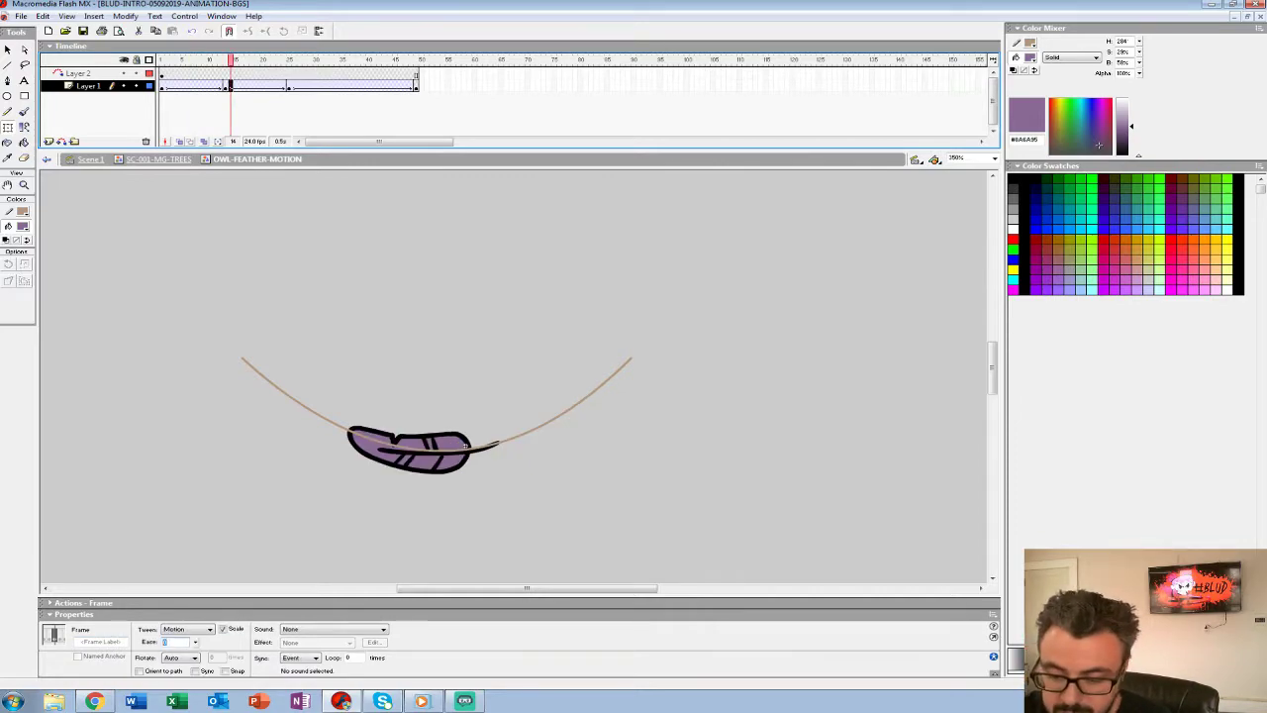
text(5)
key(Return)
Return to the first frame and play the feather animation to check the easing of its swing.
key(comma)
key(comma)
key(comma)
key(comma)
key(comma)
key(comma)
key(comma)
key(comma)
key(comma)
key(comma)
key(comma)
key(comma)
key(comma)
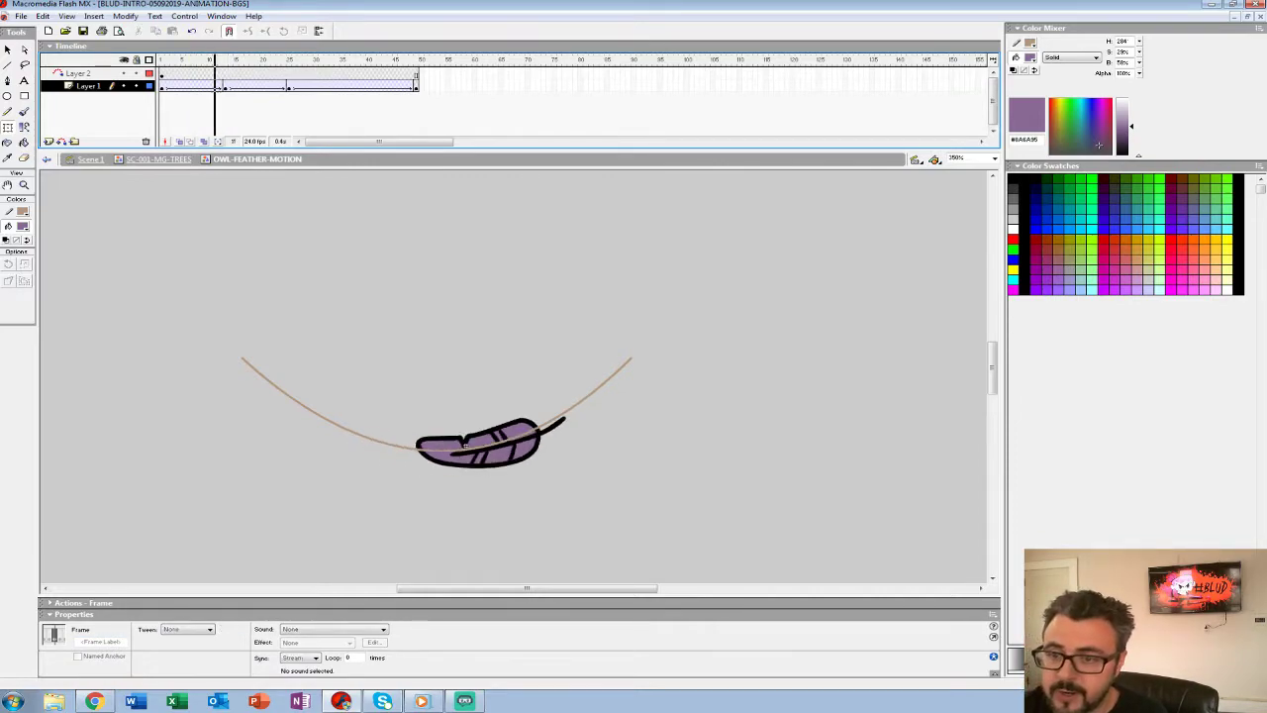
key(Return)
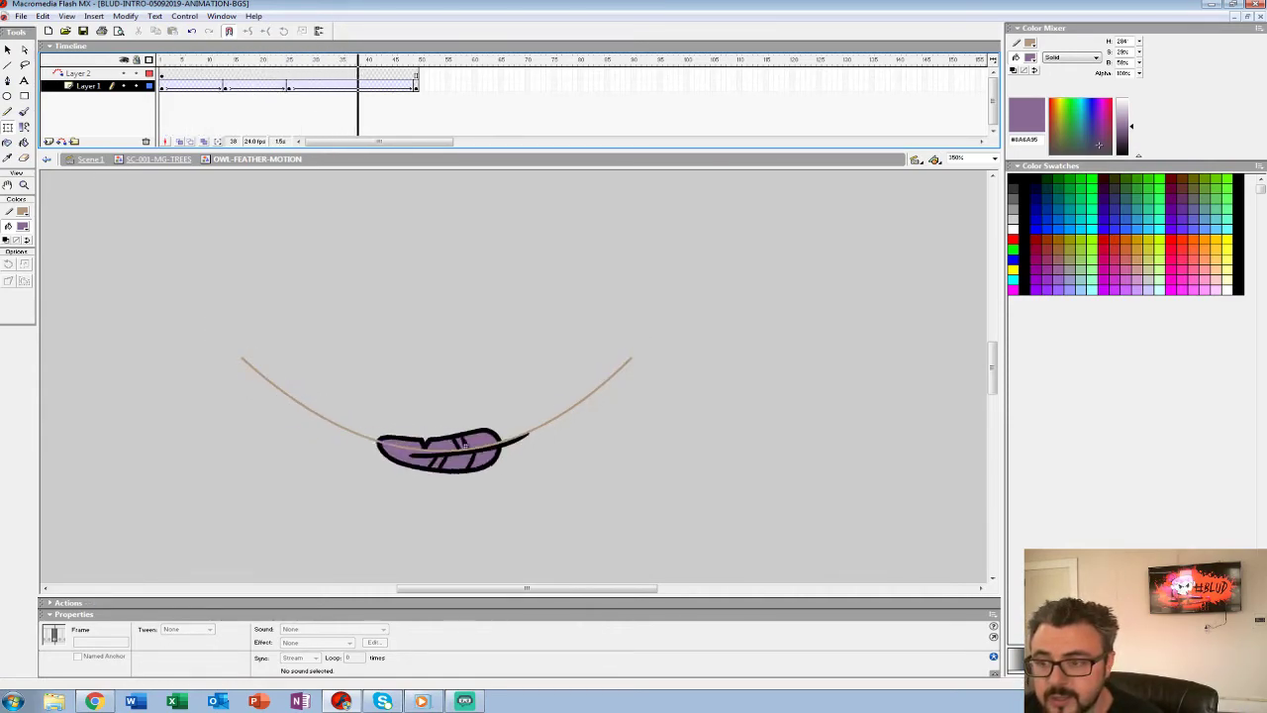
Add a keyframe at frame 37 on Layer 1, midway through the feather's return swing.
key(Return)
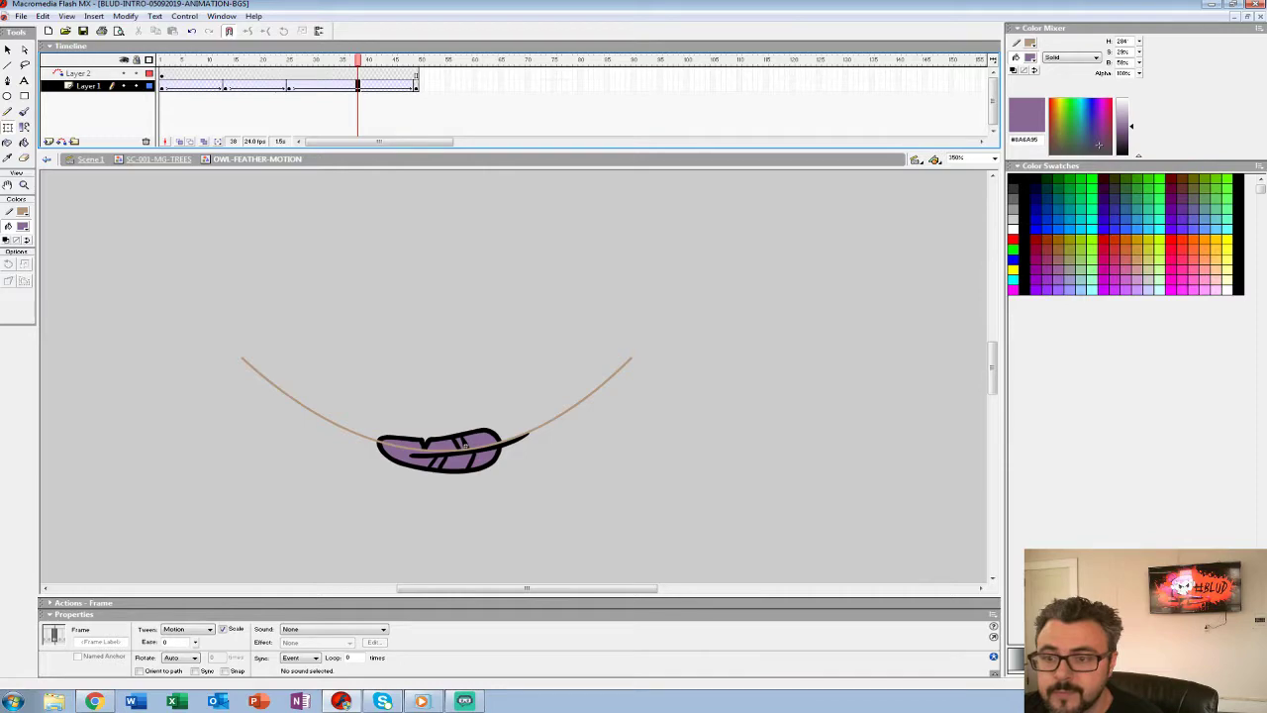
key(comma)
key(F6)
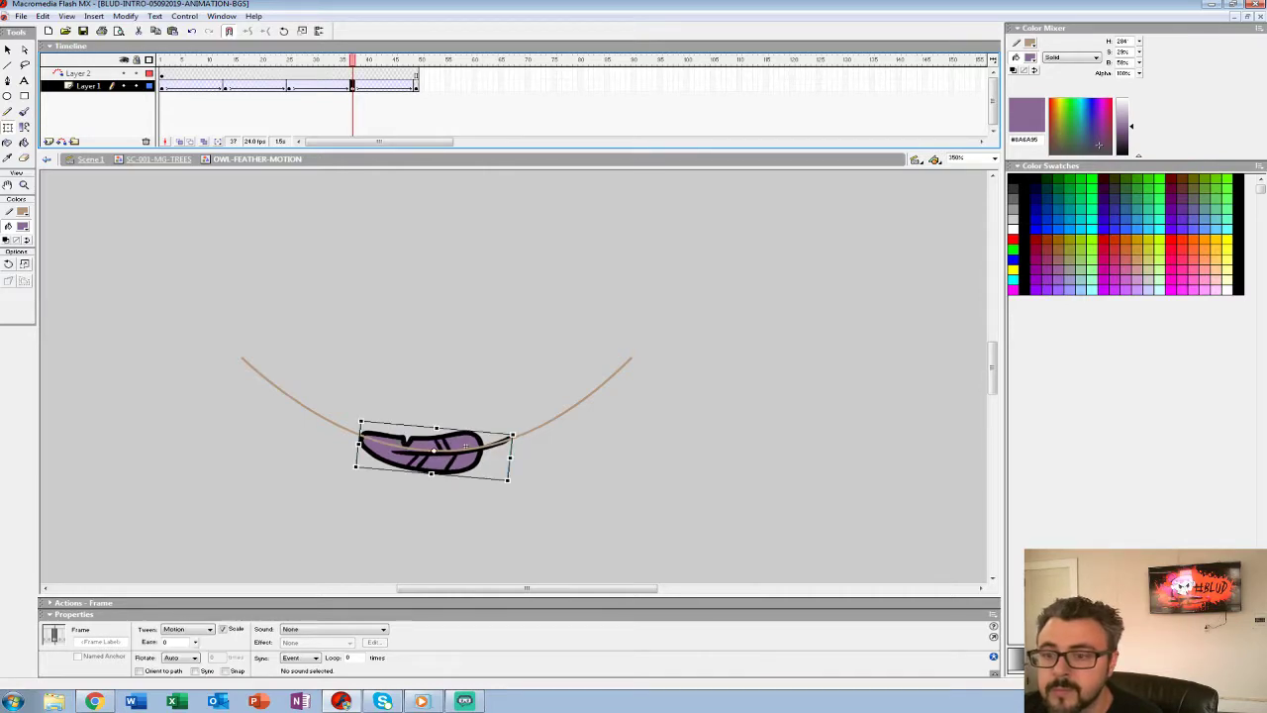
Try to set the easing of the third motion tween, ending at frame 37, to -250.
key(comma)
key(comma)
key(comma)
key(comma)
key(comma)
click(195, 643)
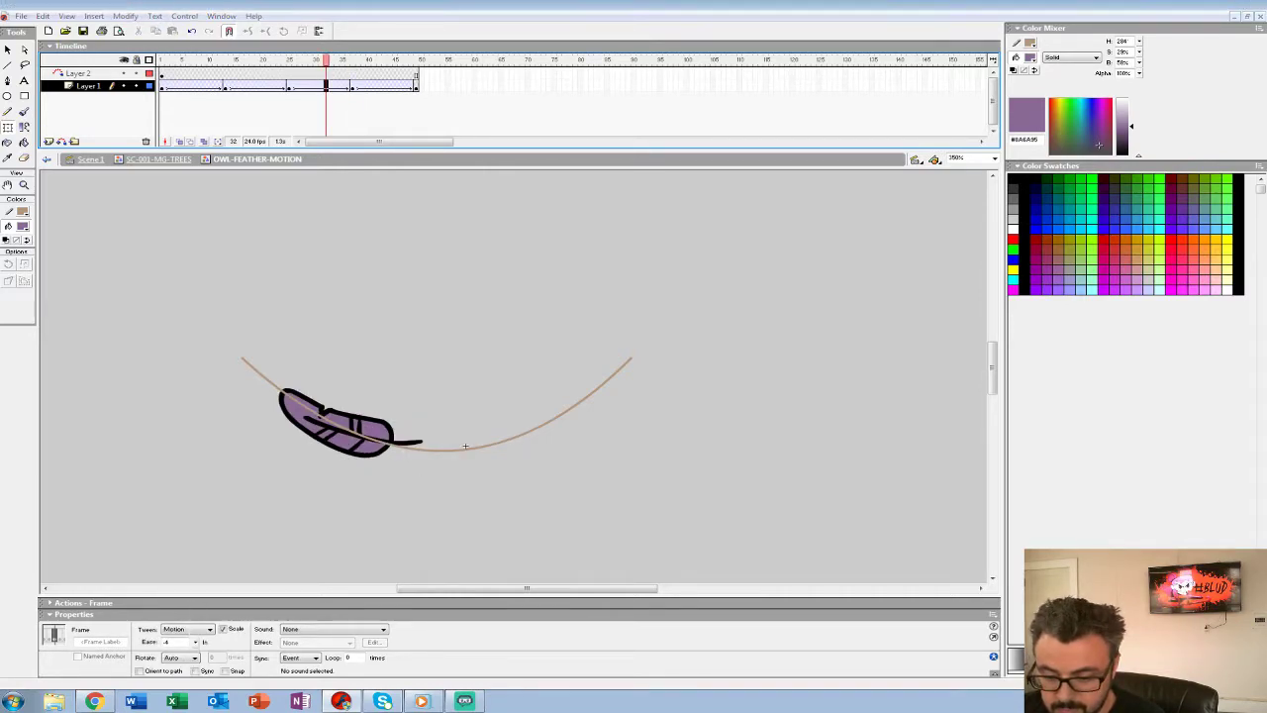
text(-250)
key(Return)
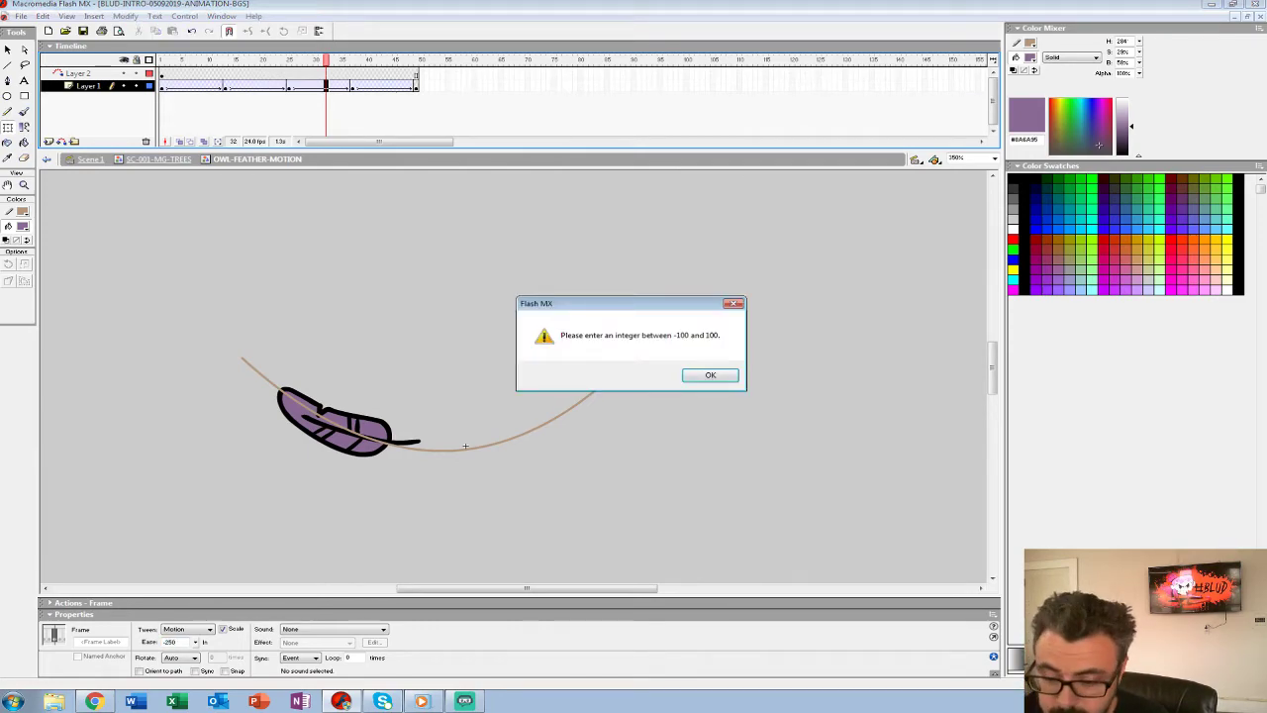
key(Return)
Set the easing to -50 on the third feather tween and to 50 on the last one, starting at frame 37.
click(333, 86)
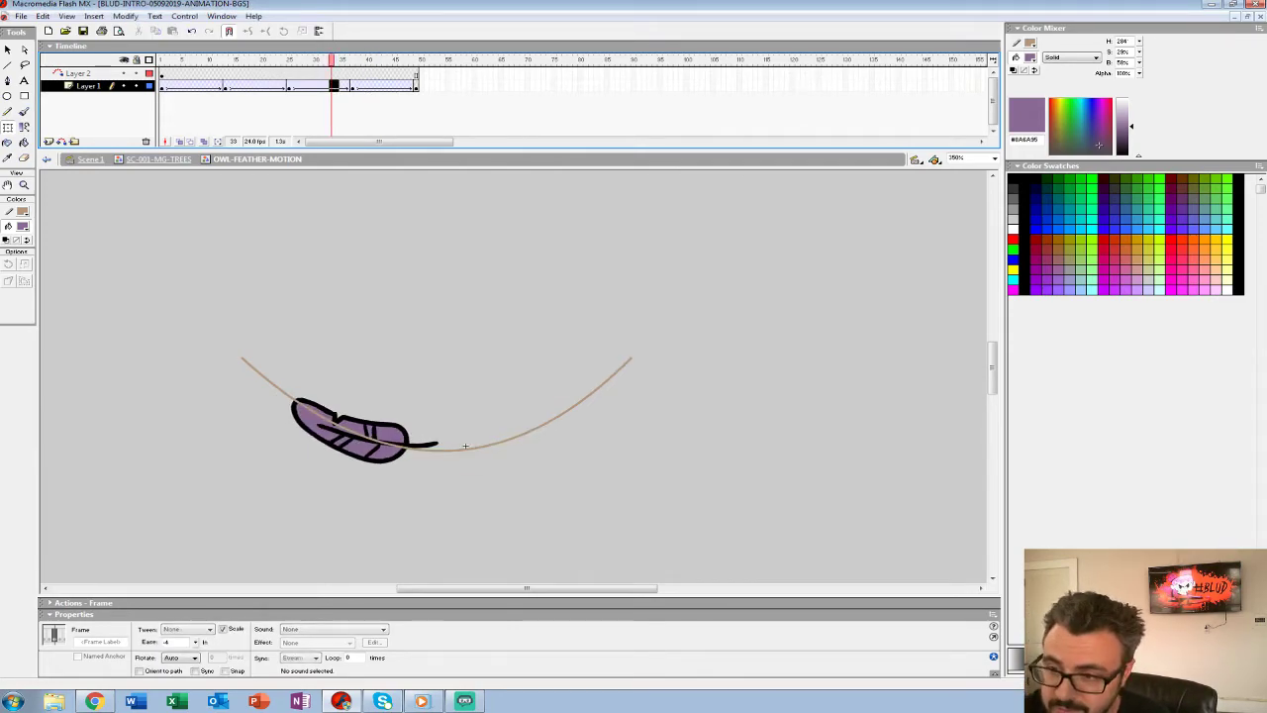
key(Tab)
text(-)
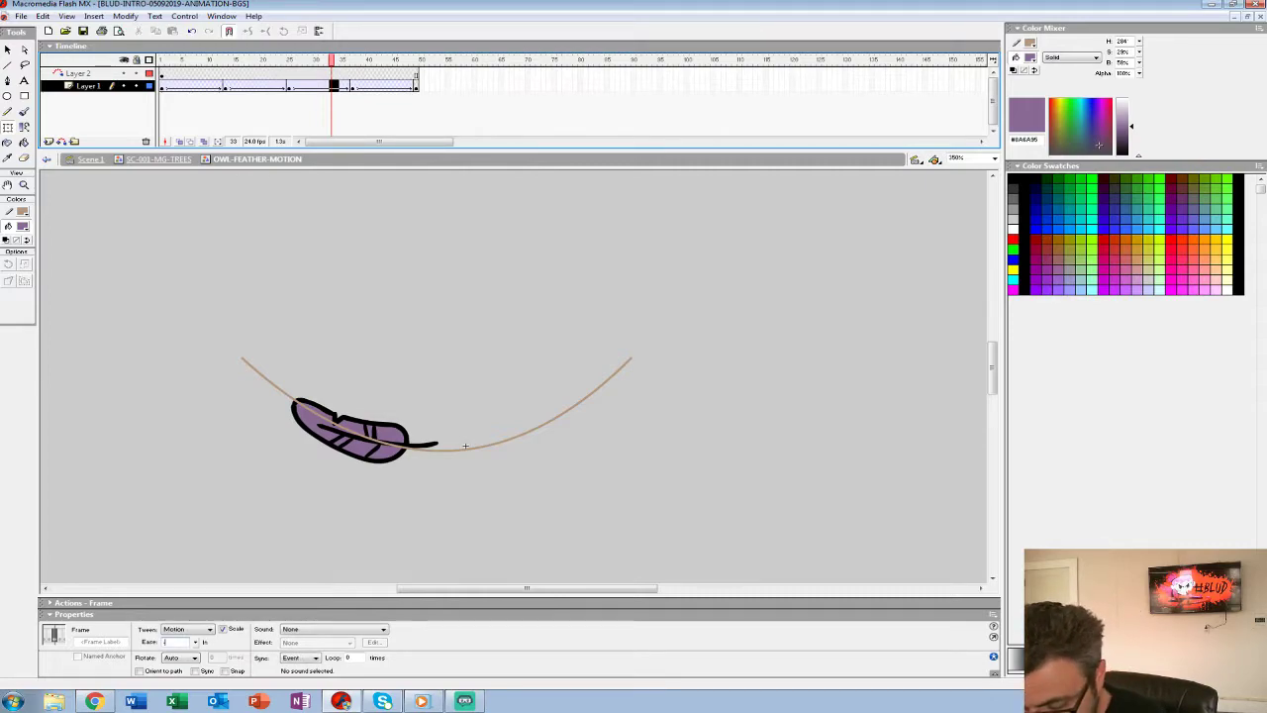
key(BackSpace)
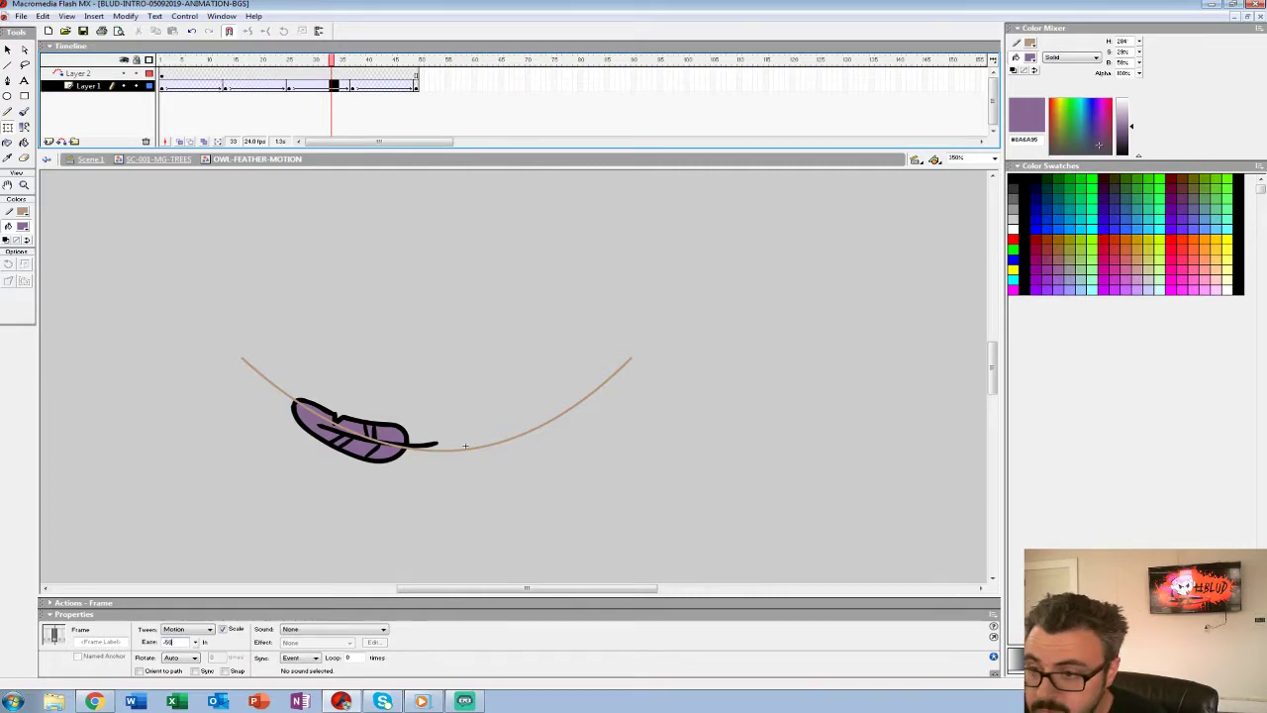
click(363, 86)
key(Tab)
text(50)
Hide the motion guide layer and play back the feather's swinging animation.
drag(363, 61, 162, 60)
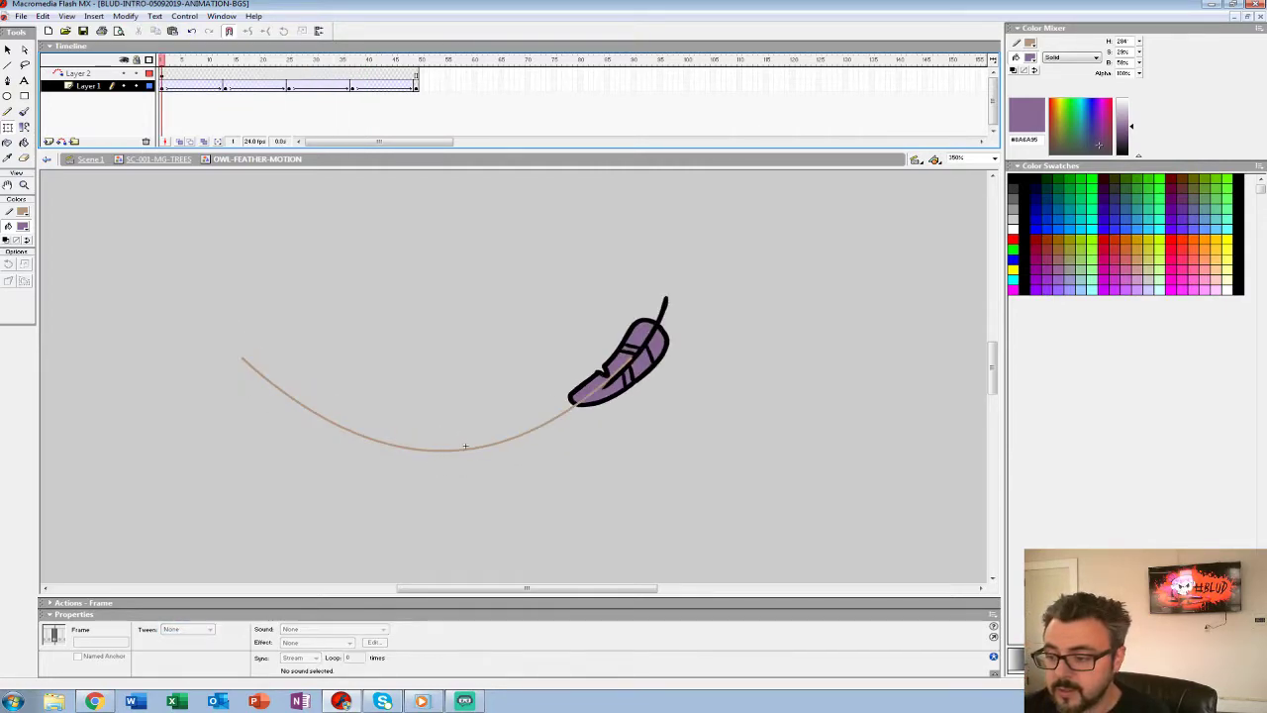
key(Return)
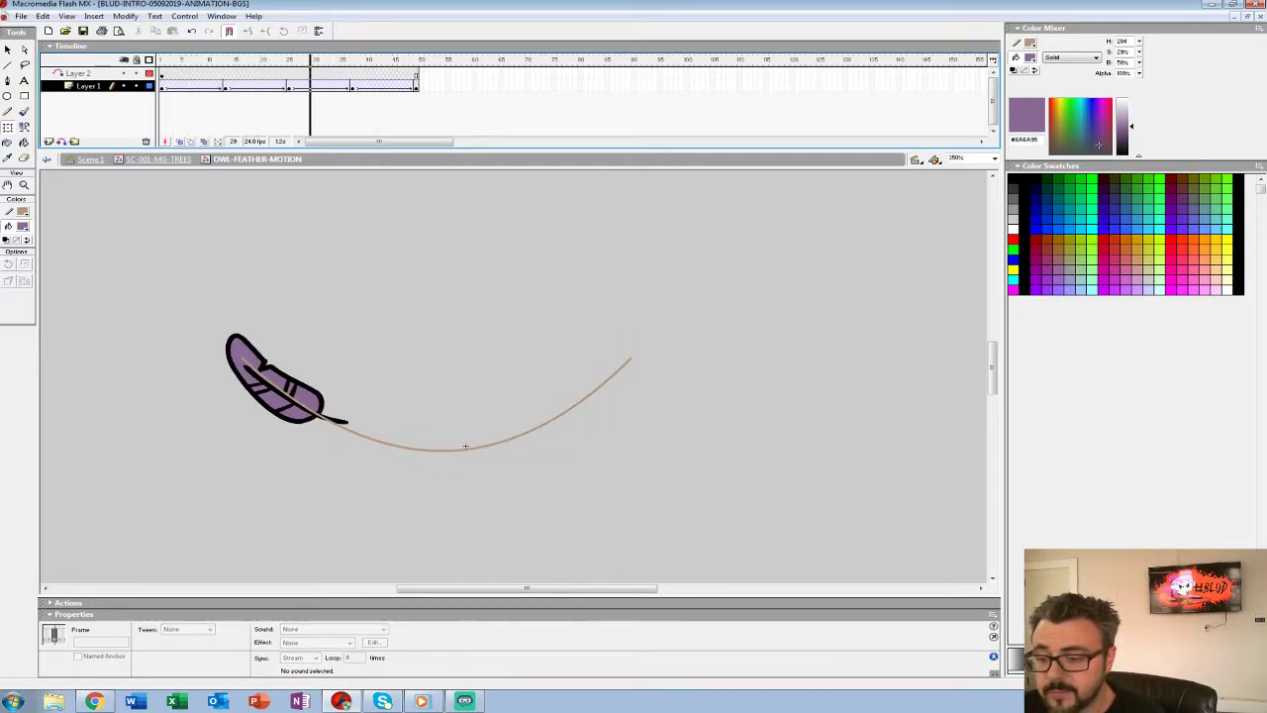
click(123, 73)
click(25, 186)
alt+click(474, 418)
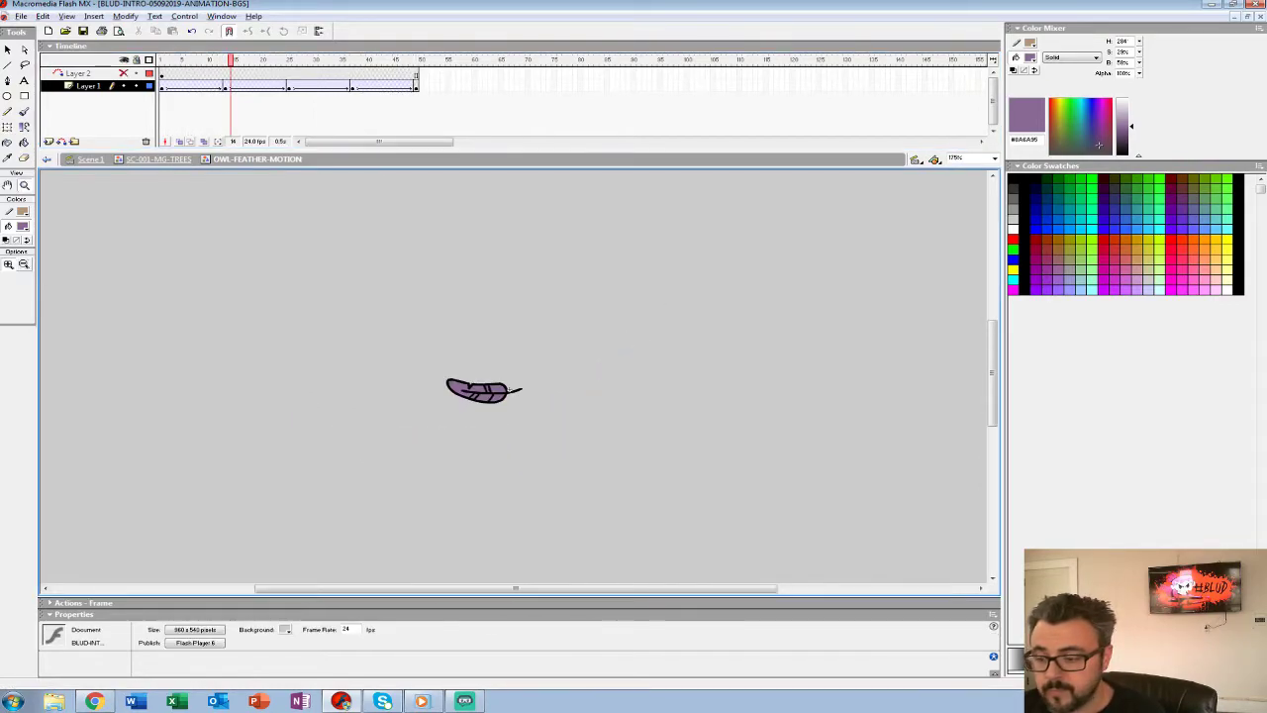
alt+click(474, 413)
key(Return)
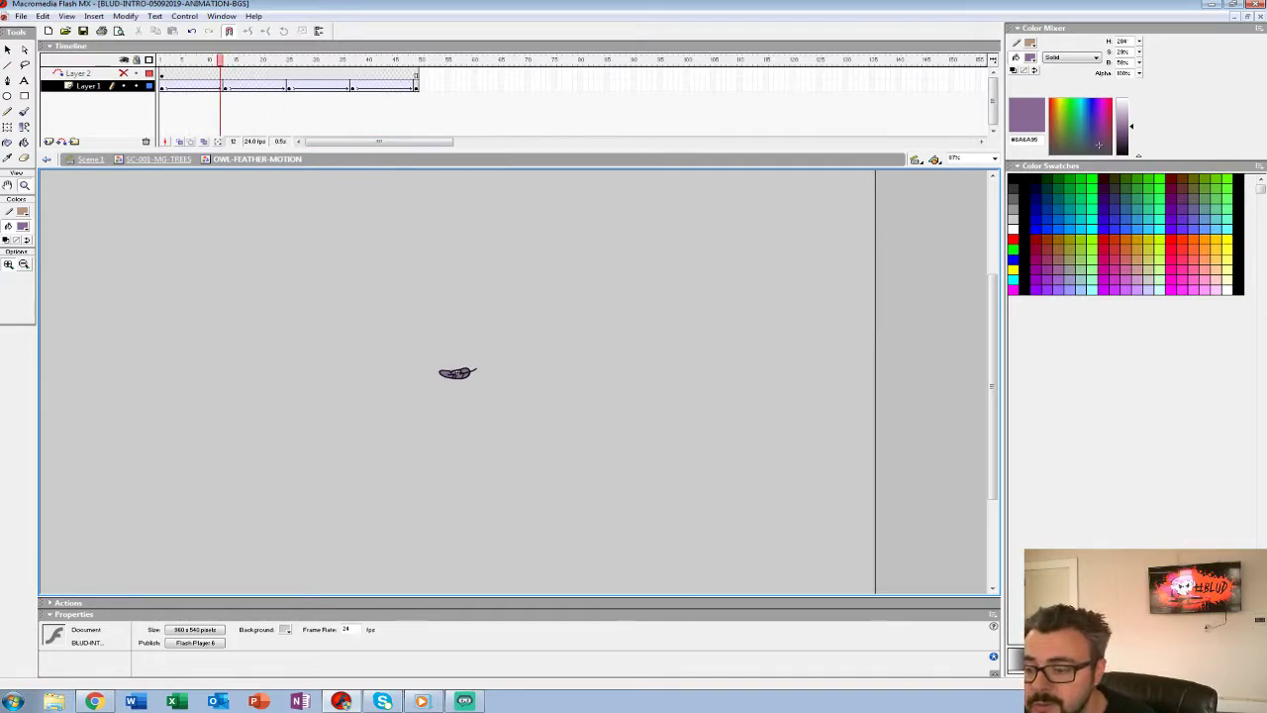
key(ctrl+equal)
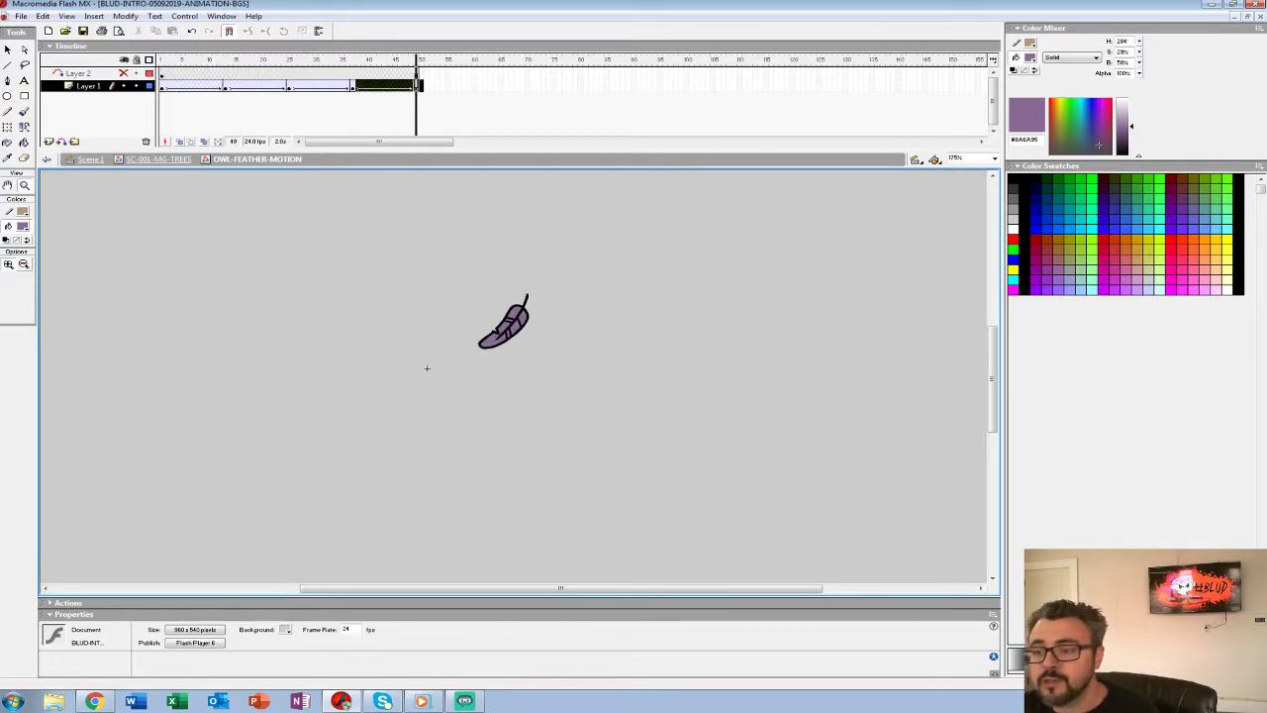
Convert the last tween's frames on Layer 1 to keyframes and remove frame 49 from both layers.
key(Return)
key(F6)
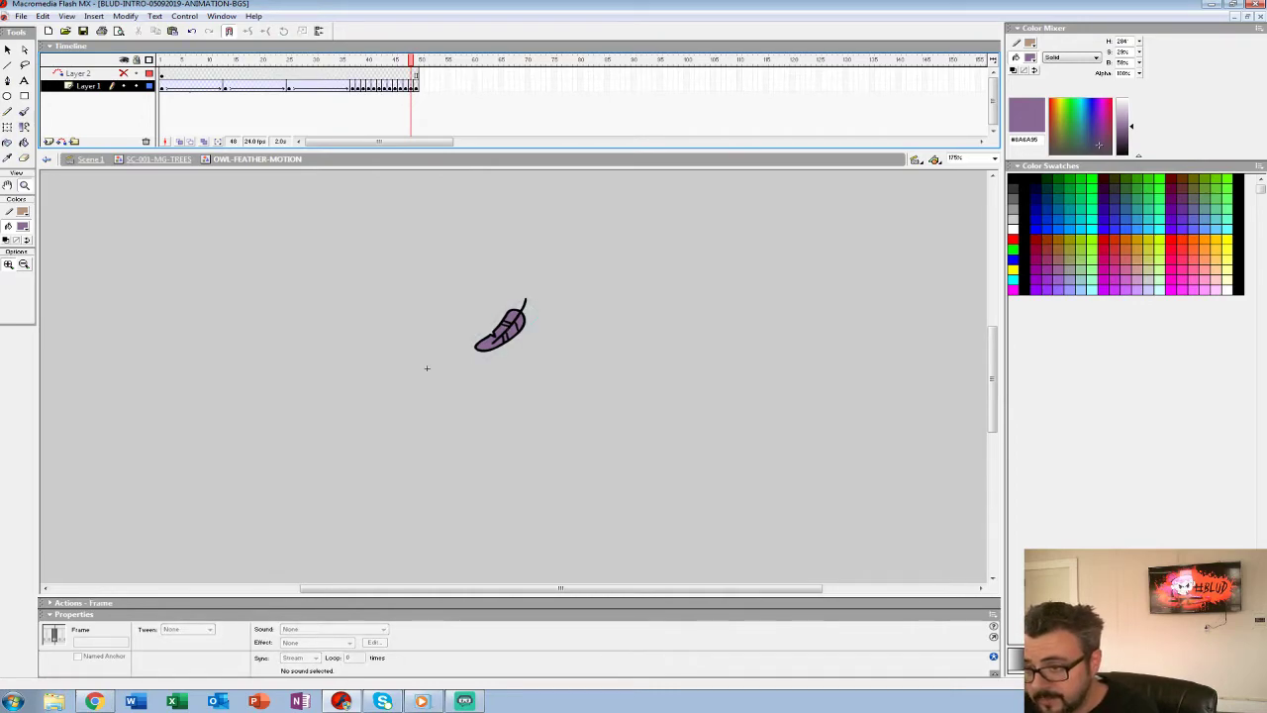
key(period)
key(ctrl+a)
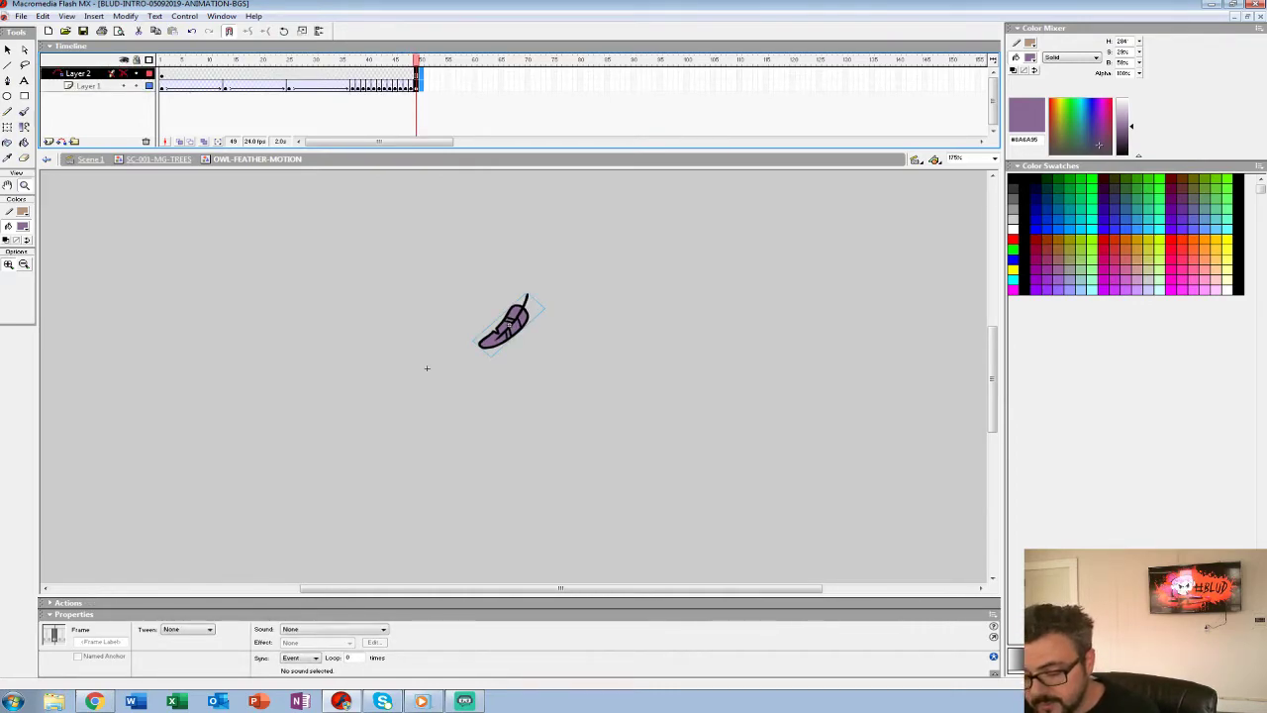
key(shift+F5)
key(comma)
key(comma)
key(comma)
key(comma)
Play back the feather's swinging loop from the first frame.
key(ctrl+alt+r)
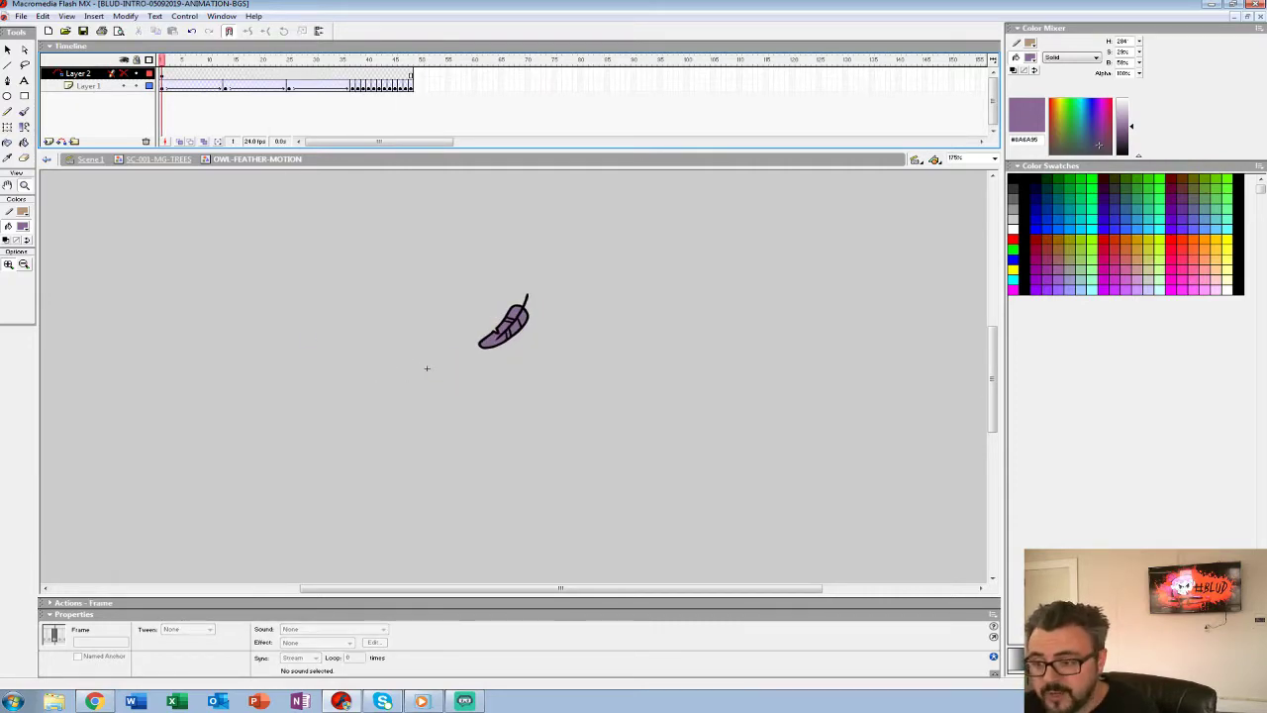
key(Return)
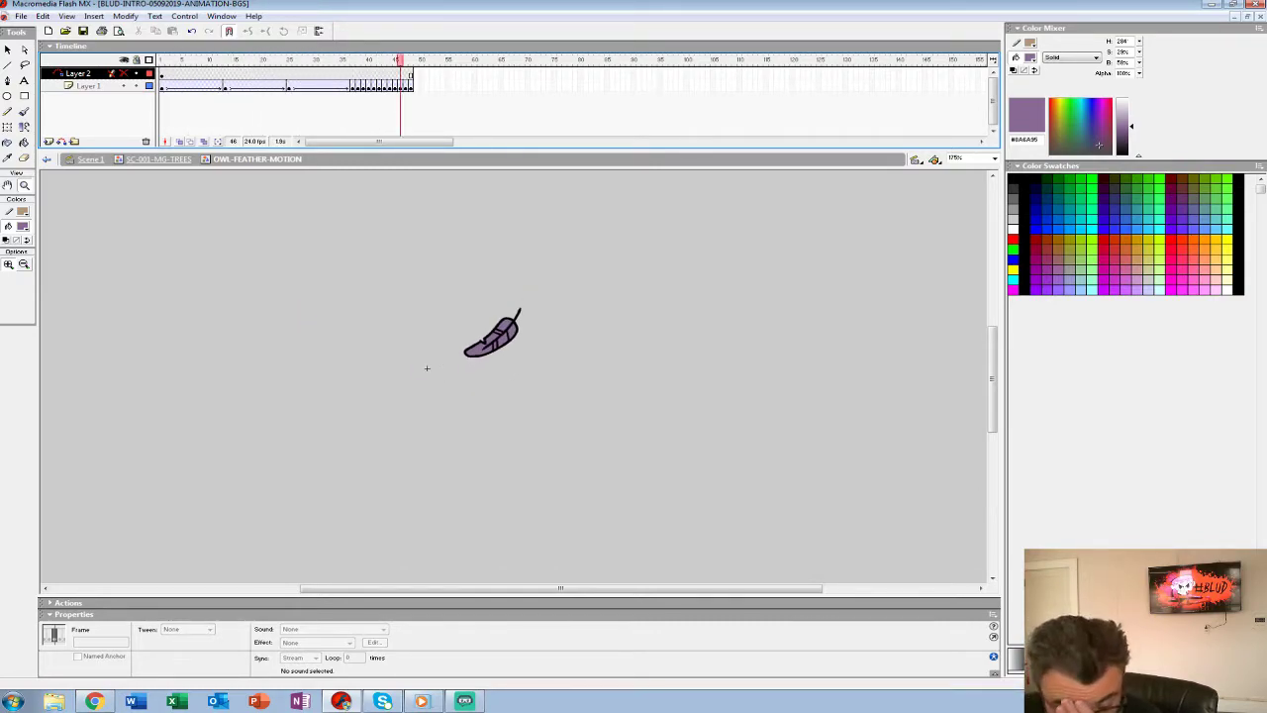
key(ctrl+alt+r)
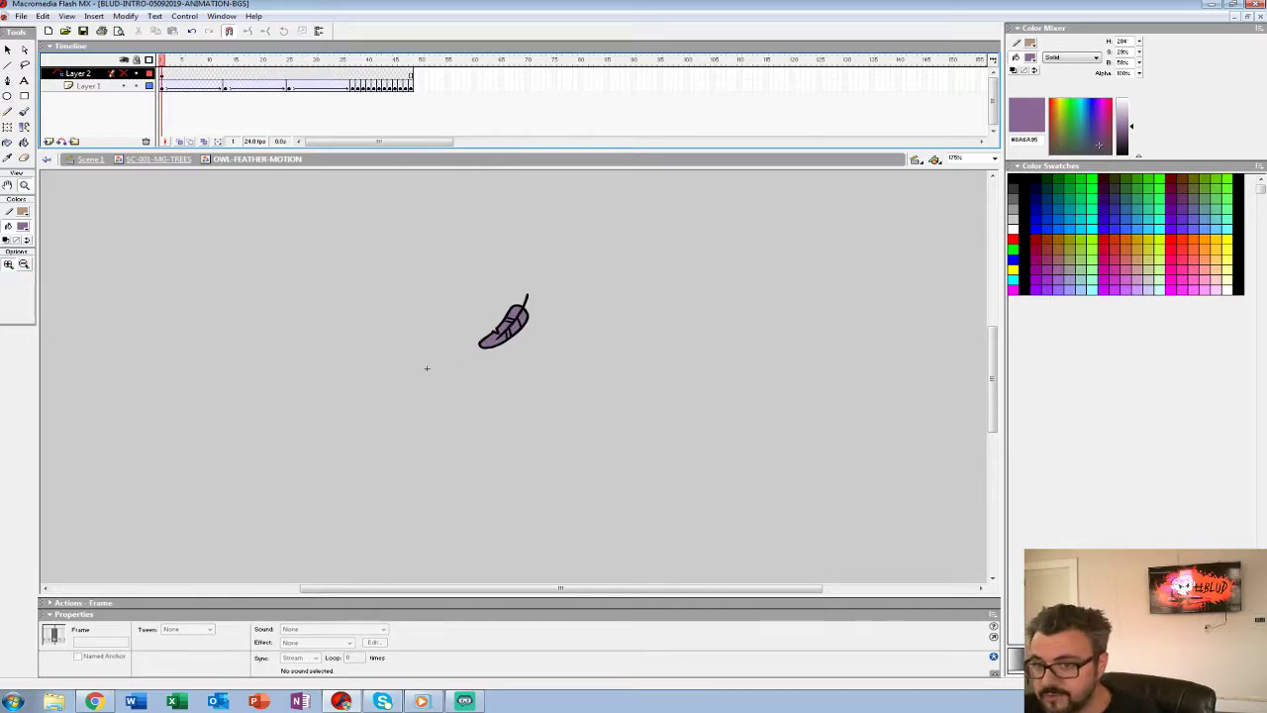
key(Return)
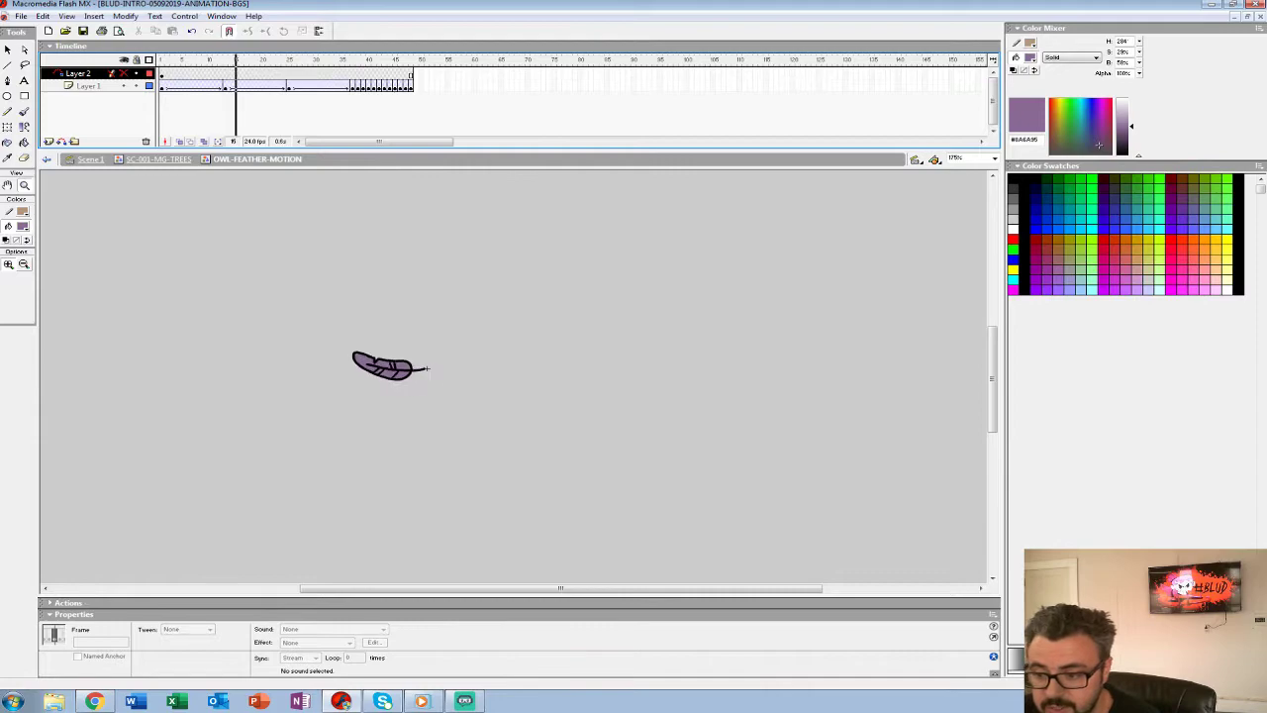
Go back to the SC-001-MG-TREES timeline and play it from frame 59 to check the feather.
double_click(426, 369)
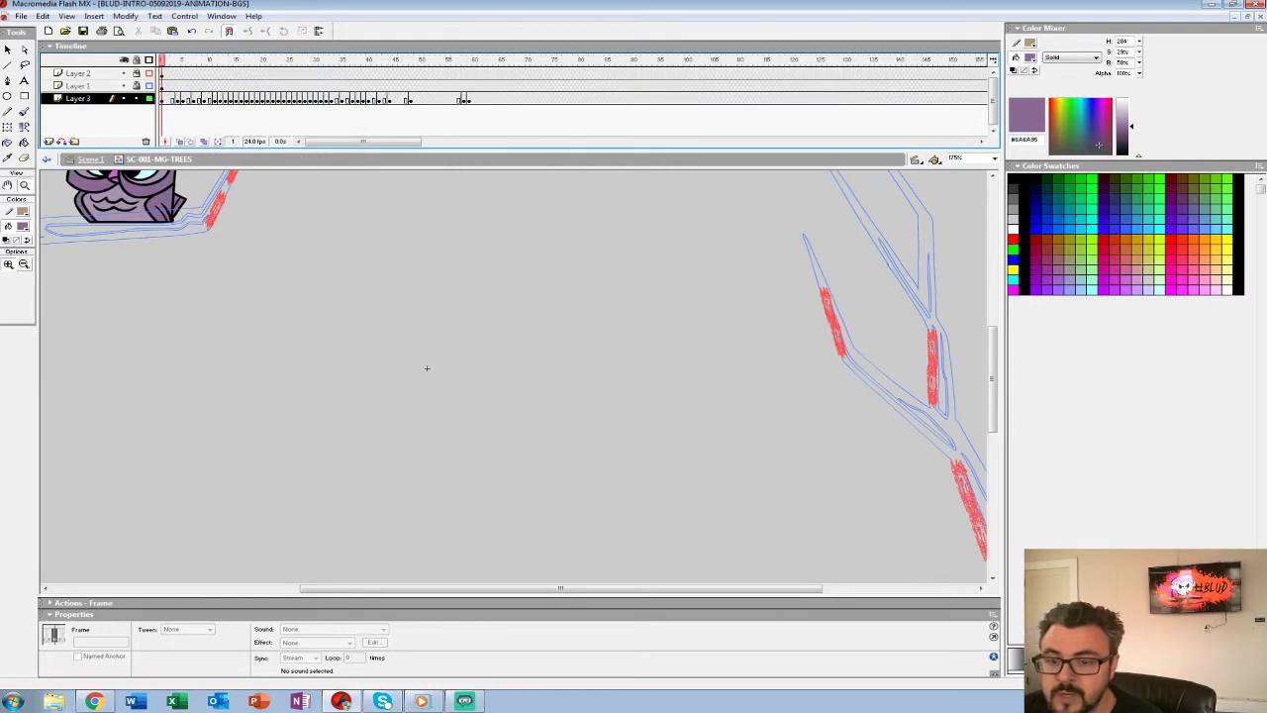
click(470, 99)
alt+click(540, 233)
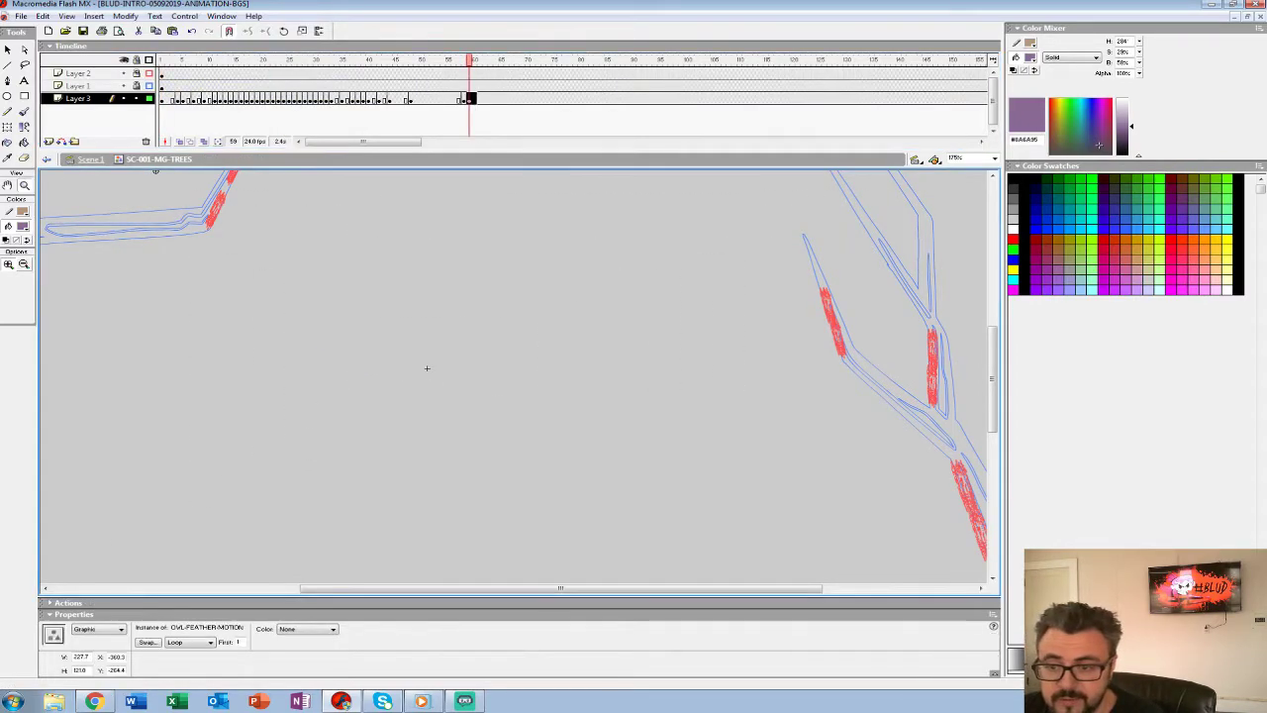
key(Return)
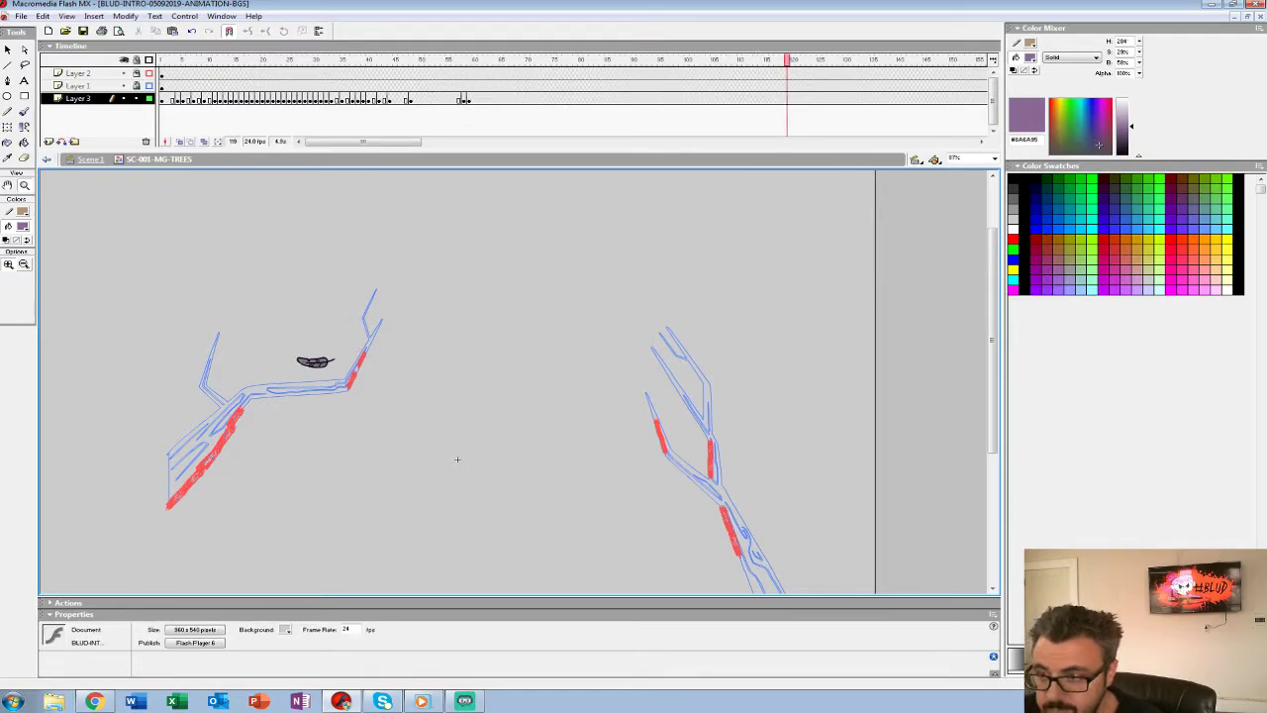
Convert the feather instance at frame 59 to a graphic symbol named OWL-FEATHER-FALLING.
key(End)
key(ctrl+equal)
key(v)
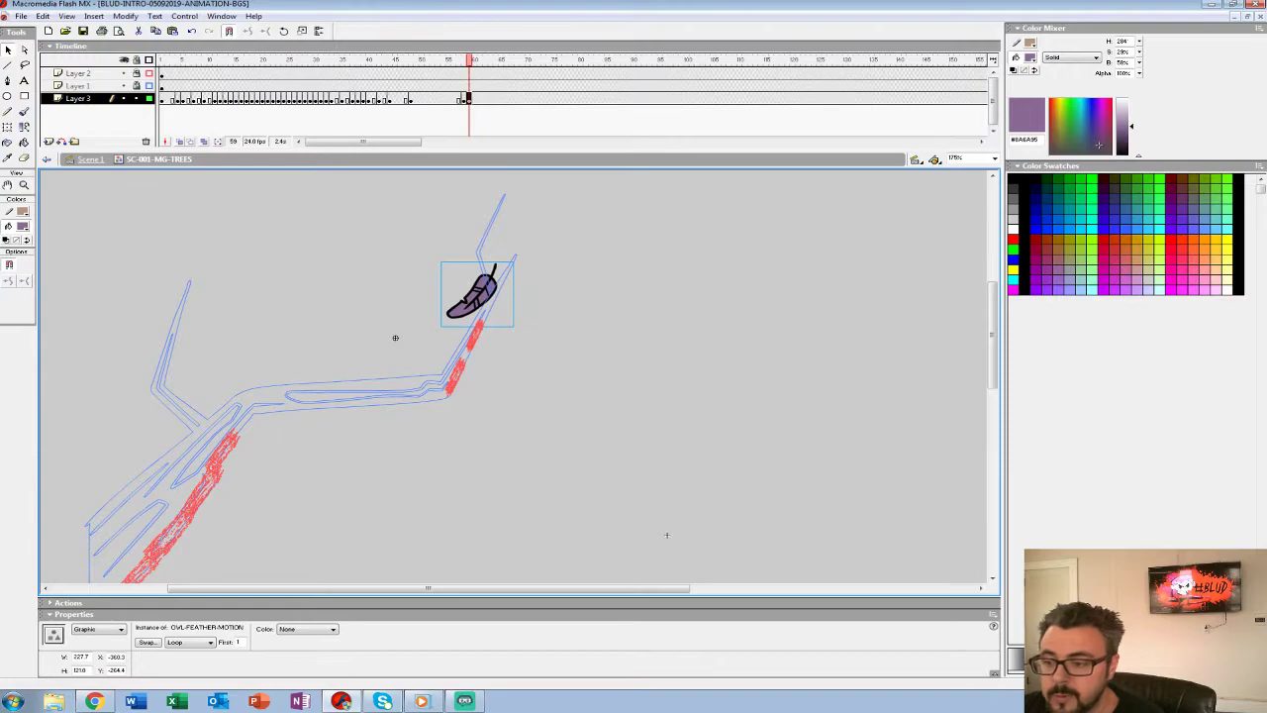
key(Escape)
key(ctrl+a)
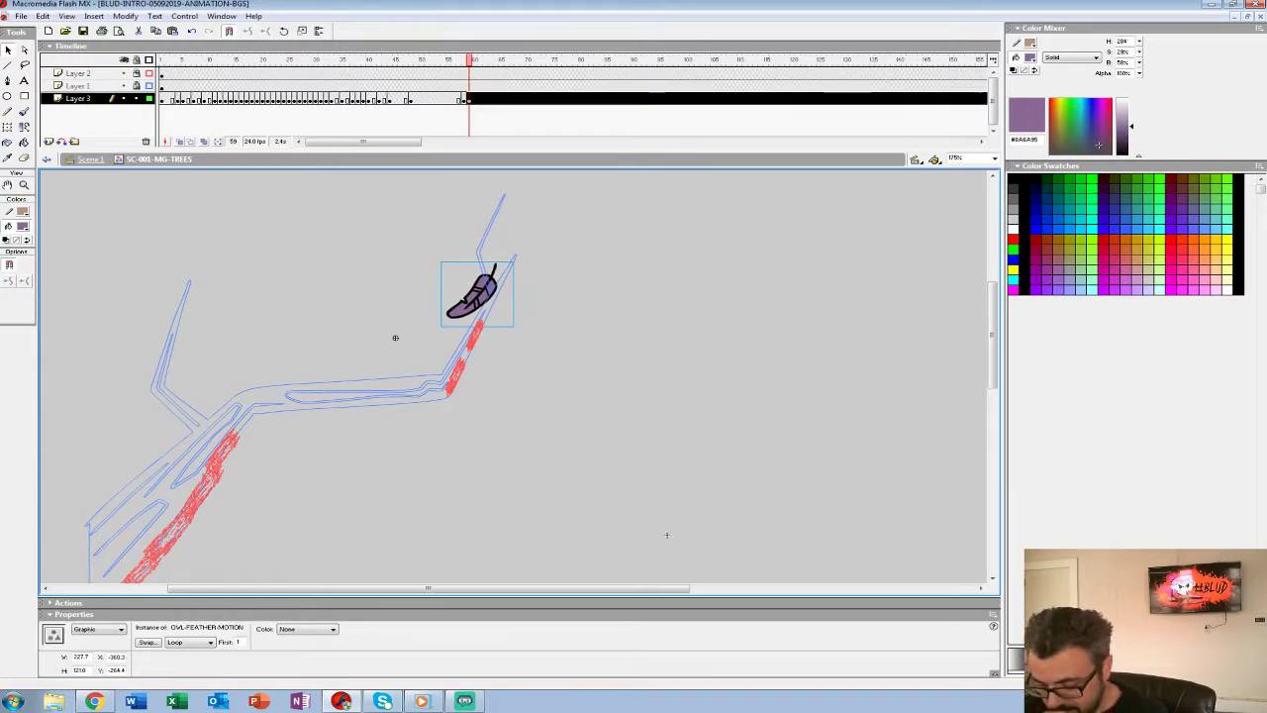
key(F8)
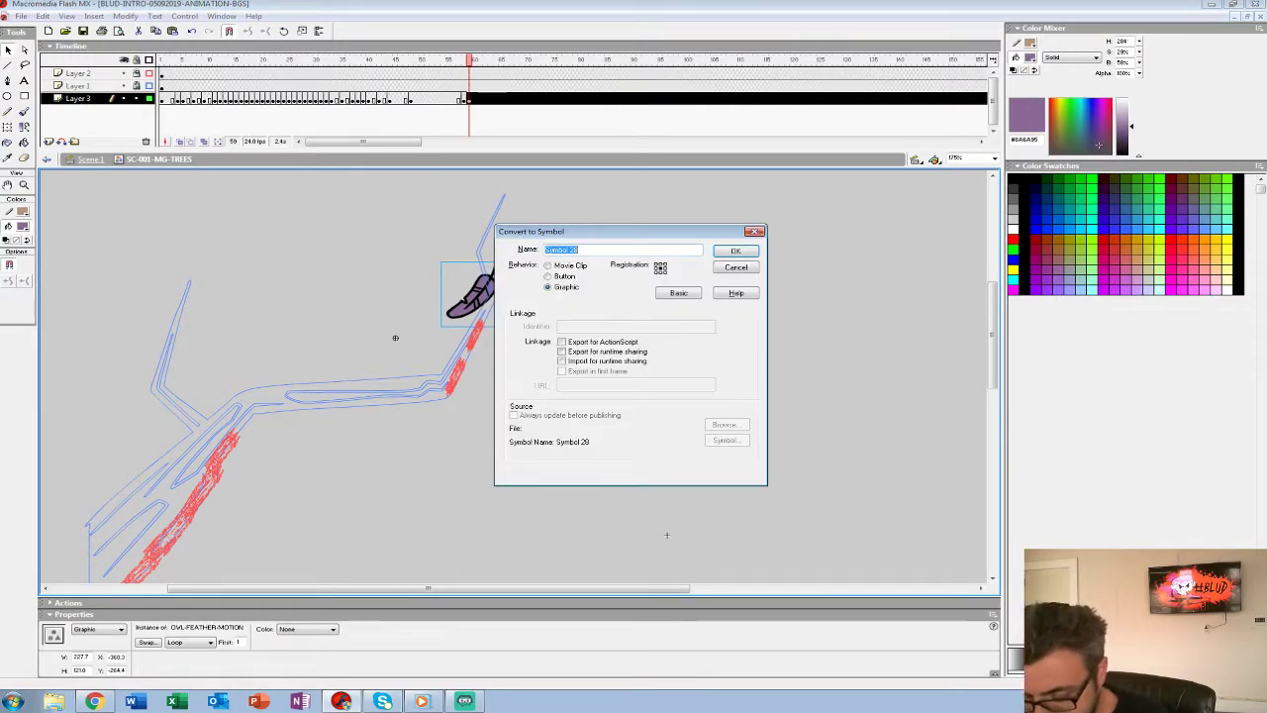
text(O)
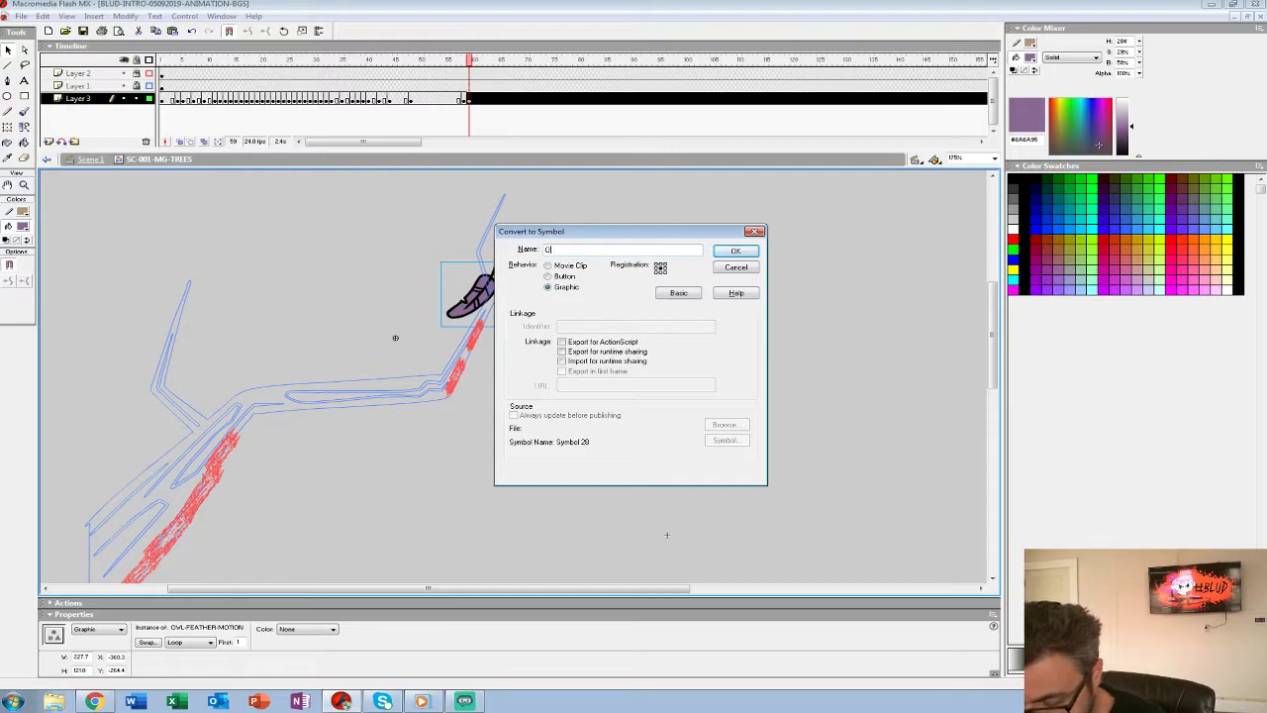
text(WL-FEATHER-FALLI)
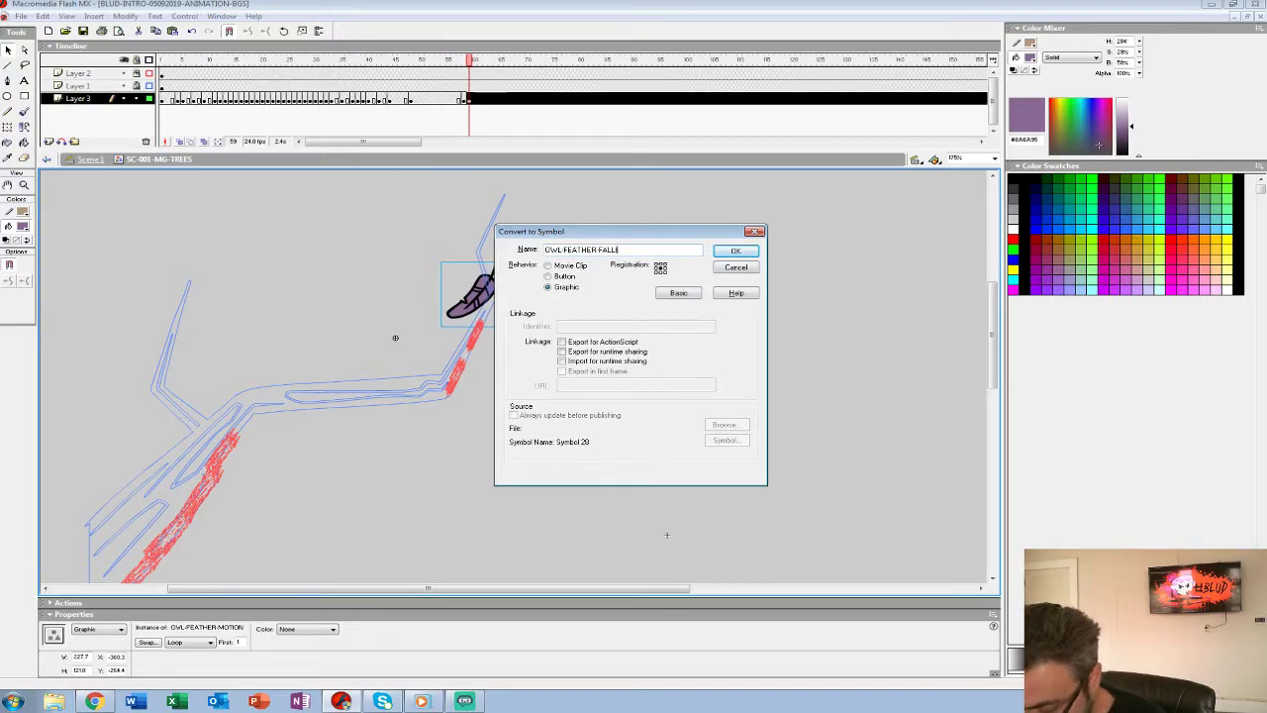
text(NG)
key(Return)
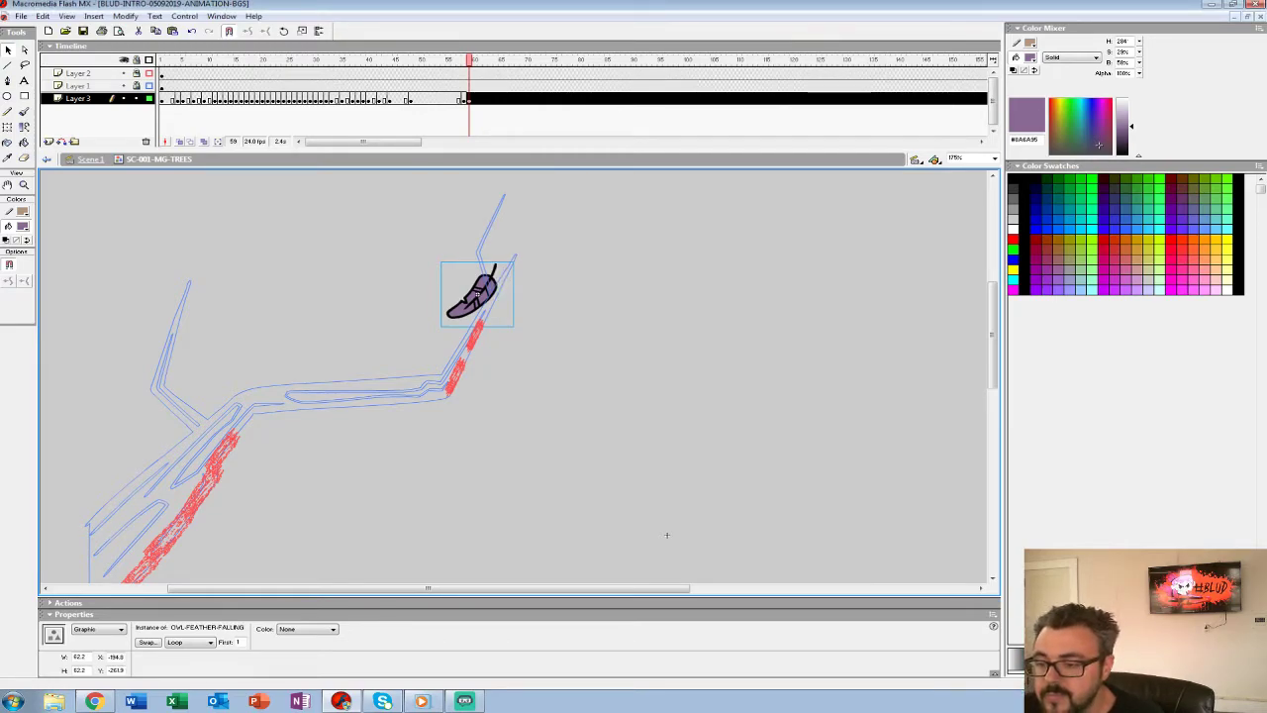
Open the OWL-FEATHER-FALLING symbol for editing and extend its layer to frame 124.
right_click(472, 308)
click(529, 449)
key(z)
alt+click(530, 336)
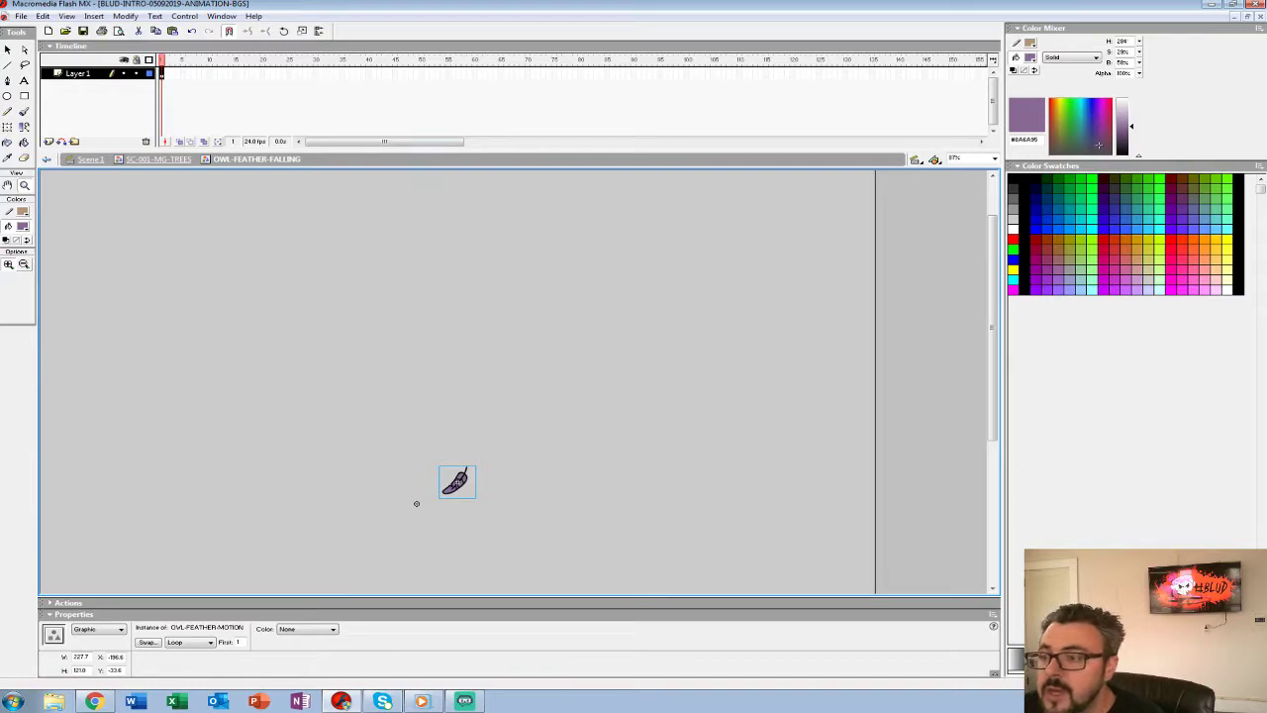
mouse_move(407, 142)
mouse_down()
mouse_move(445, 142)
mouse_move(384, 142)
mouse_up()
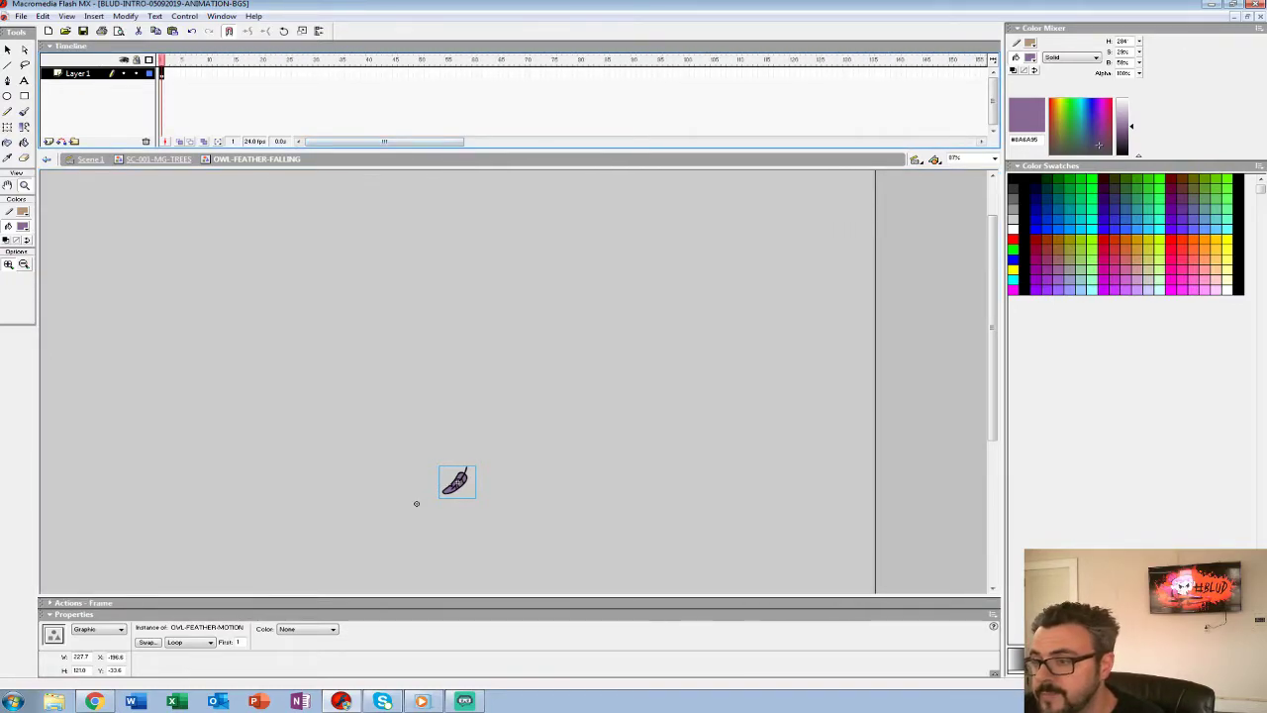
click(528, 74)
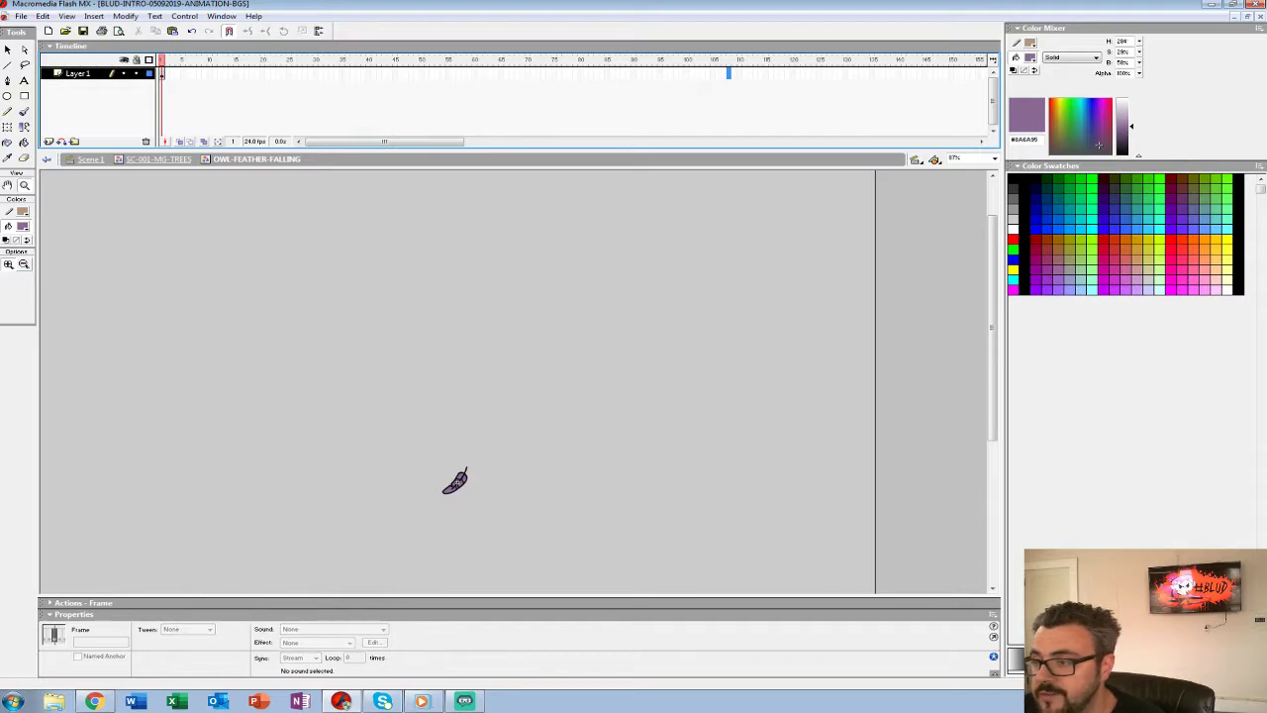
key(F5)
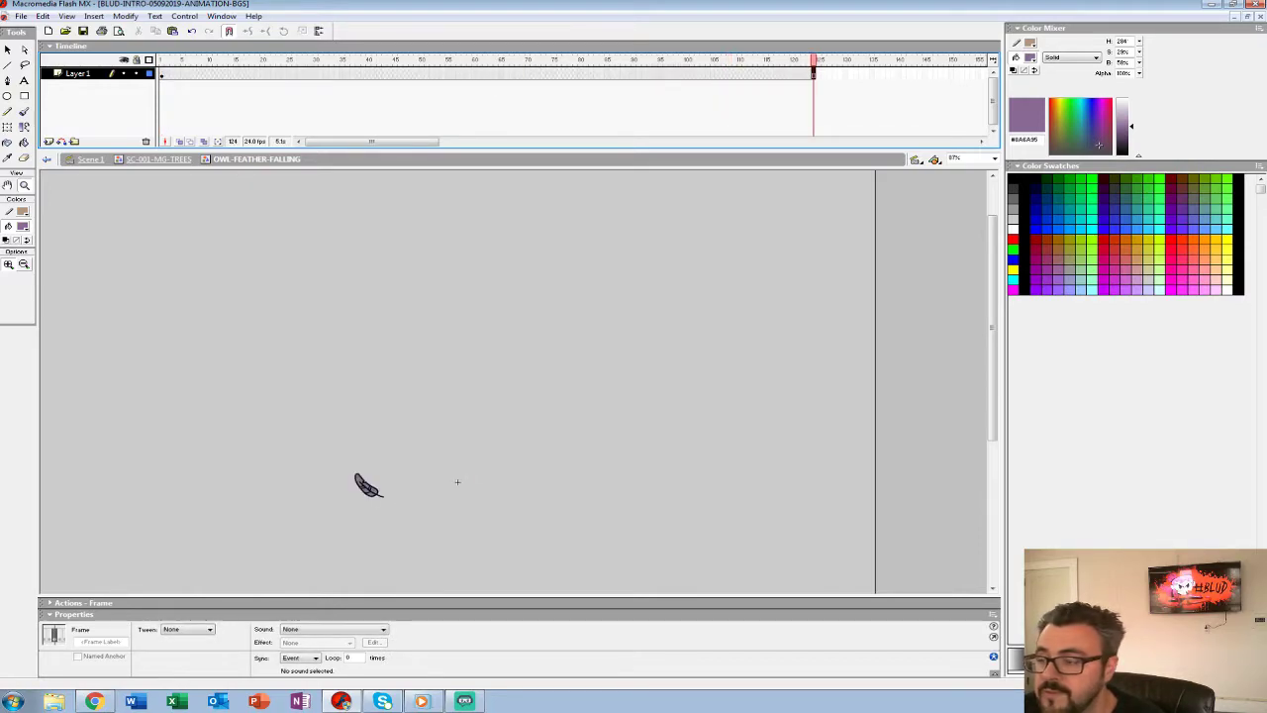
Insert a keyframe at frame 121 and move the feather straight down out of view.
key(comma)
key(comma)
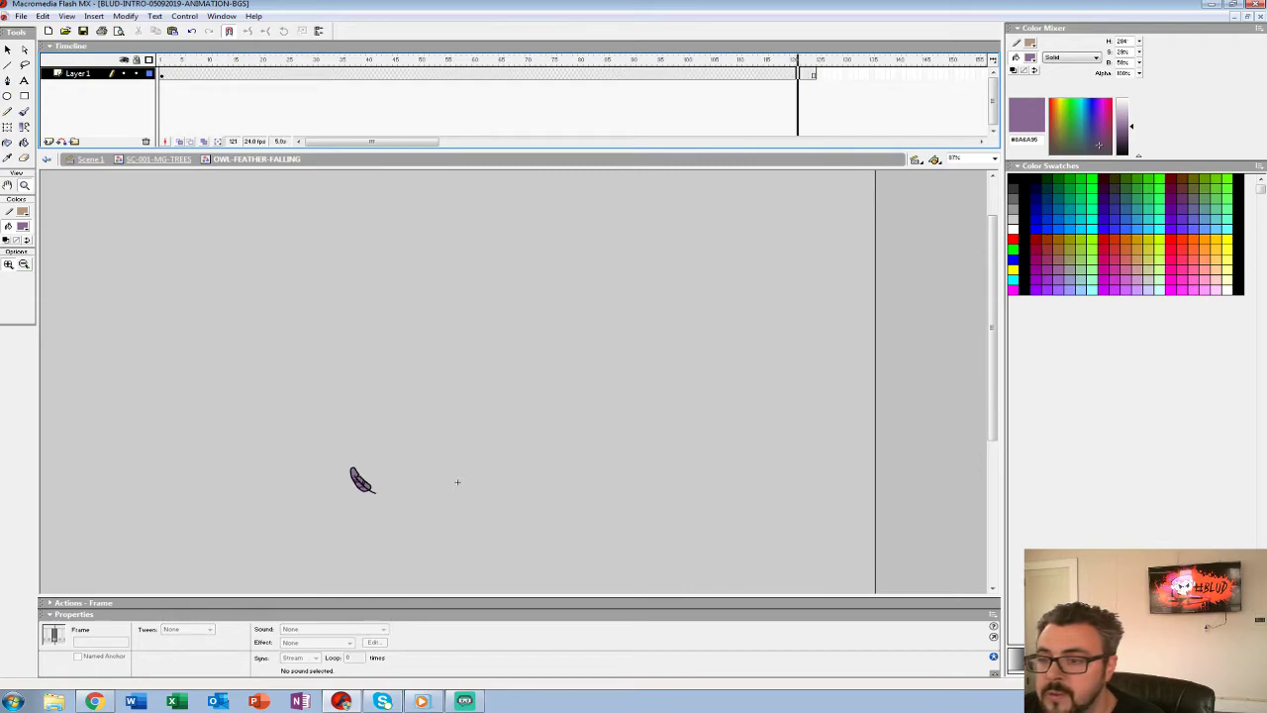
key(shift+Down)
key(shift+Down)
key(shift+Down)
key(shift+Down)
key(shift+Down)
key(shift+Down)
key(shift+Down)
key(shift+Down)
key(shift+Down)
key(shift+Down)
key(shift+Down)
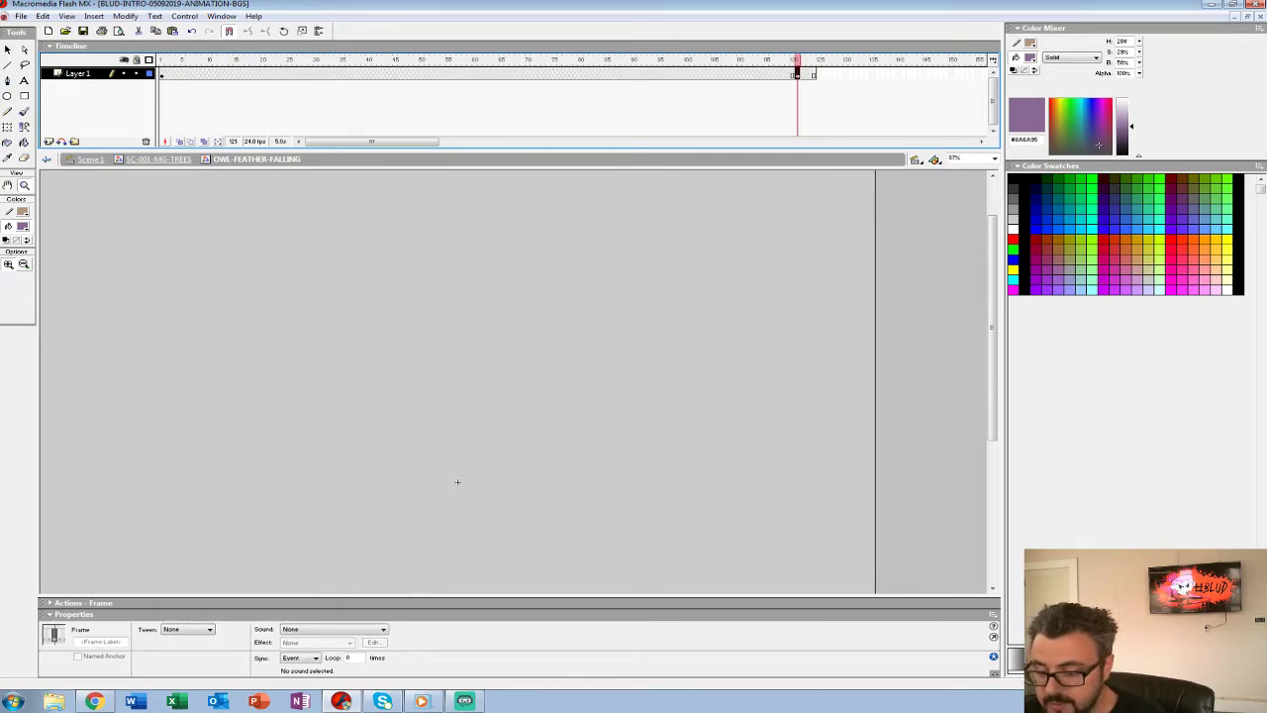
Create a motion tween for the feather's fall from frame 1 to frame 121 and play it back.
key(Return)
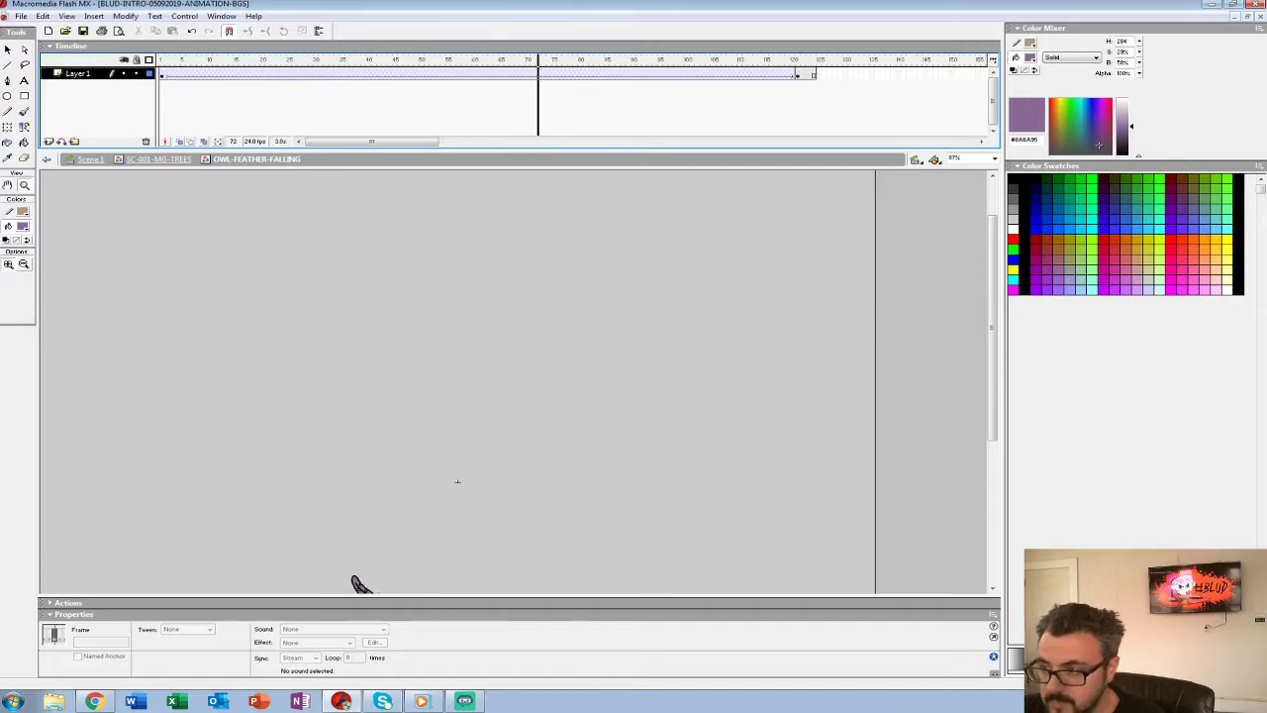
drag(348, 512, 368, 356)
drag(564, 60, 162, 60)
Return to the SC-001-MG-TREES symbol and cut the falling feather from frame 59 of Layer 3.
click(150, 159)
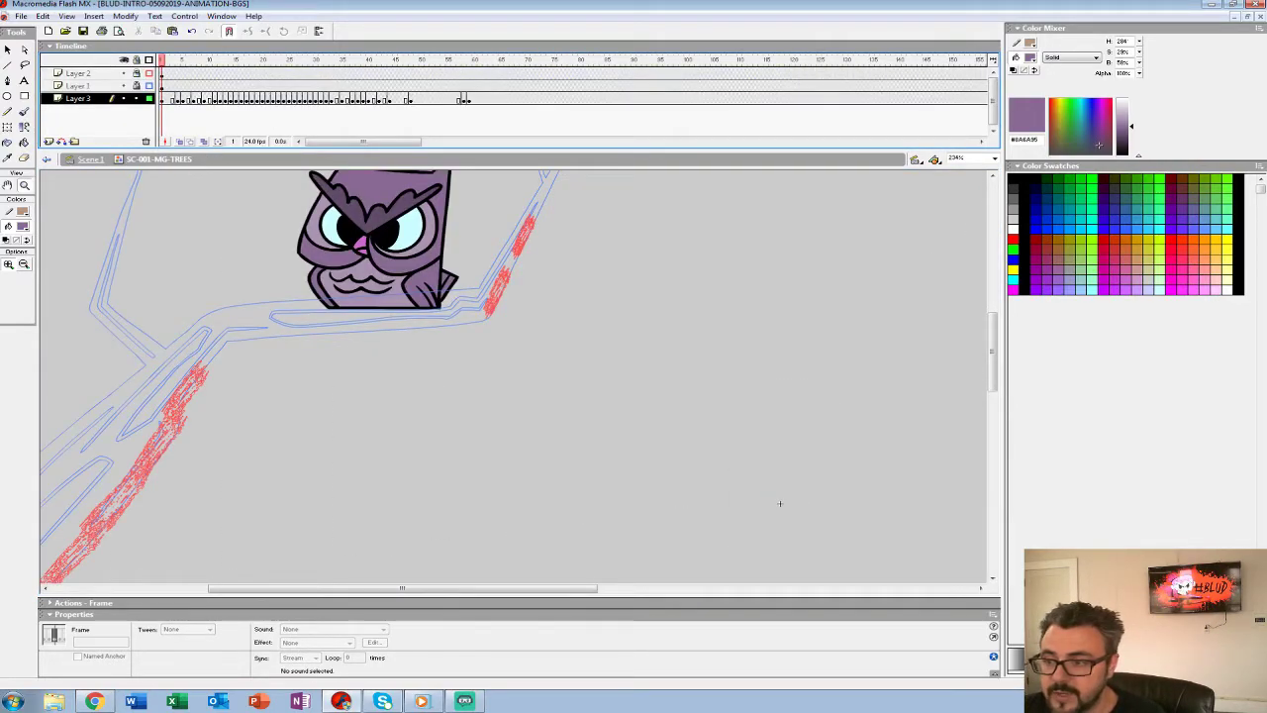
key(End)
key(ctrl+c)
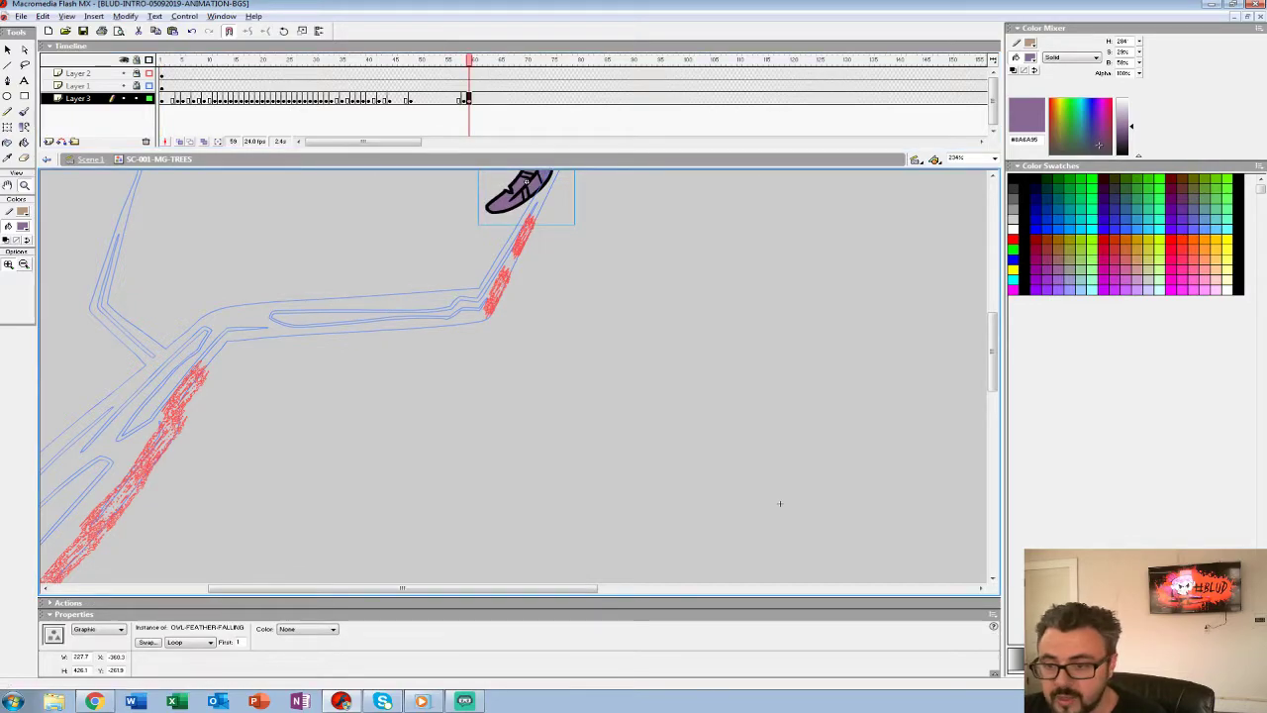
key(ctrl+minus)
key(ctrl+minus)
key(ctrl+equal)
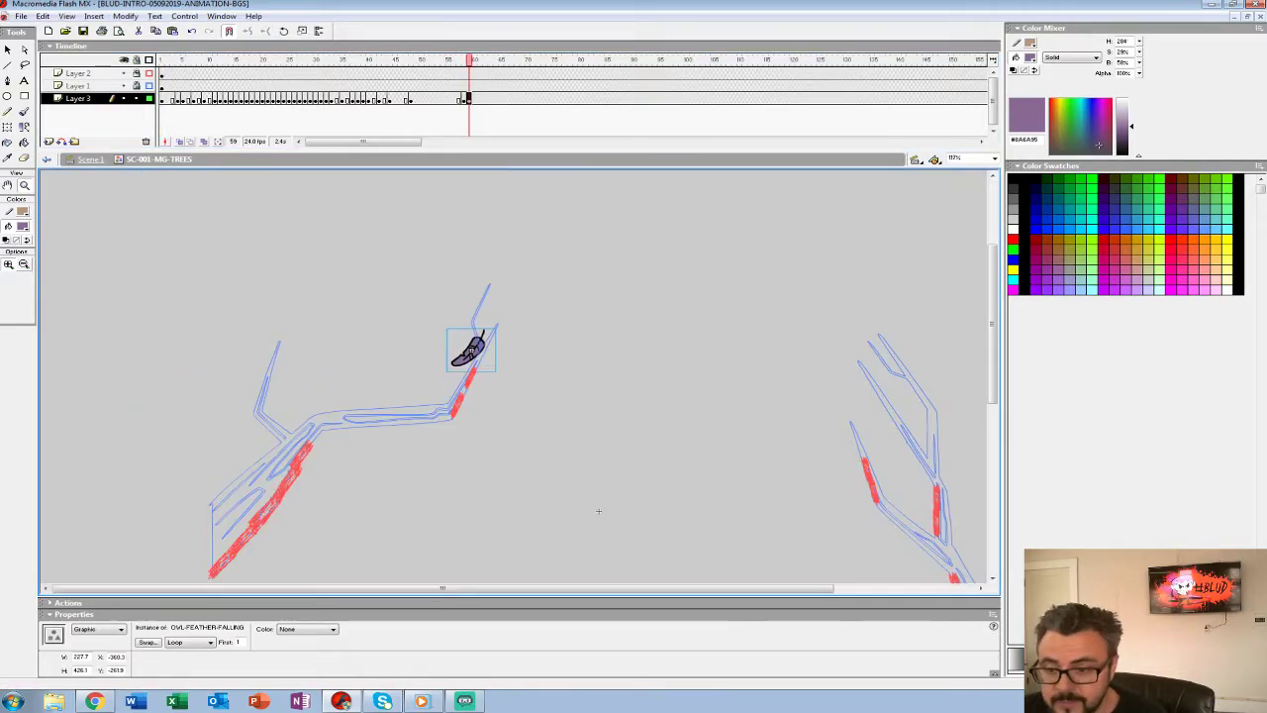
key(v)
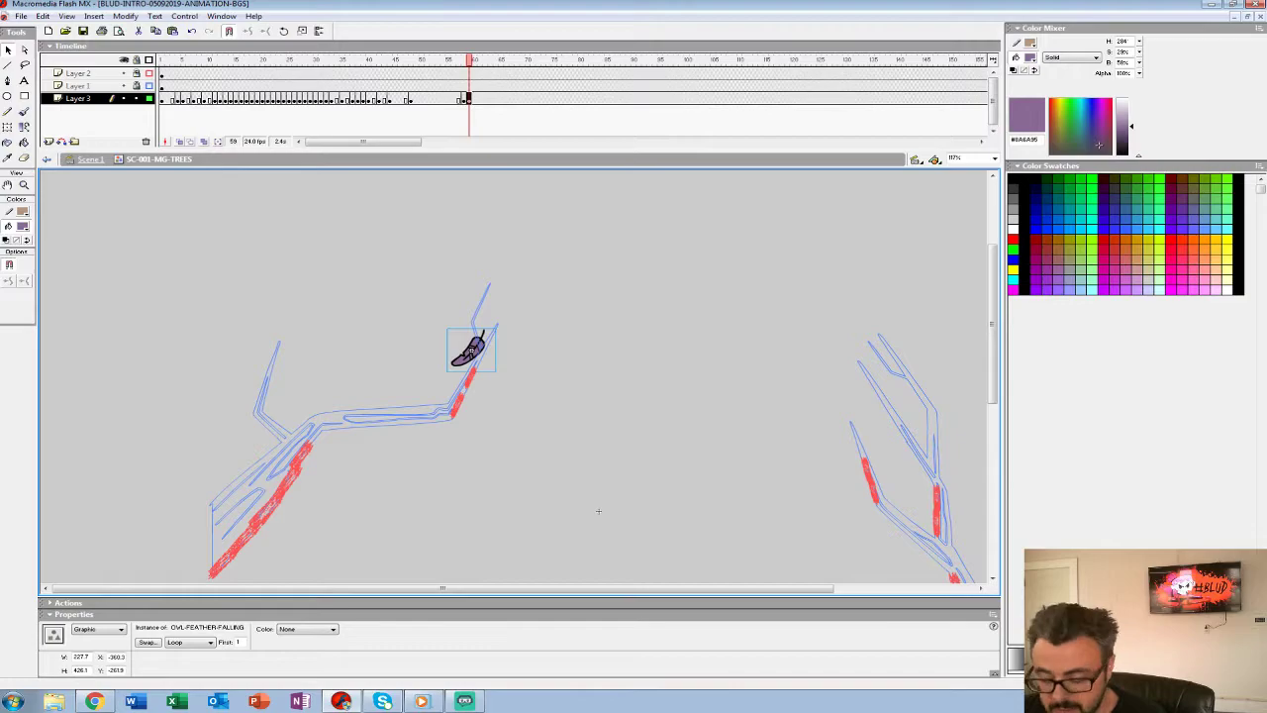
key(ctrl+x)
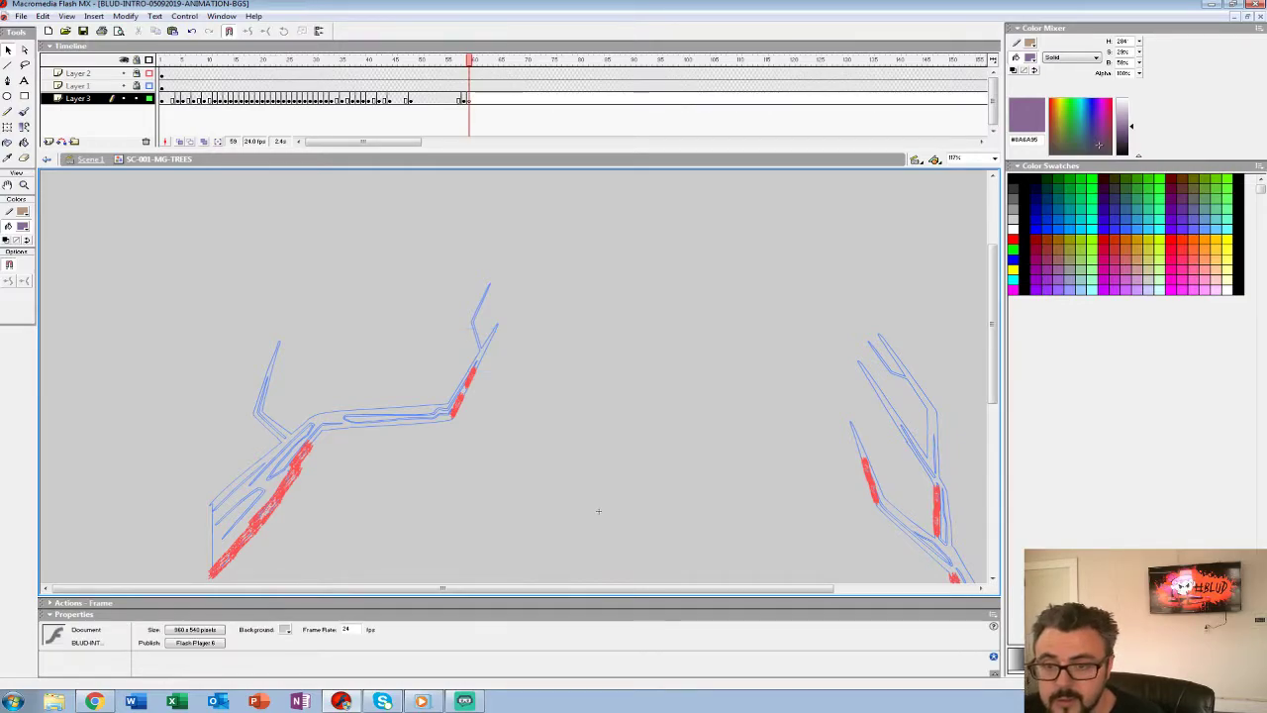
Add a new layer above the others, clear Layer 3's feather from frame 58 on, and paste the cut feather in place at frame 58.
click(49, 141)
drag(78, 98, 78, 70)
click(469, 73)
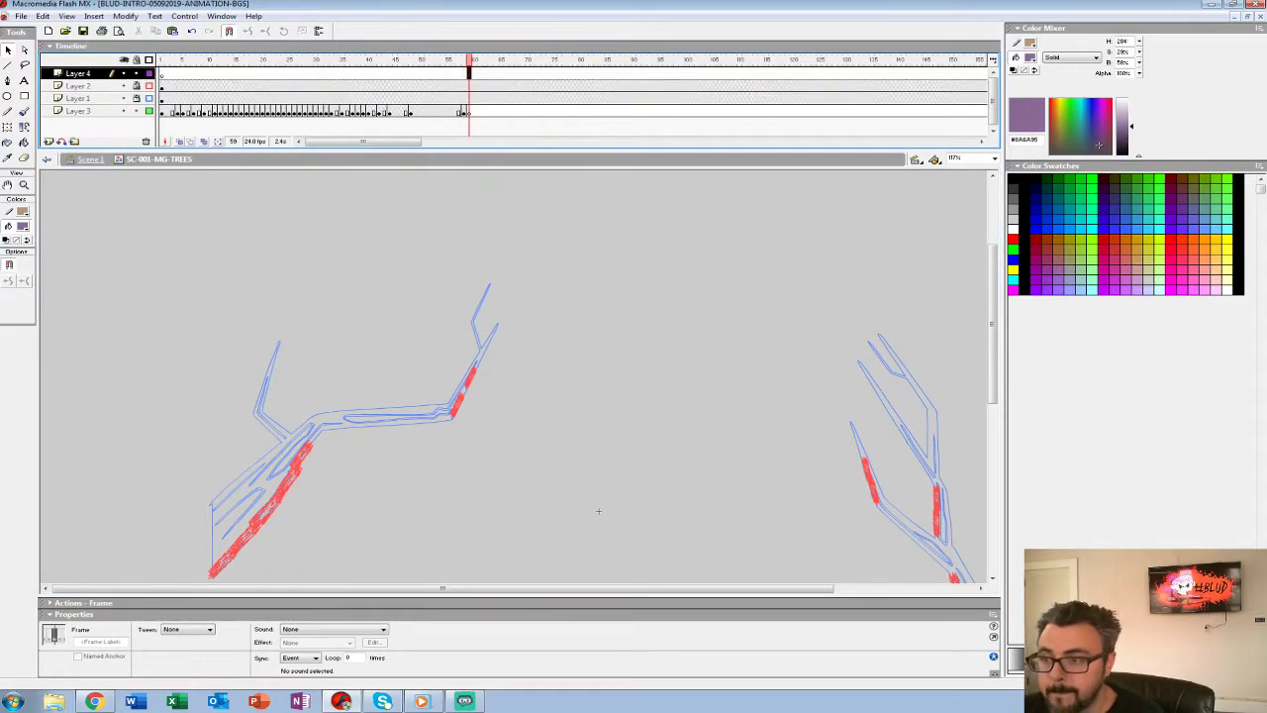
key(comma)
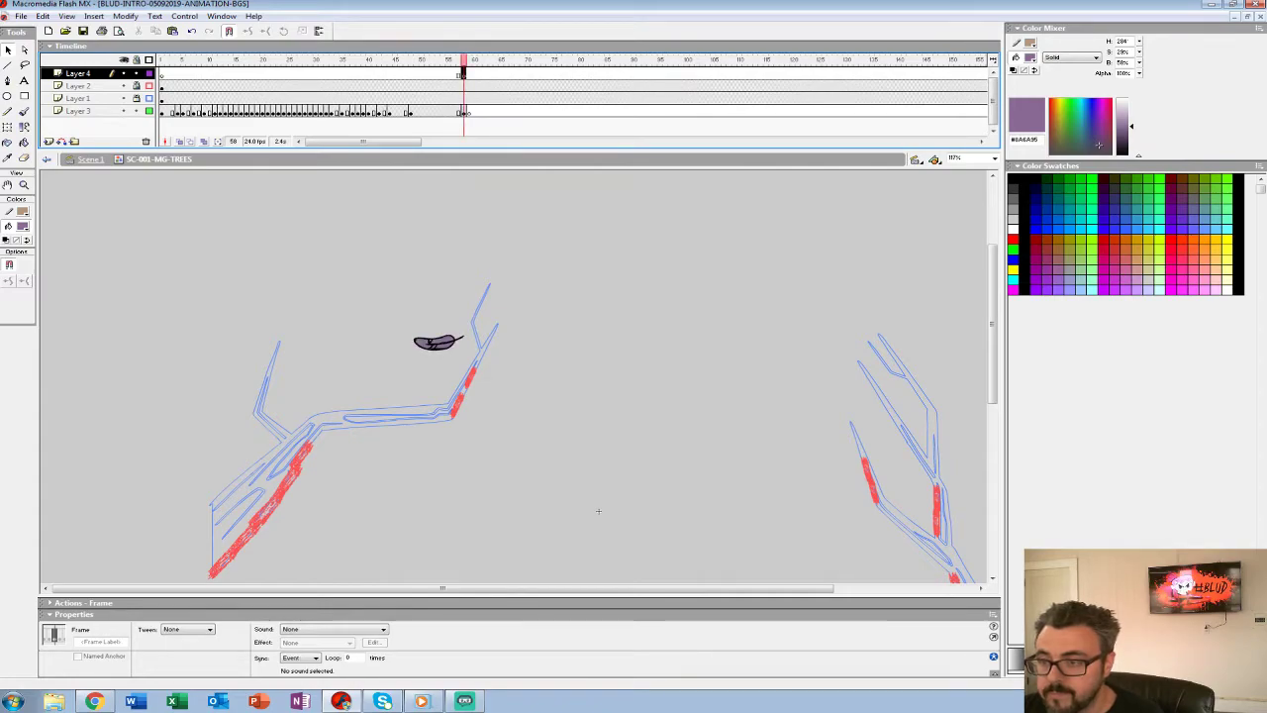
click(469, 111)
drag(469, 111, 464, 112)
click(463, 75)
key(ctrl+shift+v)
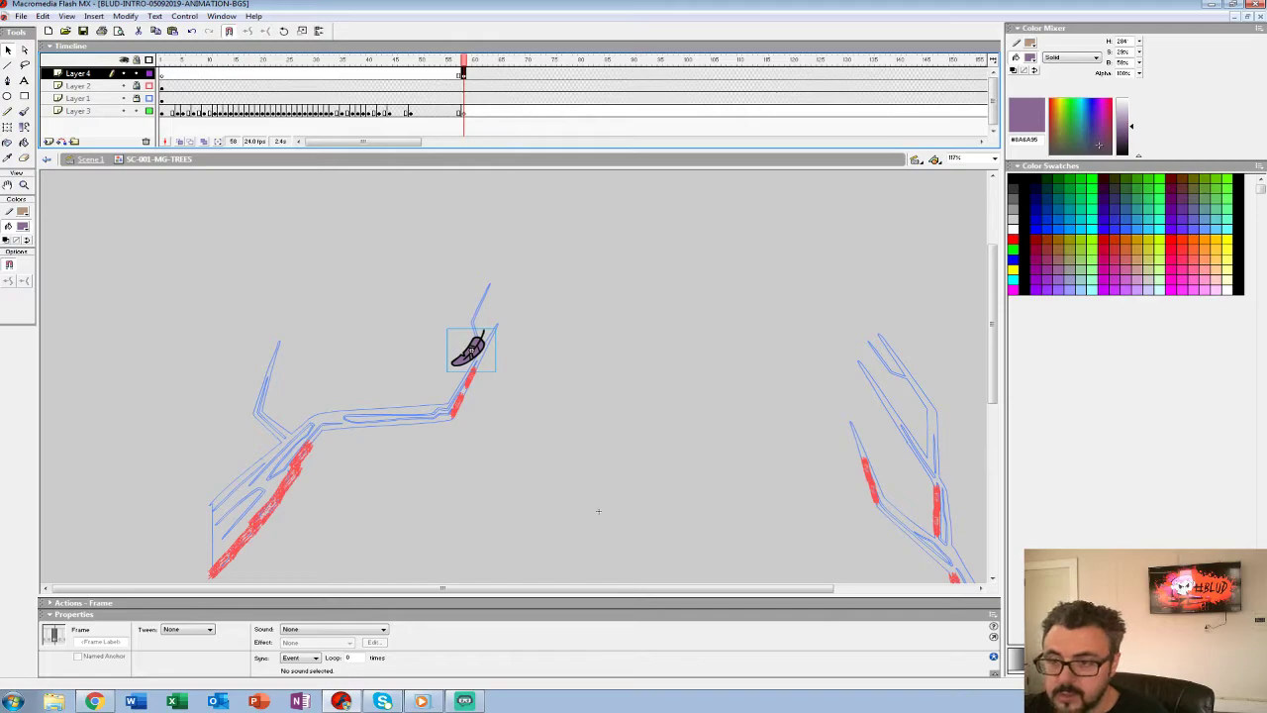
With onion skinning on, position the feather by the owl's wing, then flip a second copy horizontally beside its head and offset that copy's first frame.
click(179, 141)
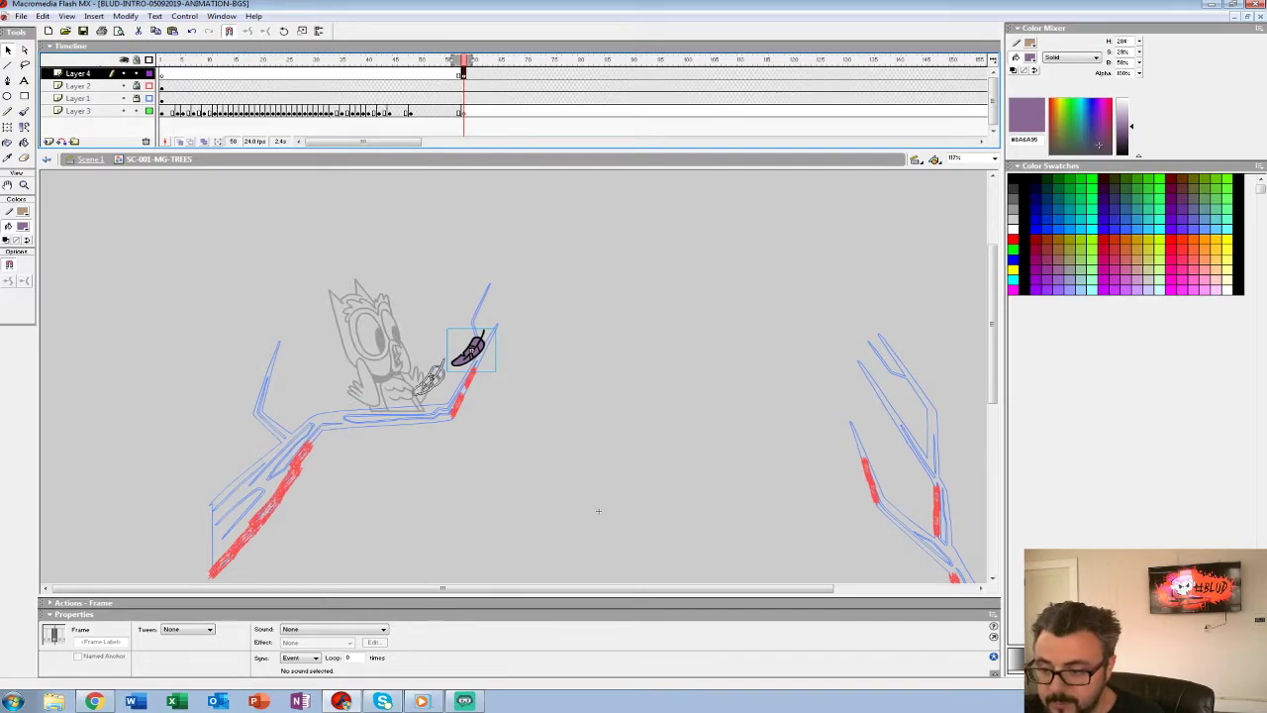
drag(470, 351, 347, 351)
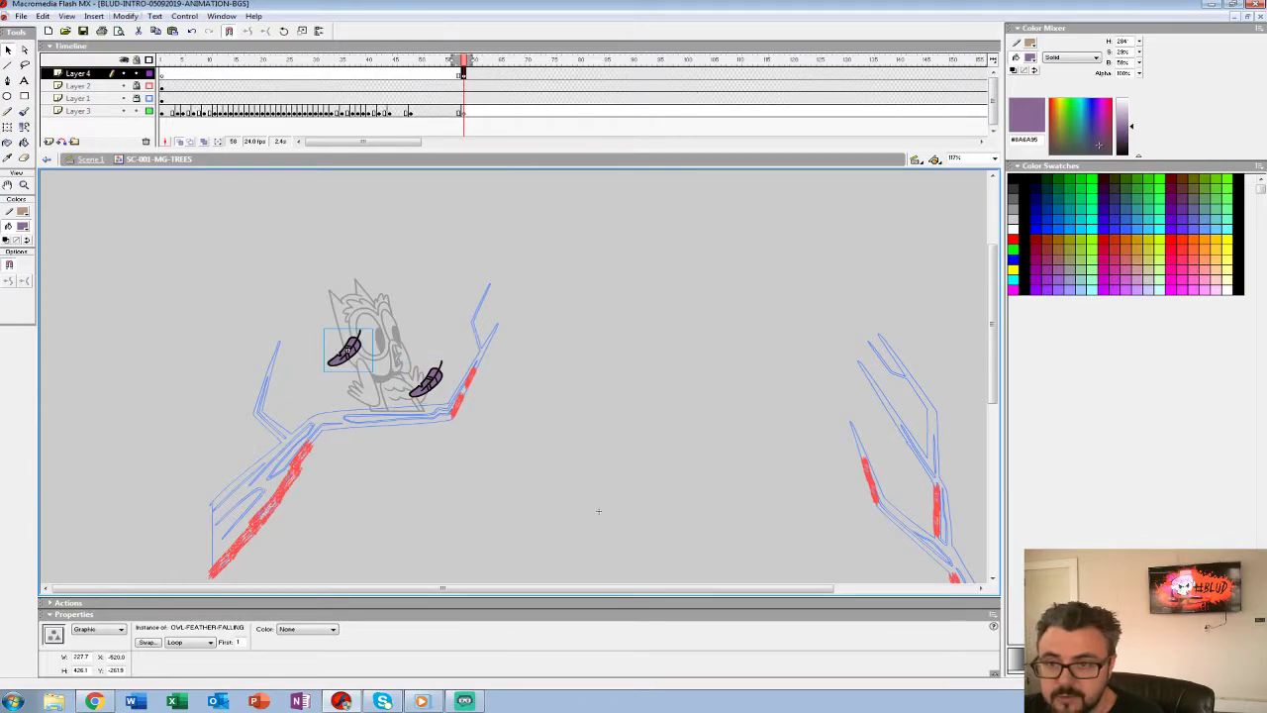
click(126, 16)
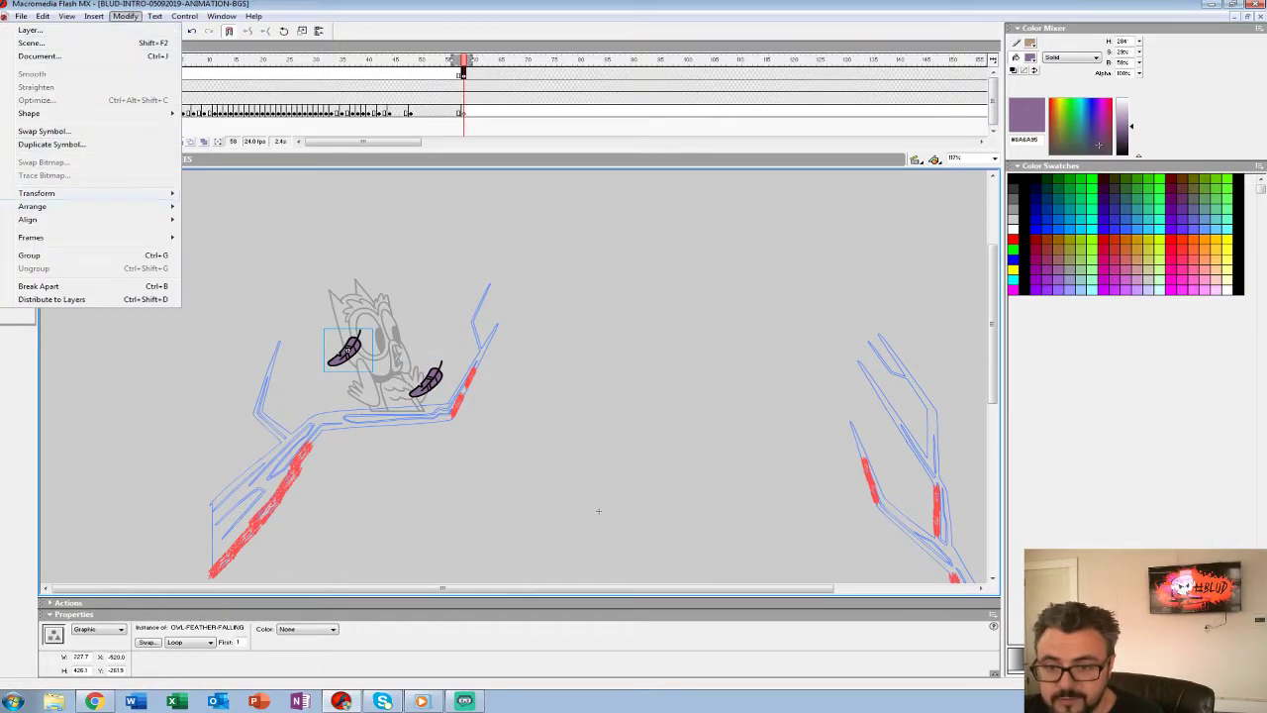
key(Right)
key(h)
drag(346, 351, 332, 326)
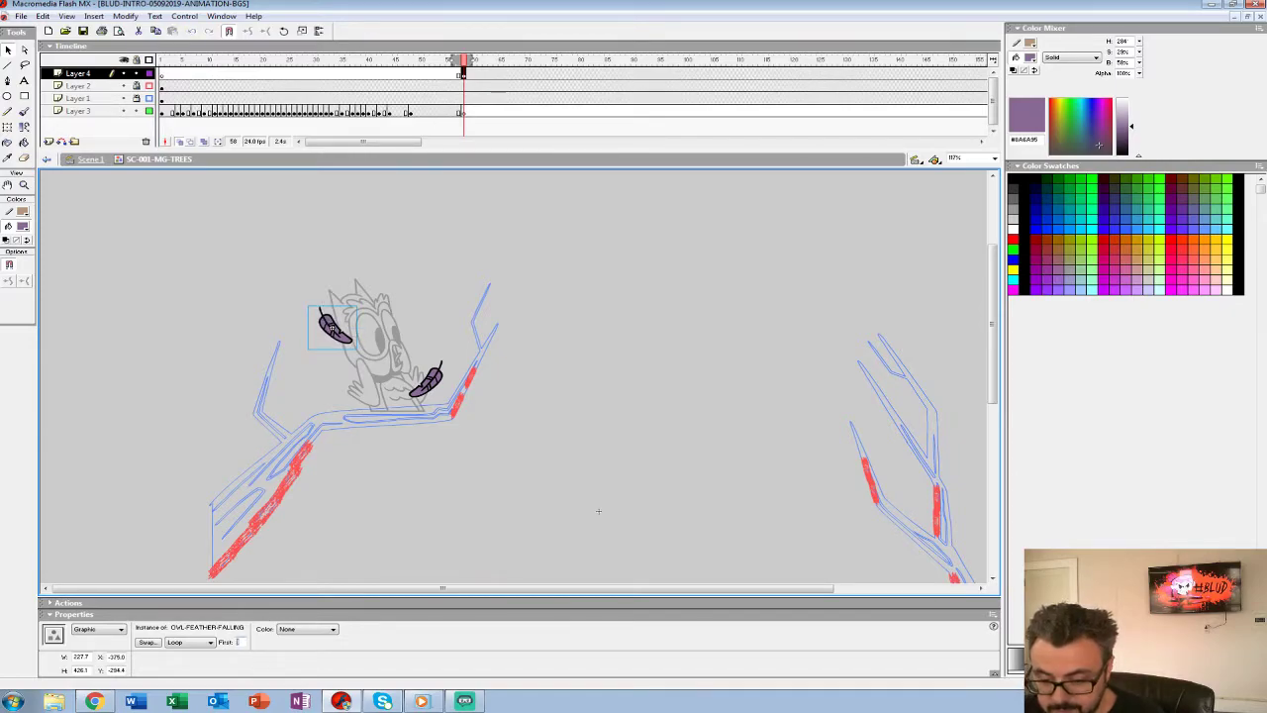
key(Return)
key(ctrl+y)
key(ctrl+y)
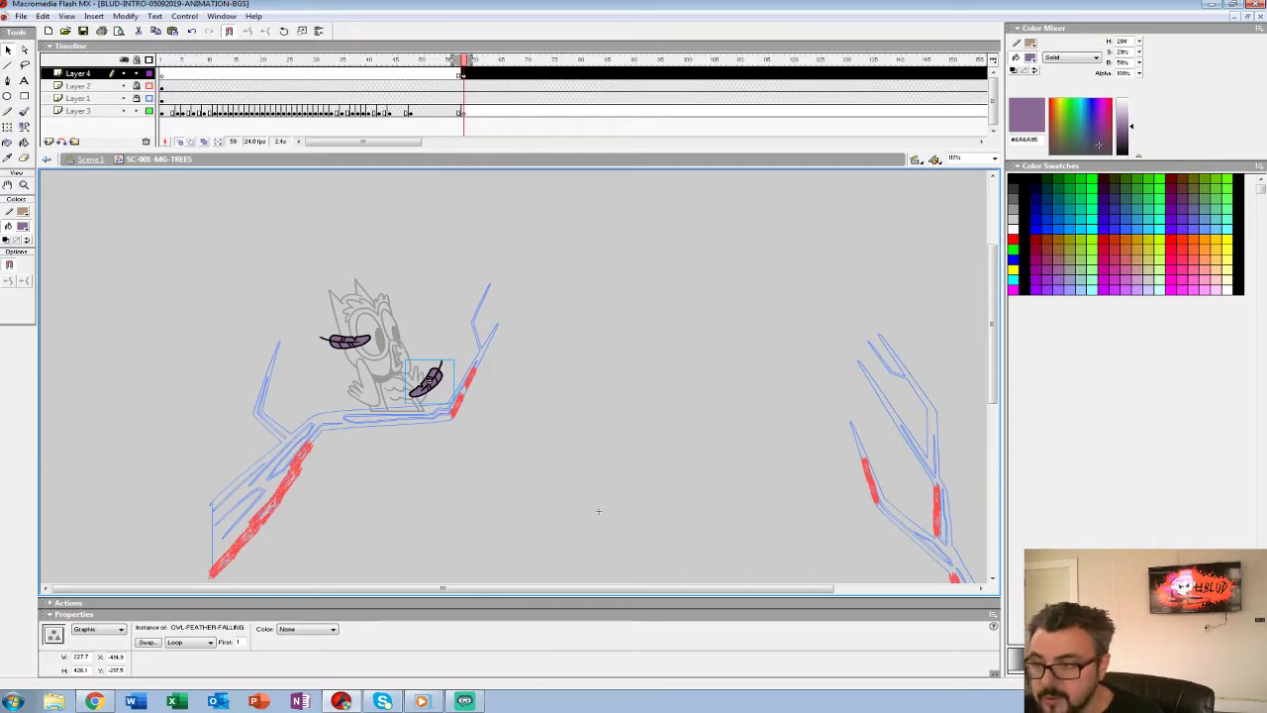
Place a third feather copy between the other two and start its loop at frame 7.
drag(420, 333, 392, 364)
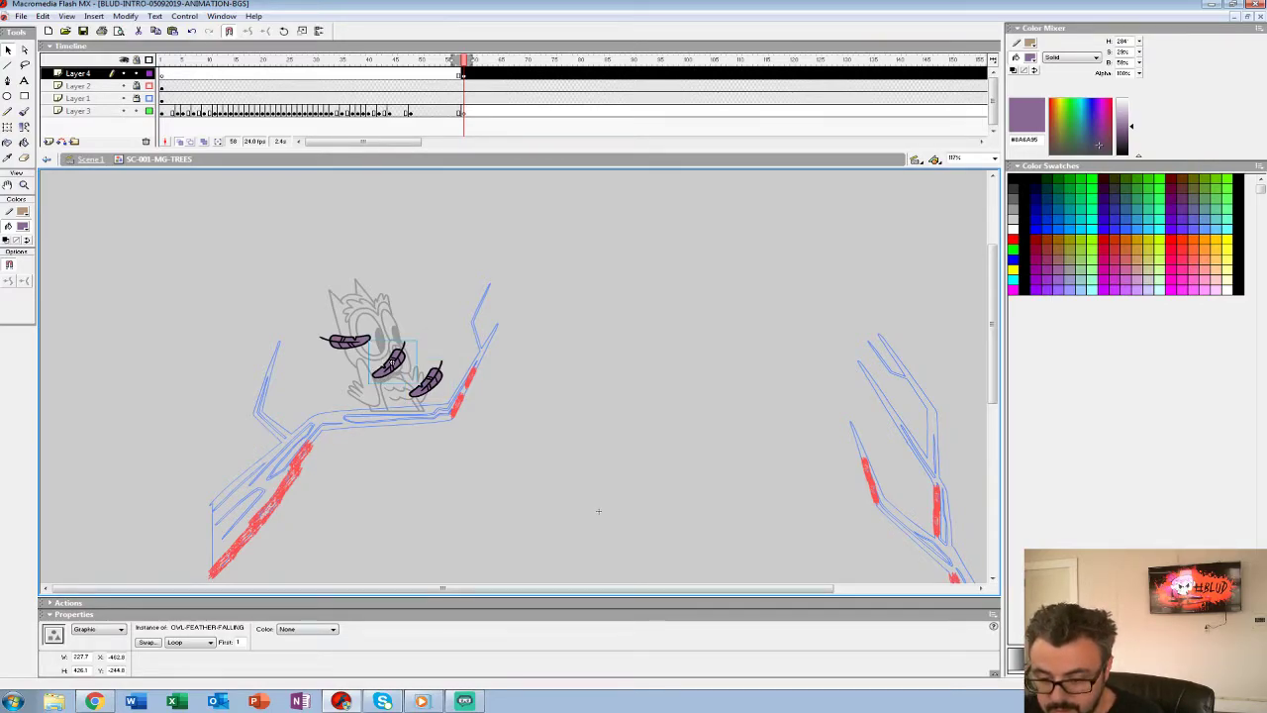
click(445, 475)
drag(369, 388, 369, 381)
click(410, 75)
Play back the scene repeatedly around frames 48 to 110 to check how the three feathers fall.
key(Return)
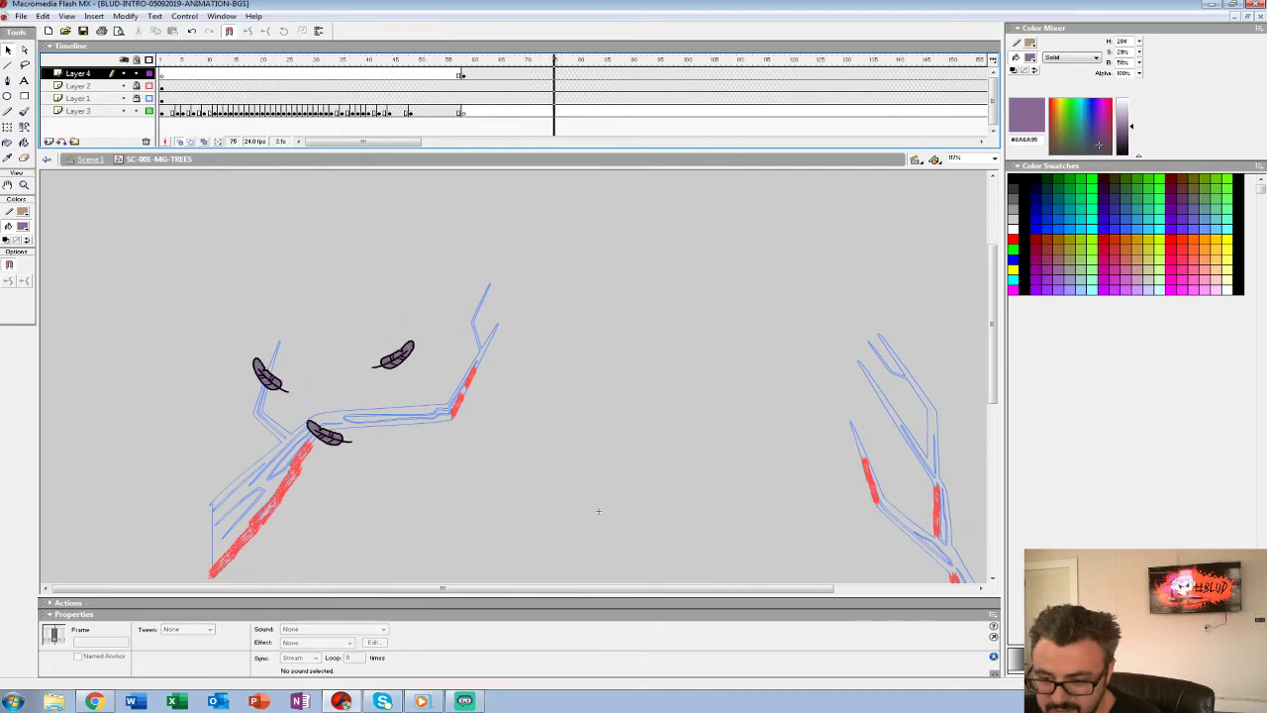
key(Return)
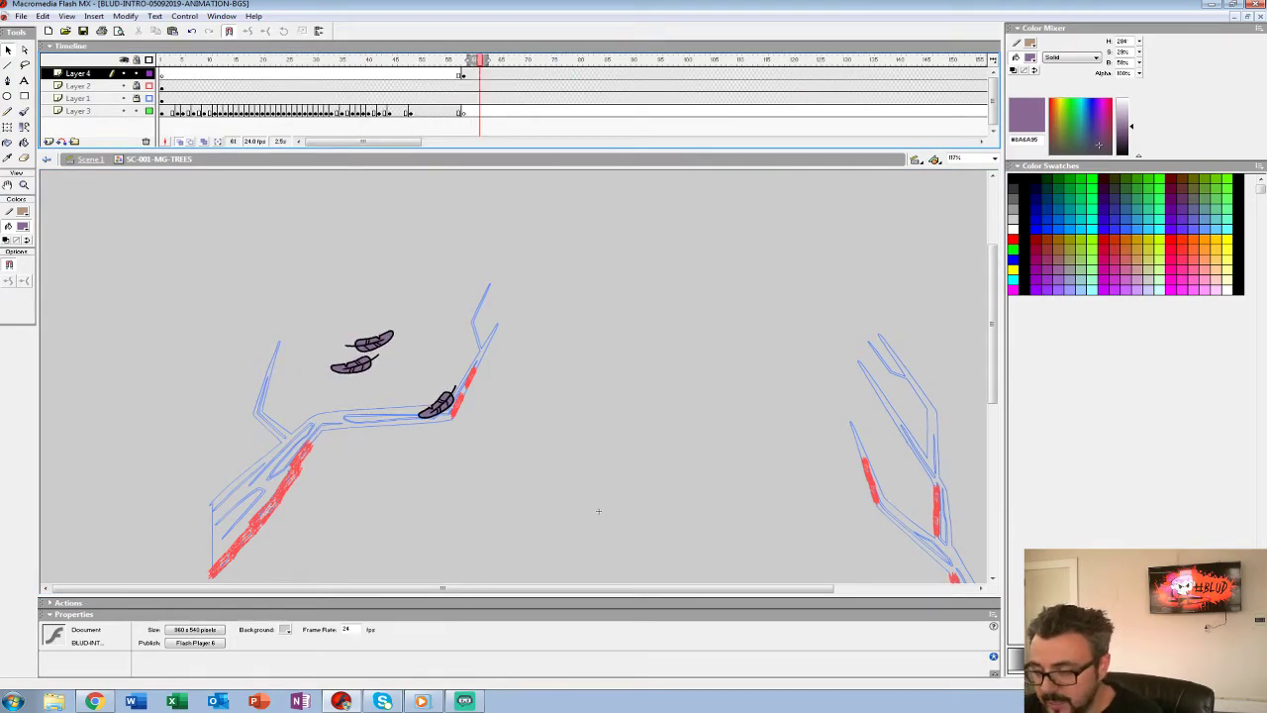
key(Return)
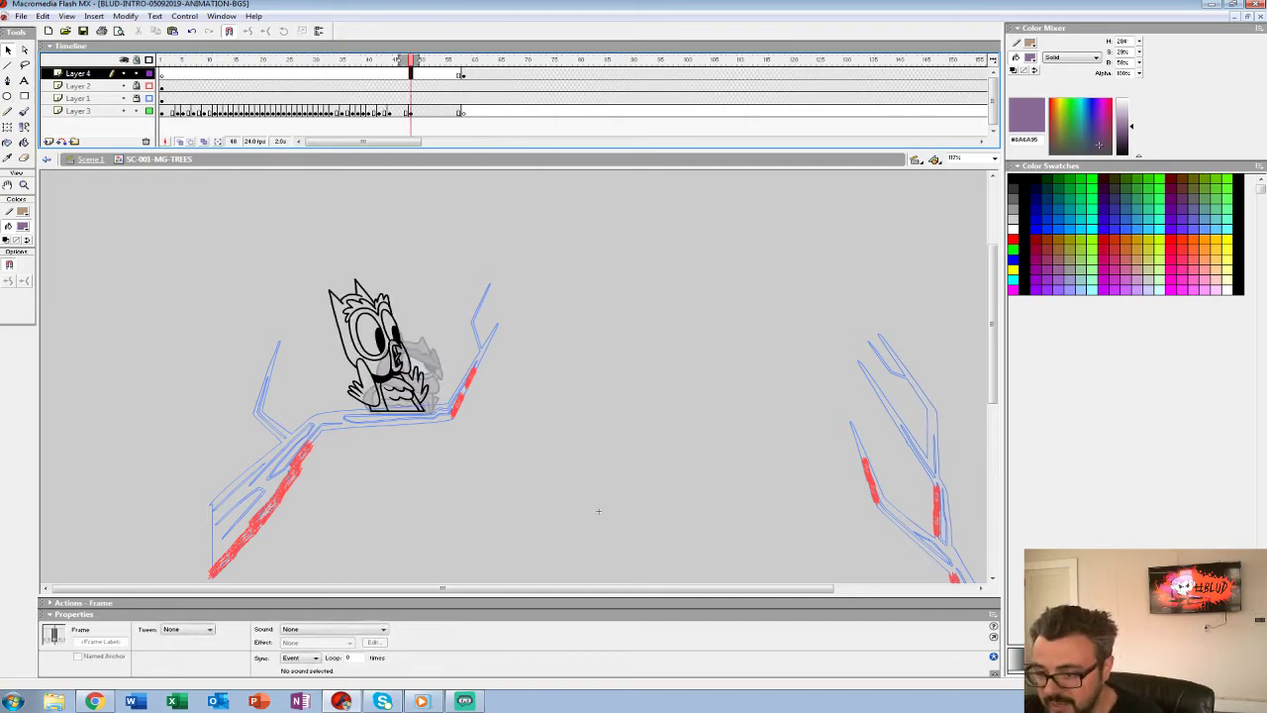
key(Return)
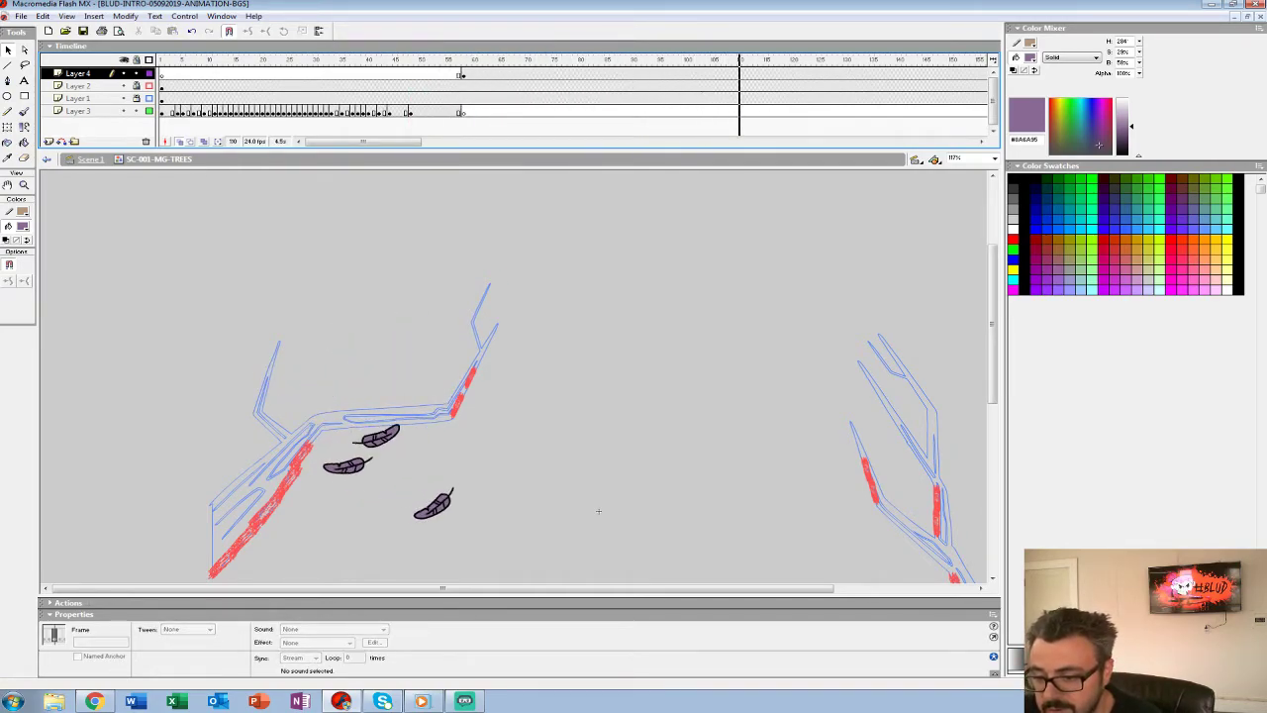
key(Return)
key(Return)
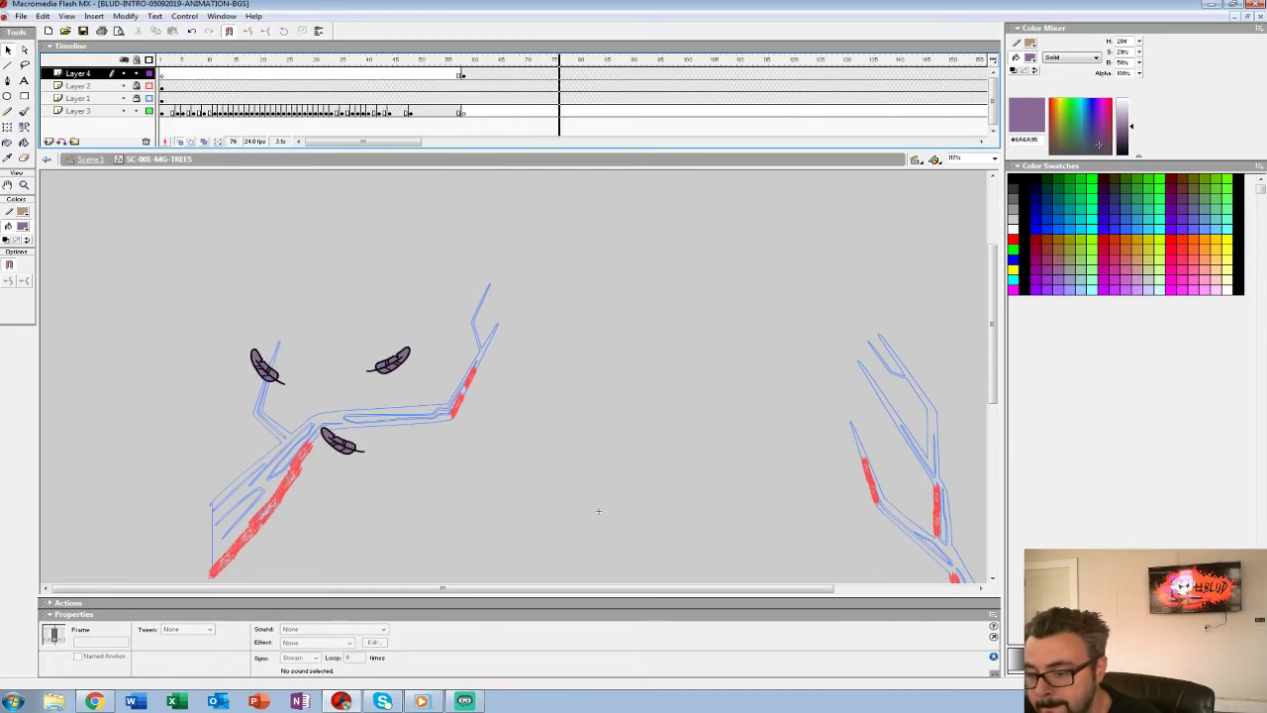
click(463, 74)
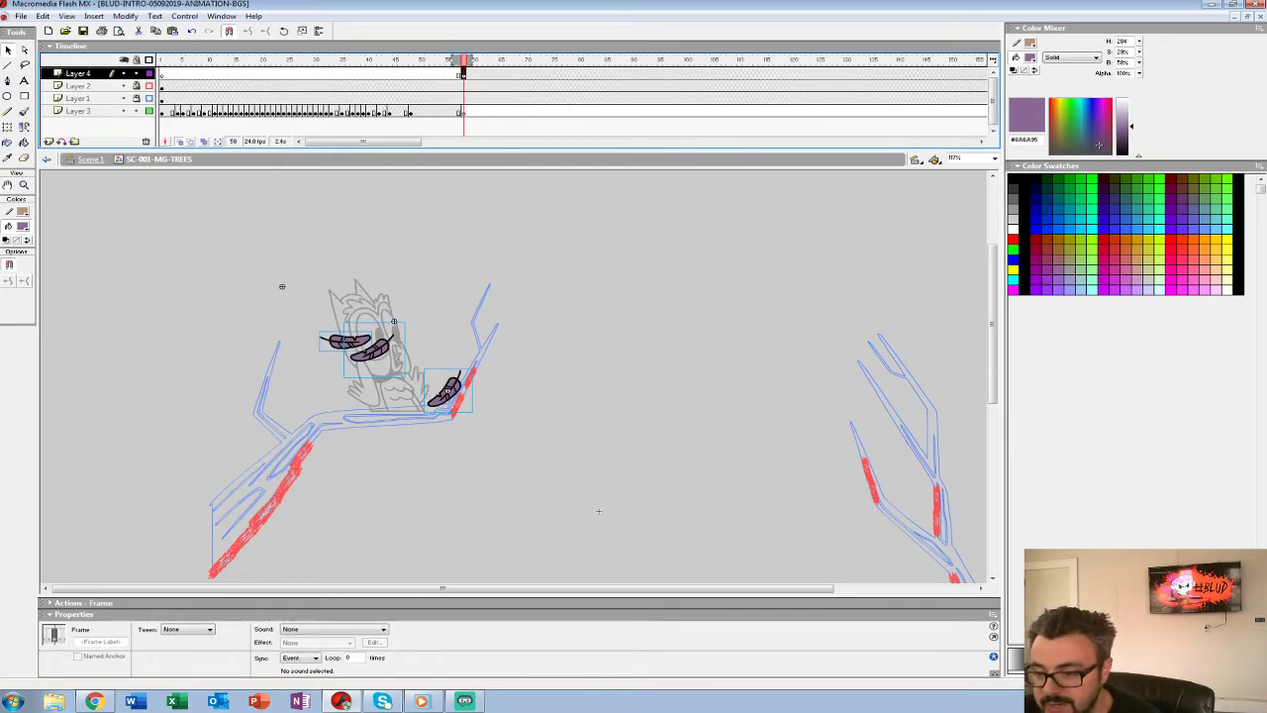
key(Return)
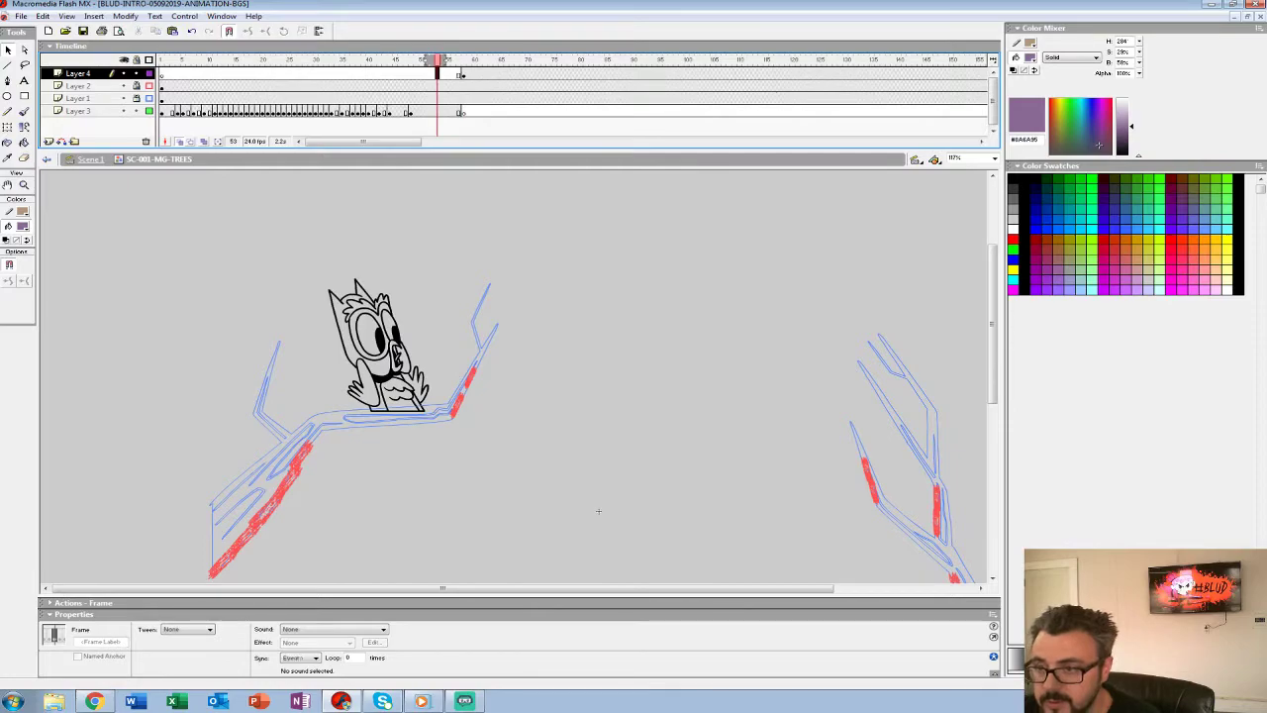
key(Return)
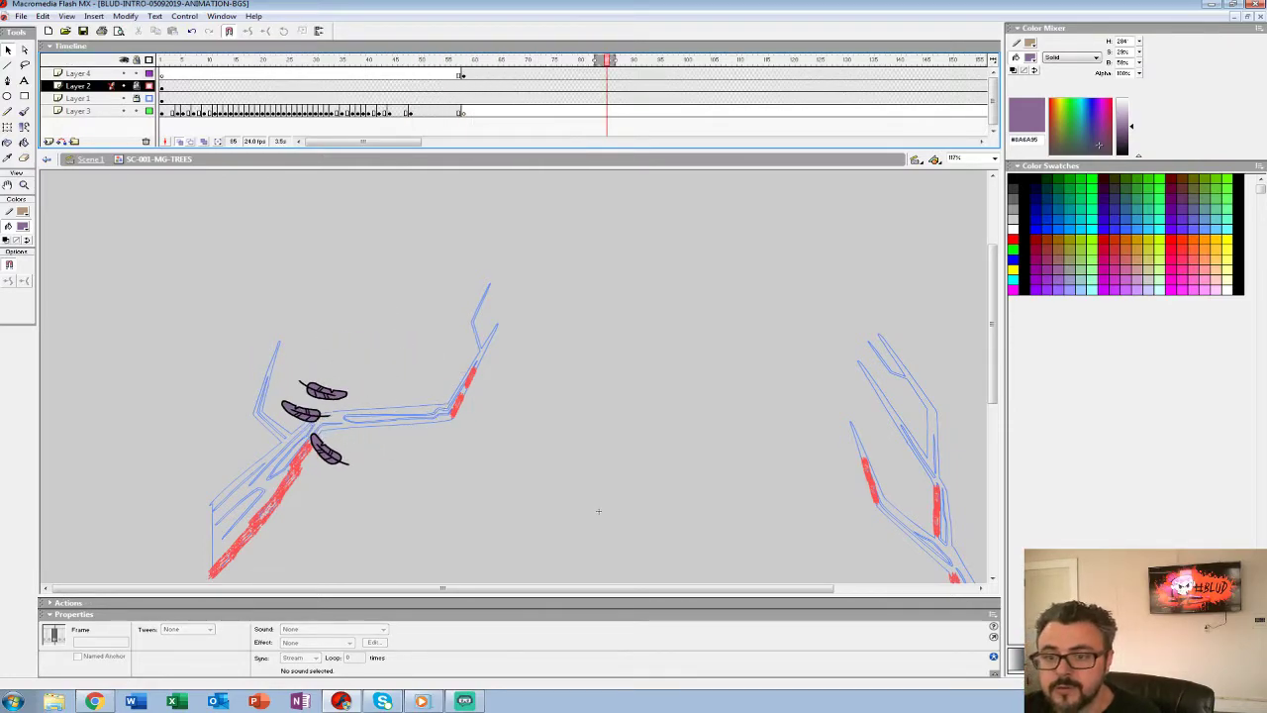
Turn Layer 4 into a guide layer and play the feather fall again.
right_click(96, 73)
key(Escape)
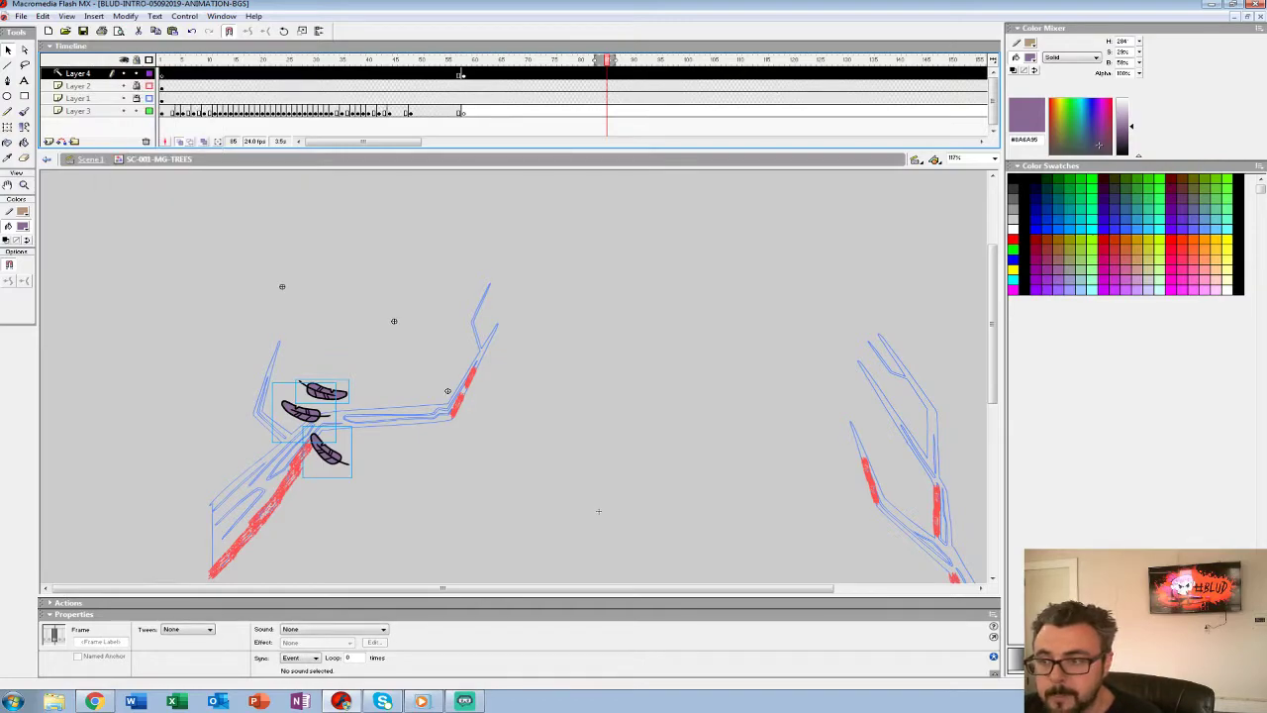
key(Return)
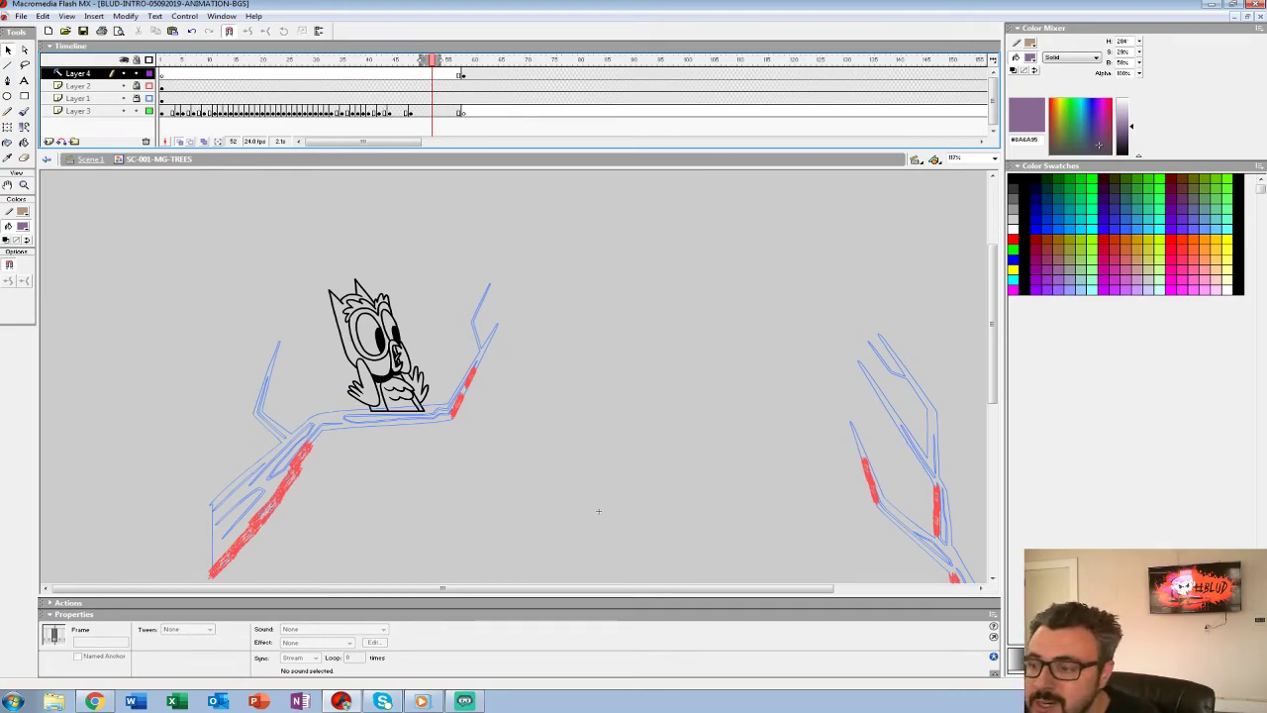
Open the middle feather's OWL-FEATHER-FALLING symbol from frame 58, and inside it open OWL-FEATHER-MOTION for editing.
click(463, 75)
click(446, 257)
click(373, 350)
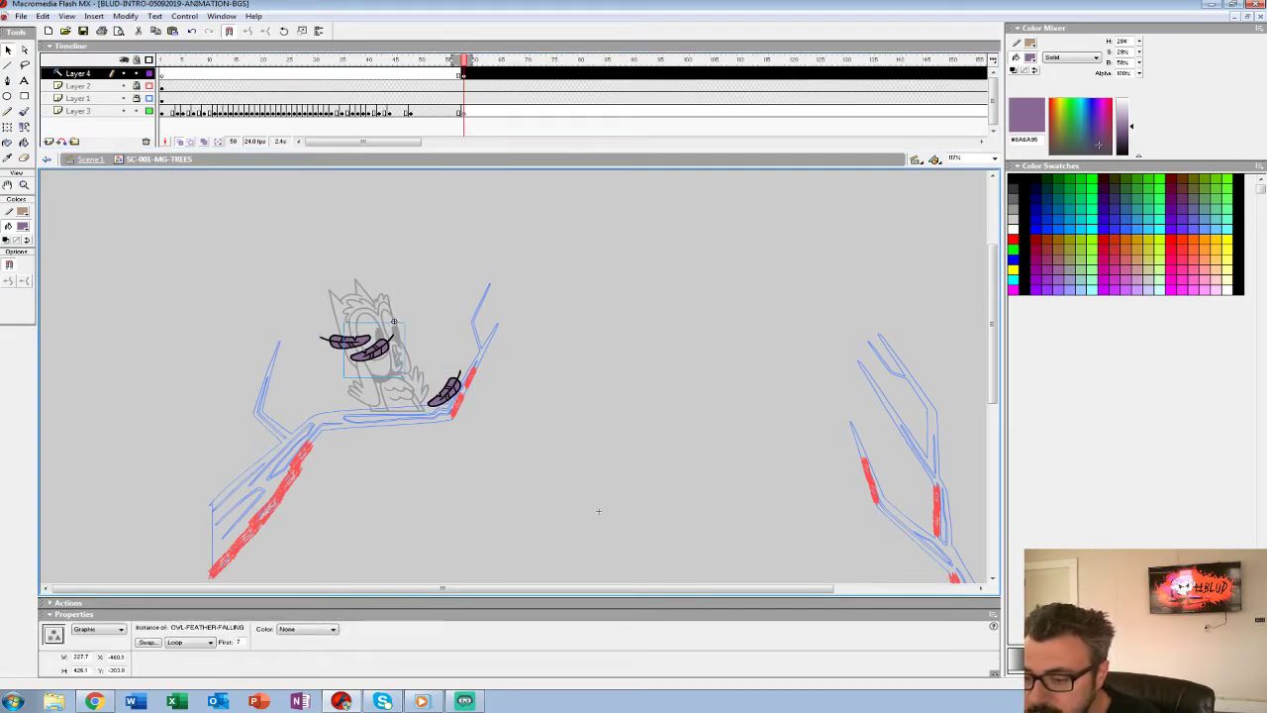
right_click(370, 356)
click(399, 495)
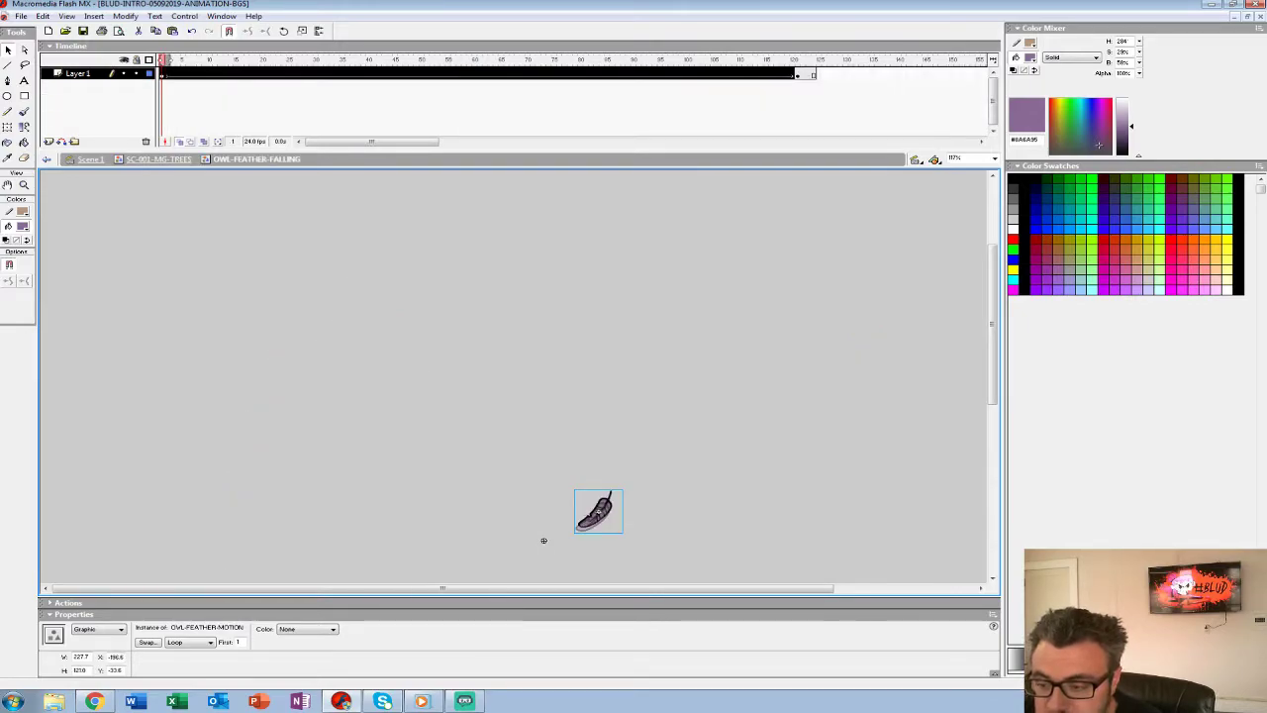
right_click(604, 511)
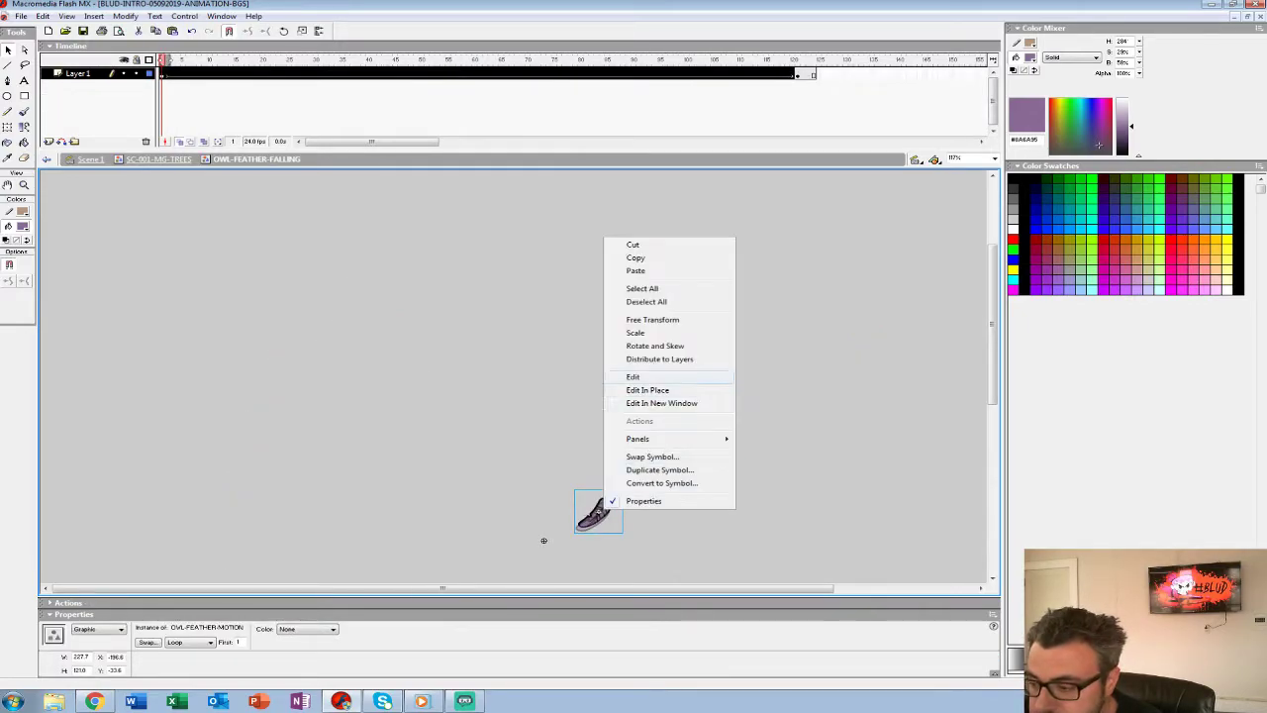
click(632, 376)
key(Return)
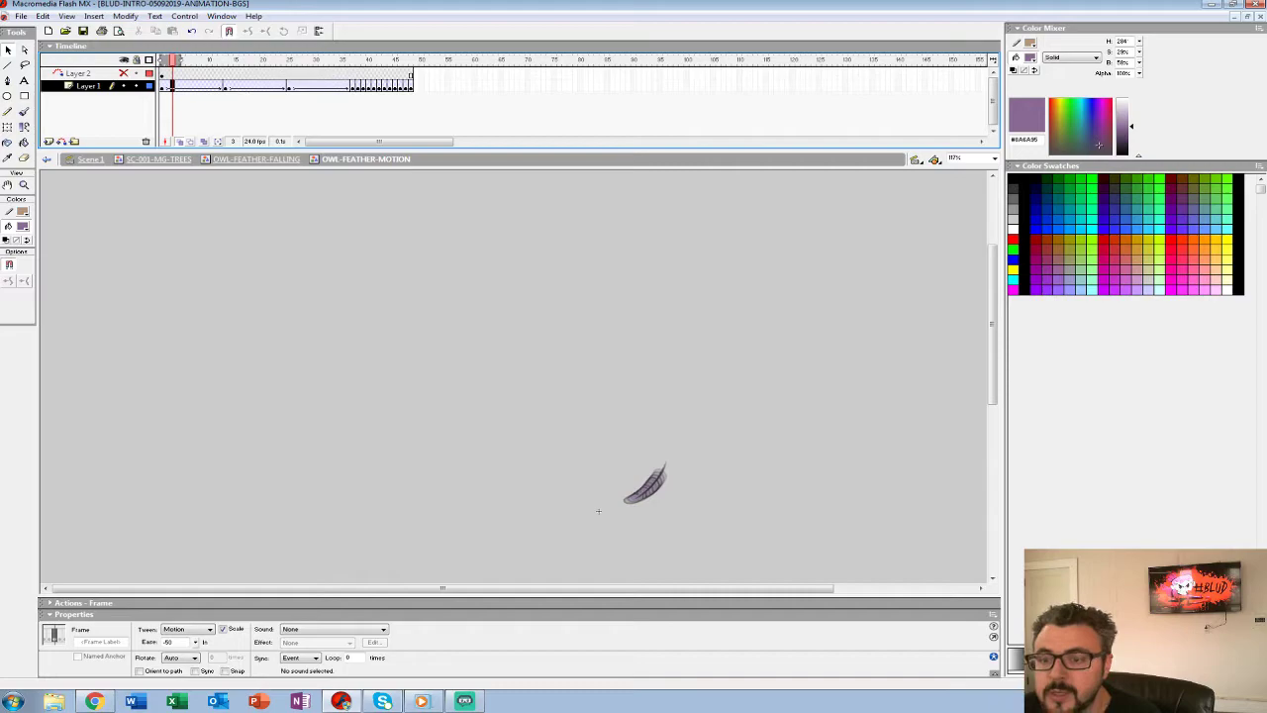
Convert frames 1 to 24 of Layer 1 into individual keyframes and set their tween to None.
click(172, 61)
click(231, 87)
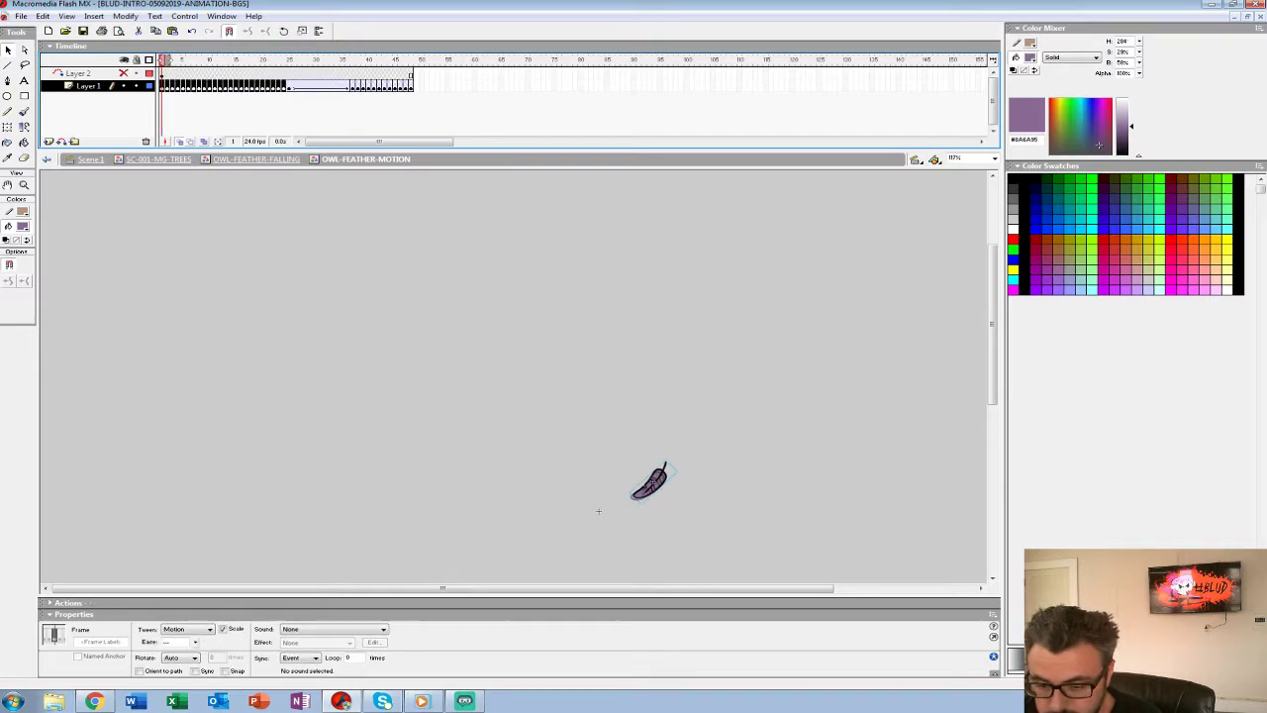
click(209, 629)
click(174, 638)
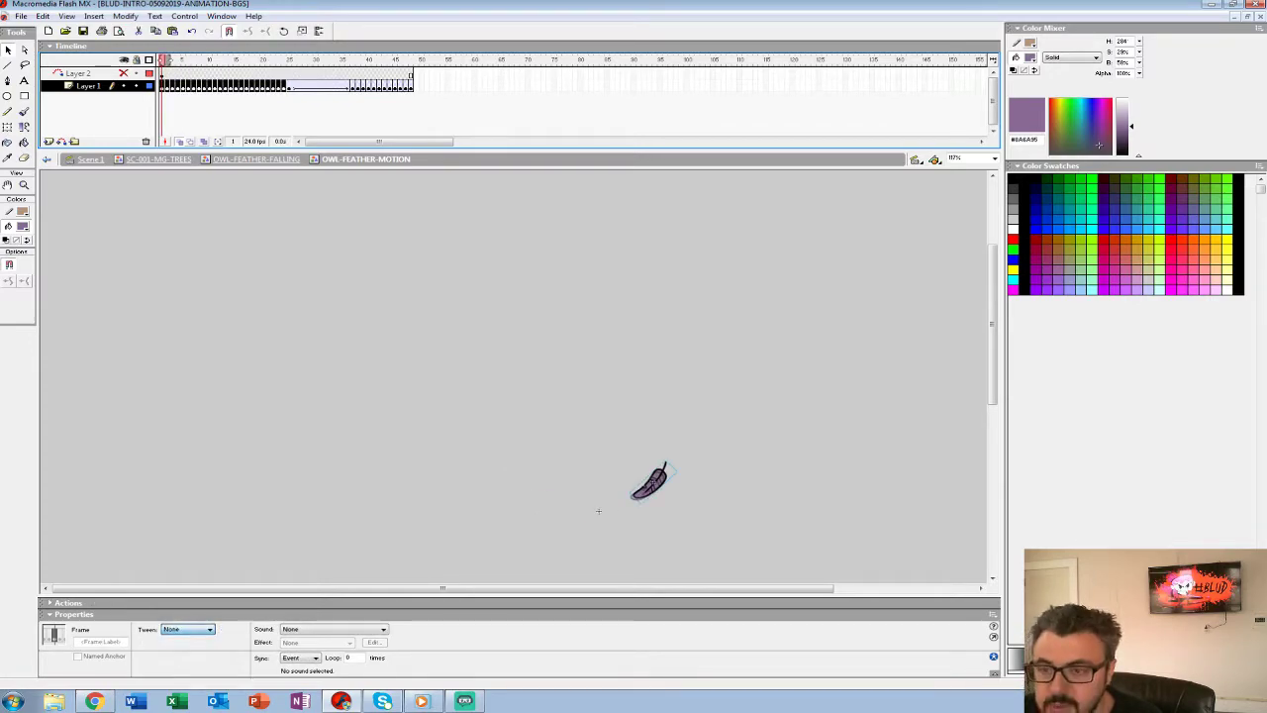
Clear the keyframes at frames 2, 4, 6 and 8 of Layer 1 so each feather pose holds for two frames.
key(Return)
key(period)
key(period)
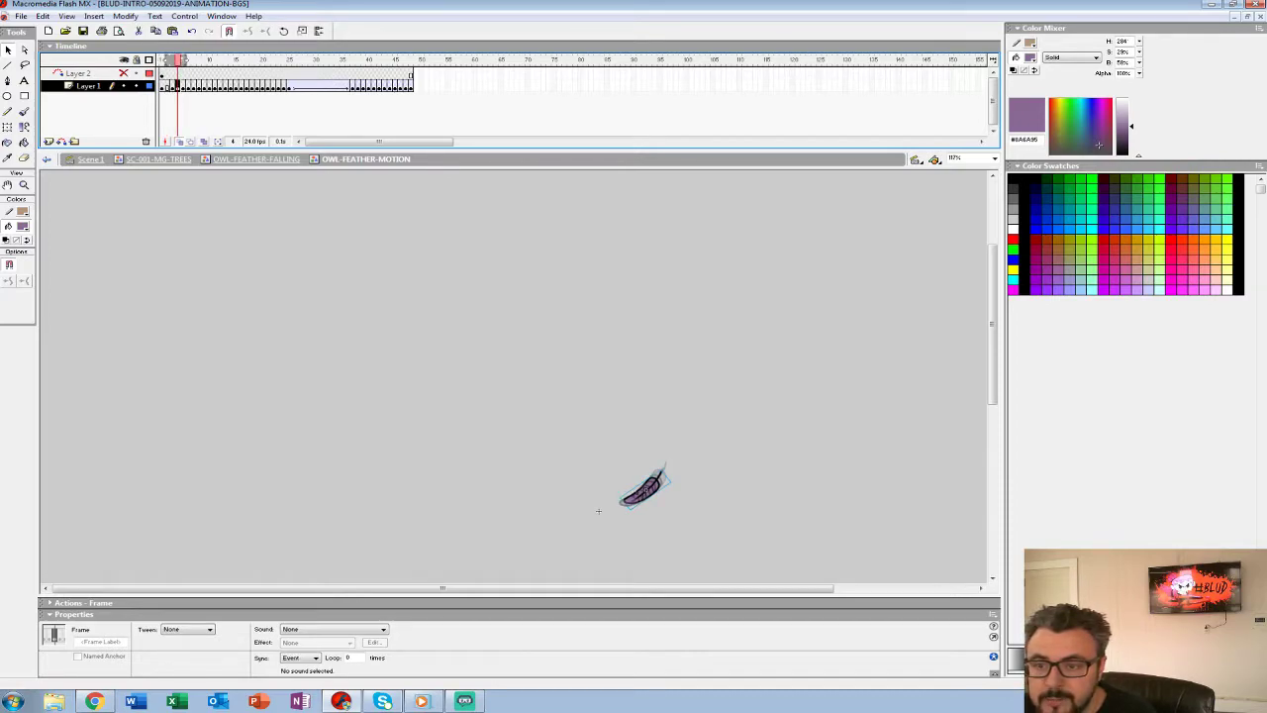
key(period)
key(period)
key(period)
key(period)
key(period)
key(period)
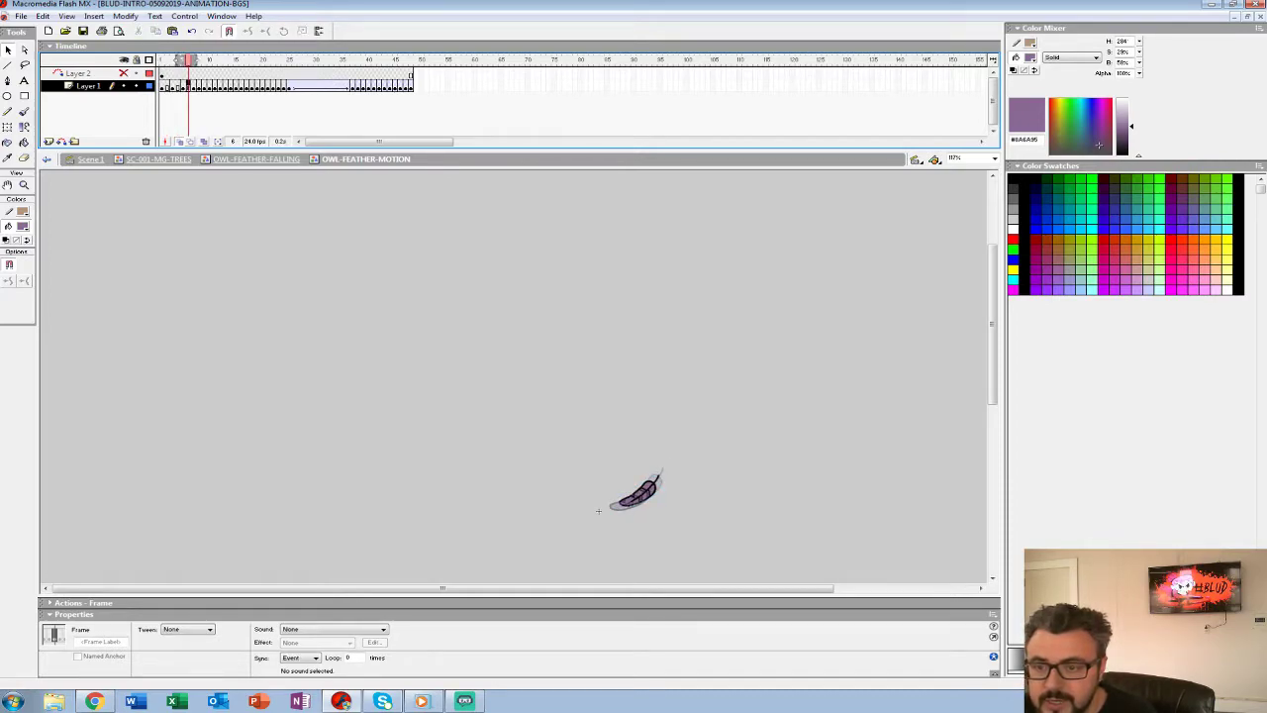
key(period)
key(period)
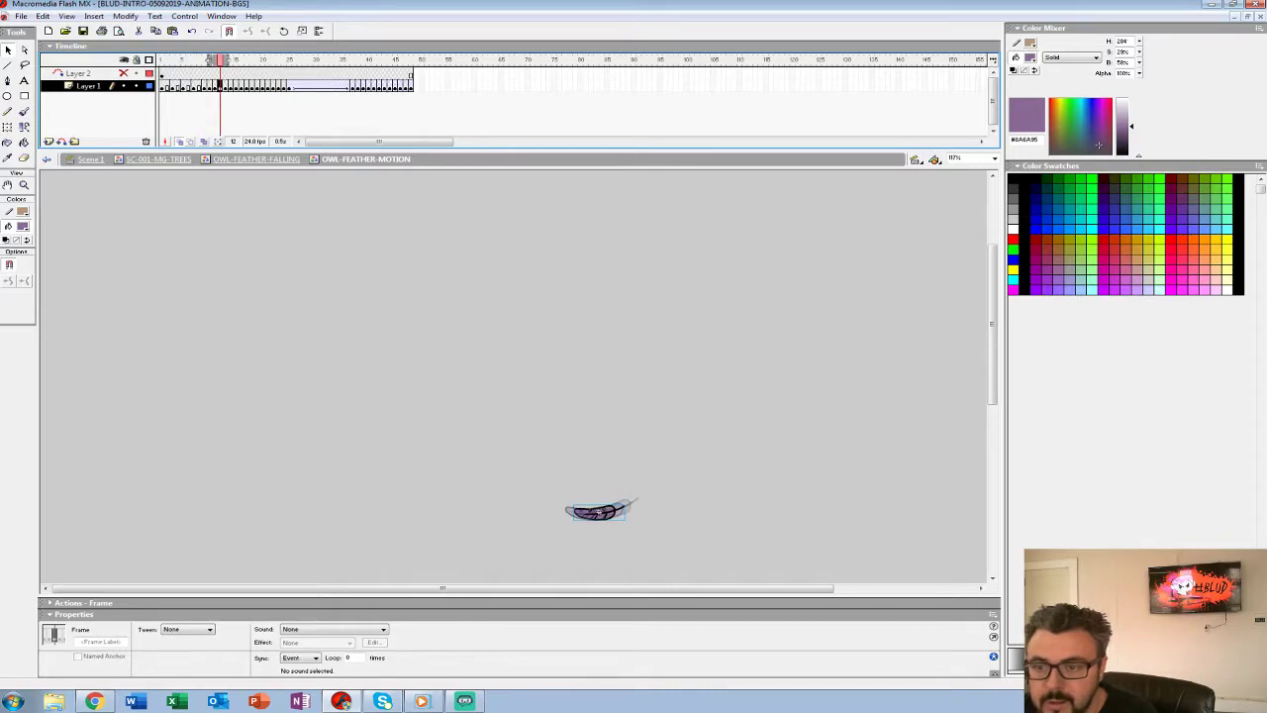
Play the motion, then clear alternate keyframes of Layer 1 from frame 24 back to frame 18 so each pose holds for two frames.
key(Return)
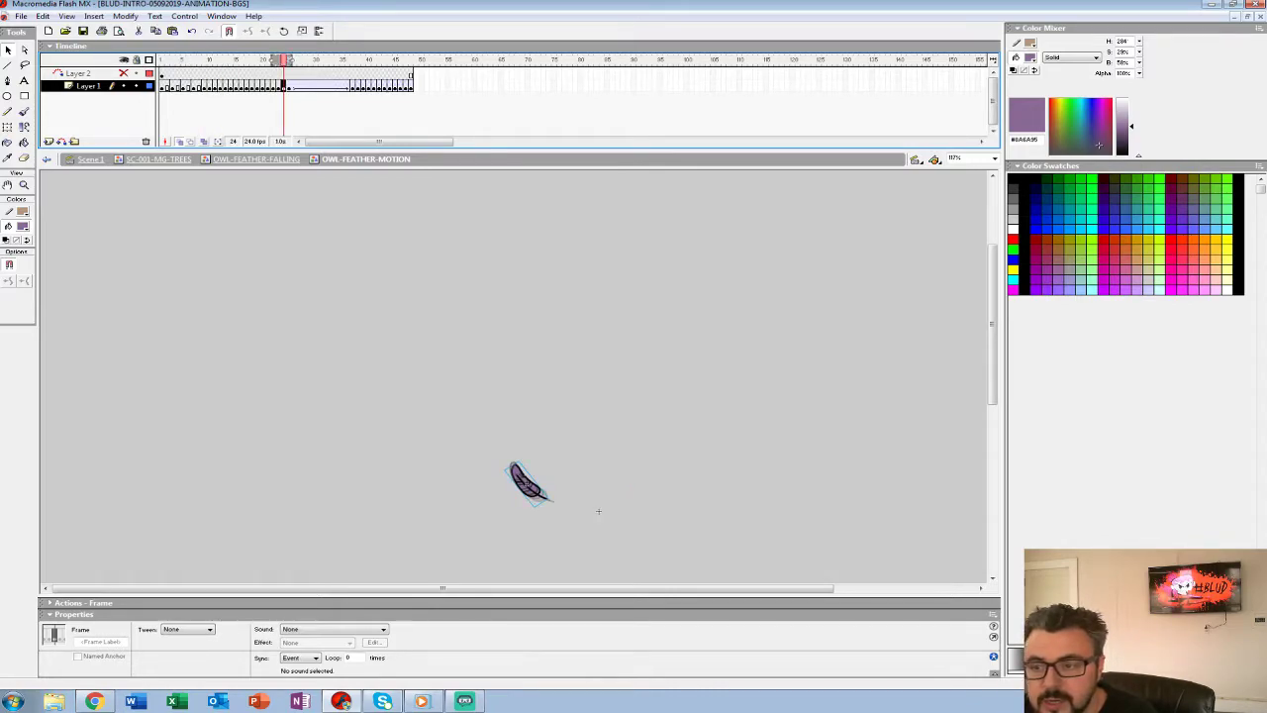
key(comma)
key(comma)
key(comma)
key(comma)
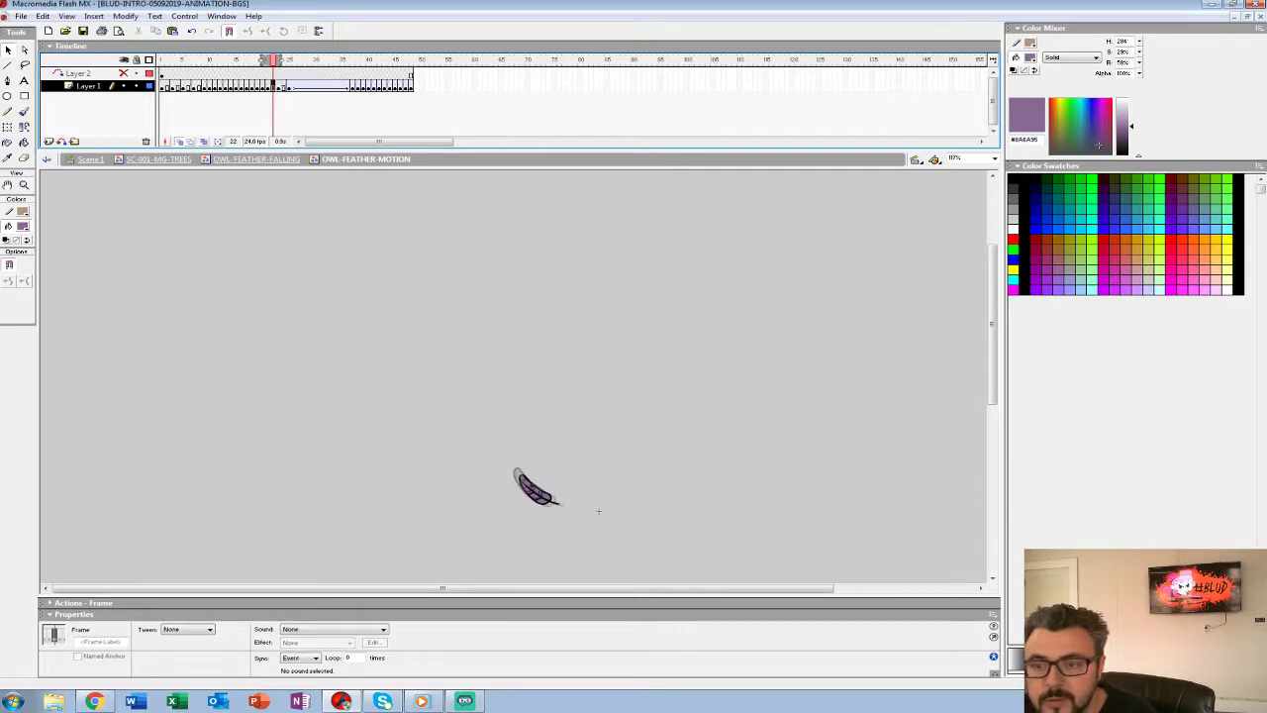
key(shift+F6)
key(comma)
key(comma)
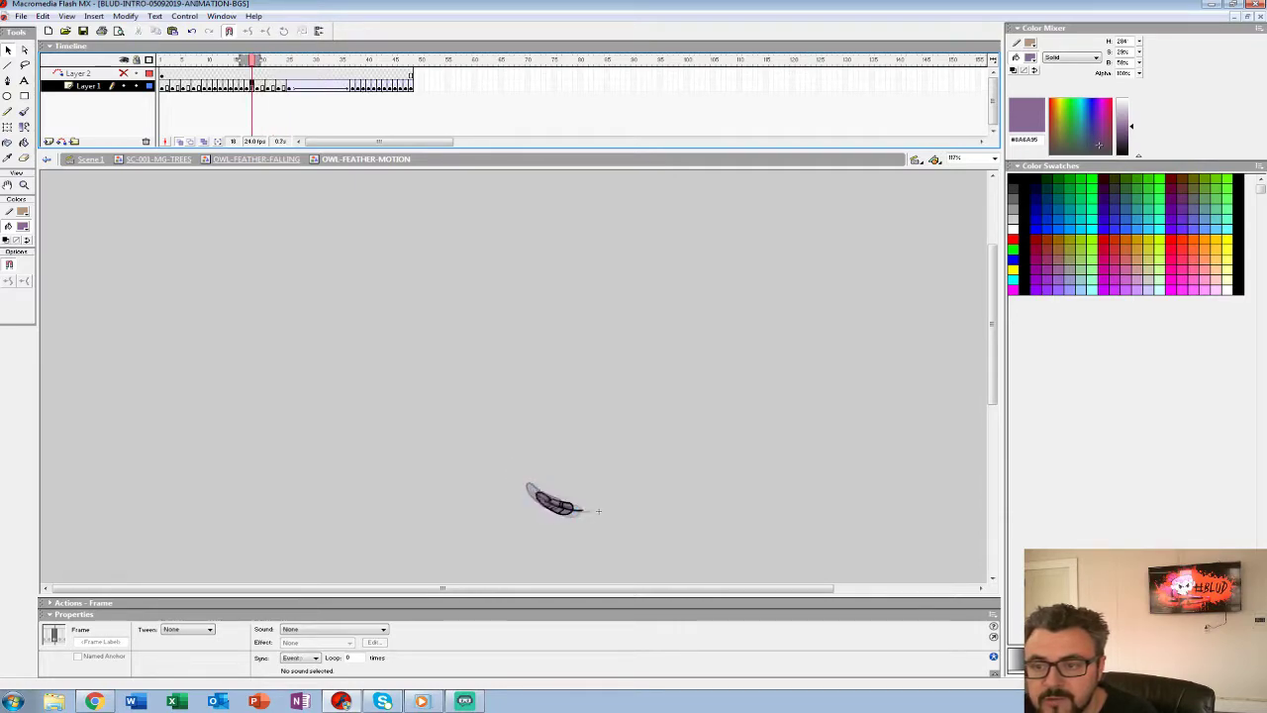
Convert frames 25 to 48 of Layer 1 into individual keyframes and set their tween to None.
key(Return)
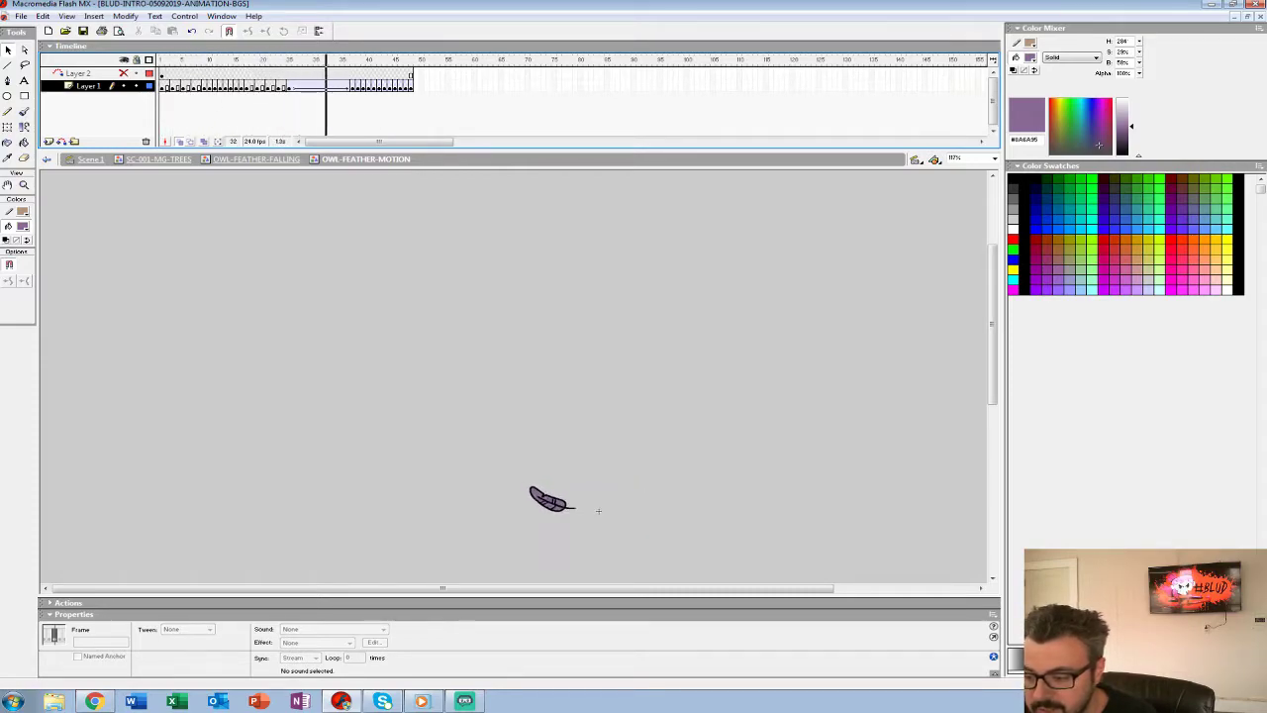
key(Return)
key(Return)
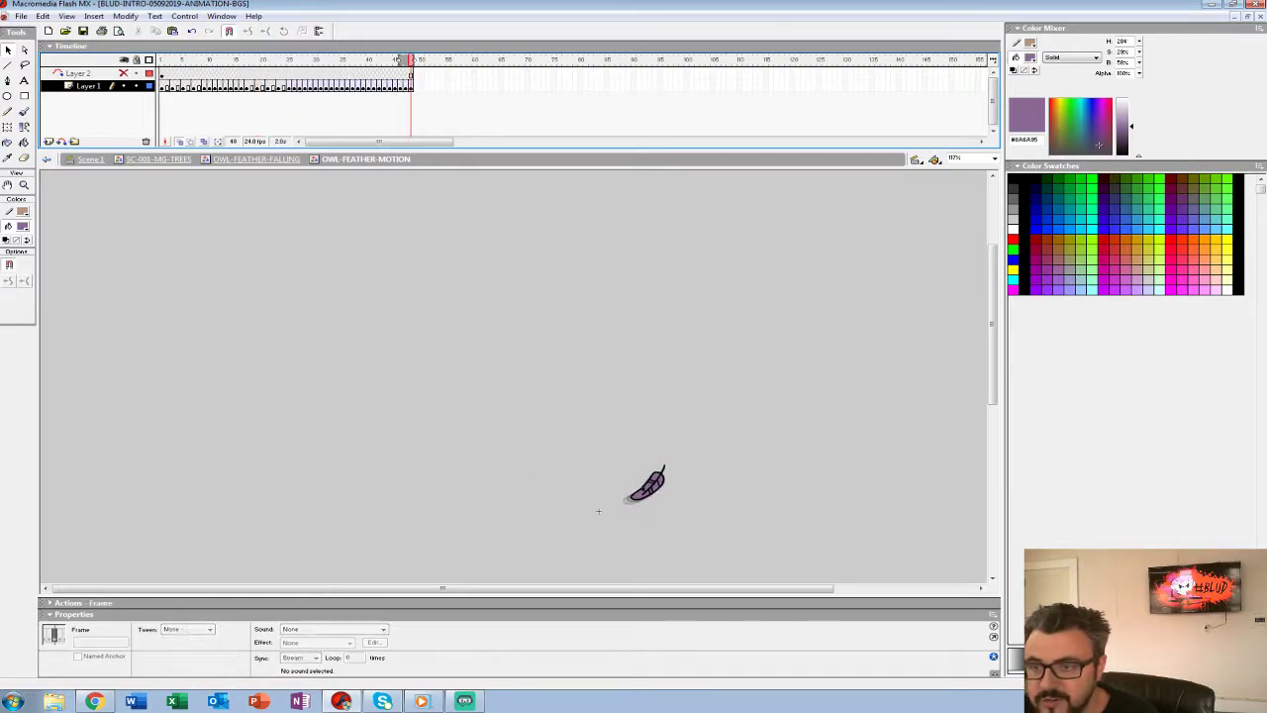
drag(288, 86, 411, 86)
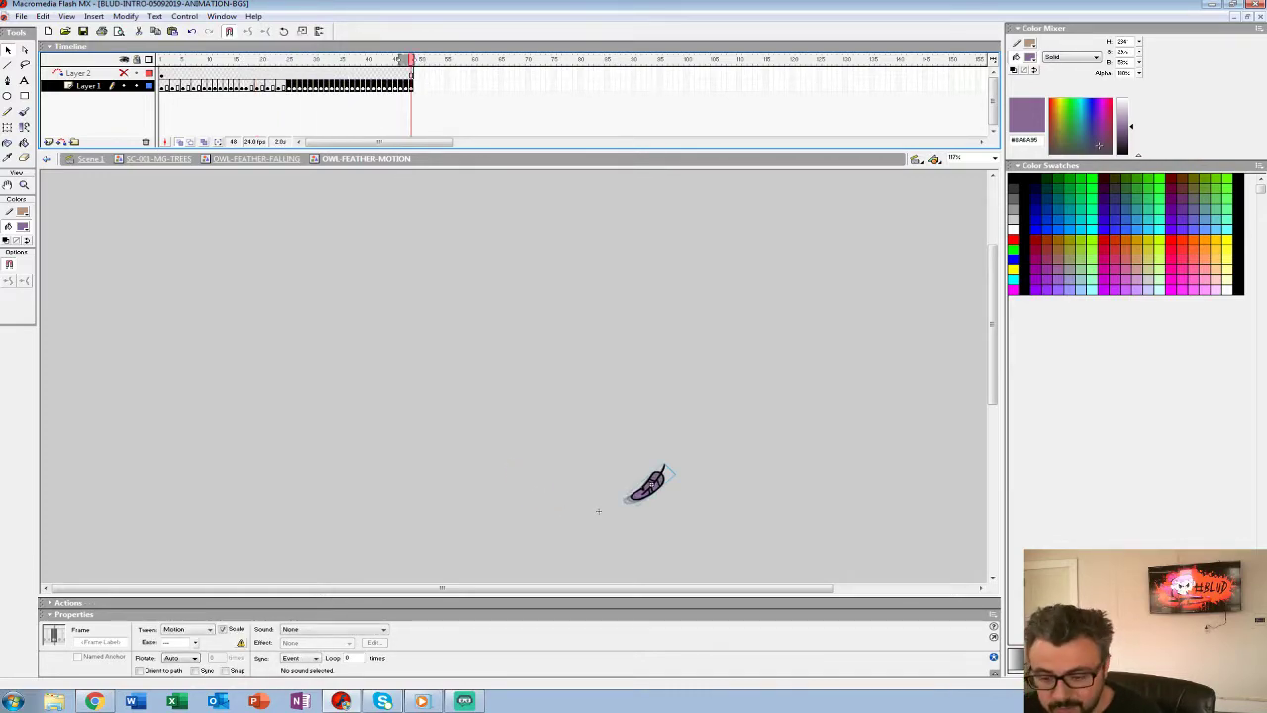
click(188, 628)
click(178, 638)
click(396, 117)
Clear alternate keyframes of Layer 1 from frame 26 to frame 32 so the return swing starts on twos.
click(294, 87)
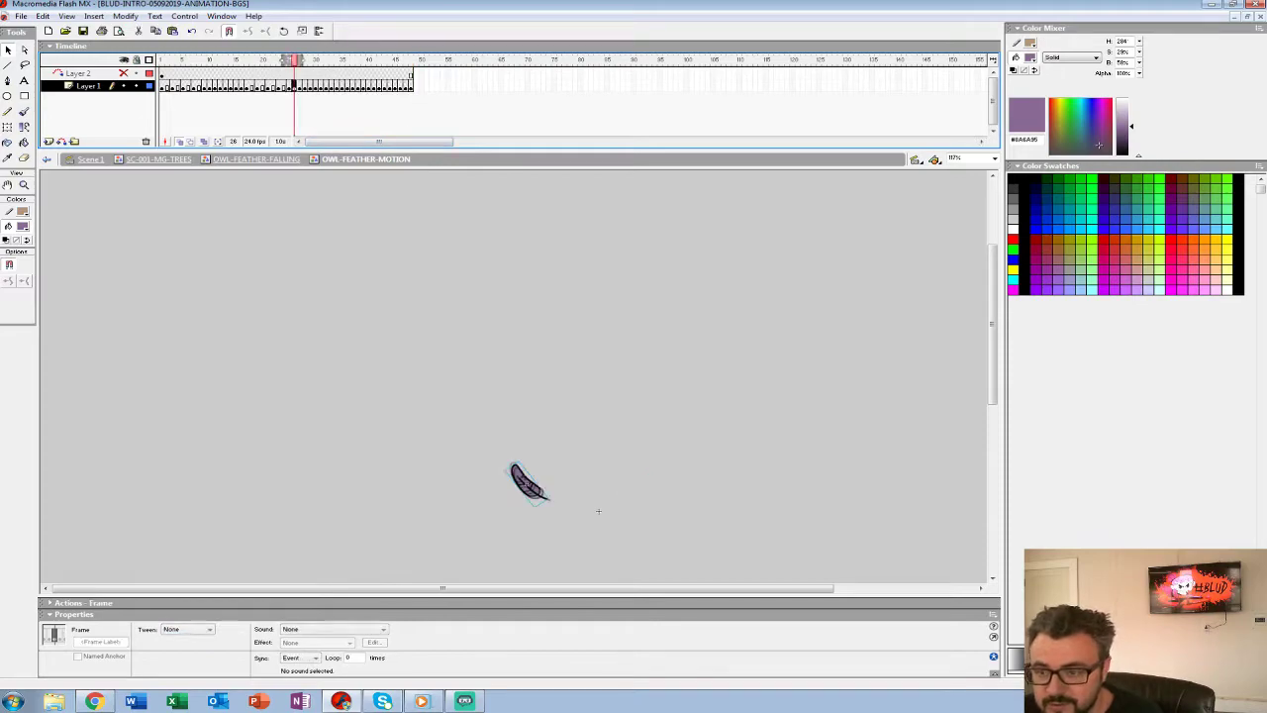
key(shift+F6)
click(305, 86)
key(period)
key(period)
key(period)
key(period)
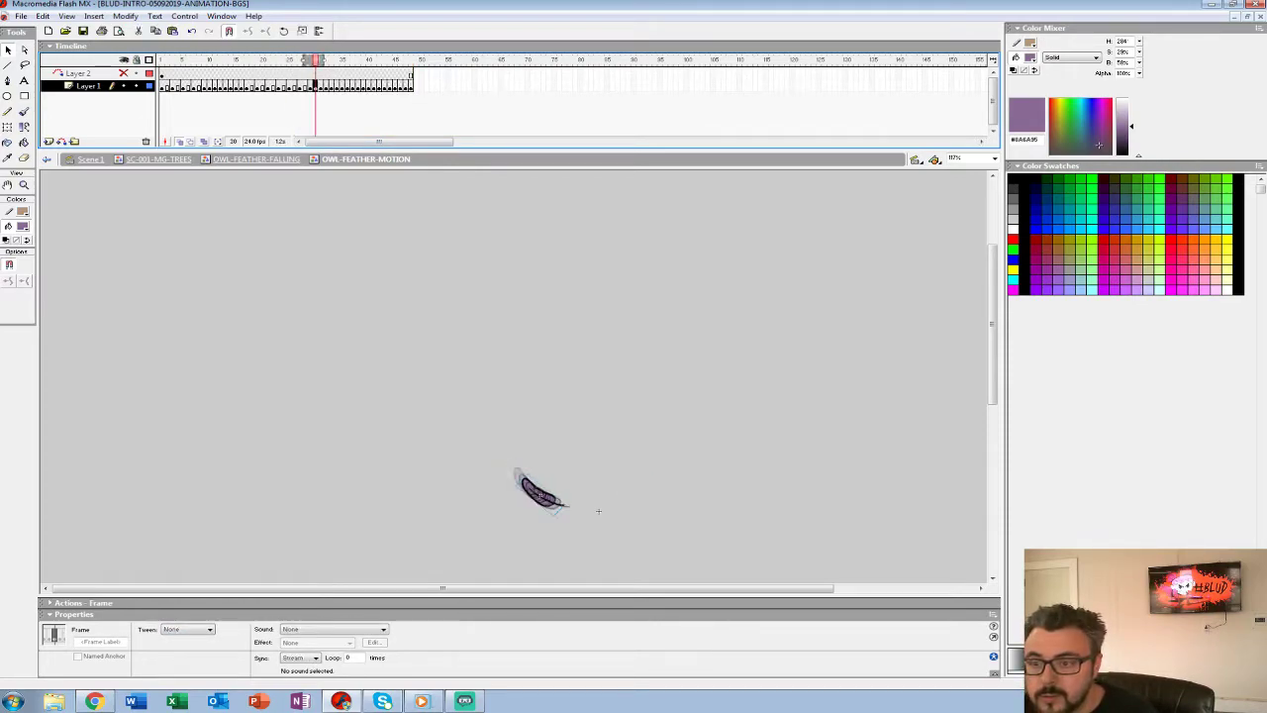
Clear alternate keyframes at the end of Layer 1, working back from frame 48, so the last poses hold for two frames.
click(411, 86)
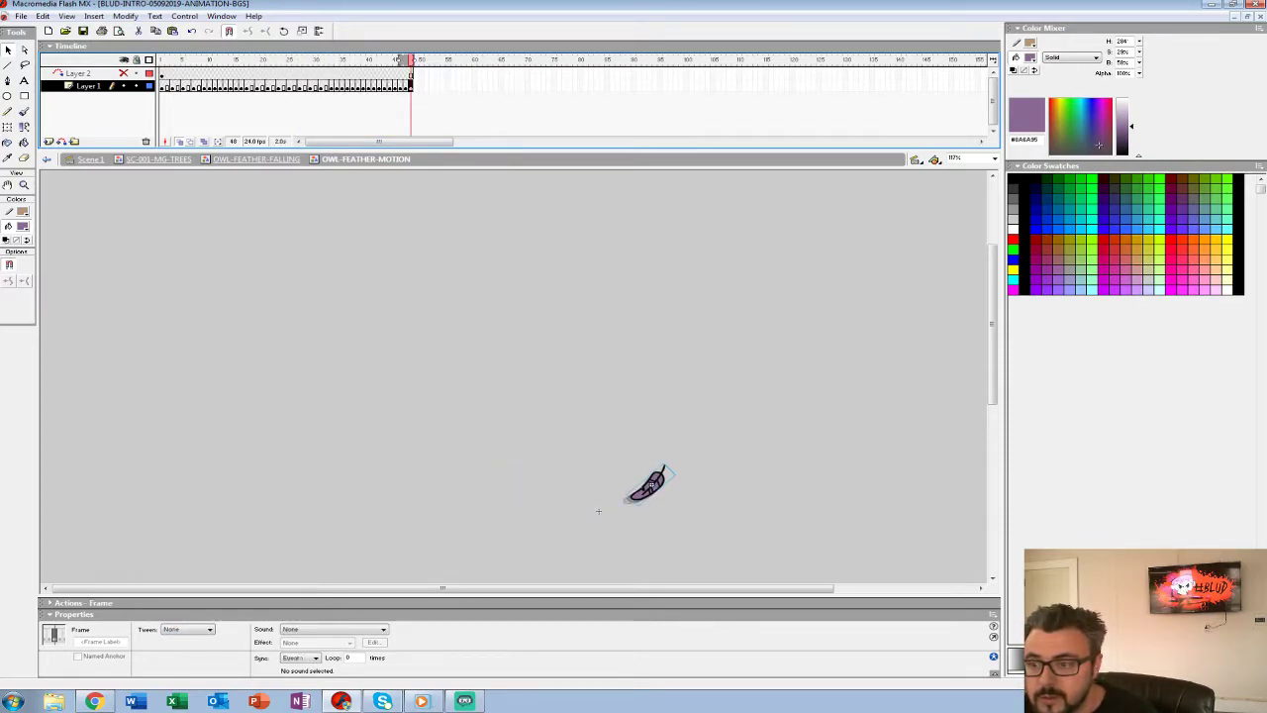
key(comma)
key(comma)
key(comma)
key(comma)
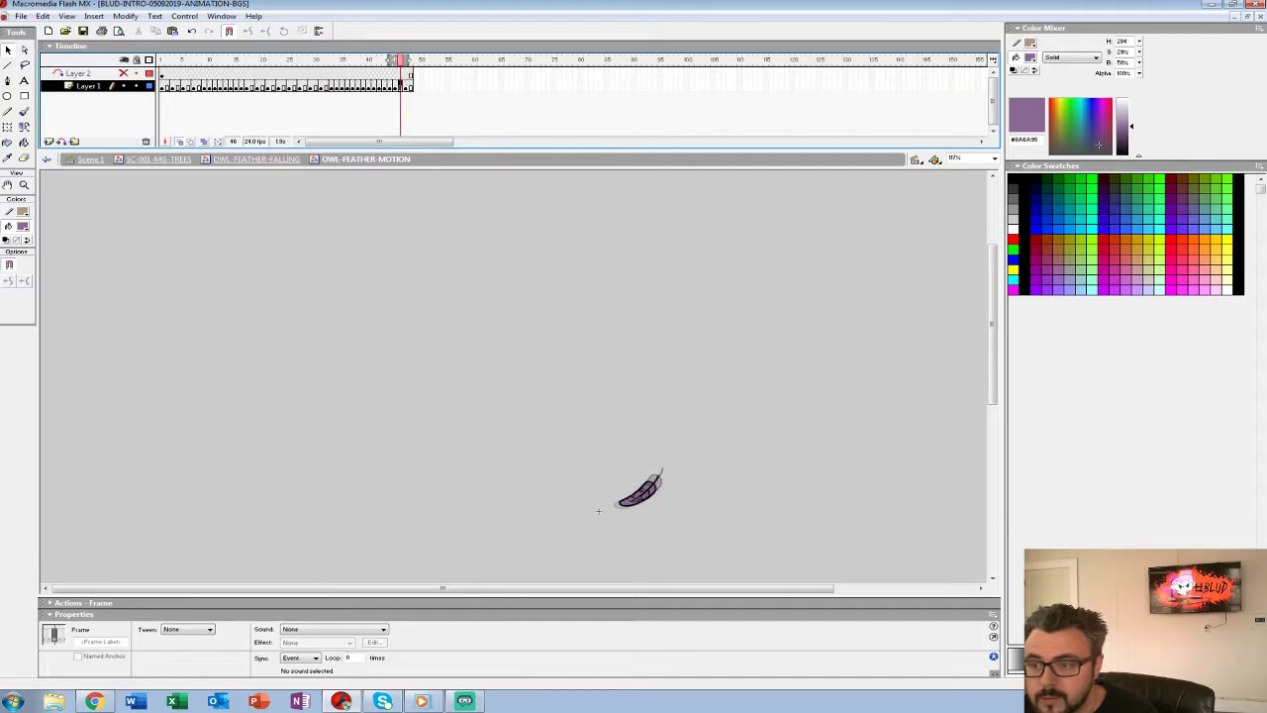
Play the complete feather swing from frame 1 to check the timing of the held poses.
key(Return)
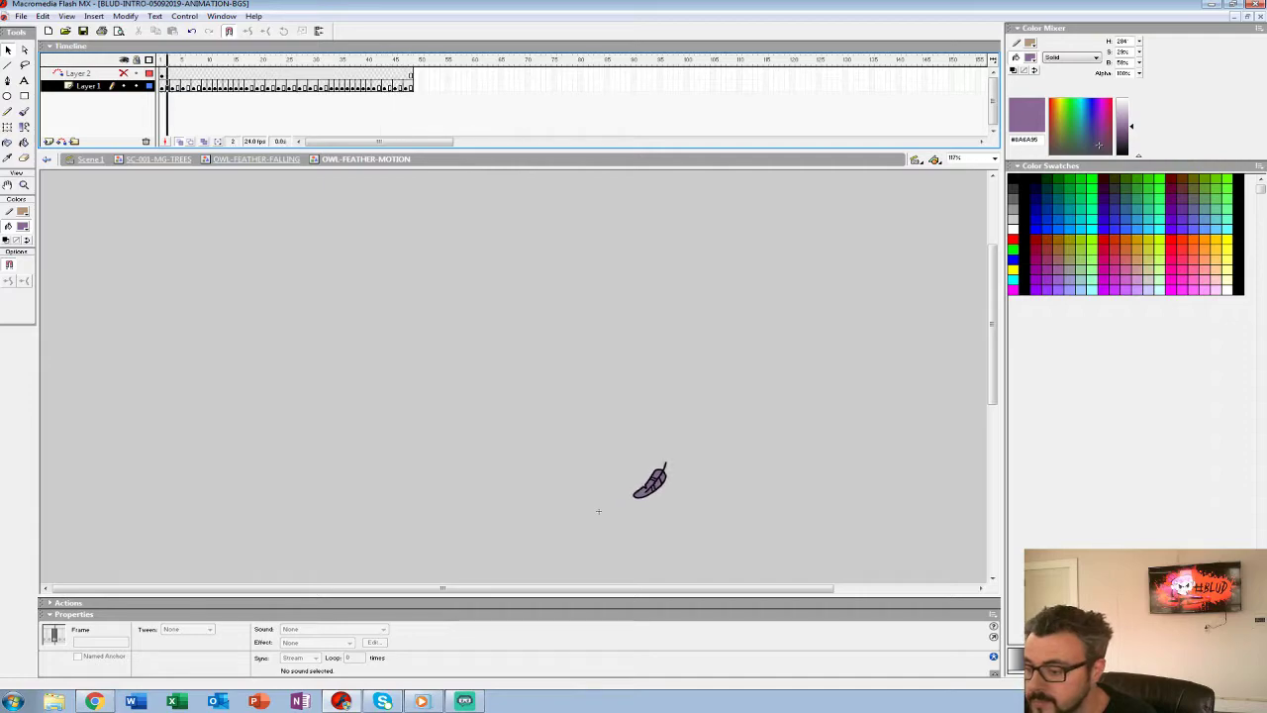
key(Return)
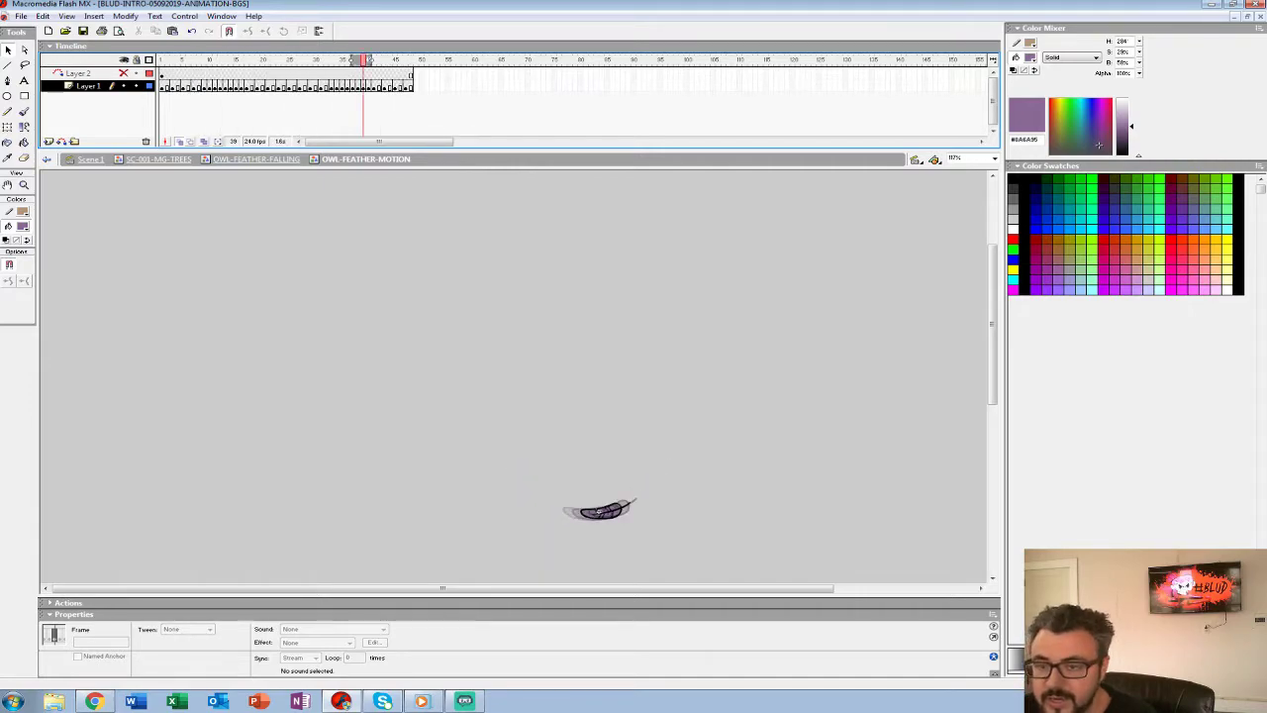
key(shift+comma)
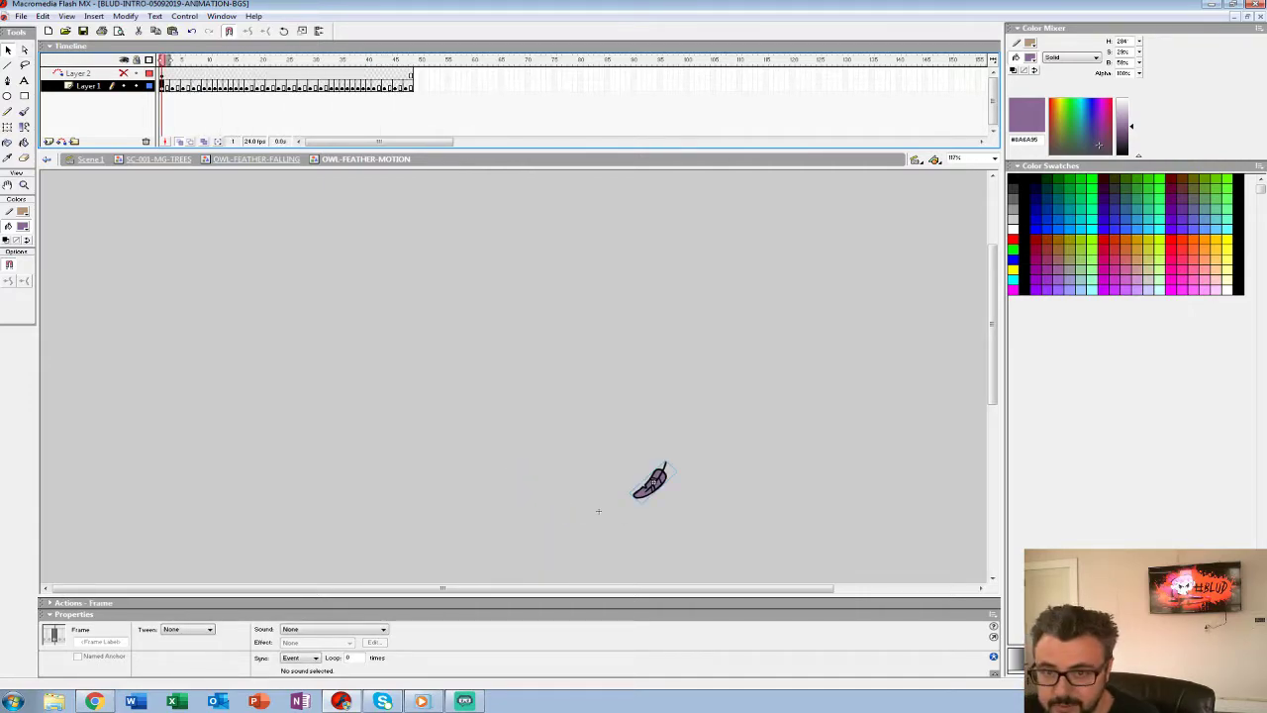
click(598, 511)
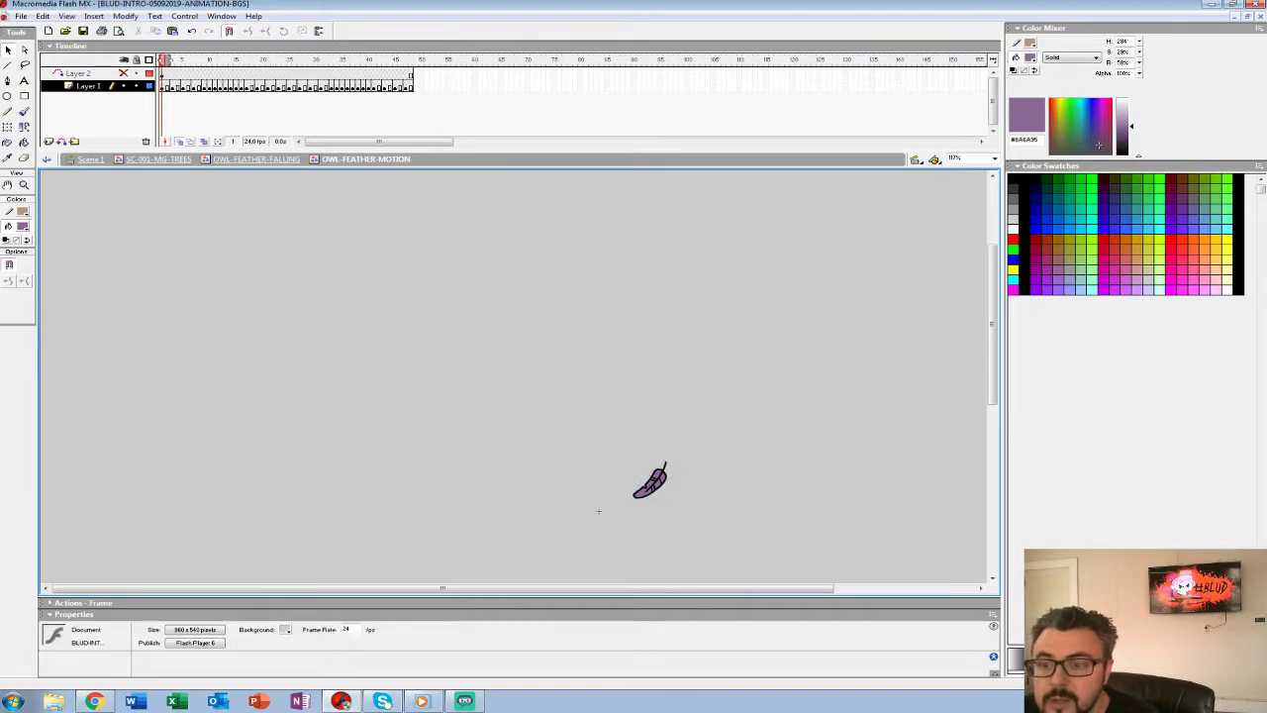
key(Return)
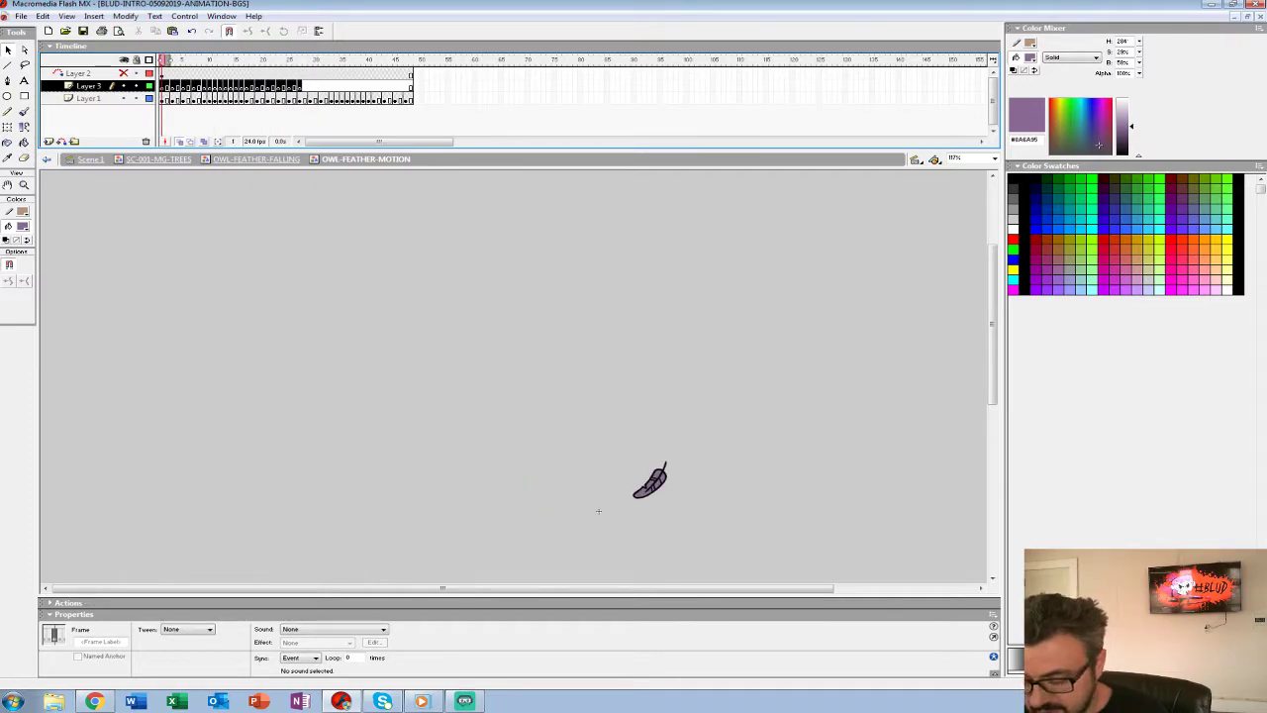
Open the OWL-FEATHER-001 symbol, add a new layer above the feather, and paste the copied blank-keyframe timing into it.
double_click(649, 482)
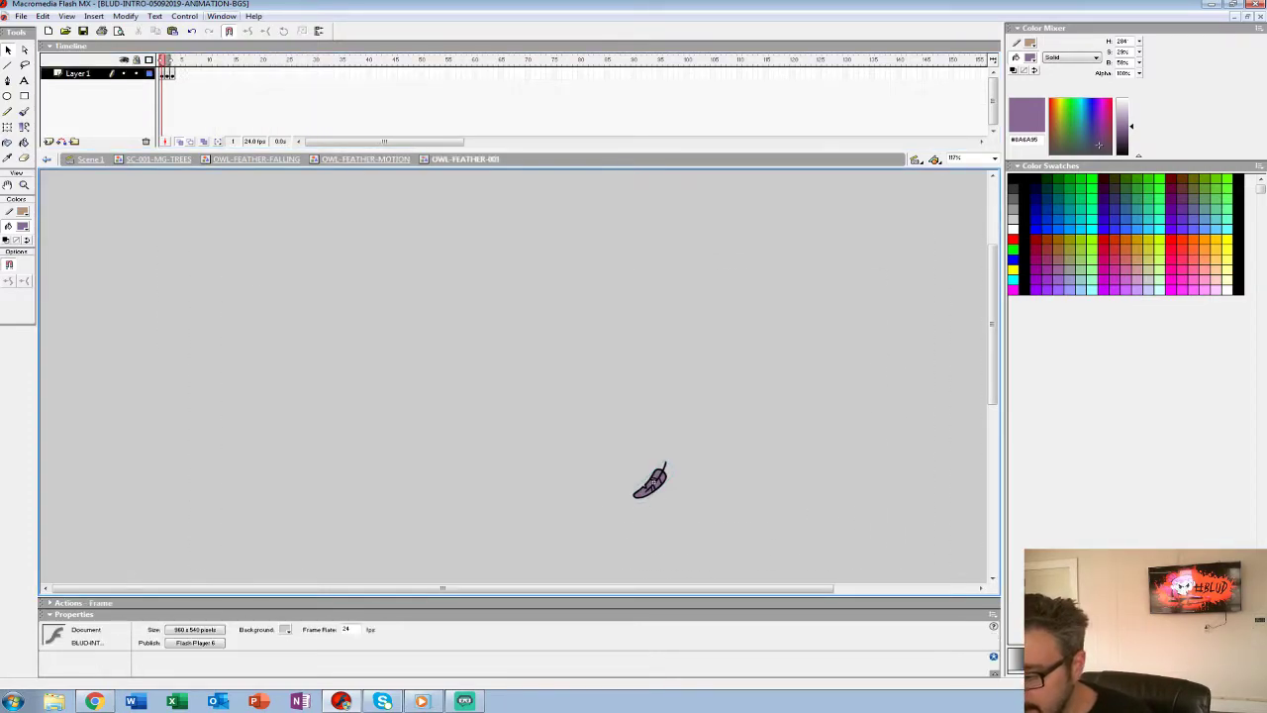
click(48, 142)
click(78, 73)
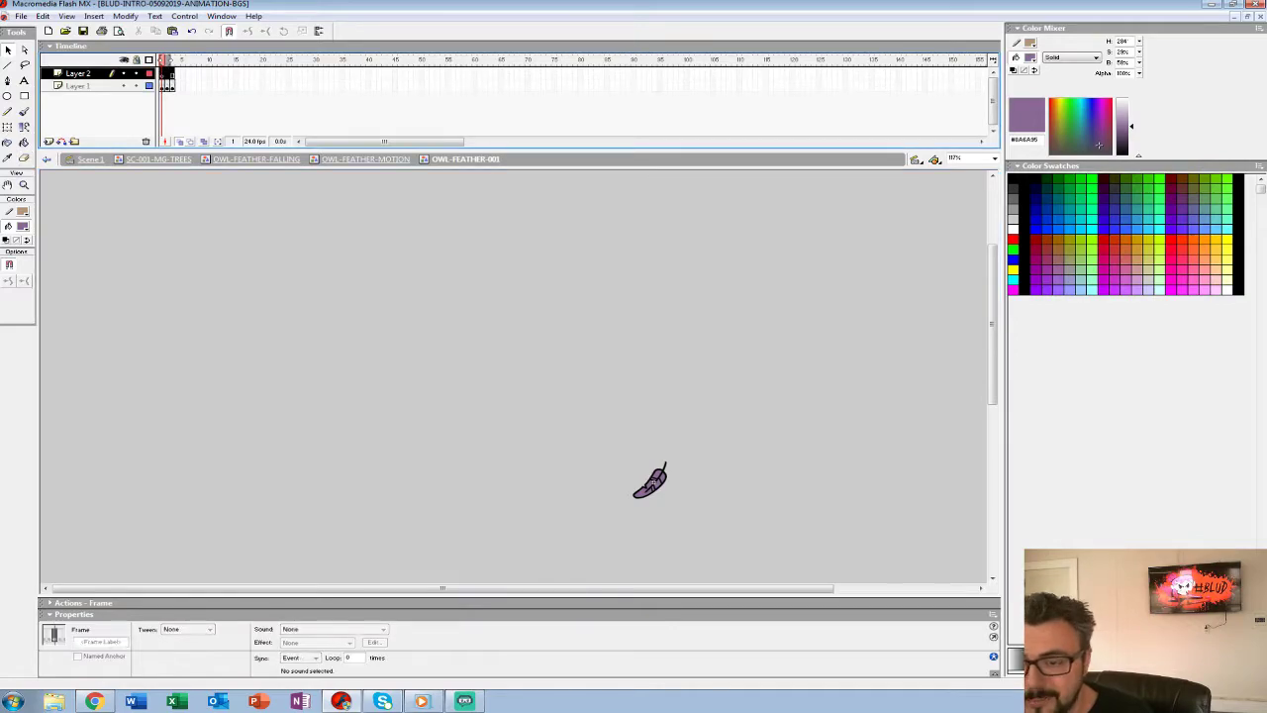
key(ctrl+alt+v)
key(period)
key(period)
Extend the feather drawings on Layer 1 of OWL-FEATHER-001 with keyframes and holds that match the timing pattern on Layer 2.
click(78, 86)
key(comma)
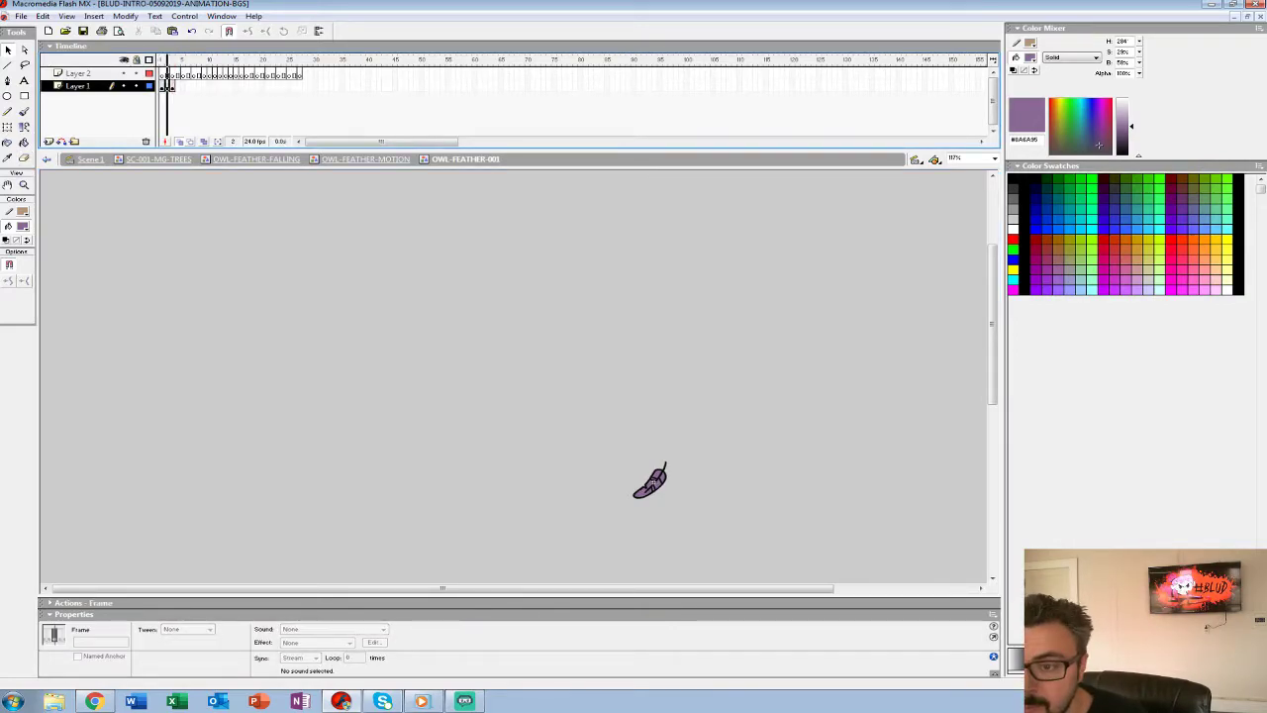
click(171, 86)
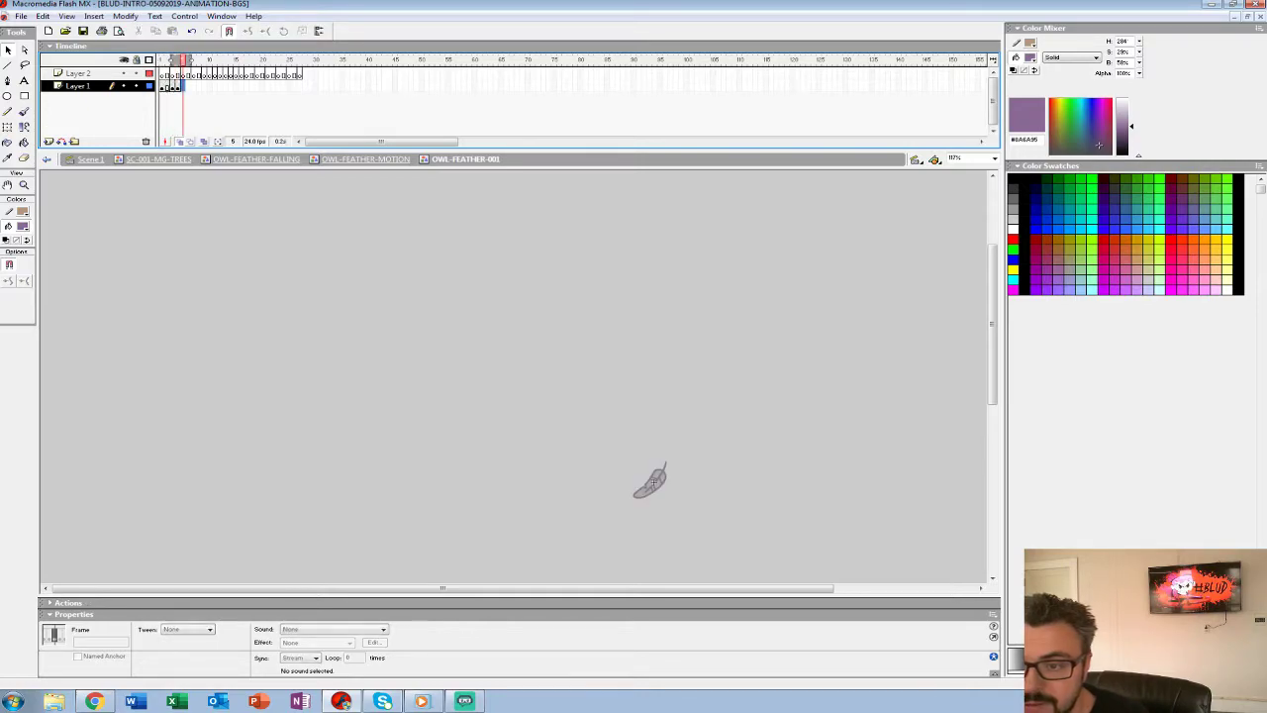
click(177, 87)
click(183, 86)
key(F6)
click(193, 86)
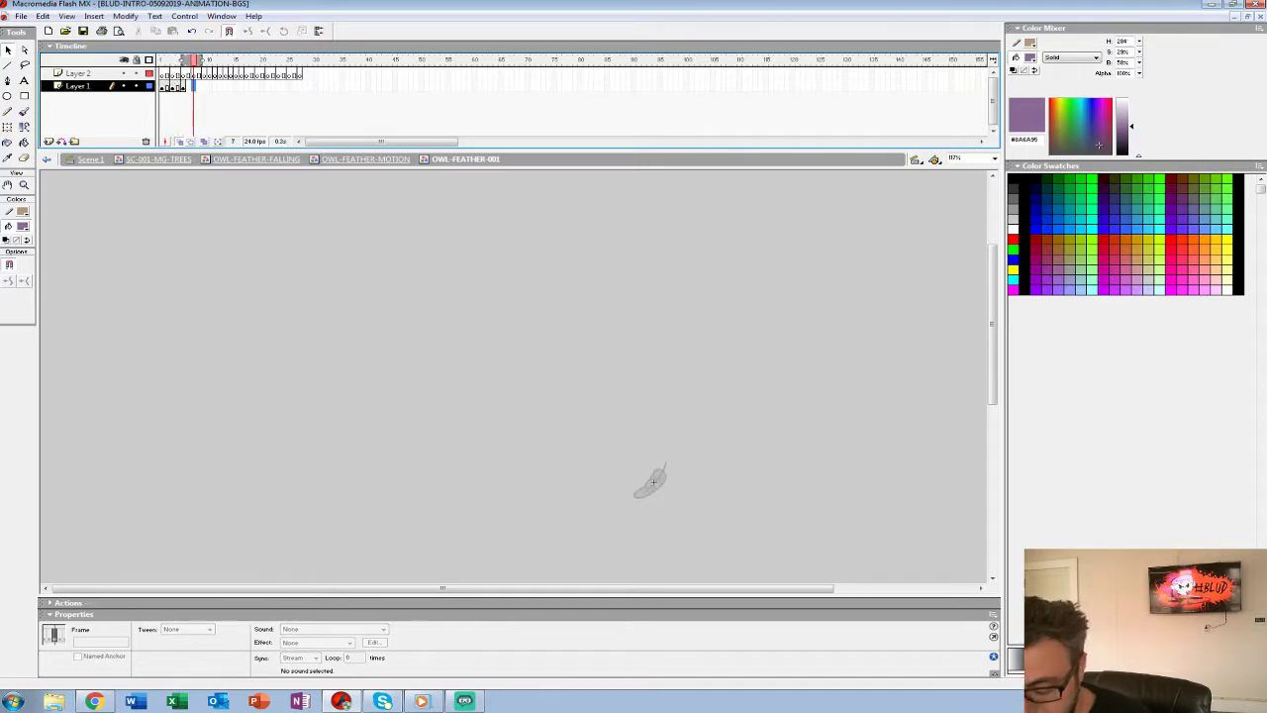
key(F6)
key(period)
key(period)
key(F6)
key(period)
key(period)
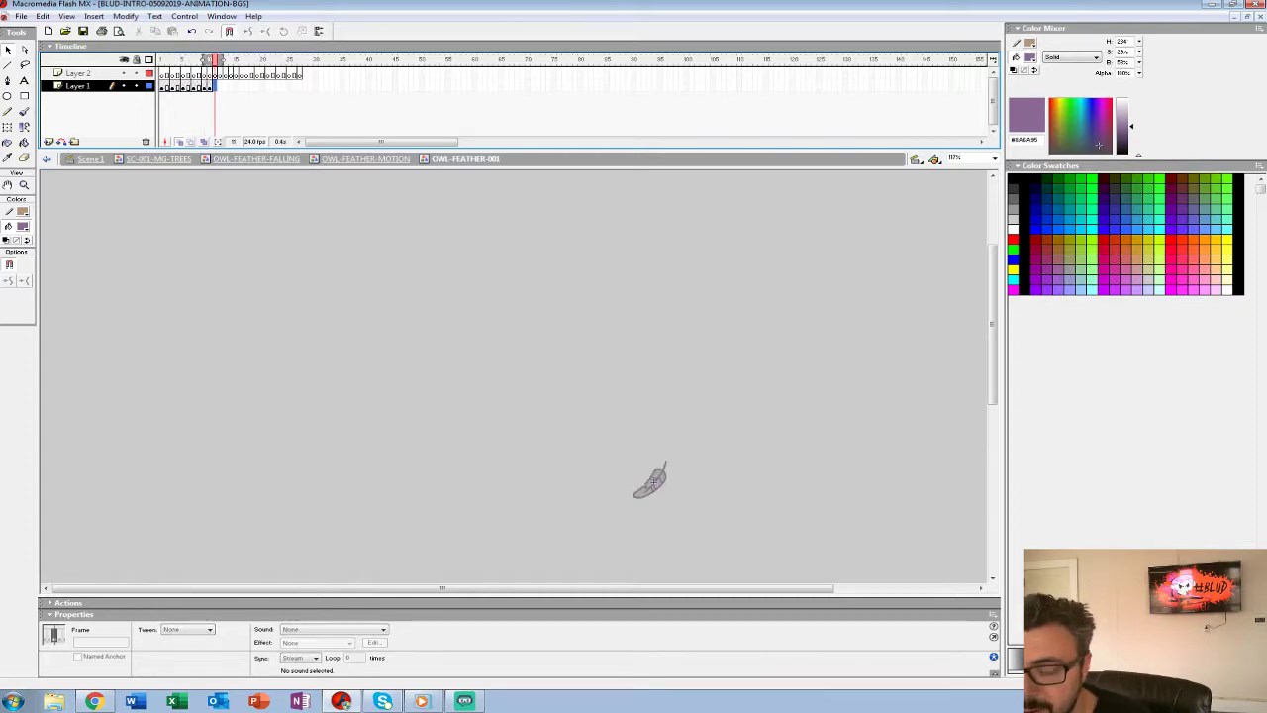
key(F6)
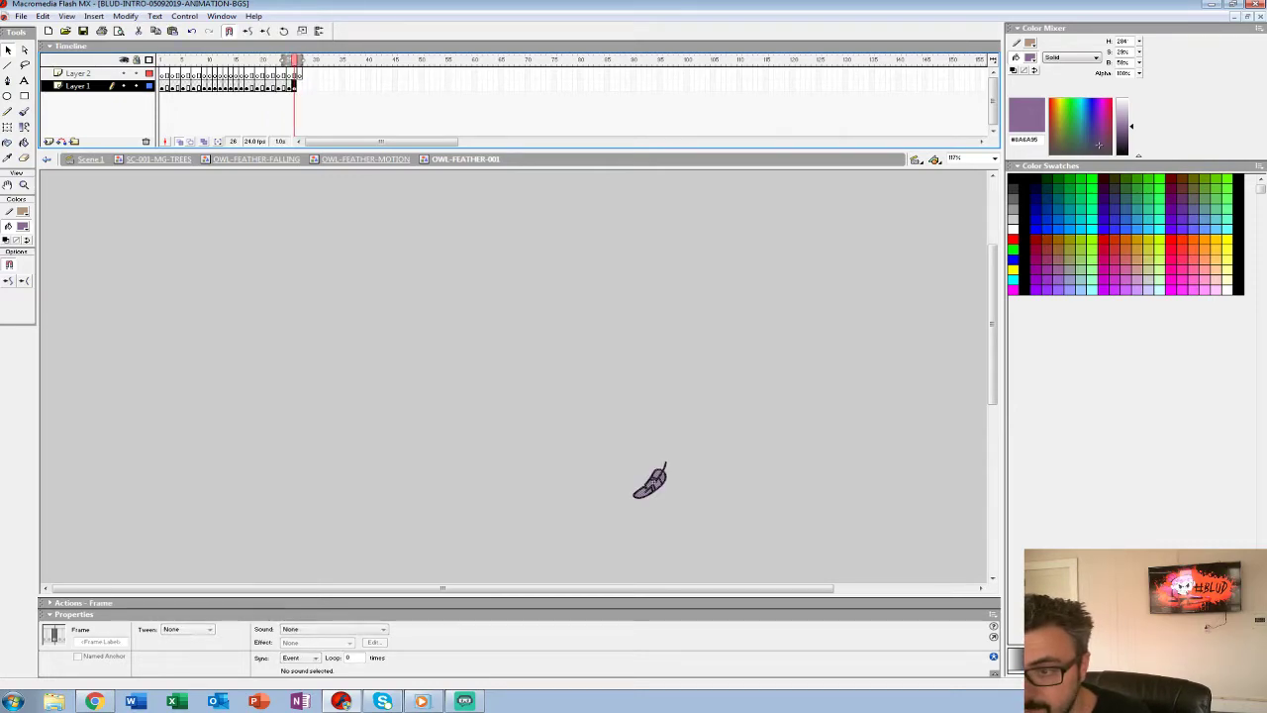
Return to OWL-FEATHER-MOTION, synchronize the symbols across all frames of Layer 1, and play the swing.
click(366, 159)
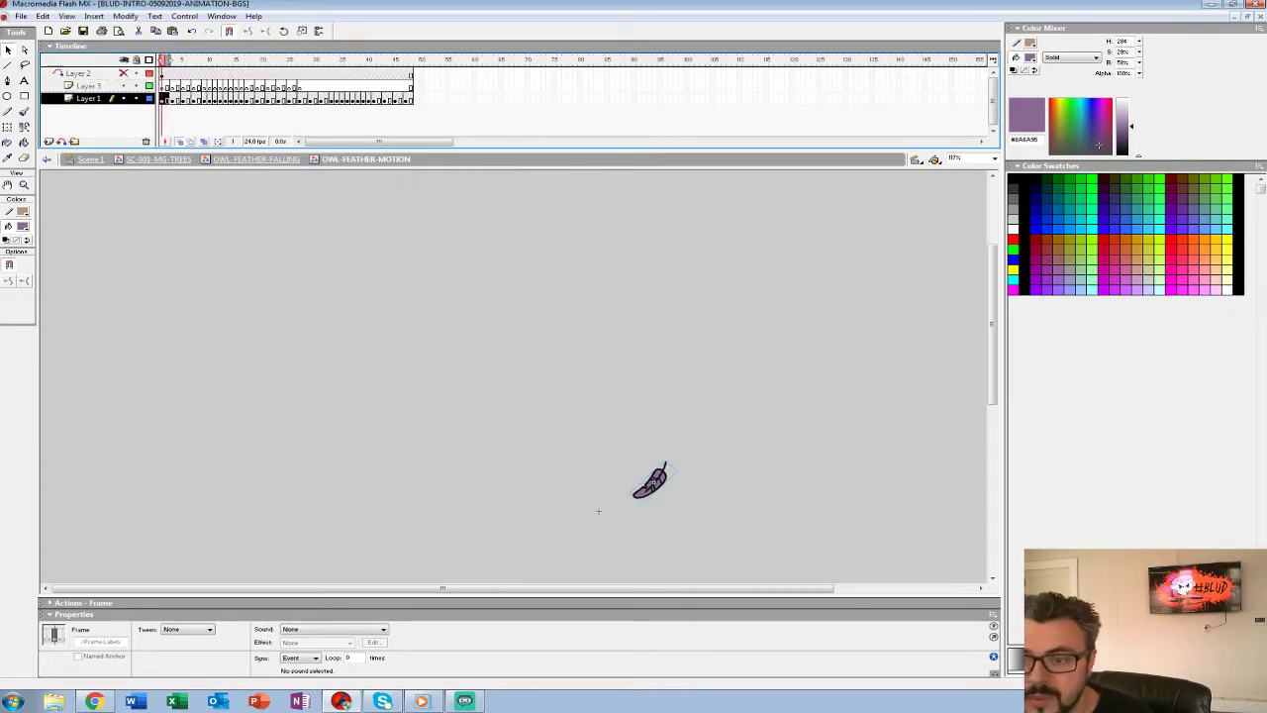
click(88, 98)
right_click(171, 97)
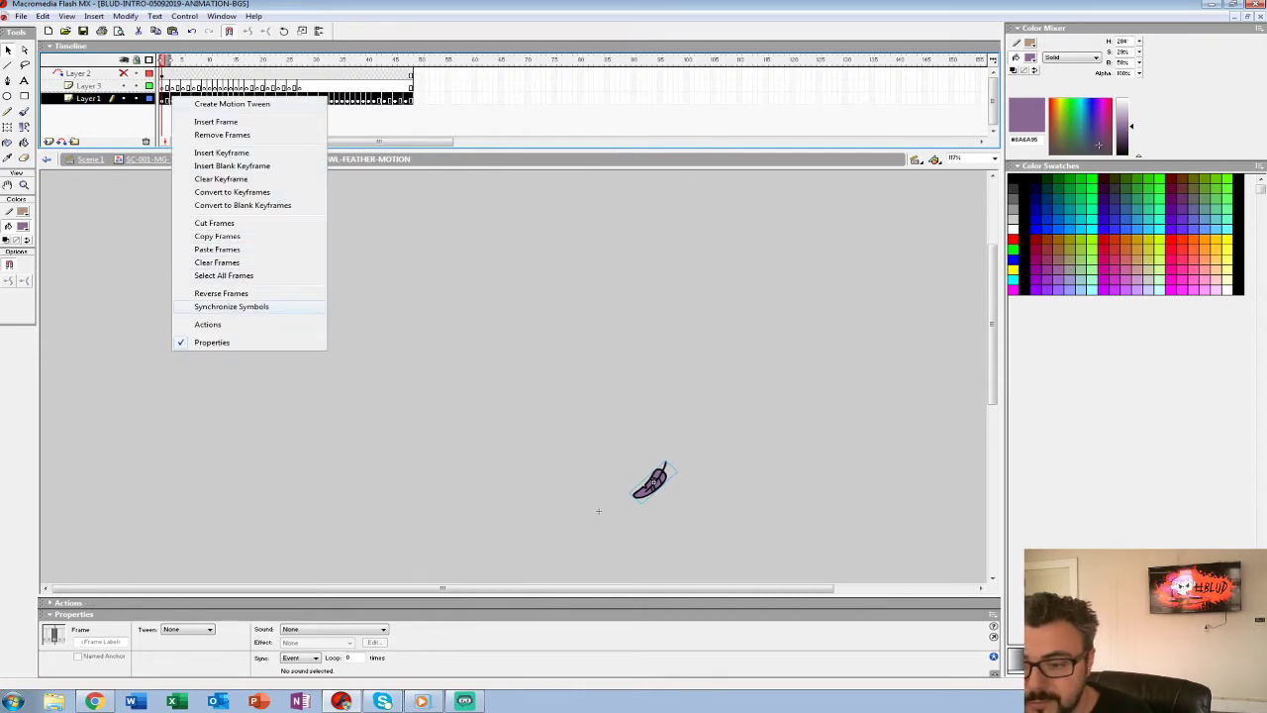
click(231, 307)
key(Return)
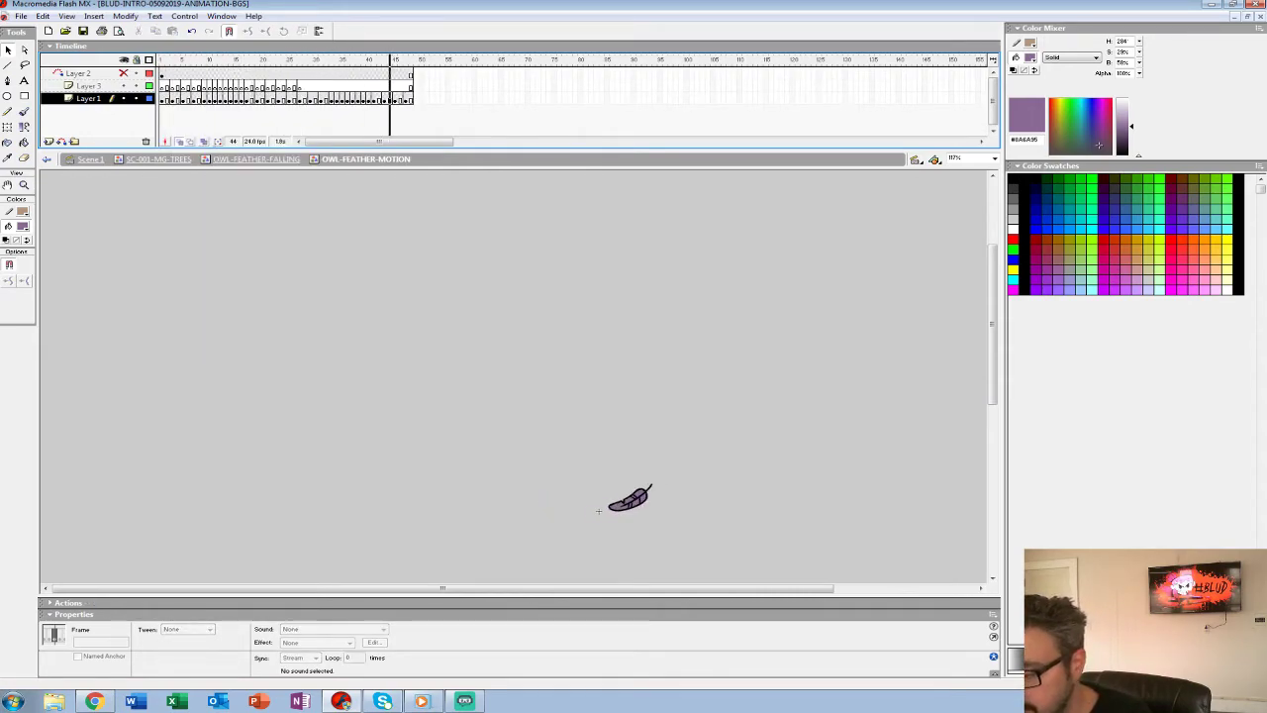
Go back to OWL-FEATHER-FALLING and play the fall, keeping the feather's path in view.
double_click(598, 510)
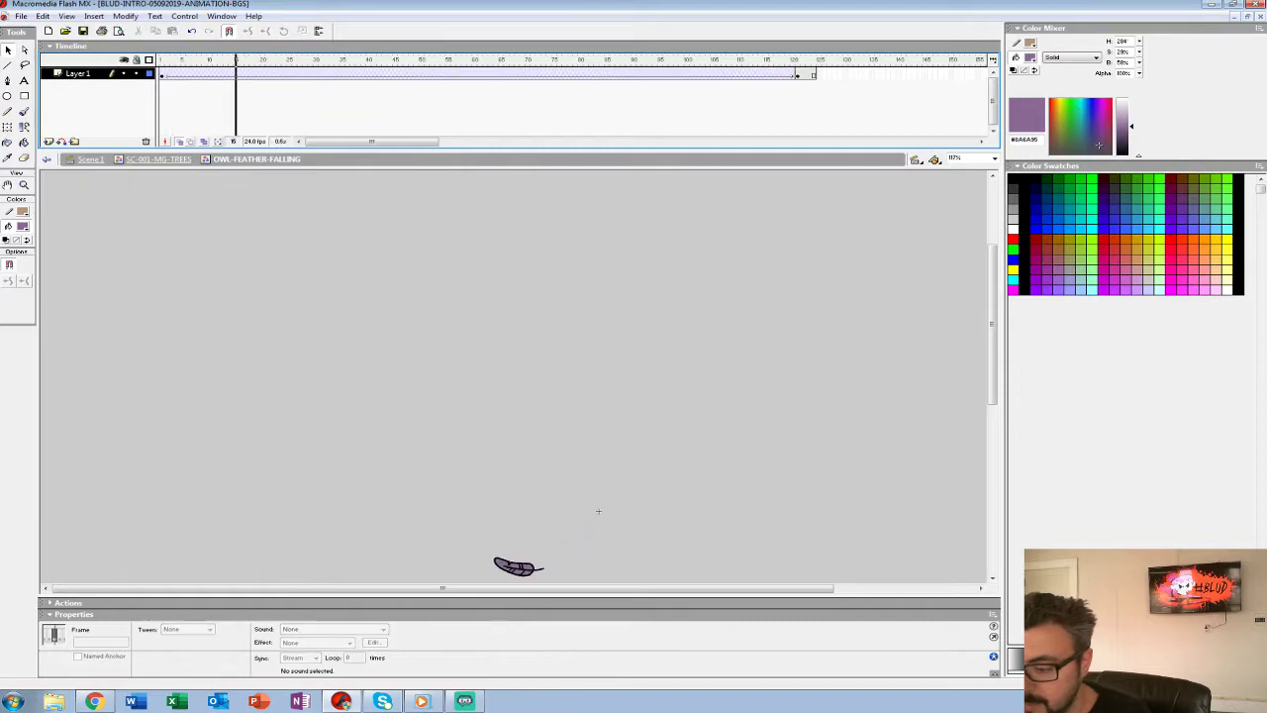
key(Return)
drag(598, 511, 475, 255)
key(Return)
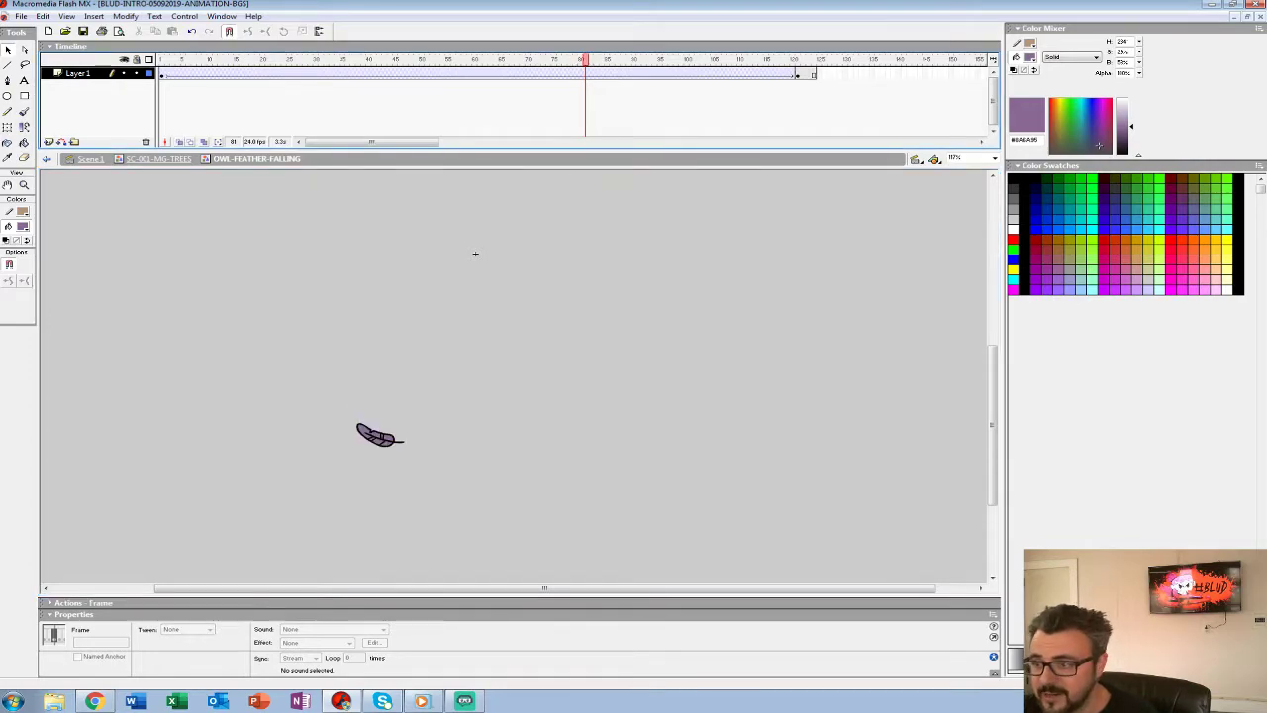
Extend Layer 3's blank-keyframe timing to frame 48 in OWL-FEATHER-MOTION, and add a new layer above the tween in OWL-FEATHER-FALLING.
double_click(475, 254)
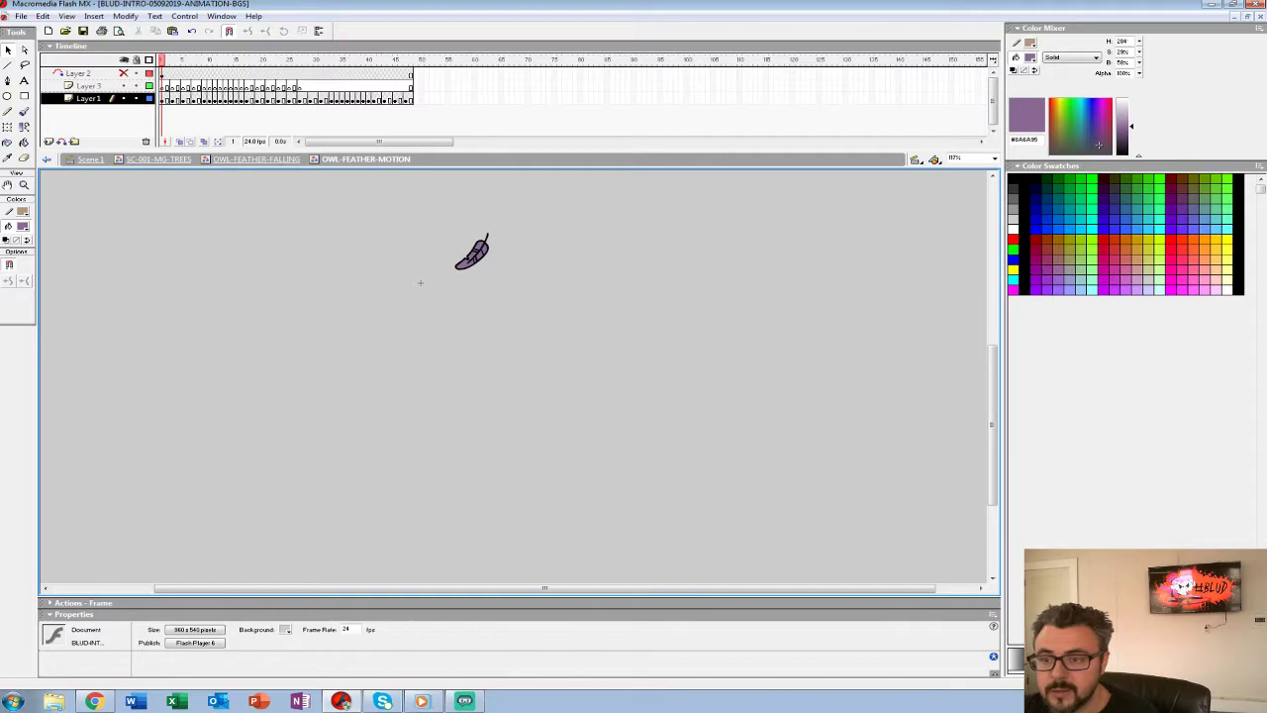
key(Return)
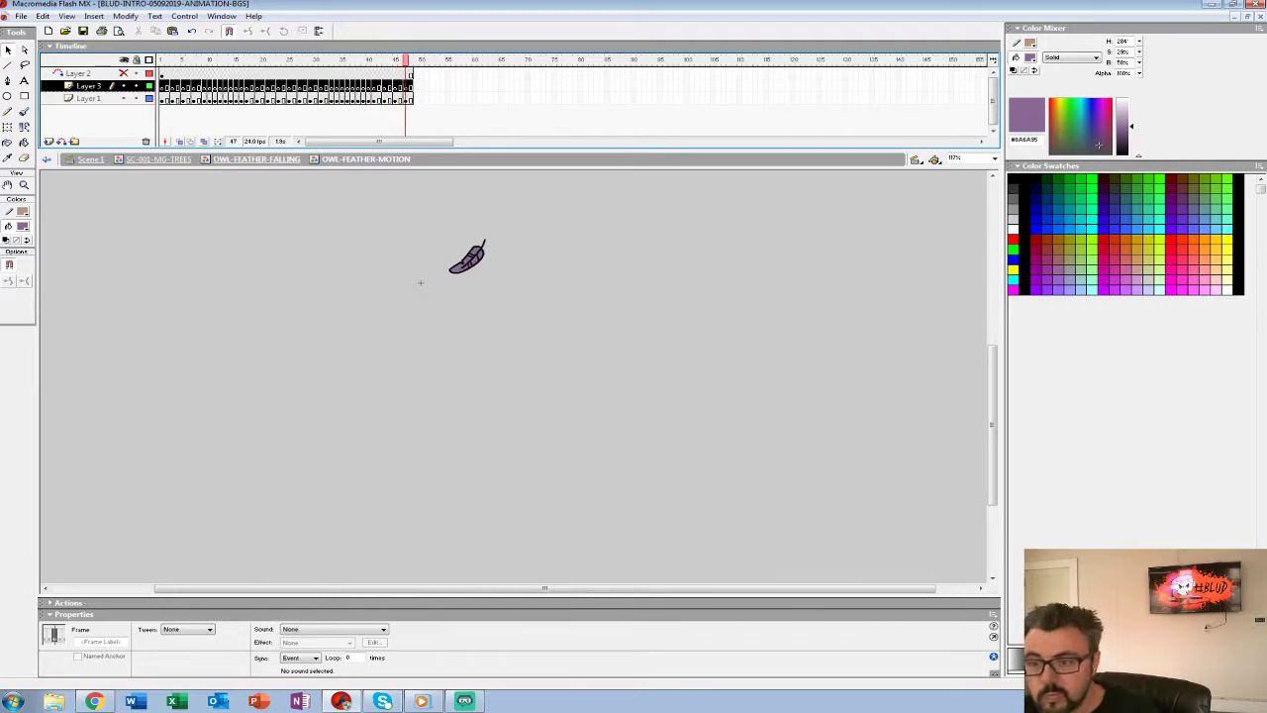
double_click(419, 282)
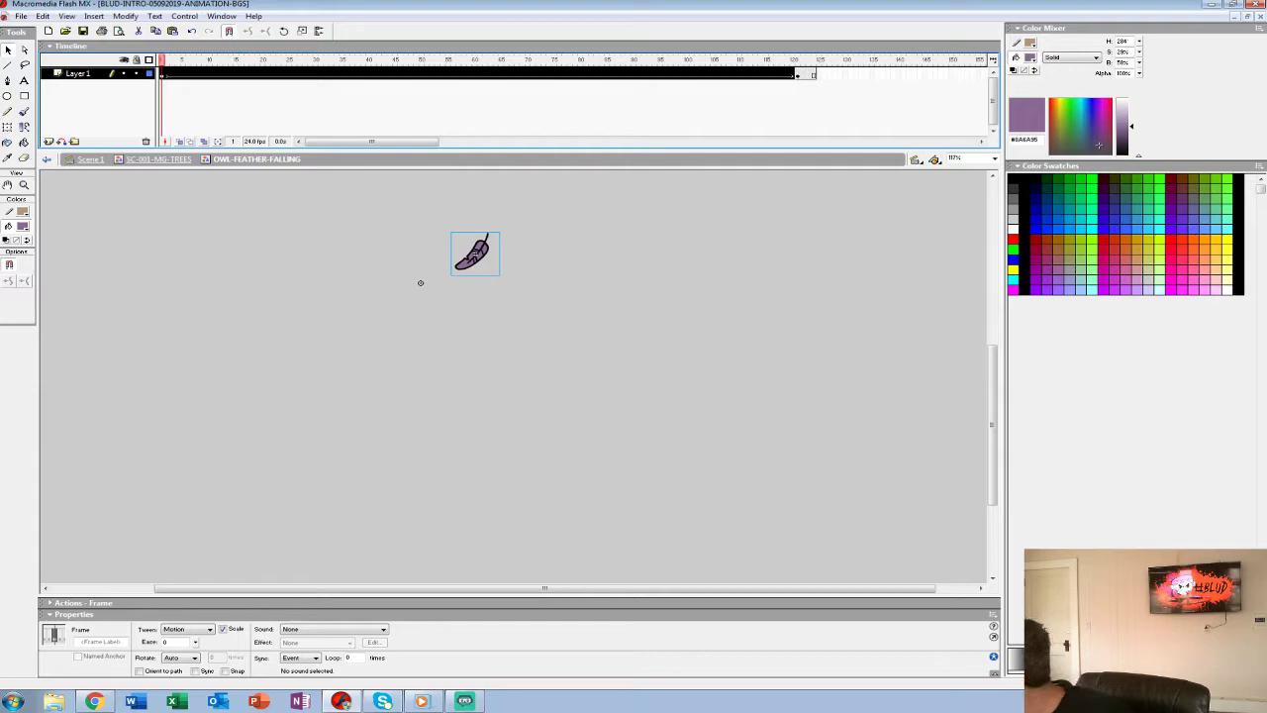
click(49, 142)
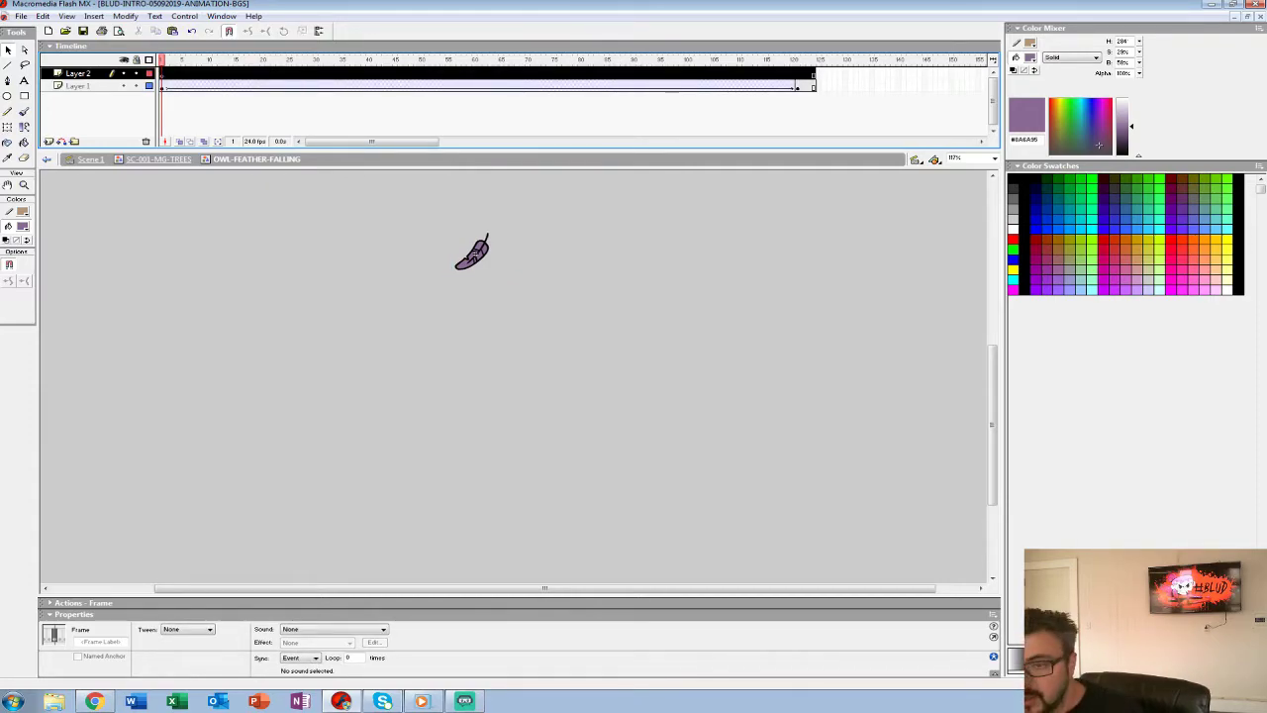
key(ctrl+alt+v)
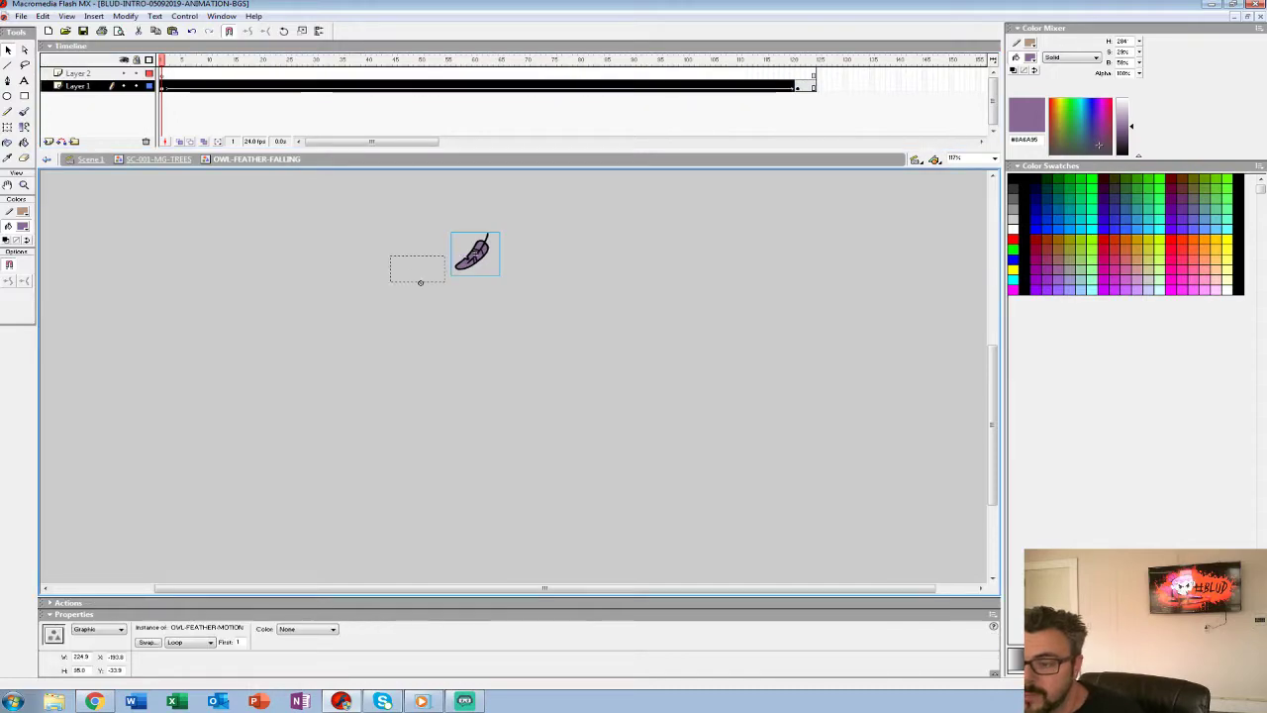
Copy all of Layer 3's timing frames from OWL-FEATHER-MOTION and paste them into Layer 2 of OWL-FEATHER-FALLING.
key(ctrl+alt+a)
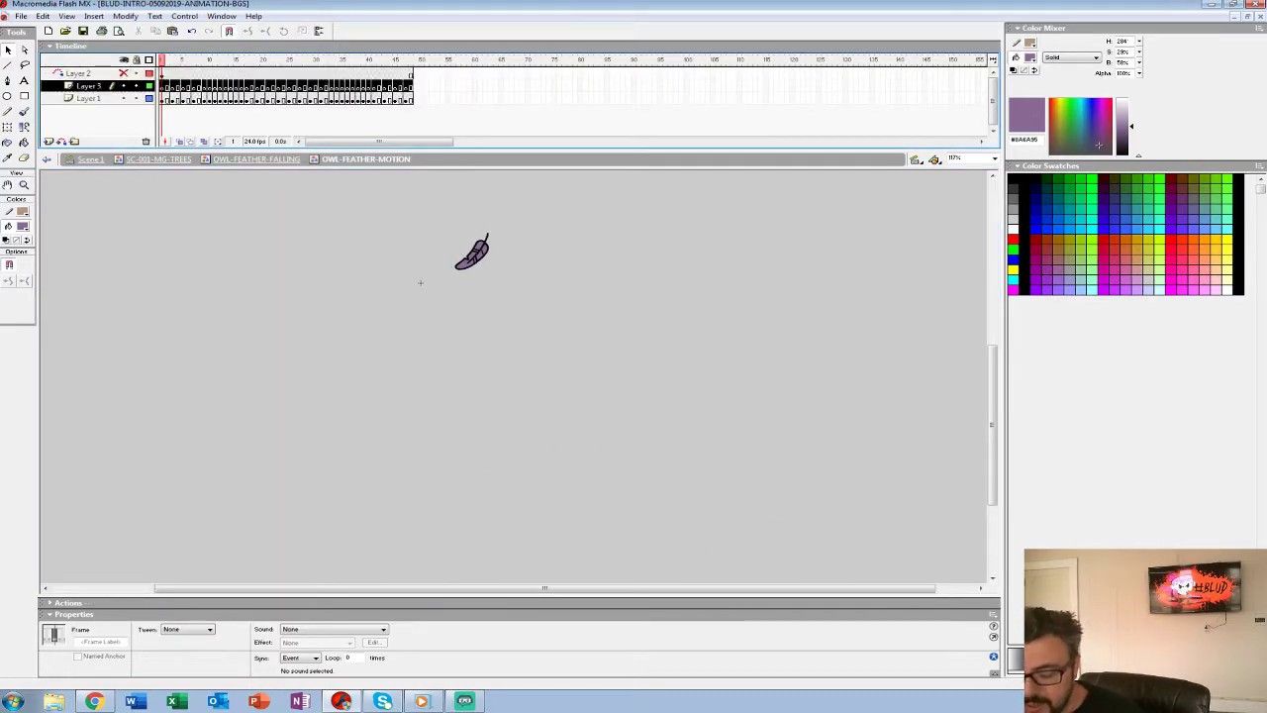
double_click(420, 283)
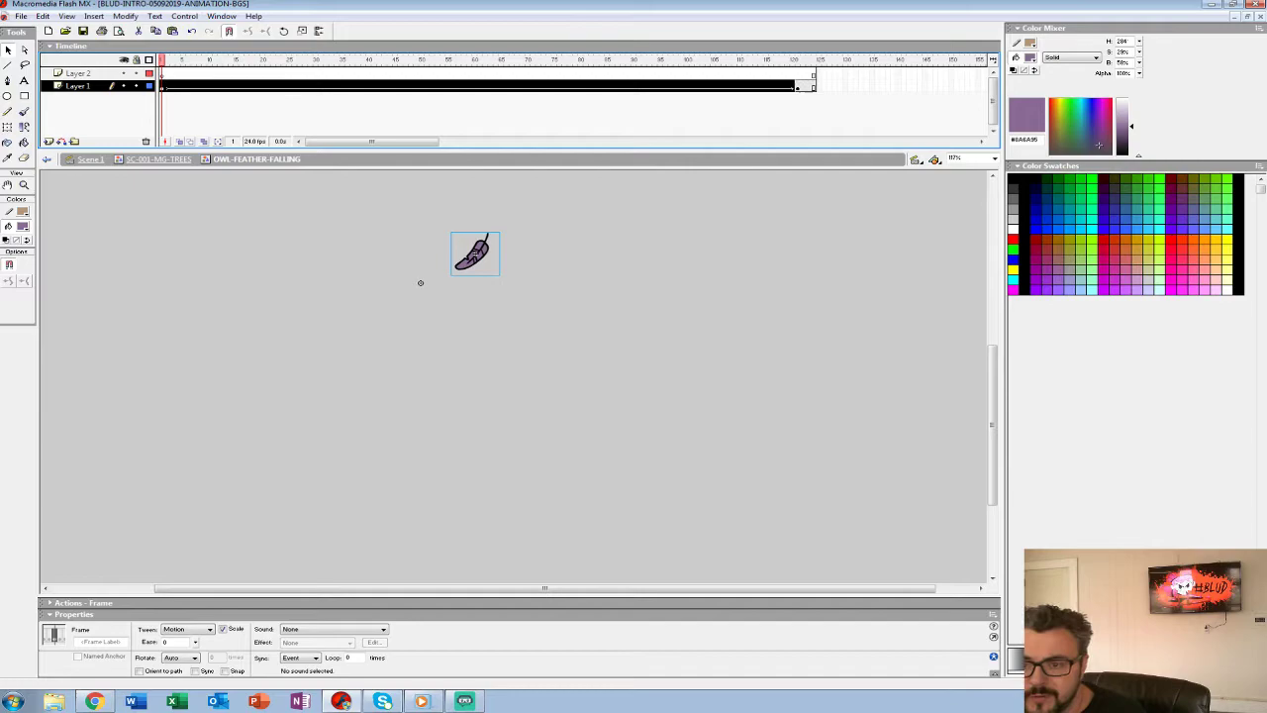
click(79, 73)
key(ctrl+alt+v)
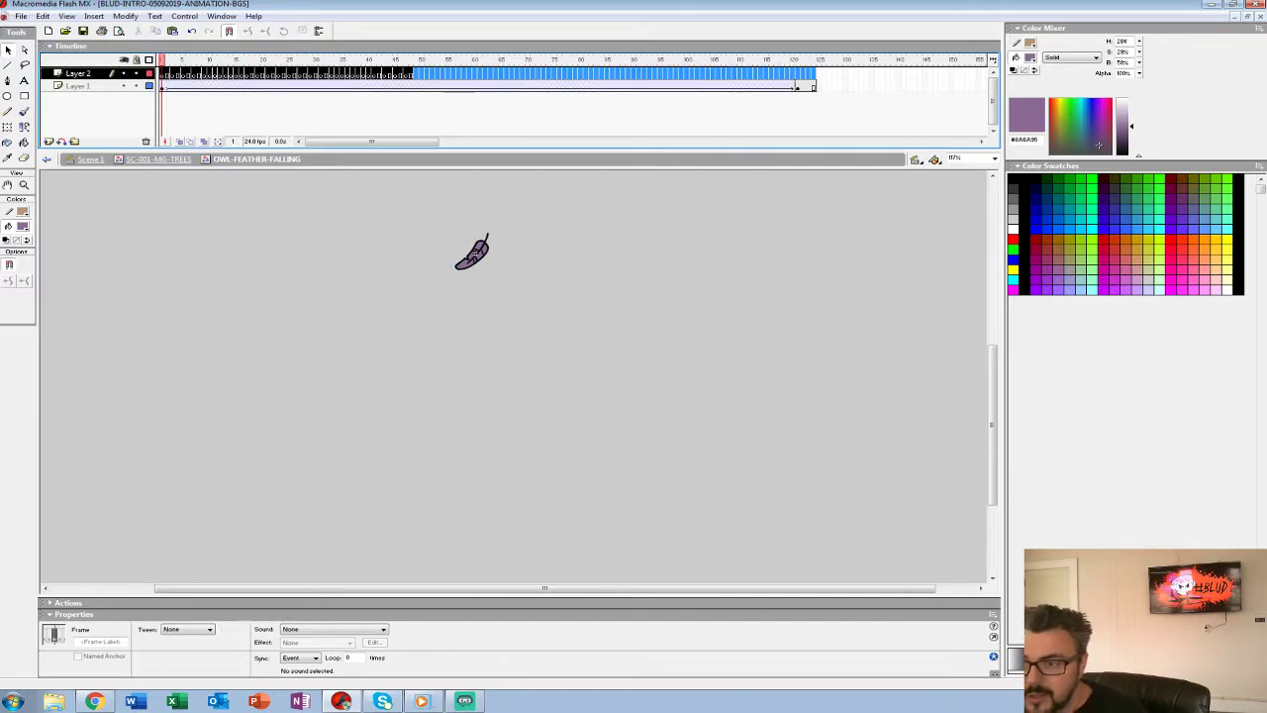
Remove Layer 2's leftover frames after the pasted timing pattern and paste the pattern twice more, at frames 49 and 97.
key(shift+F5)
key(ctrl+alt+v)
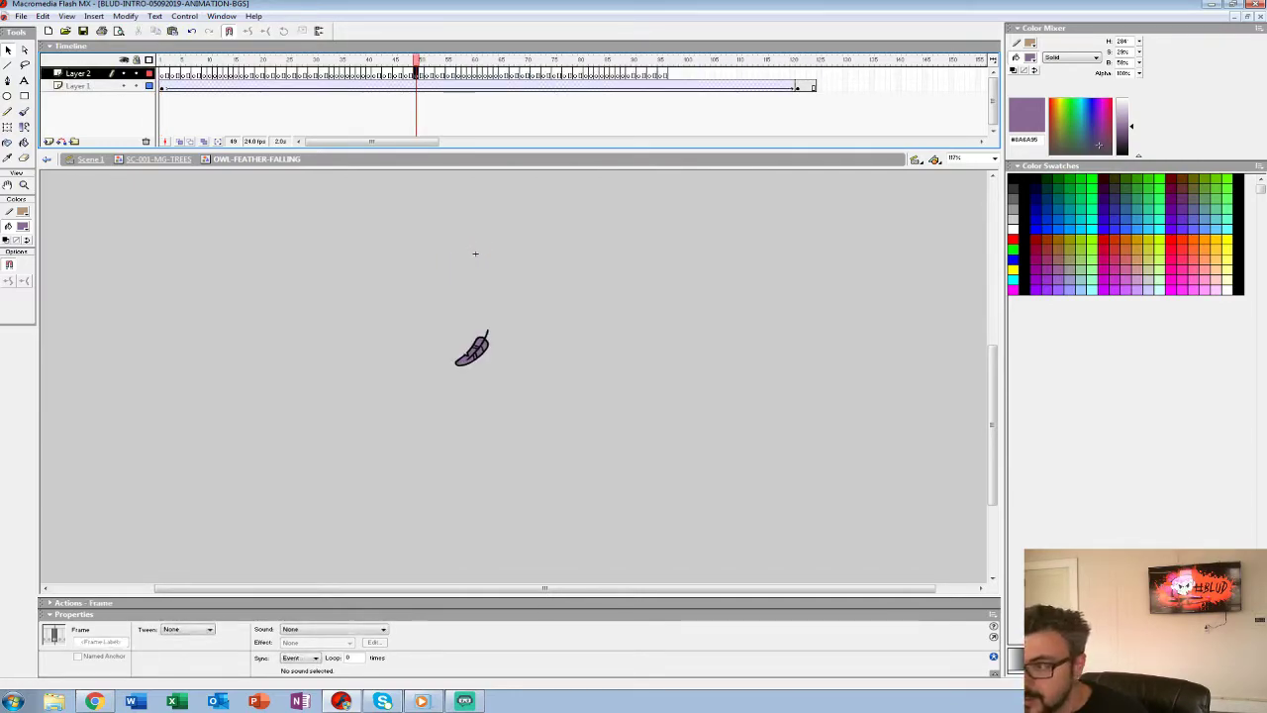
key(ctrl+alt+v)
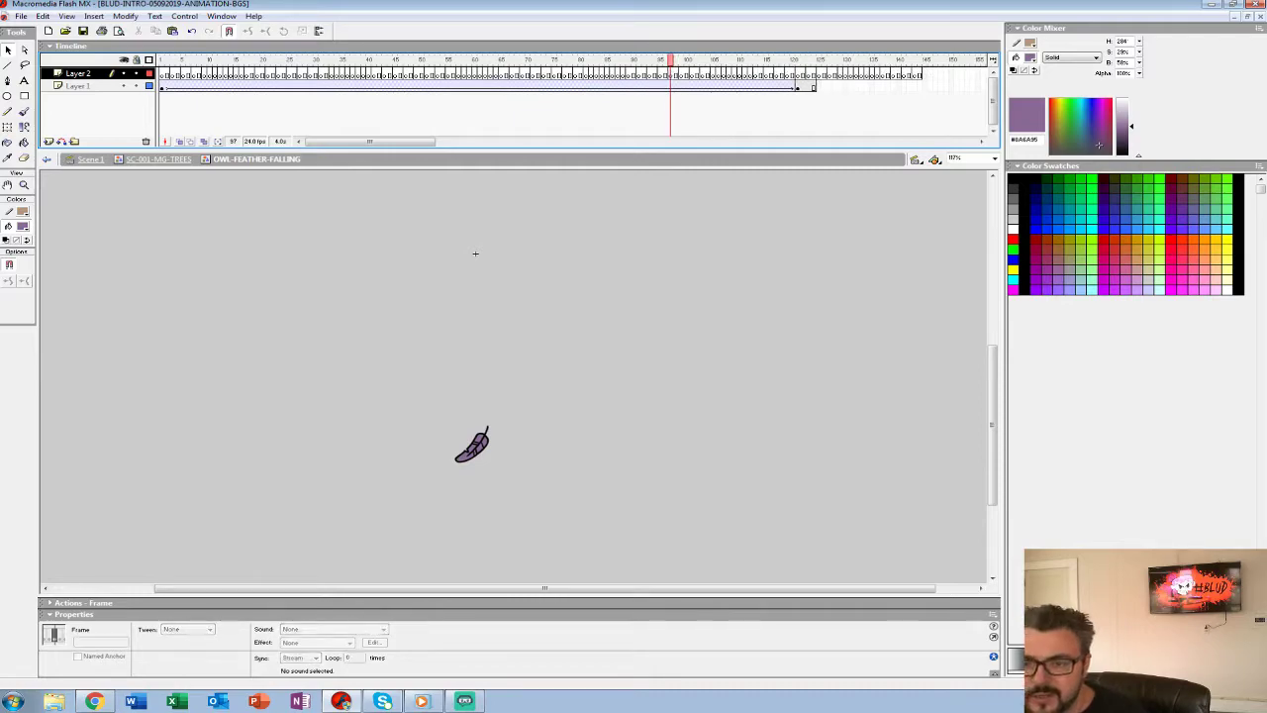
key(Return)
Convert Layer 1's tweened frames up to frame 119 into keyframes and set their tween to None.
drag(251, 86, 787, 86)
key(F6)
click(420, 519)
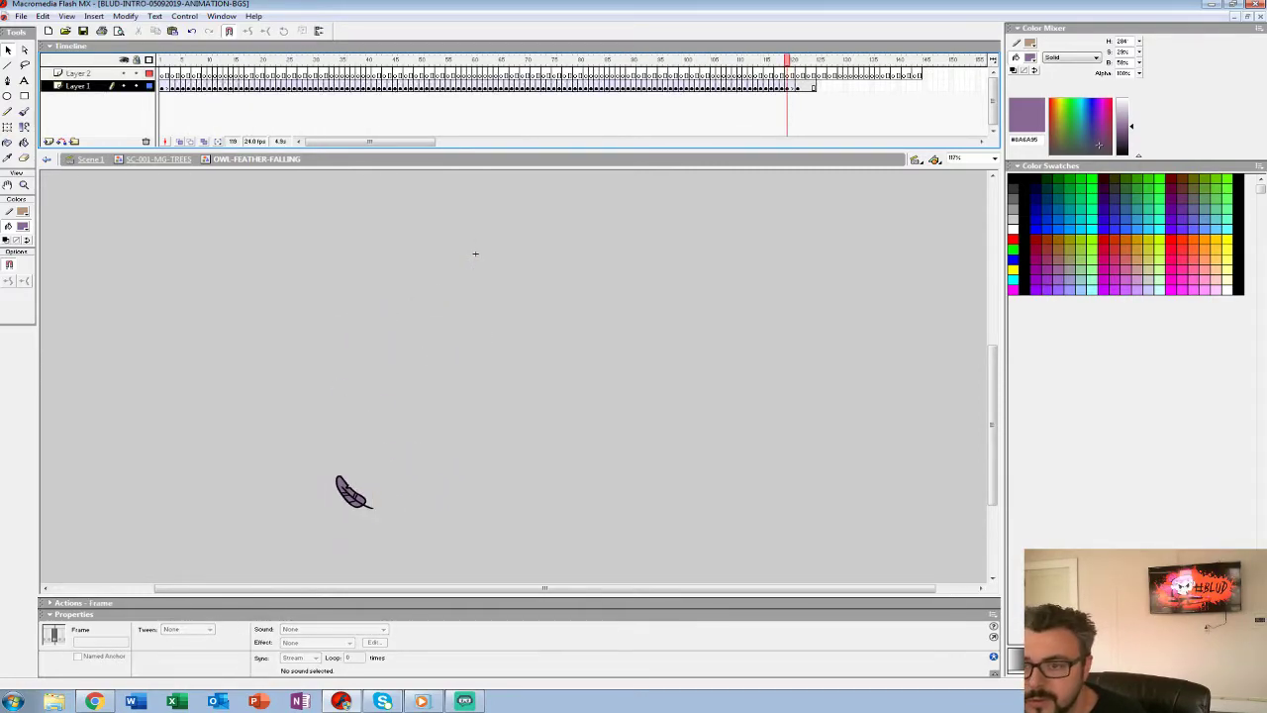
key(Return)
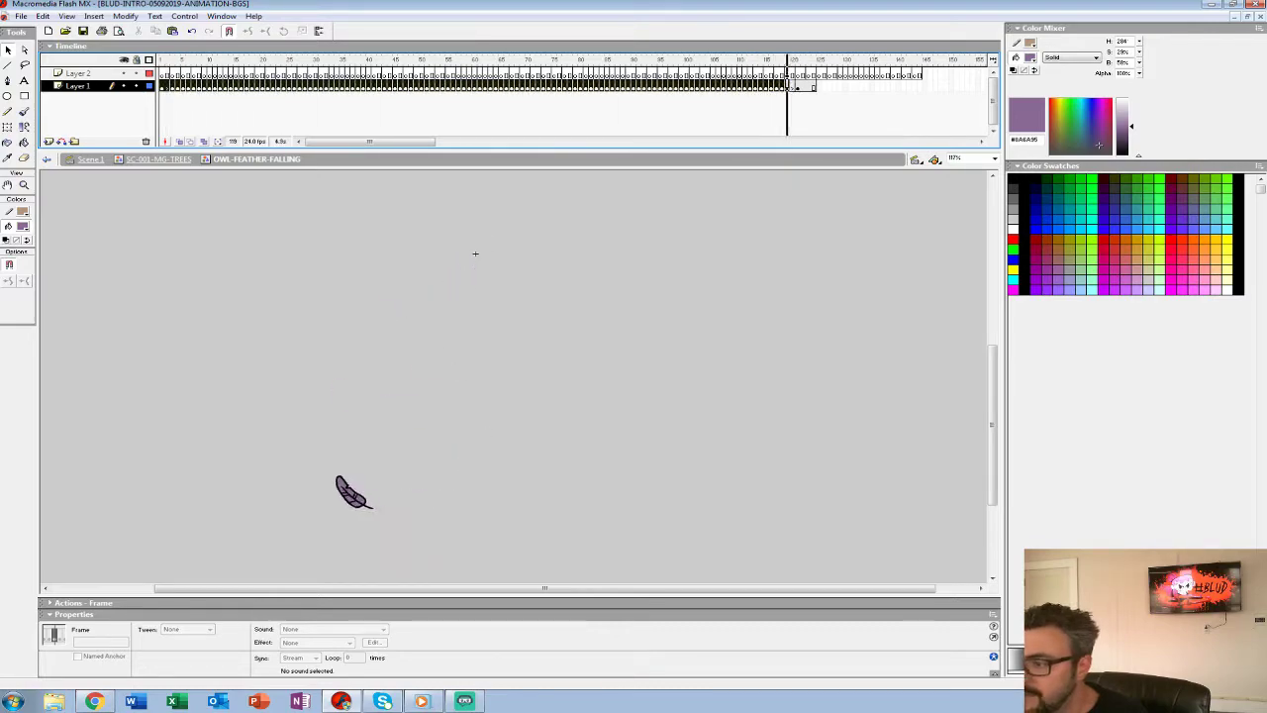
click(188, 629)
click(175, 638)
click(203, 416)
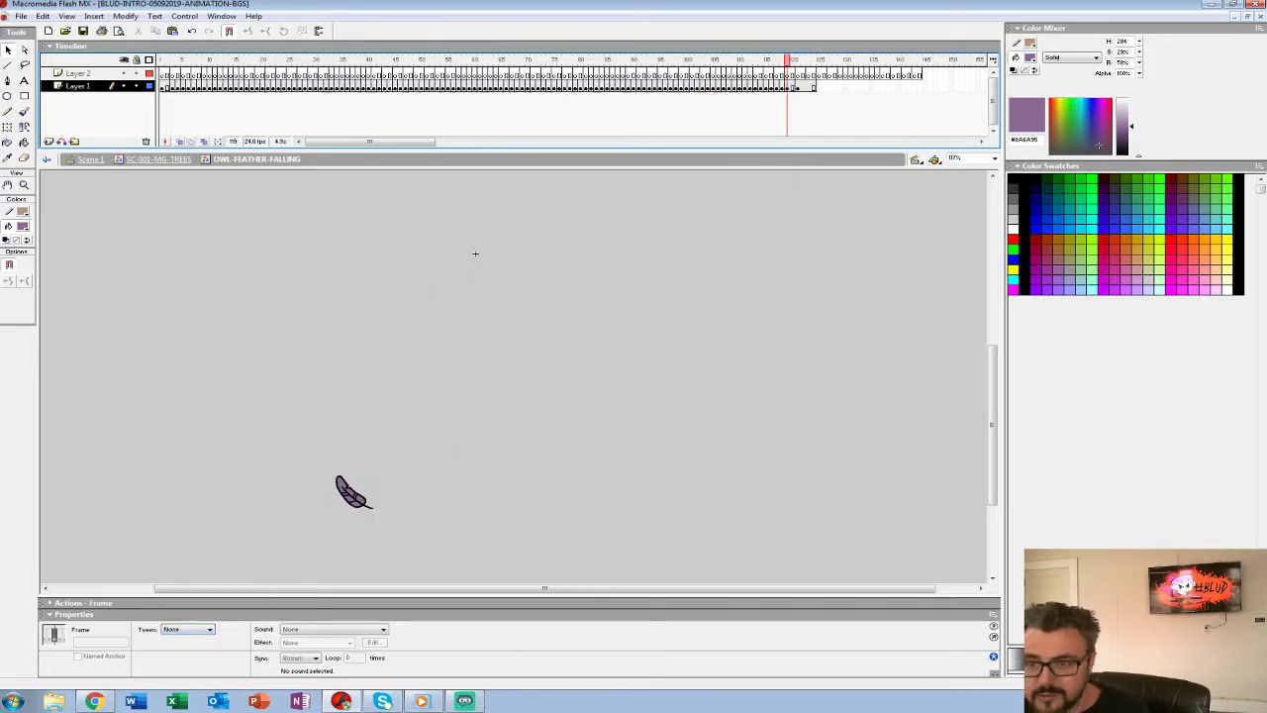
Work through Layer 1 up to frame 123, clearing the in-between keyframes so its holds follow Layer 2's timing pattern.
click(172, 87)
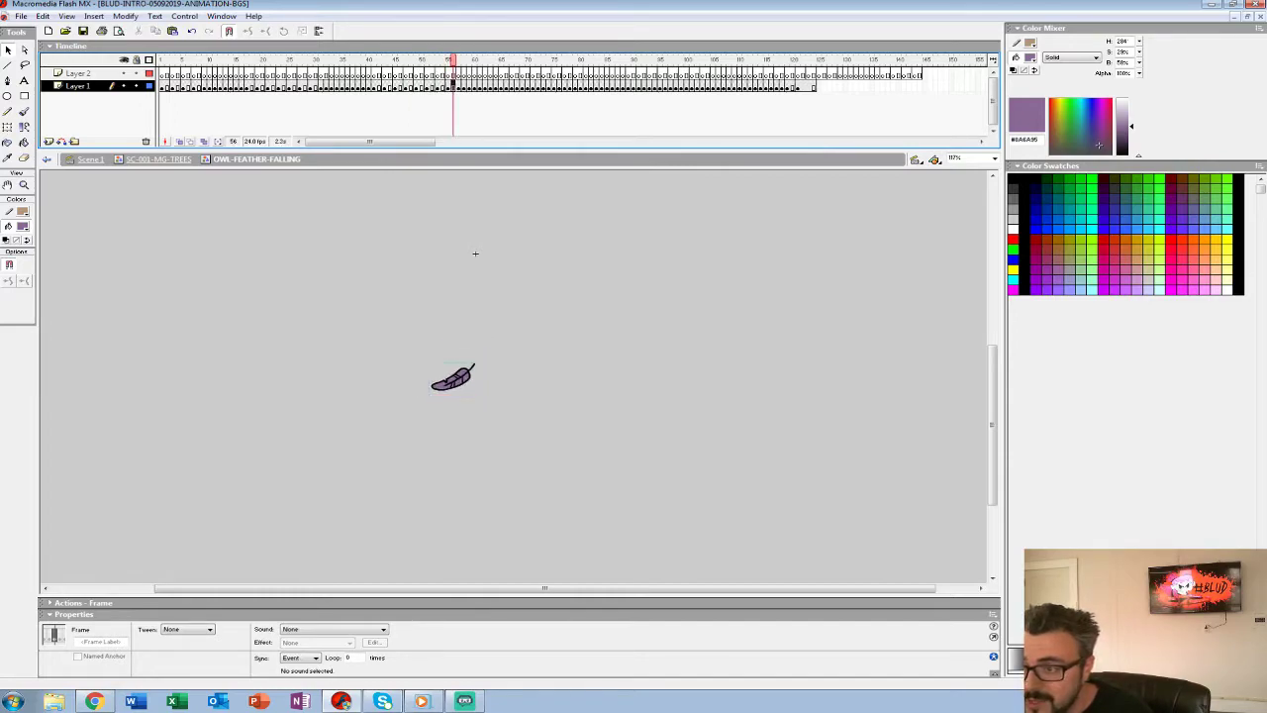
key(period)
key(period)
key(period)
key(period)
key(period)
key(period)
key(period)
key(period)
key(period)
key(comma)
key(period)
key(period)
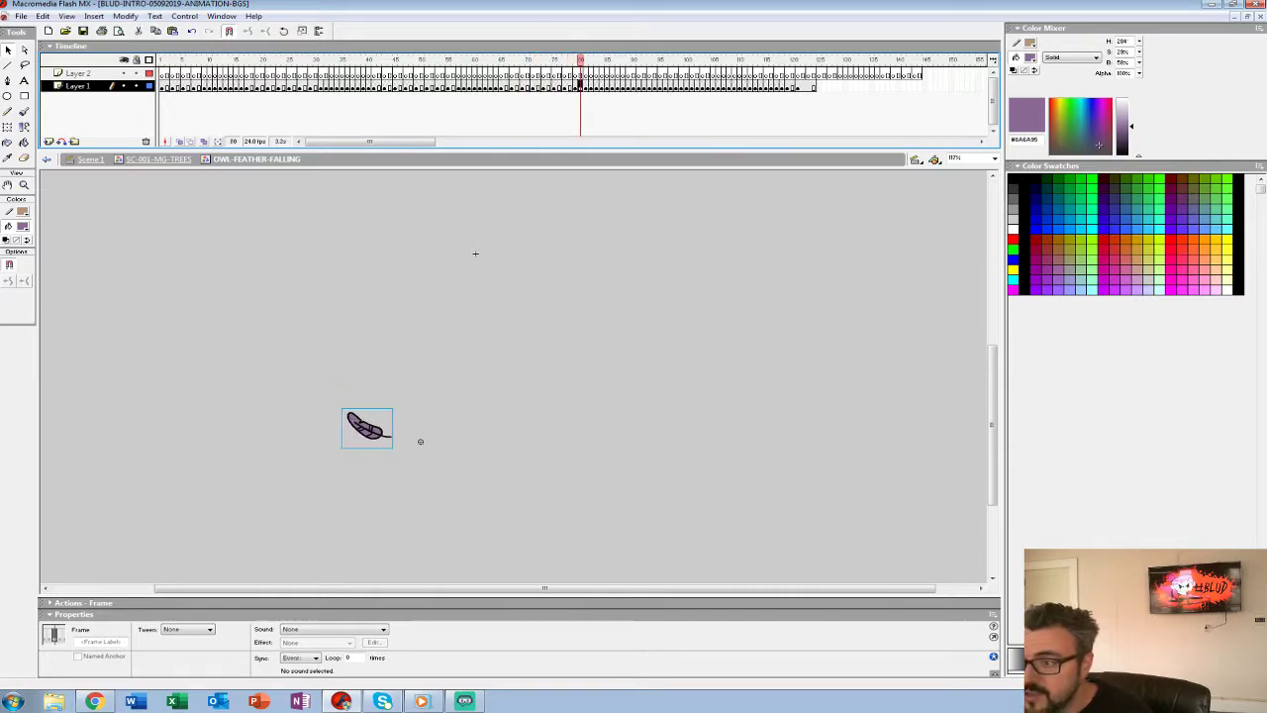
key(period)
key(period)
key(period)
key(period)
key(period)
key(period)
key(period)
key(period)
key(period)
key(period)
key(period)
key(period)
key(period)
key(period)
key(period)
key(period)
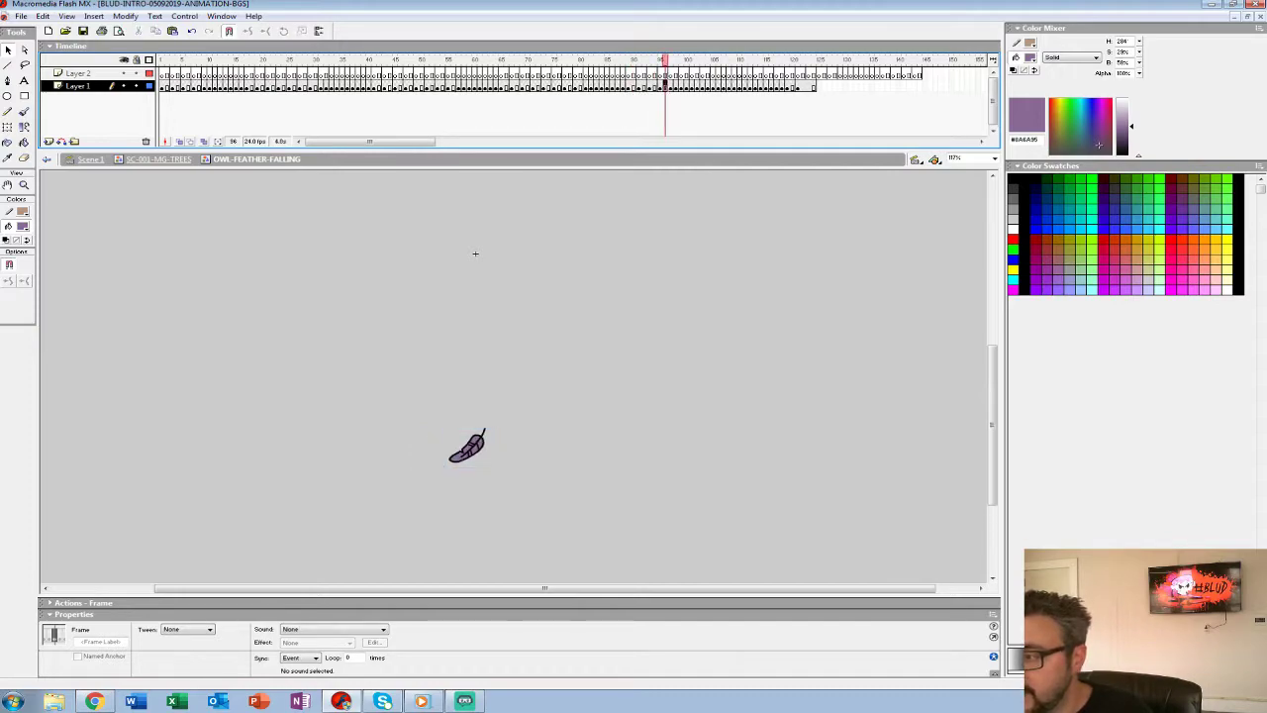
key(period)
key(period)
key(period)
key(period)
key(period)
key(period)
key(period)
key(period)
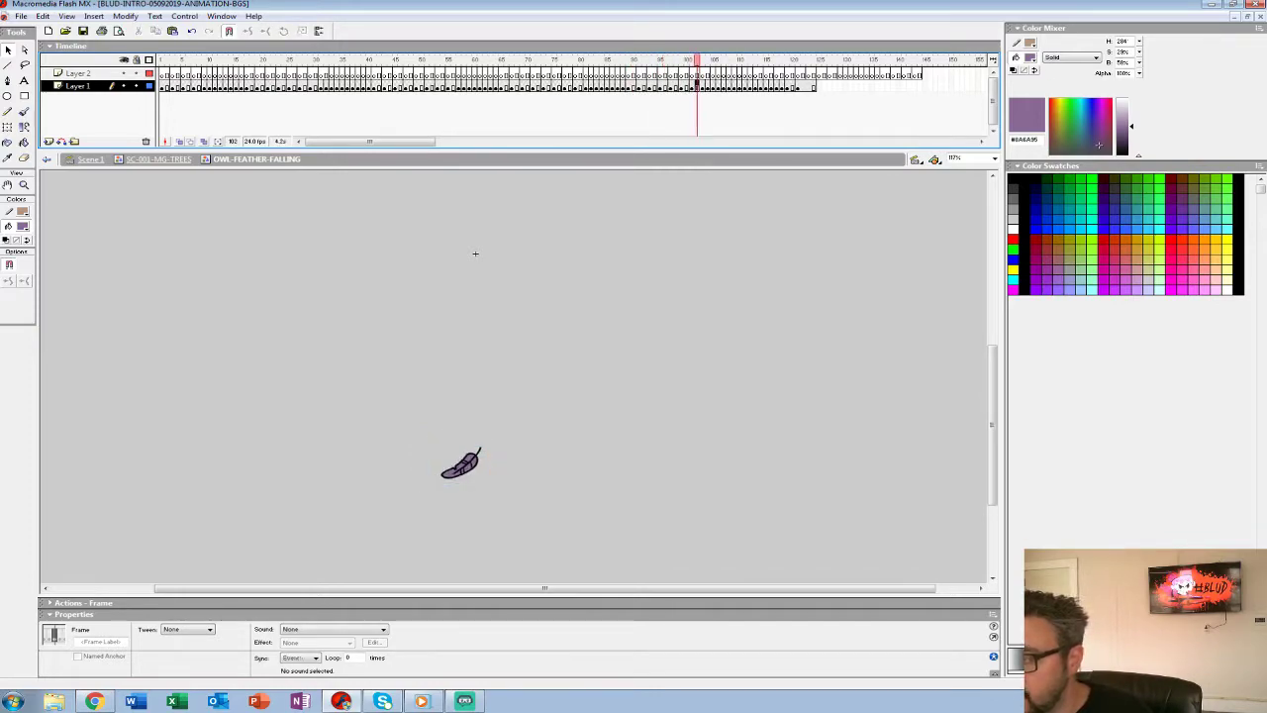
key(period)
key(period)
key(period)
key(period)
key(period)
key(period)
key(period)
key(period)
key(period)
key(period)
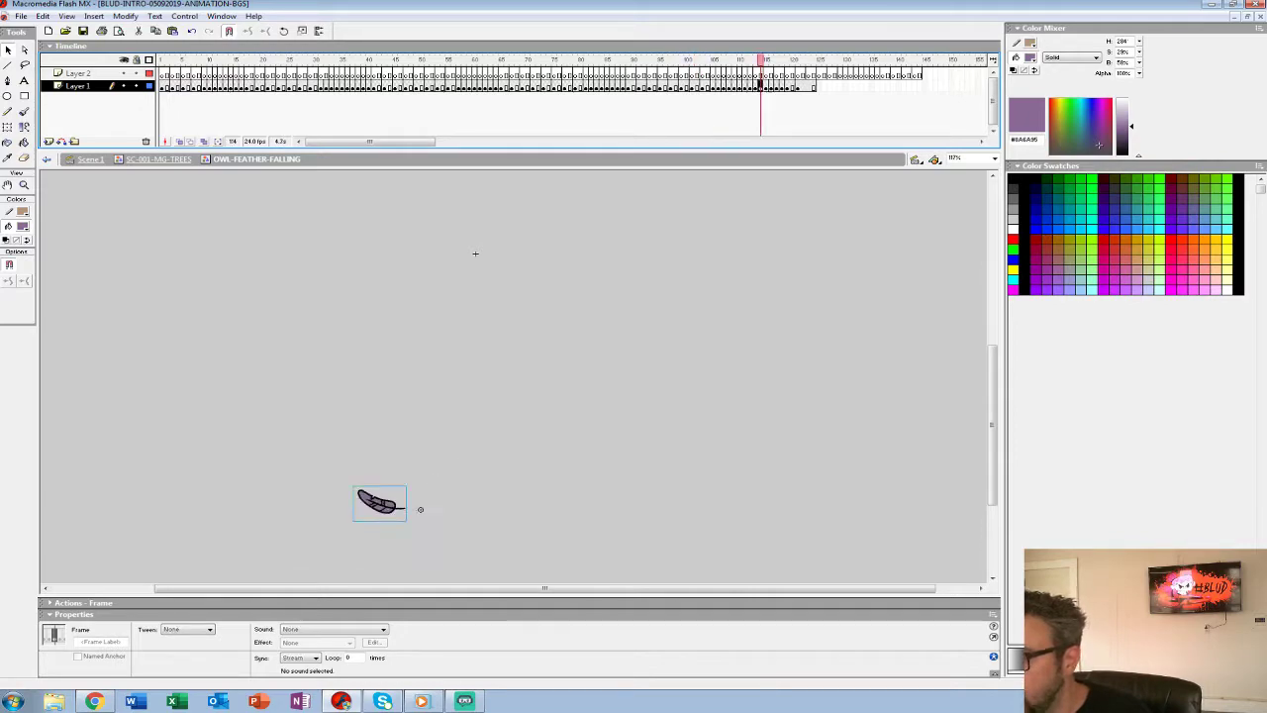
key(period)
key(period)
key(period)
key(period)
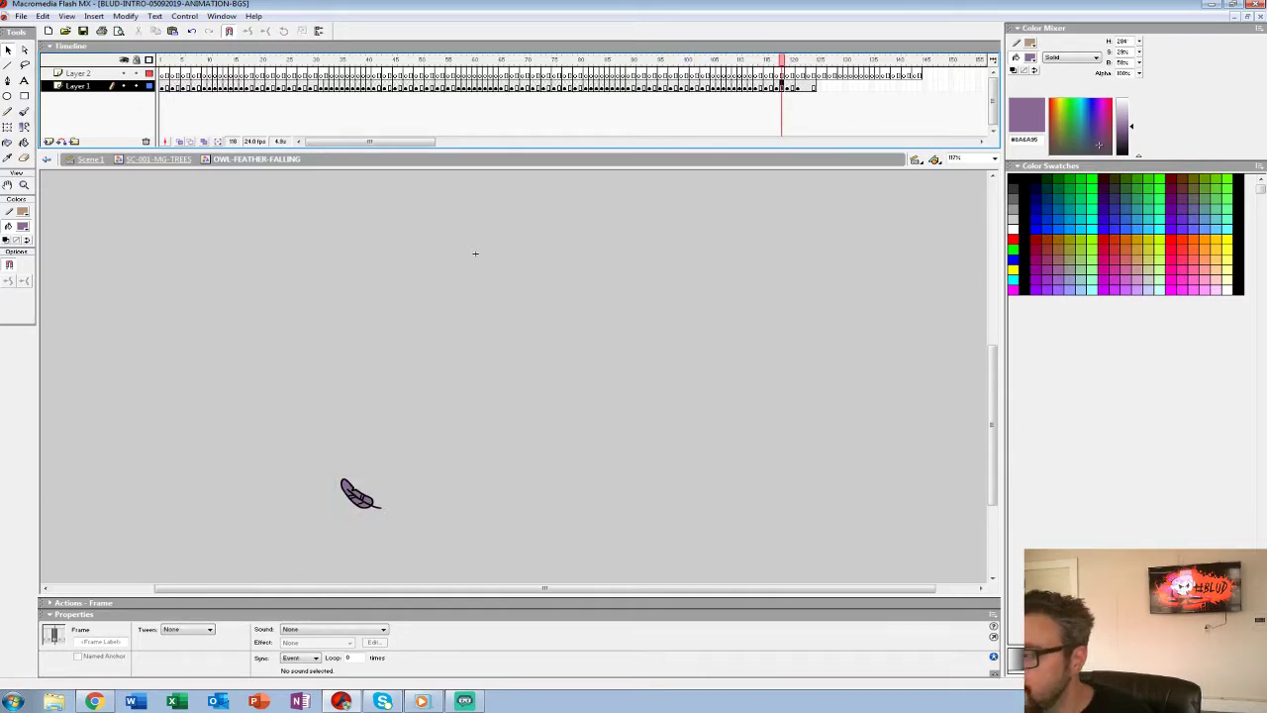
key(period)
key(period)
key(period)
key(period)
key(period)
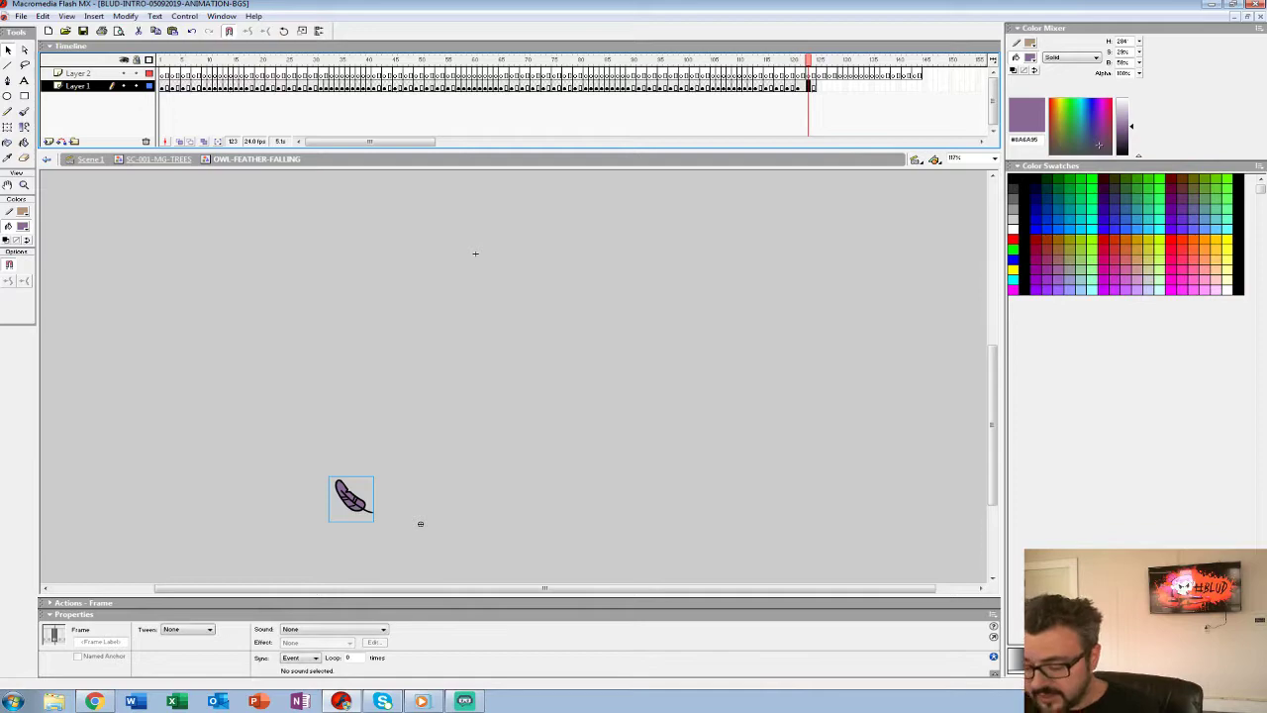
Play the feather's fall, return to SC-001-MG-TREES, and play the scene with the whole tree area in view.
key(Return)
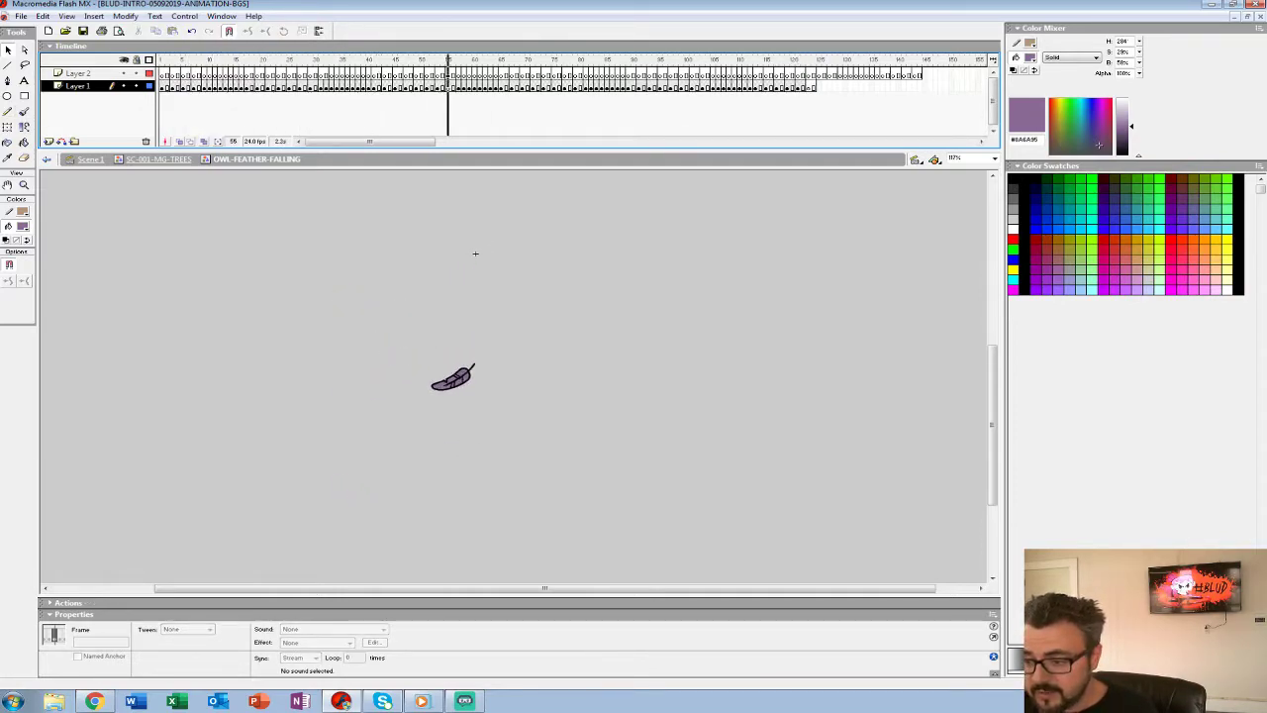
key(ctrl+e)
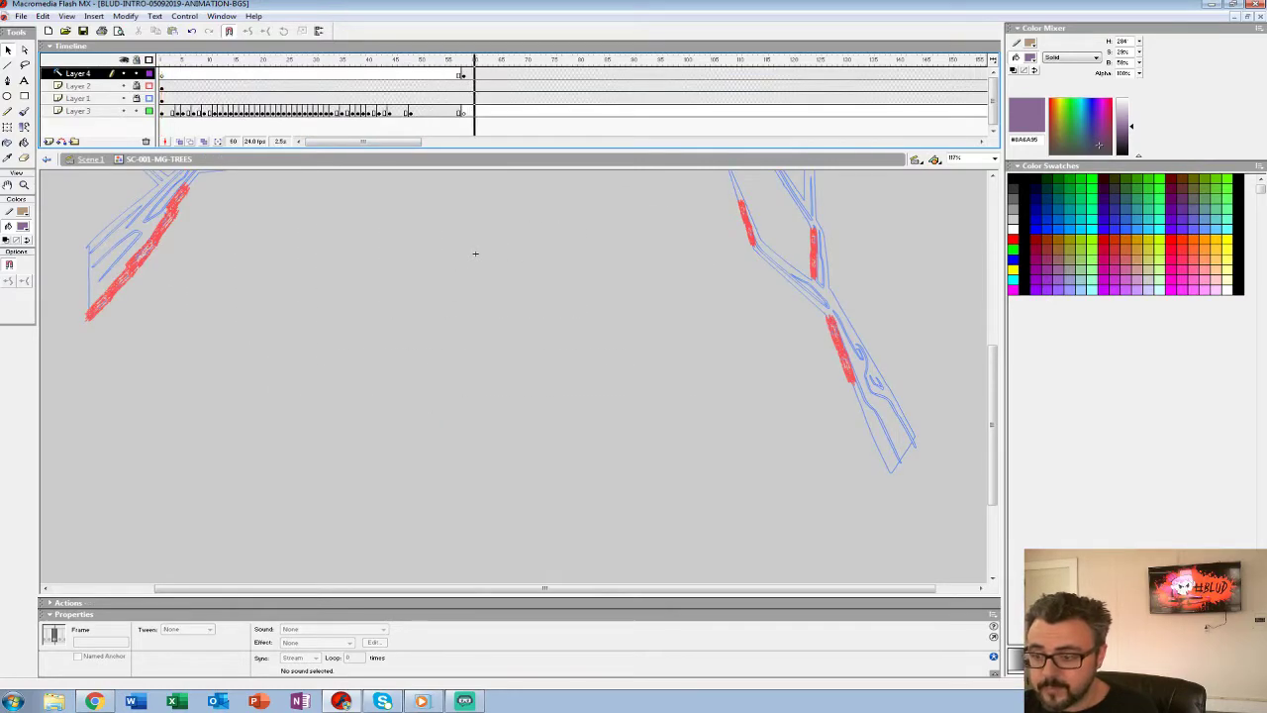
key(z)
alt+click(475, 259)
click(384, 87)
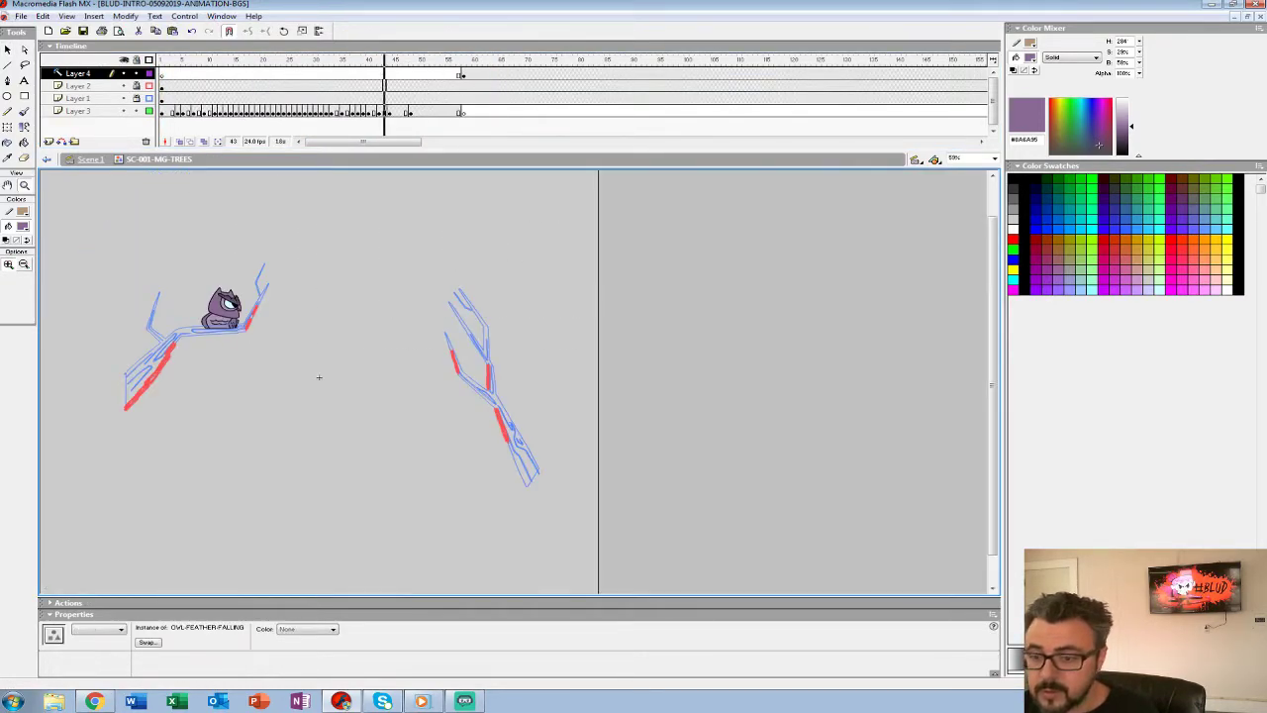
key(Return)
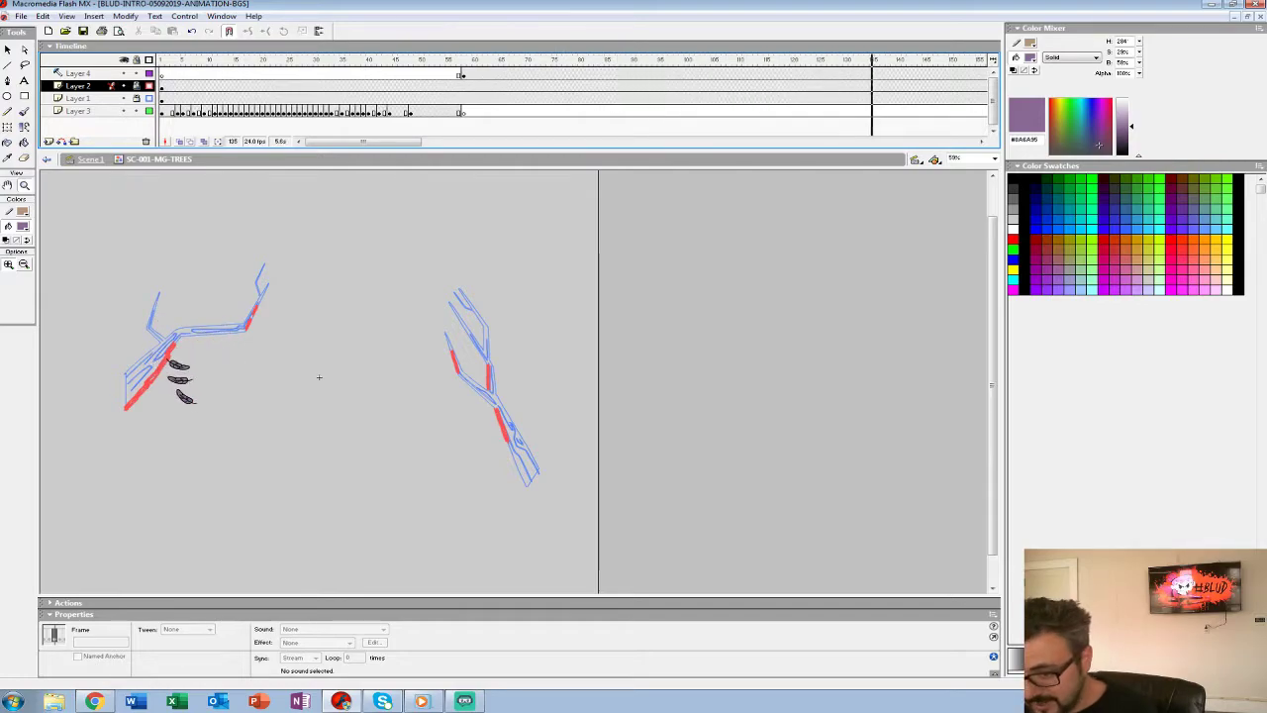
Play the owl's action on the branch from about frame 35 up close to check the reaction before the feathers fall.
click(341, 74)
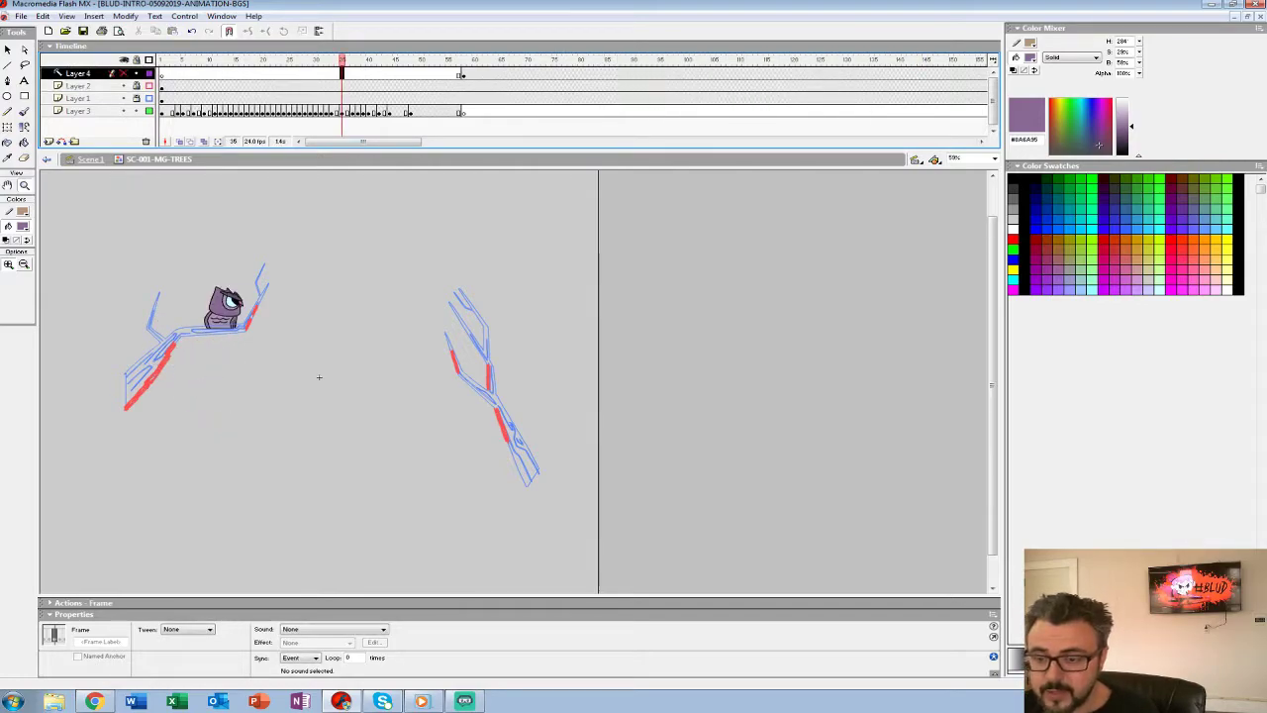
click(319, 377)
click(435, 242)
drag(366, 396, 560, 393)
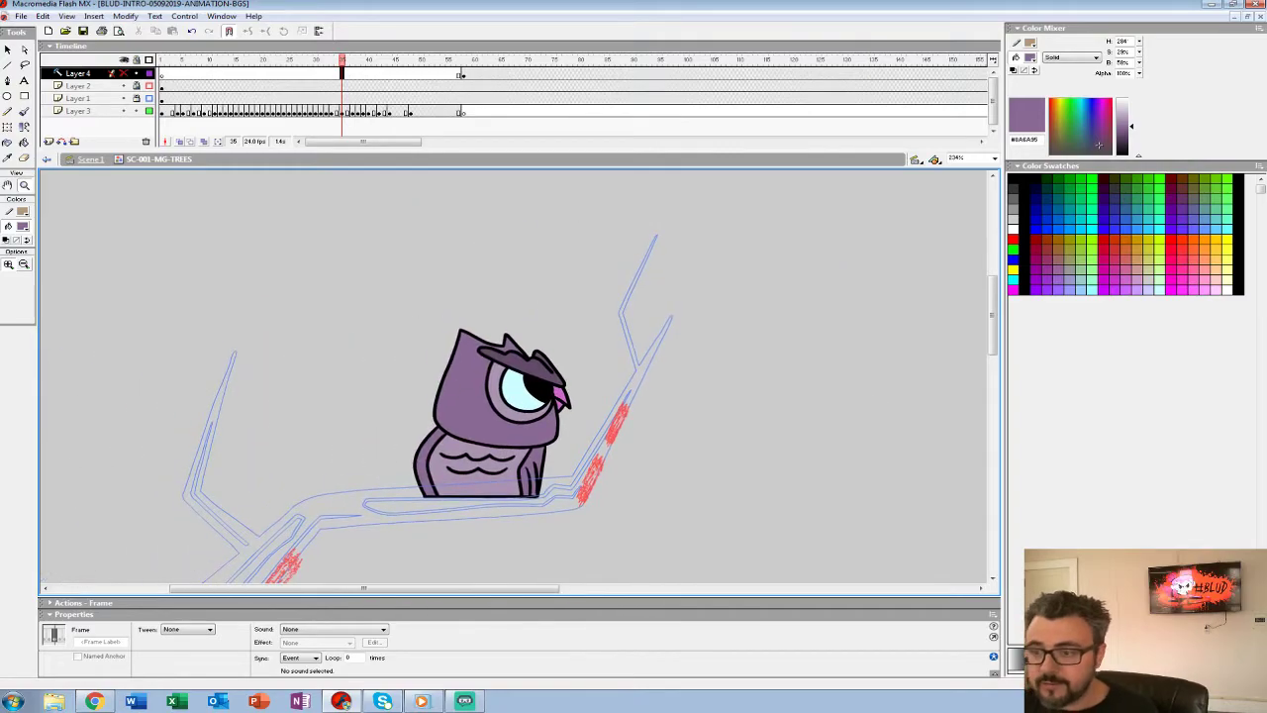
key(Return)
click(336, 86)
key(Return)
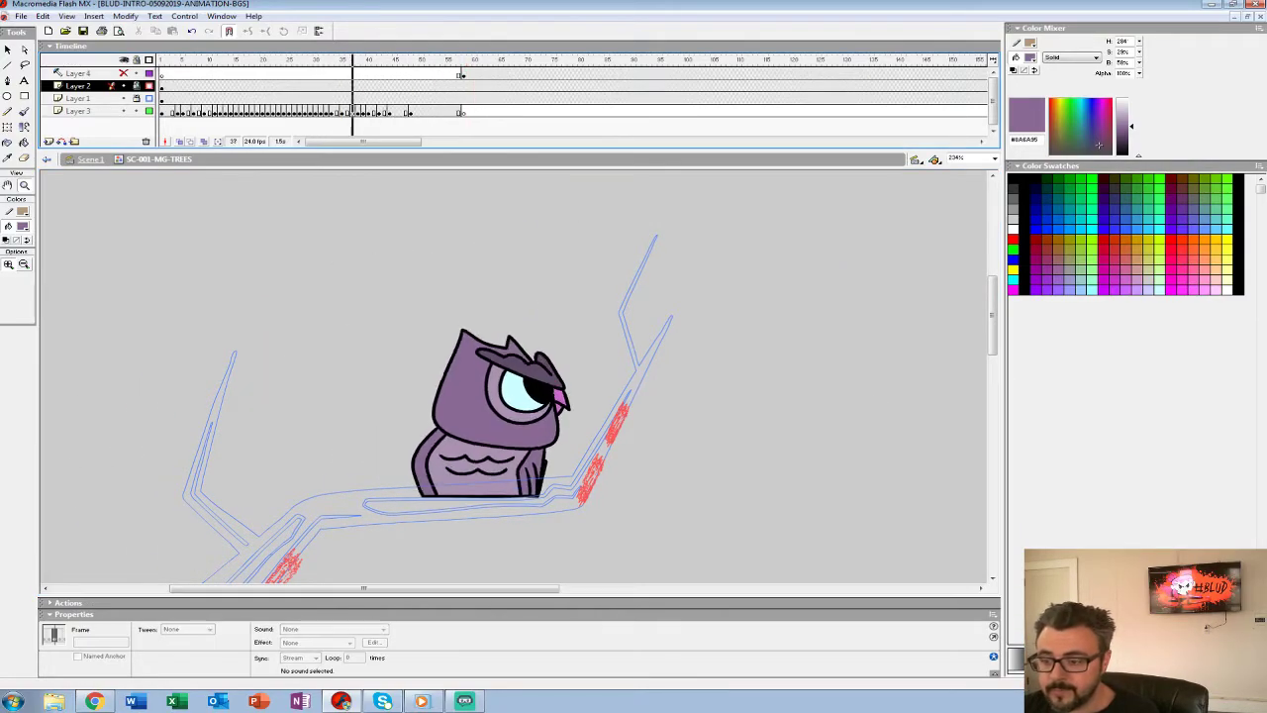
key(Return)
alt+click(495, 388)
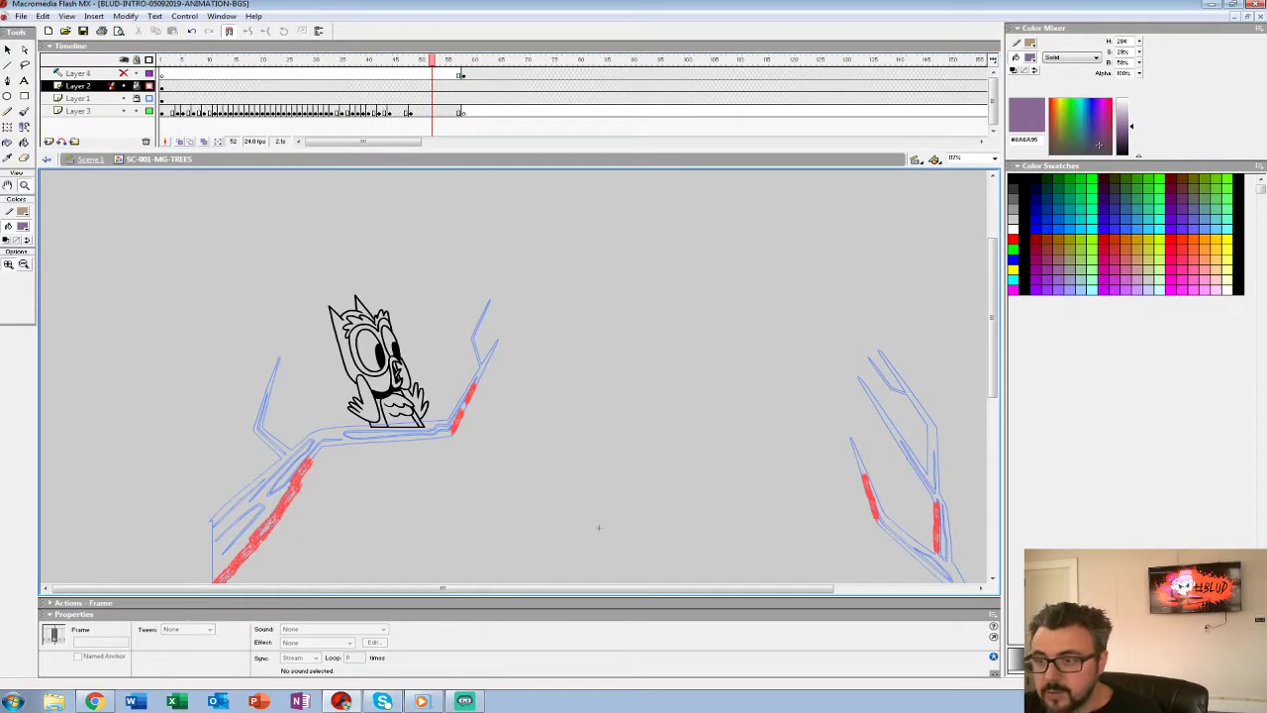
Add a keyframe holding the startled owl drawing at frame 55 of Layer 3, and clear the drawing from frame 48.
click(443, 110)
key(period)
key(Delete)
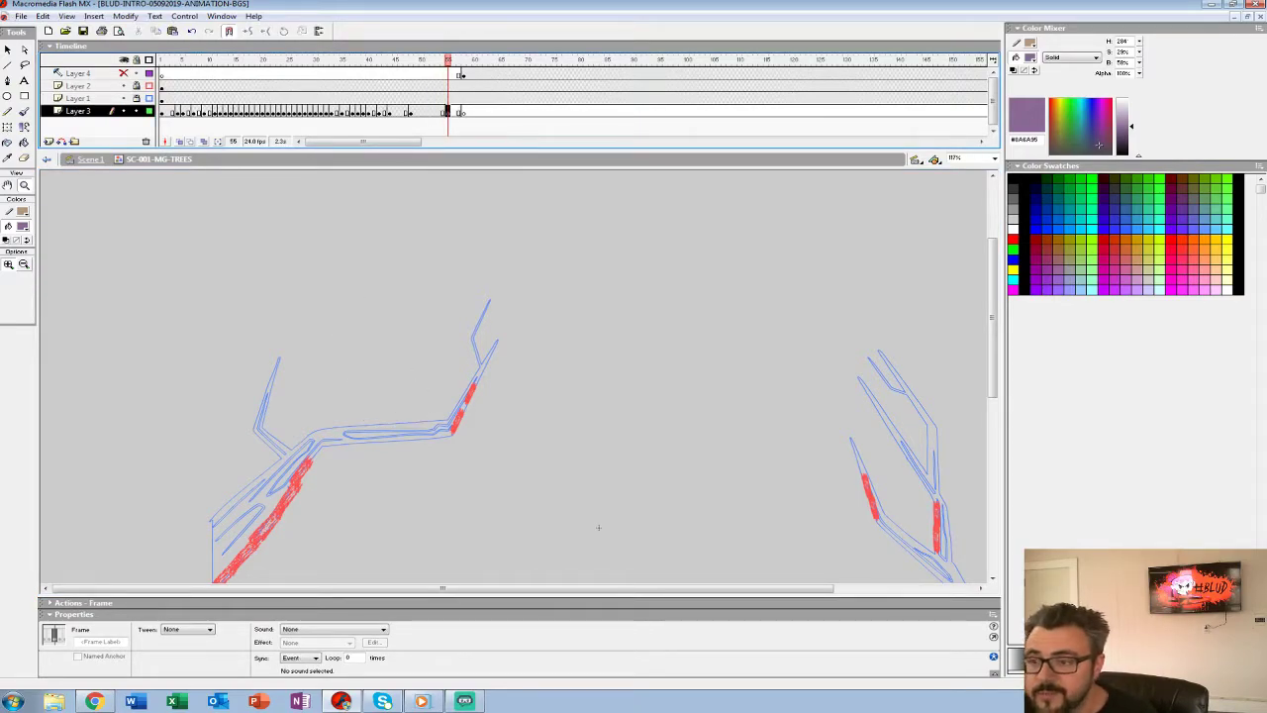
key(ctrl+z)
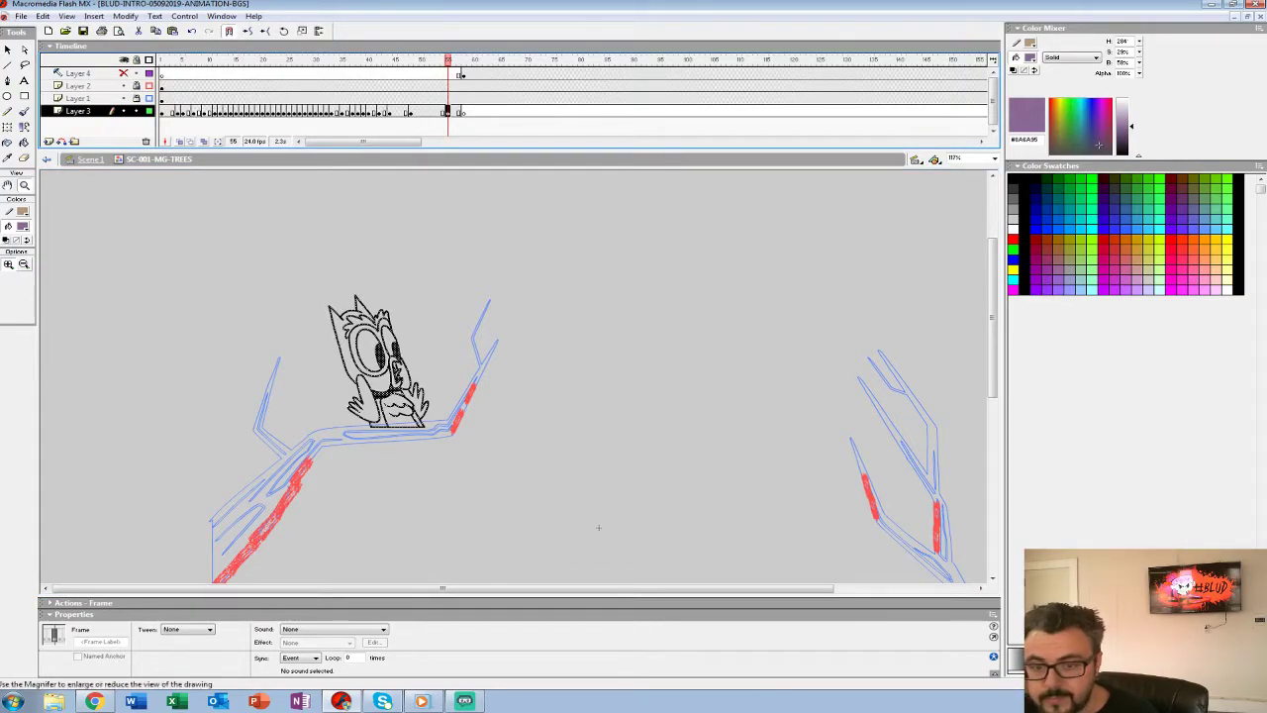
click(503, 340)
click(410, 112)
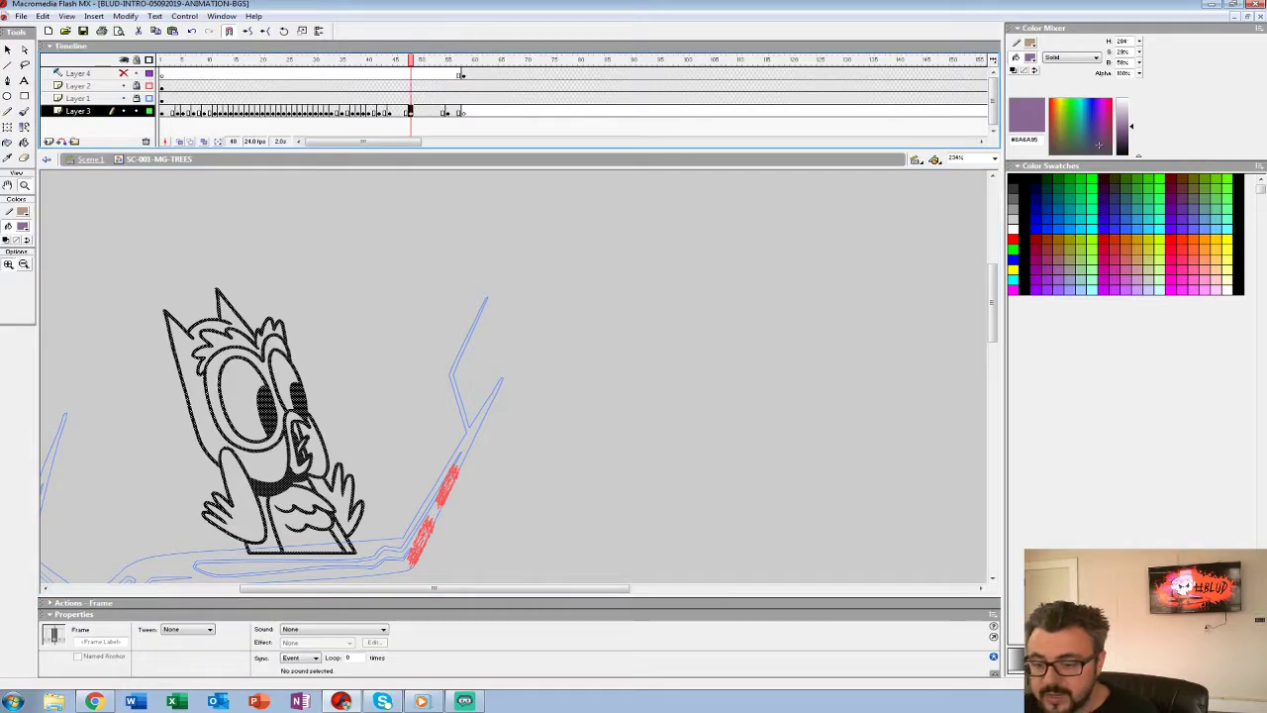
key(Delete)
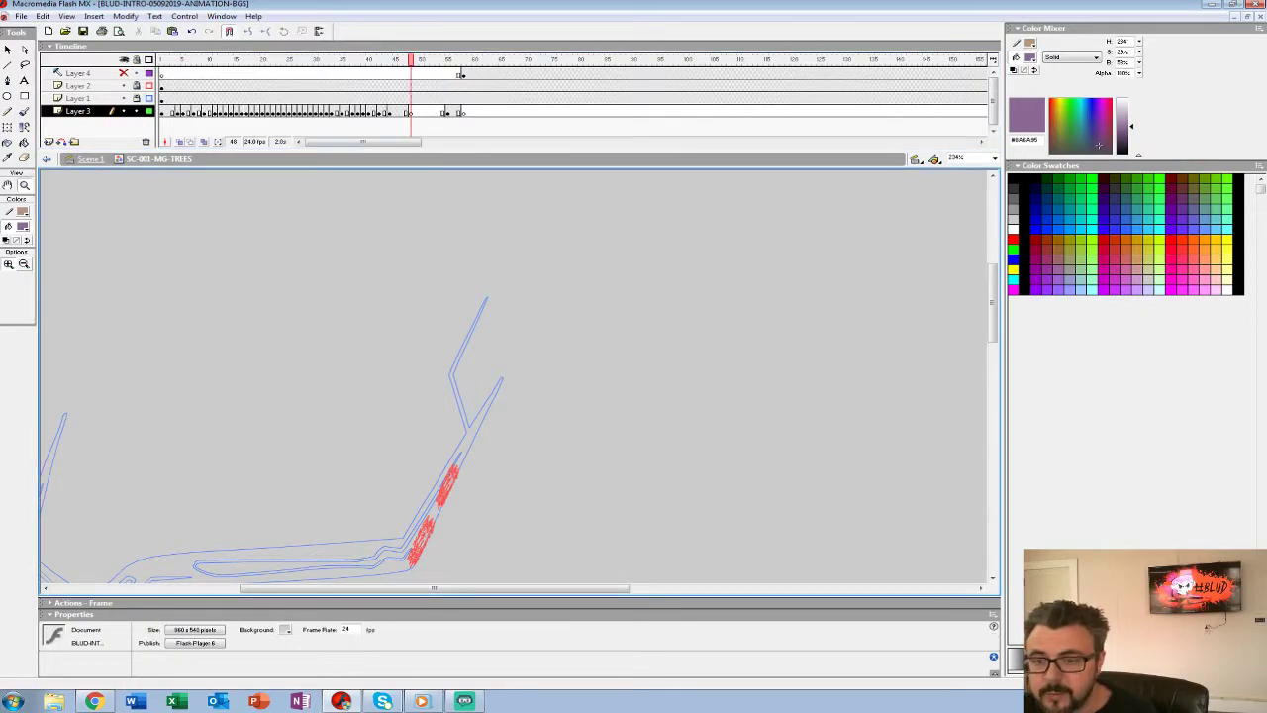
key(ctrl+z)
Extend the onion skin range to include the owl at frame 55, and set the Brush to red #FF0000 with a smaller size.
drag(402, 60, 456, 60)
drag(445, 426, 650, 381)
key(b)
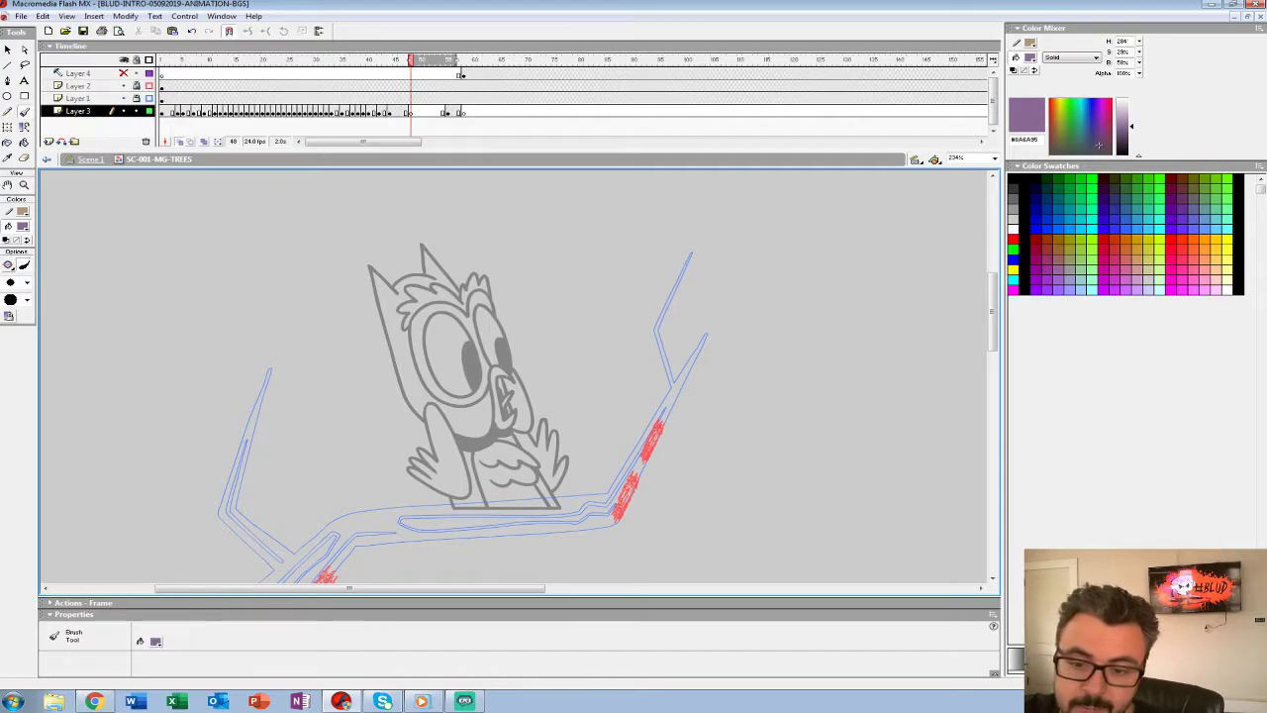
click(22, 226)
click(6, 287)
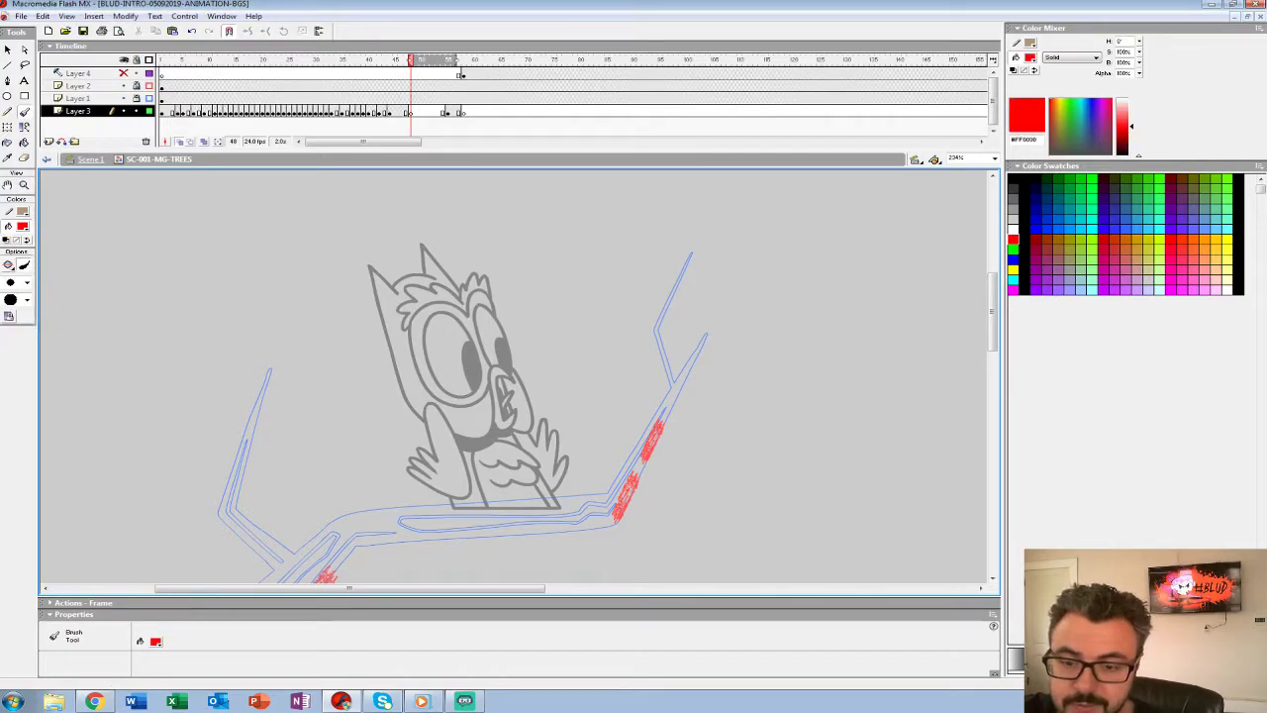
click(26, 282)
click(15, 313)
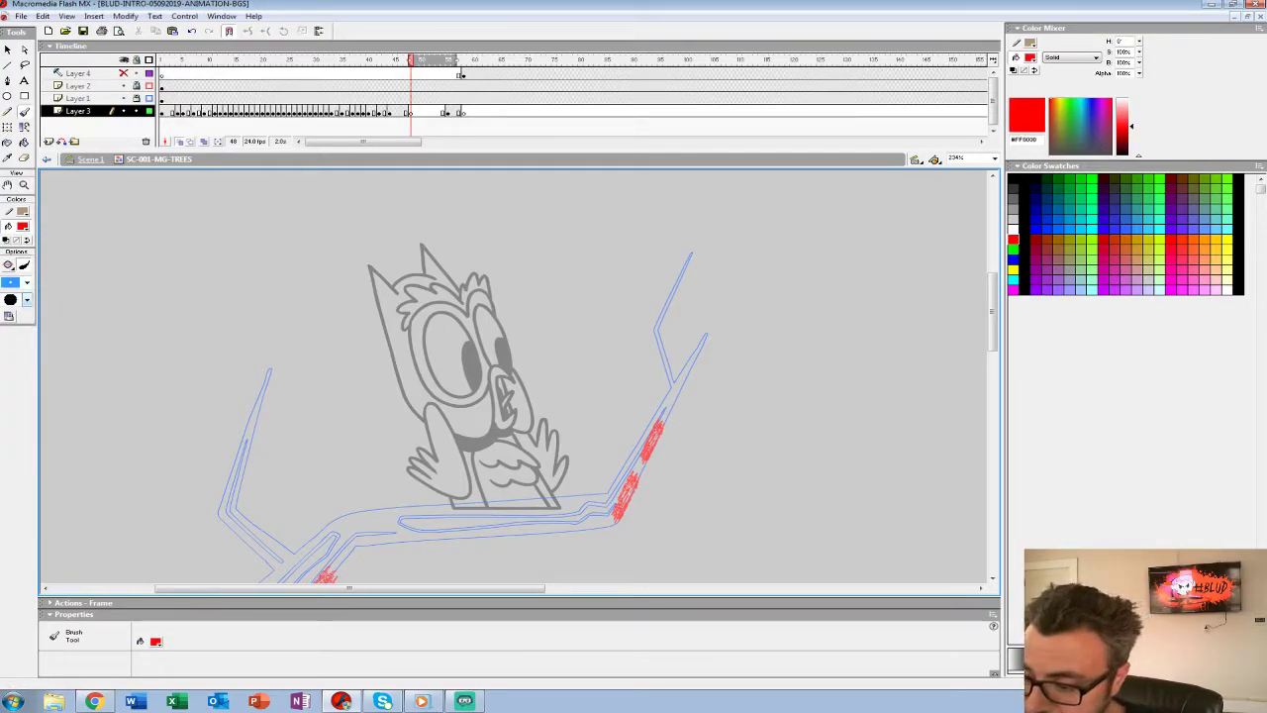
Sketch the owl's near eye at frame 48 as a tall, tilted red oval with a narrow pupil.
mouse_move(432, 364)
mouse_down()
mouse_move(464, 355)
mouse_move(444, 295)
mouse_up()
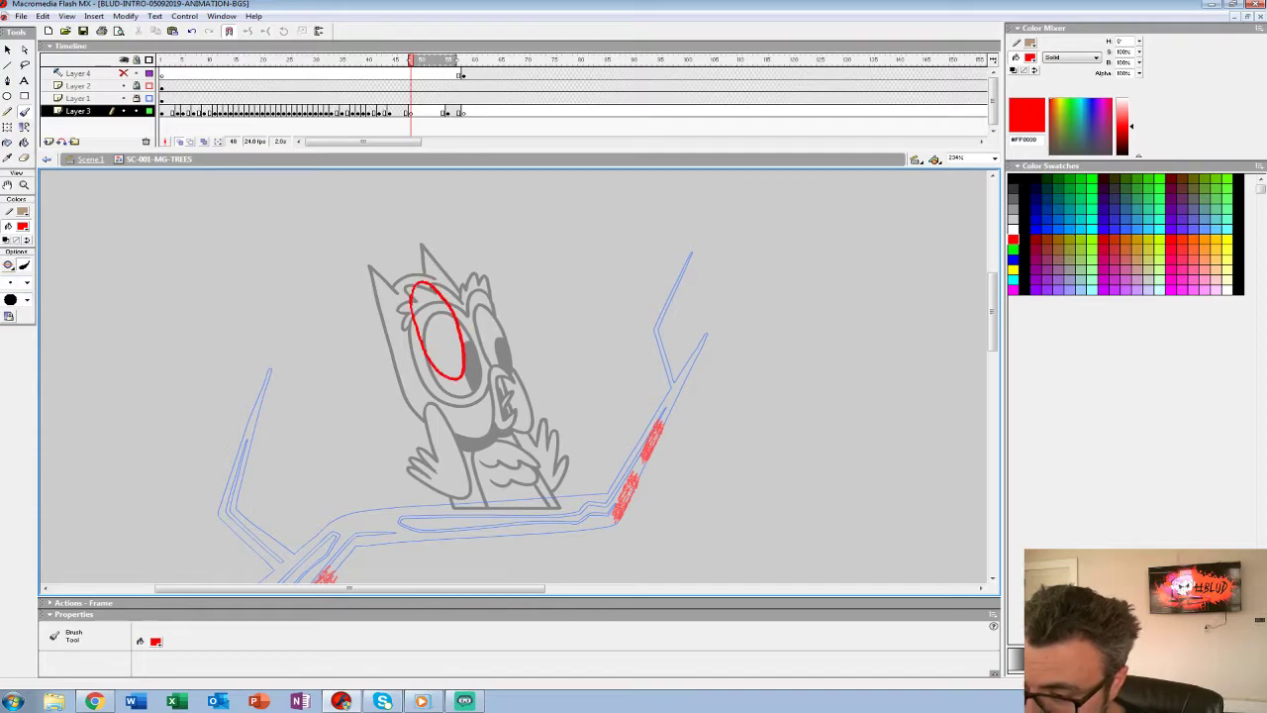
key(ctrl+z)
mouse_move(475, 378)
mouse_down()
mouse_move(472, 344)
mouse_move(436, 286)
mouse_up()
key(ctrl+z)
drag(476, 368, 436, 285)
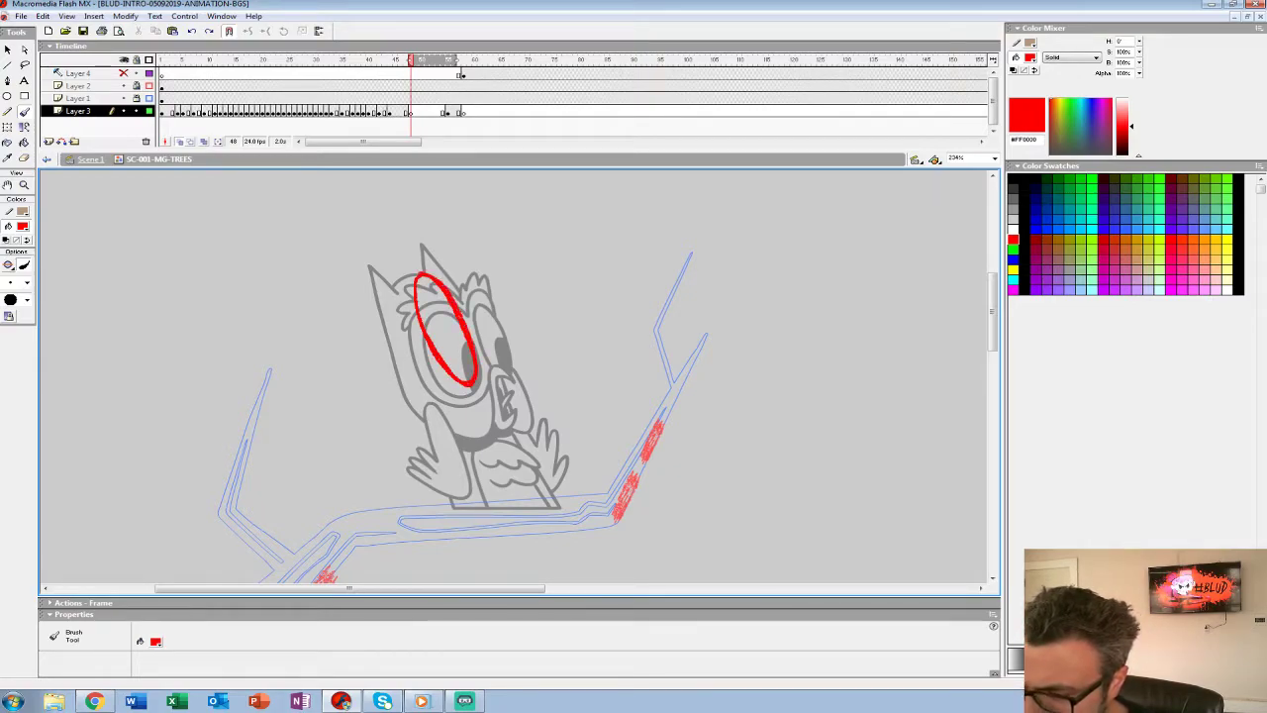
drag(471, 384, 436, 284)
drag(461, 326, 465, 370)
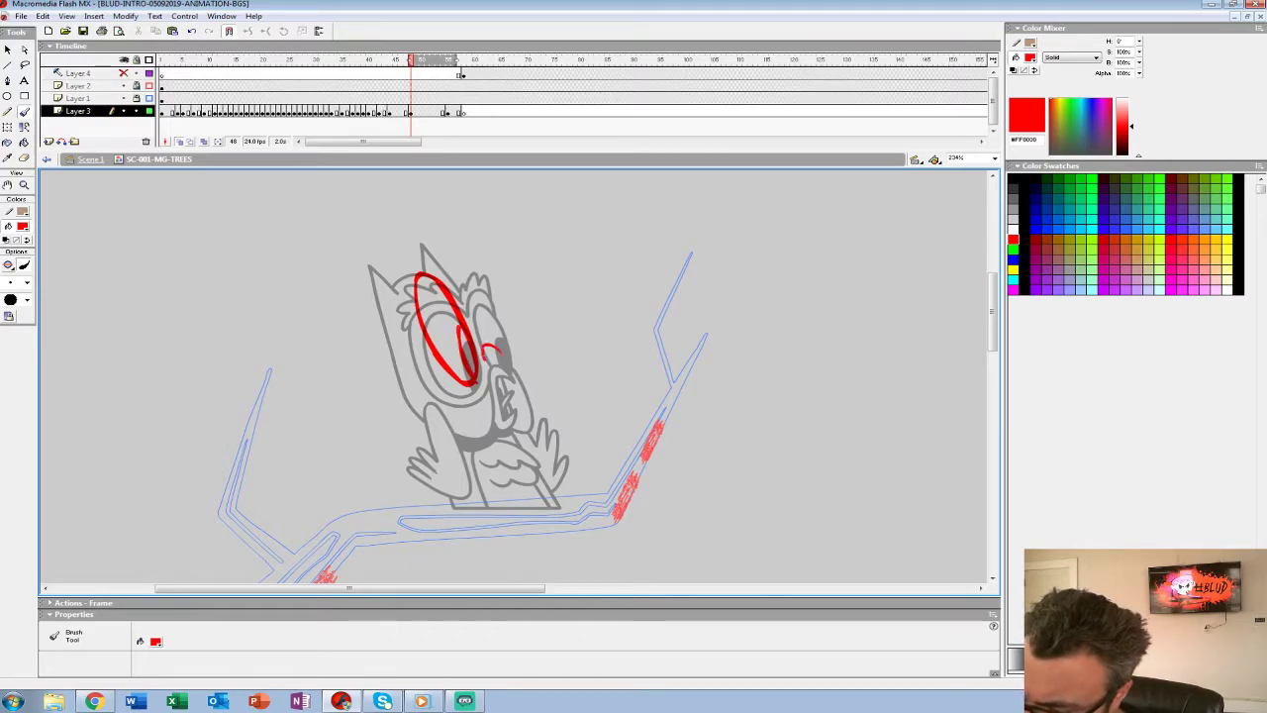
Sketch the owl's stretched beak in red beside the near eye, including its open mouth.
key(ctrl+z)
drag(495, 358, 492, 430)
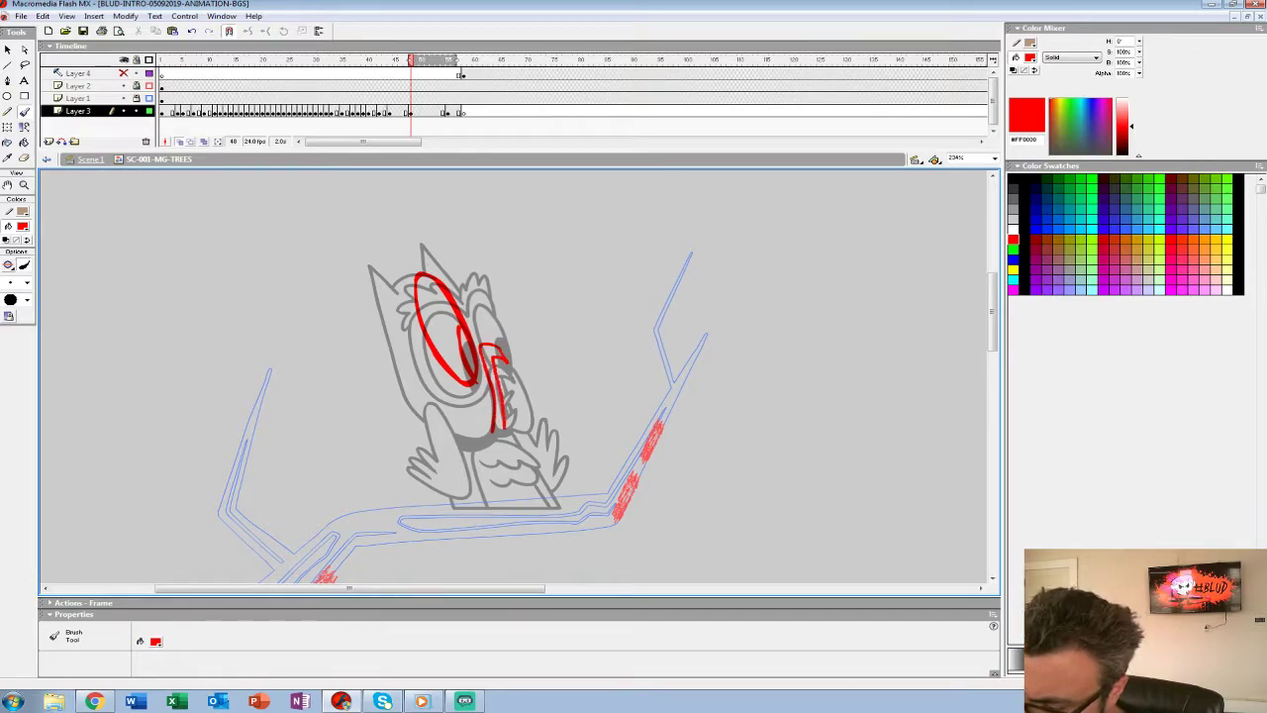
drag(515, 433, 494, 429)
drag(506, 377, 511, 420)
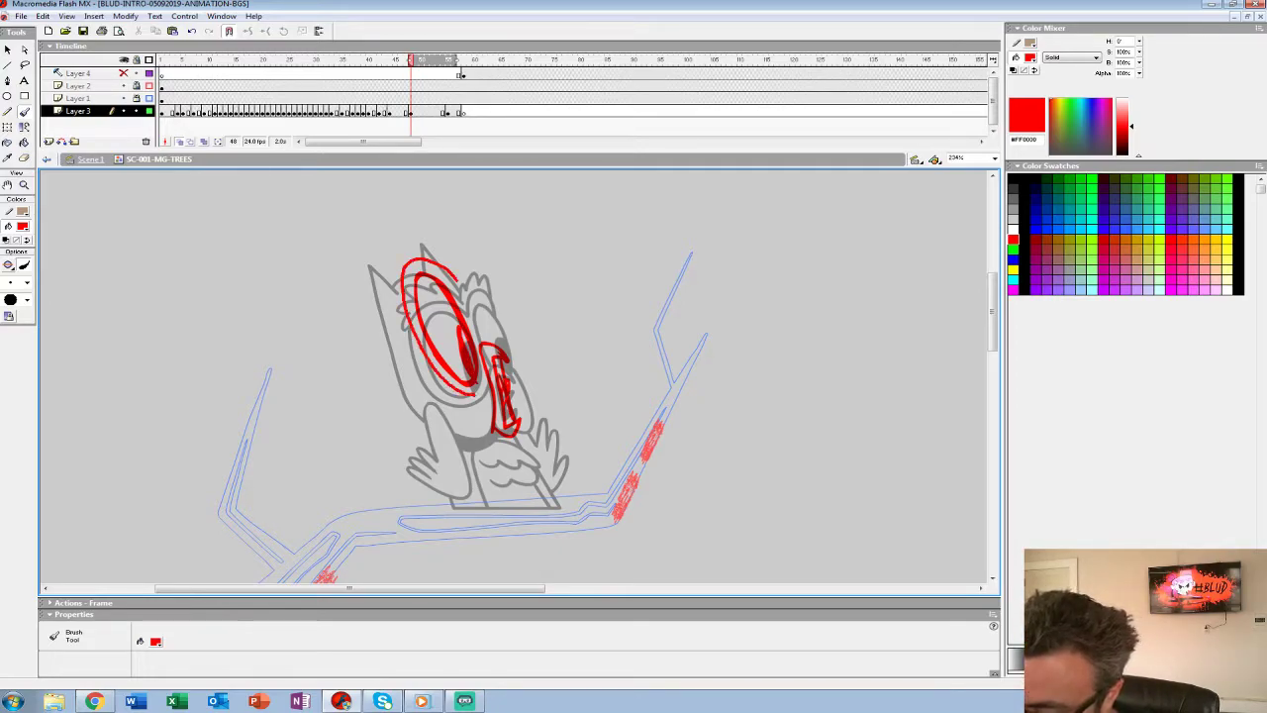
Sketch the ring around the near eye, the far eye, and the brow tuft above it in red.
drag(474, 396, 415, 338)
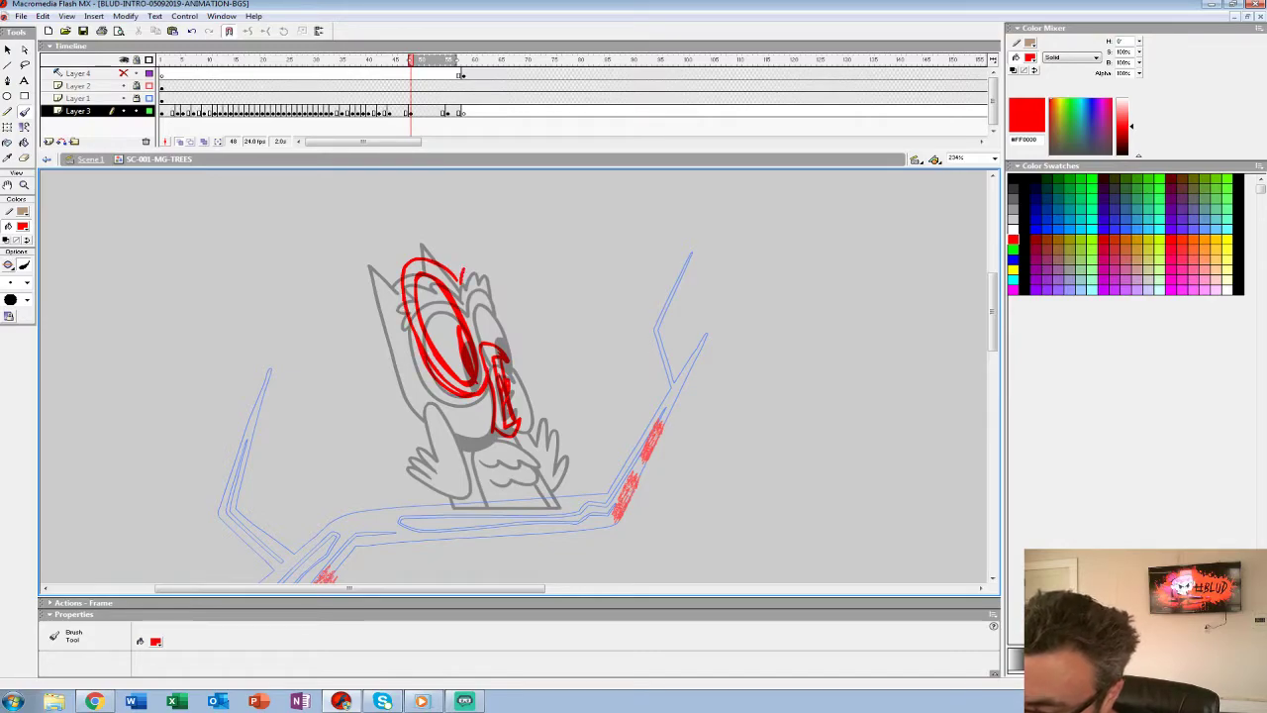
mouse_move(478, 333)
mouse_down()
mouse_move(479, 281)
mouse_move(507, 350)
mouse_move(494, 343)
mouse_up()
drag(456, 276, 482, 267)
Add a keyframe at frame 49 of Layer 3 and squeeze the red face sketch slightly narrower with Free Transform.
key(F6)
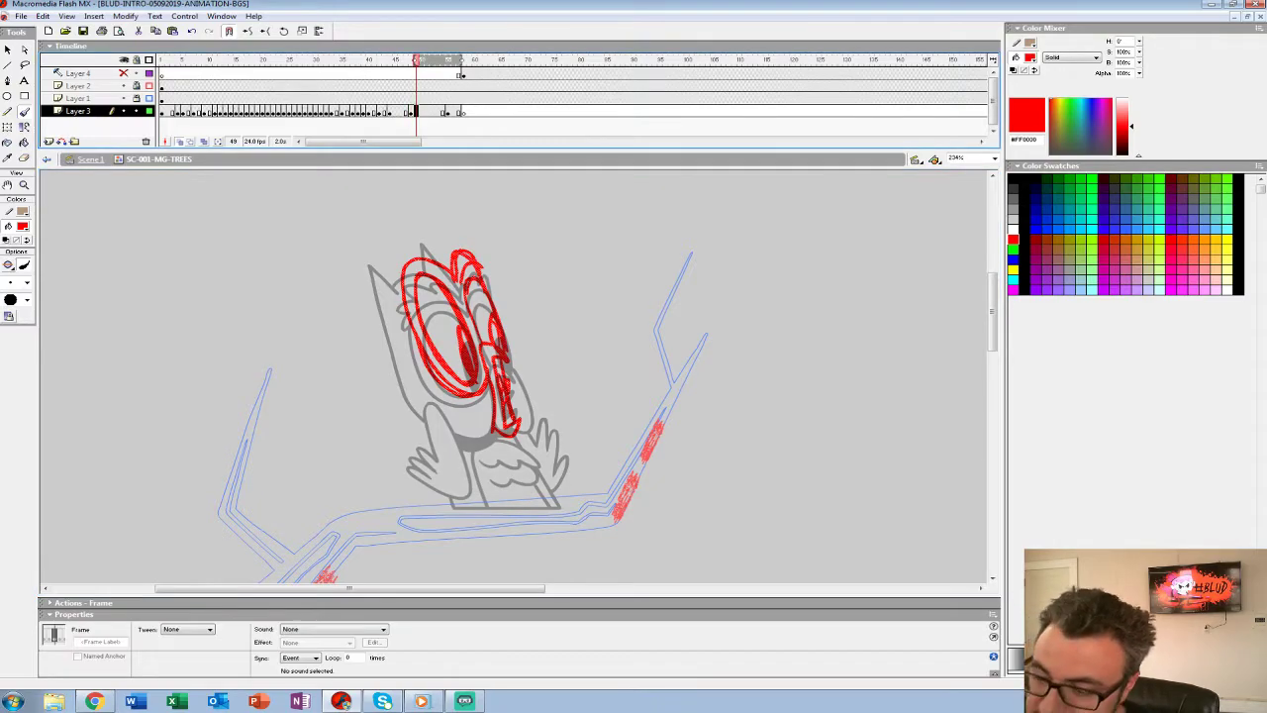
key(q)
drag(400, 344, 413, 344)
drag(487, 248, 475, 248)
click(564, 257)
key(b)
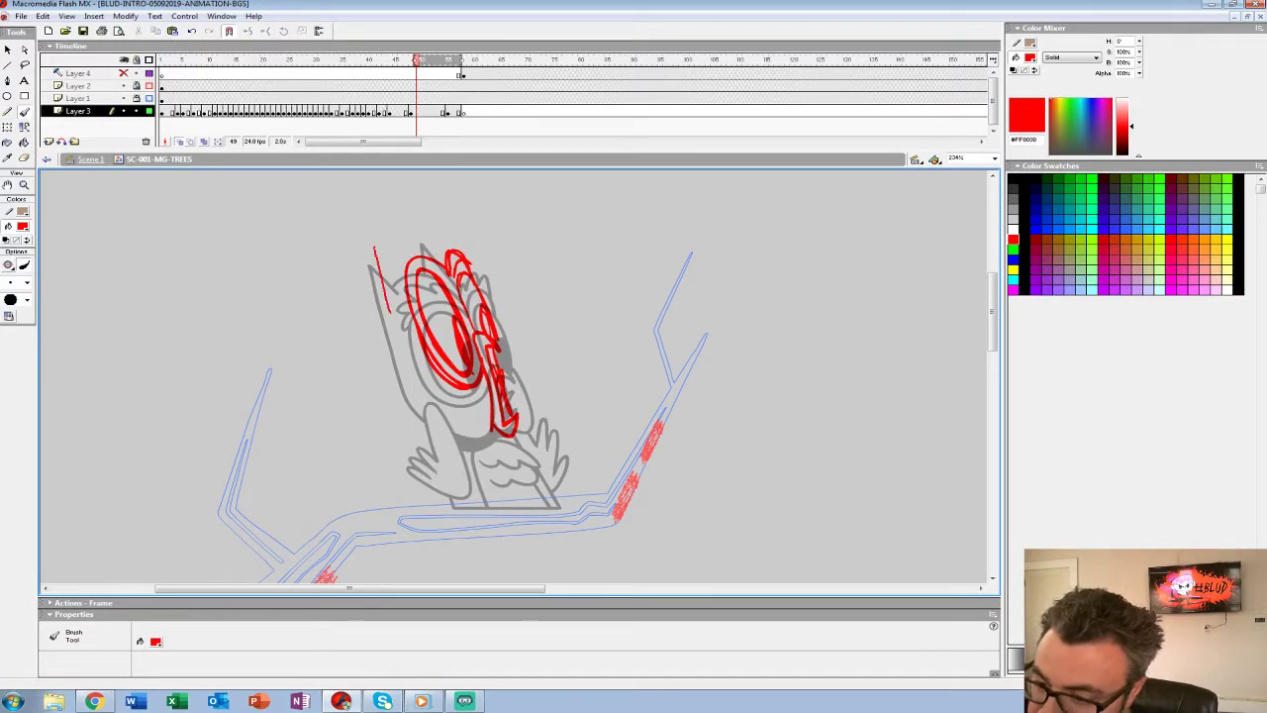
Sketch the owl's two pointed ears and the long back edge of its head in red.
drag(374, 246, 374, 236)
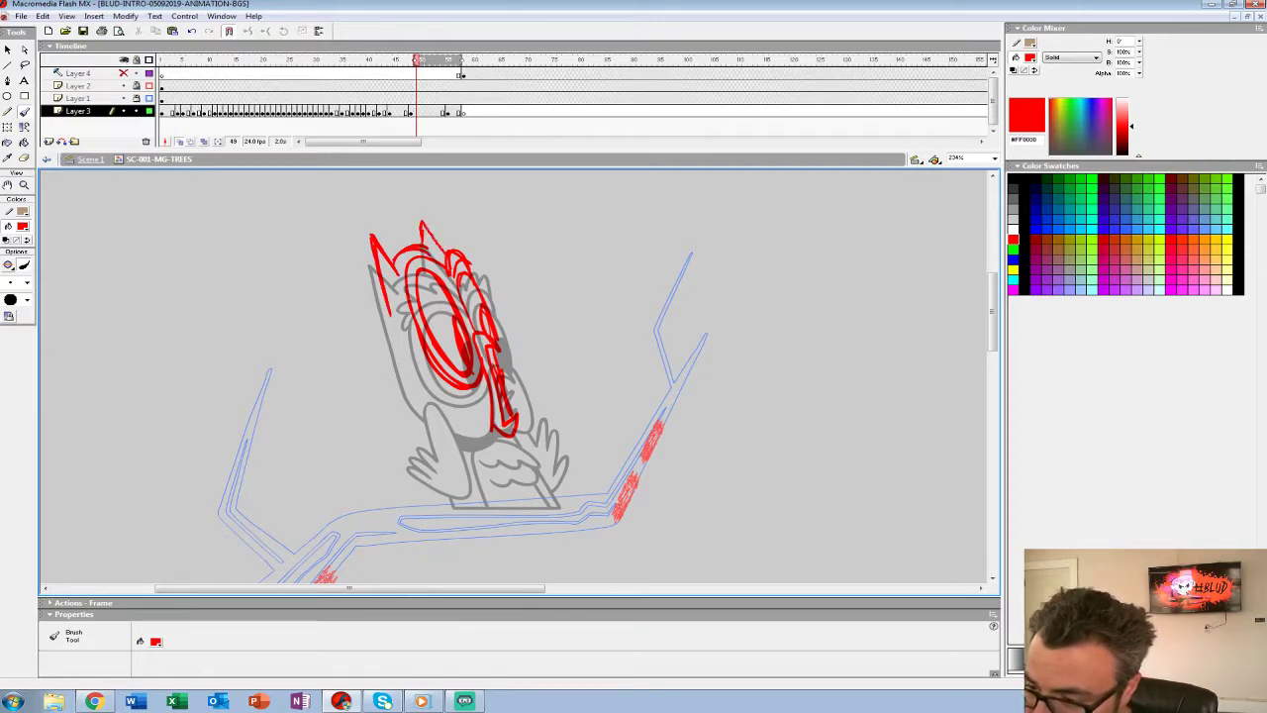
drag(399, 306, 392, 339)
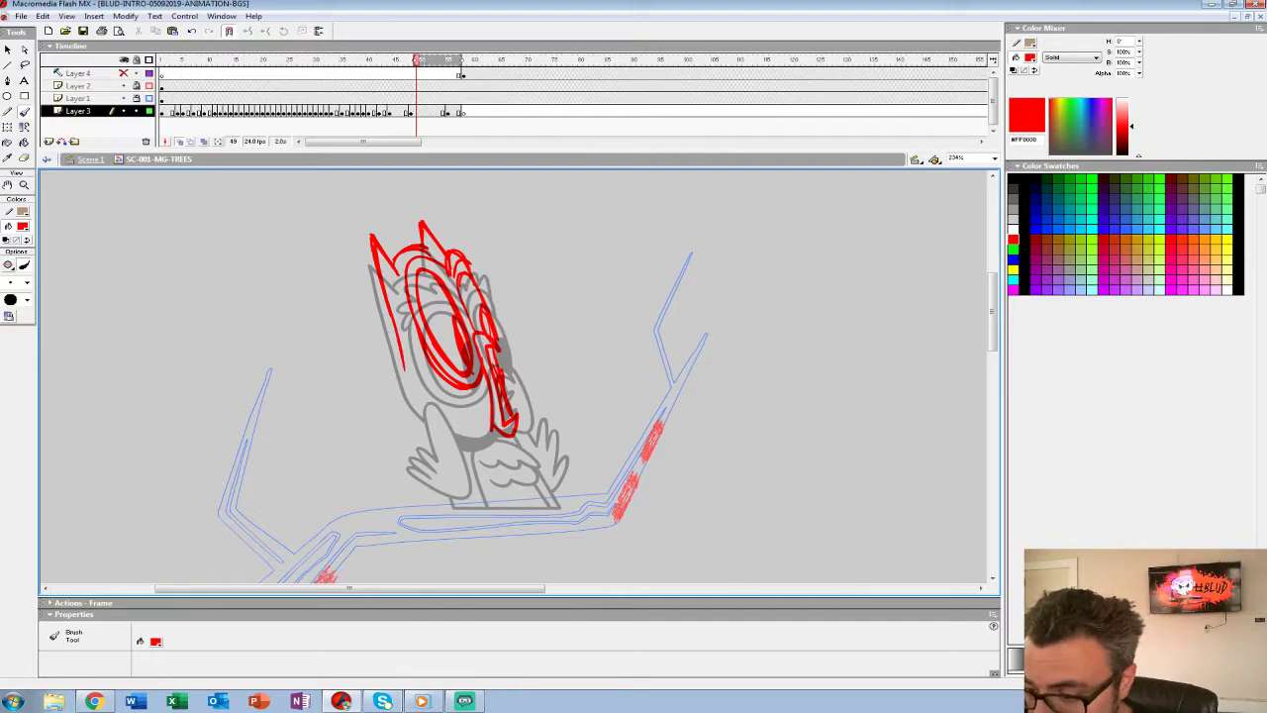
drag(381, 296, 415, 406)
click(401, 111)
click(416, 112)
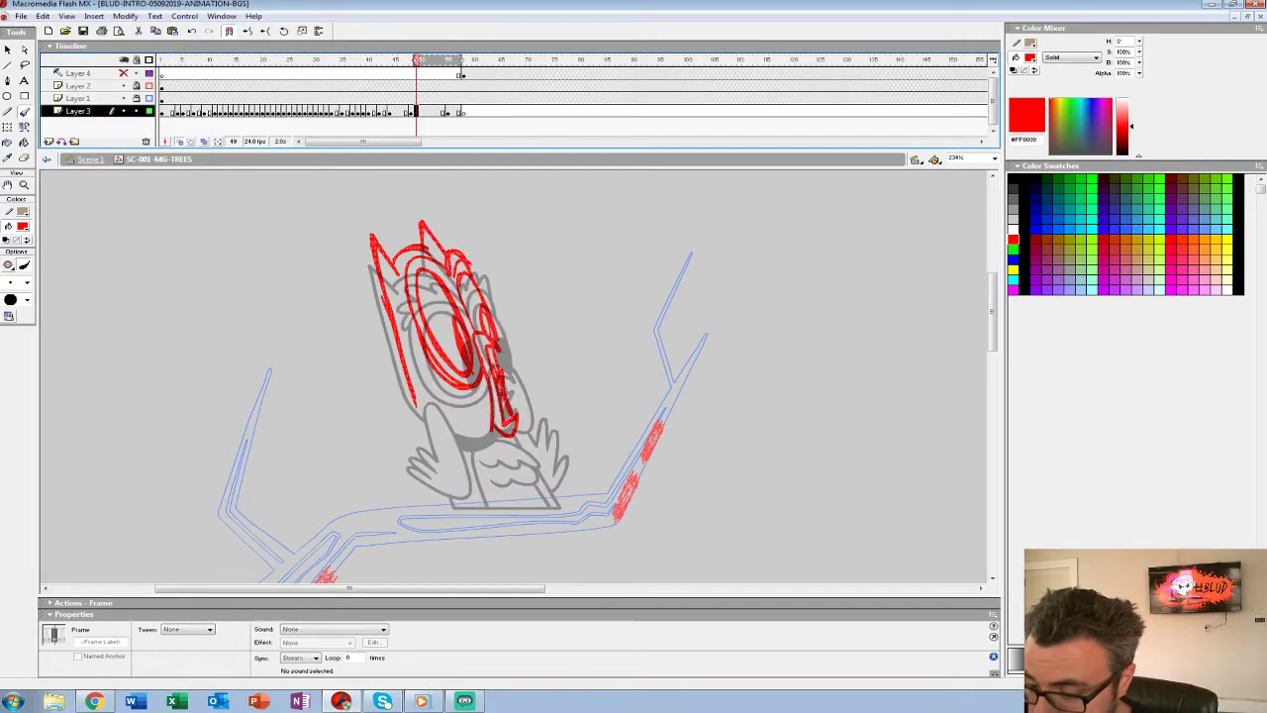
Sketch the raised near wing, the cheek under the eye and the far edge of the face in red.
mouse_move(436, 469)
mouse_down()
mouse_move(383, 420)
mouse_move(410, 404)
mouse_move(399, 424)
mouse_move(419, 463)
mouse_move(417, 407)
mouse_up()
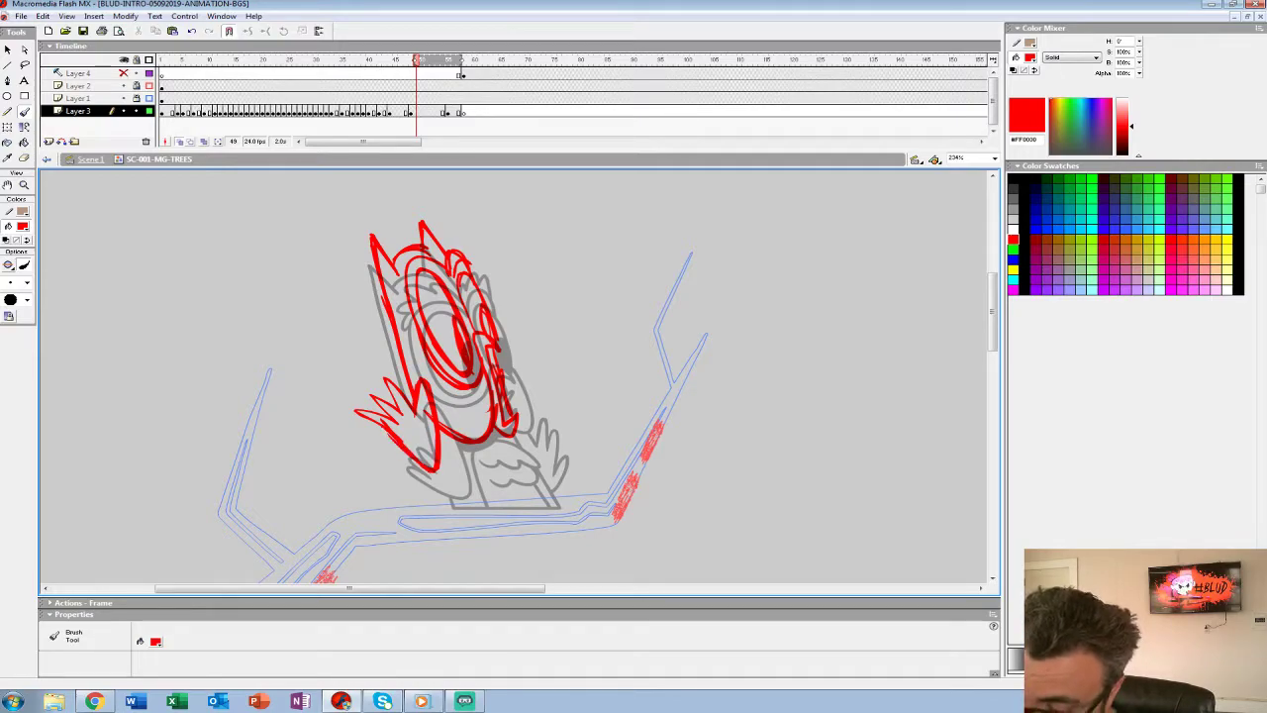
drag(381, 295, 404, 374)
drag(394, 262, 406, 247)
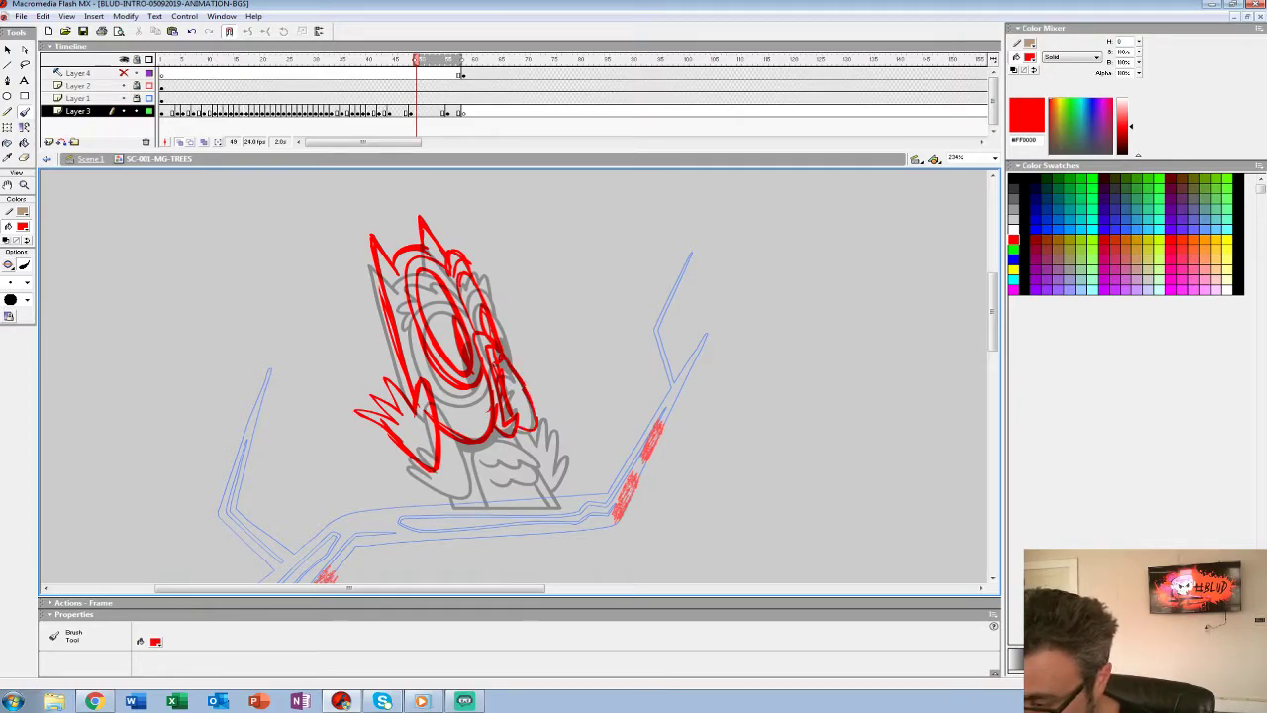
Select the frame 48 drawing on Layer 3 and nudge the whole red sketch slightly up and left.
click(411, 112)
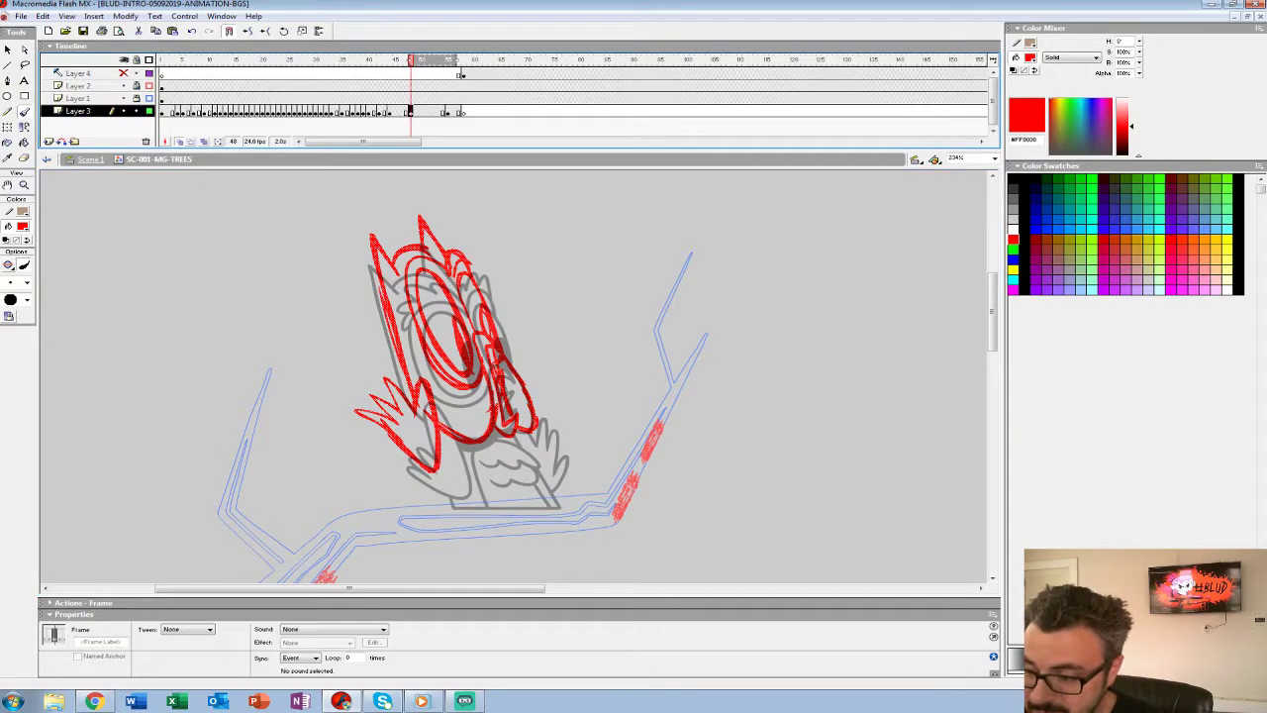
key(Up)
key(Up)
key(Left)
key(Left)
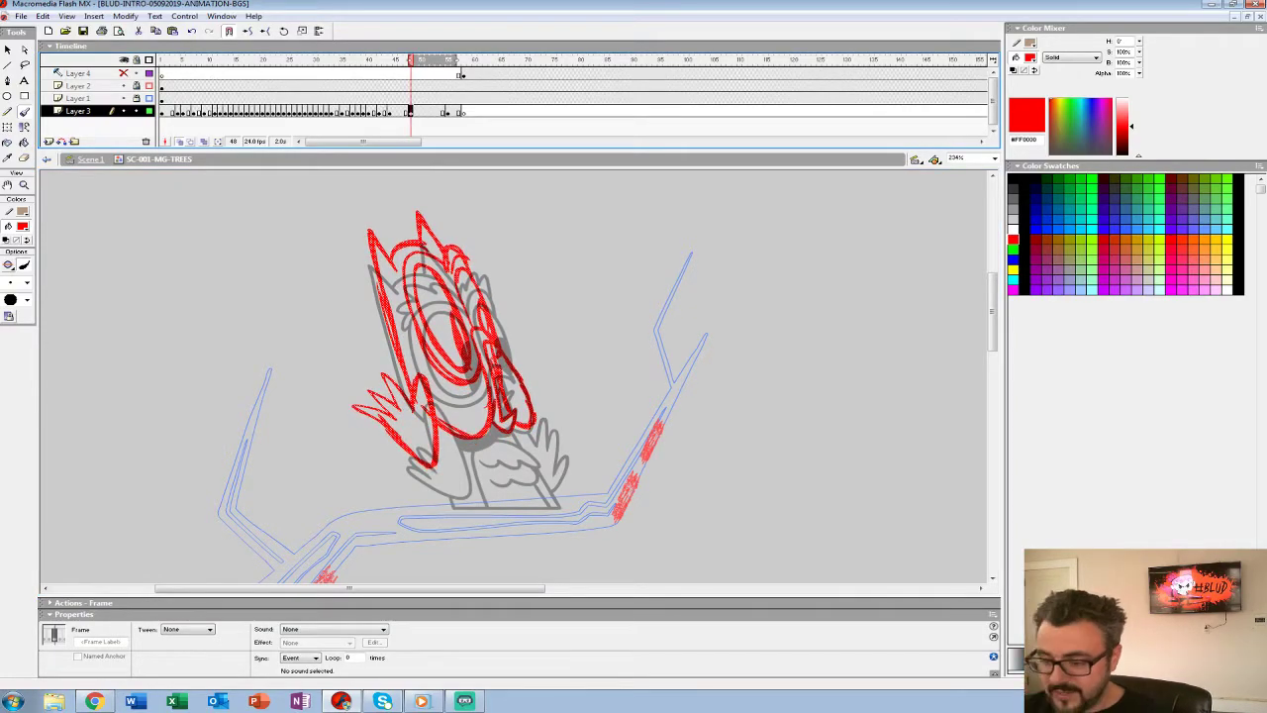
Sketch the owl's torso in red, with chest feathers, slanted side edges and a flat base on the branch.
drag(494, 396, 529, 336)
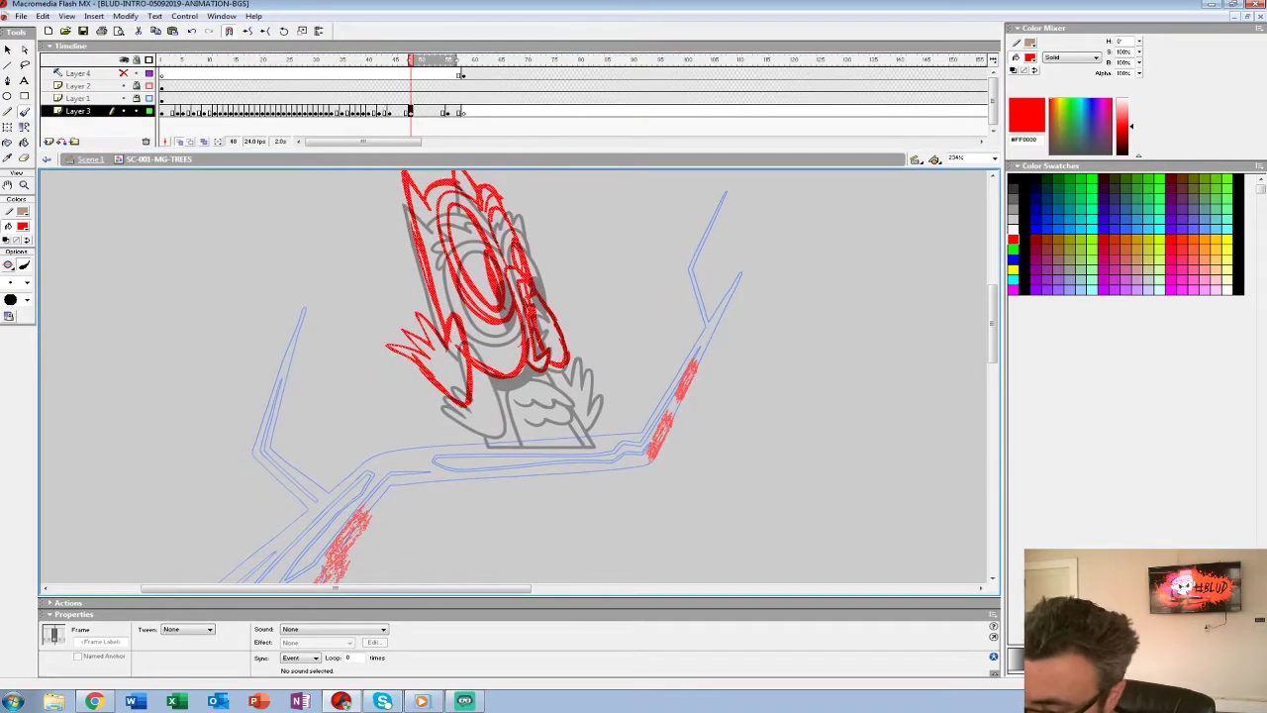
drag(521, 446, 489, 338)
key(ctrl+z)
mouse_move(516, 427)
mouse_down()
mouse_move(516, 380)
mouse_move(578, 388)
mouse_move(548, 386)
mouse_move(524, 415)
mouse_move(583, 444)
mouse_move(506, 443)
mouse_up()
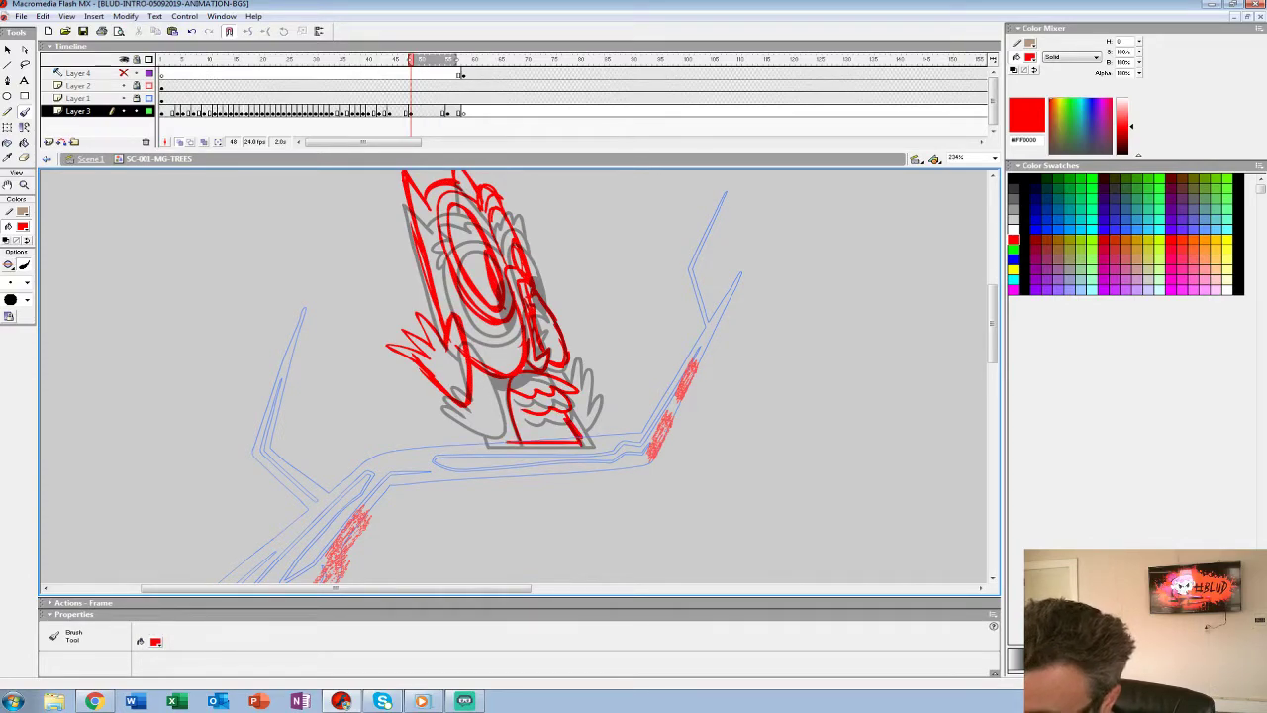
drag(471, 367, 490, 449)
mouse_move(487, 443)
mouse_down()
mouse_move(521, 443)
mouse_move(492, 447)
mouse_up()
drag(565, 404, 589, 443)
drag(552, 382, 592, 448)
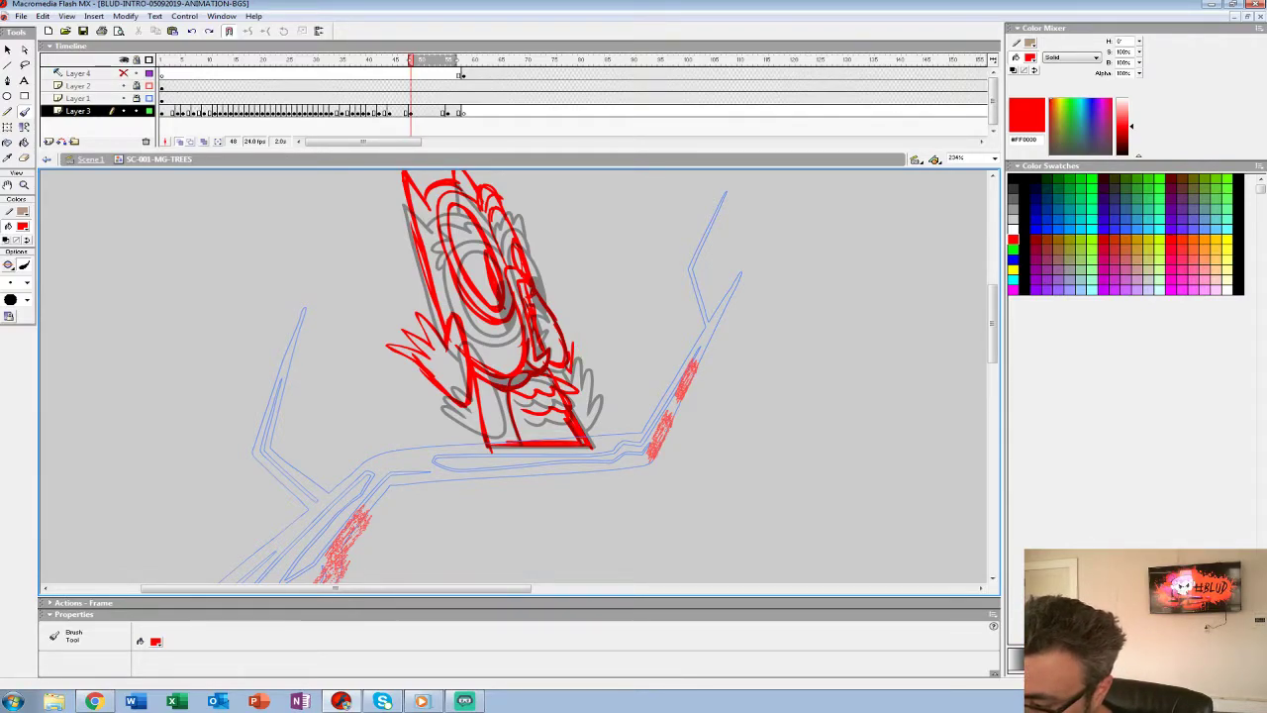
Sketch the raised far wing in red beside the beak, with pointed feathers spread upward.
mouse_move(570, 367)
mouse_down()
mouse_move(575, 327)
mouse_move(592, 370)
mouse_move(607, 337)
mouse_up()
mouse_move(590, 409)
mouse_down()
mouse_move(604, 354)
mouse_move(584, 408)
mouse_up()
drag(590, 406, 606, 334)
drag(590, 360, 592, 331)
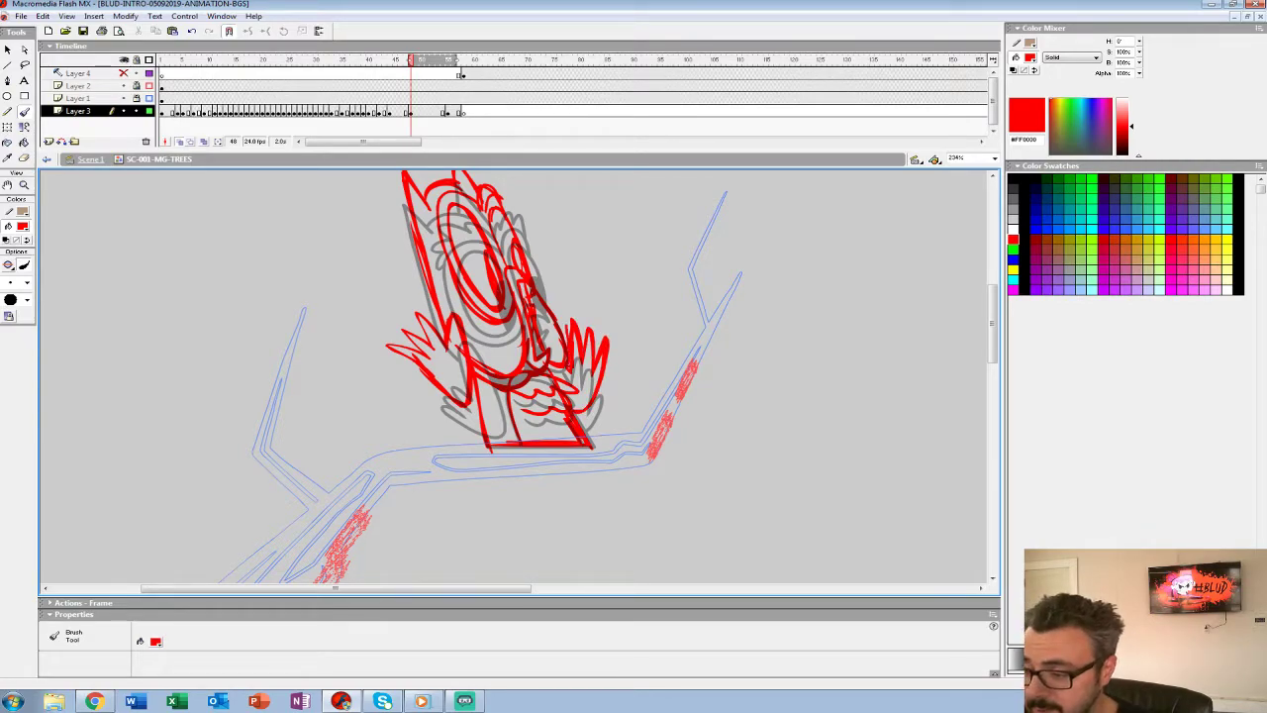
drag(600, 362, 581, 426)
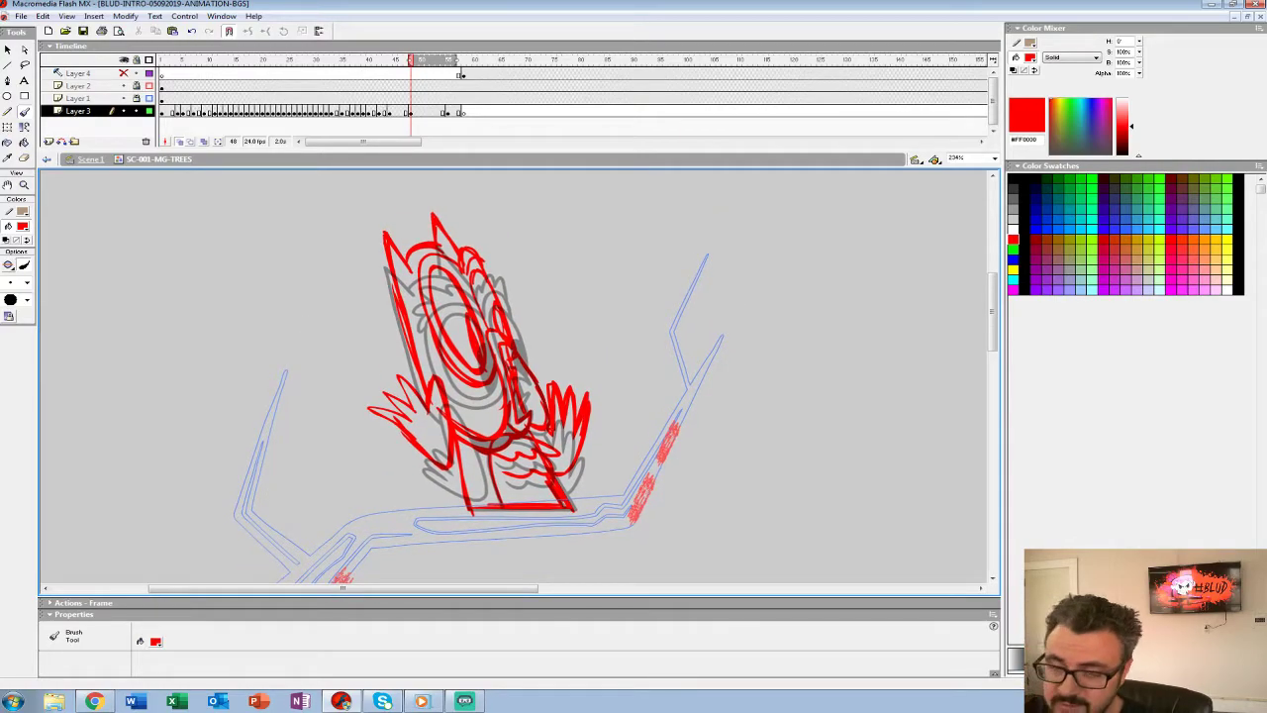
Stretch the far wing slightly taller with Free Transform and nudge it upward.
key(v)
mouse_move(564, 481)
mouse_down()
mouse_move(549, 384)
mouse_move(554, 475)
mouse_up()
key(q)
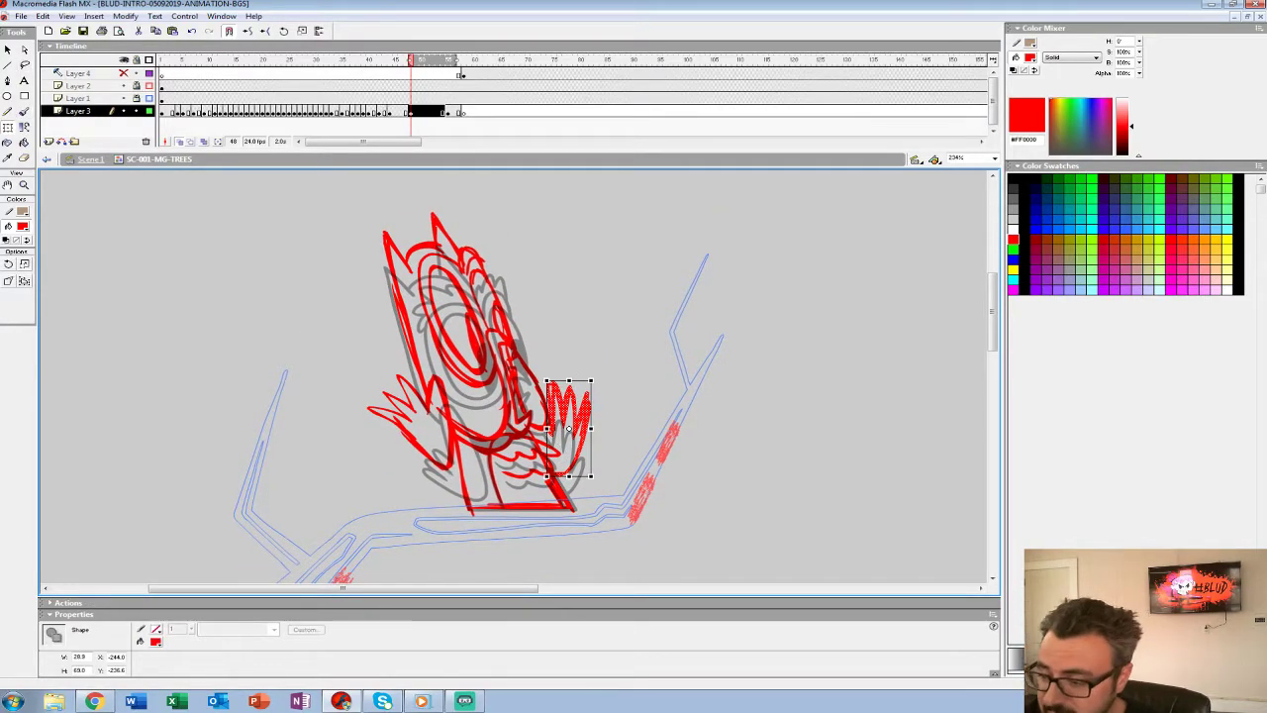
drag(590, 379, 576, 374)
key(Up)
key(Up)
key(Up)
key(Up)
key(Up)
key(Up)
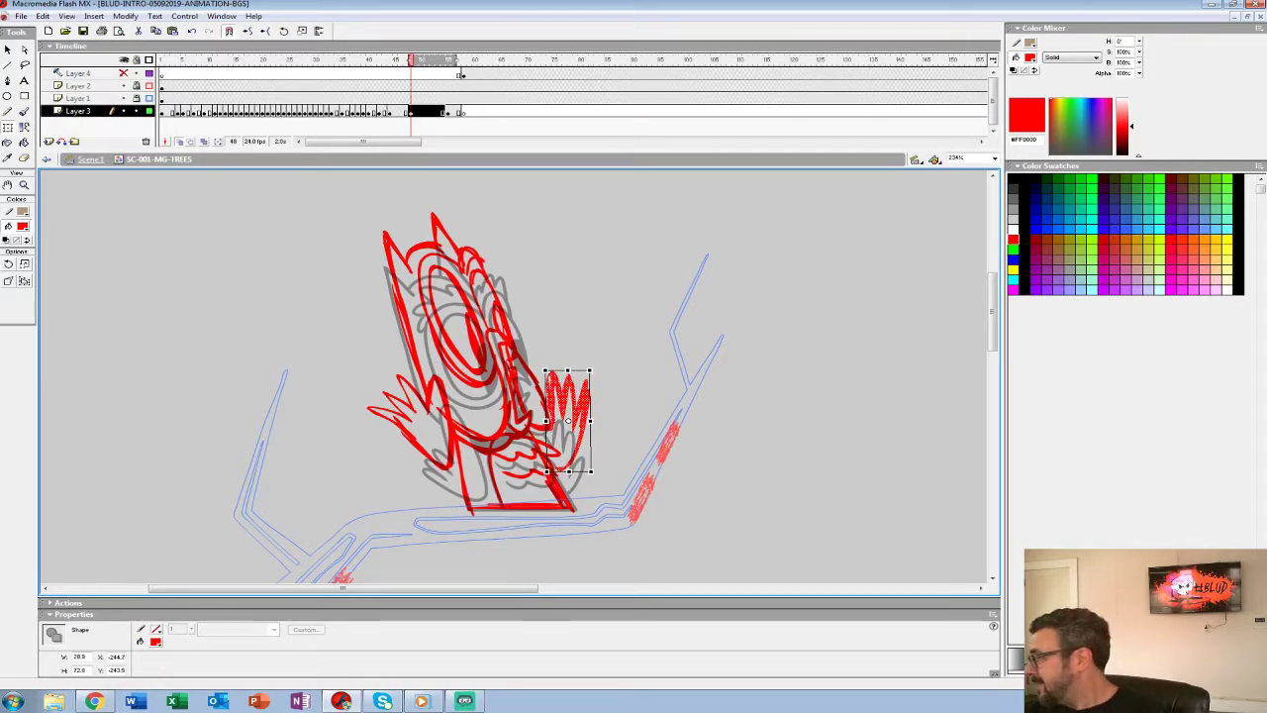
Play back the animation around frame 48 to review the owl's stretched startled pose.
click(332, 99)
key(Return)
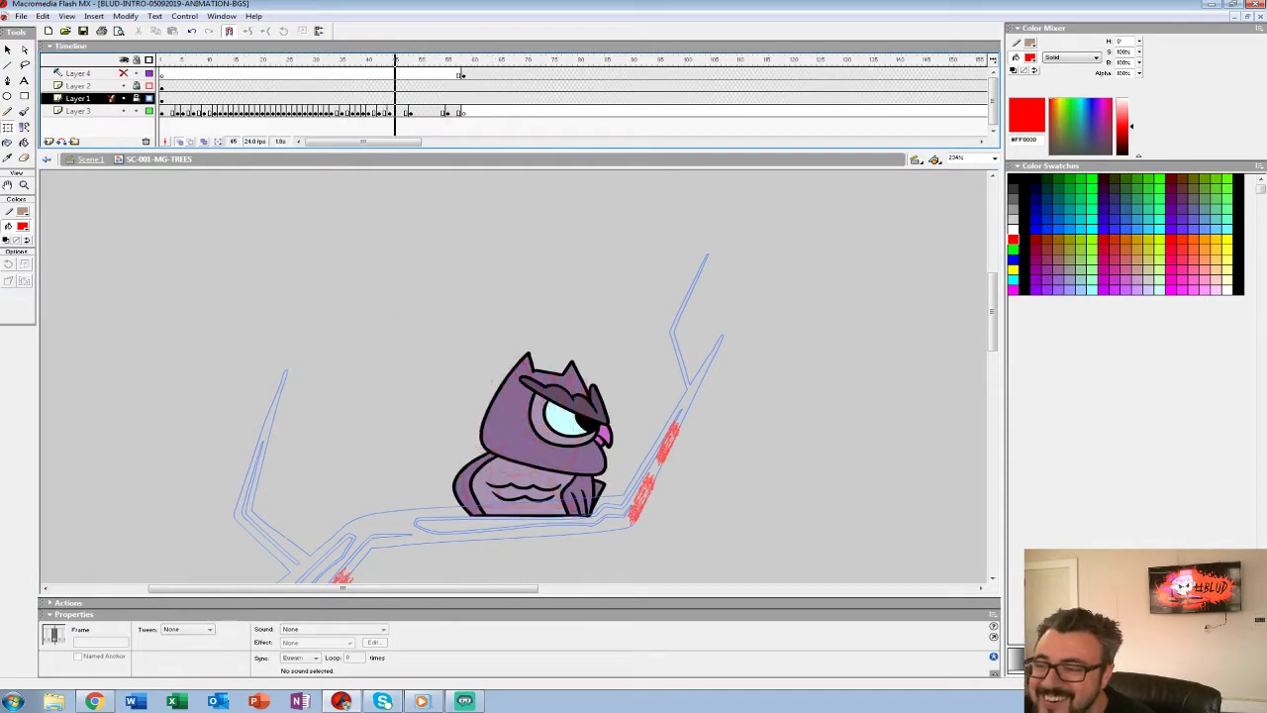
click(567, 420)
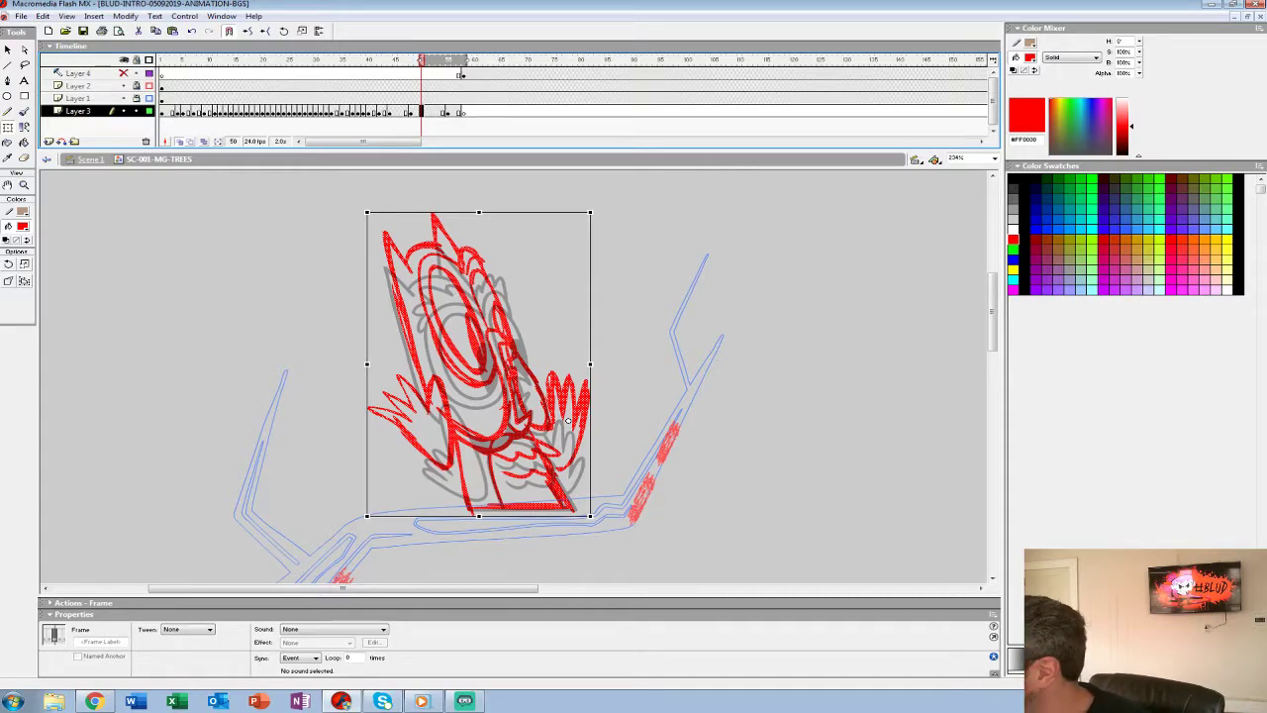
key(Return)
drag(443, 60, 416, 60)
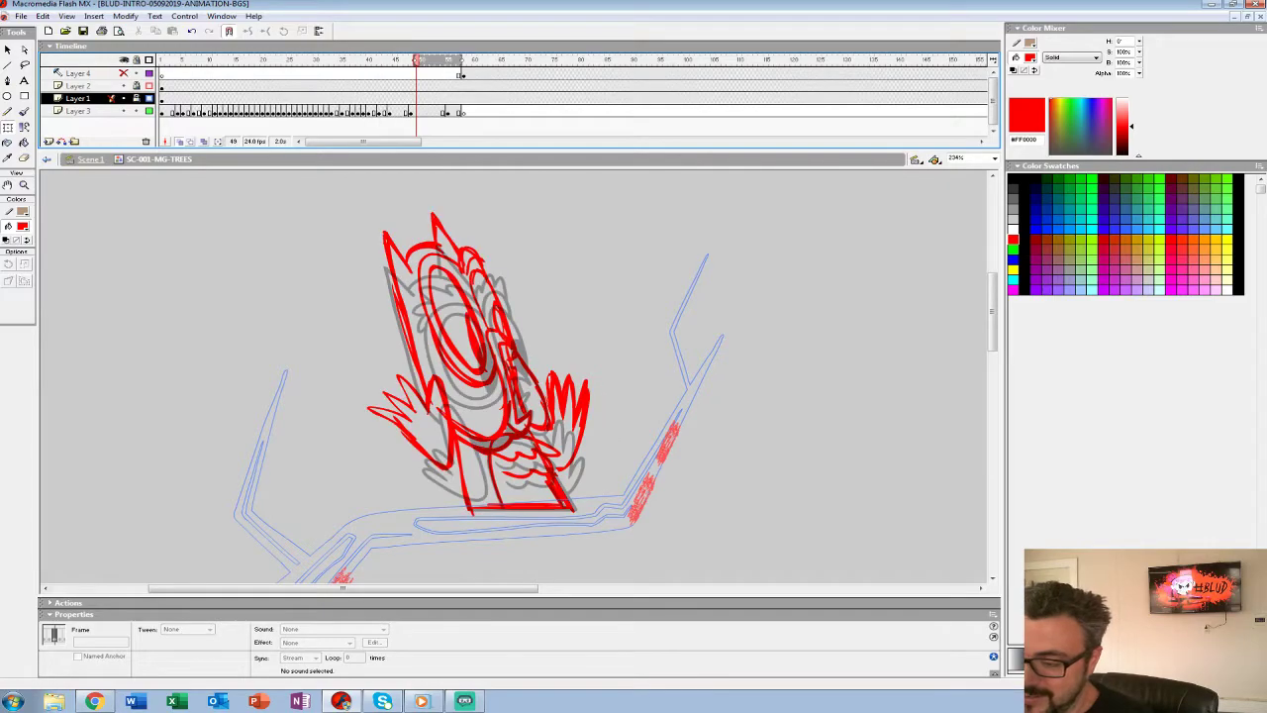
Sketch small red marks flying off above the owl's ears at frame 48.
click(566, 422)
drag(566, 421, 624, 488)
key(b)
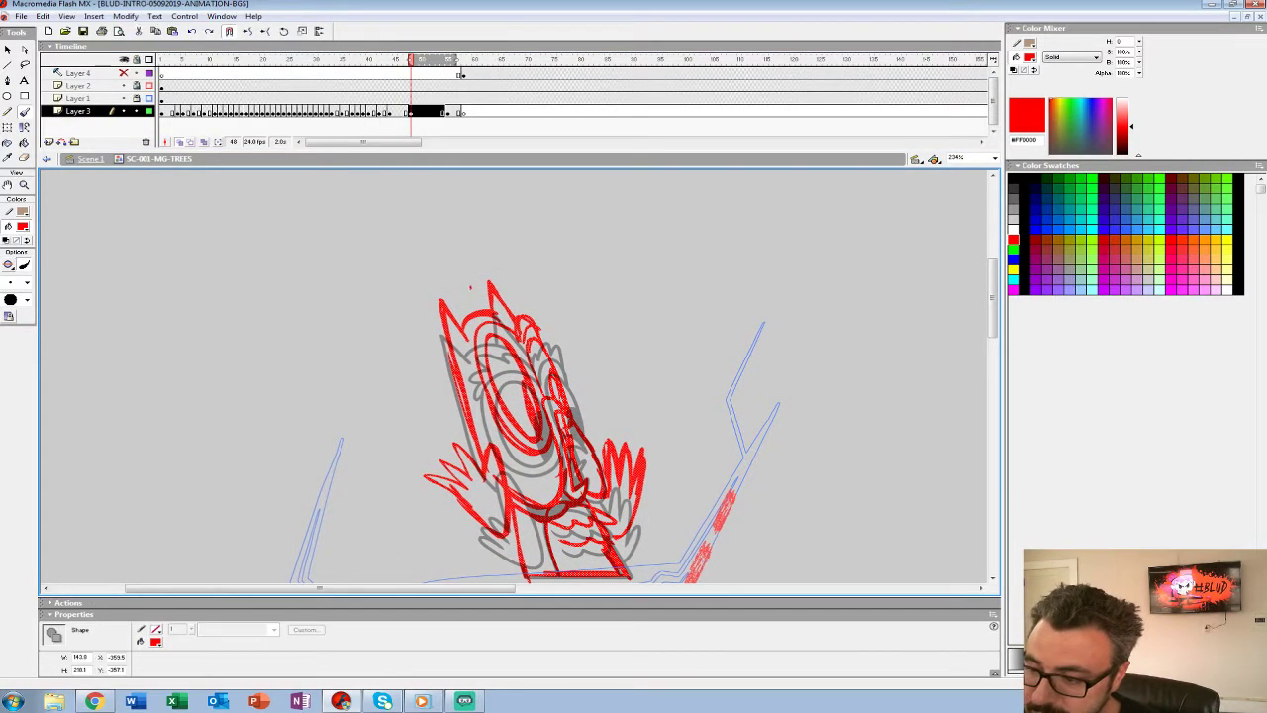
mouse_move(464, 238)
mouse_down()
mouse_move(466, 285)
mouse_move(485, 265)
mouse_up()
mouse_move(445, 270)
mouse_down()
mouse_move(457, 281)
mouse_move(410, 269)
mouse_up()
mouse_move(405, 284)
mouse_down()
mouse_move(417, 292)
mouse_move(413, 276)
mouse_up()
Reinforce the near wing's feather tips and the lower body edge with extra red strokes.
drag(436, 441, 414, 414)
mouse_move(393, 425)
mouse_down()
mouse_move(442, 466)
mouse_move(439, 416)
mouse_up()
mouse_move(467, 429)
mouse_down()
mouse_move(462, 403)
mouse_move(452, 436)
mouse_up()
mouse_move(497, 526)
mouse_down()
mouse_move(594, 528)
mouse_move(495, 529)
mouse_up()
drag(478, 458, 499, 535)
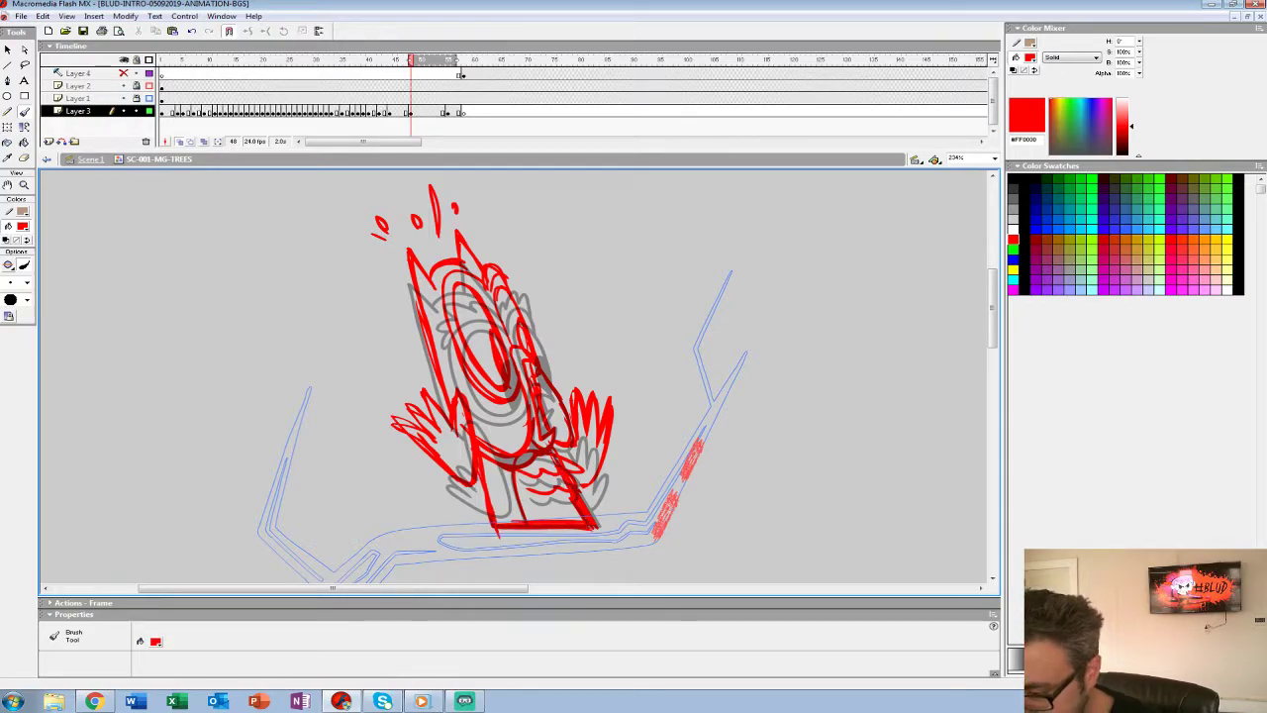
Replay the owl's jump into the startled pose to check the marks above its head.
click(364, 98)
key(Return)
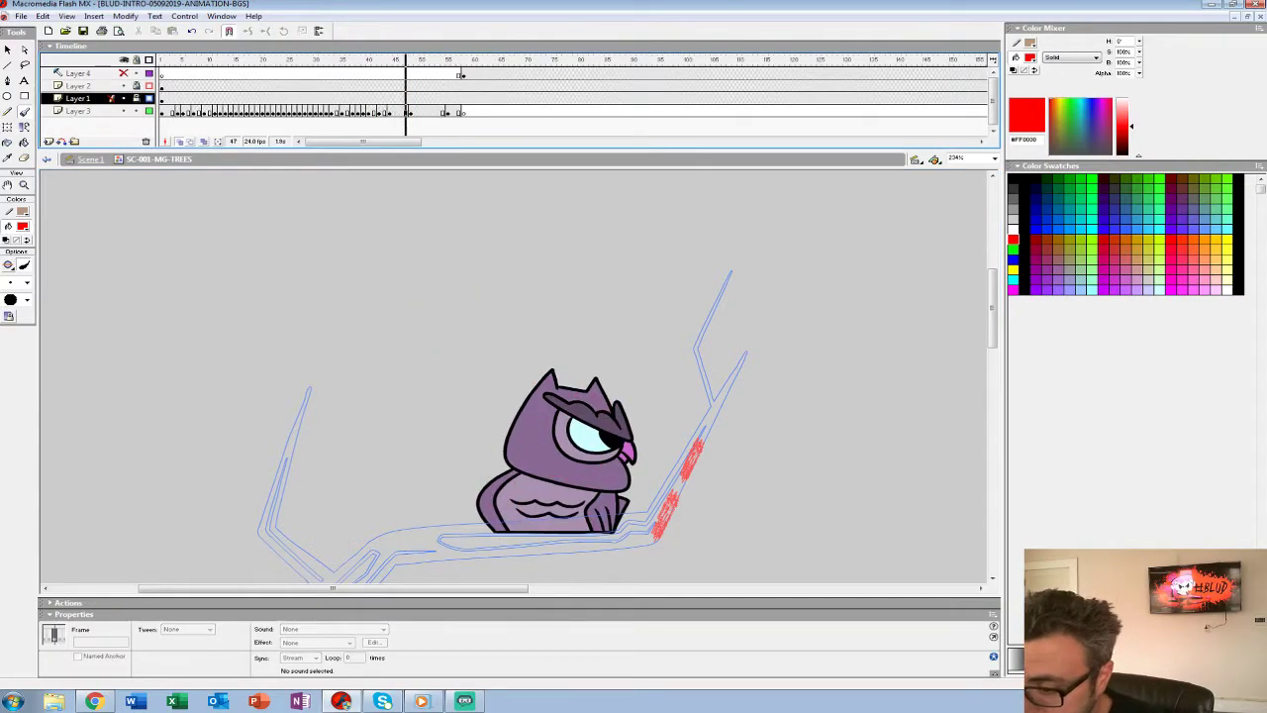
click(364, 98)
key(Return)
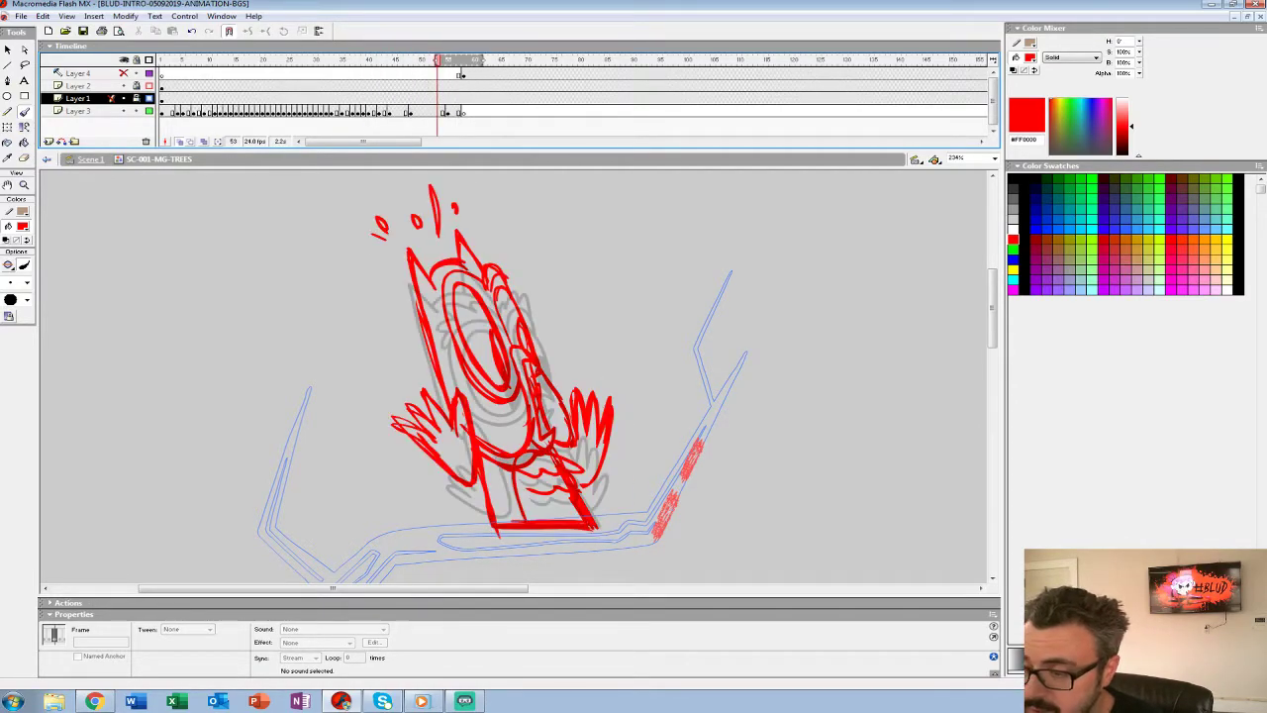
mouse_move(422, 60)
mouse_down()
mouse_move(485, 61)
mouse_move(426, 61)
mouse_up()
Thicken the feathers of both raised wings and the torso outlines with the red brush.
click(416, 111)
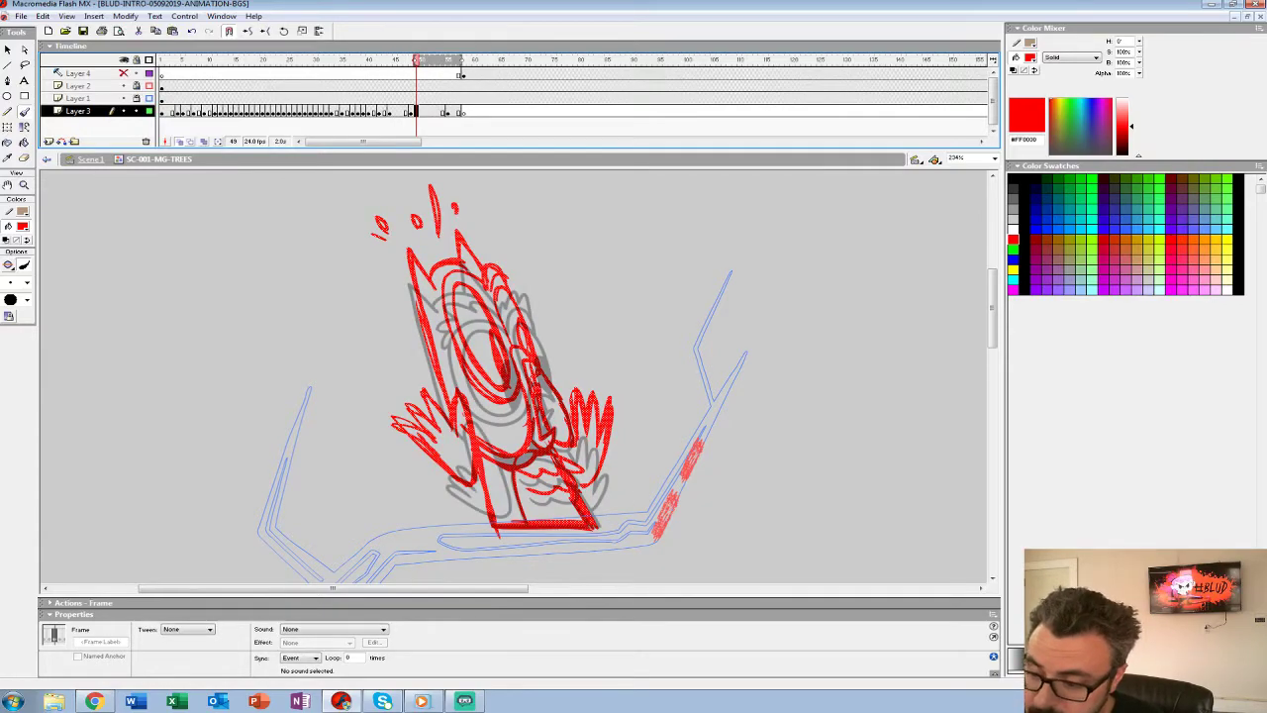
mouse_move(464, 401)
mouse_down()
mouse_move(473, 482)
mouse_move(395, 422)
mouse_move(410, 410)
mouse_move(398, 398)
mouse_up()
drag(399, 398, 446, 423)
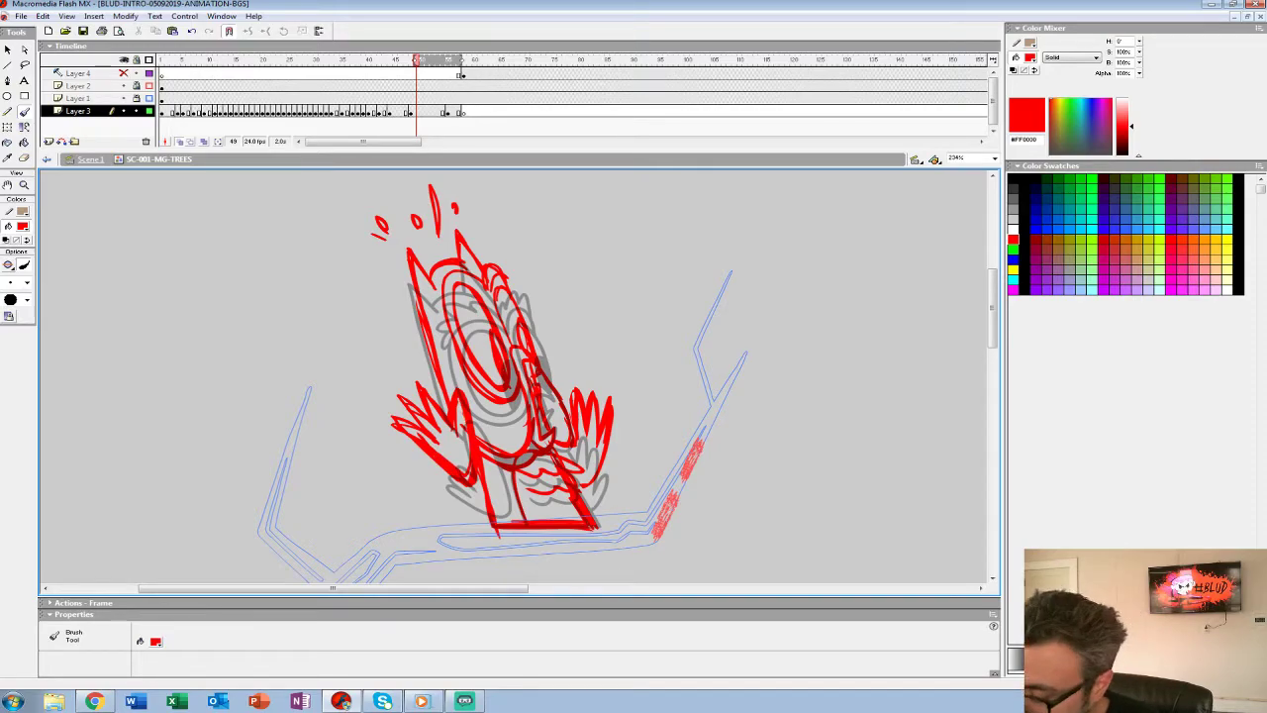
mouse_move(584, 432)
mouse_down()
mouse_move(600, 479)
mouse_move(534, 537)
mouse_up()
mouse_move(477, 465)
mouse_down()
mouse_move(502, 536)
mouse_move(603, 532)
mouse_up()
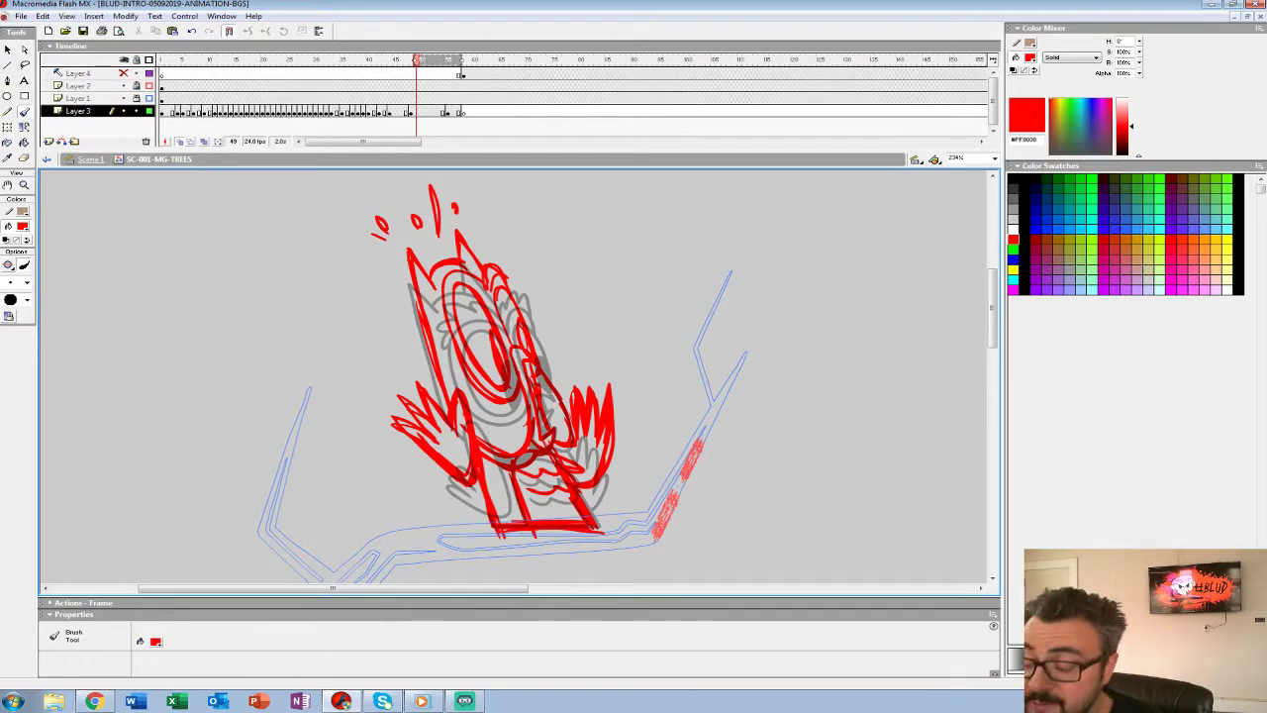
Scrub and replay the transition into the startled pose to review the thickened sketch.
drag(416, 61, 485, 61)
click(363, 99)
key(Return)
key(Return)
click(401, 112)
key(Return)
key(Return)
Insert a blank keyframe at frame 49 of Layer 3 and extend the onion skin back to frame 48.
click(416, 111)
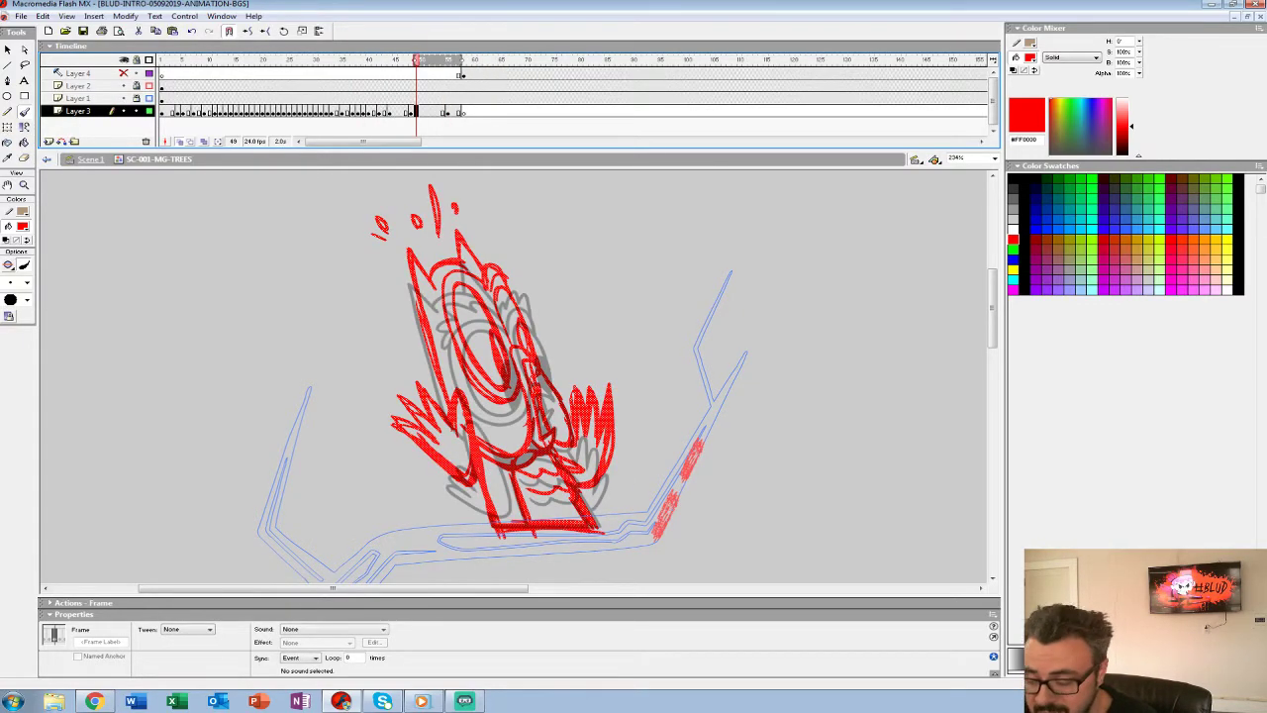
key(F7)
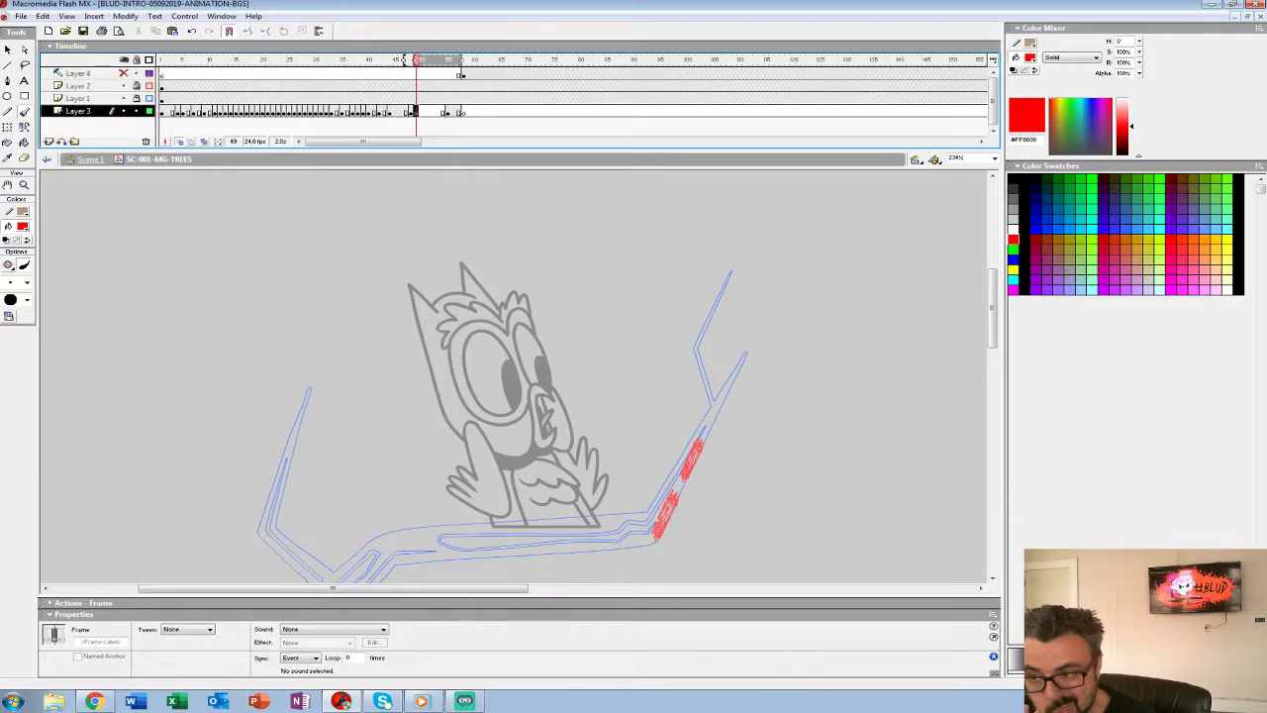
drag(412, 61, 409, 61)
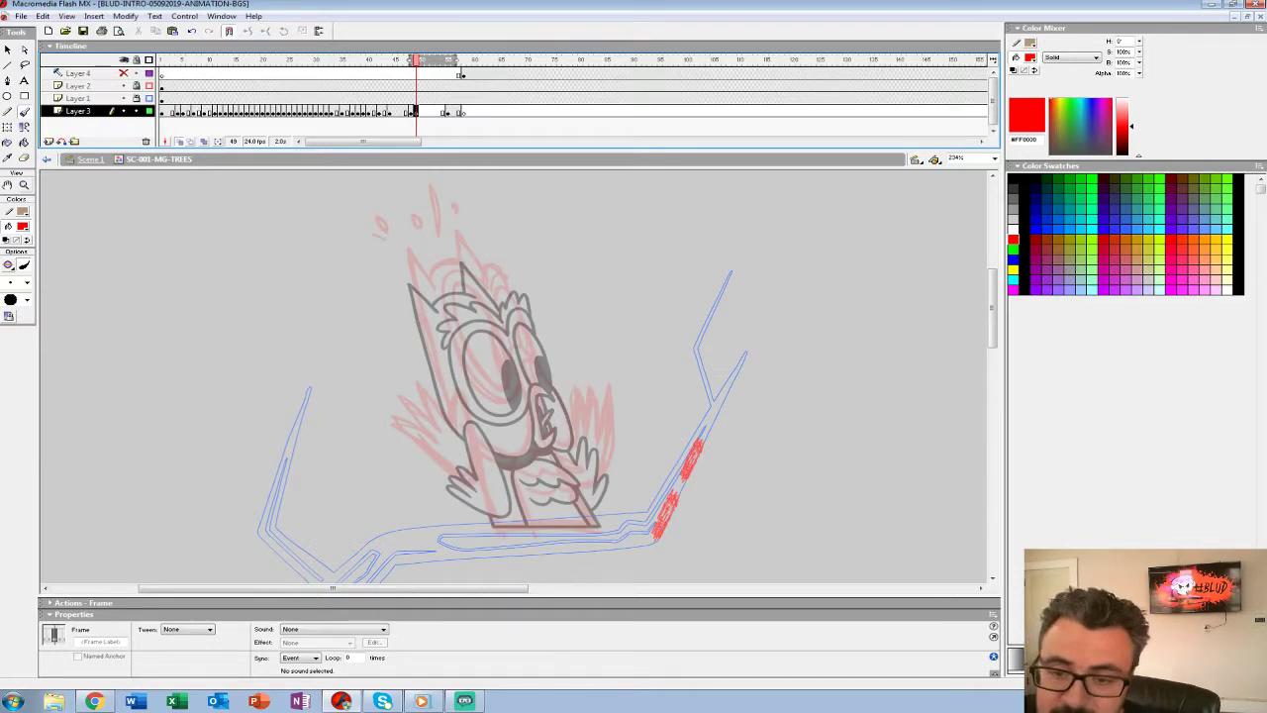
Change the fill colour to black (#000000).
click(23, 185)
click(22, 227)
key(Escape)
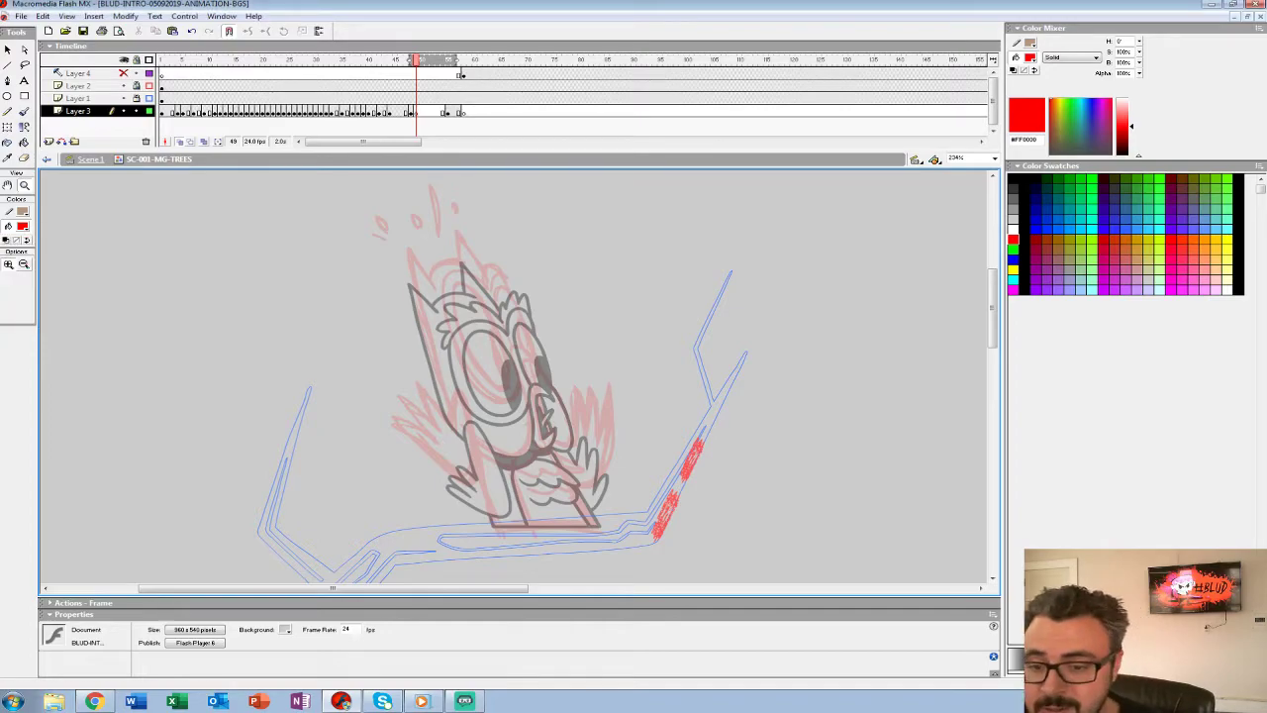
click(22, 226)
click(9, 254)
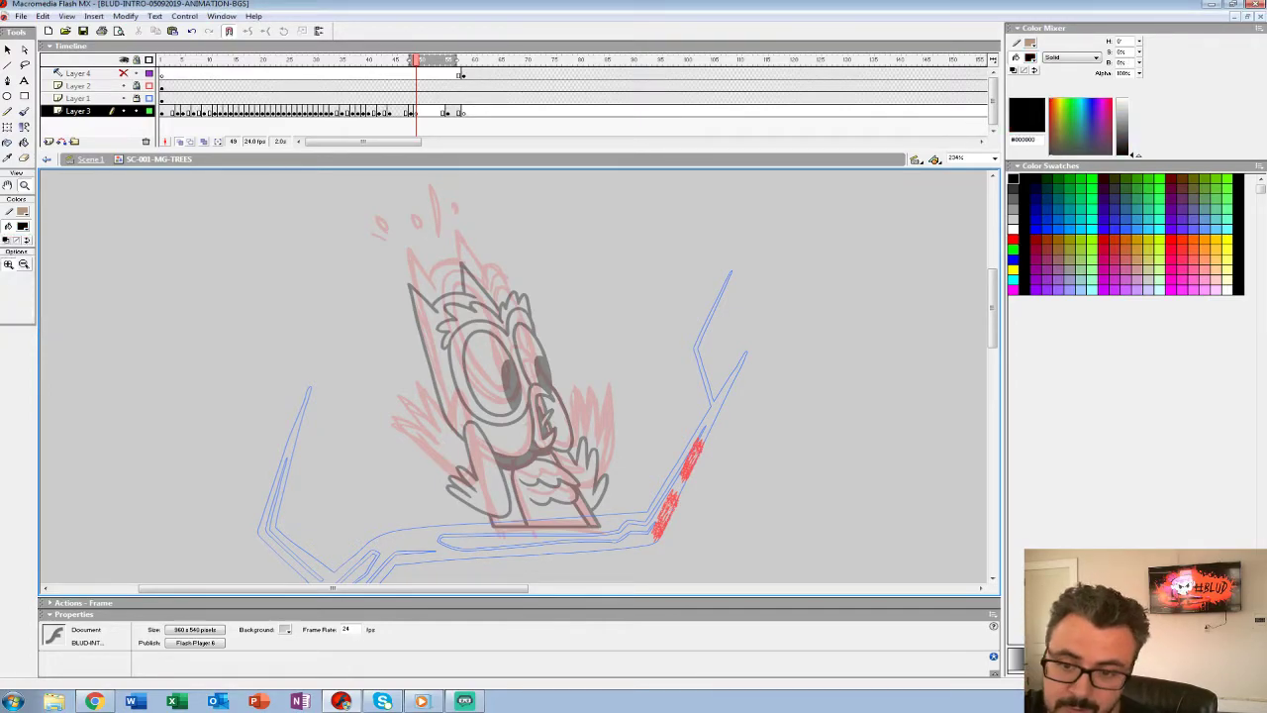
click(513, 329)
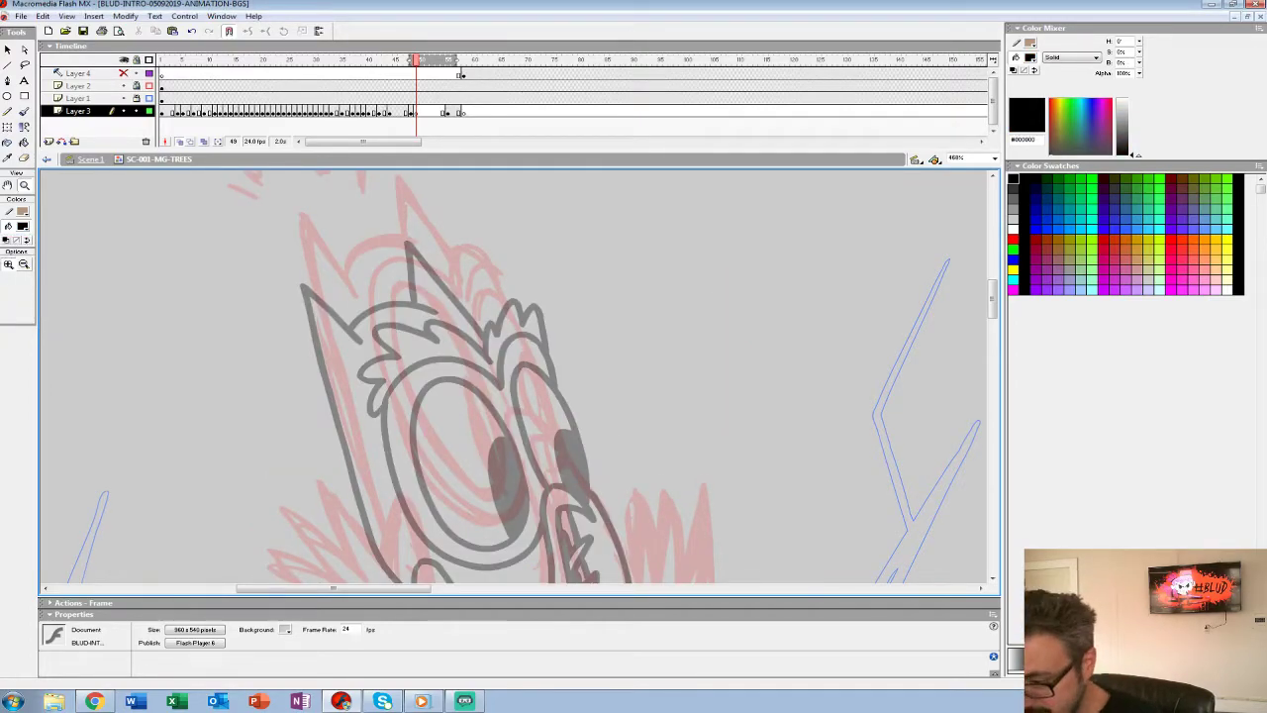
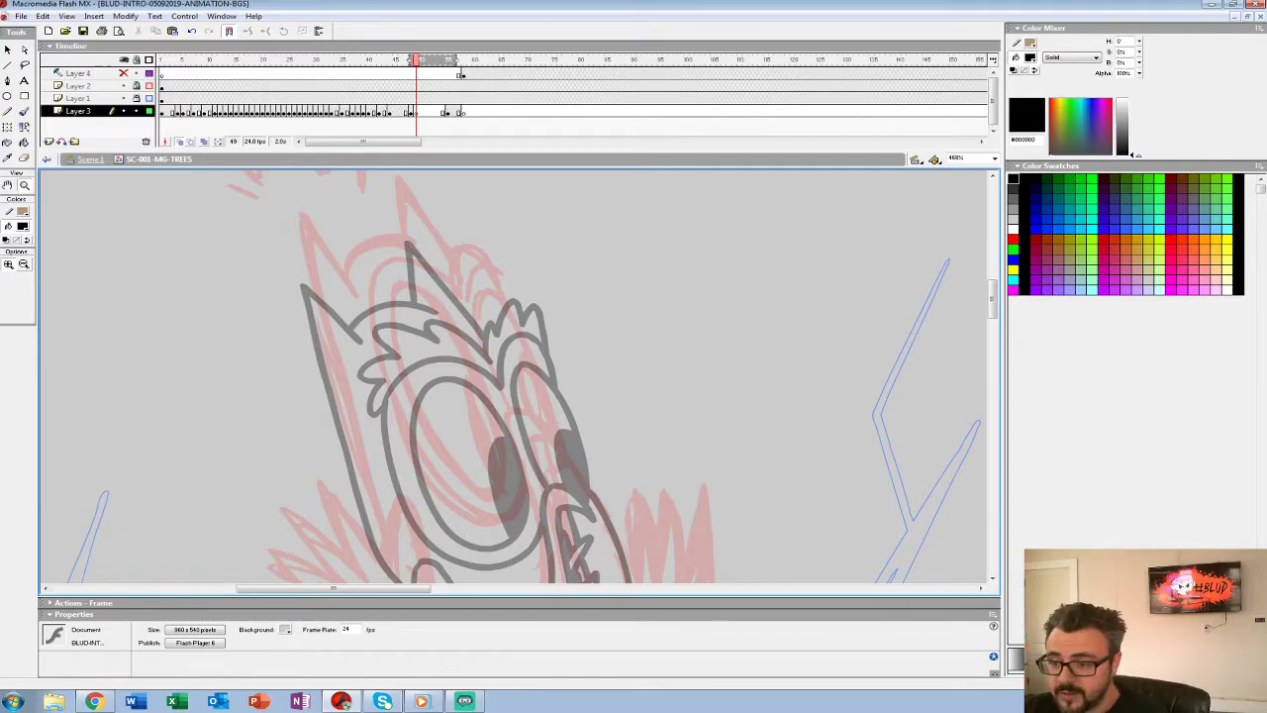
Try a black brush stroke over the near eye at frame 48, undo it and restore the red fill.
click(411, 112)
drag(495, 376, 515, 403)
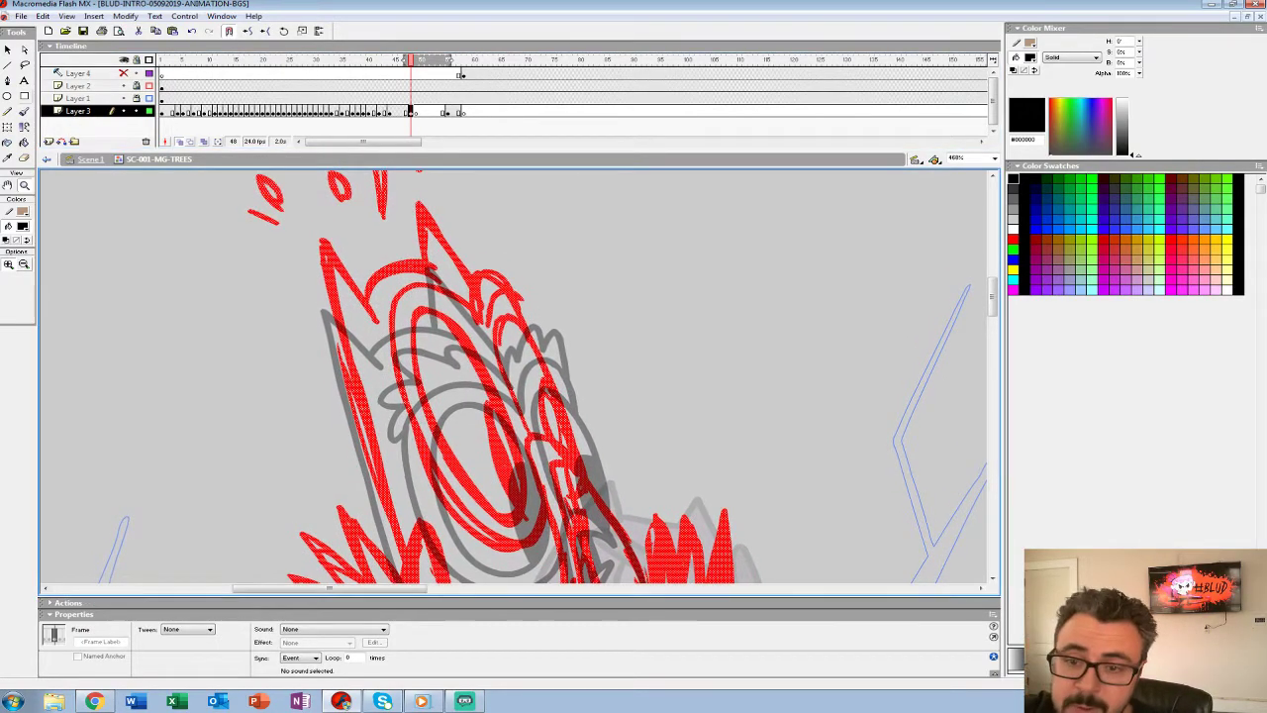
key(b)
drag(390, 314, 482, 319)
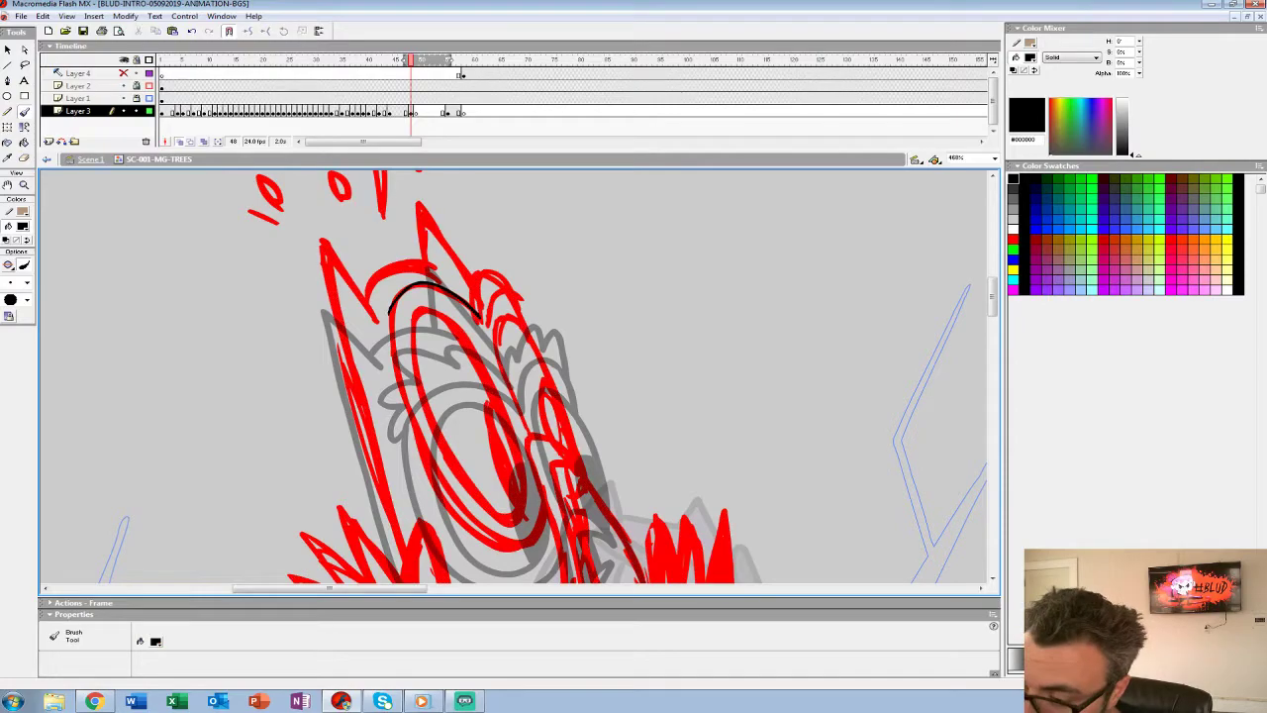
key(ctrl+z)
click(22, 227)
click(5, 295)
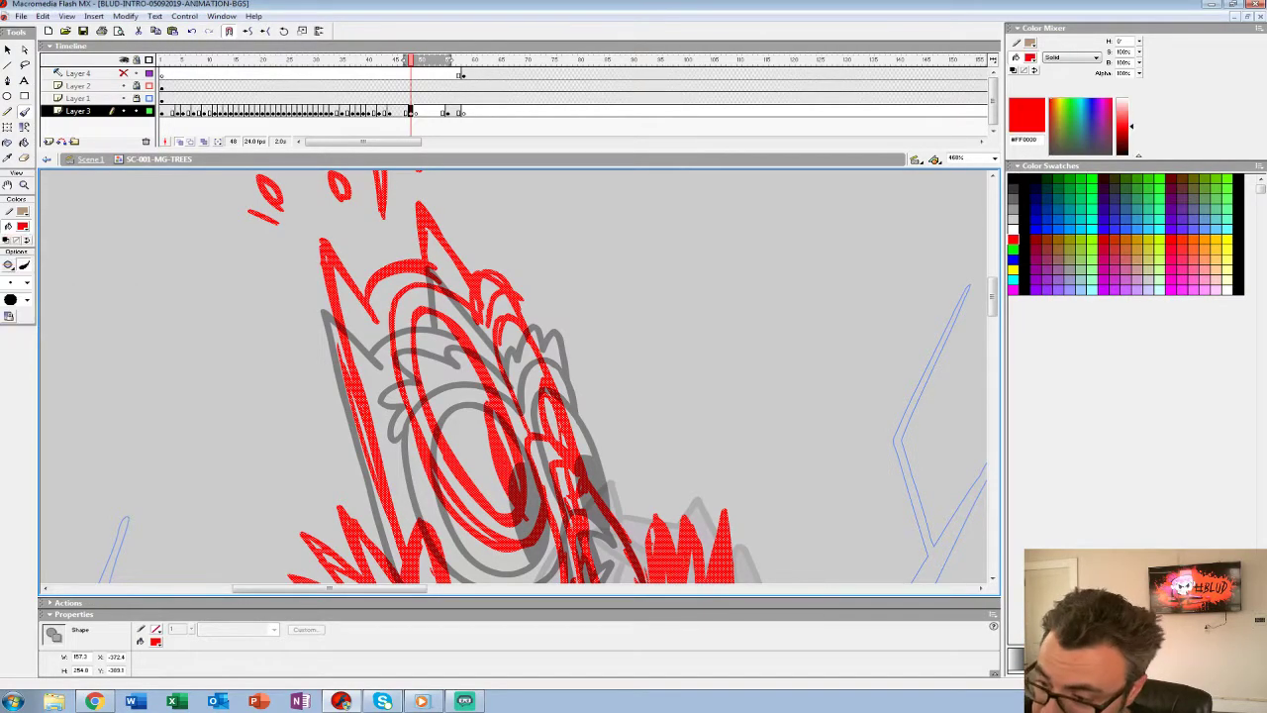
Sketch feathery brow tufts in red above the near and far eyes of the frame 48 drawing.
mouse_move(390, 315)
mouse_down()
mouse_move(482, 319)
mouse_move(426, 251)
mouse_move(360, 259)
mouse_move(356, 314)
mouse_move(375, 363)
mouse_move(387, 311)
mouse_up()
mouse_move(465, 268)
mouse_down()
mouse_move(501, 232)
mouse_move(514, 283)
mouse_move(495, 227)
mouse_move(465, 239)
mouse_up()
drag(465, 248, 432, 283)
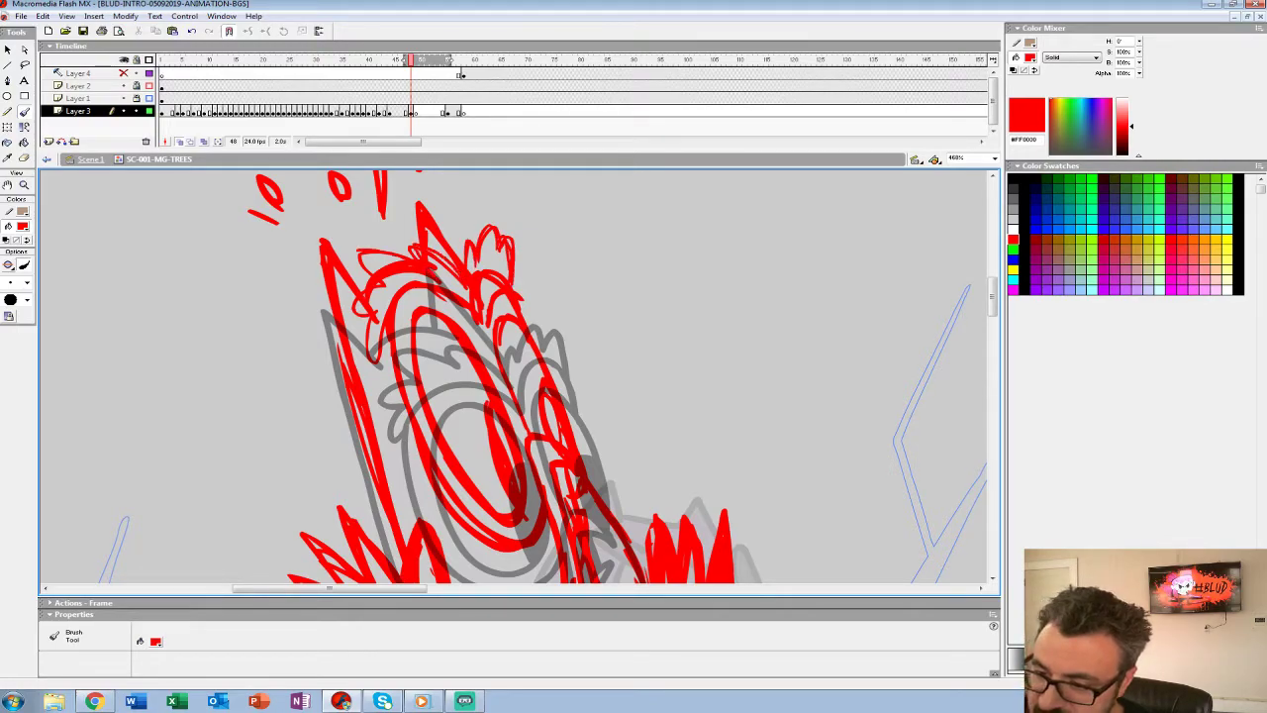
Go to frame 49 of Layer 3 and set the stage zoom to 700%.
scroll(515, 376, down, 4)
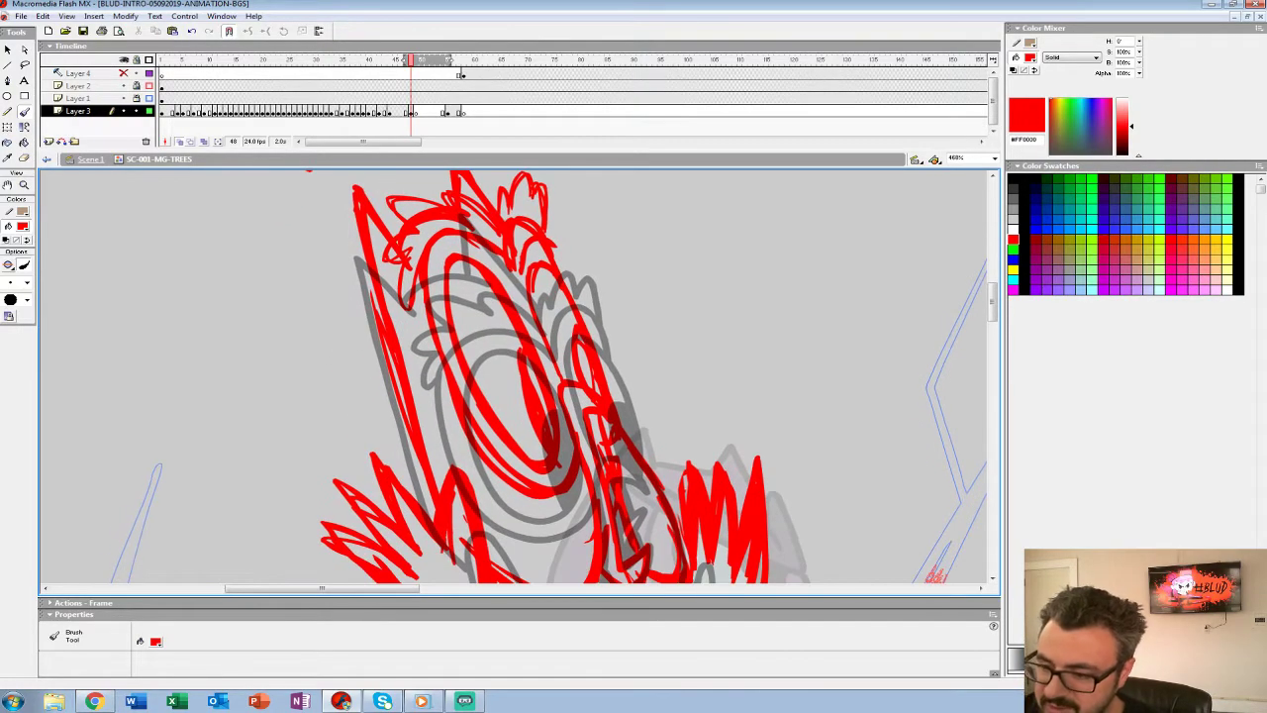
scroll(514, 377, down, 1)
drag(515, 376, 531, 465)
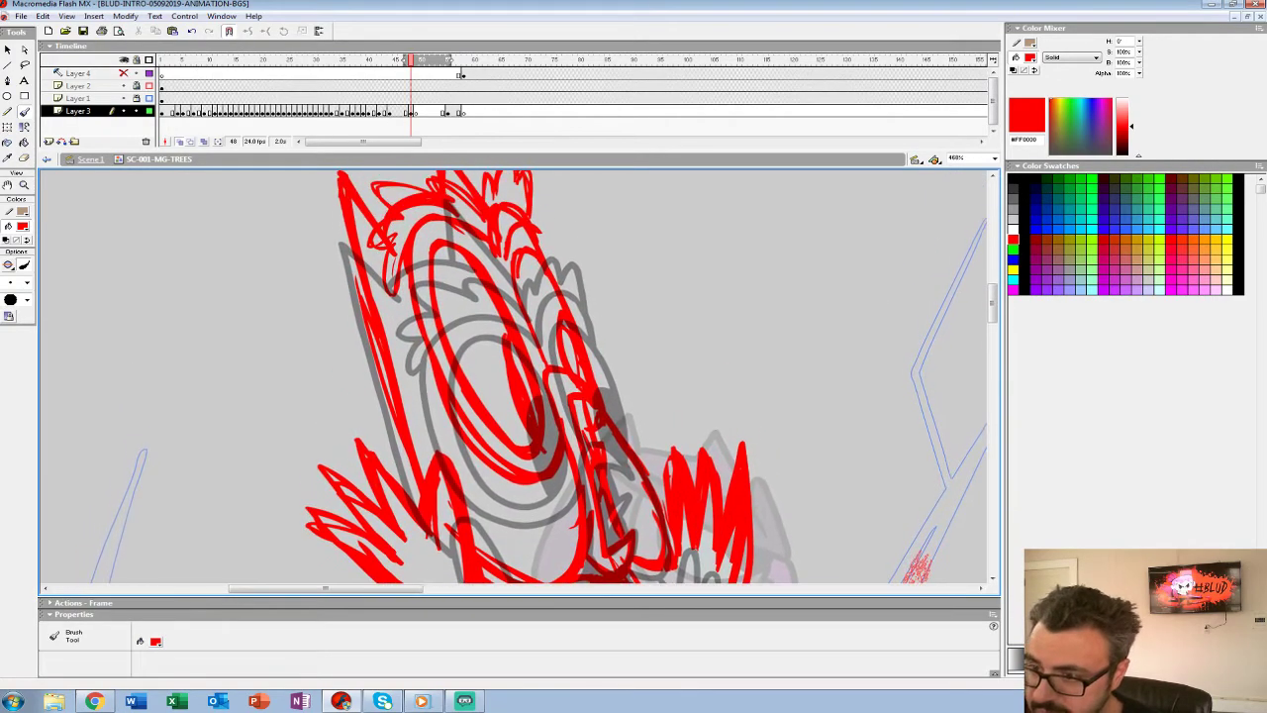
click(416, 111)
drag(515, 376, 541, 374)
click(957, 159)
text(70)
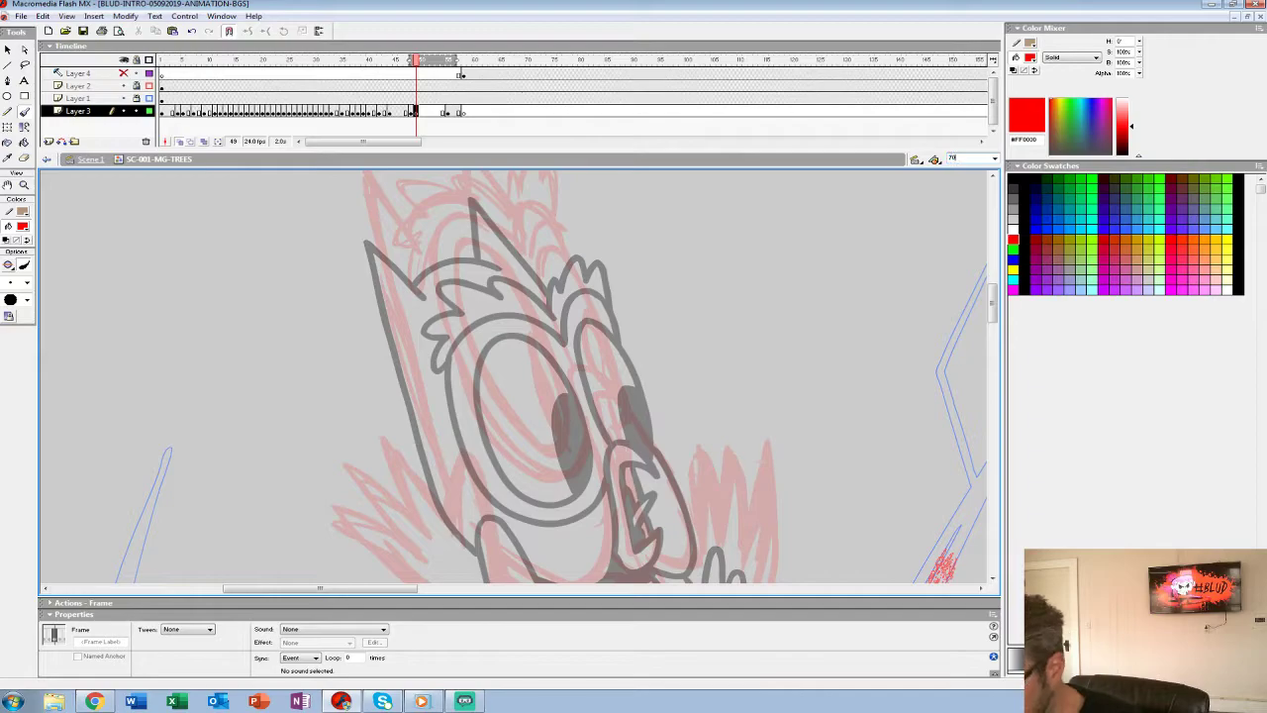
text(0)
key(Return)
Enlarge the brush size slightly and change the fill colour to black (#000000).
drag(515, 376, 517, 455)
click(22, 227)
click(7, 255)
click(26, 283)
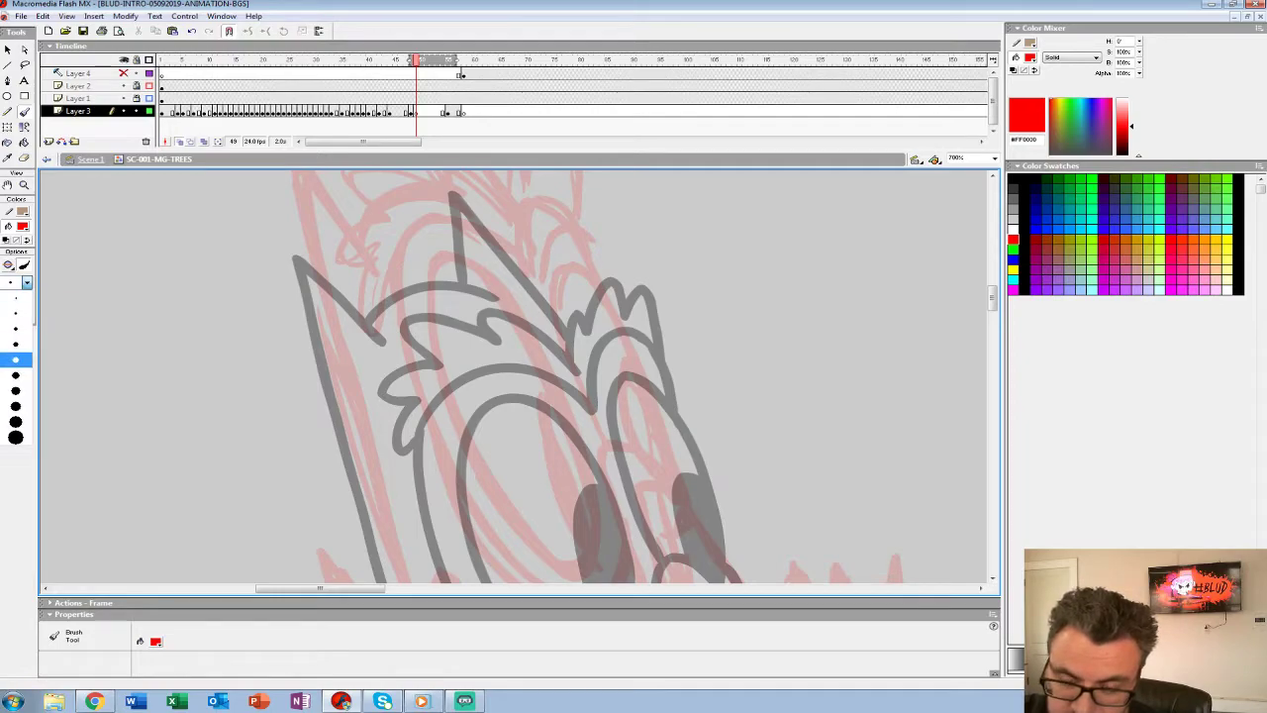
click(15, 374)
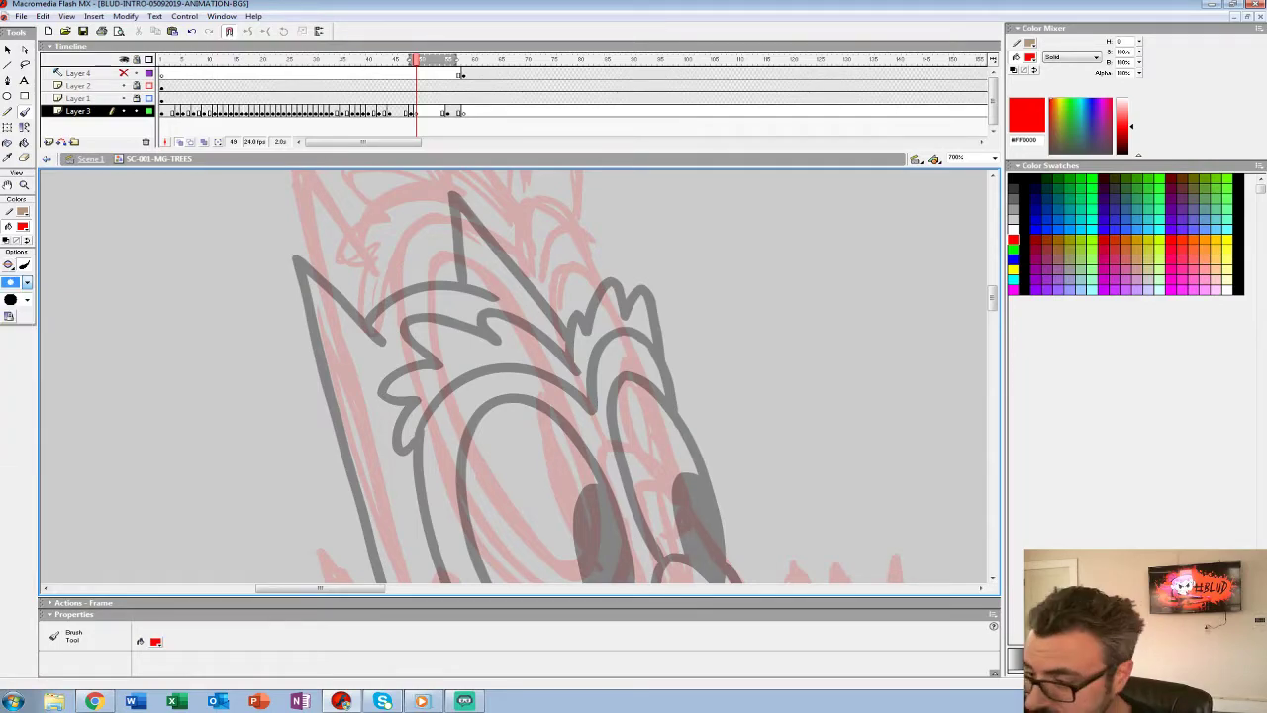
drag(979, 150, 979, 111)
drag(444, 213, 426, 250)
drag(446, 278, 472, 240)
key(ctrl+z)
click(22, 227)
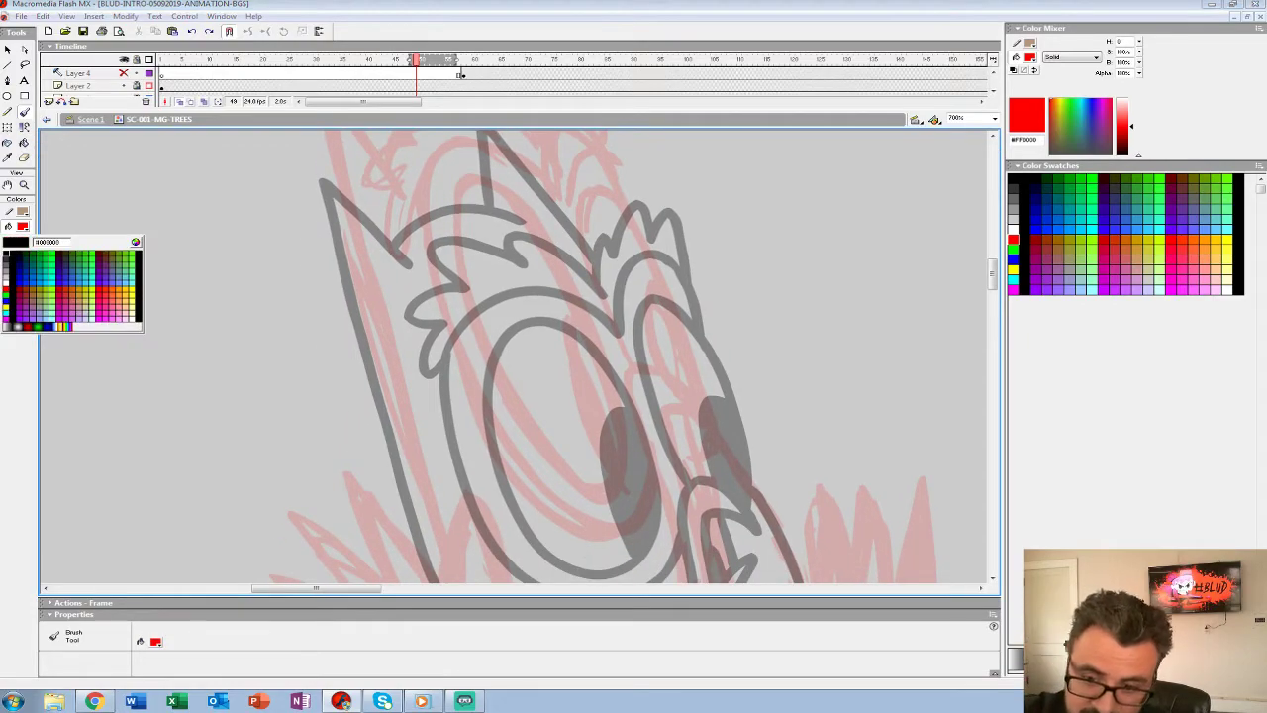
click(6, 253)
Reduce the brush size by one step and ink the near eye's outline and pupil in black at frame 49.
drag(463, 176, 452, 268)
key(ctrl+z)
click(12, 282)
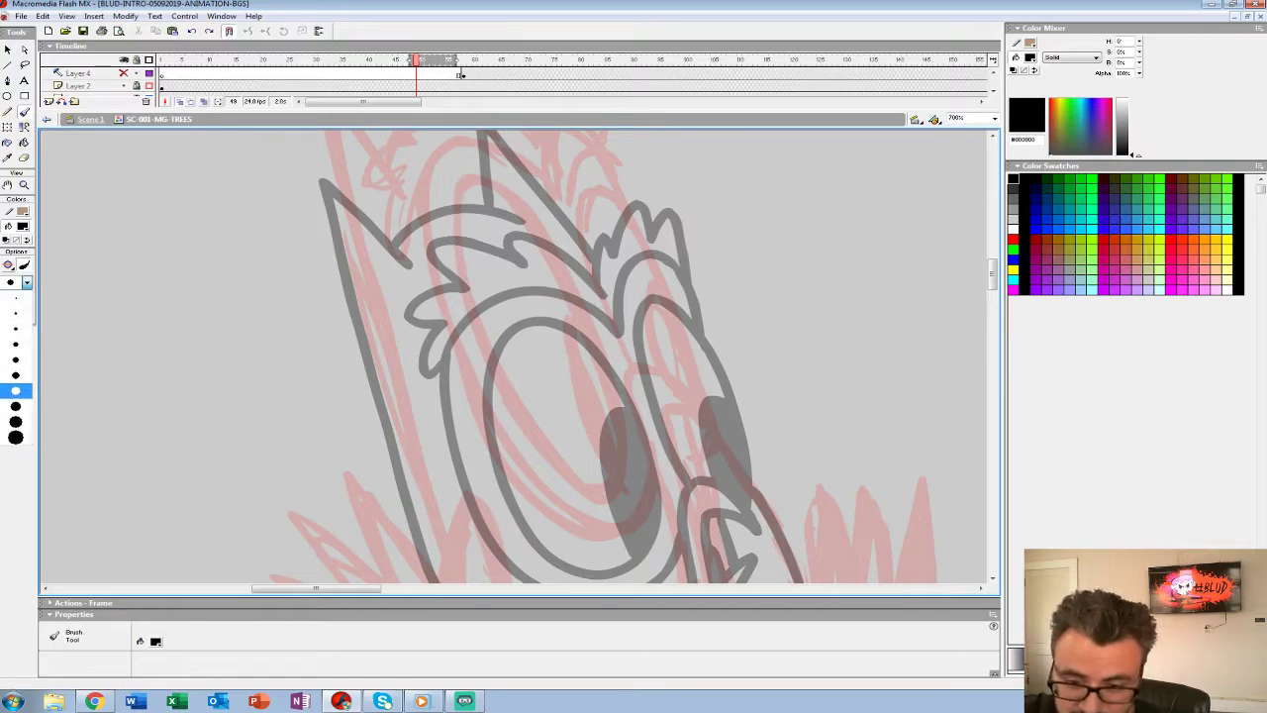
click(15, 374)
drag(358, 311, 378, 384)
key(ctrl+z)
mouse_move(475, 172)
mouse_down()
mouse_move(457, 196)
mouse_move(458, 276)
mouse_move(504, 388)
mouse_move(570, 485)
mouse_move(622, 492)
mouse_move(629, 453)
mouse_move(613, 370)
mouse_move(572, 273)
mouse_move(513, 185)
mouse_move(481, 168)
mouse_move(468, 178)
mouse_up()
mouse_move(582, 299)
mouse_down()
mouse_move(562, 345)
mouse_move(653, 536)
mouse_move(539, 362)
mouse_move(533, 341)
mouse_move(552, 328)
mouse_up()
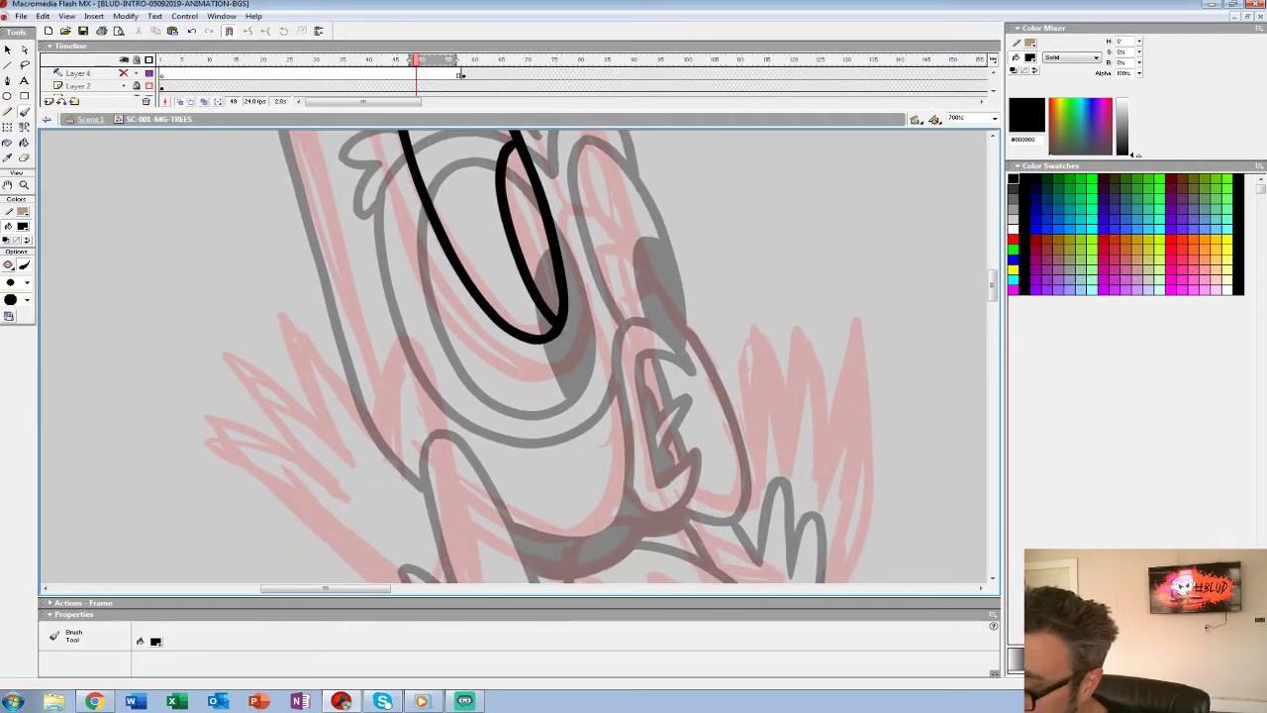
Ink the owl's jaw line and the beak with its open mouth over the onion-skinned rough.
mouse_move(605, 249)
mouse_down()
mouse_move(659, 281)
mouse_move(616, 220)
mouse_move(561, 213)
mouse_move(617, 425)
mouse_move(588, 529)
mouse_move(540, 530)
mouse_move(454, 472)
mouse_up()
drag(534, 396, 544, 412)
mouse_move(606, 266)
mouse_down()
mouse_move(661, 510)
mouse_move(708, 477)
mouse_move(691, 530)
mouse_move(635, 519)
mouse_move(629, 502)
mouse_up()
mouse_move(613, 396)
mouse_down()
mouse_move(605, 435)
mouse_move(639, 379)
mouse_move(635, 408)
mouse_move(690, 523)
mouse_up()
drag(621, 315, 640, 379)
mouse_move(618, 332)
mouse_down()
mouse_move(630, 394)
mouse_move(621, 283)
mouse_move(659, 466)
mouse_move(790, 500)
mouse_move(812, 582)
mouse_move(814, 555)
mouse_move(835, 548)
mouse_move(832, 582)
mouse_up()
key(ctrl+z)
drag(722, 495, 726, 515)
Ink the feathery brow tufts above the near and far eyes of the frame 49 drawing.
mouse_move(715, 305)
mouse_down()
mouse_move(600, 253)
mouse_move(559, 348)
mouse_move(537, 334)
mouse_up()
mouse_move(702, 260)
mouse_down()
mouse_move(603, 191)
mouse_move(632, 224)
mouse_move(525, 207)
mouse_up()
mouse_move(564, 246)
mouse_down()
mouse_move(553, 282)
mouse_move(499, 330)
mouse_up()
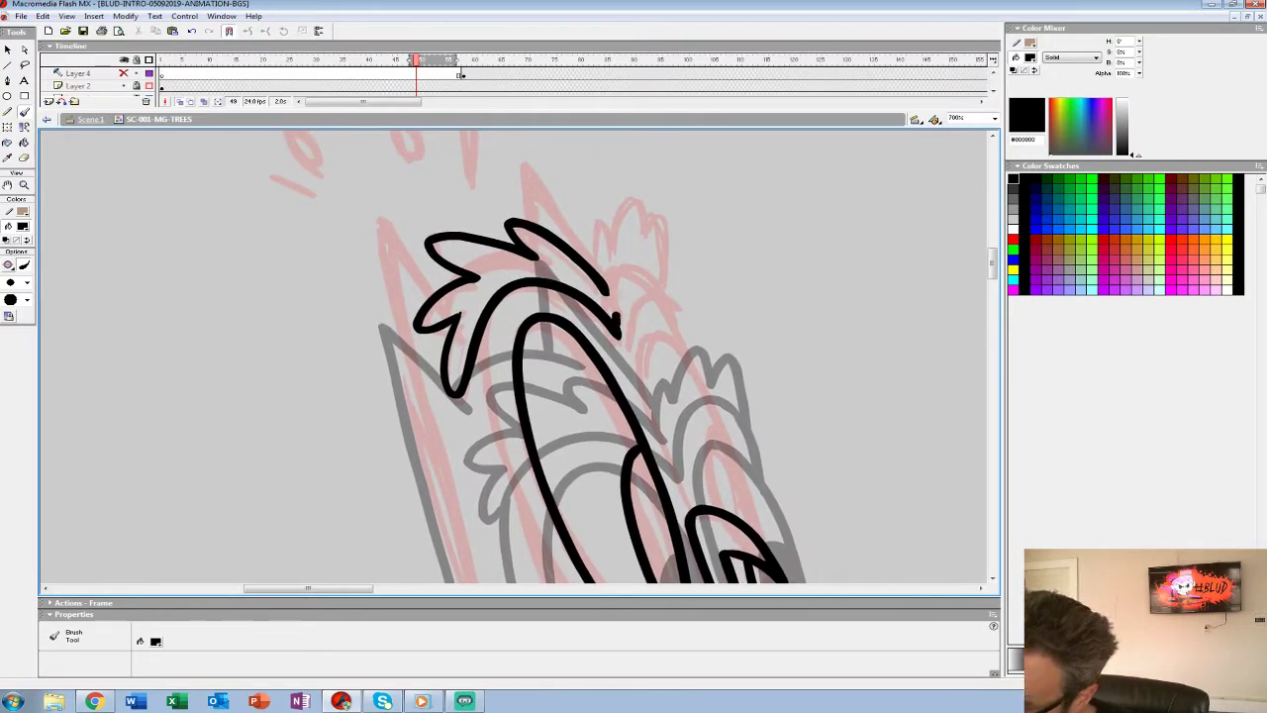
mouse_move(614, 319)
mouse_down()
mouse_move(639, 273)
mouse_move(669, 289)
mouse_up()
key(ctrl+z)
mouse_move(609, 220)
mouse_down()
mouse_move(613, 255)
mouse_move(627, 211)
mouse_move(645, 236)
mouse_move(598, 253)
mouse_move(608, 226)
mouse_move(613, 256)
mouse_move(637, 199)
mouse_move(643, 247)
mouse_move(661, 212)
mouse_move(661, 283)
mouse_up()
key(ctrl+z)
key(ctrl+z)
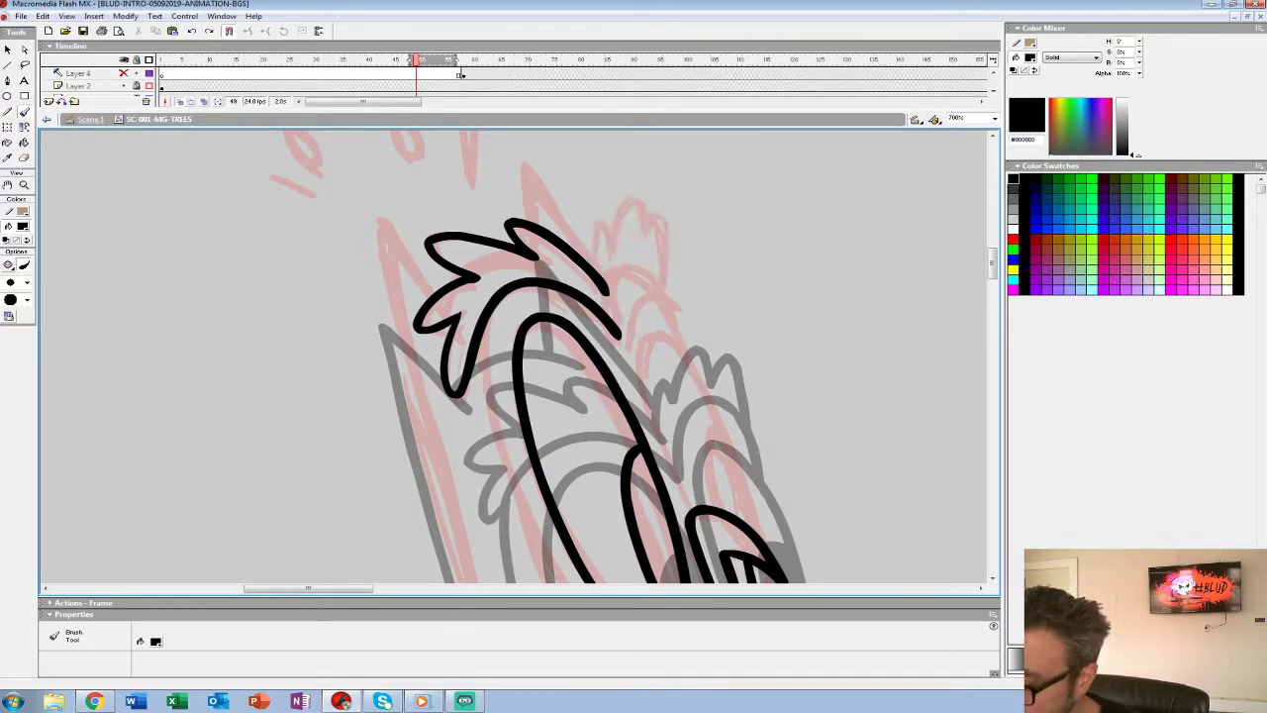
drag(645, 245, 667, 224)
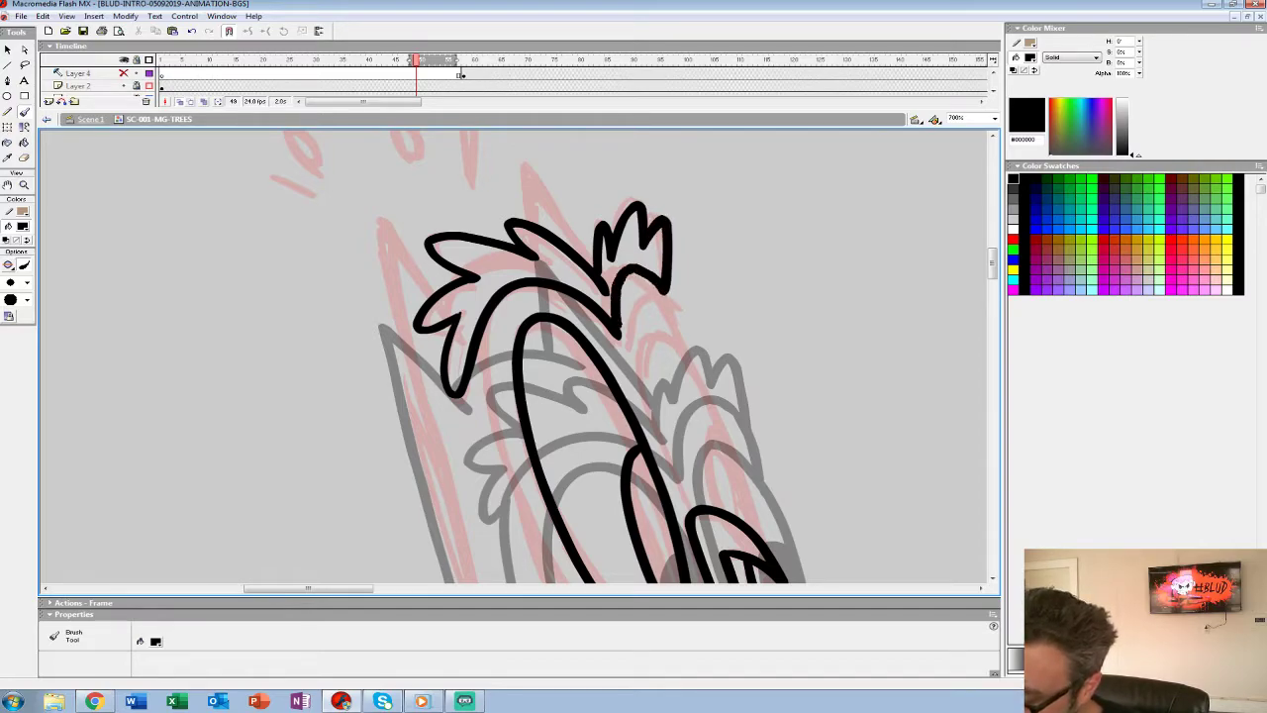
Ink the far eye's narrow oval outline behind the beak and add its pupil outline.
drag(634, 436, 613, 354)
drag(744, 461, 698, 321)
key(ctrl+z)
drag(760, 487, 668, 267)
key(ctrl+z)
mouse_move(749, 467)
mouse_down()
mouse_move(710, 356)
mouse_move(652, 251)
mouse_move(632, 240)
mouse_up()
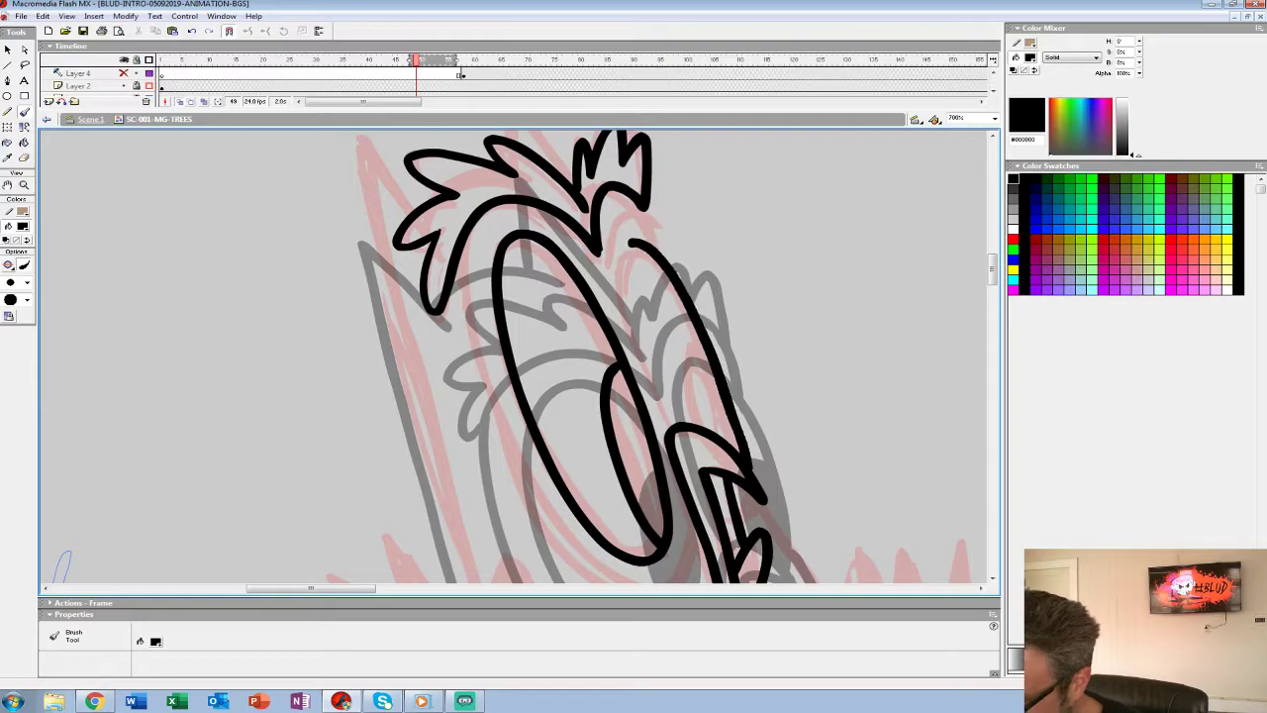
key(ctrl+z)
mouse_move(754, 473)
mouse_down()
mouse_move(668, 265)
mouse_move(626, 235)
mouse_up()
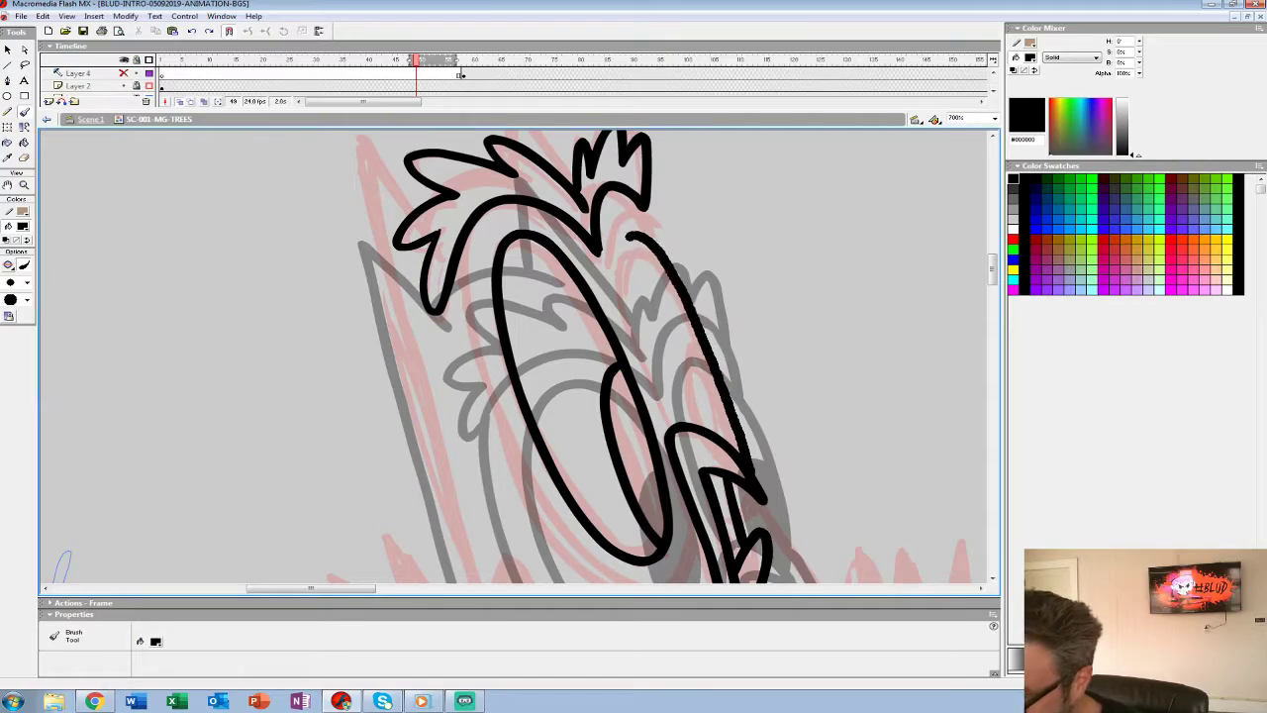
drag(627, 287, 671, 431)
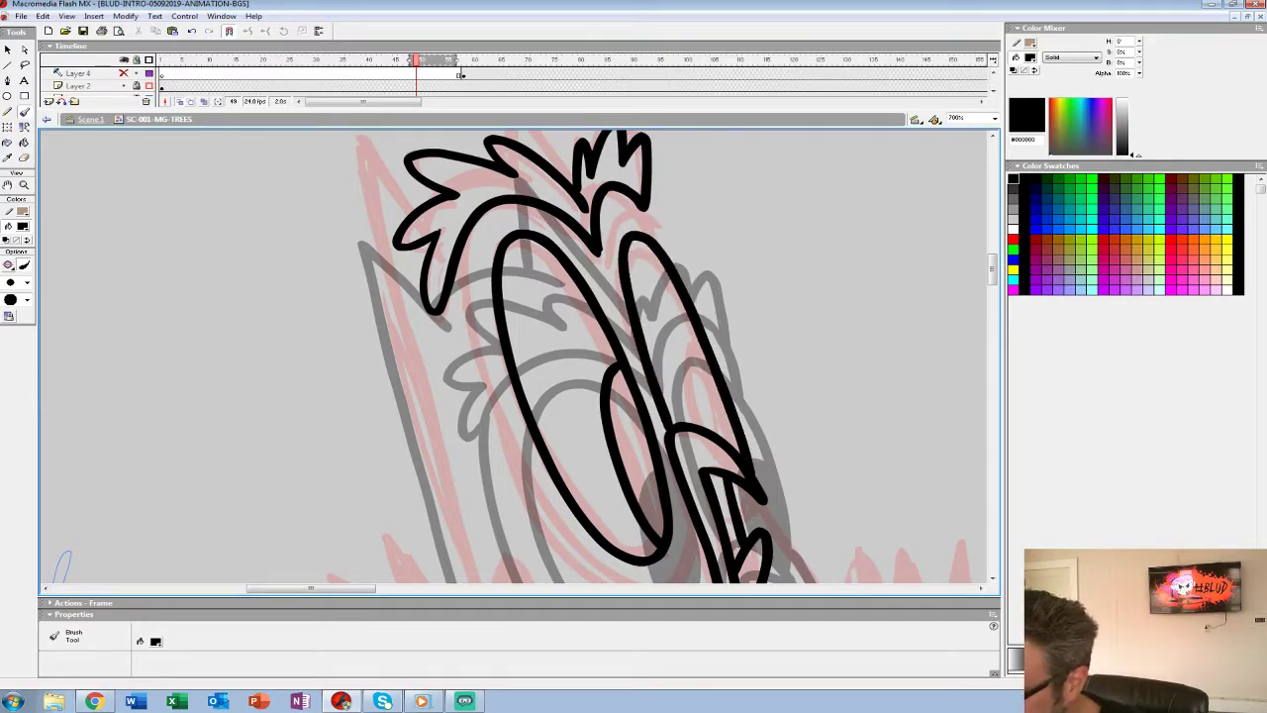
mouse_move(694, 338)
mouse_down()
mouse_move(689, 400)
mouse_move(710, 472)
mouse_up()
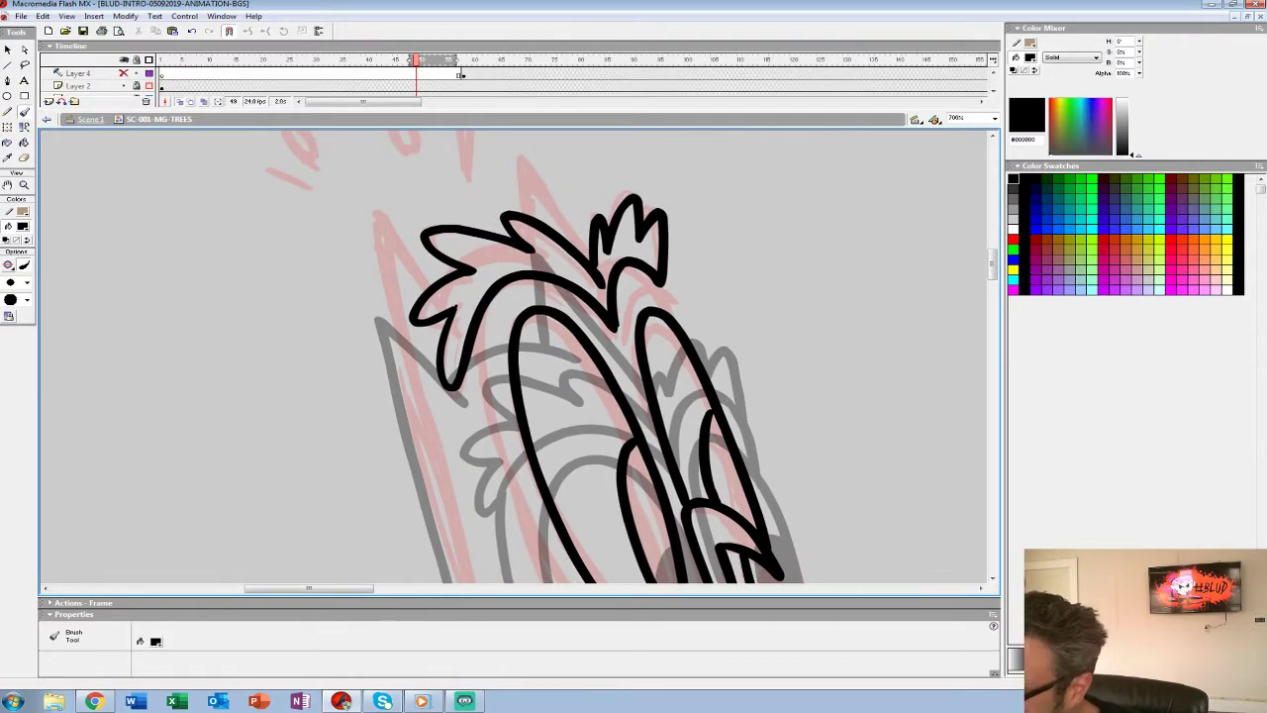
drag(676, 313, 683, 327)
Ink the outer ring around the near eye and the far cheek's outline beside the beak.
mouse_move(683, 416)
mouse_down()
mouse_move(762, 211)
mouse_move(776, 233)
mouse_up()
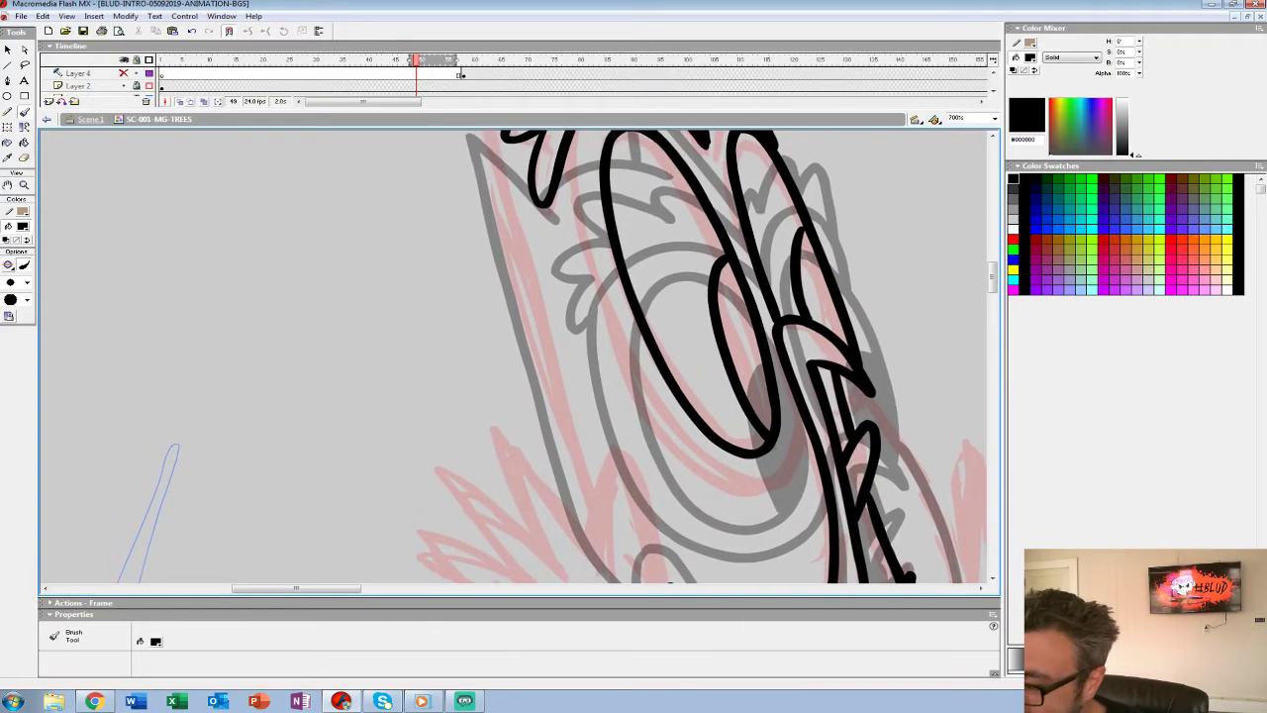
mouse_move(567, 148)
mouse_down()
mouse_move(606, 322)
mouse_move(715, 489)
mouse_move(804, 463)
mouse_move(801, 408)
mouse_move(669, 292)
mouse_move(661, 213)
mouse_move(581, 295)
mouse_move(559, 276)
mouse_up()
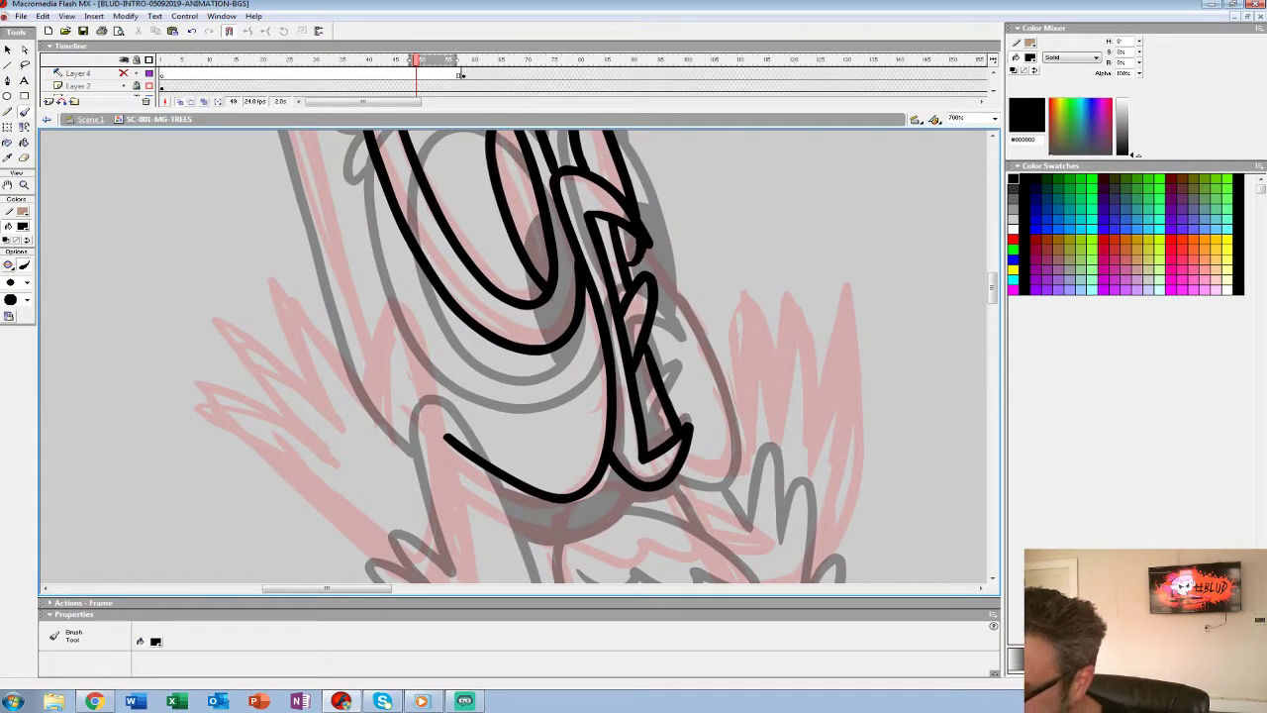
mouse_move(649, 245)
mouse_down()
mouse_move(691, 305)
mouse_move(739, 469)
mouse_up()
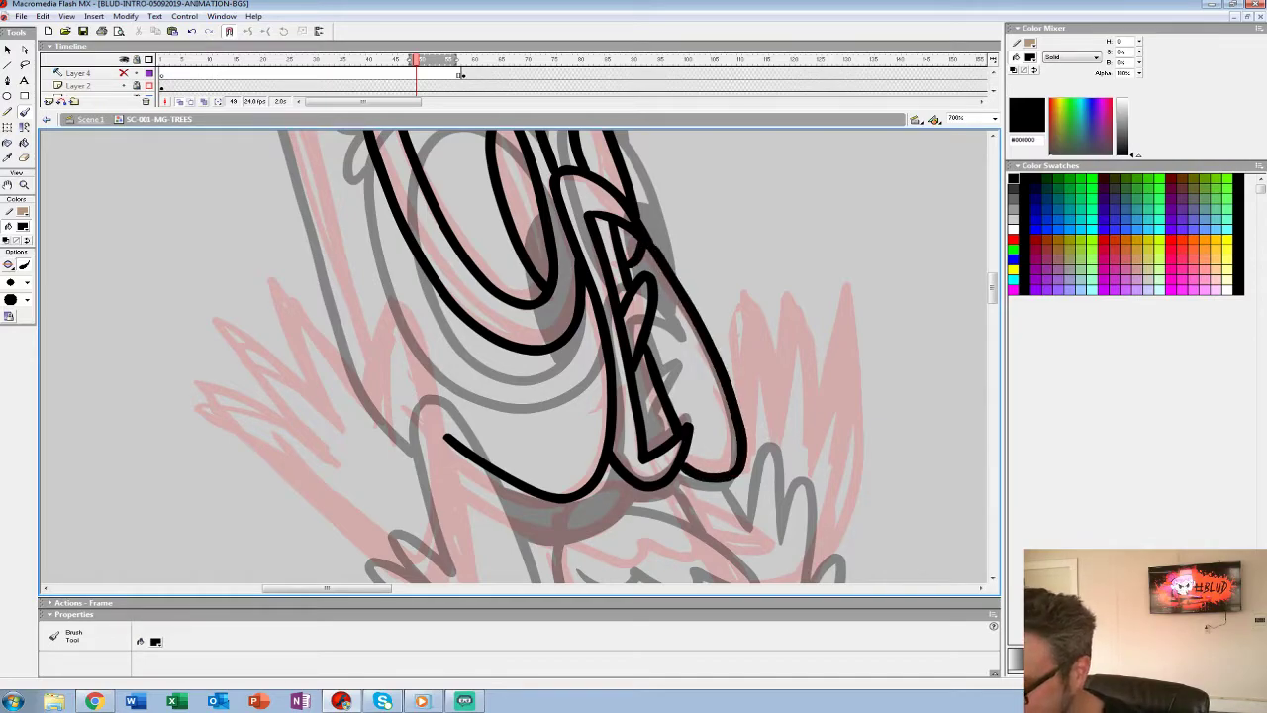
key(ctrl+z)
mouse_move(648, 248)
mouse_down()
mouse_move(681, 301)
mouse_move(735, 466)
mouse_move(684, 465)
mouse_move(744, 311)
mouse_move(886, 408)
mouse_up()
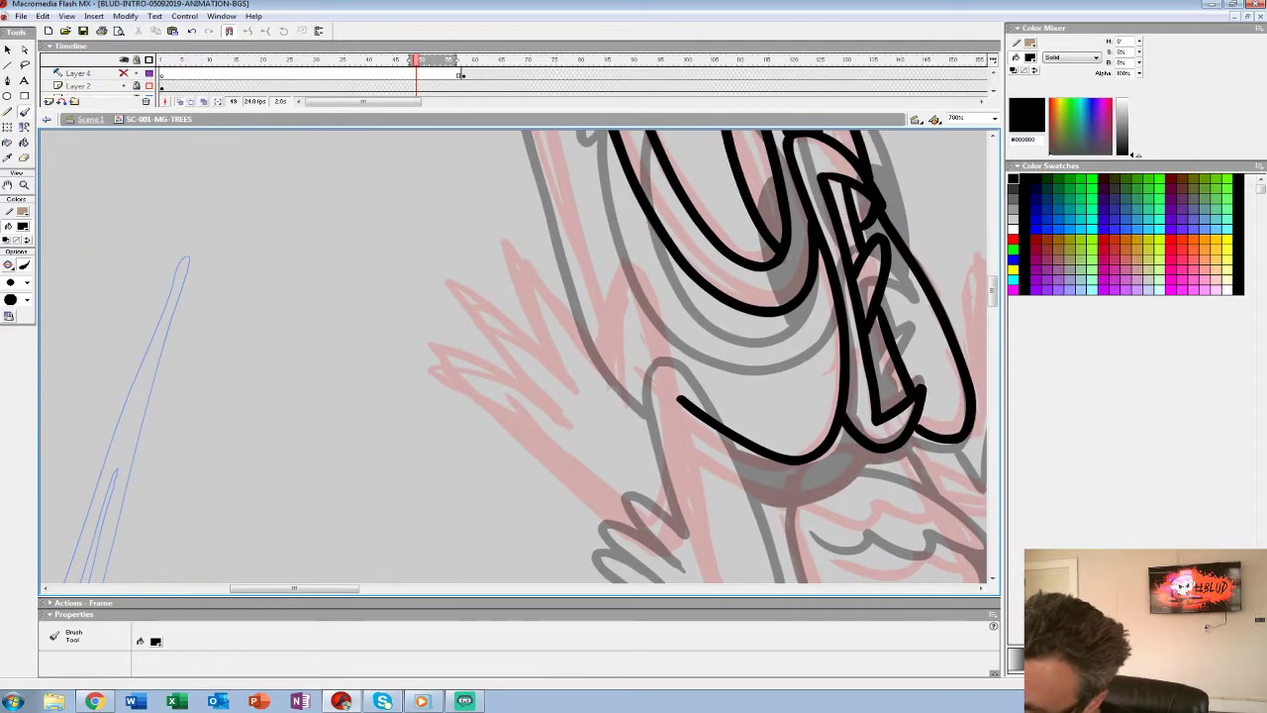
Ink the near raised wing with its spread, finger-like feathers.
mouse_move(628, 396)
mouse_down()
mouse_move(526, 261)
mouse_move(570, 382)
mouse_move(435, 272)
mouse_move(562, 416)
mouse_up()
scroll(515, 356, down, 2)
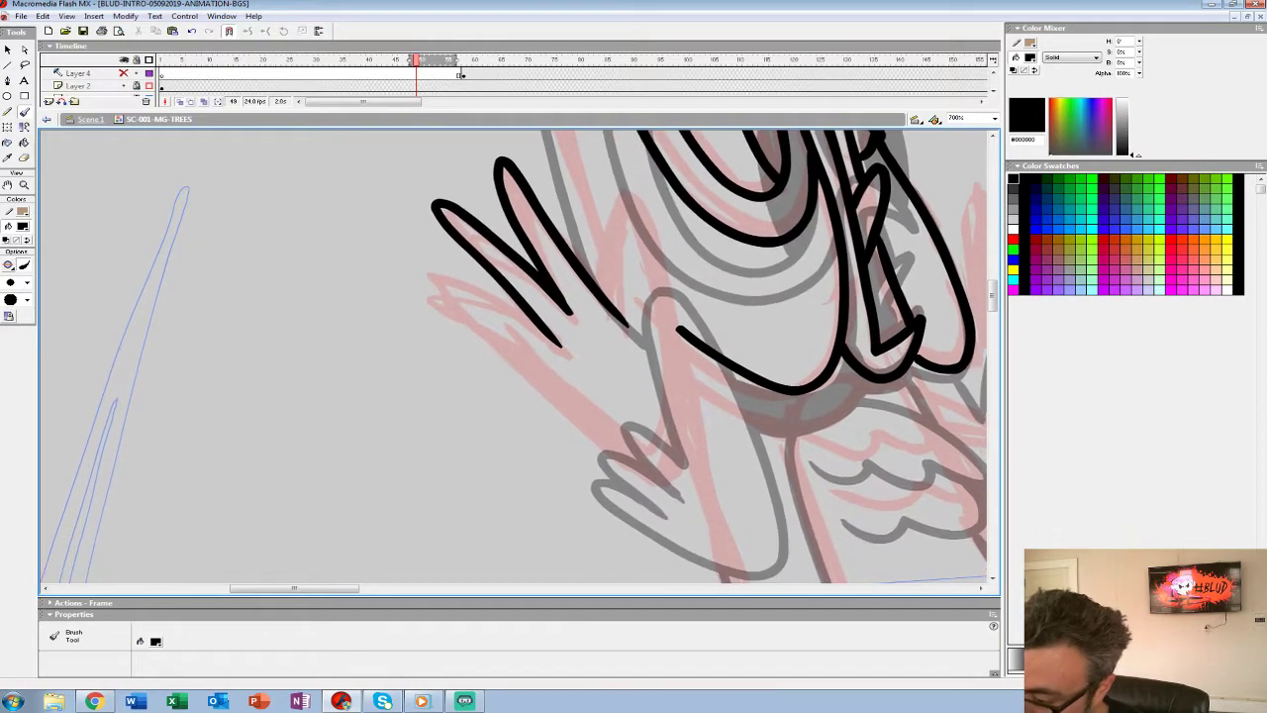
mouse_move(530, 325)
mouse_down()
mouse_move(425, 282)
mouse_move(598, 444)
mouse_move(693, 426)
mouse_move(638, 213)
mouse_move(596, 240)
mouse_move(598, 289)
mouse_up()
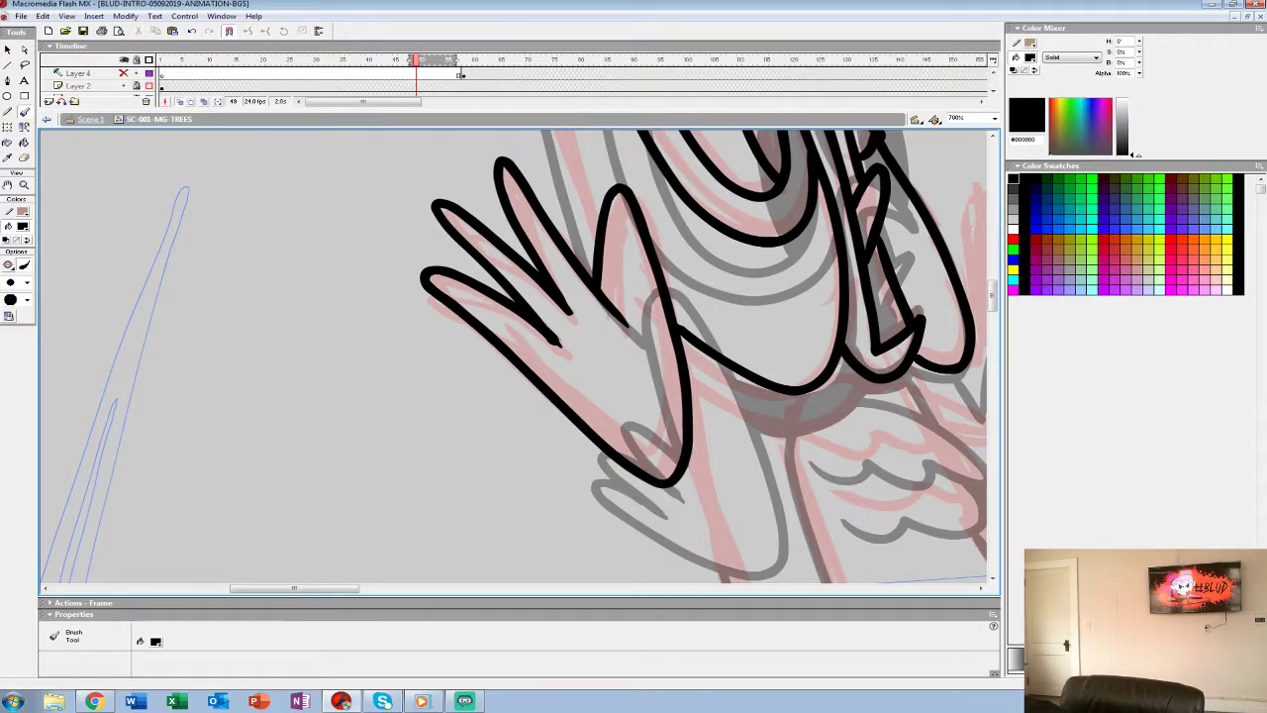
Ink the near side of the head, the body's near edge and the straight base line.
mouse_move(594, 164)
mouse_down()
mouse_move(586, 435)
mouse_move(614, 579)
mouse_move(704, 505)
mouse_move(719, 530)
mouse_move(748, 541)
mouse_up()
mouse_move(688, 220)
mouse_down()
mouse_move(630, 151)
mouse_move(716, 482)
mouse_up()
mouse_move(715, 475)
mouse_down()
mouse_move(669, 279)
mouse_move(704, 408)
mouse_up()
drag(683, 188, 589, 535)
mouse_move(705, 343)
mouse_down()
mouse_move(668, 290)
mouse_move(638, 295)
mouse_up()
drag(643, 494, 589, 253)
mouse_move(682, 545)
mouse_down()
mouse_move(607, 228)
mouse_move(537, 111)
mouse_move(548, 142)
mouse_up()
mouse_move(512, 328)
mouse_down()
mouse_move(568, 489)
mouse_move(873, 489)
mouse_up()
drag(693, 376, 667, 438)
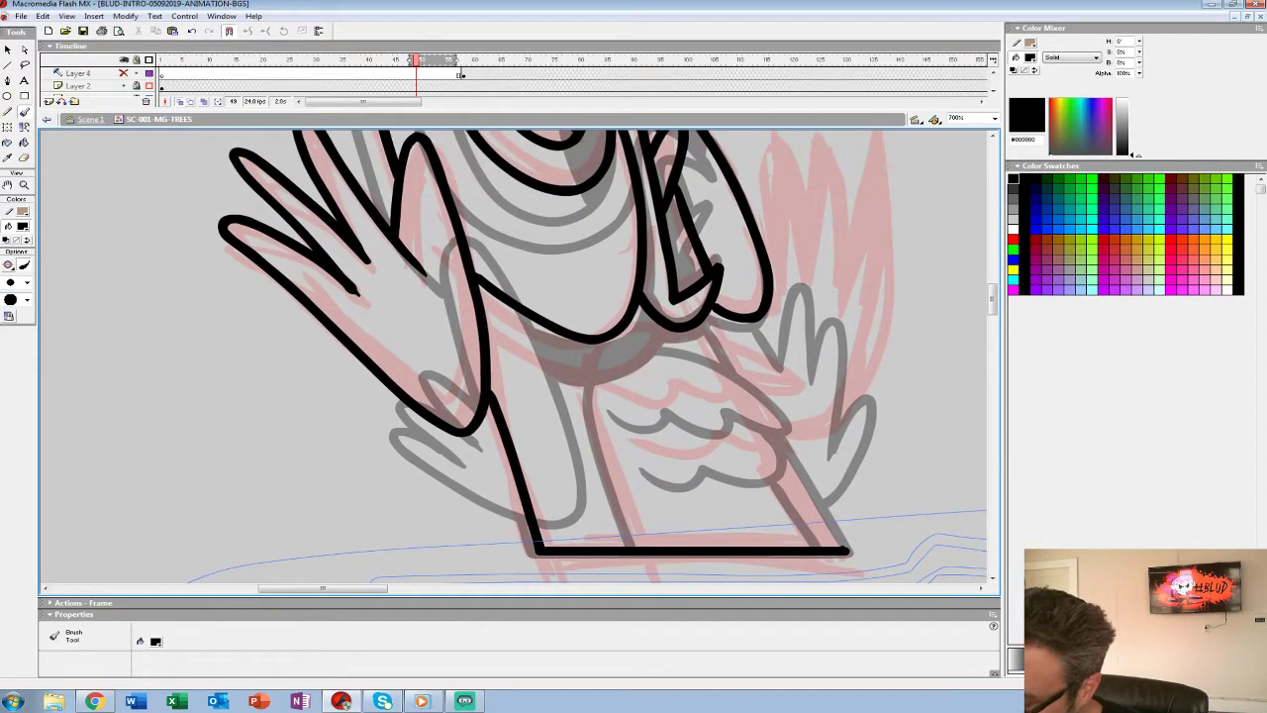
Ink the neck curve beneath the jaw, the scalloped chest feathers and the inner body lines down to the base.
mouse_move(490, 326)
mouse_down()
mouse_move(597, 378)
mouse_move(693, 330)
mouse_up()
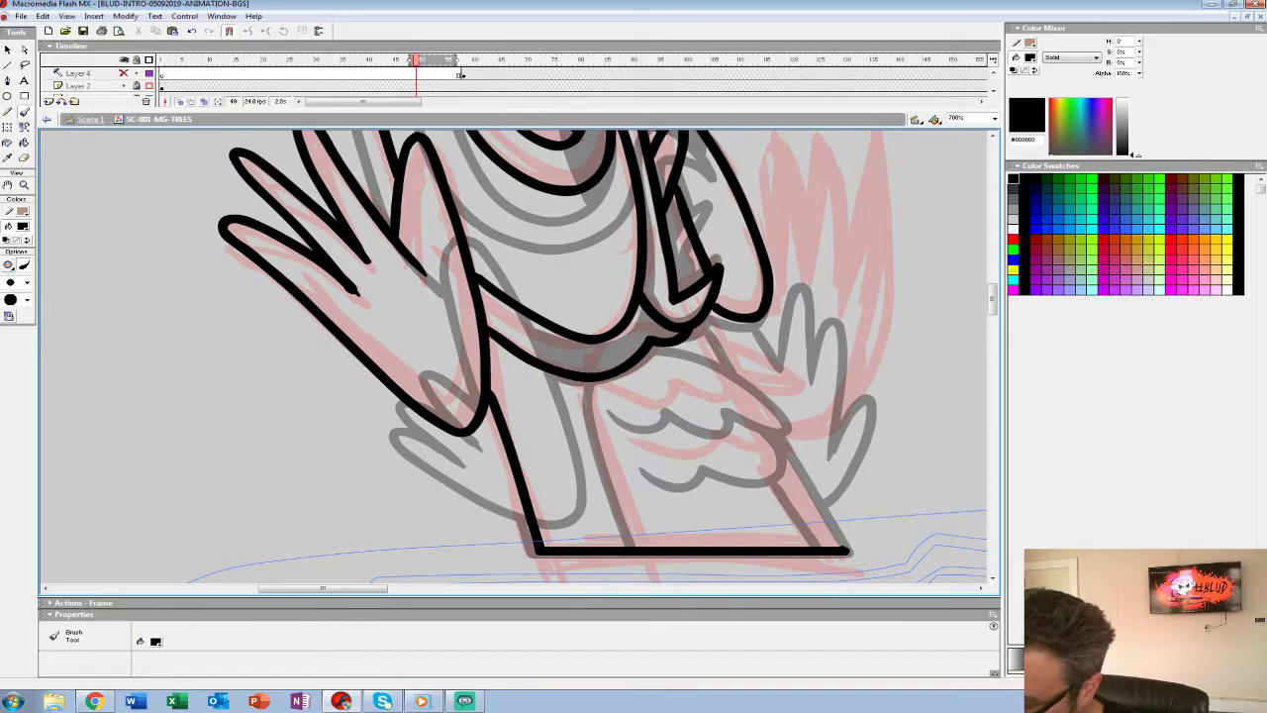
drag(611, 391, 673, 409)
mouse_move(763, 384)
mouse_down()
mouse_move(786, 366)
mouse_move(693, 332)
mouse_up()
drag(693, 405, 746, 317)
drag(638, 302, 693, 455)
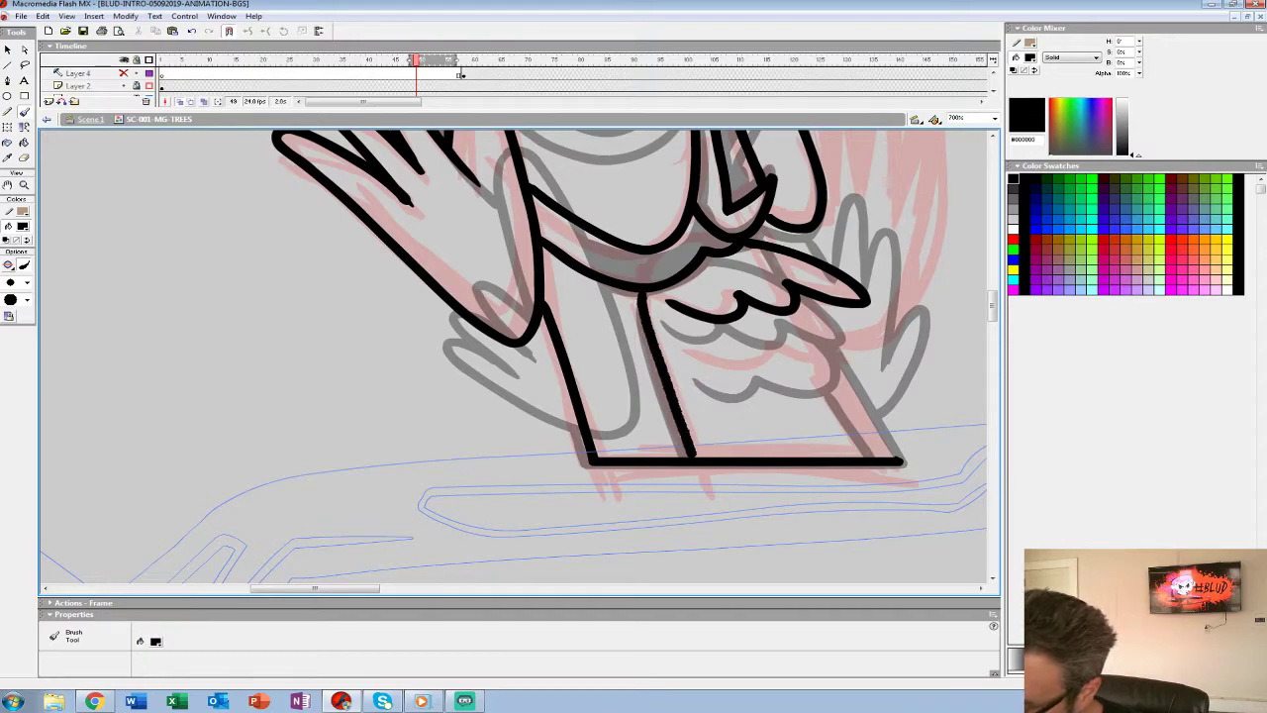
mouse_move(685, 344)
mouse_down()
mouse_move(772, 374)
mouse_move(839, 348)
mouse_move(802, 297)
mouse_up()
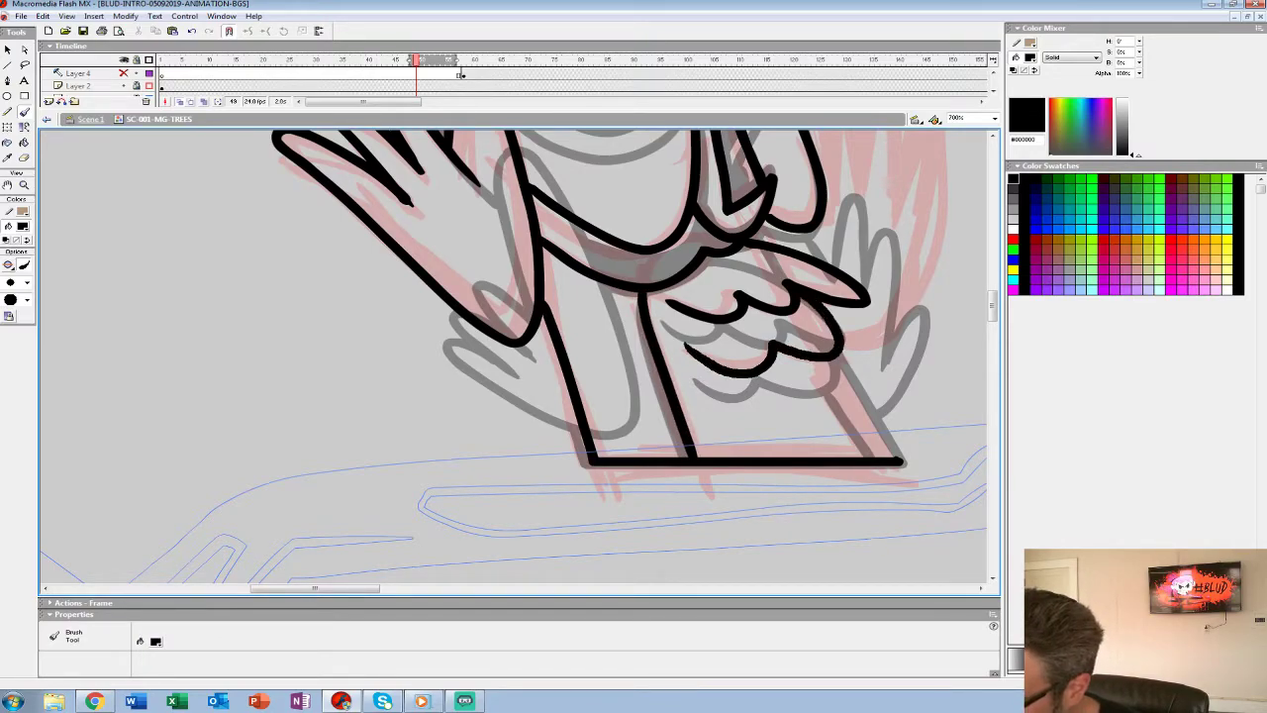
mouse_move(821, 363)
mouse_down()
mouse_move(877, 455)
mouse_move(555, 421)
mouse_up()
Enlarge the timeline and step through Layer 3 around frames 48 to 56 to compare the poses, ending on frame 49.
click(480, 86)
drag(363, 102, 372, 200)
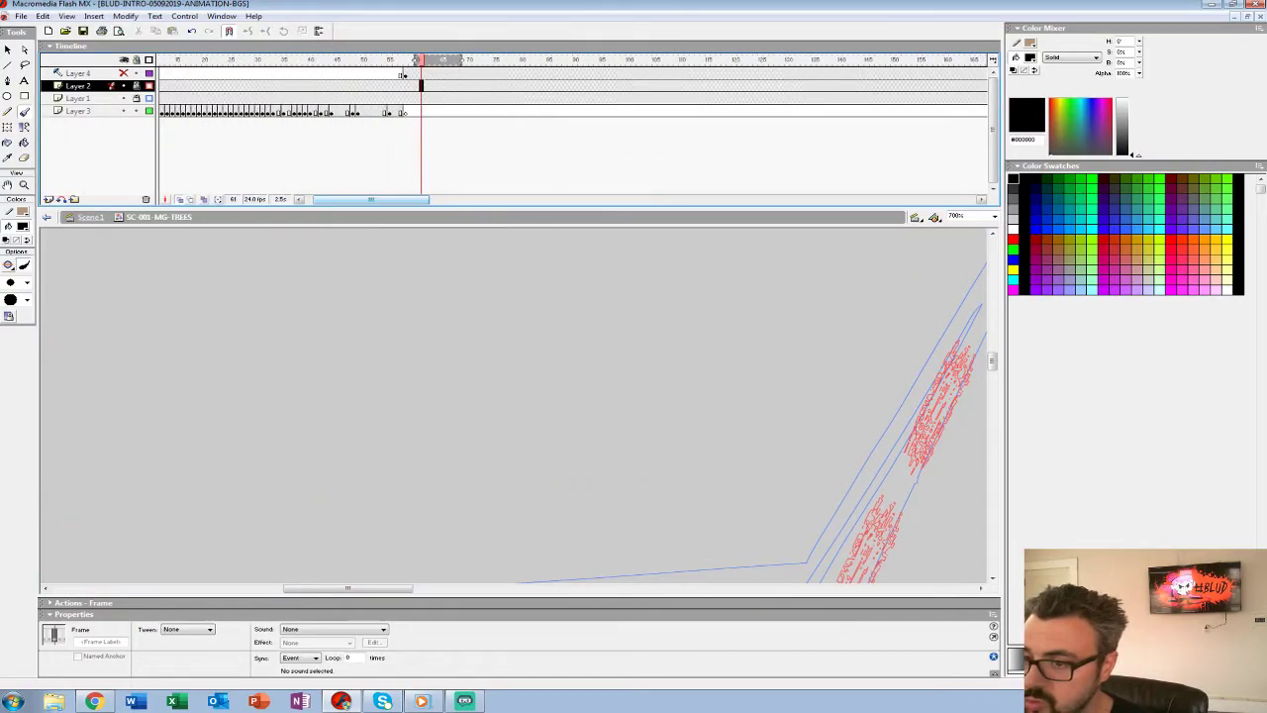
click(379, 111)
click(358, 111)
click(342, 111)
key(period)
key(period)
key(period)
key(period)
key(period)
key(period)
key(period)
key(period)
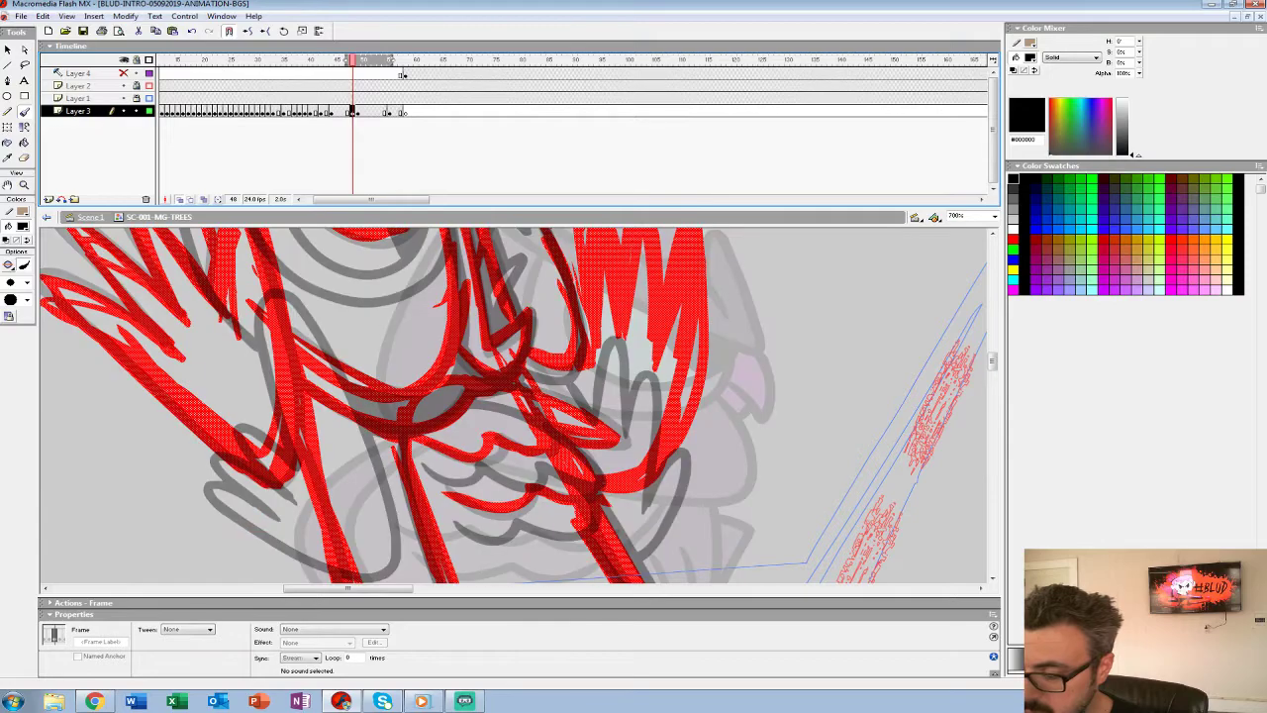
key(period)
key(period)
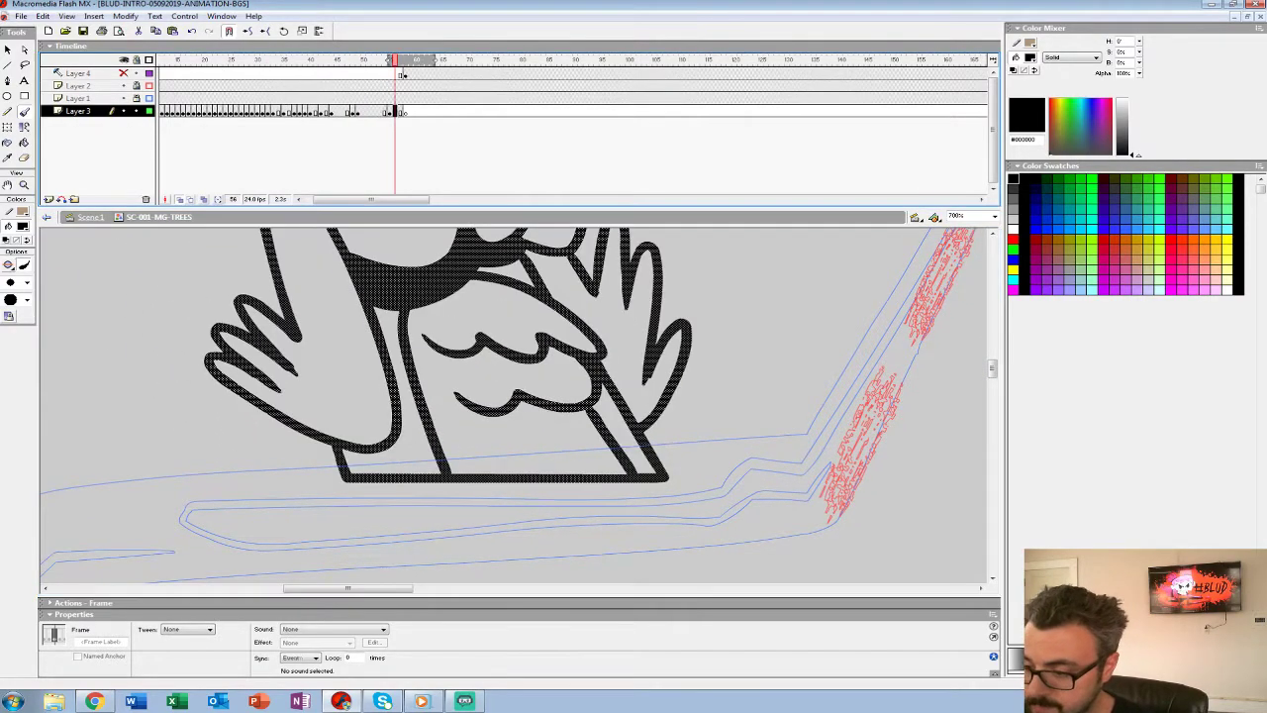
key(comma)
key(comma)
key(comma)
key(comma)
key(comma)
key(comma)
key(comma)
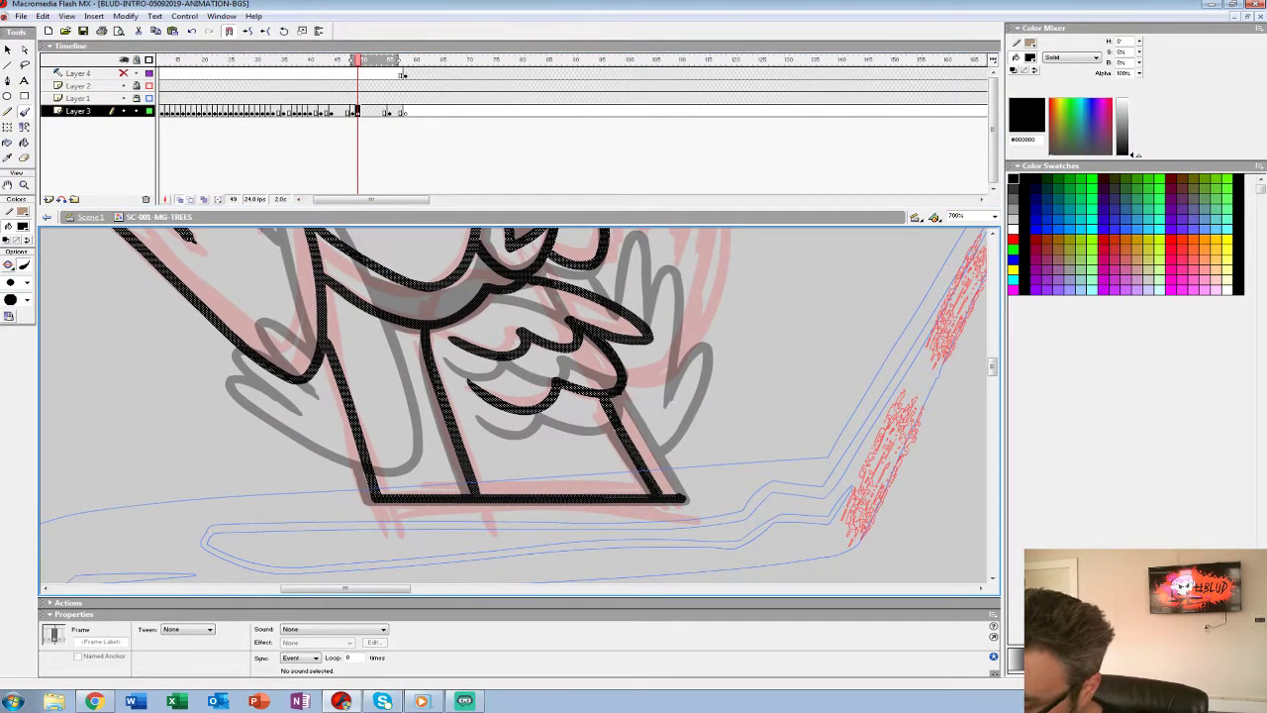
Ink the body's far outer edge and the far raised wing with its pointed feathers.
drag(615, 392, 683, 495)
drag(553, 266, 564, 279)
mouse_move(555, 287)
mouse_down()
mouse_move(584, 369)
mouse_move(533, 479)
mouse_move(492, 465)
mouse_up()
mouse_move(543, 396)
mouse_down()
mouse_move(542, 289)
mouse_move(576, 392)
mouse_move(609, 388)
mouse_move(647, 246)
mouse_move(632, 509)
mouse_move(565, 549)
mouse_up()
drag(574, 485, 578, 531)
Replace the rough red drawing at frame 48 of Layer 3 with the black inked pose.
click(24, 185)
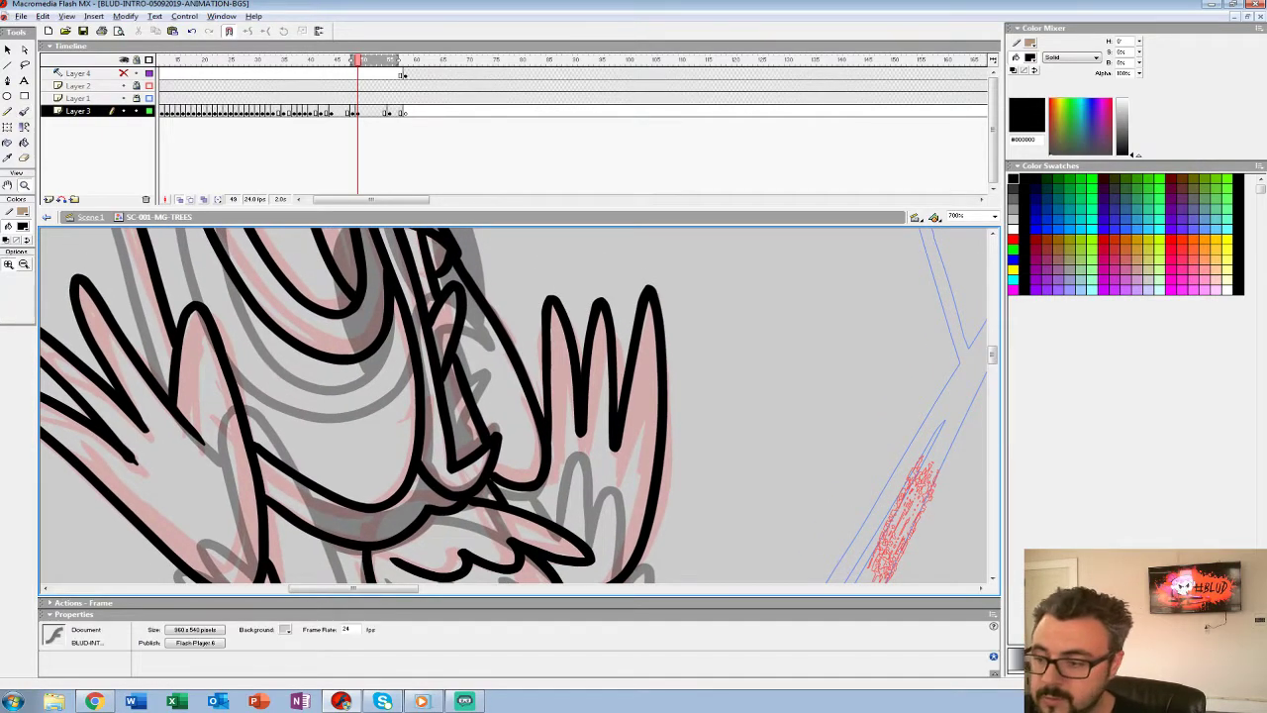
alt+click(439, 453)
alt+click(440, 452)
click(358, 112)
key(shift+F6)
Play the animation from about frame 39 to review the motion into the inked pose.
click(304, 99)
key(Return)
click(305, 99)
key(Return)
key(Return)
Fill the shadow band beneath the owl's jaw with black.
click(357, 112)
key(ctrl+equal)
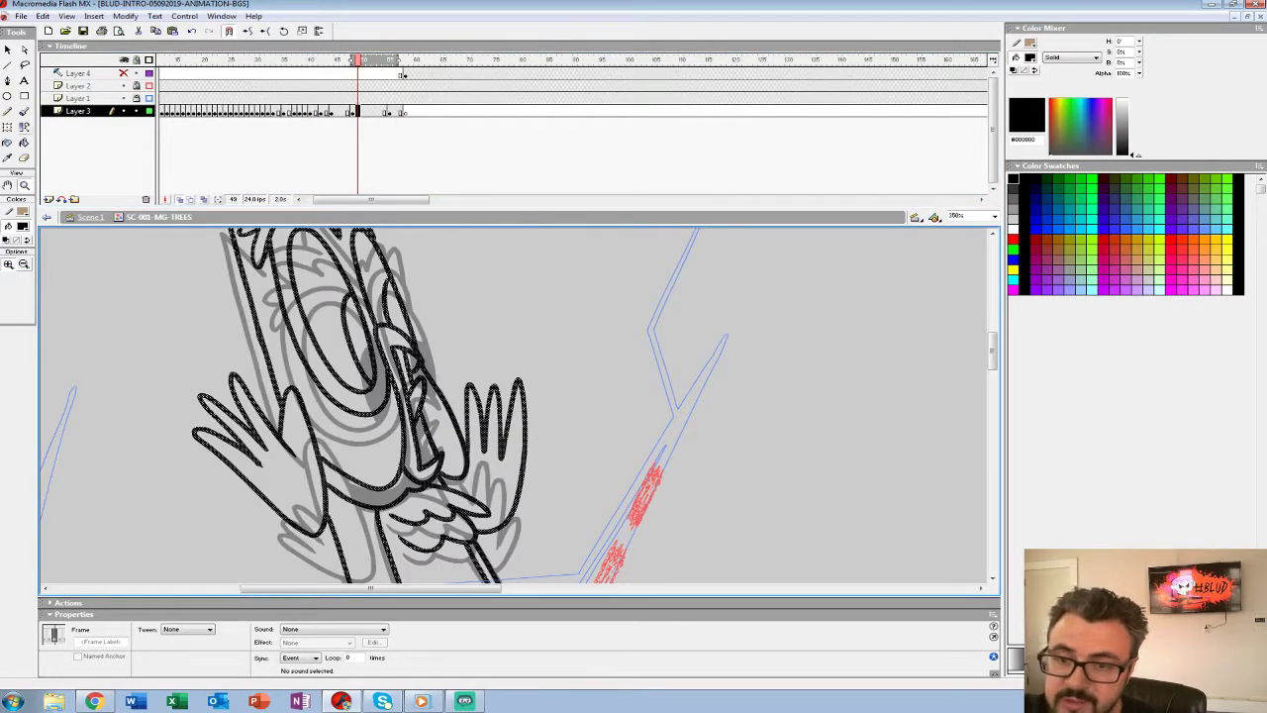
click(24, 142)
click(372, 496)
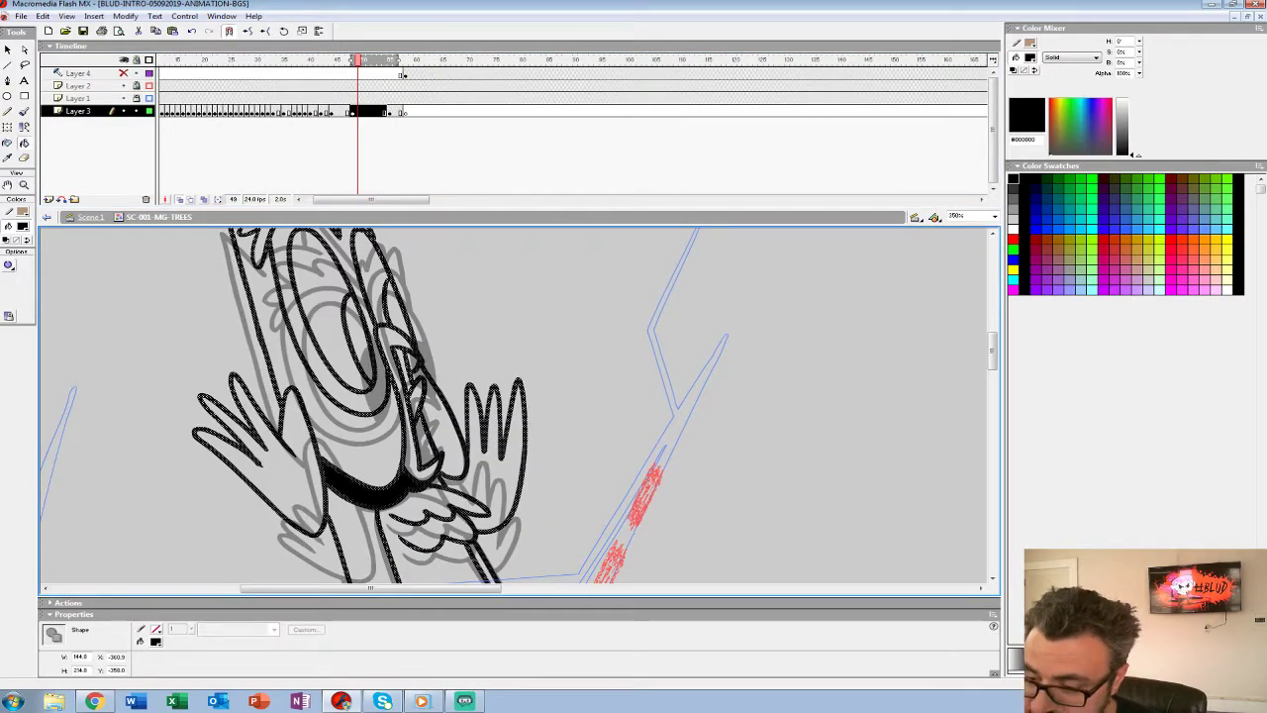
Brush black strokes into the narrow interior of the open beak.
key(z)
key(ctrl+equal)
drag(476, 426, 570, 396)
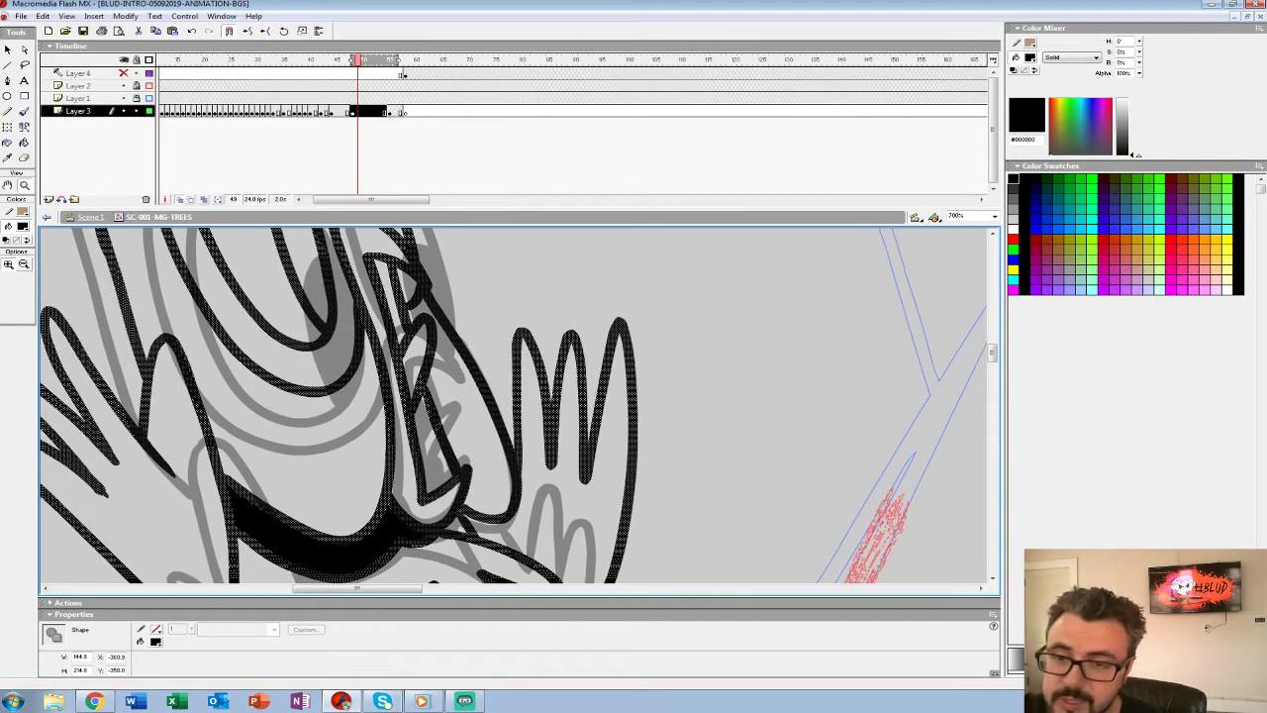
key(r)
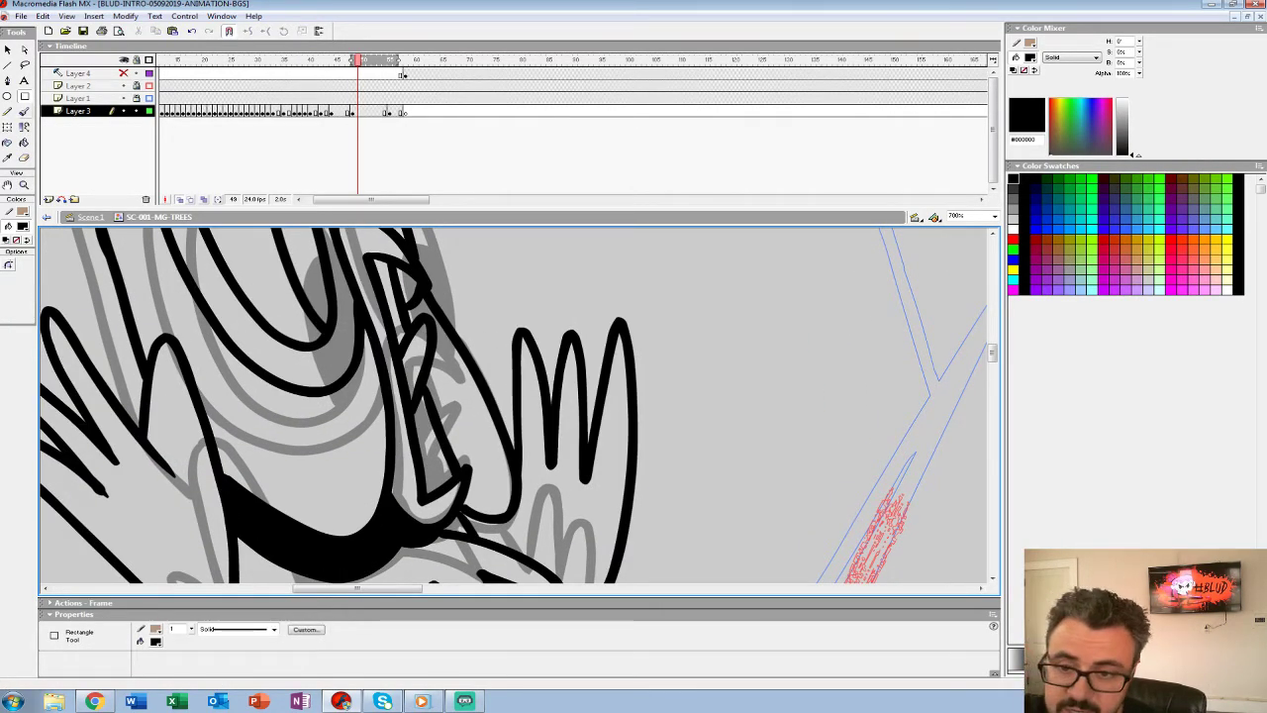
key(b)
drag(419, 404, 434, 464)
drag(429, 419, 442, 483)
Fill the pupils of the near and far eyes with black.
drag(396, 337, 455, 484)
key(k)
click(362, 374)
click(436, 317)
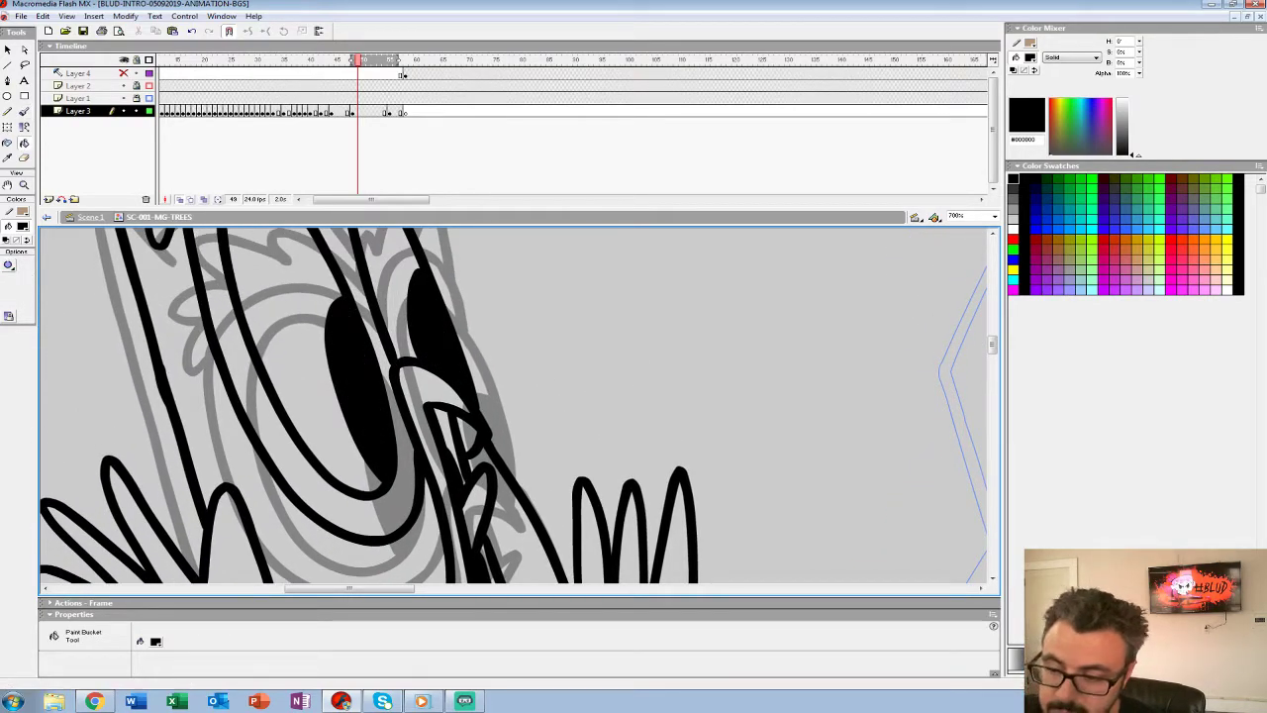
Fill the open gap inside the owl's beak with black.
click(465, 435)
key(z)
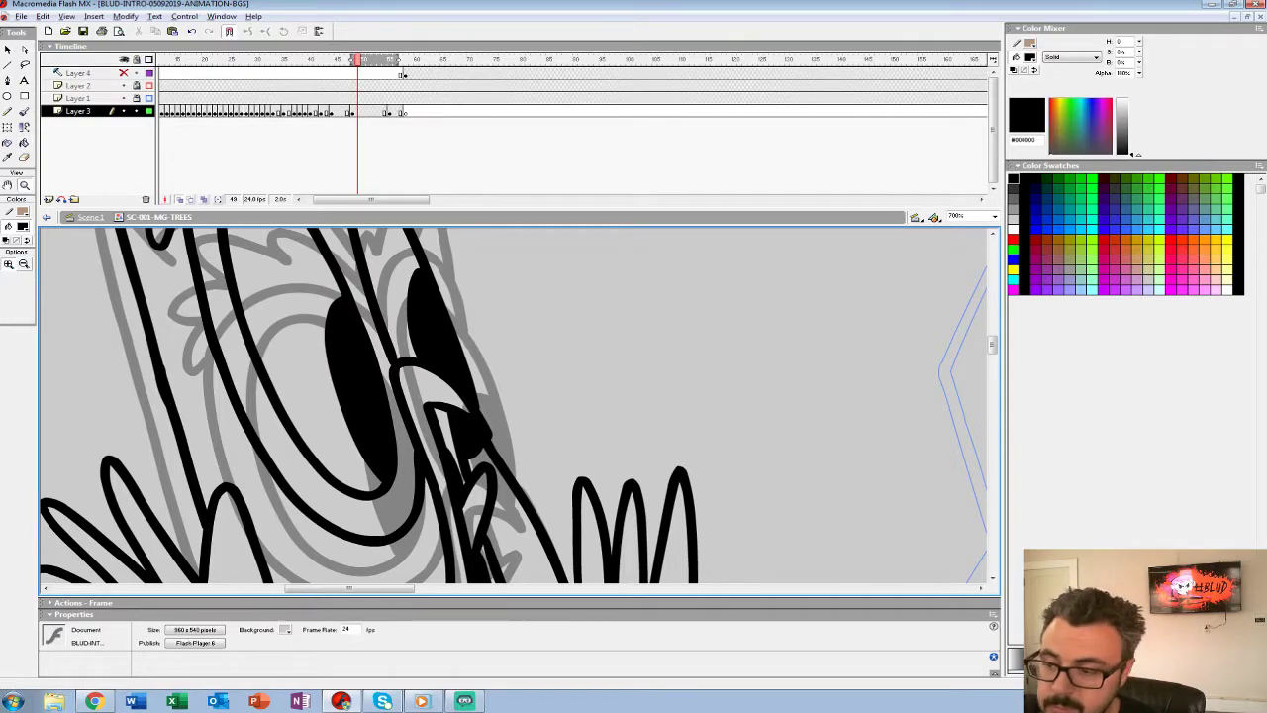
alt+click(446, 429)
alt+click(445, 428)
drag(445, 428, 431, 406)
Turn off onion skinning and play the owl animation from about frame 41 to review the inked pose.
click(179, 200)
click(394, 111)
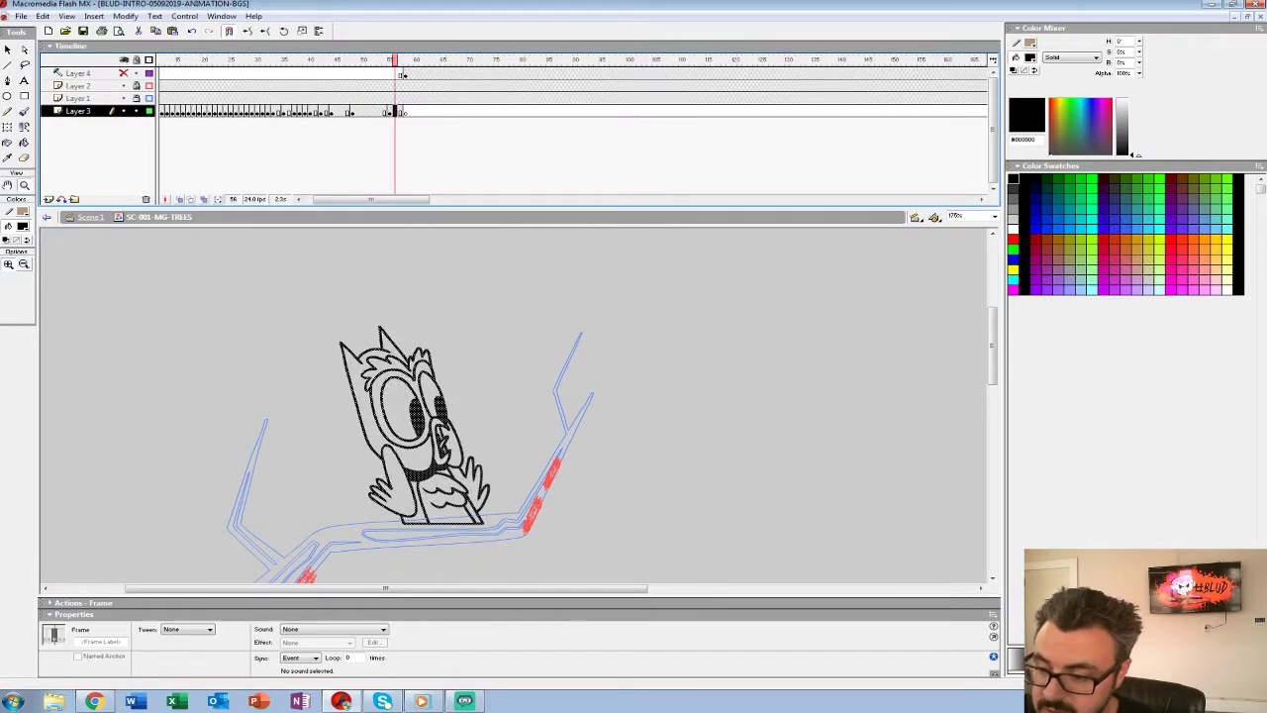
click(316, 86)
key(Return)
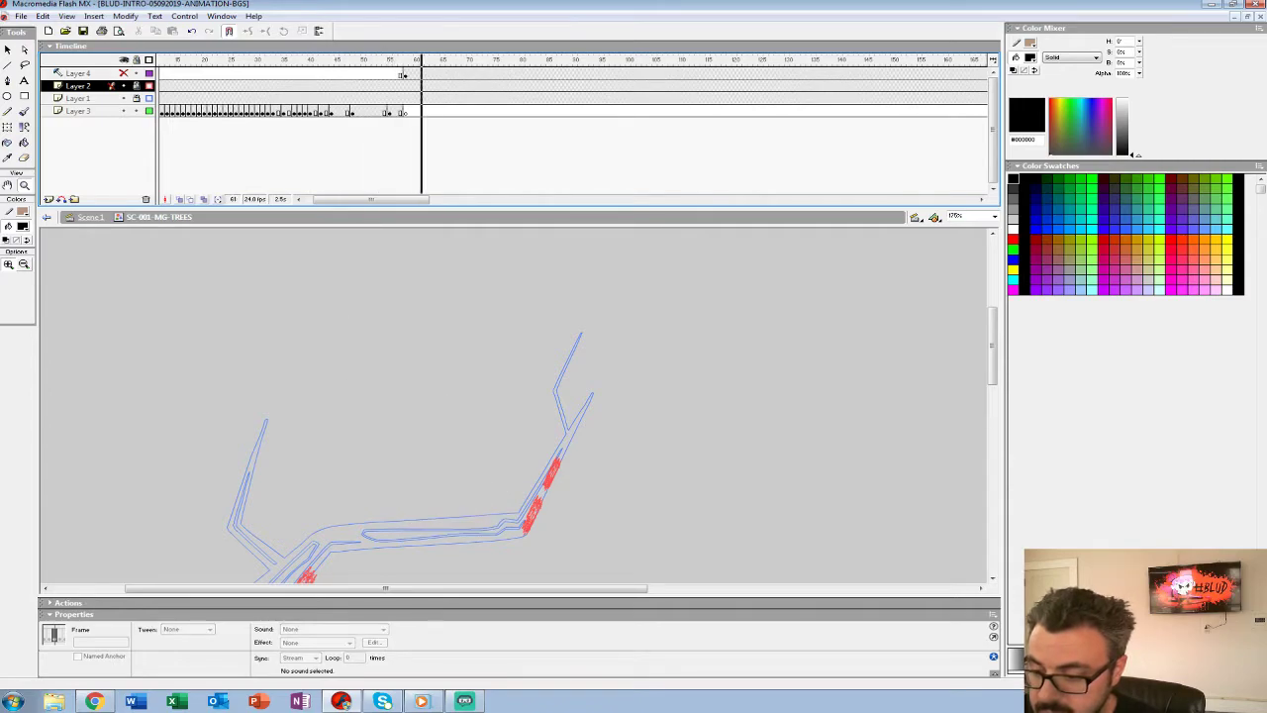
click(314, 98)
key(Return)
Clear the keyframe at frame 58 on Layer 3 and replay the owl animation from about frame 33.
click(404, 111)
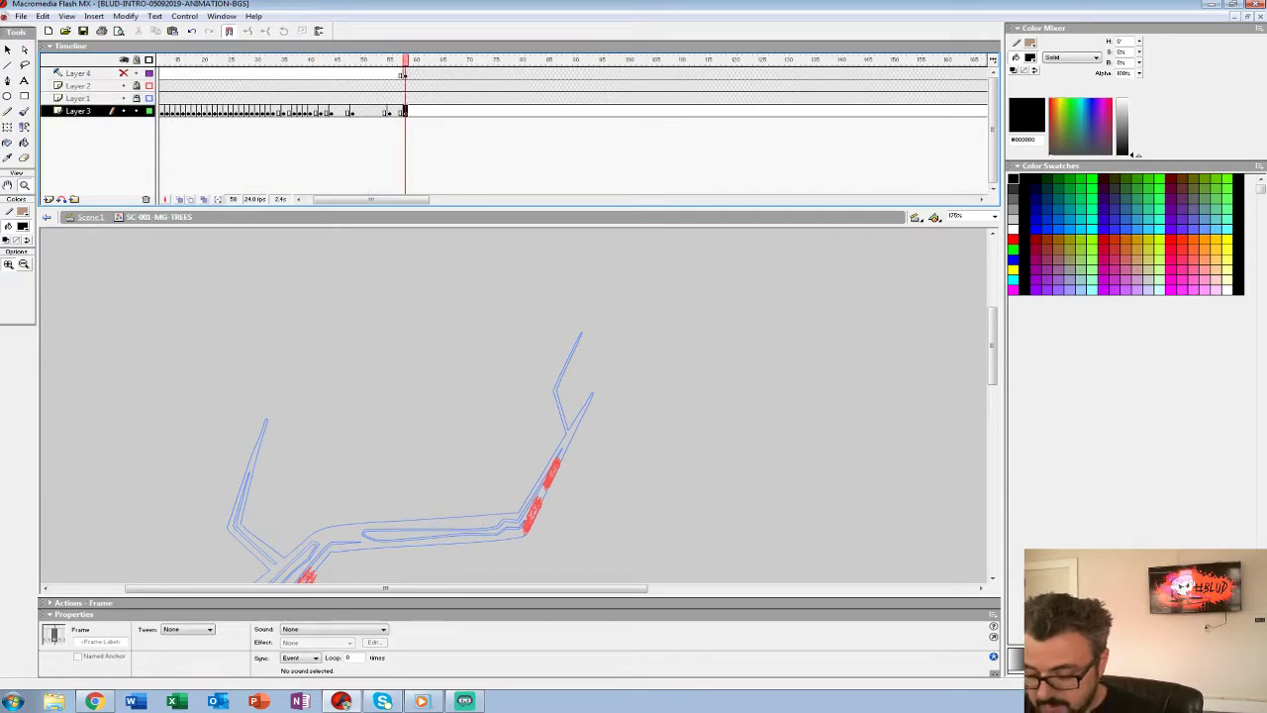
key(shift+F6)
click(271, 86)
key(Return)
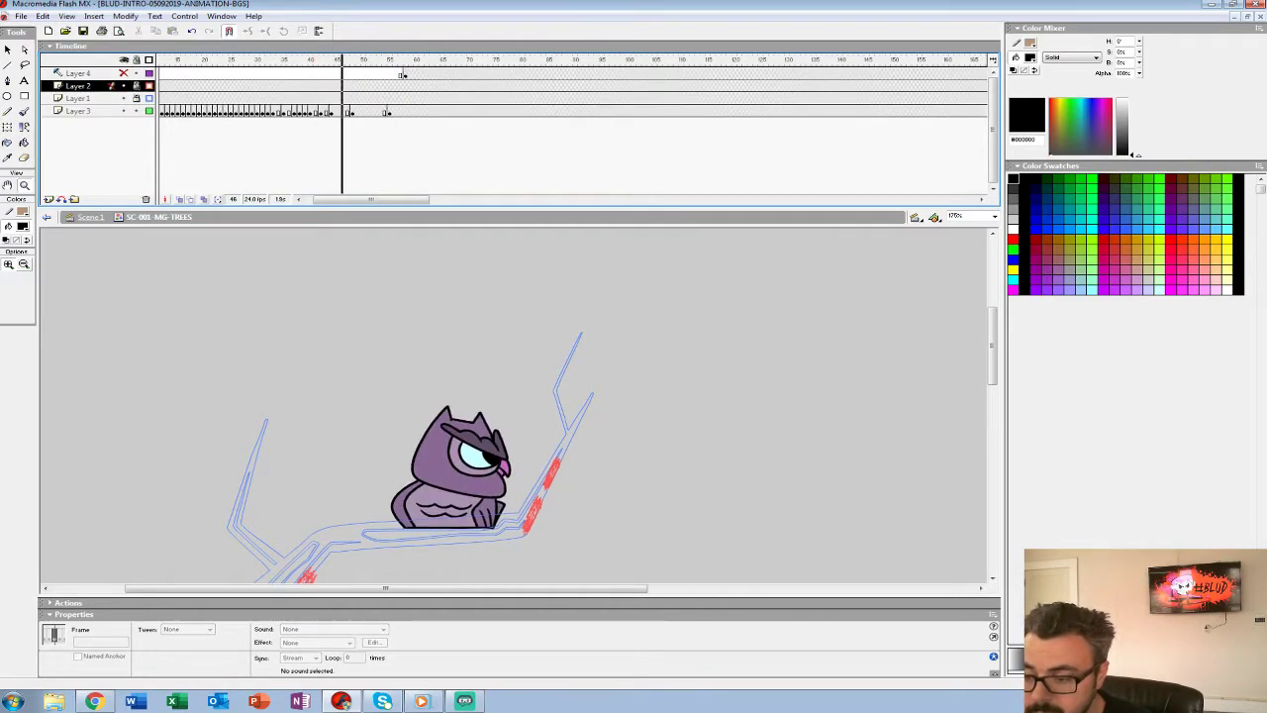
key(Return)
Return to Scene 1 and play the full scene from frame 28.
click(90, 216)
click(305, 87)
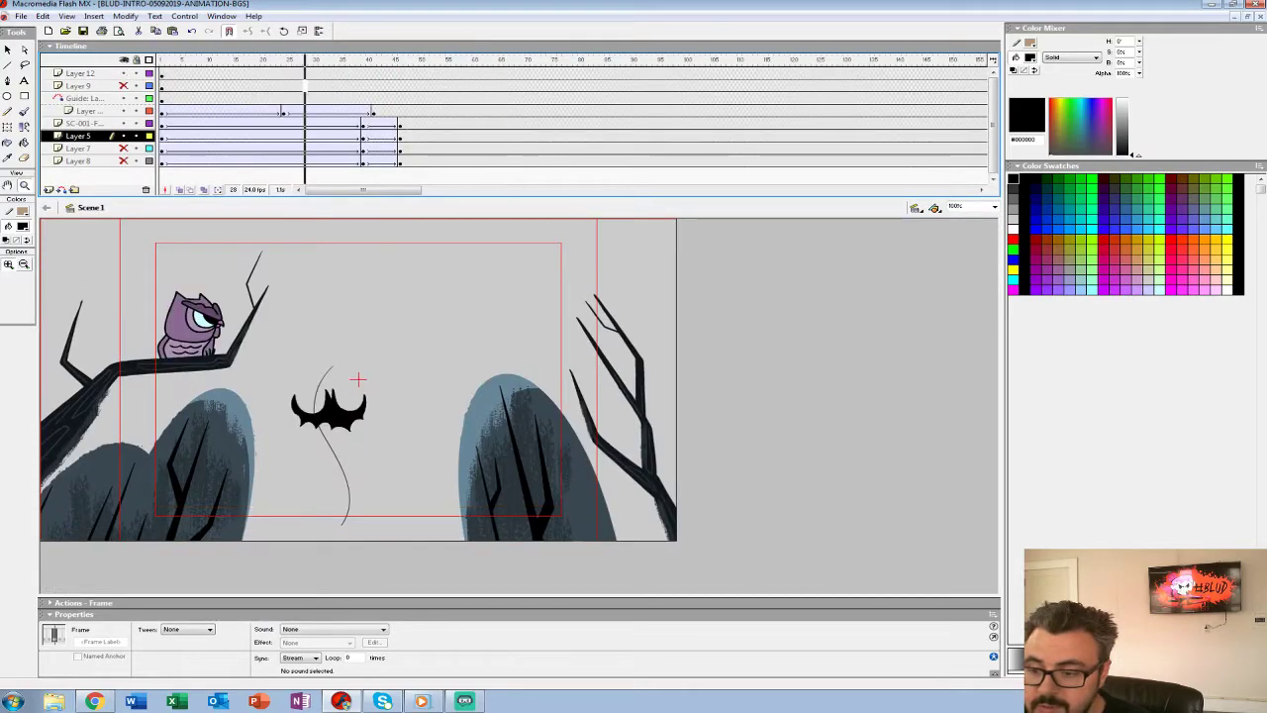
key(Return)
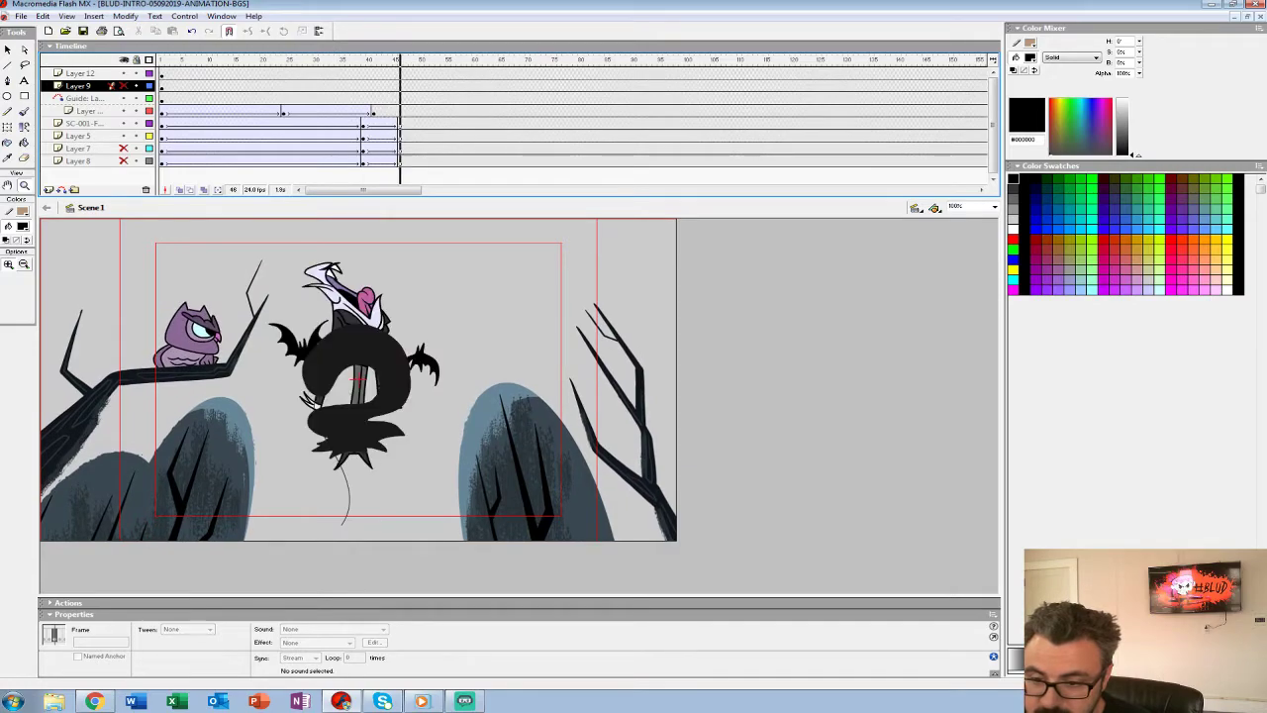
Open the trees symbol for editing and play the owl's reaction from about frame 31.
right_click(176, 320)
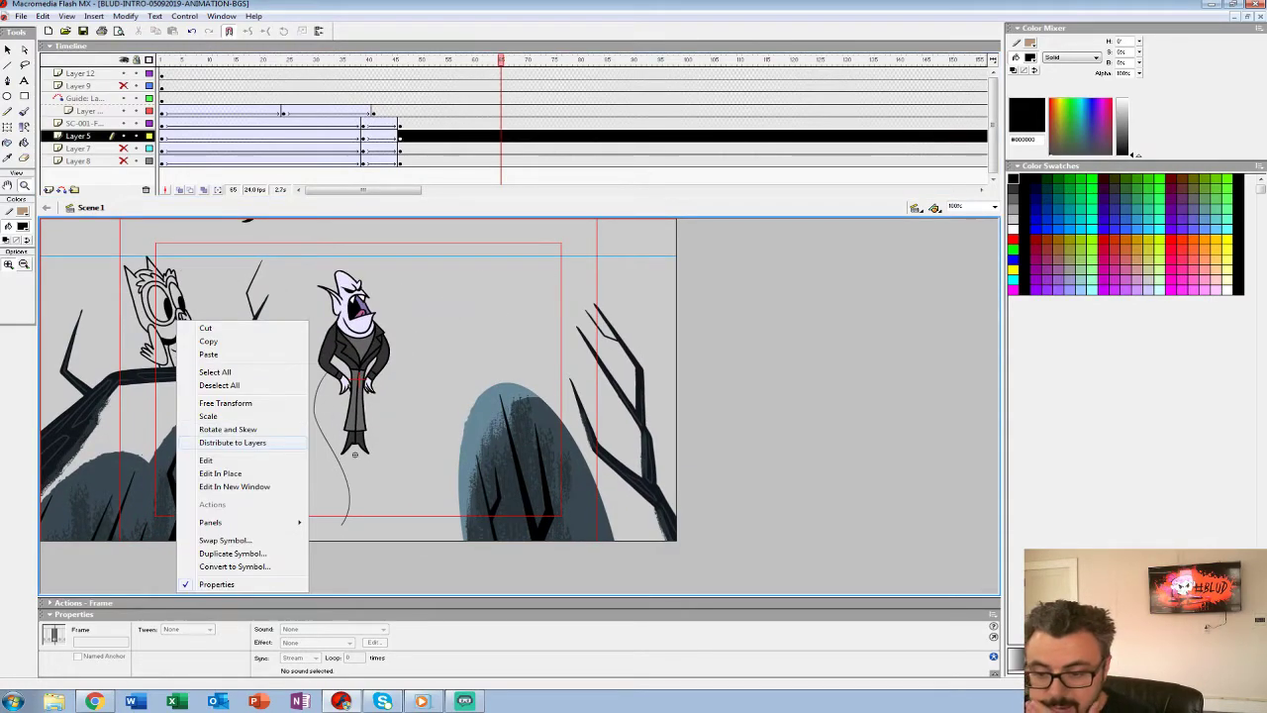
click(208, 460)
click(263, 98)
key(Return)
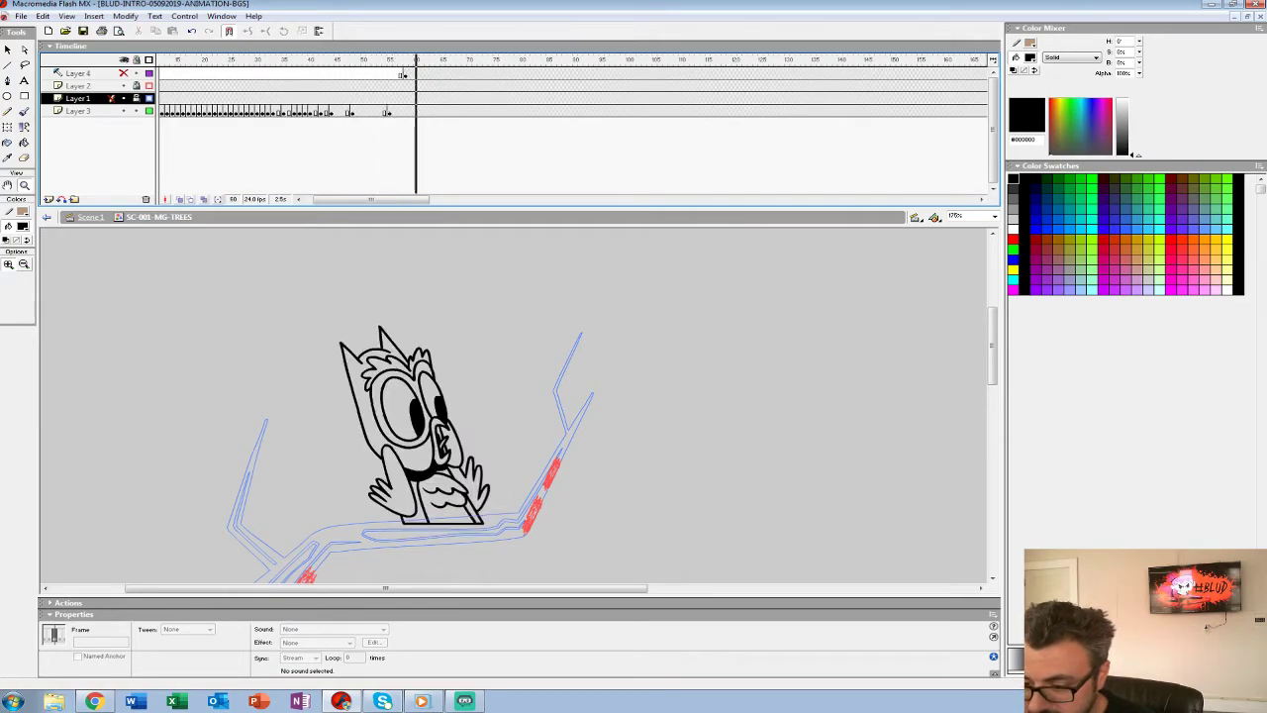
Return to Scene 1 and review the owl against the vampire's entrance, playing from about frame 20 and from frame 7.
click(91, 217)
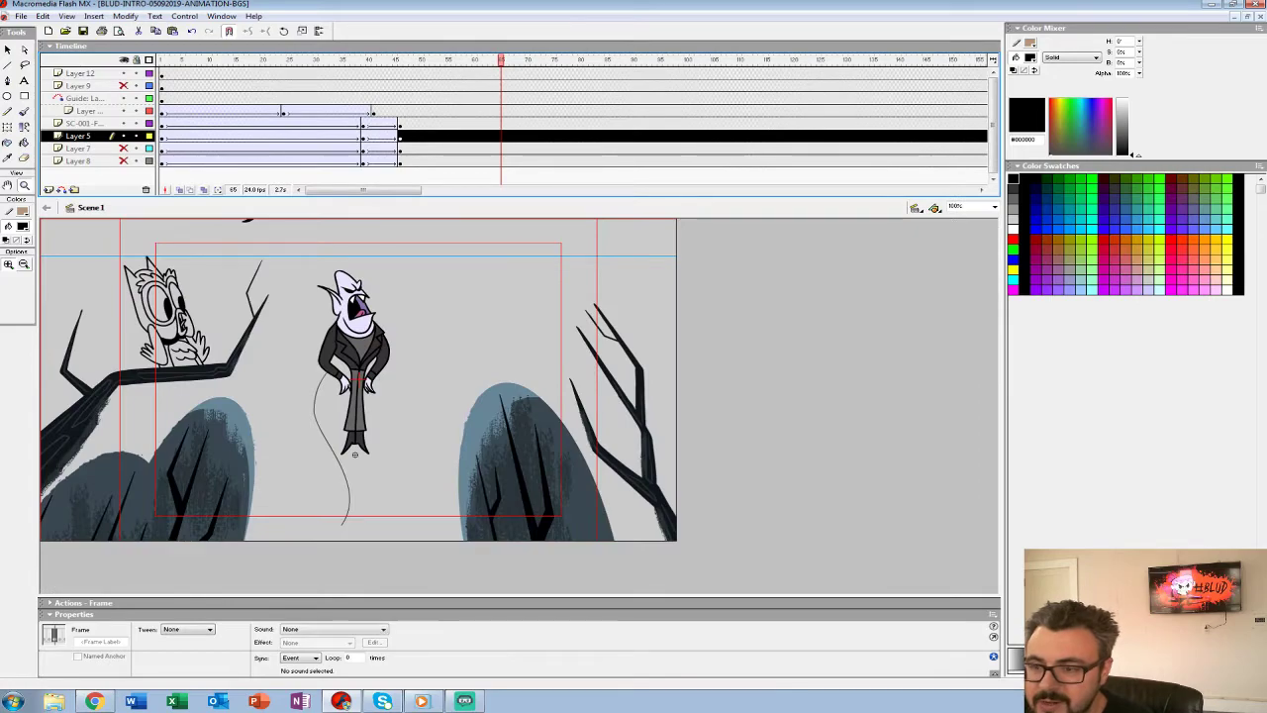
click(264, 98)
key(Return)
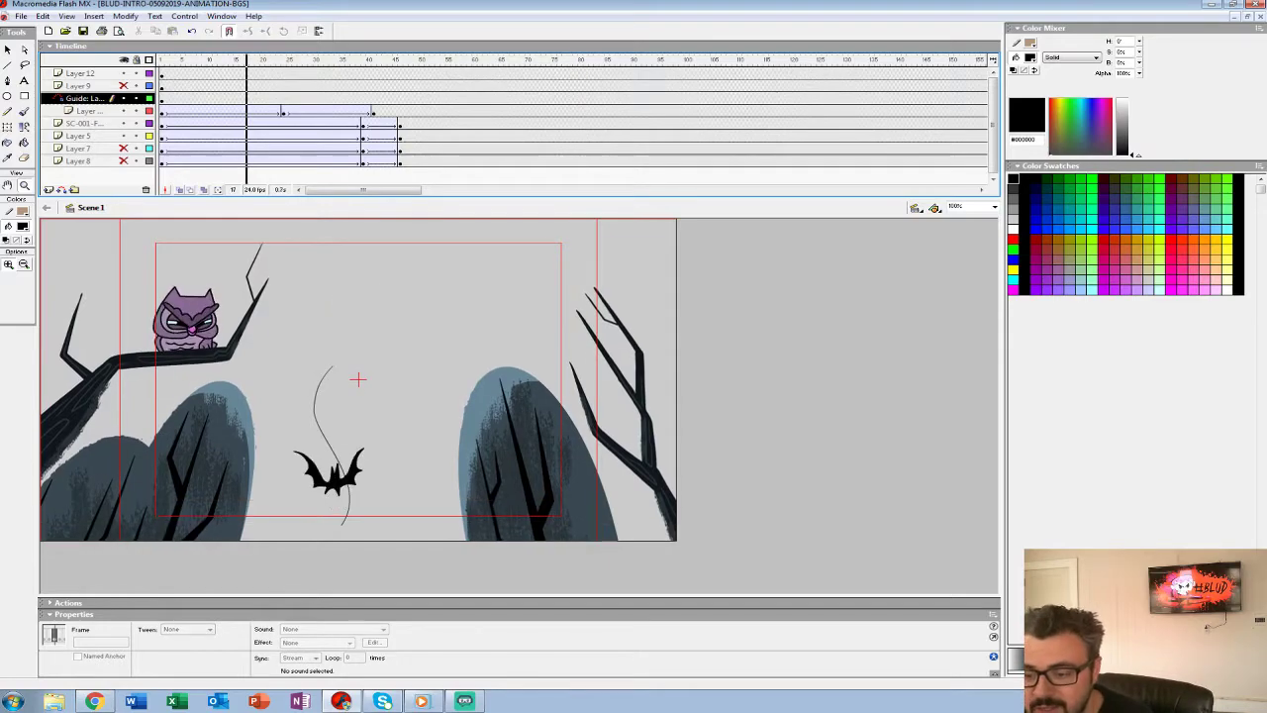
key(Return)
click(193, 86)
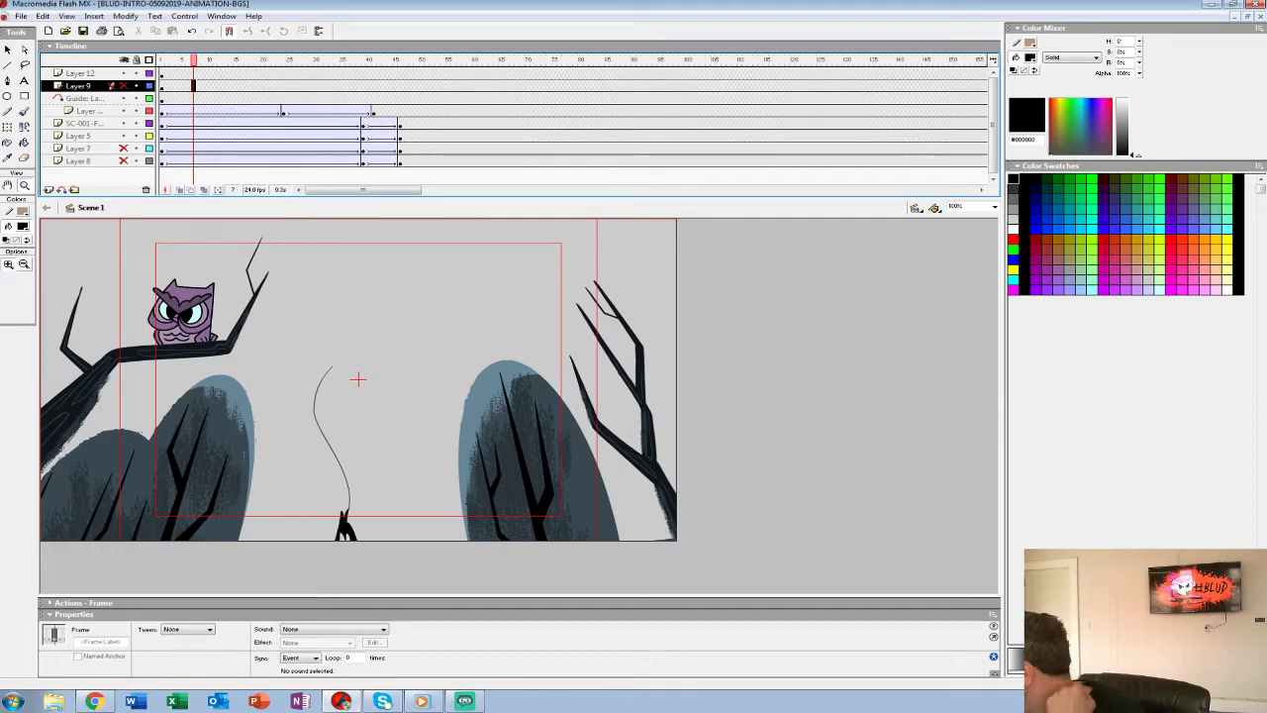
key(Return)
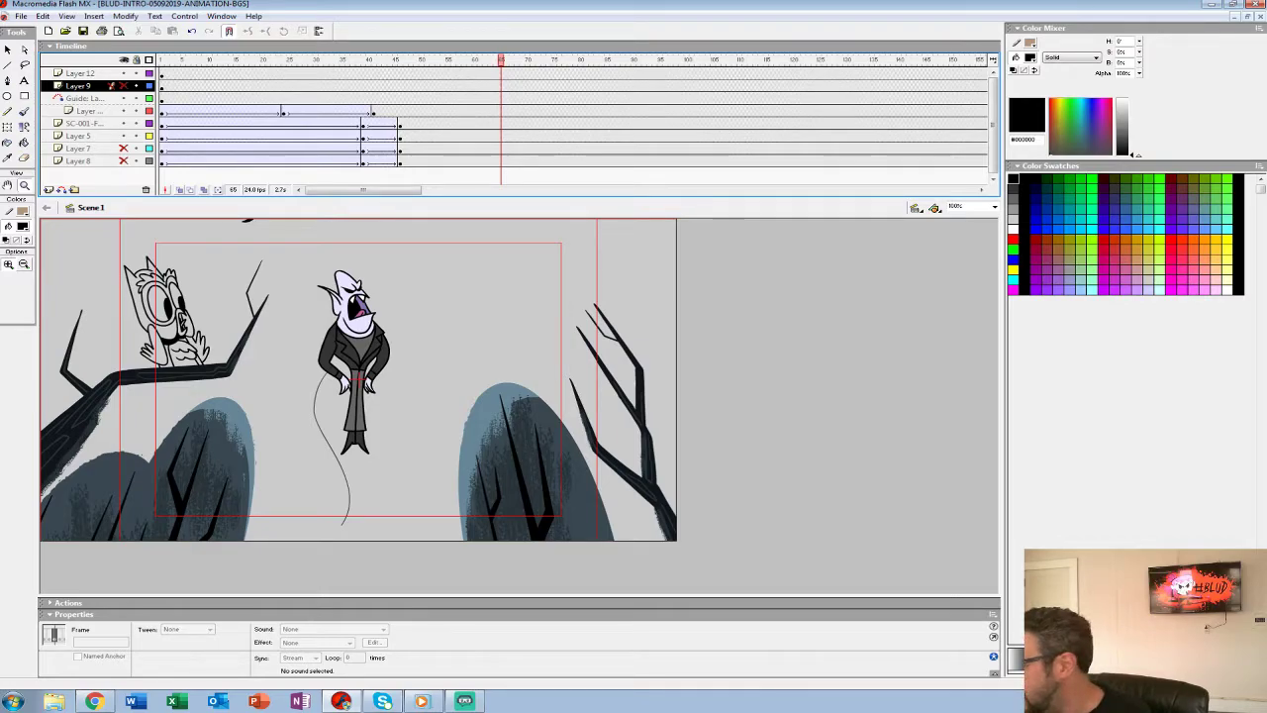
Replay the scene from about frames 32 and 14 to check the timing of the owl's startled reaction.
click(326, 112)
key(Return)
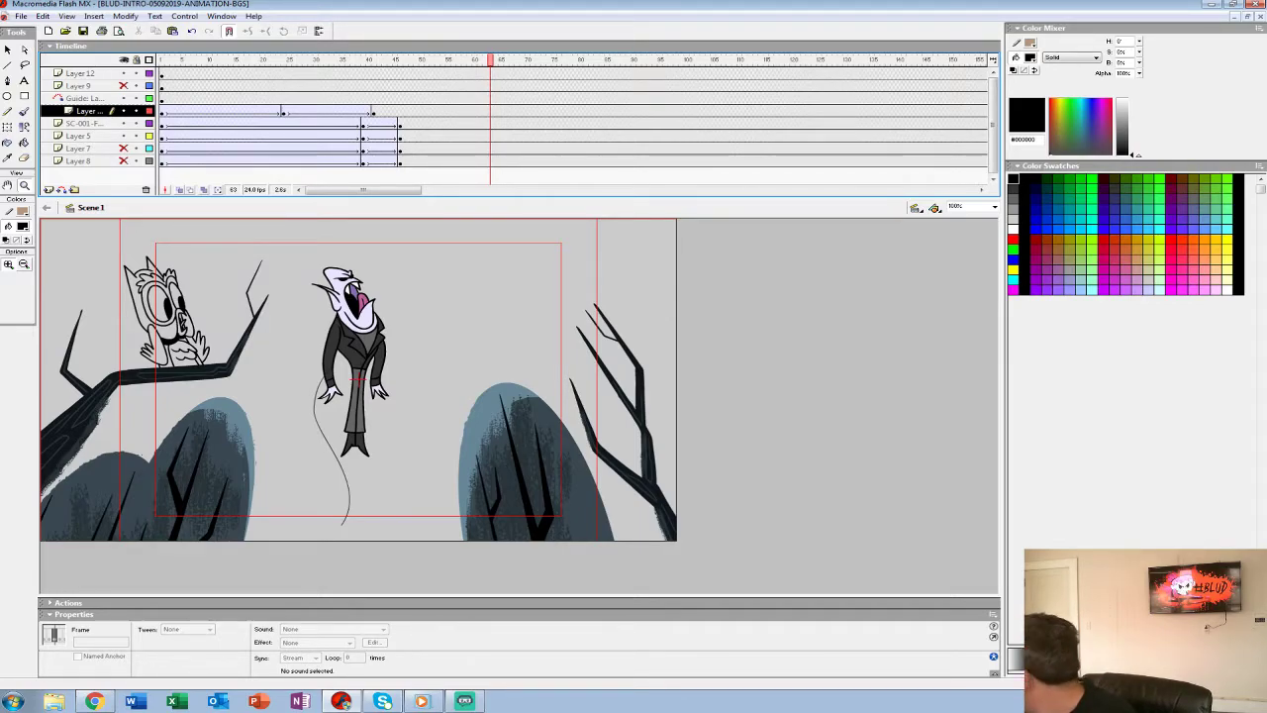
key(Return)
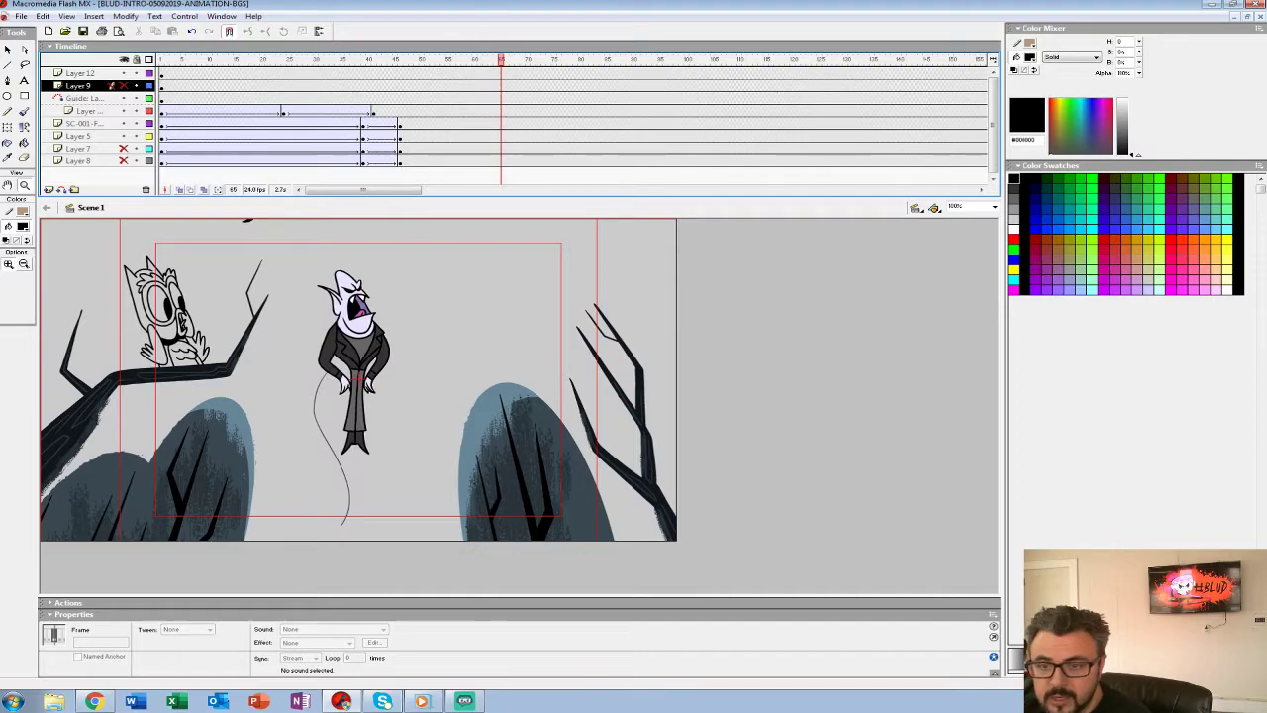
key(Return)
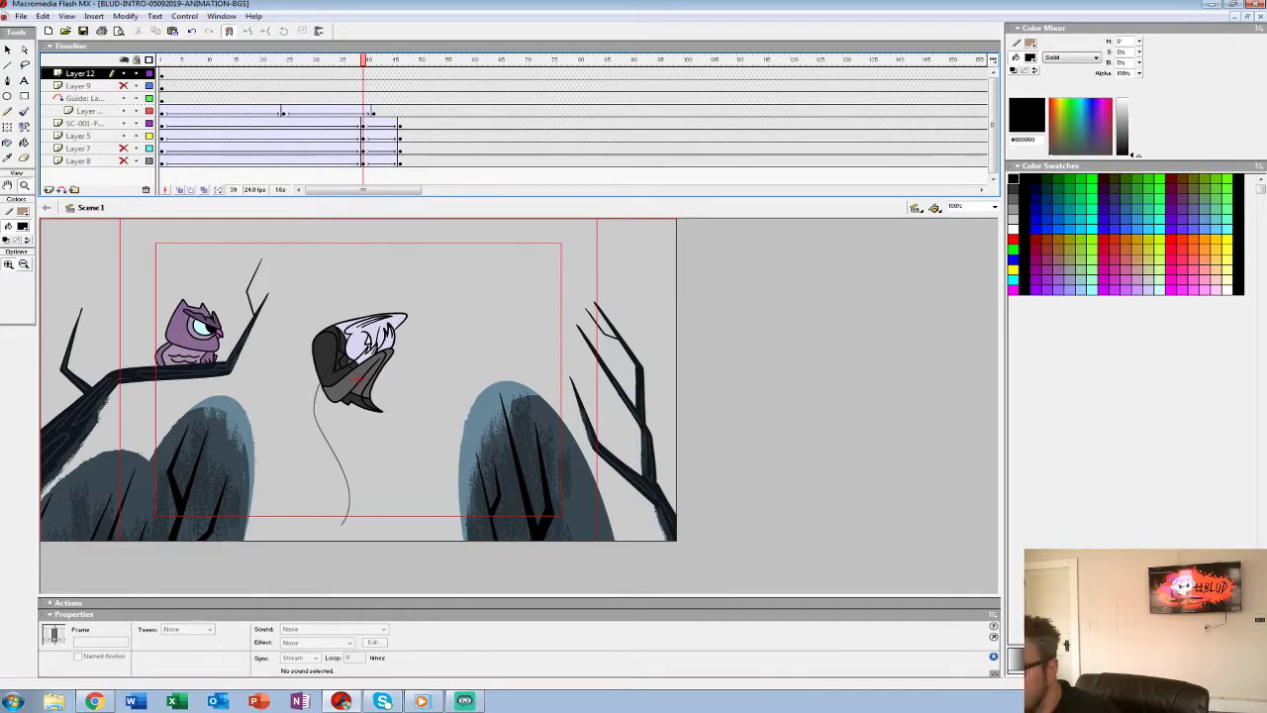
key(Return)
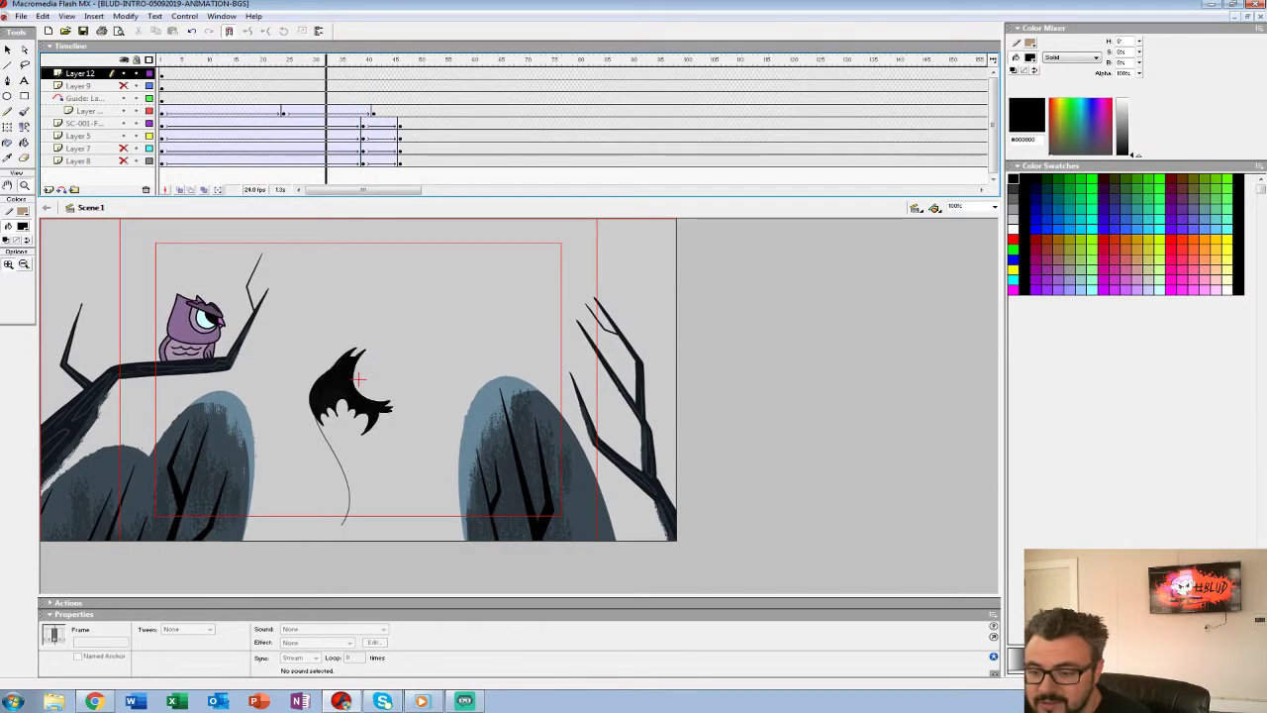
click(229, 86)
key(Return)
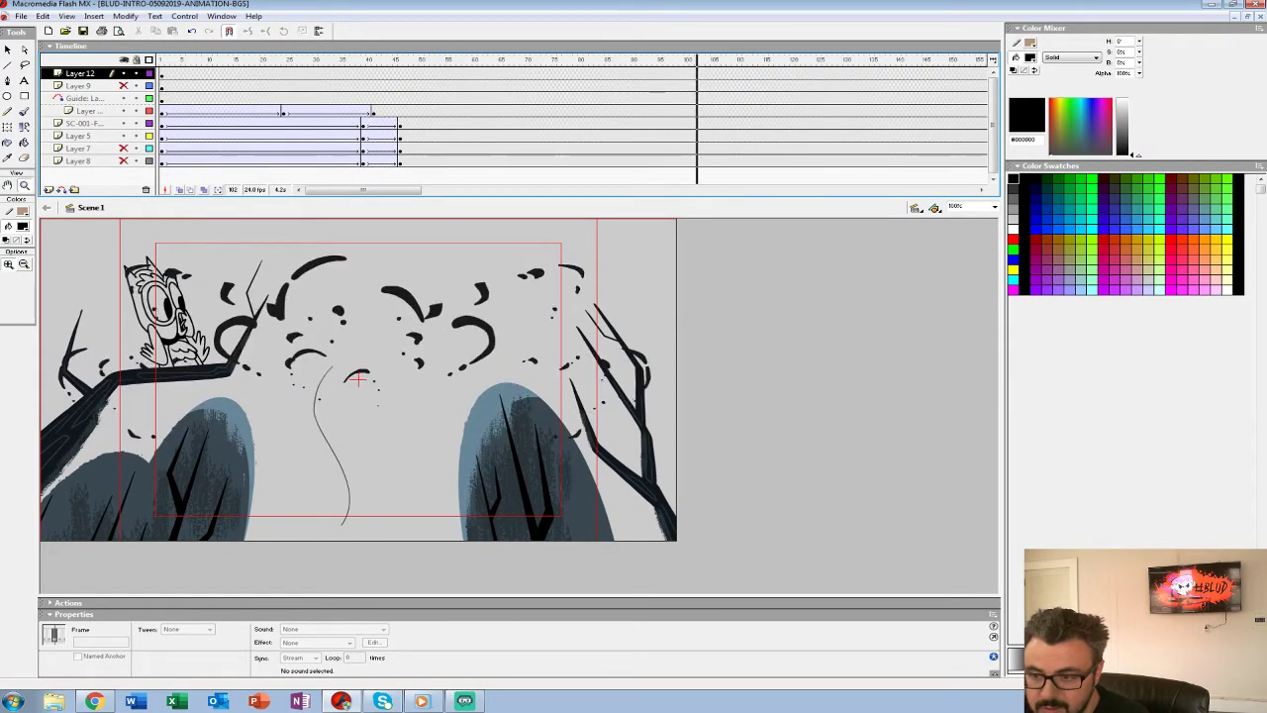
Open the vampire's VAMP-APPEAR-001 symbol for editing and show all of its layers.
click(365, 331)
right_click(365, 330)
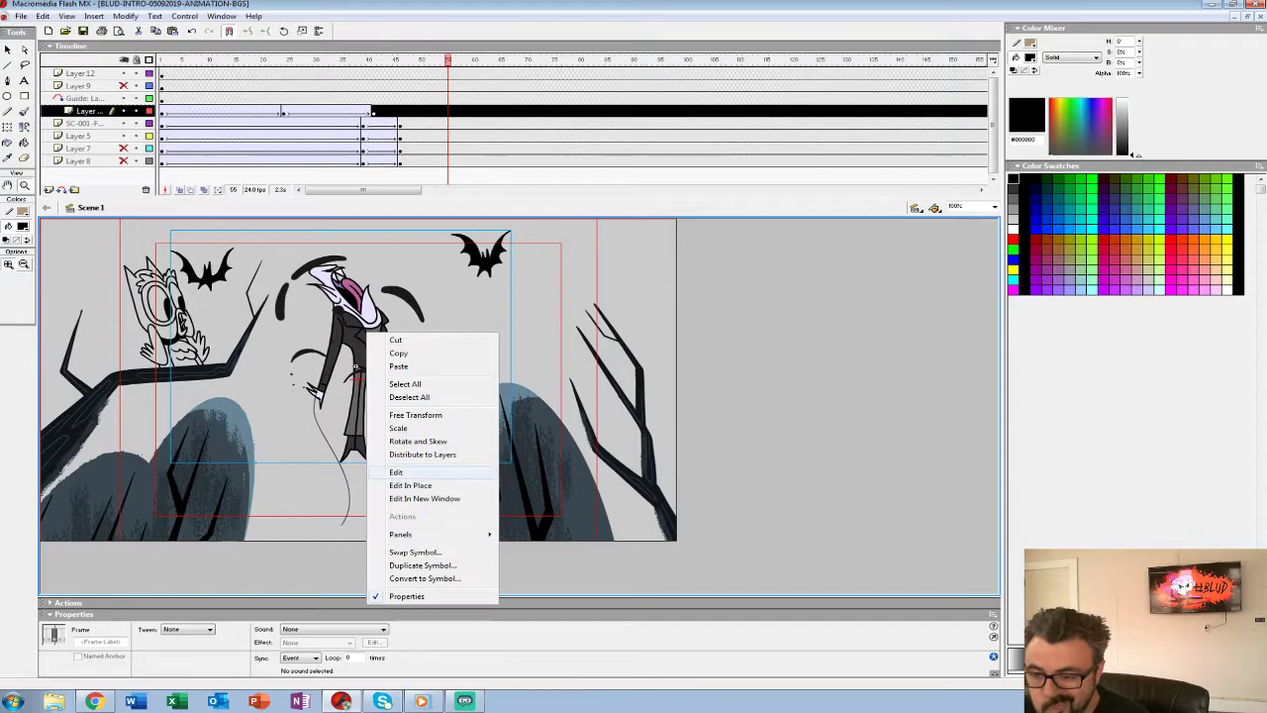
click(396, 472)
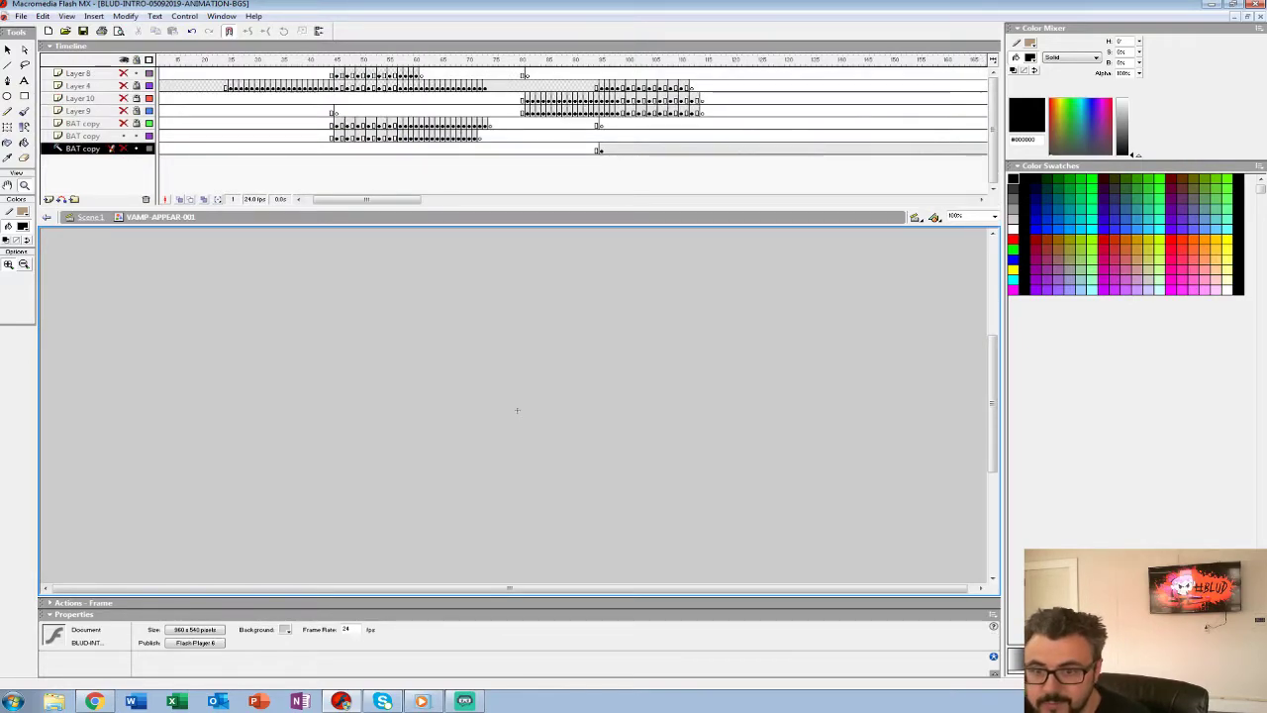
click(123, 61)
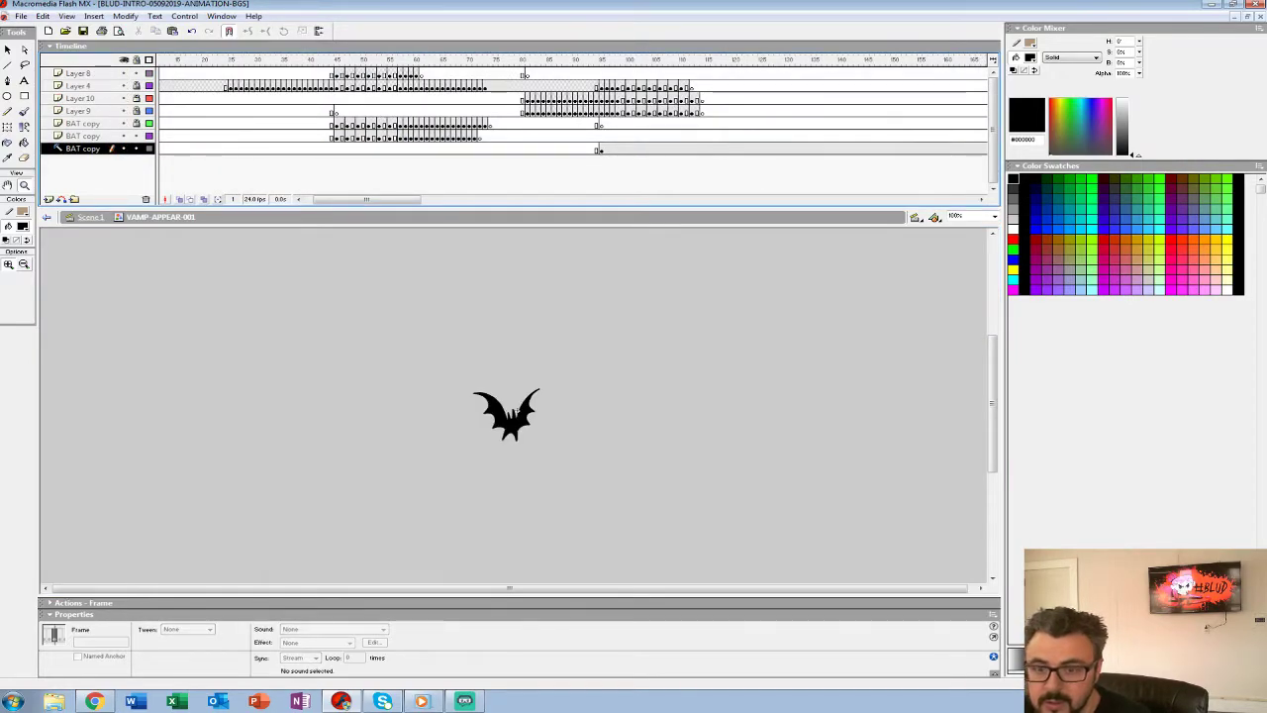
key(ctrl+minus)
key(ctrl+equal)
Play the vampire's appearance animation from the first frame.
key(Return)
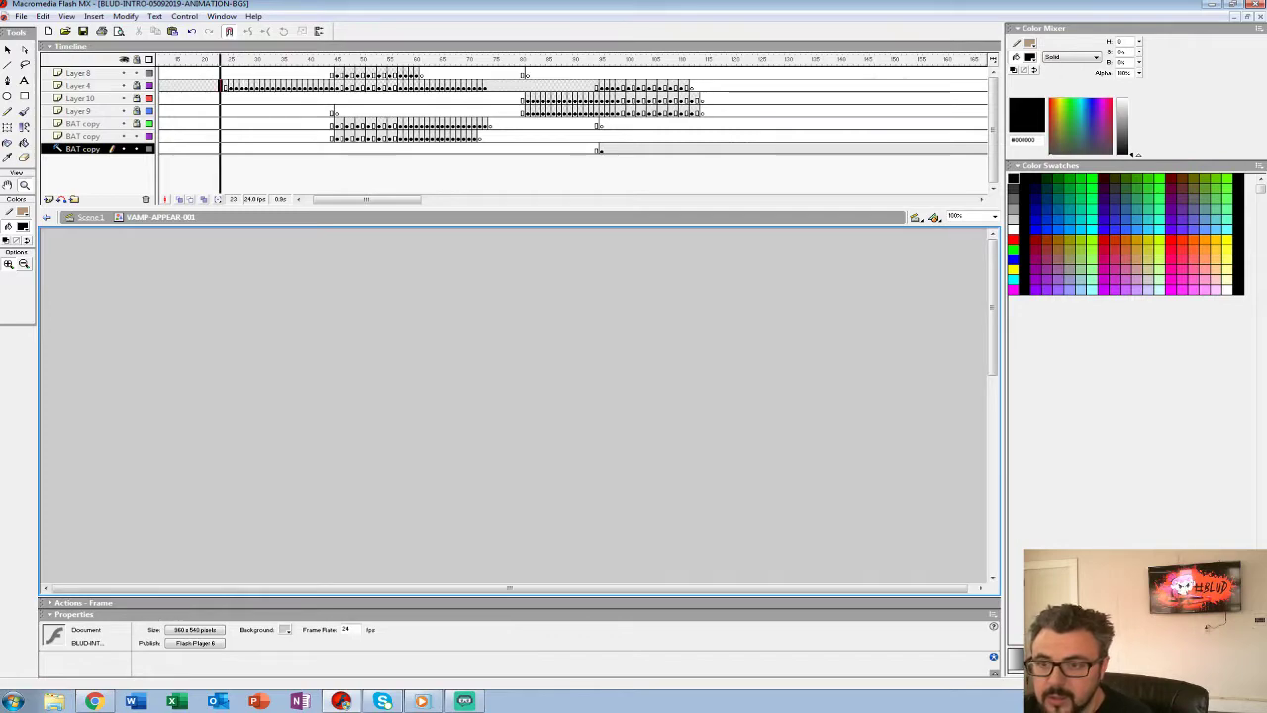
click(220, 87)
alt+click(297, 416)
click(284, 423)
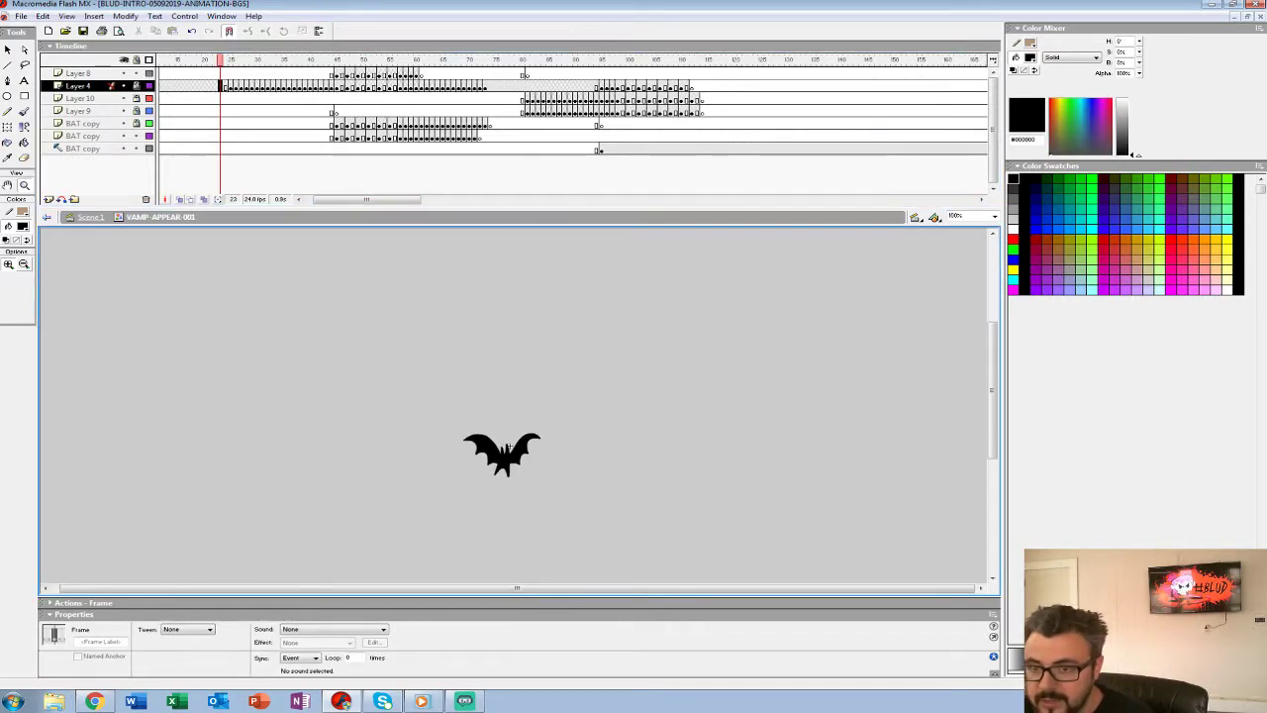
drag(220, 60, 156, 60)
key(Return)
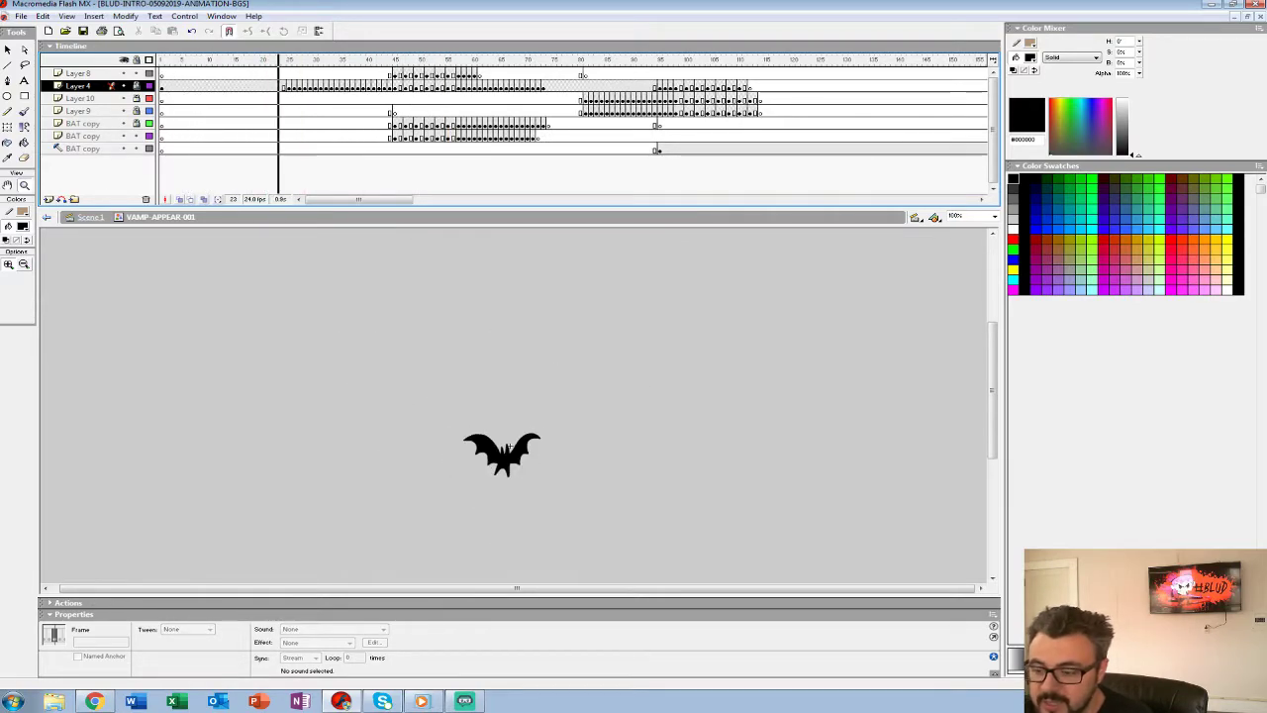
Step back and forth through the bat's morph into the vampire around frames 30 to 34.
key(period)
key(period)
key(period)
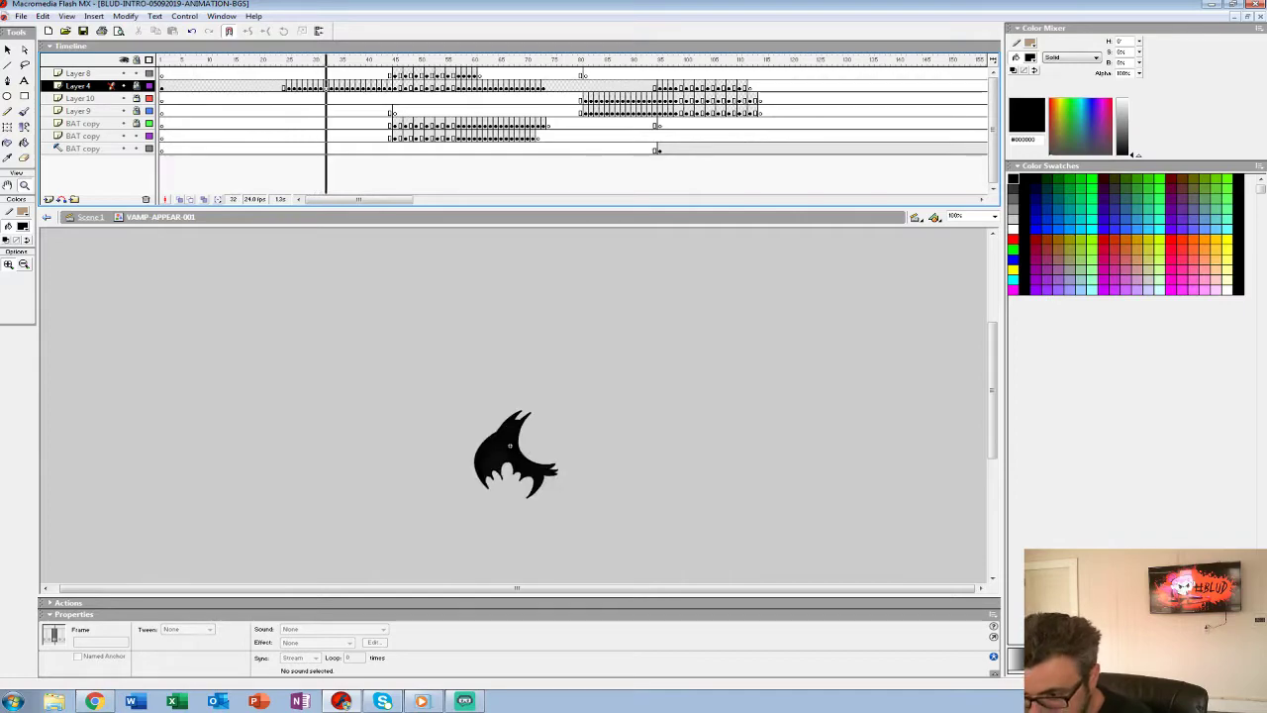
key(comma)
key(comma)
key(comma)
key(comma)
key(ctrl+equal)
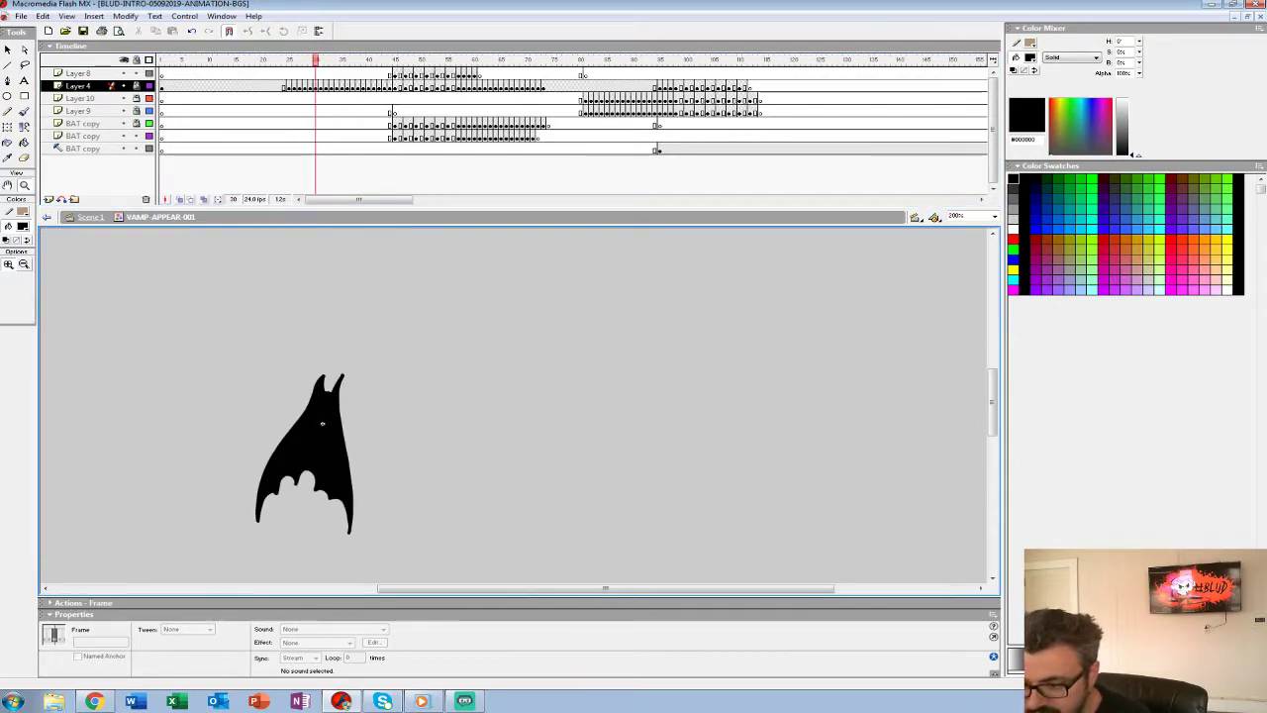
key(period)
key(period)
key(period)
key(period)
key(period)
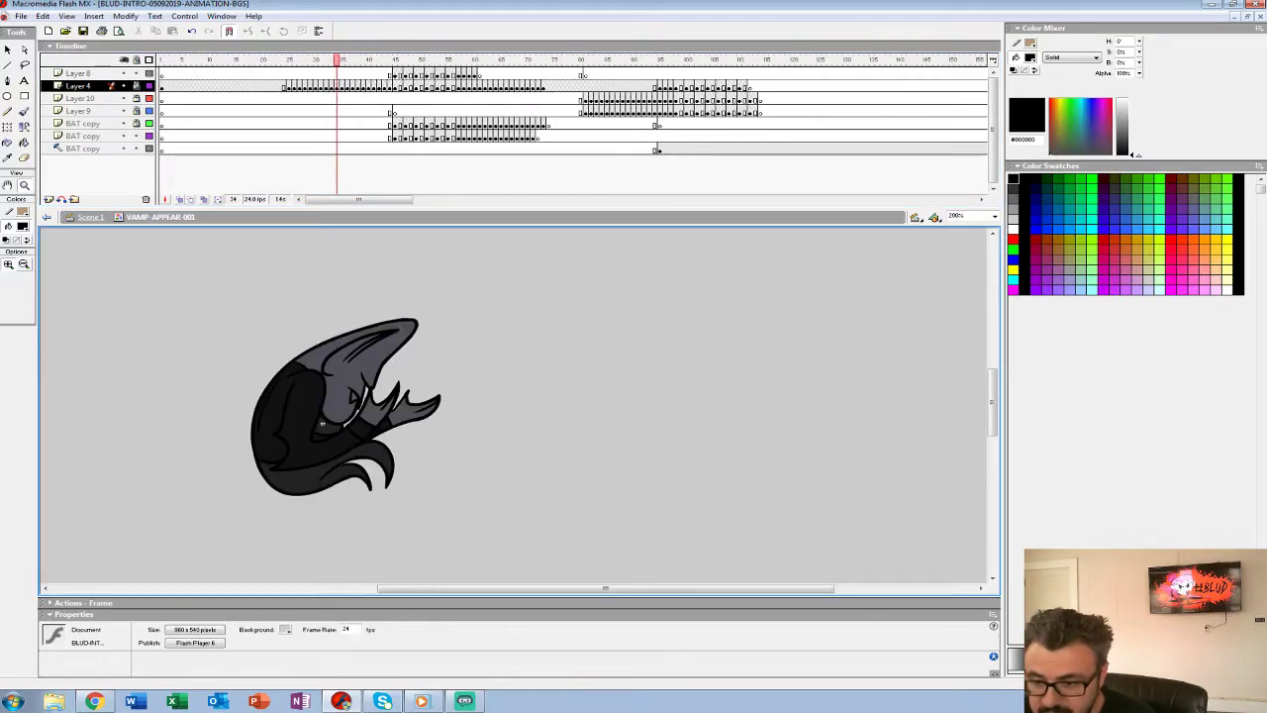
key(comma)
key(comma)
key(comma)
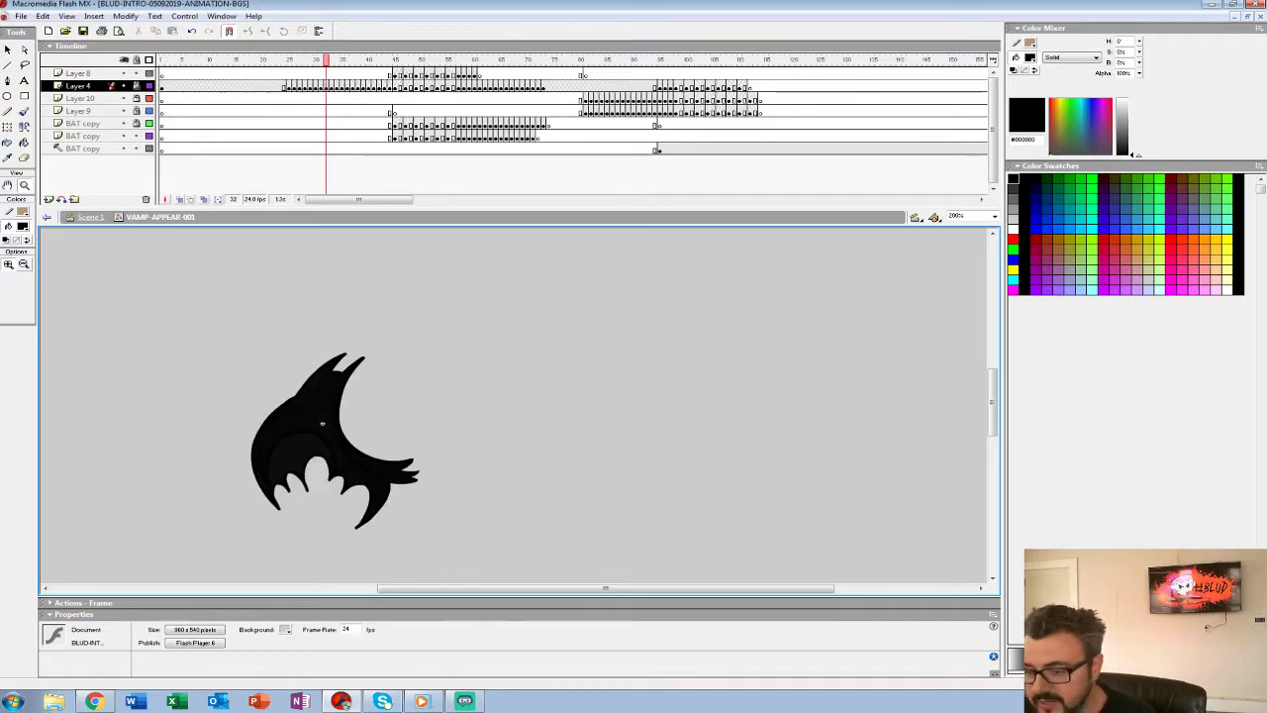
Step through the curled vampire's drawings from frame 33 to his unfolding pose at frame 43.
key(period)
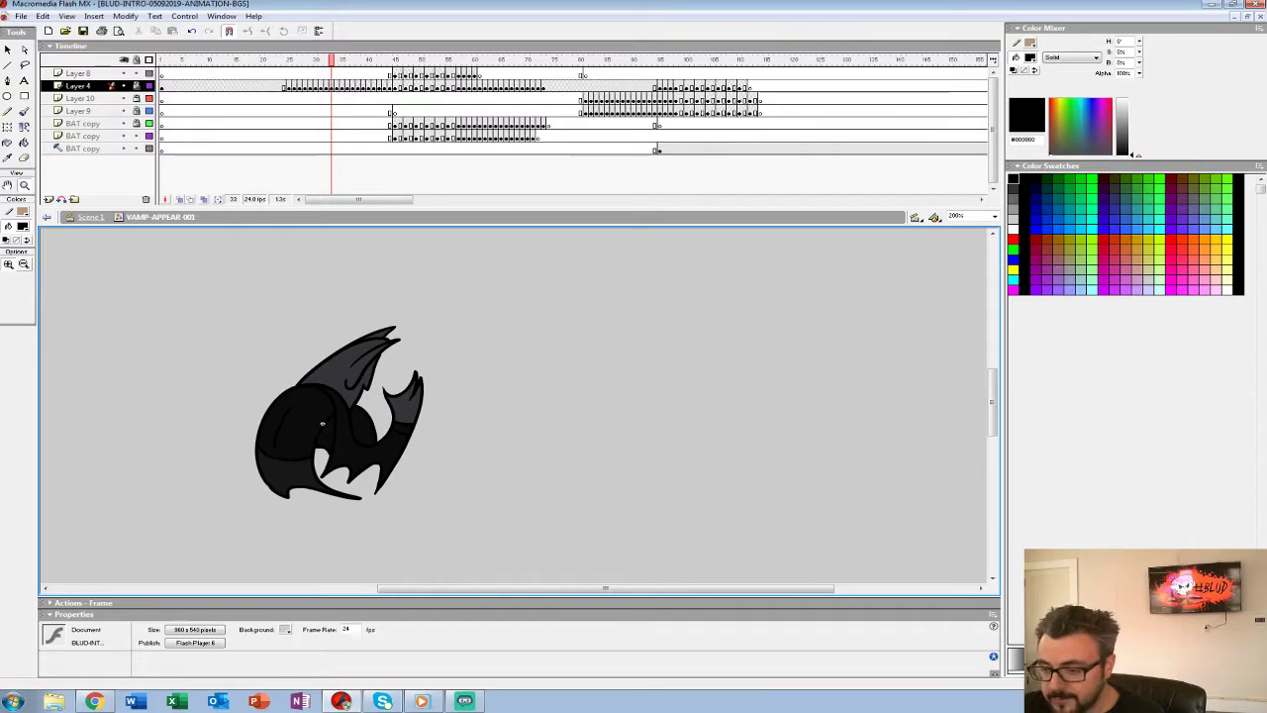
key(period)
key(period)
key(period)
key(period)
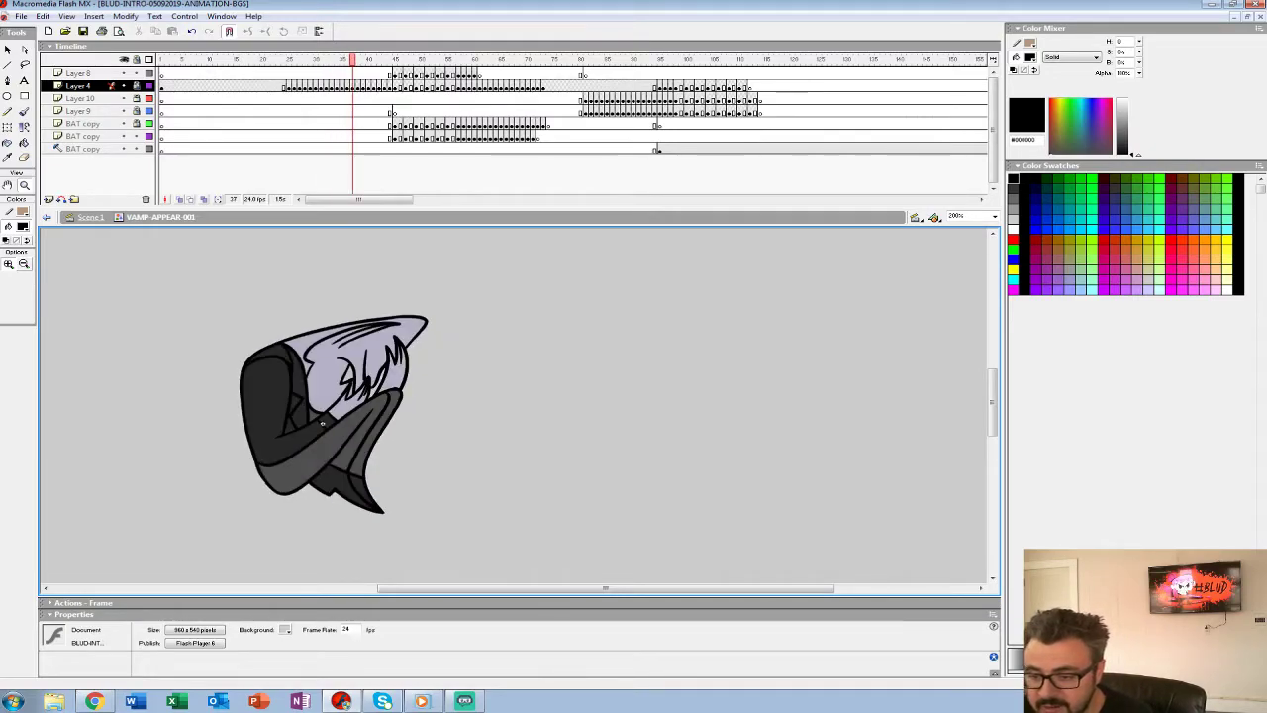
key(period)
key(period)
key(comma)
key(comma)
key(comma)
key(period)
key(period)
key(period)
key(period)
key(period)
key(period)
key(period)
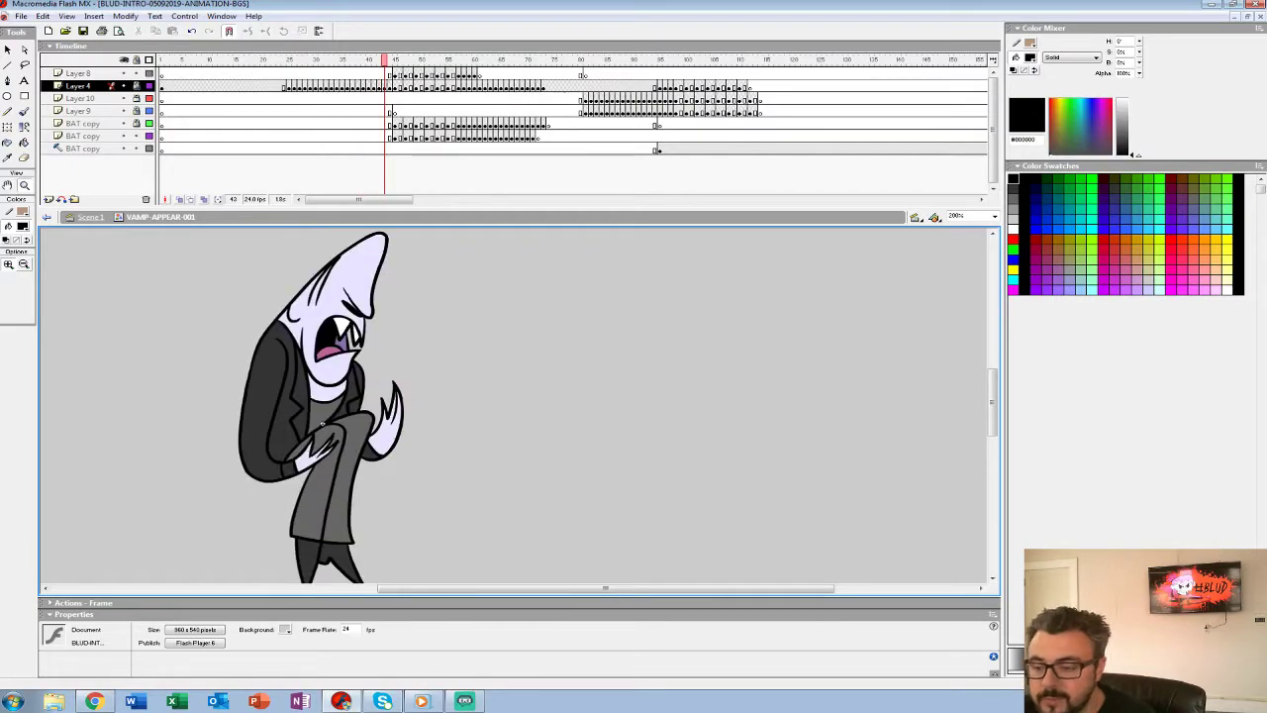
View the vampire at 100% and step back from his unfolded pose to the curled pose at frame 37.
key(ctrl+minus)
key(ctrl+minus)
key(ctrl+equal)
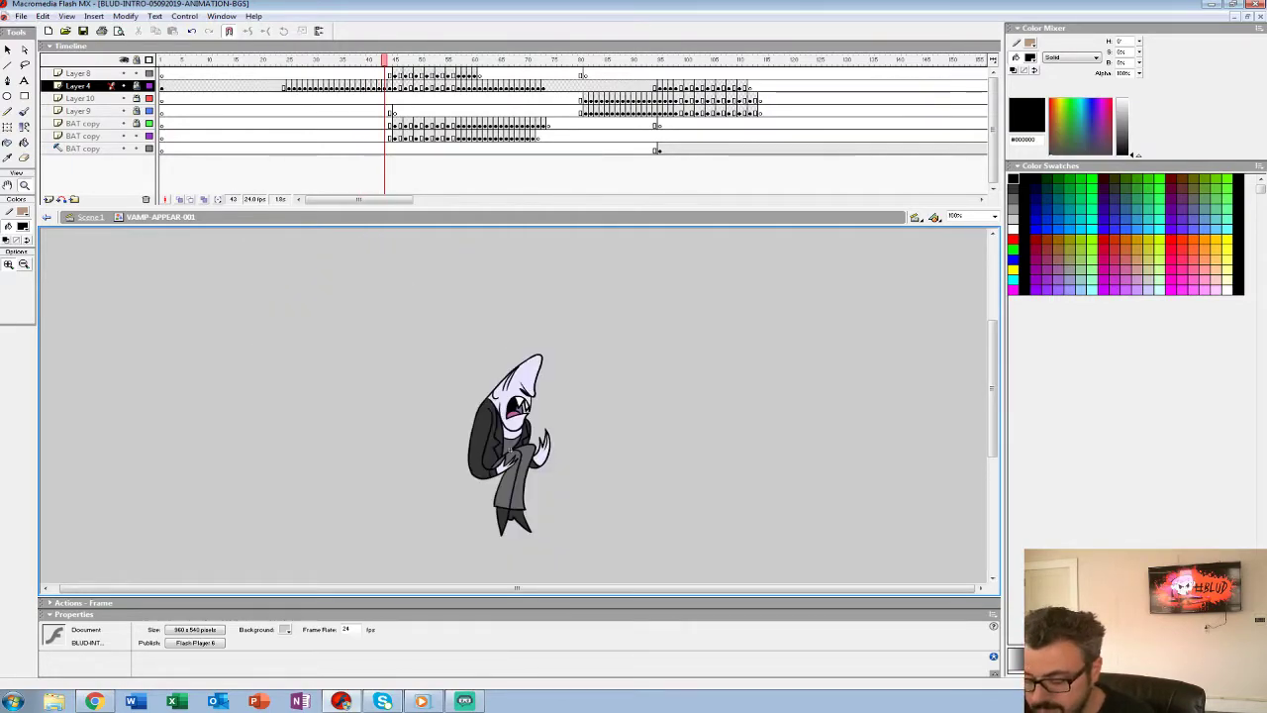
key(period)
key(period)
key(period)
key(period)
key(comma)
key(comma)
key(comma)
key(comma)
key(comma)
key(comma)
key(comma)
key(comma)
key(comma)
key(comma)
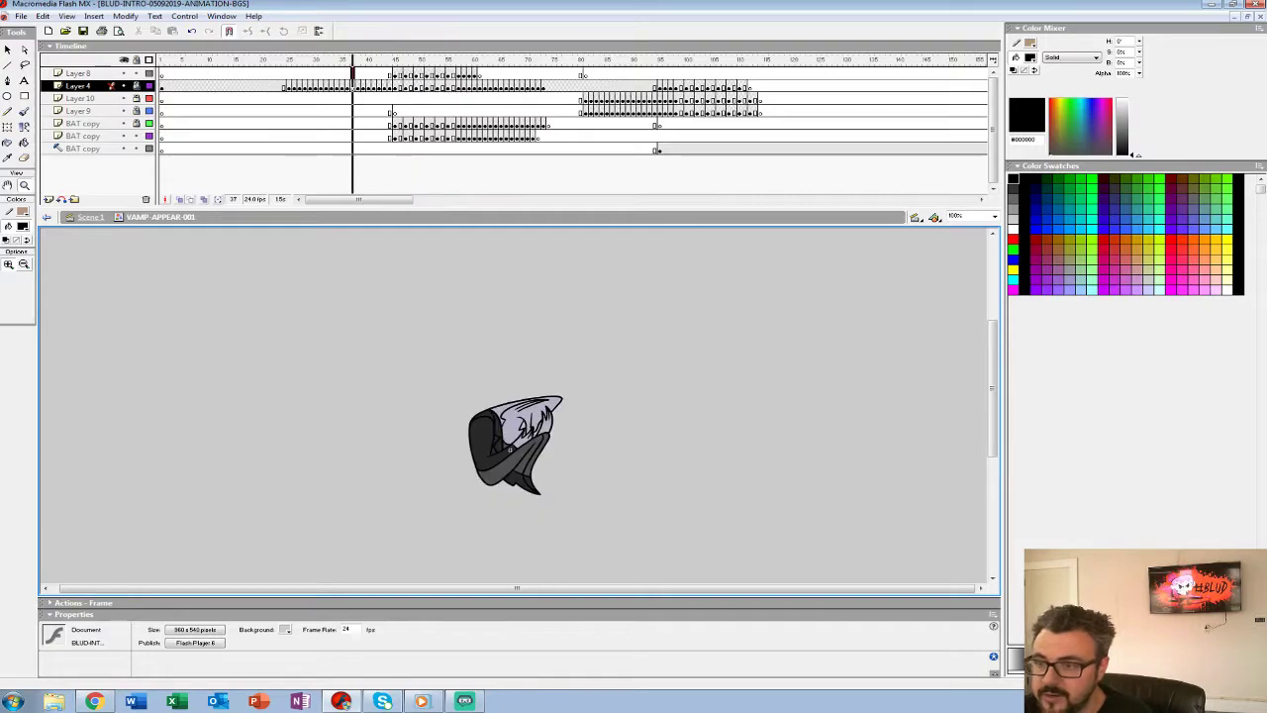
Examine the whole transformation frame by frame, going back toward the bat and forward to the open-mouthed vampire at frame 44.
key(Return)
key(comma)
key(comma)
key(comma)
key(comma)
key(comma)
key(comma)
key(comma)
key(comma)
key(comma)
key(comma)
key(comma)
key(comma)
key(comma)
key(comma)
key(comma)
key(comma)
key(comma)
key(comma)
key(comma)
key(comma)
key(period)
key(period)
key(period)
key(period)
key(period)
key(period)
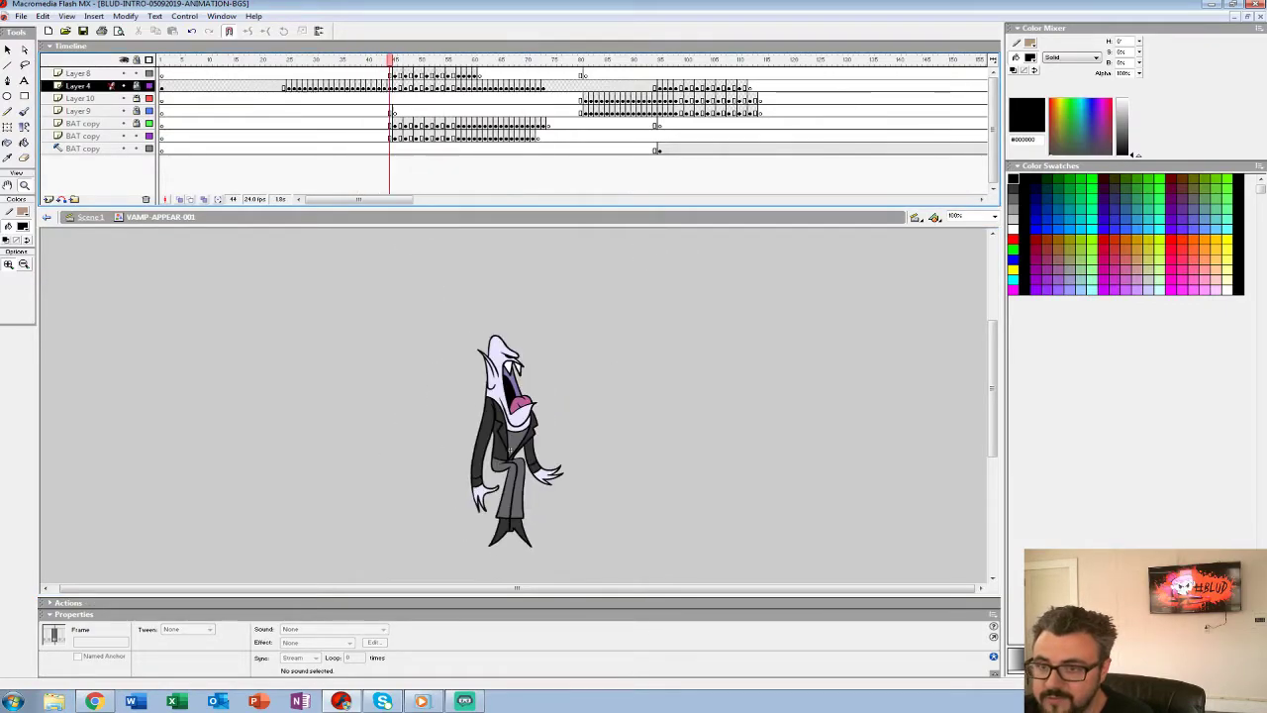
Play the vampire's appearance animation from about frame 31 through to the title text.
key(Return)
click(320, 74)
key(Return)
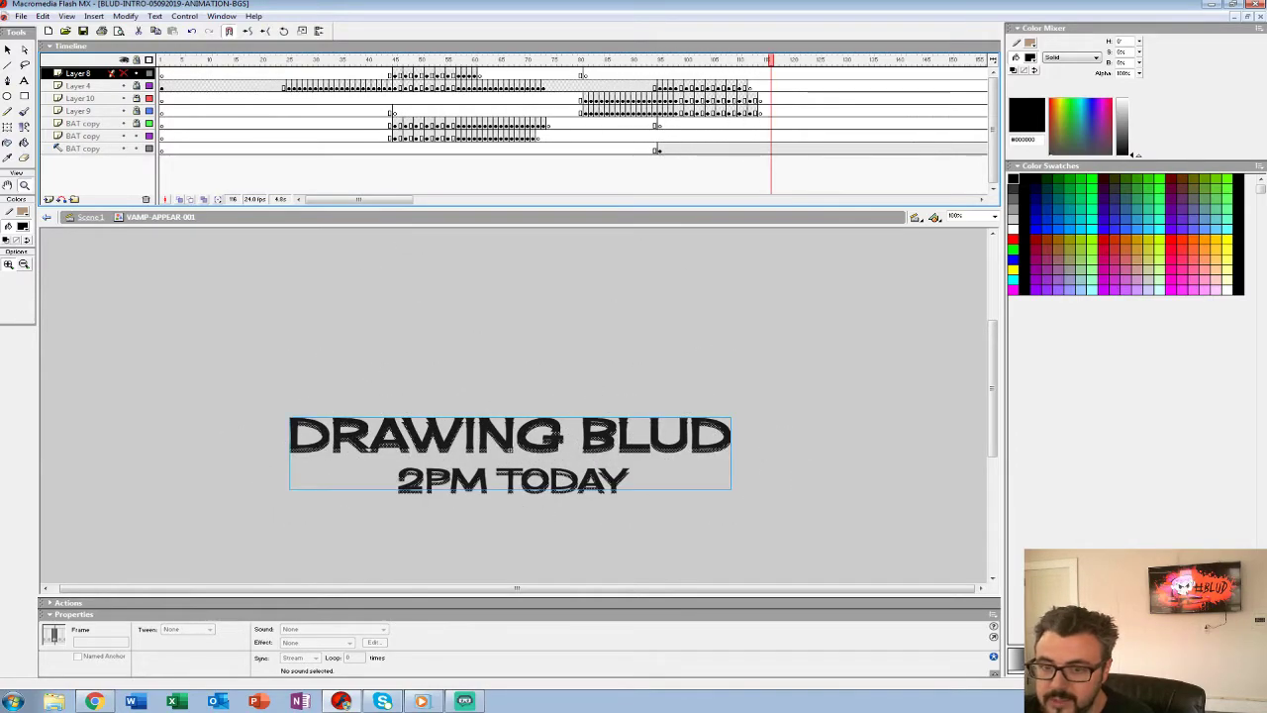
Hide and delete the lowest BAT copy guide layer, which holds the title text, from VAMP-APPEAR-001.
click(124, 149)
click(83, 148)
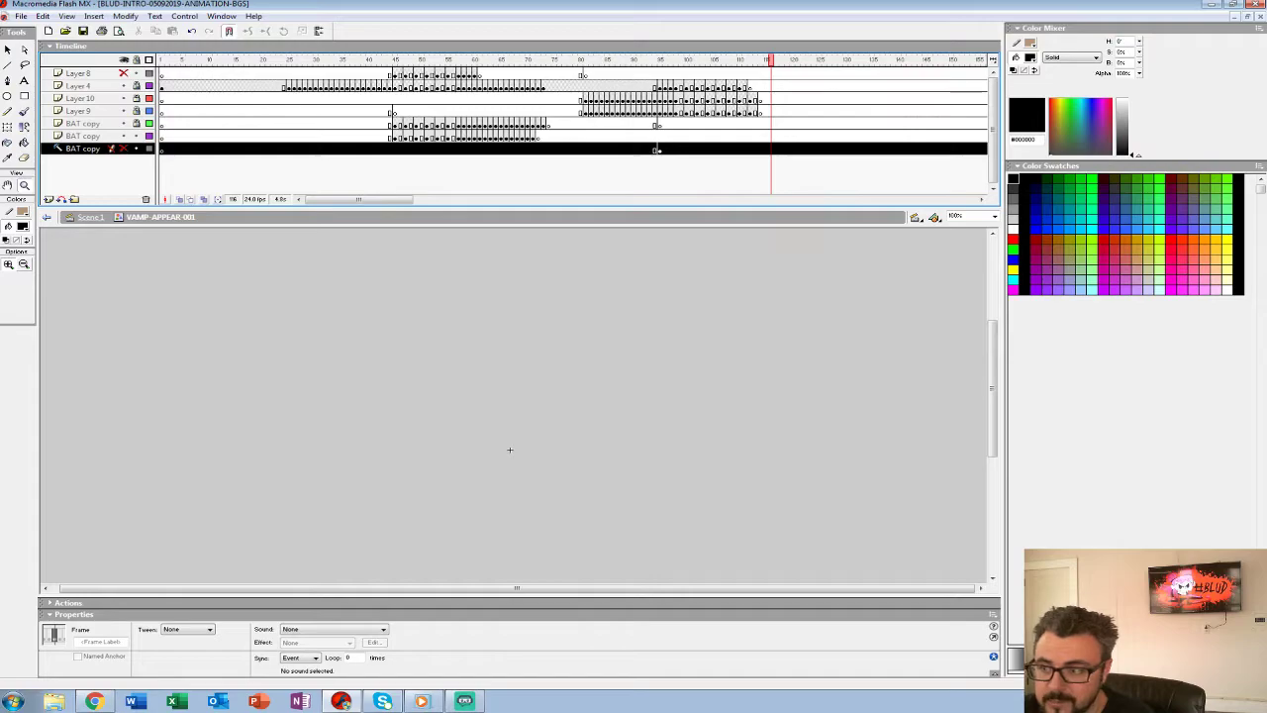
click(146, 199)
Play the vampire's appearance from about frame 44, return to Scene 1 and play the whole scene from frame 1.
click(387, 99)
key(Return)
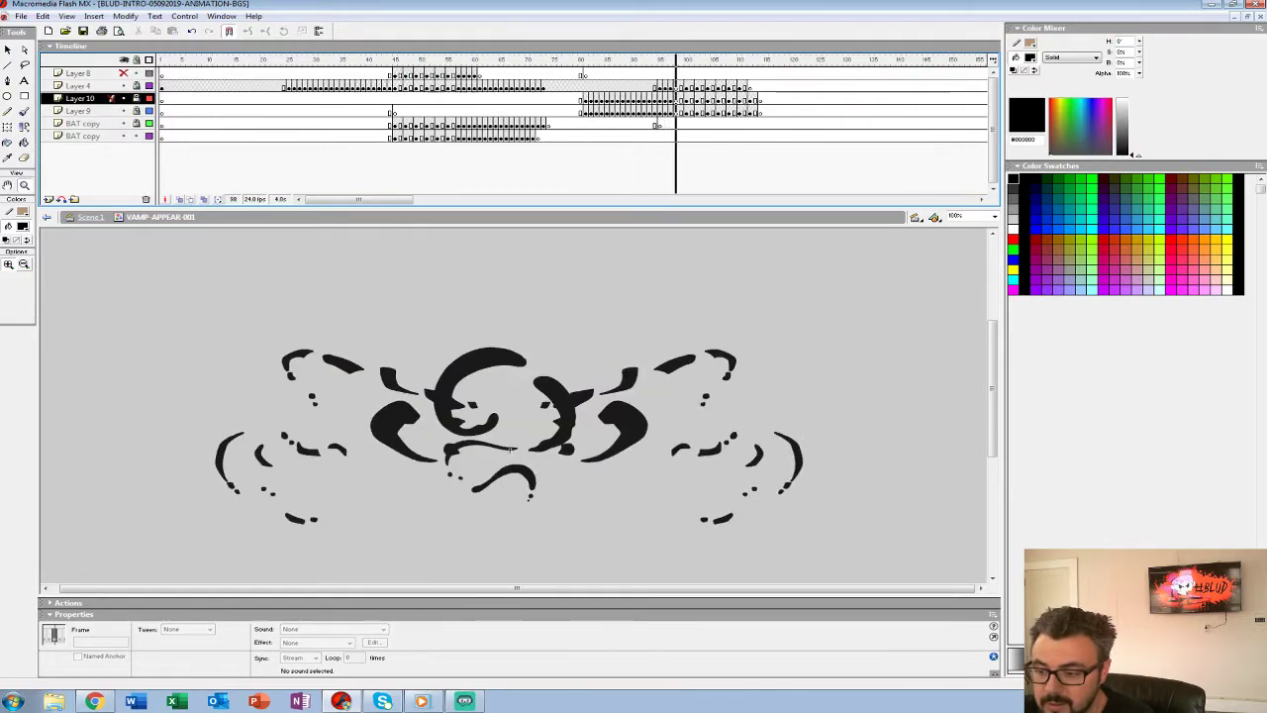
click(90, 217)
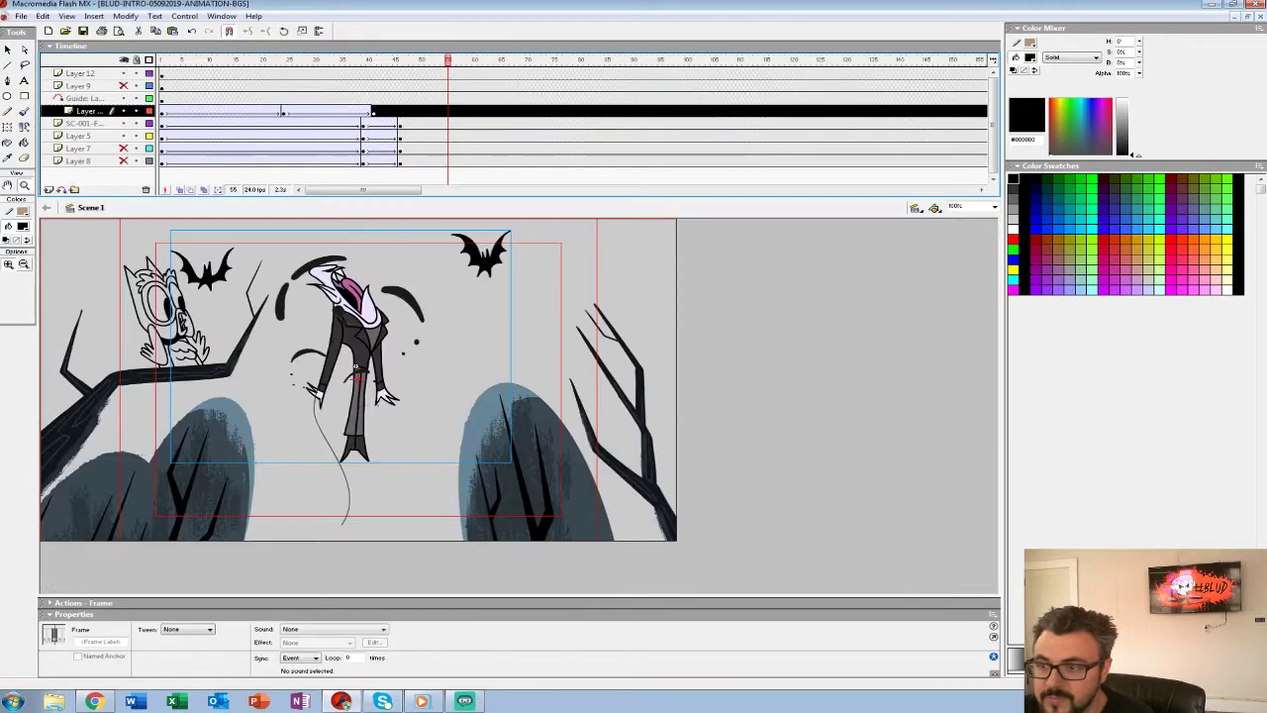
click(215, 60)
drag(215, 60, 161, 60)
key(Return)
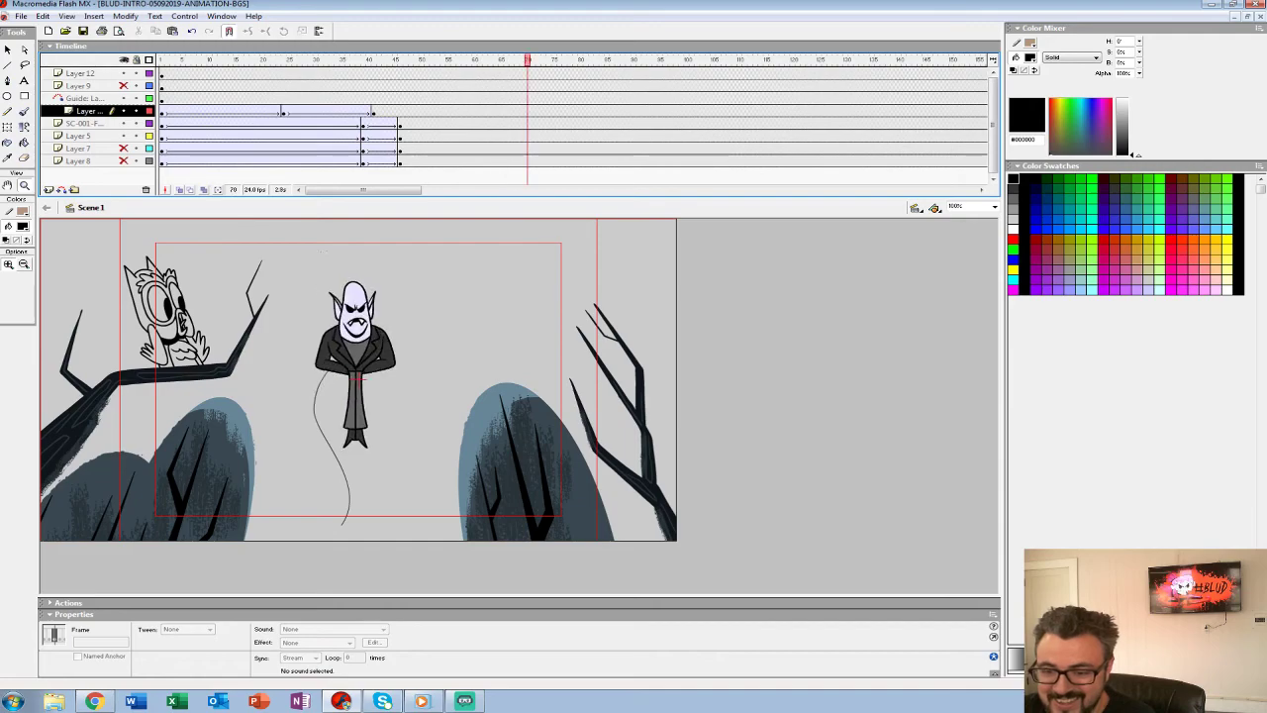
Open the SC-001-MG-TREES symbol for editing and replay the owl's animation several times through his startled pose.
right_click(176, 333)
click(206, 472)
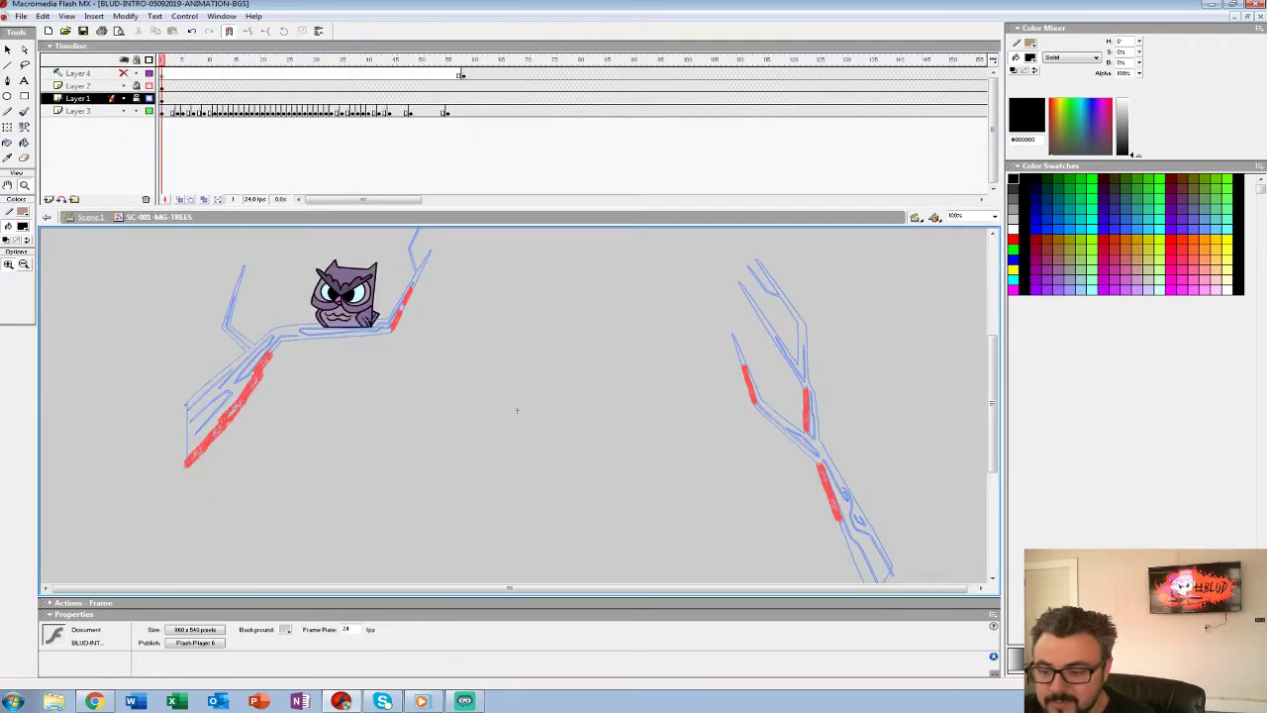
key(Return)
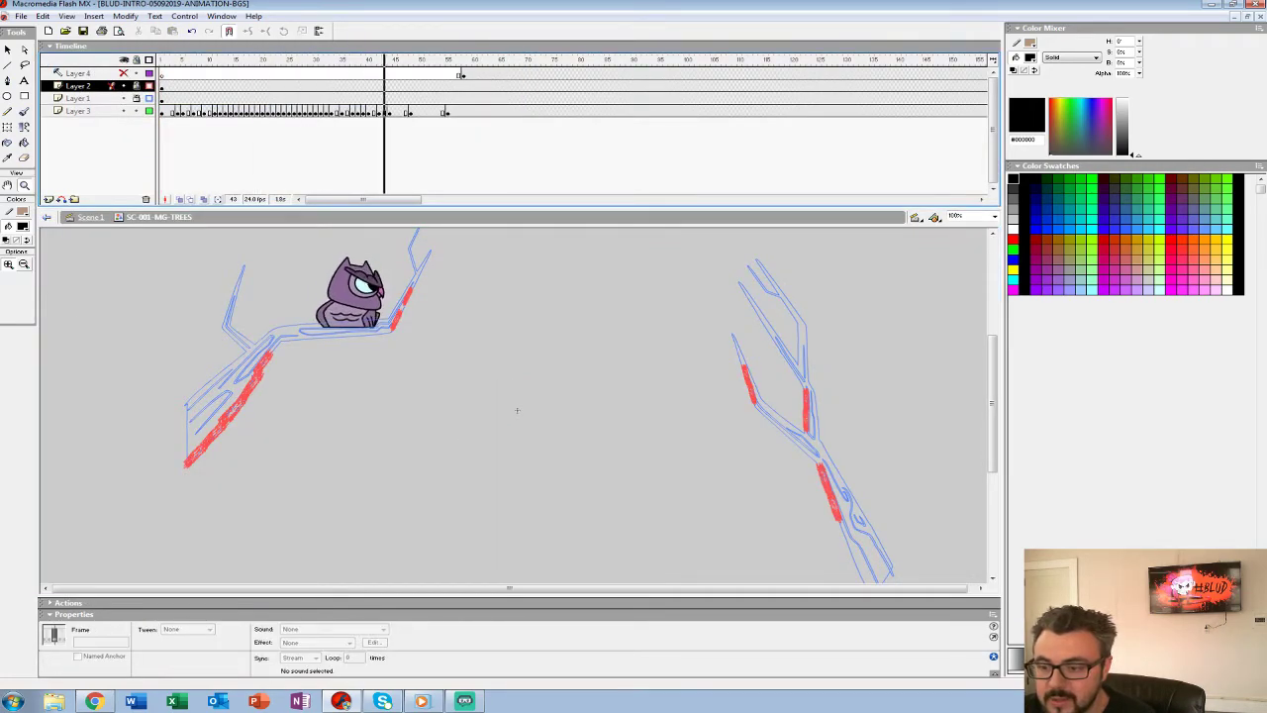
key(Return)
scroll(517, 405, up, 3)
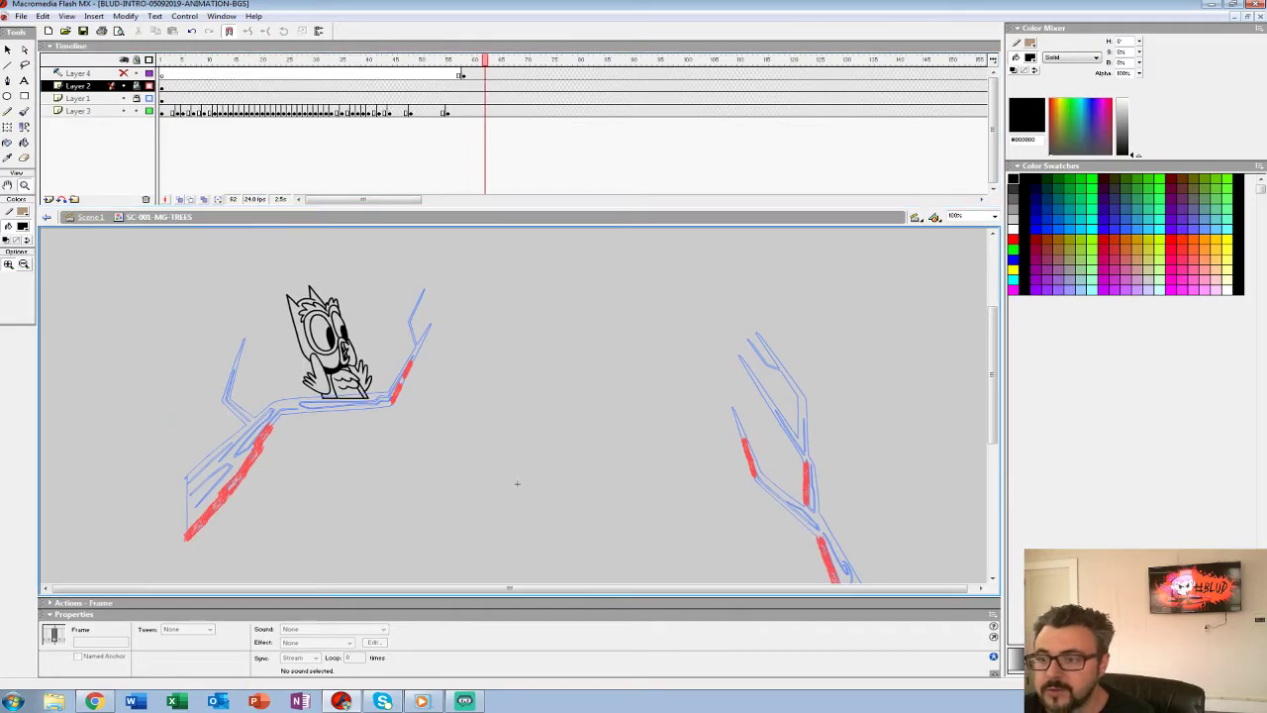
click(409, 111)
click(283, 98)
key(Return)
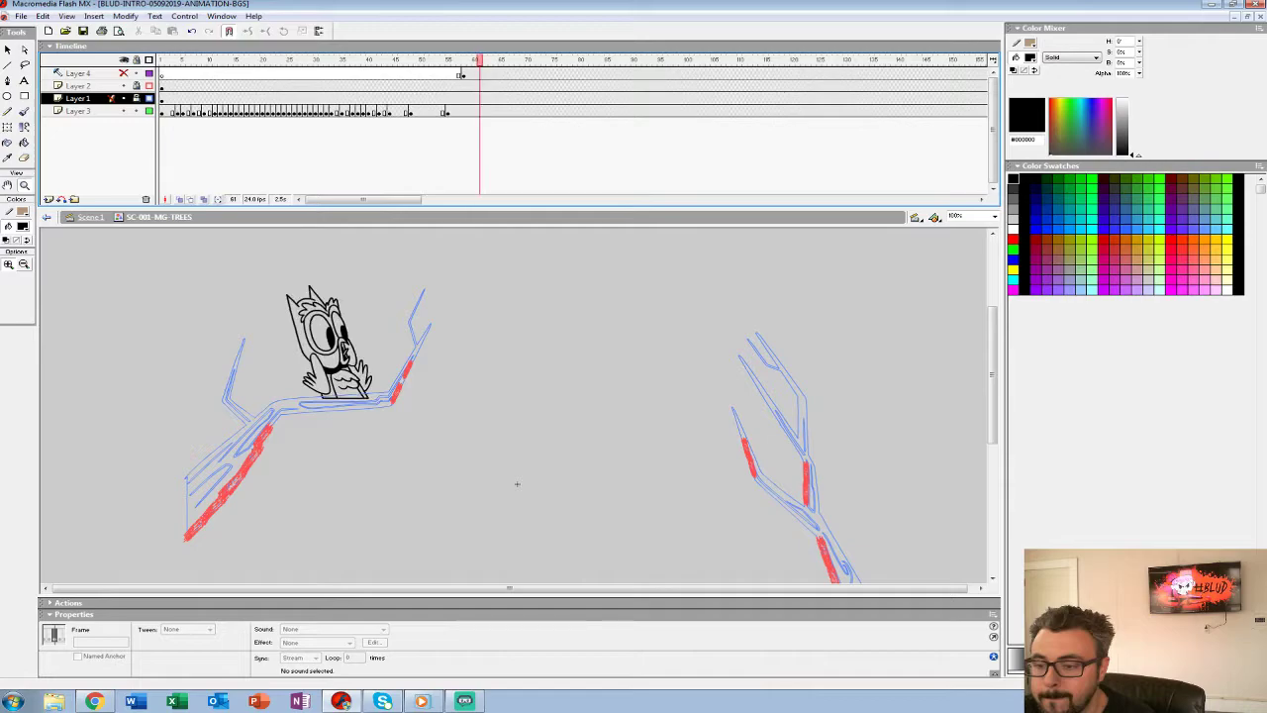
click(394, 111)
key(Return)
Move the startled owl's keyframe on Layer 3 to frame 49 and leave an empty keyframe at frame 46 before it.
mouse_move(411, 112)
mouse_down()
mouse_move(436, 112)
mouse_move(417, 113)
mouse_up()
key(comma)
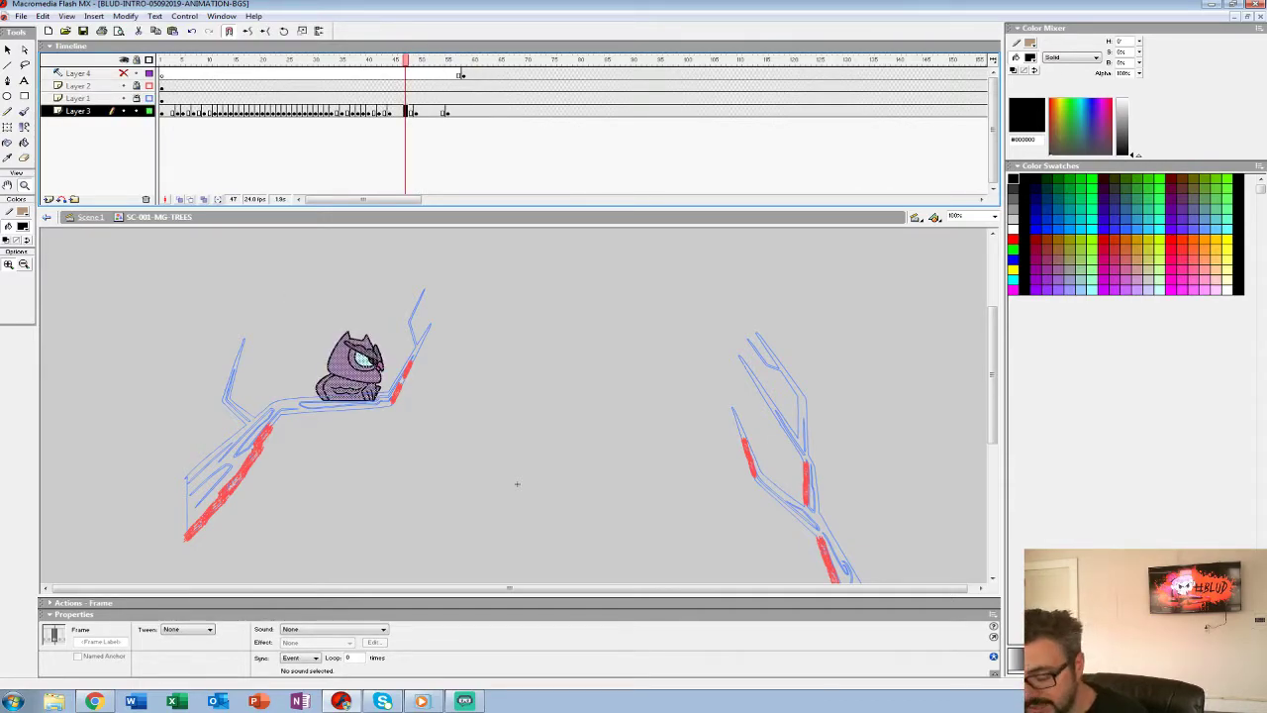
key(Delete)
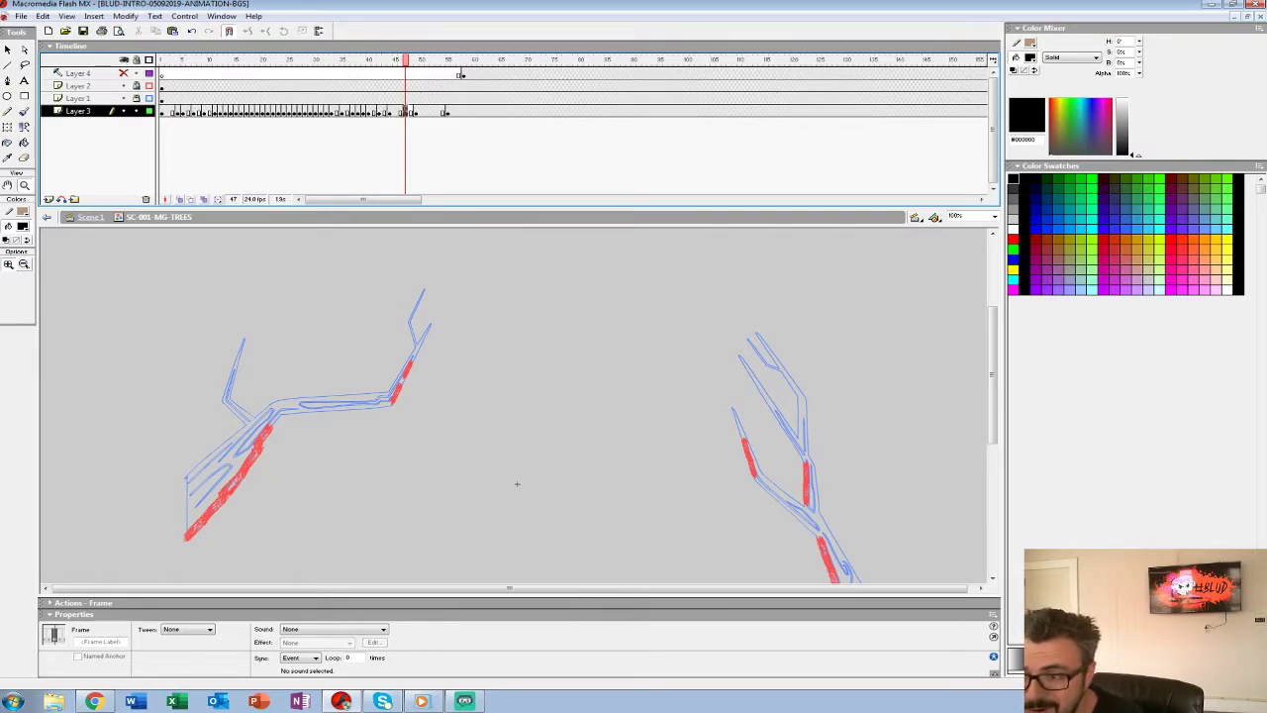
key(comma)
Turn on onion skinning around frame 46, ending at about frame 50, and set the Brush to red.
click(180, 199)
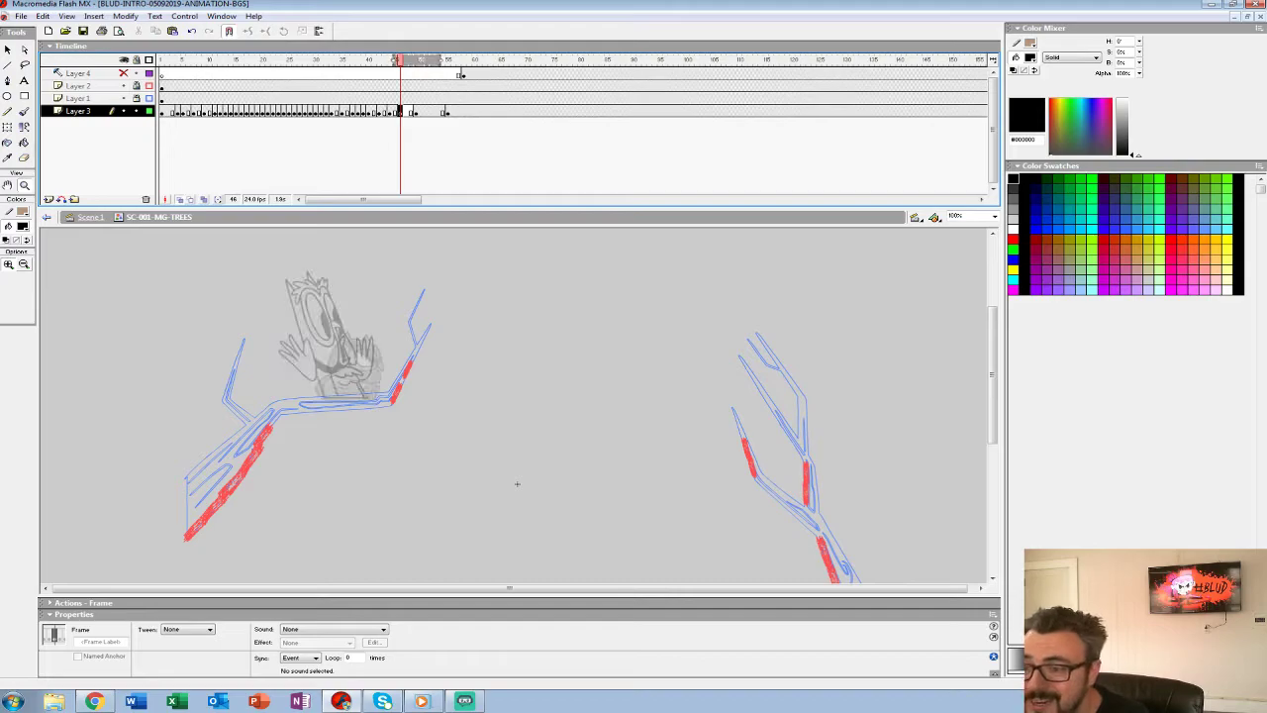
drag(440, 61, 424, 60)
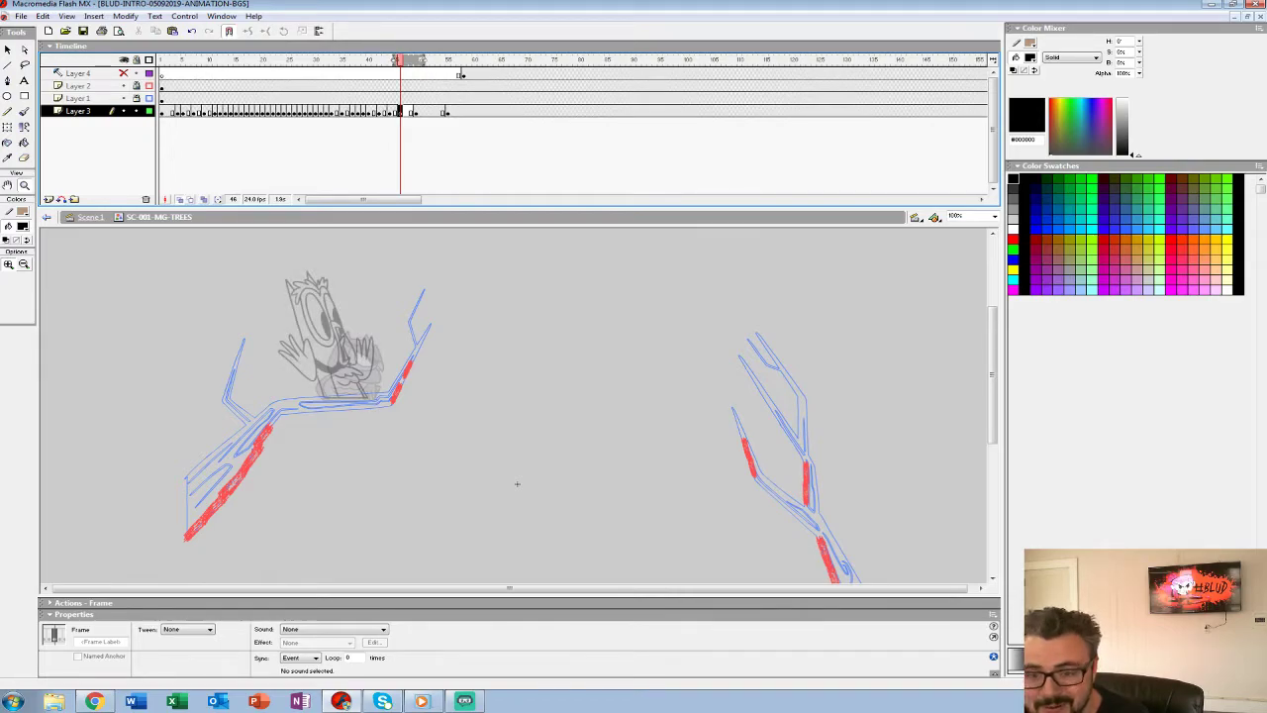
click(365, 359)
drag(365, 358, 356, 396)
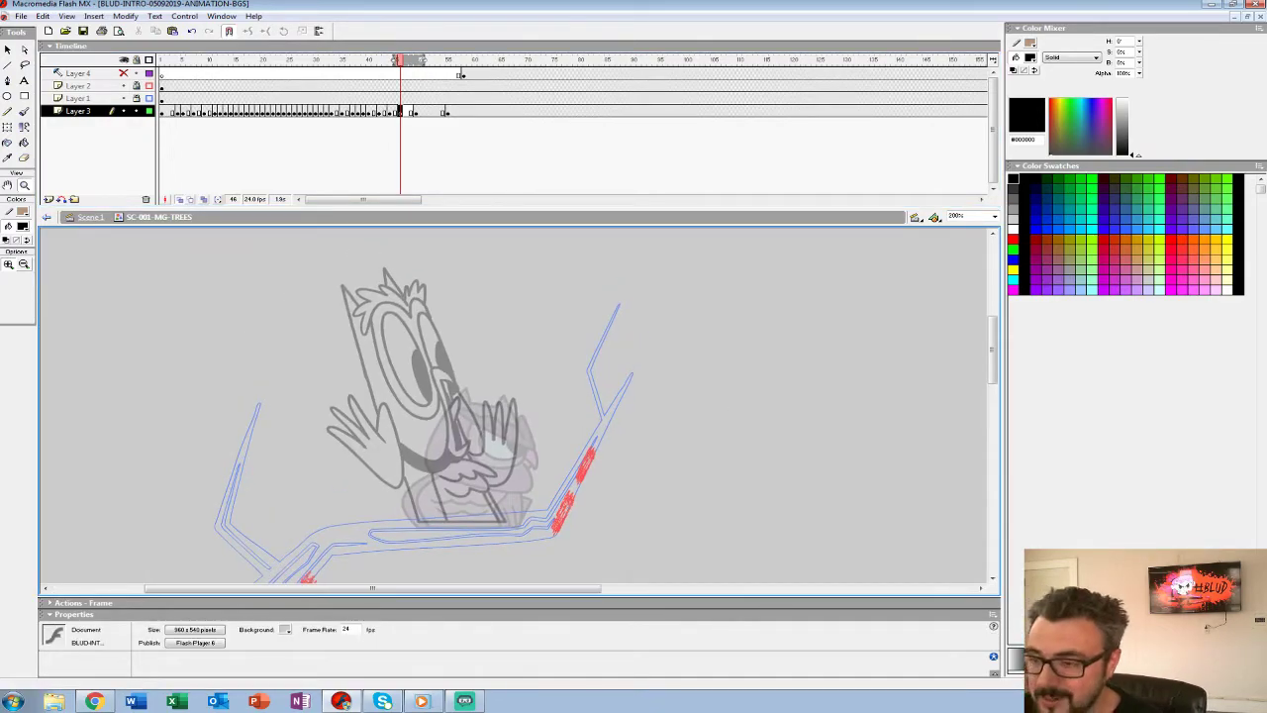
drag(396, 208, 396, 137)
drag(396, 297, 497, 311)
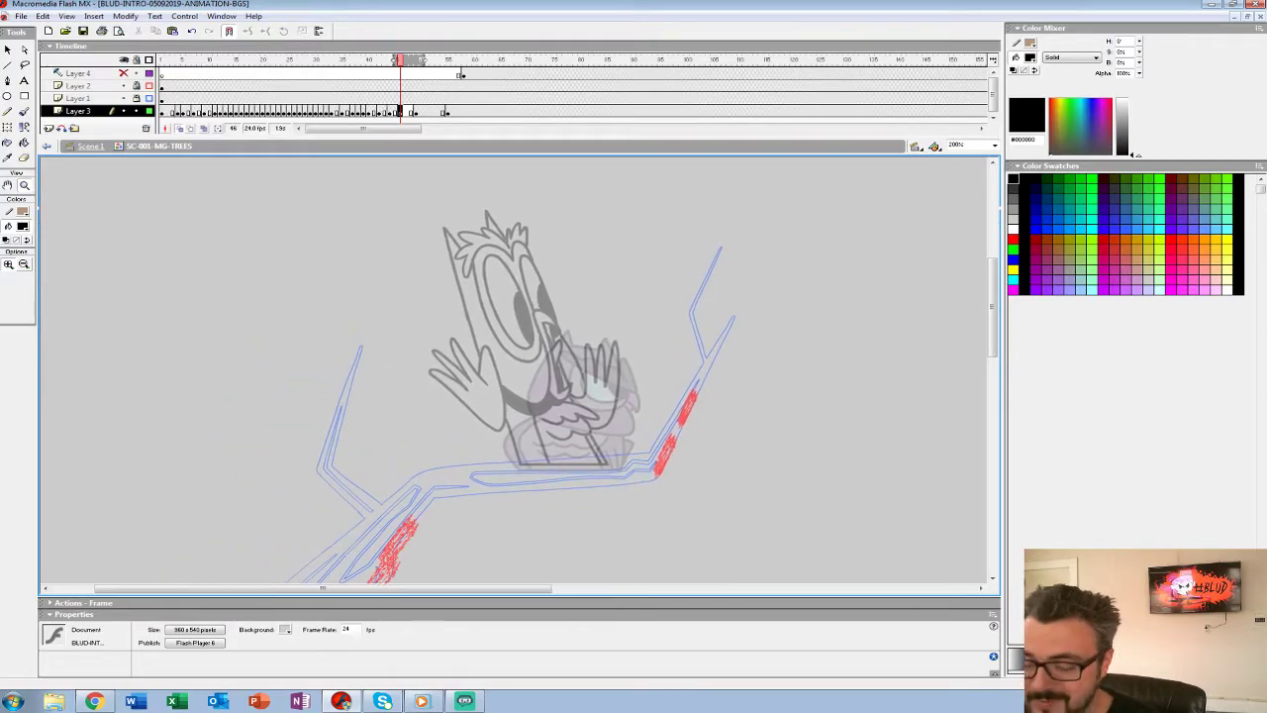
key(b)
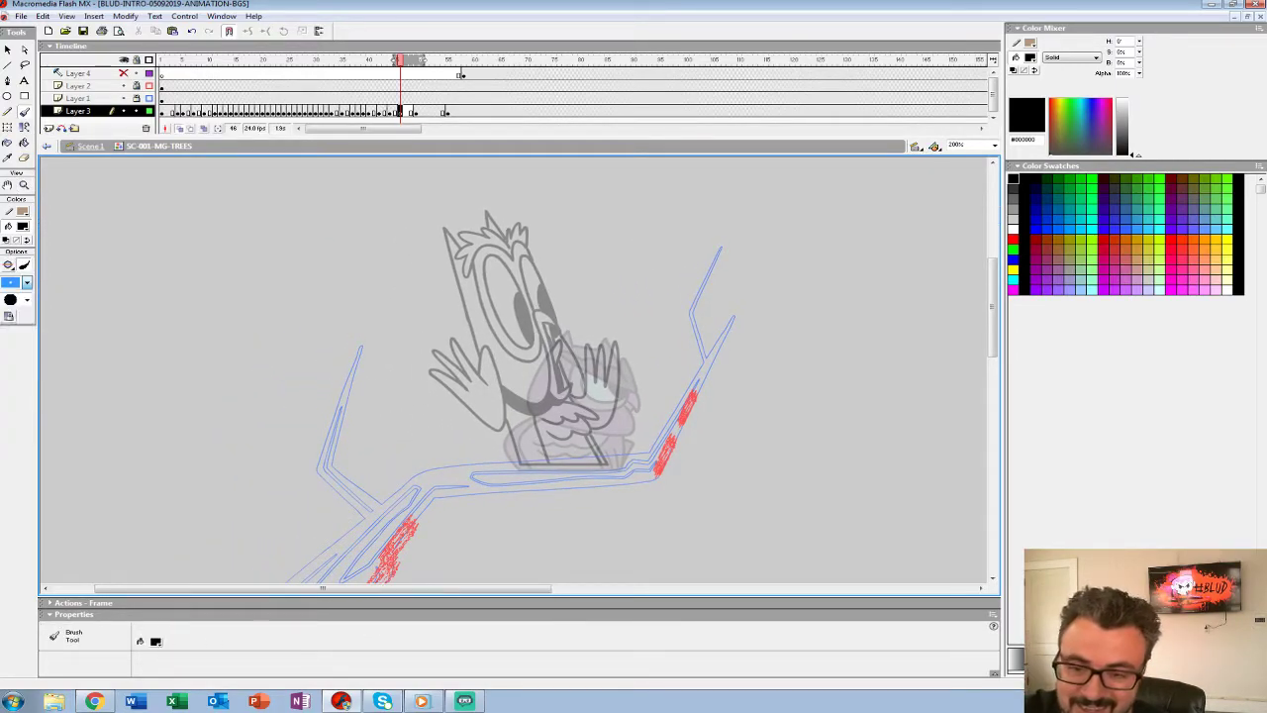
click(23, 226)
click(40, 295)
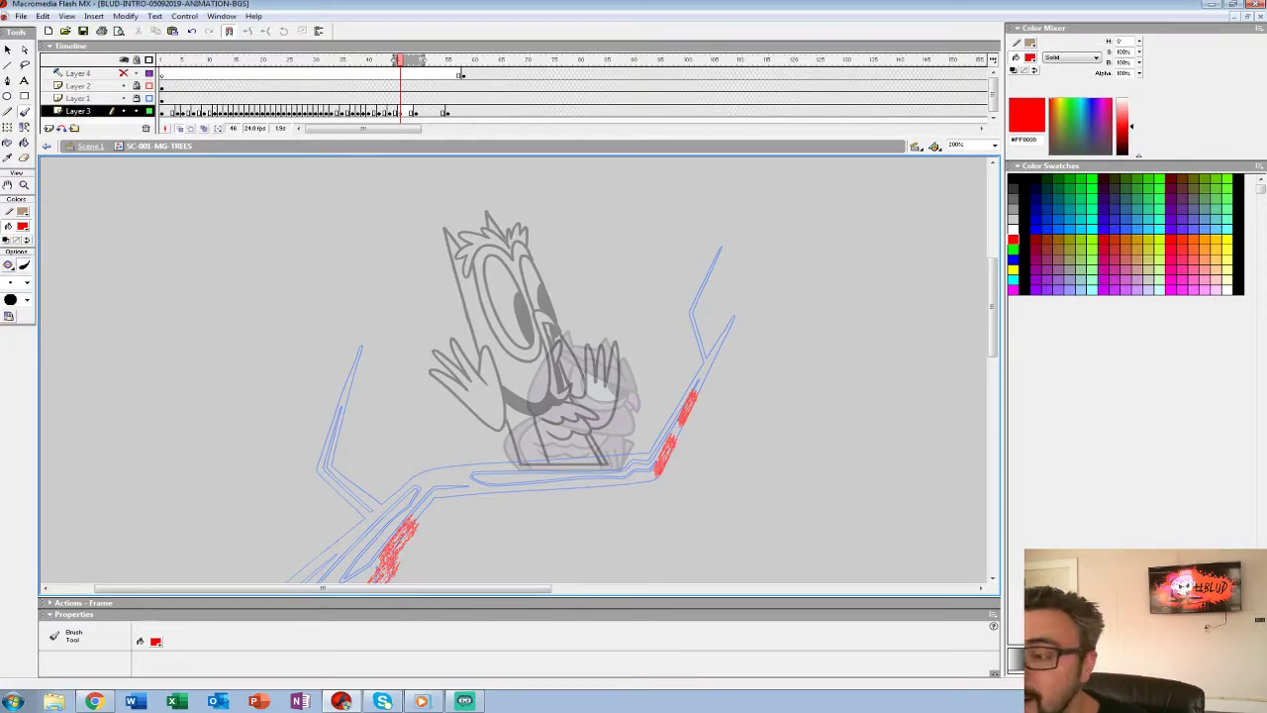
drag(541, 391, 581, 422)
key(ctrl+z)
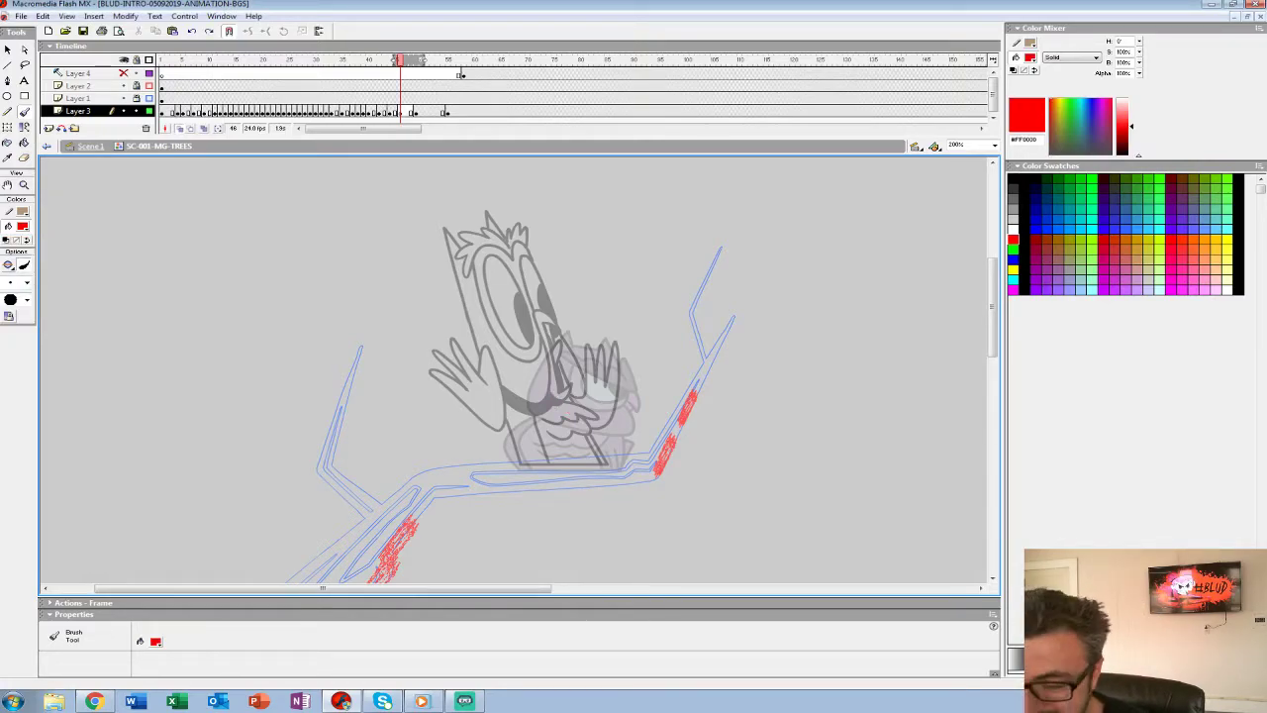
click(23, 226)
click(6, 294)
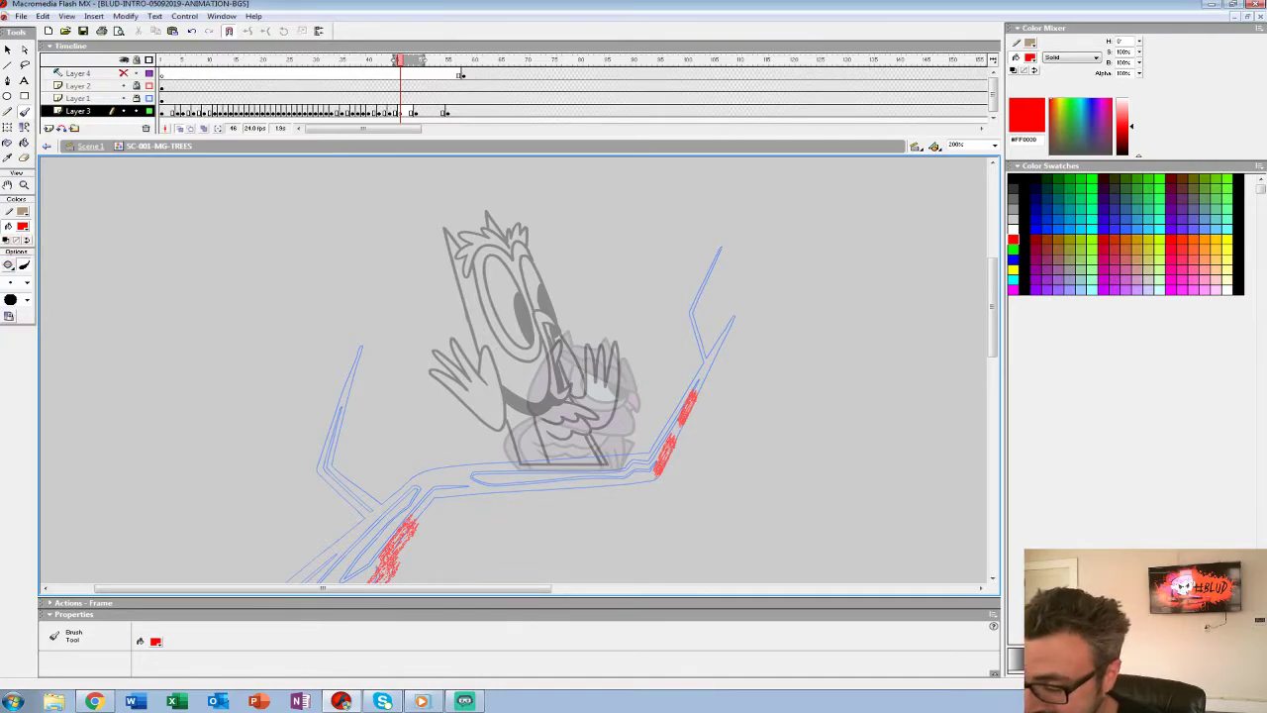
drag(542, 395, 595, 435)
key(ctrl+z)
drag(530, 387, 611, 439)
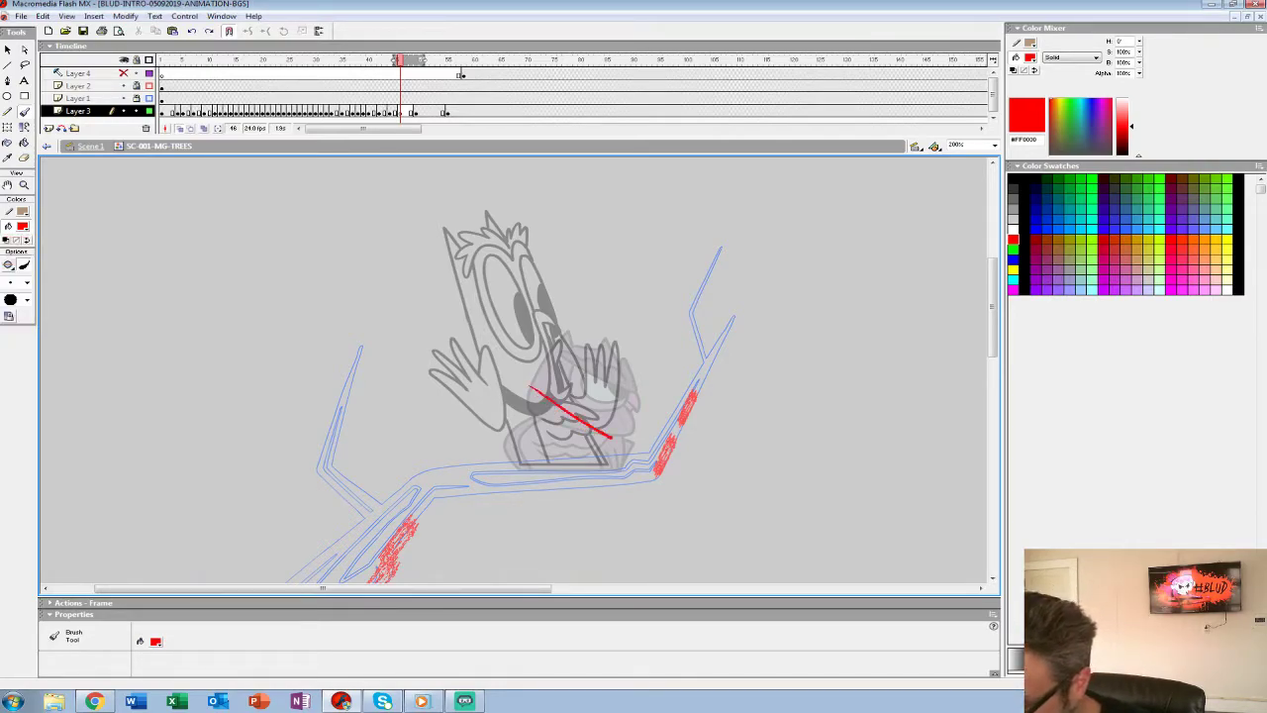
key(ctrl+z)
Sketch the crouching owl's slanted V-shaped brow in red over the onion-skinned poses on frame 46.
mouse_move(540, 392)
mouse_down()
mouse_move(642, 441)
mouse_move(659, 416)
mouse_up()
key(ctrl+z)
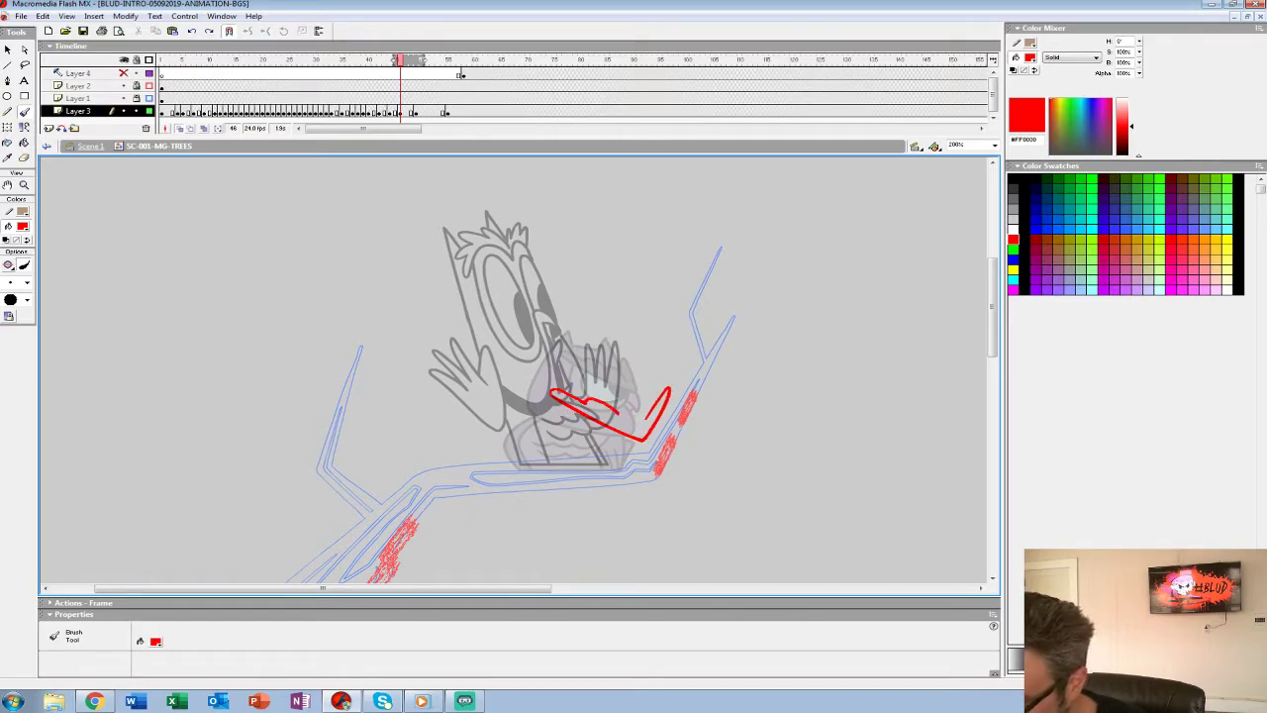
drag(646, 422, 661, 399)
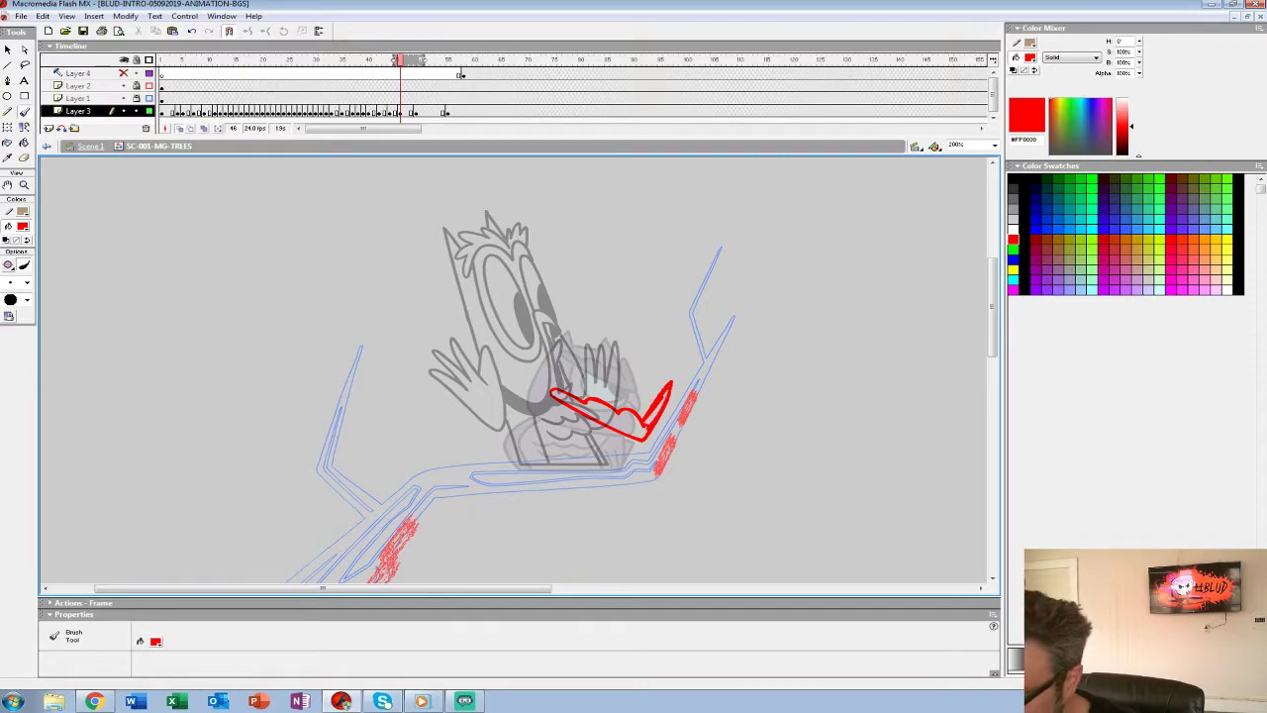
drag(544, 386, 639, 438)
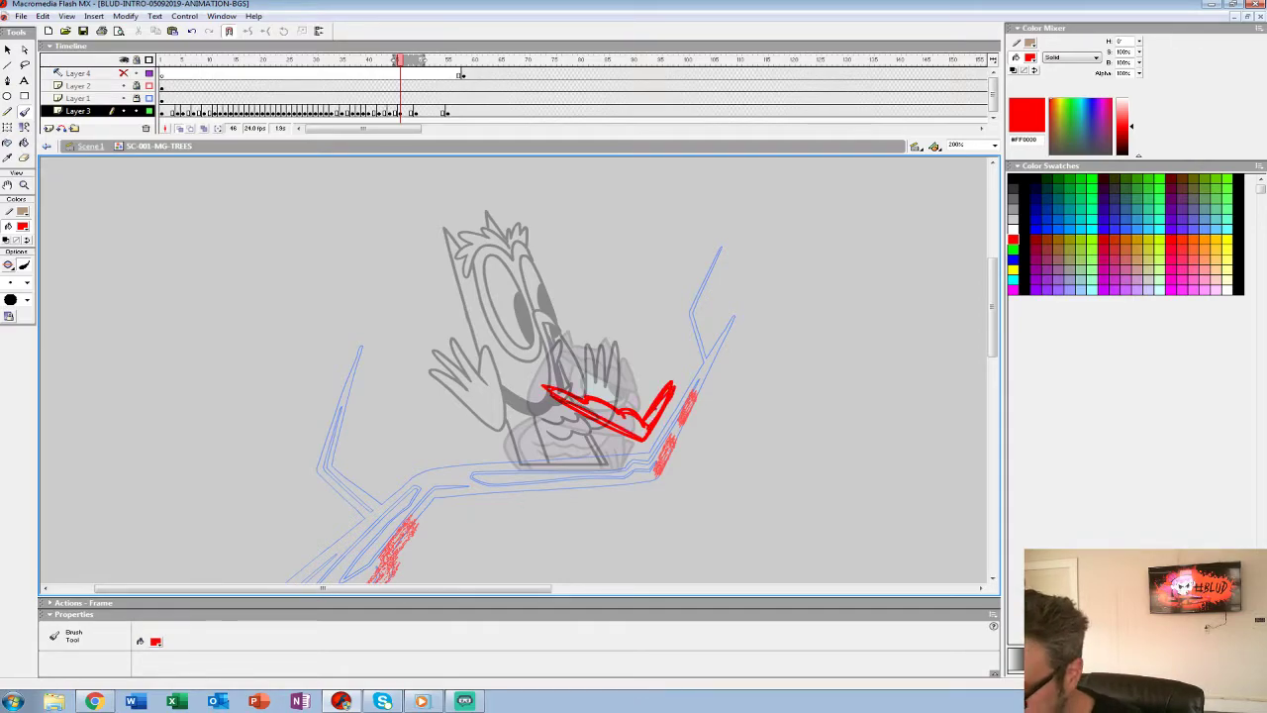
Select the red brow sketch on frame 46 and nudge it slightly upward.
click(400, 112)
key(shift+Up)
key(shift+Left)
key(shift+Down)
key(shift+Up)
key(shift+Right)
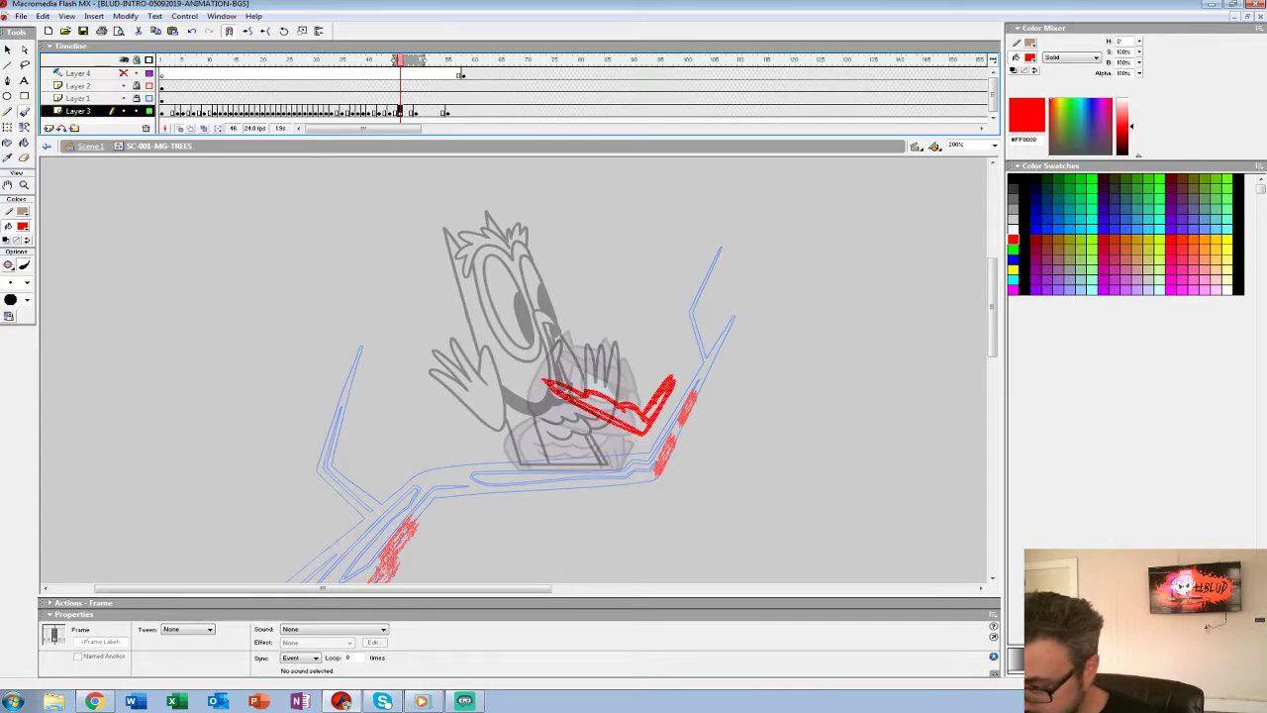
Sketch the crouching owl's eyes and beak under the brow, and add his head outline and pointed ears in red.
drag(563, 399, 652, 448)
key(ctrl+z)
drag(670, 405, 658, 438)
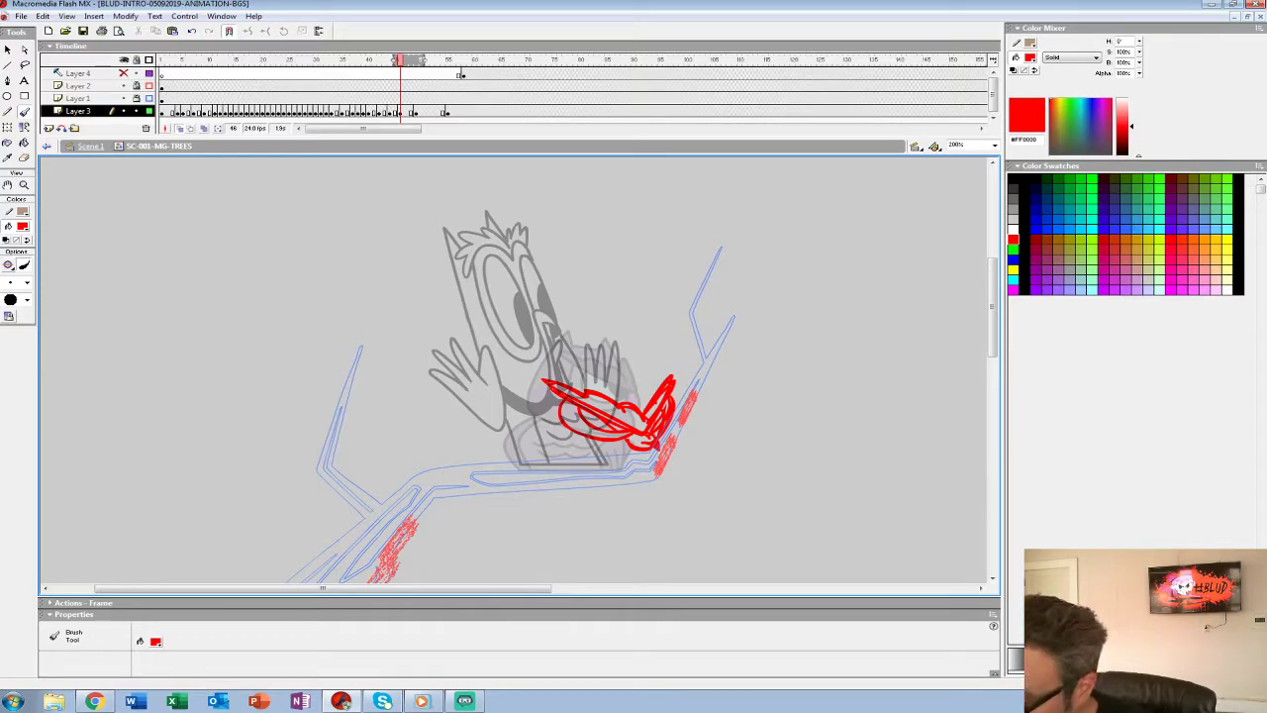
mouse_move(632, 448)
mouse_down()
mouse_move(550, 436)
mouse_move(554, 371)
mouse_move(606, 337)
mouse_up()
key(ctrl+z)
mouse_move(625, 446)
mouse_down()
mouse_move(536, 426)
mouse_move(584, 356)
mouse_move(643, 374)
mouse_up()
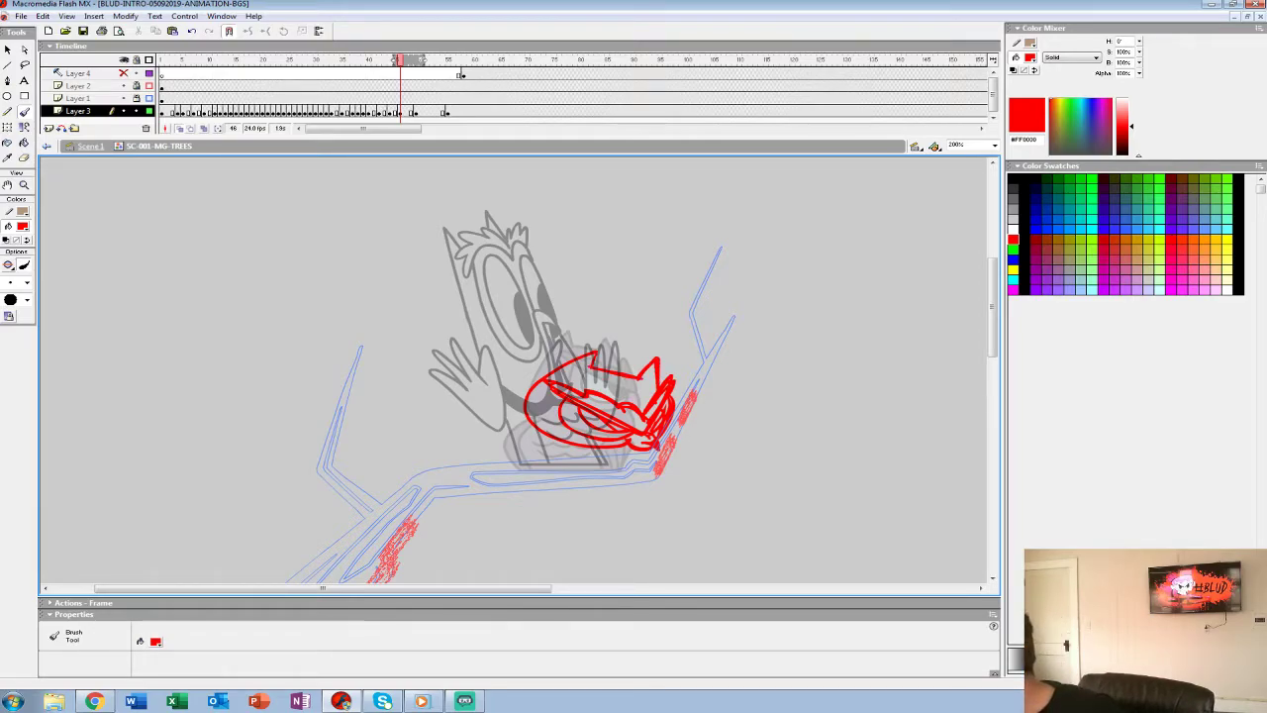
drag(592, 366, 648, 376)
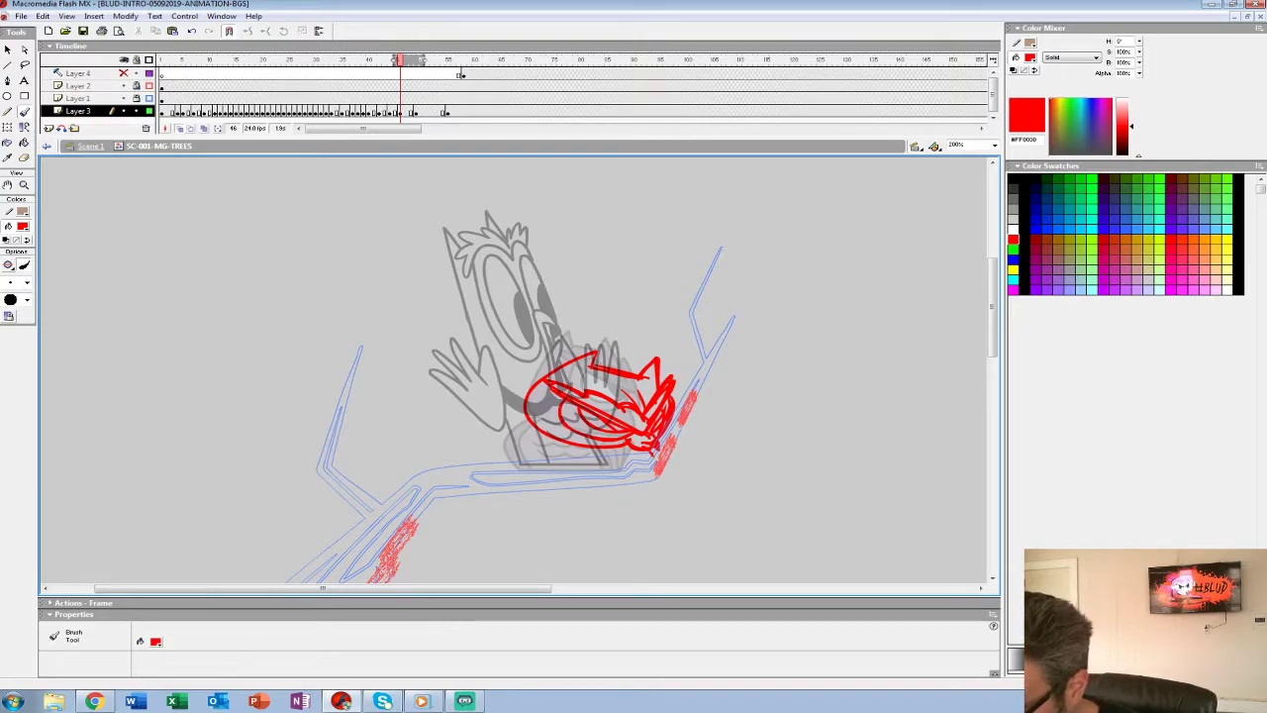
Sketch the crouching owl's hunched body and wing in red, with a base line along the branch.
mouse_move(630, 466)
mouse_down()
mouse_move(511, 464)
mouse_move(510, 408)
mouse_up()
key(ctrl+z)
mouse_move(506, 462)
mouse_down()
mouse_move(525, 408)
mouse_move(561, 445)
mouse_move(513, 423)
mouse_move(507, 475)
mouse_up()
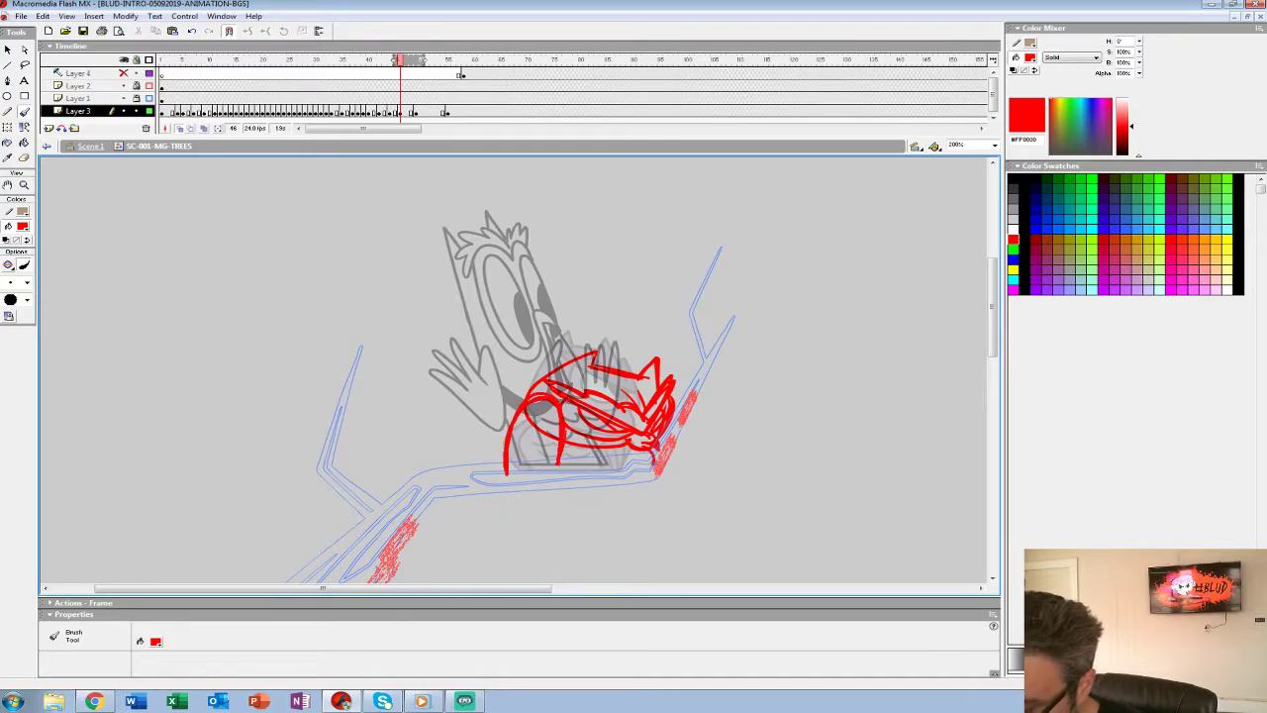
mouse_move(515, 420)
mouse_down()
mouse_move(563, 457)
mouse_move(555, 469)
mouse_up()
drag(507, 470, 657, 470)
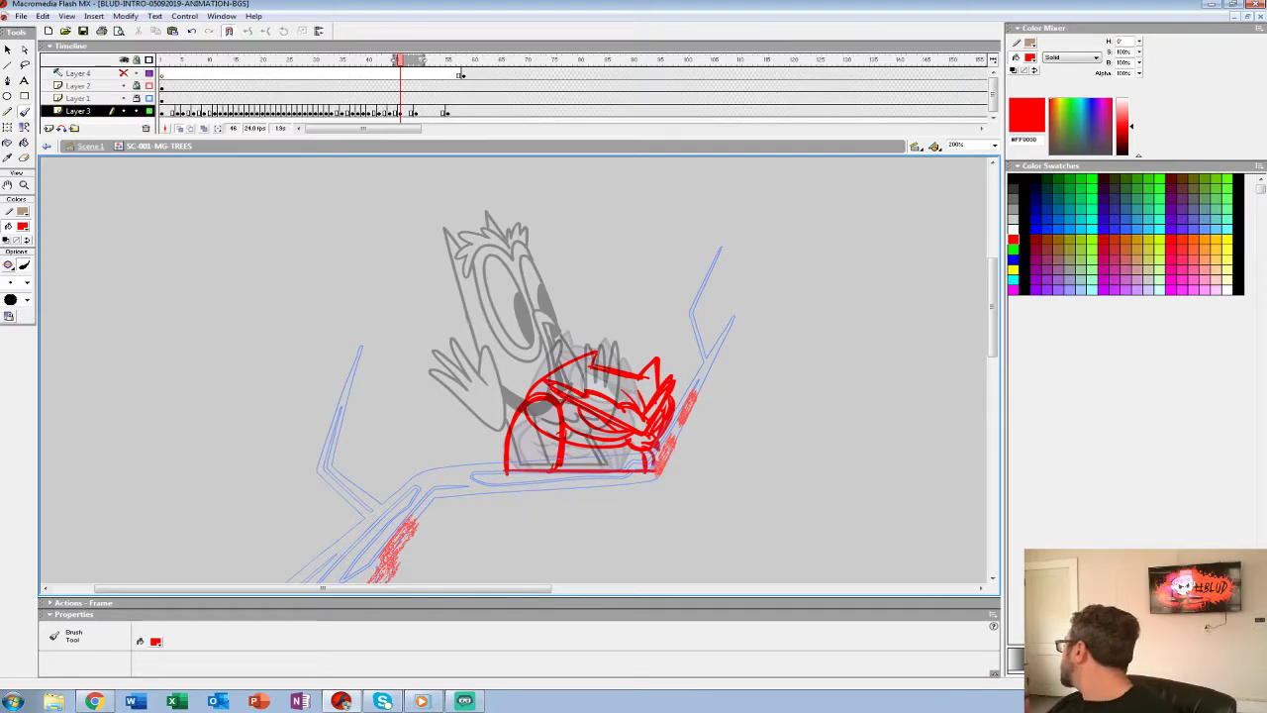
mouse_move(509, 465)
mouse_down()
mouse_move(645, 465)
mouse_move(654, 452)
mouse_up()
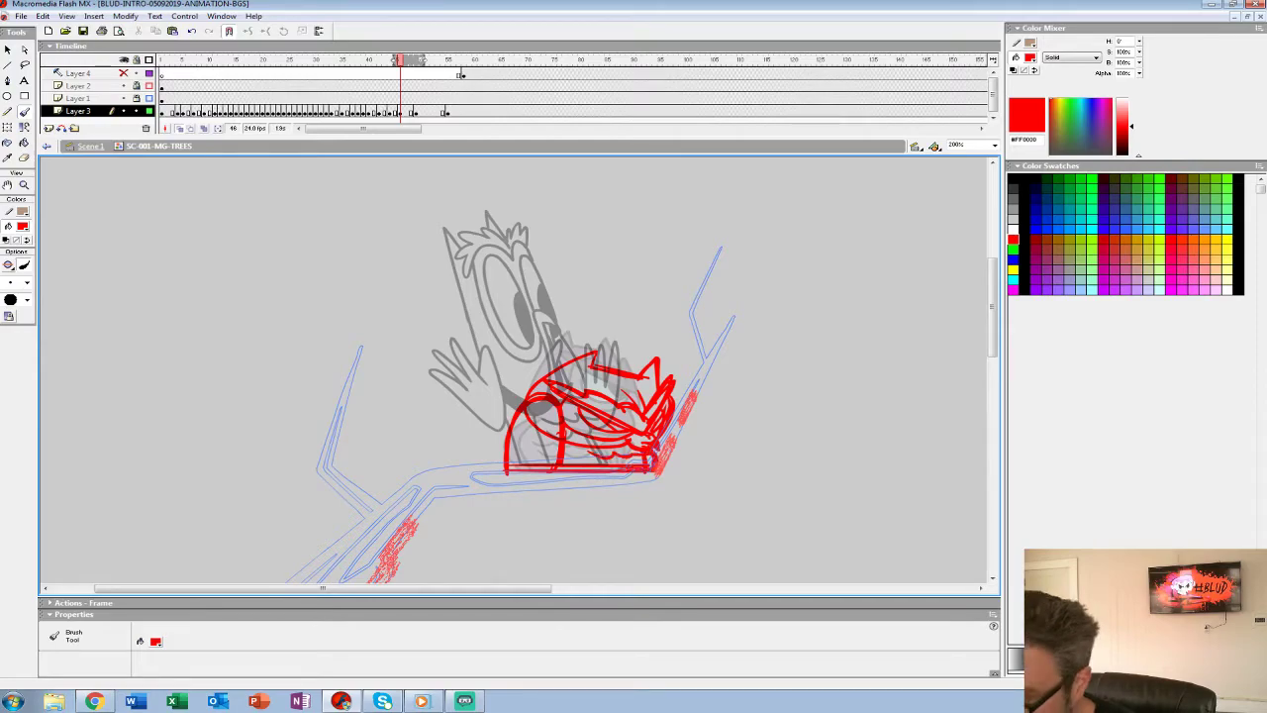
Add a keyframe at frame 48 on Layer 3, clear its drawing and view the onion-skinned red sketch at 400%.
drag(384, 98, 411, 111)
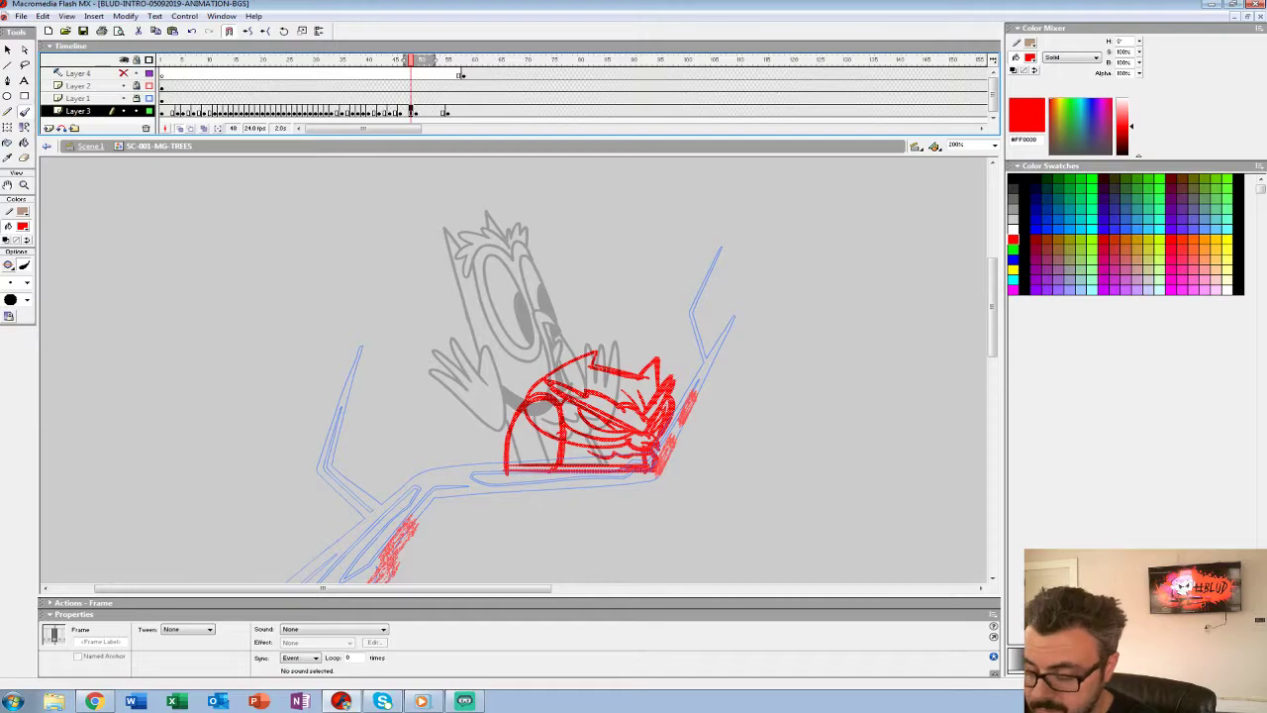
key(Delete)
key(z)
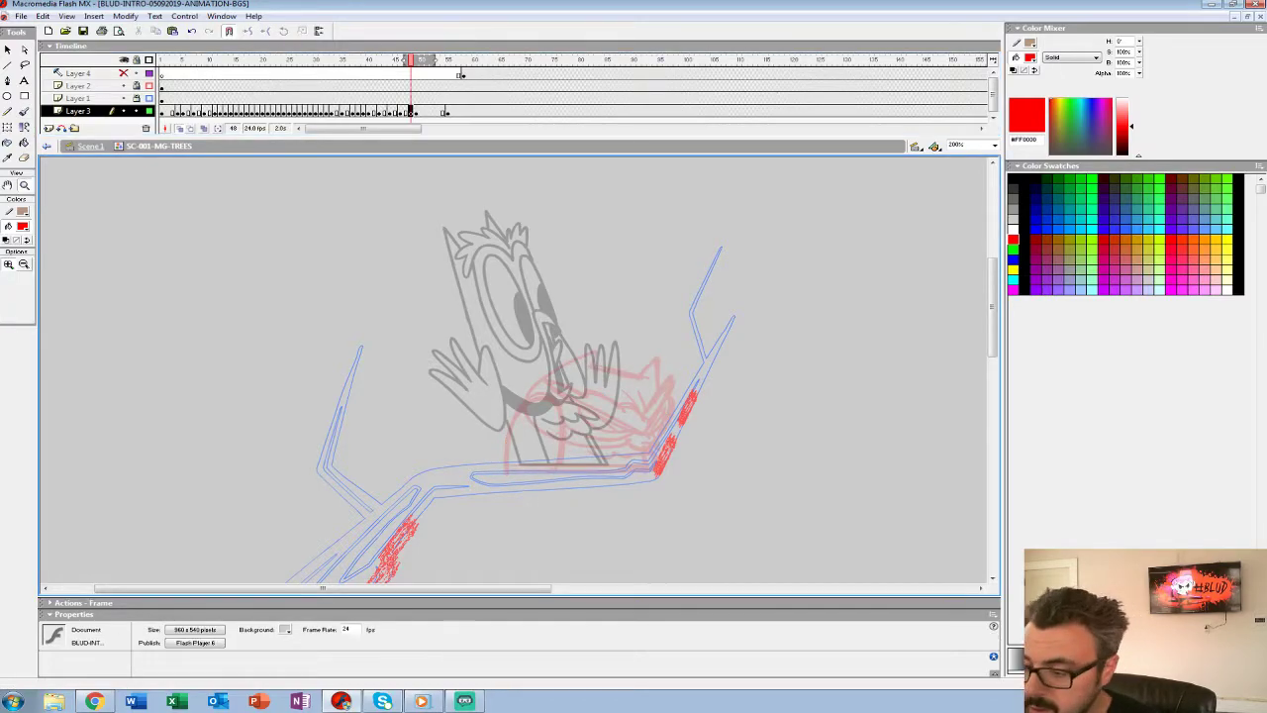
click(592, 388)
drag(592, 388, 680, 344)
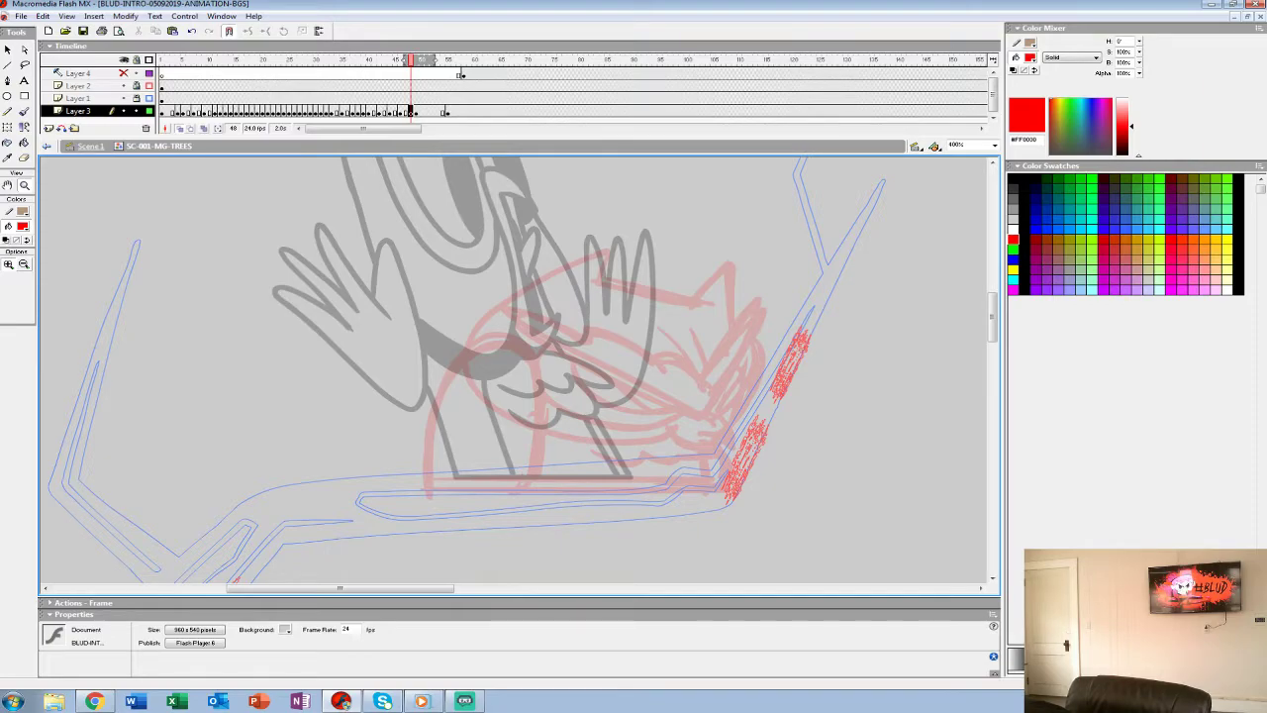
drag(613, 396, 539, 404)
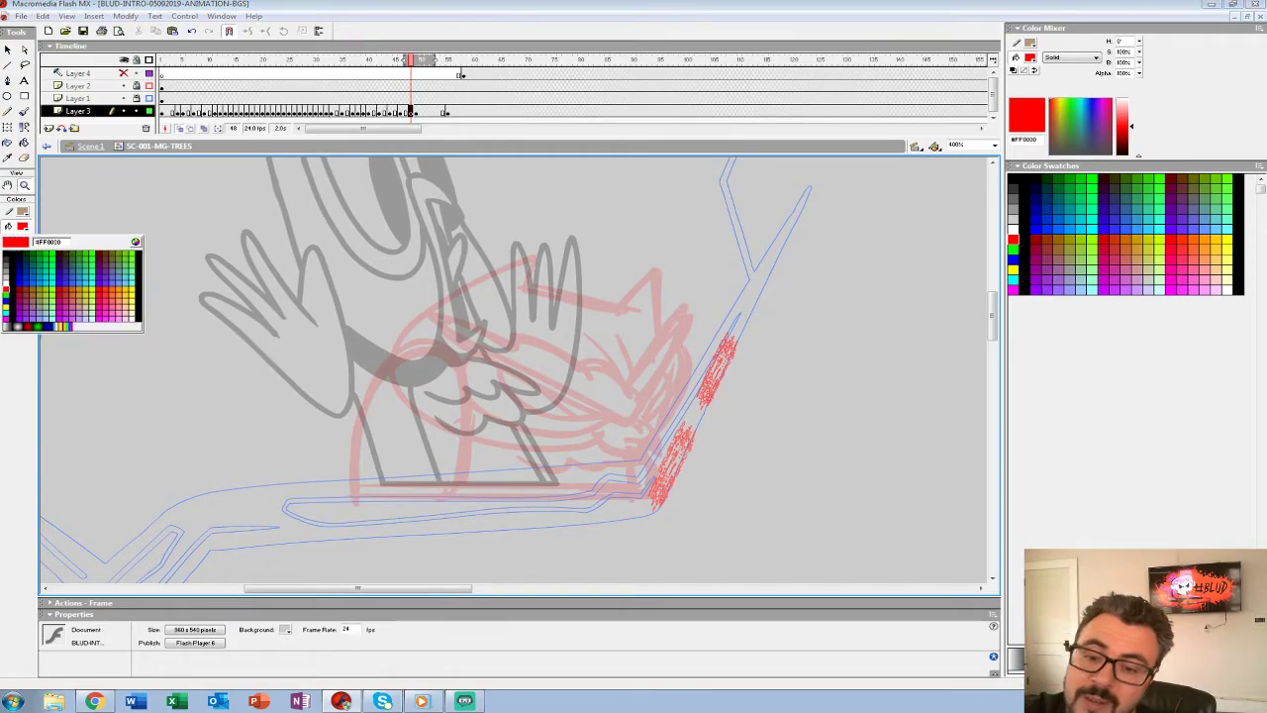
Set the Brush colour to black and choose a brush size for inking the crouching owl.
click(10, 253)
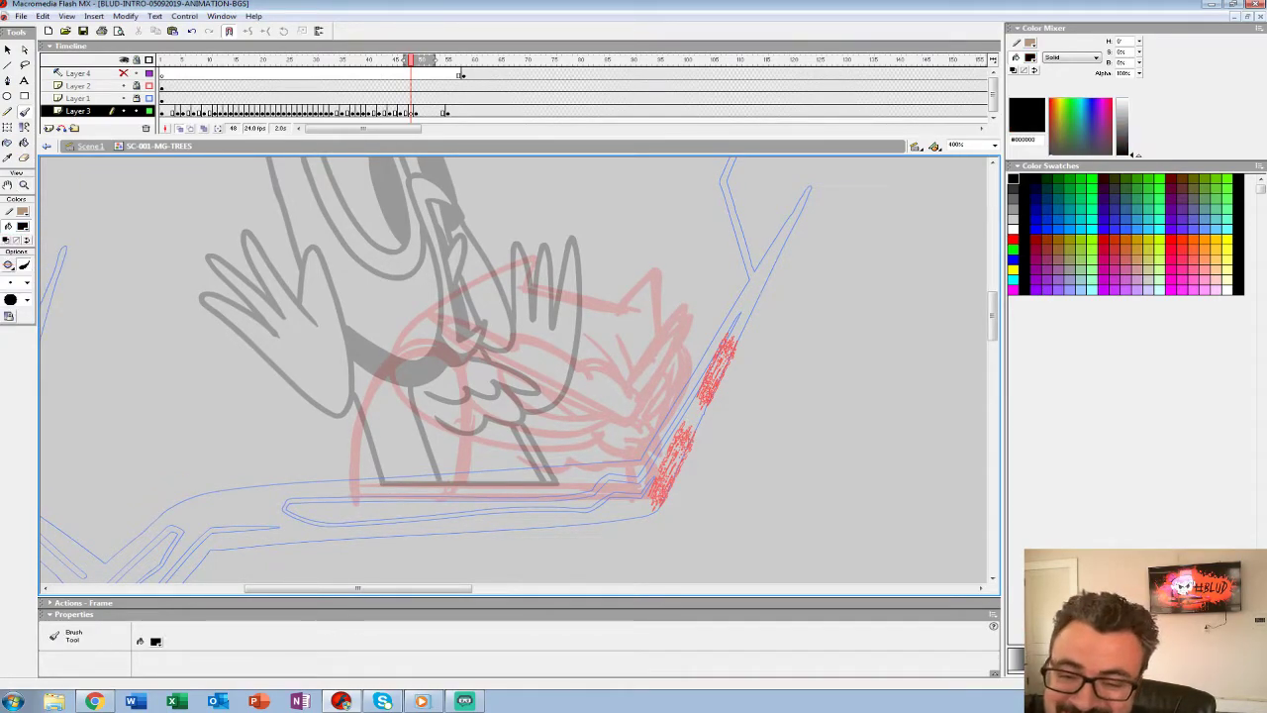
click(27, 283)
click(14, 375)
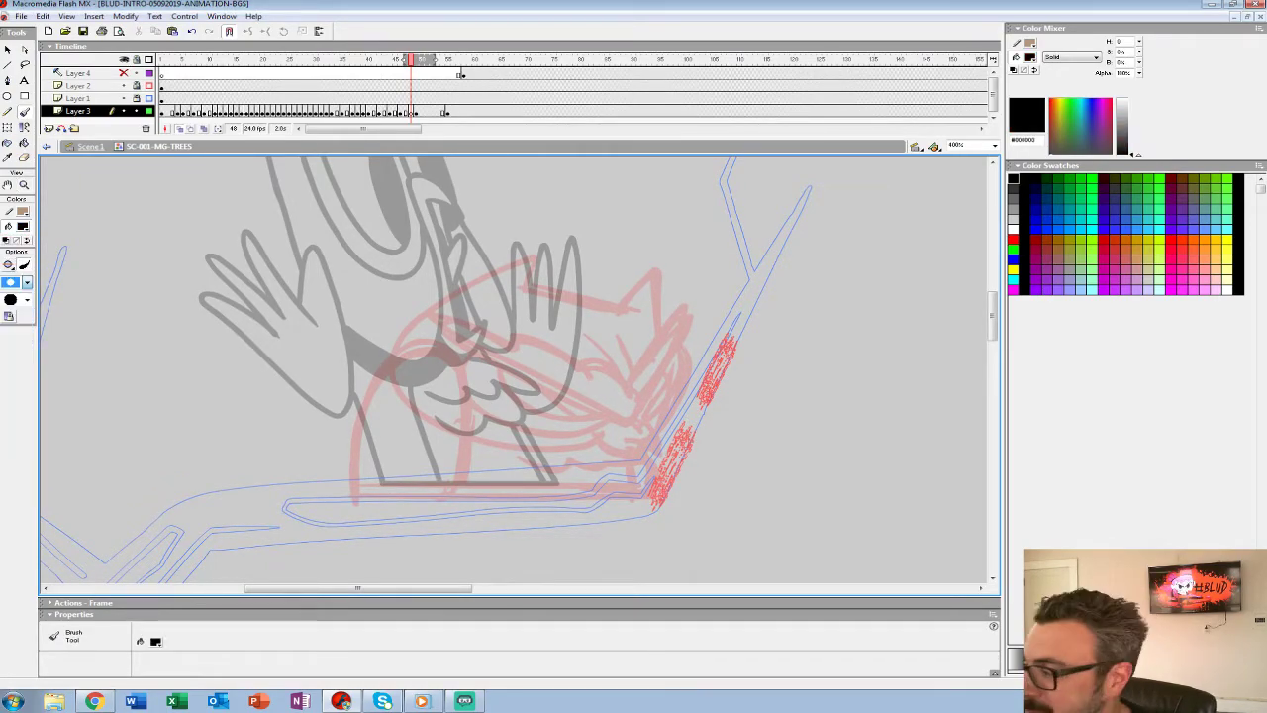
Choose a brush size at 700% view and ink the crouching owl's base line and arched wing over the red sketch.
click(995, 146)
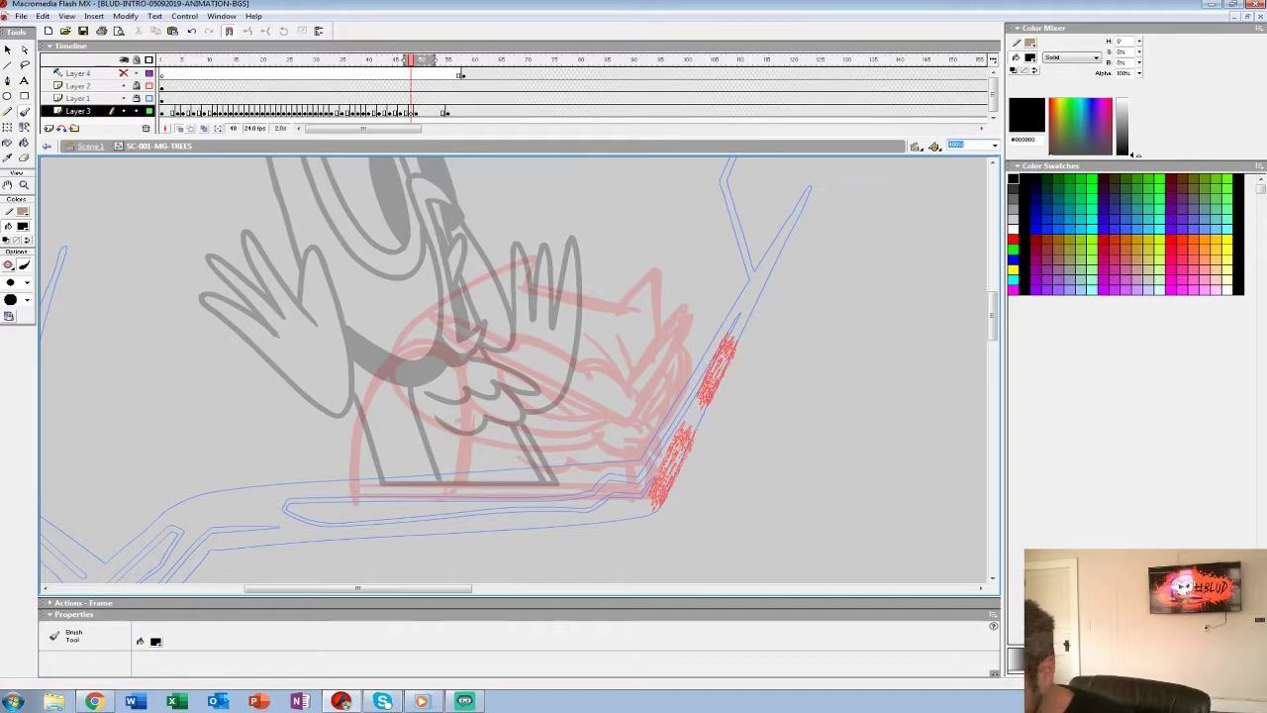
text(700)
key(Return)
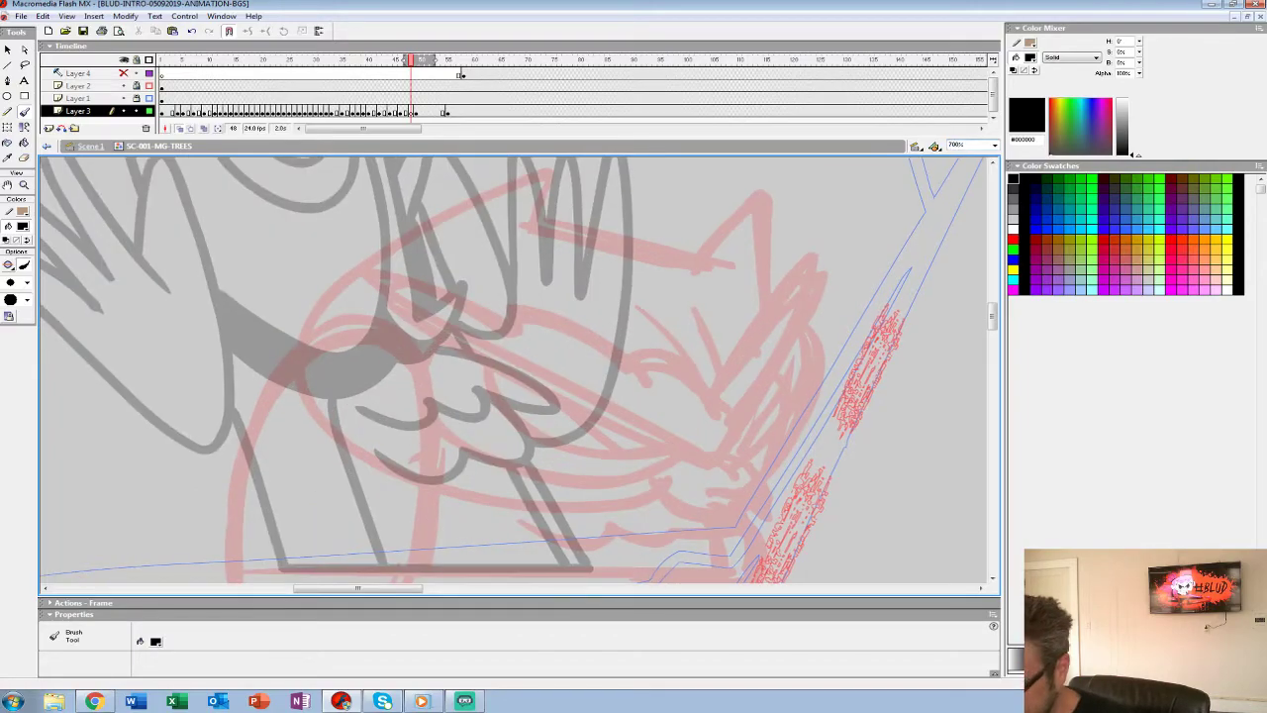
drag(485, 401, 545, 336)
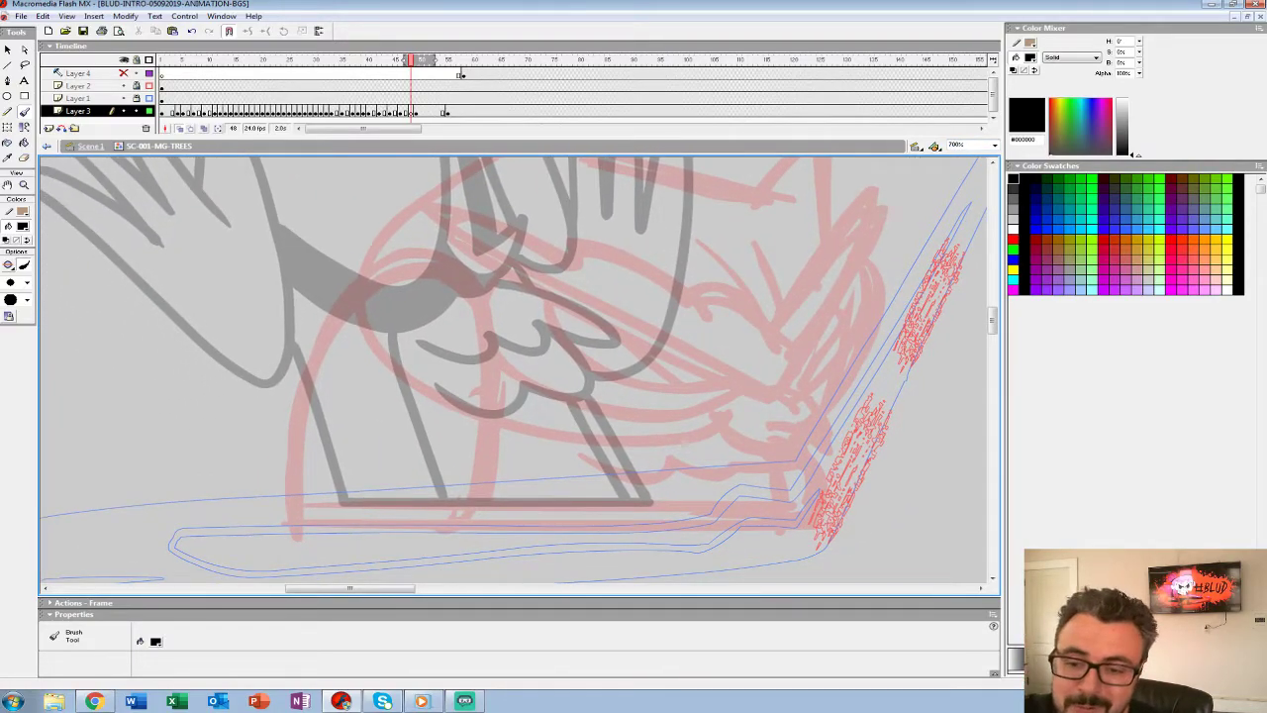
click(26, 283)
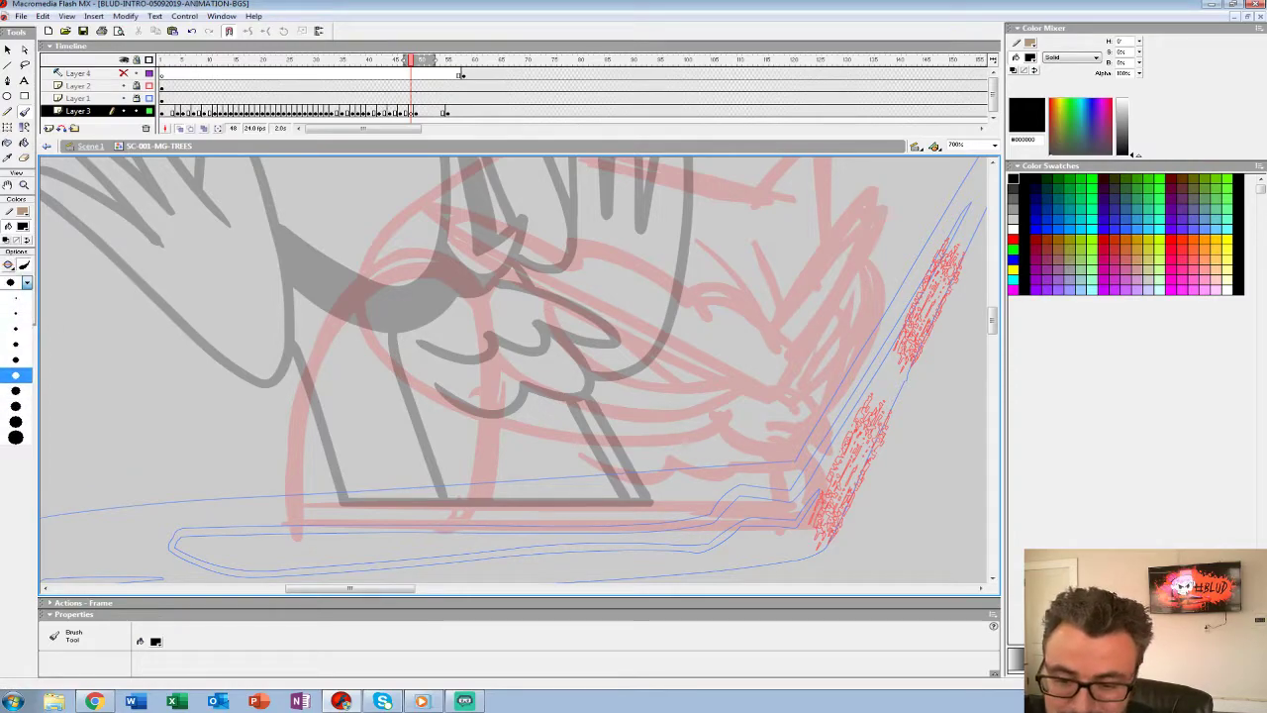
click(12, 373)
drag(292, 513, 816, 513)
drag(515, 396, 572, 400)
mouse_move(538, 513)
mouse_down()
mouse_move(555, 396)
mouse_move(529, 284)
mouse_move(452, 259)
mouse_move(376, 339)
mouse_move(354, 514)
mouse_up()
drag(554, 376, 401, 441)
Ink the crouching owl's heavy V-shaped brow with its frown lines, plus the head outline and pointed ears.
mouse_move(346, 300)
mouse_down()
mouse_move(682, 462)
mouse_move(799, 285)
mouse_move(734, 336)
mouse_up()
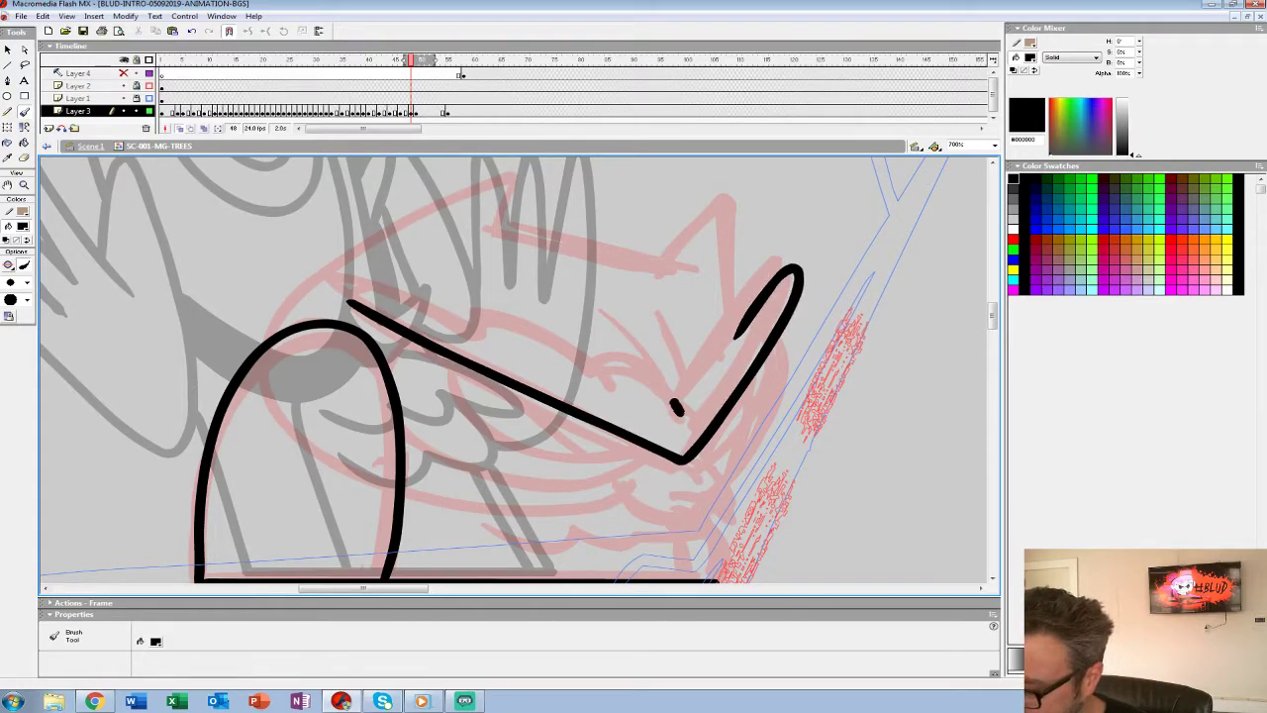
mouse_move(679, 407)
mouse_down()
mouse_move(584, 348)
mouse_move(358, 301)
mouse_up()
mouse_move(677, 400)
mouse_down()
mouse_move(693, 363)
mouse_move(740, 331)
mouse_up()
drag(618, 309, 675, 392)
mouse_move(660, 313)
mouse_down()
mouse_move(689, 461)
mouse_move(704, 410)
mouse_up()
mouse_move(755, 367)
mouse_down()
mouse_move(762, 237)
mouse_move(698, 299)
mouse_move(517, 264)
mouse_move(552, 202)
mouse_move(308, 343)
mouse_move(288, 375)
mouse_up()
drag(416, 415, 386, 283)
Ink the crouching owl's narrowed near eye and the curved cheek lines beneath it.
drag(357, 471, 376, 482)
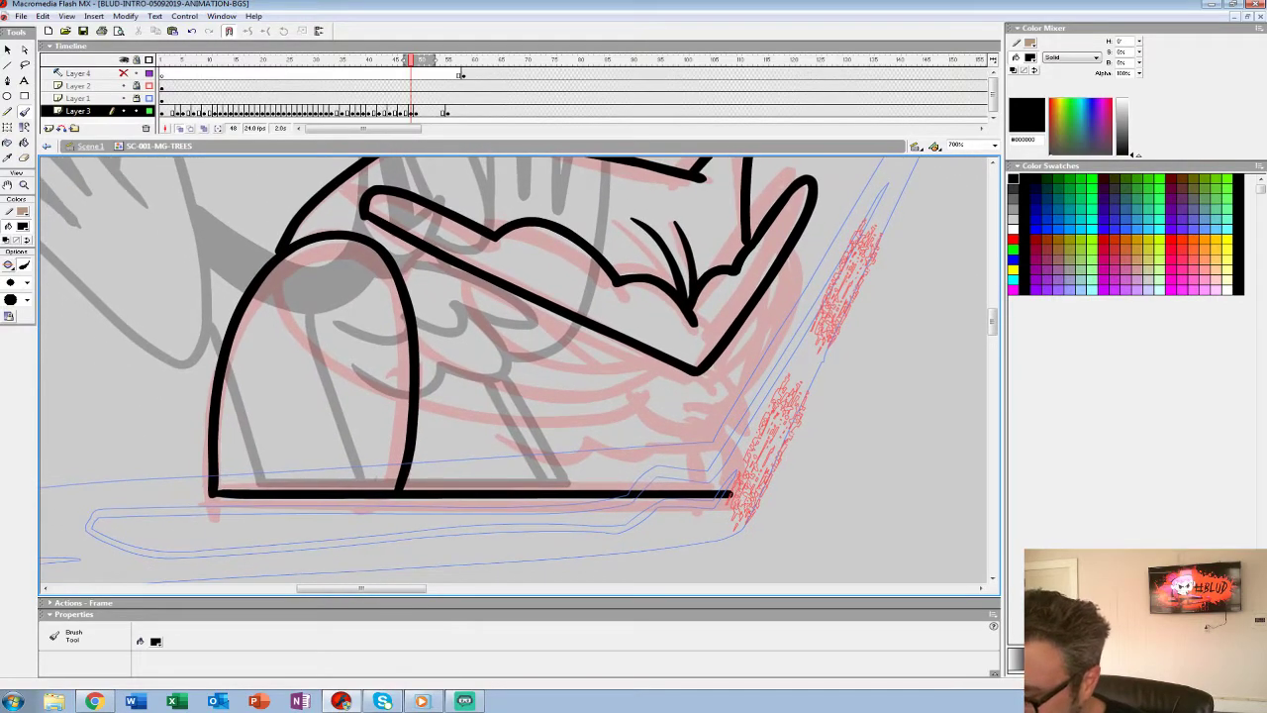
mouse_move(418, 336)
mouse_down()
mouse_move(472, 379)
mouse_move(600, 386)
mouse_move(673, 368)
mouse_up()
key(ctrl+z)
mouse_move(465, 277)
mouse_down()
mouse_move(515, 353)
mouse_move(599, 361)
mouse_move(683, 366)
mouse_up()
mouse_move(490, 303)
mouse_down()
mouse_move(622, 355)
mouse_move(592, 423)
mouse_move(422, 400)
mouse_up()
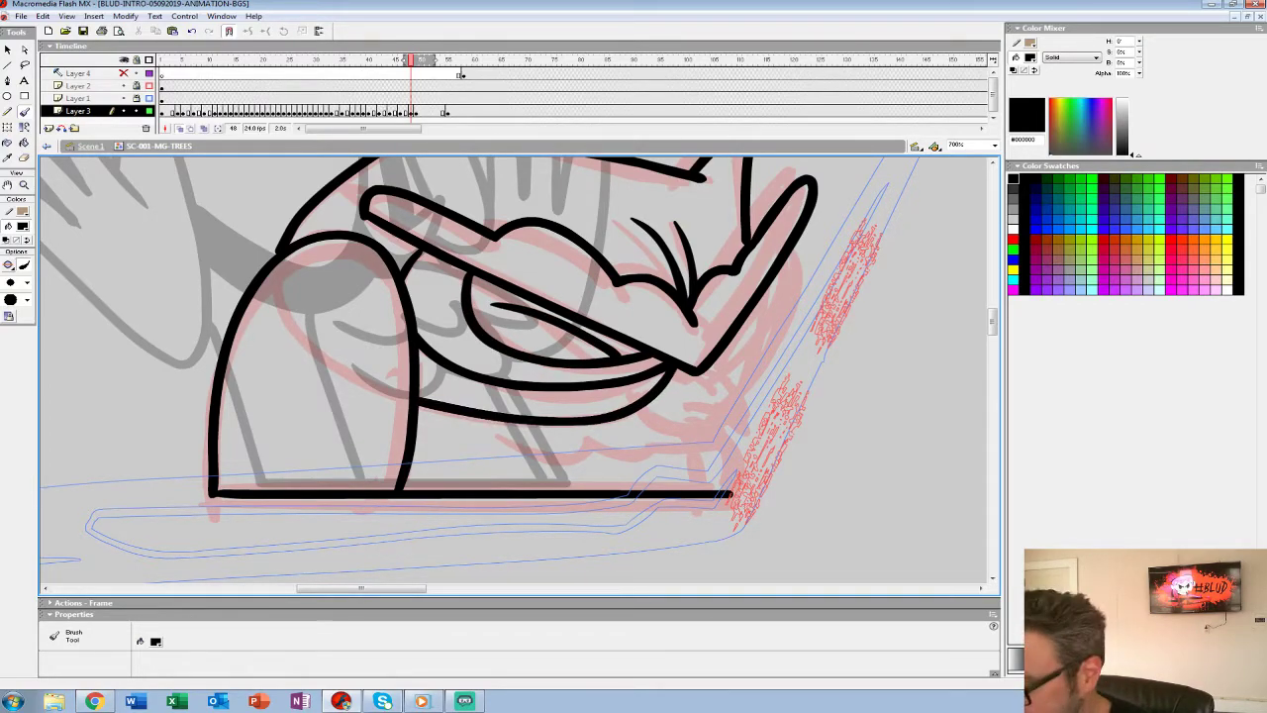
Ink the crouching owl's beak, narrowed far eye and the far edge of the face.
scroll(515, 366, right, 1)
drag(667, 370, 709, 435)
mouse_move(707, 431)
mouse_down()
mouse_move(645, 403)
mouse_move(682, 419)
mouse_up()
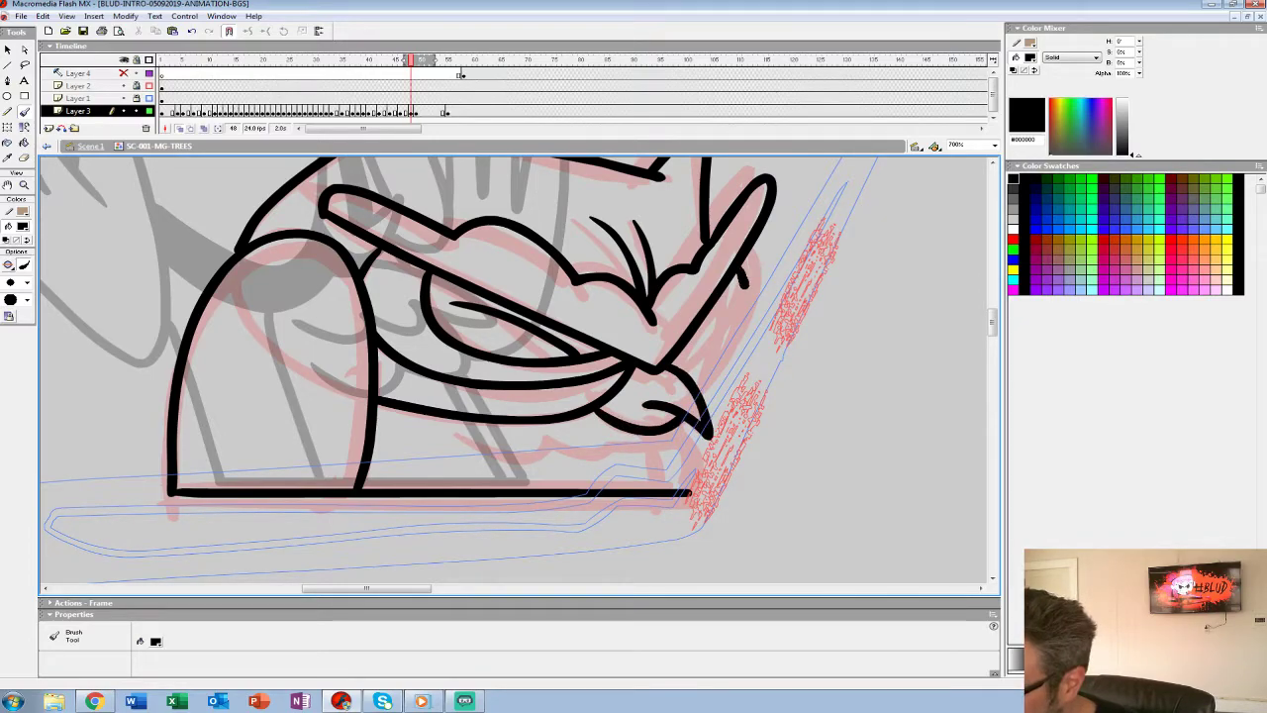
drag(748, 285, 679, 372)
key(ctrl+z)
mouse_move(742, 272)
mouse_down()
mouse_move(711, 346)
mouse_move(680, 371)
mouse_up()
drag(732, 312, 682, 352)
mouse_move(751, 250)
mouse_down()
mouse_move(763, 277)
mouse_move(696, 380)
mouse_up()
key(ctrl+z)
mouse_move(752, 251)
mouse_down()
mouse_move(749, 342)
mouse_move(694, 376)
mouse_move(747, 407)
mouse_move(771, 333)
mouse_move(707, 404)
mouse_move(691, 497)
mouse_up()
key(ctrl+z)
Ink the scalloped chest feathers under the crouching owl's face and fill the shadow band above them in black.
mouse_move(441, 433)
mouse_down()
mouse_move(556, 457)
mouse_move(633, 440)
mouse_move(683, 445)
mouse_up()
mouse_move(554, 426)
mouse_down()
mouse_move(666, 436)
mouse_move(651, 435)
mouse_up()
mouse_move(467, 432)
mouse_down()
mouse_move(629, 445)
mouse_move(698, 429)
mouse_move(483, 424)
mouse_up()
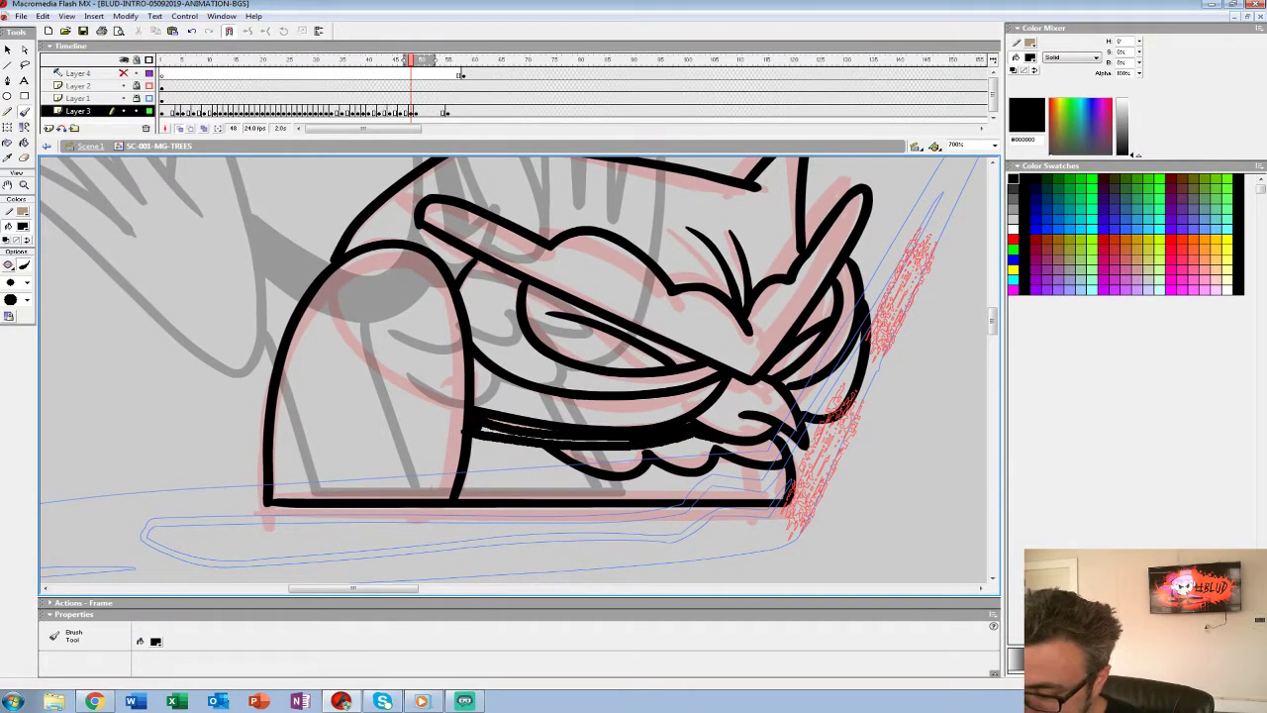
drag(503, 428, 546, 433)
drag(535, 366, 401, 405)
Move the crouching owl's keyframe on Layer 3 to frame 46 and play back the reaction.
key(z)
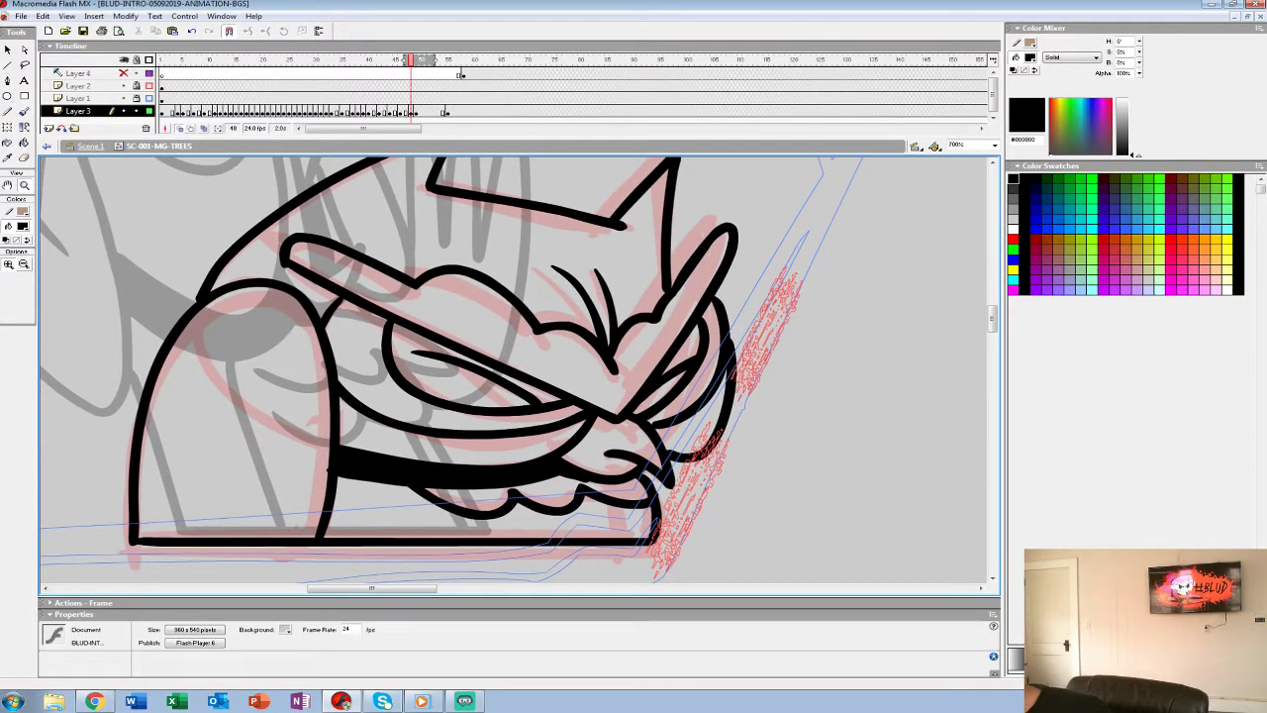
alt+click(574, 392)
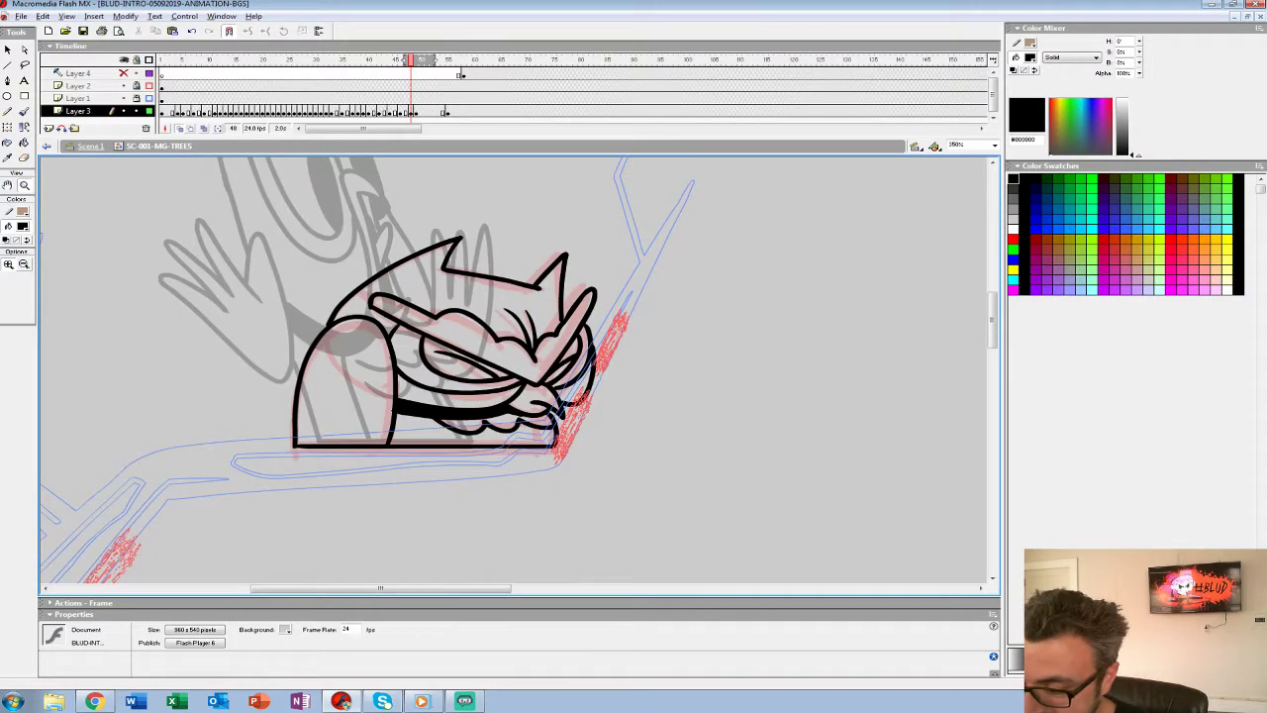
alt+click(576, 392)
drag(566, 136, 566, 196)
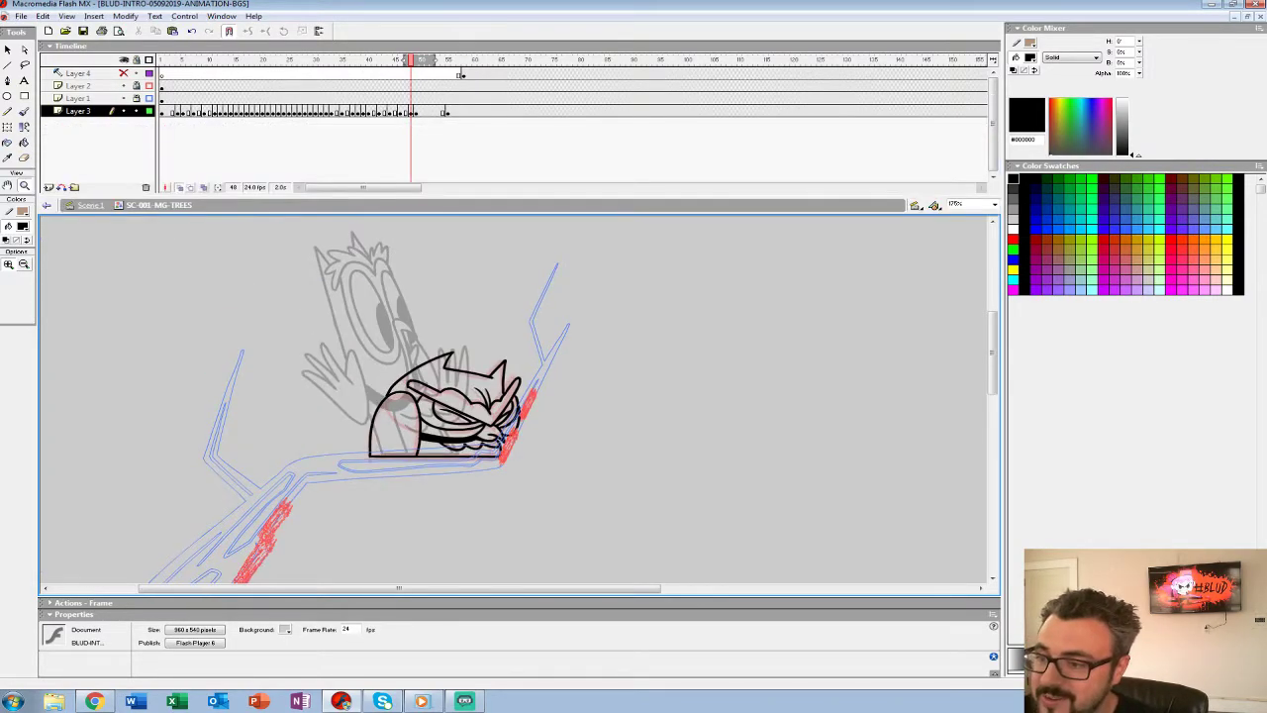
click(410, 111)
key(comma)
key(comma)
key(period)
key(period)
drag(410, 111, 400, 111)
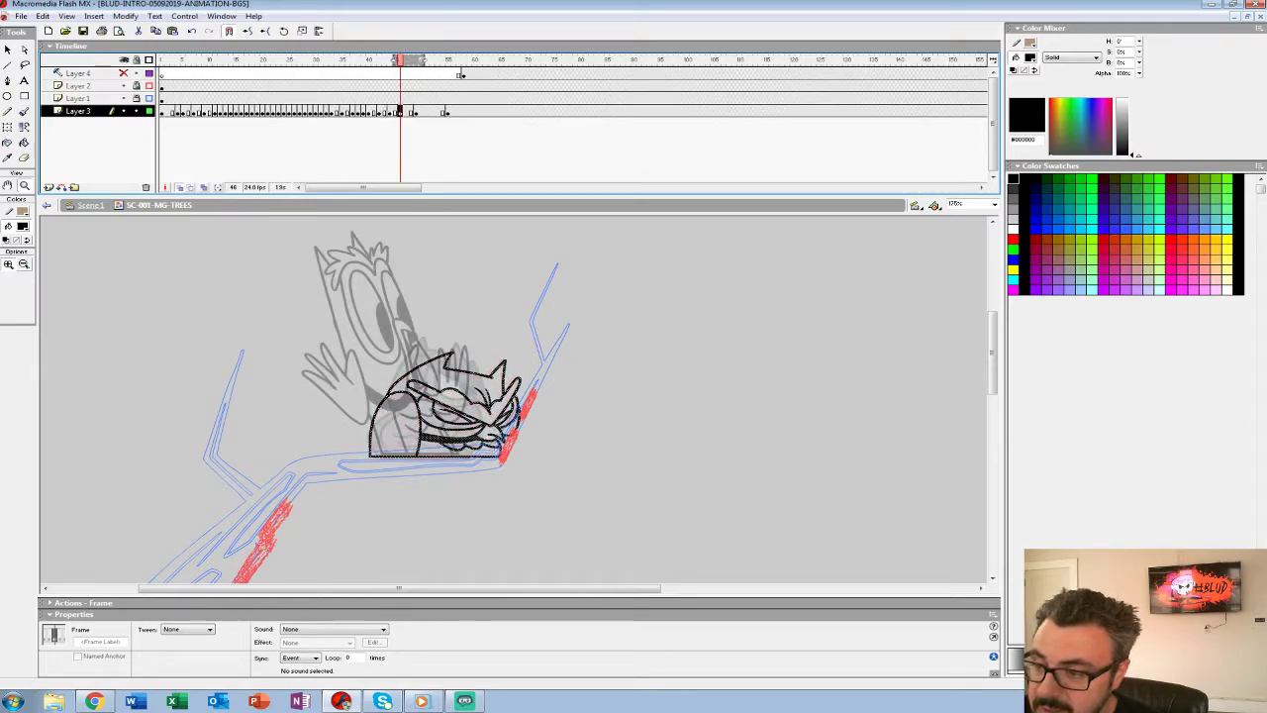
click(364, 99)
key(Return)
click(351, 99)
key(Return)
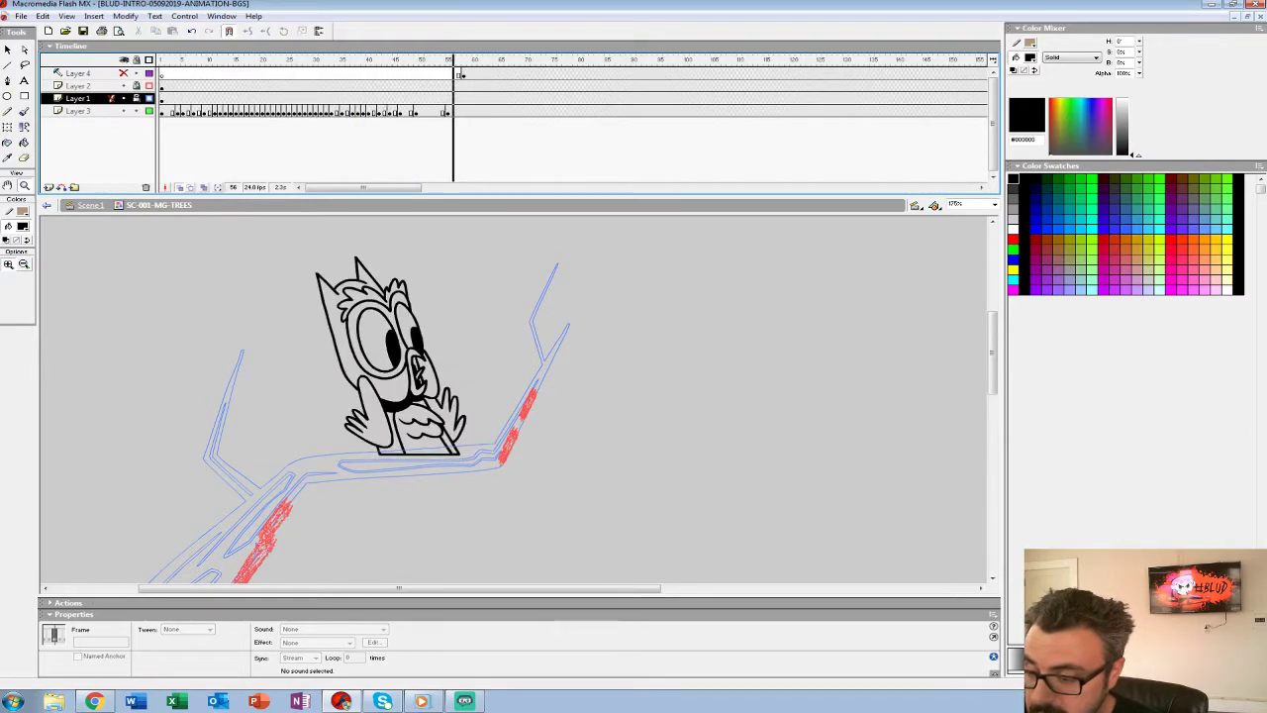
Retime Layer 3 with the crouching pose at frame 47 and the stretched startled pose at frame 50, checking the playback.
click(400, 111)
drag(400, 111, 405, 111)
click(384, 111)
key(Return)
click(384, 110)
key(Return)
drag(463, 111, 421, 111)
click(426, 111)
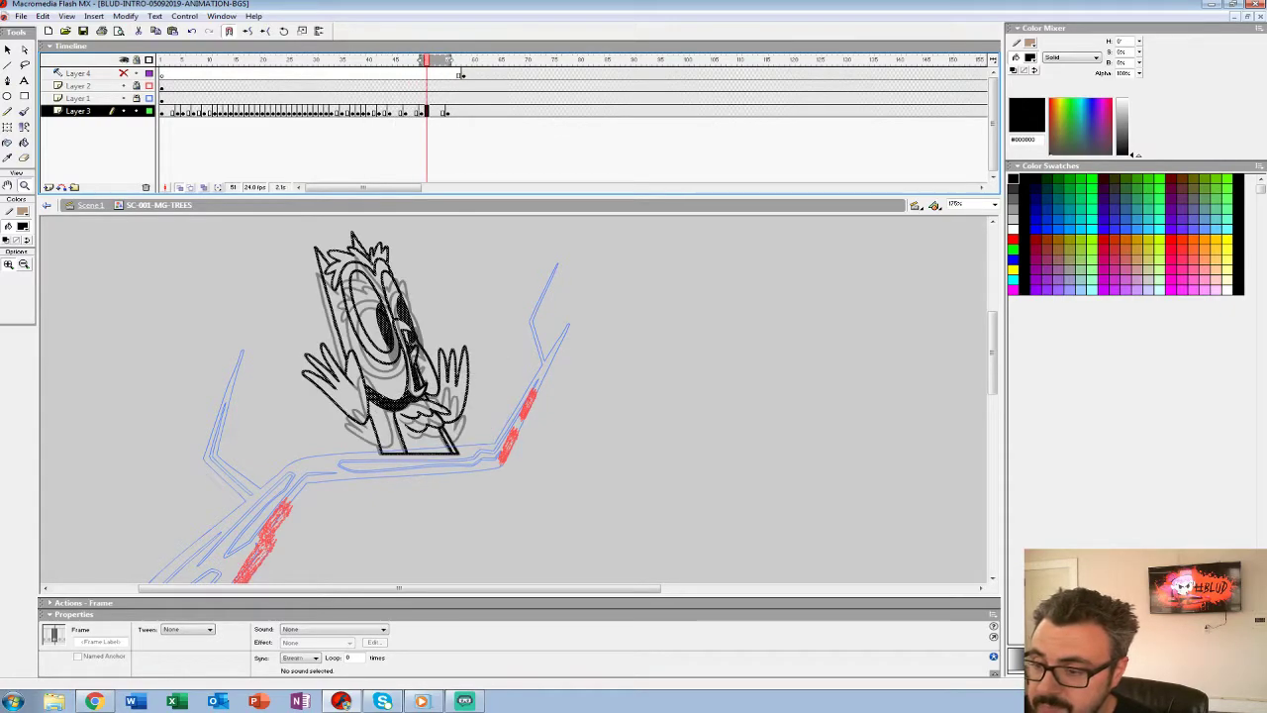
Play back the owl's animation from the early frames and again from the crouch to check the timing.
click(442, 111)
click(447, 111)
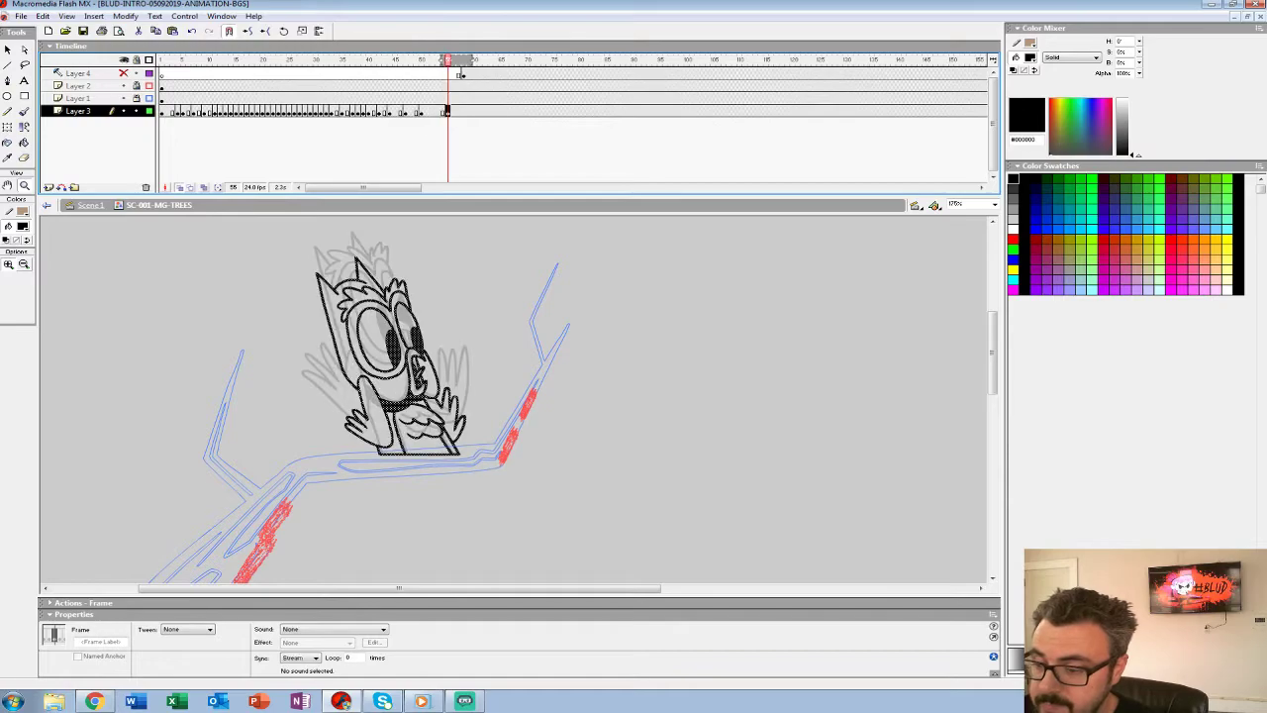
click(189, 99)
key(Return)
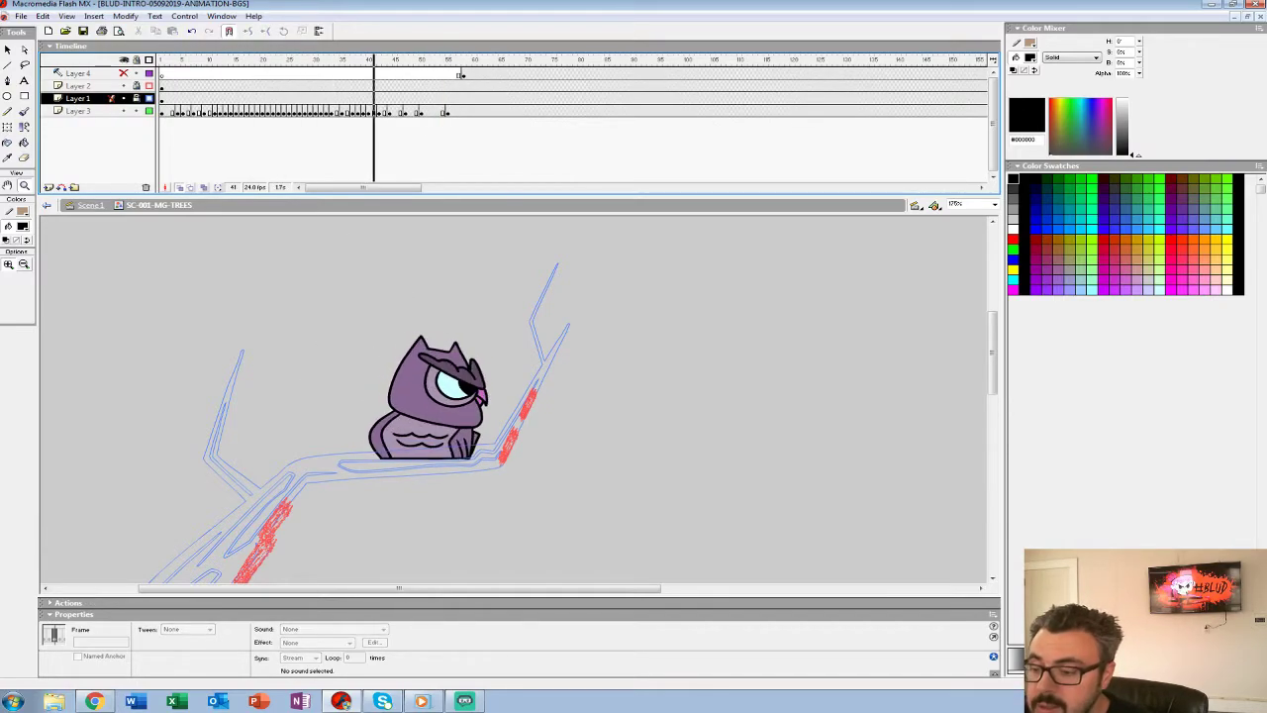
key(Return)
click(401, 111)
key(Return)
key(Return)
Convert the settled scared owl drawing at frame 55 of Layer 3 into a graphic symbol named OWL-SCARED.
key(v)
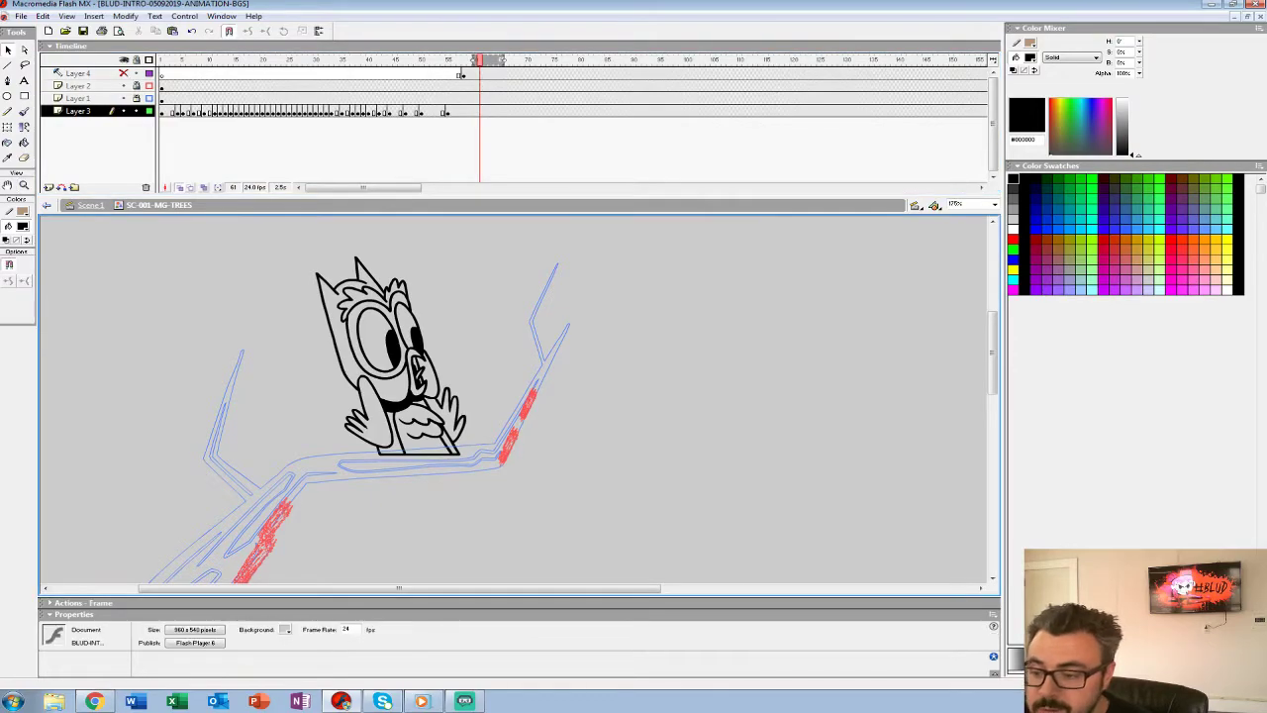
click(399, 404)
click(448, 111)
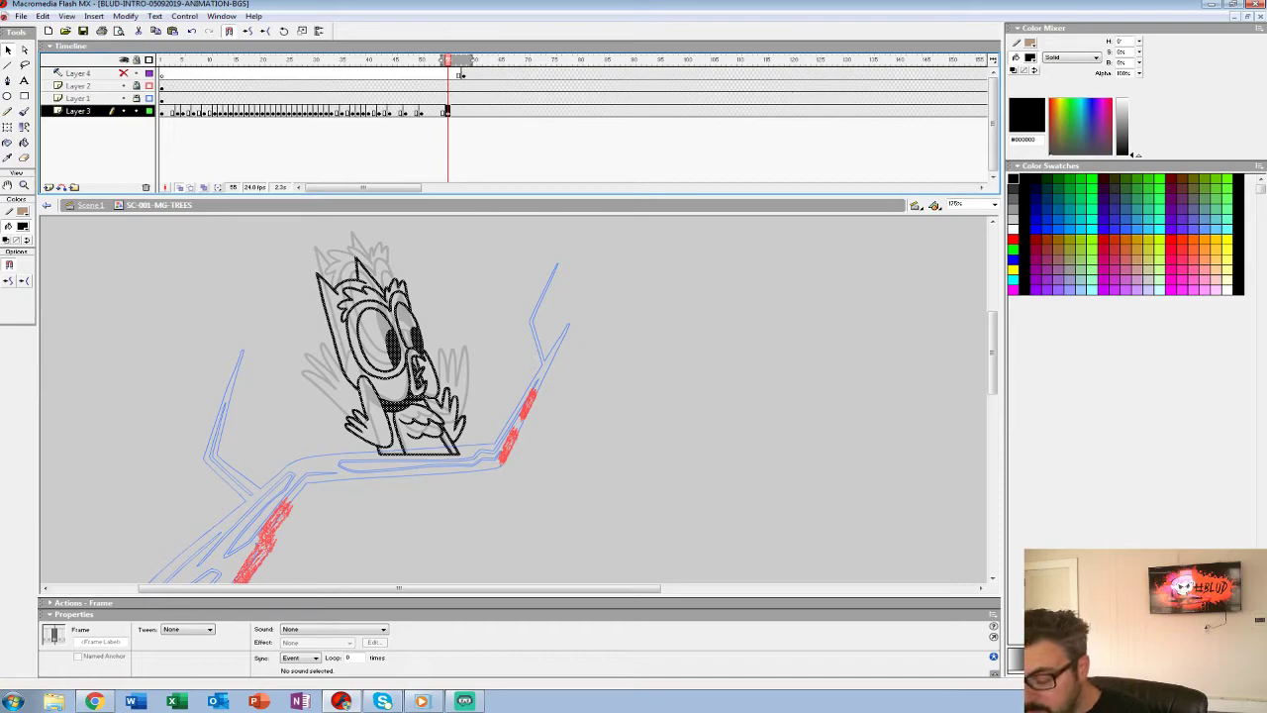
key(F8)
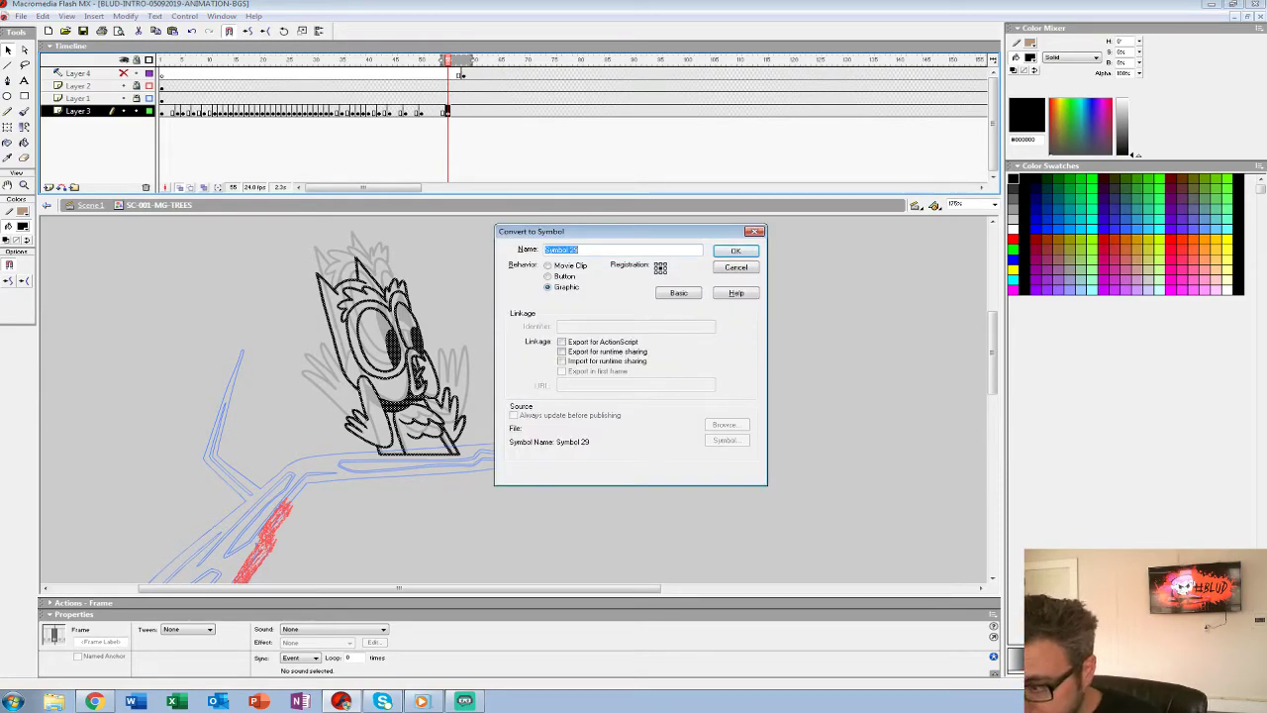
text(OWL)
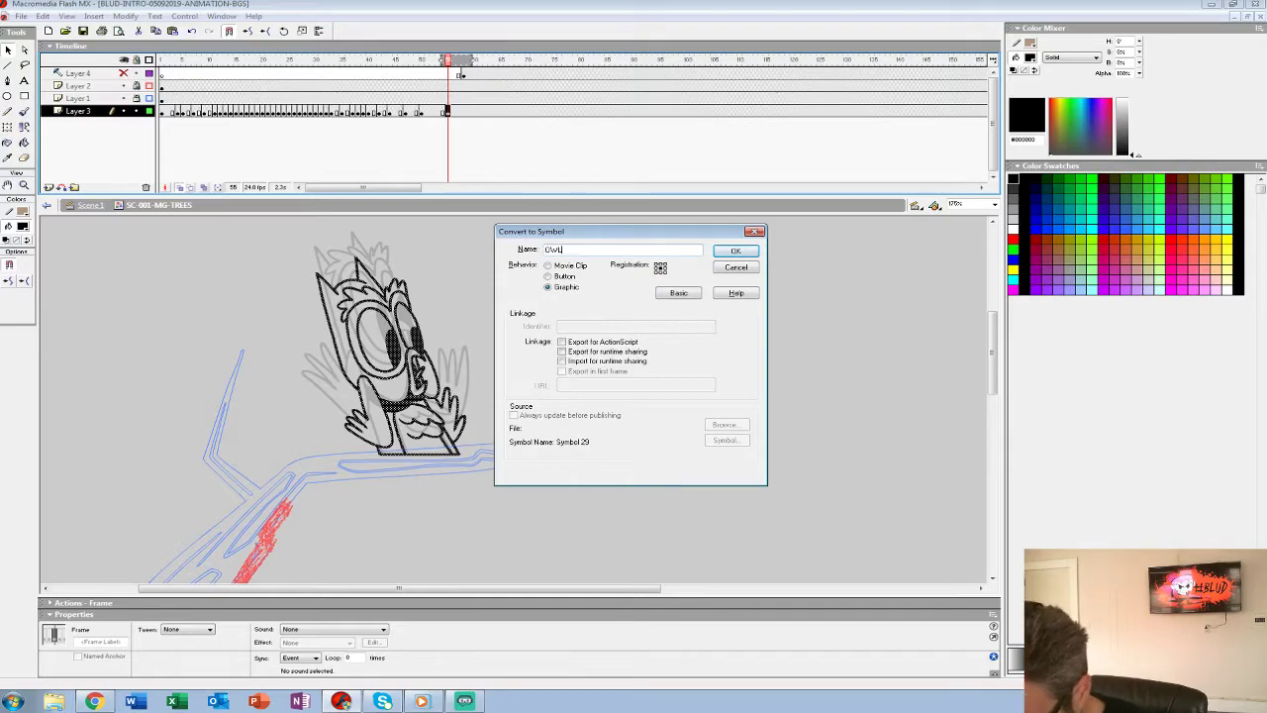
text(-SCARED)
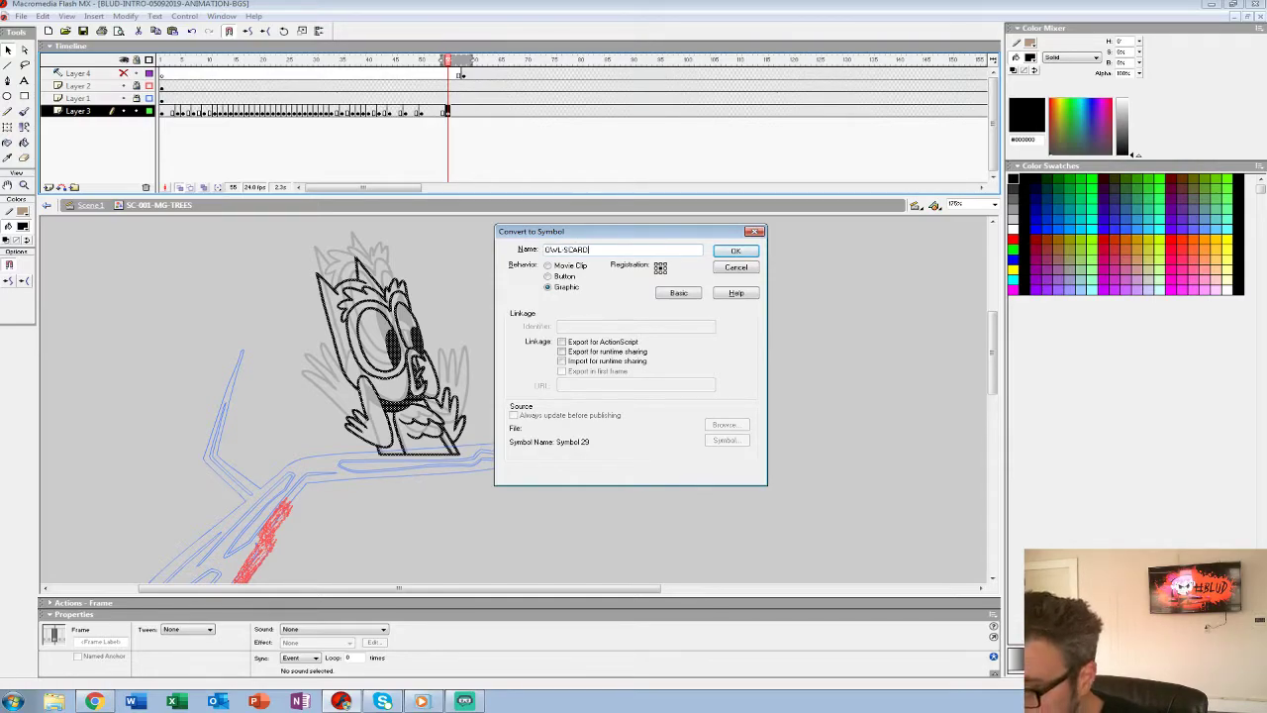
key(BackSpace)
text(ED)
key(Return)
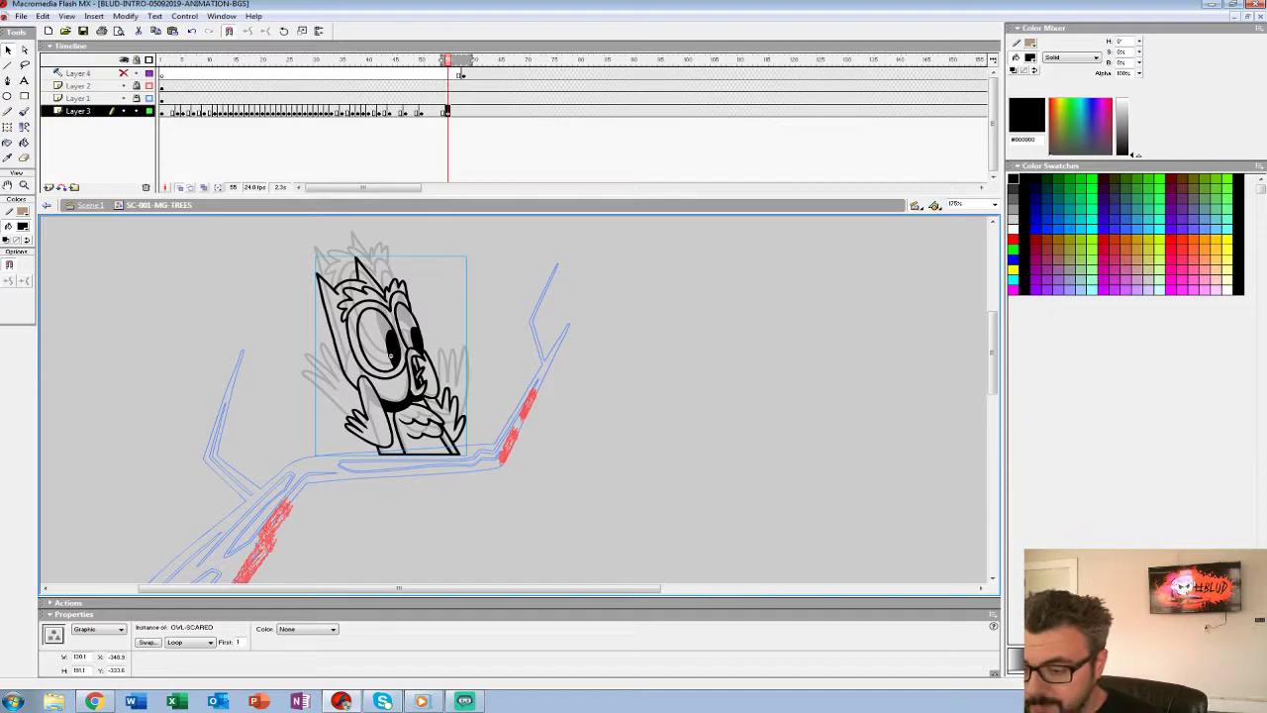
Open the OWL-SCARED symbol for editing and insert a blank keyframe at frame 5.
right_click(390, 354)
click(390, 354)
right_click(396, 358)
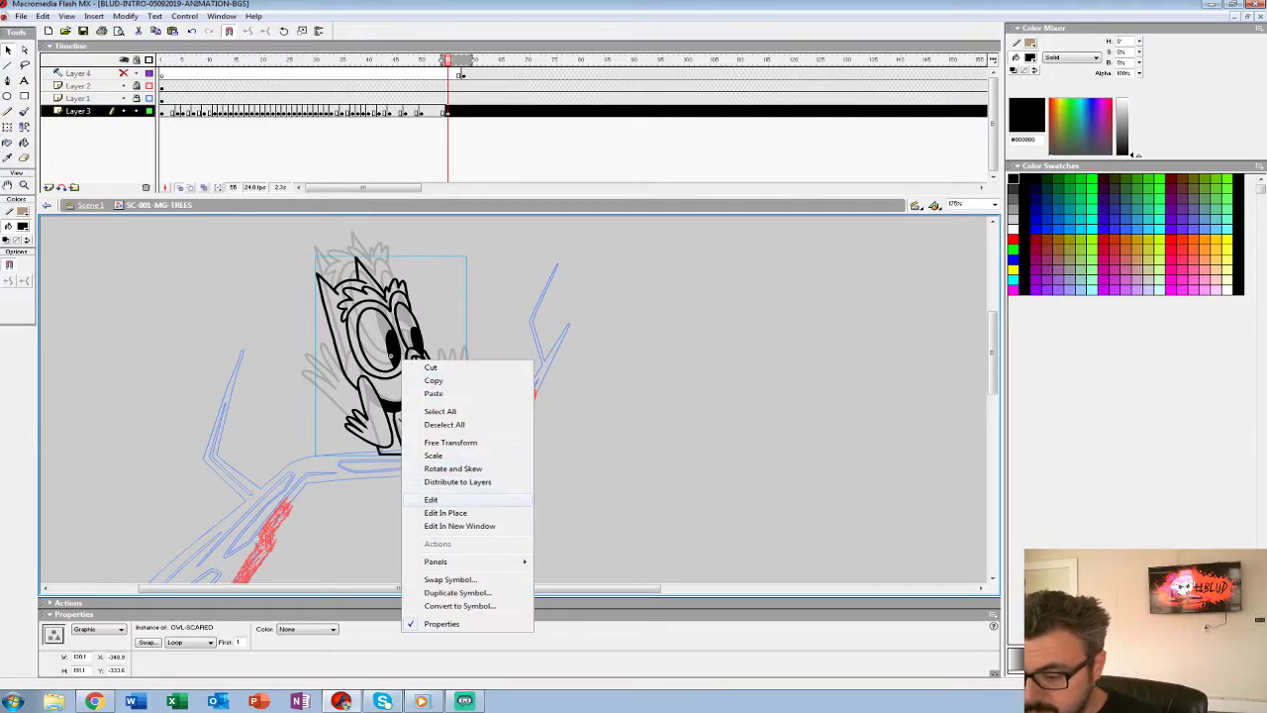
click(431, 499)
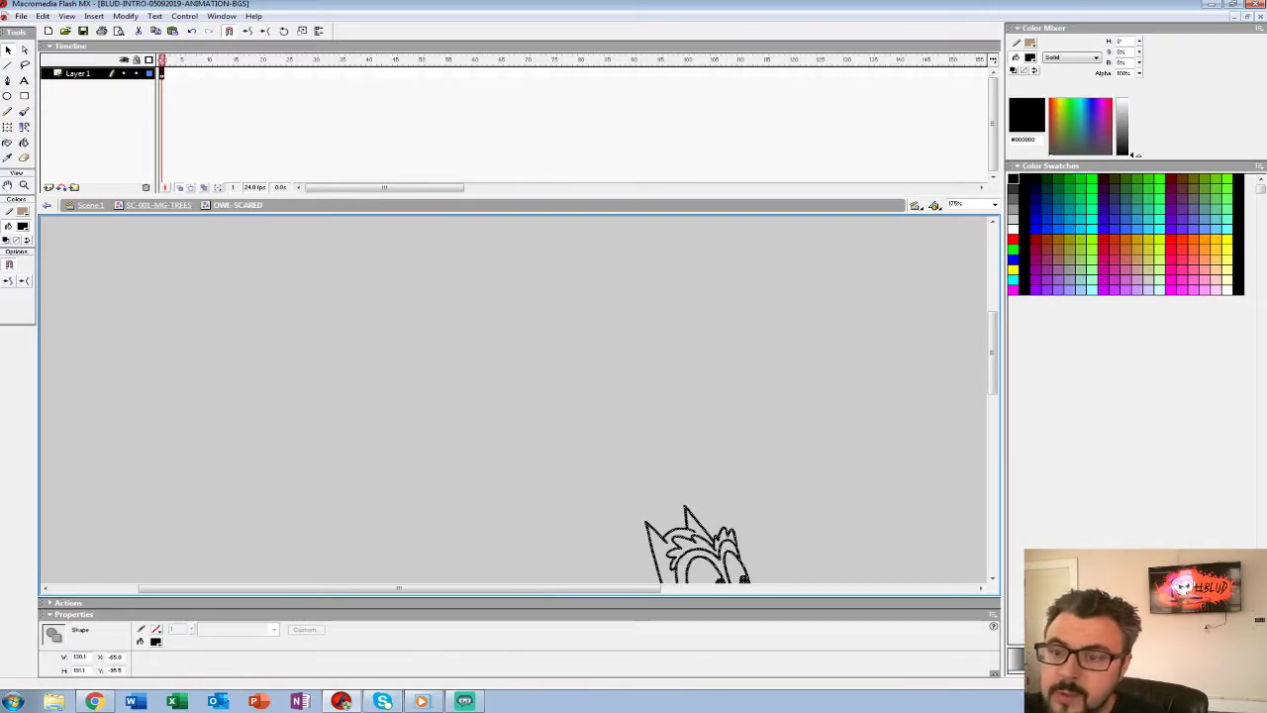
click(183, 74)
key(F7)
View the onion-skinned scared owl at 350%, choose a smaller brush size and collapse the properties area for more drawing room.
key(space)
drag(721, 564, 498, 326)
key(z)
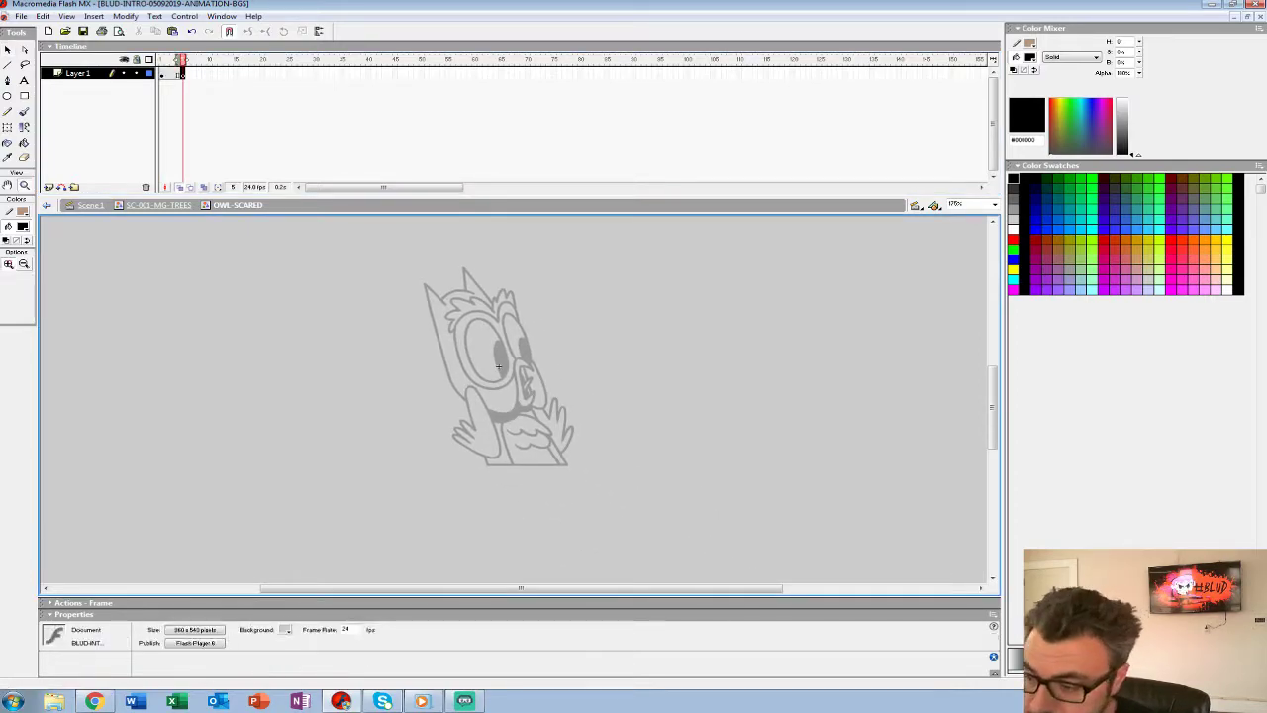
click(498, 367)
key(b)
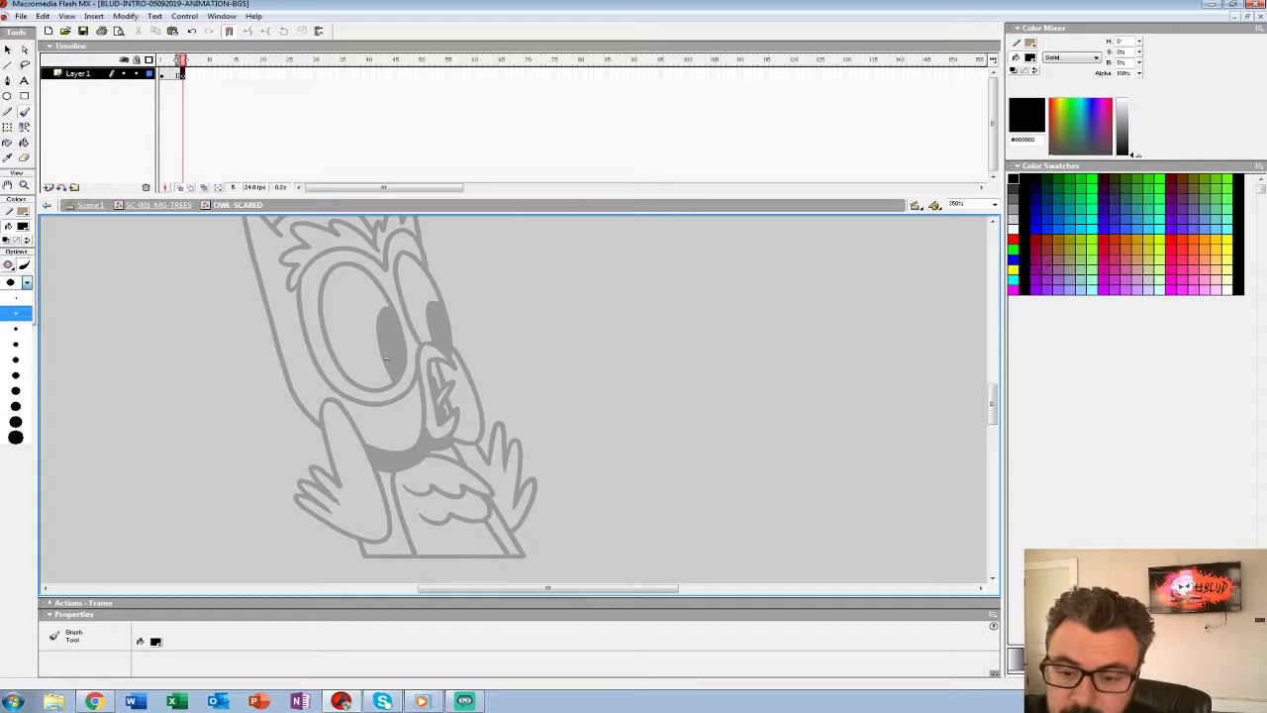
click(16, 328)
drag(517, 322, 610, 341)
key(ctrl+F3)
key(ctrl+z)
key(space)
drag(495, 366, 513, 378)
drag(404, 373, 535, 391)
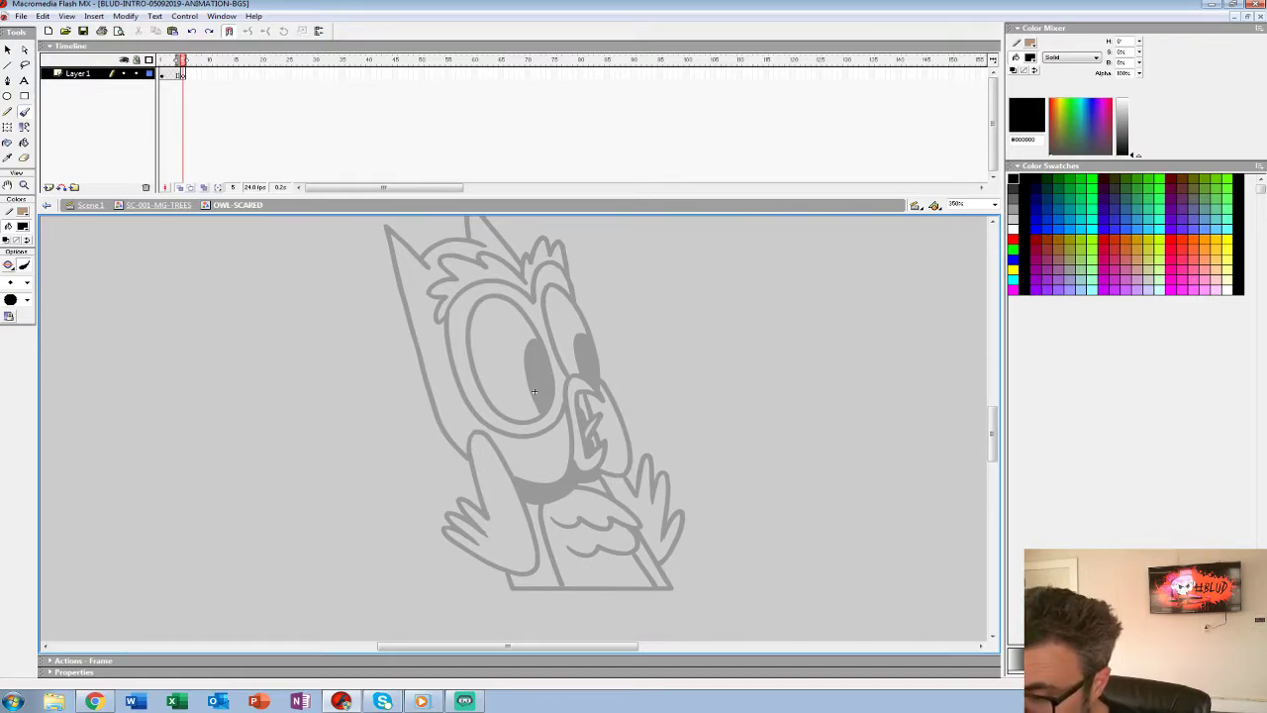
Draw the scared owl's wide eyes, pupils, beak and cheeks on frame 5, slightly offset from the onion-skinned pose.
drag(465, 326, 520, 427)
key(ctrl+z)
mouse_move(465, 341)
mouse_down()
mouse_move(486, 414)
mouse_move(549, 417)
mouse_move(497, 315)
mouse_move(511, 424)
mouse_move(558, 342)
mouse_move(535, 392)
mouse_move(544, 410)
mouse_move(551, 277)
mouse_move(584, 314)
mouse_move(597, 388)
mouse_up()
drag(581, 324, 591, 385)
key(ctrl+z)
mouse_move(583, 315)
mouse_down()
mouse_move(588, 443)
mouse_move(607, 420)
mouse_move(599, 395)
mouse_move(578, 426)
mouse_move(599, 420)
mouse_move(523, 478)
mouse_move(560, 468)
mouse_move(463, 450)
mouse_move(552, 465)
mouse_up()
drag(584, 435, 543, 458)
mouse_move(557, 393)
mouse_down()
mouse_move(571, 484)
mouse_move(552, 475)
mouse_up()
mouse_move(568, 399)
mouse_down()
mouse_move(588, 482)
mouse_move(554, 475)
mouse_up()
Draw the scared owl's feathery brow tufts and the outer rim around the near eye.
mouse_move(493, 396)
mouse_down()
mouse_move(559, 449)
mouse_move(510, 386)
mouse_move(556, 356)
mouse_up()
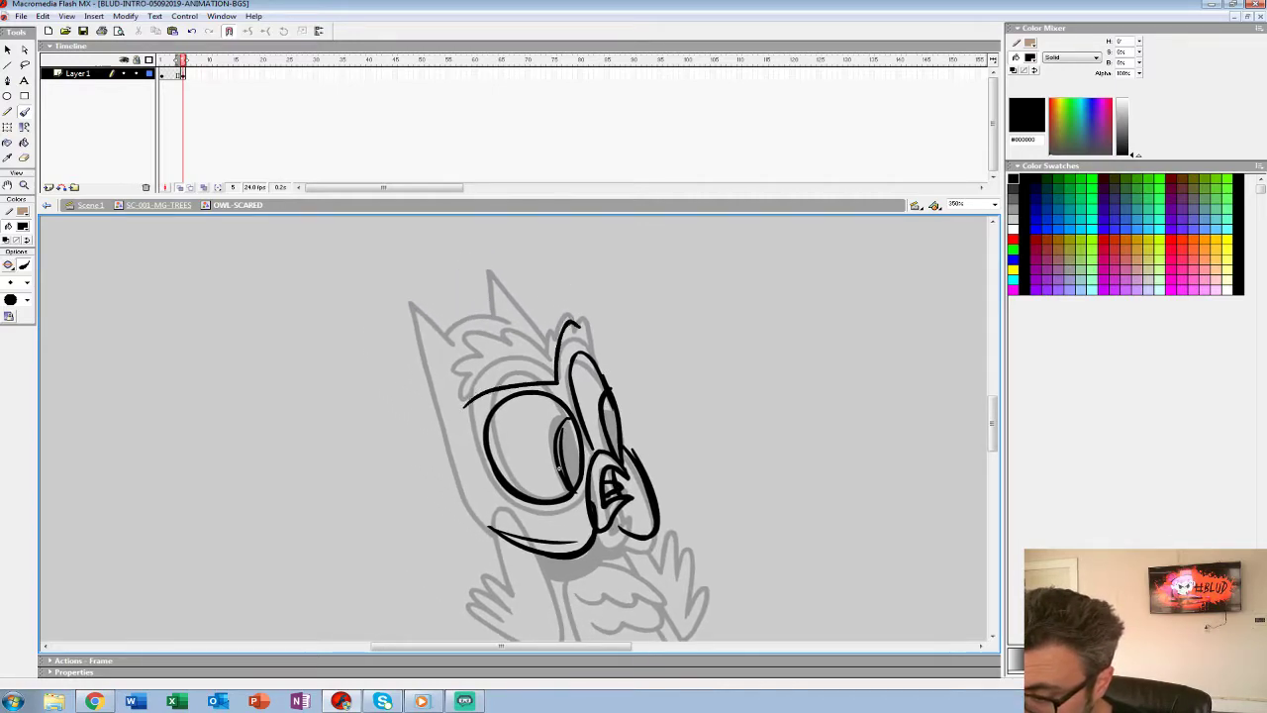
key(ctrl+z)
mouse_move(472, 404)
mouse_down()
mouse_move(556, 374)
mouse_move(584, 324)
mouse_up()
drag(543, 370, 459, 409)
mouse_move(529, 347)
mouse_down()
mouse_move(459, 362)
mouse_move(459, 410)
mouse_move(556, 317)
mouse_move(592, 326)
mouse_up()
drag(560, 308, 546, 346)
mouse_move(473, 403)
mouse_down()
mouse_move(487, 500)
mouse_move(549, 517)
mouse_move(584, 489)
mouse_up()
mouse_move(477, 436)
mouse_down()
mouse_move(557, 510)
mouse_move(593, 467)
mouse_move(604, 477)
mouse_up()
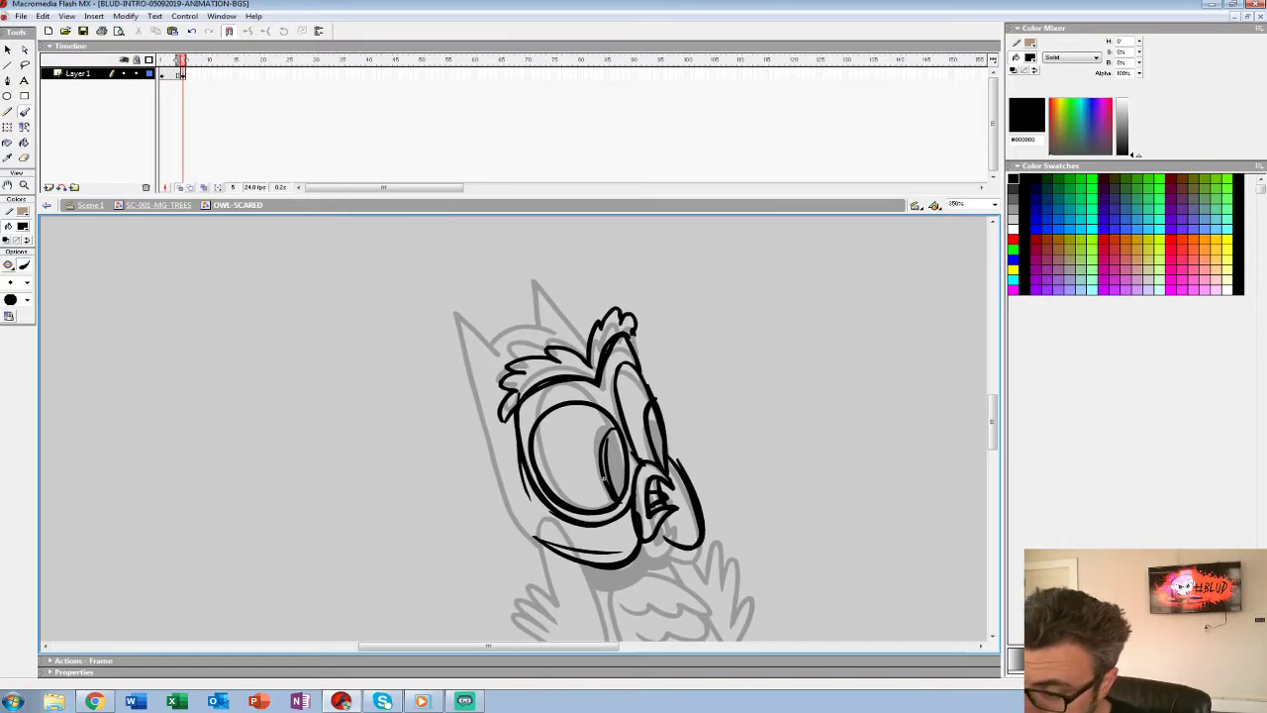
Draw the back of the scared owl's head and the pointed ears, redoing the misdrawn strokes.
mouse_move(510, 348)
mouse_down()
mouse_move(455, 319)
mouse_move(540, 534)
mouse_move(564, 549)
mouse_up()
key(ctrl+z)
key(ctrl+z)
mouse_move(564, 329)
mouse_down()
mouse_move(500, 343)
mouse_move(451, 319)
mouse_move(524, 529)
mouse_move(550, 547)
mouse_move(535, 287)
mouse_move(595, 347)
mouse_up()
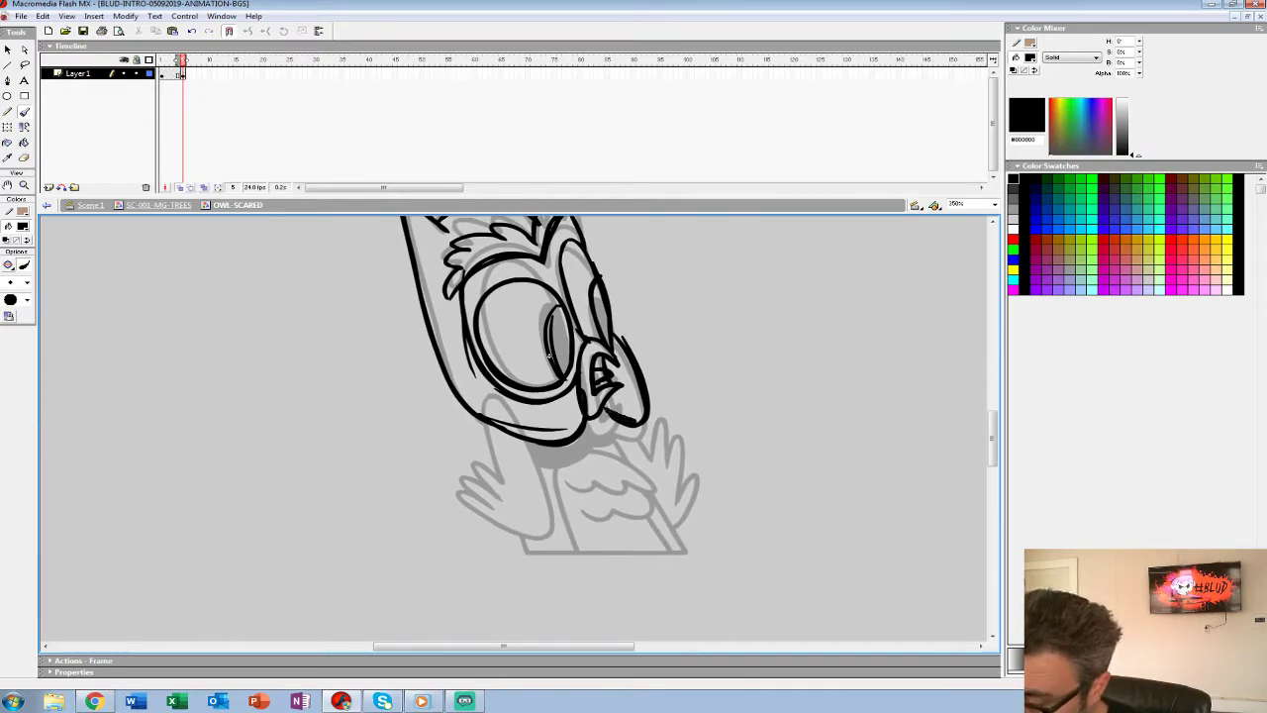
Draw the collar line under the scared owl's chin and the near raised wing with its spread fingers.
drag(527, 453, 606, 423)
mouse_move(548, 355)
mouse_down()
mouse_move(565, 333)
mouse_move(543, 342)
mouse_up()
mouse_move(460, 428)
mouse_down()
mouse_move(441, 453)
mouse_move(480, 469)
mouse_move(437, 481)
mouse_move(499, 514)
mouse_move(535, 516)
mouse_move(530, 432)
mouse_move(480, 386)
mouse_up()
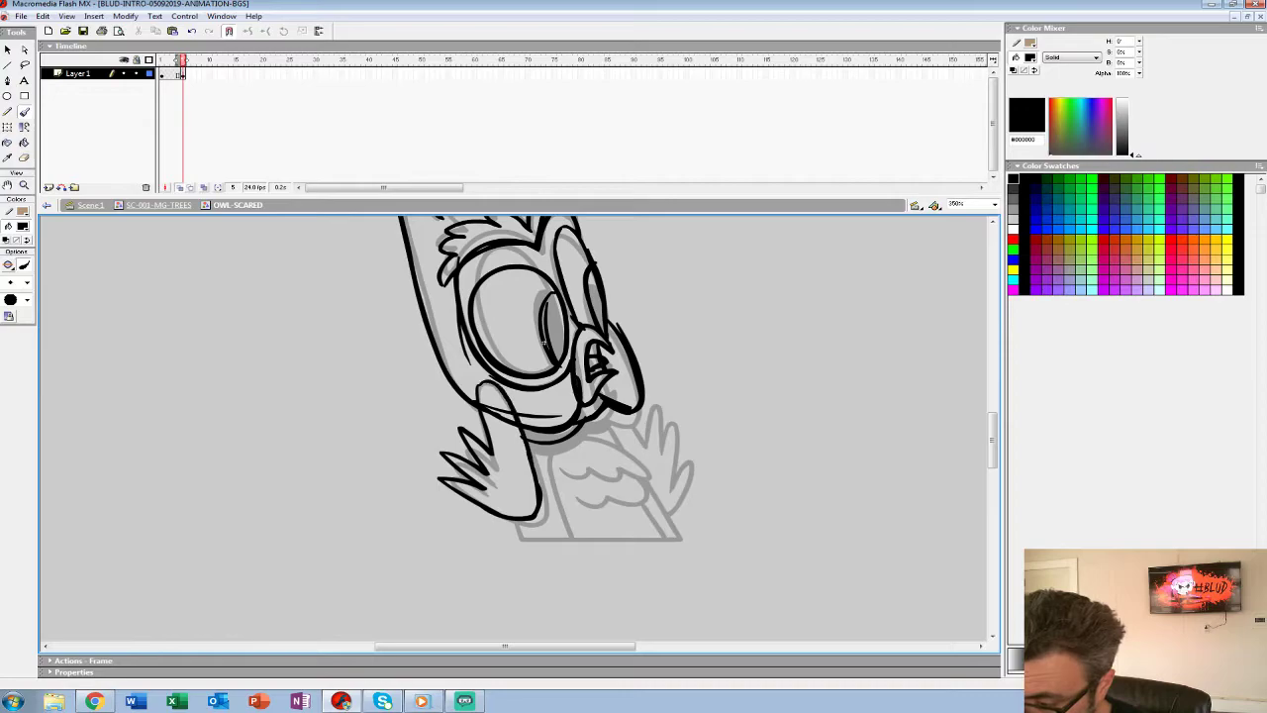
Draw the scared owl's torso, flat base line, two rows of chest feathers and the far raised wing on frame 5.
mouse_move(544, 338)
mouse_down()
mouse_move(536, 364)
mouse_move(481, 282)
mouse_up()
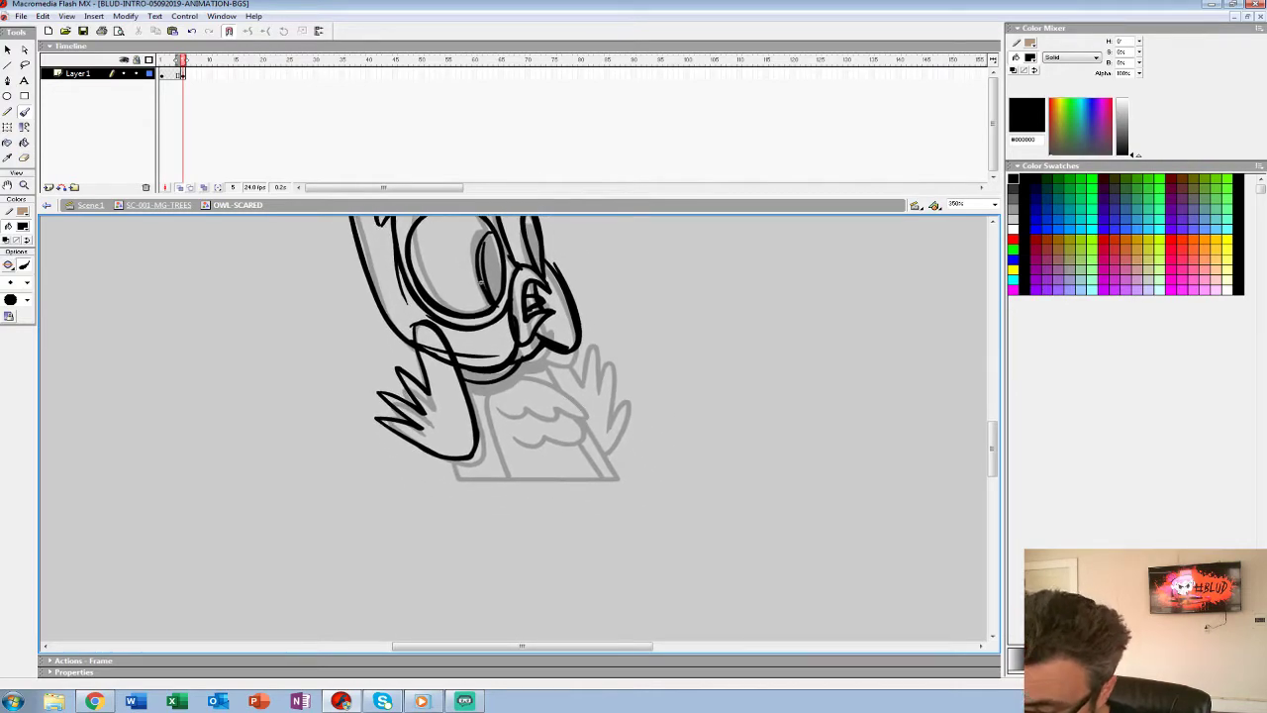
drag(455, 461, 619, 479)
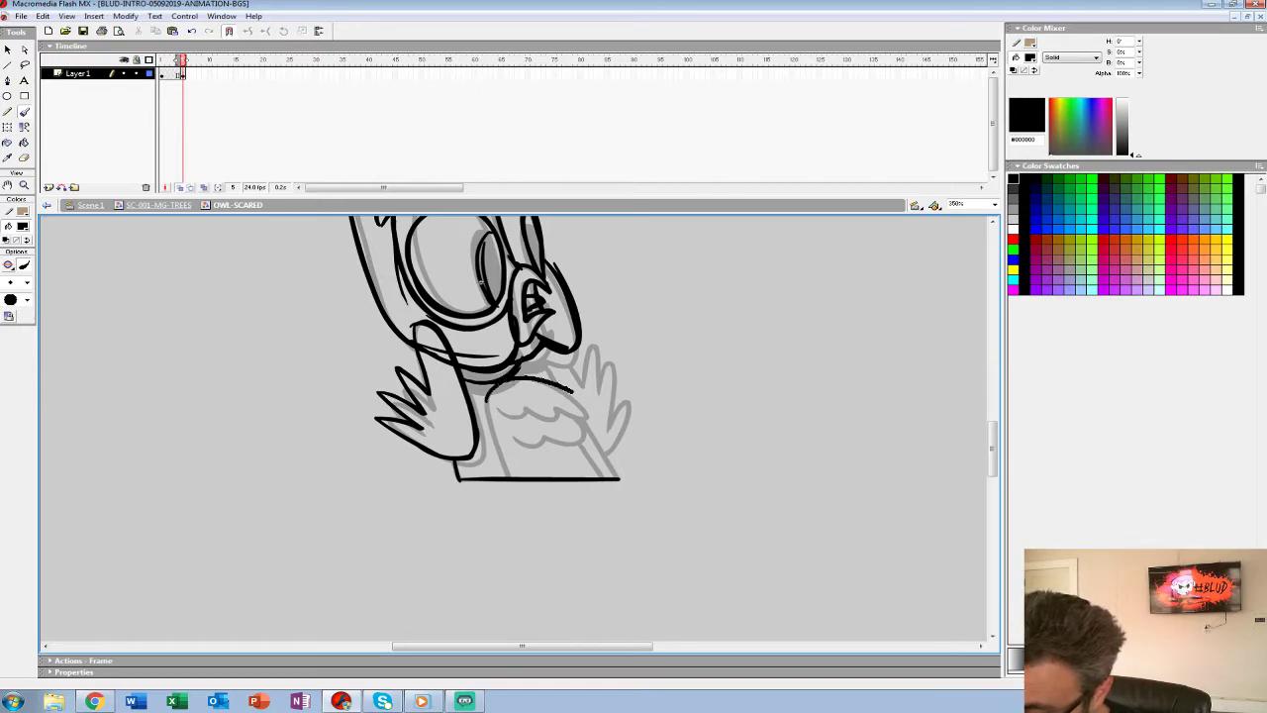
drag(546, 405, 492, 406)
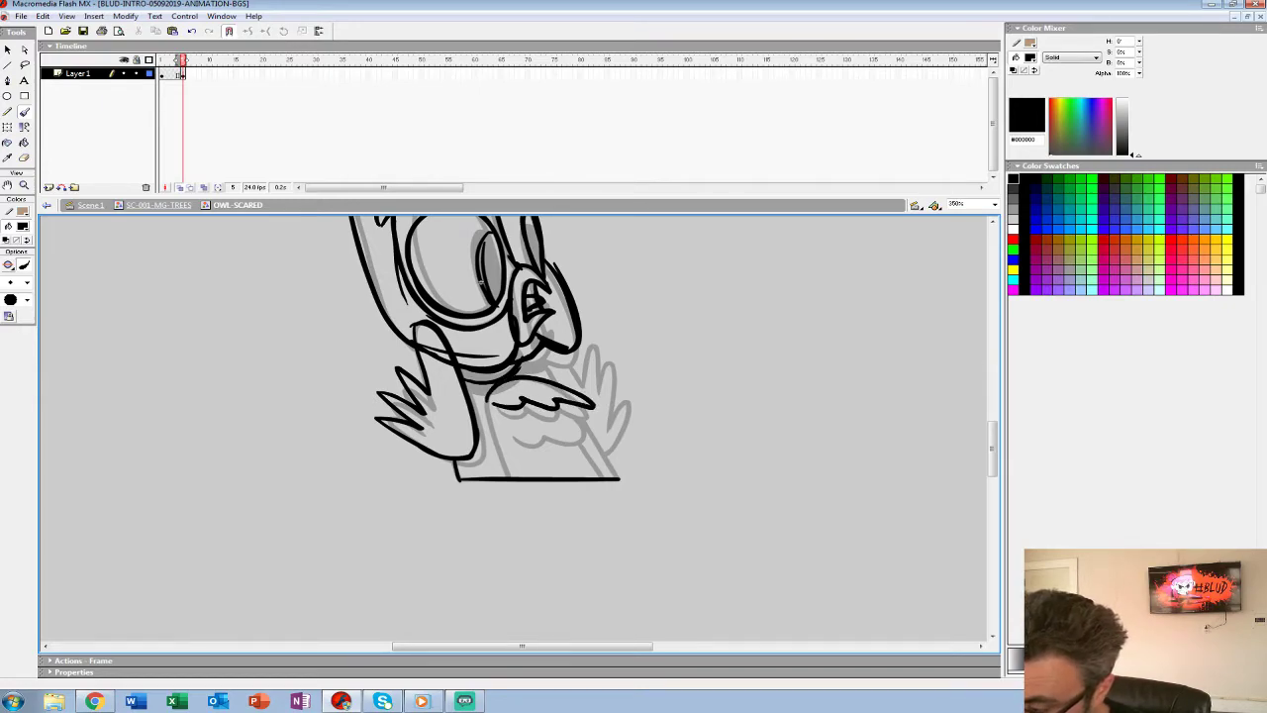
drag(485, 392, 504, 468)
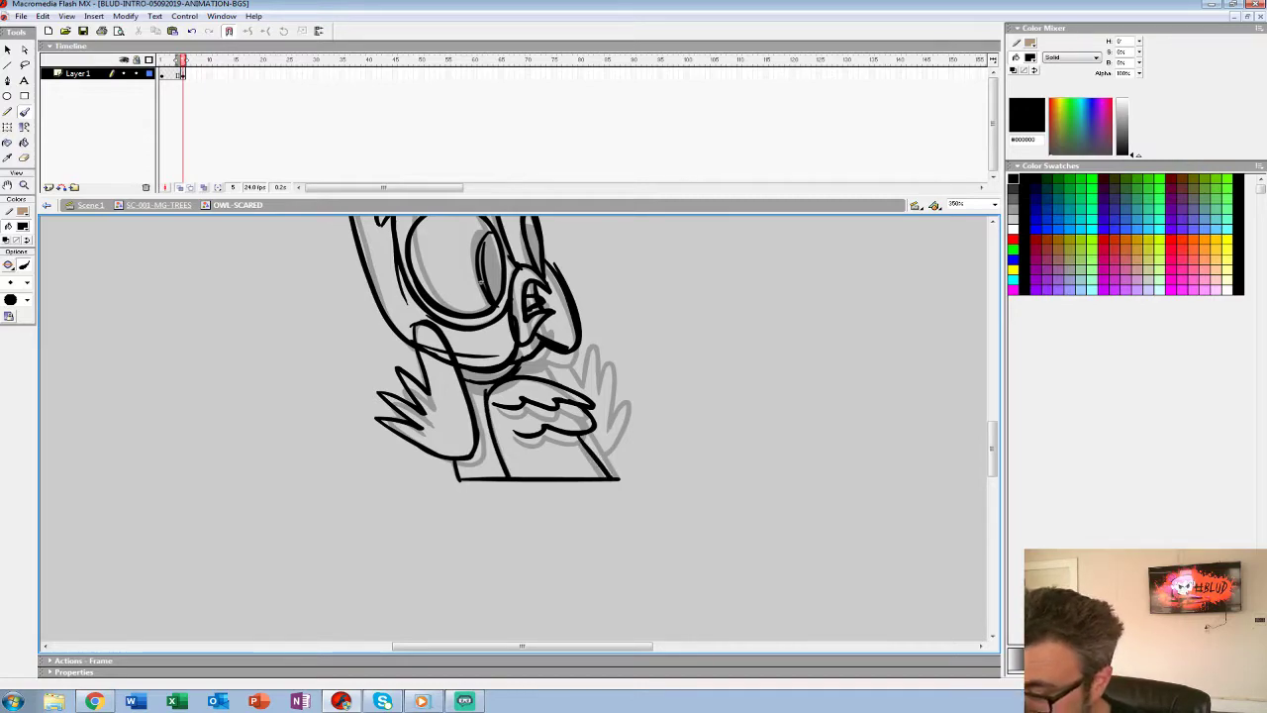
drag(484, 282, 525, 362)
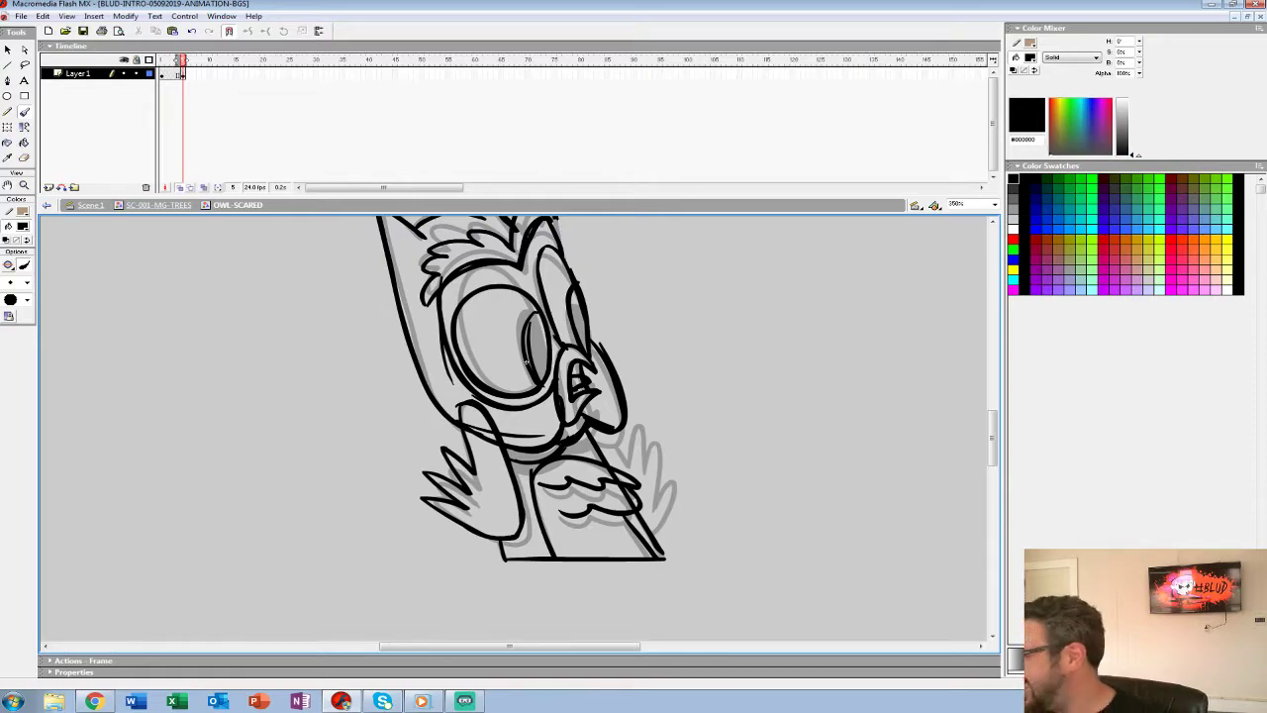
mouse_move(609, 433)
mouse_down()
mouse_move(624, 457)
mouse_move(638, 420)
mouse_move(655, 495)
mouse_move(686, 482)
mouse_move(641, 476)
mouse_move(620, 494)
mouse_up()
Insert a blank keyframe on frame 5 and recolour the rough owl drawing on frame 4 red (#FF0000).
click(182, 62)
click(181, 73)
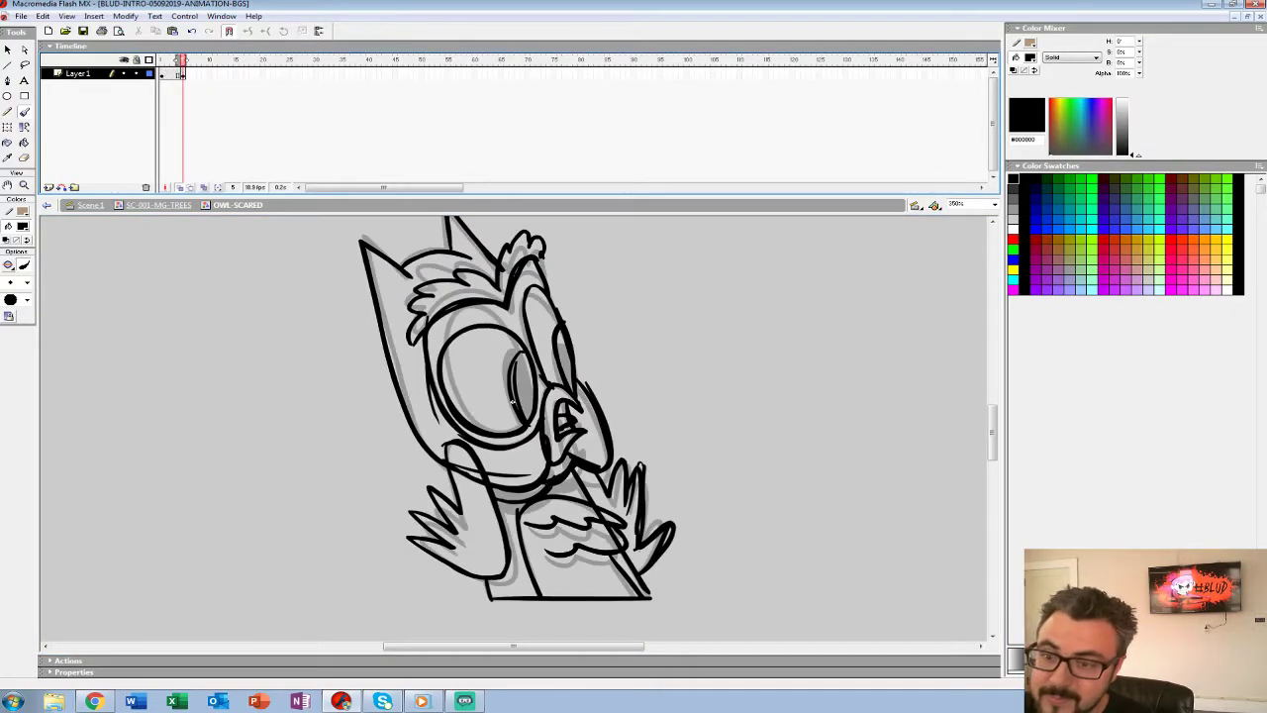
key(F7)
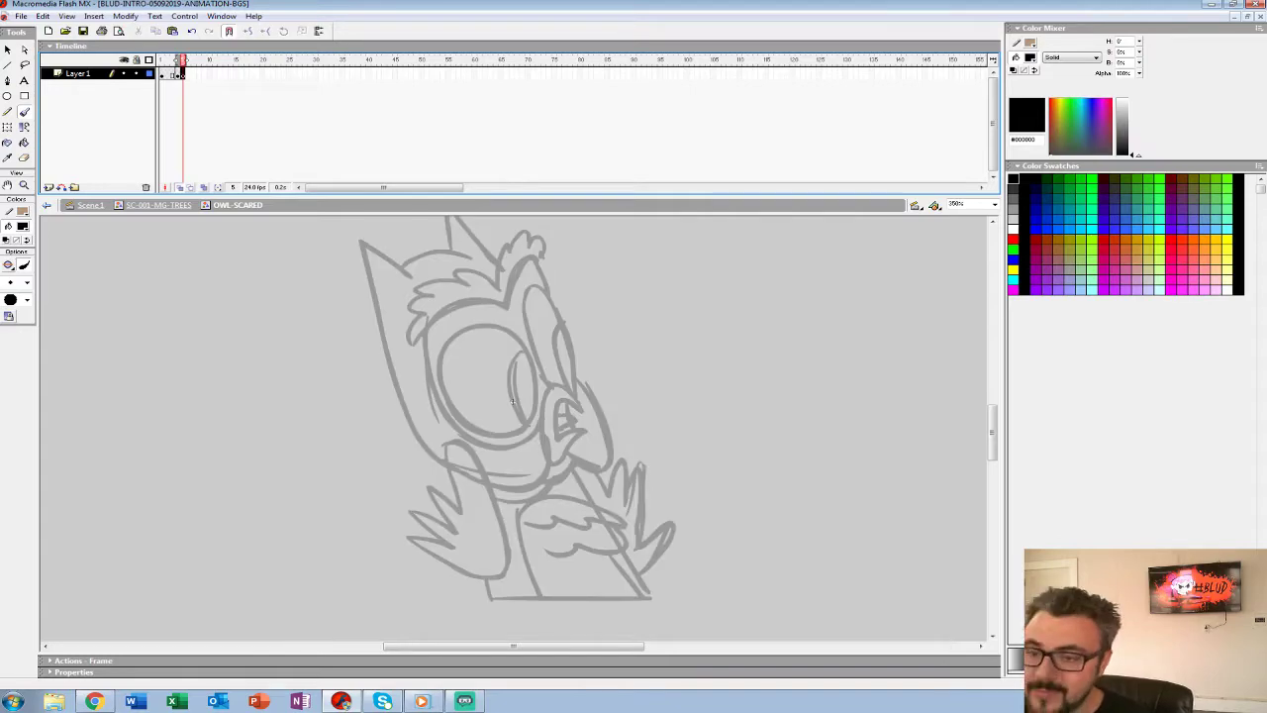
click(179, 73)
click(23, 226)
click(6, 289)
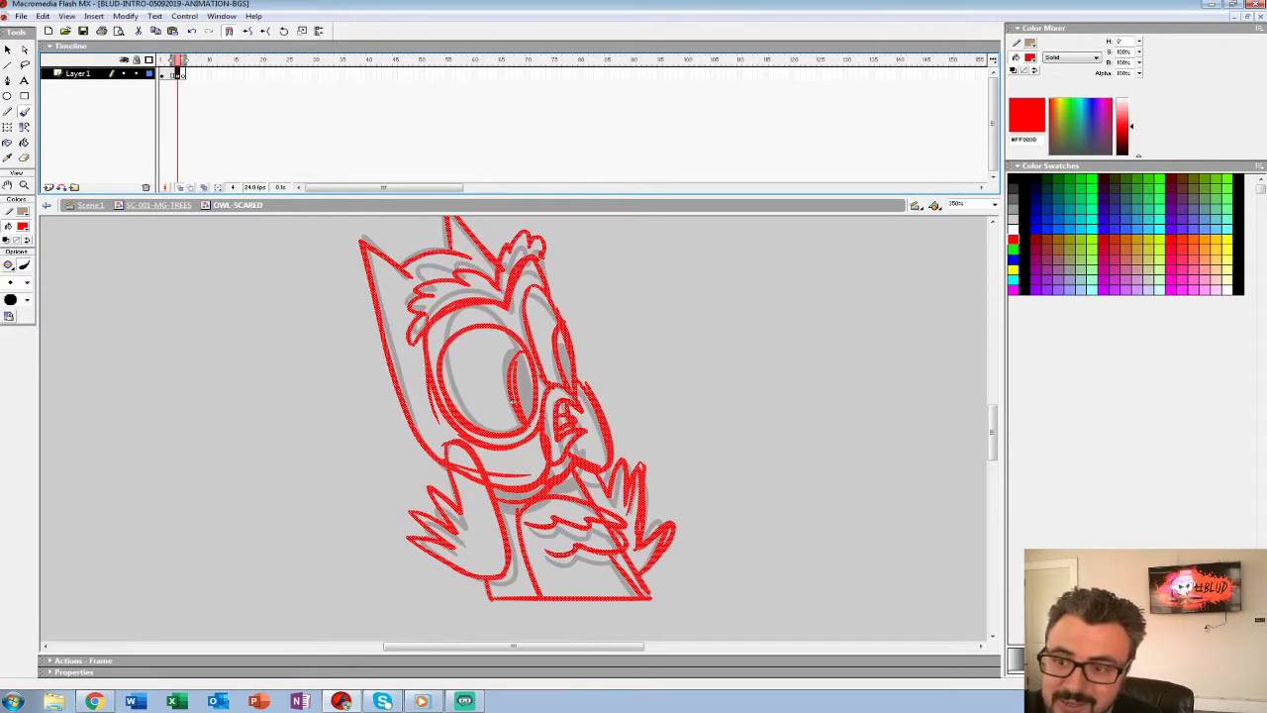
key(.)
key(z)
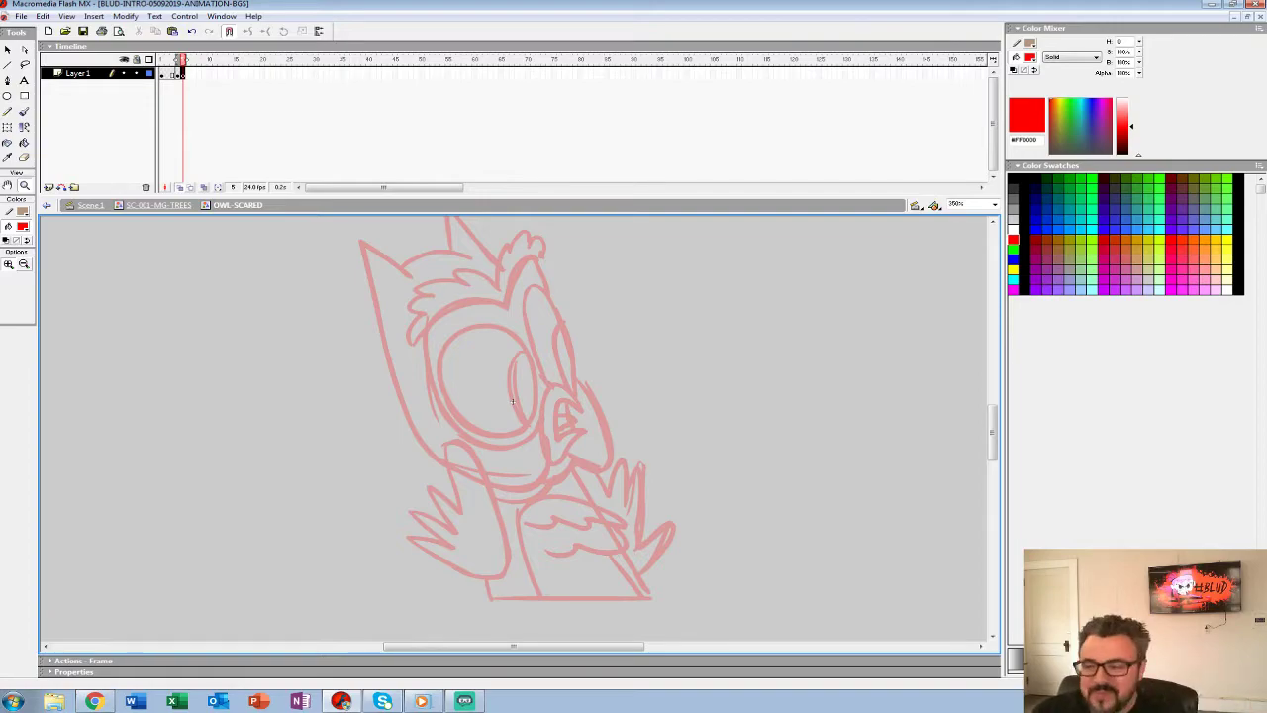
Widen the onion skin to include the first pose and set the brush to black with a medium size for inking frame 5.
click(529, 348)
drag(530, 356, 733, 278)
click(179, 187)
drag(684, 396, 663, 406)
click(23, 226)
click(7, 263)
key(b)
click(27, 283)
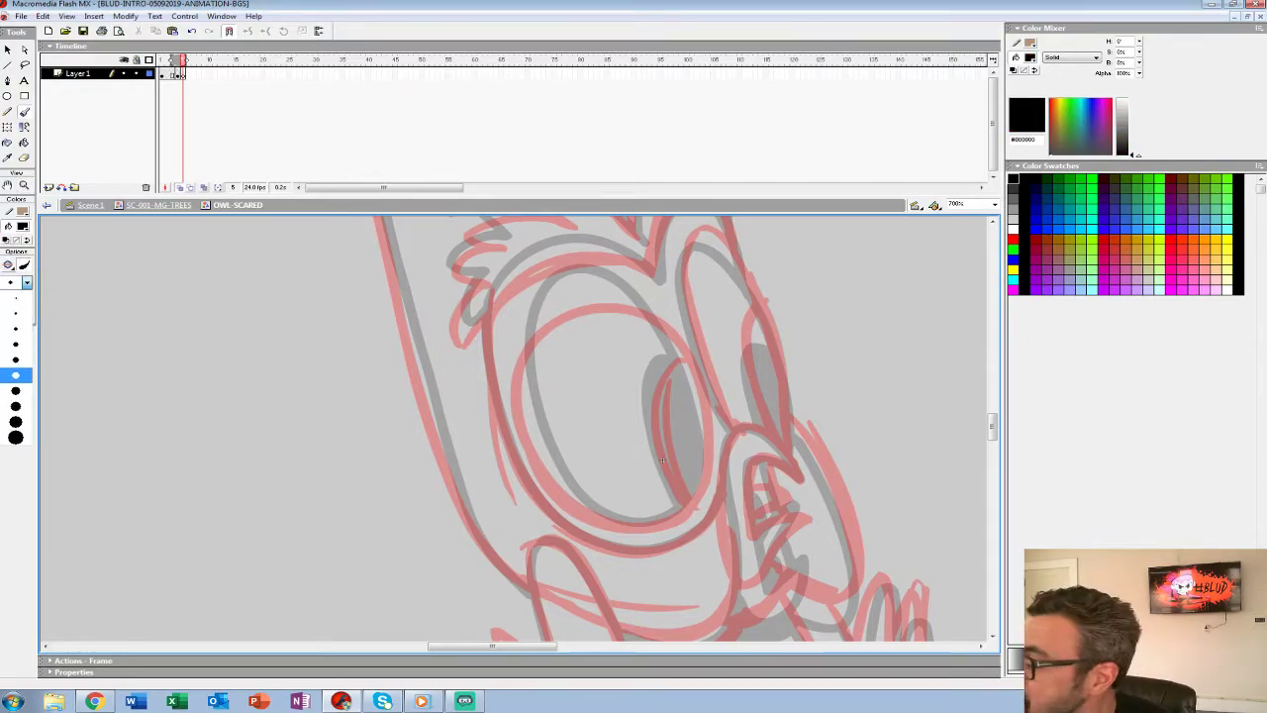
click(16, 374)
Ink the near eye's outline and pupil in black over the red rough on frame 5, redoing the first strokes.
mouse_move(556, 320)
mouse_down()
mouse_move(524, 356)
mouse_move(517, 429)
mouse_move(584, 516)
mouse_up()
key(ctrl+z)
key(ctrl+z)
drag(594, 415, 572, 407)
mouse_move(619, 518)
mouse_down()
mouse_move(681, 476)
mouse_move(686, 405)
mouse_move(652, 320)
mouse_move(597, 296)
mouse_move(537, 310)
mouse_move(499, 352)
mouse_move(492, 401)
mouse_move(531, 487)
mouse_move(619, 519)
mouse_up()
mouse_move(663, 350)
mouse_down()
mouse_move(633, 387)
mouse_move(641, 455)
mouse_move(667, 495)
mouse_up()
mouse_move(640, 452)
mouse_down()
mouse_move(610, 325)
mouse_move(610, 420)
mouse_move(643, 509)
mouse_move(671, 549)
mouse_move(723, 581)
mouse_up()
Ink the feathery tufts and lower edge of both brows over the red rough.
mouse_move(720, 397)
mouse_down()
mouse_move(648, 387)
mouse_move(553, 441)
mouse_move(538, 411)
mouse_up()
mouse_move(707, 362)
mouse_down()
mouse_move(639, 317)
mouse_move(612, 331)
mouse_move(635, 343)
mouse_move(525, 355)
mouse_move(566, 371)
mouse_move(537, 410)
mouse_up()
drag(724, 581, 583, 605)
mouse_move(578, 416)
mouse_down()
mouse_move(595, 333)
mouse_move(644, 316)
mouse_move(644, 258)
mouse_move(620, 293)
mouse_move(598, 252)
mouse_move(559, 378)
mouse_up()
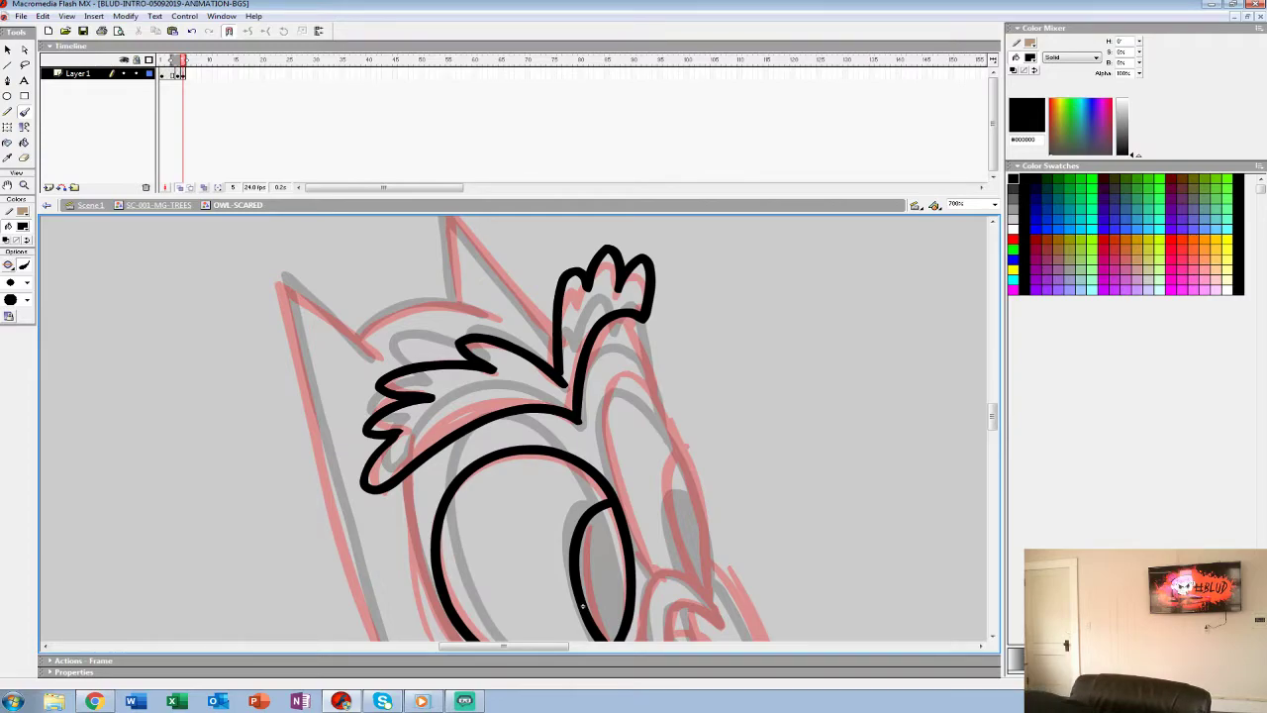
Ink the outer rim around the near eye and the open beak with its jagged teeth, redoing the misdrawn stroke.
mouse_move(582, 606)
mouse_down()
mouse_move(585, 516)
mouse_move(536, 395)
mouse_move(534, 335)
mouse_move(607, 255)
mouse_move(642, 389)
mouse_move(726, 490)
mouse_move(732, 421)
mouse_up()
mouse_move(551, 295)
mouse_down()
mouse_move(561, 371)
mouse_move(621, 480)
mouse_move(701, 512)
mouse_move(769, 496)
mouse_move(795, 426)
mouse_move(754, 378)
mouse_up()
key(ctrl+z)
mouse_move(511, 248)
mouse_down()
mouse_move(522, 330)
mouse_move(553, 408)
mouse_move(595, 449)
mouse_move(650, 471)
mouse_move(709, 464)
mouse_move(741, 427)
mouse_move(781, 333)
mouse_move(811, 349)
mouse_move(832, 389)
mouse_move(788, 366)
mouse_move(783, 449)
mouse_move(843, 426)
mouse_move(770, 498)
mouse_up()
mouse_move(753, 388)
mouse_down()
mouse_move(767, 272)
mouse_move(763, 424)
mouse_move(661, 420)
mouse_up()
drag(704, 258, 614, 366)
mouse_move(706, 399)
mouse_down()
mouse_move(746, 394)
mouse_move(708, 428)
mouse_up()
mouse_move(722, 364)
mouse_down()
mouse_move(729, 389)
mouse_move(717, 390)
mouse_up()
Ink the narrow far eye and its pupil behind the beak on frame 5.
scroll(515, 425, up, 5)
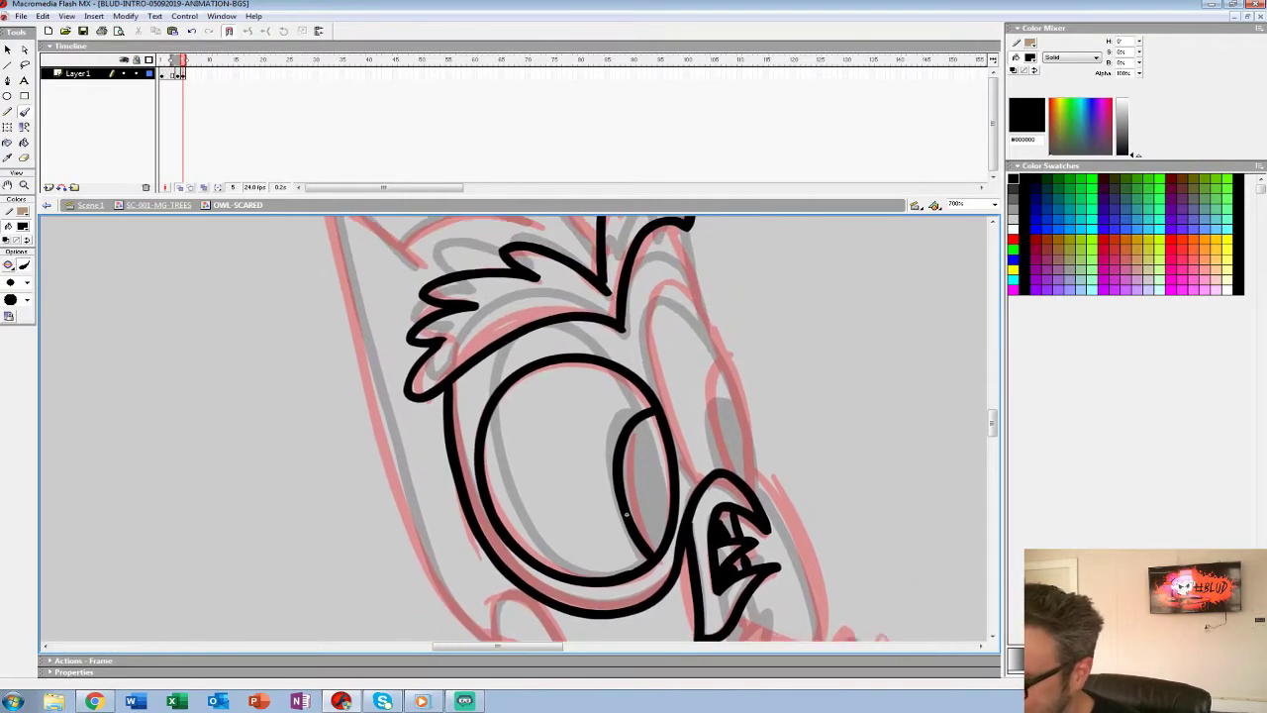
mouse_move(754, 500)
mouse_down()
mouse_move(729, 376)
mouse_move(692, 299)
mouse_move(652, 286)
mouse_move(643, 321)
mouse_move(697, 484)
mouse_up()
mouse_move(718, 358)
mouse_down()
mouse_move(707, 385)
mouse_move(733, 477)
mouse_up()
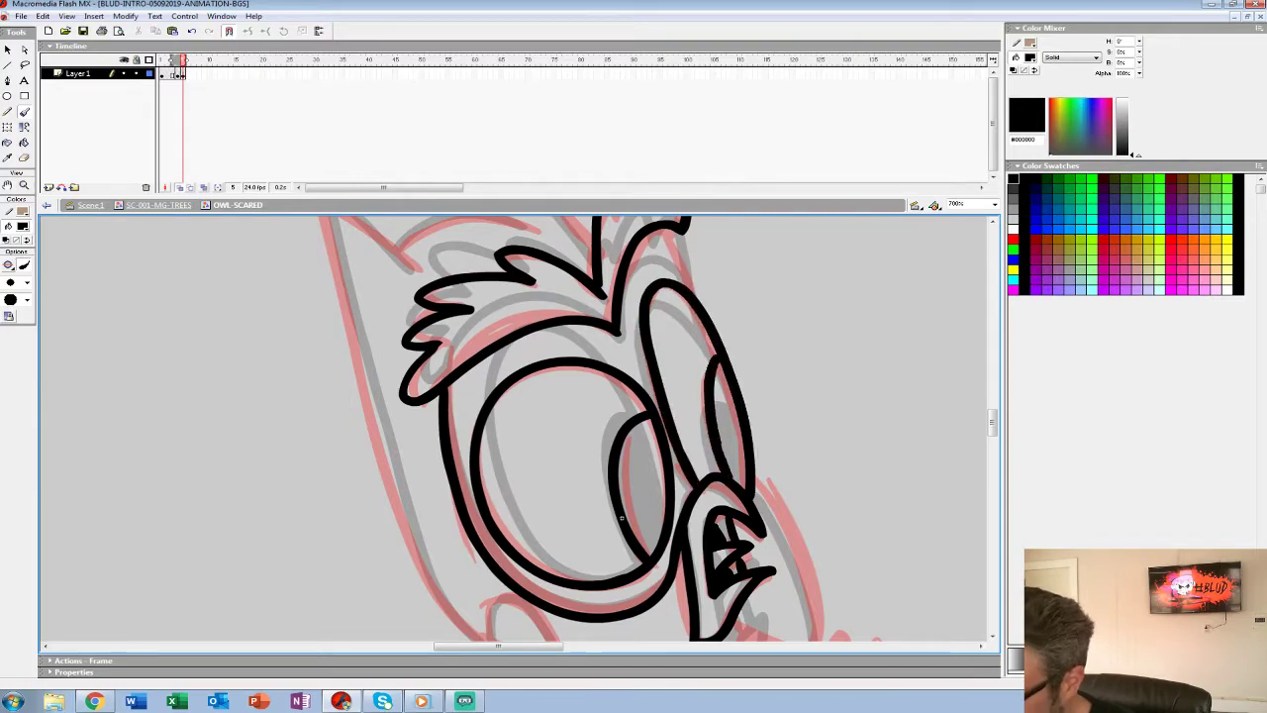
Ink the lower face line, the near raised wing with its spread fingers and the far cheek.
scroll(622, 516, down, 10)
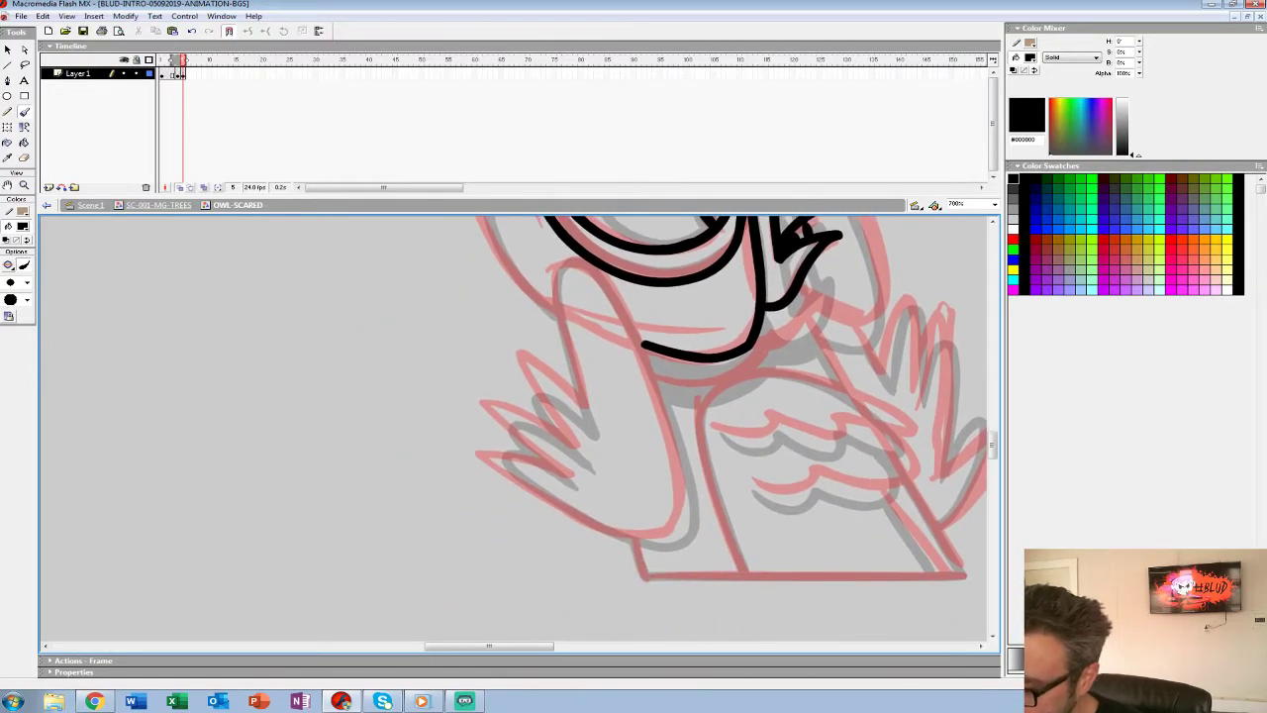
mouse_move(680, 506)
mouse_down()
mouse_move(645, 346)
mouse_move(594, 273)
mouse_move(555, 265)
mouse_move(583, 405)
mouse_move(528, 338)
mouse_move(572, 436)
mouse_move(479, 382)
mouse_move(568, 471)
mouse_move(478, 449)
mouse_move(584, 521)
mouse_move(681, 513)
mouse_up()
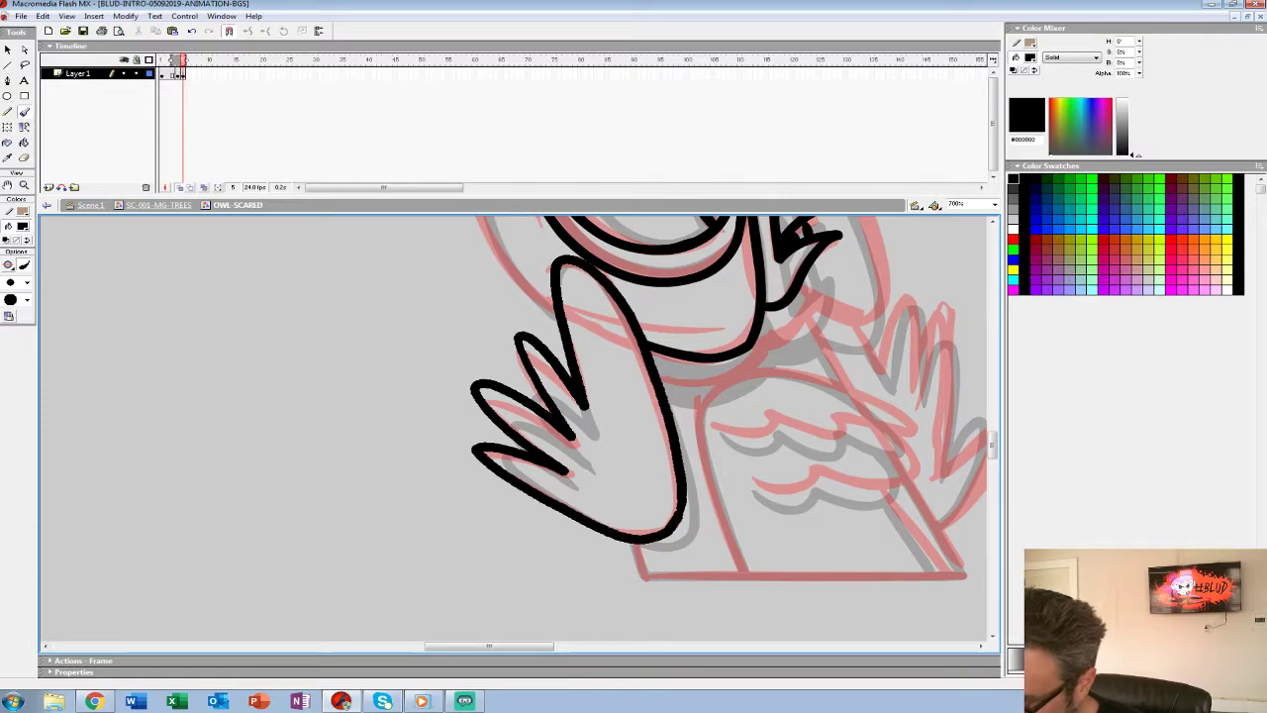
mouse_move(685, 223)
mouse_down()
mouse_move(552, 381)
mouse_move(511, 372)
mouse_up()
mouse_move(645, 331)
mouse_down()
mouse_move(709, 437)
mouse_move(705, 499)
mouse_move(665, 504)
mouse_move(625, 478)
mouse_up()
Ink the crown of the head, both pointed ears and the back of the head on frame 5.
mouse_move(511, 373)
mouse_down()
mouse_move(560, 217)
mouse_move(580, 533)
mouse_move(716, 677)
mouse_move(763, 635)
mouse_up()
mouse_move(734, 366)
mouse_down()
mouse_move(627, 233)
mouse_move(643, 329)
mouse_move(677, 345)
mouse_move(587, 336)
mouse_move(542, 368)
mouse_up()
drag(764, 635, 866, 596)
drag(663, 346, 562, 277)
drag(866, 596, 878, 542)
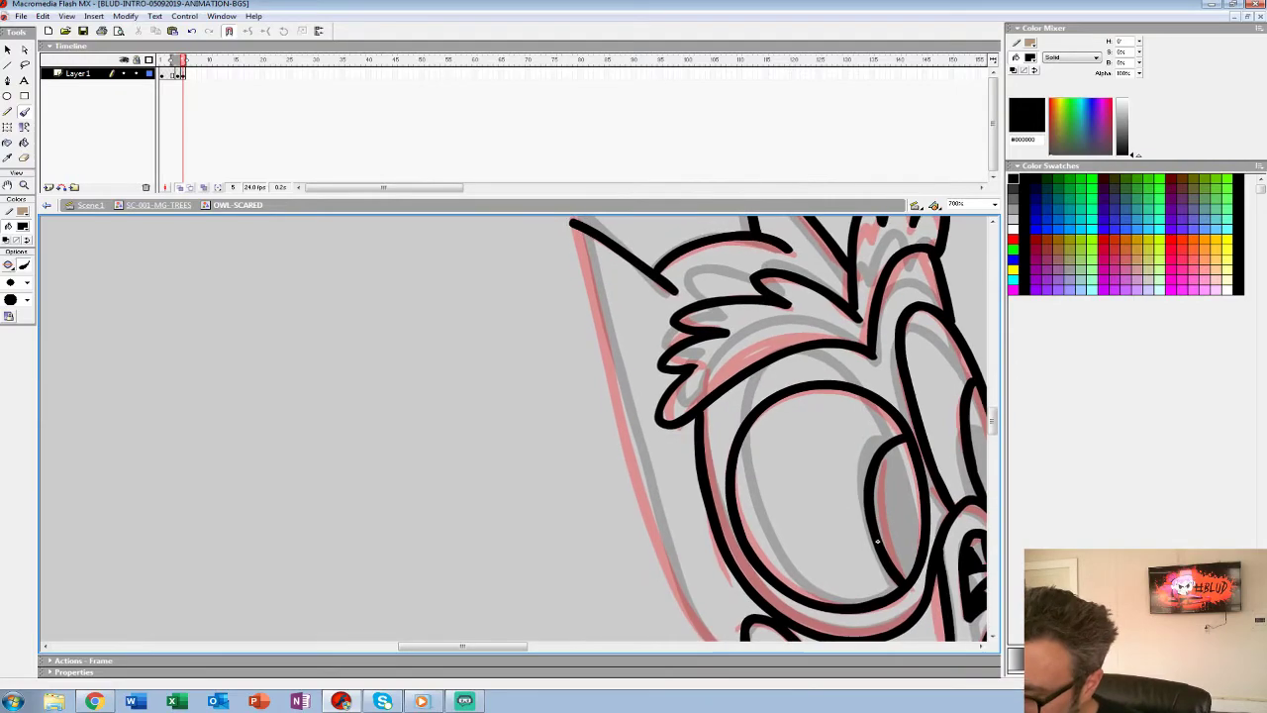
drag(570, 220, 673, 582)
mouse_move(673, 581)
mouse_down()
mouse_move(584, 357)
mouse_move(661, 446)
mouse_move(396, 303)
mouse_up()
Ink the torso edges, the flat base line and the chest feathers on frame 5.
mouse_move(504, 404)
mouse_down()
mouse_move(658, 403)
mouse_move(687, 382)
mouse_move(535, 346)
mouse_move(490, 443)
mouse_move(535, 555)
mouse_up()
mouse_move(421, 522)
mouse_down()
mouse_move(459, 557)
mouse_move(870, 556)
mouse_up()
mouse_move(535, 456)
mouse_down()
mouse_move(609, 443)
mouse_move(709, 461)
mouse_move(693, 413)
mouse_up()
drag(677, 469, 741, 551)
drag(701, 467, 743, 529)
Ink the neck lines and the far raised wing to complete the frame 5 outline.
mouse_move(595, 294)
mouse_down()
mouse_move(634, 354)
mouse_move(727, 412)
mouse_up()
drag(699, 338, 649, 375)
drag(591, 416, 545, 408)
mouse_move(734, 368)
mouse_down()
mouse_move(589, 359)
mouse_move(618, 395)
mouse_move(653, 377)
mouse_move(683, 420)
mouse_move(679, 505)
mouse_move(758, 447)
mouse_move(685, 556)
mouse_up()
mouse_move(428, 219)
mouse_down()
mouse_move(461, 416)
mouse_move(515, 349)
mouse_move(533, 385)
mouse_up()
Fill both pupils and the collar shadow under the chin with black on frame 5.
key(k)
click(574, 539)
click(551, 357)
click(641, 292)
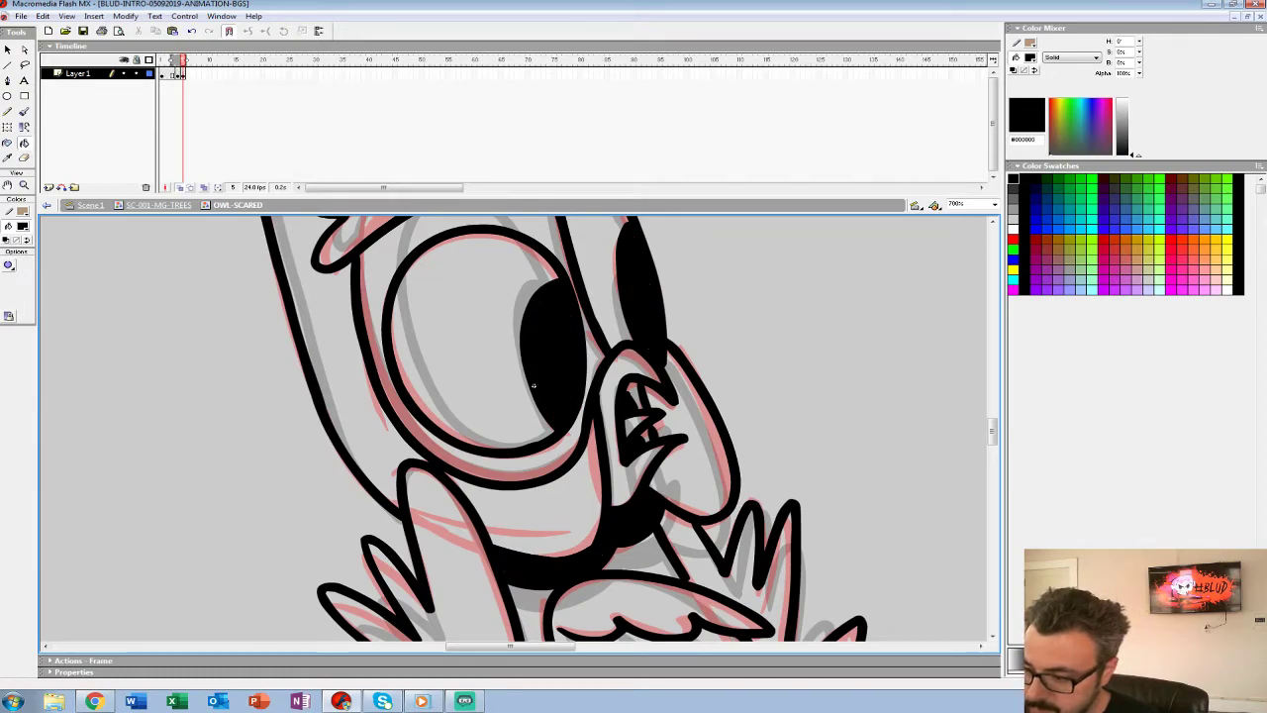
Remove the red rough frame, extend the first pose by one frame and insert a blank keyframe on frame 3.
key(comma)
key(shift+F5)
key(comma)
key(F5)
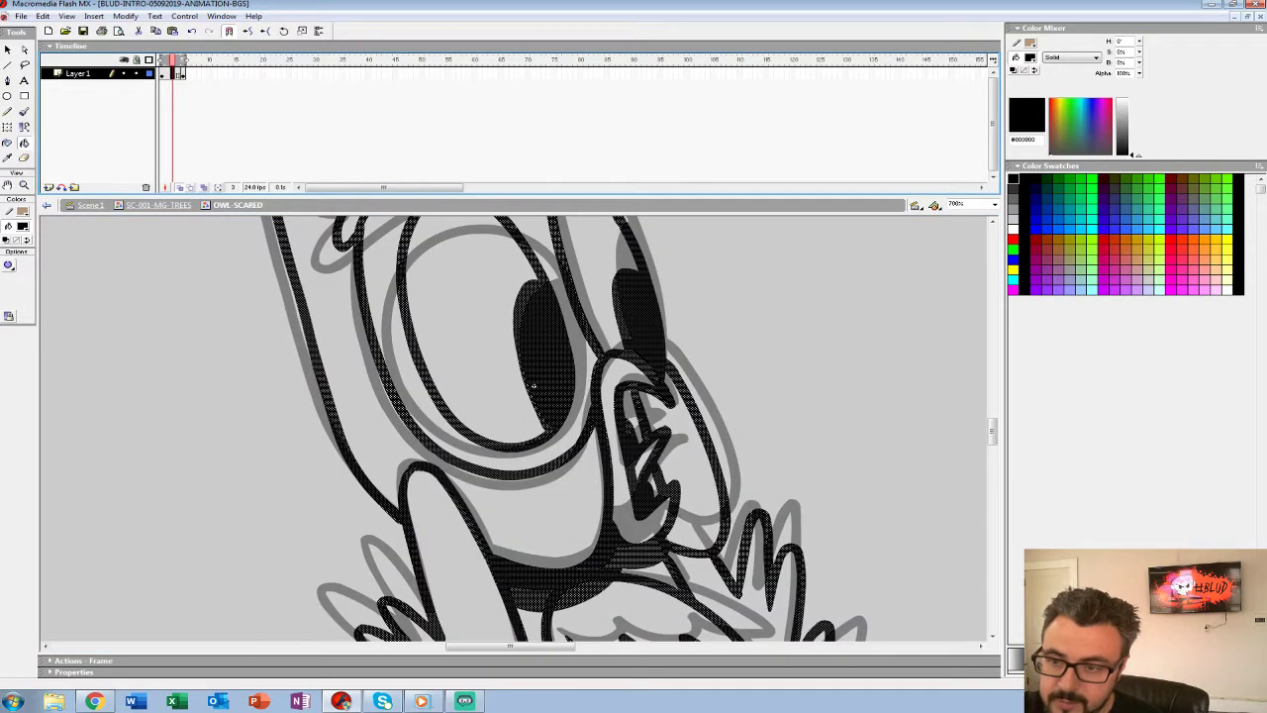
key(Delete)
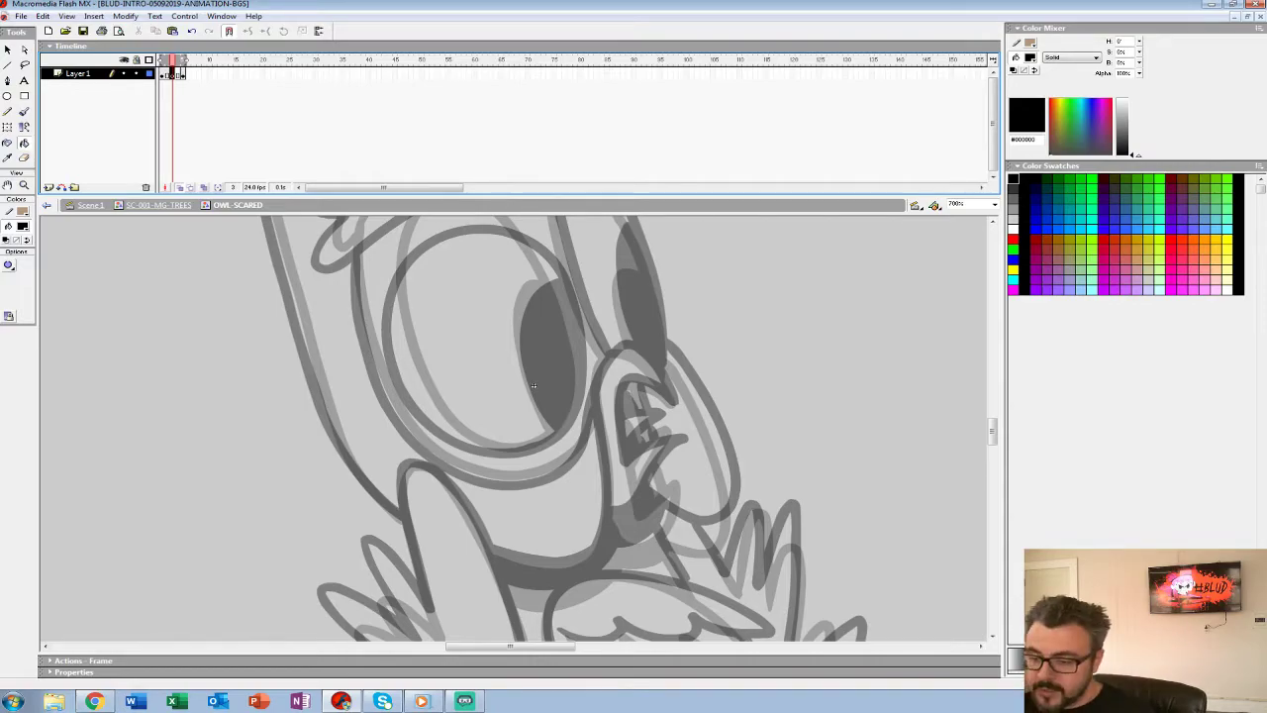
Ink the near raised wing on frame 3 as an in-between of the two onion-skinned poses.
key(z)
drag(534, 384, 655, 284)
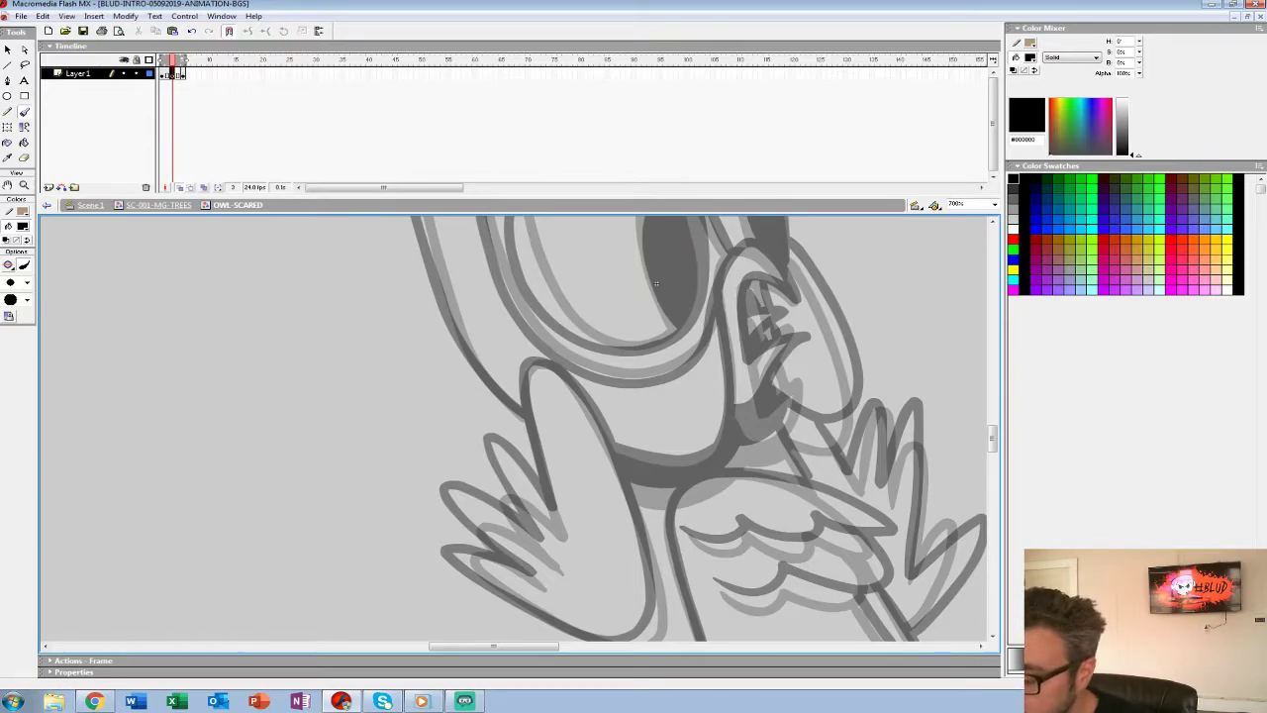
drag(656, 284, 760, 200)
mouse_move(640, 275)
mouse_down()
mouse_move(625, 296)
mouse_move(658, 441)
mouse_up()
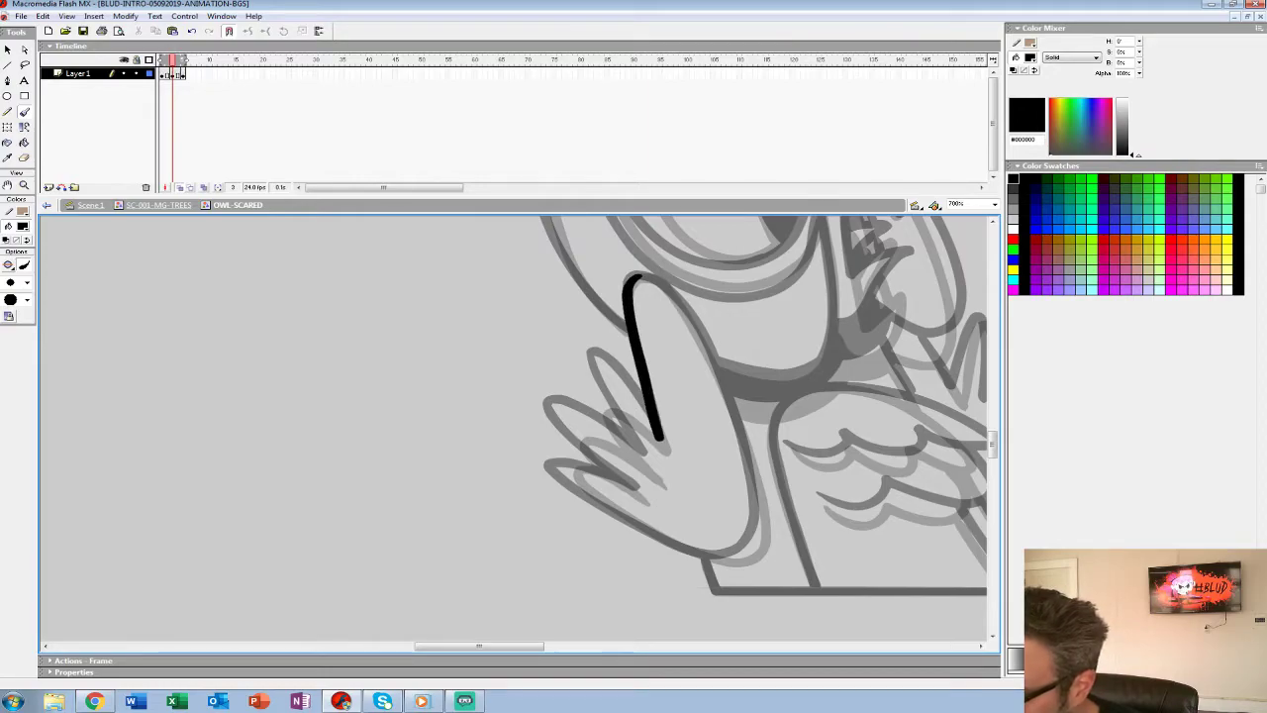
mouse_move(630, 282)
mouse_down()
mouse_move(671, 292)
mouse_move(706, 346)
mouse_move(760, 523)
mouse_move(669, 539)
mouse_move(570, 481)
mouse_move(564, 462)
mouse_move(645, 499)
mouse_up()
mouse_move(657, 435)
mouse_down()
mouse_move(612, 381)
mouse_move(629, 436)
mouse_move(568, 435)
mouse_up()
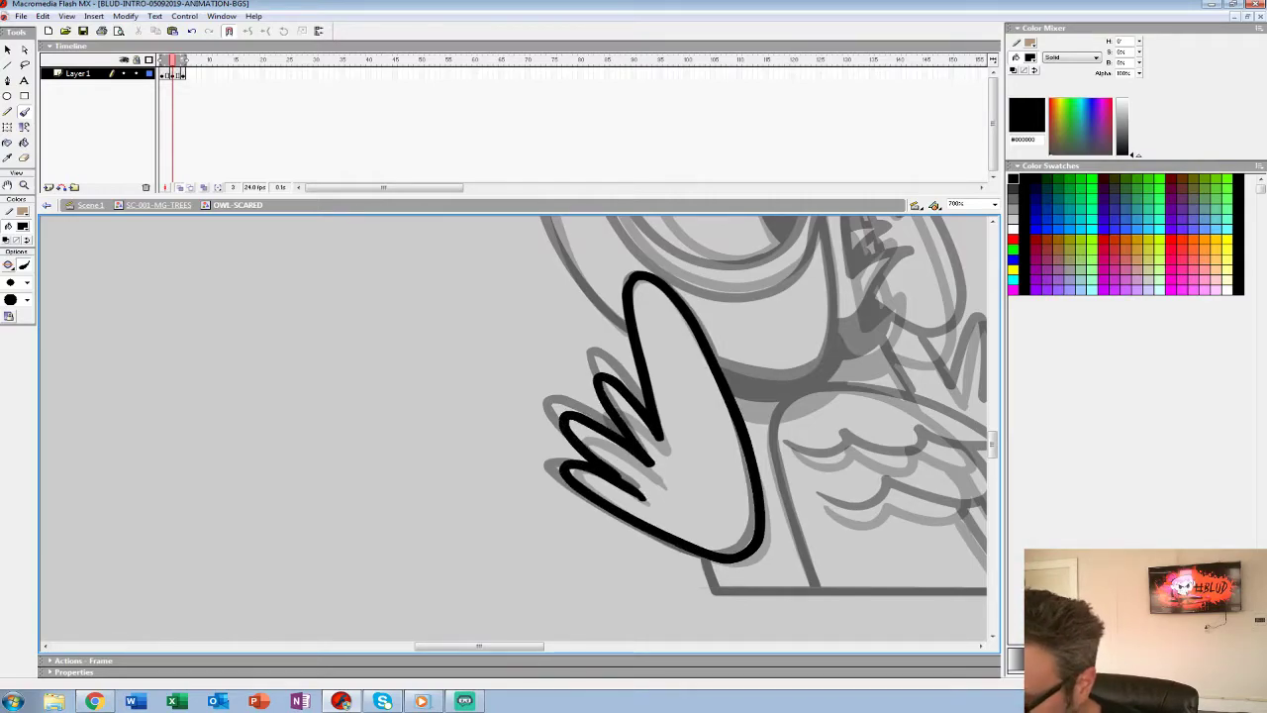
Ink the in-between near eye outline and pupil on frame 3, redoing the first stroke.
scroll(735, 584, up, 5)
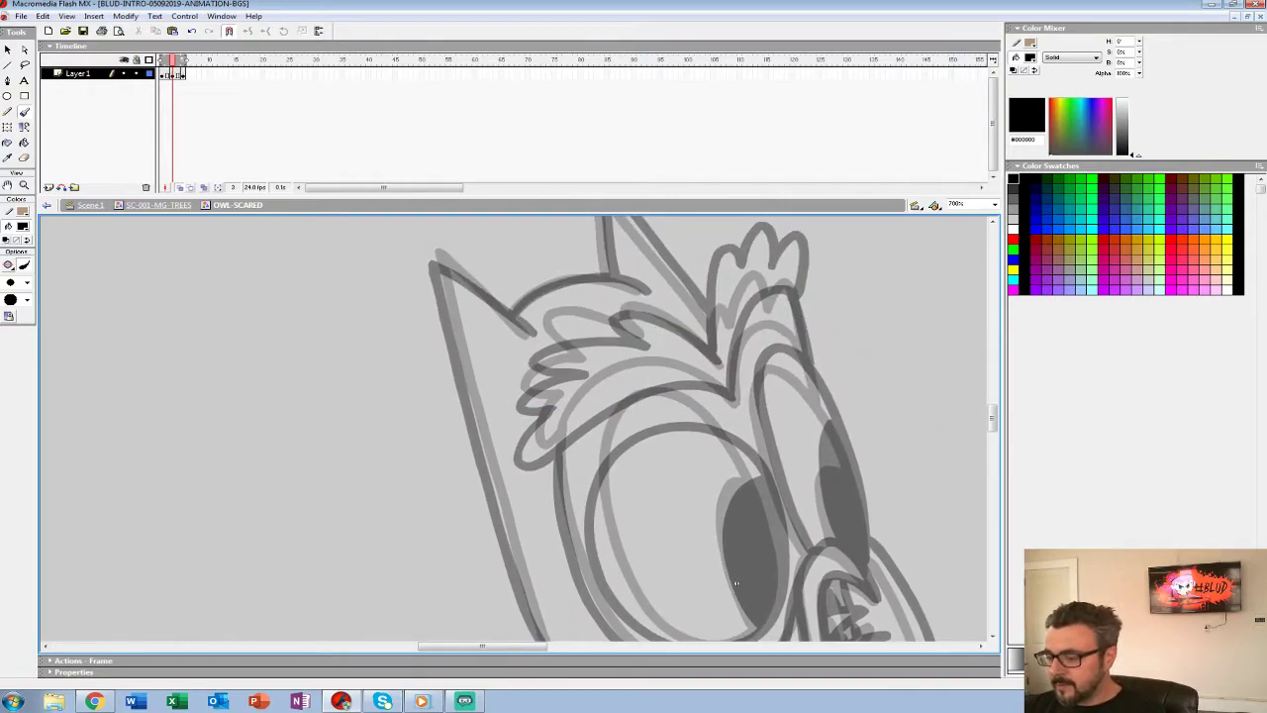
drag(735, 584, 746, 462)
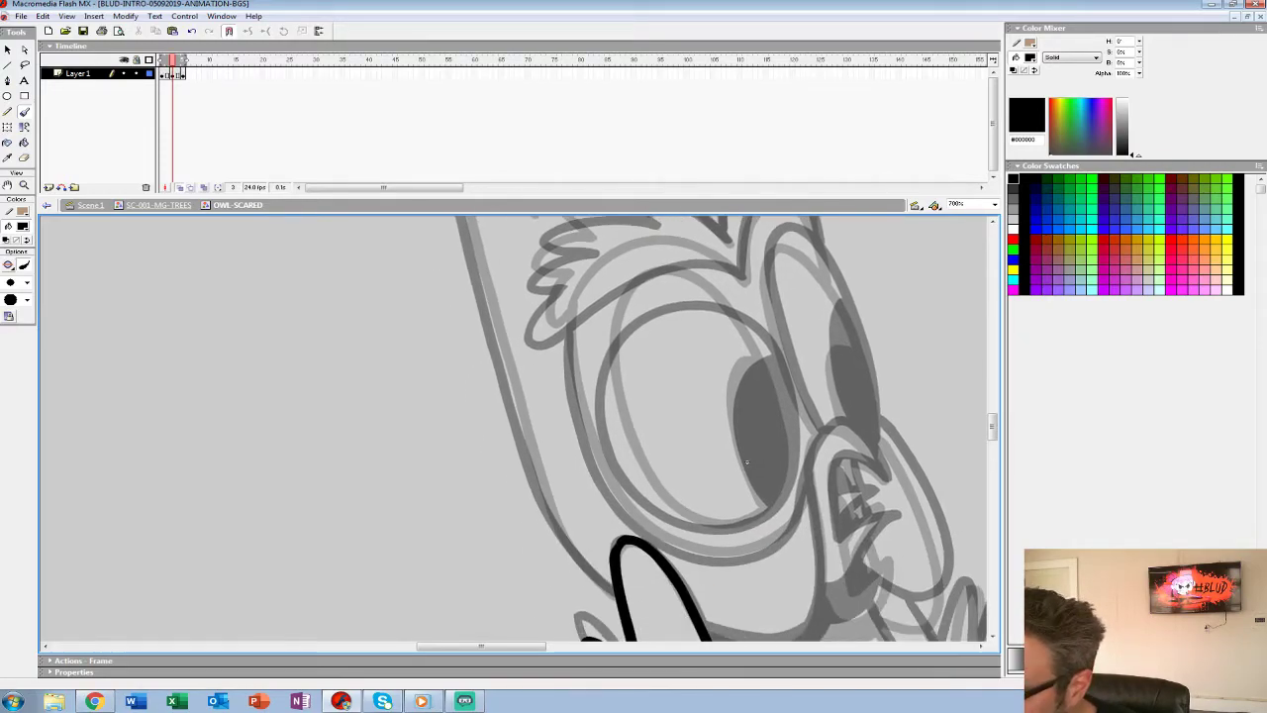
mouse_move(665, 288)
mouse_down()
mouse_move(622, 325)
mouse_move(603, 381)
mouse_move(612, 418)
mouse_up()
key(ctrl+z)
drag(760, 515, 789, 476)
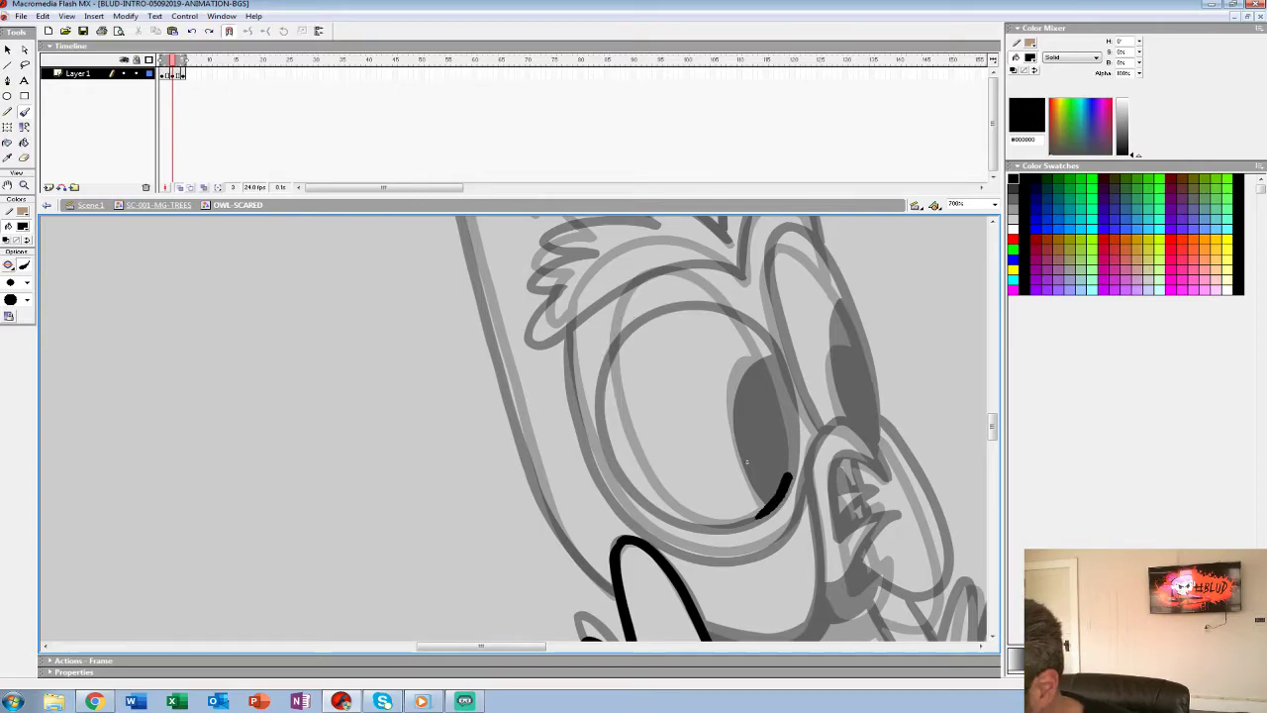
mouse_move(789, 423)
mouse_down()
mouse_move(766, 348)
mouse_move(708, 289)
mouse_move(636, 304)
mouse_move(614, 339)
mouse_move(610, 416)
mouse_move(646, 491)
mouse_move(709, 524)
mouse_move(764, 513)
mouse_up()
Ink the near brow's lower curve and feathery tufts on frame 3, redoing the misdrawn curve.
drag(747, 462, 776, 570)
key(space)
mouse_move(772, 384)
mouse_down()
mouse_move(721, 359)
mouse_move(649, 375)
mouse_move(589, 431)
mouse_up()
key(ctrl+z)
mouse_move(775, 388)
mouse_down()
mouse_move(711, 365)
mouse_move(645, 382)
mouse_move(586, 435)
mouse_up()
mouse_move(760, 348)
mouse_down()
mouse_move(665, 295)
mouse_move(685, 326)
mouse_move(614, 314)
mouse_move(578, 331)
mouse_move(620, 351)
mouse_move(555, 388)
mouse_move(594, 383)
mouse_up()
Ink the beak's upper hook, the lower face line and the outer rim around the near eye on frame 3.
mouse_move(776, 569)
mouse_down()
mouse_move(817, 514)
mouse_move(802, 469)
mouse_move(769, 554)
mouse_move(733, 595)
mouse_move(643, 336)
mouse_move(650, 366)
mouse_up()
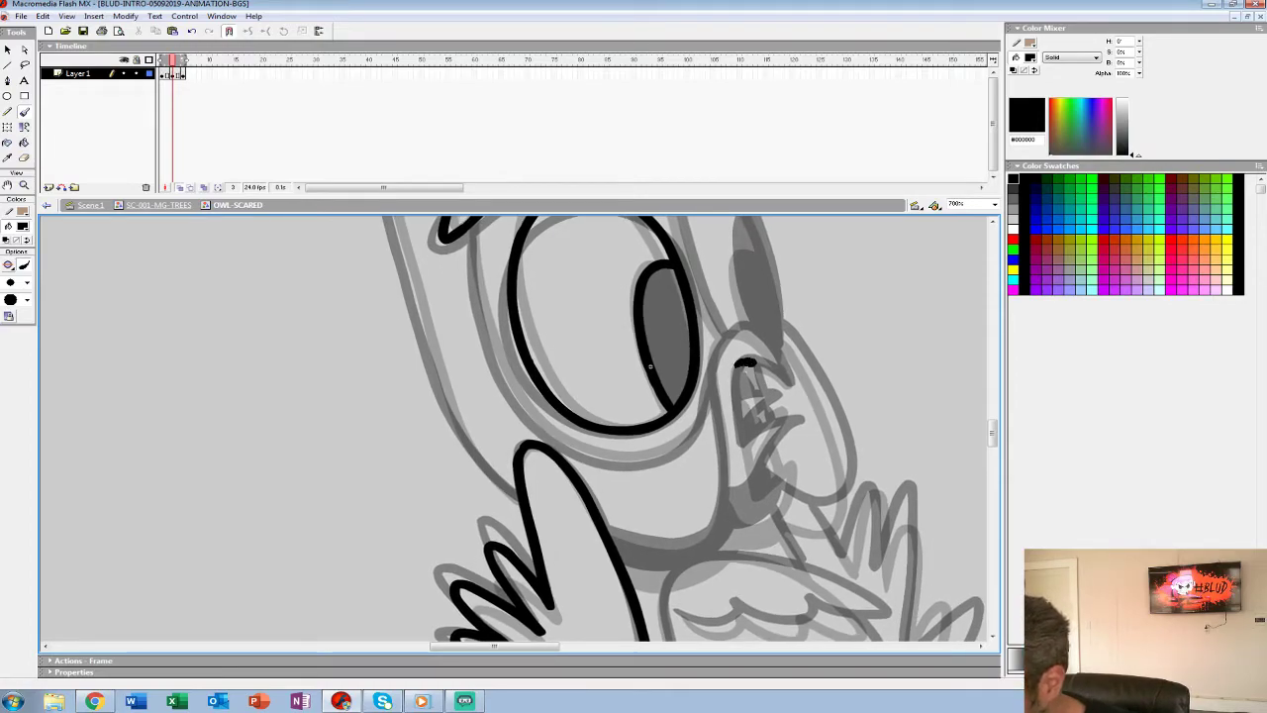
mouse_move(789, 378)
mouse_down()
mouse_move(736, 331)
mouse_move(714, 348)
mouse_move(727, 473)
mouse_up()
mouse_move(650, 366)
mouse_down()
mouse_move(665, 346)
mouse_move(749, 446)
mouse_move(751, 420)
mouse_up()
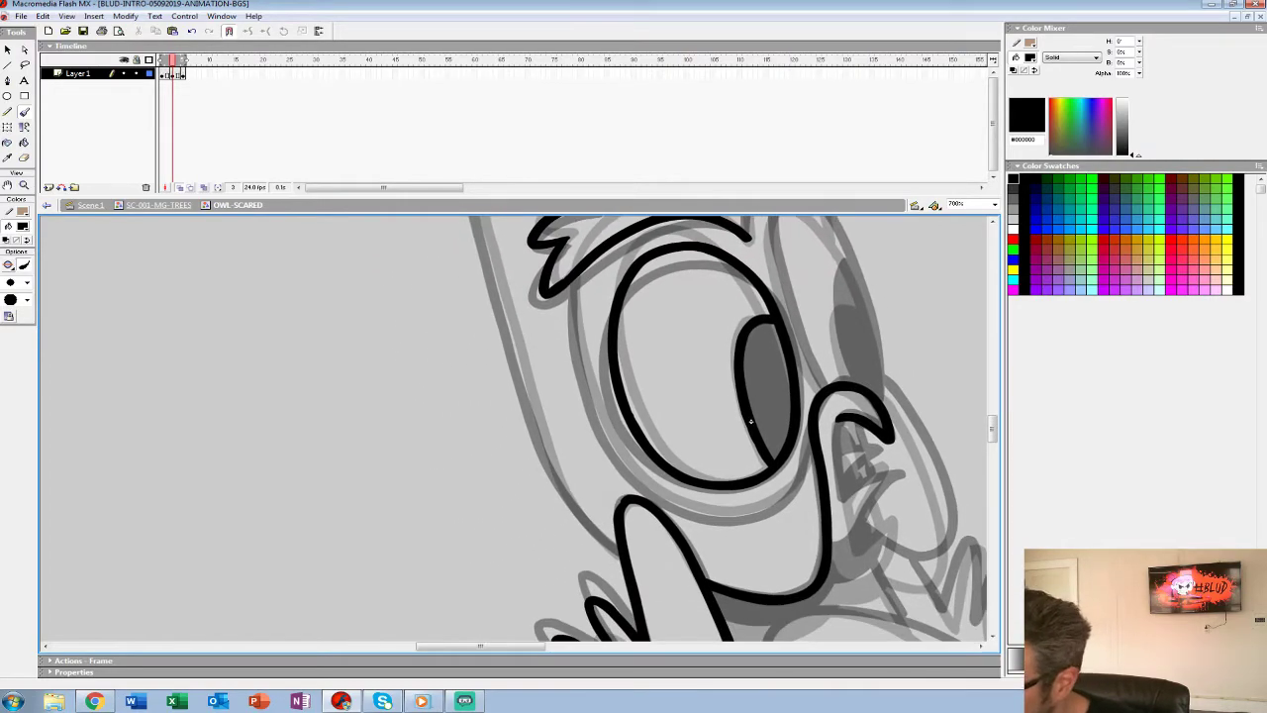
mouse_move(810, 465)
mouse_down()
mouse_move(767, 509)
mouse_move(704, 517)
mouse_move(648, 490)
mouse_move(600, 429)
mouse_move(570, 279)
mouse_up()
Ink the in-between far eye outline and its pupil on frame 3.
mouse_move(751, 421)
mouse_down()
mouse_move(702, 516)
mouse_move(635, 533)
mouse_up()
mouse_move(764, 483)
mouse_down()
mouse_move(734, 372)
mouse_move(682, 306)
mouse_move(665, 314)
mouse_move(661, 378)
mouse_move(700, 500)
mouse_up()
drag(736, 396, 731, 479)
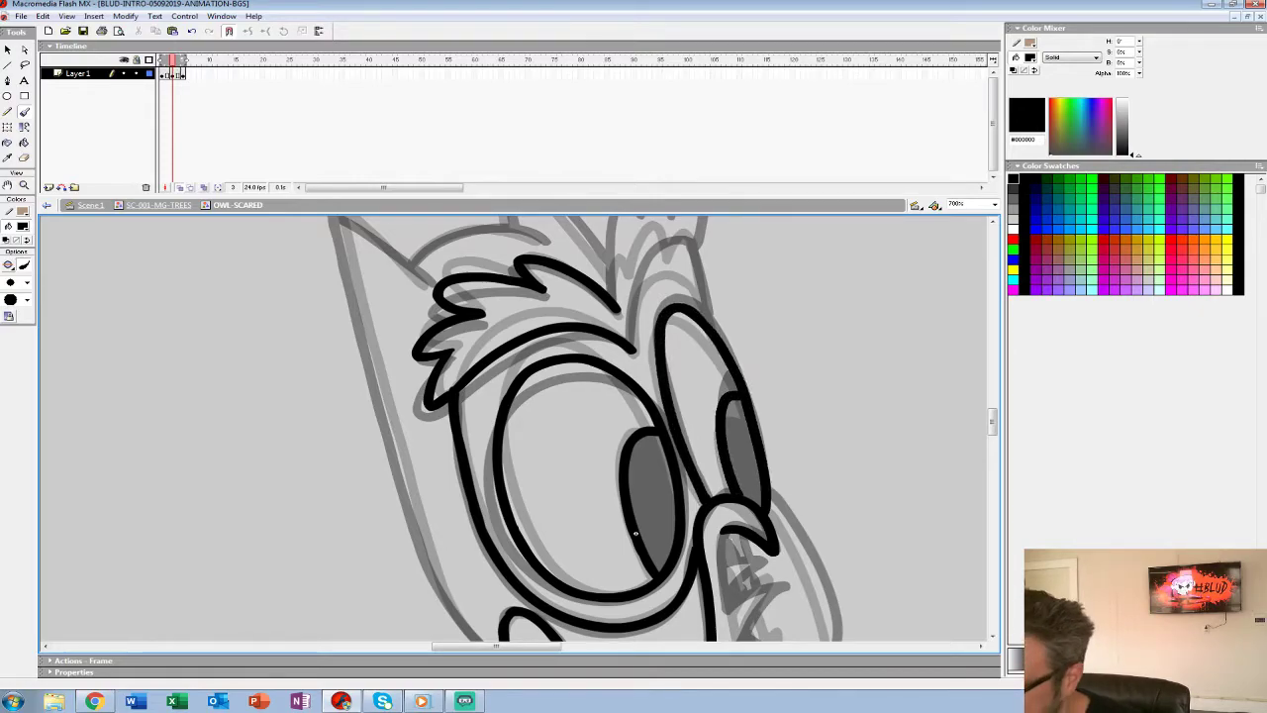
Ink the far brow's arch and feathery tuft on frame 3.
drag(636, 533, 686, 685)
mouse_move(760, 465)
mouse_down()
mouse_move(717, 402)
mouse_move(683, 500)
mouse_up()
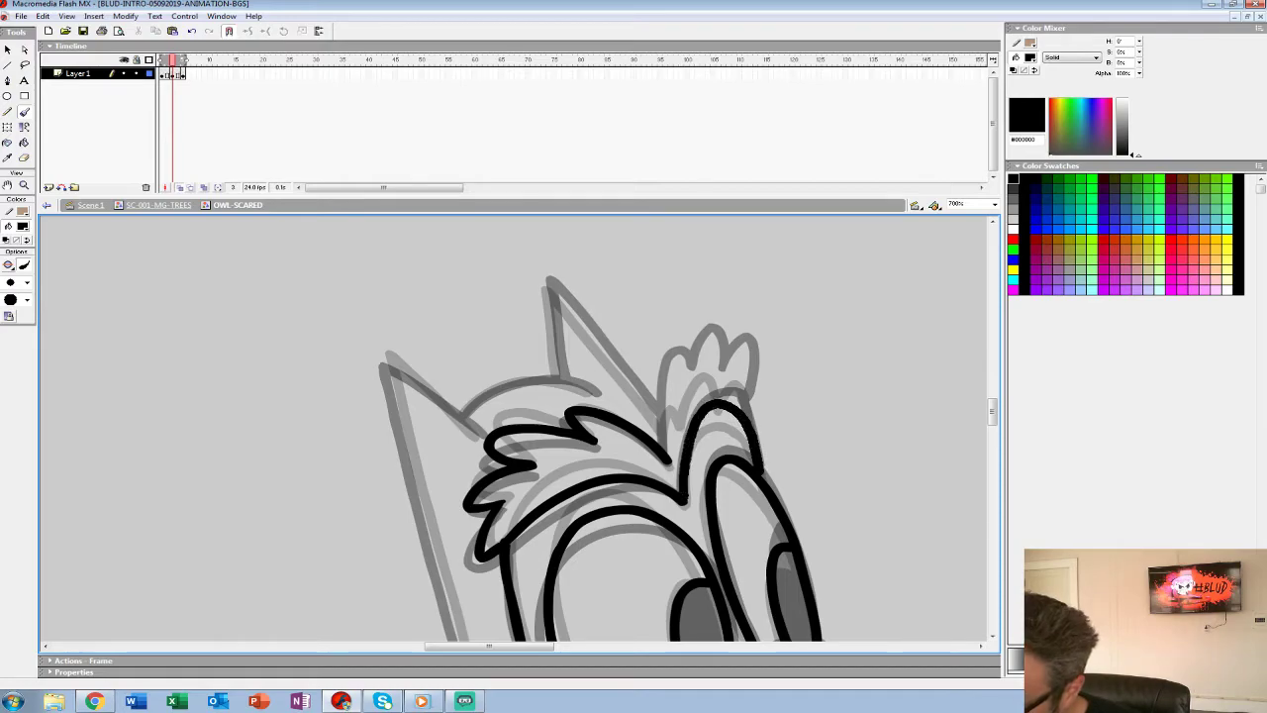
mouse_move(750, 420)
mouse_down()
mouse_move(728, 366)
mouse_move(674, 387)
mouse_move(665, 453)
mouse_up()
Ink the open beak's inner edge, jagged teeth and lower tip, plus the far cheek, on frame 3.
drag(683, 574, 662, 367)
drag(664, 475, 594, 311)
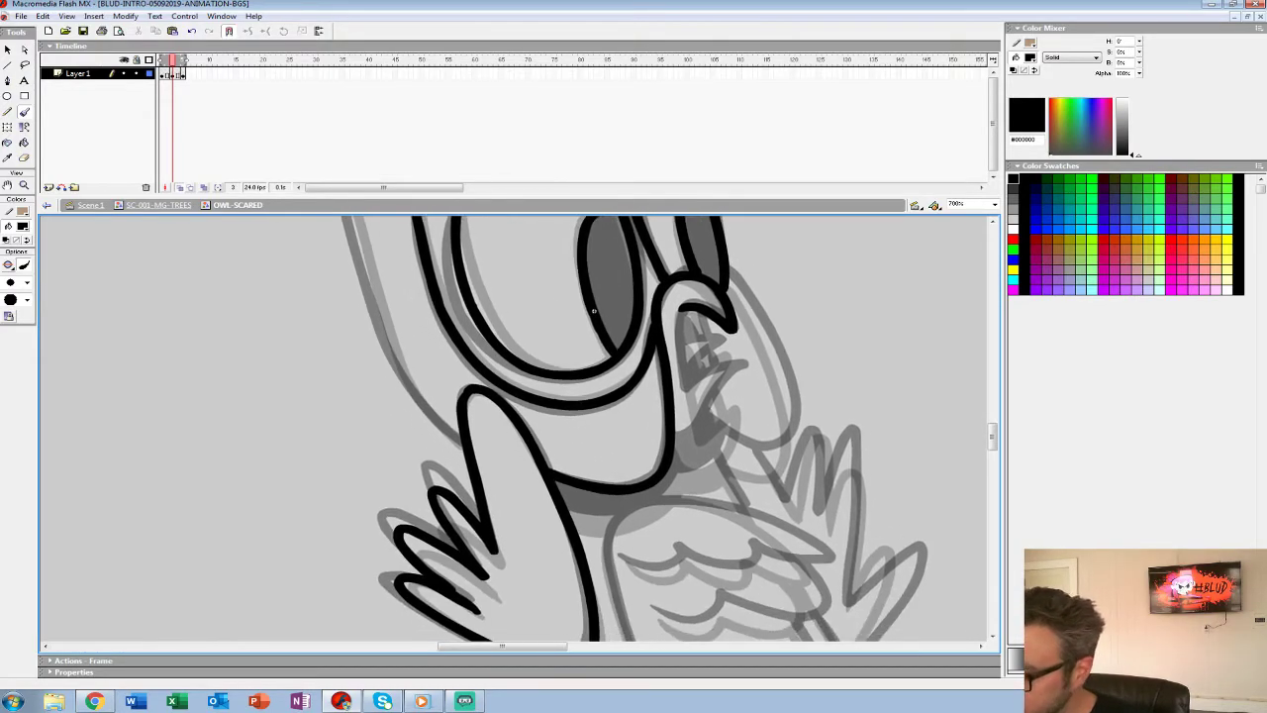
mouse_move(677, 313)
mouse_down()
mouse_move(695, 422)
mouse_move(746, 377)
mouse_move(688, 457)
mouse_up()
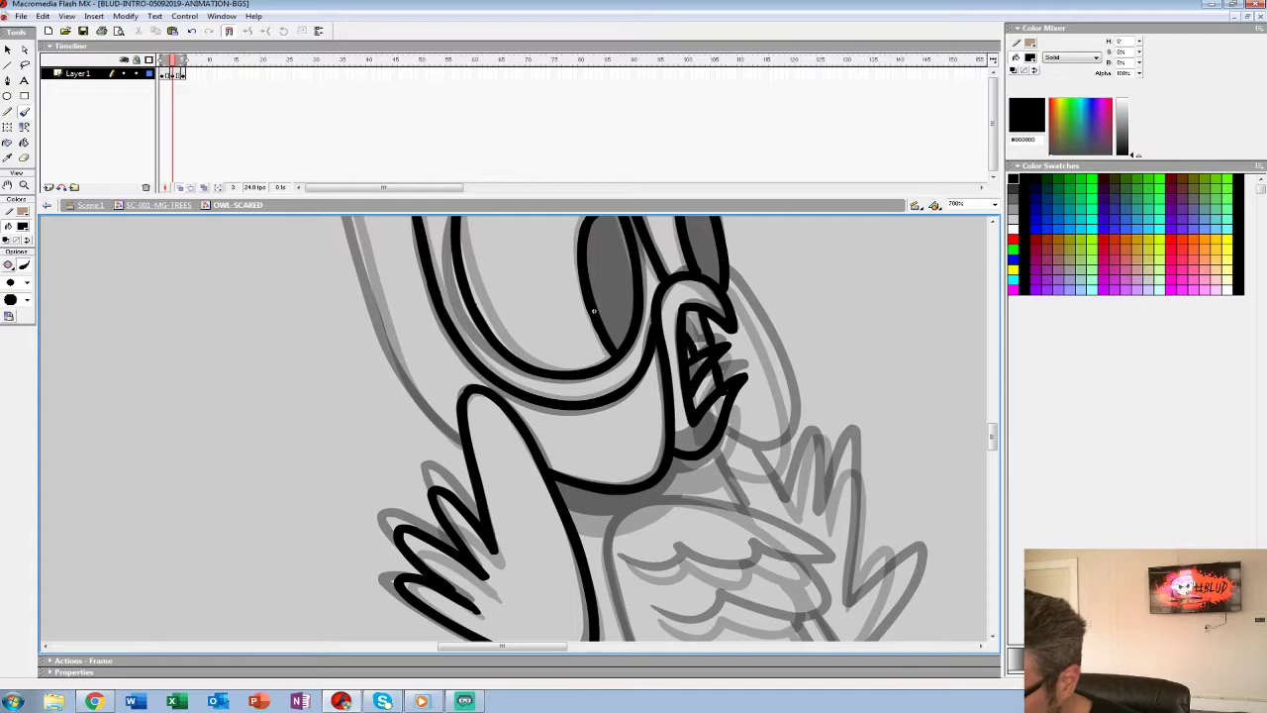
drag(594, 310, 580, 303)
mouse_move(728, 297)
mouse_down()
mouse_move(778, 421)
mouse_move(765, 450)
mouse_move(700, 441)
mouse_up()
Ink the crown, pointed ears and back of the head on frame 3, redoing the misdrawn strokes.
mouse_move(579, 304)
mouse_down()
mouse_move(591, 256)
mouse_move(683, 525)
mouse_move(806, 564)
mouse_move(810, 587)
mouse_up()
mouse_move(719, 294)
mouse_down()
mouse_move(592, 309)
mouse_move(583, 317)
mouse_move(601, 336)
mouse_move(506, 261)
mouse_move(553, 427)
mouse_up()
key(ctrl+z)
drag(508, 262, 540, 388)
drag(810, 587, 787, 371)
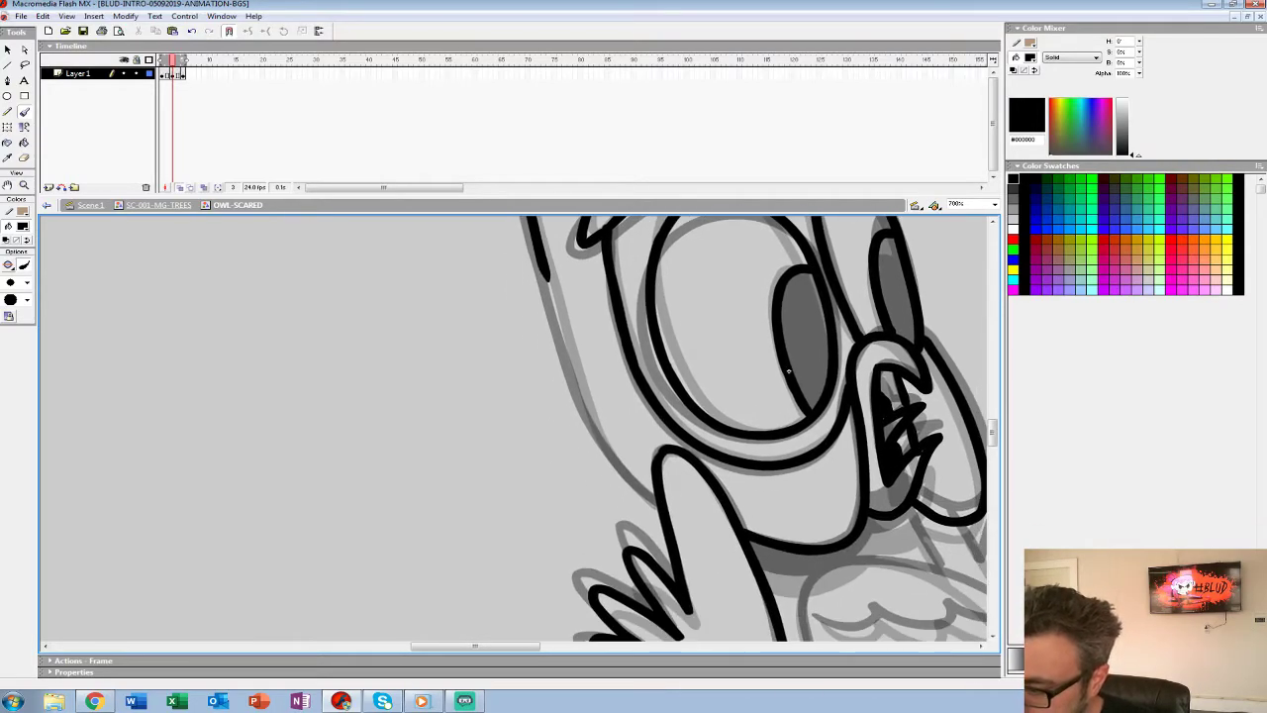
mouse_move(543, 269)
mouse_down()
mouse_move(599, 435)
mouse_move(655, 503)
mouse_up()
mouse_move(693, 297)
mouse_down()
mouse_move(673, 584)
mouse_move(609, 634)
mouse_up()
drag(730, 451, 619, 316)
key(ctrl+z)
mouse_move(733, 457)
mouse_down()
mouse_move(624, 326)
mouse_move(639, 409)
mouse_up()
Ink the in-between chest feathers, torso edges and flat base line on frame 3, redoing the misdrawn feather row.
drag(693, 629, 441, 60)
mouse_move(532, 387)
mouse_down()
mouse_move(580, 398)
mouse_move(590, 378)
mouse_move(645, 400)
mouse_up()
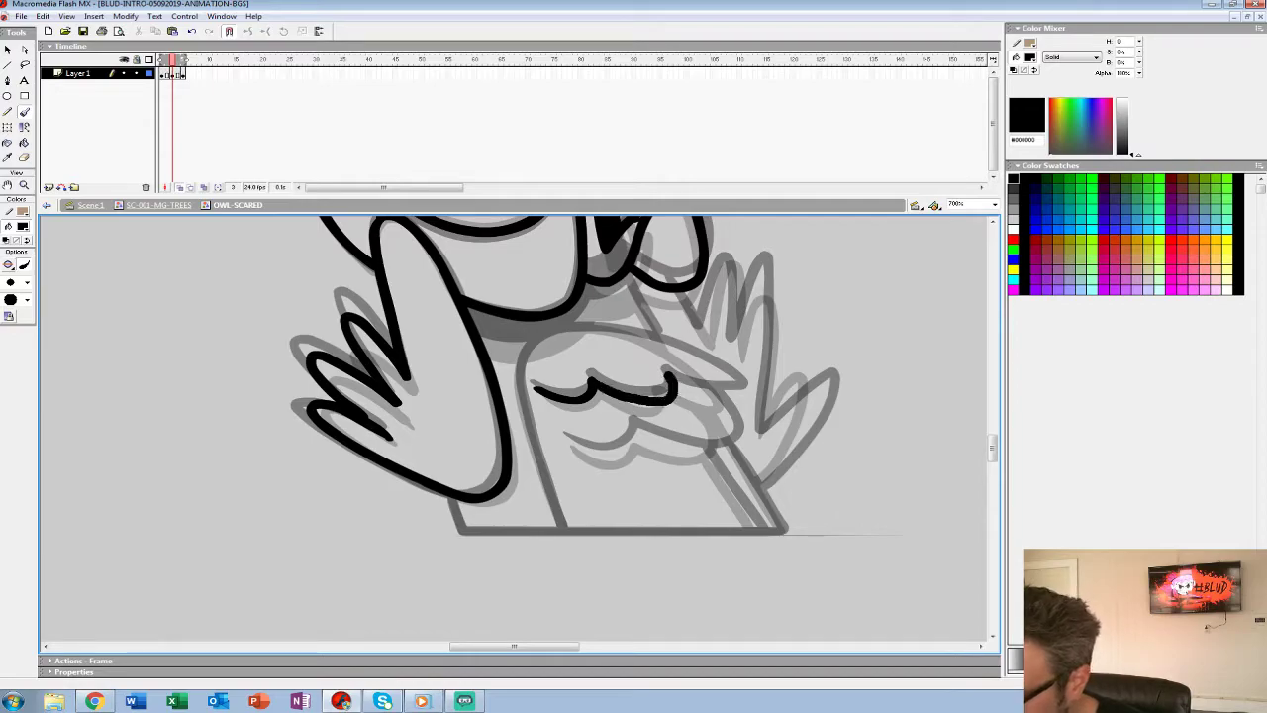
mouse_move(737, 396)
mouse_down()
mouse_move(630, 332)
mouse_move(538, 332)
mouse_move(521, 398)
mouse_move(562, 532)
mouse_up()
drag(457, 531, 781, 532)
mouse_move(569, 443)
mouse_down()
mouse_move(638, 432)
mouse_move(636, 450)
mouse_move(732, 451)
mouse_move(728, 405)
mouse_up()
key(ctrl+z)
drag(705, 457, 779, 530)
drag(734, 450, 782, 527)
Ink the neck lines and the far raised wing on frame 3.
drag(683, 346, 710, 432)
drag(654, 364, 680, 420)
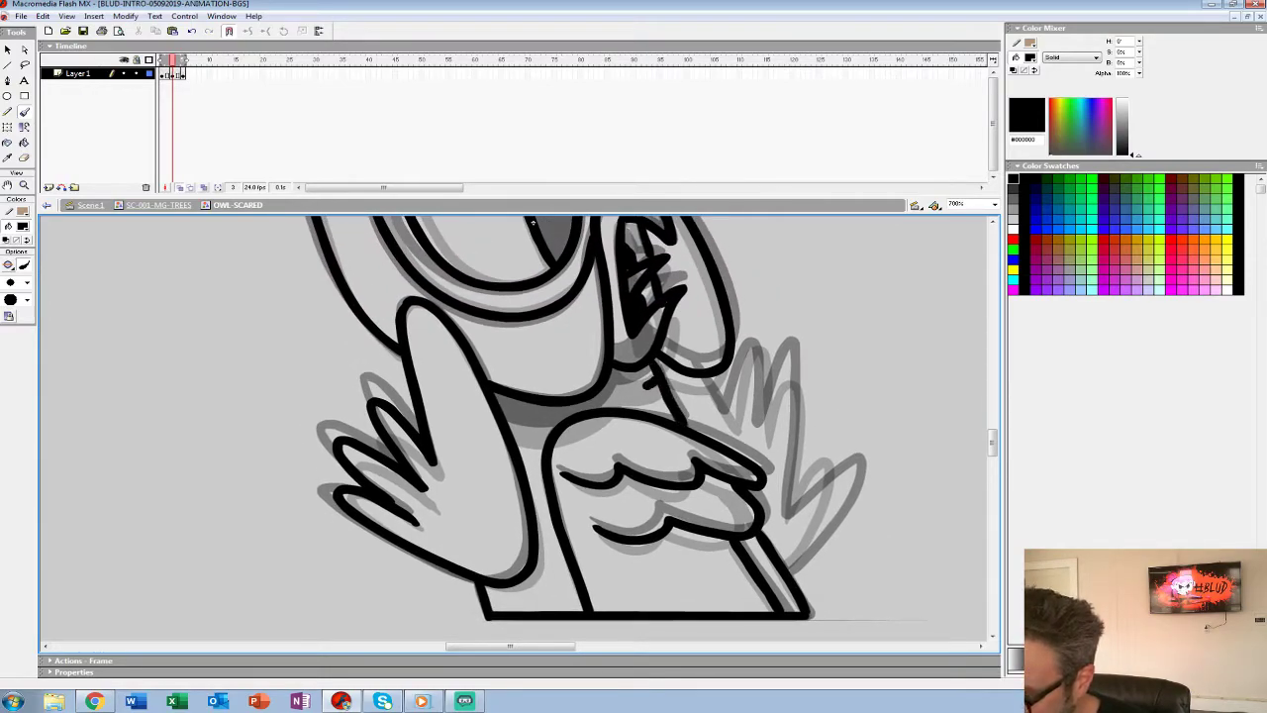
mouse_move(703, 391)
mouse_down()
mouse_move(616, 411)
mouse_move(541, 400)
mouse_move(567, 433)
mouse_move(594, 352)
mouse_move(600, 435)
mouse_move(651, 489)
mouse_move(661, 529)
mouse_move(624, 584)
mouse_up()
mouse_move(369, 230)
mouse_down()
mouse_move(434, 397)
mouse_move(513, 473)
mouse_move(466, 449)
mouse_move(468, 399)
mouse_up()
Fill both pupils of the in-between owl with black on frame 3, undoing the misplaced fill.
key(z)
alt+click(514, 473)
key(k)
click(462, 393)
key(ctrl+z)
click(476, 385)
click(521, 358)
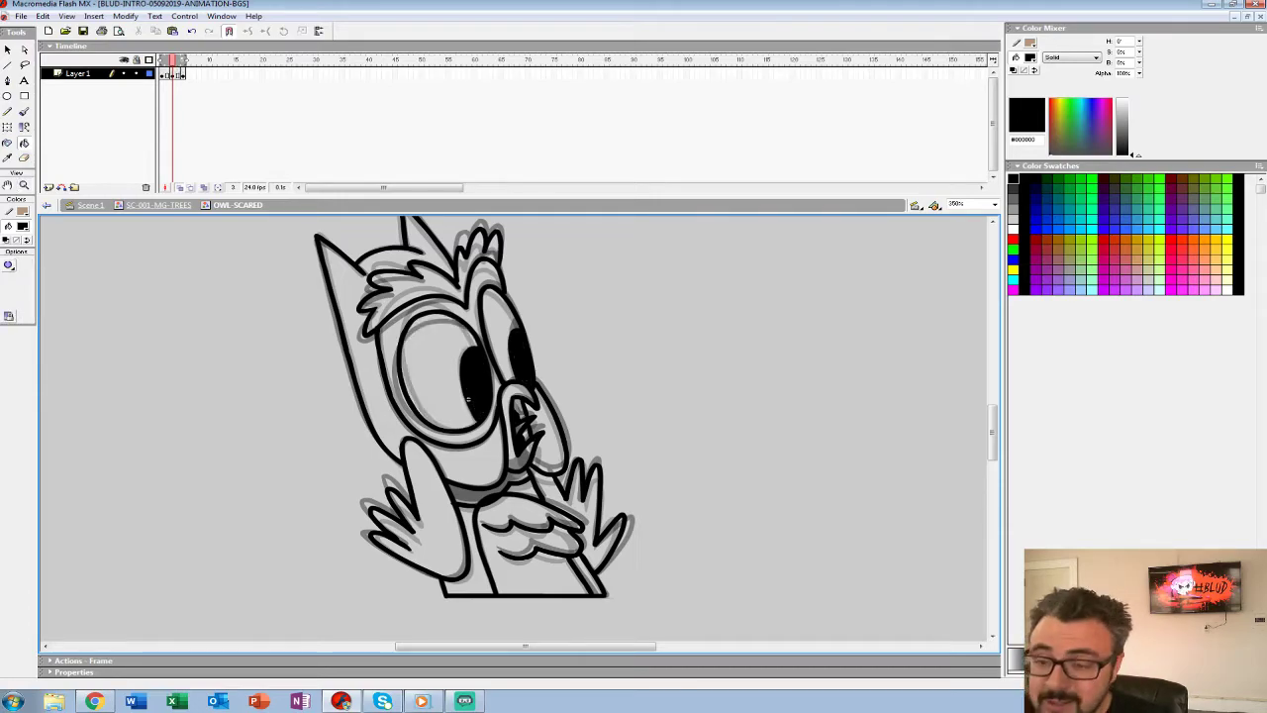
Insert blank keyframes at frames 2 and 4 between the owl poses and show frame 2 with onion skinning.
click(180, 187)
click(167, 75)
key(F7)
click(178, 75)
key(F7)
click(163, 75)
click(167, 75)
click(180, 187)
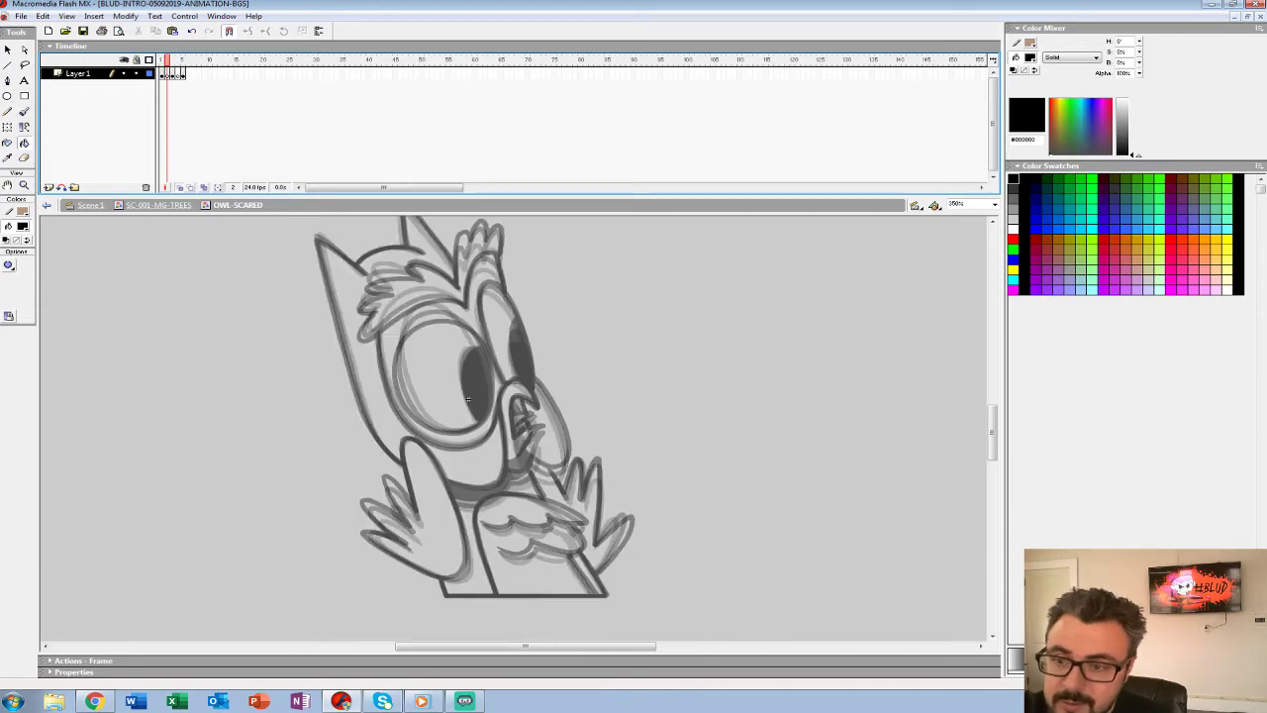
drag(184, 61, 174, 61)
click(468, 399)
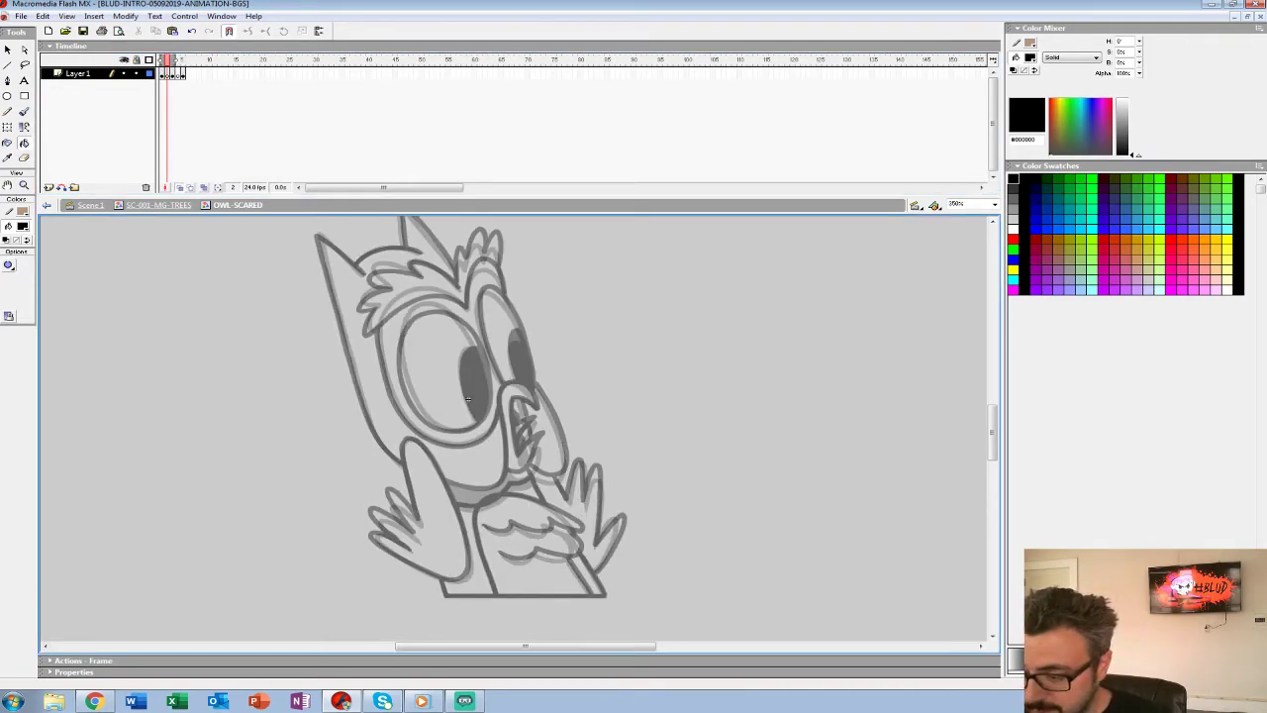
Ink the near brow line and its jagged feather tufts on frame 2, midway between the onion-skinned poses.
key(z)
click(521, 411)
drag(520, 410, 801, 514)
key(b)
drag(681, 502, 782, 530)
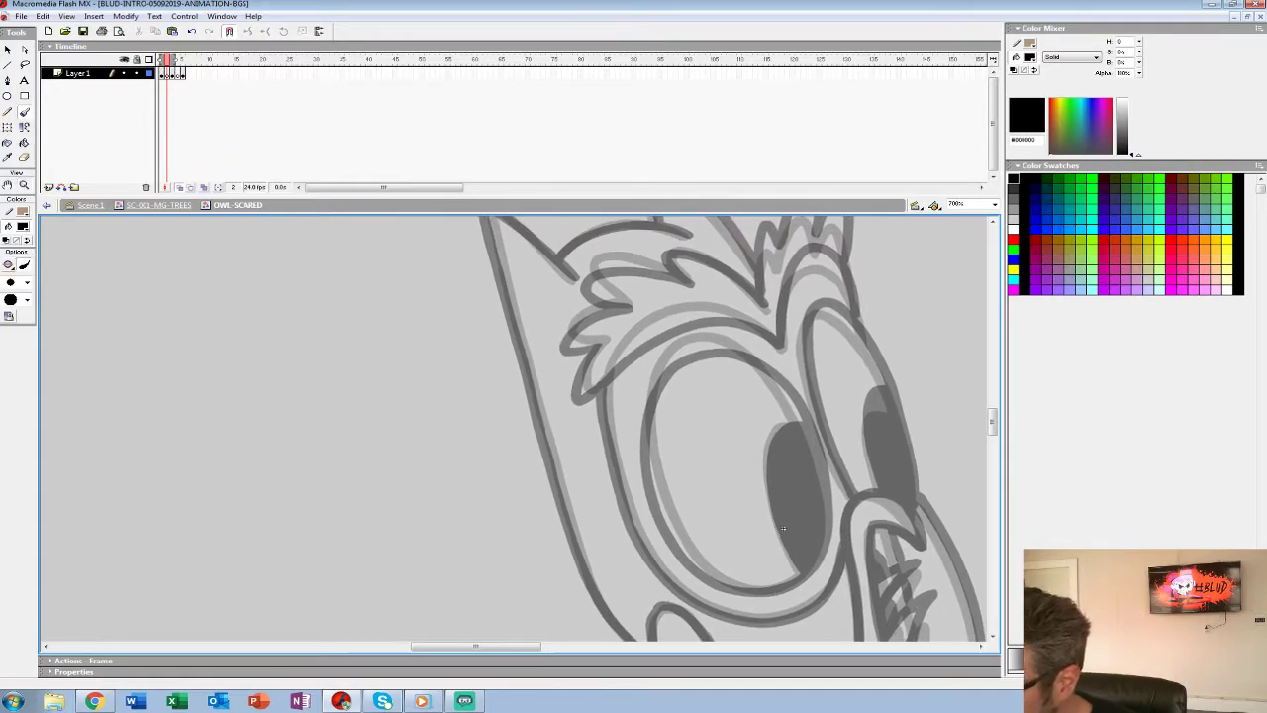
mouse_move(738, 319)
mouse_down()
mouse_move(673, 312)
mouse_move(605, 374)
mouse_up()
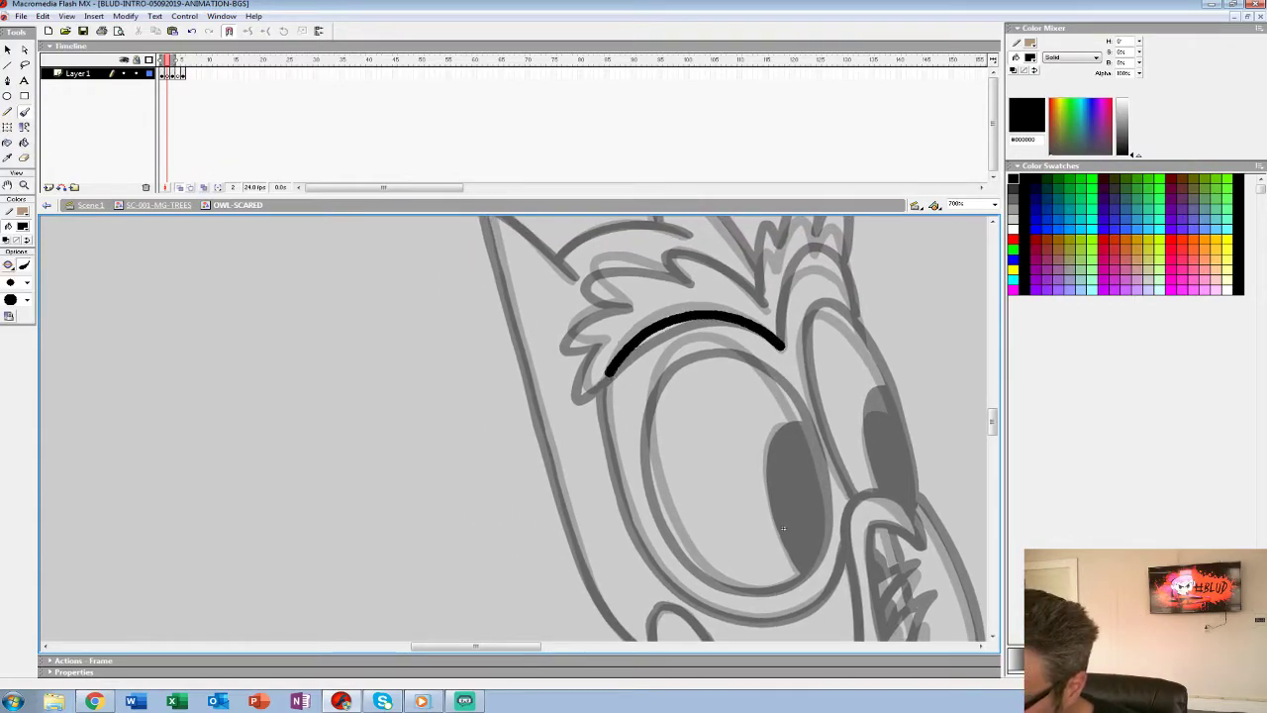
drag(782, 529, 761, 613)
mouse_move(748, 393)
mouse_down()
mouse_move(719, 364)
mouse_move(643, 338)
mouse_move(566, 366)
mouse_move(606, 390)
mouse_up()
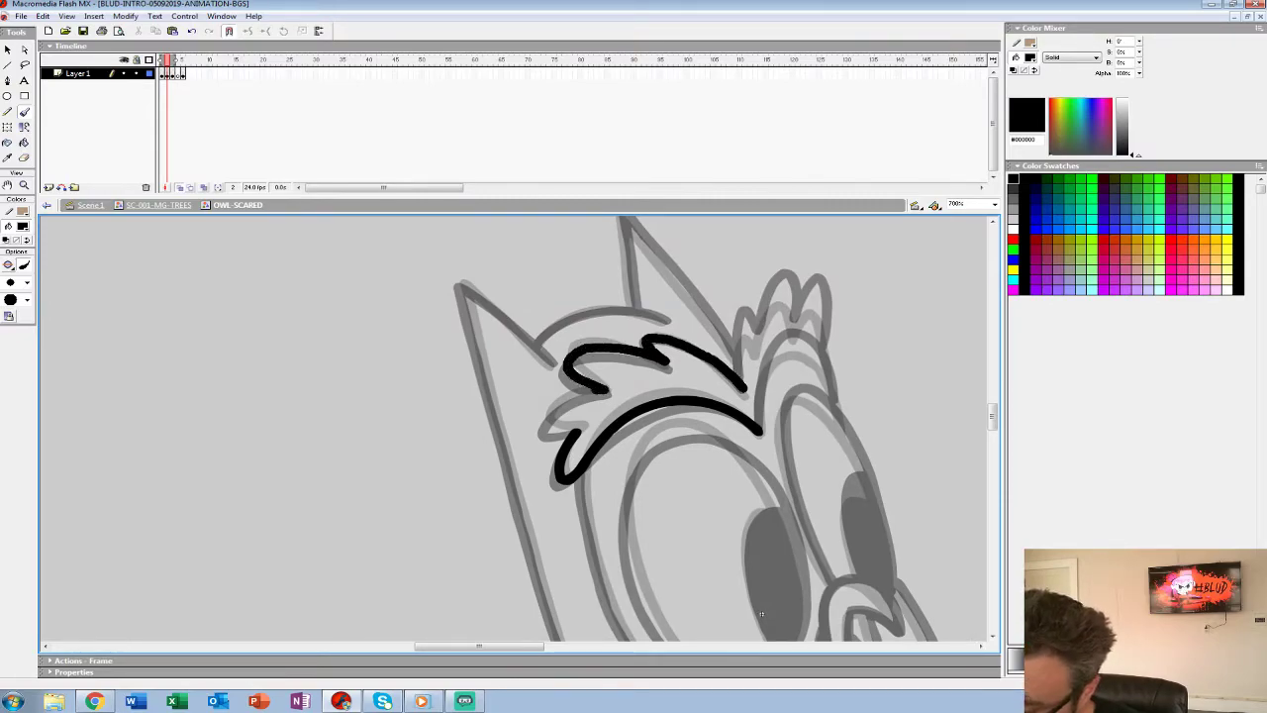
Ink the oval outline of the near eye and its pupil edge on frame 2.
mouse_move(761, 614)
mouse_down()
mouse_move(677, 464)
mouse_move(708, 473)
mouse_up()
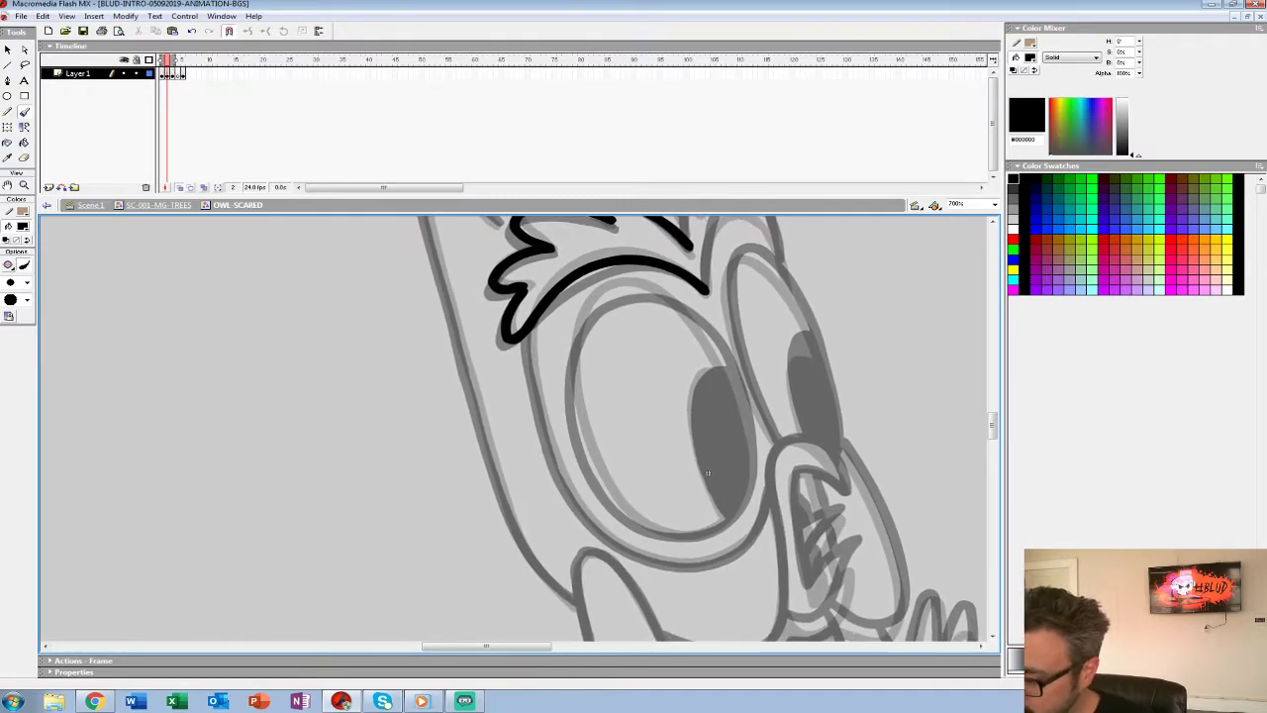
mouse_move(622, 288)
mouse_down()
mouse_move(588, 315)
mouse_move(571, 390)
mouse_move(628, 515)
mouse_up()
drag(755, 475, 708, 331)
drag(620, 290, 656, 289)
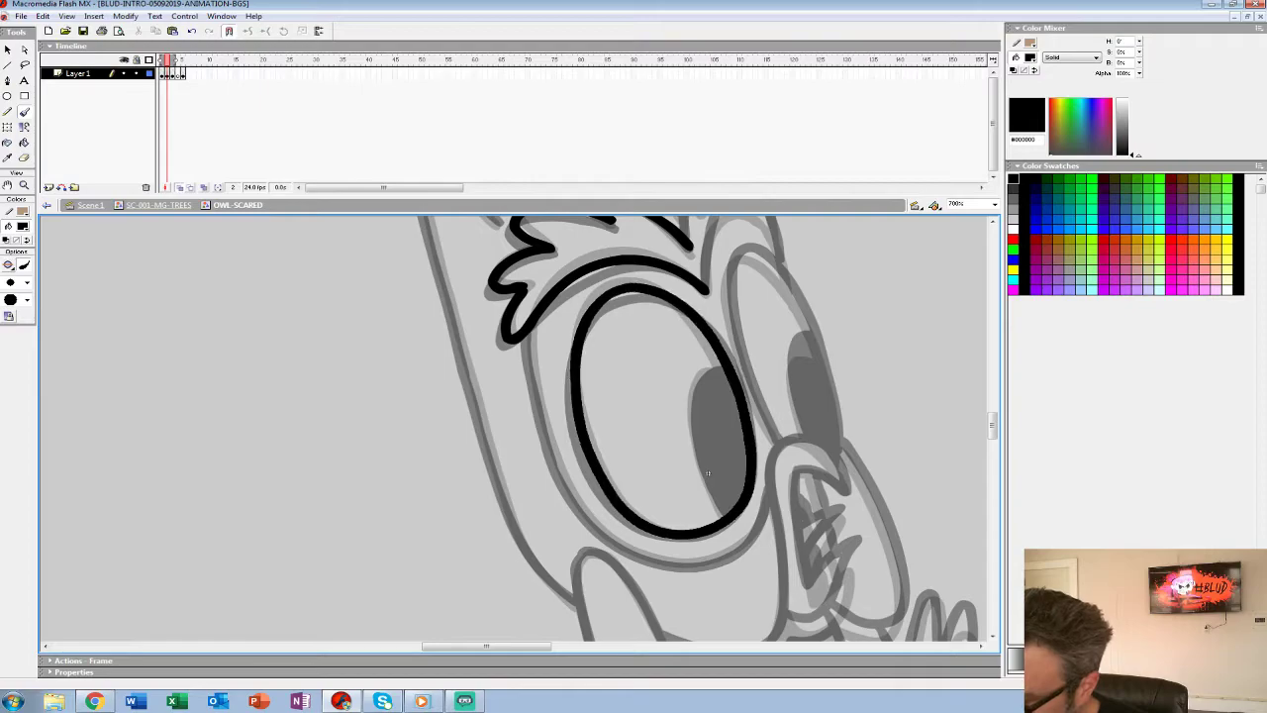
drag(695, 404, 725, 515)
Ink the far eye with its pupil edge, the far brow arc and the feather tuft above it on frame 2.
mouse_move(708, 473)
mouse_down()
mouse_move(651, 547)
mouse_move(605, 535)
mouse_up()
mouse_move(735, 519)
mouse_down()
mouse_move(721, 414)
mouse_move(691, 336)
mouse_move(634, 315)
mouse_up()
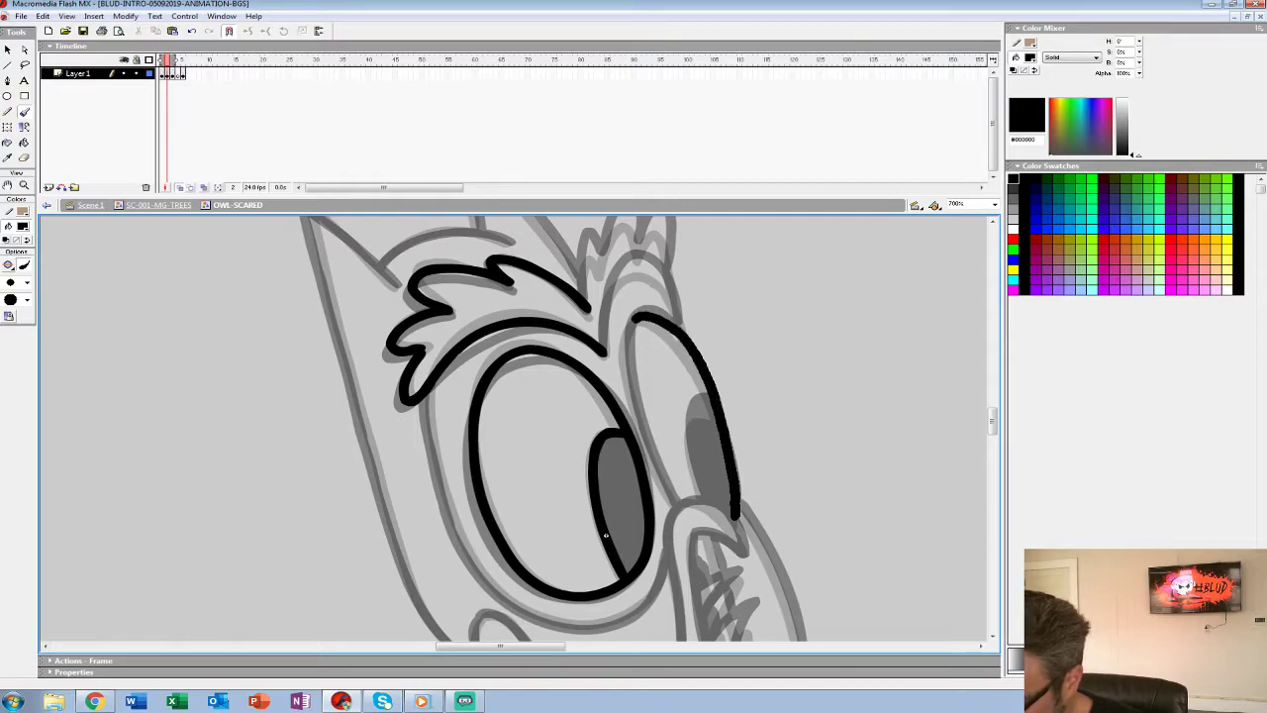
drag(630, 372, 675, 506)
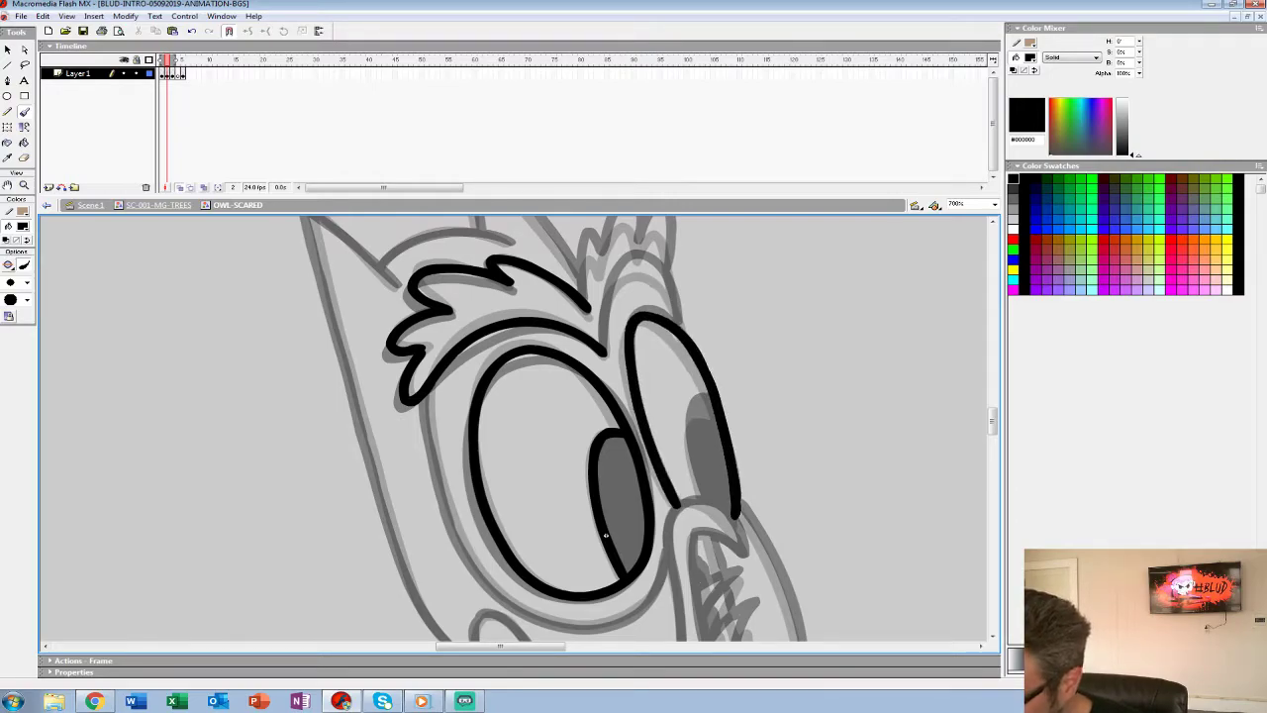
mouse_move(713, 410)
mouse_down()
mouse_move(691, 465)
mouse_move(780, 617)
mouse_up()
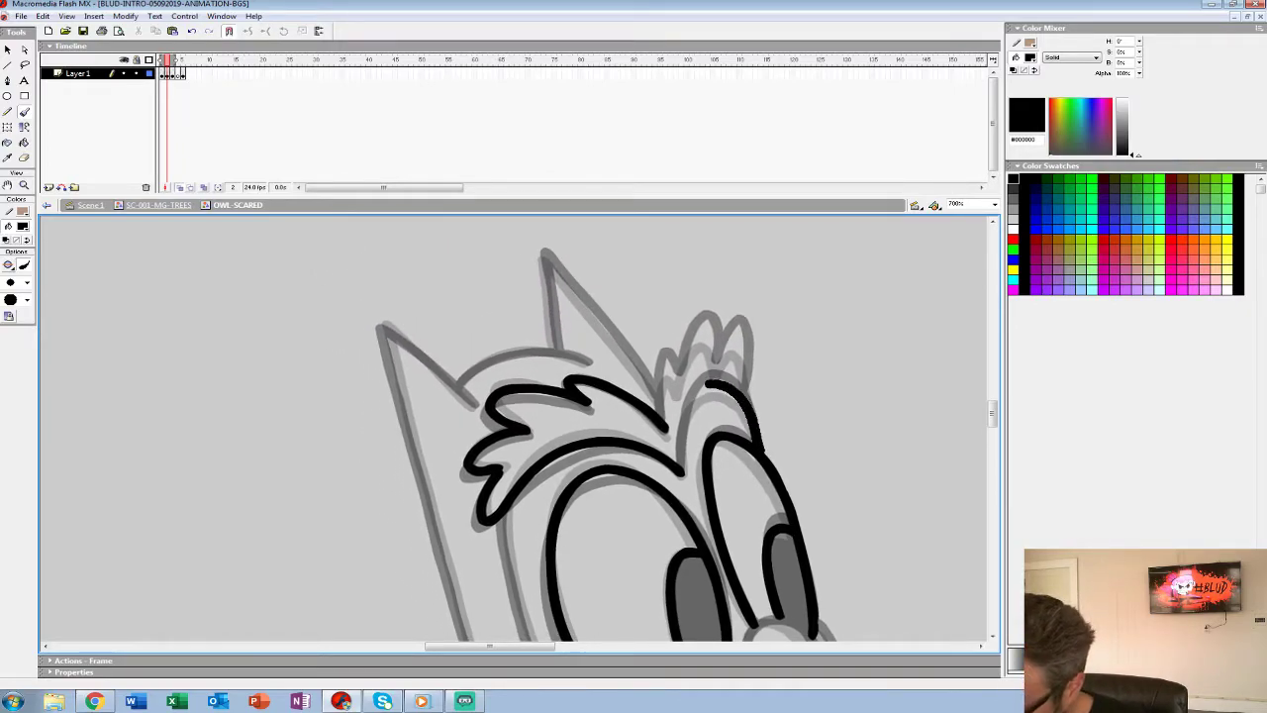
drag(708, 383, 681, 472)
mouse_move(746, 396)
mouse_down()
mouse_move(737, 330)
mouse_move(715, 338)
mouse_move(660, 417)
mouse_up()
Ink the open beak with its jagged teeth and both cheek lines on frame 2.
mouse_move(681, 636)
mouse_down()
mouse_move(601, 366)
mouse_move(606, 327)
mouse_up()
mouse_move(740, 346)
mouse_down()
mouse_move(739, 328)
mouse_move(689, 291)
mouse_move(671, 361)
mouse_move(683, 457)
mouse_move(656, 505)
mouse_move(560, 489)
mouse_up()
mouse_move(694, 322)
mouse_down()
mouse_move(711, 453)
mouse_move(749, 402)
mouse_move(713, 485)
mouse_move(699, 337)
mouse_move(707, 385)
mouse_move(734, 413)
mouse_up()
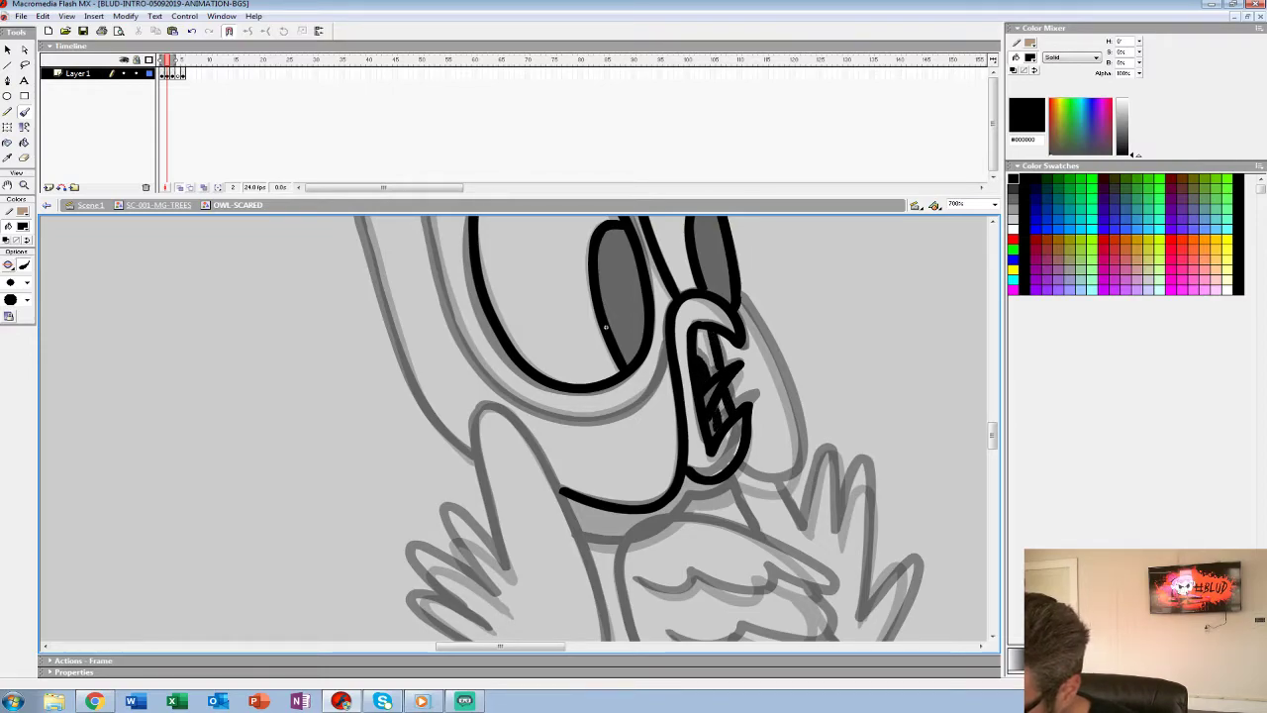
mouse_move(742, 297)
mouse_down()
mouse_move(798, 455)
mouse_move(768, 485)
mouse_up()
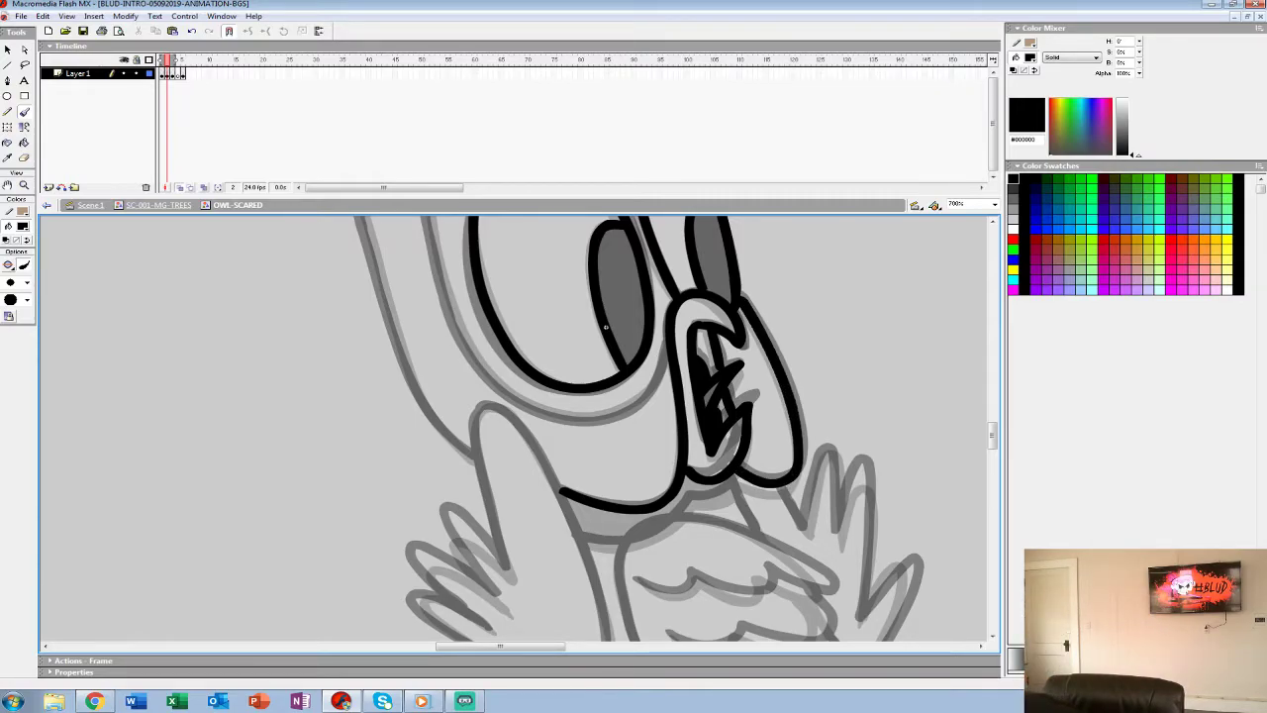
Ink the crown and both pointed ears on frame 2, redoing the misdrawn near-ear stroke.
mouse_move(606, 327)
mouse_down()
mouse_move(508, 141)
mouse_move(607, 402)
mouse_move(707, 520)
mouse_move(770, 643)
mouse_up()
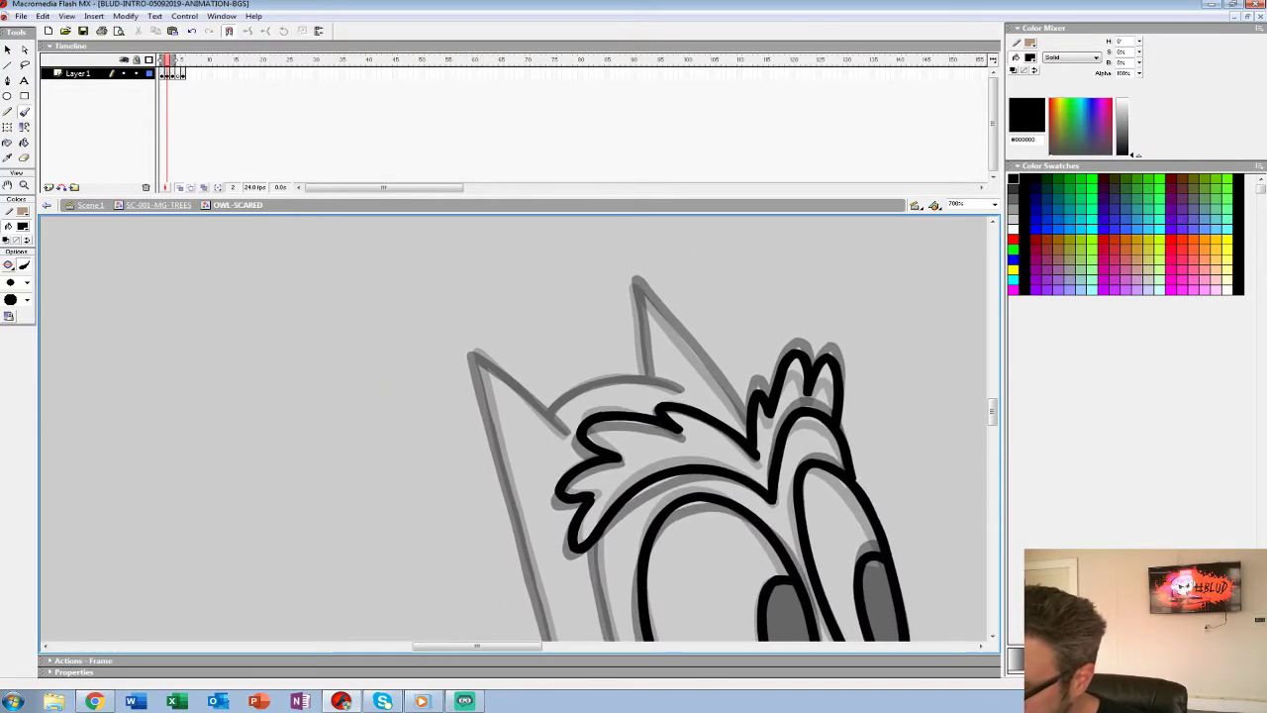
mouse_move(722, 388)
mouse_down()
mouse_move(643, 297)
mouse_move(651, 381)
mouse_move(600, 382)
mouse_move(550, 415)
mouse_up()
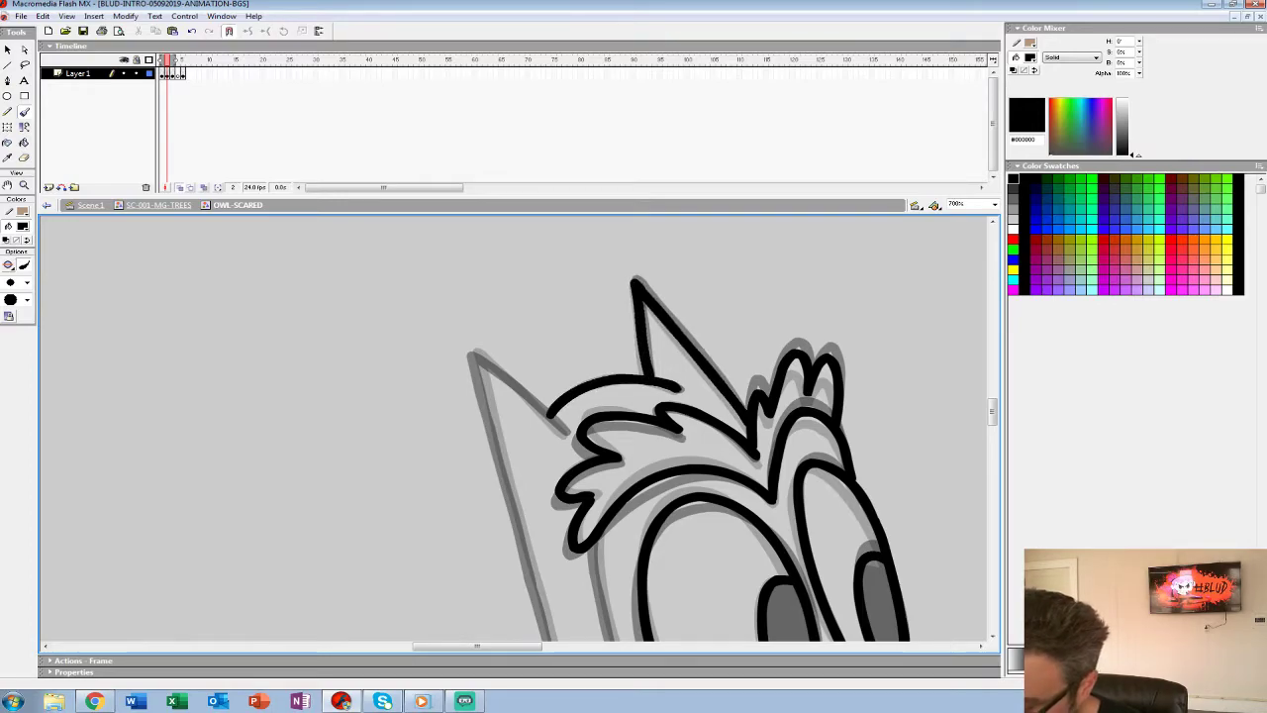
drag(772, 635, 923, 492)
drag(923, 540, 942, 585)
mouse_move(737, 337)
mouse_down()
mouse_move(665, 273)
mouse_move(646, 277)
mouse_move(688, 401)
mouse_up()
key(ctrl+z)
mouse_move(739, 340)
mouse_down()
mouse_move(653, 267)
mouse_move(696, 466)
mouse_up()
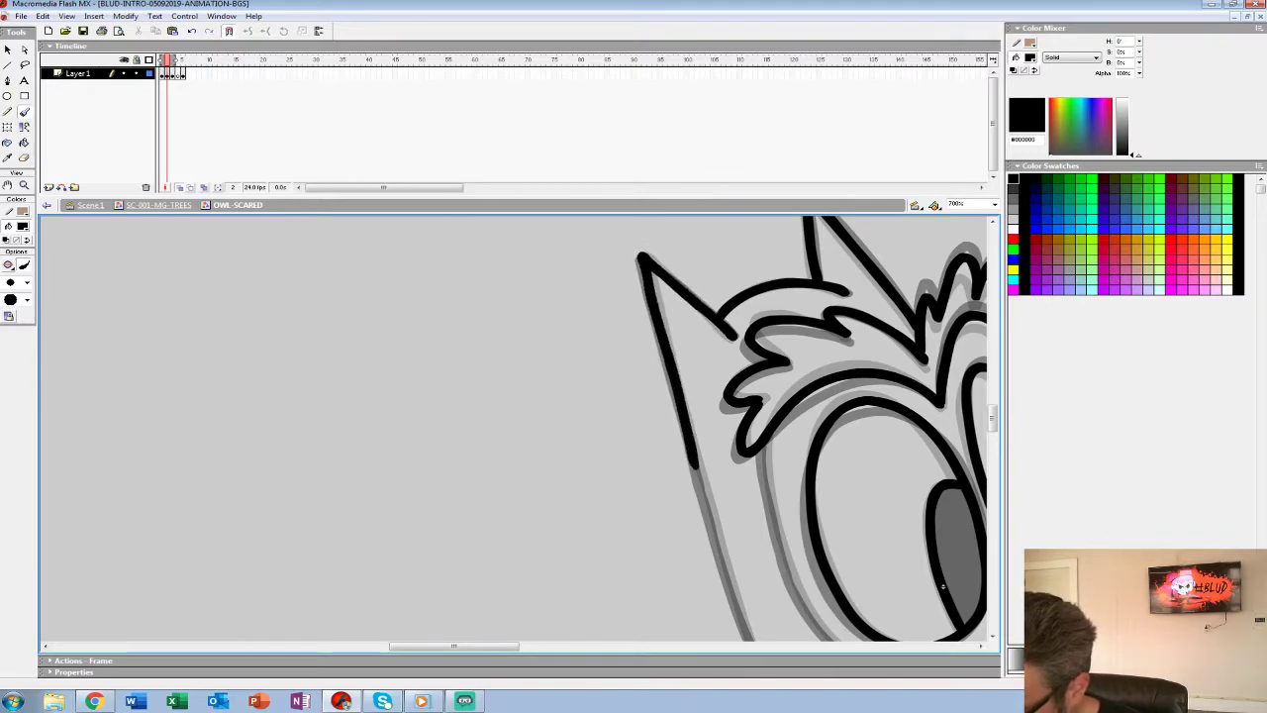
Ink the back of the head and the curved rim around the near eye on frame 2, redoing the misdrawn rim.
drag(943, 586, 843, 390)
mouse_move(593, 269)
mouse_down()
mouse_move(653, 451)
mouse_move(710, 521)
mouse_move(703, 542)
mouse_up()
drag(835, 412, 767, 451)
drag(587, 314, 617, 444)
key(ctrl+z)
mouse_move(587, 314)
mouse_down()
mouse_move(620, 447)
mouse_move(663, 511)
mouse_move(774, 542)
mouse_up()
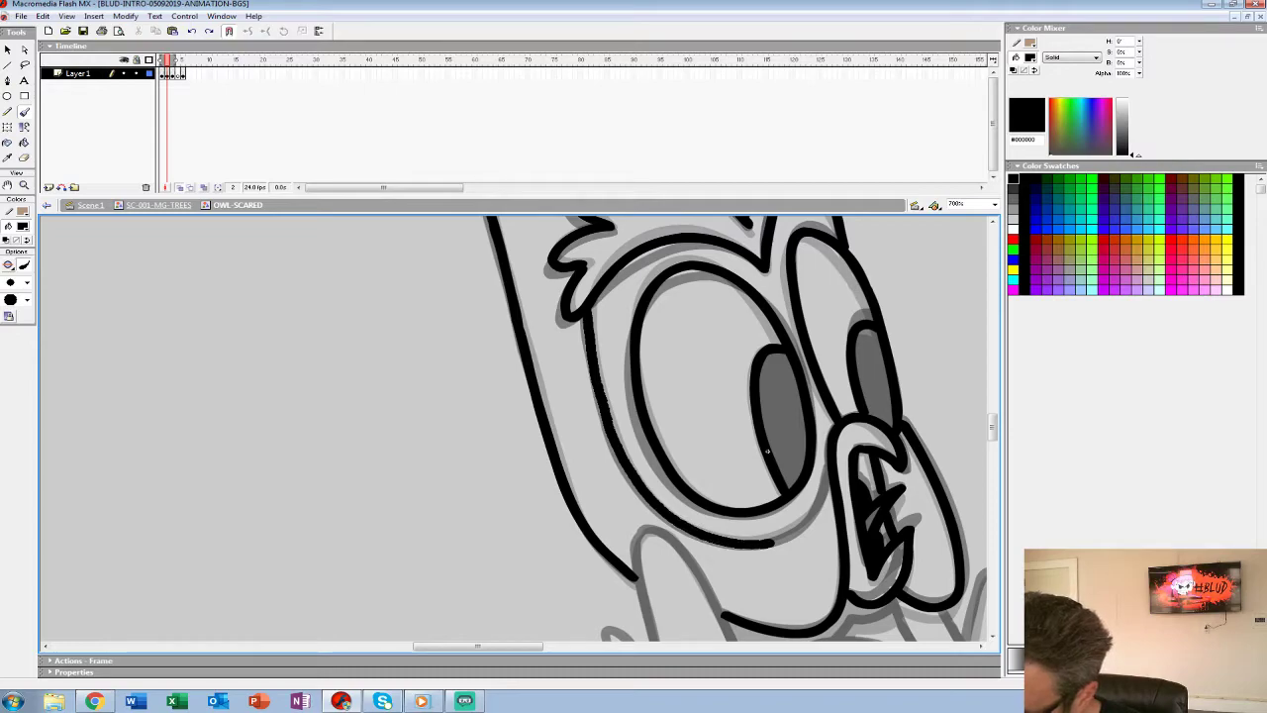
mouse_move(822, 495)
mouse_down()
mouse_move(828, 461)
mouse_move(692, 231)
mouse_move(618, 247)
mouse_move(722, 234)
mouse_up()
Ink the near raised wing with its finger-like feathers on frame 2, undoing and redrawing the misdrawn strokes.
mouse_move(598, 311)
mouse_down()
mouse_move(592, 356)
mouse_move(619, 481)
mouse_up()
key(ctrl+z)
mouse_move(604, 311)
mouse_down()
mouse_move(590, 348)
mouse_move(624, 477)
mouse_up()
mouse_move(607, 313)
mouse_down()
mouse_move(663, 378)
mouse_move(711, 489)
mouse_move(728, 580)
mouse_move(683, 598)
mouse_move(543, 516)
mouse_up()
mouse_move(607, 463)
mouse_down()
mouse_move(624, 481)
mouse_move(567, 436)
mouse_move(618, 509)
mouse_move(541, 467)
mouse_move(606, 537)
mouse_up()
key(ctrl+z)
key(ctrl+z)
key(ctrl+z)
key(ctrl+z)
key(ctrl+z)
key(ctrl+z)
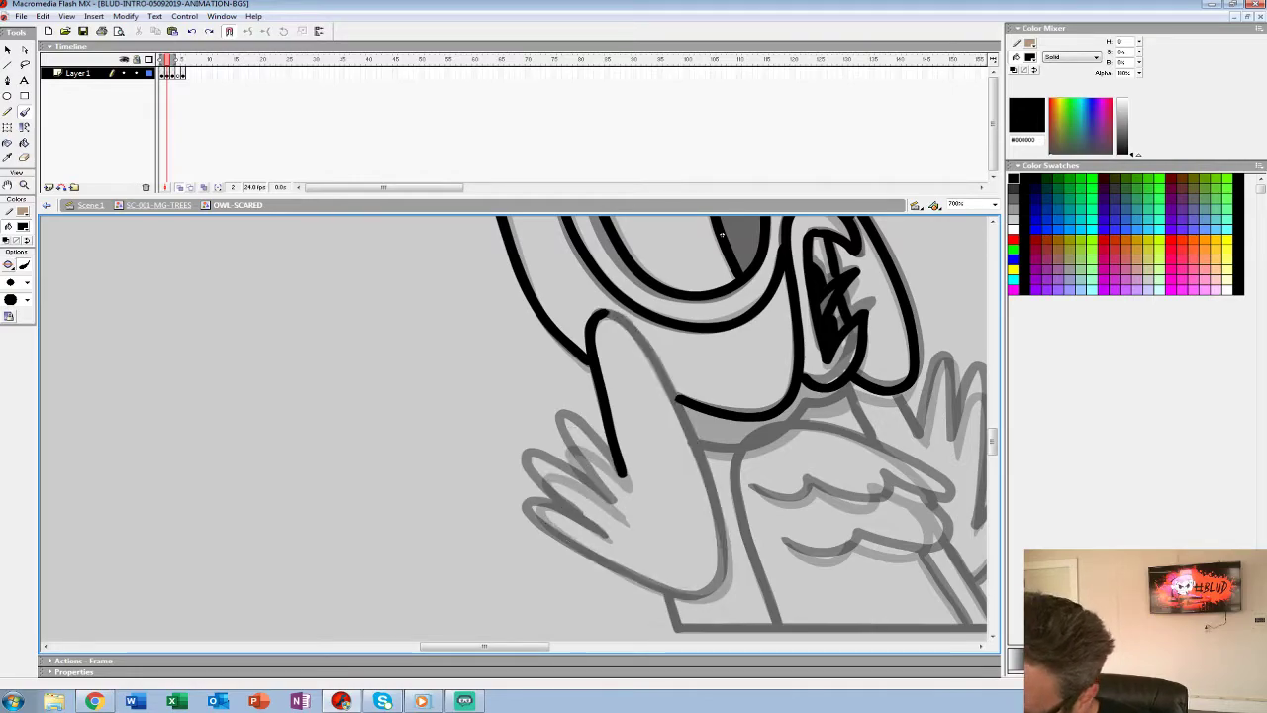
drag(640, 337, 693, 435)
mouse_move(718, 594)
mouse_down()
mouse_move(655, 586)
mouse_move(564, 539)
mouse_move(534, 505)
mouse_move(604, 529)
mouse_up()
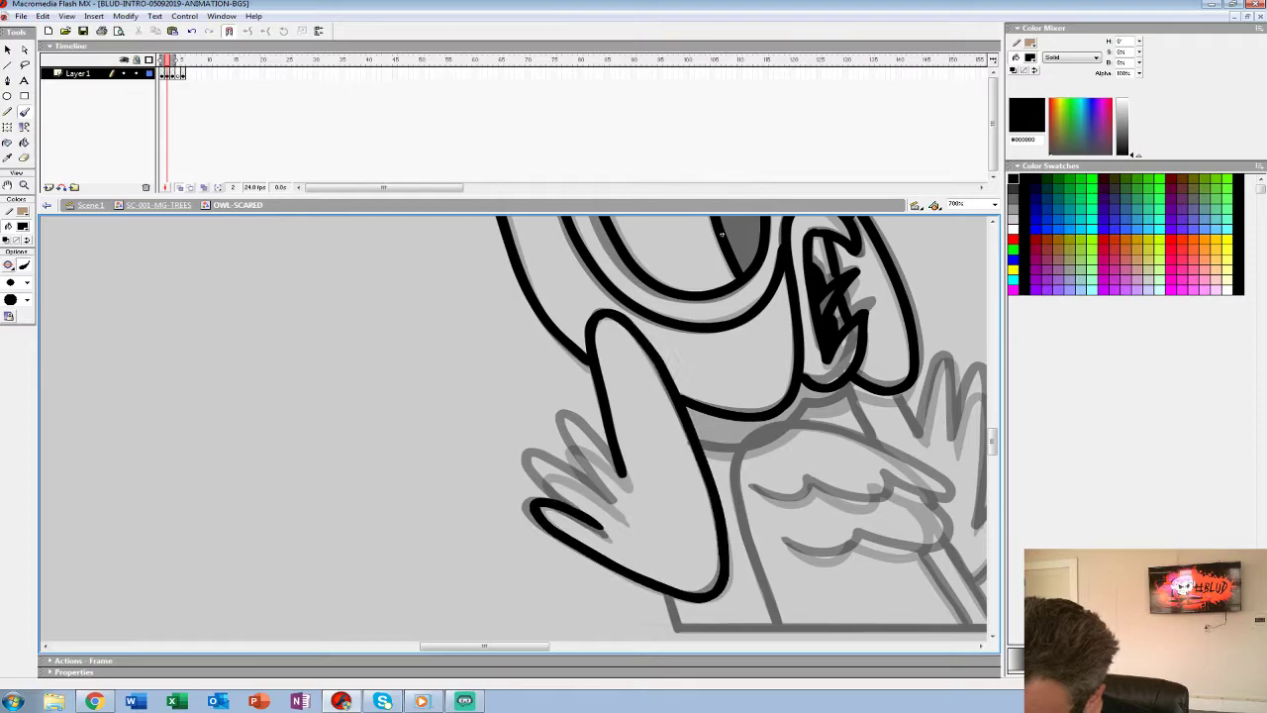
mouse_move(626, 482)
mouse_down()
mouse_move(566, 432)
mouse_move(615, 509)
mouse_move(548, 465)
mouse_move(549, 488)
mouse_move(578, 509)
mouse_up()
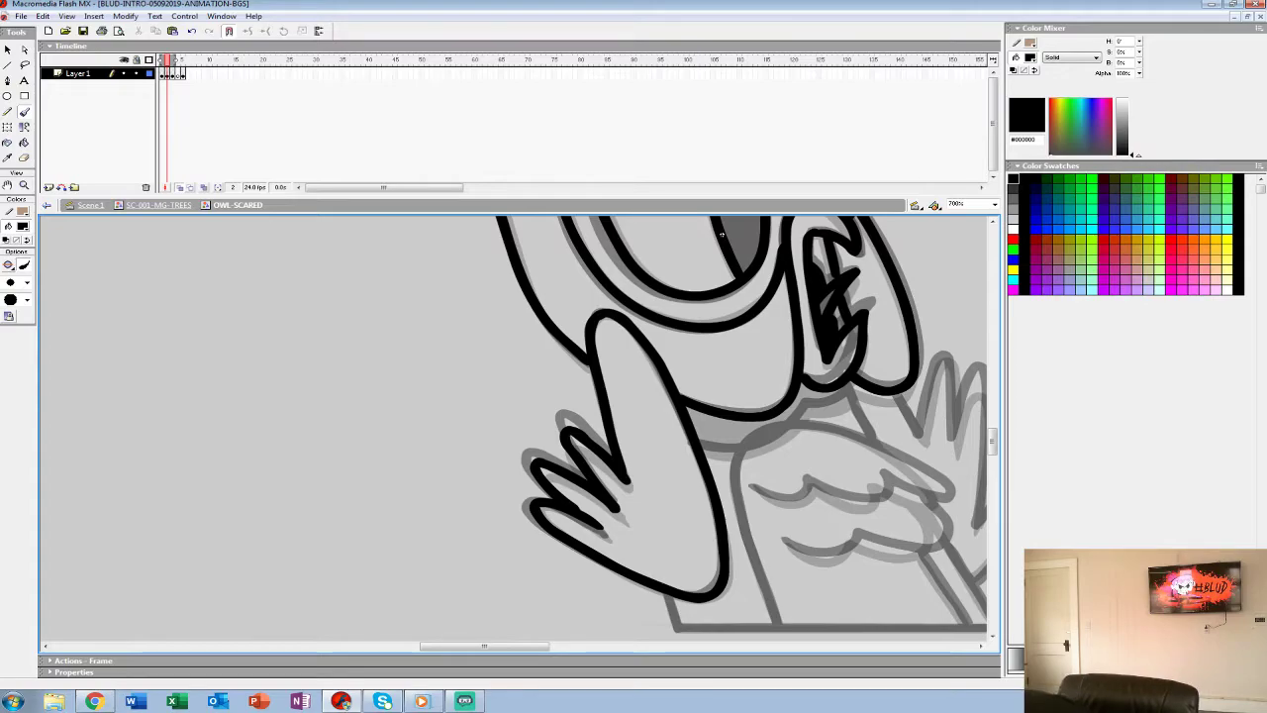
Ink the chest feathers, torso edges, flat base line and neck lines on frame 2.
mouse_move(712, 436)
mouse_down()
mouse_move(557, 405)
mouse_move(490, 421)
mouse_up()
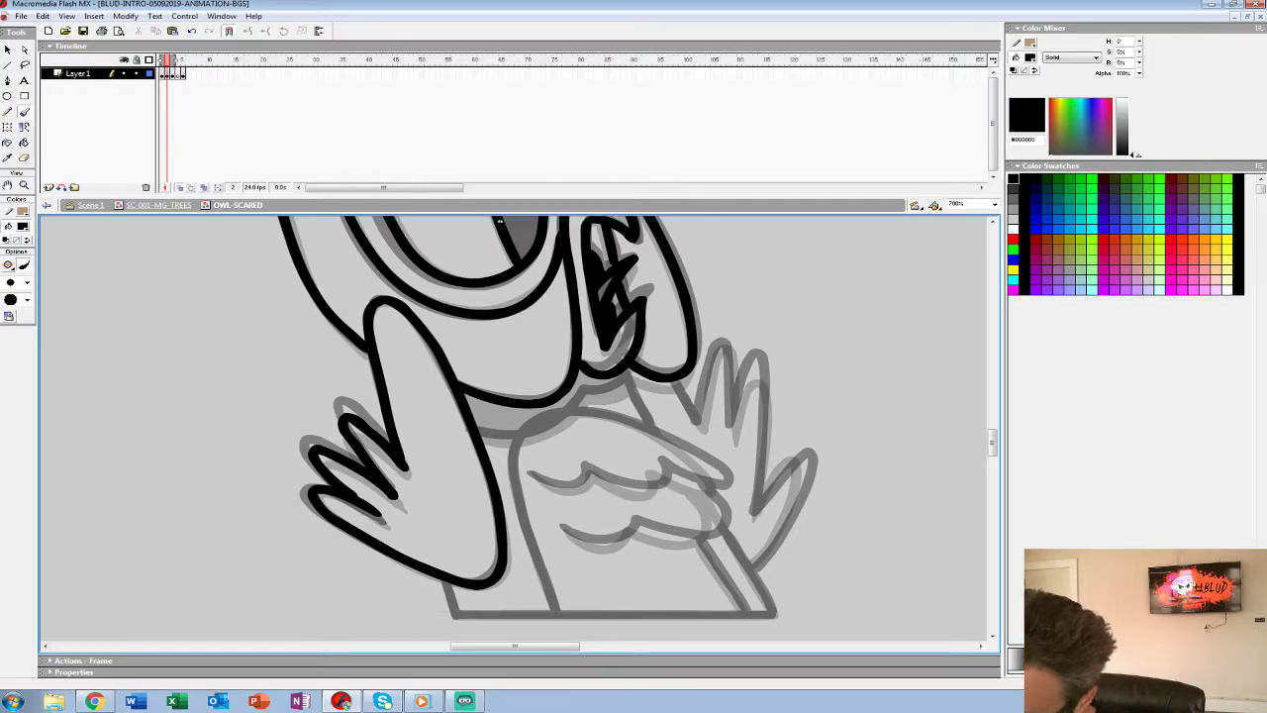
mouse_move(597, 476)
mouse_down()
mouse_move(635, 490)
mouse_move(657, 488)
mouse_move(658, 467)
mouse_move(719, 490)
mouse_move(712, 473)
mouse_move(594, 414)
mouse_move(551, 413)
mouse_move(522, 433)
mouse_move(519, 502)
mouse_move(559, 613)
mouse_up()
mouse_move(700, 488)
mouse_down()
mouse_move(689, 537)
mouse_move(636, 523)
mouse_move(566, 528)
mouse_move(662, 433)
mouse_up()
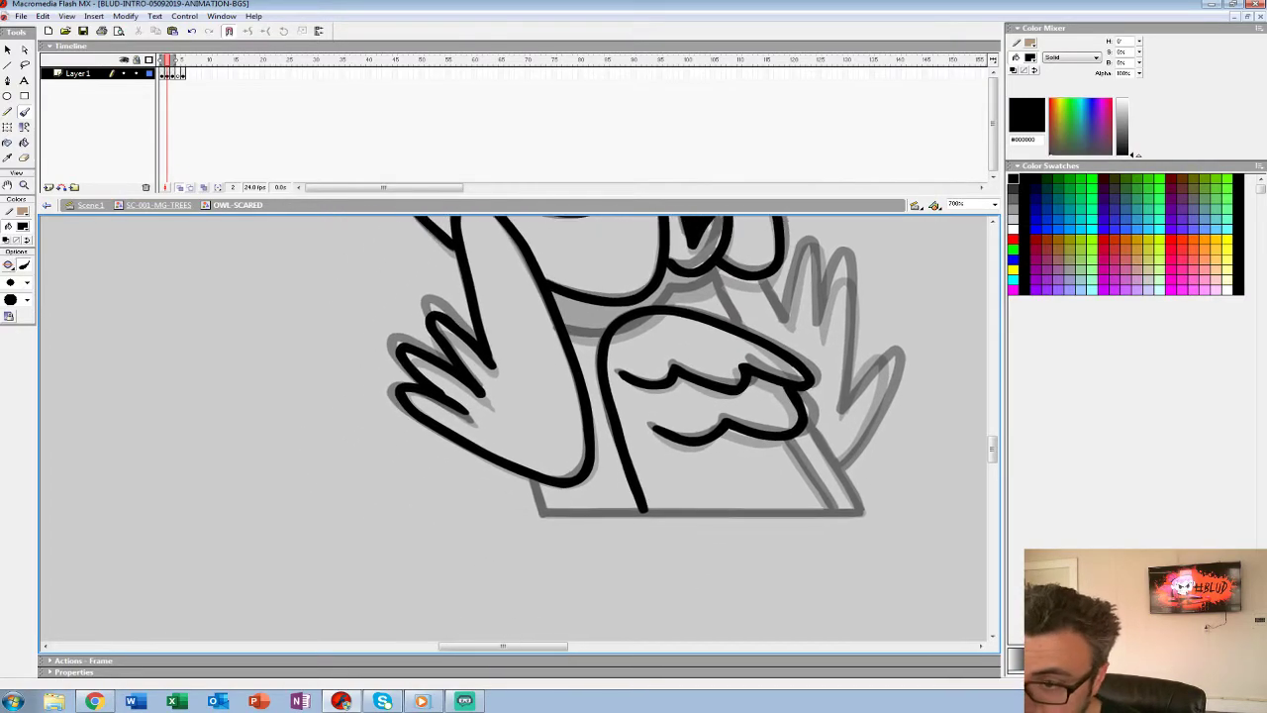
mouse_move(532, 480)
mouse_down()
mouse_move(543, 513)
mouse_move(841, 513)
mouse_move(651, 495)
mouse_up()
drag(626, 413, 685, 509)
drag(608, 441, 654, 507)
drag(594, 416, 698, 529)
drag(637, 385, 665, 440)
mouse_move(595, 407)
mouse_down()
mouse_move(552, 447)
mouse_move(387, 448)
mouse_up()
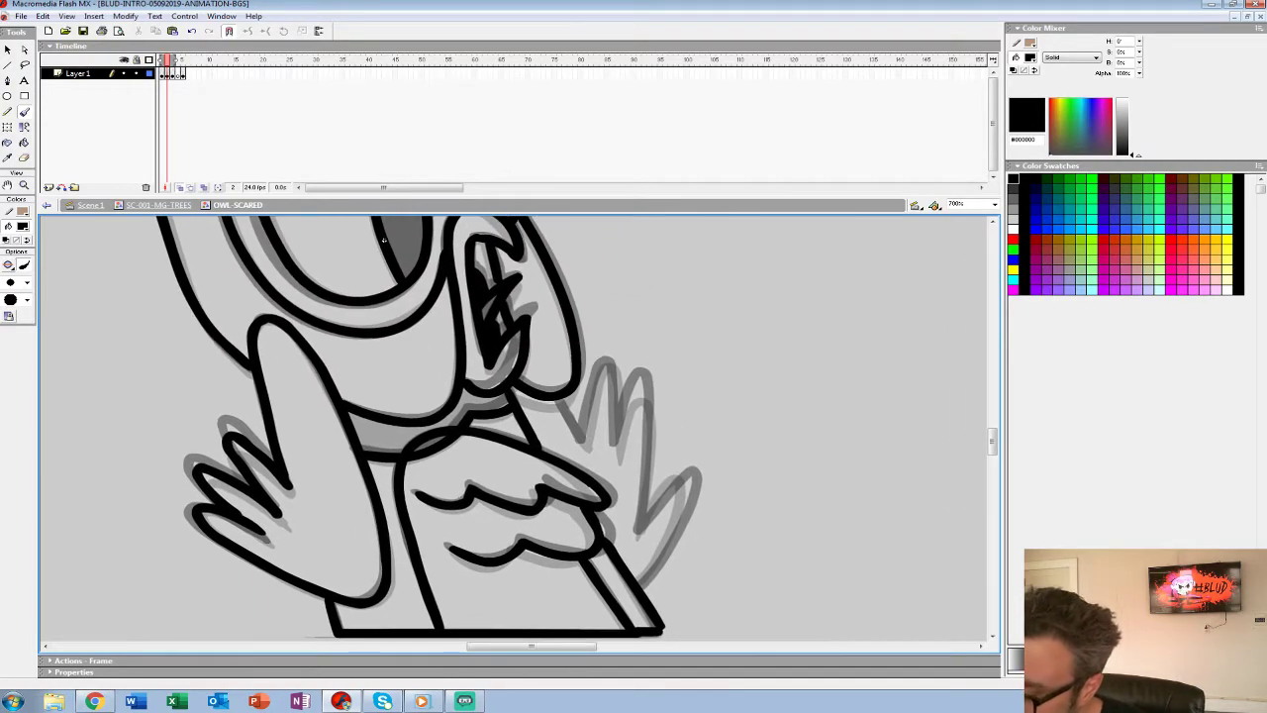
Ink the far raised wing and fill both pupils with black on frame 2.
mouse_move(560, 404)
mouse_down()
mouse_move(594, 394)
mouse_move(651, 416)
mouse_move(641, 530)
mouse_move(682, 477)
mouse_move(642, 588)
mouse_up()
mouse_move(384, 240)
mouse_down()
mouse_move(386, 348)
mouse_move(517, 479)
mouse_move(494, 378)
mouse_up()
key(k)
click(517, 479)
click(620, 396)
Play back the OWL-SCARED frames at a smaller zoom to check the trembling motion.
key(z)
alt+click(494, 378)
alt+click(485, 401)
key(k)
key(Return)
key(Return)
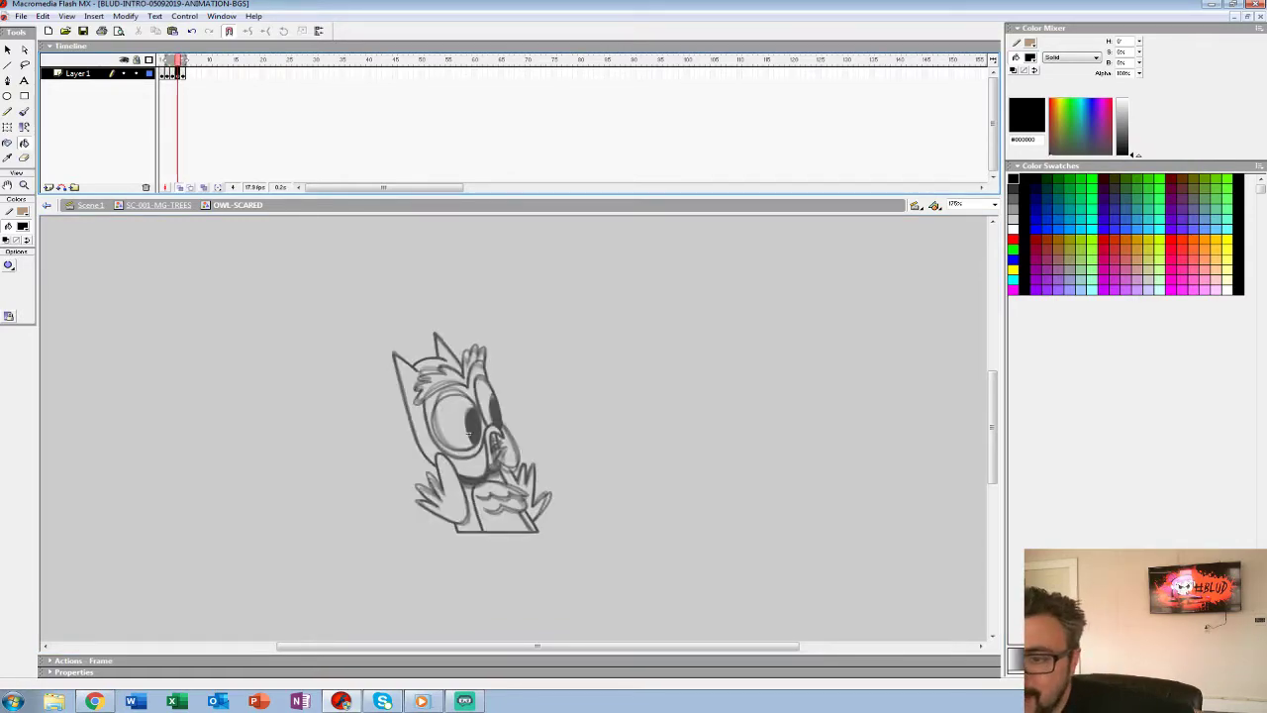
Ink the near raised wing and its feathers on blank frame 4, redoing the misdrawn first stroke.
key(z)
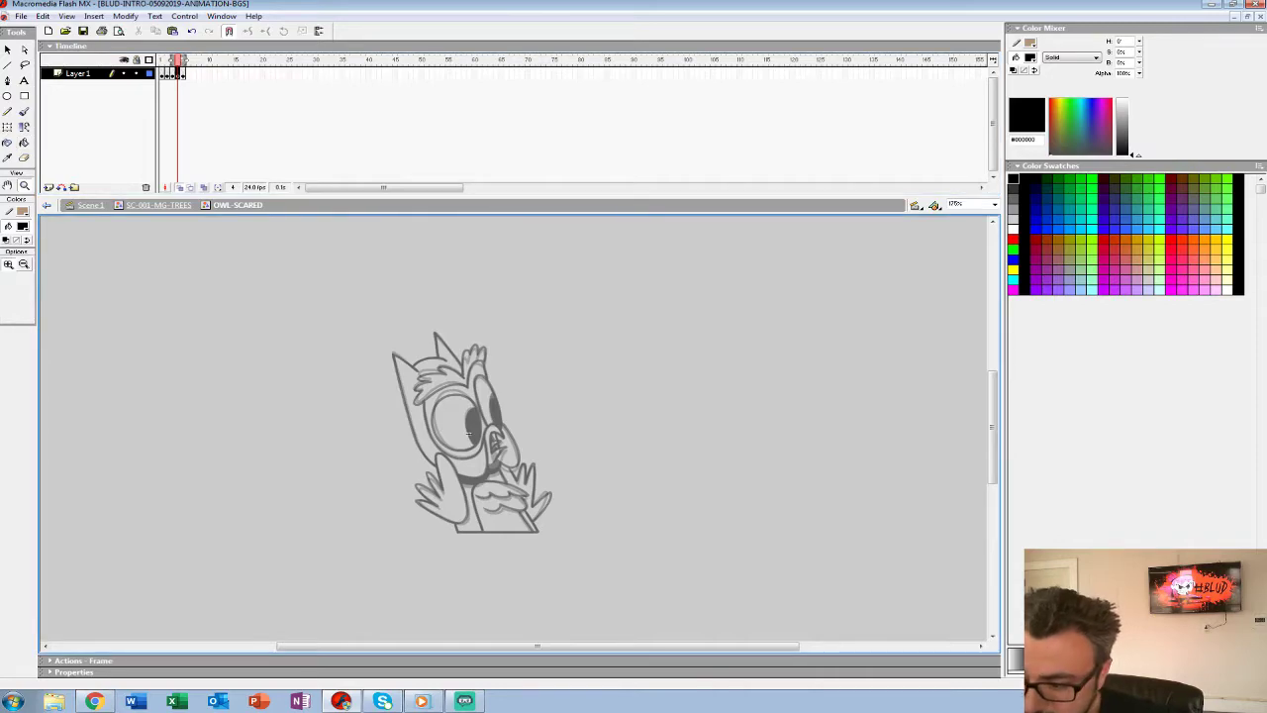
click(466, 434)
click(464, 457)
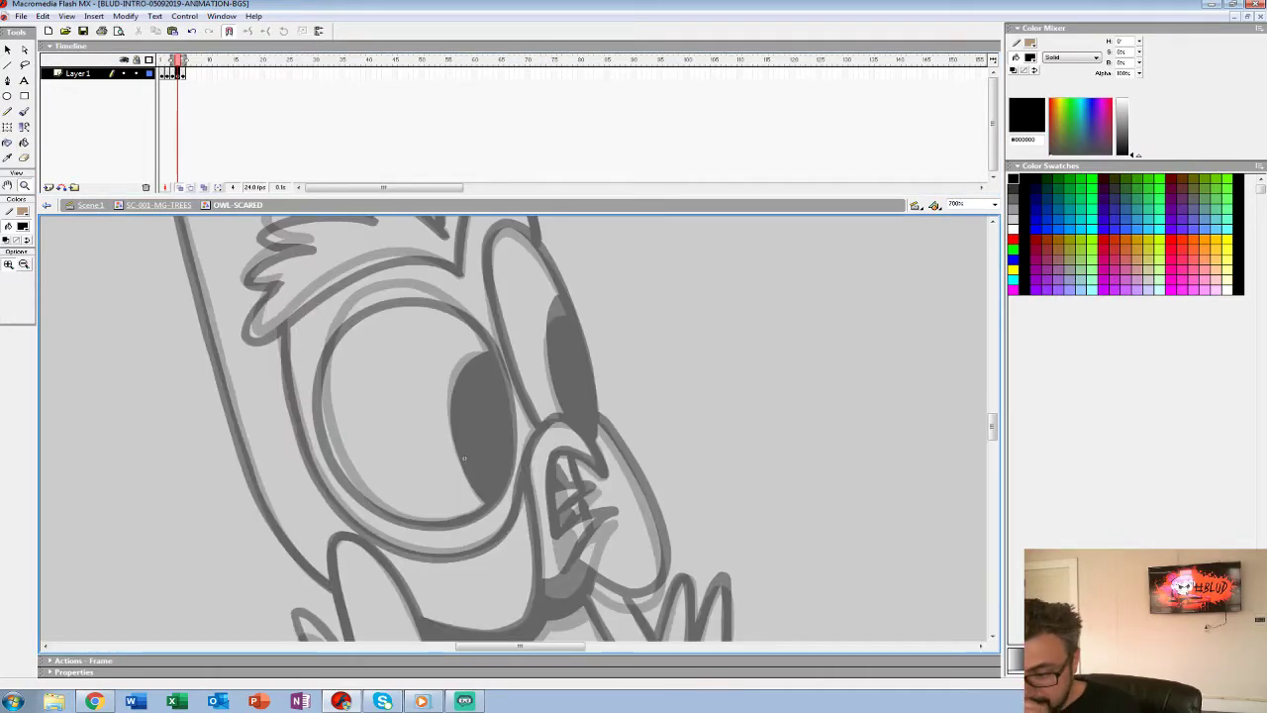
drag(464, 457, 625, 293)
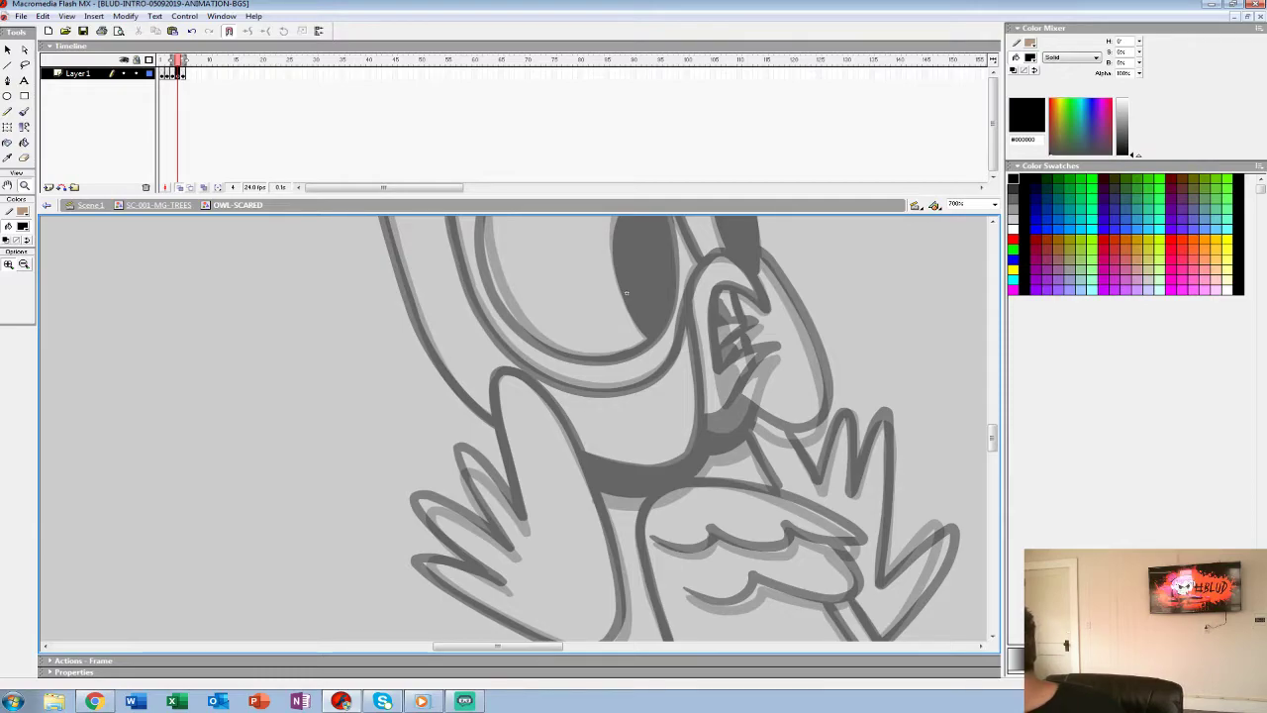
key(b)
drag(626, 293, 720, 229)
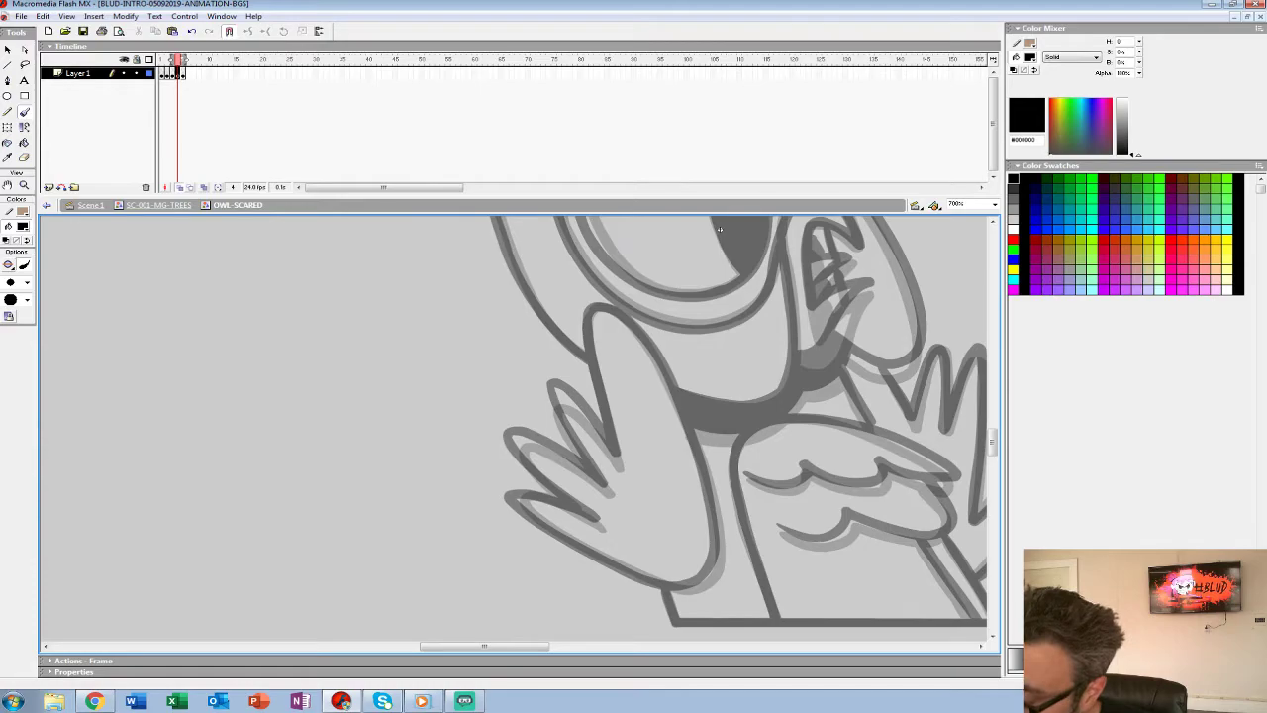
drag(589, 339, 613, 463)
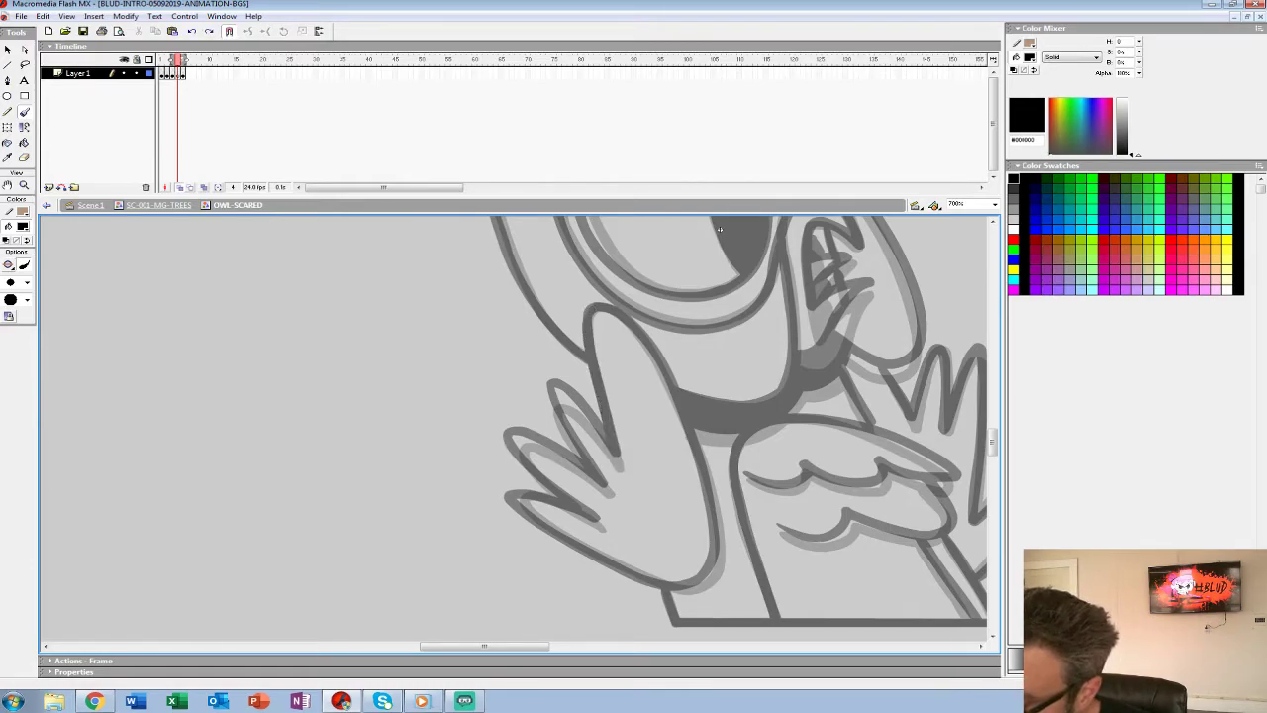
mouse_move(589, 309)
mouse_down()
mouse_move(618, 461)
mouse_move(565, 396)
mouse_move(553, 398)
mouse_move(557, 420)
mouse_move(609, 494)
mouse_move(515, 446)
mouse_move(603, 527)
mouse_up()
mouse_move(590, 303)
mouse_down()
mouse_move(622, 313)
mouse_move(675, 392)
mouse_move(716, 552)
mouse_move(703, 580)
mouse_move(664, 583)
mouse_move(567, 542)
mouse_move(512, 498)
mouse_move(545, 495)
mouse_up()
Ink the brow lines and feather tufts above both eyes on frame 4.
drag(720, 230, 711, 571)
mouse_move(709, 383)
mouse_down()
mouse_move(668, 369)
mouse_move(615, 374)
mouse_move(498, 451)
mouse_move(530, 395)
mouse_up()
mouse_move(689, 342)
mouse_down()
mouse_move(594, 301)
mouse_move(607, 326)
mouse_move(517, 331)
mouse_move(511, 348)
mouse_move(554, 356)
mouse_move(497, 382)
mouse_move(495, 396)
mouse_move(526, 396)
mouse_up()
drag(683, 436, 587, 552)
mouse_move(610, 498)
mouse_down()
mouse_move(642, 398)
mouse_move(687, 402)
mouse_move(652, 368)
mouse_move(647, 386)
mouse_move(641, 331)
mouse_move(592, 452)
mouse_up()
Ink the oval outline of the near eye and its pupil edge on frame 4.
mouse_move(615, 634)
mouse_down()
mouse_move(602, 532)
mouse_move(600, 551)
mouse_move(660, 451)
mouse_up()
mouse_move(690, 495)
mouse_down()
mouse_move(706, 406)
mouse_move(687, 334)
mouse_move(634, 285)
mouse_move(551, 297)
mouse_move(517, 366)
mouse_move(525, 445)
mouse_move(592, 509)
mouse_move(646, 515)
mouse_move(705, 457)
mouse_up()
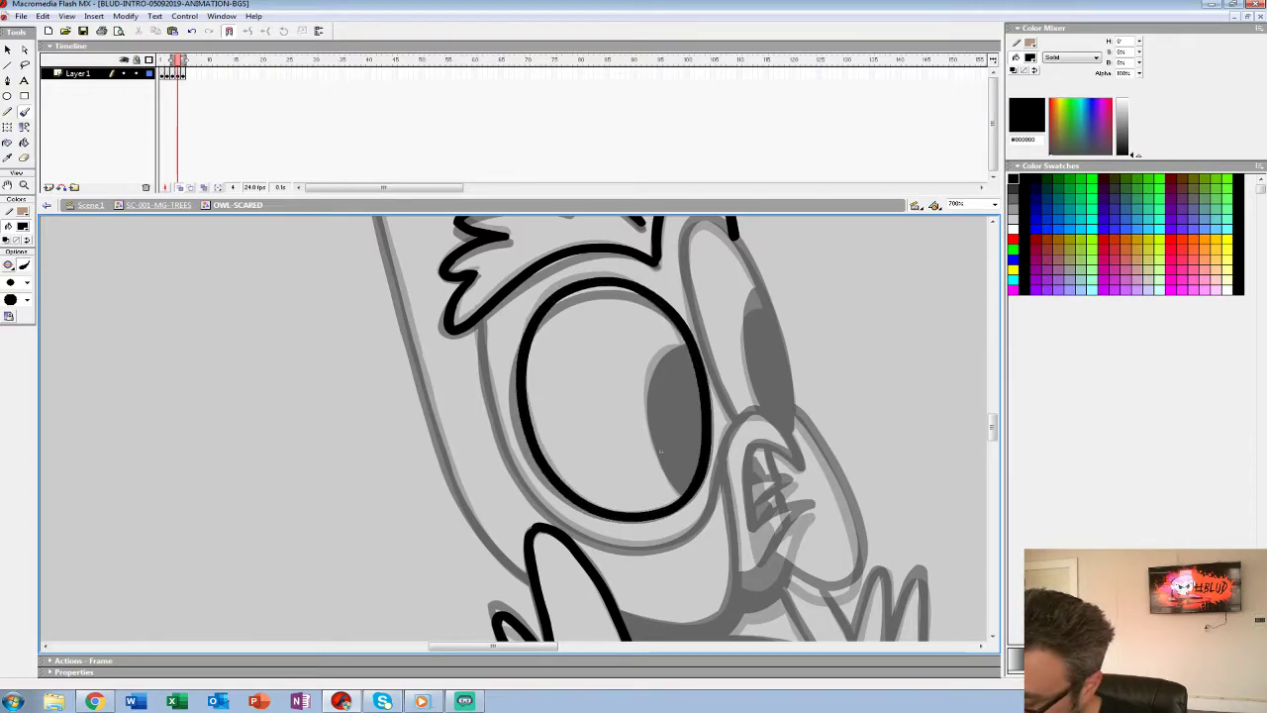
drag(666, 350, 649, 380)
drag(649, 428, 685, 491)
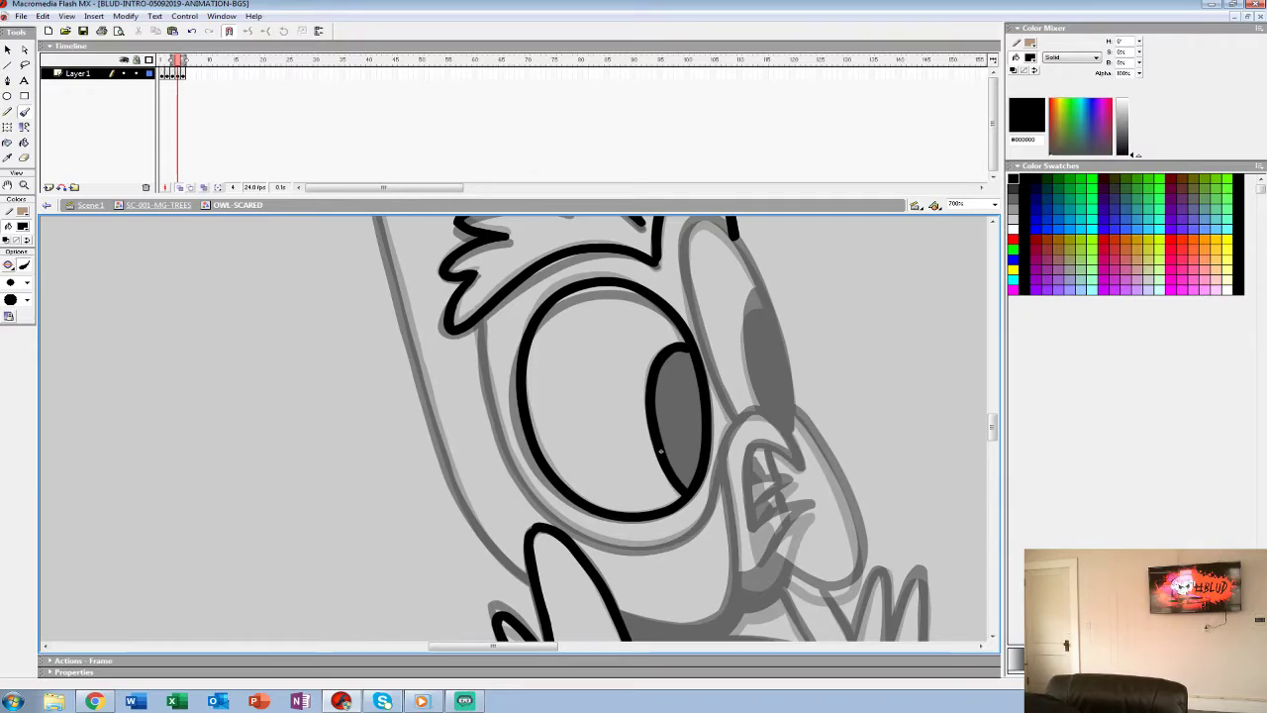
Ink the outline of the far eye on frame 4, redoing its misdrawn outer curve.
drag(660, 450, 596, 532)
mouse_move(728, 517)
mouse_down()
mouse_move(712, 425)
mouse_move(675, 332)
mouse_up()
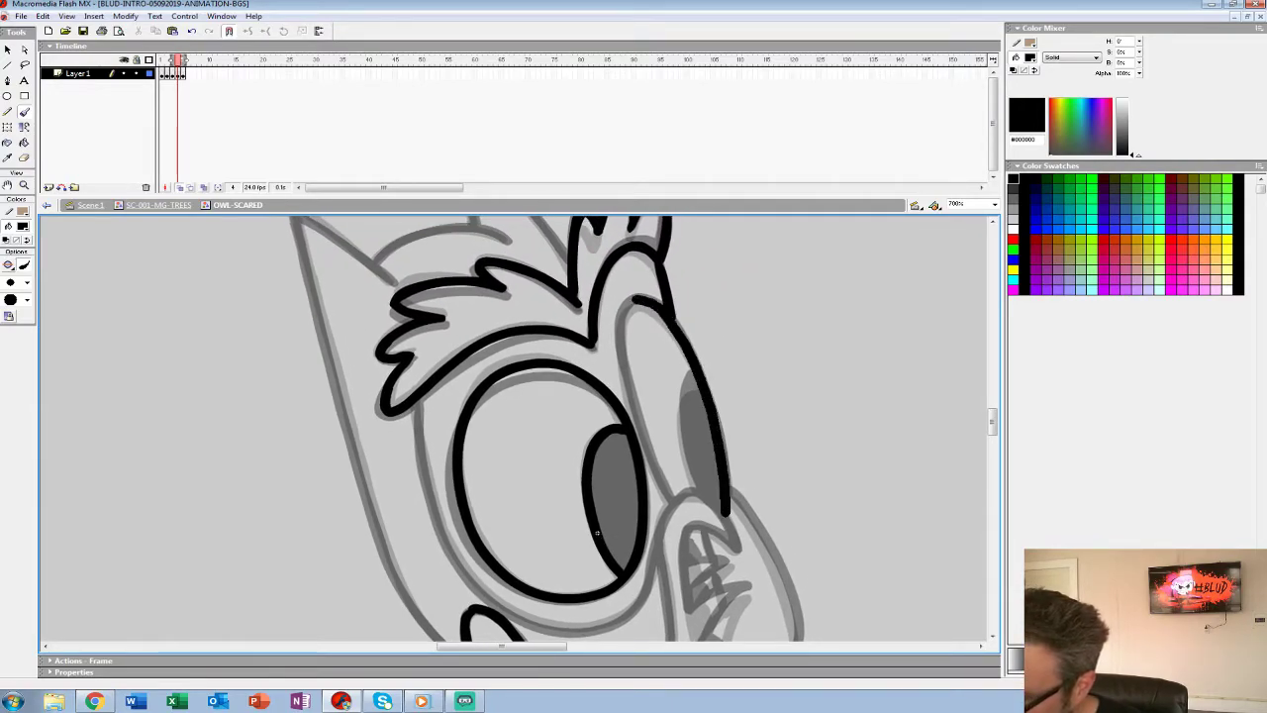
key(ctrl+z)
mouse_move(727, 514)
mouse_down()
mouse_move(702, 384)
mouse_move(663, 304)
mouse_move(636, 301)
mouse_move(621, 363)
mouse_move(677, 503)
mouse_up()
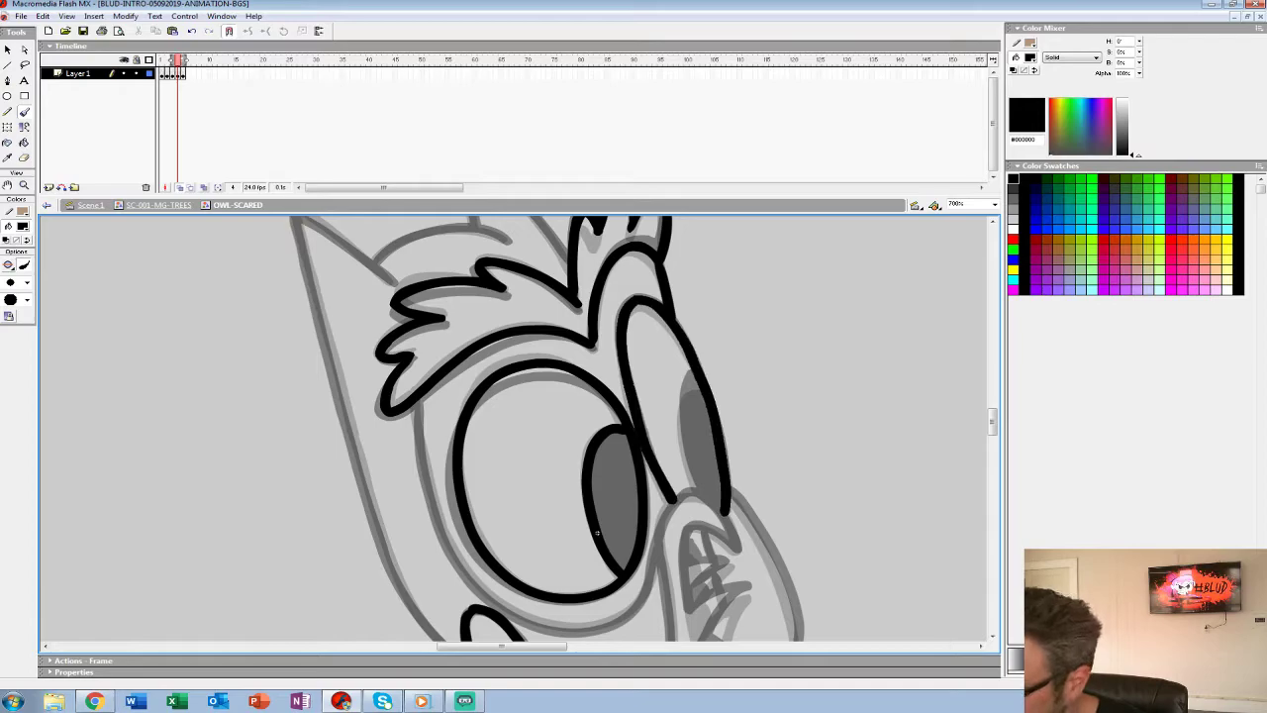
Ink the curved facial rim around the near eye on frame 4.
mouse_move(597, 533)
mouse_down()
mouse_move(608, 503)
mouse_move(740, 496)
mouse_move(686, 374)
mouse_up()
mouse_move(776, 368)
mouse_down()
mouse_move(817, 384)
mouse_move(778, 335)
mouse_move(746, 374)
mouse_move(724, 445)
mouse_move(671, 472)
mouse_up()
drag(686, 374, 785, 419)
mouse_move(604, 291)
mouse_down()
mouse_move(624, 400)
mouse_move(657, 463)
mouse_move(693, 496)
mouse_move(786, 514)
mouse_move(679, 426)
mouse_up()
Ink the open beak with its inner mouth lines, the chin curve and the far cheek outline on frame 4.
mouse_move(768, 344)
mouse_down()
mouse_move(771, 431)
mouse_move(826, 402)
mouse_move(804, 457)
mouse_move(752, 483)
mouse_up()
mouse_move(775, 418)
mouse_down()
mouse_move(806, 377)
mouse_move(771, 394)
mouse_up()
drag(783, 348, 790, 373)
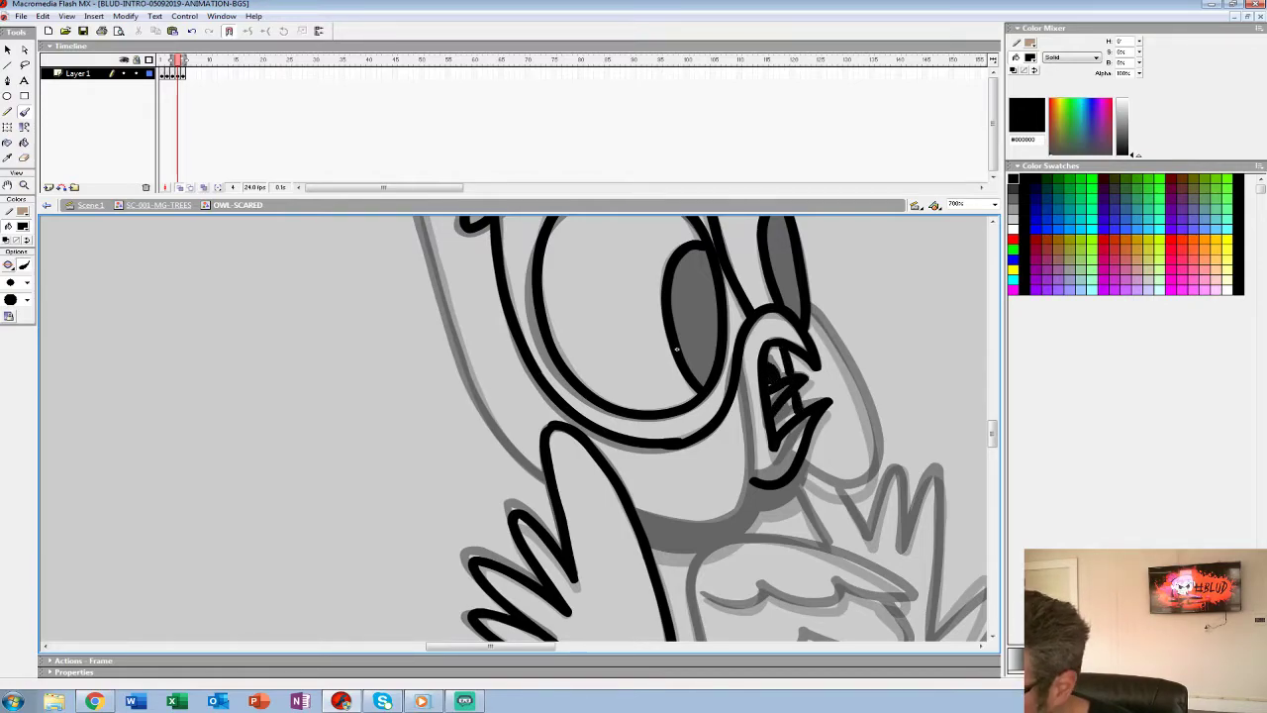
mouse_move(744, 362)
mouse_down()
mouse_move(750, 473)
mouse_move(738, 516)
mouse_move(685, 526)
mouse_up()
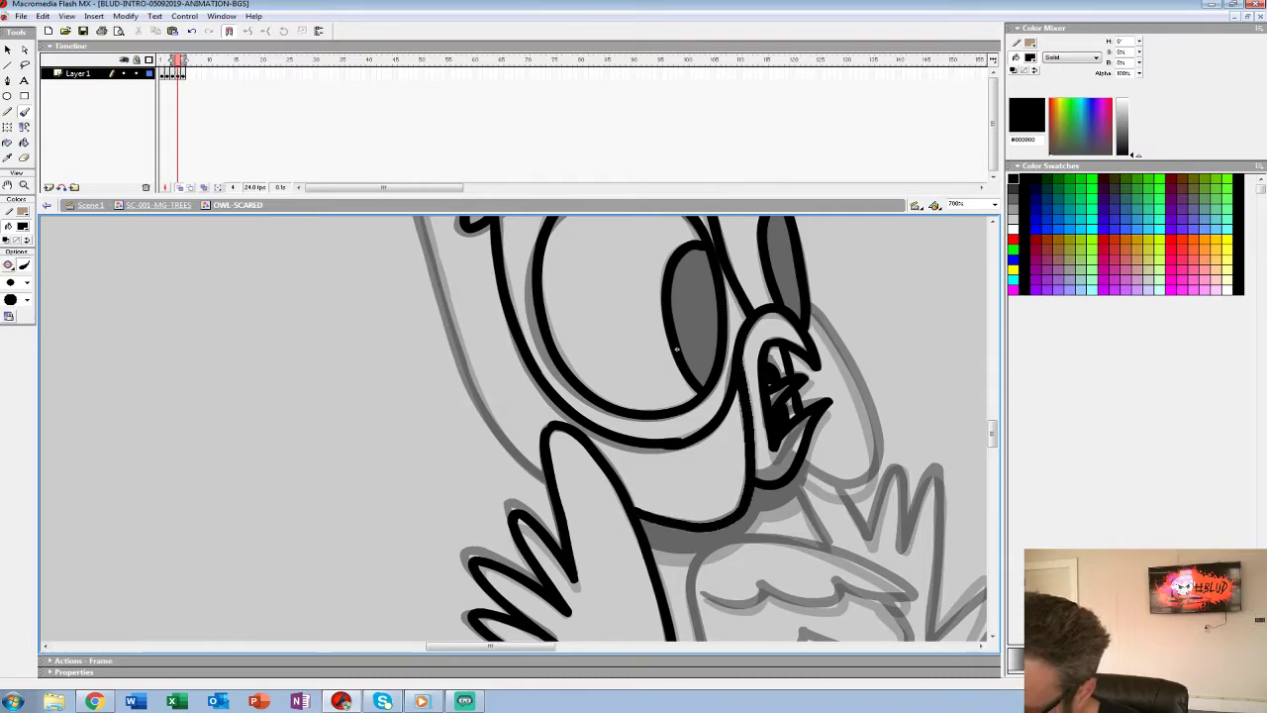
drag(677, 348, 522, 359)
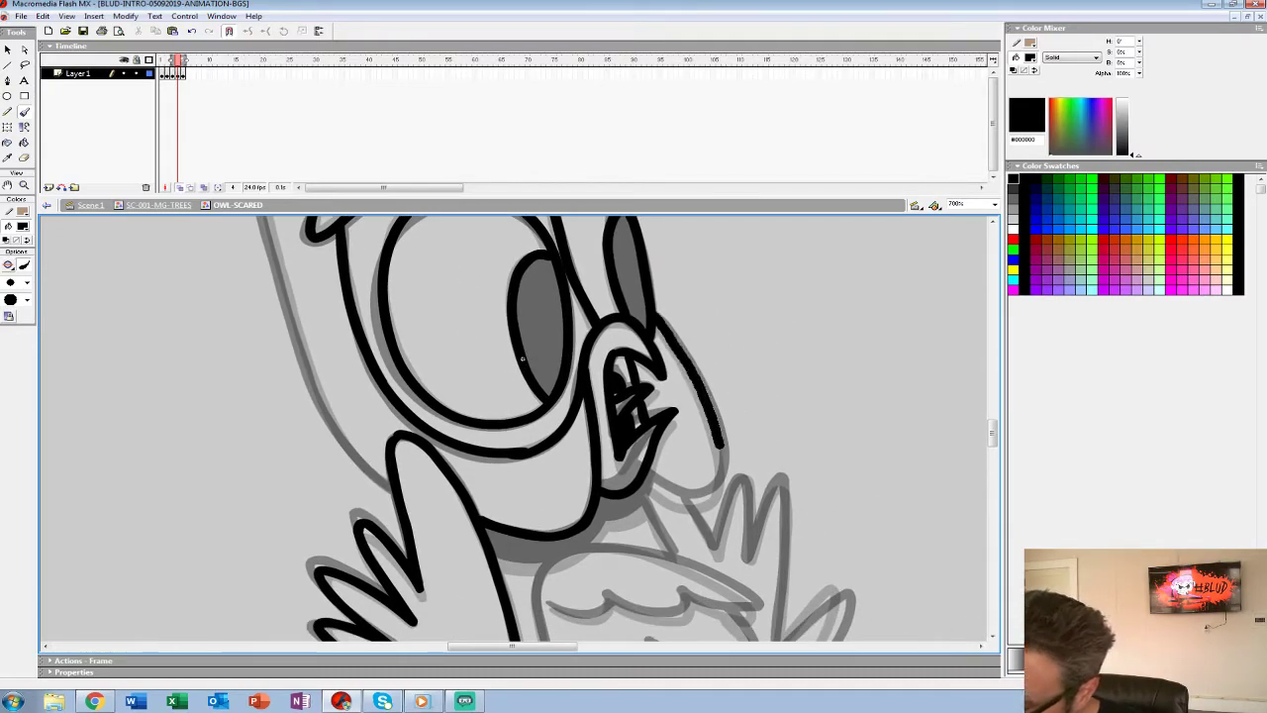
Ink the top of the head and both pointed ears on frame 4.
mouse_move(521, 358)
mouse_down()
mouse_move(593, 598)
mouse_move(744, 686)
mouse_move(819, 685)
mouse_up()
mouse_move(781, 402)
mouse_down()
mouse_move(683, 285)
mouse_move(694, 380)
mouse_move(596, 416)
mouse_up()
mouse_move(604, 426)
mouse_down()
mouse_move(755, 327)
mouse_move(671, 263)
mouse_up()
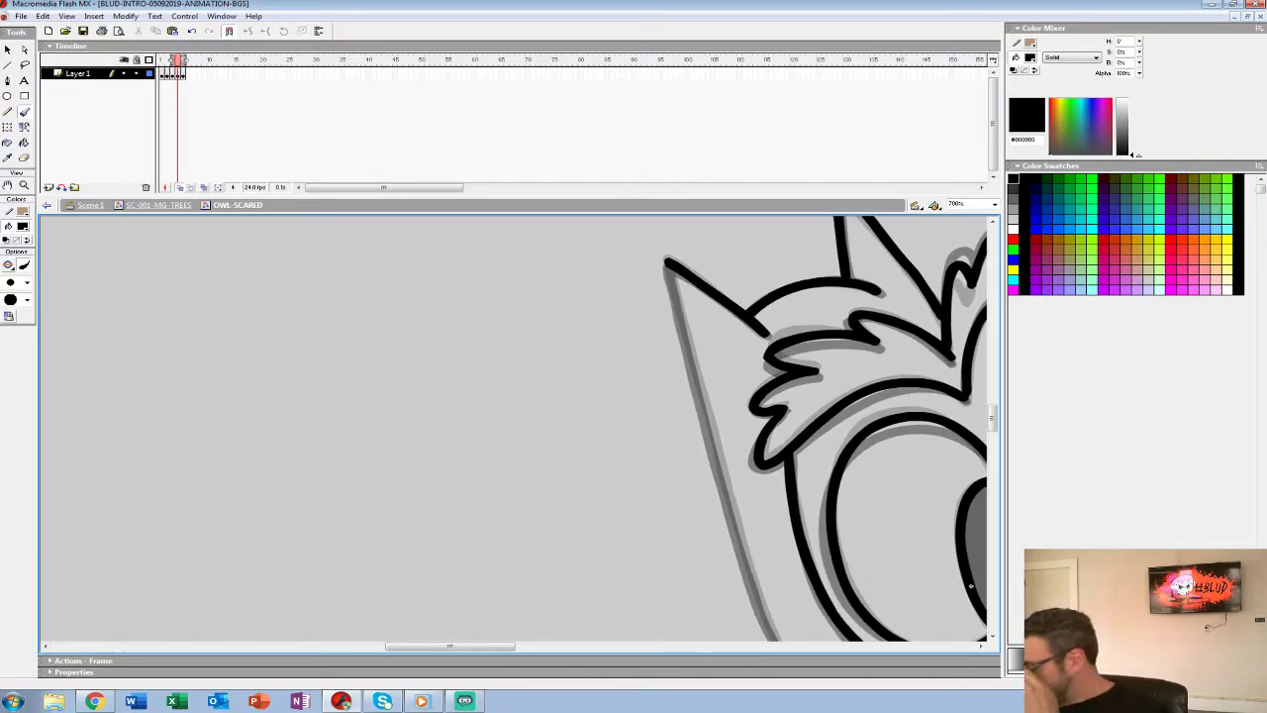
Ink the back edge of the head from the near ear down to the raised wing on frame 4, redoing its misdrawn lower stretch.
drag(969, 585, 927, 550)
drag(621, 236, 689, 479)
drag(931, 556, 840, 359)
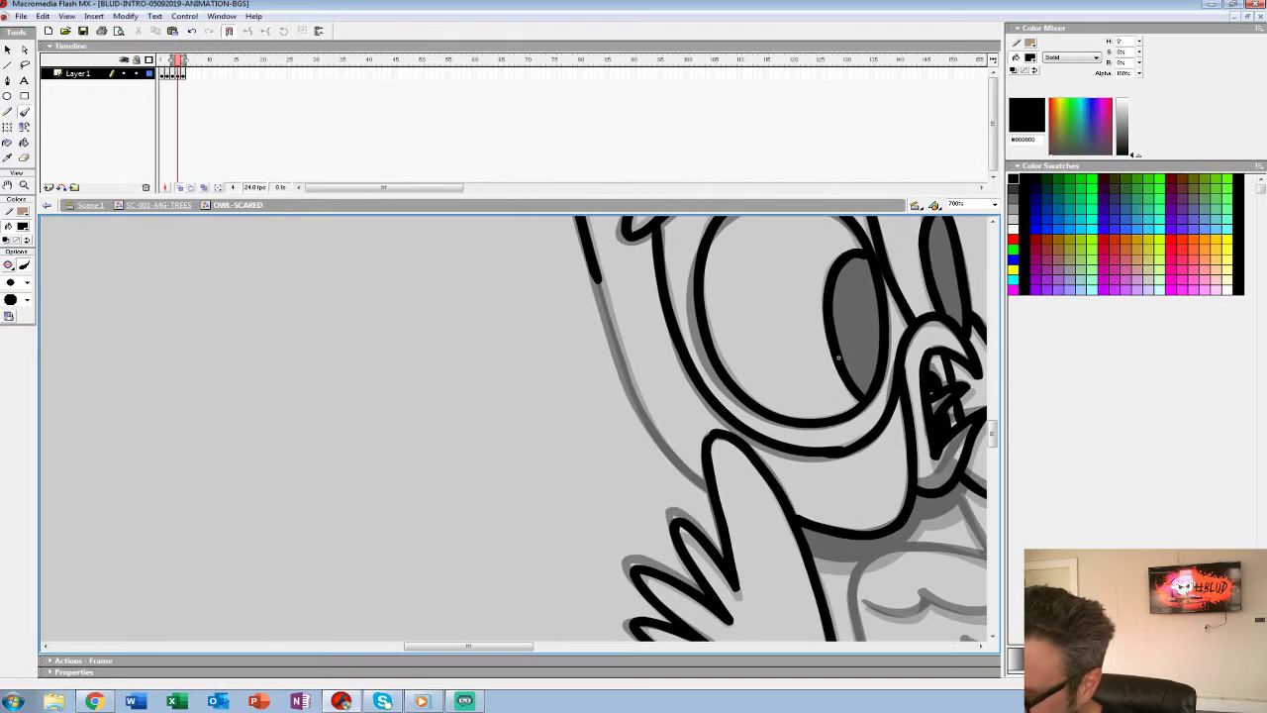
drag(594, 275, 647, 430)
key(ctrl+z)
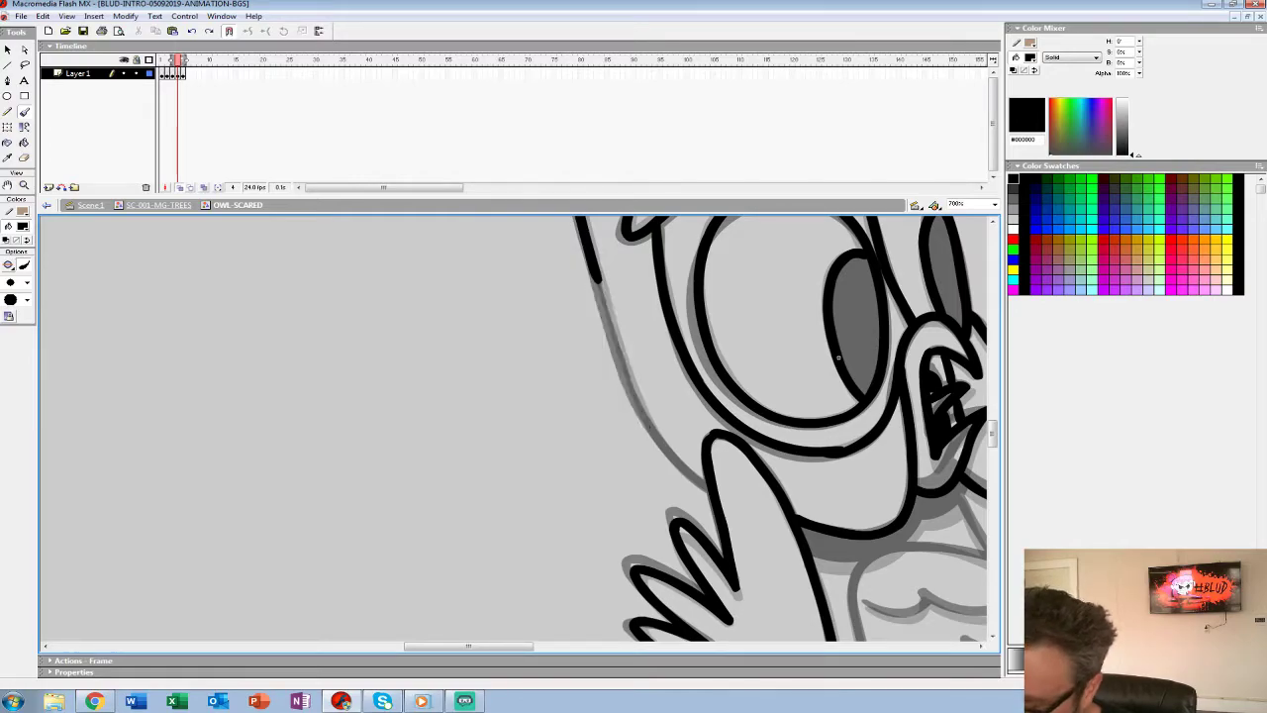
mouse_move(595, 281)
mouse_down()
mouse_move(657, 430)
mouse_move(706, 489)
mouse_up()
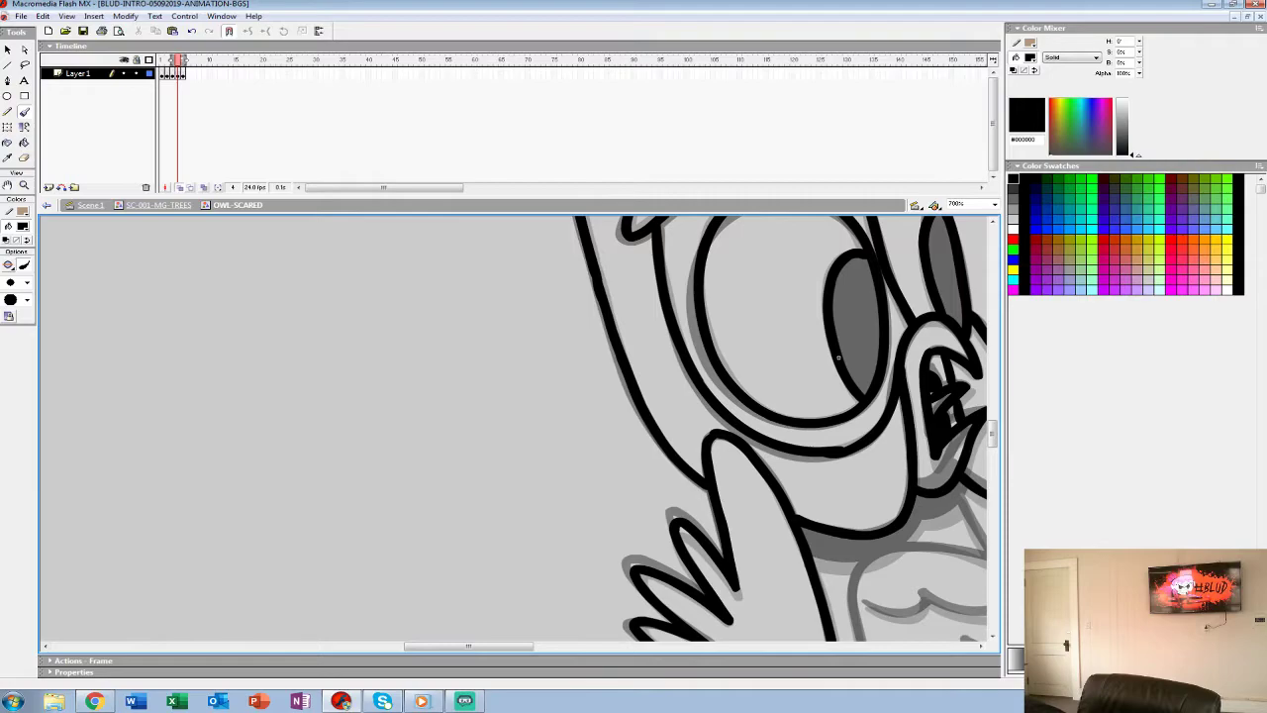
Ink the lower edge of the shadow under the chin and the bottom curve of the far cheek on frame 4.
mouse_move(838, 357)
mouse_down()
mouse_move(740, 348)
mouse_move(559, 226)
mouse_move(601, 175)
mouse_up()
mouse_move(728, 299)
mouse_down()
mouse_move(730, 316)
mouse_move(638, 374)
mouse_up()
mouse_move(693, 420)
mouse_down()
mouse_move(673, 440)
mouse_move(628, 369)
mouse_move(639, 337)
mouse_move(721, 331)
mouse_move(782, 347)
mouse_move(748, 315)
mouse_up()
mouse_move(579, 282)
mouse_down()
mouse_move(566, 360)
mouse_move(609, 483)
mouse_up()
key(ctrl+z)
key(ctrl+z)
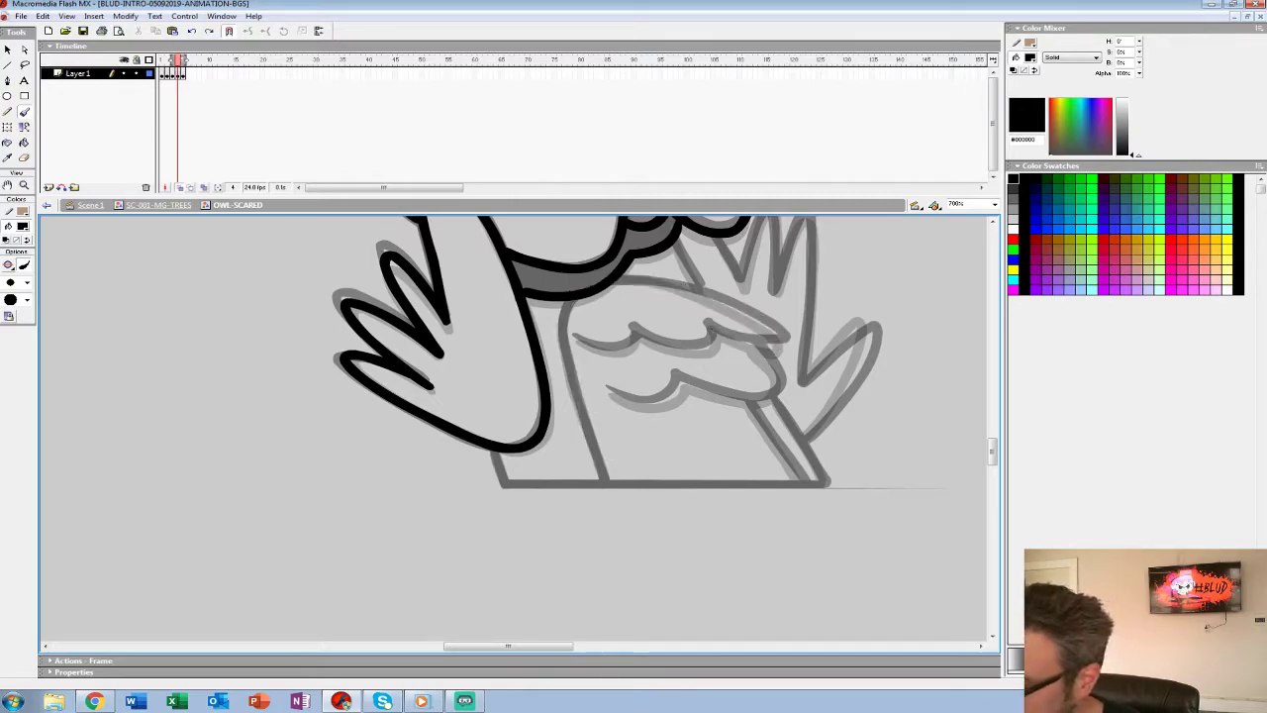
Ink the body outline, flat base line, scalloped chest feathers and slanted far-side edges on frame 4.
mouse_move(709, 322)
mouse_down()
mouse_move(785, 340)
mouse_move(707, 297)
mouse_move(637, 279)
mouse_move(563, 301)
mouse_move(604, 483)
mouse_up()
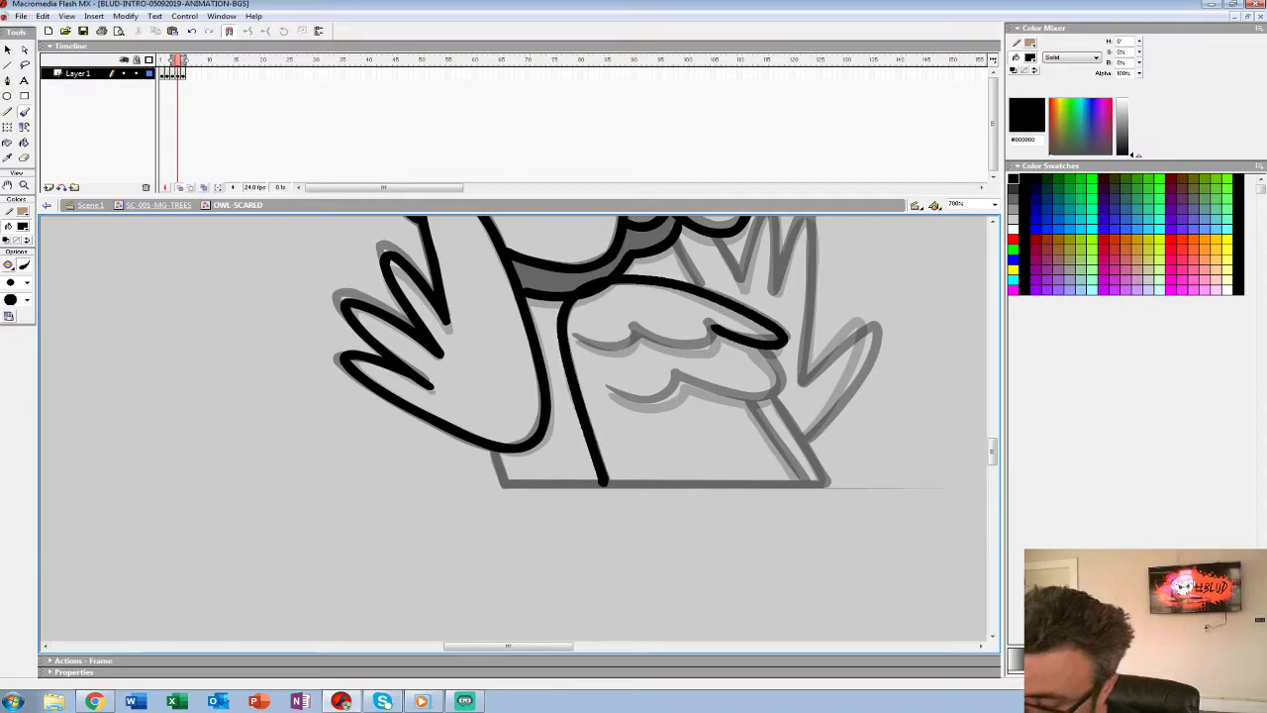
mouse_move(491, 450)
mouse_down()
mouse_move(500, 483)
mouse_move(827, 484)
mouse_up()
mouse_move(712, 327)
mouse_down()
mouse_move(720, 363)
mouse_move(646, 352)
mouse_move(634, 370)
mouse_move(584, 354)
mouse_up()
mouse_move(618, 408)
mouse_down()
mouse_move(657, 424)
mouse_move(695, 400)
mouse_move(762, 421)
mouse_move(789, 388)
mouse_move(780, 451)
mouse_move(827, 502)
mouse_up()
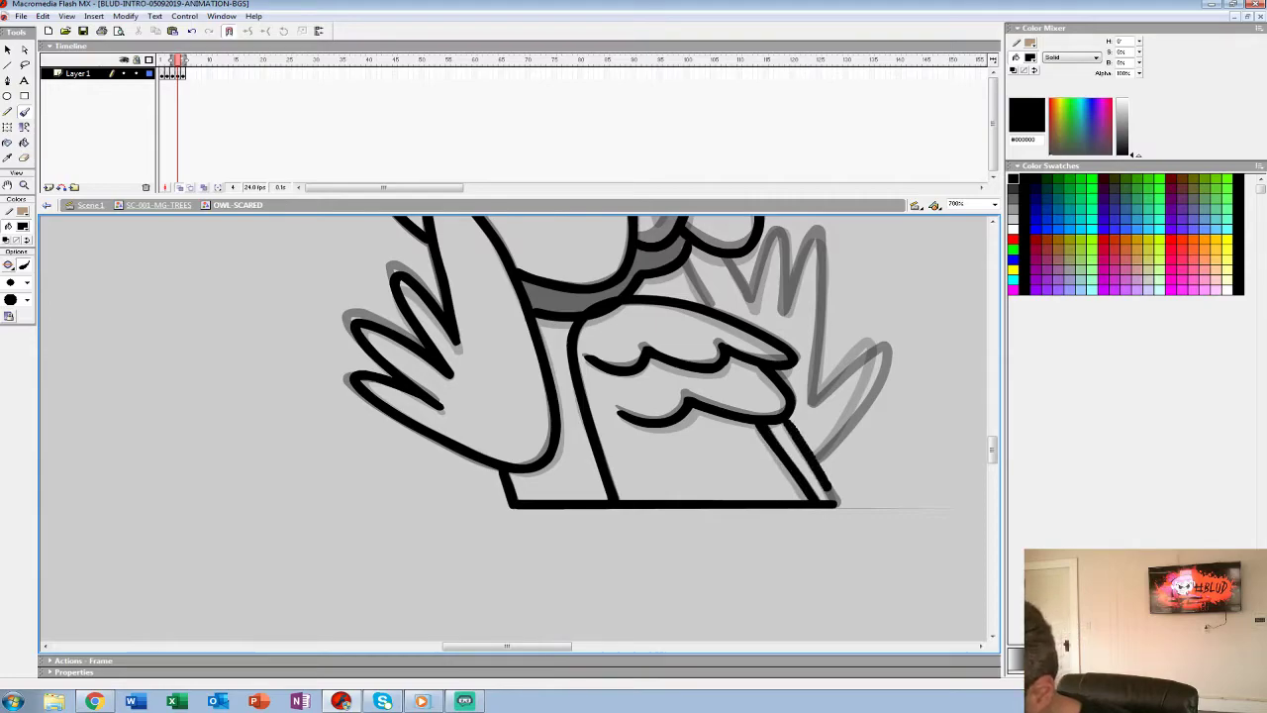
Ink the short neck line and the spread feathers of the far wing on frame 4.
scroll(563, 263, up, 5)
drag(732, 455, 621, 426)
mouse_move(709, 525)
mouse_down()
mouse_move(774, 475)
mouse_move(709, 582)
mouse_up()
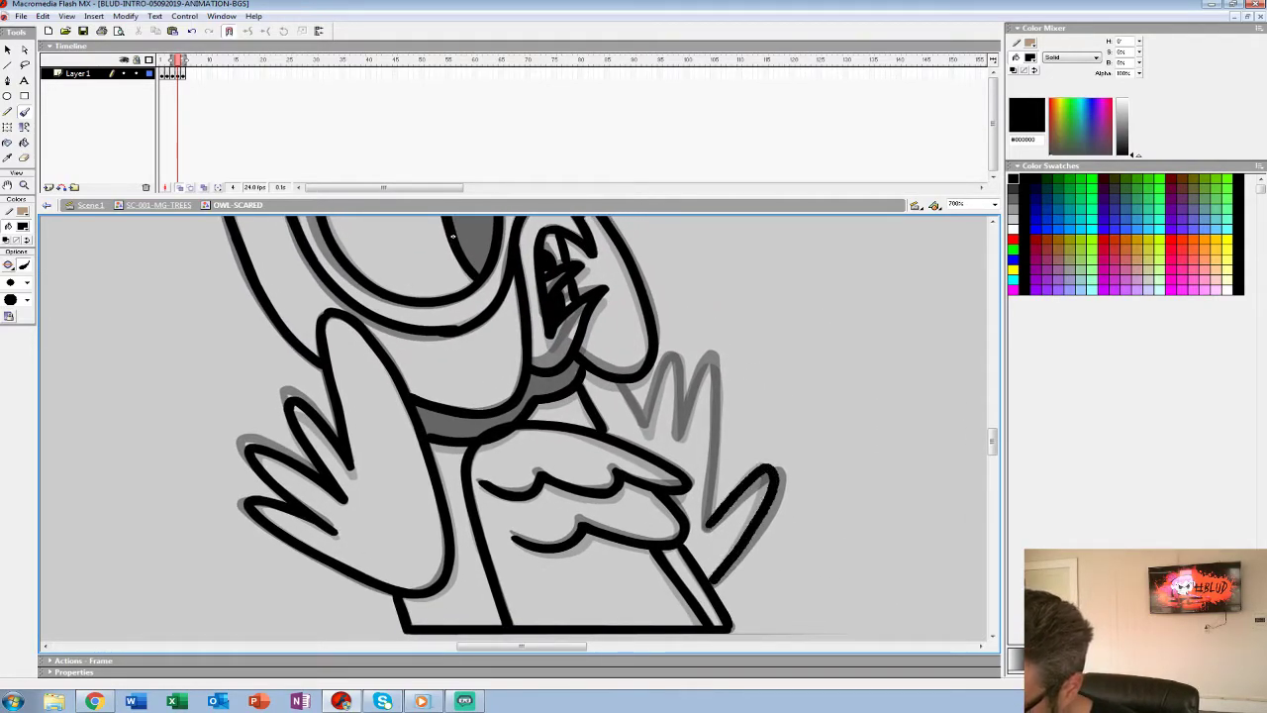
mouse_move(681, 436)
mouse_down()
mouse_move(690, 405)
mouse_move(718, 388)
mouse_move(710, 522)
mouse_up()
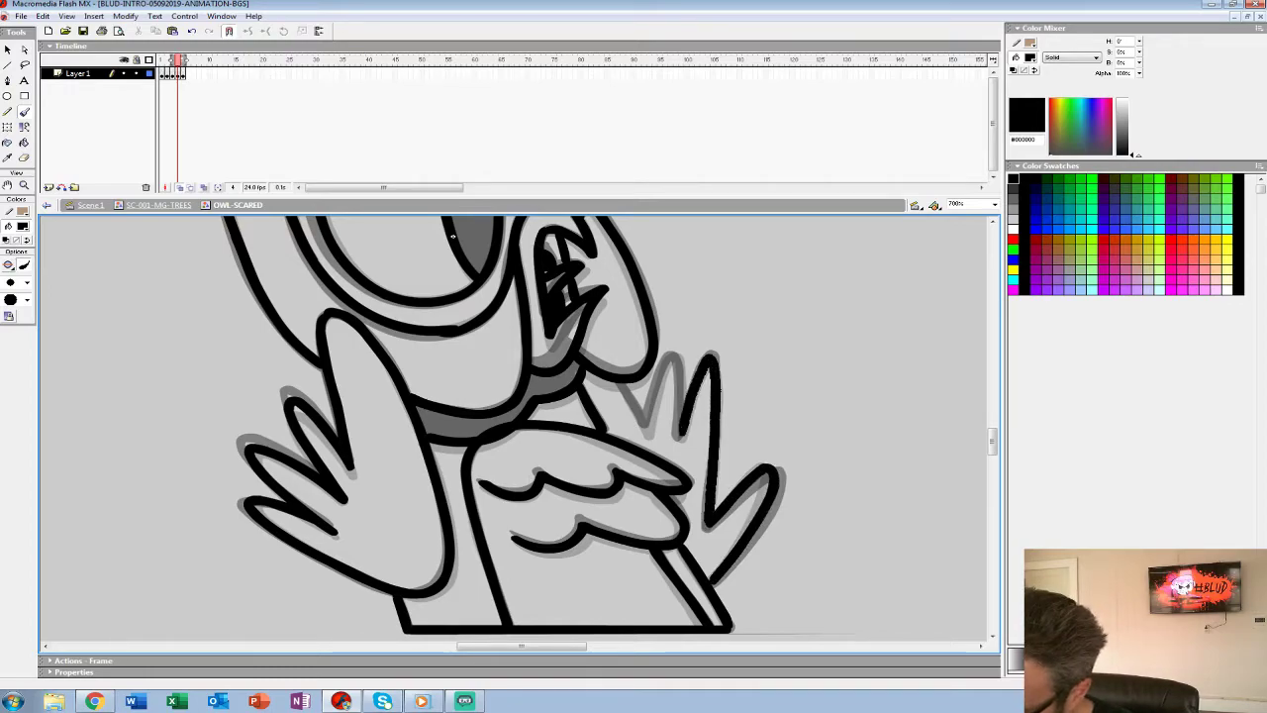
mouse_move(680, 432)
mouse_down()
mouse_move(680, 362)
mouse_move(647, 429)
mouse_up()
Fill the near eye's pupil with solid black on frame 4.
drag(453, 235, 633, 461)
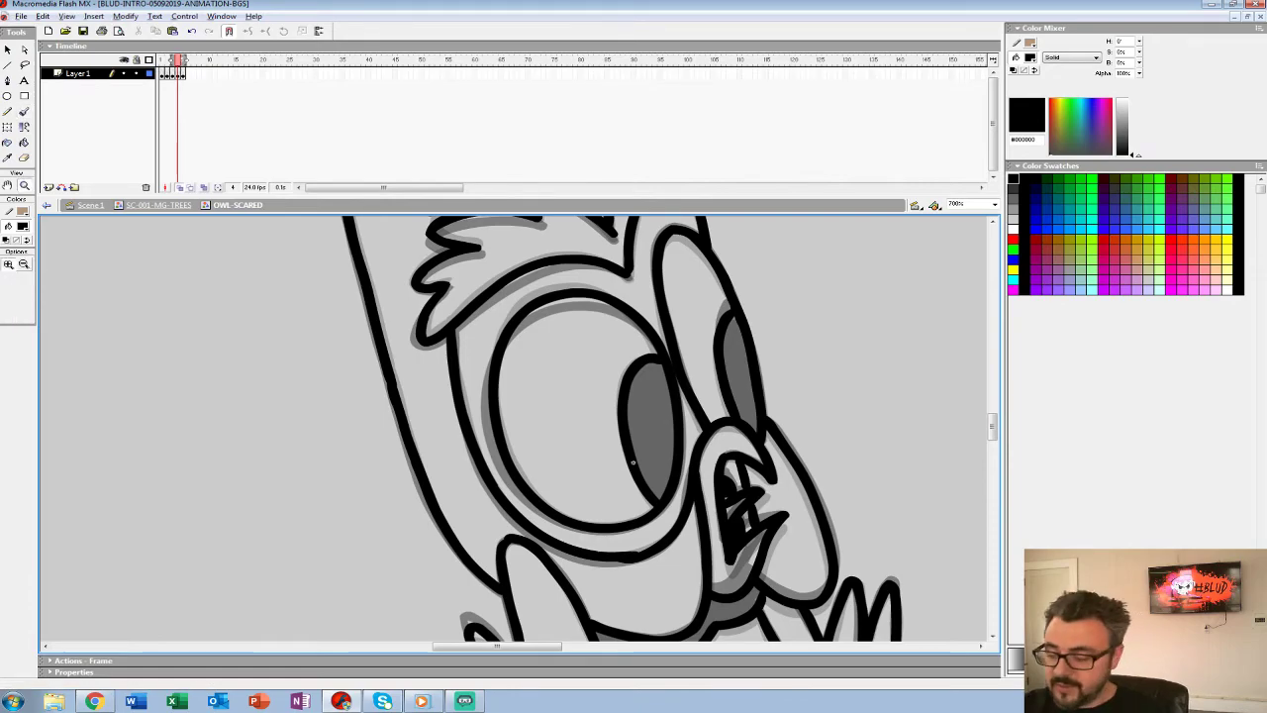
alt+click(667, 388)
alt+click(667, 389)
key(b)
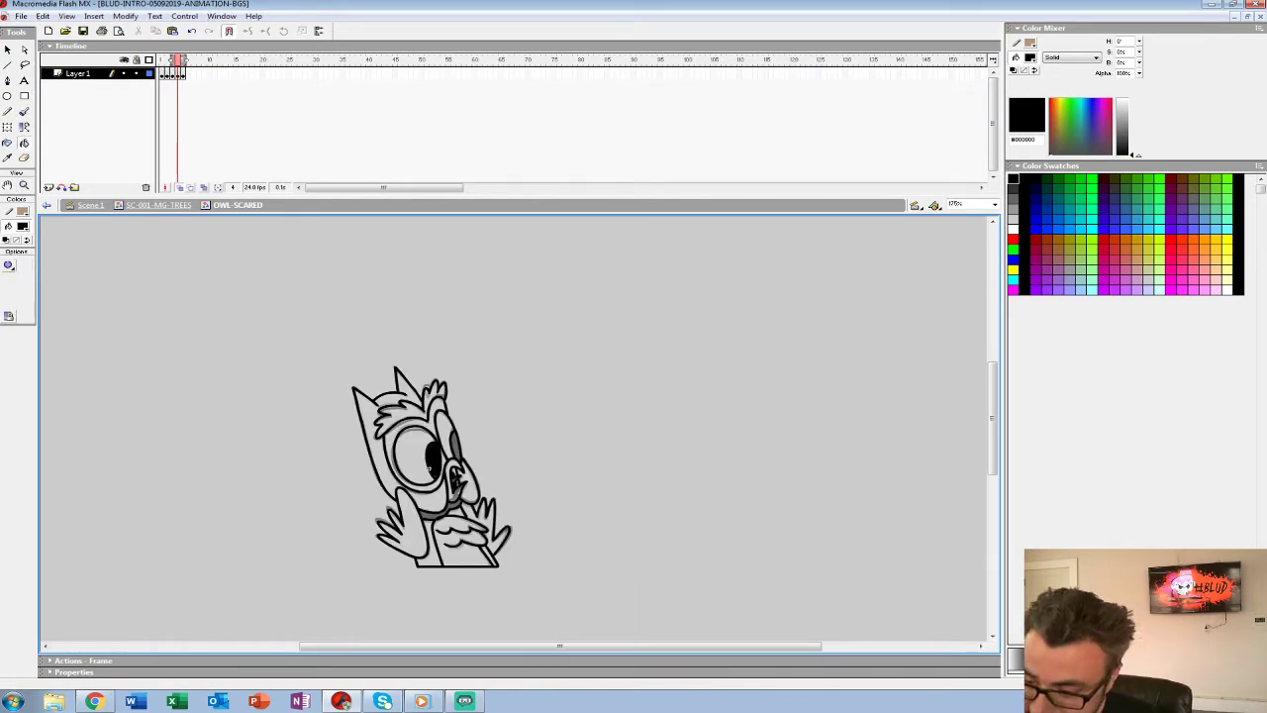
Return to the SC-001-MG-TREES symbol and copy the coloured angry owl from frame 2 of Layer 3.
key(Return)
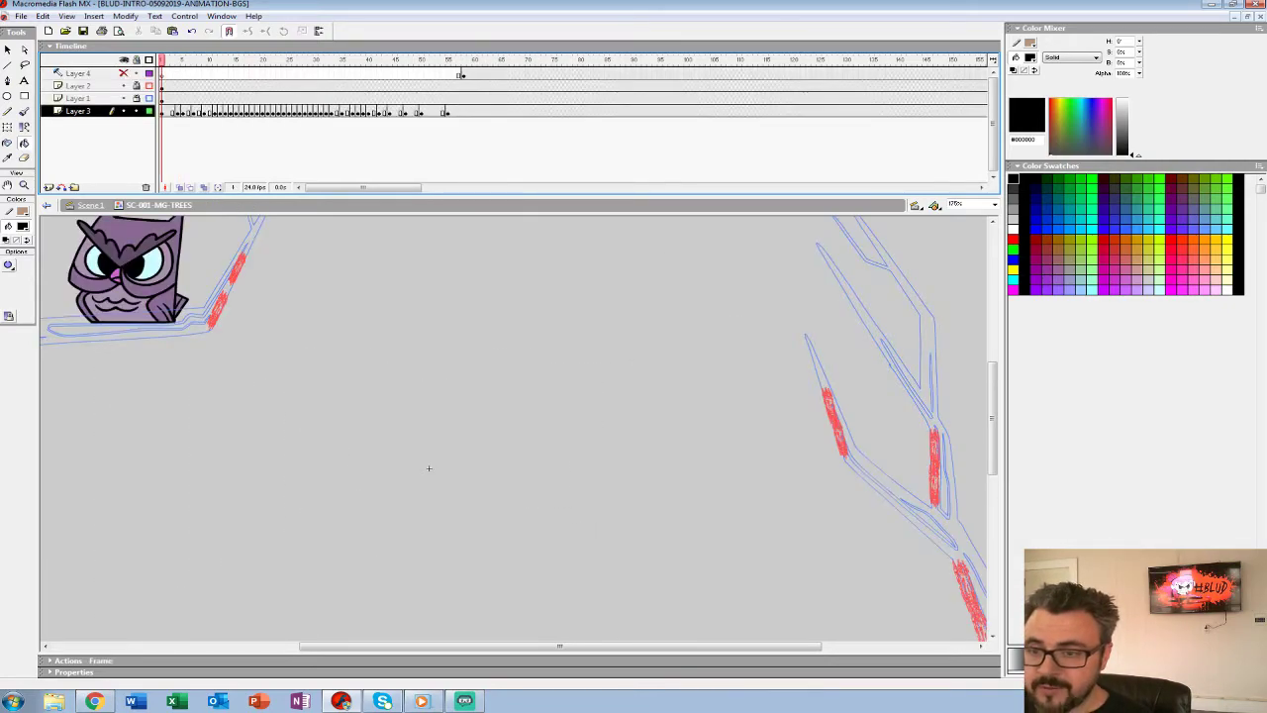
drag(428, 467, 499, 545)
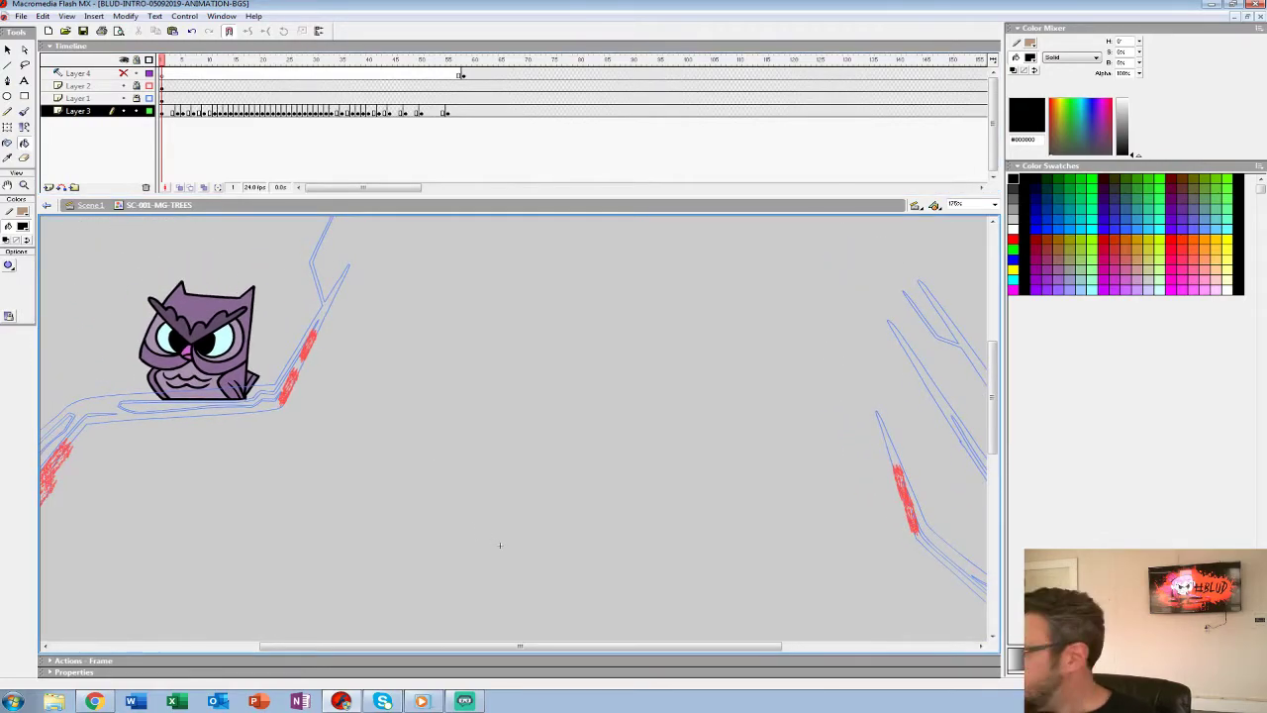
key(v)
key(period)
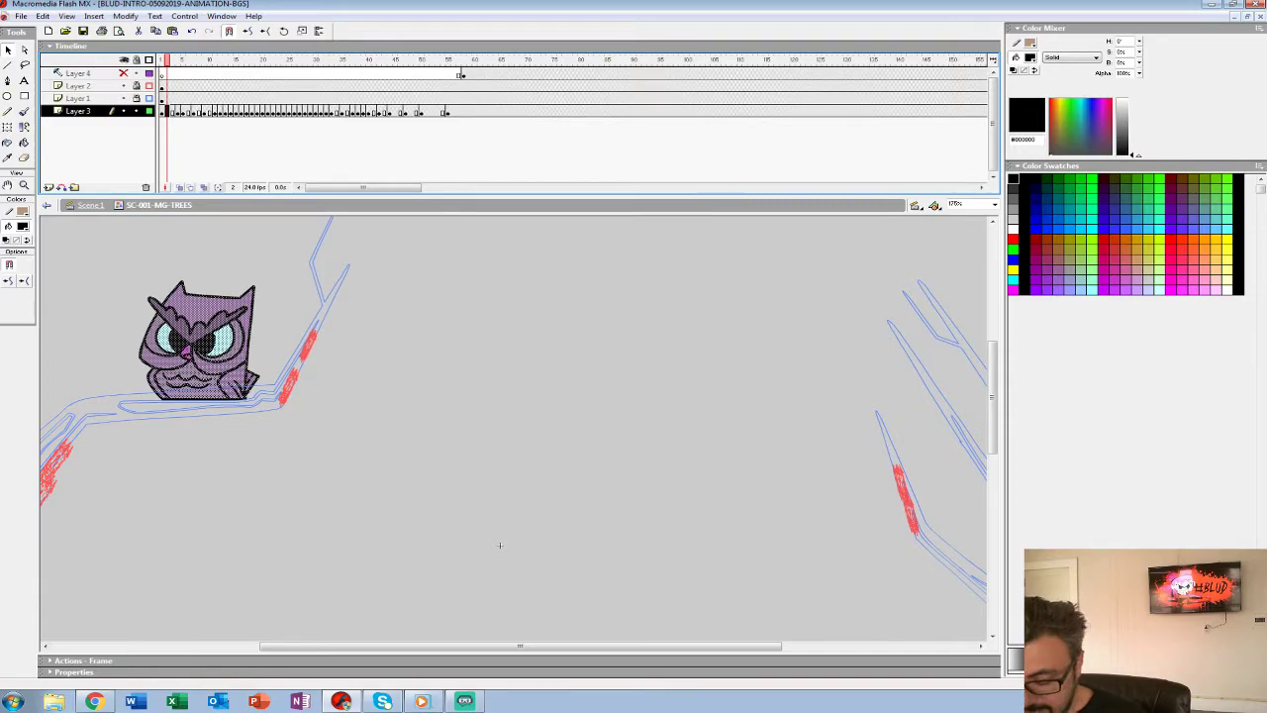
Open the OWL-SCARED symbol from frame 56, paste the coloured owl into its frame 1 and place it beside the scared owl.
key(End)
right_click(184, 293)
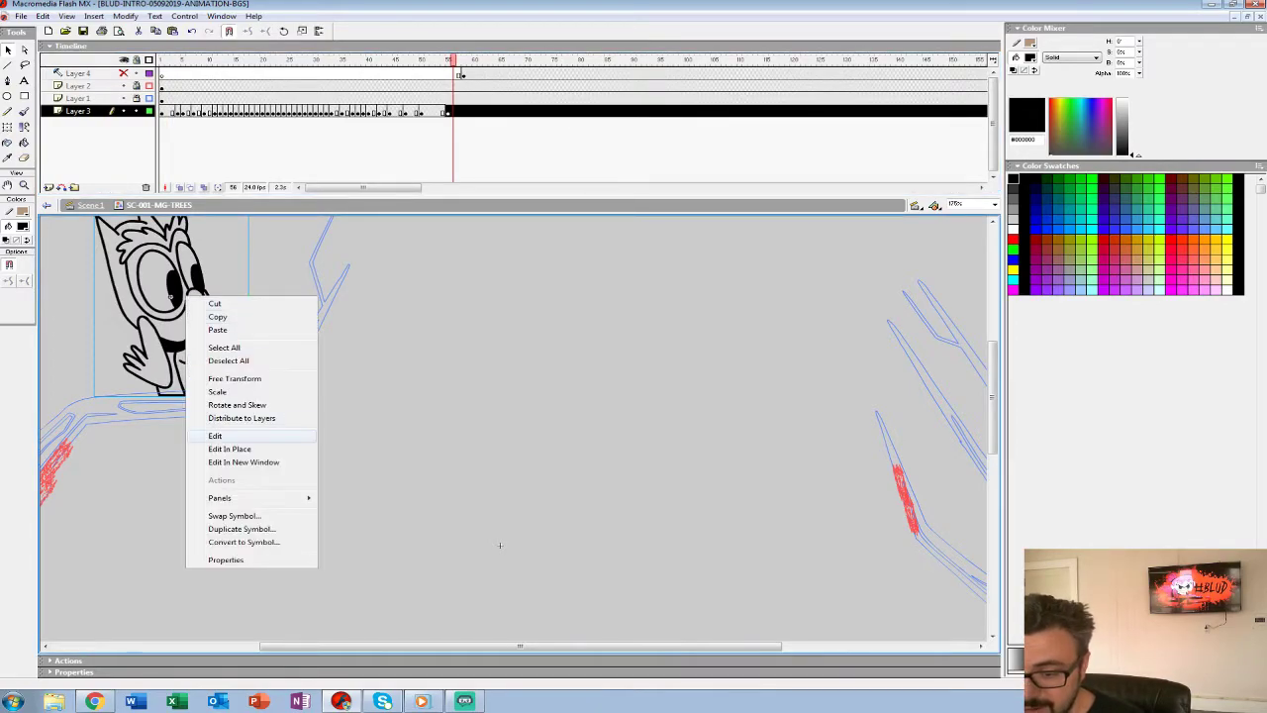
click(237, 437)
key(ctrl+v)
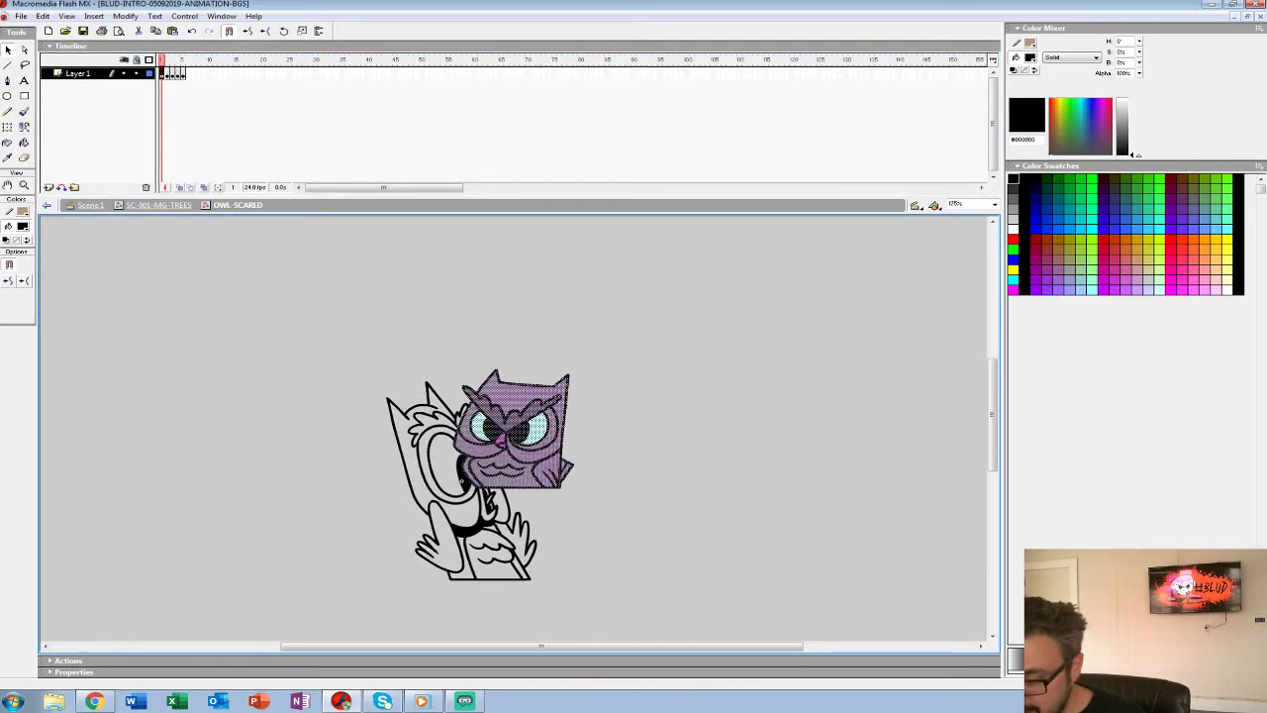
drag(515, 435, 683, 490)
click(24, 185)
click(441, 404)
drag(553, 581, 387, 424)
key(v)
key(Escape)
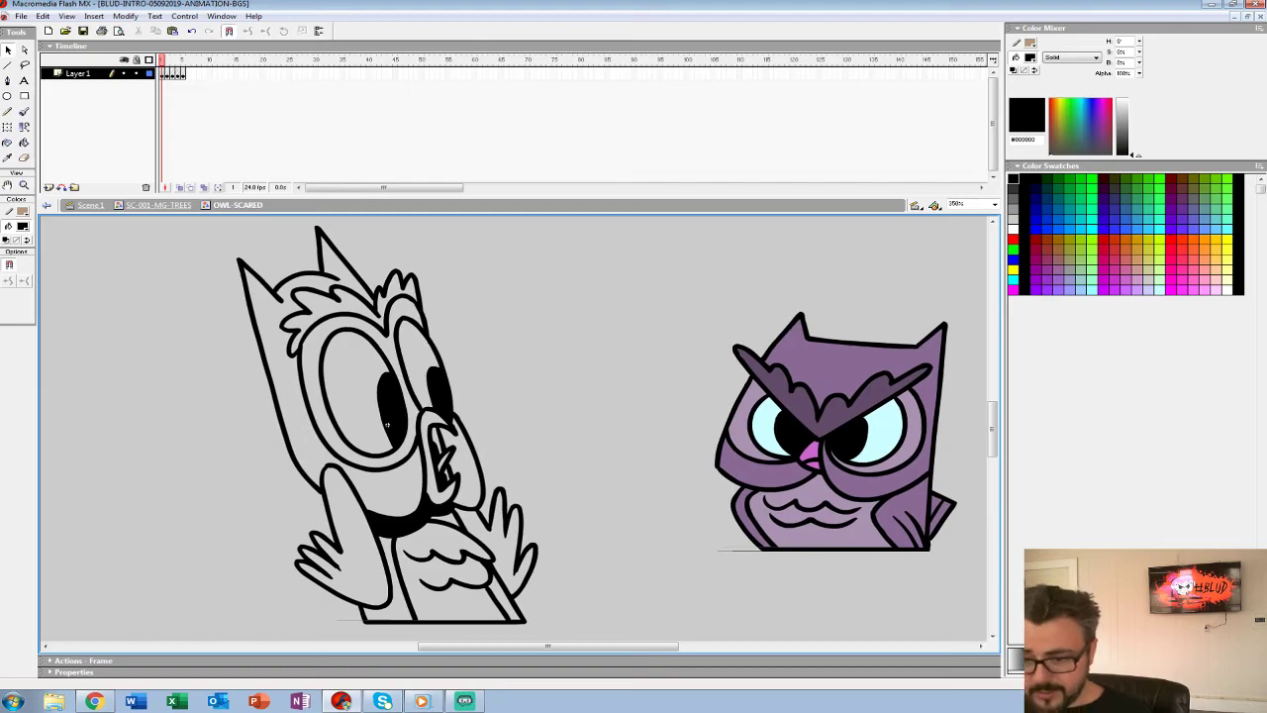
Fill the scared owl's eyebrows on every frame with the dark purple sampled from the reference owl's brow.
click(23, 227)
click(807, 407)
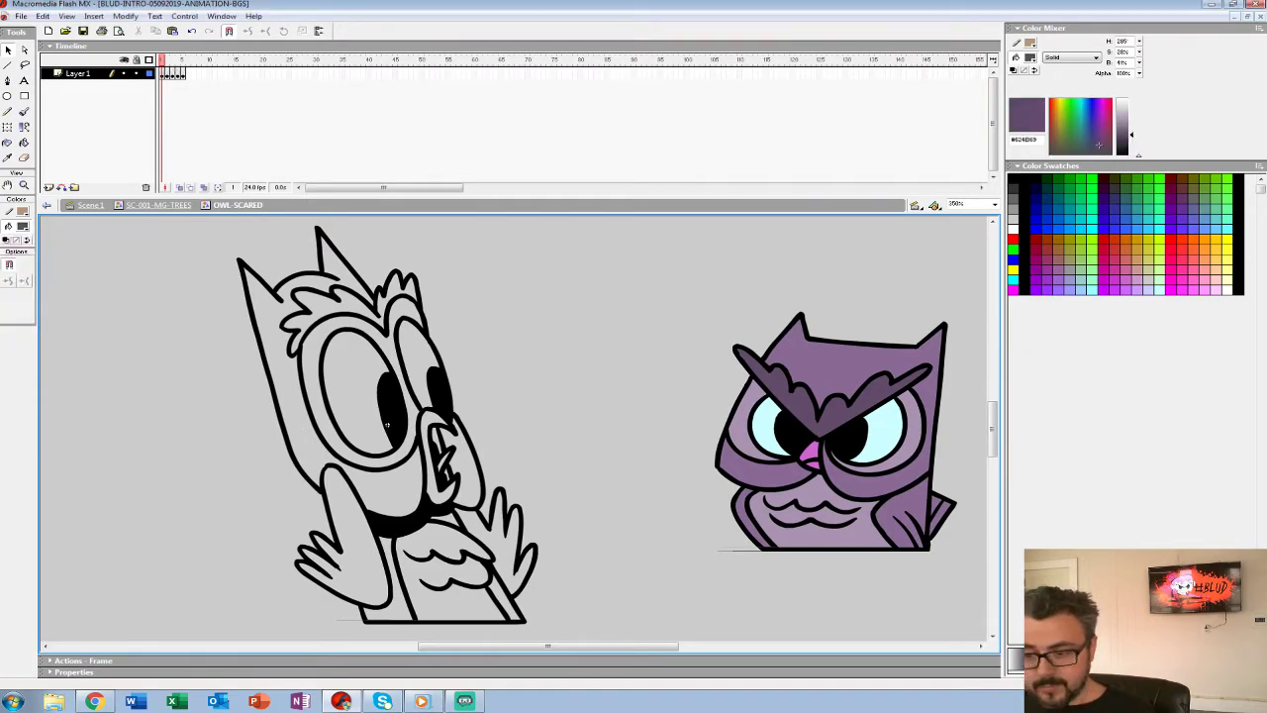
key(k)
click(343, 303)
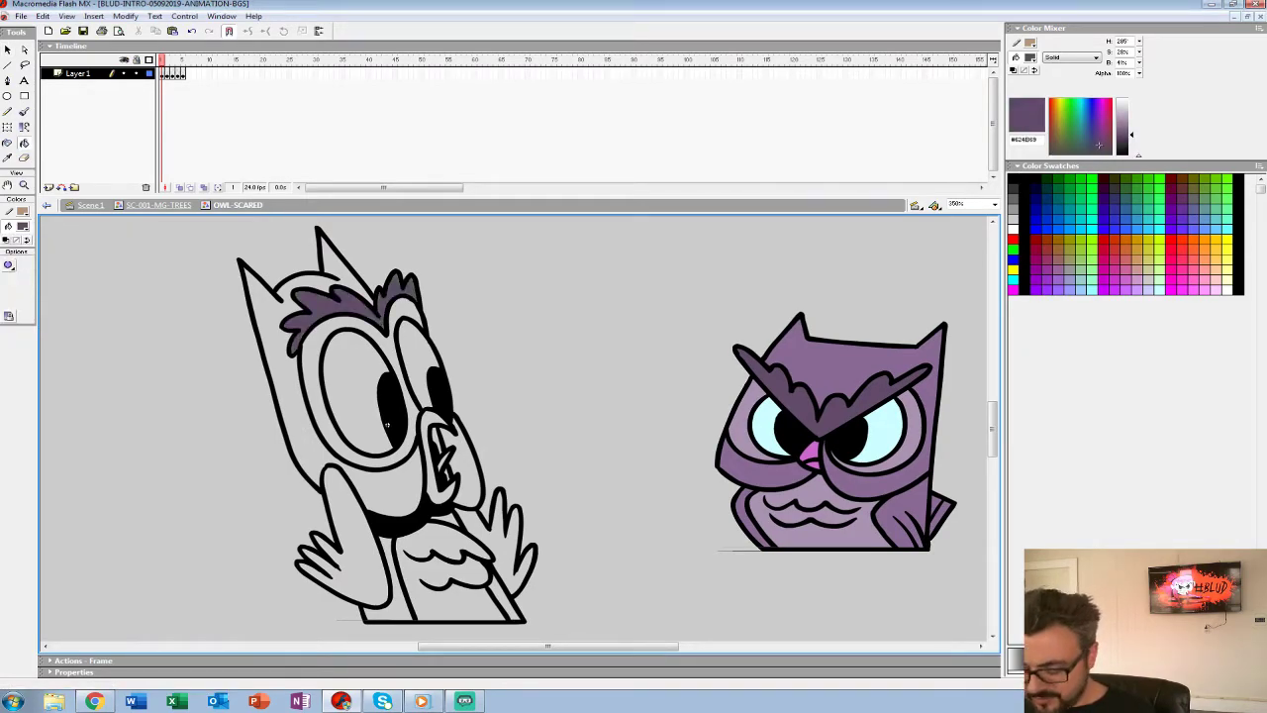
key(Return)
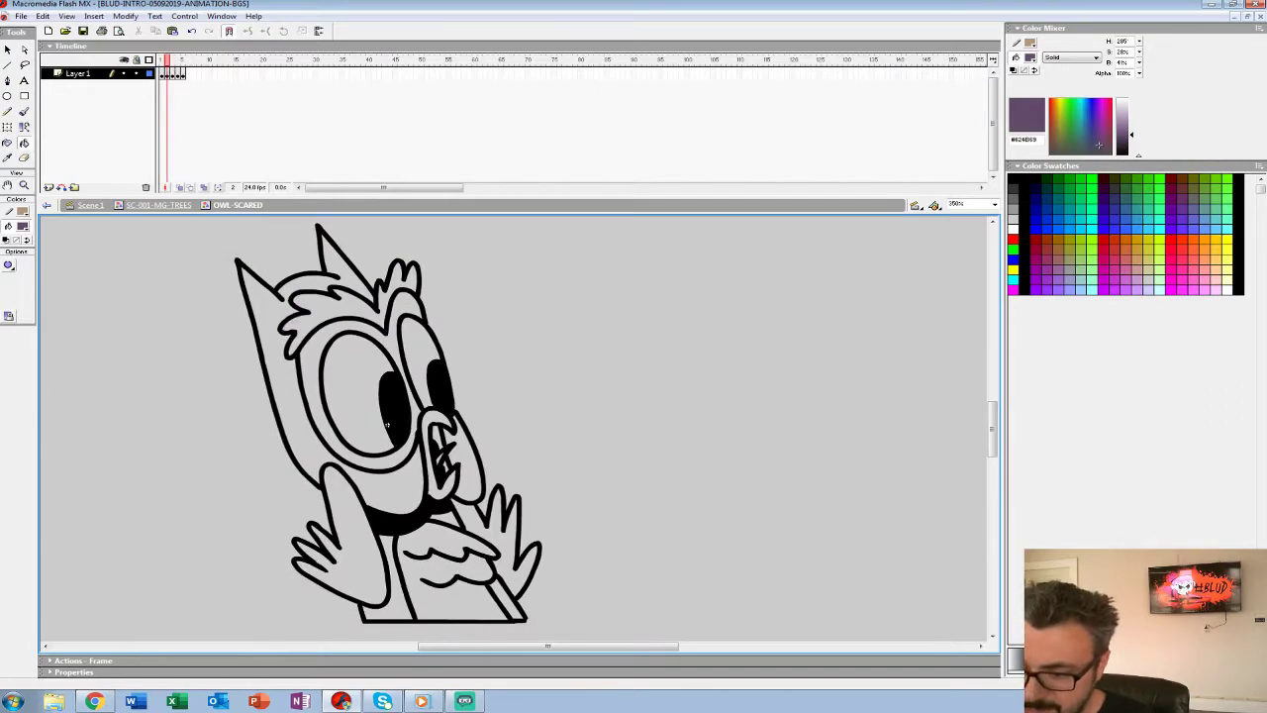
key(period)
click(343, 304)
key(comma)
key(comma)
key(comma)
key(comma)
Fill both eyeballs on frames 1 and 2 with the pale blue #CCFFFF sampled from the reference owl's eye.
click(23, 227)
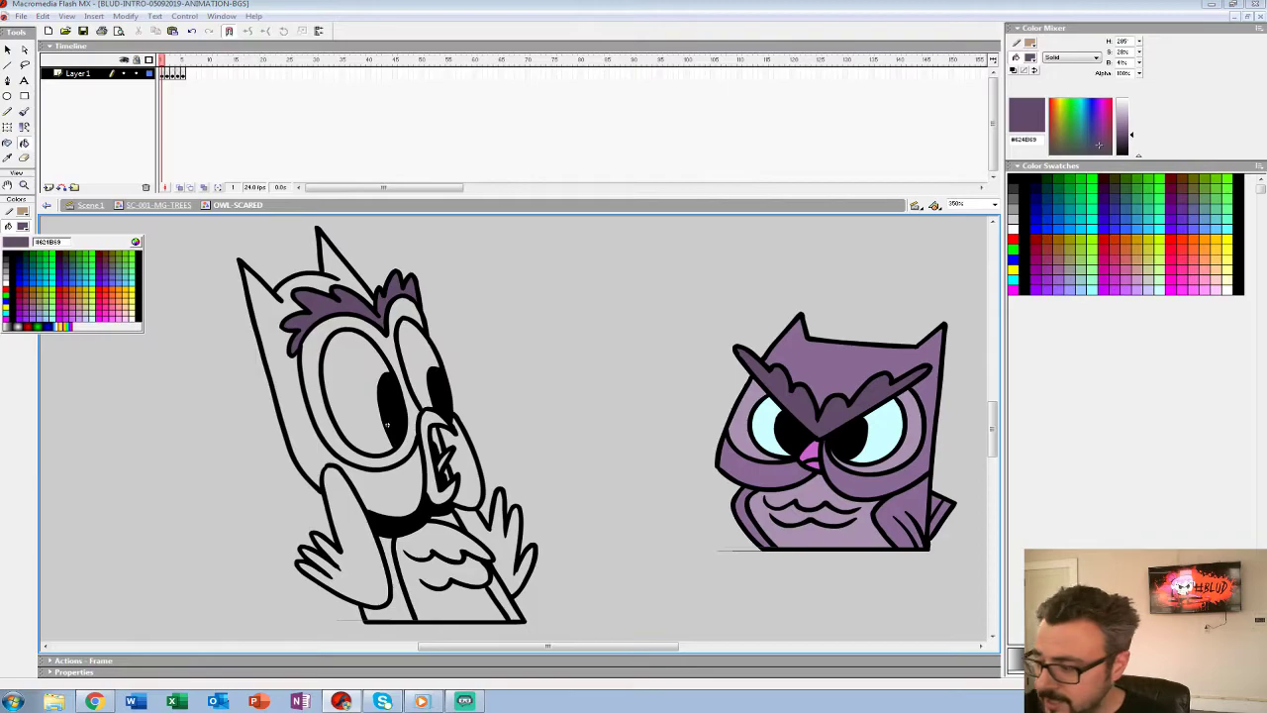
click(767, 426)
click(350, 396)
key(period)
click(415, 351)
click(354, 398)
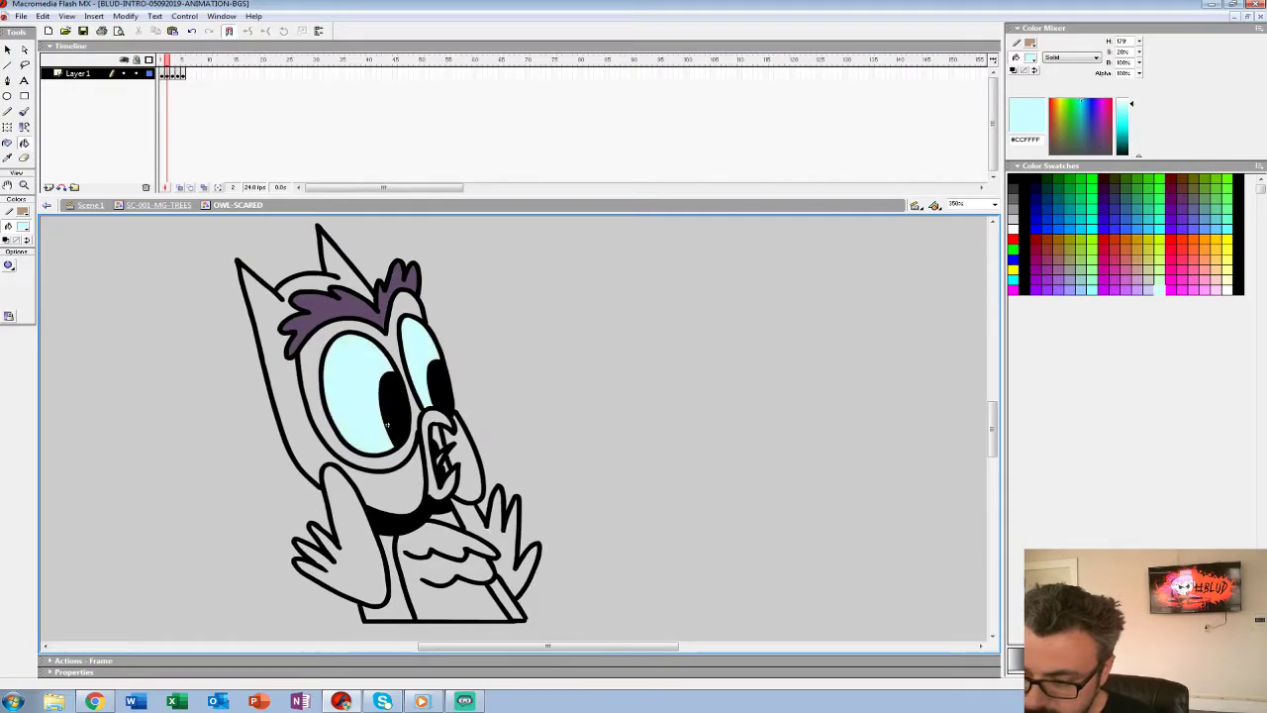
Fill both eyeballs on frames 3 to 5 with the same pale blue.
key(period)
click(414, 351)
click(354, 398)
key(period)
click(415, 348)
click(354, 398)
key(Return)
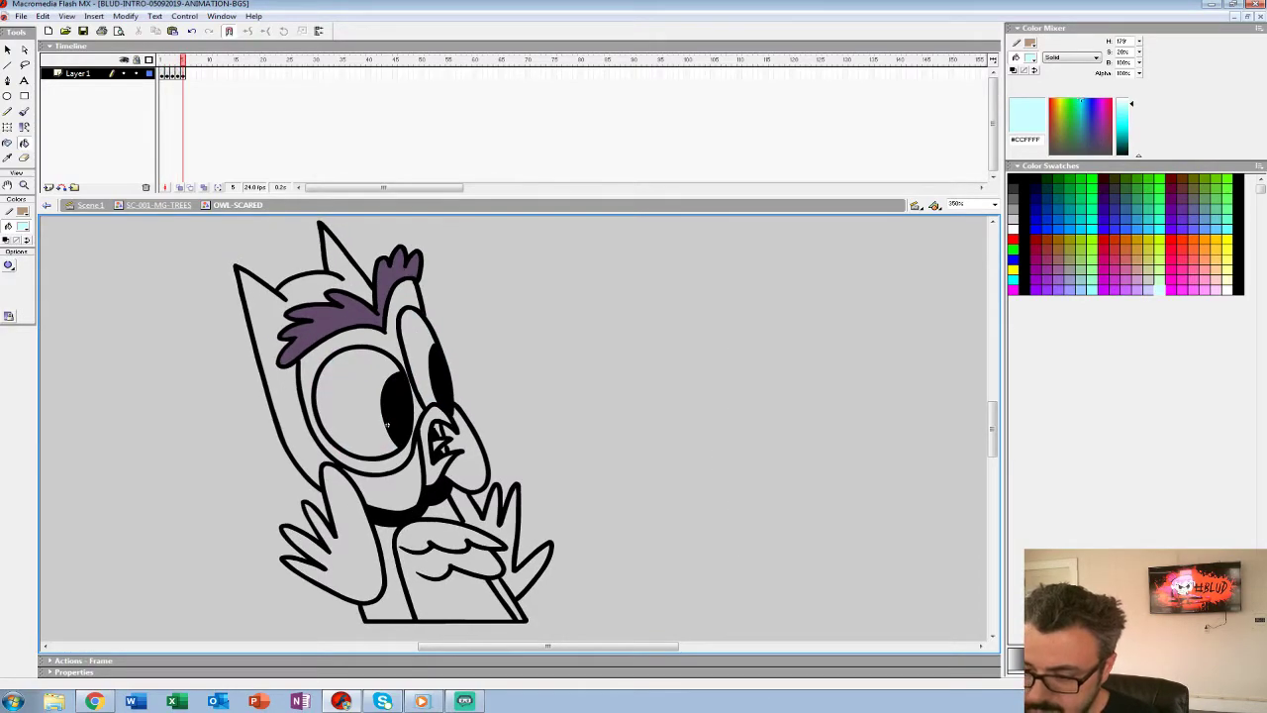
Fill the beak on all five frames with the pink #CC66CC sampled from the reference owl's beak.
click(23, 227)
click(812, 452)
click(432, 460)
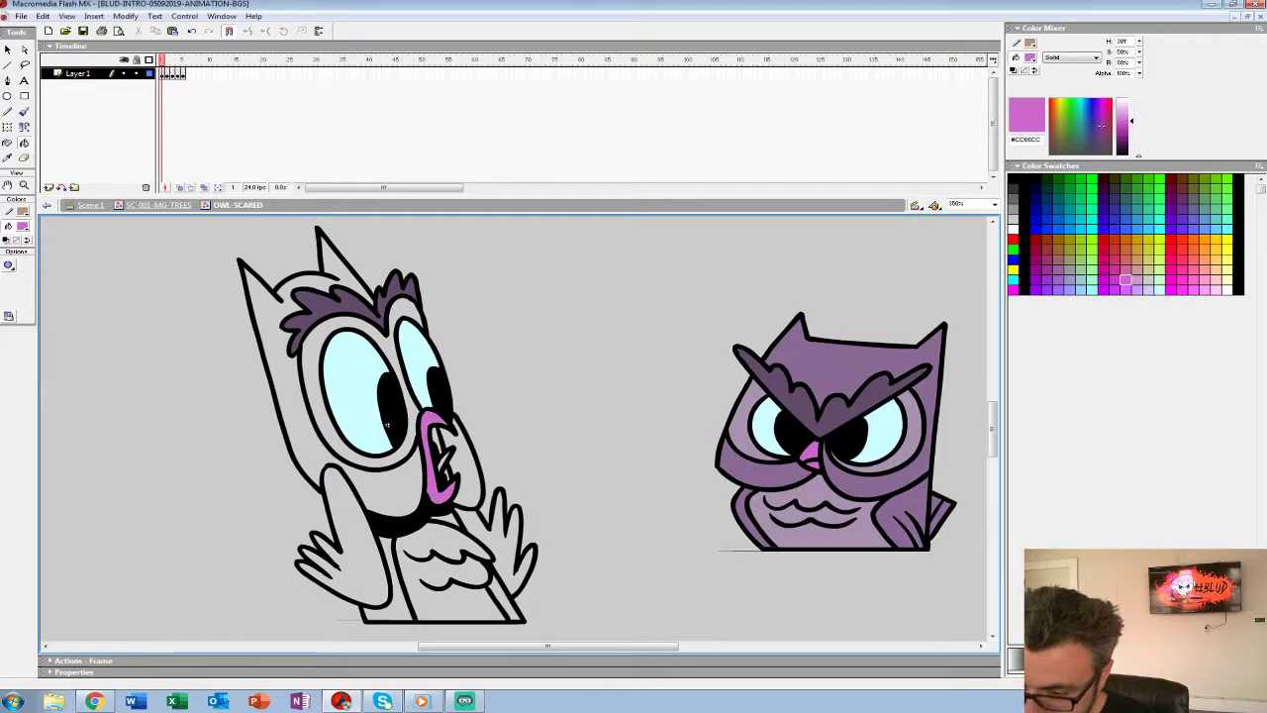
key(period)
key(period)
key(period)
key(period)
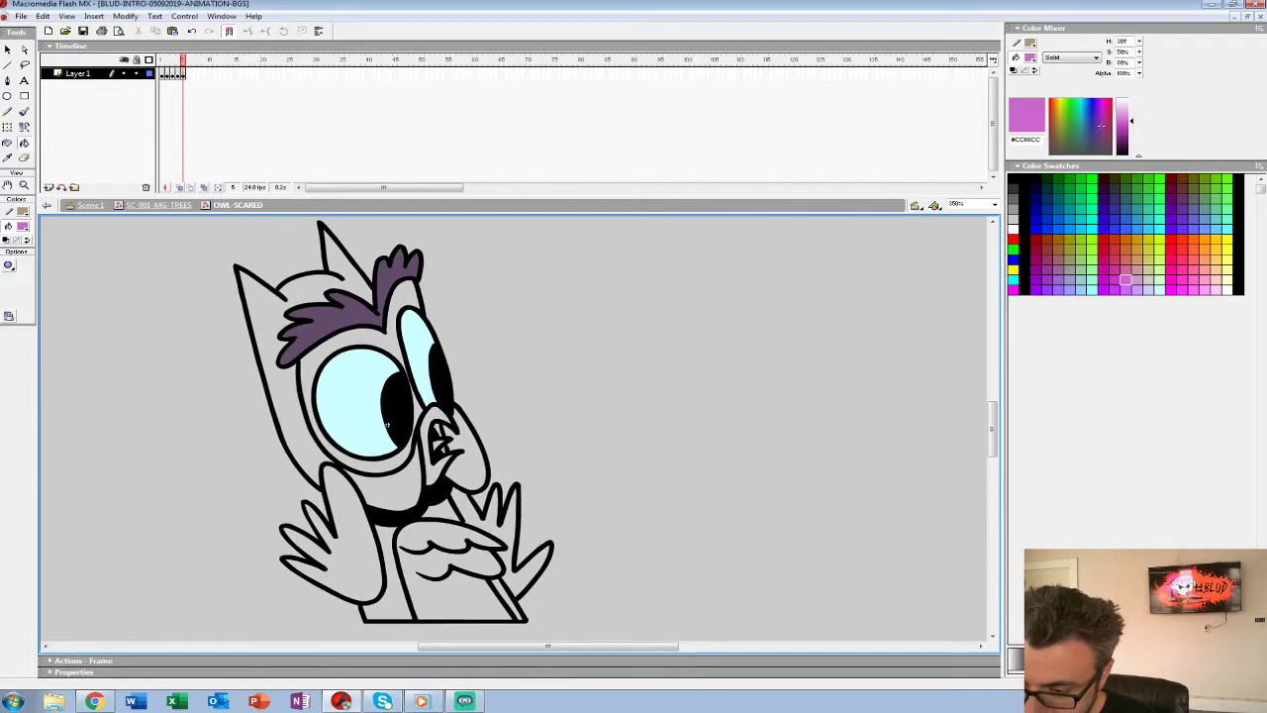
click(432, 469)
Set filling to Don't Close Gaps and colour frame 1's eye surround and belly with the reference owl's light belly purple.
click(9, 266)
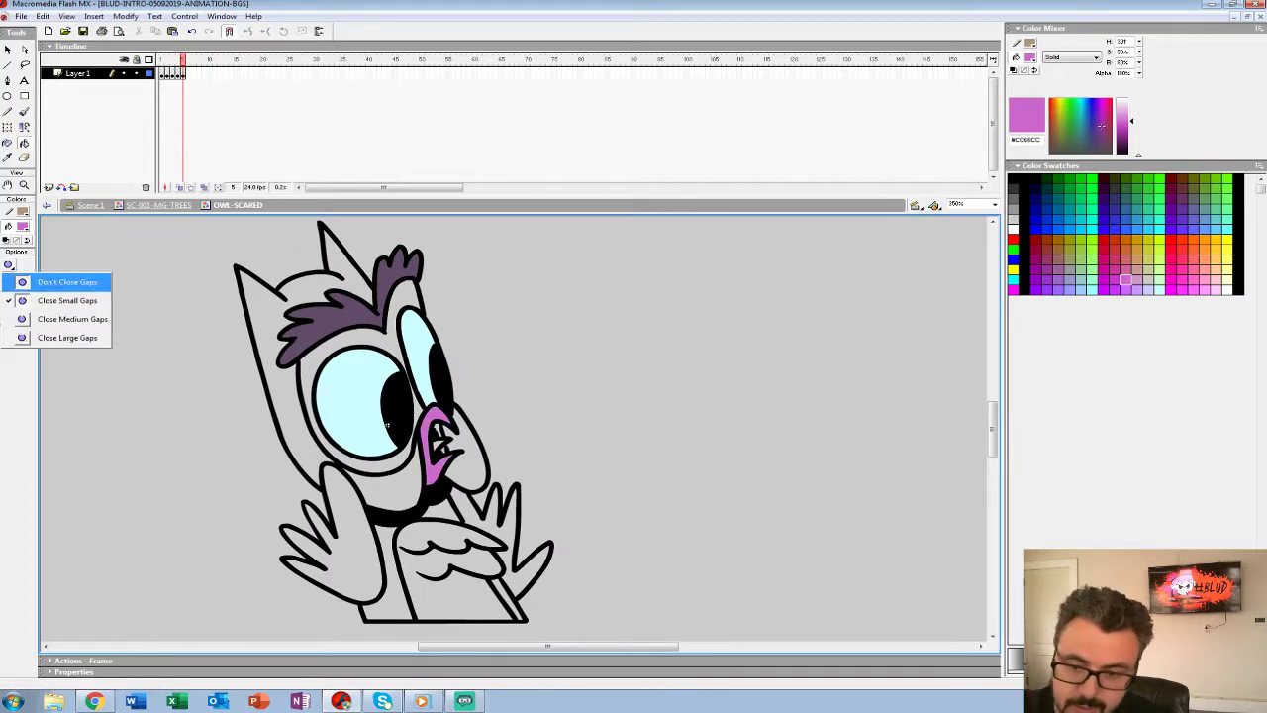
click(65, 282)
key(comma)
key(comma)
key(comma)
key(comma)
click(22, 226)
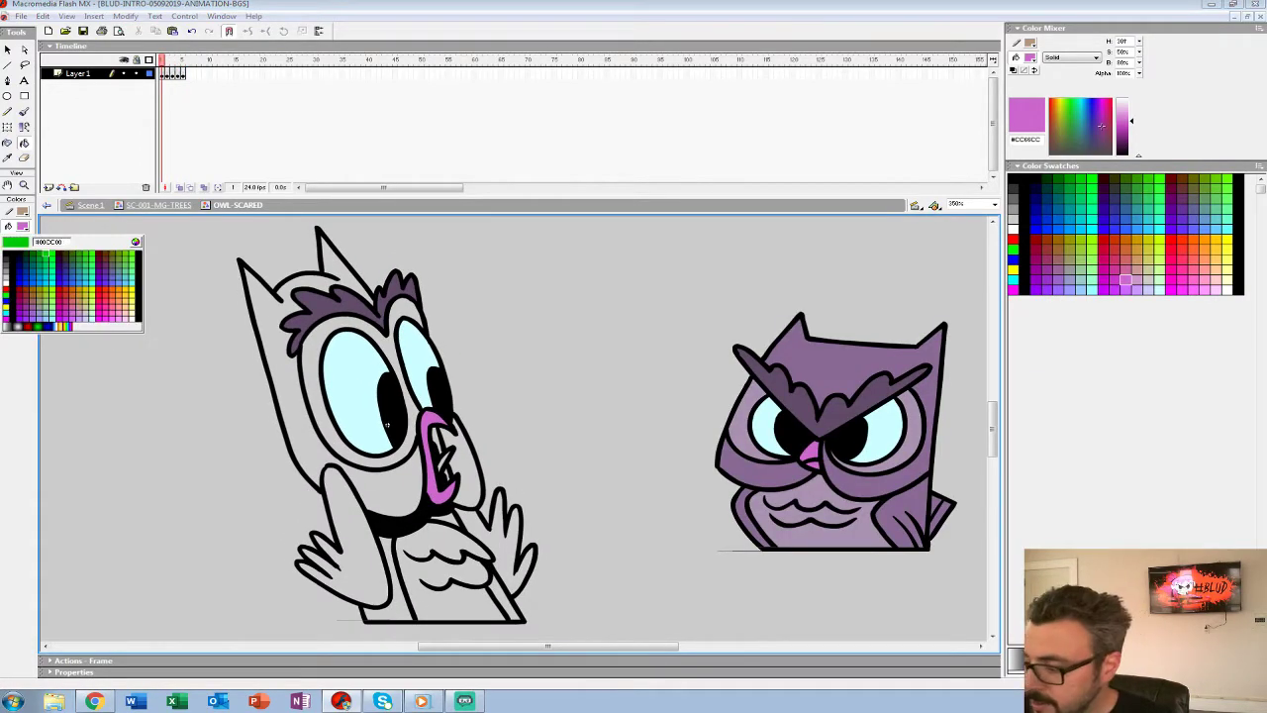
click(819, 492)
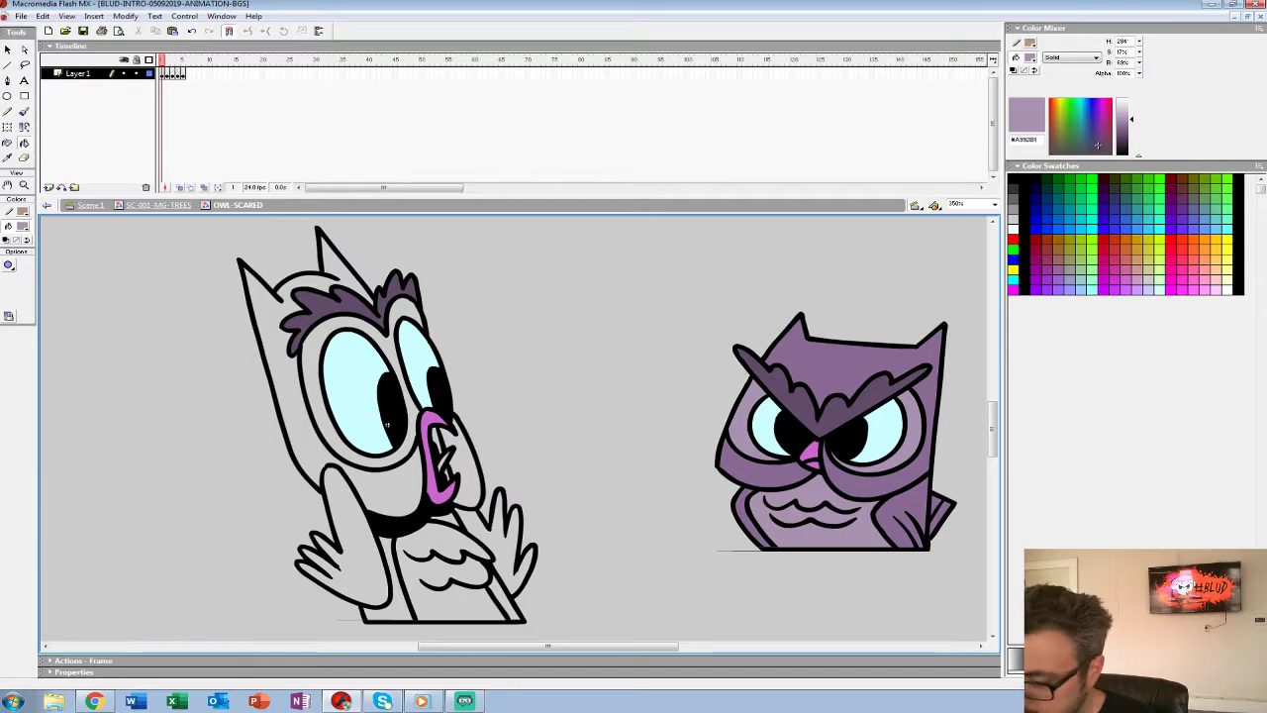
click(387, 424)
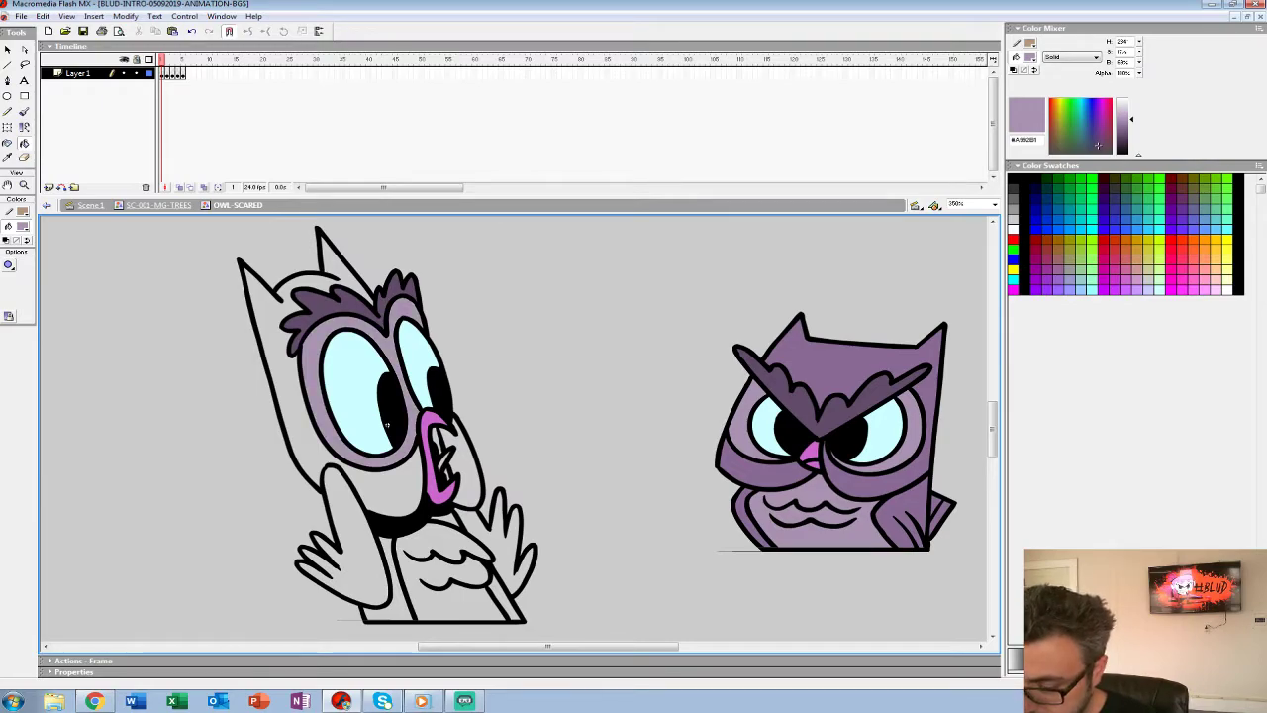
click(446, 572)
Fill the eye surround and belly on frames 2 and 3 with the light purple.
key(period)
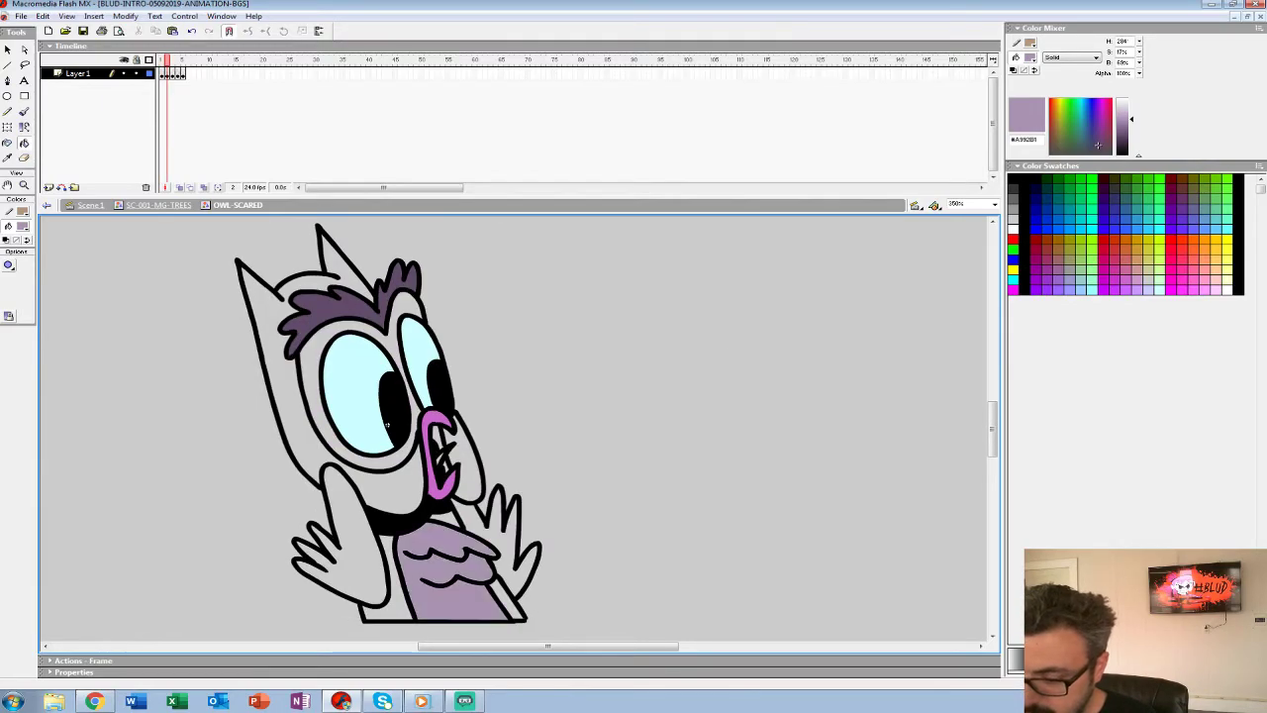
click(387, 425)
key(period)
click(445, 584)
click(381, 464)
key(ctrl+z)
click(387, 423)
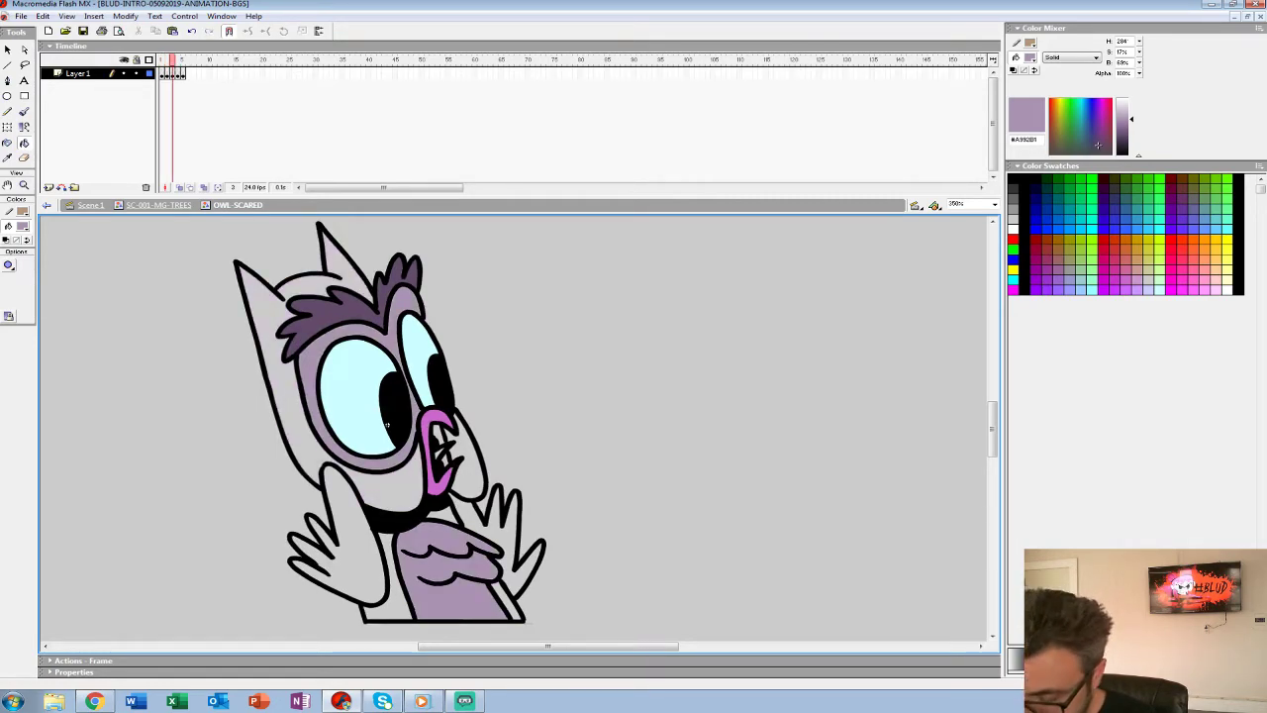
Fill the belly and eye surround on frames 4 and 5 with the light purple, undoing any misplaced fill.
key(period)
click(450, 579)
click(387, 424)
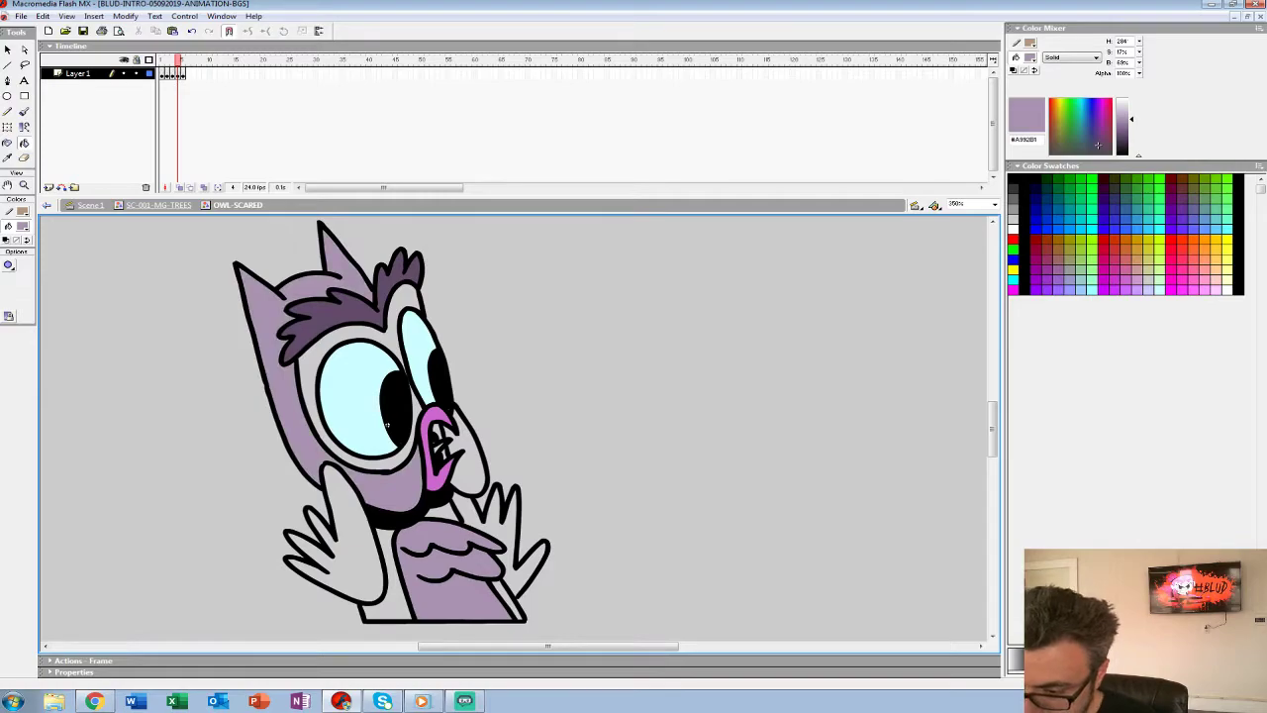
key(ctrl+z)
click(387, 425)
key(period)
click(450, 579)
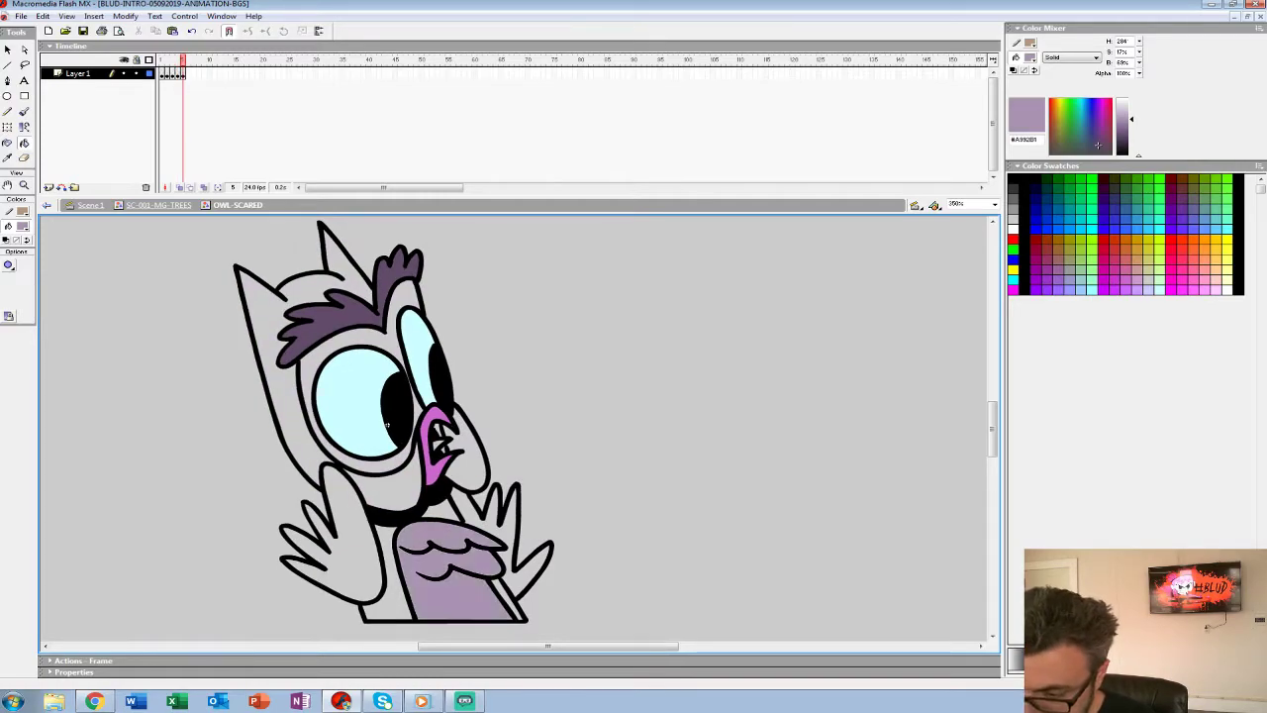
click(387, 425)
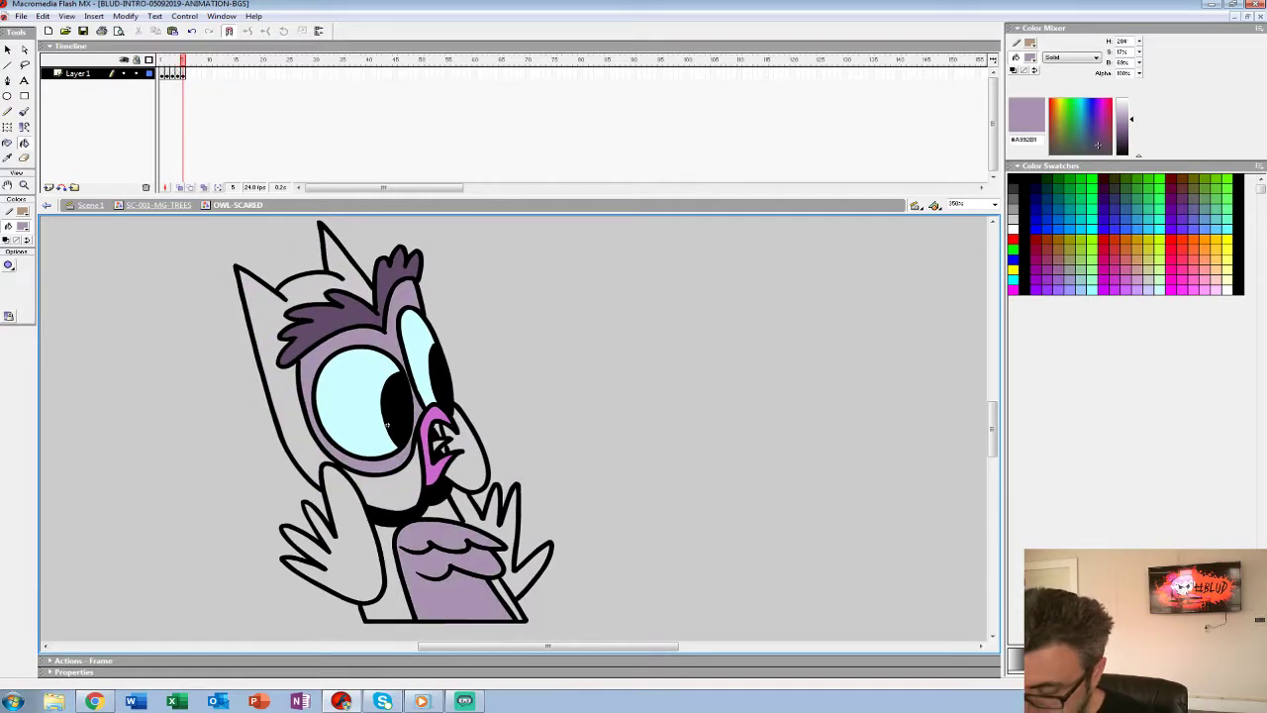
Fill the head, cheek, wings and body sides on frame 1 with the medium purple sampled from the reference owl's head.
key(comma)
key(comma)
key(comma)
key(comma)
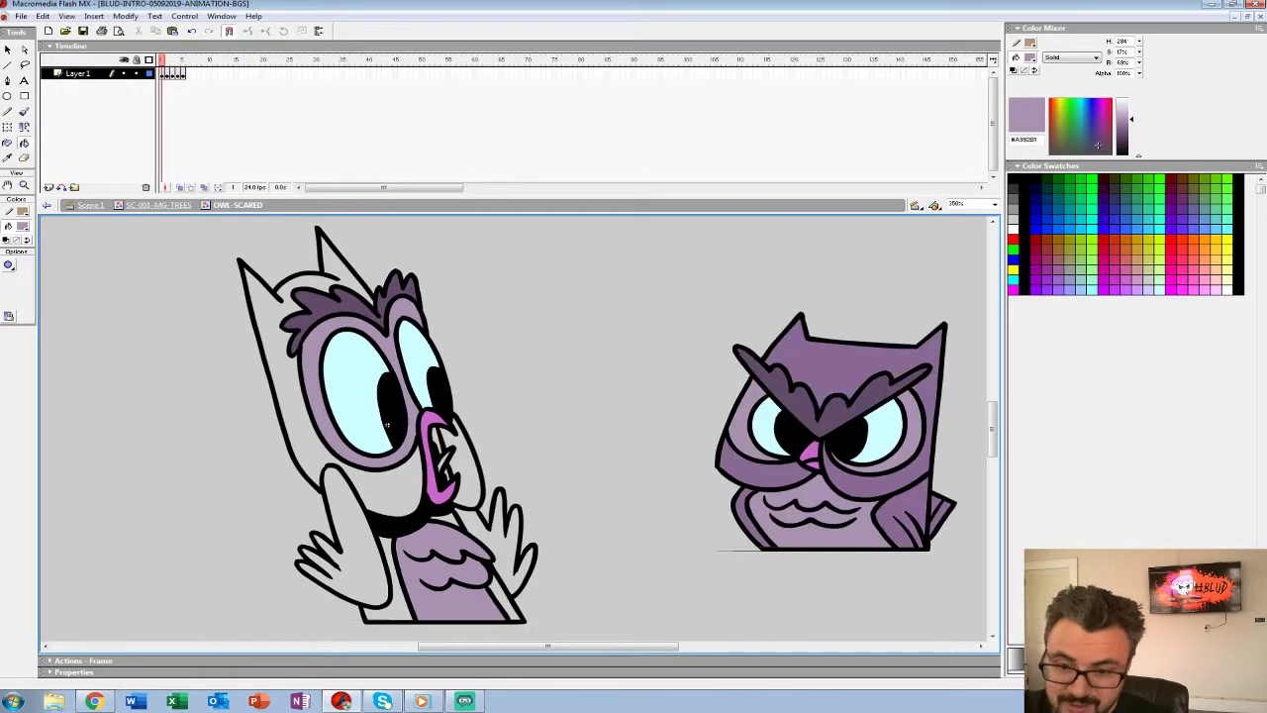
click(23, 227)
click(842, 364)
click(355, 554)
click(381, 490)
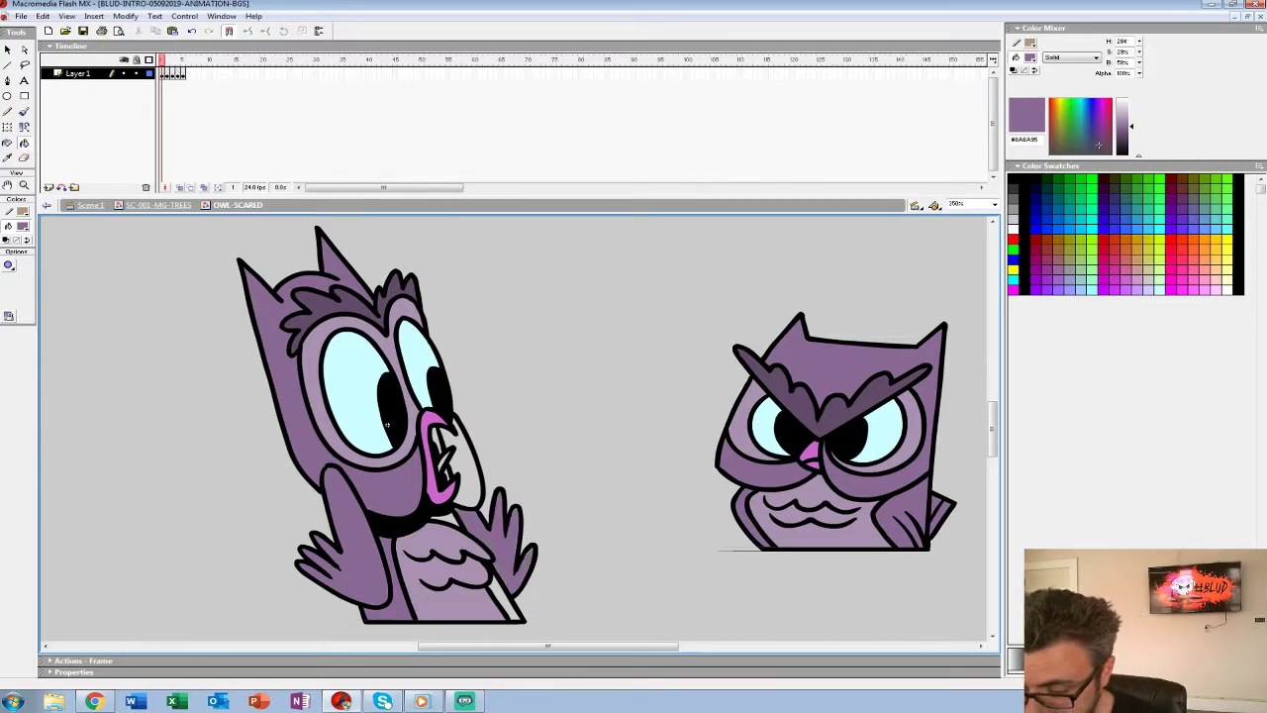
click(504, 600)
click(469, 473)
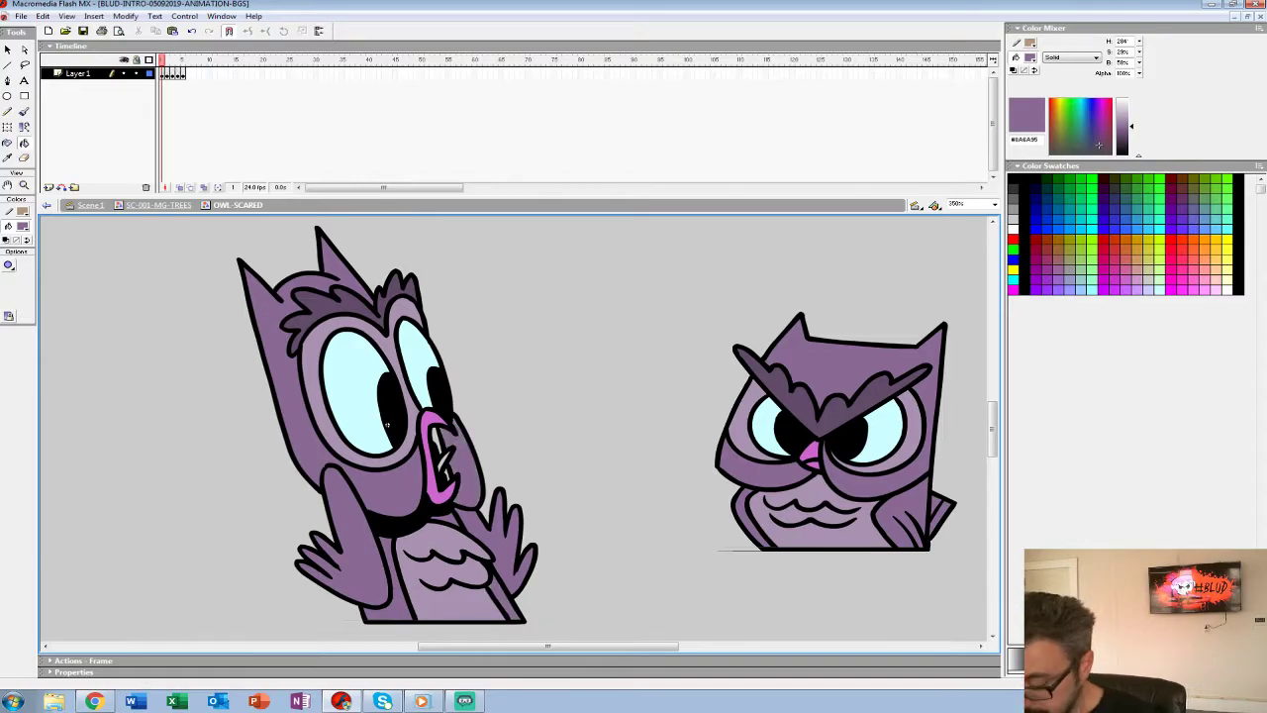
Fill the head, cheek, wings and body sides on frame 2 with the medium purple.
key(period)
click(469, 473)
click(505, 547)
click(505, 600)
click(445, 519)
click(394, 490)
click(396, 600)
click(356, 550)
Fill the wings, body sides, head and cheek on frame 3 with the medium purple, undoing any misplaced fills.
key(period)
click(505, 602)
click(510, 539)
click(444, 517)
click(394, 521)
click(341, 539)
key(ctrl+z)
key(ctrl+z)
click(349, 546)
click(394, 596)
click(392, 490)
click(469, 473)
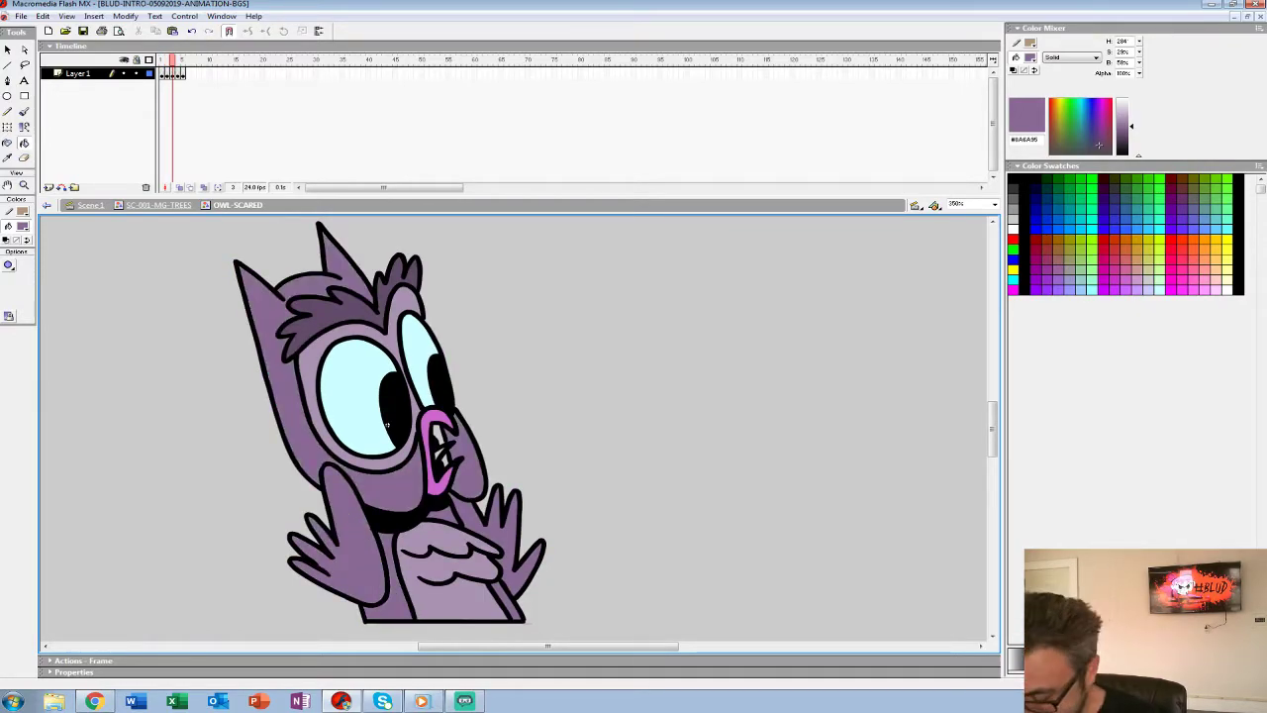
Fill the wings, body sides, head and cheek on frame 4 with the medium purple.
key(period)
click(506, 599)
click(509, 539)
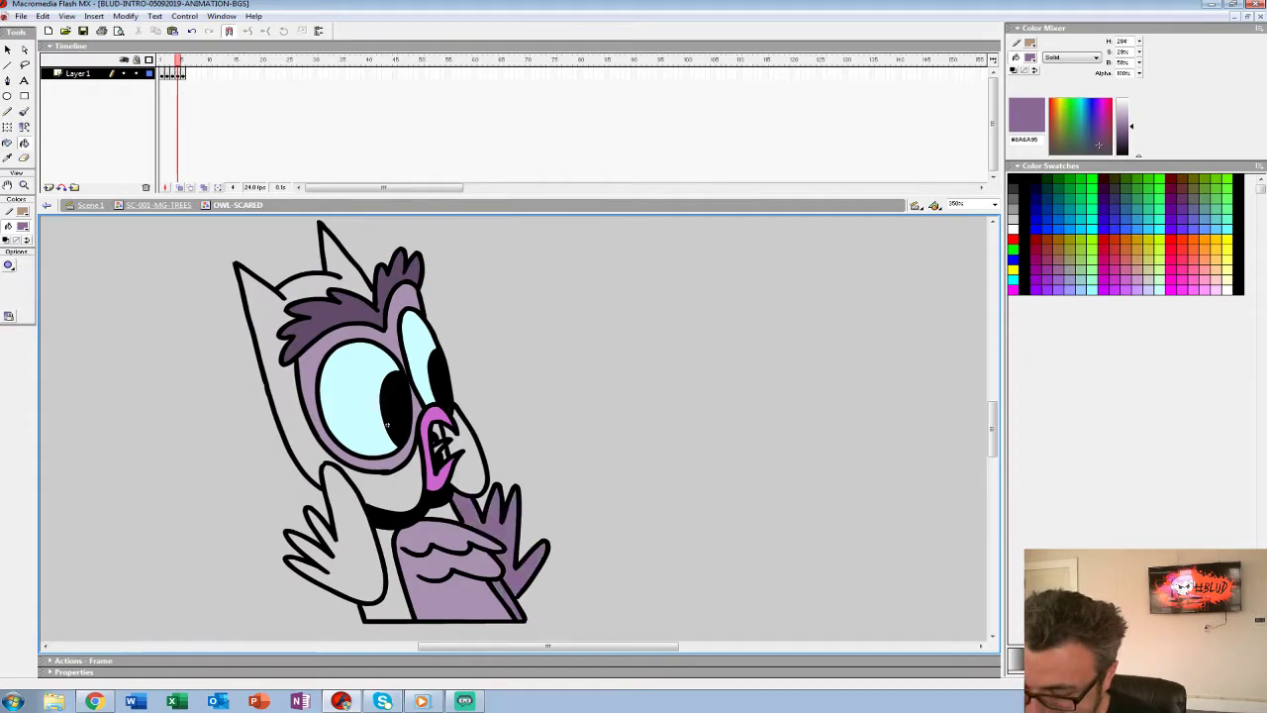
click(444, 514)
click(394, 595)
click(348, 547)
click(392, 490)
click(469, 473)
Fill the wings, body sides, face, cheek and head on frame 5 with the medium purple.
key(period)
click(509, 543)
click(441, 513)
click(505, 602)
click(386, 579)
click(342, 540)
click(381, 480)
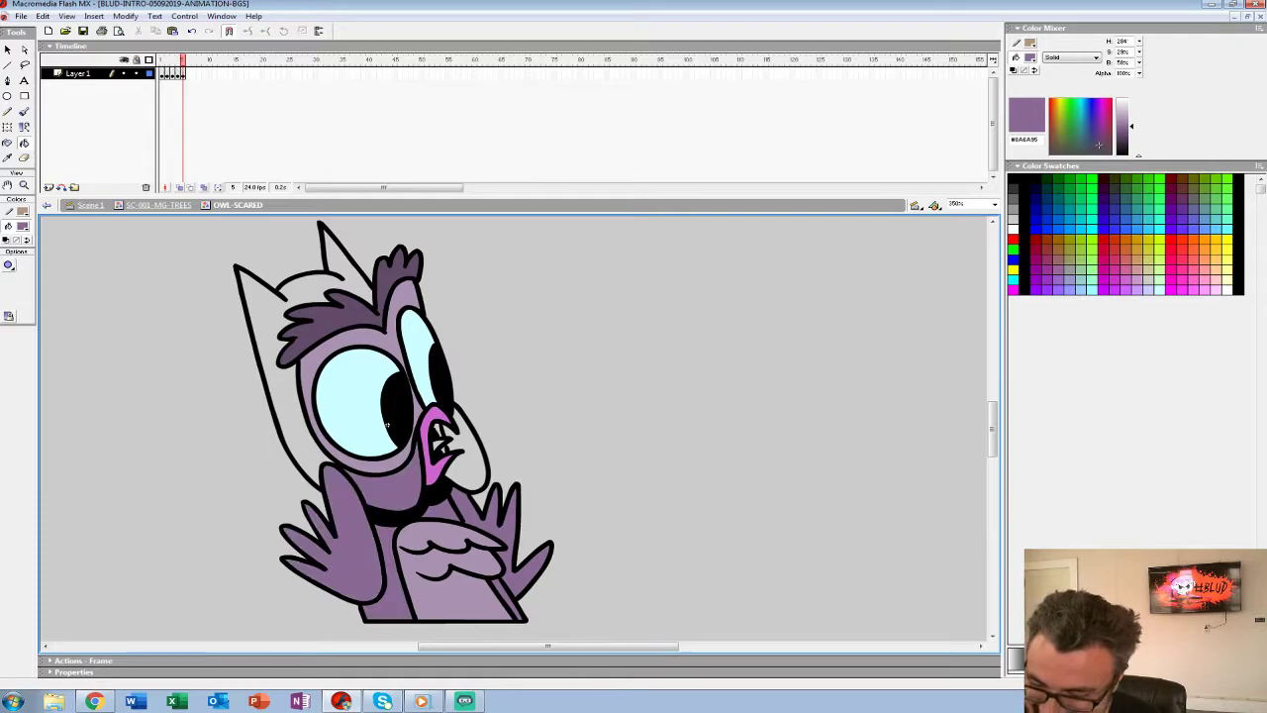
click(465, 455)
click(270, 332)
Fill the tongue inside the open beak across the frames with the beak's pink #CC66CC.
key(comma)
key(comma)
key(comma)
key(comma)
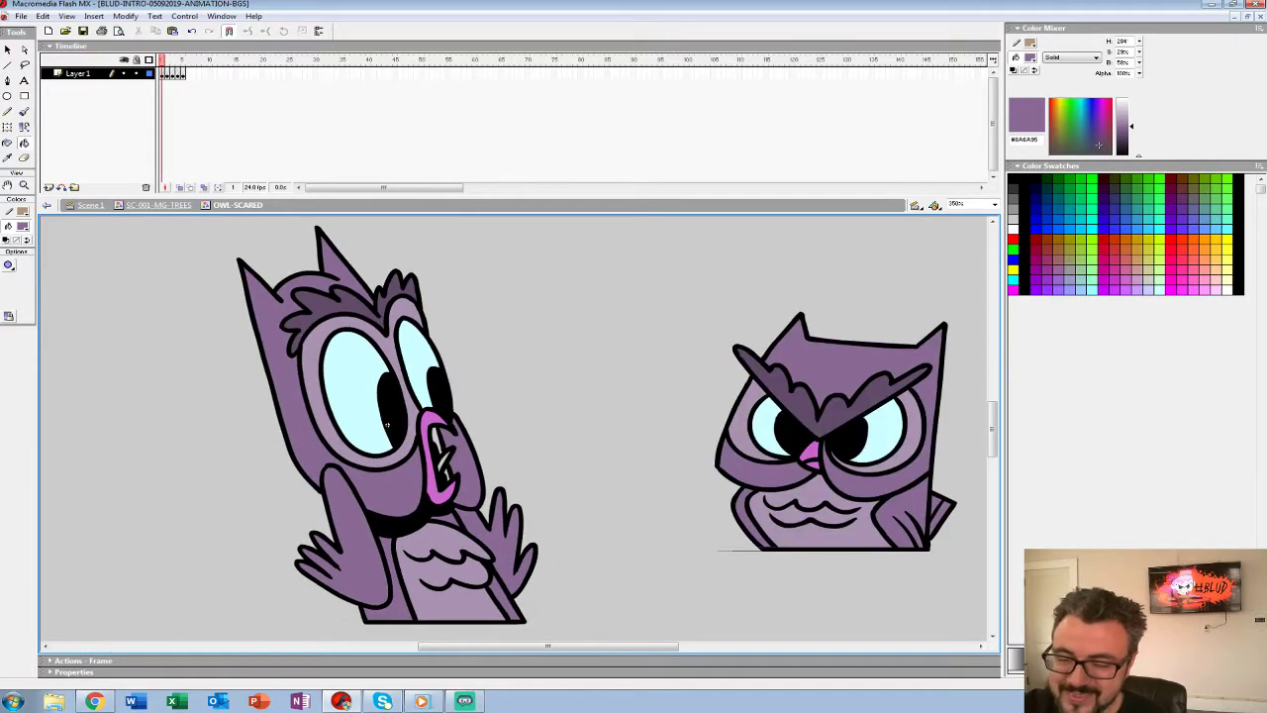
click(22, 227)
click(429, 456)
click(443, 462)
key(period)
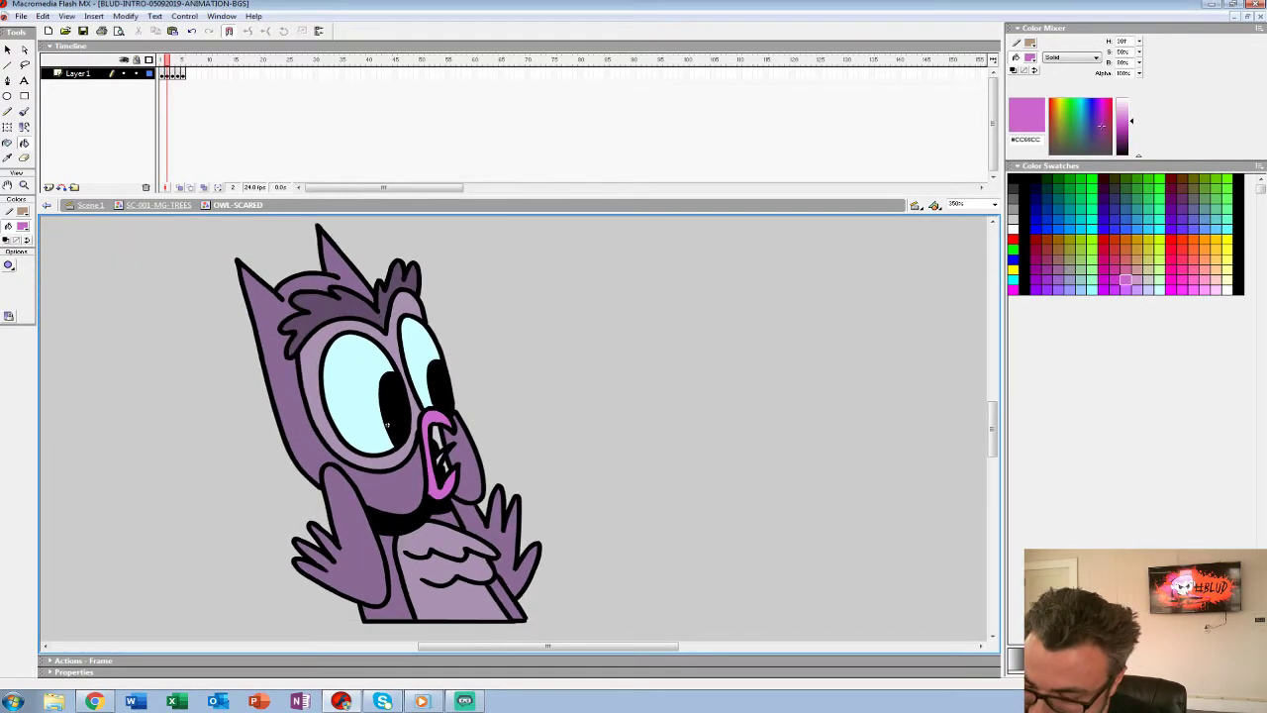
key(period)
key(period)
key(period)
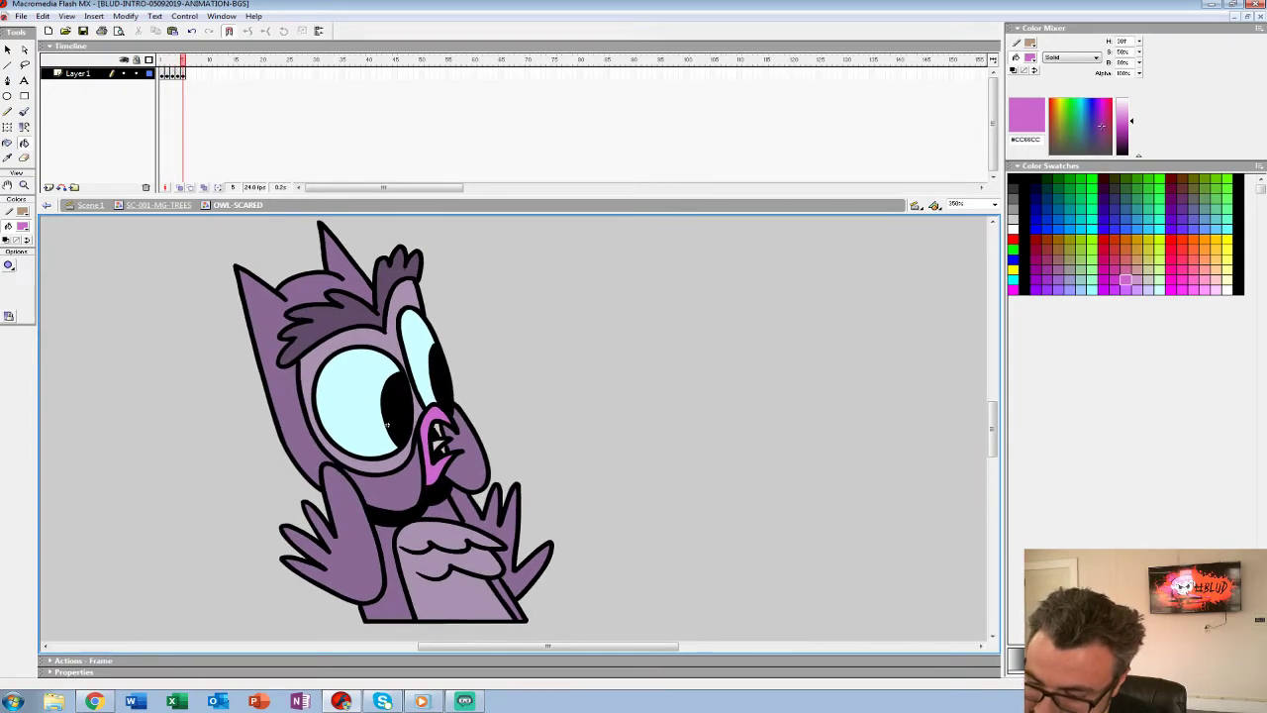
Fill the remaining mouth interior across the frames with the darker pink #CC3399.
key(comma)
key(comma)
key(comma)
key(comma)
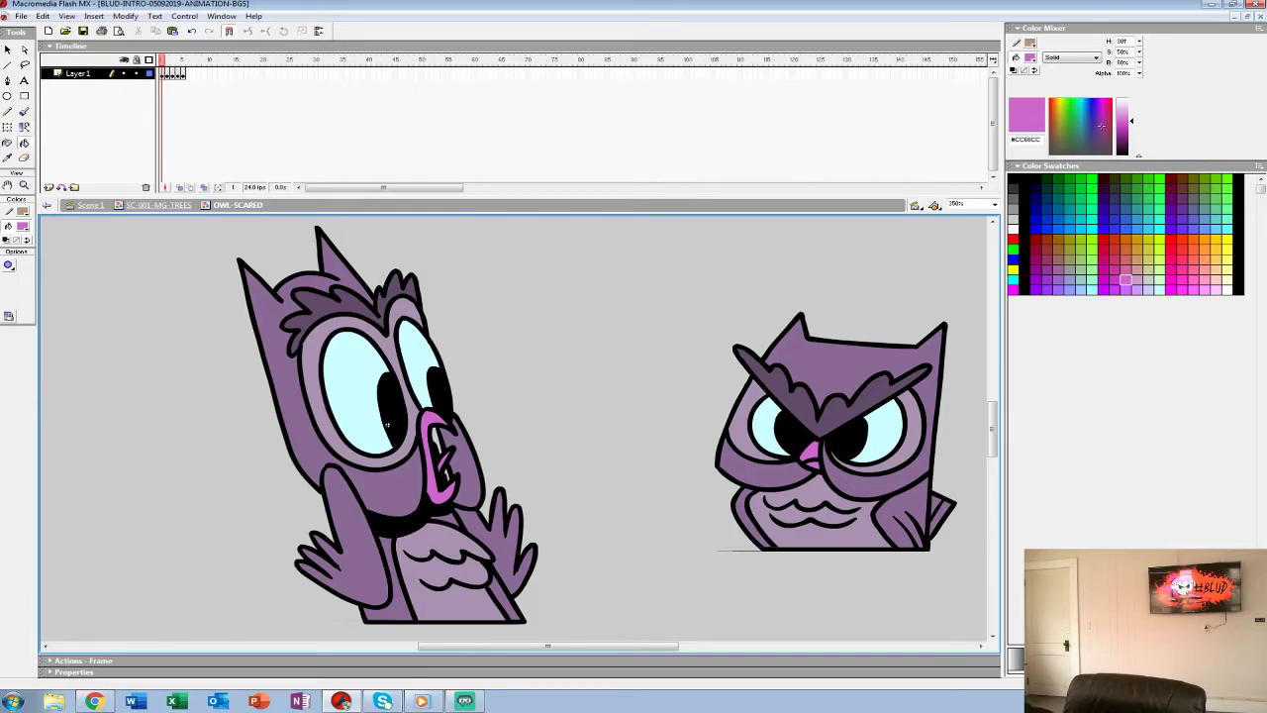
click(23, 227)
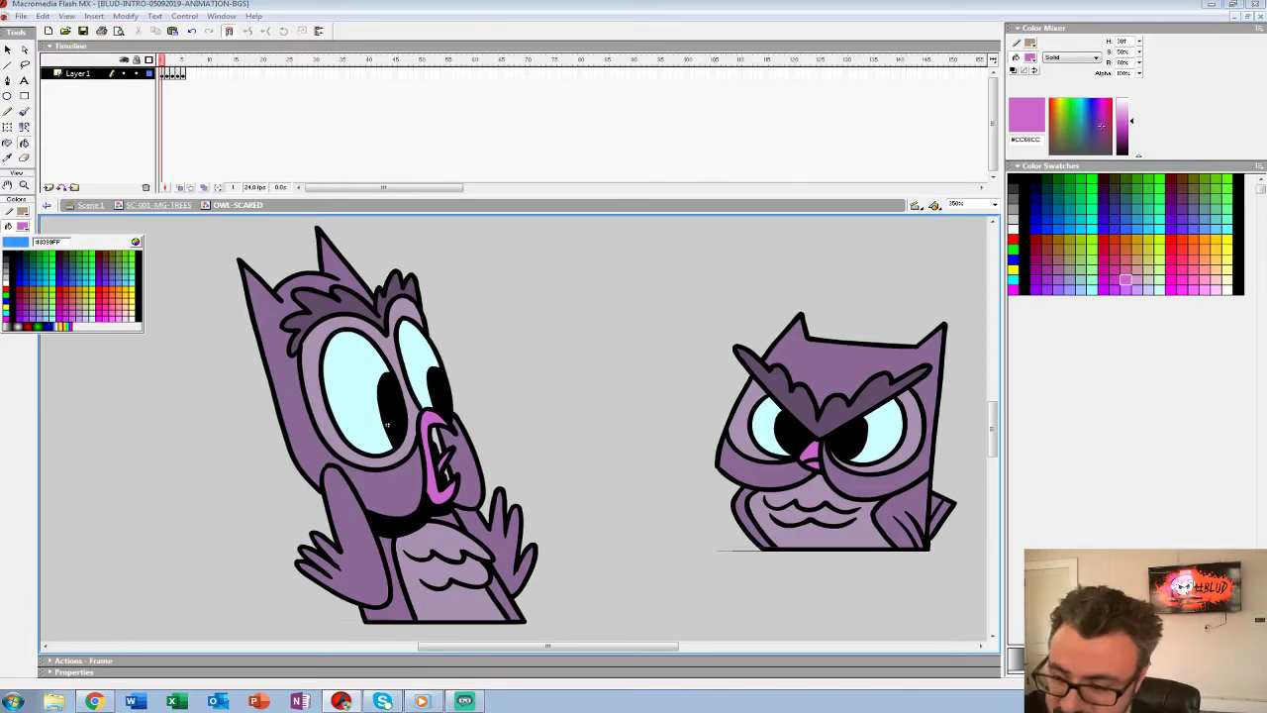
click(23, 227)
click(23, 227)
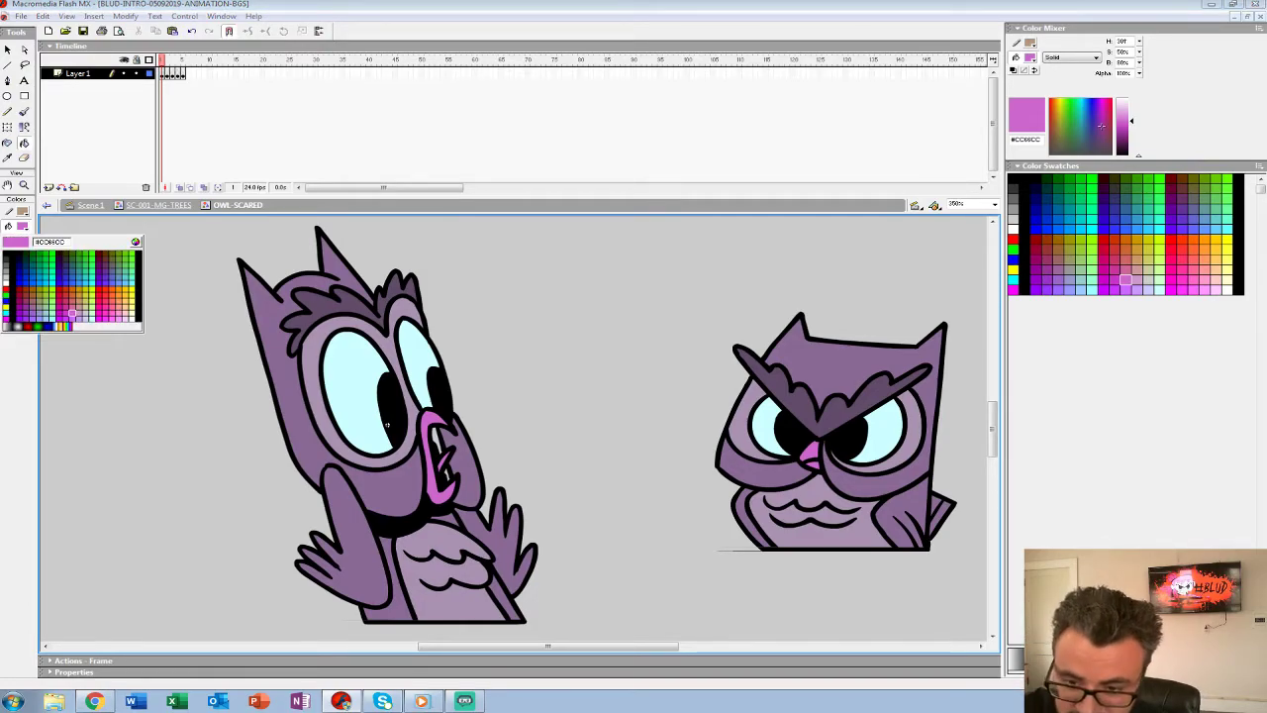
click(65, 307)
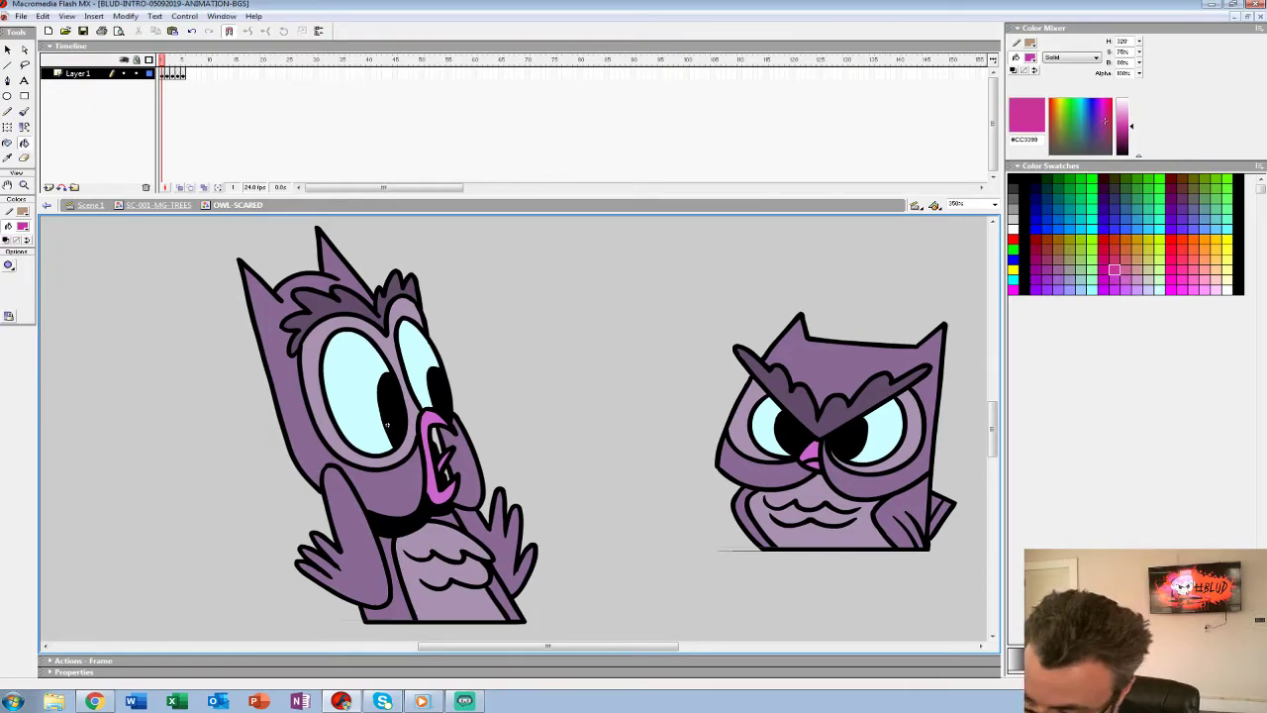
key(Return)
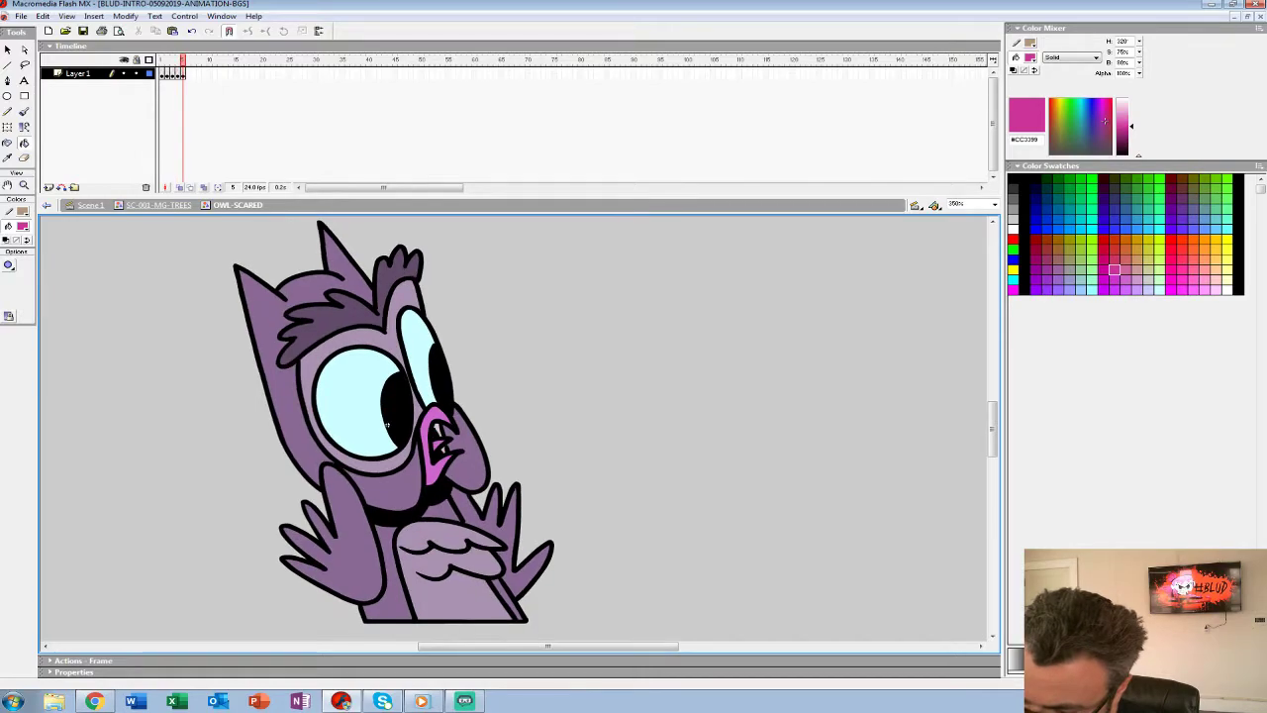
key(comma)
key(comma)
key(comma)
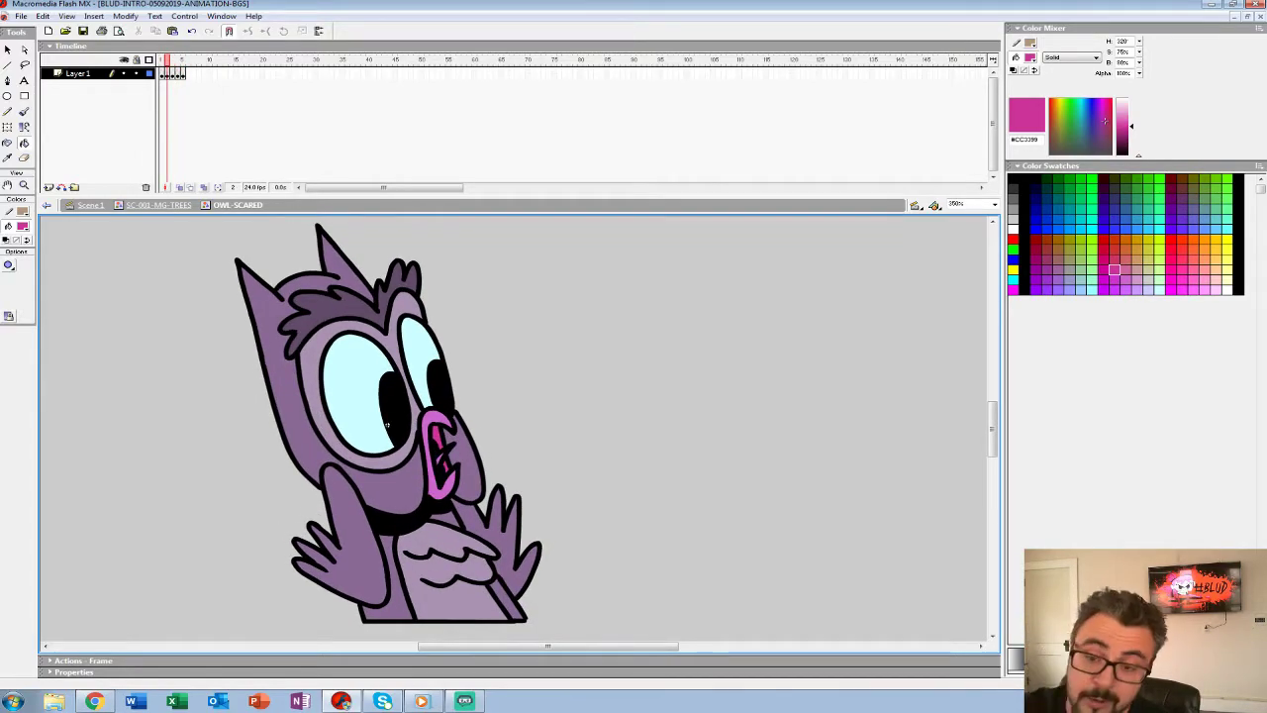
Set the fill colour to the pupil's black and choose a paint mode for the Brush tool.
click(21, 226)
click(396, 415)
key(comma)
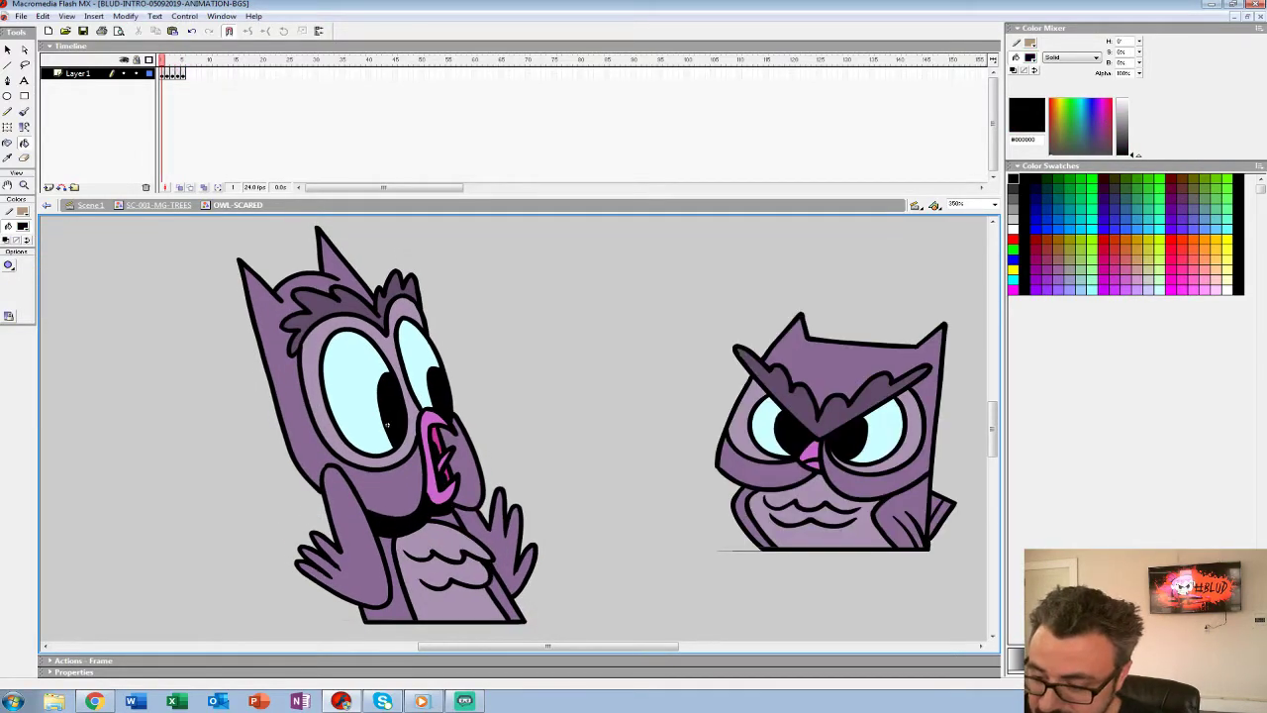
key(period)
key(period)
key(b)
click(9, 265)
click(57, 282)
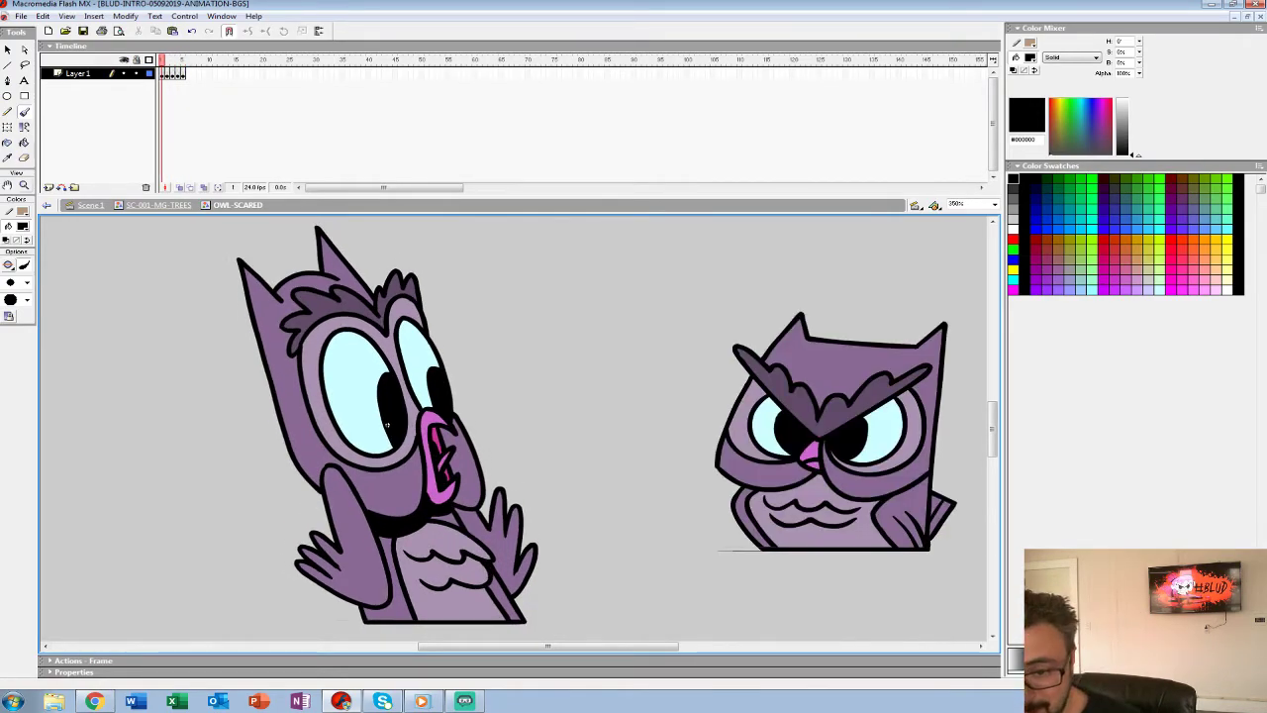
Delete the reference owl beside the scared owl on frame 1 and play the animation.
key(z)
alt+click(457, 441)
alt+click(457, 442)
key(v)
drag(638, 387, 520, 495)
key(Delete)
key(Return)
key(Return)
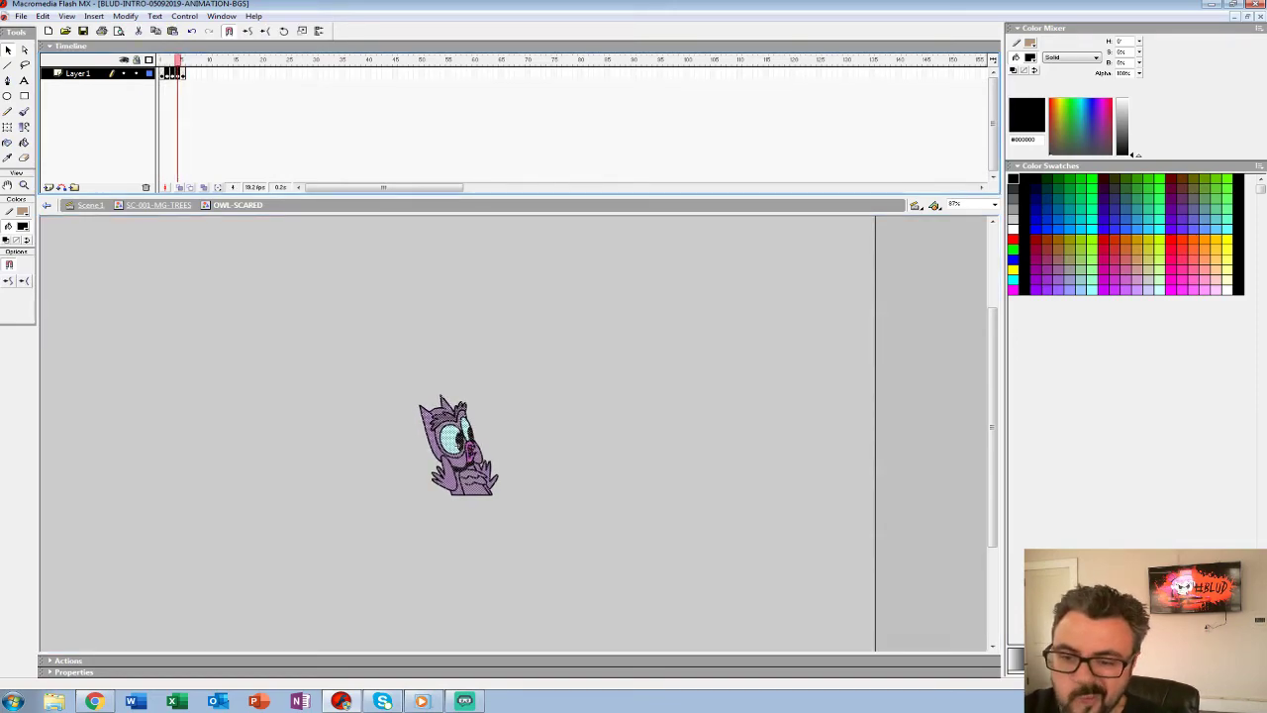
Add a new layer above Layer 1 and play the owl animation.
click(48, 188)
click(78, 86)
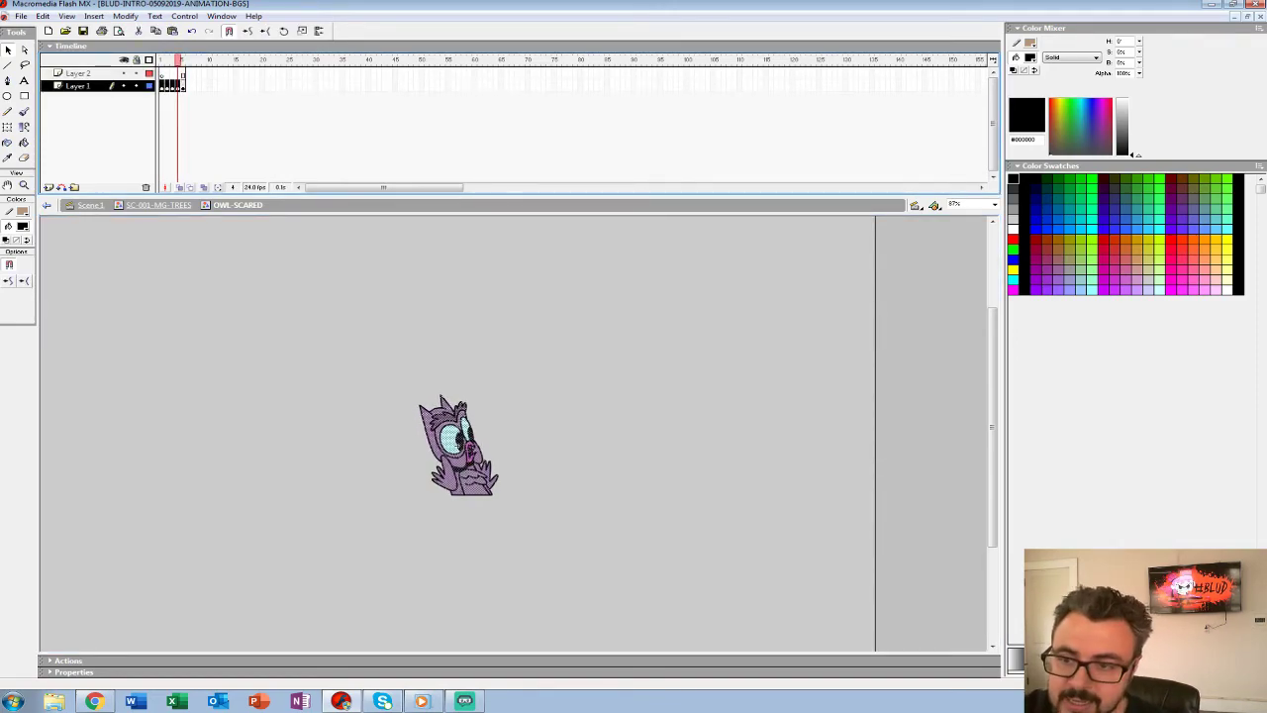
key(Return)
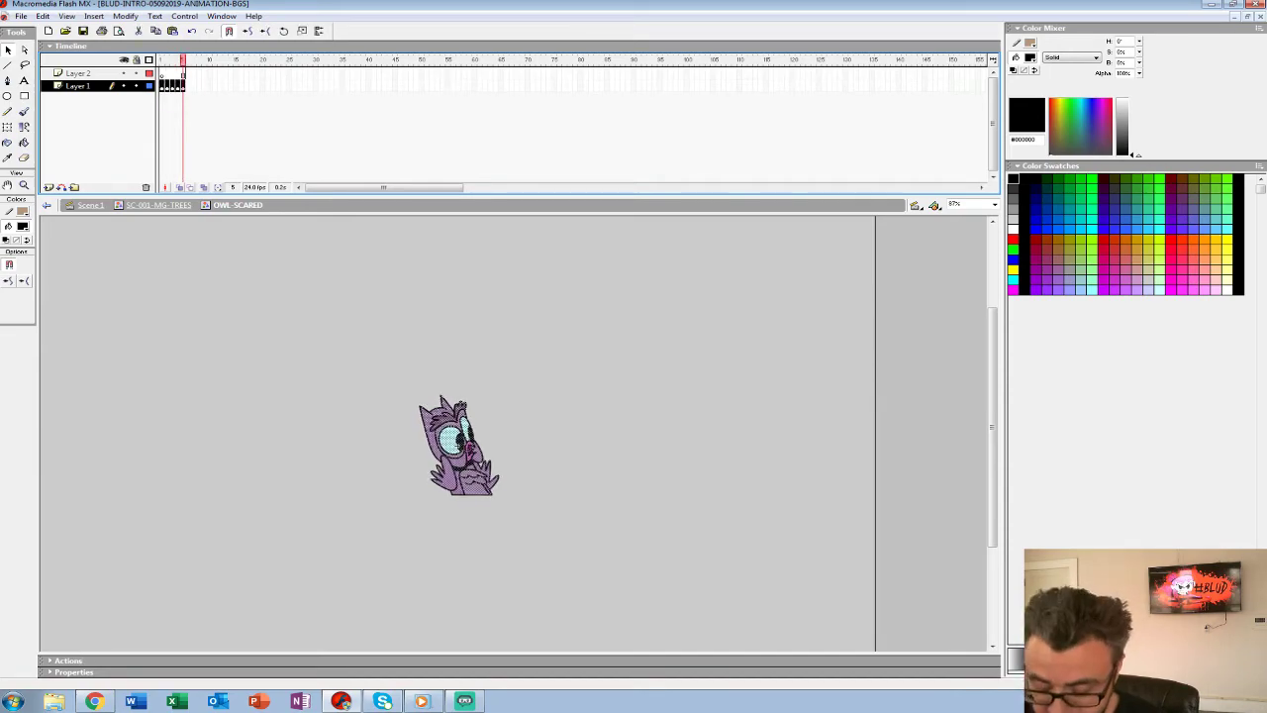
Retime the keyframes on Layer 1 so the scared owl sequence spans seven frames.
click(184, 87)
click(172, 86)
click(166, 86)
mouse_move(172, 86)
mouse_down()
mouse_move(166, 74)
mouse_move(183, 74)
mouse_move(162, 86)
mouse_up()
click(183, 86)
shift+click(178, 86)
key(Return)
key(z)
click(548, 417)
key(Return)
mouse_move(182, 87)
mouse_down()
mouse_move(162, 86)
mouse_move(182, 86)
mouse_up()
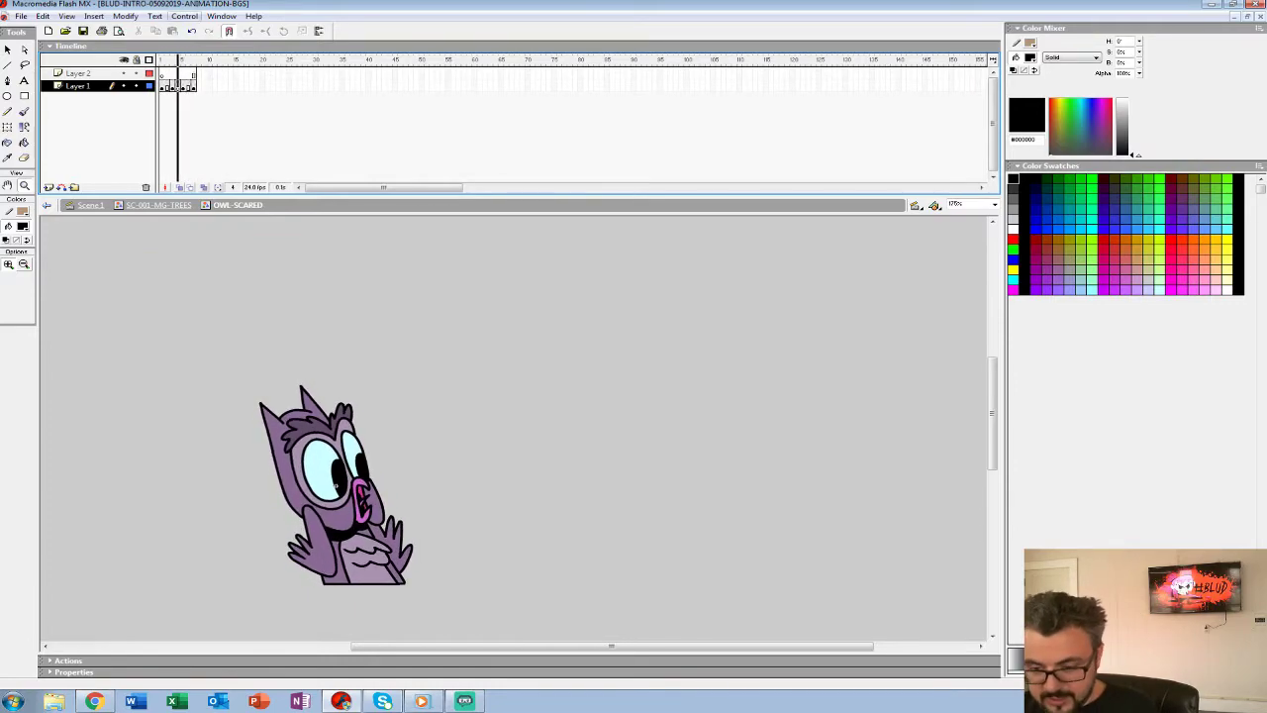
drag(188, 86, 162, 87)
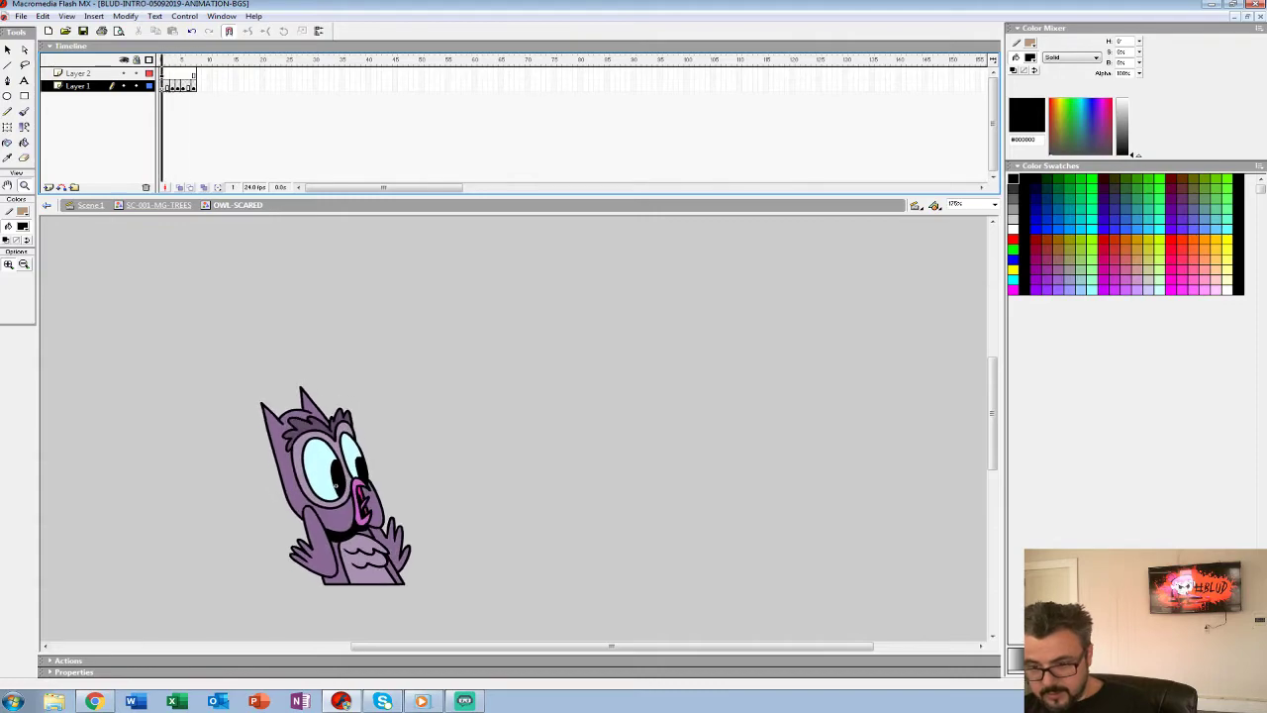
Select frame 1 of Layer 2 and set the fill colour to light blue #CCFFFF.
click(162, 74)
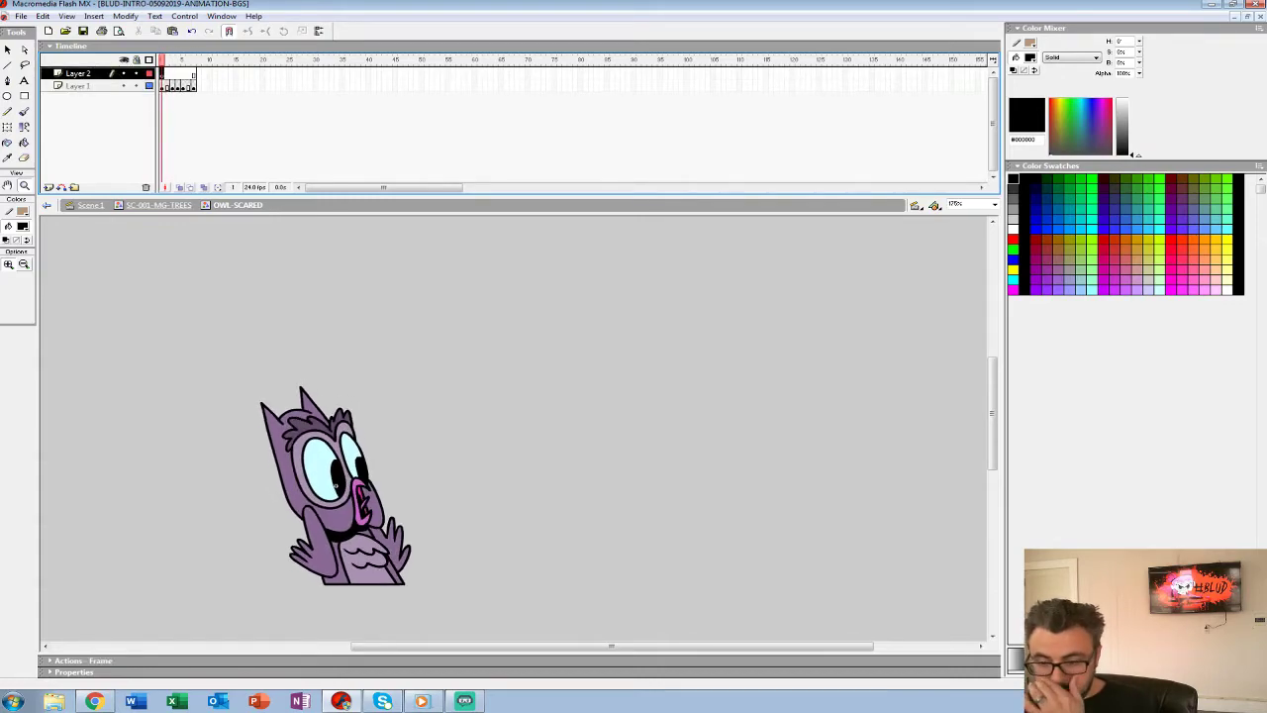
click(23, 226)
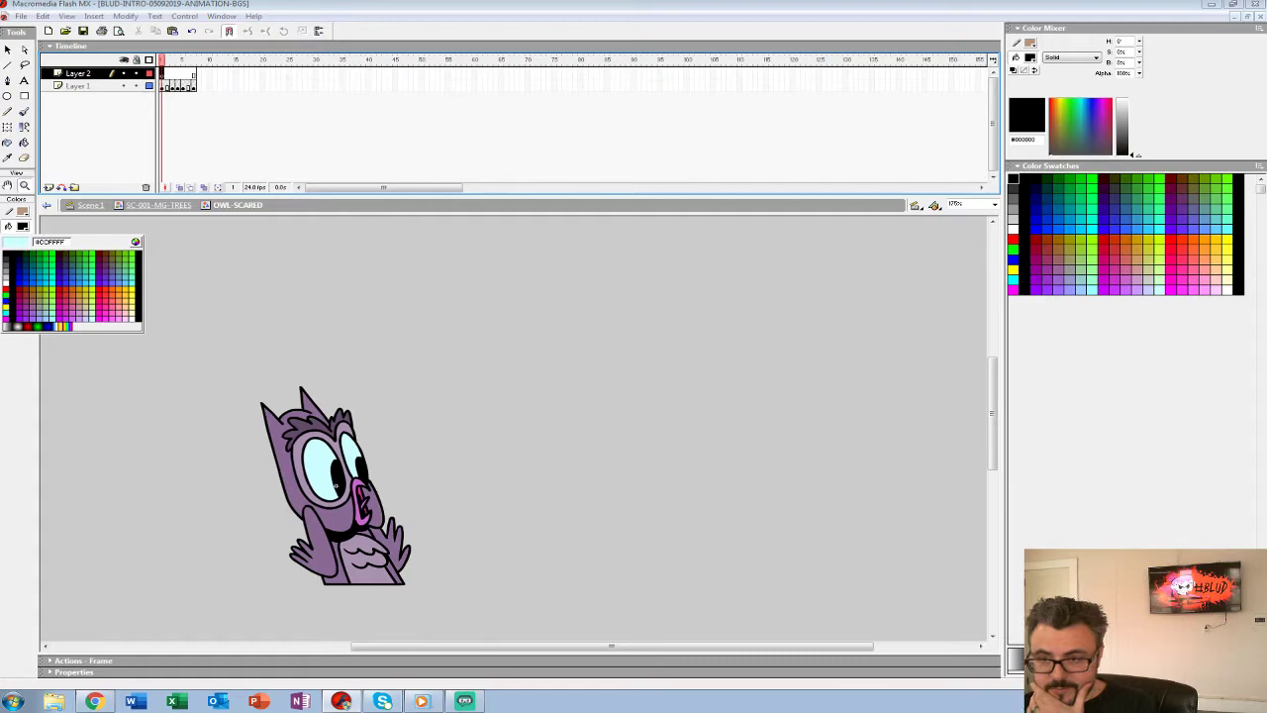
click(100, 330)
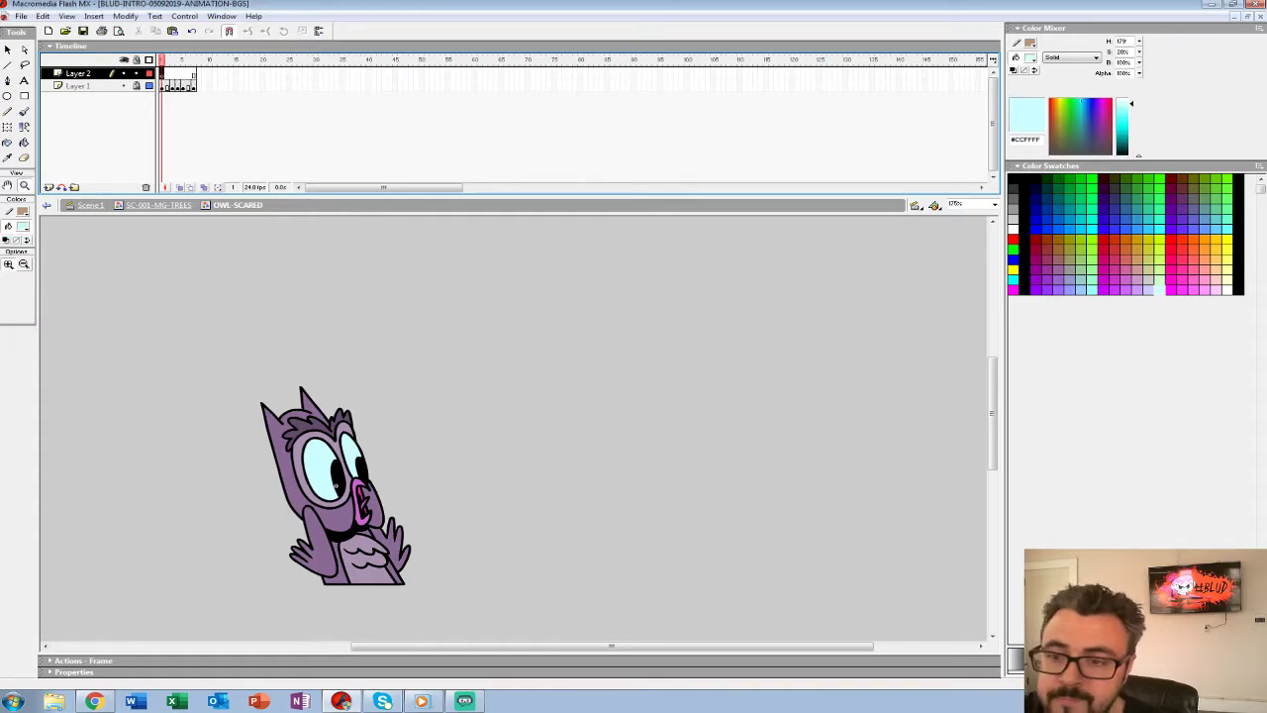
Append a copy of the owl sequence on Layer 1 so that it runs through frame 14.
click(78, 86)
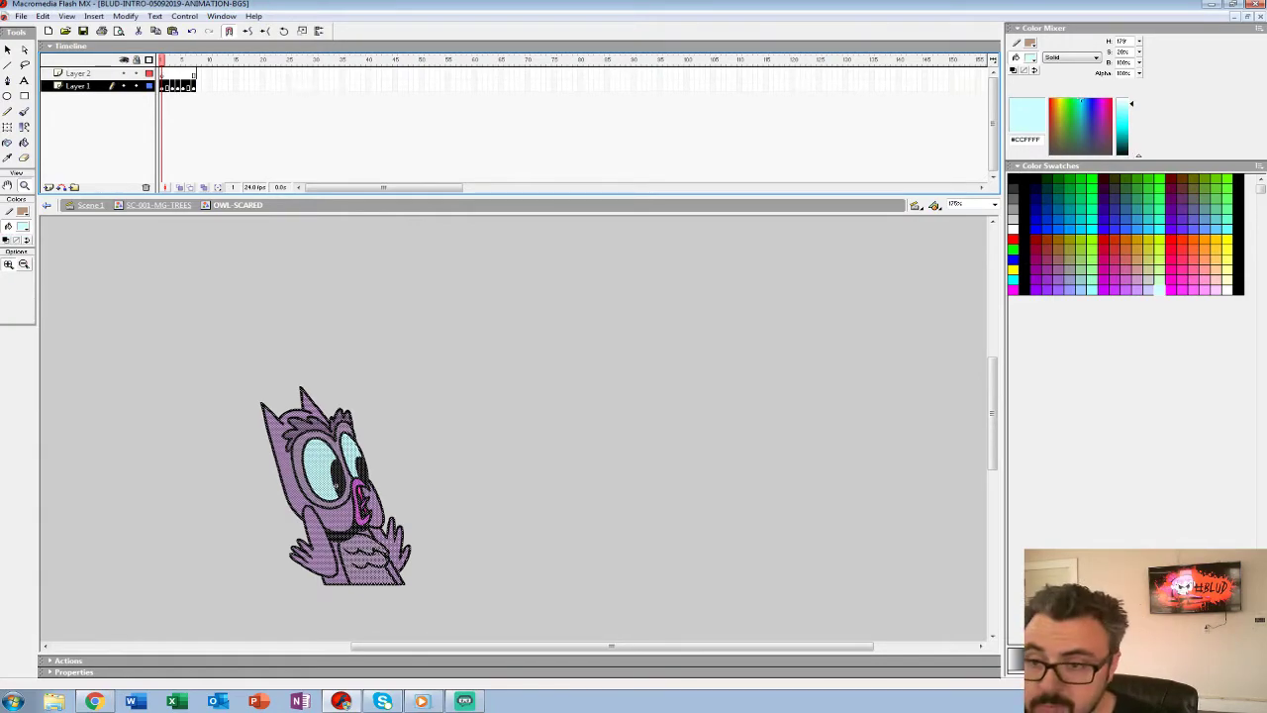
key(Return)
key(ctrl+alt+v)
key(Return)
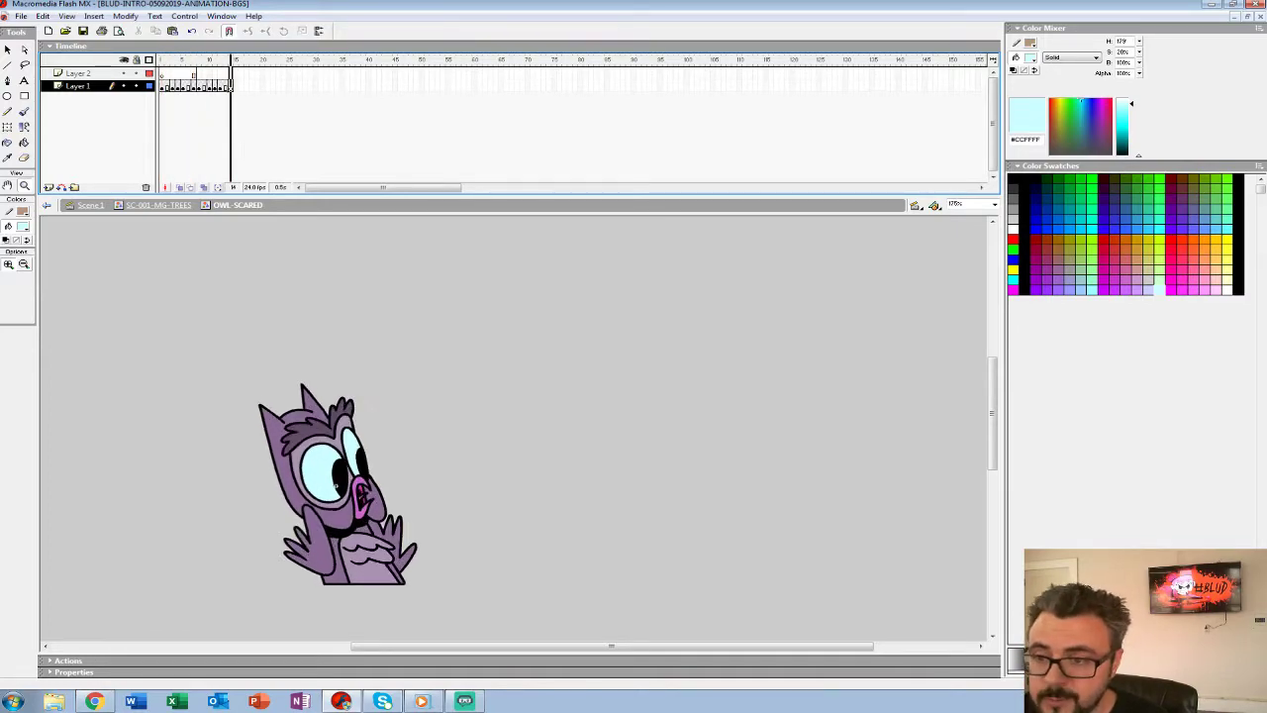
Extend Layer 2 to frame 14 and play the animation back.
click(231, 74)
key(F5)
key(Return)
key(Return)
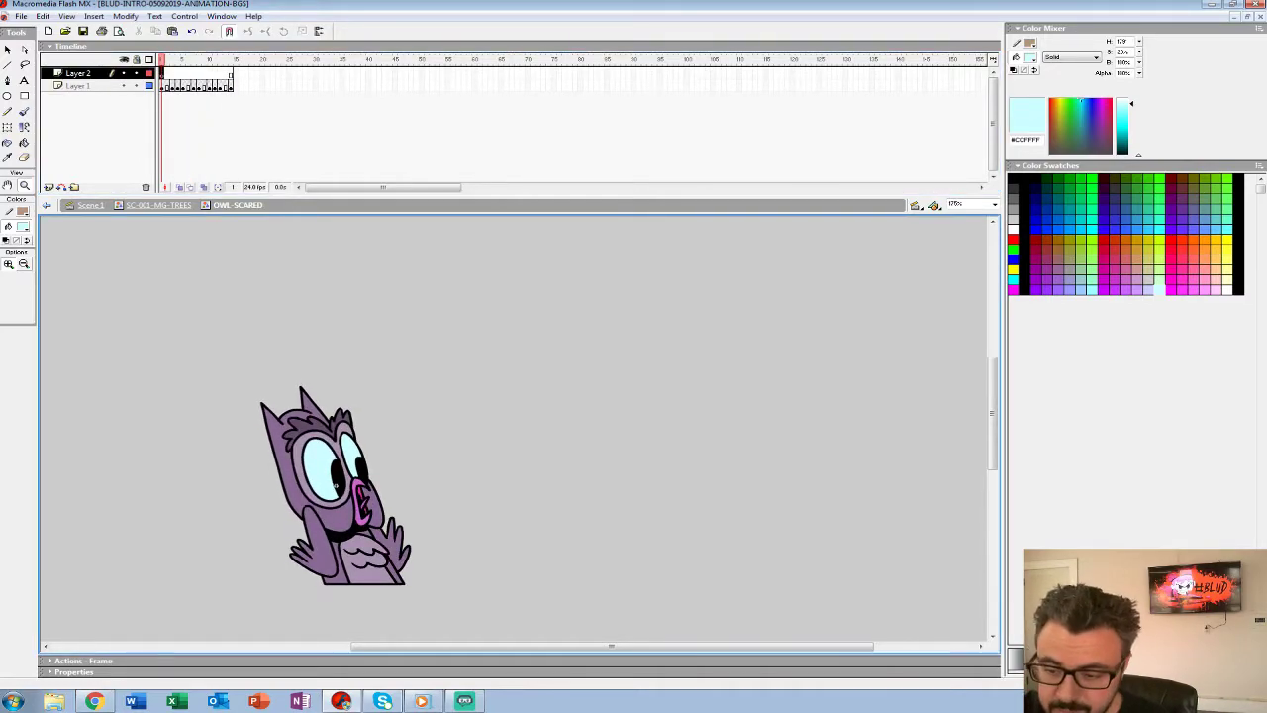
Lock Layer 1 and show it as outlines, and set up the Brush tool with a black fill for Layer 2.
click(335, 486)
click(22, 226)
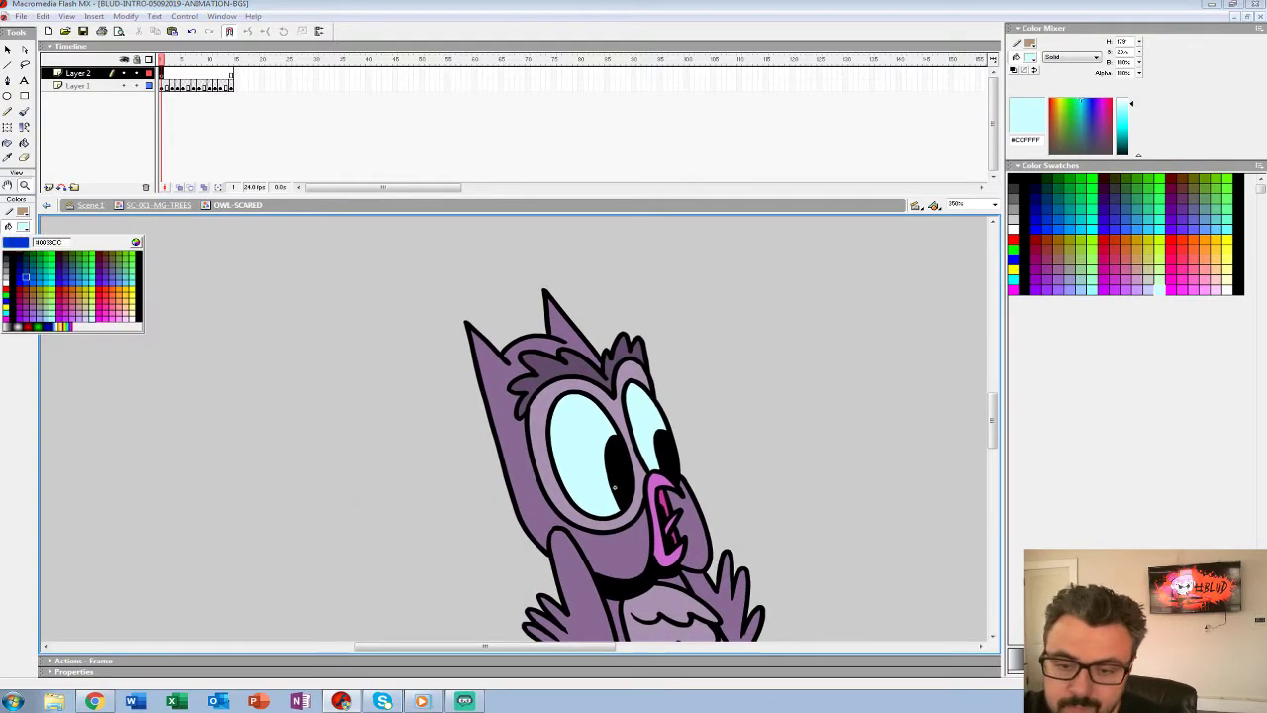
click(6, 255)
click(136, 86)
click(149, 86)
key(b)
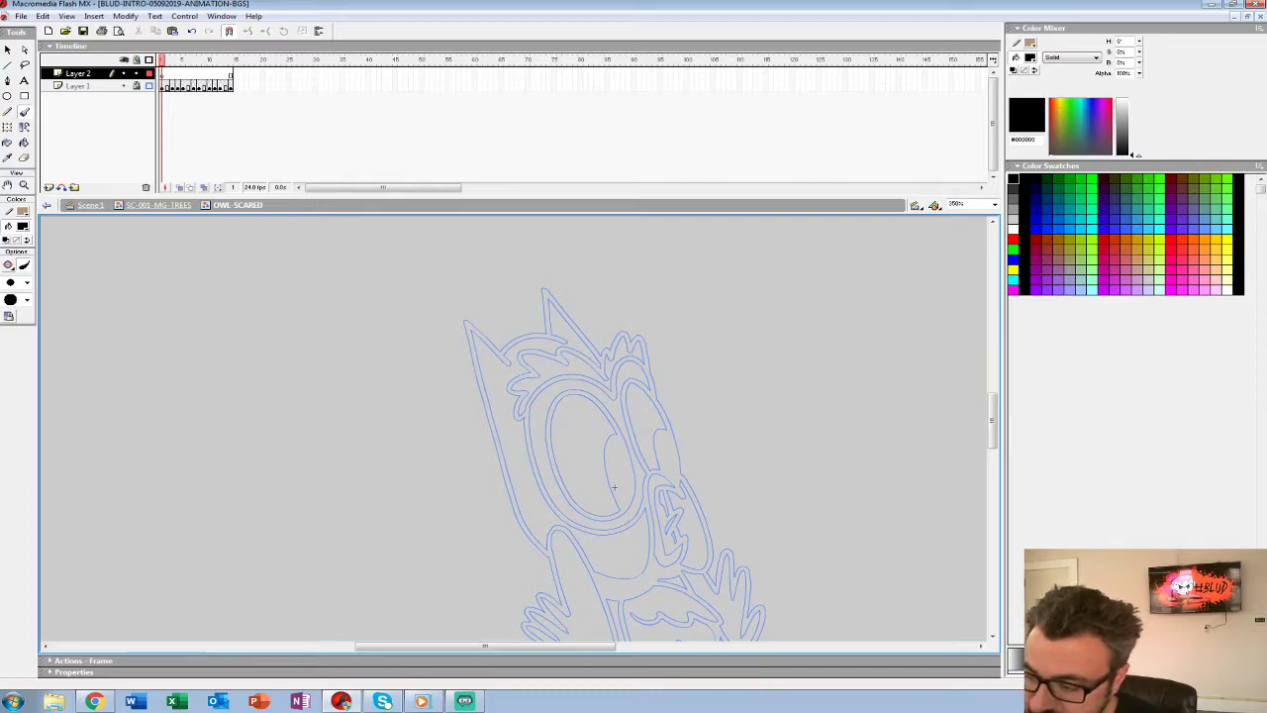
Choose a smaller brush size and draw a black teardrop outline beside the owl's left ear on frame 1 of Layer 2.
drag(524, 441, 445, 386)
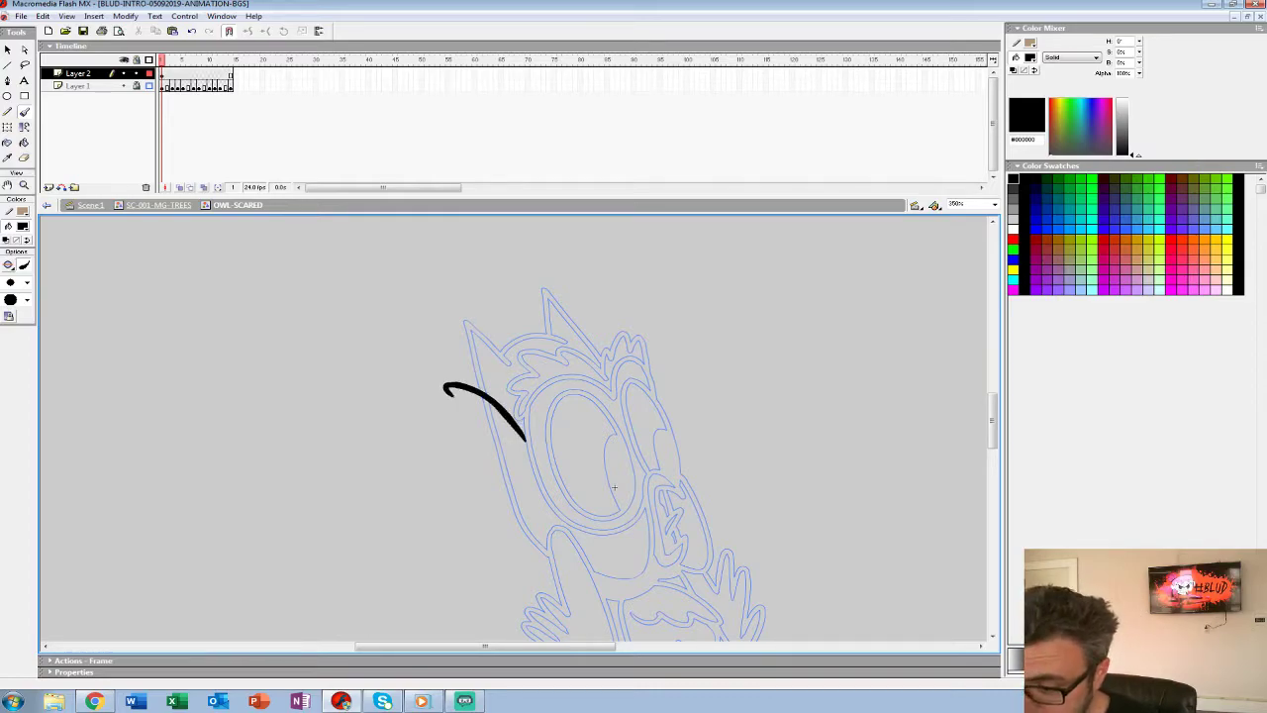
key(ctrl+z)
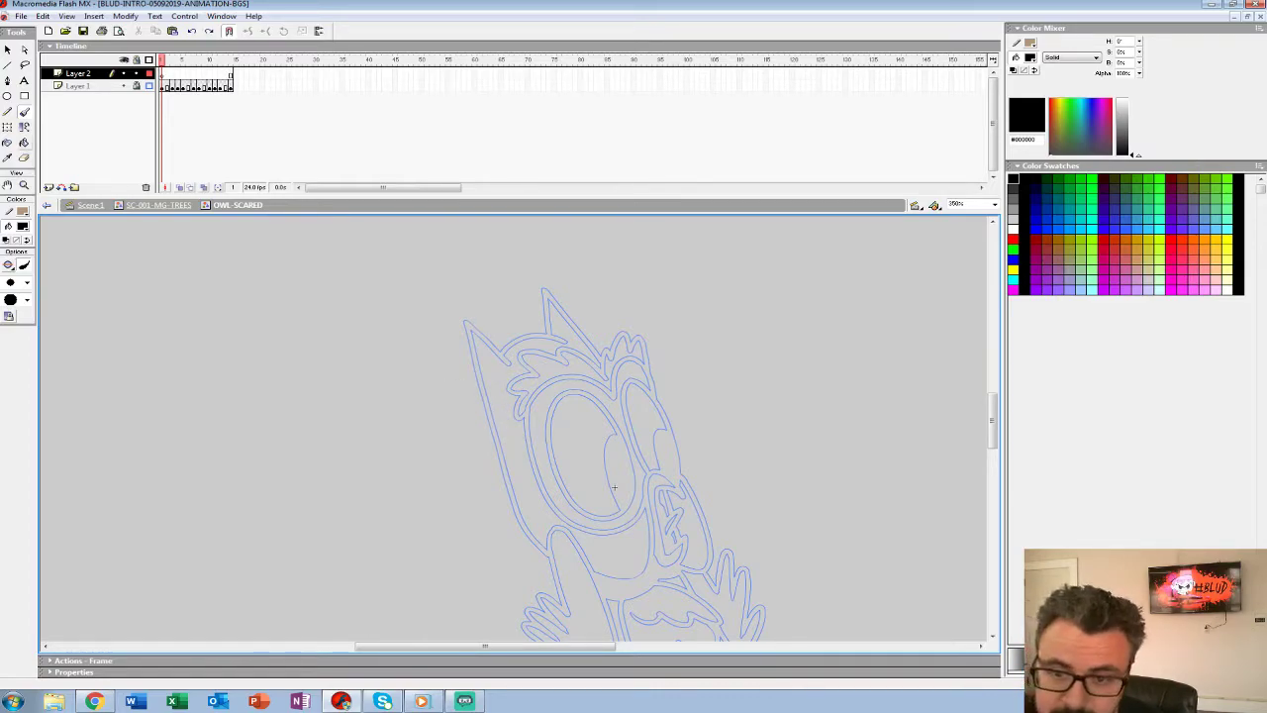
click(15, 283)
click(11, 324)
drag(470, 383, 482, 408)
key(ctrl+z)
mouse_move(448, 359)
mouse_down()
mouse_move(408, 359)
mouse_move(467, 379)
mouse_move(433, 349)
mouse_move(419, 360)
mouse_move(471, 381)
mouse_up()
key(ctrl+z)
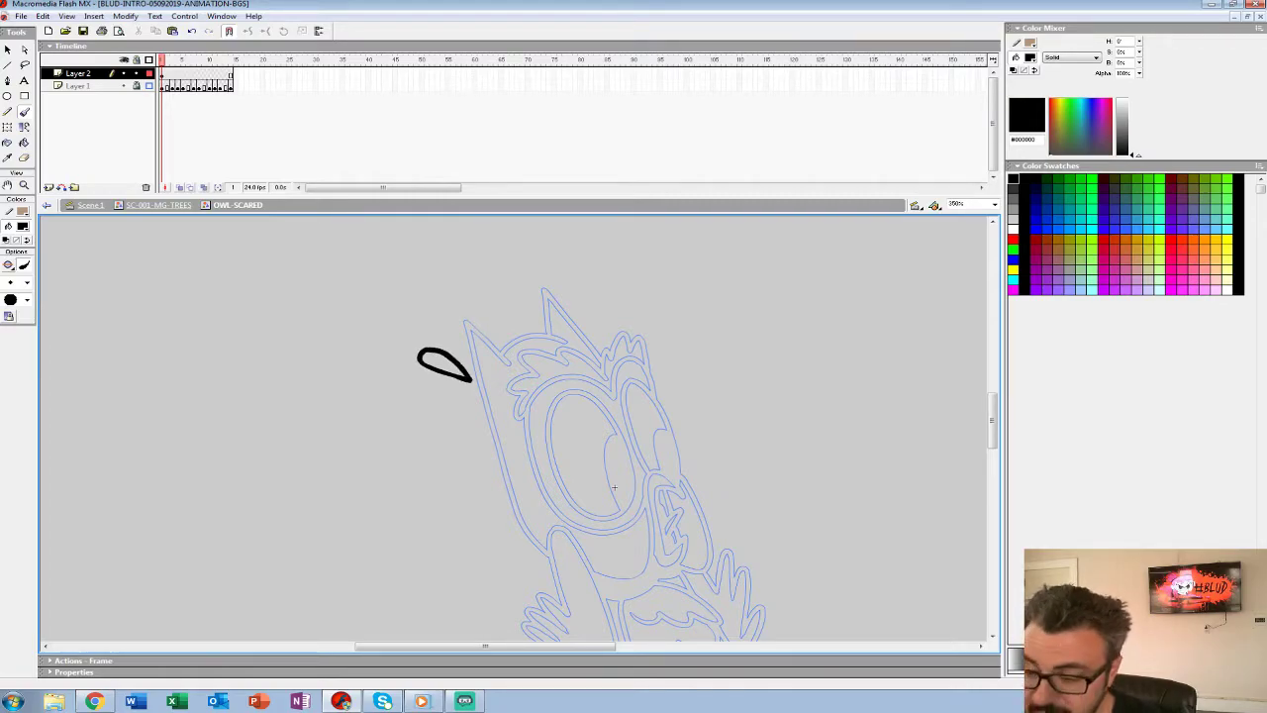
Start a blank keyframe on frame 4 of Layer 2 and, with onion skinning on, draw a small circle farther out than the teardrop.
key(Return)
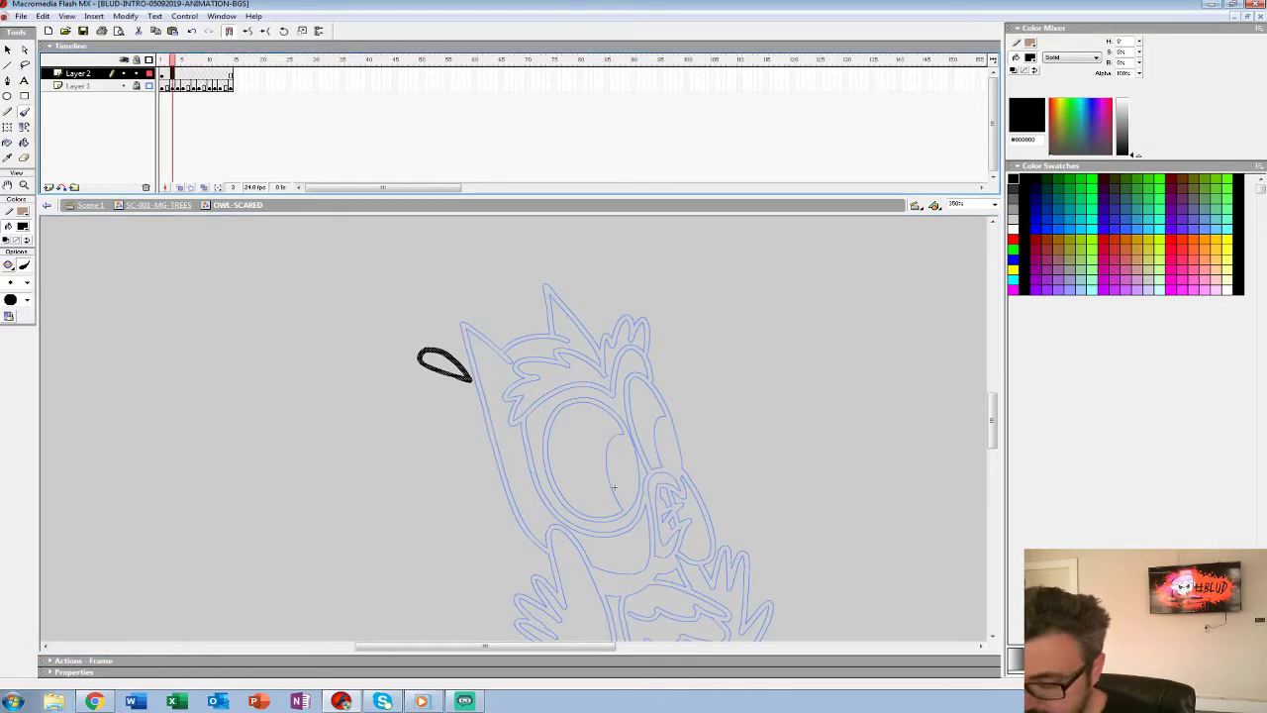
key(ctrl+z)
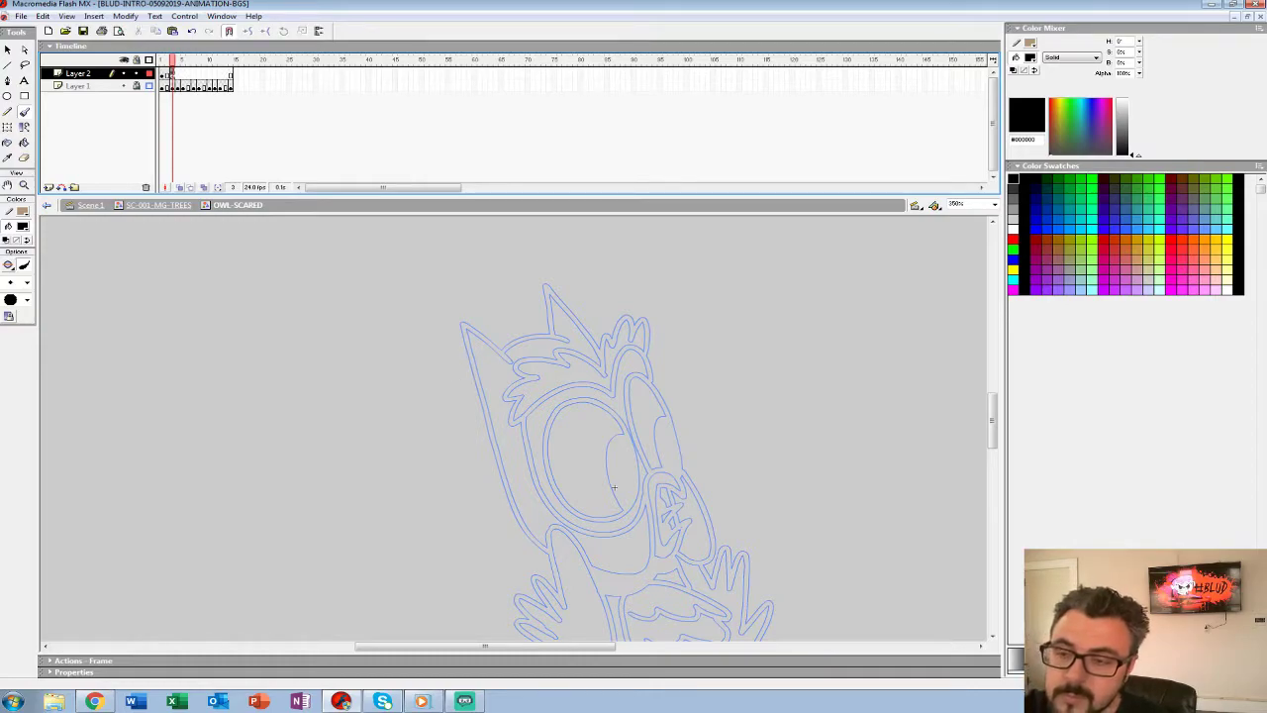
key(period)
click(180, 187)
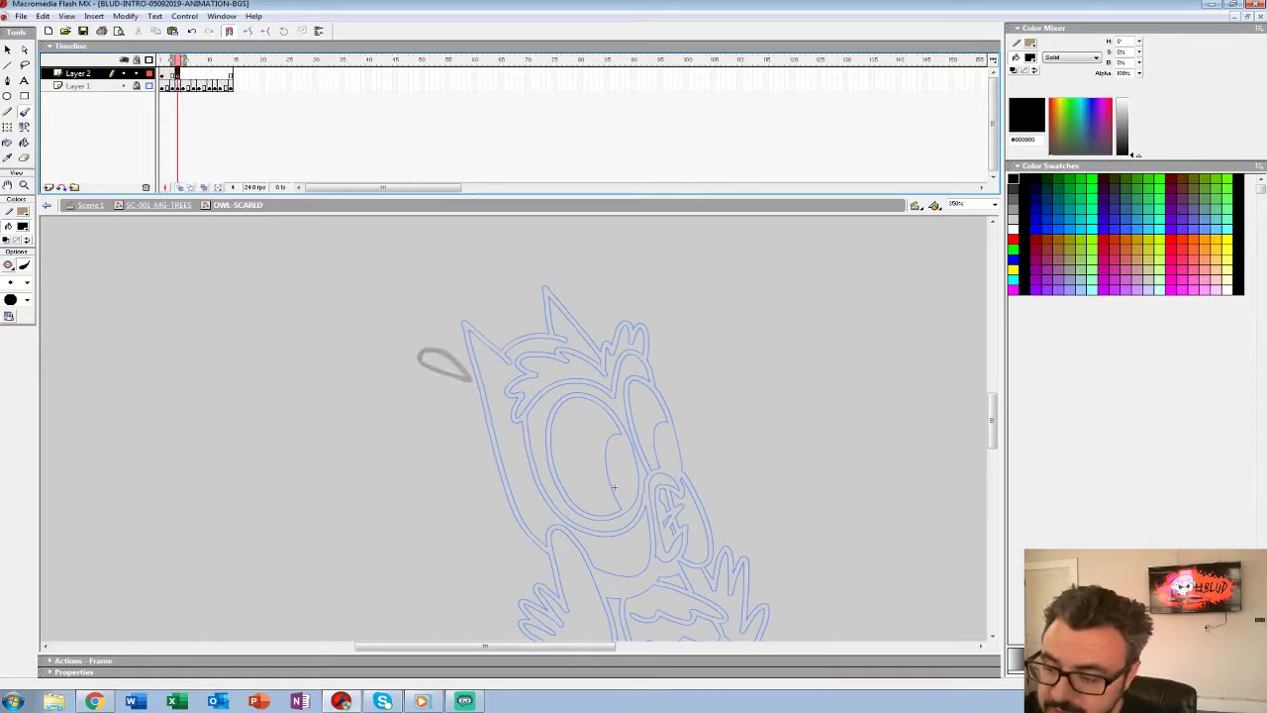
mouse_move(356, 347)
mouse_down()
mouse_move(357, 362)
mouse_move(346, 358)
mouse_move(366, 334)
mouse_up()
Add a blank keyframe on frame 7 of Layer 2 and draw the circle slightly lower and farther from the owl.
key(.)
key(.)
key(.)
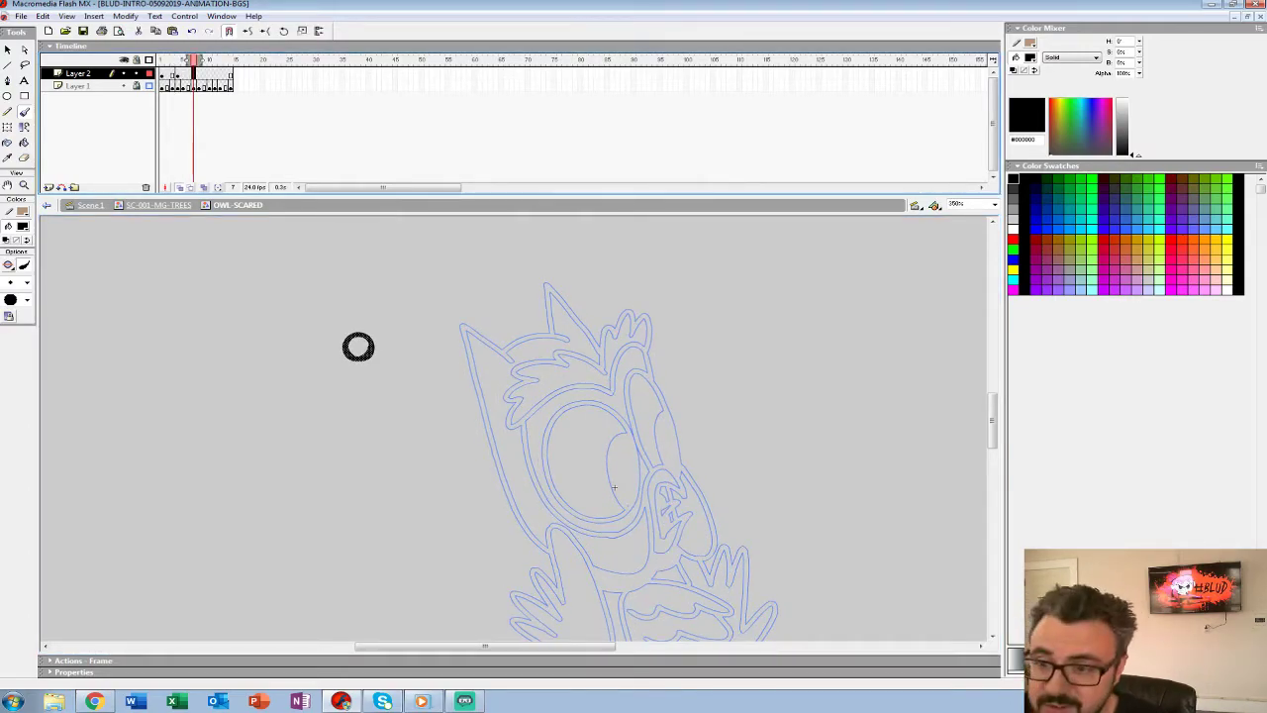
key(F7)
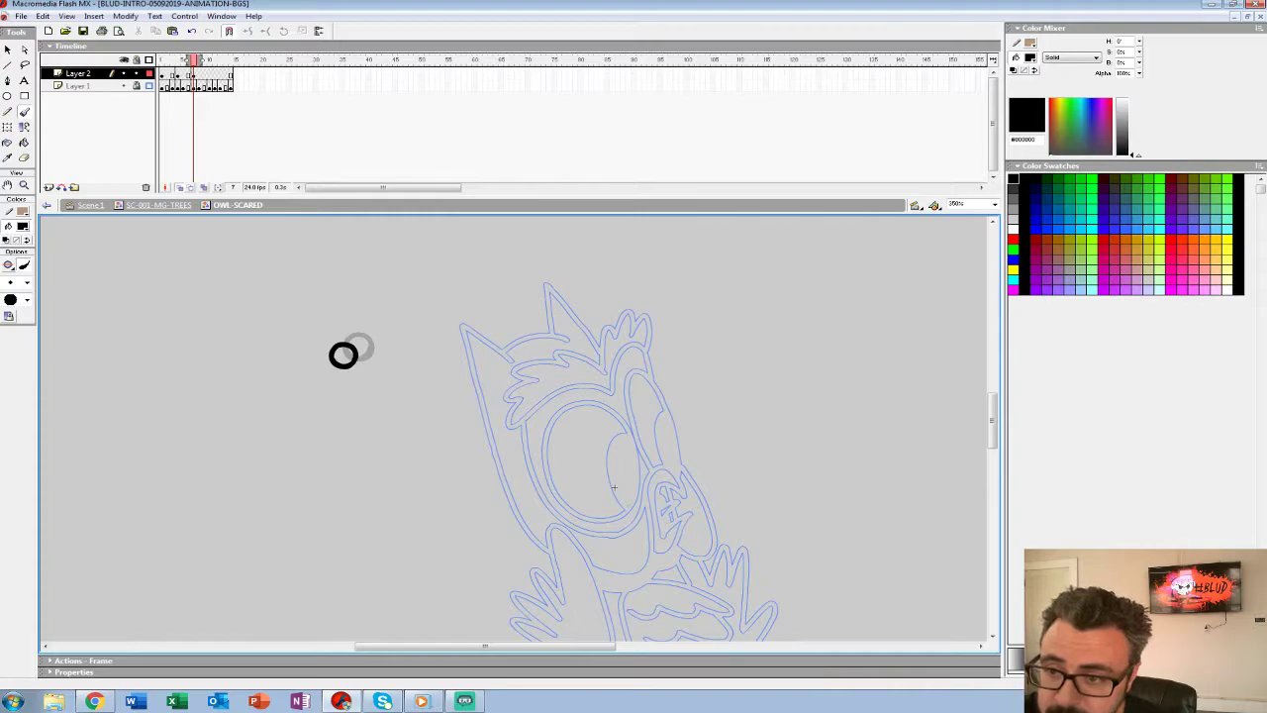
Draw a smaller, lower circle on frame 10 of Layer 2 and a dot below it near the end, and play the animation.
key(.)
key(.)
key(.)
drag(338, 382, 323, 382)
key(.)
key(.)
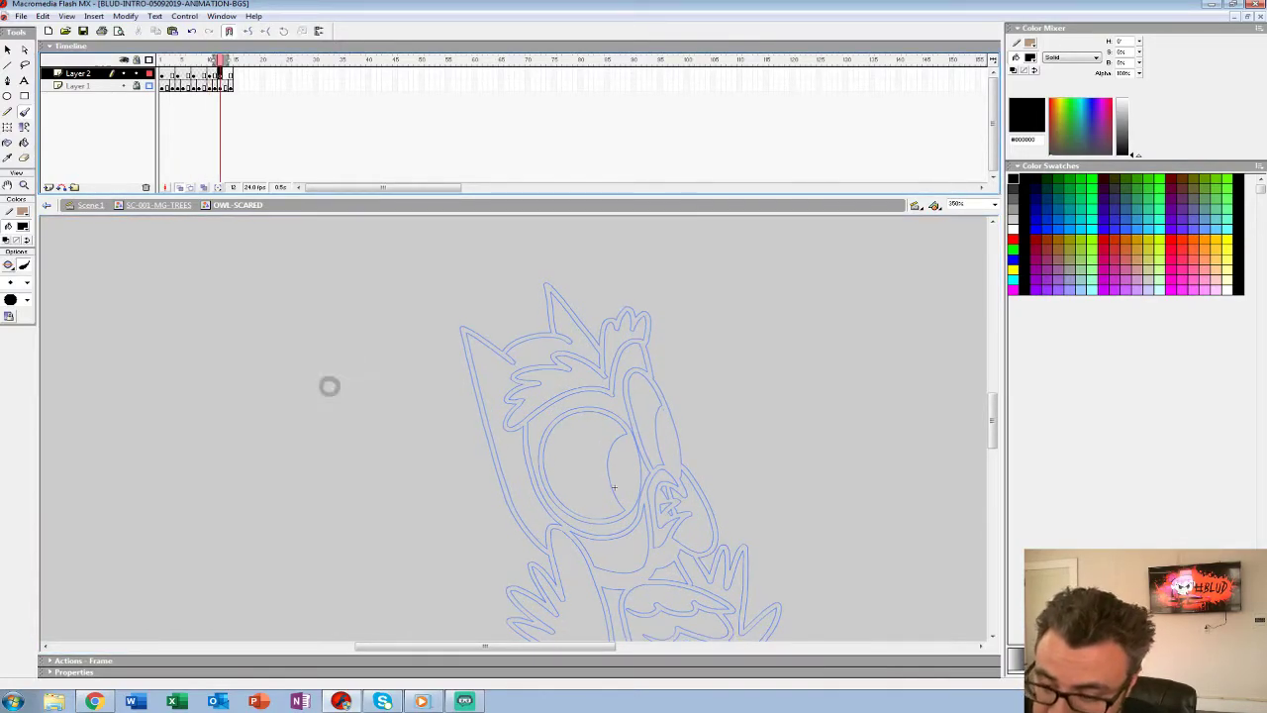
key(.)
key(.)
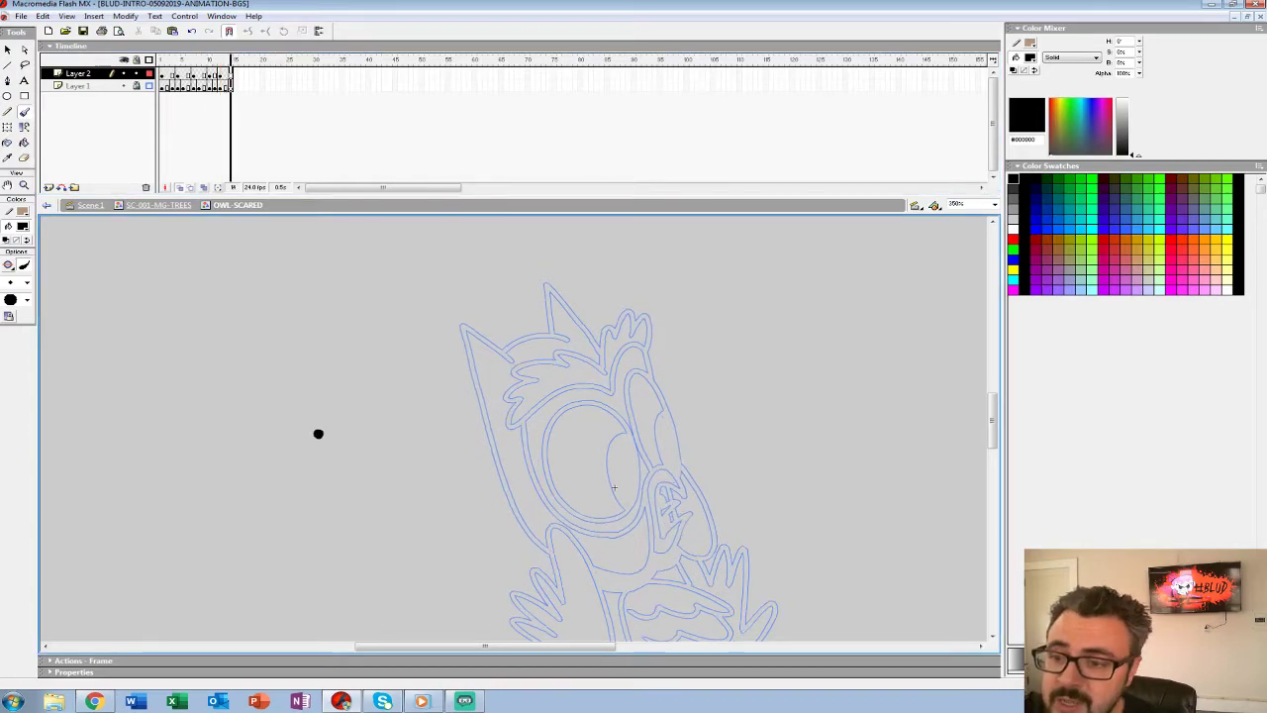
key(Return)
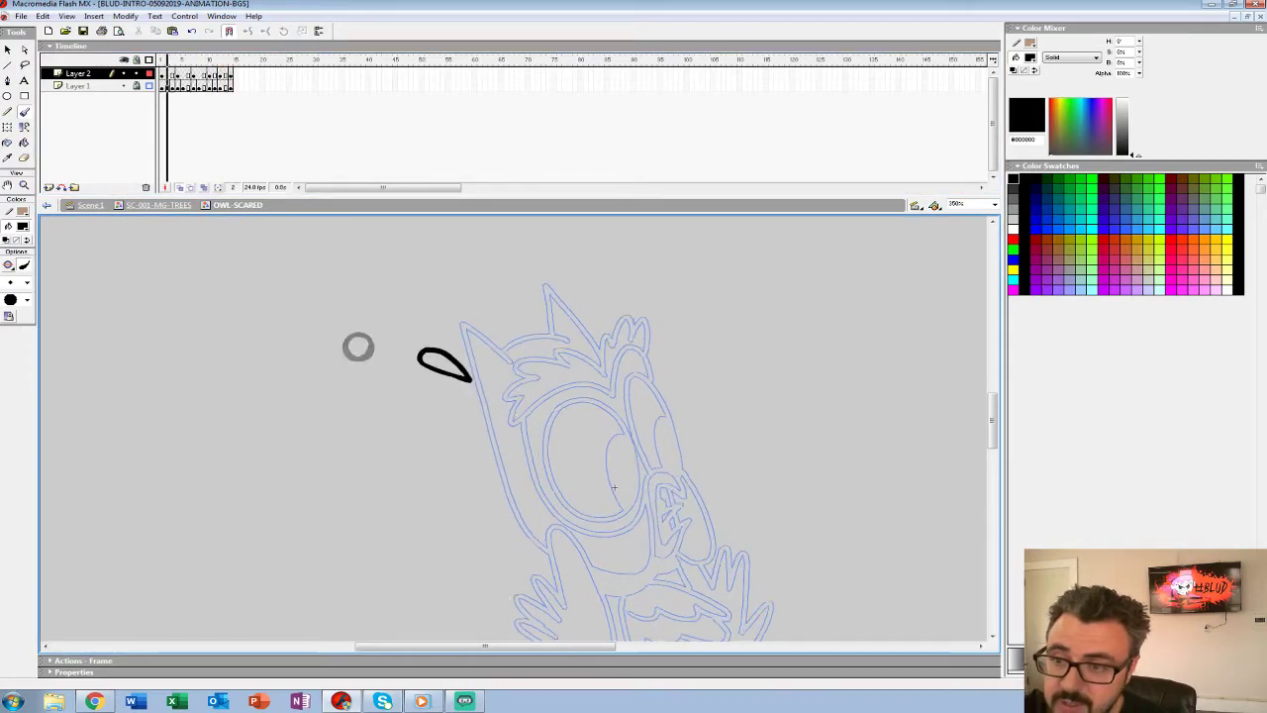
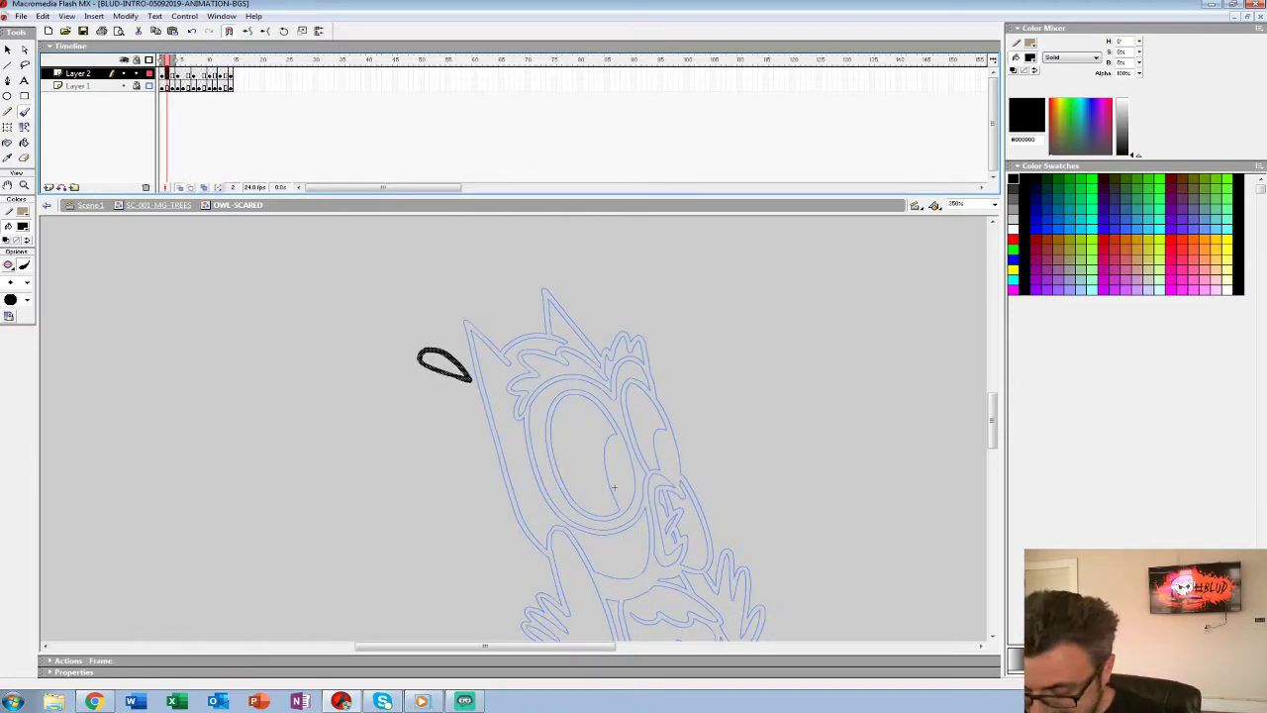
Clear the teardrop from frame 2 of Layer 2 and widen the onion skin range to cover more following frames.
key(Delete)
key(z)
click(439, 408)
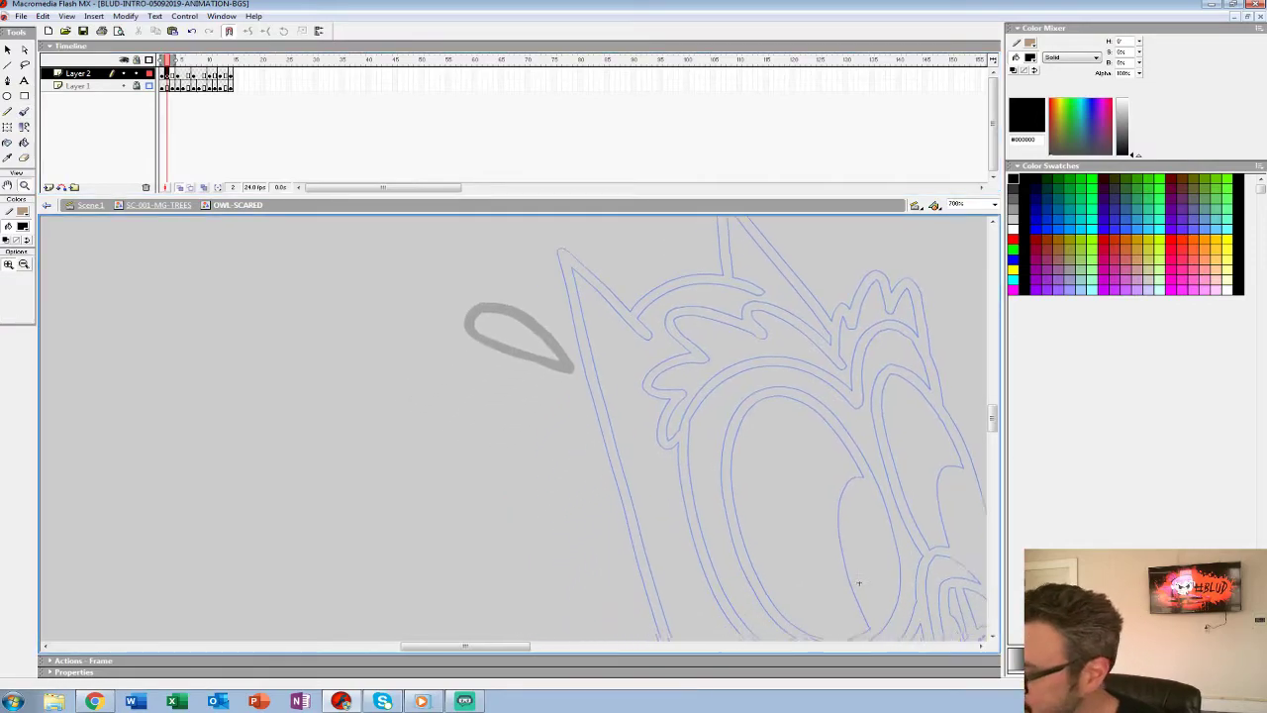
drag(174, 60, 184, 60)
Choose a larger brush size with black fill and retrace the onion-skinned teardrop on frame 2 of Layer 2.
click(23, 227)
click(6, 258)
click(25, 112)
click(26, 283)
key(Down)
key(Down)
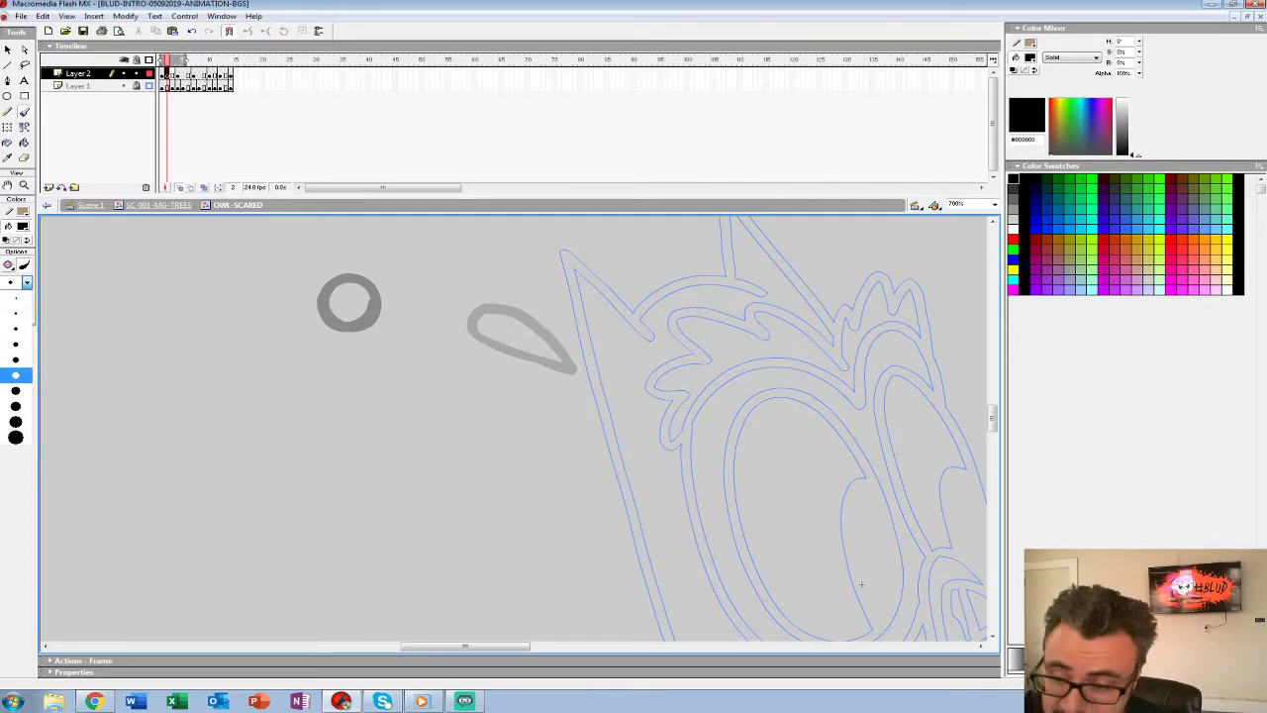
click(16, 375)
drag(575, 293, 582, 312)
key(ctrl+z)
mouse_move(477, 309)
mouse_down()
mouse_move(575, 375)
mouse_move(540, 328)
mouse_move(476, 310)
mouse_up()
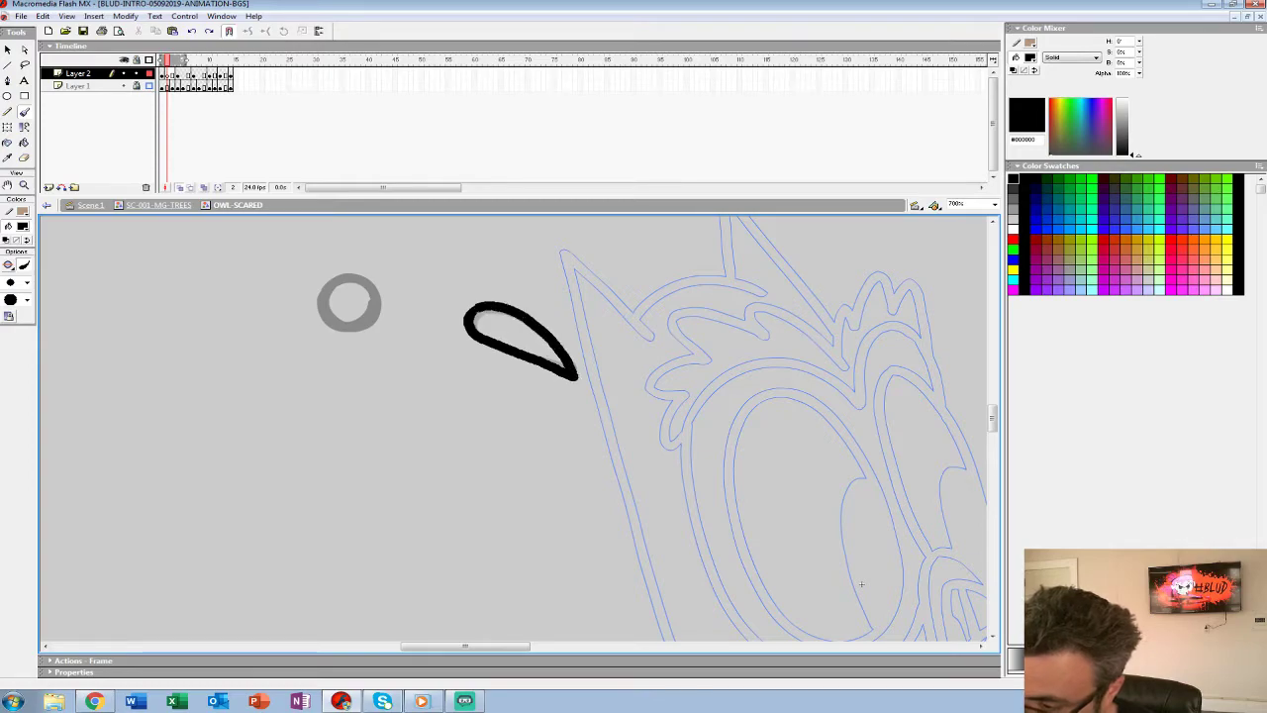
Delete the copied circle on frame 5 of Layer 2 and redraw it over its onion skin.
drag(167, 61, 183, 60)
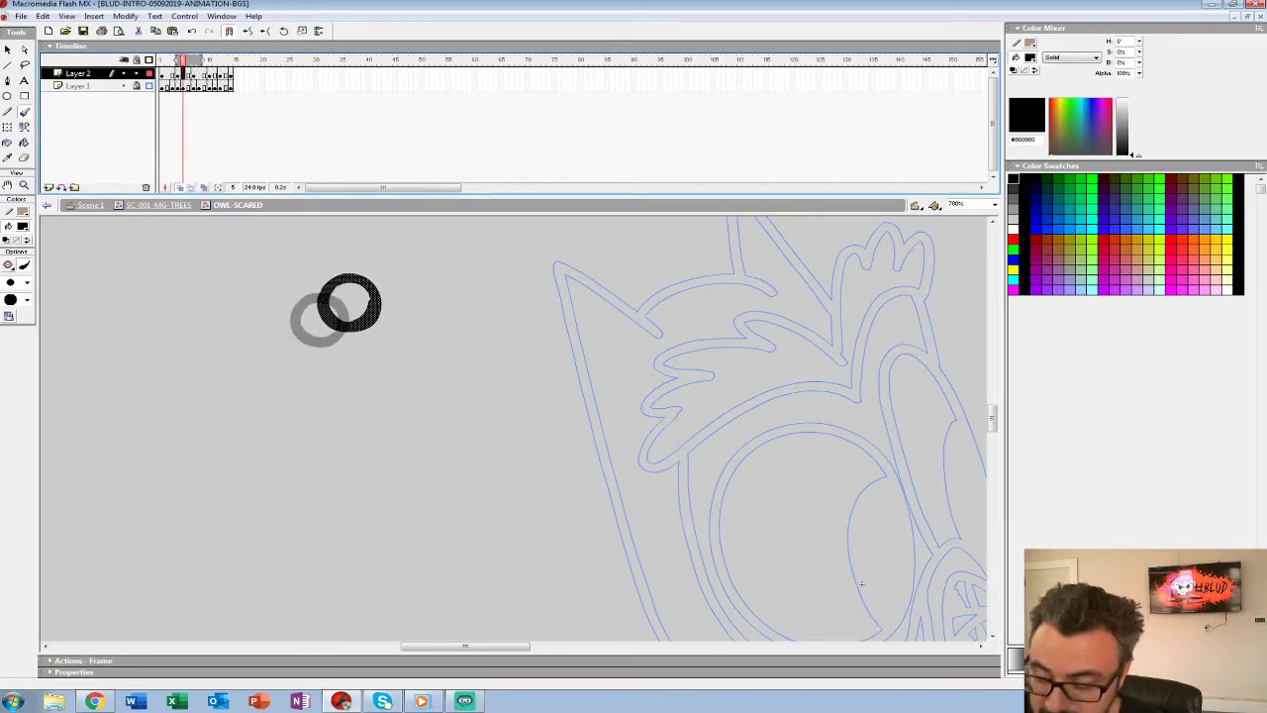
key(Delete)
drag(334, 280, 340, 327)
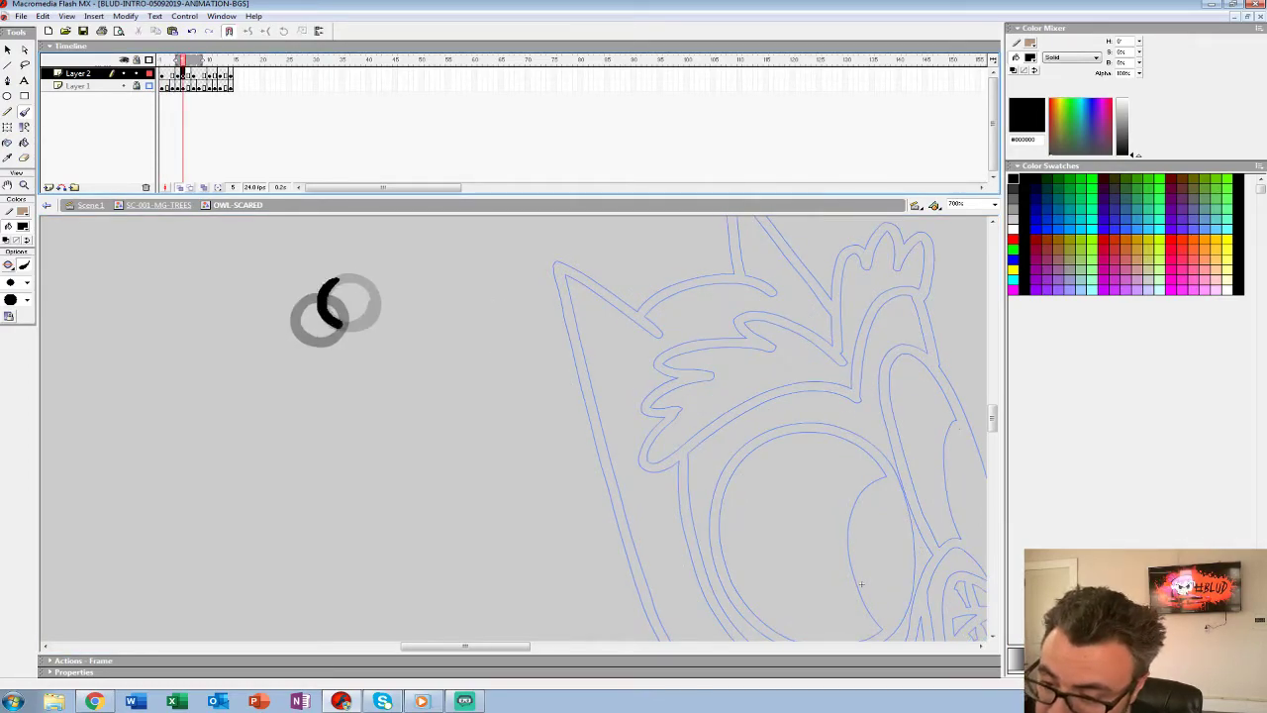
drag(355, 278, 331, 283)
click(182, 75)
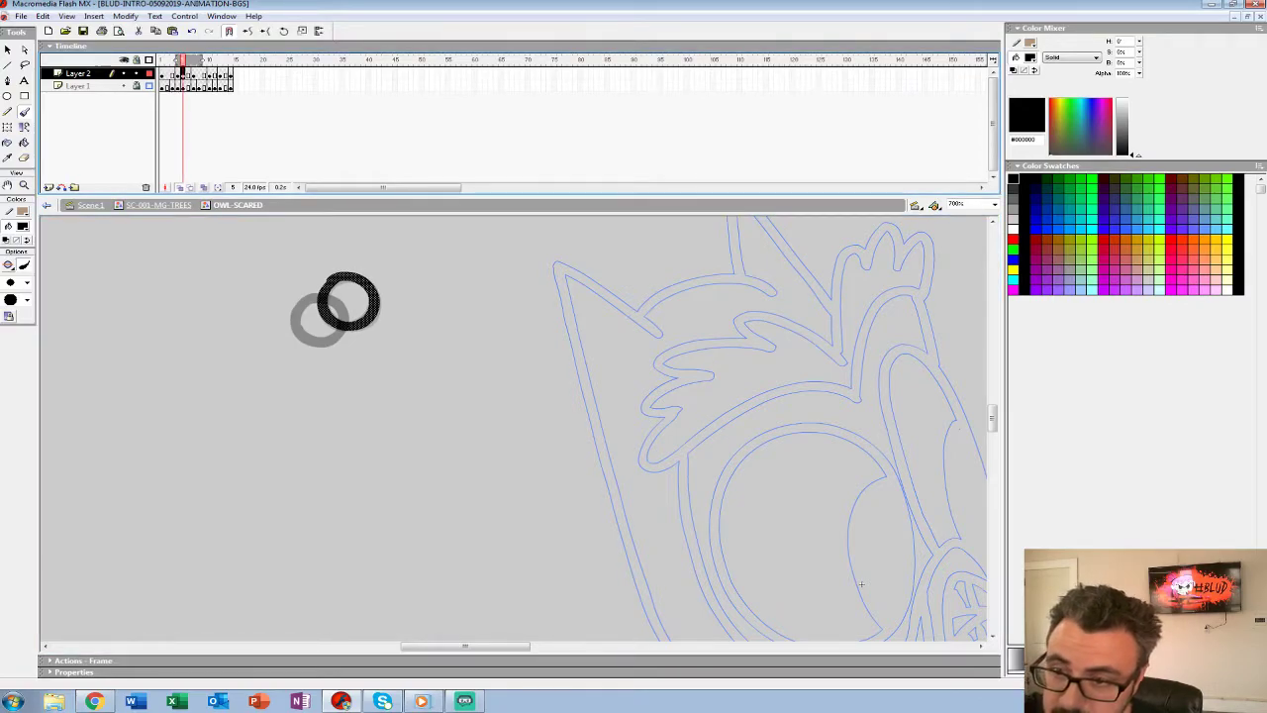
Compare the neighbouring drop frames and retrace the onion-skinned circle on frame 7 of Layer 2.
key(comma)
key(period)
key(comma)
key(period)
key(period)
key(period)
key(comma)
key(period)
key(comma)
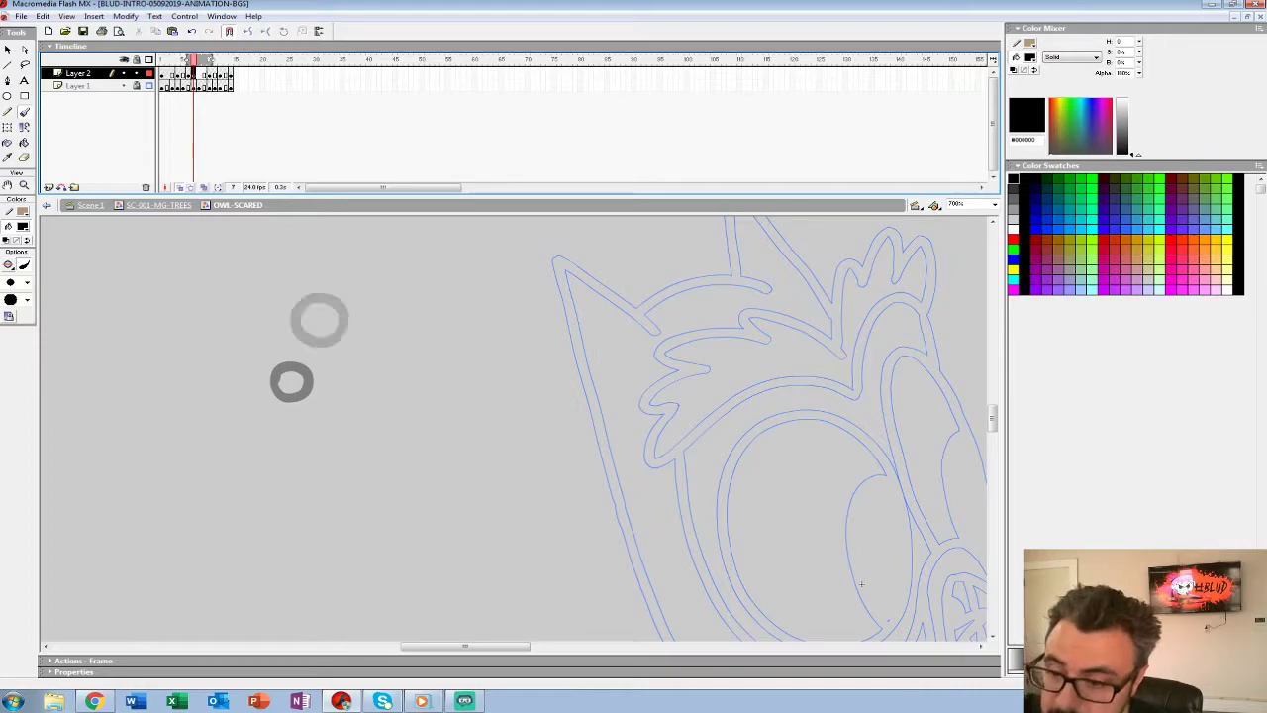
mouse_move(302, 340)
mouse_down()
mouse_move(342, 322)
mouse_move(333, 299)
mouse_move(299, 300)
mouse_up()
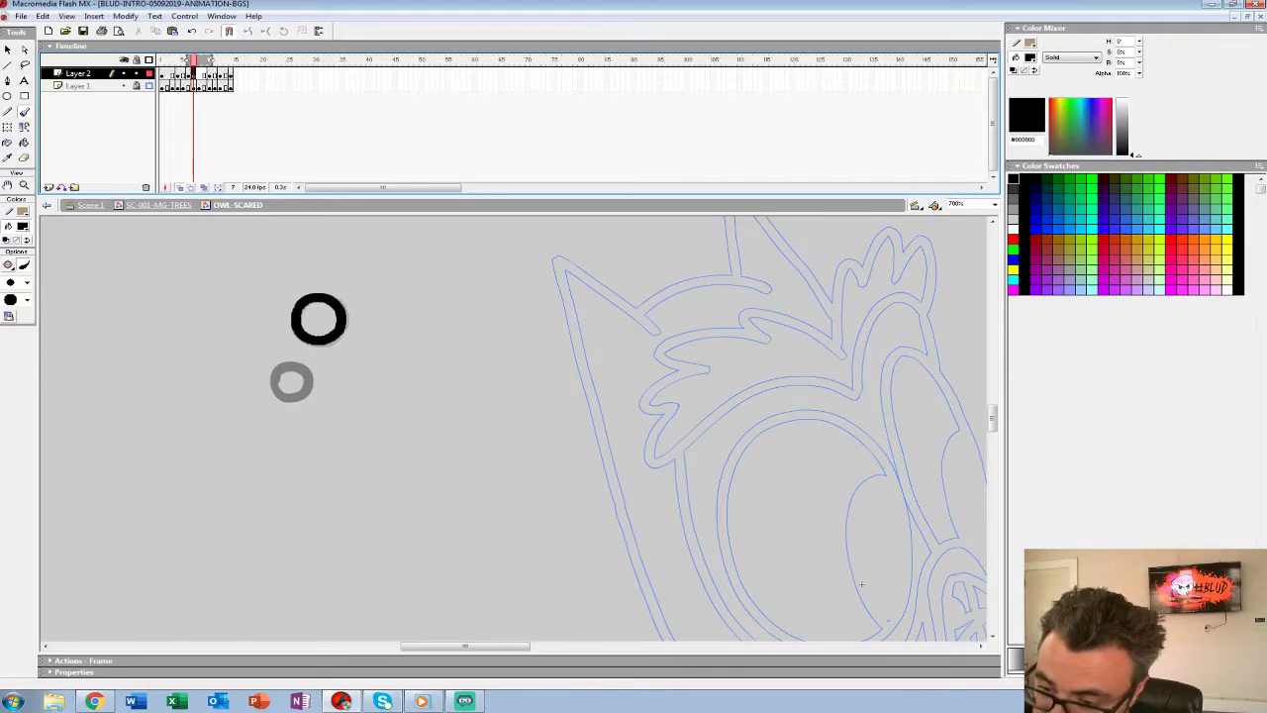
Retrace the smaller onion-skinned circle on frame 10 of Layer 2 and check it against the previous frame.
key(period)
key(period)
key(period)
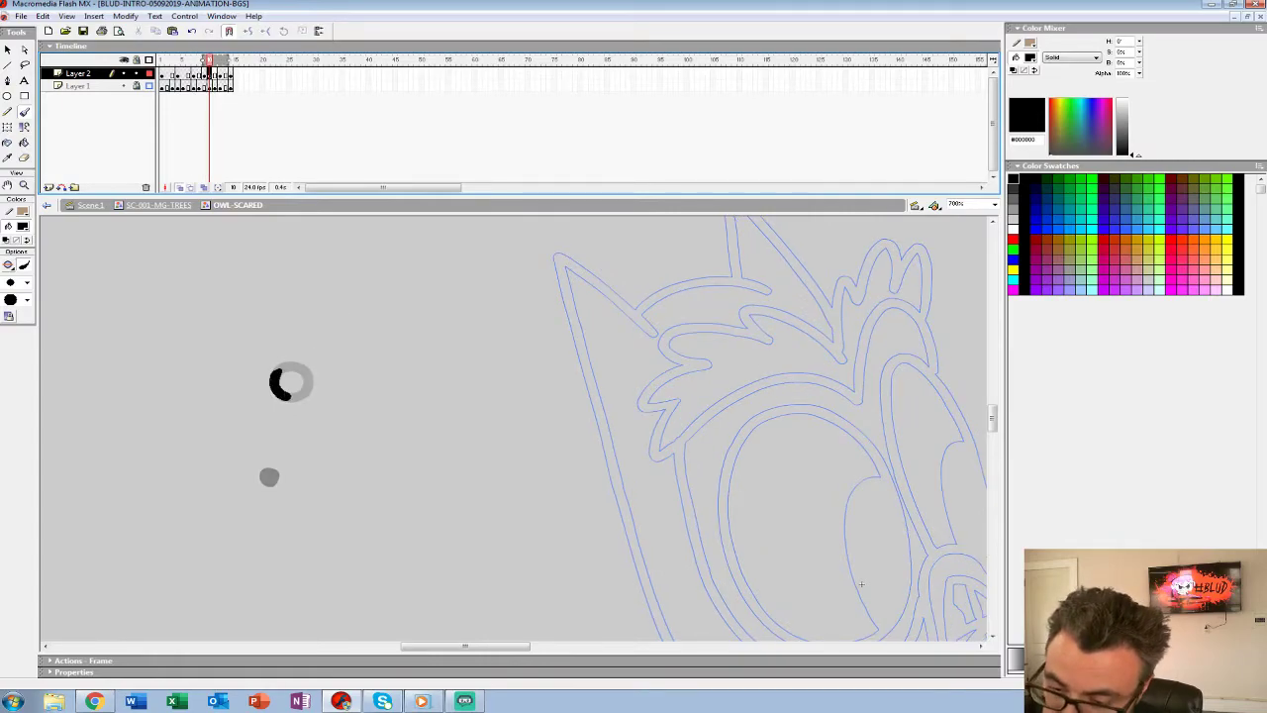
drag(305, 374, 279, 371)
key(comma)
key(period)
Paint a black dot over the onion-skinned one on frame 13 of Layer 2 and step back through the neighbouring frames.
key(period)
key(period)
key(period)
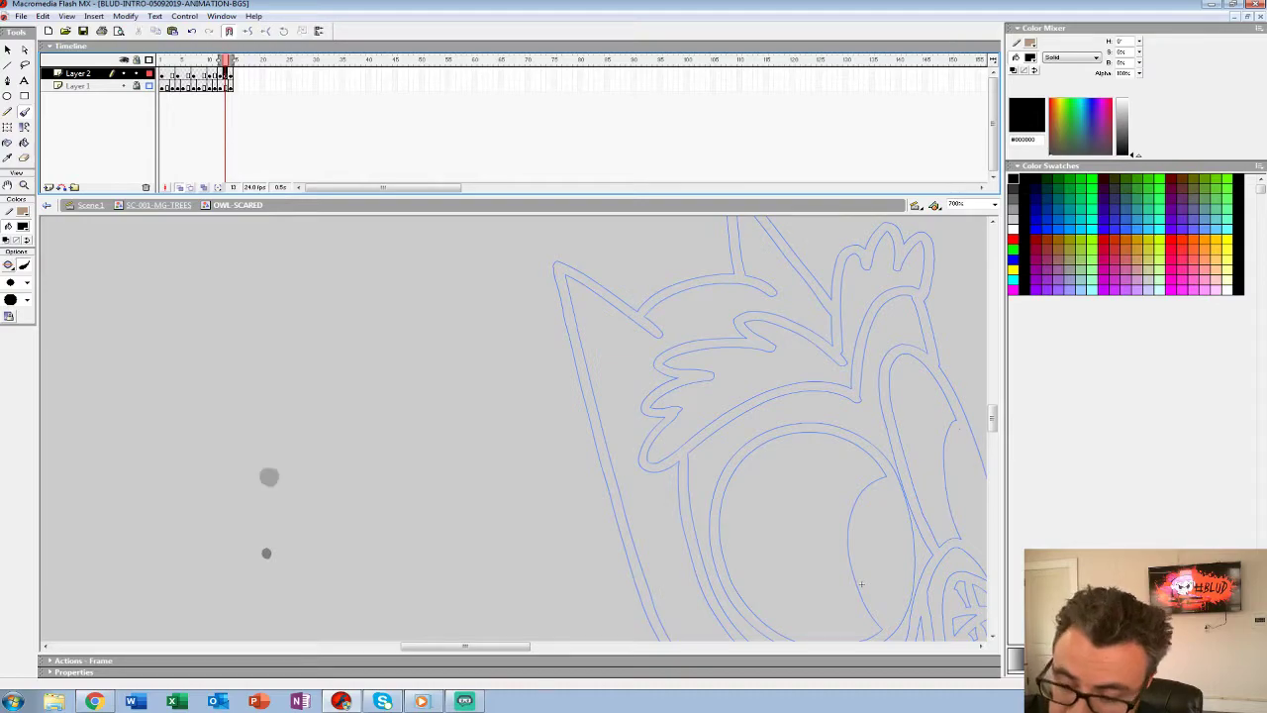
click(268, 477)
key(period)
key(comma)
key(comma)
key(comma)
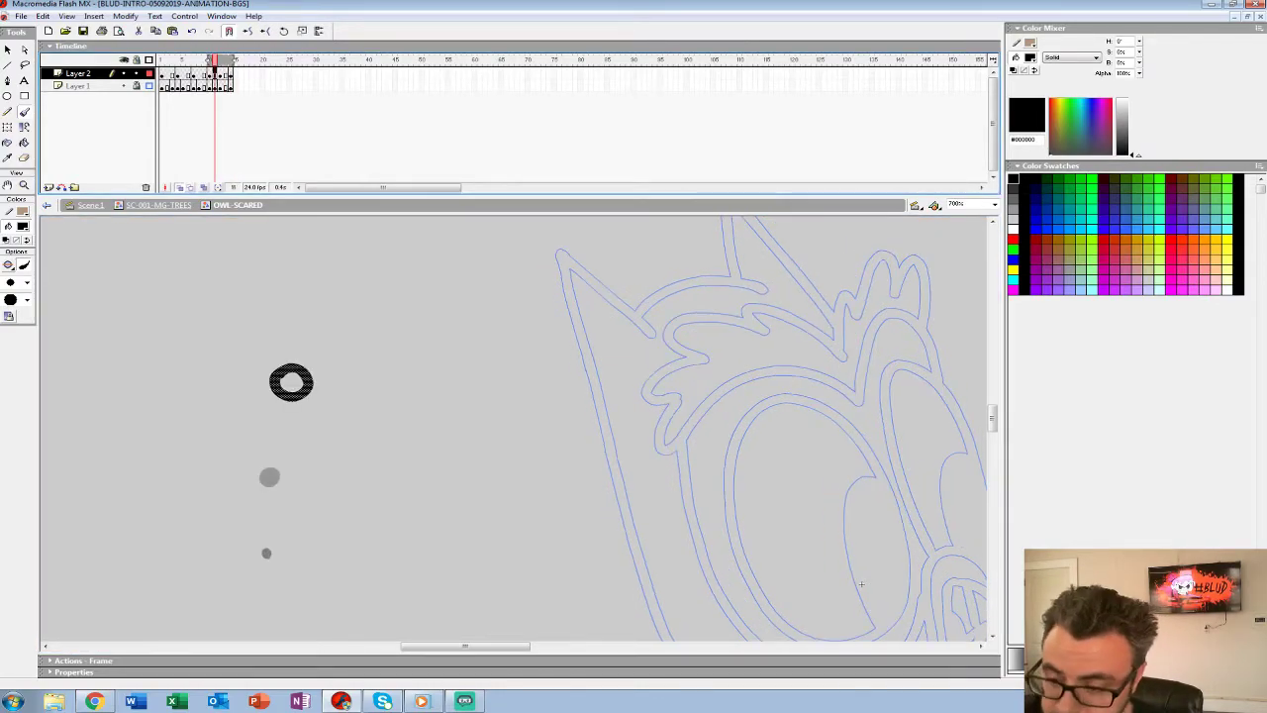
Draw a rounded drop outline on frame 3 of Layer 2 between the onion-skinned teardrop and circle.
key(comma)
key(comma)
key(comma)
key(comma)
key(comma)
key(comma)
key(comma)
key(comma)
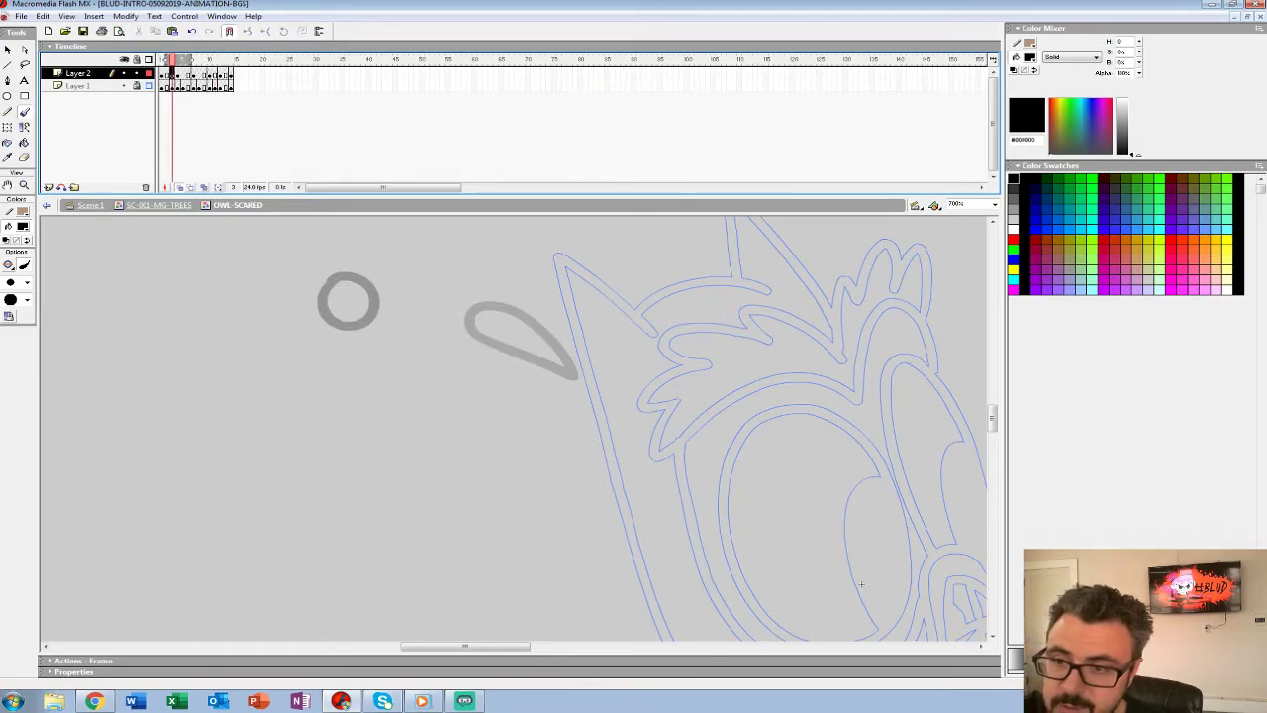
mouse_move(392, 292)
mouse_down()
mouse_move(400, 332)
mouse_move(480, 335)
mouse_up()
key(ctrl+z)
mouse_move(419, 281)
mouse_down()
mouse_move(395, 316)
mouse_move(473, 328)
mouse_move(484, 318)
mouse_move(476, 296)
mouse_move(414, 280)
mouse_up()
Replace the copied circle on frame 5 of Layer 2 with one drawn midway between its onion-skinned neighbours.
key(period)
key(period)
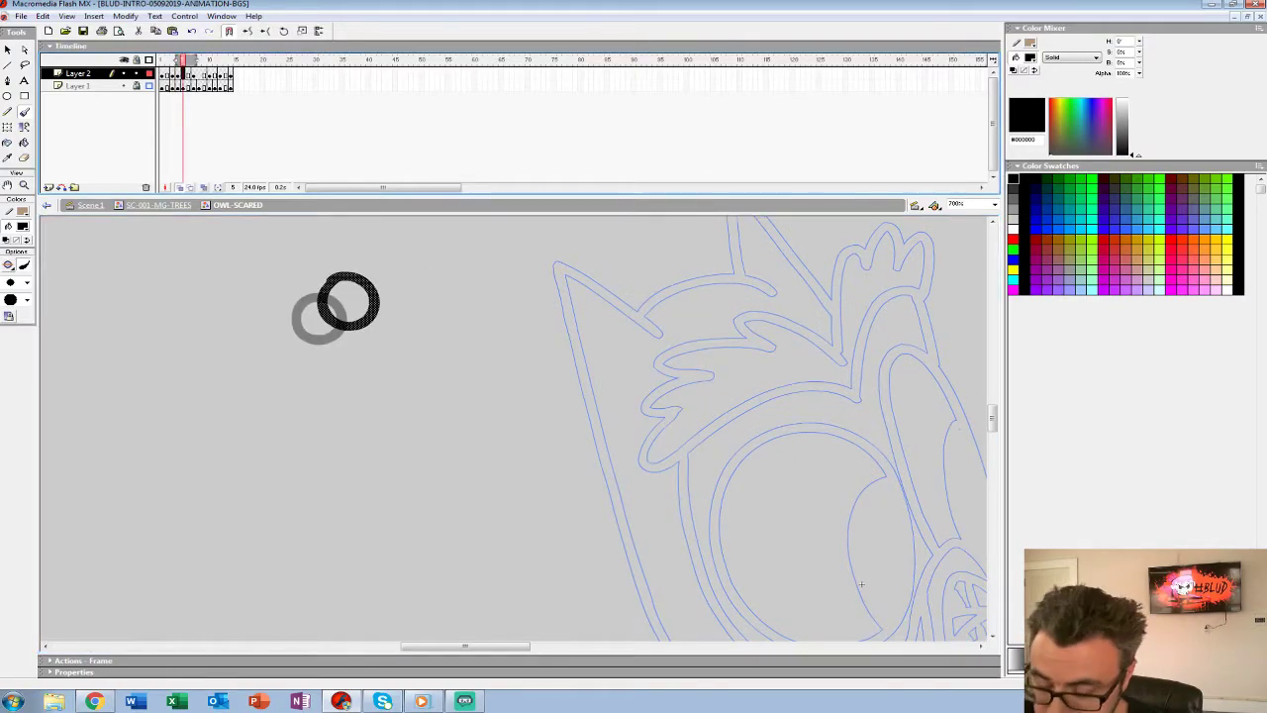
key(Delete)
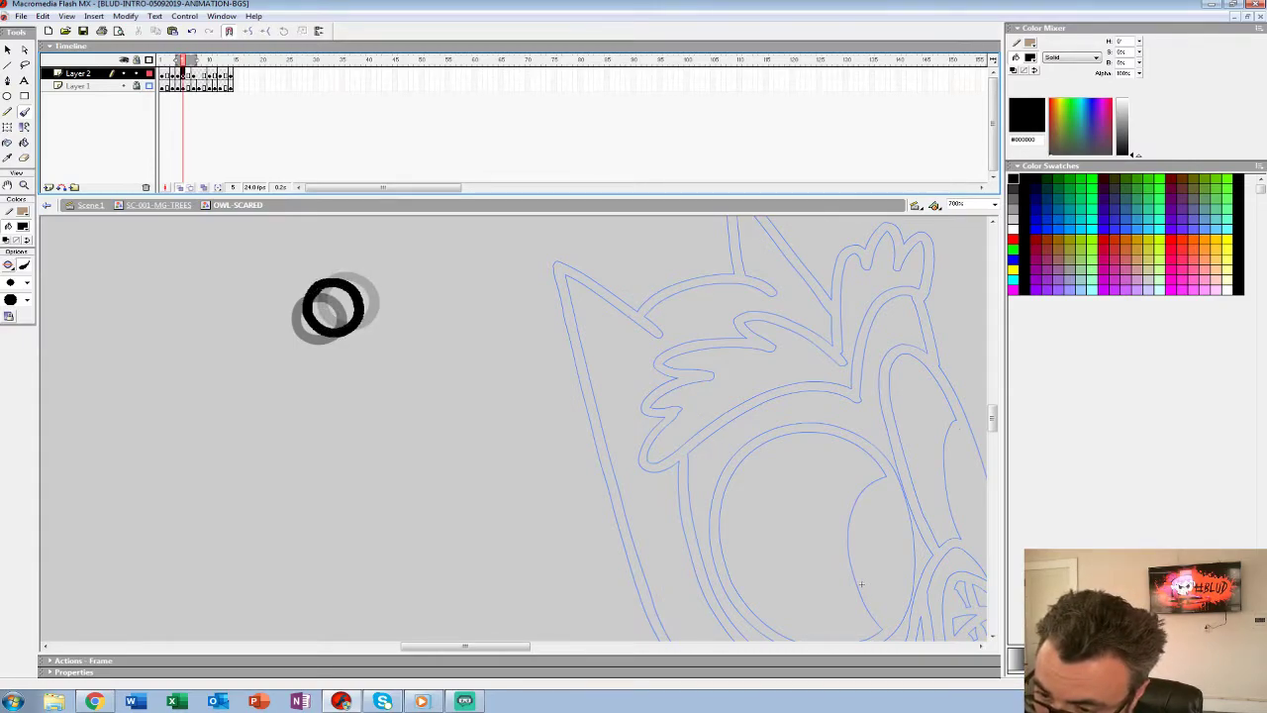
drag(336, 284, 328, 283)
Draw the in-between circles on frames 8 and 11 of Layer 2, shrinking along the falling arc.
key(period)
key(period)
key(period)
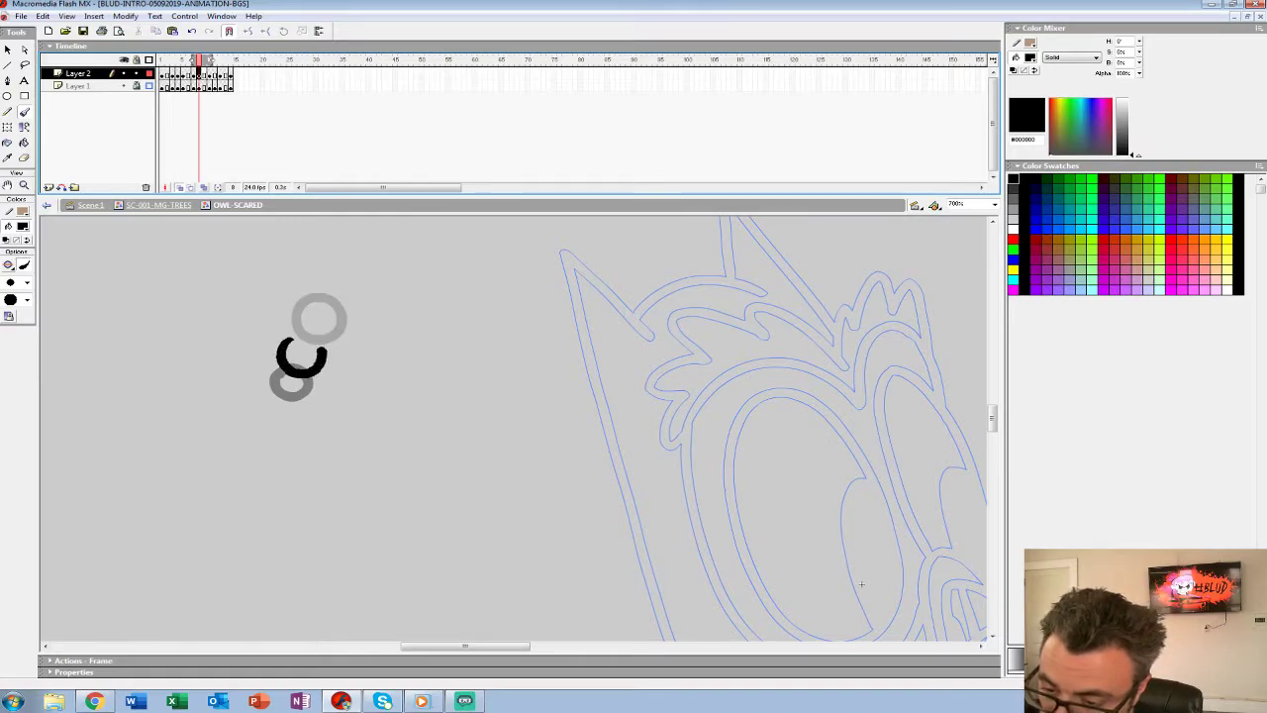
key(period)
key(period)
key(period)
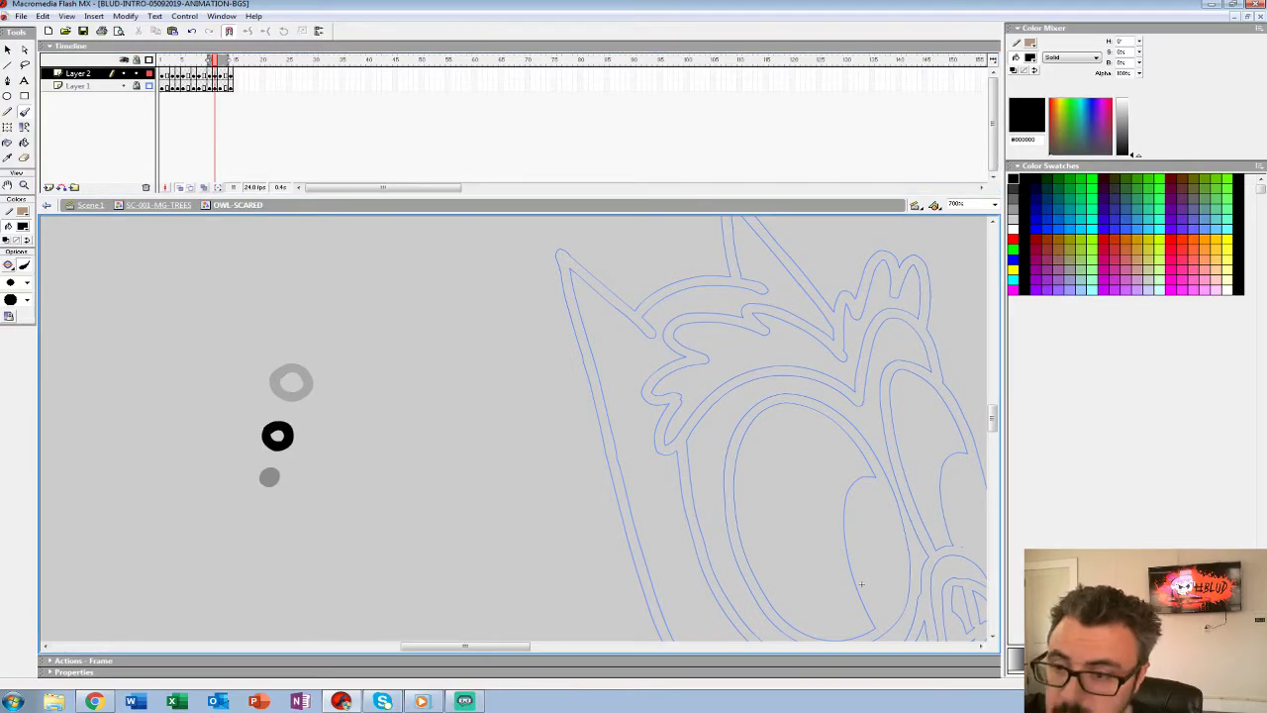
Turn off onion skinning, return to frame 1 and show the owl layer in full colour with the whole character in view.
click(180, 188)
click(163, 75)
click(149, 86)
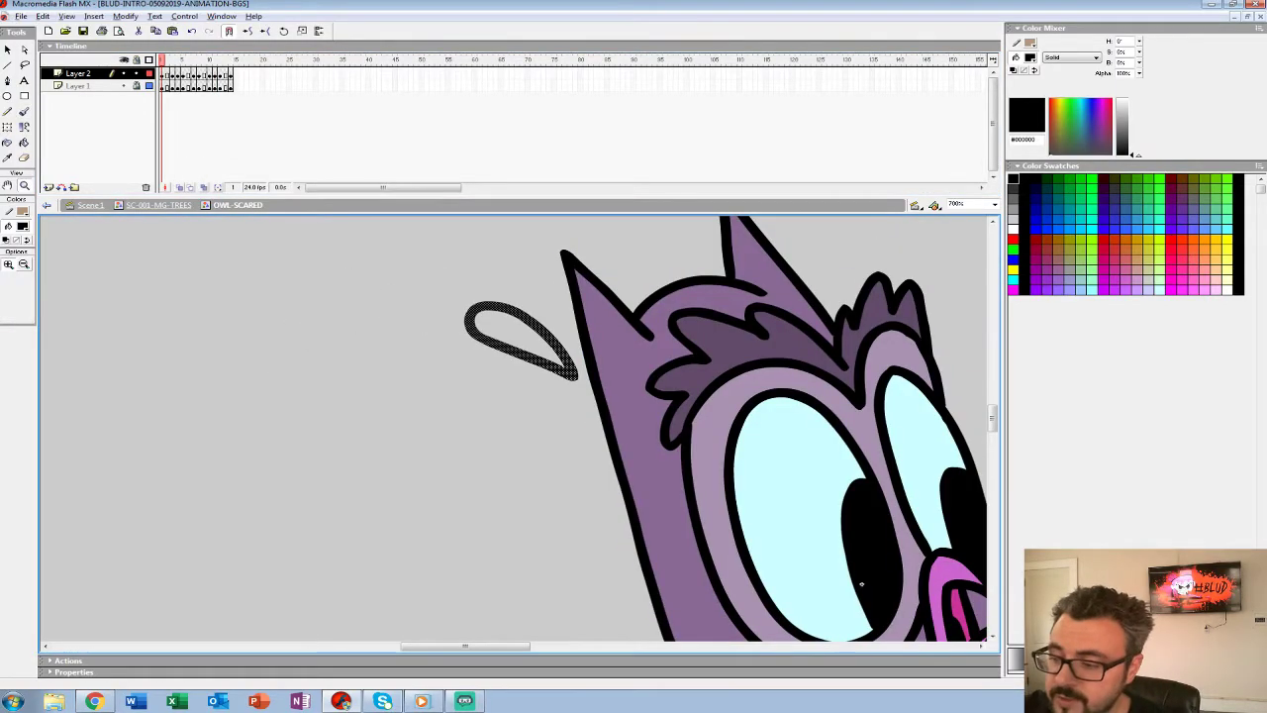
key(z)
alt+click(618, 390)
alt+click(634, 407)
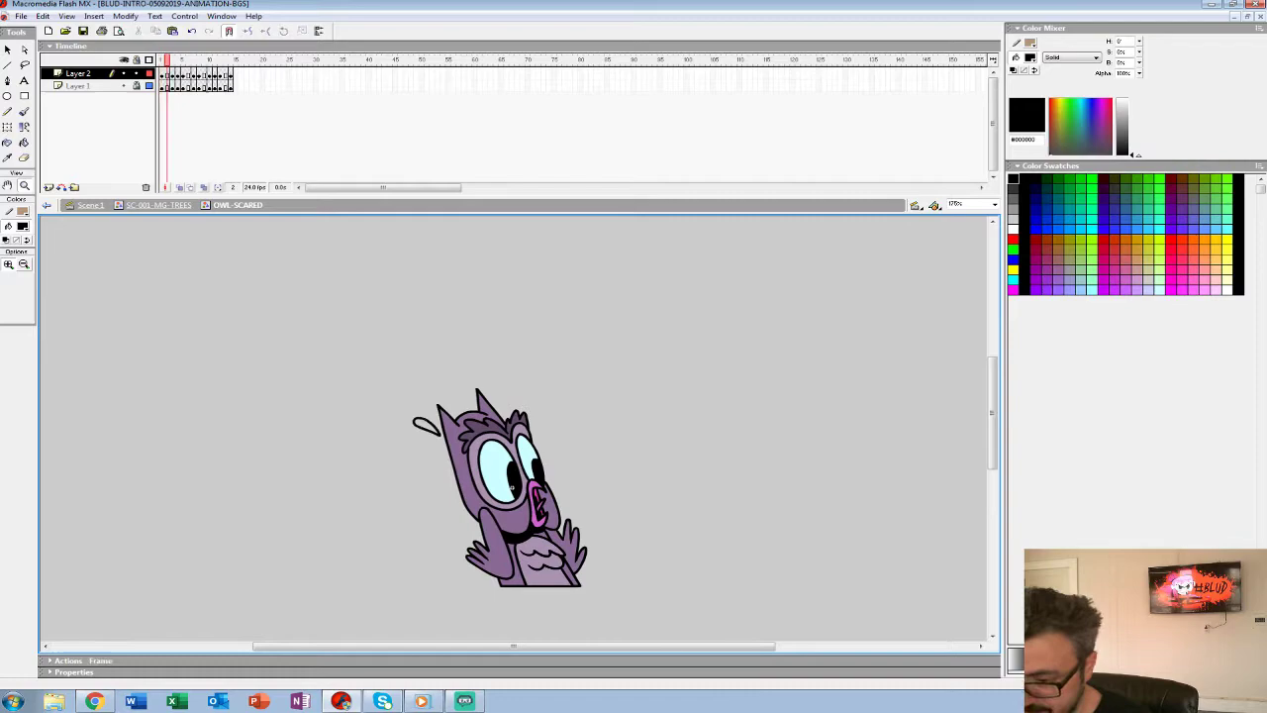
Sample the owl's pale blue eye colour #CCFFFF and fill the drops on frames 2 and 3 of Layer 2.
key(.)
click(23, 226)
click(494, 470)
key(k)
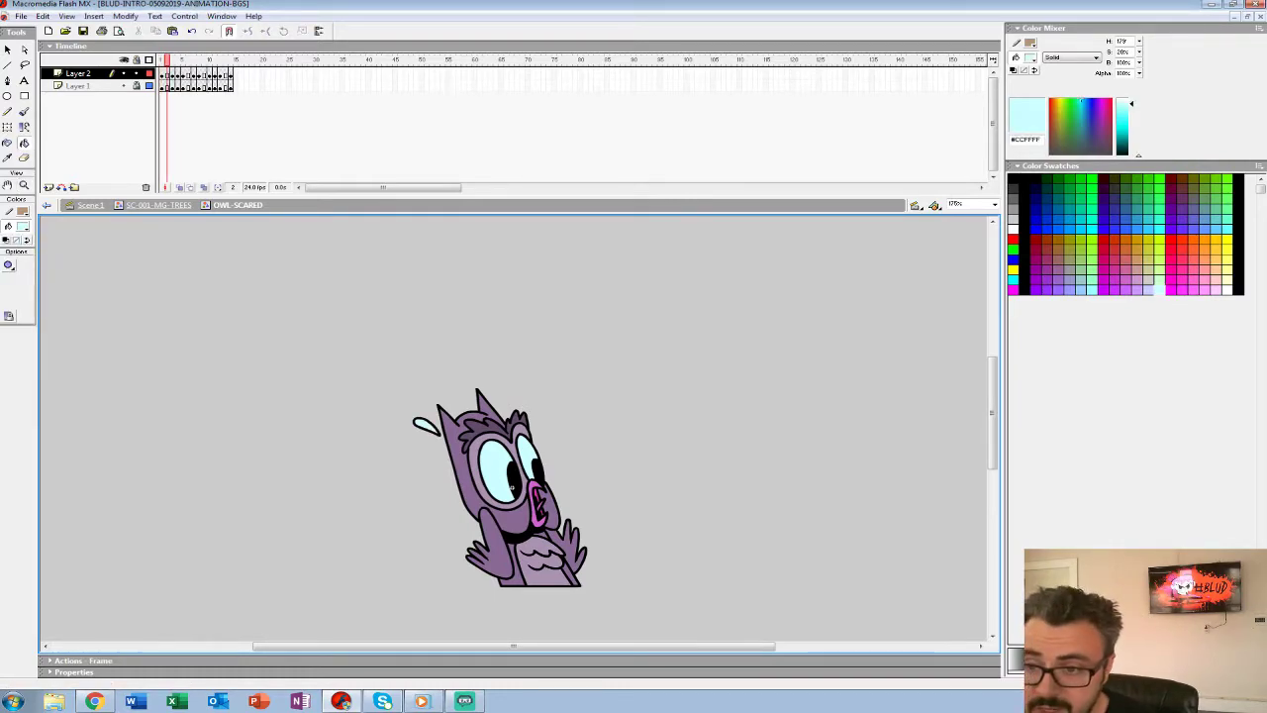
key(.)
click(406, 419)
key(ctrl+z)
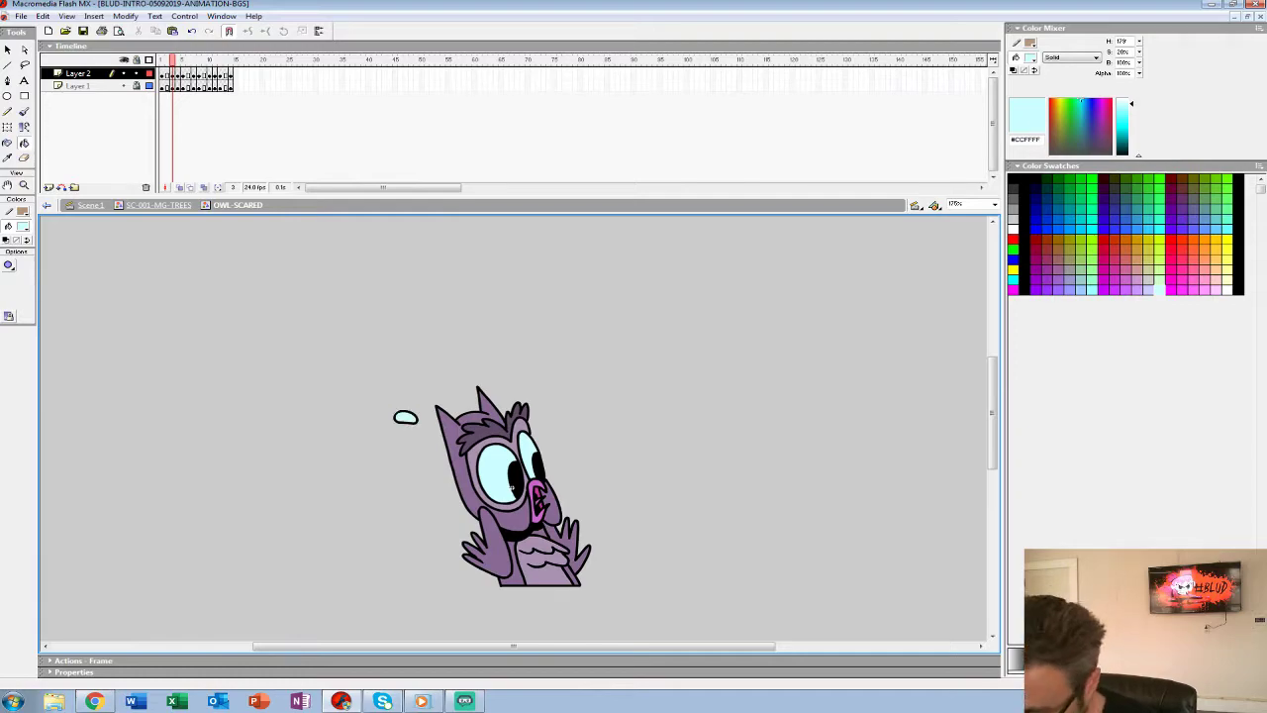
Fill the remaining outlined drops on the following frames of Layer 2 with the pale blue #CCFFFF.
key(period)
key(period)
key(period)
key(period)
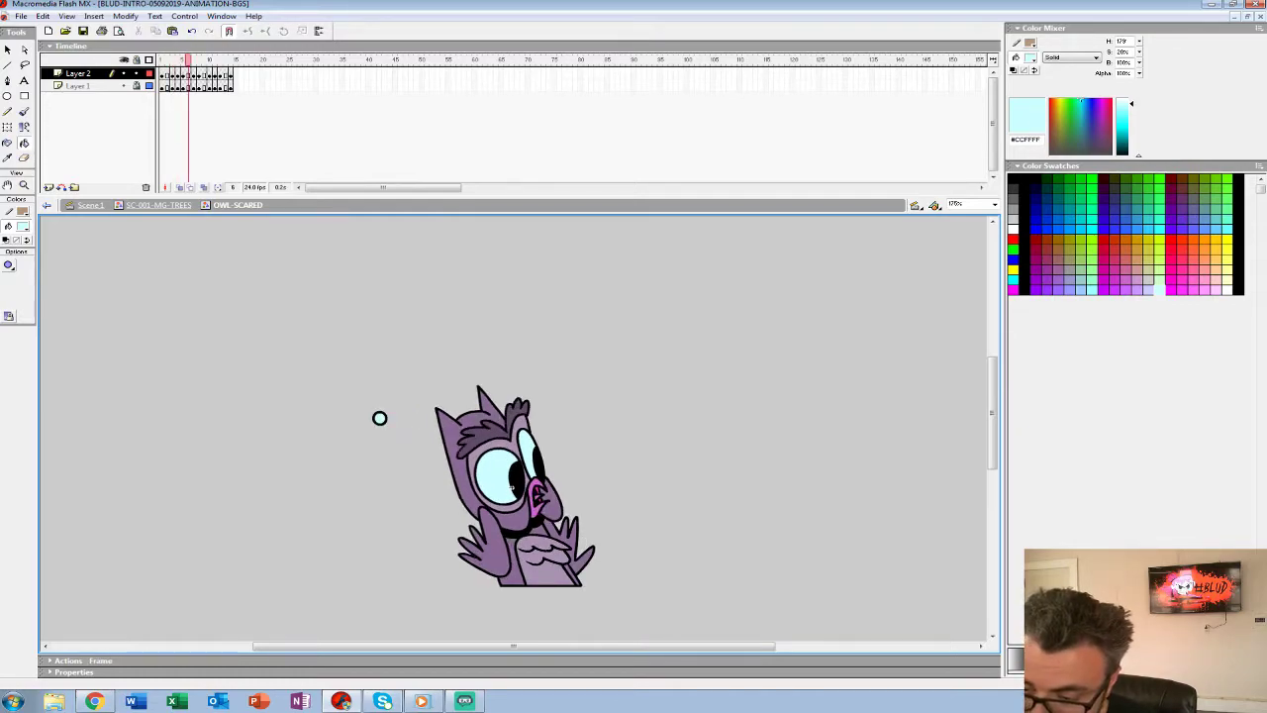
key(period)
key(period)
key(period)
key(period)
key(period)
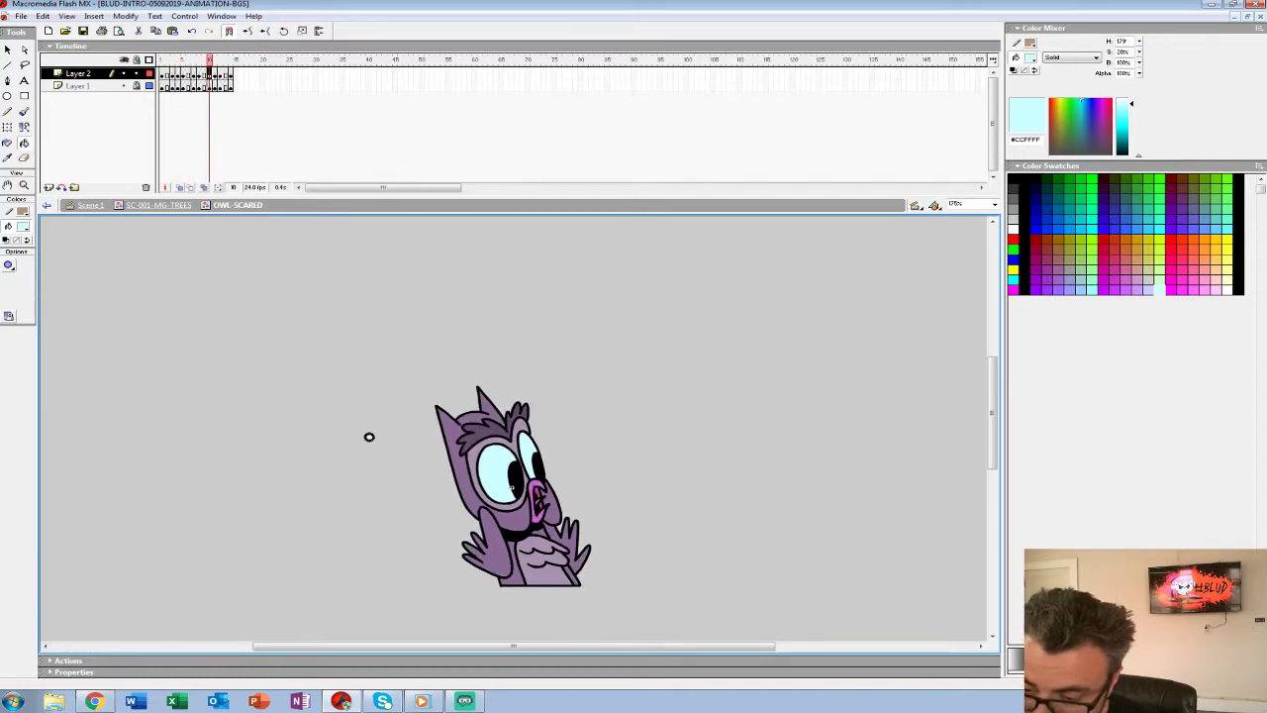
key(comma)
key(period)
key(period)
key(period)
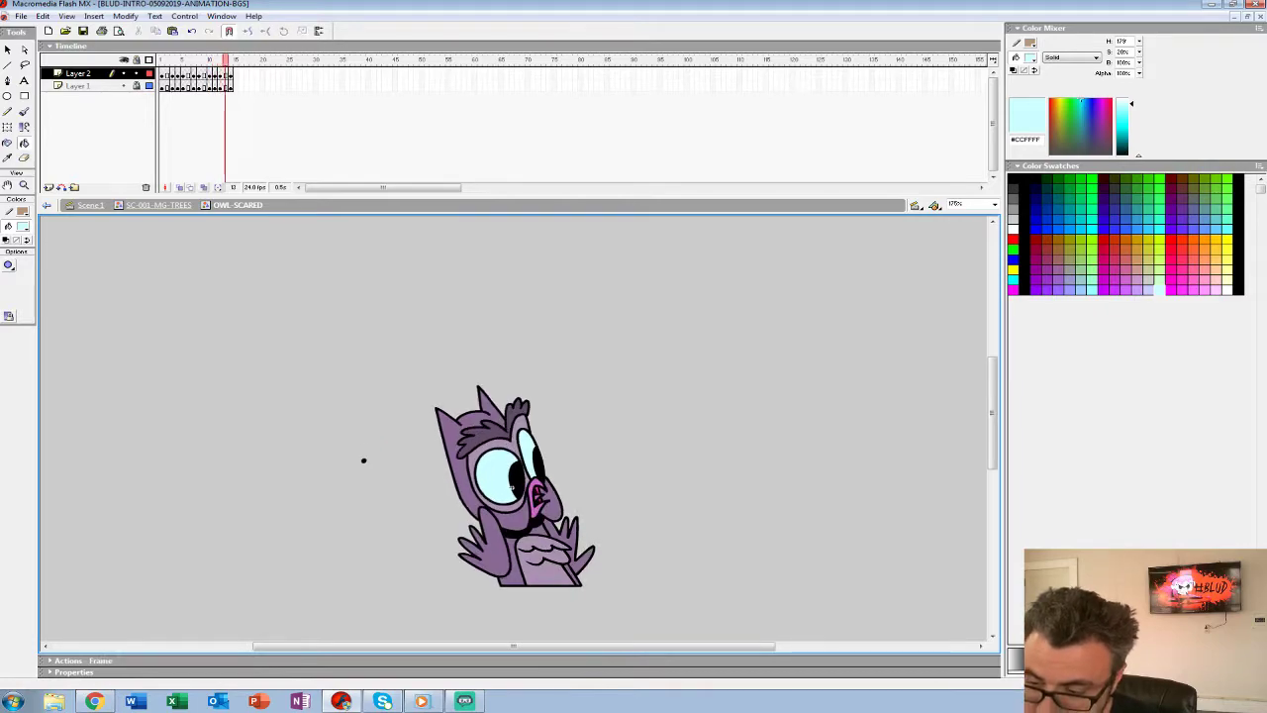
Play the drop animation, then copy all the Layer 2 frames into a new Layer 3 with staggered timing.
key(Return)
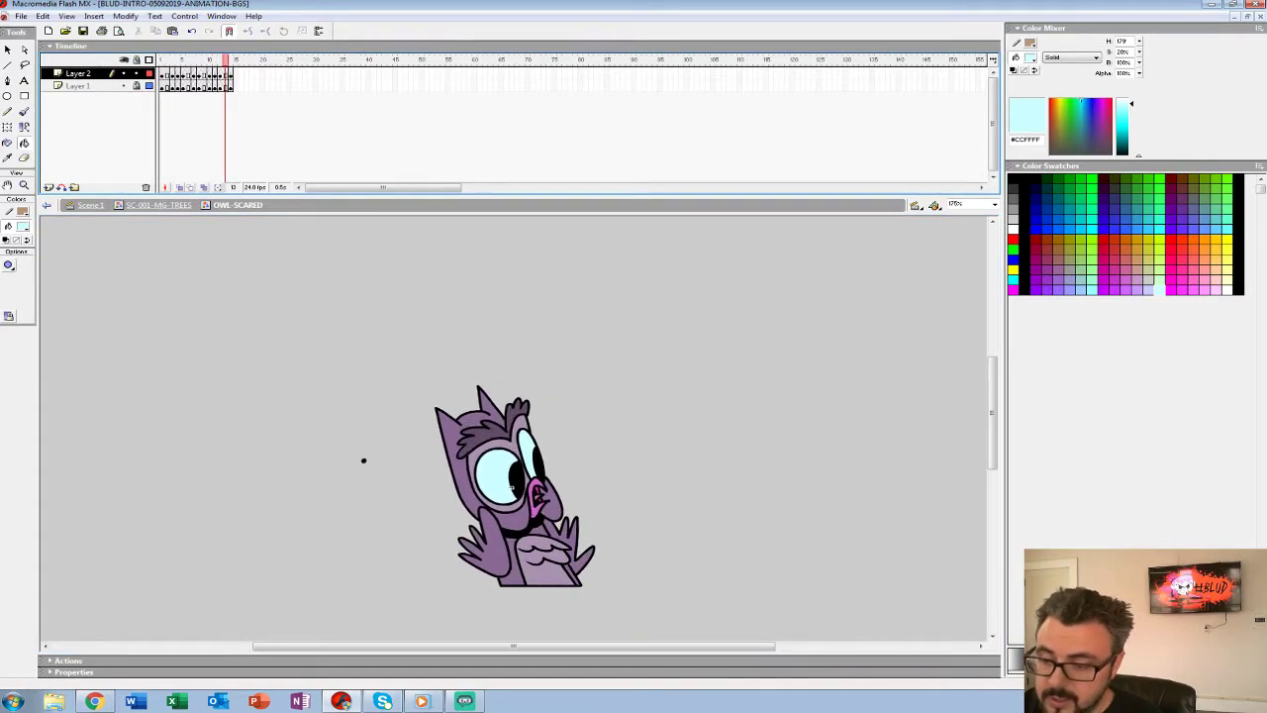
key(Return)
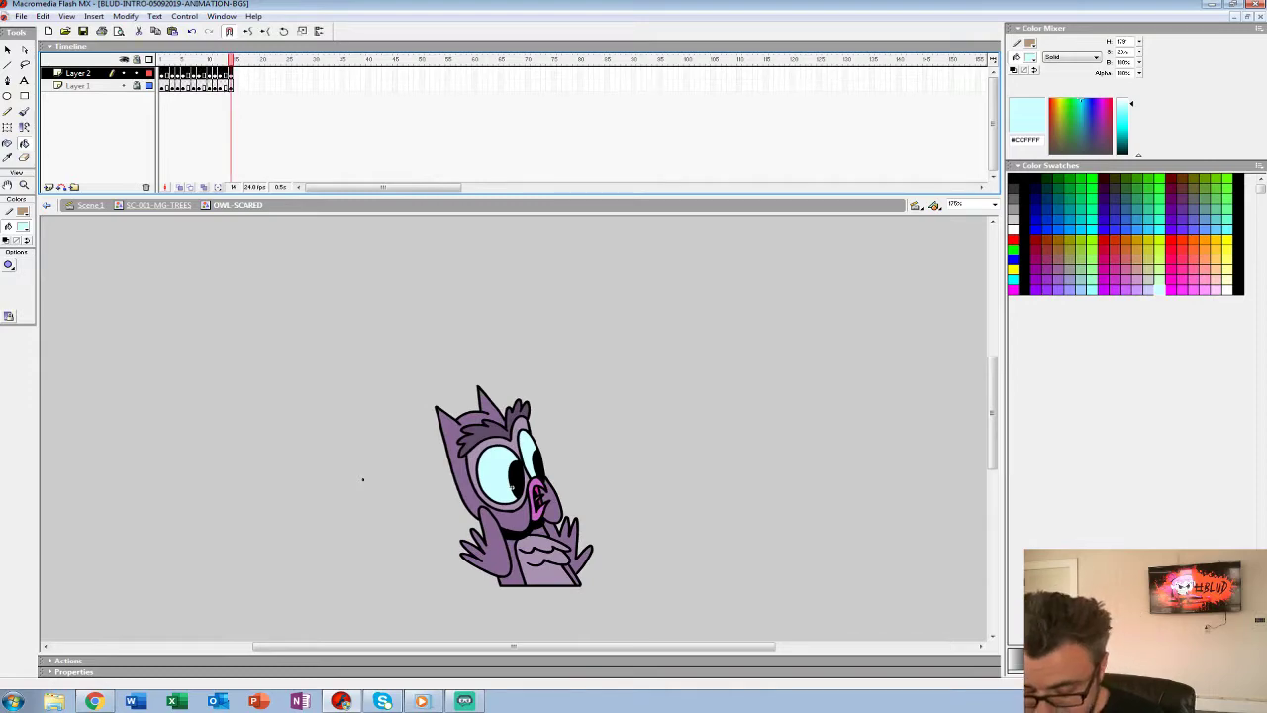
click(49, 187)
key(Return)
key(Return)
key(ctrl+alt+v)
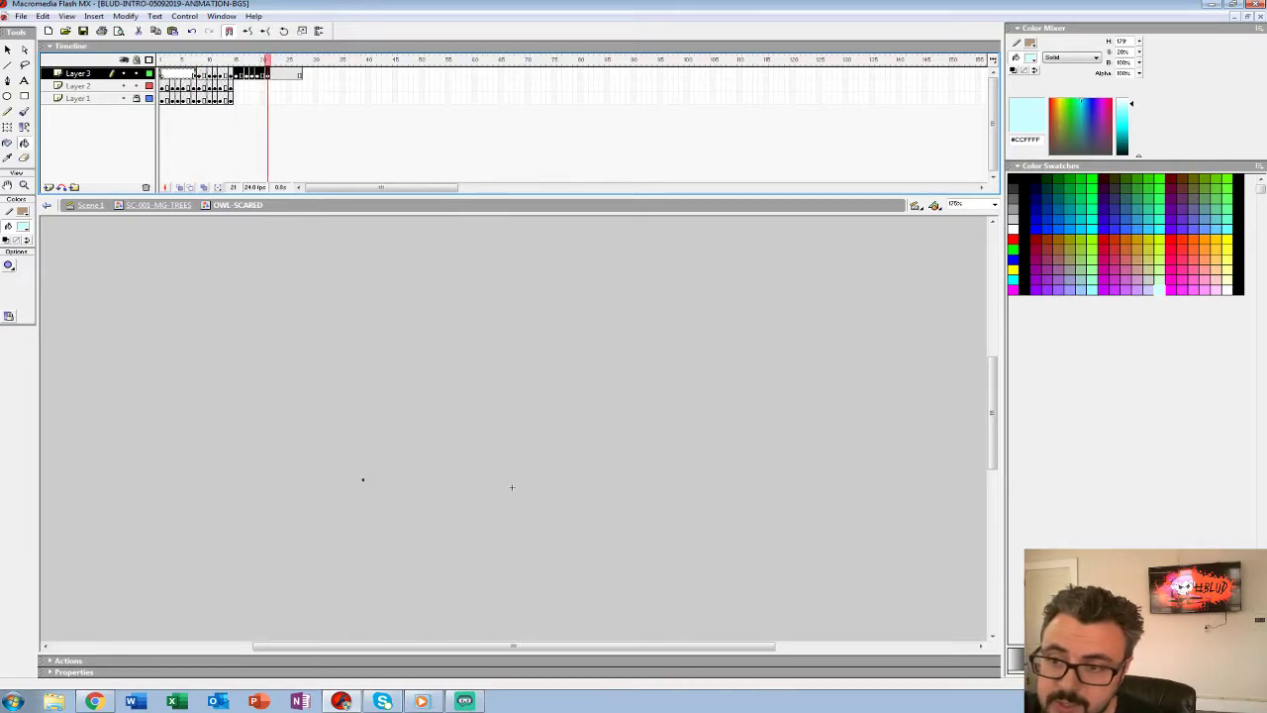
Remove the surplus frames beyond frame 14 on all layers and play the animation with both drops.
drag(234, 74, 374, 99)
key(shift+F5)
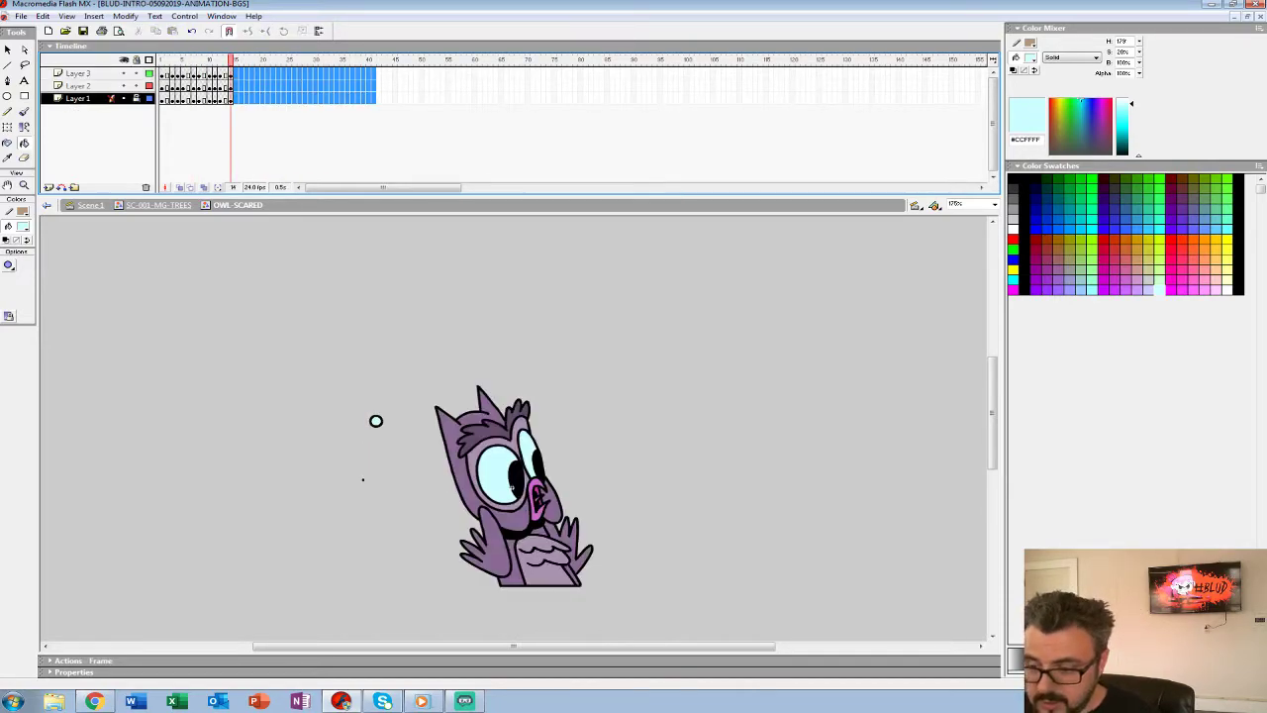
key(Return)
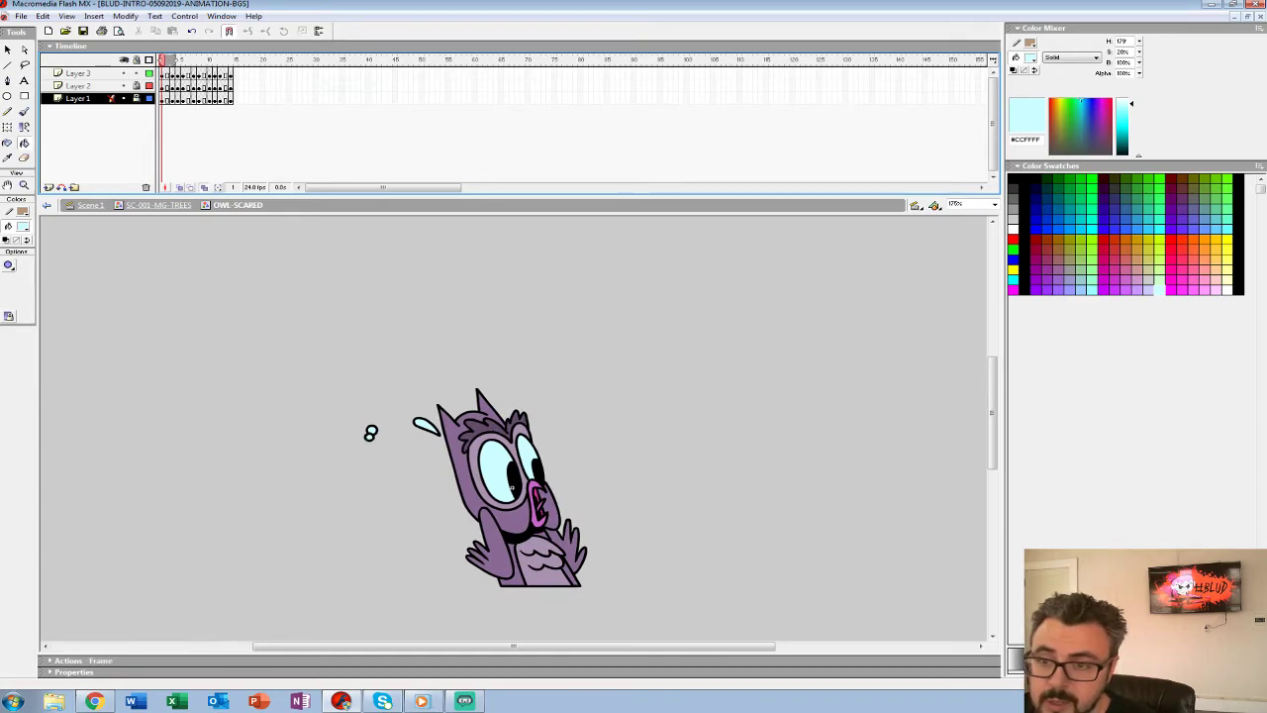
Flip all Layer 3 drops horizontally across the 14 frames and move them to the other side of the owl's head.
drag(233, 60, 234, 60)
key(ctrl+a)
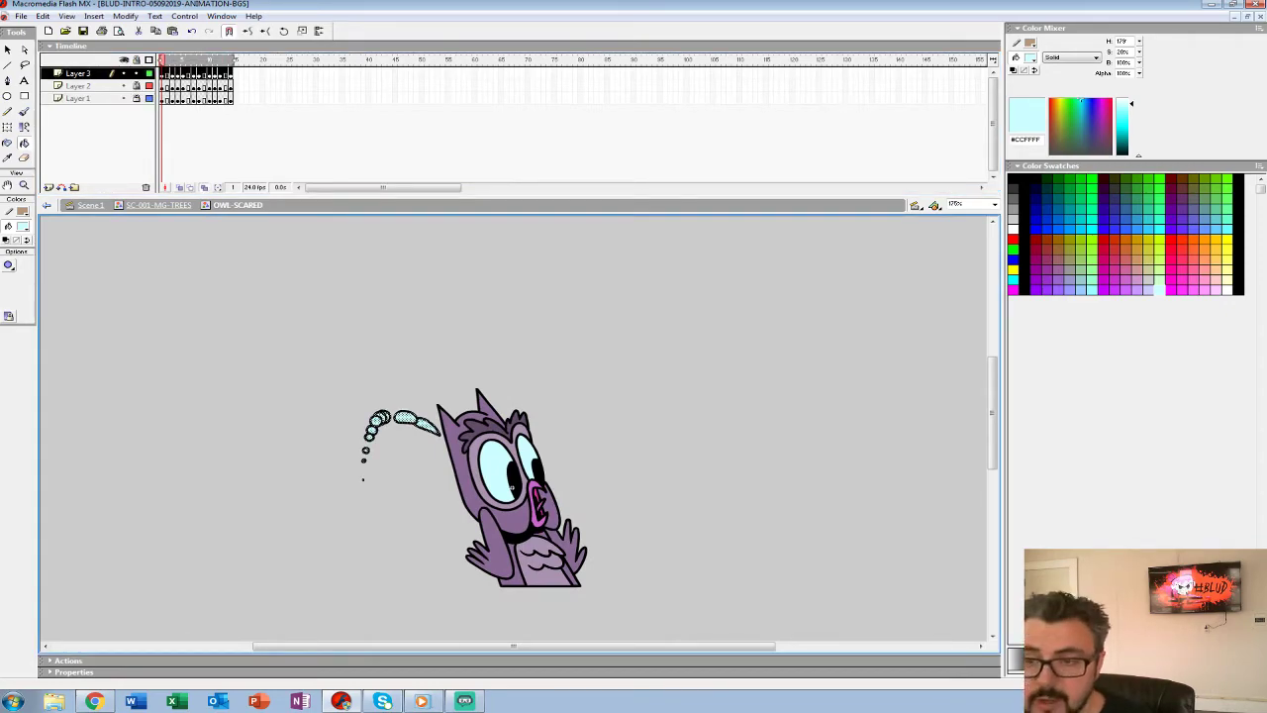
click(126, 16)
mouse_move(59, 192)
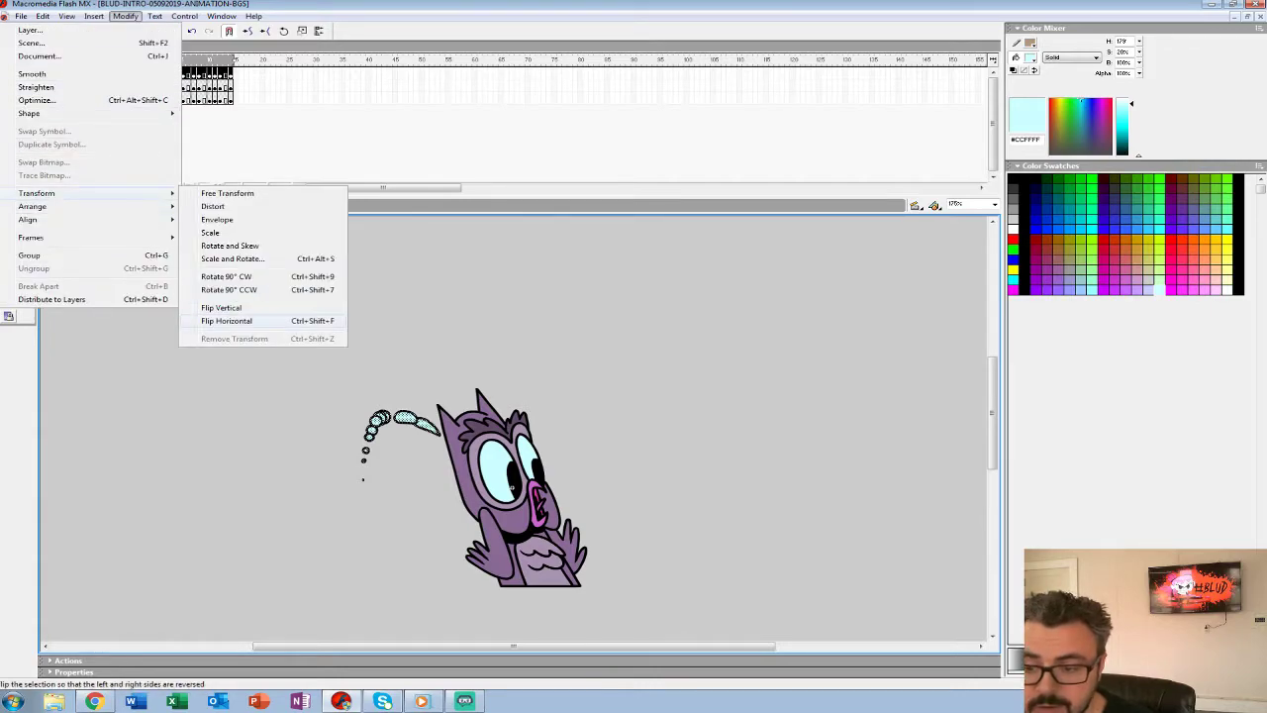
click(227, 319)
click(8, 128)
drag(397, 417, 560, 335)
key(Return)
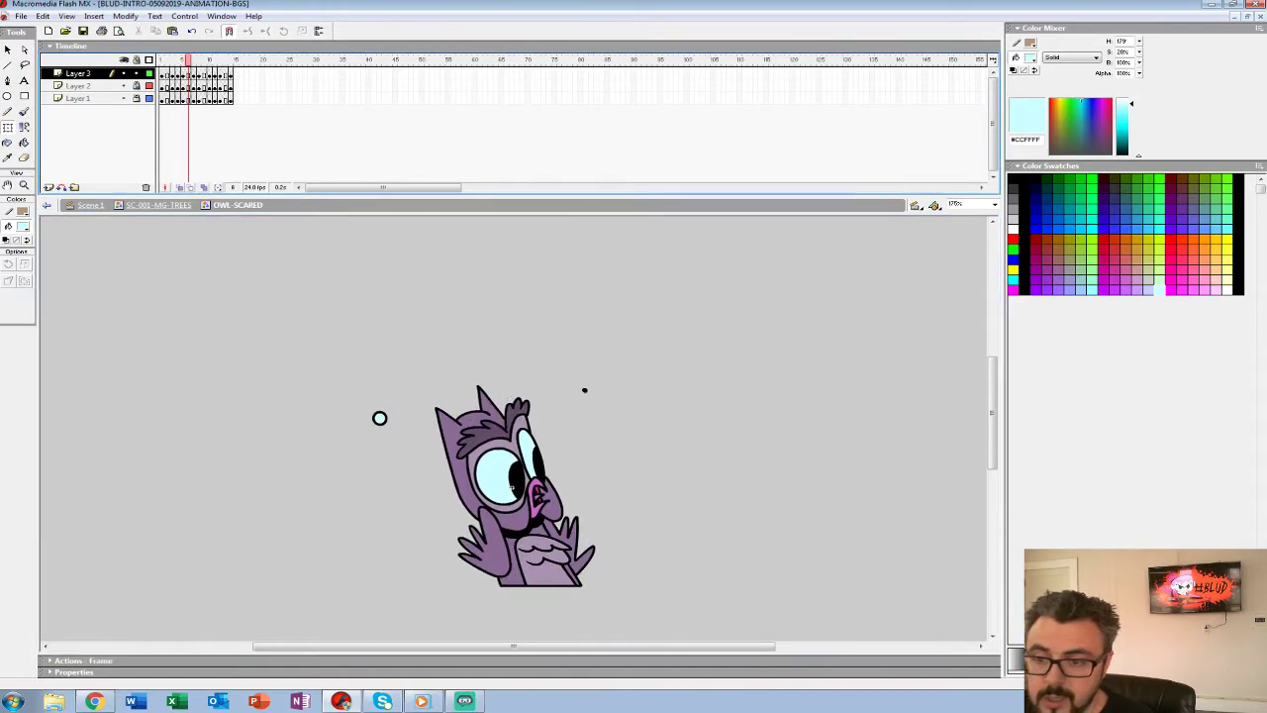
Return to the SC-001-MG-TREES symbol and play the owl's scare reaction with the flying drops.
double_click(512, 486)
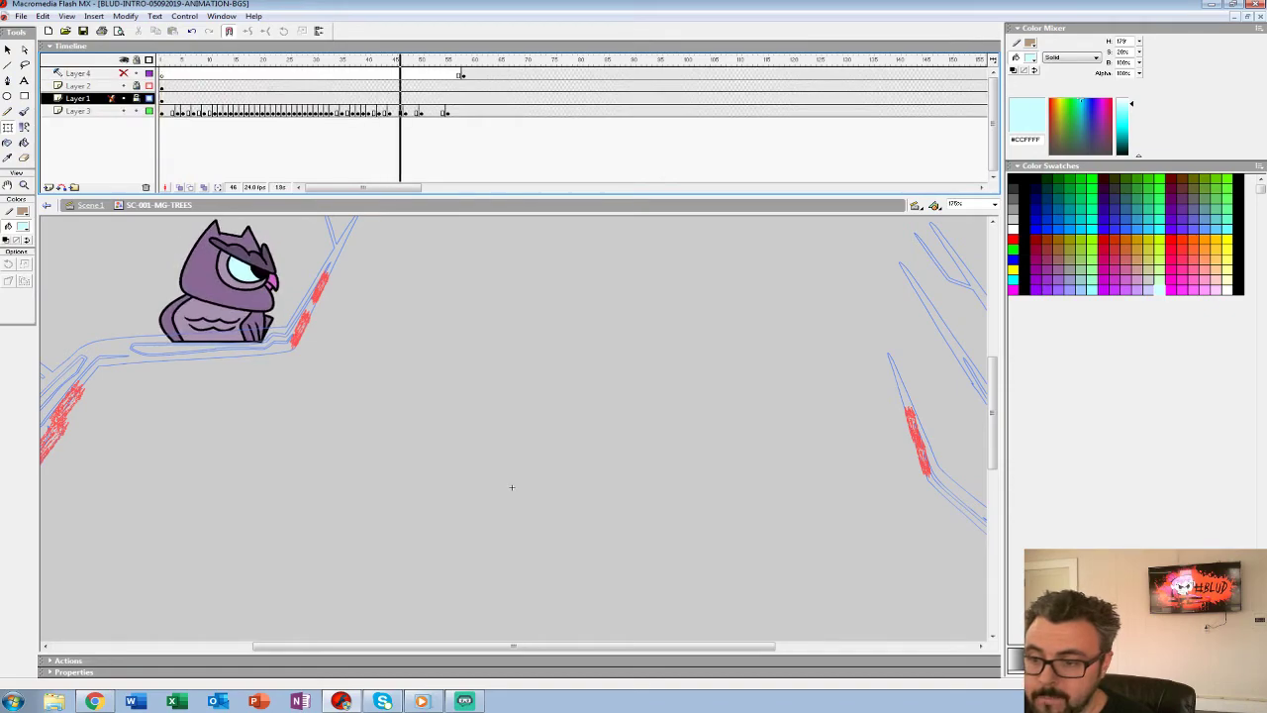
key(Return)
drag(512, 479, 696, 710)
key(Return)
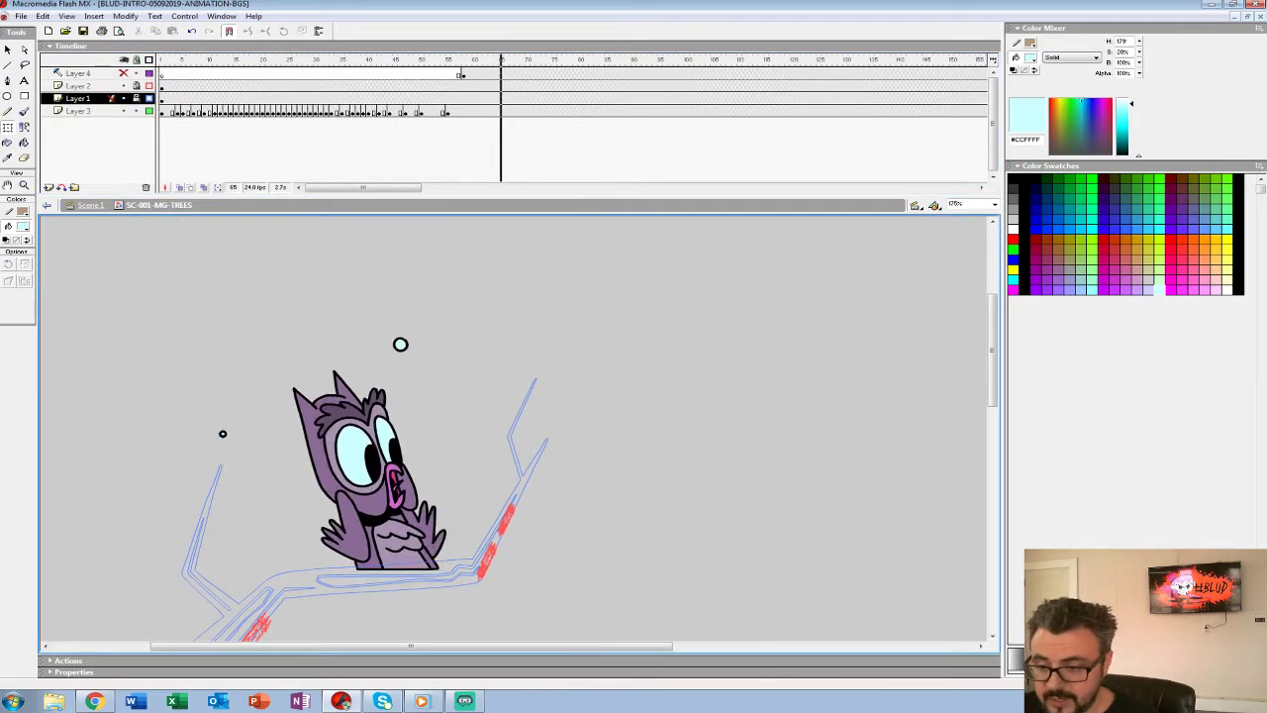
key(Return)
click(205, 74)
key(Return)
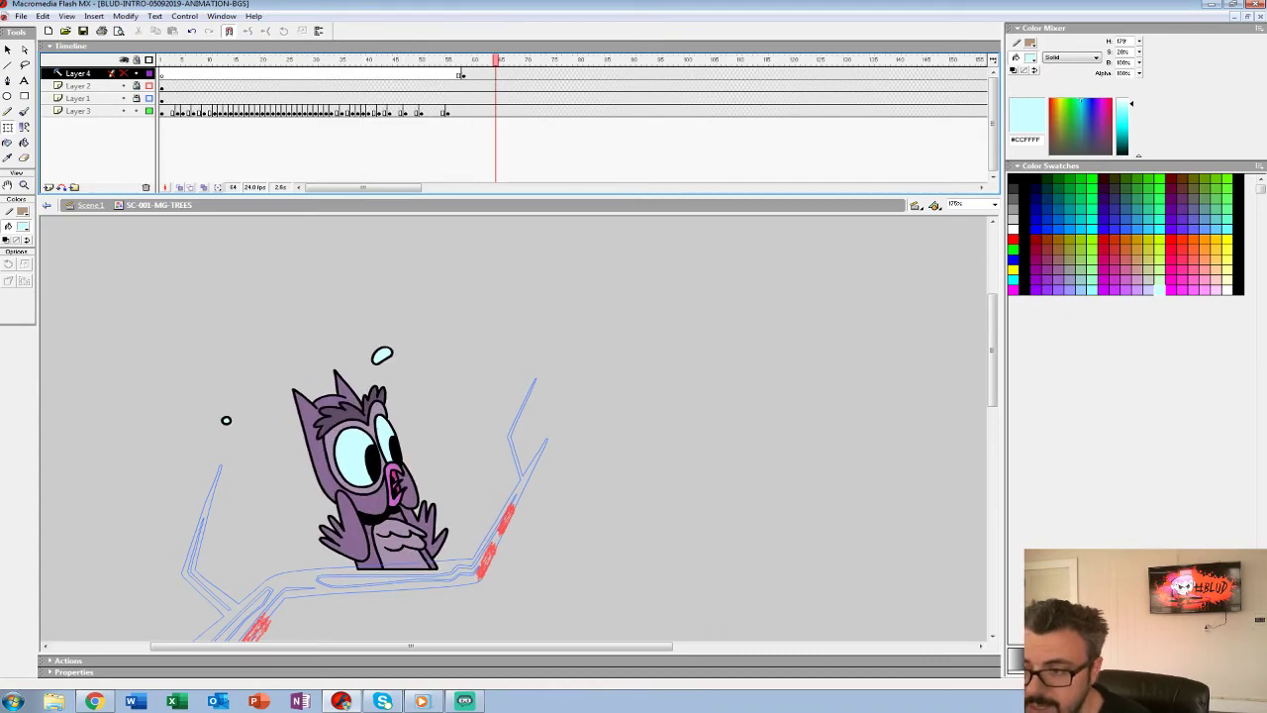
click(400, 111)
key(Return)
click(427, 111)
click(437, 111)
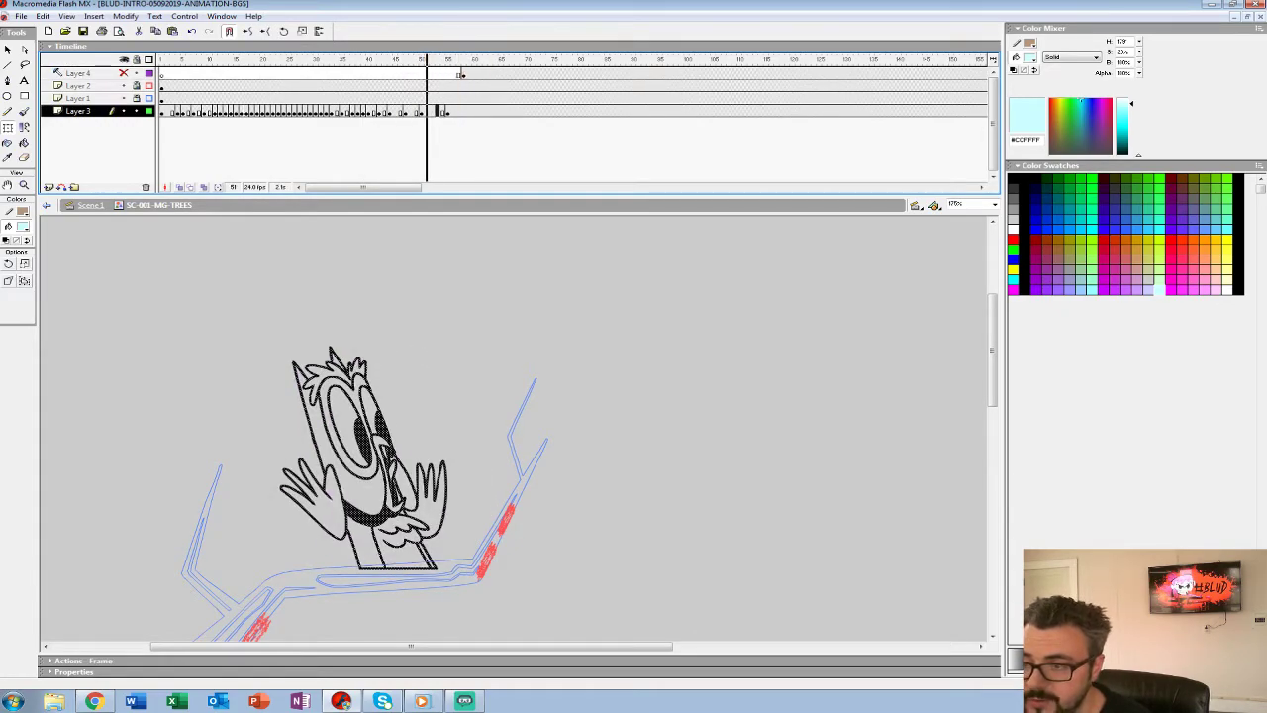
key(Return)
Play the full Scene 1 to review the owl's reaction alongside the vampire.
key(Return)
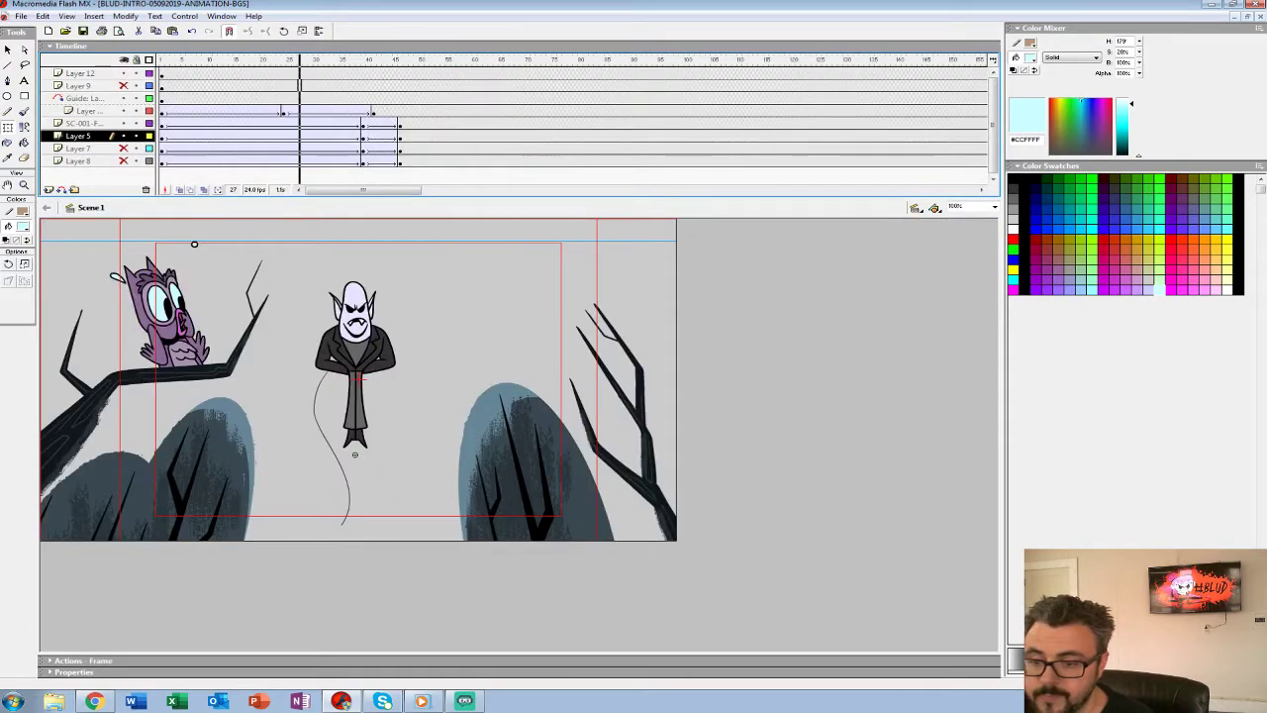
key(Return)
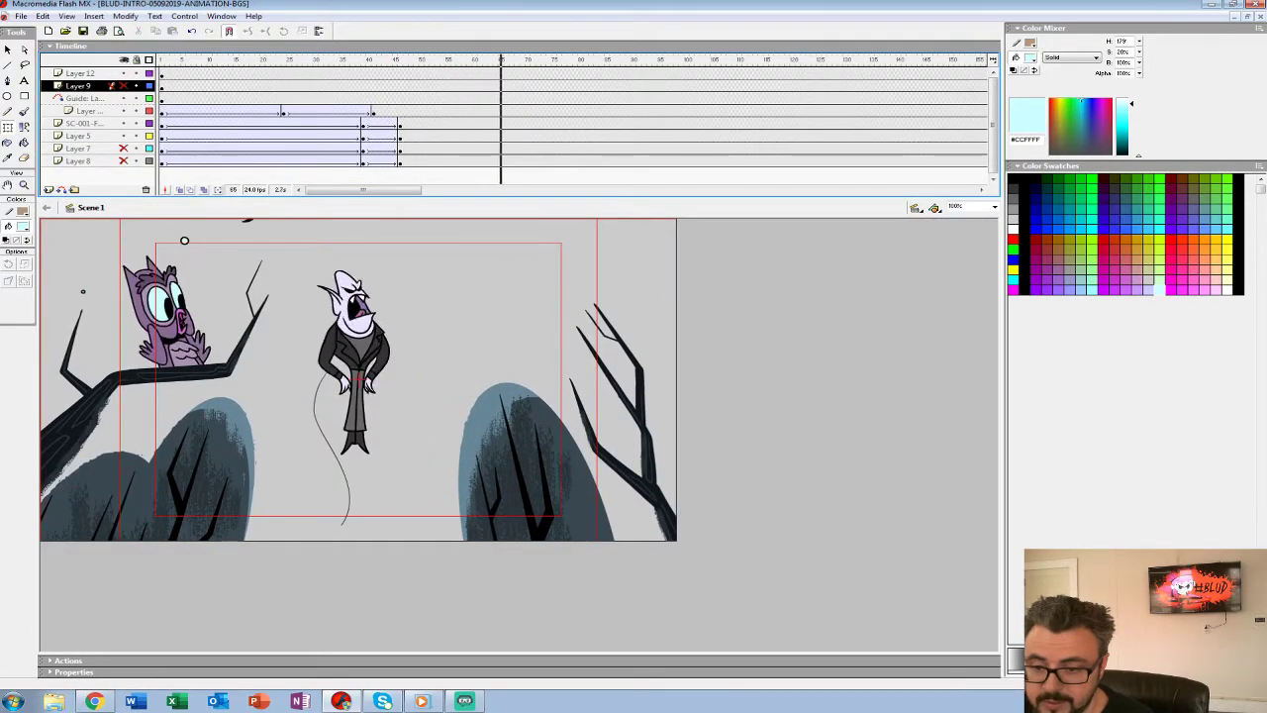
key(Return)
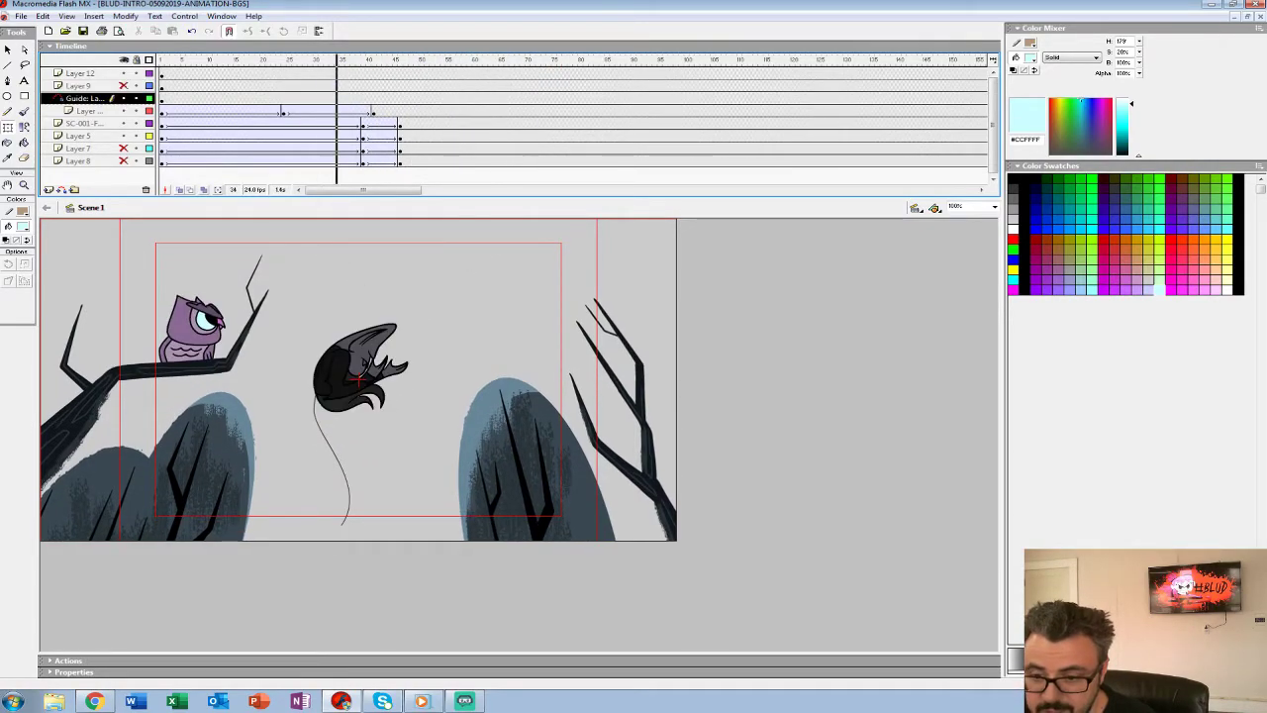
key(Return)
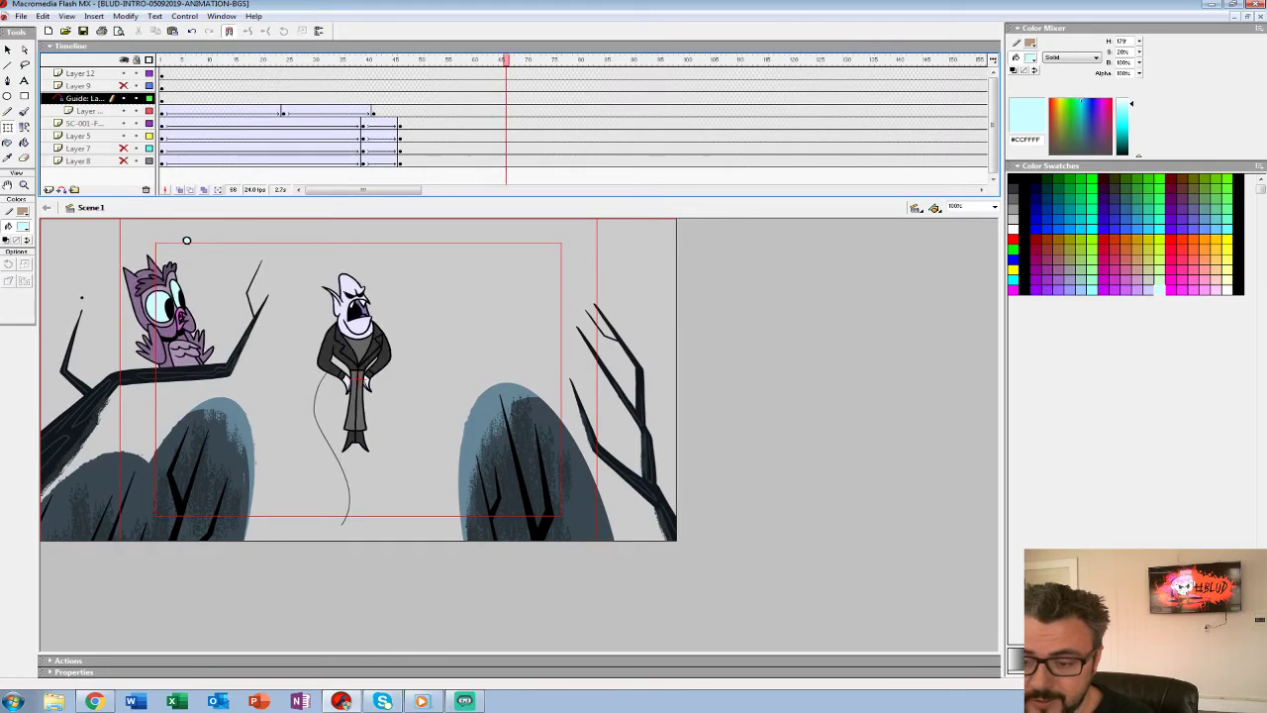
right_click(186, 328)
click(215, 465)
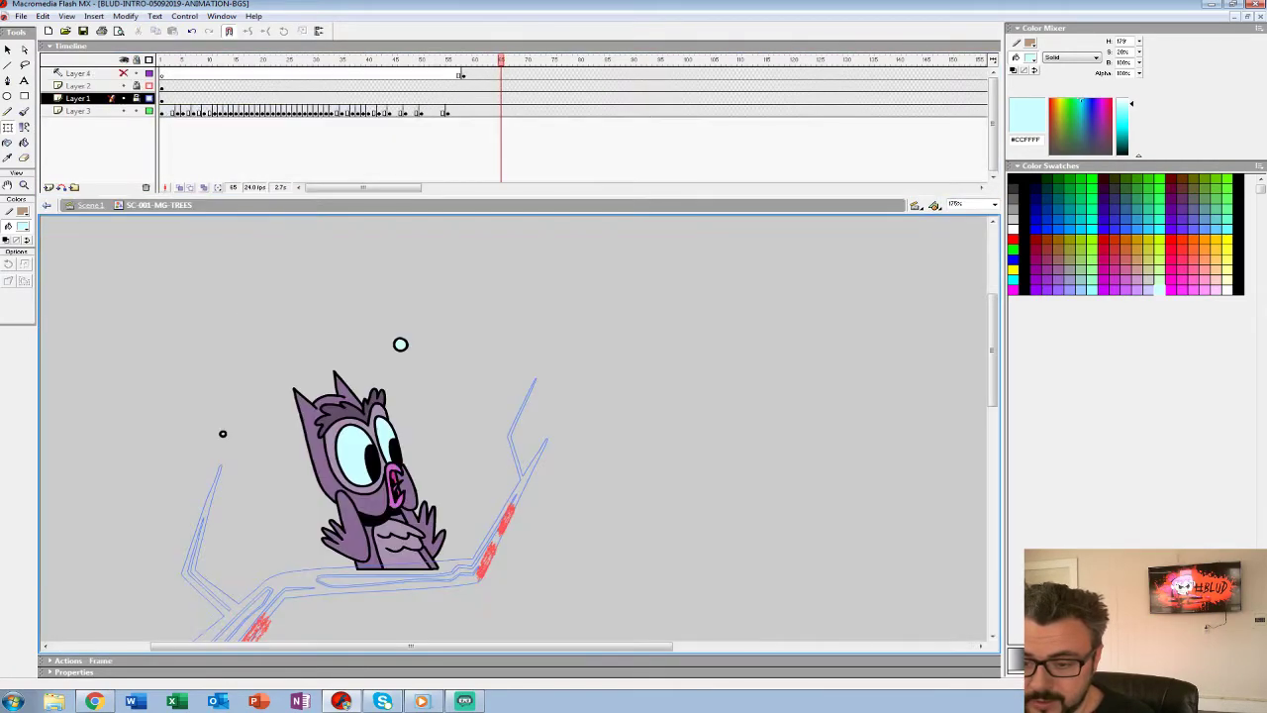
click(90, 205)
Open the SC-001-MG-TREES symbol for editing in place from frame 66 of Scene 1 and play its timeline.
click(506, 60)
key(ctrl+2)
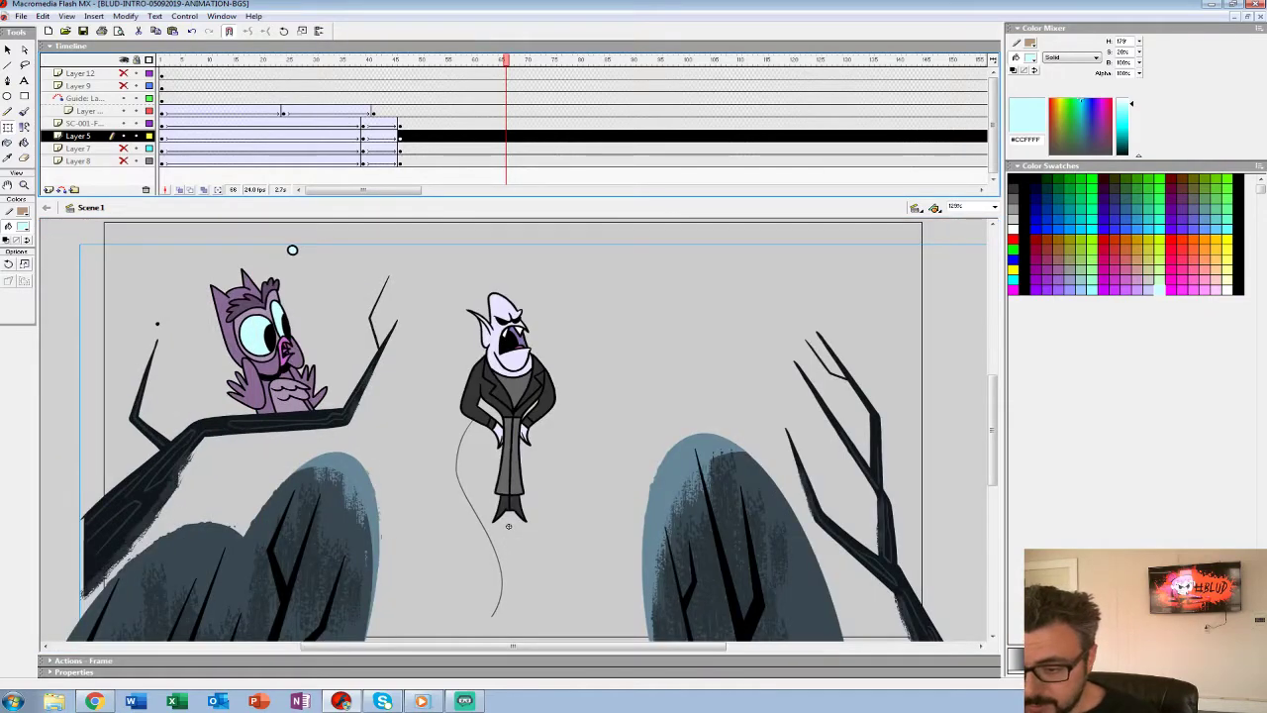
drag(441, 396, 590, 432)
key(v)
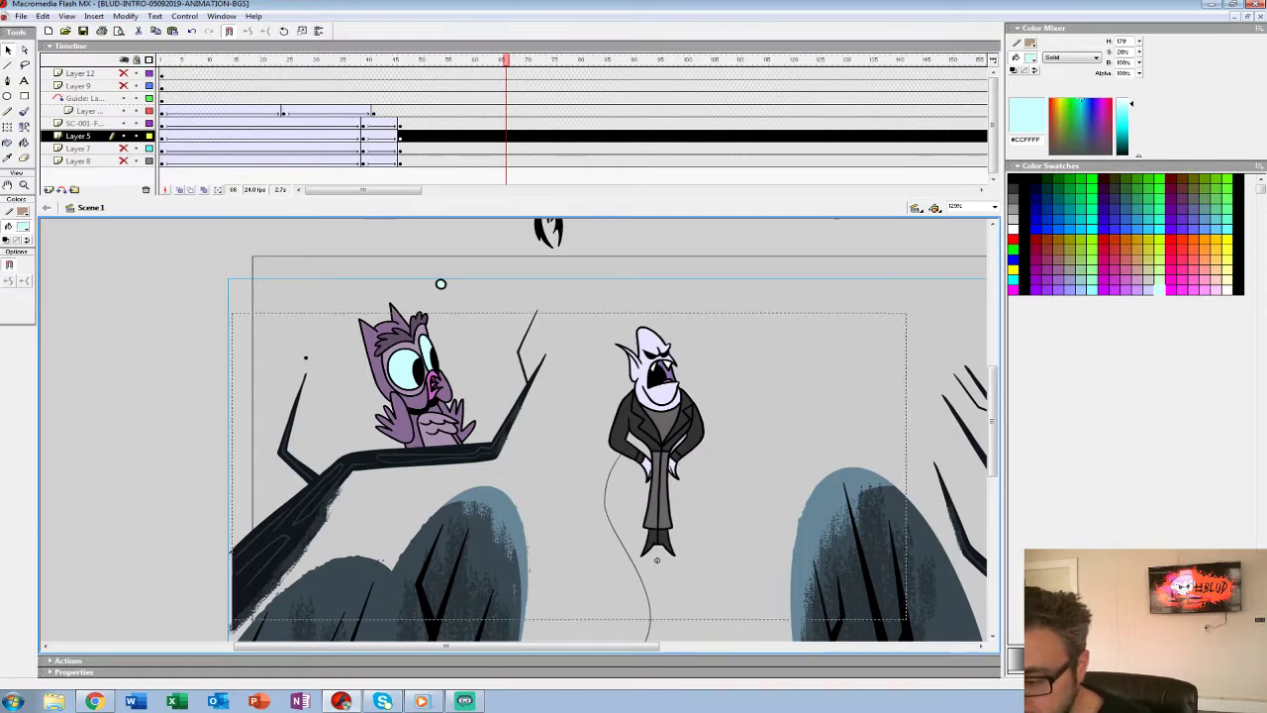
key(ctrl+e)
drag(657, 561, 690, 623)
key(Return)
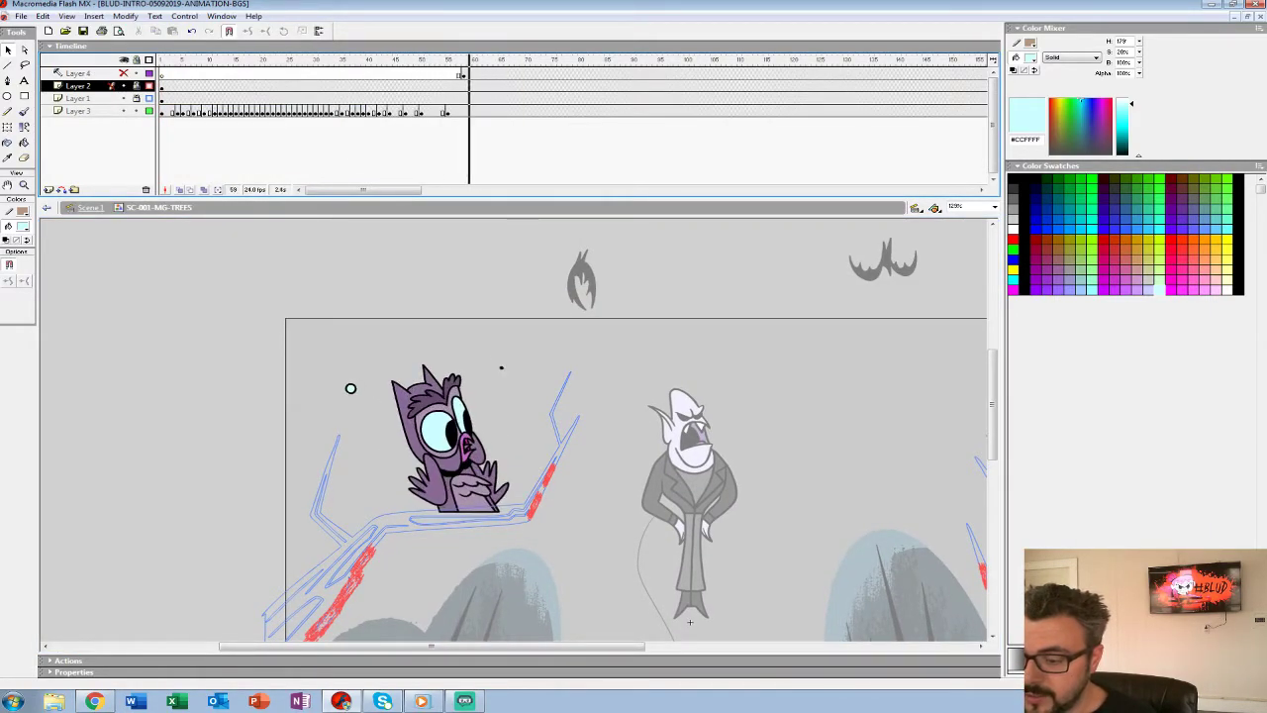
Insert an empty keyframe at frame 68 of Layer 3 and turn on onion skinning.
click(517, 112)
key(Delete)
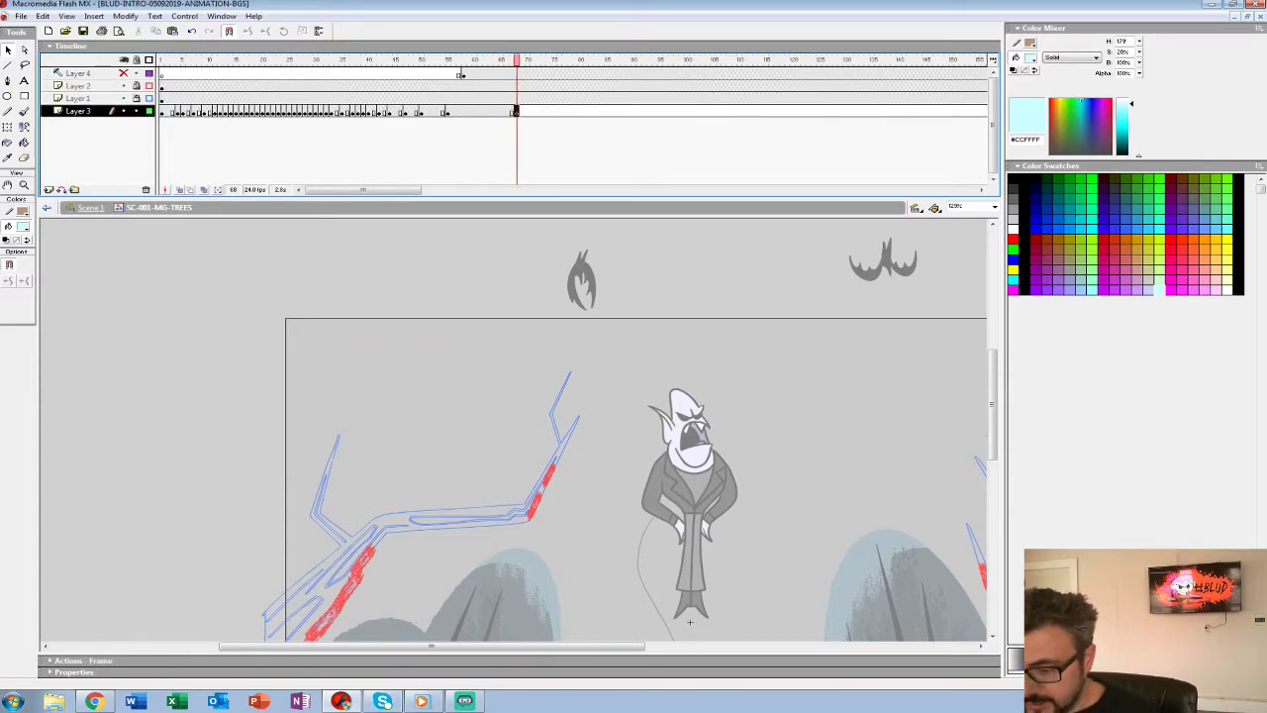
key(alt+shift+o)
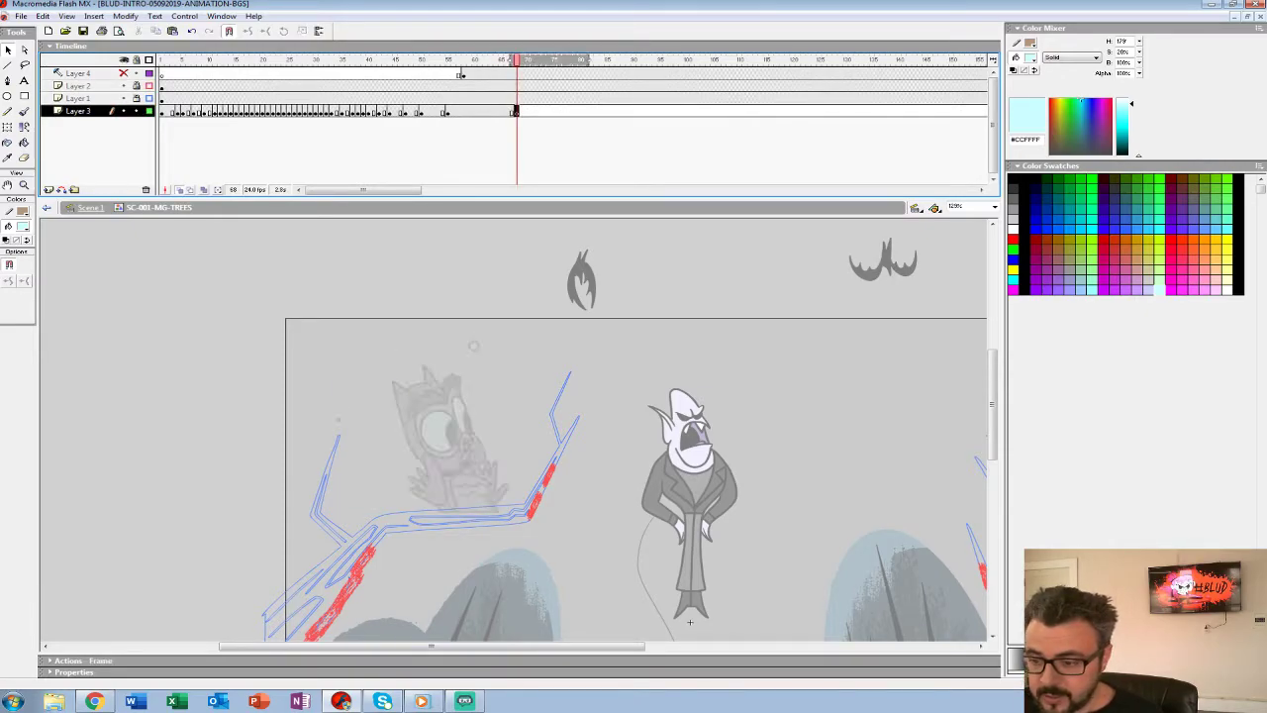
Set up the Brush tool with a #000000 black fill and a smaller brush size, undoing the test stroke.
key(b)
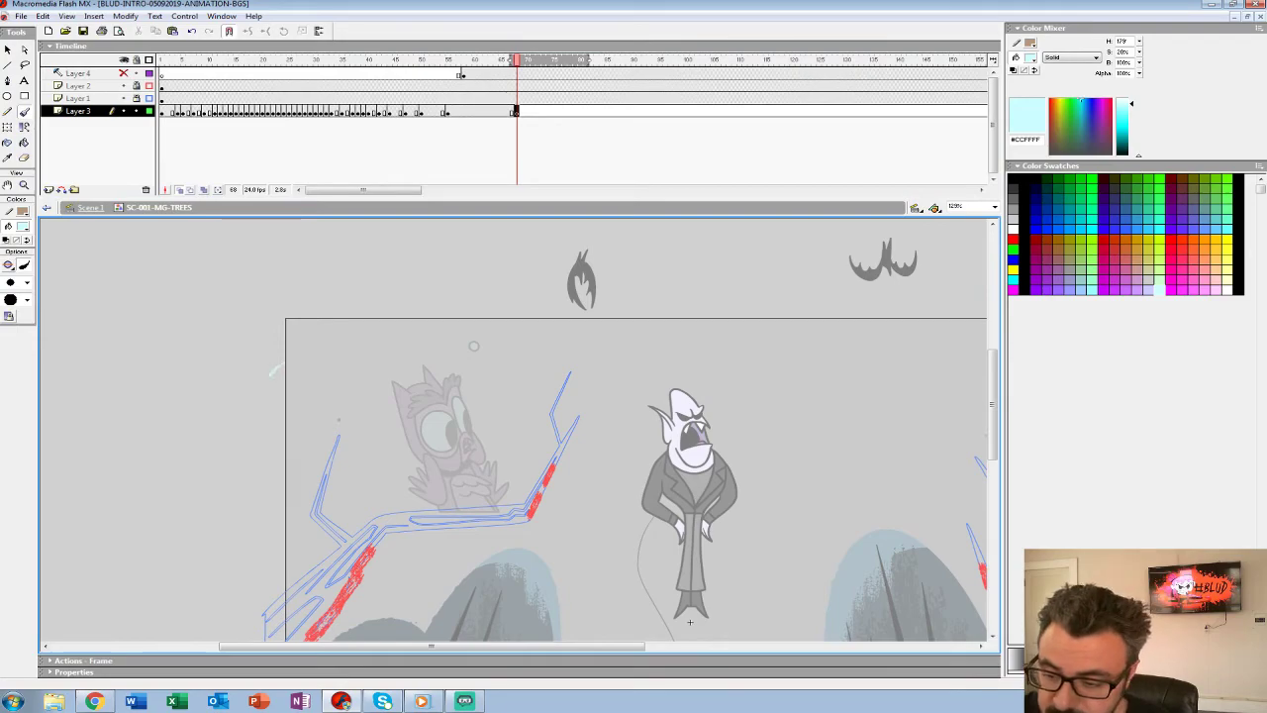
click(24, 226)
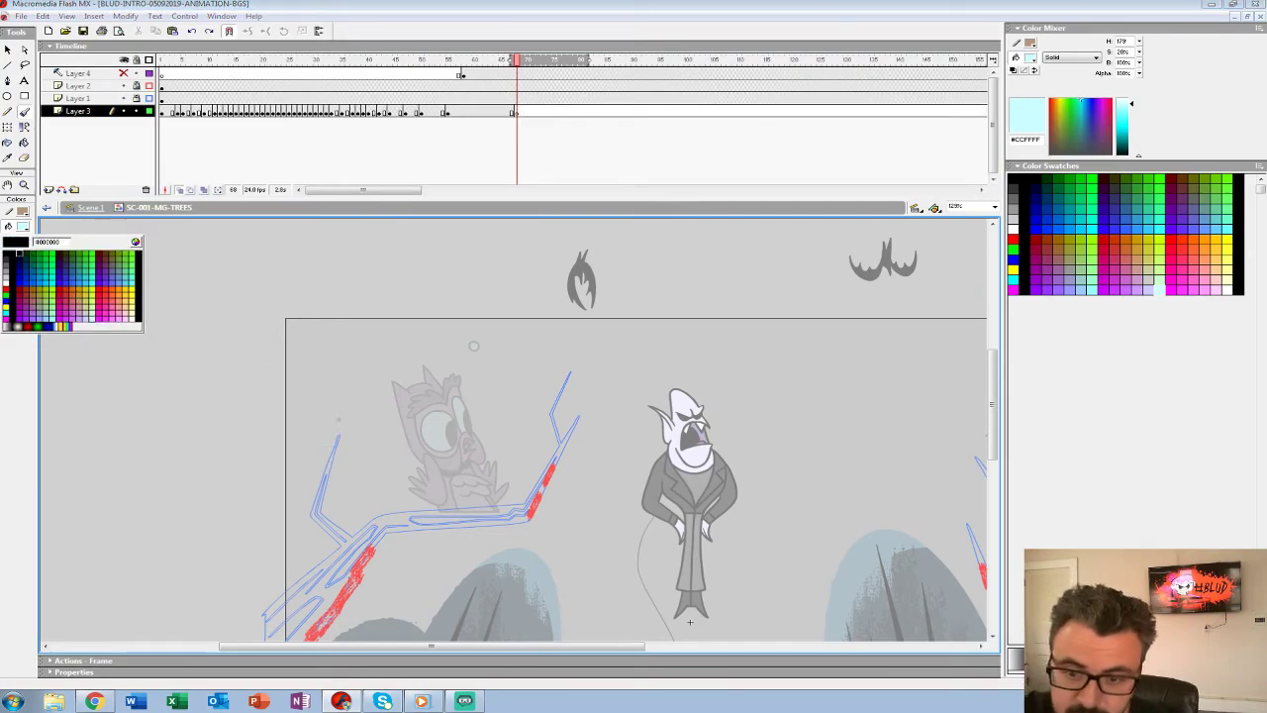
click(18, 253)
mouse_move(289, 352)
mouse_down()
mouse_move(273, 396)
mouse_move(292, 344)
mouse_move(287, 354)
mouse_up()
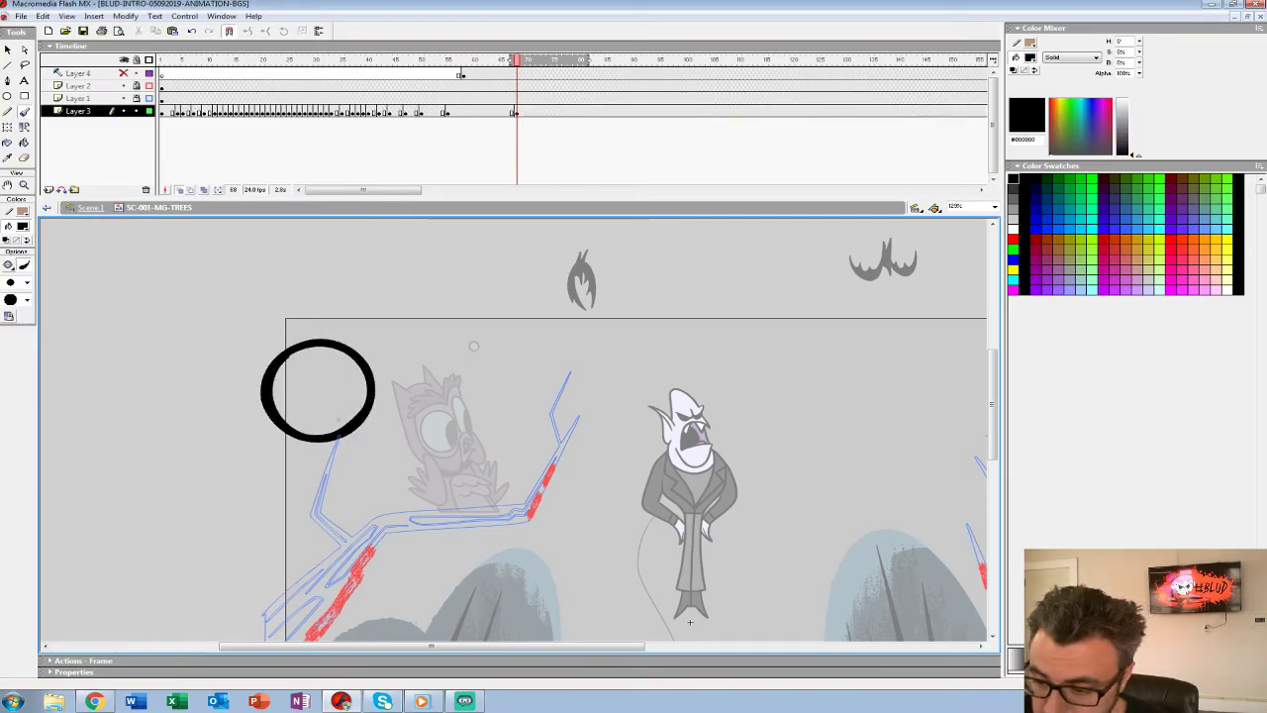
key(ctrl+z)
click(27, 282)
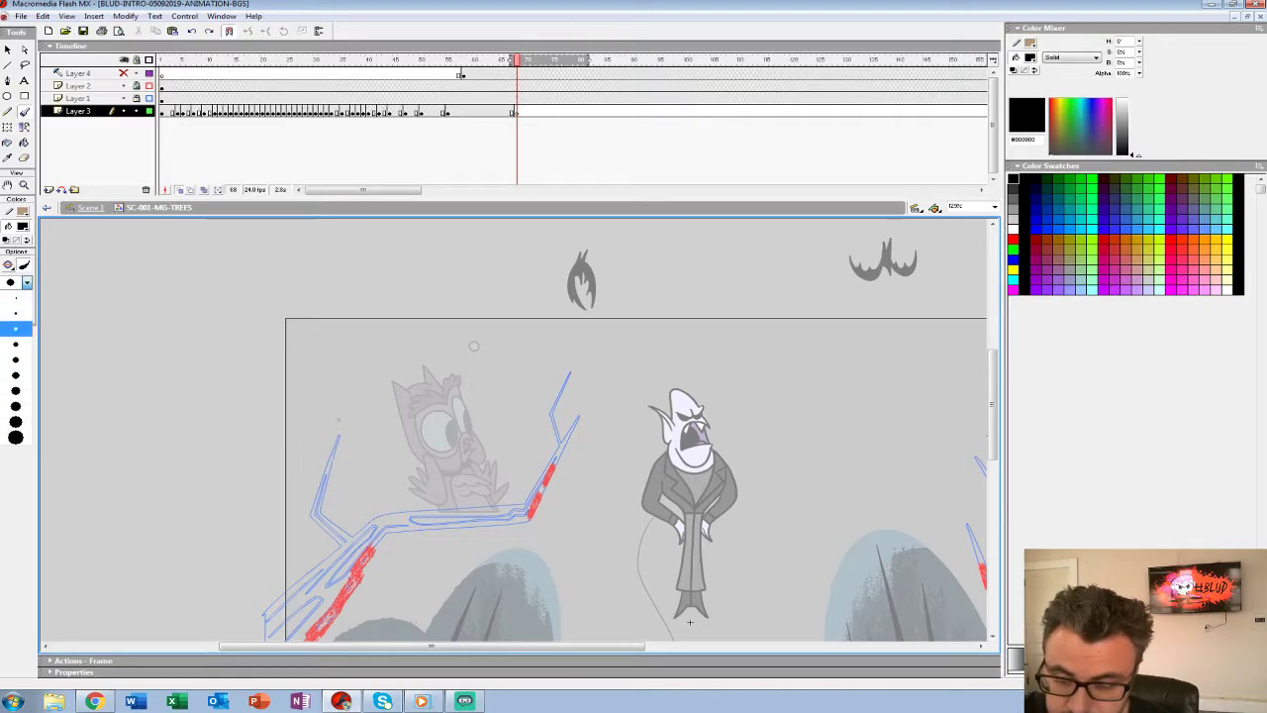
click(15, 390)
Sketch the owl's round head with pointed ears, large eyes and a beak up and away from the perched pose.
mouse_move(292, 362)
mouse_down()
mouse_move(342, 440)
mouse_move(282, 351)
mouse_move(289, 441)
mouse_up()
drag(362, 343, 388, 351)
drag(295, 346, 351, 315)
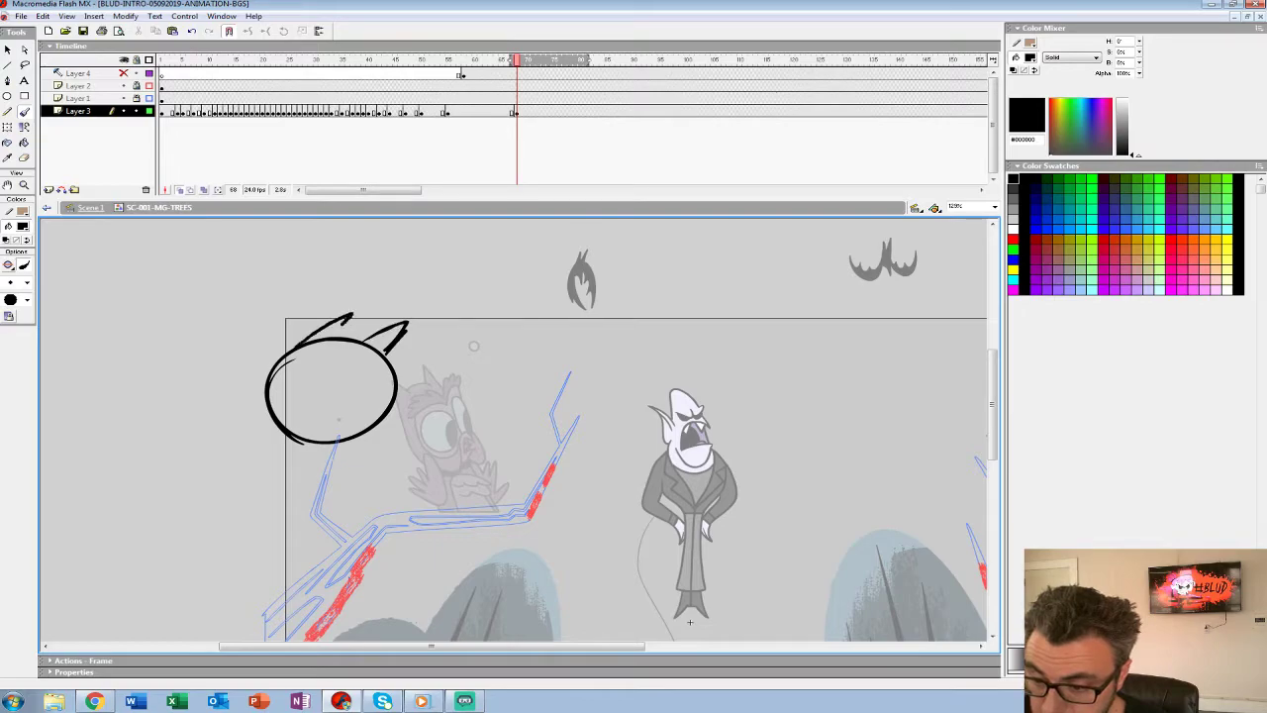
mouse_move(339, 368)
mouse_down()
mouse_move(379, 375)
mouse_move(341, 362)
mouse_move(375, 388)
mouse_move(286, 390)
mouse_move(332, 368)
mouse_move(297, 359)
mouse_up()
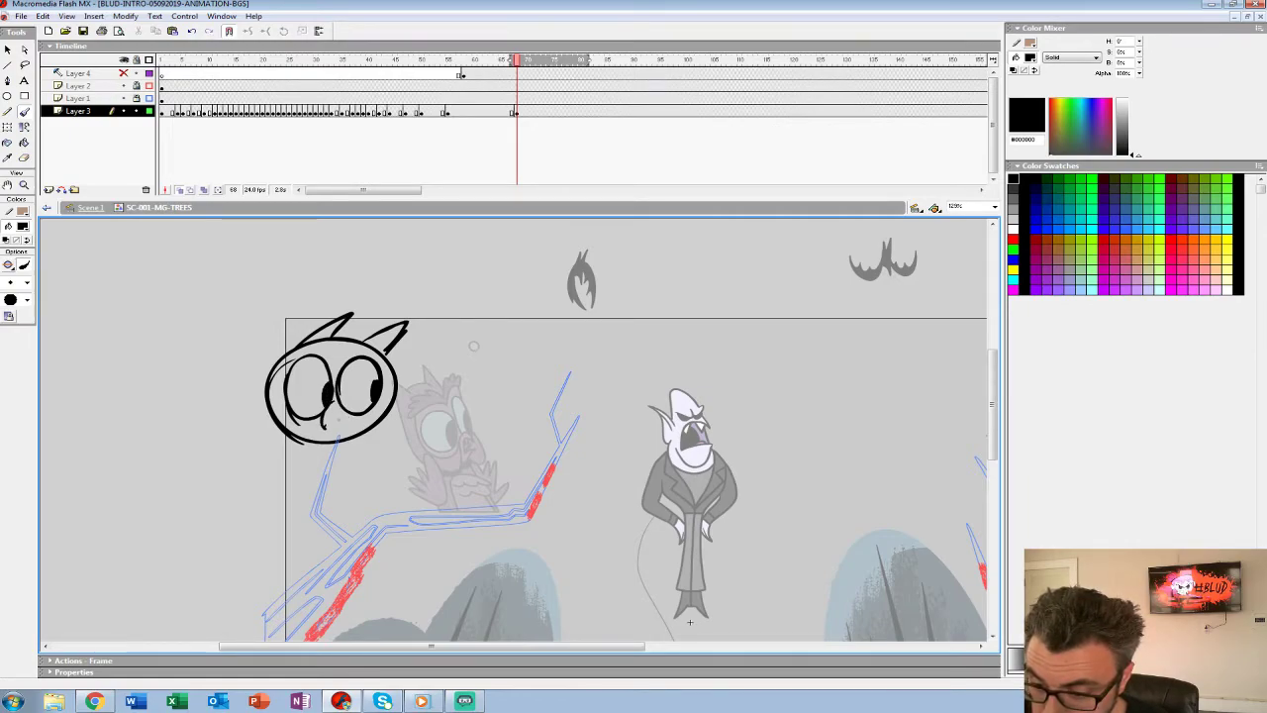
drag(333, 418, 347, 433)
drag(336, 401, 348, 425)
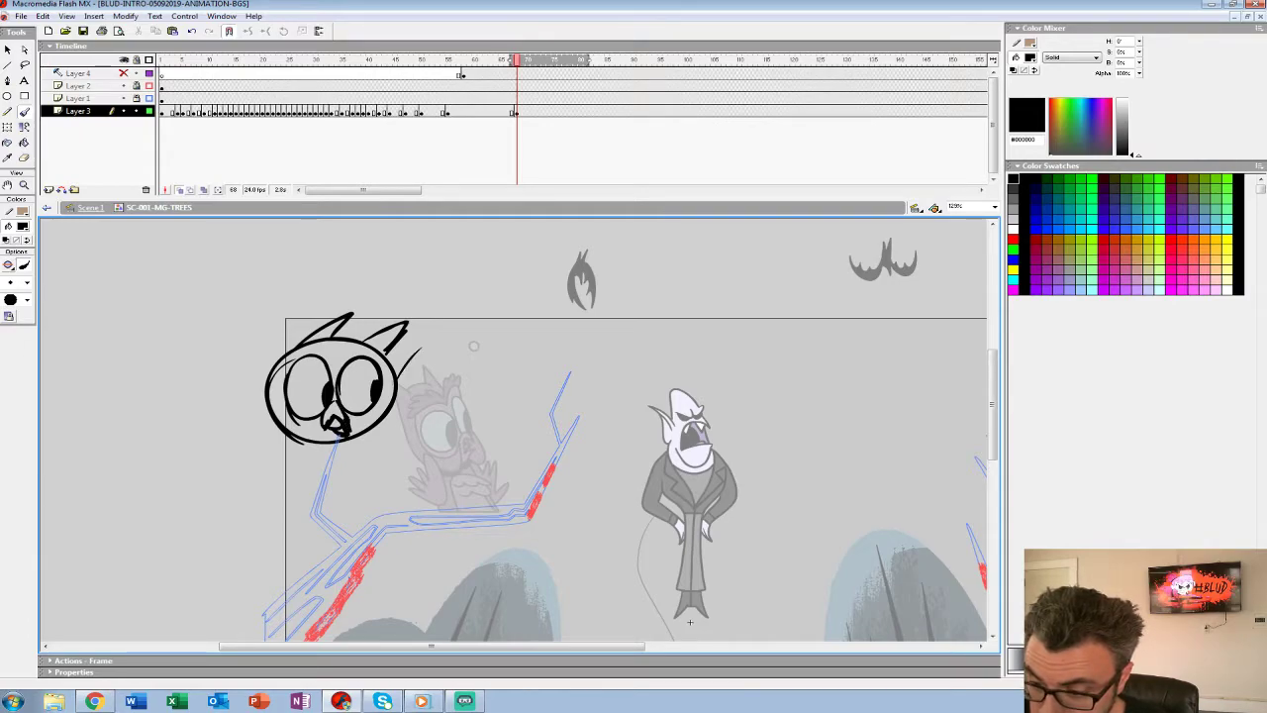
Sketch a feathered wing stretched out behind the owl's head and the curve of its body below.
drag(395, 376, 485, 306)
mouse_move(410, 344)
mouse_down()
mouse_move(526, 316)
mouse_move(480, 324)
mouse_up()
mouse_move(491, 322)
mouse_down()
mouse_move(498, 348)
mouse_move(479, 360)
mouse_up()
mouse_move(479, 368)
mouse_down()
mouse_move(500, 374)
mouse_move(471, 371)
mouse_up()
drag(462, 373, 423, 409)
drag(313, 448, 407, 432)
mouse_move(344, 461)
mouse_down()
mouse_move(412, 400)
mouse_move(380, 455)
mouse_up()
drag(317, 447, 343, 459)
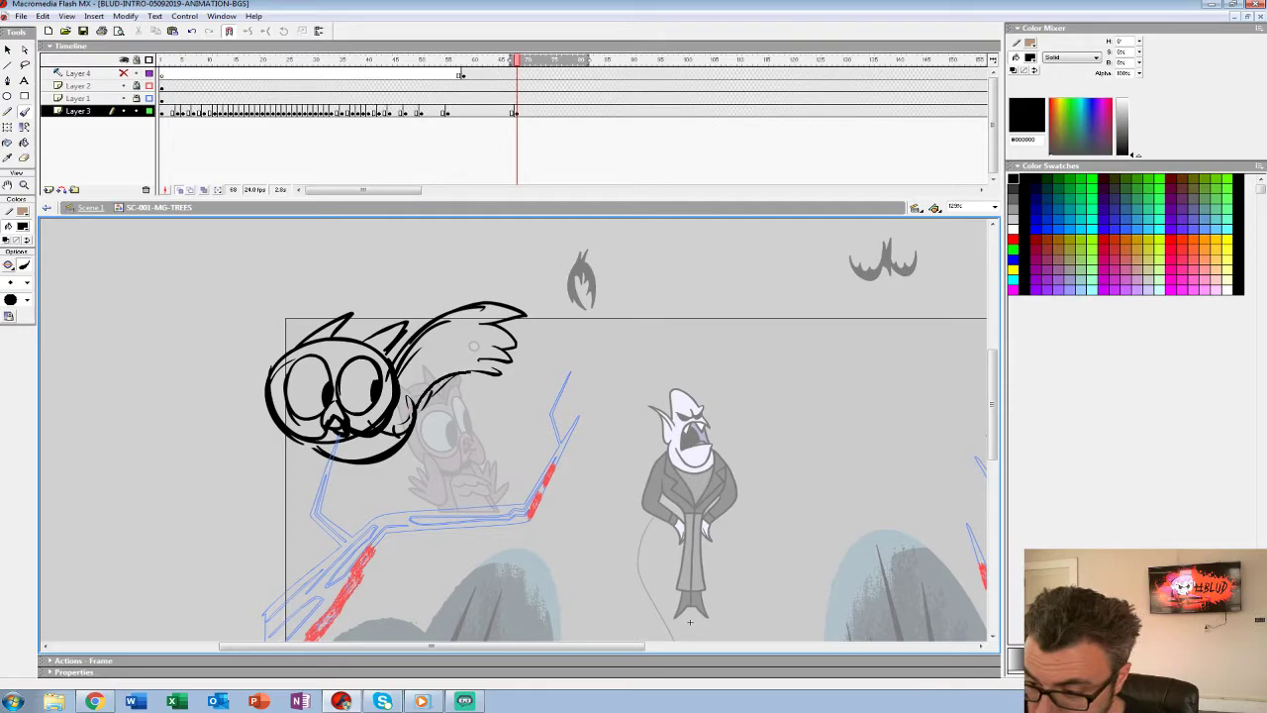
drag(485, 326, 475, 356)
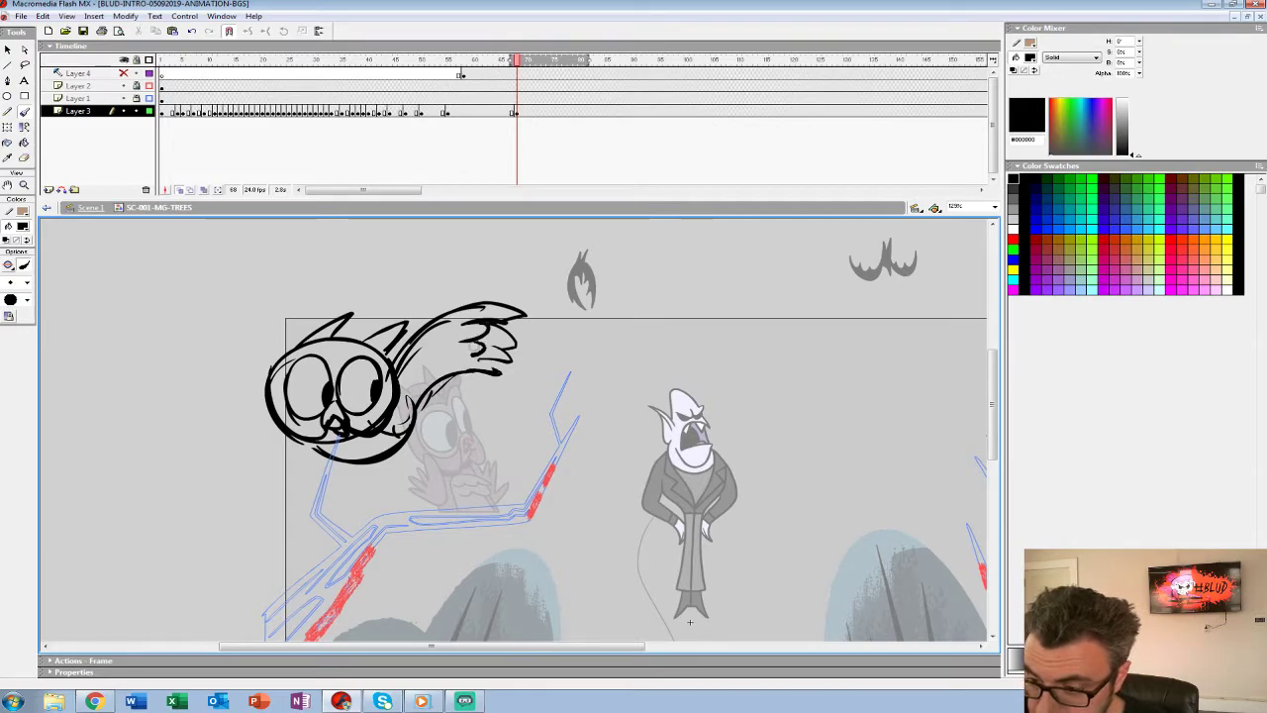
Thicken the wing's upper edge, then sketch the opposite wing and the two small feet of the flying owl.
drag(396, 367, 442, 311)
drag(427, 324, 465, 316)
mouse_move(298, 344)
mouse_down()
mouse_move(281, 321)
mouse_move(216, 339)
mouse_move(253, 332)
mouse_up()
drag(240, 339, 262, 359)
drag(690, 621, 684, 606)
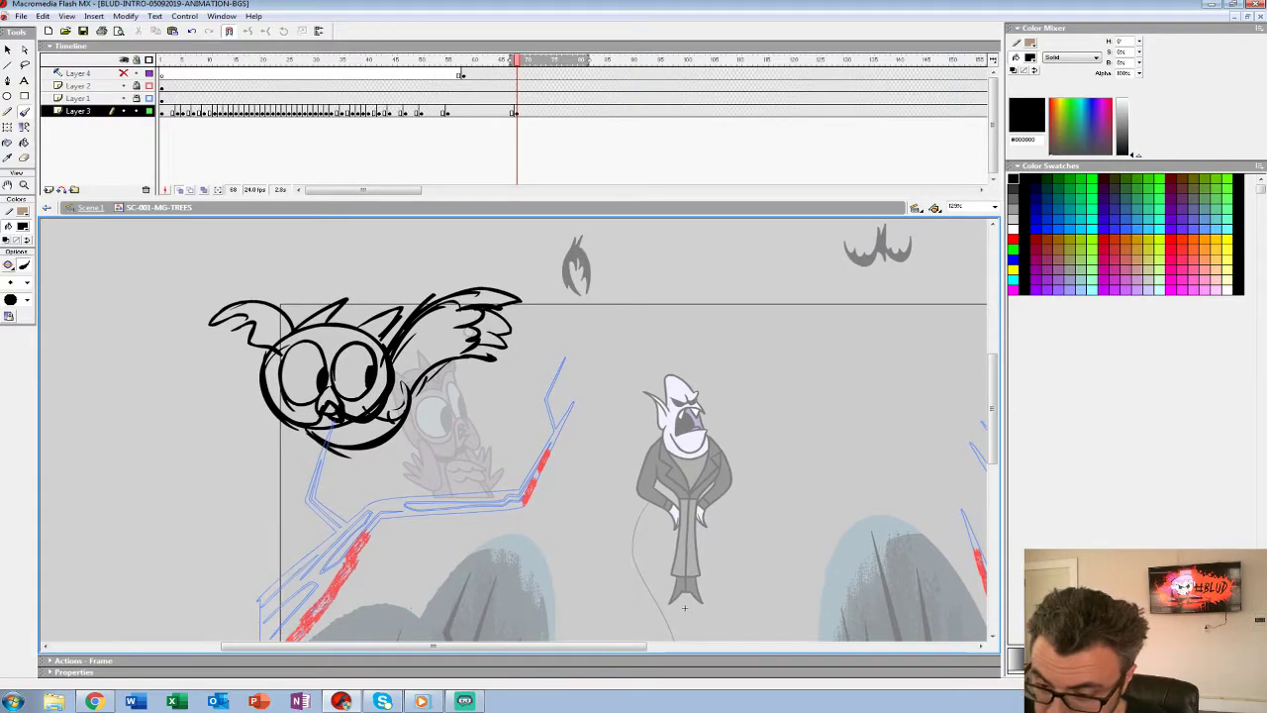
drag(400, 443, 393, 436)
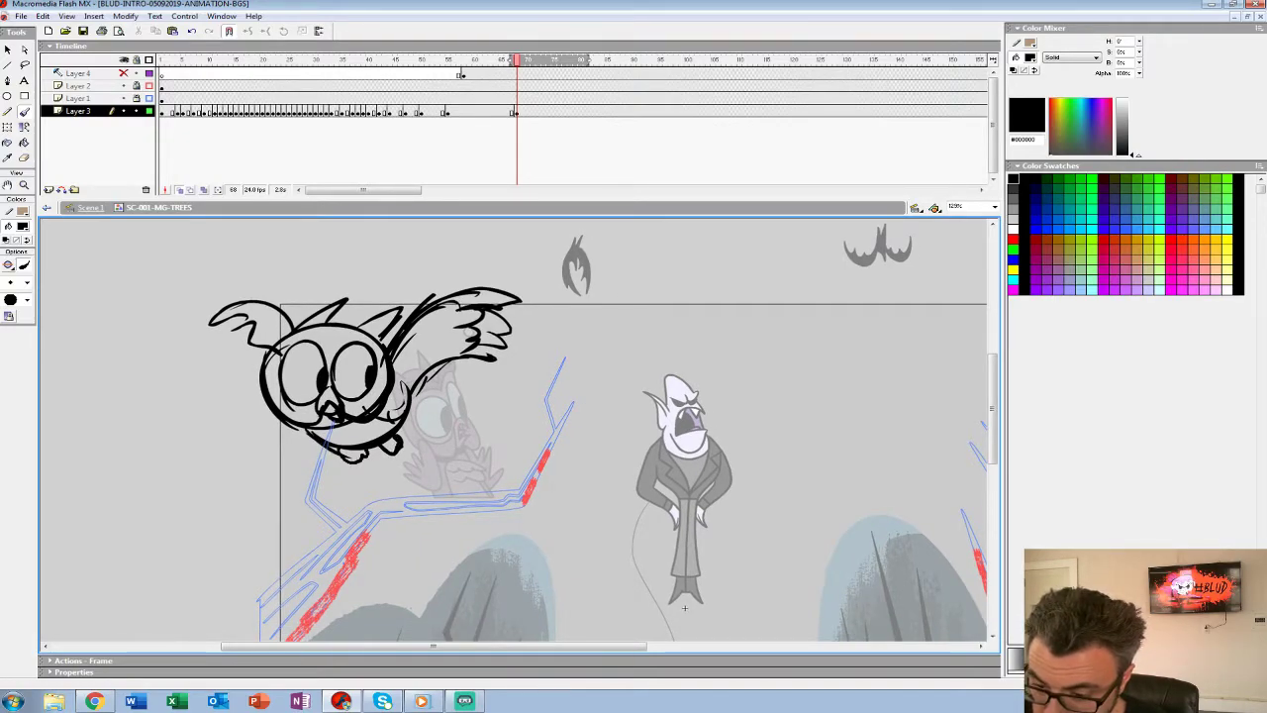
Insert an empty keyframe at frame 63 of Layer 3 and sketch the owl crouching on the branch with raised wings and an angry face.
drag(439, 98, 502, 98)
click(490, 111)
key(comma)
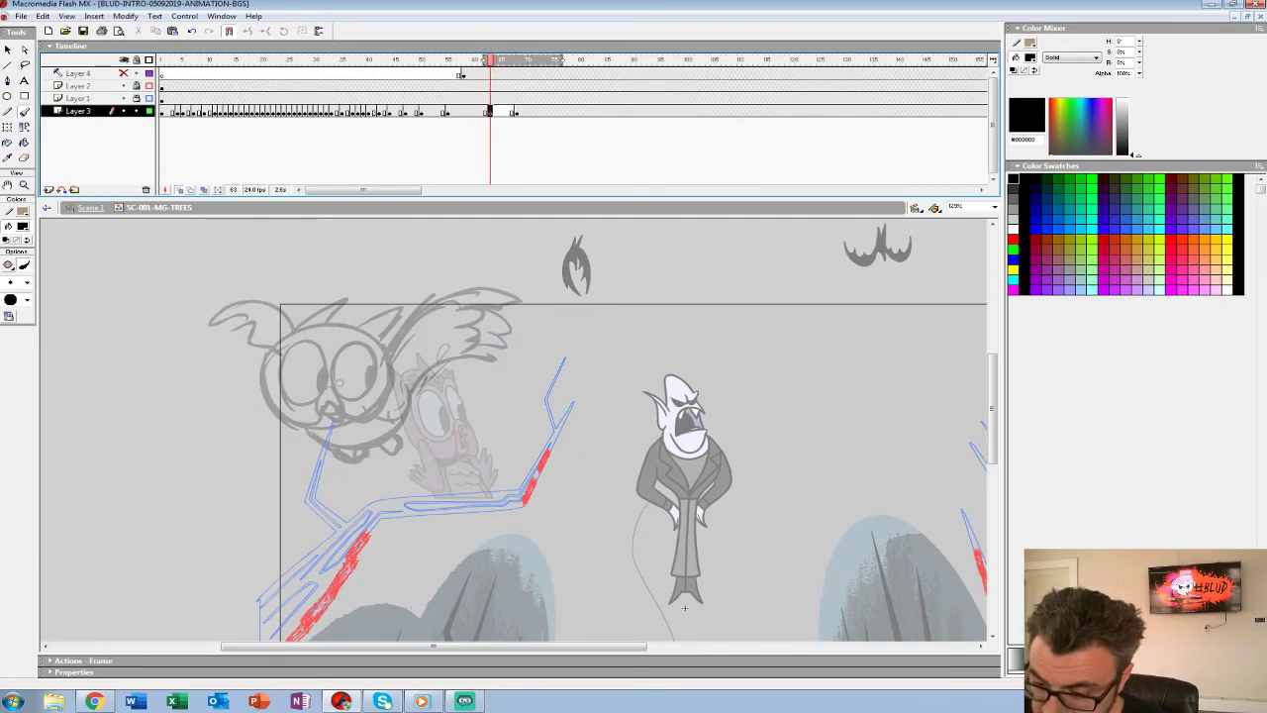
mouse_move(447, 434)
mouse_down()
mouse_move(507, 466)
mouse_move(475, 481)
mouse_move(524, 419)
mouse_move(468, 462)
mouse_move(527, 434)
mouse_move(474, 428)
mouse_move(450, 392)
mouse_move(425, 428)
mouse_move(451, 415)
mouse_move(456, 450)
mouse_up()
key(ctrl+z)
key(ctrl+z)
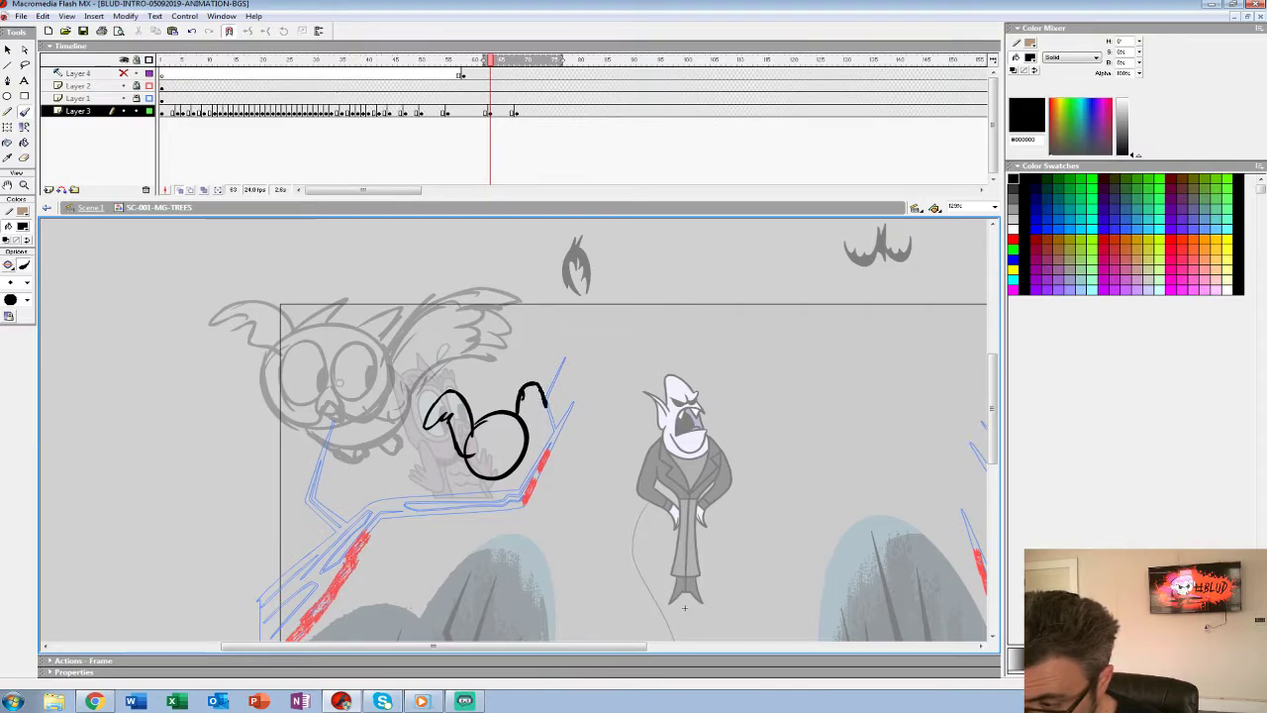
drag(466, 431, 501, 477)
mouse_move(508, 412)
mouse_down()
mouse_move(488, 477)
mouse_move(502, 474)
mouse_move(487, 451)
mouse_move(473, 467)
mouse_up()
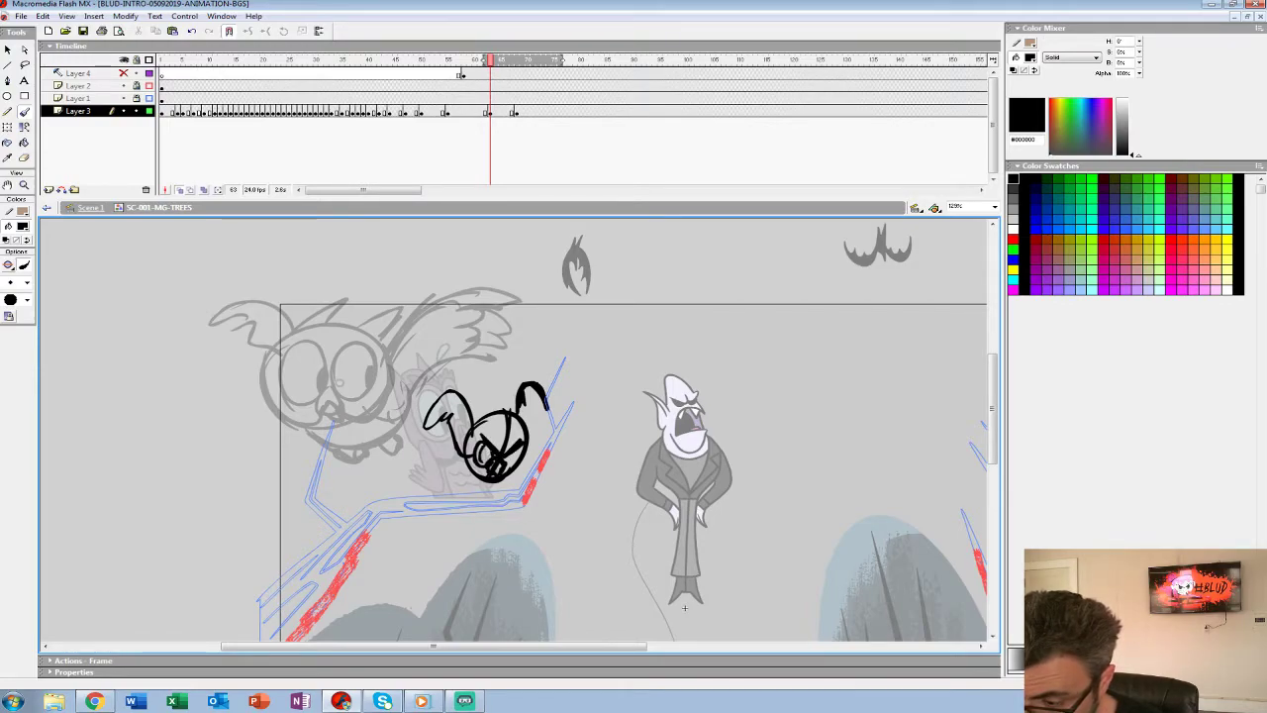
drag(479, 448, 491, 459)
drag(446, 494, 504, 483)
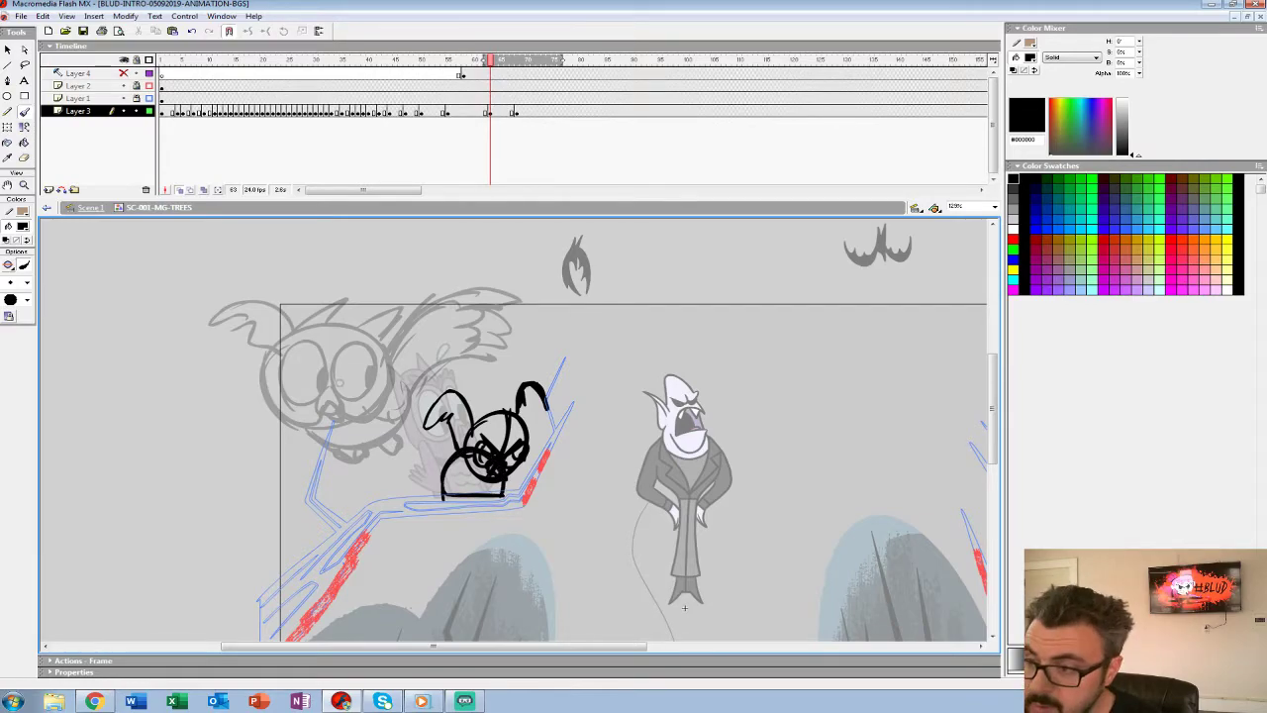
Play the rough take-off and move the flying-pose keyframe on Layer 3 to frame 69.
click(442, 99)
key(Return)
click(448, 86)
key(Return)
key(Return)
key(period)
click(517, 111)
drag(516, 111, 521, 112)
Insert an empty keyframe at frame 66 and sketch the owl's head with one wing swept down below the branch.
click(506, 112)
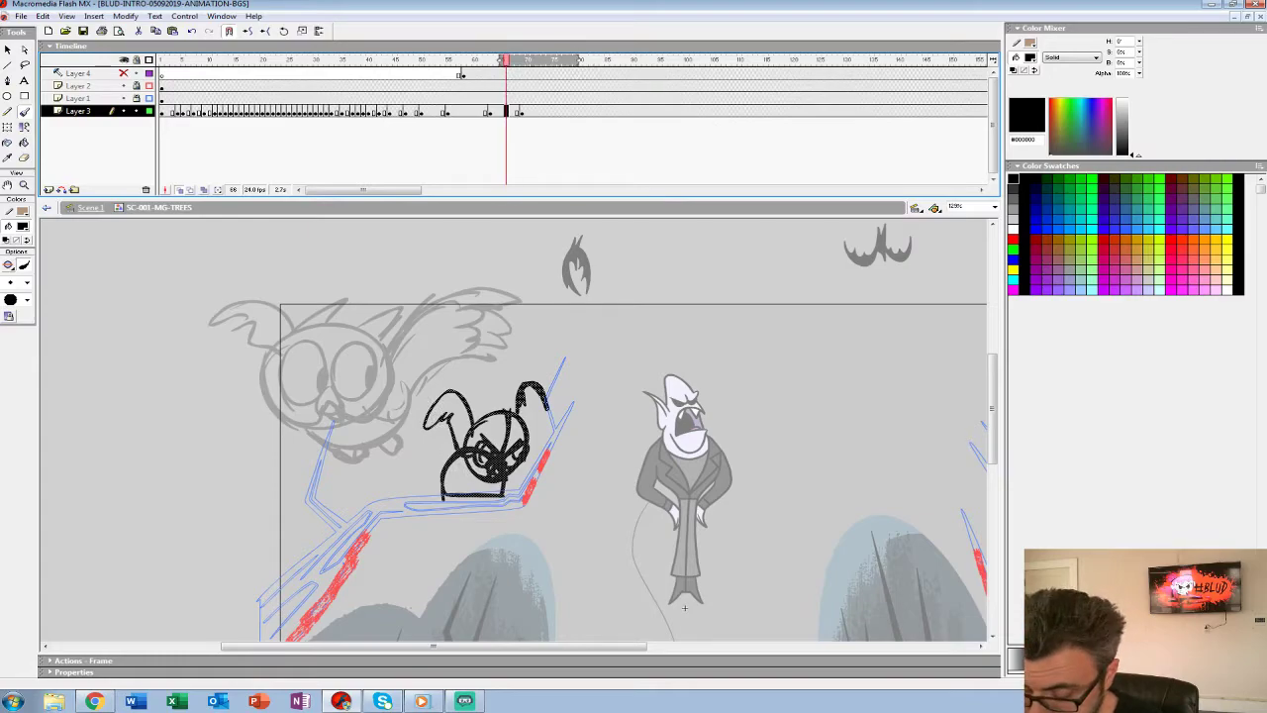
key(F7)
mouse_move(389, 466)
mouse_down()
mouse_move(407, 516)
mouse_move(443, 444)
mouse_move(380, 516)
mouse_move(481, 567)
mouse_up()
key(ctrl+z)
mouse_move(444, 511)
mouse_down()
mouse_move(495, 585)
mouse_move(521, 544)
mouse_up()
mouse_move(486, 506)
mouse_down()
mouse_move(523, 547)
mouse_move(462, 462)
mouse_move(449, 519)
mouse_up()
mouse_move(373, 455)
mouse_down()
mouse_move(375, 491)
mouse_move(432, 524)
mouse_up()
mouse_move(426, 434)
mouse_down()
mouse_move(376, 456)
mouse_move(394, 525)
mouse_up()
drag(441, 434, 374, 463)
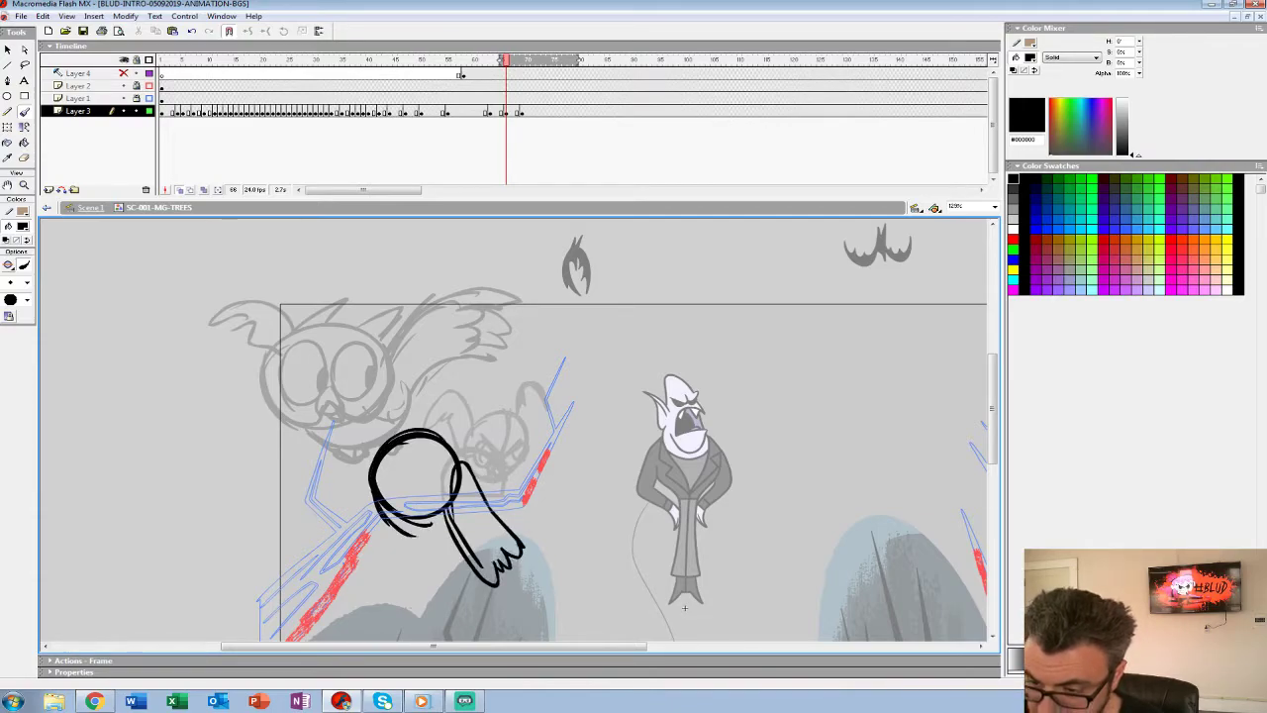
Add the face, body line and second lowered wing to the frame 66 owl sketch.
mouse_move(258, 405)
mouse_down()
mouse_move(556, 425)
mouse_move(351, 318)
mouse_move(344, 273)
mouse_up()
key(ctrl+z)
key(ctrl+z)
mouse_move(404, 433)
mouse_down()
mouse_move(448, 514)
mouse_move(408, 515)
mouse_move(426, 459)
mouse_up()
mouse_move(398, 457)
mouse_down()
mouse_move(386, 475)
mouse_move(399, 506)
mouse_up()
mouse_move(468, 458)
mouse_down()
mouse_move(477, 516)
mouse_move(485, 491)
mouse_up()
drag(393, 509, 399, 562)
drag(408, 547, 416, 560)
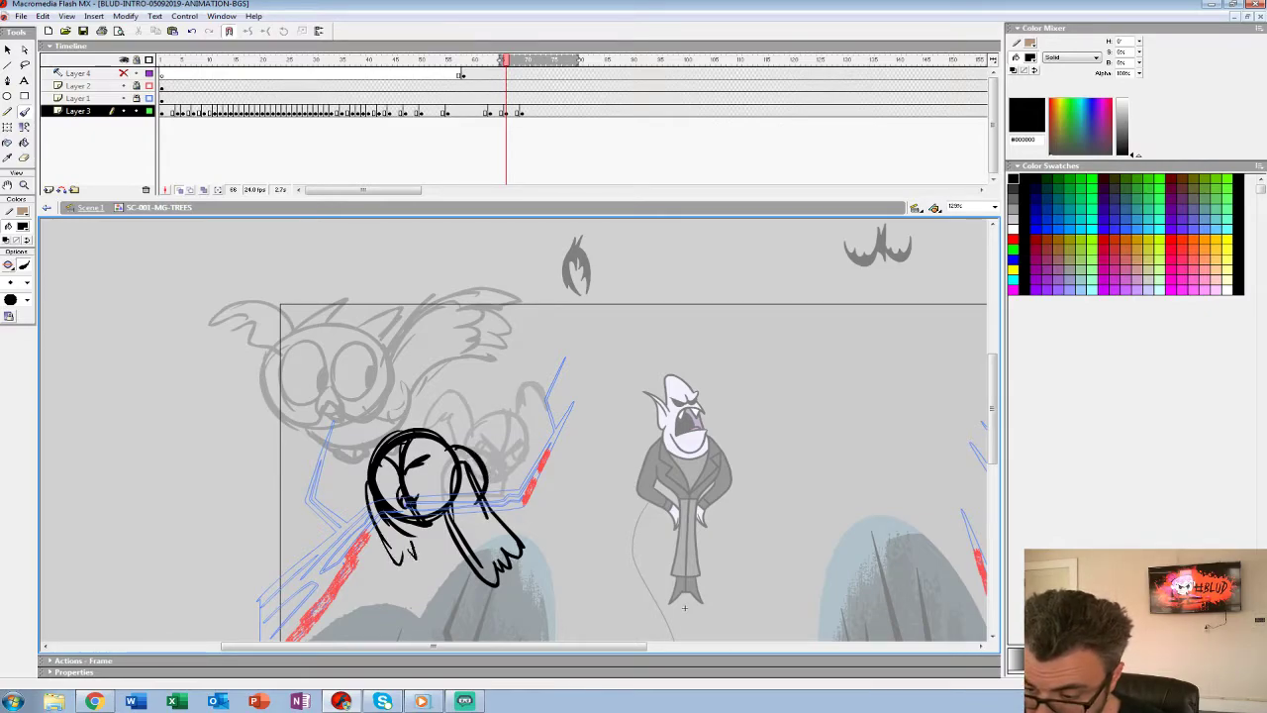
Play the take-off and step through the rough poses from frame 63 to frame 69 to check the wing action.
click(455, 86)
key(Return)
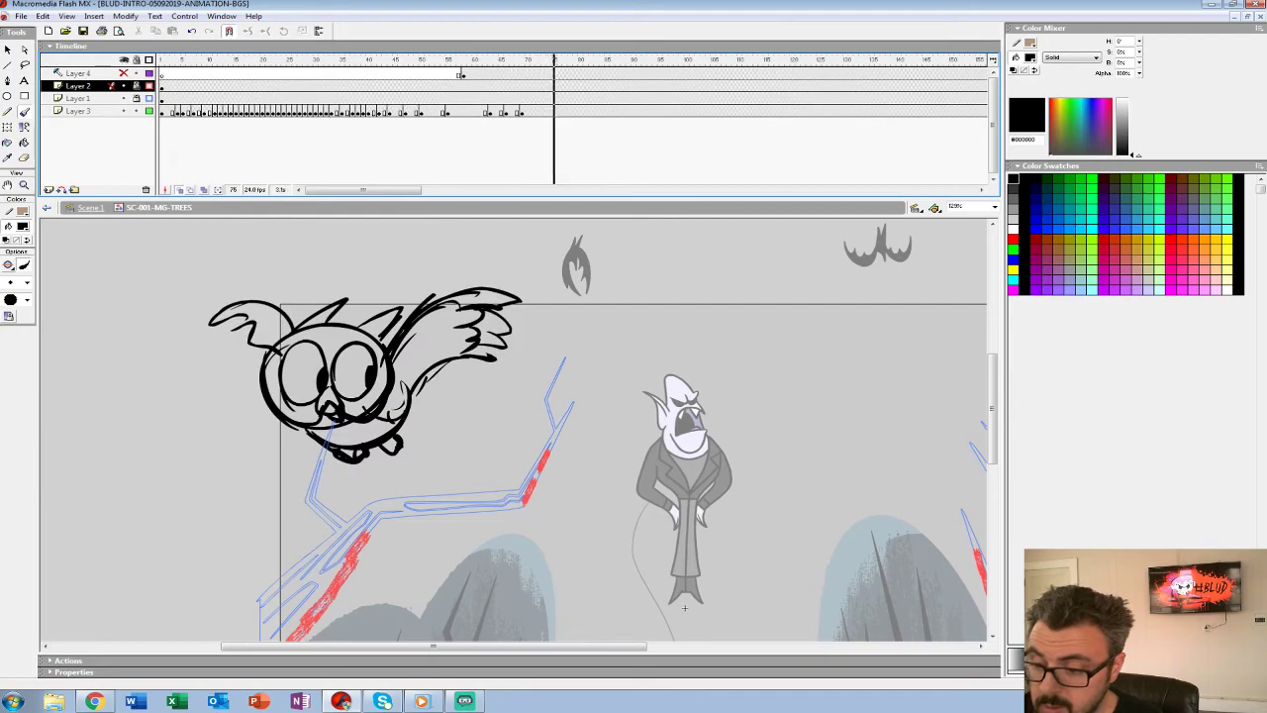
click(455, 98)
key(Return)
key(Return)
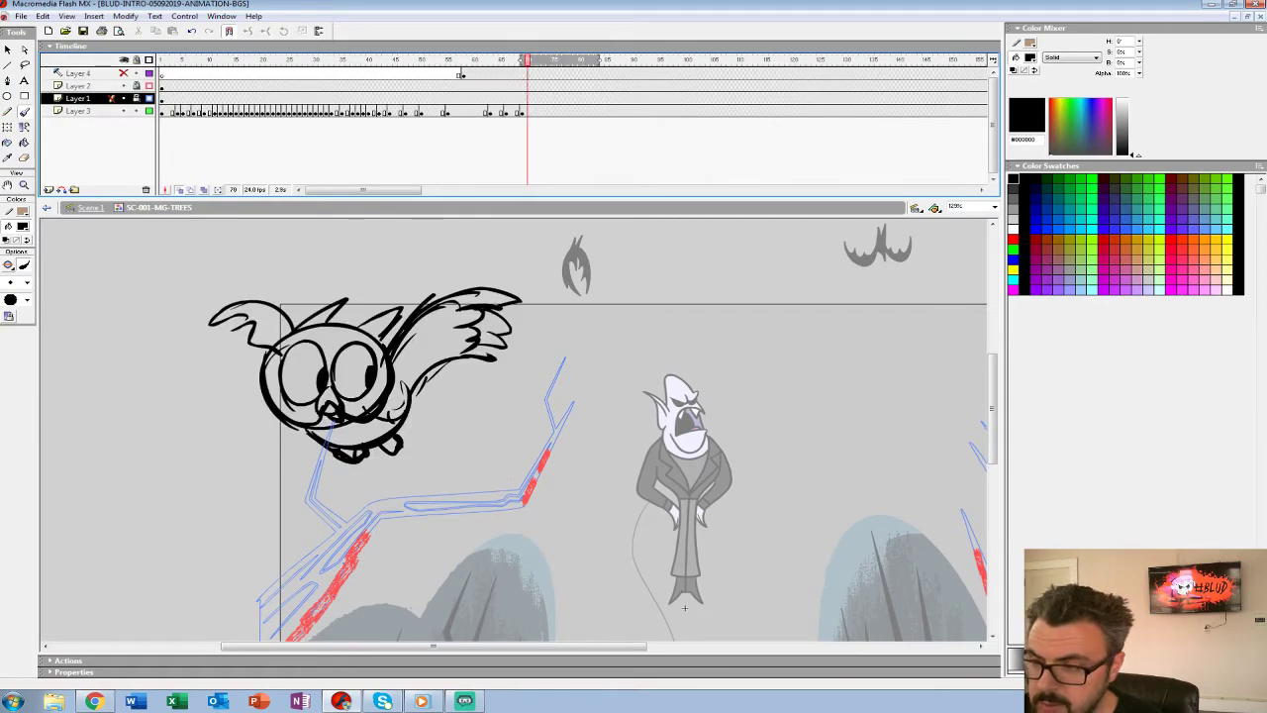
click(496, 112)
click(512, 112)
click(526, 111)
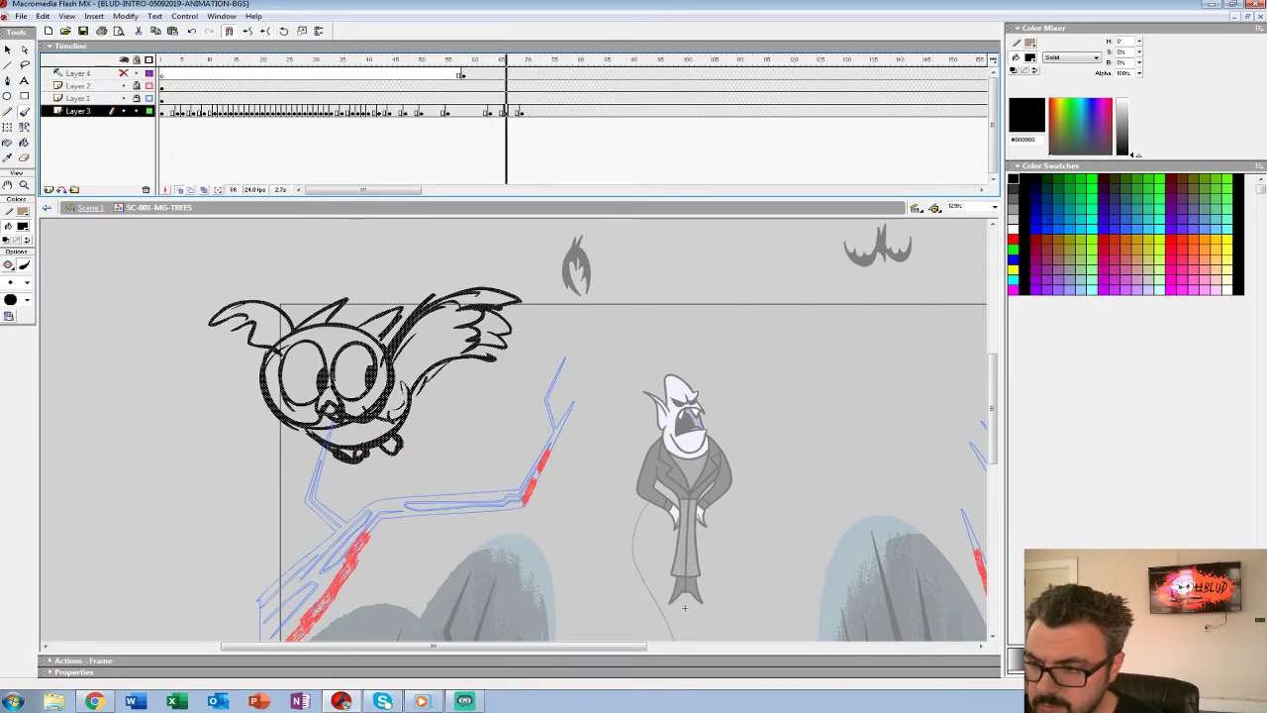
key(comma)
key(comma)
key(comma)
key(comma)
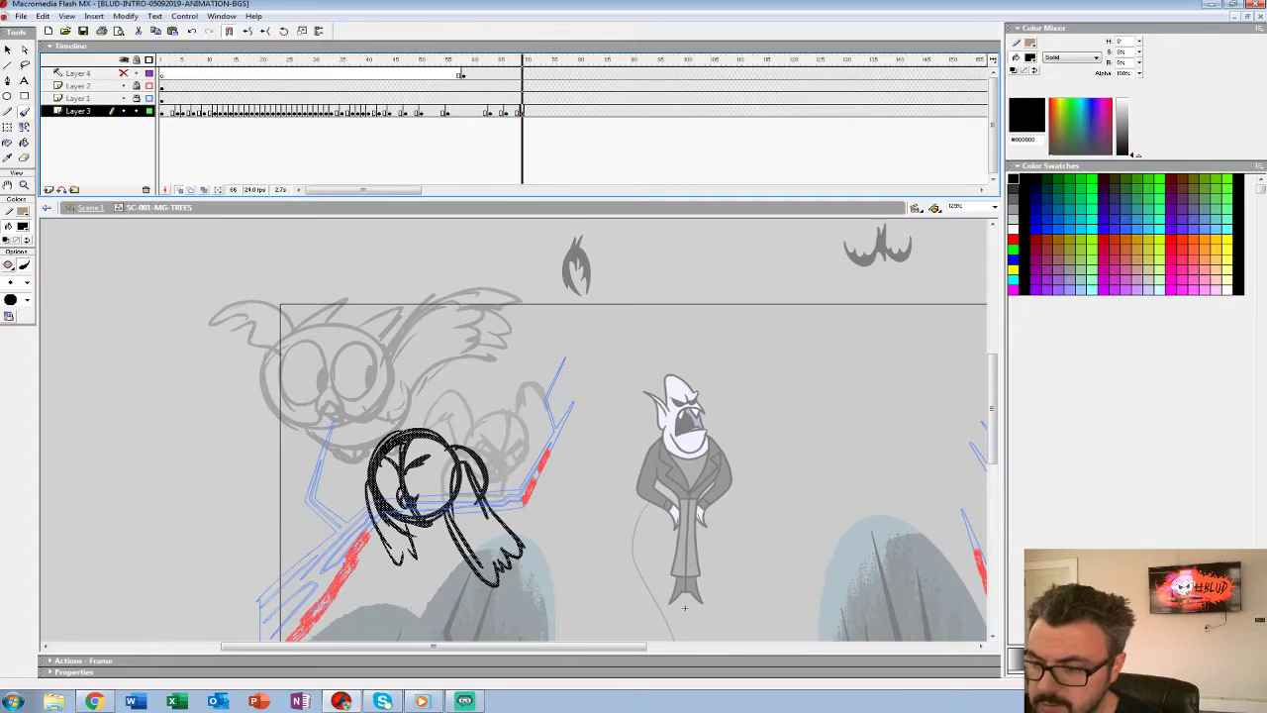
Sketch a pair of lowered wings beneath the flying owl on frame 69.
key(period)
key(period)
key(period)
mouse_move(381, 393)
mouse_down()
mouse_move(419, 498)
mouse_move(427, 482)
mouse_up()
mouse_move(380, 447)
mouse_down()
mouse_move(449, 468)
mouse_move(413, 419)
mouse_move(424, 469)
mouse_up()
drag(424, 469, 442, 470)
drag(281, 422, 336, 518)
mouse_move(328, 502)
mouse_down()
mouse_move(350, 492)
mouse_move(345, 479)
mouse_up()
drag(322, 432, 352, 486)
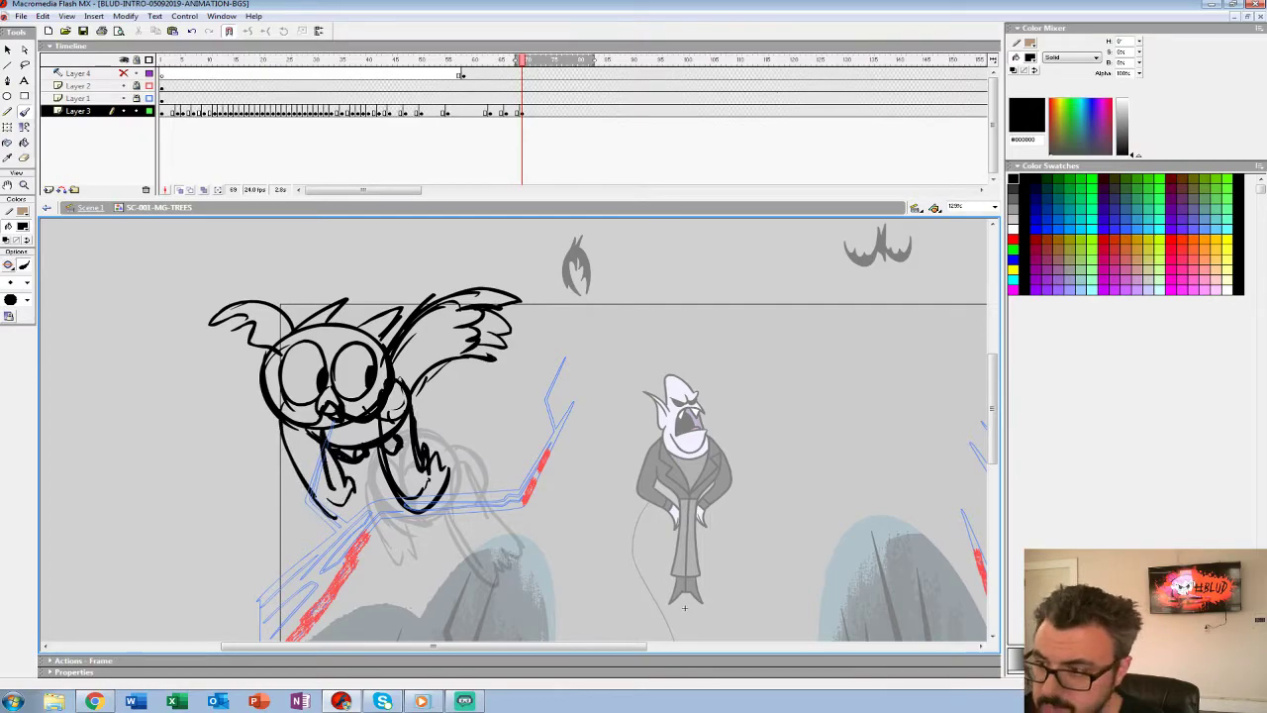
Return to frame 66 and sketch a raised wing on each side of the owl's head.
key(comma)
key(comma)
key(comma)
key(comma)
key(period)
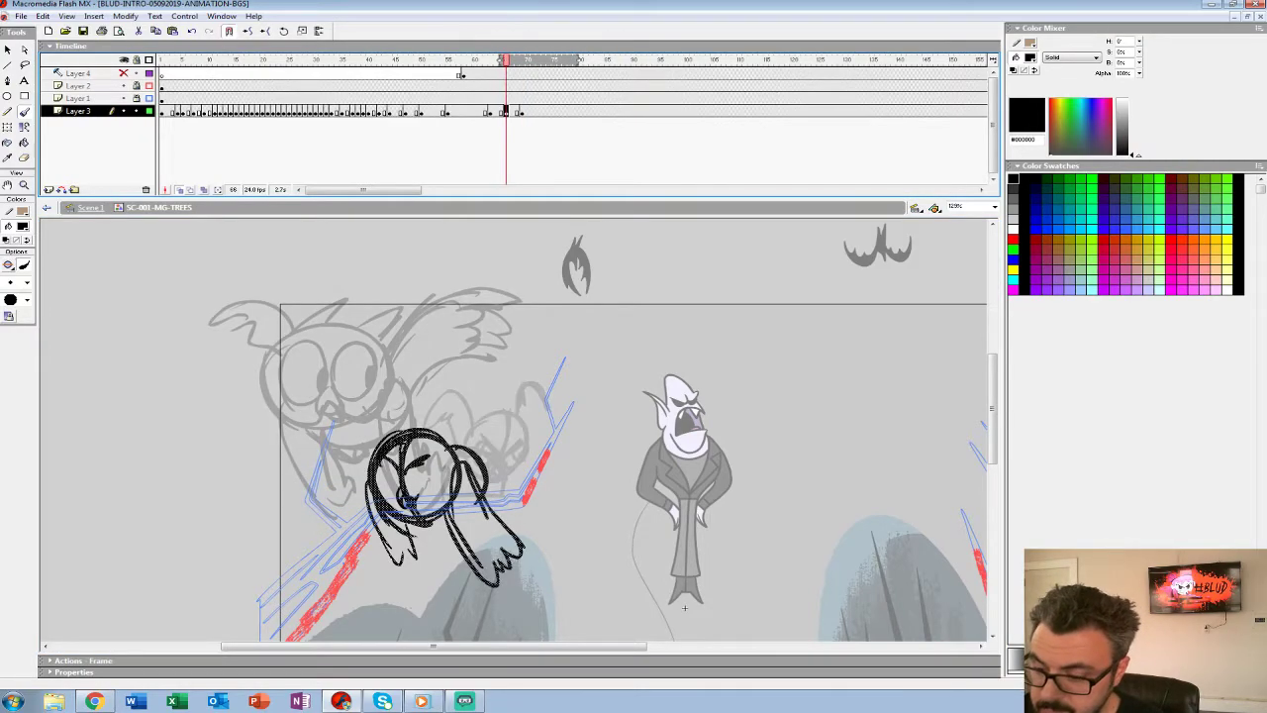
mouse_move(455, 436)
mouse_down()
mouse_move(507, 423)
mouse_move(486, 467)
mouse_up()
mouse_move(513, 416)
mouse_down()
mouse_move(462, 443)
mouse_move(337, 437)
mouse_up()
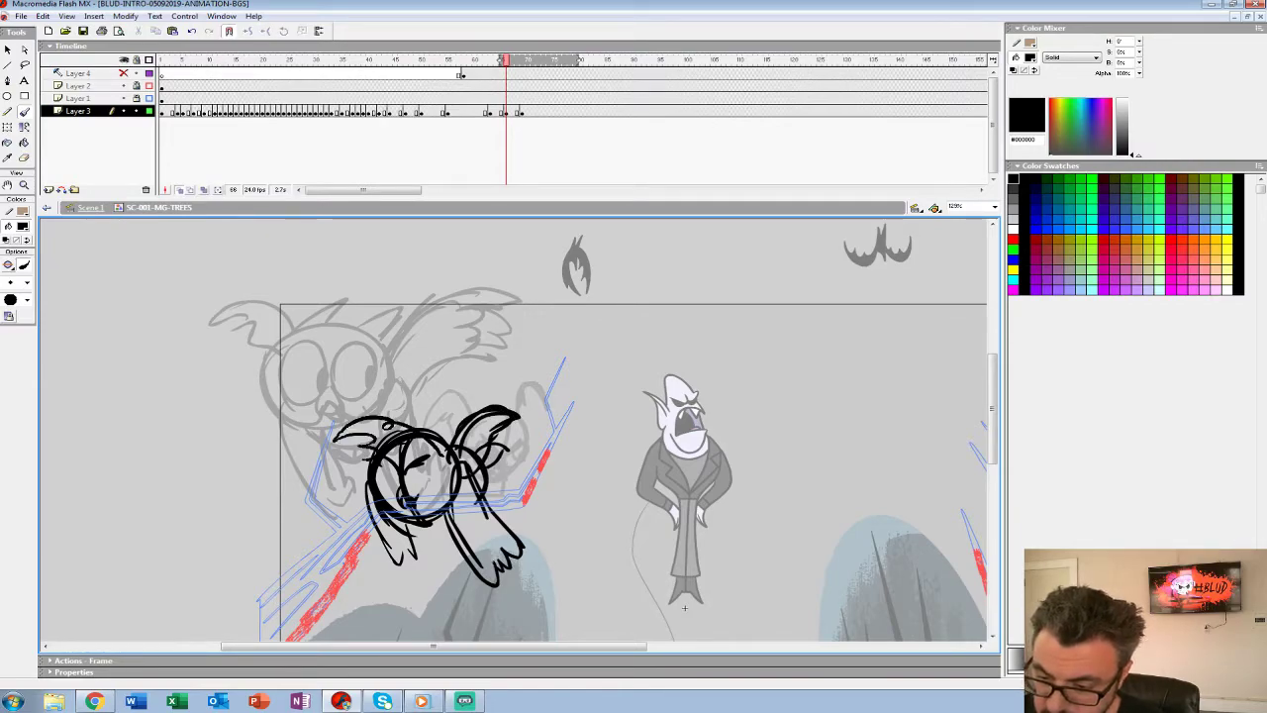
Erase the lowered wings from the frame 66 sketch and play the take-off.
key(e)
mouse_move(487, 499)
mouse_down()
mouse_move(463, 549)
mouse_move(510, 584)
mouse_move(467, 599)
mouse_up()
drag(382, 515, 416, 566)
click(469, 86)
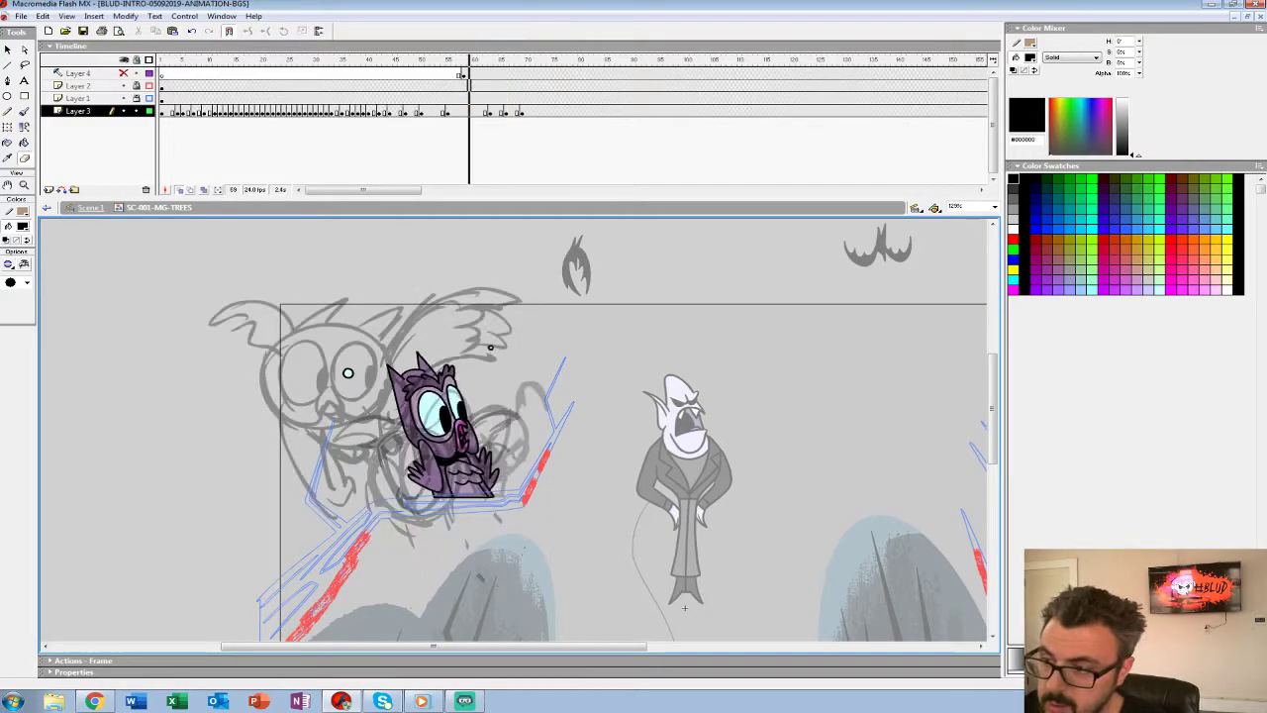
key(Return)
click(485, 98)
Erase the two raised wings from the flying owl pose, keeping its lowered wings.
click(506, 110)
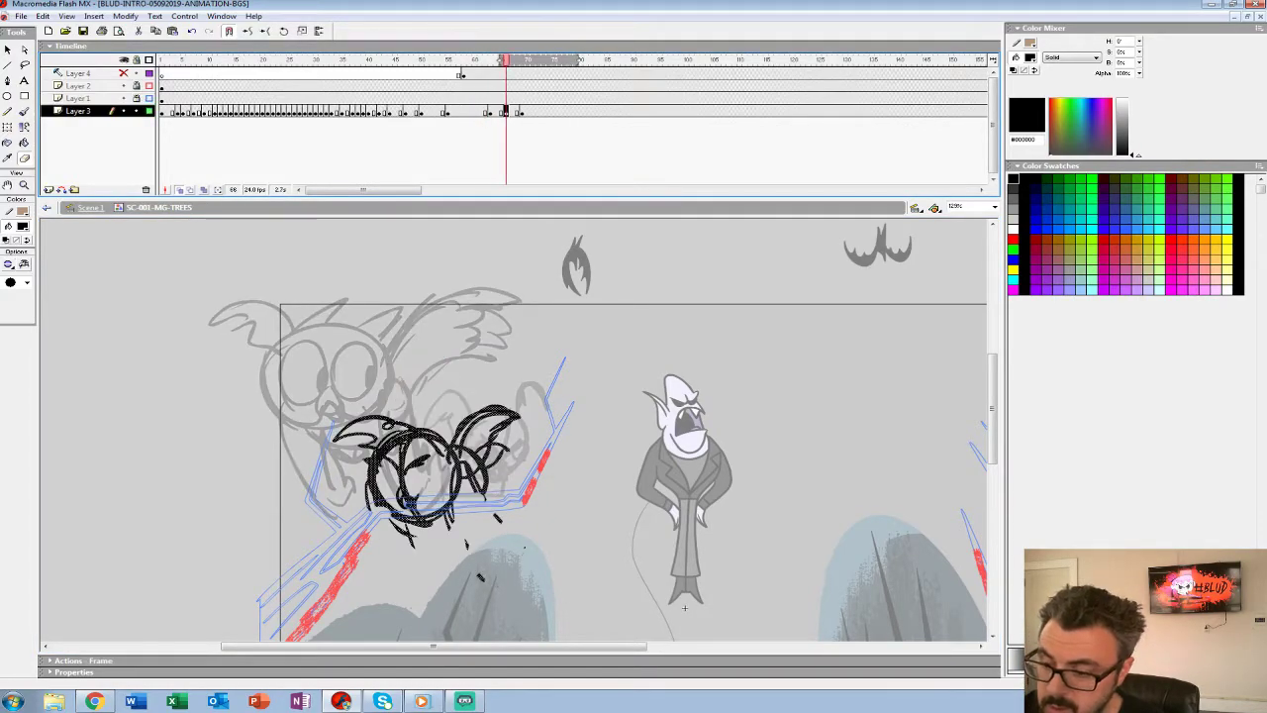
click(533, 110)
mouse_move(404, 348)
mouse_down()
mouse_move(422, 384)
mouse_move(446, 297)
mouse_move(525, 287)
mouse_move(447, 346)
mouse_move(412, 337)
mouse_move(465, 297)
mouse_up()
mouse_move(297, 291)
mouse_down()
mouse_move(233, 346)
mouse_move(193, 341)
mouse_move(257, 307)
mouse_up()
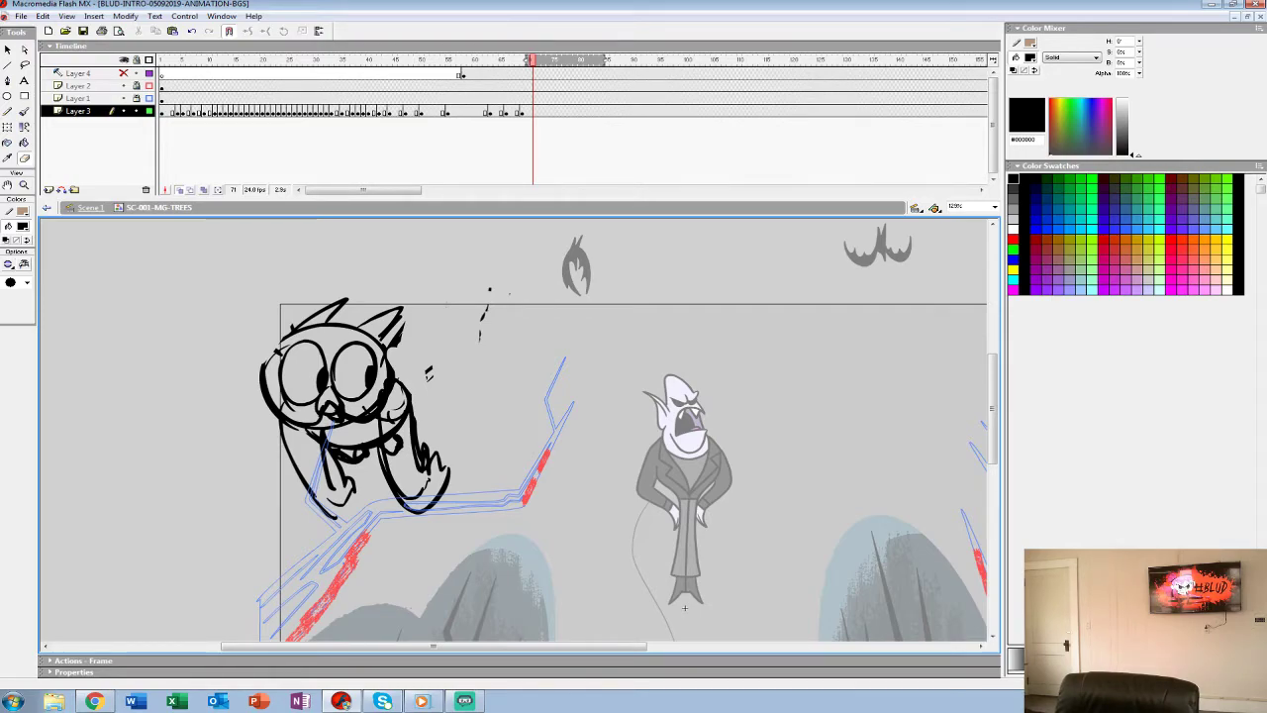
Play the revised take-off repeatedly from frame 58 to judge the wing flap.
click(463, 98)
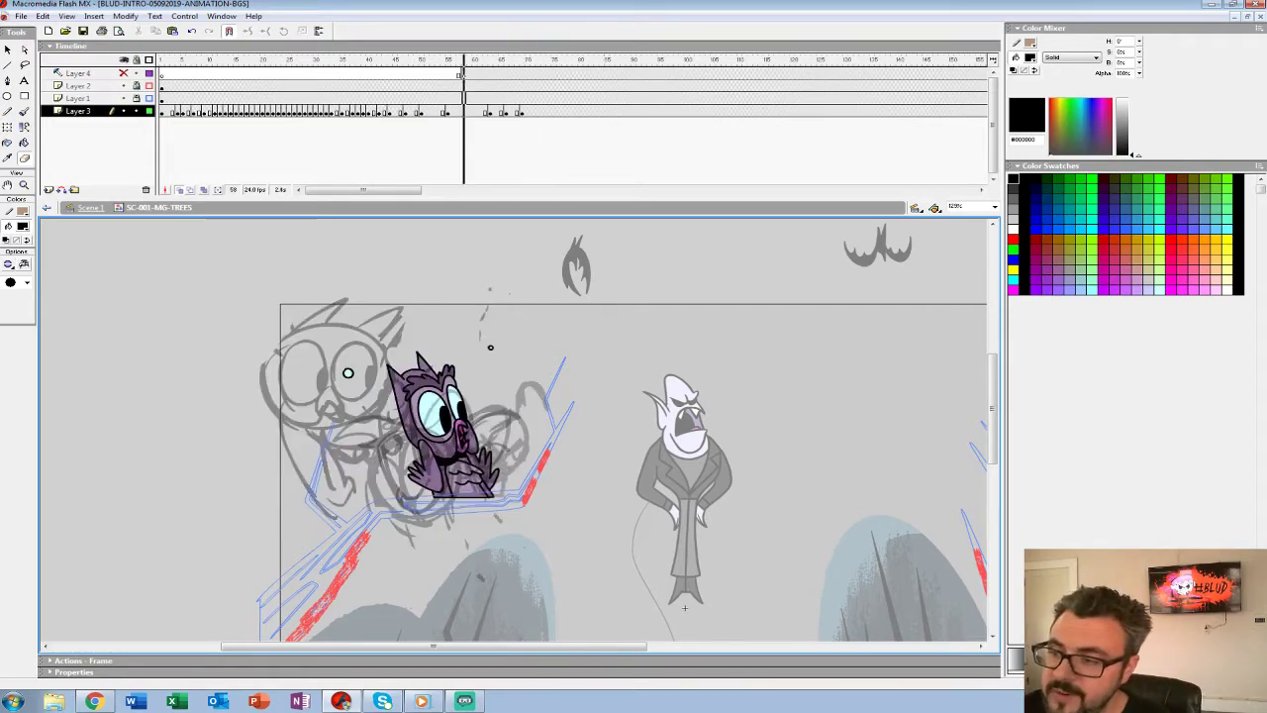
key(Return)
click(463, 111)
key(Return)
click(463, 112)
key(Return)
key(Return)
Step back and forth frame by frame around frame 66 to compare the rough take-off poses.
drag(533, 111, 506, 111)
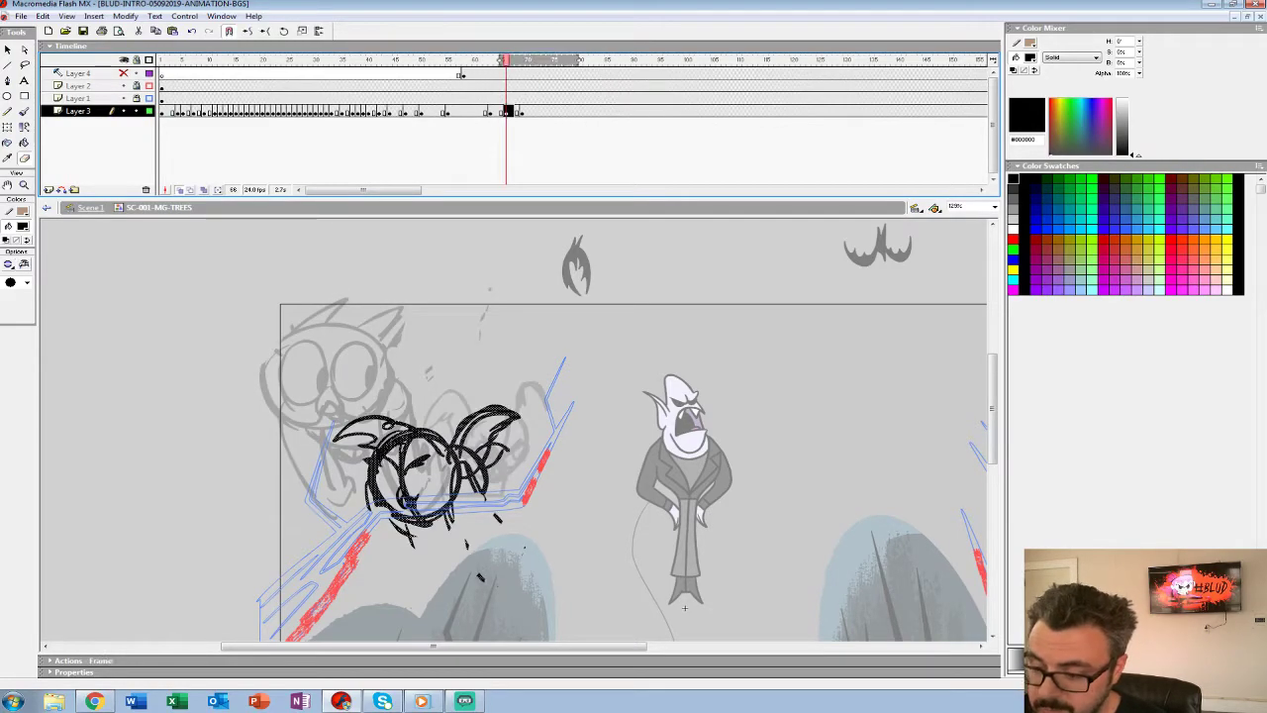
key(comma)
key(comma)
key(comma)
key(comma)
key(comma)
key(period)
key(period)
key(period)
key(comma)
key(comma)
key(period)
key(period)
key(period)
key(period)
Move the flying-pose keyframe on Layer 3 to frame 71 and play the new timing.
click(522, 111)
drag(522, 112, 533, 112)
click(481, 99)
key(Return)
key(Return)
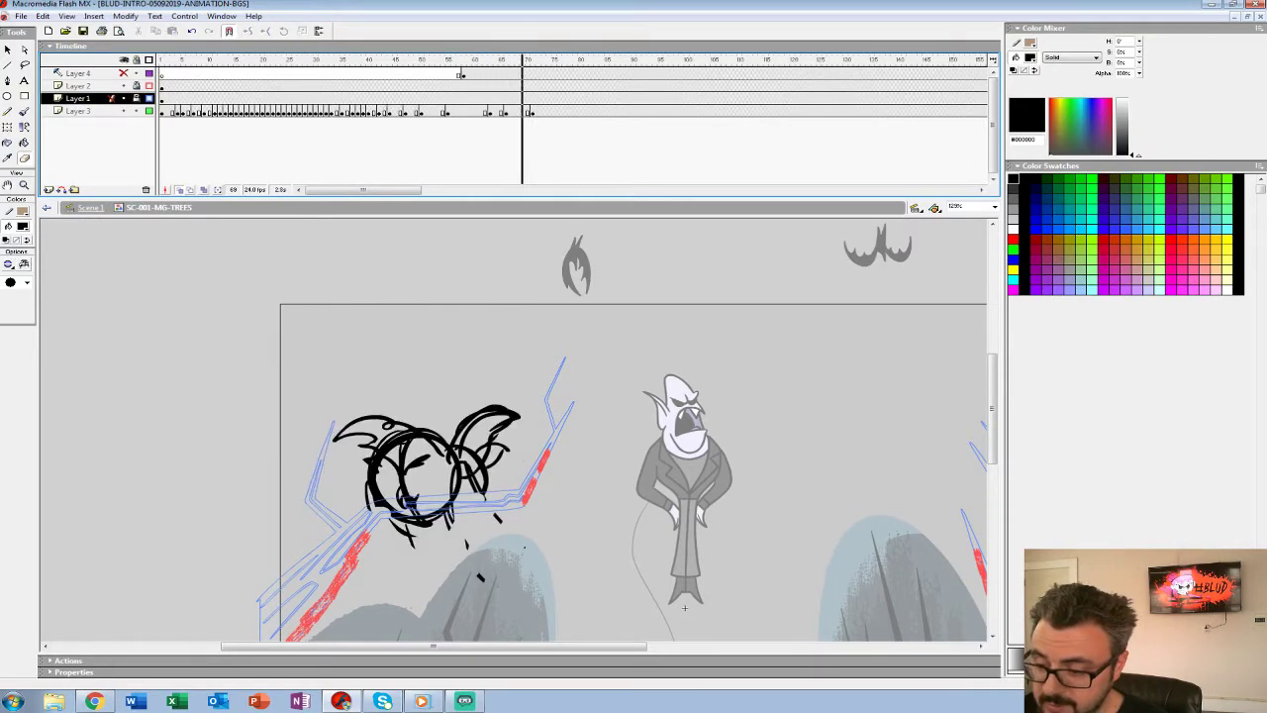
Replay the take-off and shift the three rough-pose keyframes on Layer 3 four frames later, ending at frame 75.
key(Return)
mouse_move(554, 98)
mouse_down()
mouse_move(479, 98)
mouse_move(558, 98)
mouse_up()
key(Return)
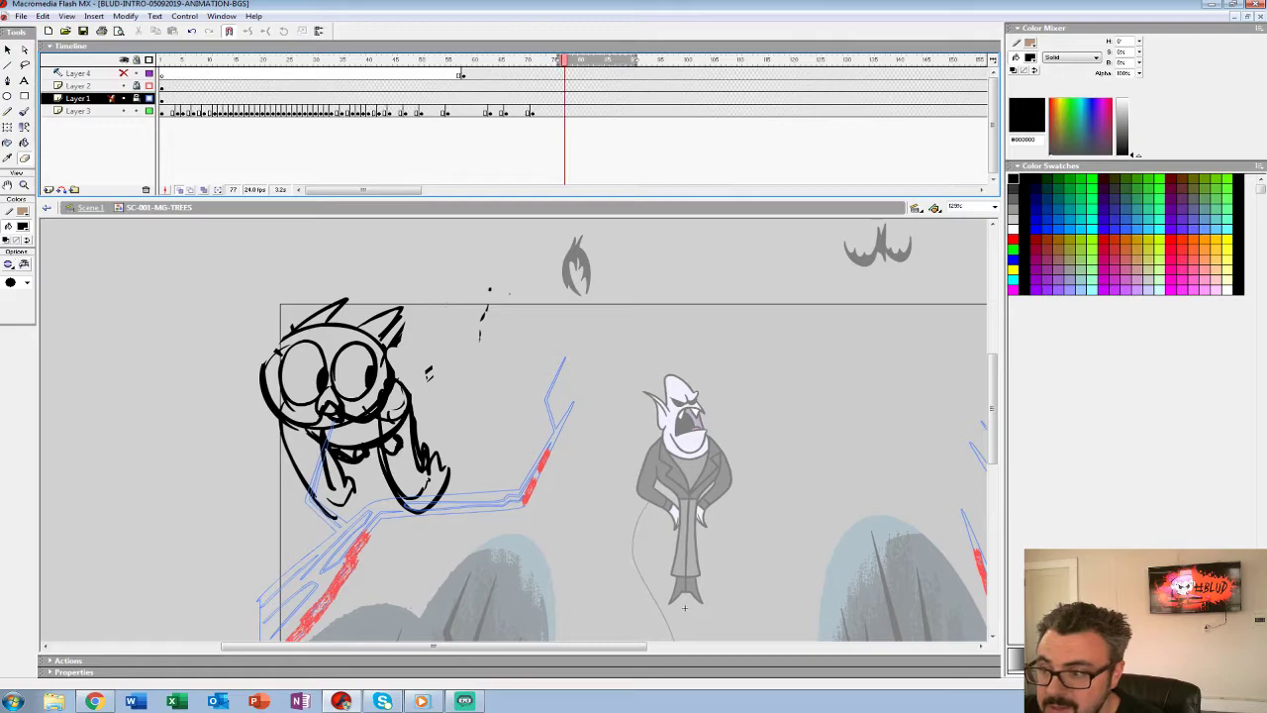
drag(490, 111, 552, 112)
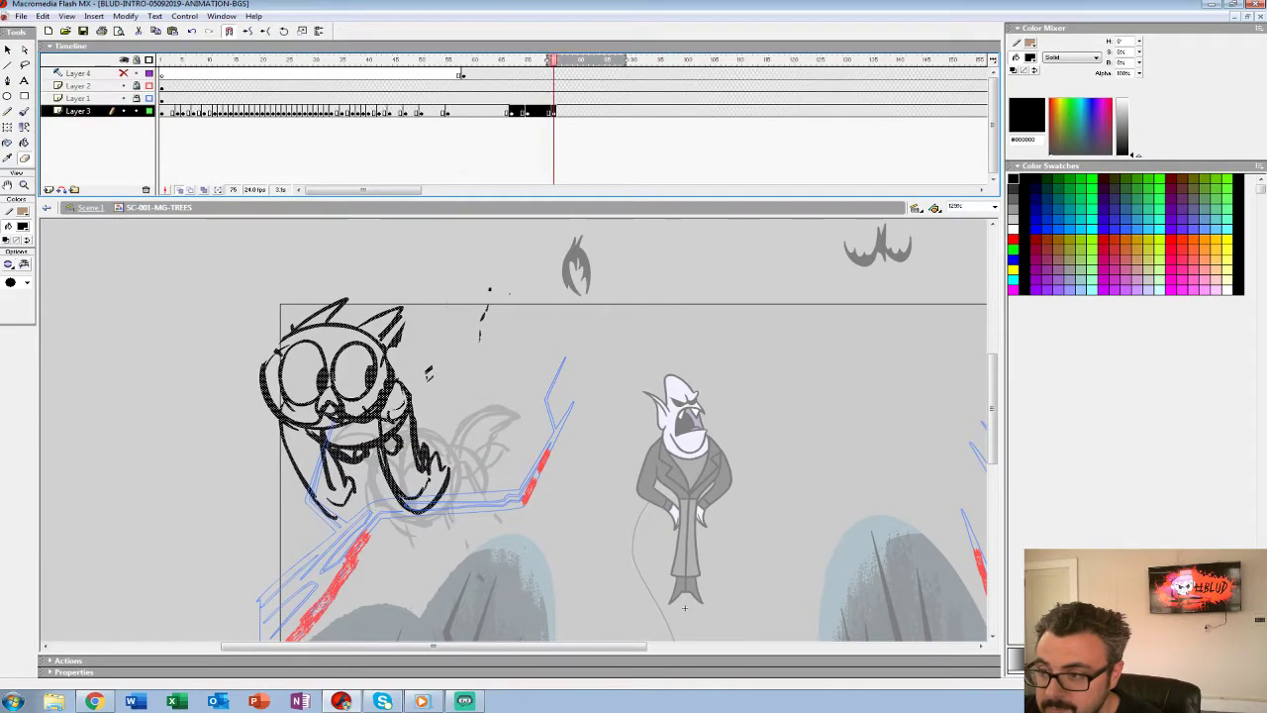
Replay the take-off and turn on onion skinning around the rough poses.
click(380, 86)
key(Return)
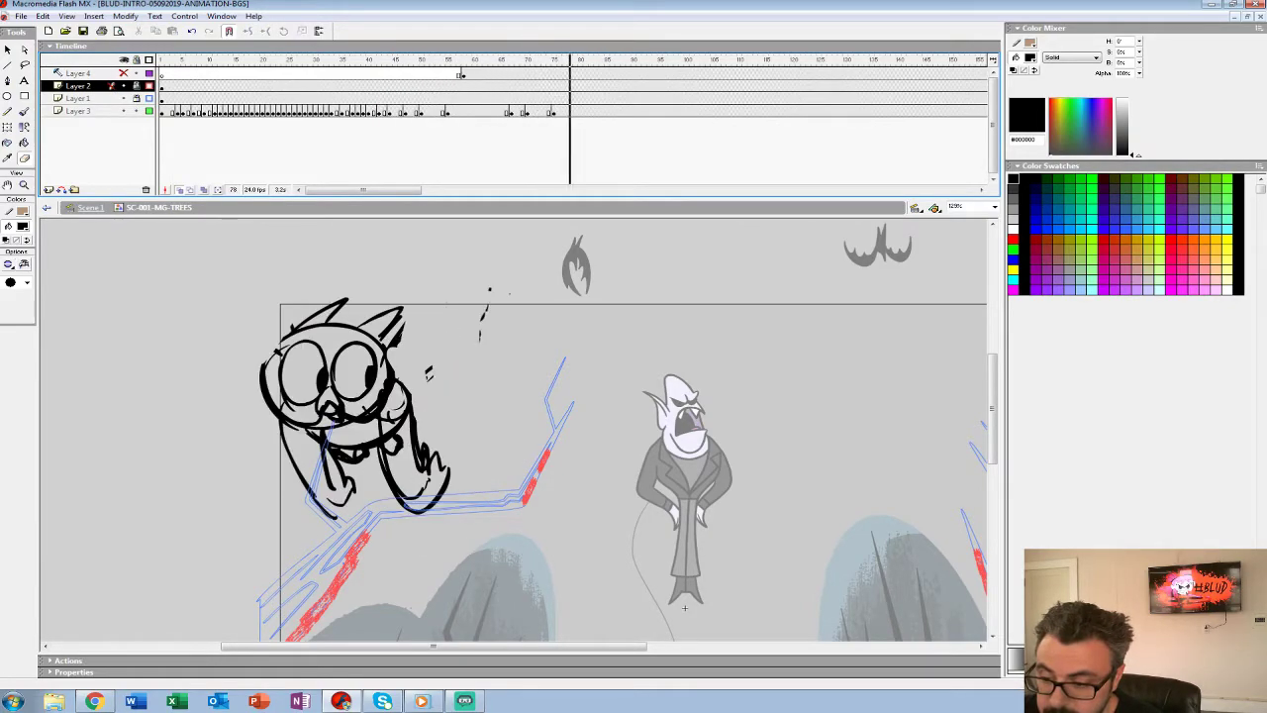
click(522, 98)
click(178, 189)
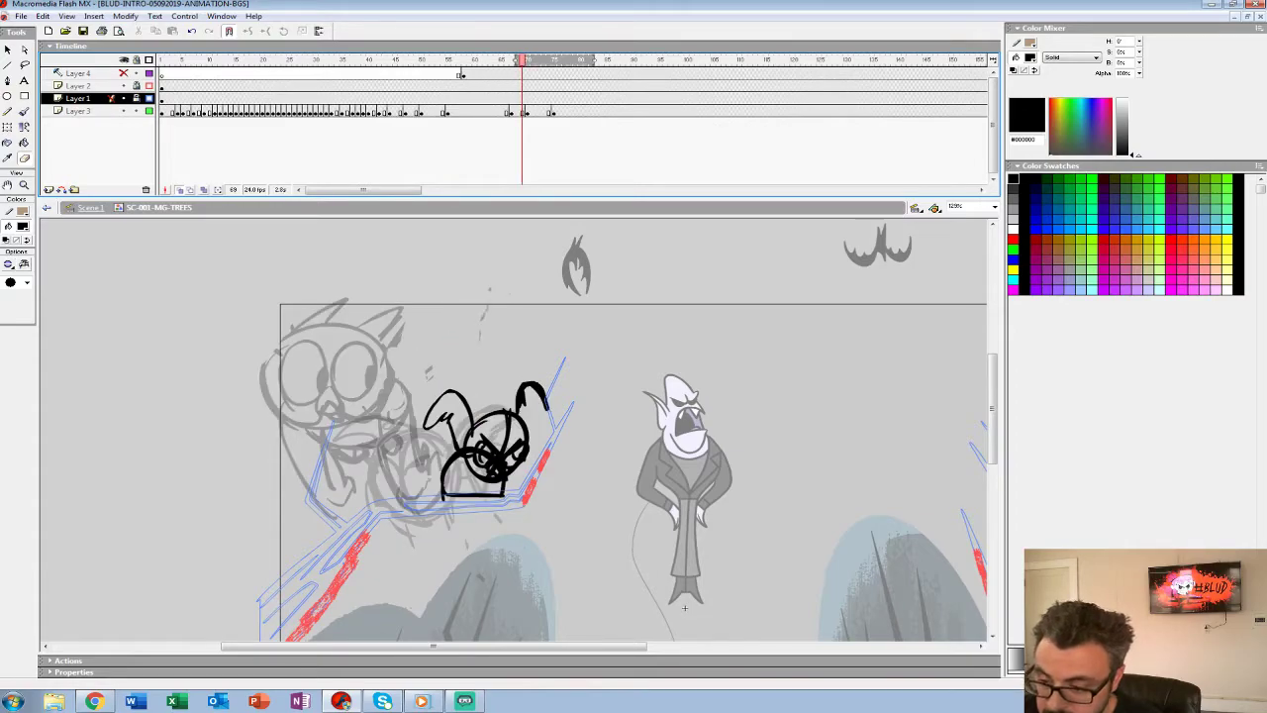
drag(521, 60, 612, 60)
click(564, 111)
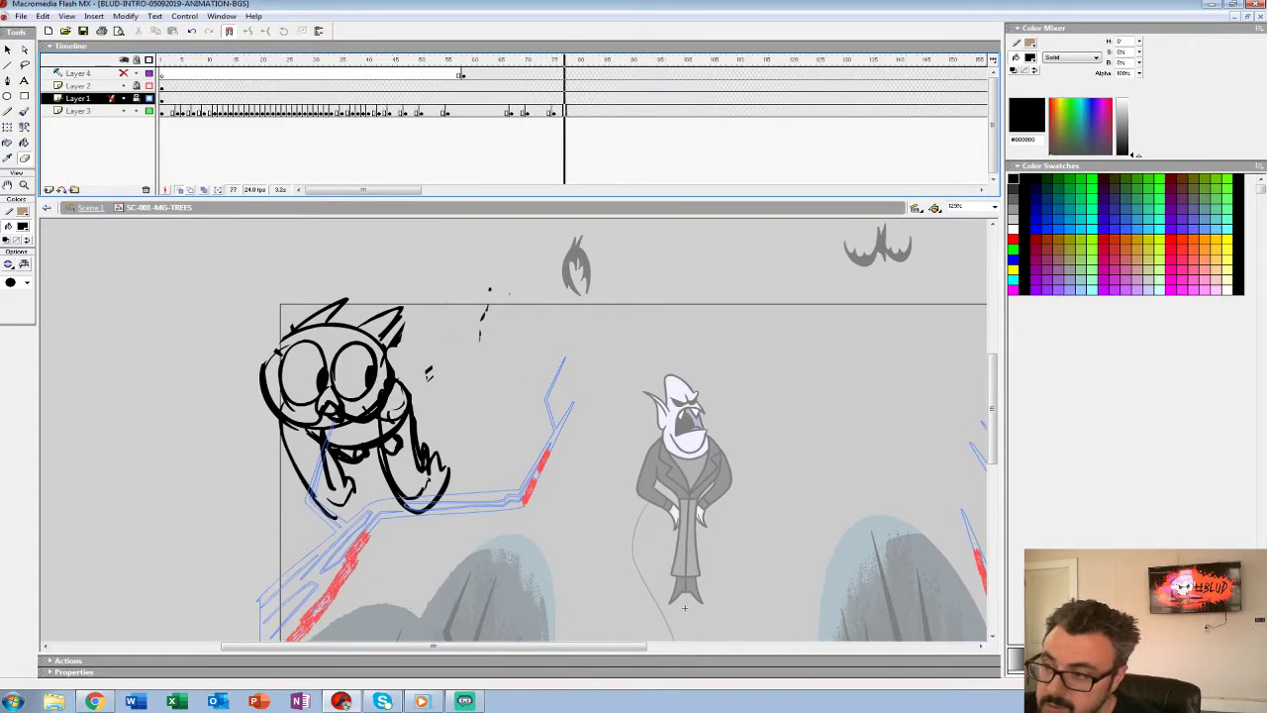
Insert a blank keyframe at frame 78 on Layer 3 and sketch the owl's round head and raised wing above the previous pose.
click(569, 112)
key(F7)
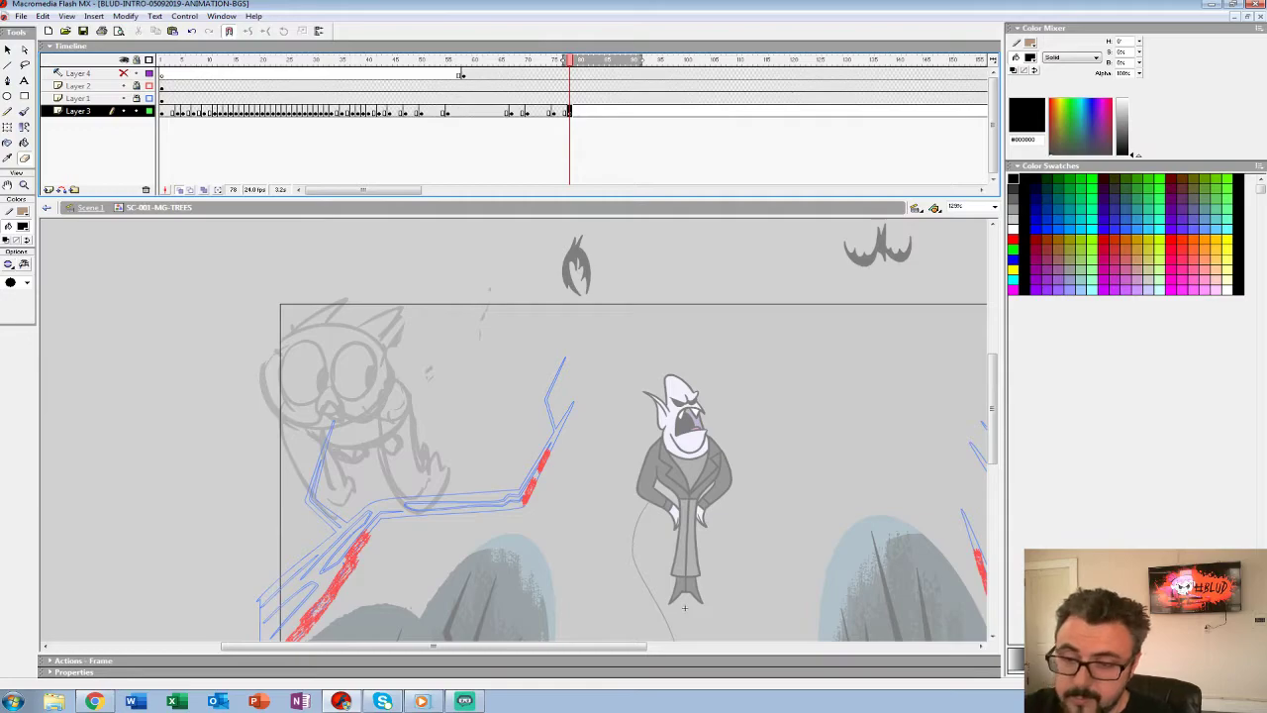
key(b)
drag(339, 275, 235, 366)
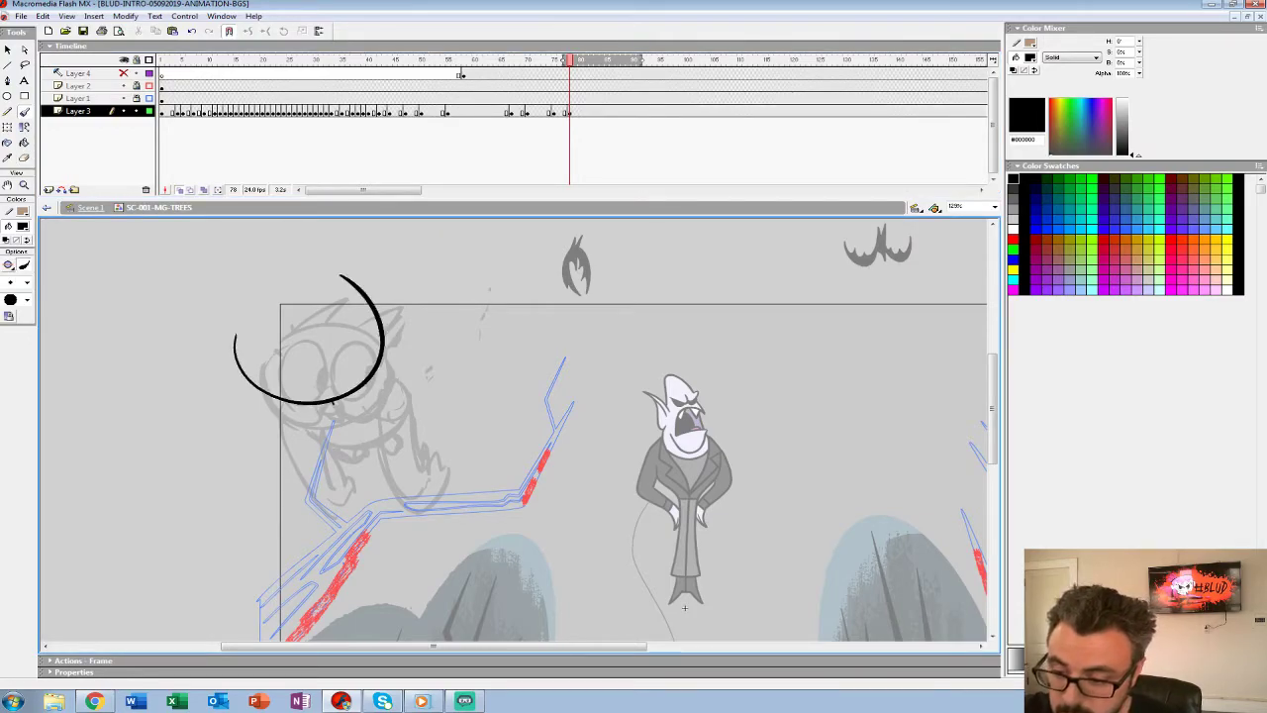
drag(351, 391, 366, 422)
mouse_move(345, 279)
mouse_down()
mouse_move(440, 295)
mouse_move(426, 396)
mouse_move(382, 339)
mouse_up()
drag(284, 400, 320, 406)
drag(239, 330, 356, 389)
drag(244, 353, 356, 390)
Add a blank keyframe at frame 80 on Layer 3, sketch the partial rising head and foot, and leave frame 81 empty.
click(544, 112)
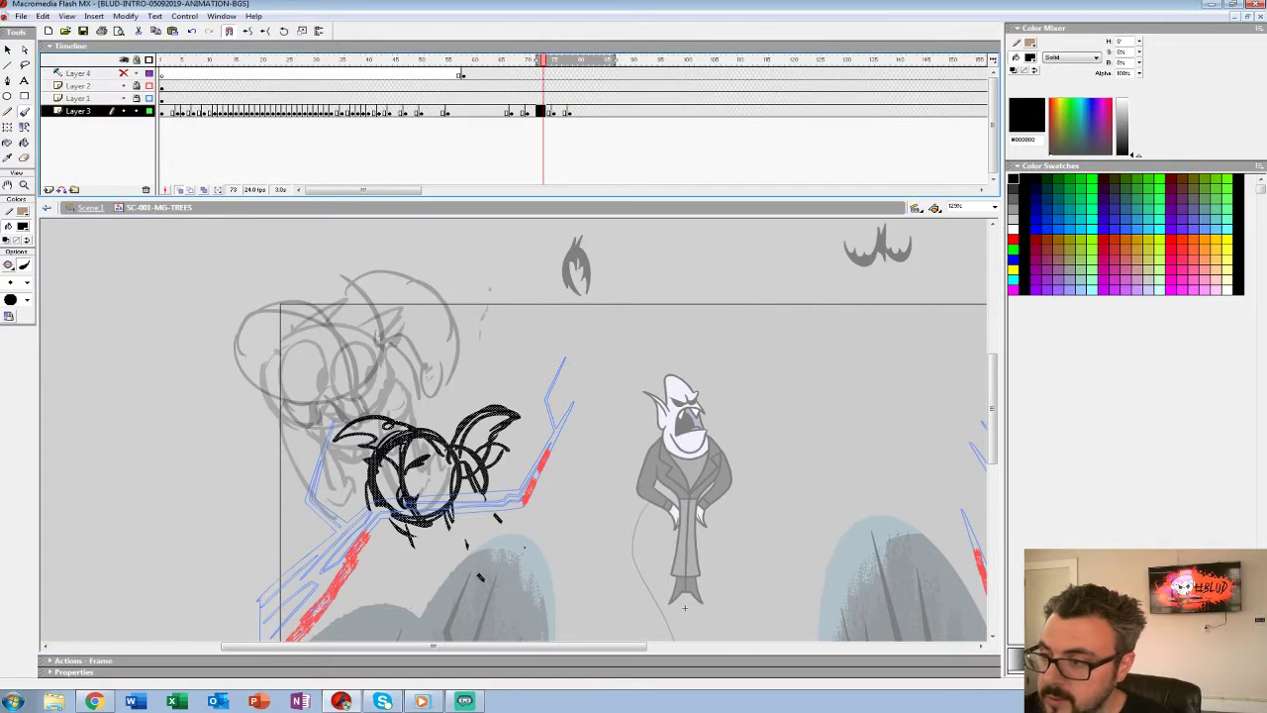
drag(544, 60, 575, 60)
click(582, 111)
key(F7)
mouse_move(334, 253)
mouse_down()
mouse_move(237, 334)
mouse_move(341, 367)
mouse_move(326, 372)
mouse_up()
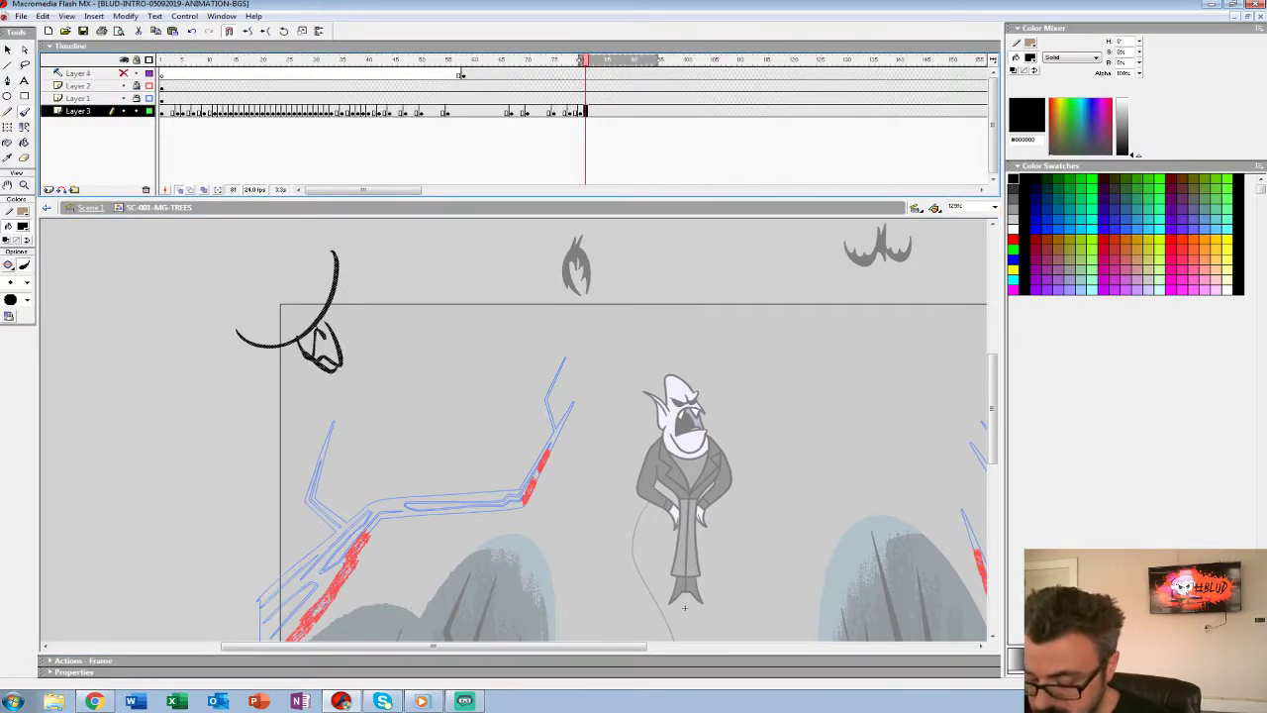
key(Delete)
Play the take-off repeatedly from around frame 62 to judge the owl's exit.
click(500, 99)
key(Return)
click(501, 98)
key(Return)
click(485, 99)
key(Return)
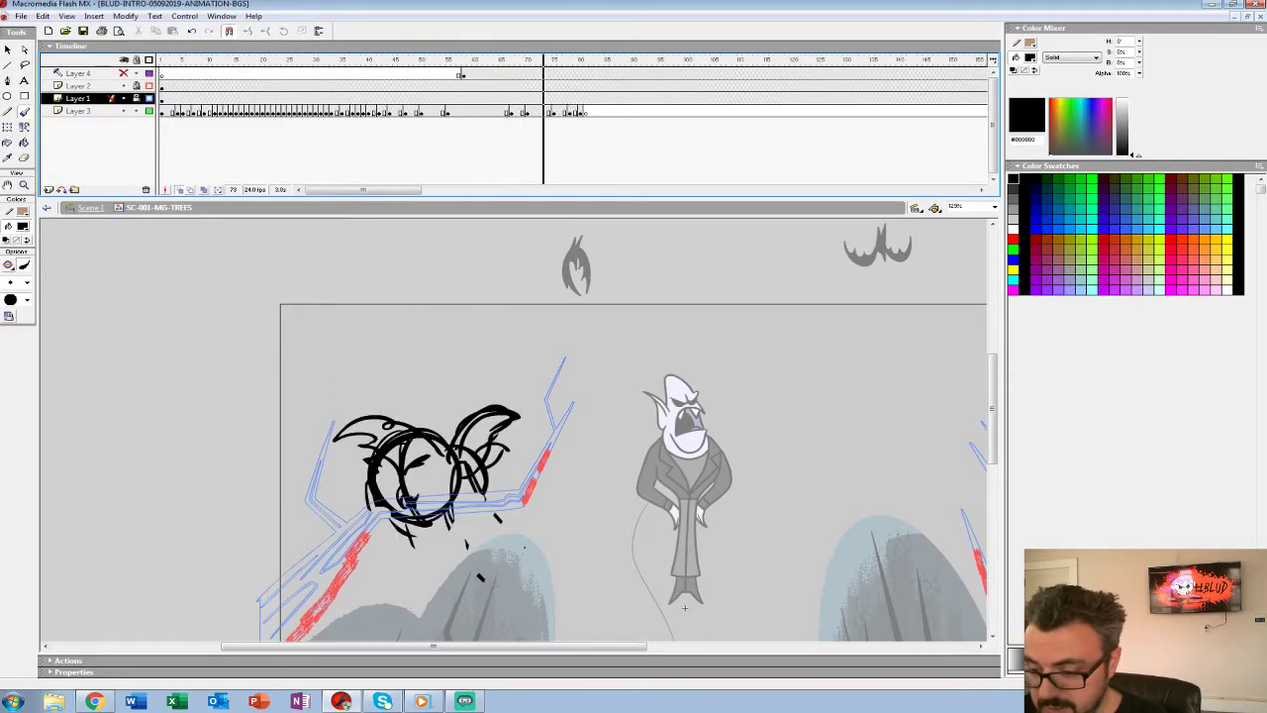
key(Return)
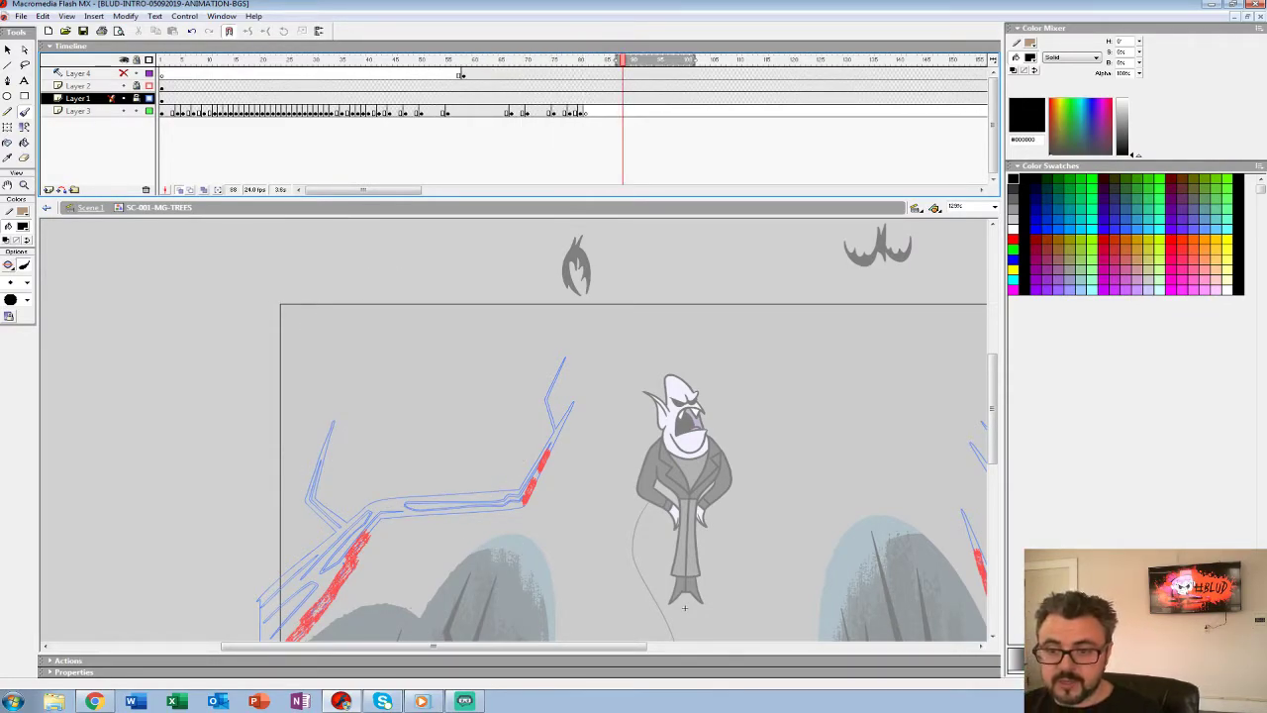
Return to Scene 1 at 100% zoom and play the whole scene repeatedly to check the owl's exit in context.
click(90, 208)
key(ctrl+1)
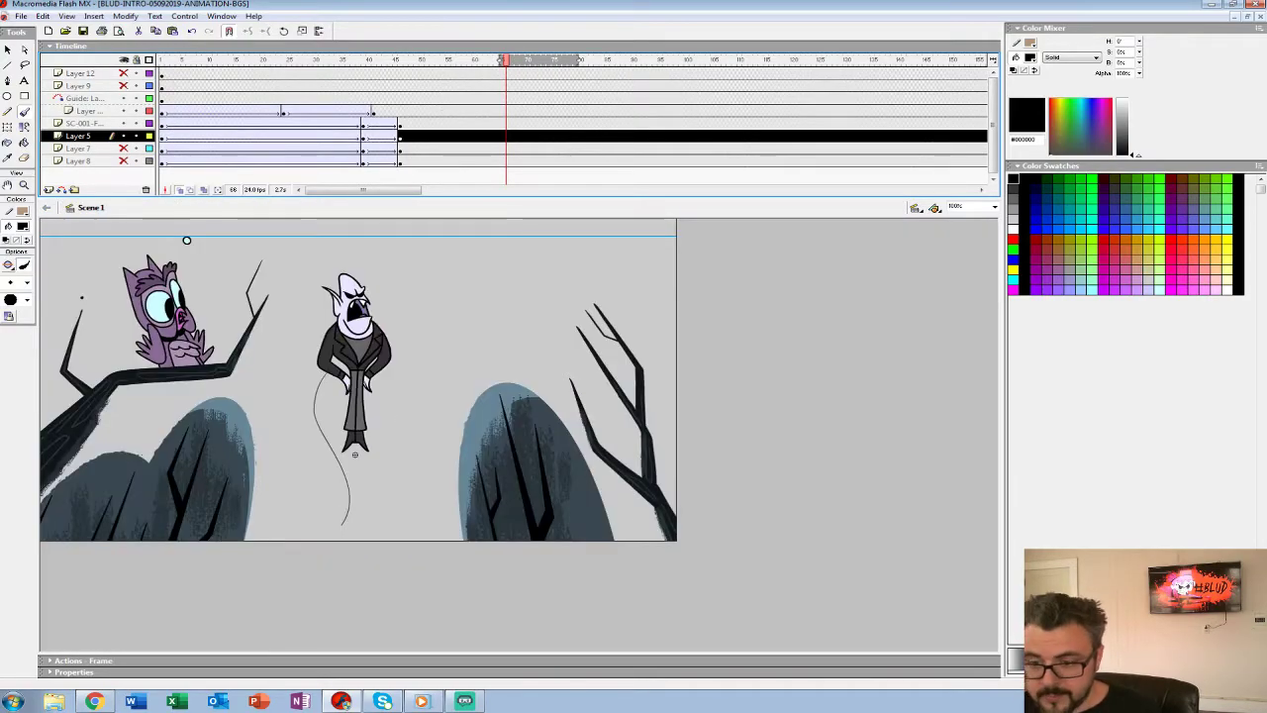
click(211, 111)
key(Return)
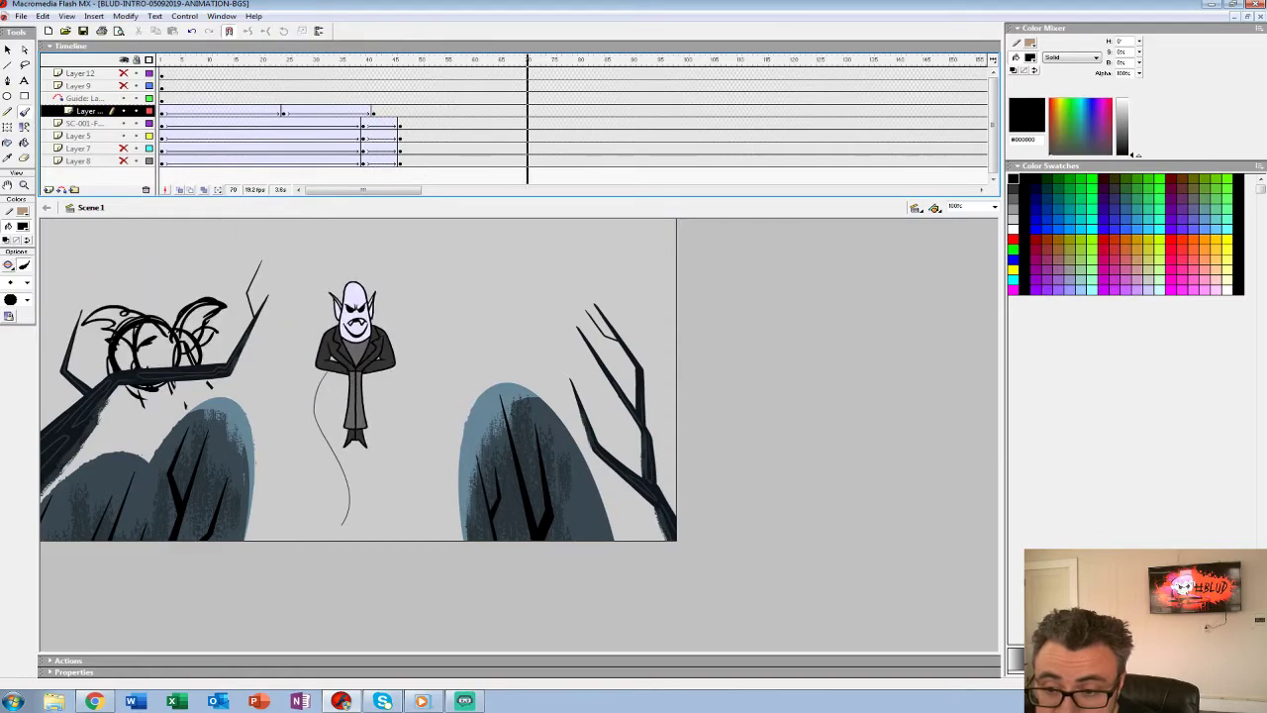
click(389, 98)
key(Return)
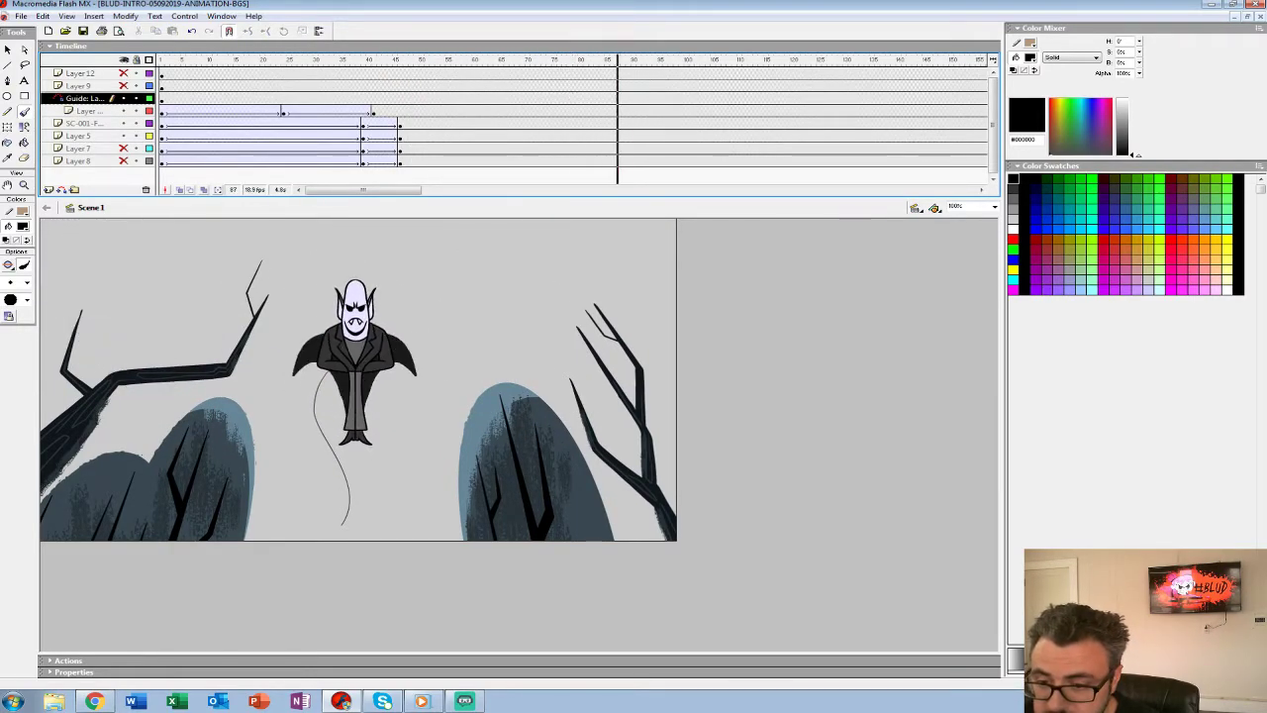
key(Return)
key(Return)
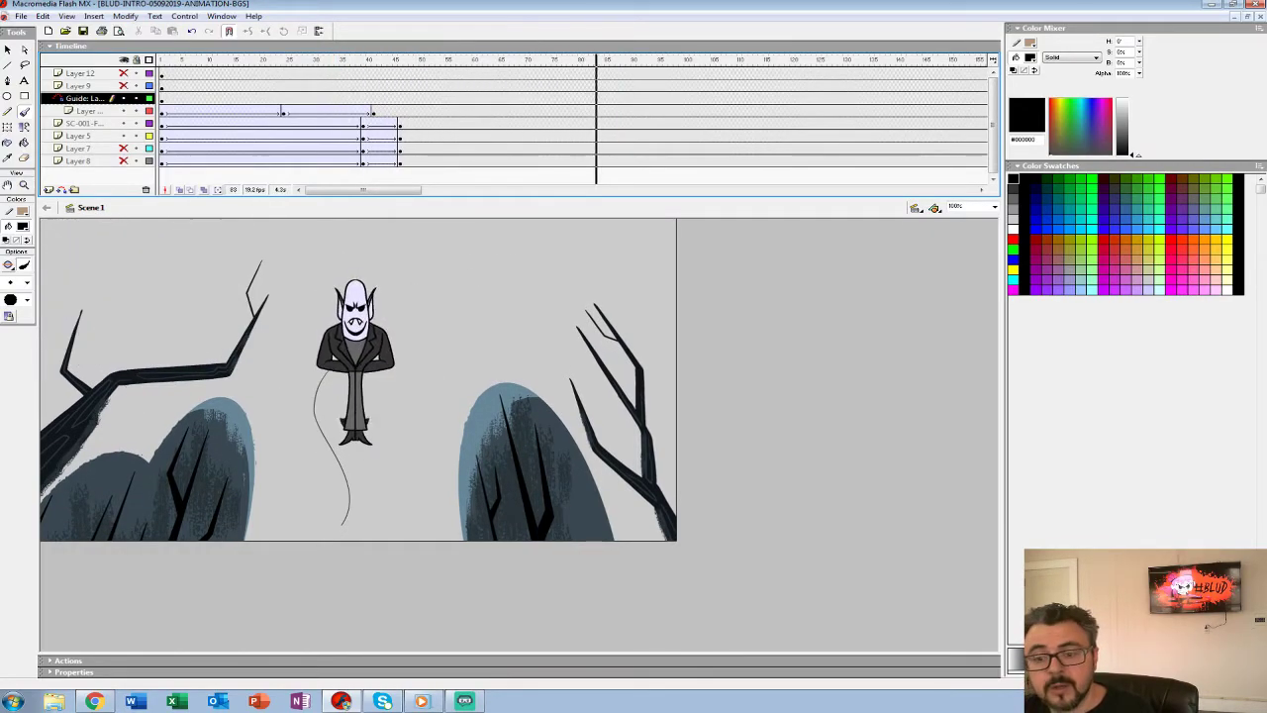
Reopen the SC-001-MG-TREES symbol for editing and replay the take-off from around frame 60.
click(396, 136)
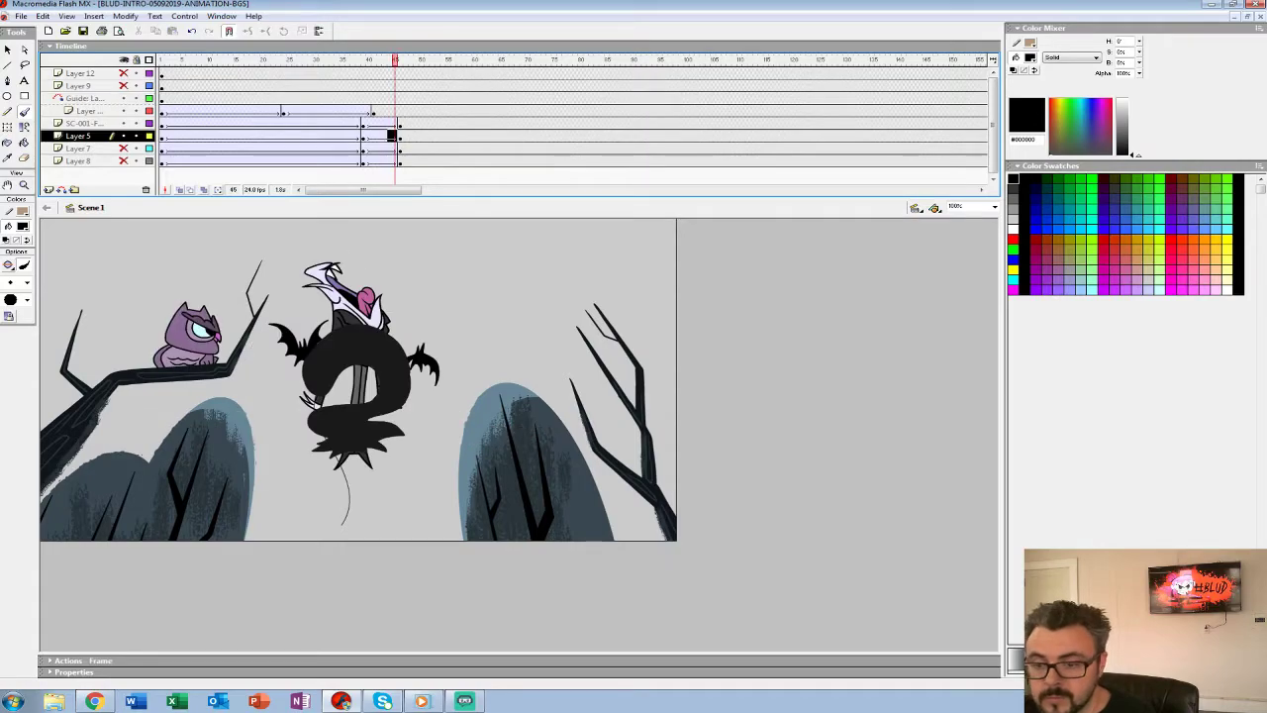
right_click(190, 334)
click(415, 111)
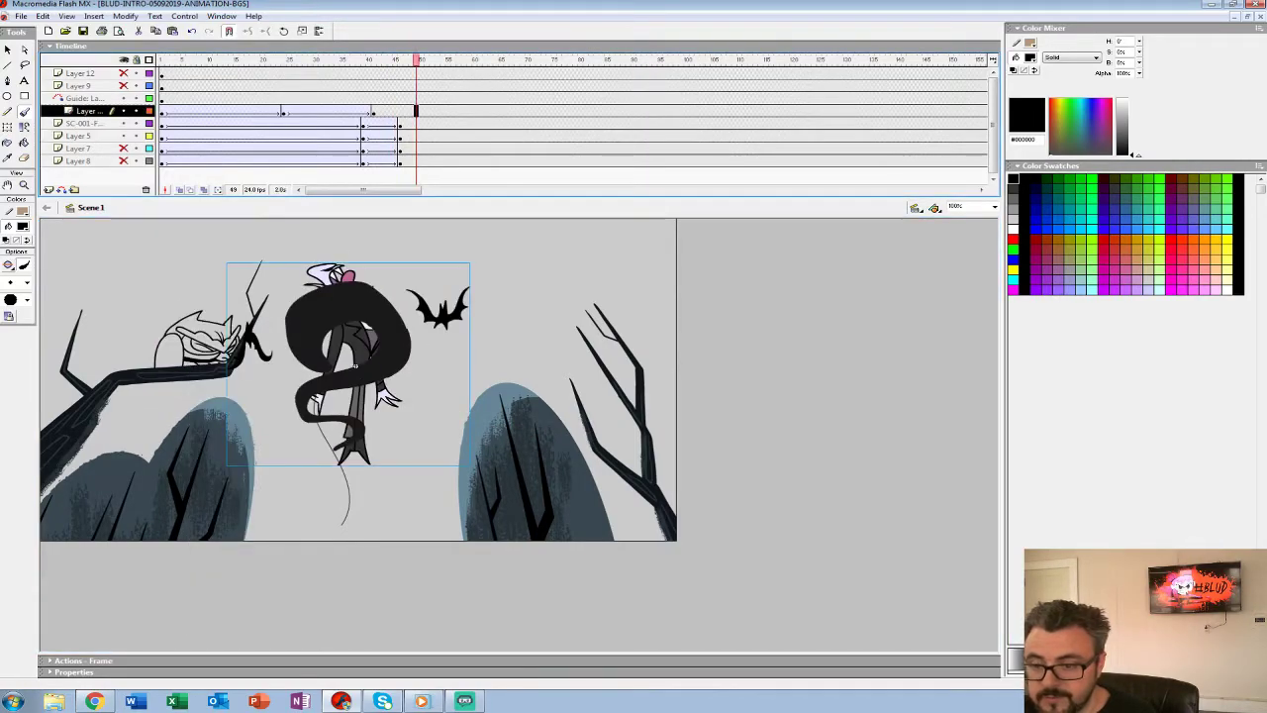
right_click(193, 351)
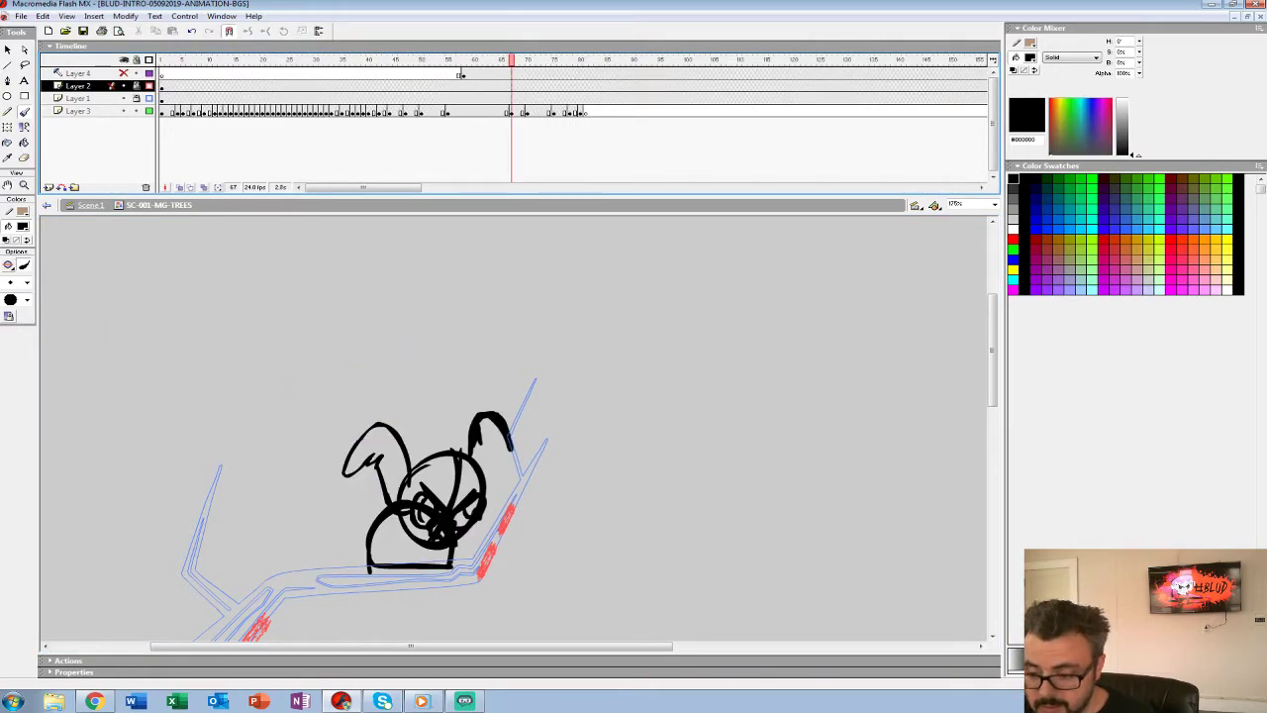
click(471, 111)
key(Return)
click(475, 99)
key(Return)
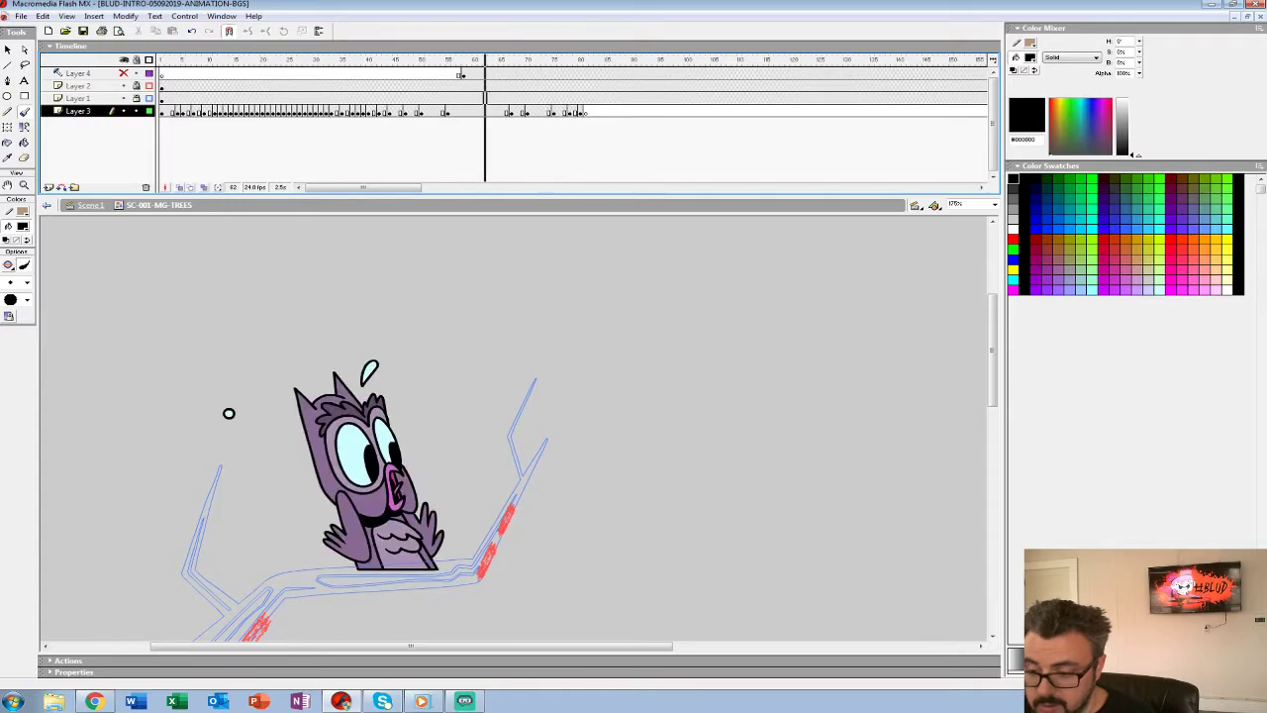
Insert a blank keyframe at frame 73 on Layer 3 and show the neighbouring poses with onion skinning.
click(553, 111)
click(528, 110)
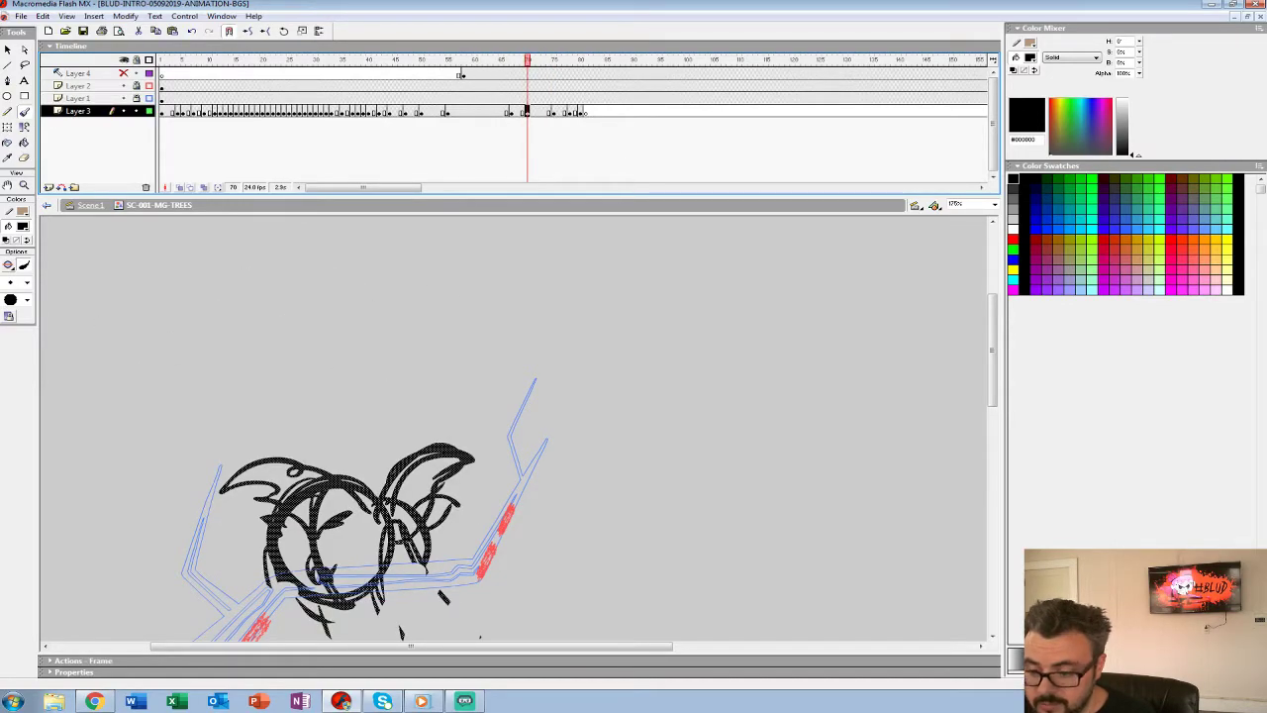
mouse_move(522, 87)
mouse_down()
mouse_move(512, 88)
mouse_move(548, 98)
mouse_up()
click(543, 112)
key(F7)
click(25, 185)
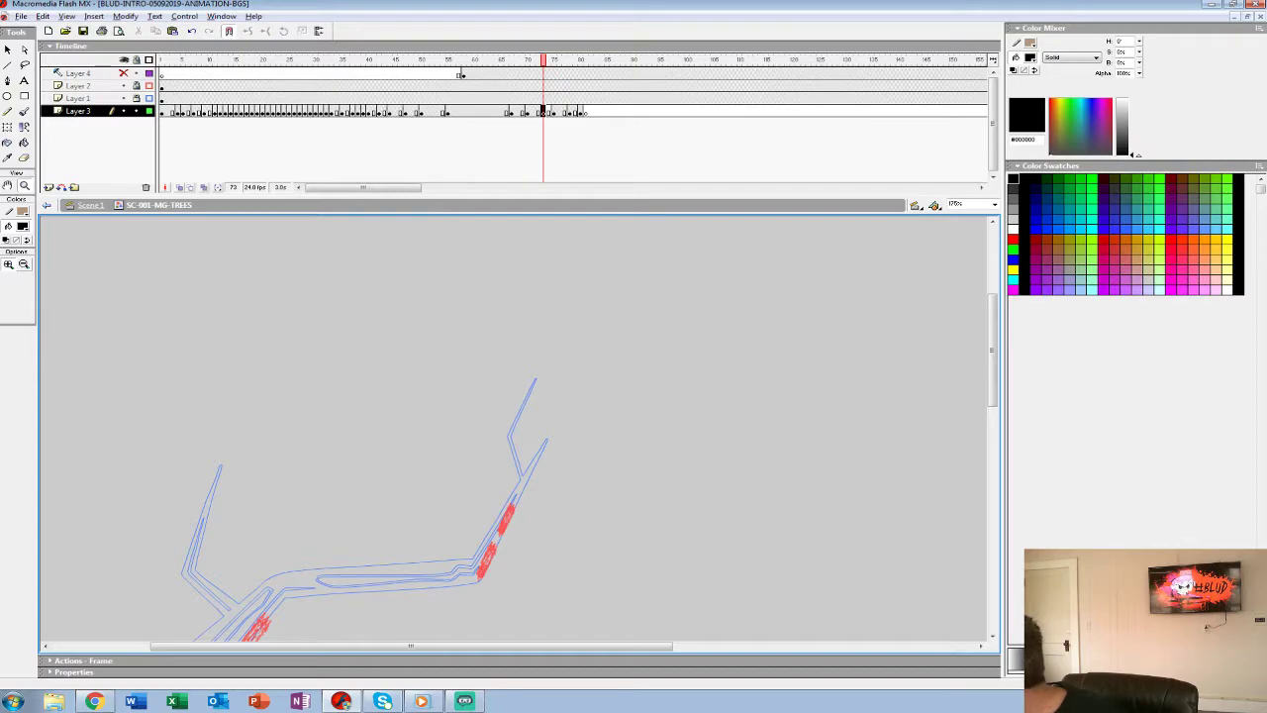
key(ctrl+minus)
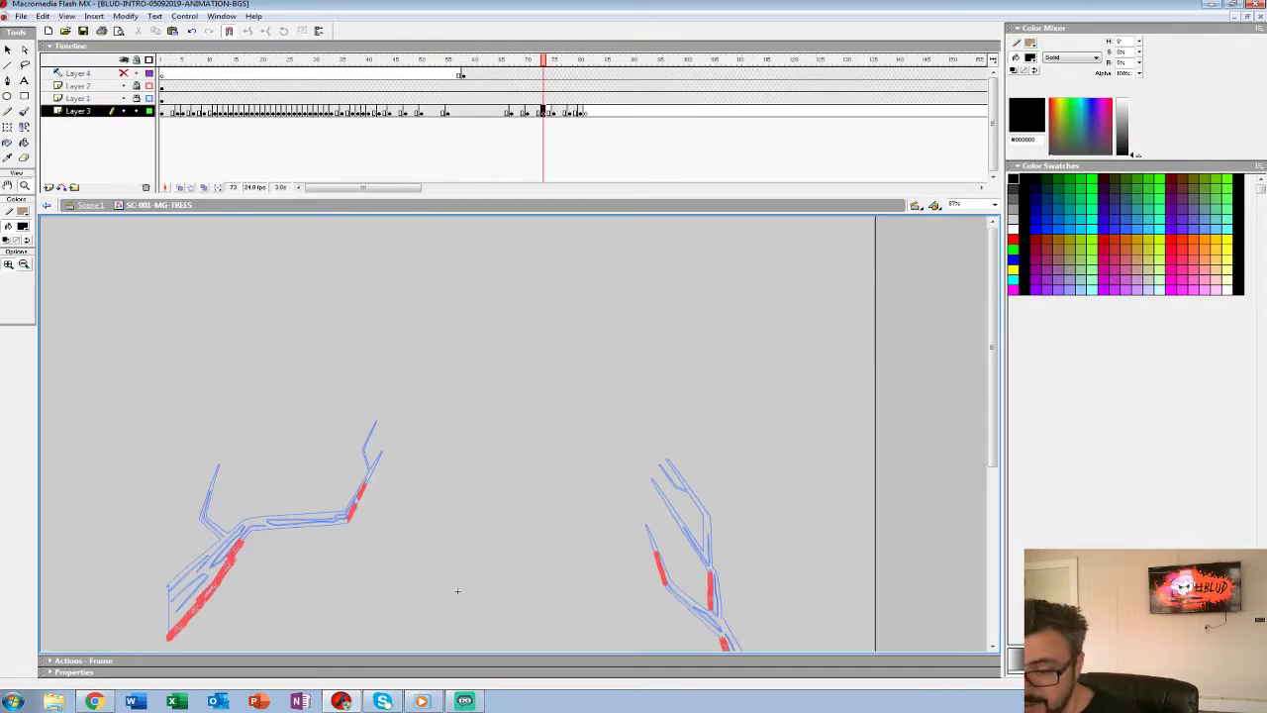
click(180, 187)
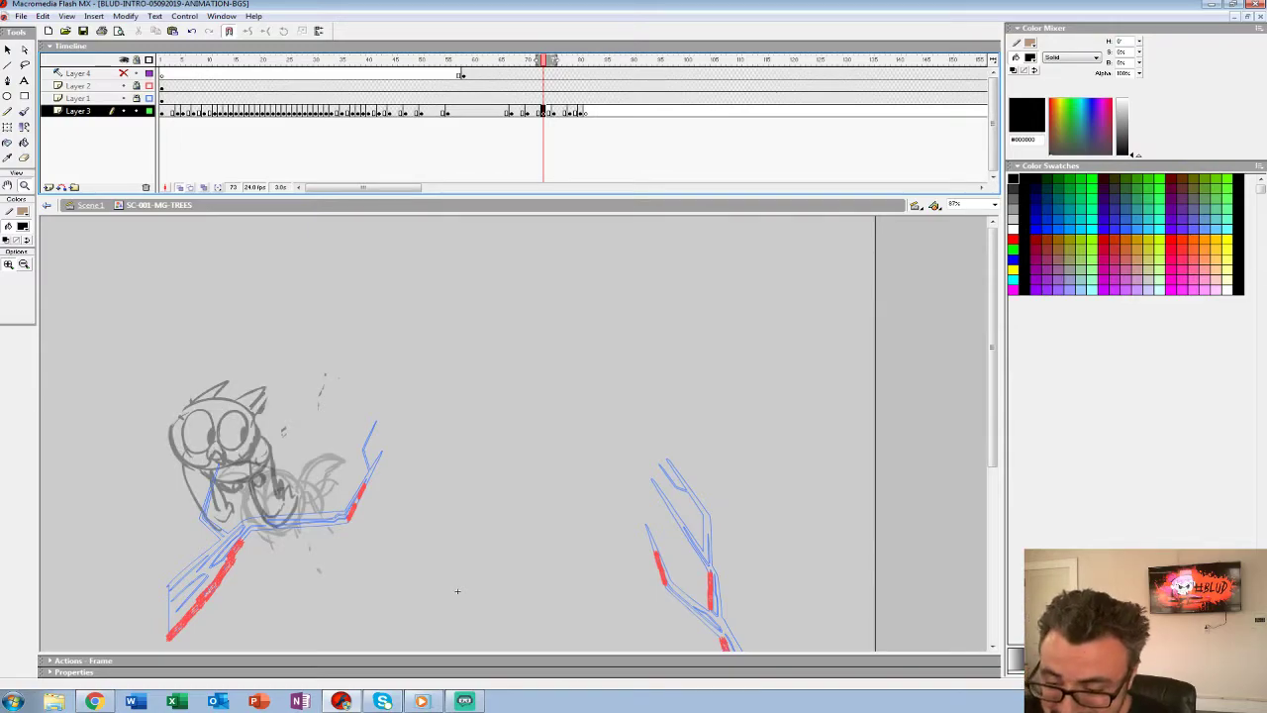
Sketch the in-between pose at frame 73 with a round head, crossed guide lines, low body and a wing trailing along the branch.
key(b)
mouse_move(233, 462)
mouse_down()
mouse_move(257, 516)
mouse_move(272, 456)
mouse_up()
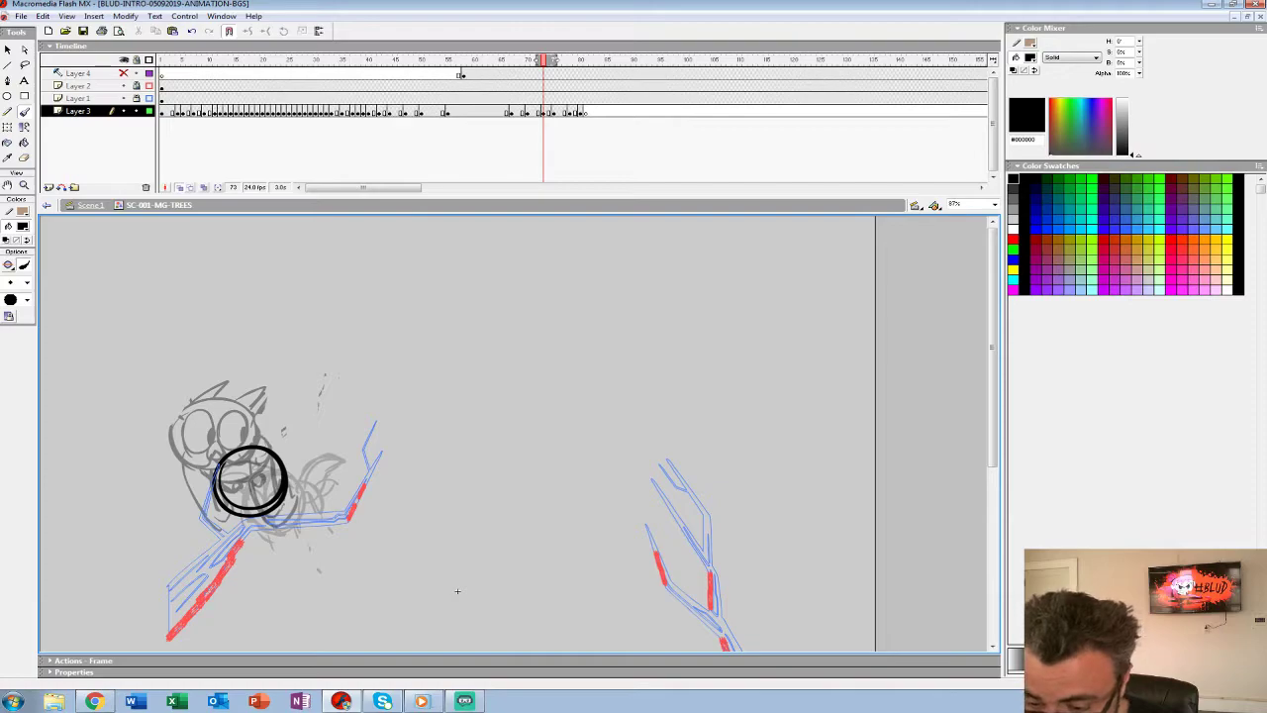
mouse_move(282, 495)
mouse_down()
mouse_move(315, 519)
mouse_move(341, 490)
mouse_move(309, 495)
mouse_up()
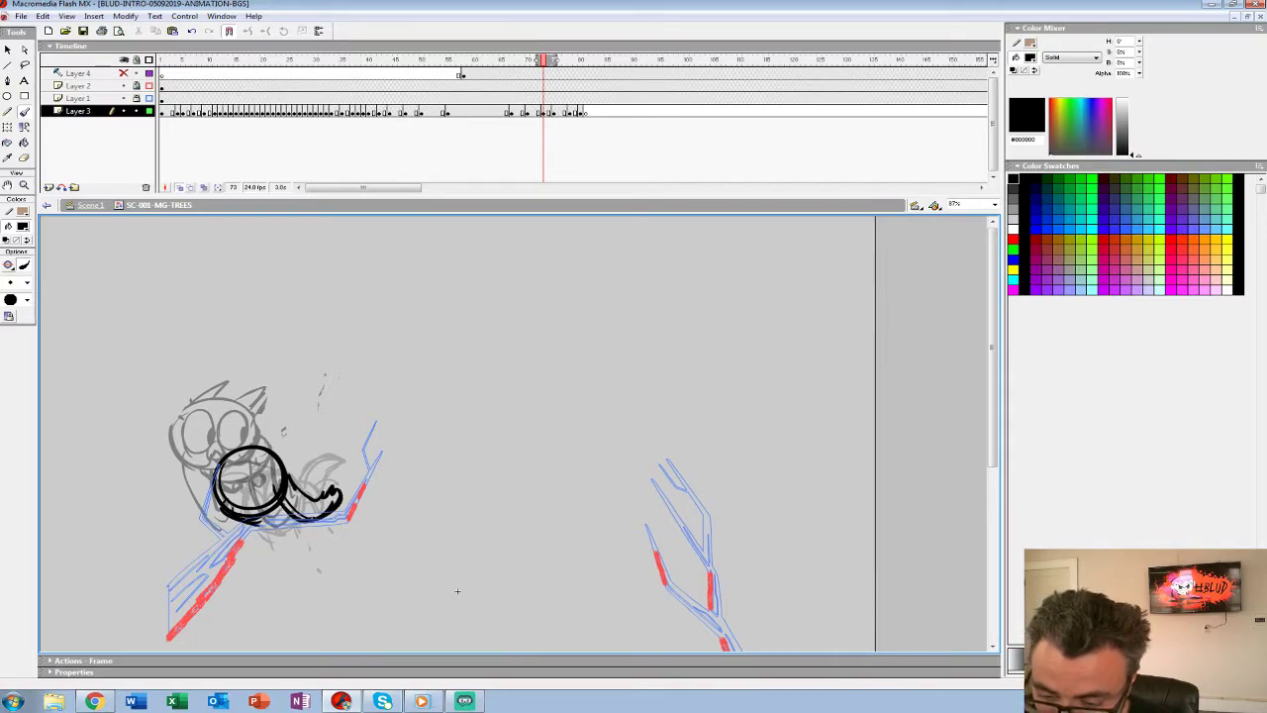
drag(253, 447, 243, 505)
drag(217, 479, 274, 475)
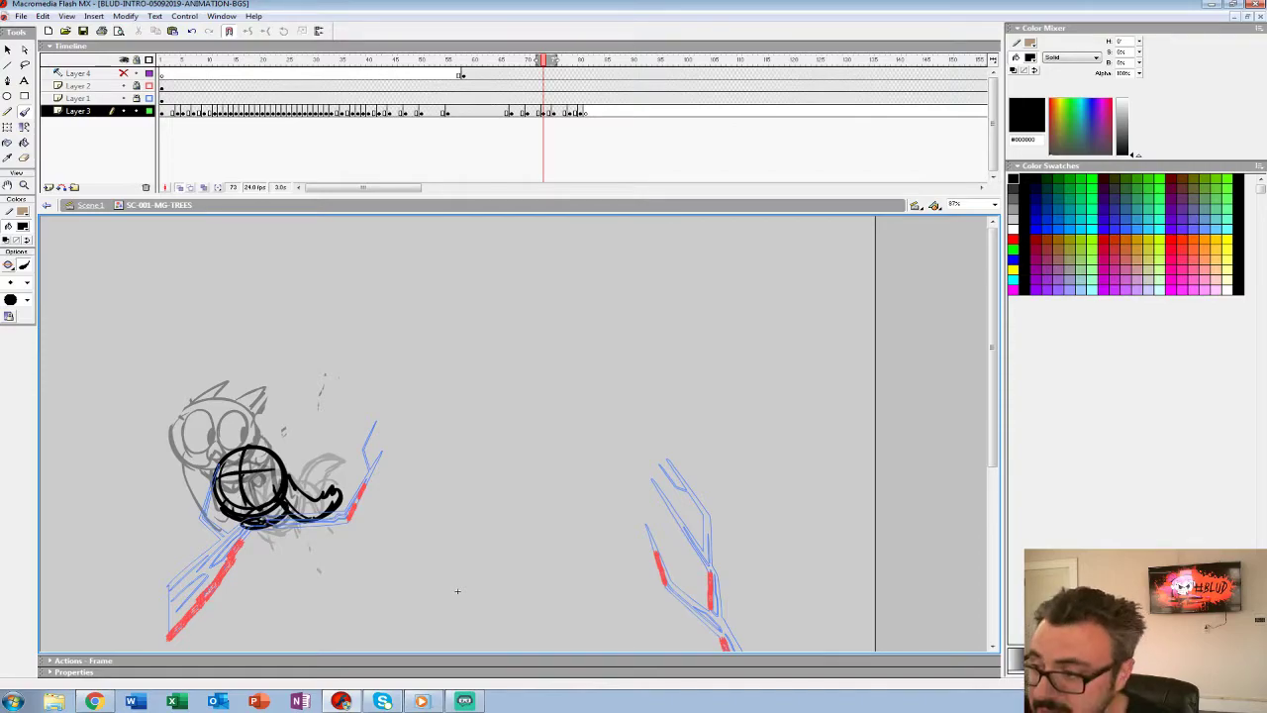
Play the take-off repeatedly from around frame 70 with the new in-between pose.
click(533, 98)
key(Return)
click(526, 98)
key(Return)
click(532, 98)
key(Return)
click(569, 111)
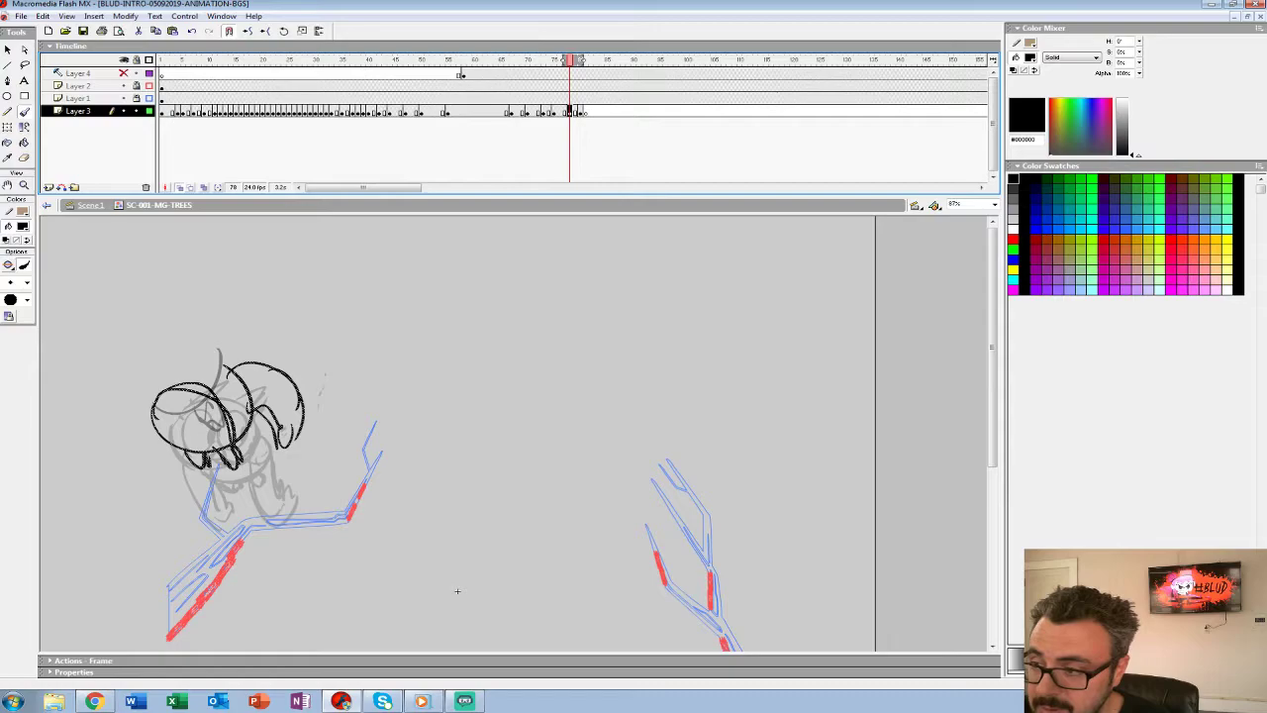
key(Return)
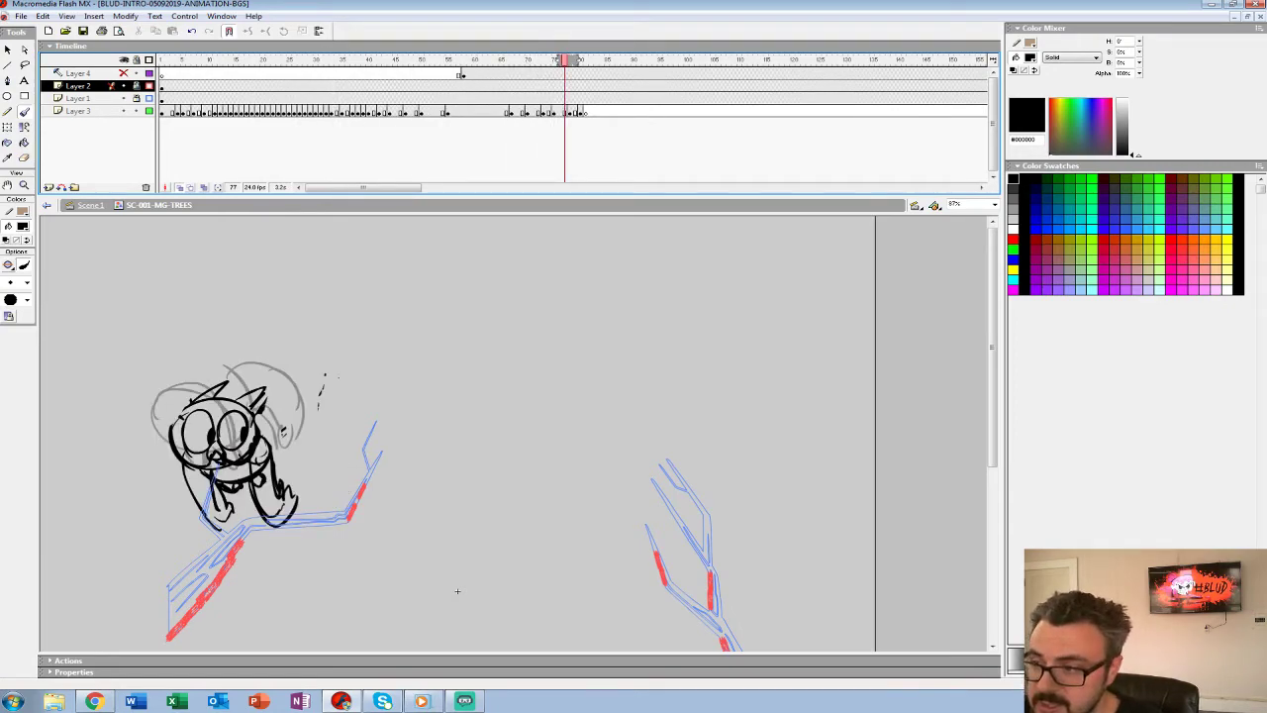
Add a loose trailing feather beside the owl in the poses at frames 75 and 78 on Layer 3.
key(comma)
key(comma)
drag(297, 484, 312, 494)
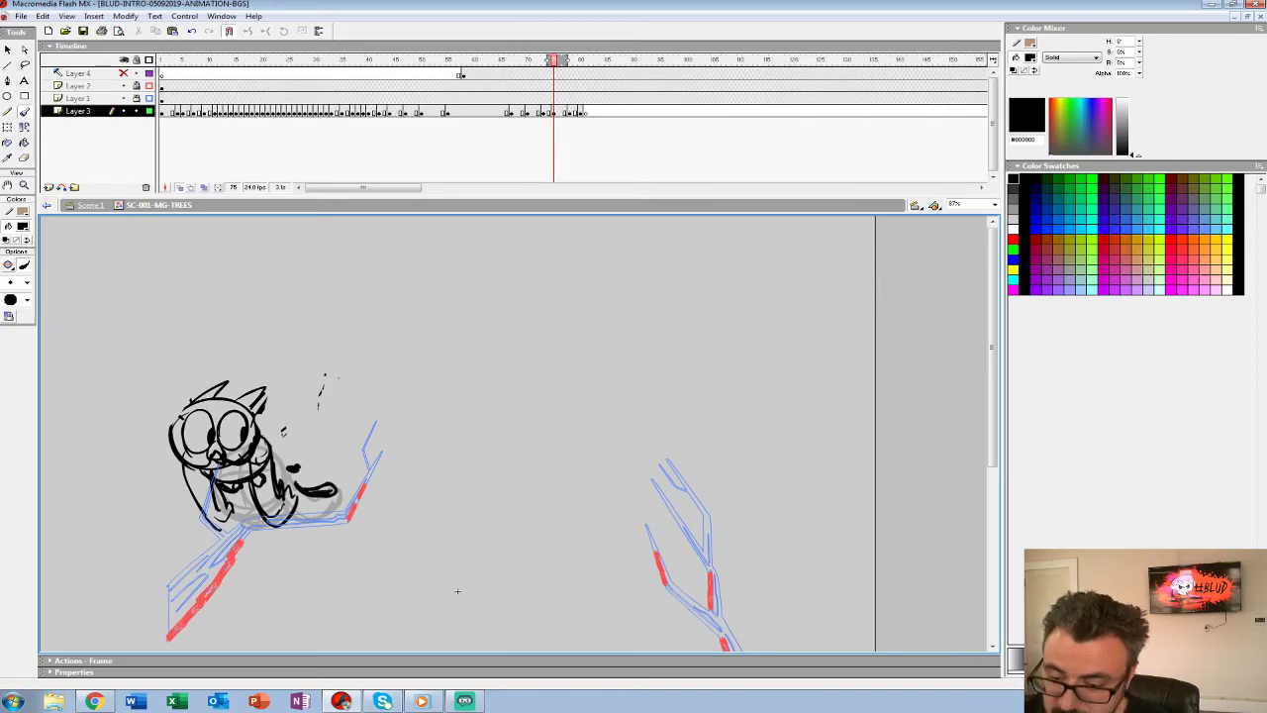
key(period)
key(period)
key(period)
mouse_move(270, 456)
mouse_down()
mouse_move(305, 479)
mouse_move(295, 487)
mouse_move(284, 455)
mouse_up()
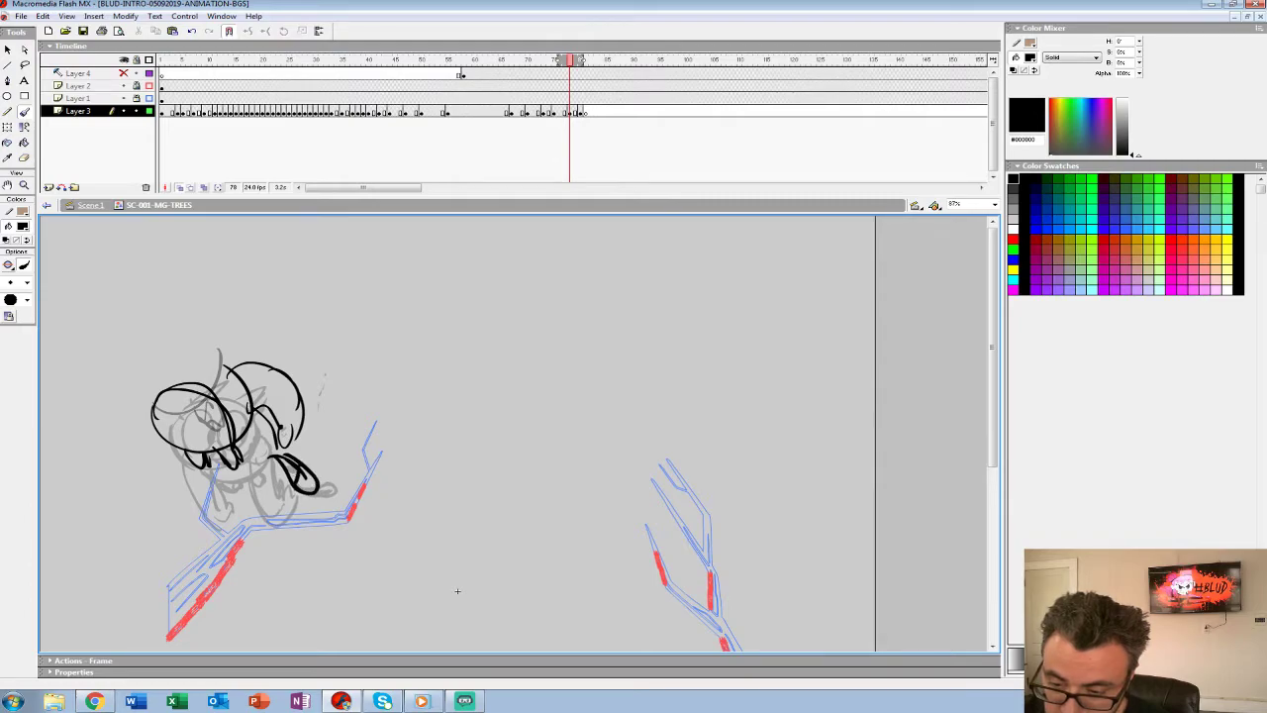
Draw the loose feather at frame 80 beside the partial head, undoing the first strokes and redrawing it.
key(period)
key(period)
mouse_move(239, 391)
mouse_down()
mouse_move(279, 440)
mouse_move(281, 473)
mouse_move(301, 463)
mouse_up()
key(ctrl+z)
key(ctrl+z)
key(ctrl+z)
mouse_move(237, 389)
mouse_down()
mouse_move(288, 461)
mouse_move(247, 411)
mouse_up()
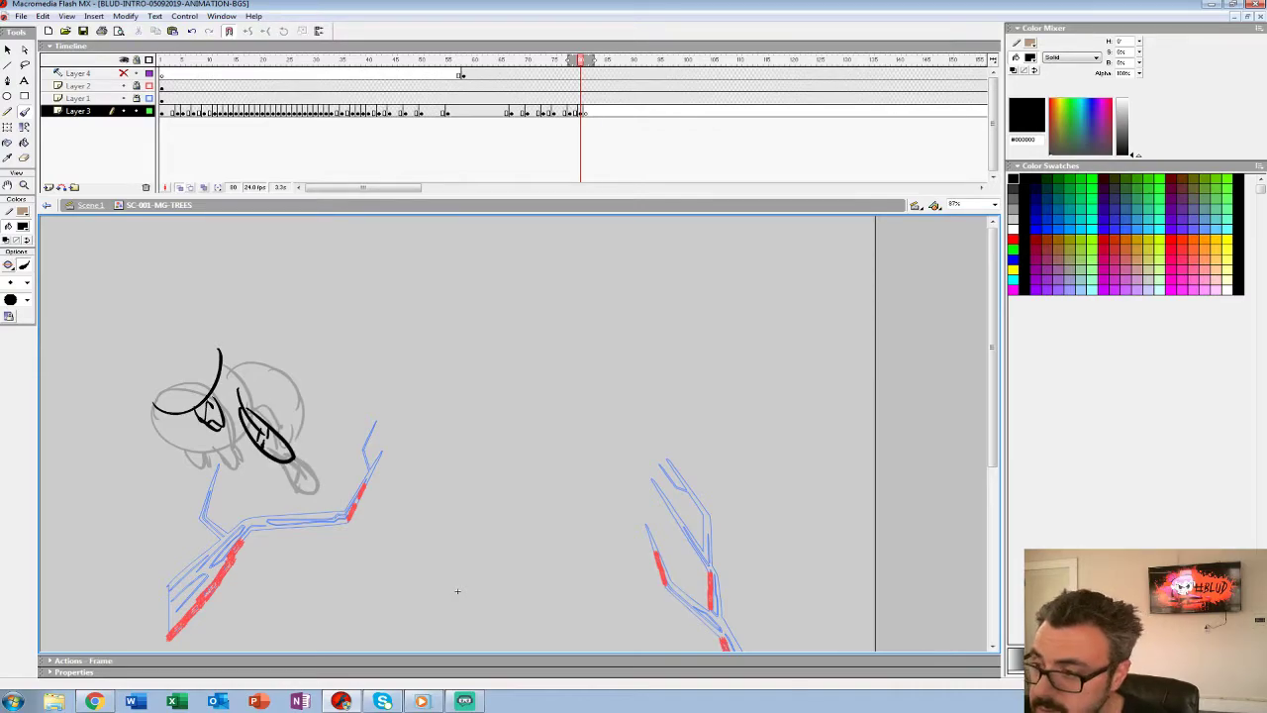
Sketch the feather curling into a crescent at frame 81 on Layer 3, with small fragments below it, and replay the motion.
key(F7)
mouse_move(242, 374)
mouse_down()
mouse_move(222, 440)
mouse_move(250, 374)
mouse_move(243, 429)
mouse_move(205, 431)
mouse_move(249, 440)
mouse_up()
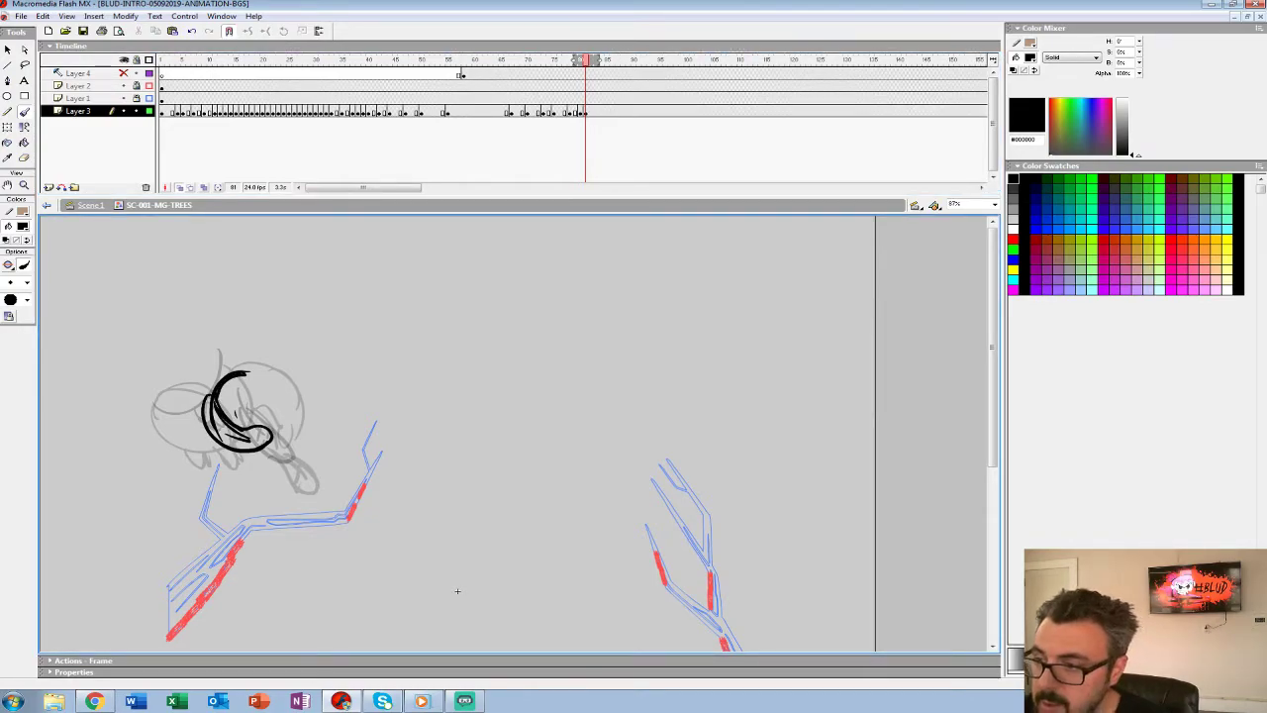
key(Return)
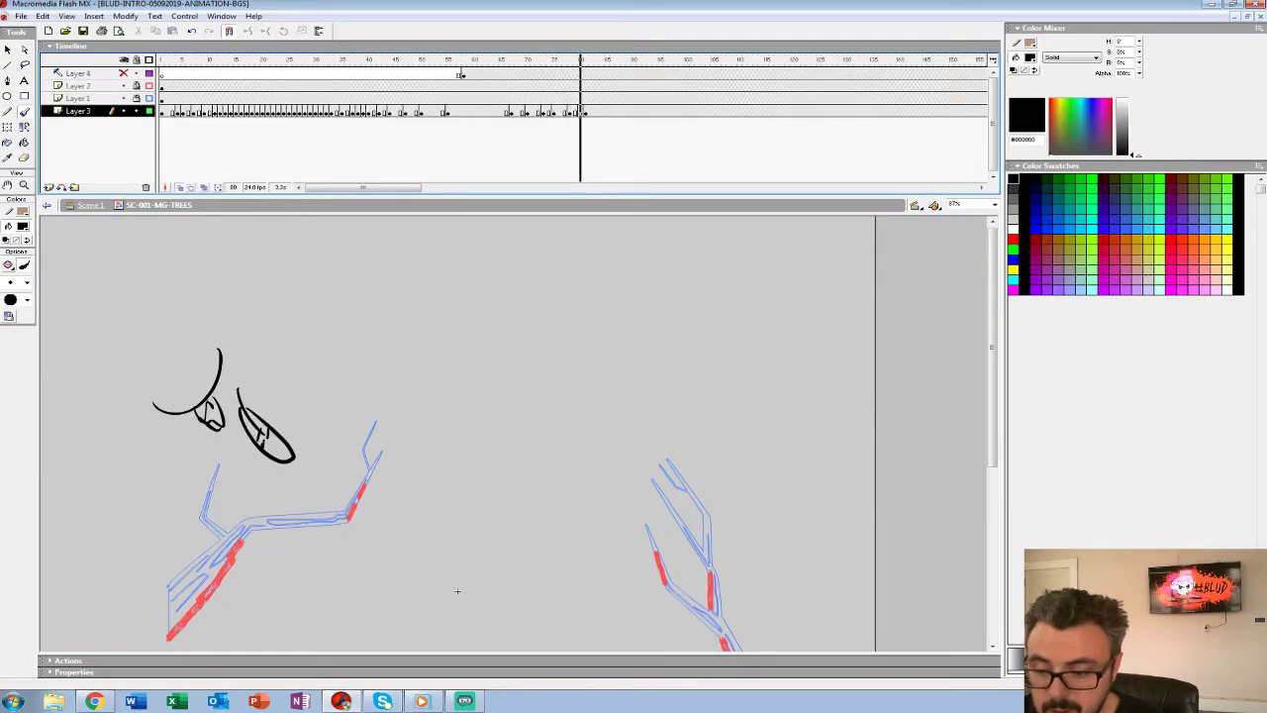
mouse_move(293, 470)
mouse_down()
mouse_move(277, 488)
mouse_move(306, 474)
mouse_up()
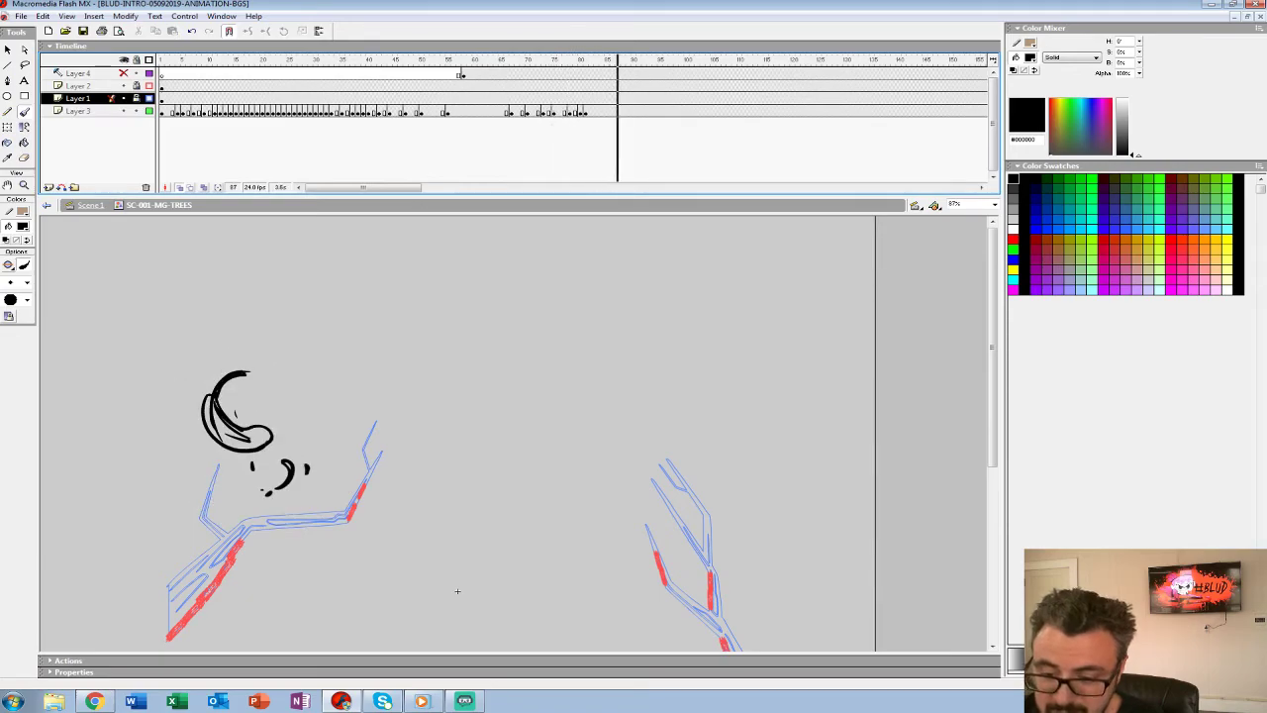
Insert a keyframe at frame 84 on Layer 3, replace its drawing with the feather and fragment slightly shifted, and replay the take-off.
key(comma)
key(comma)
key(comma)
key(F6)
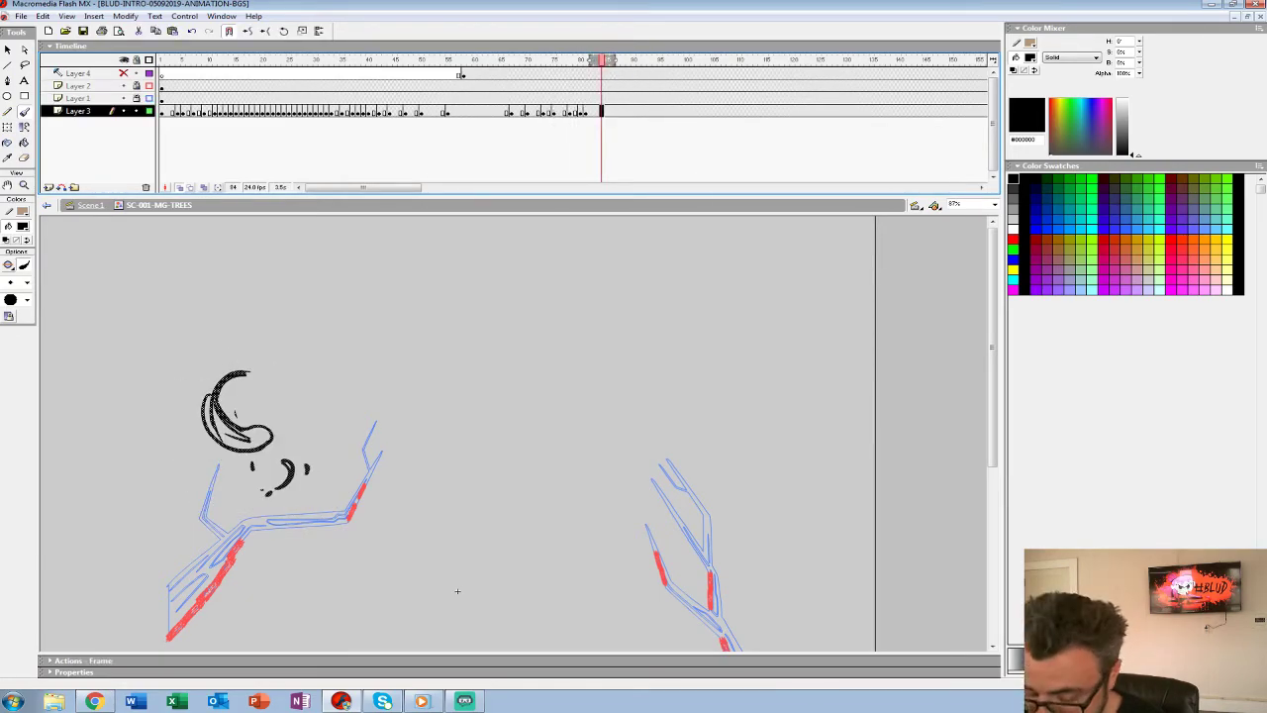
key(Delete)
drag(276, 457, 275, 466)
drag(222, 377, 207, 446)
drag(220, 396, 248, 442)
drag(210, 388, 249, 447)
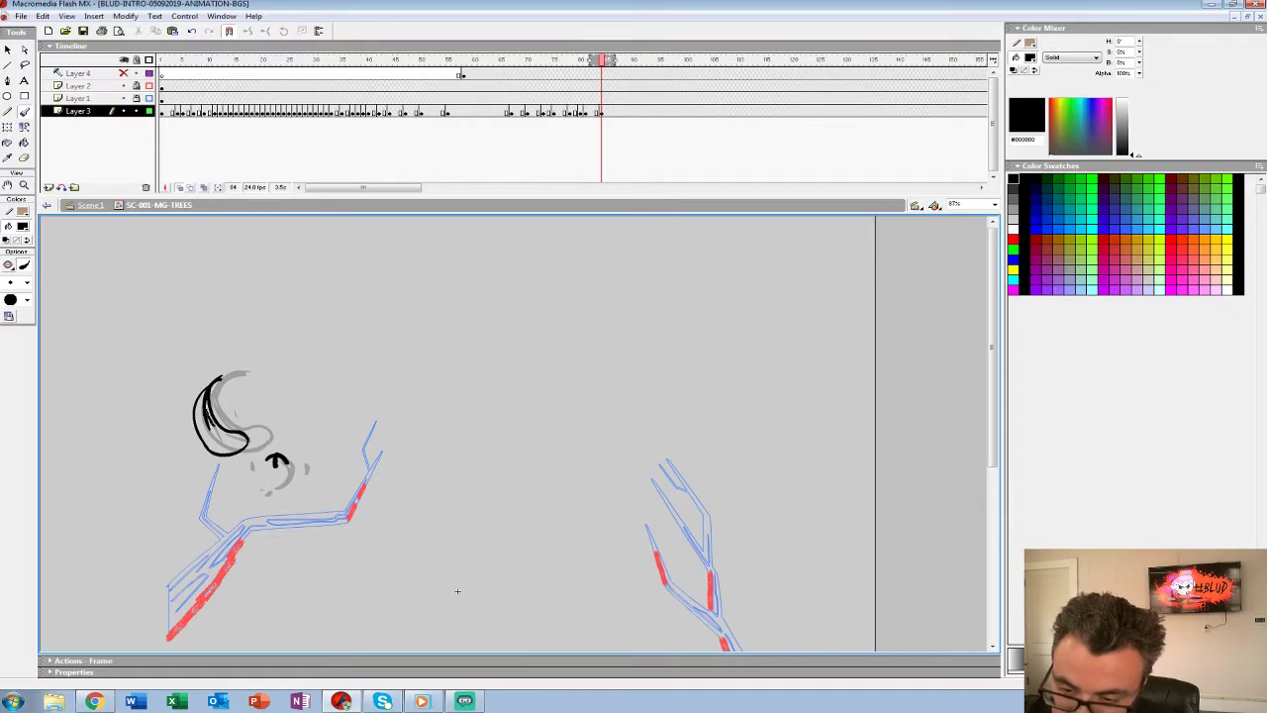
key(Return)
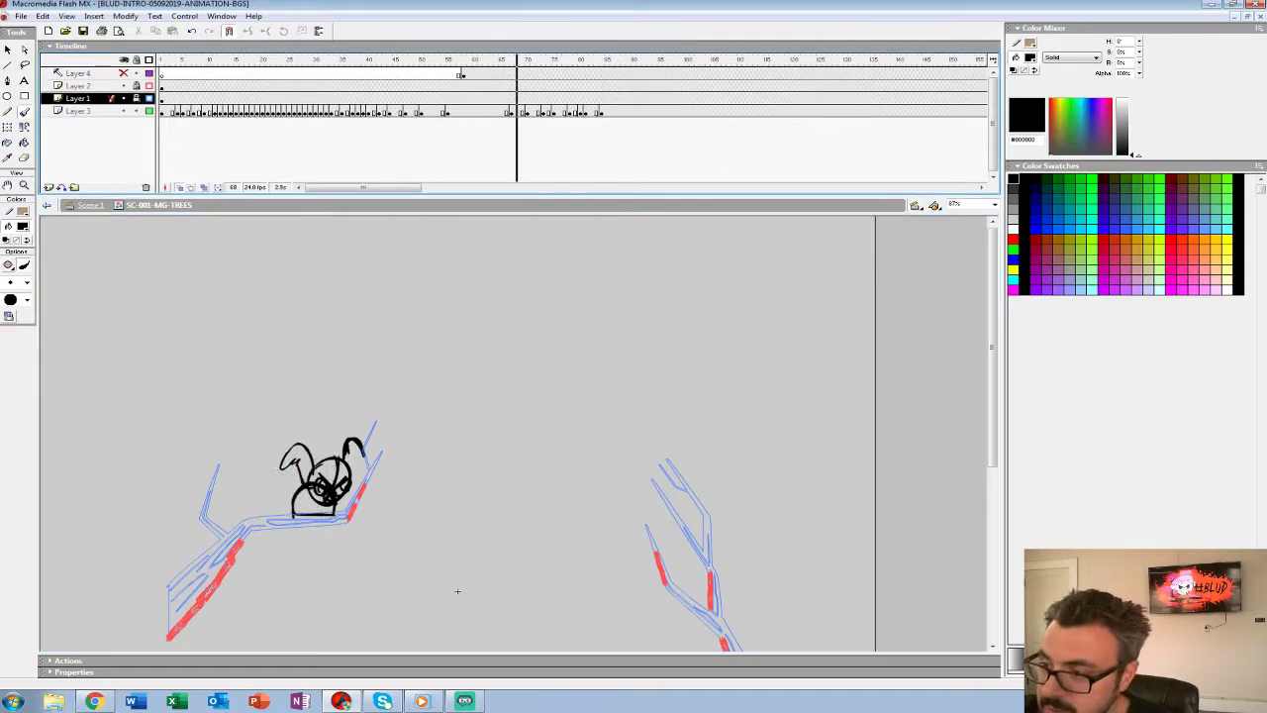
Play back the owl's take-off within Scene 1, then reopen the SC-001-MG-TREES symbol for editing.
click(90, 205)
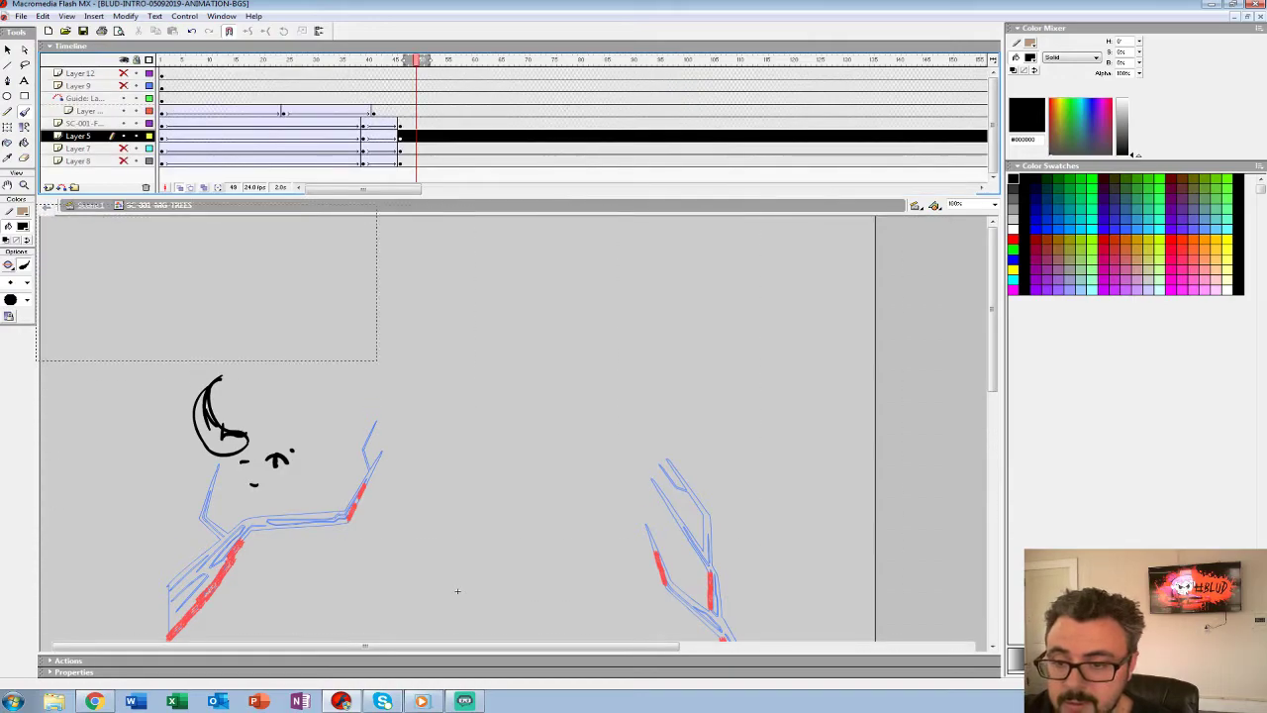
drag(416, 60, 363, 60)
key(Return)
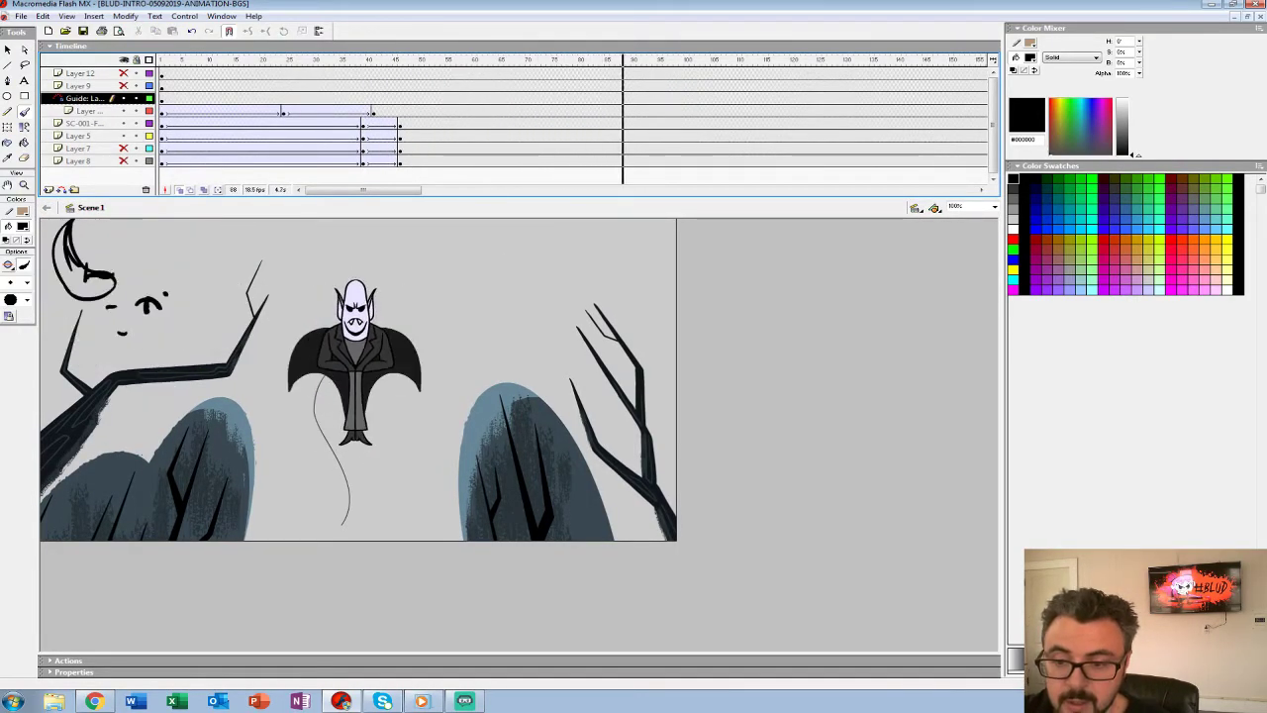
click(316, 111)
key(Return)
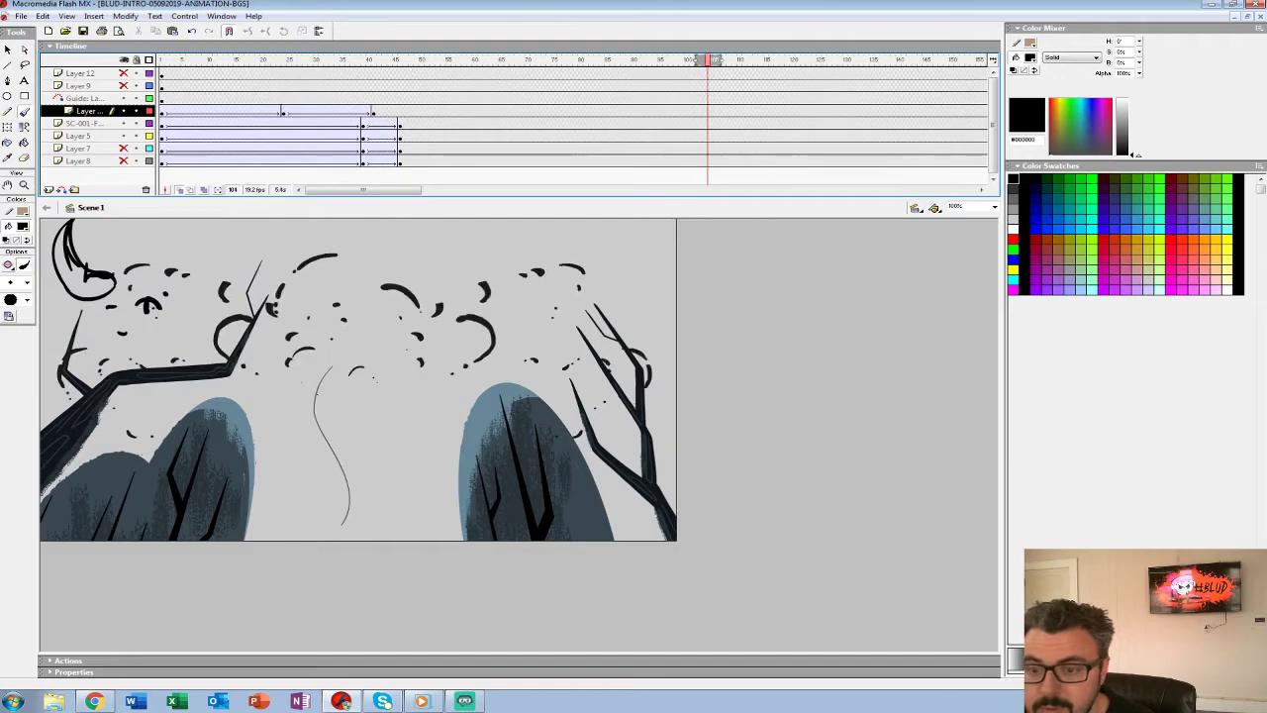
click(123, 160)
click(124, 160)
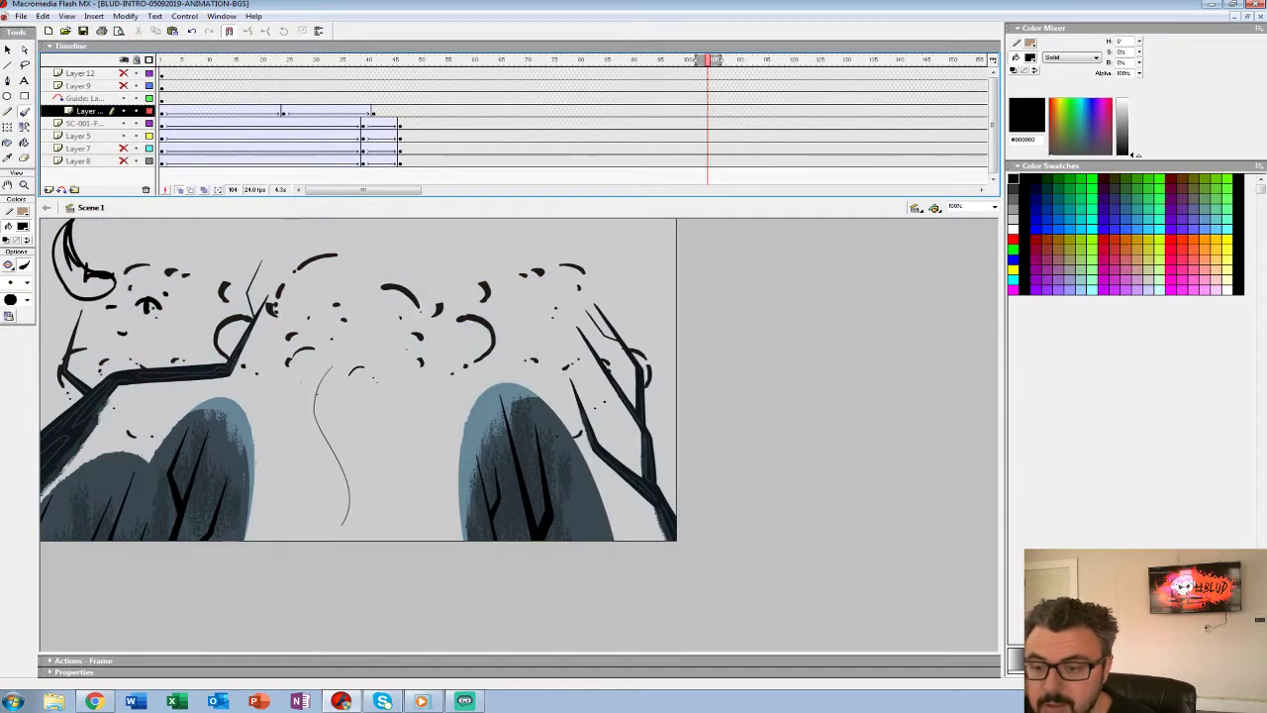
click(431, 136)
right_click(158, 317)
click(198, 458)
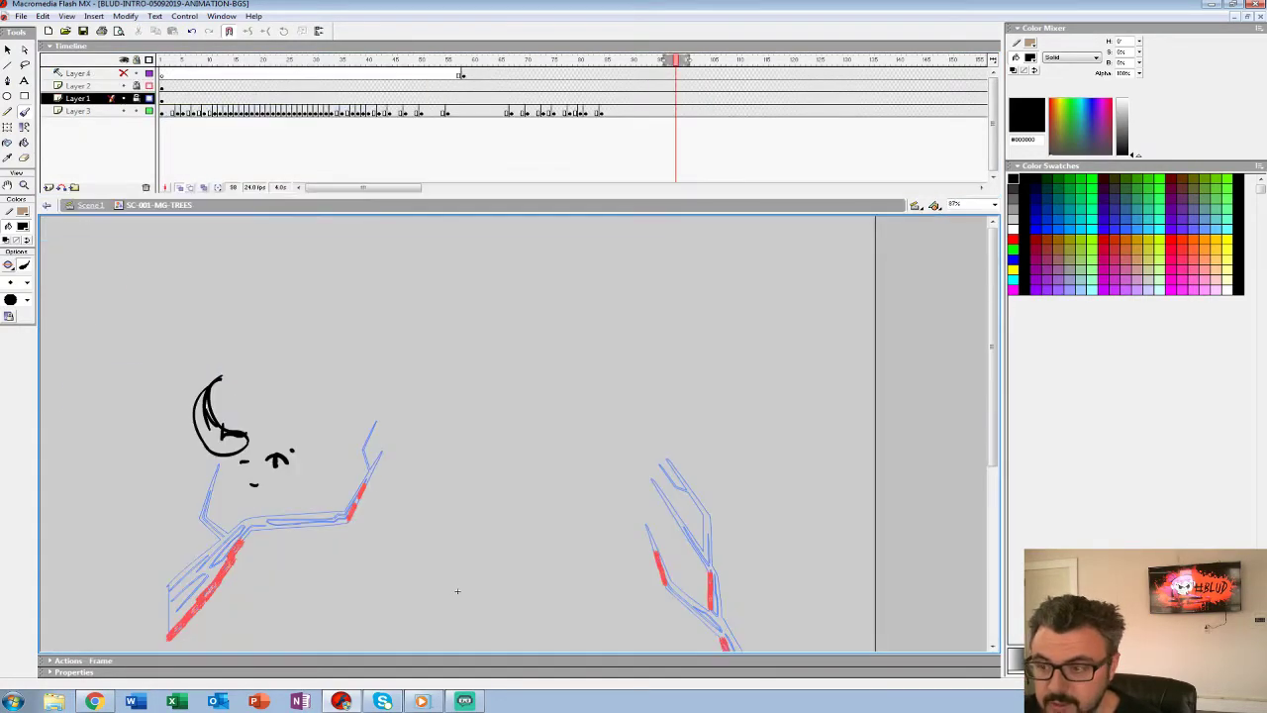
Replay the owl animation inside the SC-001-MG-TREES symbol to check its timing.
key(Return)
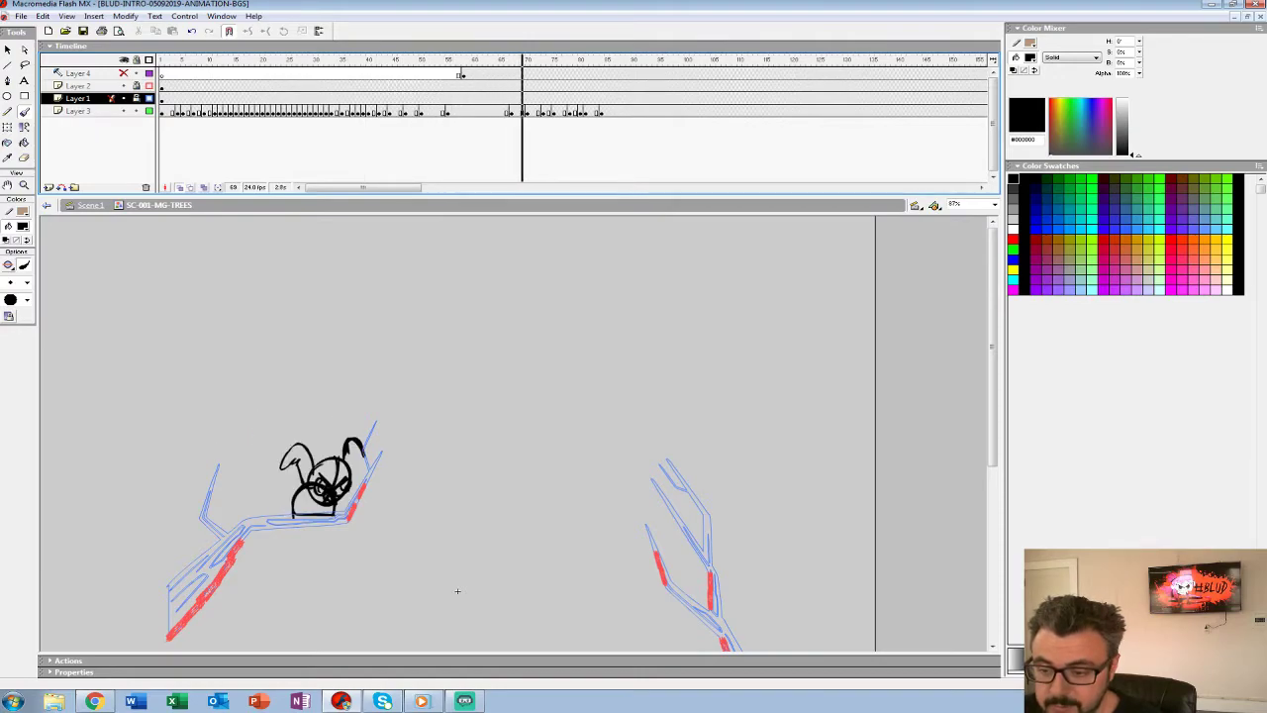
key(Return)
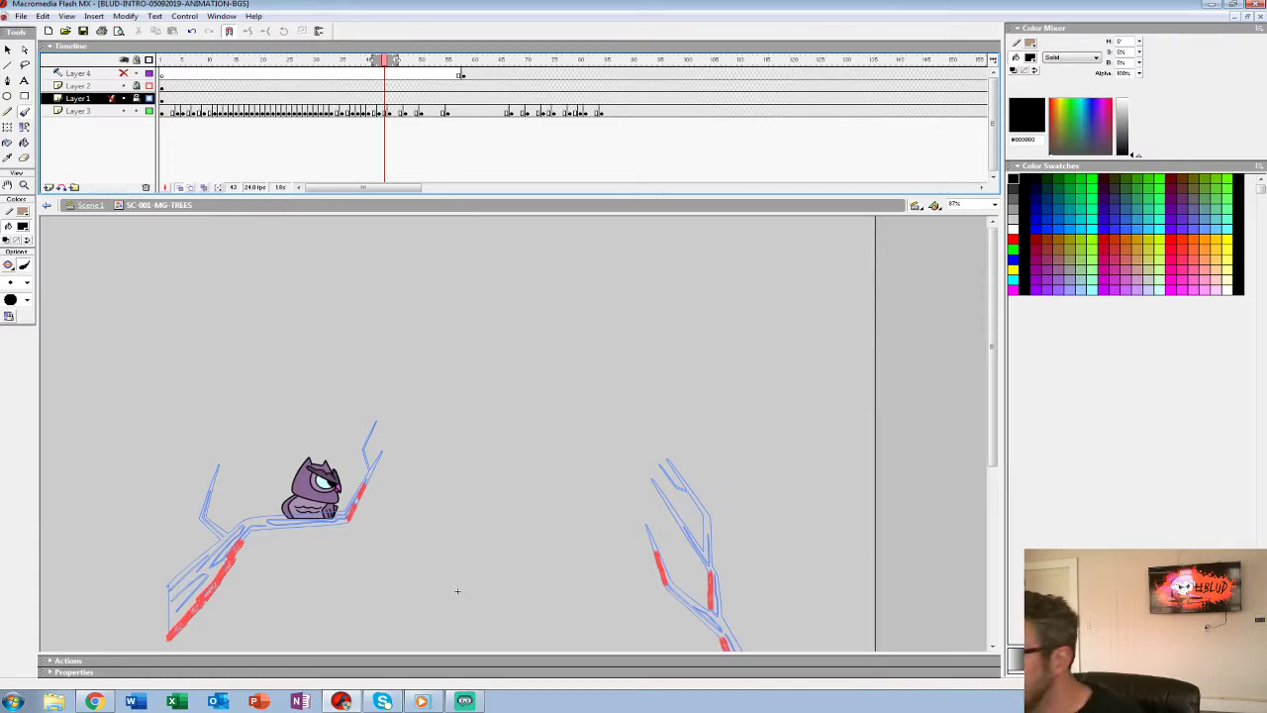
key(Return)
key(Return)
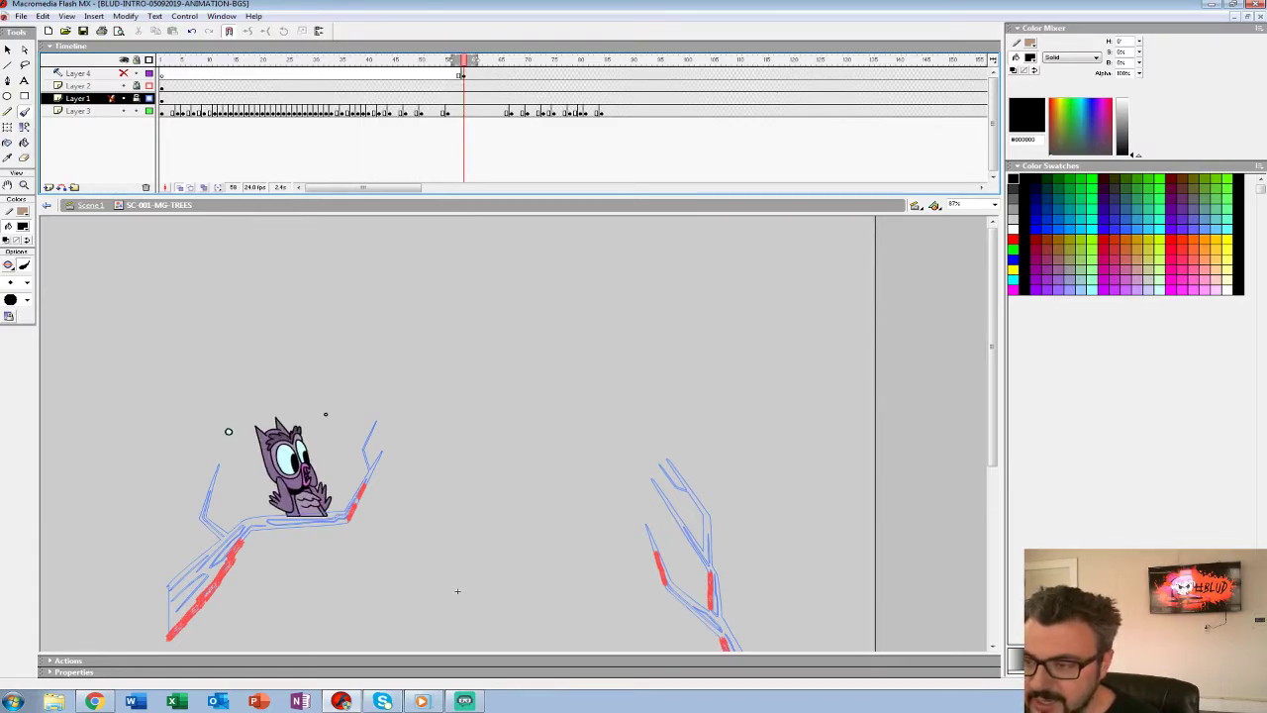
key(Return)
key(Return)
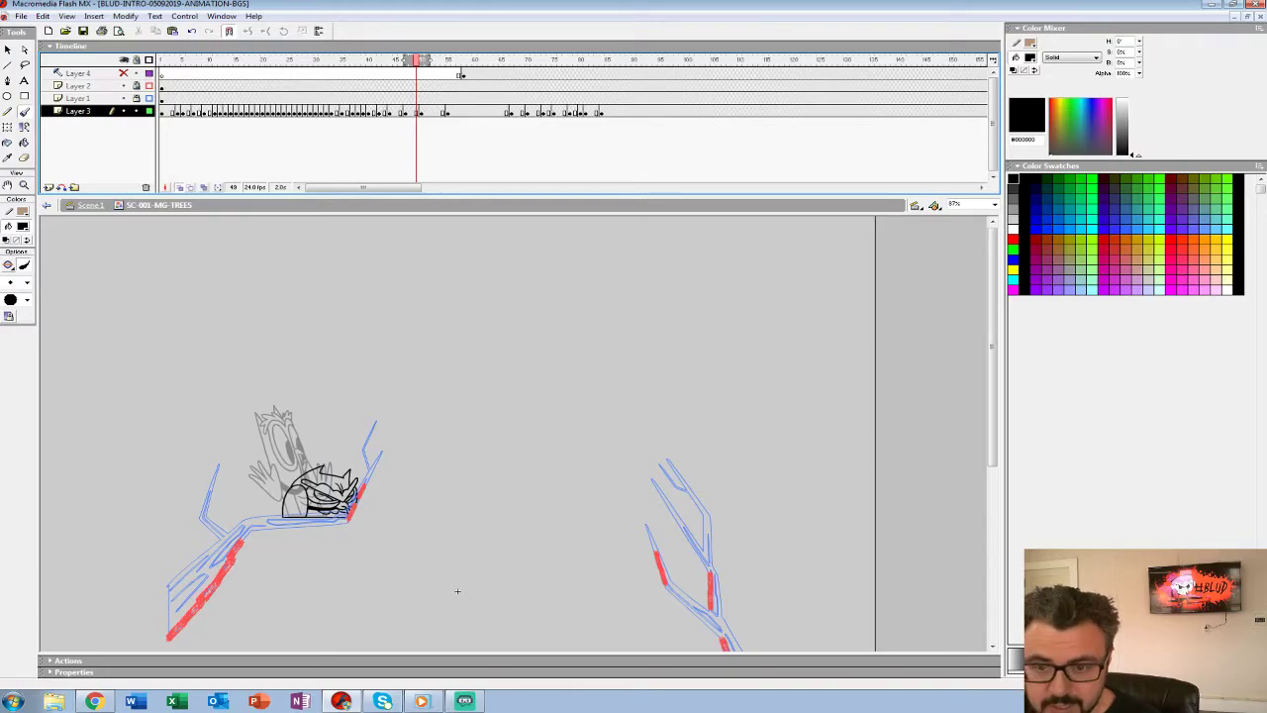
Examine the owl's squash, stretch and settled poses up close at frames 49, 50 and 55.
key(z)
click(428, 456)
click(350, 462)
drag(351, 462, 406, 387)
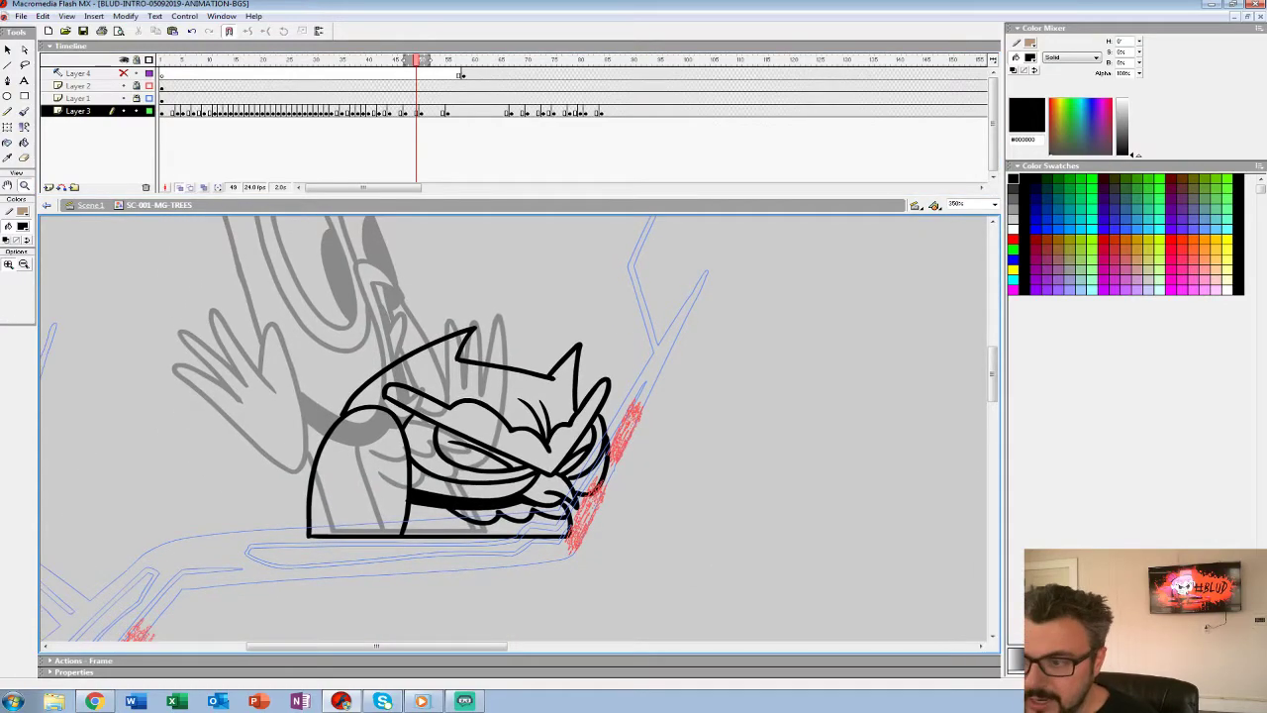
click(421, 98)
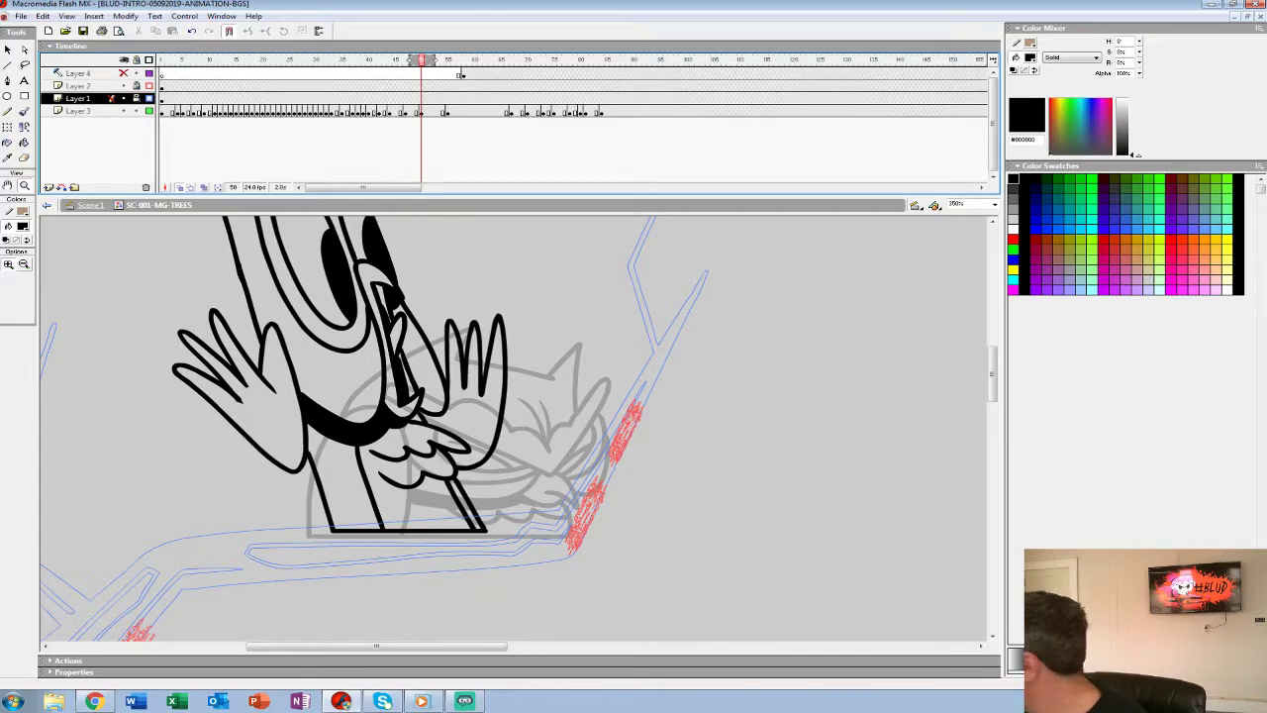
drag(421, 61, 447, 61)
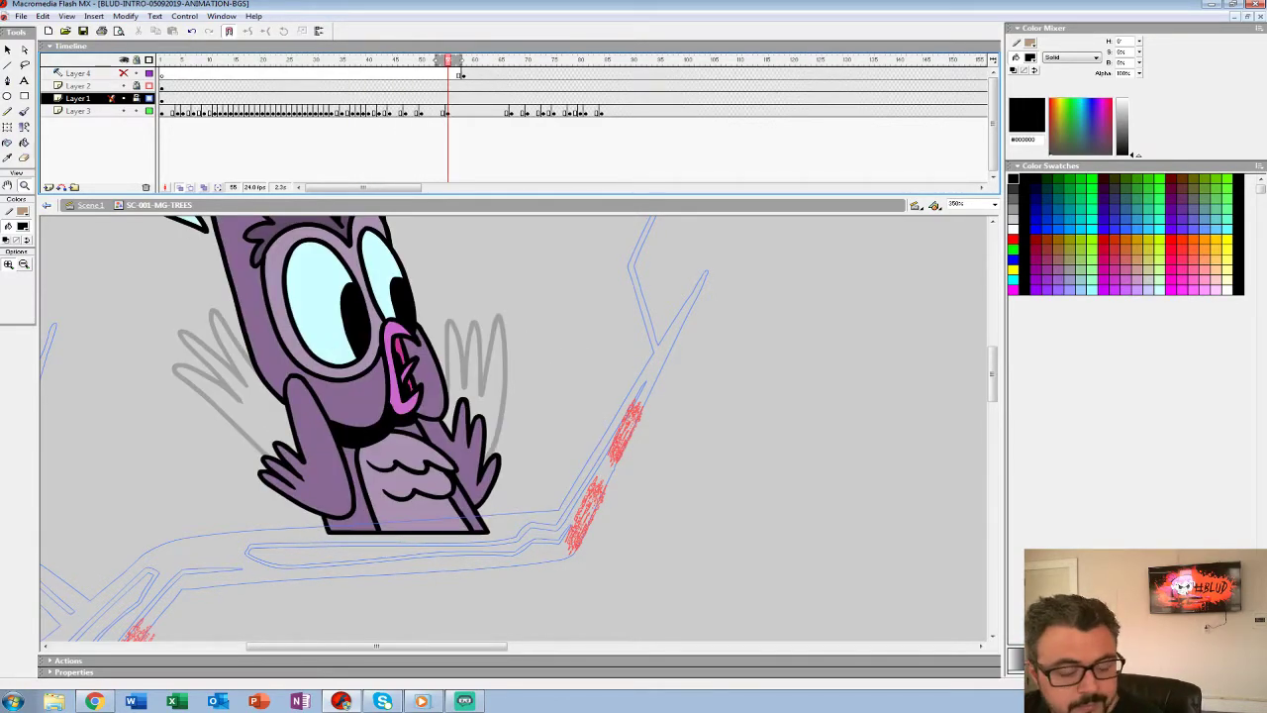
alt+click(678, 610)
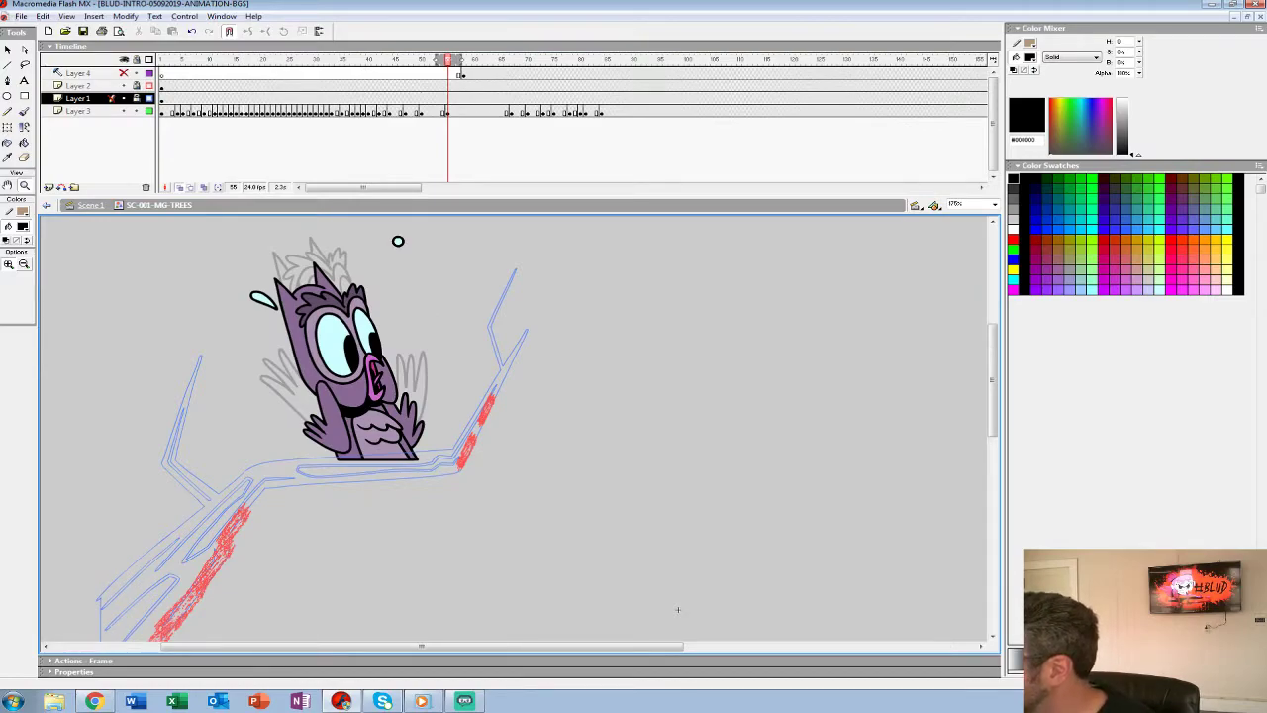
Flip back and forth frame by frame through the owl's startled reaction between frames 49 and 59.
drag(447, 60, 415, 61)
key(period)
key(period)
key(period)
key(period)
key(period)
key(period)
key(period)
key(period)
key(period)
key(period)
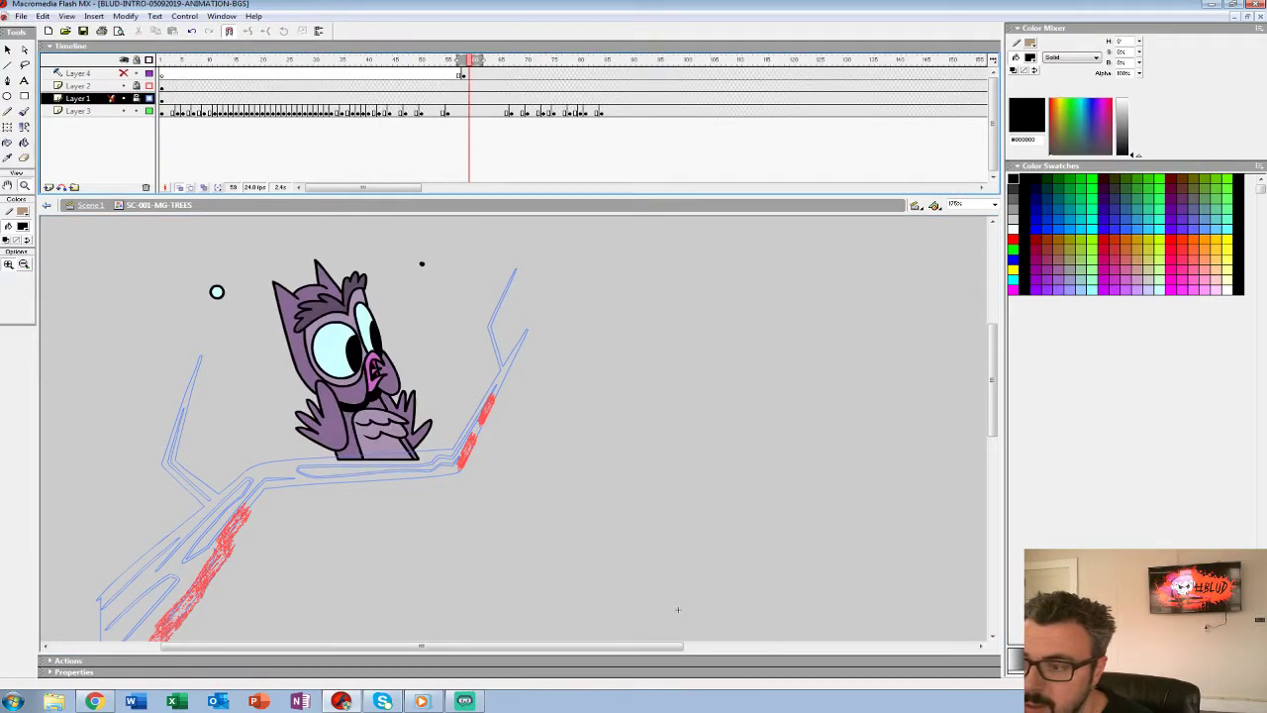
key(comma)
key(comma)
key(comma)
key(comma)
key(comma)
key(comma)
key(comma)
key(comma)
key(comma)
key(comma)
key(period)
key(period)
key(period)
key(period)
key(period)
key(period)
key(period)
key(period)
key(period)
key(comma)
key(comma)
key(comma)
key(comma)
key(comma)
key(comma)
key(comma)
key(comma)
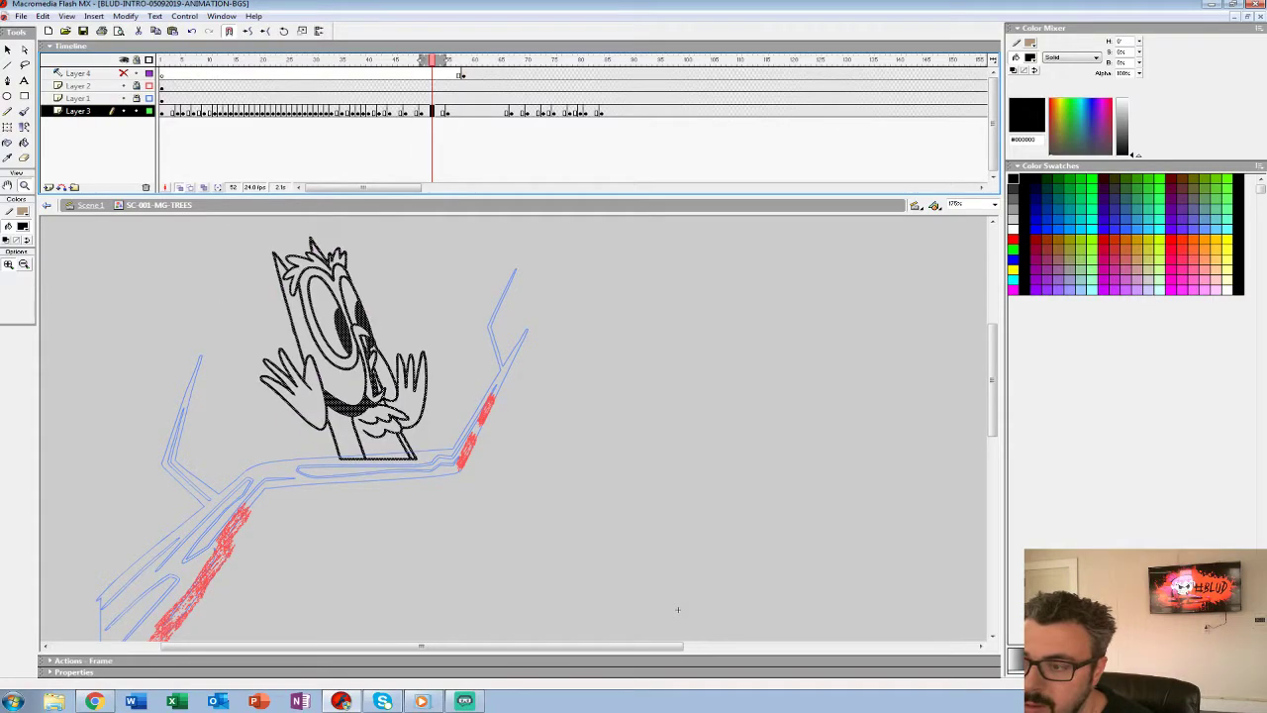
Insert blank keyframes at frames 51 to 54 on Layer 3 between the stretched and settled owl poses.
key(period)
key(Delete)
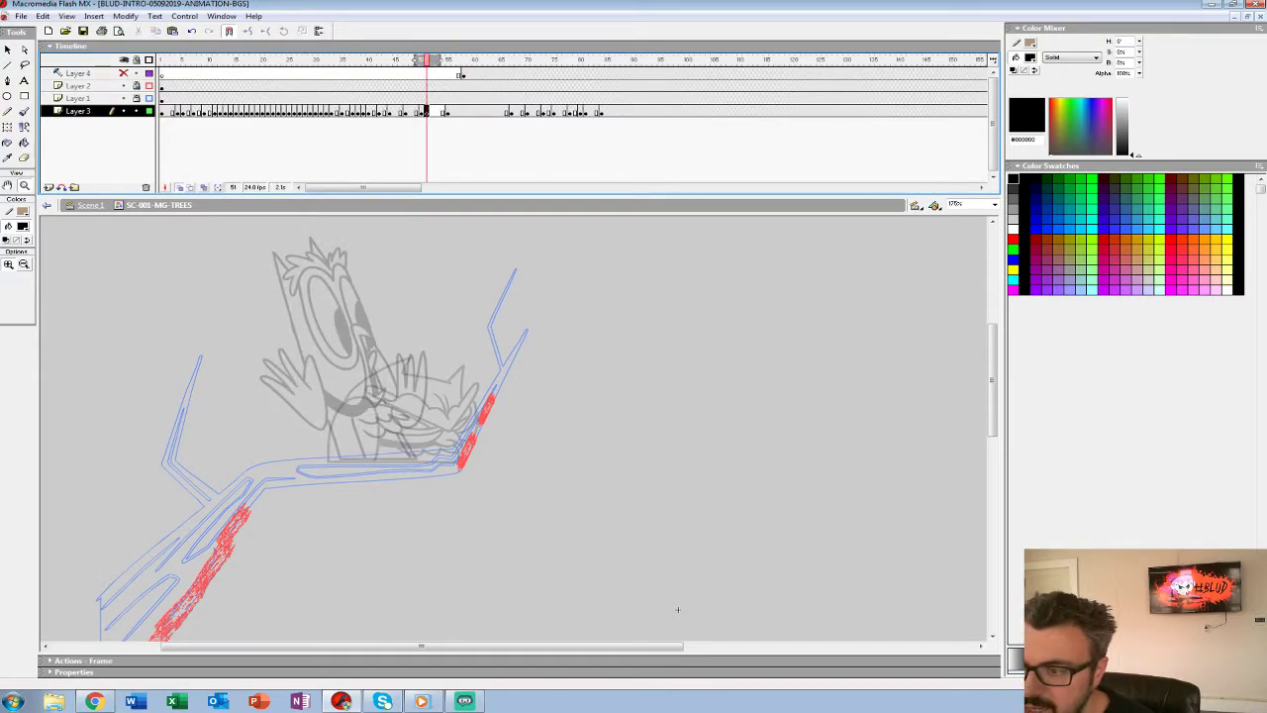
key(period)
key(period)
key(period)
key(comma)
key(comma)
key(comma)
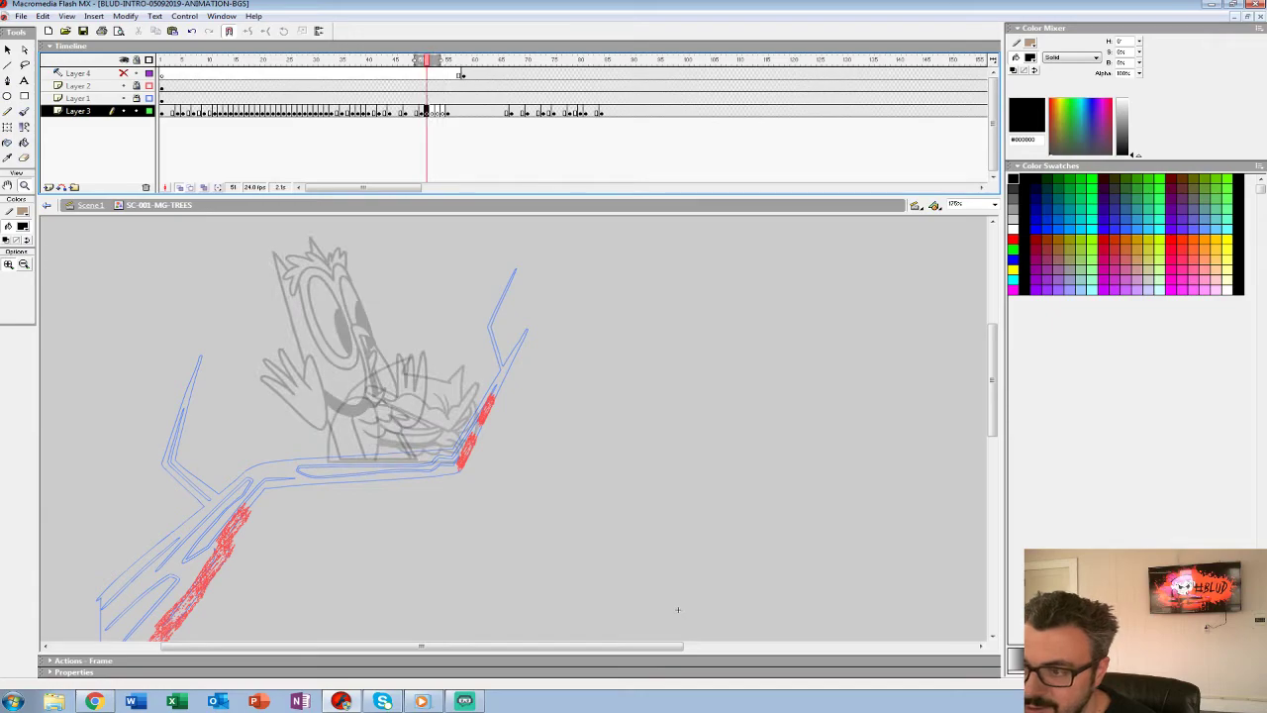
Hide Layer 1 and Layer 2 and adjust the onion-skin range at frame 51 to cover the owl poses at frames 50 and 55.
drag(417, 60, 423, 60)
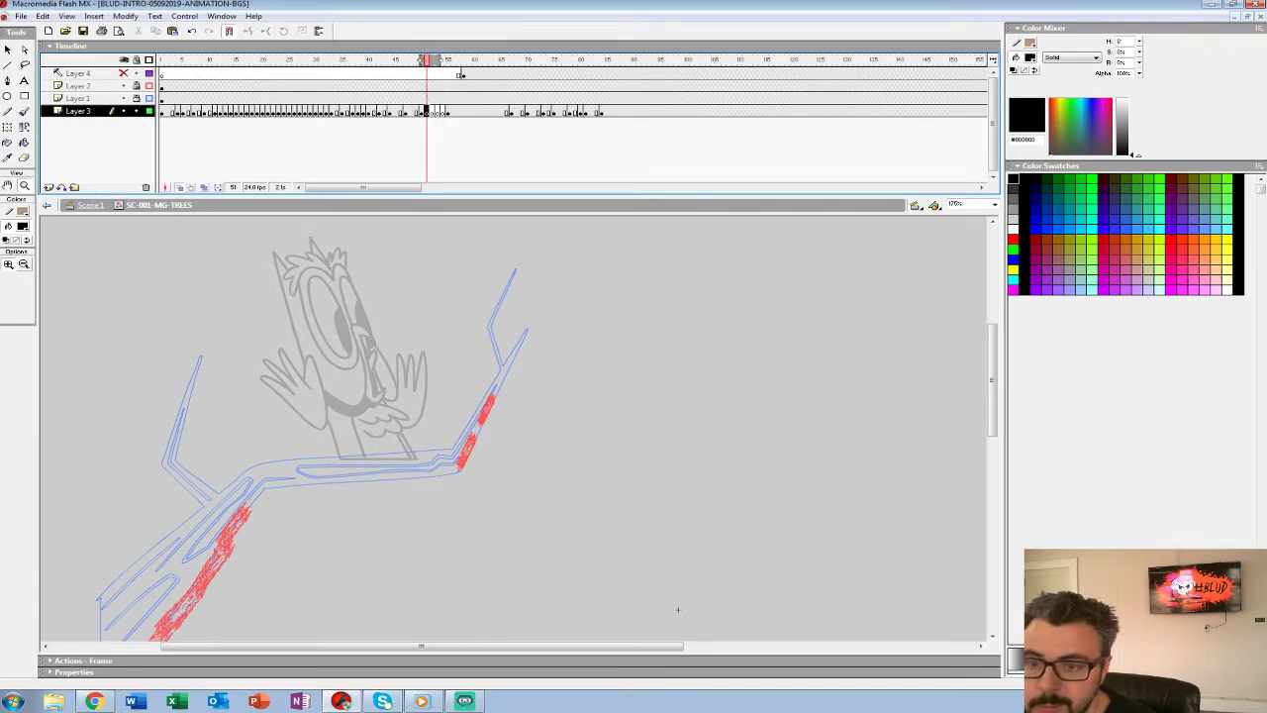
drag(124, 86, 124, 98)
key(period)
key(comma)
drag(441, 60, 456, 61)
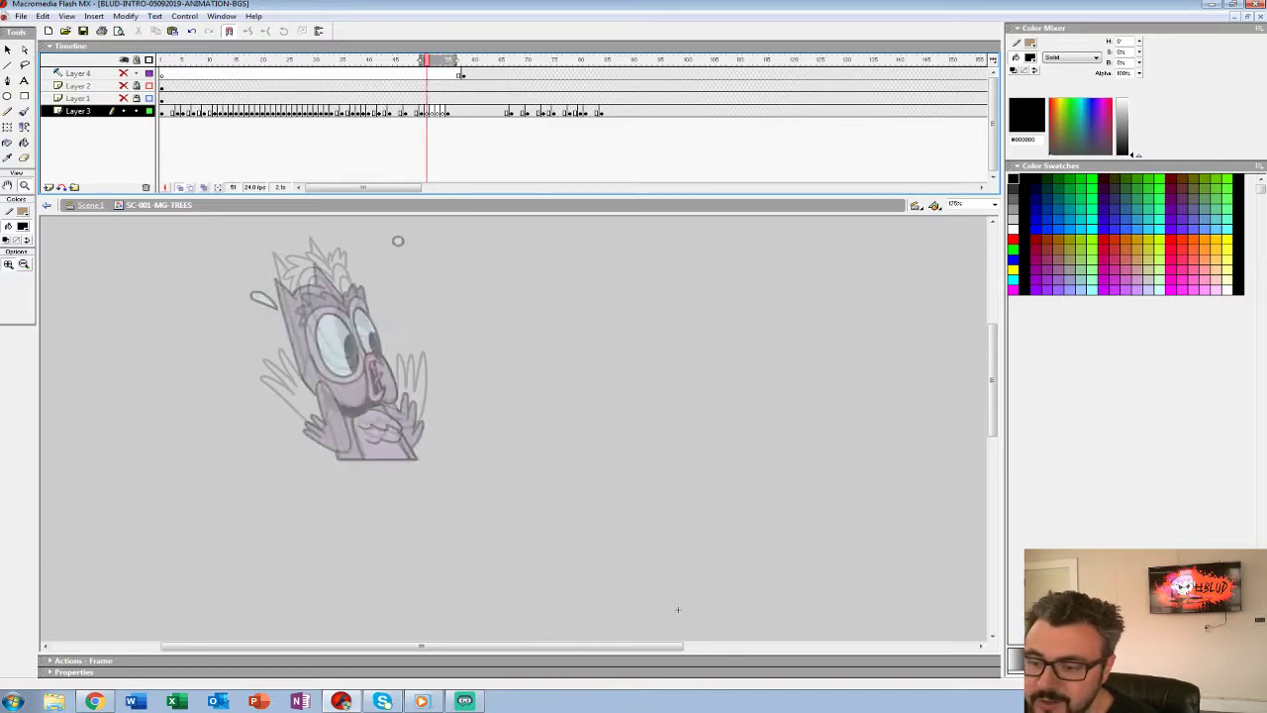
click(373, 352)
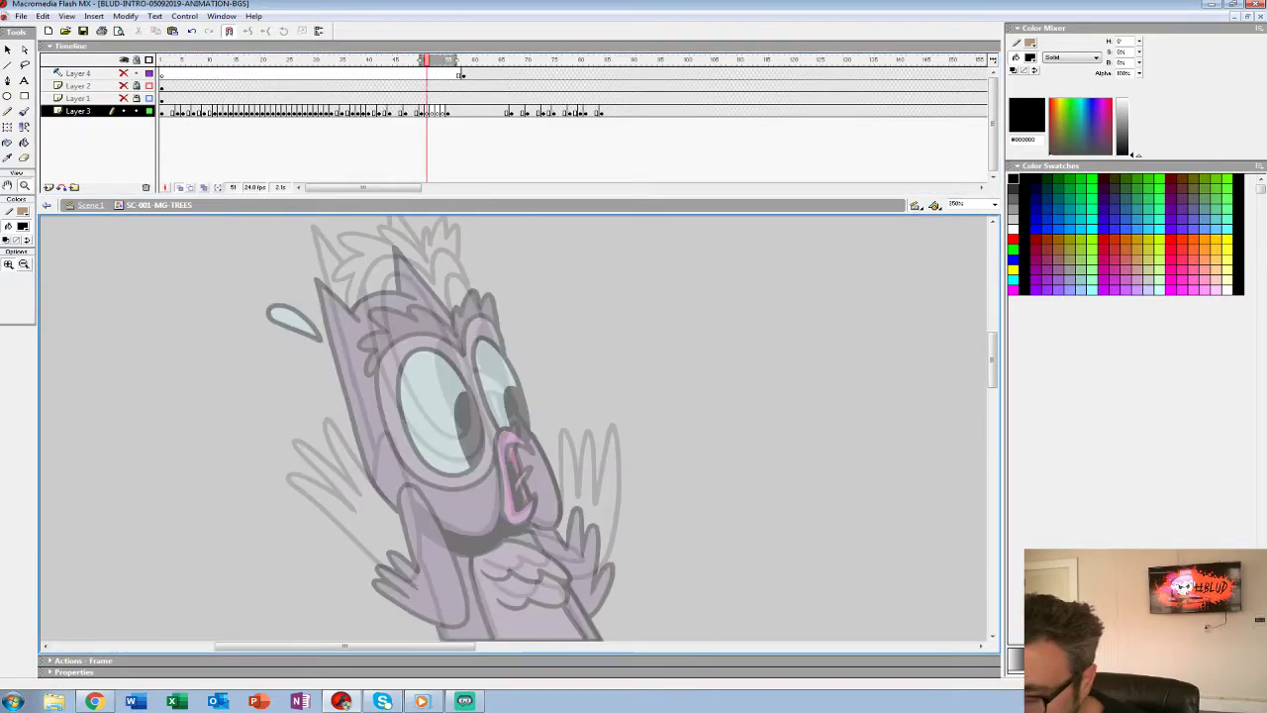
drag(426, 196, 425, 136)
drag(445, 247, 485, 319)
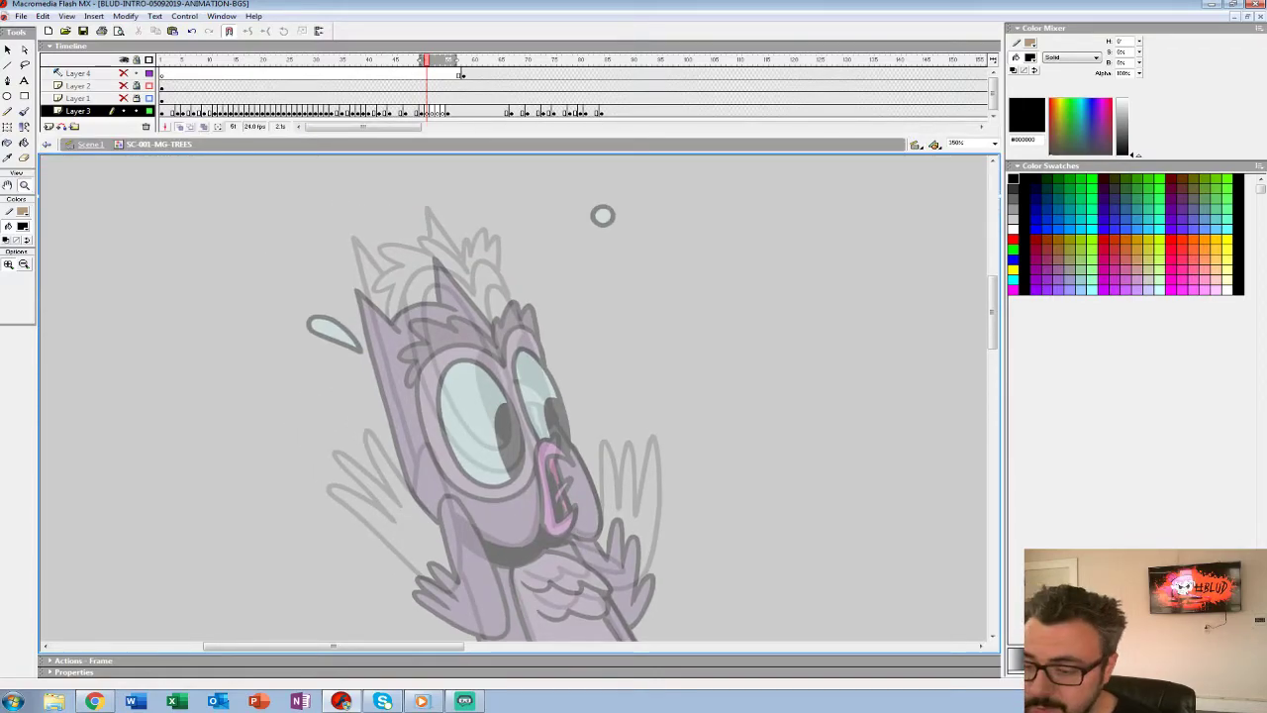
Set the brush to red (#FF0000) and sketch the owl's large near eye with its pupil at frame 51 on Layer 3.
click(21, 226)
click(8, 290)
key(b)
click(27, 283)
click(14, 312)
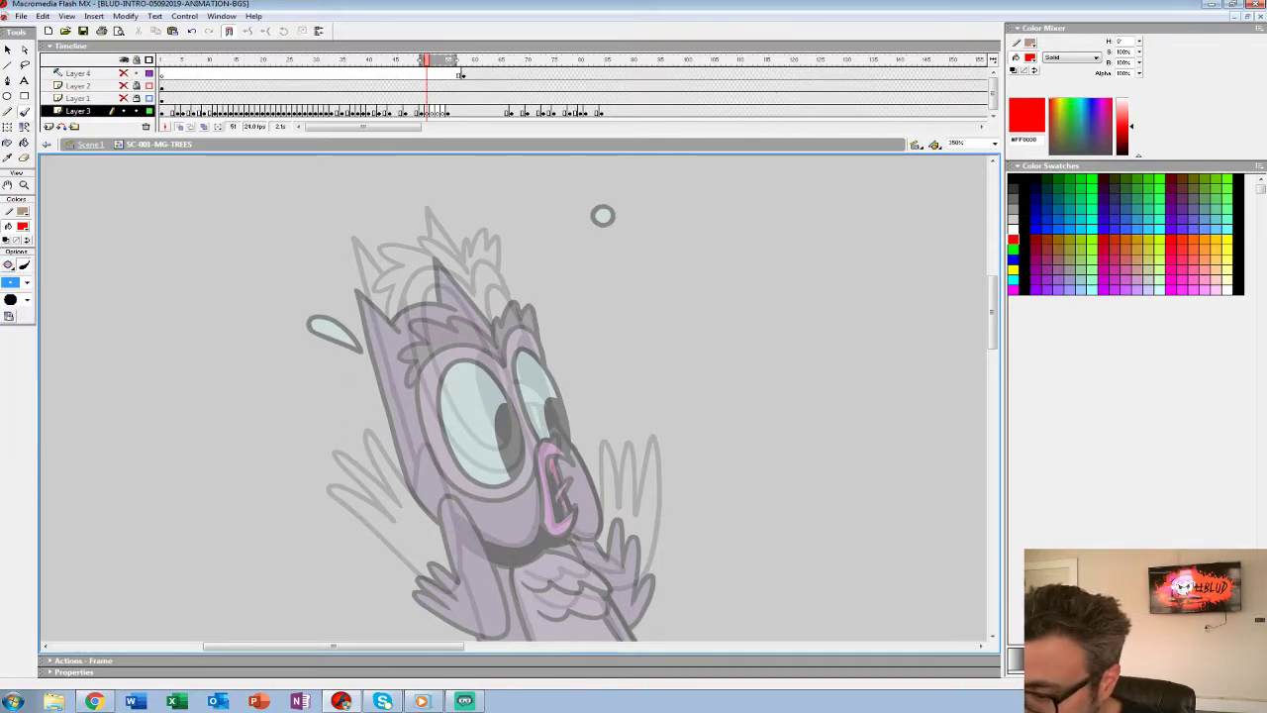
mouse_move(435, 334)
mouse_down()
mouse_move(451, 426)
mouse_move(494, 464)
mouse_move(516, 439)
mouse_move(511, 398)
mouse_up()
mouse_move(435, 338)
mouse_down()
mouse_move(465, 312)
mouse_move(497, 364)
mouse_move(488, 458)
mouse_up()
drag(475, 325, 499, 363)
drag(454, 426, 505, 466)
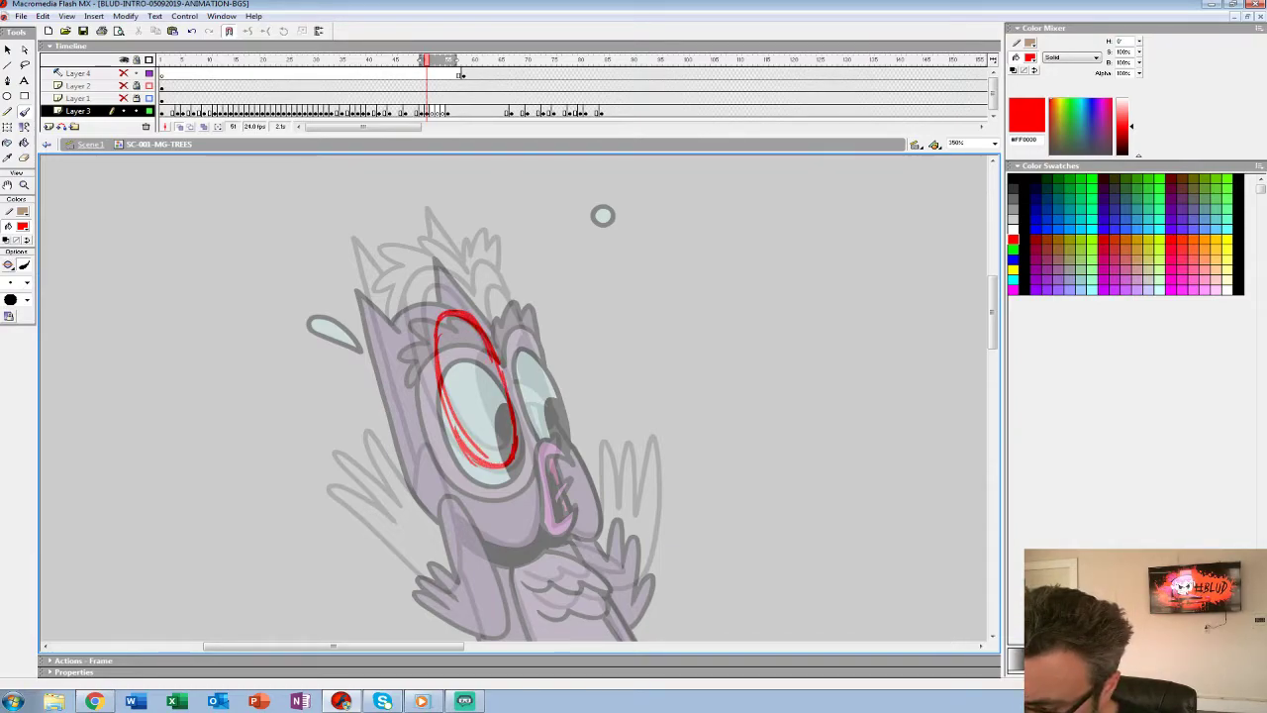
drag(436, 334, 456, 433)
drag(492, 373, 512, 450)
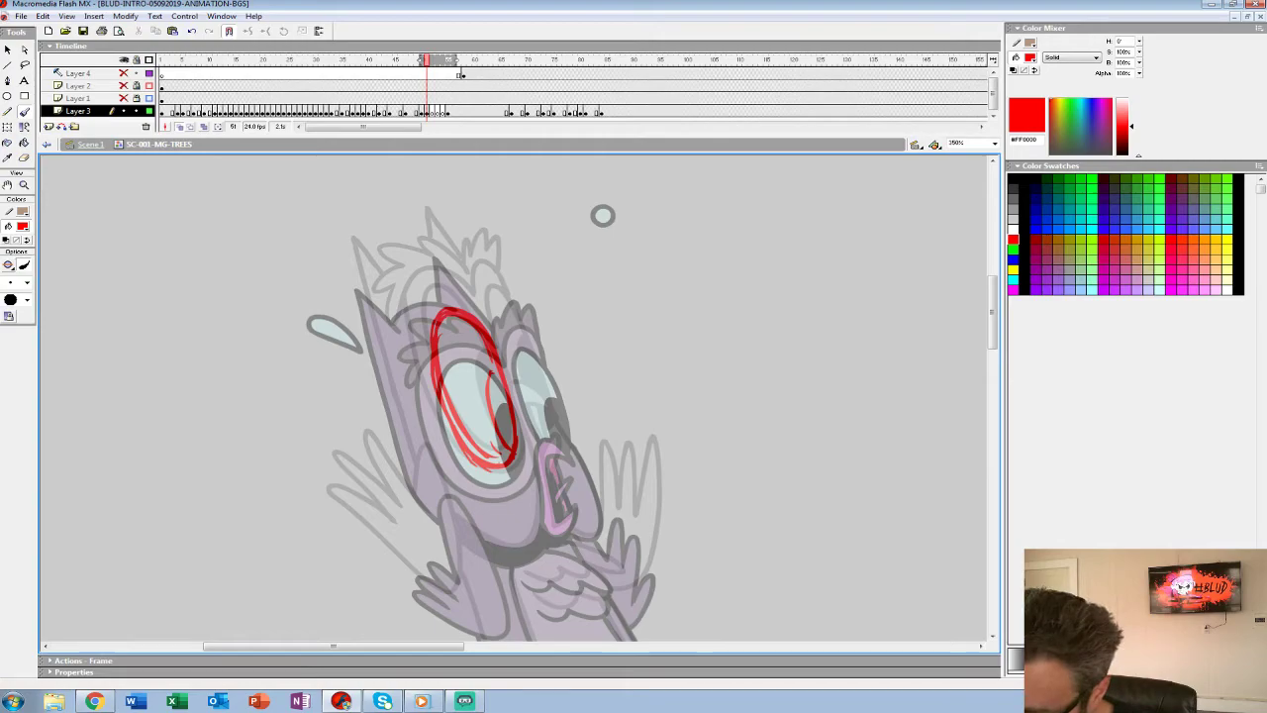
Sketch the owl's beak and open mouth in red beside the near eye at frame 51.
mouse_move(540, 445)
mouse_down()
mouse_move(540, 509)
mouse_move(527, 544)
mouse_up()
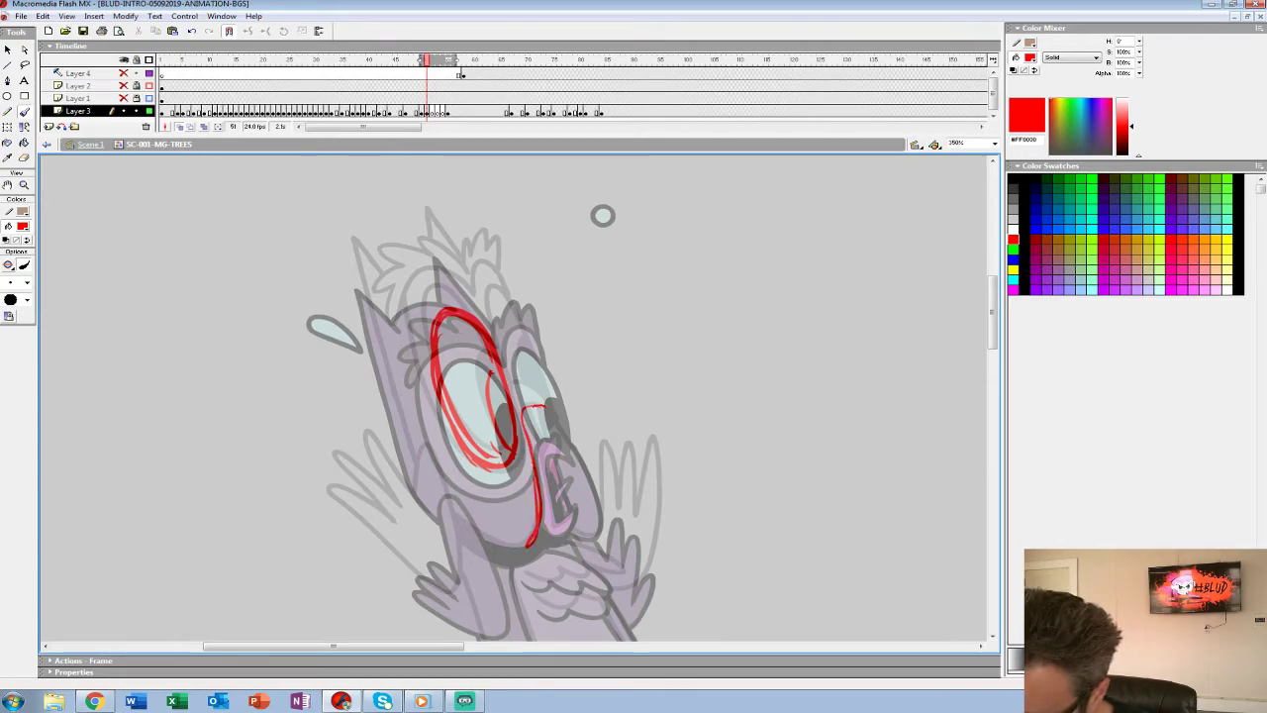
drag(556, 418, 541, 420)
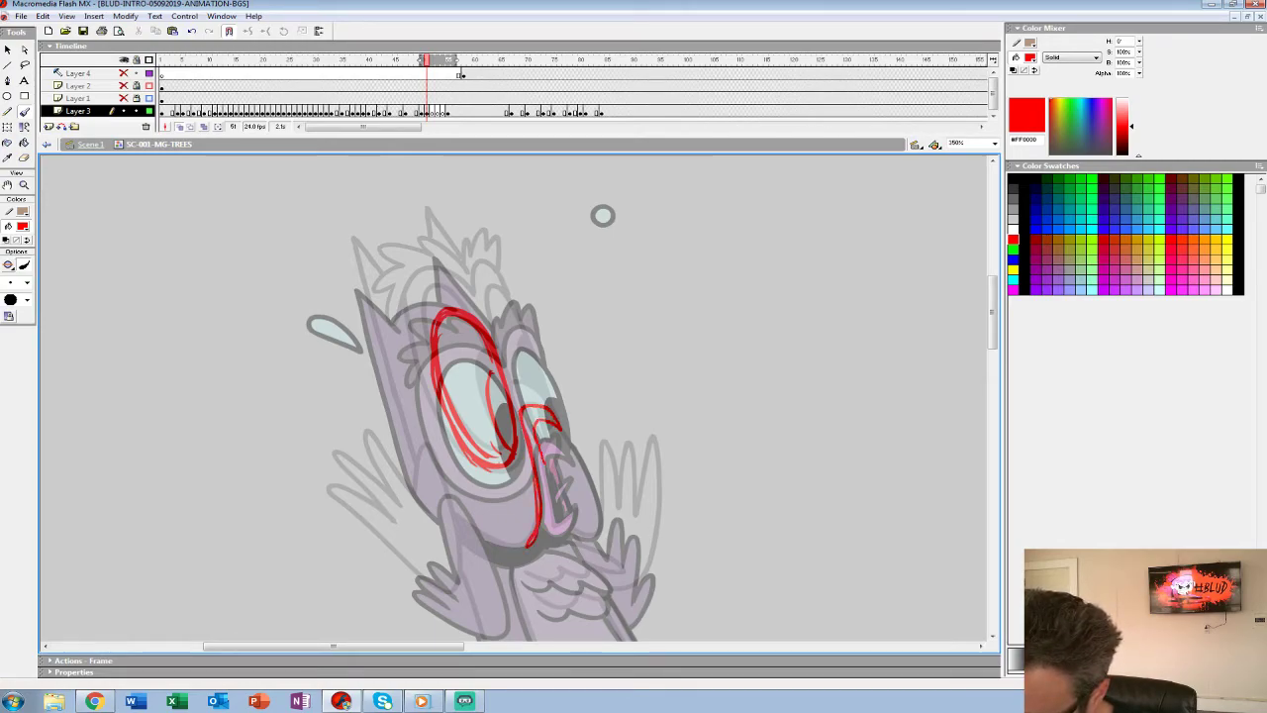
mouse_move(558, 524)
mouse_down()
mouse_move(576, 509)
mouse_move(543, 534)
mouse_up()
drag(556, 425, 552, 512)
mouse_move(558, 458)
mouse_down()
mouse_move(571, 512)
mouse_move(558, 477)
mouse_up()
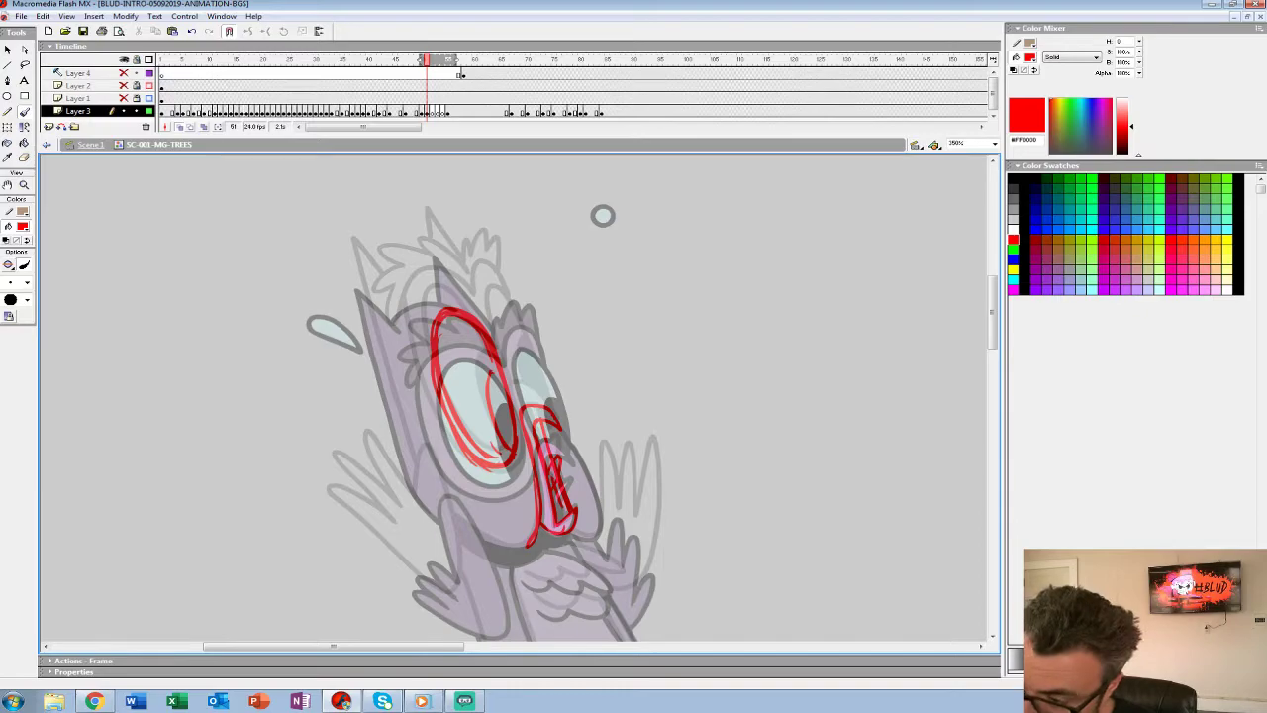
Sketch the owl's far eye with its pupil and draw the outer rims around both eyes at frame 51.
mouse_move(527, 314)
mouse_down()
mouse_move(554, 419)
mouse_move(509, 329)
mouse_move(523, 419)
mouse_up()
drag(521, 325, 557, 448)
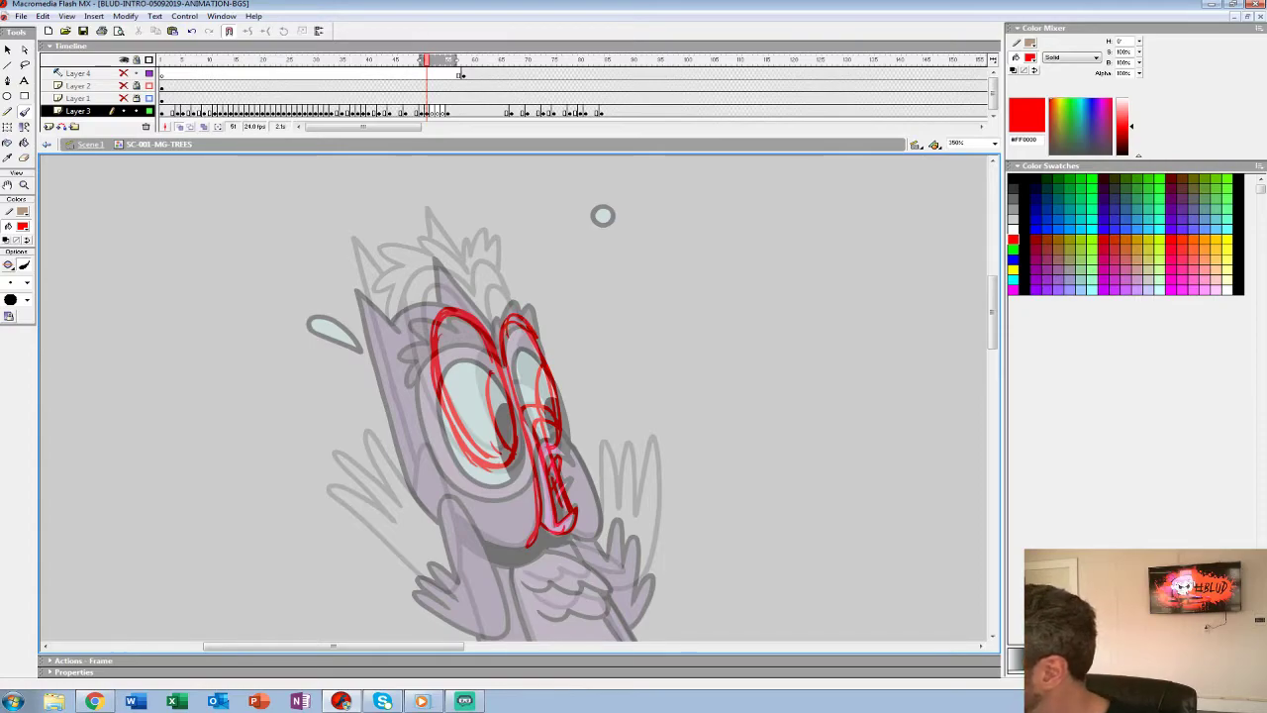
mouse_move(501, 325)
mouse_down()
mouse_move(522, 313)
mouse_move(541, 349)
mouse_up()
drag(499, 362, 534, 334)
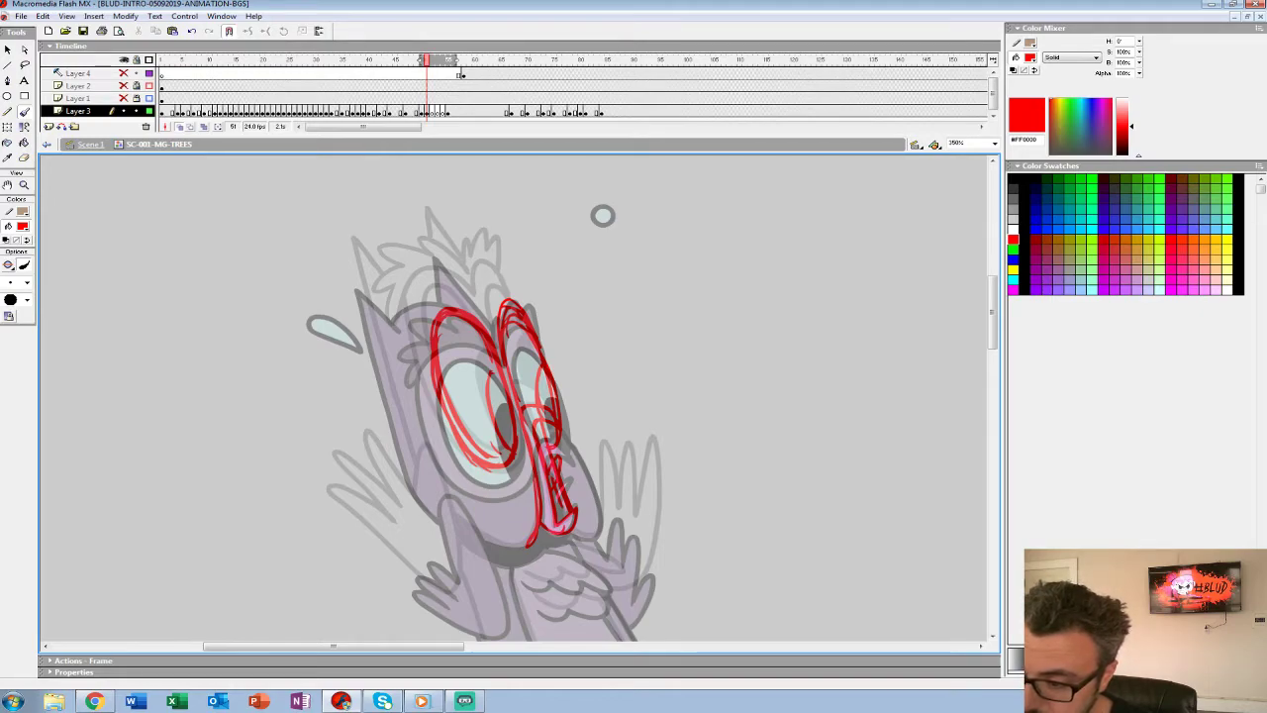
mouse_move(475, 302)
mouse_down()
mouse_move(411, 351)
mouse_move(447, 471)
mouse_move(524, 478)
mouse_move(533, 444)
mouse_move(422, 402)
mouse_move(414, 338)
mouse_up()
drag(413, 344, 446, 292)
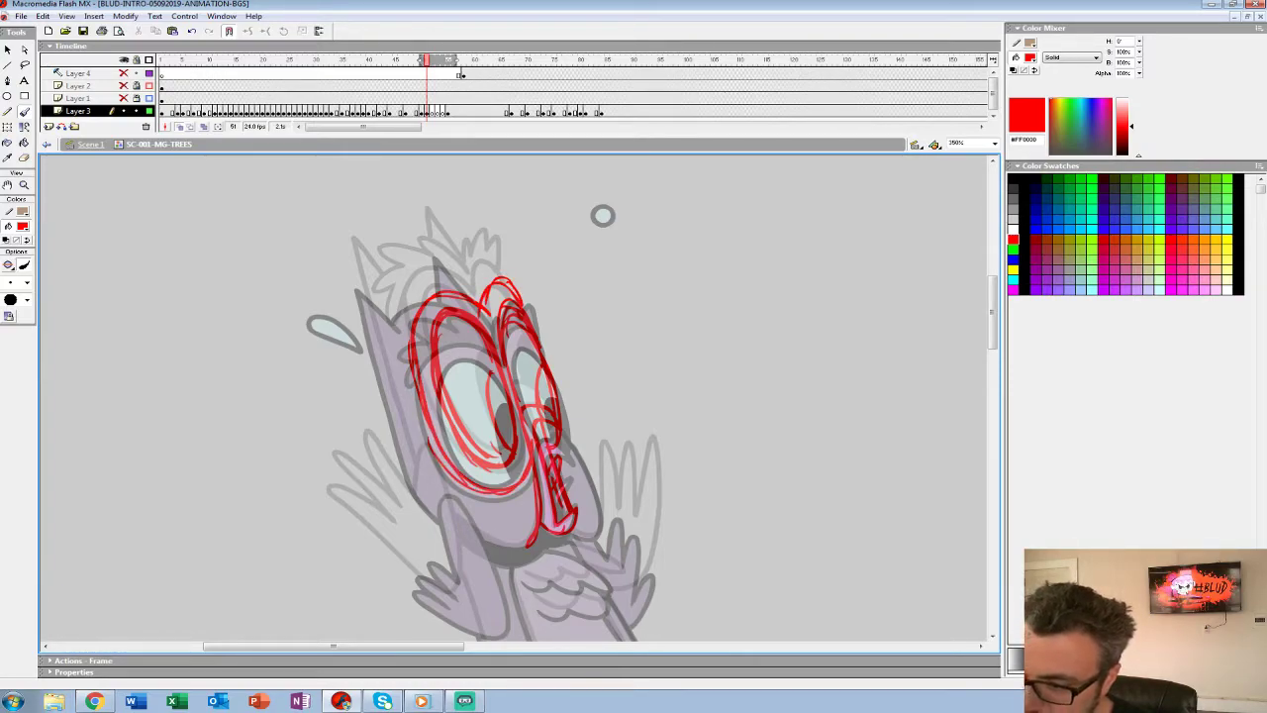
Sketch the ruffled feather tufts above both of the owl's eyes at frame 51.
drag(425, 265, 473, 281)
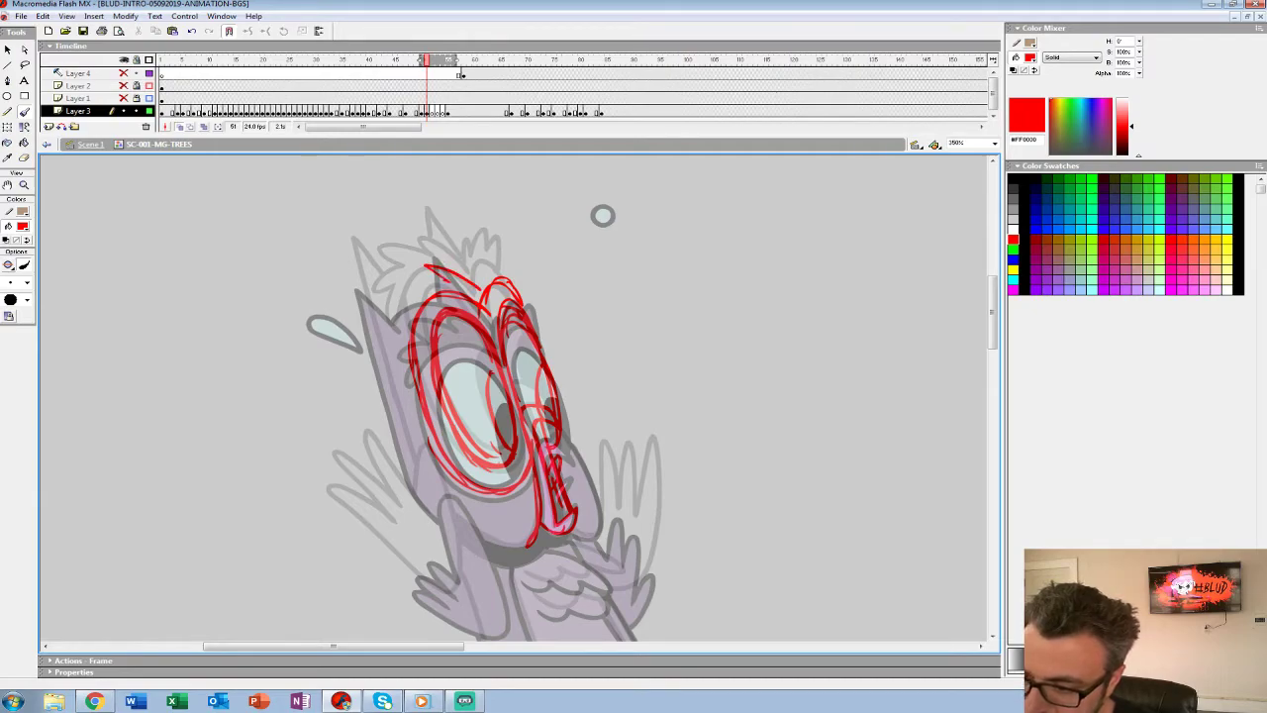
mouse_move(401, 297)
mouse_down()
mouse_move(394, 351)
mouse_move(412, 328)
mouse_up()
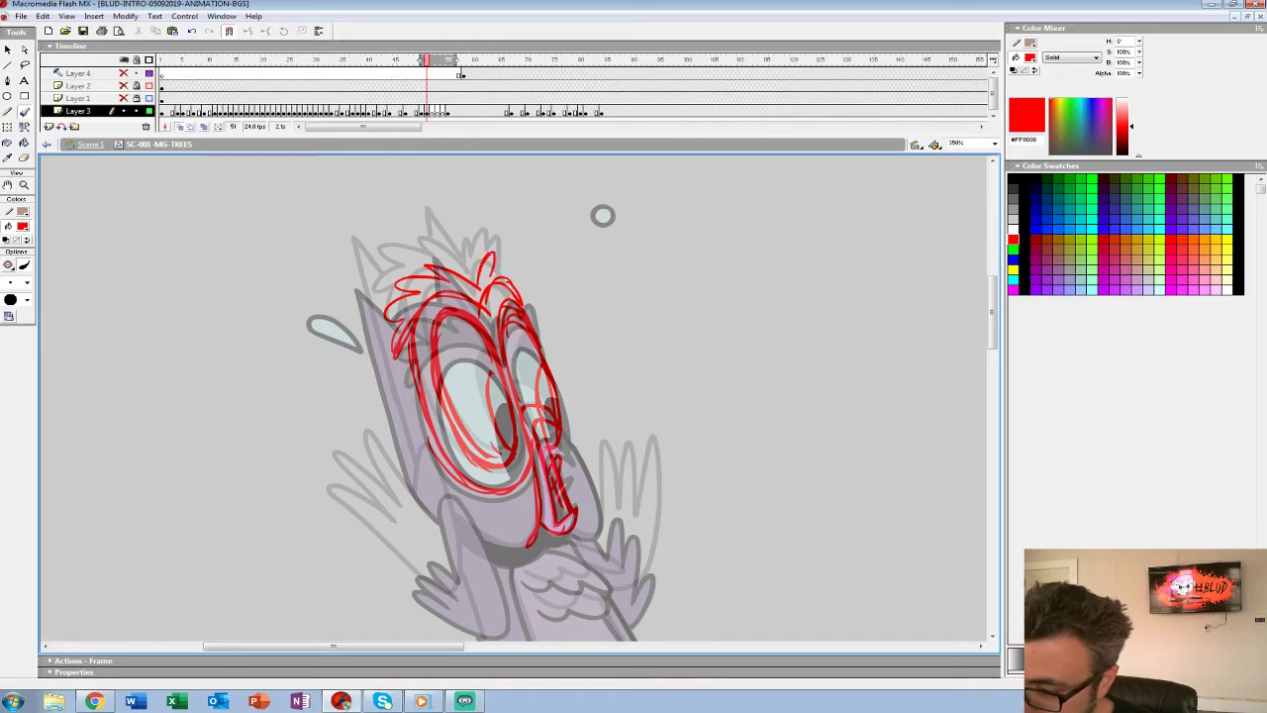
mouse_move(503, 277)
mouse_down()
mouse_move(525, 266)
mouse_move(528, 298)
mouse_up()
Sketch the owl's far cheek and the raised near wing with its splayed feathers in red at frame 51.
drag(560, 426, 570, 529)
drag(564, 495, 629, 416)
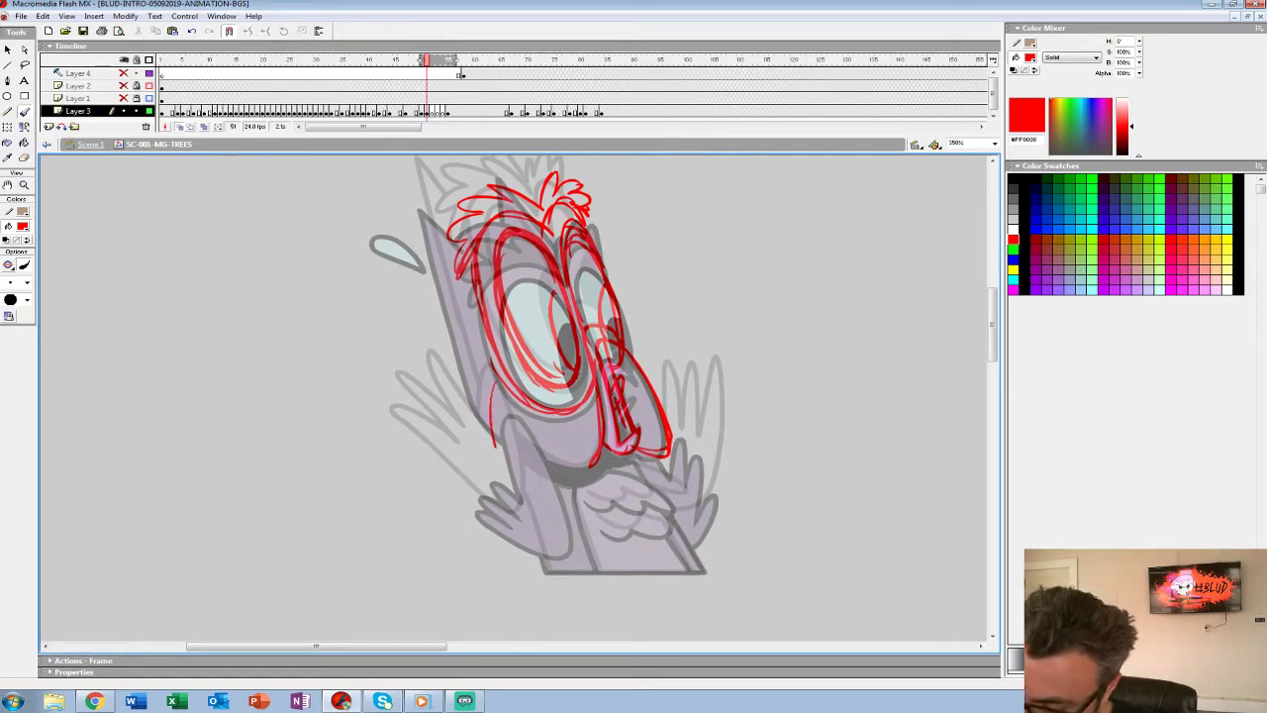
drag(489, 436, 491, 444)
mouse_move(494, 449)
mouse_down()
mouse_move(445, 396)
mouse_move(478, 458)
mouse_up()
key(ctrl+z)
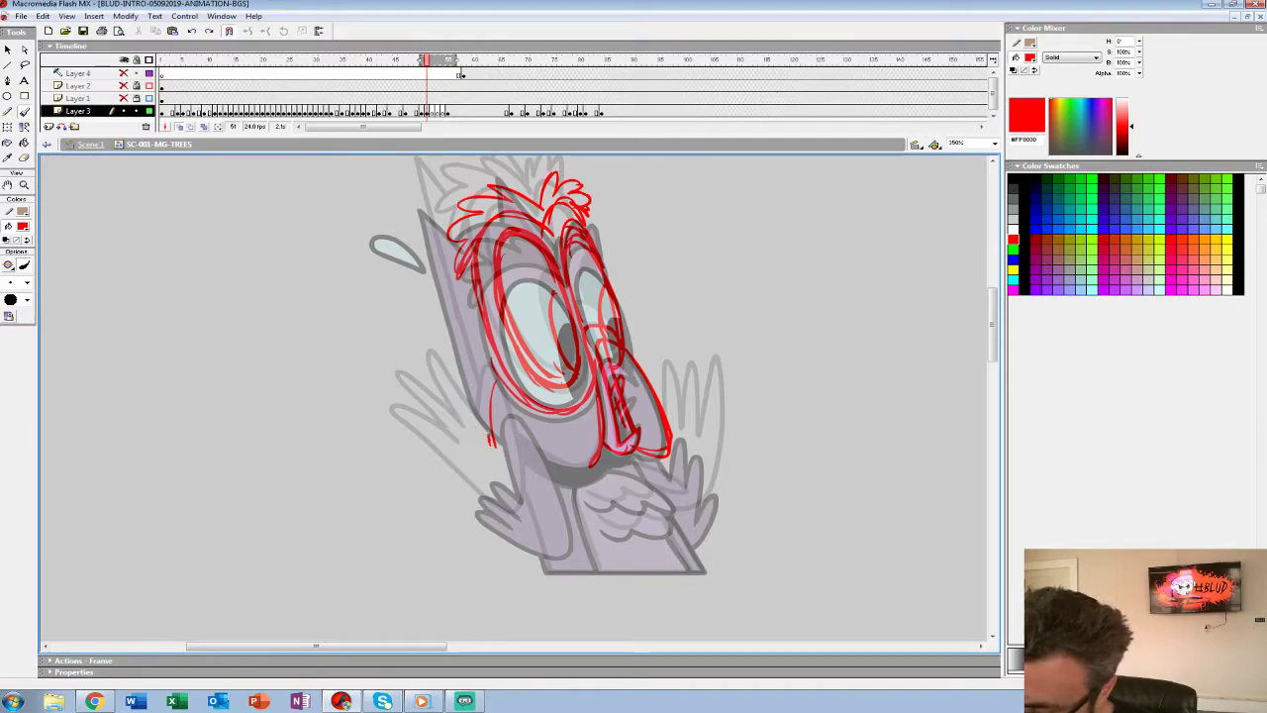
drag(515, 416, 540, 513)
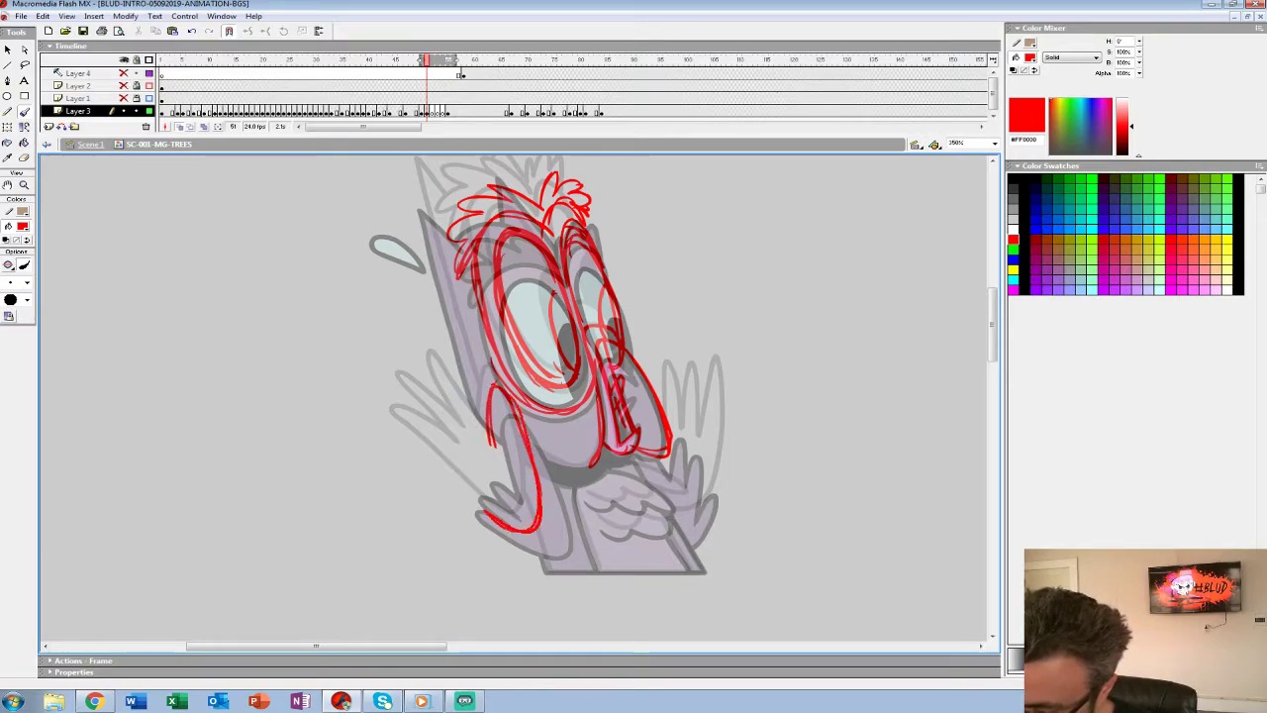
mouse_move(463, 425)
mouse_down()
mouse_move(490, 467)
mouse_move(493, 448)
mouse_move(498, 459)
mouse_move(433, 444)
mouse_move(433, 463)
mouse_up()
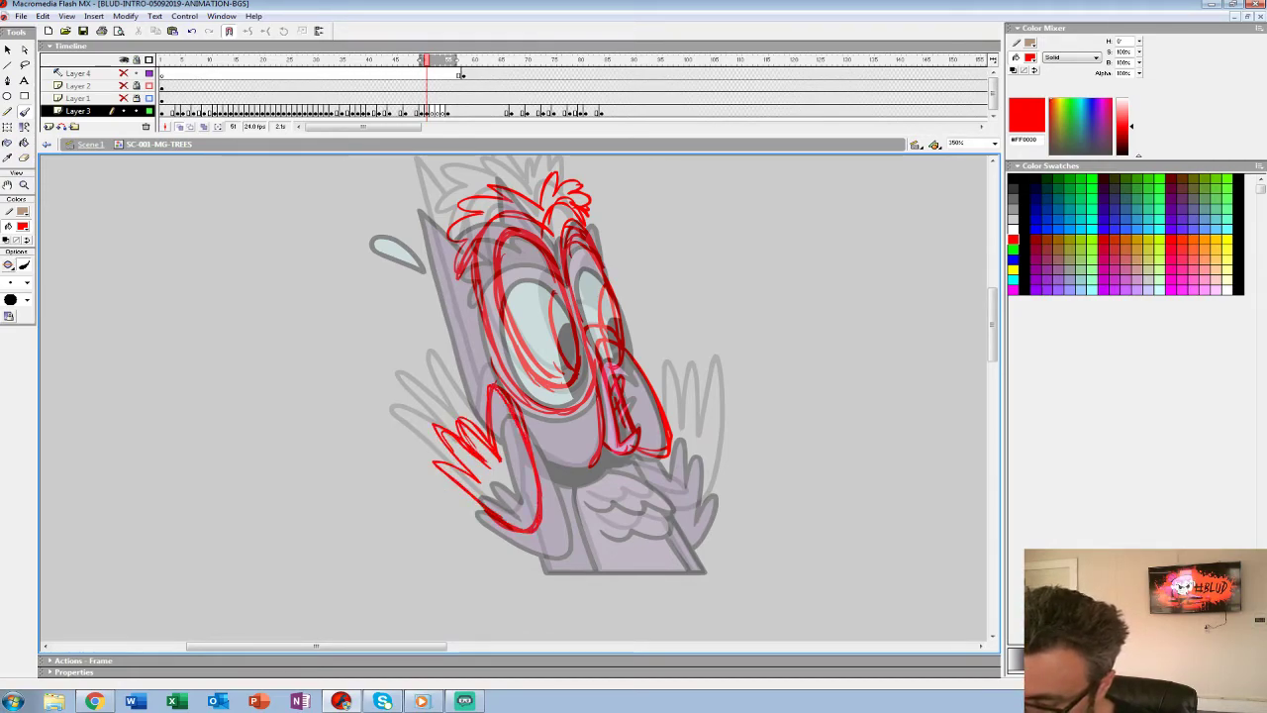
Sketch the near cheek, the chin shadow, the back edge of the head and both pointed ears in red.
mouse_move(515, 455)
mouse_down()
mouse_move(485, 396)
mouse_move(625, 496)
mouse_up()
drag(511, 239, 579, 465)
drag(514, 246, 568, 465)
drag(554, 404, 586, 489)
drag(594, 346, 601, 373)
drag(602, 270, 601, 234)
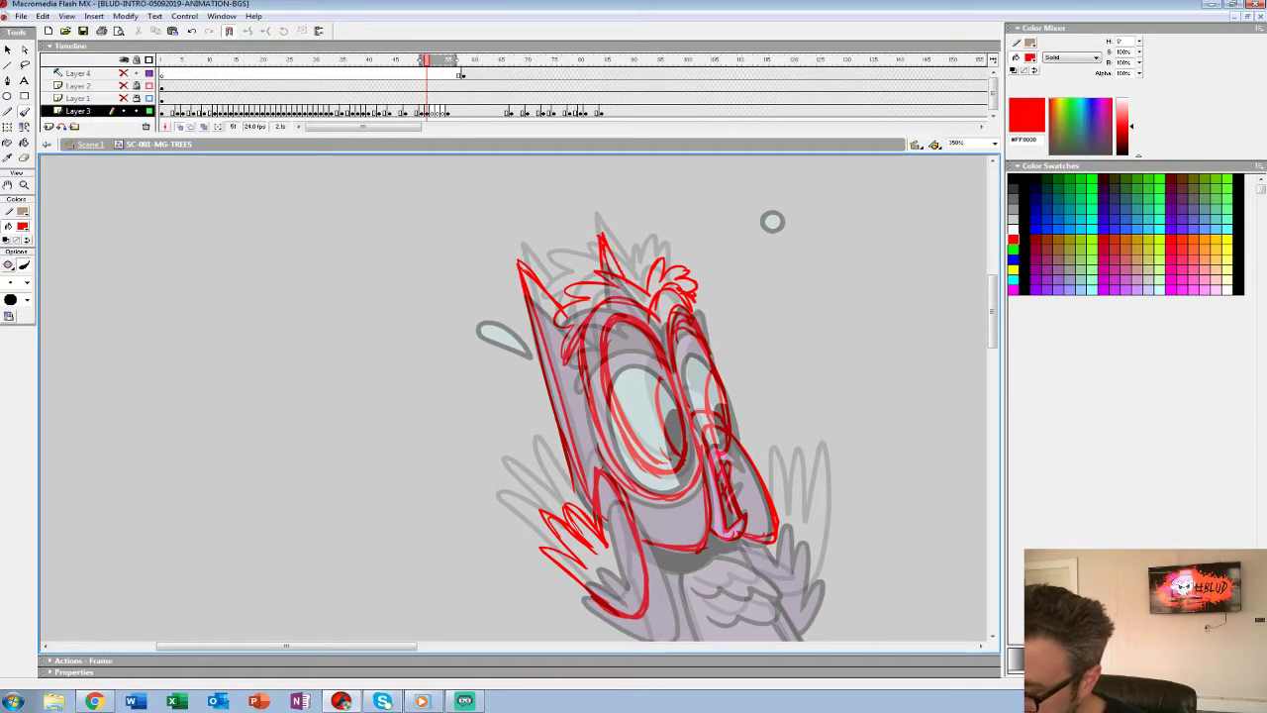
drag(772, 222, 654, 85)
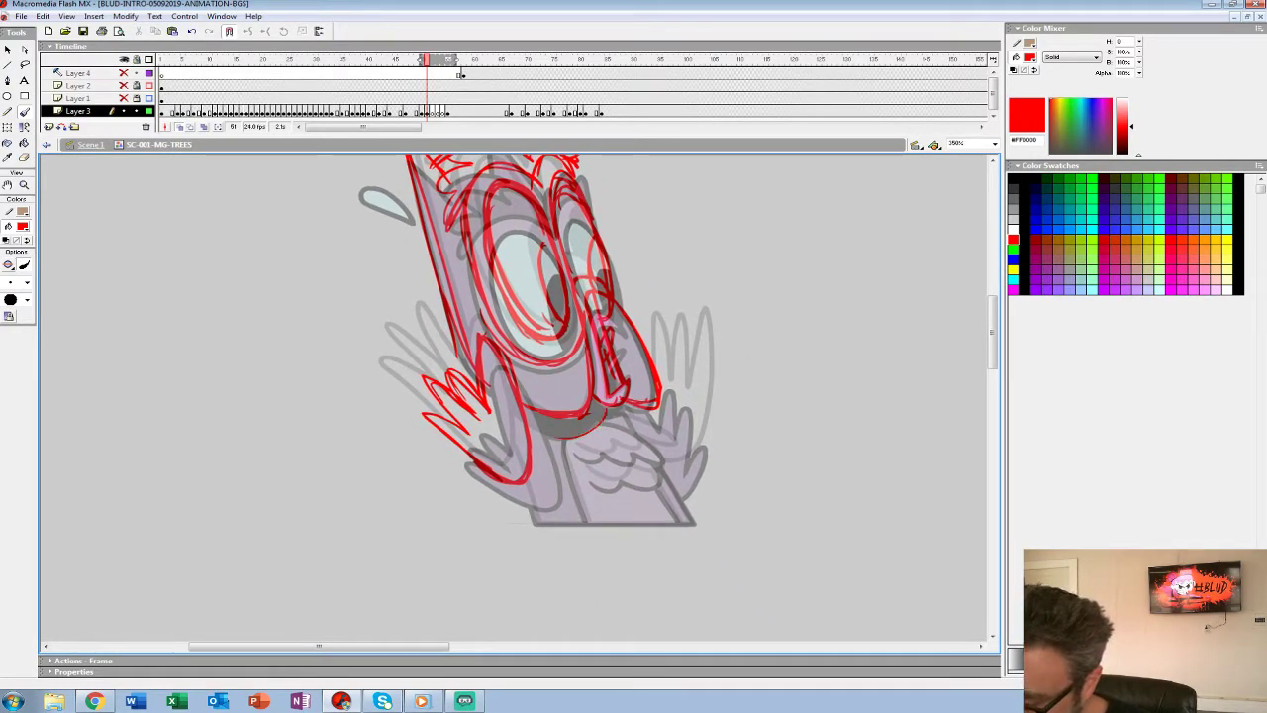
Recolour the owl's red rough sketch at frame 52 of Layer 3 to blue (#0000FF).
key(z)
alt+click(551, 263)
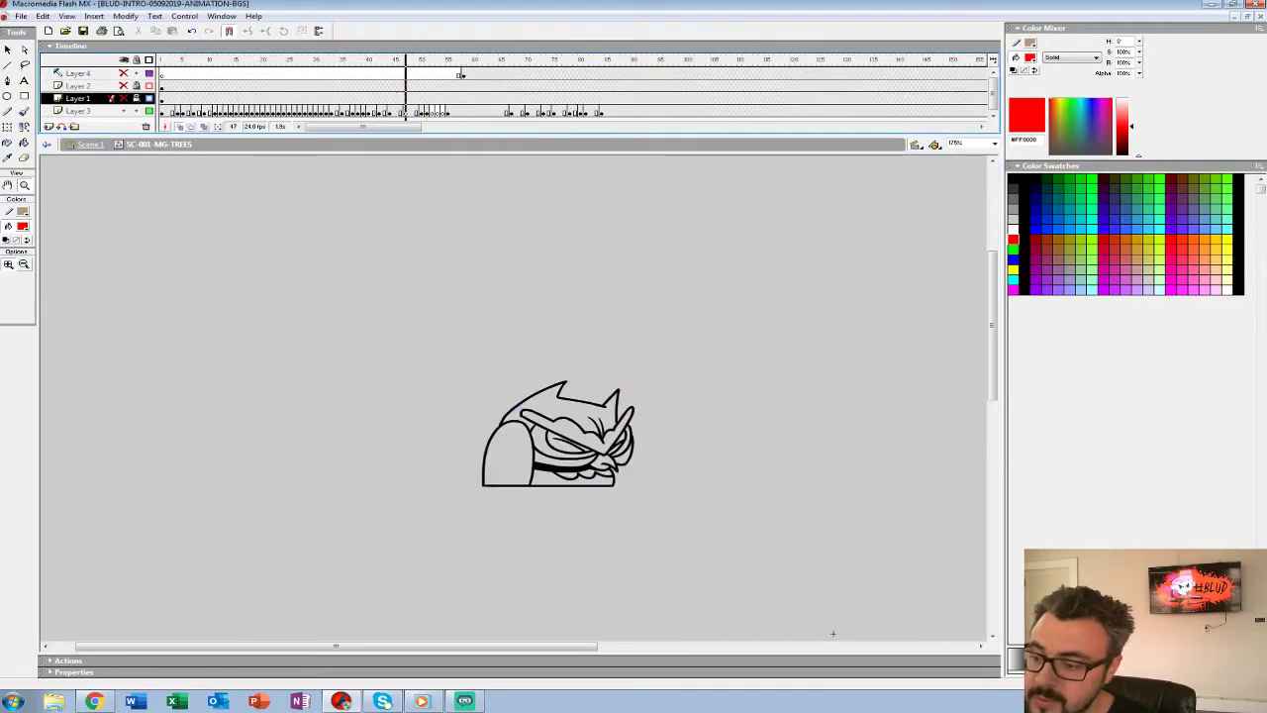
mouse_move(405, 60)
mouse_down()
mouse_move(469, 60)
mouse_move(423, 60)
mouse_move(442, 60)
mouse_up()
click(428, 111)
key(period)
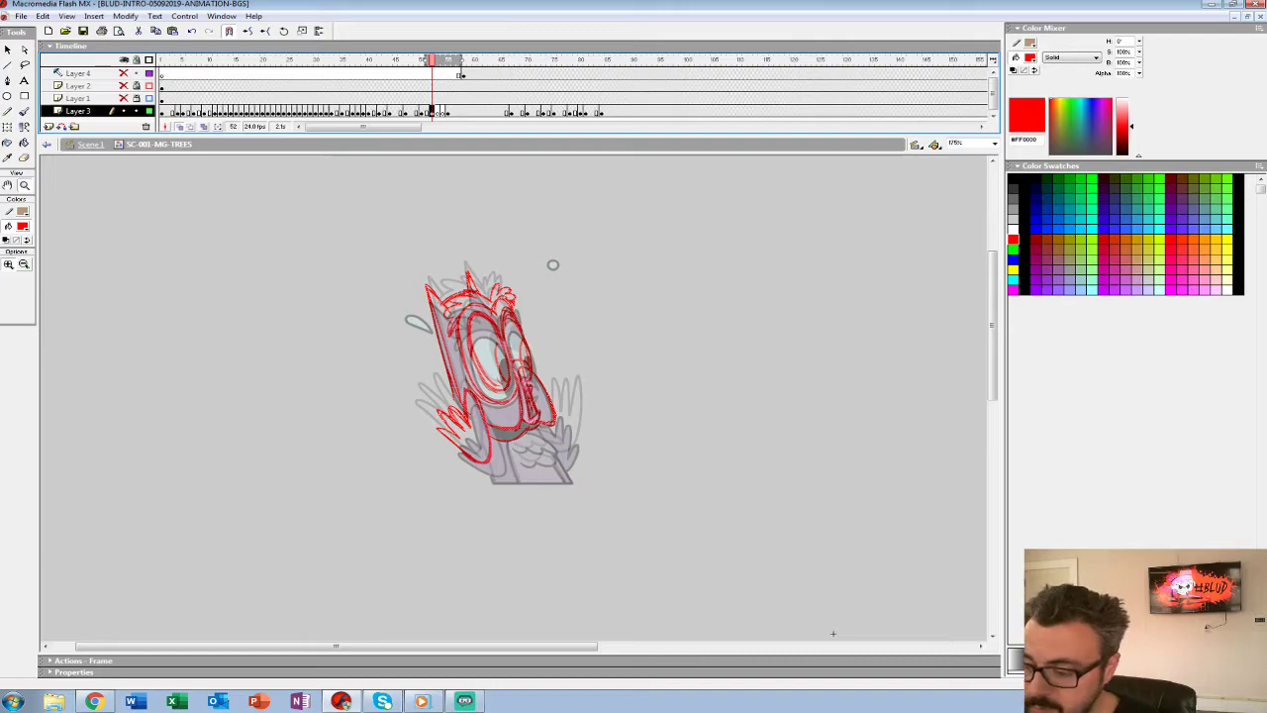
click(552, 264)
click(22, 226)
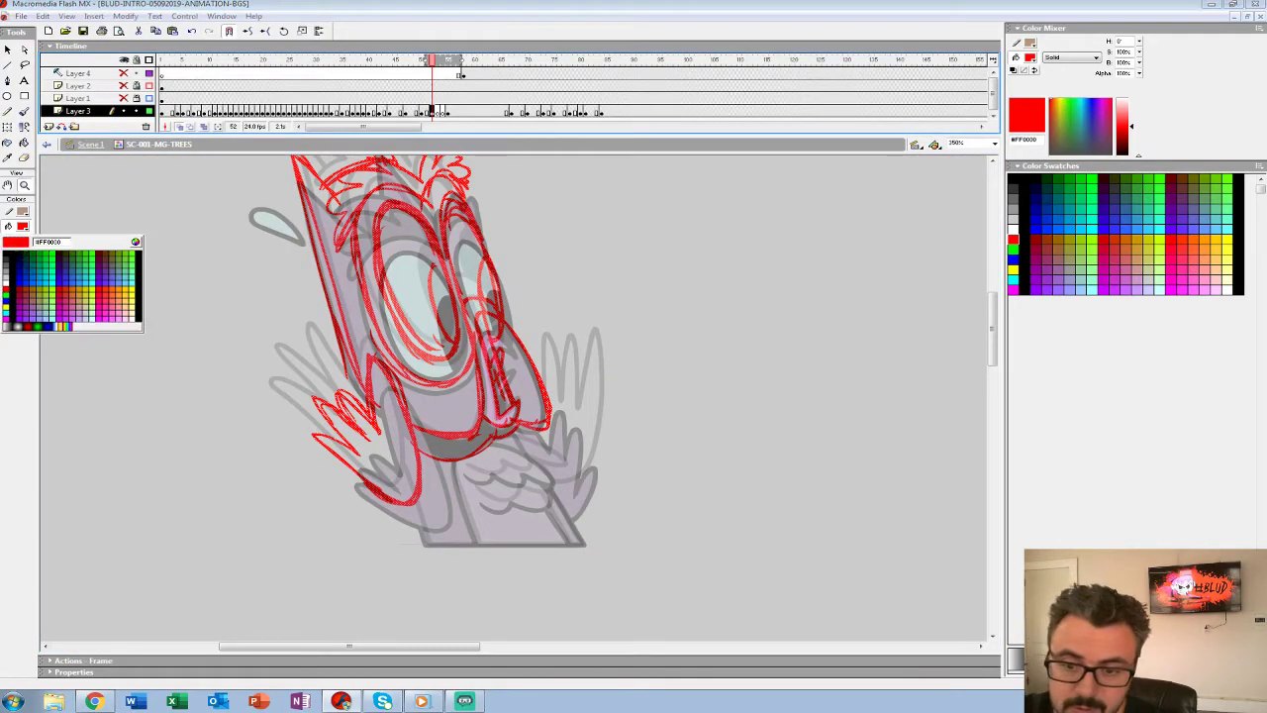
click(20, 283)
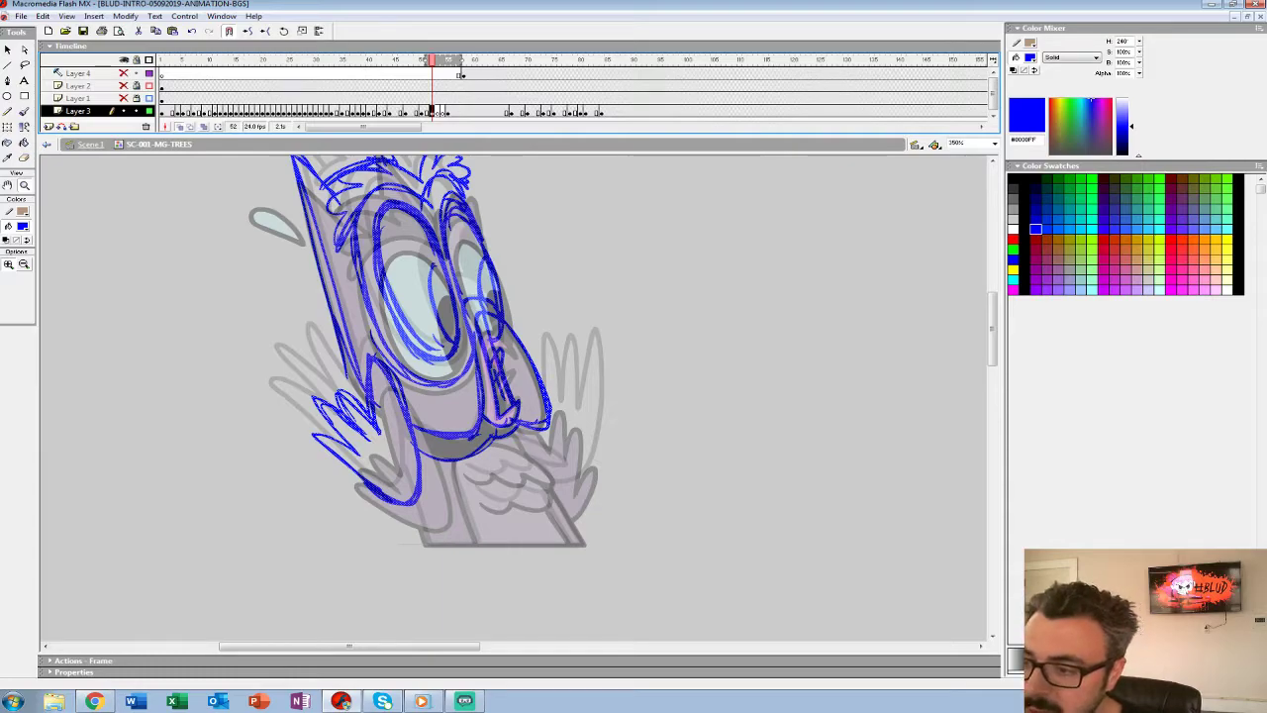
Extend the onion skin back to frame 51 and set up a black (#000000) brush for inking at frame 53.
key(period)
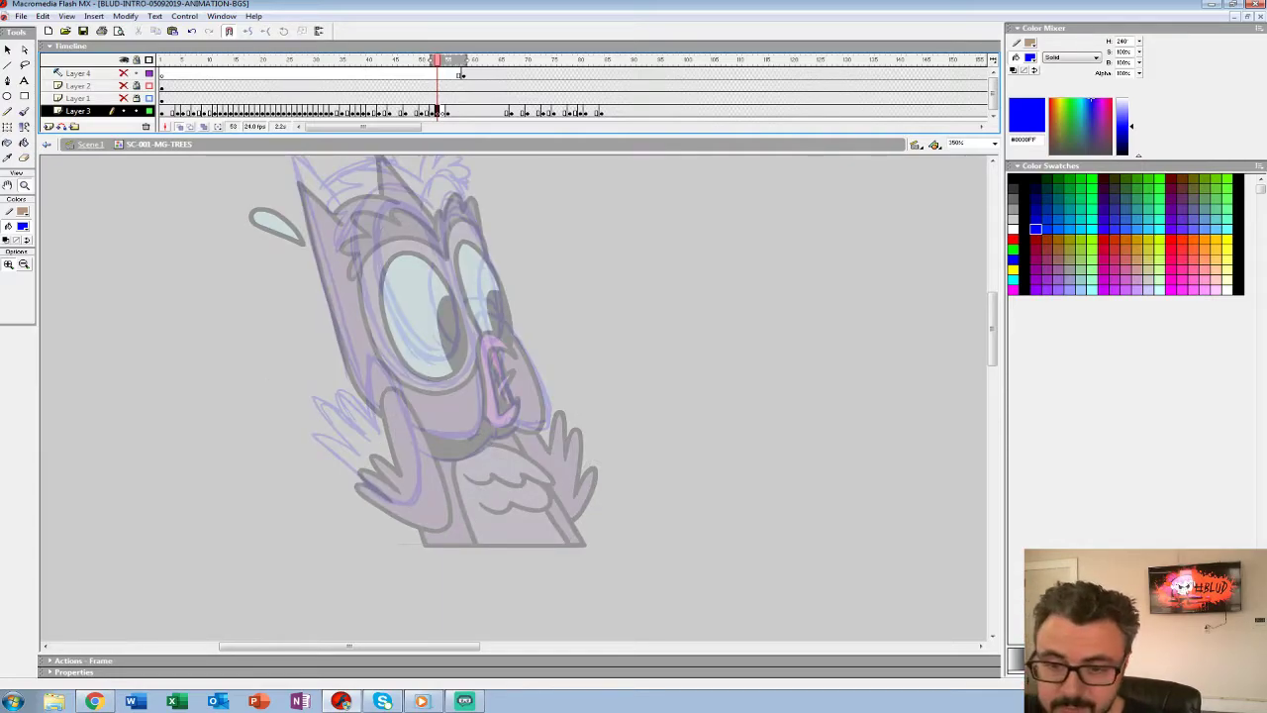
drag(446, 347, 578, 384)
drag(431, 60, 427, 61)
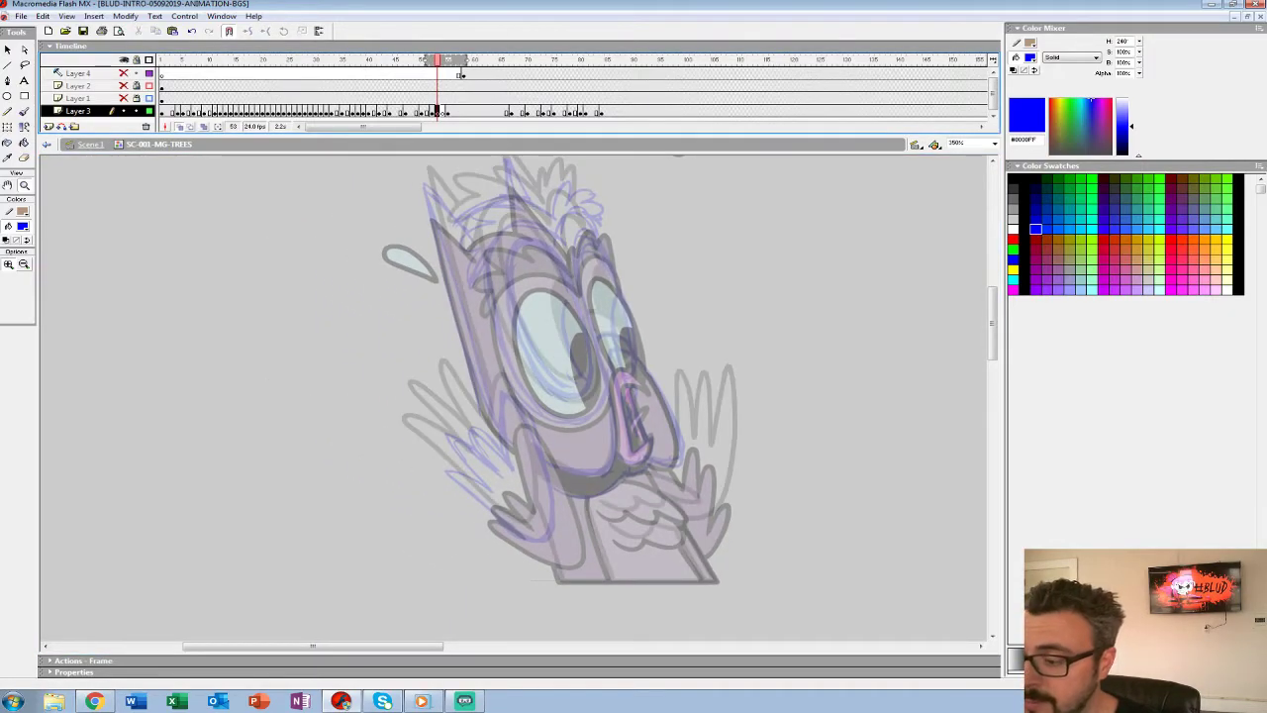
click(579, 319)
drag(579, 327, 658, 326)
click(23, 227)
click(8, 254)
click(24, 112)
click(27, 282)
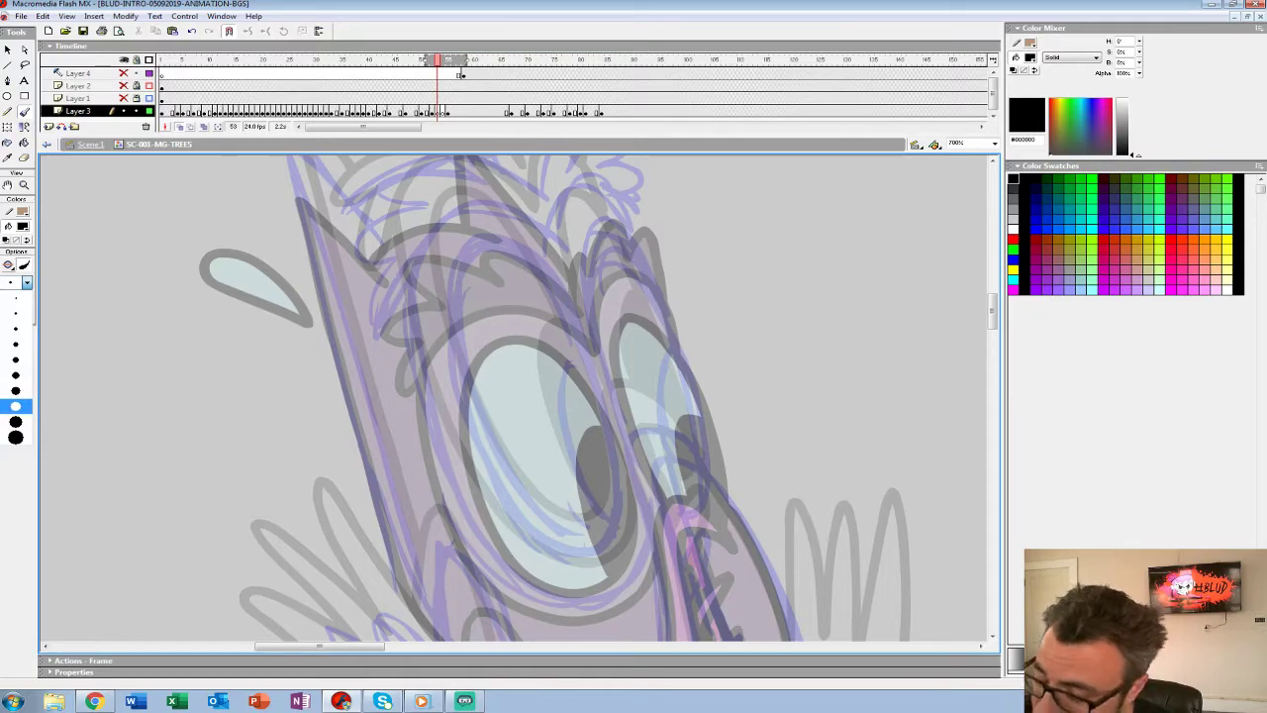
click(15, 406)
drag(299, 211, 323, 273)
key(ctrl+z)
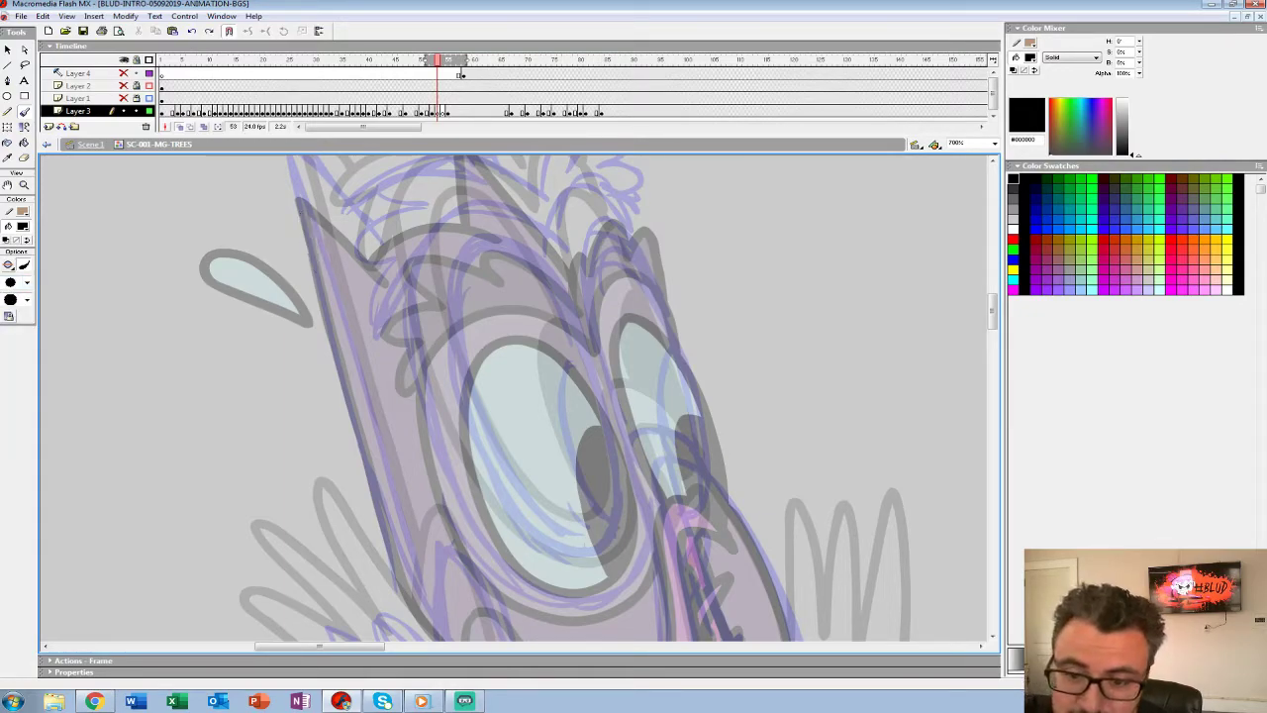
click(27, 282)
click(15, 374)
drag(301, 196, 325, 259)
key(ctrl+z)
click(26, 282)
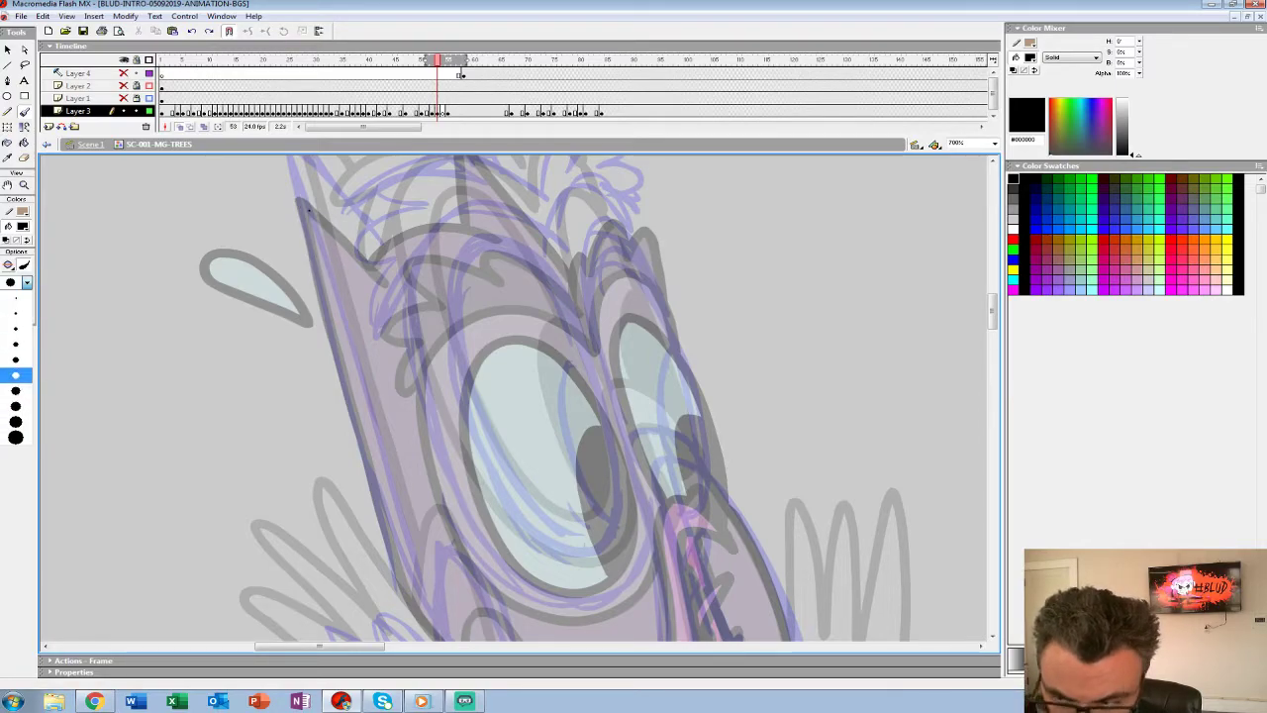
click(15, 374)
drag(301, 178, 324, 265)
key(ctrl+z)
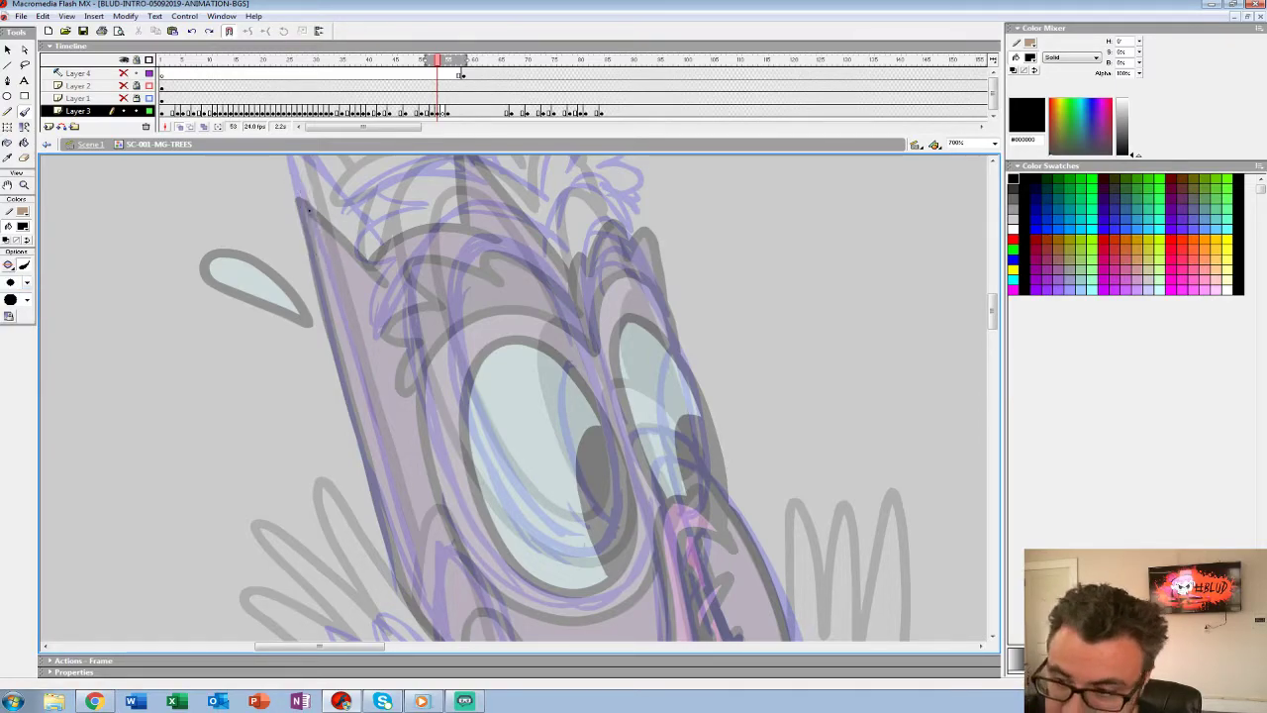
Choose a medium-large brush size and ink the owl's large near eye with its pupil at frame 53.
click(26, 282)
click(15, 394)
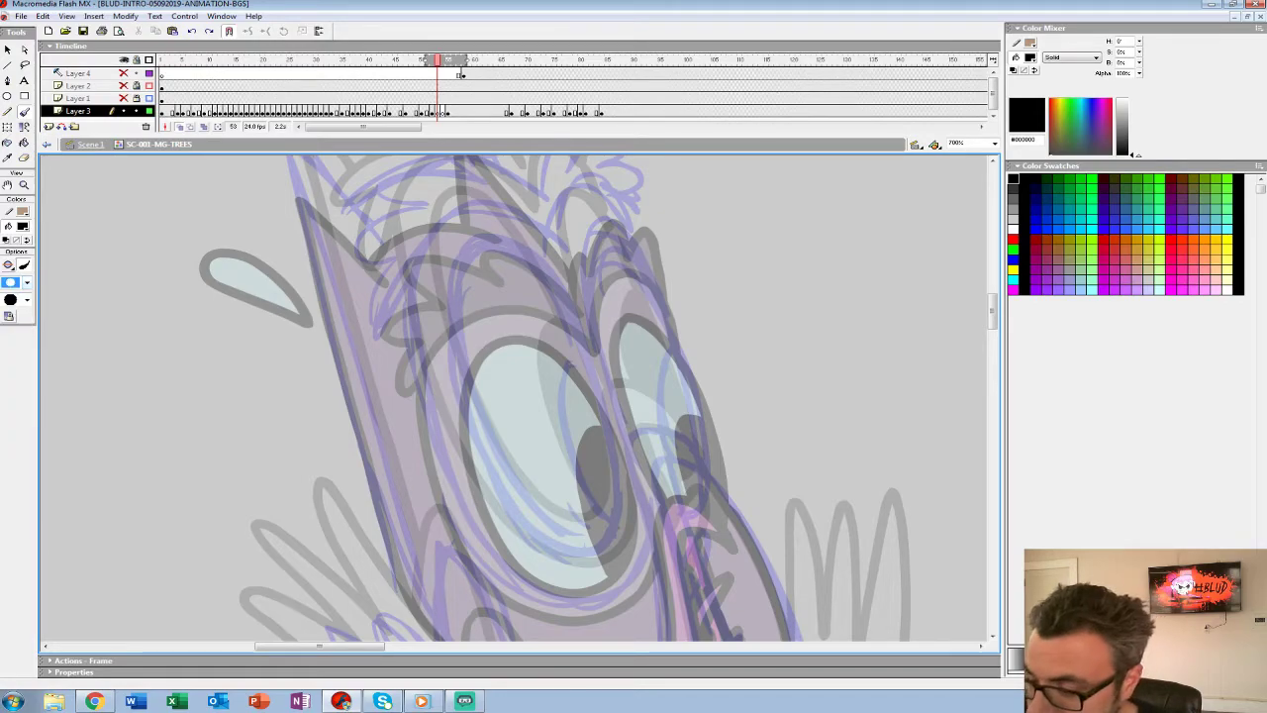
mouse_move(485, 237)
mouse_down()
mouse_move(456, 284)
mouse_move(454, 374)
mouse_up()
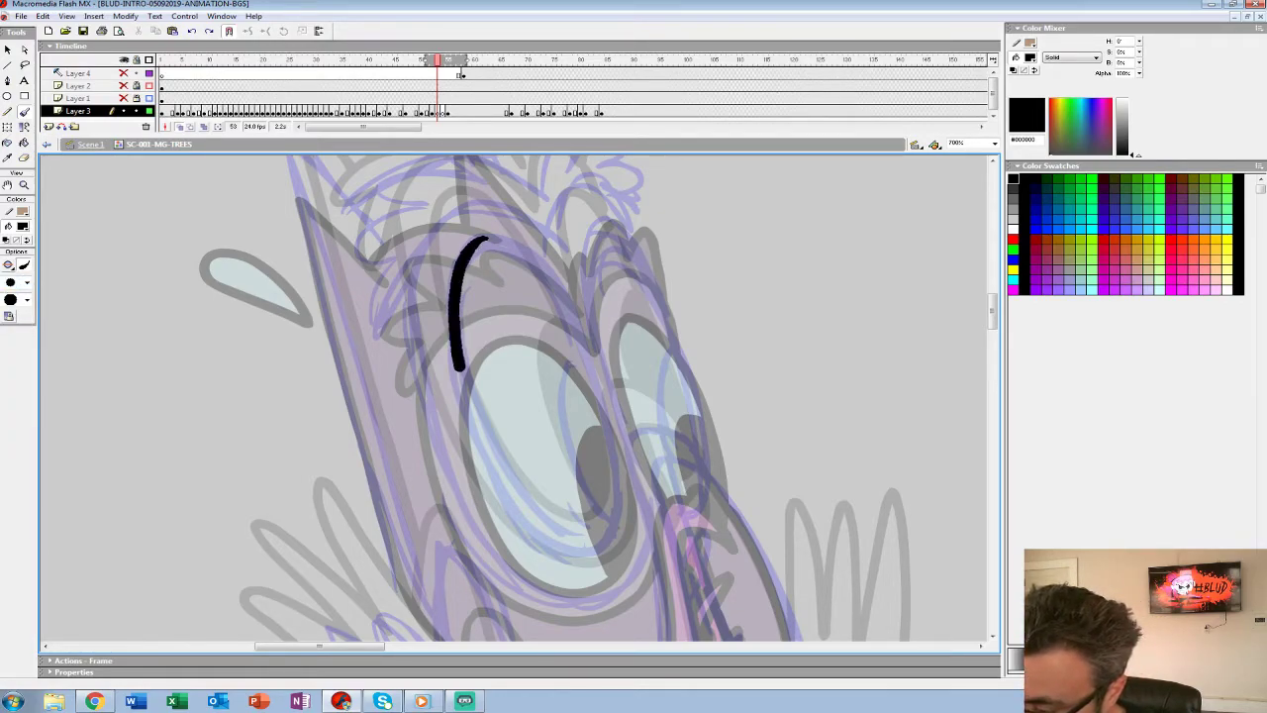
key(ctrl+z)
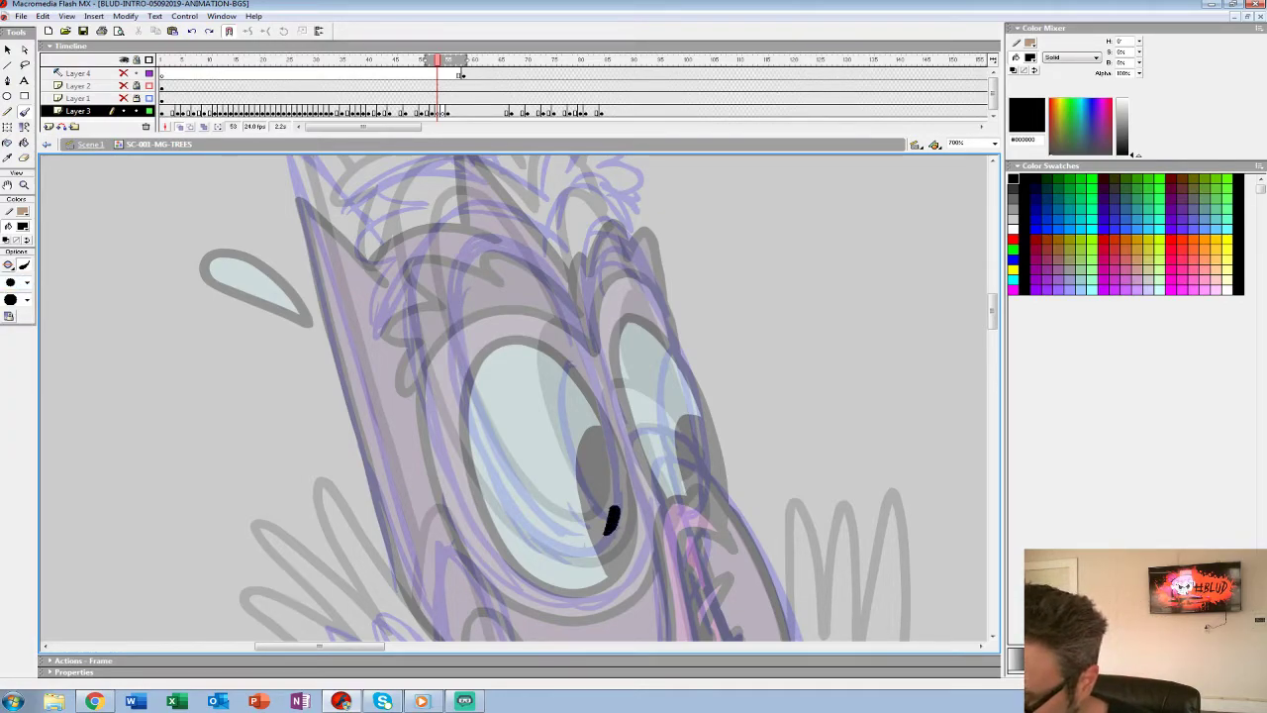
mouse_move(613, 508)
mouse_down()
mouse_move(603, 409)
mouse_move(575, 328)
mouse_move(512, 246)
mouse_move(477, 240)
mouse_move(451, 286)
mouse_move(449, 324)
mouse_move(479, 441)
mouse_move(546, 531)
mouse_move(611, 520)
mouse_up()
mouse_move(564, 360)
mouse_down()
mouse_move(556, 413)
mouse_move(606, 524)
mouse_up()
Ink the beak outline and the open mouth with its inner details in black at frame 53.
mouse_move(584, 425)
mouse_down()
mouse_move(671, 532)
mouse_move(524, 327)
mouse_move(507, 263)
mouse_up()
mouse_move(616, 299)
mouse_down()
mouse_move(671, 322)
mouse_move(638, 248)
mouse_move(589, 280)
mouse_move(631, 511)
mouse_move(673, 525)
mouse_move(699, 473)
mouse_move(659, 493)
mouse_up()
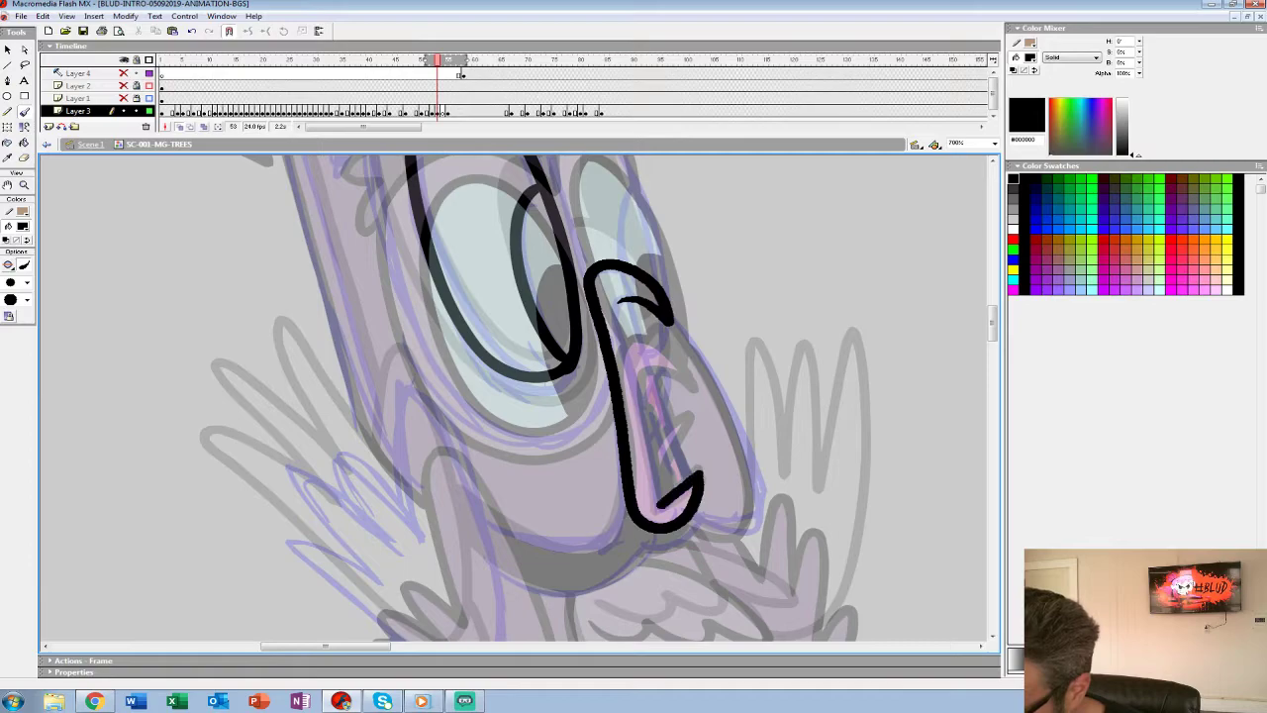
drag(620, 297, 660, 503)
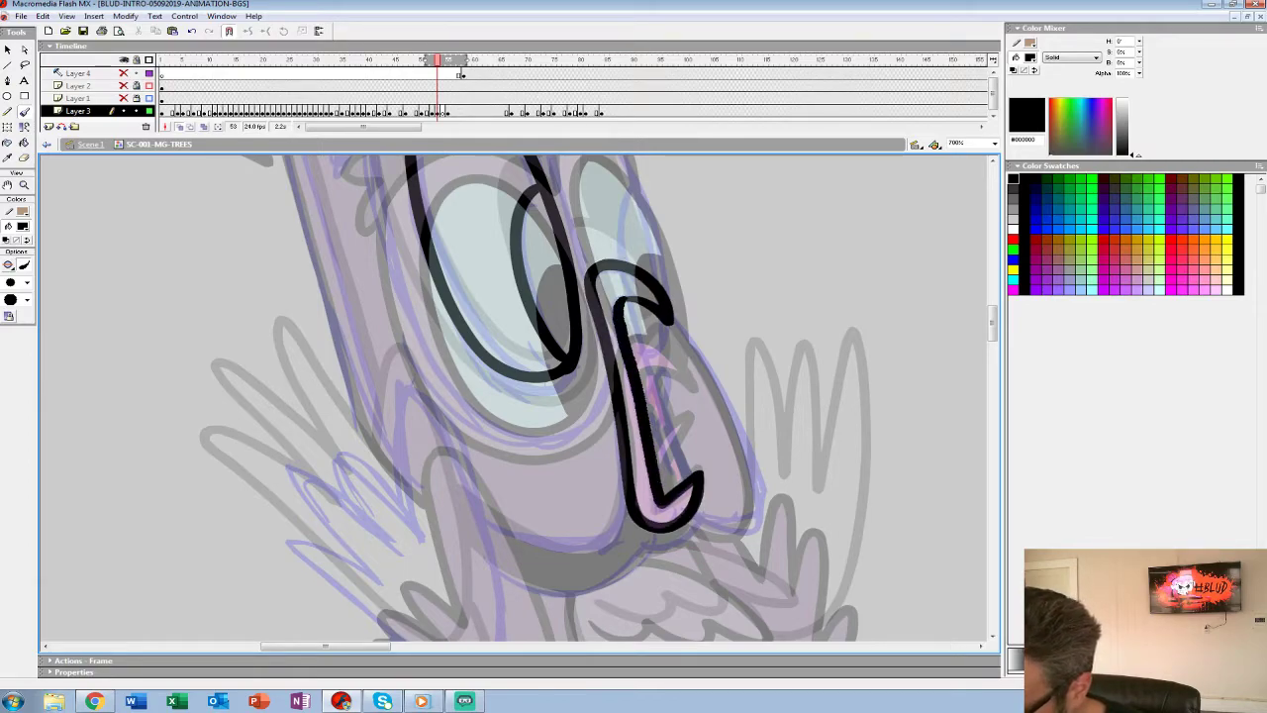
mouse_move(650, 417)
mouse_down()
mouse_move(678, 379)
mouse_move(655, 441)
mouse_up()
mouse_move(638, 307)
mouse_down()
mouse_move(646, 396)
mouse_move(631, 366)
mouse_move(685, 479)
mouse_up()
drag(631, 354, 649, 394)
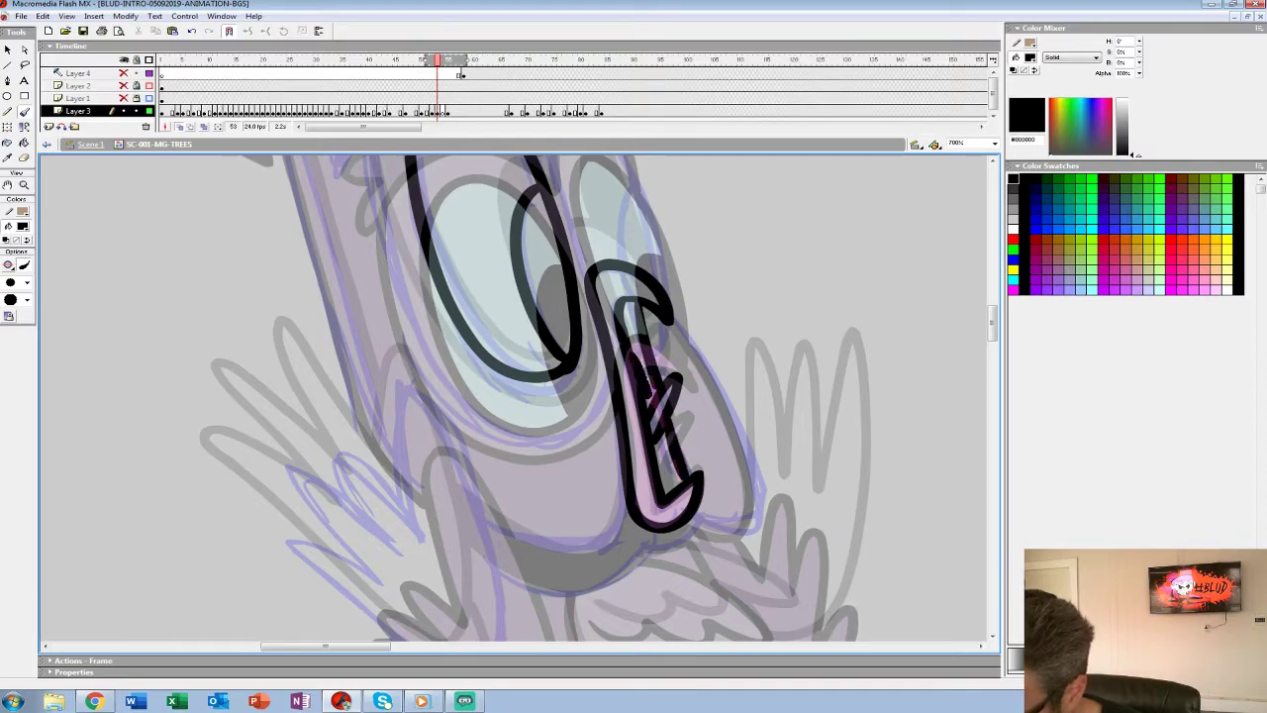
drag(659, 443, 668, 490)
drag(613, 327, 663, 525)
Adjust the brush size and ink the owl's far eye with its pupil behind the beak at frame 53.
click(26, 283)
click(12, 389)
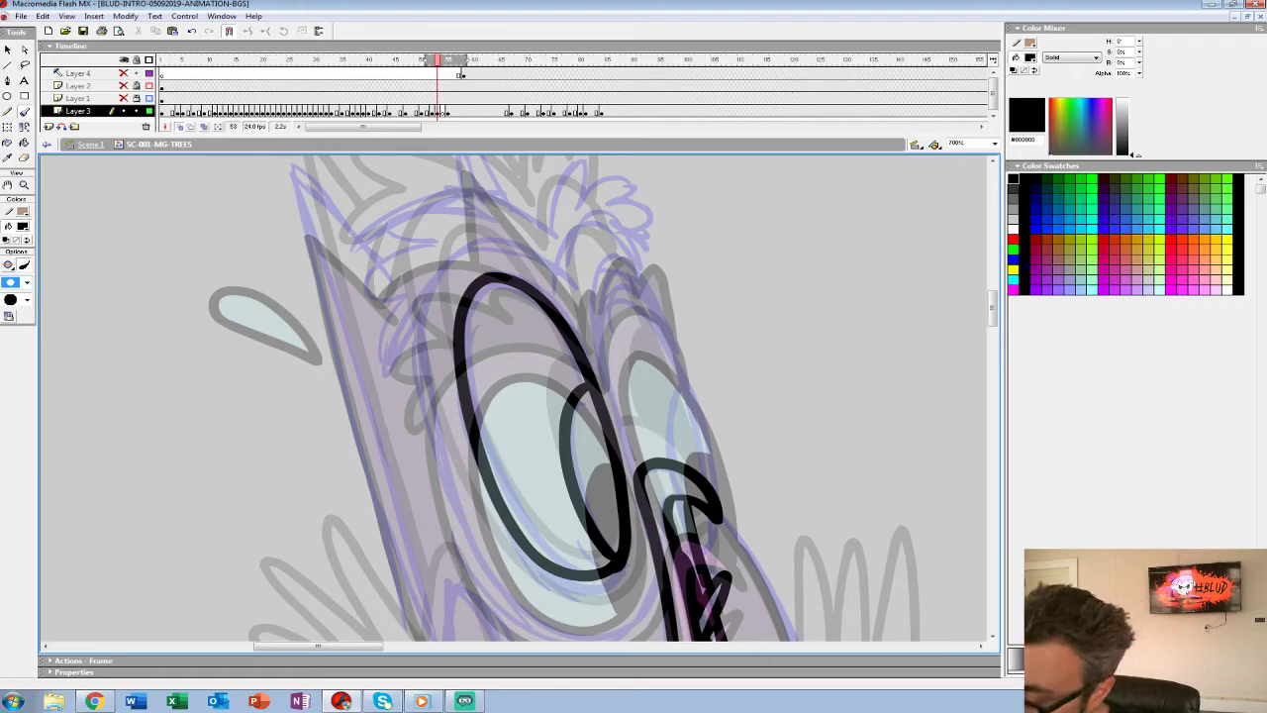
mouse_move(704, 556)
mouse_down()
mouse_move(724, 505)
mouse_move(685, 342)
mouse_up()
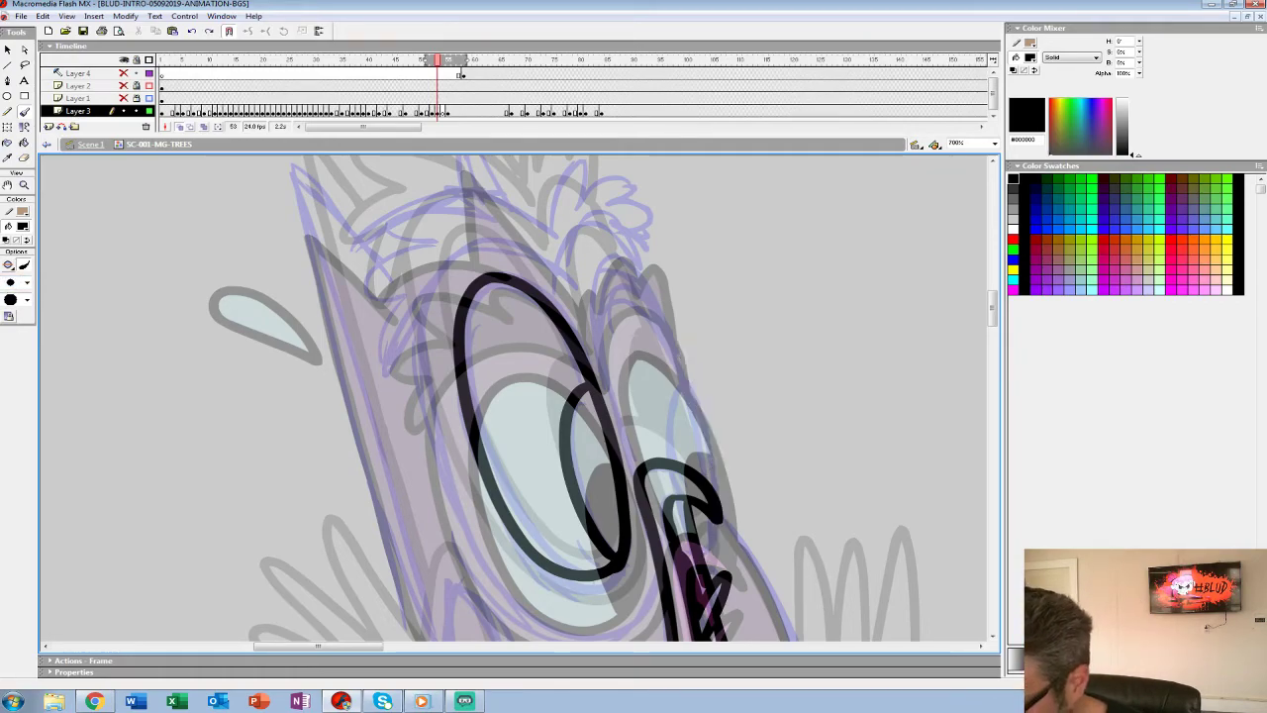
mouse_move(721, 530)
mouse_down()
mouse_move(679, 348)
mouse_move(653, 303)
mouse_move(614, 282)
mouse_move(605, 340)
mouse_move(633, 469)
mouse_up()
drag(681, 368, 669, 465)
drag(594, 376, 722, 446)
Ink the ruffled feather tufts above both eyes and the pointed far ear at frame 53.
mouse_move(701, 350)
mouse_down()
mouse_move(630, 306)
mouse_move(552, 357)
mouse_move(524, 405)
mouse_up()
mouse_move(683, 302)
mouse_down()
mouse_move(637, 269)
mouse_move(576, 257)
mouse_move(615, 281)
mouse_move(559, 275)
mouse_move(523, 306)
mouse_move(561, 308)
mouse_move(505, 366)
mouse_move(531, 357)
mouse_move(509, 423)
mouse_up()
mouse_move(698, 344)
mouse_down()
mouse_move(727, 292)
mouse_move(781, 325)
mouse_move(780, 277)
mouse_move(715, 228)
mouse_move(683, 296)
mouse_move(722, 235)
mouse_move(760, 253)
mouse_move(774, 315)
mouse_move(695, 335)
mouse_move(776, 332)
mouse_up()
key(ctrl+z)
key(ctrl+z)
mouse_move(681, 297)
mouse_down()
mouse_move(693, 246)
mouse_move(752, 246)
mouse_move(757, 319)
mouse_up()
mouse_move(649, 245)
mouse_down()
mouse_move(729, 302)
mouse_move(661, 229)
mouse_move(671, 309)
mouse_up()
Ink the pointed near ear and the long back edge of the head down to the near wing.
mouse_move(570, 359)
mouse_down()
mouse_move(497, 289)
mouse_move(542, 428)
mouse_up()
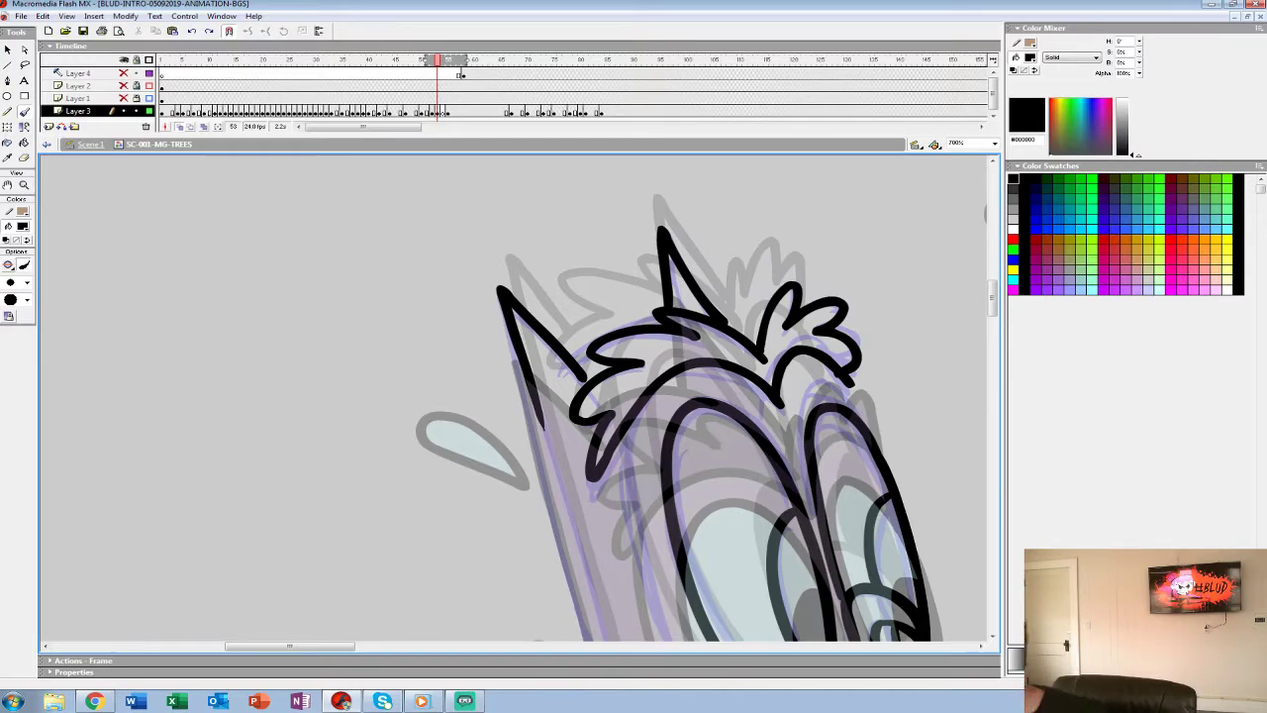
drag(574, 359, 594, 348)
drag(594, 475, 612, 257)
mouse_move(550, 193)
mouse_down()
mouse_move(647, 529)
mouse_move(679, 584)
mouse_up()
scroll(712, 396, down, 5)
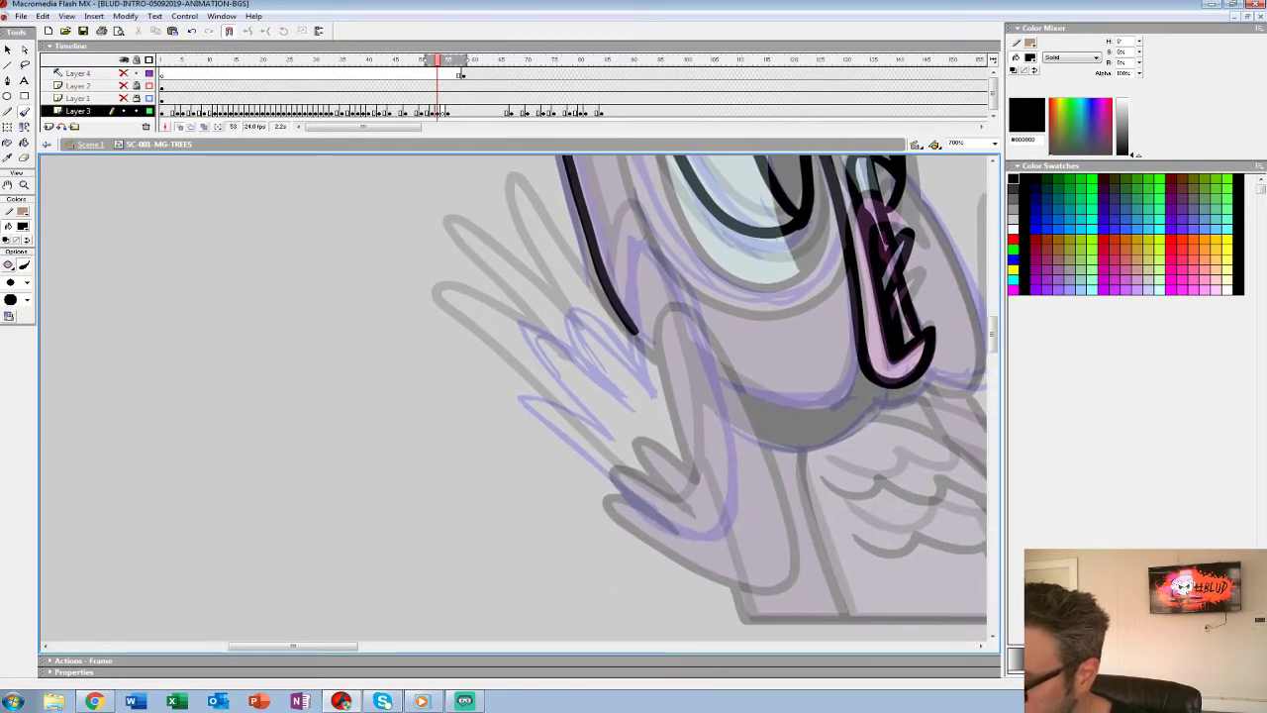
Ink the raised near wing with its splayed feathers and the curve of the near cheek at frame 53.
mouse_move(639, 386)
mouse_down()
mouse_move(621, 295)
mouse_move(663, 257)
mouse_move(724, 436)
mouse_move(711, 546)
mouse_move(624, 500)
mouse_up()
mouse_move(649, 398)
mouse_down()
mouse_move(600, 340)
mouse_move(566, 335)
mouse_move(627, 411)
mouse_move(511, 329)
mouse_move(602, 442)
mouse_move(544, 402)
mouse_move(539, 429)
mouse_move(643, 517)
mouse_move(489, 493)
mouse_move(502, 435)
mouse_up()
mouse_move(709, 383)
mouse_down()
mouse_move(688, 449)
mouse_move(602, 434)
mouse_move(566, 411)
mouse_up()
mouse_move(594, 347)
mouse_down()
mouse_move(652, 544)
mouse_move(641, 476)
mouse_move(709, 523)
mouse_up()
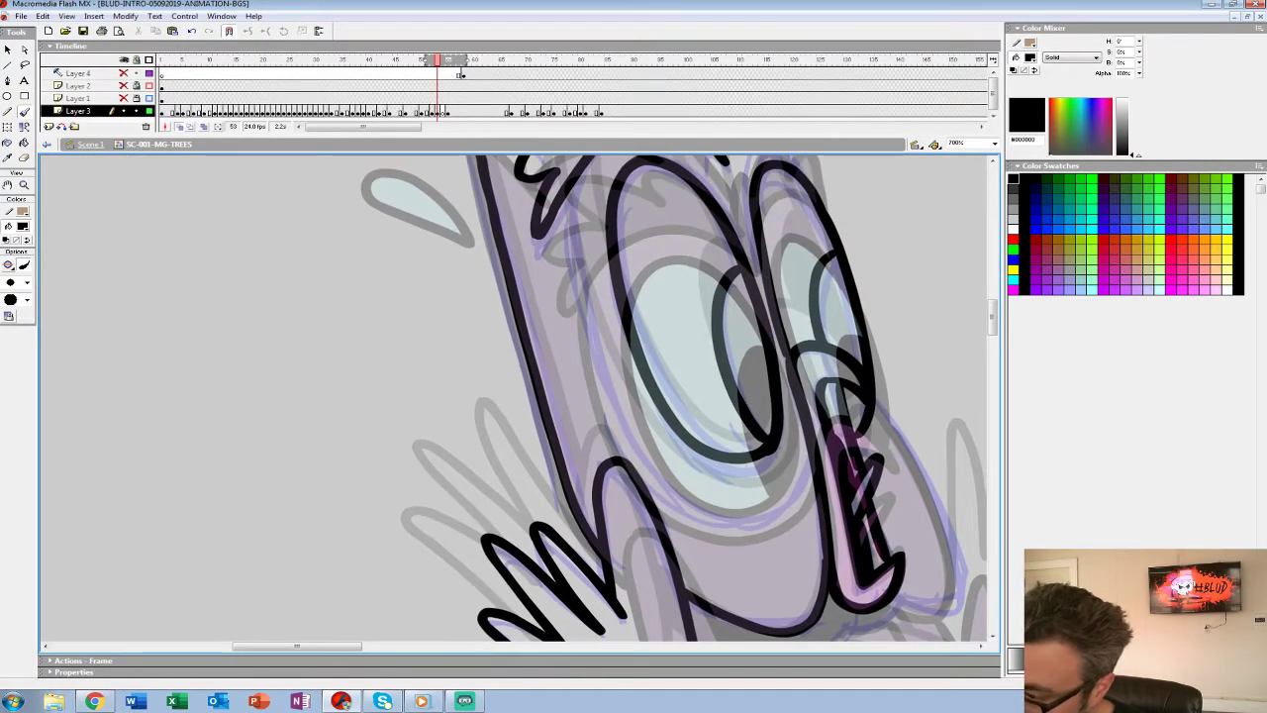
Ink the outer rim around the near eye and the outline of the far cheek at frame 53.
mouse_move(570, 184)
mouse_down()
mouse_move(594, 345)
mouse_move(574, 240)
mouse_move(601, 364)
mouse_move(655, 477)
mouse_move(718, 526)
mouse_move(786, 507)
mouse_move(813, 433)
mouse_move(644, 337)
mouse_move(539, 312)
mouse_up()
key(ctrl+z)
mouse_move(626, 282)
mouse_down()
mouse_move(660, 324)
mouse_move(713, 463)
mouse_move(643, 481)
mouse_move(714, 295)
mouse_move(743, 305)
mouse_up()
Ink the owl's lower body with its flat base, scalloped chest feathers and the shadow line under the chin.
mouse_move(542, 438)
mouse_down()
mouse_move(560, 525)
mouse_move(875, 527)
mouse_move(829, 576)
mouse_up()
mouse_move(596, 422)
mouse_down()
mouse_move(762, 427)
mouse_move(784, 407)
mouse_move(683, 364)
mouse_move(586, 381)
mouse_up()
drag(573, 444, 615, 566)
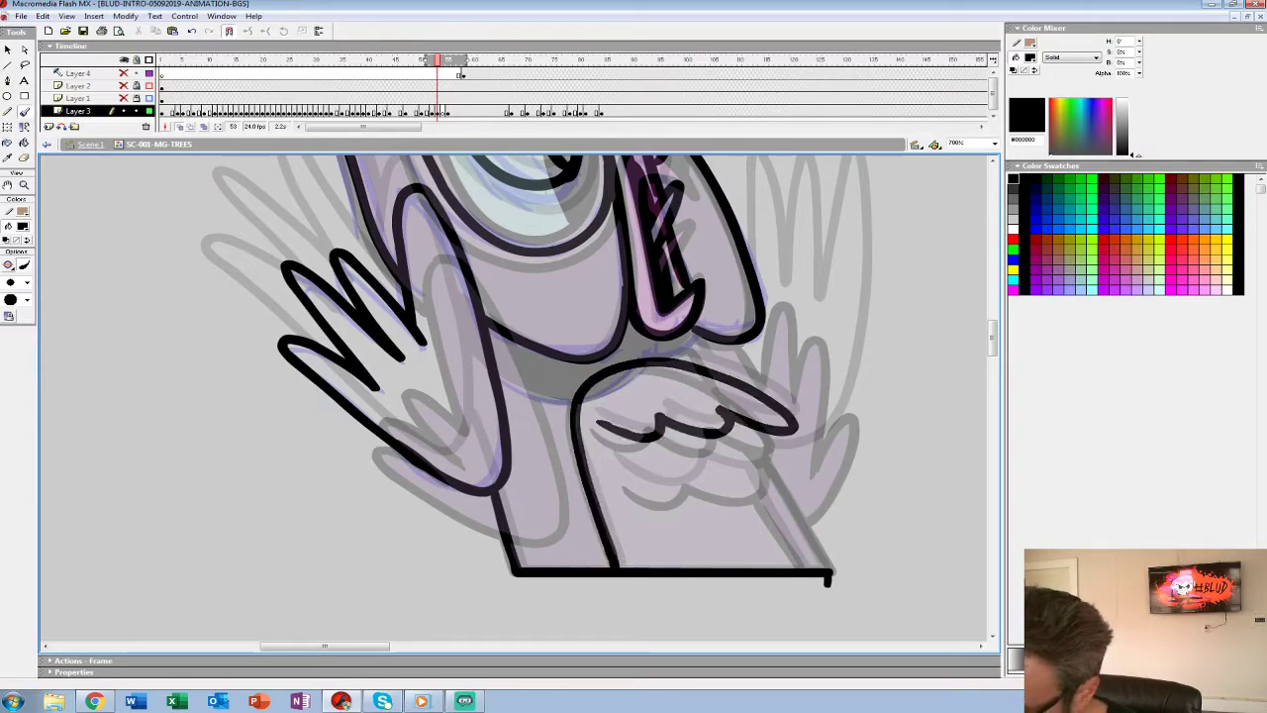
mouse_move(621, 473)
mouse_down()
mouse_move(677, 494)
mouse_move(775, 449)
mouse_move(749, 428)
mouse_up()
drag(747, 482, 808, 566)
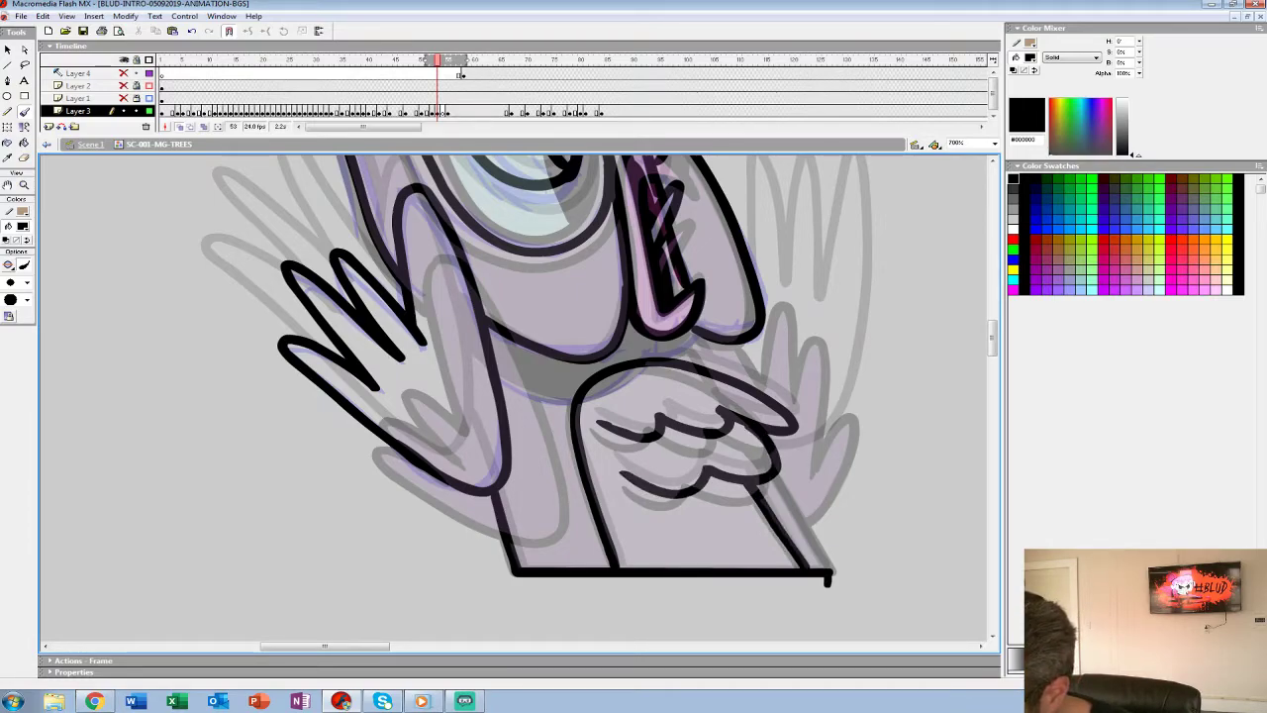
drag(774, 479, 819, 543)
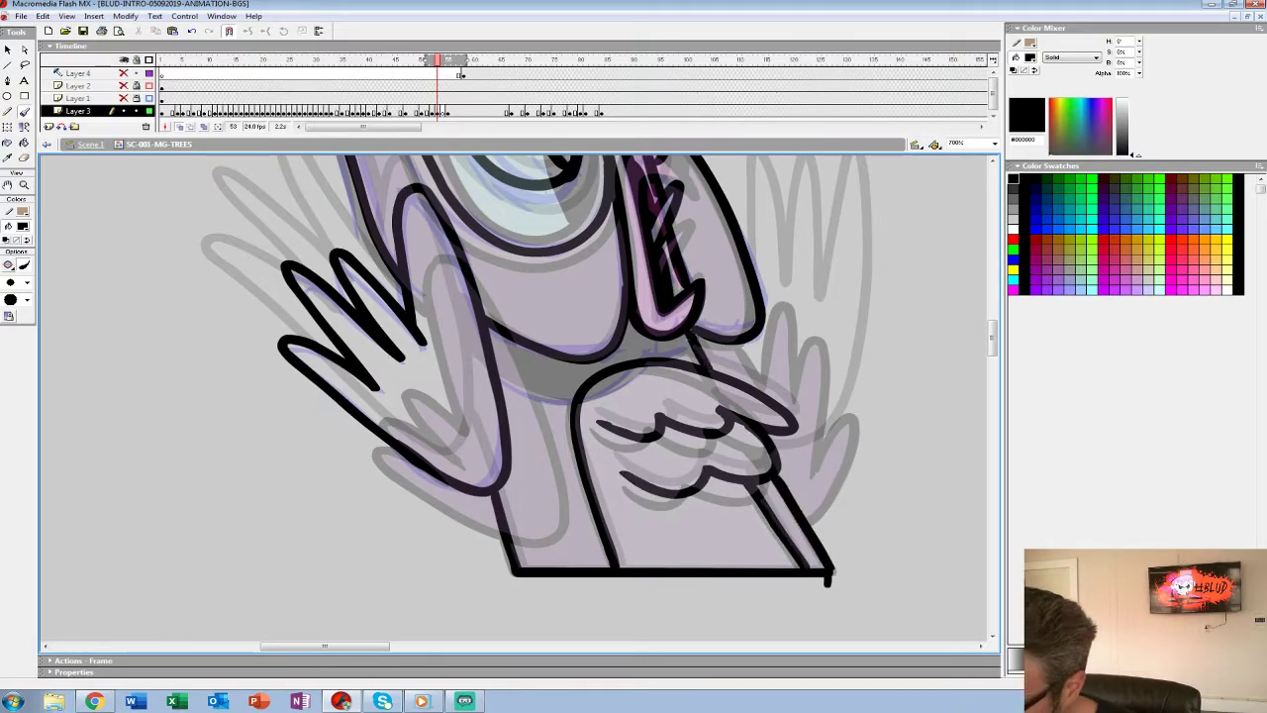
mouse_move(690, 339)
mouse_down()
mouse_move(584, 396)
mouse_move(497, 368)
mouse_up()
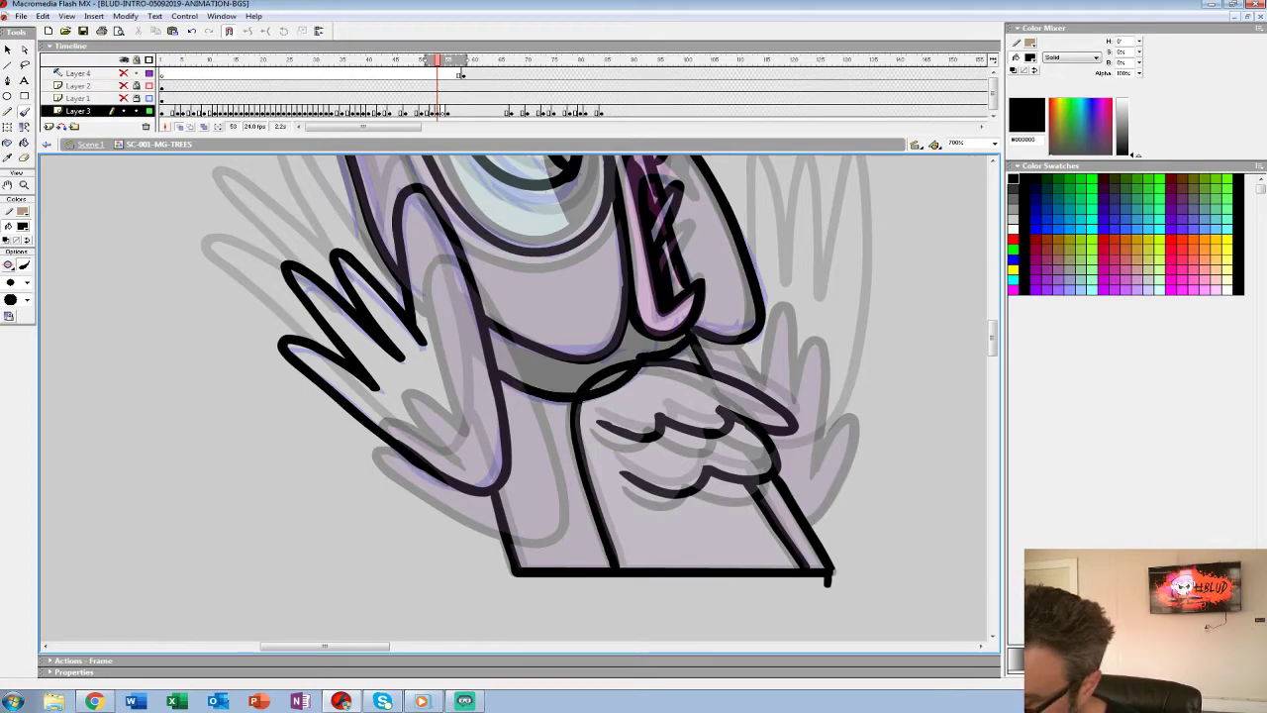
Ink the raised far wing with its splayed feathers beside the owl's chest at frame 53.
mouse_move(752, 446)
mouse_down()
mouse_move(716, 513)
mouse_move(647, 528)
mouse_up()
mouse_move(686, 574)
mouse_down()
mouse_move(738, 536)
mouse_move(759, 390)
mouse_move(731, 386)
mouse_move(693, 435)
mouse_move(668, 311)
mouse_move(653, 447)
mouse_move(649, 430)
mouse_up()
drag(554, 237, 677, 608)
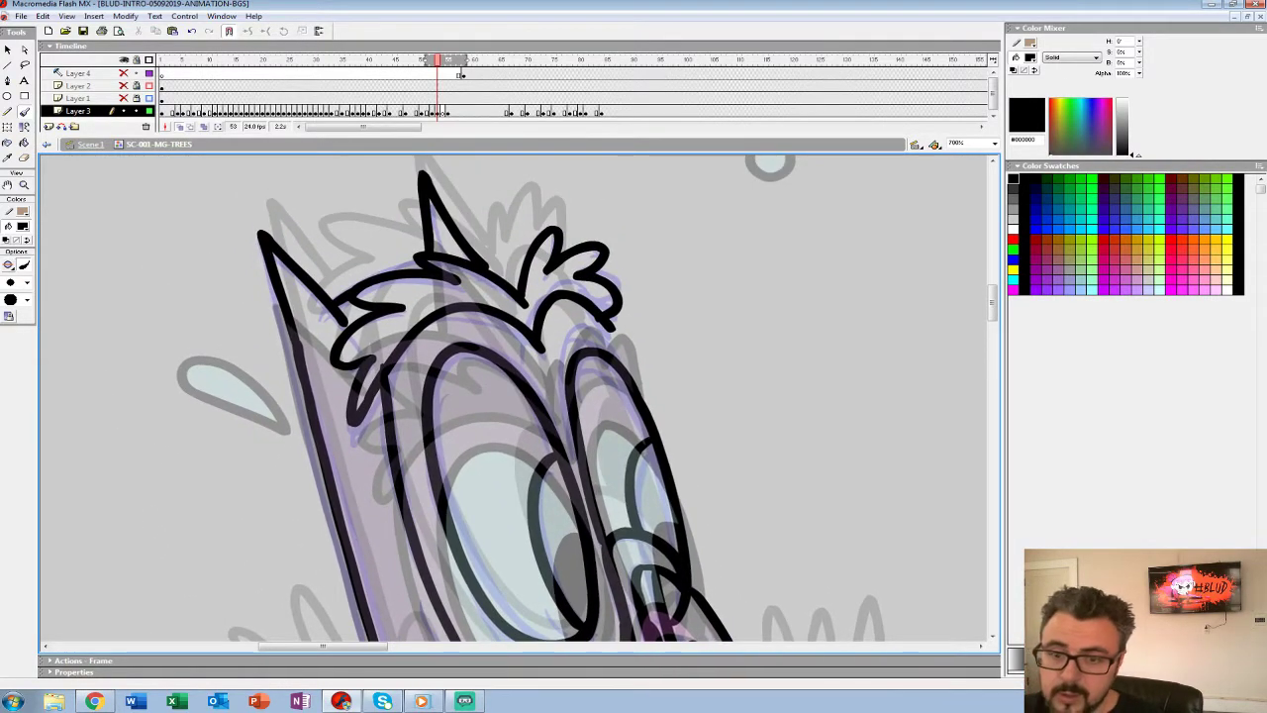
Play back the owl's take-off several times from earlier frames to check the inked in-between in motion.
key(z)
alt+click(538, 367)
alt+click(537, 367)
click(433, 112)
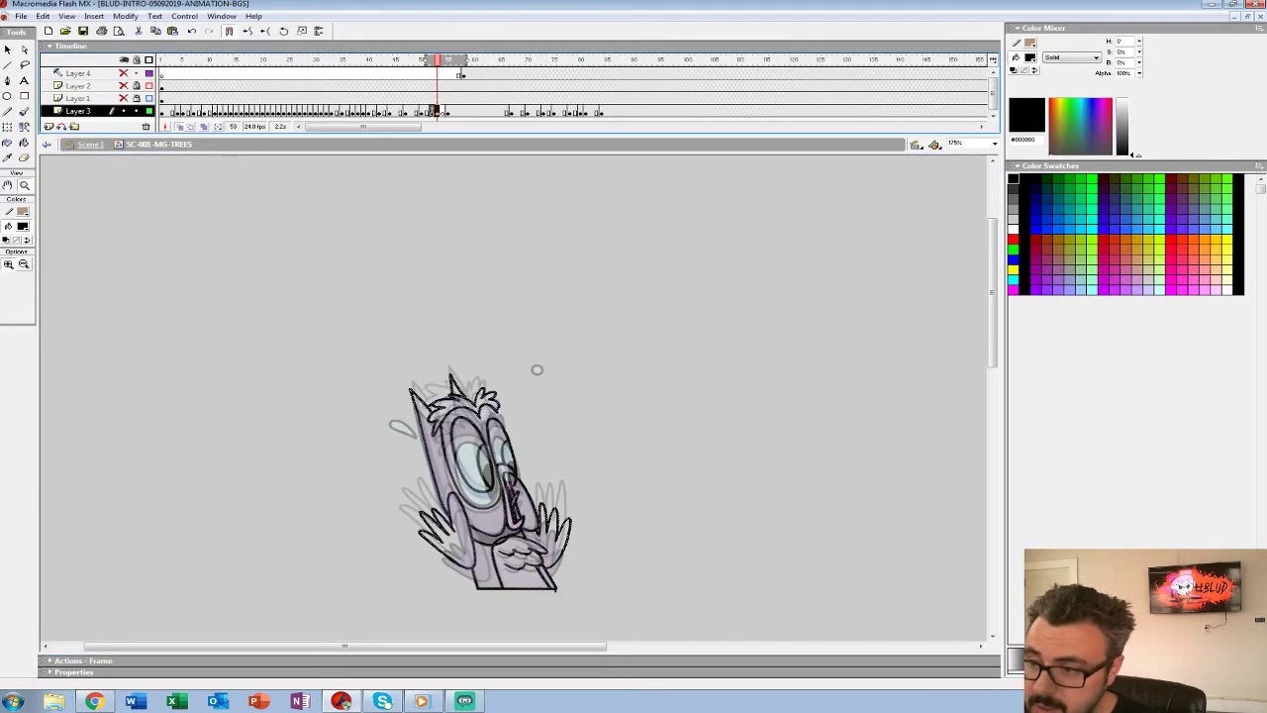
drag(435, 61, 395, 61)
key(Return)
click(385, 112)
key(Return)
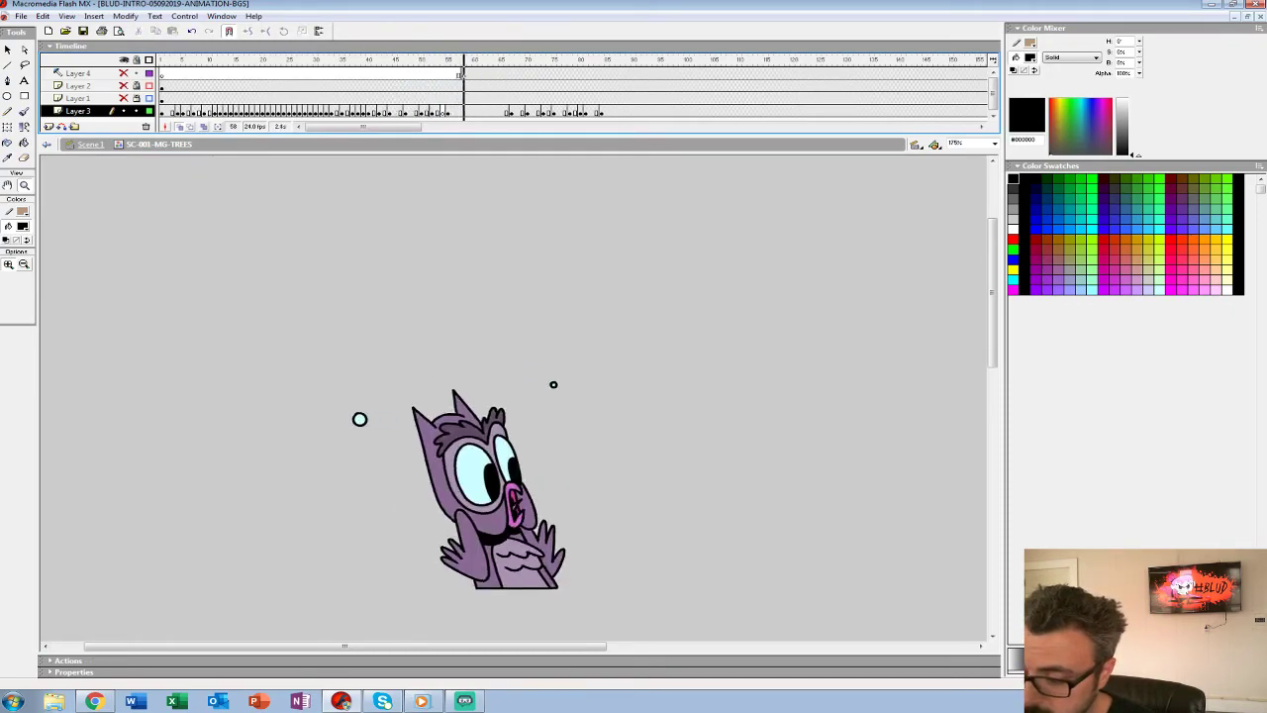
click(362, 100)
key(Return)
key(Return)
Clear the drawing at frame 53 on Layer 3 and adjust the onion skin range around that frame.
click(426, 112)
click(438, 112)
key(Delete)
drag(426, 61, 456, 60)
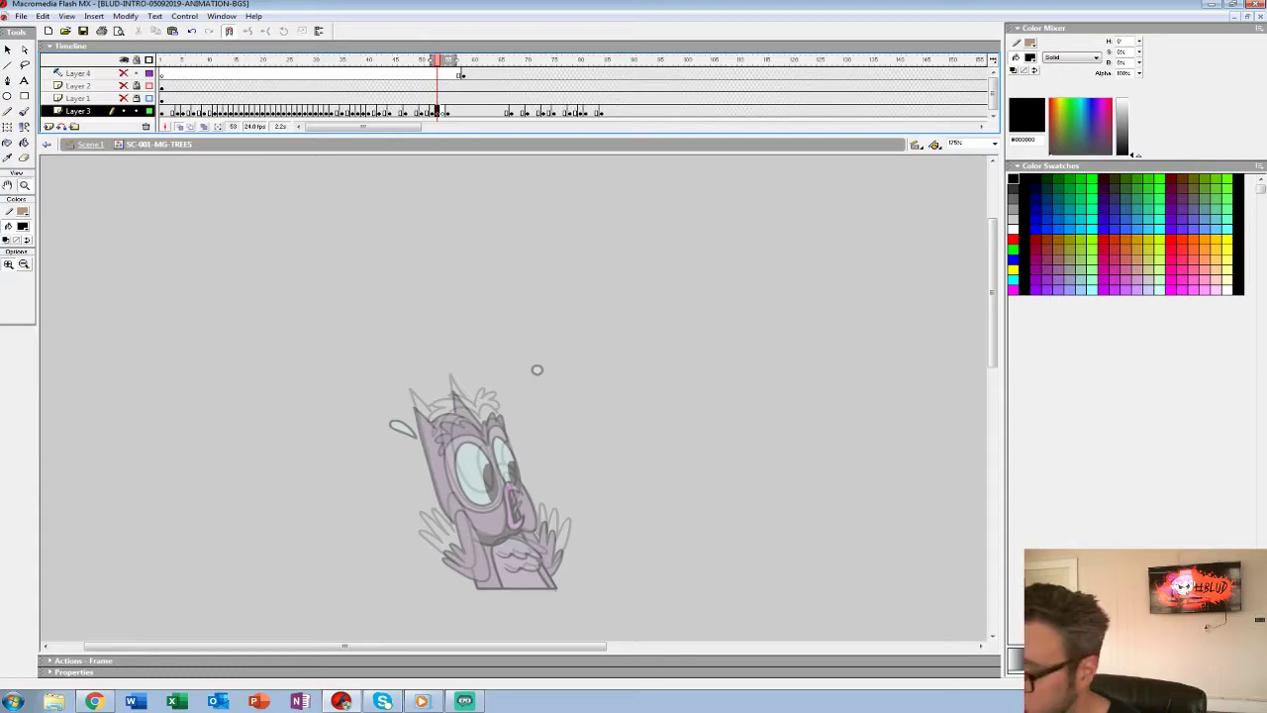
click(513, 471)
click(490, 388)
drag(490, 388, 506, 409)
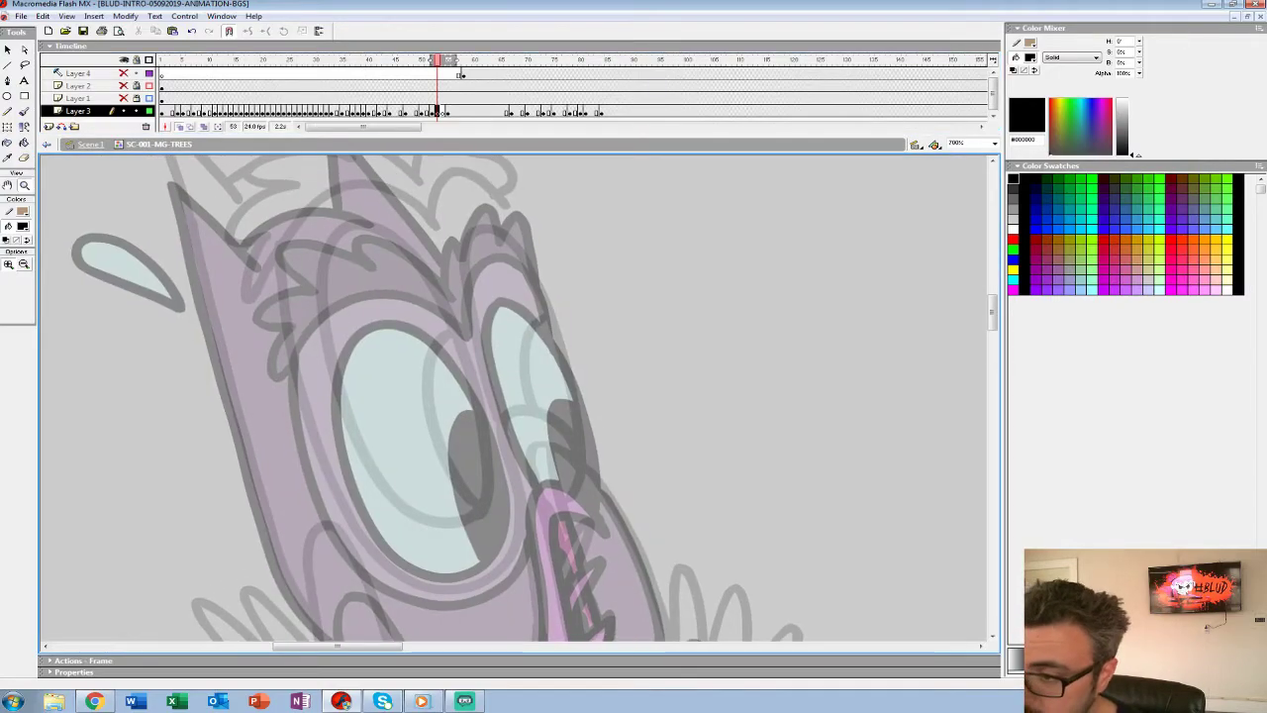
key(comma)
key(b)
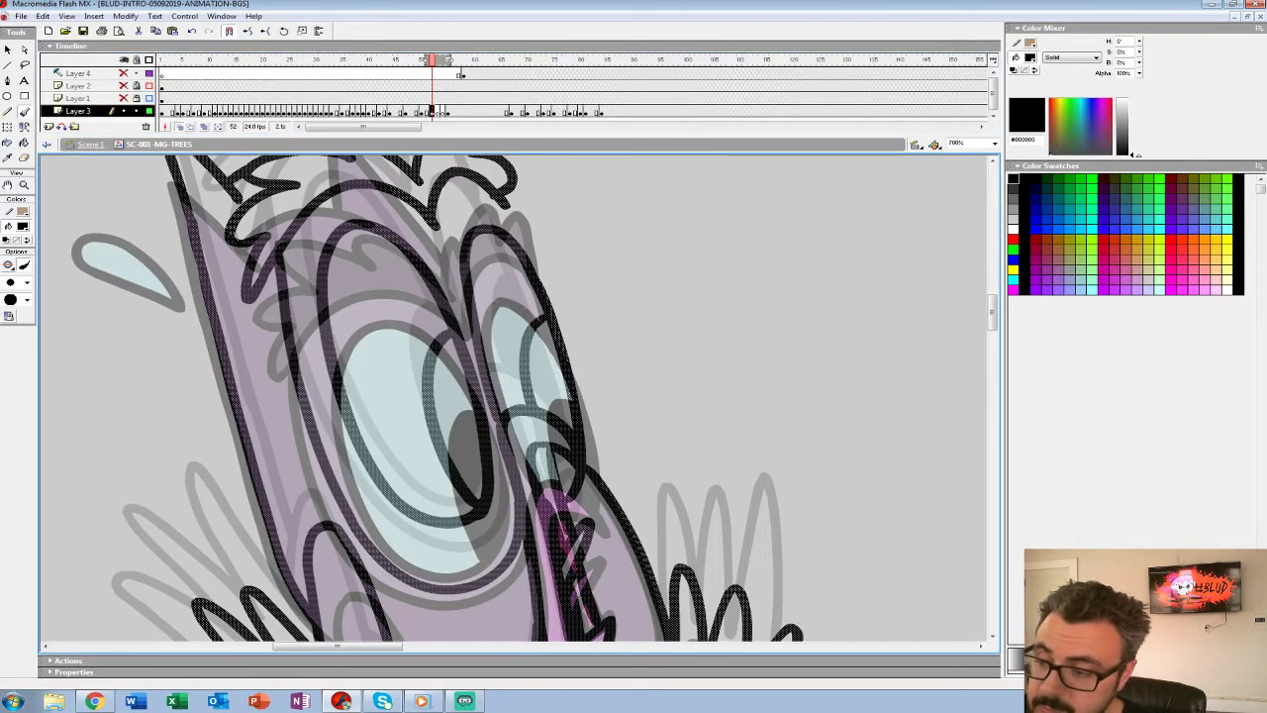
drag(509, 220, 519, 243)
key(ctrl+z)
drag(489, 188, 518, 248)
key(ctrl+z)
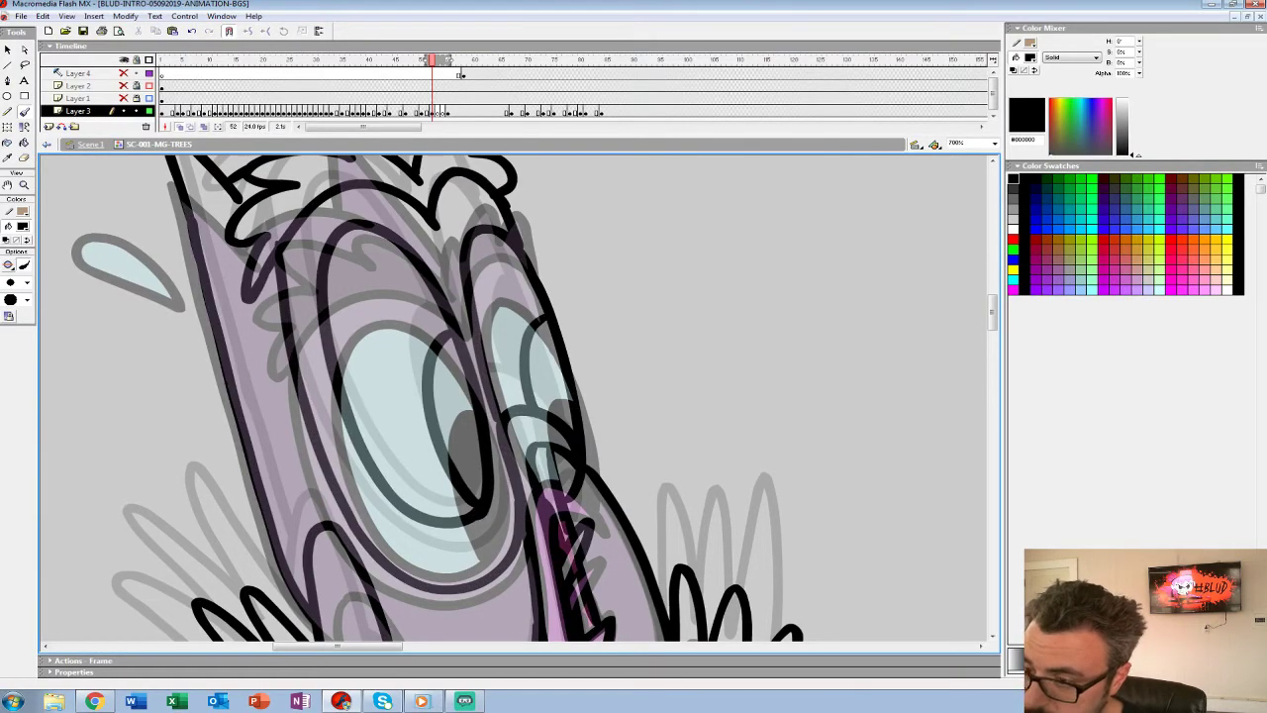
Rough the owl's near raised wing with its splayed feathers at frame 53, using a thinner brush over the onion-skinned poses.
key(period)
drag(495, 396, 677, 371)
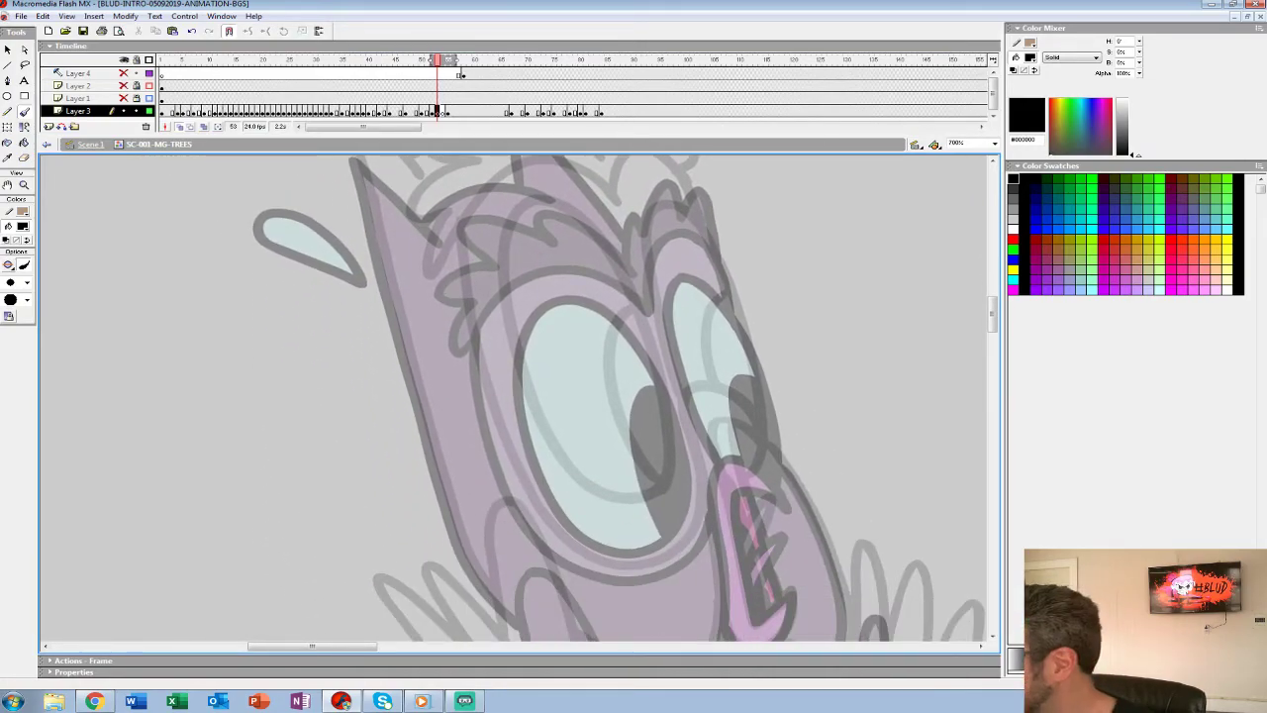
key(z)
alt+click(586, 361)
drag(586, 362, 580, 299)
key(b)
click(27, 283)
click(14, 312)
drag(465, 442, 470, 478)
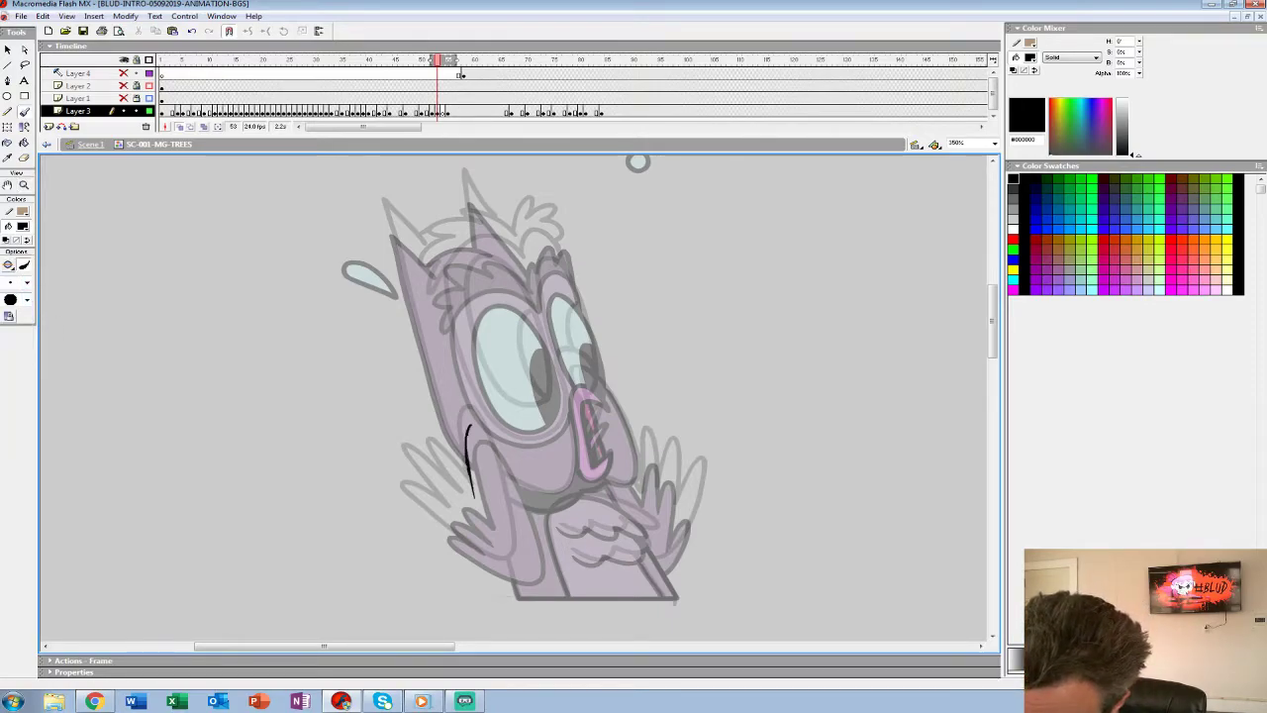
drag(524, 566, 487, 557)
mouse_move(471, 487)
mouse_down()
mouse_move(443, 475)
mouse_move(468, 508)
mouse_move(436, 489)
mouse_move(462, 514)
mouse_move(431, 508)
mouse_move(507, 571)
mouse_up()
mouse_move(487, 560)
mouse_down()
mouse_move(522, 567)
mouse_move(493, 454)
mouse_move(476, 498)
mouse_up()
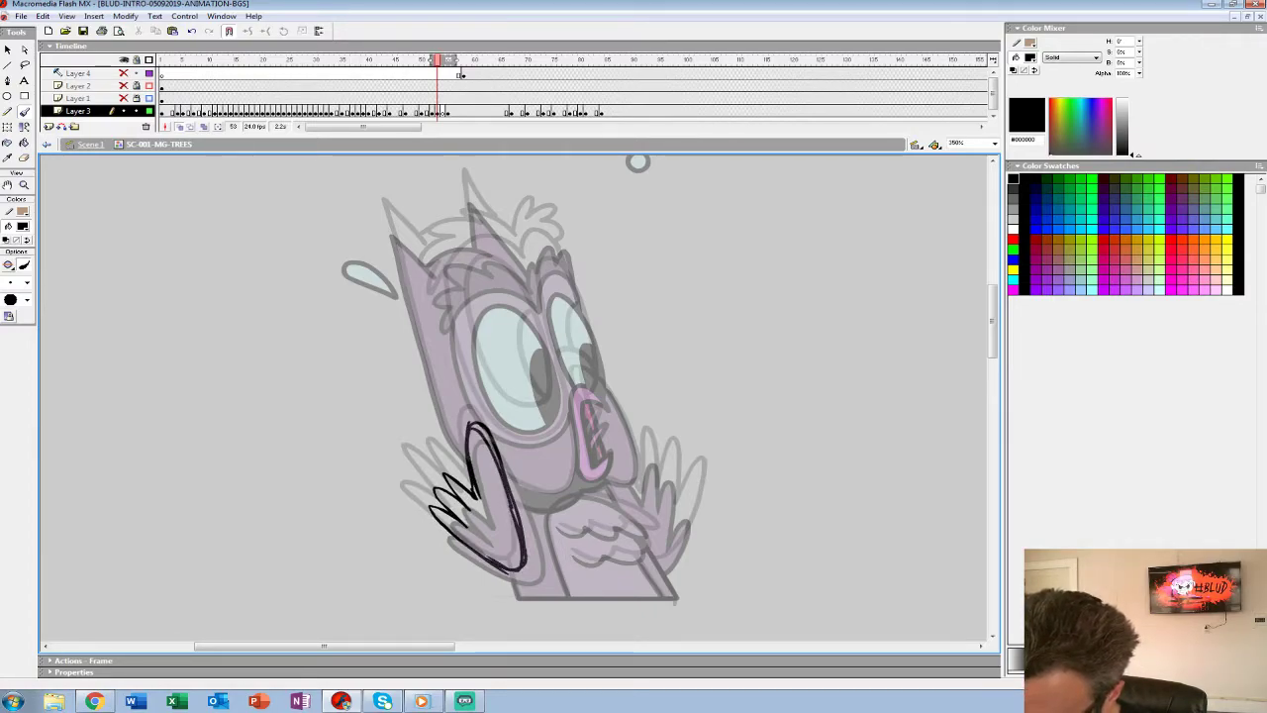
Rough the owl's feathered brows and the tuft above the far eye at frame 53.
drag(514, 396, 564, 414)
mouse_move(574, 299)
mouse_down()
mouse_move(500, 327)
mouse_move(588, 314)
mouse_up()
drag(564, 269, 527, 254)
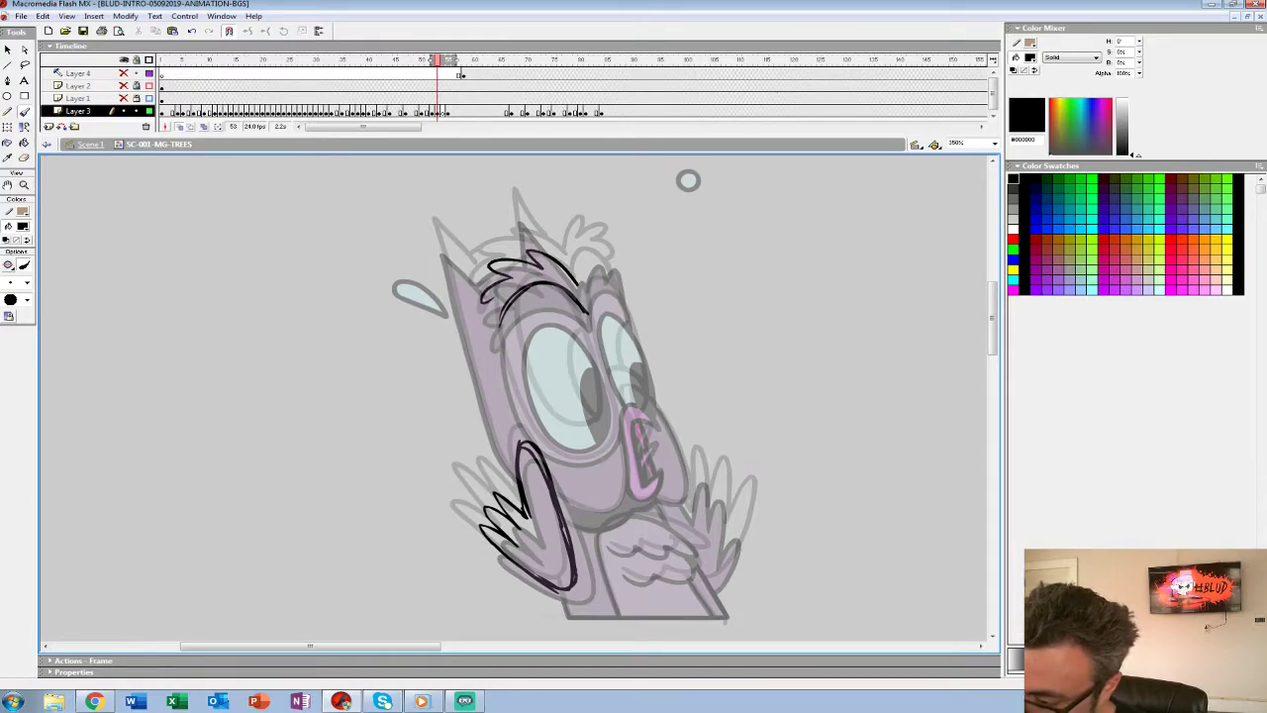
mouse_move(491, 265)
mouse_down()
mouse_move(543, 270)
mouse_move(479, 303)
mouse_move(491, 331)
mouse_up()
mouse_move(491, 331)
mouse_down()
mouse_move(517, 294)
mouse_move(554, 288)
mouse_up()
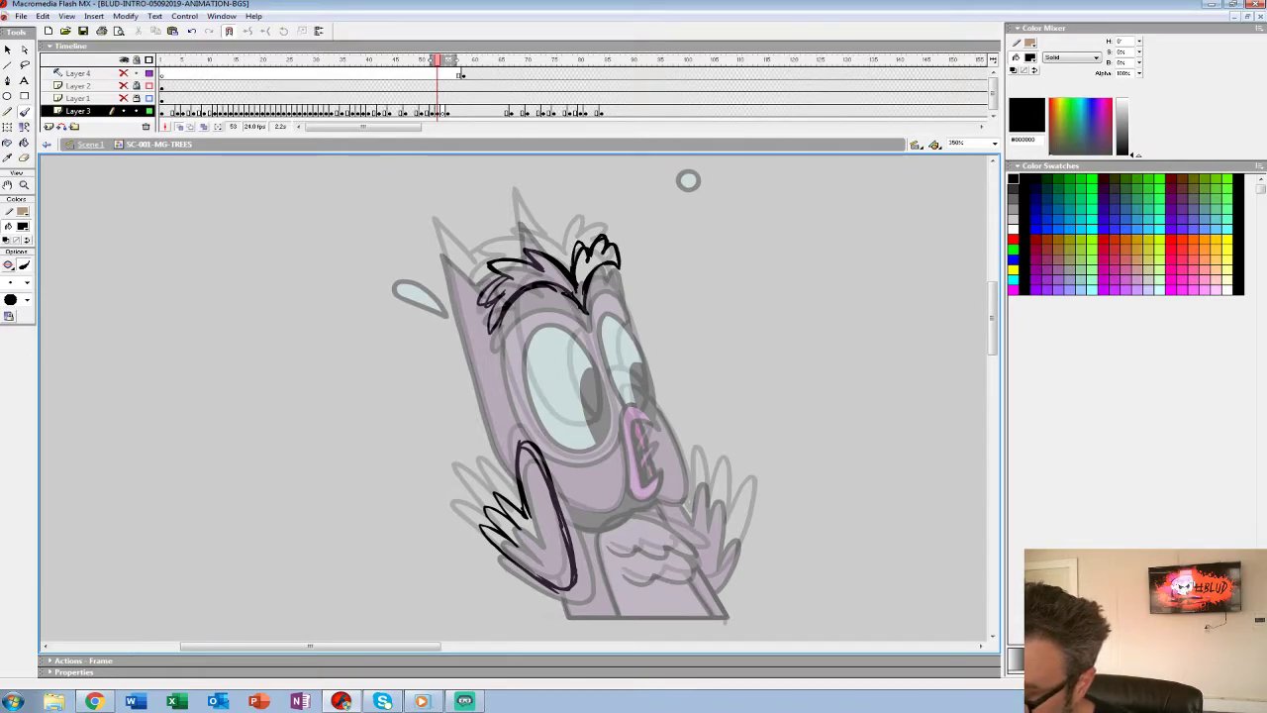
Rough the owl's eyes, open beak and muzzle line at frame 53, comparing them with the neighbouring frames.
mouse_move(606, 420)
mouse_down()
mouse_move(582, 327)
mouse_move(539, 312)
mouse_move(521, 357)
mouse_move(546, 422)
mouse_move(574, 438)
mouse_up()
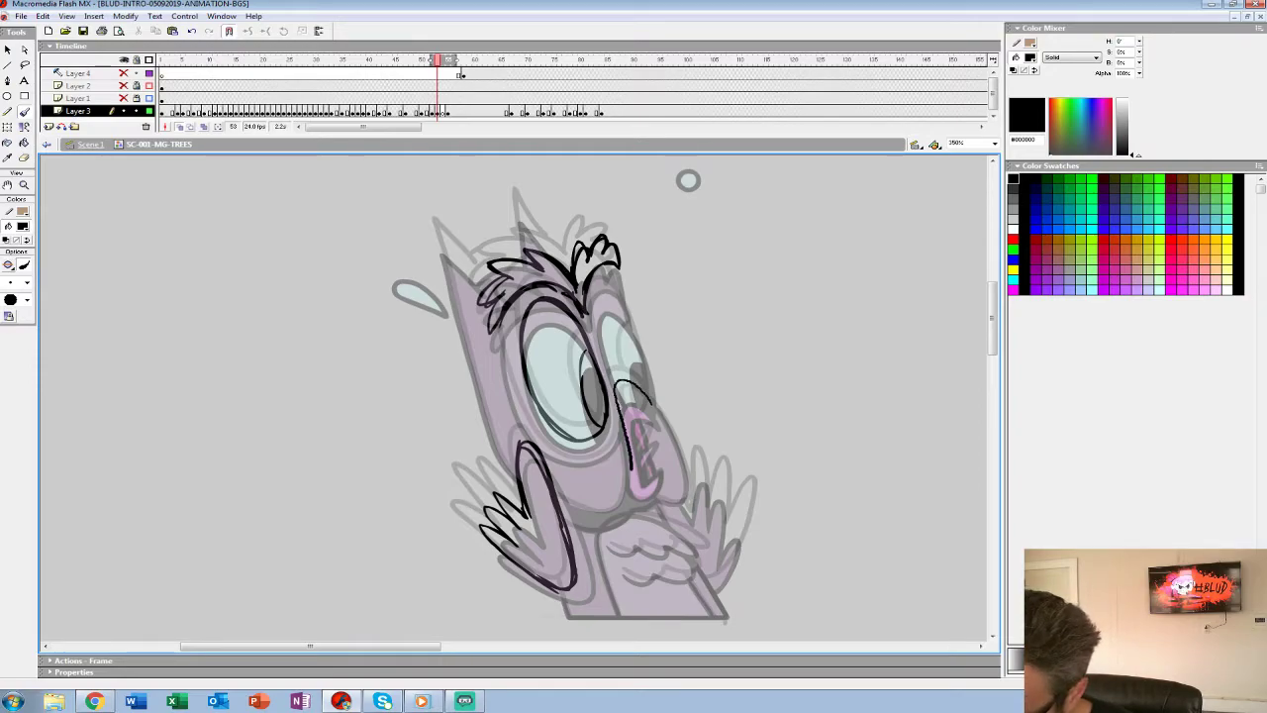
mouse_move(623, 483)
mouse_down()
mouse_move(616, 388)
mouse_move(636, 407)
mouse_move(636, 494)
mouse_up()
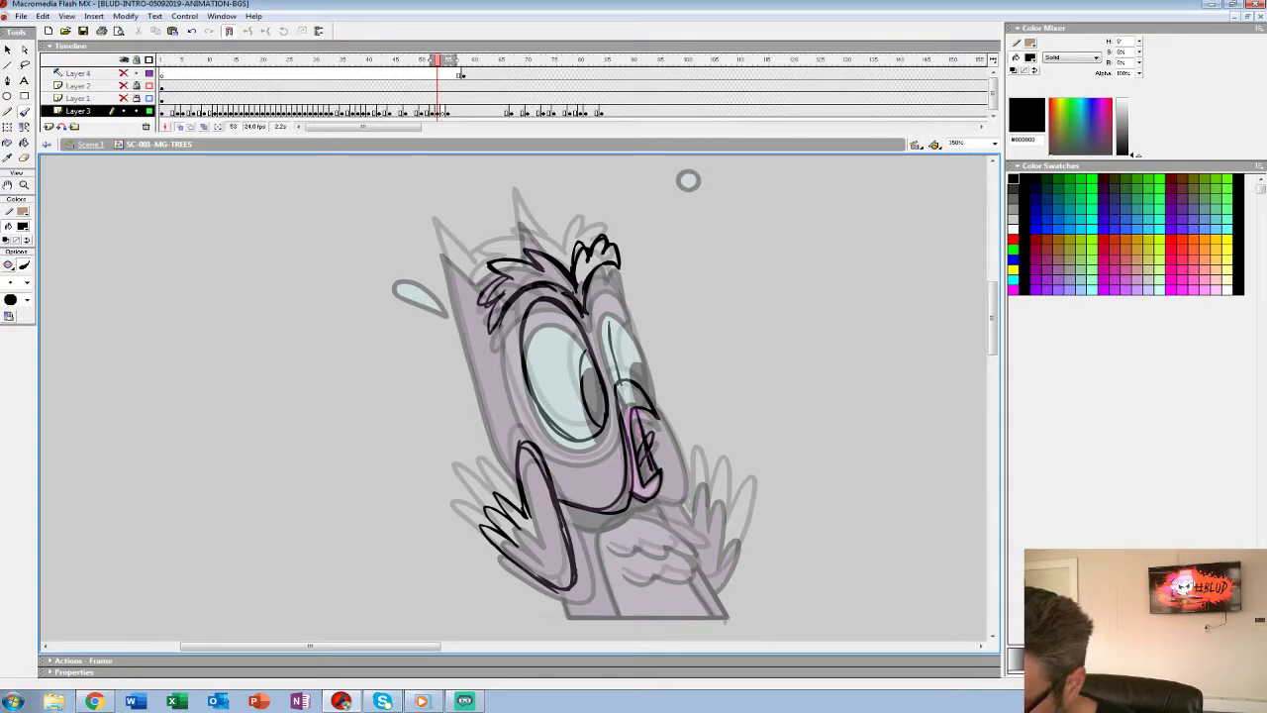
click(453, 112)
click(438, 111)
click(426, 112)
click(432, 112)
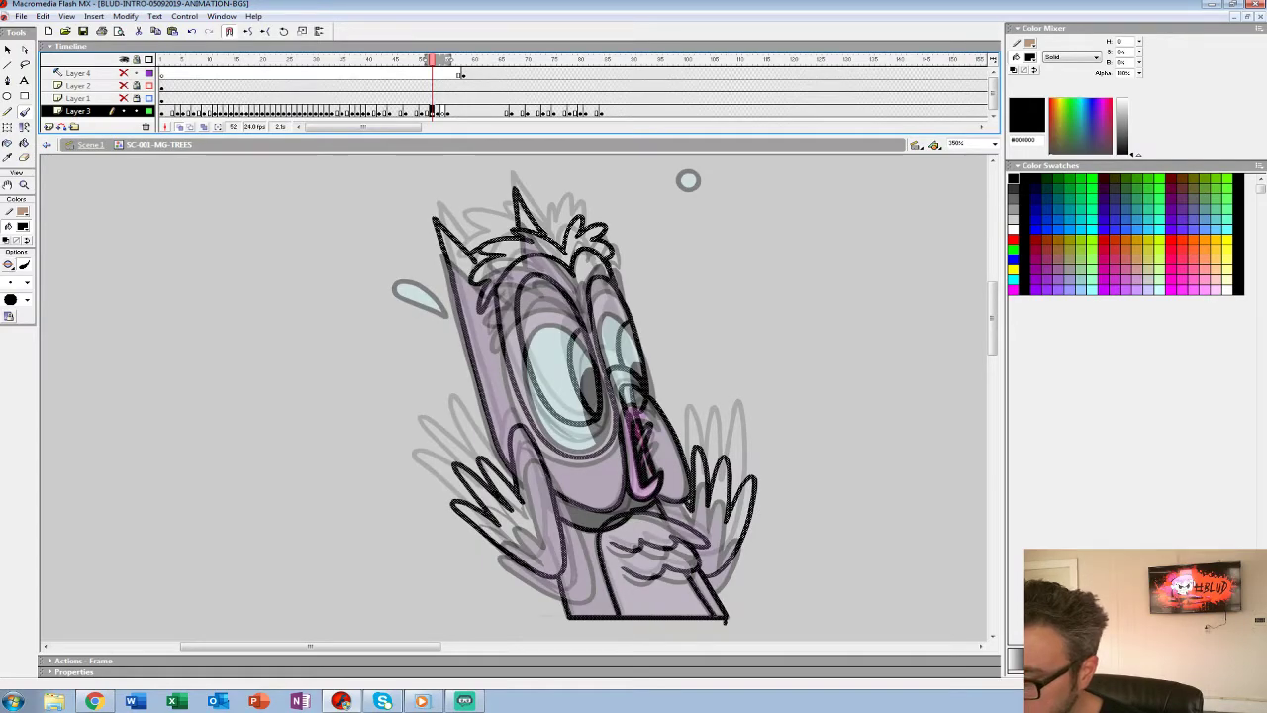
key(period)
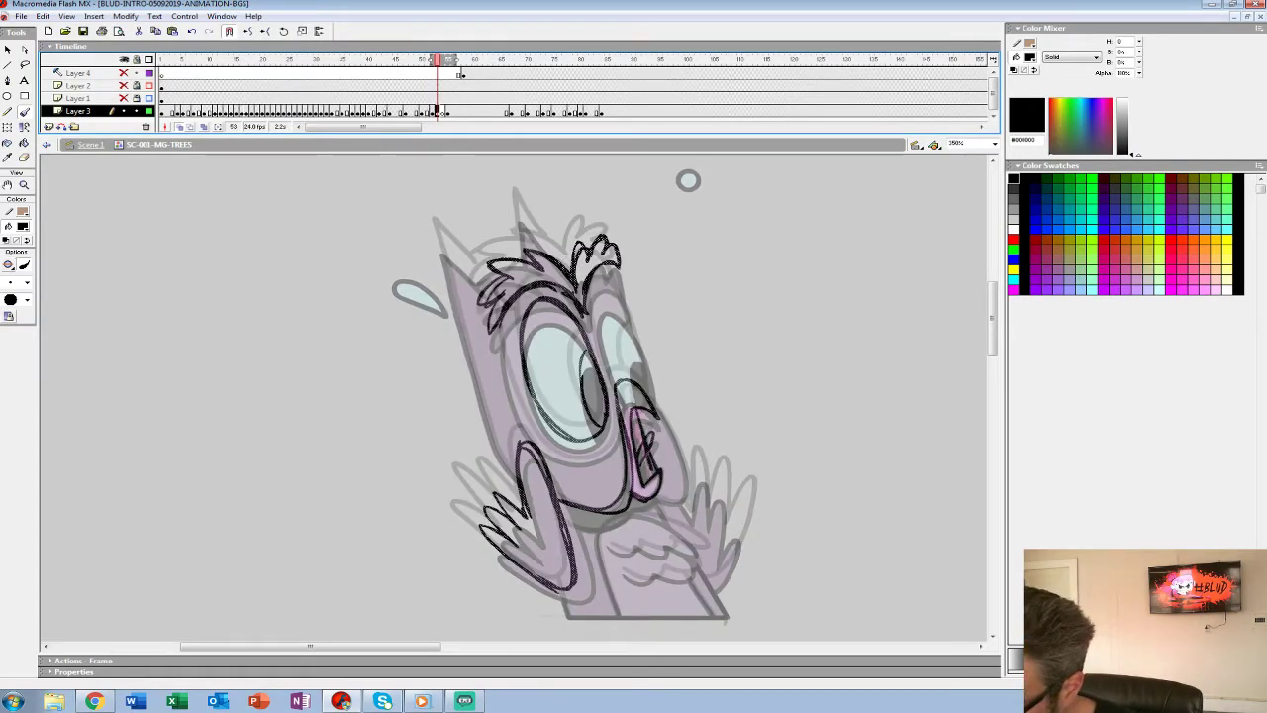
key(period)
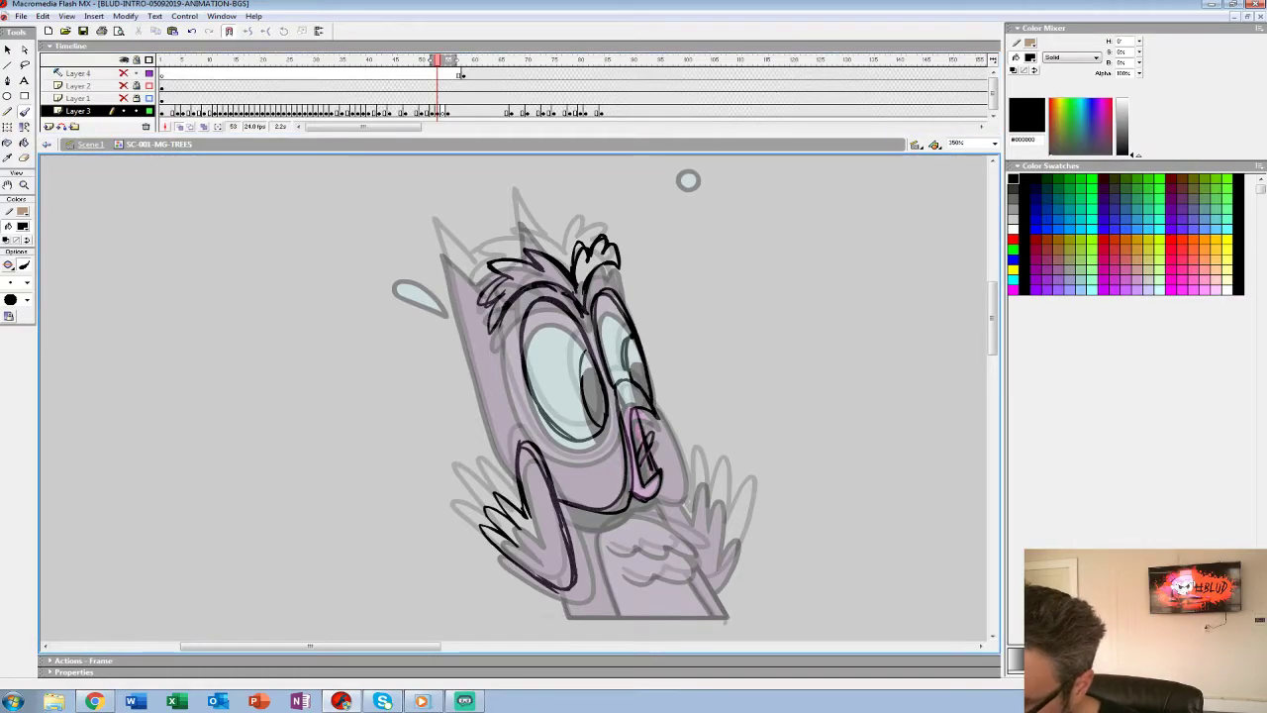
Rough the owl's two pointed ears and the outer side of its head at frame 53.
mouse_move(553, 255)
mouse_down()
mouse_move(518, 209)
mouse_move(523, 246)
mouse_move(436, 240)
mouse_up()
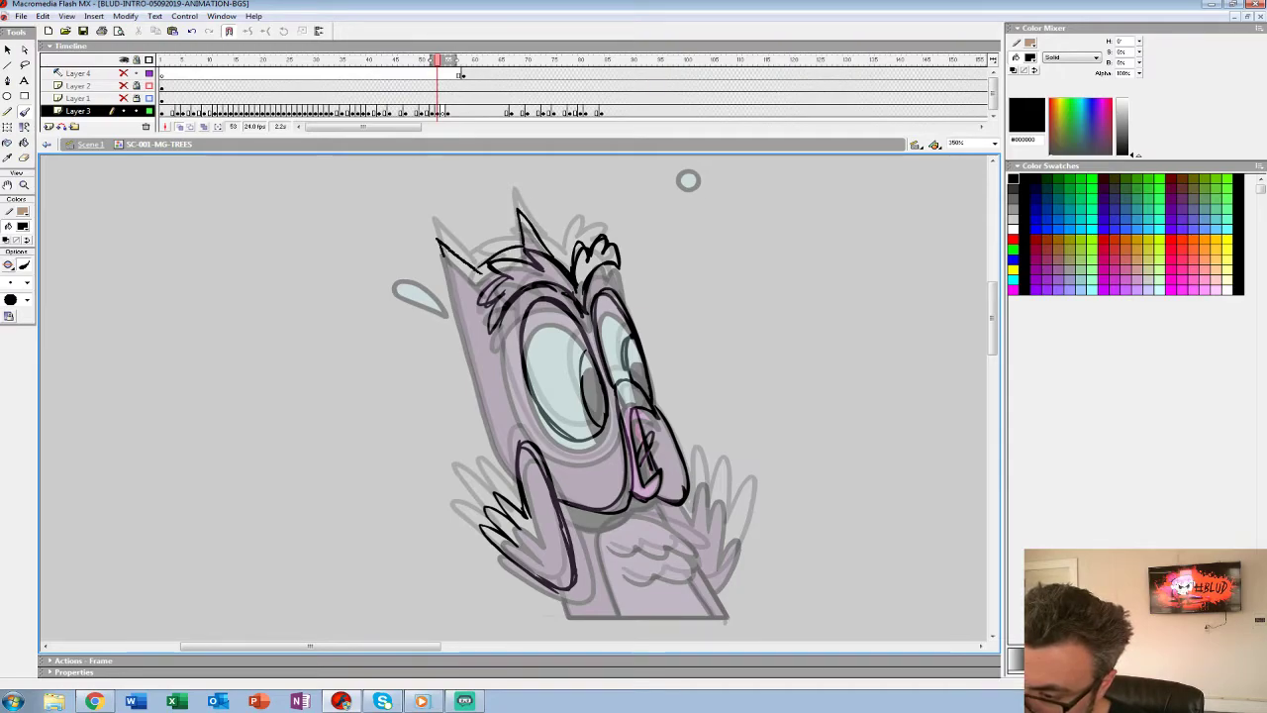
drag(484, 408, 516, 477)
drag(614, 475, 559, 437)
Rough the far raised wing with its splayed feathers at frame 53.
drag(655, 547, 680, 474)
drag(673, 524, 687, 466)
mouse_move(669, 495)
mouse_down()
mouse_move(661, 446)
mouse_move(637, 481)
mouse_up()
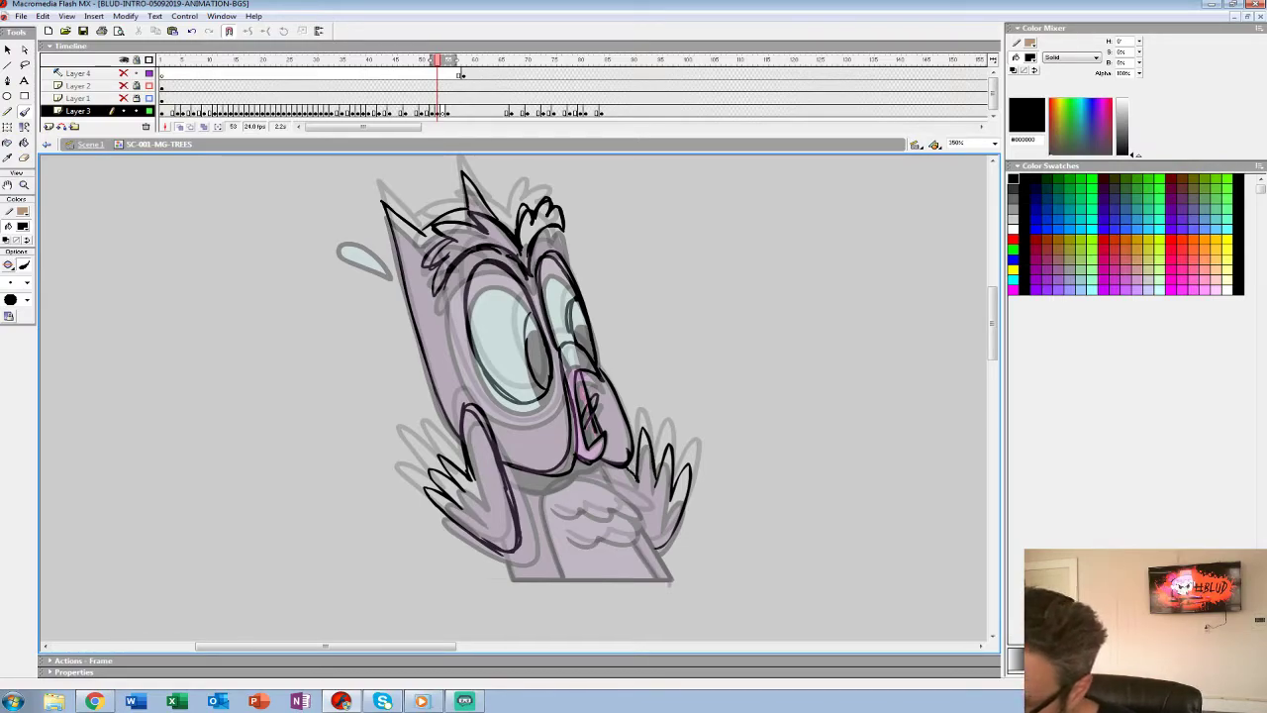
mouse_move(671, 459)
mouse_down()
mouse_move(692, 530)
mouse_move(690, 459)
mouse_up()
mouse_move(653, 485)
mouse_down()
mouse_move(681, 442)
mouse_move(675, 504)
mouse_up()
Scrub ahead to check the motion, and recolor the rough drawing at frame 53 on Layer 3 red (#FF0000).
drag(400, 98, 474, 98)
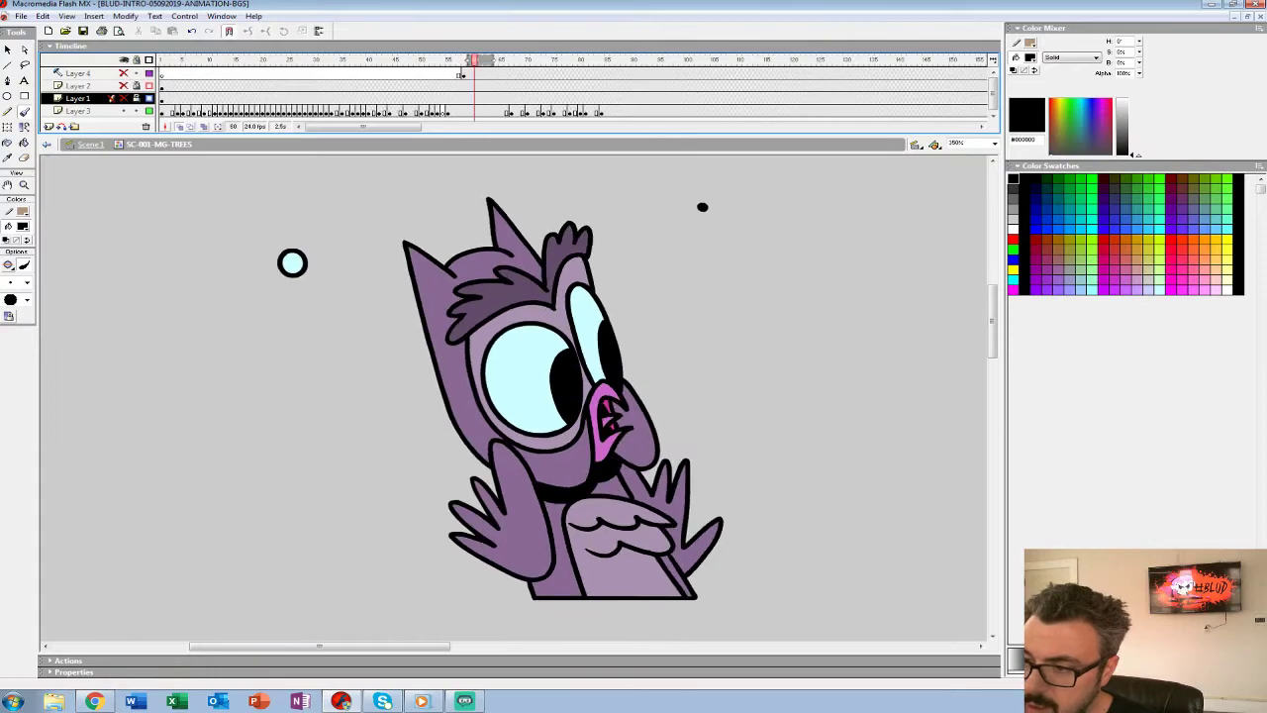
click(438, 111)
key(period)
drag(433, 61, 456, 61)
key(comma)
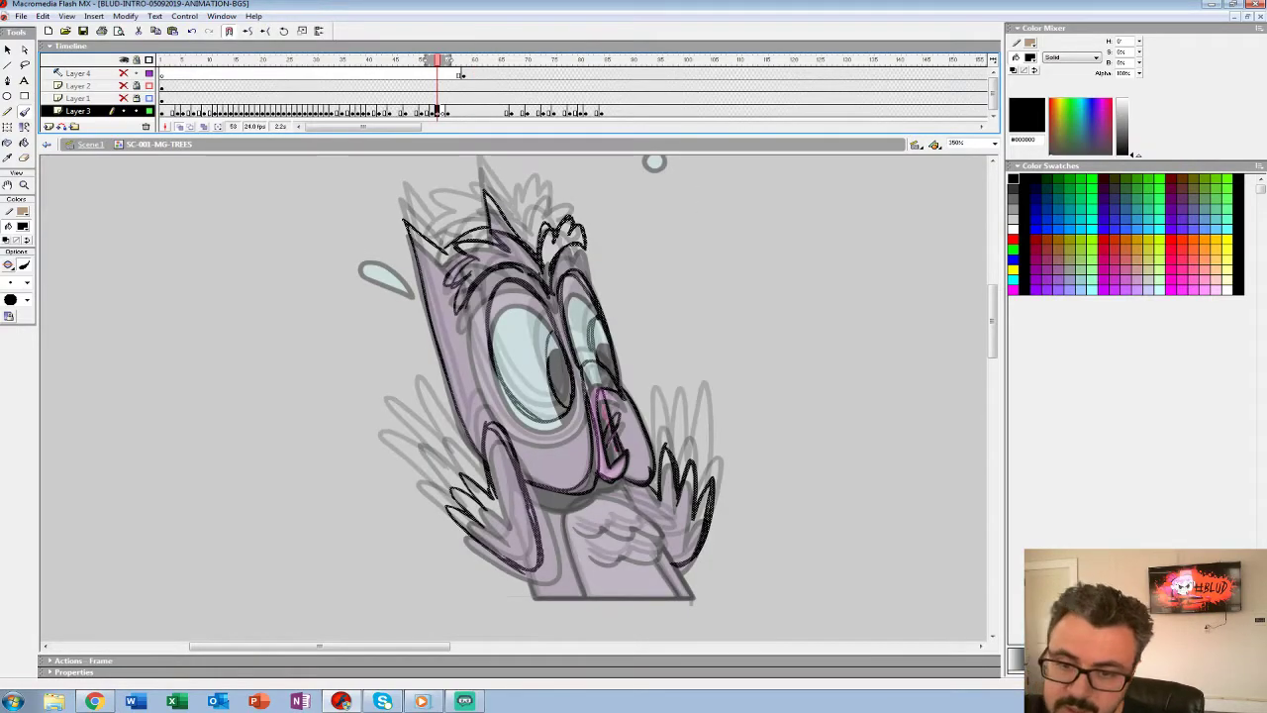
click(22, 226)
click(6, 289)
click(25, 185)
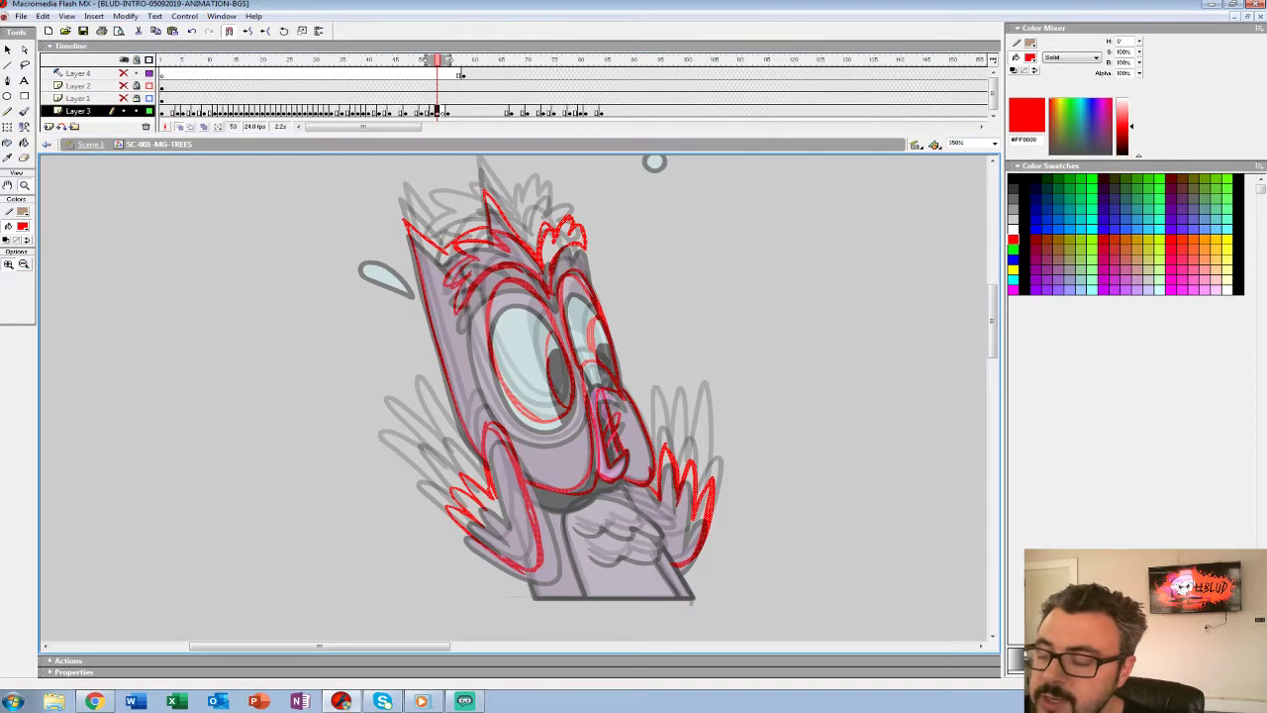
Set up frame 54 for inking with a black fill and a larger brush size.
click(531, 320)
key(period)
drag(531, 320, 594, 284)
click(22, 226)
click(6, 254)
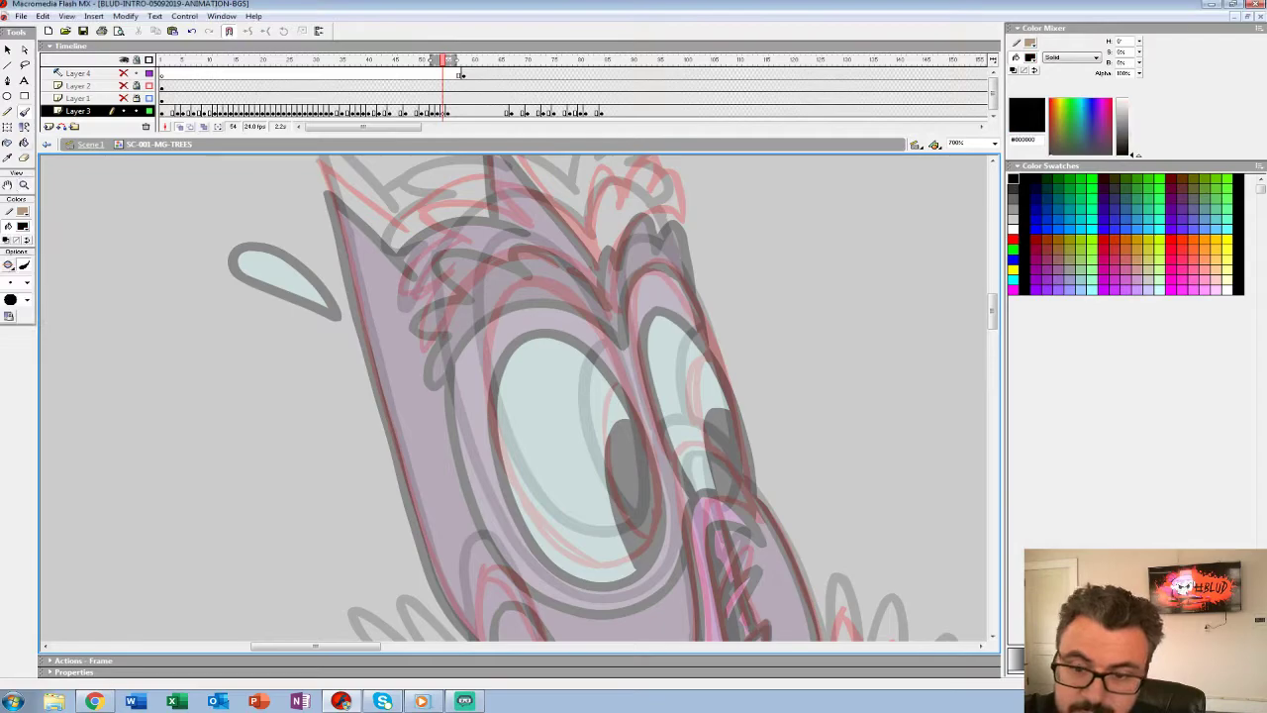
click(22, 282)
click(15, 374)
drag(331, 208, 362, 315)
click(22, 282)
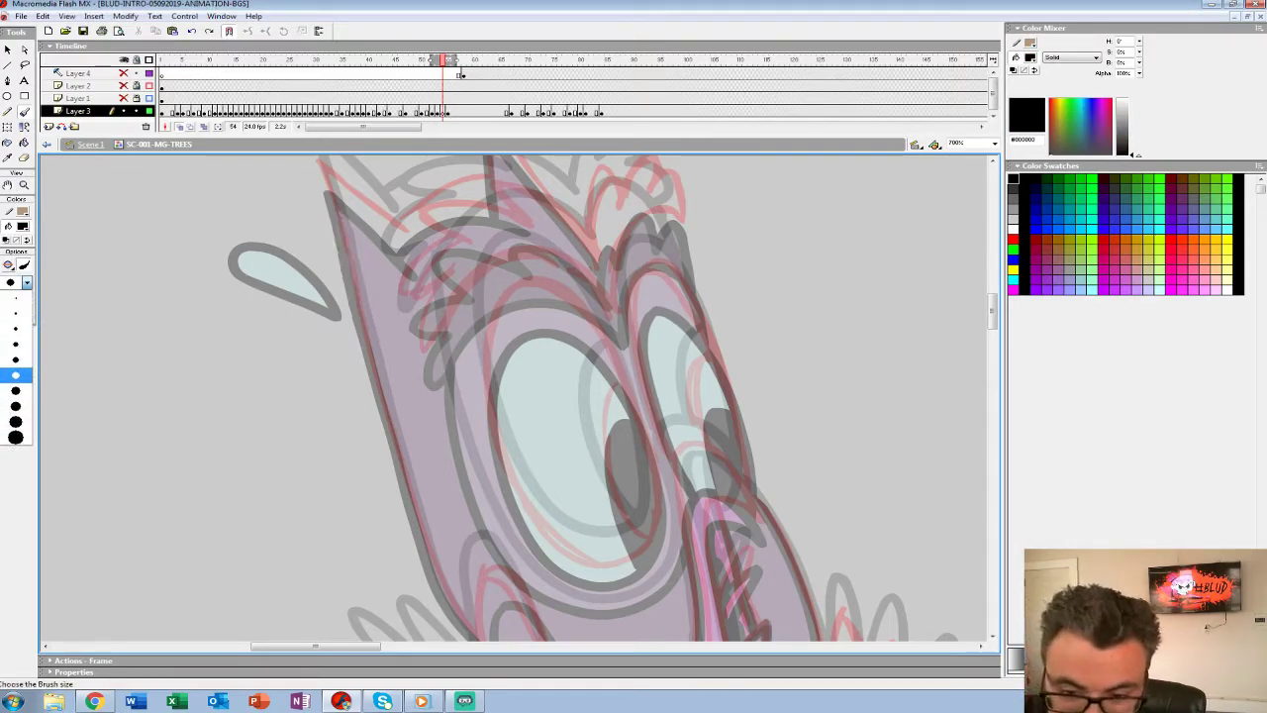
click(15, 391)
Ink the owl's feathered brows, head tuft and near eye at frame 54 over the red rough.
drag(330, 187, 346, 252)
mouse_move(528, 282)
mouse_down()
mouse_move(496, 331)
mouse_move(495, 425)
mouse_move(536, 521)
mouse_move(571, 553)
mouse_move(607, 563)
mouse_move(641, 549)
mouse_move(654, 511)
mouse_move(638, 420)
mouse_move(599, 328)
mouse_move(569, 291)
mouse_move(525, 279)
mouse_up()
mouse_move(616, 381)
mouse_down()
mouse_move(597, 421)
mouse_move(643, 535)
mouse_move(600, 374)
mouse_move(647, 560)
mouse_move(689, 583)
mouse_up()
key(space)
mouse_move(662, 354)
mouse_down()
mouse_move(635, 322)
mouse_move(572, 299)
mouse_move(521, 316)
mouse_move(495, 347)
mouse_up()
mouse_move(649, 301)
mouse_down()
mouse_move(613, 262)
mouse_move(546, 234)
mouse_move(578, 272)
mouse_move(526, 259)
mouse_move(447, 332)
mouse_up()
scroll(514, 395, up, 1)
scroll(515, 396, right, 1)
mouse_move(646, 378)
mouse_down()
mouse_move(717, 285)
mouse_move(684, 269)
mouse_move(649, 280)
mouse_move(624, 318)
mouse_up()
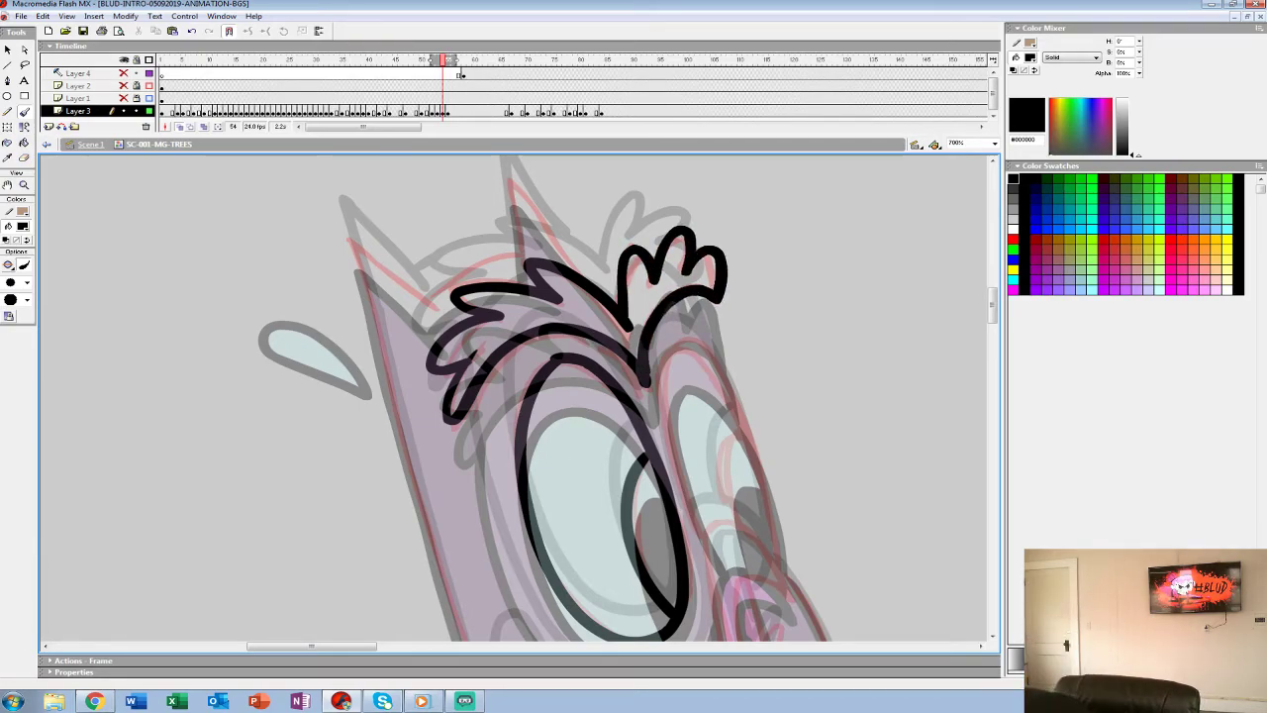
Ink the owl's open beak with its jagged mouth edge at frame 54.
drag(594, 475, 516, 255)
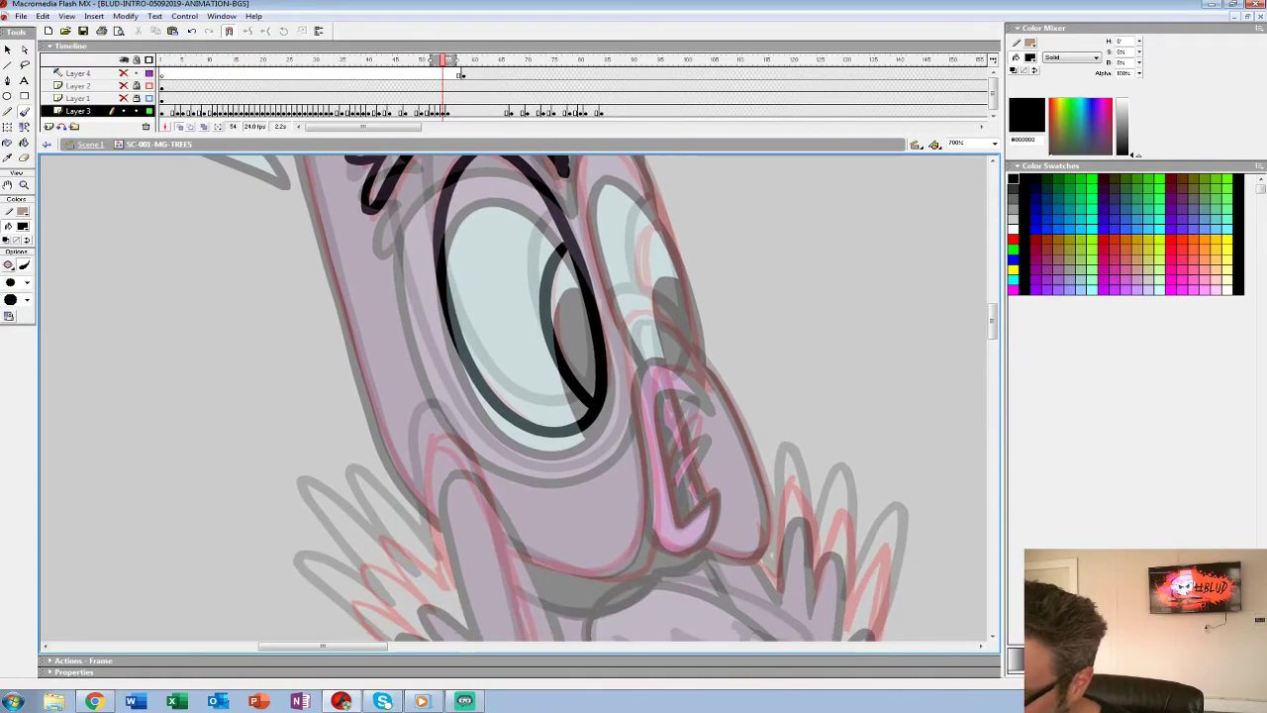
mouse_move(715, 376)
mouse_down()
mouse_move(668, 306)
mouse_move(621, 311)
mouse_move(668, 542)
mouse_move(700, 523)
mouse_move(718, 487)
mouse_move(685, 504)
mouse_move(653, 360)
mouse_move(682, 515)
mouse_up()
key(ctrl+z)
key(ctrl+z)
drag(704, 398, 683, 465)
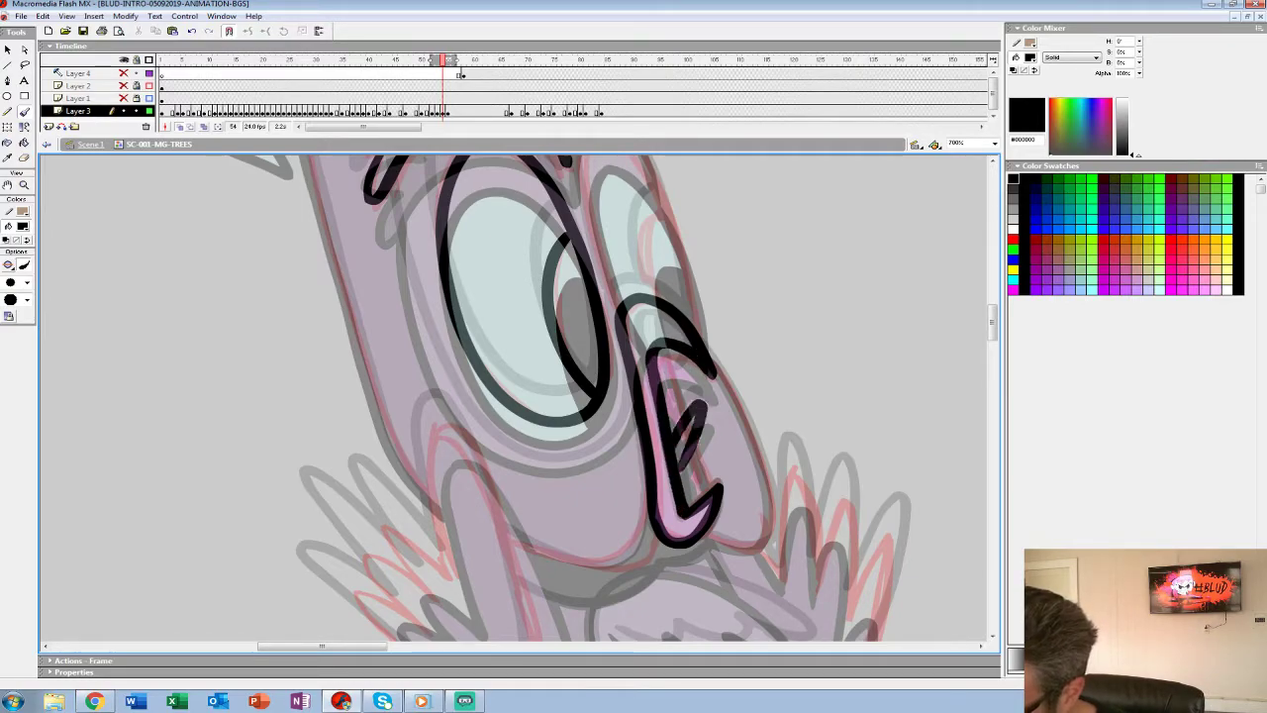
mouse_move(661, 357)
mouse_down()
mouse_move(683, 410)
mouse_move(689, 502)
mouse_up()
key(ctrl+z)
Ink the far eye, the ring around the near eye, the cheeks and the near wing's outline at frame 54.
mouse_move(653, 346)
mouse_down()
mouse_move(678, 476)
mouse_move(717, 400)
mouse_move(675, 287)
mouse_move(653, 265)
mouse_up()
key(ctrl+z)
mouse_move(724, 462)
mouse_down()
mouse_move(688, 336)
mouse_move(645, 274)
mouse_move(618, 317)
mouse_move(643, 436)
mouse_move(681, 236)
mouse_move(806, 394)
mouse_up()
mouse_move(582, 264)
mouse_down()
mouse_move(594, 382)
mouse_move(584, 287)
mouse_move(604, 396)
mouse_move(638, 482)
mouse_move(688, 534)
mouse_move(740, 553)
mouse_move(803, 519)
mouse_move(822, 473)
mouse_up()
key(ctrl+z)
drag(693, 495, 716, 229)
mouse_move(658, 400)
mouse_down()
mouse_move(640, 297)
mouse_move(683, 265)
mouse_move(742, 447)
mouse_move(747, 550)
mouse_move(673, 535)
mouse_move(581, 453)
mouse_up()
mouse_move(661, 399)
mouse_down()
mouse_move(594, 348)
mouse_move(590, 373)
mouse_move(625, 447)
mouse_move(559, 409)
mouse_move(592, 461)
mouse_move(437, 461)
mouse_move(414, 476)
mouse_move(402, 515)
mouse_up()
mouse_move(713, 236)
mouse_down()
mouse_move(763, 326)
mouse_move(778, 396)
mouse_move(772, 433)
mouse_move(711, 431)
mouse_up()
mouse_move(657, 376)
mouse_down()
mouse_move(607, 460)
mouse_move(521, 432)
mouse_up()
Ink the outer side of the owl's head and its pointed ears at frame 54.
mouse_move(534, 307)
mouse_down()
mouse_move(643, 475)
mouse_move(772, 560)
mouse_up()
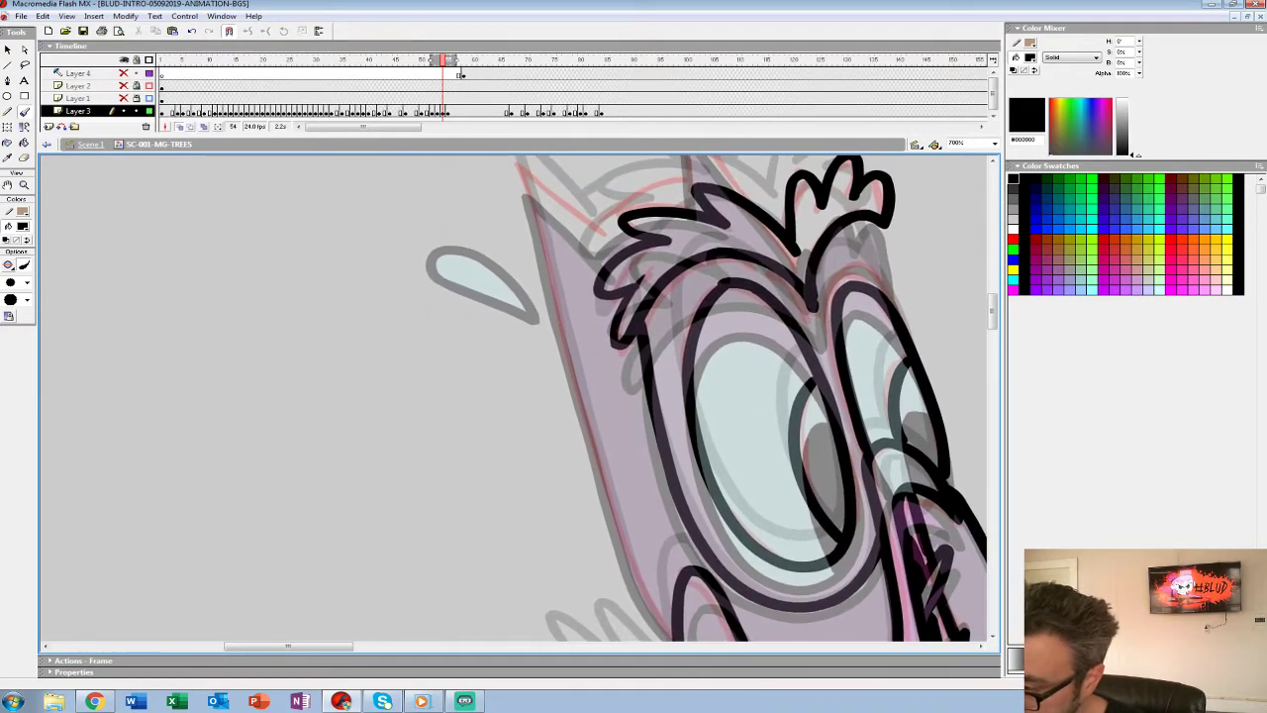
mouse_move(605, 239)
mouse_down()
mouse_move(551, 196)
mouse_move(529, 208)
mouse_move(654, 623)
mouse_move(671, 640)
mouse_up()
mouse_move(552, 227)
mouse_down()
mouse_move(511, 408)
mouse_move(657, 361)
mouse_move(656, 301)
mouse_move(635, 277)
mouse_up()
drag(636, 277, 645, 356)
drag(634, 495, 505, 220)
Ink the near wing's splayed feathers and the lower body with its scalloped chest feathers and flat base.
mouse_move(574, 400)
mouse_down()
mouse_move(606, 417)
mouse_move(698, 392)
mouse_move(752, 410)
mouse_move(742, 382)
mouse_move(605, 336)
mouse_move(550, 401)
mouse_move(594, 540)
mouse_up()
mouse_move(752, 407)
mouse_down()
mouse_move(742, 463)
mouse_move(604, 465)
mouse_up()
drag(594, 396, 649, 417)
mouse_move(722, 332)
mouse_down()
mouse_move(623, 387)
mouse_move(550, 376)
mouse_up()
mouse_move(536, 514)
mouse_down()
mouse_move(548, 567)
mouse_move(861, 566)
mouse_move(845, 568)
mouse_up()
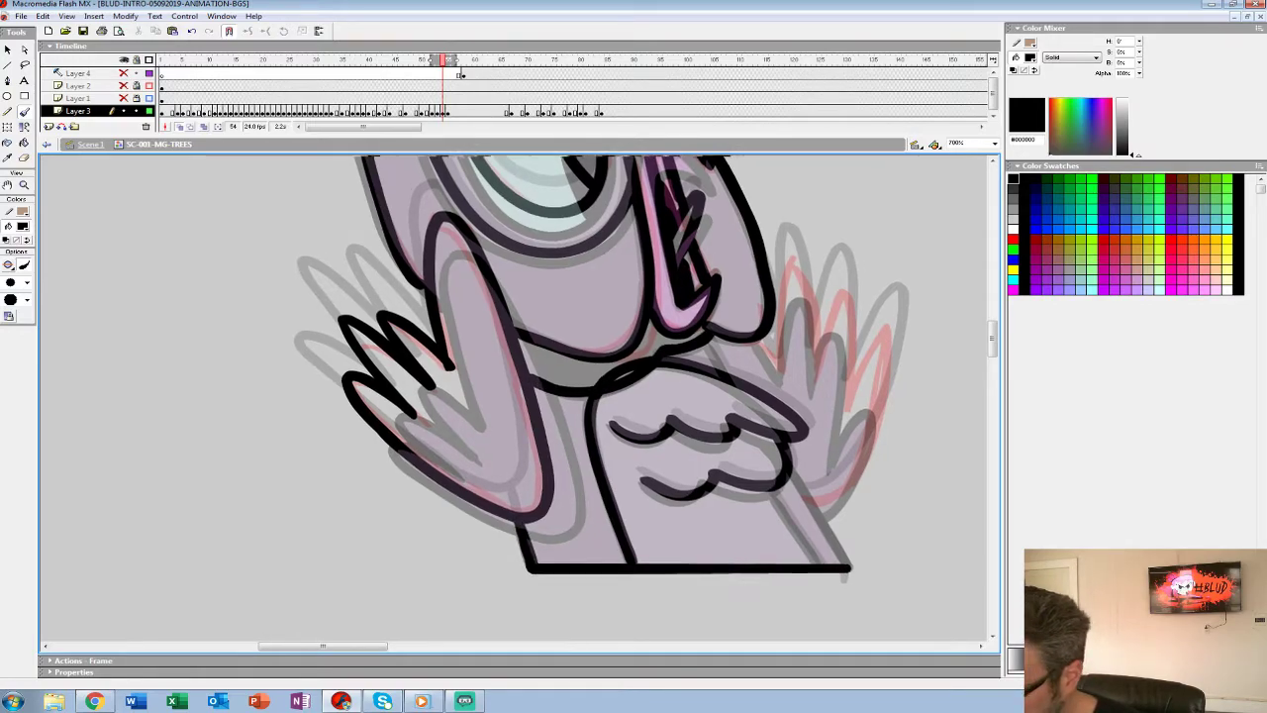
Ink the two slanted lines on the body's far side and the far raised wing at frame 54.
drag(752, 416, 653, 442)
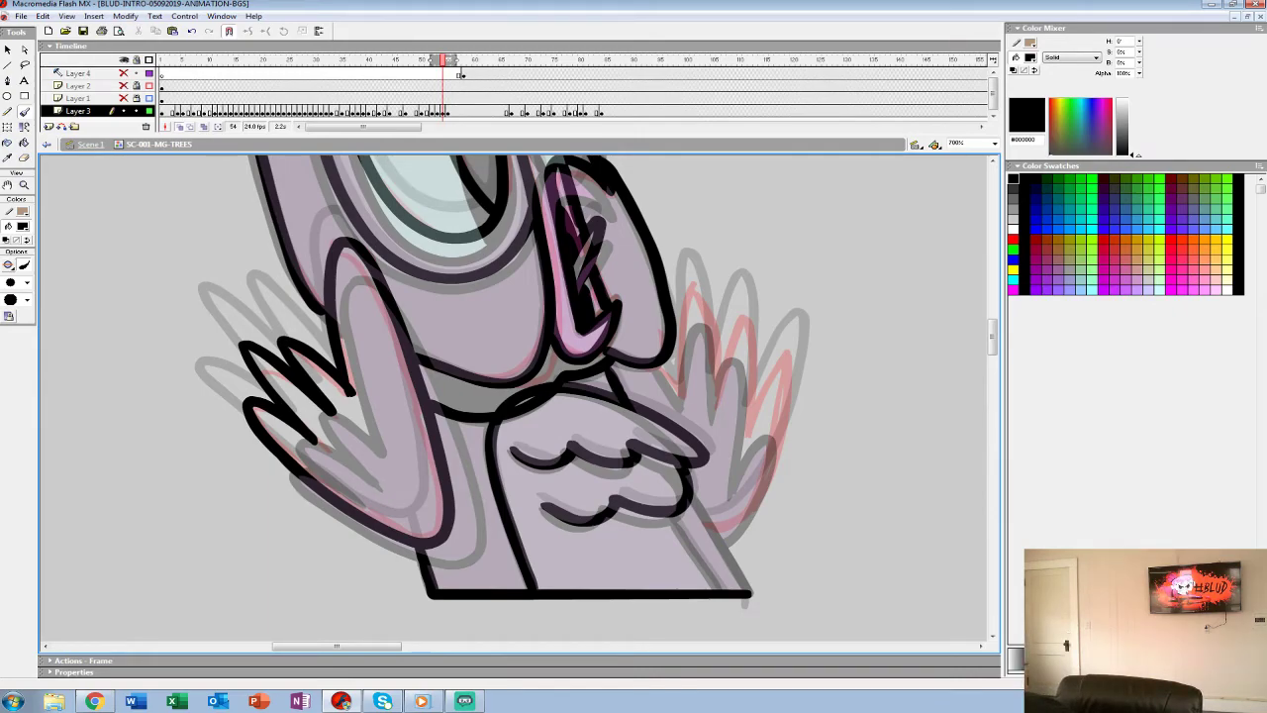
drag(673, 519, 718, 589)
drag(692, 498, 746, 590)
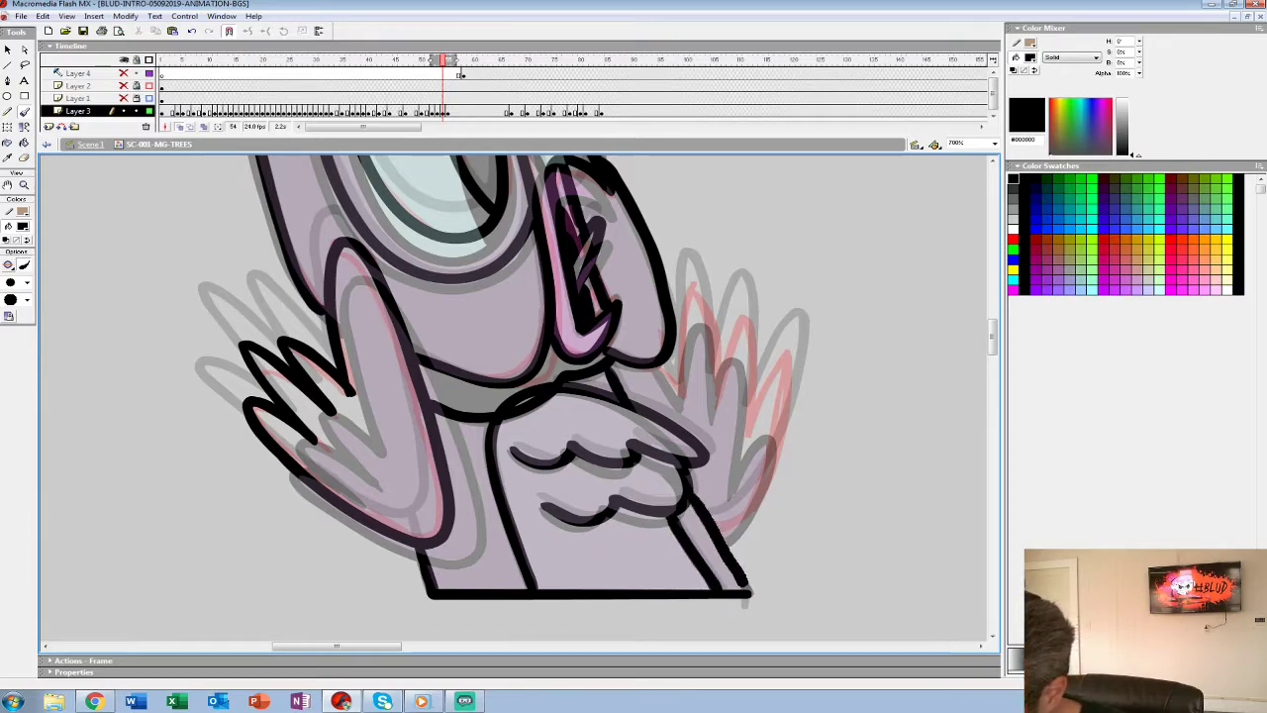
mouse_move(720, 528)
mouse_down()
mouse_move(753, 499)
mouse_move(747, 311)
mouse_move(715, 305)
mouse_move(678, 391)
mouse_up()
Fill both pupils and the shadow under the owl's chin with black at frame 54.
scroll(515, 396, up, 10)
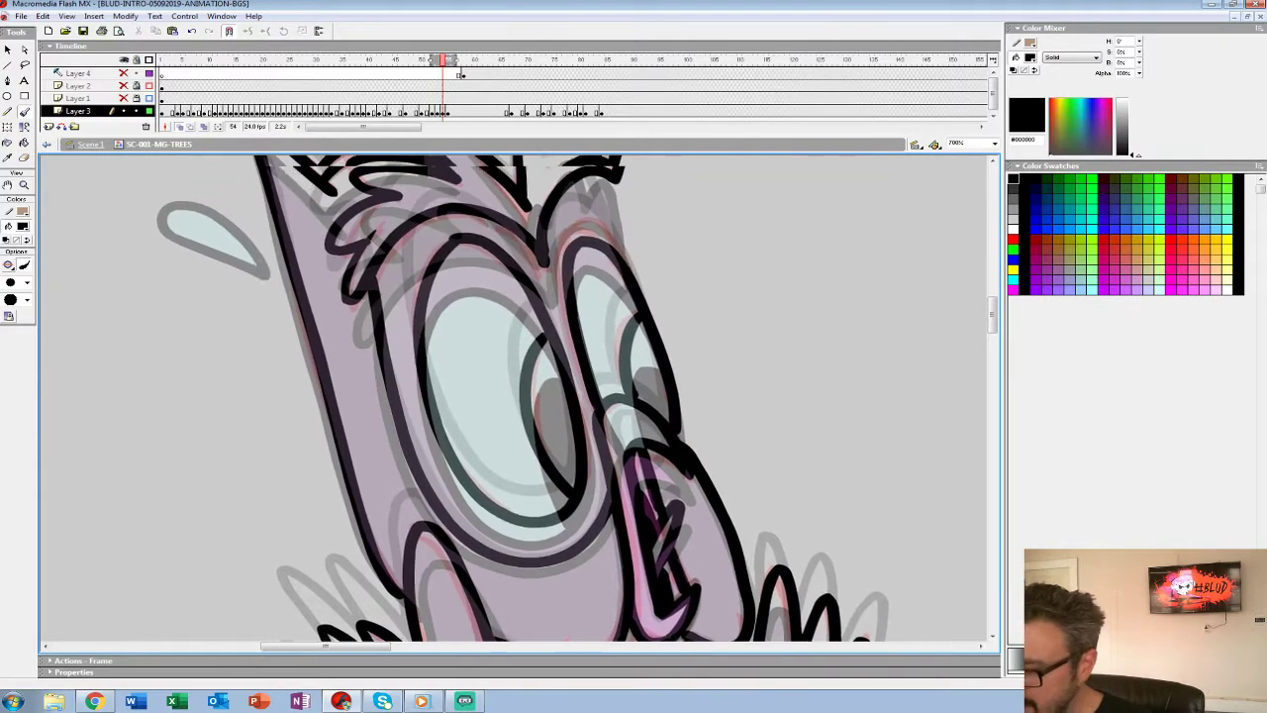
key(k)
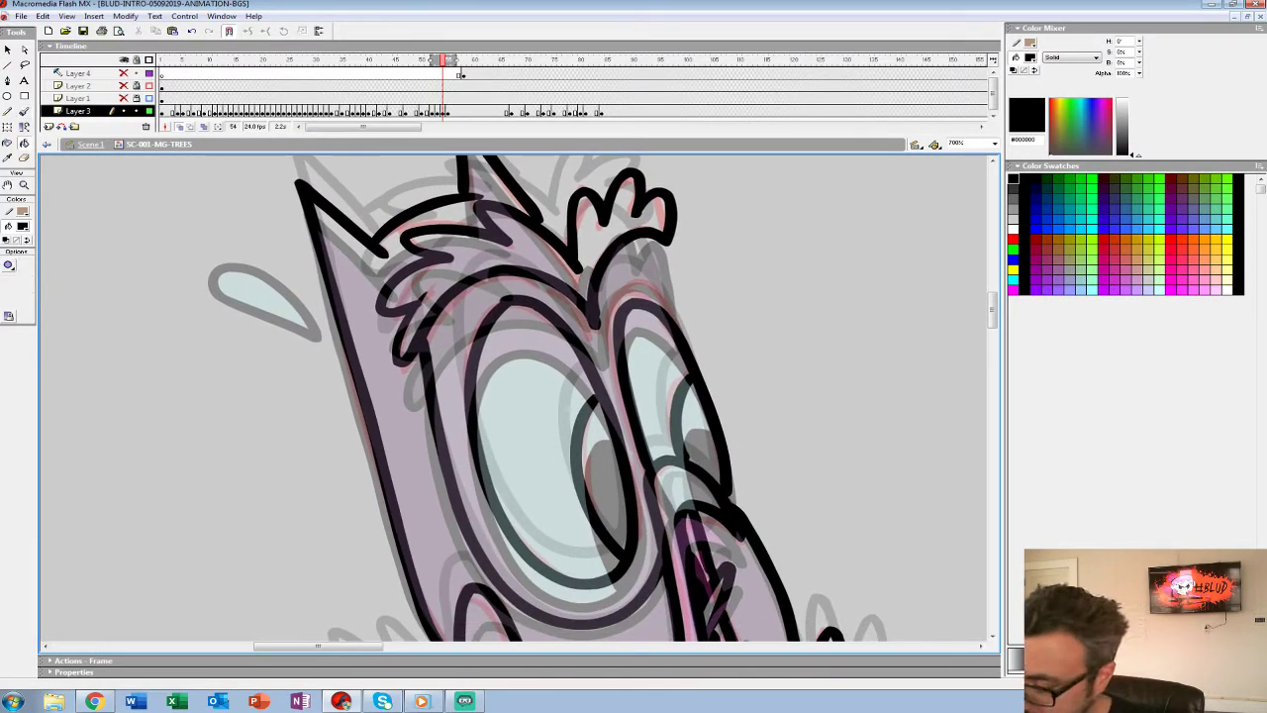
click(701, 448)
click(606, 485)
drag(606, 494, 530, 227)
click(536, 476)
Replace the red rough at frame 53 with the inked drawing from frame 54 and play back the owl's take-off.
drag(495, 134, 495, 210)
drag(443, 60, 437, 60)
key(period)
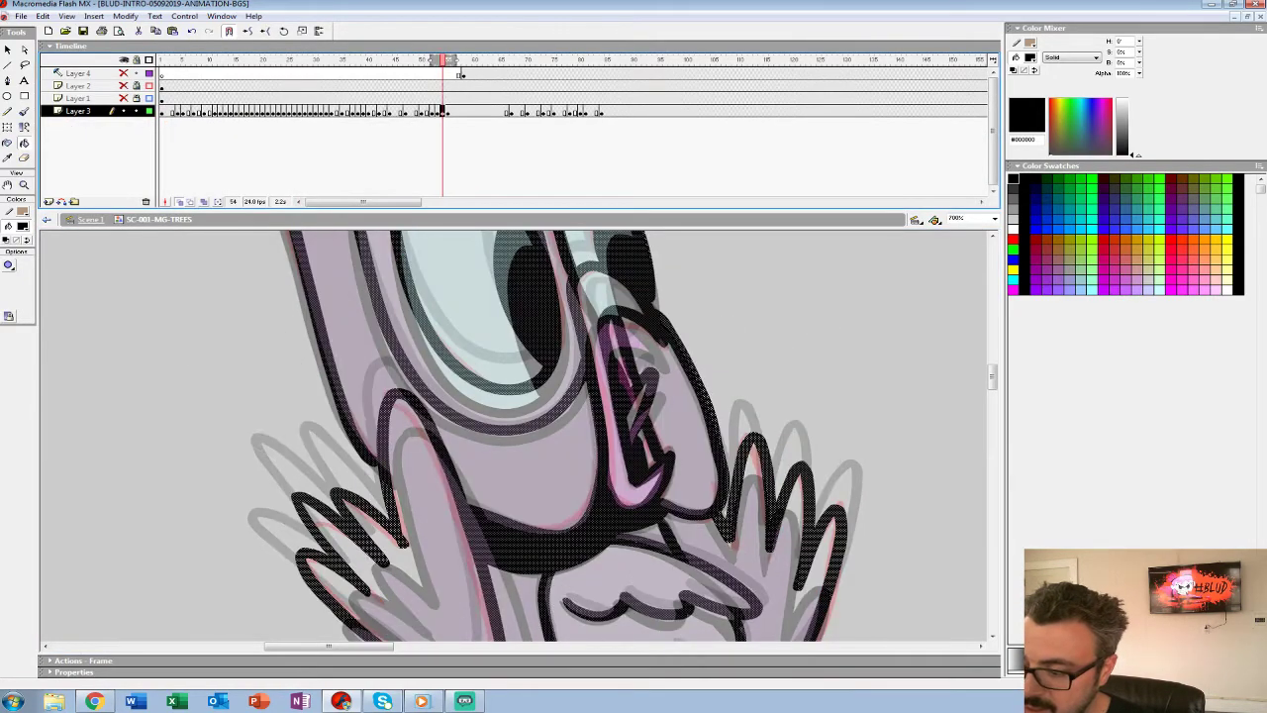
alt+click(512, 356)
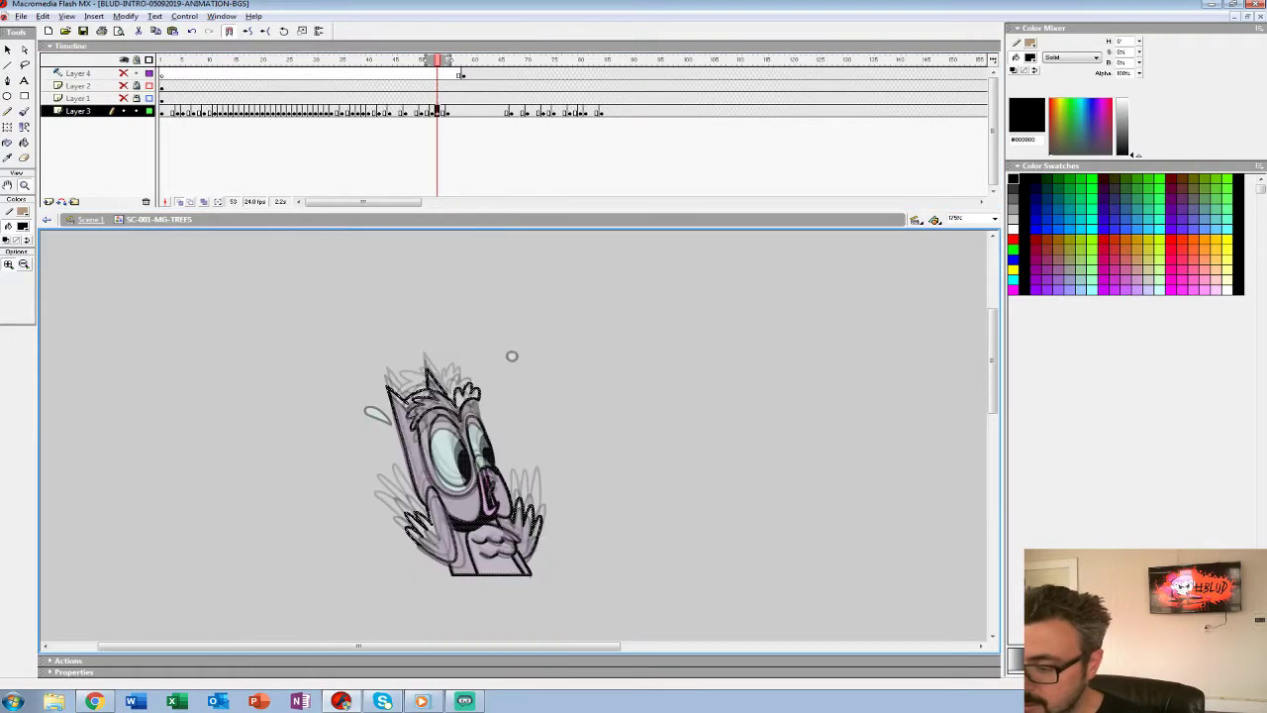
alt+click(458, 600)
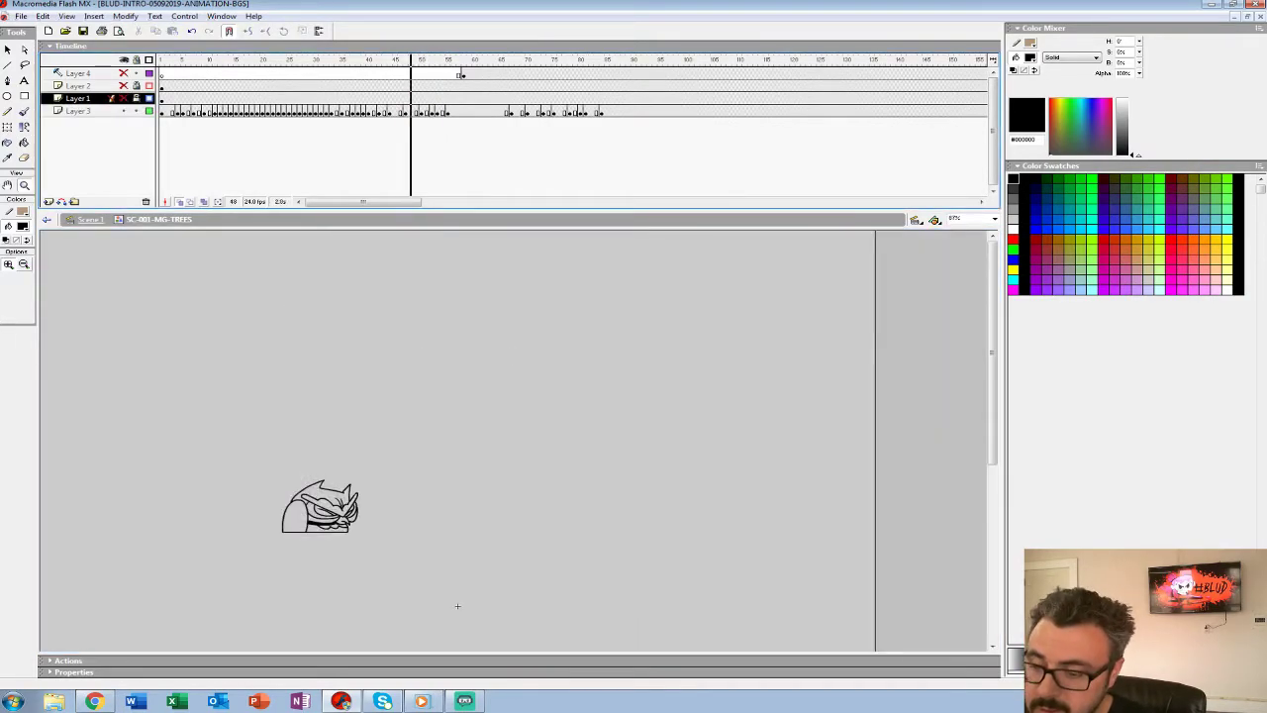
key(Return)
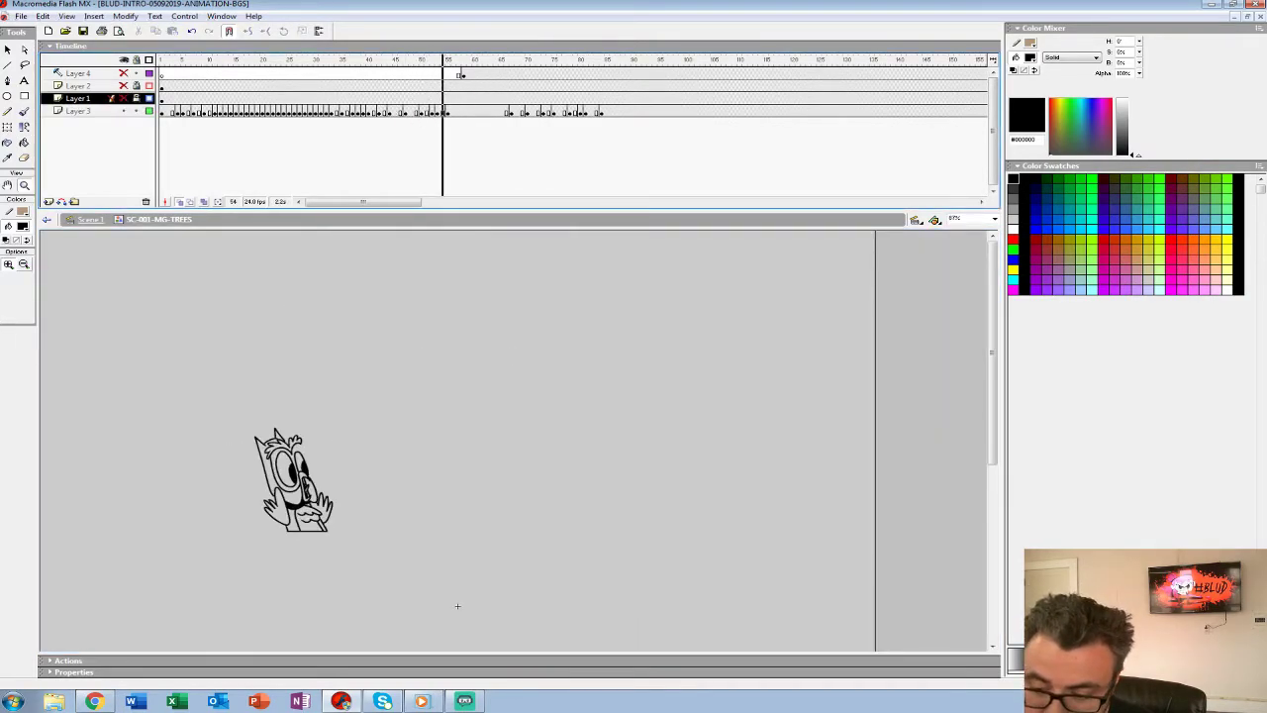
Fill the owl's pupils and the shadow under its chin with black at frame 52, with onion skinning off.
click(431, 111)
click(392, 483)
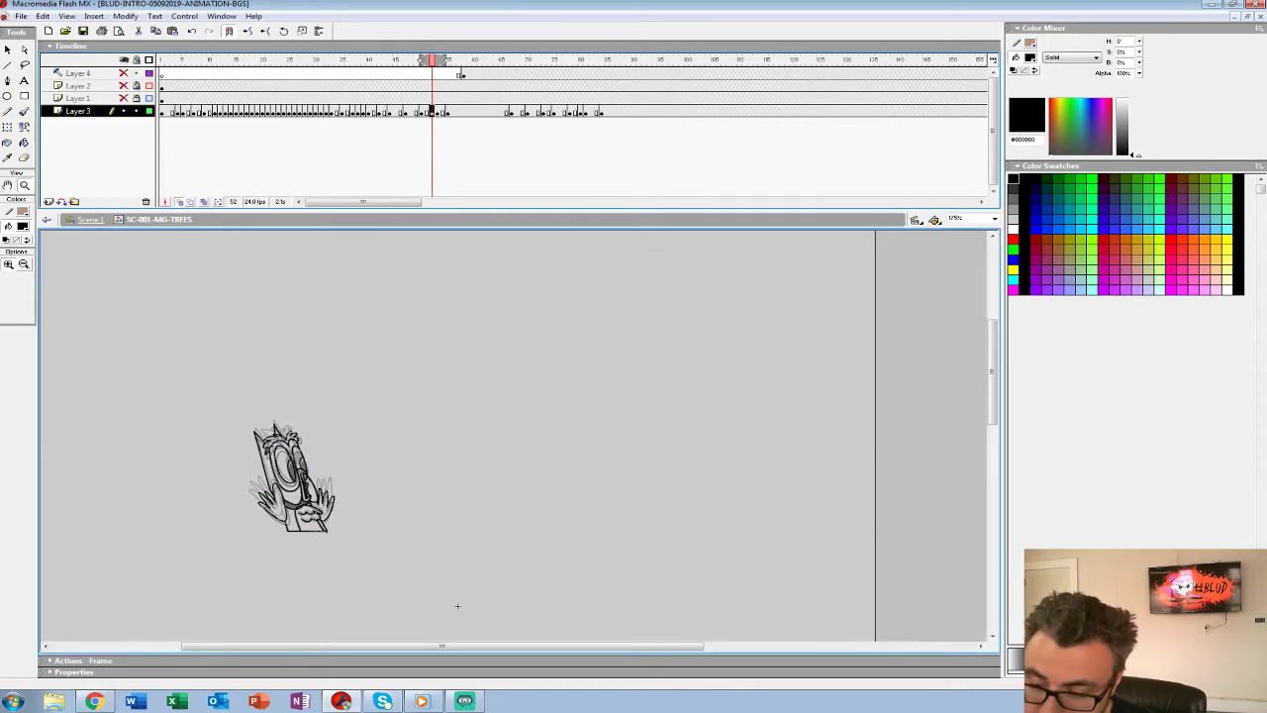
click(179, 202)
key(k)
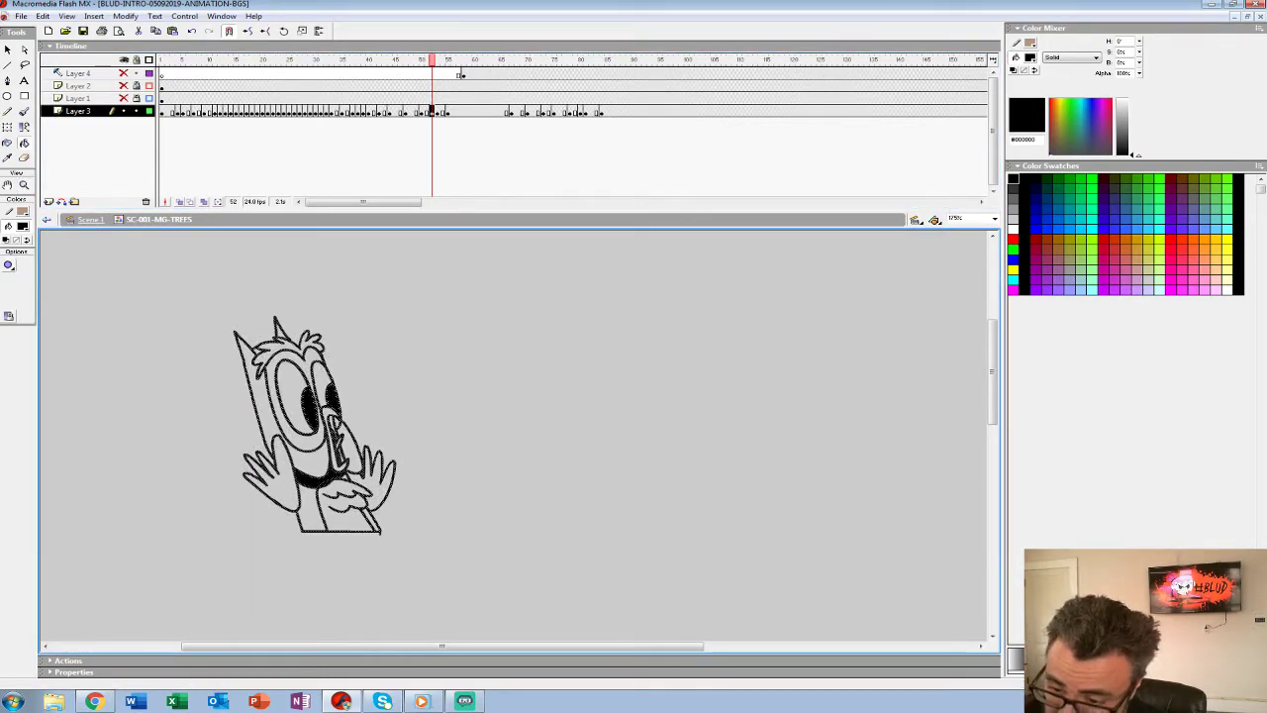
Play back the owl's take-off from the frames before its scared pose.
click(389, 86)
key(Return)
click(389, 98)
key(Return)
click(389, 98)
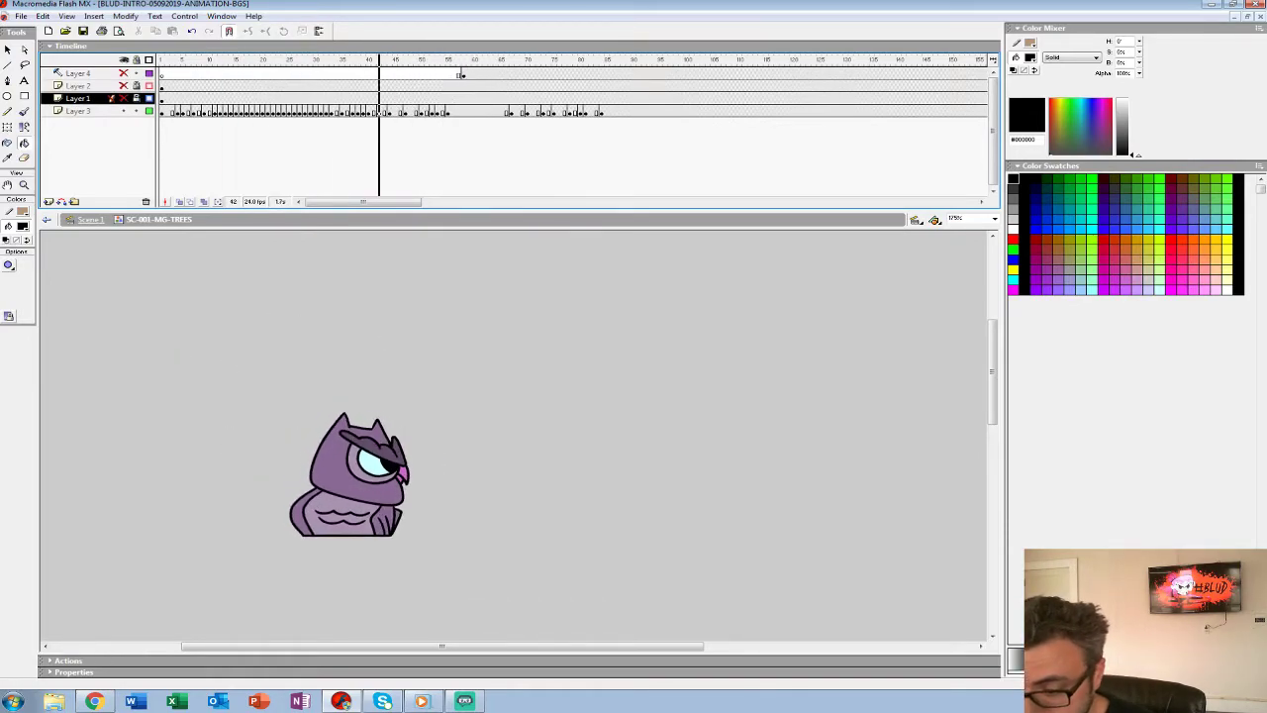
Clear the drawing at frame 54 and turn on onion skinning to show the neighbouring frames.
click(443, 112)
key(Delete)
click(180, 202)
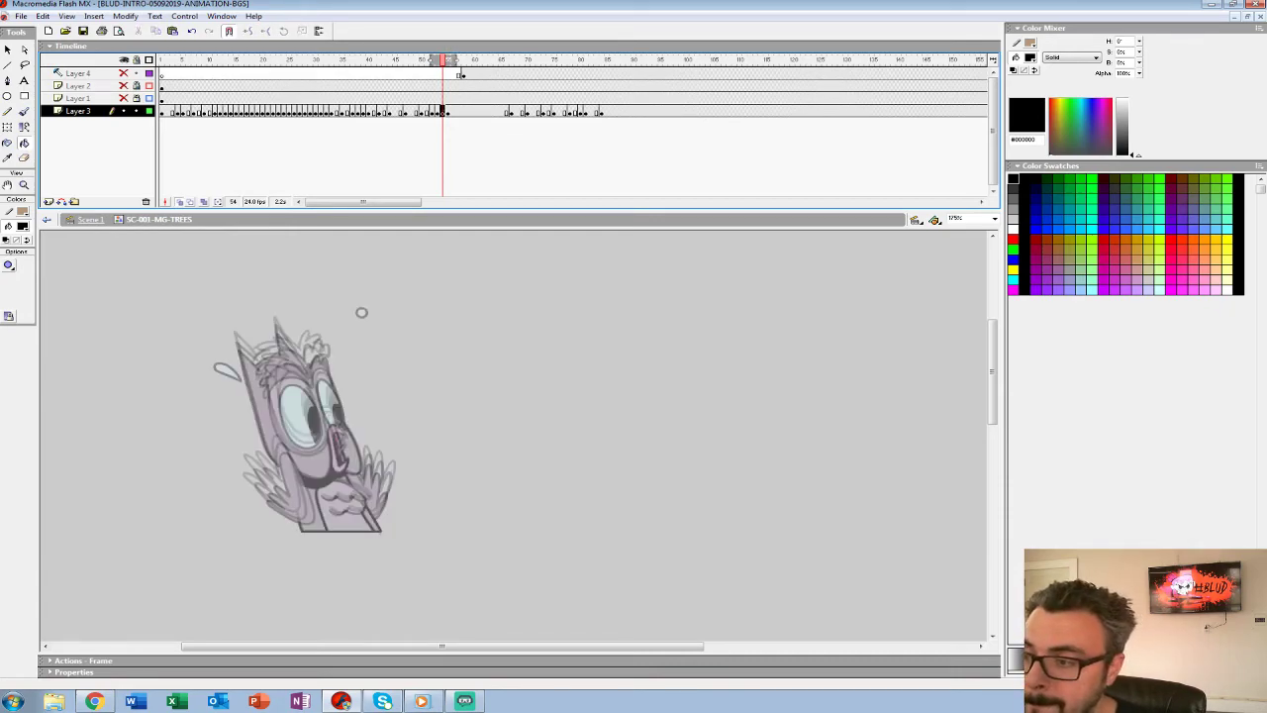
drag(433, 61, 438, 60)
Ink the outline of the near eye and its pupil in black at frame 54.
click(513, 438)
key(z)
click(389, 427)
click(390, 427)
mouse_move(390, 426)
mouse_down()
mouse_move(354, 357)
mouse_move(393, 466)
mouse_move(509, 578)
mouse_move(432, 315)
mouse_move(459, 309)
mouse_move(627, 426)
mouse_up()
key(b)
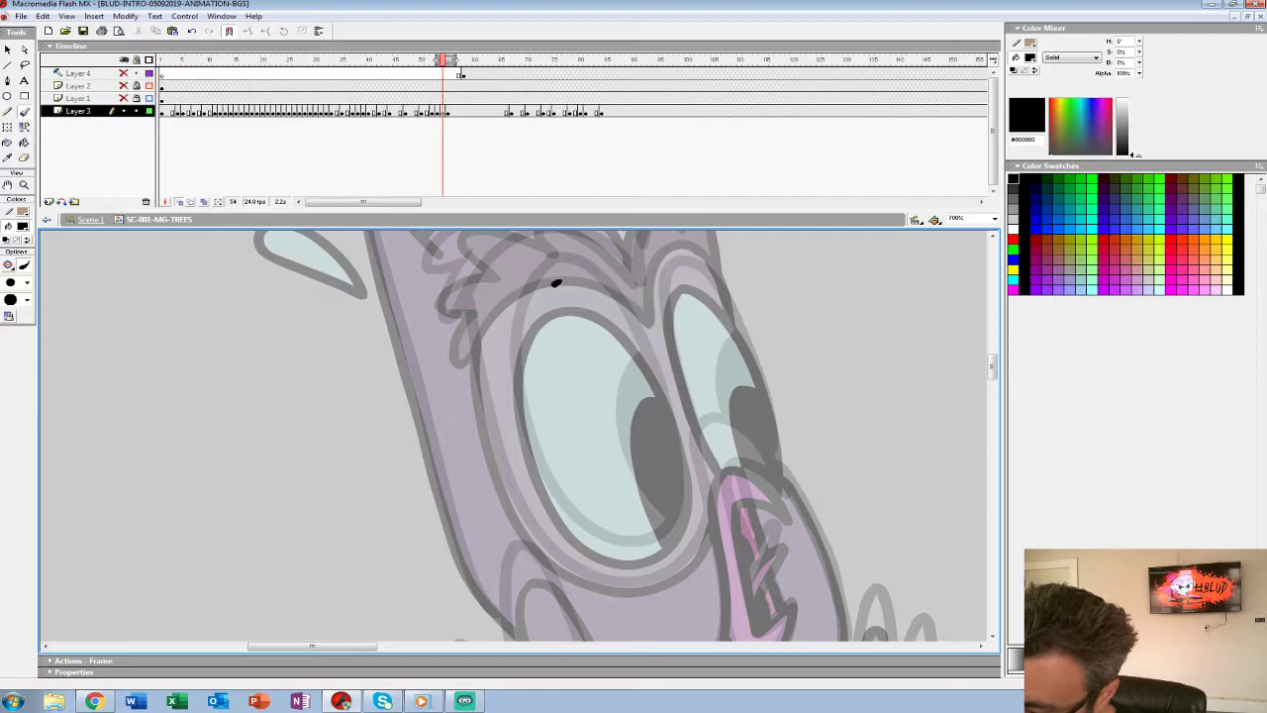
mouse_move(520, 347)
mouse_down()
mouse_move(536, 457)
mouse_move(583, 535)
mouse_move(646, 554)
mouse_move(675, 540)
mouse_up()
mouse_move(685, 473)
mouse_down()
mouse_move(633, 332)
mouse_move(576, 277)
mouse_move(550, 278)
mouse_up()
mouse_move(632, 374)
mouse_down()
mouse_move(634, 461)
mouse_move(675, 536)
mouse_up()
Ink the open beak and its jagged inner mouth lines at frame 54.
scroll(675, 536, down, 2)
scroll(675, 536, right, 3)
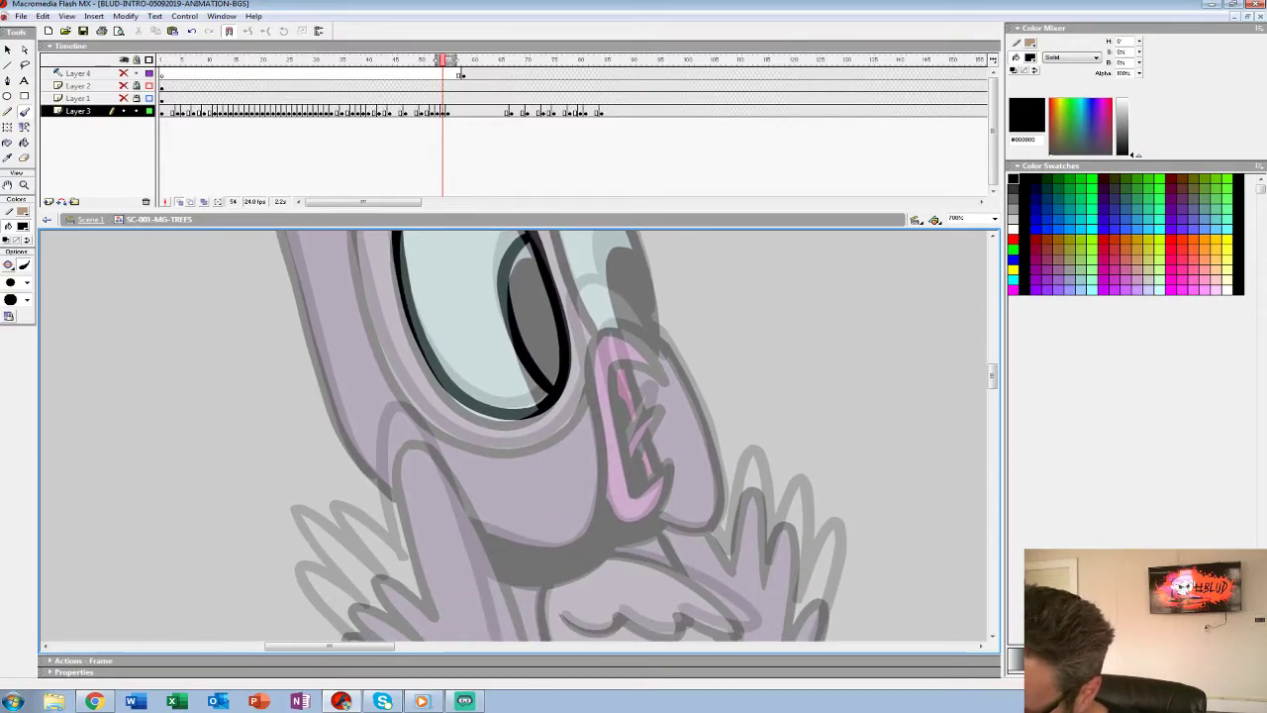
mouse_move(633, 492)
mouse_down()
mouse_move(606, 385)
mouse_move(612, 340)
mouse_move(660, 367)
mouse_move(606, 297)
mouse_move(580, 301)
mouse_move(606, 503)
mouse_move(623, 521)
mouse_move(653, 514)
mouse_move(654, 394)
mouse_move(637, 449)
mouse_move(623, 390)
mouse_up()
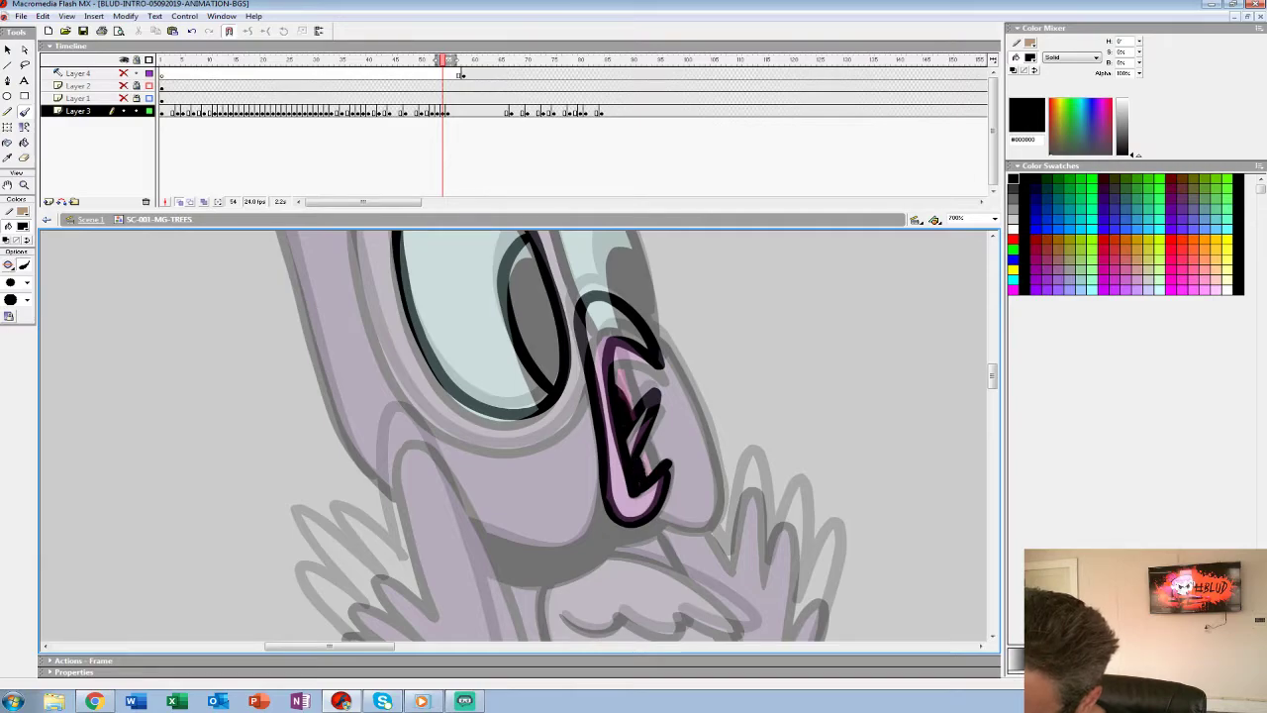
Ink the outline of the far eye and its pupil at frame 54.
drag(622, 347, 659, 564)
mouse_move(700, 485)
mouse_down()
mouse_move(676, 389)
mouse_move(616, 302)
mouse_up()
drag(590, 342, 620, 450)
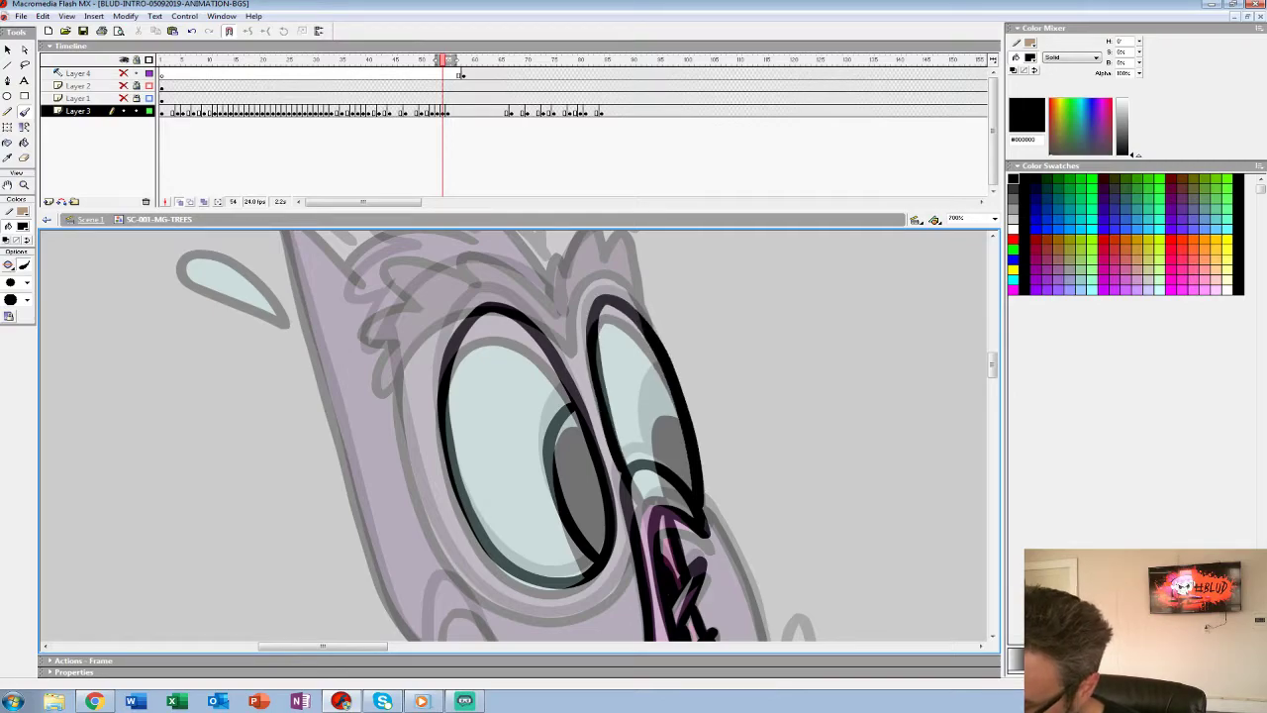
mouse_move(651, 404)
mouse_down()
mouse_move(661, 462)
mouse_move(731, 499)
mouse_up()
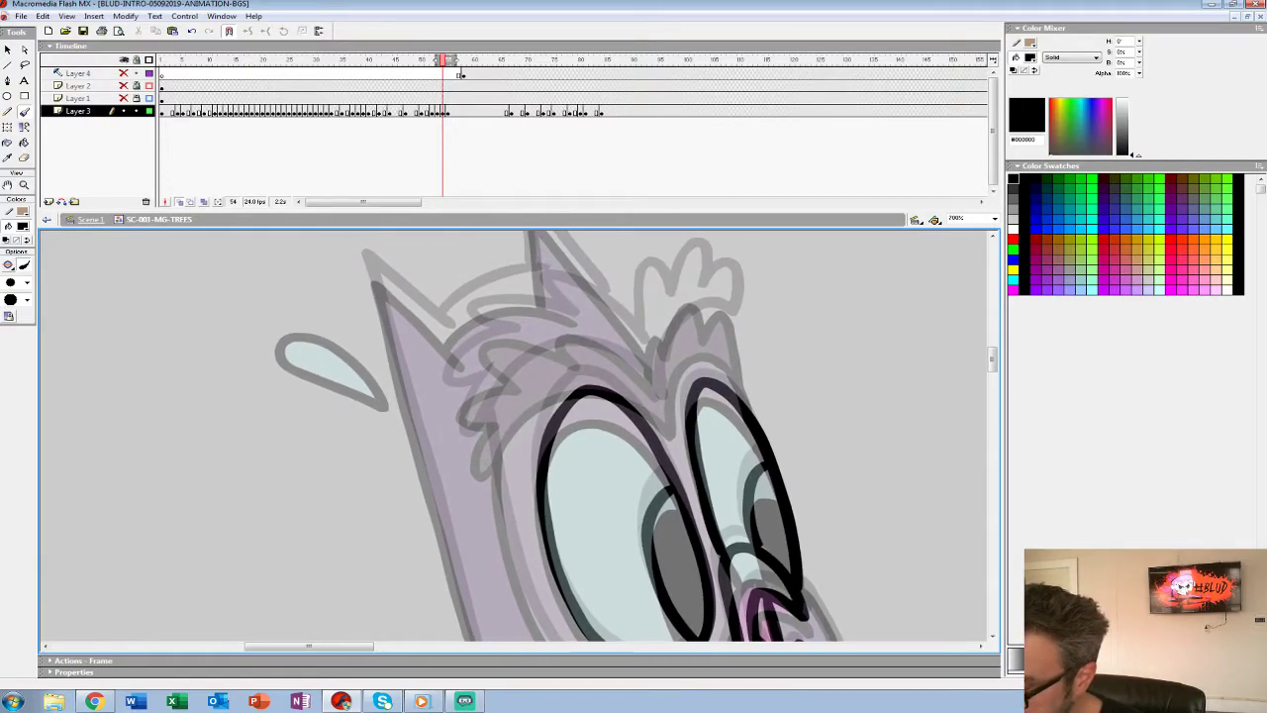
key(comma)
drag(710, 305, 760, 422)
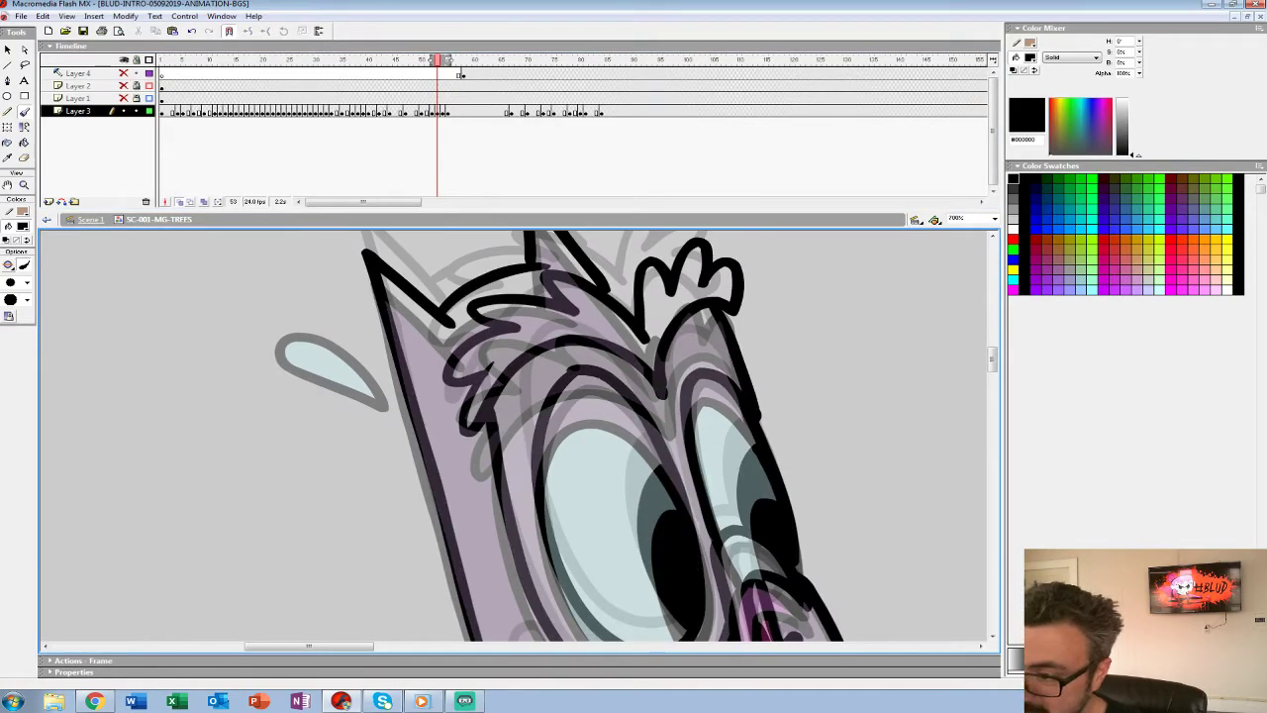
key(period)
key(comma)
key(comma)
key(comma)
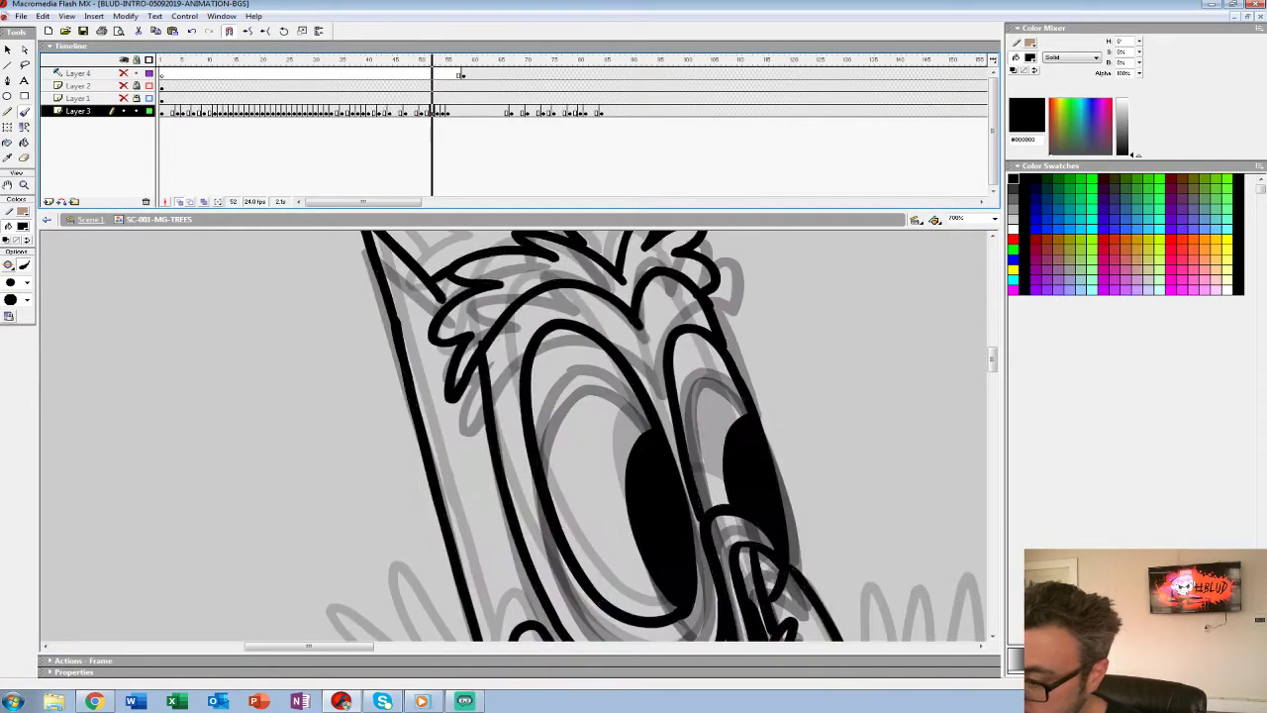
key(period)
key(period)
key(ctrl+z)
key(ctrl+z)
key(ctrl+z)
Ink the head's edge from the far brow down to the far eye at frame 53.
drag(705, 308, 757, 406)
key(ctrl+z)
drag(703, 309, 752, 407)
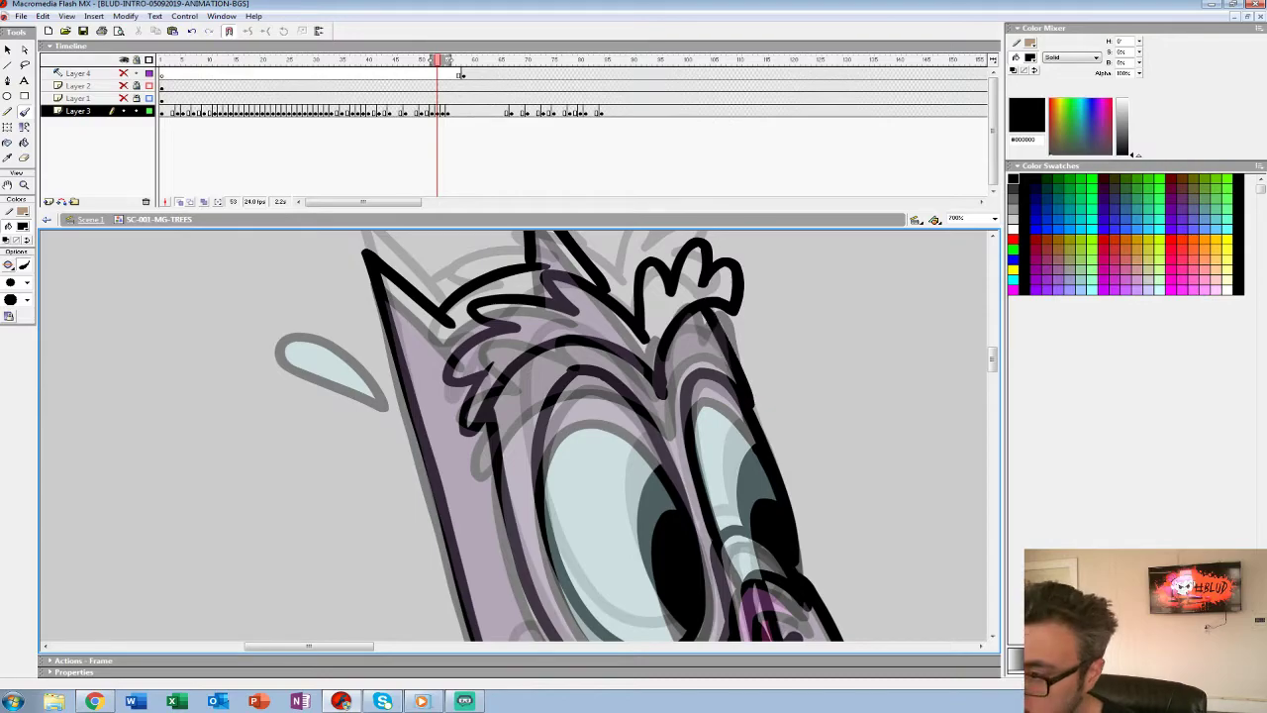
Ink the feathered brow above both eyes at frame 54, including the tufts at each end.
click(442, 112)
mouse_move(648, 408)
mouse_down()
mouse_move(662, 333)
mouse_move(717, 336)
mouse_move(722, 304)
mouse_move(665, 263)
mouse_move(647, 305)
mouse_move(629, 291)
mouse_move(615, 364)
mouse_move(574, 346)
mouse_move(497, 386)
mouse_move(467, 424)
mouse_up()
mouse_move(628, 342)
mouse_down()
mouse_move(535, 292)
mouse_move(554, 314)
mouse_move(455, 318)
mouse_move(514, 329)
mouse_move(453, 346)
mouse_move(431, 374)
mouse_move(447, 403)
mouse_move(437, 440)
mouse_up()
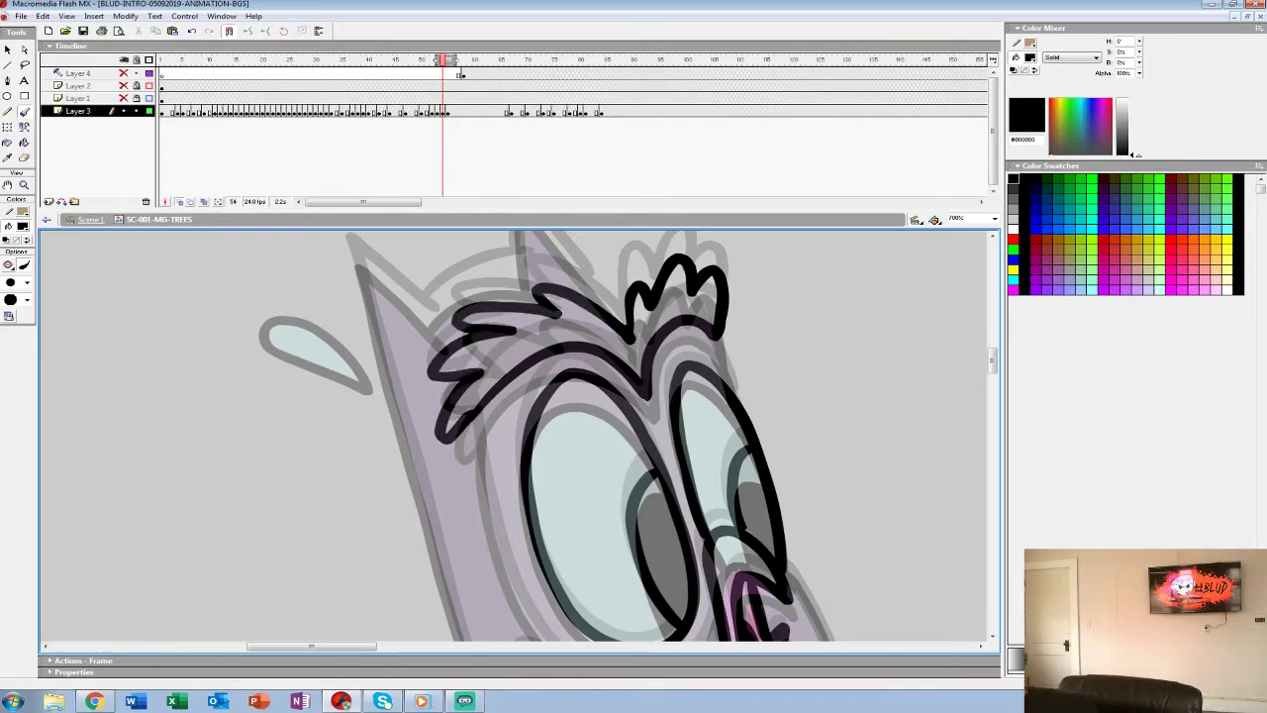
Ink the ring around the near eye and the far cheek behind the beak at frame 54.
mouse_move(614, 515)
mouse_down()
mouse_move(608, 294)
mouse_move(645, 403)
mouse_move(653, 377)
mouse_up()
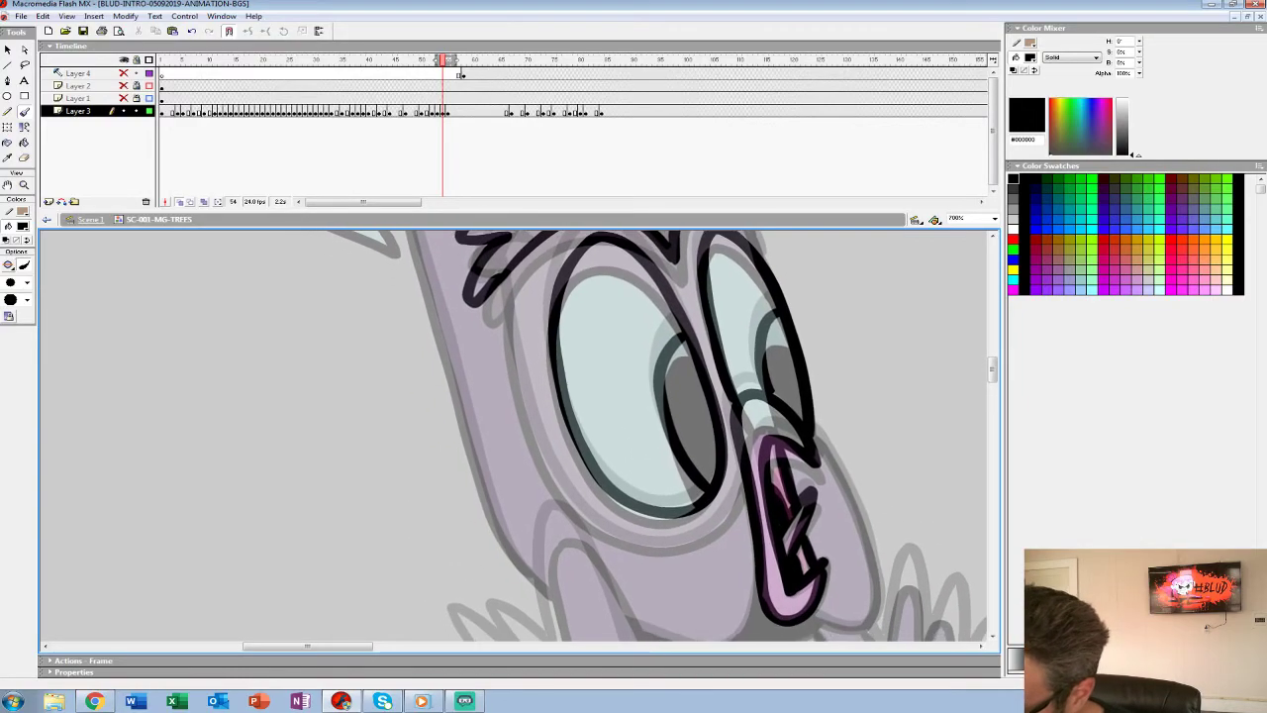
mouse_move(744, 471)
mouse_down()
mouse_move(713, 527)
mouse_move(604, 530)
mouse_move(550, 477)
mouse_move(517, 400)
mouse_move(500, 267)
mouse_up()
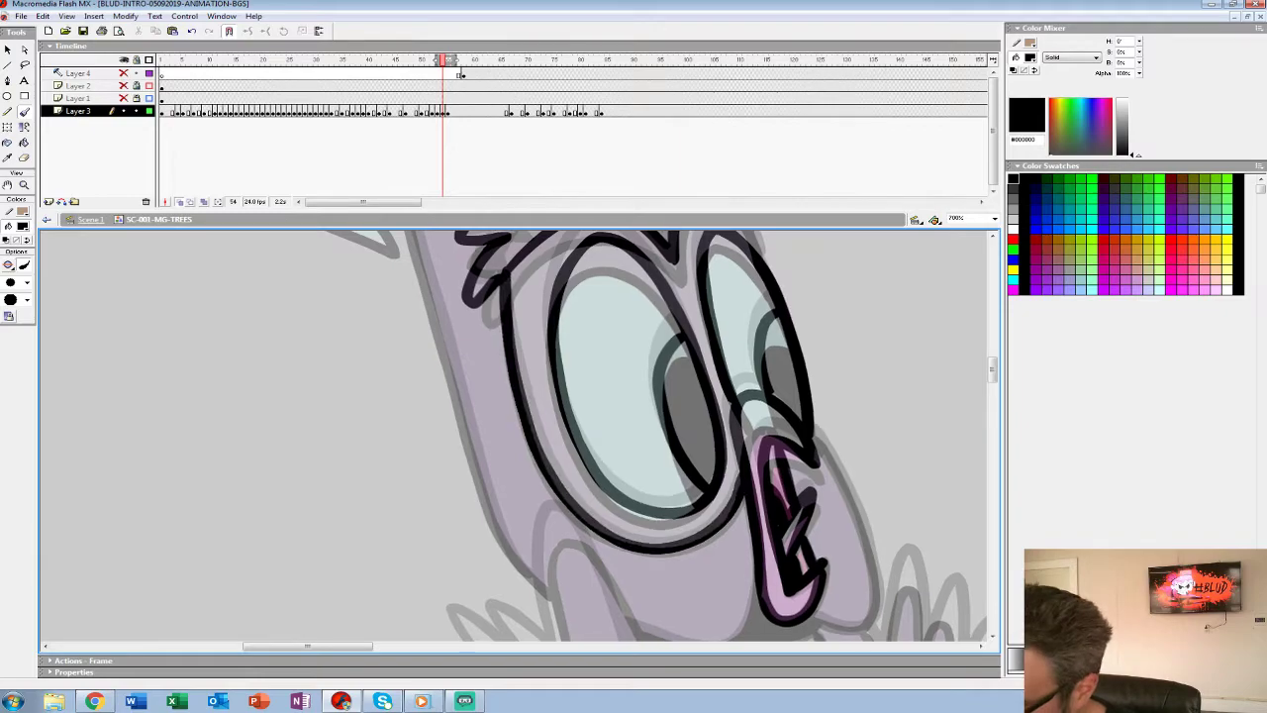
drag(683, 515, 569, 371)
mouse_move(706, 298)
mouse_down()
mouse_move(766, 456)
mouse_move(756, 482)
mouse_move(699, 469)
mouse_up()
mouse_move(594, 475)
mouse_down()
mouse_move(609, 455)
mouse_move(823, 391)
mouse_up()
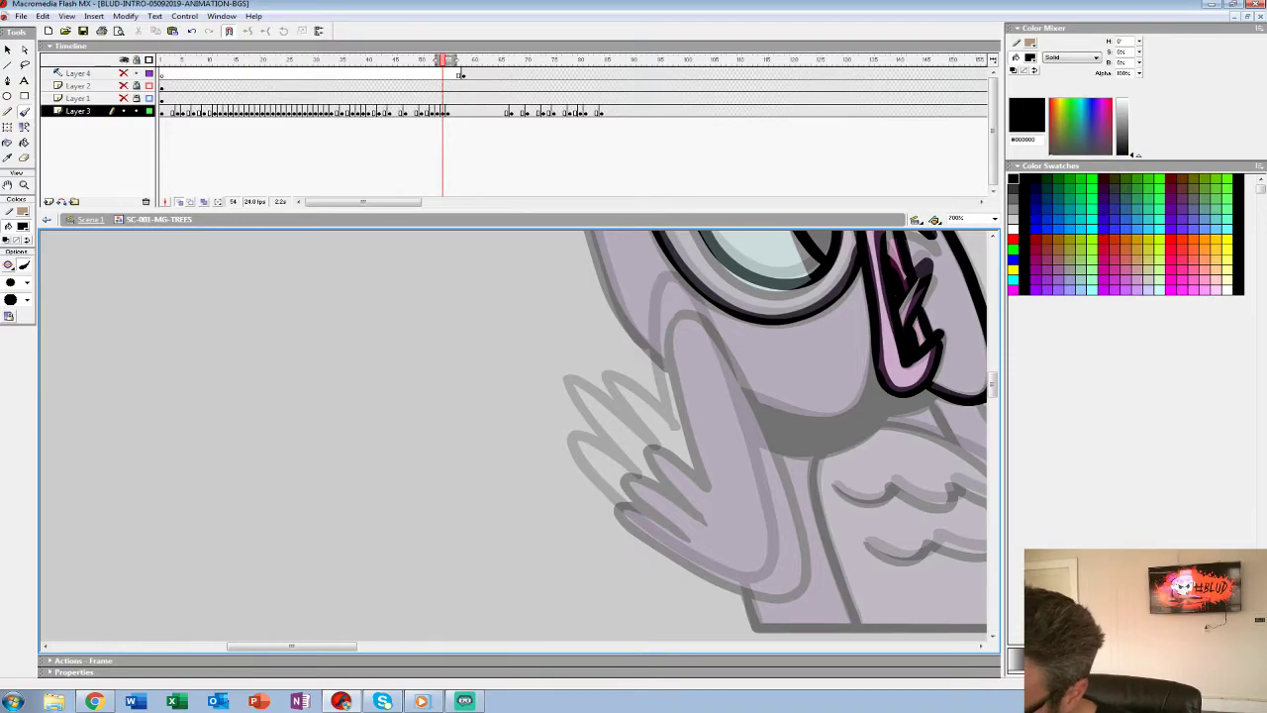
Ink the near raised wing with its splayed feather tips at frame 54.
mouse_move(679, 443)
mouse_down()
mouse_move(661, 356)
mouse_move(677, 292)
mouse_move(739, 368)
mouse_move(789, 508)
mouse_up()
key(ctrl+z)
mouse_move(685, 457)
mouse_down()
mouse_move(665, 293)
mouse_move(727, 358)
mouse_move(778, 491)
mouse_move(786, 580)
mouse_move(708, 568)
mouse_move(649, 531)
mouse_up()
mouse_move(677, 448)
mouse_down()
mouse_move(624, 408)
mouse_move(683, 480)
mouse_up()
mouse_move(600, 420)
mouse_down()
mouse_move(657, 507)
mouse_move(597, 460)
mouse_move(595, 475)
mouse_move(651, 531)
mouse_up()
drag(683, 396, 586, 535)
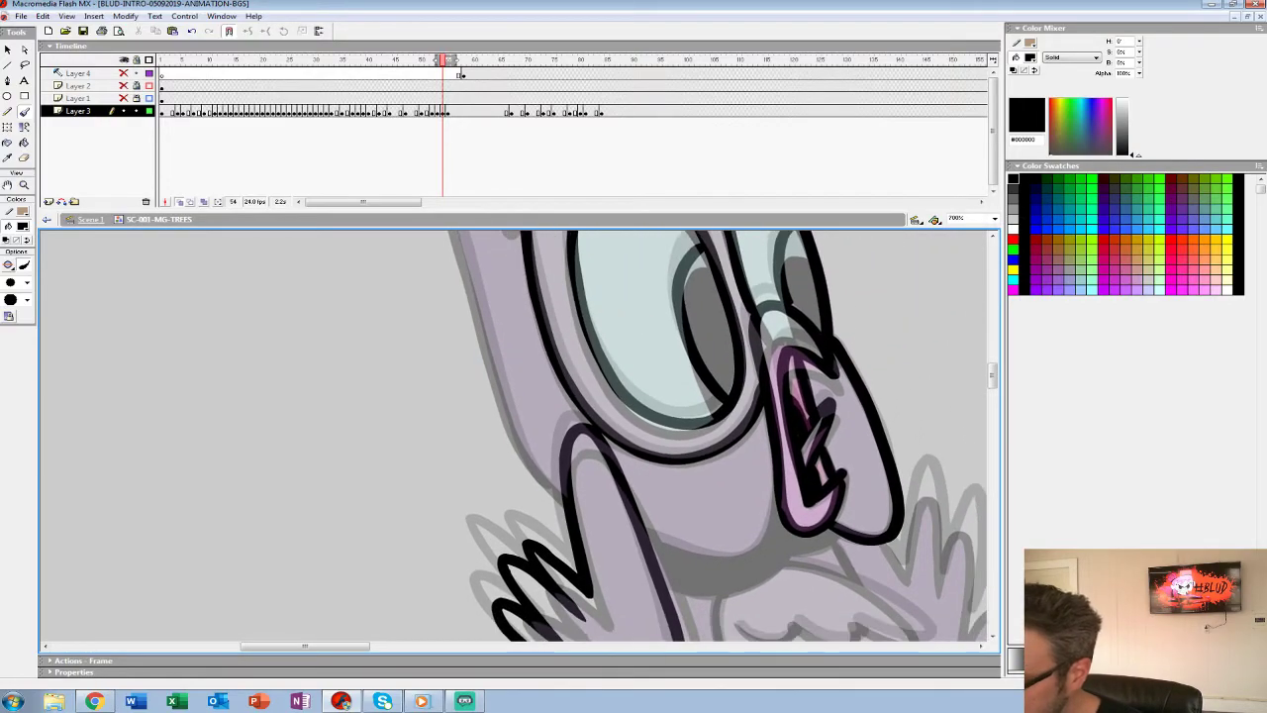
Ink the chin line, the back of the head and the near pointed ear at frame 54.
drag(732, 559, 642, 532)
mouse_move(594, 336)
mouse_down()
mouse_move(778, 524)
mouse_move(780, 574)
mouse_up()
mouse_move(673, 339)
mouse_down()
mouse_move(595, 294)
mouse_move(645, 482)
mouse_up()
drag(643, 525, 613, 335)
mouse_move(606, 263)
mouse_down()
mouse_move(649, 398)
mouse_move(720, 545)
mouse_up()
drag(683, 342, 620, 546)
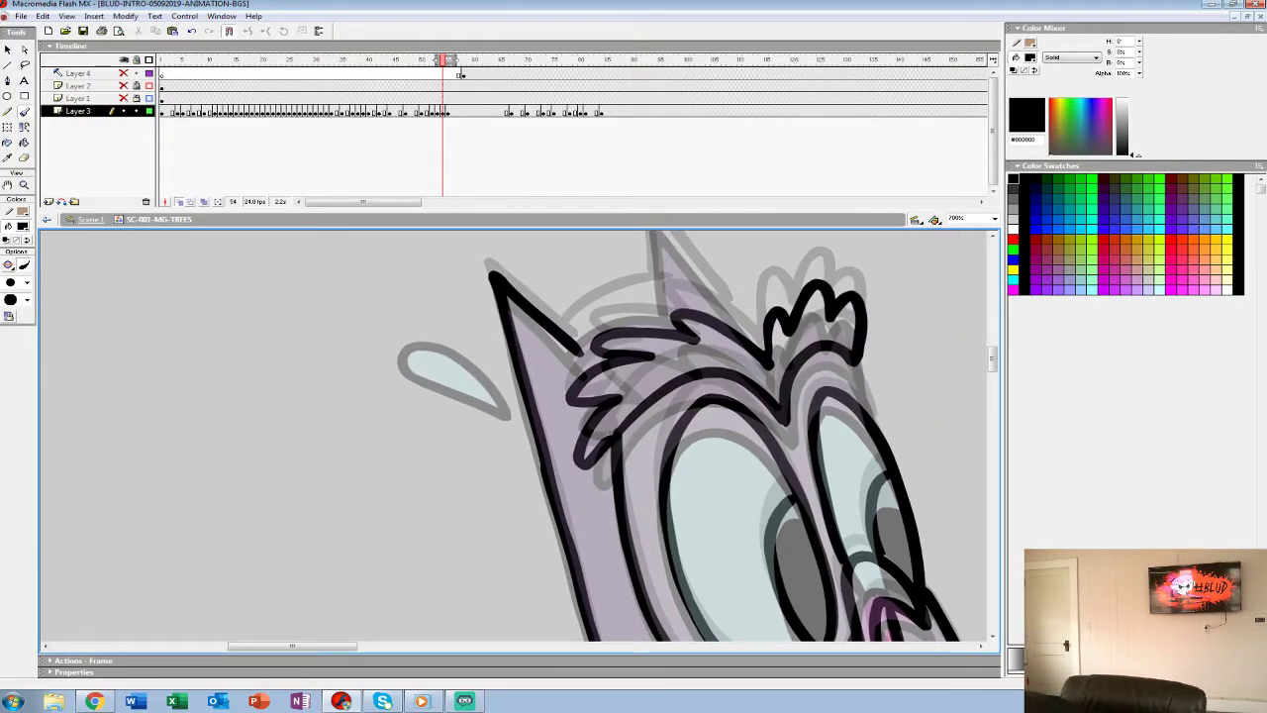
Ink the curved top of the head and the far pointed ear at frame 54.
drag(634, 366, 648, 434)
mouse_move(580, 404)
mouse_down()
mouse_move(659, 364)
mouse_move(687, 368)
mouse_up()
mouse_move(763, 404)
mouse_down()
mouse_move(662, 279)
mouse_move(675, 359)
mouse_up()
drag(682, 475, 592, 318)
drag(653, 614, 483, 239)
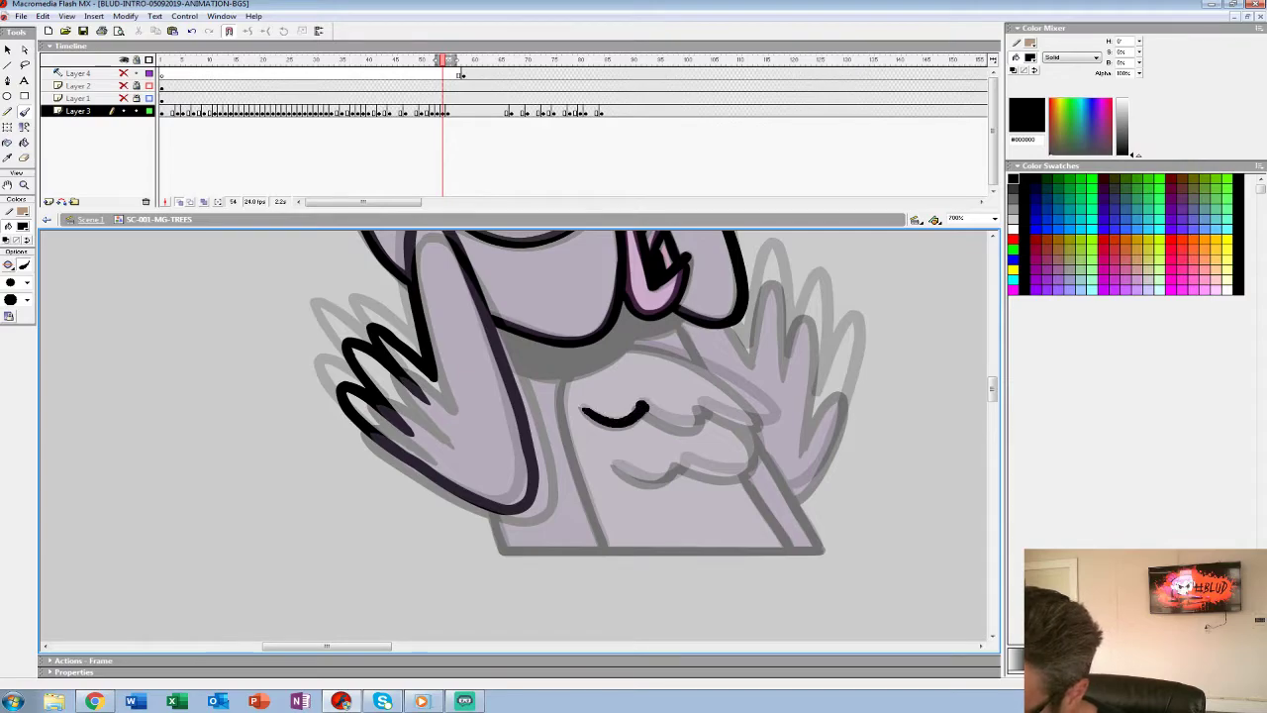
Ink the scalloped chest feathers, the flat base and the body's side lines at frame 54.
mouse_move(772, 407)
mouse_down()
mouse_move(671, 352)
mouse_move(607, 350)
mouse_move(567, 376)
mouse_move(560, 418)
mouse_move(606, 553)
mouse_up()
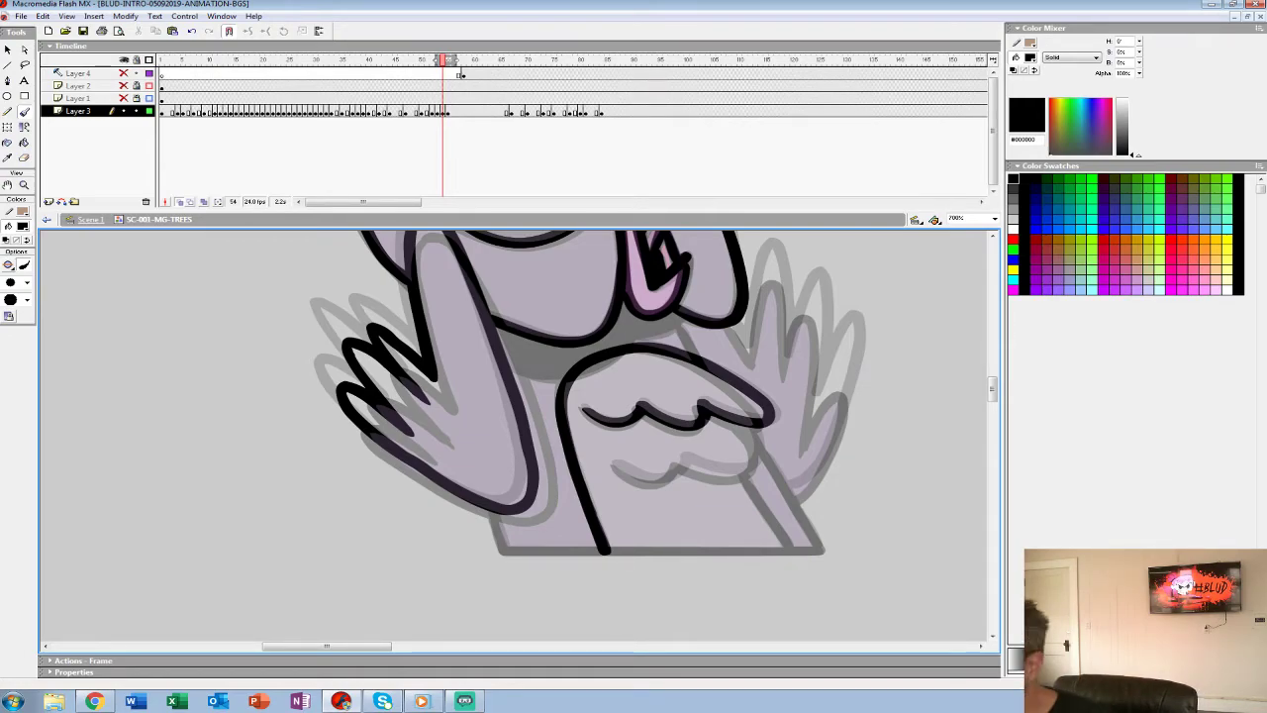
drag(502, 551, 824, 551)
mouse_move(614, 465)
mouse_down()
mouse_move(671, 479)
mouse_move(684, 459)
mouse_move(745, 475)
mouse_move(758, 429)
mouse_up()
drag(739, 478, 784, 535)
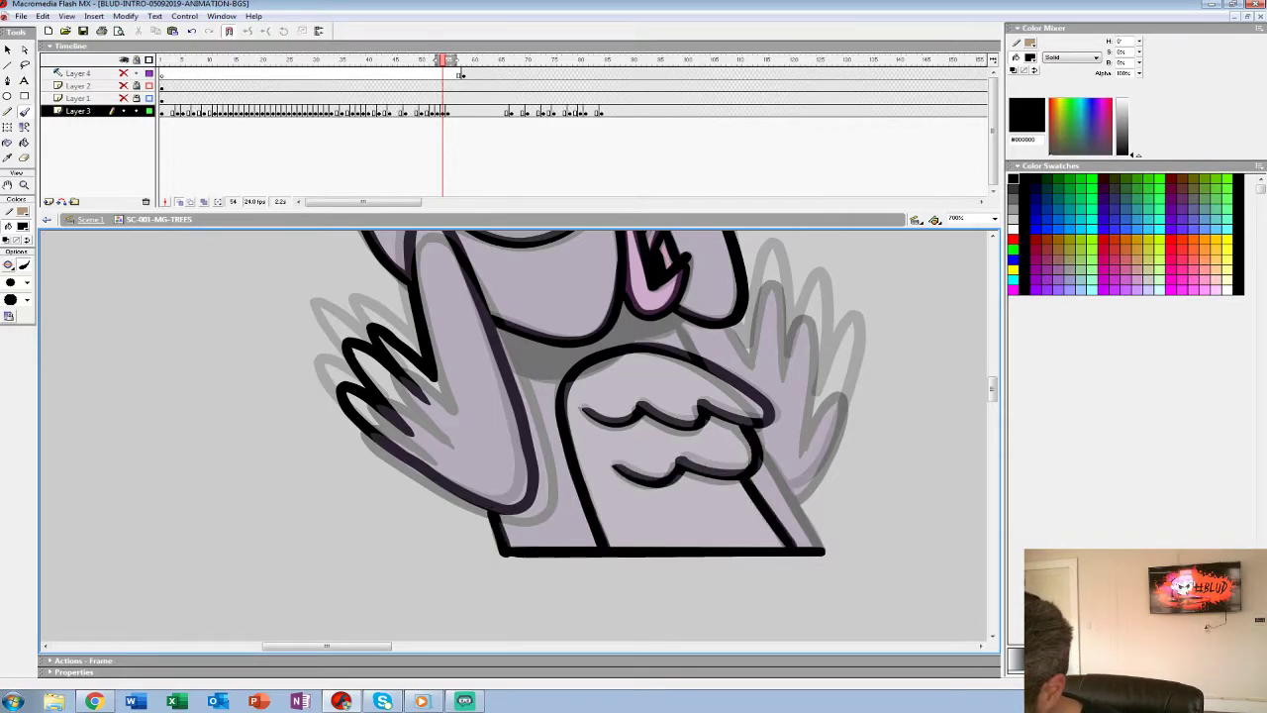
drag(760, 448, 802, 512)
Ink the neck line beside the chest and the far raised wing at frame 54.
drag(670, 313, 697, 360)
drag(692, 361, 752, 432)
drag(631, 444, 571, 435)
mouse_move(841, 554)
mouse_down()
mouse_move(656, 524)
mouse_move(723, 401)
mouse_move(690, 436)
mouse_move(659, 406)
mouse_move(634, 297)
mouse_move(603, 396)
mouse_up()
drag(594, 317, 709, 613)
mouse_move(554, 347)
mouse_down()
mouse_move(633, 512)
mouse_move(706, 530)
mouse_move(718, 508)
mouse_up()
Scrub the owl's take-off through to frame 57 to check the new inked drawing.
key(ctrl+shift+space)
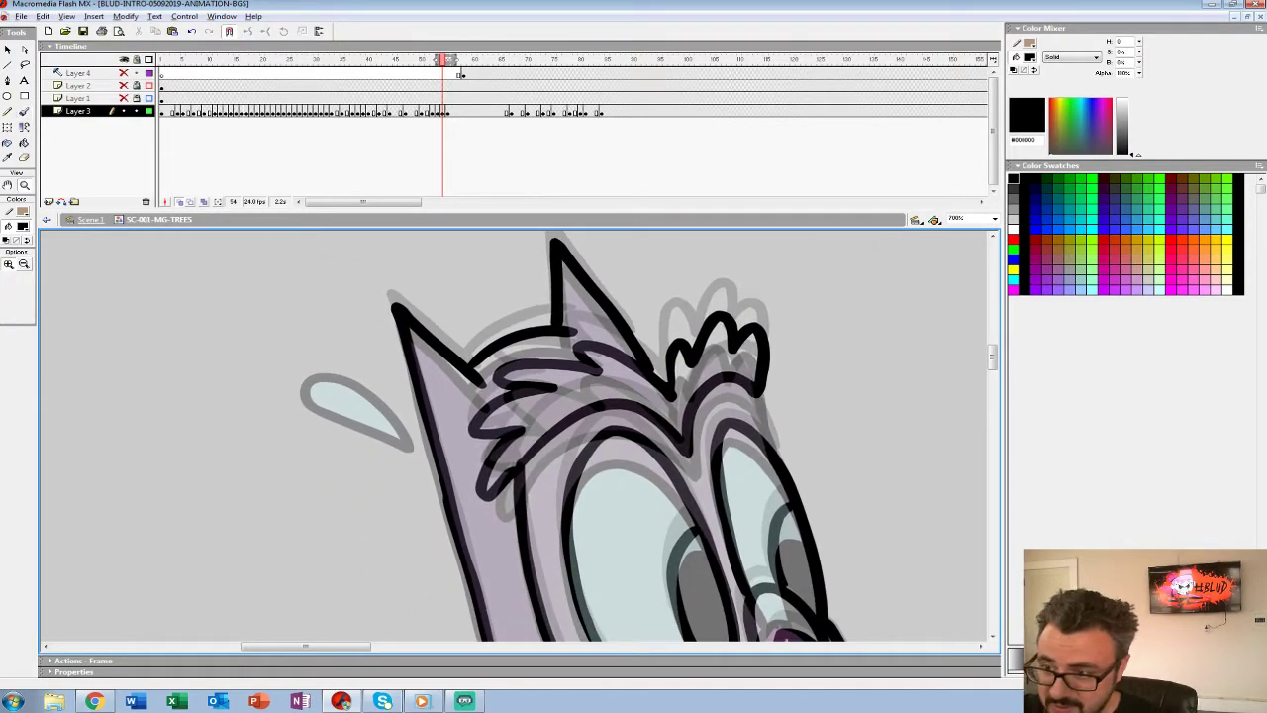
ctrl+shift+click(554, 423)
ctrl+shift+click(562, 426)
ctrl+shift+click(566, 429)
drag(405, 98, 459, 98)
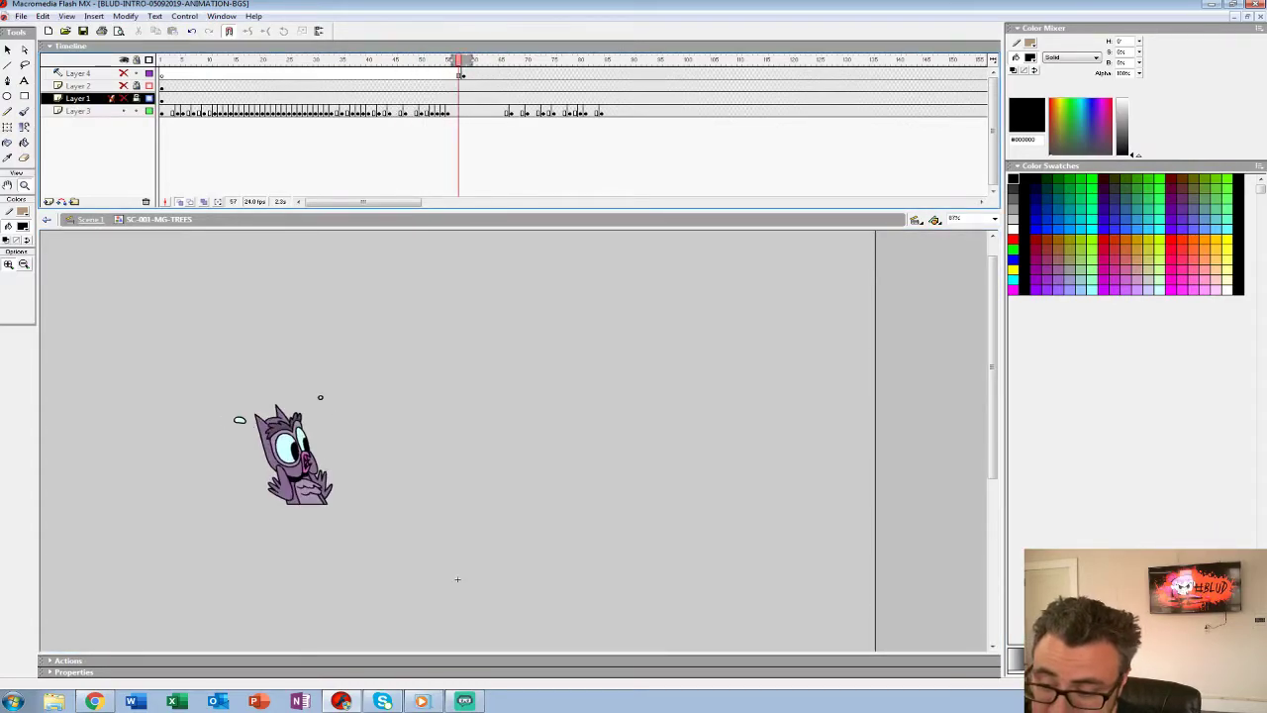
Fill both of the owl's pupils with black at frame 54.
click(384, 463)
click(443, 111)
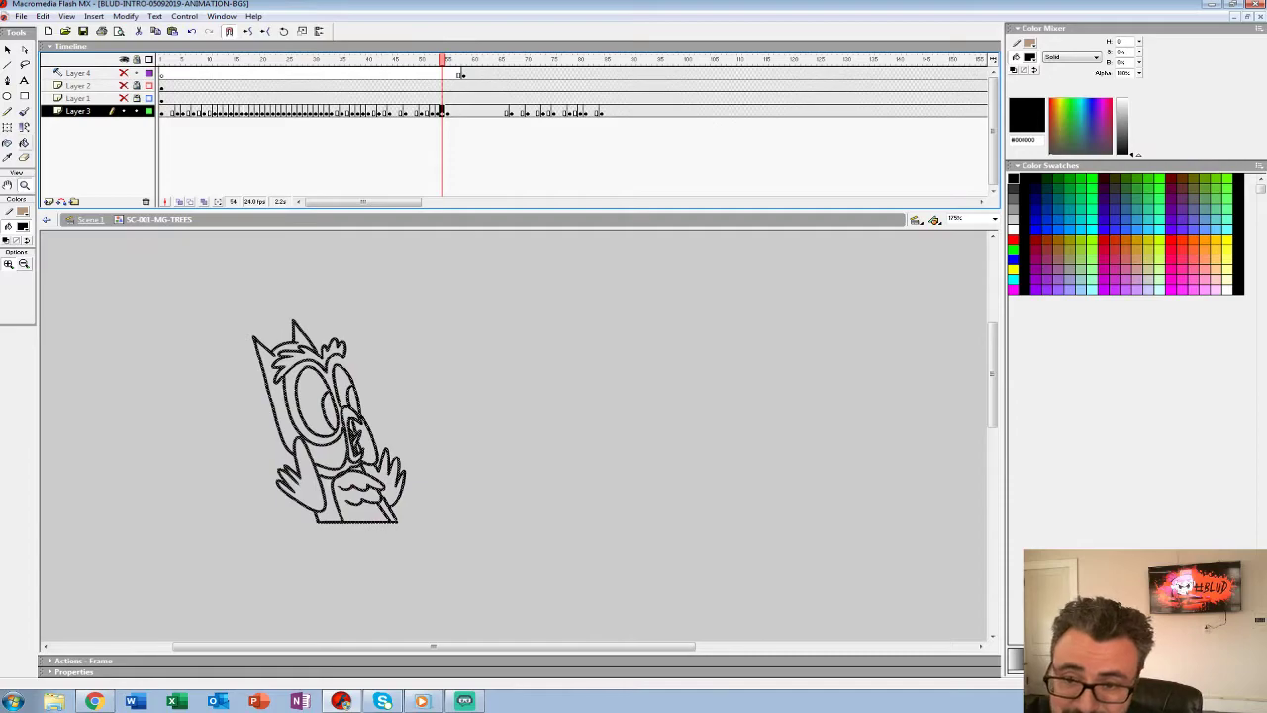
key(k)
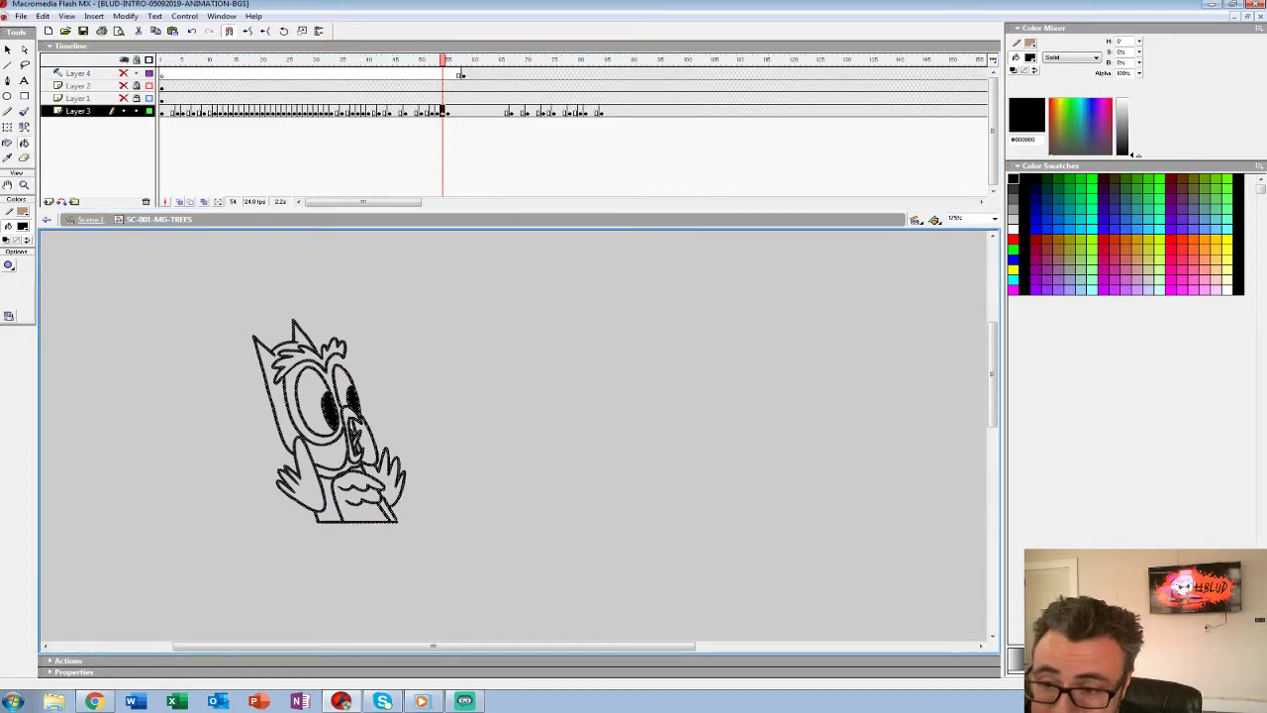
Use onion skinning and the Brush to ink the lower edge of the chin shadow at frame 54.
click(180, 202)
key(z)
click(396, 381)
click(420, 381)
key(b)
key(ctrl+shift+a)
key(z)
alt+click(526, 448)
alt+click(526, 449)
drag(527, 448, 461, 329)
Turn off onion skinning and fill the shadow under the owl's chin with black at frame 54.
click(395, 98)
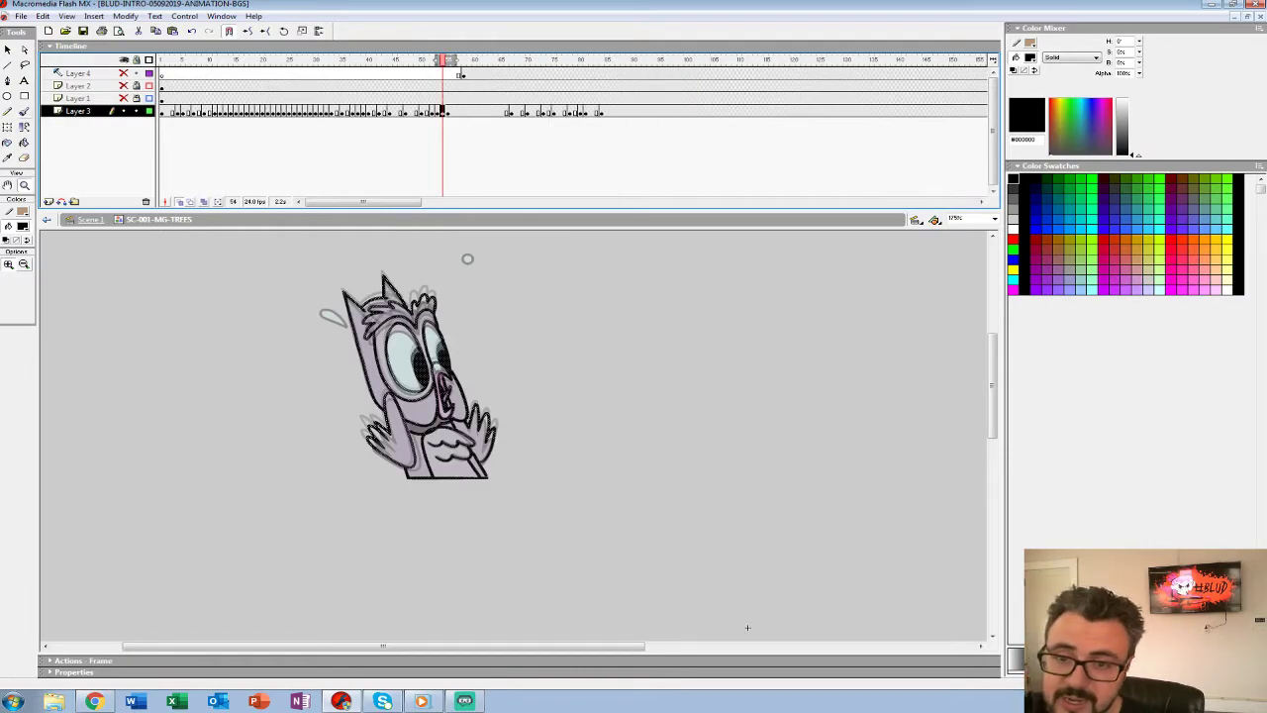
key(v)
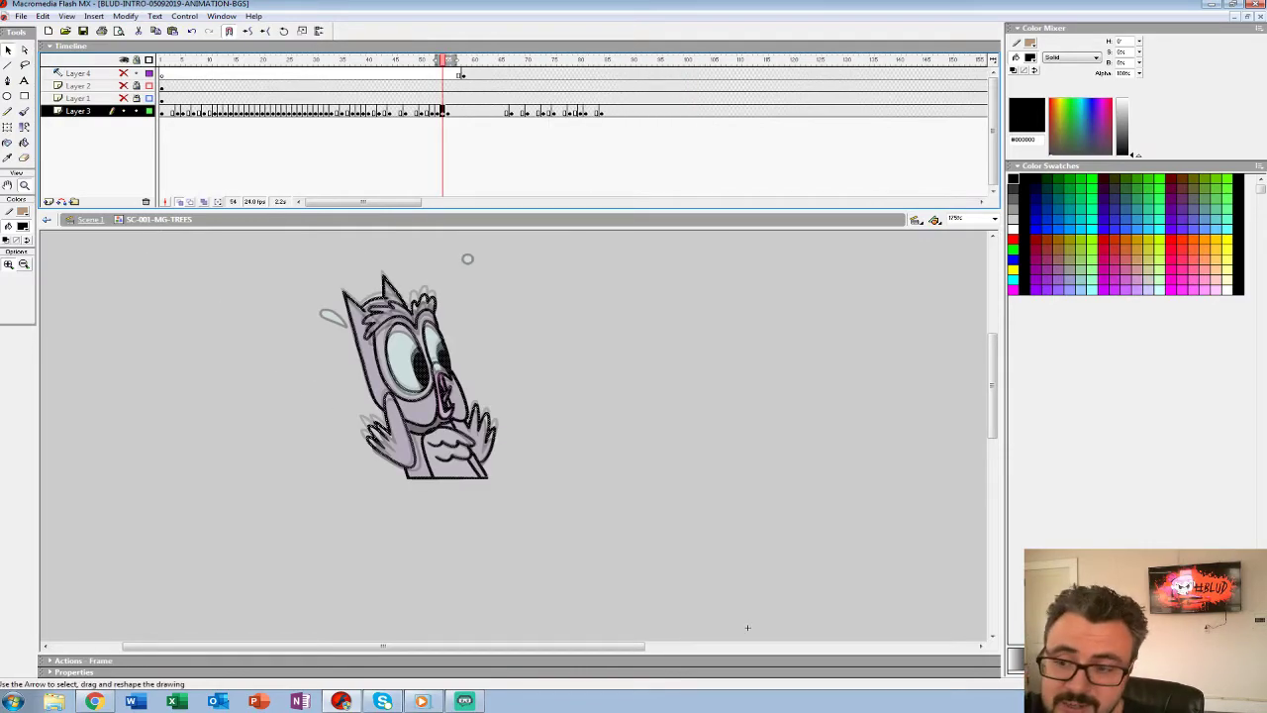
click(747, 626)
click(747, 627)
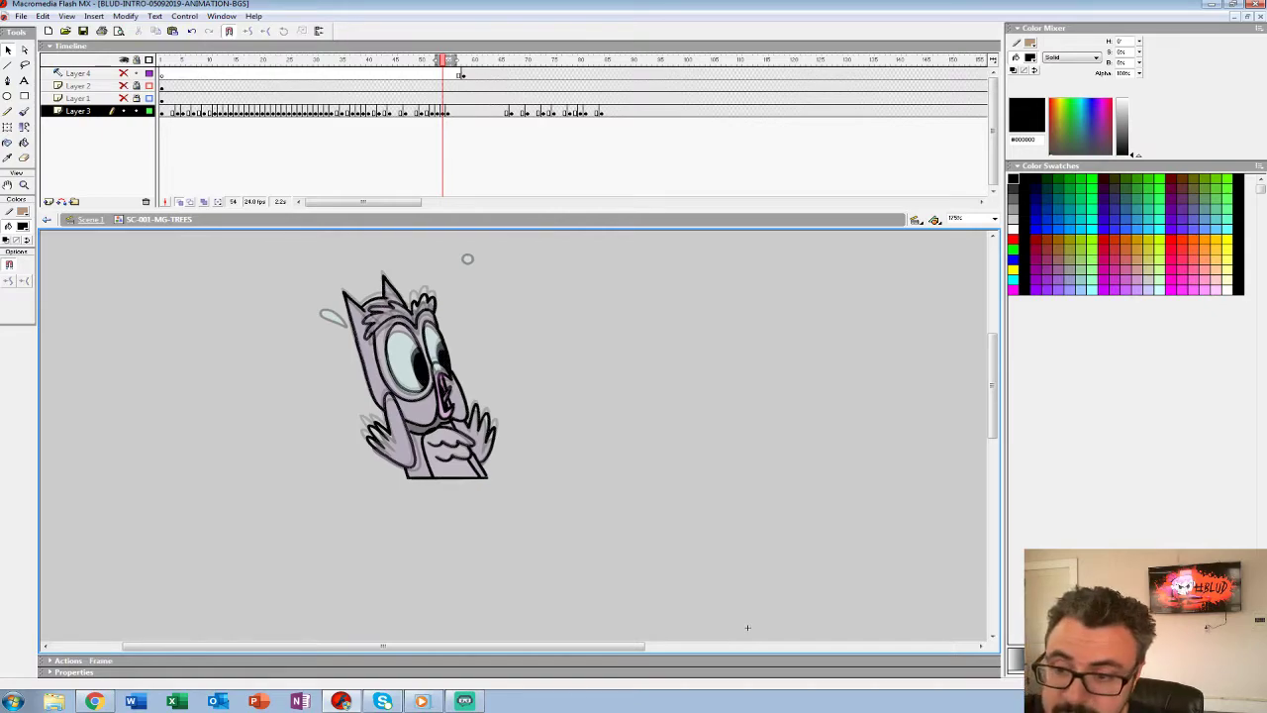
key(alt+shift+o)
key(k)
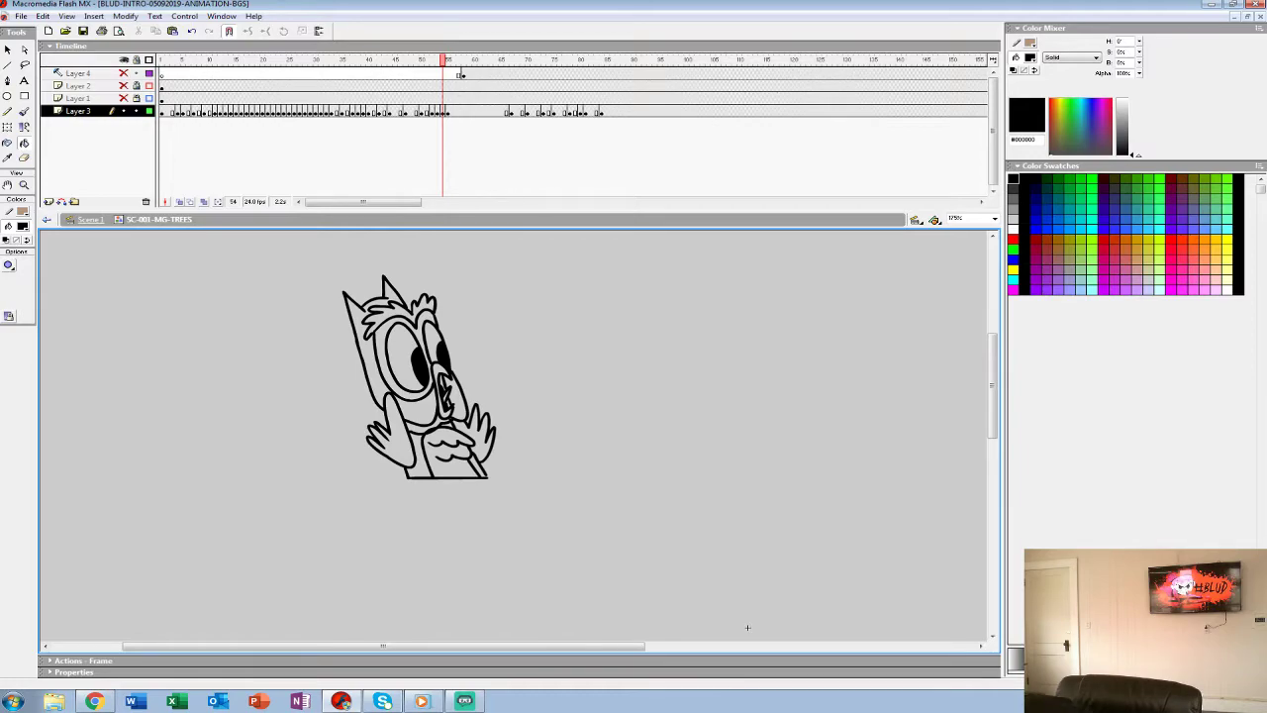
click(23, 185)
click(450, 414)
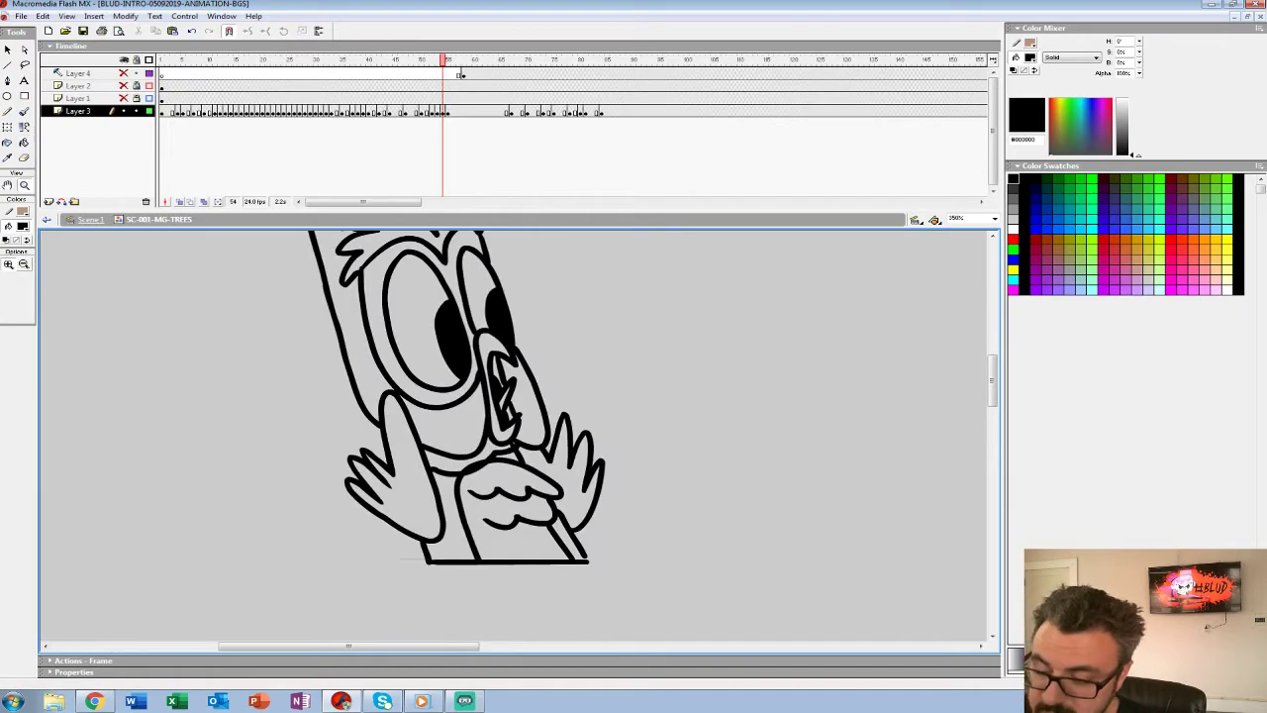
click(24, 143)
click(487, 453)
drag(487, 453, 529, 545)
Step back and forth through the frames leading up to frame 55 to compare the owl drawings.
key(comma)
key(comma)
key(comma)
key(comma)
key(comma)
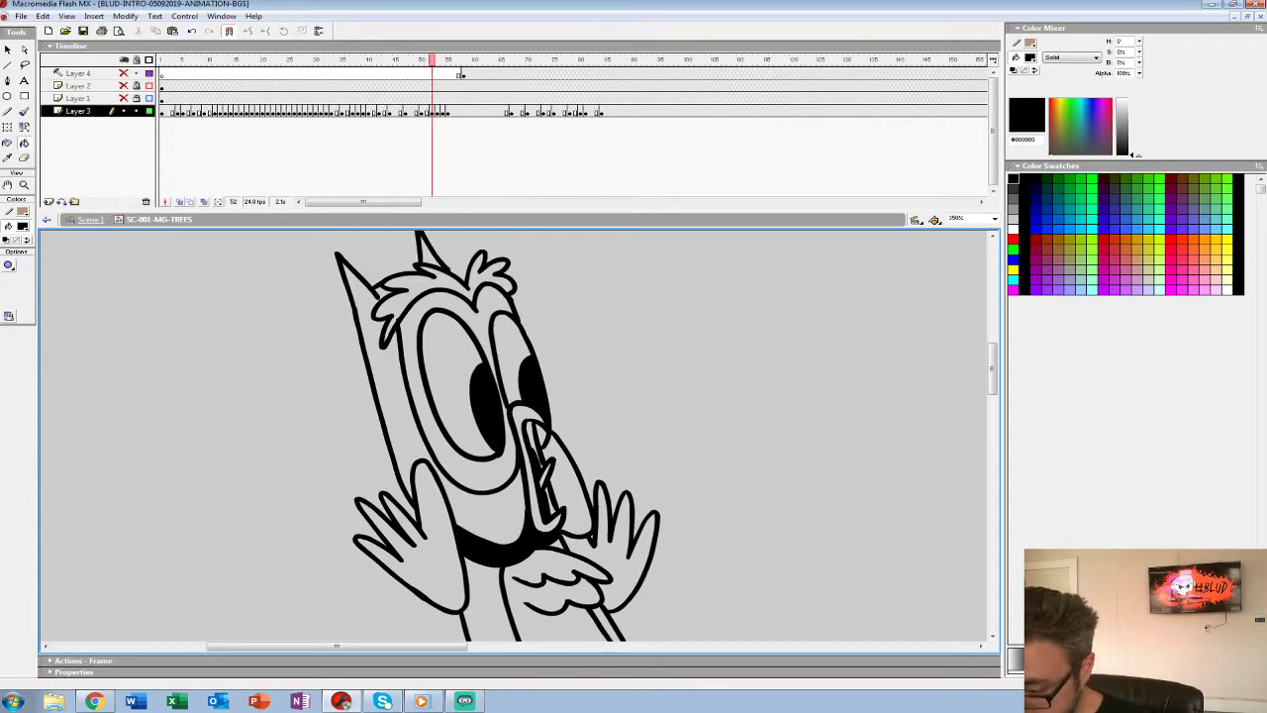
key(period)
key(period)
key(period)
key(period)
key(period)
key(period)
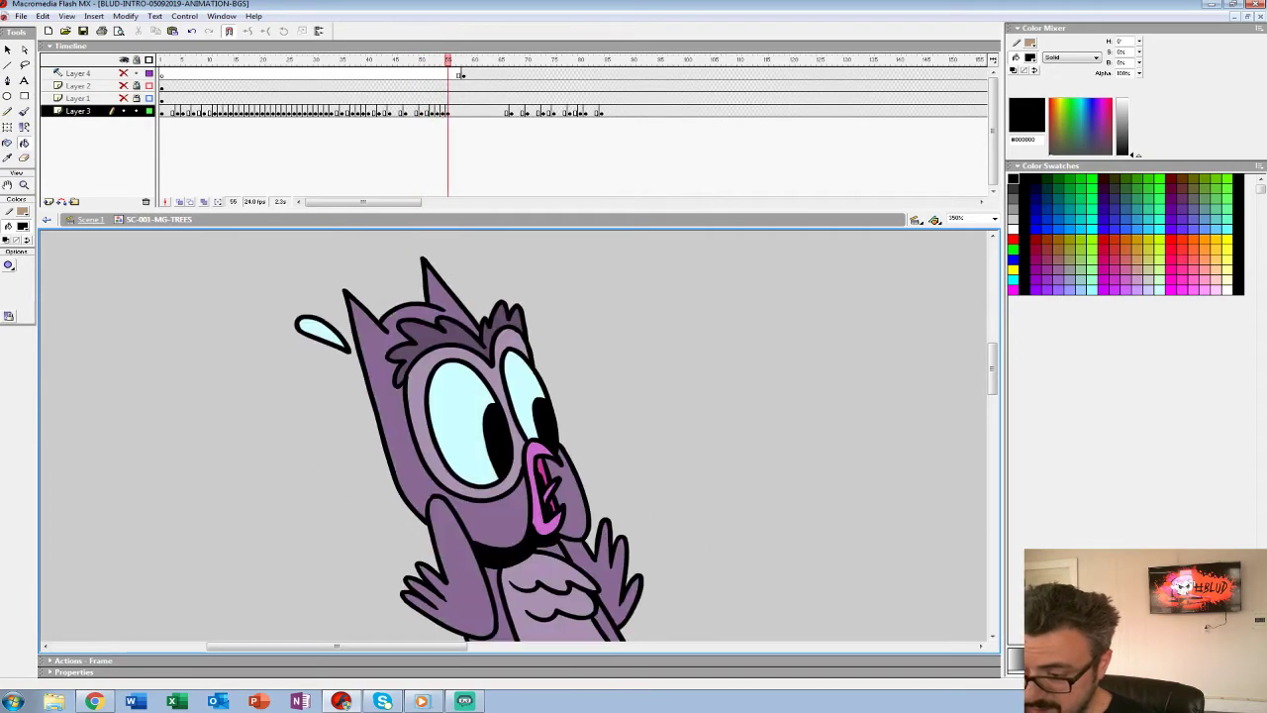
Sample the light cyan #CCFFFF from the owl's eye at frame 55 and fill both eyes at frame 54.
click(21, 226)
click(460, 421)
drag(460, 421, 522, 486)
key(comma)
click(520, 483)
click(582, 448)
Fill the owl's eyes with #CCFFFF at frames 53 and 52, and return to the coloured owl at frame 55.
key(comma)
key(comma)
key(comma)
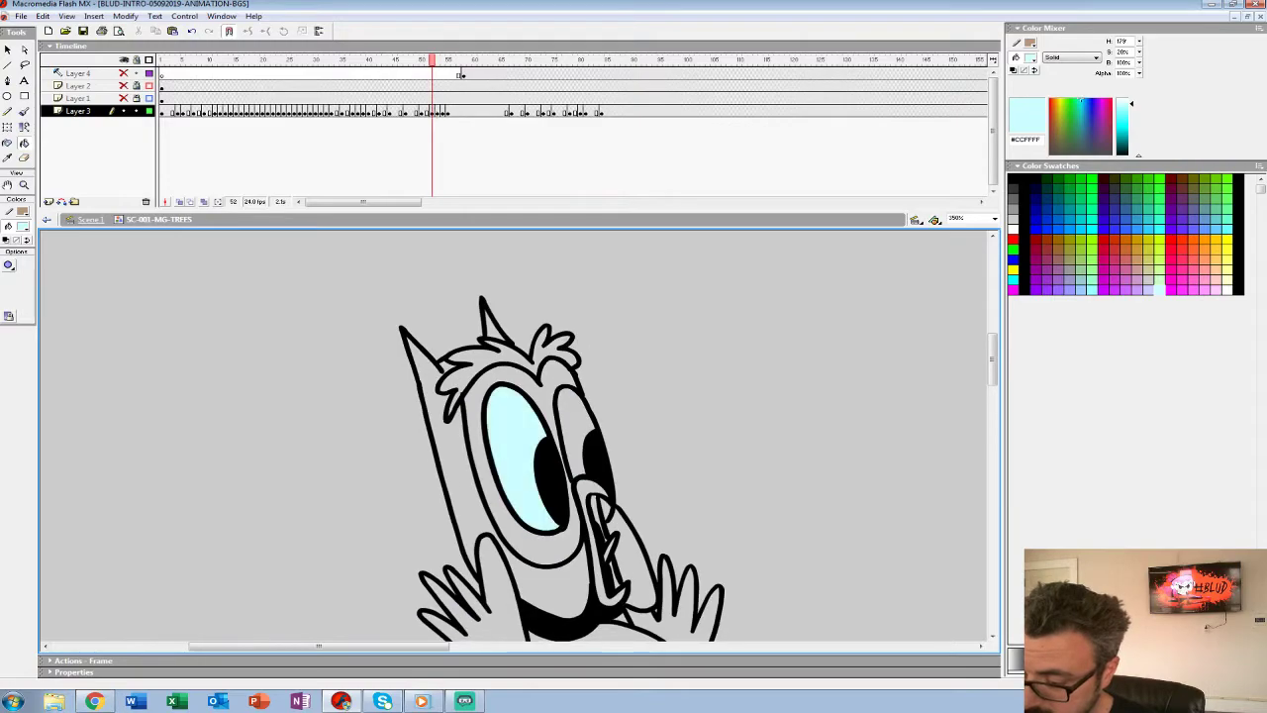
key(comma)
key(comma)
key(period)
key(period)
key(period)
key(period)
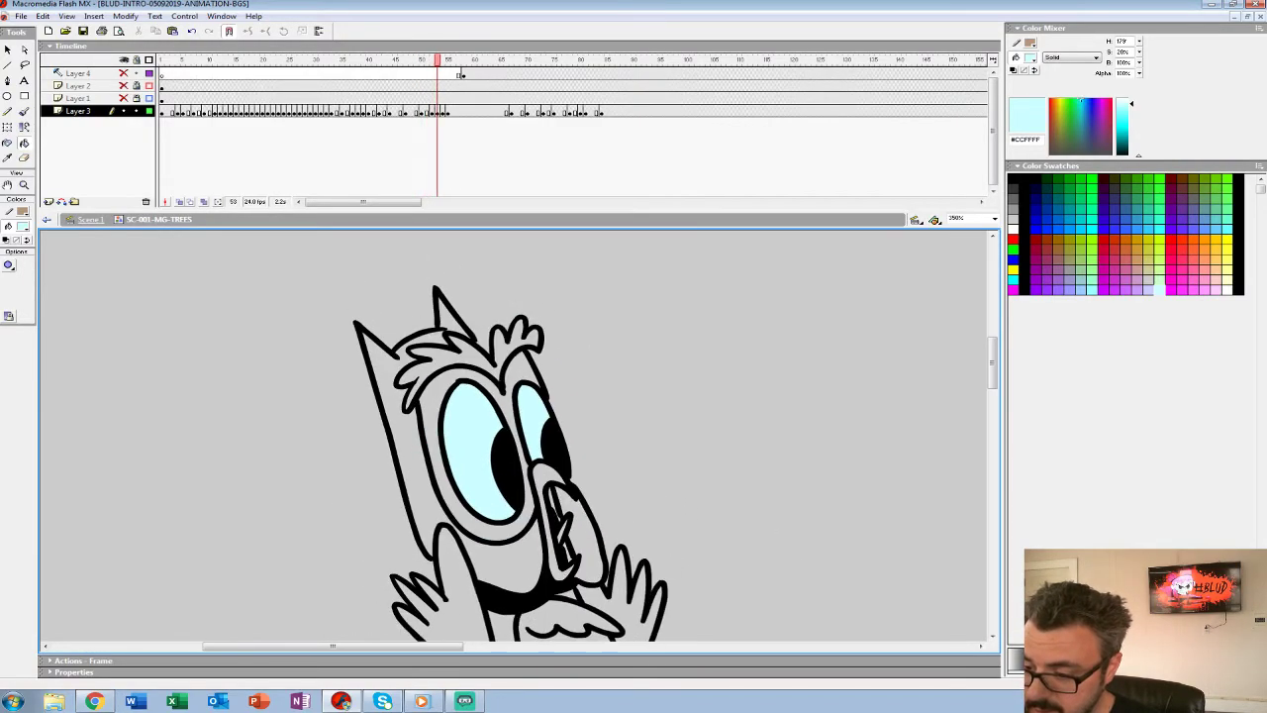
key(period)
key(period)
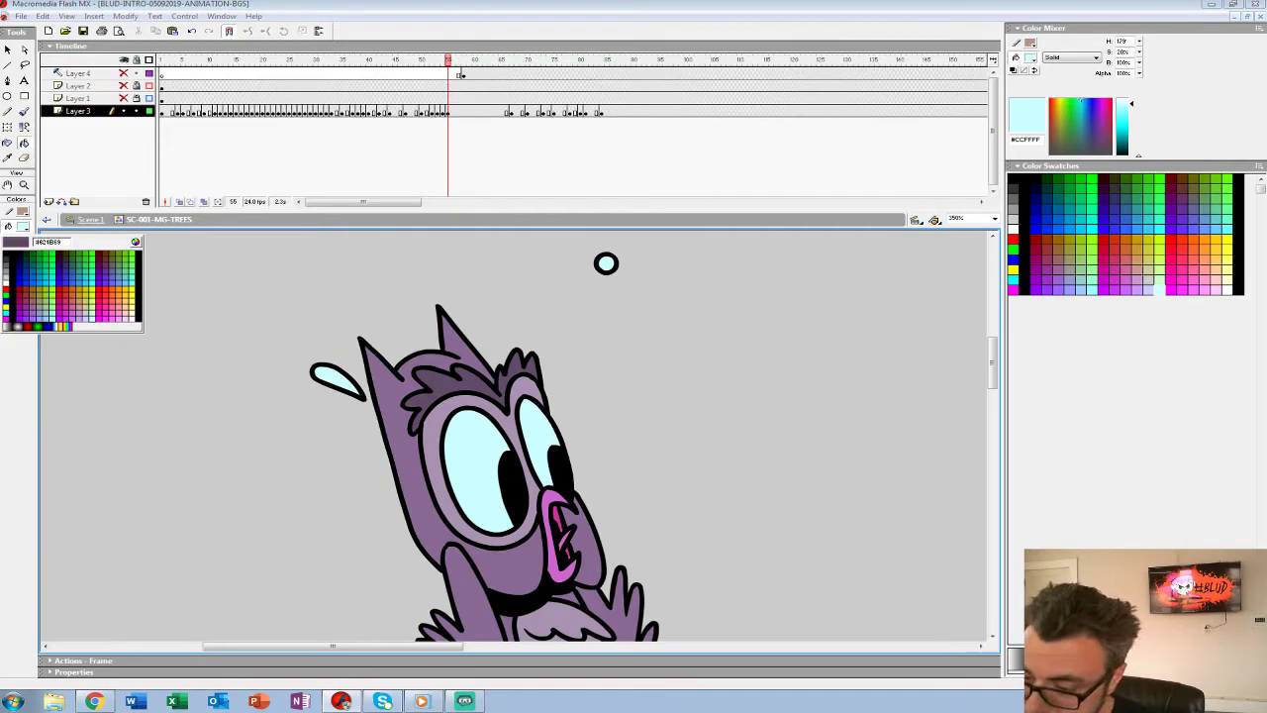
Sample the dark purple #624B69 from the owl's brow at frame 55 and fill the brows on the preceding in-betweens back to frame 51.
click(453, 380)
key(comma)
click(453, 380)
drag(453, 396, 431, 298)
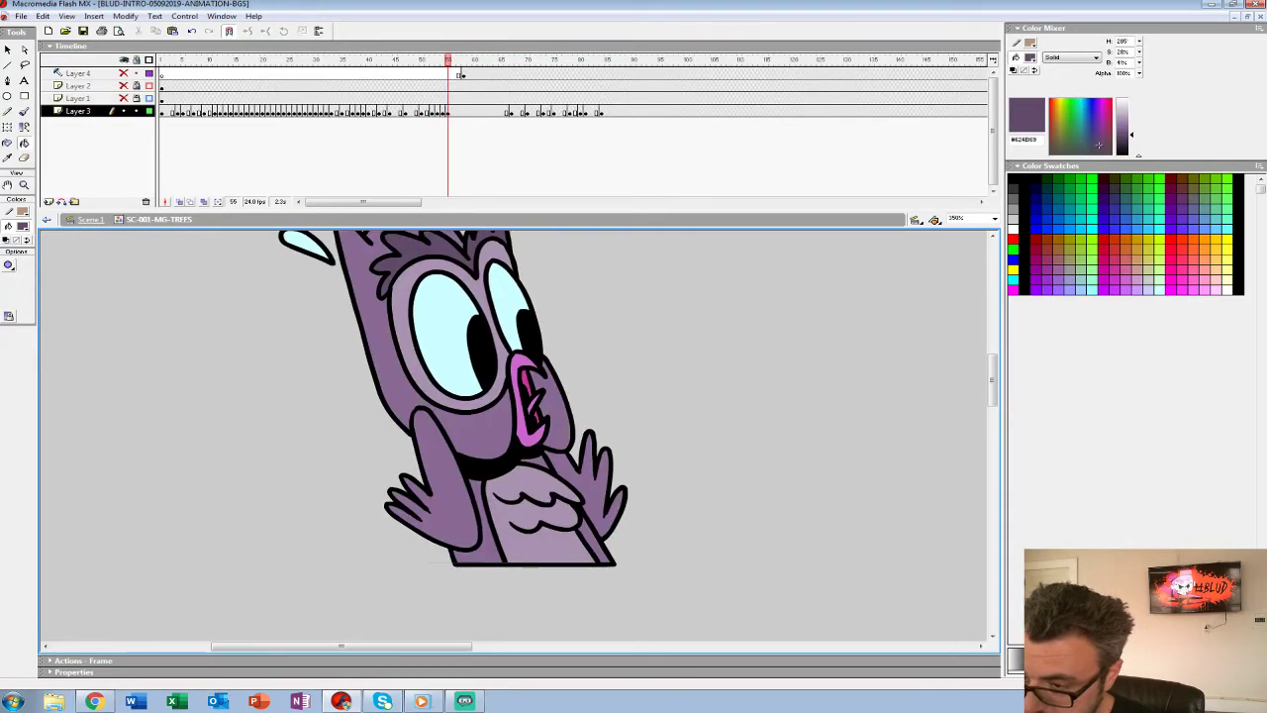
key(comma)
key(comma)
key(comma)
click(433, 300)
key(comma)
click(428, 272)
Compare the neighbouring frames and fill the angry owl's brow with #624B69 at frame 49.
key(comma)
key(comma)
key(period)
key(period)
key(period)
key(comma)
key(comma)
key(comma)
click(661, 562)
drag(661, 563, 584, 527)
key(period)
key(comma)
key(period)
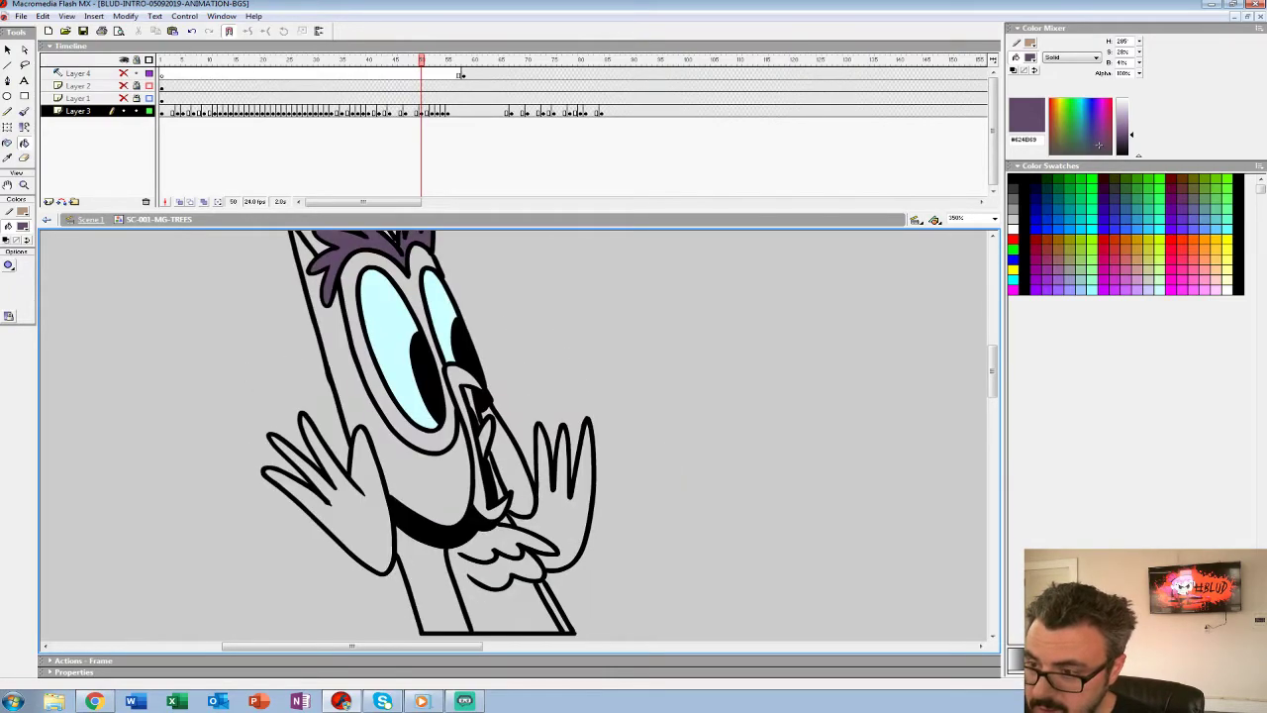
Sample #CC66CC from the owl's beak at frame 55 and fill the beak with it at frames 54 to 51.
key(period)
key(period)
key(period)
key(period)
key(period)
click(23, 227)
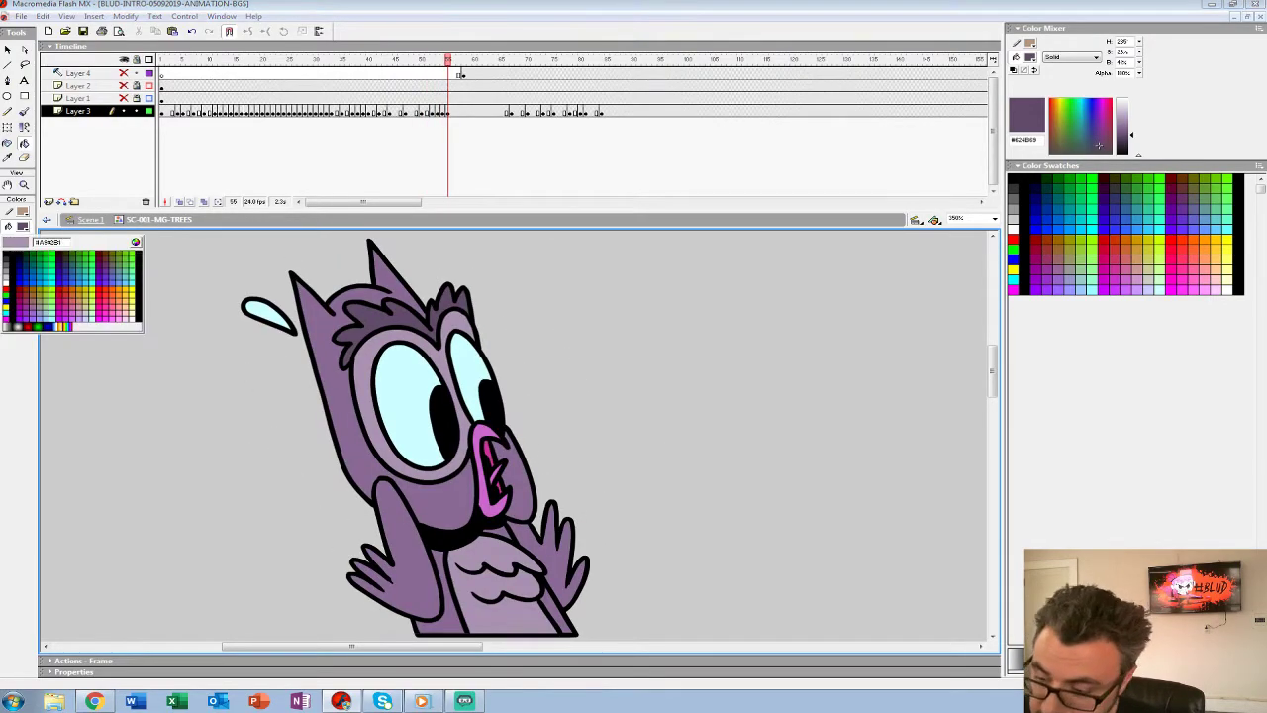
click(481, 475)
key(comma)
click(481, 475)
key(comma)
click(481, 474)
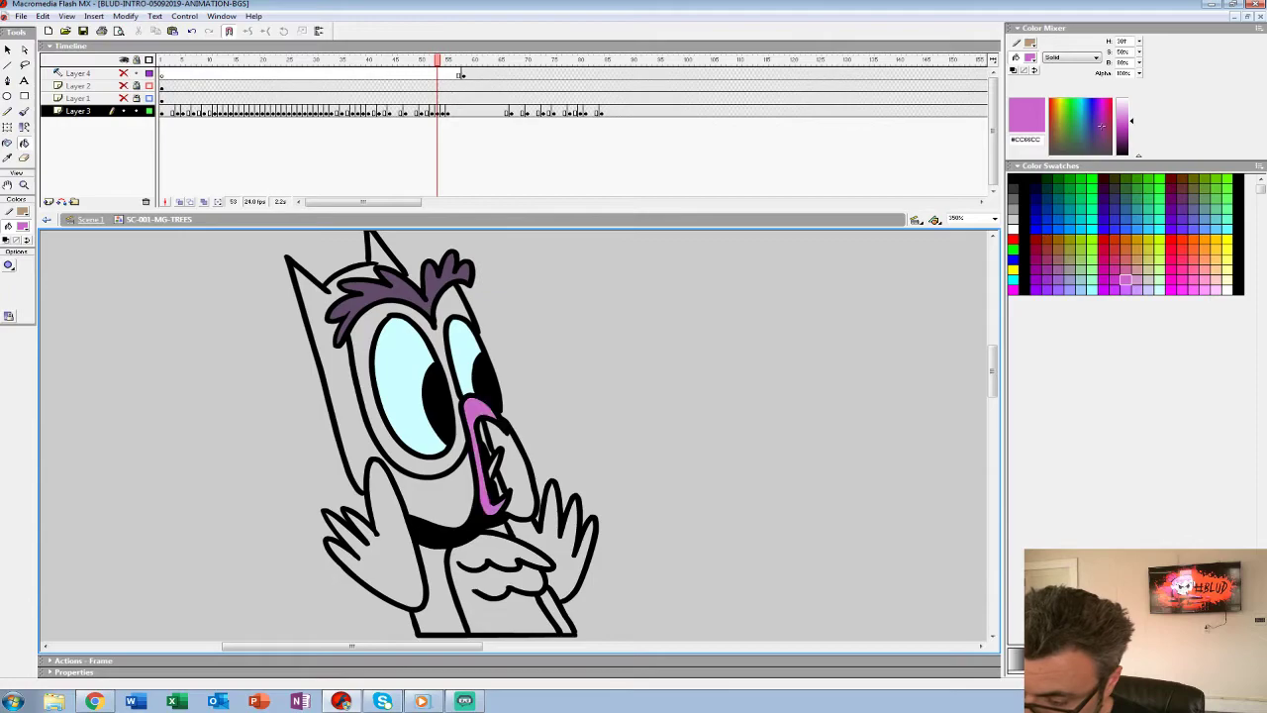
key(comma)
key(comma)
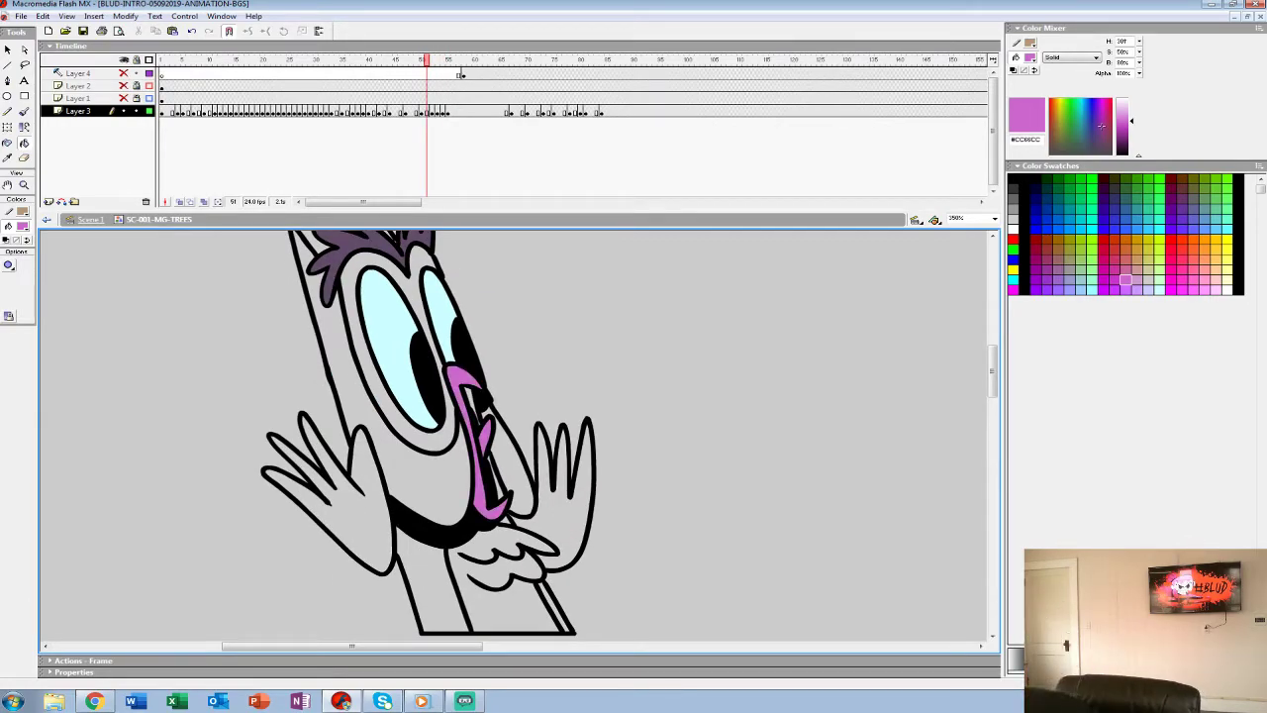
Sample the magenta #CC3399 from inside the owl's mouth at frame 56 and fill the mouth interior on the in-betweens back to frame 51.
key(comma)
key(comma)
key(period)
key(period)
key(period)
key(period)
key(period)
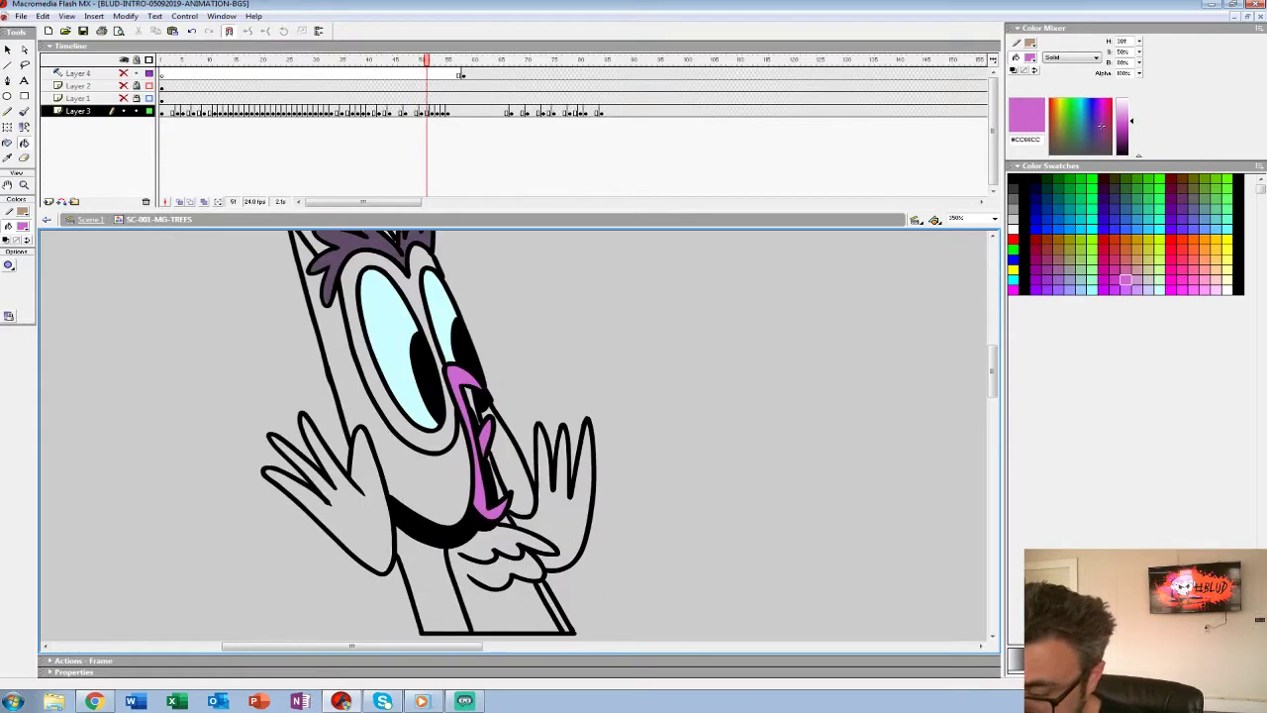
key(period)
click(22, 226)
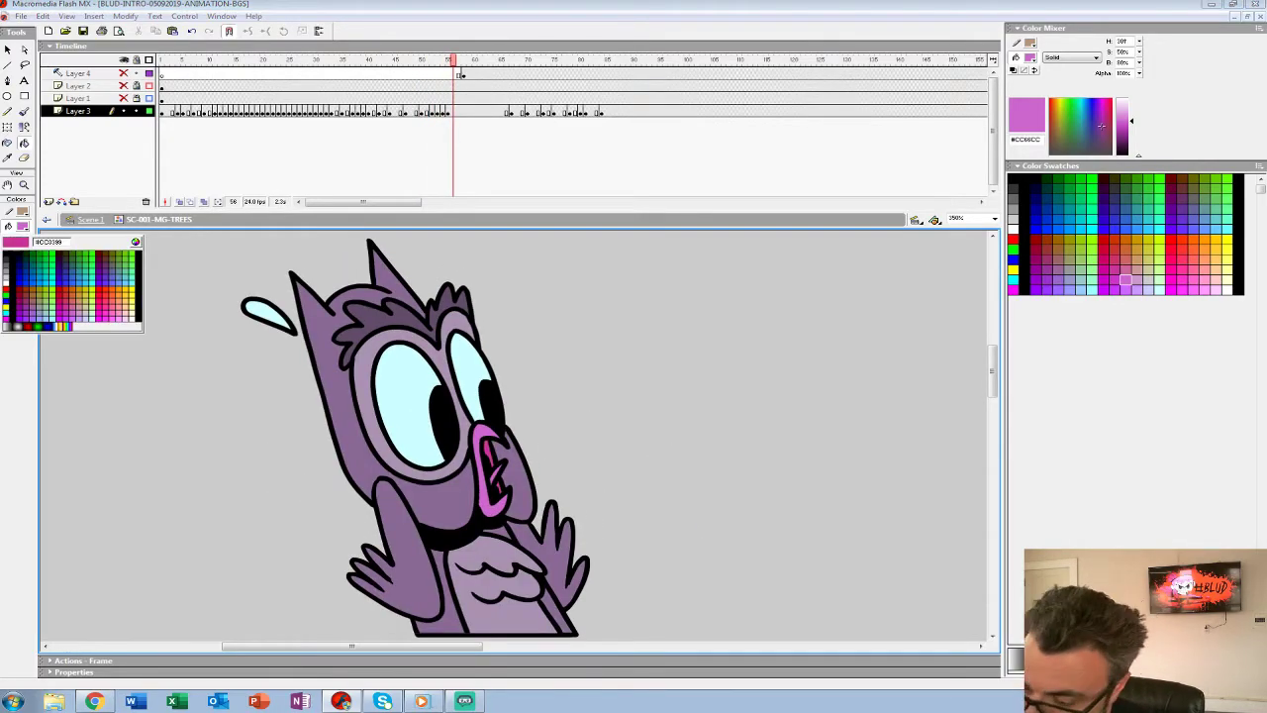
click(489, 459)
key(comma)
key(comma)
key(comma)
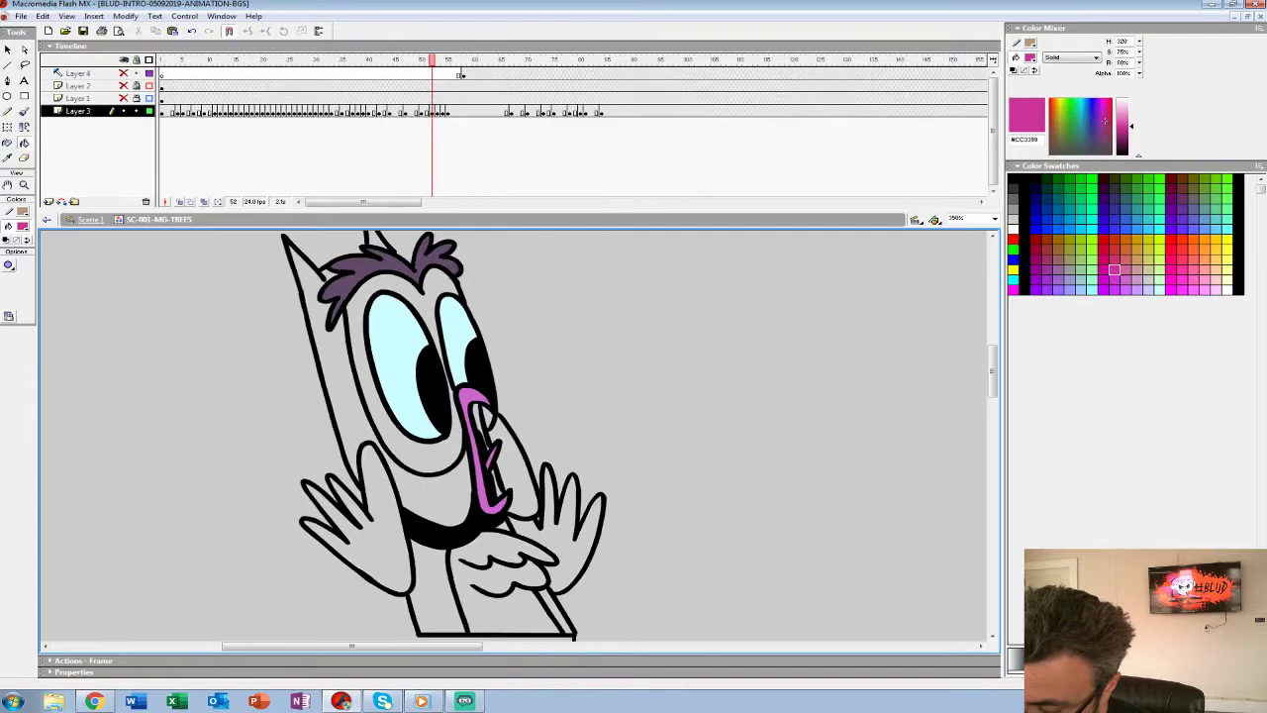
key(period)
key(comma)
key(comma)
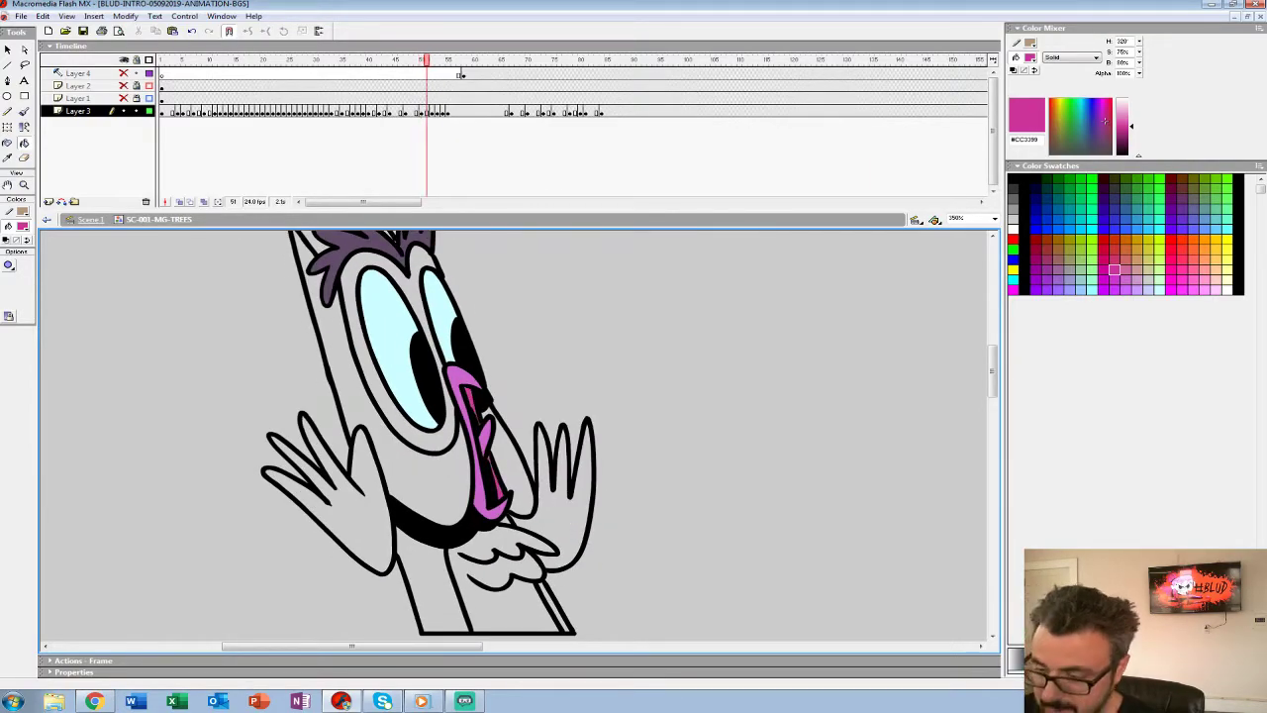
Sample the light purple #A992B1 from the owl's eye ring at frame 55 and fill the eye rings and chest at frames 53 and 54.
key(period)
key(period)
key(period)
key(period)
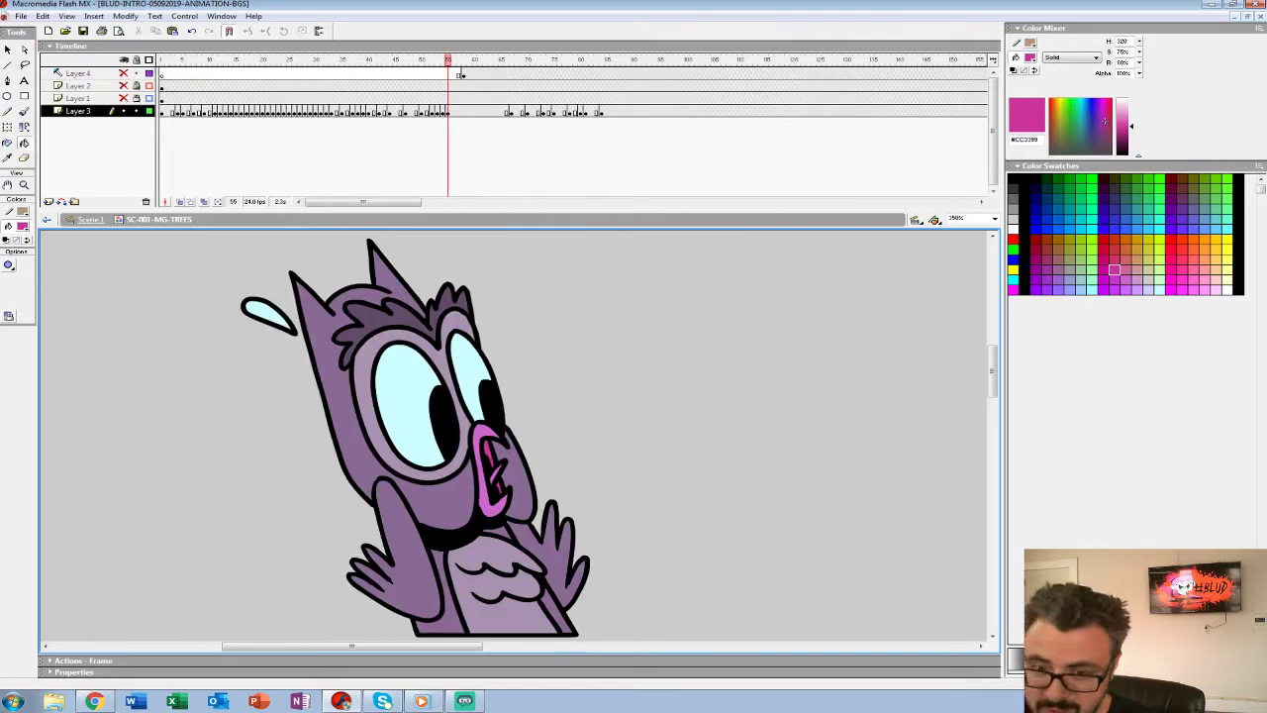
click(22, 226)
click(364, 396)
drag(364, 396, 410, 480)
key(period)
key(period)
key(comma)
key(comma)
key(comma)
key(comma)
click(406, 446)
drag(406, 445, 385, 350)
click(520, 589)
key(period)
click(519, 589)
Fill the chest and eye rings at frame 52 with #A992B1 and the small leftover eye area beside the beak with #CCFFFF.
key(period)
key(comma)
key(comma)
key(comma)
click(522, 586)
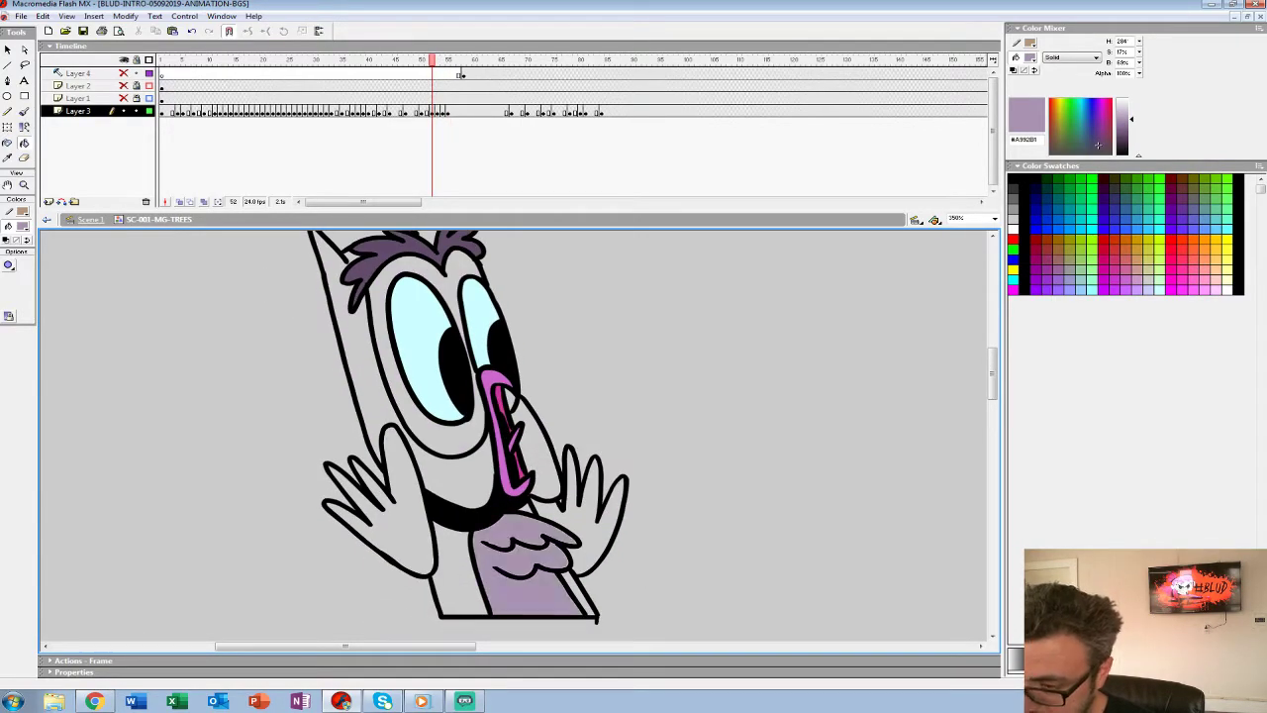
click(449, 440)
drag(449, 440, 477, 506)
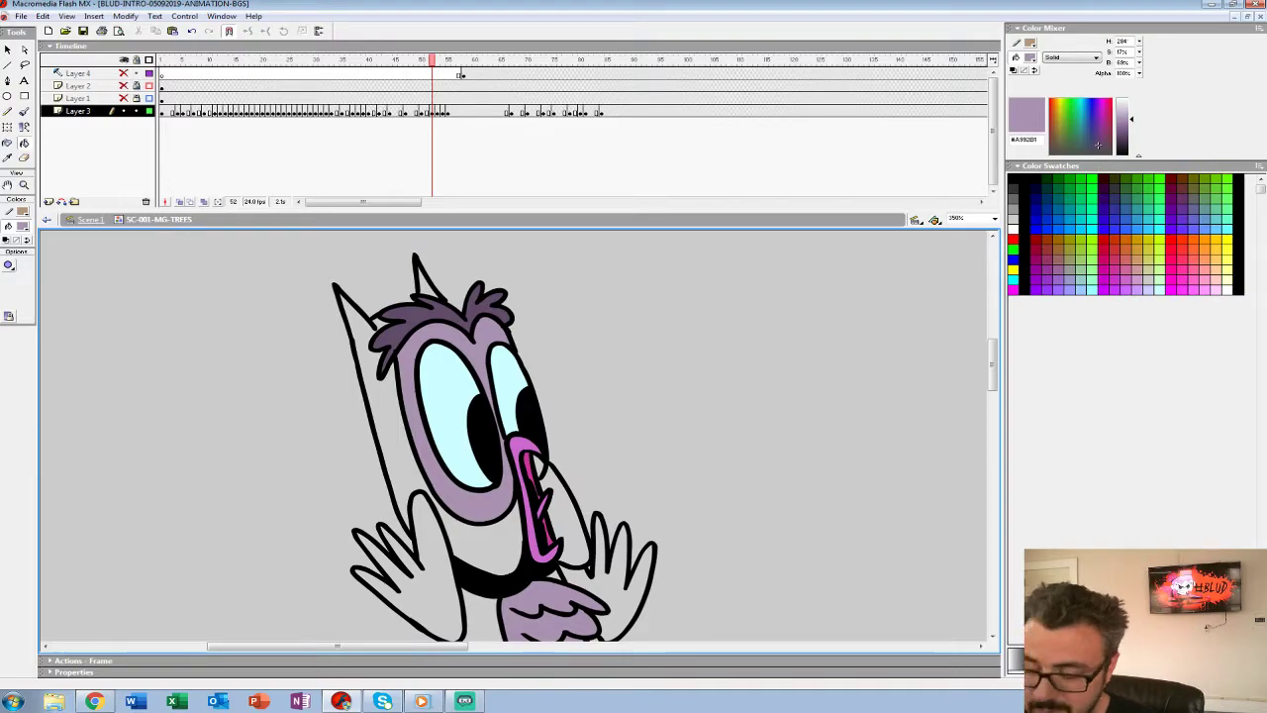
click(22, 227)
click(445, 416)
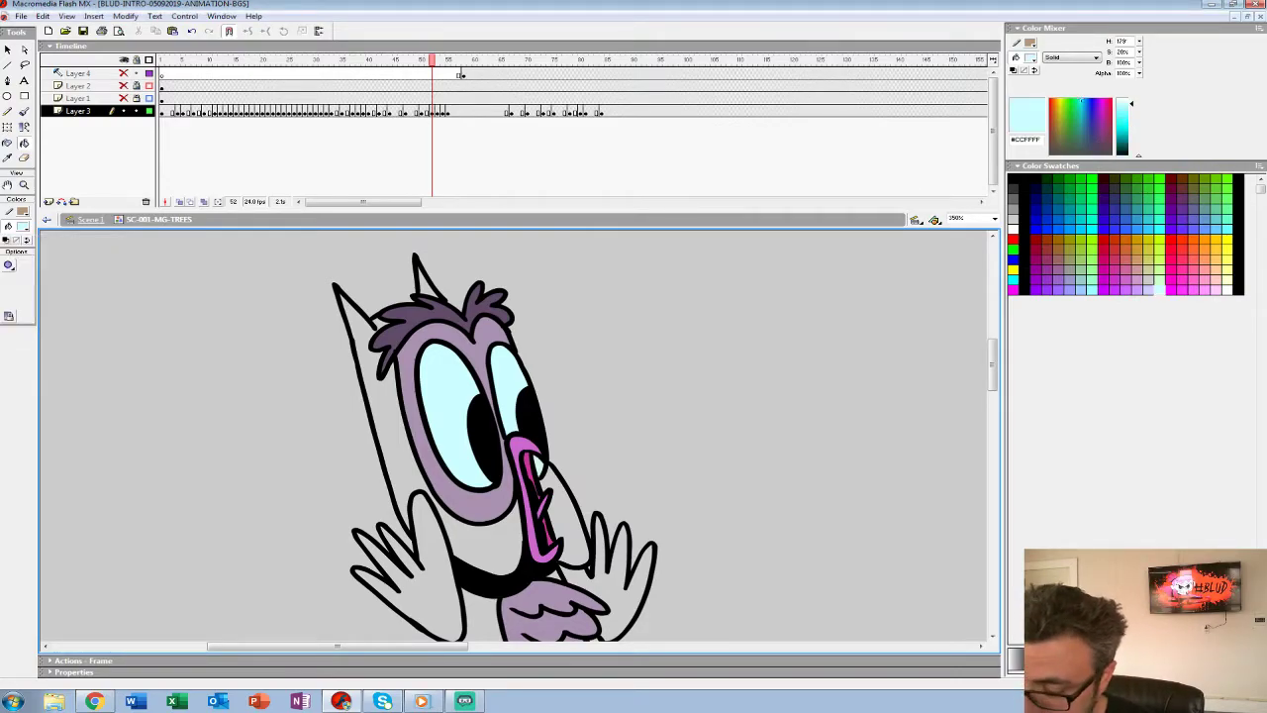
Sample #A992B1 from the owl again and fill the eye rings and chest at frame 51.
click(23, 226)
click(440, 482)
key(comma)
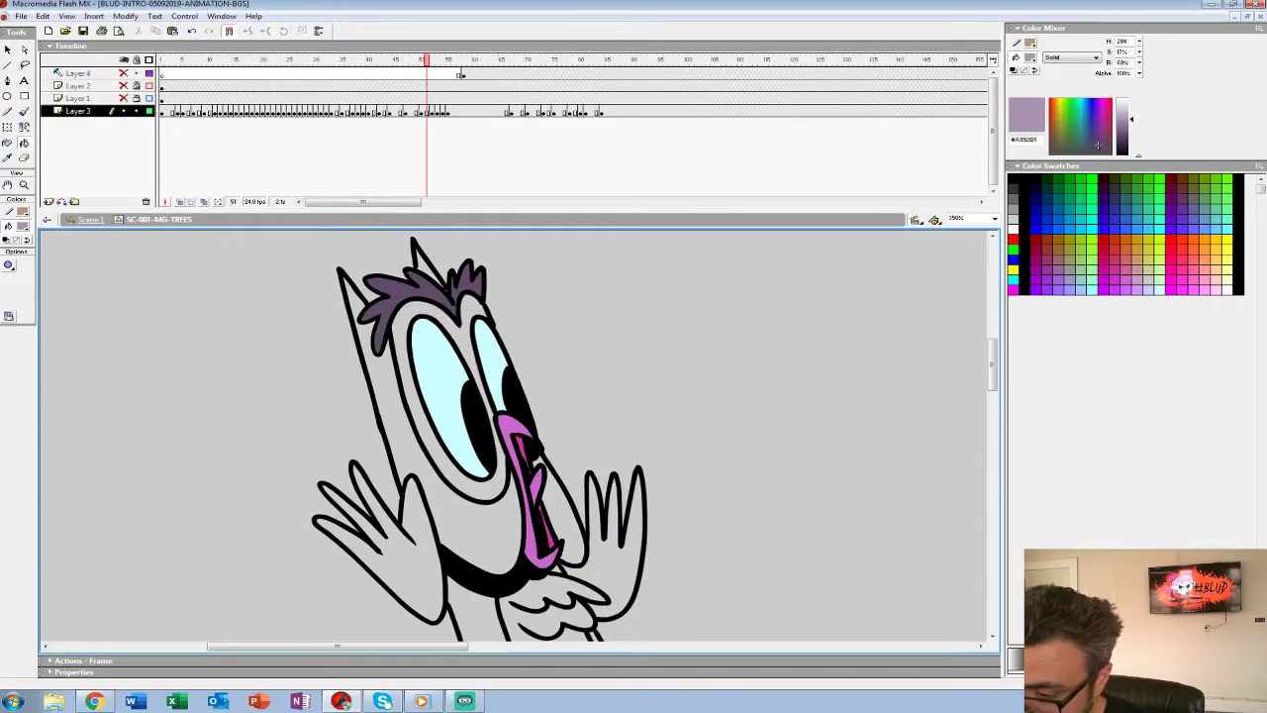
click(489, 489)
click(535, 592)
drag(534, 592, 479, 397)
Fill the angry owl's chest and eye surrounds with #A992B1 at frame 49, undoing the stray fill on the outlines.
key(comma)
key(comma)
key(period)
key(comma)
click(566, 481)
click(585, 462)
click(621, 459)
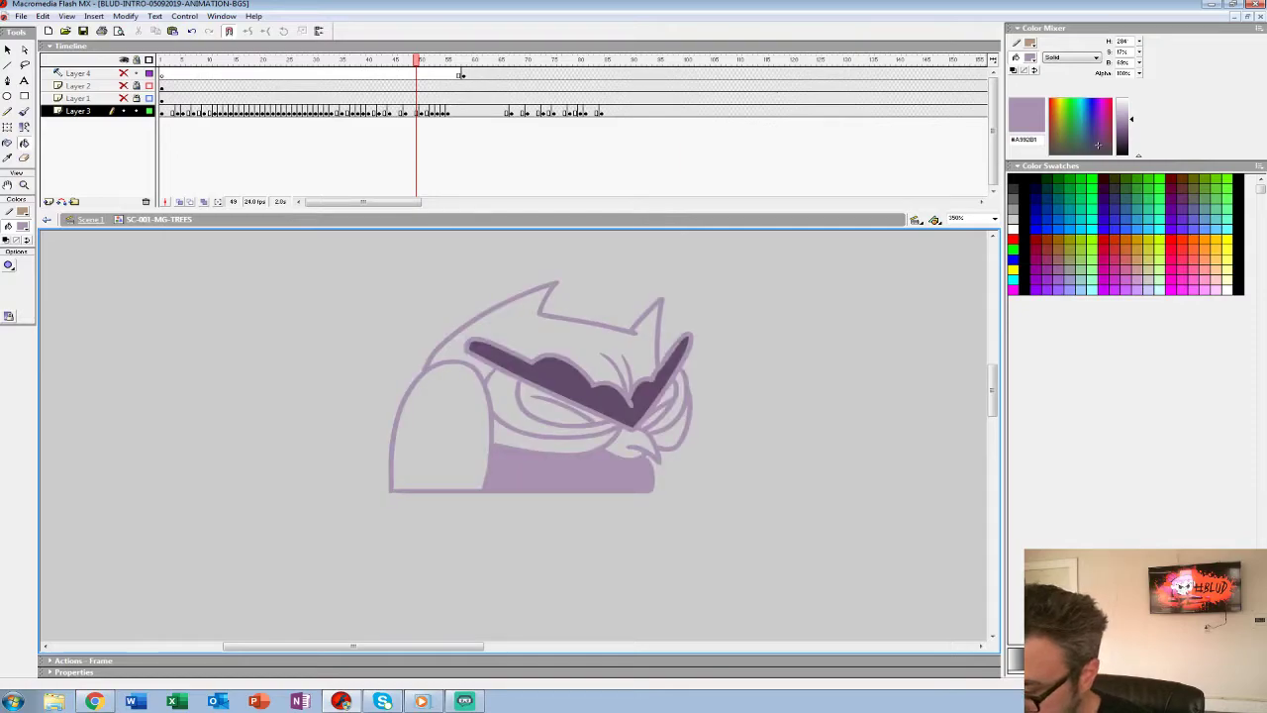
key(ctrl+z)
click(503, 400)
click(680, 402)
Sample #624B69 from the angry owl's brow and fill both eyelids with it at frame 49.
drag(554, 396, 539, 486)
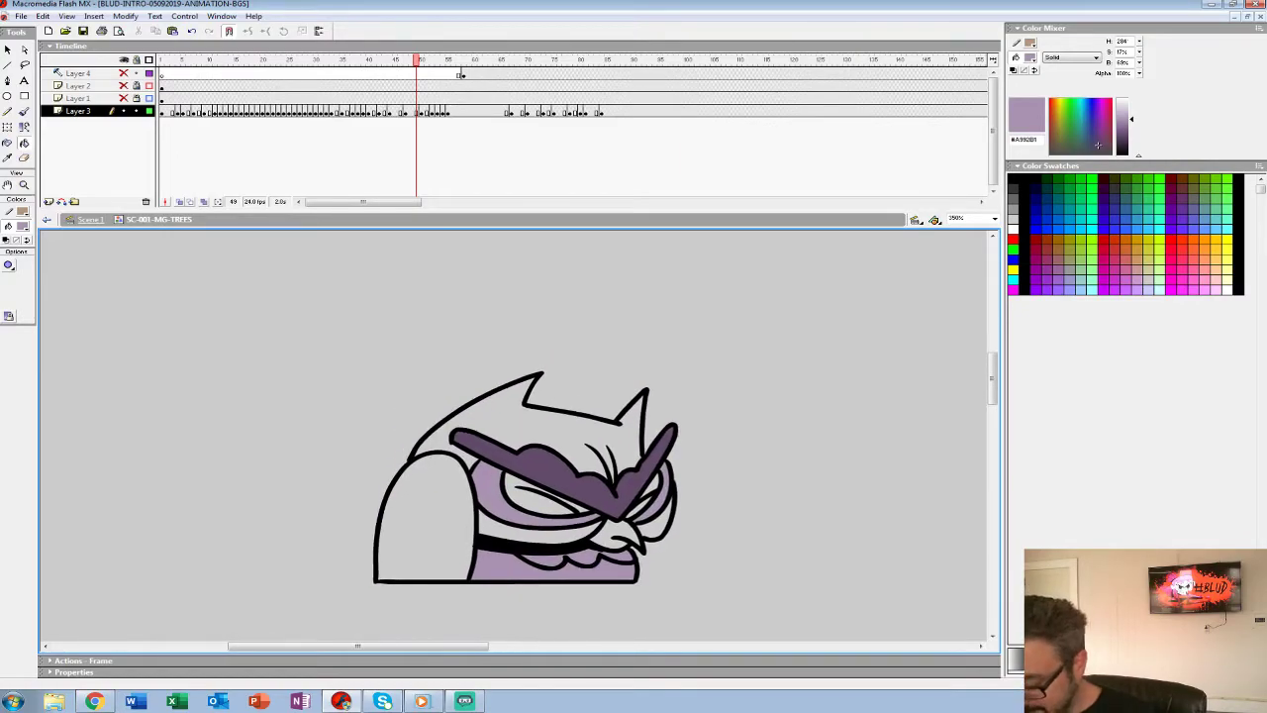
click(22, 227)
click(543, 466)
click(534, 501)
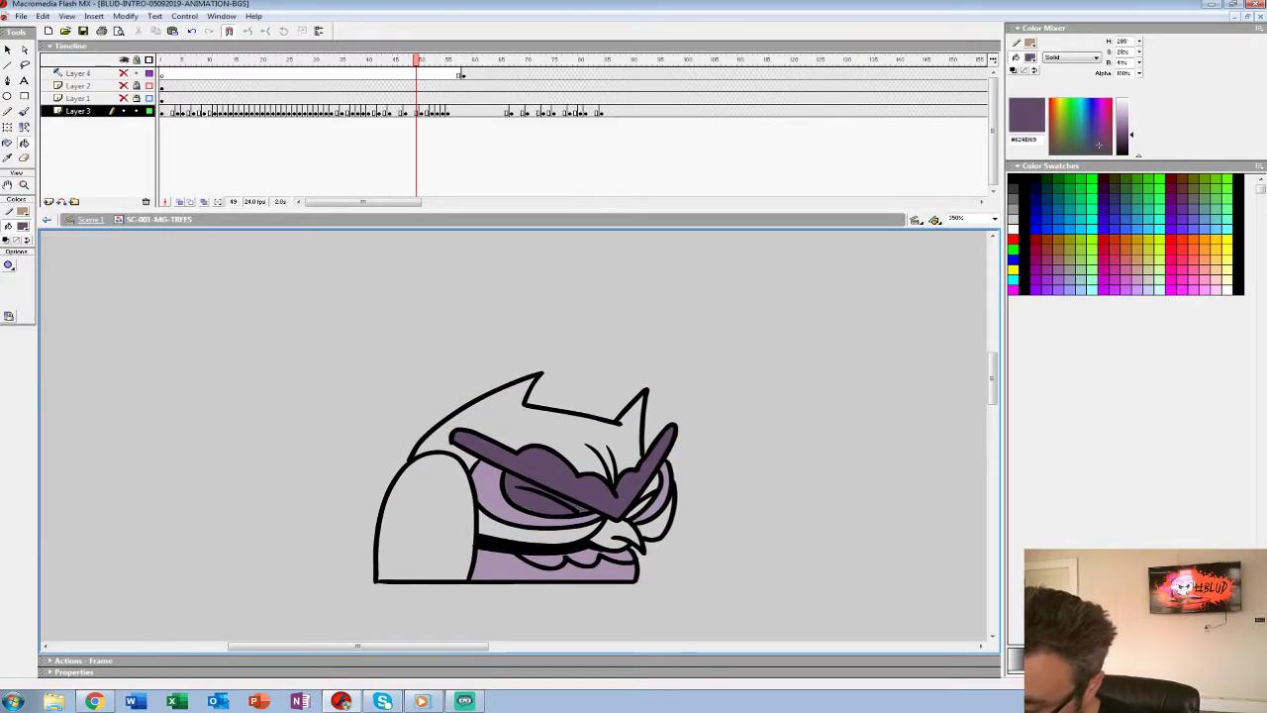
click(650, 485)
click(639, 507)
Sample #CC66CC from the beak at frame 50 and fill the angry owl's beak with it at frame 49.
drag(634, 515, 642, 530)
key(.)
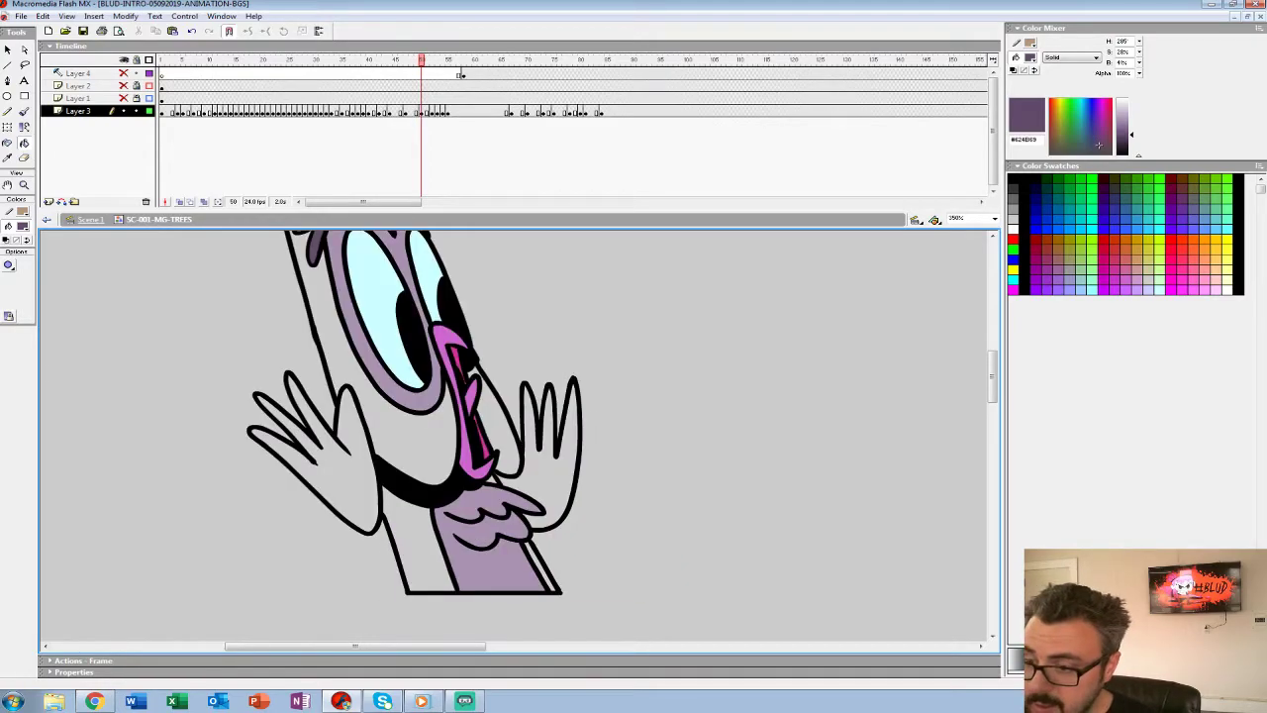
click(22, 226)
click(445, 335)
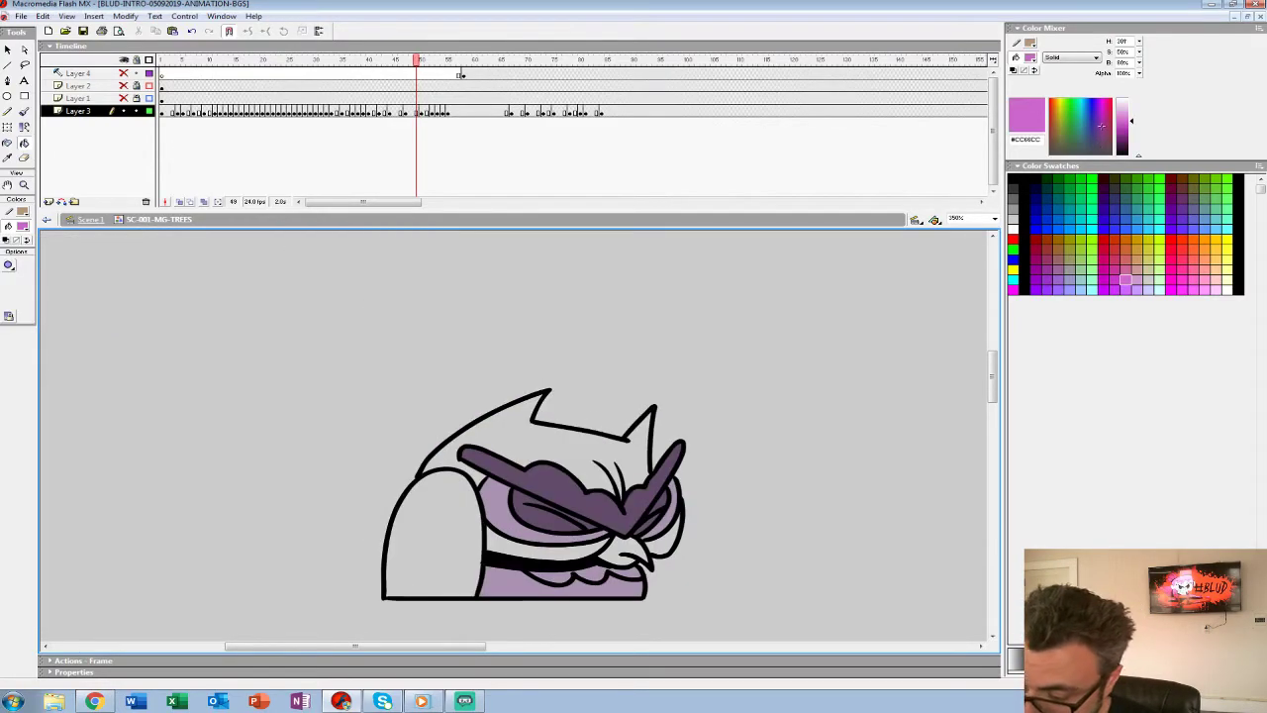
click(624, 550)
Sample the body purple #8A6A95 from the owl at frame 59 and fill the head, cheeks, wings and body at frame 54.
click(469, 111)
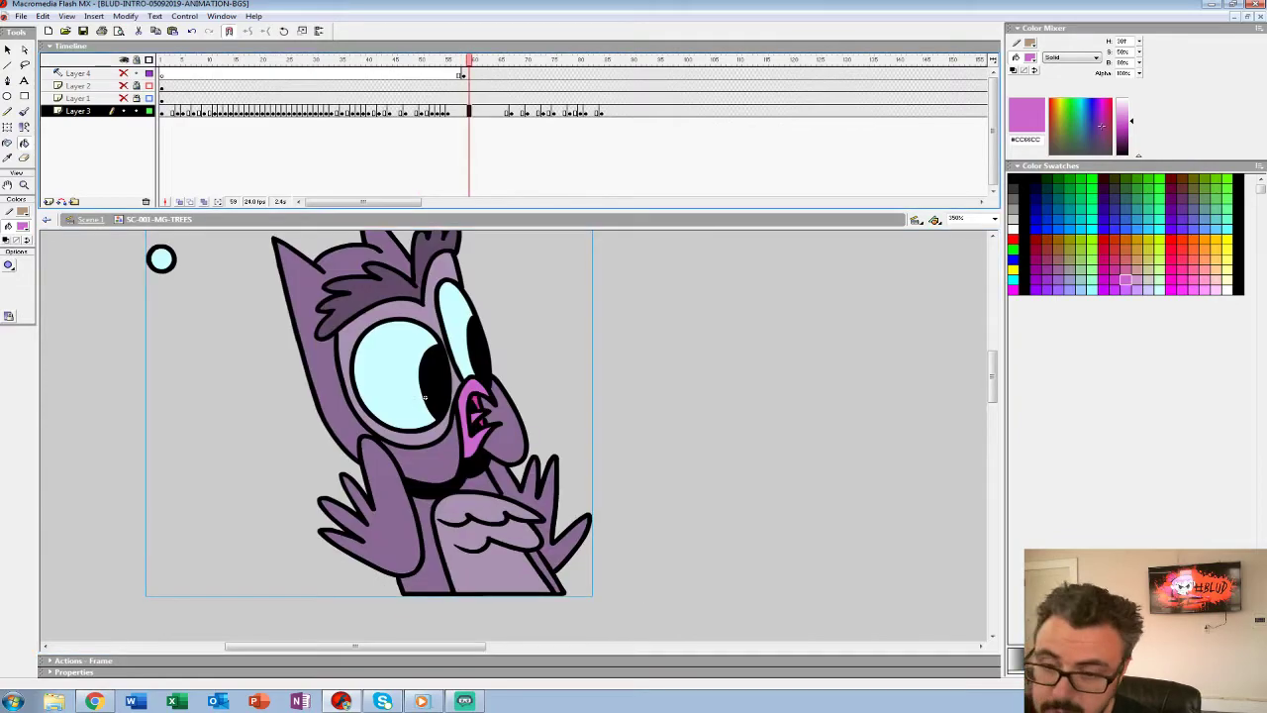
click(22, 226)
click(421, 462)
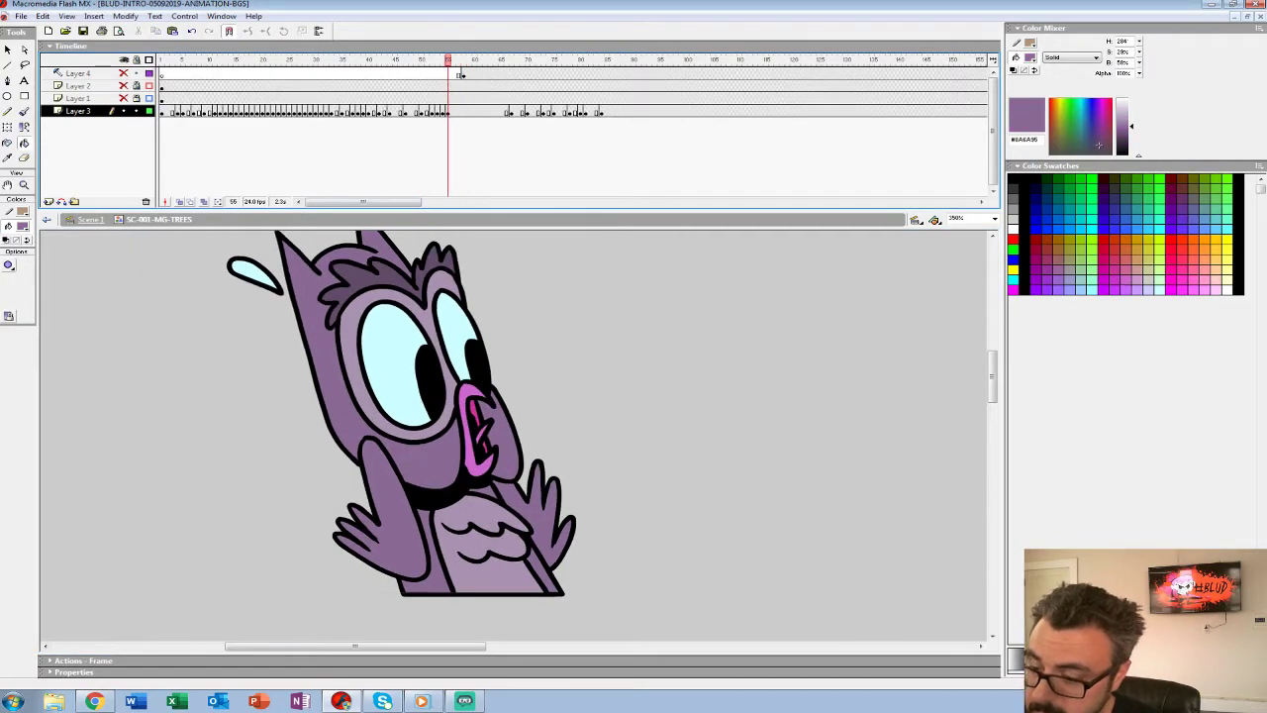
click(550, 519)
click(504, 444)
click(426, 460)
click(386, 519)
click(424, 566)
click(331, 386)
drag(331, 386, 268, 294)
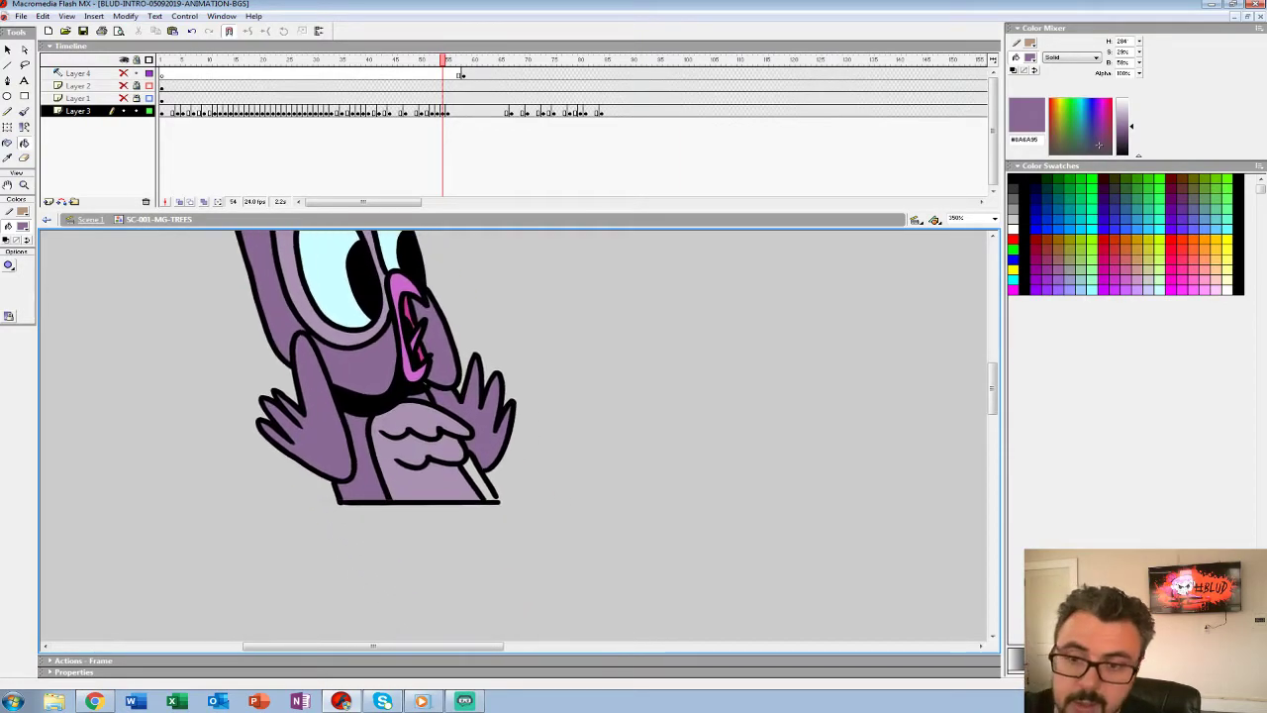
Adjust the Paint Bucket's gap-closing option and fill the narrow body strip beside the chest at frame 54 with #8A6A95.
click(10, 265)
click(65, 299)
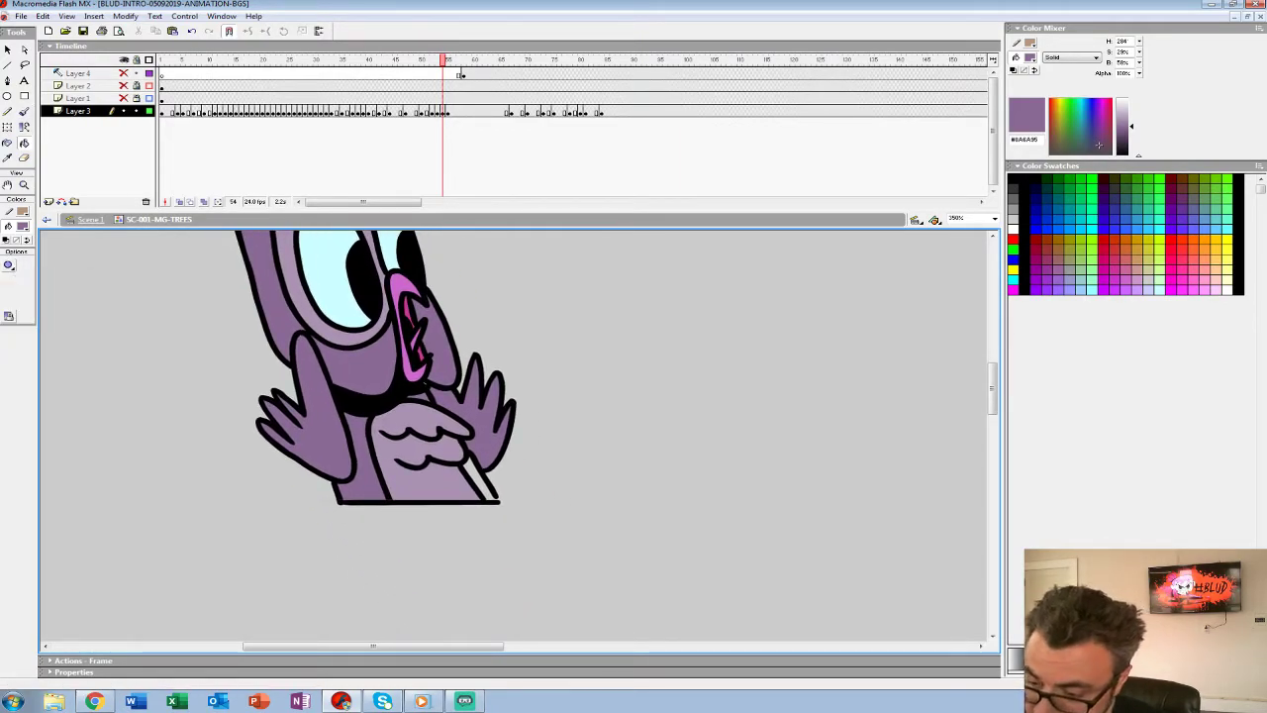
key(b)
click(9, 266)
click(59, 320)
key(k)
drag(416, 366, 444, 452)
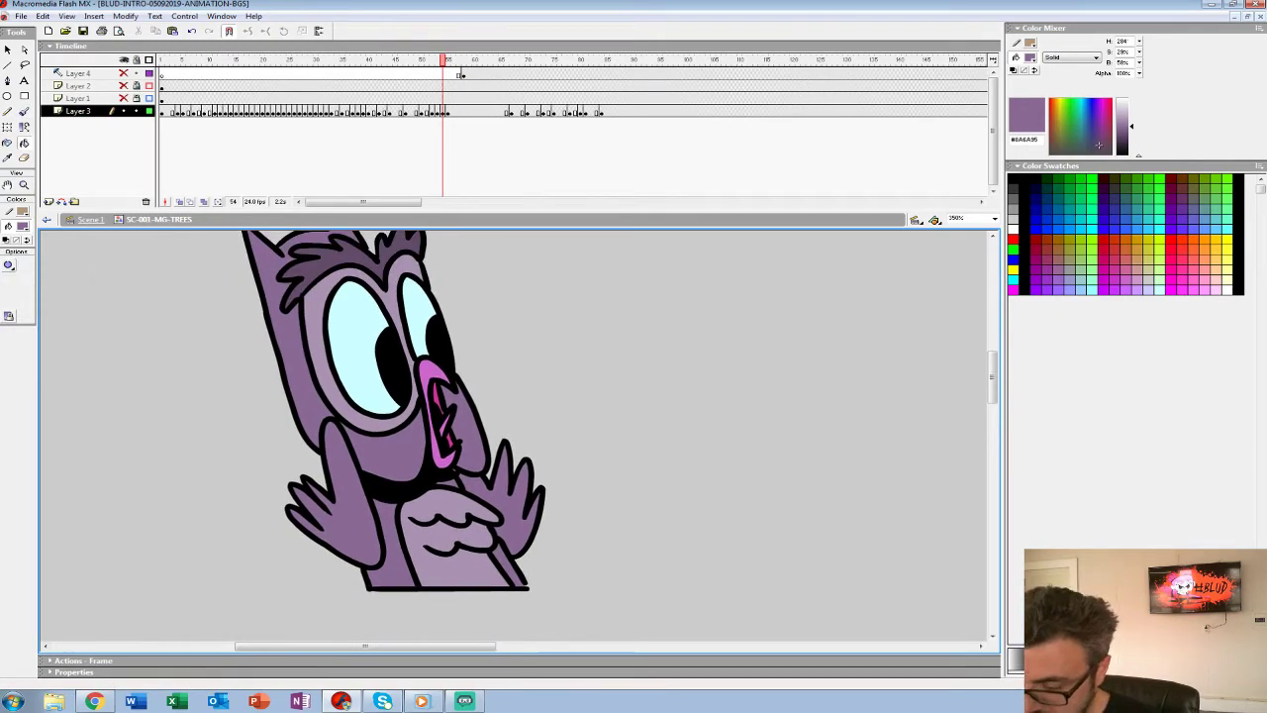
Fill the owl's head, cheeks, wings and body with #8A6A95 at frames 53 and 52.
key(comma)
click(470, 426)
drag(470, 425, 539, 378)
key(comma)
click(539, 378)
click(592, 450)
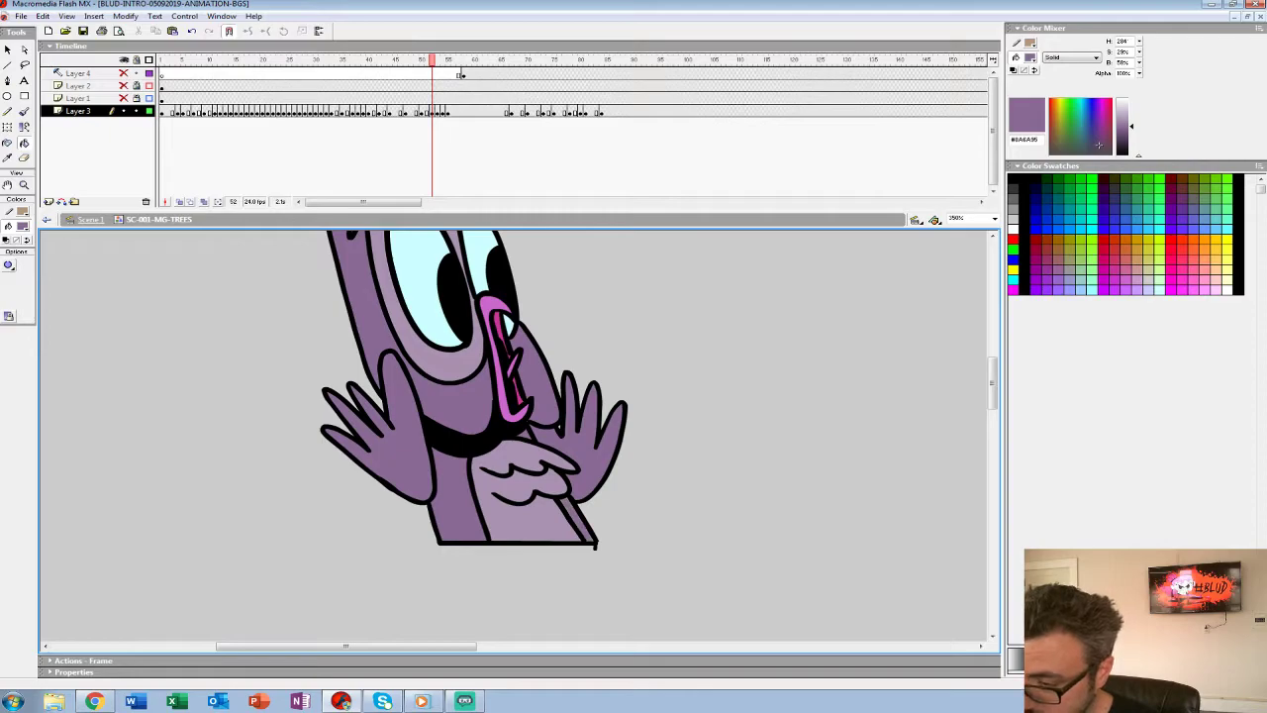
Fill the remaining head, wing and body areas with #8A6A95 at frame 51 and on the angry owl at frame 49.
key(comma)
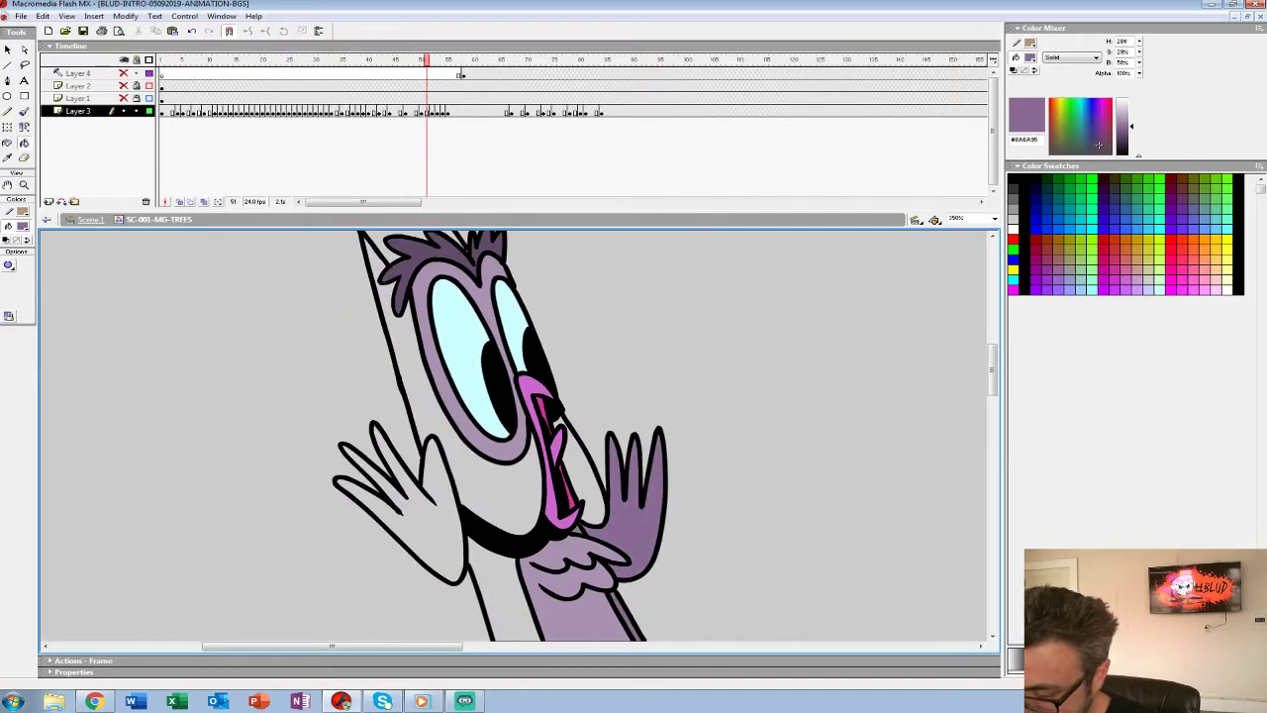
key(comma)
key(comma)
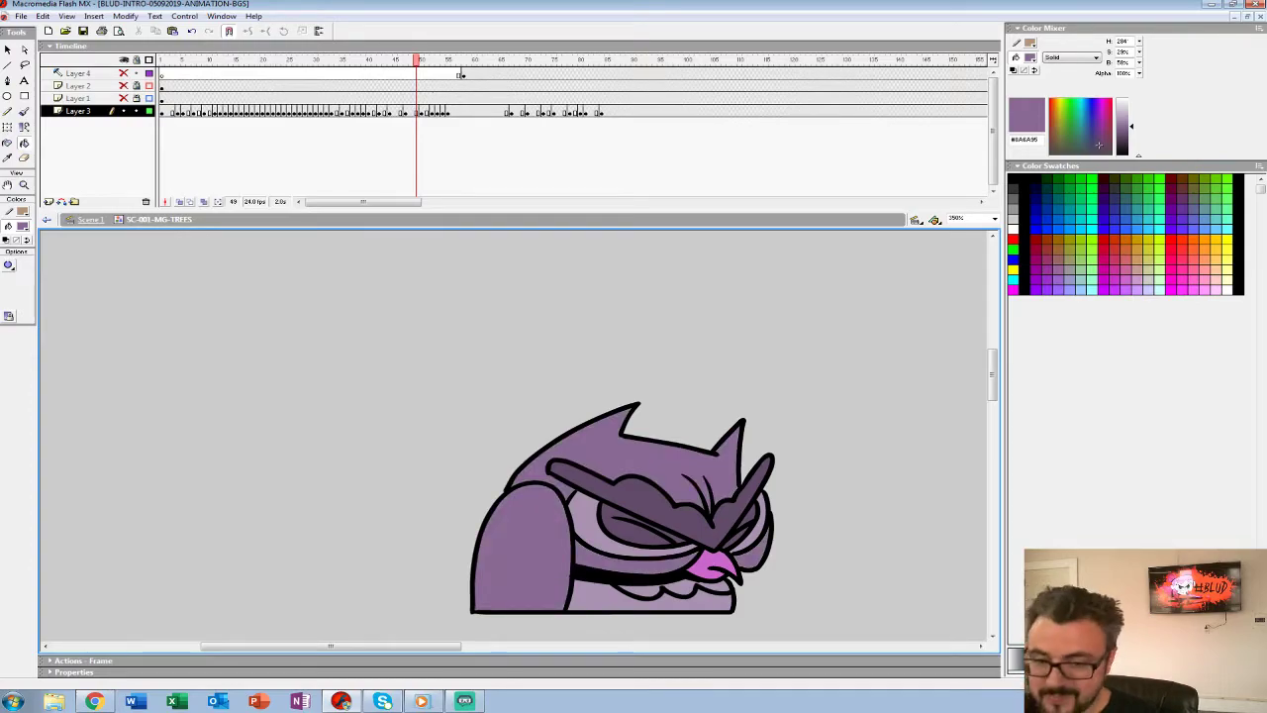
Play the owl's take from about frame 42 with the tree branches shown, and check the drawings at frames 53 and 52.
key(z)
alt+click(614, 407)
alt+click(614, 407)
click(379, 98)
key(Return)
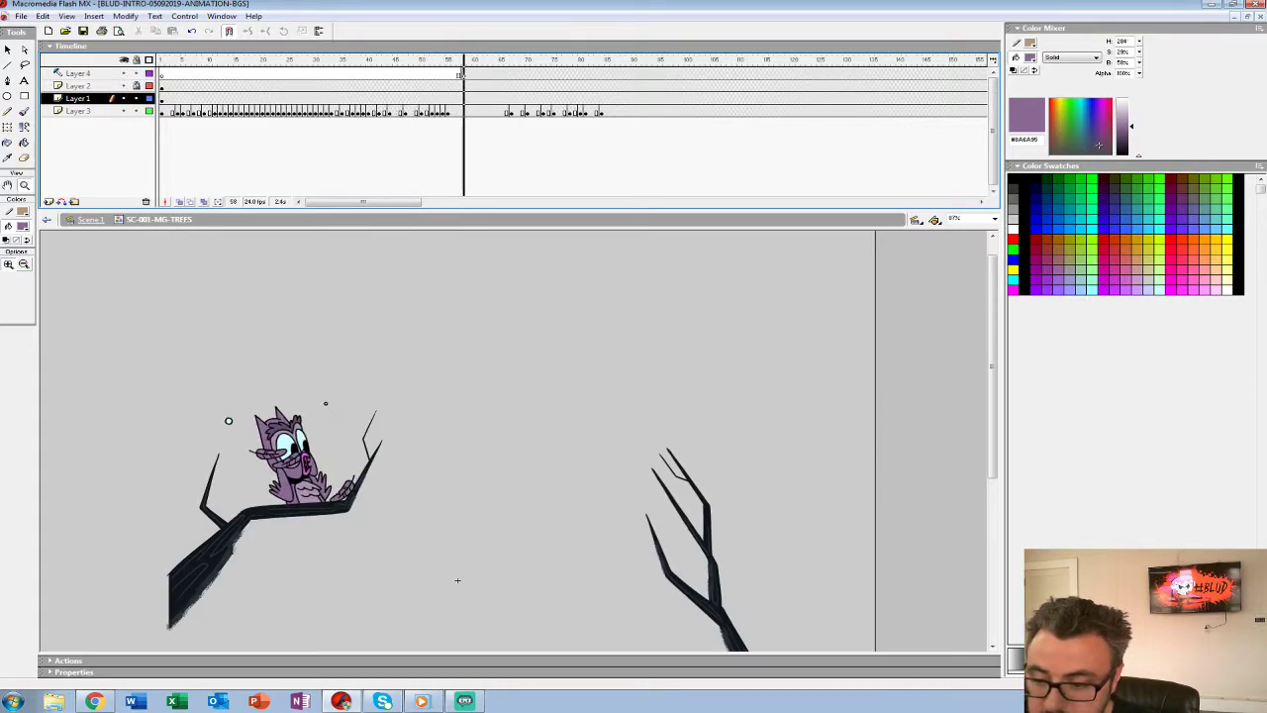
click(437, 111)
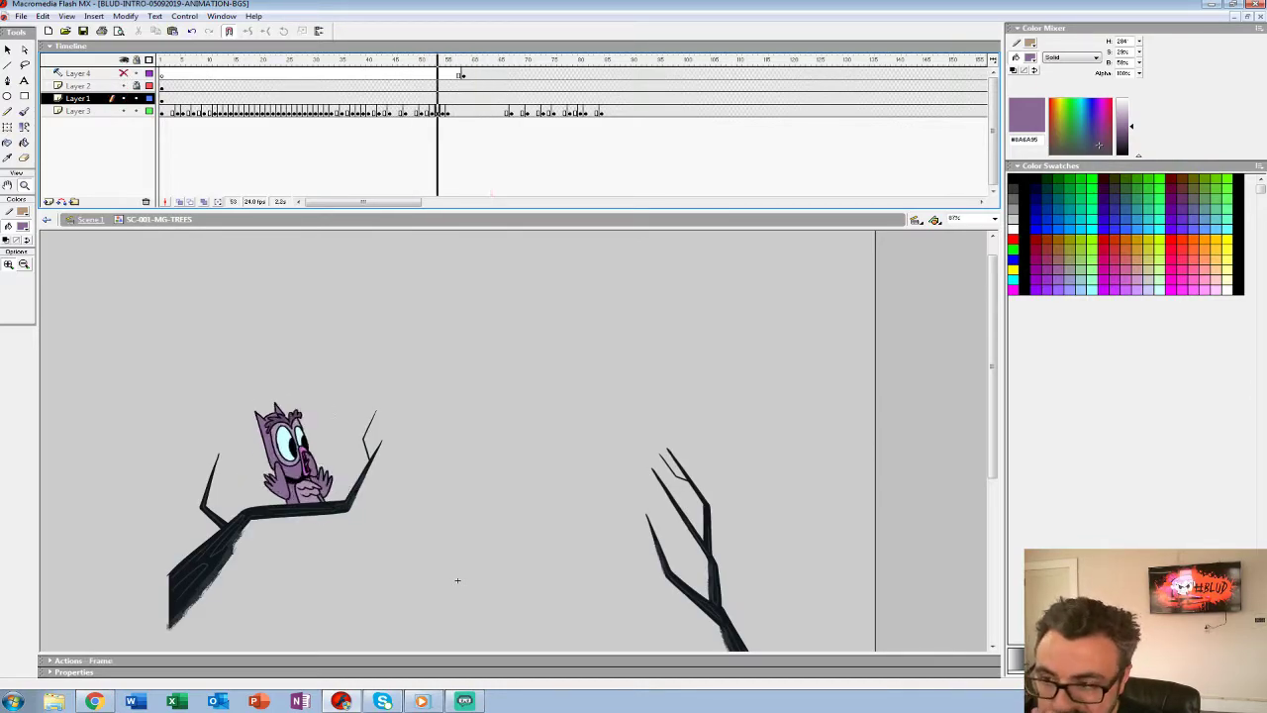
click(432, 111)
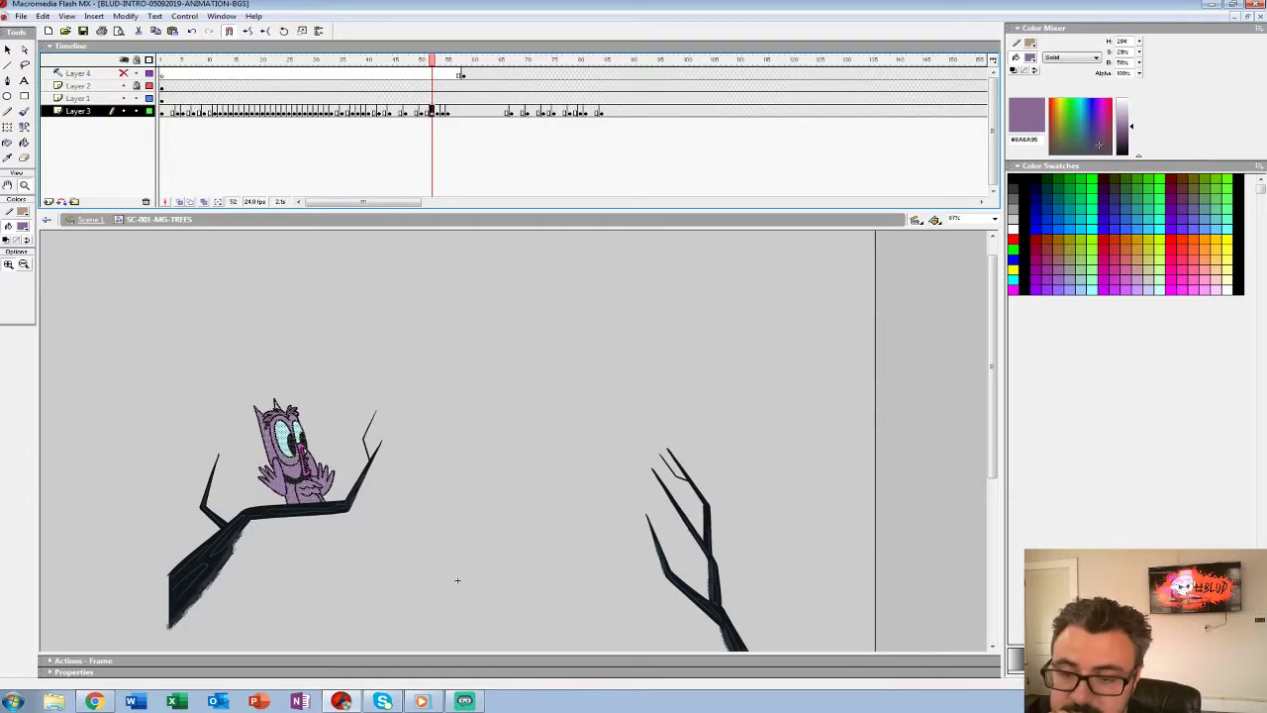
Insert a new layer above Layer 3 and take the owl drawing out of frame 53 on Layer 3.
click(457, 579)
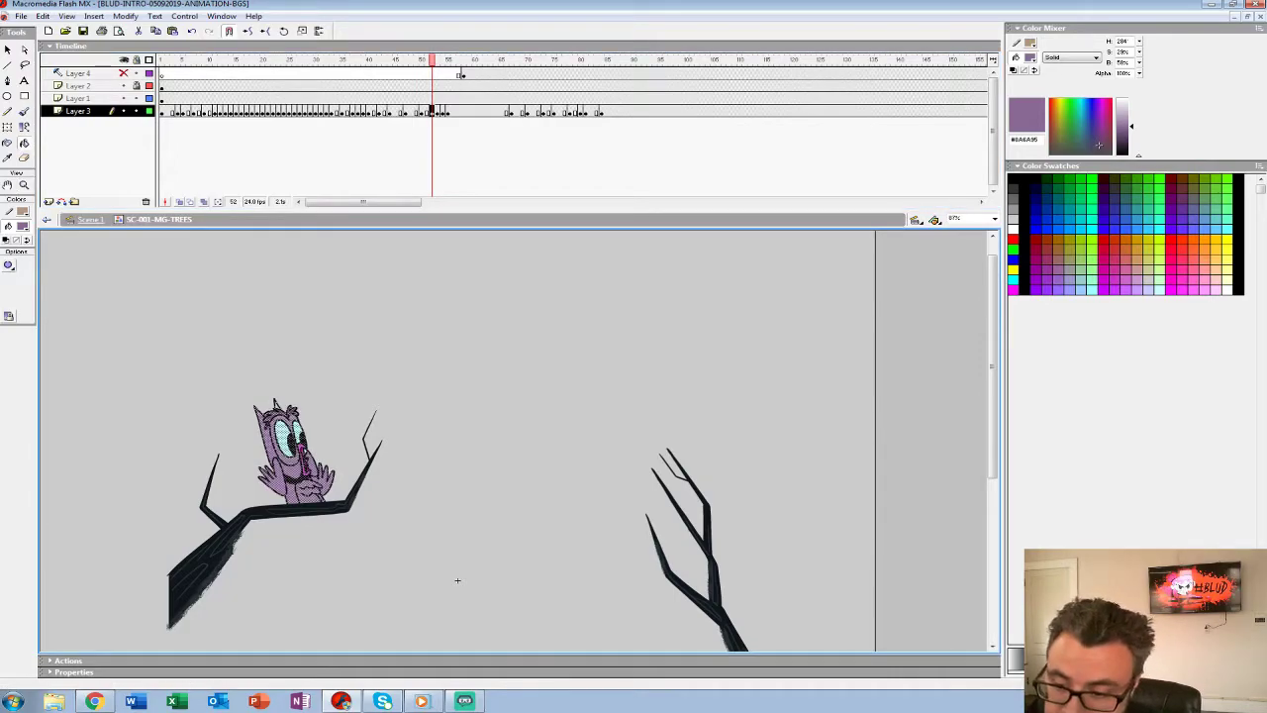
click(48, 202)
click(437, 124)
mouse_move(437, 124)
mouse_down()
mouse_move(432, 111)
mouse_move(432, 124)
mouse_up()
click(432, 124)
click(436, 111)
click(442, 124)
key(period)
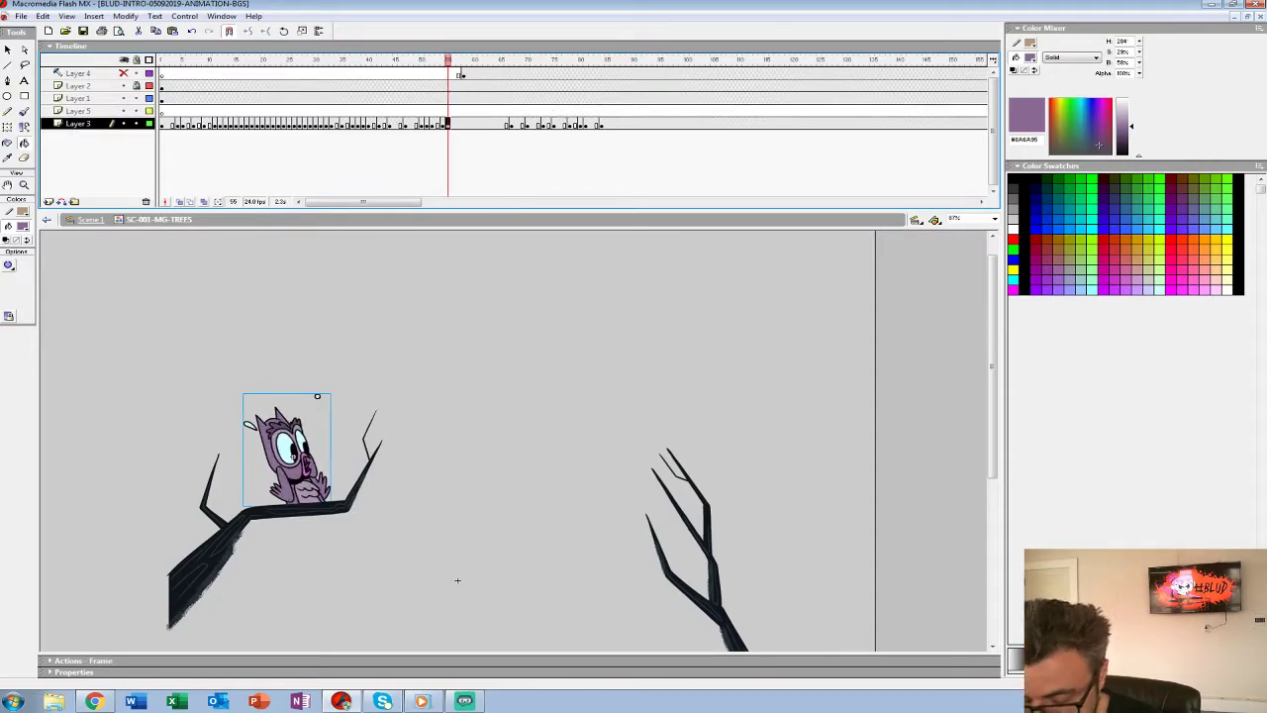
key(comma)
key(comma)
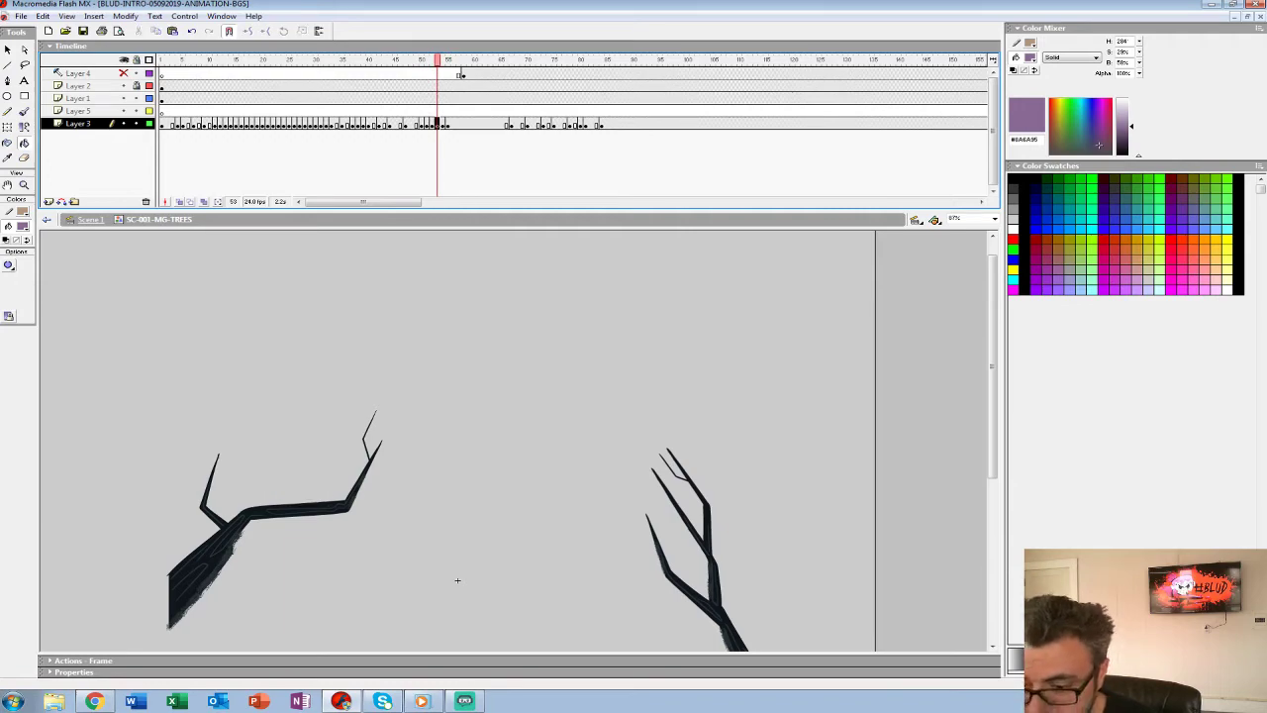
Replay the owl's take from around frame 46 to judge its timing, and select frame 53 on Layer 3.
click(405, 111)
key(Return)
click(402, 110)
key(Return)
click(400, 110)
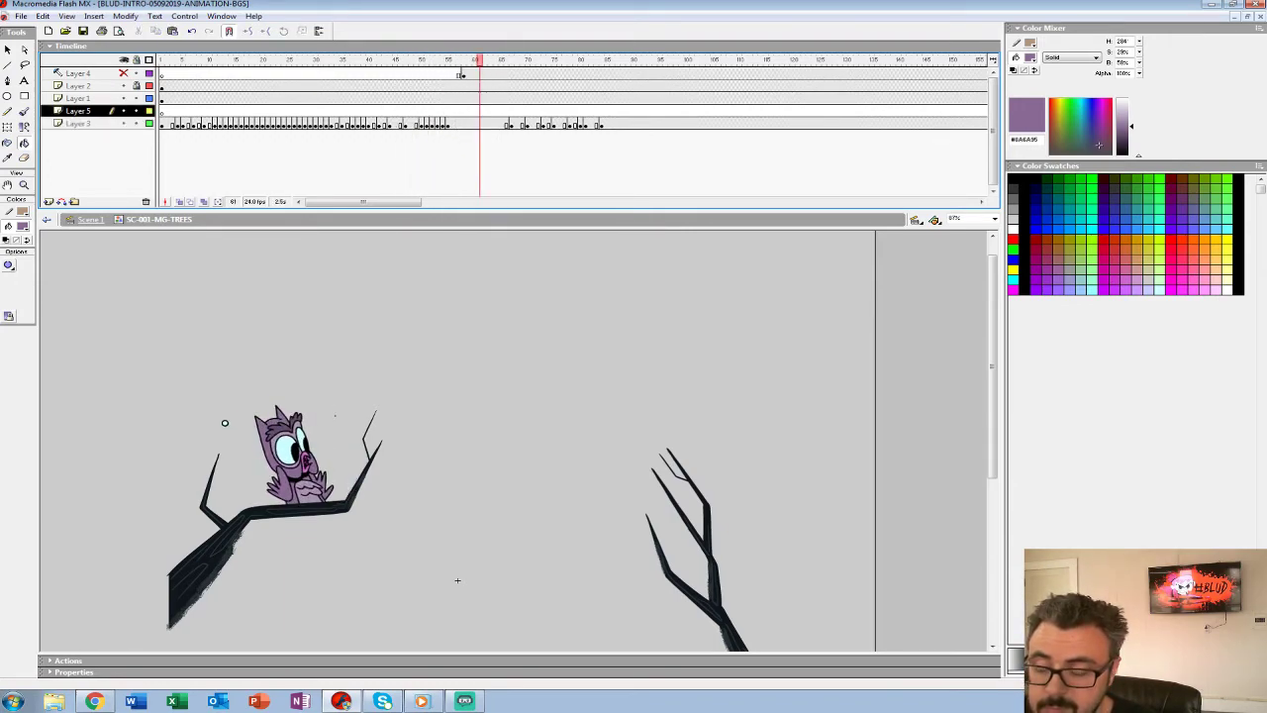
drag(463, 60, 437, 60)
click(437, 124)
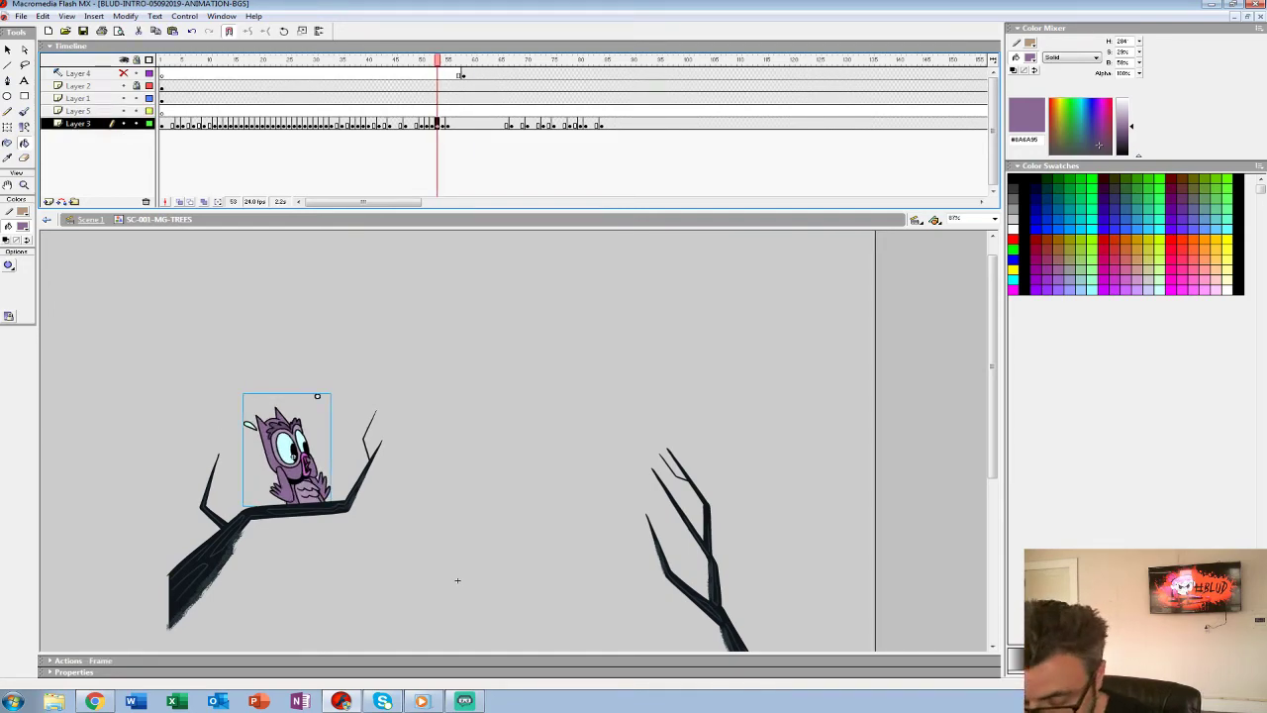
Delete the sweat drop beside the scared owl's head at frame 53 and play the take.
key(v)
click(223, 401)
double_click(250, 425)
key(Delete)
key(Return)
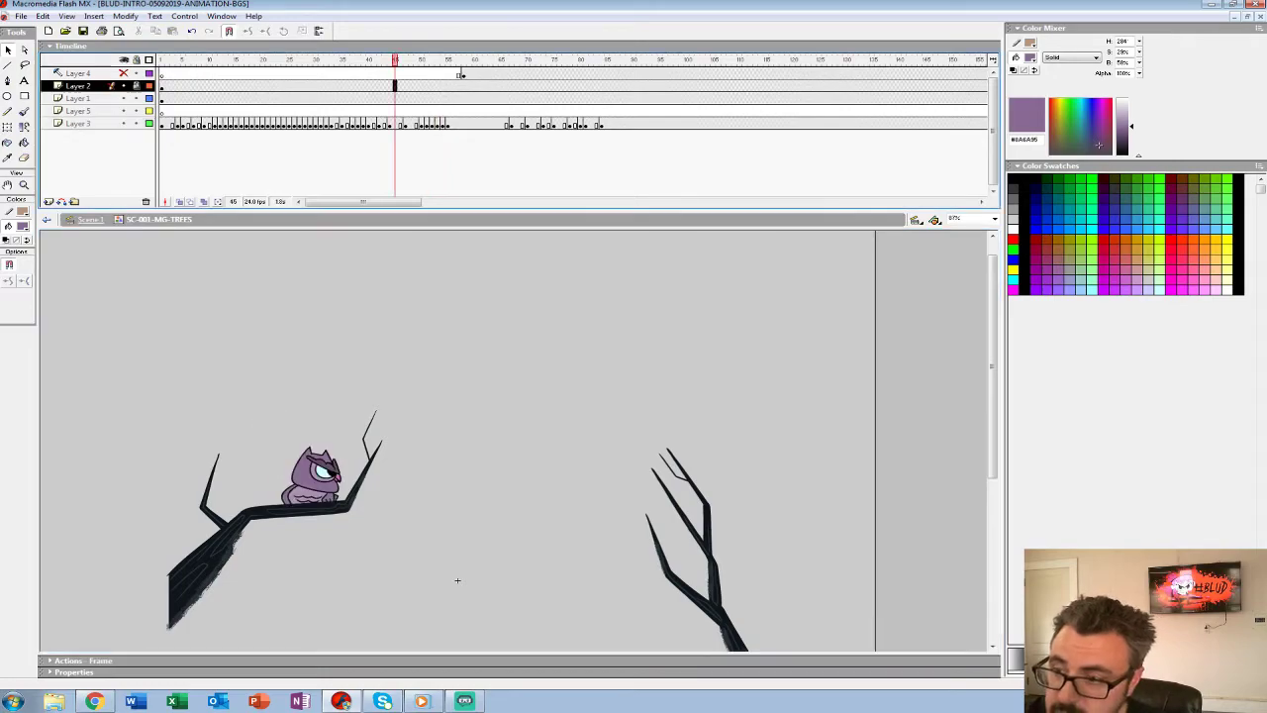
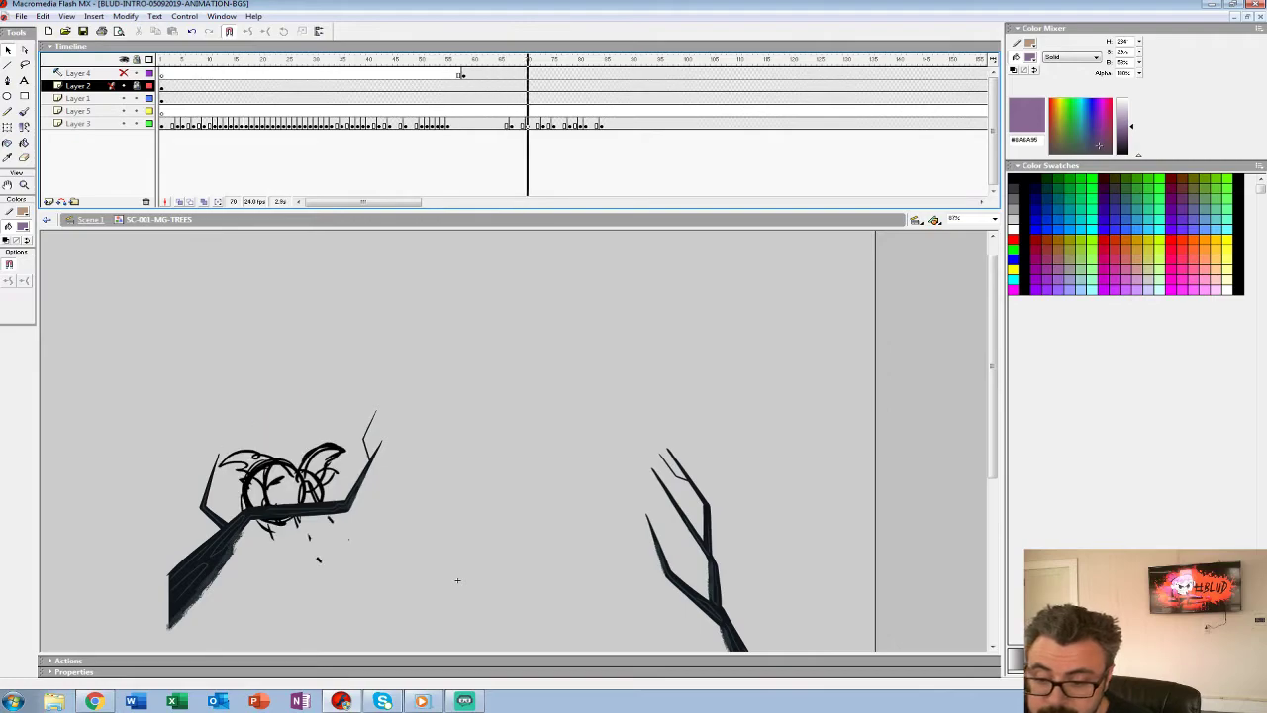
Move the rough keyframes of frames 67 to 84 from Layer 3 onto a new layer and place it above Layer 4.
drag(510, 125, 601, 125)
click(49, 202)
drag(510, 136, 601, 136)
key(ctrl+y)
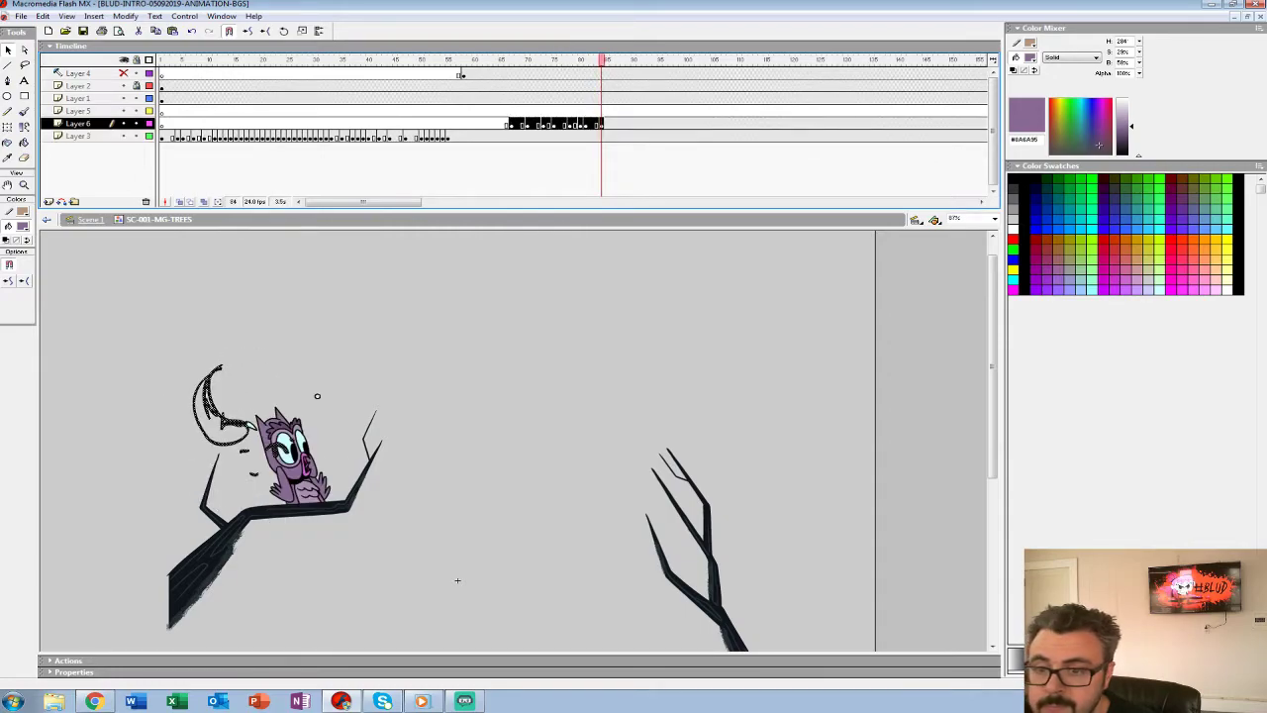
key(ctrl+y)
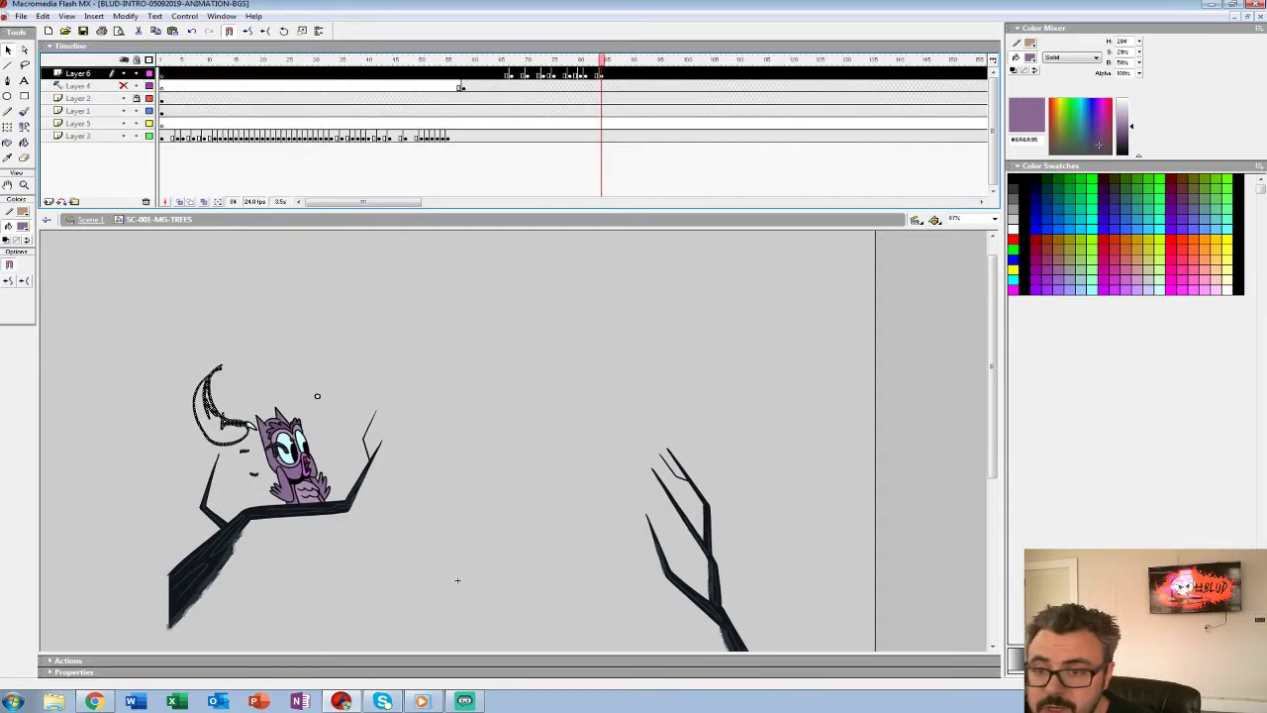
Play the held scared pose and insert a blank keyframe at frame 67 on Layer 3.
key(Return)
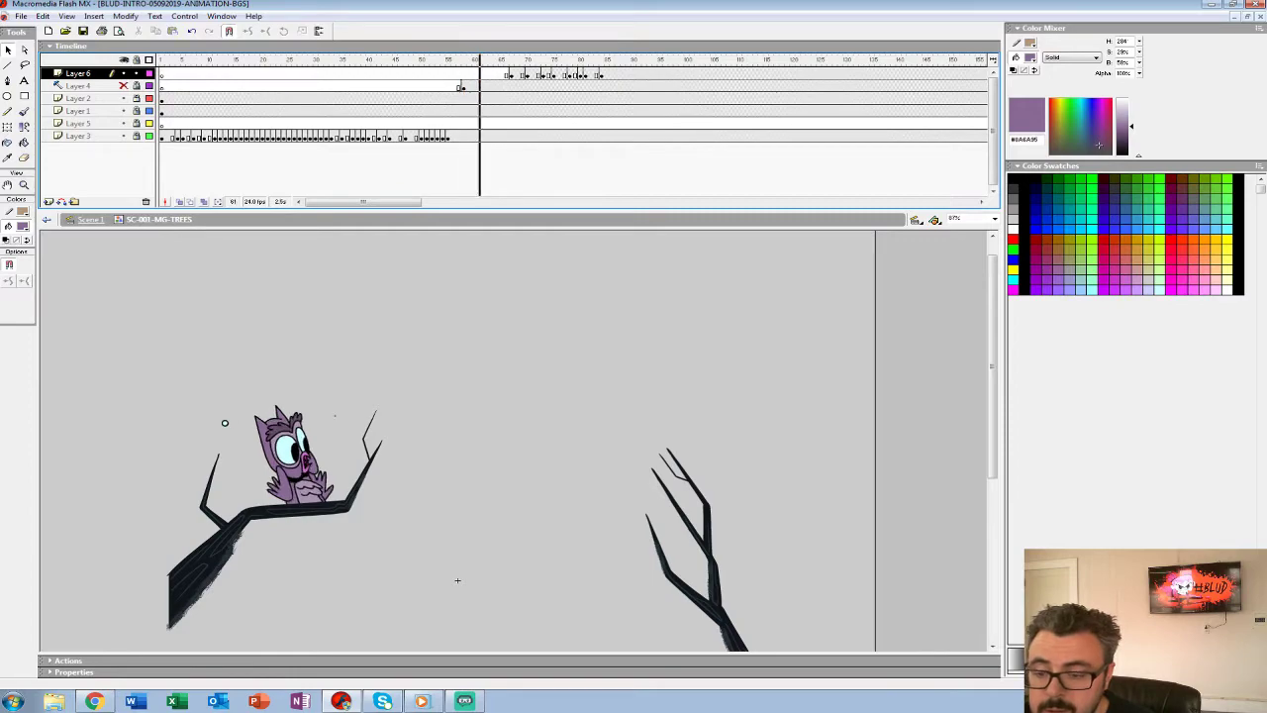
drag(601, 60, 618, 61)
click(507, 136)
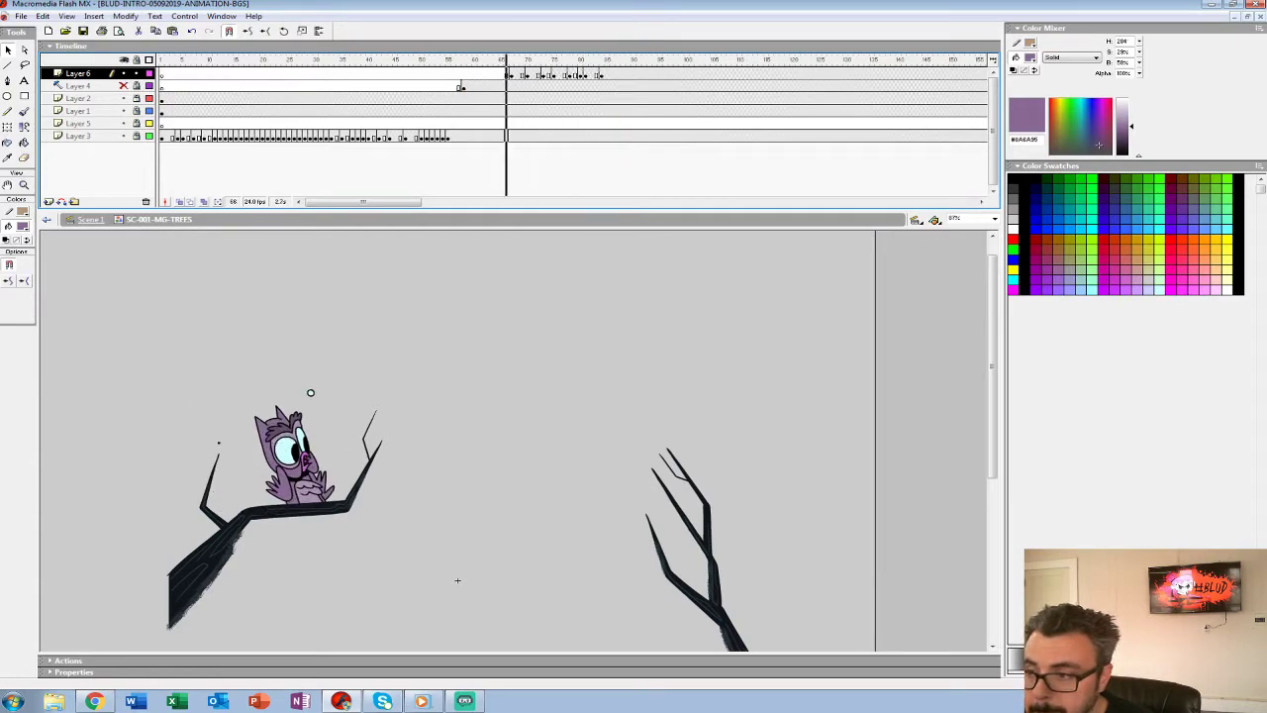
click(512, 136)
key(F7)
Play the animation from about frame 52 to judge the hold and the rough drawings that follow it.
click(431, 111)
key(Return)
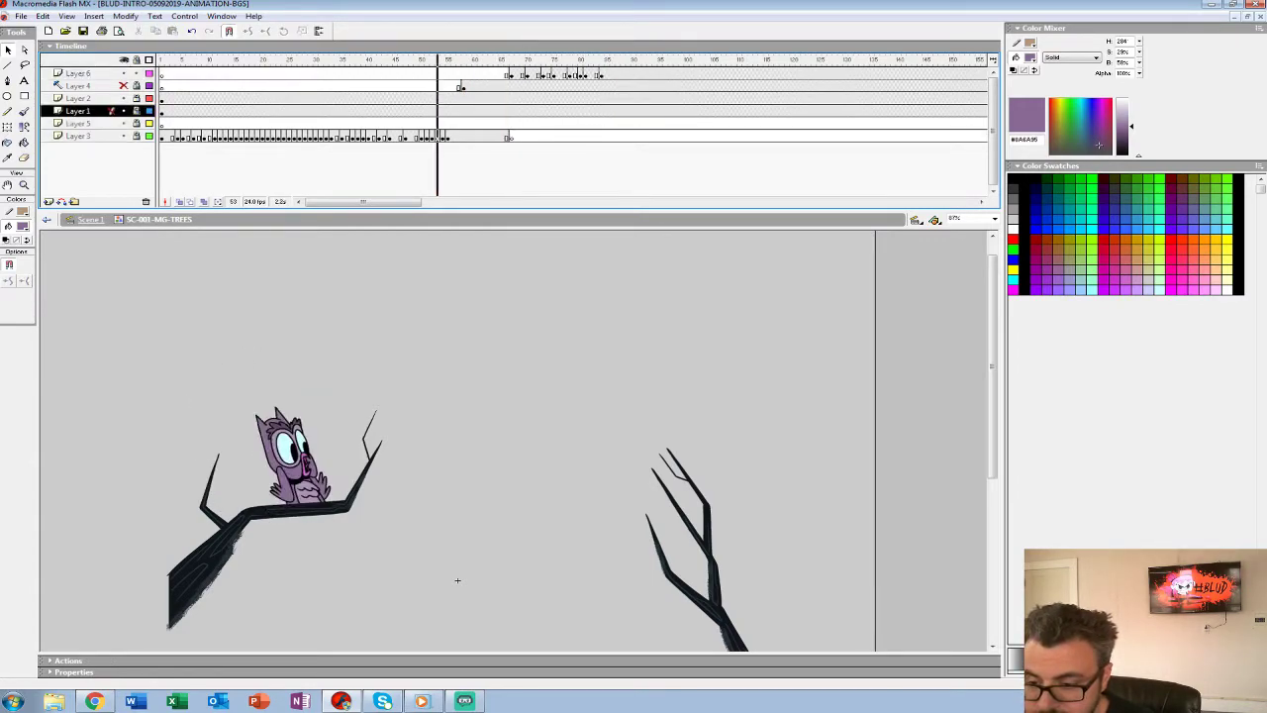
key(Return)
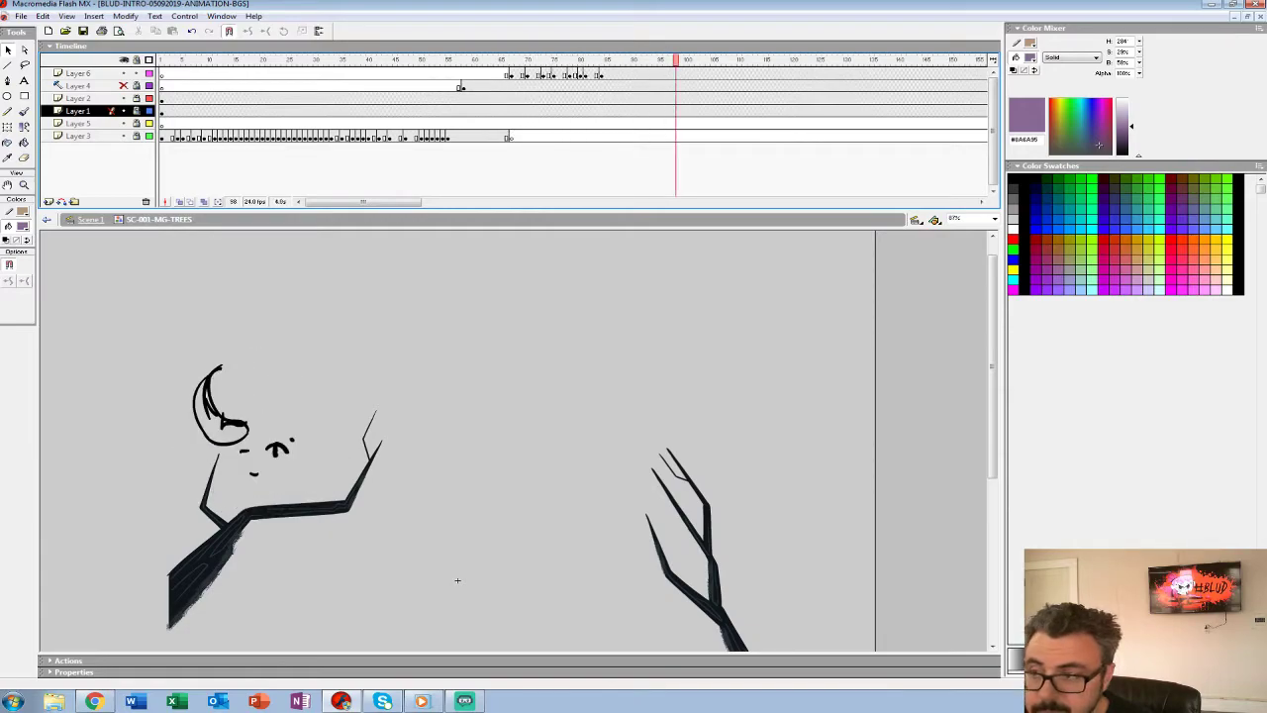
click(500, 74)
key(Return)
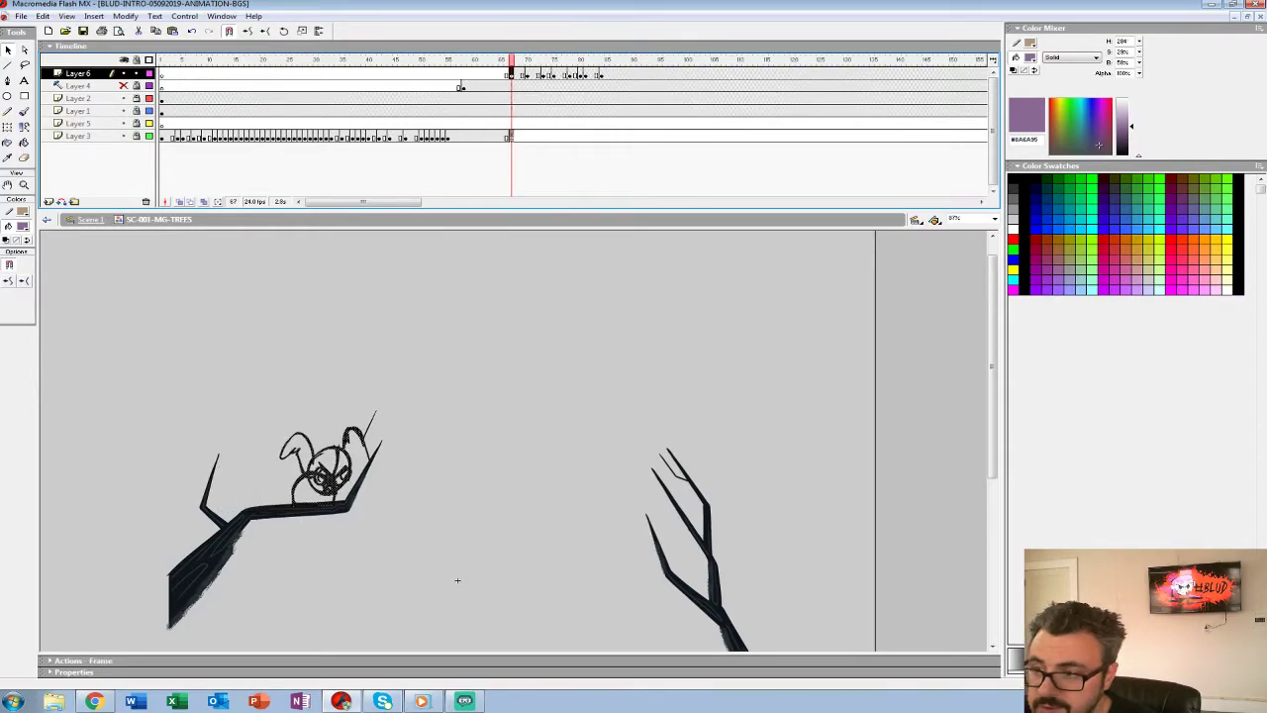
Move the rough owl drawing at frame 67 from Layer 6 down to Layer 3 and make frame 68 a blank keyframe.
drag(511, 124, 511, 137)
click(496, 124)
click(516, 124)
click(516, 137)
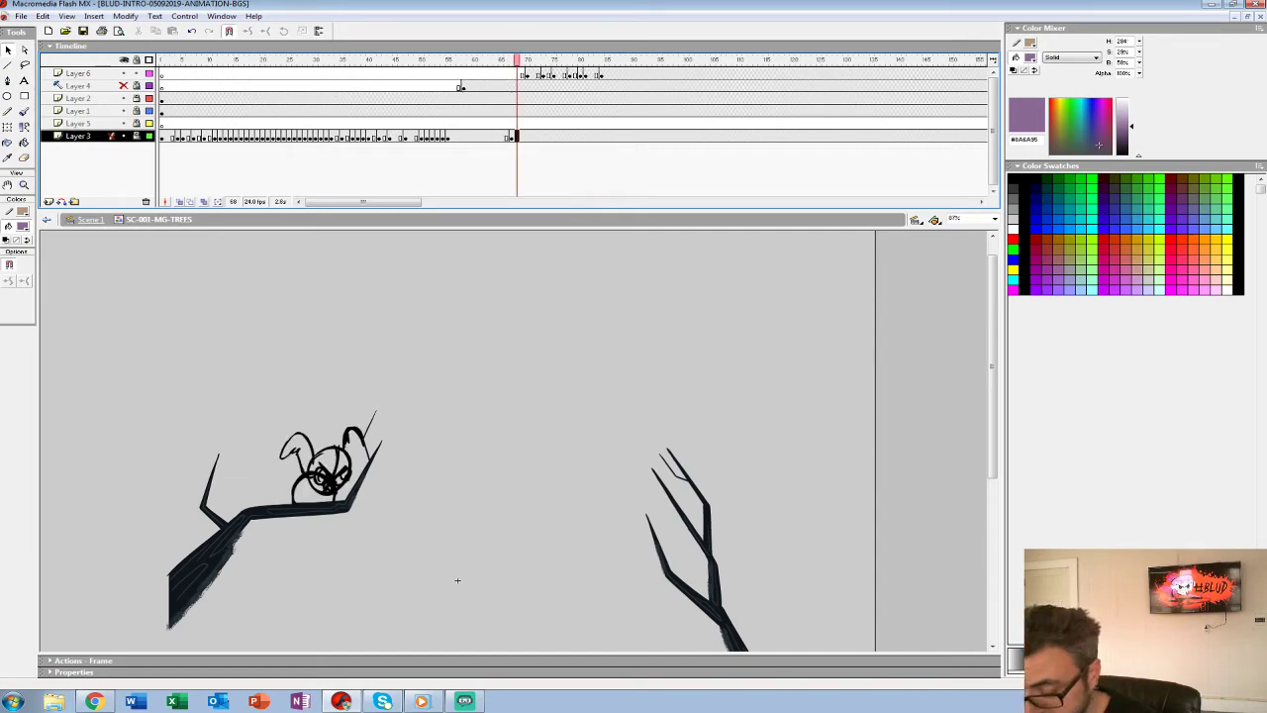
key(Delete)
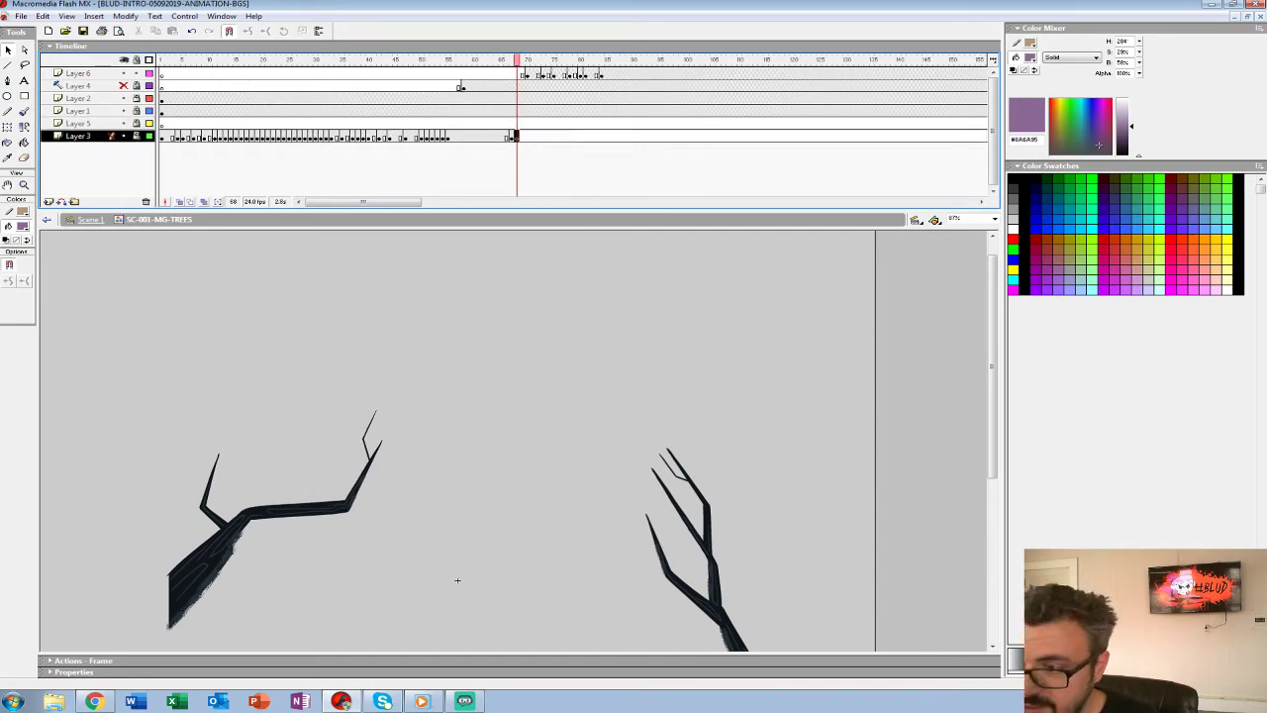
Turn on onion skinning from frame 66 to frame 68, with the owl on the branch in close view.
click(25, 185)
click(368, 431)
click(180, 202)
drag(527, 60, 505, 60)
click(475, 493)
drag(475, 493, 568, 422)
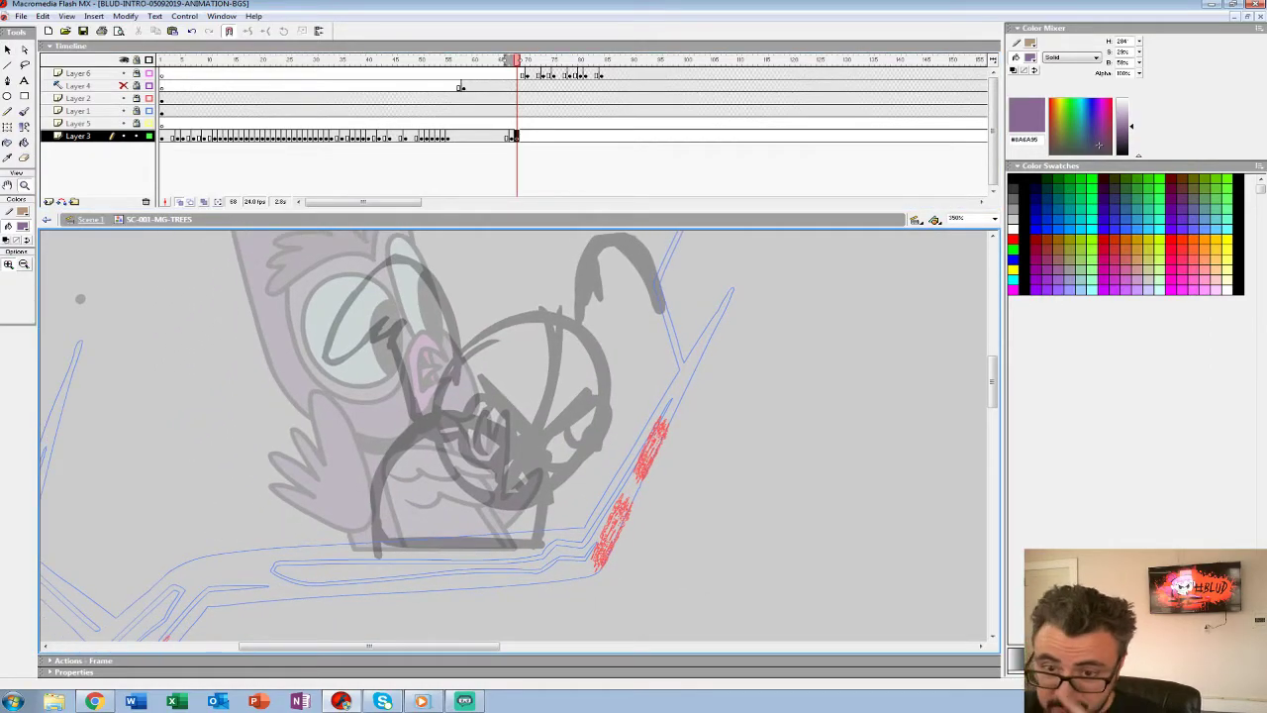
Set the Brush to red #FF0000 with a smaller tip, undoing the thick trial eye outline.
key(b)
click(23, 227)
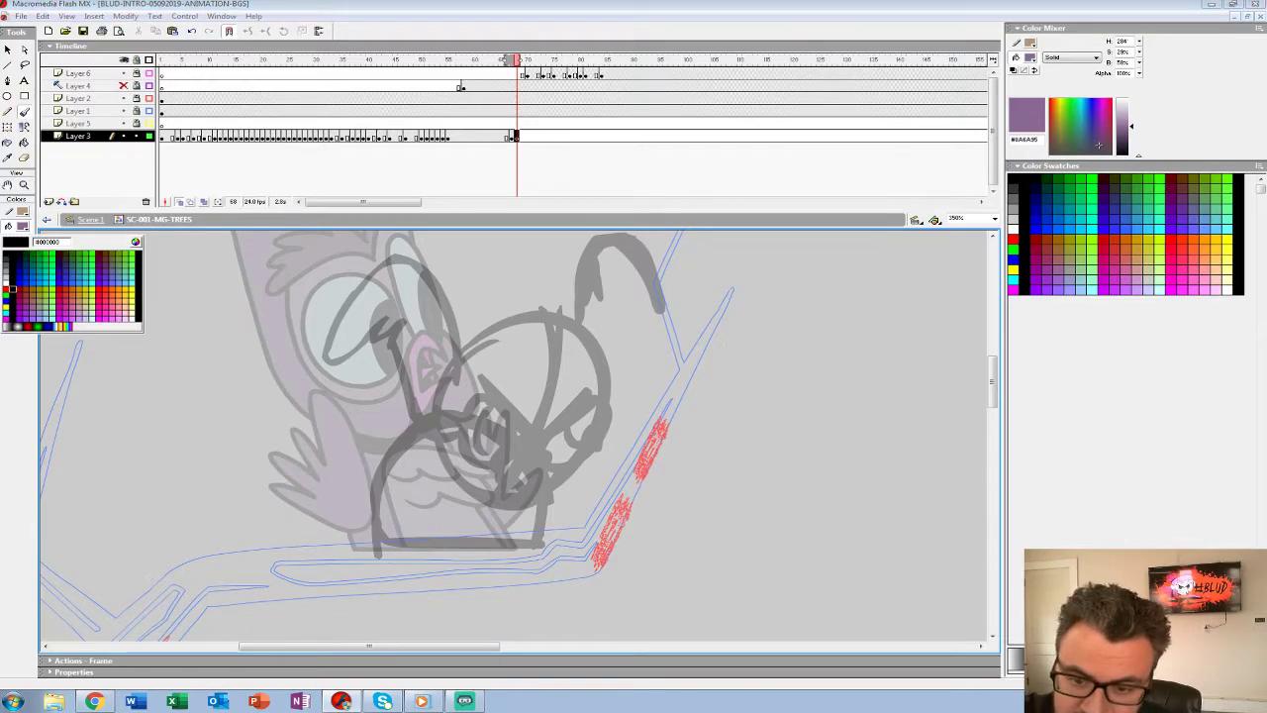
click(50, 253)
click(24, 225)
click(5, 290)
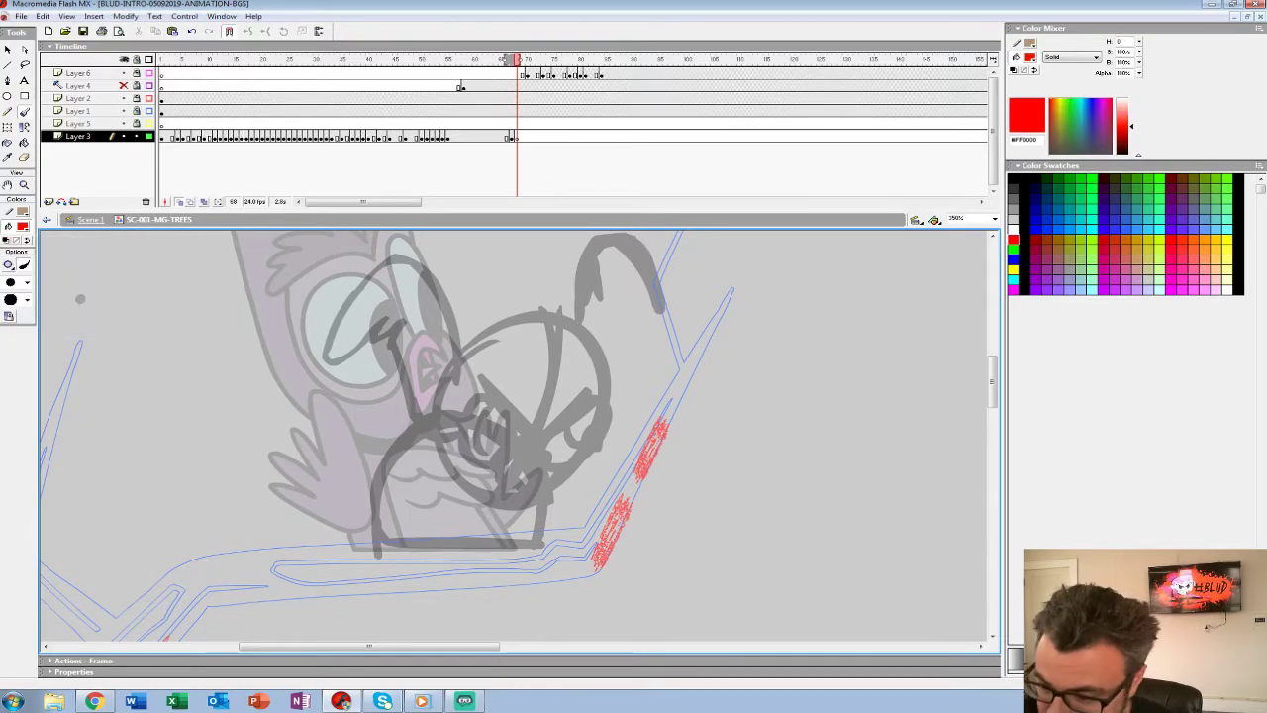
drag(543, 384, 546, 357)
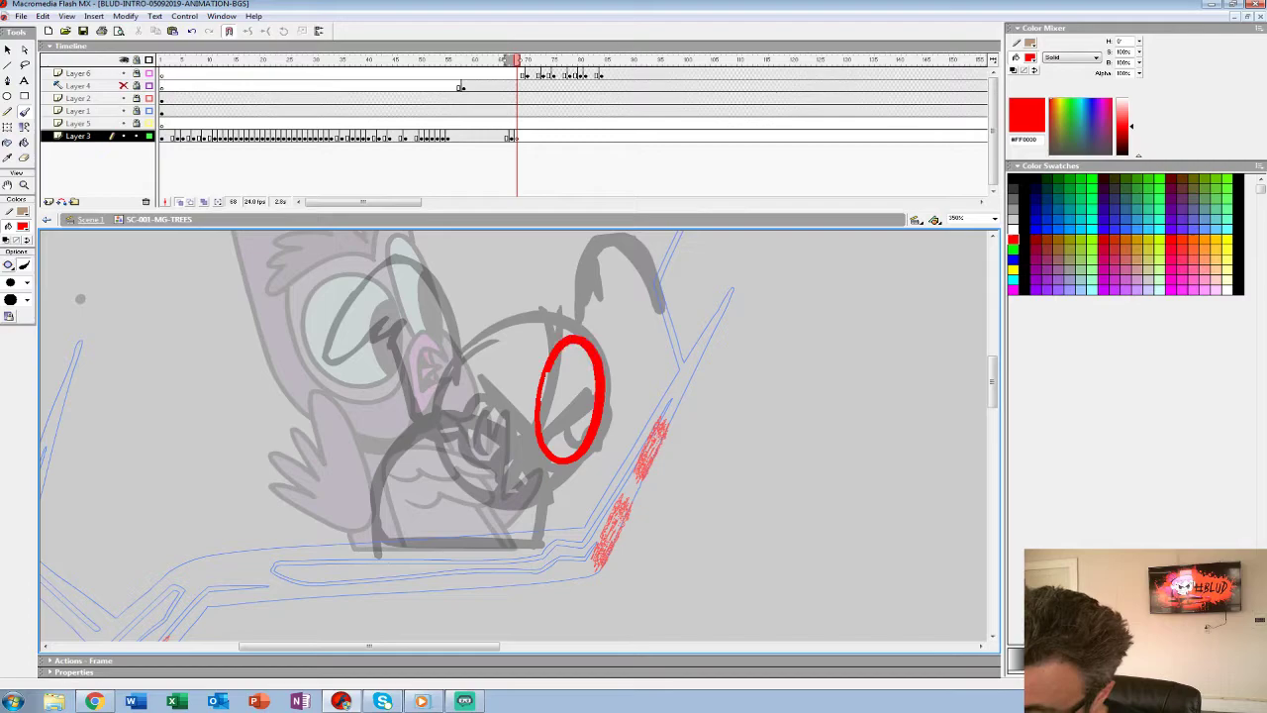
key(ctrl+z)
click(27, 283)
click(13, 311)
Sketch both of the owl's eyes with pupils in red at frame 68, and undo the trial brow lines.
mouse_move(546, 381)
mouse_down()
mouse_move(574, 463)
mouse_move(546, 381)
mouse_up()
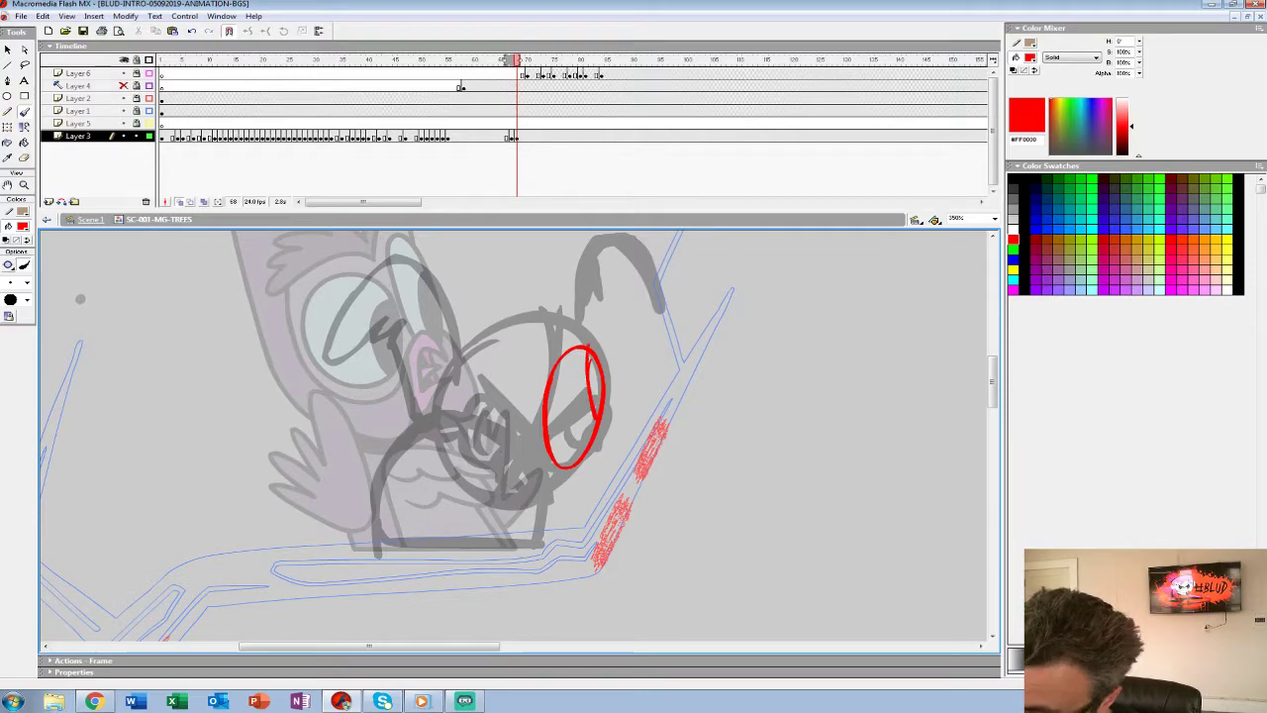
mouse_move(461, 449)
mouse_down()
mouse_move(456, 416)
mouse_move(531, 436)
mouse_up()
drag(513, 379, 530, 453)
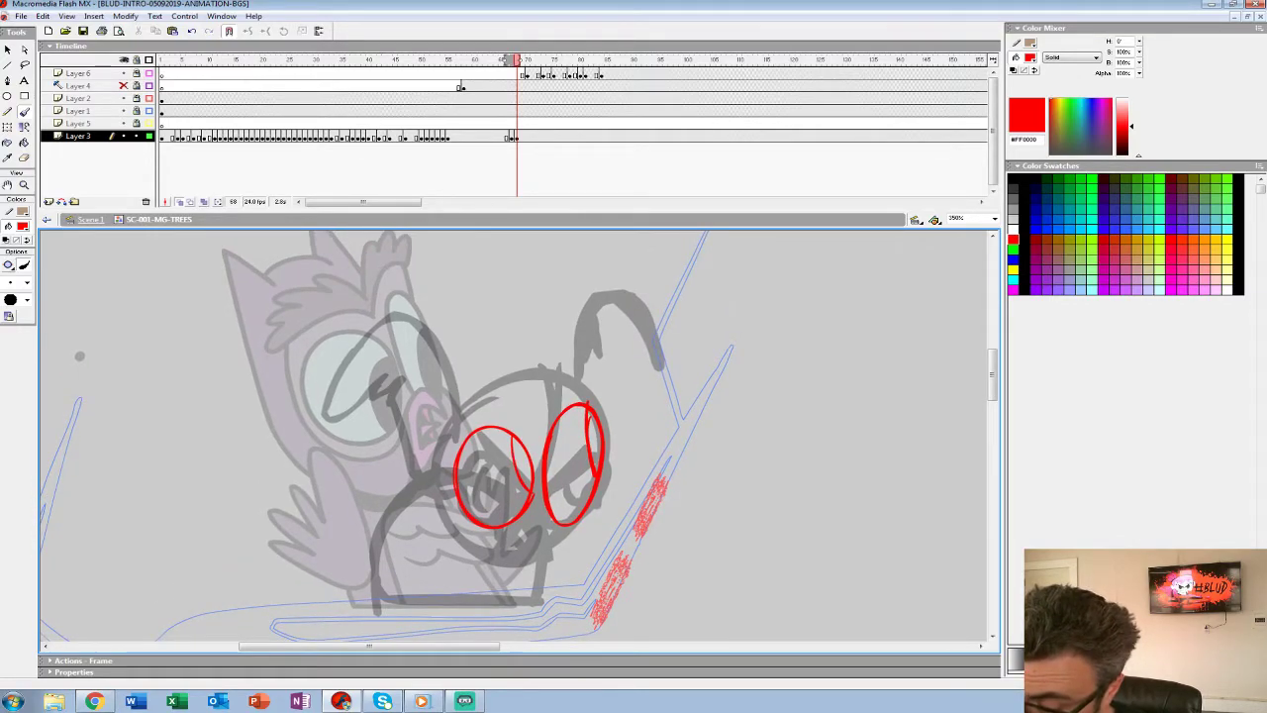
drag(461, 401, 529, 438)
drag(580, 382, 539, 438)
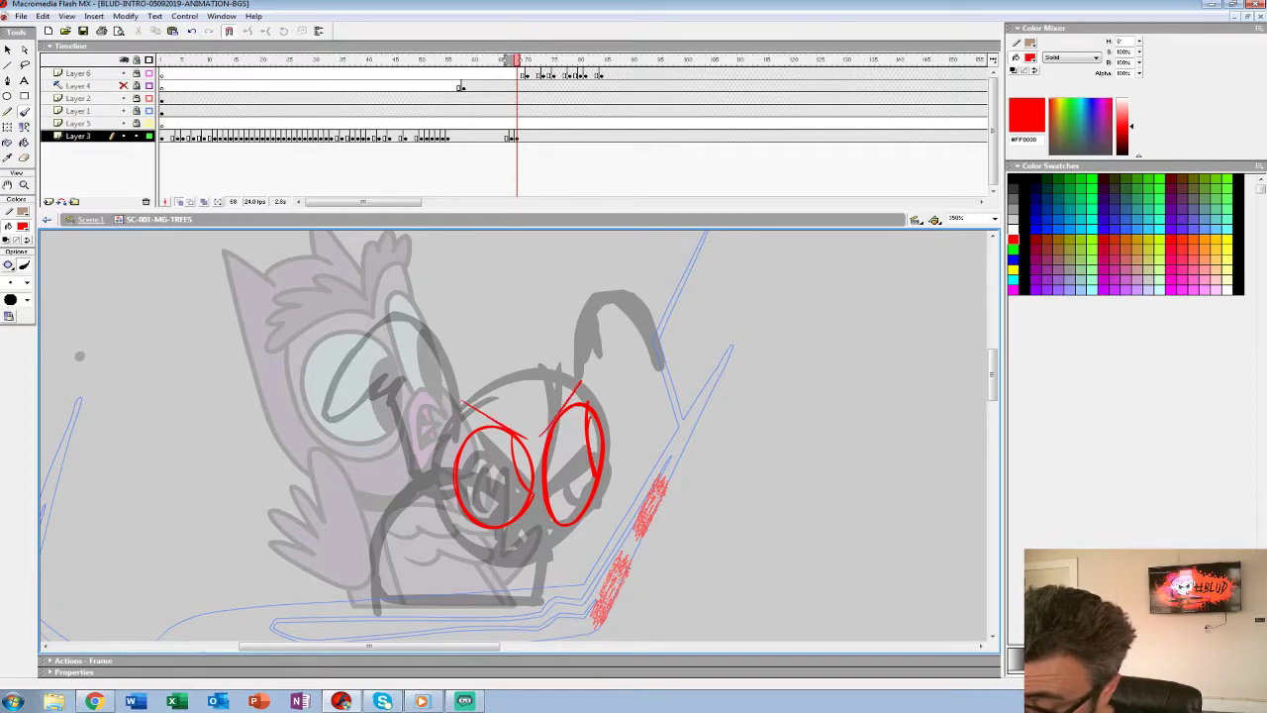
key(ctrl+z)
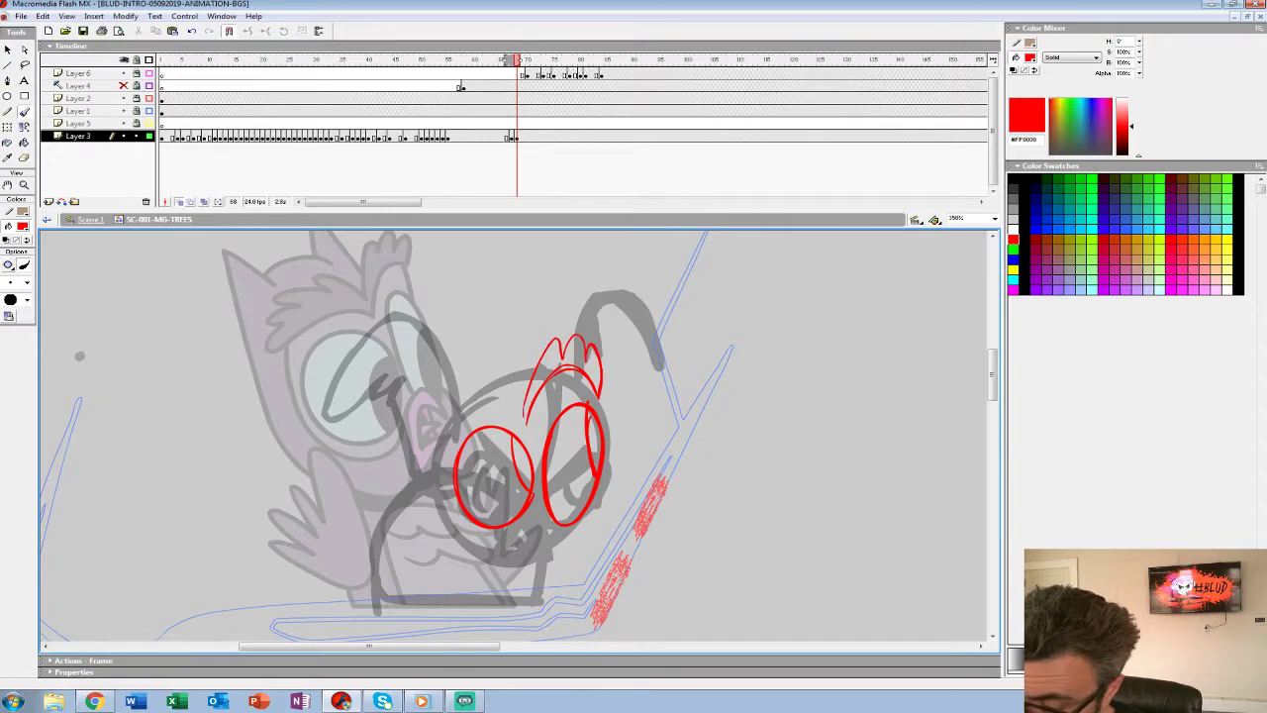
Sketch the owl's tufted brows, beak, and the cheek and jaw outline around the eyes in red.
mouse_move(457, 405)
mouse_down()
mouse_move(516, 399)
mouse_move(454, 479)
mouse_move(525, 500)
mouse_up()
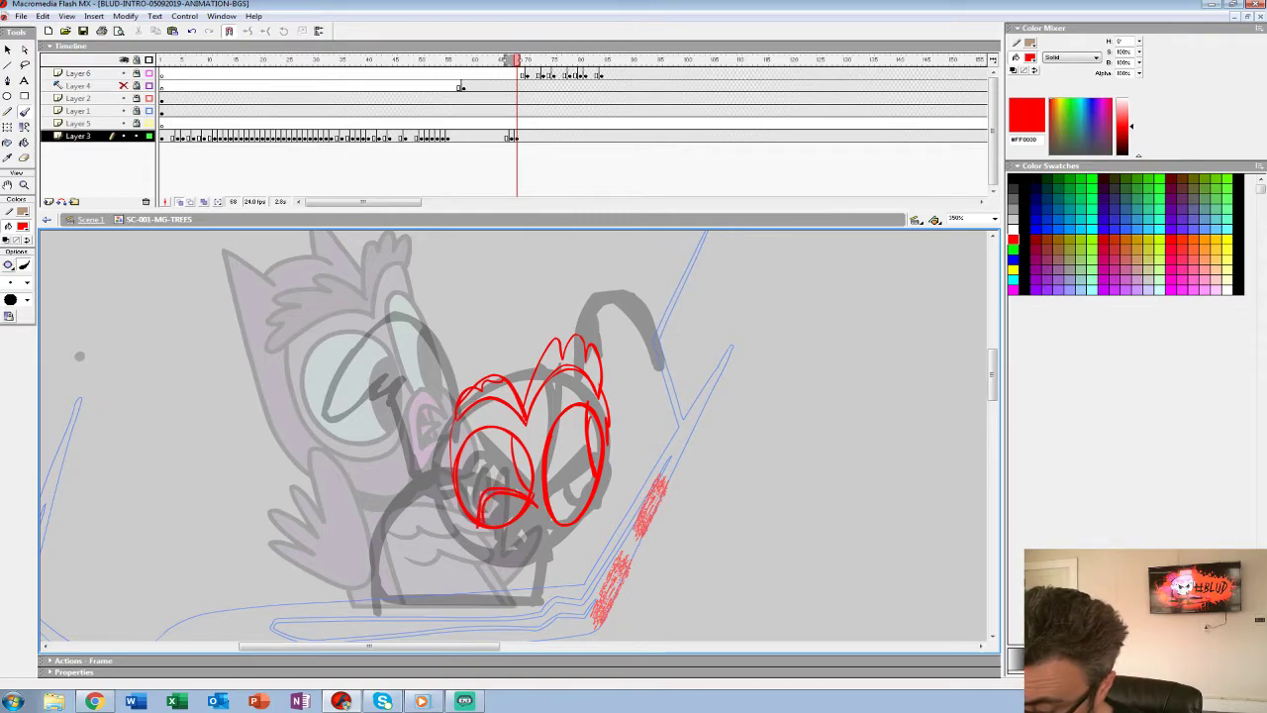
drag(525, 519, 509, 542)
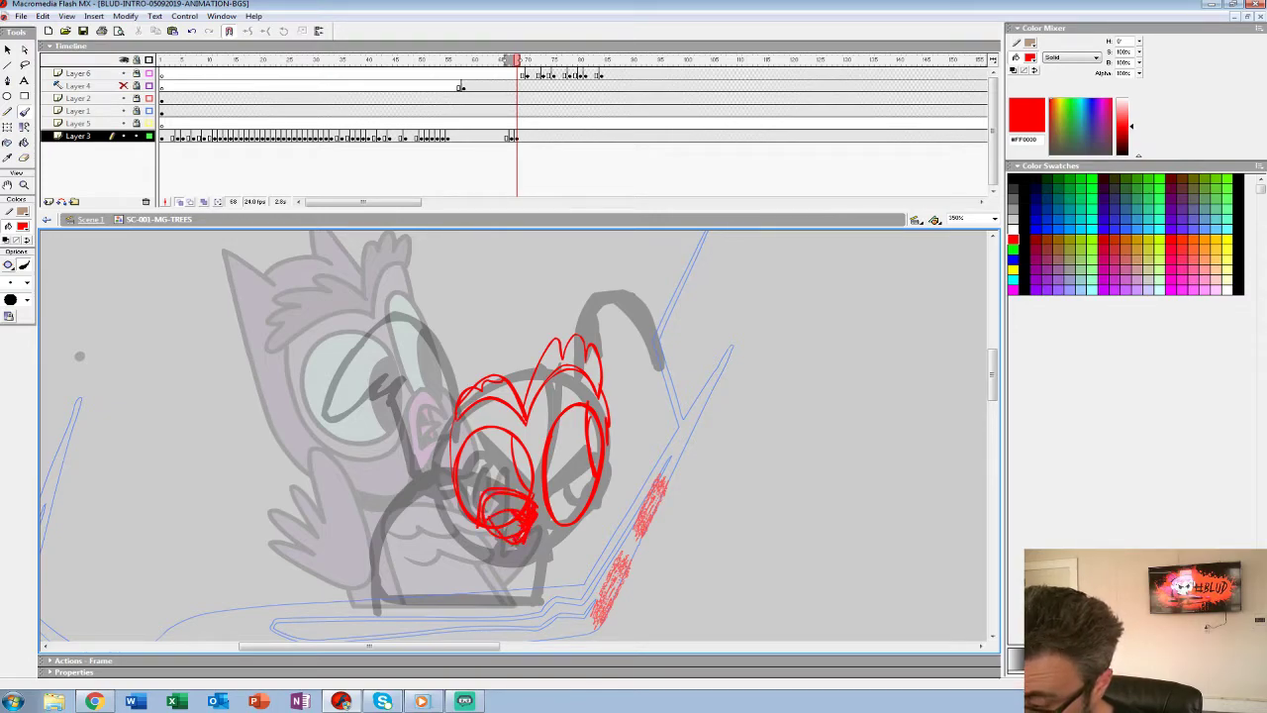
drag(614, 398, 536, 545)
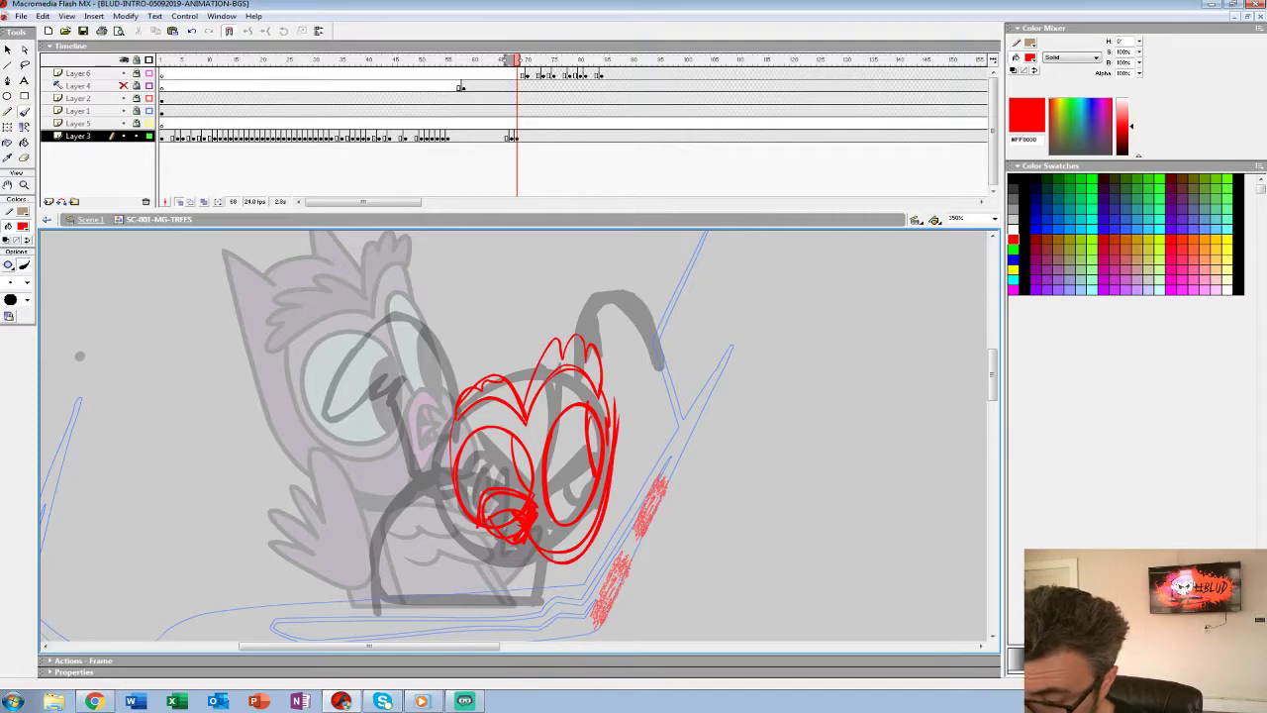
drag(404, 496, 468, 390)
key(ctrl+z)
drag(468, 528, 452, 384)
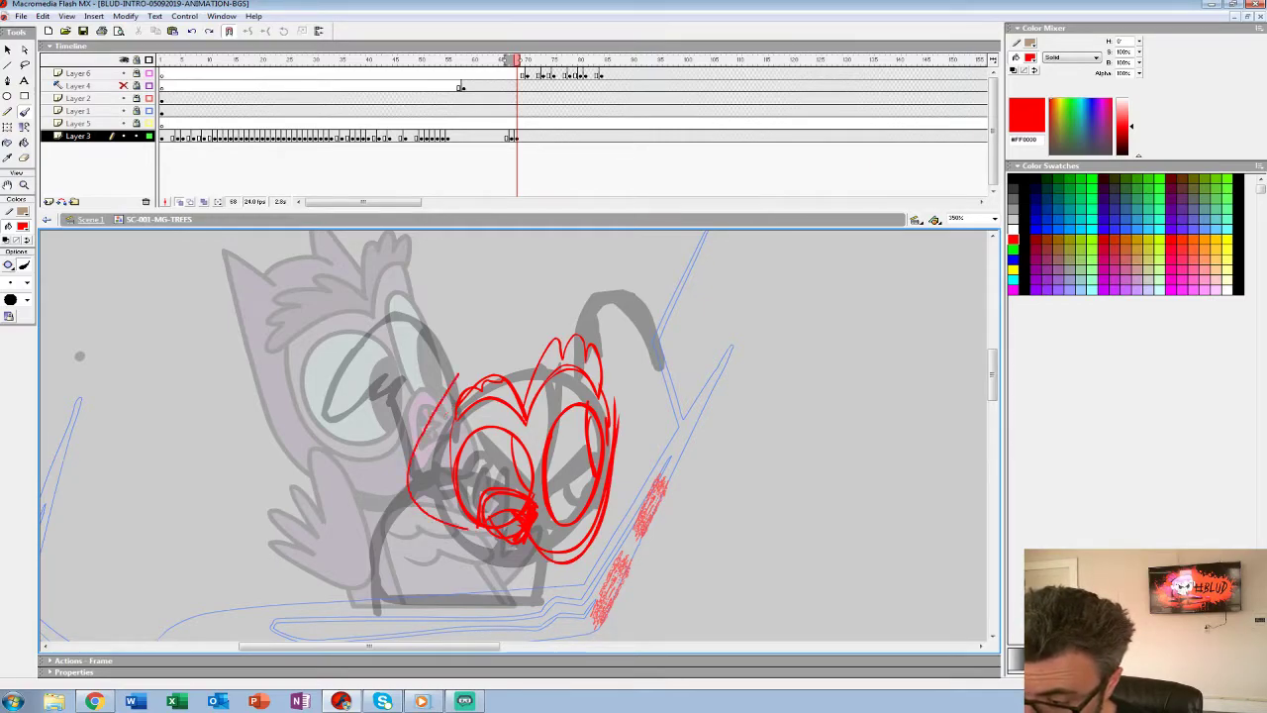
Sketch the owl's head top with pointed ears and both raised, feathered wings in red, redrawing strokes that miss.
mouse_move(485, 325)
mouse_down()
mouse_move(411, 514)
mouse_move(487, 344)
mouse_move(582, 341)
mouse_move(609, 431)
mouse_up()
key(ctrl+z)
drag(561, 342, 491, 363)
key(space)
drag(535, 445, 586, 359)
mouse_move(574, 521)
mouse_down()
mouse_move(597, 463)
mouse_move(585, 510)
mouse_up()
key(ctrl+z)
drag(594, 396, 478, 567)
mouse_move(521, 394)
mouse_down()
mouse_move(542, 344)
mouse_move(600, 350)
mouse_up()
mouse_move(613, 437)
mouse_down()
mouse_move(553, 471)
mouse_move(554, 511)
mouse_move(554, 453)
mouse_up()
drag(599, 400, 616, 429)
mouse_move(495, 445)
mouse_down()
mouse_move(654, 352)
mouse_move(667, 394)
mouse_up()
mouse_move(556, 337)
mouse_down()
mouse_move(565, 382)
mouse_move(497, 350)
mouse_move(485, 426)
mouse_up()
drag(532, 374, 524, 428)
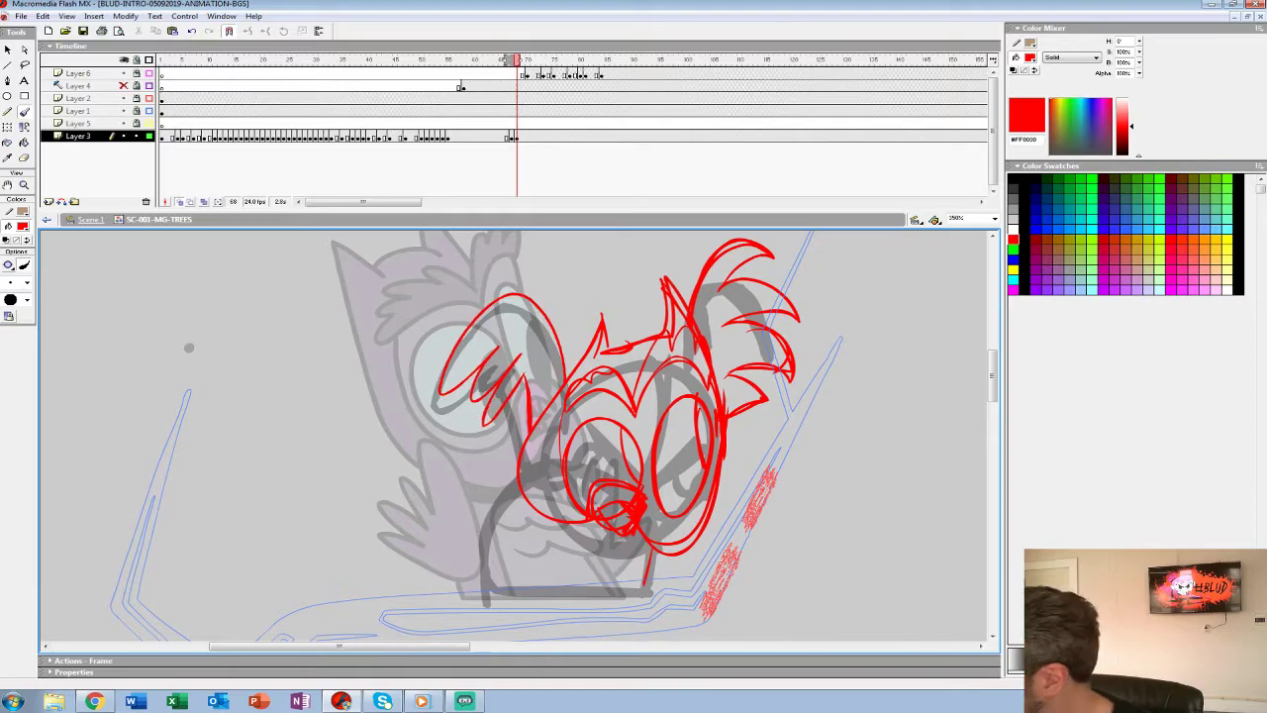
Sketch the owl's body down to the branch with chest feathers, and reinforce the lines around the face in red.
drag(188, 347, 206, 308)
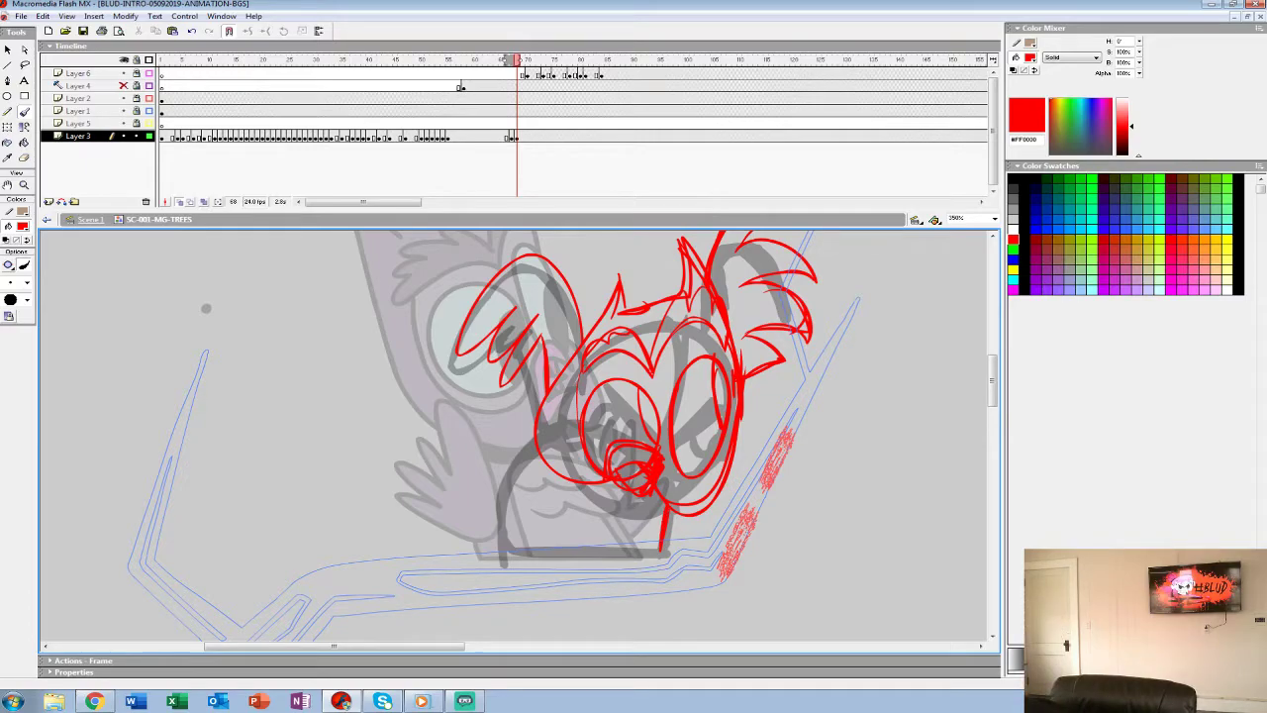
mouse_move(642, 550)
mouse_down()
mouse_move(513, 550)
mouse_move(537, 442)
mouse_move(504, 497)
mouse_move(629, 554)
mouse_up()
key(ctrl+z)
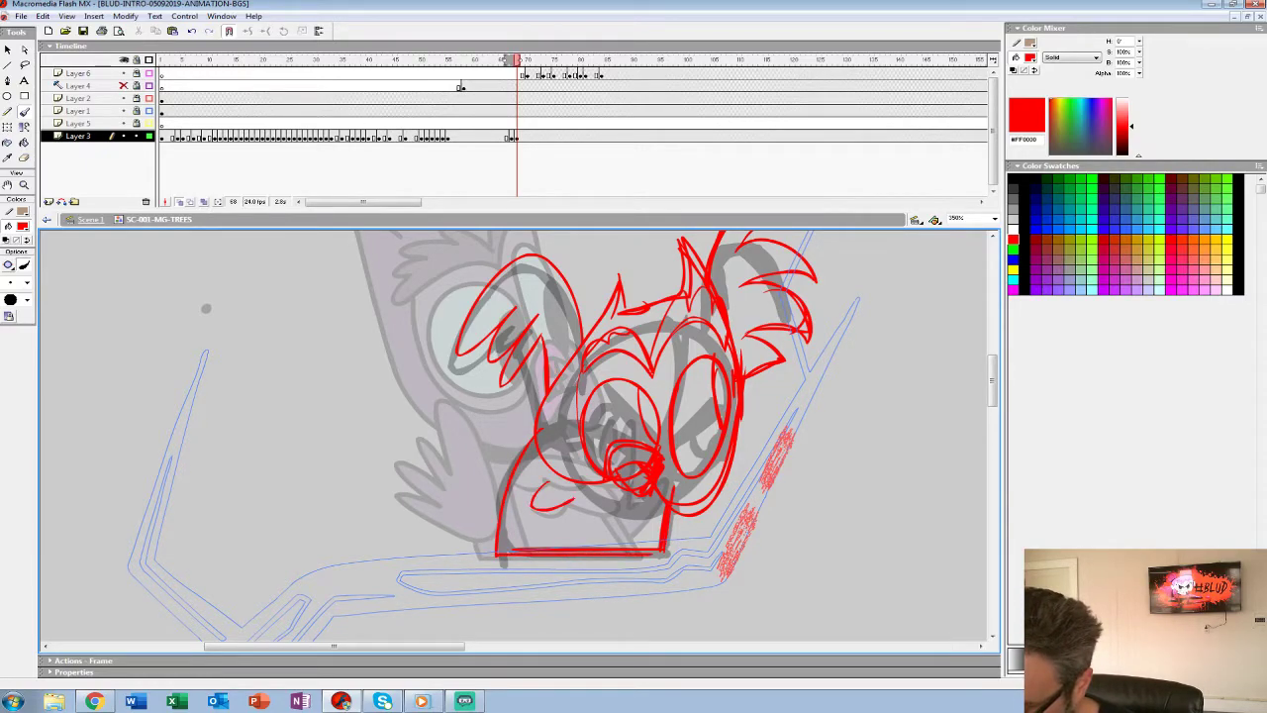
drag(543, 525, 566, 540)
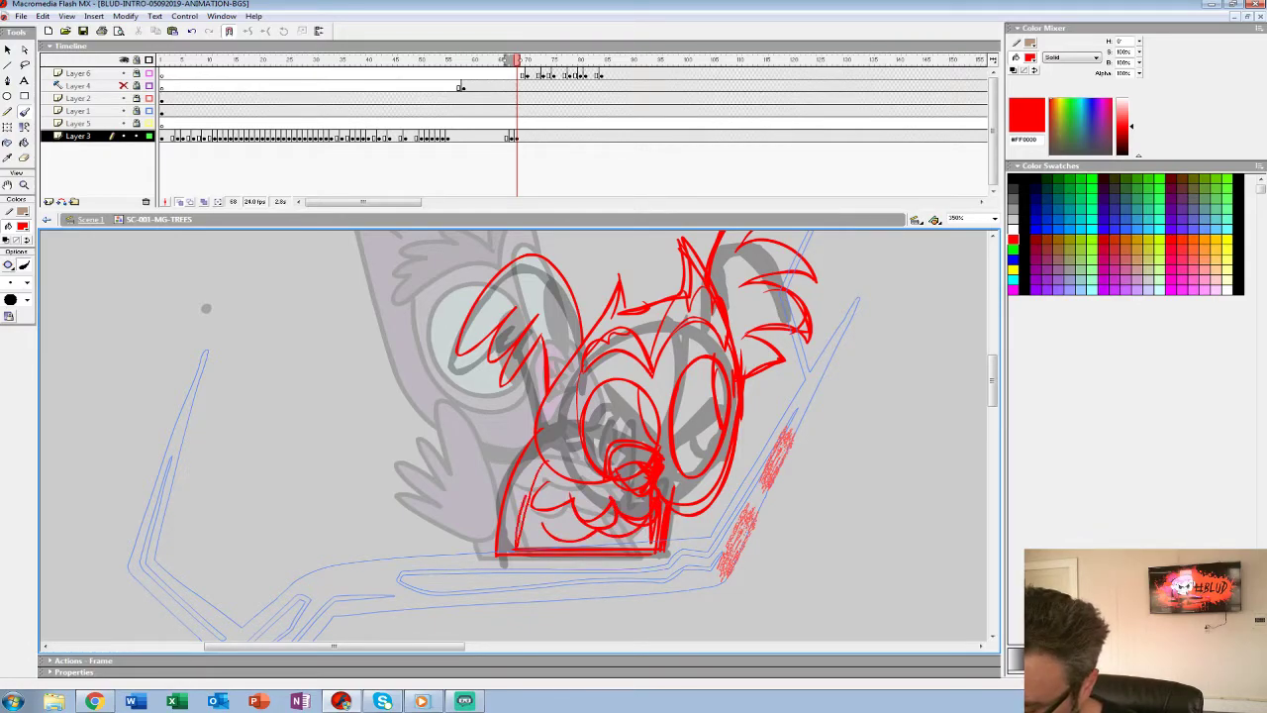
drag(542, 457, 516, 542)
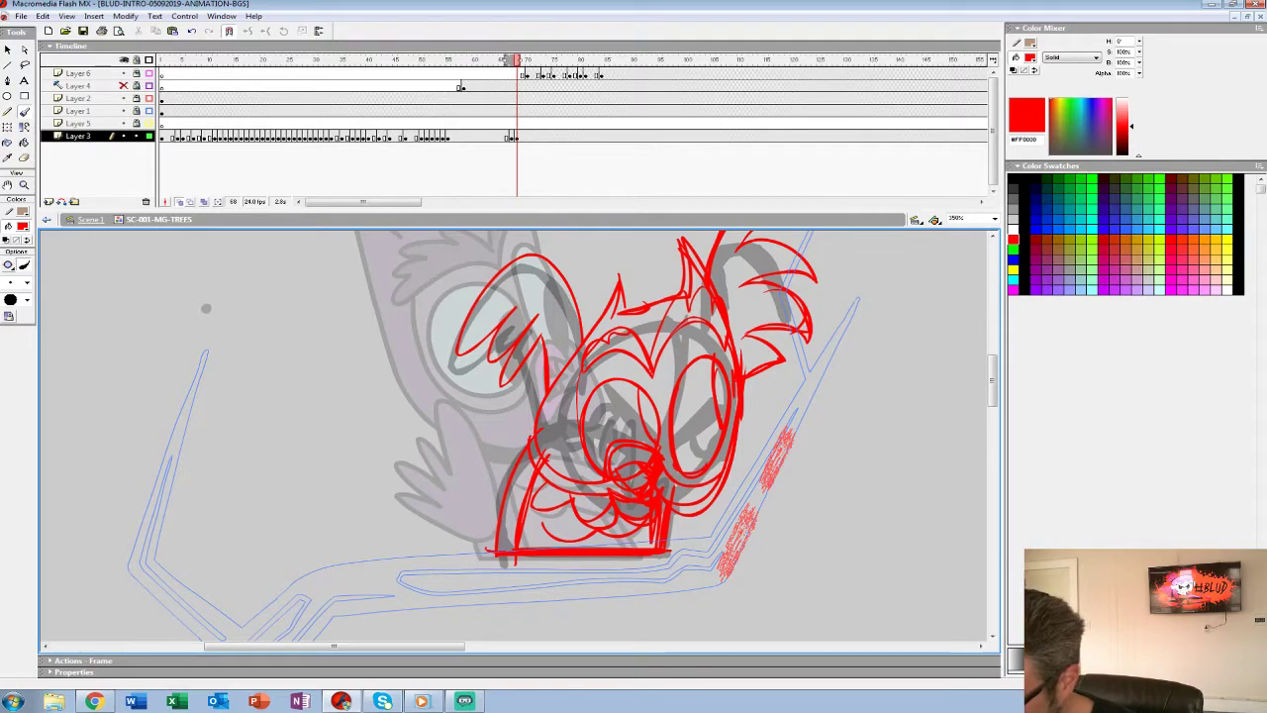
drag(582, 373, 593, 473)
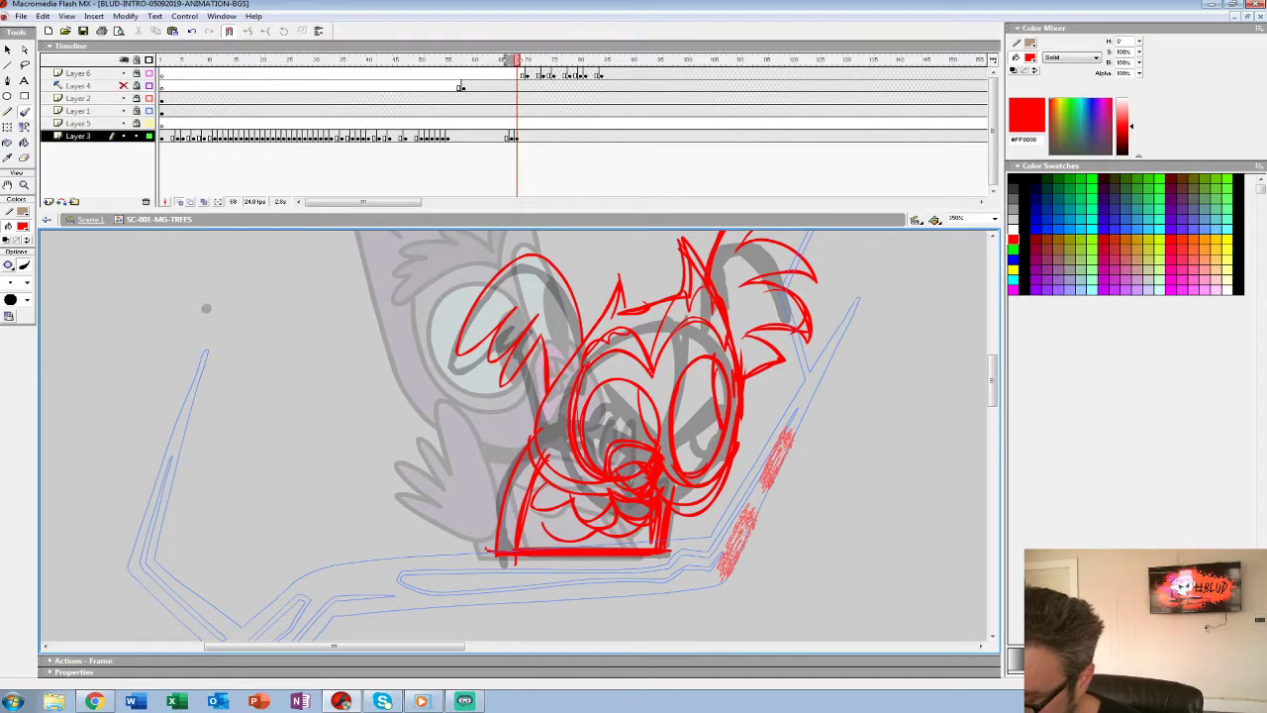
drag(594, 396, 508, 442)
Remove two frames on Layer 3 ahead of the red owl sketch, dropping the old rough, so the sketch starts at frame 66.
click(516, 137)
key(comma)
key(shift+F5)
key(comma)
key(period)
key(comma)
key(shift+F5)
Play the take from about frame 45 to judge how the scared hold leads into the red sketch.
click(394, 137)
key(Return)
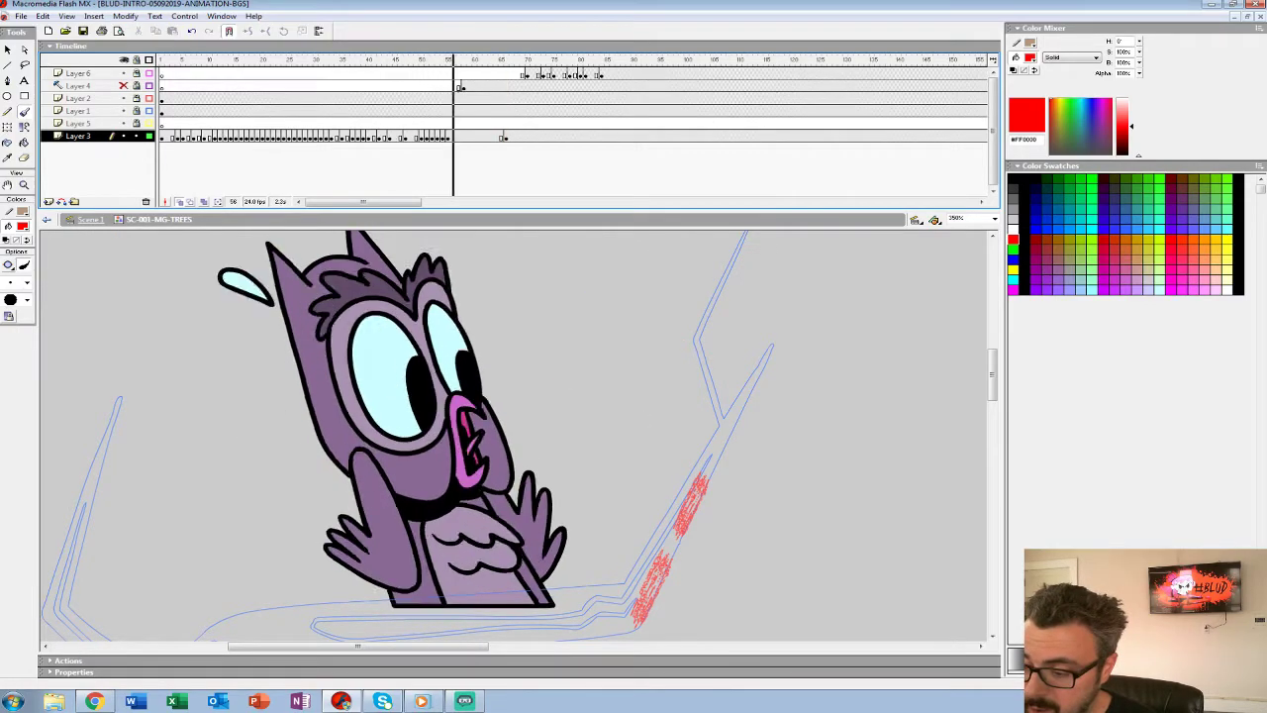
click(495, 137)
Insert a blank keyframe at frame 68 on Layer 3 and set the Brush to black #000000 with a larger tip.
click(516, 136)
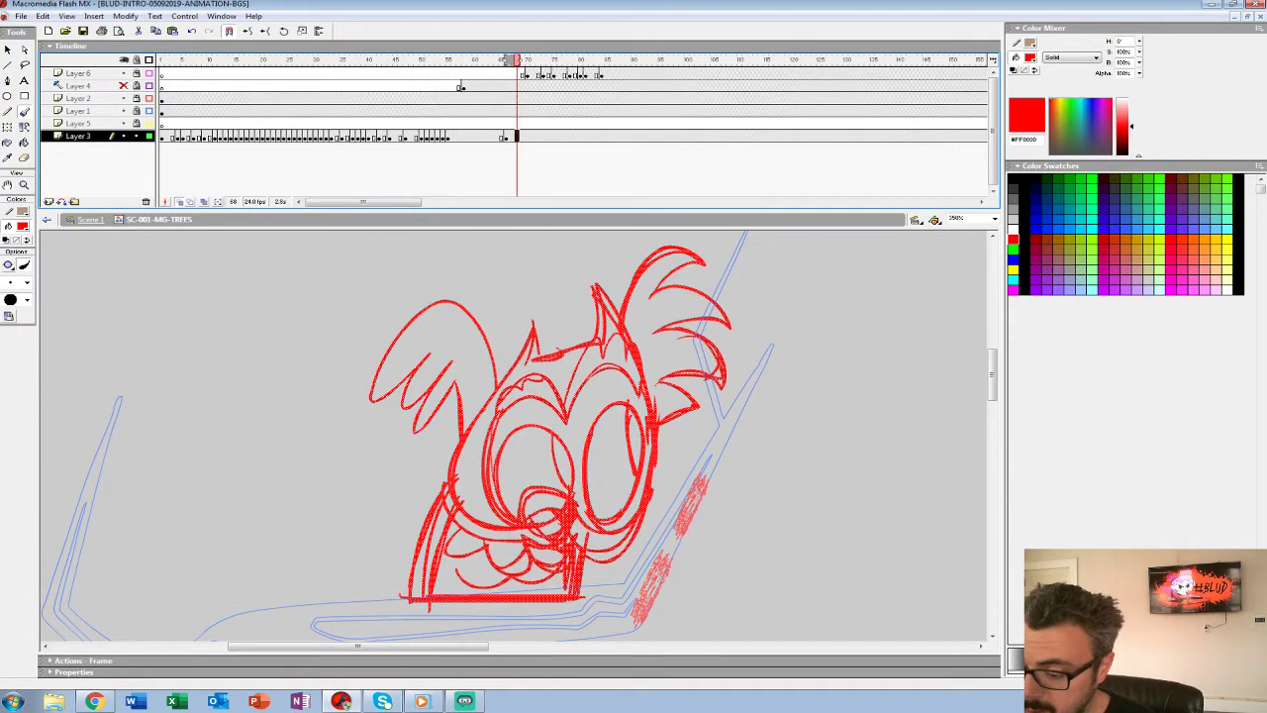
key(F7)
click(24, 185)
click(566, 536)
drag(566, 537, 597, 568)
click(23, 226)
click(6, 257)
click(23, 111)
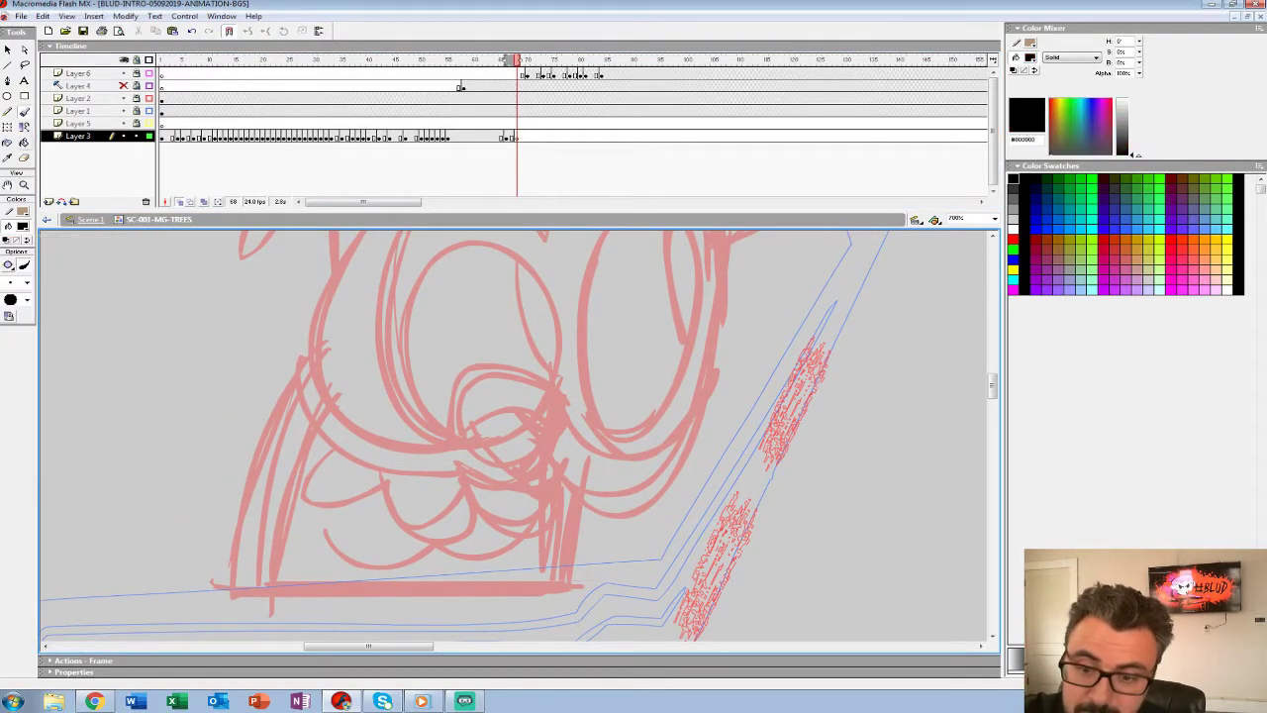
click(27, 282)
click(15, 374)
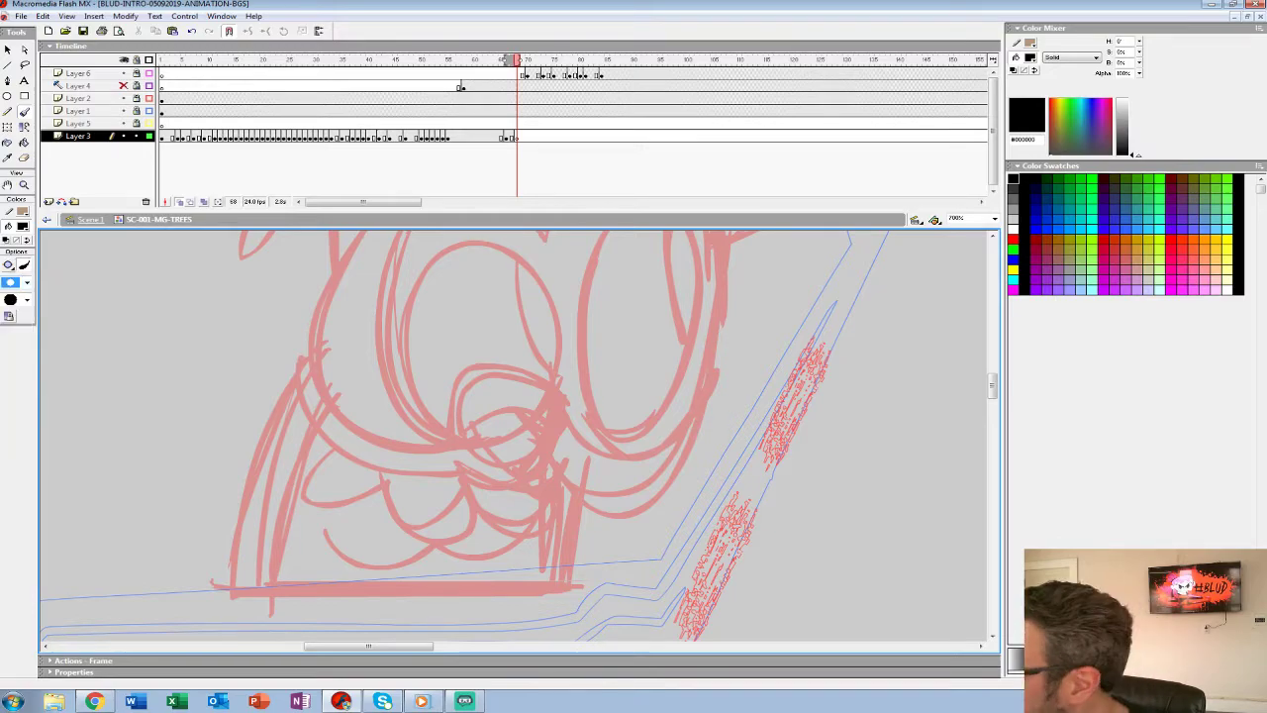
Try black brush strokes at frame 68 and beside the inked owl at frame 64 to compare line thickness, undoing each.
drag(624, 390, 611, 441)
key(ctrl+z)
click(492, 136)
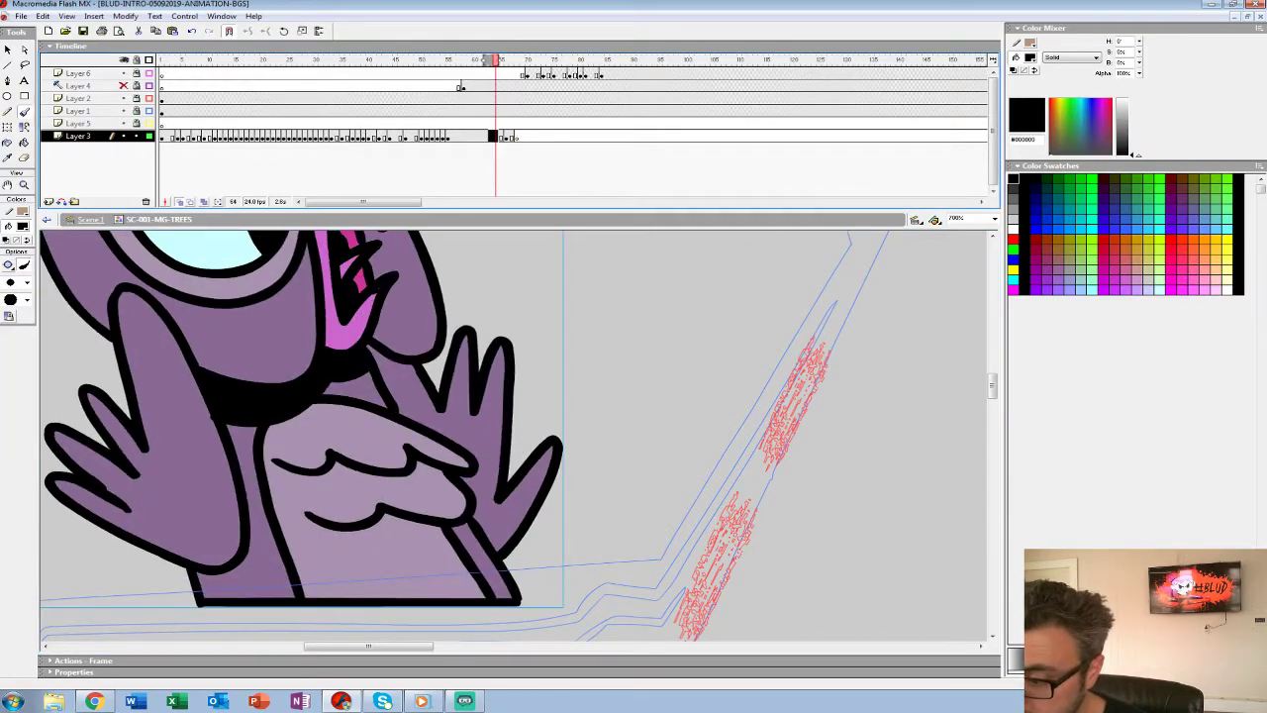
drag(59, 315, 89, 350)
key(ctrl+z)
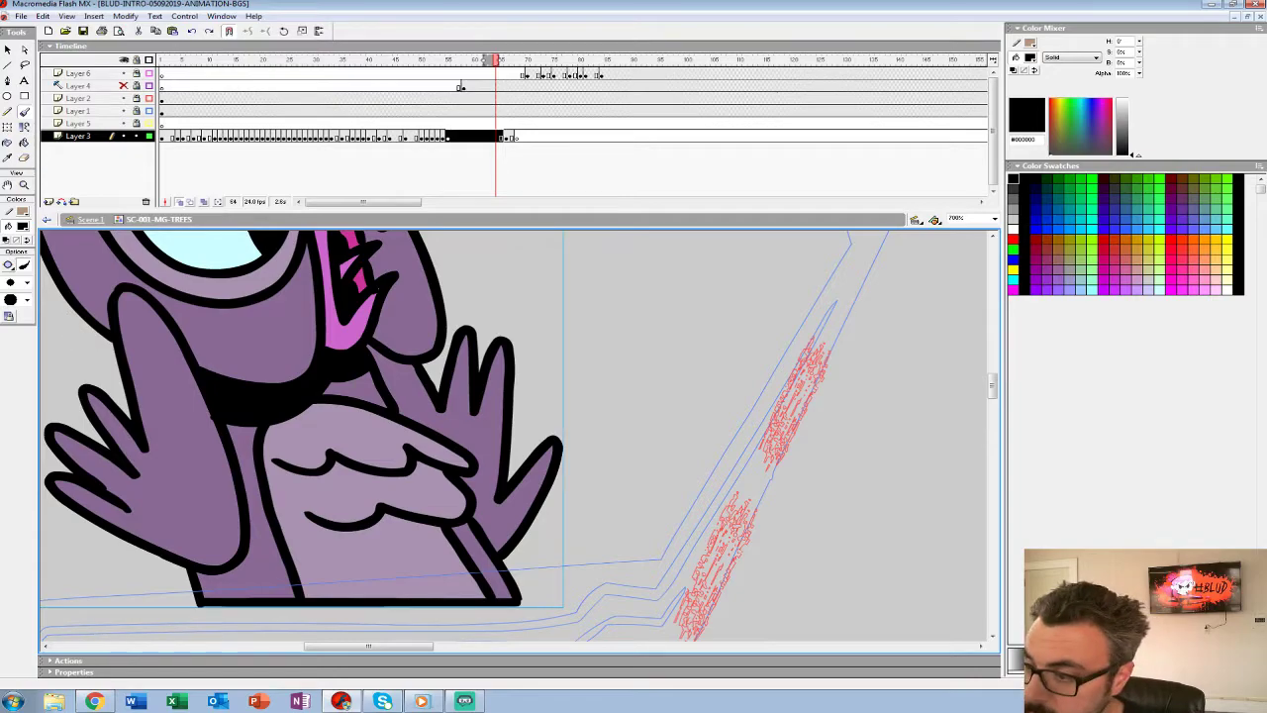
Ink the owl's far eye and its pupil line in black over the red sketch at frame 68 on Layer 3.
click(516, 137)
mouse_move(515, 416)
mouse_down()
mouse_move(559, 491)
mouse_move(686, 474)
mouse_move(710, 388)
mouse_up()
mouse_move(633, 396)
mouse_down()
mouse_move(606, 514)
mouse_move(601, 492)
mouse_up()
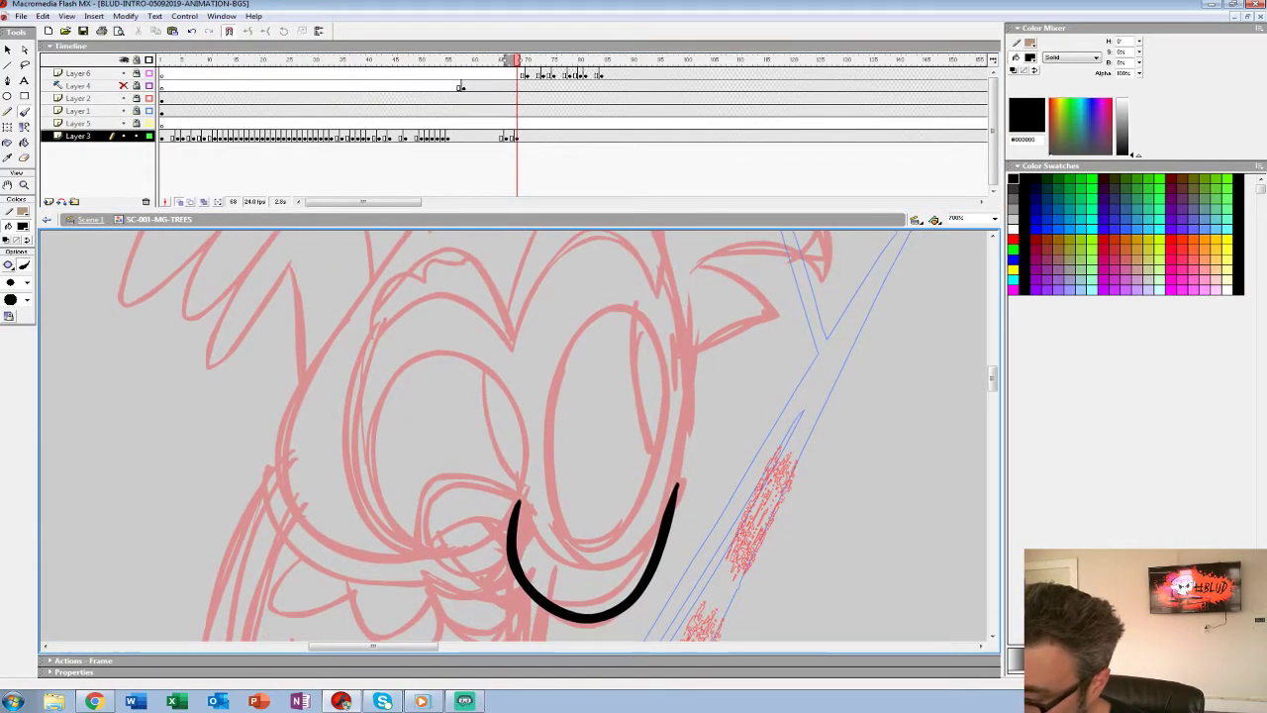
key(ctrl+z)
mouse_move(594, 295)
mouse_down()
mouse_move(552, 419)
mouse_move(582, 544)
mouse_move(657, 451)
mouse_move(638, 307)
mouse_move(581, 301)
mouse_move(628, 352)
mouse_move(650, 452)
mouse_move(646, 422)
mouse_up()
key(ctrl+z)
key(ctrl+z)
mouse_move(589, 297)
mouse_down()
mouse_move(560, 374)
mouse_move(557, 486)
mouse_move(594, 527)
mouse_move(647, 490)
mouse_move(669, 391)
mouse_move(661, 310)
mouse_move(628, 278)
mouse_move(593, 291)
mouse_move(634, 293)
mouse_move(657, 440)
mouse_up()
scroll(515, 435, down, 1)
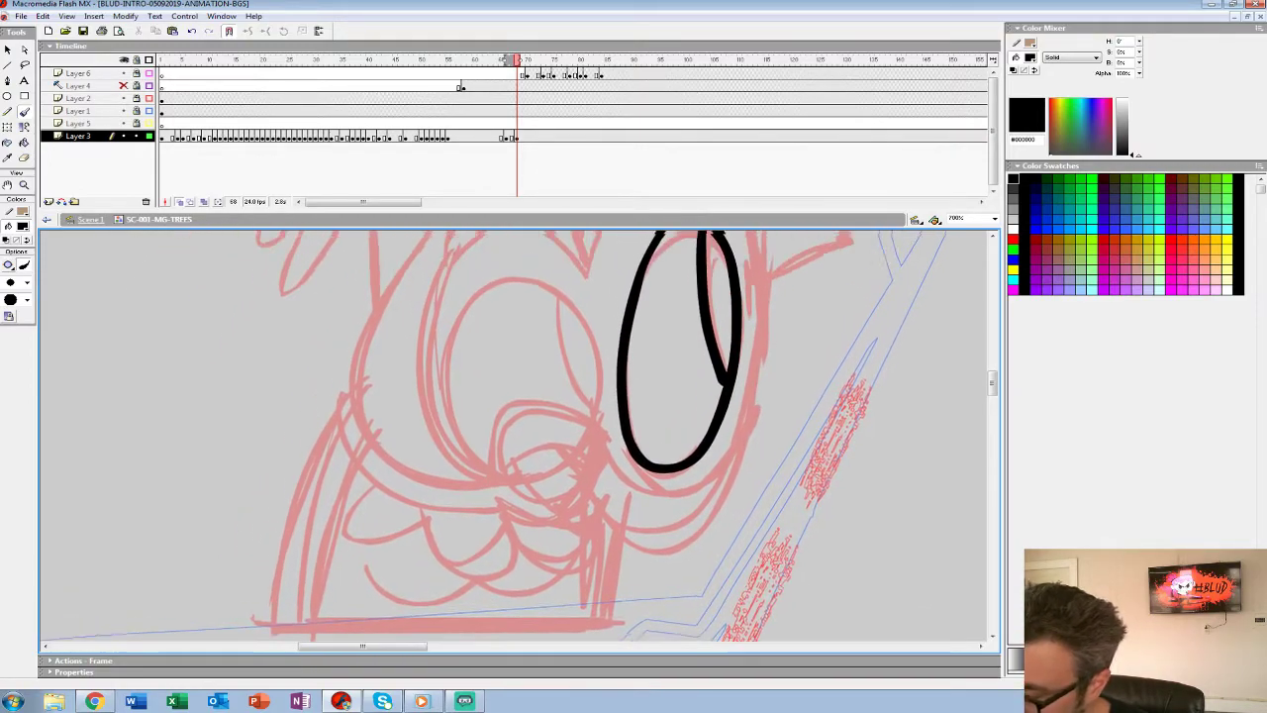
Ink the outer rim around the far eye and the curled open beak with its tongue detail in black.
scroll(515, 436, up, 3)
mouse_move(512, 430)
mouse_down()
mouse_move(540, 386)
mouse_move(661, 343)
mouse_move(689, 503)
mouse_move(718, 286)
mouse_move(702, 393)
mouse_move(623, 469)
mouse_move(561, 382)
mouse_move(483, 350)
mouse_move(448, 418)
mouse_move(543, 393)
mouse_up()
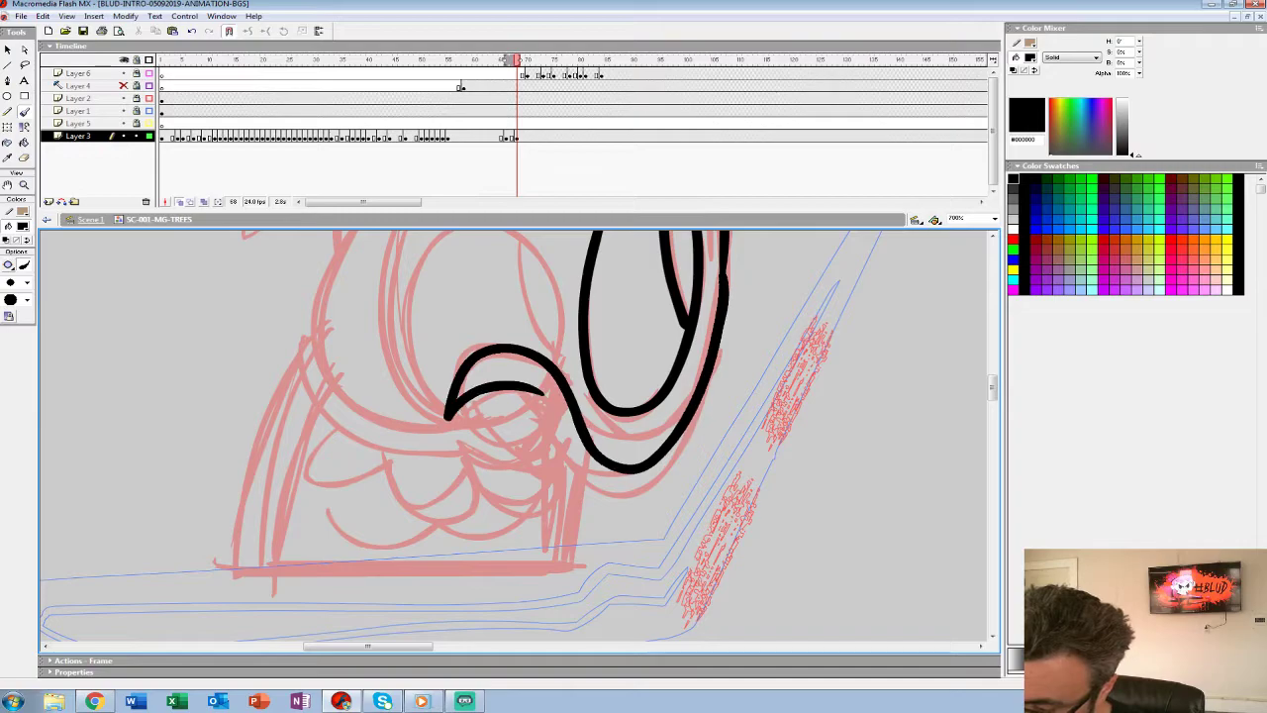
mouse_move(481, 429)
mouse_down()
mouse_move(564, 386)
mouse_move(566, 427)
mouse_move(588, 457)
mouse_up()
key(ctrl+z)
key(ctrl+z)
mouse_move(757, 326)
mouse_down()
mouse_move(754, 396)
mouse_move(638, 540)
mouse_move(564, 410)
mouse_move(487, 477)
mouse_move(555, 443)
mouse_move(562, 515)
mouse_move(594, 530)
mouse_move(600, 480)
mouse_up()
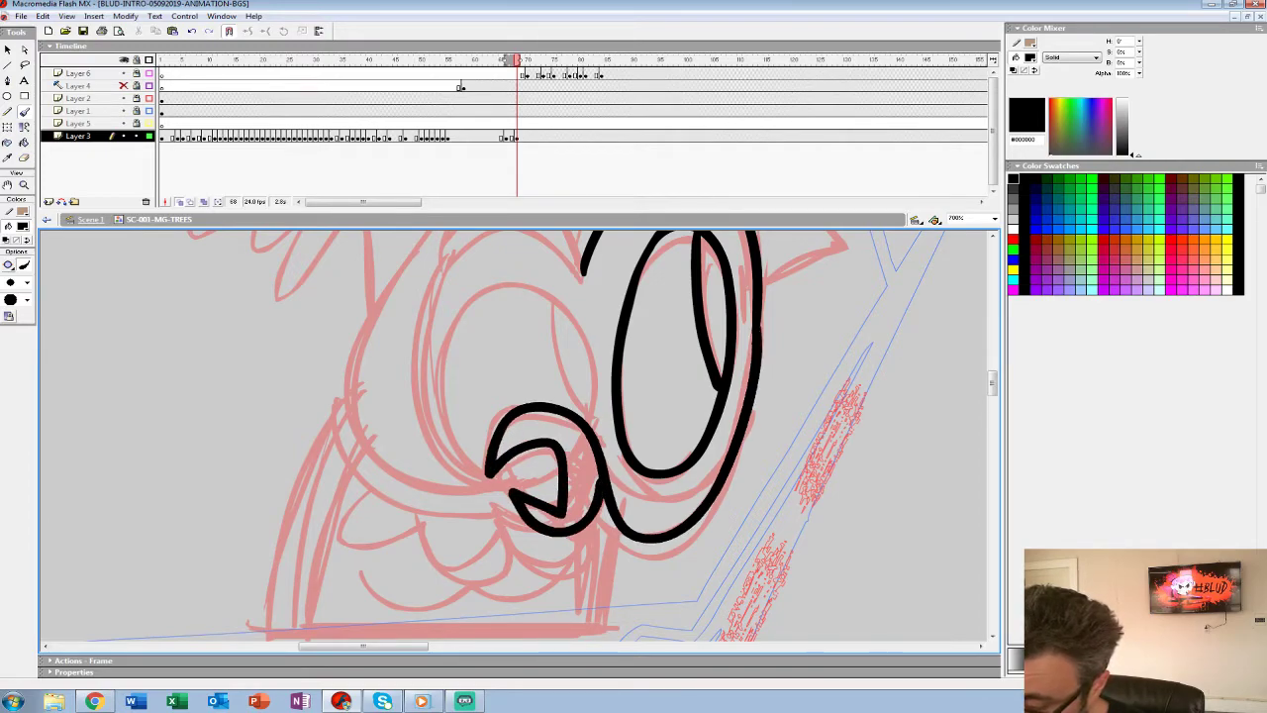
drag(523, 452, 540, 497)
mouse_move(543, 451)
mouse_down()
mouse_move(558, 491)
mouse_move(542, 533)
mouse_up()
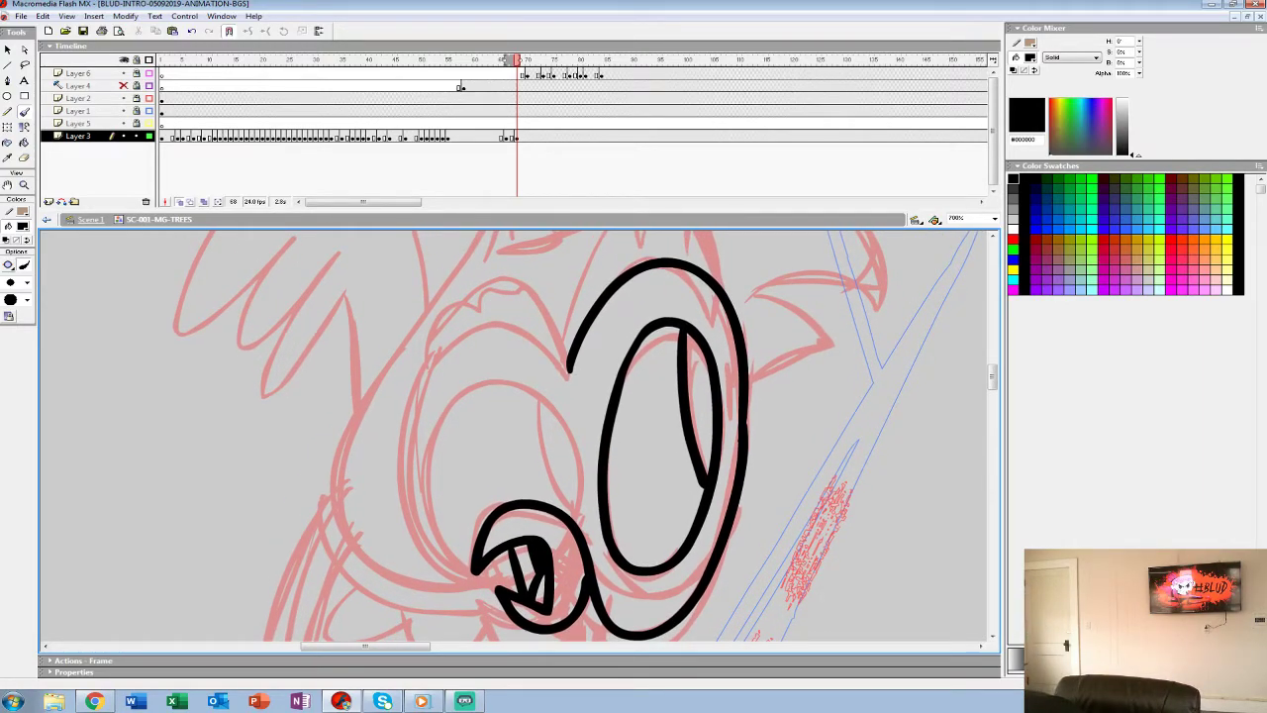
Ink the cheek crease under the far eye and the near eye with its pupil line and outer rim.
mouse_move(554, 534)
mouse_down()
mouse_move(512, 417)
mouse_move(519, 497)
mouse_move(509, 380)
mouse_move(509, 571)
mouse_move(536, 445)
mouse_move(606, 498)
mouse_move(694, 465)
mouse_move(752, 520)
mouse_up()
mouse_move(661, 494)
mouse_down()
mouse_move(626, 362)
mouse_move(502, 457)
mouse_move(544, 531)
mouse_move(525, 494)
mouse_up()
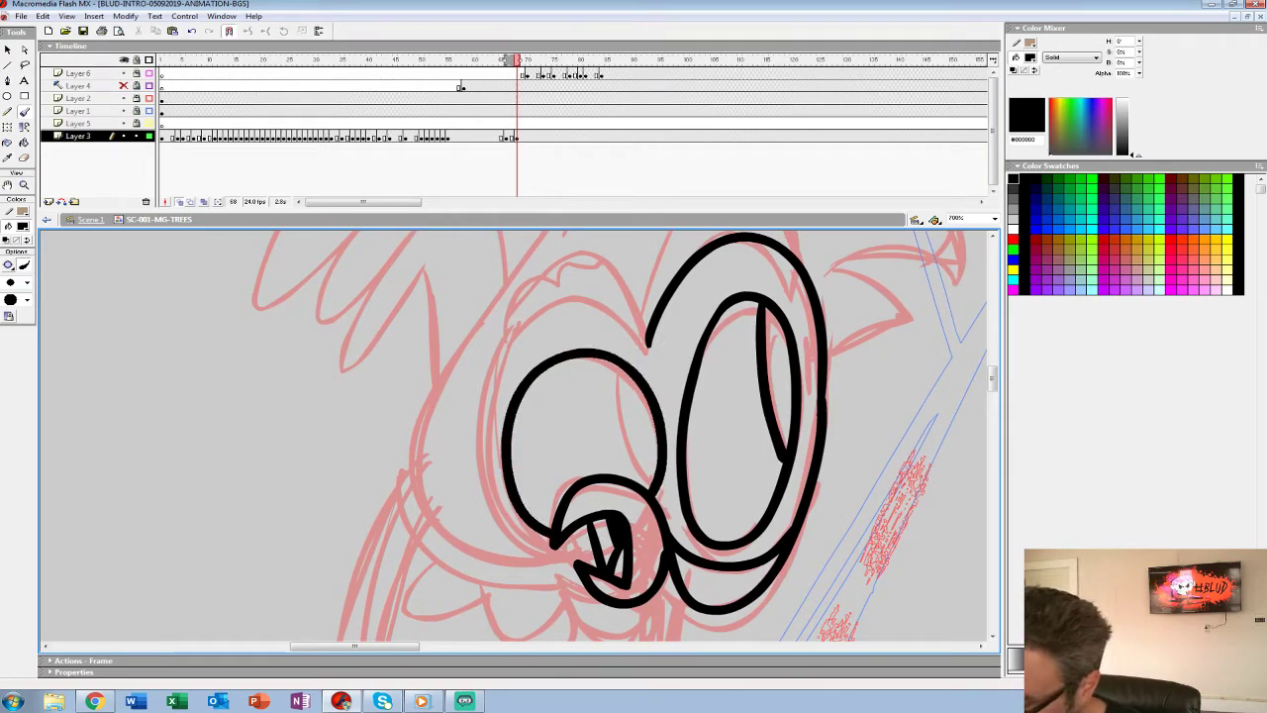
drag(613, 366, 653, 477)
drag(594, 426, 639, 458)
mouse_move(691, 368)
mouse_down()
mouse_move(562, 359)
mouse_move(526, 465)
mouse_move(552, 566)
mouse_move(594, 582)
mouse_up()
drag(594, 446, 653, 416)
key(ctrl+z)
mouse_move(748, 344)
mouse_down()
mouse_move(590, 348)
mouse_move(624, 548)
mouse_move(695, 550)
mouse_up()
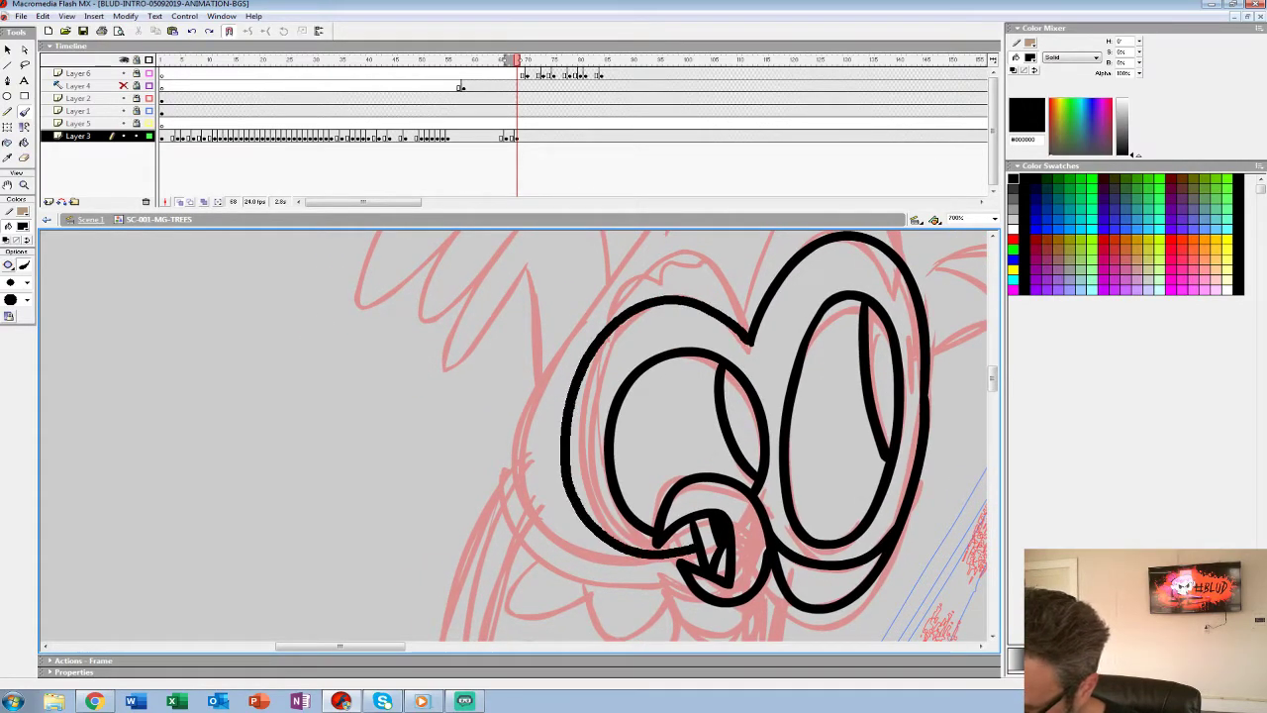
Ink the ruffled feather brow above the owl's near eye, redoing the stroke until it follows the sketch.
drag(673, 415, 664, 517)
mouse_move(733, 405)
mouse_down()
mouse_move(705, 362)
mouse_move(602, 366)
mouse_move(627, 386)
mouse_move(560, 400)
mouse_move(564, 446)
mouse_up()
key(ctrl+z)
mouse_move(737, 420)
mouse_down()
mouse_move(669, 342)
mouse_move(600, 368)
mouse_move(563, 414)
mouse_move(566, 473)
mouse_up()
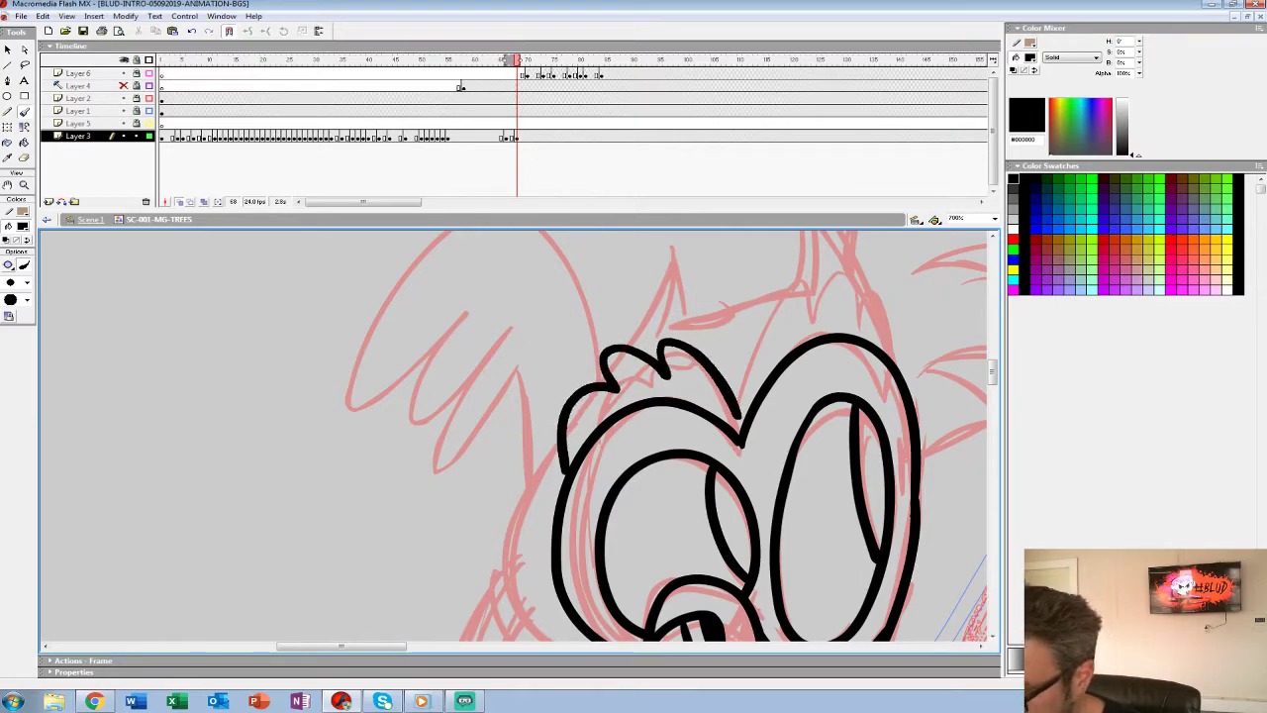
key(ctrl+z)
mouse_move(739, 426)
mouse_down()
mouse_move(720, 384)
mouse_move(682, 382)
mouse_move(638, 390)
mouse_move(580, 451)
mouse_up()
Ink the owl's head outline with its two pointed ear tufts and the feather brow above the far eye.
drag(653, 416, 505, 507)
mouse_move(589, 508)
mouse_down()
mouse_move(661, 384)
mouse_move(759, 450)
mouse_move(767, 513)
mouse_up()
drag(683, 574, 701, 269)
mouse_move(554, 337)
mouse_down()
mouse_move(733, 398)
mouse_move(727, 500)
mouse_move(675, 556)
mouse_move(717, 534)
mouse_up()
mouse_move(720, 307)
mouse_down()
mouse_move(704, 237)
mouse_move(557, 472)
mouse_move(542, 573)
mouse_up()
mouse_move(554, 559)
mouse_down()
mouse_move(582, 349)
mouse_move(639, 400)
mouse_move(736, 414)
mouse_up()
drag(727, 322, 520, 678)
mouse_move(559, 422)
mouse_down()
mouse_move(698, 318)
mouse_move(717, 357)
mouse_up()
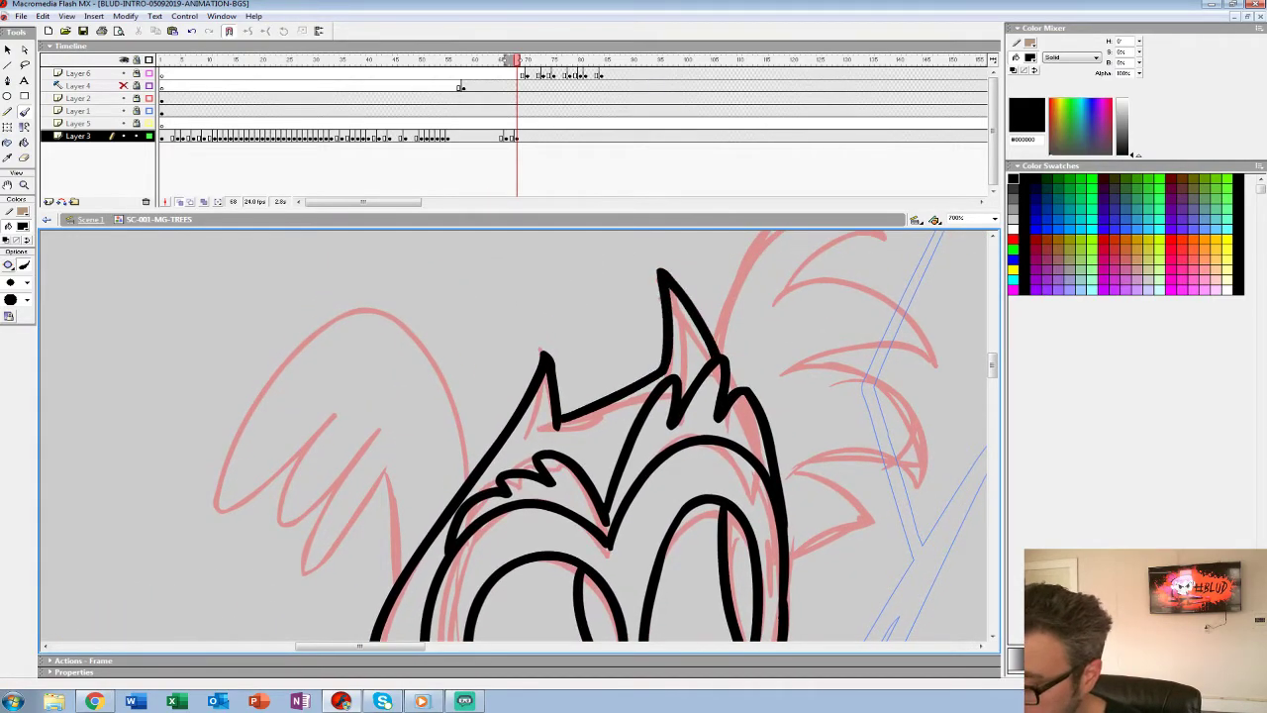
Ink the body's sides and flat base, the chin line, the inner wing edge and two scalloped chest feather rows.
drag(614, 584, 673, 341)
mouse_move(593, 505)
mouse_down()
mouse_move(693, 317)
mouse_move(726, 373)
mouse_up()
mouse_move(574, 287)
mouse_down()
mouse_move(516, 425)
mouse_move(507, 535)
mouse_move(826, 537)
mouse_move(849, 451)
mouse_up()
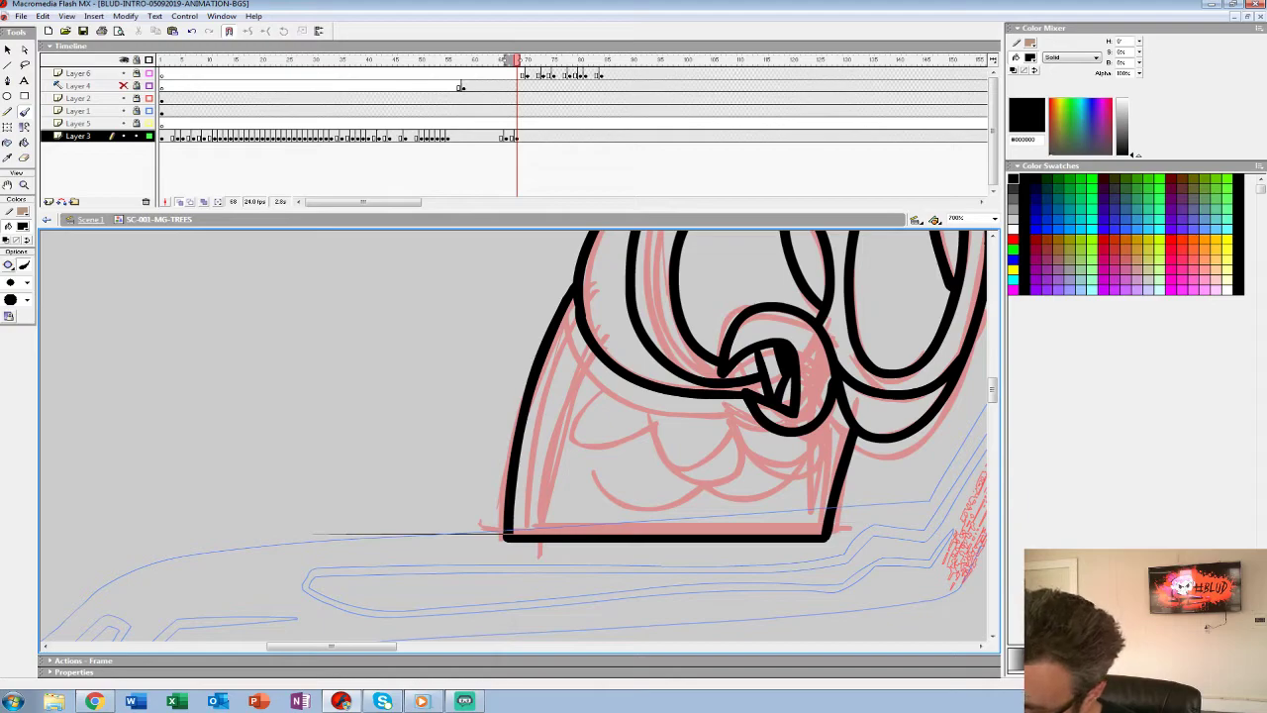
mouse_move(571, 309)
mouse_down()
mouse_move(663, 412)
mouse_move(825, 435)
mouse_move(837, 400)
mouse_up()
mouse_move(590, 404)
mouse_down()
mouse_move(616, 451)
mouse_move(698, 481)
mouse_move(829, 452)
mouse_up()
mouse_move(590, 473)
mouse_down()
mouse_move(713, 491)
mouse_move(804, 479)
mouse_up()
drag(579, 369, 543, 530)
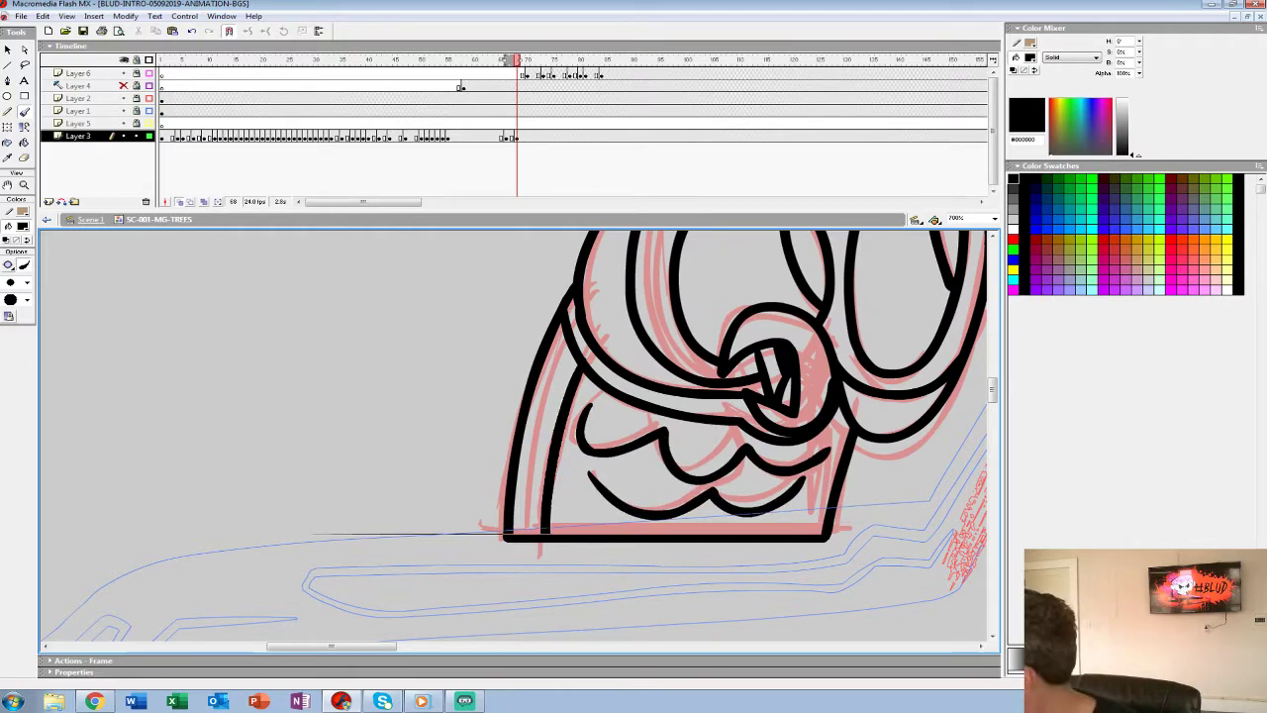
Ink the chest's far inner edge and both raised wings with their splayed feathers over the red sketch.
drag(613, 465, 530, 450)
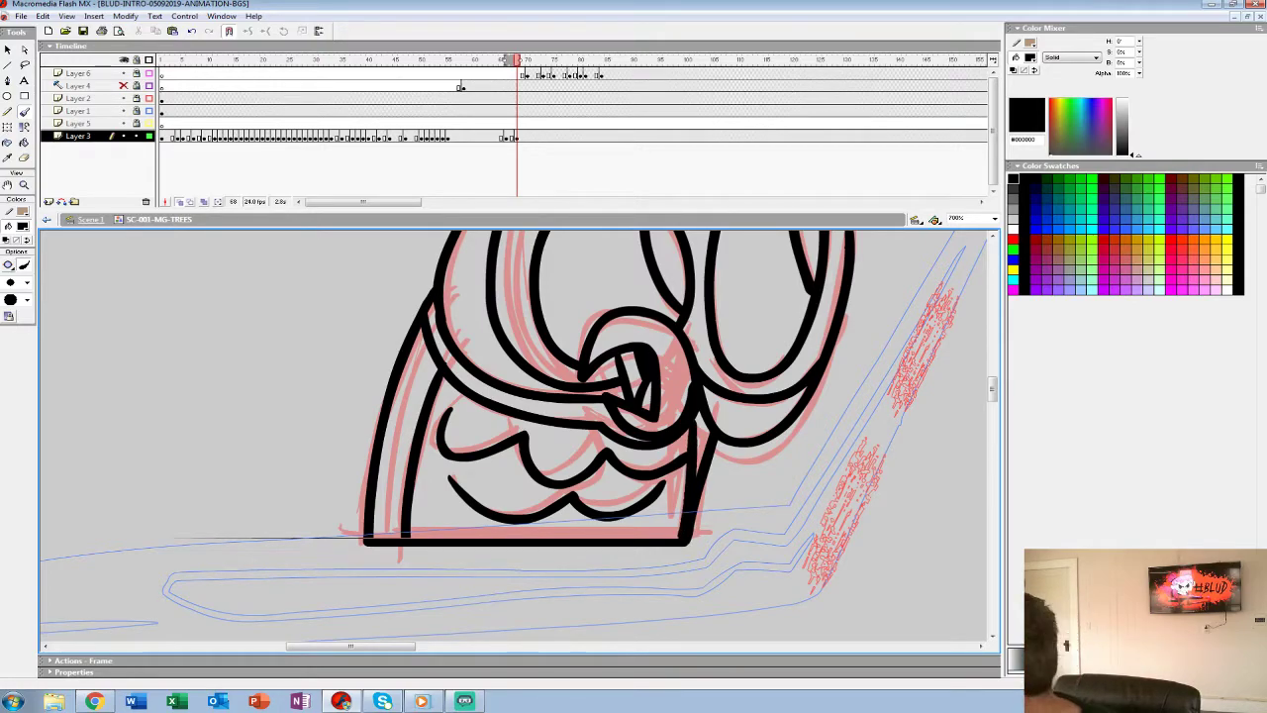
drag(633, 297, 568, 557)
mouse_move(614, 327)
mouse_down()
mouse_move(549, 514)
mouse_move(493, 582)
mouse_up()
mouse_move(577, 460)
mouse_down()
mouse_move(597, 386)
mouse_move(742, 321)
mouse_move(634, 411)
mouse_move(811, 423)
mouse_move(705, 478)
mouse_move(795, 555)
mouse_move(658, 573)
mouse_up()
mouse_move(661, 570)
mouse_down()
mouse_move(675, 549)
mouse_move(697, 321)
mouse_move(782, 358)
mouse_move(691, 431)
mouse_up()
drag(756, 334, 781, 356)
mouse_move(396, 357)
mouse_down()
mouse_move(526, 473)
mouse_move(688, 529)
mouse_move(619, 375)
mouse_move(411, 525)
mouse_move(466, 559)
mouse_move(495, 604)
mouse_move(592, 539)
mouse_move(594, 598)
mouse_up()
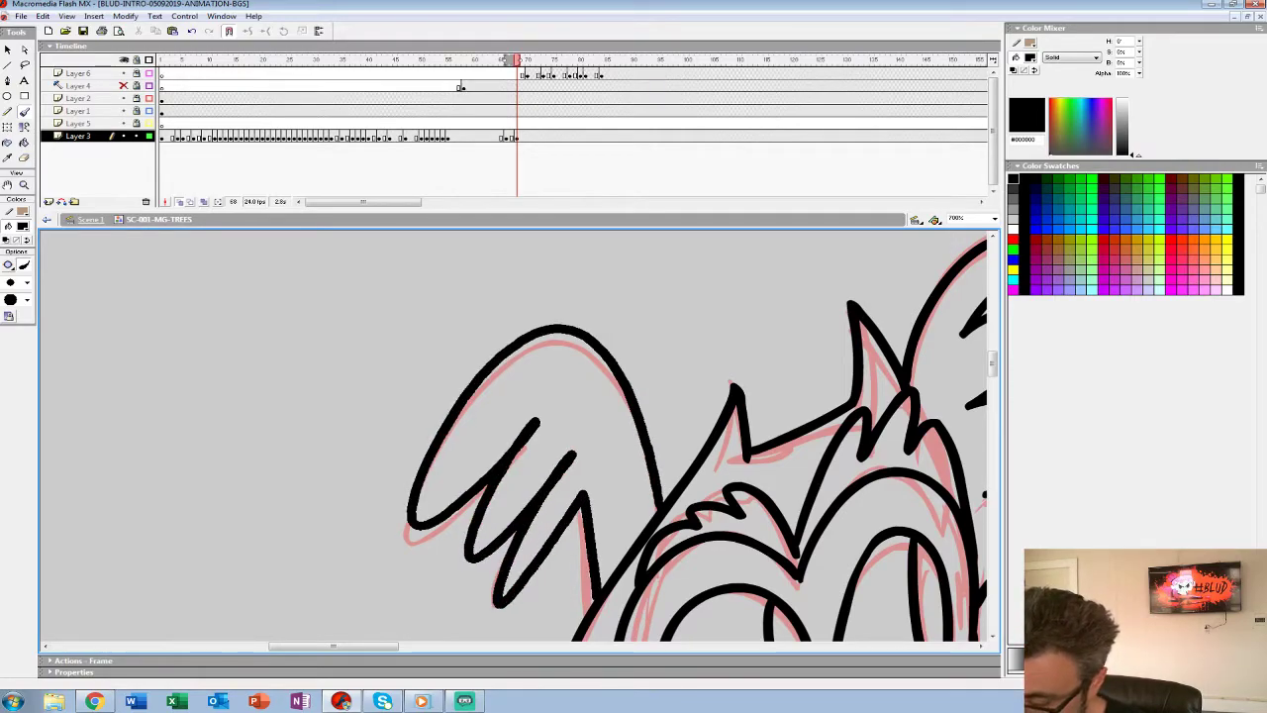
Move the inked owl keyframe on Layer 3 from frame 68 to frame 66, replacing the red sketch.
key(z)
alt+click(577, 432)
alt+click(587, 436)
drag(587, 435, 596, 400)
click(517, 137)
drag(517, 137, 506, 136)
Play the take from about frame 56 and scrub back to the inked owl to judge the transition.
click(458, 124)
key(Return)
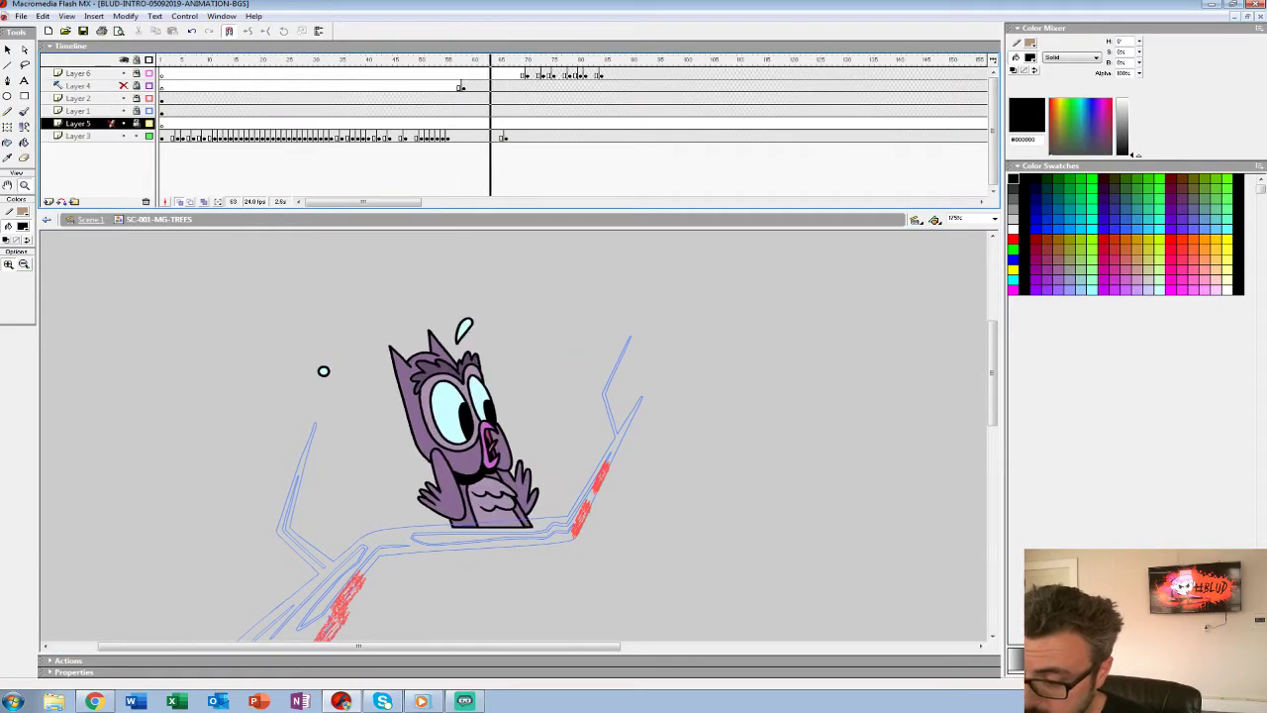
mouse_move(532, 61)
mouse_down()
mouse_move(487, 62)
mouse_move(512, 62)
mouse_up()
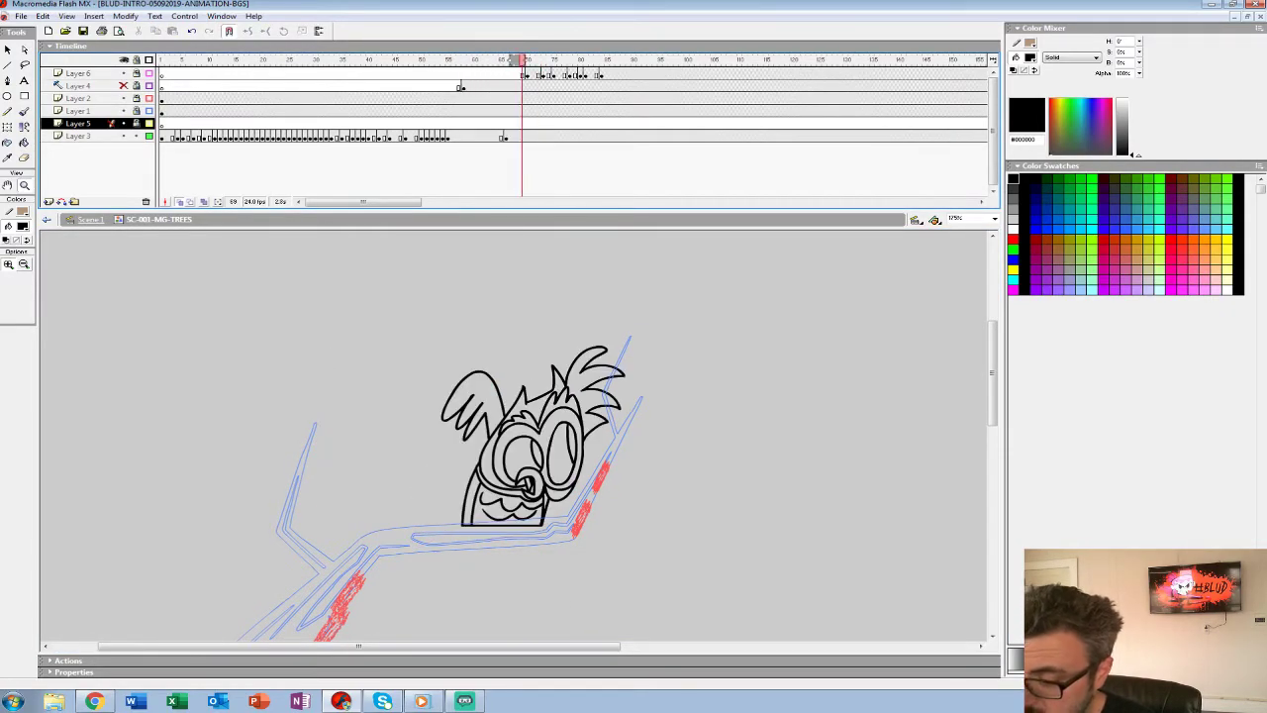
Fill the shadow under the inked owl's chin and the large area of its far eye with black #000000.
key(k)
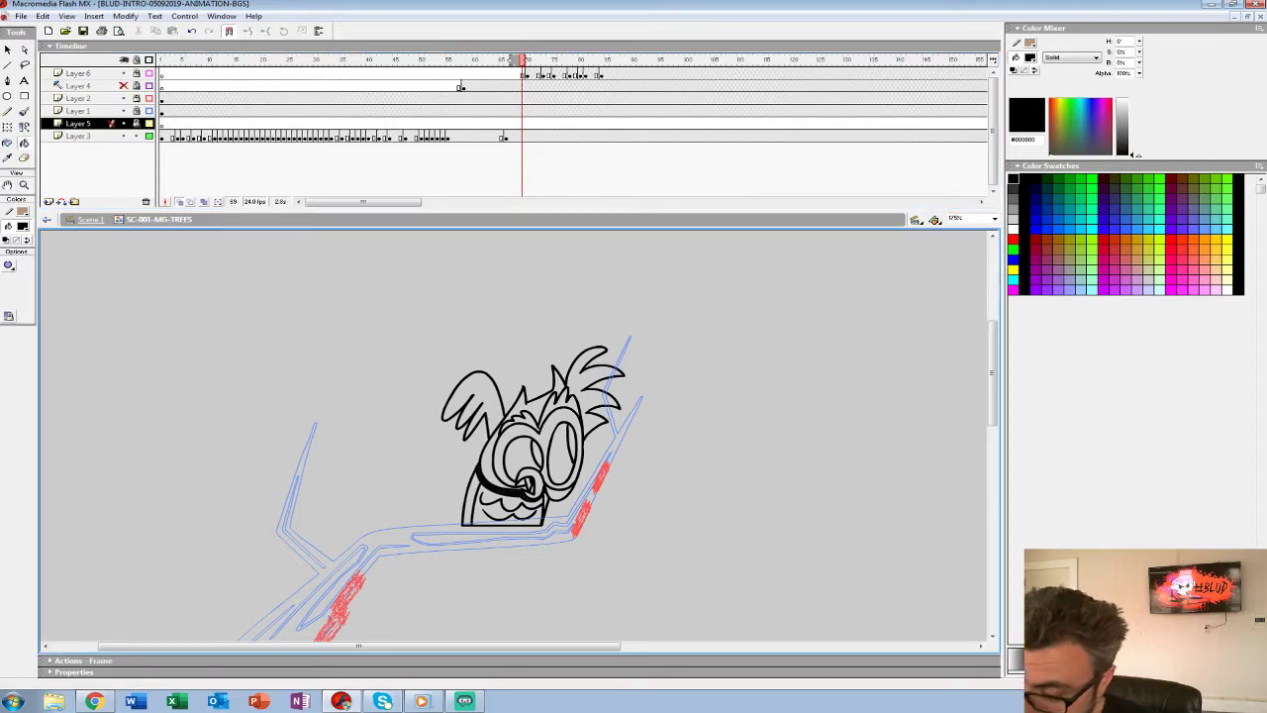
drag(560, 431, 560, 477)
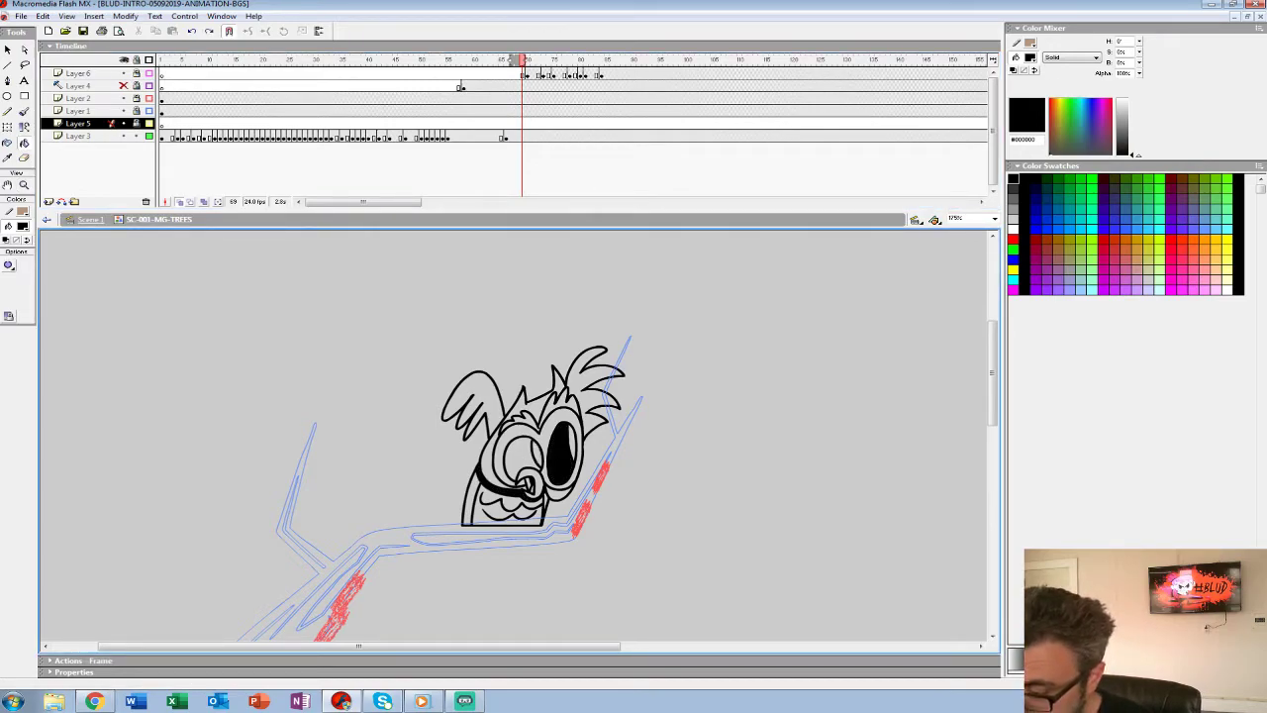
Undo the black fill in the owl's right eye and play back the transition into the new pose on Layer 3.
key(ctrl+z)
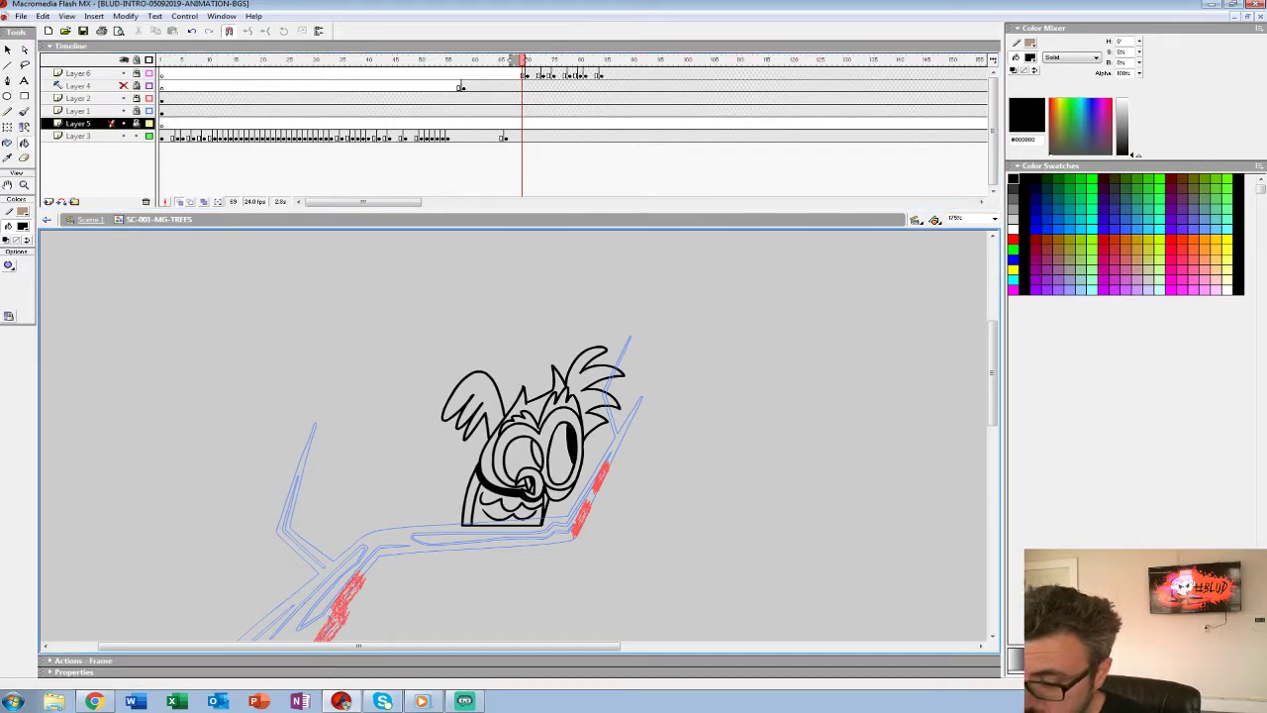
click(504, 136)
drag(453, 124, 490, 124)
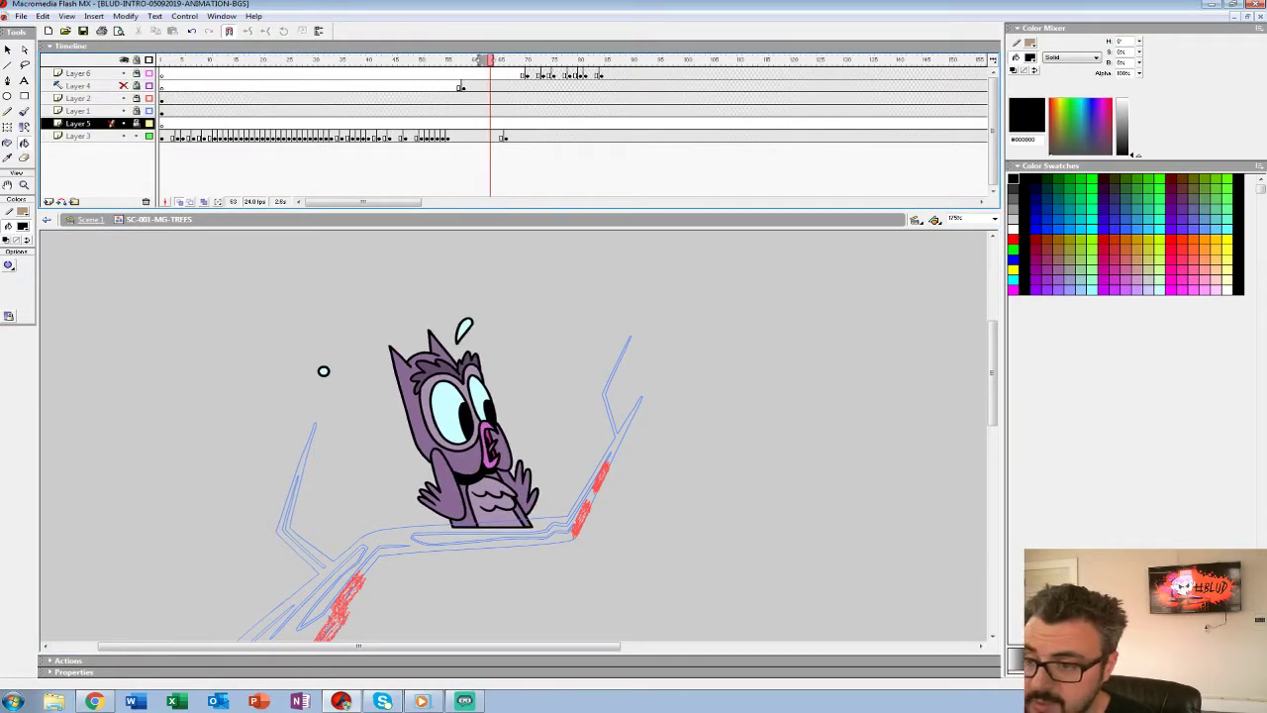
click(278, 111)
key(Return)
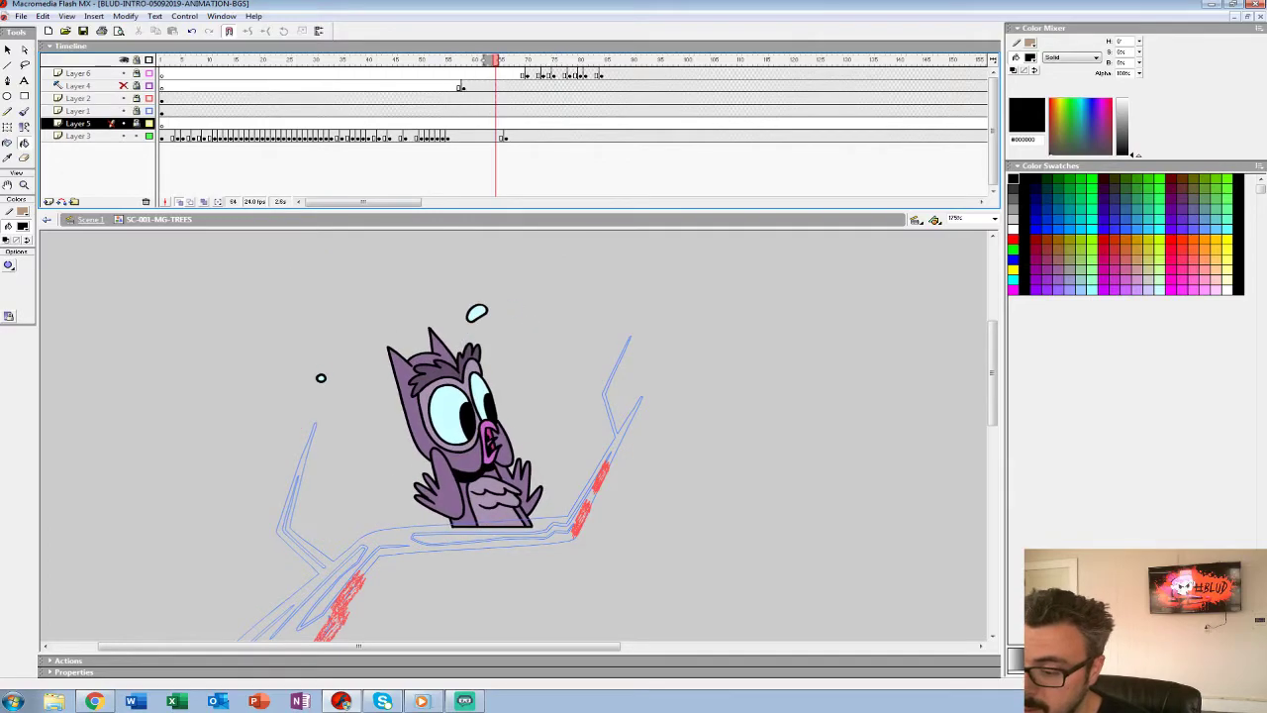
click(484, 136)
key(Return)
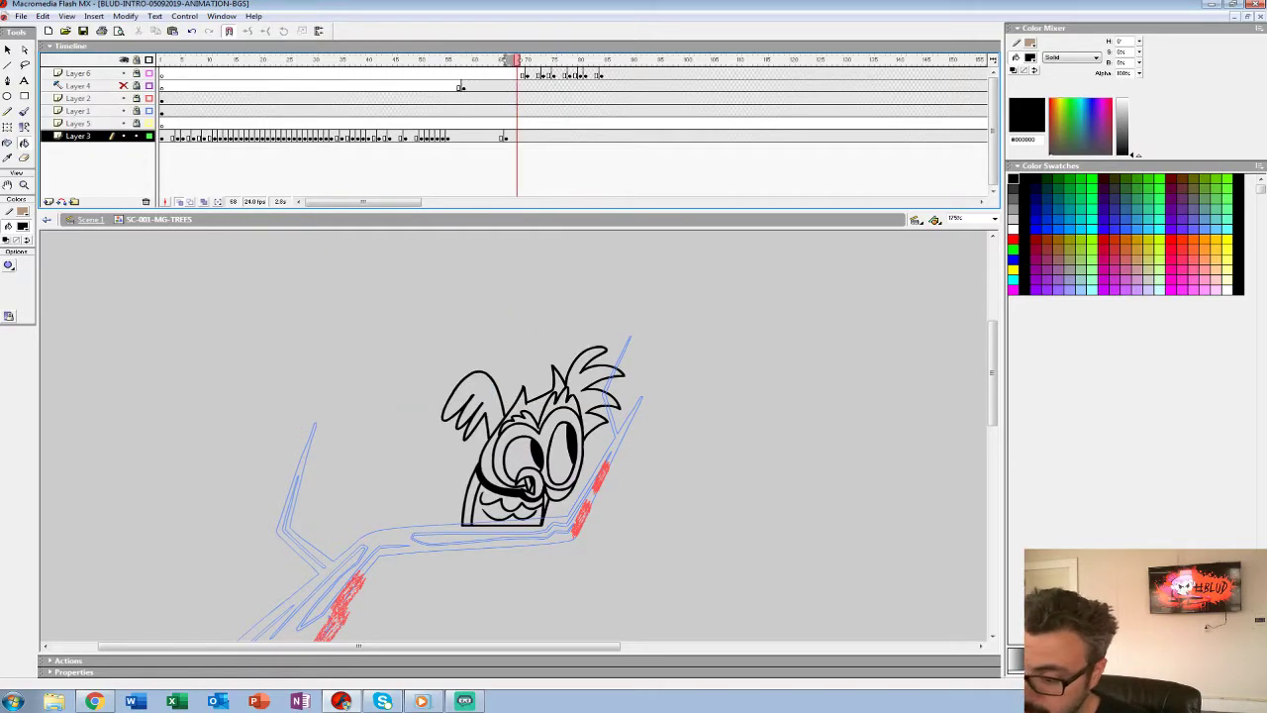
click(452, 136)
key(Return)
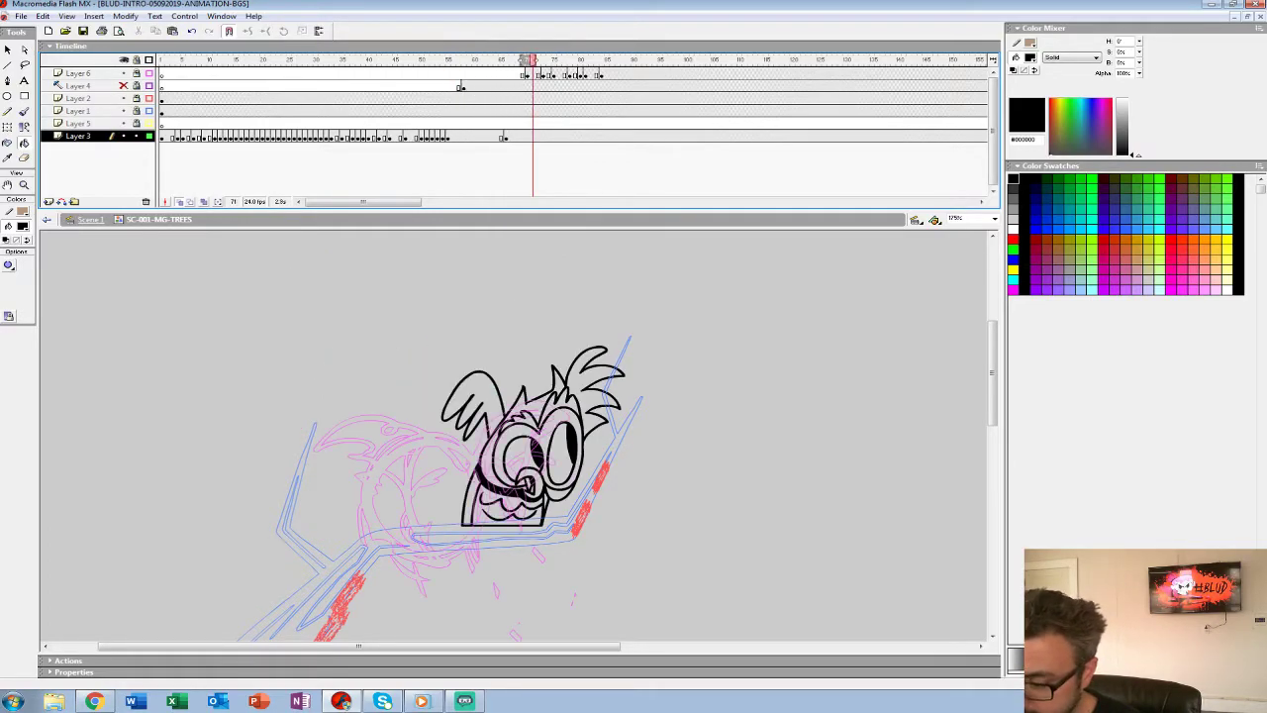
click(458, 136)
key(Return)
key(Return)
click(458, 135)
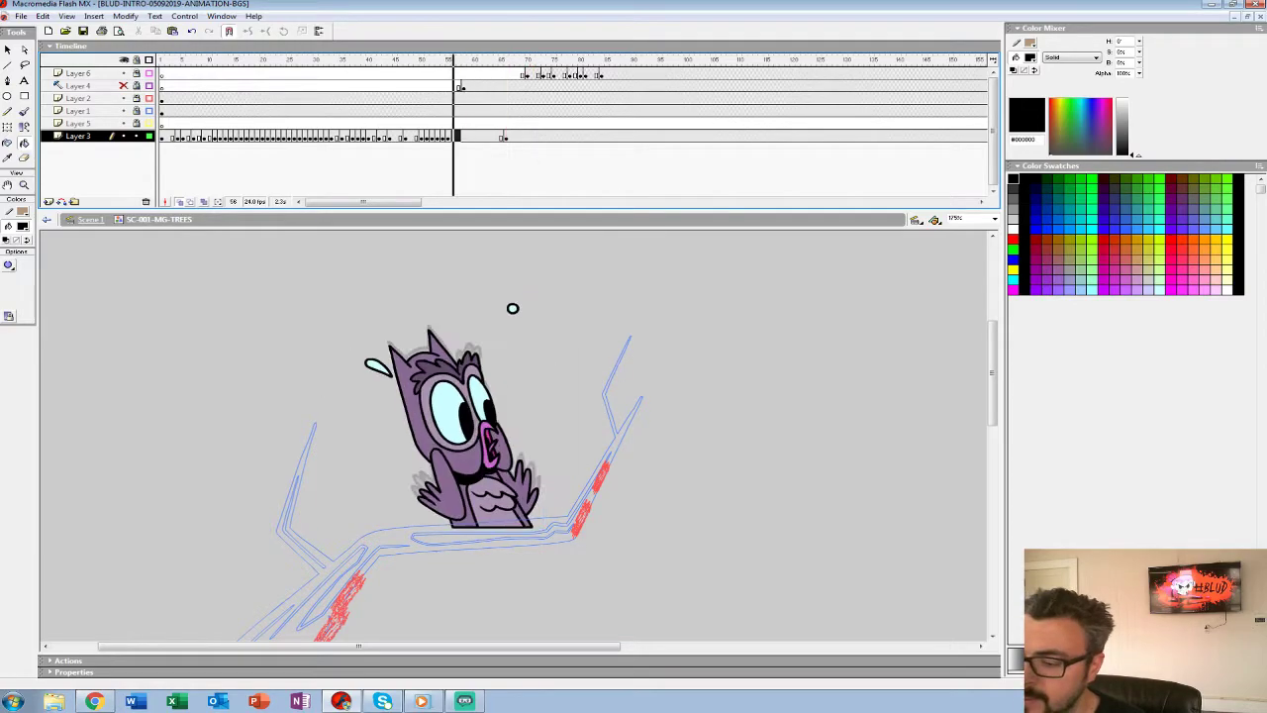
Insert a blank keyframe at frame 63 on Layer 3 and widen the onion-skin range to include the next pose.
click(490, 136)
click(484, 136)
click(489, 135)
key(Delete)
drag(496, 60, 514, 61)
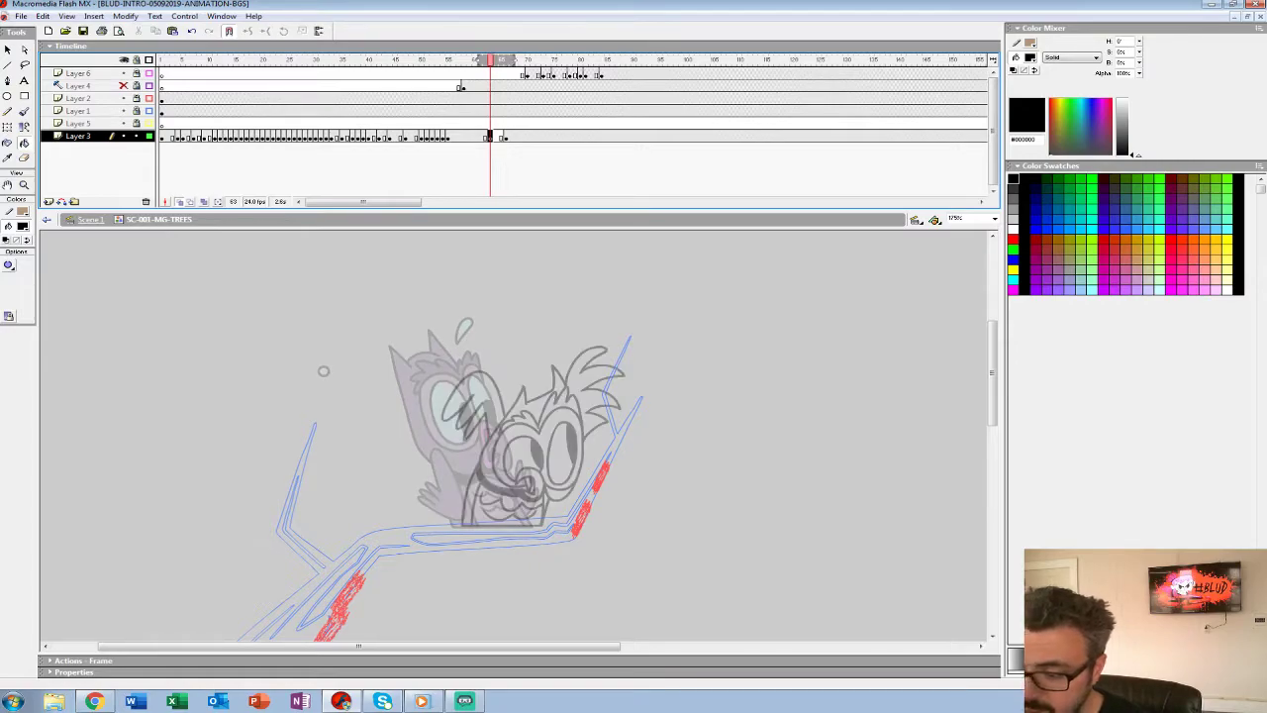
Rough in the in-between owl's tilted, squashed head outline and eyes at frame 63 with the black Brush tool.
click(24, 112)
click(28, 283)
click(11, 312)
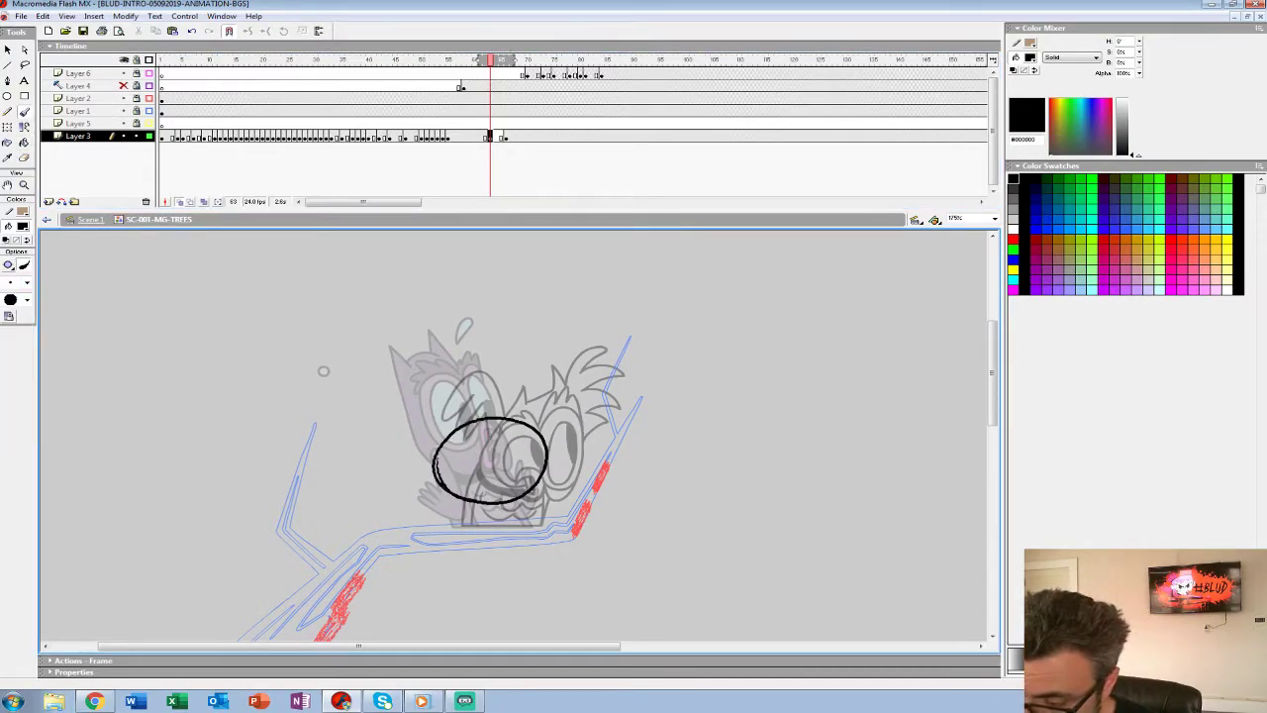
key(ctrl+z)
drag(408, 424, 469, 493)
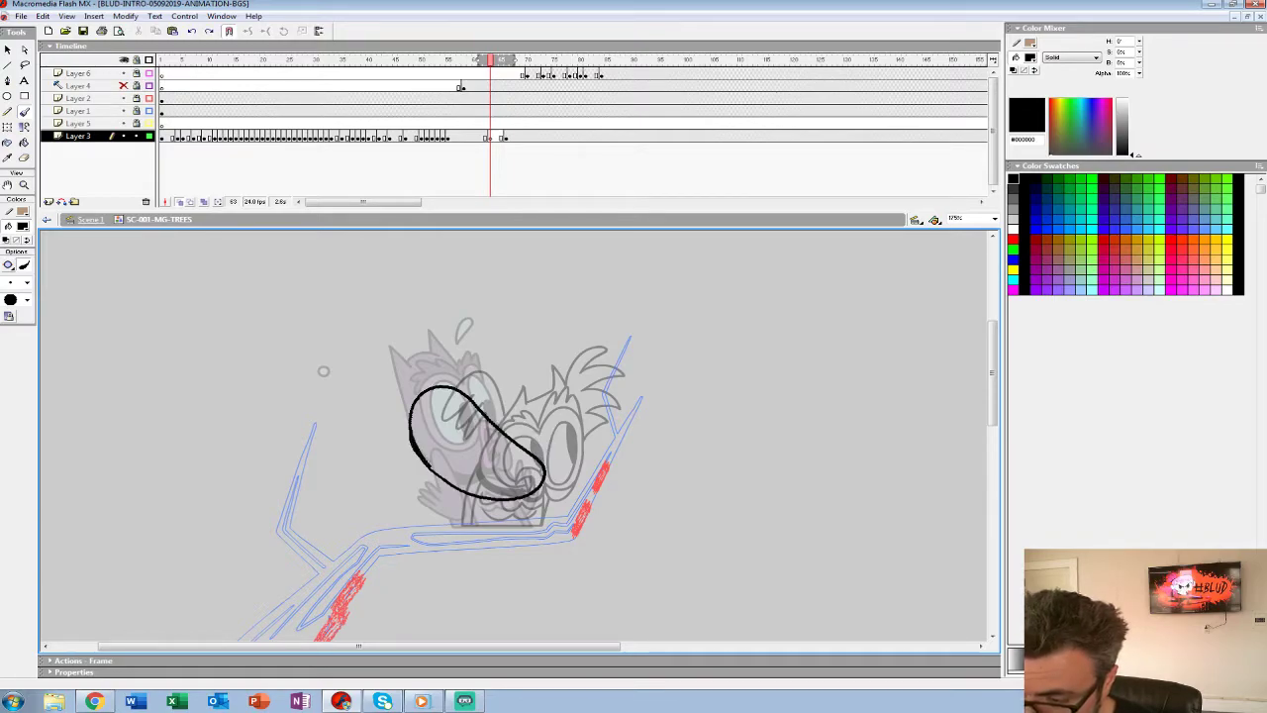
key(ctrl+z)
mouse_move(406, 423)
mouse_down()
mouse_move(411, 451)
mouse_move(532, 489)
mouse_up()
mouse_move(451, 395)
mouse_down()
mouse_move(420, 394)
mouse_move(531, 491)
mouse_move(551, 458)
mouse_move(432, 396)
mouse_move(477, 408)
mouse_move(465, 475)
mouse_move(476, 454)
mouse_move(453, 474)
mouse_up()
key(ctrl+z)
mouse_move(442, 425)
mouse_down()
mouse_move(447, 465)
mouse_move(485, 443)
mouse_move(453, 424)
mouse_move(492, 465)
mouse_up()
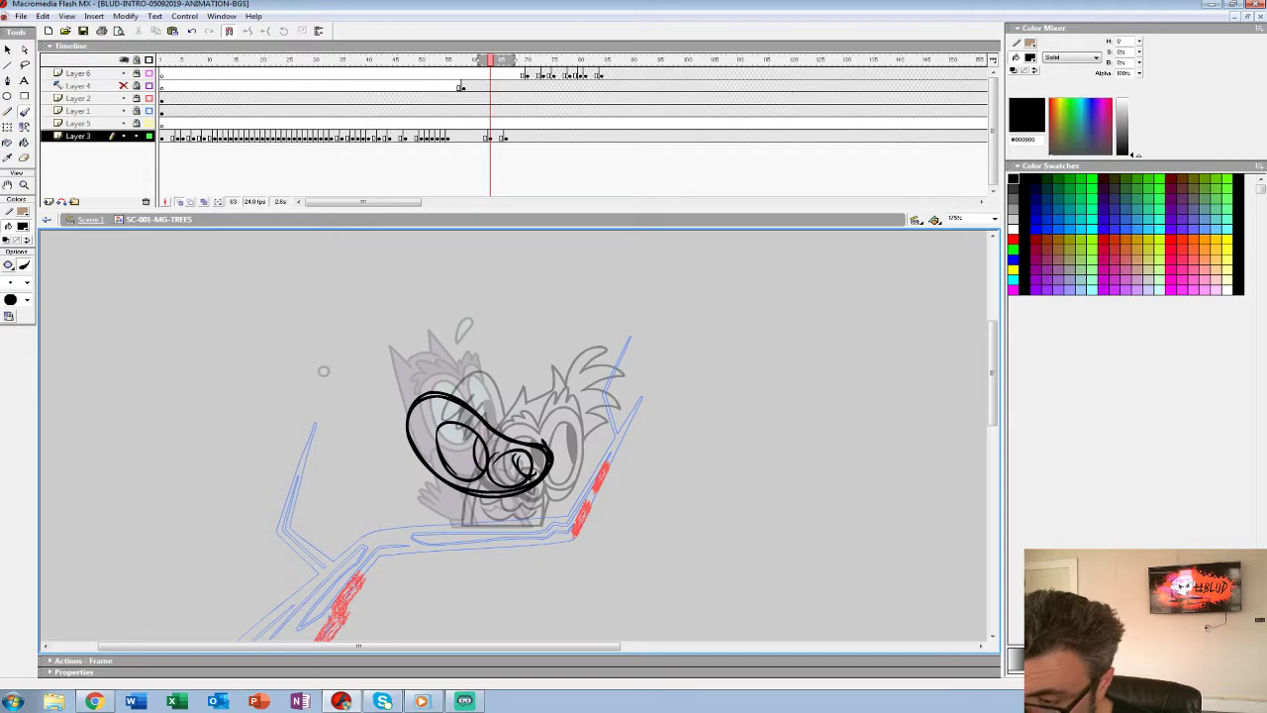
Sketch the ear tufts, beak and heavier contours around the face of the frame 63 owl.
mouse_move(490, 401)
mouse_down()
mouse_move(532, 442)
mouse_move(491, 413)
mouse_up()
drag(433, 383, 447, 363)
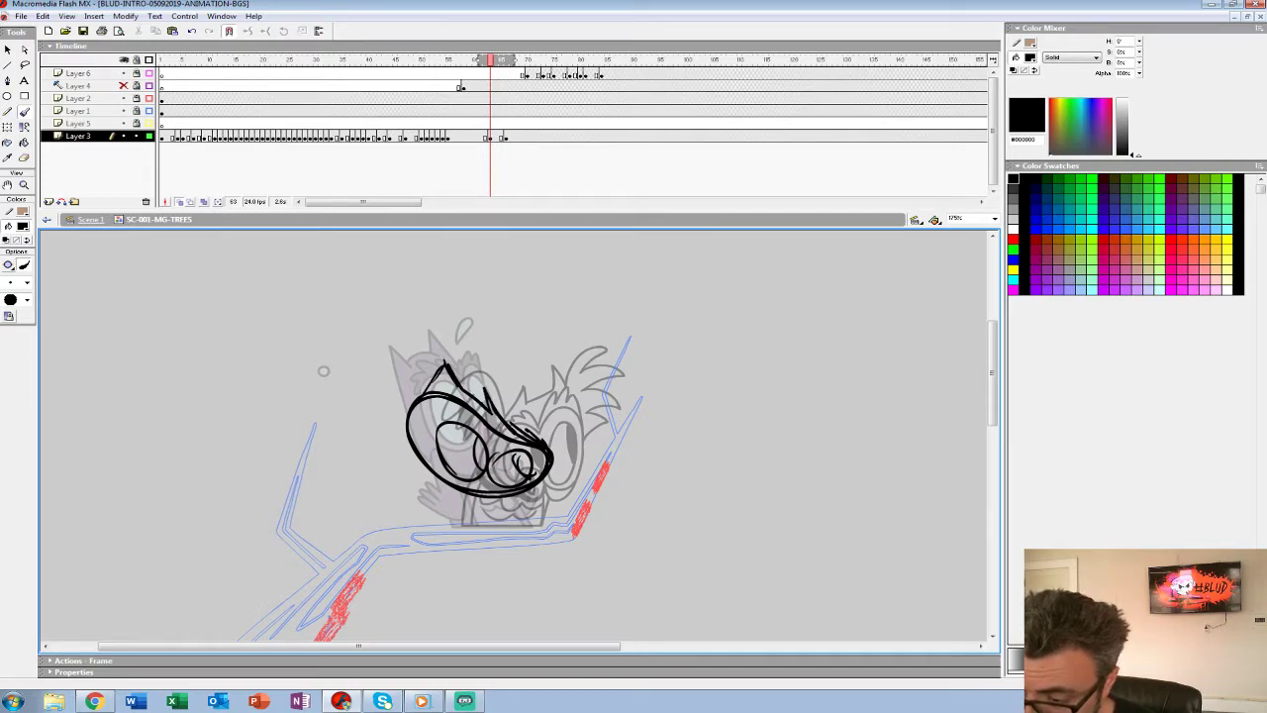
drag(474, 482, 478, 506)
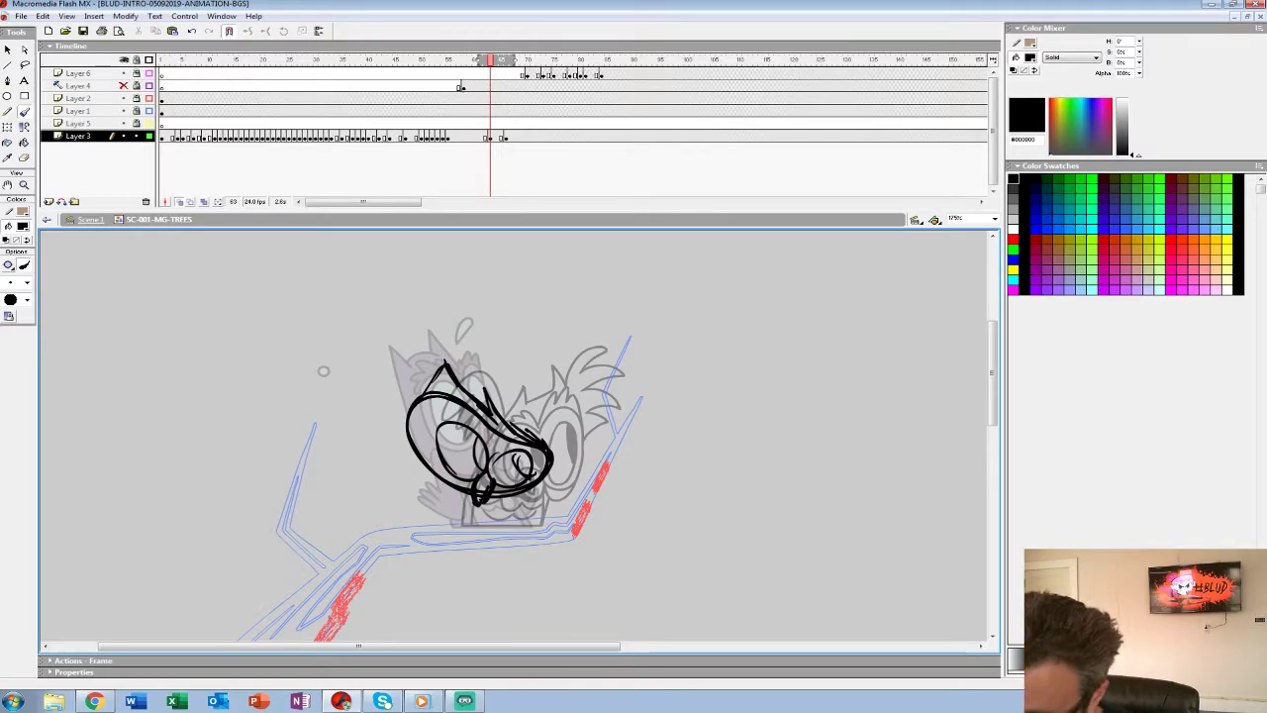
drag(444, 368, 408, 437)
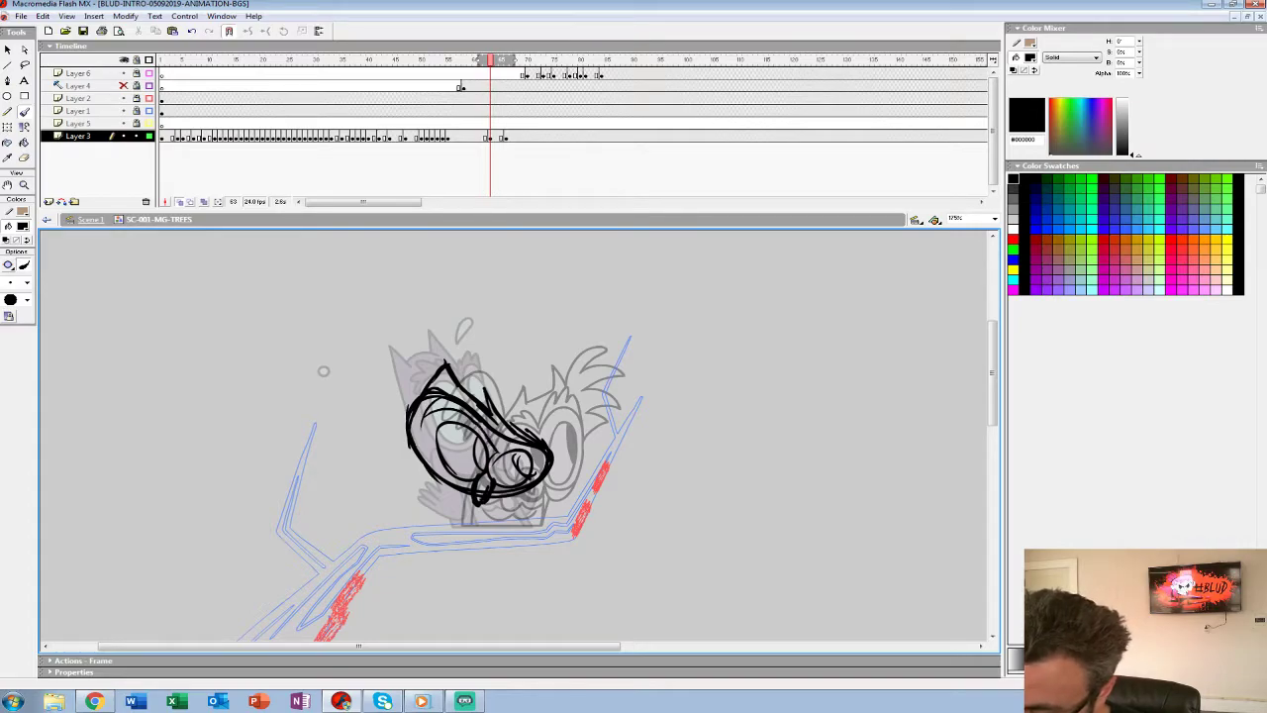
drag(534, 455, 431, 400)
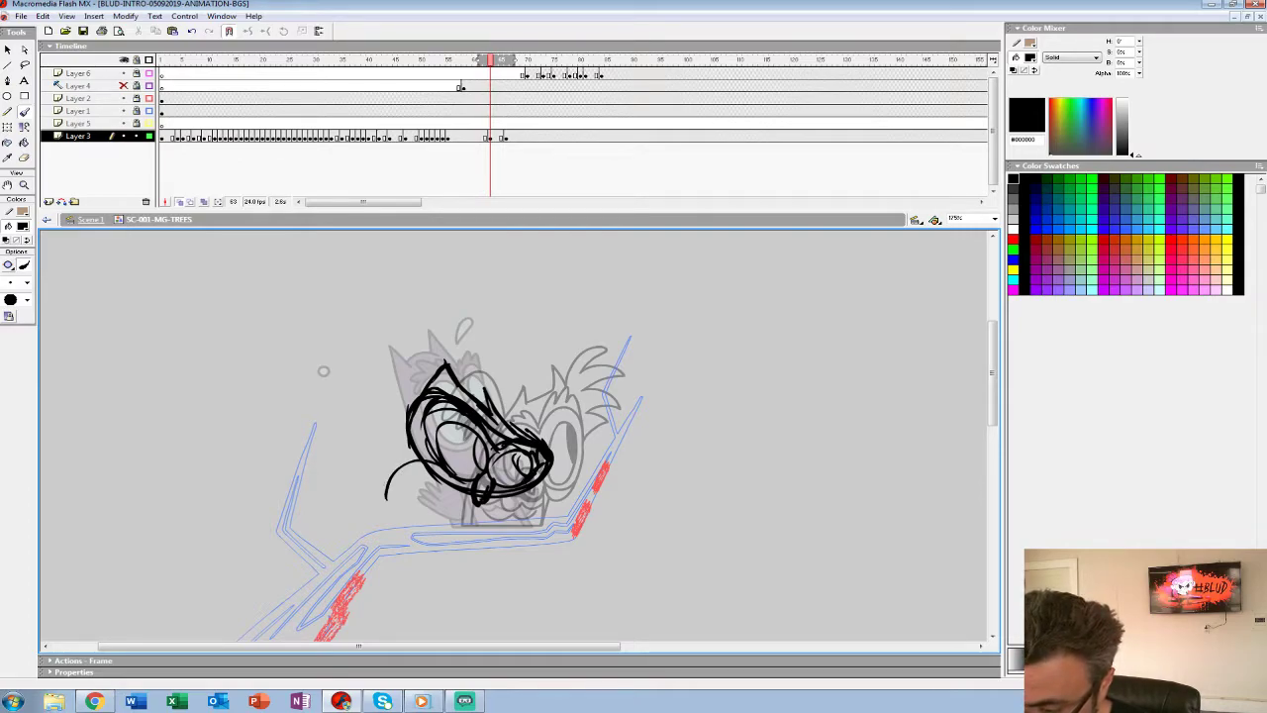
Sketch the outstretched left wing and the body's sides and base resting on the branch.
mouse_move(445, 487)
mouse_down()
mouse_move(395, 506)
mouse_move(426, 511)
mouse_move(464, 496)
mouse_up()
mouse_move(461, 493)
mouse_down()
mouse_move(464, 526)
mouse_move(414, 508)
mouse_up()
drag(416, 507, 458, 507)
mouse_move(450, 489)
mouse_down()
mouse_move(432, 501)
mouse_move(463, 525)
mouse_up()
drag(462, 525, 542, 522)
drag(524, 487, 535, 532)
drag(452, 525, 539, 523)
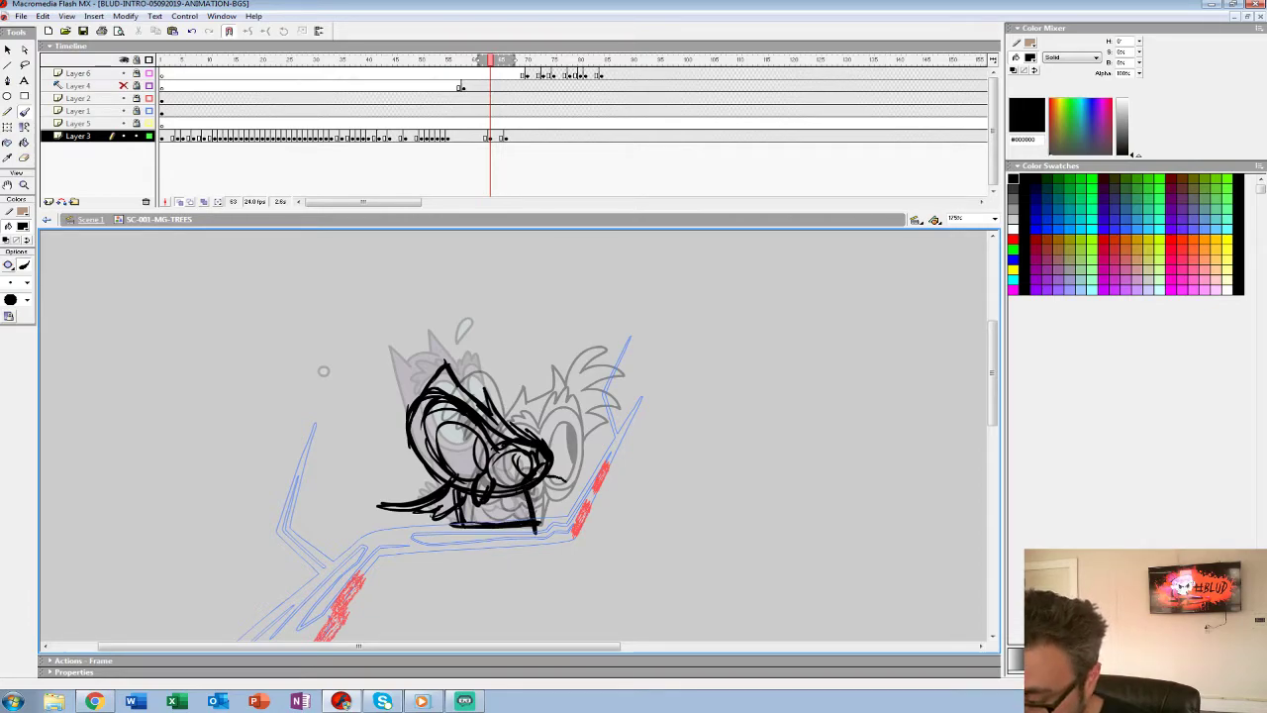
Undo the last stroke, then draw the drooping right wing with its feathers and the belly feather lines.
key(ctrl+z)
mouse_move(552, 454)
mouse_down()
mouse_move(573, 487)
mouse_move(565, 509)
mouse_up()
drag(561, 481, 544, 511)
drag(549, 485, 542, 501)
mouse_move(571, 461)
mouse_down()
mouse_move(554, 508)
mouse_move(564, 497)
mouse_up()
drag(559, 495, 551, 511)
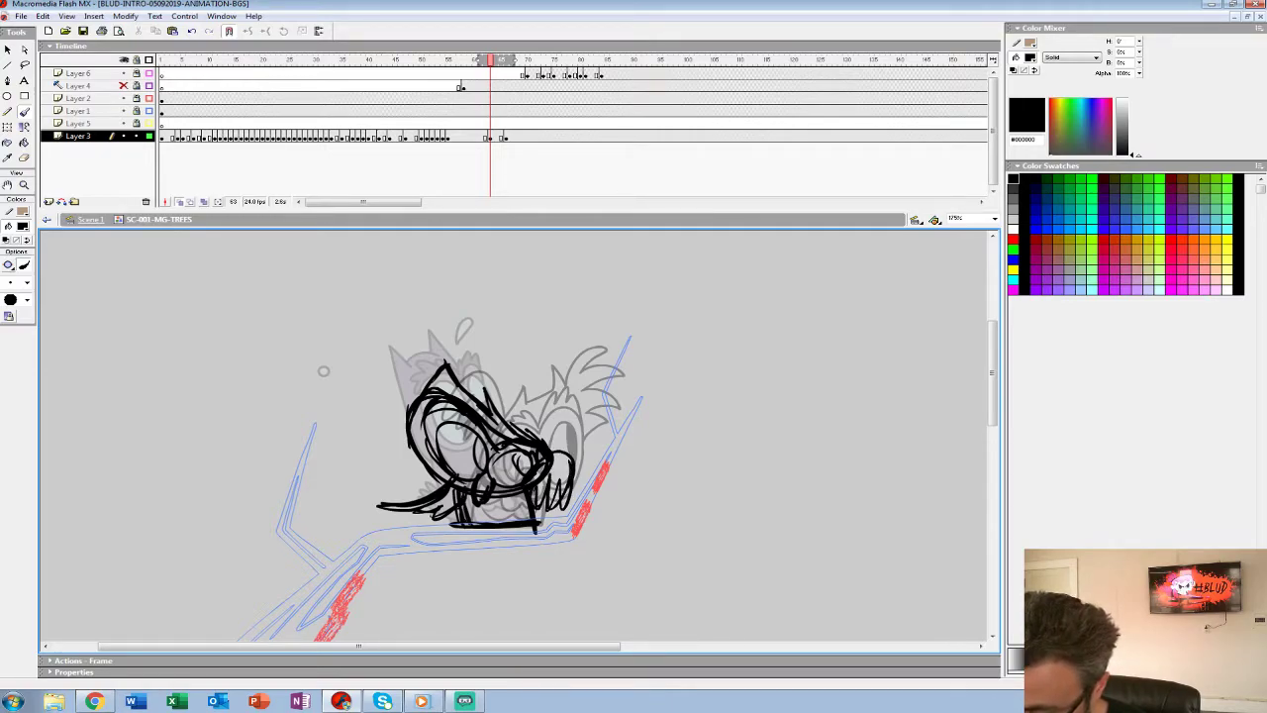
drag(472, 514, 527, 516)
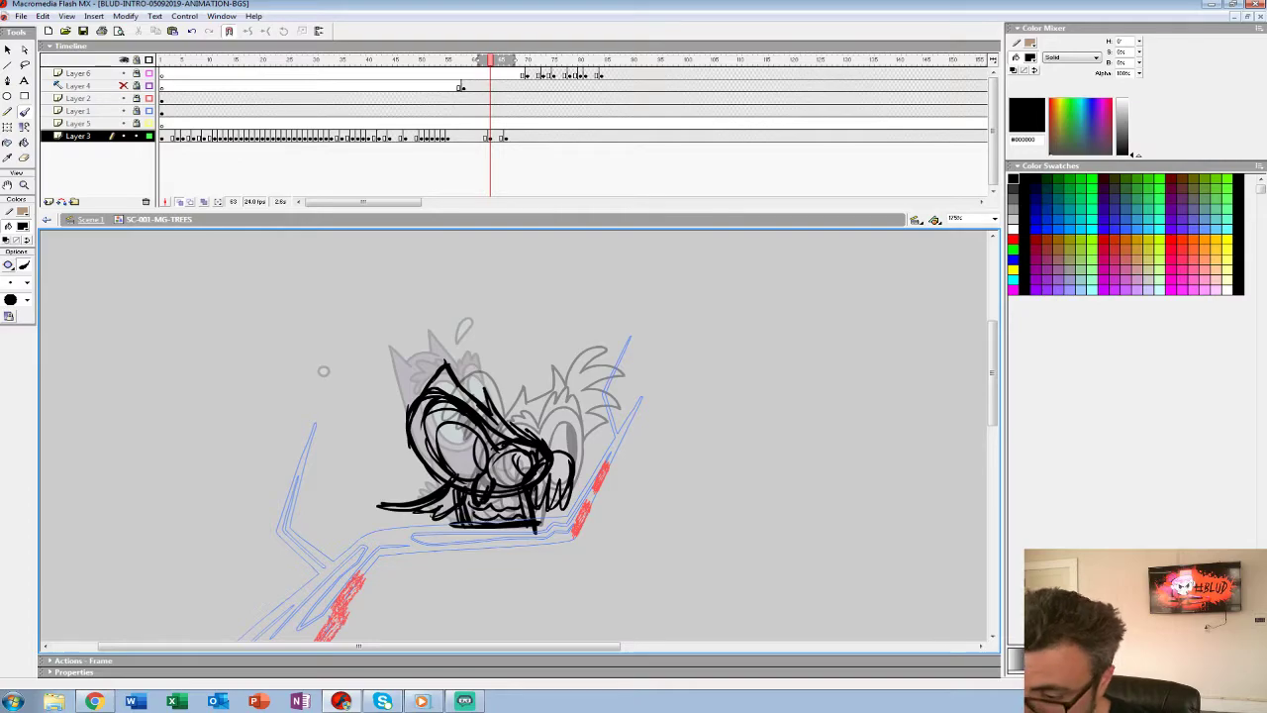
Insert a blank keyframe at frame 69 on Layer 3 and play back the owl's pose change.
drag(475, 124, 527, 124)
click(522, 136)
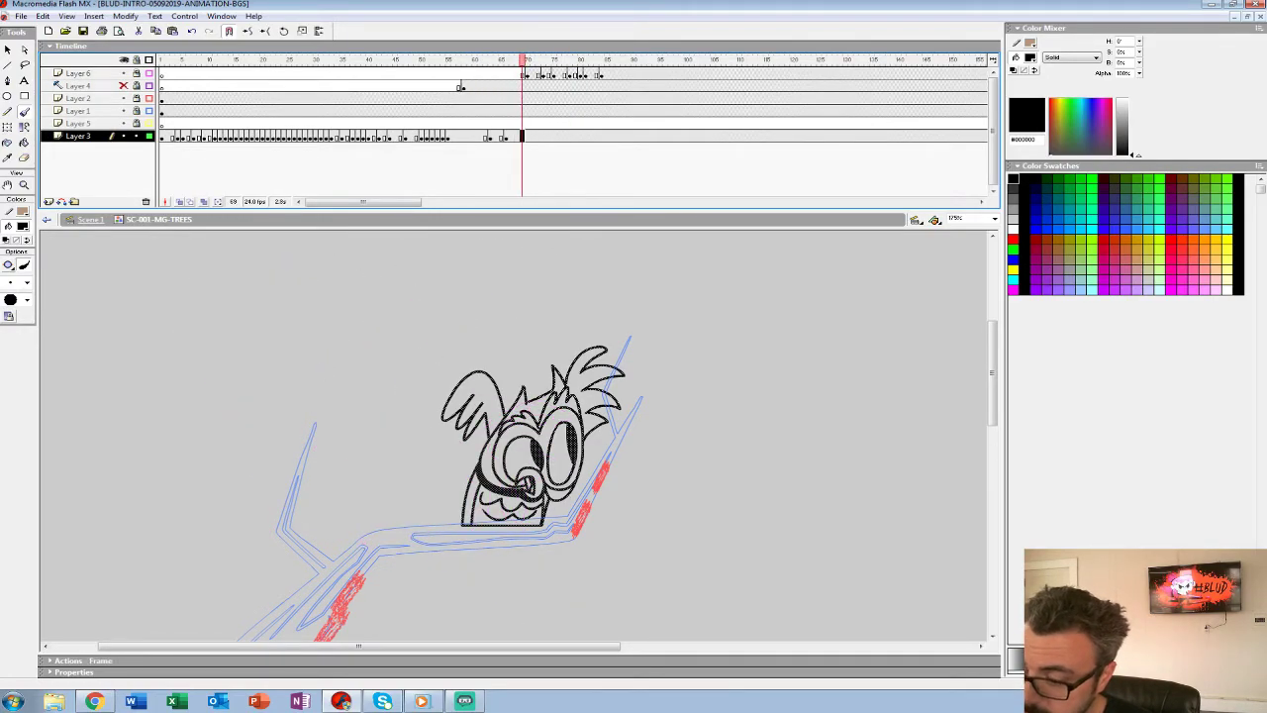
key(Delete)
drag(521, 59, 489, 60)
drag(490, 135, 484, 136)
click(408, 124)
key(Return)
Shift Layer 6's rough keyframes to start at frame 76 and lengthen the hold before the new pose on Layer 3.
drag(479, 60, 638, 74)
click(474, 135)
key(F5)
key(F5)
click(533, 136)
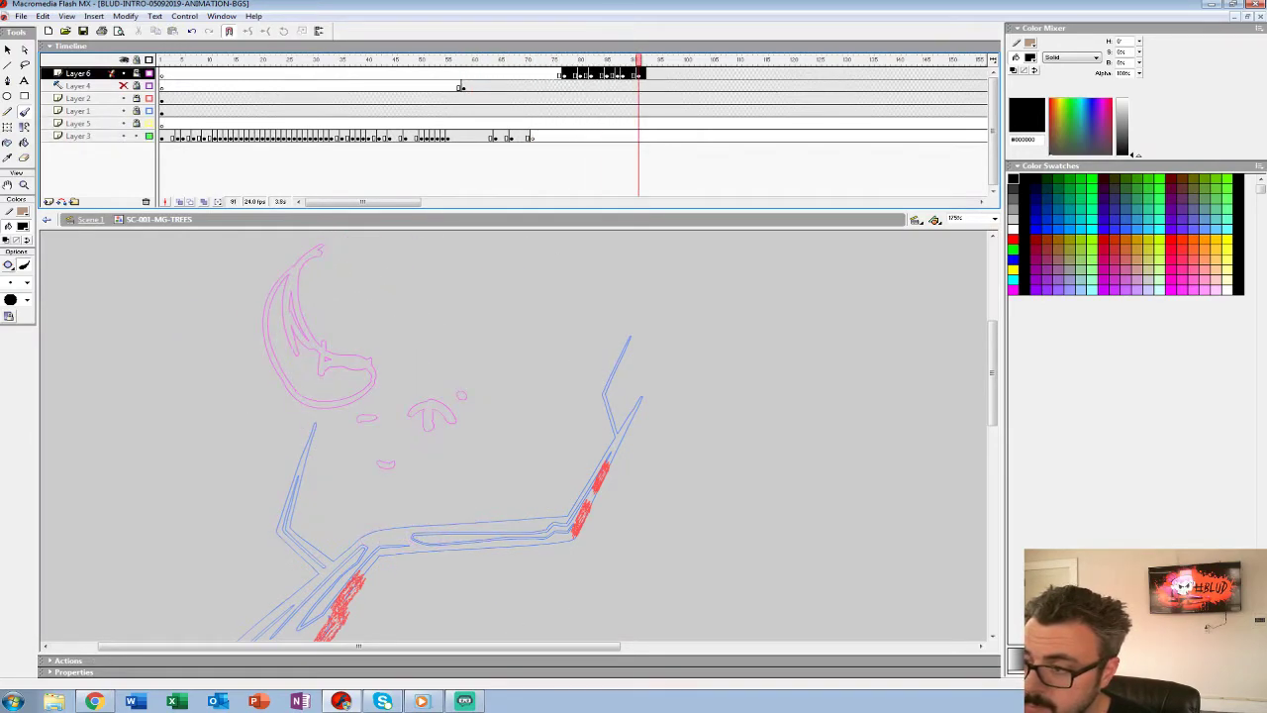
Play back the retimed poses and turn on onion skinning at the blank keyframe on frame 71 of Layer 3.
click(444, 98)
key(Return)
key(Return)
click(477, 123)
key(Return)
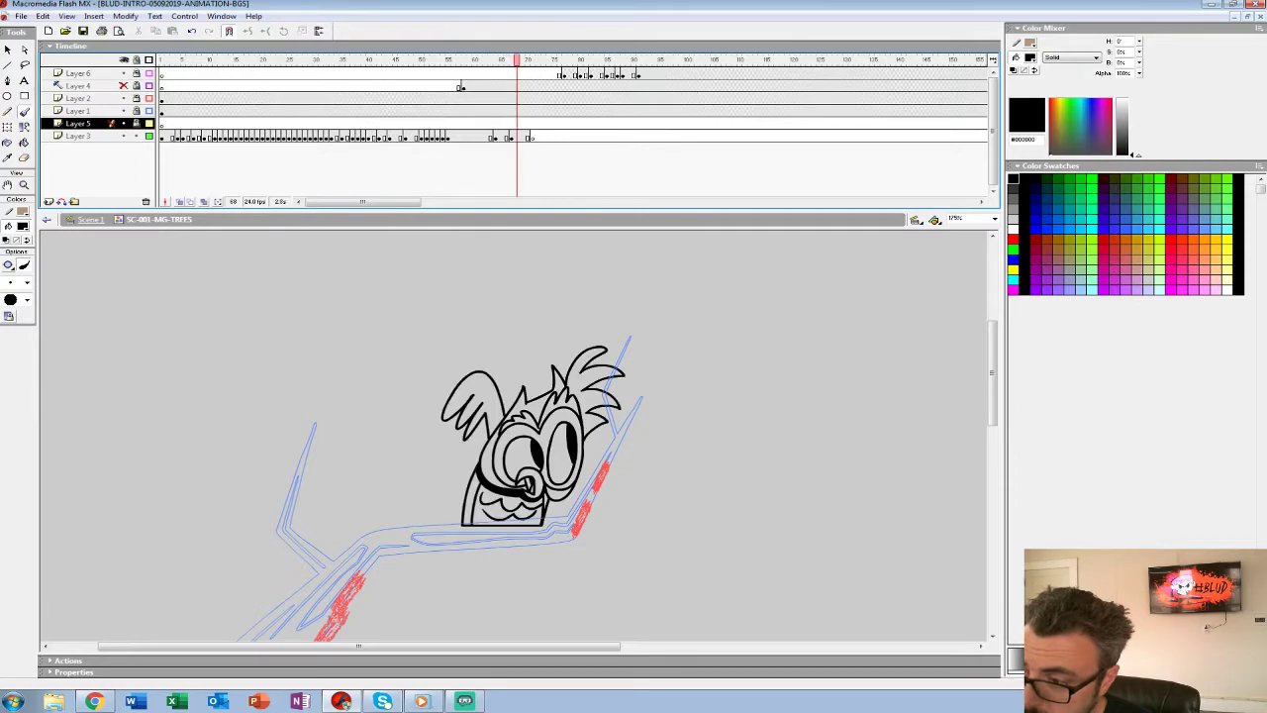
click(532, 137)
click(179, 202)
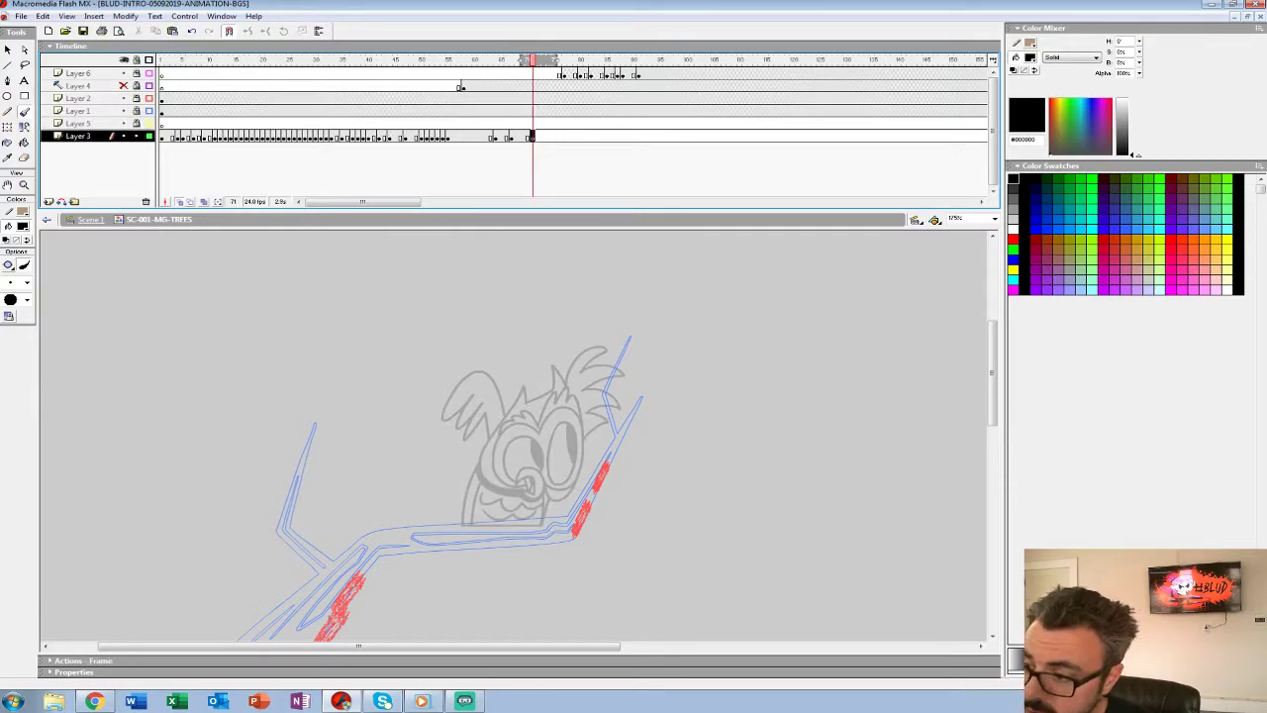
click(518, 137)
click(533, 137)
click(532, 136)
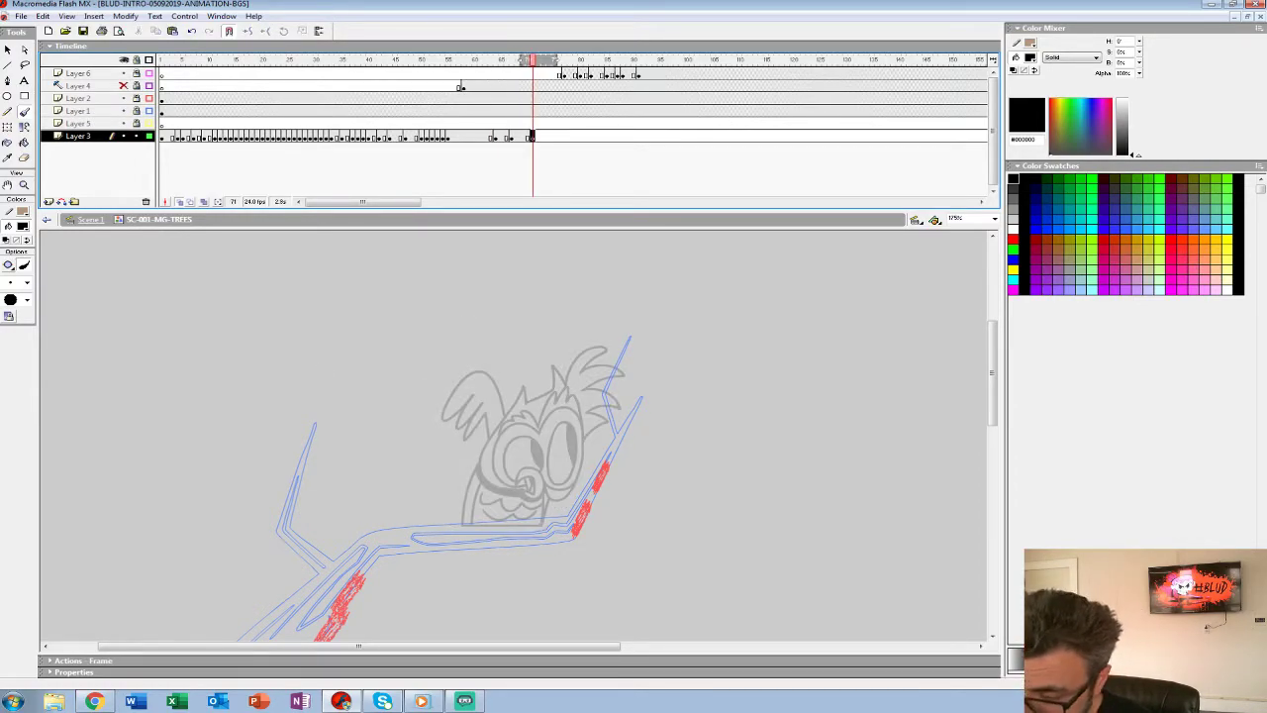
Draw the raised right wing, right eye with brow feathers, head tufts and curved back of the owl at frame 71.
mouse_move(567, 380)
mouse_down()
mouse_move(592, 324)
mouse_move(586, 384)
mouse_up()
mouse_move(585, 384)
mouse_down()
mouse_move(624, 362)
mouse_move(588, 392)
mouse_move(580, 437)
mouse_move(574, 412)
mouse_move(544, 447)
mouse_up()
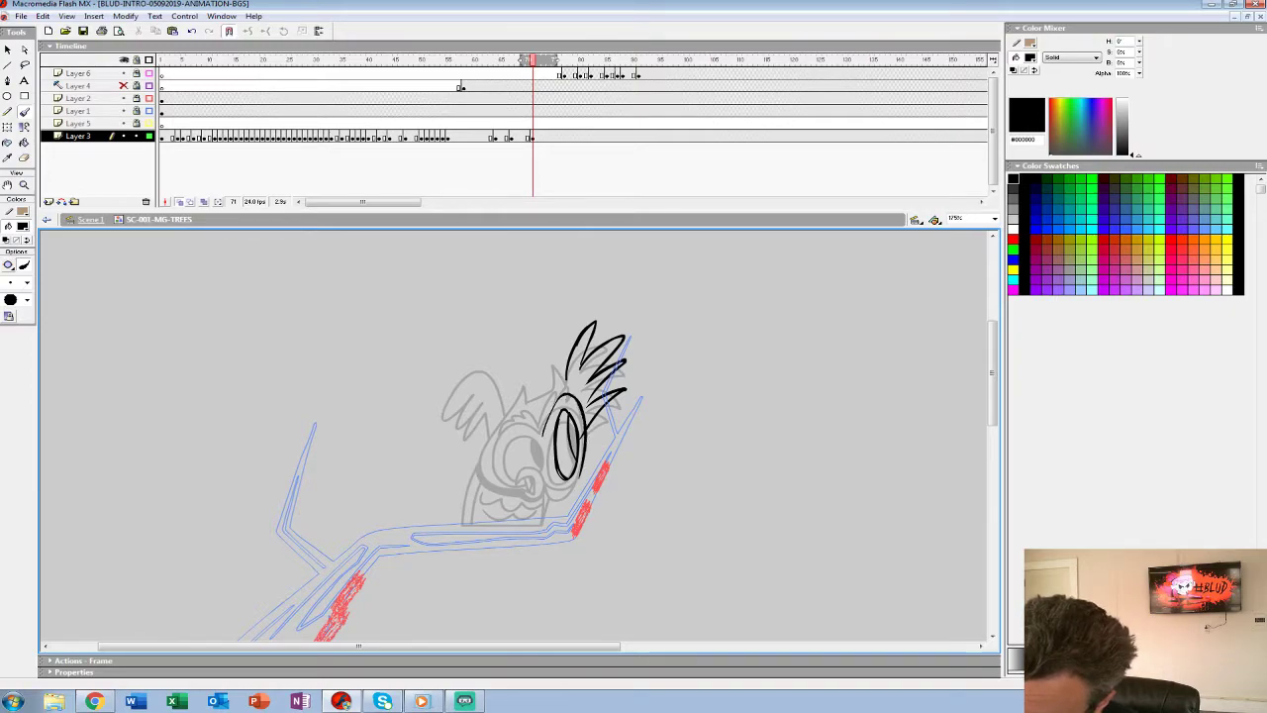
mouse_move(584, 407)
mouse_down()
mouse_move(564, 384)
mouse_move(547, 419)
mouse_up()
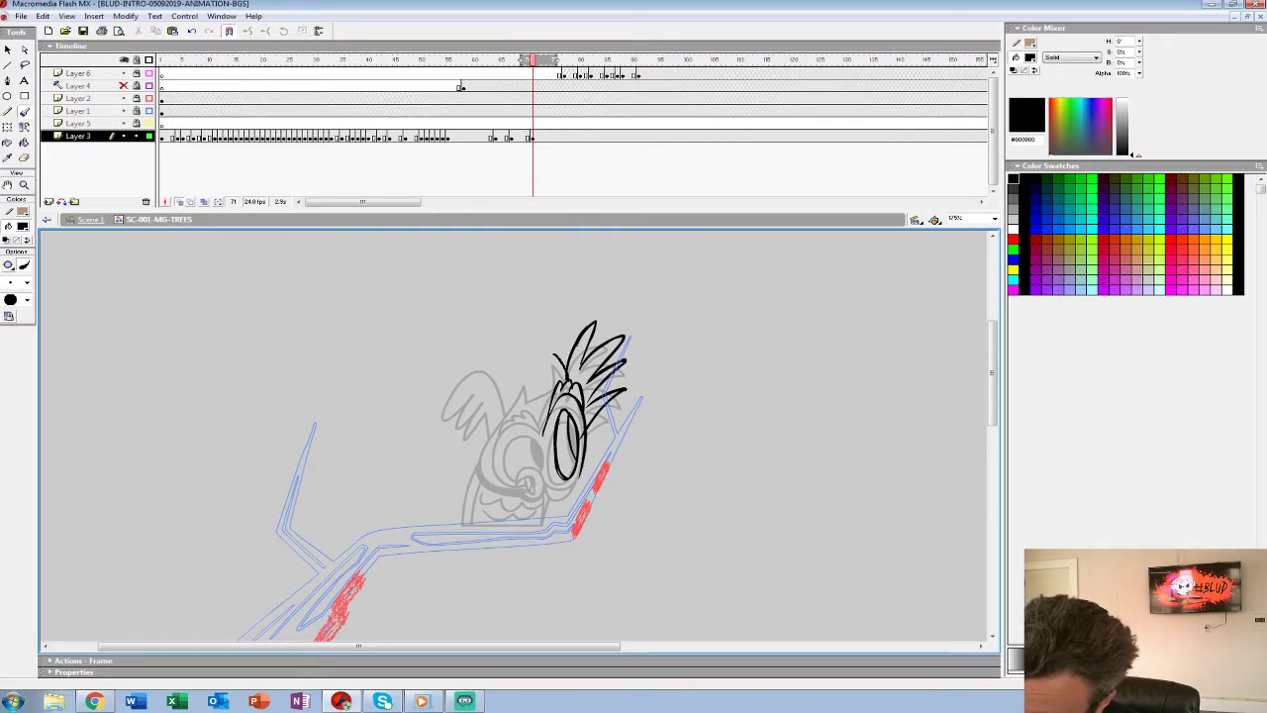
mouse_move(534, 372)
mouse_down()
mouse_move(499, 430)
mouse_move(467, 522)
mouse_up()
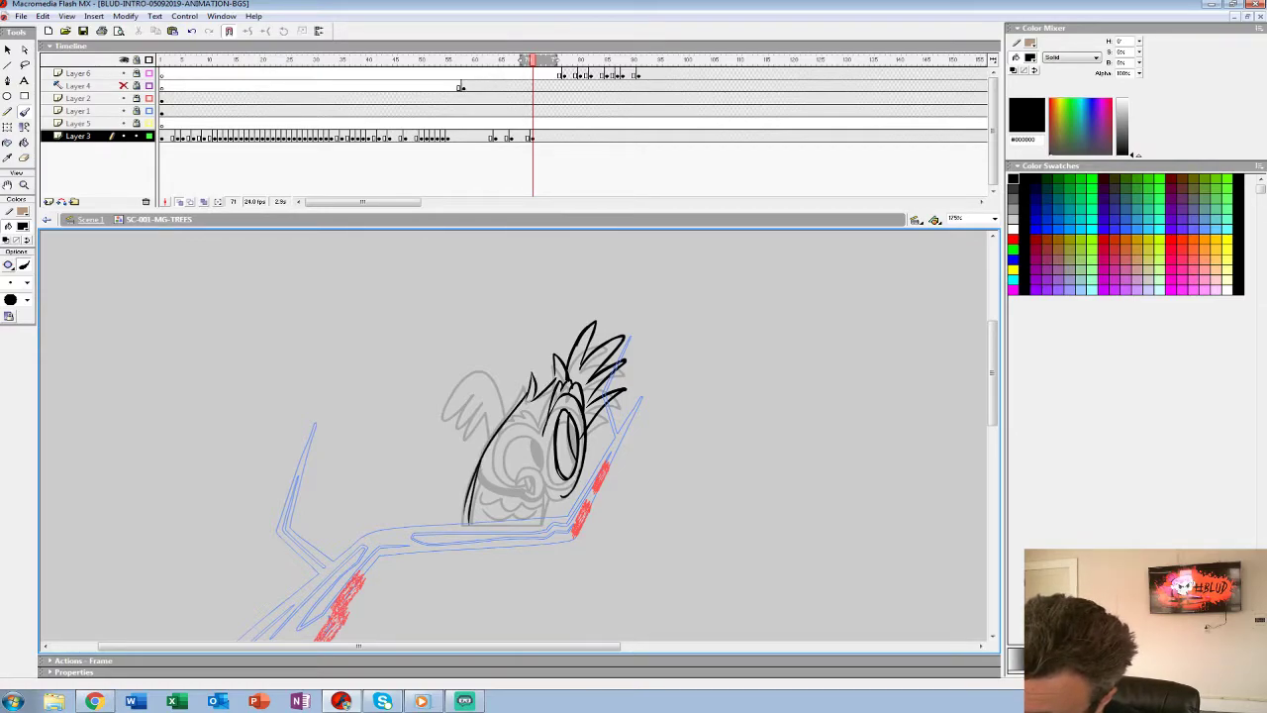
Draw the beak, left eye and left brow of the frame 71 owl over the onion-skinned pose.
mouse_move(539, 457)
mouse_down()
mouse_move(527, 483)
mouse_move(536, 495)
mouse_up()
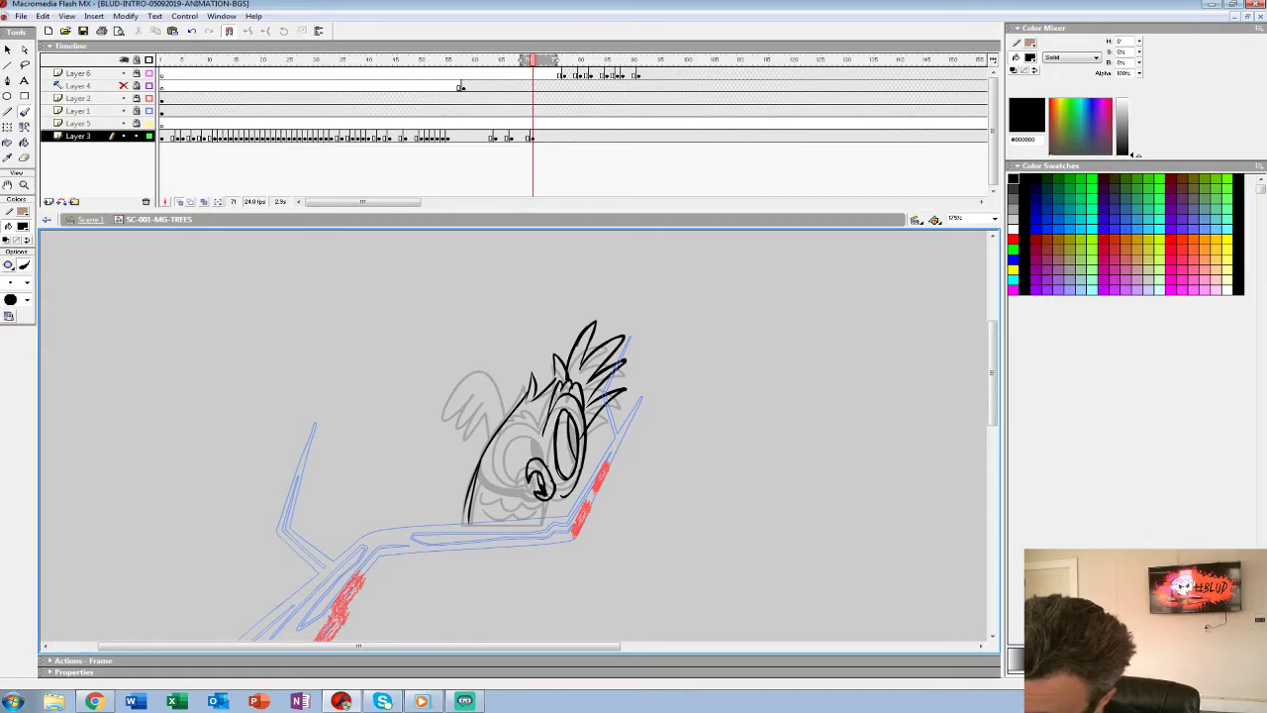
drag(523, 437, 519, 480)
drag(521, 420, 534, 483)
drag(529, 418, 517, 421)
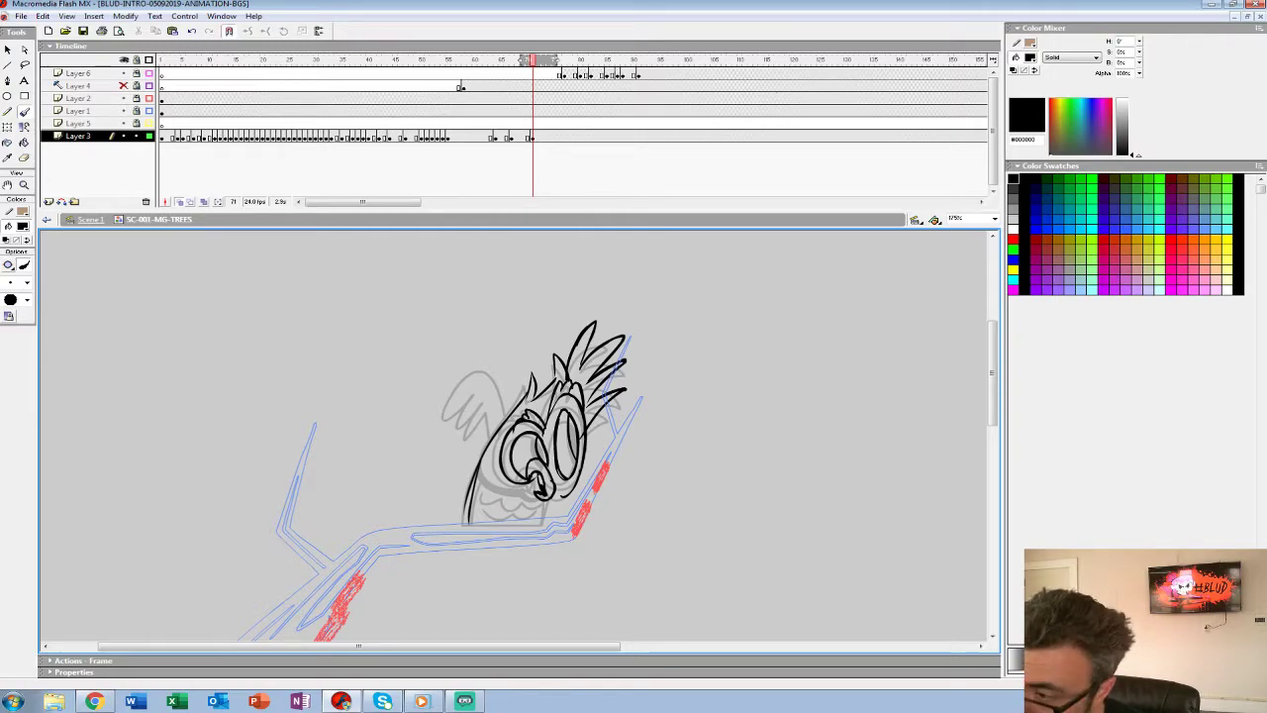
Compare the neighbouring poses, then draw the owl's raised left wing, lower face line and body base.
click(512, 137)
click(496, 137)
click(512, 136)
click(517, 137)
click(537, 137)
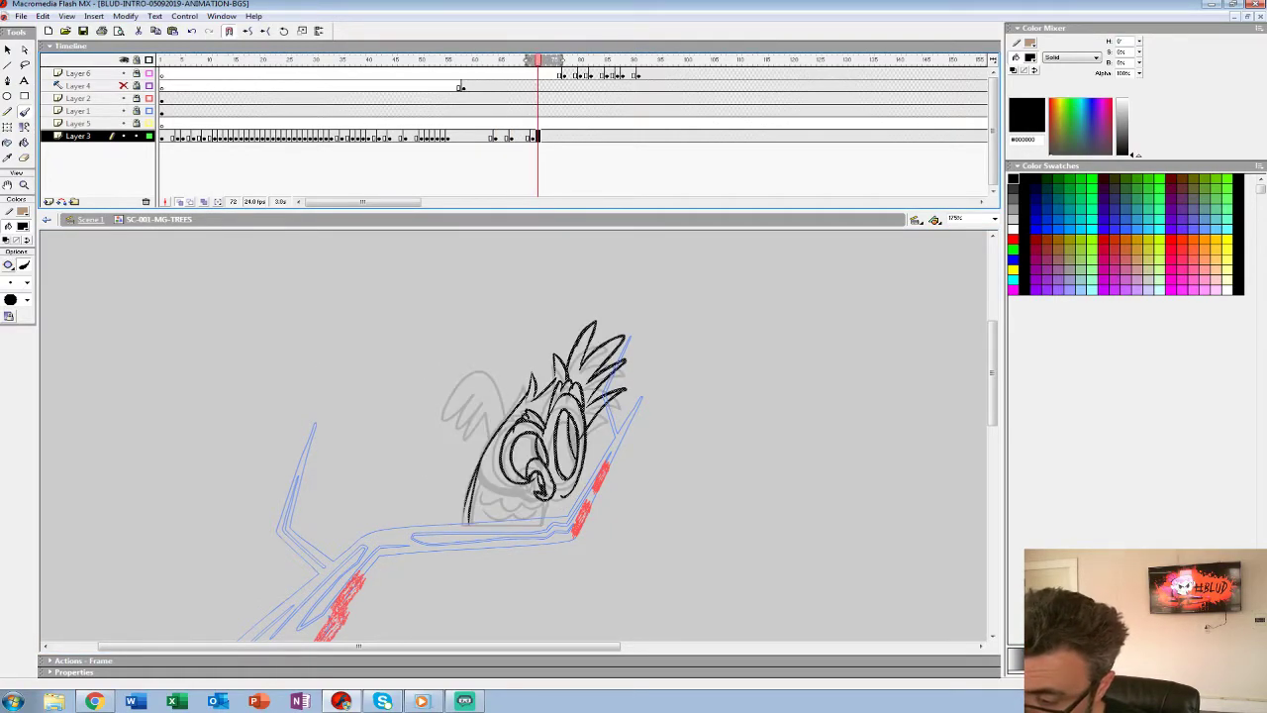
mouse_move(517, 381)
mouse_down()
mouse_move(515, 407)
mouse_move(484, 345)
mouse_move(454, 386)
mouse_up()
mouse_move(455, 386)
mouse_down()
mouse_move(487, 368)
mouse_move(469, 400)
mouse_up()
mouse_move(469, 401)
mouse_down()
mouse_move(495, 381)
mouse_move(482, 404)
mouse_up()
mouse_move(483, 403)
mouse_down()
mouse_move(504, 412)
mouse_move(503, 435)
mouse_up()
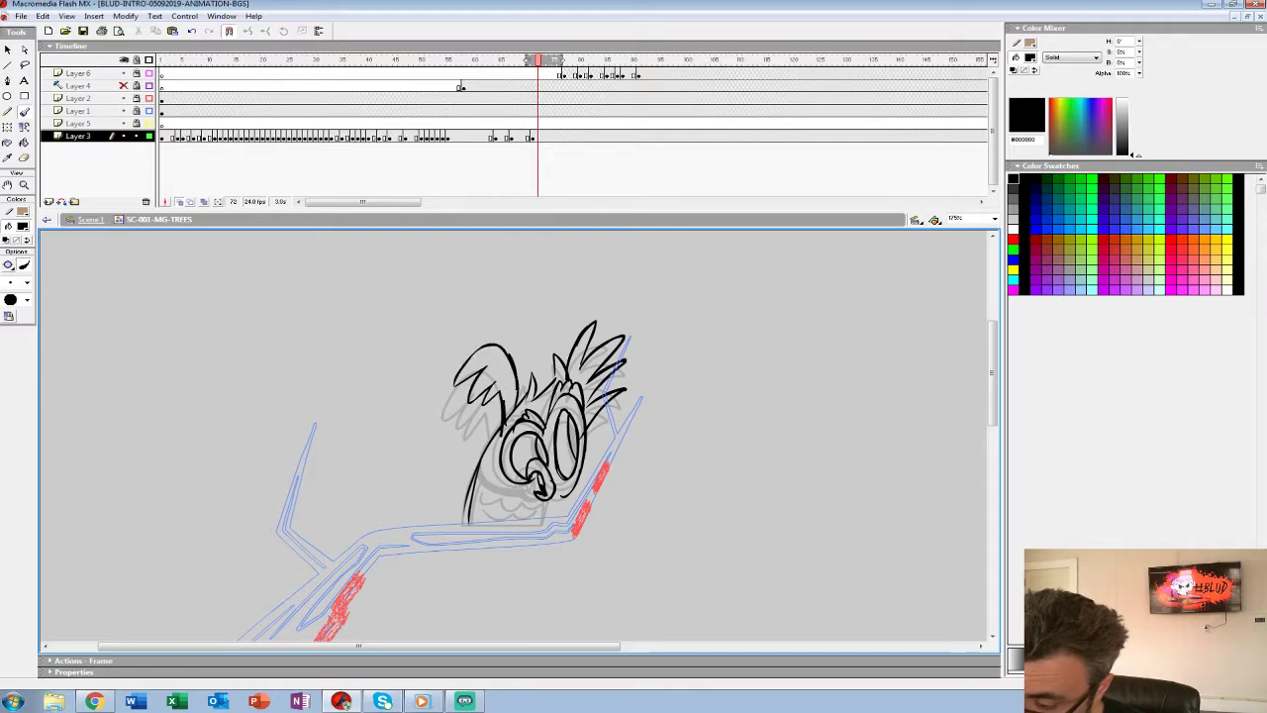
drag(550, 523, 451, 523)
mouse_move(535, 489)
mouse_down()
mouse_move(483, 469)
mouse_move(512, 490)
mouse_up()
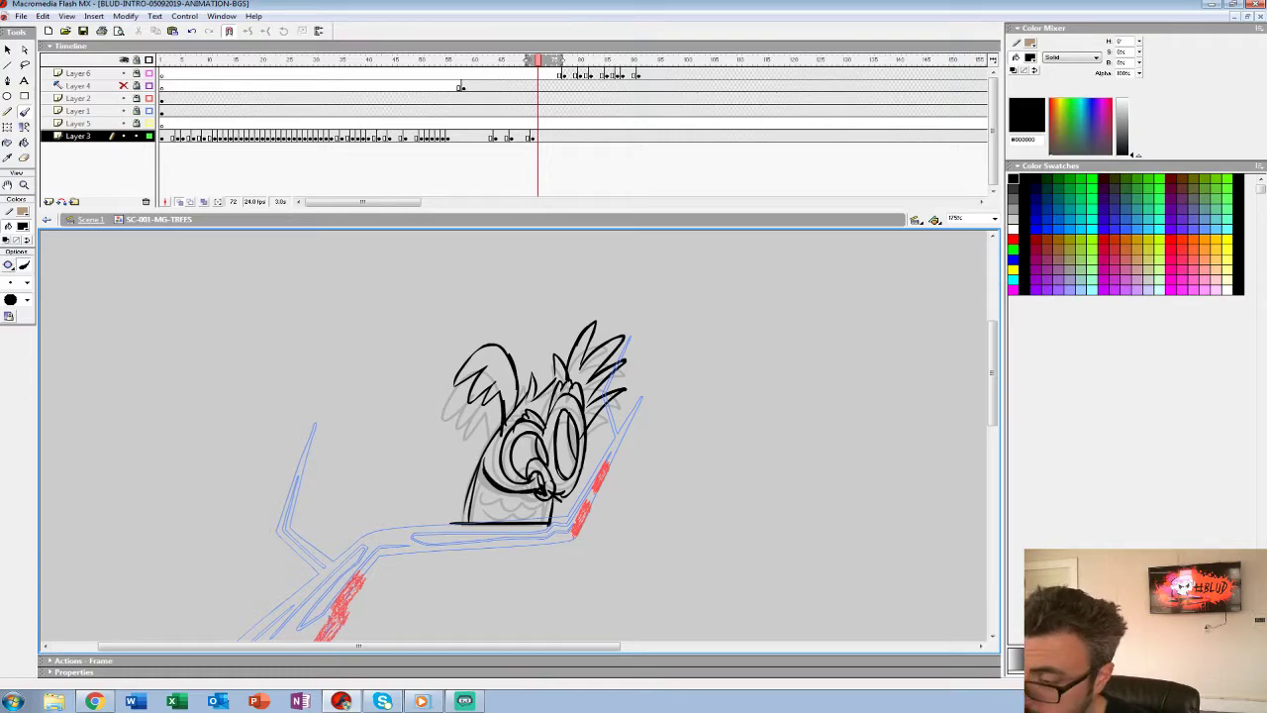
Play back the owl animation from around frame 56 to examine the timing of the new poses.
click(453, 60)
key(Return)
click(474, 123)
key(Return)
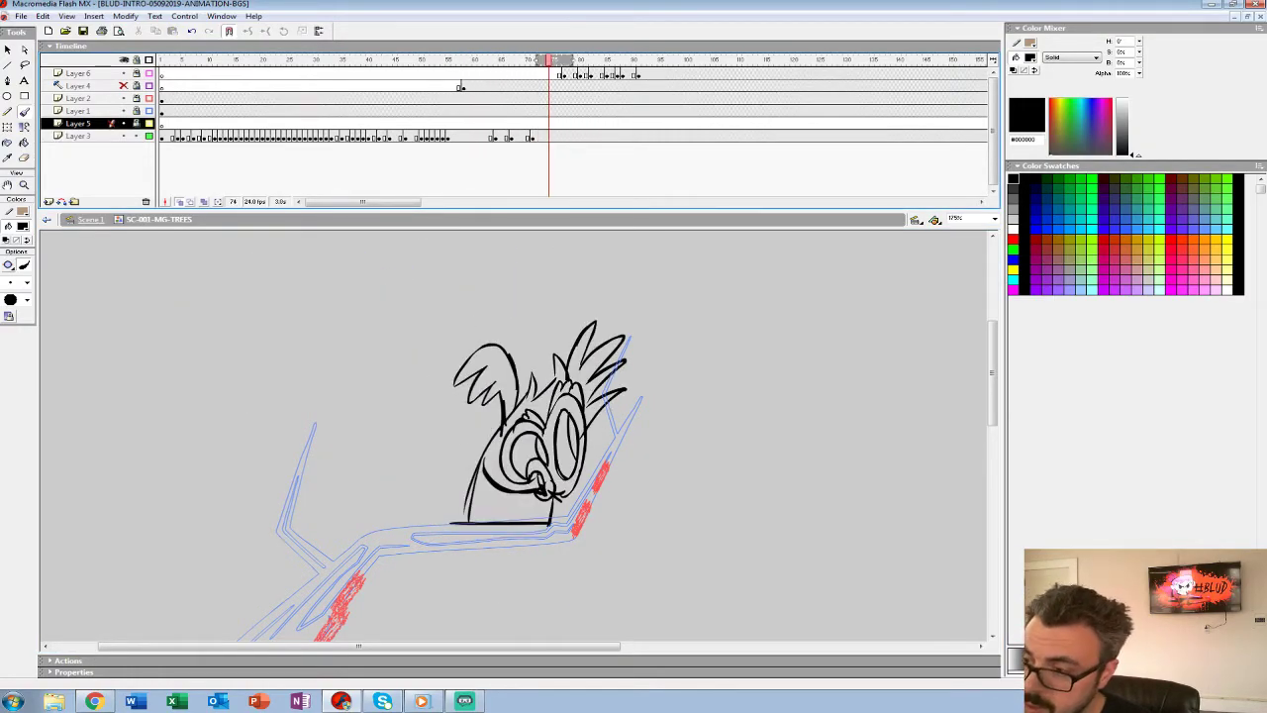
click(564, 75)
click(384, 110)
key(Return)
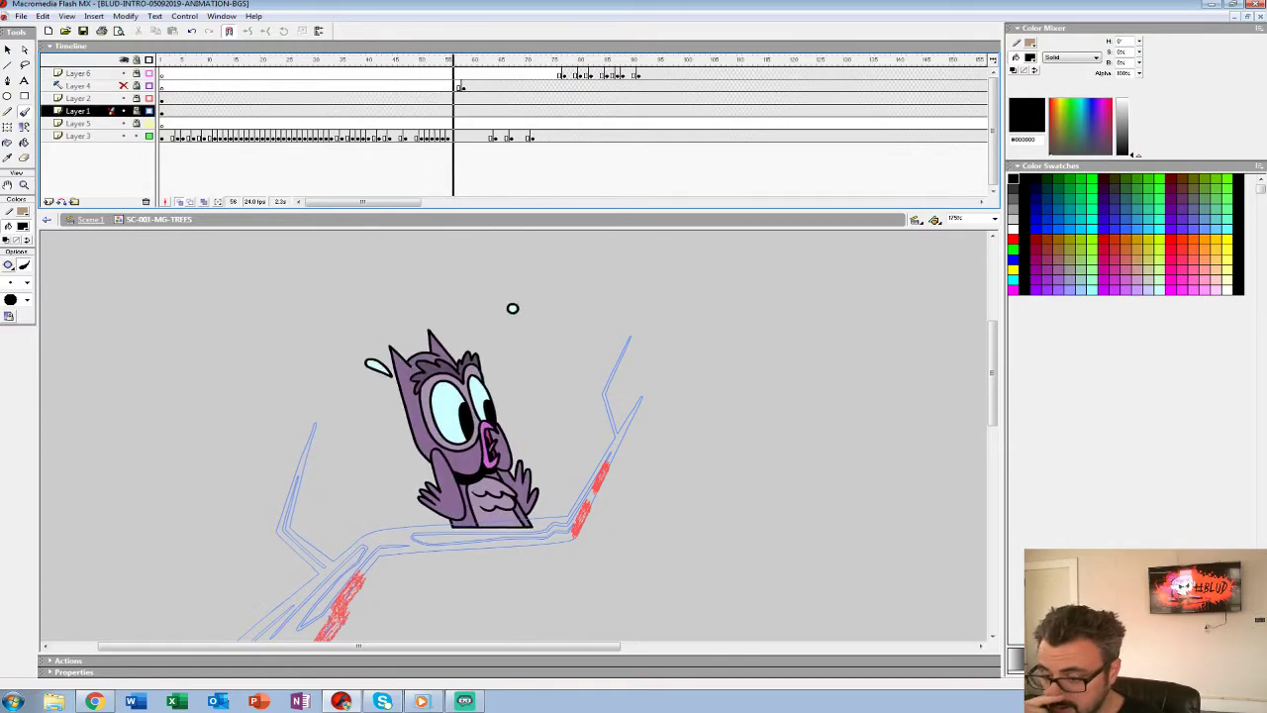
key(Return)
Try the last Layer 3 keyframe at frame 69 and play back the timing.
click(533, 137)
drag(532, 137, 521, 136)
click(481, 124)
key(Return)
click(481, 124)
key(Return)
key(Return)
Move the last Layer 3 keyframe to frame 70 and play back the sequence.
click(522, 137)
drag(521, 137, 527, 136)
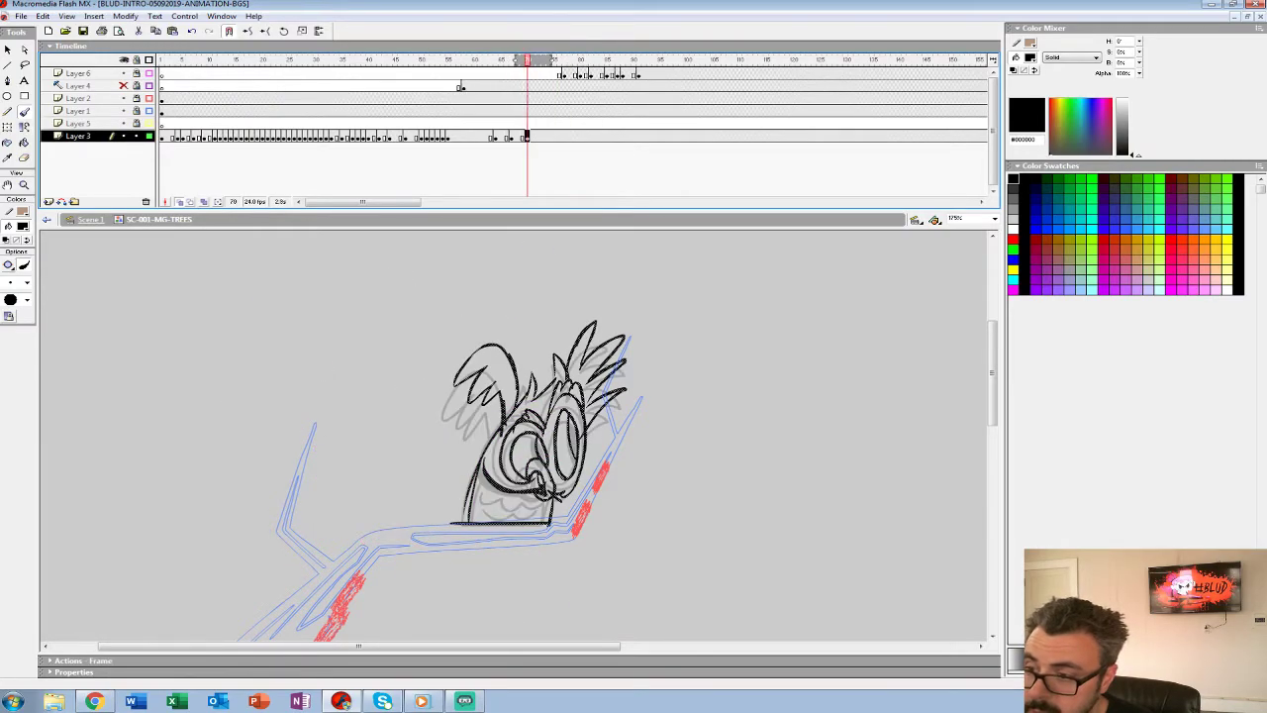
click(481, 124)
key(Return)
click(481, 124)
key(Return)
Recolor the rough owl sketch at frame 64 on Layer 3 red (#FF0000) and play back the frames around it.
click(495, 136)
click(22, 226)
click(13, 295)
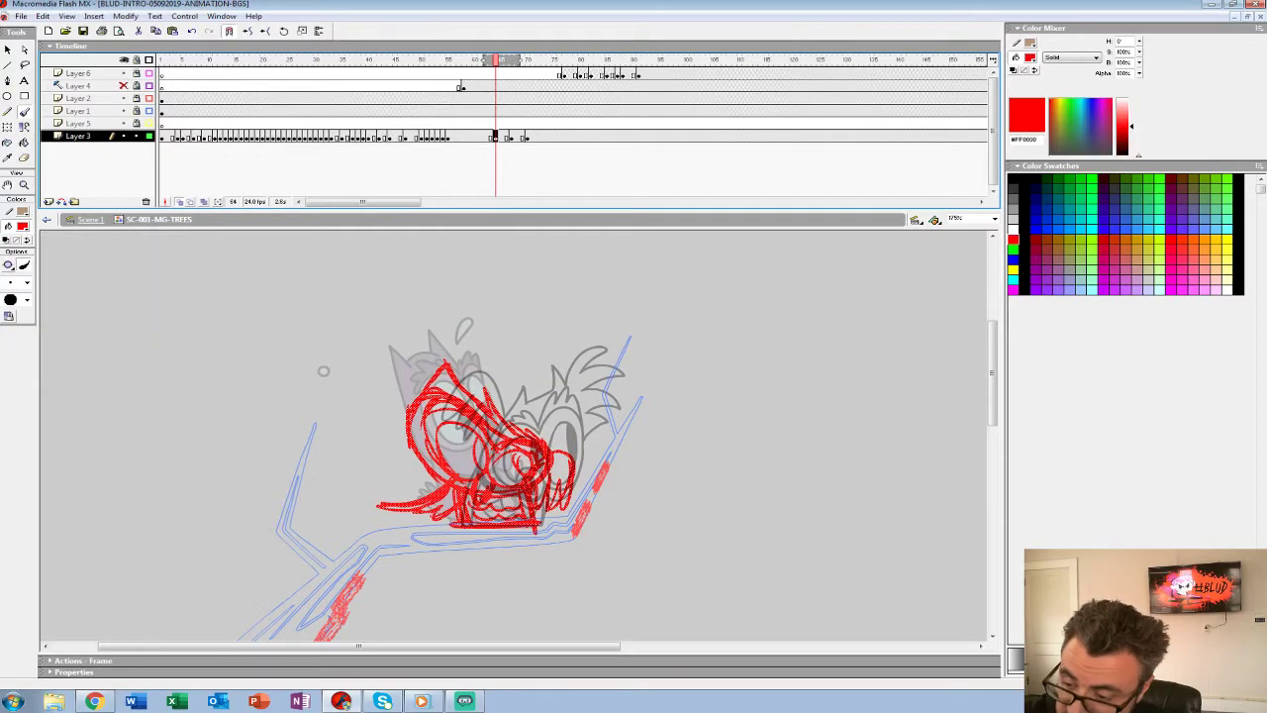
click(24, 185)
click(507, 457)
click(448, 124)
key(Return)
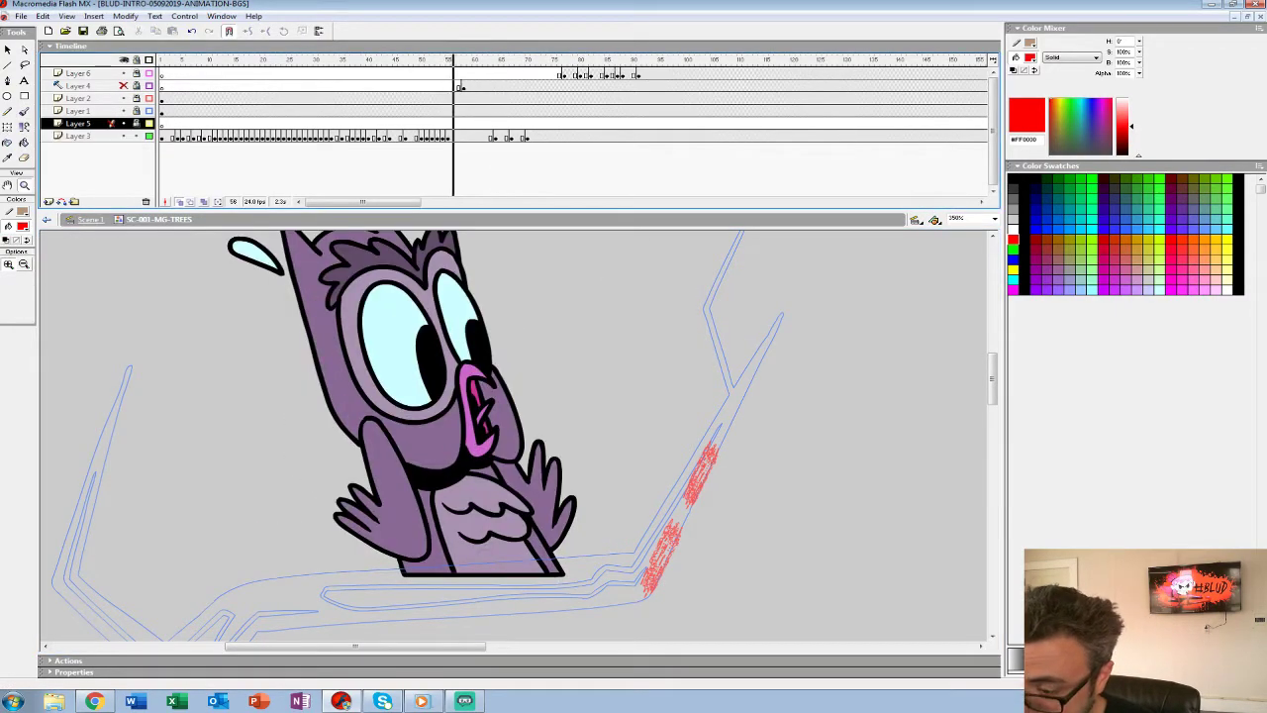
Play back the owl animation from around frame 56 to examine the red rough pose.
click(458, 124)
key(Return)
key(Return)
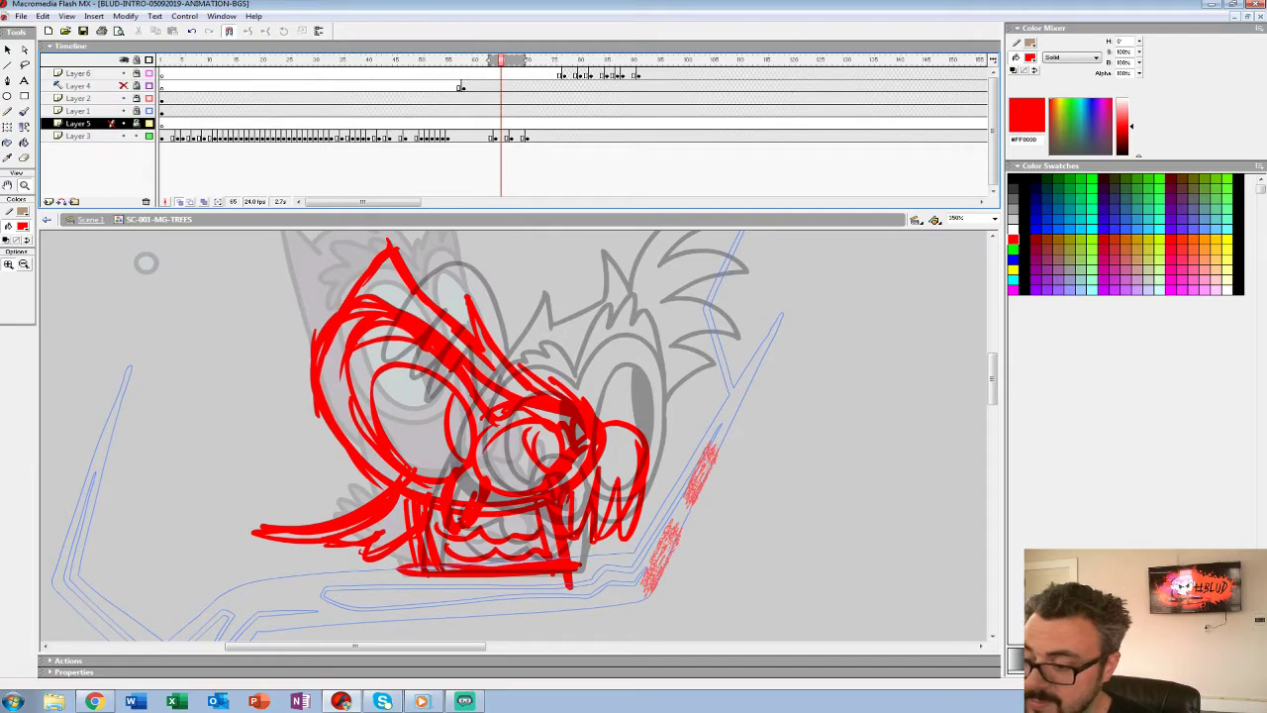
Make frame 65 on Layer 3 an empty keyframe by clearing the owl artwork from it.
click(501, 136)
key(Delete)
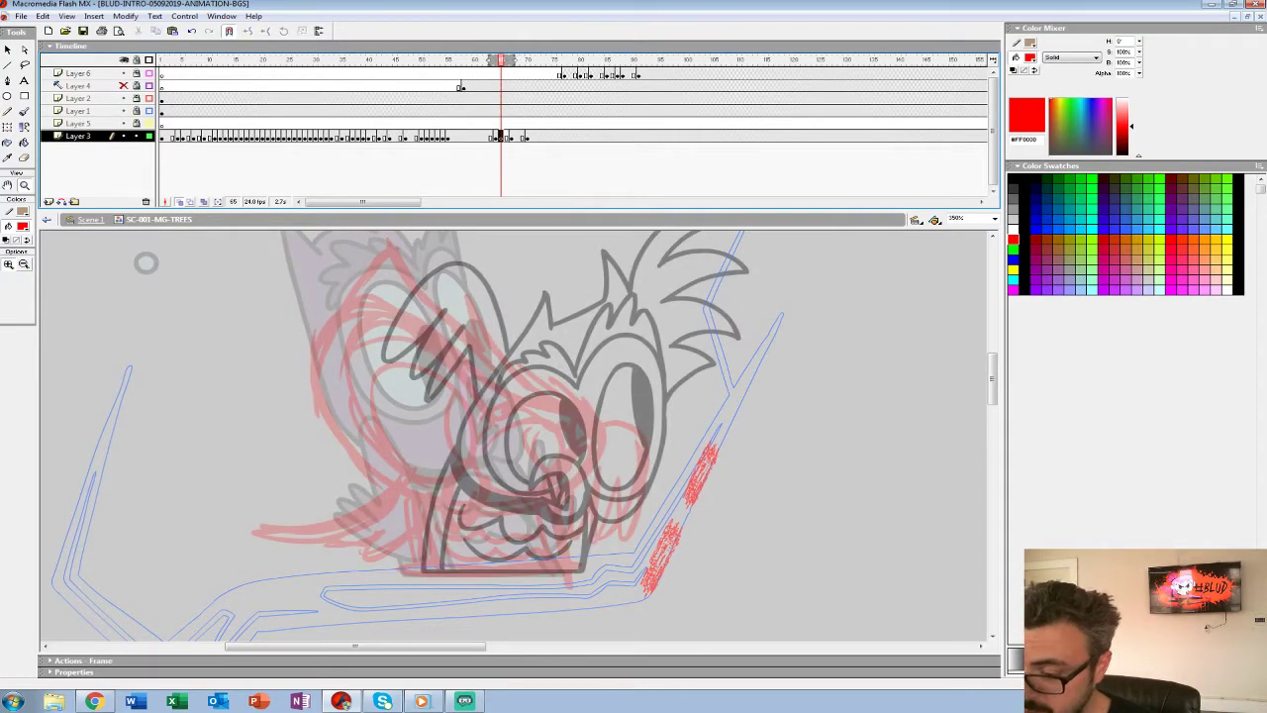
drag(514, 425, 512, 435)
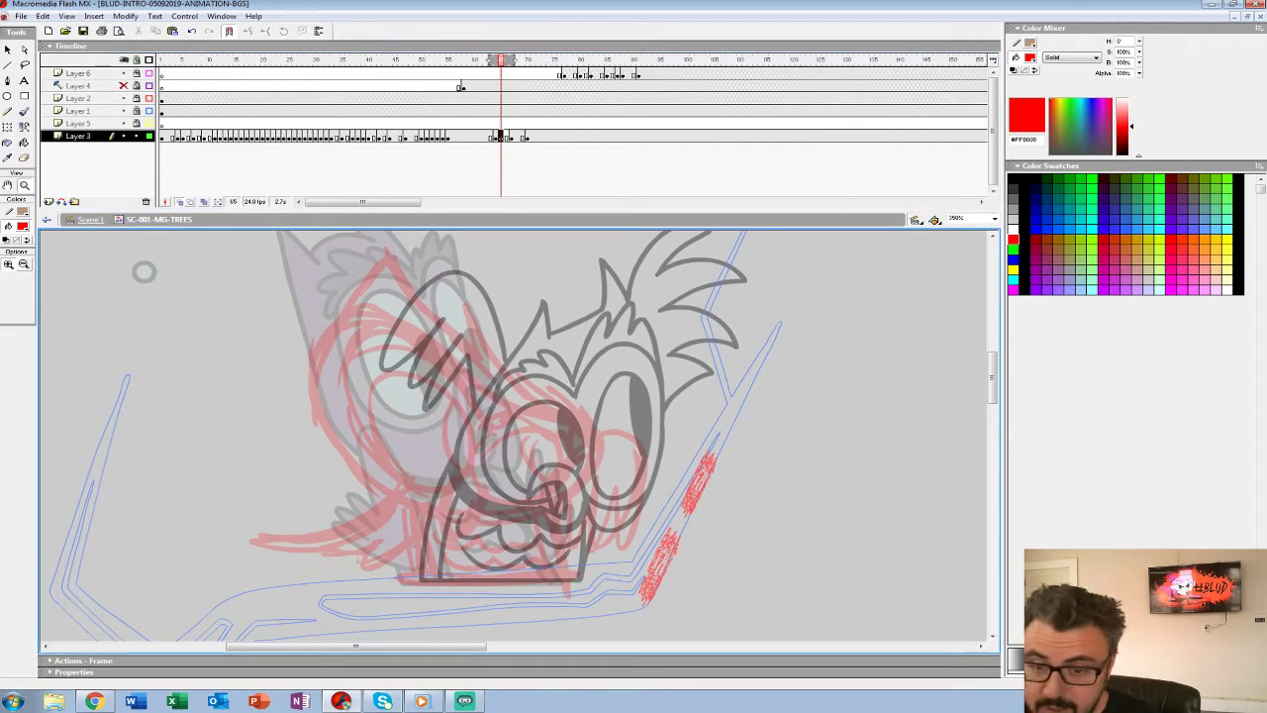
Sketch the owl's brows, pointed ears and rounded head outline at frame 65 with a blue (#0000FF) brush.
click(24, 111)
click(22, 226)
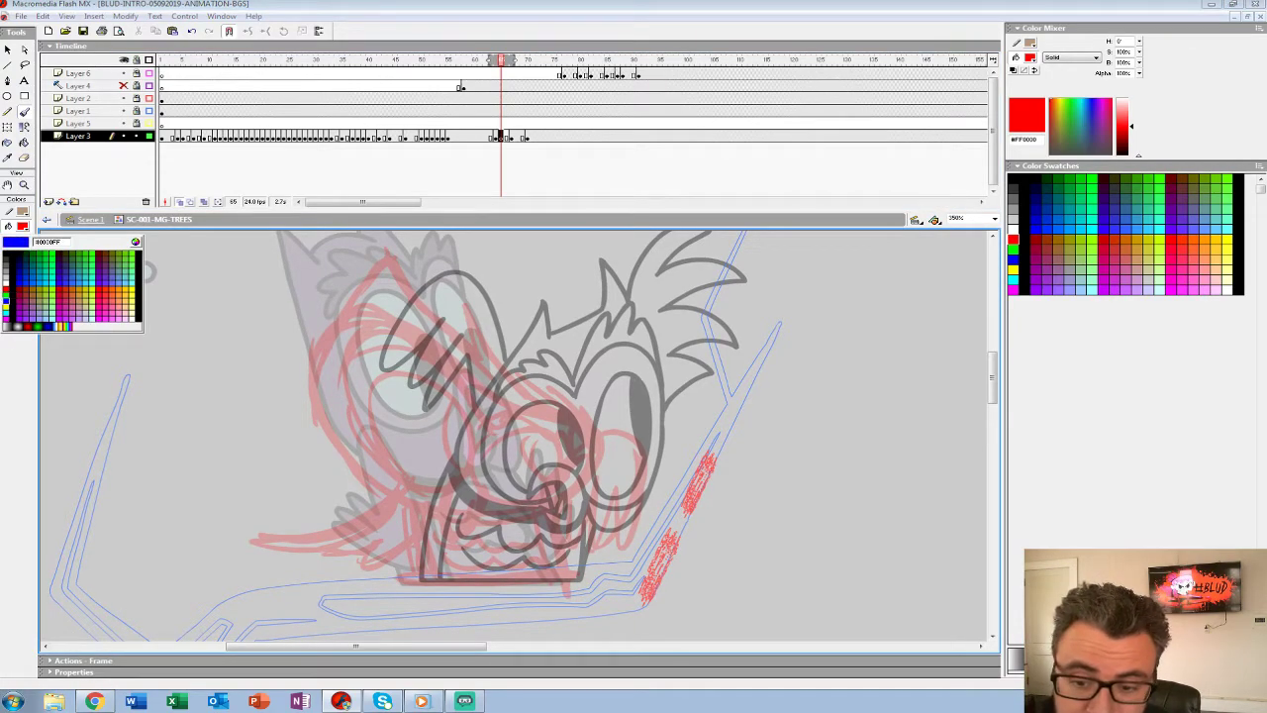
click(8, 304)
mouse_move(349, 354)
mouse_down()
mouse_move(415, 353)
mouse_move(481, 425)
mouse_move(528, 415)
mouse_move(588, 437)
mouse_up()
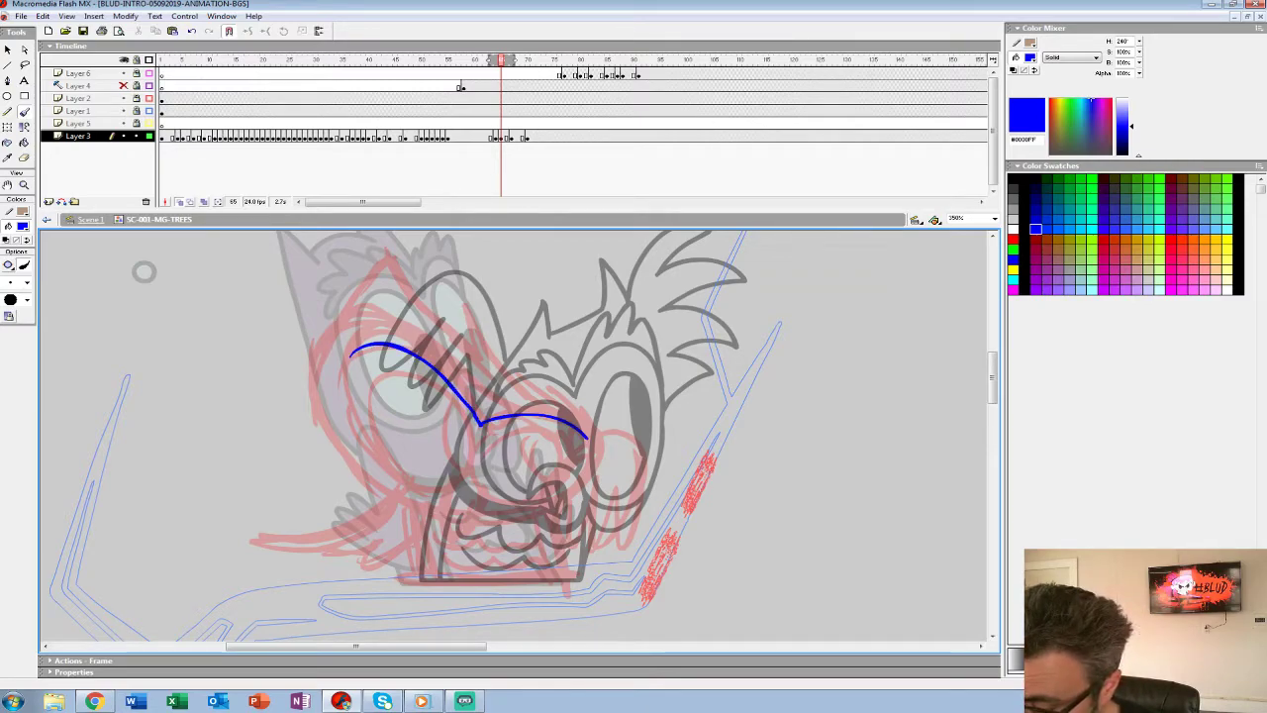
mouse_move(483, 412)
mouse_down()
mouse_move(554, 401)
mouse_move(587, 435)
mouse_move(402, 329)
mouse_move(351, 356)
mouse_up()
mouse_move(534, 396)
mouse_down()
mouse_move(463, 309)
mouse_move(447, 333)
mouse_move(387, 256)
mouse_move(316, 386)
mouse_move(336, 458)
mouse_move(432, 500)
mouse_move(446, 535)
mouse_move(483, 500)
mouse_move(450, 509)
mouse_up()
key(ctrl+z)
key(ctrl+z)
key(ctrl+z)
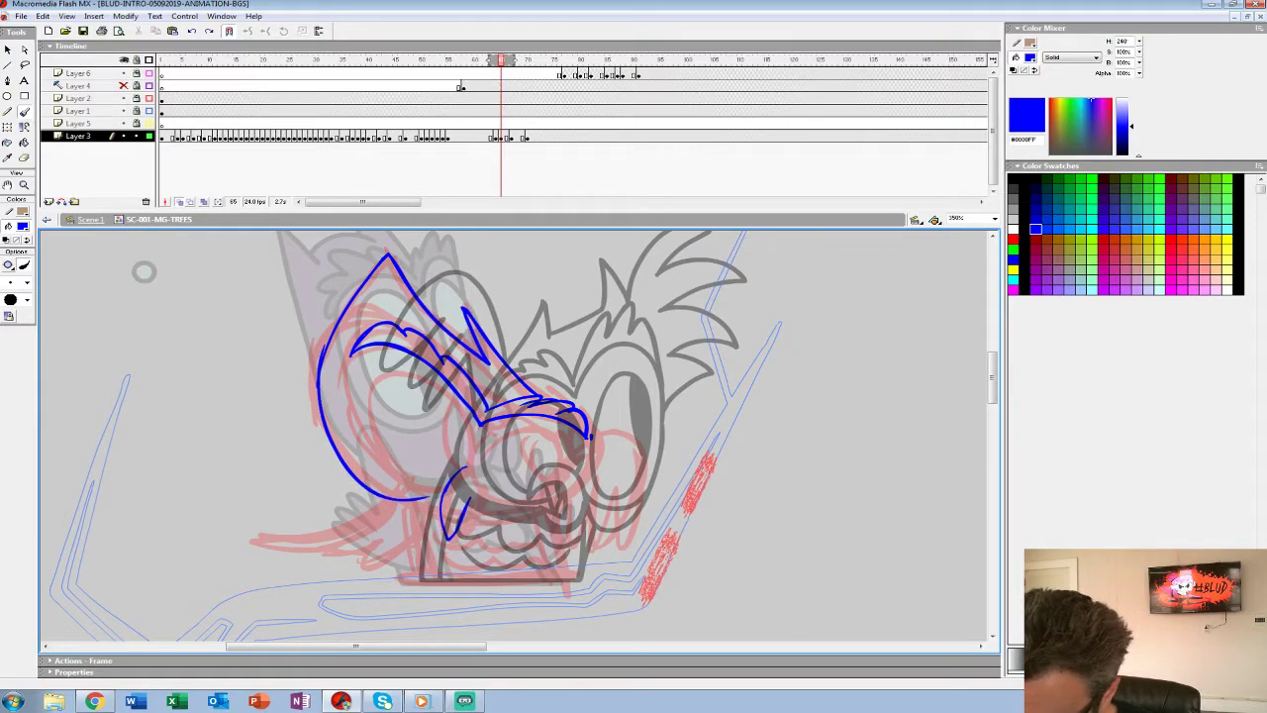
Sketch the owl's beak, both eyes and the rings around them in blue over the onion-skinned poses.
mouse_move(470, 467)
mouse_down()
mouse_move(433, 510)
mouse_move(451, 516)
mouse_up()
mouse_move(469, 468)
mouse_down()
mouse_move(477, 519)
mouse_move(451, 513)
mouse_move(580, 494)
mouse_move(590, 451)
mouse_move(481, 515)
mouse_move(593, 445)
mouse_up()
key(ctrl+z)
mouse_move(473, 463)
mouse_down()
mouse_move(410, 374)
mouse_move(436, 484)
mouse_up()
mouse_move(452, 400)
mouse_down()
mouse_move(460, 461)
mouse_move(483, 497)
mouse_move(528, 426)
mouse_move(481, 477)
mouse_up()
mouse_move(544, 428)
mouse_down()
mouse_move(559, 483)
mouse_move(544, 475)
mouse_up()
drag(475, 396, 455, 476)
mouse_move(337, 299)
mouse_down()
mouse_move(377, 357)
mouse_move(648, 440)
mouse_move(366, 325)
mouse_move(514, 475)
mouse_move(605, 484)
mouse_move(515, 393)
mouse_up()
key(ctrl+z)
key(ctrl+z)
key(ctrl+z)
drag(456, 457, 492, 489)
mouse_move(297, 356)
mouse_down()
mouse_move(282, 449)
mouse_move(353, 487)
mouse_move(317, 270)
mouse_up()
drag(277, 317, 363, 319)
key(ctrl+z)
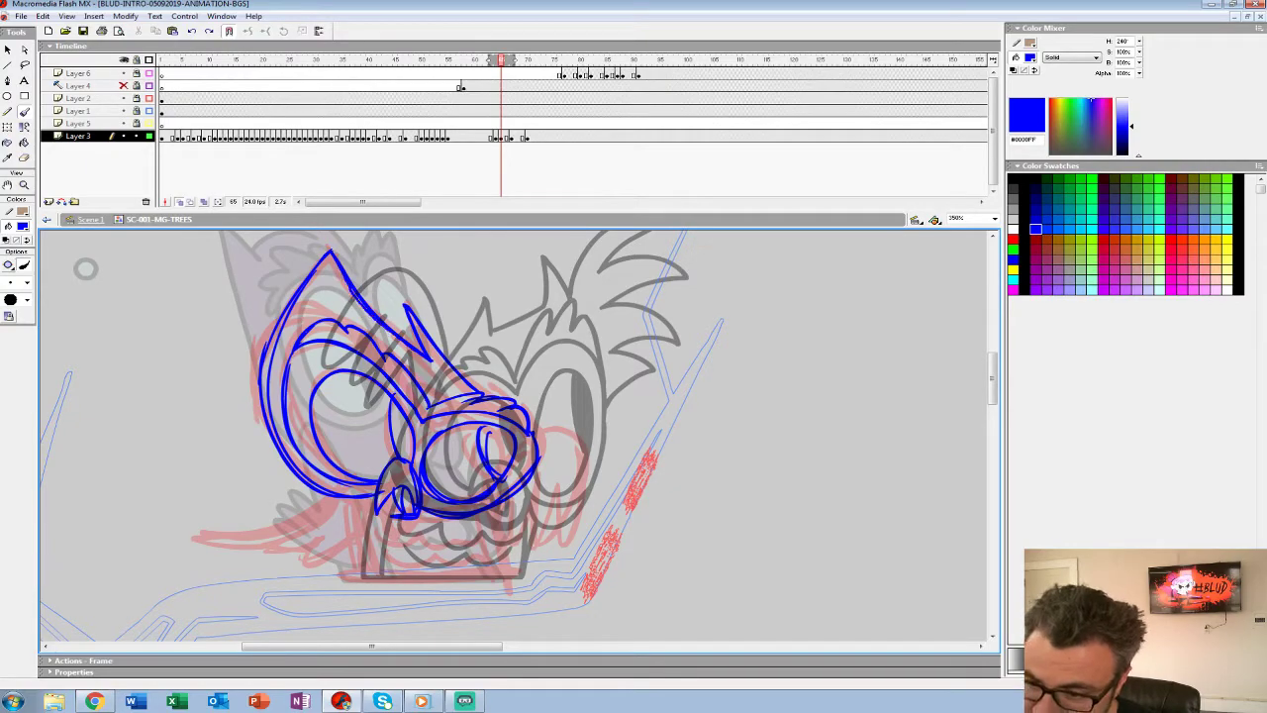
Refine the blue face sketch and rough in the owl's body, chest feathers and the wing on the trunk side.
drag(86, 268, 137, 234)
mouse_move(535, 455)
mouse_down()
mouse_move(616, 377)
mouse_move(644, 468)
mouse_move(479, 465)
mouse_move(478, 386)
mouse_move(493, 463)
mouse_up()
key(ctrl+z)
key(ctrl+z)
drag(486, 378, 492, 464)
drag(534, 425, 501, 455)
drag(464, 408, 480, 495)
drag(577, 428, 592, 495)
mouse_move(475, 453)
mouse_down()
mouse_move(520, 465)
mouse_move(582, 447)
mouse_up()
drag(527, 481, 573, 464)
drag(444, 430, 451, 469)
mouse_move(446, 455)
mouse_down()
mouse_move(535, 488)
mouse_move(566, 482)
mouse_move(452, 481)
mouse_up()
mouse_move(452, 481)
mouse_down()
mouse_move(540, 466)
mouse_move(472, 496)
mouse_up()
mouse_move(472, 496)
mouse_down()
mouse_move(528, 488)
mouse_move(492, 506)
mouse_up()
drag(491, 506, 567, 485)
drag(514, 507, 570, 492)
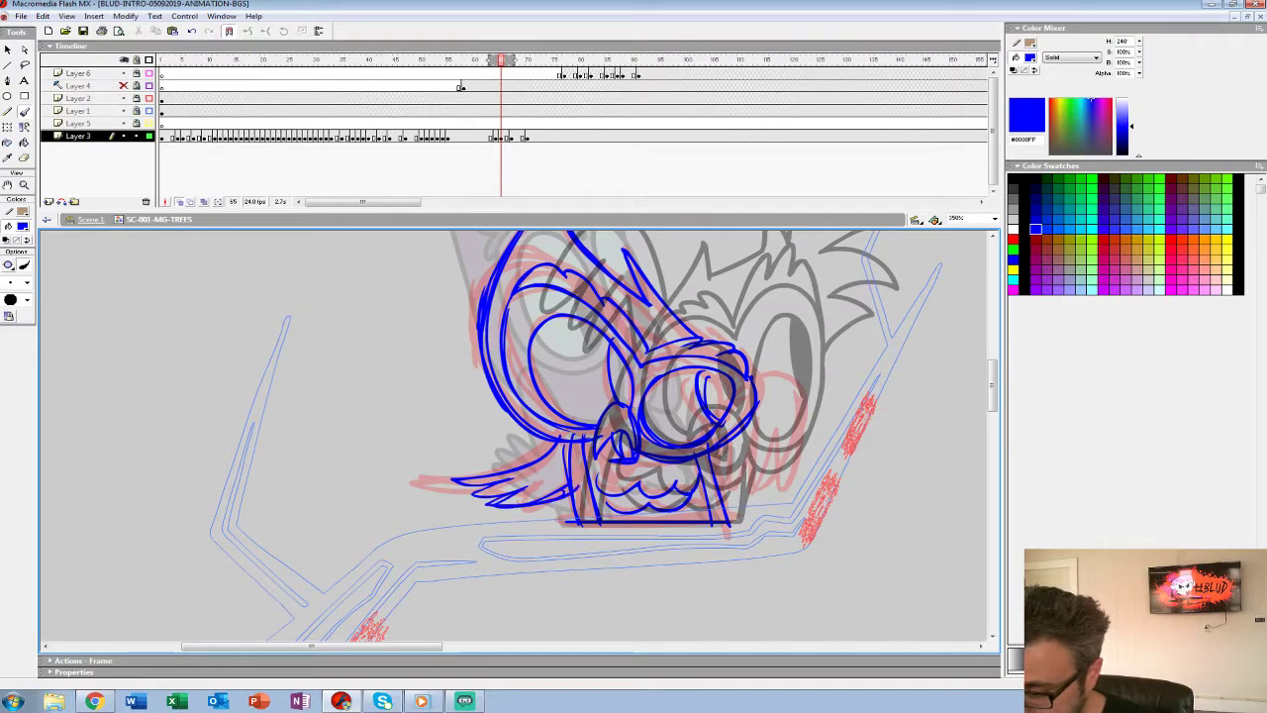
Complete the blue rough with the drooping feathered wing beside the smaller eye and the remaining body lines.
mouse_move(693, 396)
mouse_down()
mouse_move(498, 452)
mouse_move(468, 421)
mouse_move(579, 416)
mouse_move(560, 519)
mouse_move(557, 456)
mouse_up()
mouse_move(558, 457)
mouse_down()
mouse_move(547, 503)
mouse_move(537, 441)
mouse_move(520, 457)
mouse_move(509, 517)
mouse_up()
drag(509, 517, 556, 451)
drag(557, 452, 560, 517)
drag(560, 518, 581, 447)
drag(570, 398, 565, 512)
drag(82, 239, 242, 248)
drag(505, 481, 441, 513)
mouse_move(685, 413)
mouse_down()
mouse_move(742, 431)
mouse_move(727, 507)
mouse_up()
drag(686, 406, 725, 400)
mouse_move(478, 493)
mouse_down()
mouse_move(409, 540)
mouse_move(505, 526)
mouse_move(453, 483)
mouse_up()
mouse_move(515, 416)
mouse_down()
mouse_move(535, 492)
mouse_move(522, 498)
mouse_up()
Replace the red rough at frame 64 on Layer 3 with the blue sketch and play back from around frame 58.
click(501, 137)
drag(501, 136, 495, 137)
key(z)
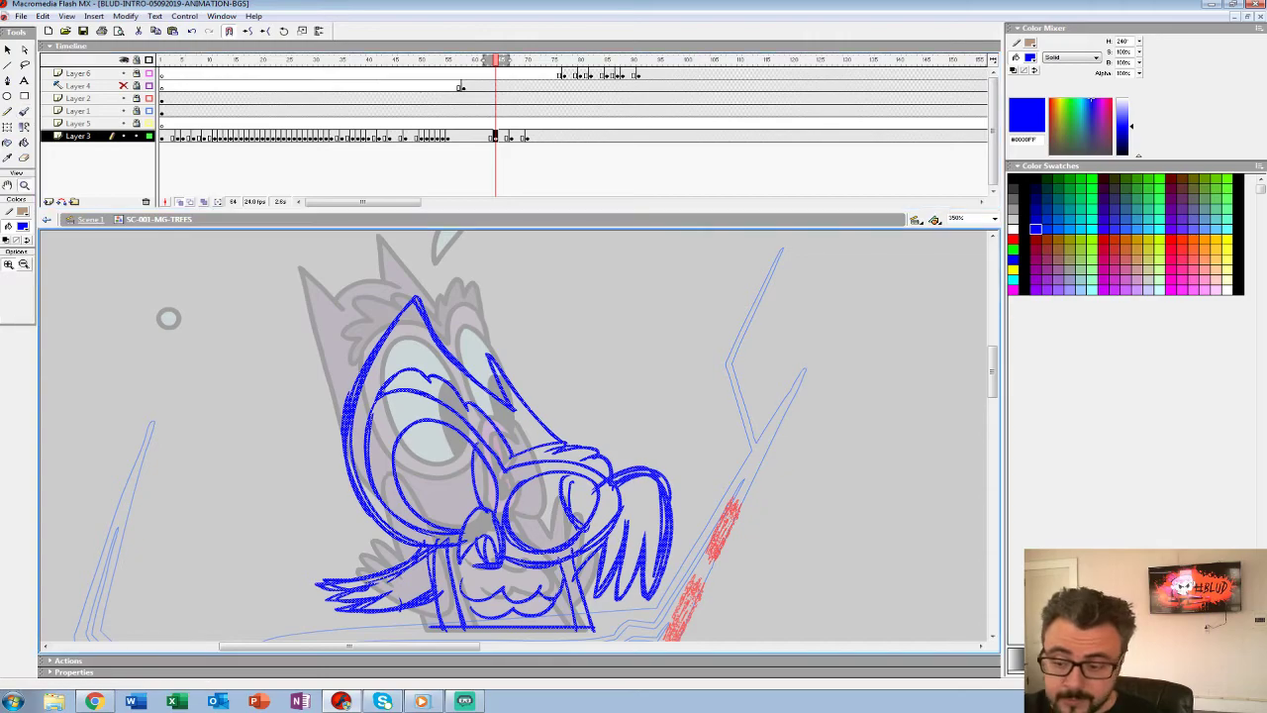
alt+click(516, 430)
alt+click(517, 396)
click(464, 123)
key(Return)
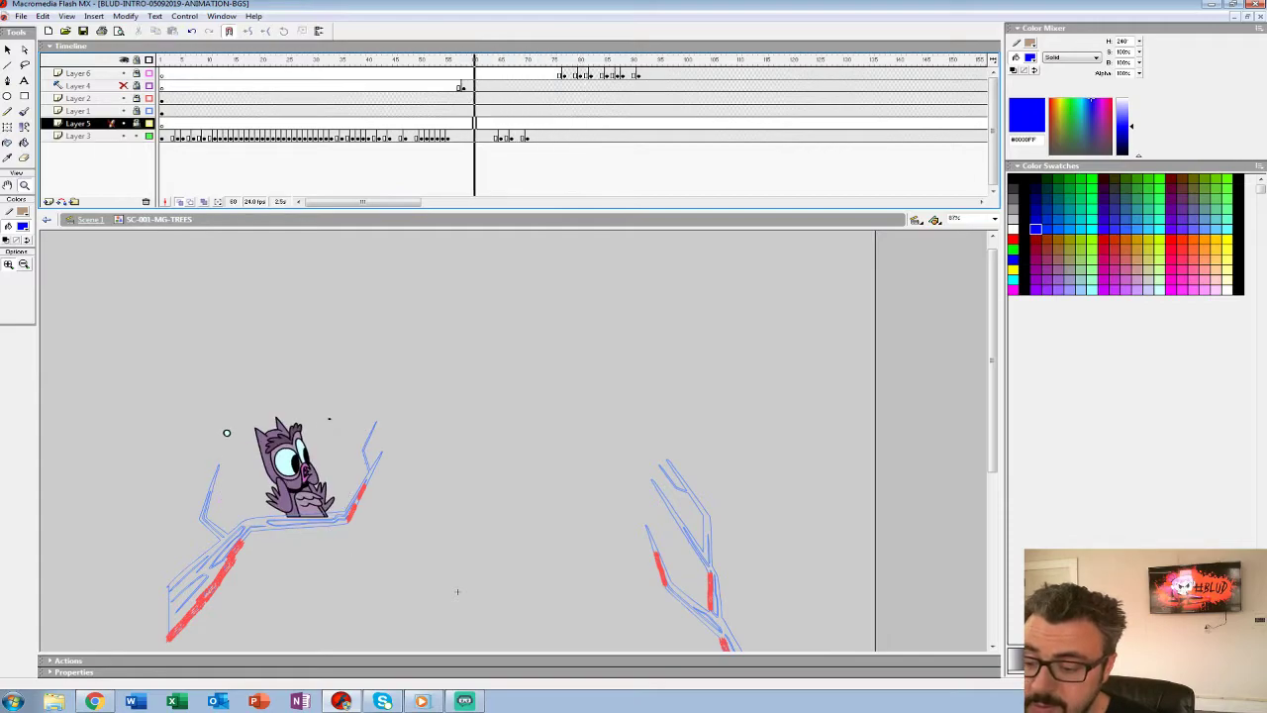
key(Return)
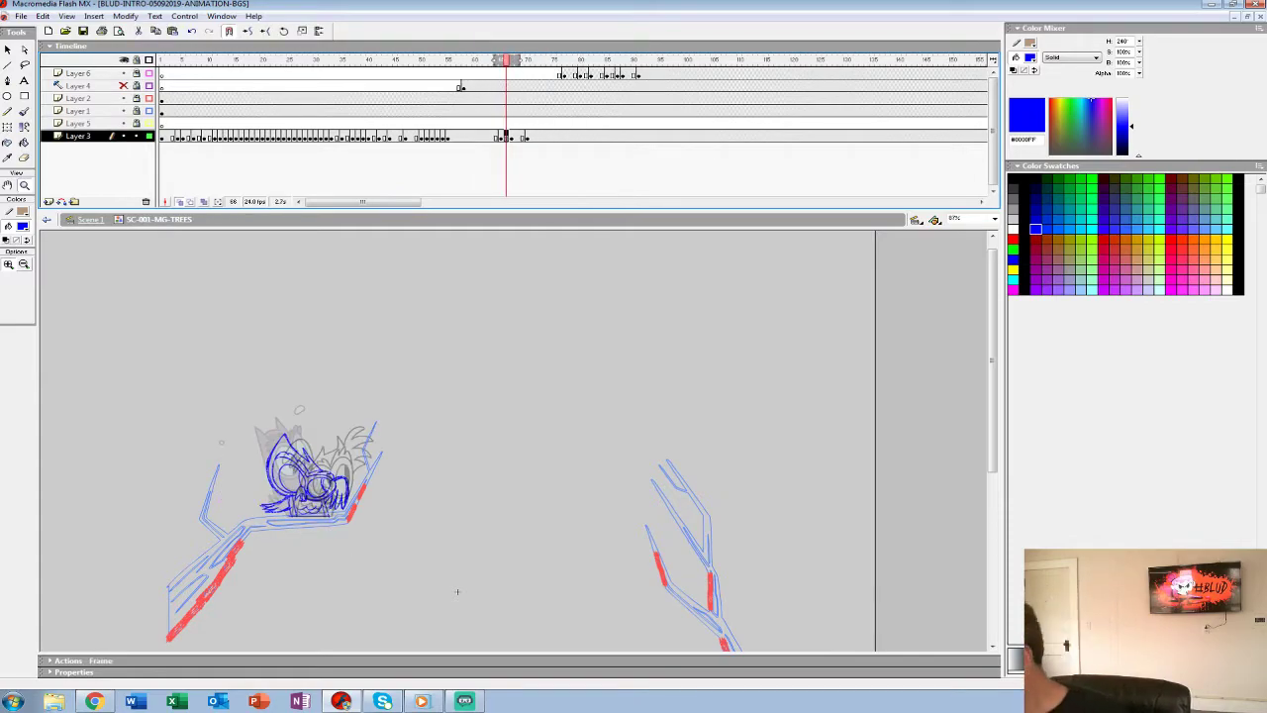
Clear the owl artwork at frame 66 on Layer 3 and adjust the onion skin range around it.
key(Delete)
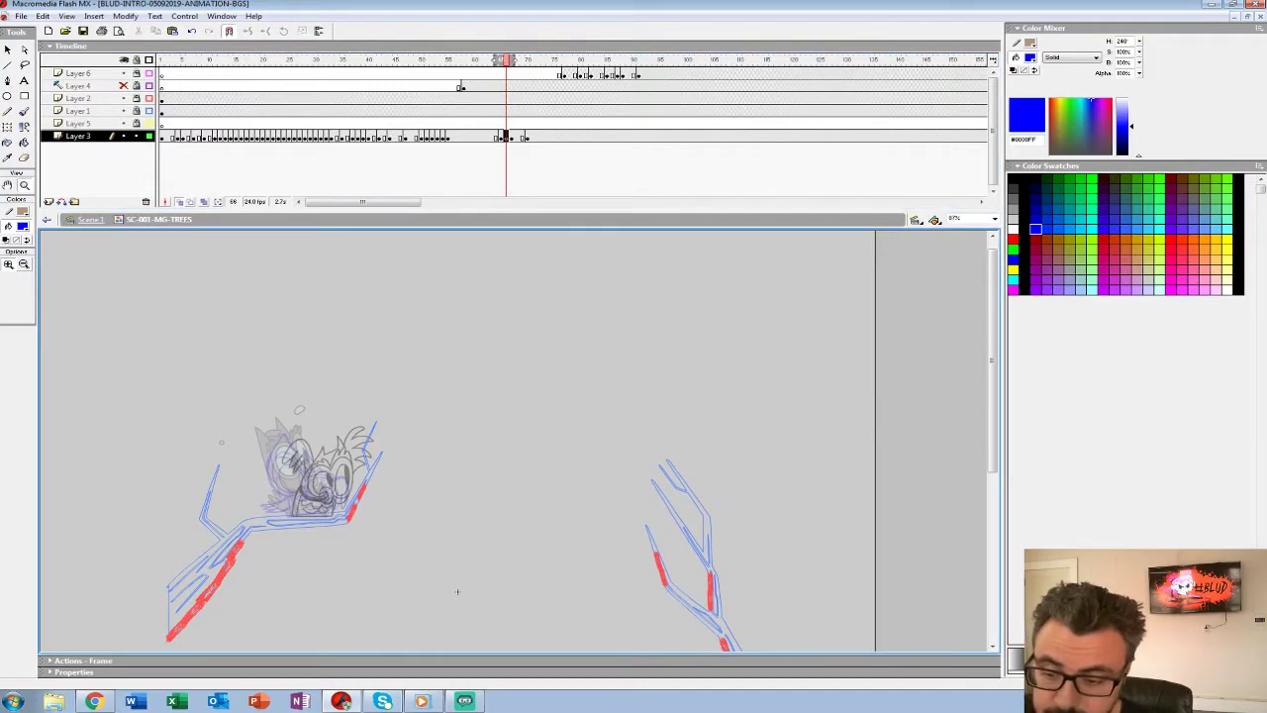
click(365, 464)
click(428, 466)
drag(514, 61, 507, 60)
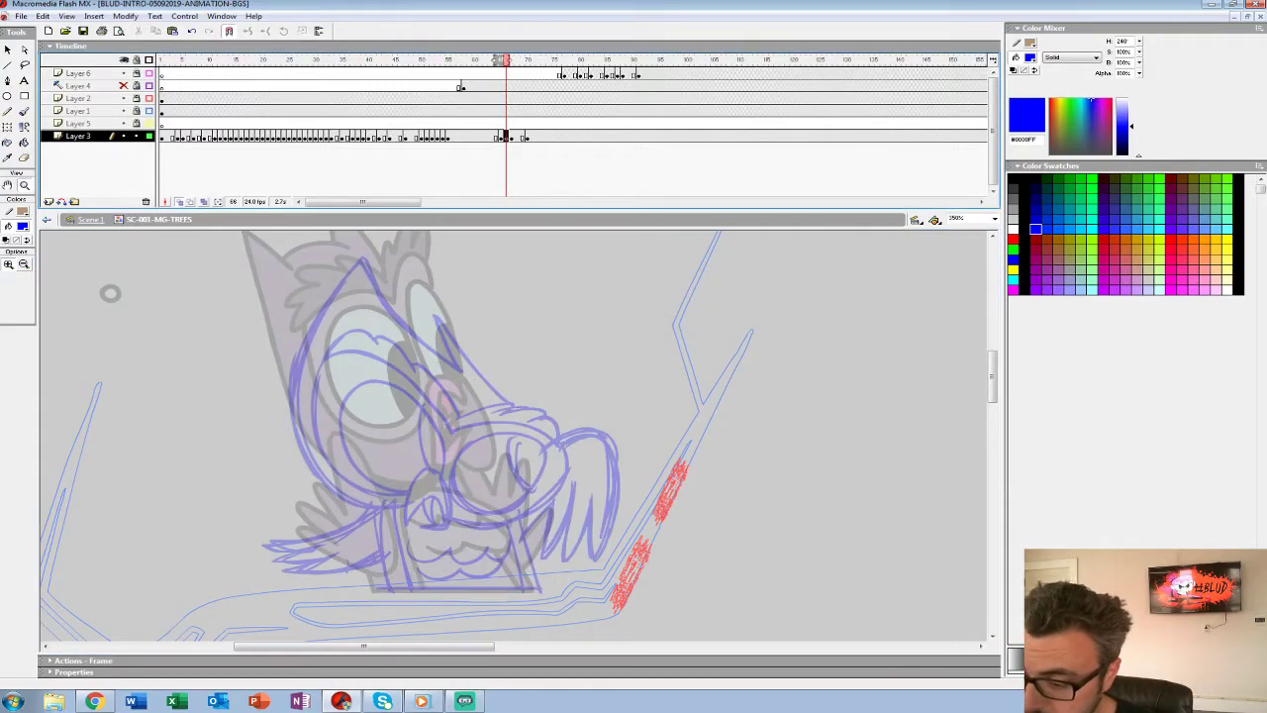
click(469, 395)
mouse_move(469, 396)
mouse_down()
mouse_move(537, 459)
mouse_move(577, 475)
mouse_move(587, 501)
mouse_move(470, 299)
mouse_move(490, 351)
mouse_up()
drag(509, 60, 514, 61)
mouse_move(494, 426)
mouse_down()
mouse_move(526, 436)
mouse_move(515, 406)
mouse_up()
Ink the outline and pupil edge of the owl's smaller eye at frame 66 with a smaller black (#000000) brush.
click(22, 226)
click(11, 253)
click(24, 111)
click(27, 282)
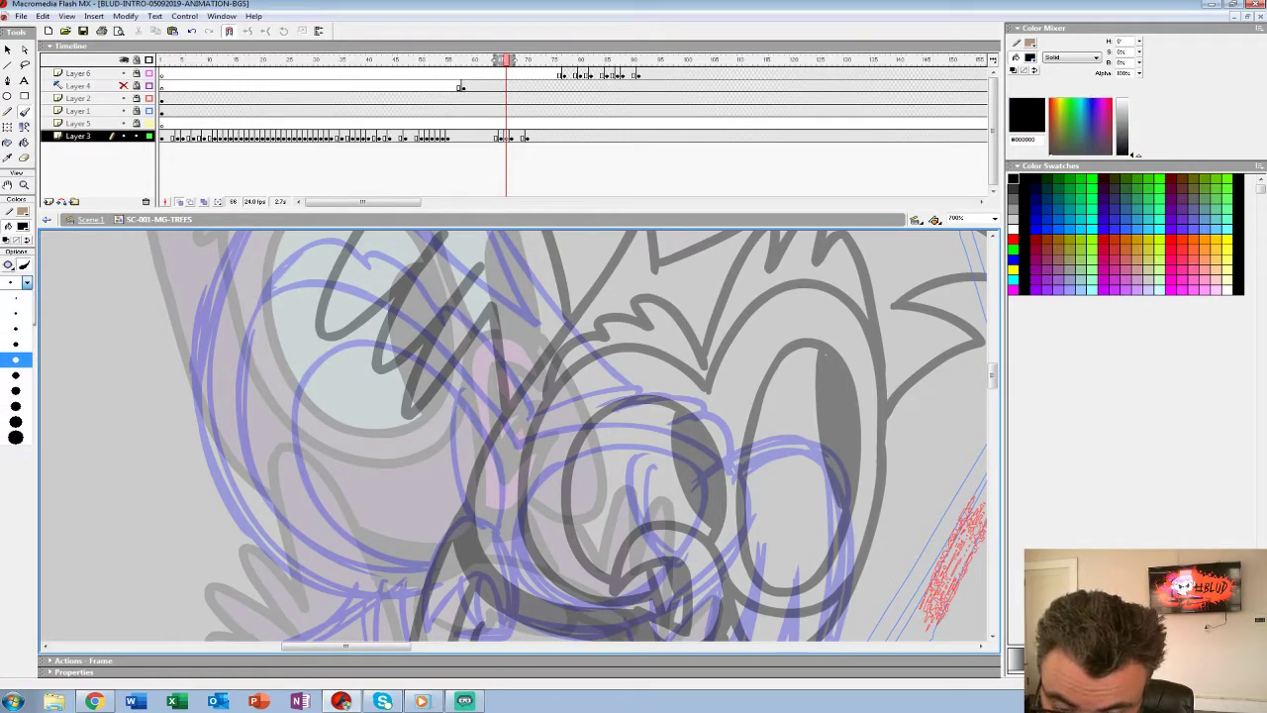
click(15, 390)
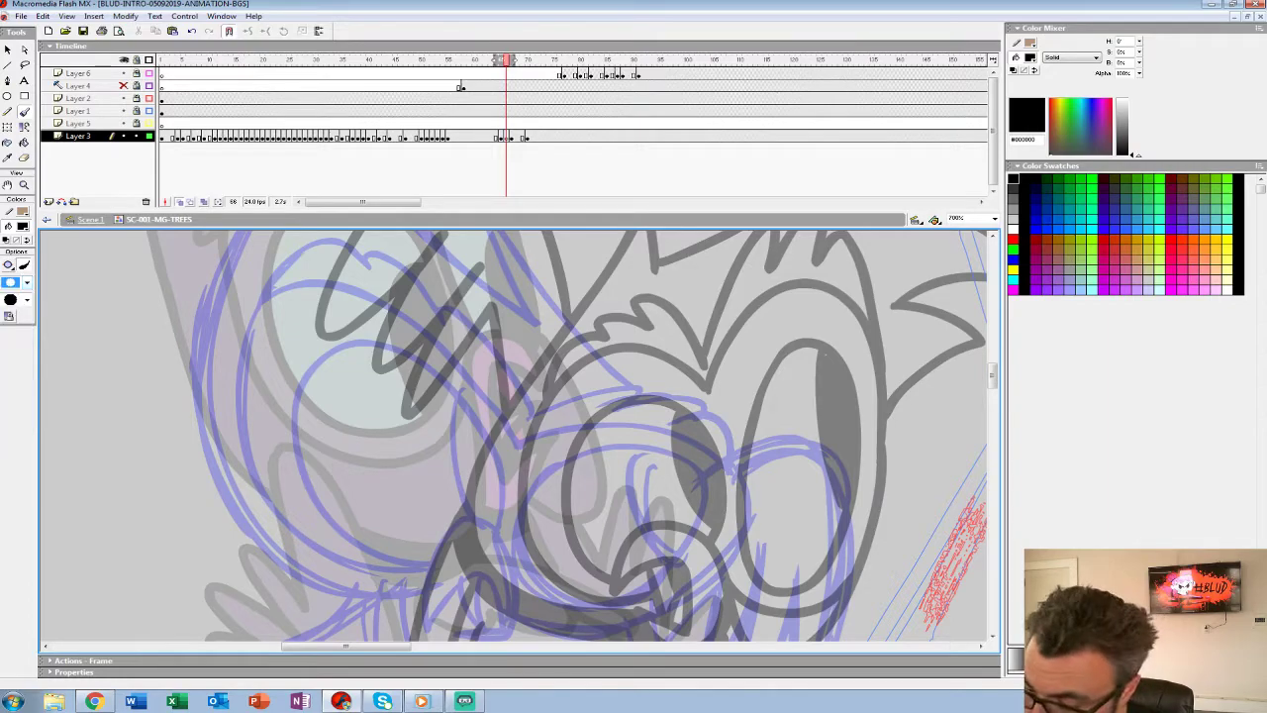
mouse_move(549, 470)
mouse_down()
mouse_move(523, 520)
mouse_move(570, 418)
mouse_up()
key(ctrl+z)
mouse_move(595, 333)
mouse_down()
mouse_move(559, 377)
mouse_move(555, 424)
mouse_move(585, 469)
mouse_move(674, 483)
mouse_move(737, 418)
mouse_up()
key(ctrl+z)
mouse_move(630, 322)
mouse_down()
mouse_move(590, 340)
mouse_move(555, 450)
mouse_move(669, 475)
mouse_move(744, 378)
mouse_move(686, 319)
mouse_move(594, 342)
mouse_up()
mouse_move(665, 323)
mouse_down()
mouse_move(672, 382)
mouse_move(725, 440)
mouse_up()
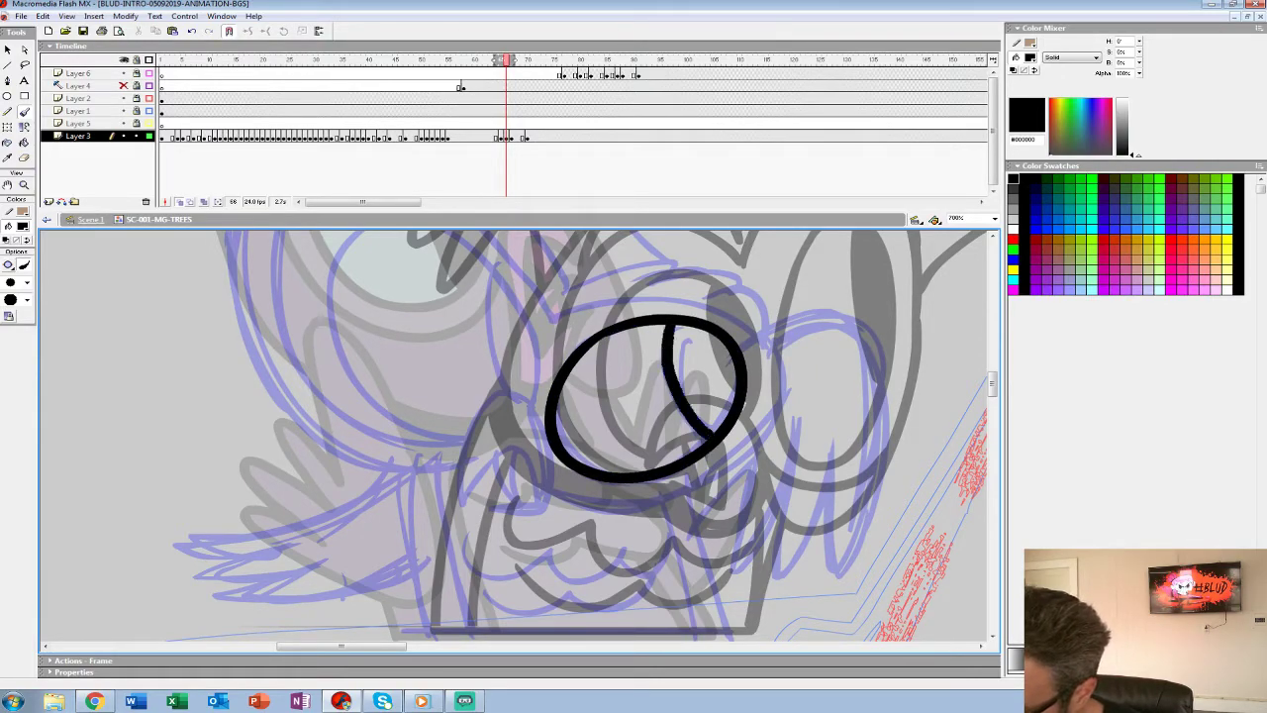
Ink the owl's beak and the outer rings around both eyes in black, following the blue rough.
mouse_move(535, 478)
mouse_down()
mouse_move(516, 444)
mouse_move(457, 495)
mouse_up()
mouse_move(461, 447)
mouse_down()
mouse_move(512, 394)
mouse_move(539, 427)
mouse_move(549, 501)
mouse_move(530, 527)
mouse_move(487, 506)
mouse_move(537, 507)
mouse_up()
mouse_move(523, 456)
mouse_down()
mouse_move(522, 498)
mouse_move(506, 490)
mouse_move(513, 452)
mouse_up()
mouse_move(614, 376)
mouse_down()
mouse_move(605, 425)
mouse_move(548, 463)
mouse_move(568, 400)
mouse_up()
mouse_move(515, 513)
mouse_down()
mouse_move(603, 531)
mouse_move(685, 485)
mouse_up()
key(ctrl+z)
drag(539, 522, 549, 583)
mouse_move(515, 406)
mouse_down()
mouse_move(633, 380)
mouse_move(709, 401)
mouse_move(734, 445)
mouse_move(736, 497)
mouse_move(531, 404)
mouse_move(617, 377)
mouse_move(687, 384)
mouse_move(728, 425)
mouse_move(734, 487)
mouse_move(711, 536)
mouse_move(608, 583)
mouse_move(524, 569)
mouse_up()
key(ctrl+z)
mouse_move(495, 425)
mouse_down()
mouse_move(764, 497)
mouse_move(735, 396)
mouse_move(556, 313)
mouse_move(511, 500)
mouse_move(658, 604)
mouse_move(699, 600)
mouse_up()
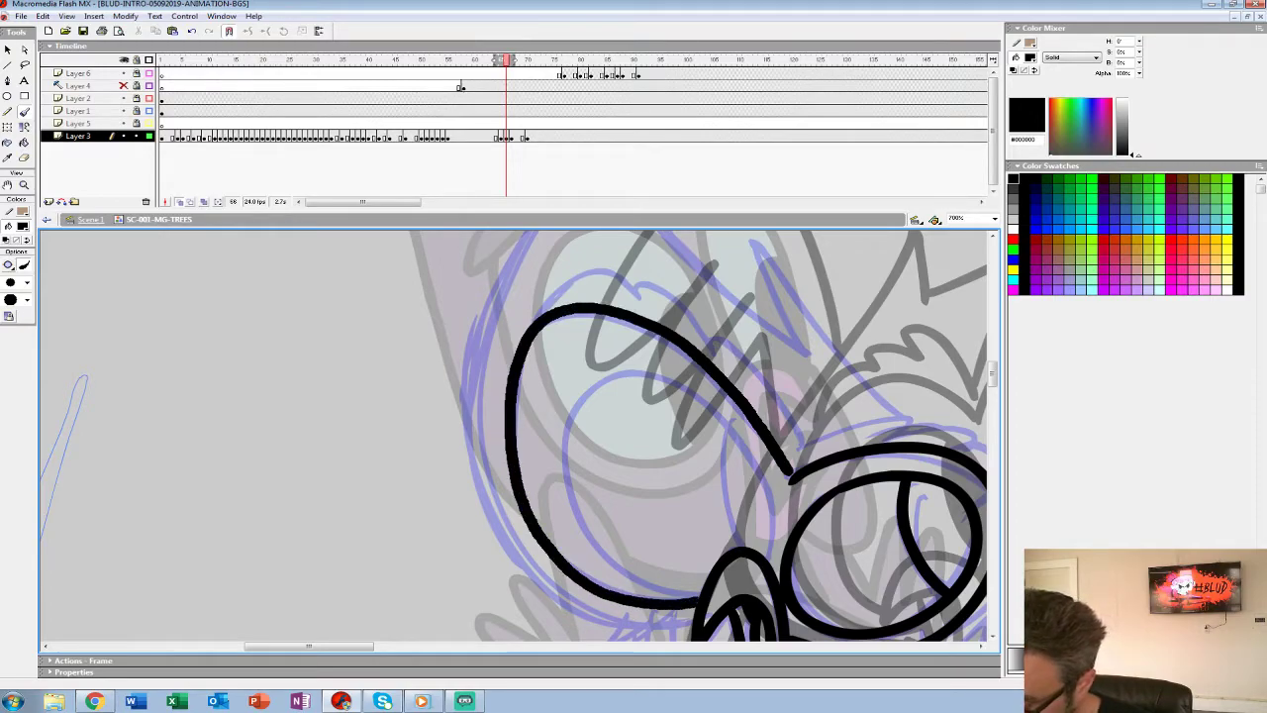
Ink the owl's larger eye with its pupil edge and the jagged feather tufts along both brows.
mouse_move(772, 556)
mouse_down()
mouse_move(763, 479)
mouse_move(710, 398)
mouse_move(615, 370)
mouse_move(565, 451)
mouse_move(612, 558)
mouse_move(701, 589)
mouse_up()
mouse_move(615, 370)
mouse_down()
mouse_move(751, 446)
mouse_move(749, 546)
mouse_up()
click(727, 425)
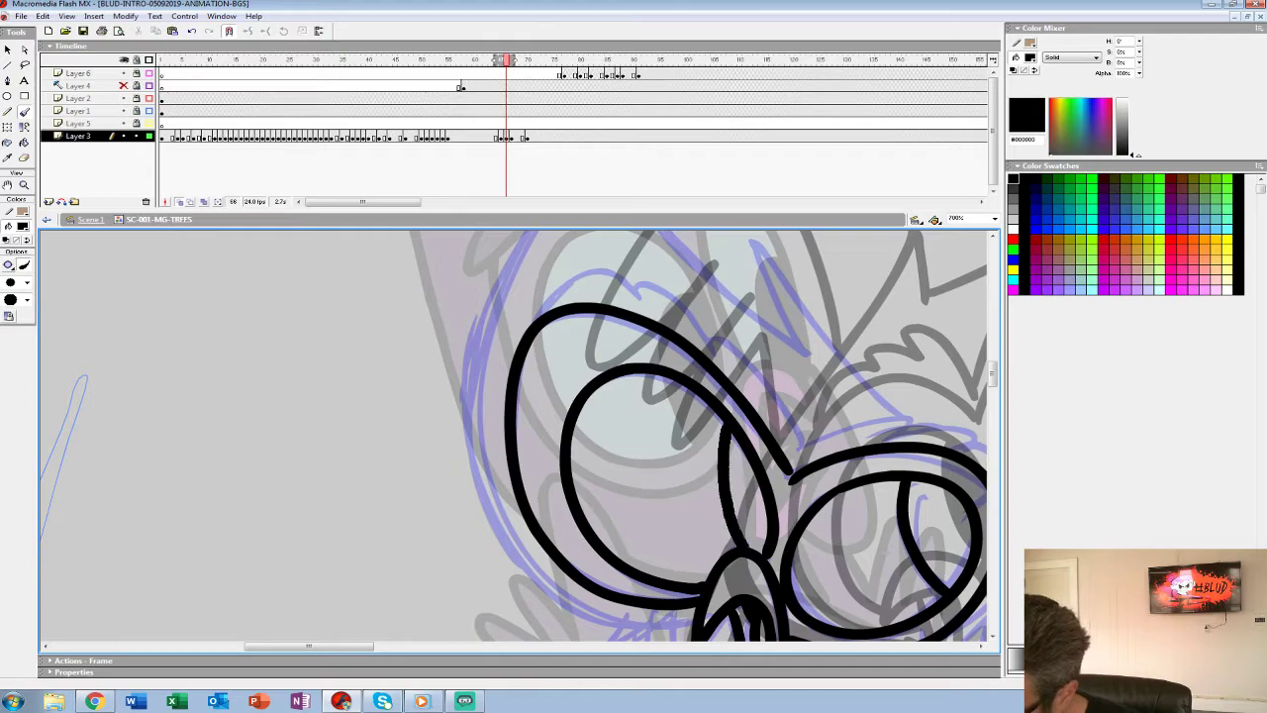
drag(772, 495, 609, 452)
drag(573, 490, 450, 525)
mouse_move(728, 501)
mouse_down()
mouse_move(723, 468)
mouse_move(676, 425)
mouse_move(684, 404)
mouse_move(611, 411)
mouse_move(610, 394)
mouse_move(522, 430)
mouse_up()
mouse_move(525, 430)
mouse_down()
mouse_move(701, 472)
mouse_move(636, 370)
mouse_move(620, 399)
mouse_move(582, 344)
mouse_move(538, 338)
mouse_move(496, 312)
mouse_move(434, 363)
mouse_up()
drag(514, 396, 429, 517)
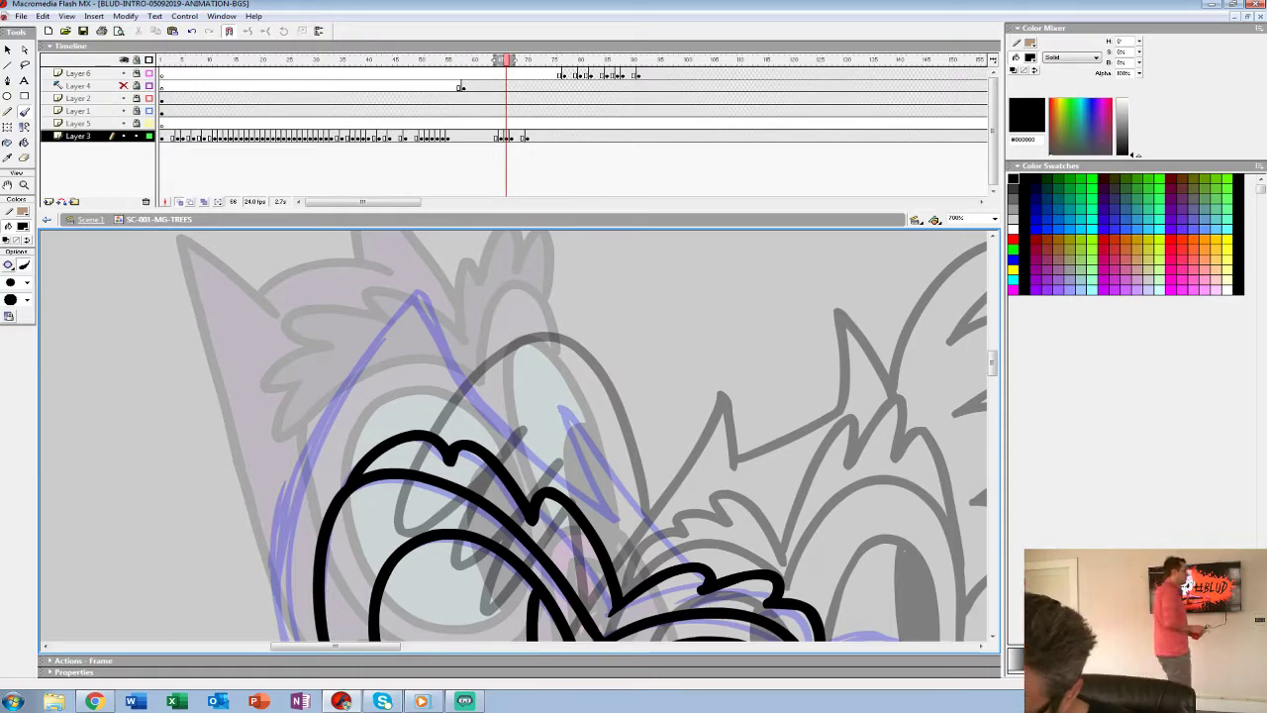
Ink the owl's pointed ears and outer head outline in black.
mouse_move(701, 564)
mouse_down()
mouse_move(562, 408)
mouse_move(603, 511)
mouse_move(475, 384)
mouse_move(423, 291)
mouse_move(687, 271)
mouse_move(663, 290)
mouse_move(546, 515)
mouse_up()
mouse_move(545, 515)
mouse_down()
mouse_move(574, 308)
mouse_move(603, 471)
mouse_move(765, 558)
mouse_move(794, 555)
mouse_move(672, 545)
mouse_move(433, 589)
mouse_move(466, 645)
mouse_move(430, 415)
mouse_move(372, 416)
mouse_up()
scroll(514, 441, left, 5)
scroll(515, 440, down, 2)
Ink the sides and flat base of the owl's body and the inner chest line below the beak.
mouse_move(483, 366)
mouse_down()
mouse_move(500, 527)
mouse_move(807, 535)
mouse_move(760, 394)
mouse_up()
drag(520, 368, 546, 527)
key(ctrl+z)
drag(542, 378, 549, 527)
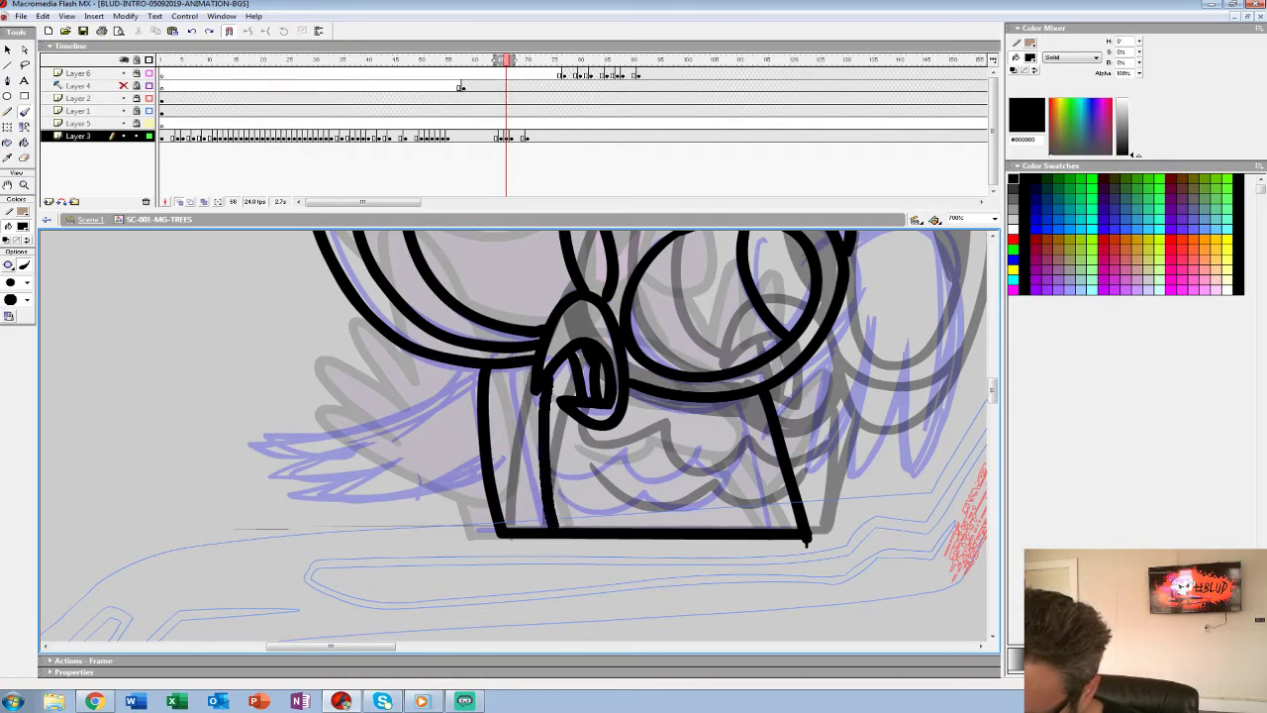
drag(561, 435, 659, 435)
key(ctrl+z)
drag(566, 429, 610, 471)
key(ctrl+z)
key(ctrl+z)
drag(523, 369, 552, 523)
Ink two rows of scalloped chest feathers, the second inner chest line and the solid shadow under the head.
mouse_move(544, 425)
mouse_down()
mouse_move(606, 474)
mouse_move(629, 454)
mouse_move(684, 481)
mouse_move(707, 449)
mouse_move(769, 442)
mouse_up()
mouse_move(563, 498)
mouse_down()
mouse_move(634, 516)
mouse_move(727, 494)
mouse_move(738, 479)
mouse_up()
drag(732, 475, 668, 485)
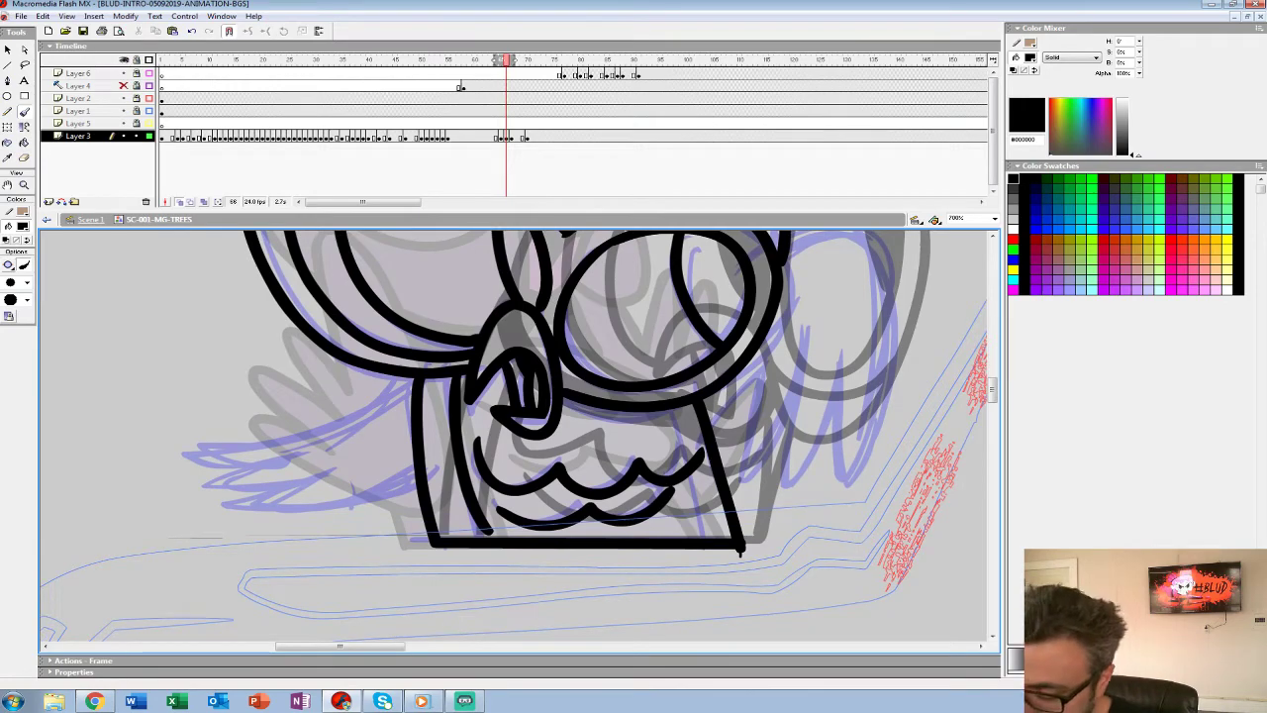
key(ctrl+z)
key(ctrl+z)
mouse_move(475, 438)
mouse_down()
mouse_move(524, 482)
mouse_move(544, 459)
mouse_move(606, 467)
mouse_move(676, 443)
mouse_up()
drag(503, 507, 663, 493)
drag(675, 413, 704, 538)
drag(566, 417, 690, 415)
mouse_move(564, 406)
mouse_down()
mouse_move(616, 420)
mouse_move(685, 409)
mouse_move(671, 404)
mouse_up()
Ink both of the owl's wings with their feather tips in black over the blue rough.
mouse_move(435, 426)
mouse_down()
mouse_move(619, 457)
mouse_move(631, 444)
mouse_up()
mouse_move(608, 398)
mouse_down()
mouse_move(469, 476)
mouse_move(482, 474)
mouse_up()
mouse_move(461, 481)
mouse_down()
mouse_move(406, 487)
mouse_move(513, 497)
mouse_move(470, 528)
mouse_move(612, 505)
mouse_up()
mouse_move(935, 569)
mouse_down()
mouse_move(861, 504)
mouse_move(523, 535)
mouse_move(480, 634)
mouse_up()
mouse_move(541, 315)
mouse_down()
mouse_move(634, 495)
mouse_move(586, 440)
mouse_move(551, 427)
mouse_move(485, 568)
mouse_up()
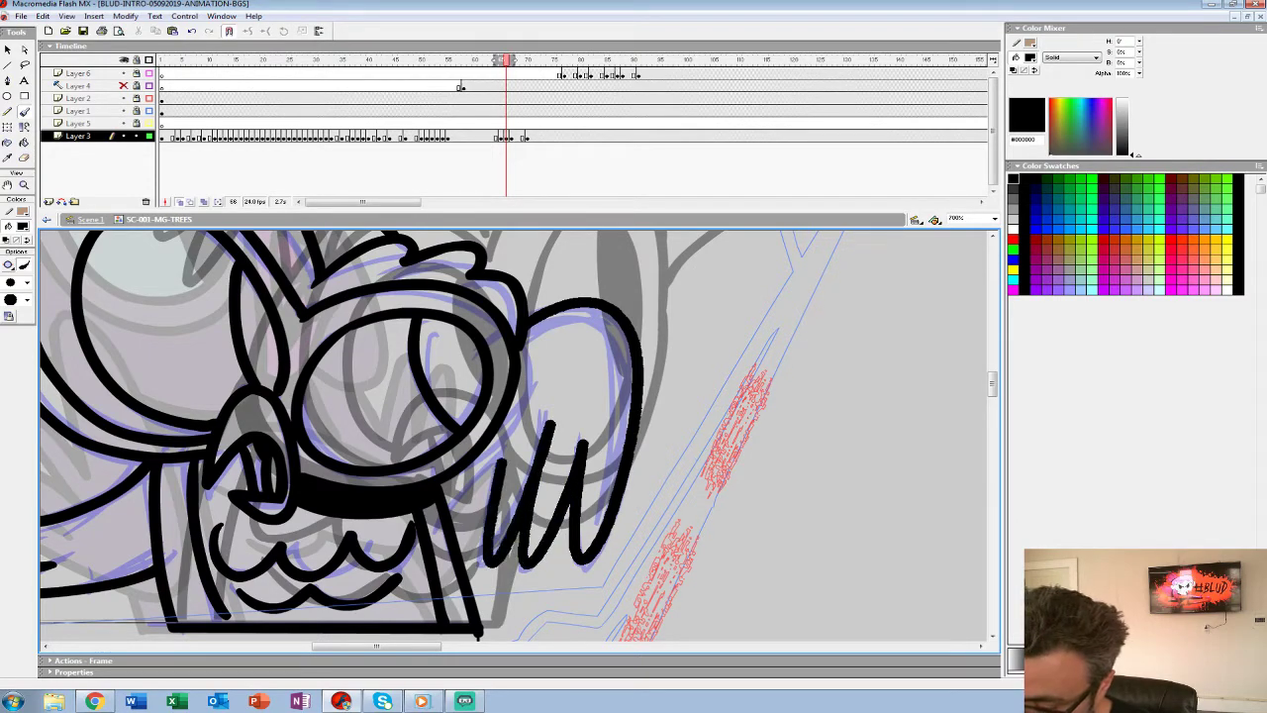
mouse_move(479, 633)
mouse_down()
mouse_move(598, 535)
mouse_move(746, 605)
mouse_up()
Fill both of the owl's pupils with solid black at frame 66.
key(z)
alt+click(458, 562)
alt+click(457, 562)
alt+click(457, 562)
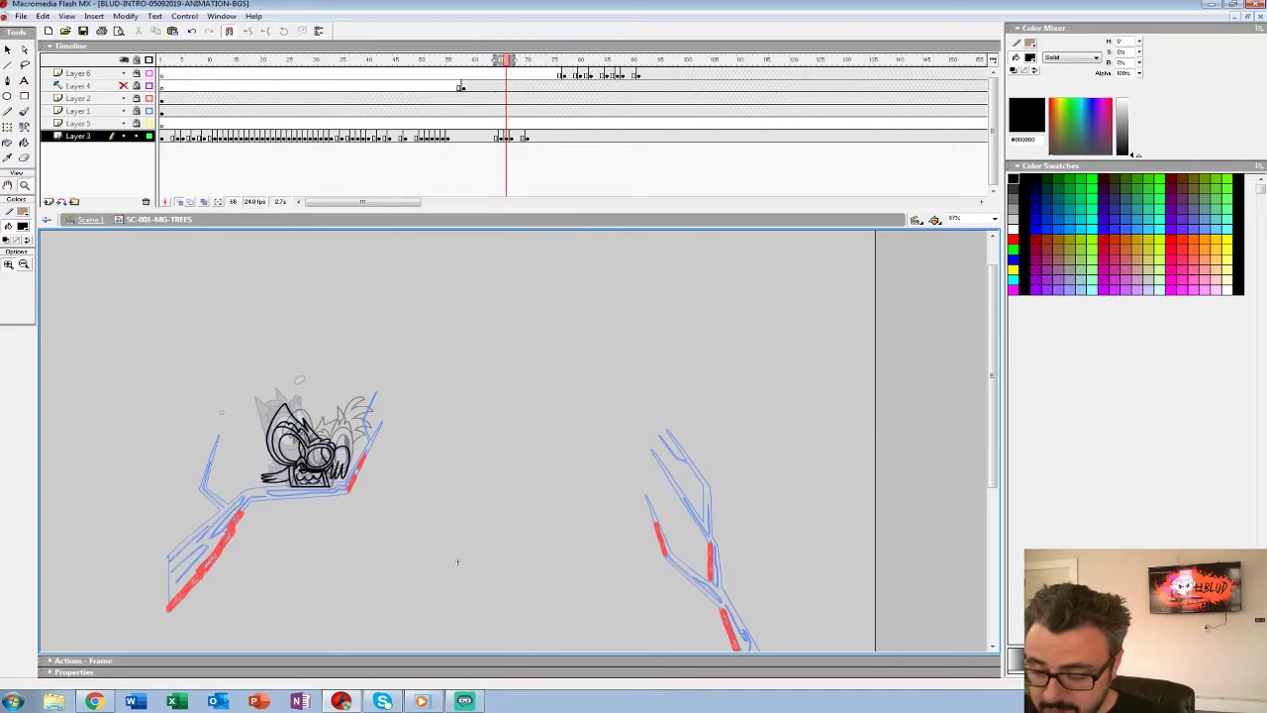
click(371, 454)
key(b)
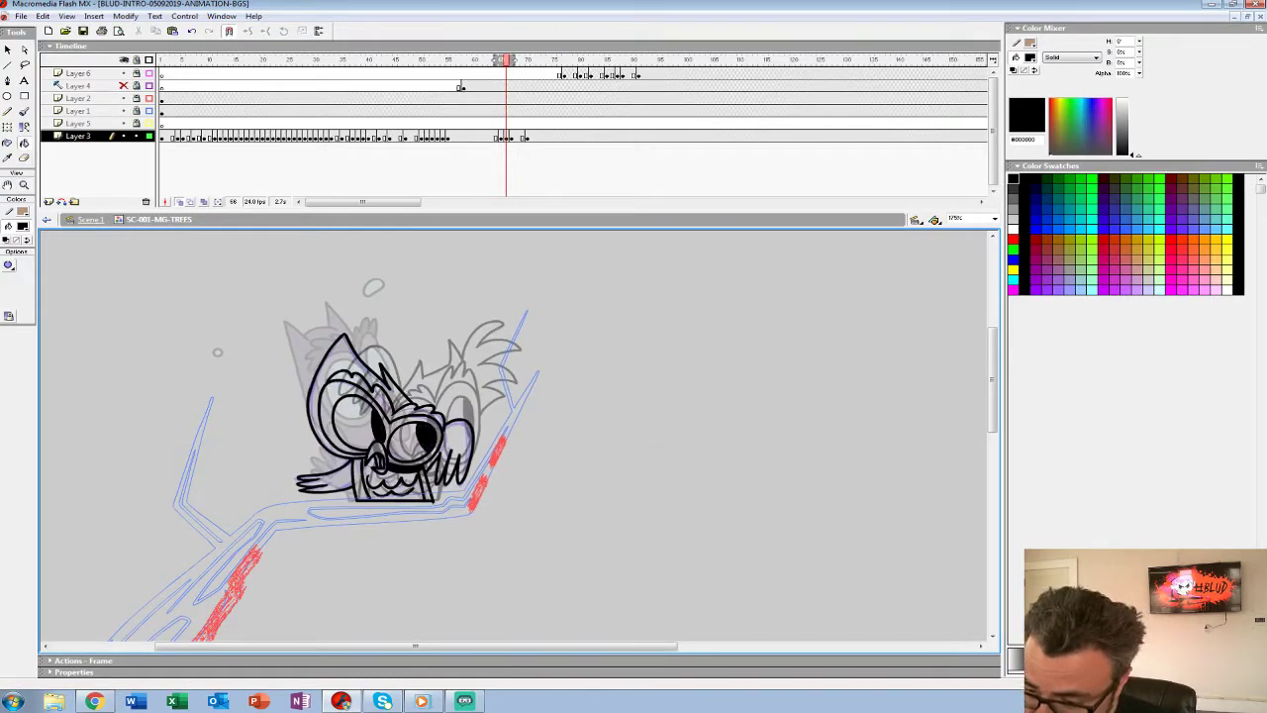
Play back the owl animation several times in close-up and full view to examine the inked pose's timing.
click(502, 137)
click(463, 137)
key(Return)
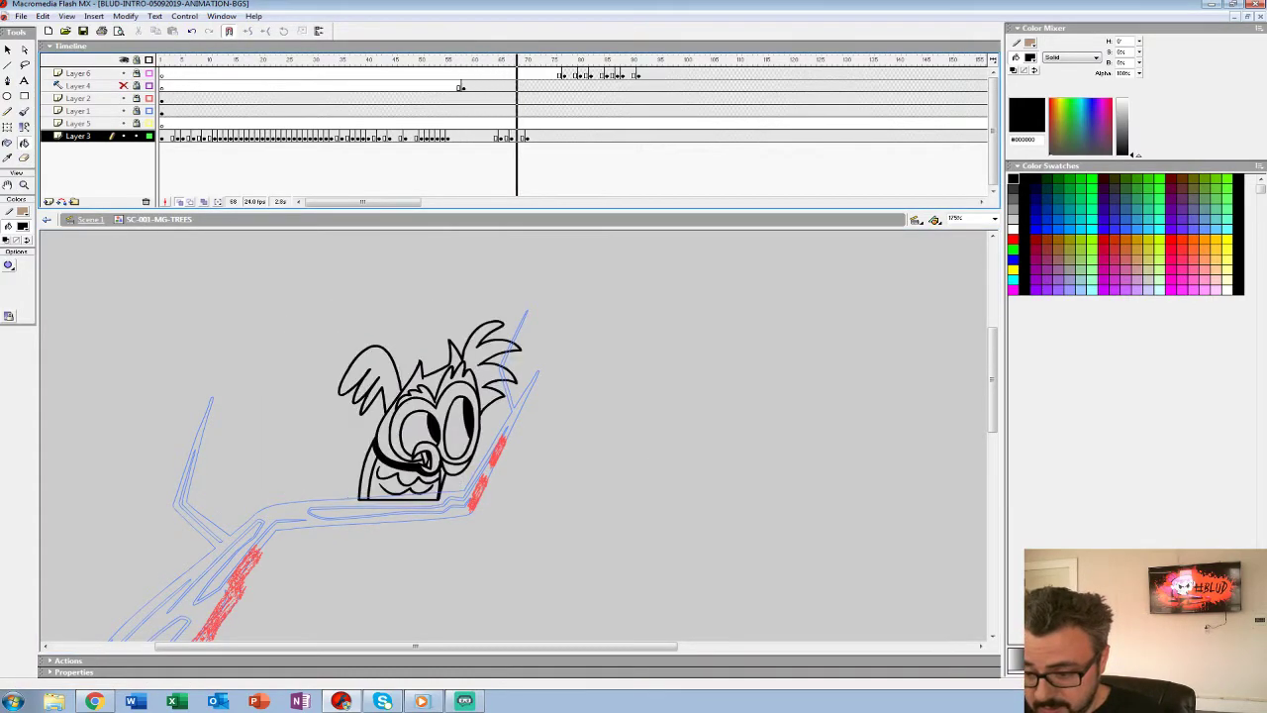
click(299, 123)
key(Return)
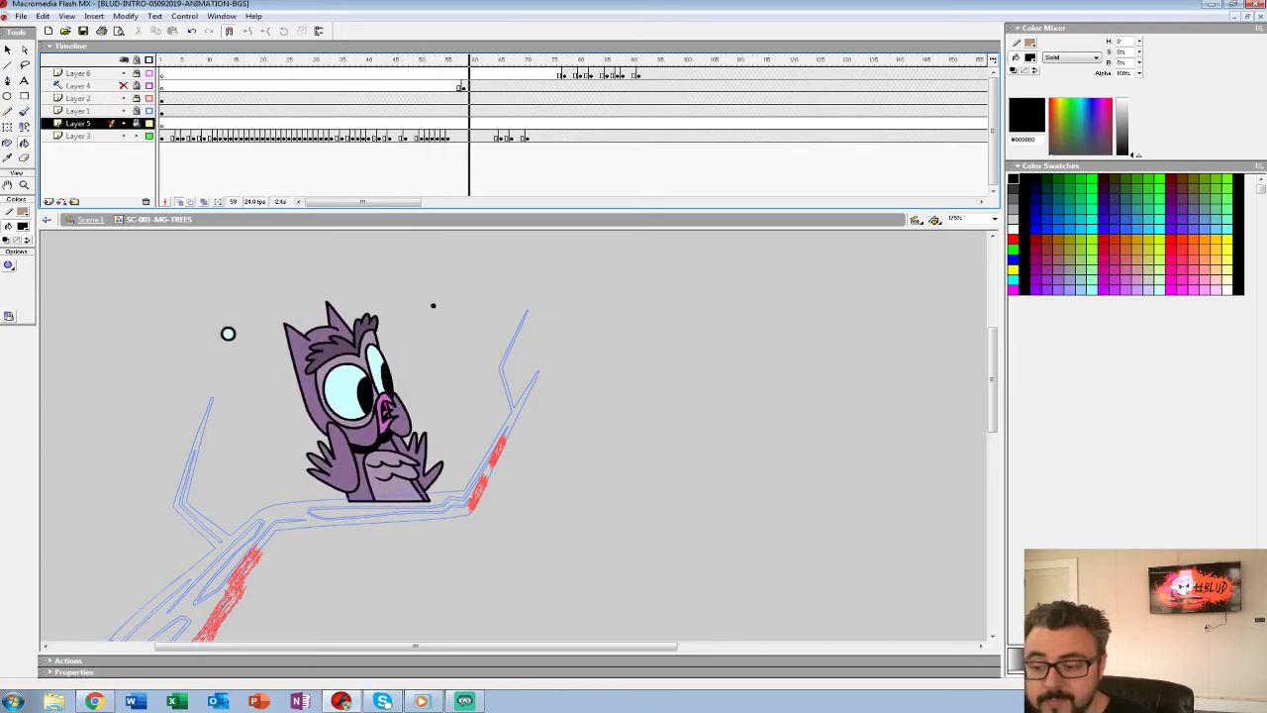
key(Return)
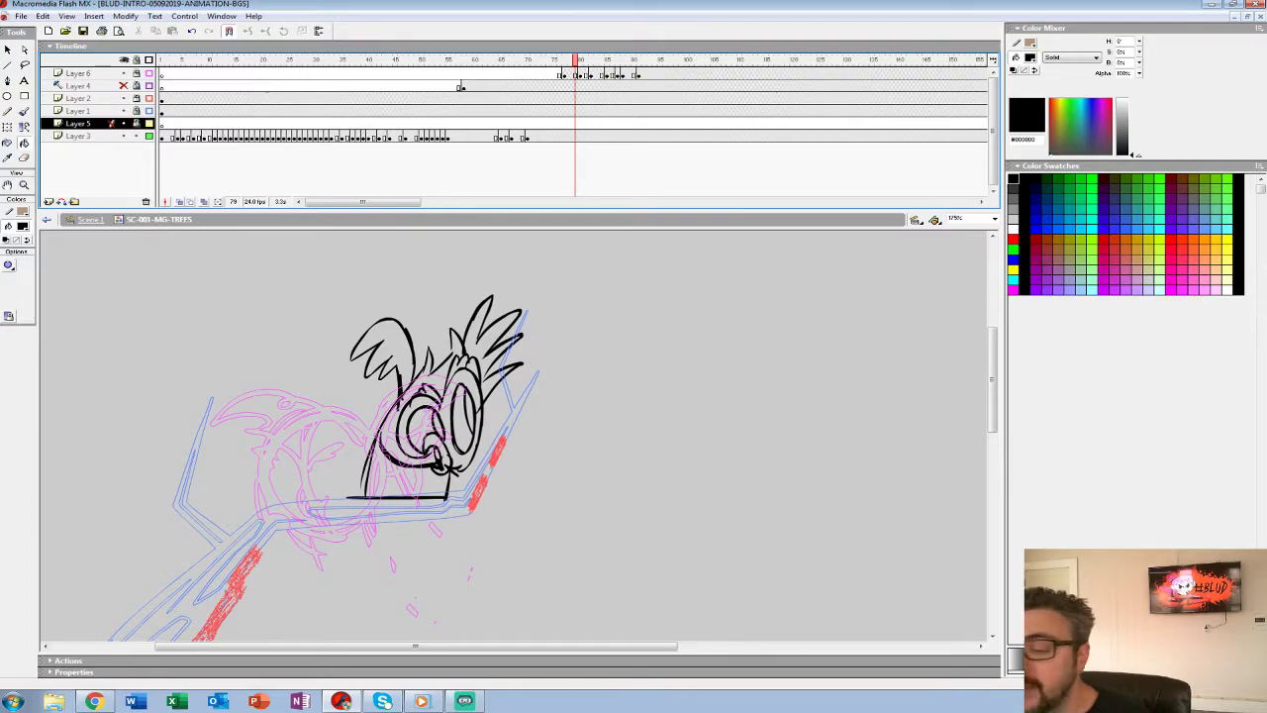
key(z)
alt+click(457, 593)
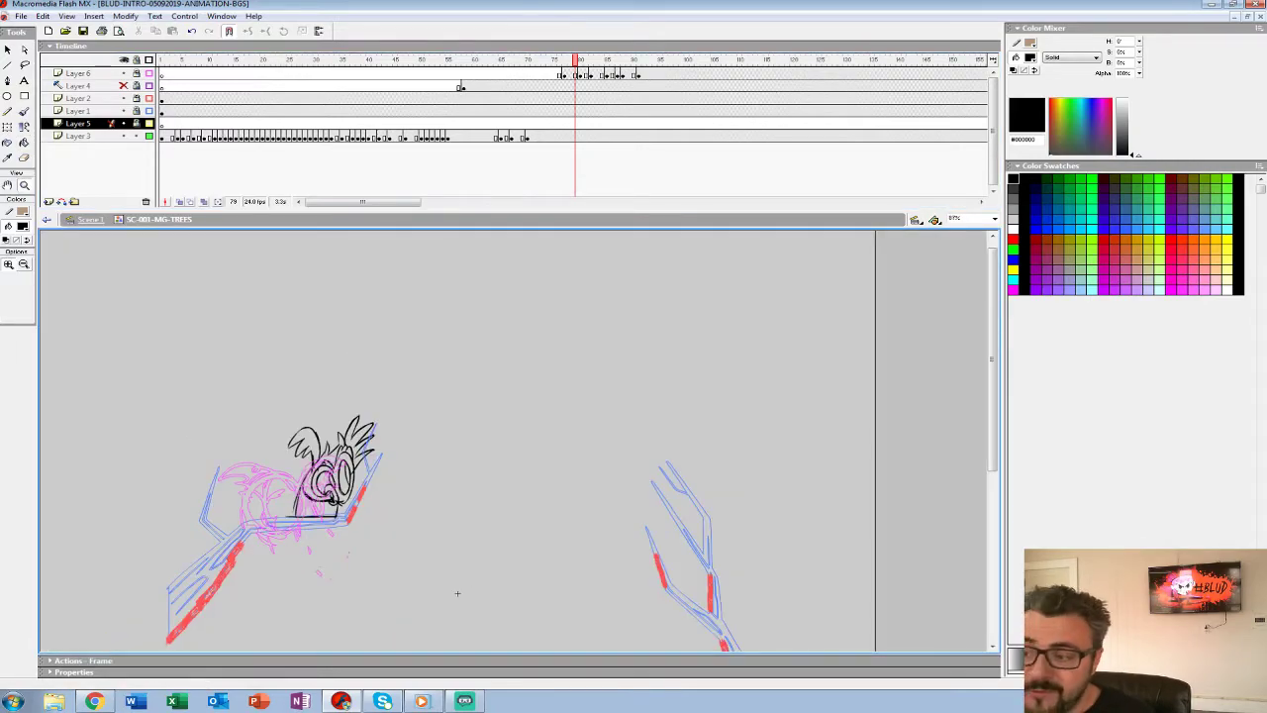
key(Return)
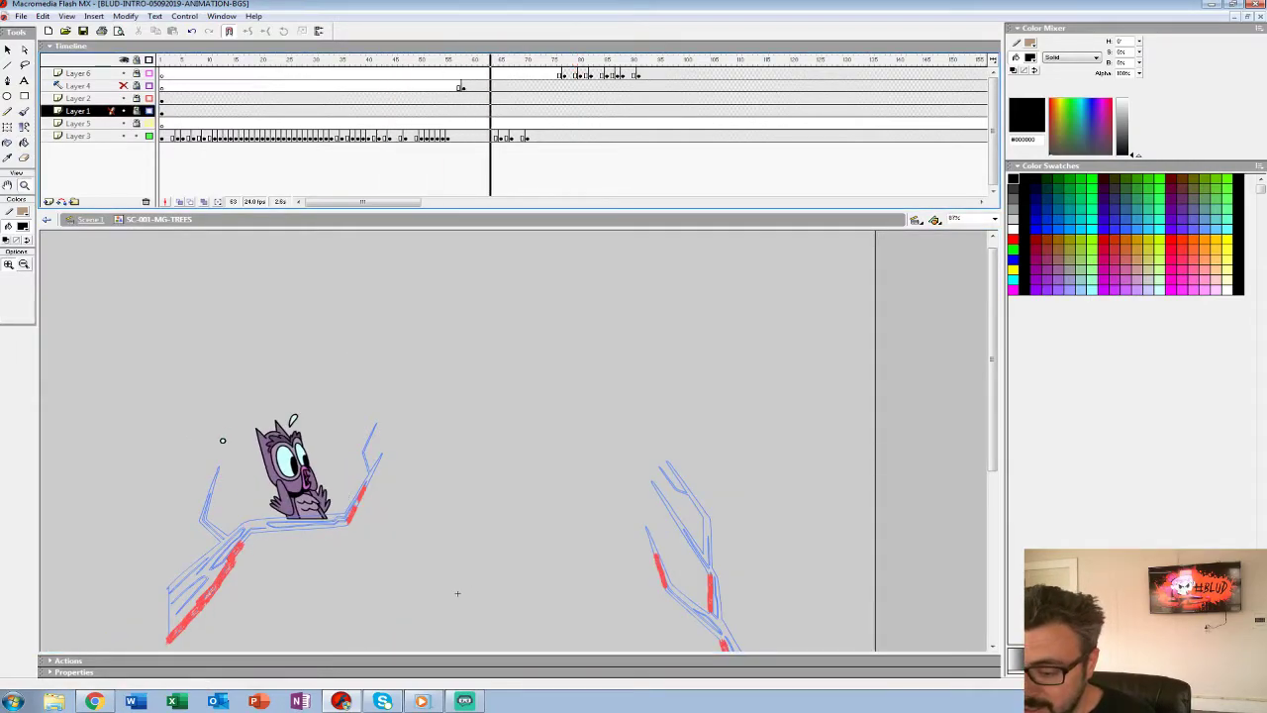
key(Return)
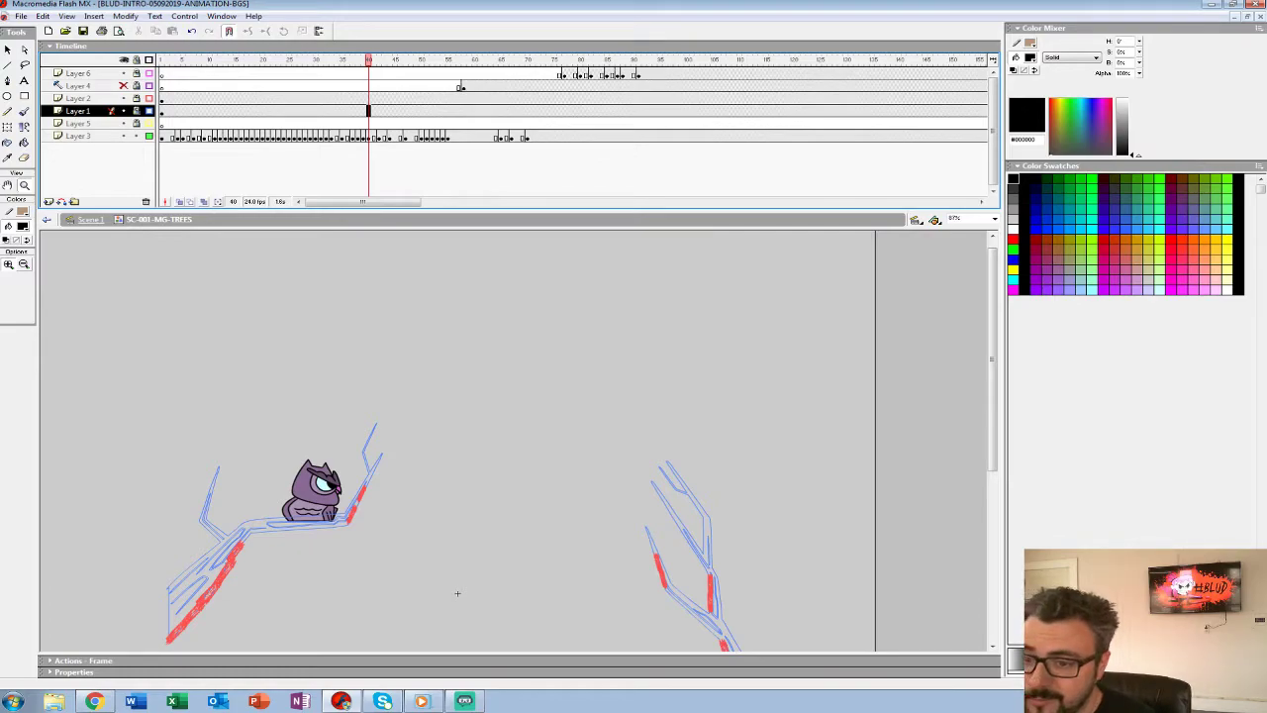
key(Return)
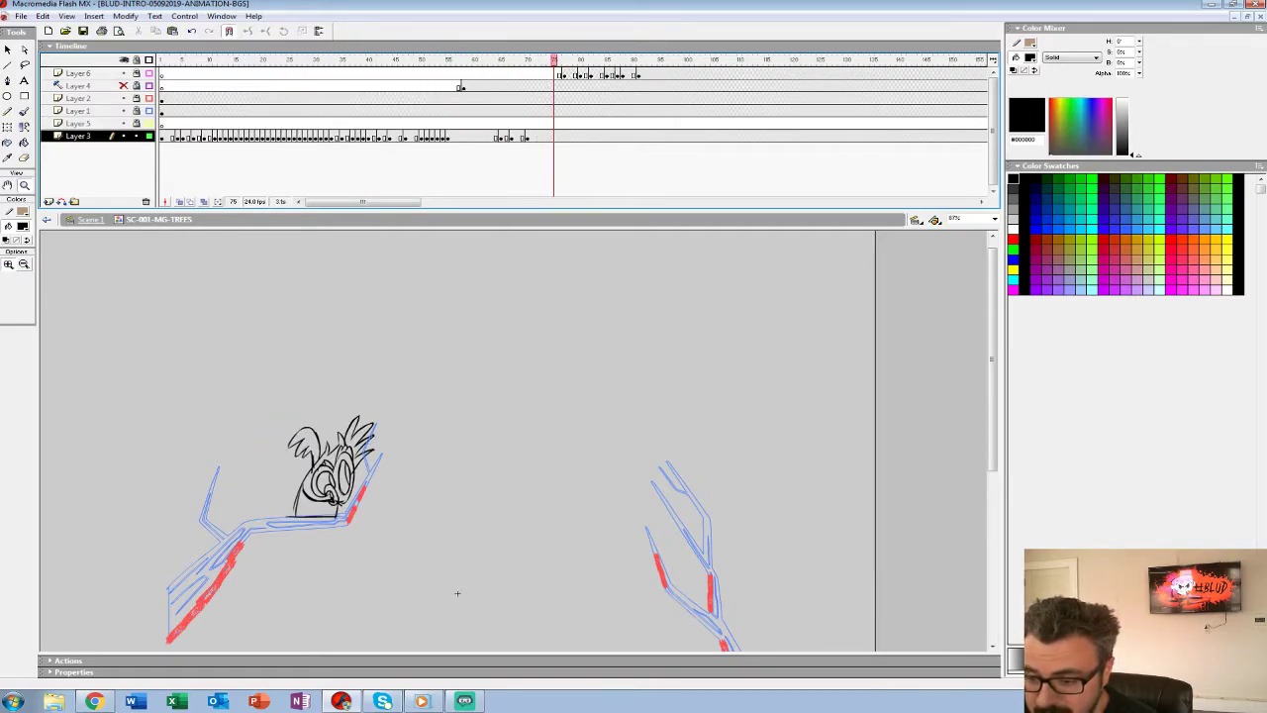
key(Return)
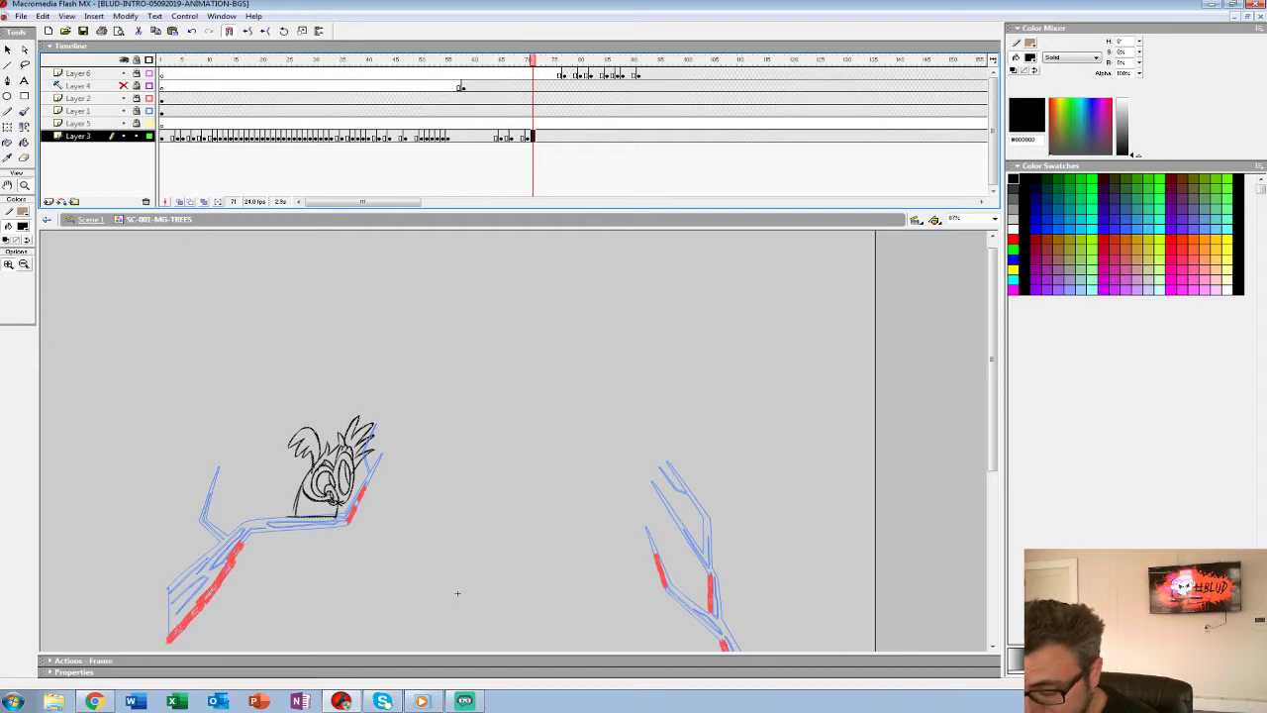
Insert a blank keyframe at frame 71 on Layer 3 and turn on onion skinning to compare it with frame 70.
key(F7)
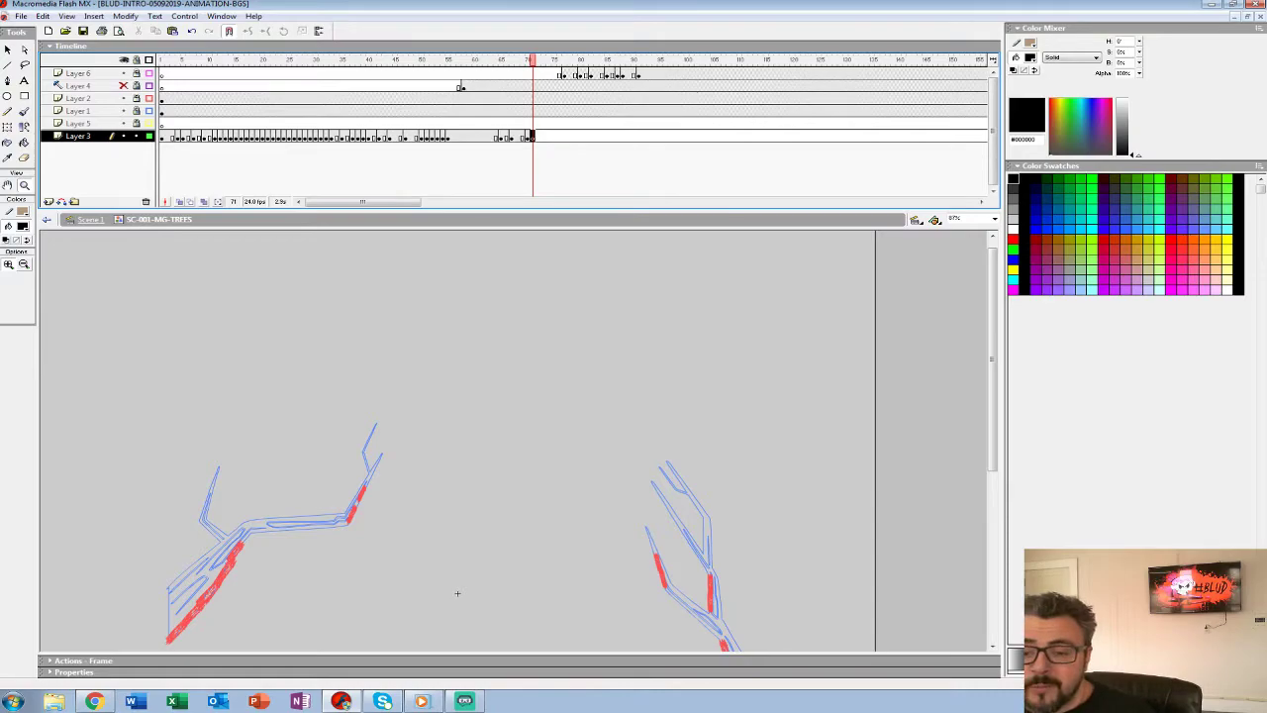
click(313, 444)
click(180, 202)
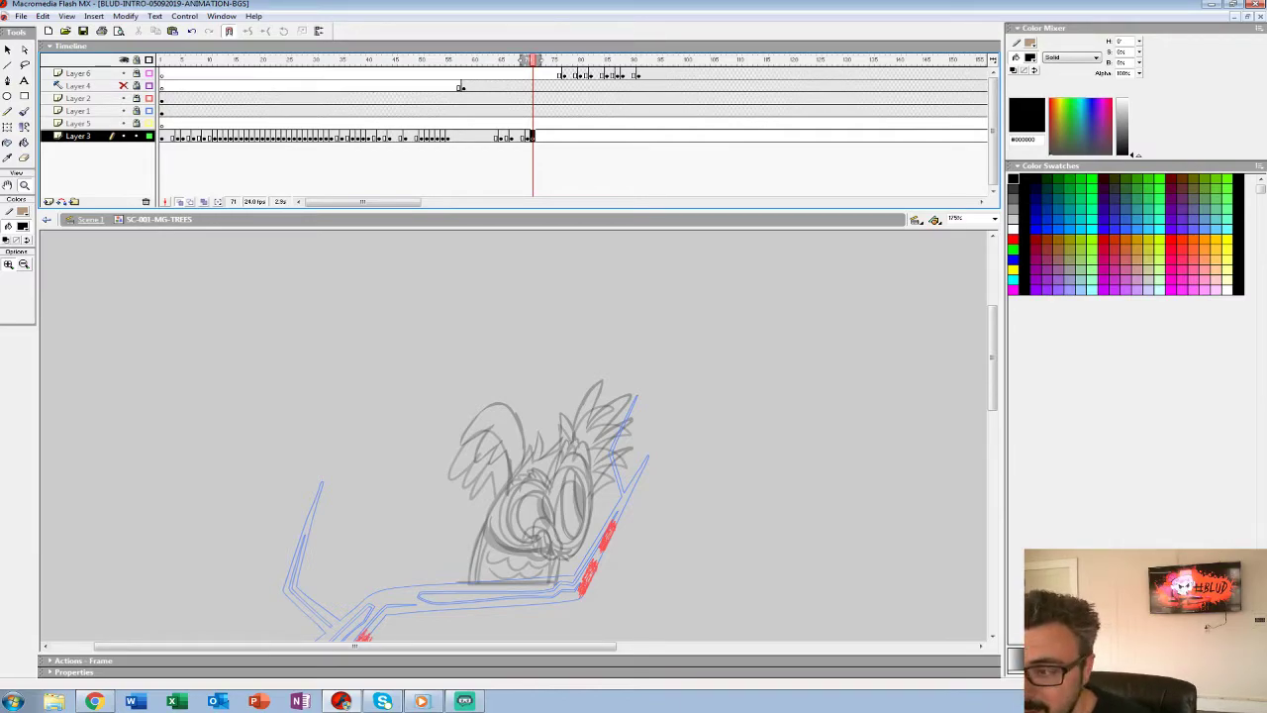
key(comma)
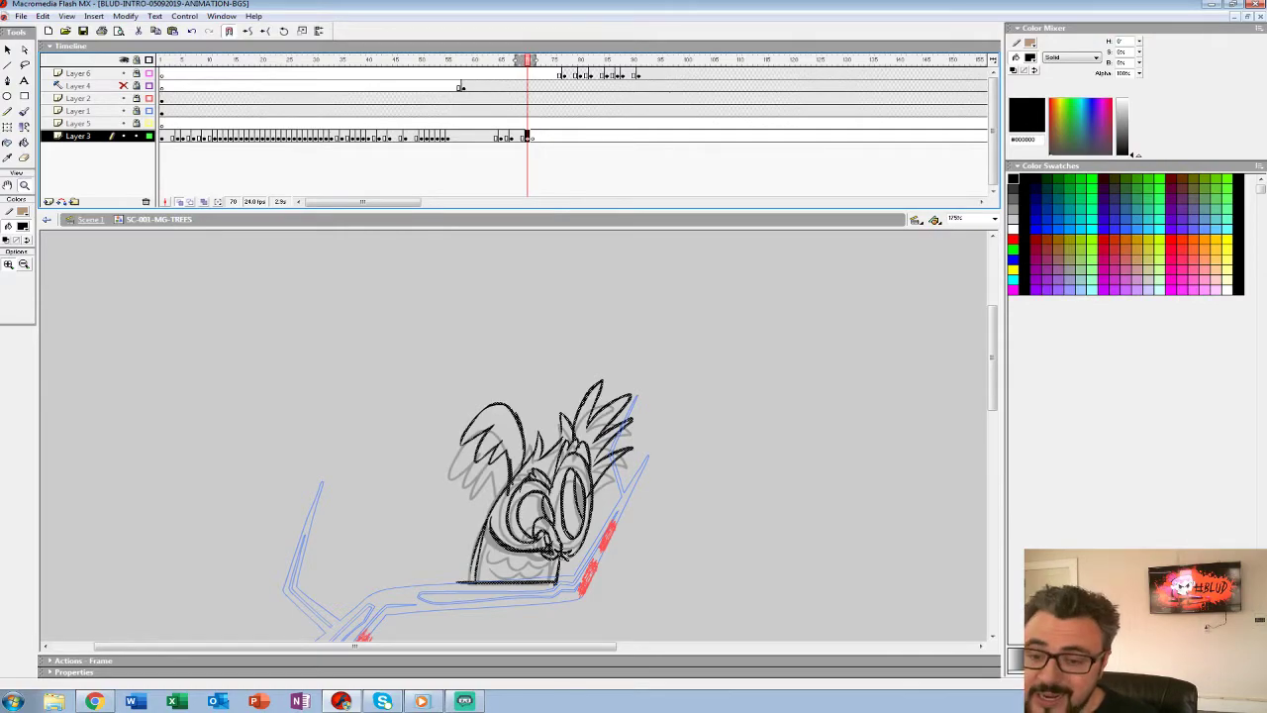
Recolour the owl rough at frame 70 on Layer 3 to red #FF0000 and go to blank frame 71.
click(22, 226)
click(11, 293)
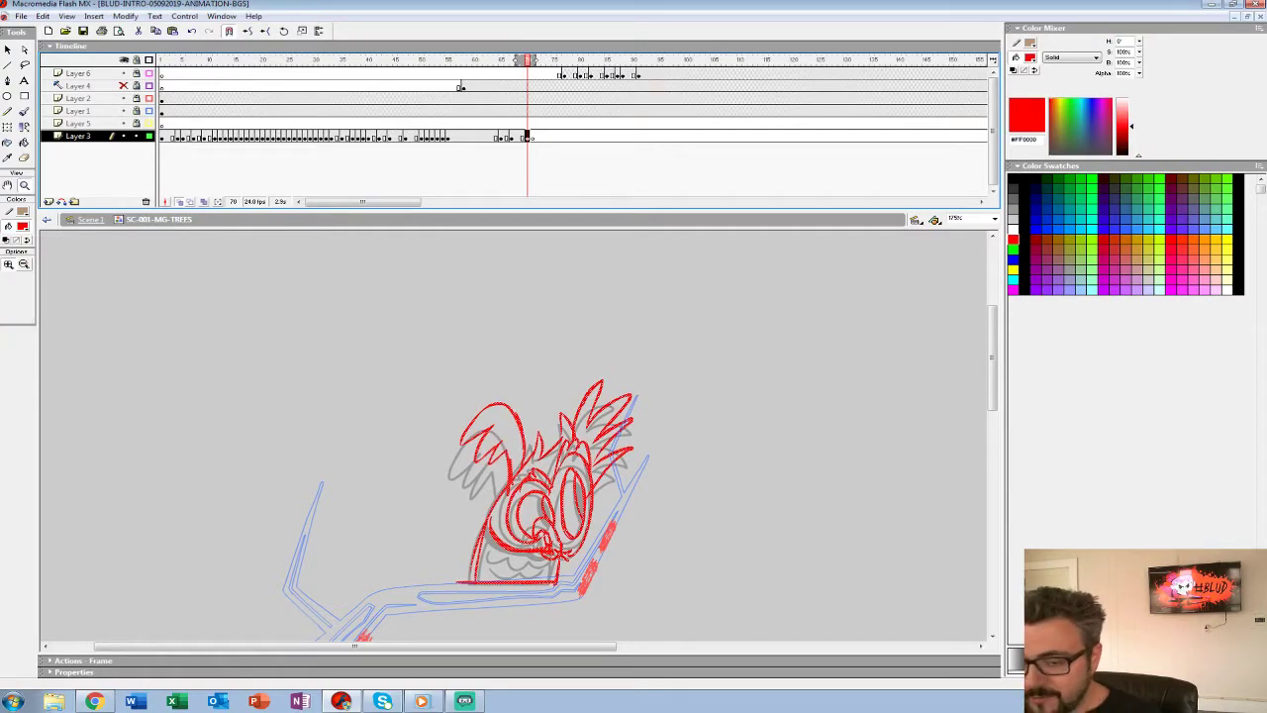
click(640, 465)
drag(639, 465, 852, 353)
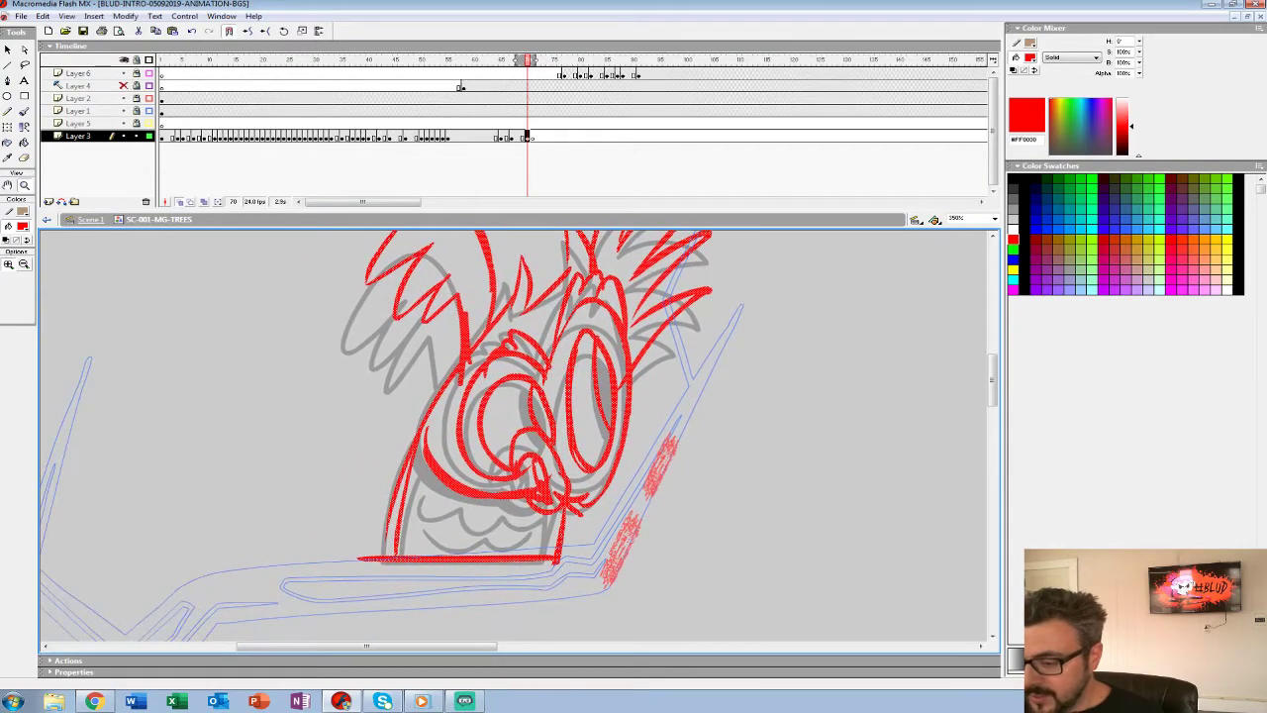
key(period)
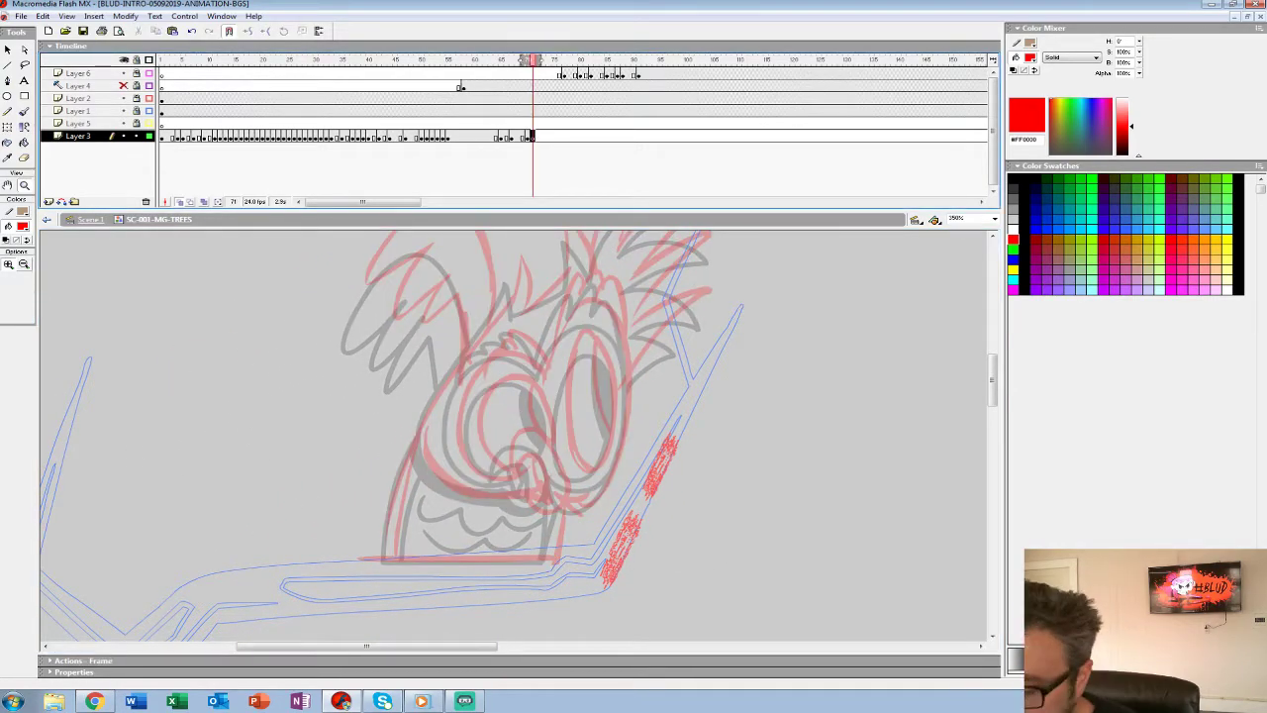
Set the fill colour to black and choose a new brush size for inking the owl at frame 71.
key(ctrl+equal)
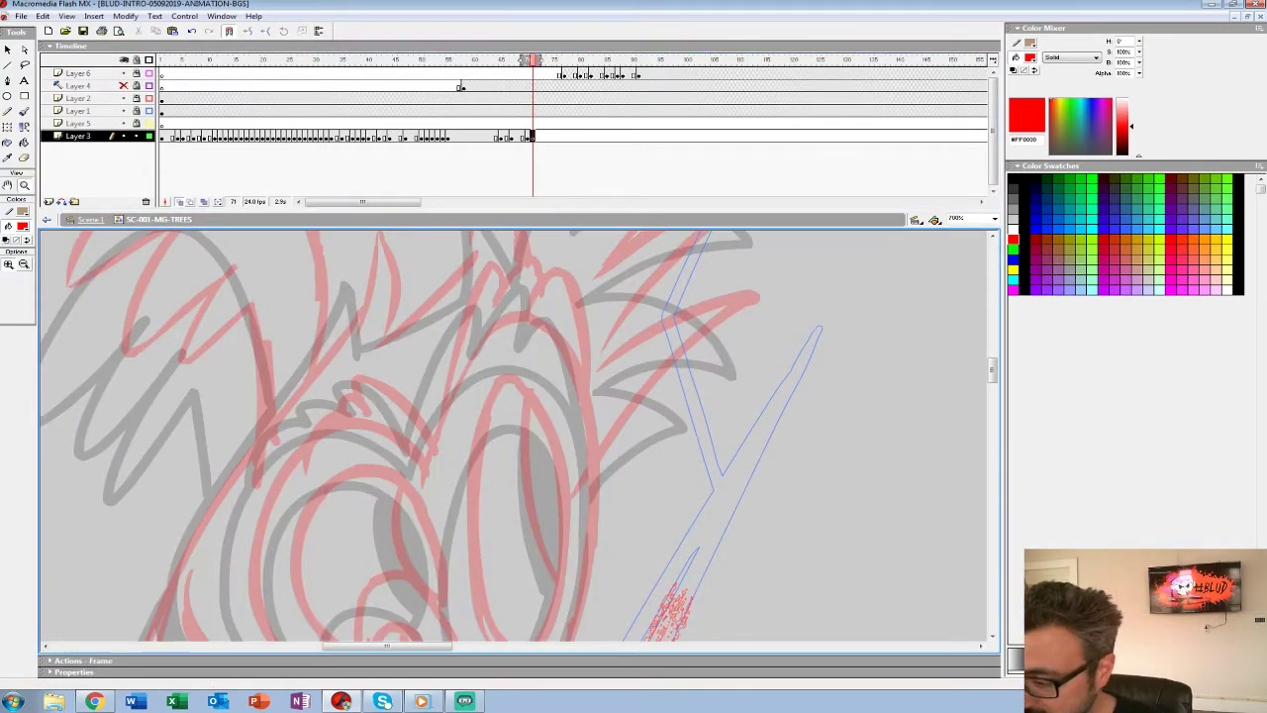
drag(514, 210, 514, 143)
drag(514, 416, 558, 400)
click(21, 226)
click(6, 254)
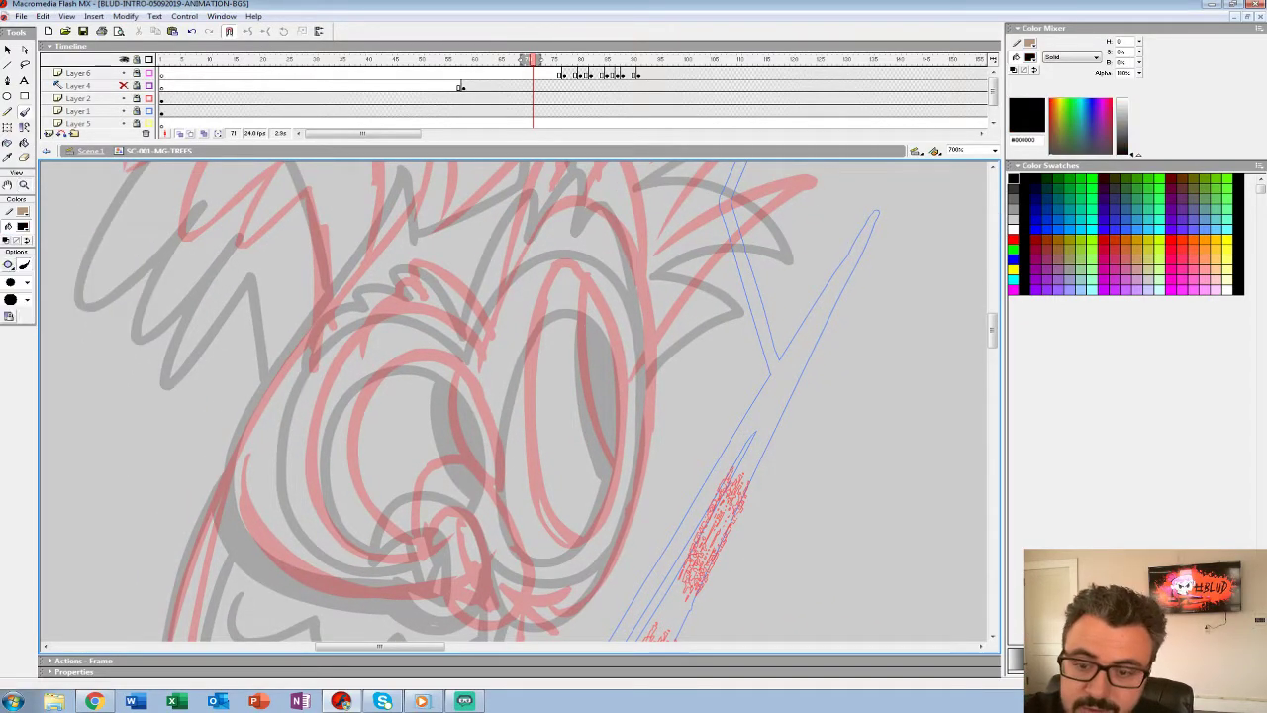
click(28, 282)
click(14, 390)
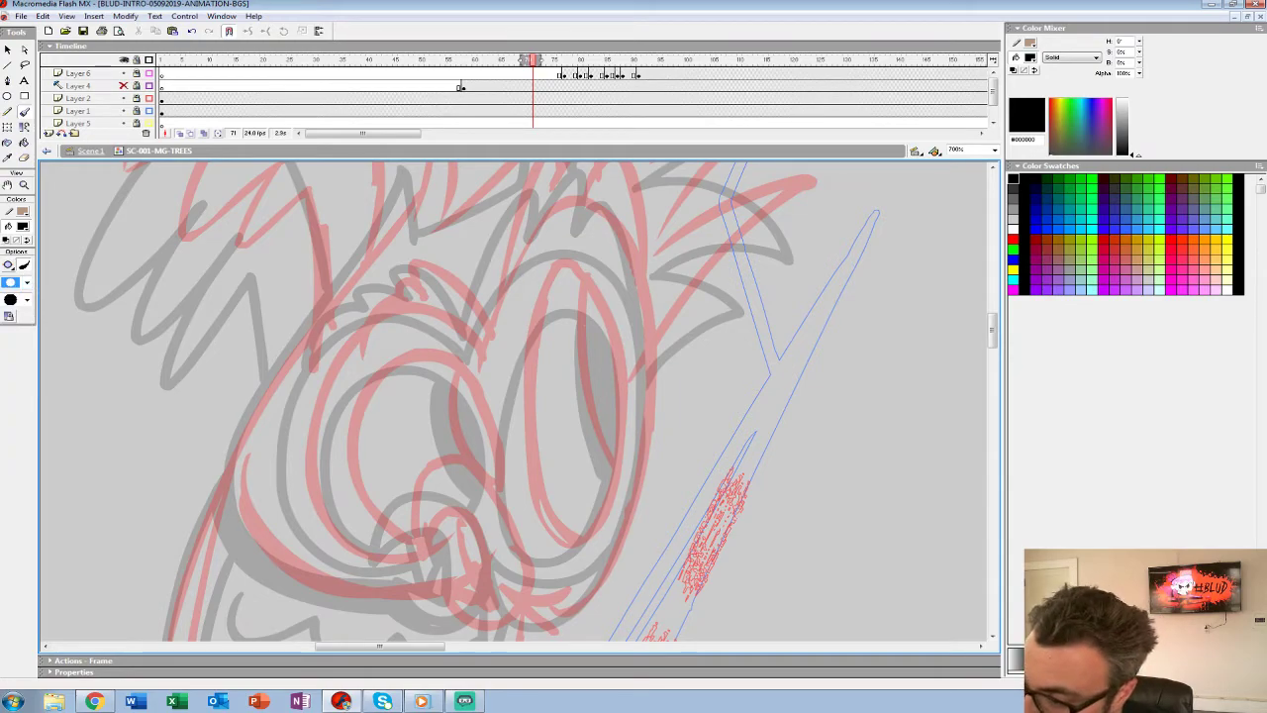
Ink the owl's two eyes, pupil outlines and open beak in black over the red guide at frame 71.
mouse_move(563, 255)
mouse_down()
mouse_move(530, 317)
mouse_move(522, 445)
mouse_move(584, 526)
mouse_move(622, 382)
mouse_move(584, 255)
mouse_move(564, 254)
mouse_move(611, 453)
mouse_move(656, 327)
mouse_up()
mouse_move(600, 457)
mouse_down()
mouse_move(571, 374)
mouse_move(524, 419)
mouse_move(527, 335)
mouse_move(573, 325)
mouse_move(609, 389)
mouse_move(616, 480)
mouse_move(549, 459)
mouse_move(600, 454)
mouse_up()
drag(550, 385, 574, 449)
mouse_move(567, 380)
mouse_down()
mouse_move(582, 416)
mouse_move(567, 451)
mouse_move(582, 414)
mouse_up()
key(ctrl+z)
key(ctrl+z)
mouse_move(584, 366)
mouse_down()
mouse_move(604, 442)
mouse_move(562, 293)
mouse_move(516, 464)
mouse_move(537, 476)
mouse_up()
drag(581, 310, 590, 391)
mouse_move(615, 298)
mouse_down()
mouse_move(573, 418)
mouse_move(510, 403)
mouse_move(492, 344)
mouse_move(591, 179)
mouse_move(650, 418)
mouse_move(579, 565)
mouse_move(526, 552)
mouse_up()
drag(535, 426, 595, 490)
mouse_move(594, 396)
mouse_down()
mouse_move(698, 297)
mouse_move(634, 269)
mouse_move(473, 357)
mouse_move(556, 508)
mouse_up()
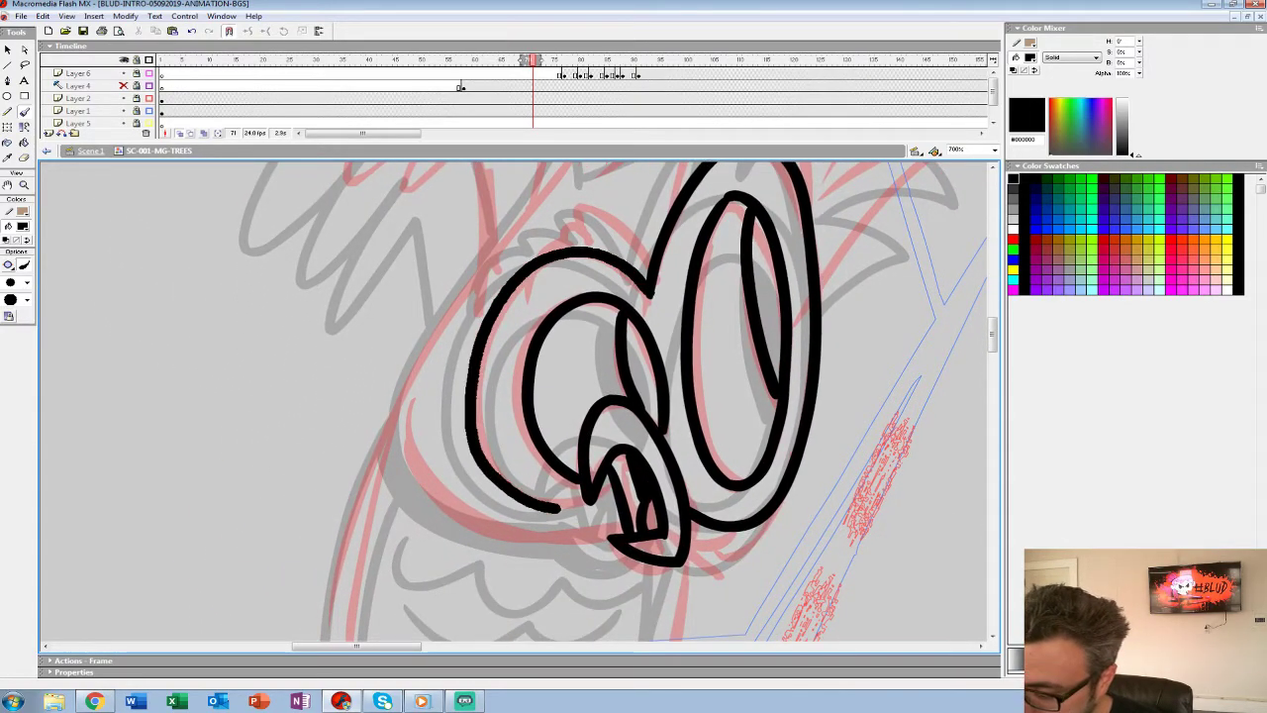
Ink the owl's brow tufts, left-hand head outline and cheek in black at frame 71.
mouse_move(692, 396)
mouse_down()
mouse_move(673, 381)
mouse_move(455, 376)
mouse_up()
mouse_move(453, 540)
mouse_down()
mouse_move(545, 515)
mouse_move(584, 403)
mouse_move(587, 256)
mouse_up()
mouse_move(594, 297)
mouse_down()
mouse_move(610, 365)
mouse_move(684, 473)
mouse_move(678, 400)
mouse_up()
key(ctrl+z)
mouse_move(538, 627)
mouse_down()
mouse_move(659, 545)
mouse_move(673, 337)
mouse_move(631, 170)
mouse_move(574, 192)
mouse_move(521, 284)
mouse_up()
mouse_move(554, 307)
mouse_down()
mouse_move(603, 348)
mouse_move(602, 384)
mouse_up()
key(ctrl+z)
mouse_move(710, 580)
mouse_down()
mouse_move(716, 315)
mouse_move(680, 236)
mouse_move(654, 269)
mouse_move(612, 262)
mouse_move(574, 297)
mouse_move(545, 415)
mouse_move(462, 351)
mouse_move(484, 384)
mouse_move(430, 388)
mouse_move(452, 399)
mouse_move(397, 441)
mouse_up()
mouse_move(495, 465)
mouse_down()
mouse_move(516, 436)
mouse_move(532, 259)
mouse_move(479, 363)
mouse_up()
scroll(514, 406, up, 5)
mouse_move(620, 404)
mouse_down()
mouse_move(557, 337)
mouse_move(511, 456)
mouse_move(467, 490)
mouse_move(622, 342)
mouse_move(630, 220)
mouse_move(544, 390)
mouse_move(460, 502)
mouse_up()
mouse_move(460, 502)
mouse_down()
mouse_move(630, 286)
mouse_move(600, 419)
mouse_move(653, 483)
mouse_move(717, 496)
mouse_move(810, 475)
mouse_up()
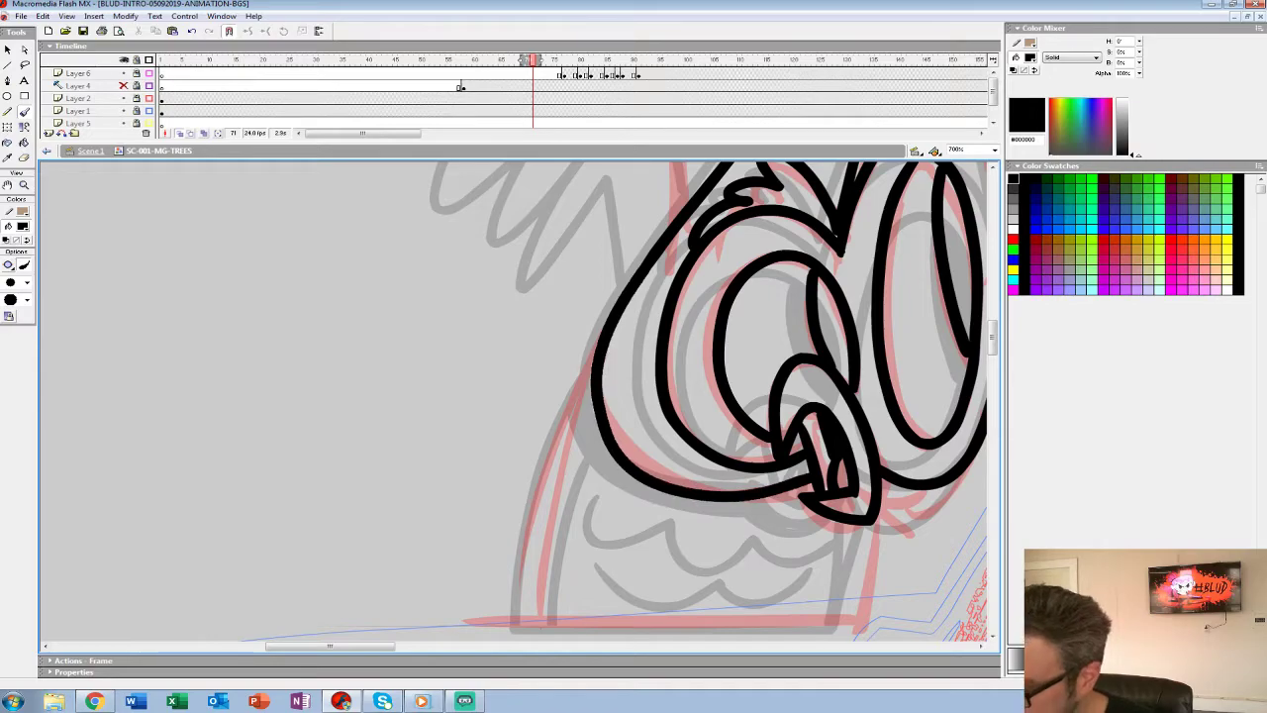
Ink the owl's feathered wings and the right-hand contour of its head in black at frame 71.
drag(752, 346, 630, 396)
mouse_move(732, 257)
mouse_down()
mouse_move(491, 554)
mouse_move(416, 589)
mouse_up()
mouse_move(493, 389)
mouse_down()
mouse_move(586, 225)
mouse_move(543, 394)
mouse_move(577, 439)
mouse_move(661, 423)
mouse_move(584, 517)
mouse_up()
mouse_move(586, 517)
mouse_down()
mouse_move(649, 283)
mouse_move(799, 226)
mouse_move(647, 384)
mouse_move(767, 587)
mouse_move(965, 543)
mouse_up()
mouse_move(681, 477)
mouse_down()
mouse_move(577, 220)
mouse_move(557, 299)
mouse_move(570, 376)
mouse_move(520, 479)
mouse_up()
drag(584, 432, 626, 528)
mouse_move(673, 631)
mouse_down()
mouse_move(675, 607)
mouse_move(543, 383)
mouse_move(514, 168)
mouse_up()
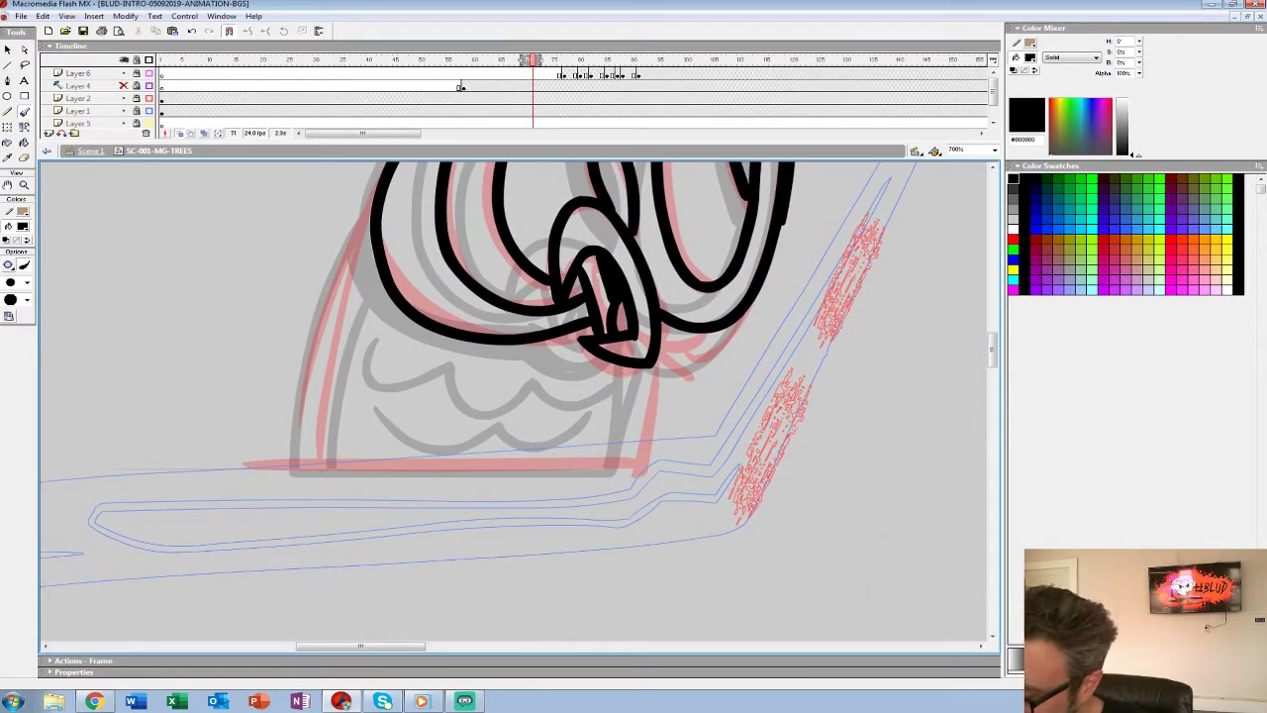
Ink the owl's chin shadow, body sides, scalloped chest feathers and base line along the branch at frame 71.
drag(663, 348, 755, 300)
drag(661, 327, 637, 424)
key(ctrl+z)
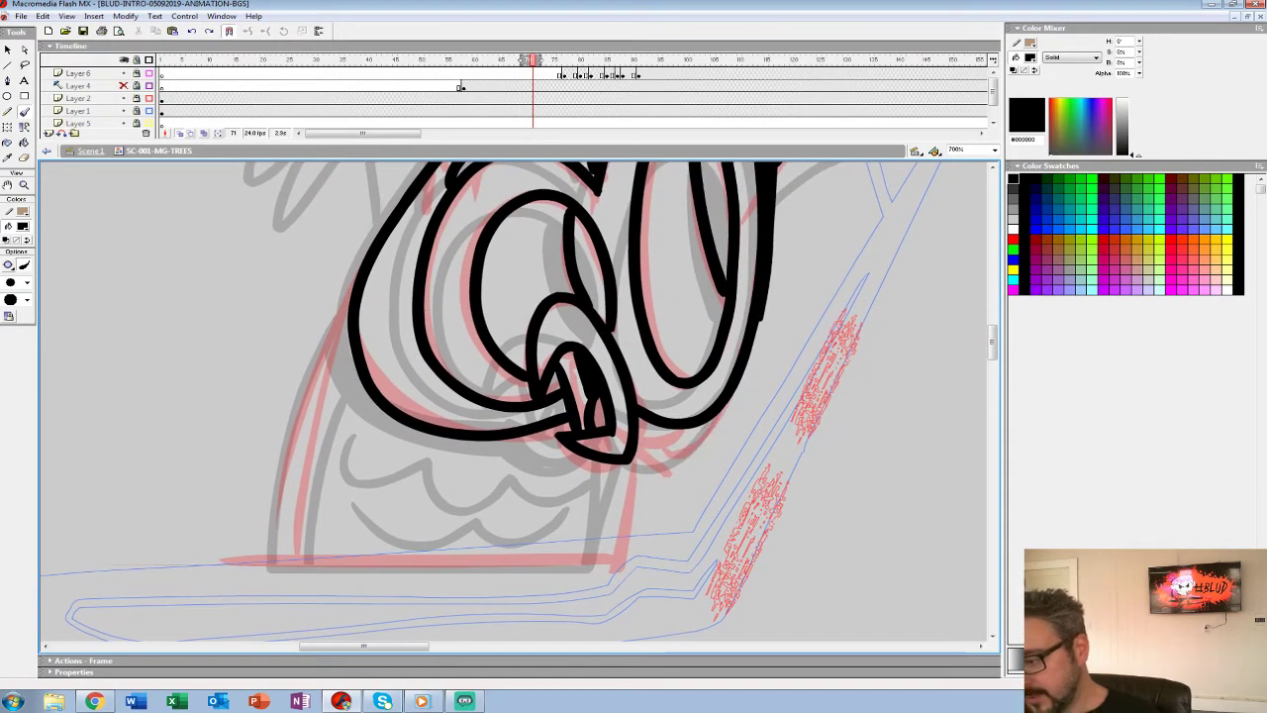
mouse_move(653, 327)
mouse_down()
mouse_move(588, 468)
mouse_move(566, 346)
mouse_up()
mouse_move(559, 448)
mouse_down()
mouse_move(645, 385)
mouse_move(600, 578)
mouse_move(769, 233)
mouse_up()
mouse_move(675, 344)
mouse_down()
mouse_move(663, 408)
mouse_move(594, 450)
mouse_move(313, 451)
mouse_up()
drag(398, 166, 319, 450)
mouse_move(648, 366)
mouse_down()
mouse_move(591, 383)
mouse_move(573, 361)
mouse_move(522, 392)
mouse_move(485, 346)
mouse_move(429, 376)
mouse_move(402, 341)
mouse_up()
mouse_move(412, 396)
mouse_down()
mouse_move(465, 429)
mouse_move(578, 427)
mouse_move(625, 399)
mouse_up()
drag(657, 355, 636, 442)
drag(588, 354, 631, 441)
drag(443, 349, 395, 532)
mouse_move(420, 327)
mouse_down()
mouse_move(484, 407)
mouse_move(563, 423)
mouse_move(643, 416)
mouse_move(694, 448)
mouse_up()
drag(633, 396, 587, 439)
Fill the owl's pupils and the shadow under its chin with solid black at frame 71.
key(k)
click(383, 371)
click(426, 432)
drag(673, 277, 556, 434)
click(634, 376)
click(509, 441)
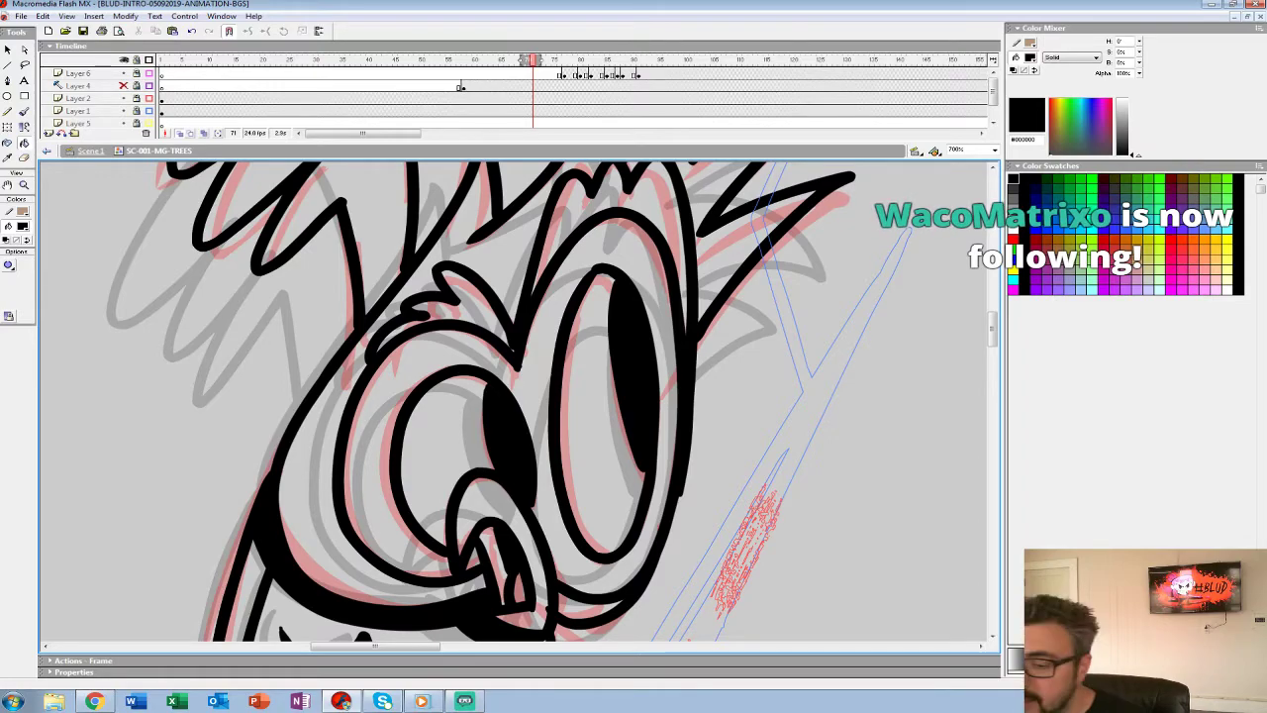
Replace the red rough at frame 70 on Layer 3 with the inked pose and turn off onion skinning.
key(z)
alt+click(649, 456)
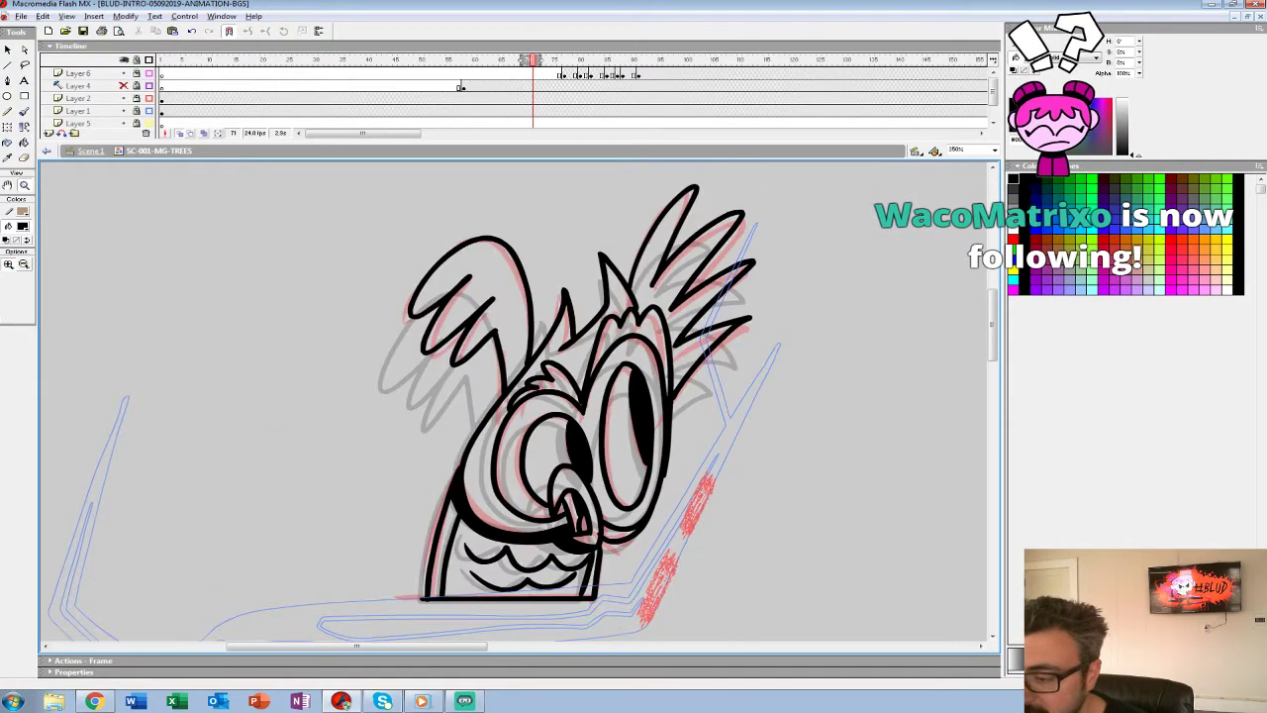
key(ctrl+minus)
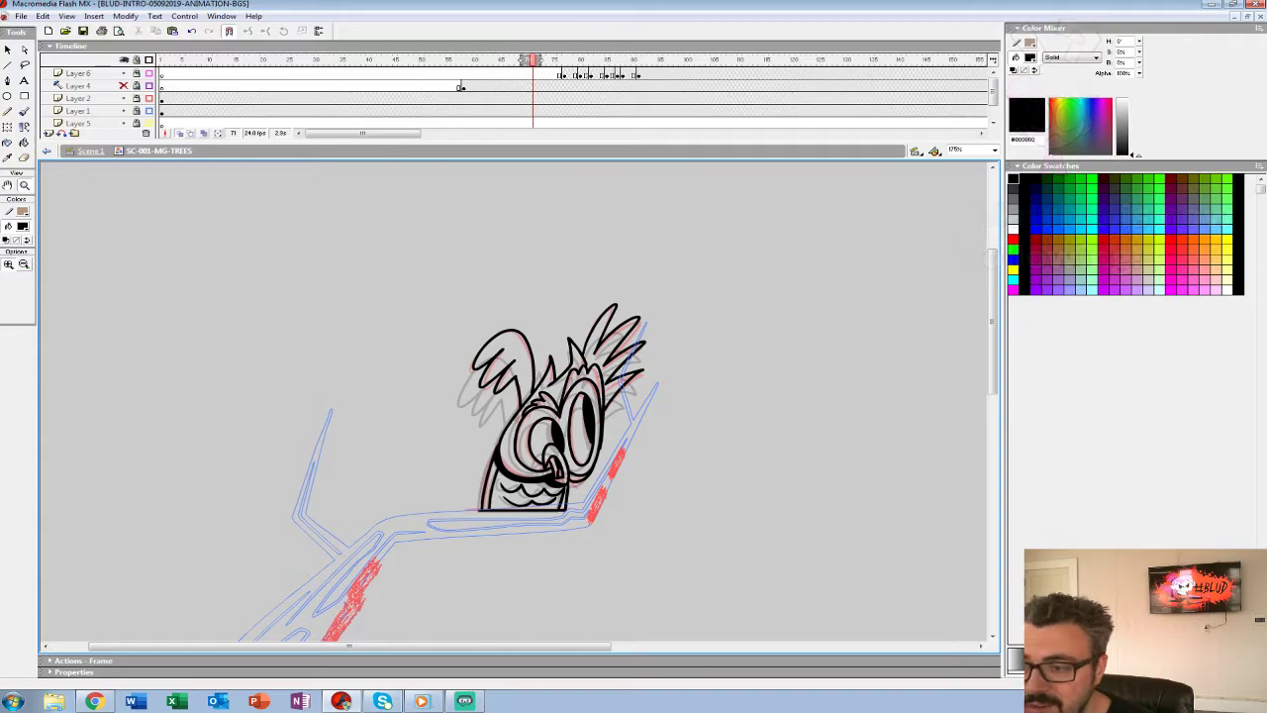
drag(514, 143, 515, 201)
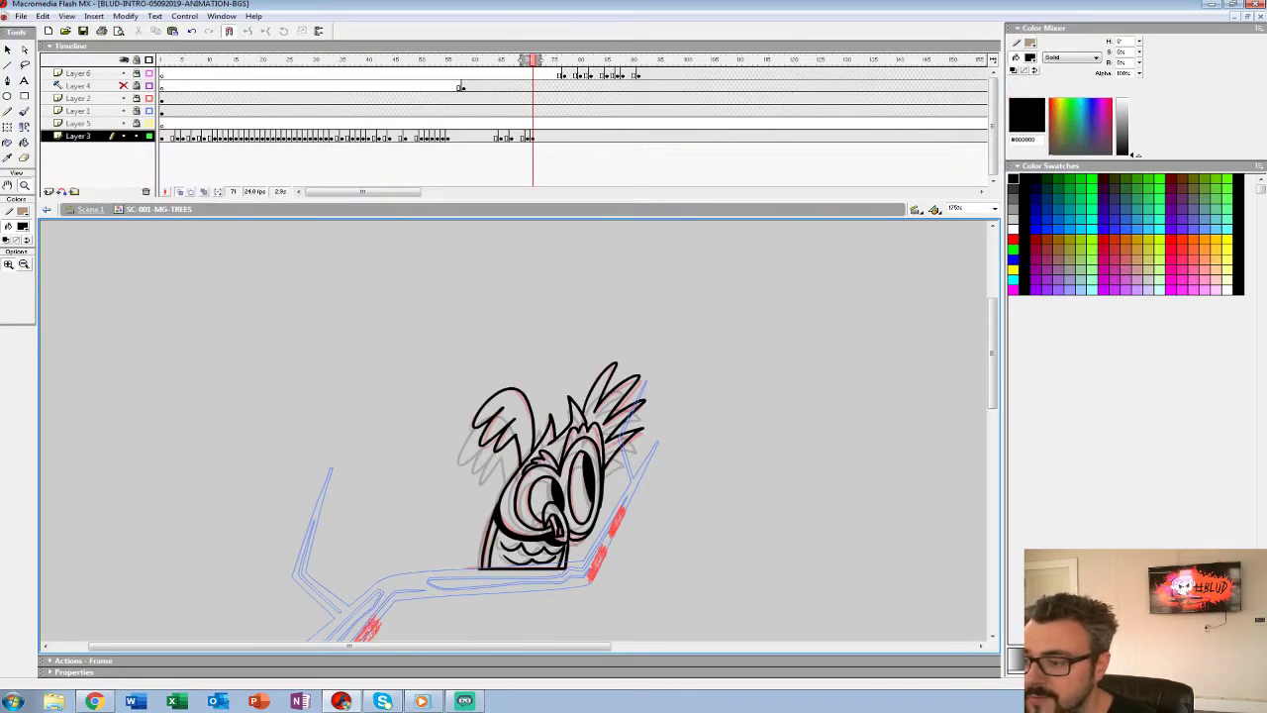
click(532, 137)
key(comma)
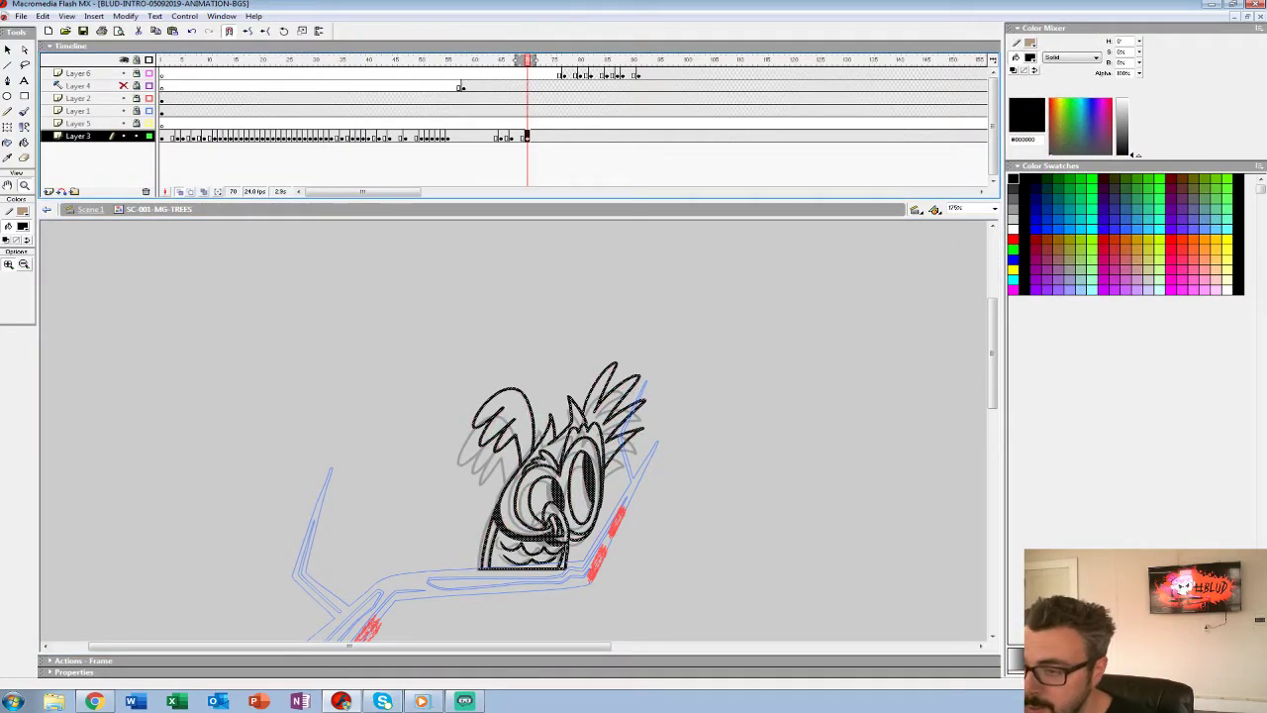
key(ctrl+shift+a)
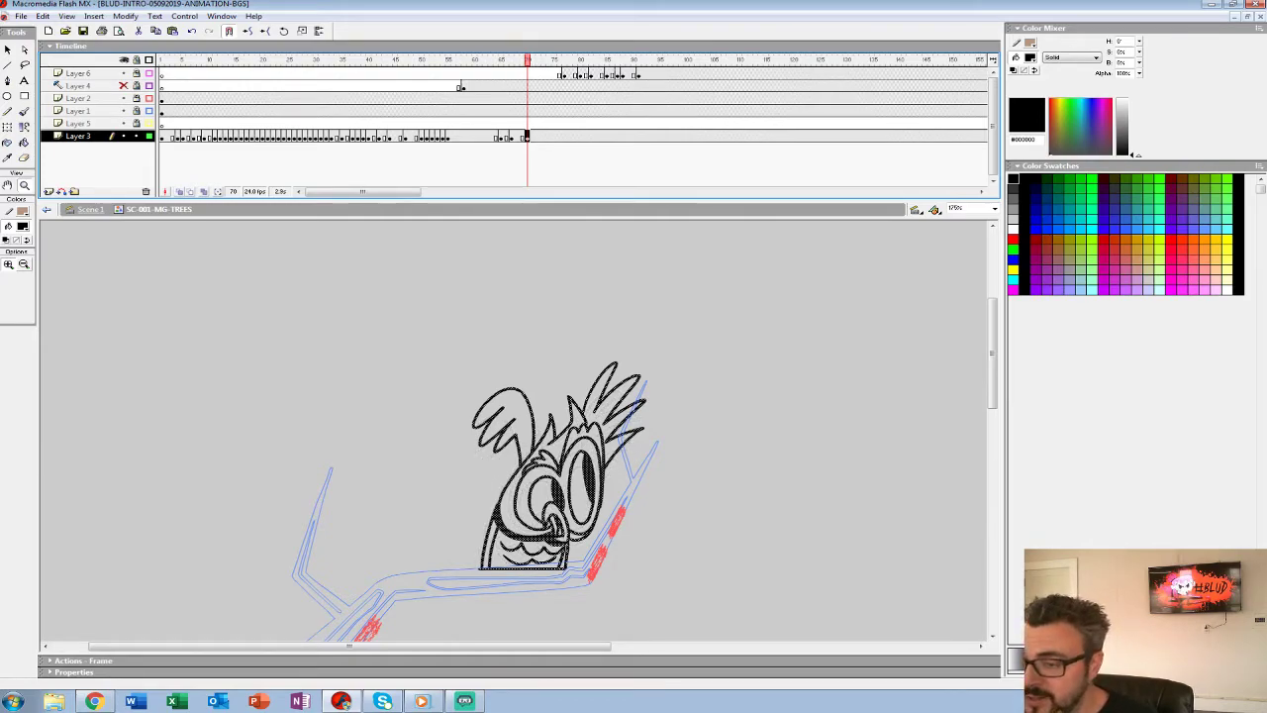
Play back and scrub the owl's pose change through frame 71 to examine the timing of the inked drawings.
click(400, 124)
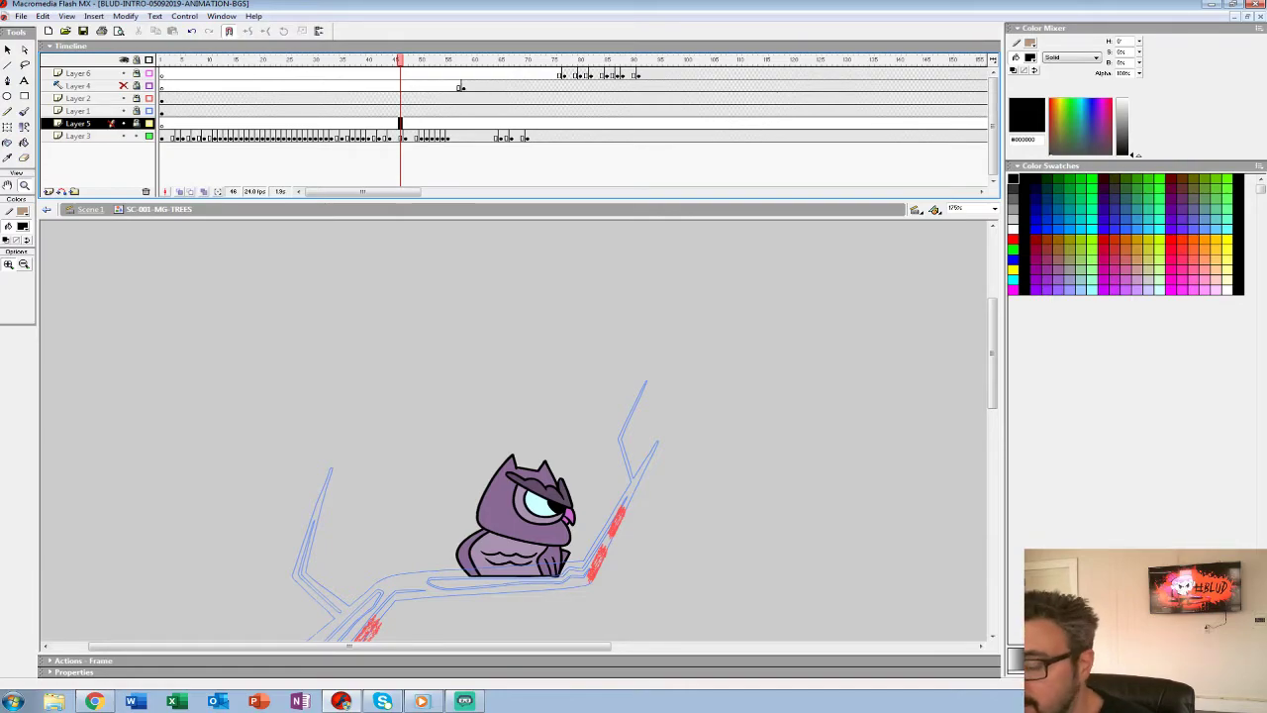
click(267, 123)
key(Return)
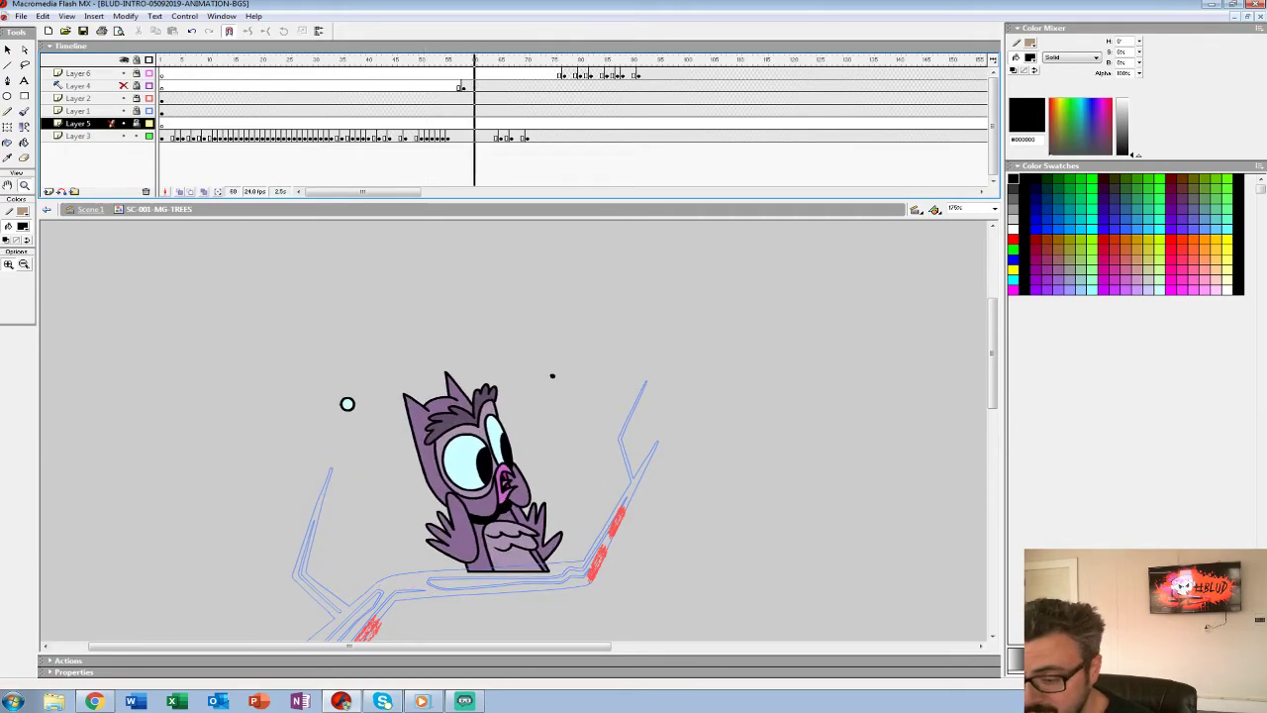
click(516, 135)
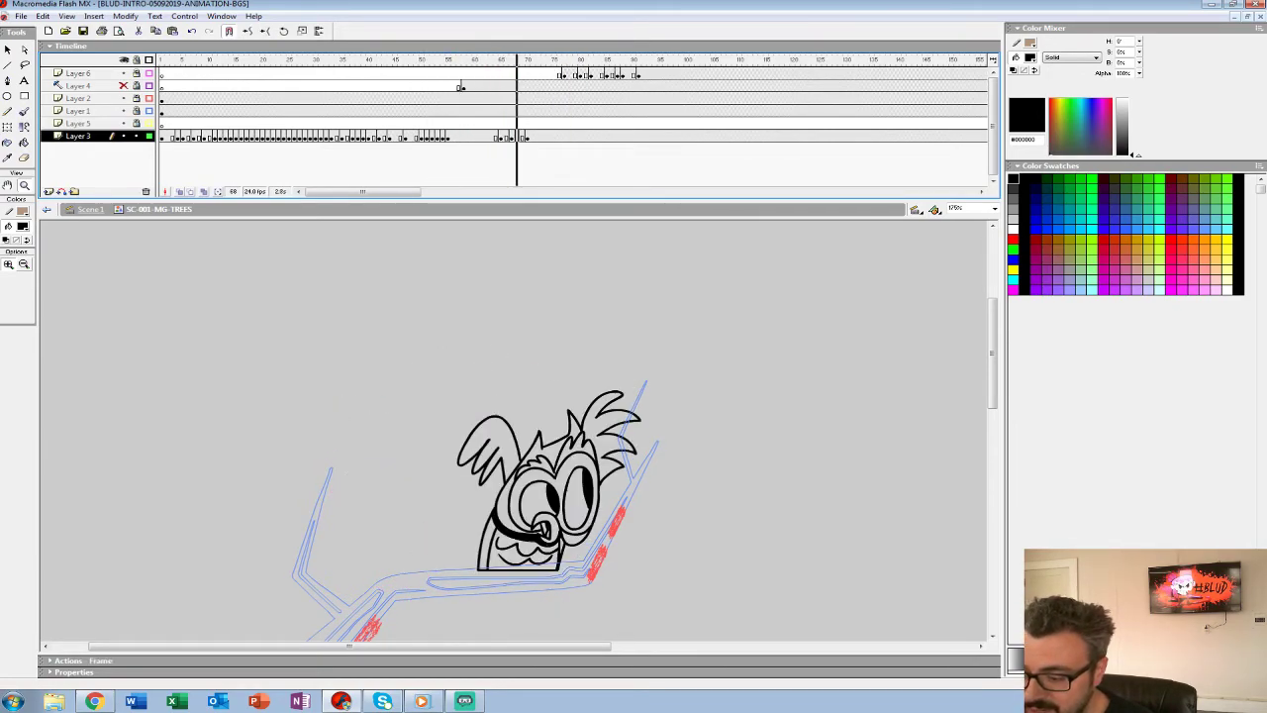
click(600, 497)
drag(517, 60, 548, 60)
alt+click(571, 410)
drag(469, 123, 548, 124)
drag(475, 111, 533, 111)
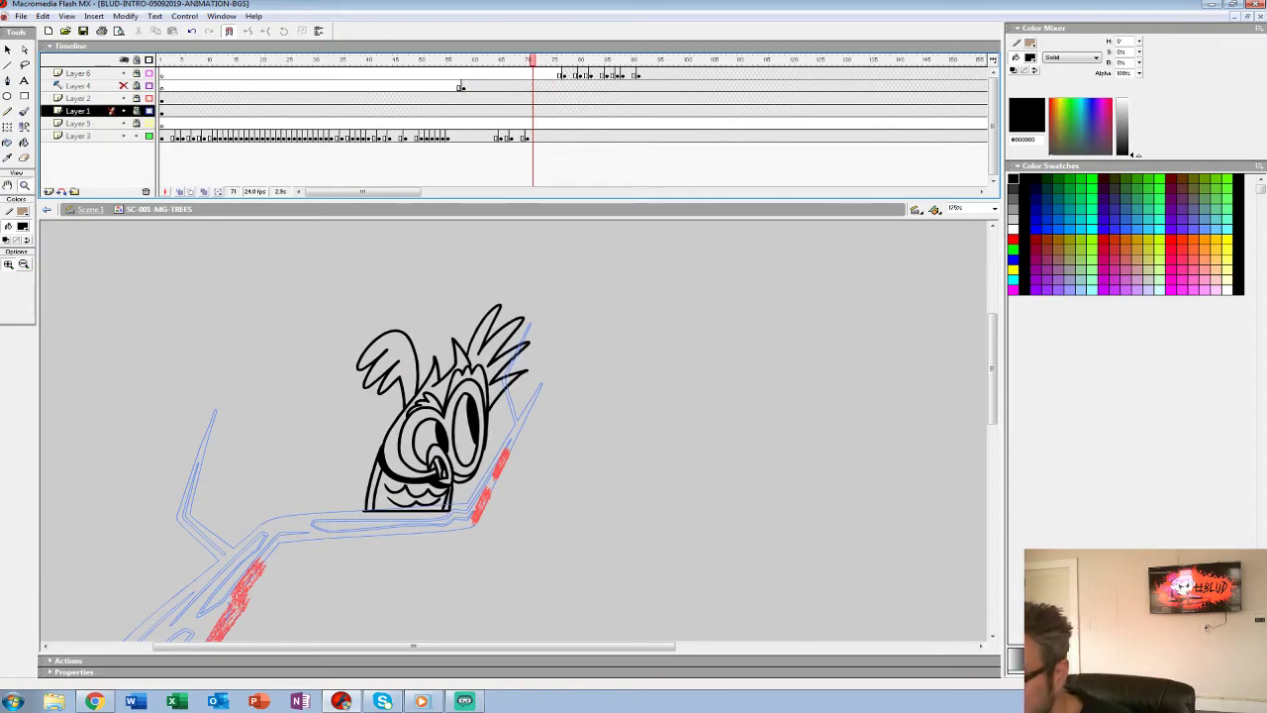
Shift Layer 6's rough keyframes earlier to start at frame 73, showing Layer 6 solid and the owl and branch layers as outlines.
mouse_move(564, 74)
mouse_down()
mouse_move(638, 74)
mouse_move(544, 74)
mouse_up()
drag(436, 396, 452, 477)
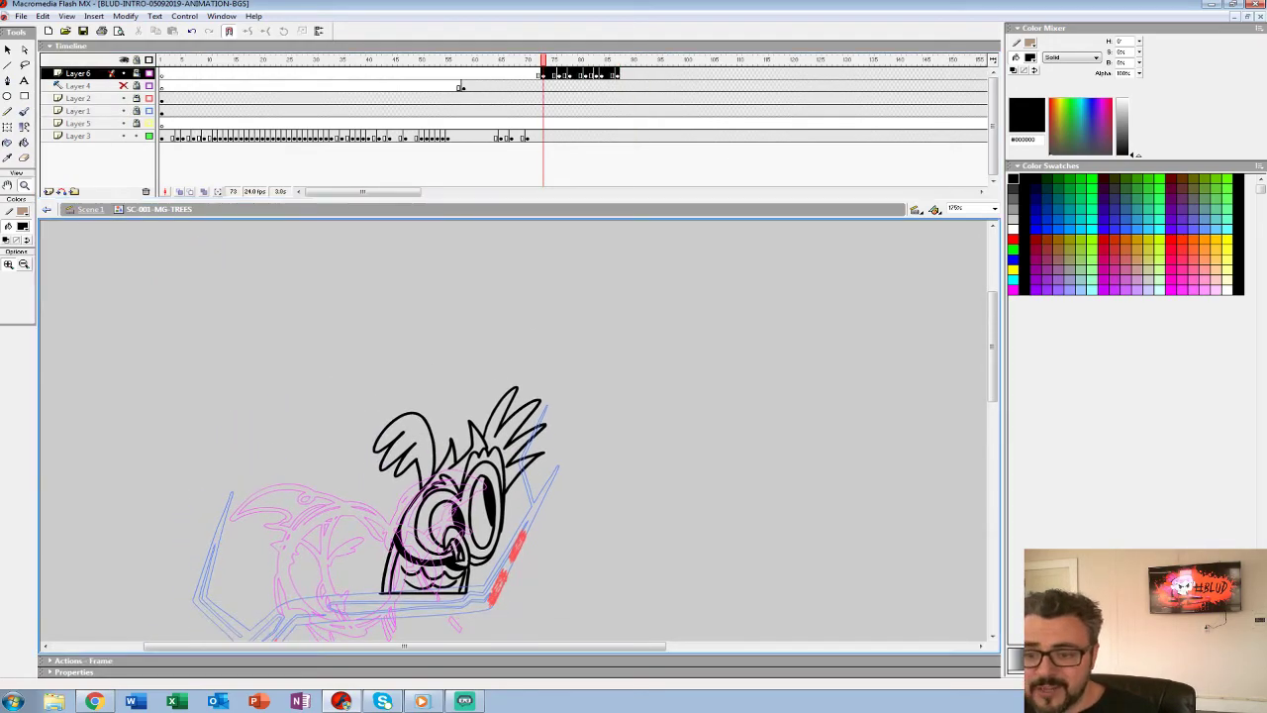
drag(148, 124, 149, 73)
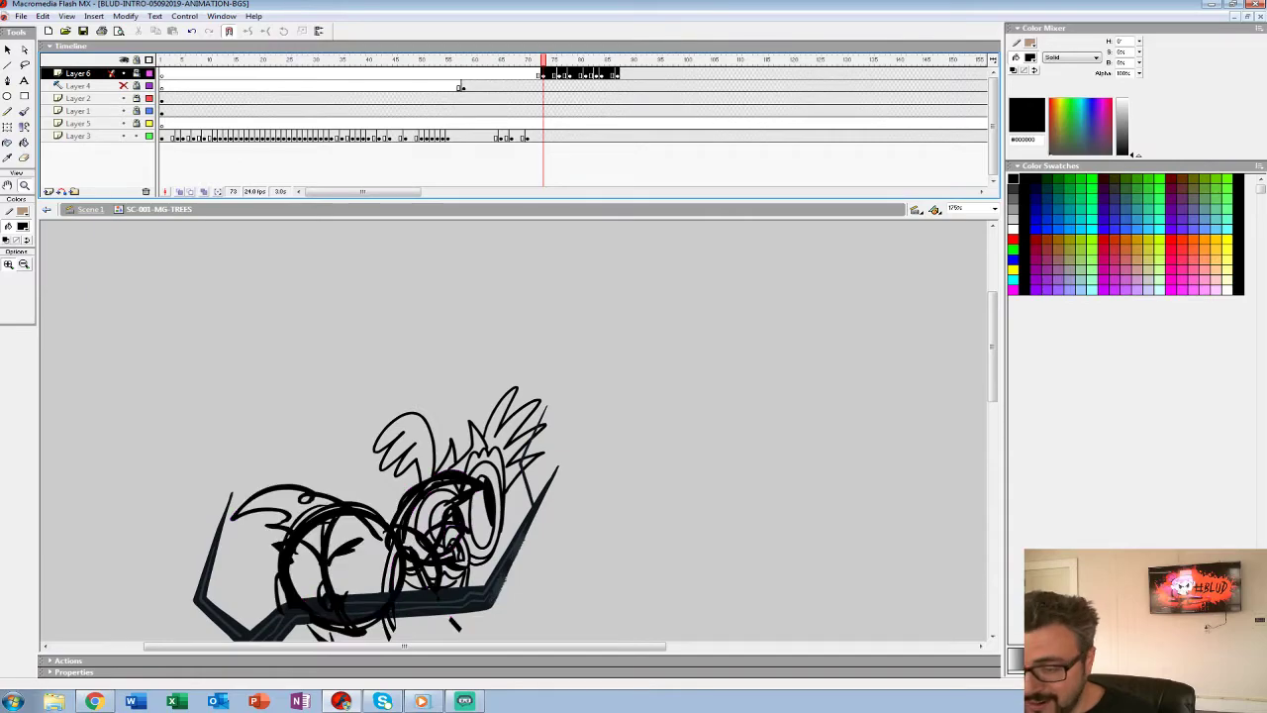
drag(149, 98, 149, 135)
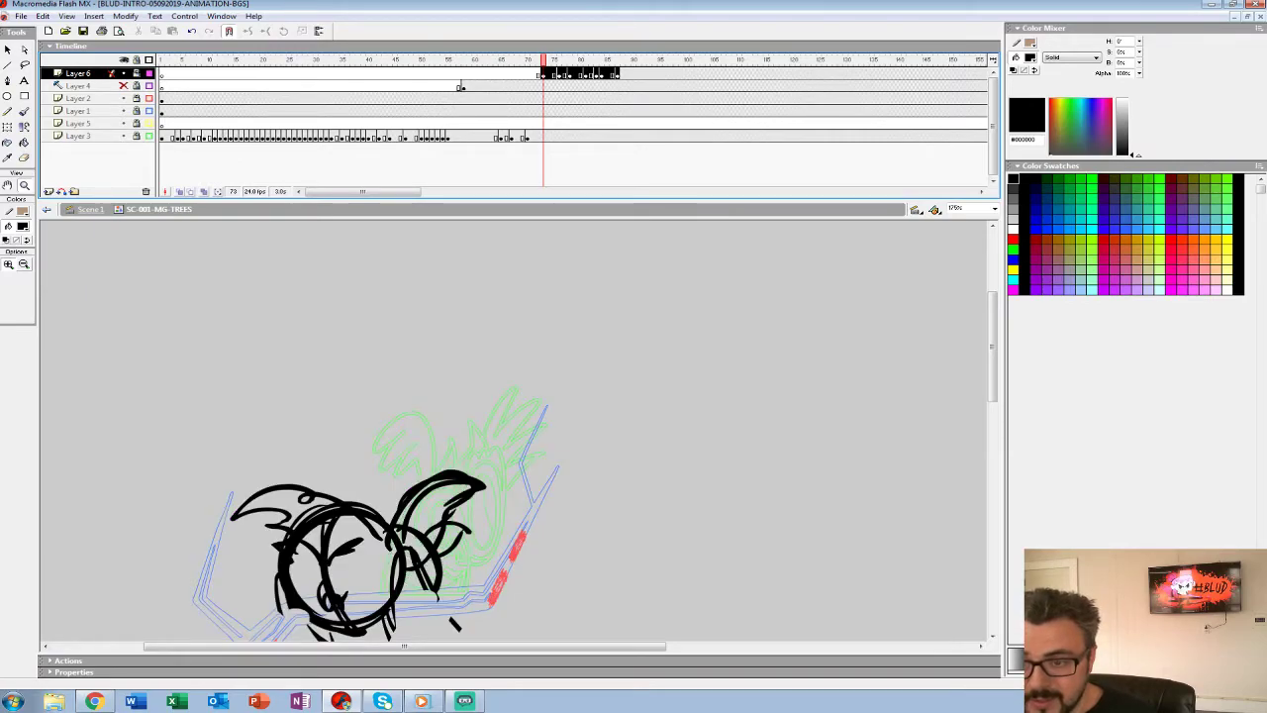
drag(492, 555, 531, 445)
Insert a blank keyframe at frame 79 on Layer 6 and turn on onion skinning to show the preceding rough.
click(544, 76)
click(559, 75)
click(569, 75)
key(.)
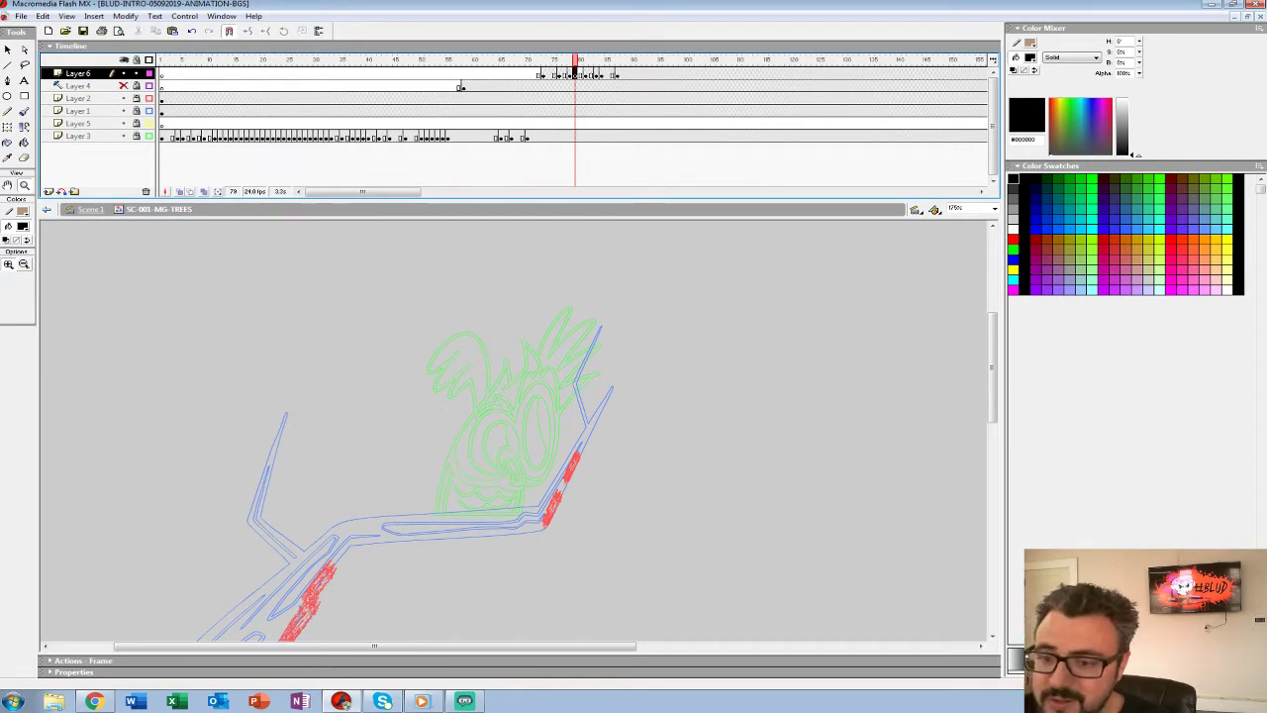
click(180, 192)
drag(583, 61, 570, 61)
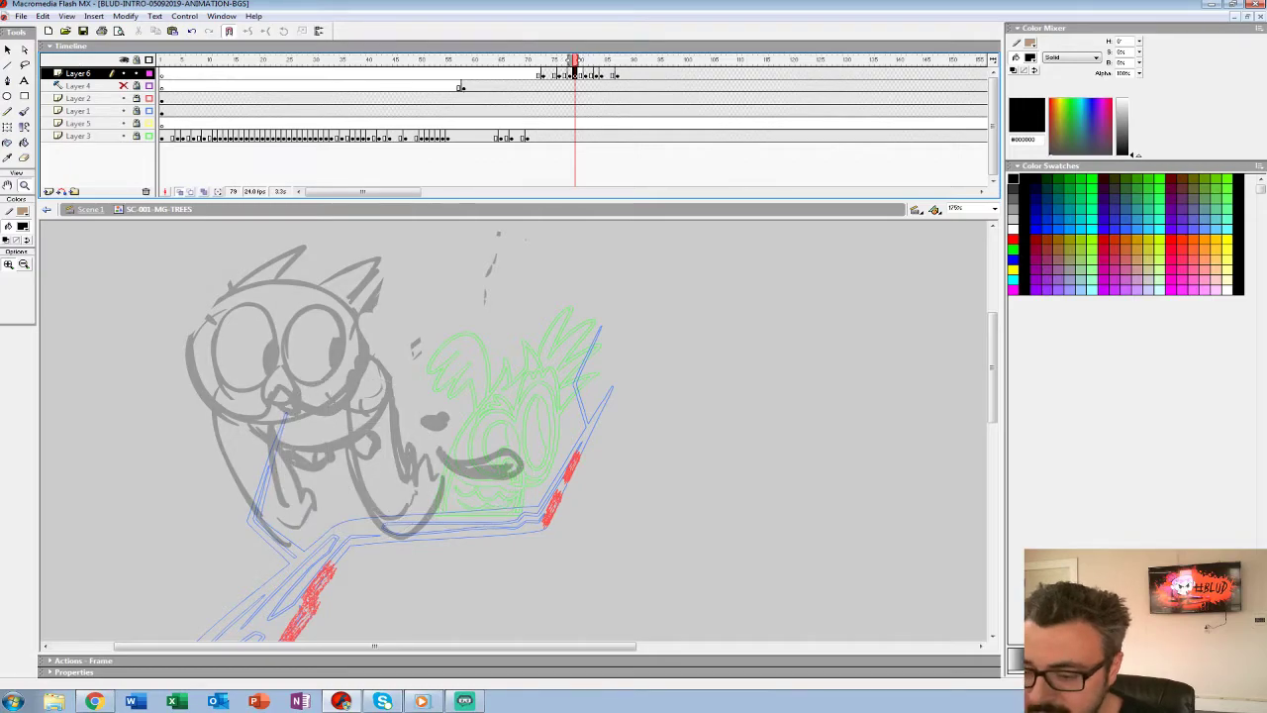
Switch to the Brush tool with a smaller brush size for drawing over the onion-skinned rough.
drag(425, 426, 538, 444)
click(24, 111)
click(27, 283)
click(12, 328)
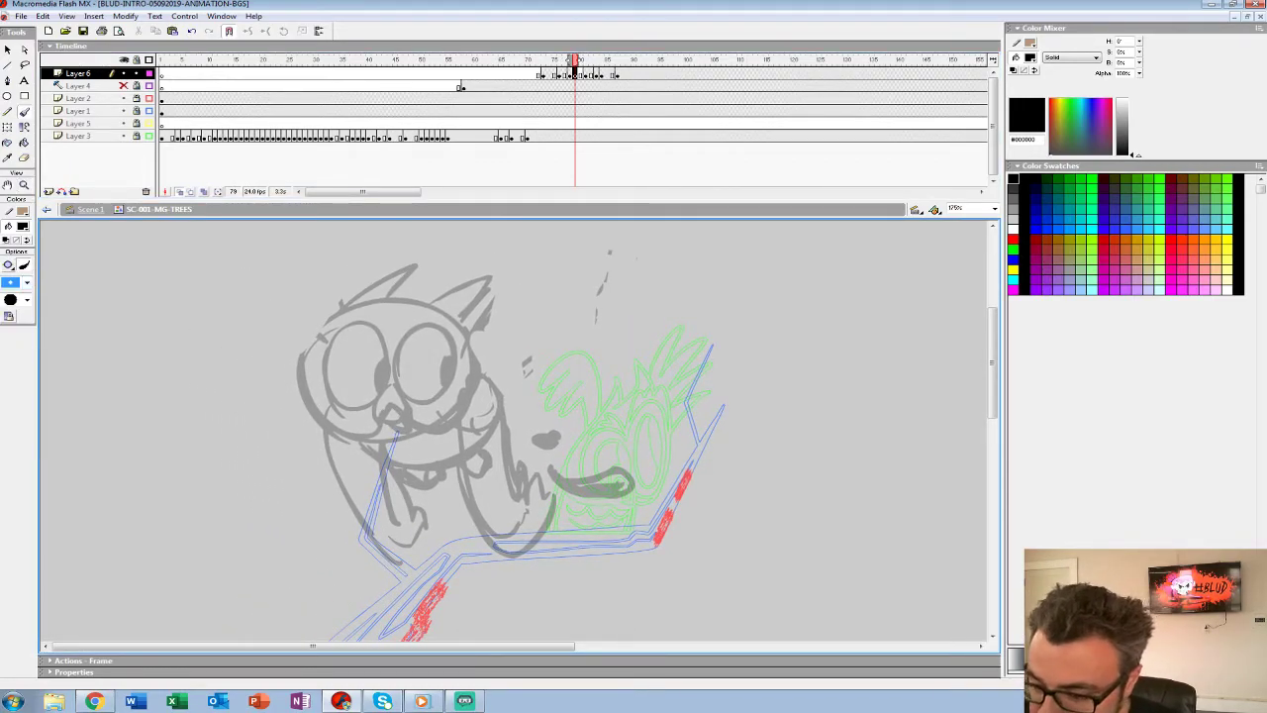
drag(399, 397, 427, 443)
key(ctrl+z)
drag(398, 397, 462, 414)
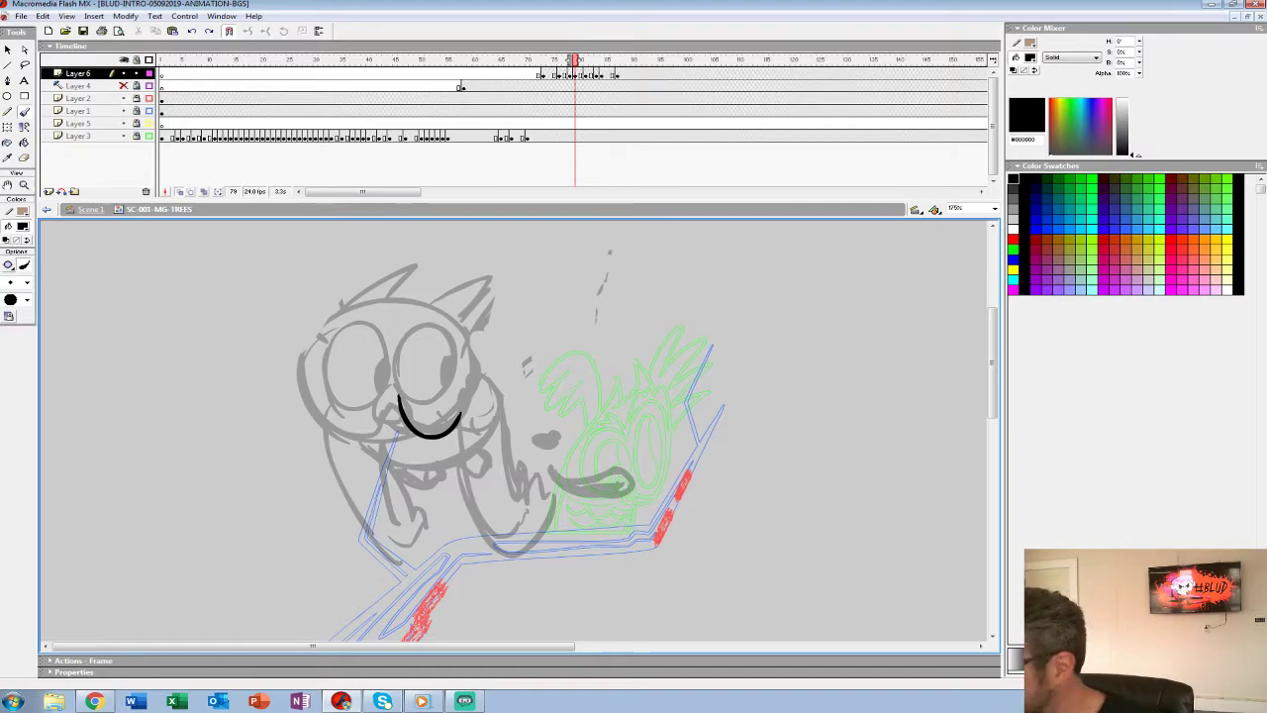
key(ctrl+z)
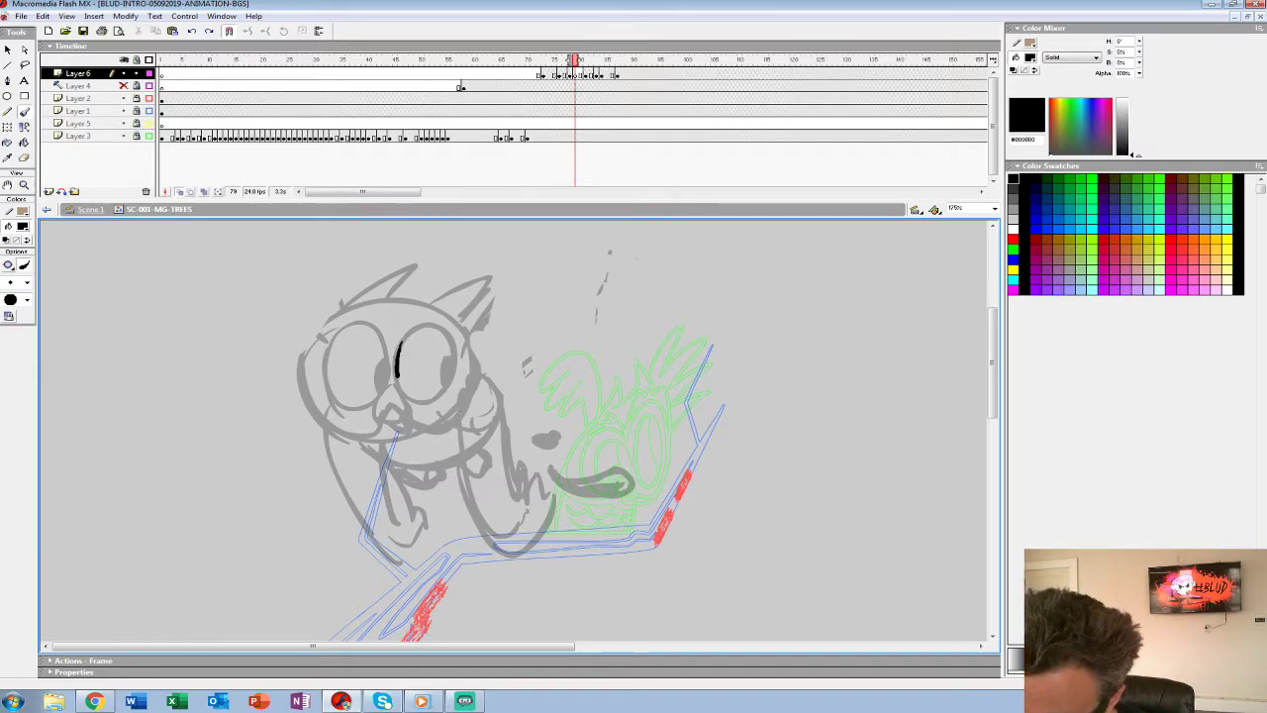
Draw the owl's right-hand eye with its pupil, beak, brow tufts and cheek in black at frame 79.
drag(443, 328, 401, 344)
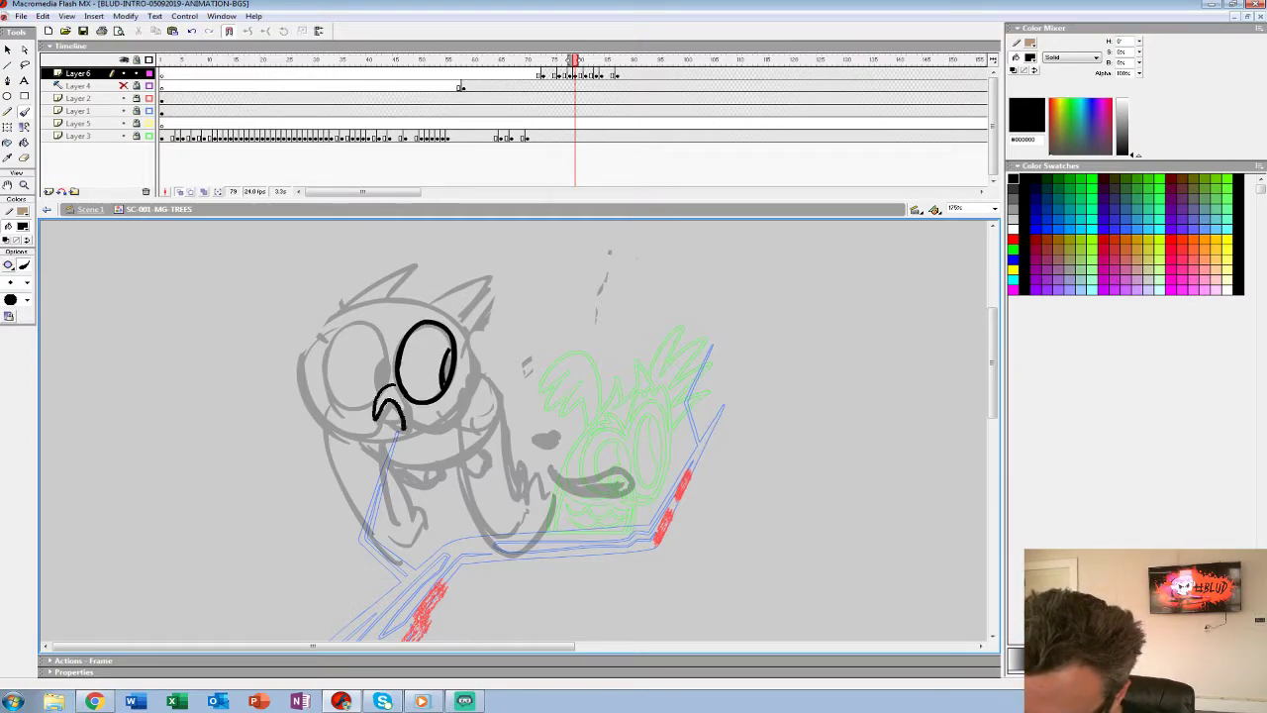
mouse_move(397, 385)
mouse_down()
mouse_move(398, 432)
mouse_move(393, 424)
mouse_up()
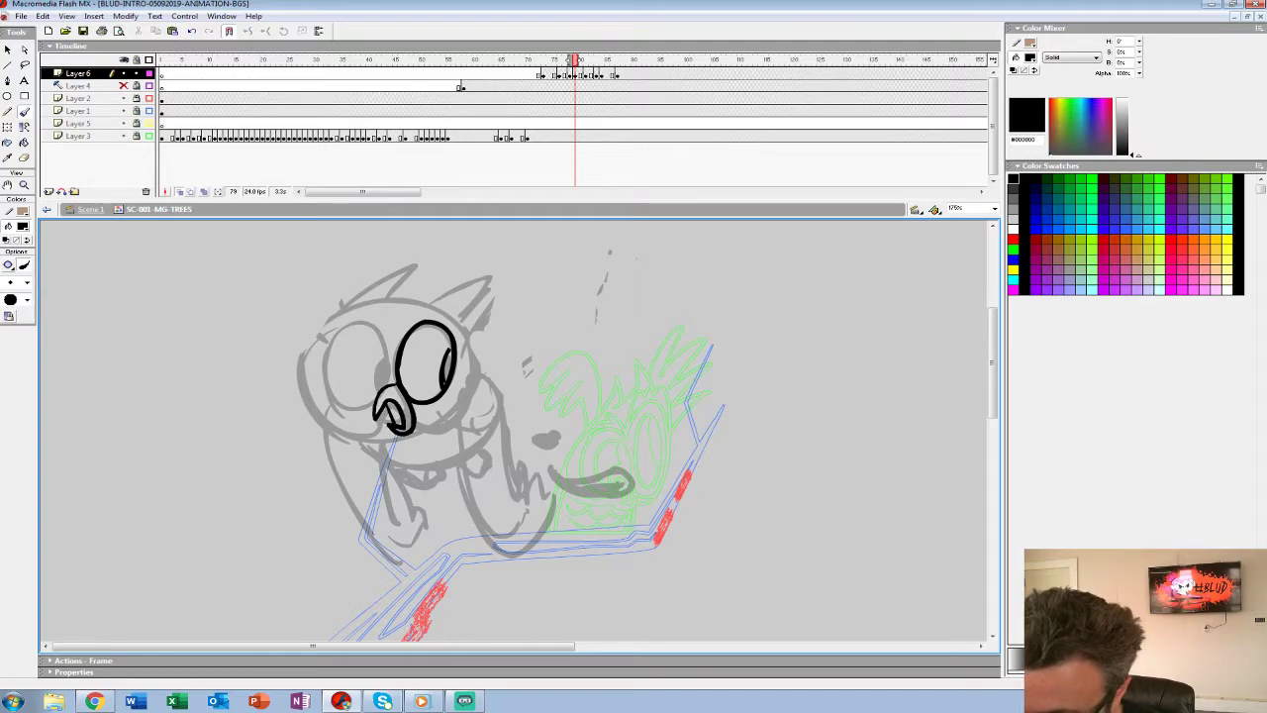
drag(435, 432, 467, 396)
mouse_move(400, 323)
mouse_down()
mouse_move(457, 314)
mouse_move(402, 321)
mouse_up()
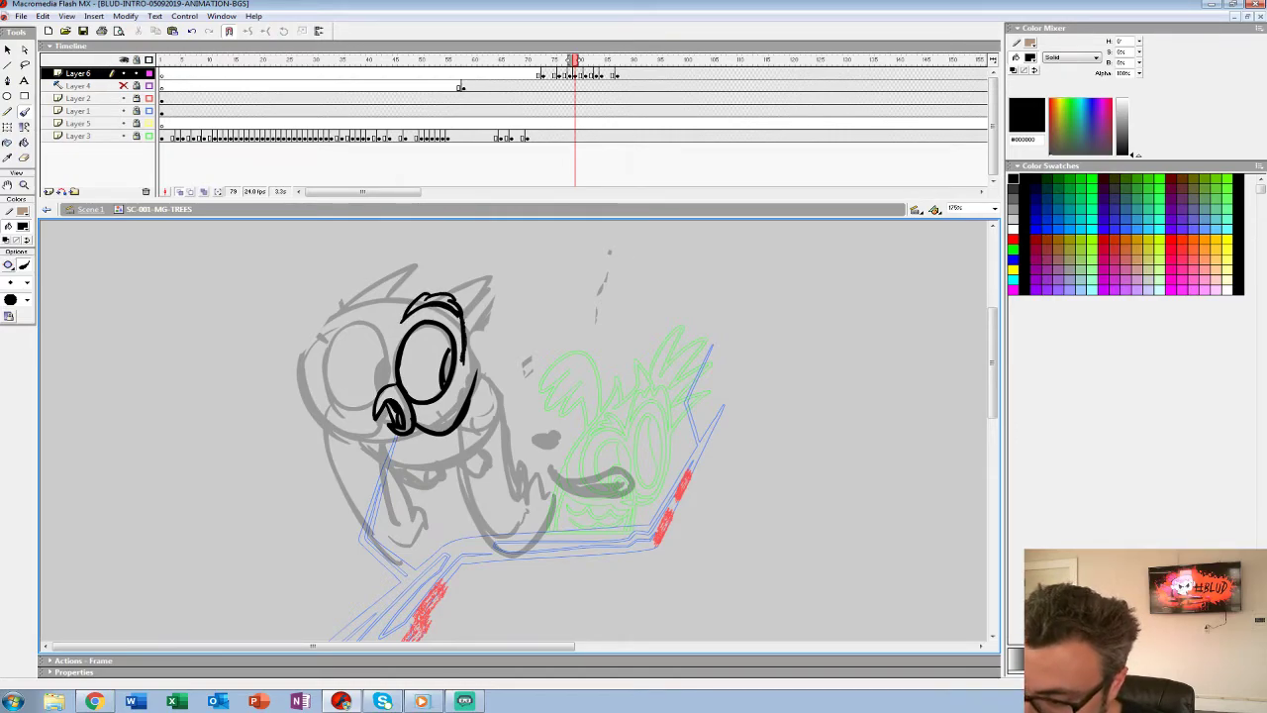
key(ctrl+z)
key(ctrl+z)
drag(462, 316, 453, 398)
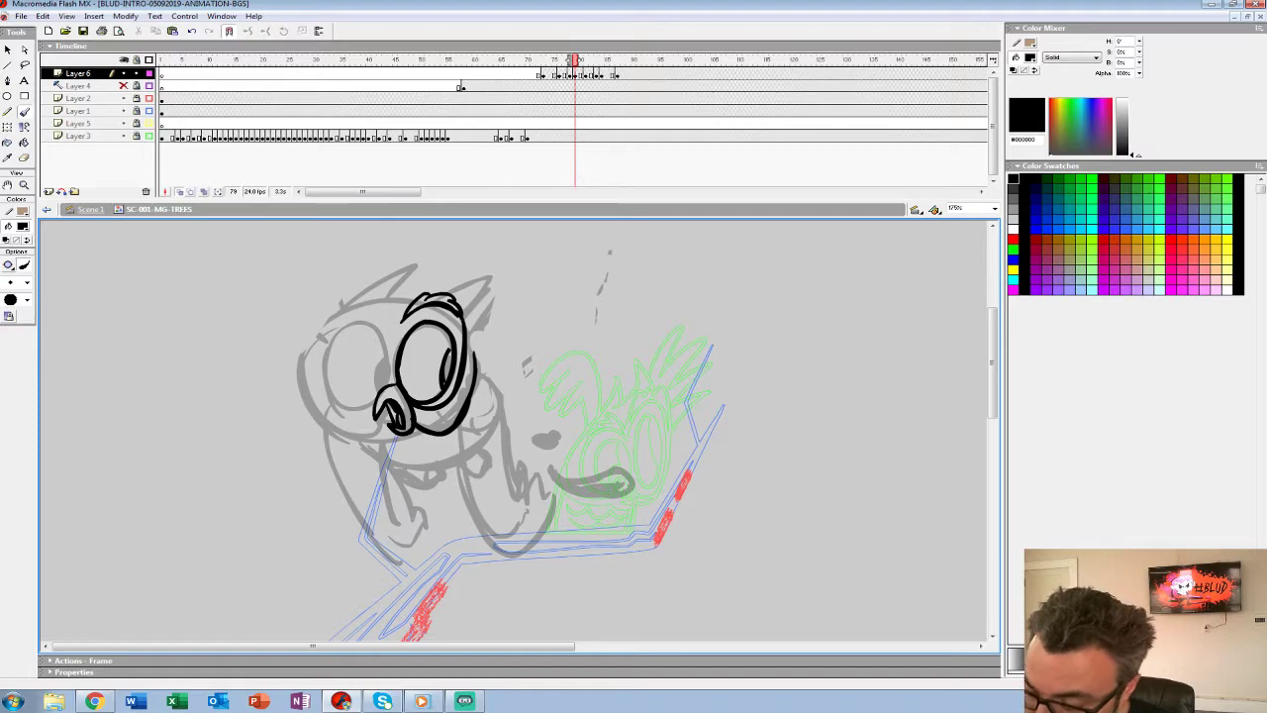
Draw the owl's left-hand eye with its pupil, surrounding rim and brow tufts in black at frame 79.
mouse_move(389, 385)
mouse_down()
mouse_move(376, 334)
mouse_move(346, 323)
mouse_move(329, 373)
mouse_move(375, 405)
mouse_up()
drag(385, 353, 377, 394)
mouse_move(339, 323)
mouse_down()
mouse_move(402, 297)
mouse_move(374, 285)
mouse_move(396, 293)
mouse_move(327, 380)
mouse_up()
drag(337, 323, 325, 406)
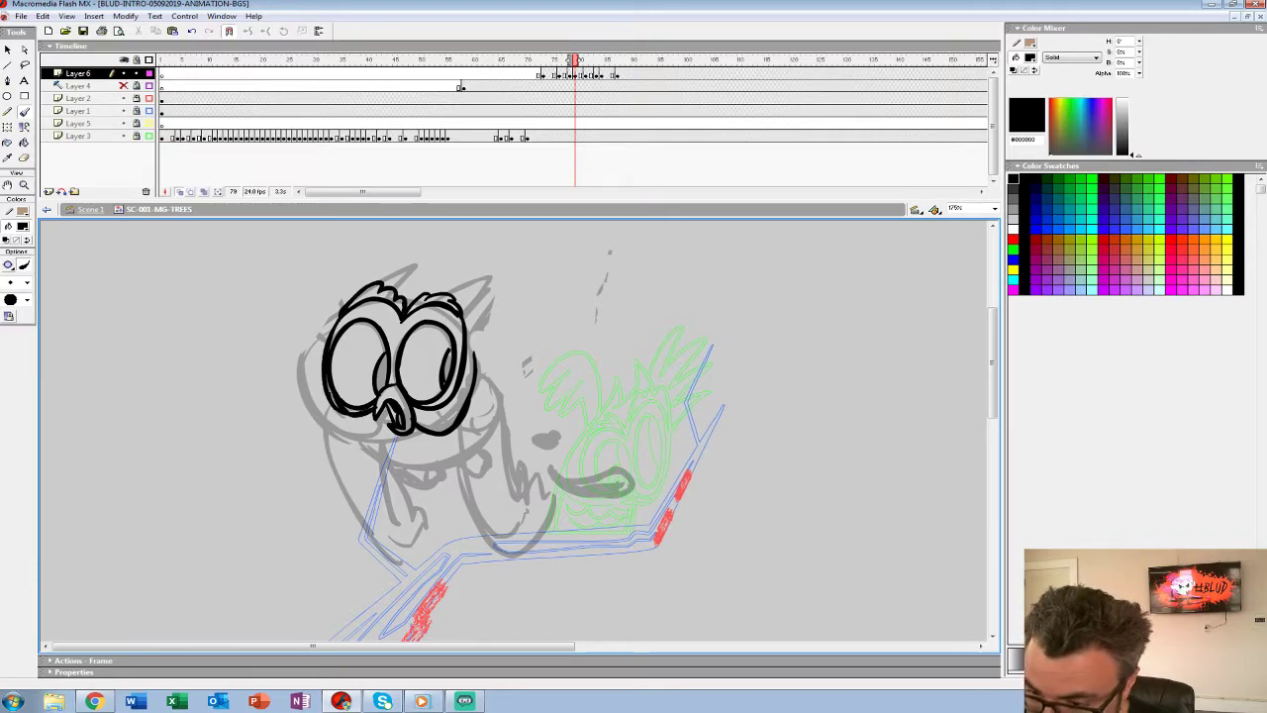
key(ctrl+z)
mouse_move(336, 315)
mouse_down()
mouse_move(327, 334)
mouse_move(372, 415)
mouse_up()
Draw the owl's outer face contour and both pointed ear tufts in black at frame 79.
mouse_move(317, 368)
mouse_down()
mouse_move(327, 432)
mouse_move(386, 428)
mouse_up()
drag(477, 362, 500, 287)
mouse_move(384, 284)
mouse_down()
mouse_move(421, 265)
mouse_move(403, 294)
mouse_up()
drag(408, 288, 466, 291)
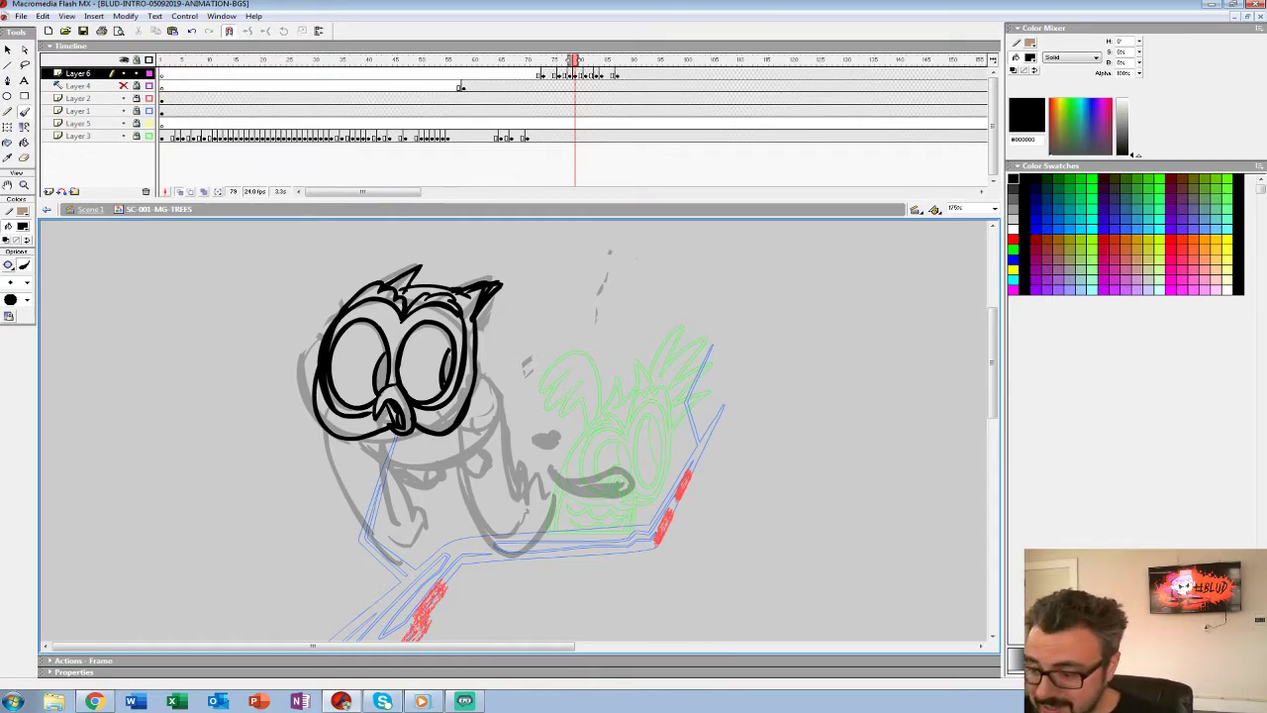
Draw the owl's right-hand wing hanging from the head with jagged feather tips at frame 79.
scroll(515, 431, down, 1)
drag(459, 388, 471, 479)
key(ctrl+z)
mouse_move(460, 390)
mouse_down()
mouse_move(482, 499)
mouse_move(462, 415)
mouse_move(467, 516)
mouse_move(500, 466)
mouse_move(516, 486)
mouse_up()
key(ctrl+z)
mouse_move(516, 485)
mouse_down()
mouse_move(521, 424)
mouse_move(478, 346)
mouse_up()
mouse_move(478, 343)
mouse_down()
mouse_move(508, 397)
mouse_move(519, 483)
mouse_up()
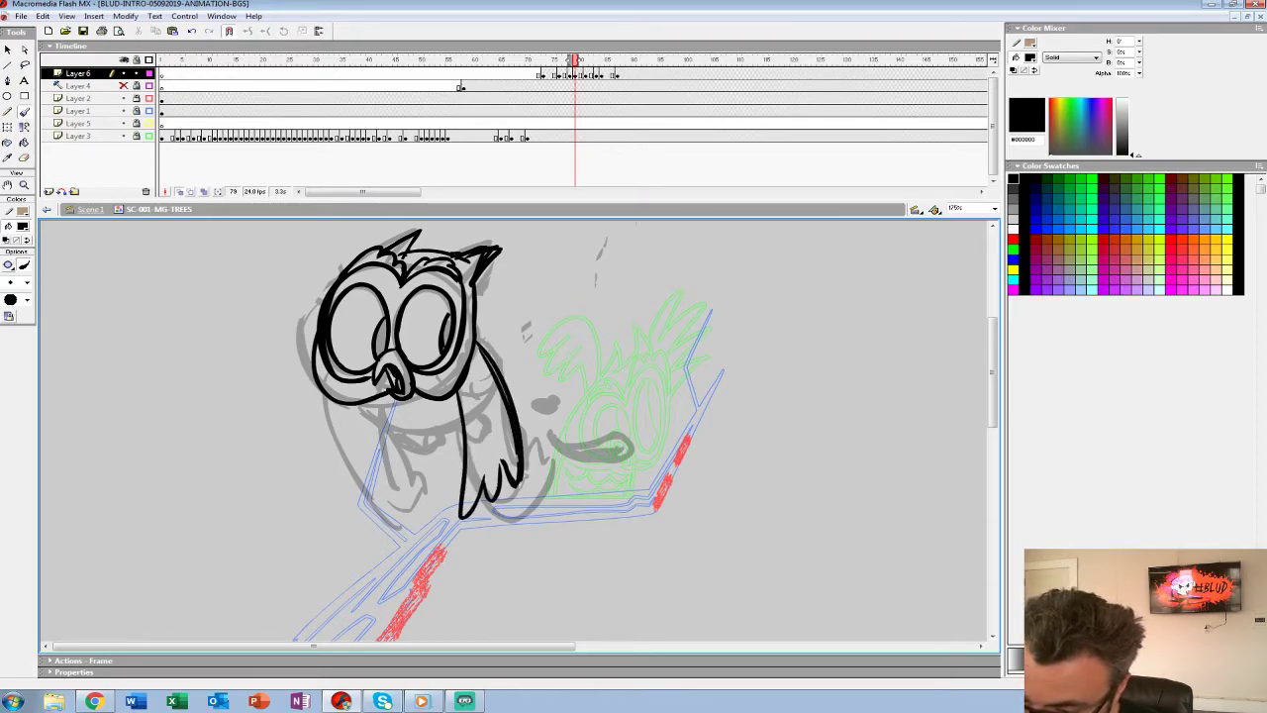
Draw the owl's scalloped chest feathers and left-hand wing with jagged feather tips in black at frame 79.
key(ctrl+z)
mouse_move(377, 398)
mouse_down()
mouse_move(402, 413)
mouse_move(454, 400)
mouse_move(461, 421)
mouse_up()
mouse_move(333, 433)
mouse_down()
mouse_move(396, 516)
mouse_move(410, 433)
mouse_move(406, 477)
mouse_up()
drag(373, 402, 392, 396)
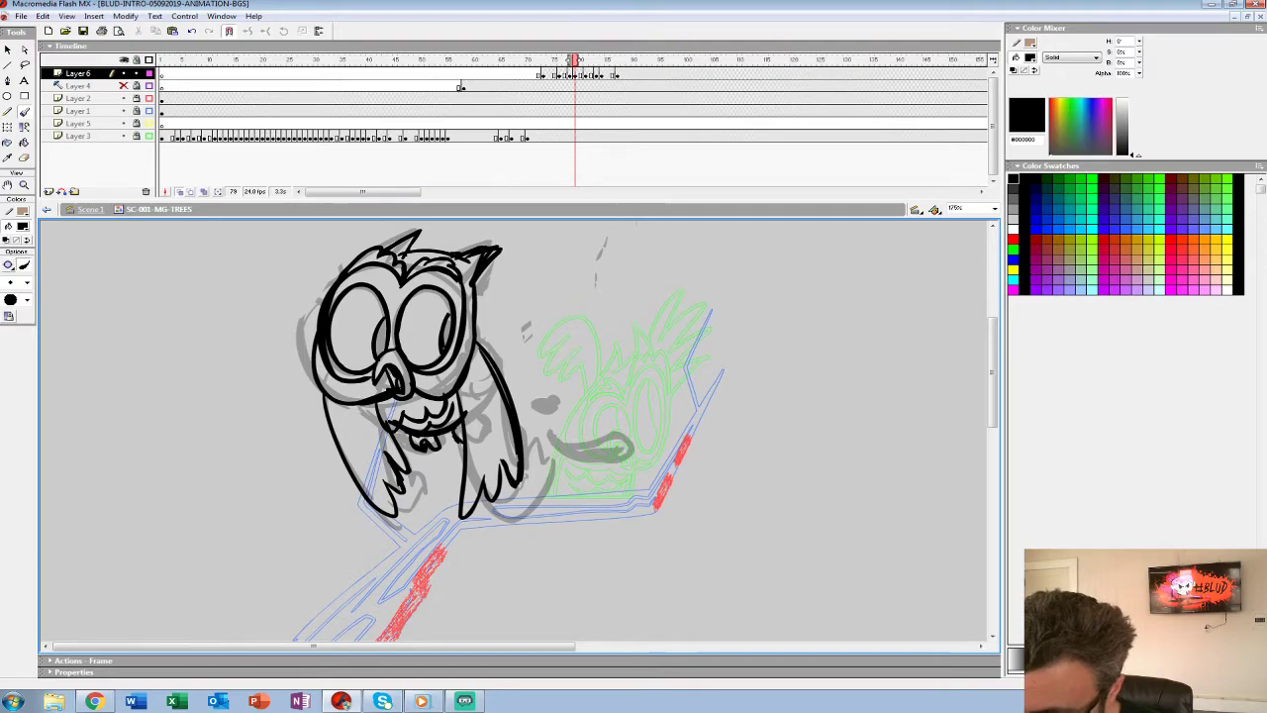
mouse_move(338, 459)
mouse_down()
mouse_move(404, 531)
mouse_move(391, 489)
mouse_move(415, 512)
mouse_up()
drag(414, 511, 404, 464)
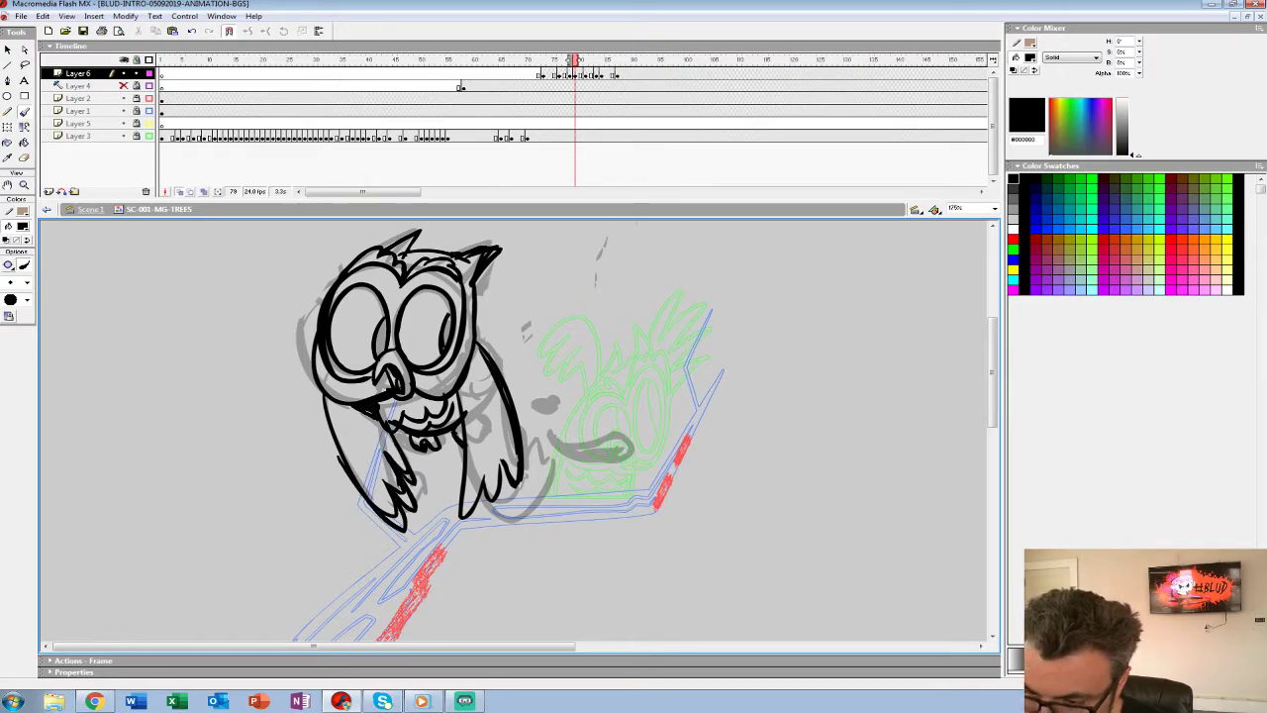
drag(345, 415, 382, 483)
key(ctrl+z)
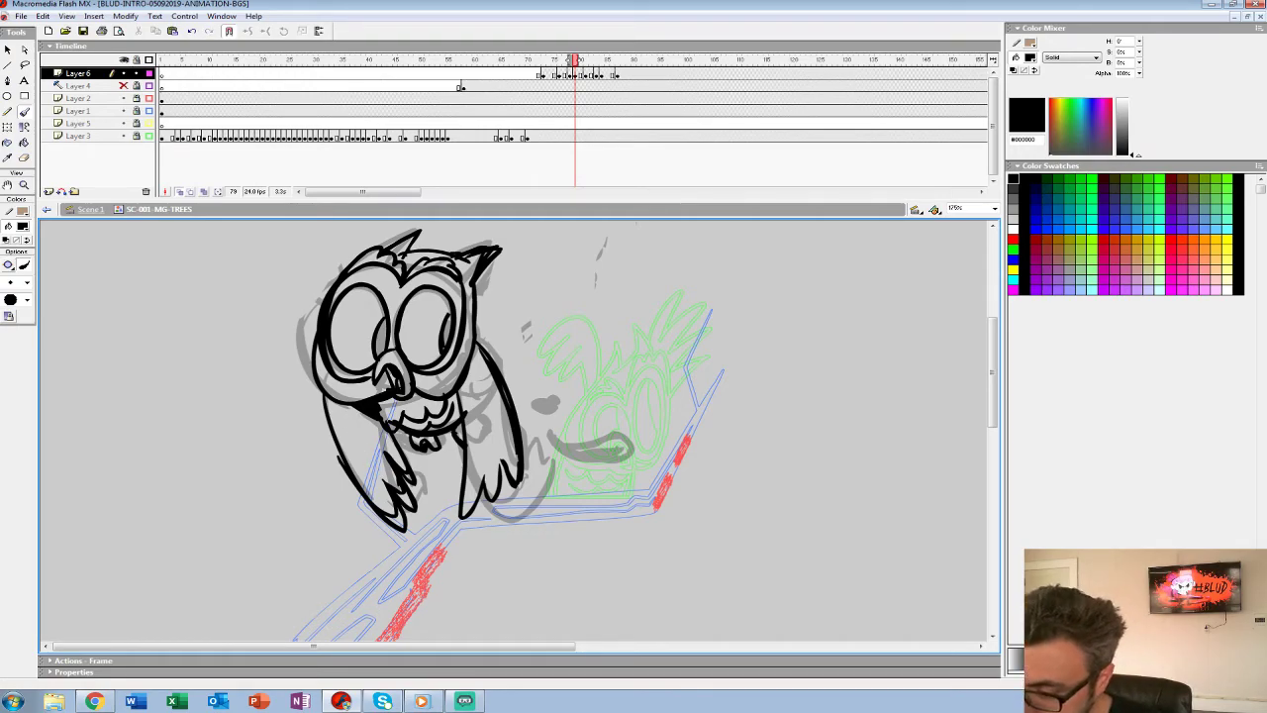
Draw loose feathers flying off beside the right-hand wing and one small feather beneath the chest in black at frame 79.
mouse_move(545, 422)
mouse_down()
mouse_move(586, 455)
mouse_move(624, 463)
mouse_move(627, 433)
mouse_move(620, 454)
mouse_up()
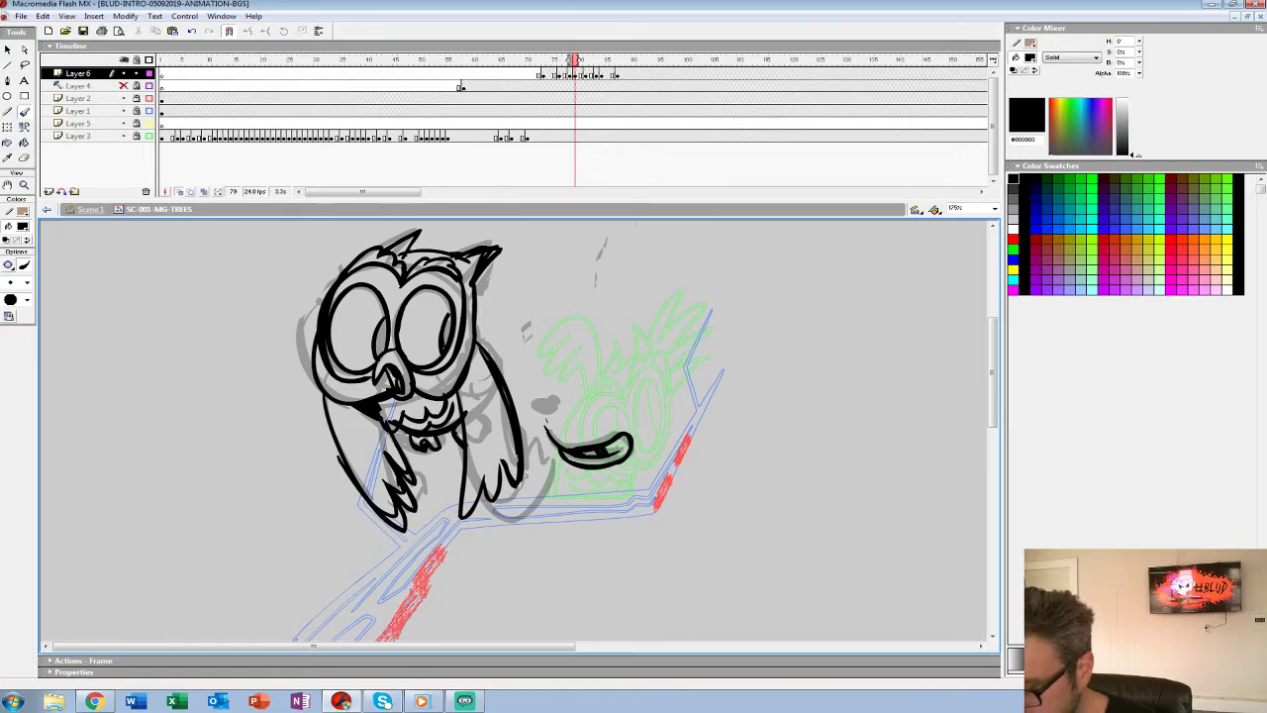
drag(604, 455, 619, 456)
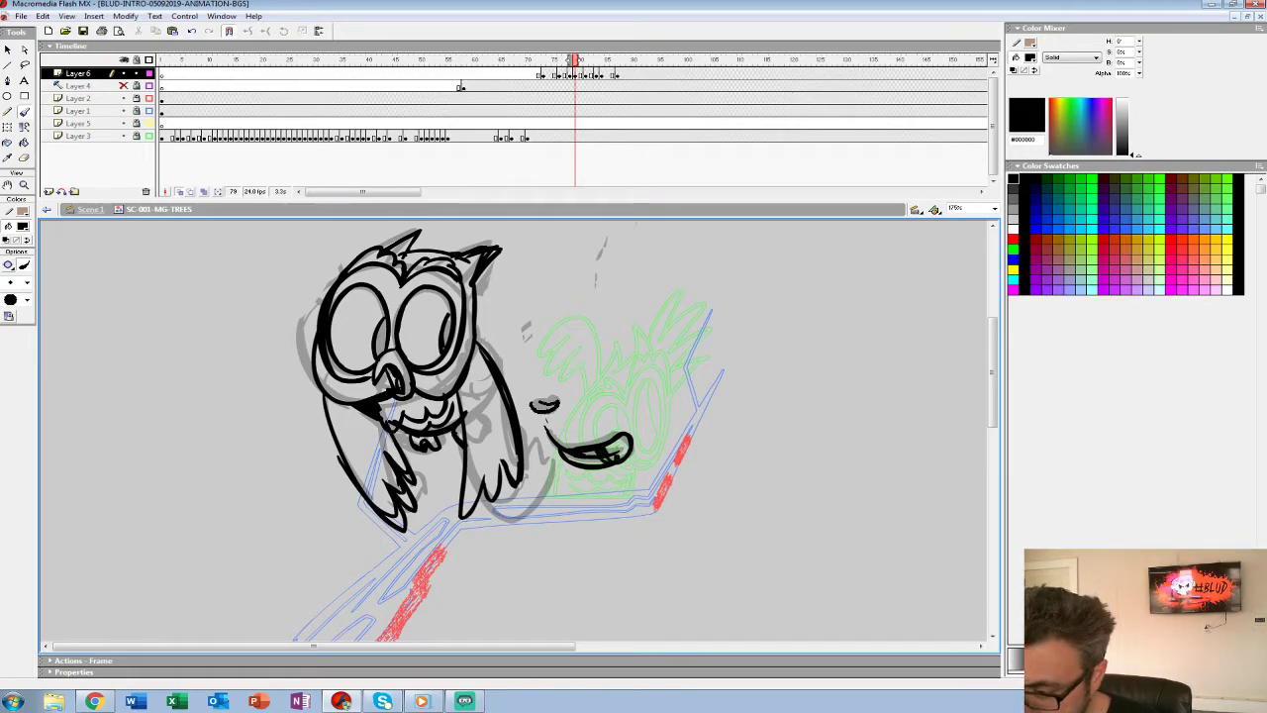
key(ctrl+z)
drag(530, 407, 557, 400)
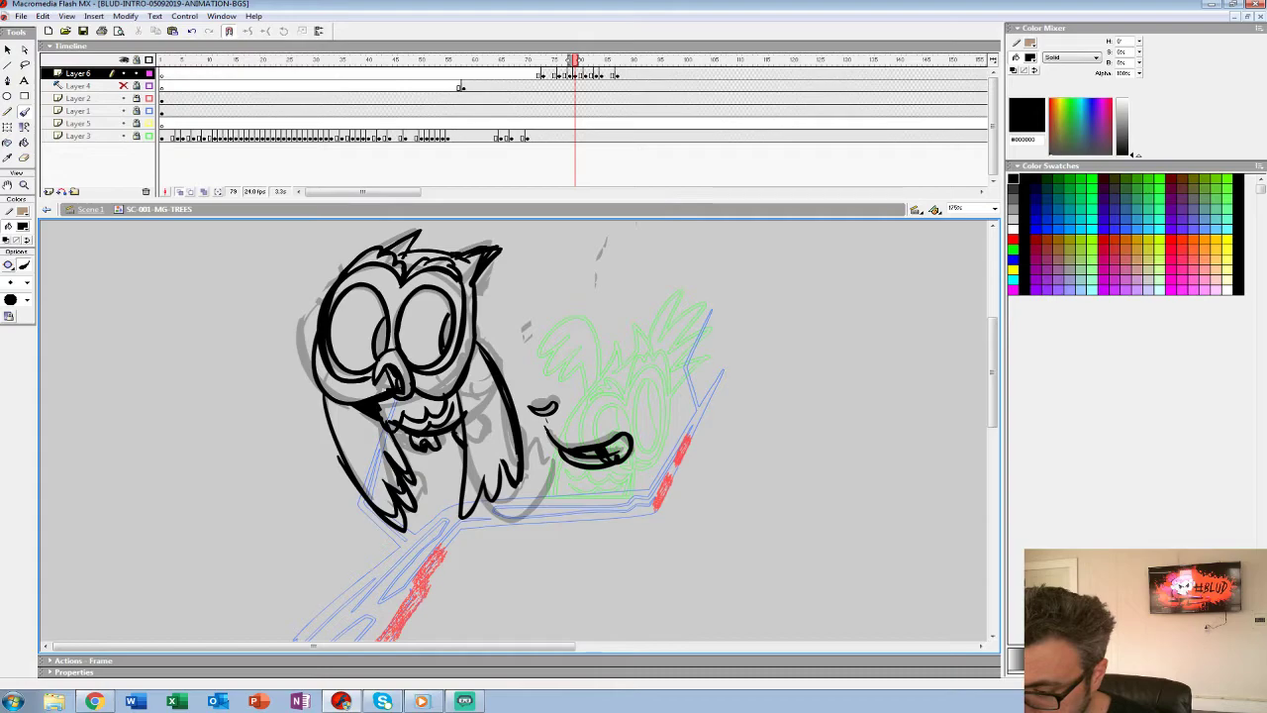
drag(542, 451, 554, 481)
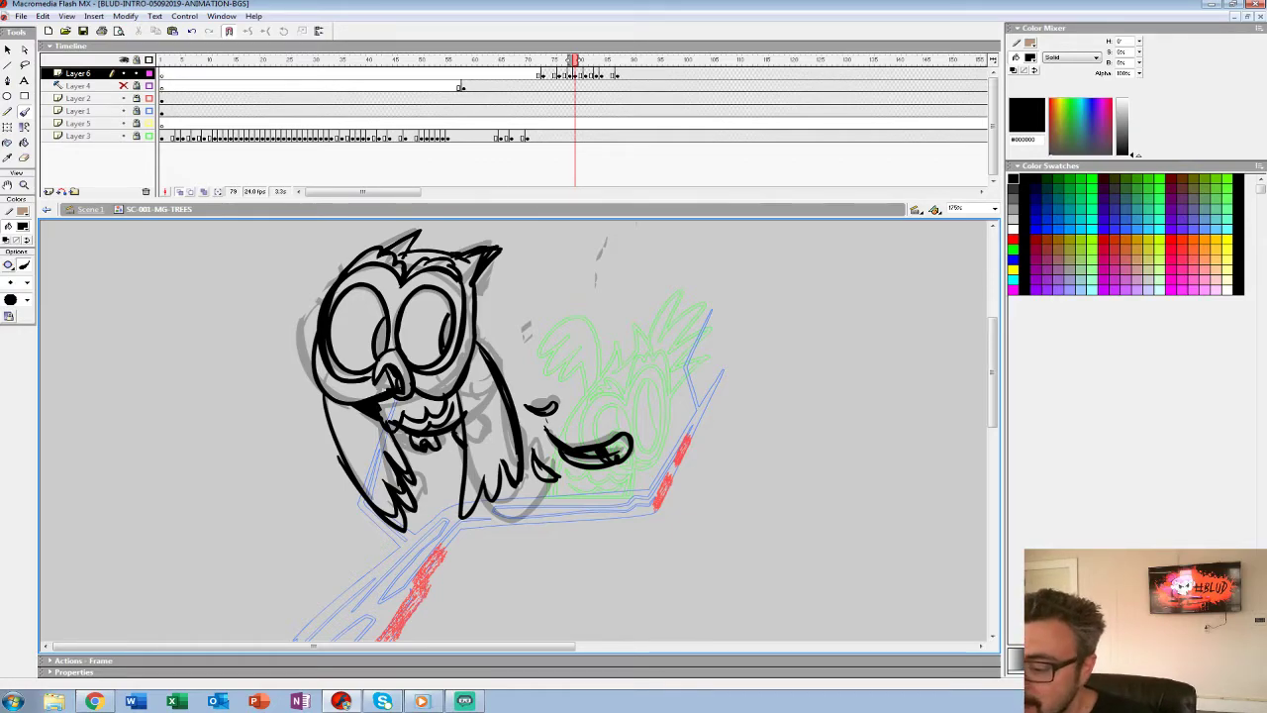
drag(435, 460, 460, 484)
Recolour the owl rough red (#FF0000) and go to the empty Layer 6 frame 79 to ink over it.
click(564, 75)
click(575, 74)
click(570, 74)
key(.)
key(z)
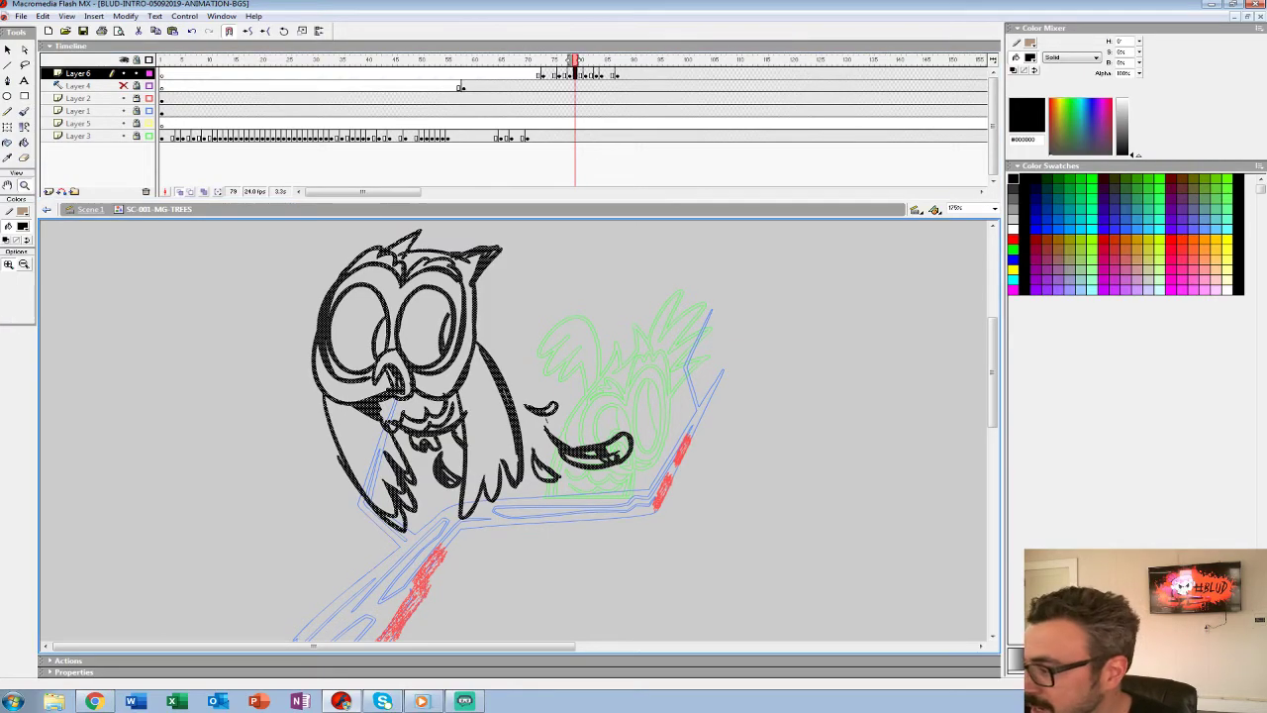
click(957, 208)
text(400)
key(Return)
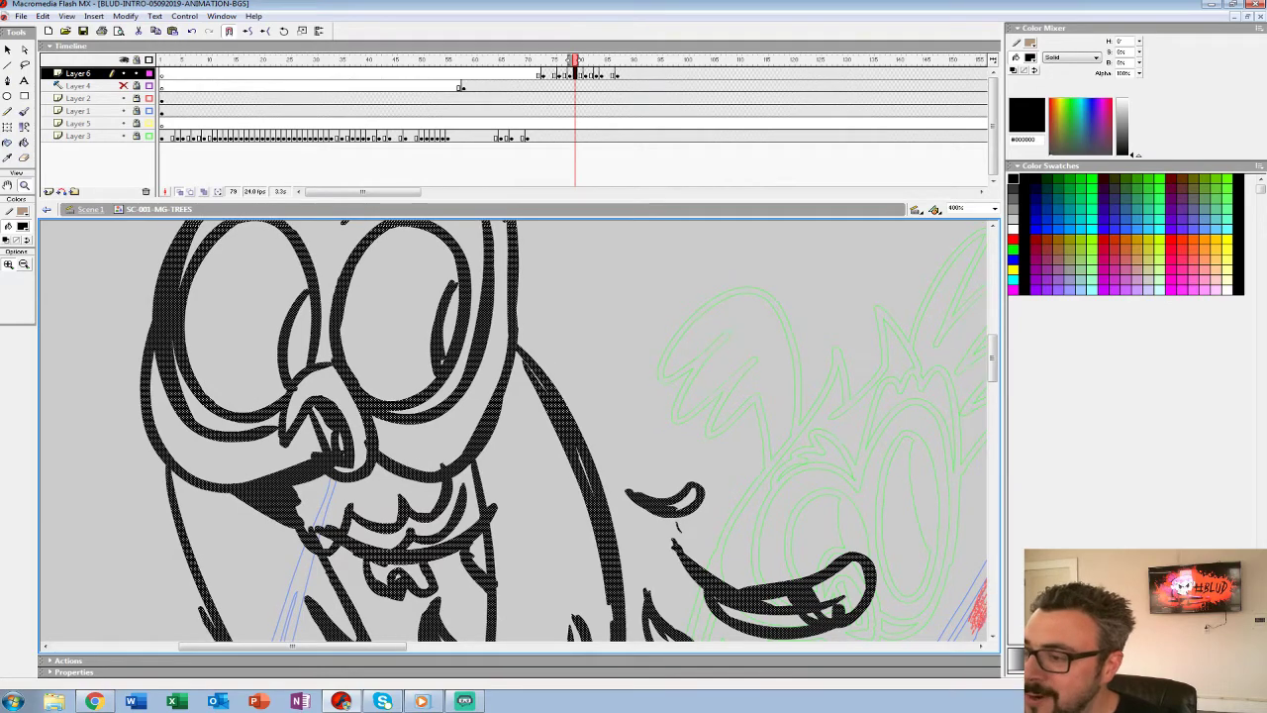
click(22, 226)
click(7, 293)
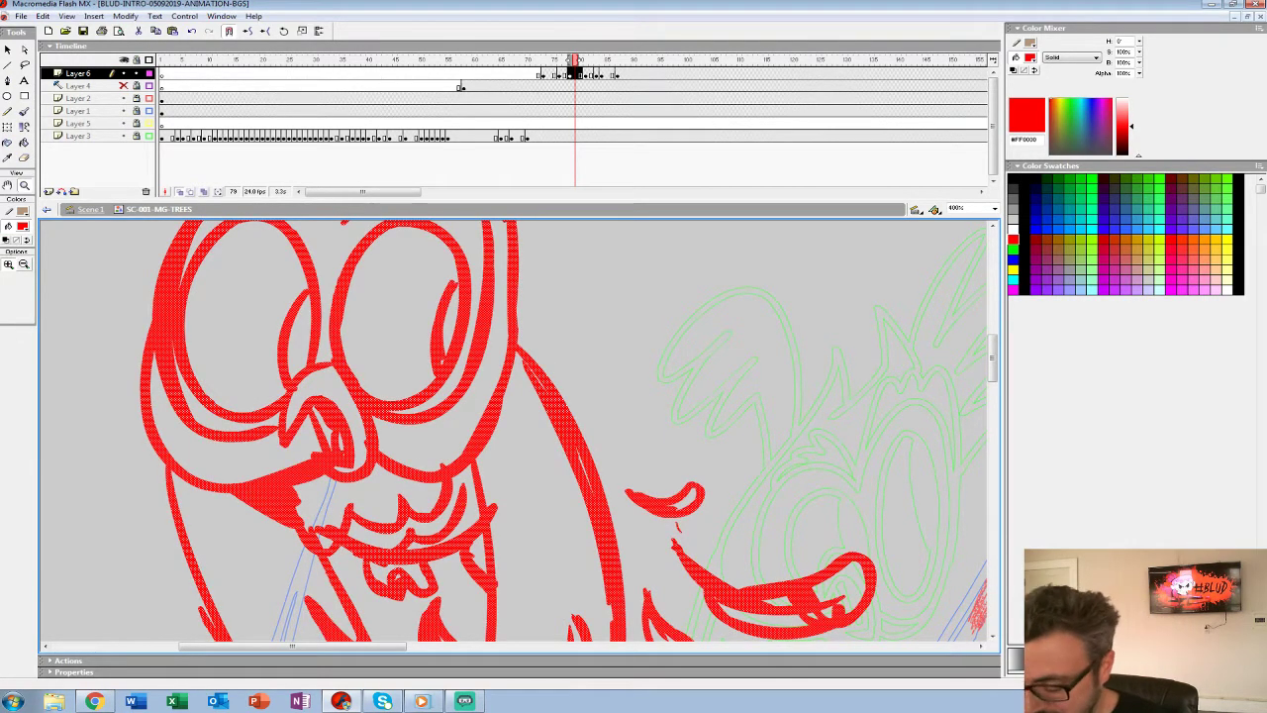
key(period)
click(574, 74)
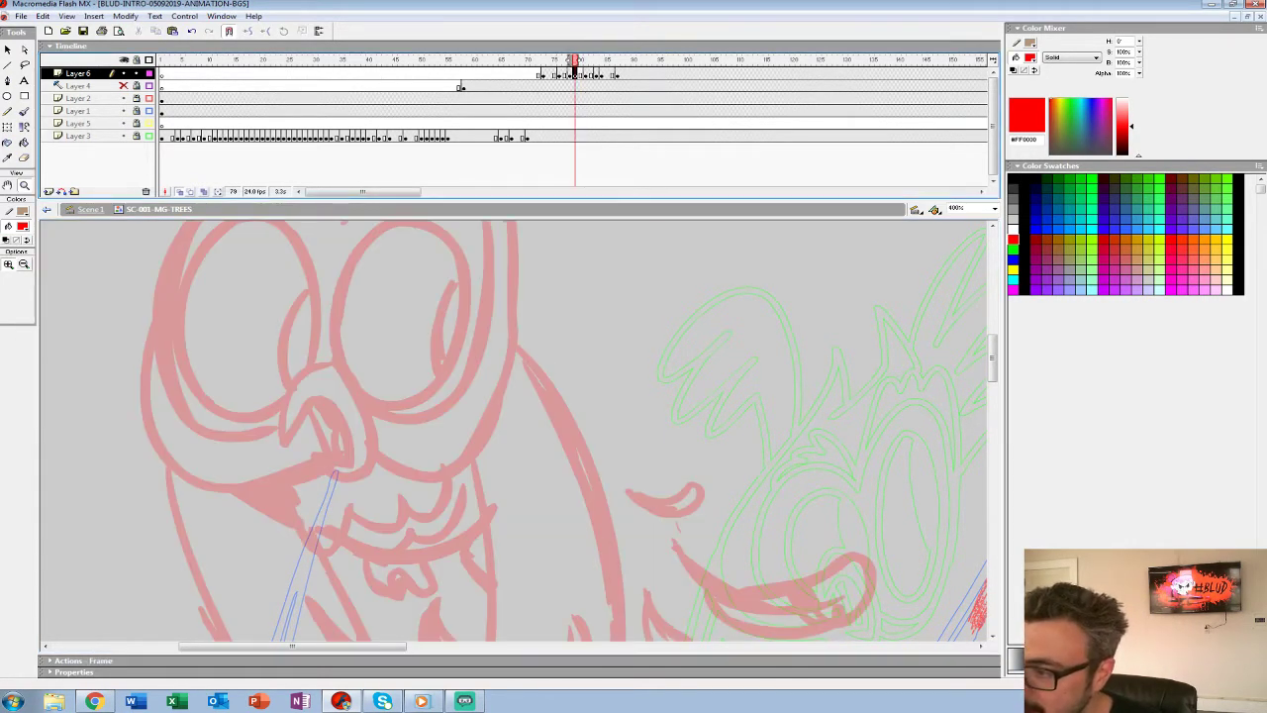
Set the Brush tool to a black fill and a larger brush size.
drag(435, 436, 610, 399)
click(22, 226)
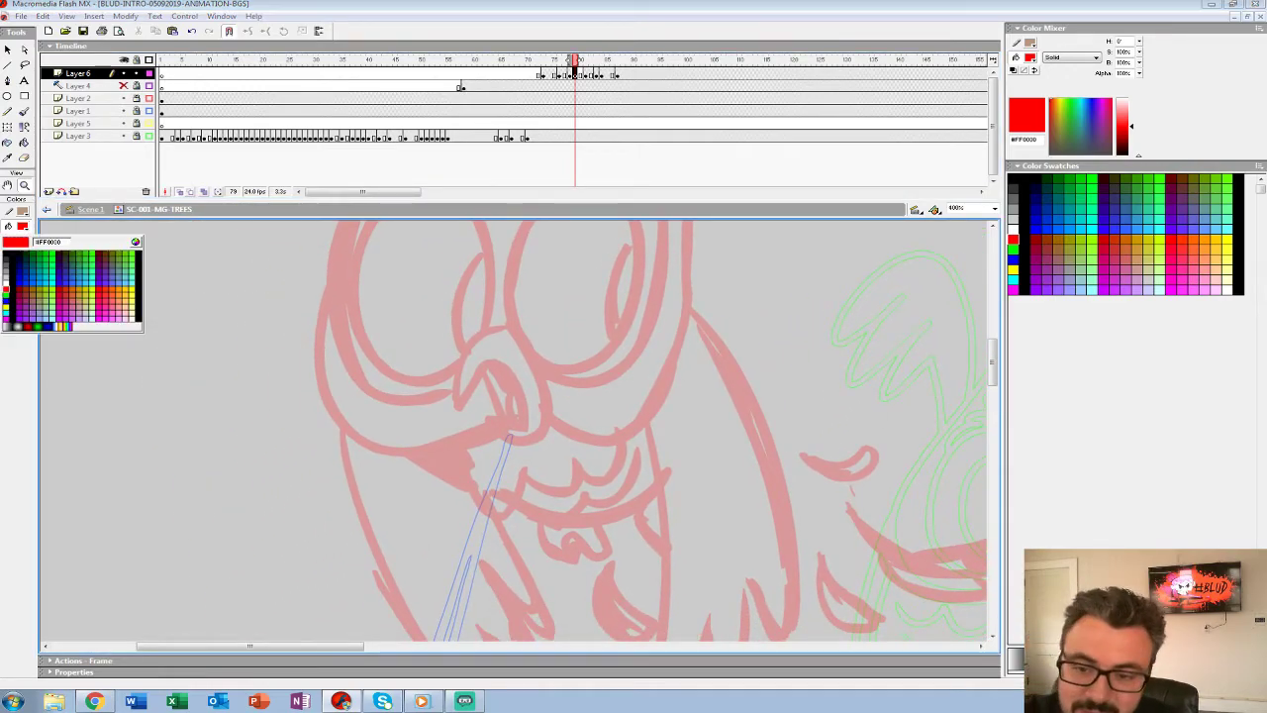
click(7, 254)
key(b)
click(26, 283)
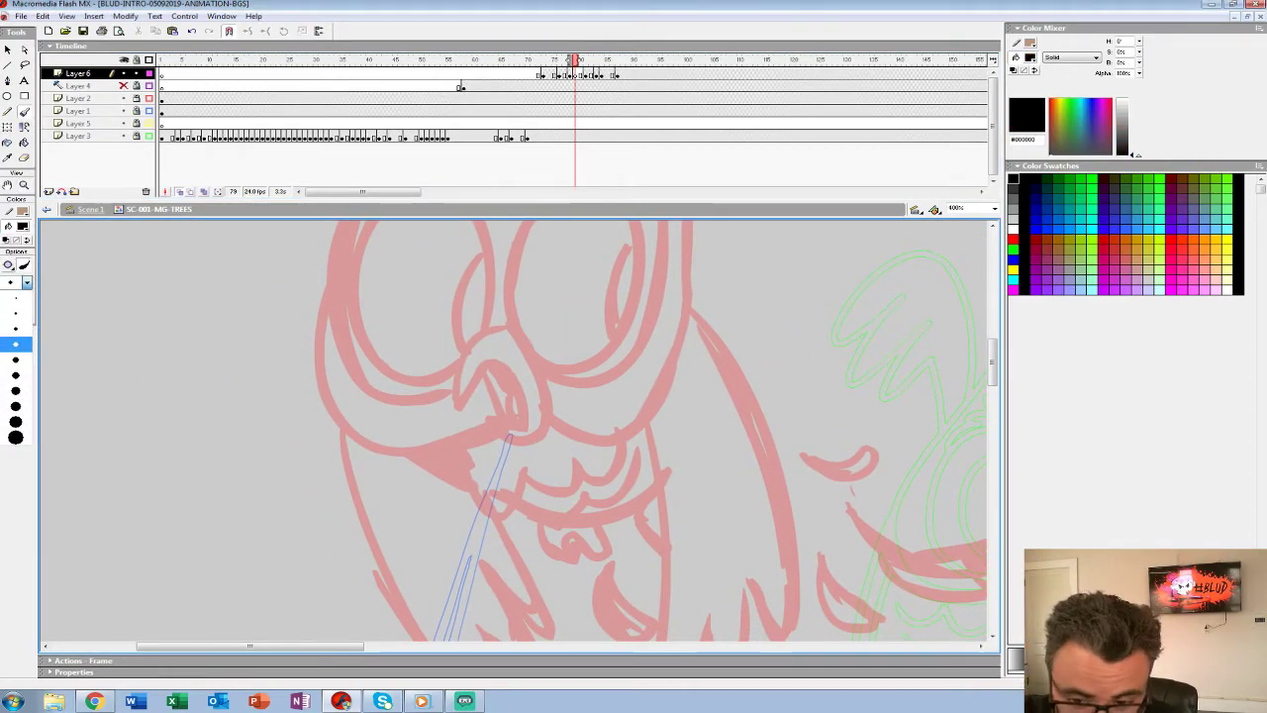
click(15, 369)
click(854, 277)
key(ctrl+z)
Ink the owl's open beak and right-hand eye with its pupil over the red rough.
drag(854, 277, 898, 329)
drag(559, 466, 529, 544)
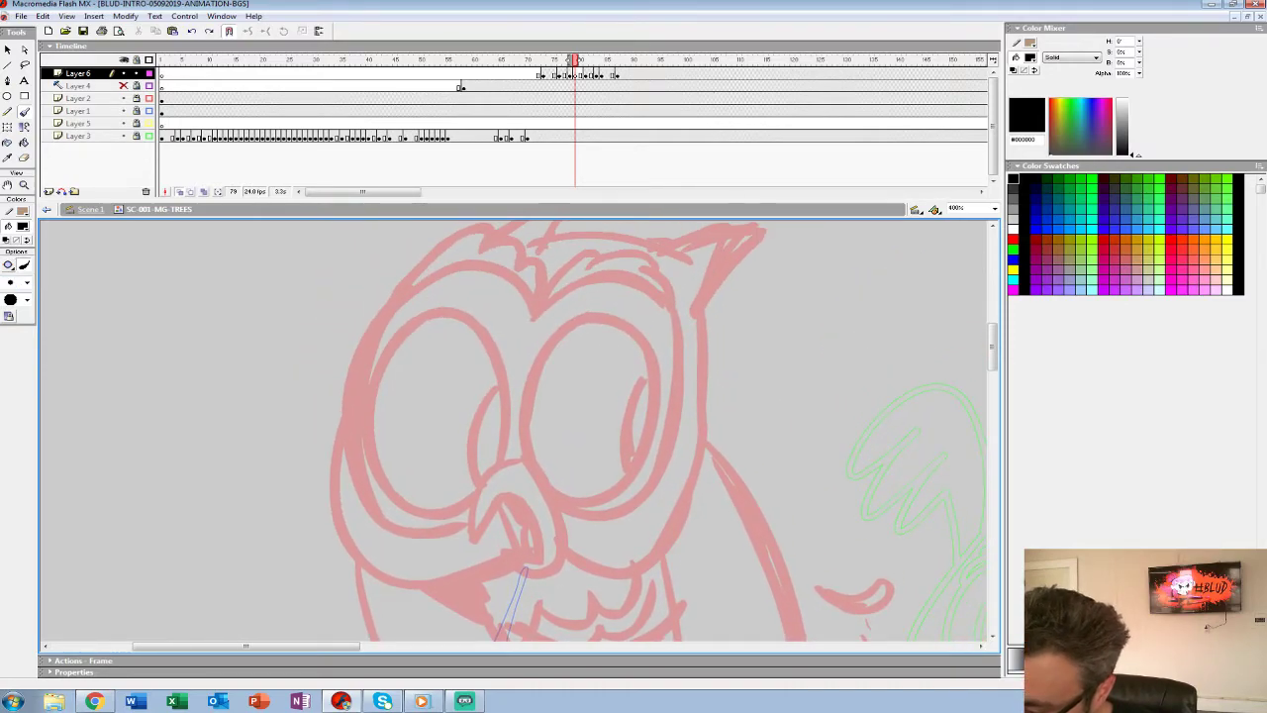
mouse_move(557, 333)
mouse_down()
mouse_move(522, 417)
mouse_move(531, 468)
mouse_move(589, 506)
mouse_move(618, 494)
mouse_move(644, 451)
mouse_move(649, 345)
mouse_move(626, 320)
mouse_move(554, 336)
mouse_up()
mouse_move(651, 371)
mouse_down()
mouse_move(629, 475)
mouse_move(693, 386)
mouse_up()
mouse_move(613, 372)
mouse_down()
mouse_move(564, 400)
mouse_move(629, 448)
mouse_move(608, 461)
mouse_move(628, 488)
mouse_move(654, 447)
mouse_move(641, 410)
mouse_move(600, 458)
mouse_move(596, 412)
mouse_up()
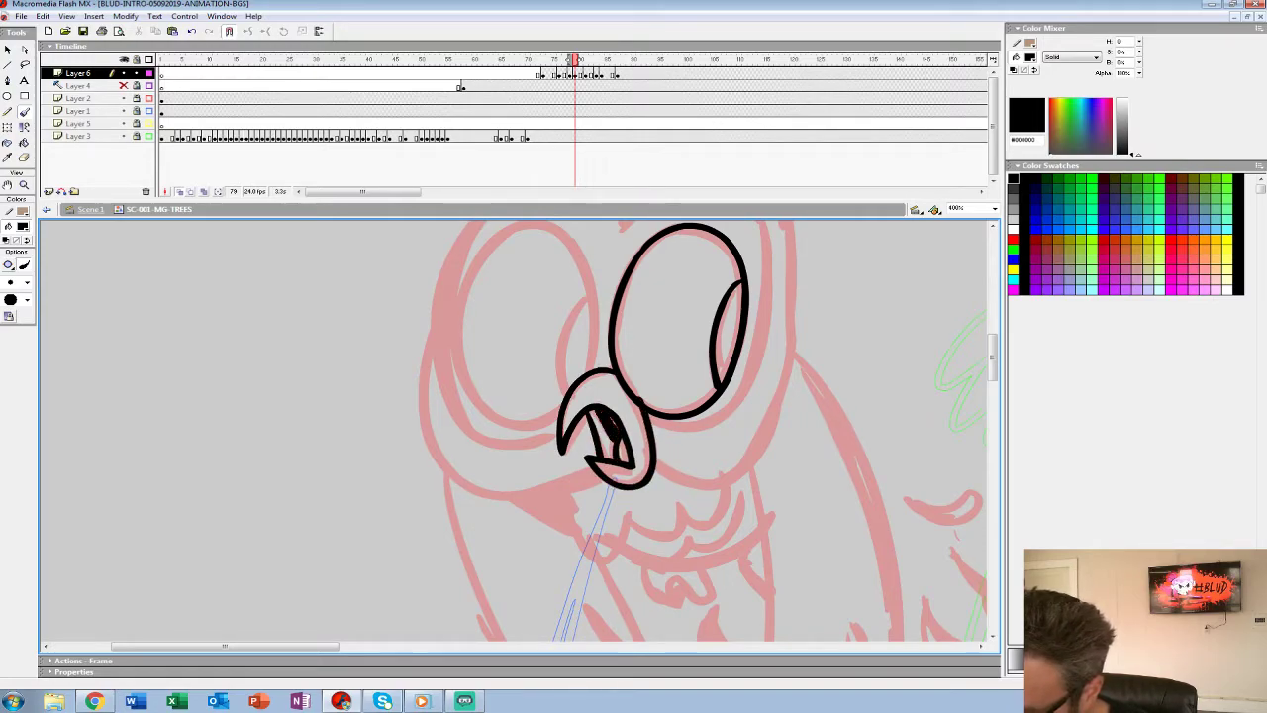
Ink the outer rim around the right-hand eye and erase the overlapping line where it meets the beak.
drag(653, 357, 545, 486)
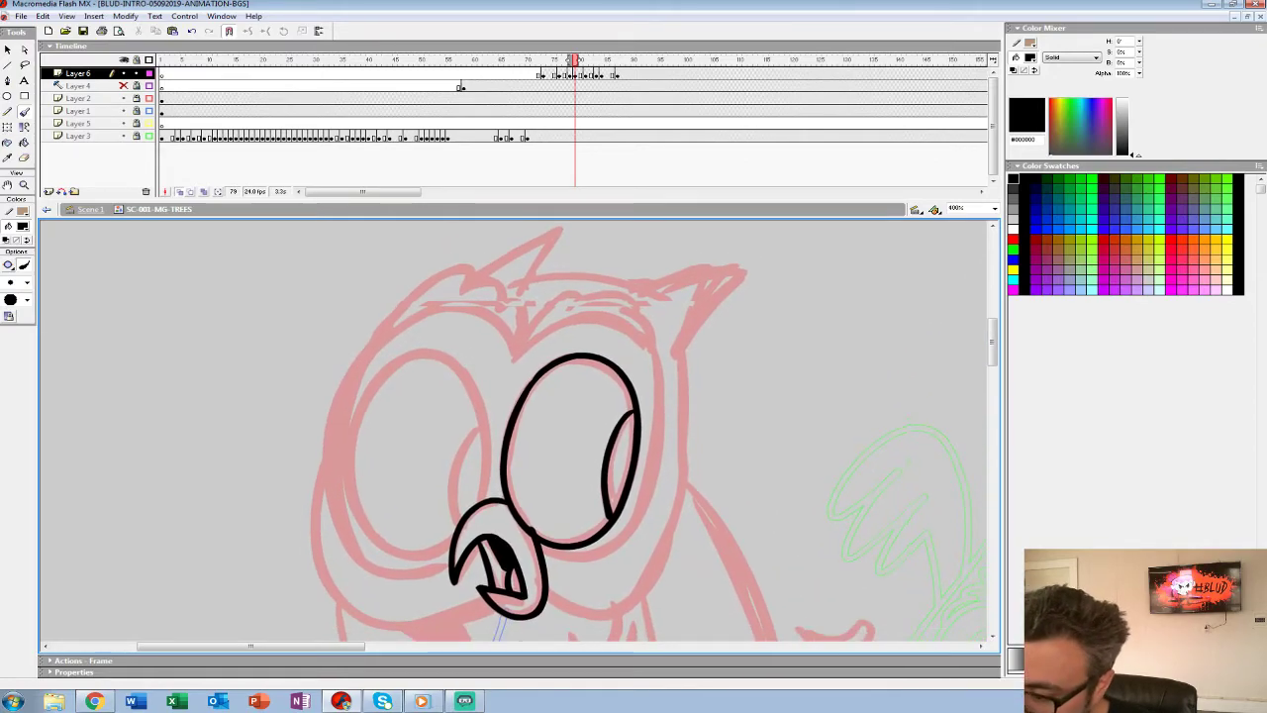
mouse_move(511, 362)
mouse_down()
mouse_move(594, 315)
mouse_move(661, 380)
mouse_move(630, 530)
mouse_move(564, 557)
mouse_up()
key(e)
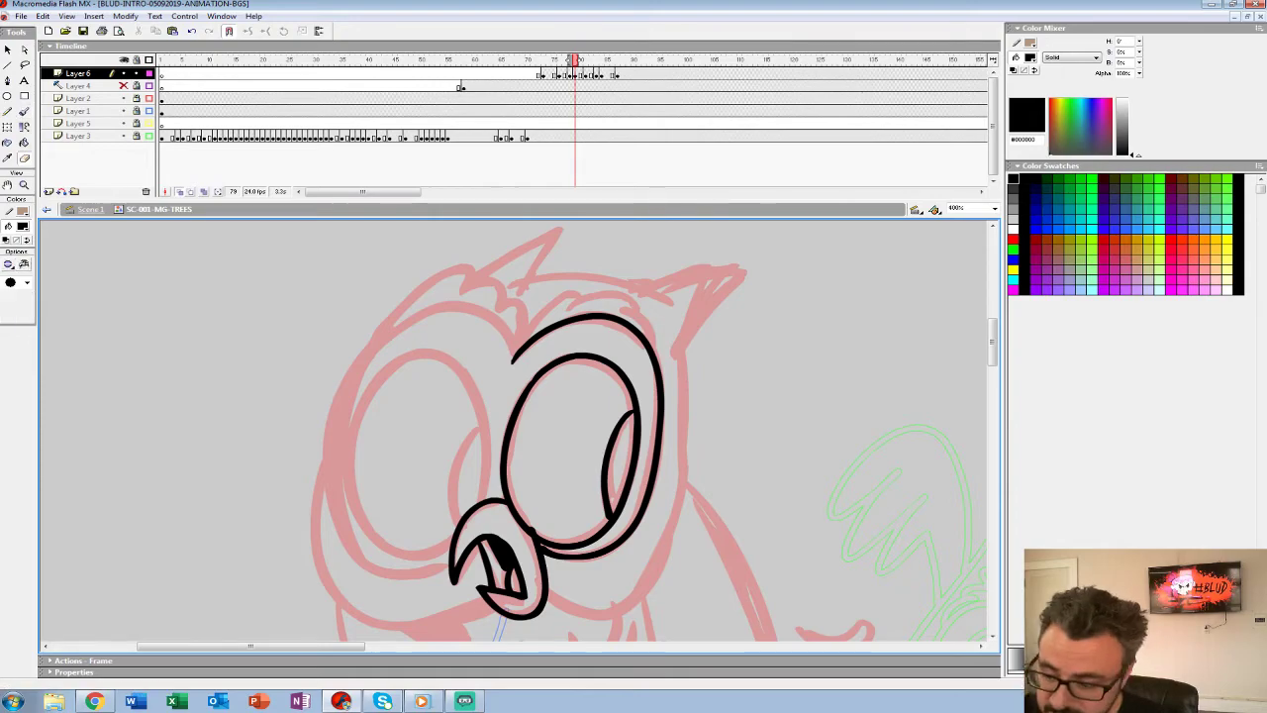
drag(531, 517, 558, 545)
key(b)
Ink the outer rim around the left-hand eye, the eye itself and its pupil outline.
mouse_move(514, 425)
mouse_down()
mouse_move(635, 412)
mouse_move(681, 382)
mouse_up()
mouse_move(698, 336)
mouse_down()
mouse_move(682, 297)
mouse_move(582, 303)
mouse_move(515, 457)
mouse_up()
key(ctrl+z)
mouse_move(698, 332)
mouse_down()
mouse_move(676, 289)
mouse_move(620, 284)
mouse_move(562, 327)
mouse_move(523, 396)
mouse_move(517, 473)
mouse_move(592, 548)
mouse_up()
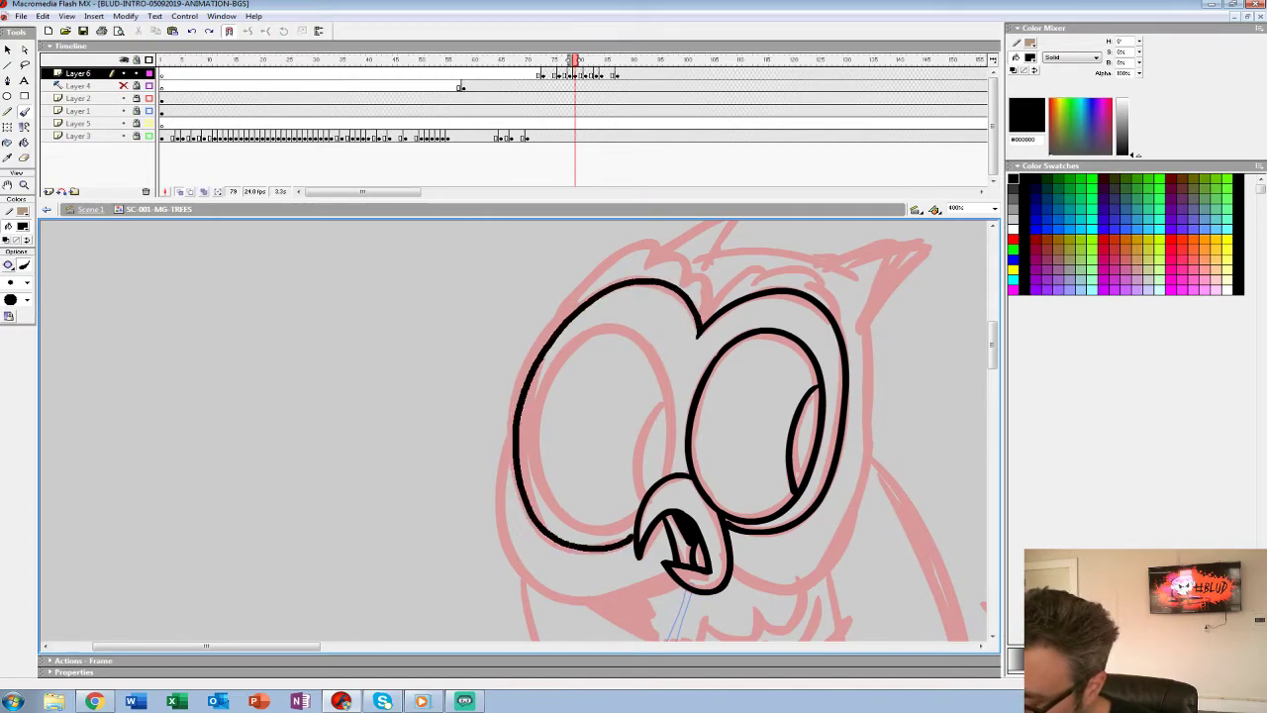
mouse_move(677, 477)
mouse_down()
mouse_move(665, 354)
mouse_move(630, 325)
mouse_move(576, 338)
mouse_move(538, 412)
mouse_move(544, 499)
mouse_move(591, 526)
mouse_move(635, 517)
mouse_up()
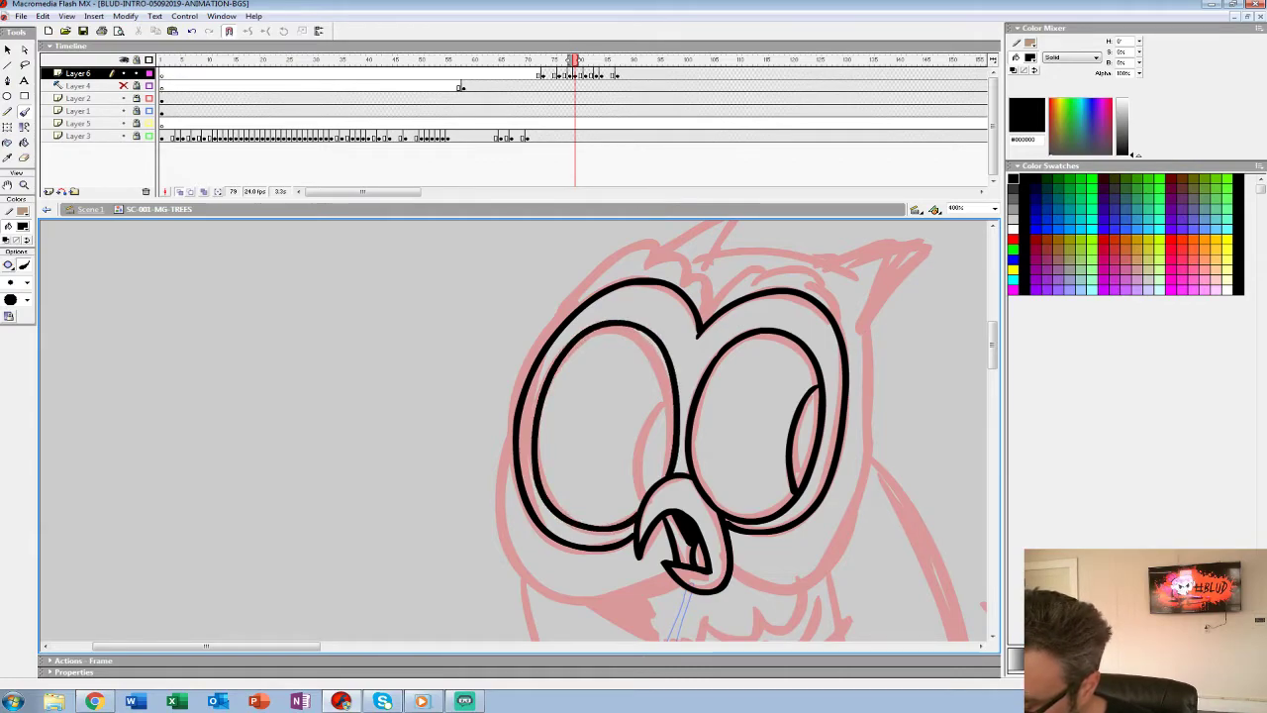
mouse_move(660, 404)
mouse_down()
mouse_move(635, 526)
mouse_move(555, 565)
mouse_up()
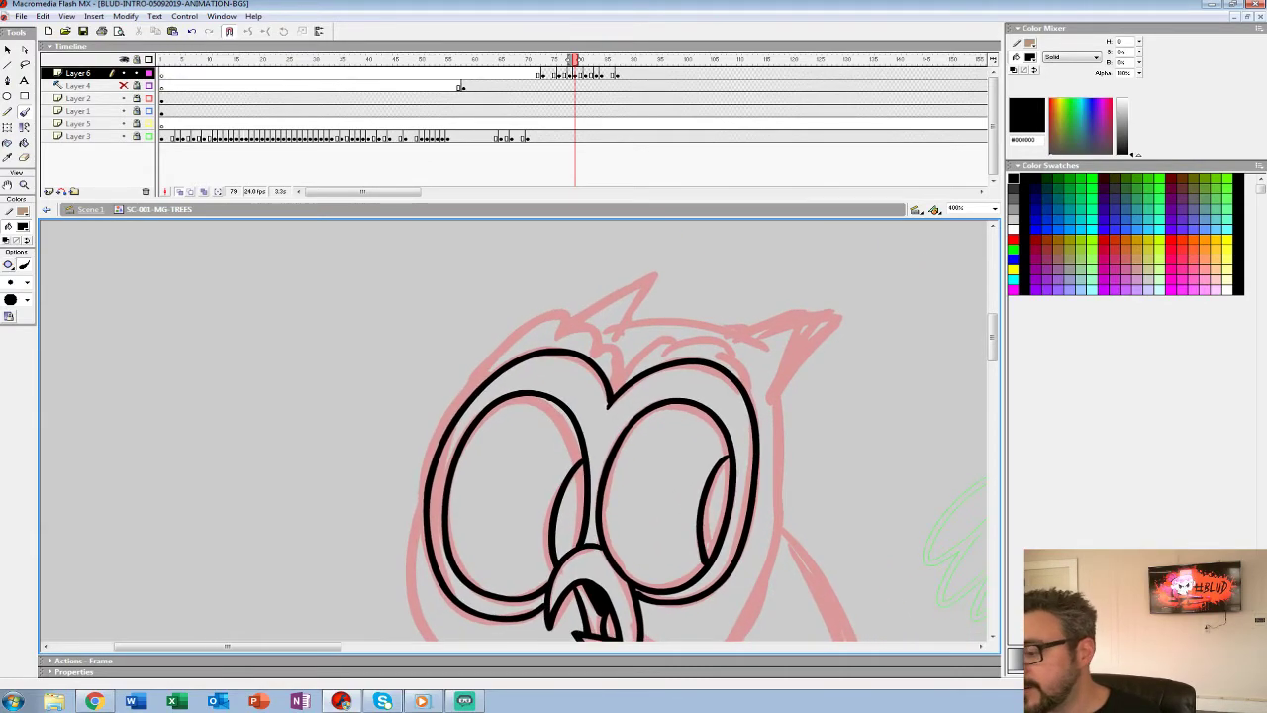
Ink the jagged brow tuft above the right-hand eye, redrawing the stroke until it follows the rough.
mouse_move(752, 388)
mouse_down()
mouse_move(728, 335)
mouse_move(637, 351)
mouse_move(617, 380)
mouse_move(667, 336)
mouse_move(724, 337)
mouse_move(746, 353)
mouse_move(760, 425)
mouse_up()
key(ctrl+z)
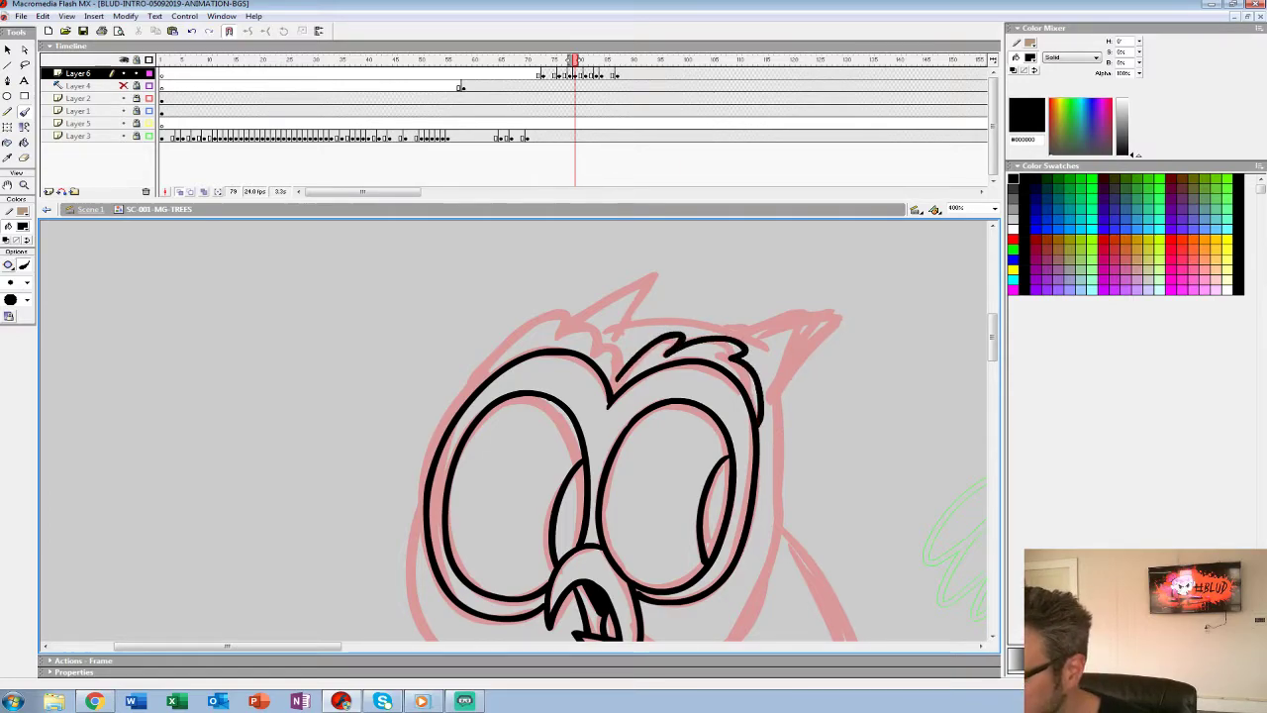
key(ctrl+z)
mouse_move(620, 379)
mouse_down()
mouse_move(679, 330)
mouse_move(665, 351)
mouse_move(740, 345)
mouse_move(729, 355)
mouse_move(755, 414)
mouse_up()
key(ctrl+z)
key(ctrl+z)
mouse_move(616, 382)
mouse_down()
mouse_move(695, 315)
mouse_move(733, 323)
mouse_move(762, 438)
mouse_up()
key(ctrl+z)
mouse_move(620, 379)
mouse_down()
mouse_move(681, 336)
mouse_move(731, 326)
mouse_move(759, 405)
mouse_up()
Ink the jagged brow tuft above the left-hand eye down to the outer edge of its rim.
mouse_move(624, 376)
mouse_down()
mouse_move(621, 359)
mouse_move(564, 315)
mouse_move(495, 349)
mouse_move(451, 420)
mouse_up()
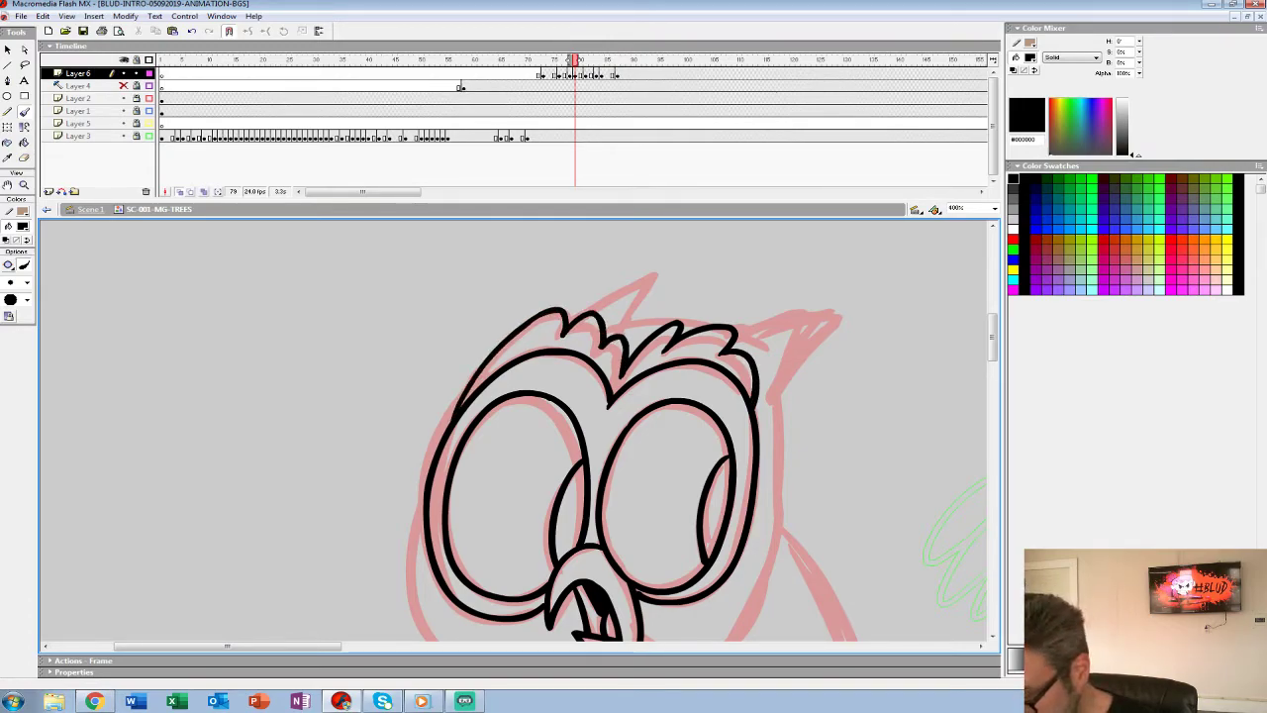
key(ctrl+z)
mouse_move(623, 378)
mouse_down()
mouse_move(608, 345)
mouse_move(533, 322)
mouse_move(455, 414)
mouse_up()
mouse_move(568, 318)
mouse_down()
mouse_move(656, 273)
mouse_move(615, 337)
mouse_up()
key(ctrl+z)
Ink both pointed ear tufts, the top of the head and the outer face and cheek contour.
mouse_move(634, 475)
mouse_down()
mouse_move(634, 322)
mouse_move(617, 376)
mouse_move(593, 418)
mouse_move(579, 418)
mouse_up()
mouse_move(688, 279)
mouse_down()
mouse_move(787, 249)
mouse_move(723, 324)
mouse_move(724, 430)
mouse_move(688, 576)
mouse_move(655, 600)
mouse_move(590, 589)
mouse_up()
drag(564, 269, 700, 274)
drag(633, 356, 669, 397)
mouse_move(605, 307)
mouse_down()
mouse_move(610, 273)
mouse_move(548, 307)
mouse_up()
mouse_move(604, 436)
mouse_down()
mouse_move(616, 378)
mouse_move(716, 290)
mouse_up()
mouse_move(516, 342)
mouse_down()
mouse_move(507, 439)
mouse_move(634, 506)
mouse_move(672, 484)
mouse_up()
Ink the right-hand wing from the cheek down to its jagged feather tips, redrawing its outer edge.
mouse_move(658, 436)
mouse_down()
mouse_move(531, 520)
mouse_move(477, 328)
mouse_move(408, 247)
mouse_up()
mouse_move(580, 289)
mouse_down()
mouse_move(594, 510)
mouse_move(624, 550)
mouse_move(642, 490)
mouse_move(685, 450)
mouse_up()
mouse_move(643, 396)
mouse_down()
mouse_move(631, 482)
mouse_move(612, 473)
mouse_up()
mouse_move(589, 261)
mouse_down()
mouse_move(625, 304)
mouse_move(685, 562)
mouse_up()
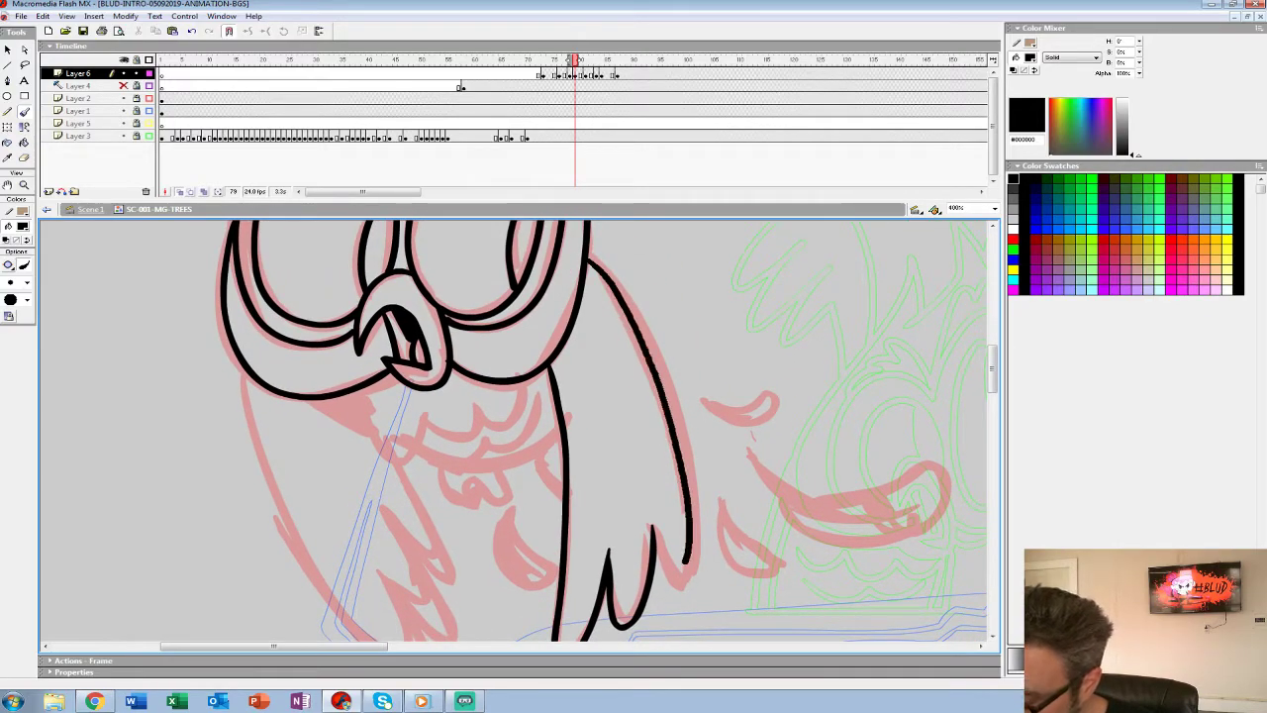
key(ctrl+z)
mouse_move(590, 259)
mouse_down()
mouse_move(633, 319)
mouse_move(668, 571)
mouse_move(646, 600)
mouse_up()
mouse_move(613, 555)
mouse_down()
mouse_move(779, 426)
mouse_move(807, 542)
mouse_up()
mouse_move(557, 381)
mouse_down()
mouse_move(612, 416)
mouse_move(677, 406)
mouse_move(715, 374)
mouse_up()
mouse_move(607, 432)
mouse_down()
mouse_move(676, 427)
mouse_move(737, 391)
mouse_up()
mouse_move(658, 456)
mouse_down()
mouse_move(756, 415)
mouse_move(695, 460)
mouse_move(733, 417)
mouse_move(699, 341)
mouse_move(671, 415)
mouse_up()
key(ctrl+z)
key(ctrl+z)
key(ctrl+z)
drag(527, 365, 558, 415)
key(ctrl+z)
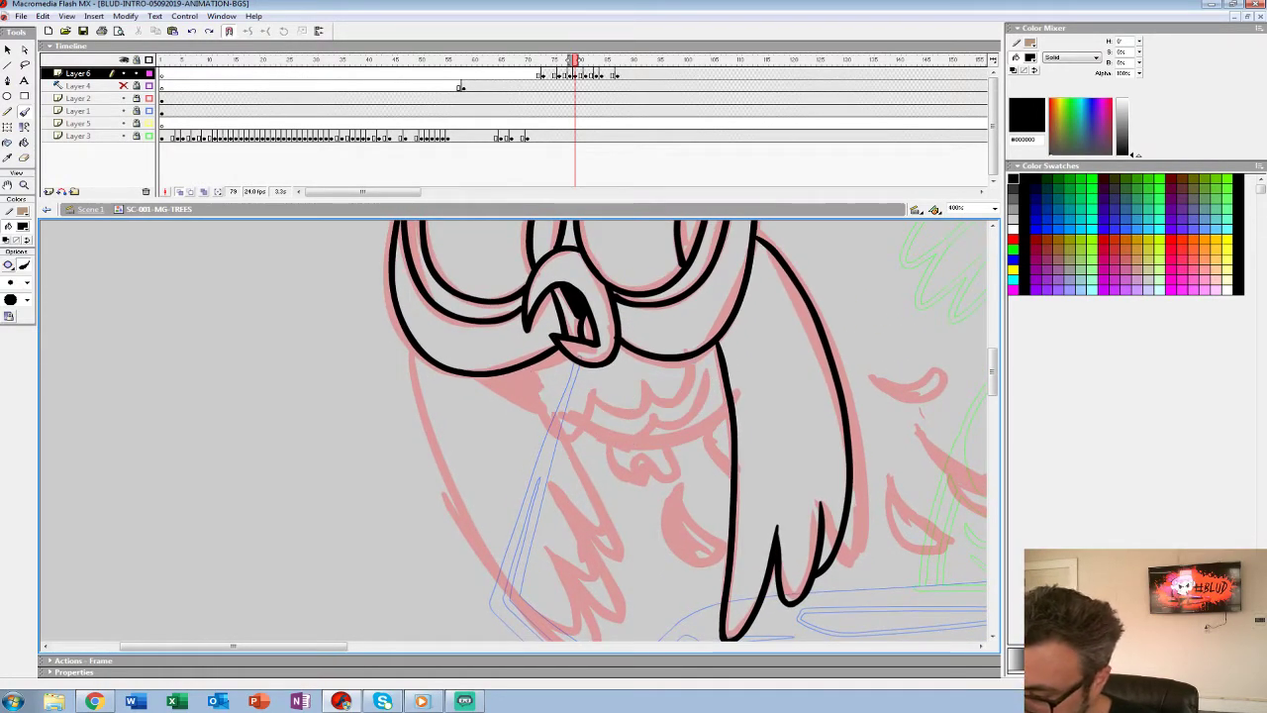
Ink the chest outline beneath the beak with its two scalloped feather rows and curved lower edge.
mouse_move(526, 365)
mouse_down()
mouse_move(566, 423)
mouse_move(601, 393)
mouse_move(653, 394)
mouse_move(654, 381)
mouse_up()
mouse_move(656, 384)
mouse_down()
mouse_move(692, 389)
mouse_move(699, 362)
mouse_up()
mouse_move(692, 396)
mouse_down()
mouse_move(695, 414)
mouse_move(636, 444)
mouse_up()
key(ctrl+z)
key(ctrl+z)
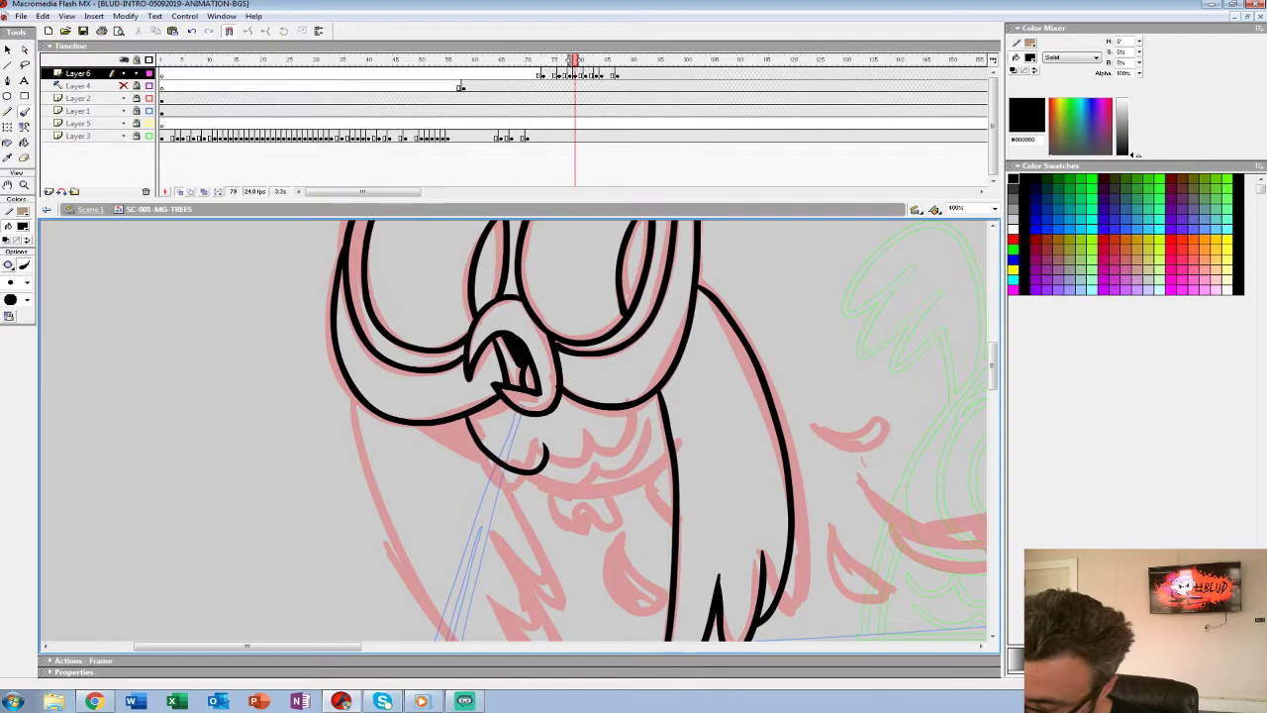
mouse_move(544, 465)
mouse_down()
mouse_move(584, 455)
mouse_move(648, 407)
mouse_move(570, 482)
mouse_move(658, 444)
mouse_up()
mouse_move(542, 467)
mouse_down()
mouse_move(571, 495)
mouse_move(672, 457)
mouse_up()
drag(634, 495, 632, 487)
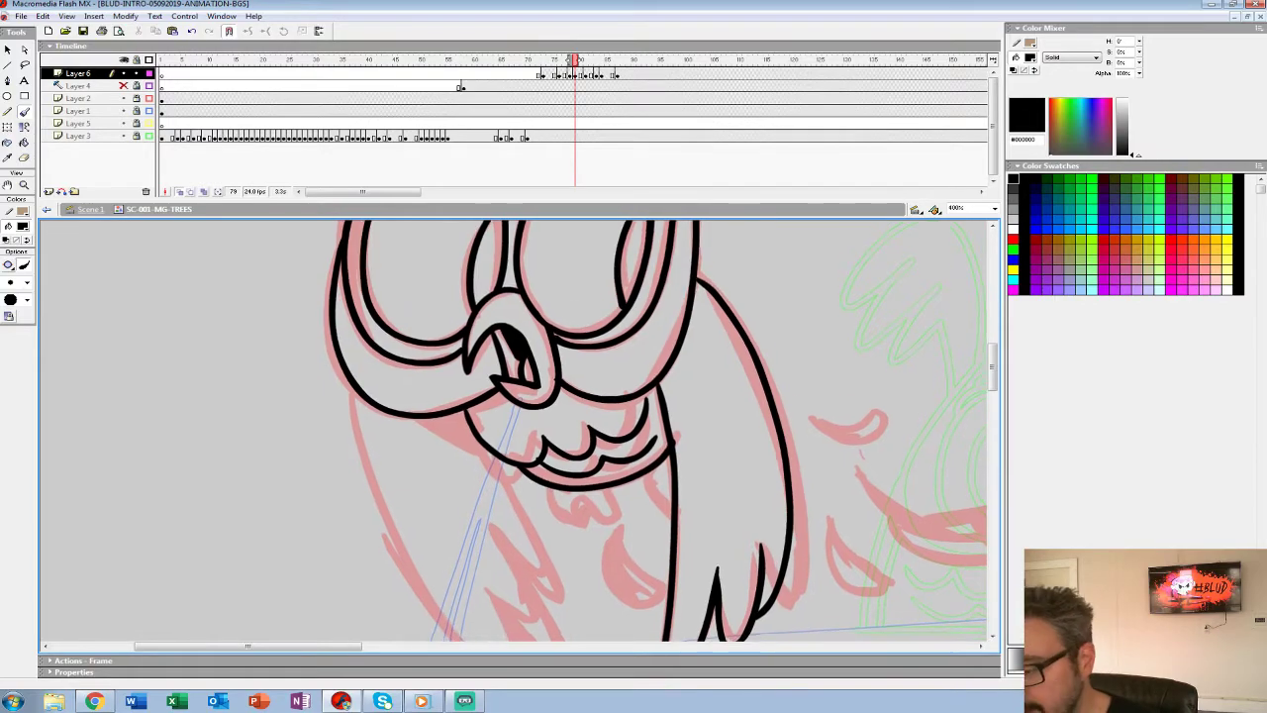
Ink the left-hand wing with its jagged feather tips and the small tufts hanging beneath the chest.
scroll(515, 430, down, 2)
mouse_move(608, 421)
mouse_down()
mouse_move(611, 453)
mouse_move(571, 455)
mouse_move(542, 419)
mouse_move(587, 394)
mouse_up()
mouse_move(448, 288)
mouse_down()
mouse_move(490, 446)
mouse_move(606, 586)
mouse_move(645, 588)
mouse_move(592, 503)
mouse_move(648, 560)
mouse_move(595, 430)
mouse_up()
mouse_move(595, 432)
mouse_down()
mouse_move(659, 495)
mouse_move(605, 442)
mouse_move(592, 353)
mouse_up()
drag(508, 321, 592, 367)
mouse_move(772, 425)
mouse_down()
mouse_move(564, 399)
mouse_move(511, 459)
mouse_move(524, 474)
mouse_up()
key(ctrl+z)
Ink the loose feather beneath the chest and the three feathers flying off beside the right-hand wing.
drag(508, 399, 514, 465)
drag(505, 422, 517, 443)
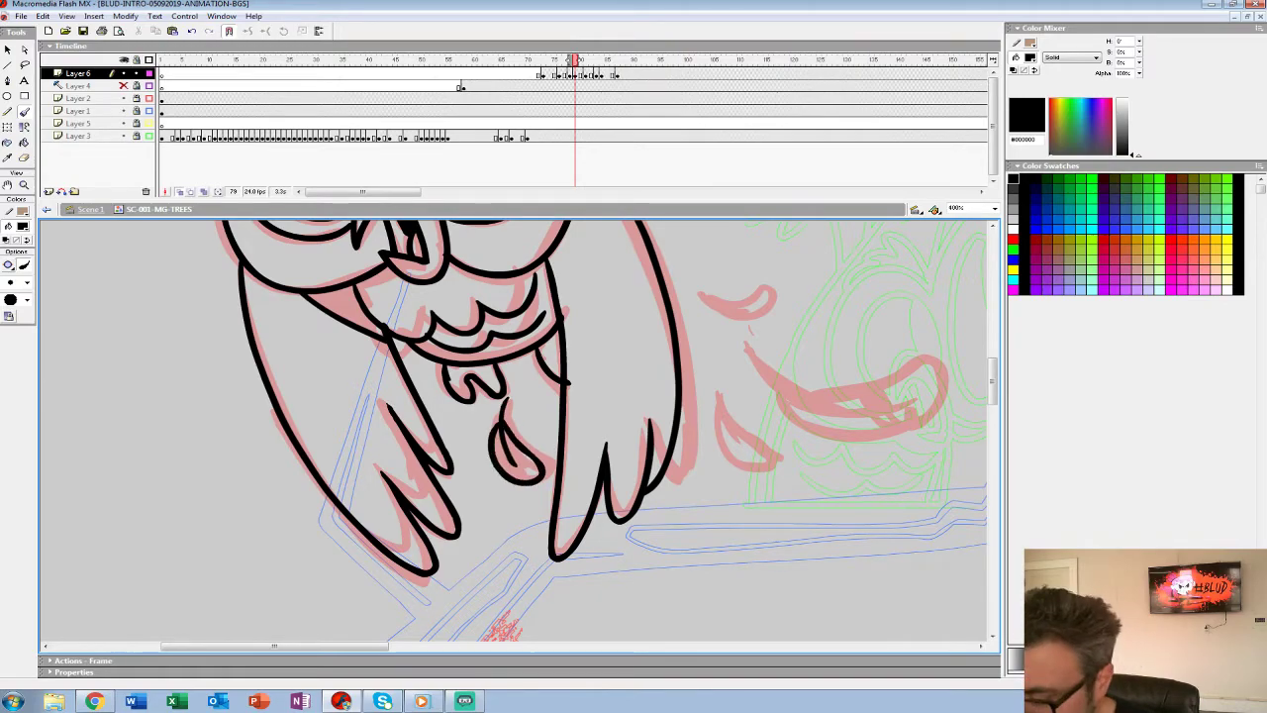
drag(712, 346, 527, 420)
mouse_move(512, 368)
mouse_down()
mouse_move(574, 390)
mouse_move(588, 370)
mouse_move(515, 369)
mouse_up()
mouse_move(560, 441)
mouse_down()
mouse_move(608, 474)
mouse_move(701, 479)
mouse_up()
mouse_move(618, 473)
mouse_down()
mouse_move(690, 465)
mouse_move(730, 441)
mouse_move(750, 442)
mouse_move(755, 468)
mouse_move(686, 499)
mouse_move(608, 475)
mouse_up()
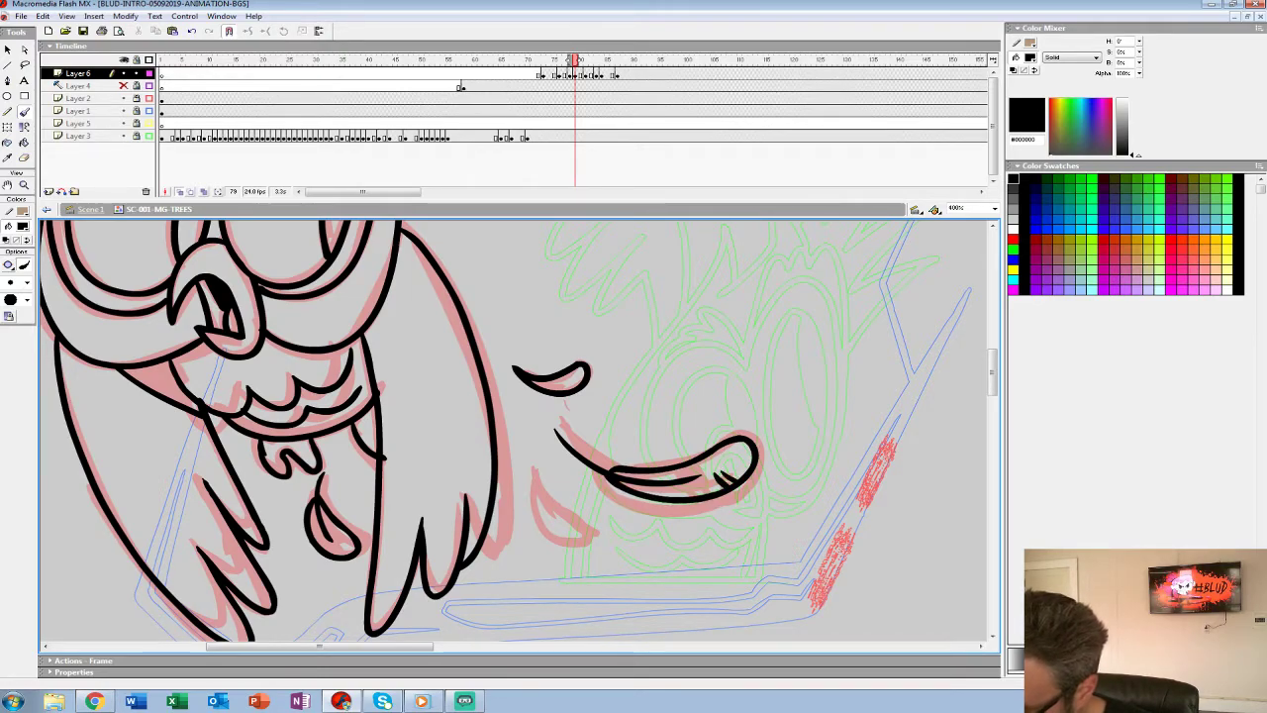
mouse_move(531, 461)
mouse_down()
mouse_move(557, 524)
mouse_move(581, 540)
mouse_move(593, 525)
mouse_move(539, 485)
mouse_up()
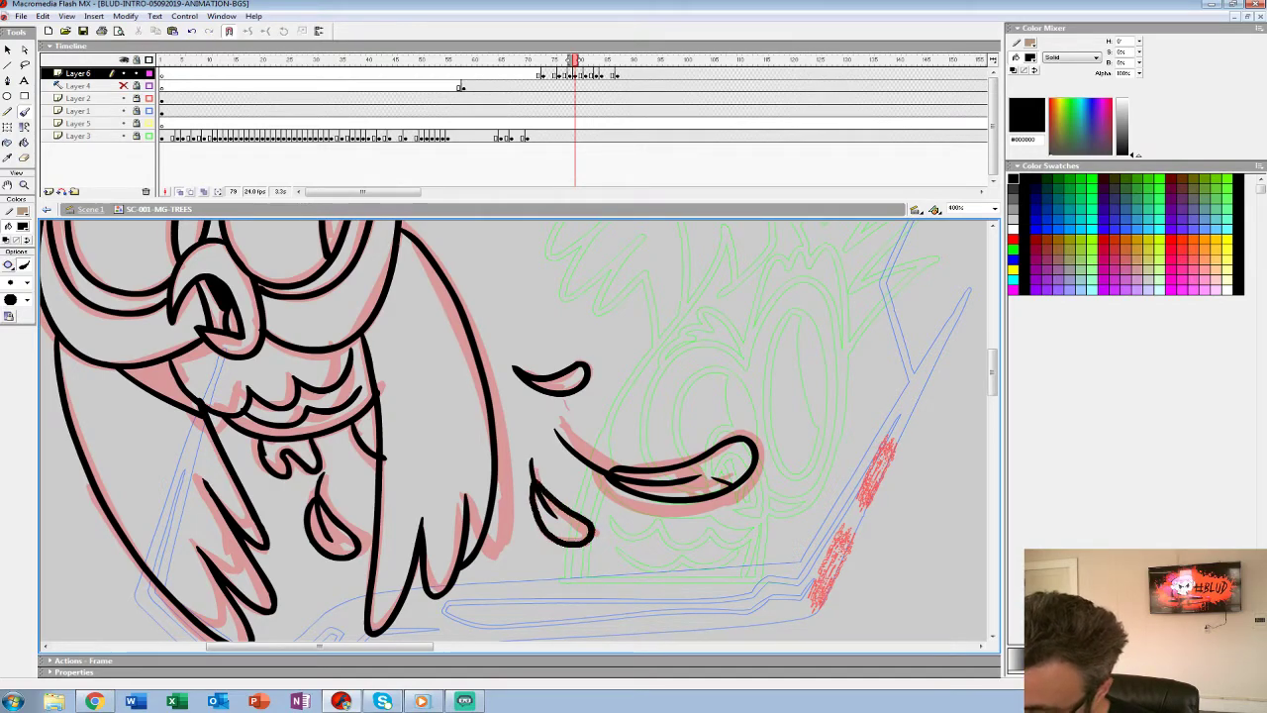
Review the owl's motion on Layer 6 by stepping back and forth through the frames around 73 to 79.
key(z)
alt+click(550, 359)
alt+click(550, 358)
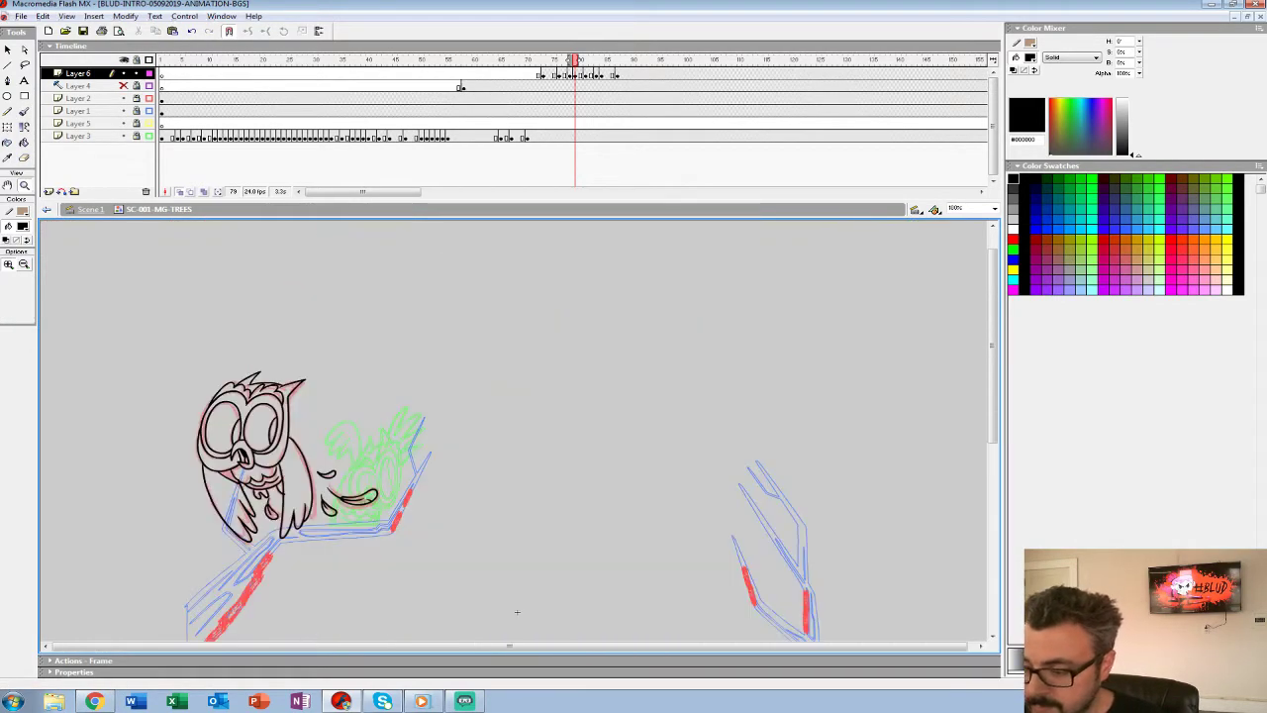
key(comma)
key(comma)
key(comma)
key(comma)
key(comma)
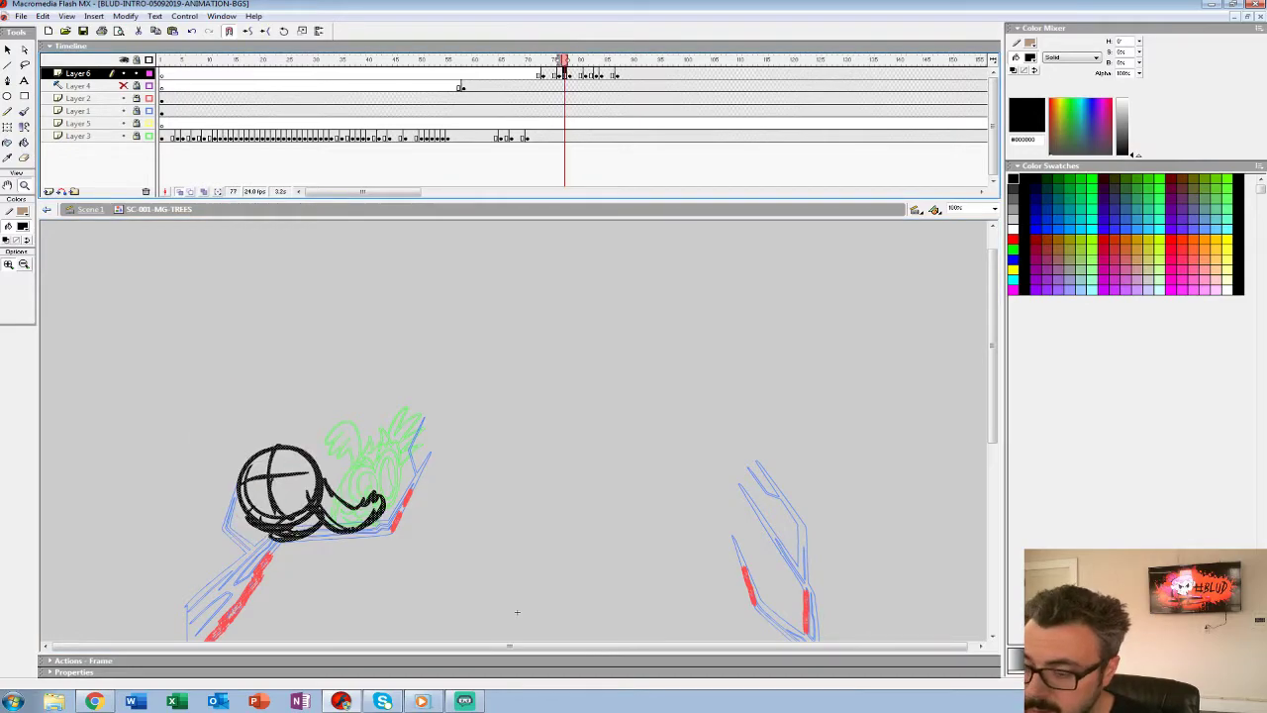
key(period)
key(period)
key(period)
key(comma)
key(comma)
key(comma)
key(comma)
key(comma)
key(period)
key(period)
key(period)
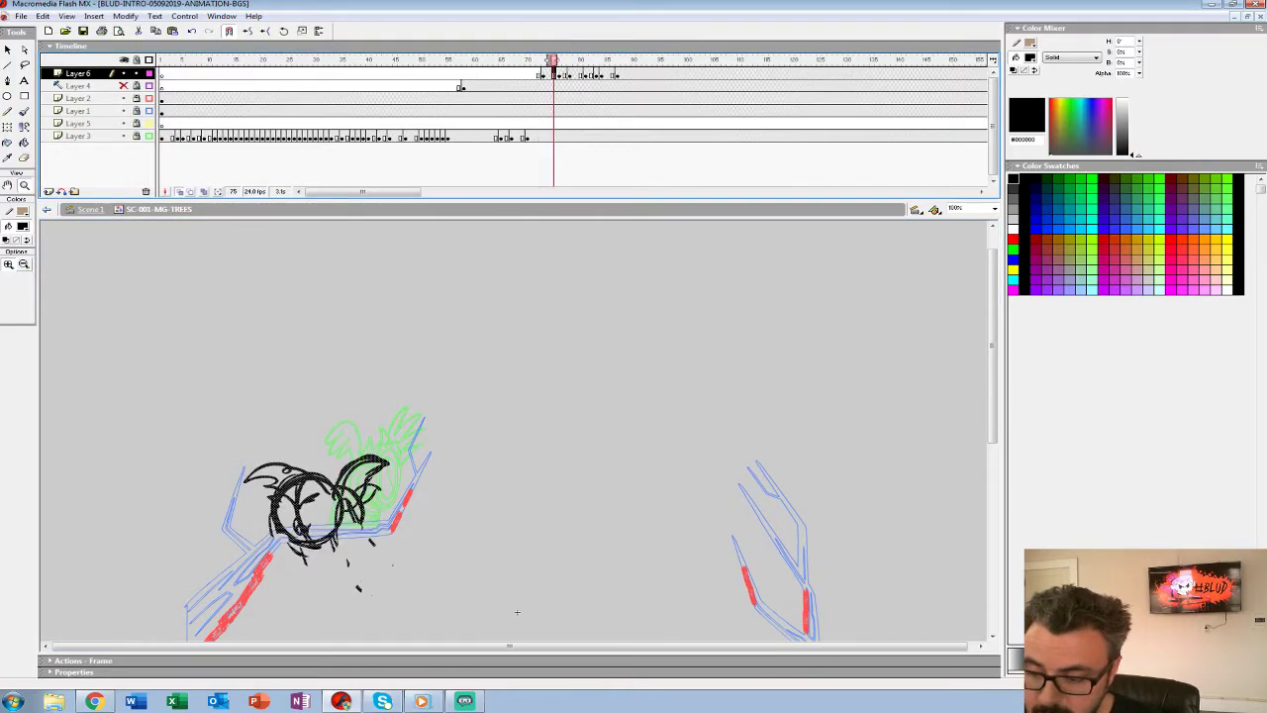
key(comma)
key(comma)
key(comma)
key(comma)
key(comma)
key(comma)
key(period)
key(period)
key(period)
key(period)
key(period)
key(period)
key(period)
key(period)
key(period)
key(period)
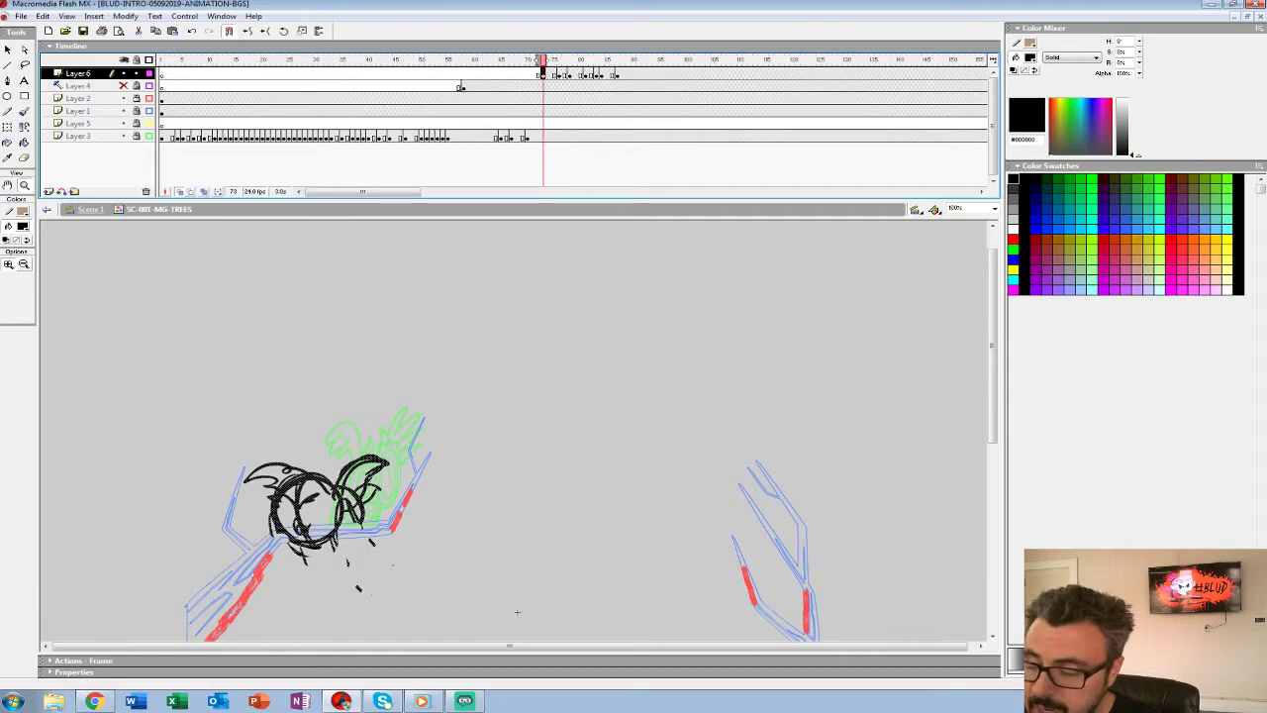
Fill both pupils and the shadow gap beneath the left-hand cheek with black at frame 79.
click(366, 450)
key(k)
click(326, 392)
click(253, 396)
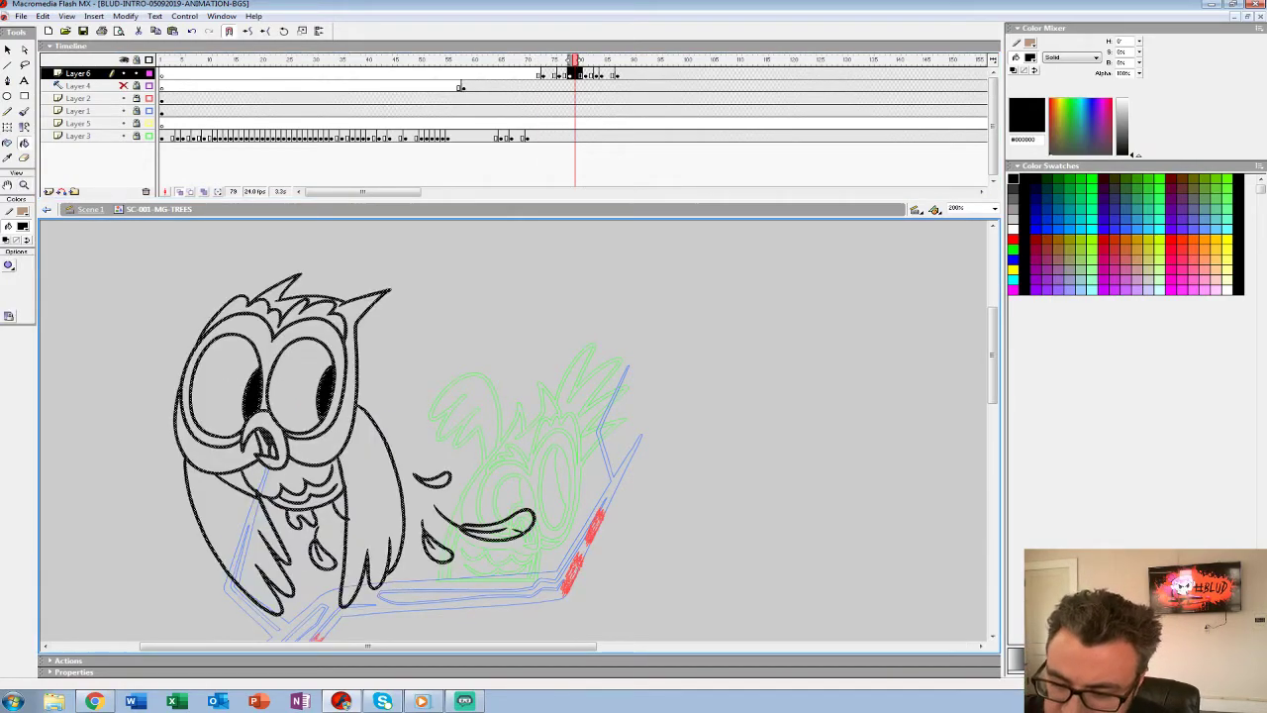
click(237, 482)
Unlock Layer 3 and paste the coloured reference owl at frame 71, placing it to the left of the line-art owl.
click(512, 137)
click(526, 136)
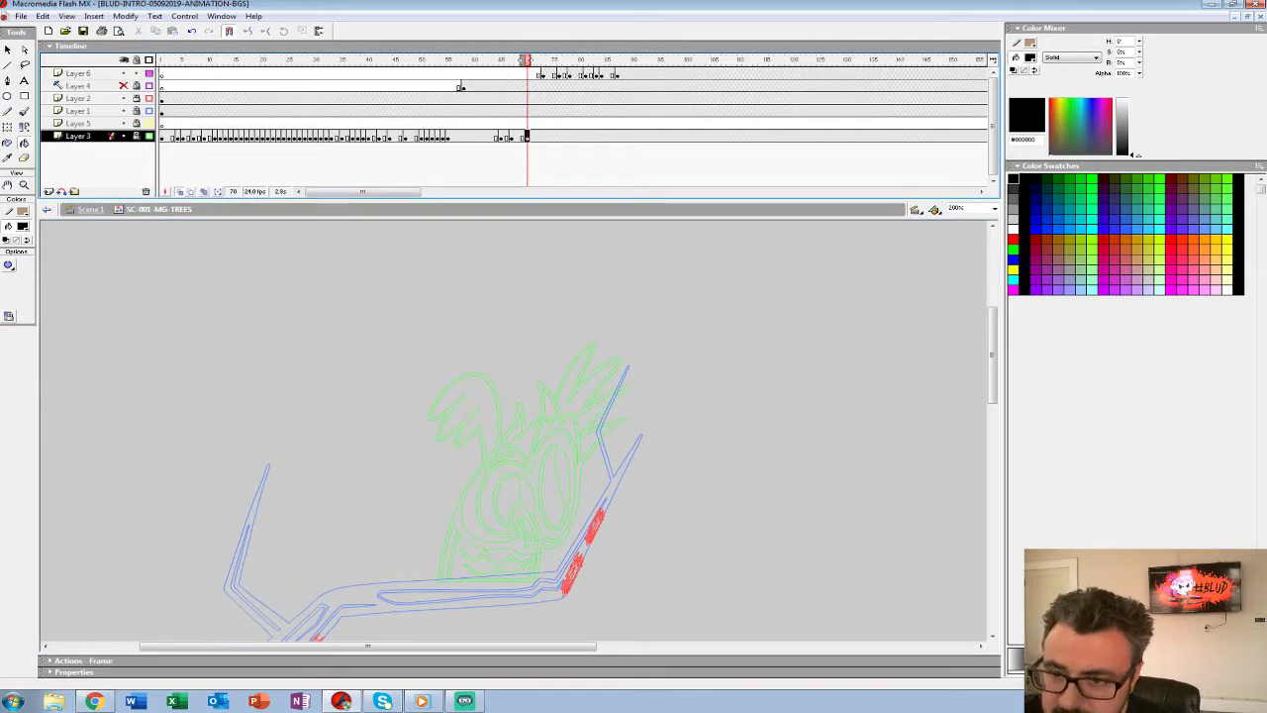
click(149, 135)
click(136, 136)
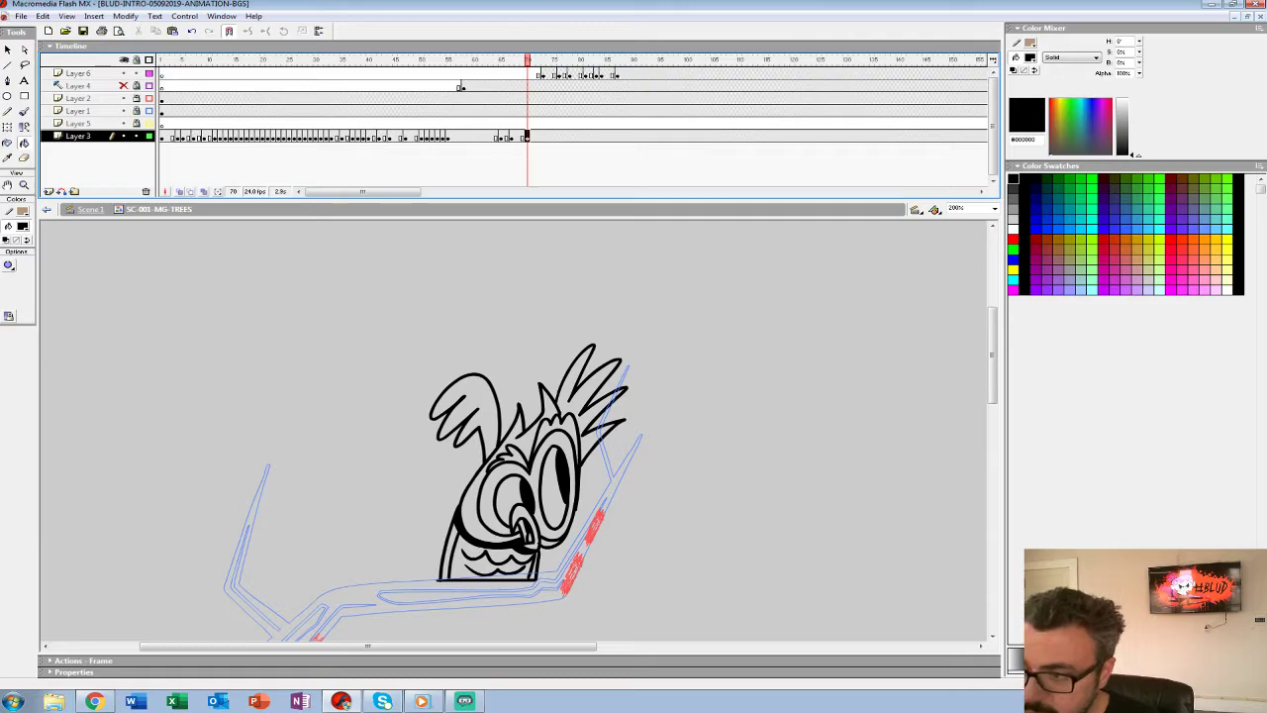
click(485, 136)
click(533, 137)
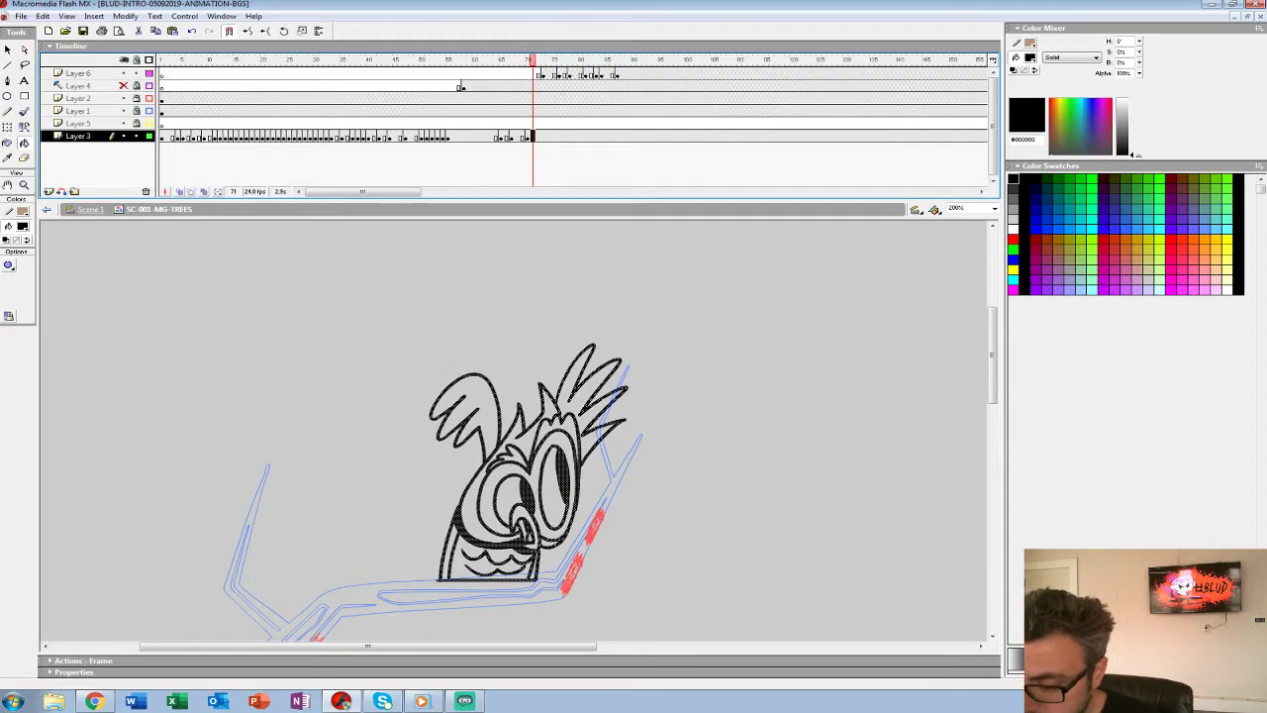
key(ctrl+shift+v)
key(v)
drag(437, 470, 318, 470)
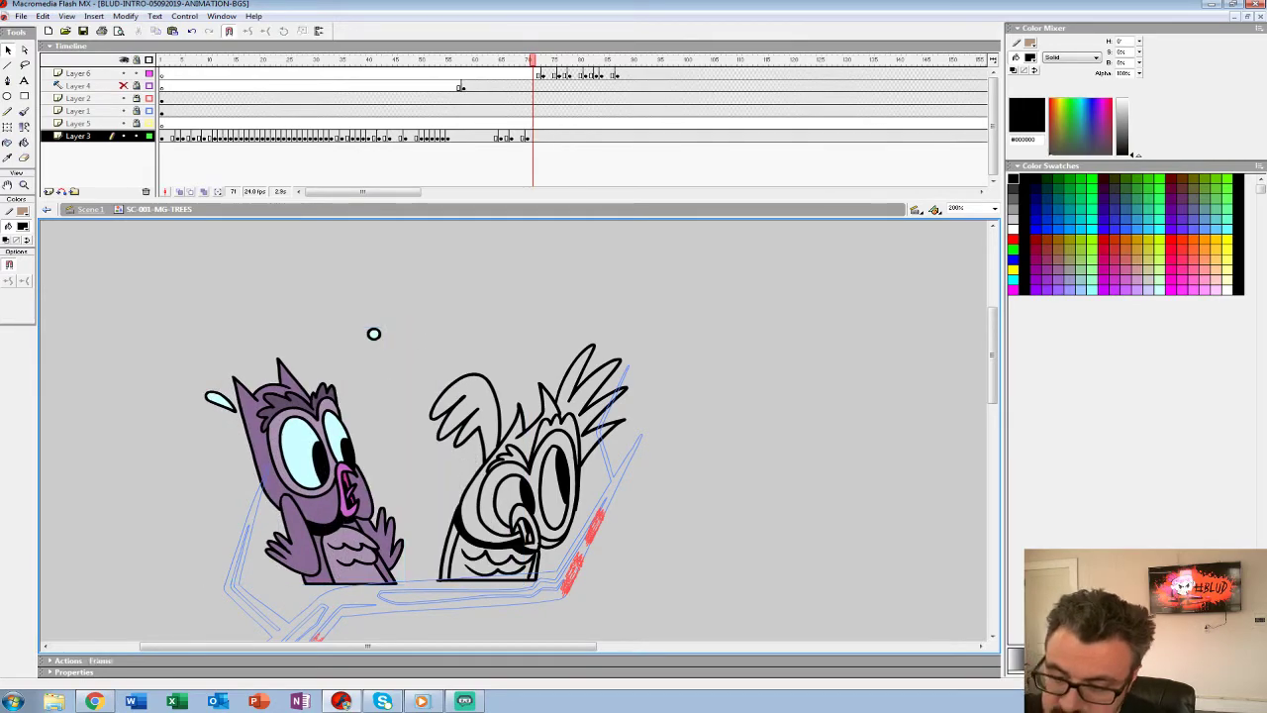
Fill the line-art owl's brow feathers with the dark purple sampled from the reference owl's brow.
click(22, 226)
click(283, 407)
key(k)
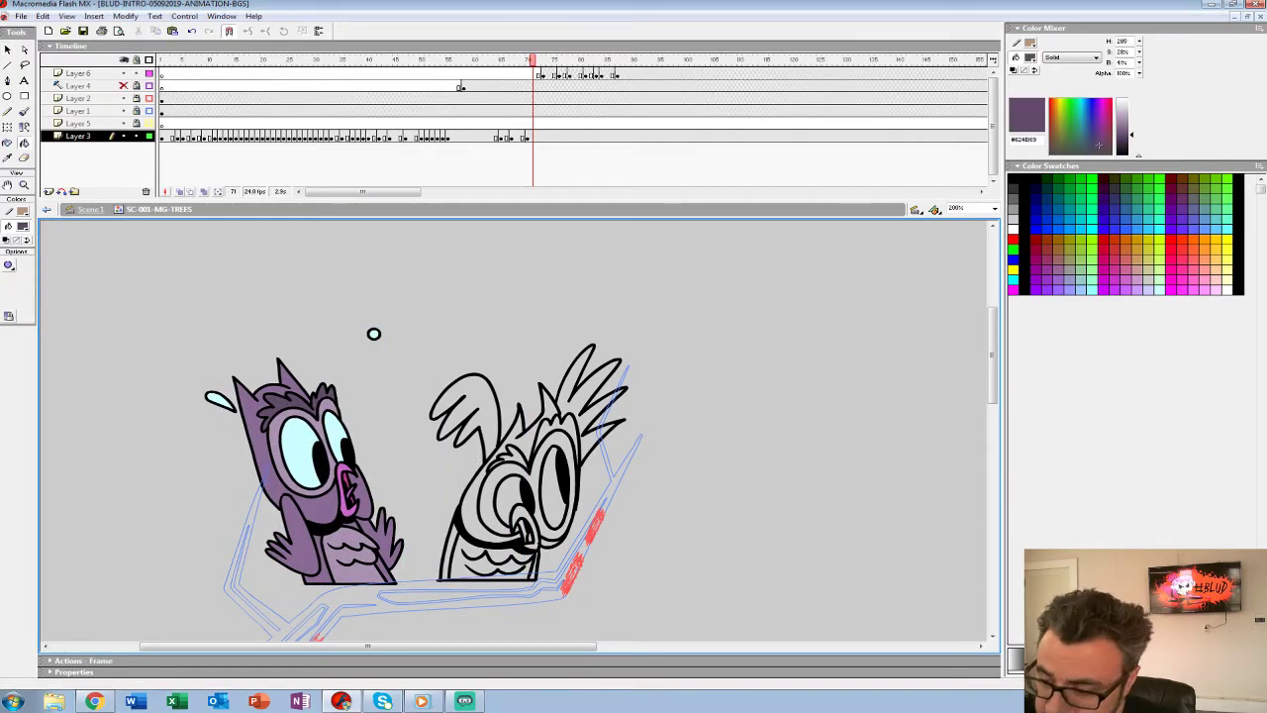
click(561, 425)
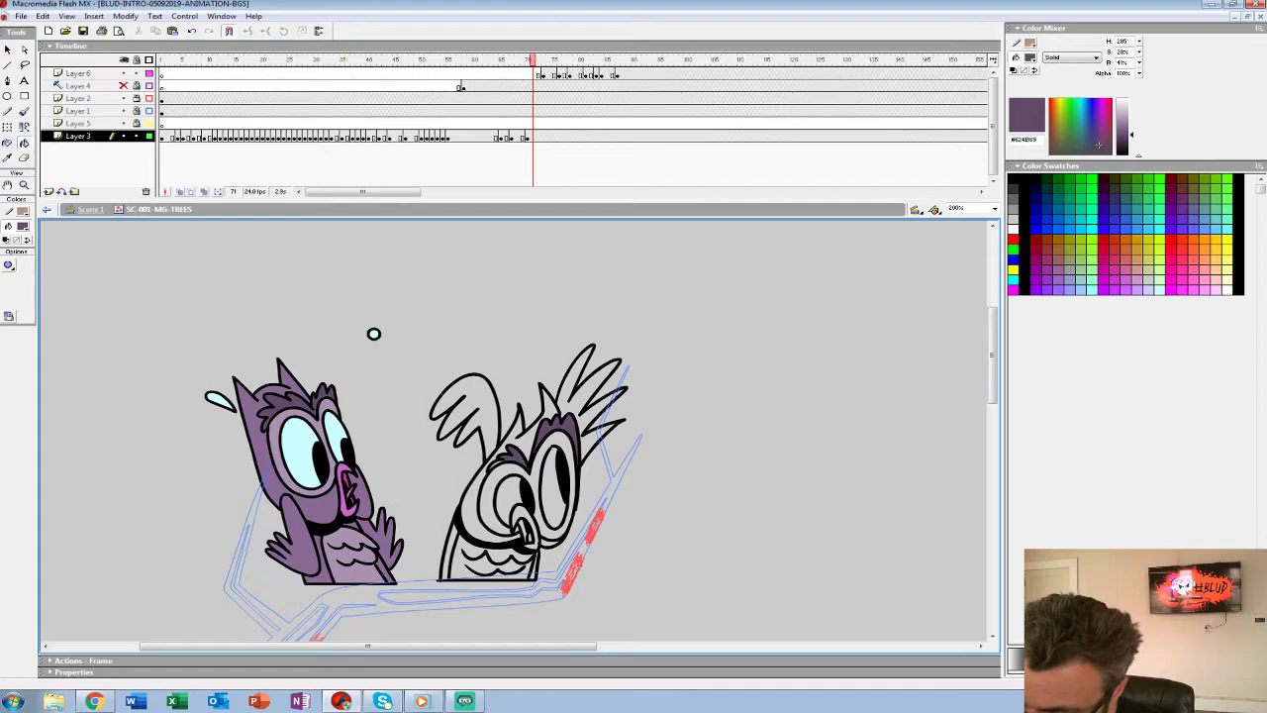
Set the Paint Bucket to Don't Close Gaps and fill the whites of both eyes with #CCFFFF.
click(9, 266)
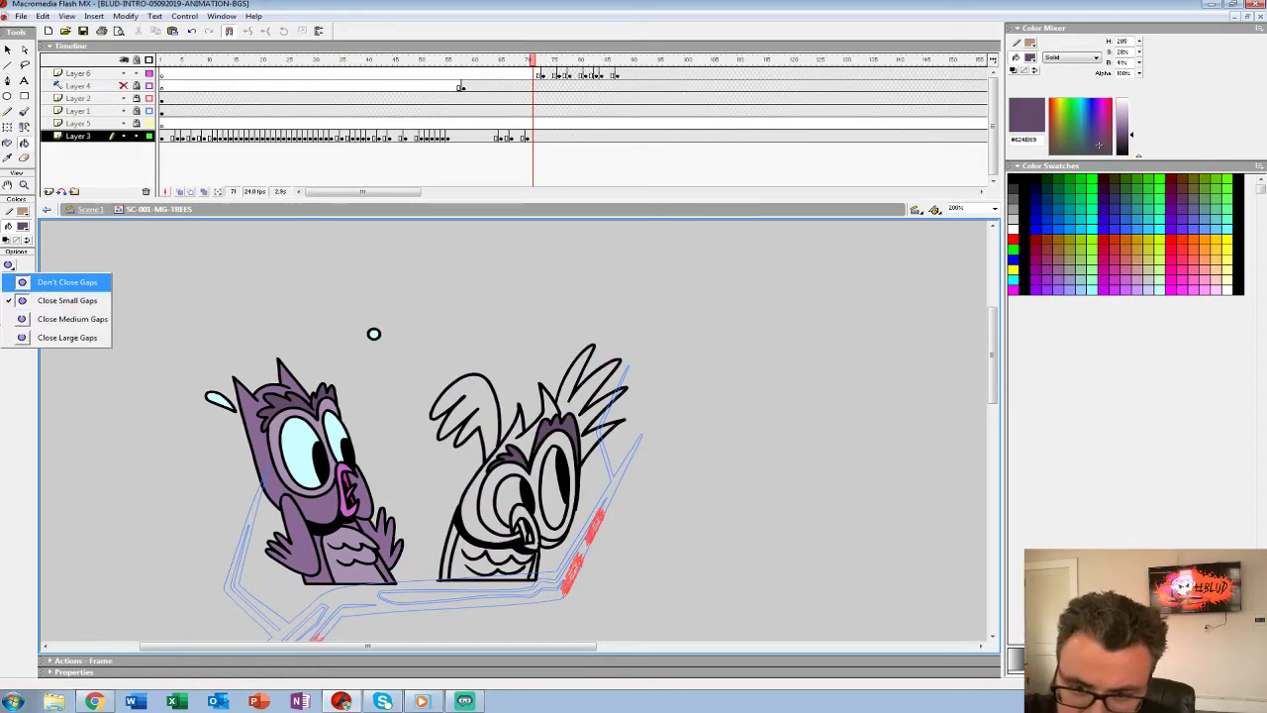
click(59, 282)
click(22, 225)
click(93, 327)
click(508, 500)
click(555, 485)
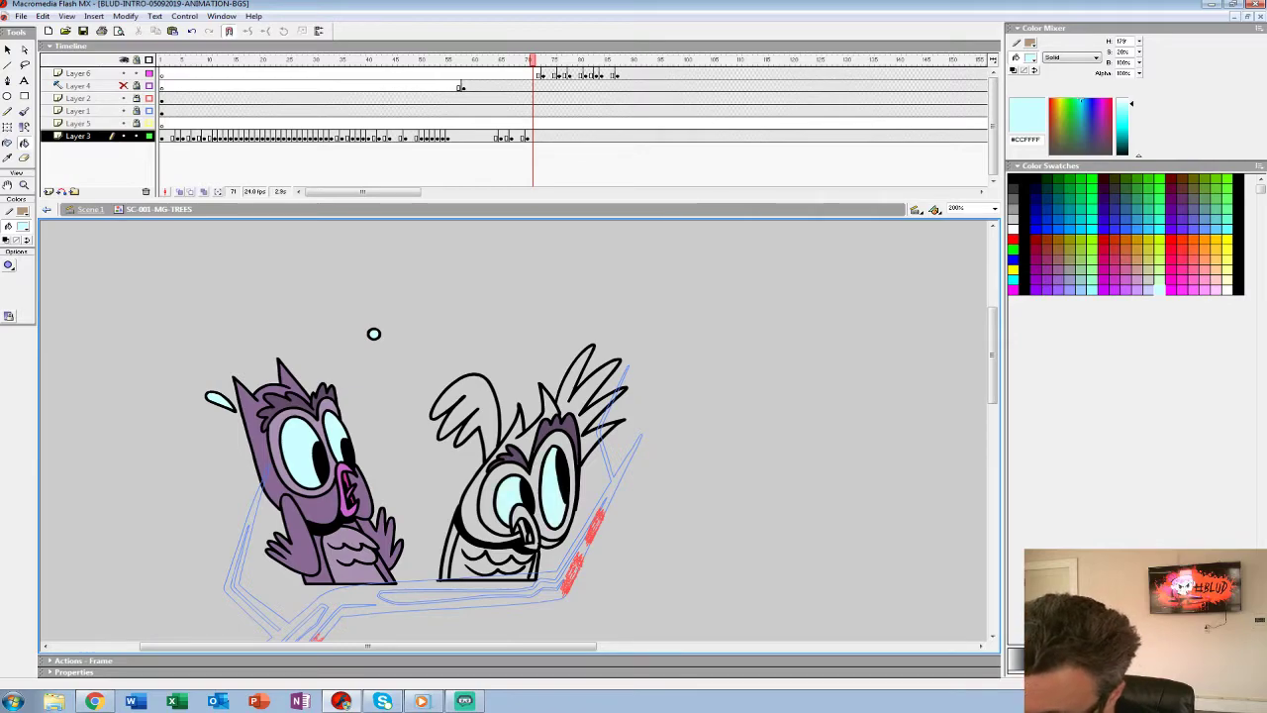
Fill the owl's beak with #CC66CC and the inside of its mouth with #CC3399.
click(22, 226)
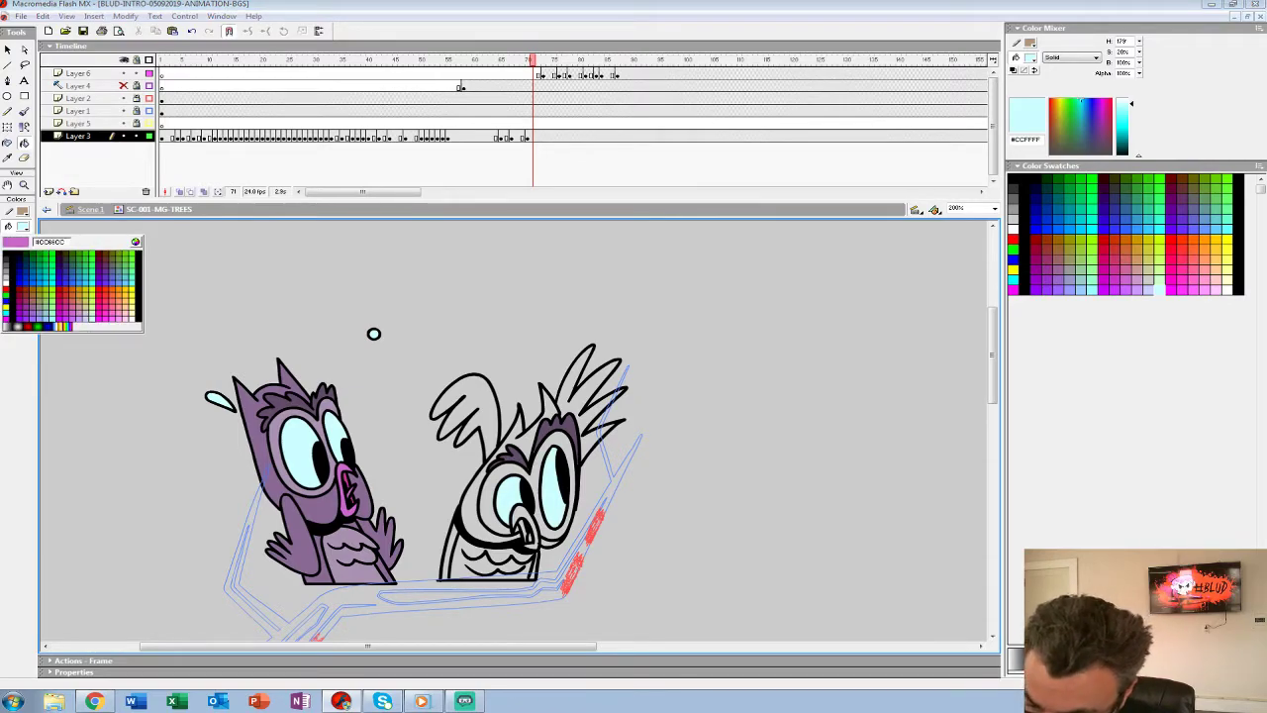
click(72, 321)
click(524, 520)
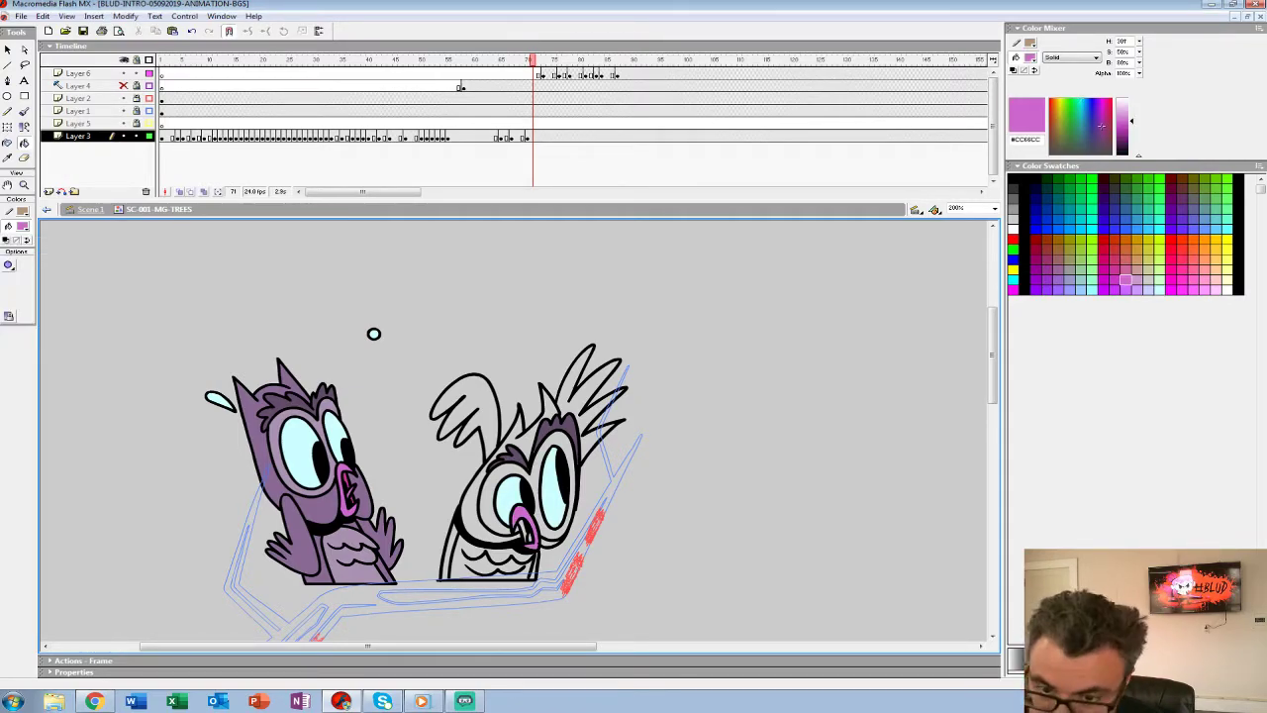
click(23, 226)
click(65, 314)
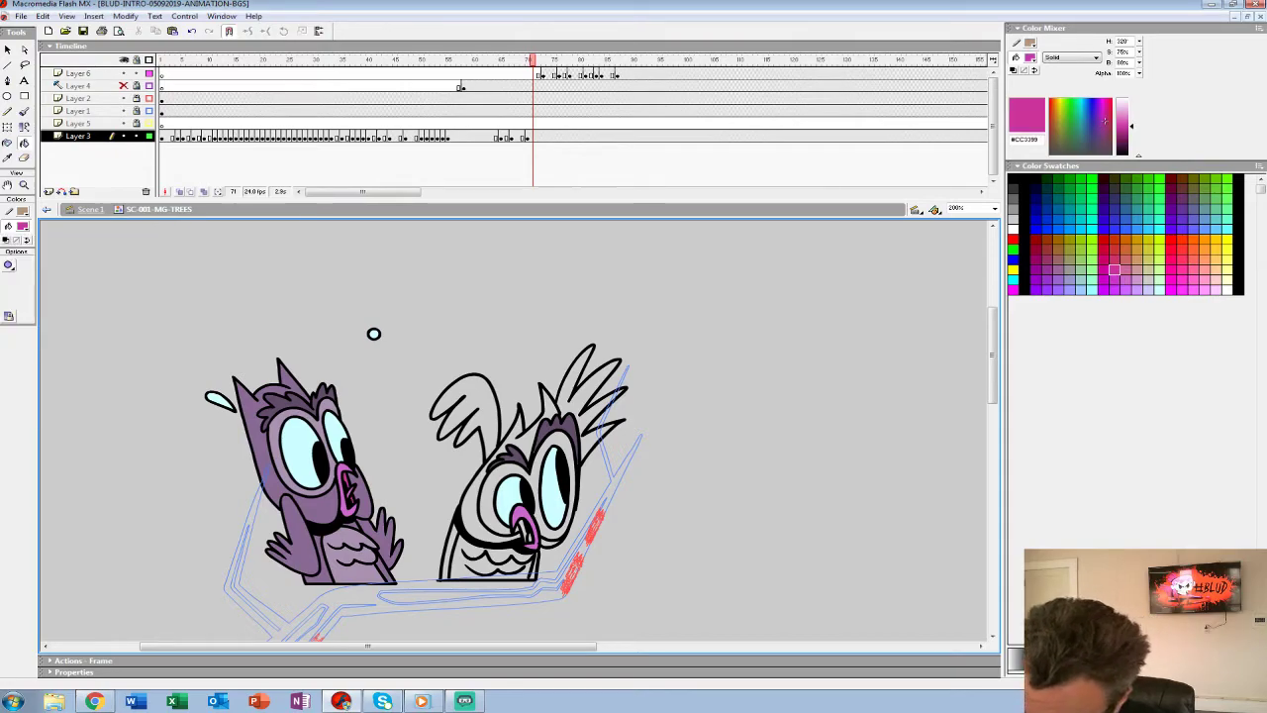
Fill the eye surrounds and chest with the light purple #A992B1 sampled from the reference owl.
click(23, 226)
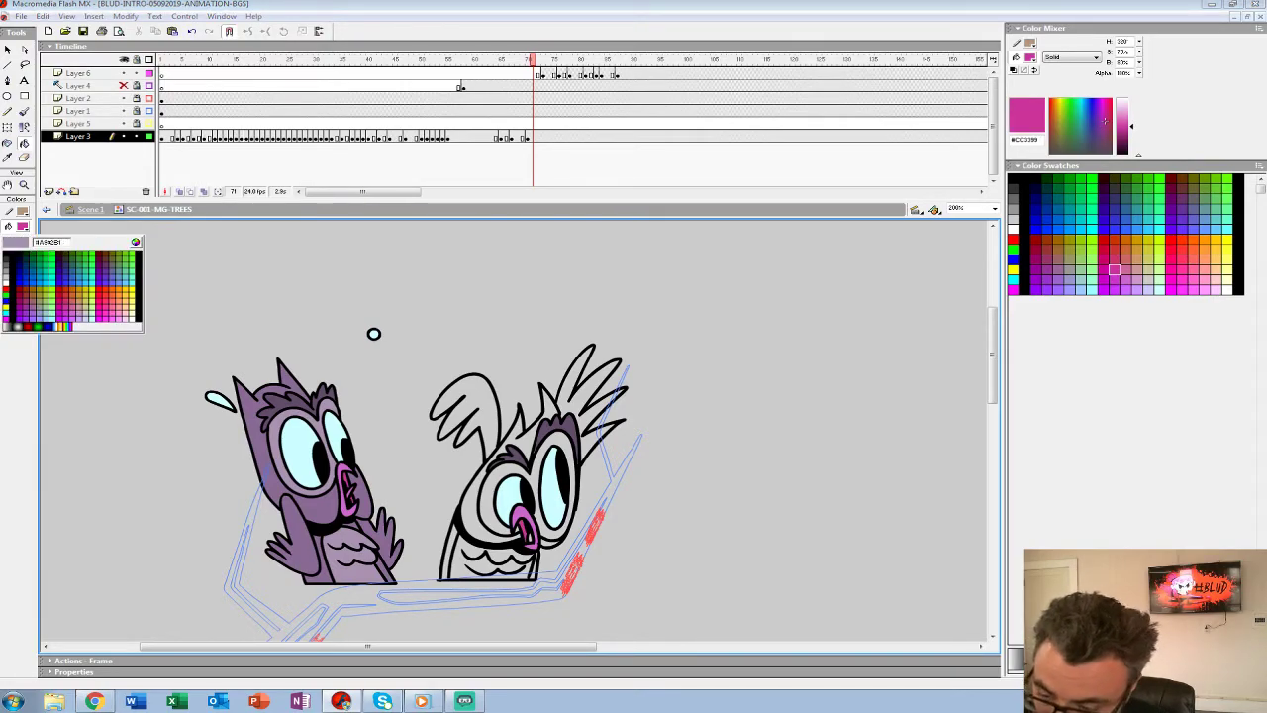
click(275, 451)
click(487, 501)
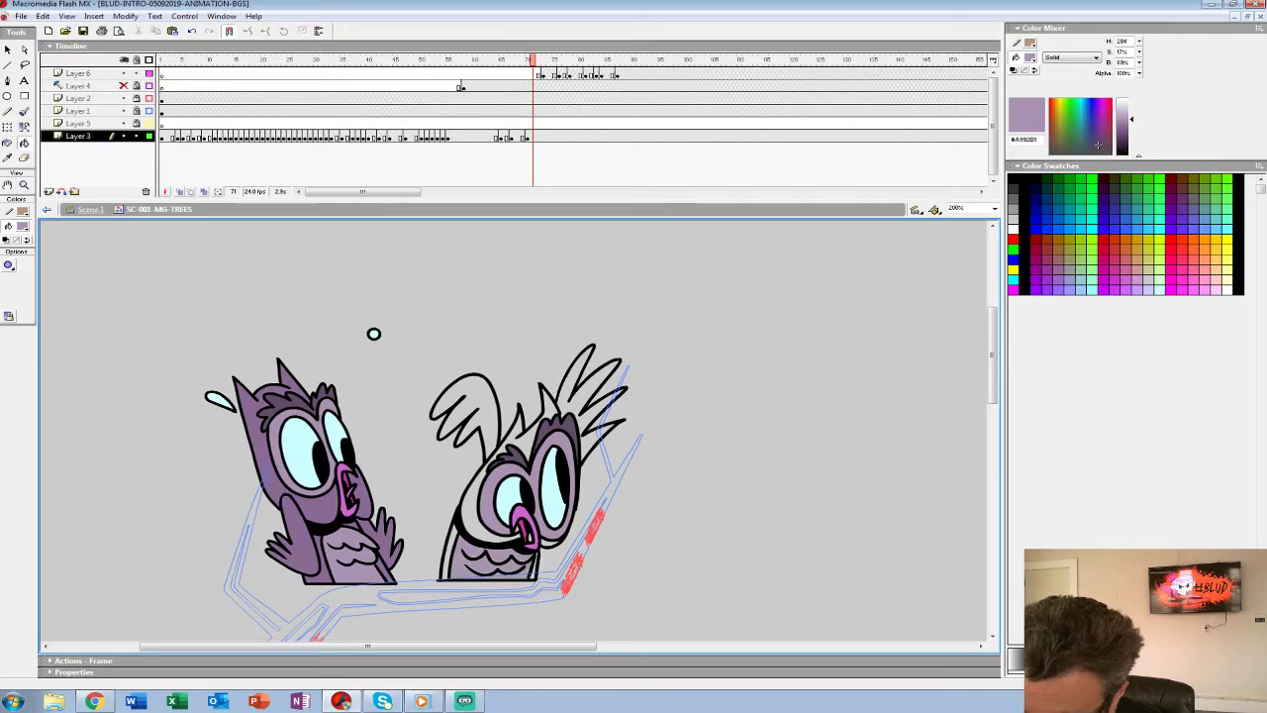
Fill the head, body side and both raised wings with the mid purple sampled from the reference owl's head.
click(22, 225)
click(260, 443)
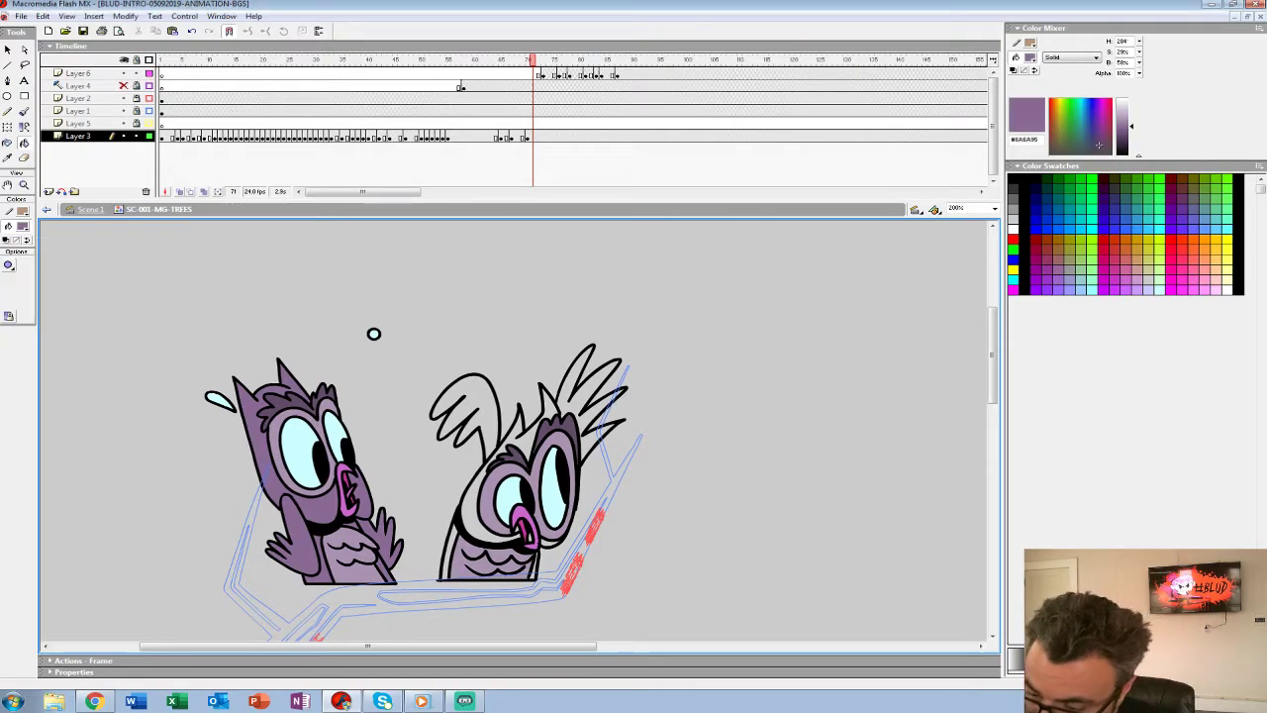
click(471, 503)
click(478, 407)
click(448, 556)
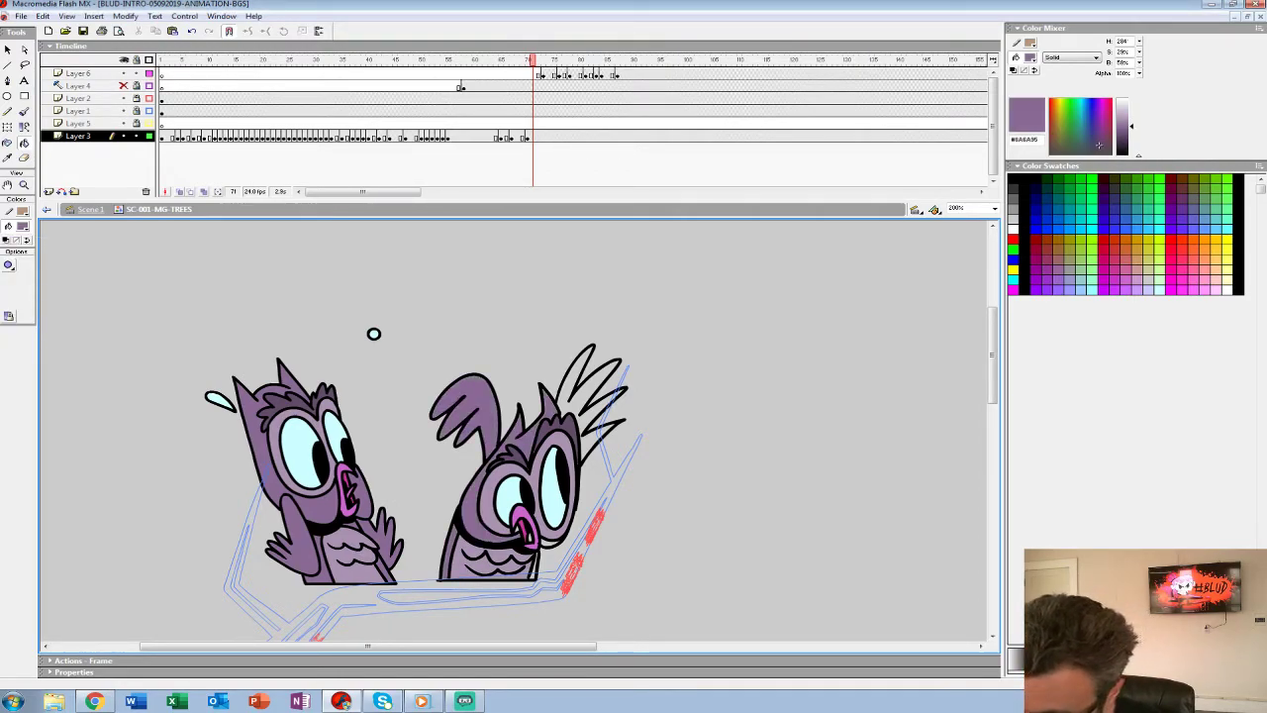
click(594, 396)
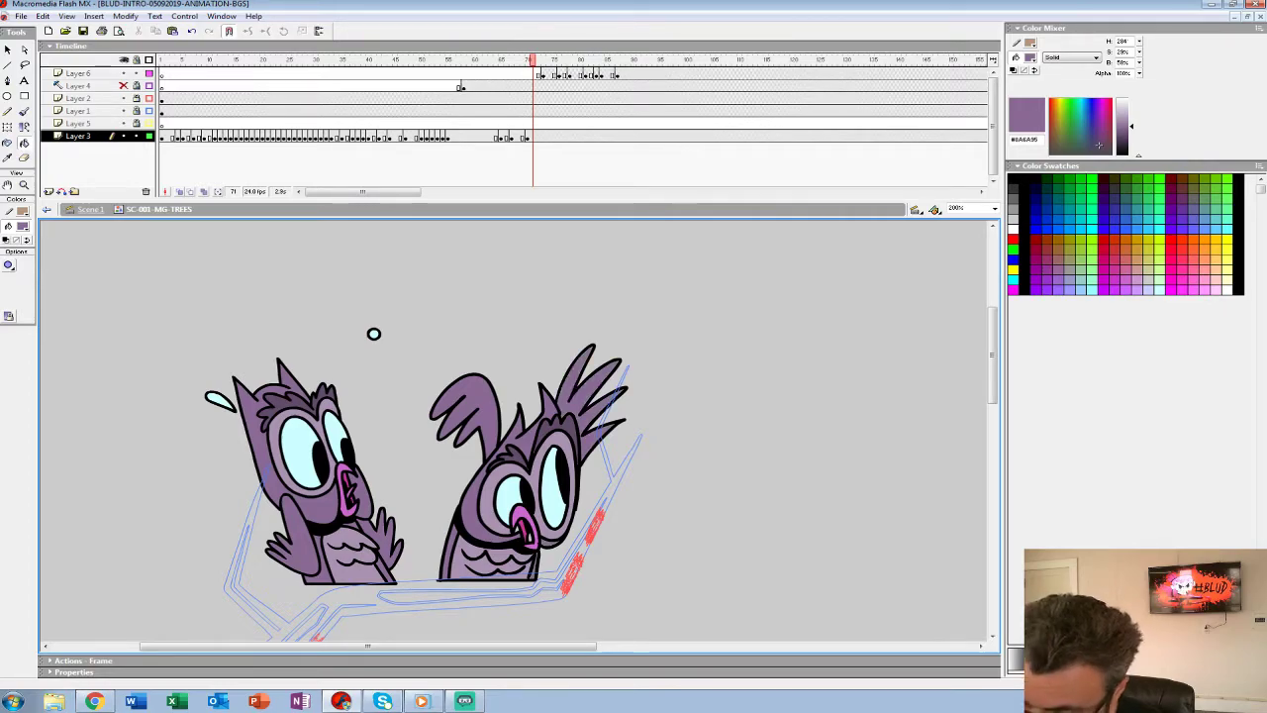
Set the fill colour to #CC66CC and delete the coloured reference owl from Layer 3.
click(23, 226)
click(277, 441)
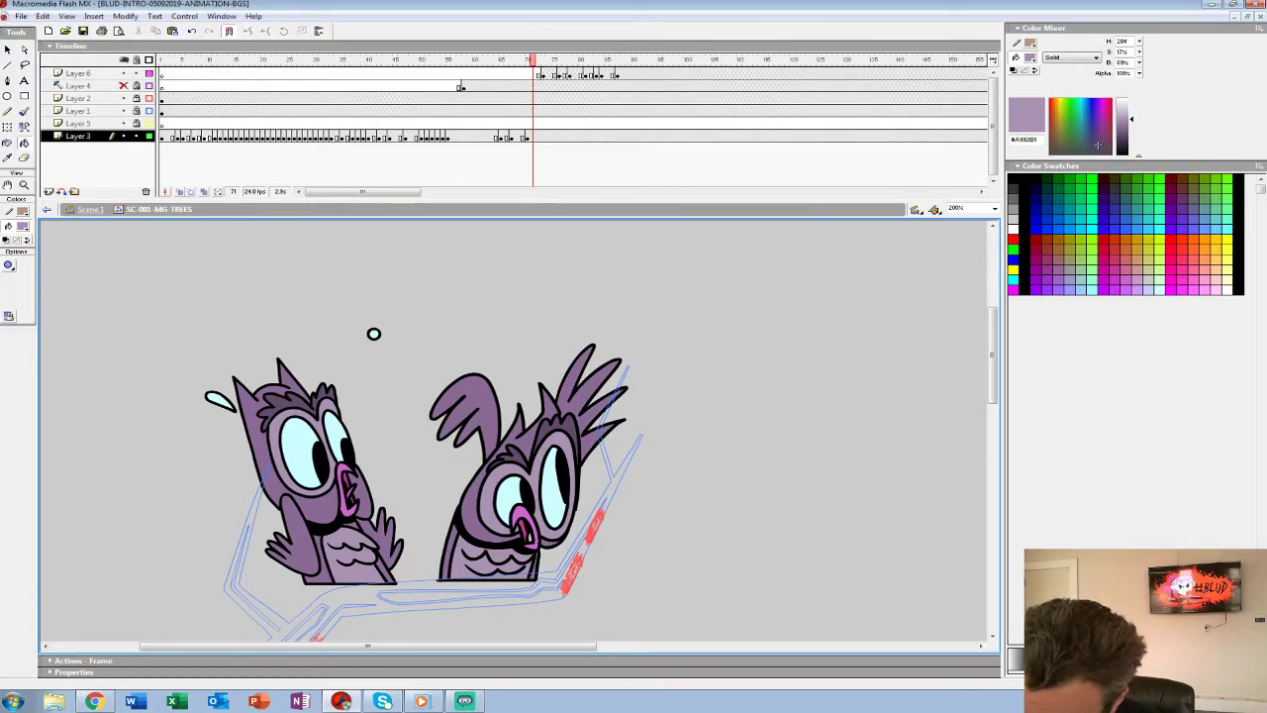
click(23, 226)
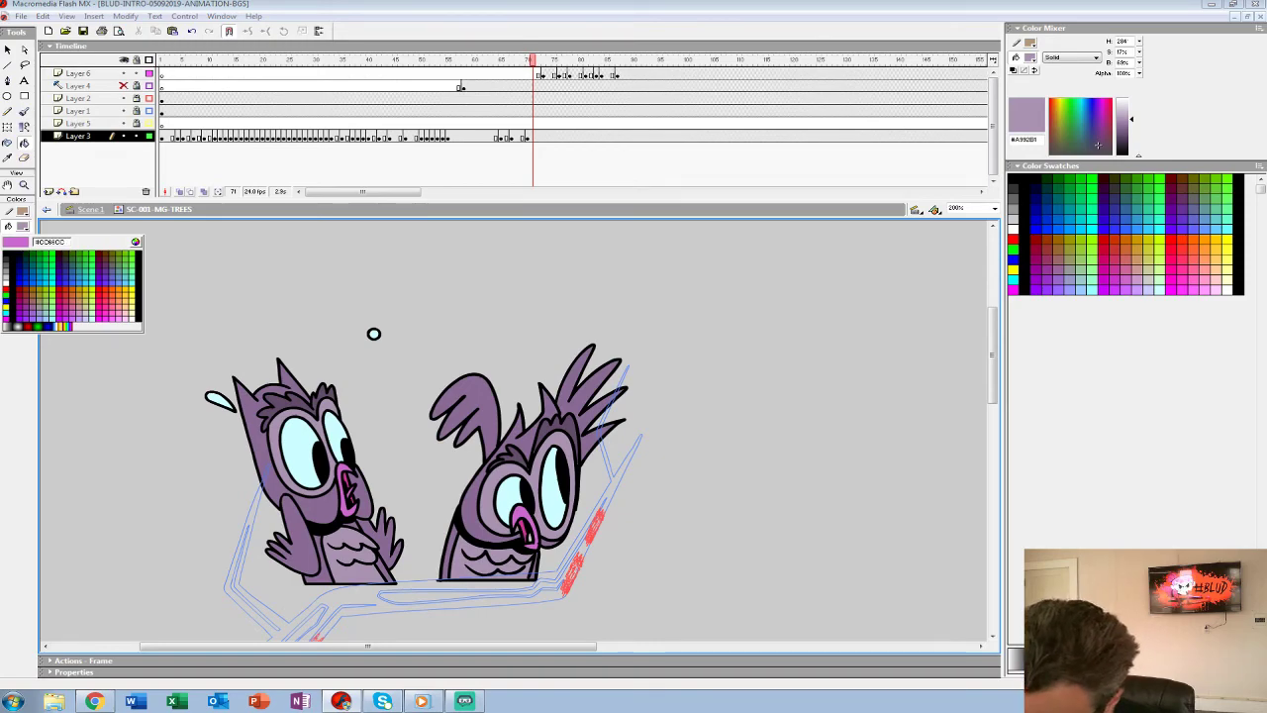
click(69, 313)
key(v)
click(318, 472)
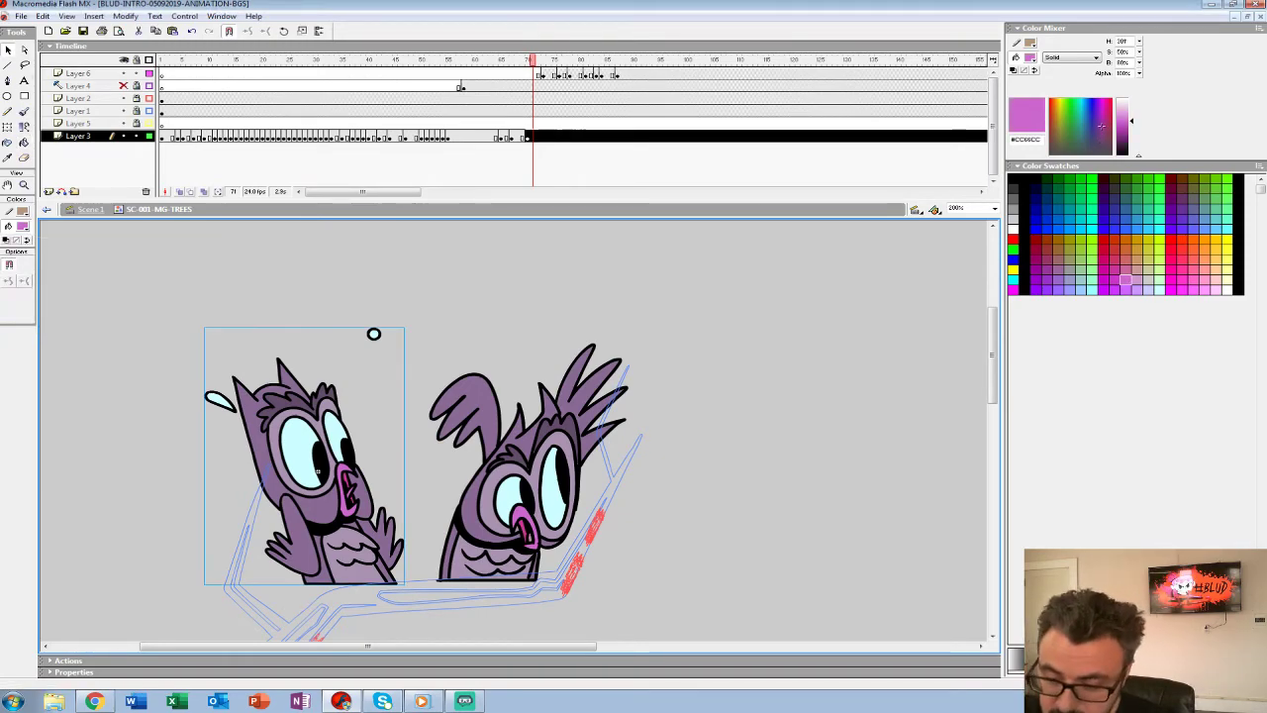
key(Delete)
Paste the coloured reference owl into frame 79 of Layer 6 and place it to the left of the line-art owl.
click(575, 74)
drag(425, 396, 571, 400)
key(ctrl+shift+v)
drag(465, 495, 176, 486)
click(289, 451)
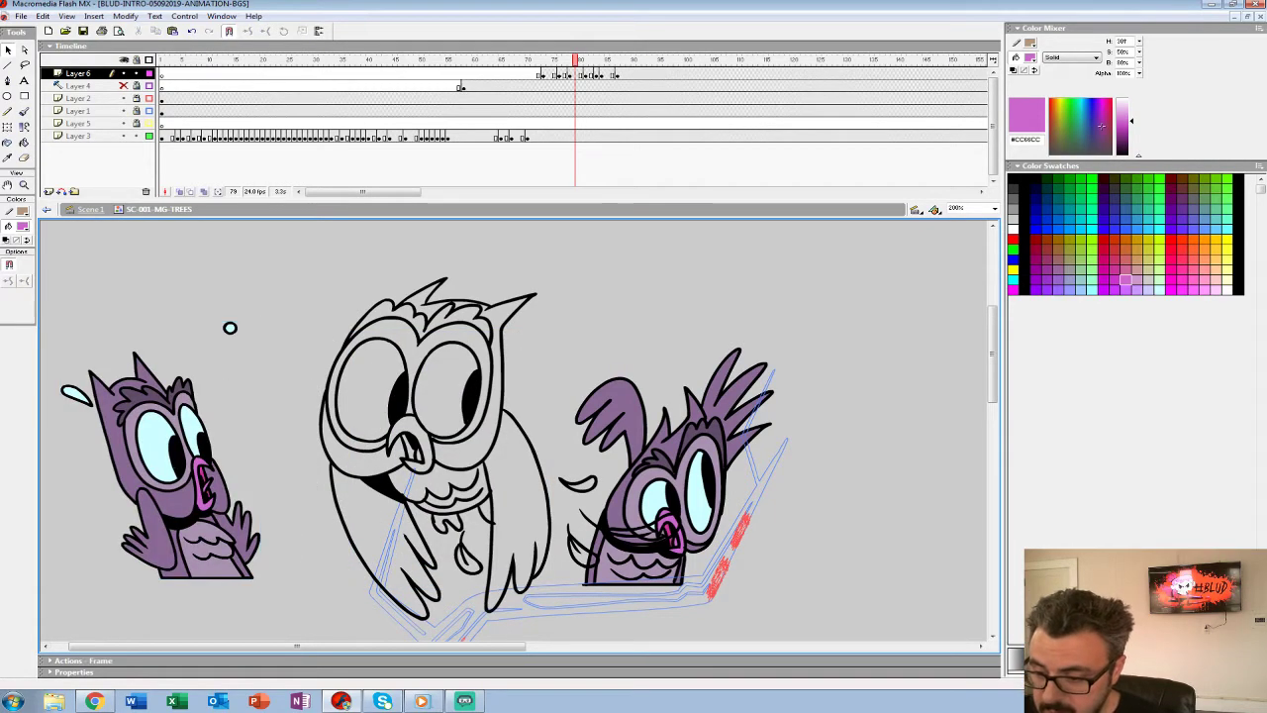
drag(289, 450, 322, 433)
Fill the whites of both eyes on the frame 79 owl with #CCFFFF sampled from the reference owl.
click(22, 227)
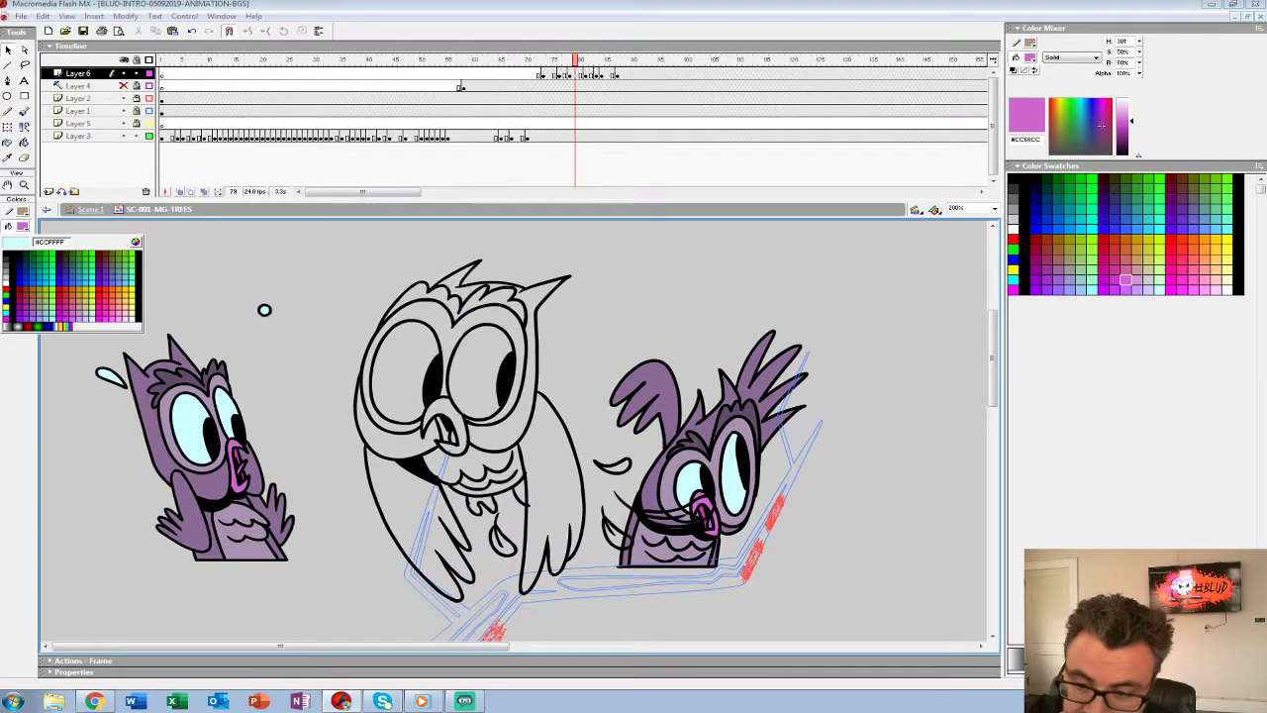
click(188, 426)
key(k)
click(403, 372)
click(477, 372)
Fill the frame 79 owl's beak with #CC66CC and the inside of its mouth with #CC3399.
click(23, 226)
click(234, 451)
click(446, 408)
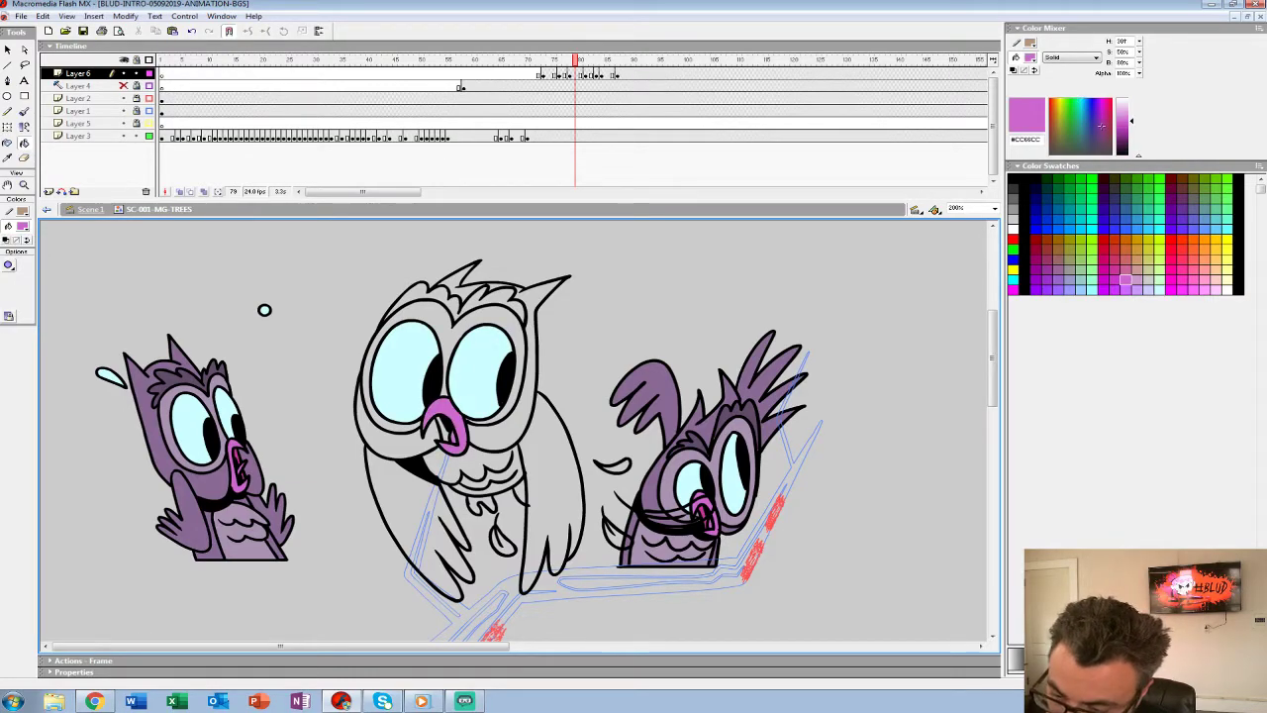
click(22, 226)
click(65, 308)
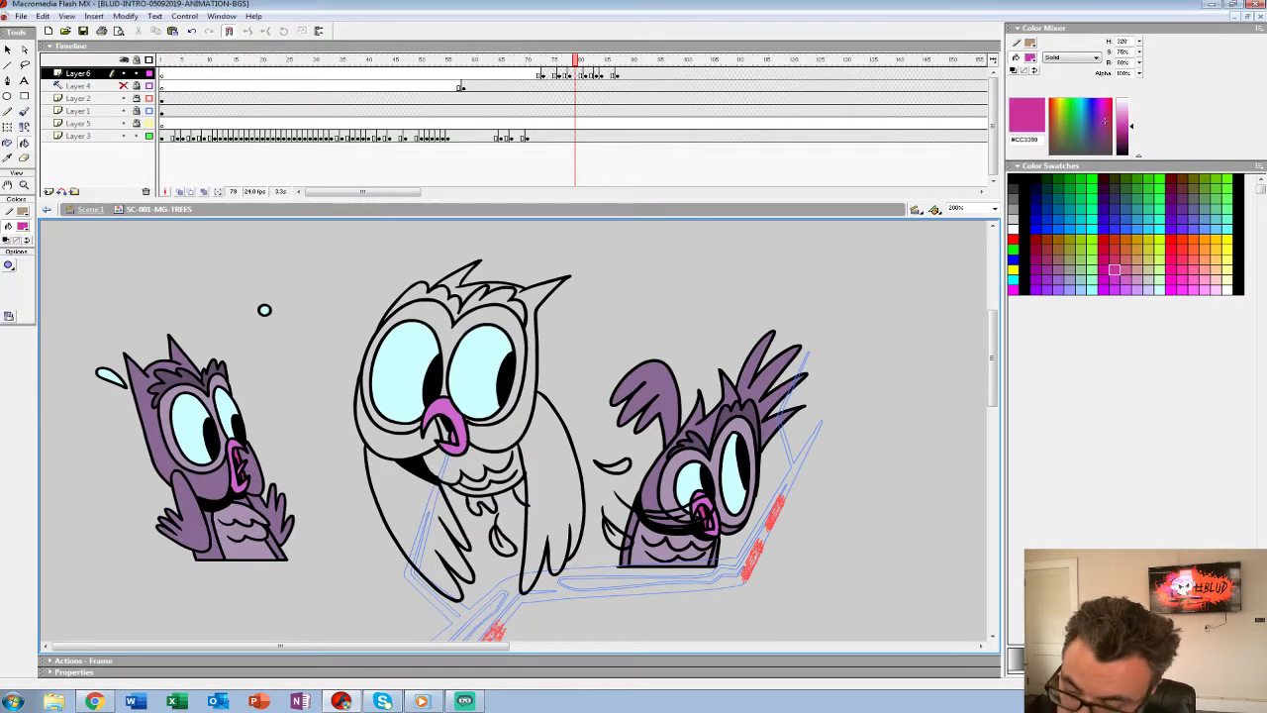
click(446, 429)
click(23, 227)
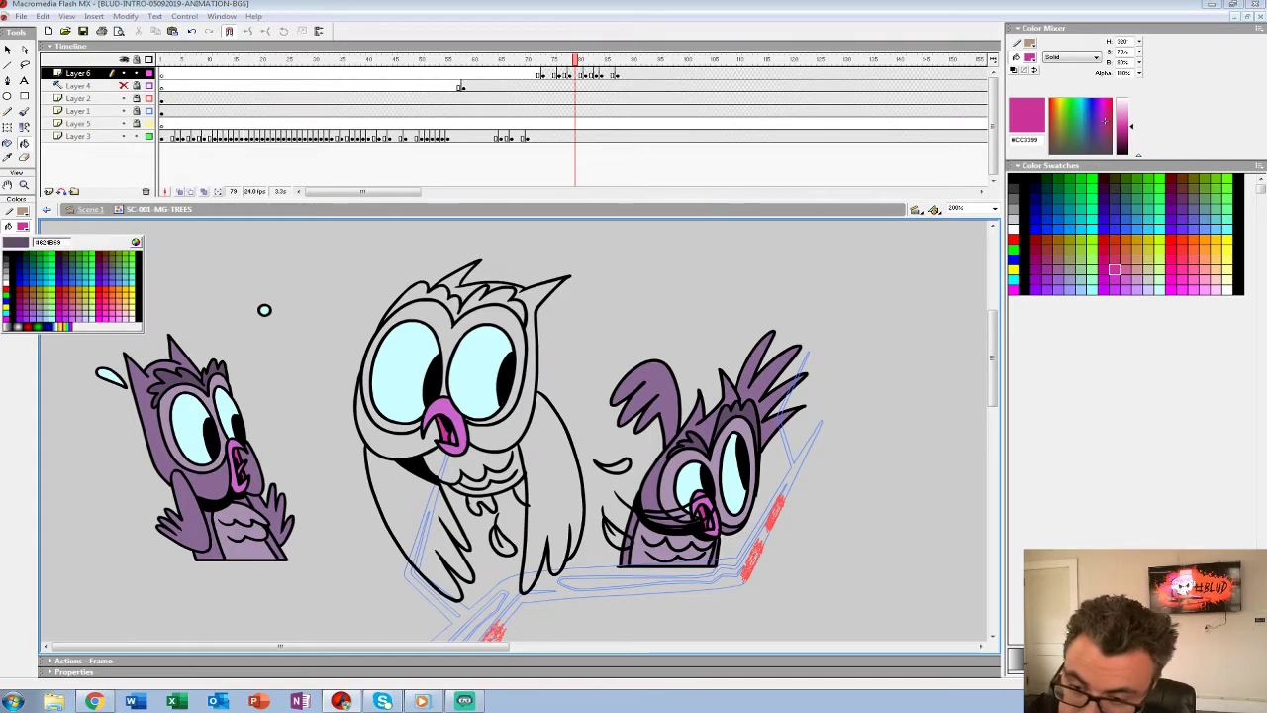
click(181, 378)
click(445, 297)
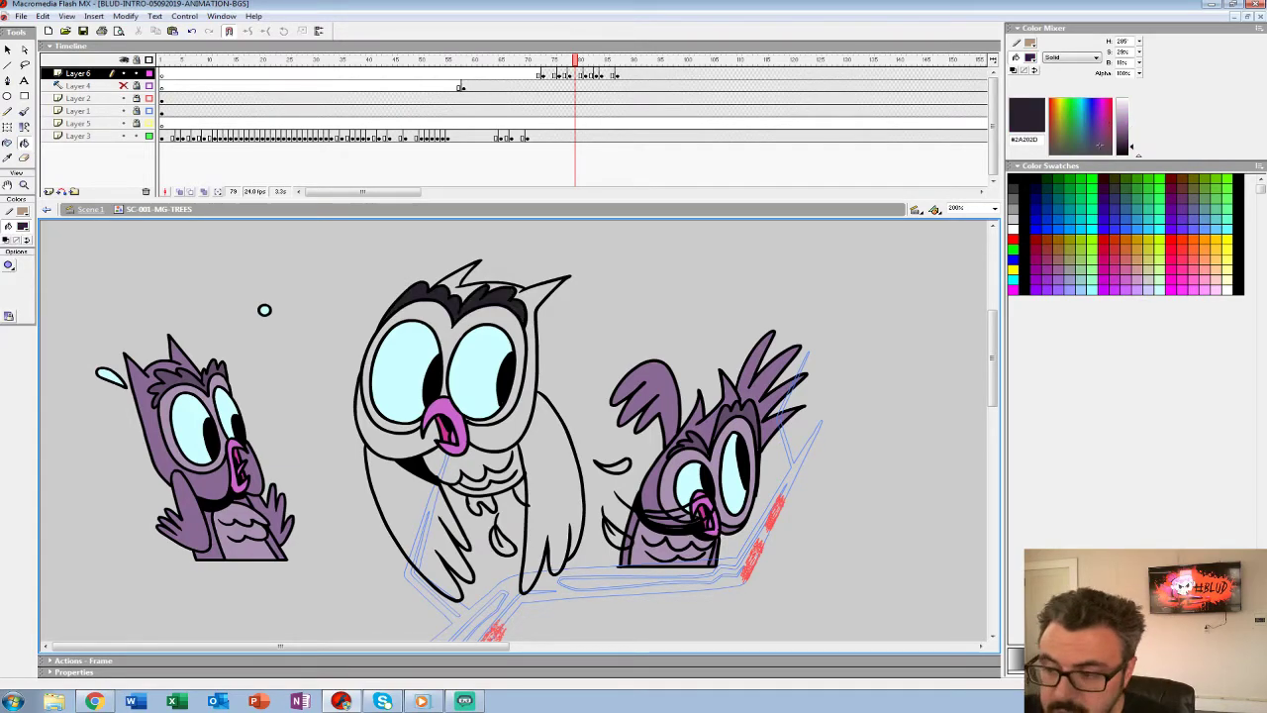
Fill the frame 79 owl's brow feathers with the dark purple sampled from the reference owl's brow.
click(23, 227)
click(175, 378)
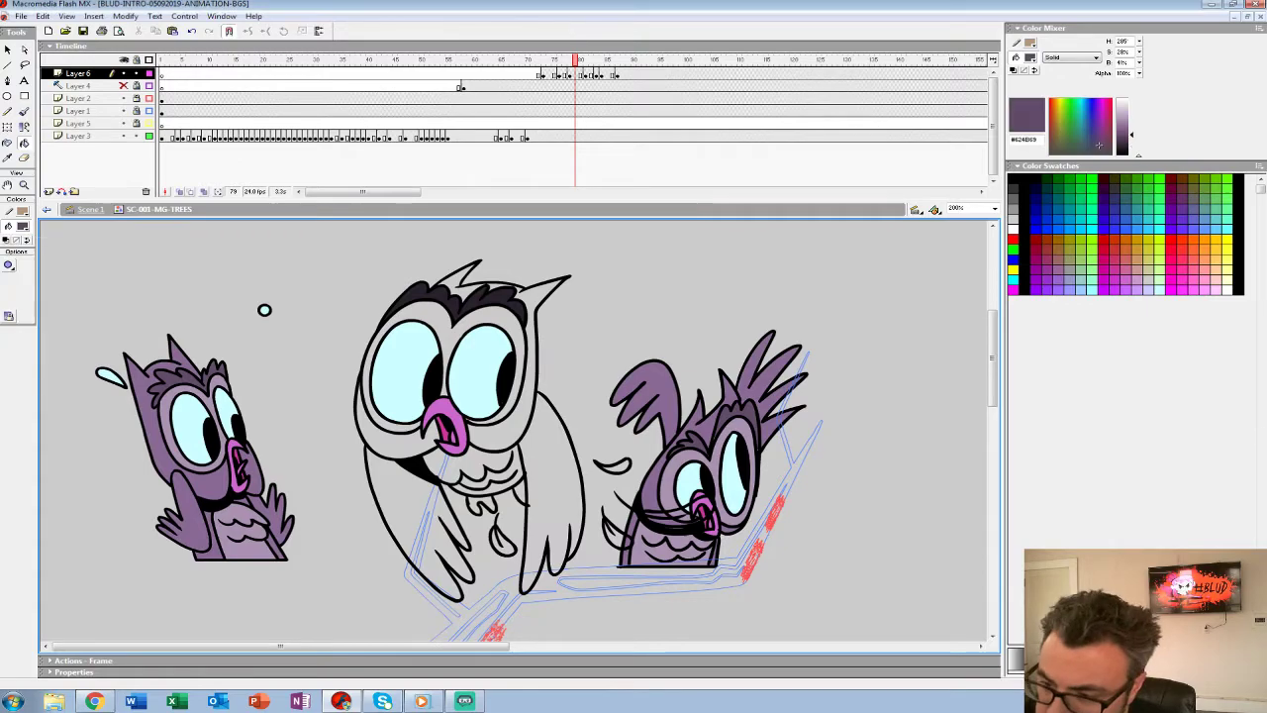
click(427, 294)
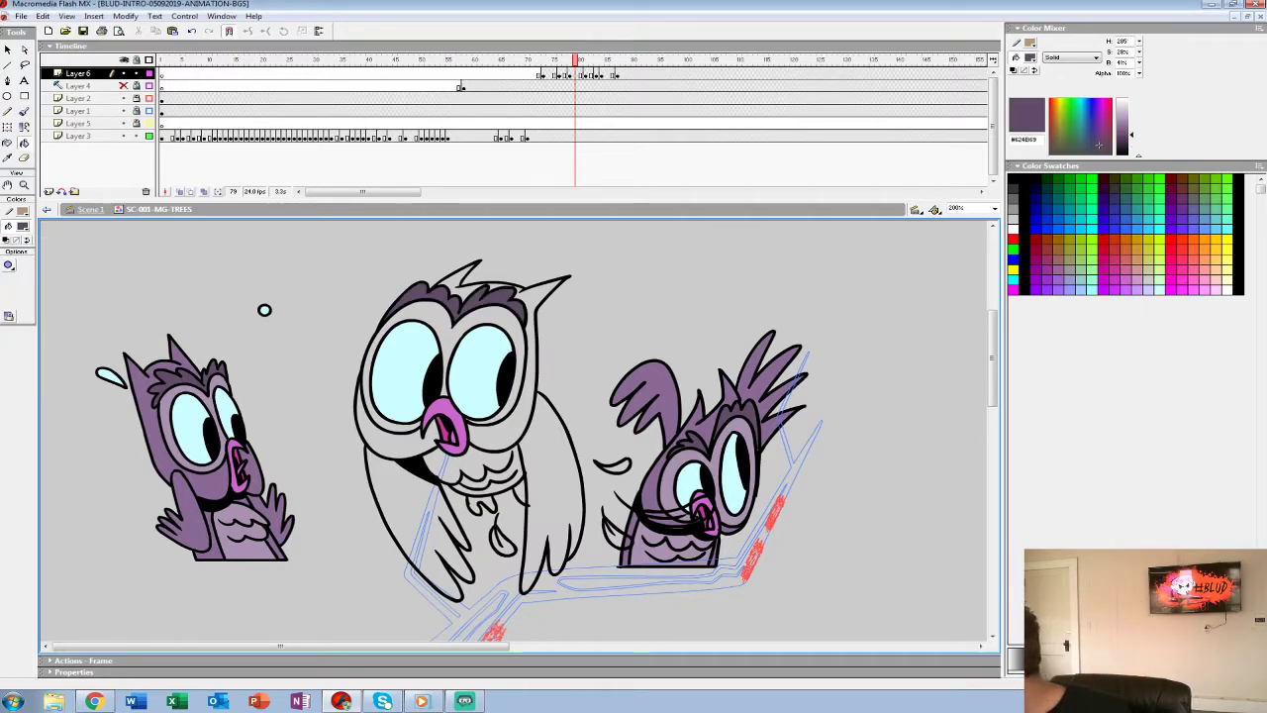
Fill the frame 79 owl's cheeks, ear tufts and both wings with the mid purple sampled from the reference owl's head.
click(22, 226)
click(152, 404)
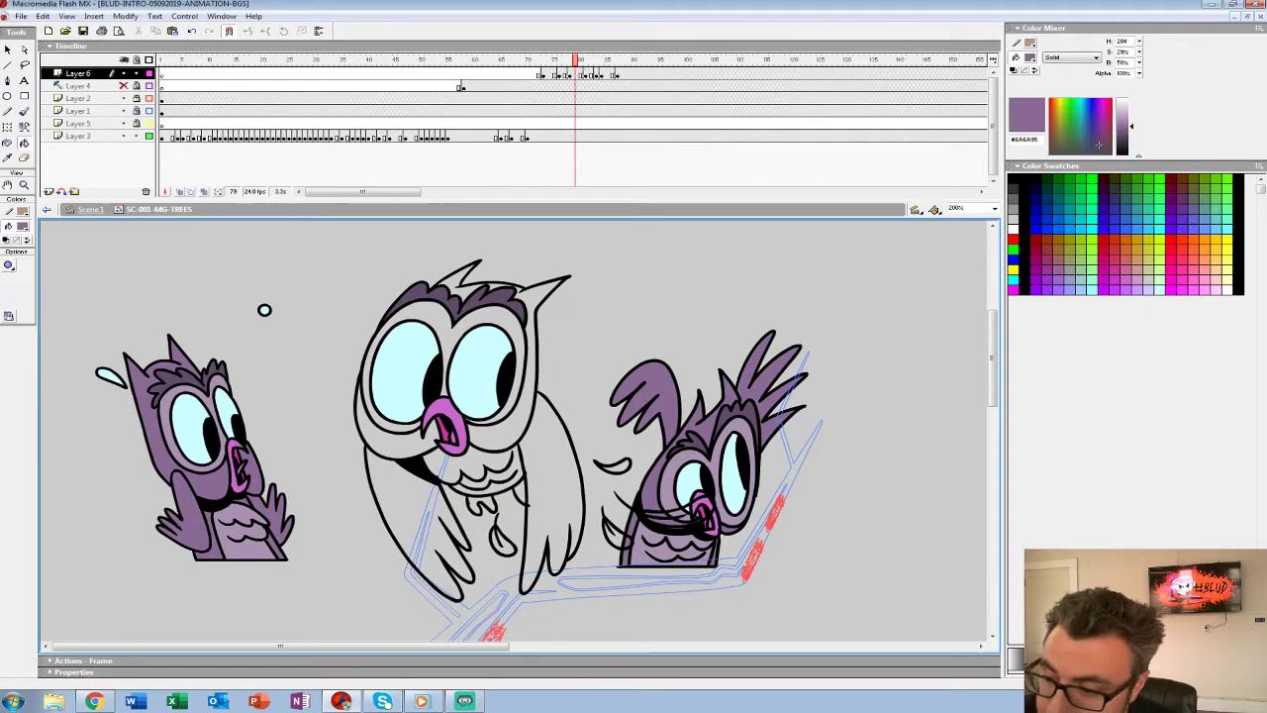
click(506, 433)
click(462, 279)
click(552, 478)
click(408, 507)
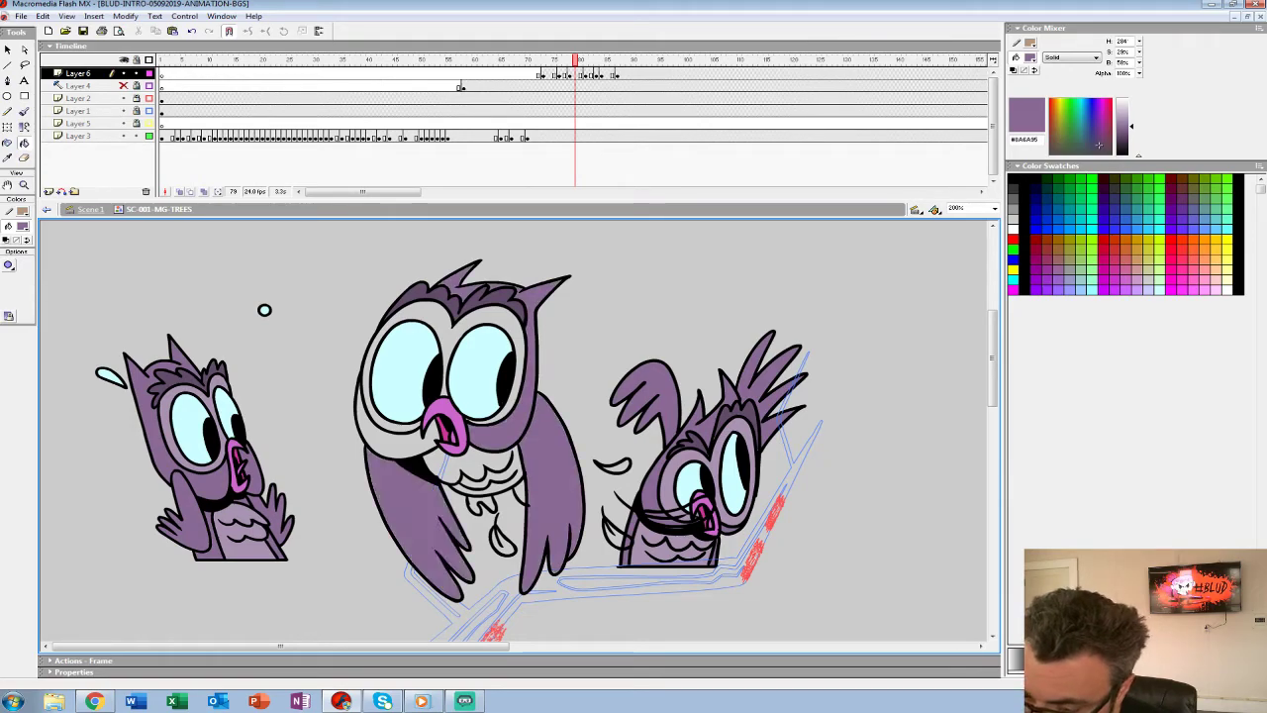
click(388, 439)
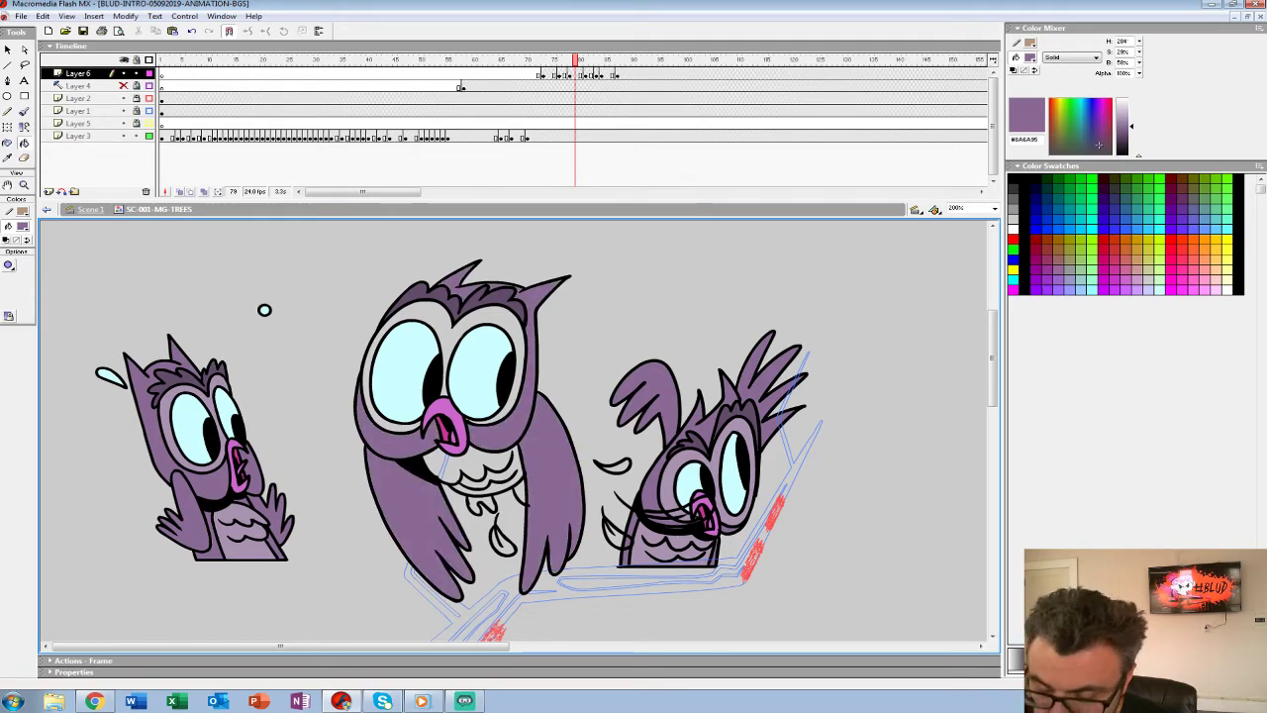
Fill the frame 79 owl's chest with light purple #A992B1 and the small tufts hanging beneath it with #CC66CC.
click(23, 227)
click(243, 545)
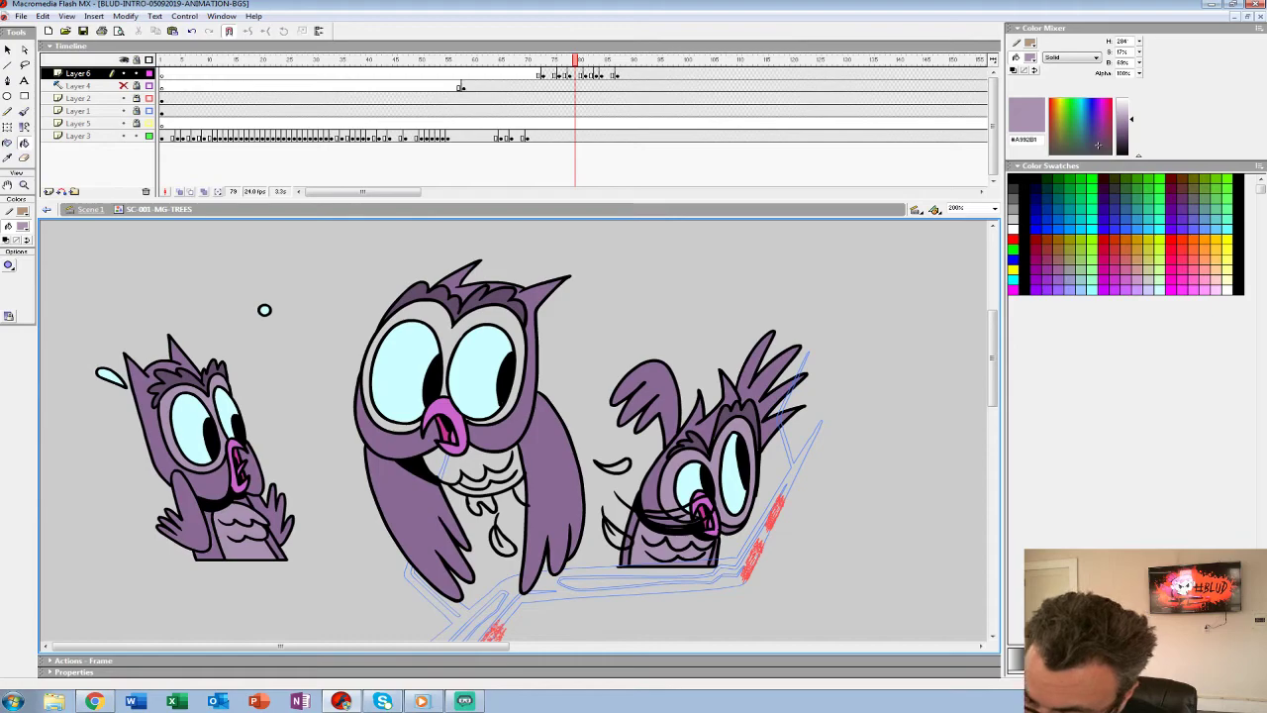
click(485, 463)
click(22, 227)
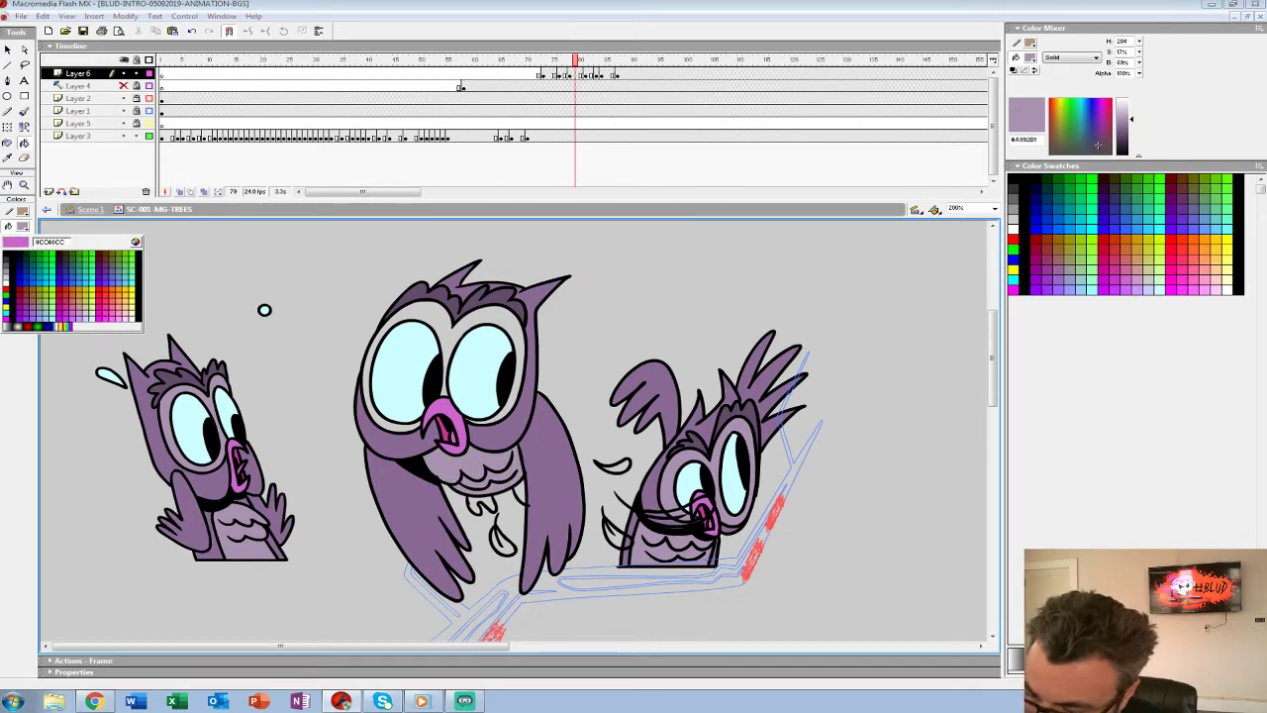
click(73, 322)
click(480, 505)
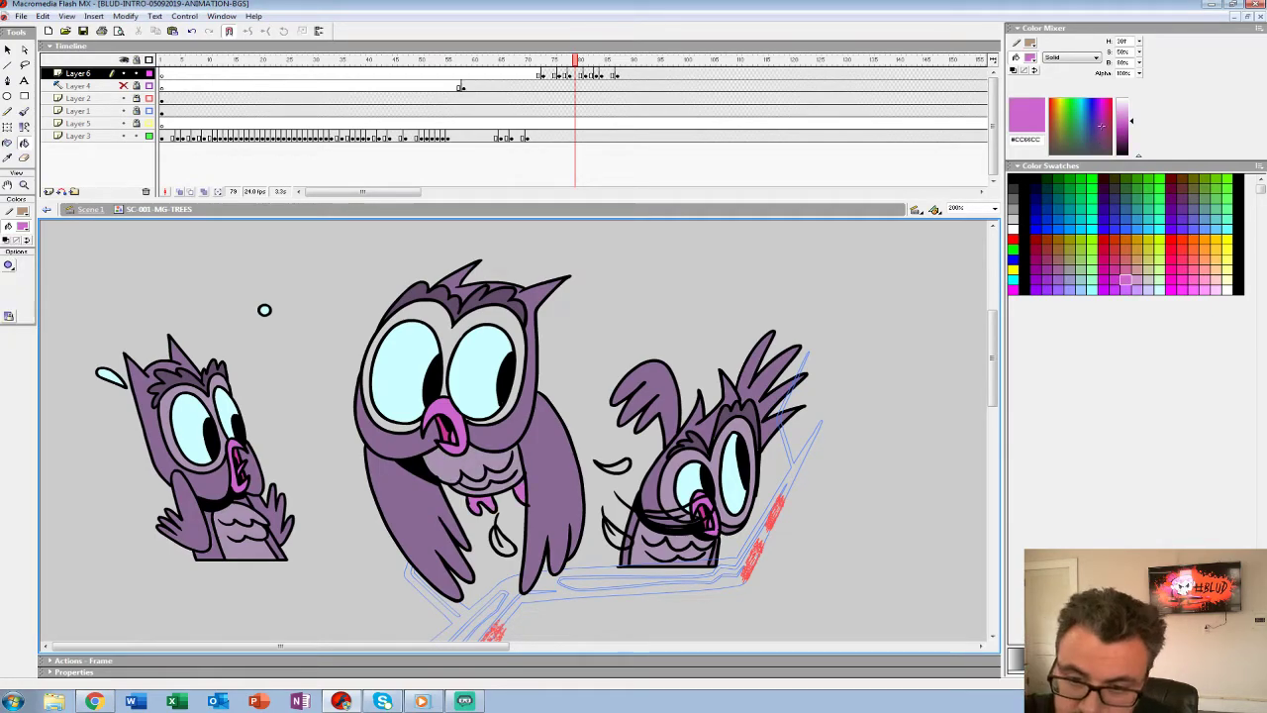
Fill the frame 79 owl's eye surrounds with the light purple sampled from the reference owl's chest.
click(23, 227)
click(244, 543)
click(445, 341)
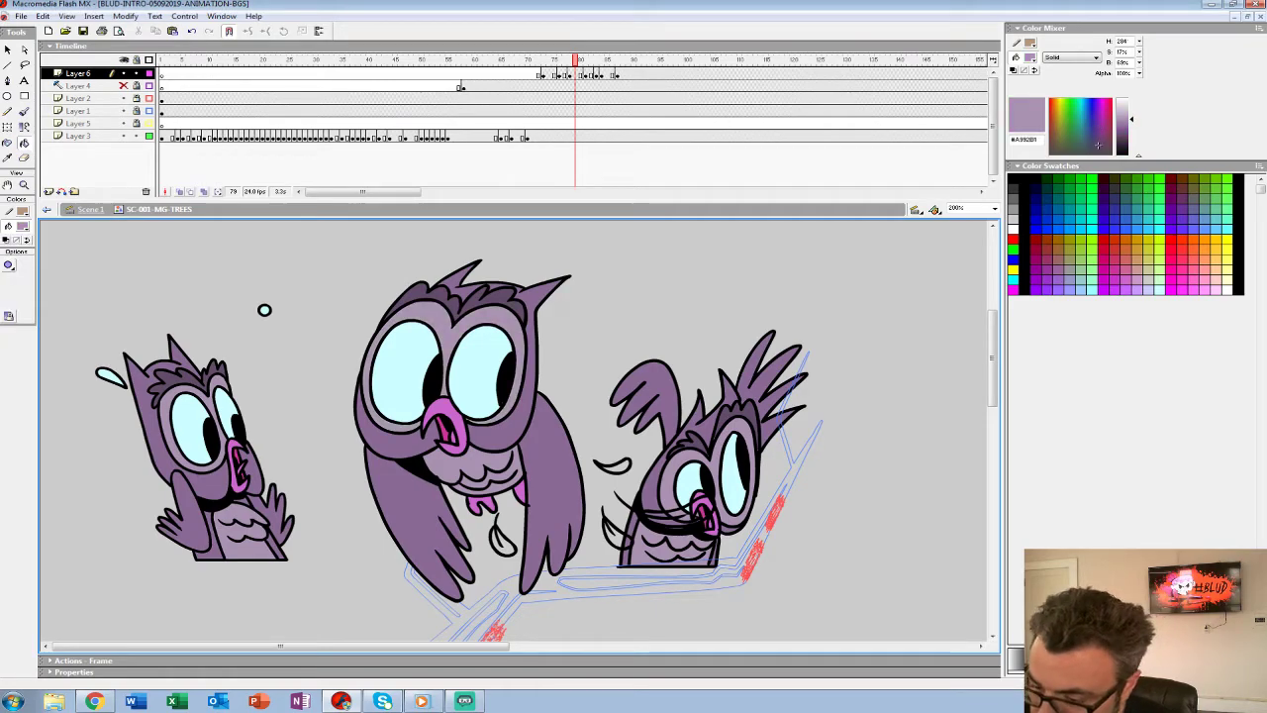
Fill the loose feathers around the frame 79 owl with the mid purple sampled from the reference owl's wing, and delete the reference owl.
click(23, 227)
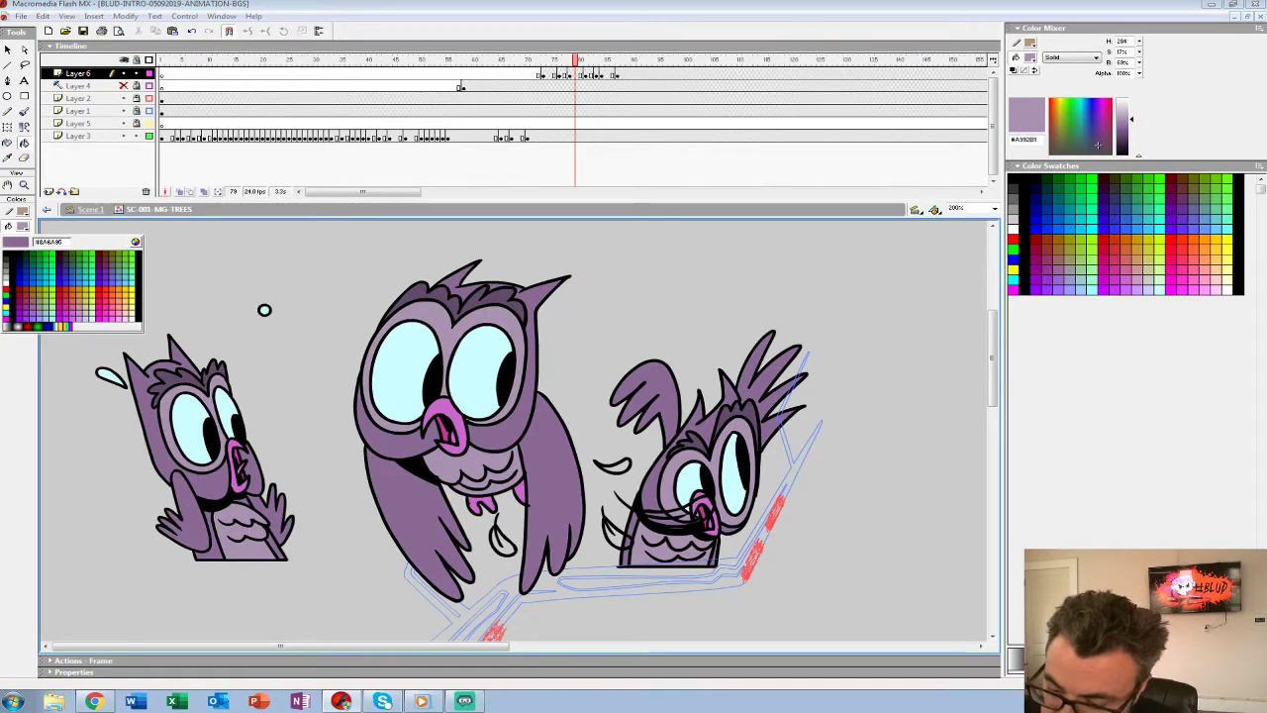
click(186, 510)
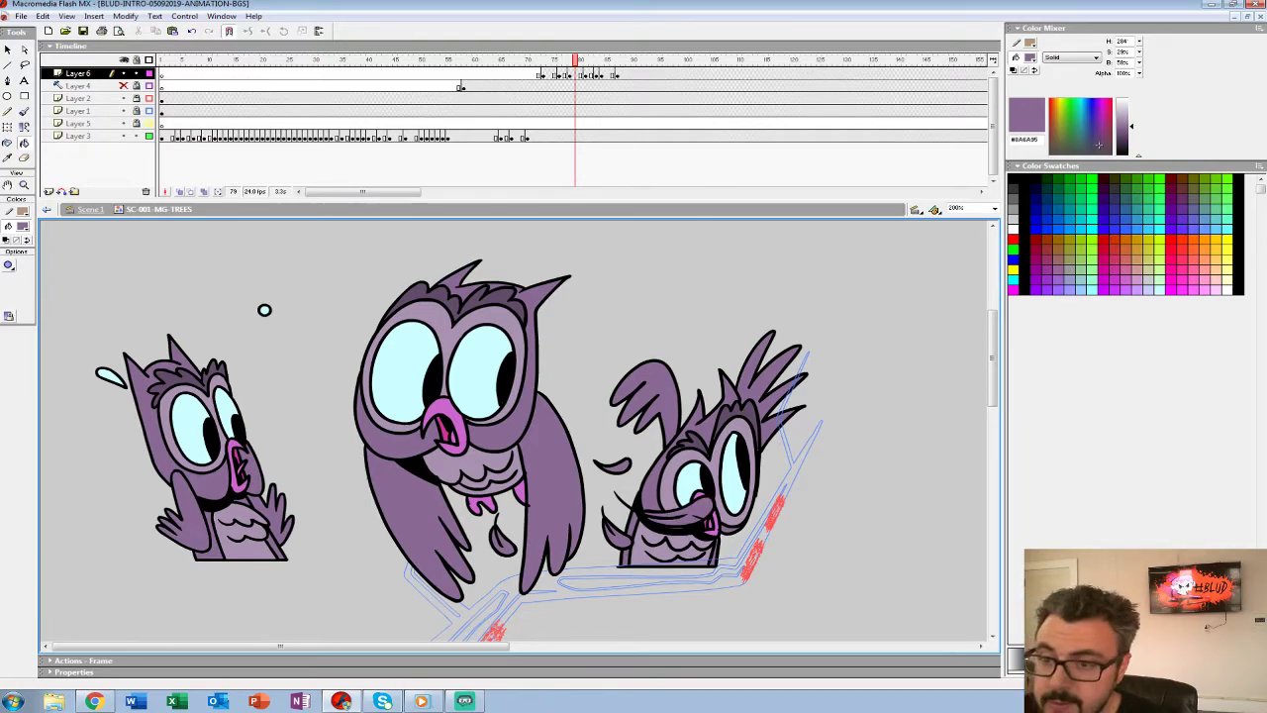
key(v)
click(203, 446)
key(Delete)
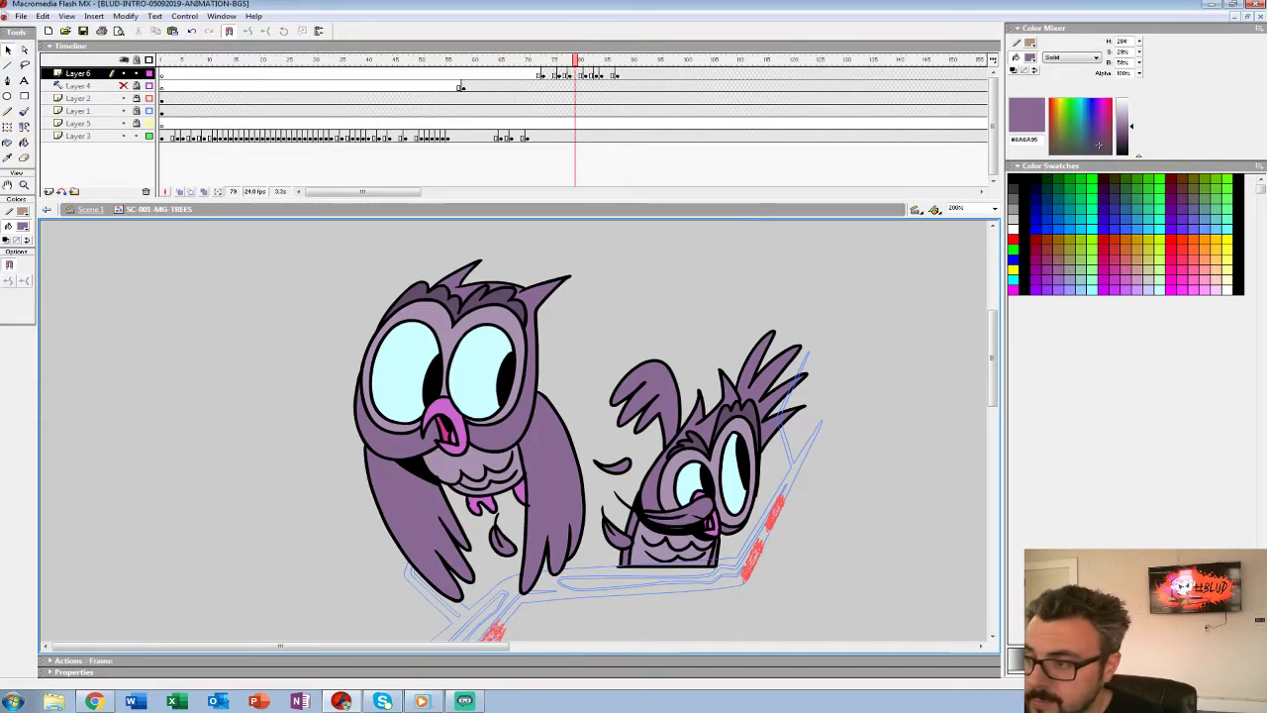
Clear the leftover owl pose from Layer 3 at frame 78 and play back the owl animation.
click(569, 136)
key(Delete)
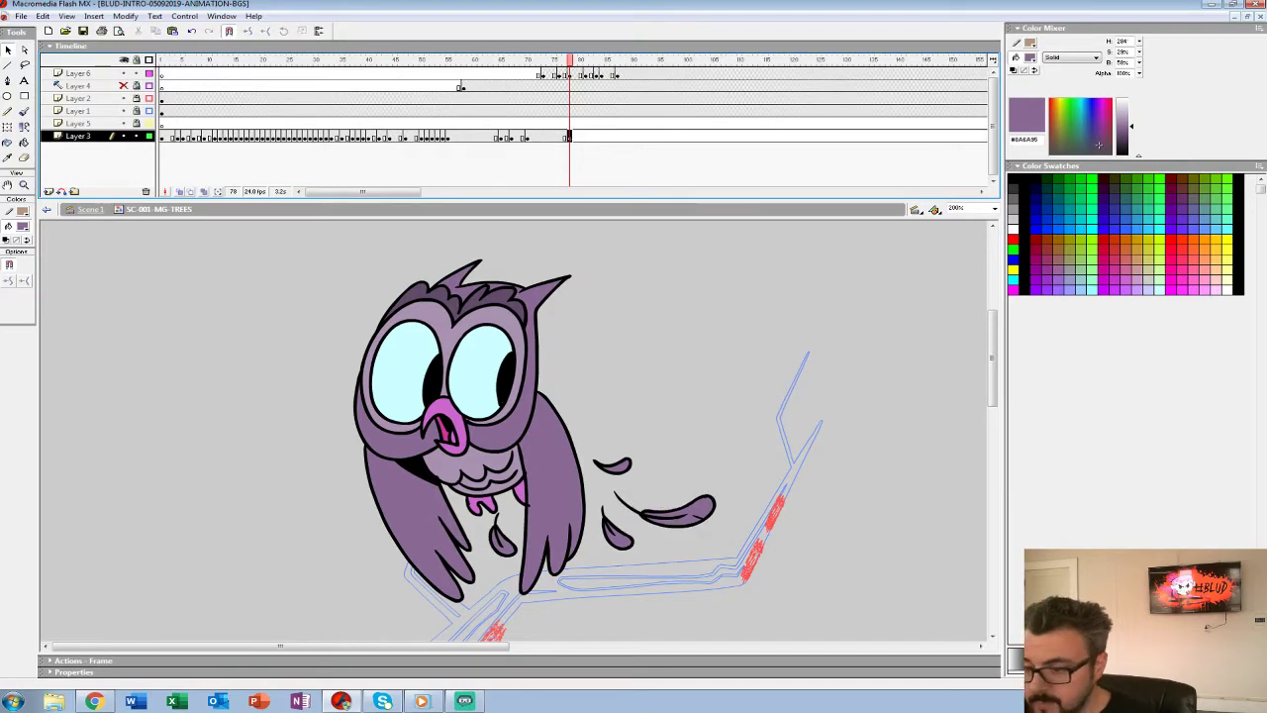
mouse_move(491, 99)
mouse_down()
mouse_move(586, 99)
mouse_move(480, 99)
mouse_up()
key(Return)
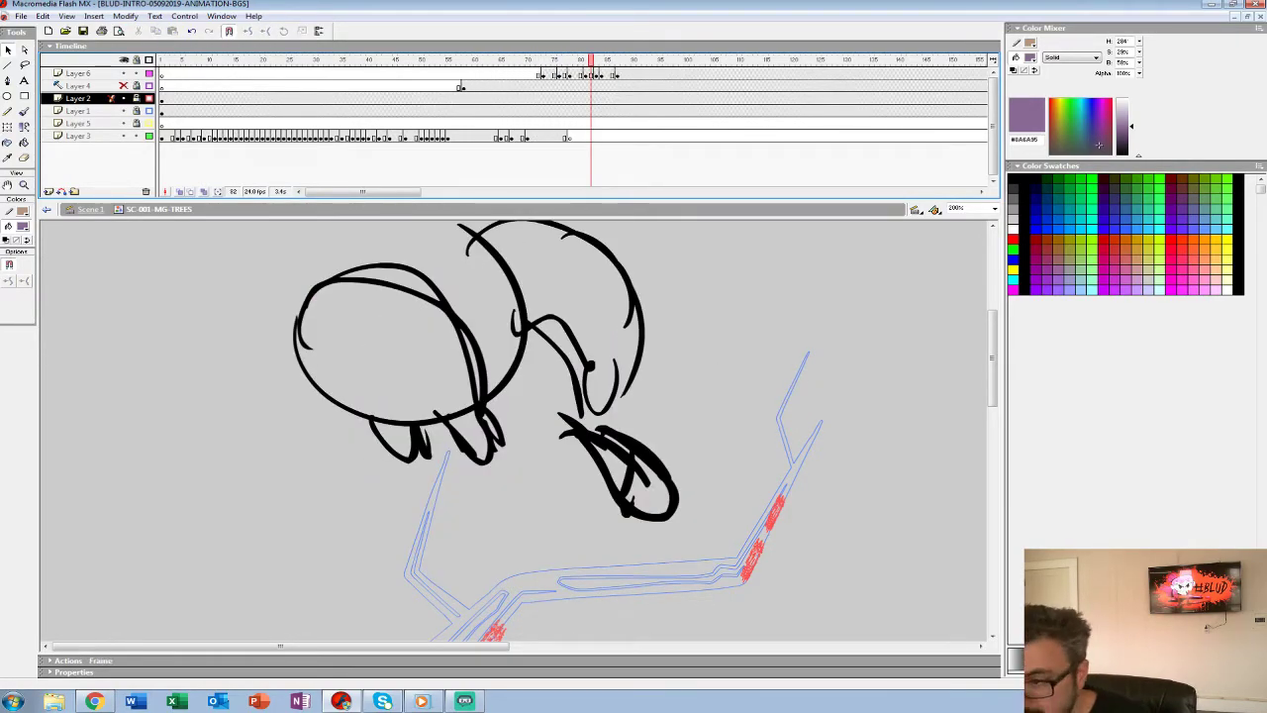
double_click(25, 185)
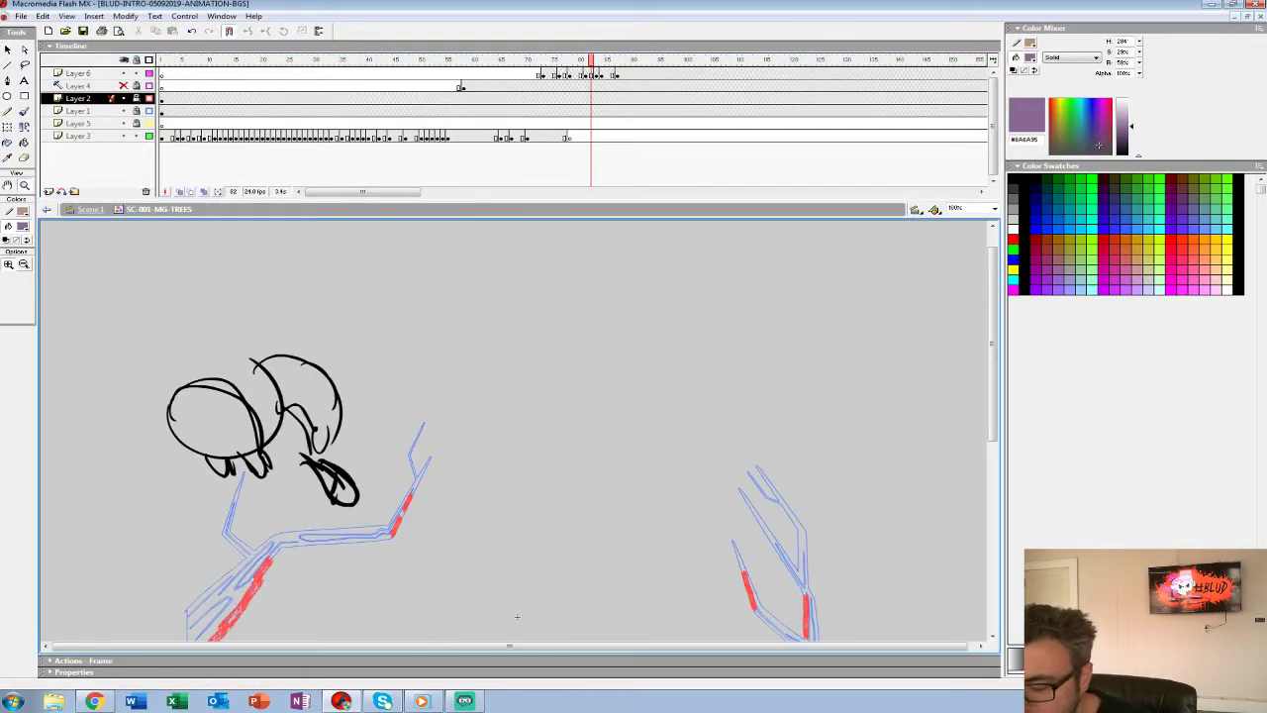
key(Return)
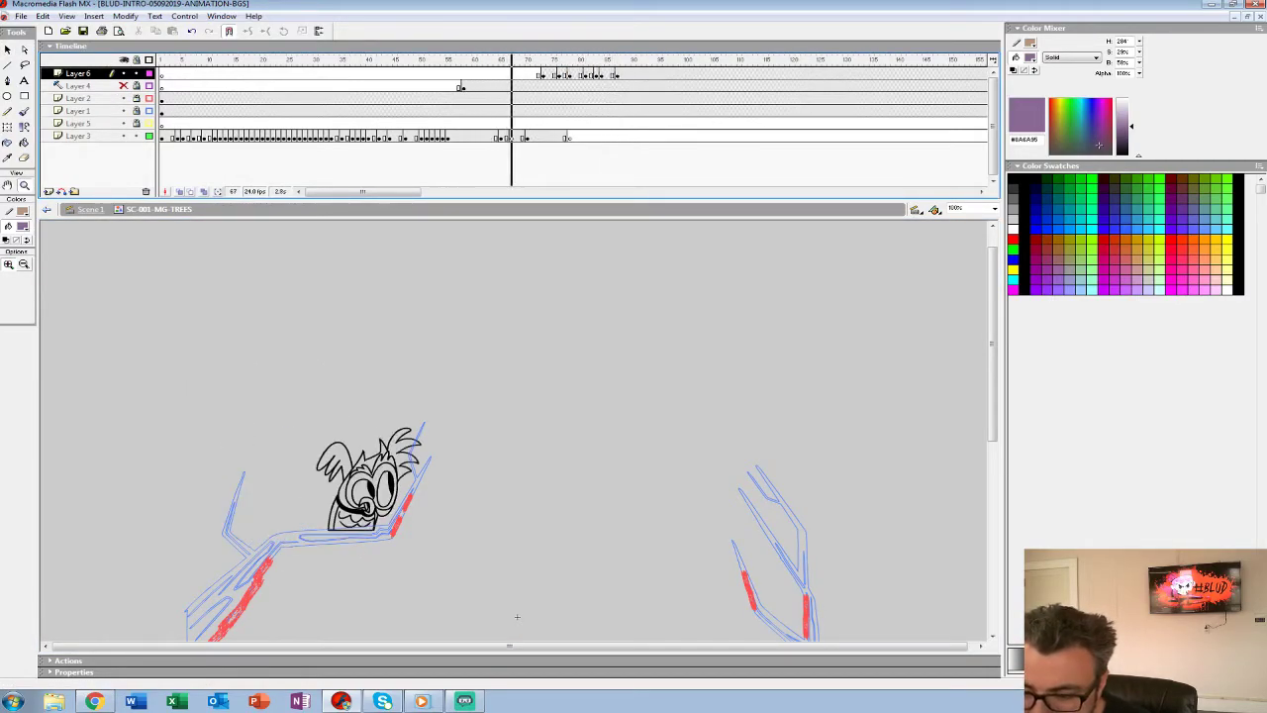
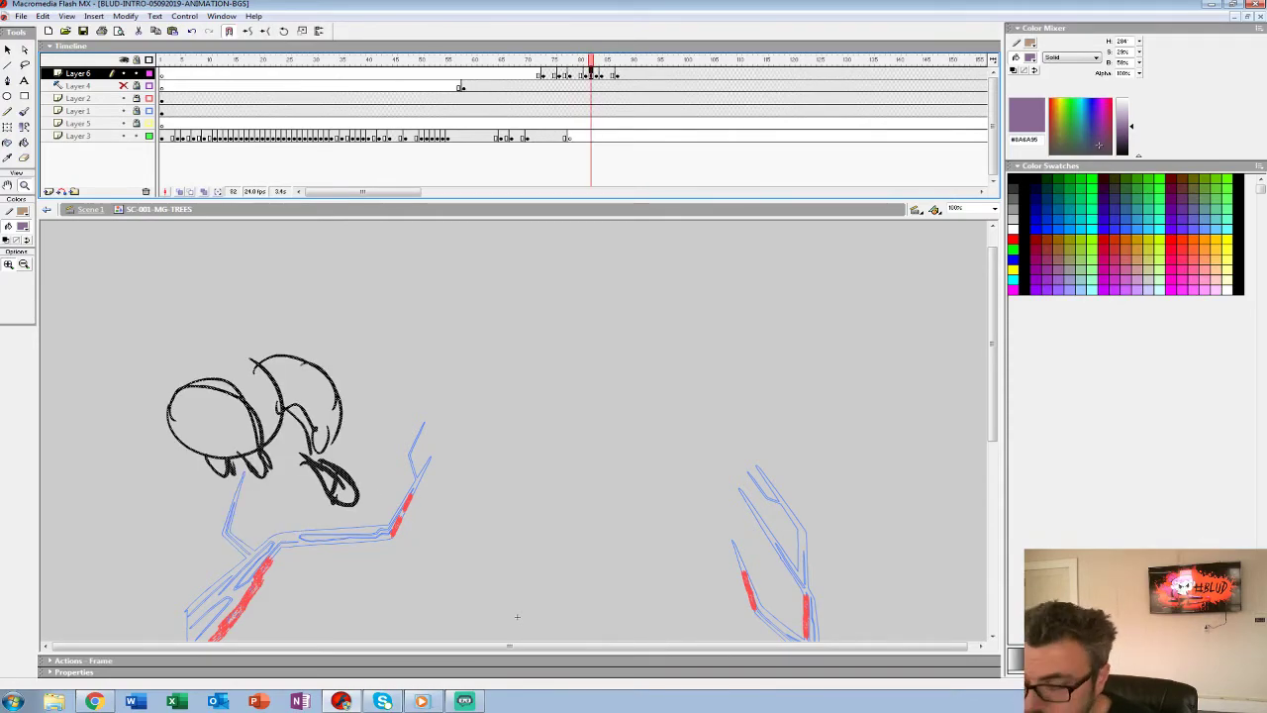
Clear frame 82 on Layer 6, show the preceding poses as onion skins, and set up a red #FF0000 brush.
key(Delete)
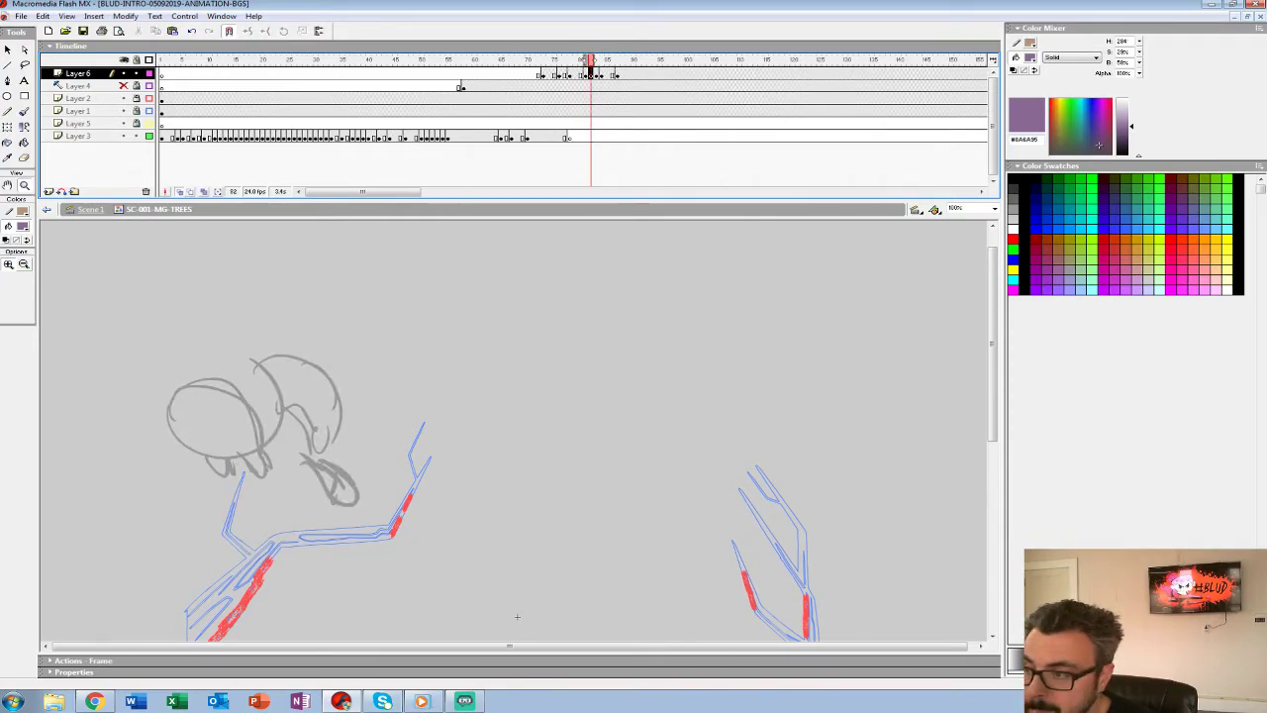
click(279, 431)
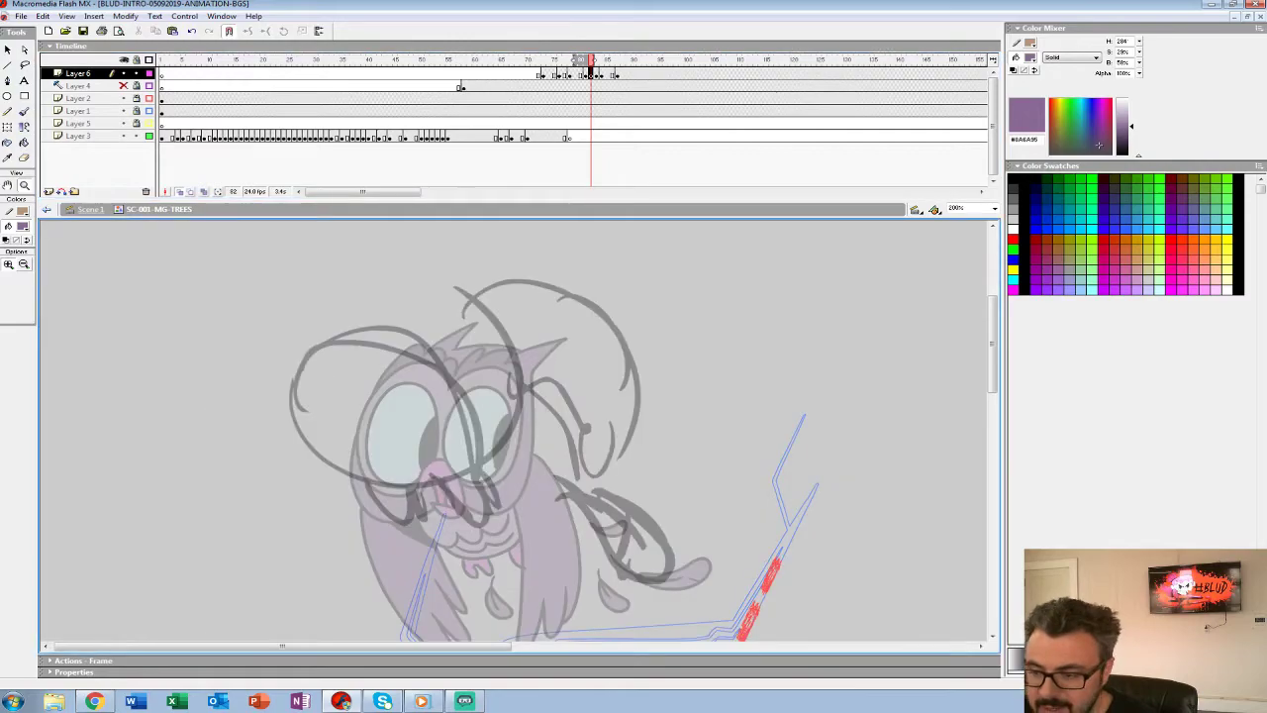
key(b)
click(22, 227)
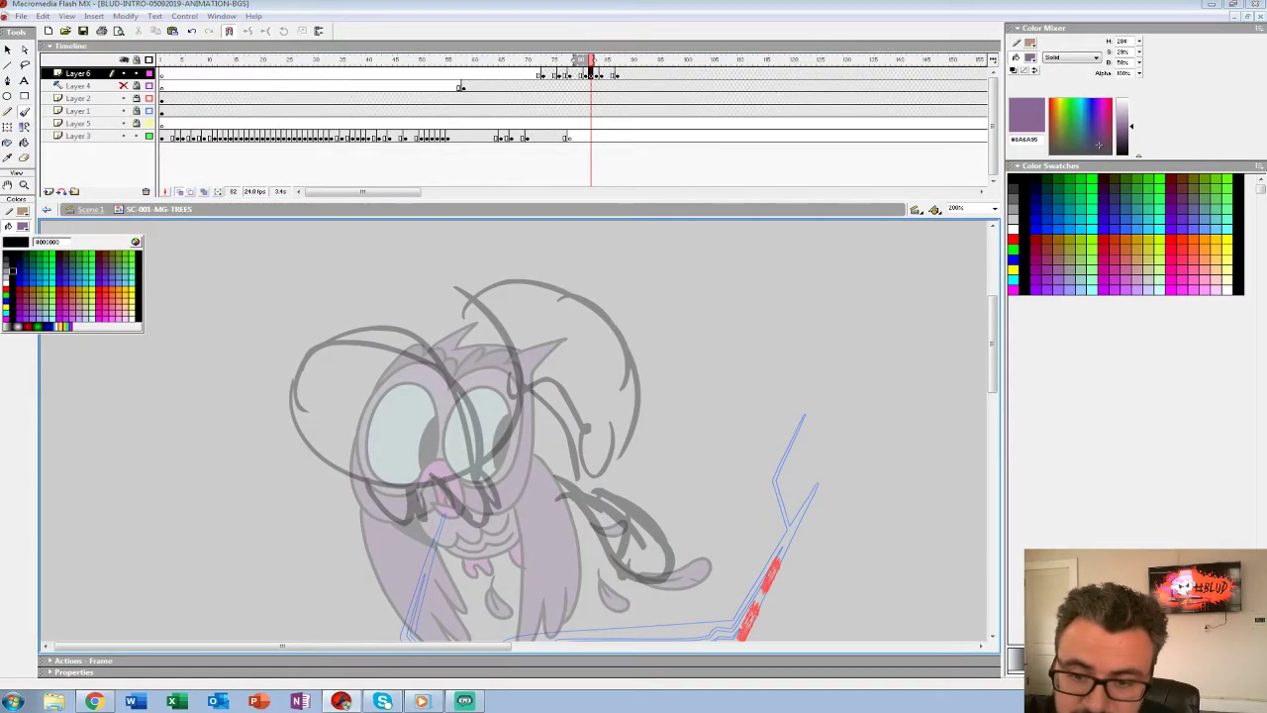
click(8, 293)
click(26, 283)
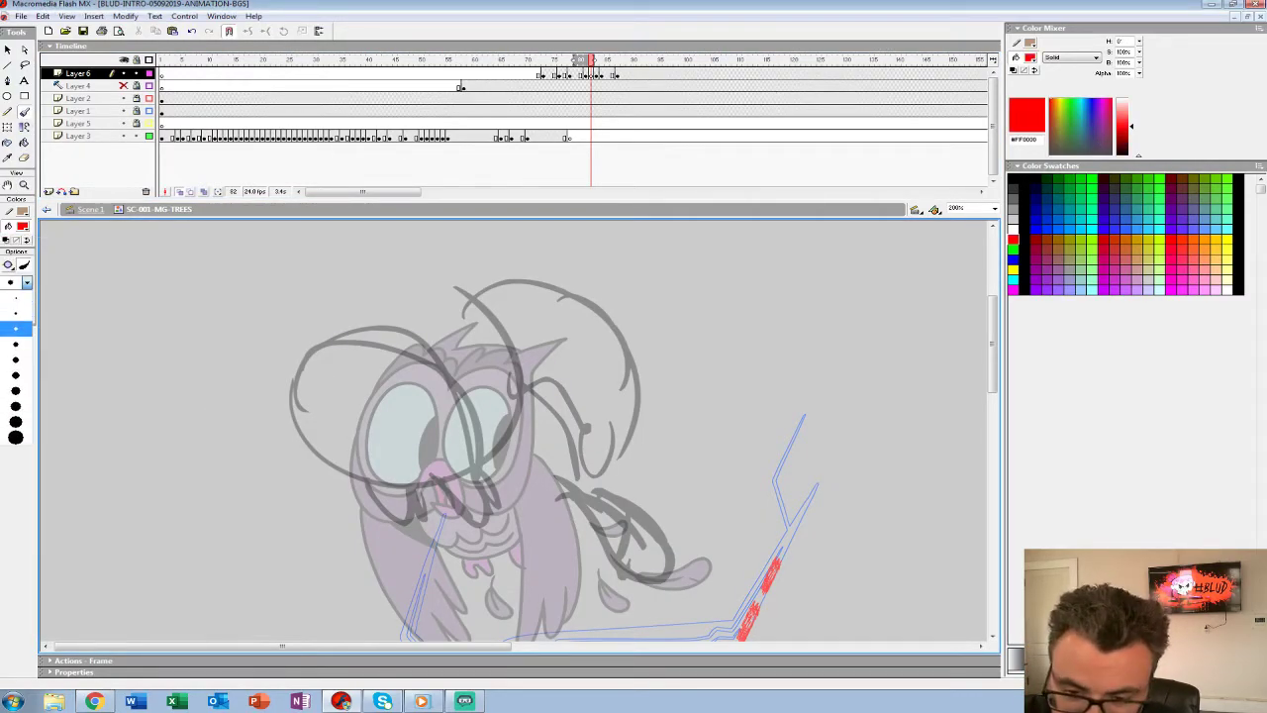
click(15, 329)
Rough the flying owl's scalloped chest feathers and the belly curve beneath them in red on frame 82.
drag(285, 323, 285, 460)
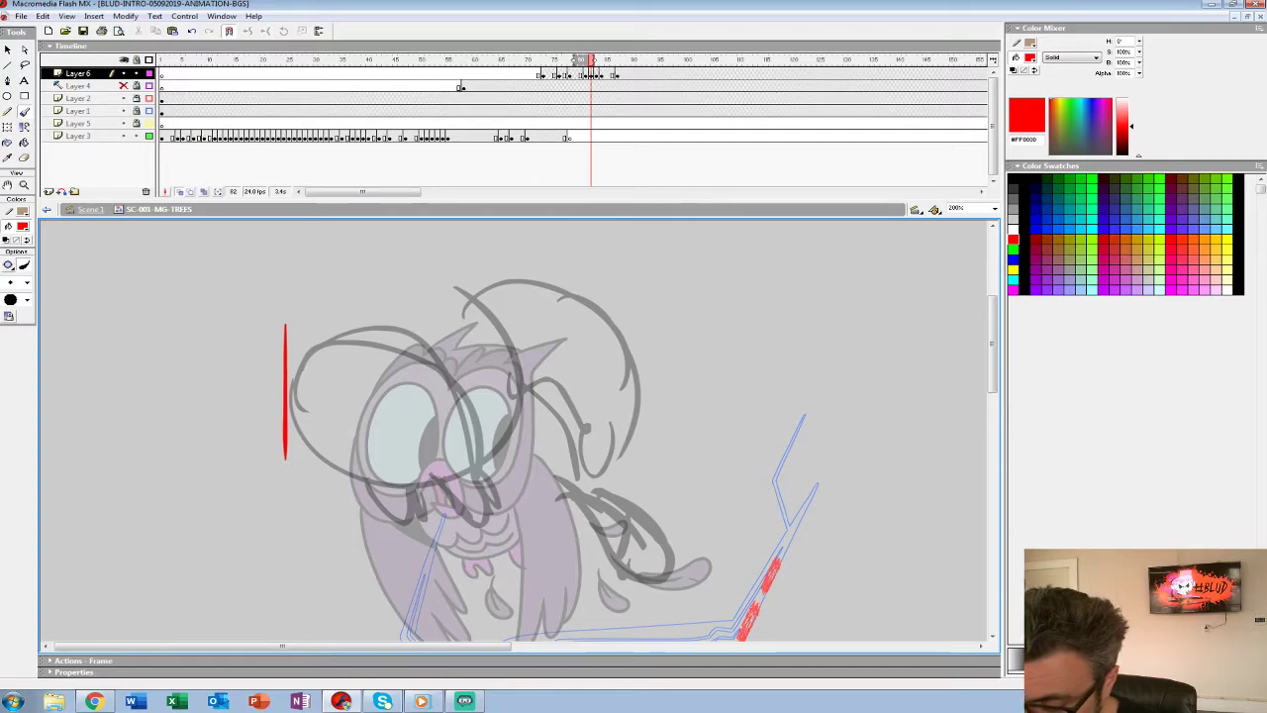
key(ctrl+z)
mouse_move(266, 368)
mouse_down()
mouse_move(315, 380)
mouse_move(319, 397)
mouse_move(426, 373)
mouse_up()
key(ctrl+z)
key(ctrl+z)
mouse_move(333, 448)
mouse_down()
mouse_move(402, 427)
mouse_move(329, 472)
mouse_move(467, 457)
mouse_up()
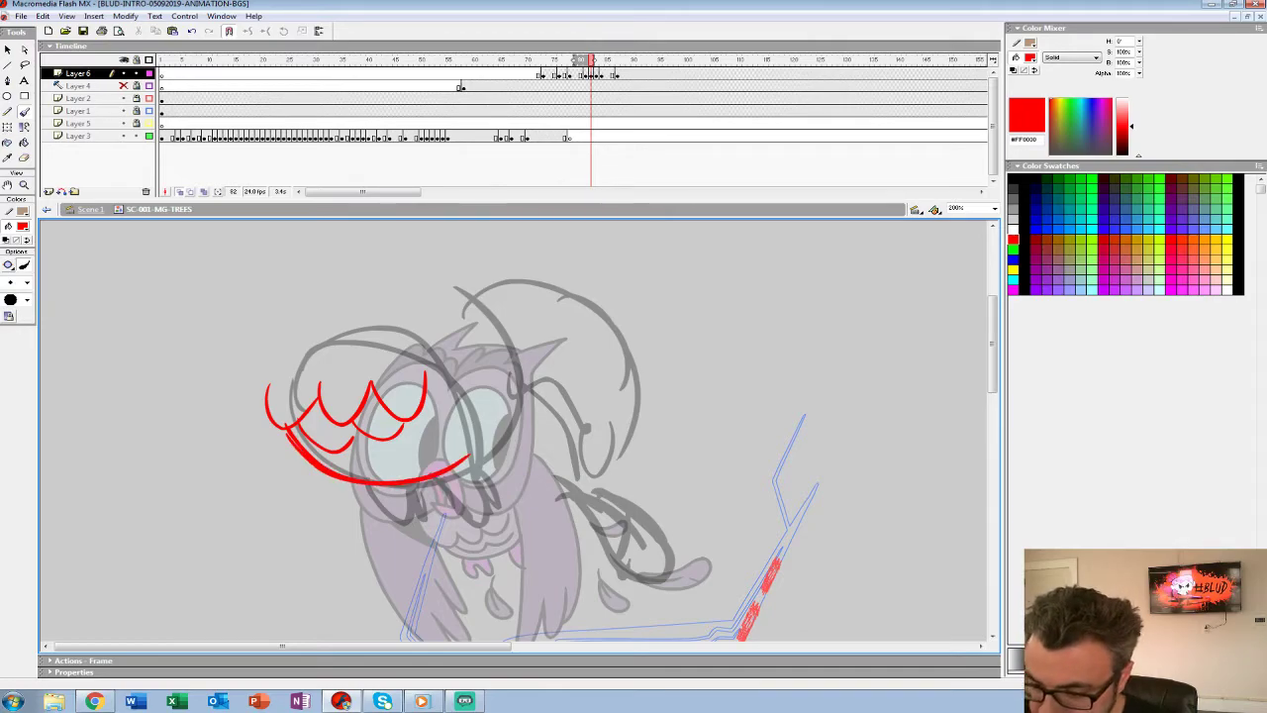
Rough the owl's rounded eye with its pupil, the curved line beside it, and the sweeping upper contour rising to a pointed tip.
drag(294, 291, 335, 354)
mouse_move(297, 285)
mouse_down()
mouse_move(291, 357)
mouse_move(338, 300)
mouse_move(319, 362)
mouse_move(279, 352)
mouse_move(309, 354)
mouse_move(330, 409)
mouse_move(477, 356)
mouse_move(487, 310)
mouse_up()
key(ctrl+z)
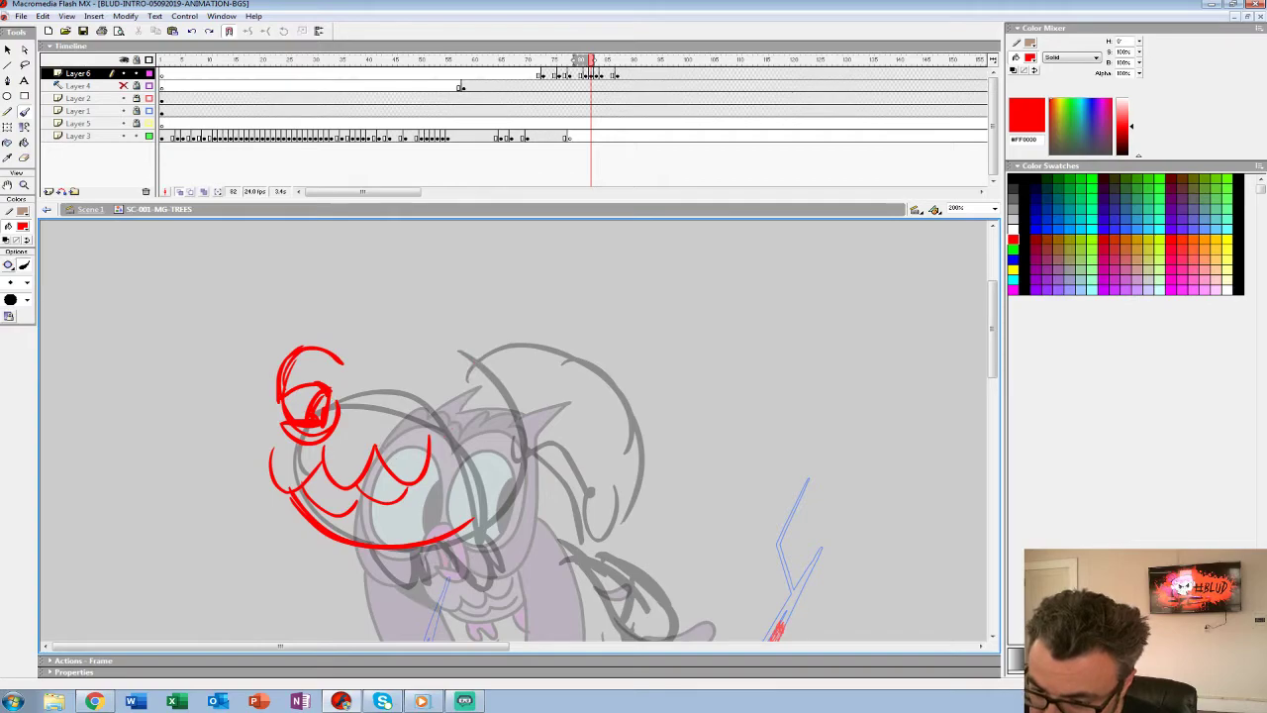
mouse_move(342, 386)
mouse_down()
mouse_move(493, 334)
mouse_move(506, 279)
mouse_up()
drag(293, 432, 214, 442)
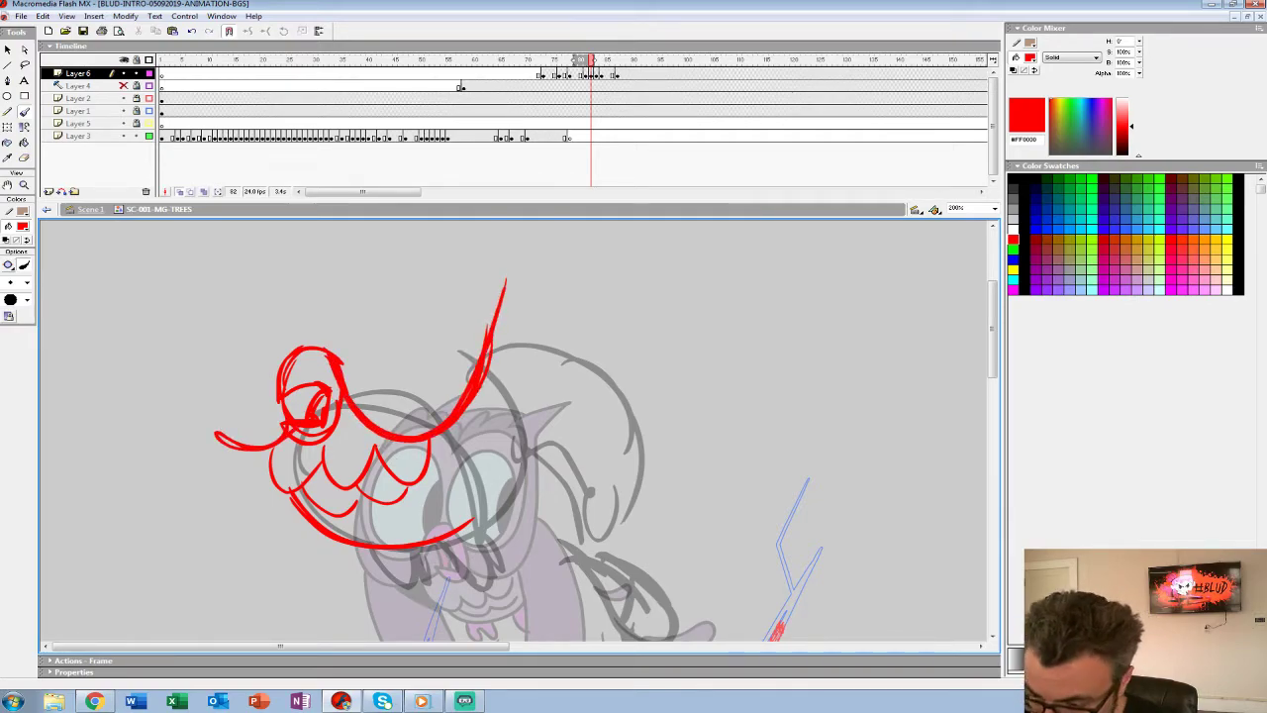
Rough the owl's arched right-hand wing with jagged feather tips, and close the body outline with a curved inner band.
scroll(514, 426, down, 2)
scroll(515, 425, up, 1)
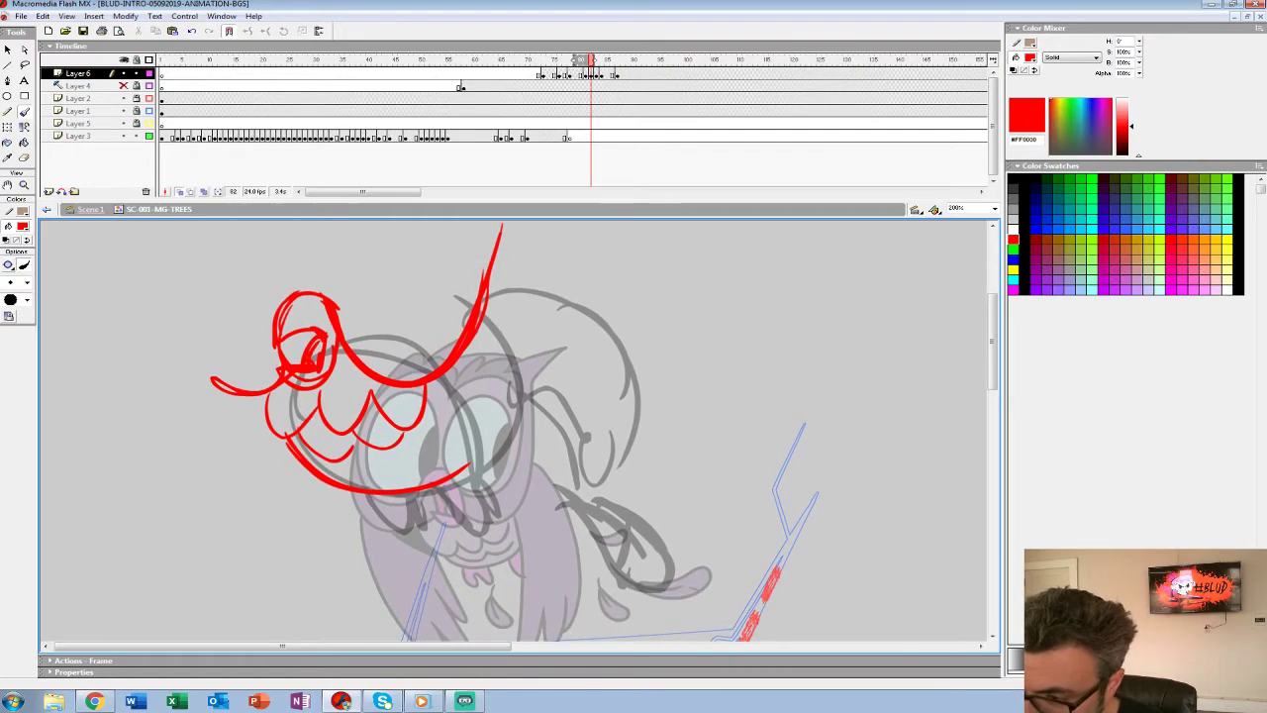
mouse_move(485, 292)
mouse_down()
mouse_move(550, 273)
mouse_move(644, 410)
mouse_move(602, 459)
mouse_up()
drag(526, 353, 572, 419)
mouse_move(507, 369)
mouse_down()
mouse_move(537, 351)
mouse_move(569, 435)
mouse_move(603, 375)
mouse_up()
drag(515, 360, 460, 475)
drag(352, 485, 488, 300)
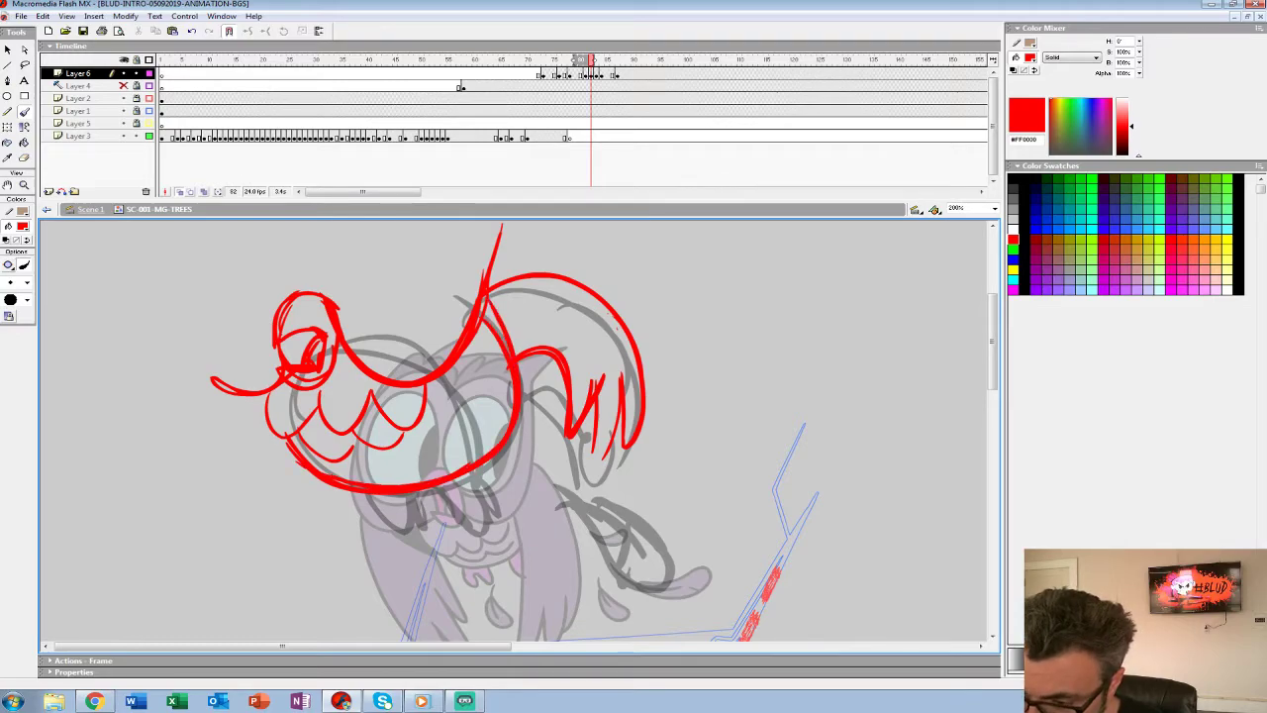
drag(446, 379, 476, 473)
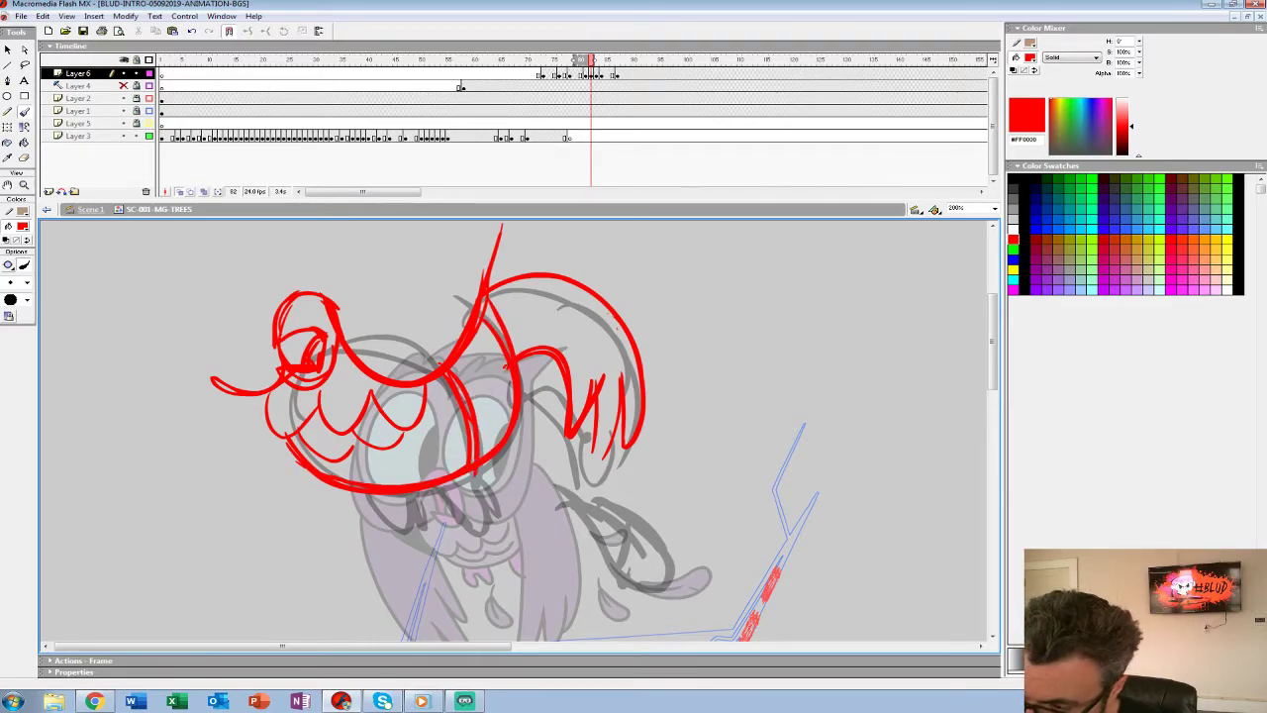
Rough the owl's two curled feet in red beneath the belly, redoing the first foot.
drag(554, 416, 541, 376)
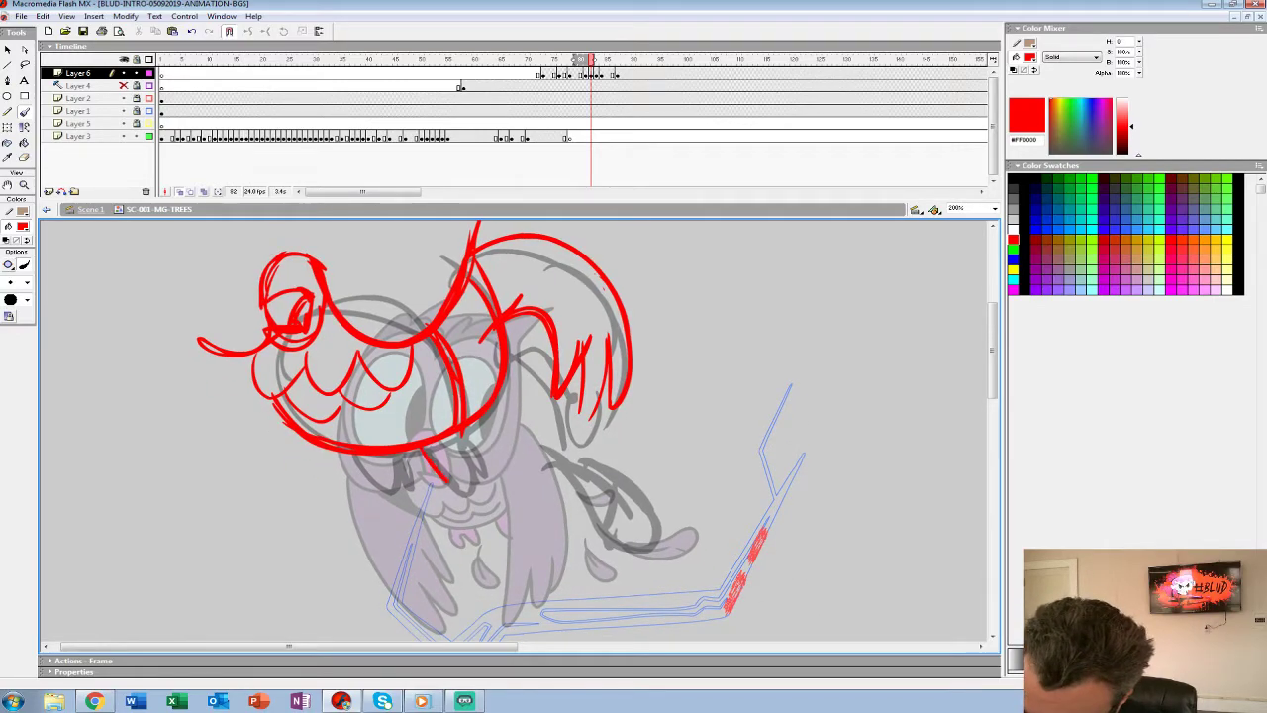
drag(447, 447, 473, 467)
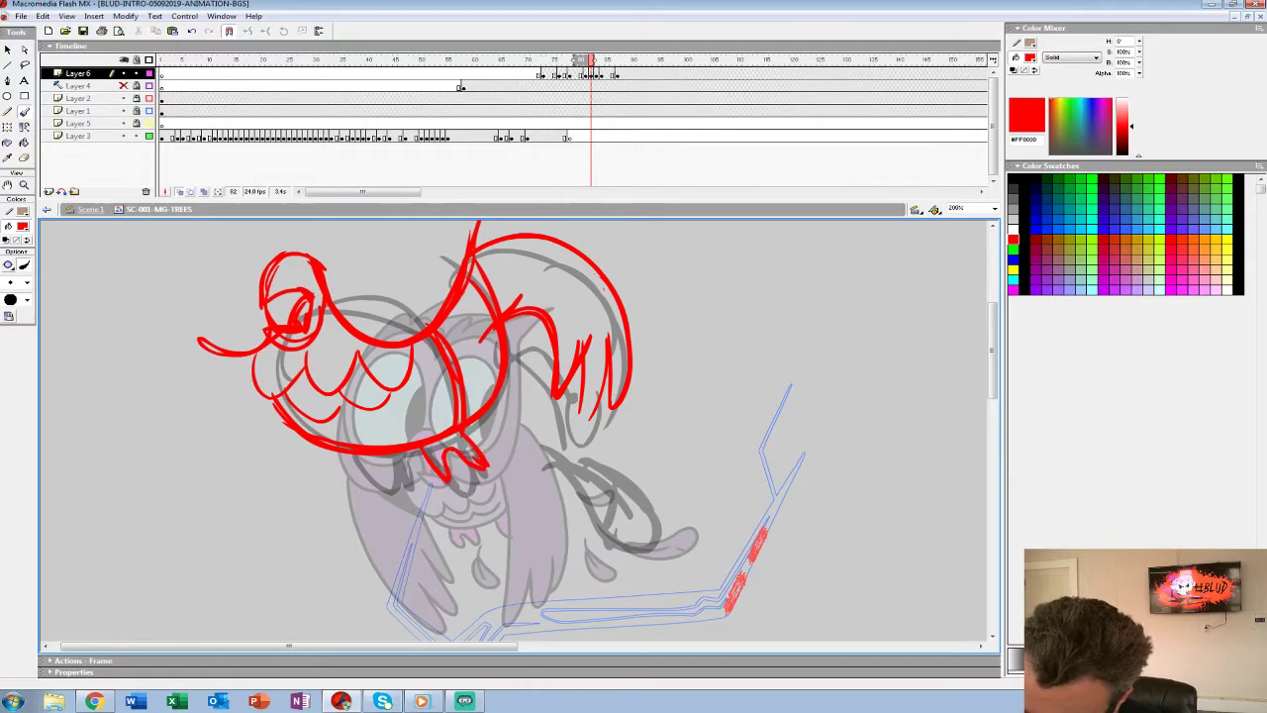
key(ctrl+z)
key(ctrl+z)
key(ctrl+z)
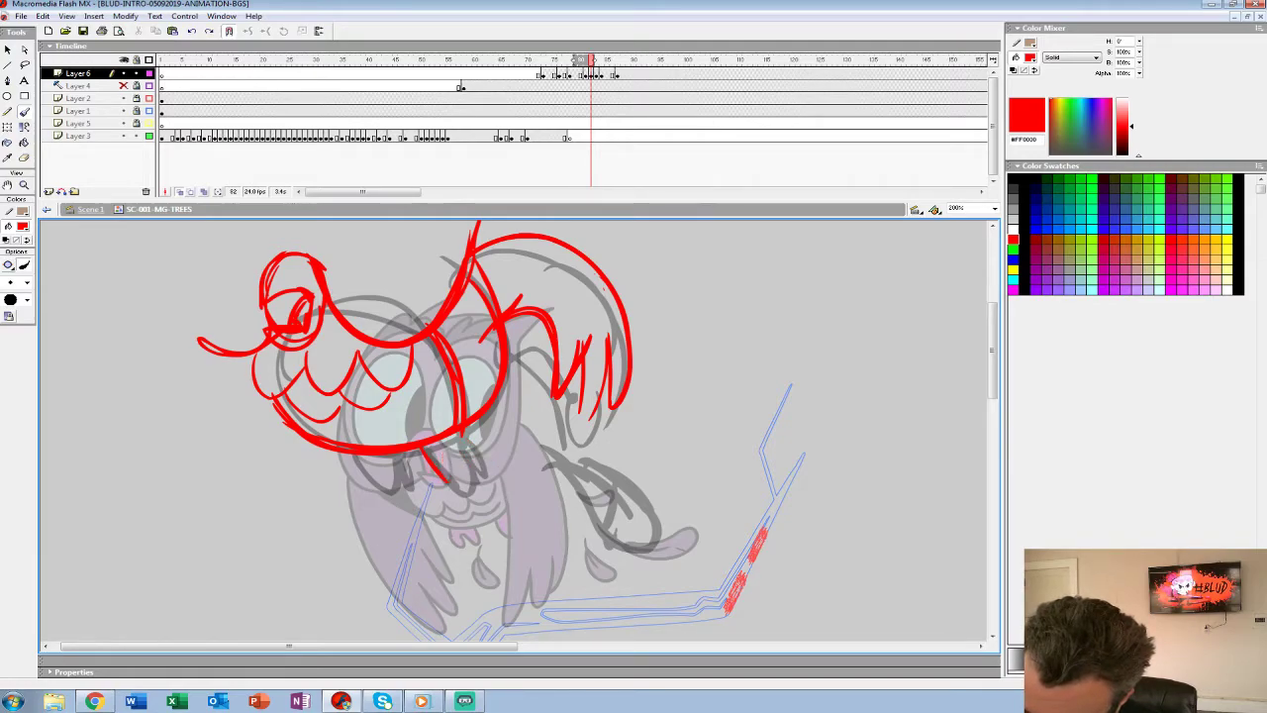
mouse_move(444, 473)
mouse_down()
mouse_move(463, 475)
mouse_move(465, 455)
mouse_up()
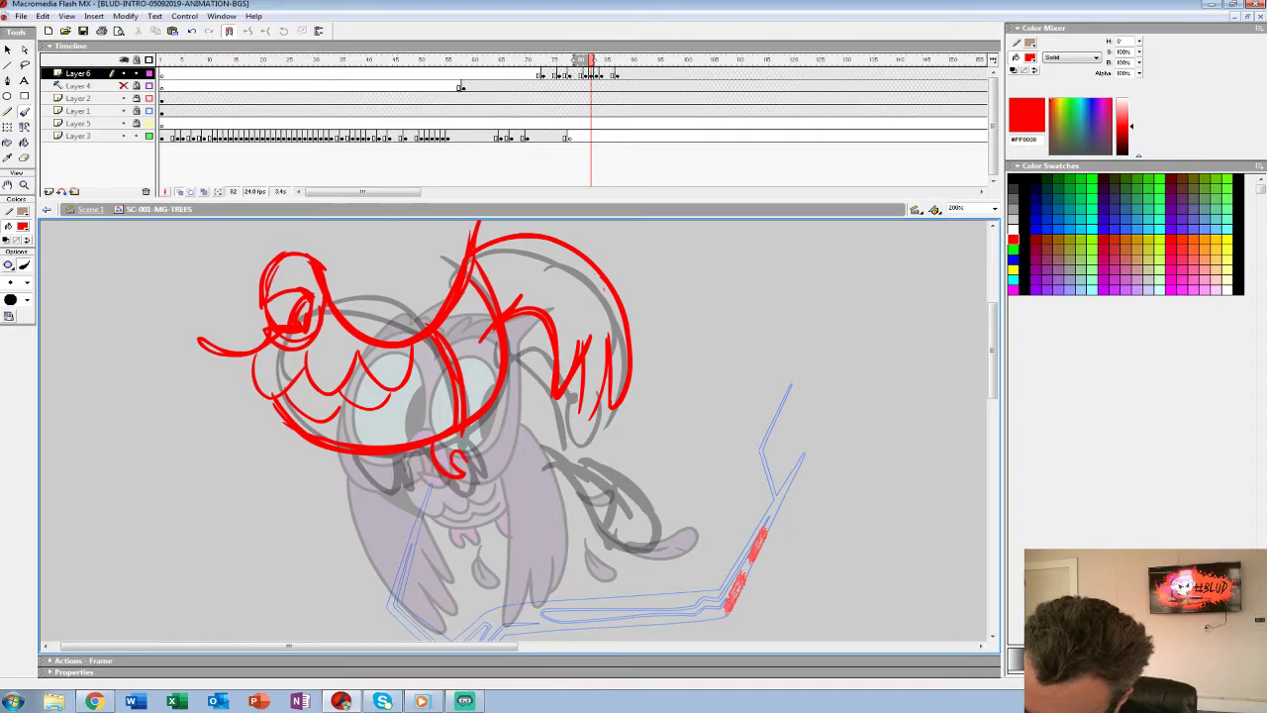
drag(355, 462, 358, 486)
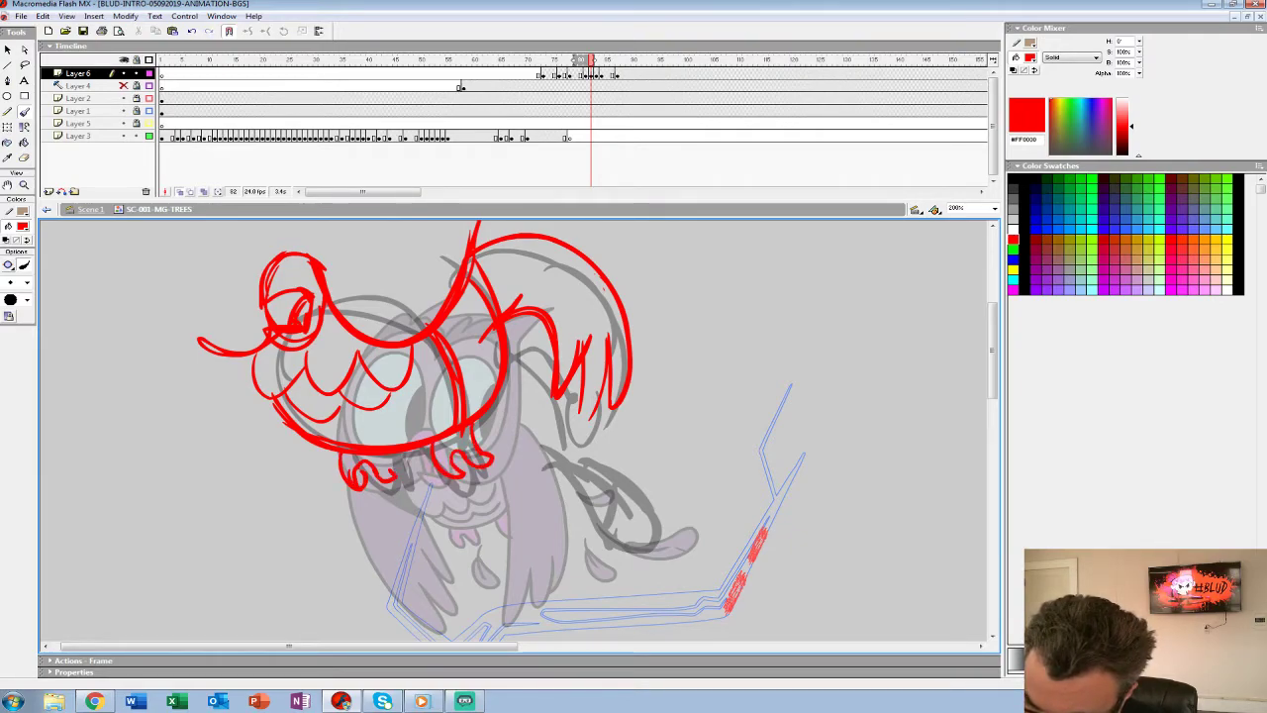
Step back and forth through the frames before 82 to check the red rough against the earlier poses.
drag(475, 456, 444, 401)
key(comma)
key(comma)
key(comma)
key(period)
key(period)
key(period)
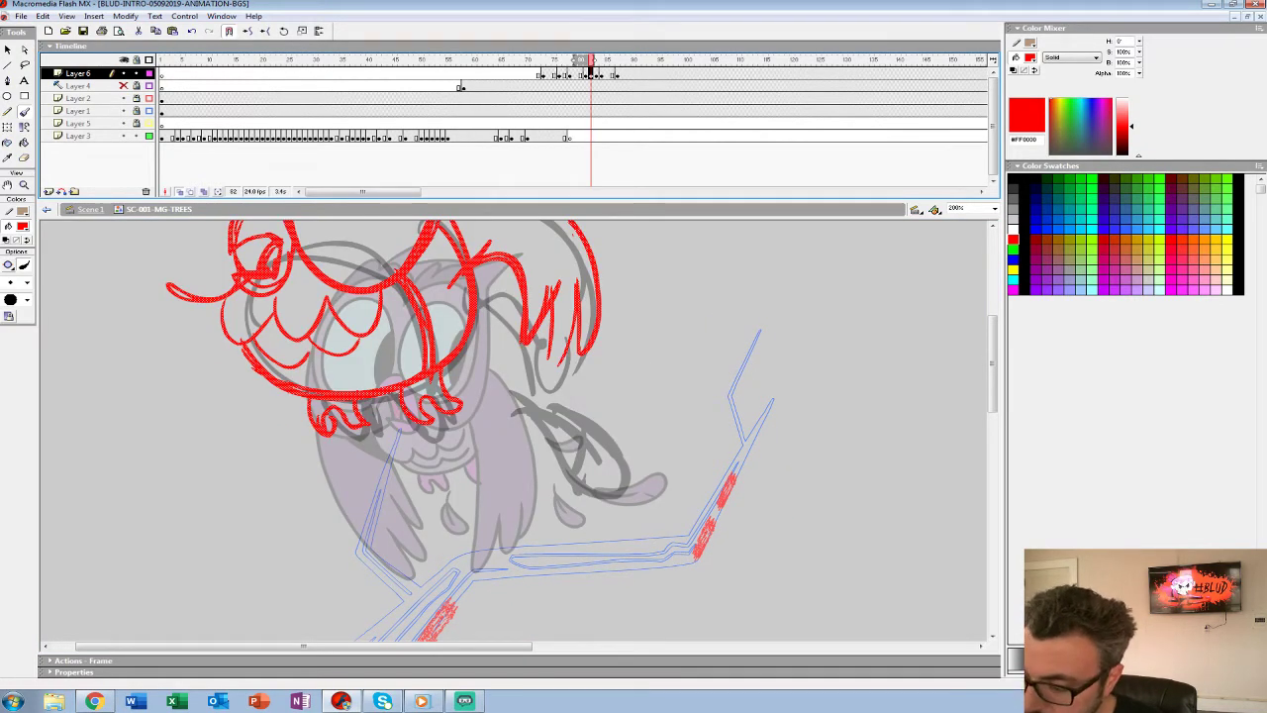
Put the red owl rough on frame 81 in place of the black rough and compare it with the following frame.
key(comma)
drag(495, 416, 520, 436)
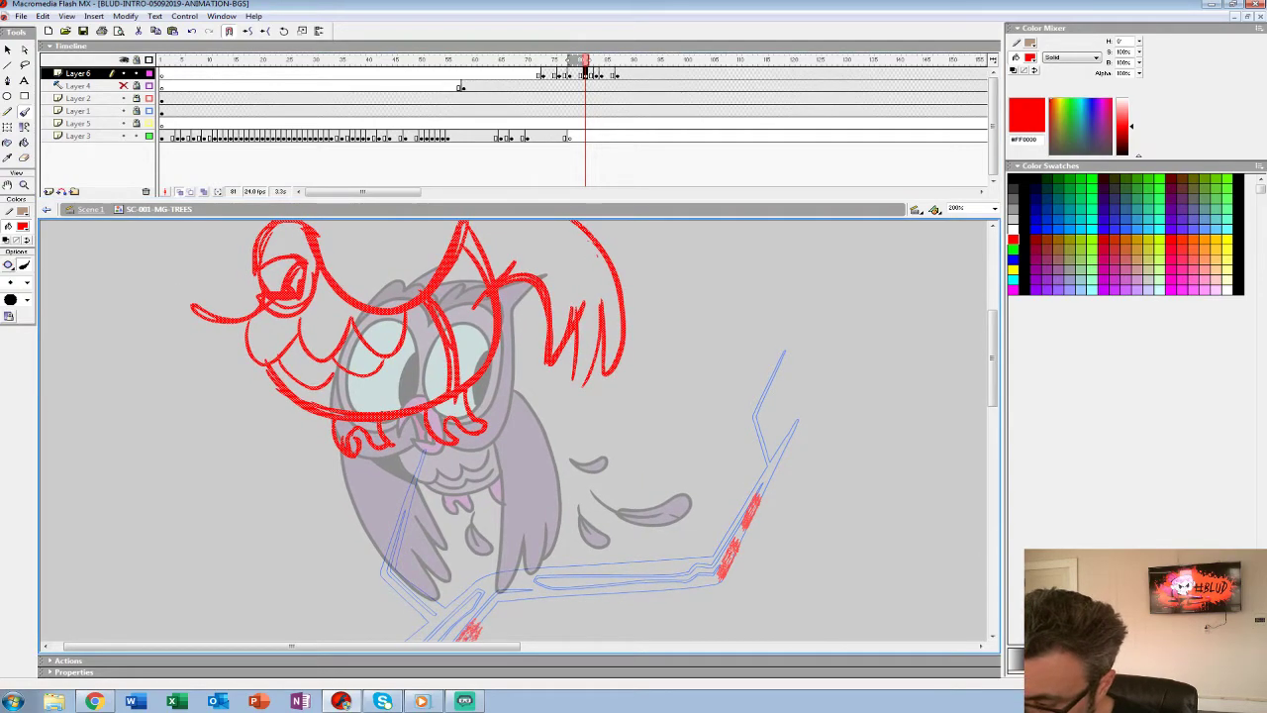
key(period)
key(comma)
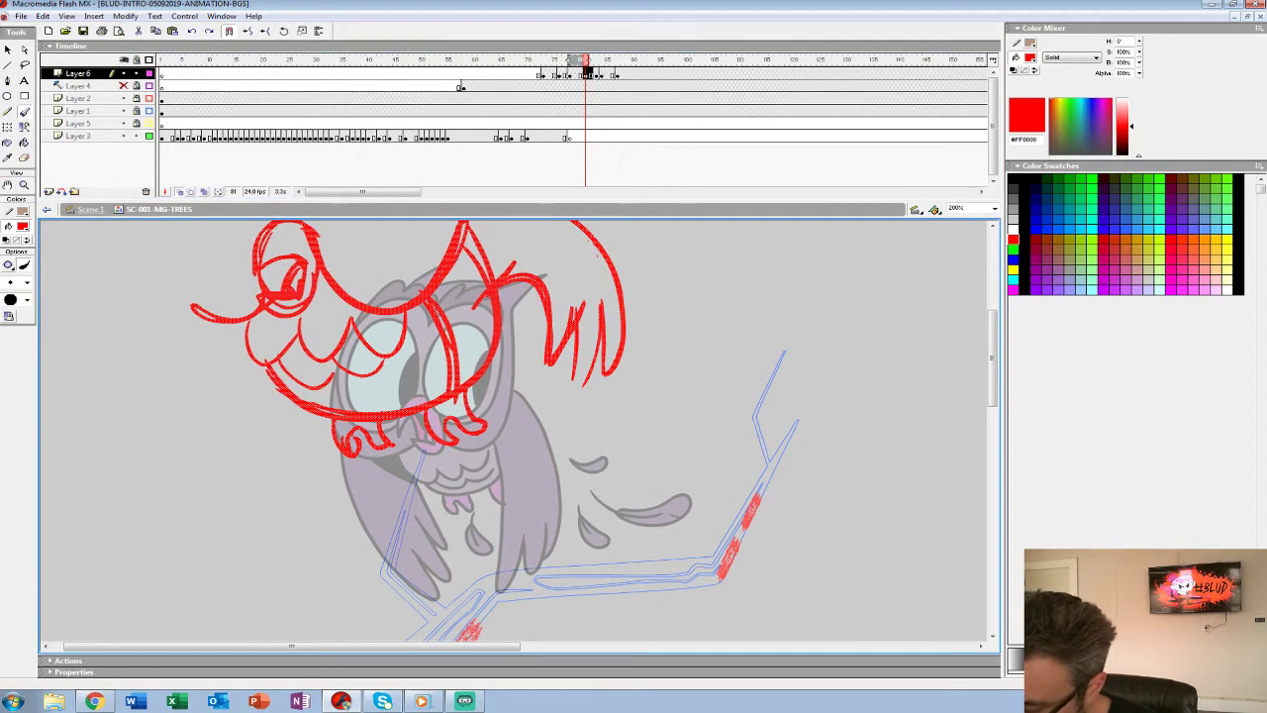
key(period)
key(comma)
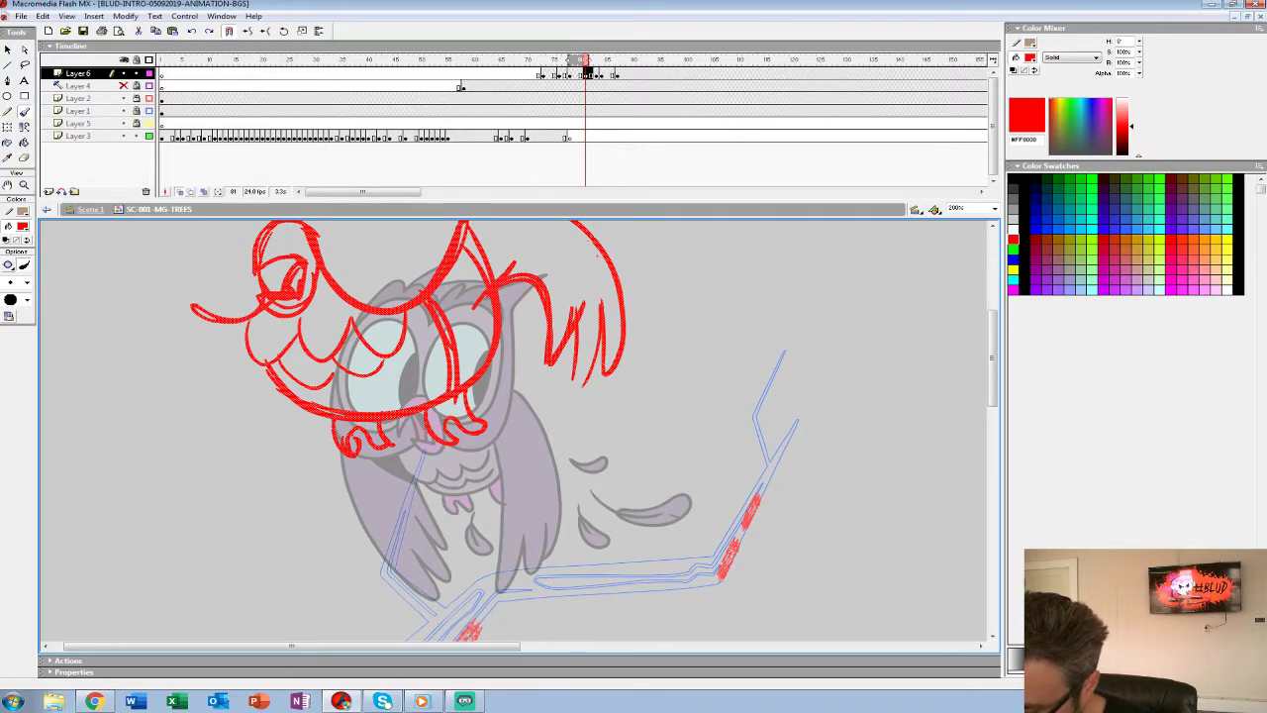
drag(585, 485, 643, 515)
key(ctrl+z)
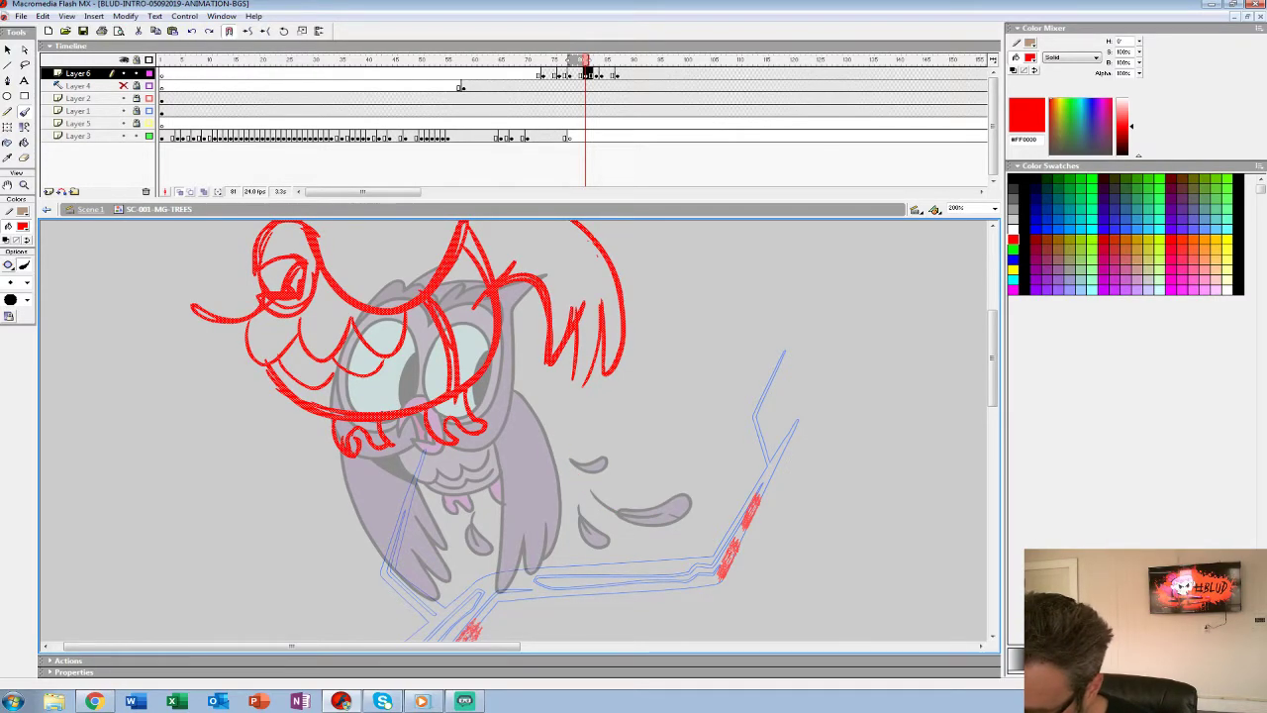
drag(602, 501, 615, 510)
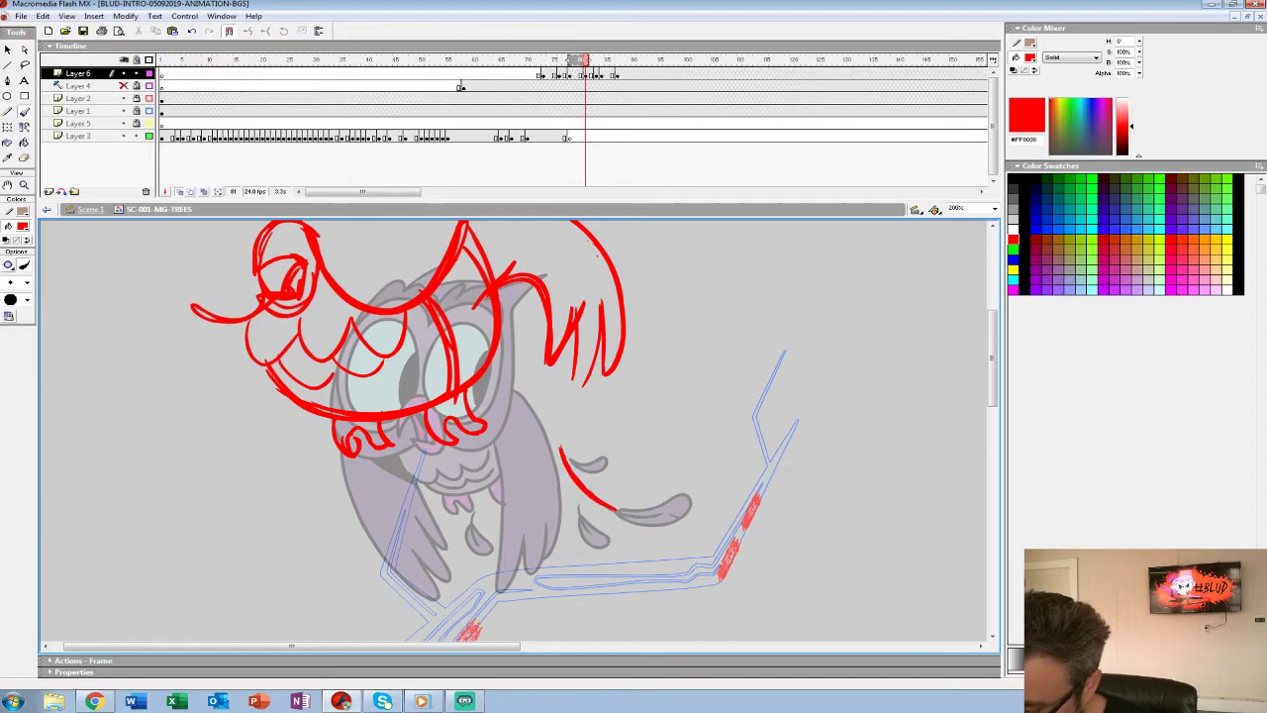
key(ctrl+z)
key(period)
key(comma)
key(ctrl+z)
key(period)
key(comma)
Rough one large and three small curled loose feathers in red trailing below the owl on frame 81.
mouse_move(607, 516)
mouse_down()
mouse_move(620, 498)
mouse_move(556, 449)
mouse_up()
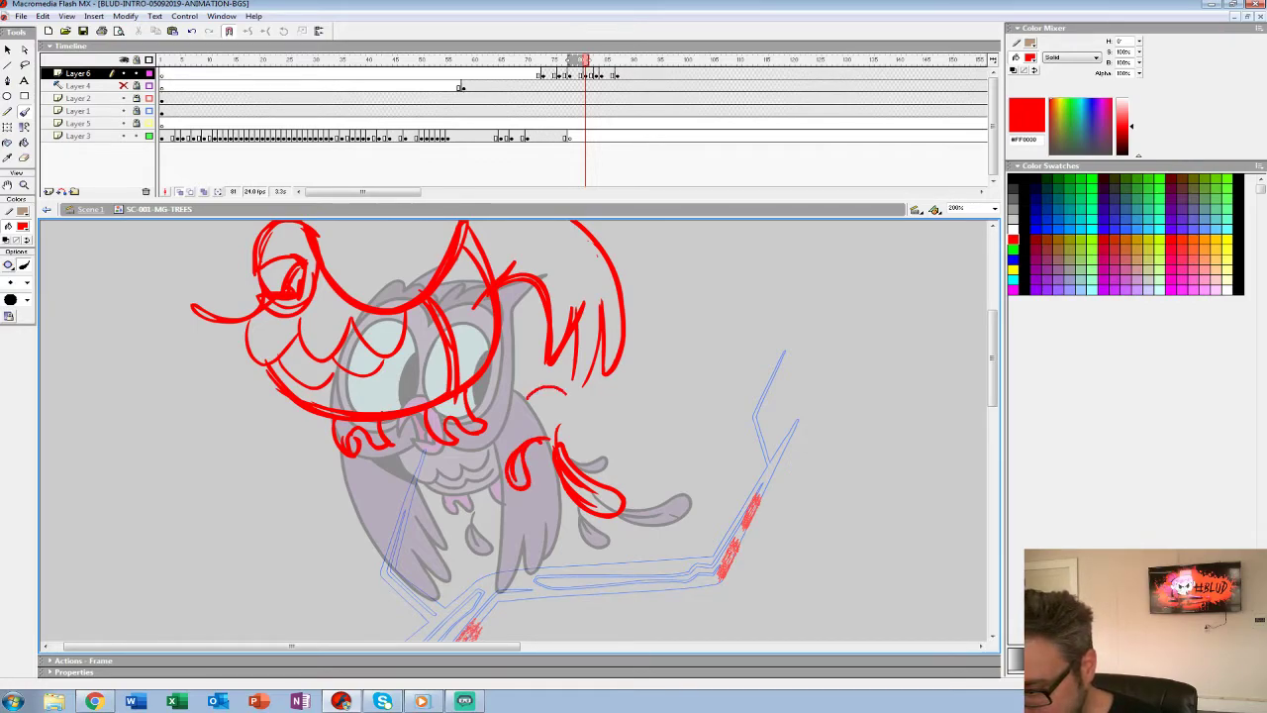
key(ctrl+z)
mouse_move(541, 415)
mouse_down()
mouse_move(542, 386)
mouse_move(544, 401)
mouse_up()
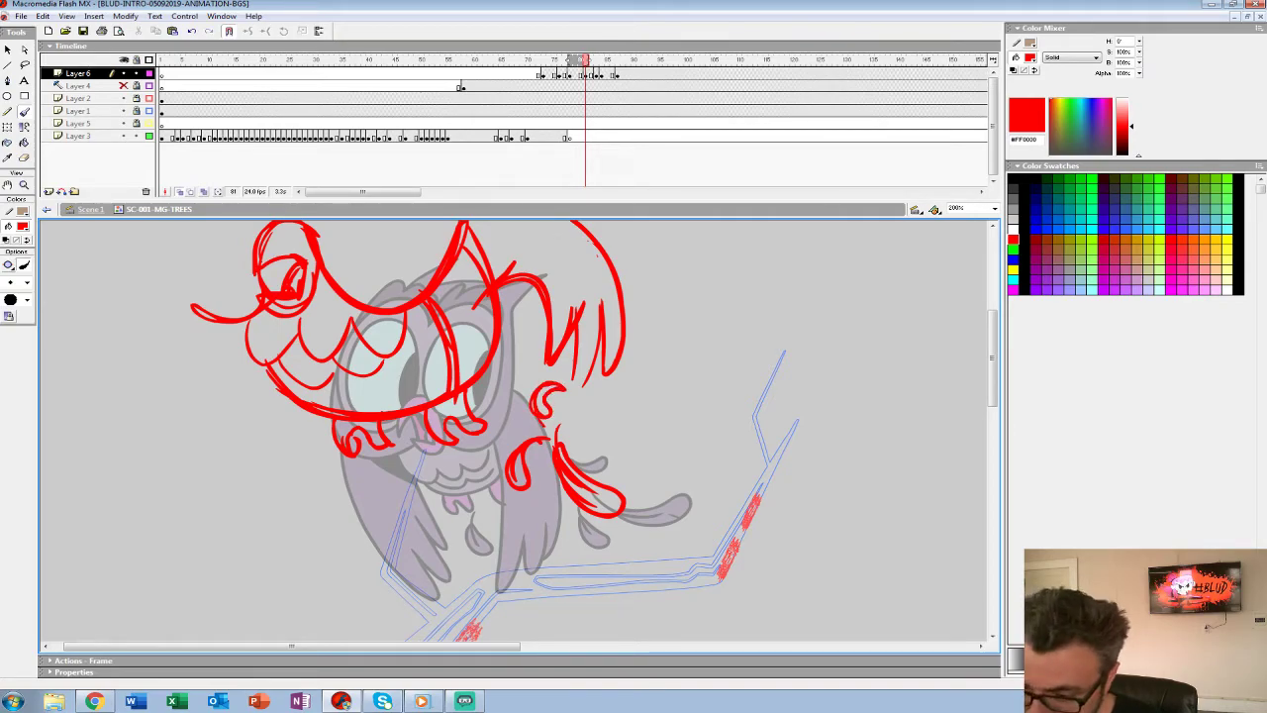
drag(457, 487, 494, 466)
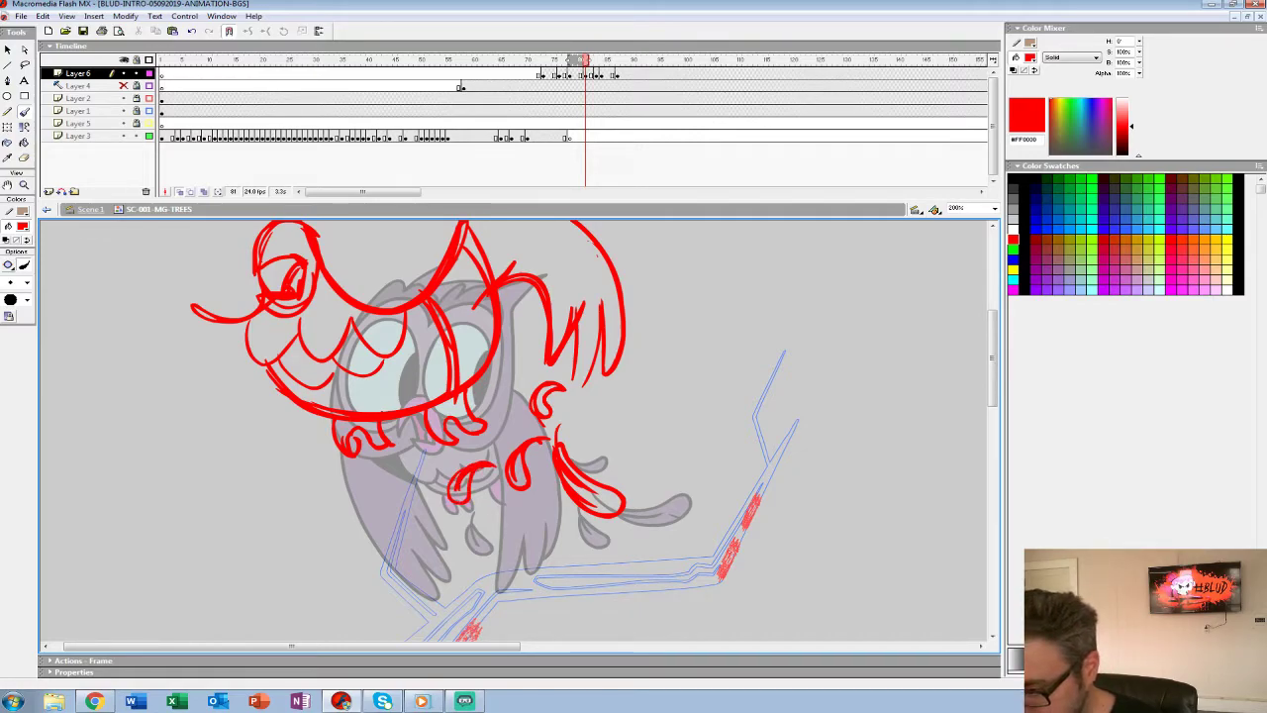
Rough the owl's left-hand wing in red on frame 81, arching outward from the eye and ending in jagged feather tips.
drag(597, 256, 620, 359)
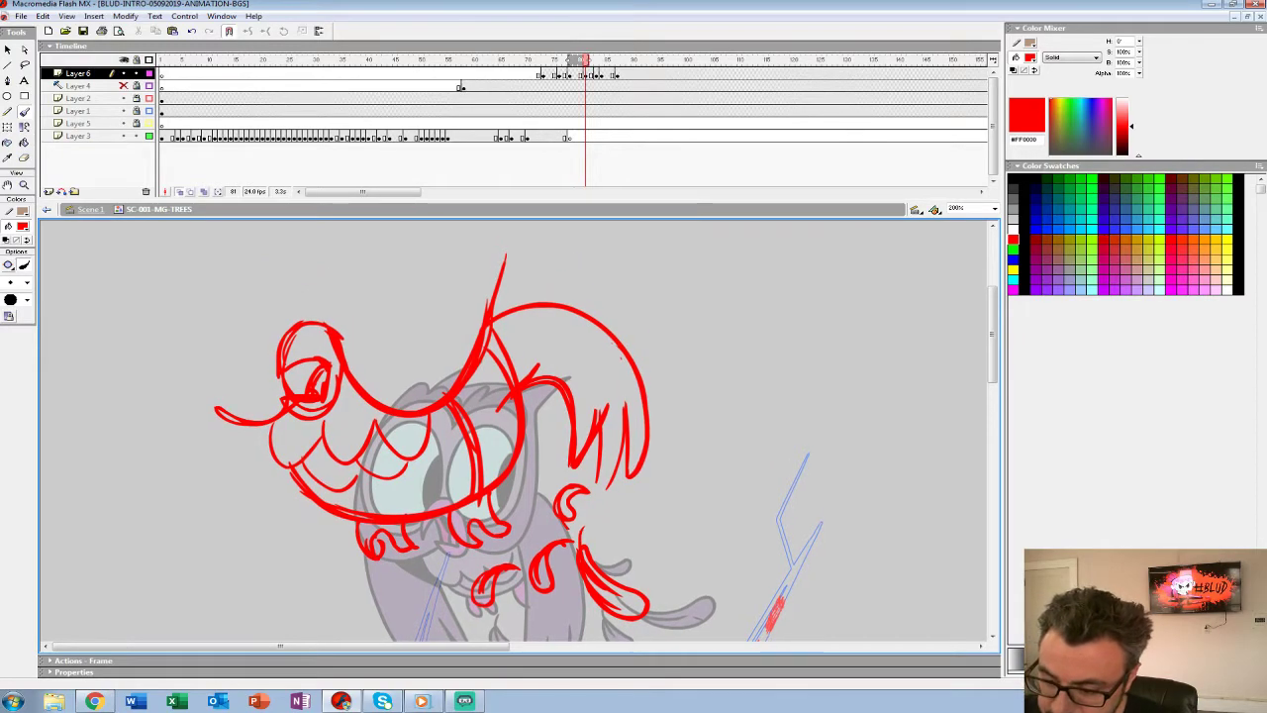
drag(288, 437, 170, 451)
drag(281, 406, 173, 441)
drag(281, 408, 184, 389)
mouse_move(268, 350)
mouse_down()
mouse_move(133, 368)
mouse_move(120, 402)
mouse_up()
drag(131, 393, 136, 446)
mouse_move(121, 395)
mouse_down()
mouse_move(136, 445)
mouse_move(202, 385)
mouse_move(242, 383)
mouse_up()
drag(127, 436, 154, 446)
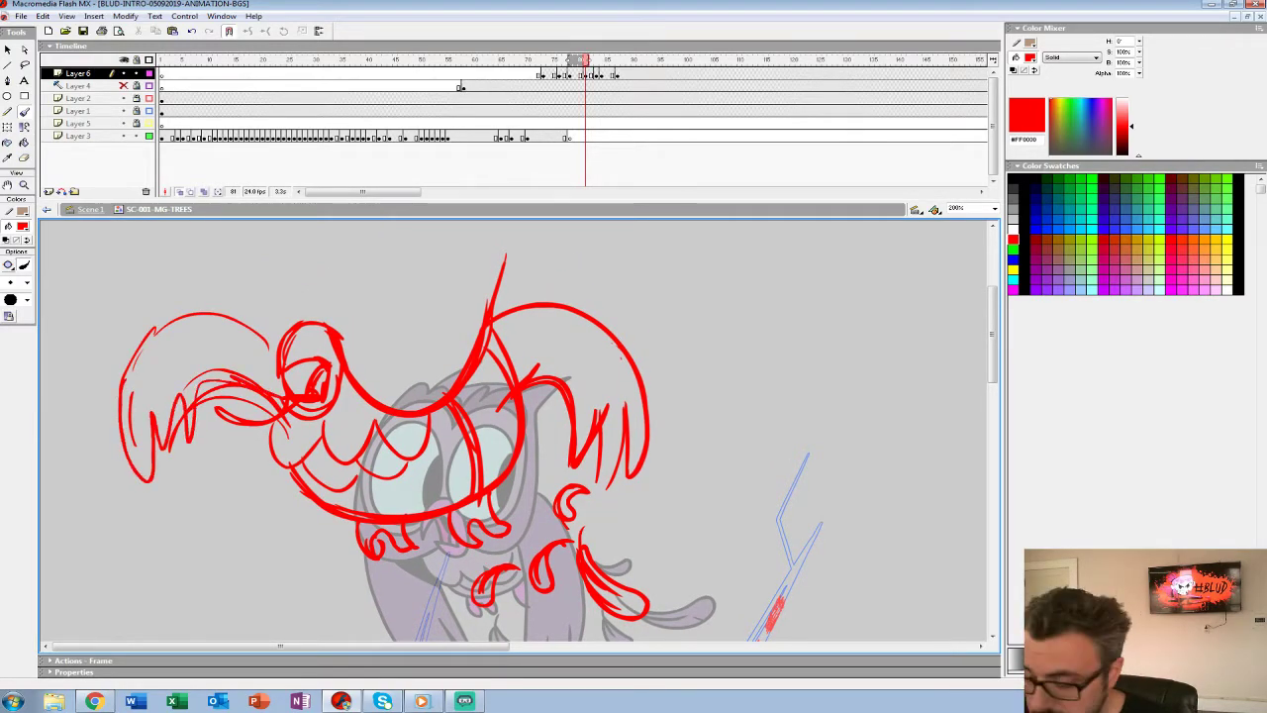
Rough a flat line across the owl's head, the eye curves and the left-hand face edge in red, and rework that wing on frame 81.
drag(241, 317, 222, 386)
drag(163, 299, 532, 298)
mouse_move(343, 274)
mouse_down()
mouse_move(428, 344)
mouse_move(463, 269)
mouse_up()
mouse_move(243, 284)
mouse_down()
mouse_move(229, 298)
mouse_move(313, 309)
mouse_up()
mouse_move(235, 281)
mouse_down()
mouse_move(220, 315)
mouse_move(267, 430)
mouse_up()
drag(219, 303, 214, 390)
drag(213, 335, 460, 319)
mouse_move(233, 316)
mouse_down()
mouse_move(160, 495)
mouse_move(164, 392)
mouse_up()
mouse_move(173, 445)
mouse_down()
mouse_move(188, 380)
mouse_move(219, 369)
mouse_up()
mouse_move(166, 328)
mouse_down()
mouse_move(277, 304)
mouse_move(291, 271)
mouse_up()
Rough the owl's right-hand body edge, the tail feathers behind the feet and the pupils in red on frame 81.
mouse_move(499, 375)
mouse_down()
mouse_move(517, 451)
mouse_move(482, 503)
mouse_up()
drag(530, 458, 400, 511)
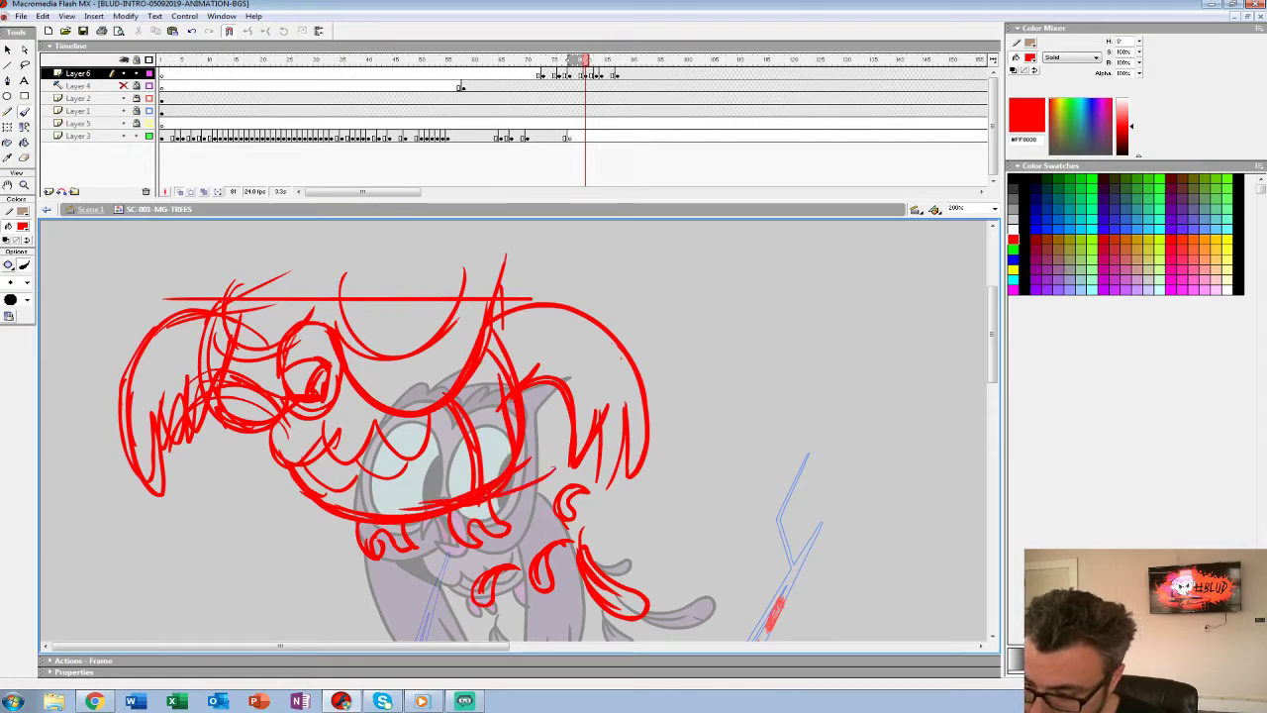
drag(509, 488, 552, 410)
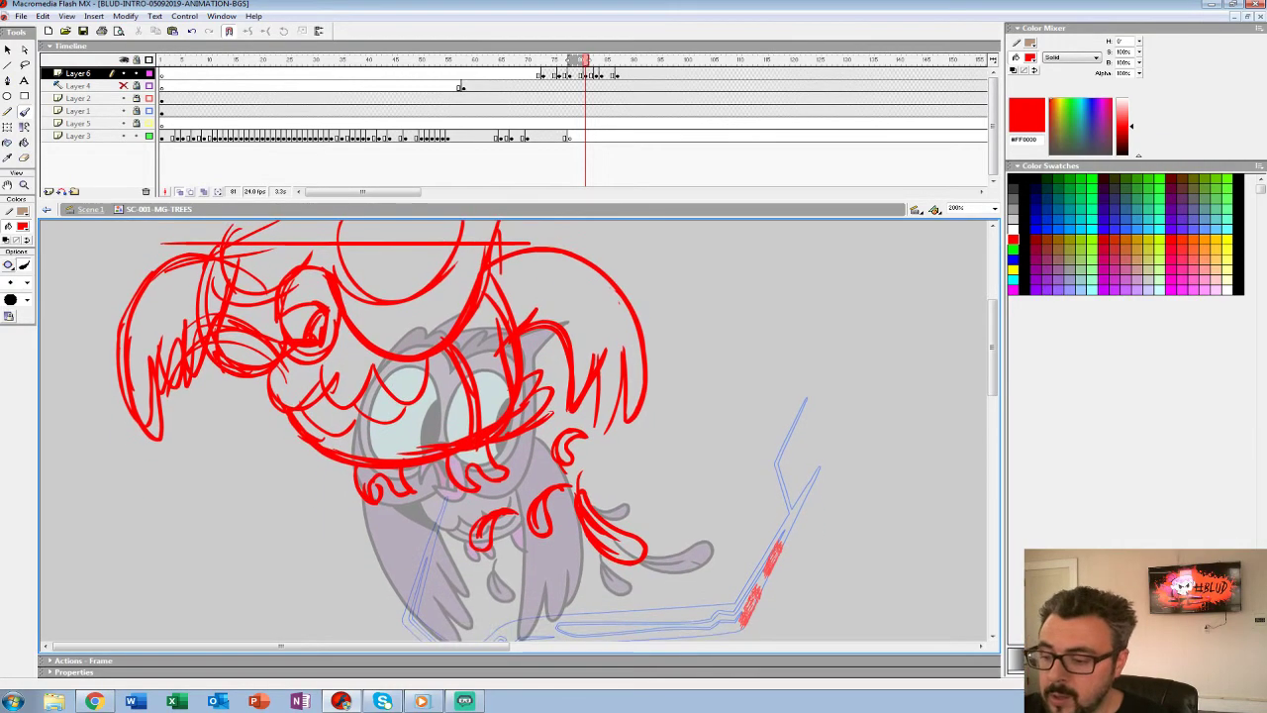
key(ctrl+z)
key(ctrl+z)
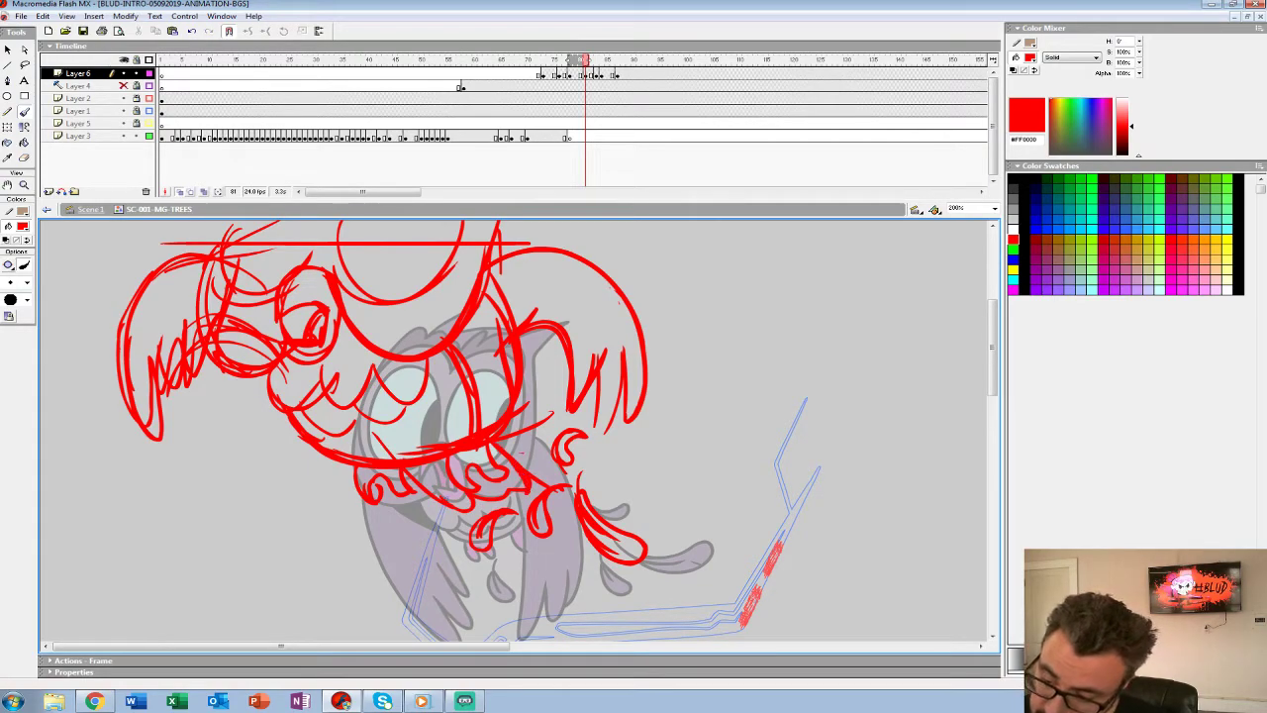
scroll(515, 436, up, 2)
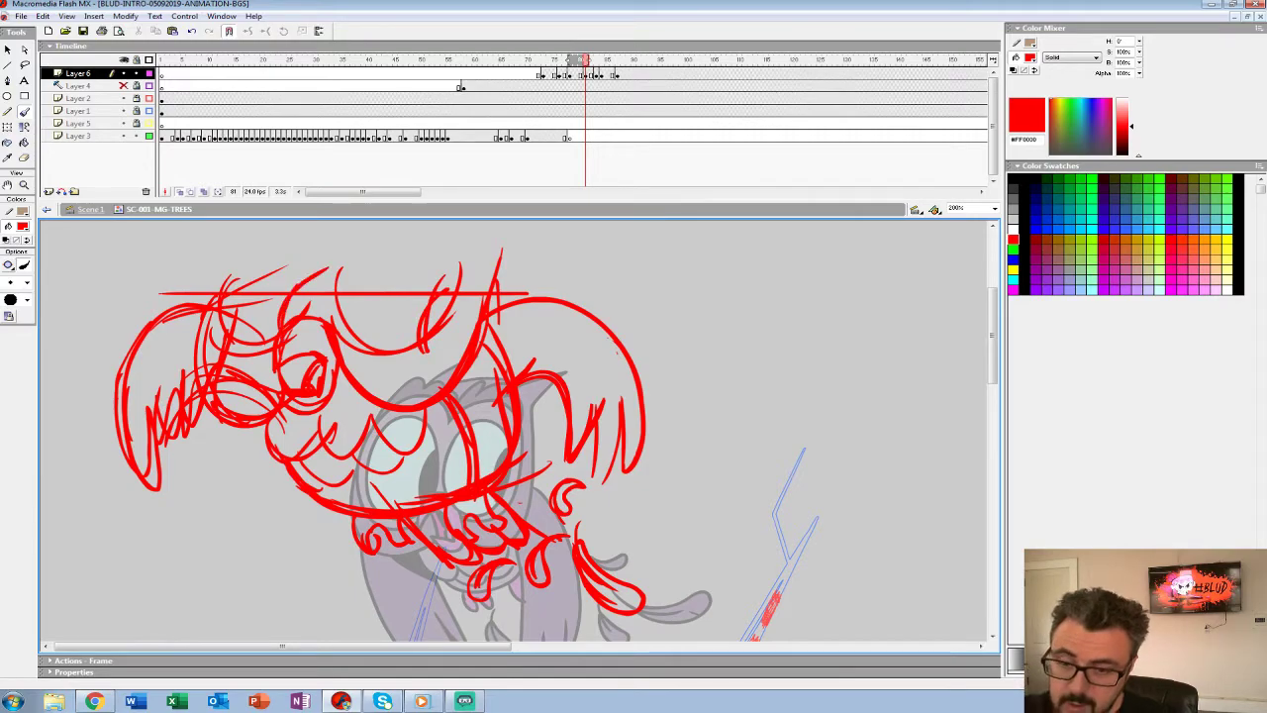
Play back the take-off from frame 73 to check the rough against the preceding poses.
key(z)
alt+click(396, 317)
scroll(514, 436, down, 2)
click(542, 74)
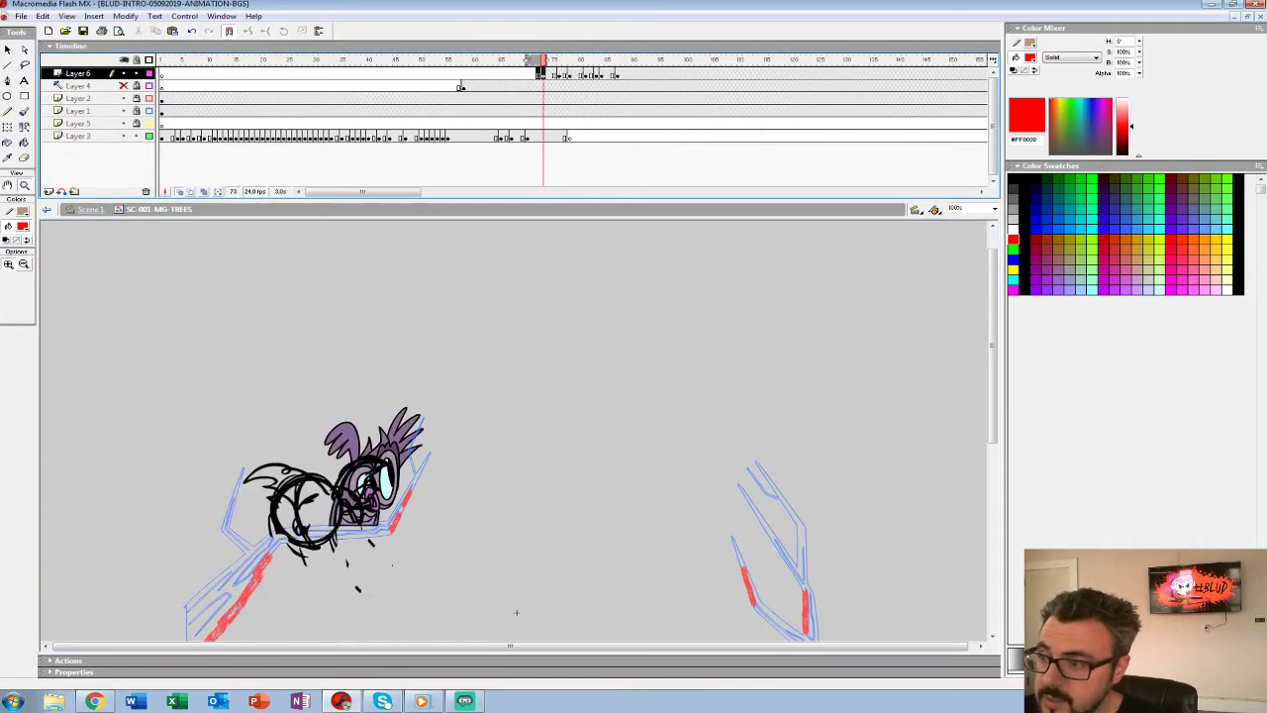
key(Return)
click(543, 74)
key(Return)
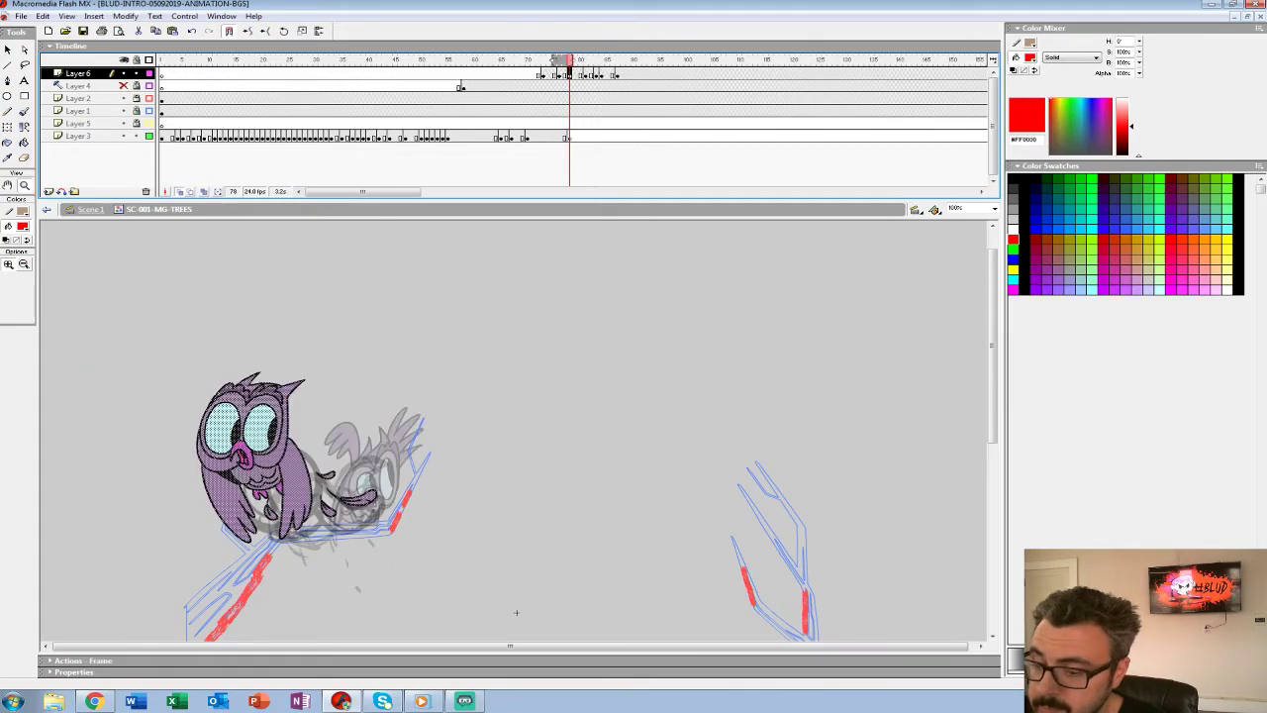
Ink the flat head line and the right-hand eye with its pupil and rim on frame 82, using a smaller black brush.
key(Delete)
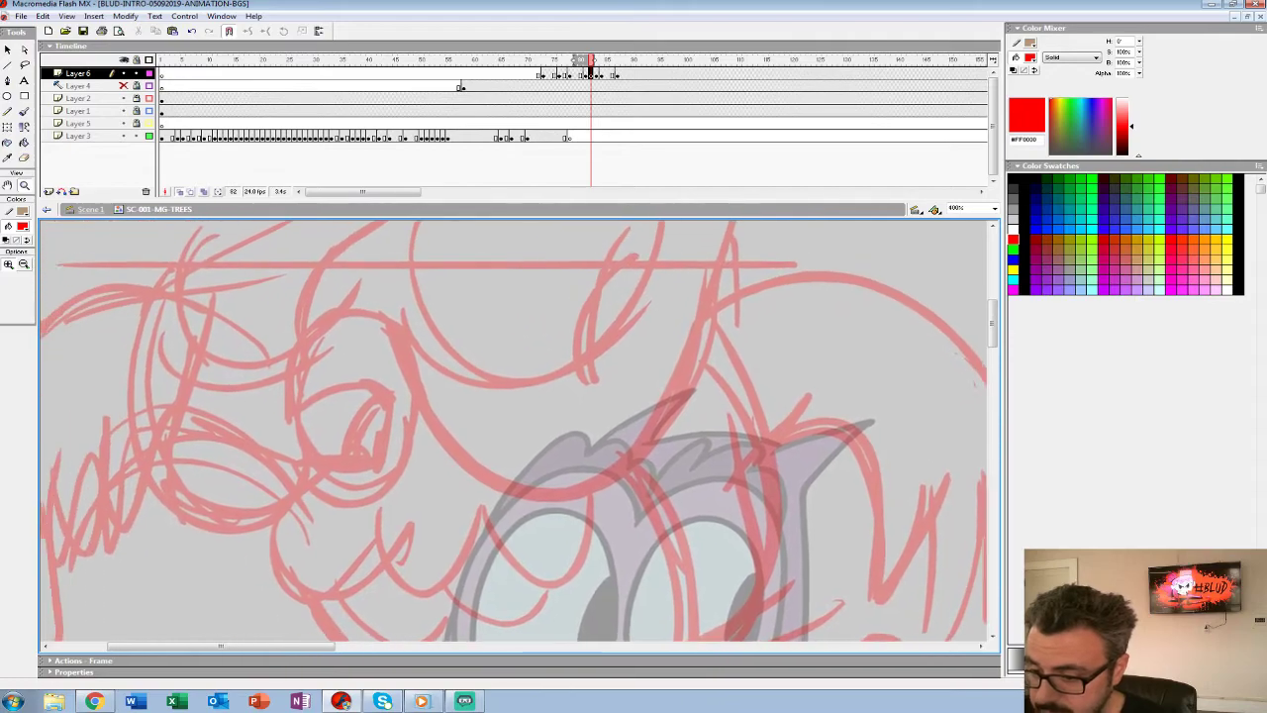
click(22, 226)
click(6, 257)
click(24, 112)
click(27, 283)
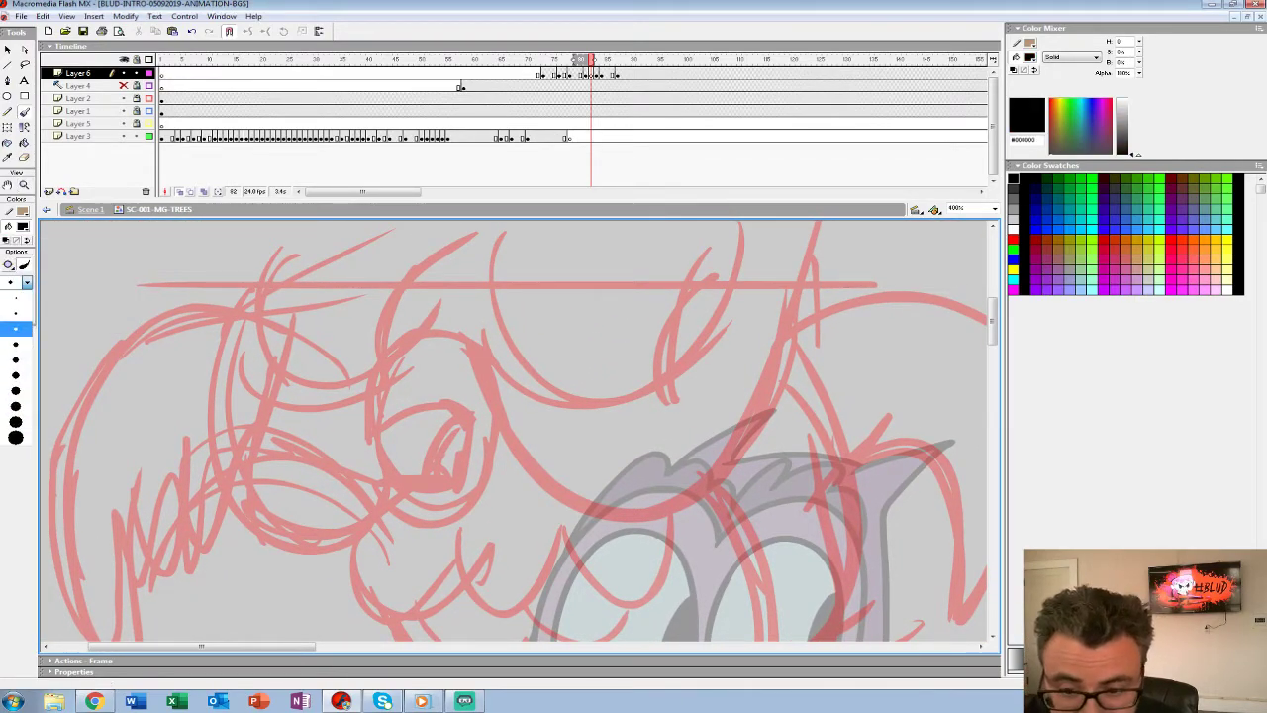
click(16, 345)
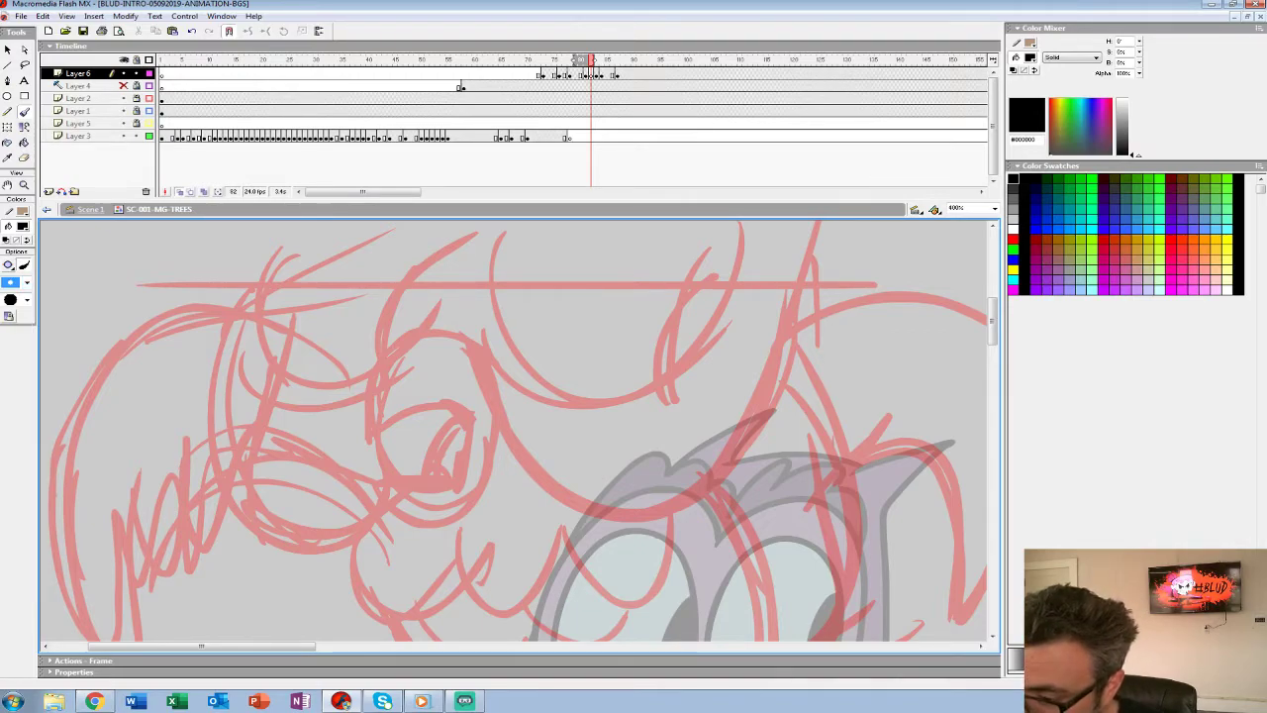
drag(212, 284, 806, 284)
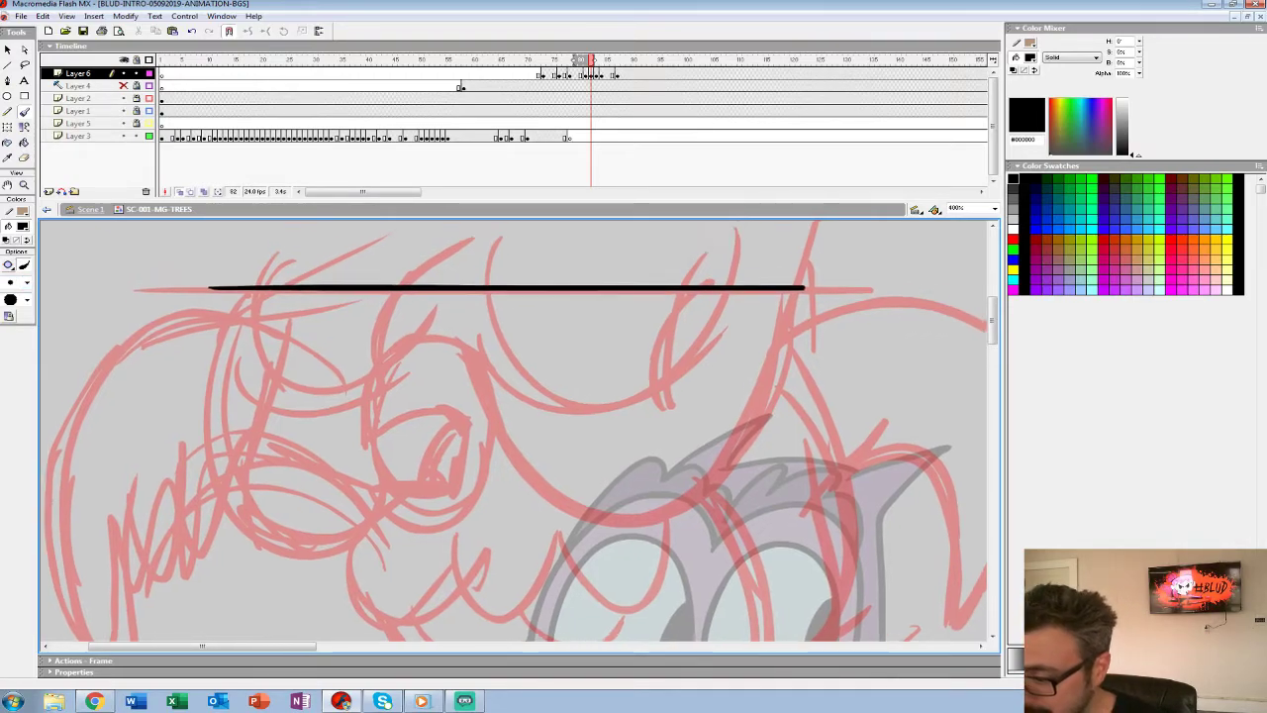
mouse_move(405, 339)
mouse_down()
mouse_move(424, 410)
mouse_move(510, 458)
mouse_move(604, 429)
mouse_move(651, 337)
mouse_move(582, 378)
mouse_move(578, 442)
mouse_up()
drag(515, 396, 523, 384)
mouse_move(393, 325)
mouse_down()
mouse_move(419, 426)
mouse_move(534, 474)
mouse_move(660, 410)
mouse_move(692, 329)
mouse_up()
key(ctrl+z)
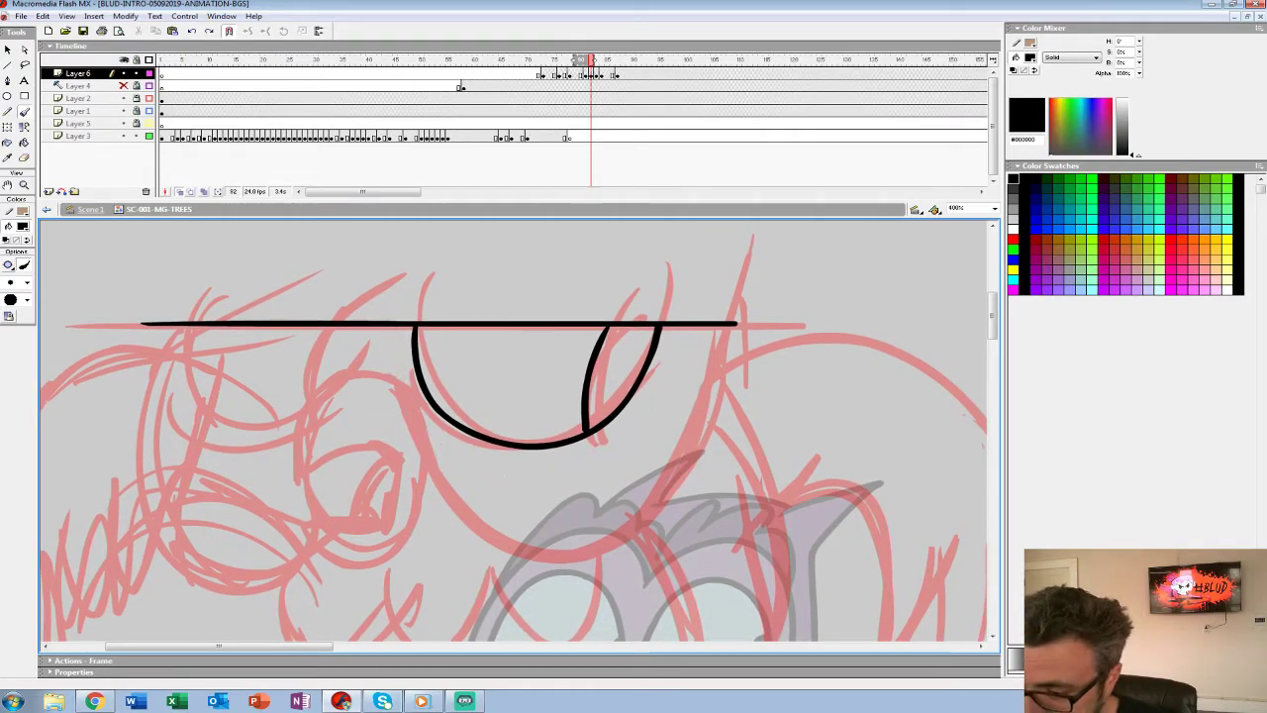
mouse_move(400, 339)
mouse_down()
mouse_move(410, 397)
mouse_move(478, 452)
mouse_move(584, 453)
mouse_move(668, 388)
mouse_move(701, 324)
mouse_up()
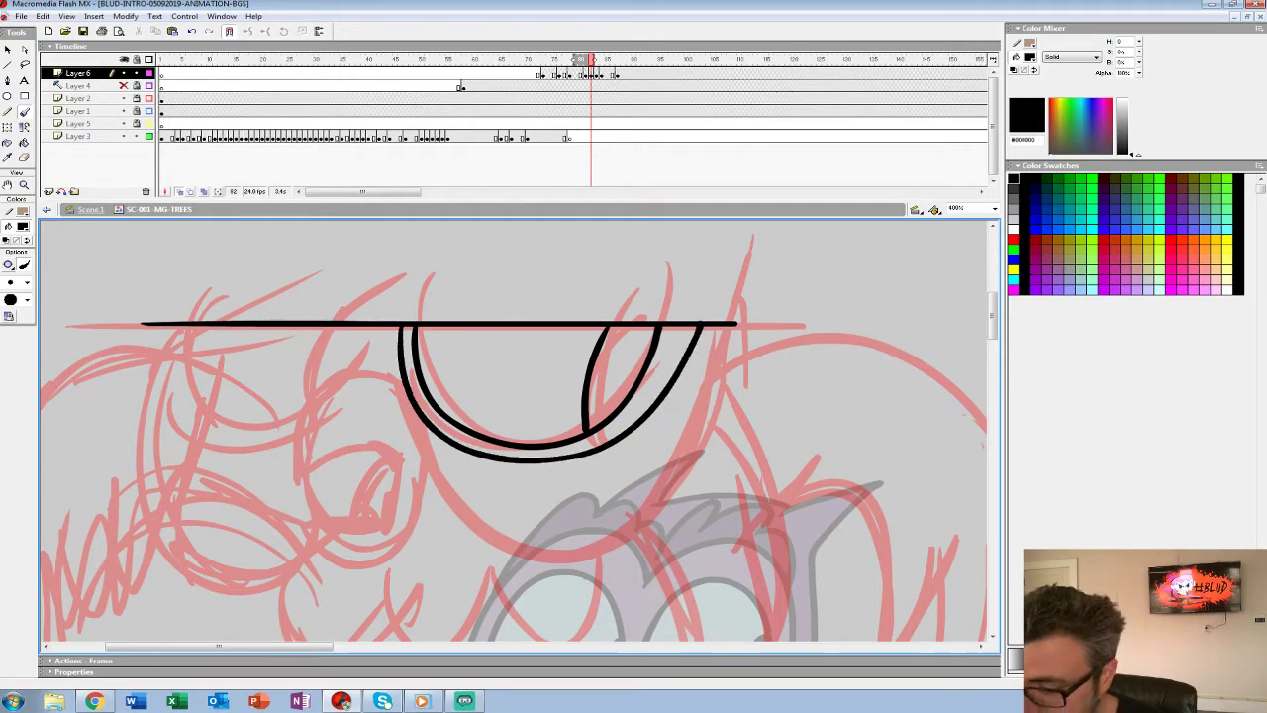
Ink the owl's open beak with its mouth interior and tongue in black on frame 82.
drag(475, 416, 659, 349)
mouse_move(586, 319)
mouse_down()
mouse_move(486, 344)
mouse_move(484, 408)
mouse_move(523, 374)
mouse_move(564, 383)
mouse_move(574, 459)
mouse_move(491, 456)
mouse_move(505, 475)
mouse_move(564, 496)
mouse_move(609, 450)
mouse_move(592, 327)
mouse_up()
drag(547, 438, 544, 461)
mouse_move(510, 386)
mouse_down()
mouse_move(527, 458)
mouse_move(505, 457)
mouse_up()
drag(496, 411, 520, 455)
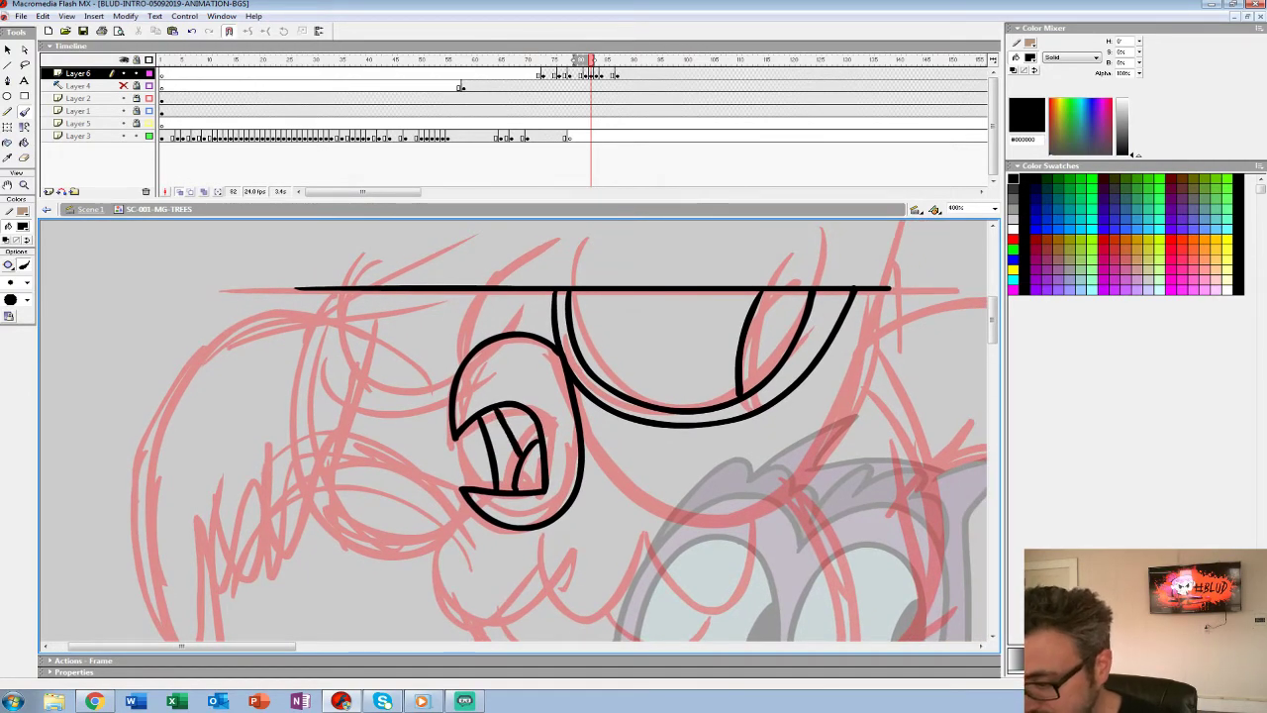
Ink the left-hand eye with its rim and pupil, and the cheek outlines beneath both eyes on frame 82.
drag(733, 415, 522, 426)
mouse_move(369, 431)
mouse_down()
mouse_move(548, 520)
mouse_move(674, 301)
mouse_up()
drag(445, 435, 723, 409)
mouse_move(406, 277)
mouse_down()
mouse_move(406, 309)
mouse_move(499, 376)
mouse_move(521, 362)
mouse_up()
drag(547, 277, 528, 343)
mouse_move(386, 278)
mouse_down()
mouse_move(473, 400)
mouse_move(512, 301)
mouse_move(516, 345)
mouse_up()
mouse_move(378, 234)
mouse_down()
mouse_move(354, 305)
mouse_move(479, 485)
mouse_move(540, 453)
mouse_up()
mouse_move(752, 446)
mouse_down()
mouse_move(525, 344)
mouse_move(412, 327)
mouse_move(341, 423)
mouse_move(254, 408)
mouse_move(232, 468)
mouse_up()
mouse_move(419, 302)
mouse_down()
mouse_move(575, 268)
mouse_move(714, 426)
mouse_move(706, 604)
mouse_move(655, 416)
mouse_up()
drag(653, 465, 644, 447)
key(ctrl+z)
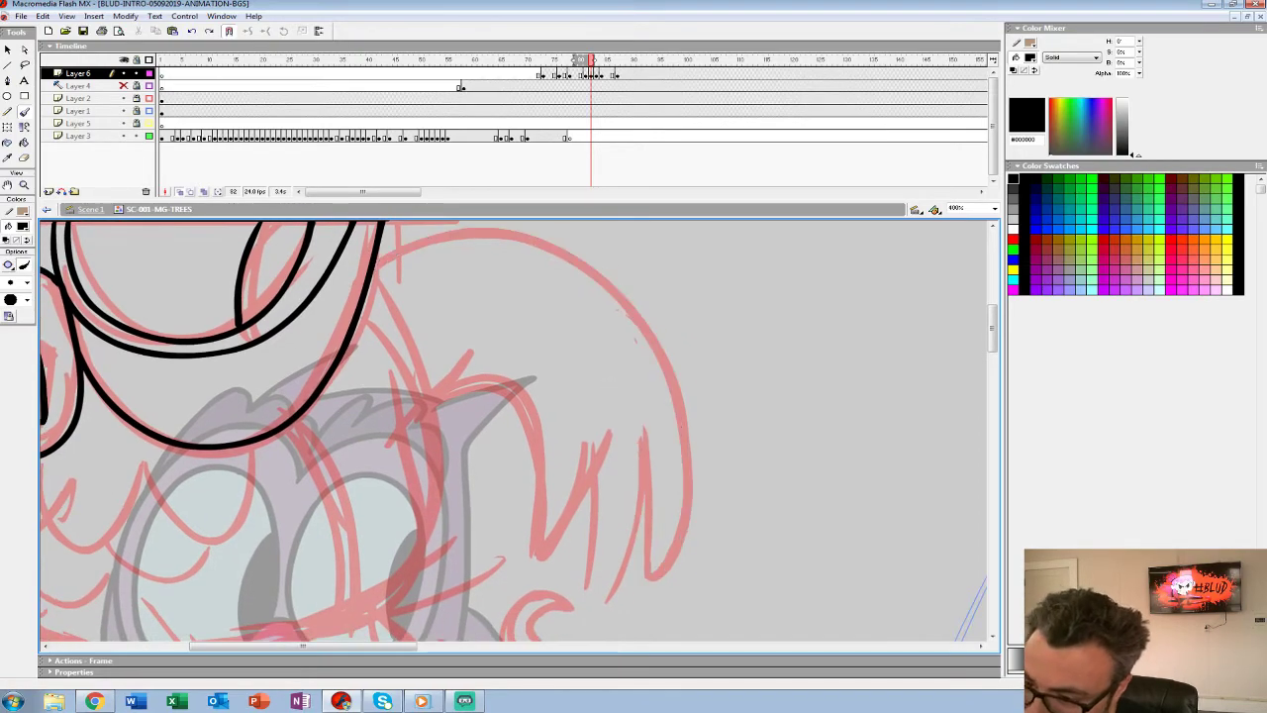
Ink the owl's right-hand wing on frame 82 as an outward arch ending in long feather tips.
mouse_move(410, 246)
mouse_down()
mouse_move(576, 235)
mouse_move(690, 406)
mouse_move(645, 574)
mouse_move(634, 406)
mouse_up()
mouse_move(635, 539)
mouse_down()
mouse_move(588, 600)
mouse_move(586, 390)
mouse_up()
mouse_move(586, 475)
mouse_down()
mouse_move(538, 551)
mouse_move(482, 370)
mouse_move(428, 398)
mouse_up()
mouse_move(427, 398)
mouse_down()
mouse_move(480, 406)
mouse_move(687, 363)
mouse_up()
mouse_move(622, 277)
mouse_down()
mouse_move(693, 453)
mouse_move(631, 575)
mouse_up()
key(ctrl+z)
mouse_move(624, 271)
mouse_down()
mouse_move(687, 373)
mouse_move(630, 576)
mouse_move(604, 592)
mouse_up()
Ink the chest puff, two rows of scalloped chest feathers and the double-lined belly outline on frame 82.
drag(534, 534, 706, 488)
mouse_move(377, 381)
mouse_down()
mouse_move(362, 417)
mouse_move(465, 445)
mouse_up()
mouse_move(467, 382)
mouse_down()
mouse_move(465, 406)
mouse_move(551, 443)
mouse_move(580, 391)
mouse_move(693, 366)
mouse_up()
mouse_move(441, 477)
mouse_down()
mouse_move(550, 475)
mouse_move(615, 513)
mouse_move(680, 457)
mouse_up()
mouse_move(683, 495)
mouse_down()
mouse_move(663, 485)
mouse_move(698, 459)
mouse_up()
mouse_move(420, 442)
mouse_down()
mouse_move(468, 504)
mouse_move(642, 553)
mouse_move(760, 535)
mouse_move(803, 465)
mouse_move(808, 418)
mouse_up()
key(ctrl+z)
mouse_move(418, 442)
mouse_down()
mouse_move(523, 531)
mouse_move(650, 550)
mouse_move(736, 533)
mouse_move(829, 492)
mouse_up()
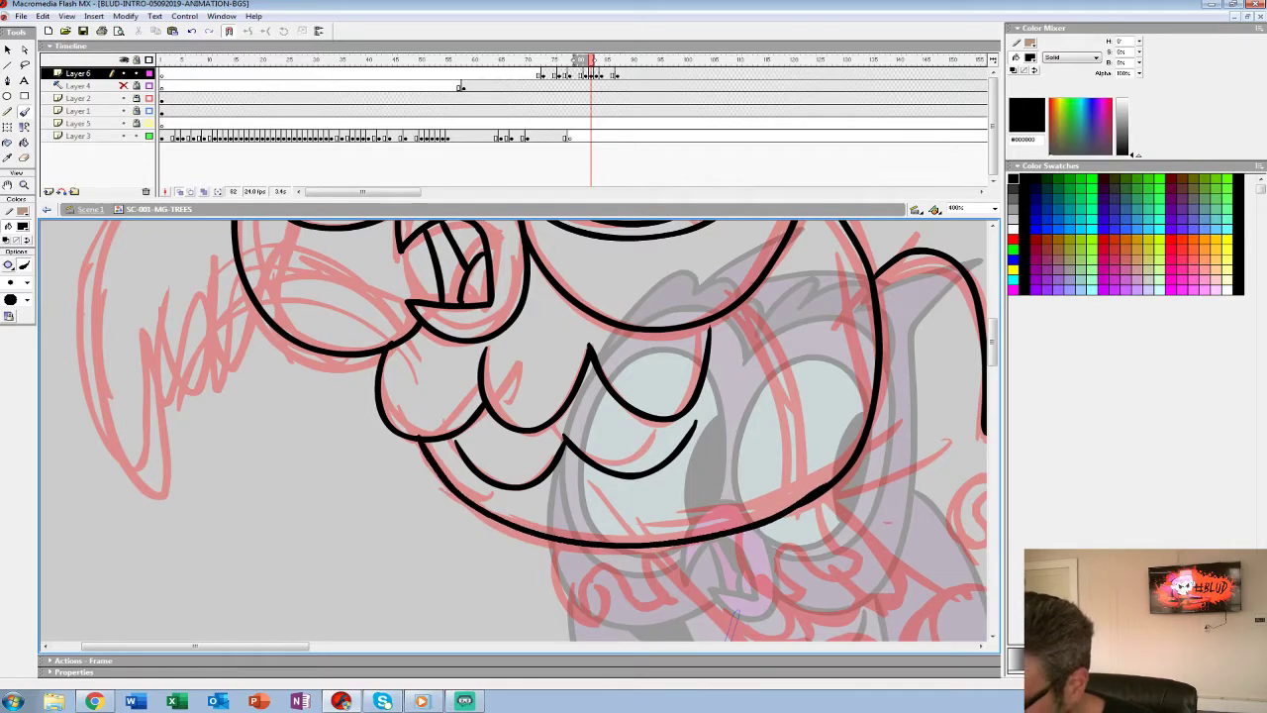
mouse_move(744, 309)
mouse_down()
mouse_move(797, 477)
mouse_move(699, 530)
mouse_move(574, 535)
mouse_move(485, 495)
mouse_move(423, 439)
mouse_up()
mouse_move(555, 396)
mouse_down()
mouse_move(512, 528)
mouse_move(416, 319)
mouse_move(335, 309)
mouse_move(307, 344)
mouse_move(310, 279)
mouse_up()
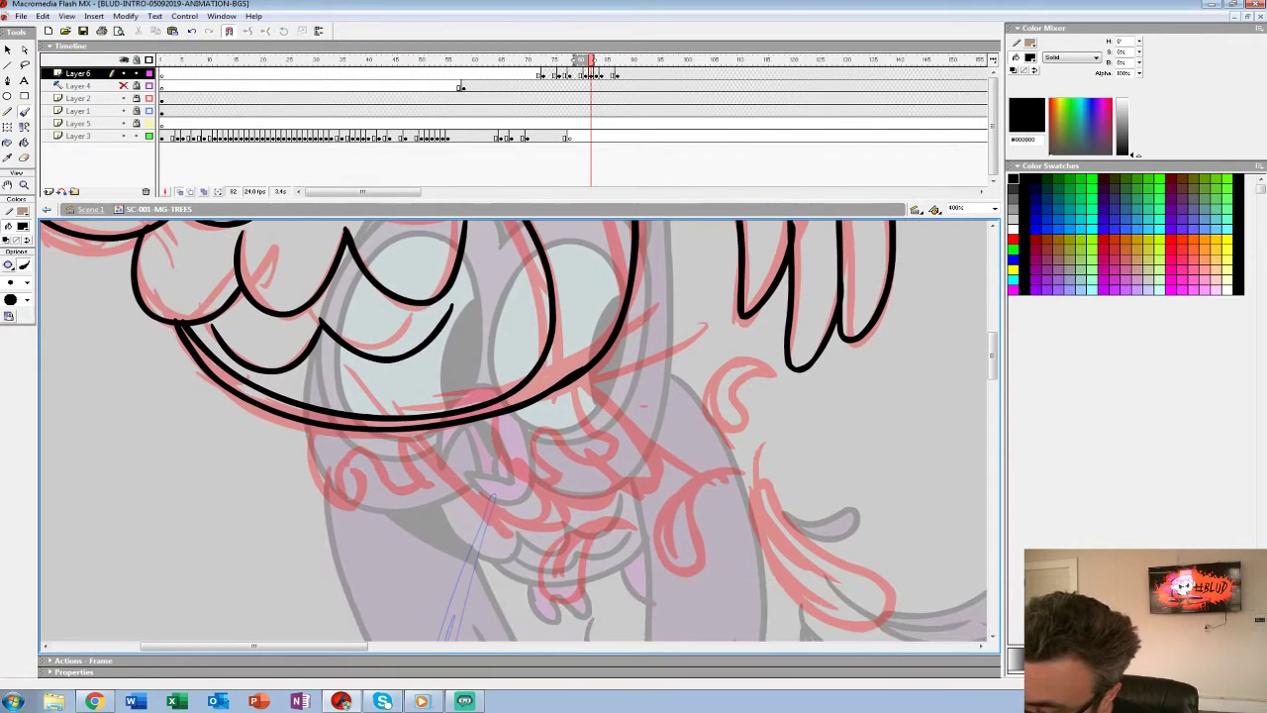
Ink both feet with their small toe marks and the tail feathers behind them on frame 82.
mouse_move(574, 384)
mouse_down()
mouse_move(599, 458)
mouse_move(554, 428)
mouse_up()
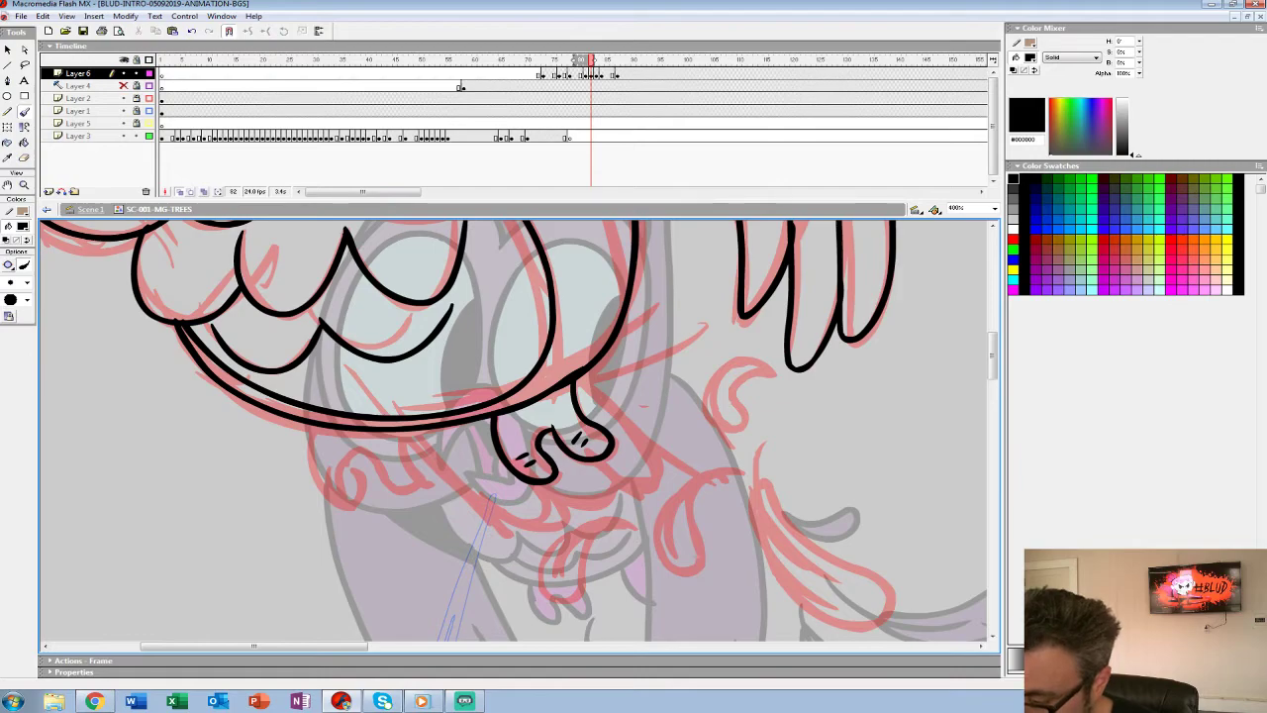
drag(527, 460, 675, 451)
mouse_move(564, 483)
mouse_down()
mouse_move(517, 447)
mouse_move(475, 493)
mouse_move(461, 427)
mouse_move(494, 469)
mouse_up()
drag(594, 475, 461, 464)
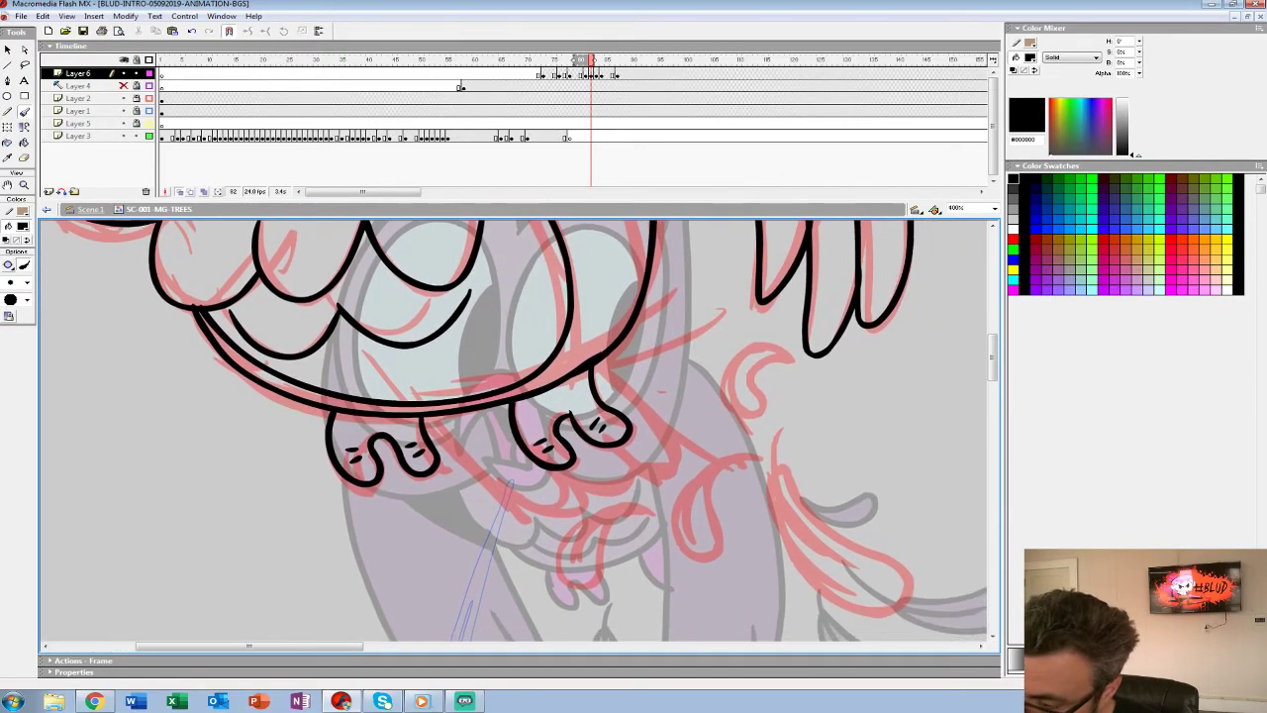
drag(594, 364, 678, 448)
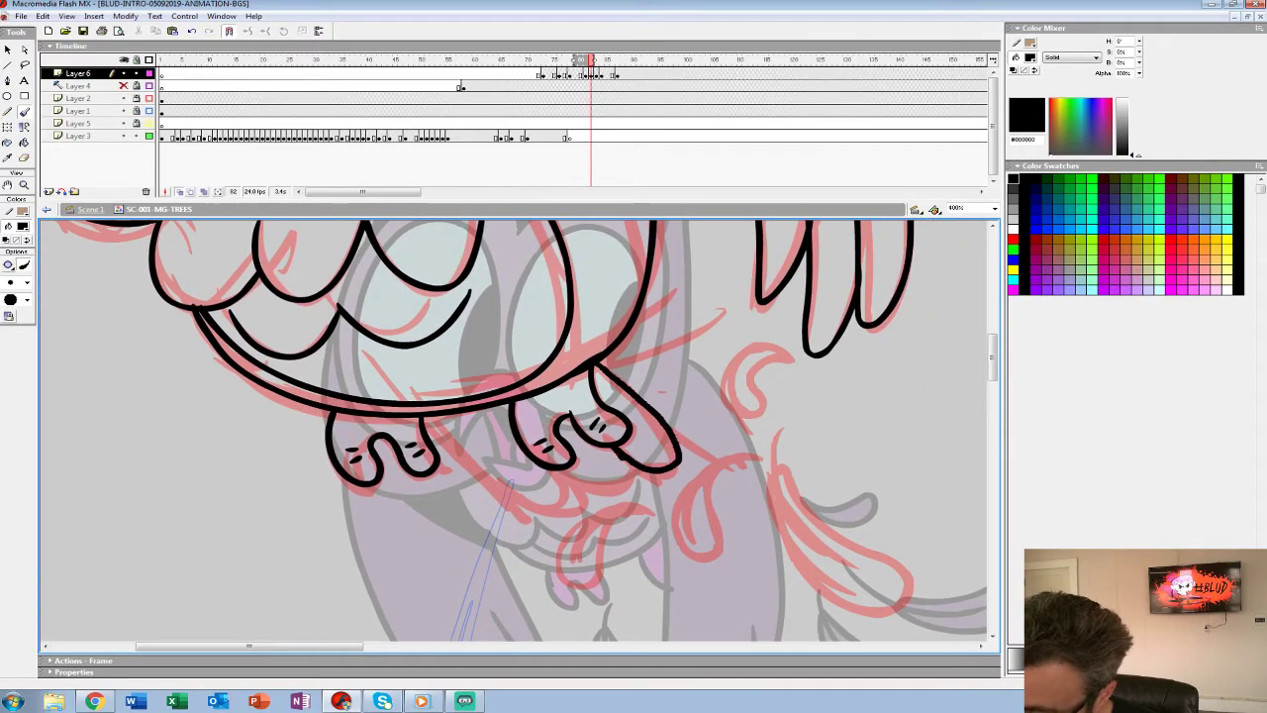
mouse_move(570, 497)
mouse_down()
mouse_move(477, 457)
mouse_move(442, 416)
mouse_move(592, 548)
mouse_move(791, 627)
mouse_move(832, 661)
mouse_up()
Ink the left-hand wing with jagged feather tips and the one large and three small loose feathers on frame 82.
mouse_move(368, 243)
mouse_down()
mouse_move(297, 259)
mouse_move(225, 562)
mouse_move(275, 425)
mouse_move(322, 436)
mouse_move(354, 493)
mouse_up()
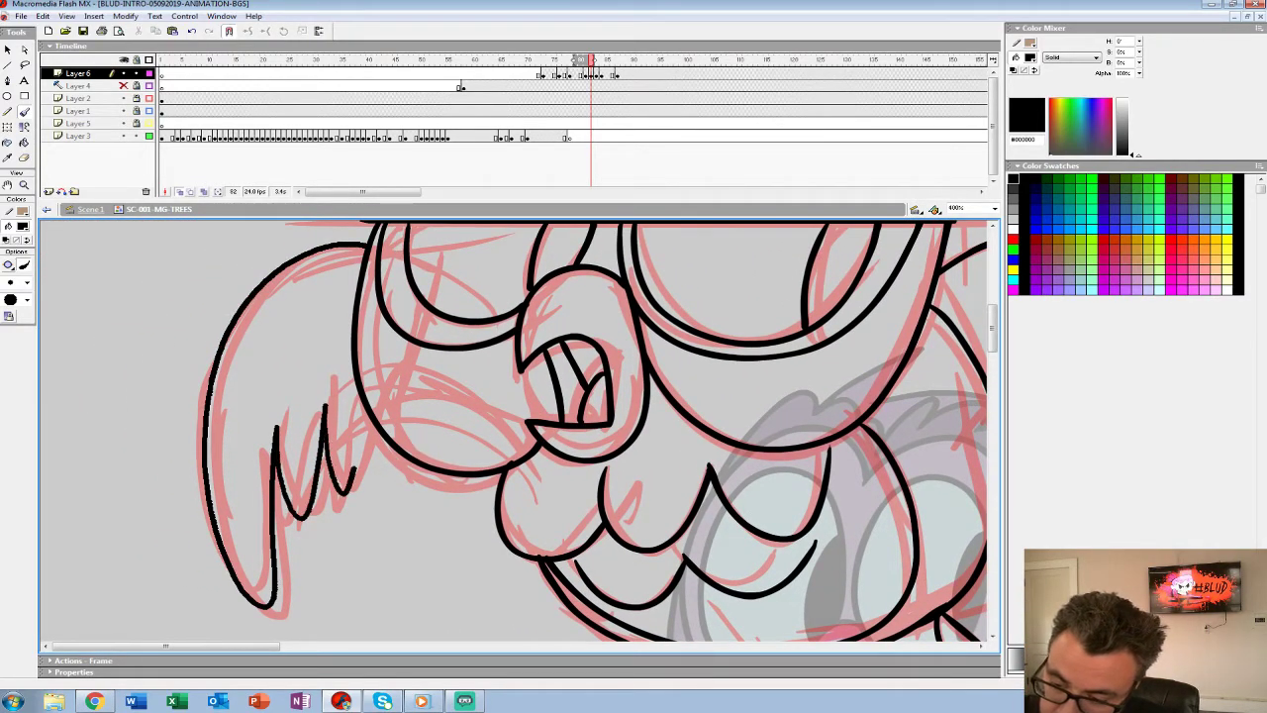
drag(791, 604, 177, 267)
mouse_move(501, 331)
mouse_down()
mouse_move(495, 408)
mouse_move(549, 461)
mouse_up()
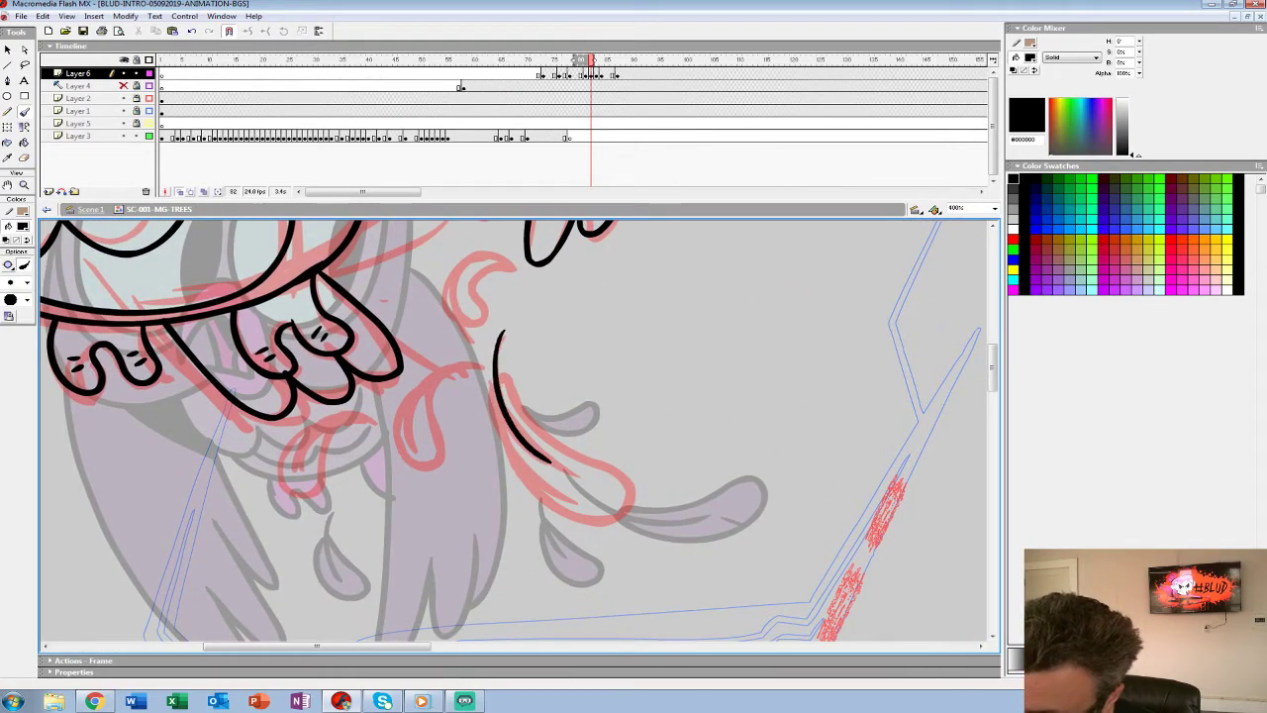
mouse_move(489, 396)
mouse_down()
mouse_move(557, 505)
mouse_move(607, 476)
mouse_move(497, 378)
mouse_up()
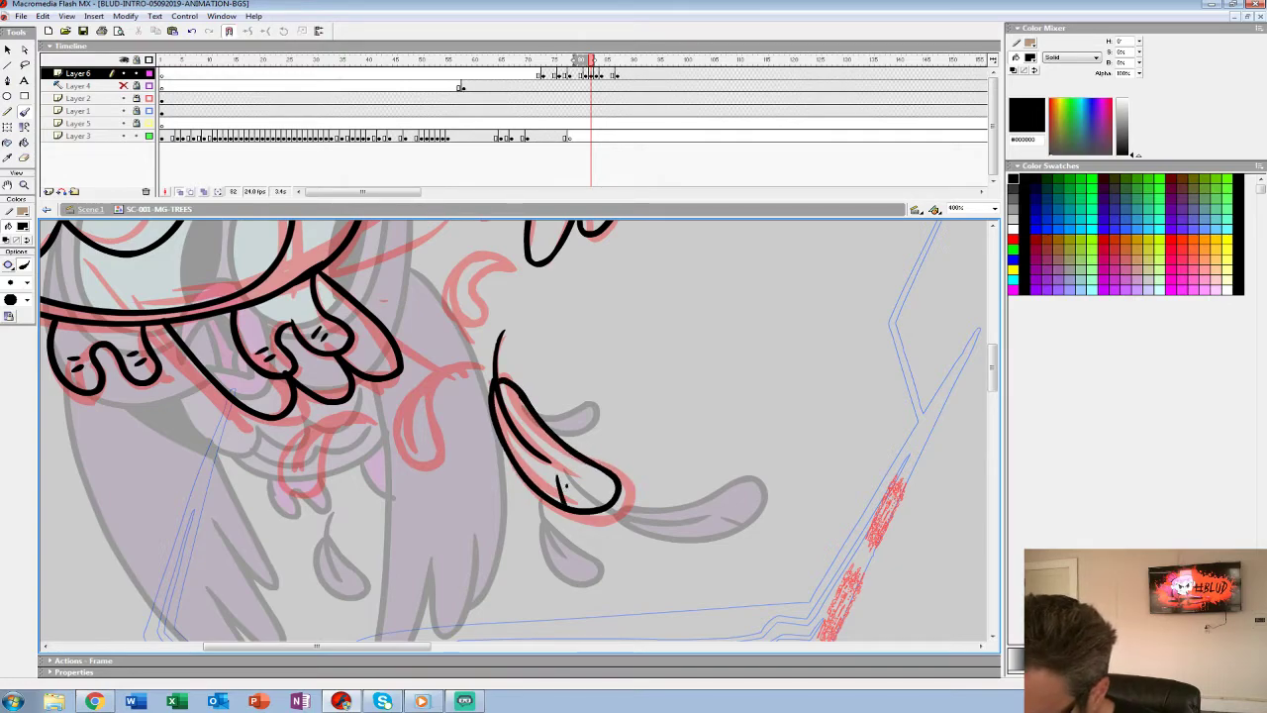
mouse_move(472, 259)
mouse_down()
mouse_move(479, 306)
mouse_move(516, 267)
mouse_up()
mouse_move(485, 357)
mouse_down()
mouse_move(719, 349)
mouse_move(661, 362)
mouse_move(640, 425)
mouse_move(645, 458)
mouse_move(670, 400)
mouse_move(661, 373)
mouse_up()
drag(636, 404, 633, 442)
mouse_move(577, 406)
mouse_down()
mouse_move(538, 444)
mouse_move(534, 487)
mouse_move(569, 412)
mouse_up()
Move the inked owl from frame 82 to frame 81 in place of the red rough and turn off onion skinning.
click(592, 76)
drag(592, 75, 585, 75)
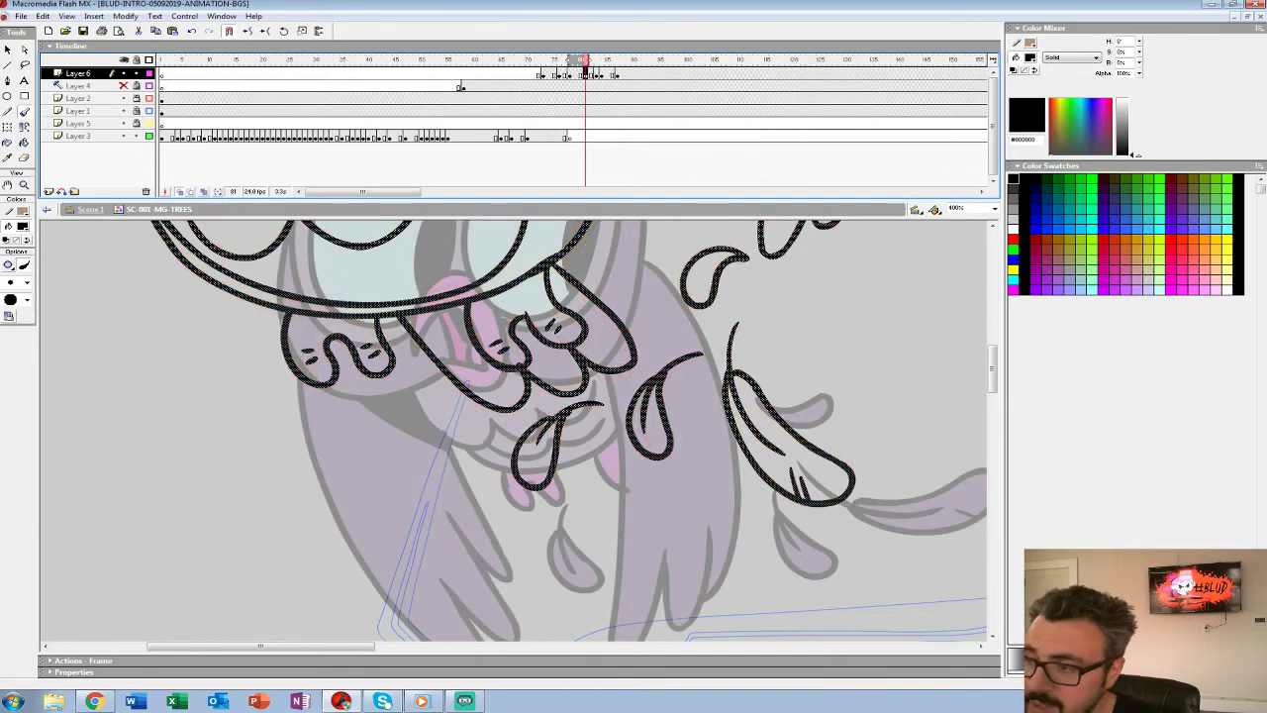
key(z)
alt+click(854, 355)
alt+click(854, 355)
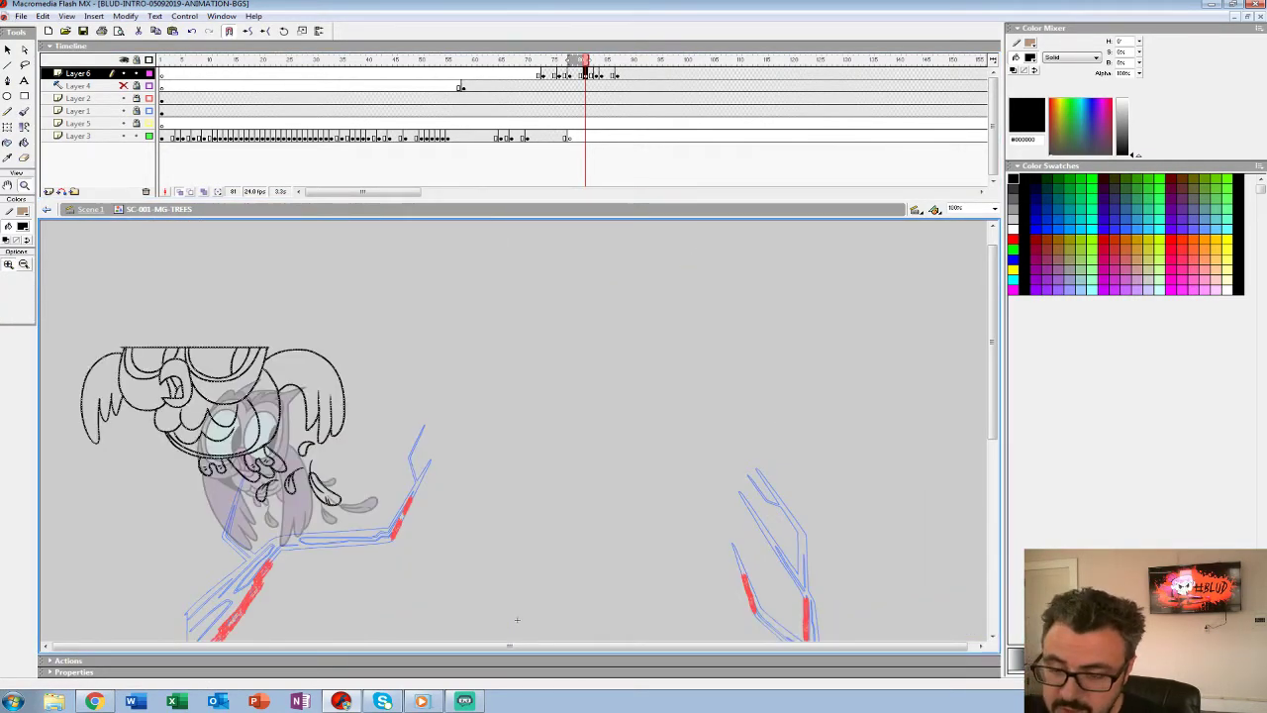
click(179, 192)
click(305, 428)
drag(305, 428, 313, 420)
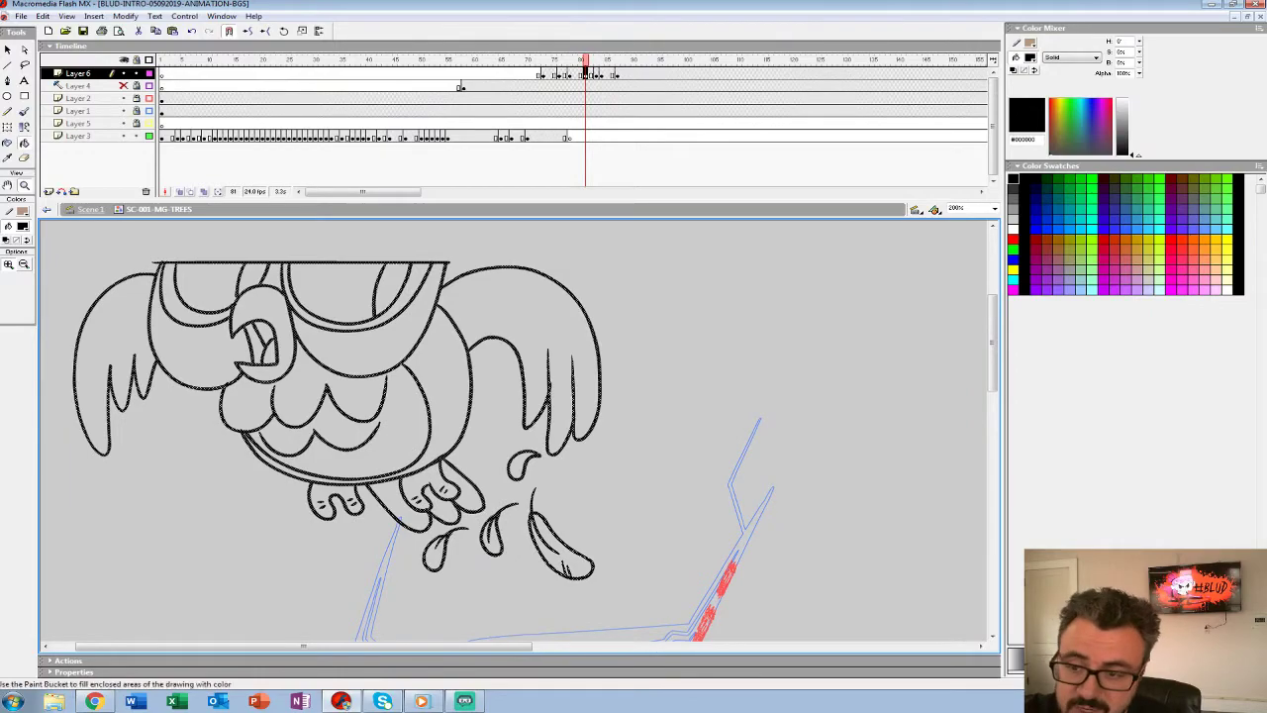
Fill both pupils and the back of the open mouth with black on frame 81.
key(k)
click(392, 289)
click(265, 332)
click(254, 278)
drag(255, 278, 278, 300)
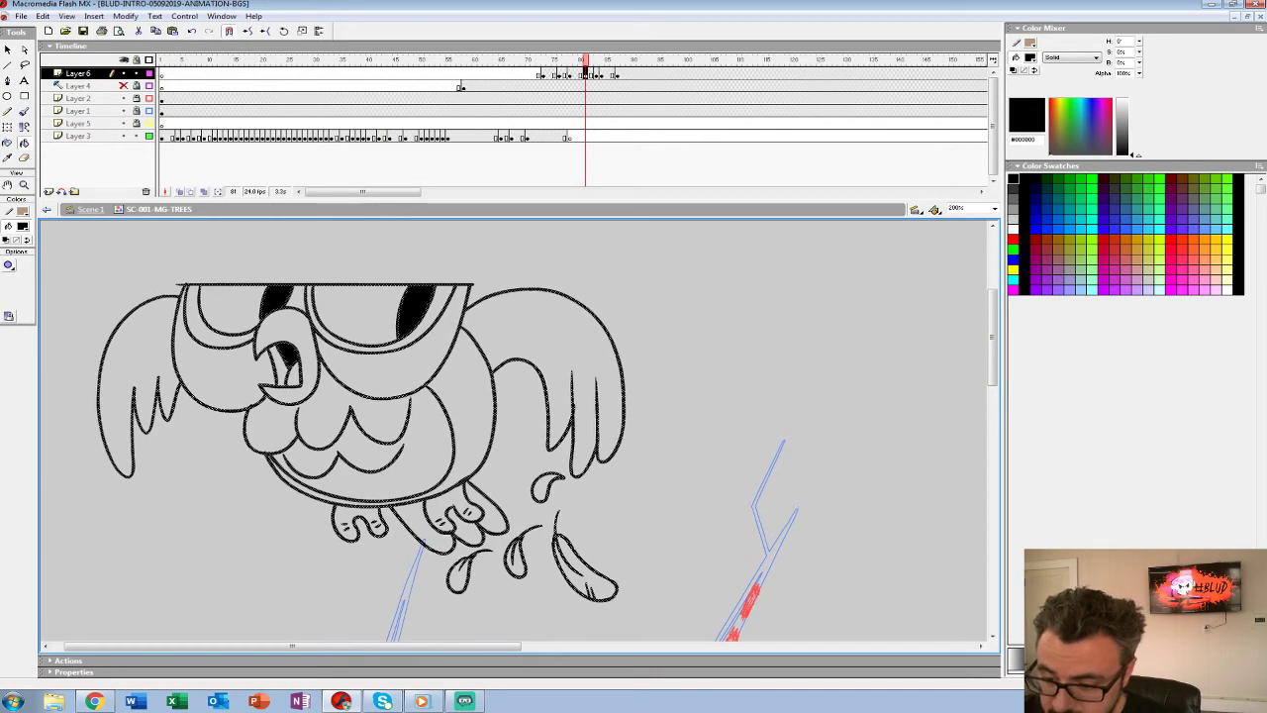
Fill the owl's chest on frame 81 with the light purple #A992B1 sampled from the owl on frame 80.
key(comma)
key(period)
key(comma)
key(period)
key(comma)
click(23, 225)
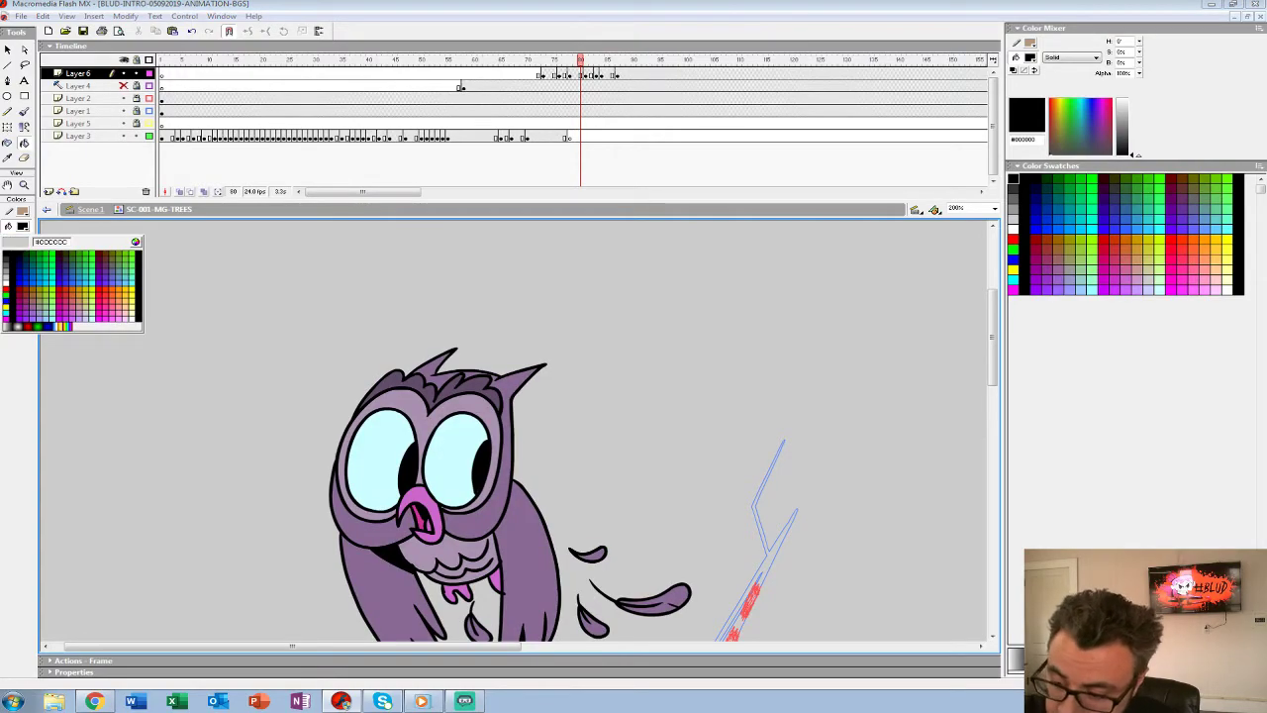
click(447, 555)
key(period)
click(346, 435)
key(comma)
key(period)
key(comma)
key(period)
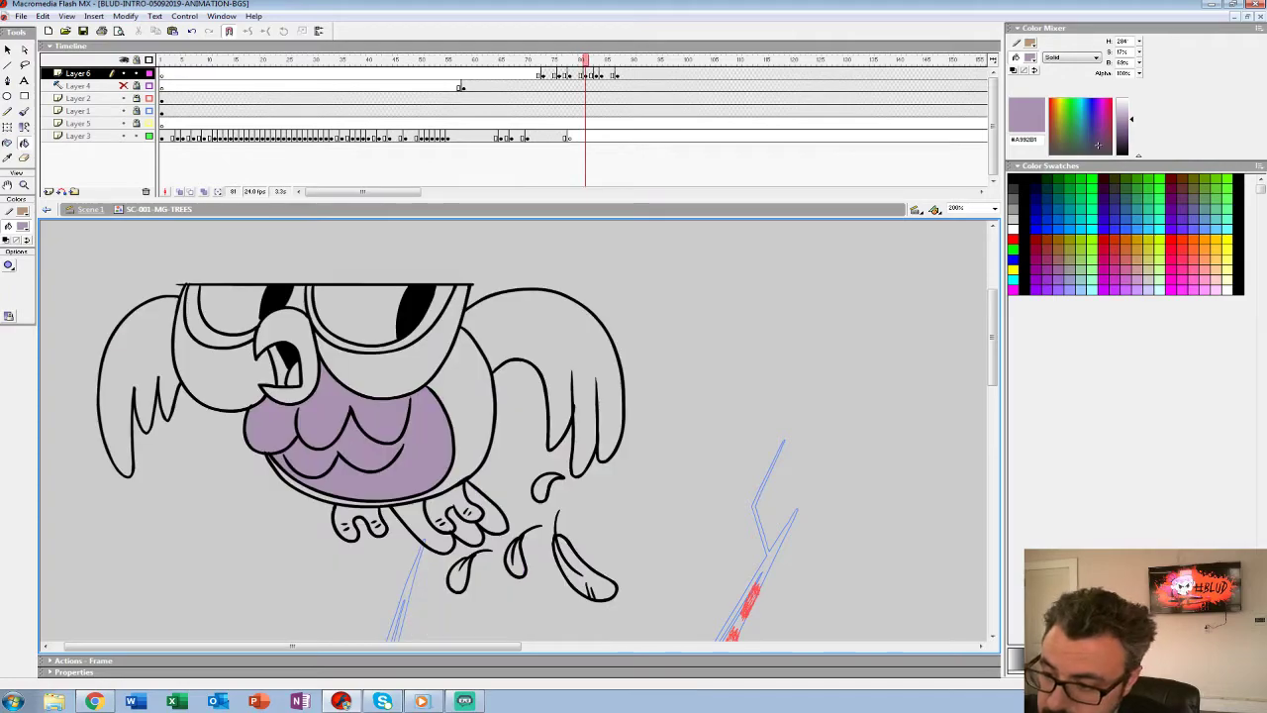
Fill the eye rims with the light purple and both eyes with pale cyan #CCFFFF on frame 81.
click(441, 308)
click(297, 298)
click(195, 326)
key(comma)
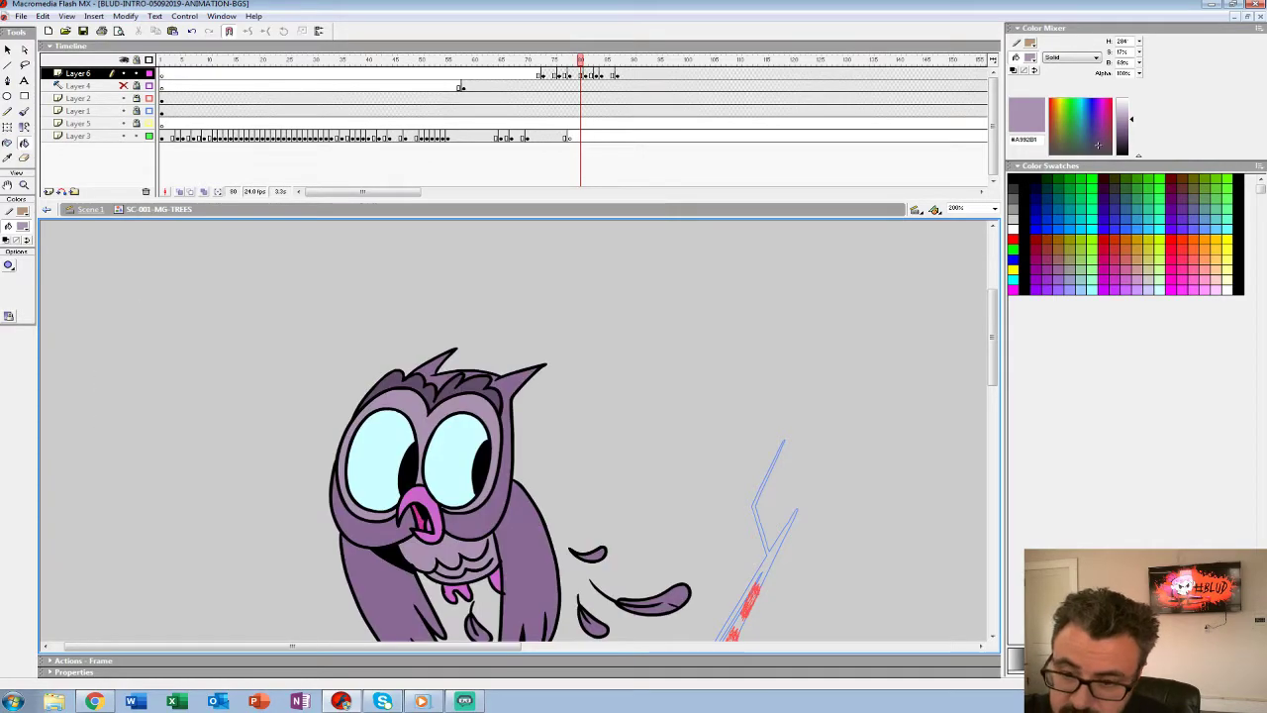
click(23, 227)
click(376, 438)
key(period)
click(233, 309)
click(359, 315)
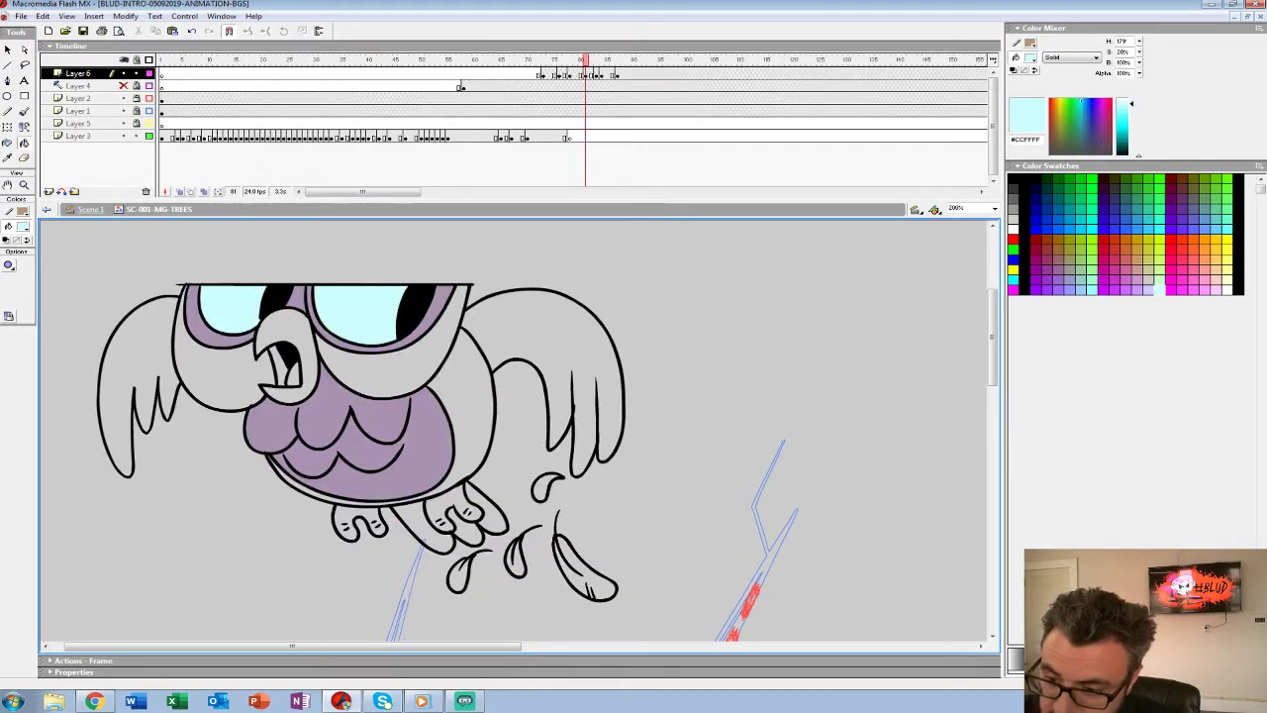
Fill the beak with #CC66CC and the tongue with #CC3399 on frame 81, matching the colours of frame 80.
key(comma)
click(22, 226)
click(1125, 281)
key(period)
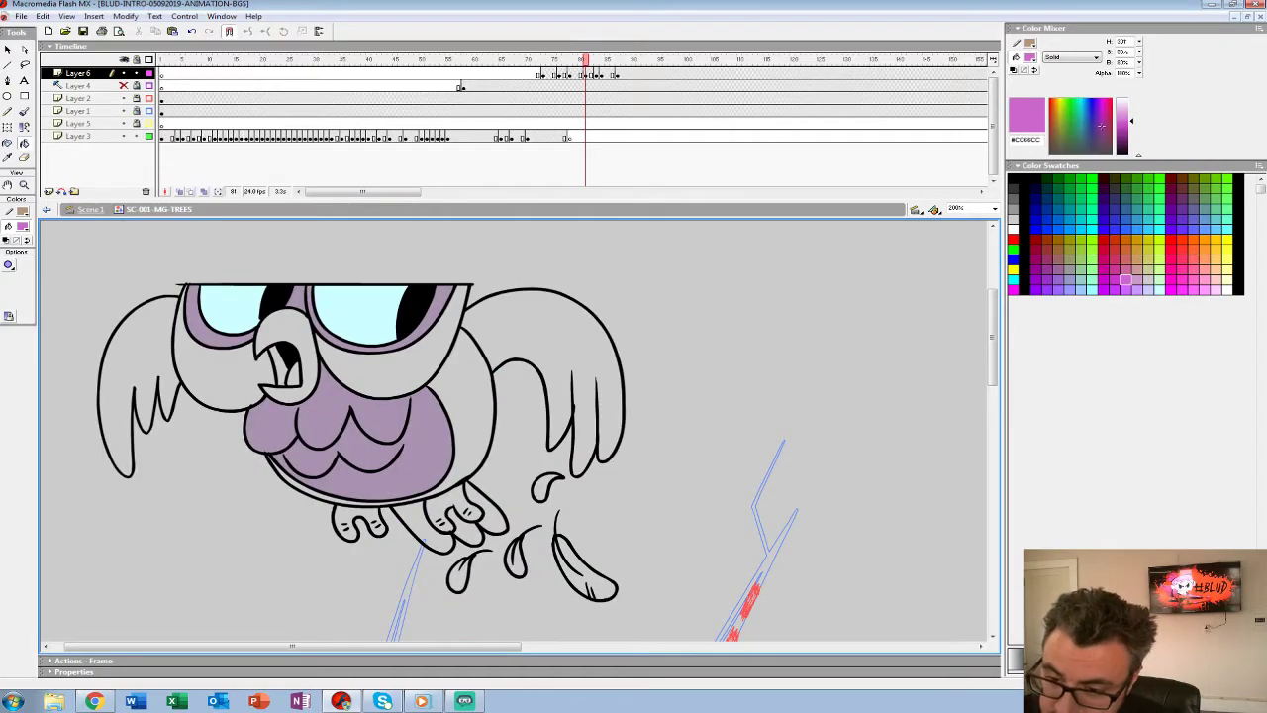
key(comma)
click(24, 226)
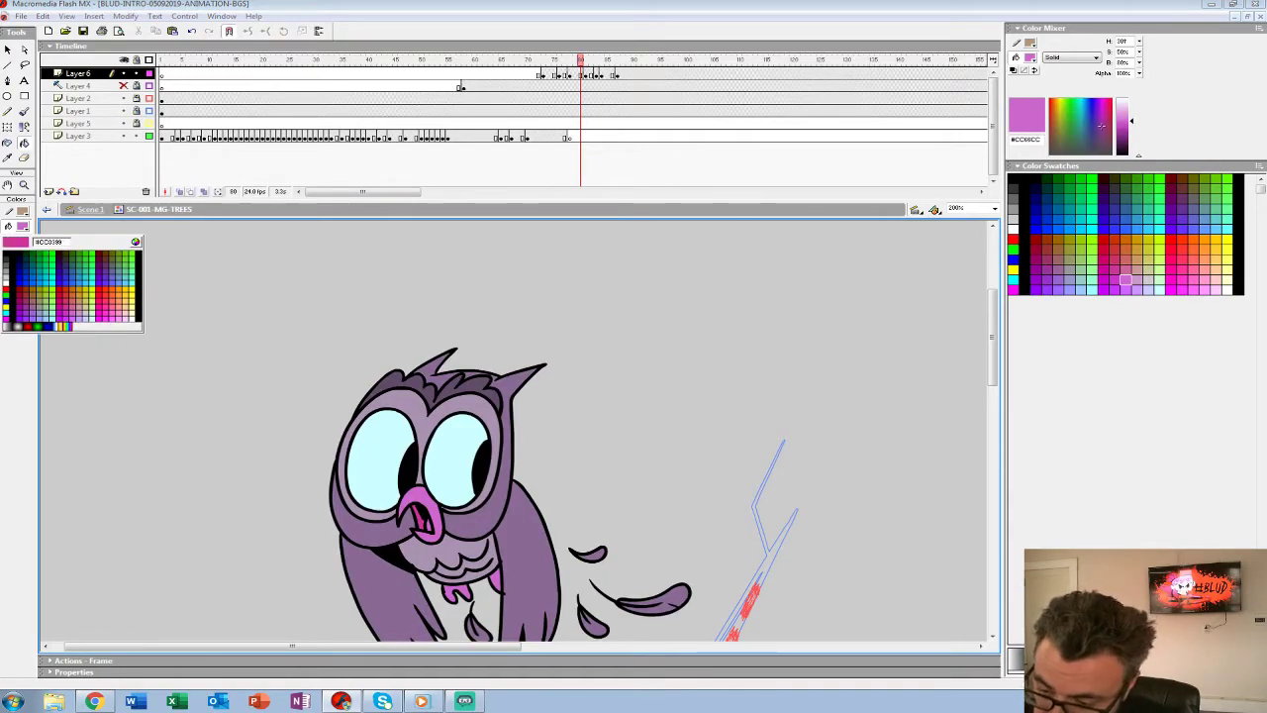
click(1113, 269)
key(period)
Fill the face, body and both wings on frame 81 with the dark purple #8A6A95 sampled from frame 80.
key(comma)
click(23, 225)
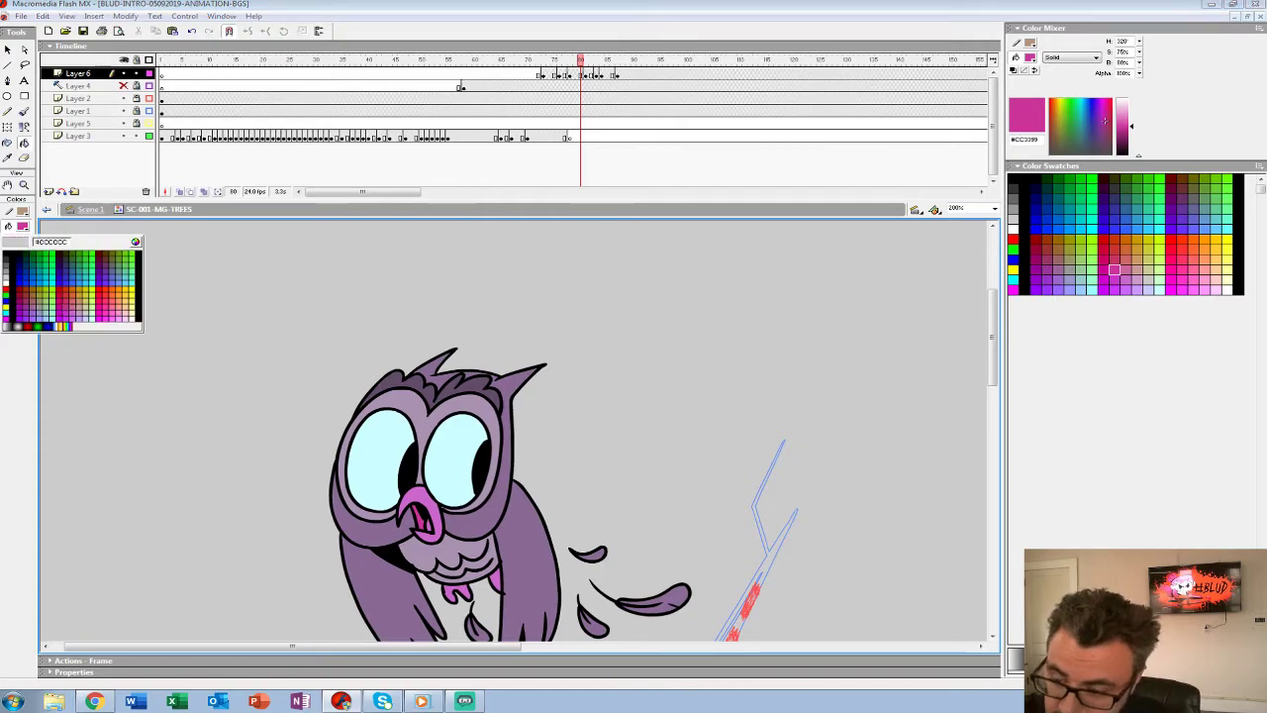
click(374, 531)
key(period)
click(396, 374)
key(comma)
key(period)
click(472, 401)
click(554, 332)
click(217, 376)
click(143, 352)
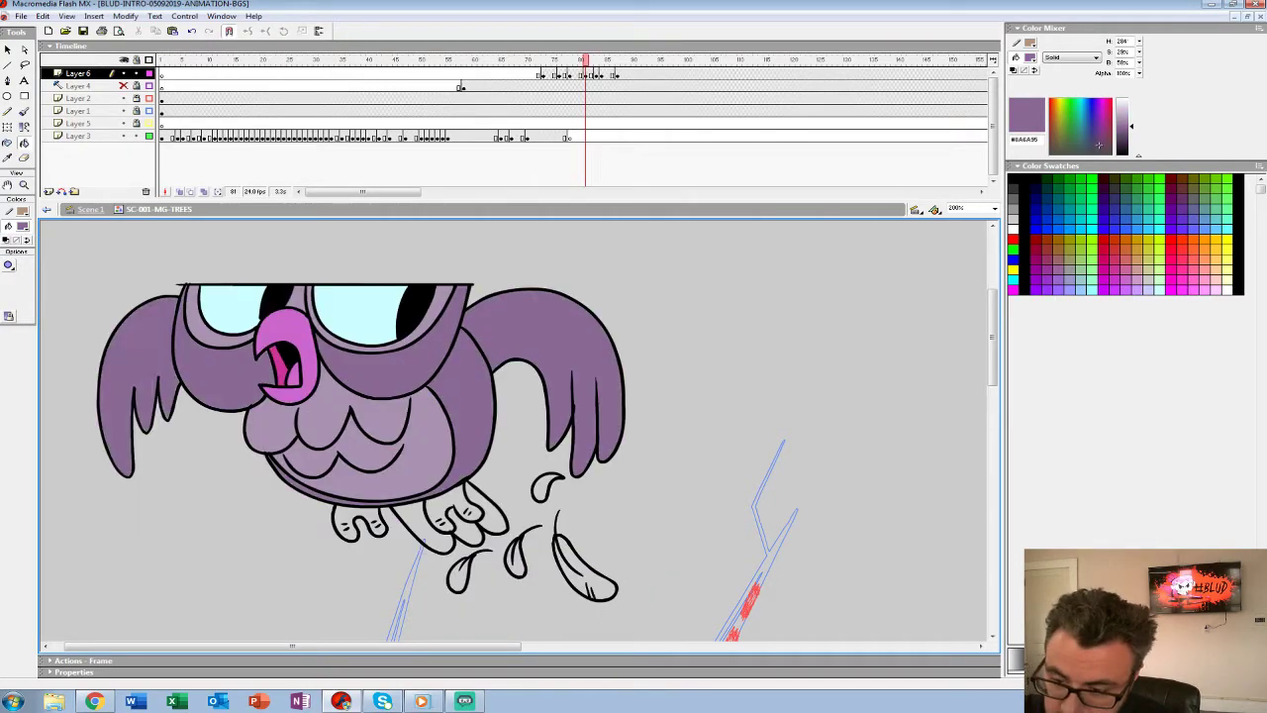
Fill the owl's tail feathers and the four loose feathers on frame 81 with the dark purple #8A6A95.
click(492, 512)
click(469, 535)
click(423, 532)
key(comma)
key(period)
click(588, 577)
click(515, 557)
click(545, 487)
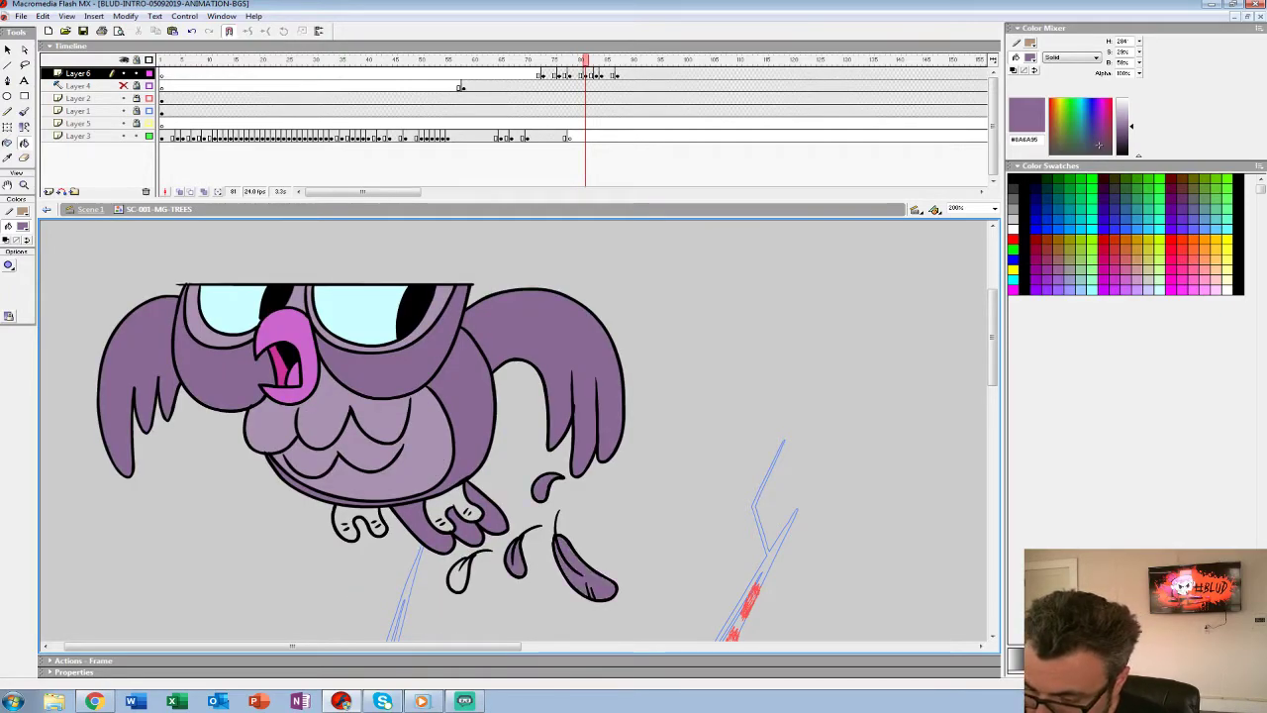
click(459, 574)
Fill both of the owl's feet on frame 81 with the pink #CC66CC.
click(23, 226)
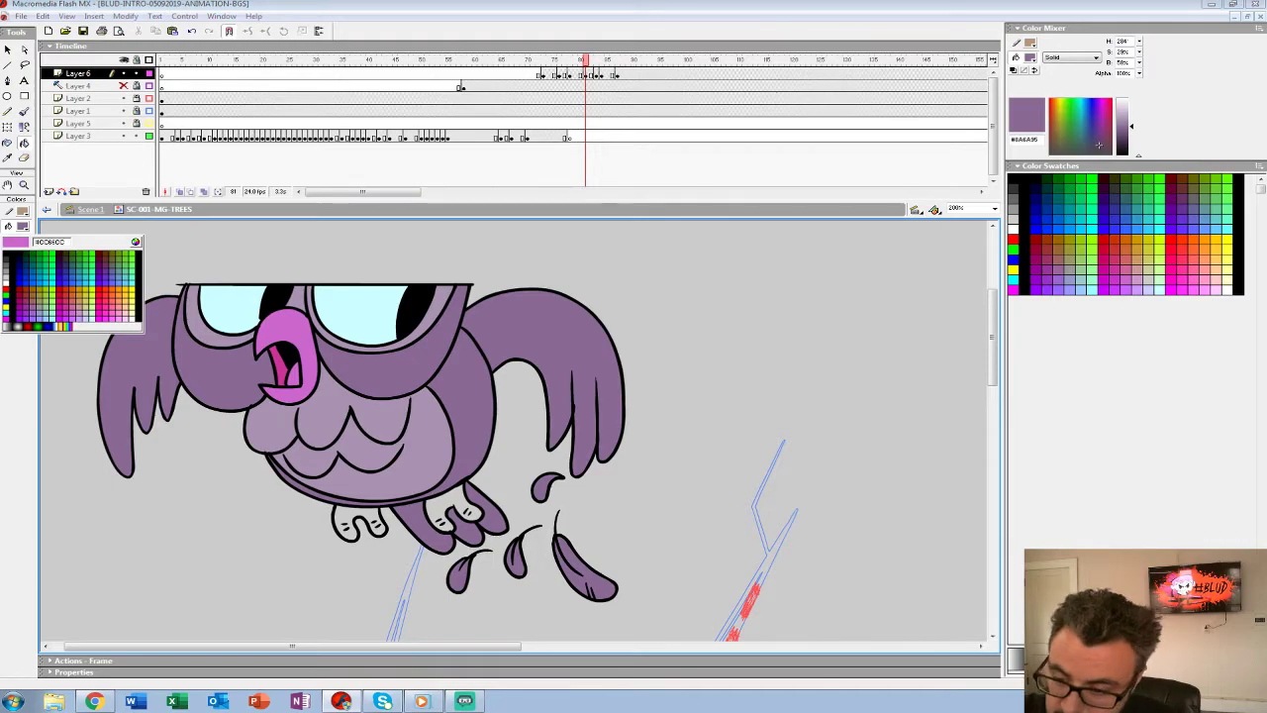
click(74, 322)
click(349, 525)
click(454, 510)
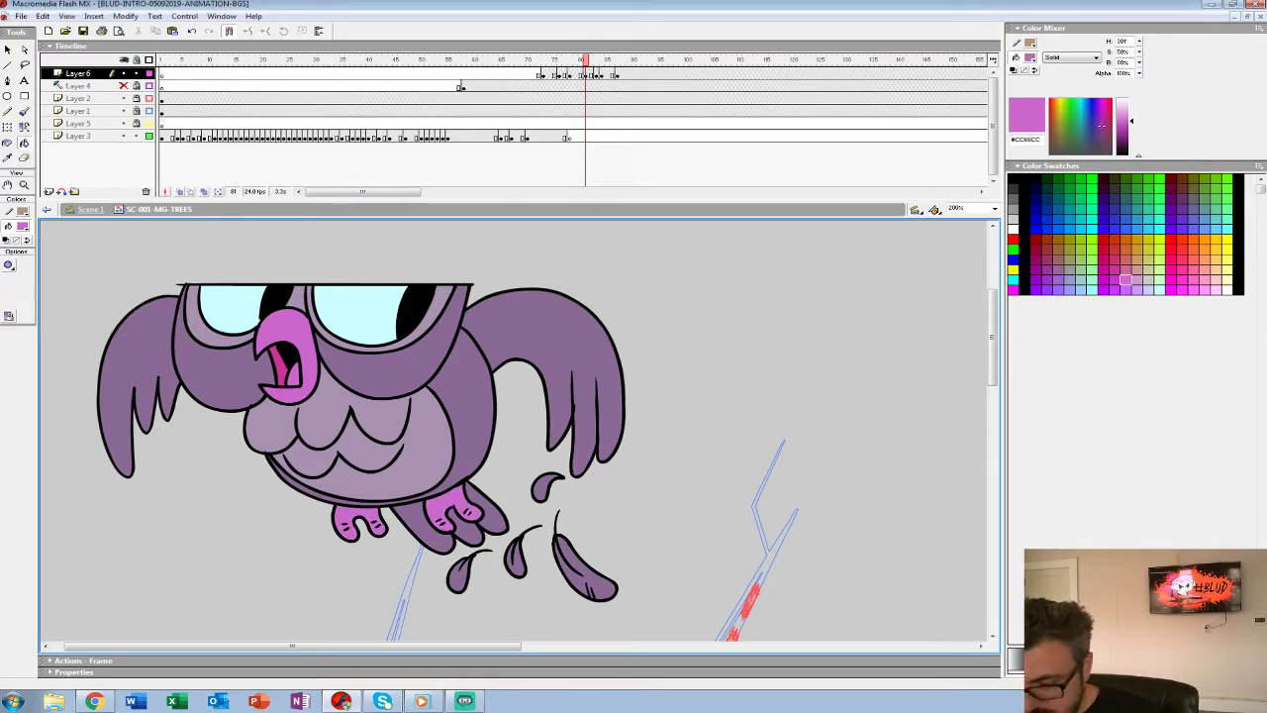
Return to Scene 1 and play back the owl's take-off in the context of the whole scene.
click(90, 208)
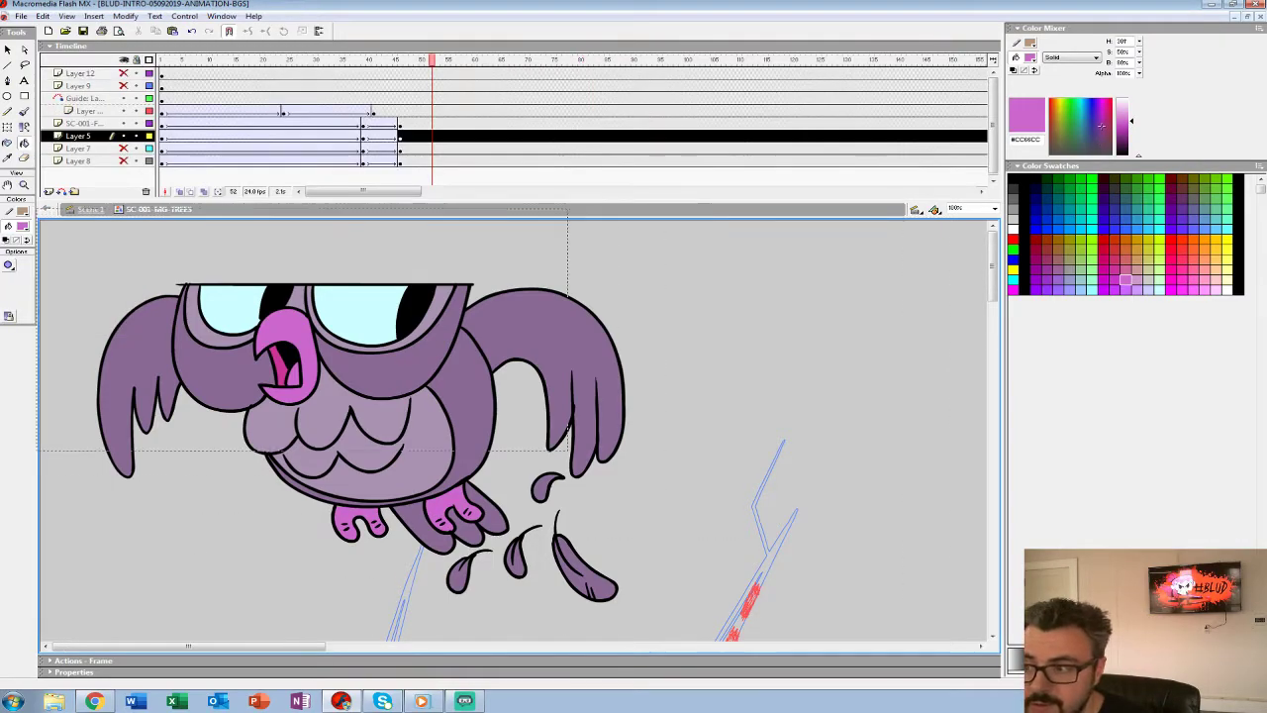
click(421, 111)
key(Return)
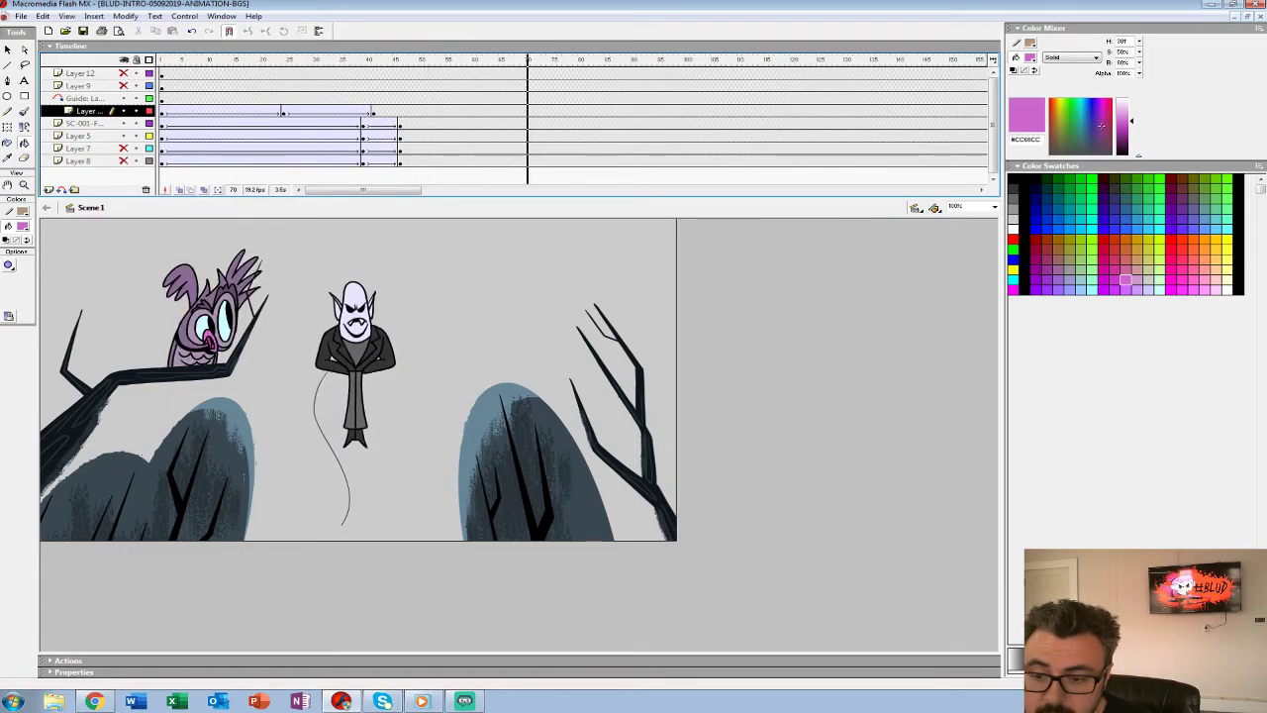
click(334, 124)
key(Return)
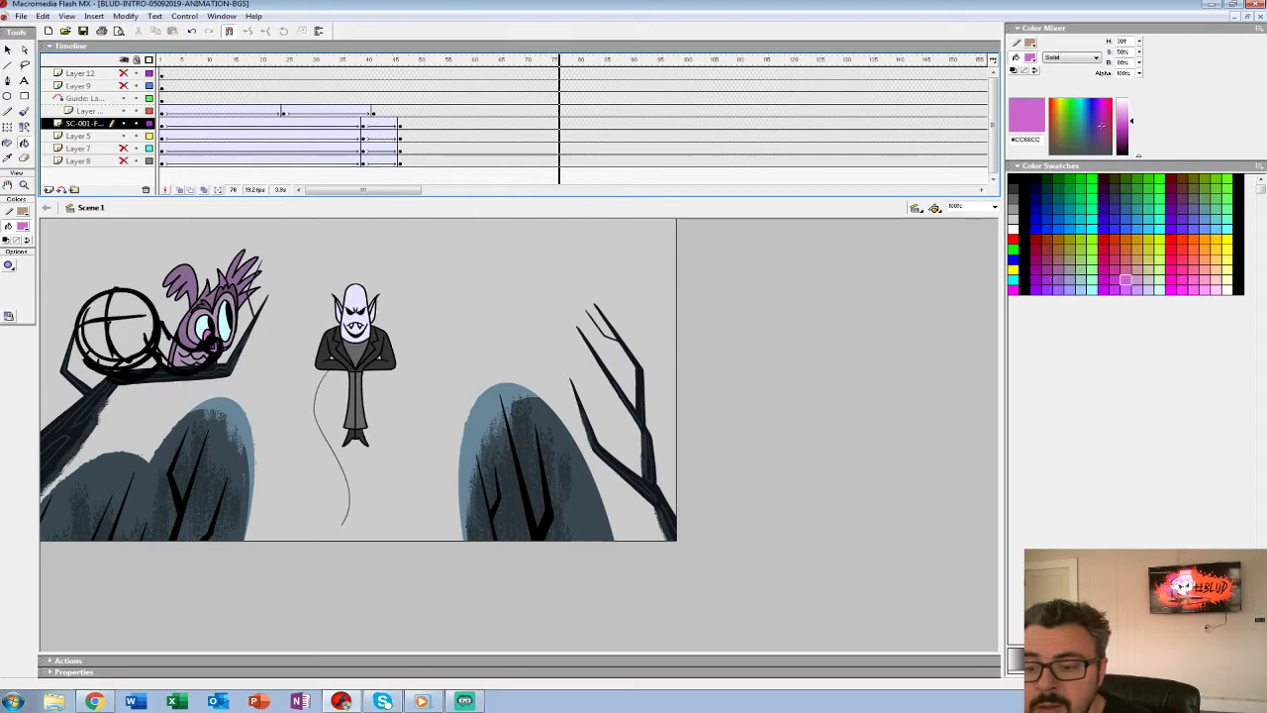
key(v)
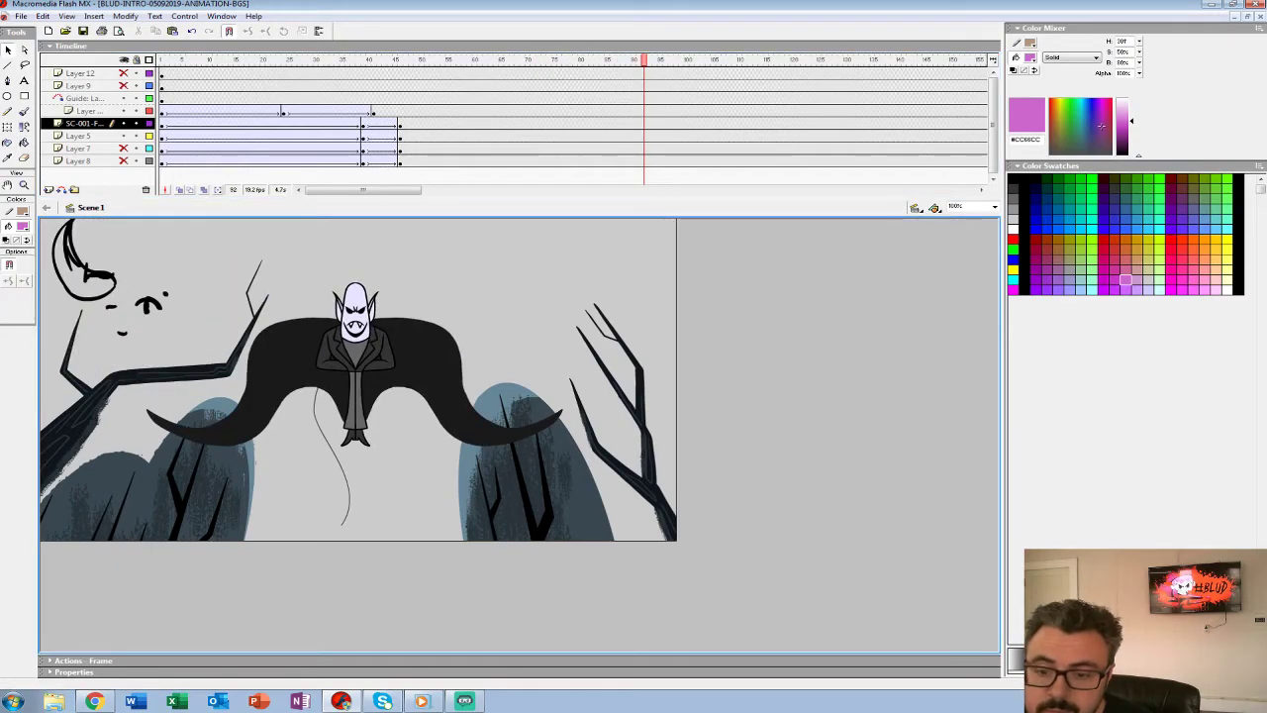
Reopen the SC-001-MG-TREES symbol in place and play back the owl's take-off from frame 57 at 100% zoom.
click(115, 280)
right_click(116, 280)
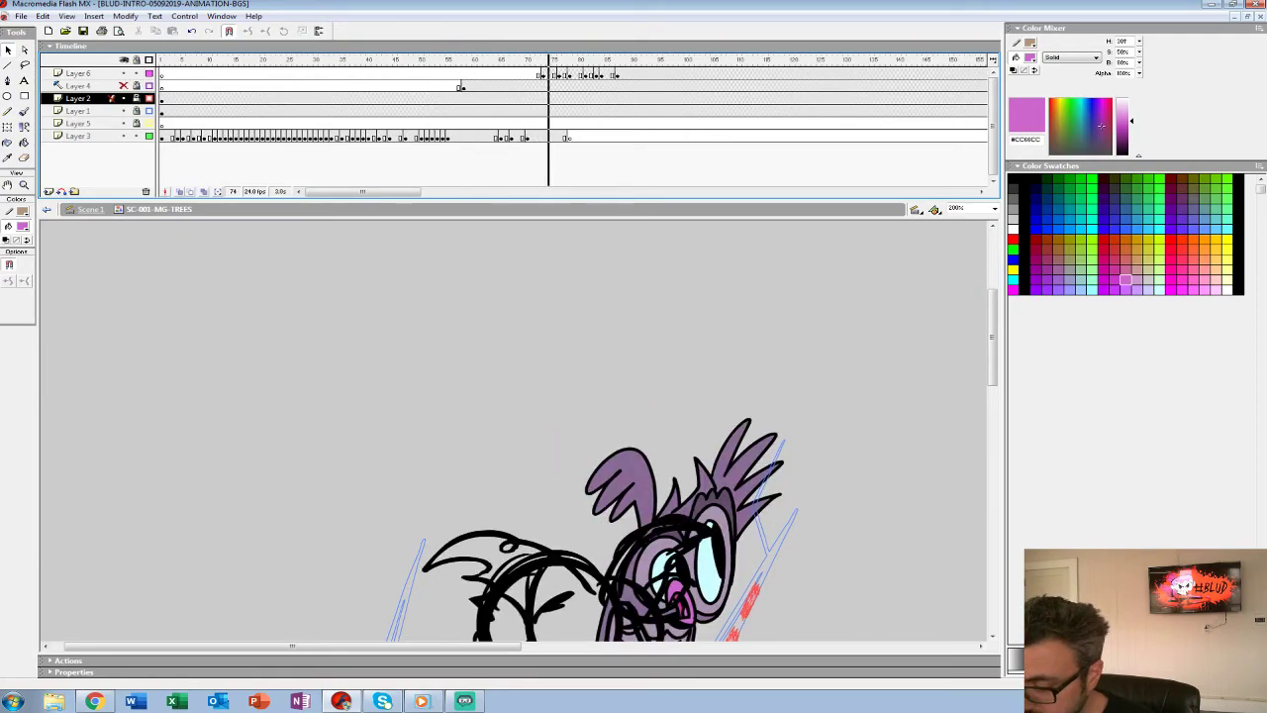
key(Return)
key(z)
key(ctrl+minus)
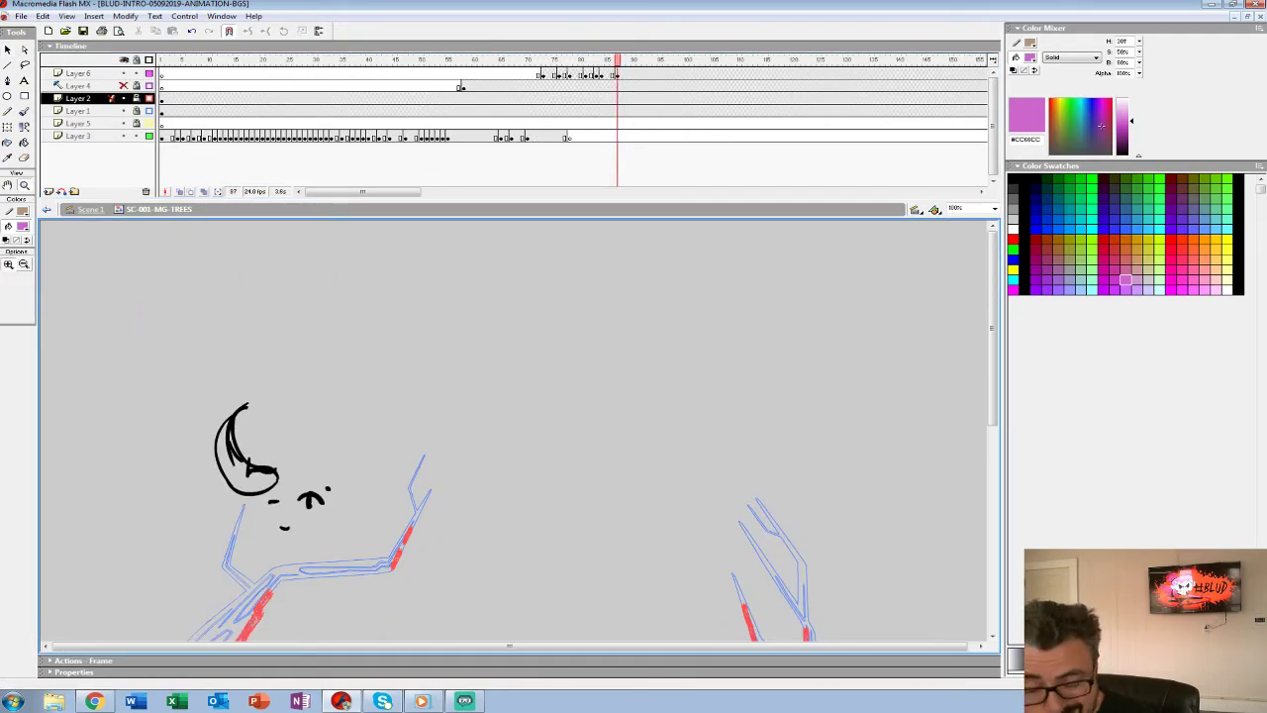
click(459, 98)
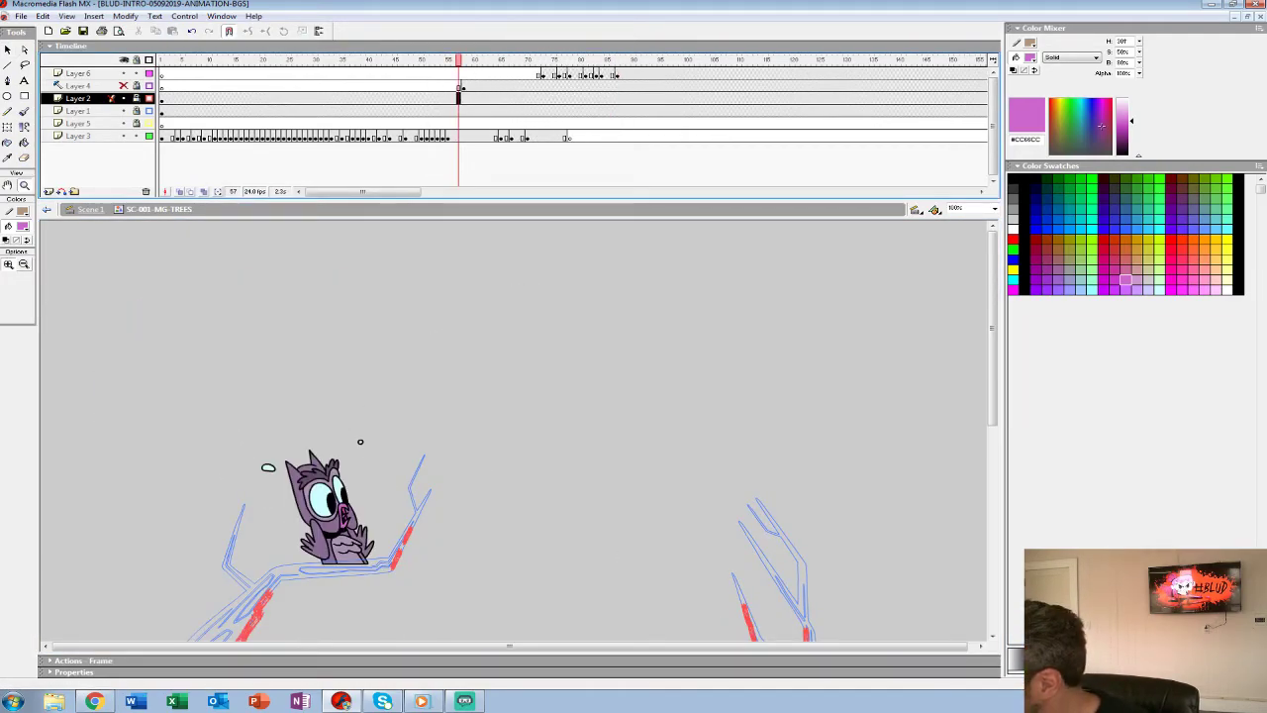
key(Return)
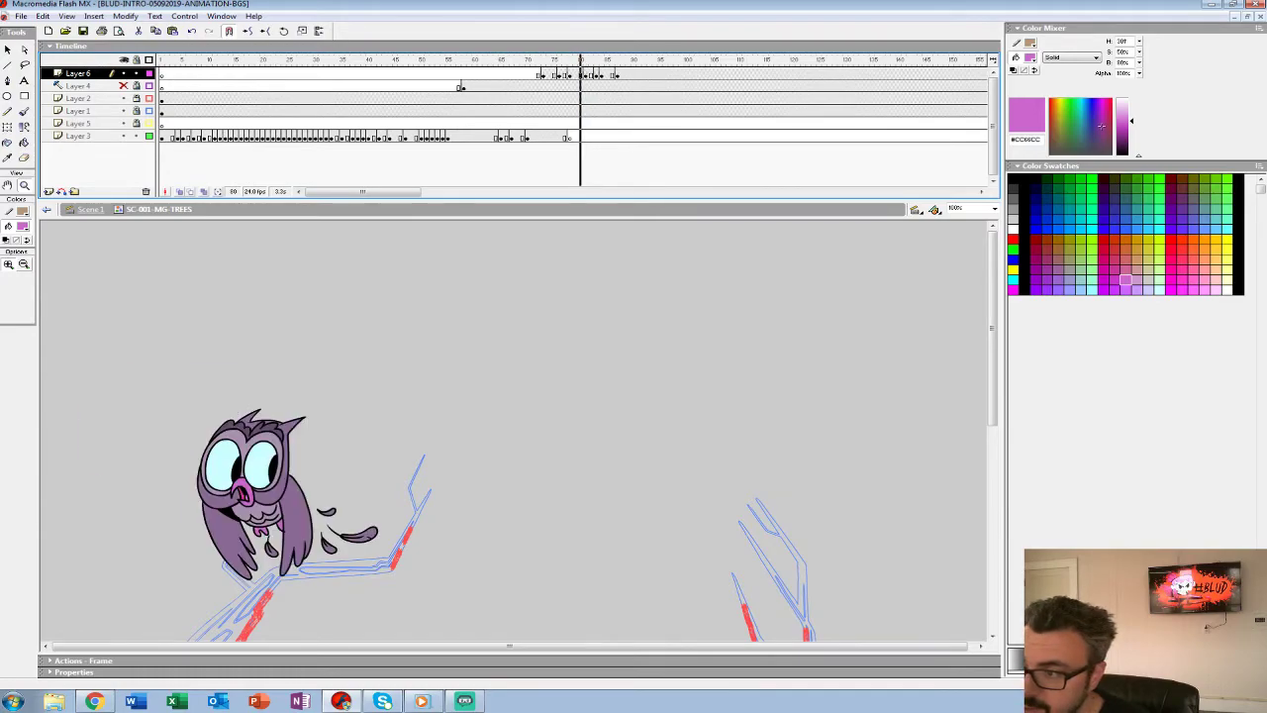
Insert a blank keyframe at frame 83 of Layer 6 and onion-skin it back to frame 81.
click(597, 75)
click(591, 75)
click(597, 75)
key(F7)
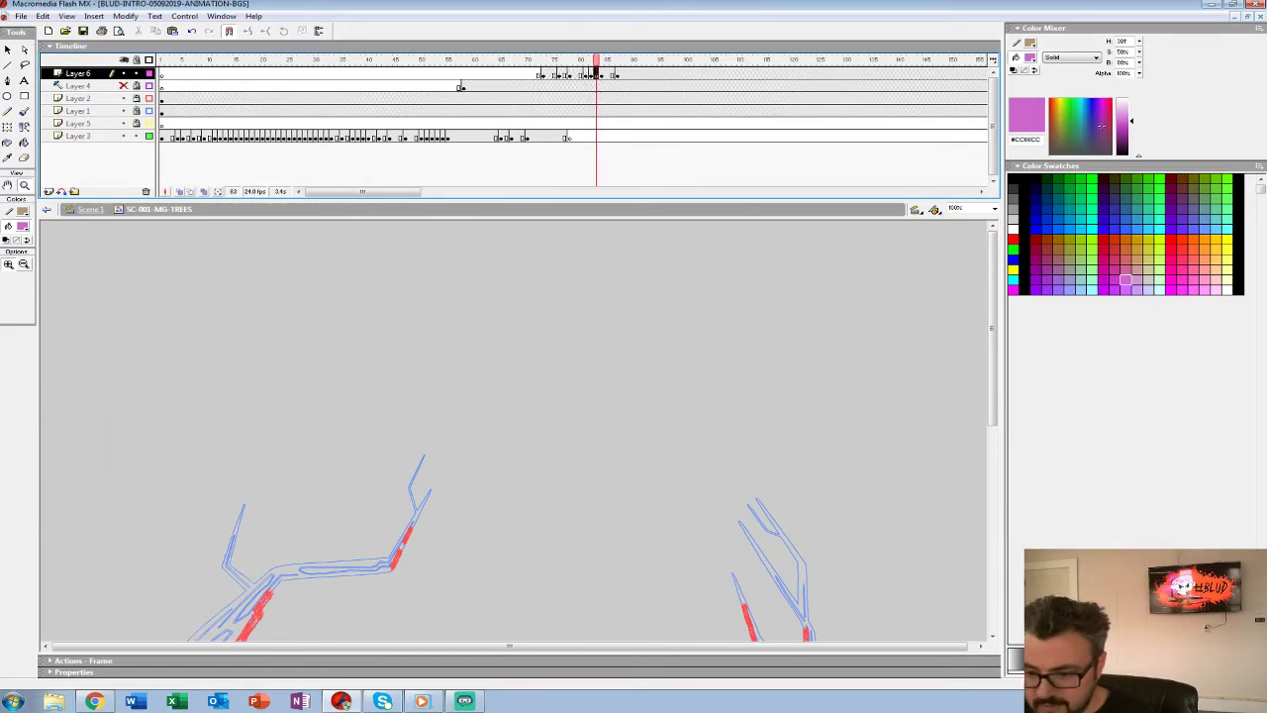
key(alt+shift+o)
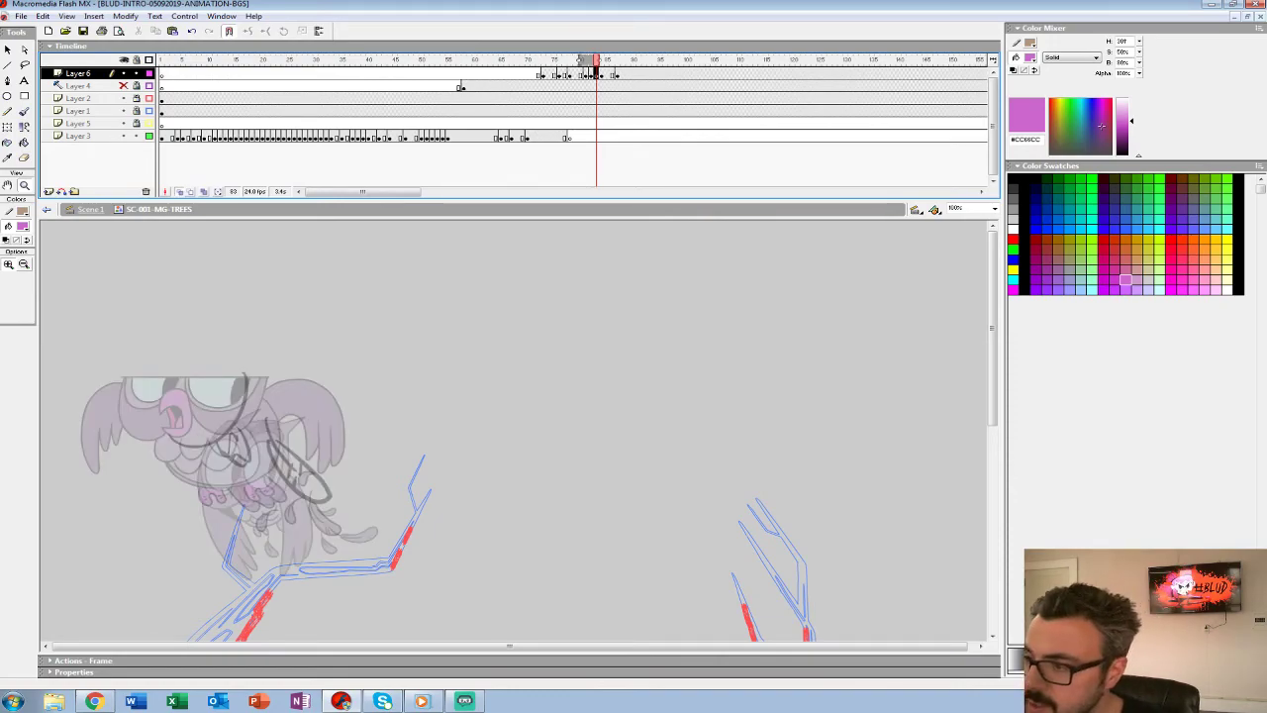
drag(581, 61, 587, 61)
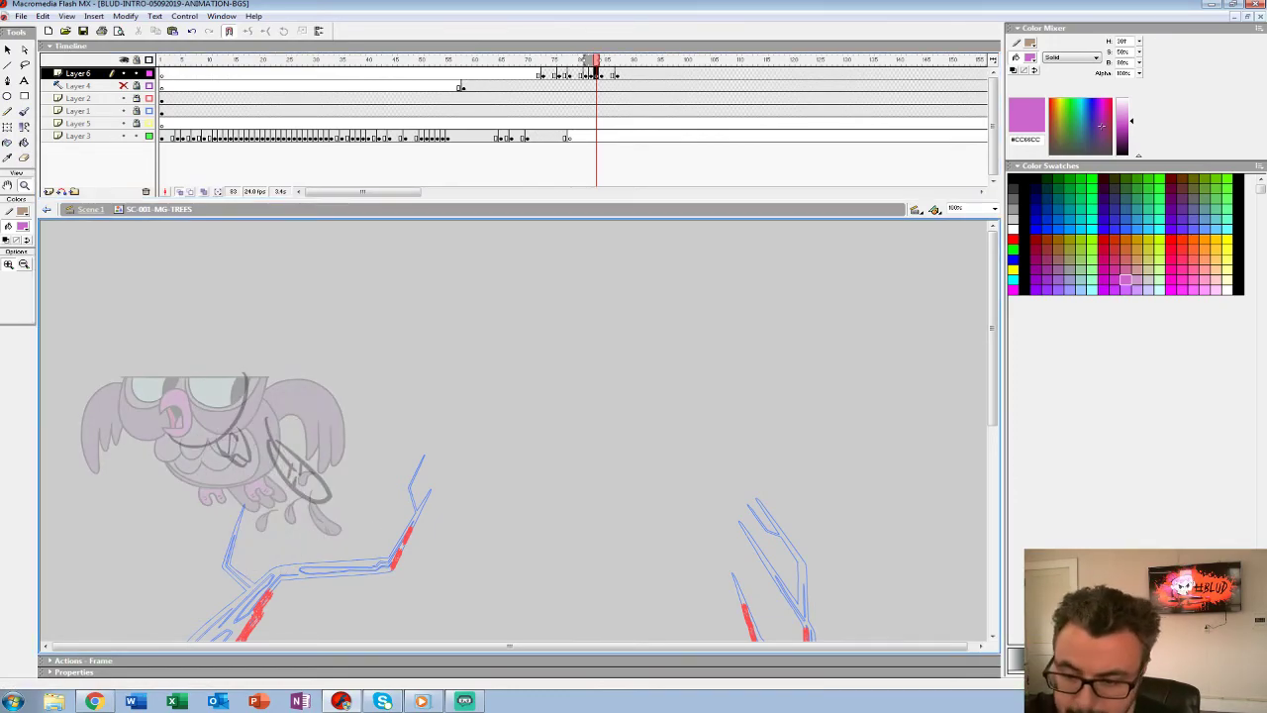
Brush a #CC66CC rough of the owl's curved body underside and one tucked foot on frame 83.
click(293, 421)
drag(293, 421, 324, 405)
click(25, 112)
click(27, 283)
click(15, 390)
mouse_move(457, 316)
mouse_down()
mouse_move(435, 409)
mouse_move(220, 408)
mouse_move(460, 357)
mouse_move(465, 289)
mouse_move(450, 384)
mouse_move(190, 415)
mouse_up()
key(ctrl+z)
key(ctrl+z)
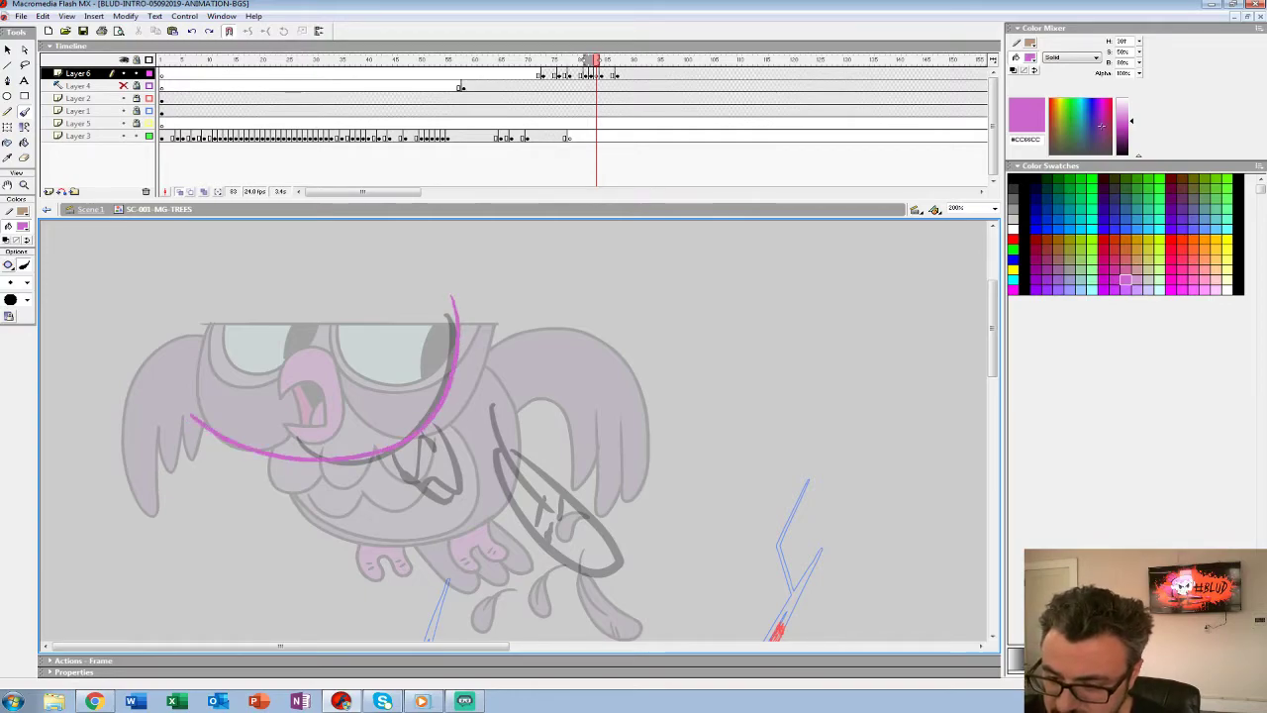
drag(474, 270, 458, 346)
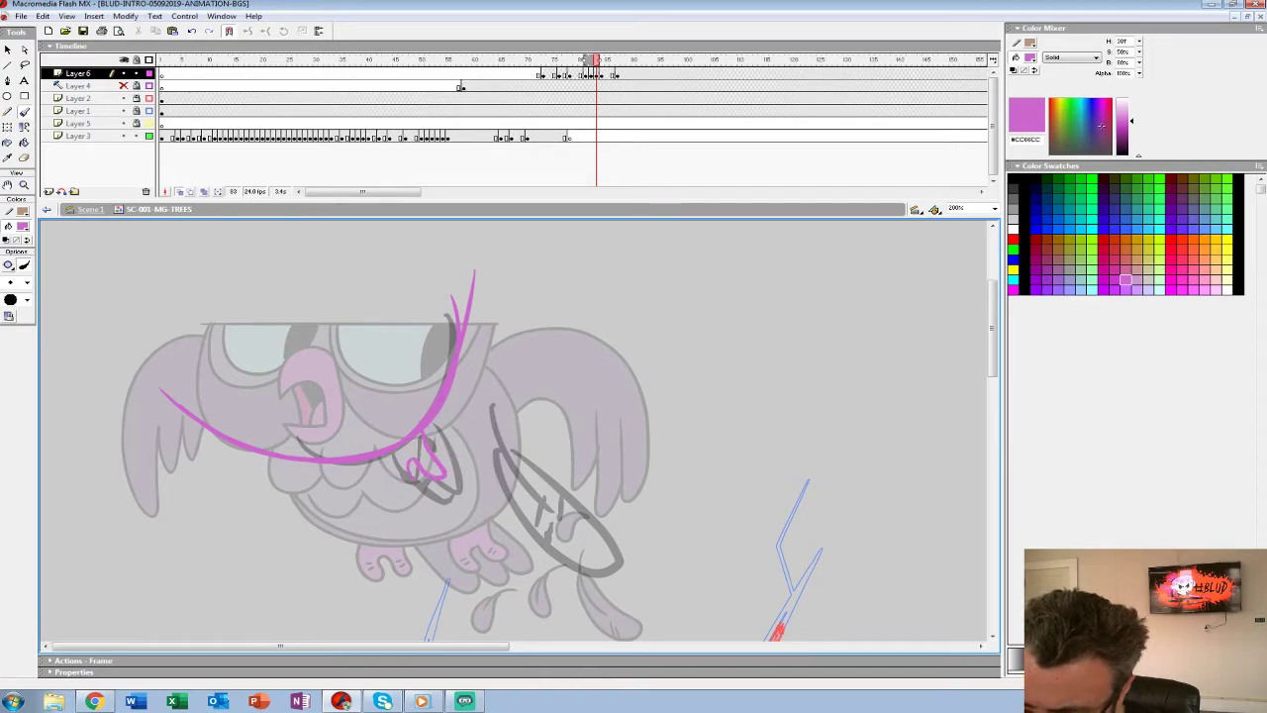
drag(381, 471, 414, 461)
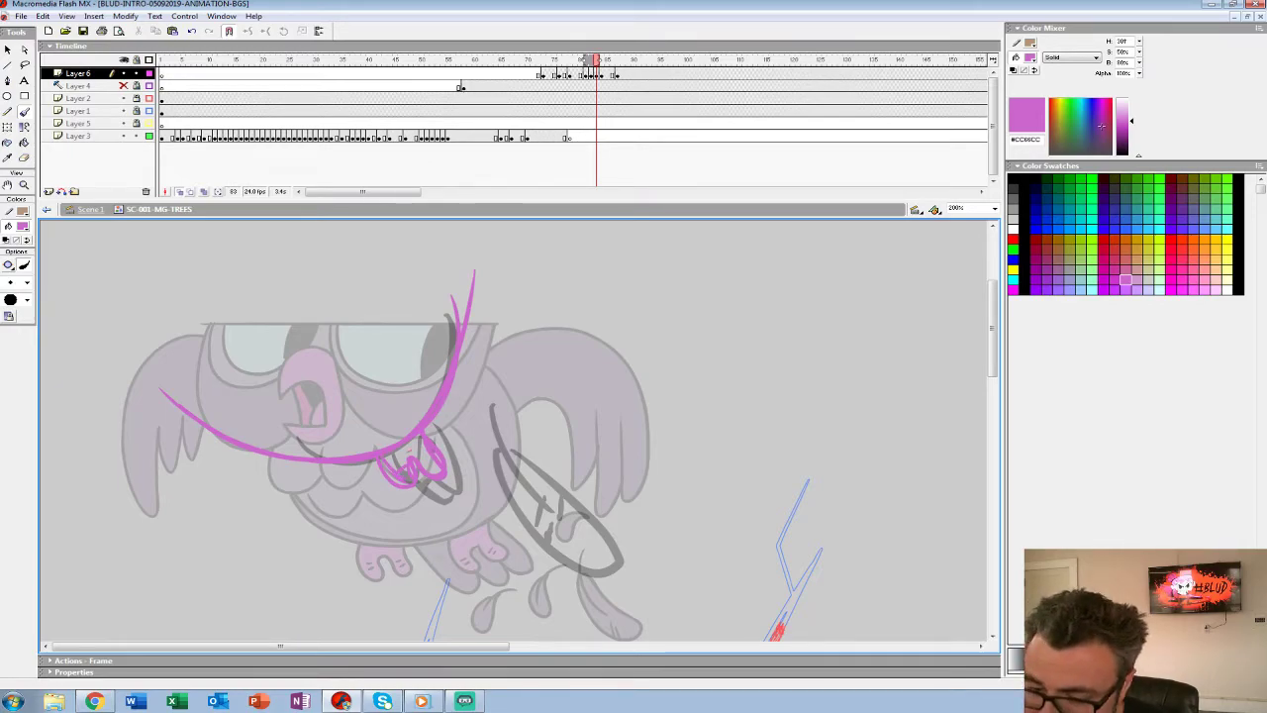
Rough in the belly patch and its scalloped chest feathers on frame 83, and strengthen the body outline.
mouse_move(176, 358)
mouse_down()
mouse_move(354, 440)
mouse_move(394, 368)
mouse_move(388, 295)
mouse_move(174, 353)
mouse_move(279, 450)
mouse_up()
drag(163, 382, 343, 463)
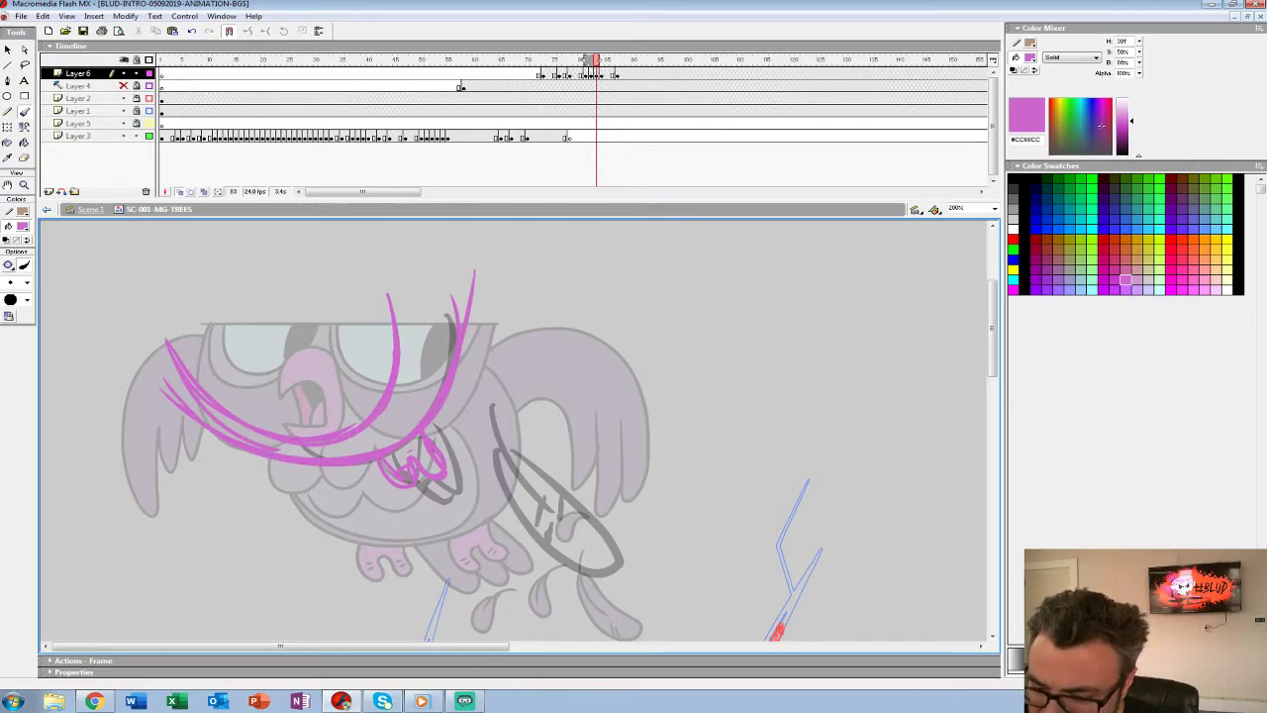
mouse_move(210, 400)
mouse_down()
mouse_move(342, 376)
mouse_move(356, 339)
mouse_up()
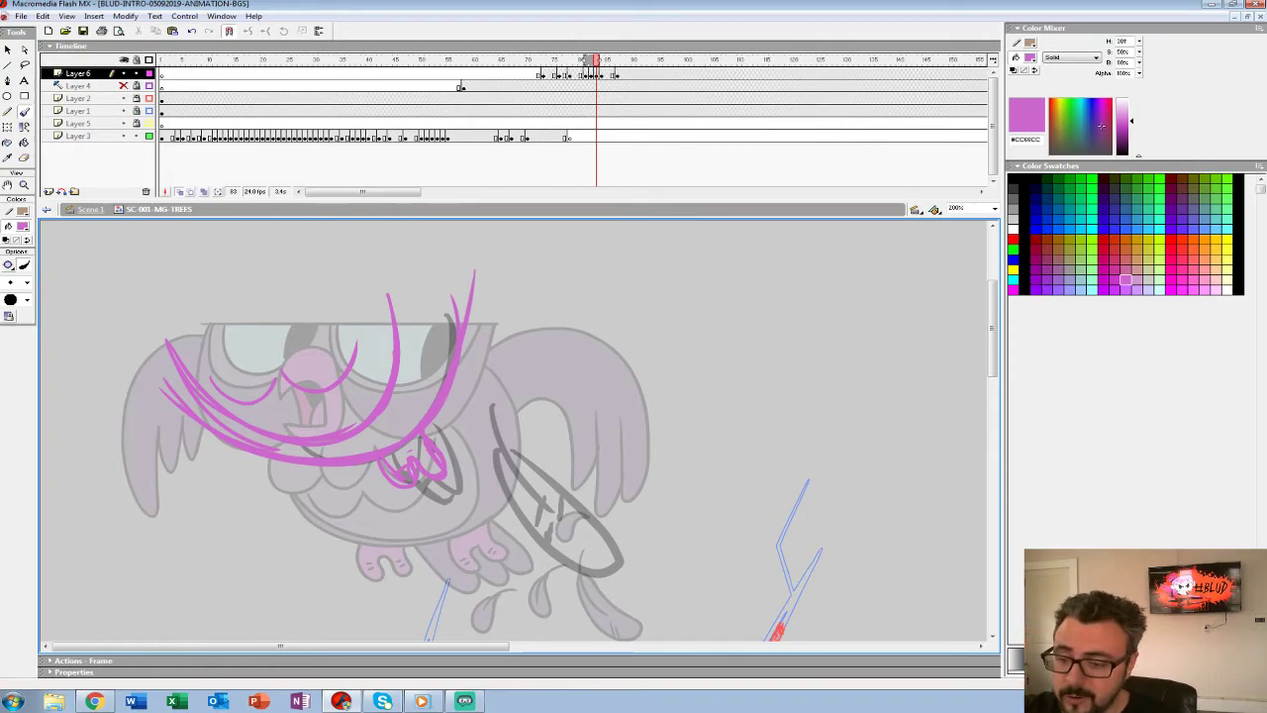
mouse_move(166, 341)
mouse_down()
mouse_move(238, 349)
mouse_move(381, 273)
mouse_move(401, 353)
mouse_move(170, 346)
mouse_move(340, 464)
mouse_up()
drag(451, 243, 458, 312)
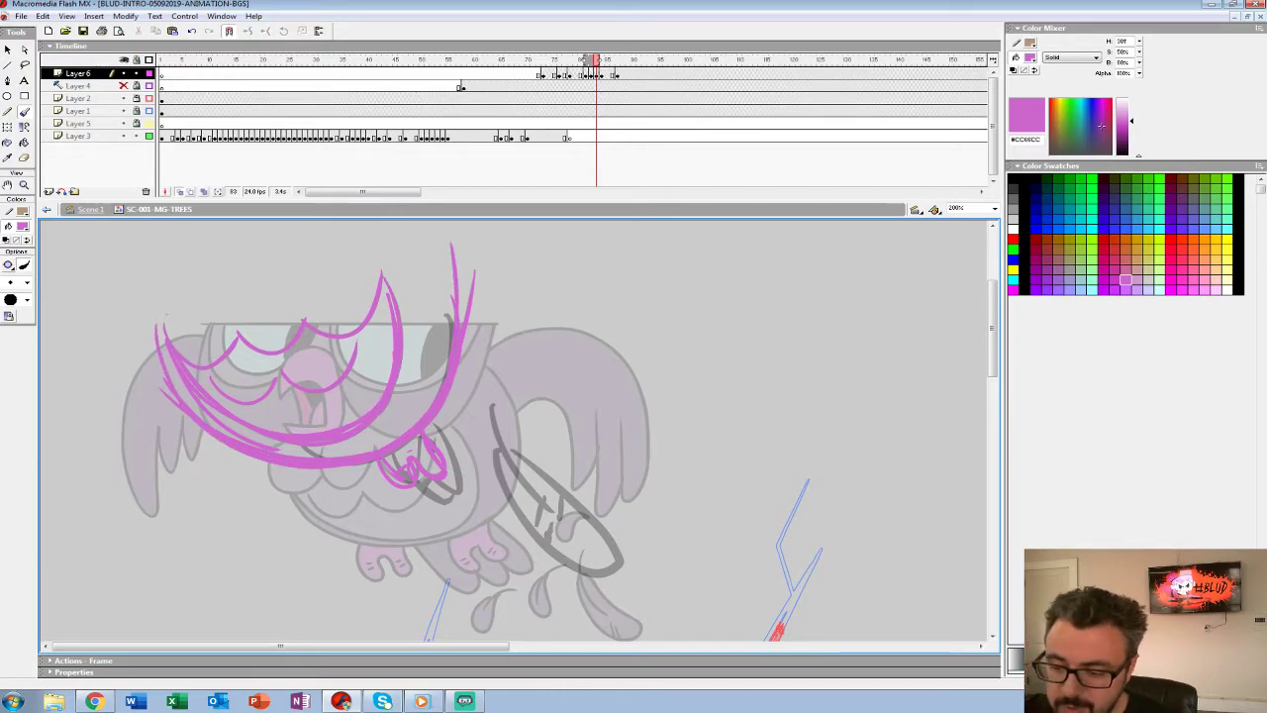
Rough in the owl's second foot and the tail feathers beneath the body on frame 83.
mouse_move(263, 461)
mouse_down()
mouse_move(300, 499)
mouse_move(333, 495)
mouse_up()
key(ctrl+z)
key(ctrl+z)
key(ctrl+z)
key(ctrl+z)
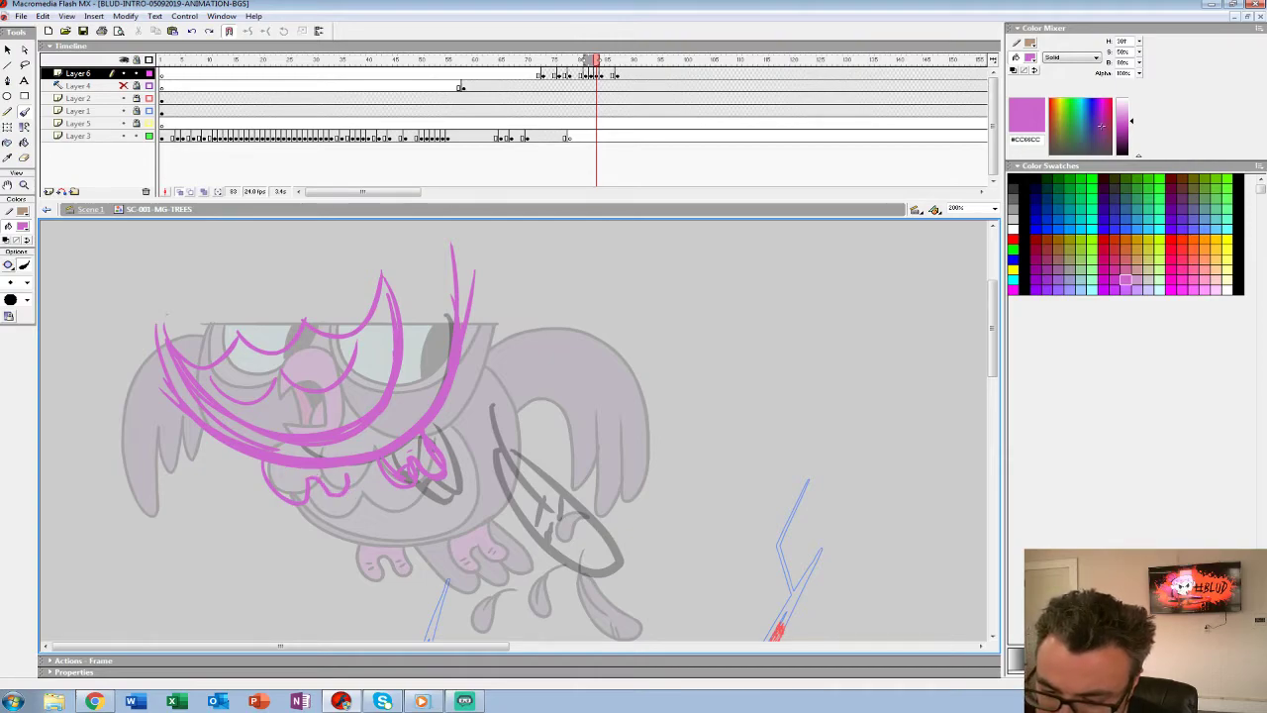
mouse_move(240, 454)
mouse_down()
mouse_move(270, 497)
mouse_move(316, 492)
mouse_move(293, 483)
mouse_up()
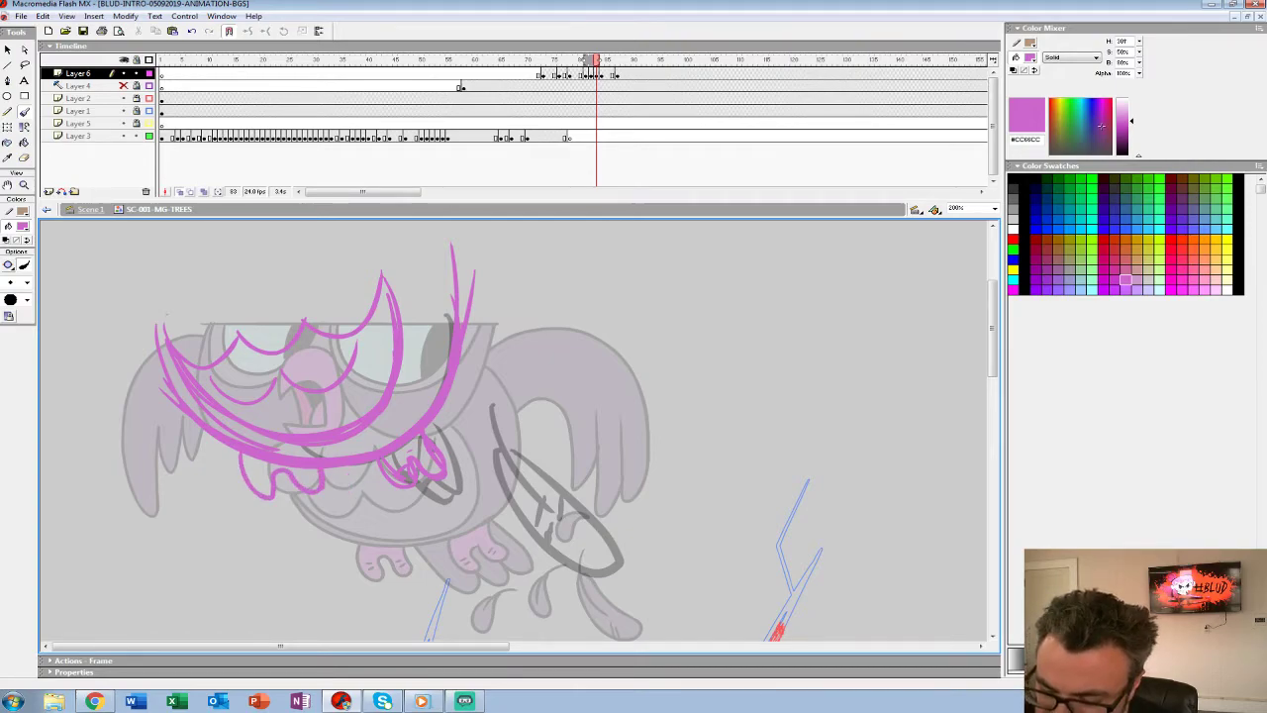
drag(326, 478, 388, 525)
key(ctrl+z)
mouse_move(326, 477)
mouse_down()
mouse_move(390, 532)
mouse_move(396, 509)
mouse_move(469, 500)
mouse_move(465, 473)
mouse_move(464, 521)
mouse_move(415, 461)
mouse_move(441, 401)
mouse_move(464, 467)
mouse_up()
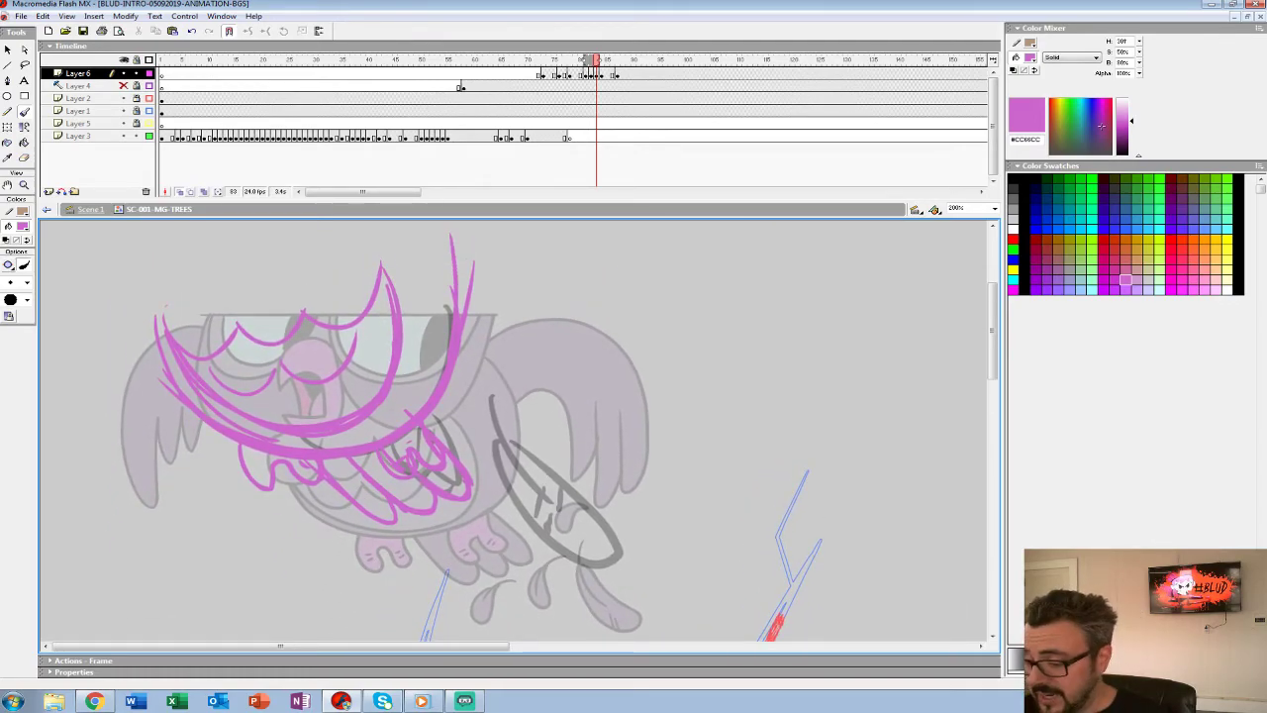
Compare the new owl rough with frame 81 and move it from frame 83 to frame 82 on Layer 6.
click(585, 76)
click(596, 75)
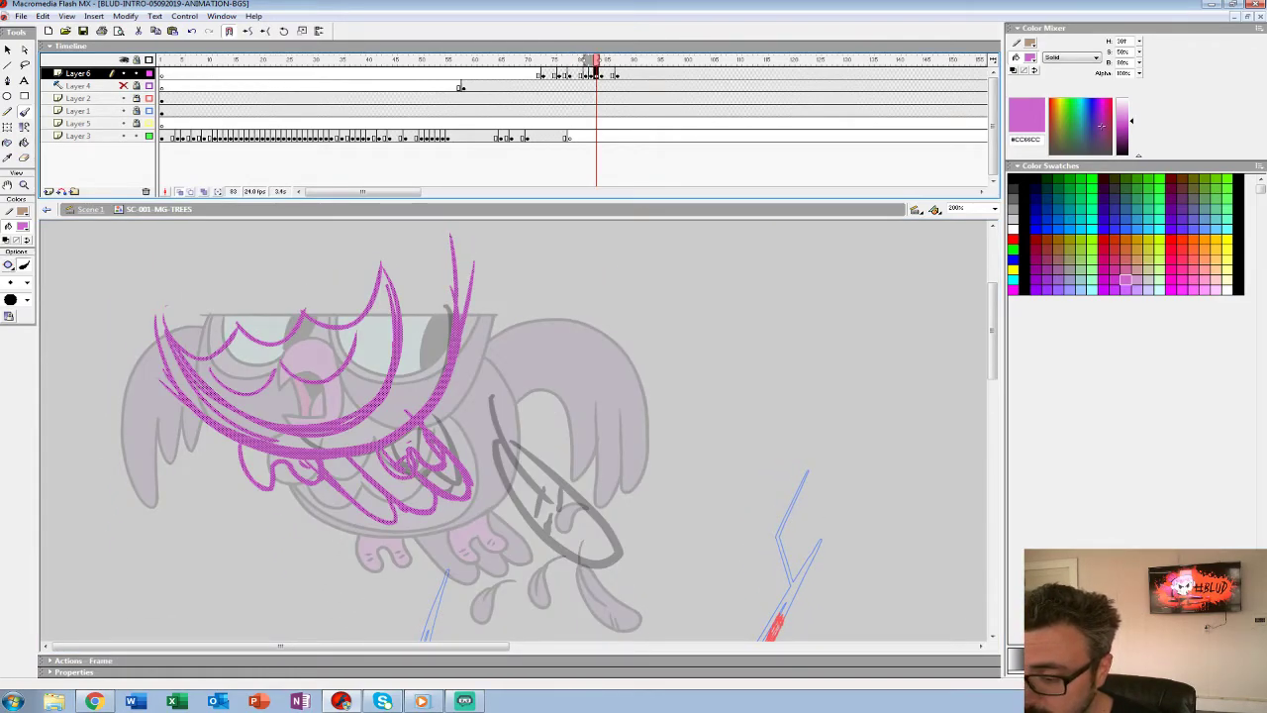
key(comma)
key(comma)
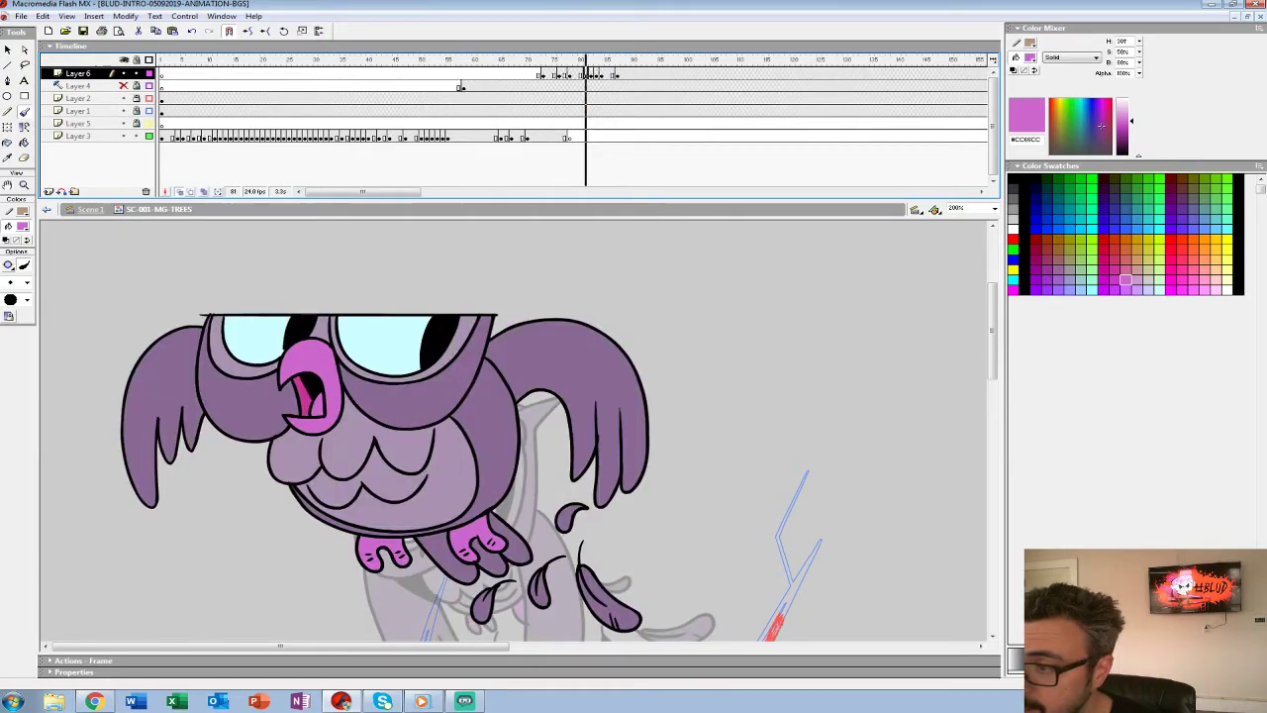
key(period)
key(period)
click(596, 76)
drag(596, 75, 585, 61)
drag(495, 445, 496, 395)
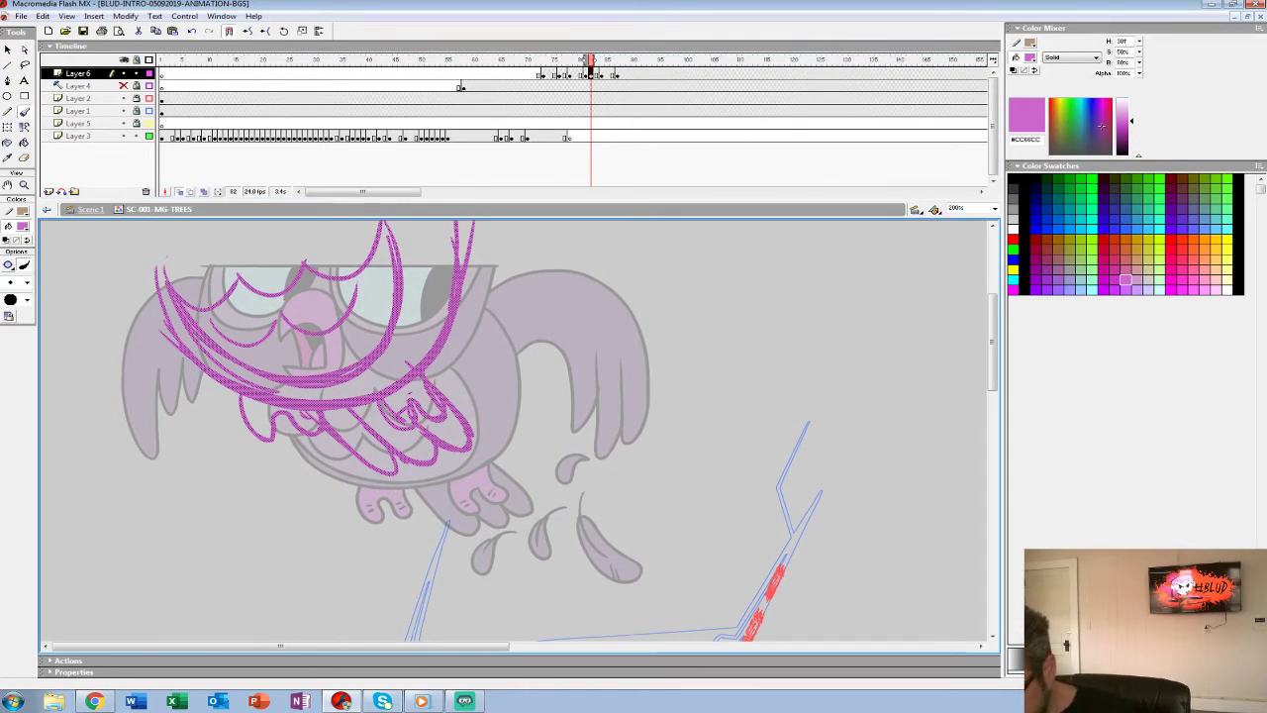
Check the motion against frame 81 and rough in a large loose feather beside the owl's tail on frame 82.
key(comma)
key(period)
key(comma)
key(period)
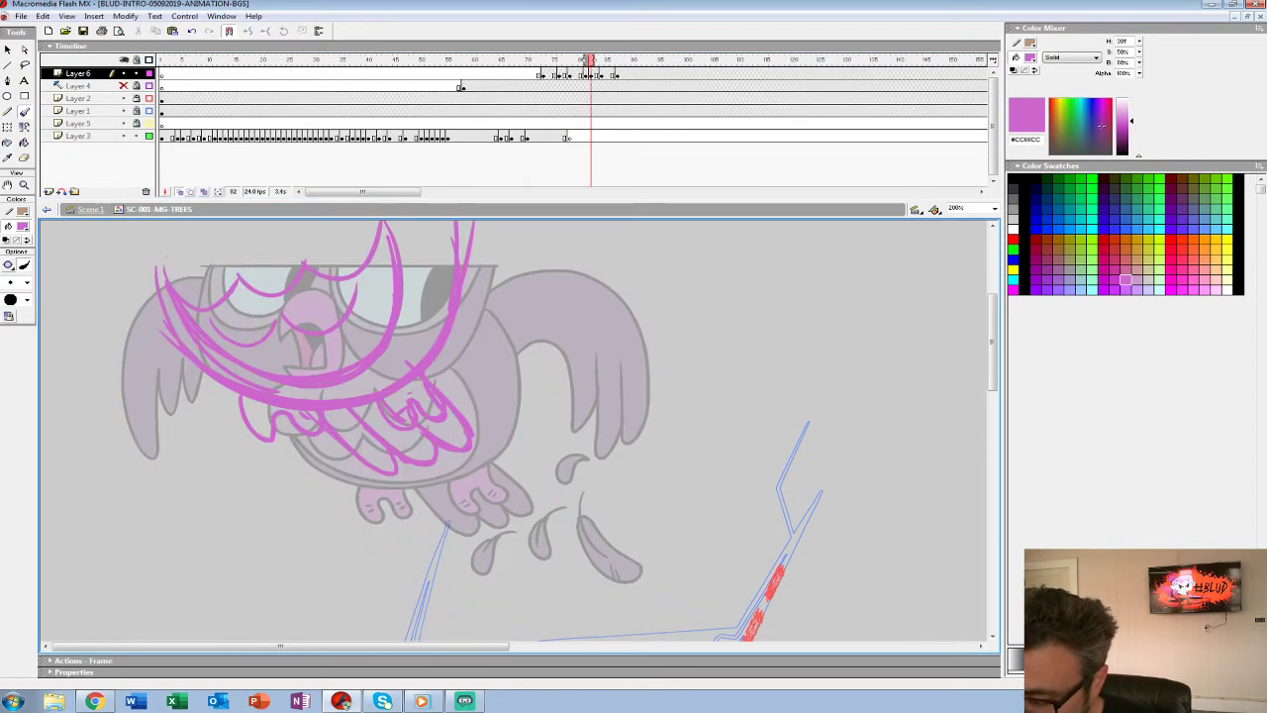
mouse_move(563, 416)
mouse_down()
mouse_move(525, 462)
mouse_move(563, 420)
mouse_move(534, 423)
mouse_move(527, 471)
mouse_move(575, 422)
mouse_up()
key(ctrl+z)
key(ctrl+z)
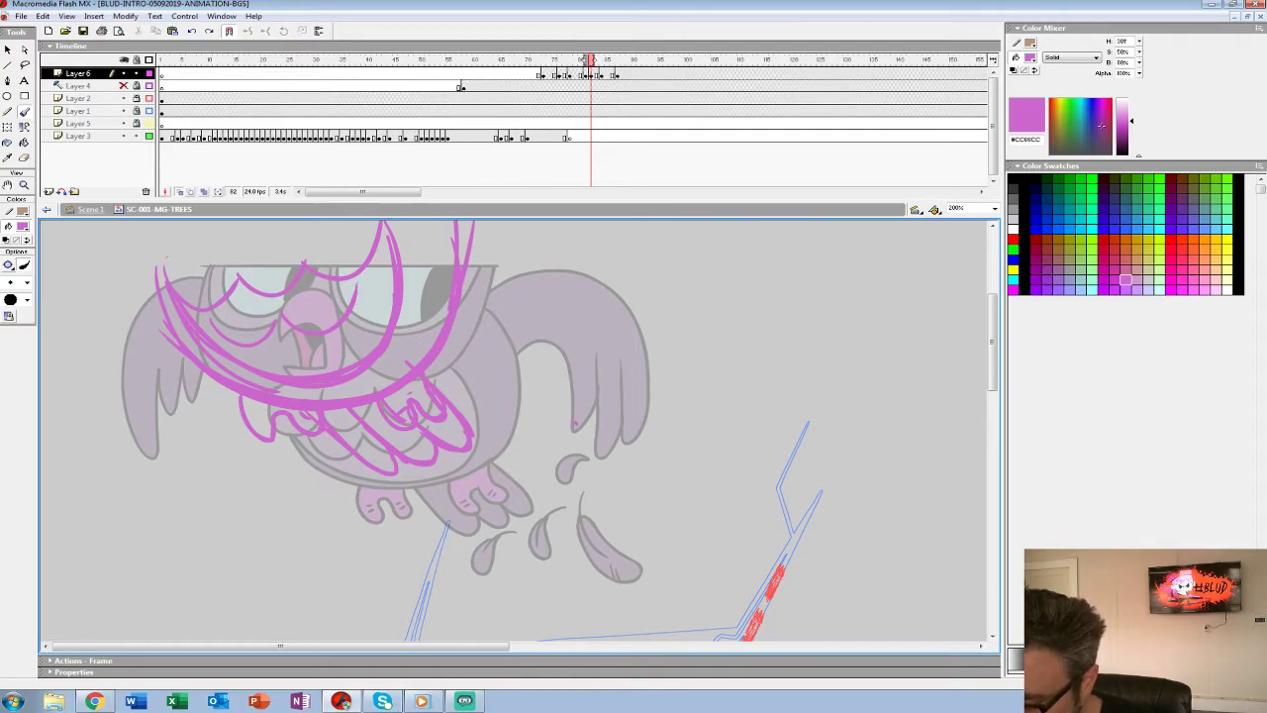
mouse_move(503, 467)
mouse_down()
mouse_move(541, 513)
mouse_move(563, 505)
mouse_move(540, 423)
mouse_up()
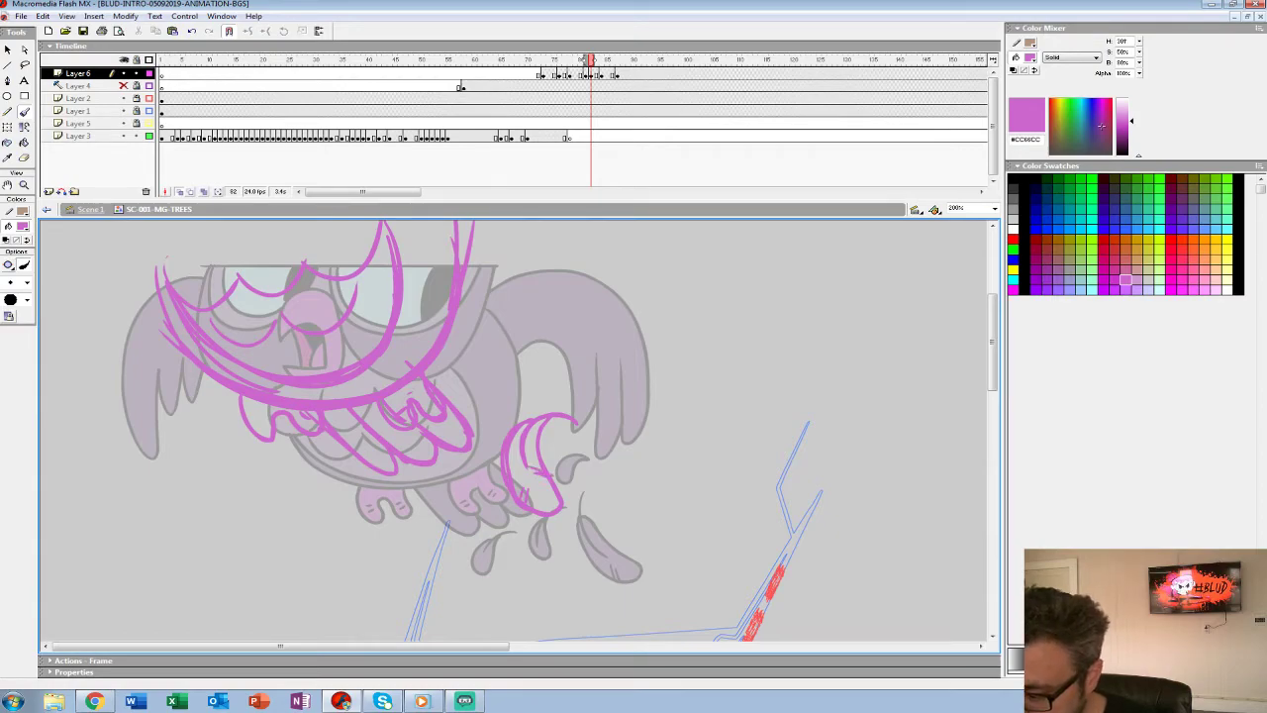
Rough in a small curled feather above the large loose feather on frame 82.
click(577, 75)
click(591, 75)
mouse_move(586, 371)
mouse_down()
mouse_move(601, 403)
mouse_move(567, 378)
mouse_up()
drag(580, 371, 601, 417)
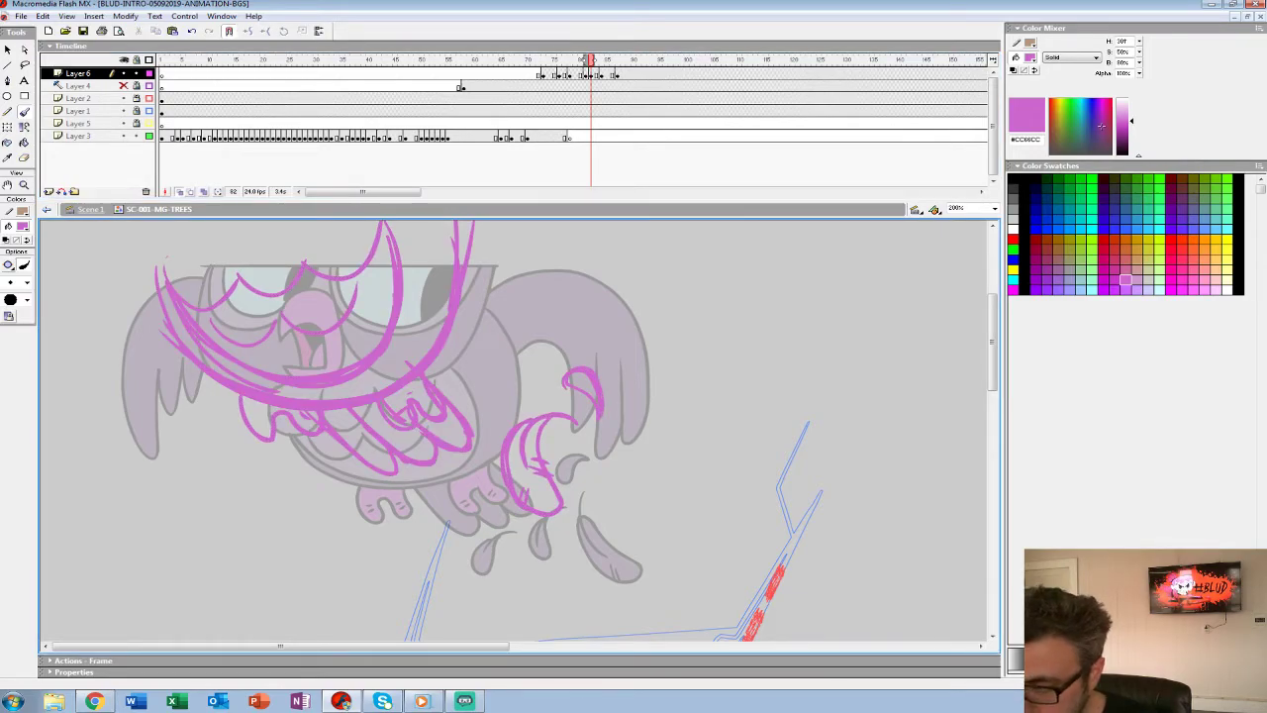
Rough in more small loose feathers around the large feather and below the owl's body on frame 82.
key(comma)
key(comma)
key(period)
key(period)
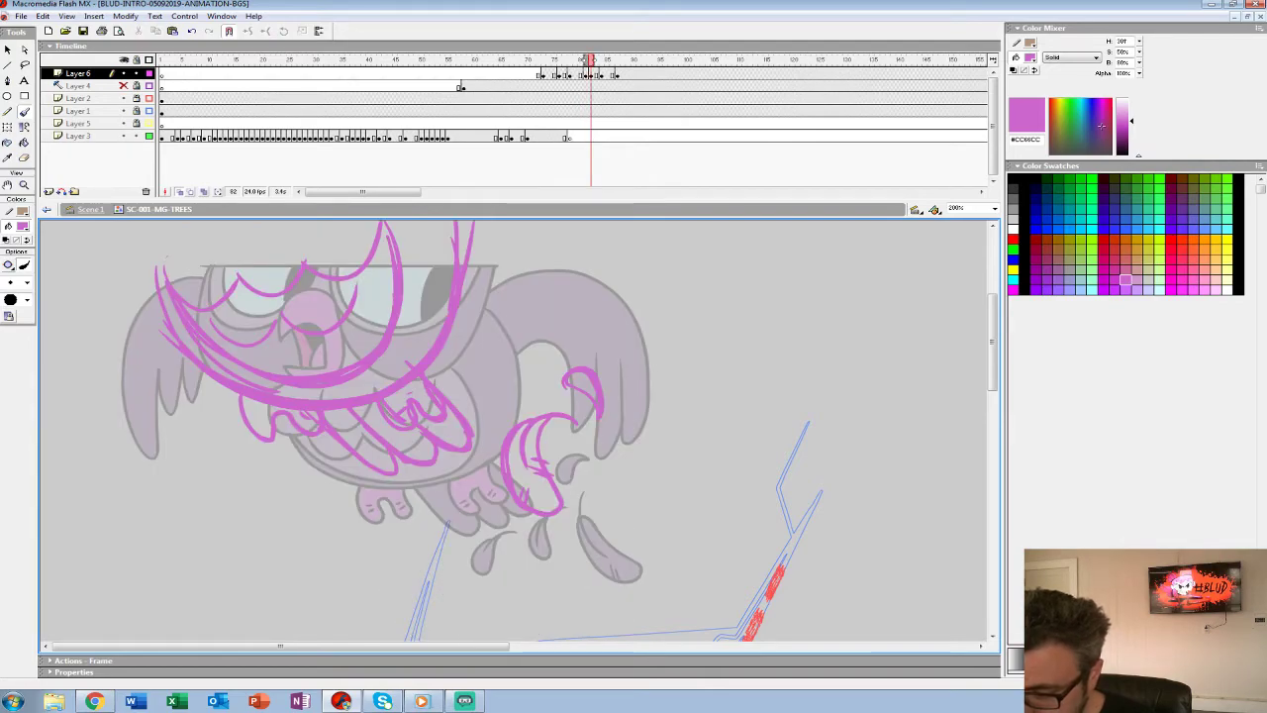
key(comma)
key(period)
mouse_move(433, 472)
mouse_down()
mouse_move(465, 486)
mouse_move(509, 553)
mouse_move(495, 523)
mouse_move(514, 534)
mouse_up()
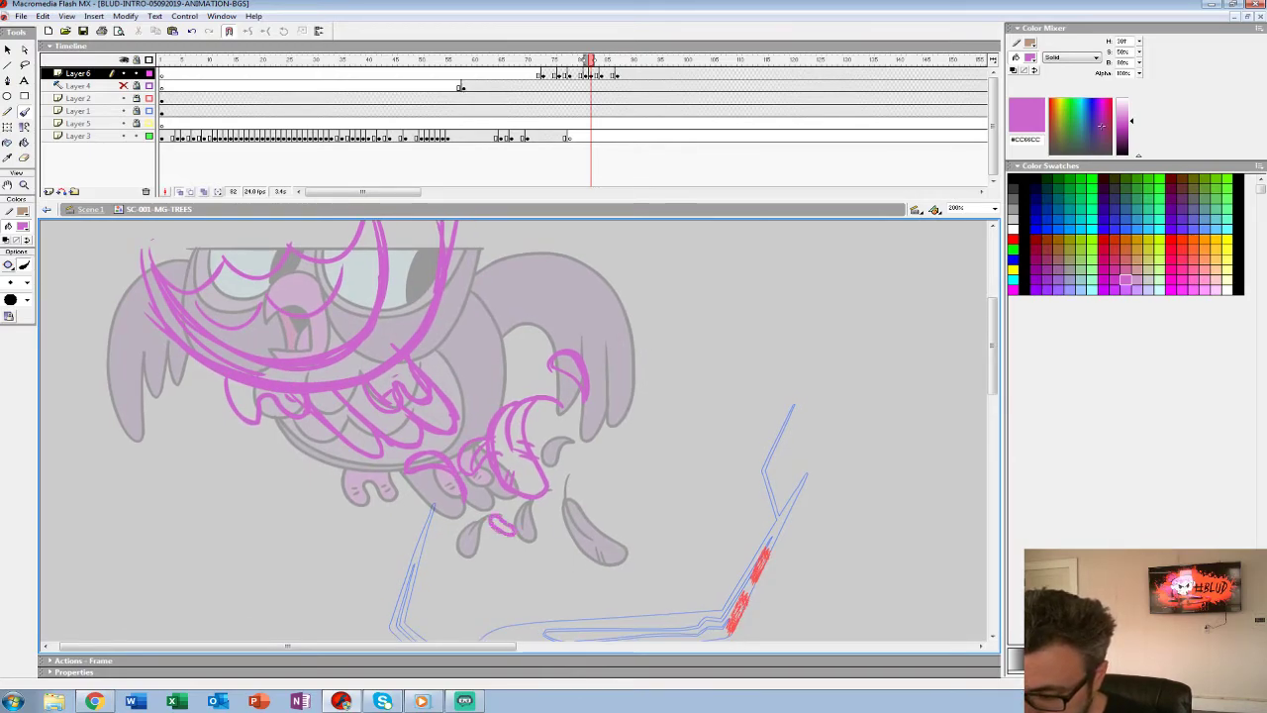
mouse_move(502, 357)
mouse_down()
mouse_move(472, 349)
mouse_move(464, 378)
mouse_move(502, 397)
mouse_move(479, 328)
mouse_move(475, 386)
mouse_move(529, 422)
mouse_move(518, 406)
mouse_up()
key(ctrl+z)
drag(343, 486, 374, 497)
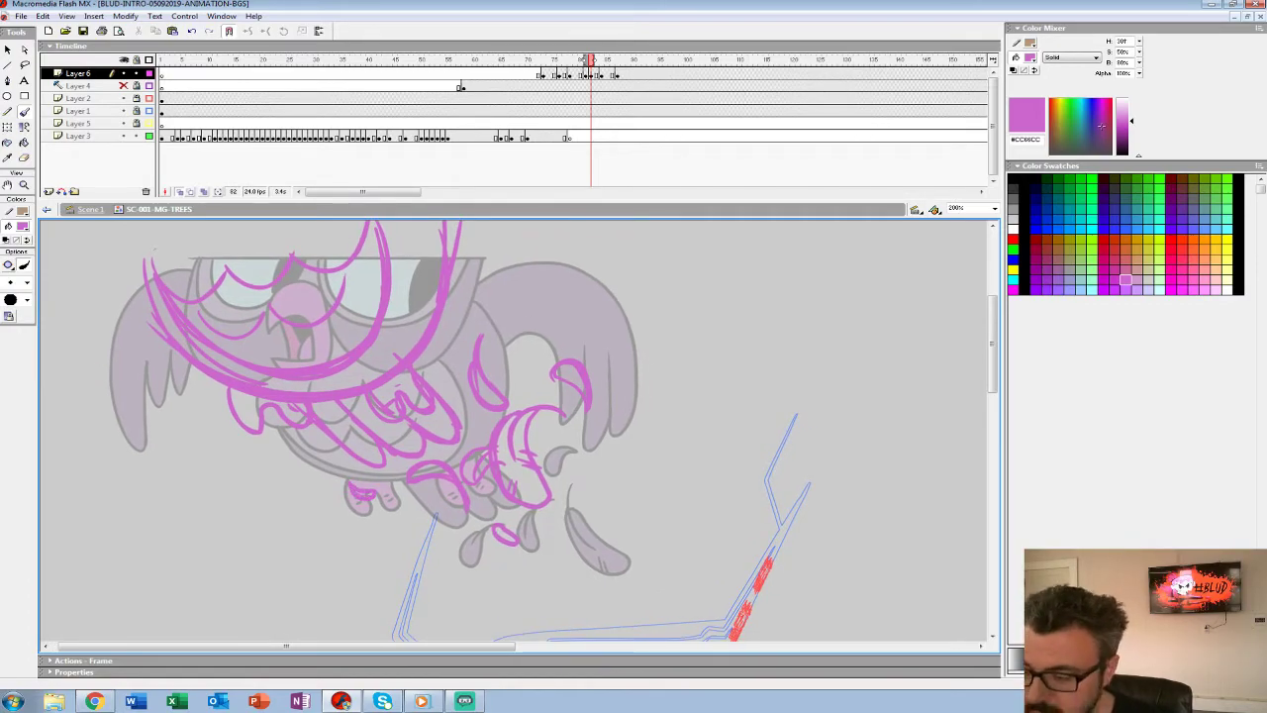
Step through the remaining feather roughs on Layer 6 from frame 84 to frame 87.
click(591, 76)
click(601, 75)
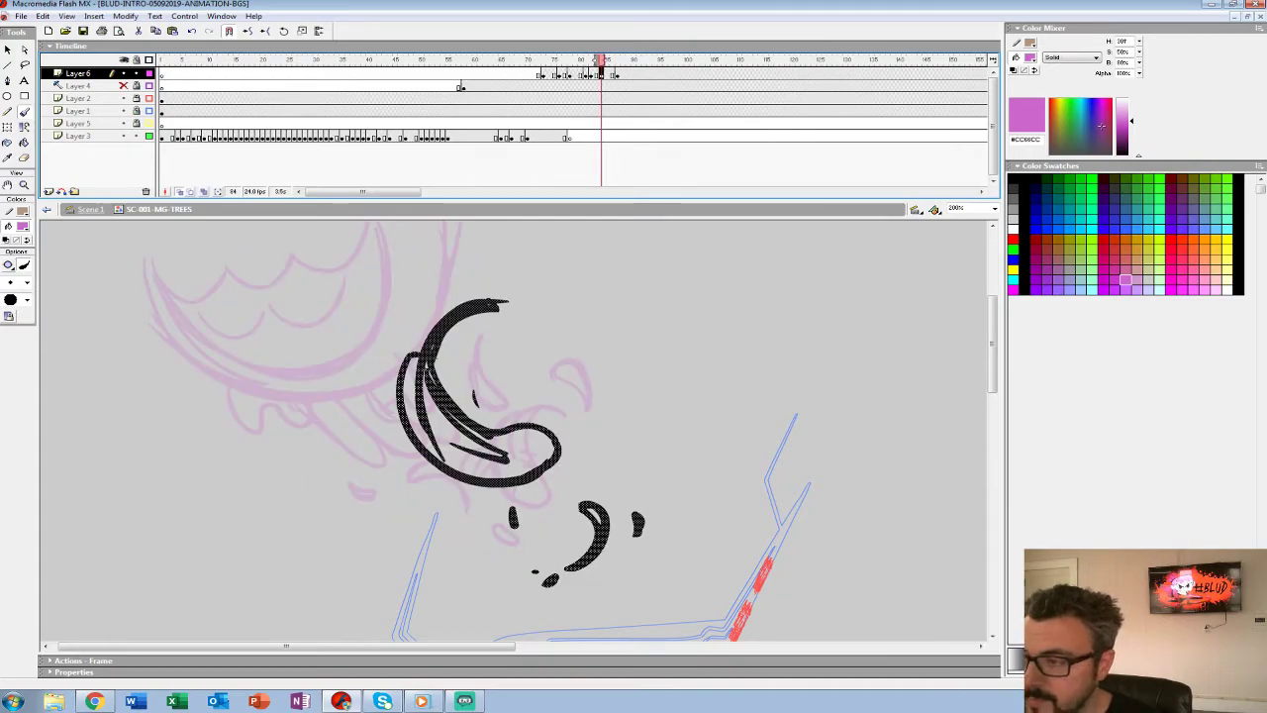
key(period)
key(period)
key(period)
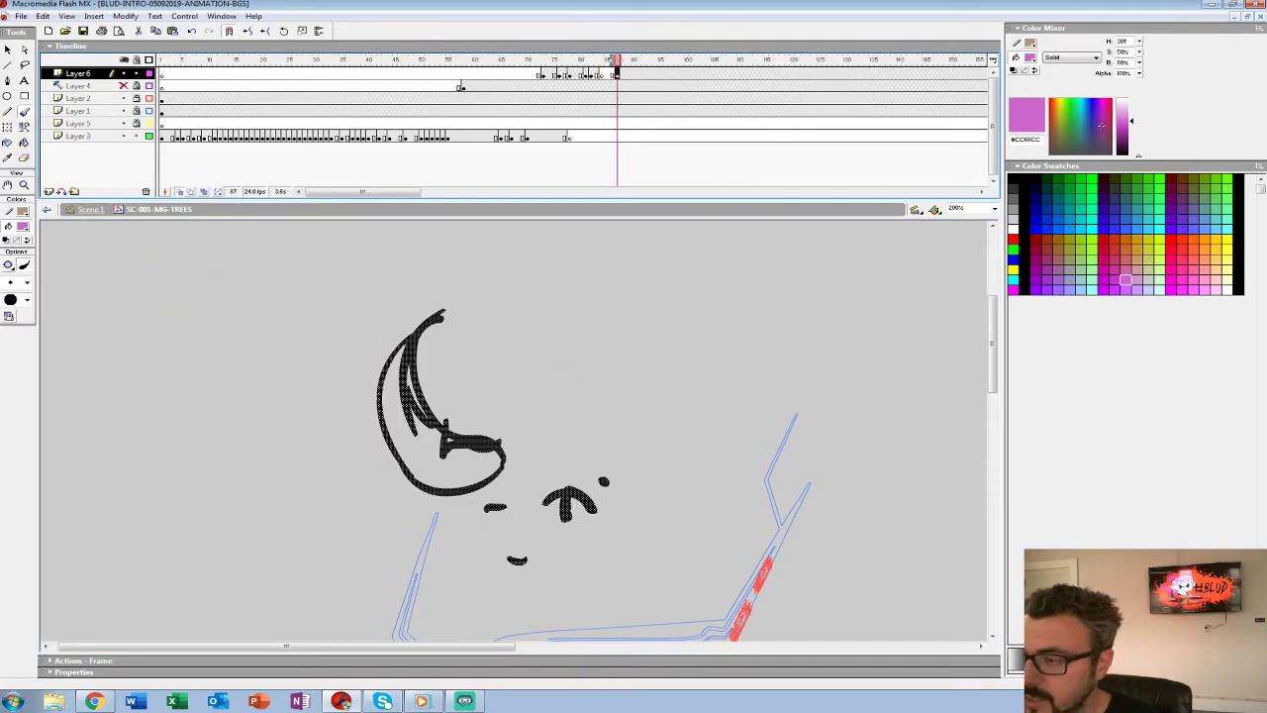
Clear the loose-feather roughs on Layer 6 at frame 87 and return to frame 83.
key(Delete)
mouse_move(616, 60)
mouse_down()
mouse_move(577, 60)
mouse_move(639, 60)
mouse_move(557, 61)
mouse_move(623, 60)
mouse_move(584, 60)
mouse_up()
key(Delete)
With a thin black brush, ink the owl's half-round body outline and its flat top edge over the rough on frame 83.
key(z)
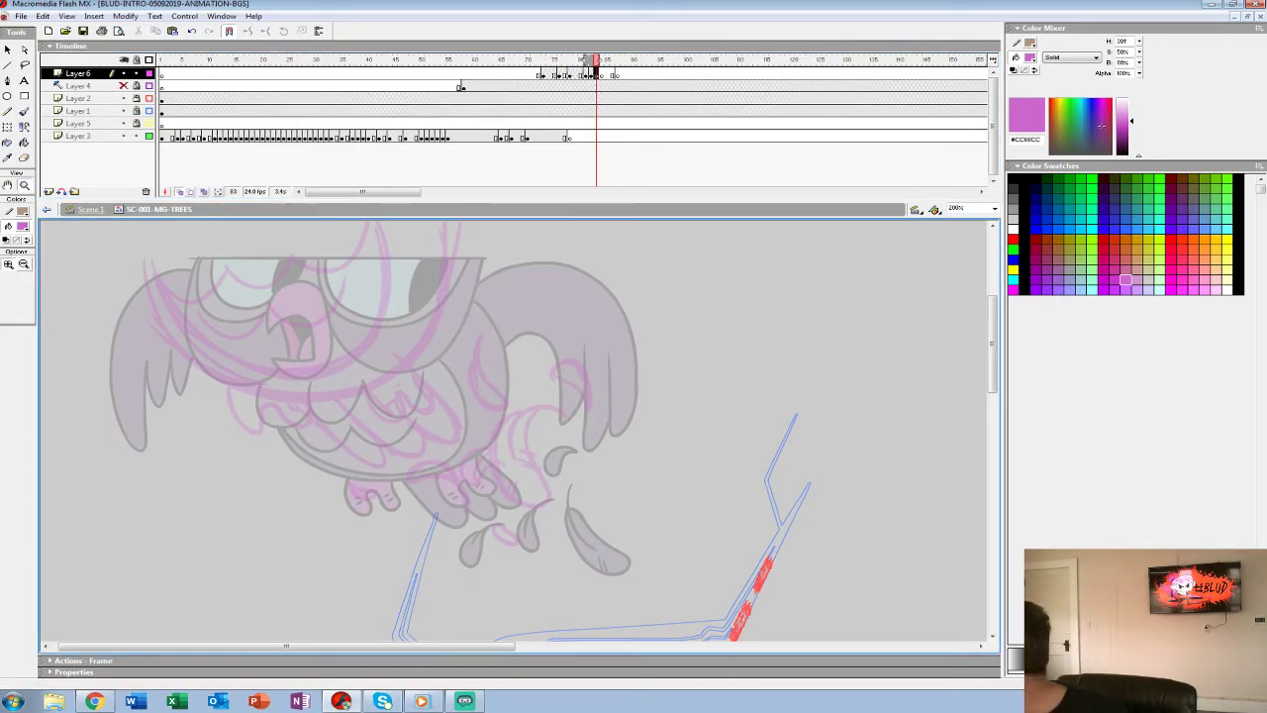
click(274, 347)
drag(514, 425, 485, 494)
click(23, 226)
click(6, 253)
key(b)
click(27, 282)
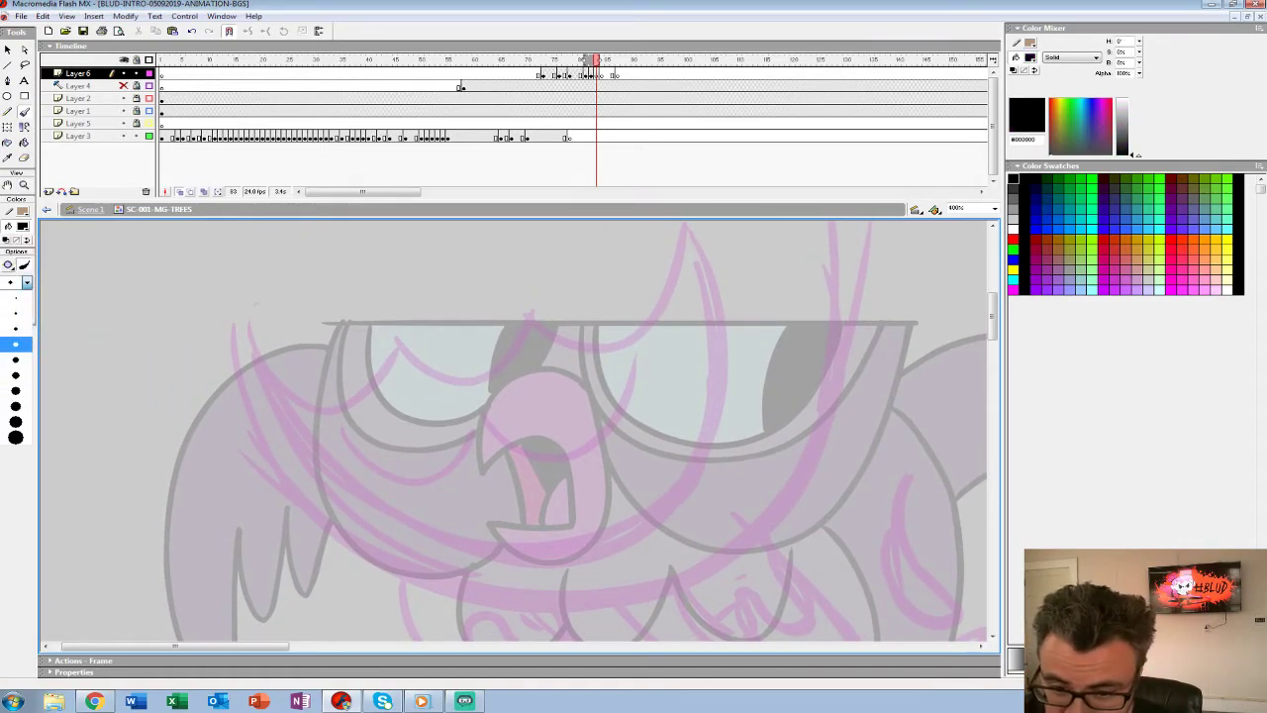
mouse_move(218, 287)
mouse_down()
mouse_move(850, 288)
mouse_move(845, 372)
mouse_move(803, 477)
mouse_move(745, 541)
mouse_move(672, 579)
mouse_move(582, 601)
mouse_move(499, 598)
mouse_move(407, 572)
mouse_move(317, 515)
mouse_move(254, 428)
mouse_move(220, 285)
mouse_up()
mouse_move(731, 291)
mouse_down()
mouse_move(675, 491)
mouse_move(435, 537)
mouse_move(252, 346)
mouse_move(242, 289)
mouse_move(843, 287)
mouse_move(837, 367)
mouse_move(719, 554)
mouse_move(500, 592)
mouse_move(302, 513)
mouse_move(222, 337)
mouse_up()
key(ctrl+z)
key(ctrl+z)
key(ctrl+z)
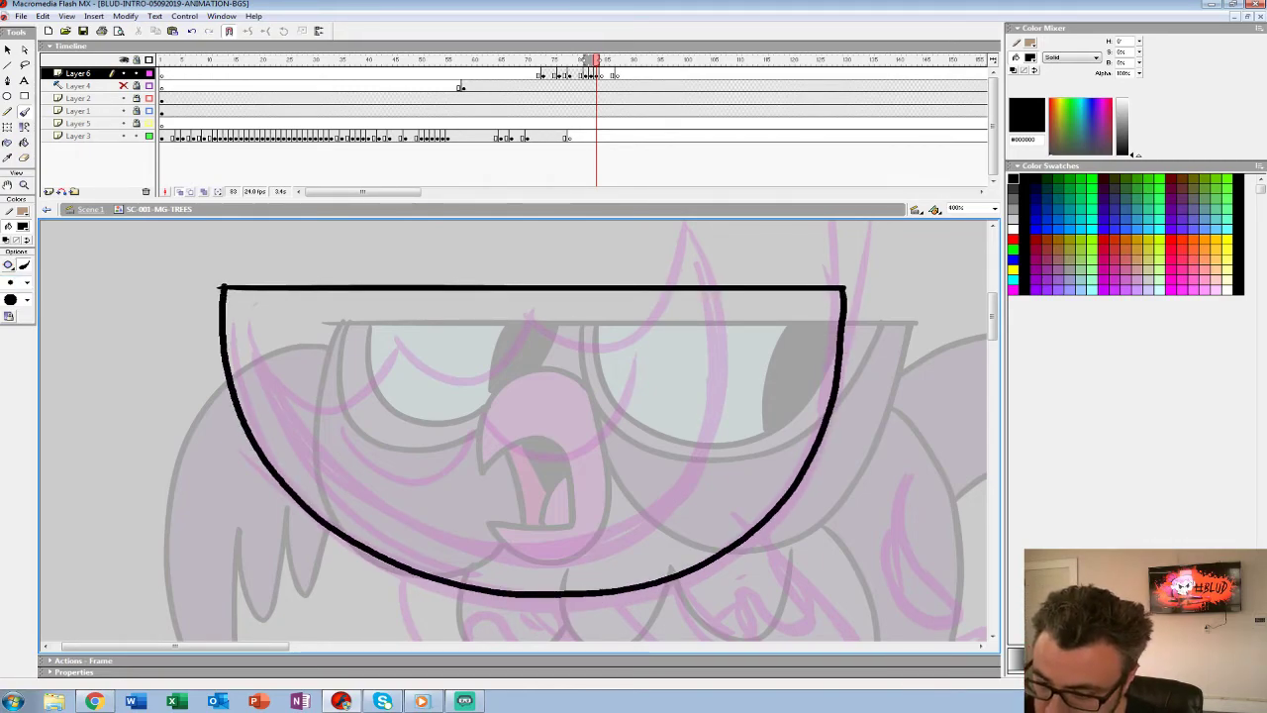
Ink the inner belly curve and two rows of scalloped belly feathers inside the body outline.
mouse_move(720, 301)
mouse_down()
mouse_move(713, 430)
mouse_move(637, 520)
mouse_move(532, 551)
mouse_move(418, 535)
mouse_move(319, 471)
mouse_move(261, 371)
mouse_move(245, 289)
mouse_up()
mouse_move(669, 289)
mouse_down()
mouse_move(466, 376)
mouse_move(272, 321)
mouse_up()
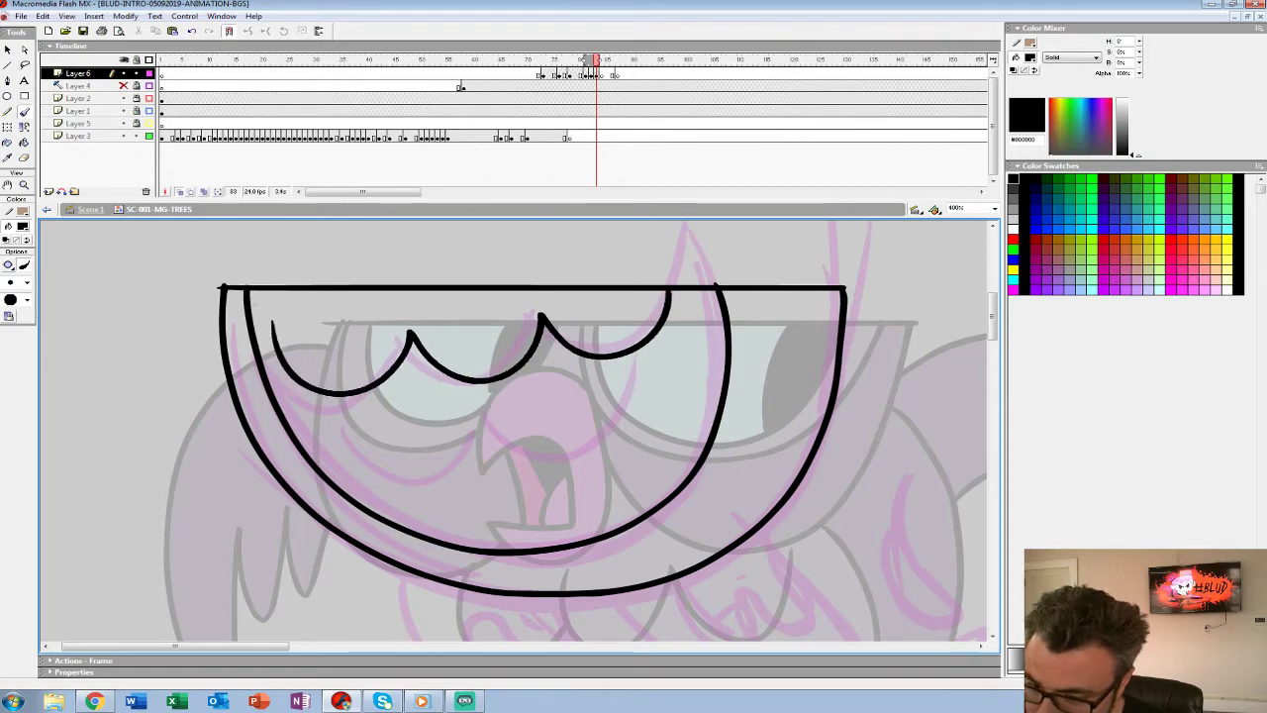
mouse_move(340, 415)
mouse_down()
mouse_move(433, 481)
mouse_move(481, 415)
mouse_move(538, 461)
mouse_move(630, 381)
mouse_up()
mouse_move(613, 465)
mouse_down()
mouse_move(547, 336)
mouse_move(454, 301)
mouse_up()
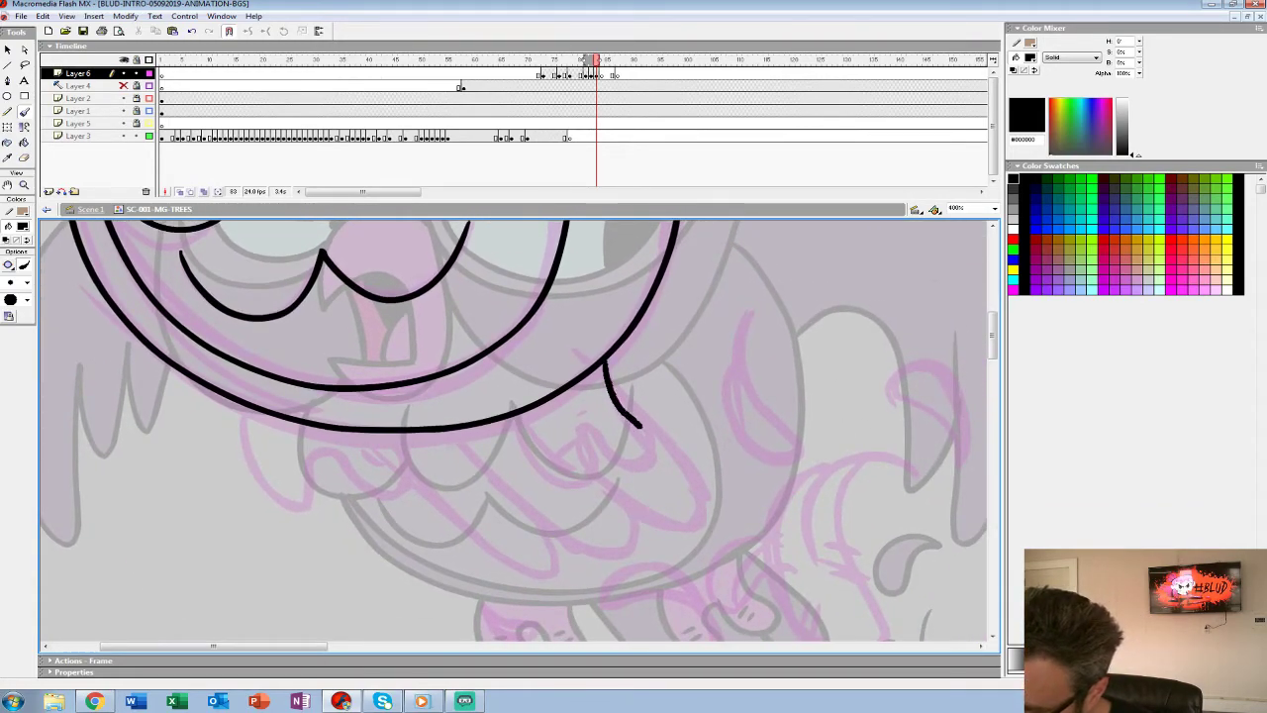
Ink both of the owl's feet below the body, including the short toe crease lines.
mouse_move(641, 426)
mouse_down()
mouse_move(626, 466)
mouse_move(579, 424)
mouse_up()
mouse_move(586, 478)
mouse_down()
mouse_move(524, 443)
mouse_move(512, 416)
mouse_up()
key(ctrl+z)
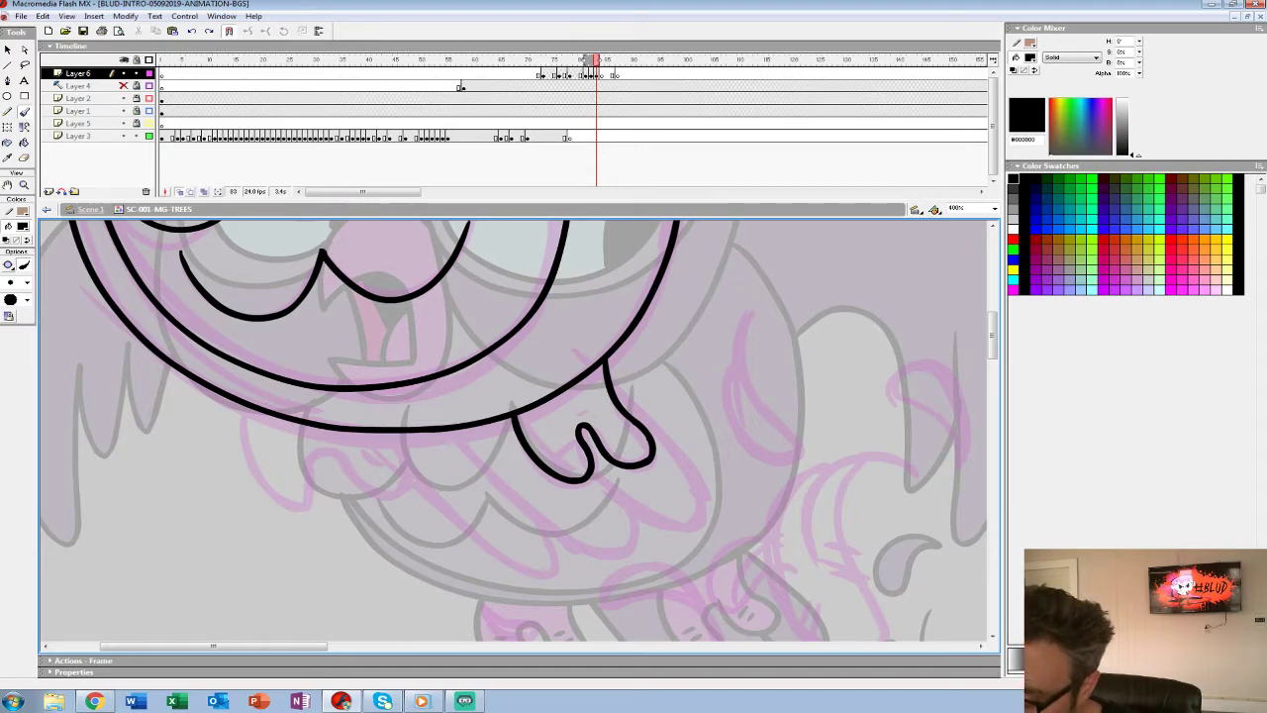
mouse_move(396, 445)
mouse_down()
mouse_move(594, 452)
mouse_move(597, 490)
mouse_move(528, 454)
mouse_up()
mouse_move(511, 503)
mouse_down()
mouse_move(458, 457)
mouse_move(456, 421)
mouse_up()
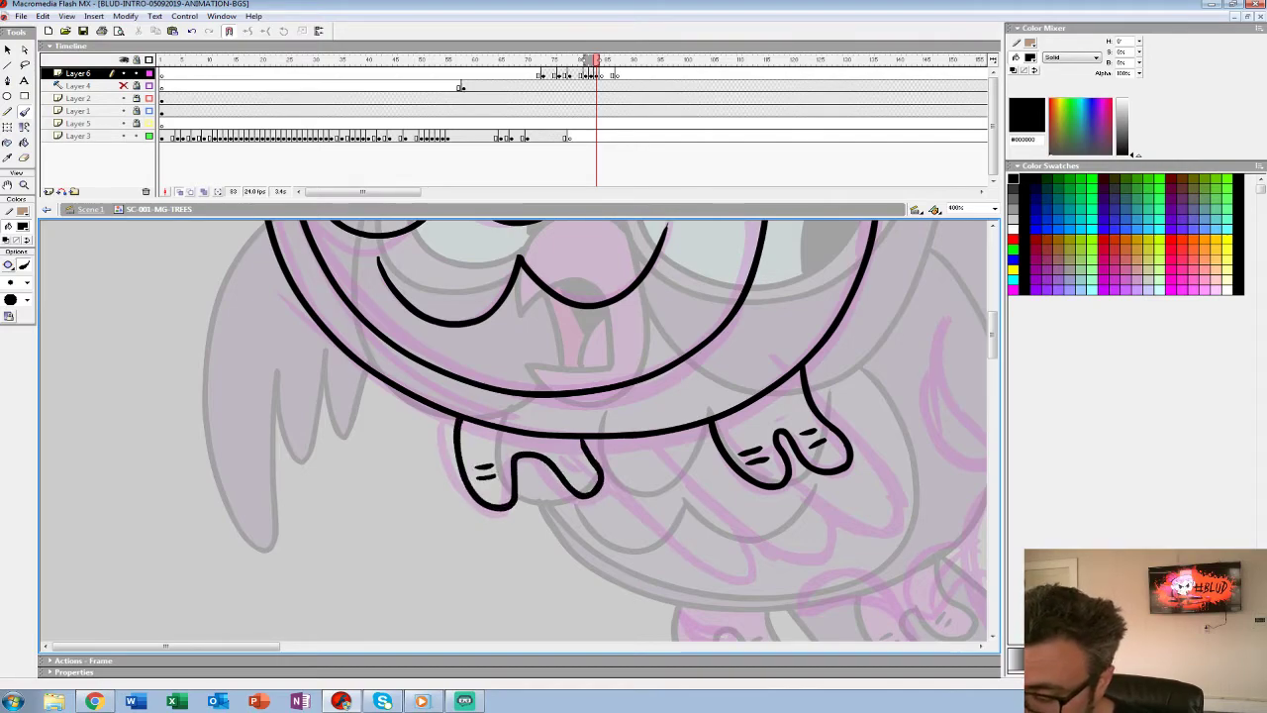
Ink the three long tail feathers trailing below the owl's body and behind the foot.
scroll(594, 430, right, 5)
mouse_move(582, 346)
mouse_down()
mouse_move(653, 426)
mouse_move(672, 487)
mouse_move(611, 473)
mouse_move(573, 445)
mouse_move(604, 518)
mouse_move(534, 500)
mouse_move(442, 402)
mouse_up()
mouse_move(513, 485)
mouse_down()
mouse_move(533, 539)
mouse_move(487, 538)
mouse_move(372, 411)
mouse_move(434, 507)
mouse_move(507, 550)
mouse_move(542, 530)
mouse_move(528, 498)
mouse_move(539, 538)
mouse_move(497, 540)
mouse_move(433, 492)
mouse_move(369, 407)
mouse_up()
key(ctrl+z)
key(ctrl+z)
mouse_move(485, 386)
mouse_down()
mouse_move(499, 526)
mouse_move(294, 387)
mouse_move(237, 302)
mouse_move(239, 261)
mouse_up()
Ink the large curled loose feather beside the tail, with its quill, centre line and short barb nicks on both edges.
mouse_move(644, 319)
mouse_down()
mouse_move(547, 324)
mouse_move(532, 384)
mouse_move(610, 303)
mouse_move(527, 401)
mouse_up()
key(ctrl+z)
key(ctrl+z)
mouse_move(645, 320)
mouse_down()
mouse_move(630, 310)
mouse_move(531, 386)
mouse_move(535, 397)
mouse_up()
mouse_move(586, 308)
mouse_down()
mouse_move(563, 372)
mouse_move(599, 494)
mouse_move(560, 499)
mouse_move(520, 471)
mouse_move(517, 334)
mouse_up()
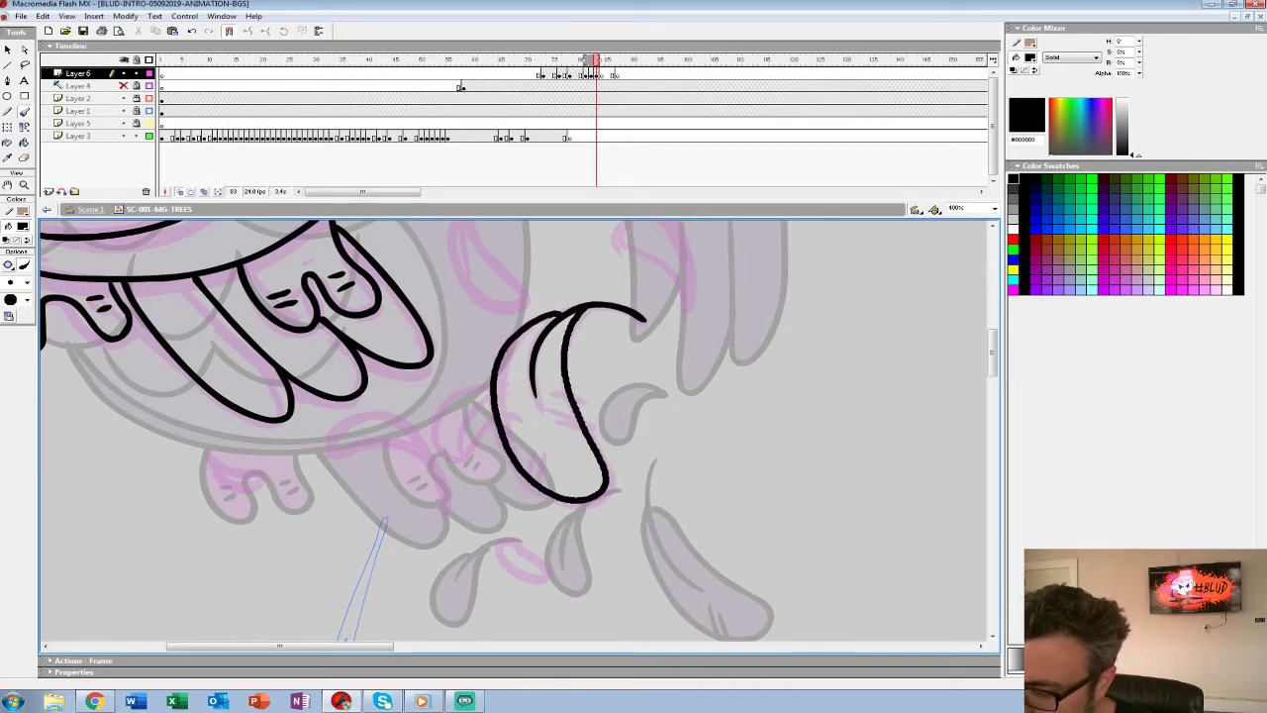
drag(522, 412, 507, 441)
drag(528, 421, 511, 455)
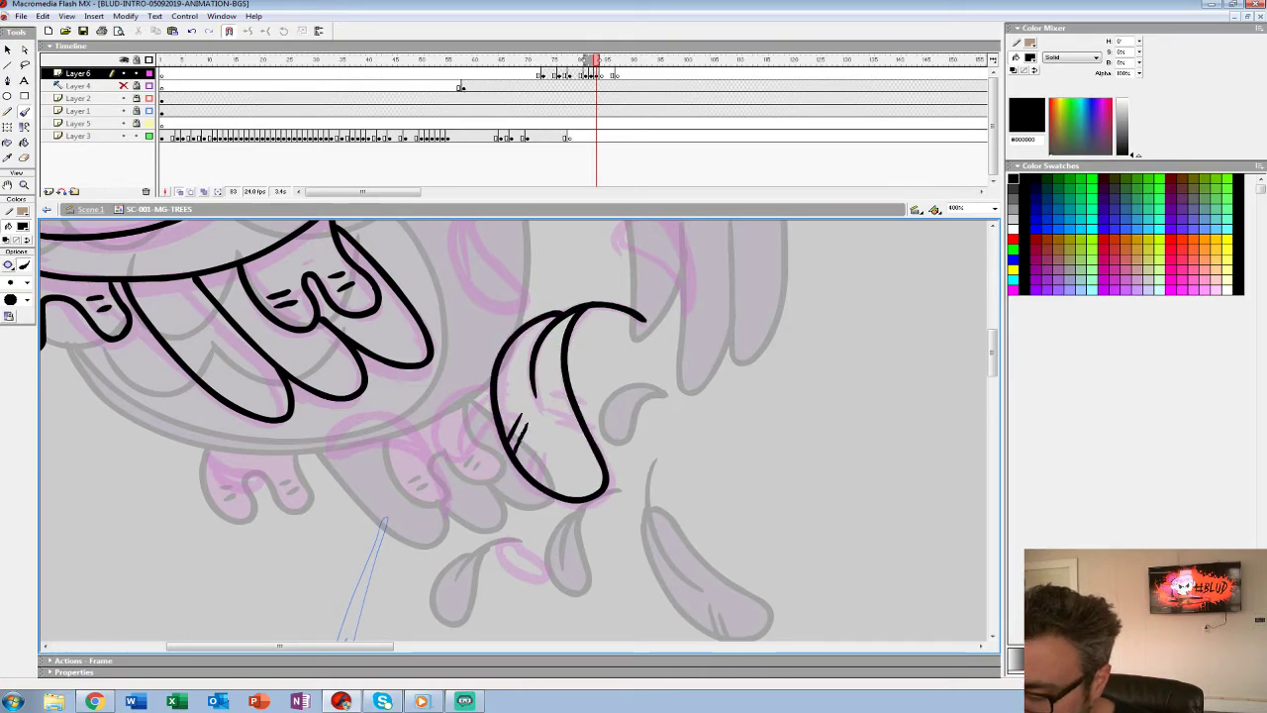
drag(521, 402, 505, 429)
drag(526, 411, 511, 445)
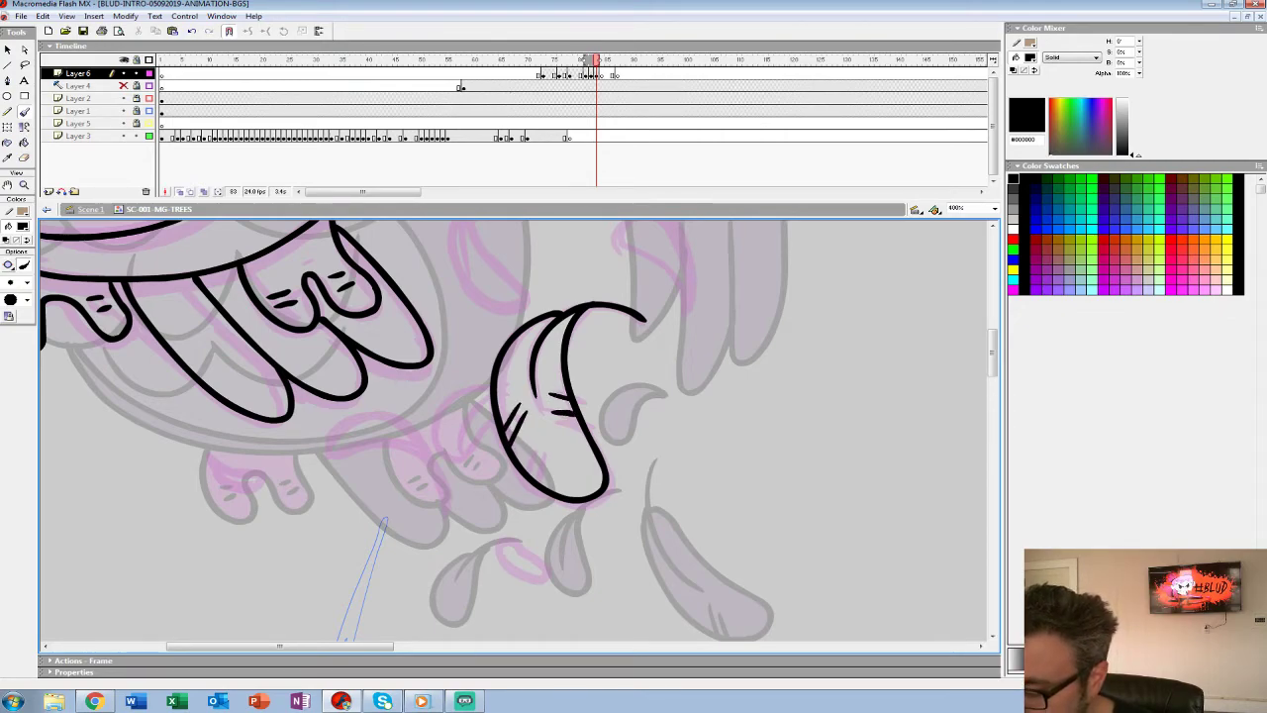
Ink the two small curled feathers above the large loose feather and the small one tucked beside it.
drag(514, 395, 560, 537)
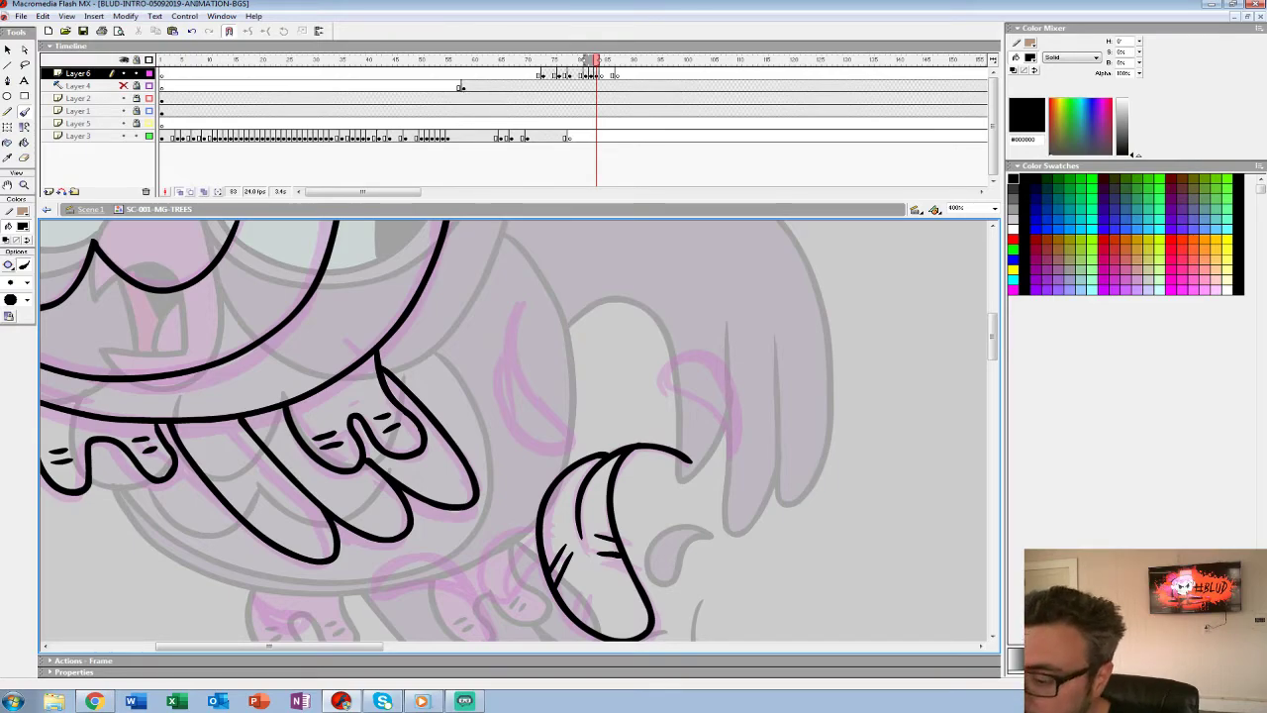
mouse_move(517, 302)
mouse_down()
mouse_move(500, 367)
mouse_move(521, 414)
mouse_up()
mouse_move(504, 351)
mouse_down()
mouse_move(562, 446)
mouse_move(497, 406)
mouse_move(495, 375)
mouse_up()
mouse_move(670, 360)
mouse_down()
mouse_move(725, 420)
mouse_move(731, 456)
mouse_move(727, 374)
mouse_move(679, 353)
mouse_up()
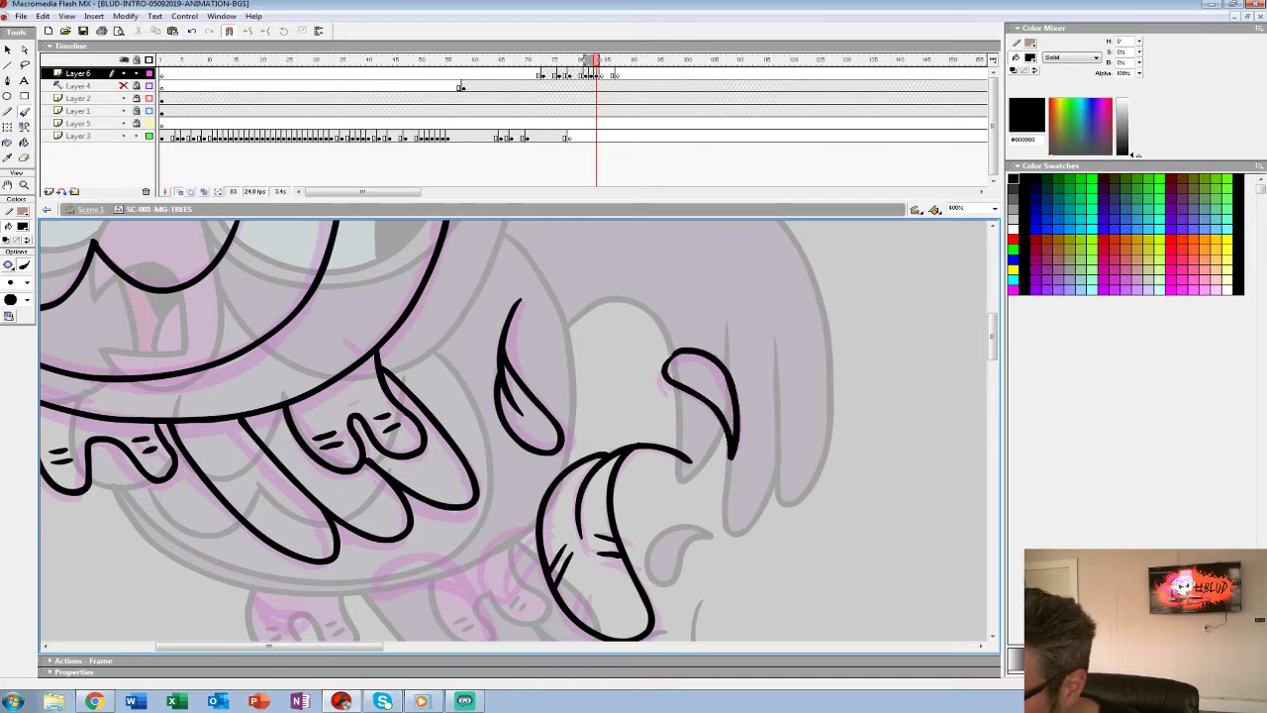
drag(683, 426, 665, 367)
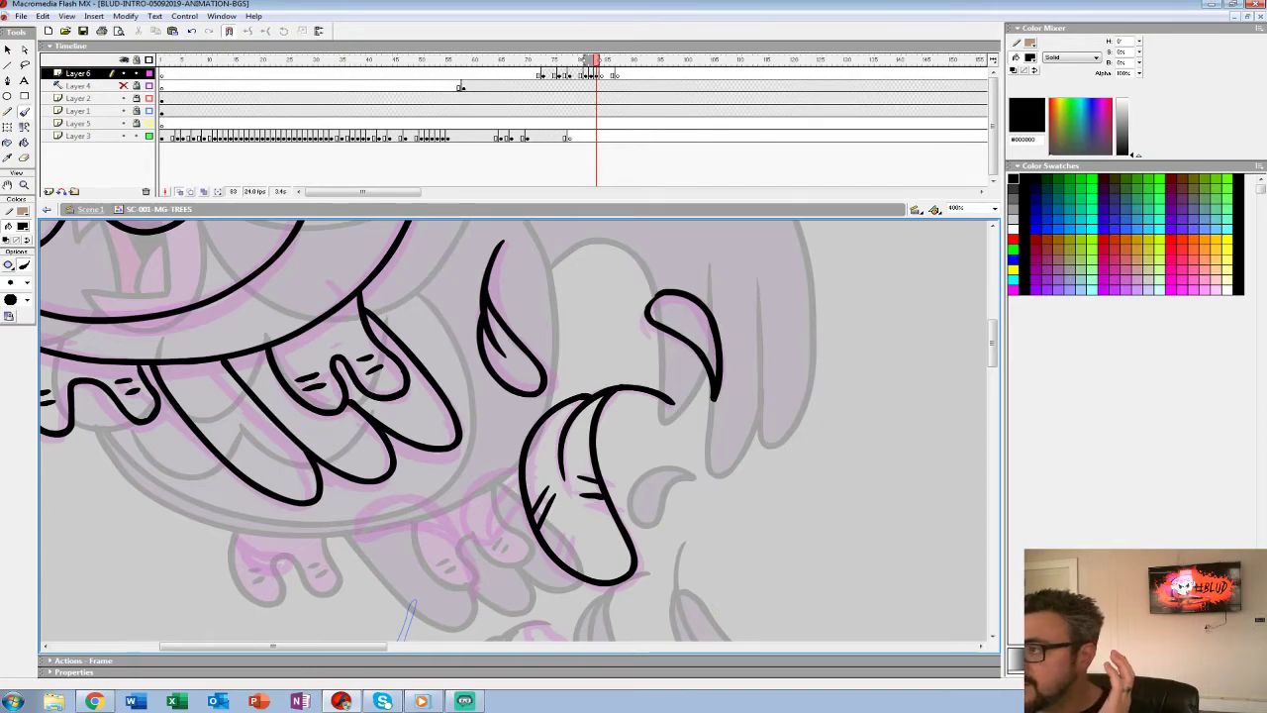
mouse_move(554, 514)
mouse_down()
mouse_move(665, 362)
mouse_move(601, 357)
mouse_up()
mouse_move(628, 316)
mouse_down()
mouse_move(591, 330)
mouse_move(609, 433)
mouse_move(503, 553)
mouse_move(515, 361)
mouse_move(452, 536)
mouse_move(660, 331)
mouse_up()
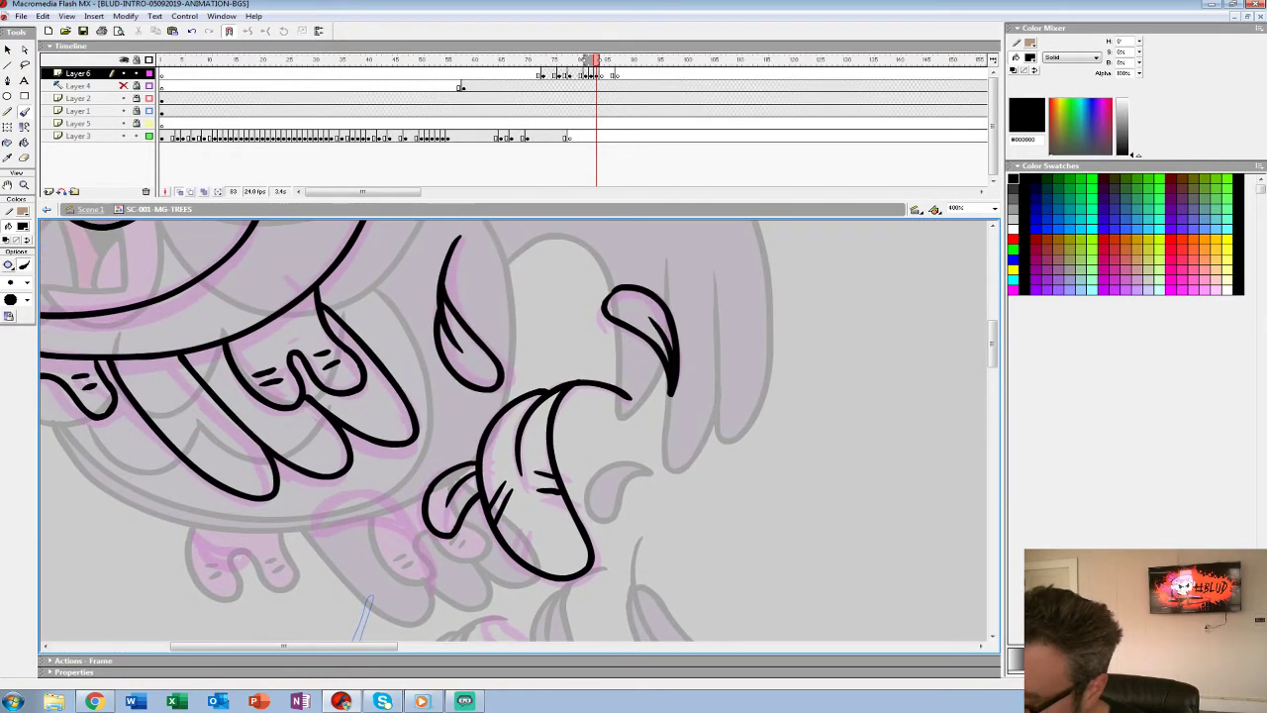
Ink the remaining small loose feathers below the tail and the large feather.
drag(584, 495, 649, 325)
mouse_move(544, 452)
mouse_down()
mouse_move(569, 486)
mouse_move(545, 454)
mouse_move(679, 520)
mouse_move(577, 405)
mouse_move(532, 432)
mouse_move(605, 450)
mouse_move(625, 492)
mouse_up()
mouse_move(601, 439)
mouse_down()
mouse_move(564, 414)
mouse_move(599, 435)
mouse_up()
mouse_move(495, 446)
mouse_down()
mouse_move(642, 451)
mouse_move(576, 486)
mouse_move(526, 443)
mouse_up()
Flip between the inked drawing and its neighbouring frames, with onion skinning turned off, to check the take-off motion.
key(z)
key(ctrl+minus)
key(ctrl+minus)
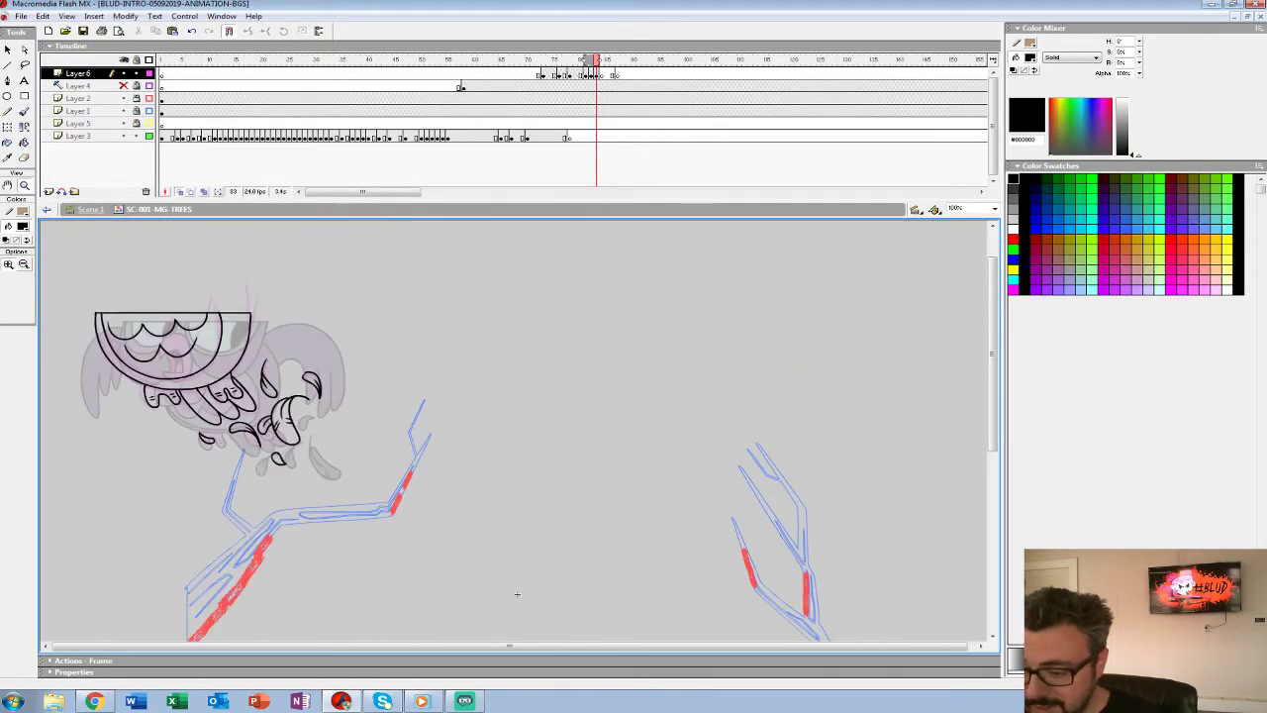
drag(516, 594, 516, 608)
key(comma)
key(comma)
key(comma)
key(period)
key(period)
key(period)
key(comma)
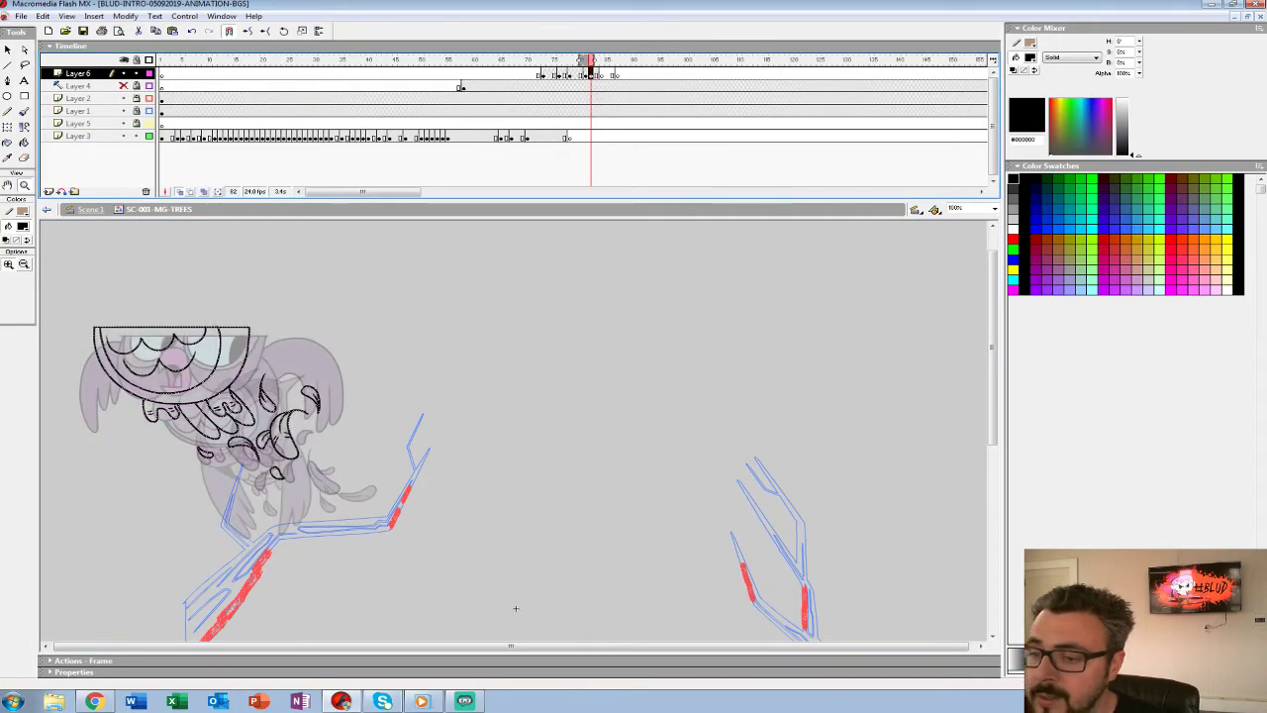
key(alt+shift+o)
key(comma)
key(period)
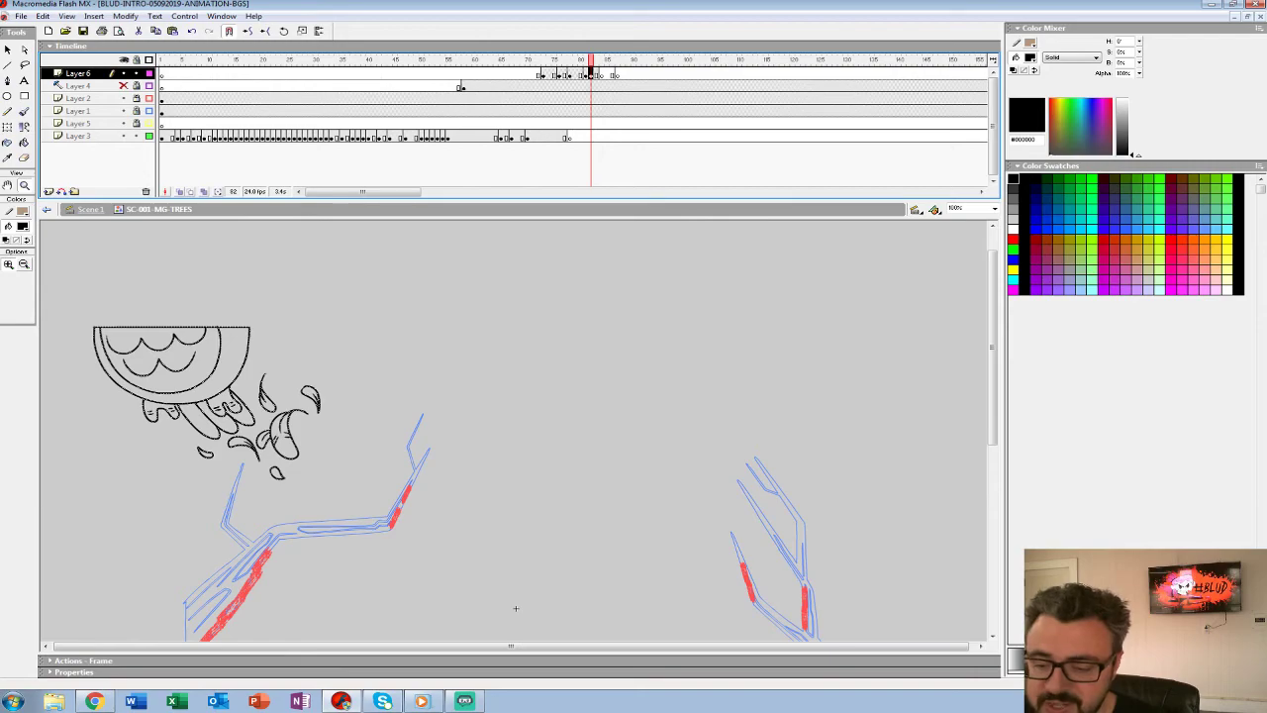
Sample the pink #CC66CC from the owl's feet on frame 81 and fill both feet on frame 82.
click(288, 395)
drag(288, 395, 314, 411)
key(comma)
key(period)
key(comma)
click(22, 226)
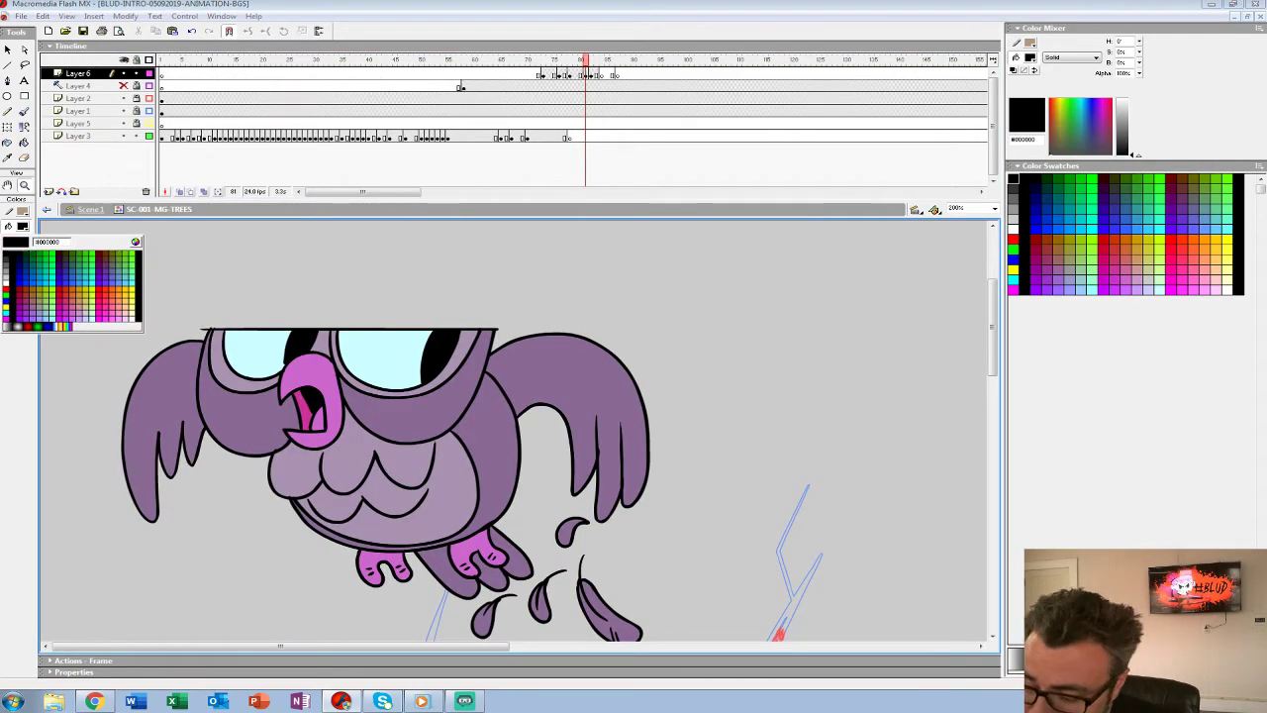
click(390, 565)
key(period)
key(k)
click(414, 463)
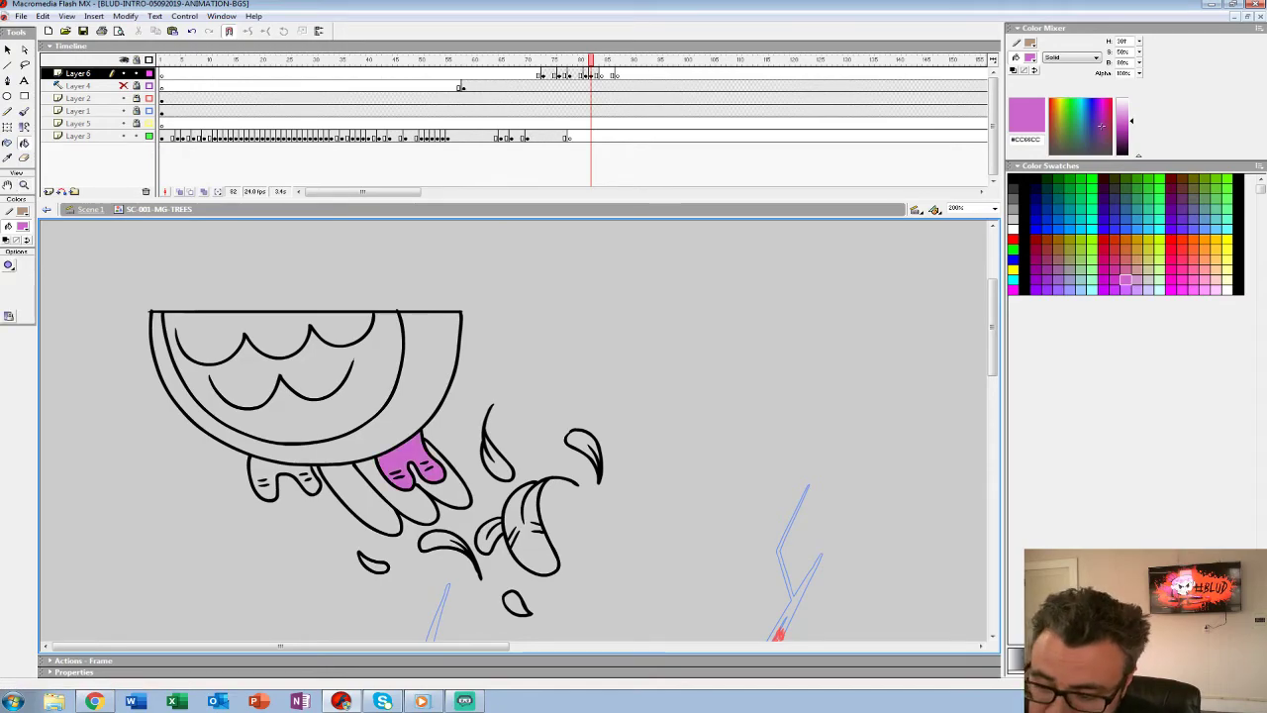
click(279, 479)
Sample the dark purple from the owl on frame 81 and fill the outer body and tail feathers on frame 82.
key(comma)
click(21, 227)
click(492, 426)
key(period)
click(429, 386)
click(359, 497)
key(comma)
key(period)
click(412, 506)
click(452, 487)
Sample the lighter belly purple from frame 81 and fill the belly patch on frame 82.
key(comma)
click(22, 226)
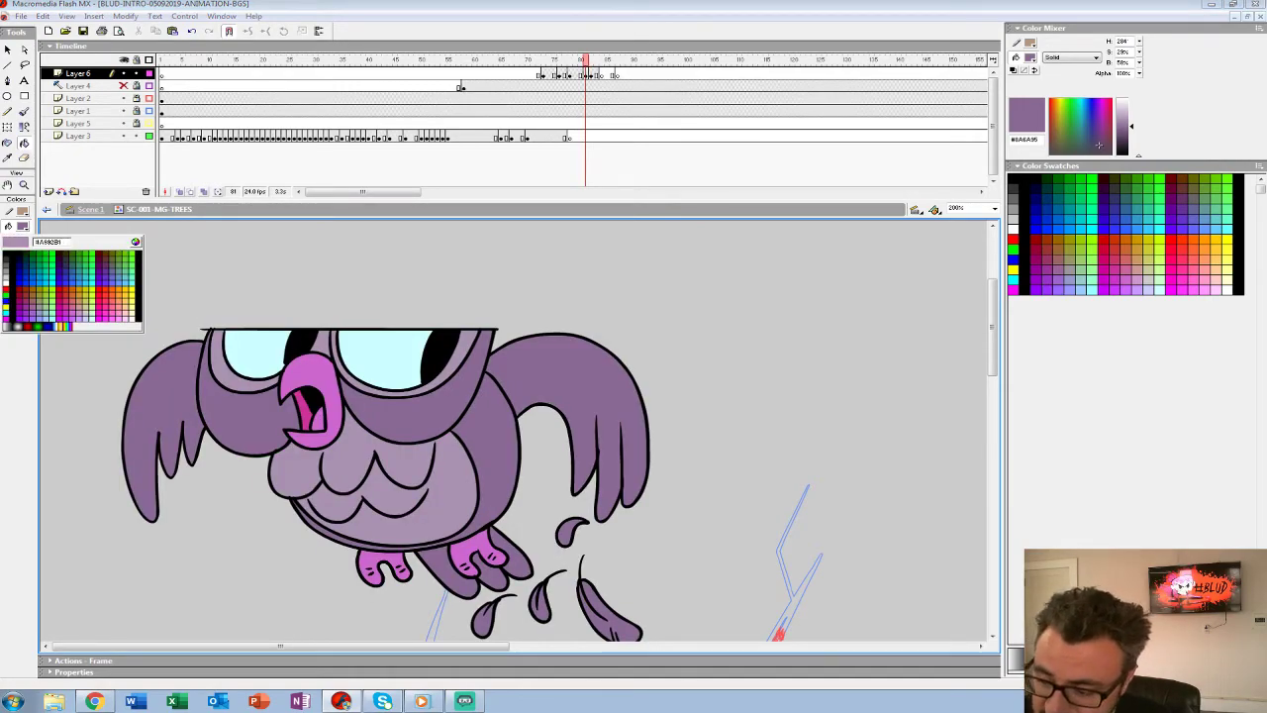
click(435, 485)
key(period)
click(326, 396)
Sample the dark purple from frame 81 again and fill the large and all small loose feathers on frame 82.
key(comma)
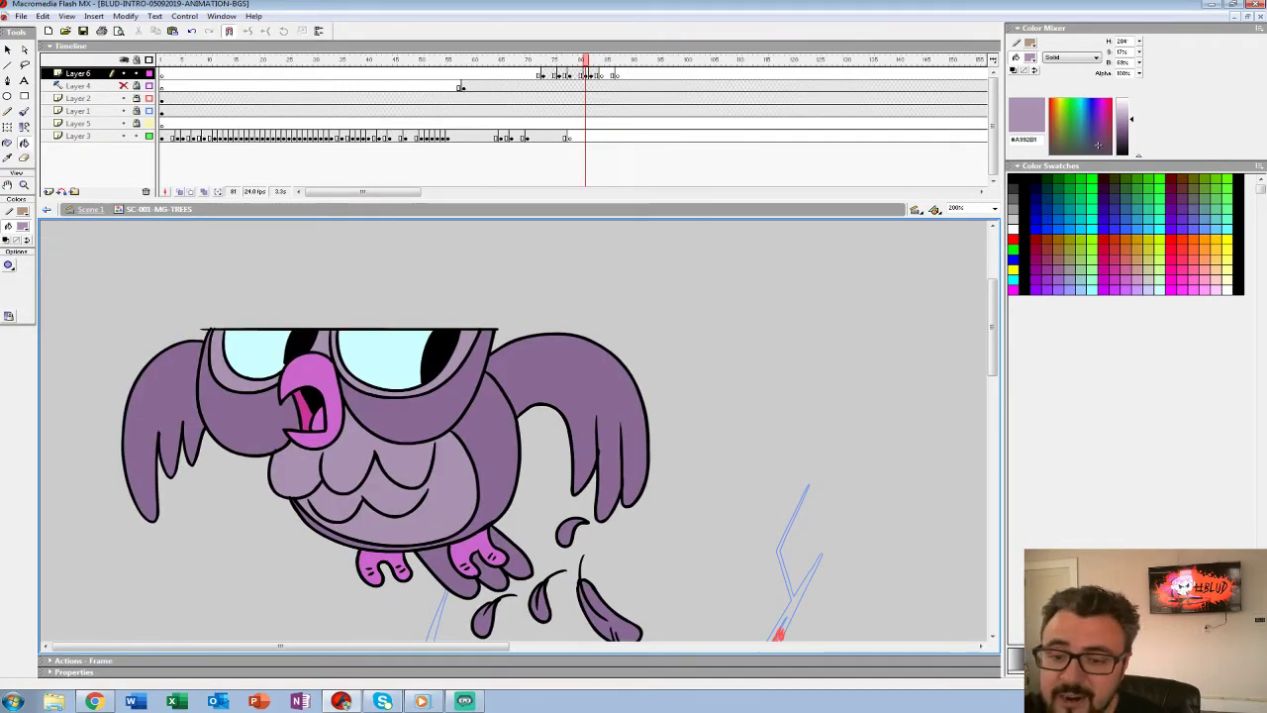
click(22, 227)
click(495, 446)
key(period)
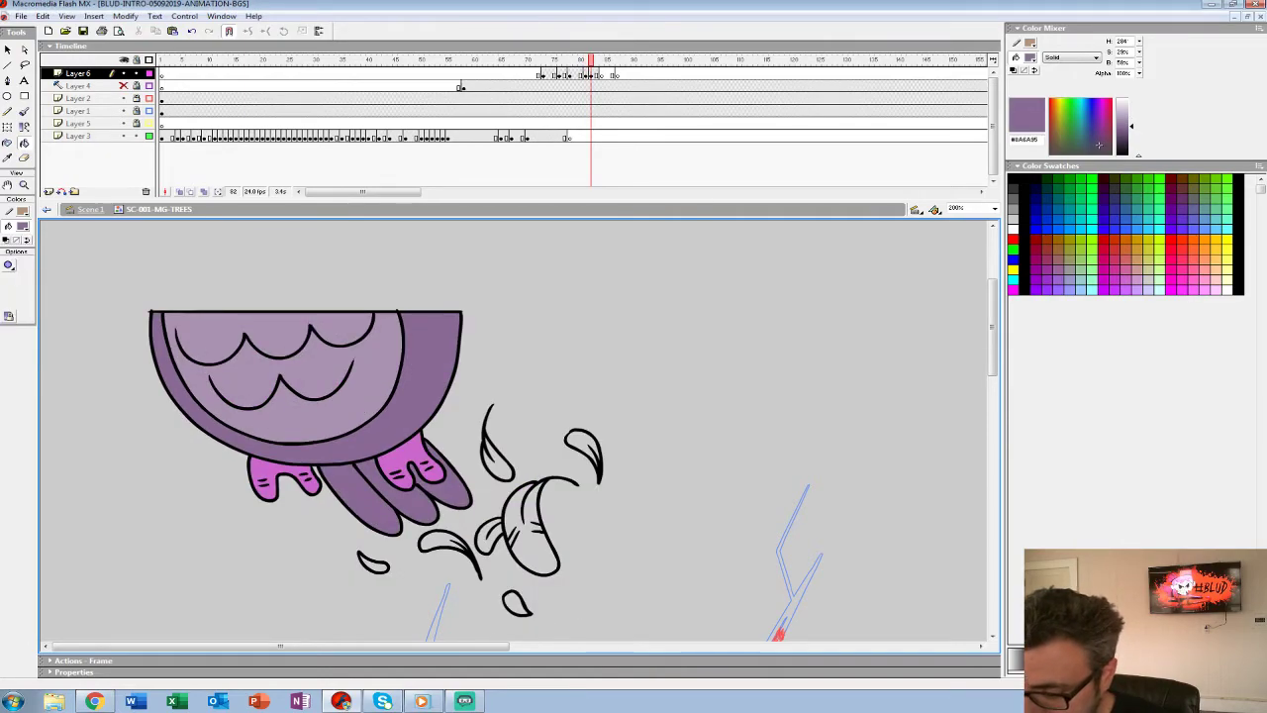
scroll(524, 446, down, 3)
click(526, 441)
click(487, 444)
click(494, 367)
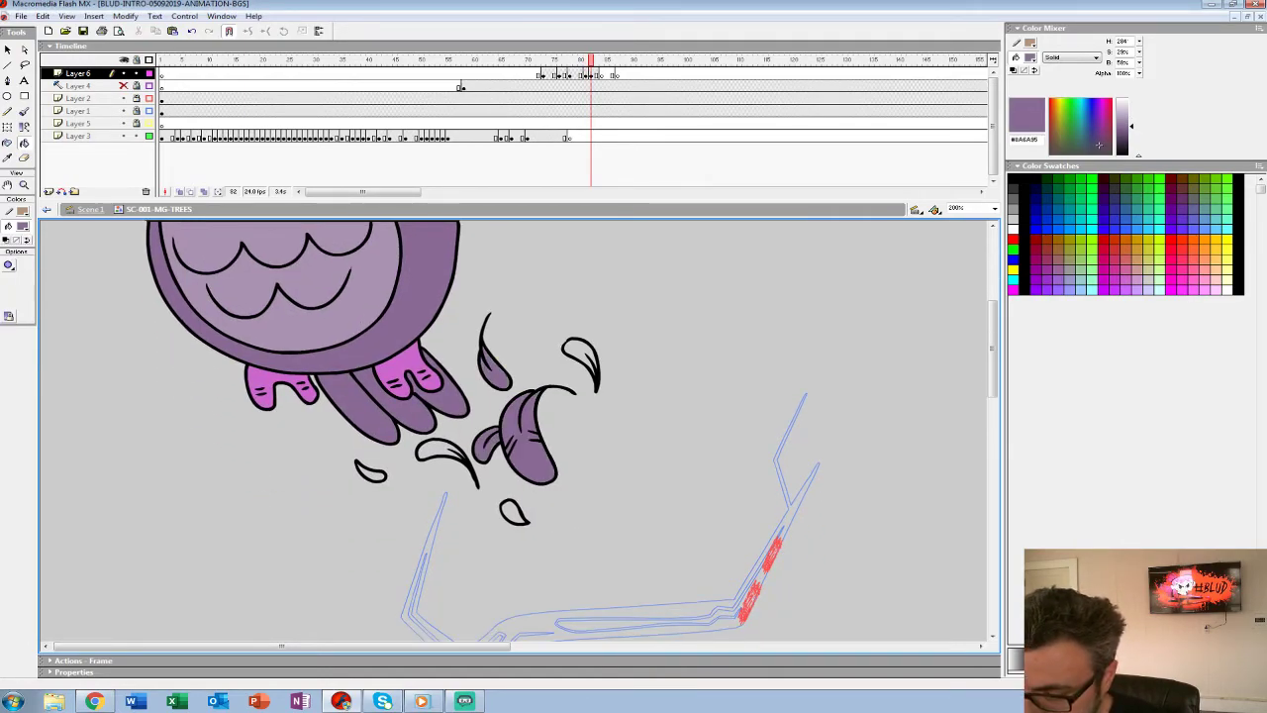
click(440, 451)
click(512, 511)
click(370, 472)
click(580, 356)
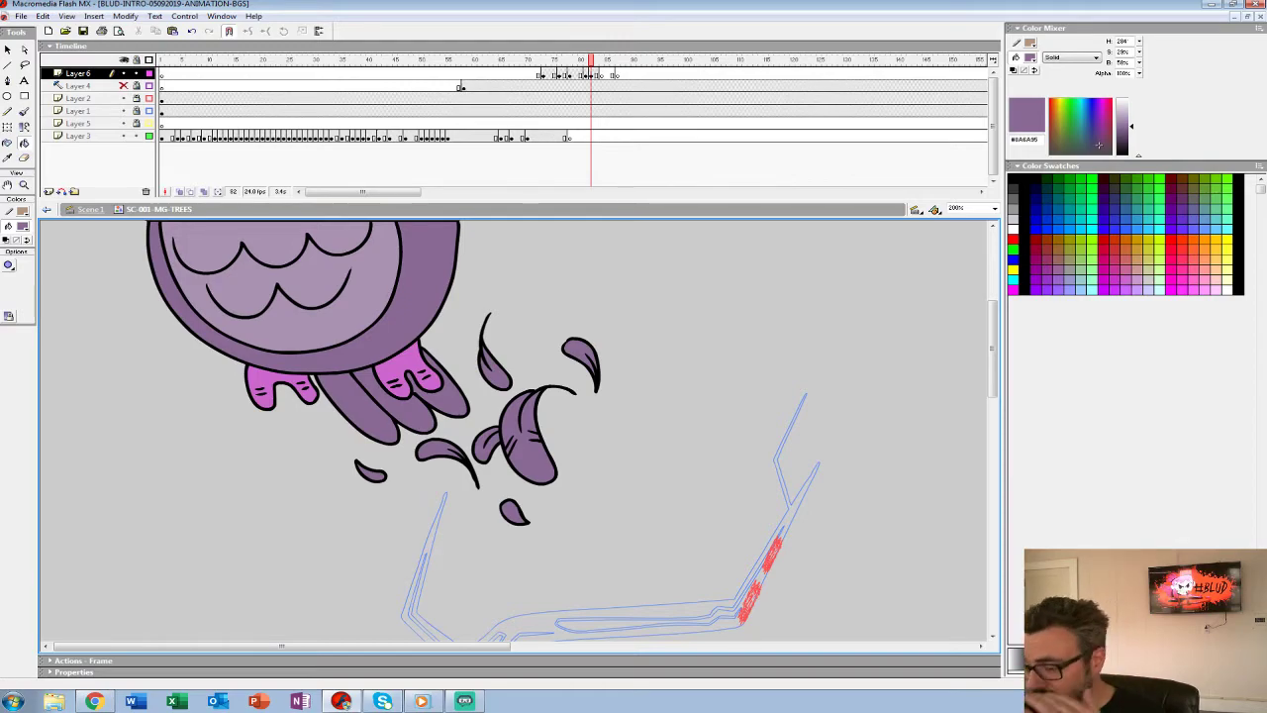
Play back the owl's take-off from before frame 70 to review the newly coloured drawing in motion.
key(z)
alt+click(580, 353)
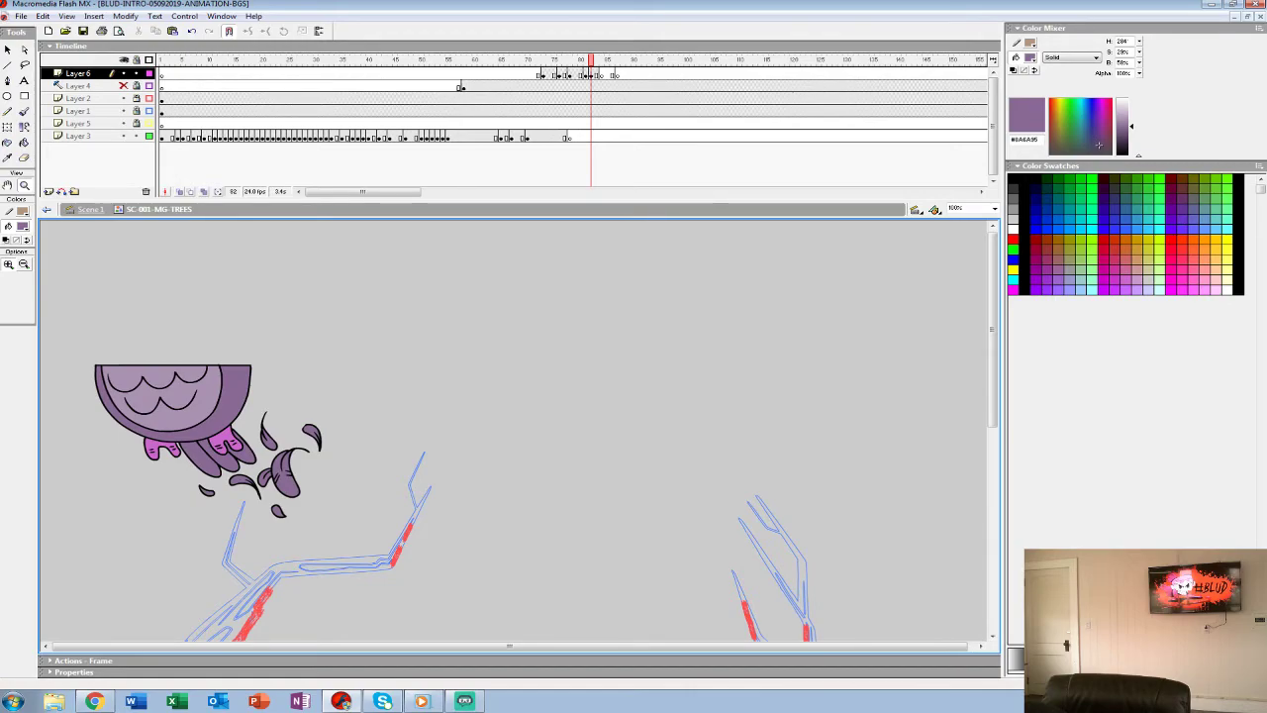
click(506, 75)
key(Return)
click(465, 76)
key(Return)
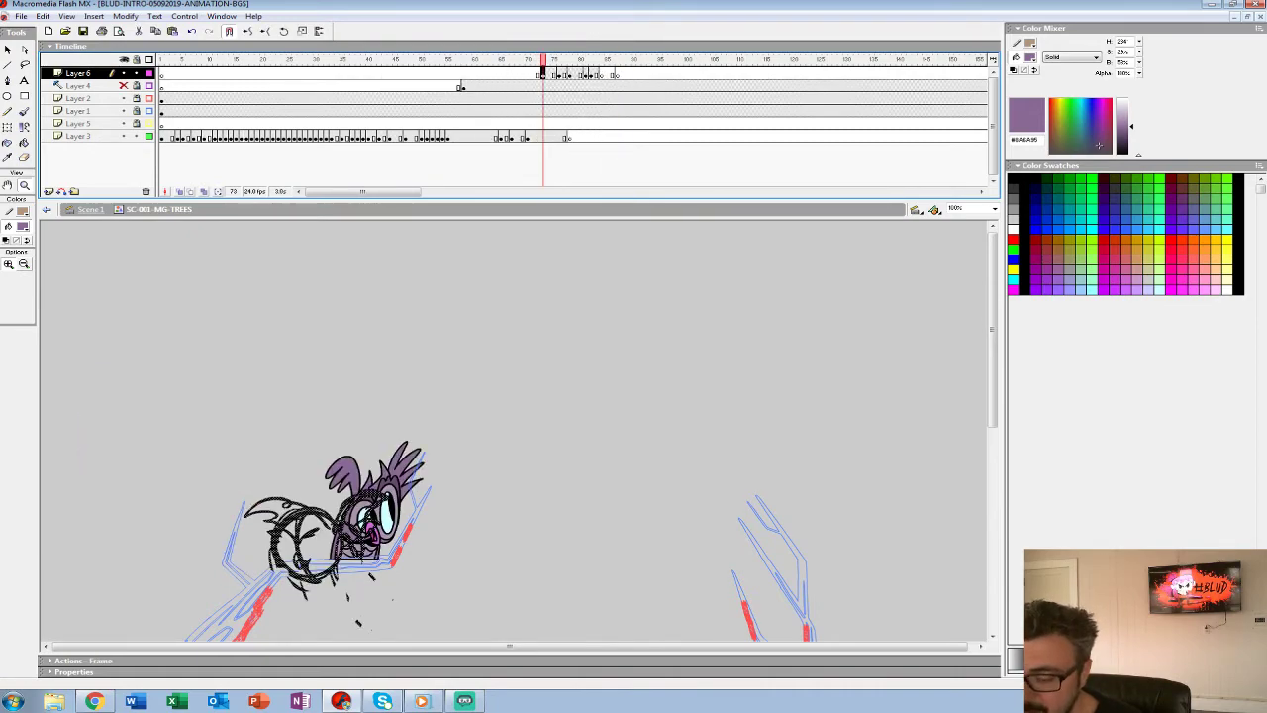
Clear the leftover owl drawing on Layer 3 at frame 73, where it overlaps the Layer 6 take-off drawing.
click(537, 137)
click(542, 137)
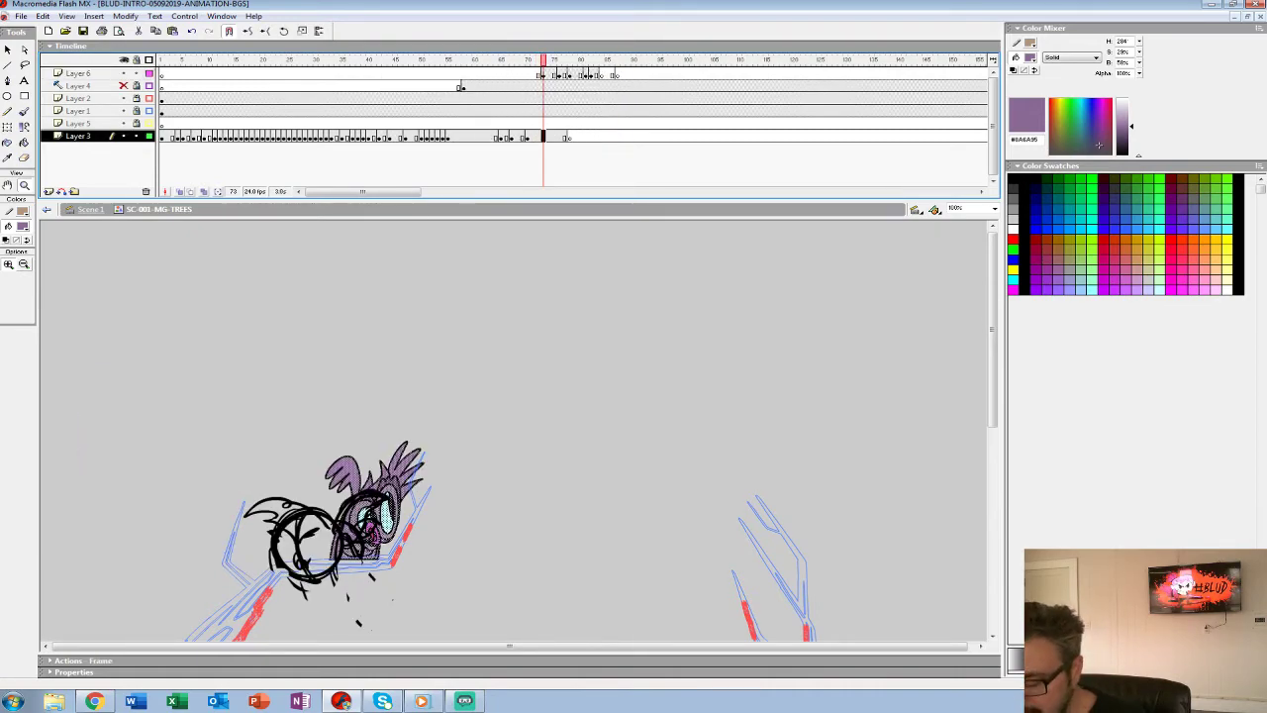
key(Delete)
Play back the owl's startled reaction and take-off from several starting frames to check the timing.
click(485, 60)
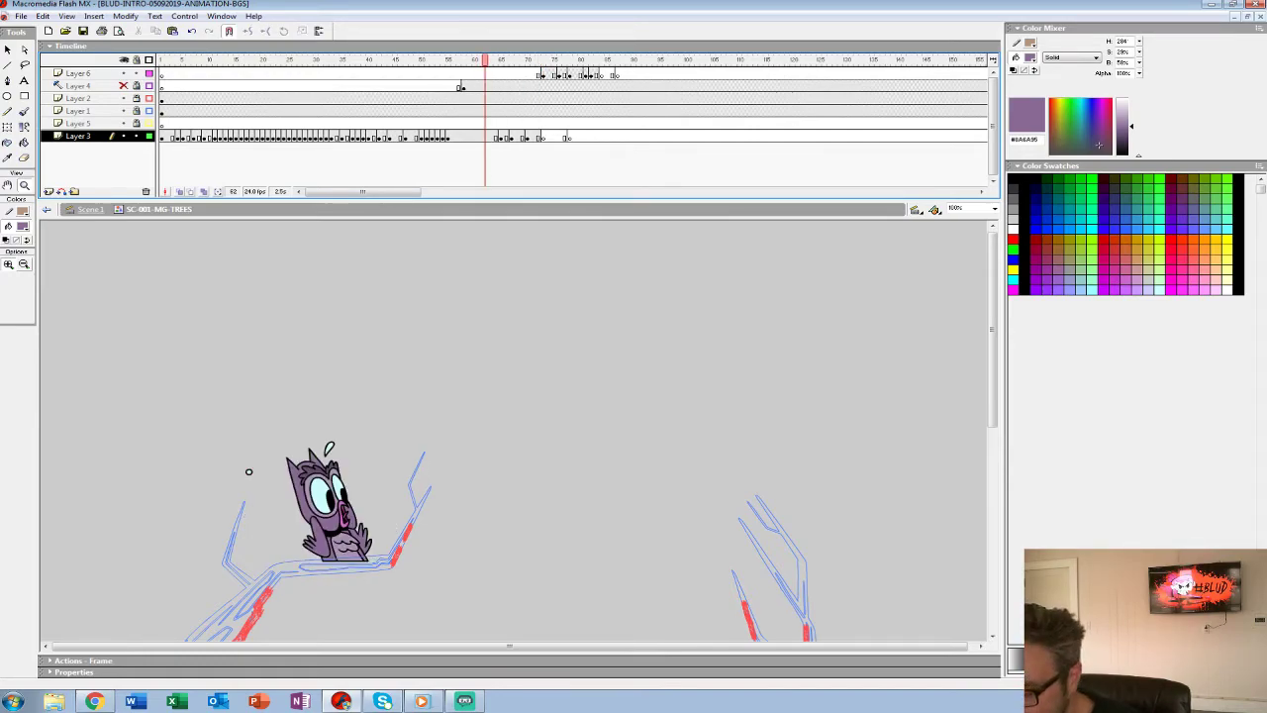
key(Return)
key(Return)
click(474, 75)
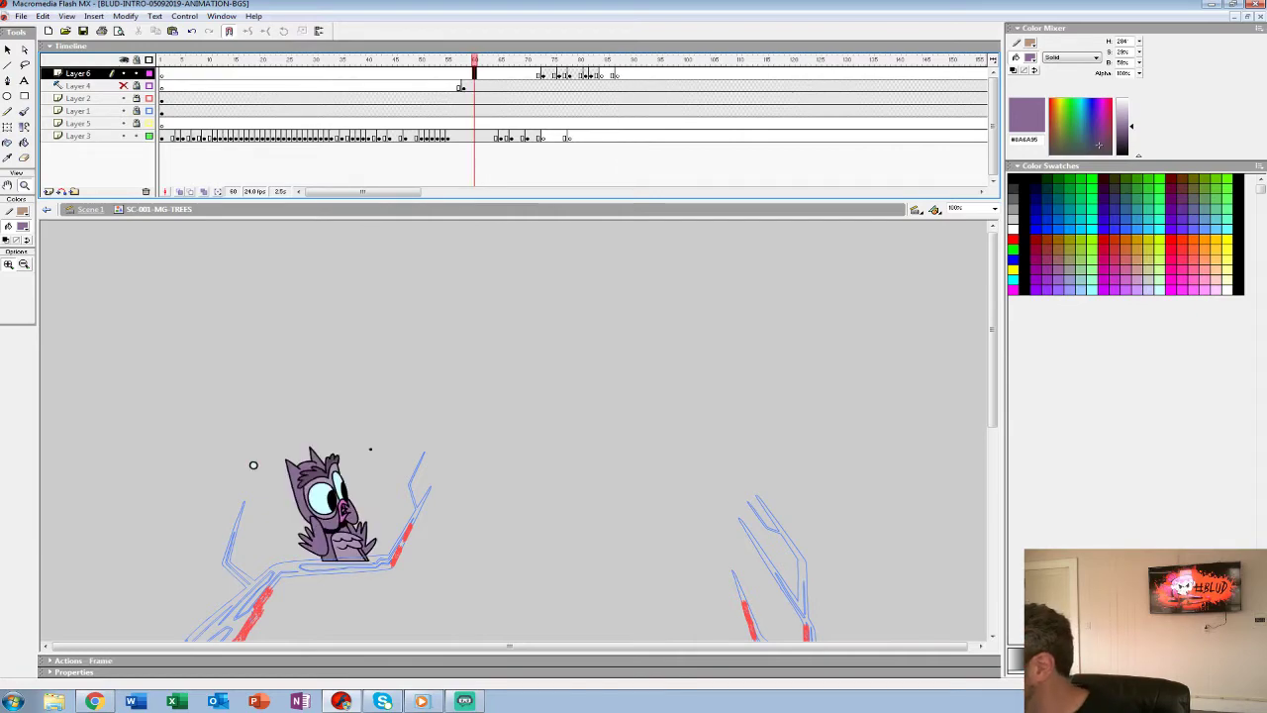
key(Return)
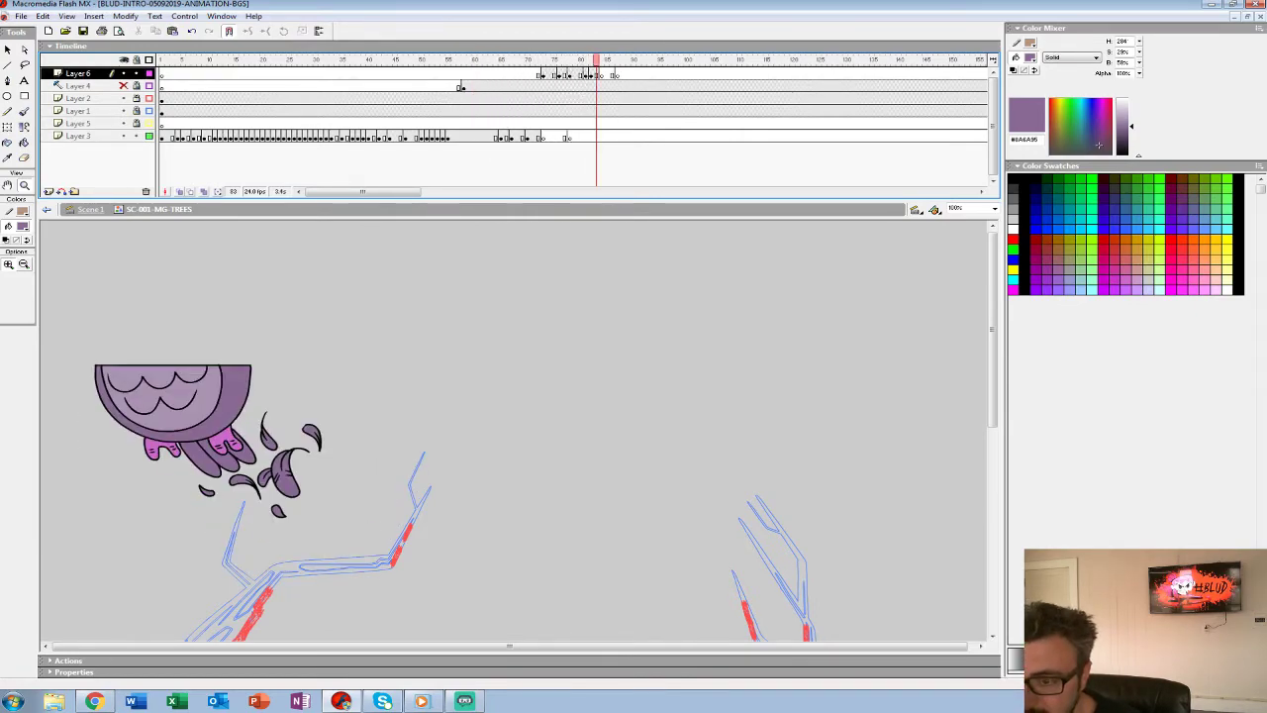
click(252, 98)
key(Return)
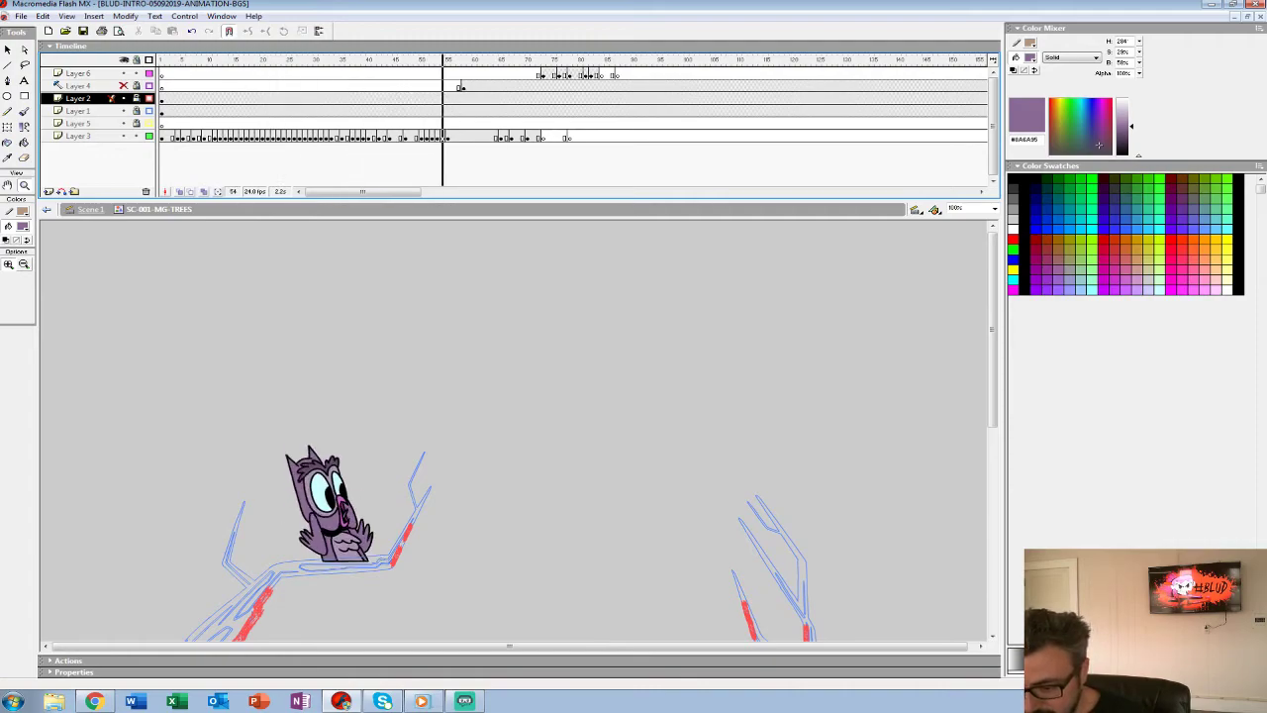
click(517, 73)
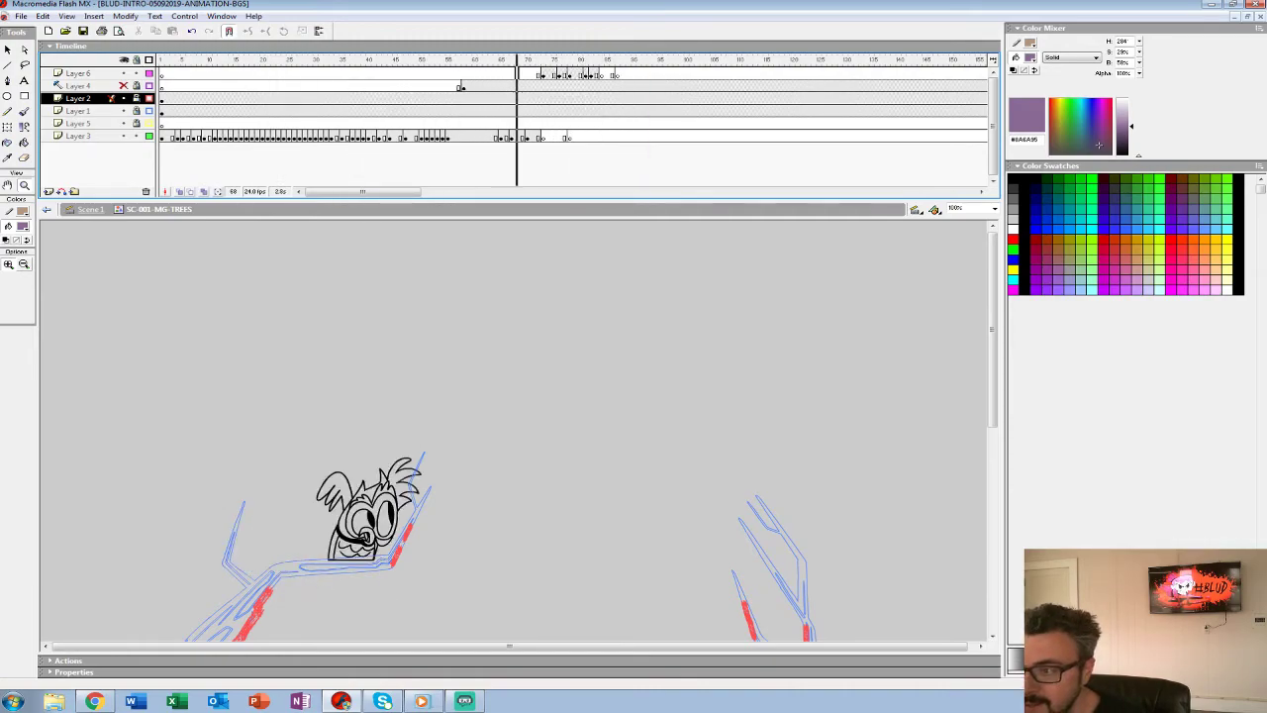
key(Return)
Turn on onion skinning at frame 84 of Layer 6 and ready the Brush tool over the loose feathers.
click(591, 74)
click(601, 74)
click(179, 191)
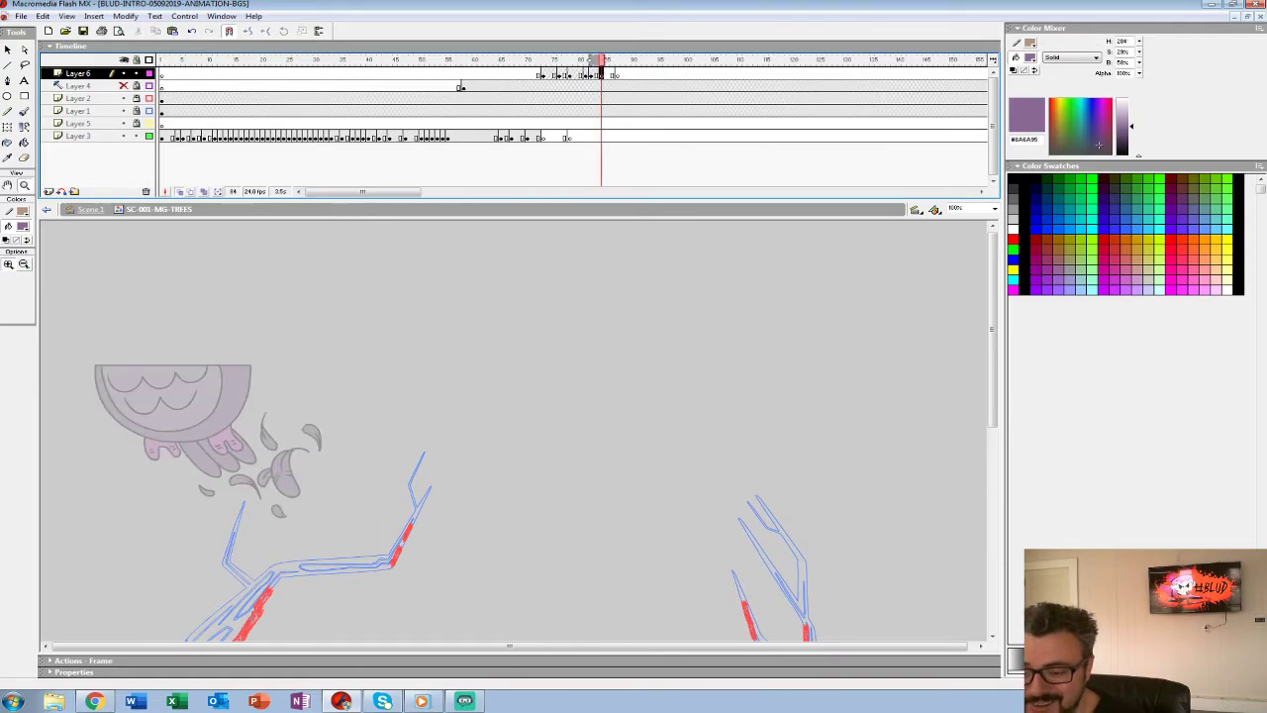
click(316, 448)
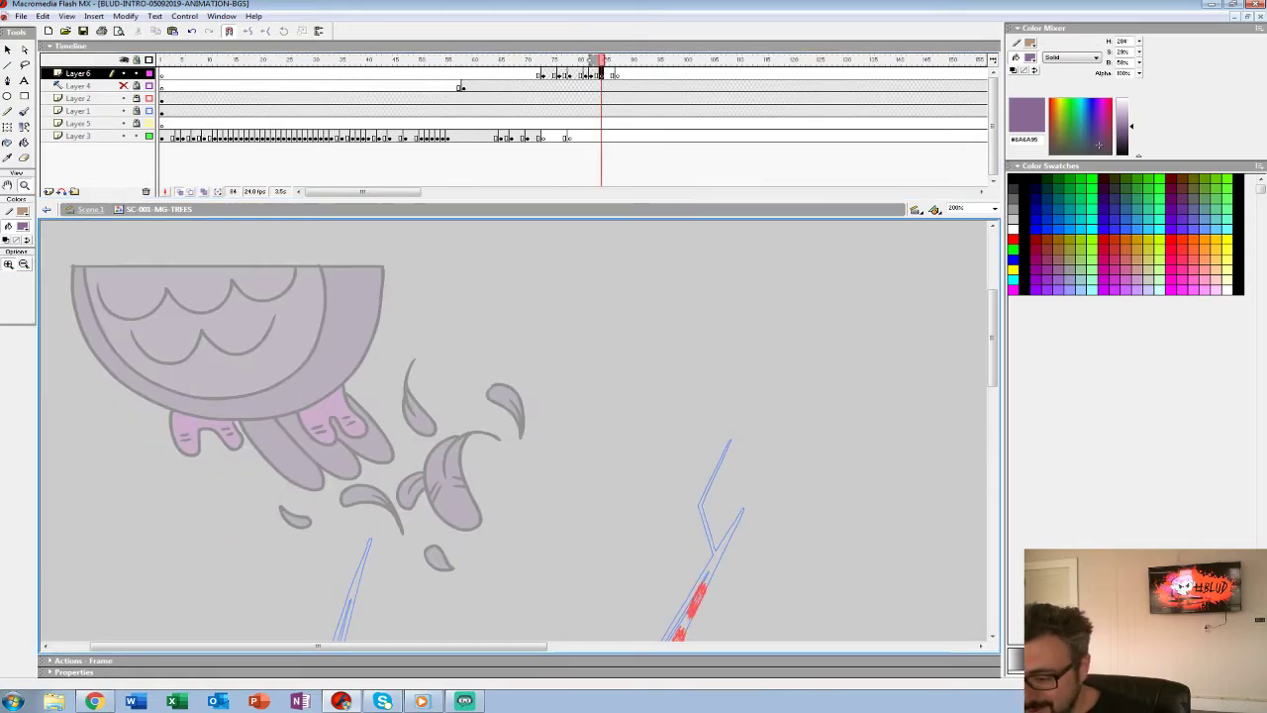
drag(316, 448, 332, 421)
click(595, 74)
click(601, 74)
key(.)
key(b)
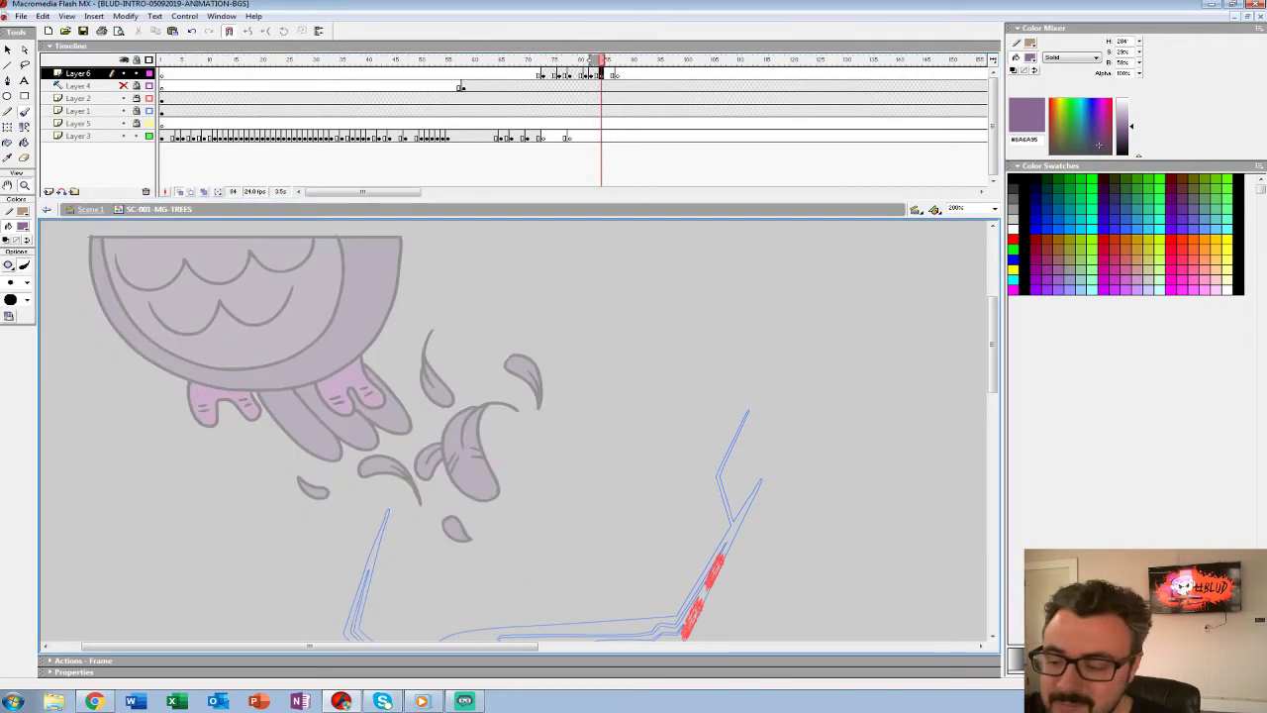
click(23, 227)
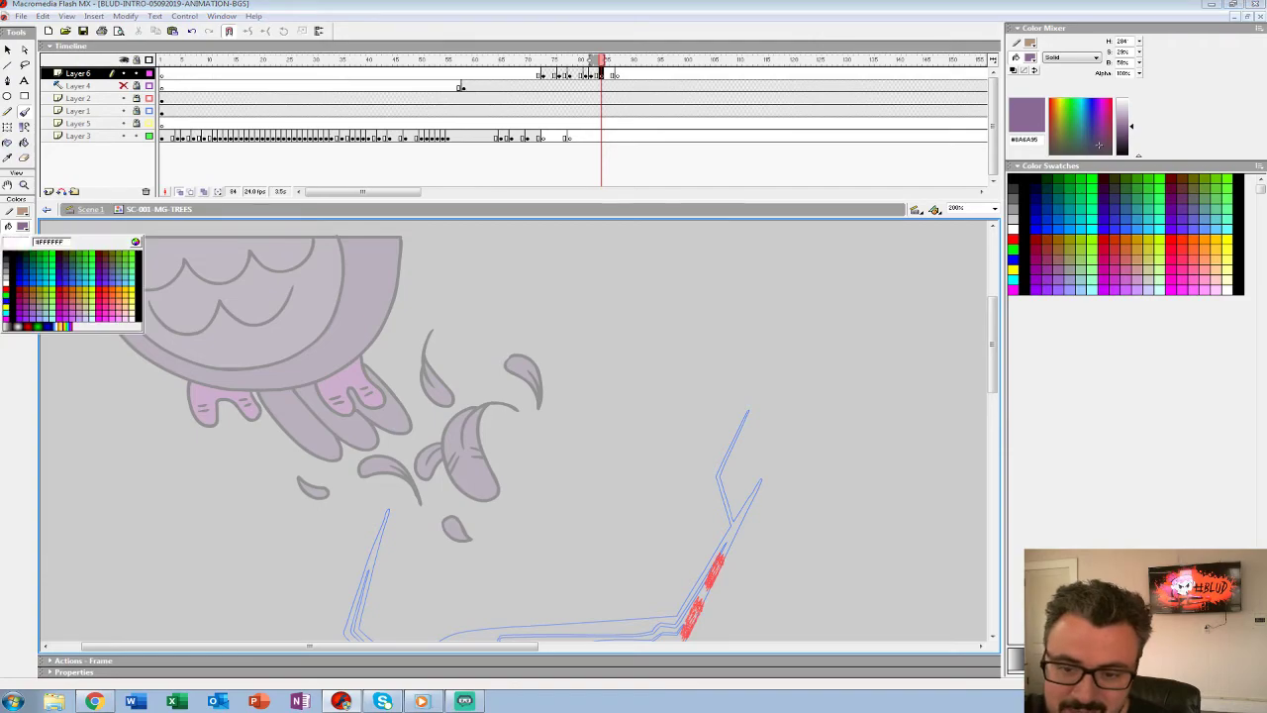
click(13, 261)
key(.)
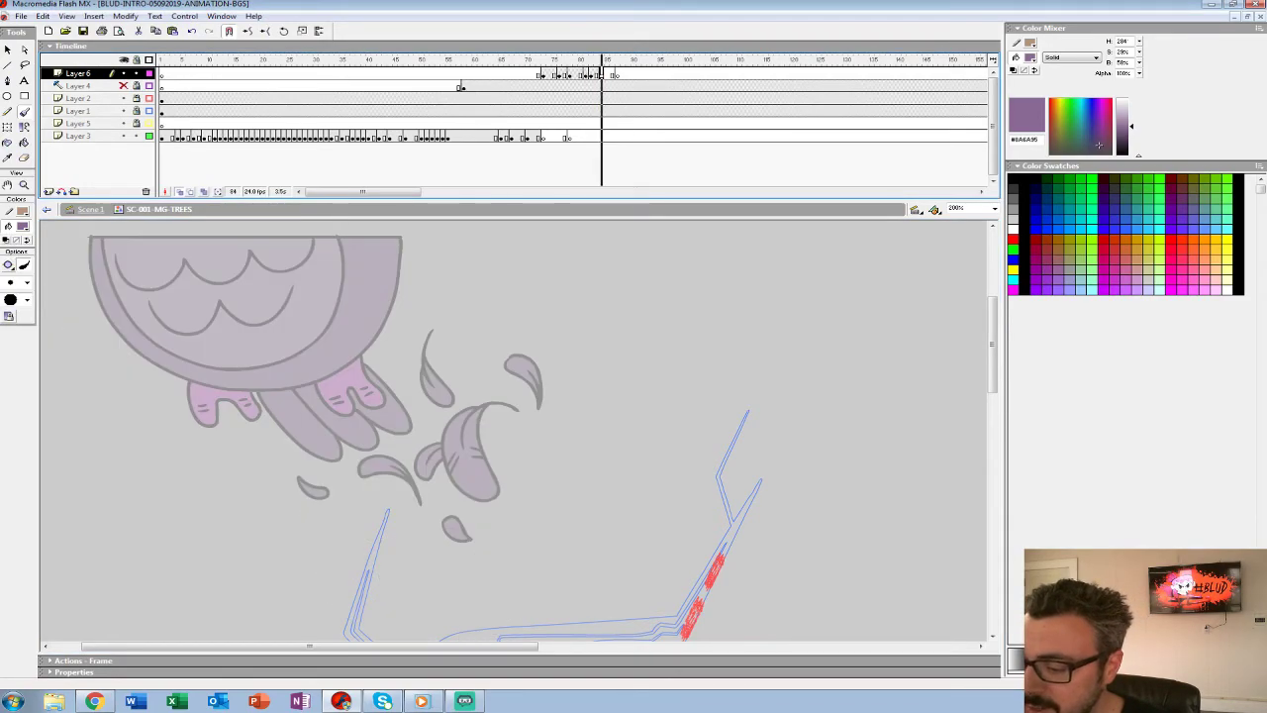
drag(502, 366, 382, 356)
key(ctrl+z)
Set the fill colour to black and rough the large curled feather with its shaft and barb marks on frame 84.
click(24, 226)
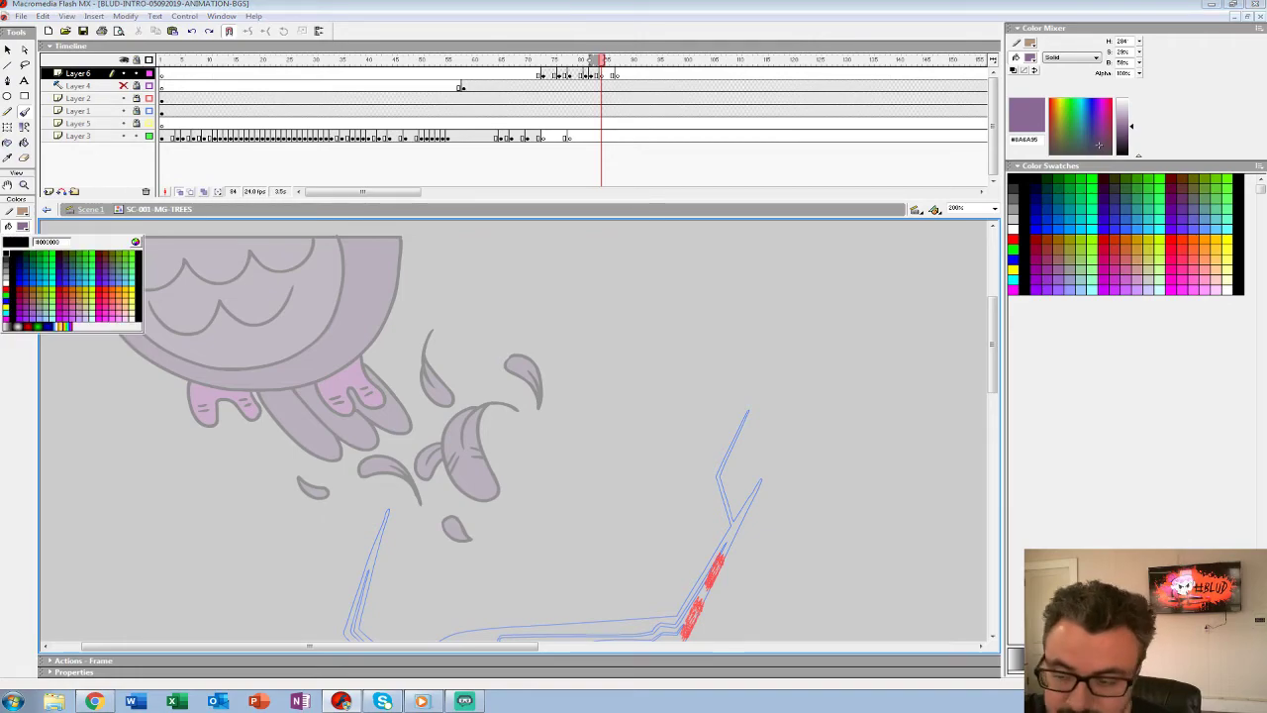
click(6, 247)
mouse_move(492, 354)
mouse_down()
mouse_move(392, 359)
mouse_move(377, 399)
mouse_move(466, 350)
mouse_move(396, 362)
mouse_move(400, 438)
mouse_move(447, 375)
mouse_move(510, 366)
mouse_up()
key(ctrl+z)
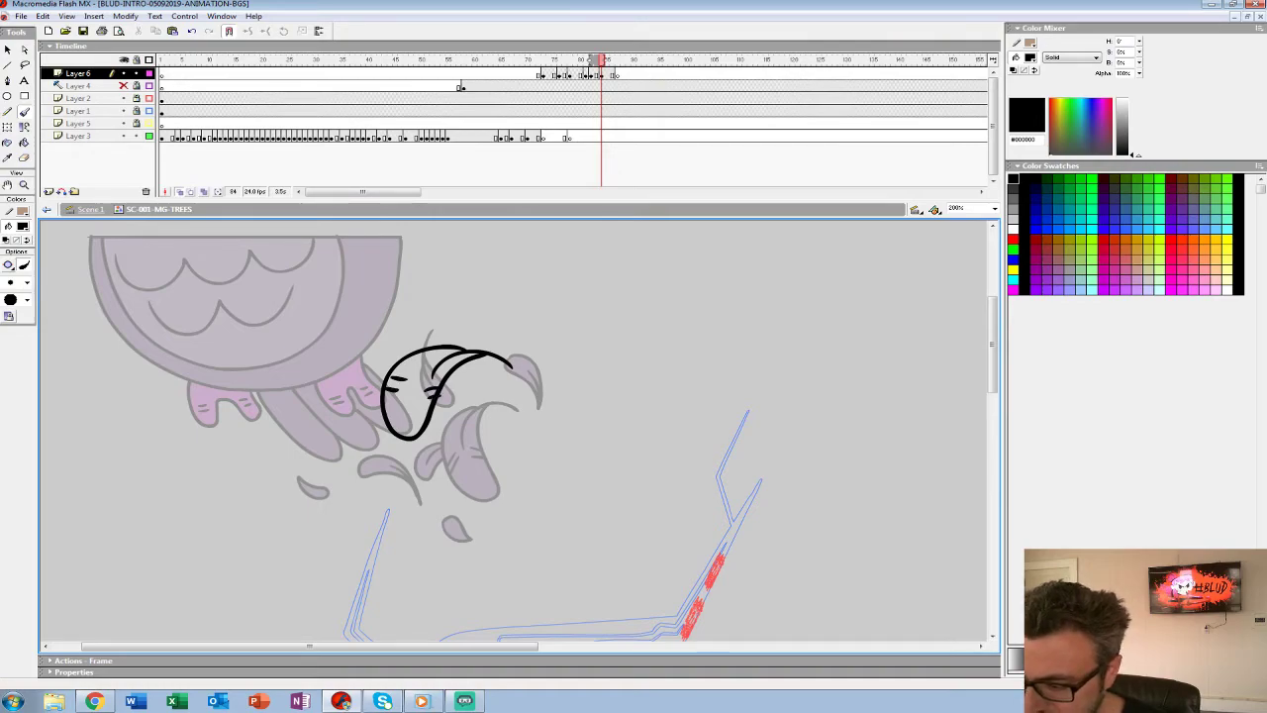
click(591, 75)
click(601, 75)
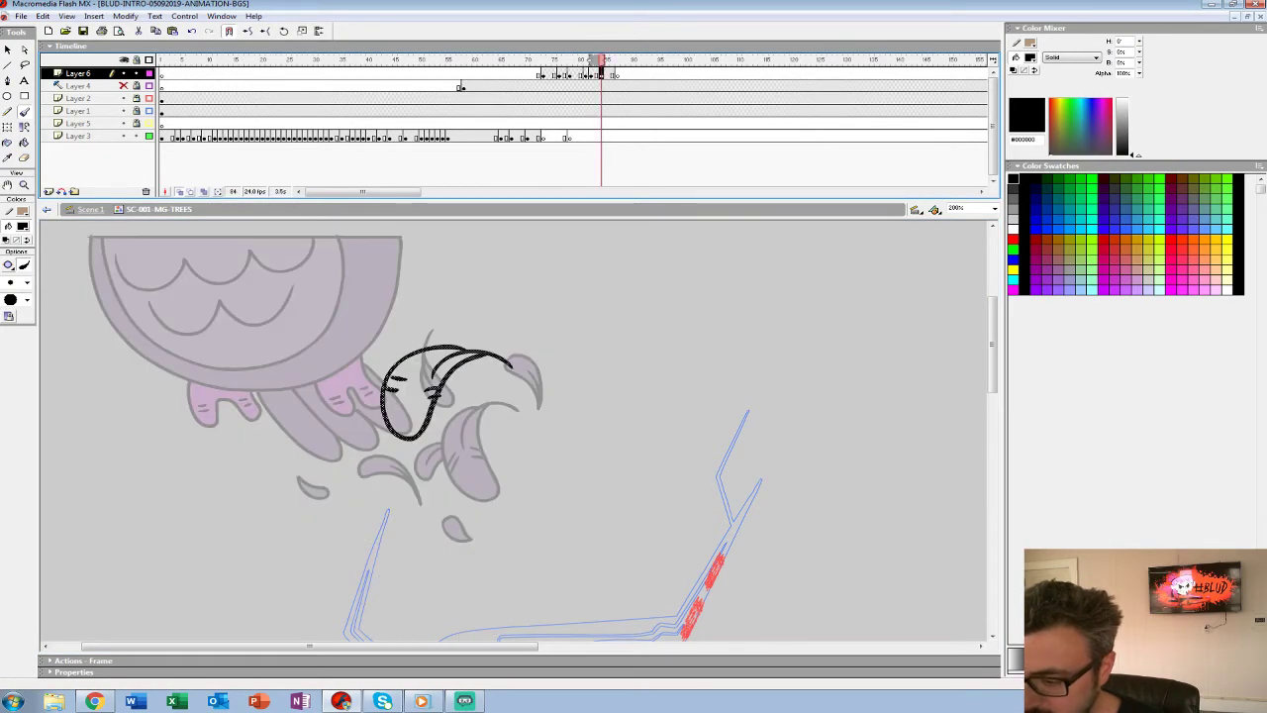
Rough three small loose feathers below, to the right of and above the large one, comparing them with the preceding drawings.
key(comma)
key(comma)
key(period)
key(period)
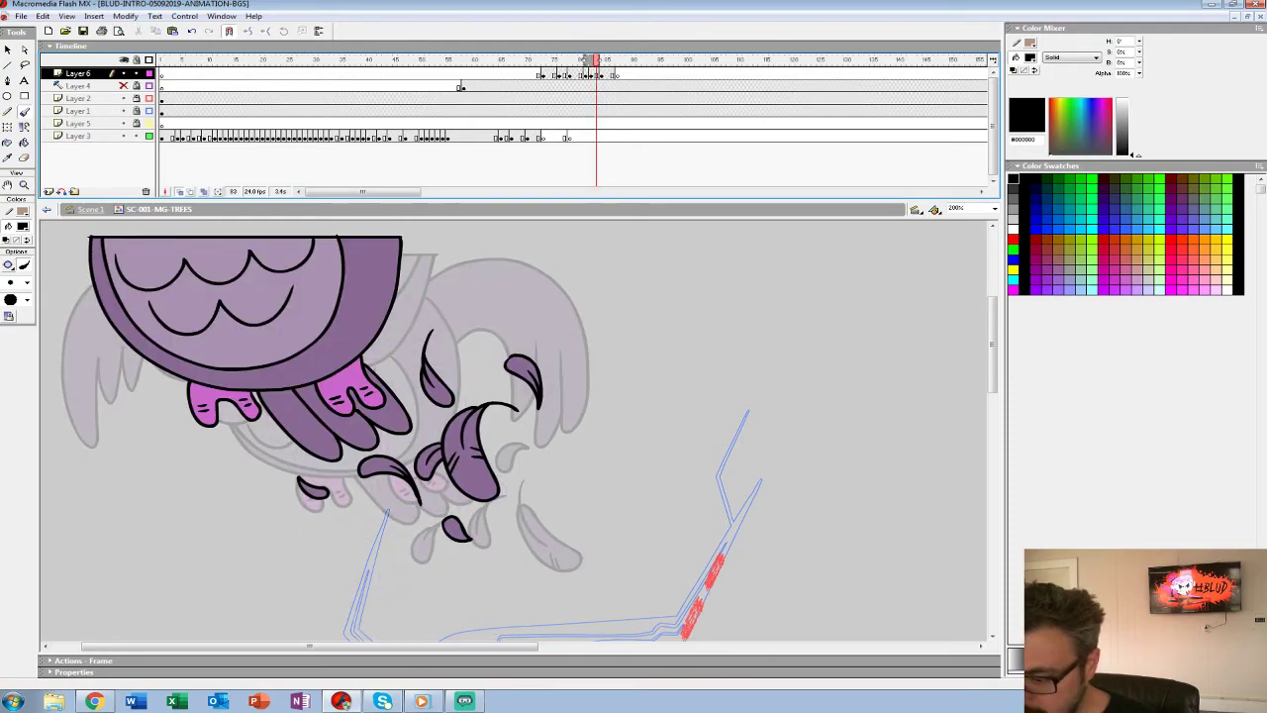
key(period)
key(comma)
key(comma)
key(period)
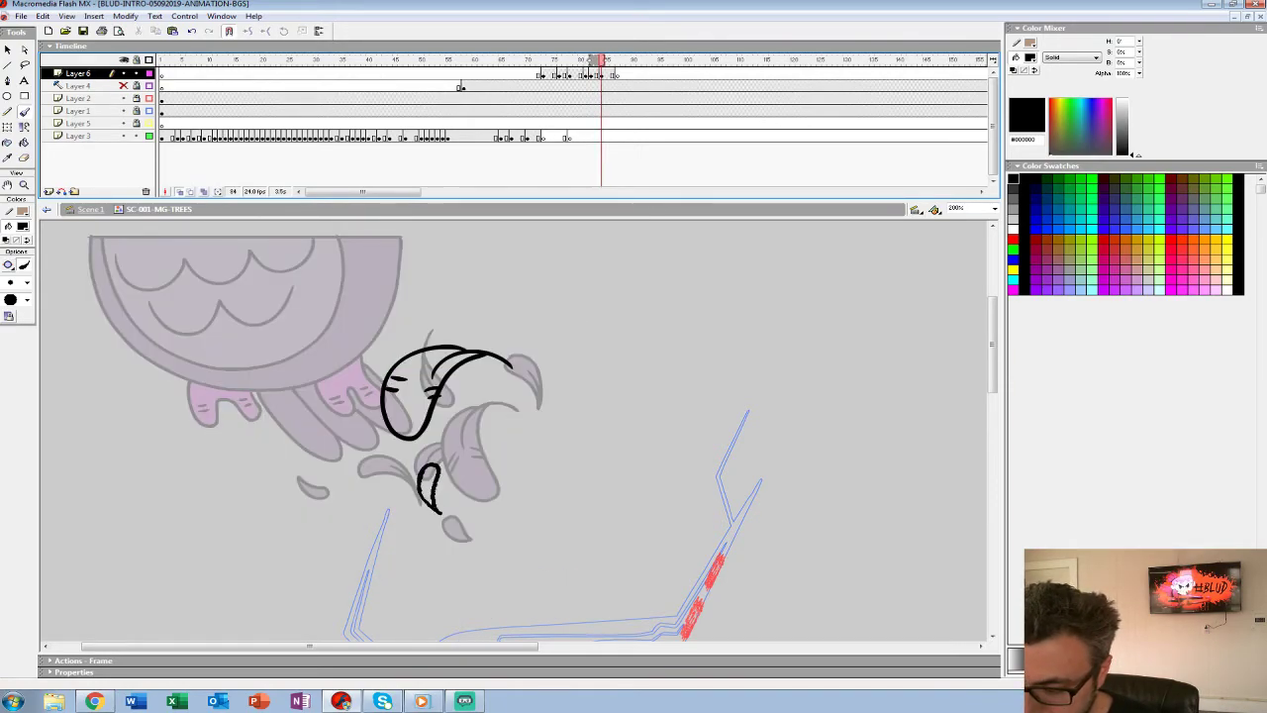
mouse_move(601, 62)
mouse_down()
mouse_move(588, 62)
mouse_move(607, 61)
mouse_up()
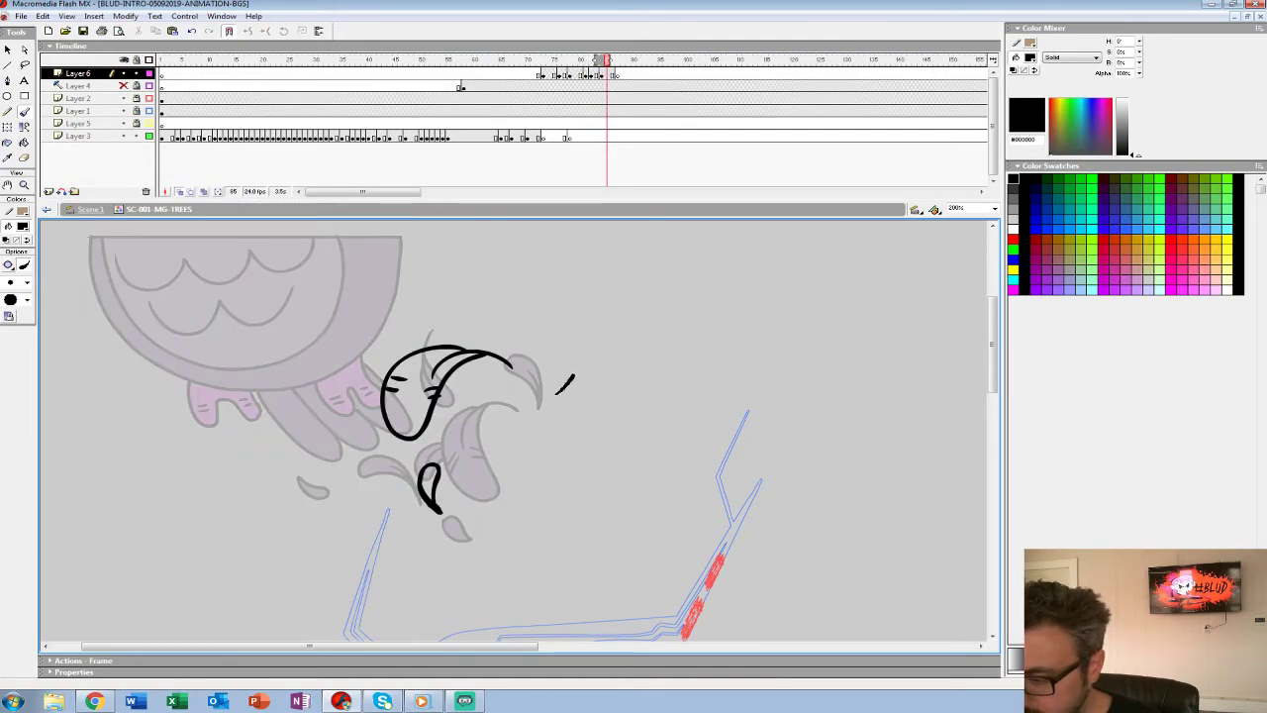
mouse_move(550, 405)
mouse_down()
mouse_move(563, 358)
mouse_move(544, 405)
mouse_up()
drag(412, 312, 417, 307)
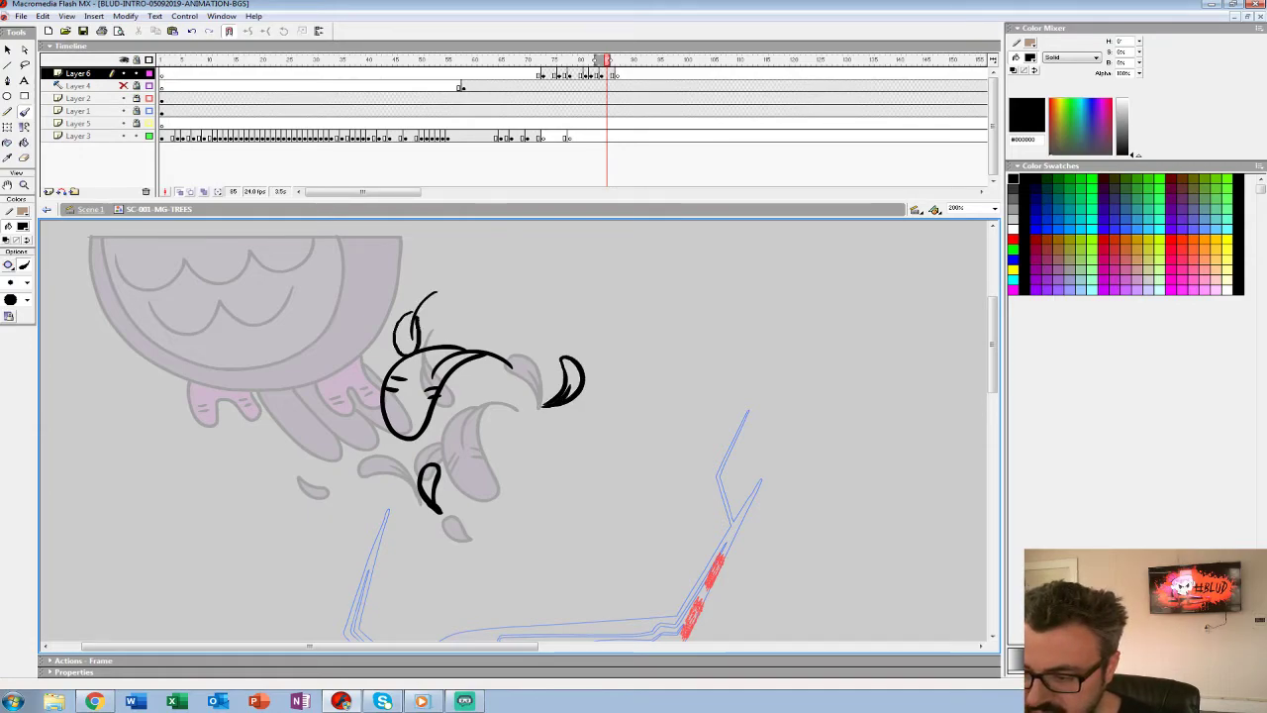
Rough the long feather at the large one's lower left and another at the far left, flipping frames to follow their motion.
key(comma)
key(comma)
key(period)
key(comma)
key(comma)
key(period)
key(period)
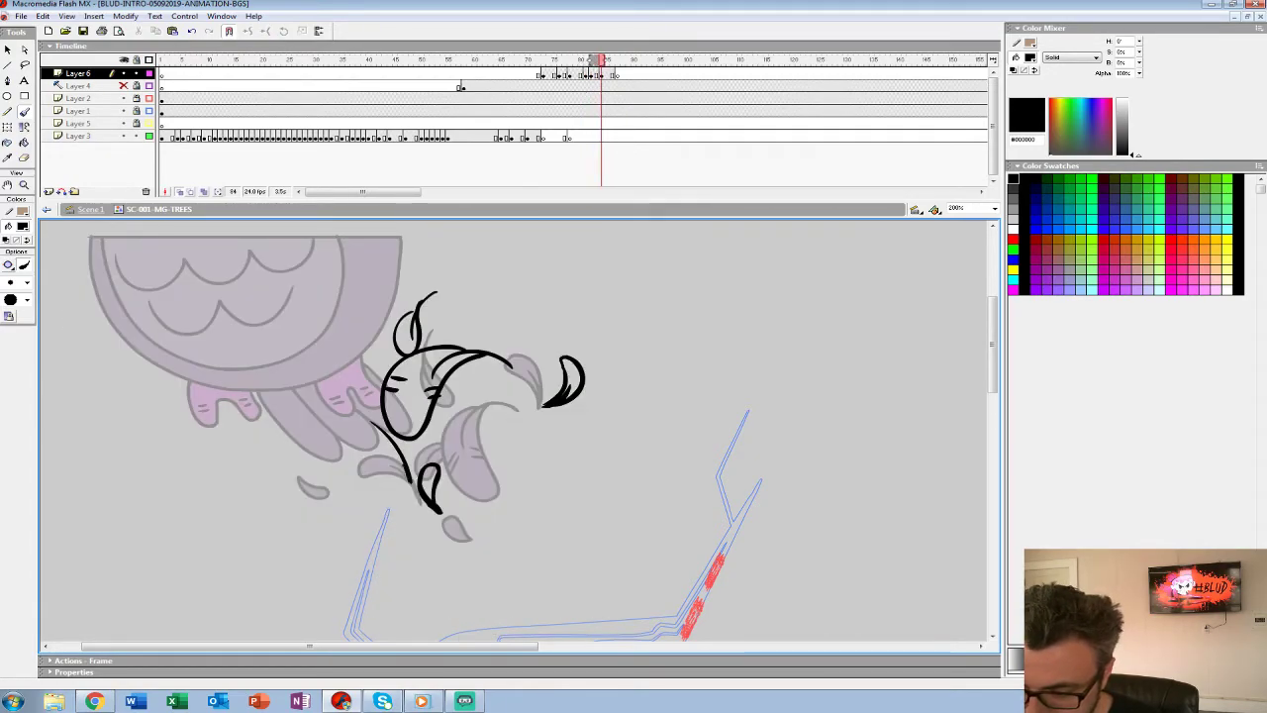
key(comma)
key(comma)
key(period)
key(period)
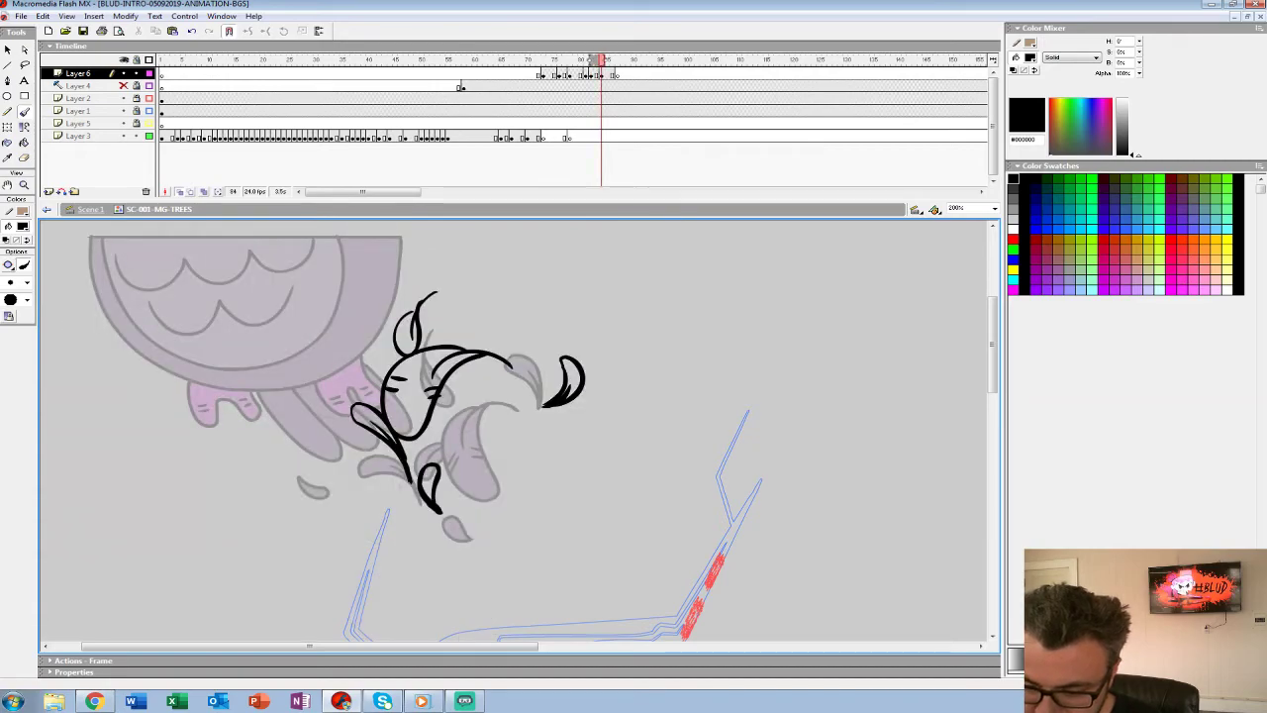
drag(275, 451, 290, 473)
mouse_move(287, 415)
mouse_down()
mouse_move(296, 468)
mouse_move(281, 465)
mouse_up()
mouse_move(415, 436)
mouse_down()
mouse_move(470, 387)
mouse_move(465, 459)
mouse_up()
Play back the take-off from frame 75 and clear the blank keyframe at frame 87 of Layer 6.
click(550, 75)
key(Return)
click(552, 76)
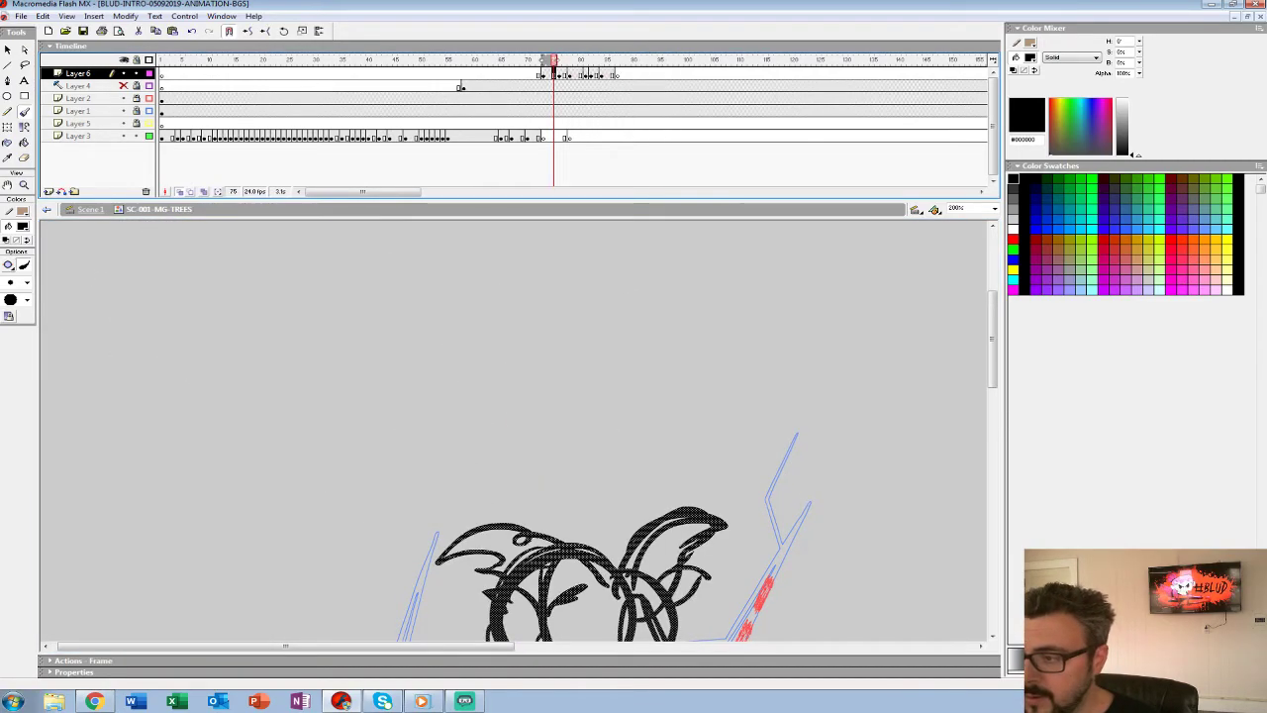
click(616, 75)
key(F6)
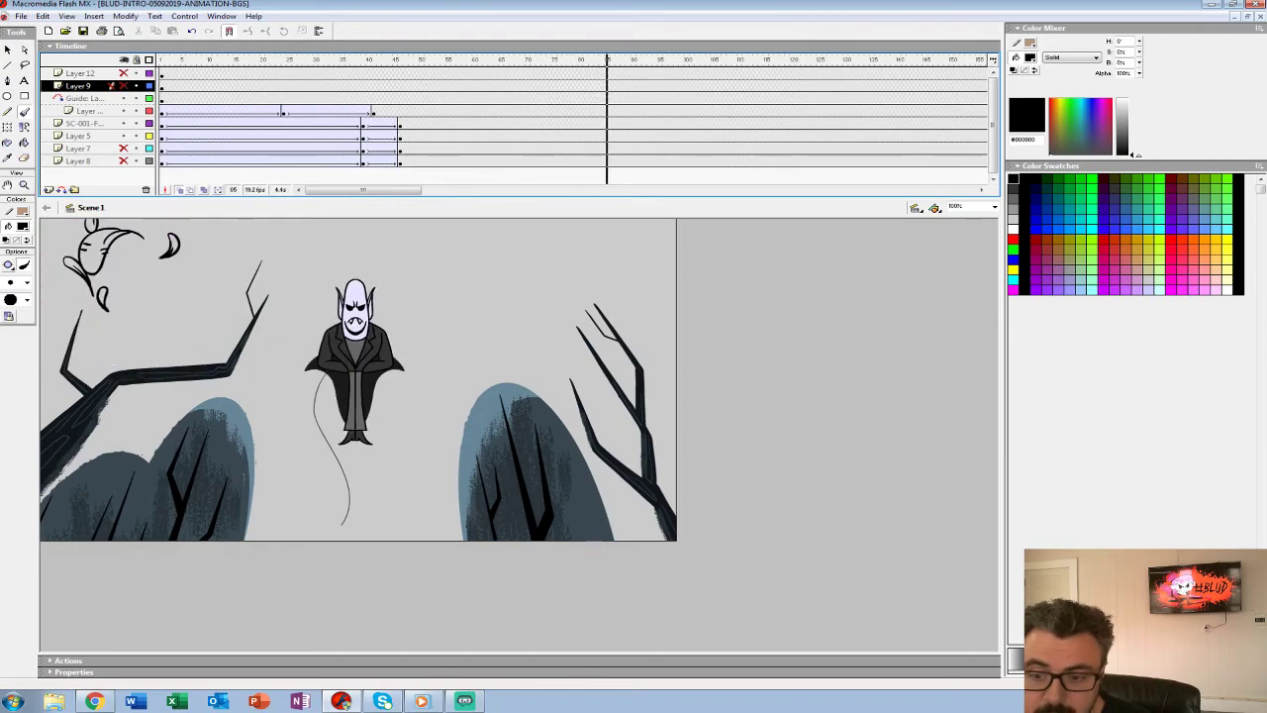
Play back the rough feathers in Scene 1, then reopen the SC-001-MG-TREES symbol to review them there.
key(Return)
click(7, 49)
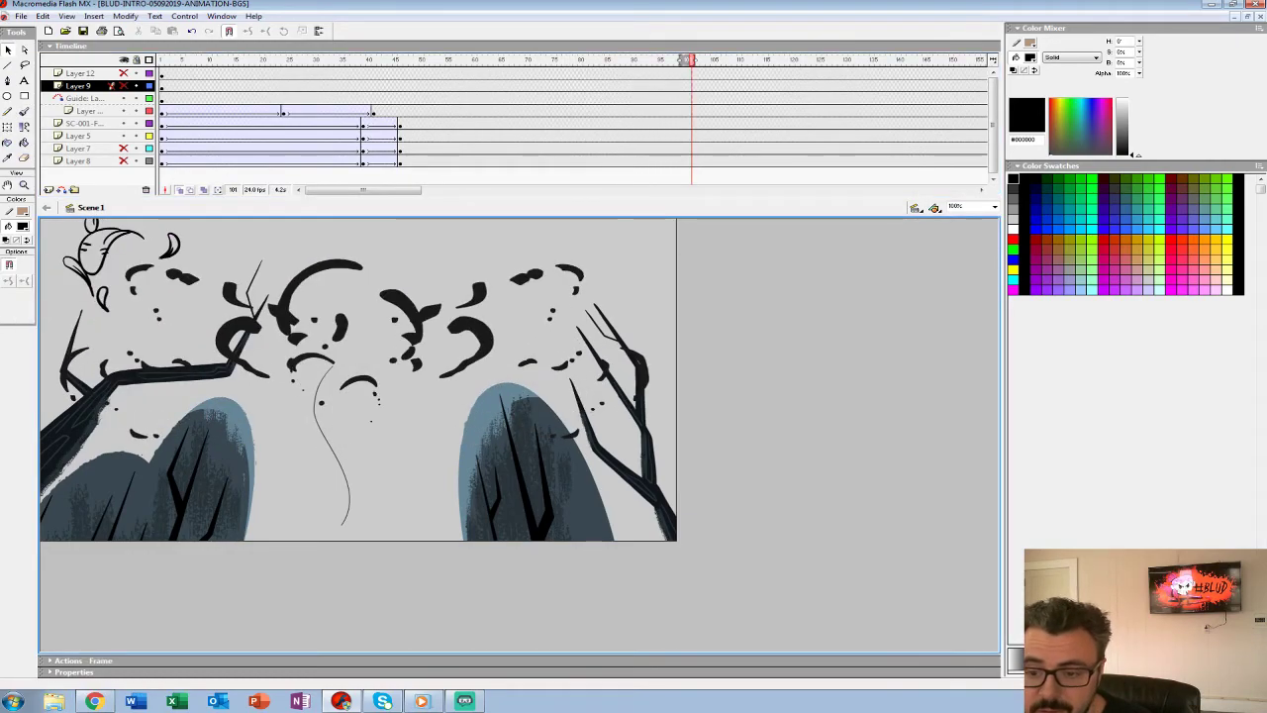
click(213, 460)
right_click(111, 242)
click(148, 378)
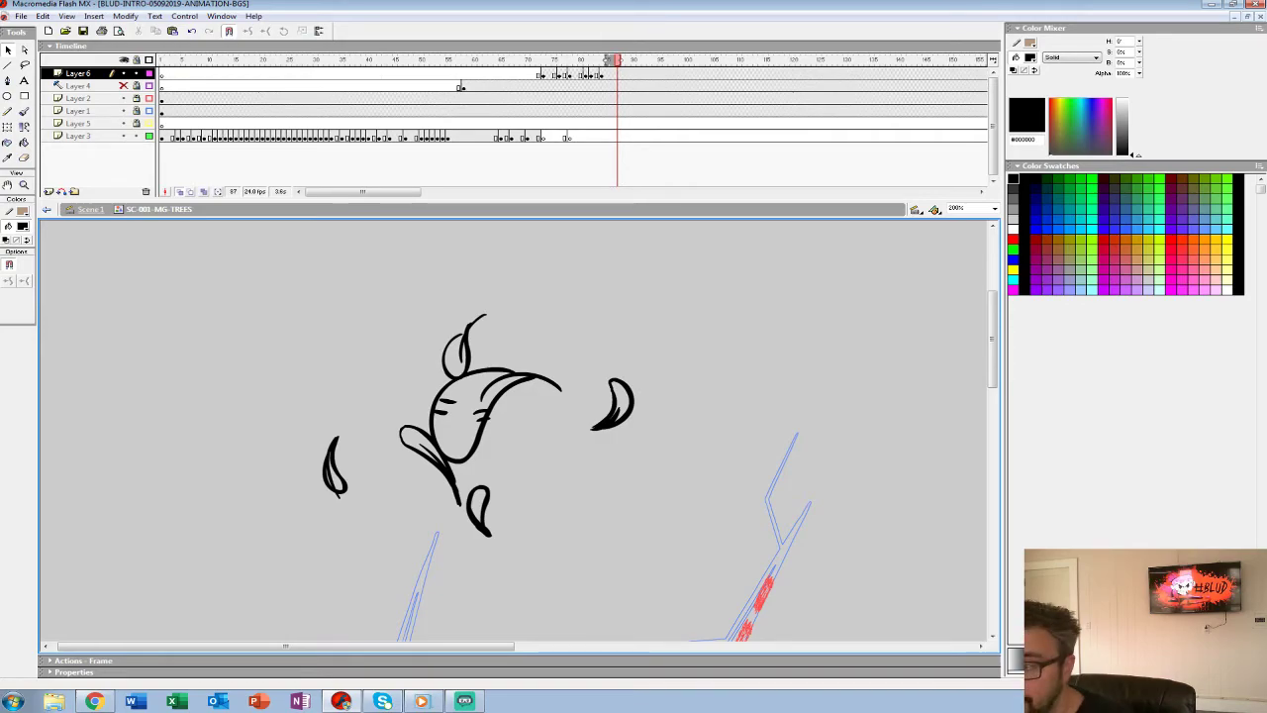
key(Return)
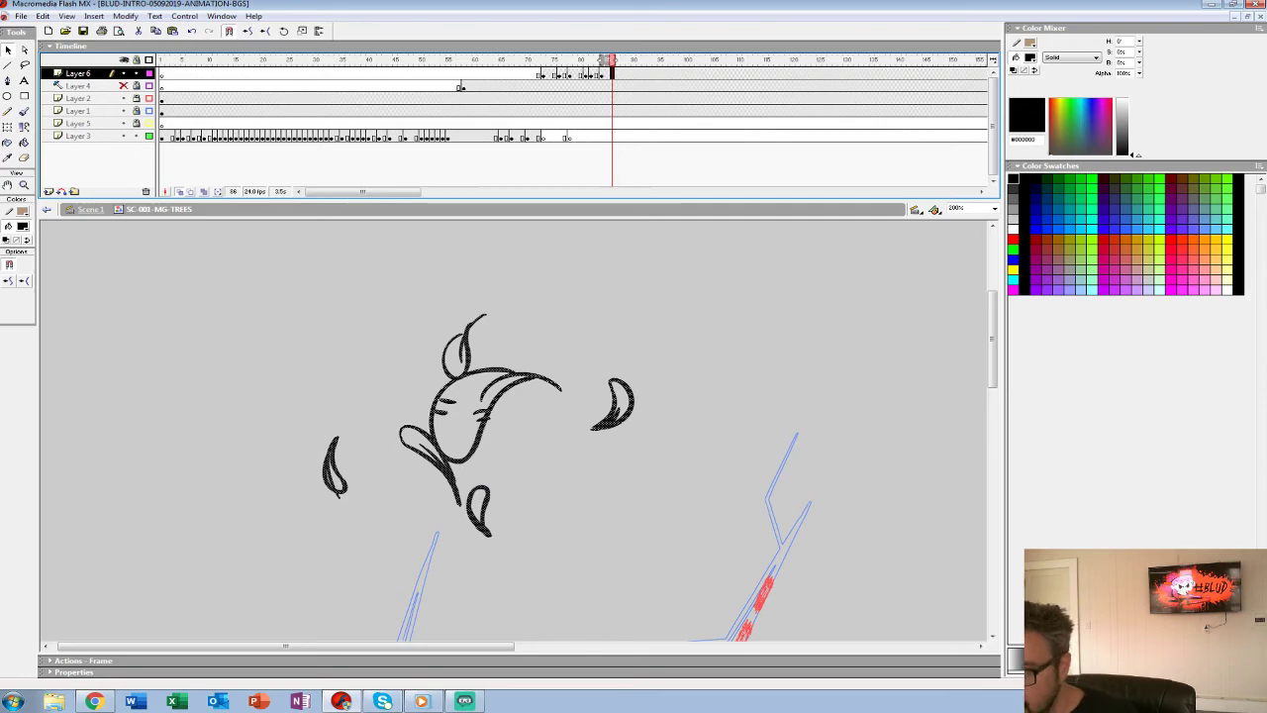
Insert a blank keyframe at frame 85 of Layer 6 and set a black brush of the fourth-smallest size for inking.
click(606, 75)
key(F7)
click(24, 186)
click(504, 399)
drag(504, 400, 569, 301)
click(21, 227)
click(6, 255)
click(24, 112)
click(27, 283)
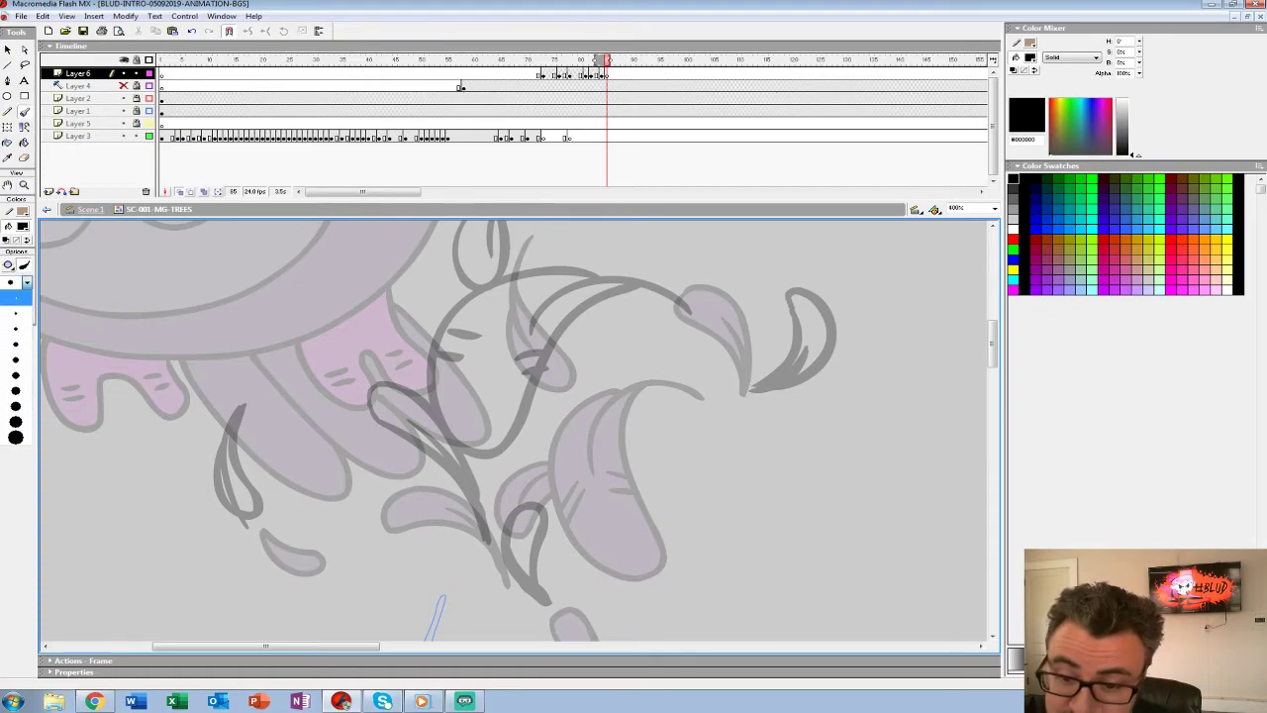
click(16, 344)
Ink the large feather's curved shaft over the rough, undoing the trial strokes for its outline and barb marks.
mouse_move(690, 309)
mouse_down()
mouse_move(635, 278)
mouse_move(521, 321)
mouse_up()
mouse_move(608, 275)
mouse_down()
mouse_move(546, 270)
mouse_move(425, 380)
mouse_move(520, 406)
mouse_move(631, 281)
mouse_up()
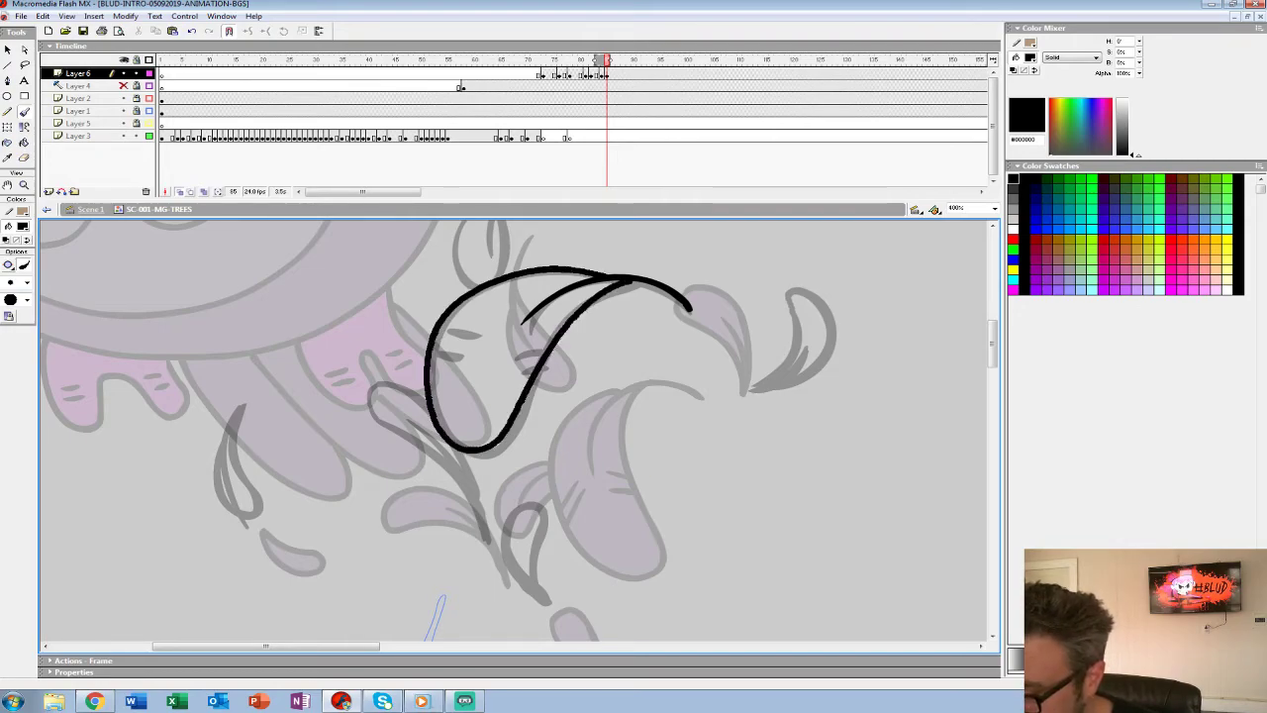
drag(542, 353, 503, 362)
mouse_move(438, 336)
mouse_down()
mouse_move(494, 392)
mouse_move(485, 365)
mouse_up()
key(ctrl+z)
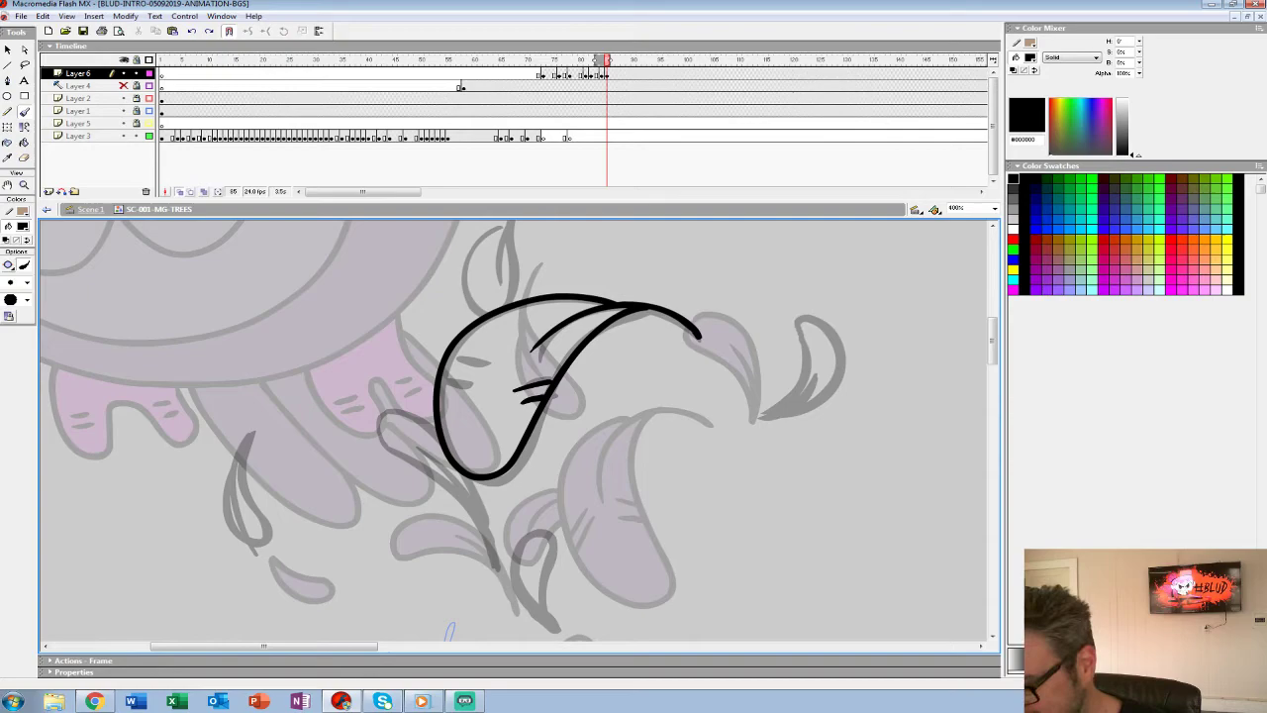
key(ctrl+z)
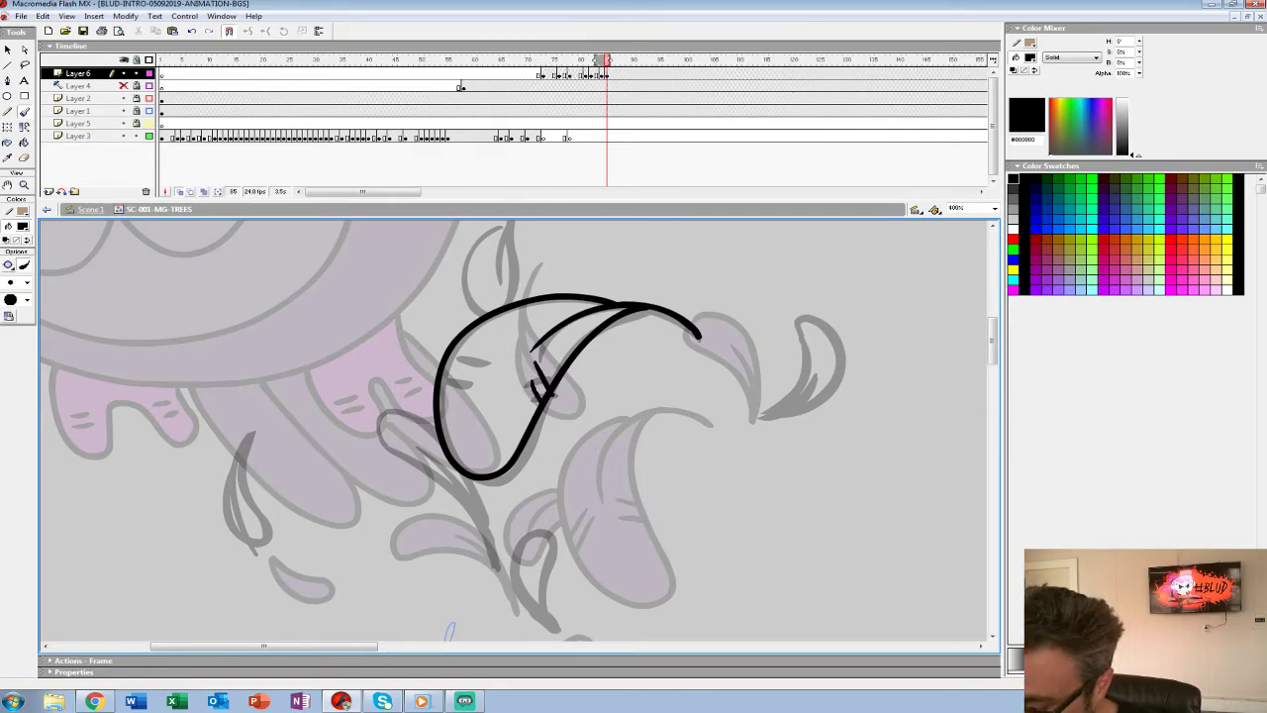
mouse_move(481, 359)
mouse_down()
mouse_move(441, 390)
mouse_move(448, 366)
mouse_up()
key(ctrl+z)
key(ctrl+z)
key(ctrl+z)
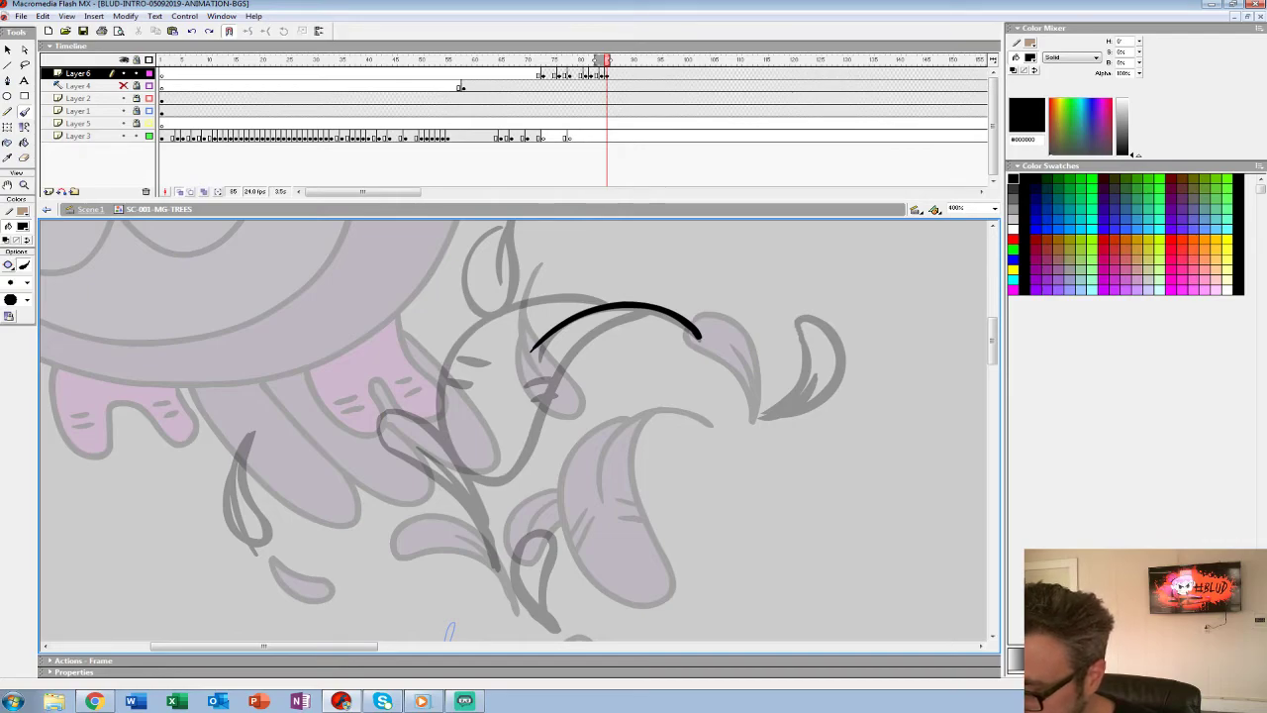
Ink the large feather's outline with a notch in its left edge and barb marks, plus the small feather above it.
mouse_move(604, 297)
mouse_down()
mouse_move(447, 353)
mouse_move(477, 372)
mouse_move(443, 374)
mouse_move(444, 452)
mouse_move(482, 480)
mouse_move(519, 456)
mouse_move(556, 371)
mouse_move(638, 309)
mouse_up()
drag(511, 379, 570, 496)
drag(535, 452, 524, 514)
drag(582, 265, 529, 357)
mouse_move(542, 303)
mouse_down()
mouse_move(541, 368)
mouse_move(514, 383)
mouse_move(509, 336)
mouse_move(540, 305)
mouse_up()
drag(752, 436, 567, 384)
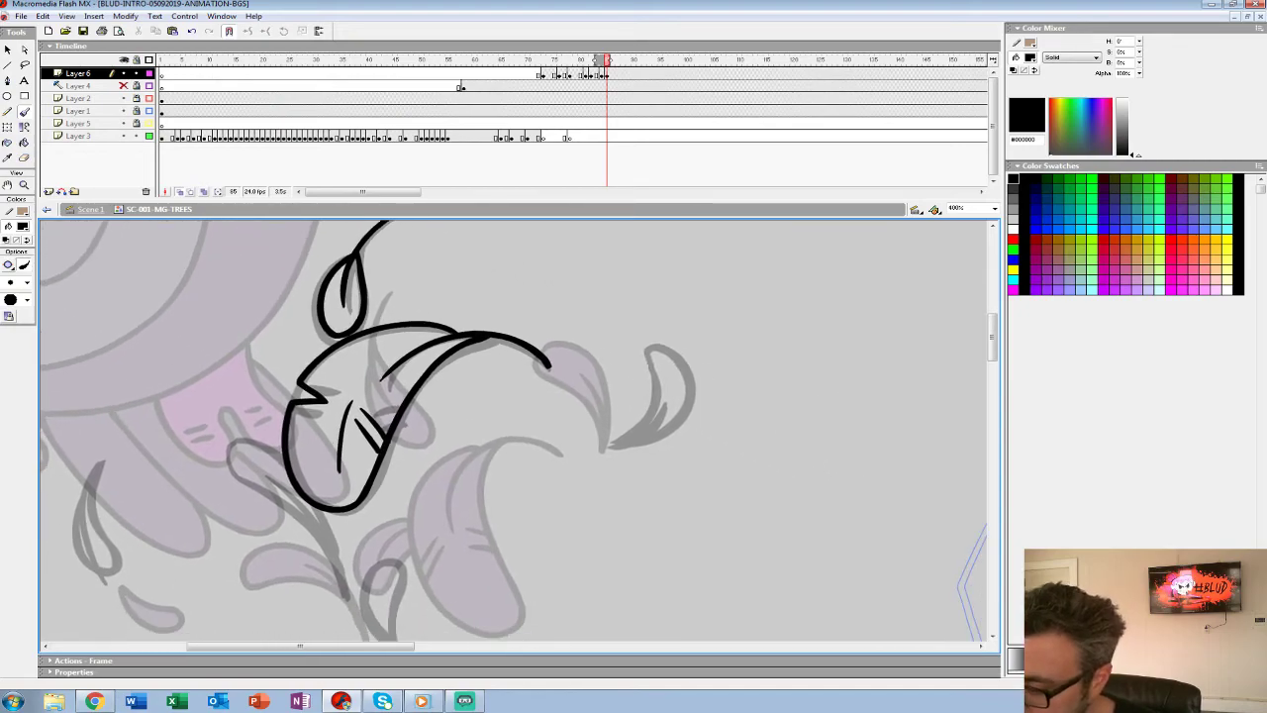
Ink the remaining four small feathers to the right, below, at the lower left and at the far left.
mouse_move(662, 410)
mouse_down()
mouse_move(651, 348)
mouse_move(678, 347)
mouse_move(693, 390)
mouse_move(666, 426)
mouse_move(633, 443)
mouse_up()
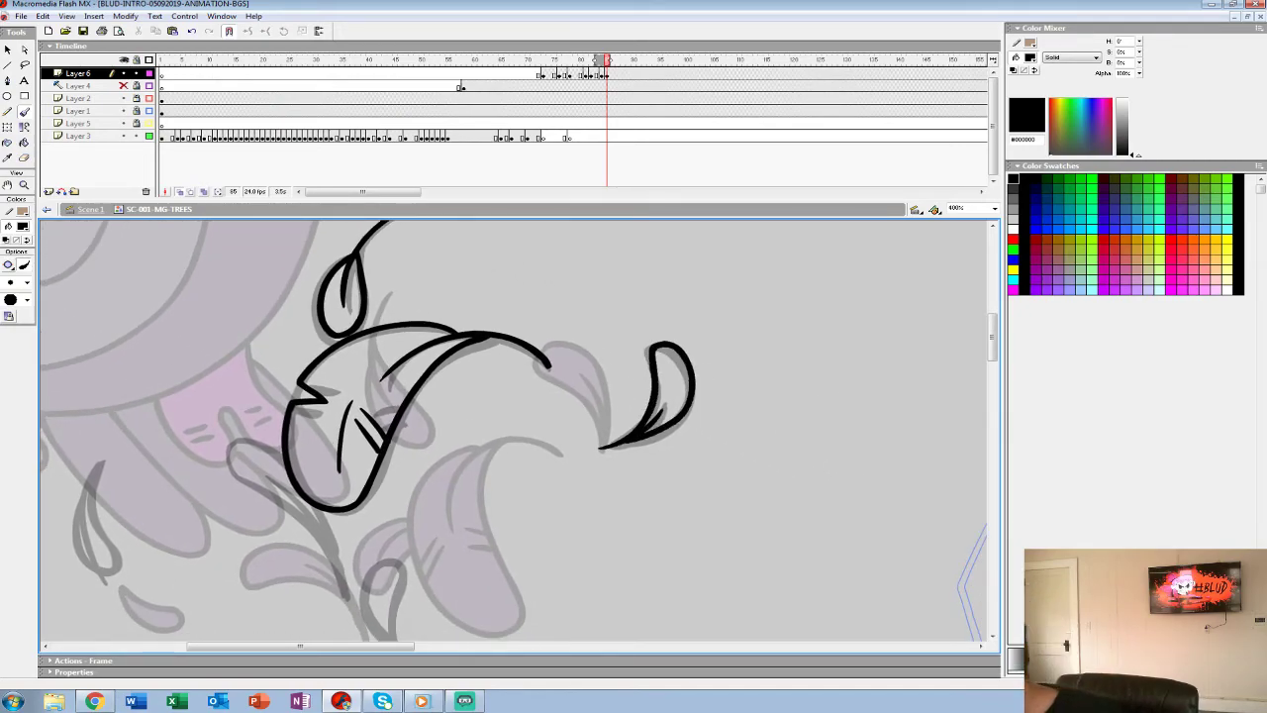
drag(426, 554, 558, 410)
mouse_move(539, 512)
mouse_down()
mouse_move(513, 417)
mouse_move(519, 494)
mouse_move(667, 569)
mouse_up()
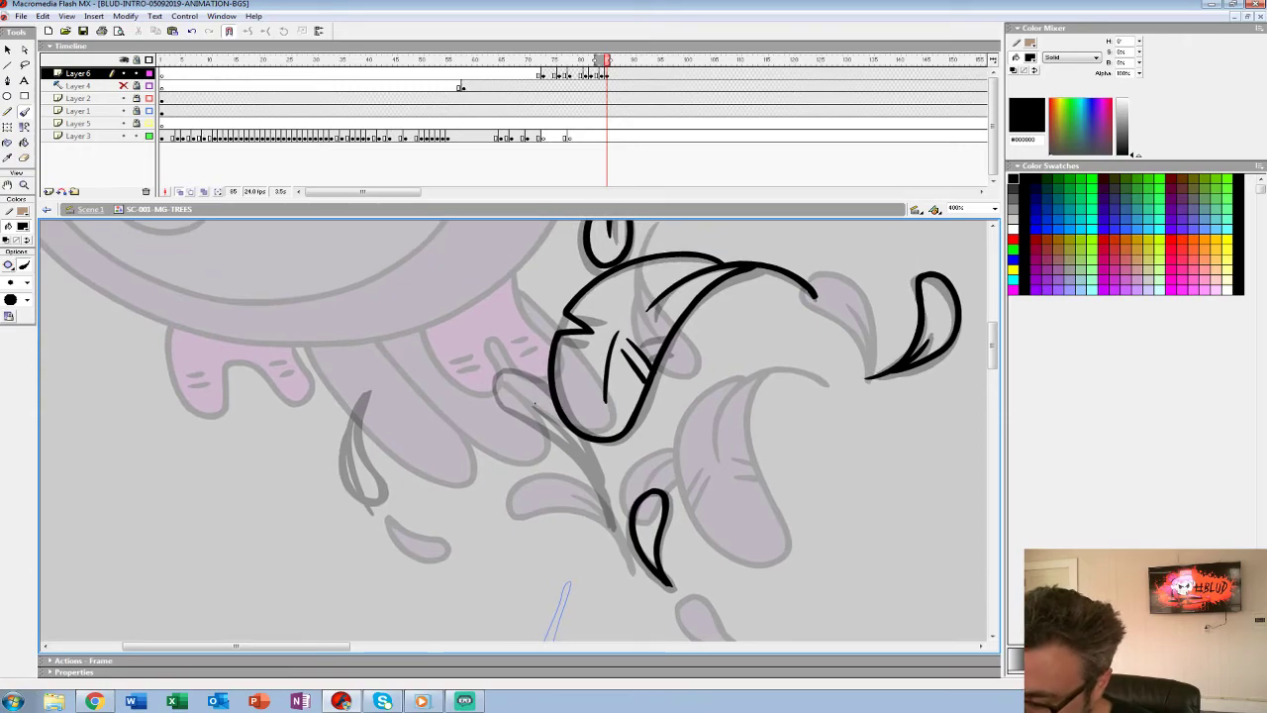
mouse_move(535, 403)
mouse_down()
mouse_move(612, 516)
mouse_move(574, 438)
mouse_move(554, 447)
mouse_move(495, 383)
mouse_up()
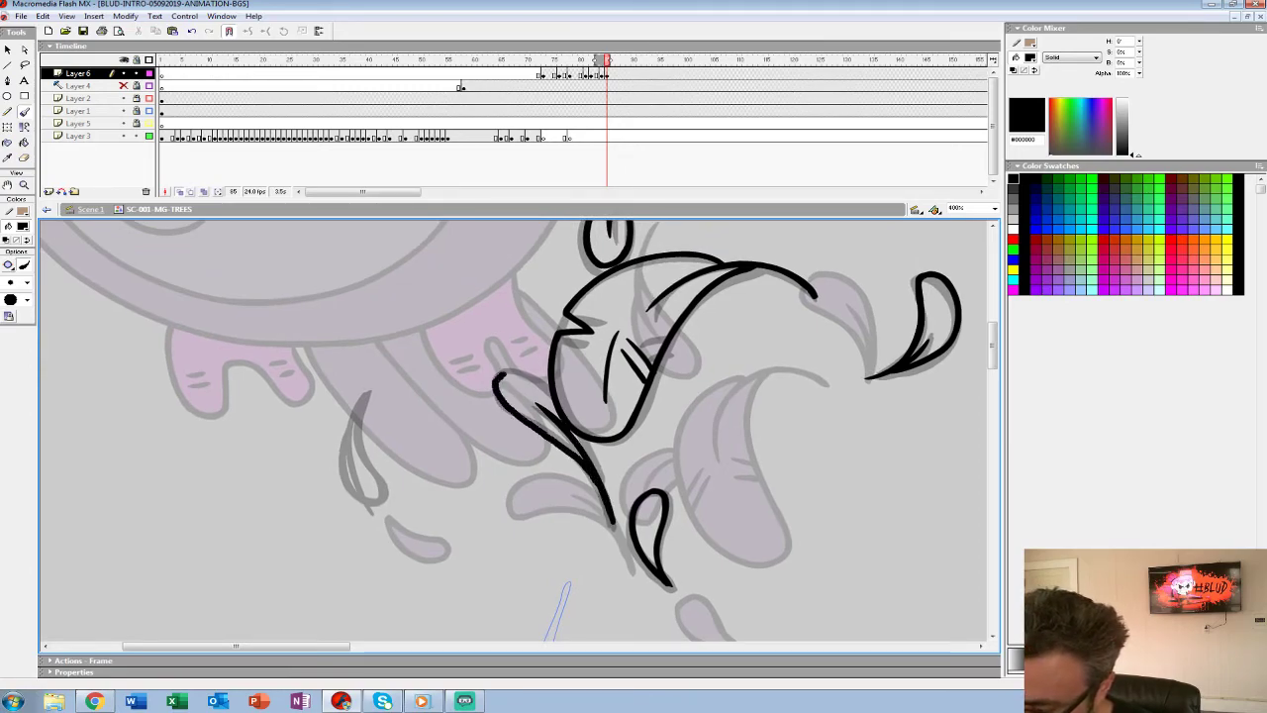
mouse_move(369, 382)
mouse_down()
mouse_move(353, 466)
mouse_move(379, 488)
mouse_move(357, 496)
mouse_move(340, 459)
mouse_move(352, 414)
mouse_up()
mouse_move(465, 386)
mouse_down()
mouse_move(396, 503)
mouse_move(350, 499)
mouse_up()
Remove the rough feather drawing so the inked one sits on frame 84, and turn off onion skinning.
key(z)
alt+click(495, 398)
alt+click(495, 398)
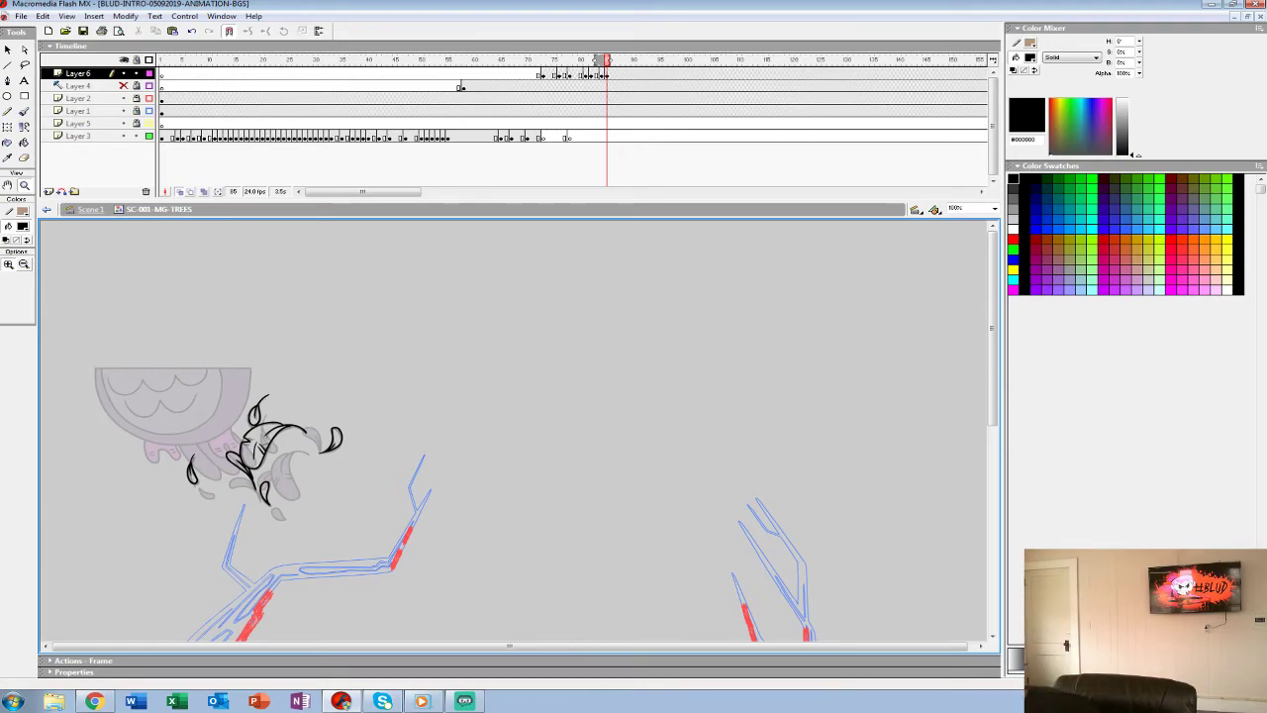
key(comma)
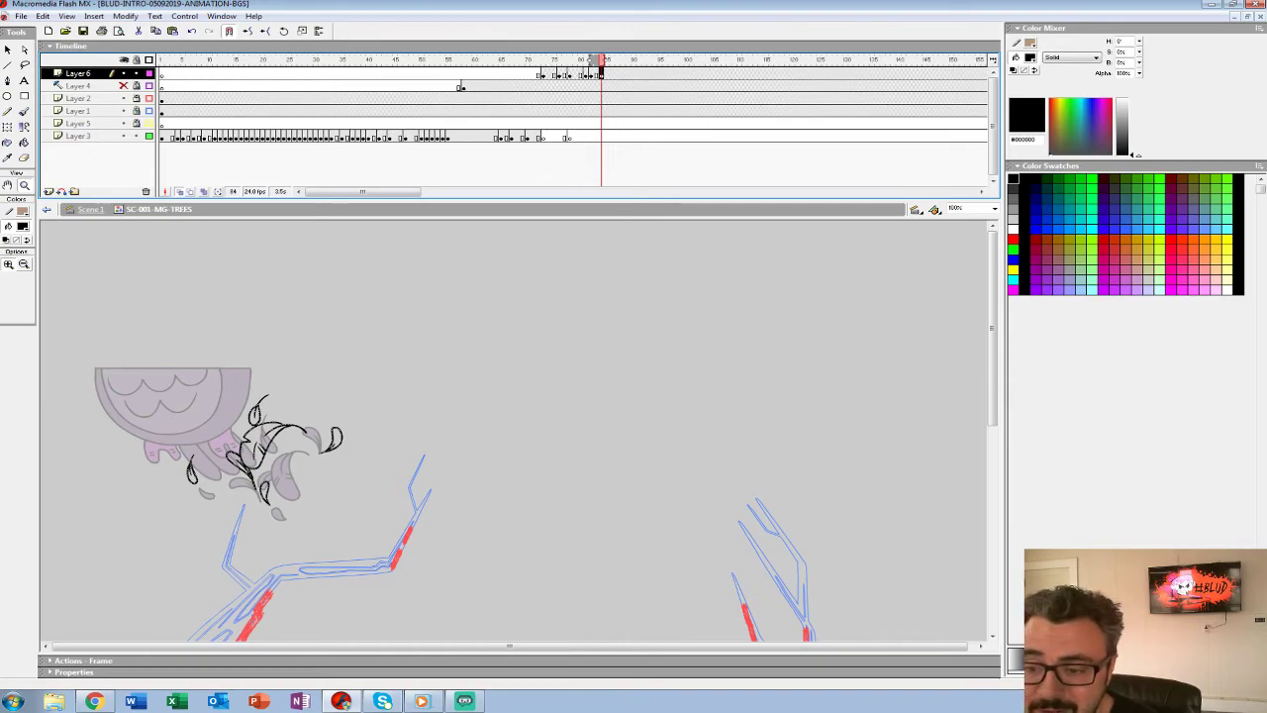
key(alt+shift+o)
Create a new blank document and set the Brush tool to the second-smallest size on frame 1.
click(21, 16)
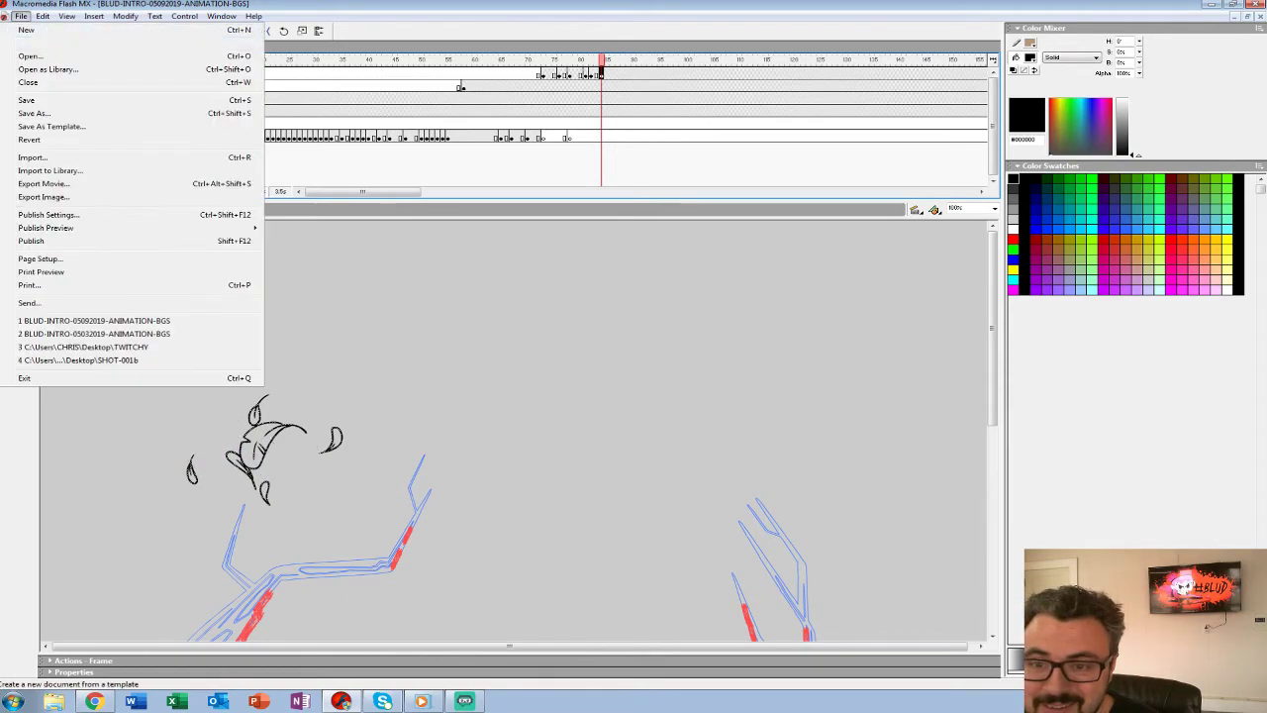
click(26, 29)
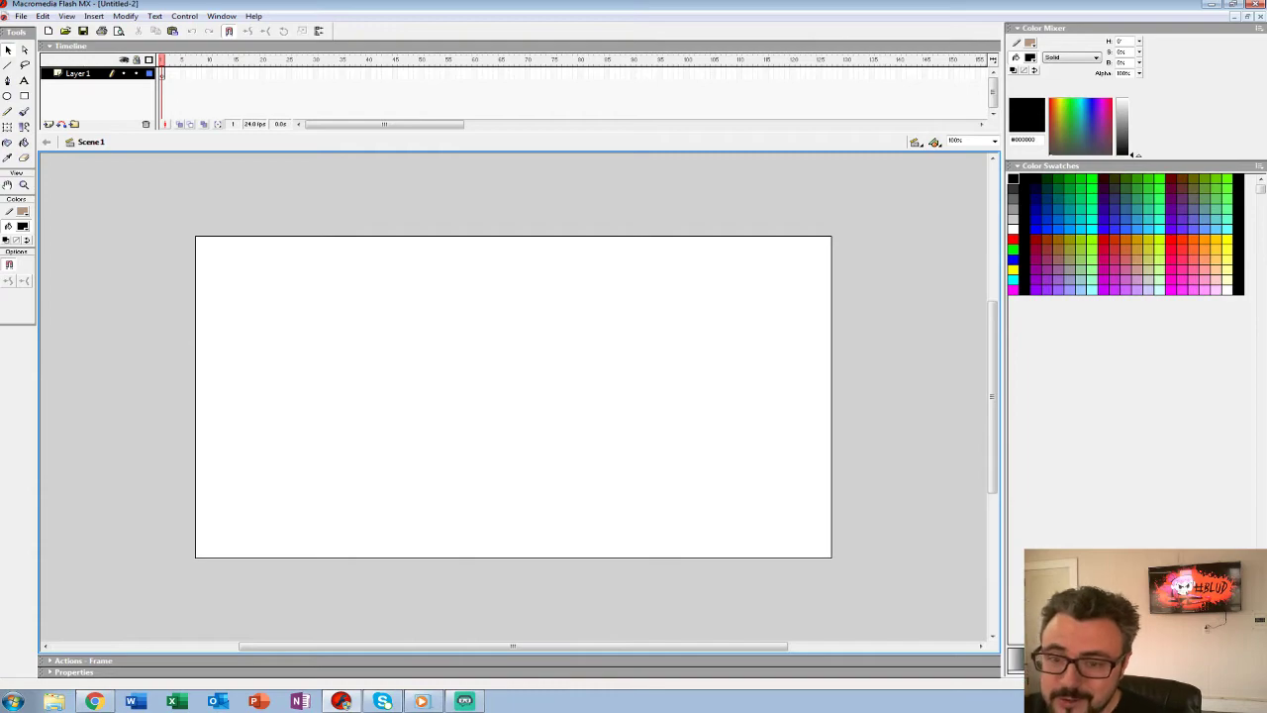
click(25, 112)
click(27, 283)
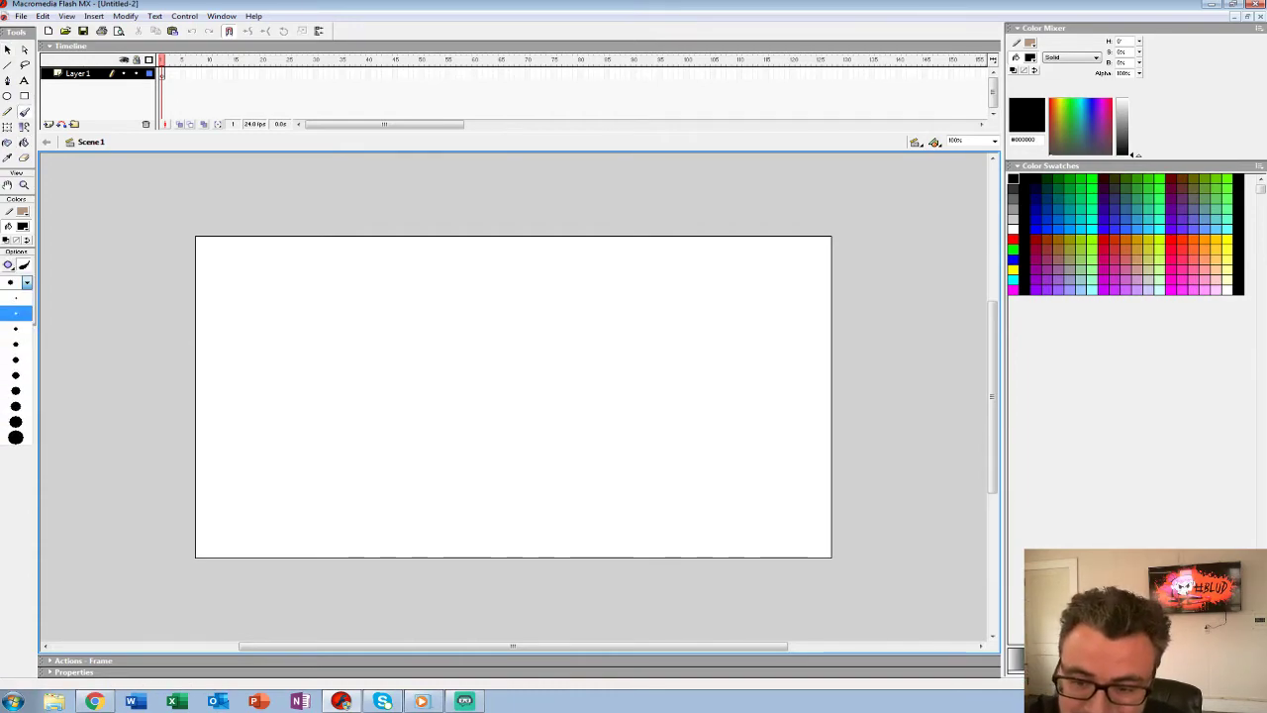
click(12, 311)
click(162, 74)
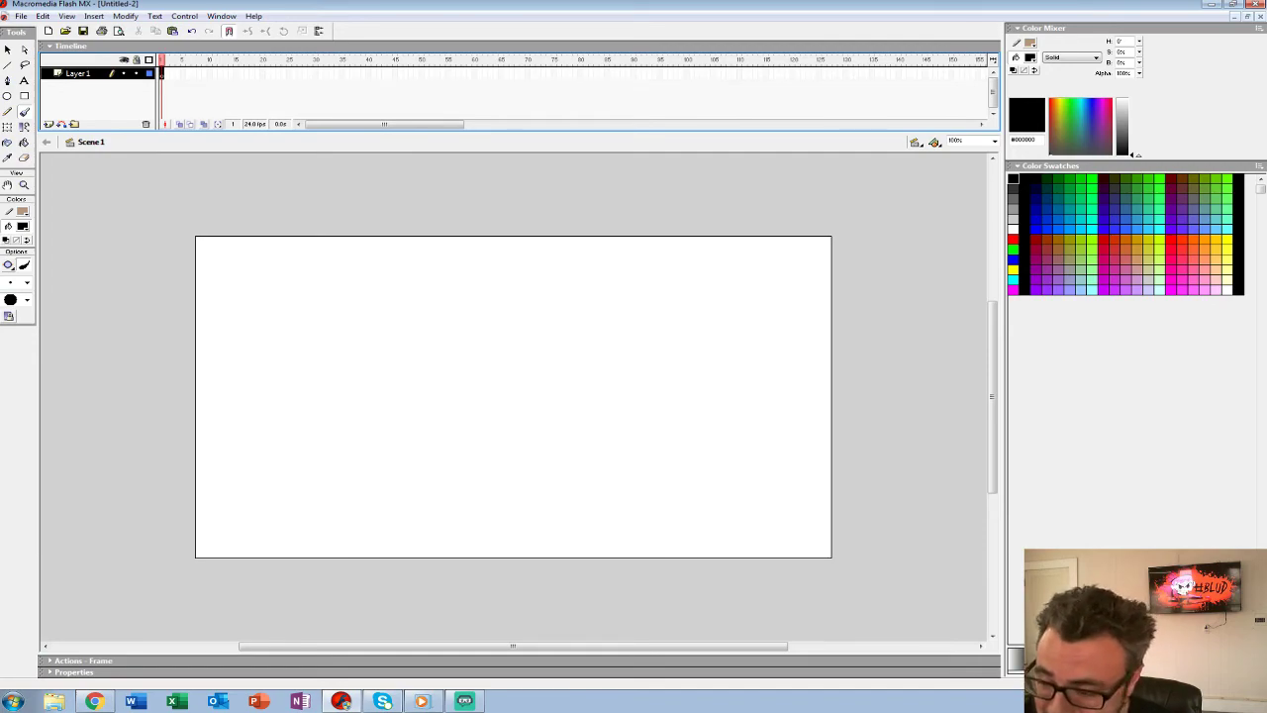
Sketch a cartoon shark's upper jaw line, mouth corner, two large eyes with brows, rounded snout, back and dorsal fin.
mouse_move(330, 365)
mouse_down()
mouse_move(468, 345)
mouse_move(507, 374)
mouse_up()
drag(457, 333, 494, 372)
mouse_move(458, 268)
mouse_down()
mouse_move(409, 295)
mouse_move(437, 315)
mouse_move(442, 303)
mouse_move(420, 301)
mouse_up()
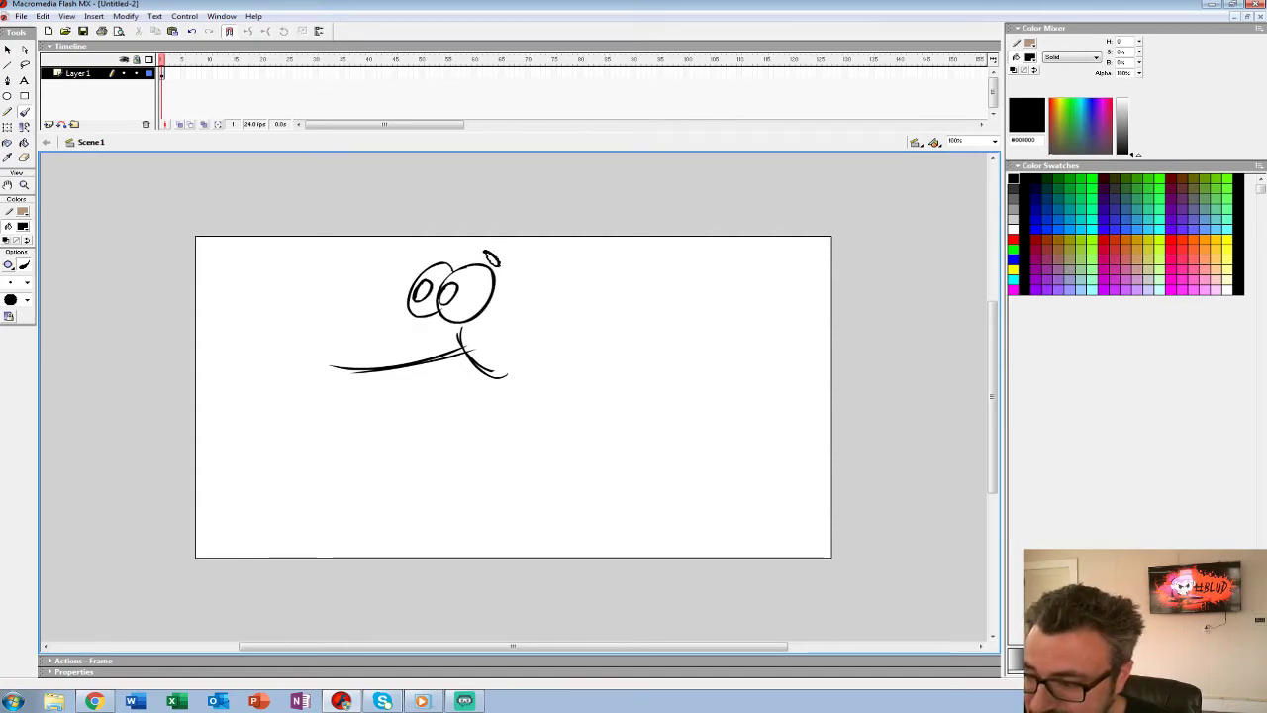
drag(447, 251, 446, 254)
mouse_move(355, 369)
mouse_down()
mouse_move(301, 265)
mouse_move(321, 283)
mouse_move(440, 231)
mouse_up()
mouse_move(338, 267)
mouse_down()
mouse_move(637, 215)
mouse_move(673, 234)
mouse_move(629, 281)
mouse_up()
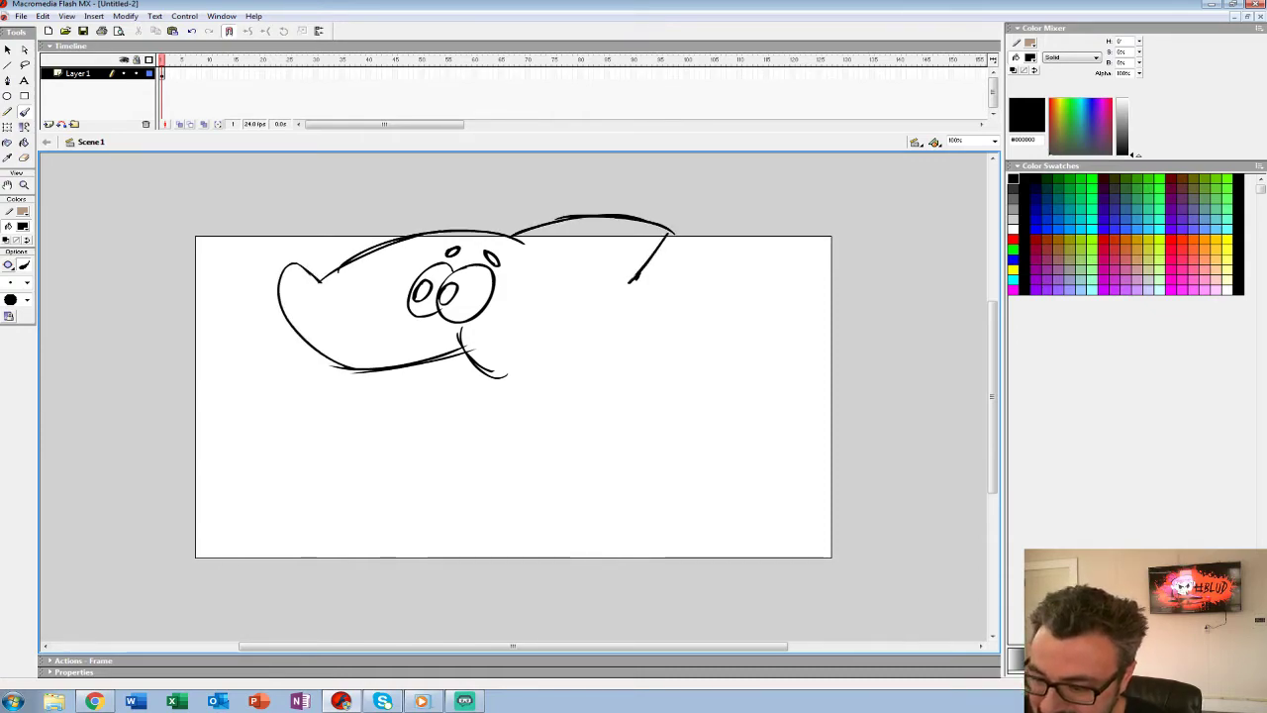
Add the shark's toothed open lower jaw, belly, tail fin and two pointed fins under the body.
mouse_move(341, 366)
mouse_down()
mouse_move(444, 363)
mouse_move(477, 378)
mouse_move(424, 431)
mouse_move(421, 381)
mouse_move(465, 384)
mouse_move(412, 421)
mouse_move(430, 382)
mouse_move(469, 413)
mouse_move(476, 406)
mouse_move(449, 415)
mouse_move(538, 401)
mouse_up()
drag(400, 420, 625, 358)
drag(566, 290, 691, 319)
mouse_move(663, 315)
mouse_down()
mouse_move(789, 262)
mouse_move(715, 346)
mouse_move(756, 414)
mouse_move(681, 358)
mouse_up()
drag(491, 404, 710, 346)
drag(476, 379, 550, 382)
mouse_move(452, 405)
mouse_down()
mouse_move(496, 437)
mouse_move(493, 399)
mouse_up()
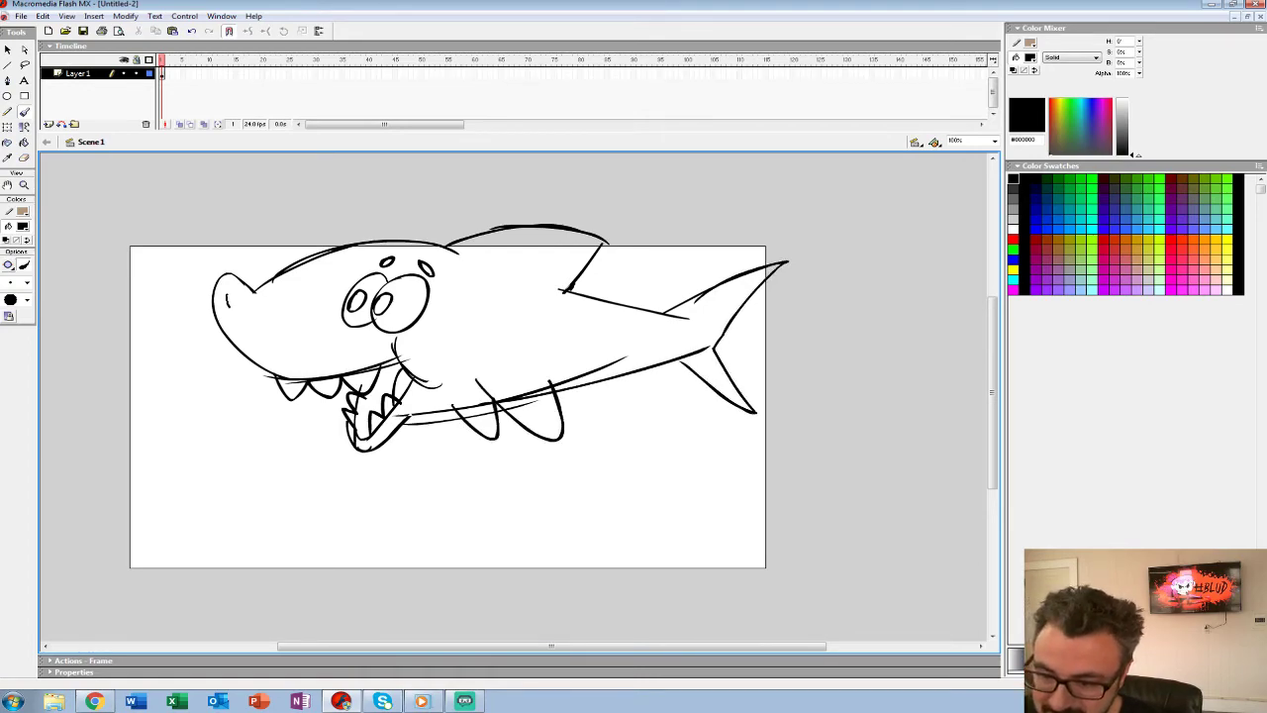
Darken the shark's pupils, reinforce the snout and upper jaw, and draw the dividing line along its side to the tail.
mouse_move(218, 319)
mouse_down()
mouse_move(692, 348)
mouse_move(265, 368)
mouse_up()
drag(363, 291, 352, 310)
mouse_move(360, 282)
mouse_down()
mouse_move(360, 329)
mouse_move(388, 276)
mouse_move(435, 326)
mouse_up()
mouse_move(254, 289)
mouse_down()
mouse_move(540, 234)
mouse_move(219, 332)
mouse_move(374, 367)
mouse_move(407, 360)
mouse_up()
drag(385, 346, 405, 370)
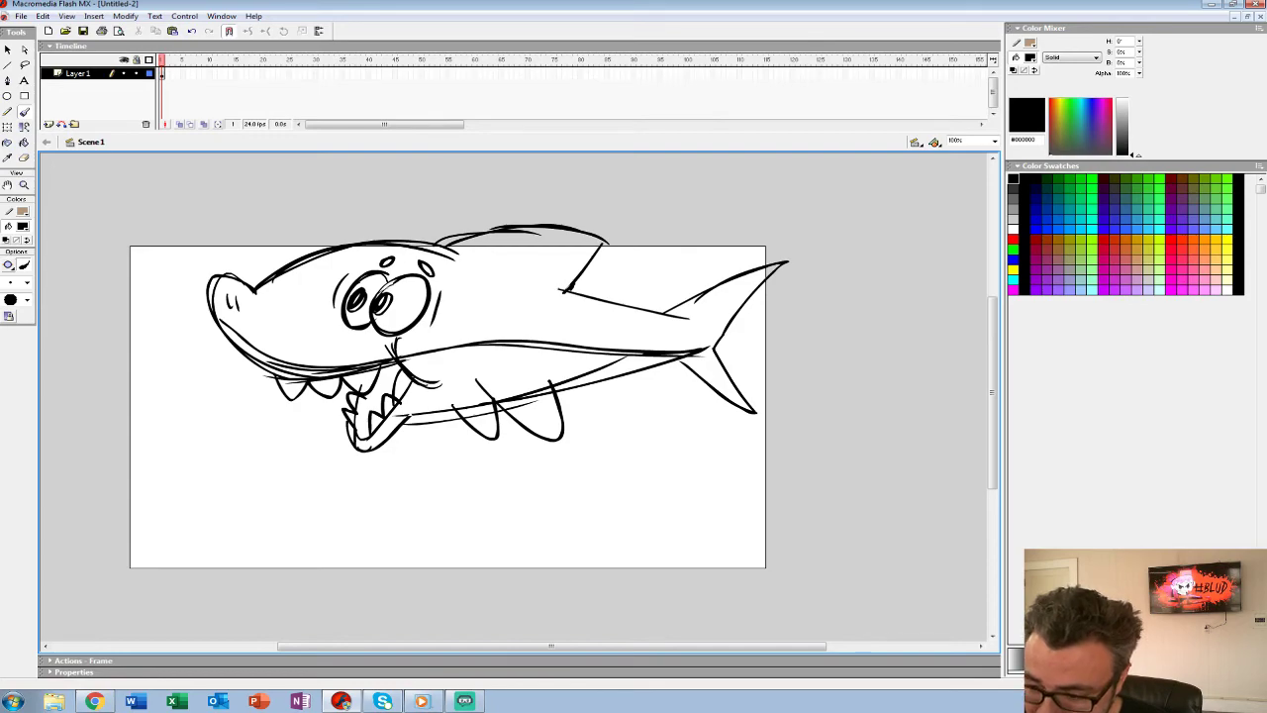
Reinforce the shark's lower jaw, belly, fins and nostril marks, and sharpen the tips of the dorsal and tail fins.
mouse_move(358, 451)
mouse_down()
mouse_move(416, 411)
mouse_move(492, 405)
mouse_move(562, 420)
mouse_up()
mouse_move(453, 408)
mouse_down()
mouse_move(708, 350)
mouse_move(754, 411)
mouse_up()
mouse_move(712, 346)
mouse_down()
mouse_move(752, 409)
mouse_move(770, 281)
mouse_up()
mouse_move(744, 301)
mouse_down()
mouse_move(796, 251)
mouse_move(669, 316)
mouse_move(558, 289)
mouse_up()
mouse_move(558, 289)
mouse_down()
mouse_move(629, 230)
mouse_move(274, 277)
mouse_move(230, 308)
mouse_up()
drag(235, 288, 237, 310)
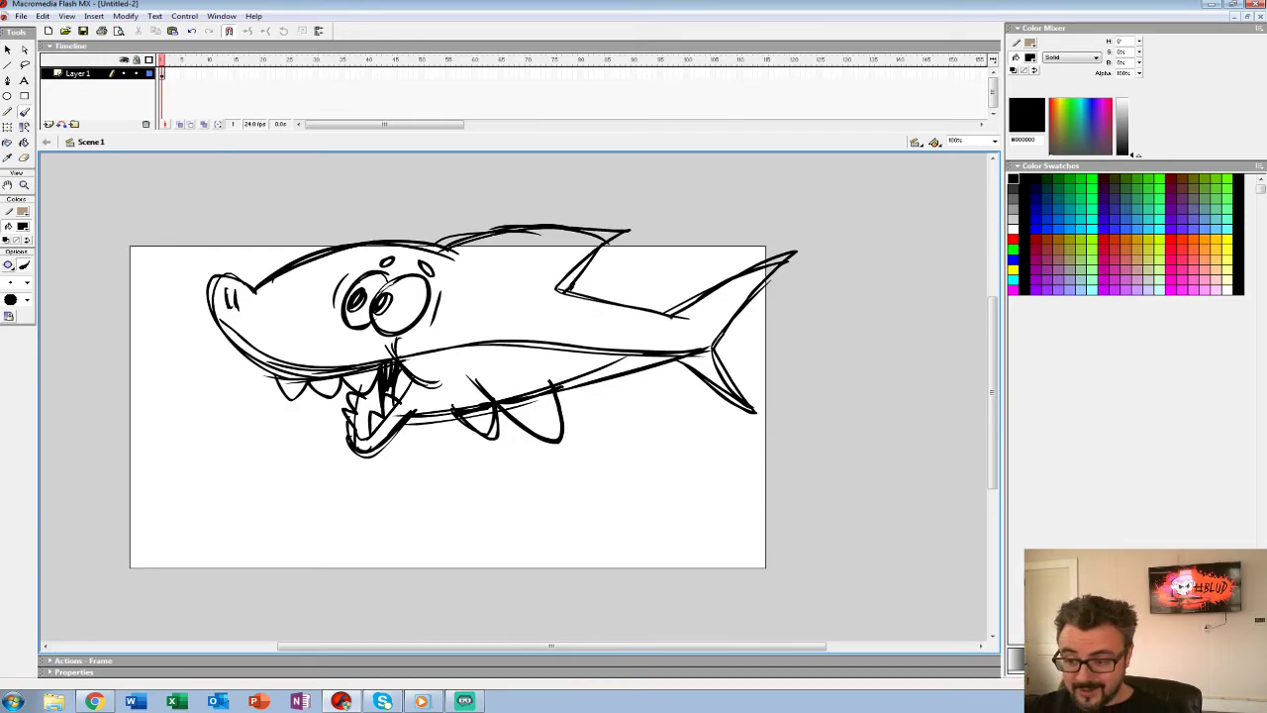
Close the shark sketch document without saving it.
key(v)
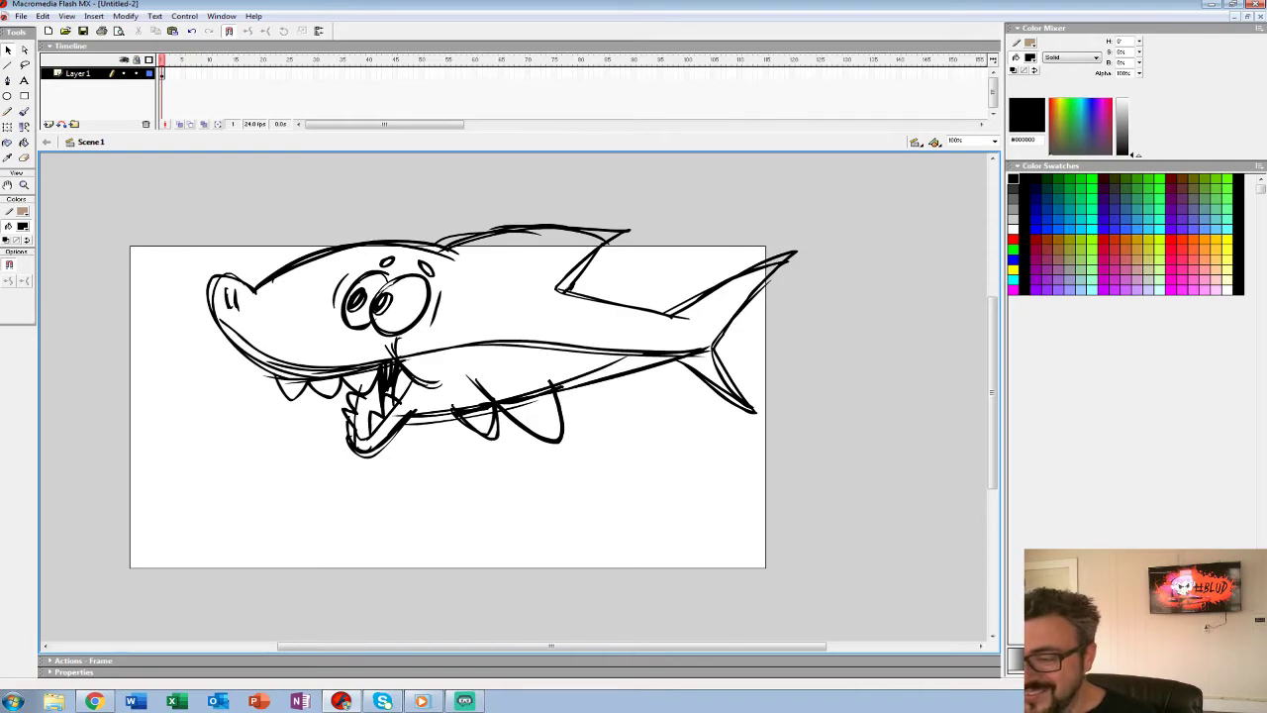
key(ctrl+w)
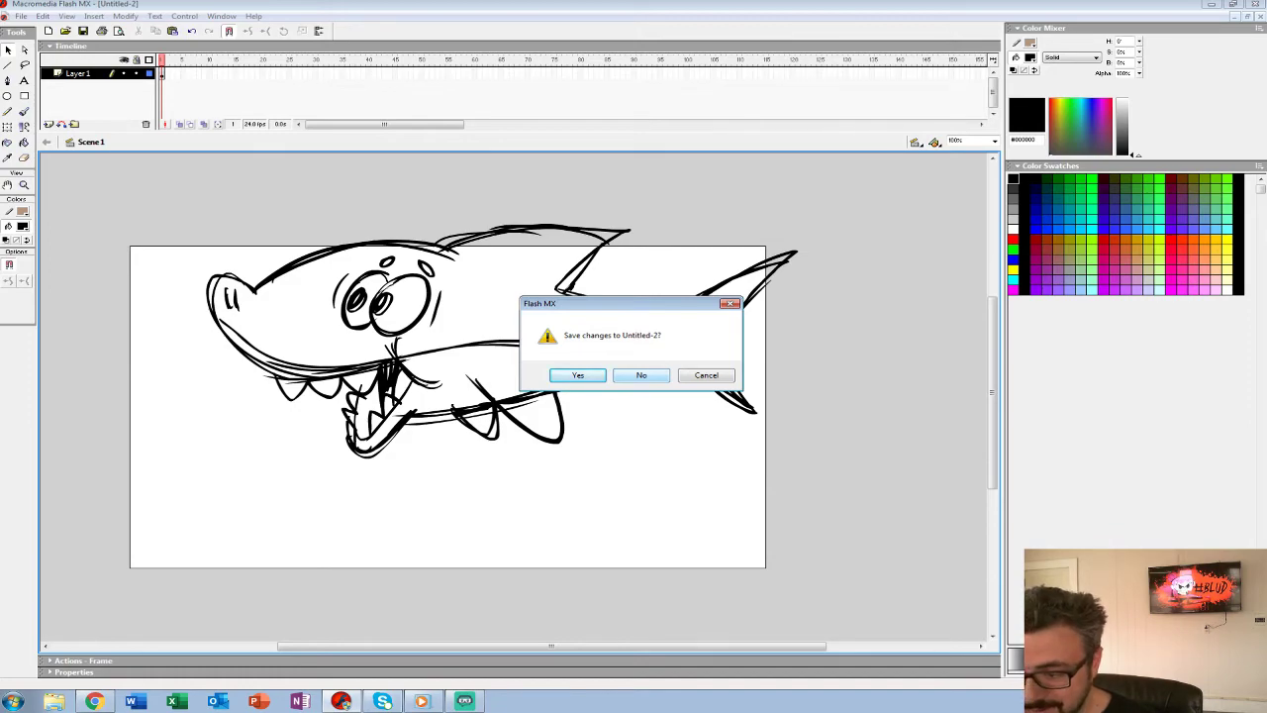
key(n)
Play back the owl's take-off in SC-001-MG-TREES from shortly before the jump.
click(490, 60)
key(Return)
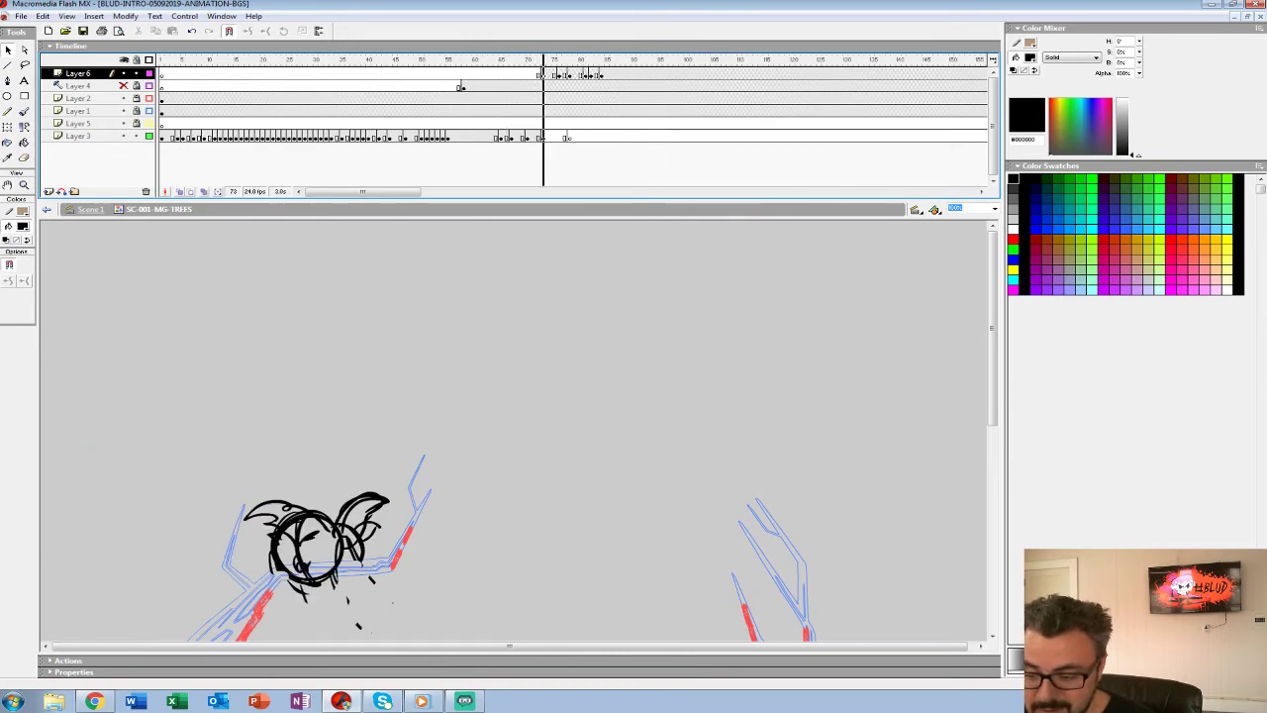
click(502, 74)
key(Return)
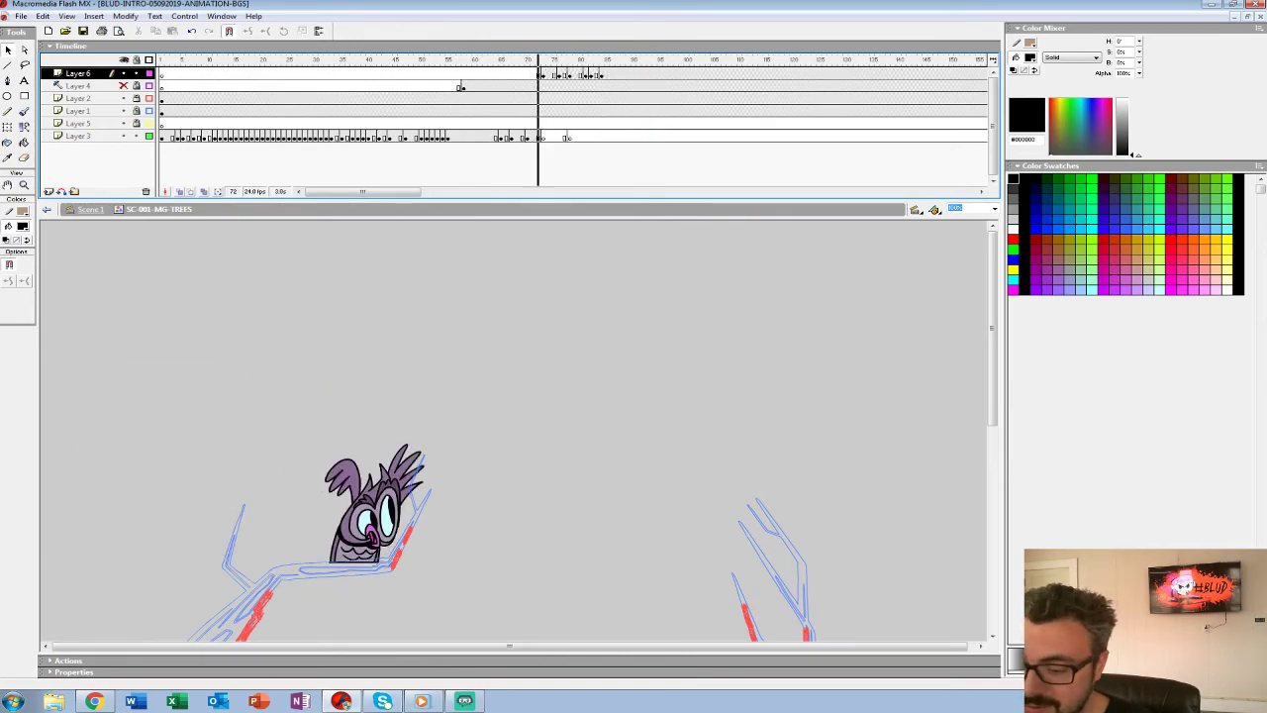
key(Return)
Insert a blank keyframe at frame 88 of Layer 6 and turn on onion skinning, viewing the feathers at 200%.
click(622, 74)
click(580, 74)
click(617, 75)
click(628, 75)
click(622, 74)
key(F7)
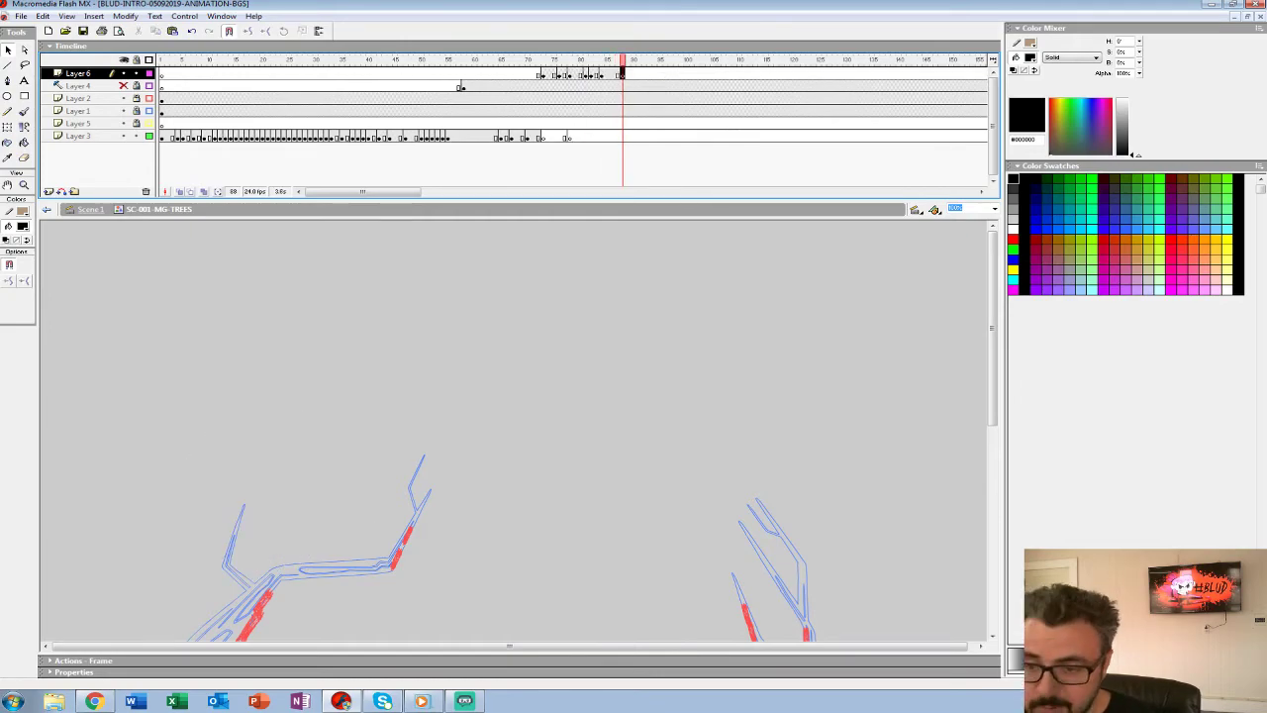
click(180, 191)
key(z)
click(341, 430)
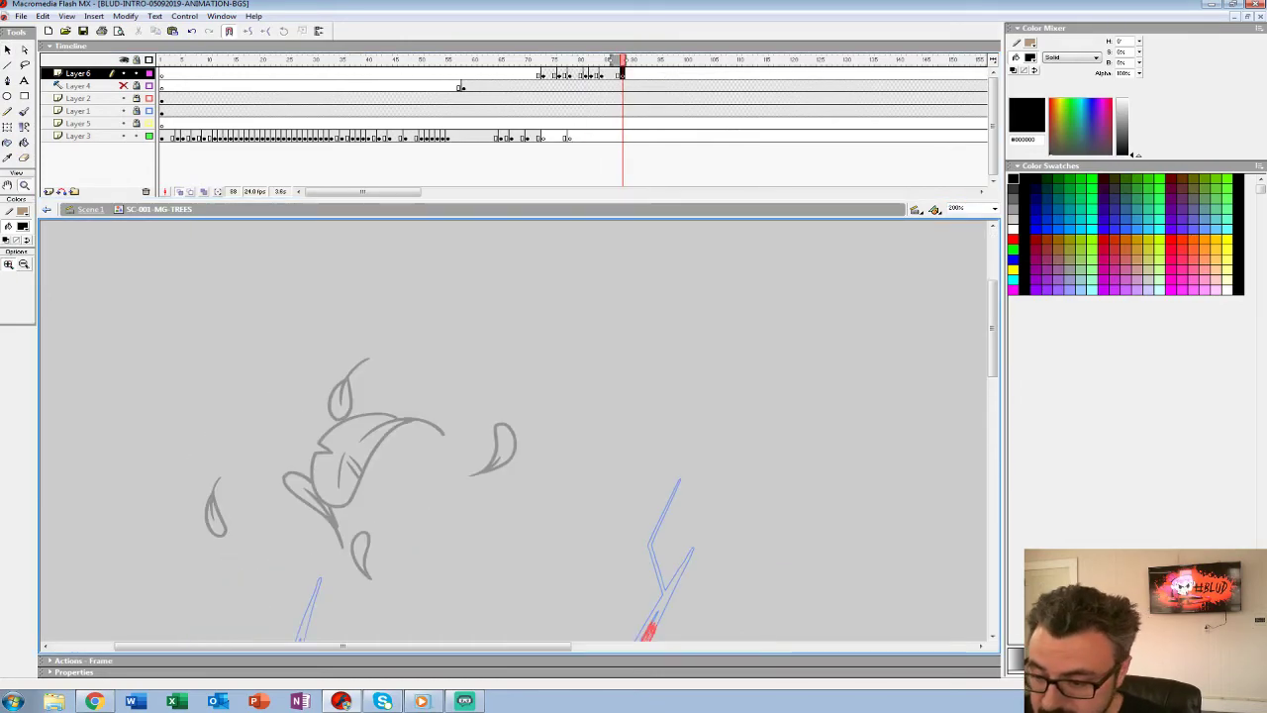
Step through frames 81 to 90 to examine how the loose feathers move between drawings.
key(comma)
key(comma)
key(comma)
key(comma)
key(comma)
key(comma)
key(comma)
key(period)
key(period)
key(period)
key(period)
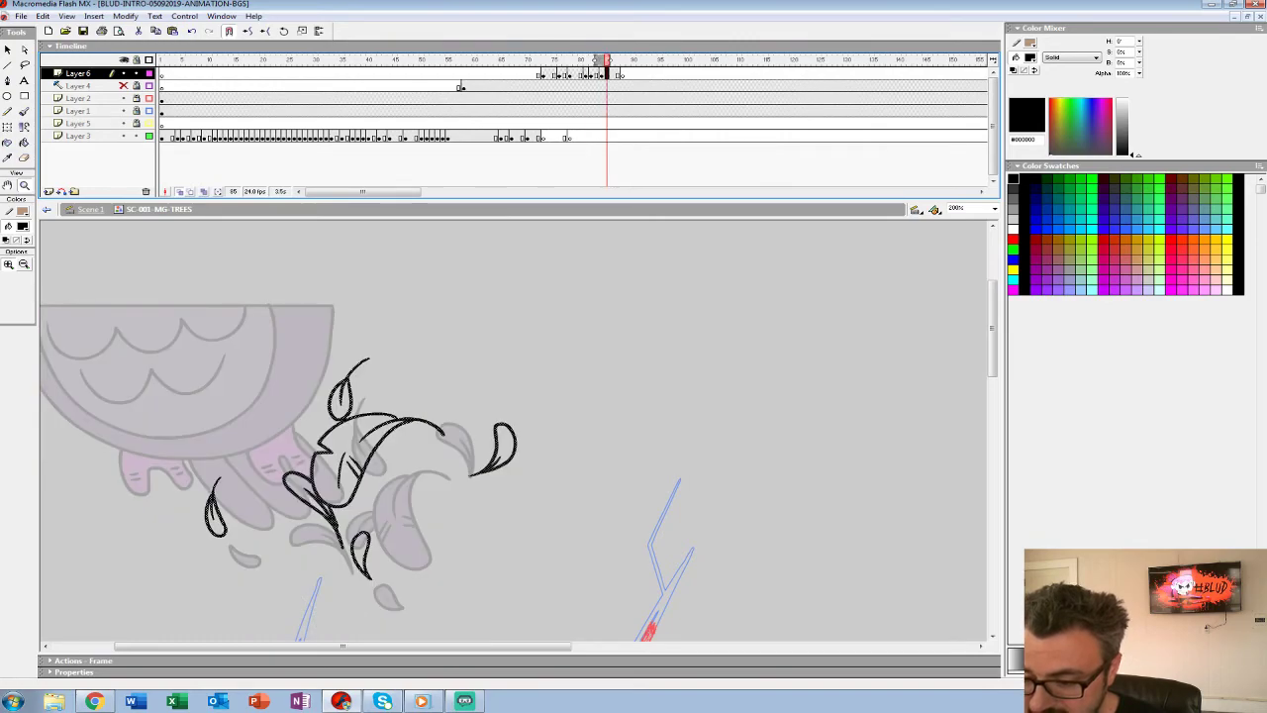
key(period)
key(period)
key(period)
key(period)
key(period)
key(comma)
key(comma)
Rough the large feather on frame 88 with the Brush tool, slightly above its previous pose, with a notch and barb marks.
drag(396, 435, 408, 397)
key(b)
click(27, 283)
click(11, 310)
mouse_move(458, 392)
mouse_down()
mouse_move(378, 382)
mouse_move(344, 360)
mouse_move(327, 370)
mouse_up()
key(ctrl+z)
drag(326, 370, 338, 377)
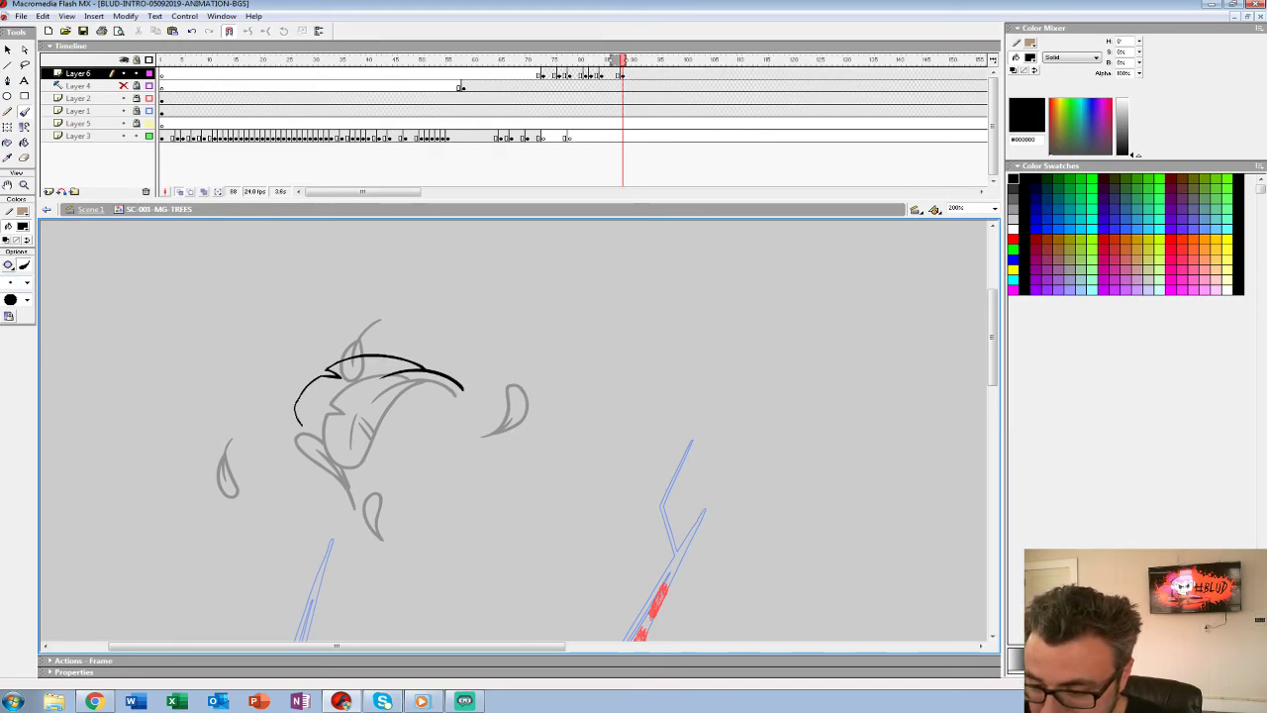
mouse_move(327, 426)
mouse_down()
mouse_move(406, 372)
mouse_move(366, 394)
mouse_move(435, 369)
mouse_move(314, 407)
mouse_move(313, 378)
mouse_up()
drag(323, 366, 332, 380)
Compare the rough large feather on frame 88 with the preceding feather drawing.
click(606, 75)
click(591, 75)
click(607, 74)
click(638, 74)
drag(622, 75, 627, 74)
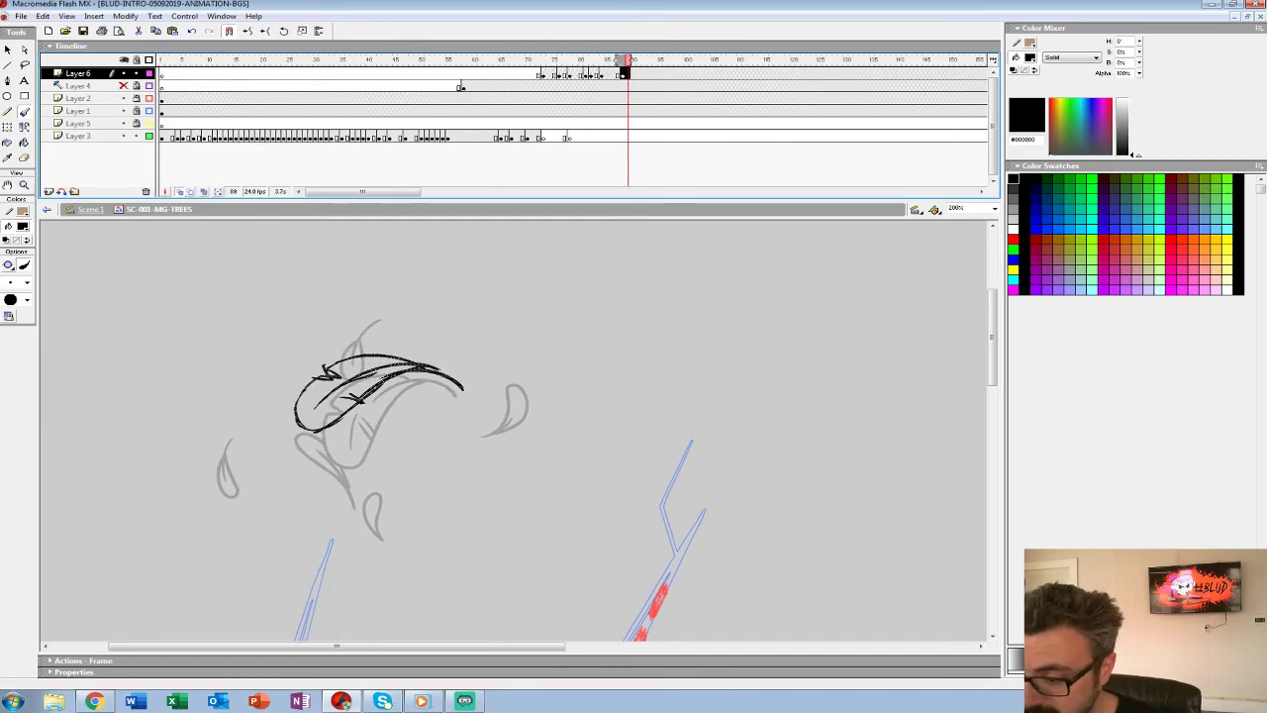
key(comma)
key(comma)
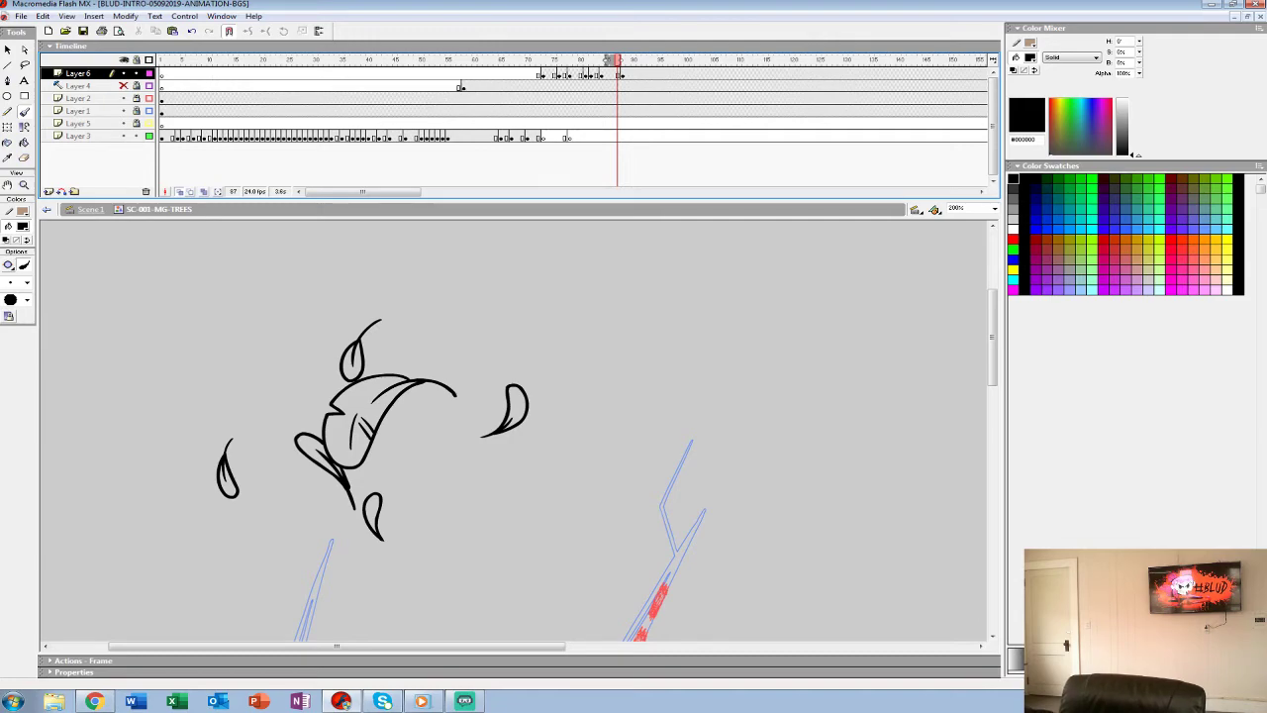
key(period)
key(comma)
key(period)
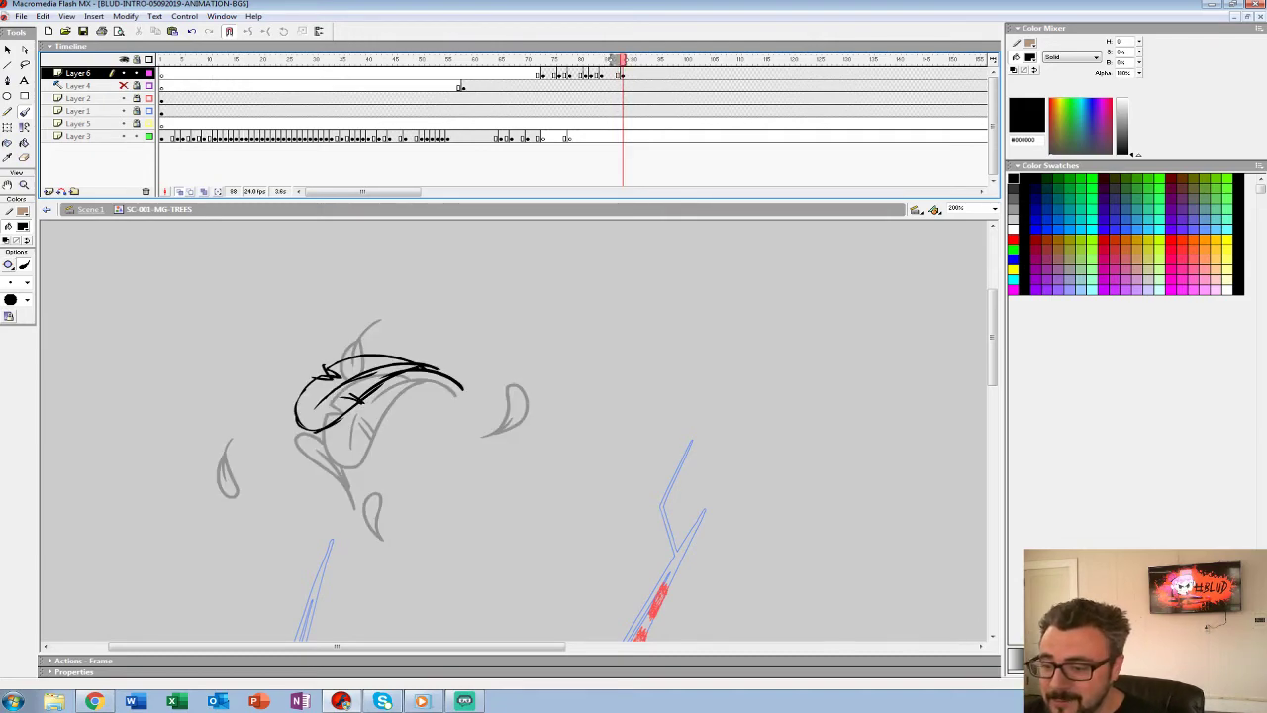
key(comma)
key(period)
key(comma)
key(period)
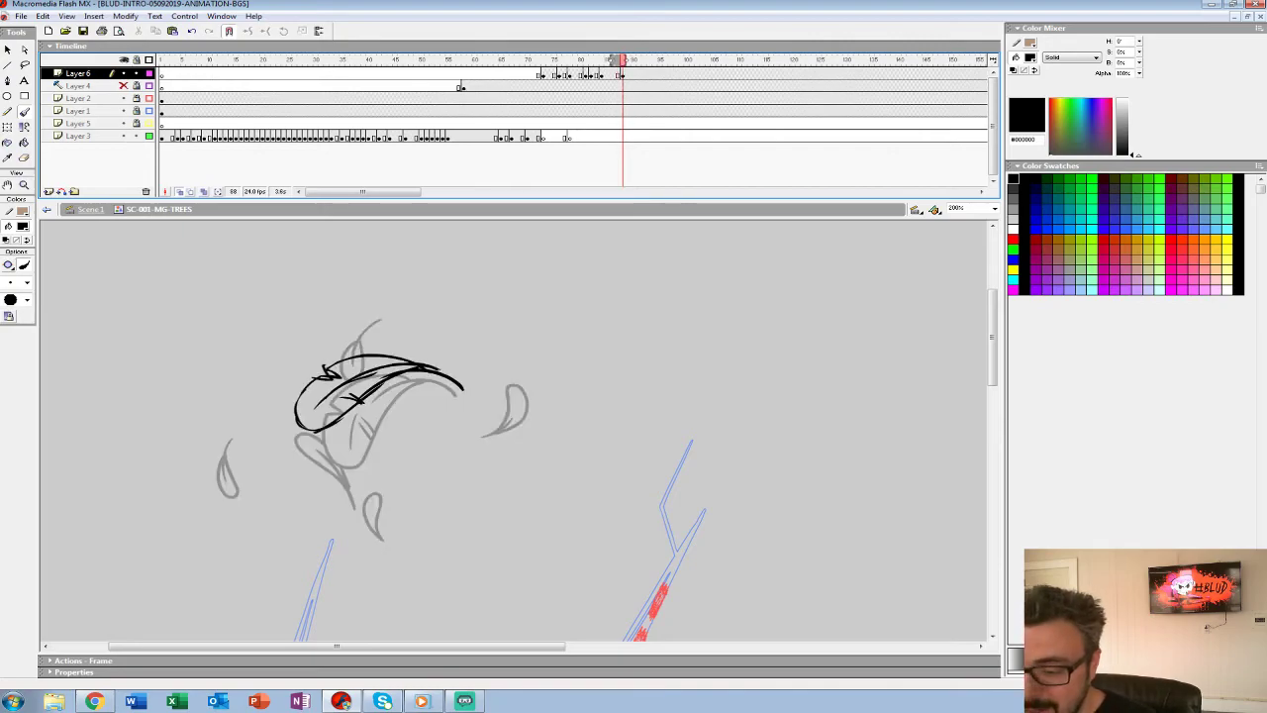
Reinforce the rough feather's outline, central line and barb marks on frame 88, and check it against the earlier frames.
mouse_move(315, 379)
mouse_down()
mouse_move(330, 428)
mouse_move(379, 384)
mouse_move(343, 405)
mouse_up()
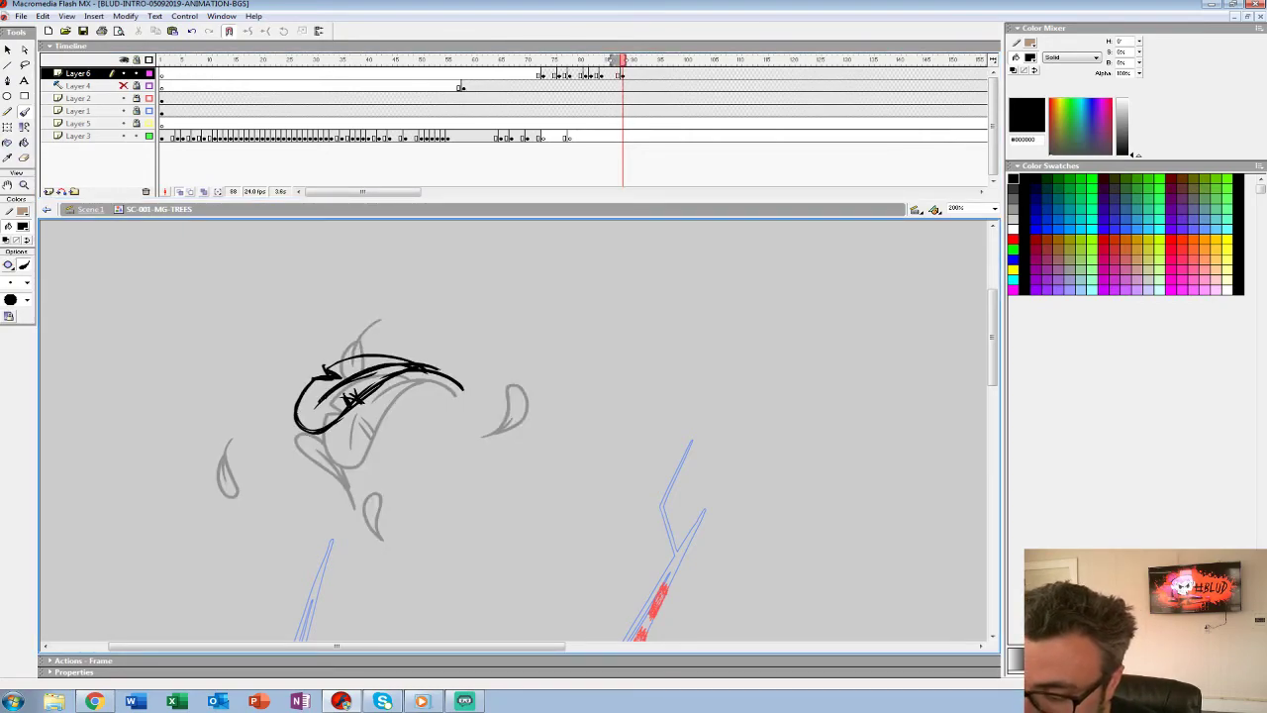
key(comma)
key(period)
key(comma)
key(period)
key(comma)
key(period)
key(comma)
key(comma)
key(comma)
key(comma)
key(comma)
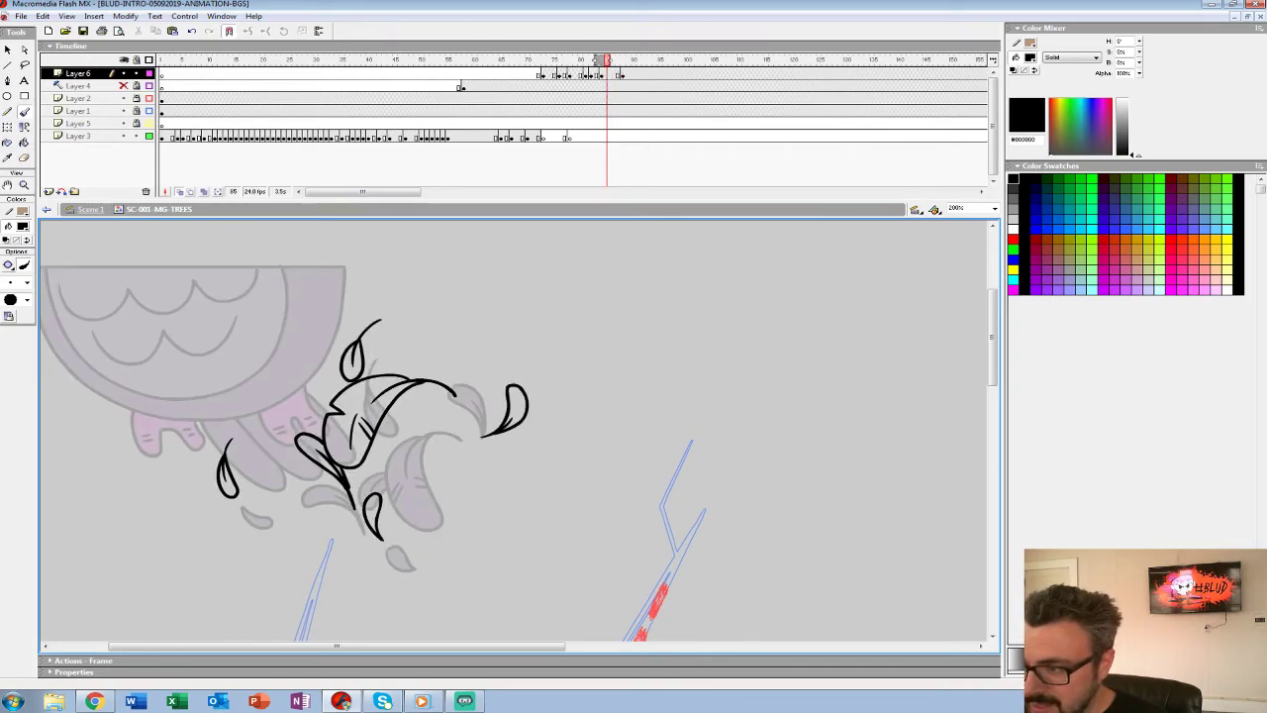
Return to frame 88 and delete its rough feather drawing.
key(period)
key(period)
key(period)
key(period)
key(period)
key(comma)
key(period)
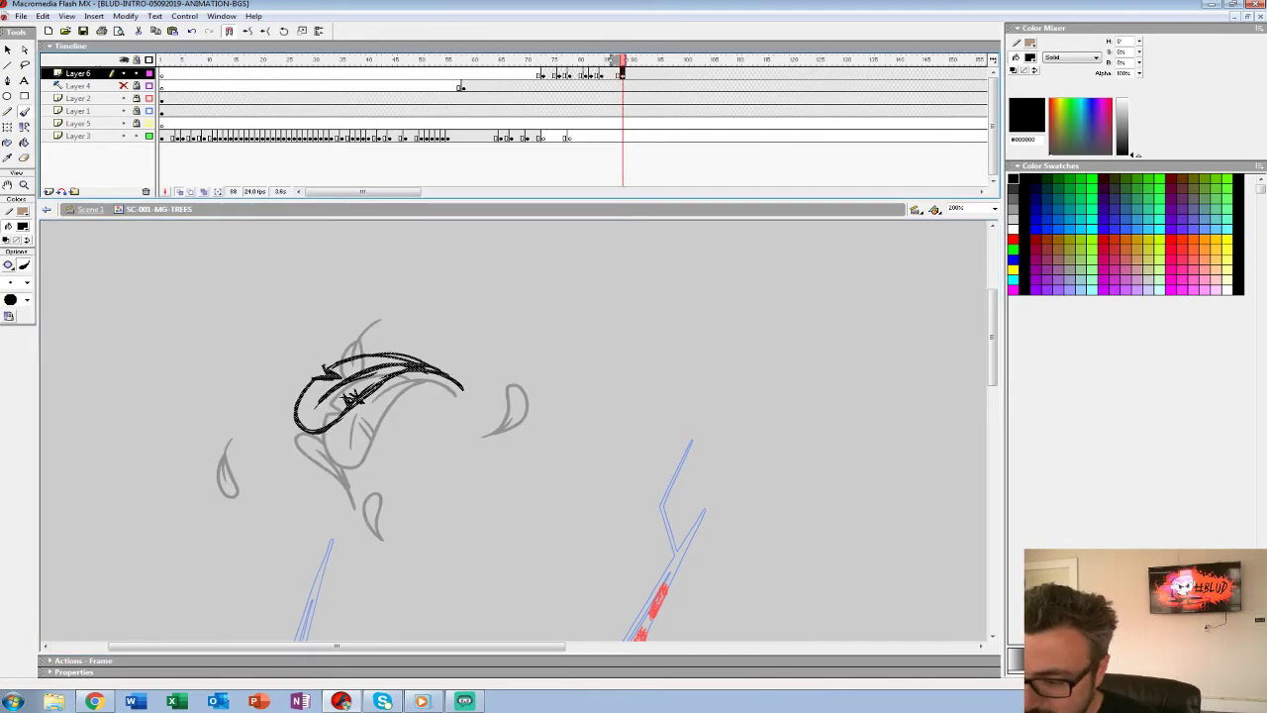
key(comma)
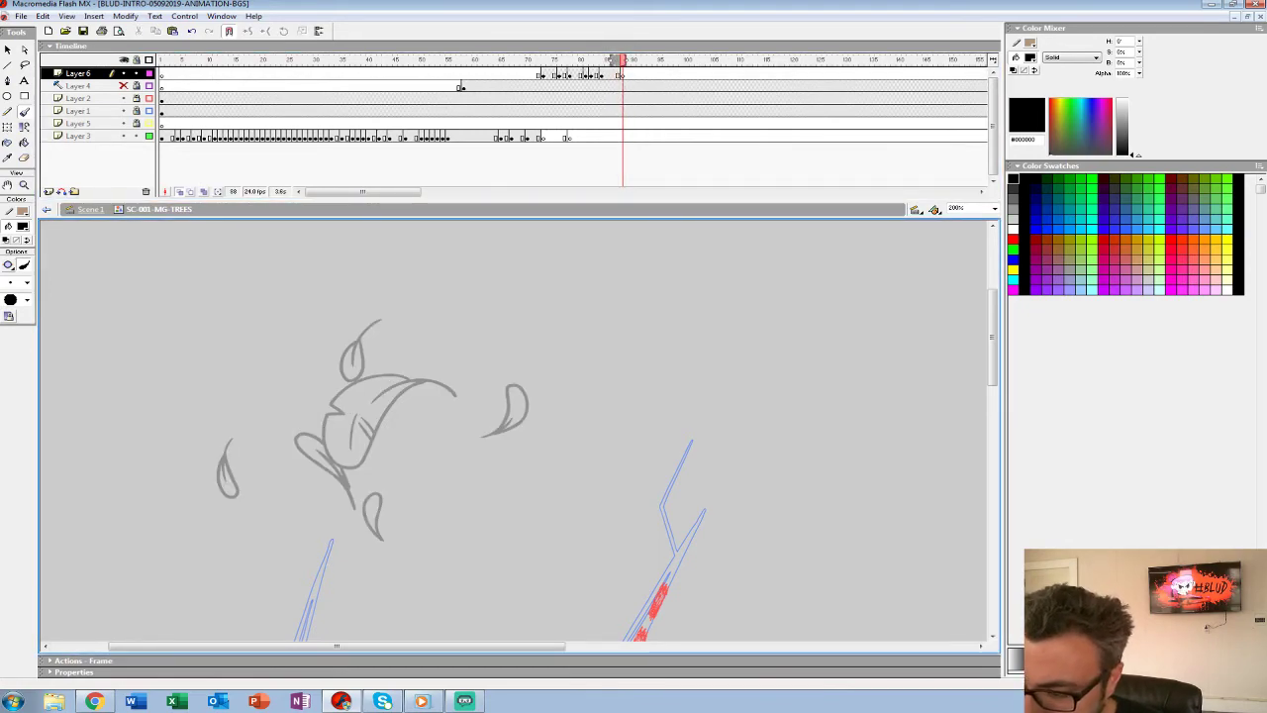
Step through frames 82 to 89 to judge where the large feather should drift on frame 88.
key(comma)
key(comma)
key(comma)
key(comma)
key(comma)
key(comma)
key(period)
key(period)
key(period)
key(period)
key(period)
key(period)
key(period)
key(comma)
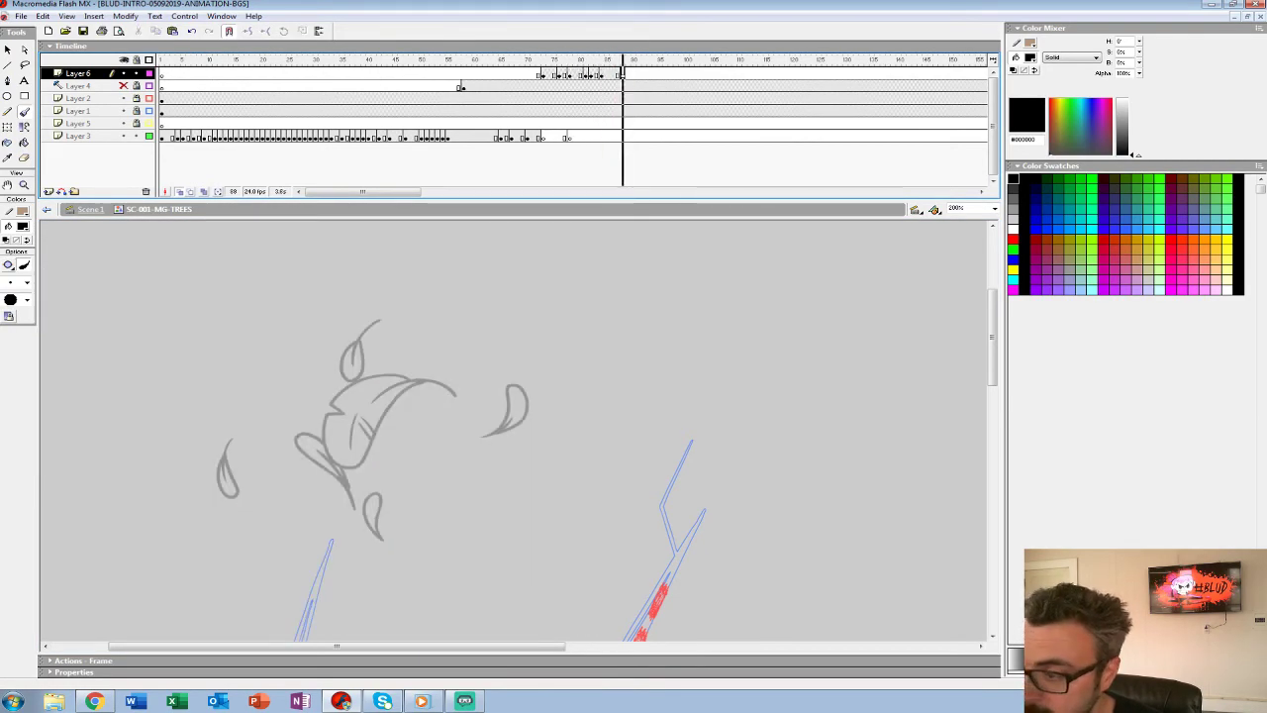
Rough the large feather on frame 88 as a higher, more arched shape with a notched upper edge and central lines.
drag(443, 366, 382, 363)
key(ctrl+z)
drag(462, 401, 396, 364)
key(ctrl+z)
mouse_move(464, 388)
mouse_down()
mouse_move(336, 343)
mouse_move(455, 379)
mouse_move(334, 363)
mouse_move(416, 348)
mouse_up()
key(ctrl+z)
drag(333, 344, 351, 350)
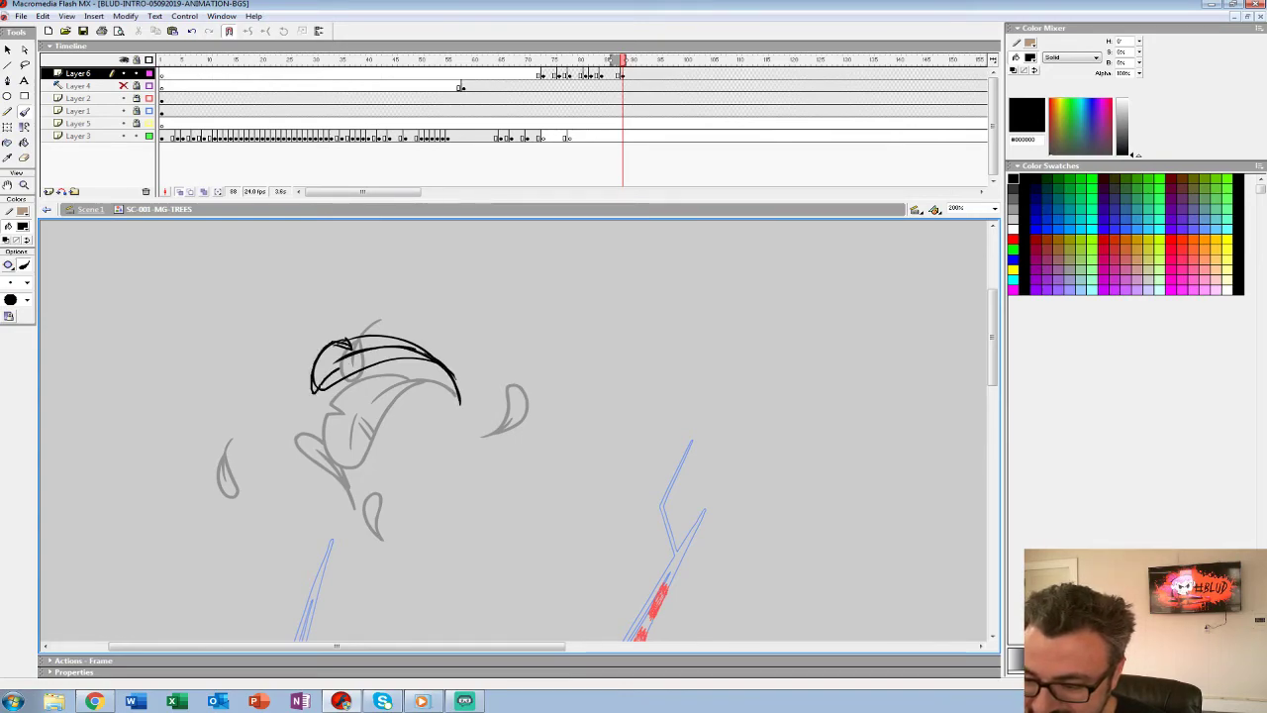
mouse_move(393, 358)
mouse_down()
mouse_move(334, 342)
mouse_move(444, 385)
mouse_up()
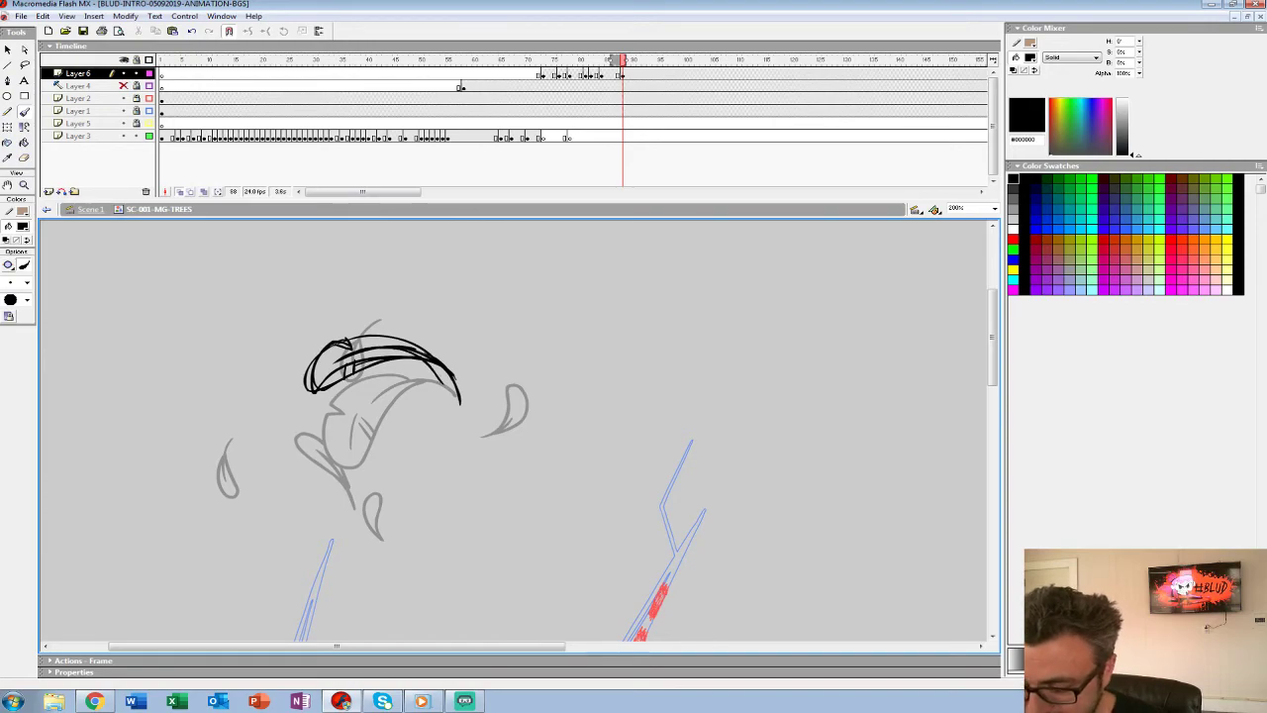
Flip back and forth through the frames before 88 to check the arched feather's motion.
key(comma)
key(period)
key(comma)
key(comma)
key(comma)
key(comma)
key(comma)
key(comma)
key(period)
key(period)
key(period)
key(period)
key(period)
key(period)
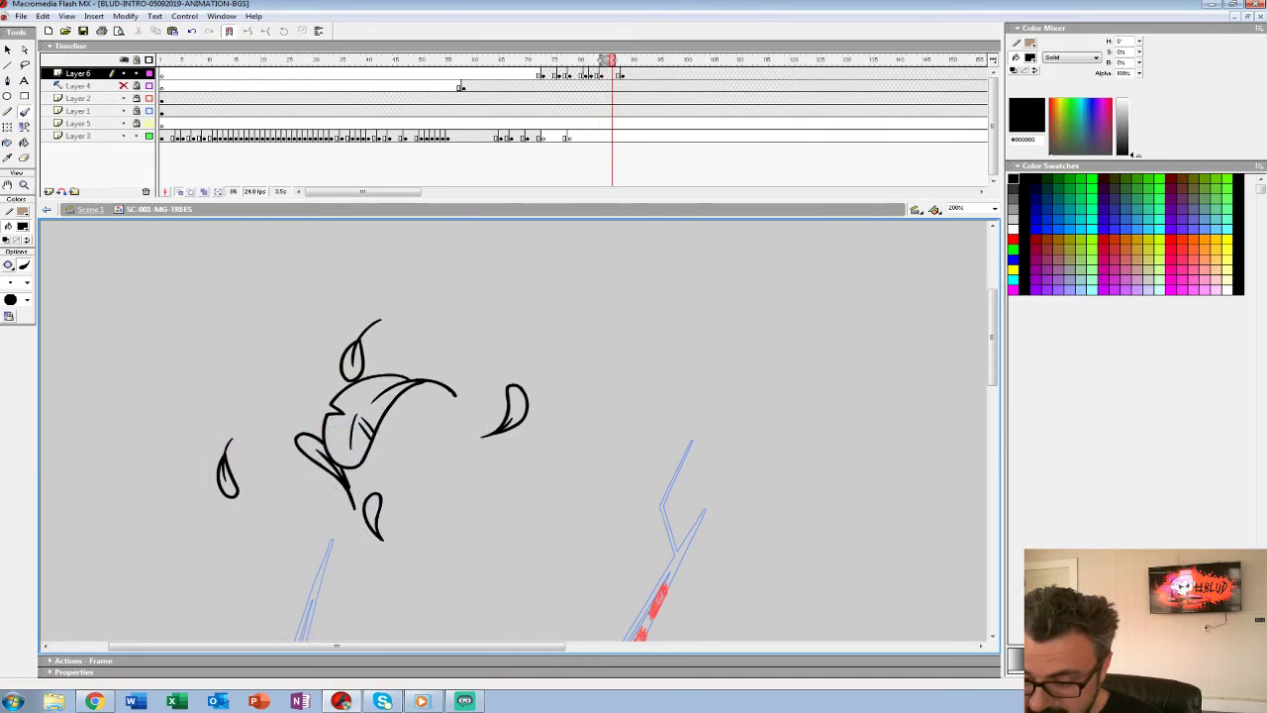
key(comma)
key(comma)
key(period)
key(period)
Reinforce the arched feather's upper edge and extend its quill end on frame 88, comparing it with frame 87.
mouse_move(376, 344)
mouse_down()
mouse_move(464, 369)
mouse_move(453, 372)
mouse_up()
key(comma)
key(period)
key(comma)
key(period)
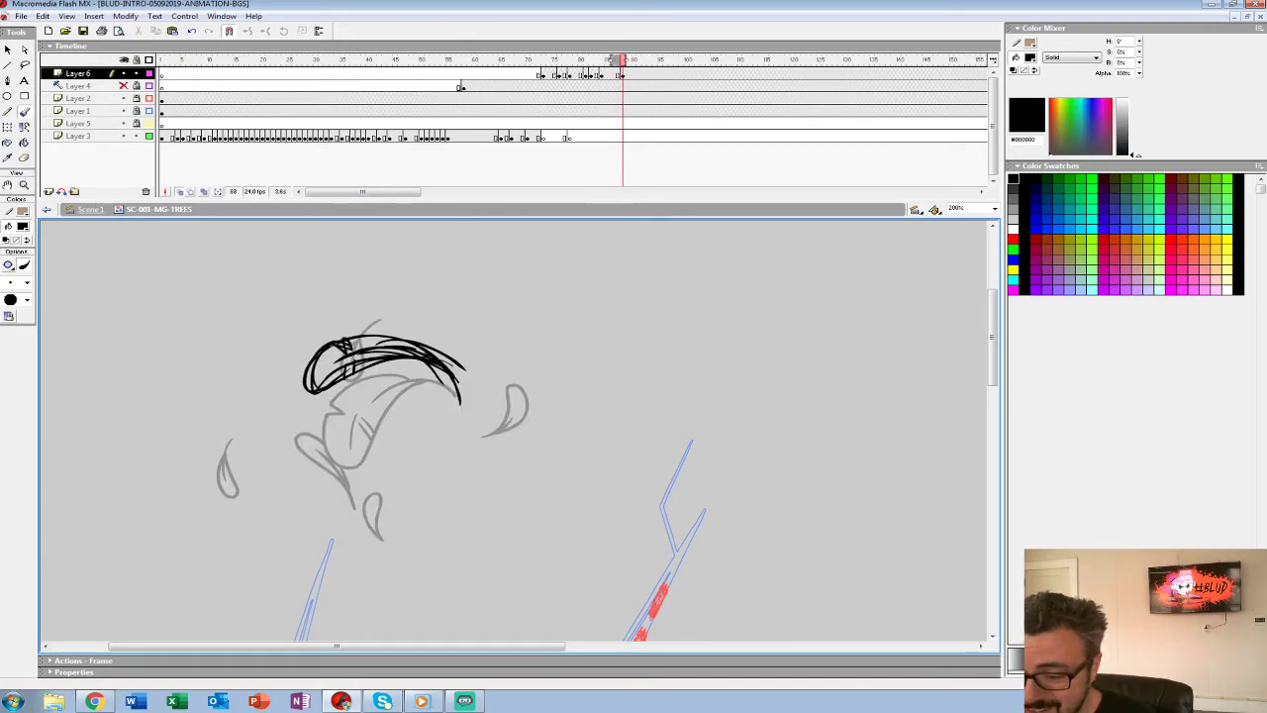
key(comma)
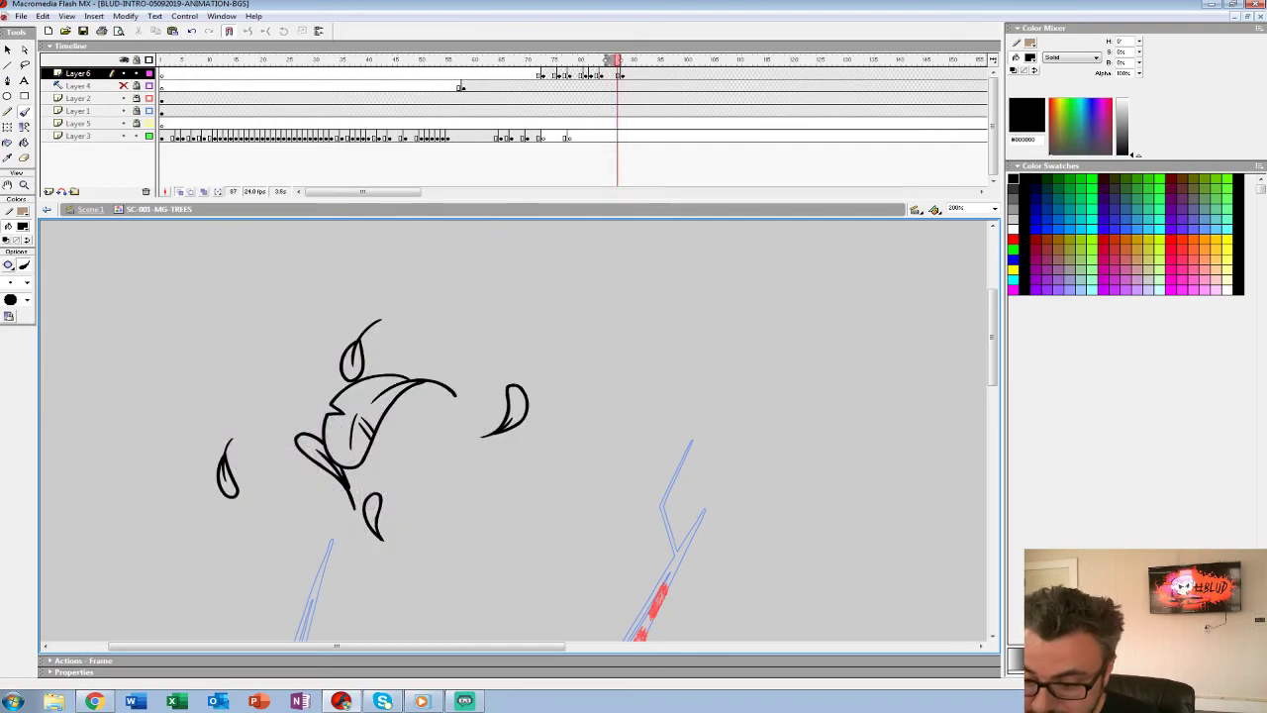
Rough the small feather beside the large feather's lower-left end on frame 88 as a curved shape, comparing it with earlier frames.
key(period)
drag(308, 409, 306, 458)
drag(313, 396, 305, 469)
key(comma)
key(comma)
key(comma)
key(comma)
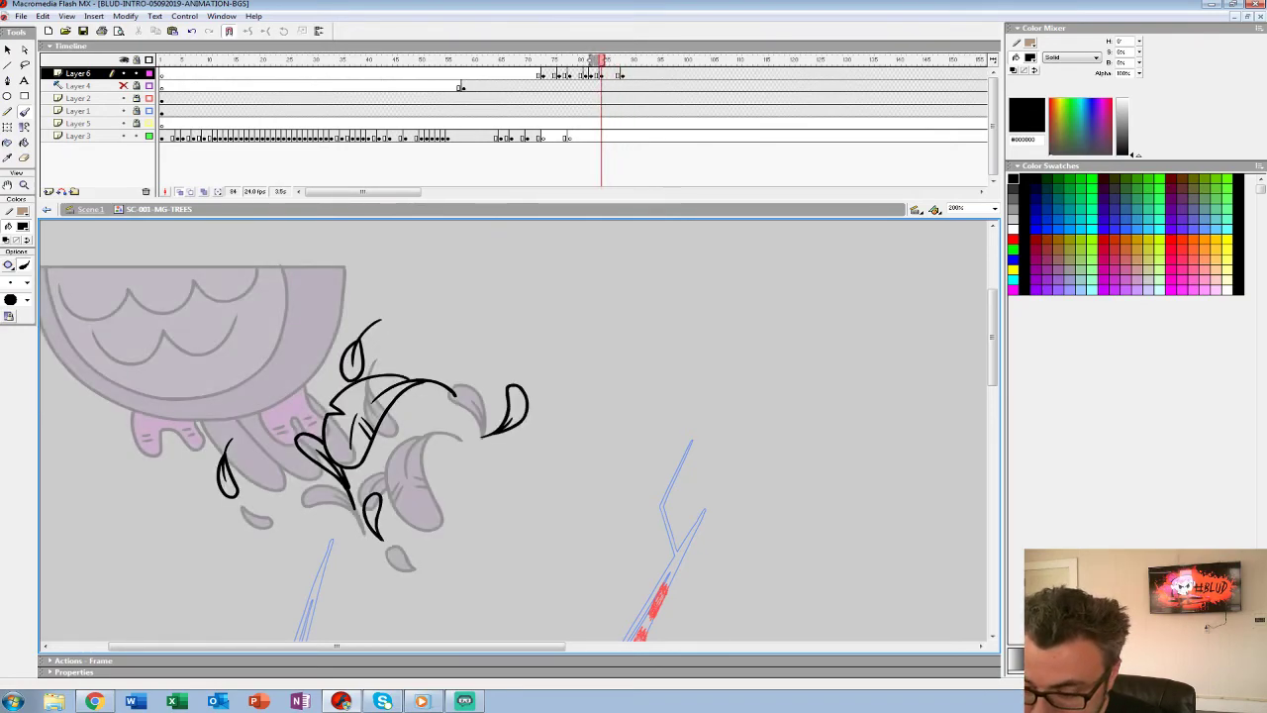
Rough the small lower feather on frame 88 as a flattened arch above its previous position, checking it against frame 87.
key(period)
key(period)
key(period)
key(period)
mouse_move(396, 487)
mouse_down()
mouse_move(357, 499)
mouse_move(391, 481)
mouse_up()
key(comma)
key(period)
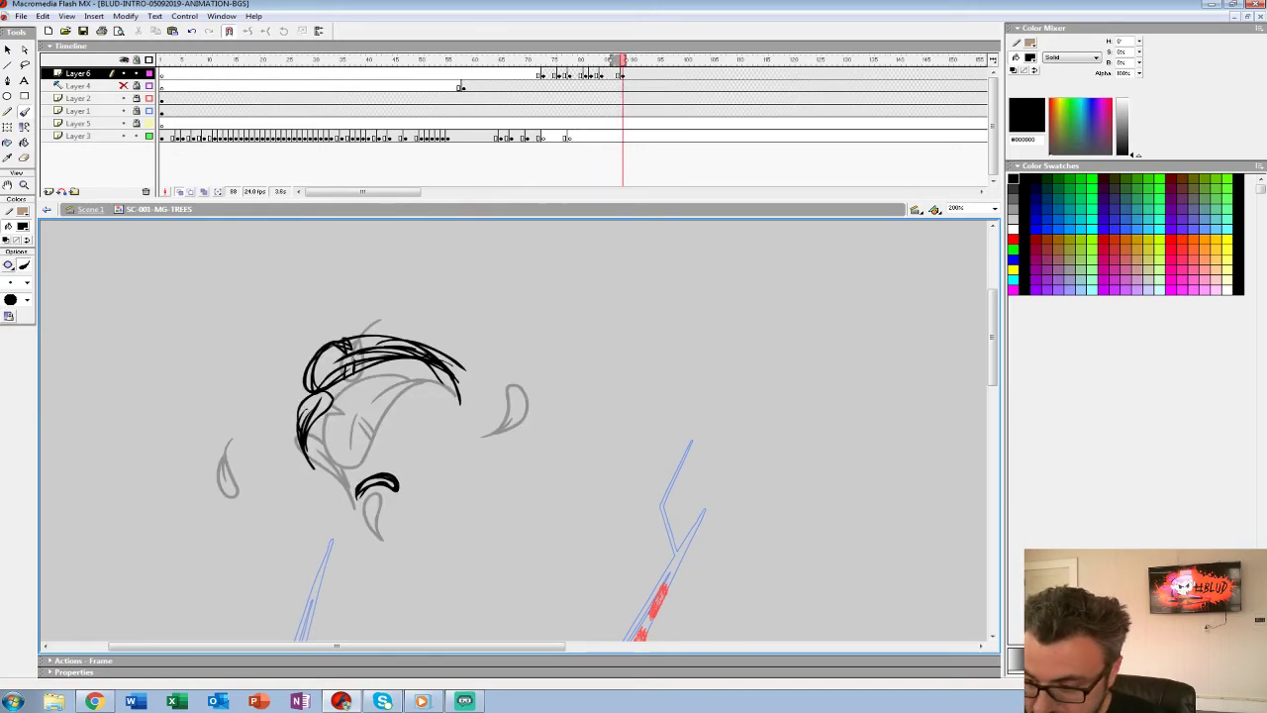
Review the preceding frames and rough the far-right feather on frame 88 tilted flatter, with its quill trailing left.
key(comma)
key(comma)
key(comma)
key(comma)
key(comma)
key(period)
key(period)
key(period)
key(period)
key(period)
mouse_move(481, 441)
mouse_down()
mouse_move(527, 426)
mouse_move(519, 410)
mouse_move(481, 440)
mouse_up()
key(comma)
key(period)
Rough the topmost small feather on frame 88 as an arched shape above the large feather, comparing it with earlier frames.
key(comma)
key(comma)
key(comma)
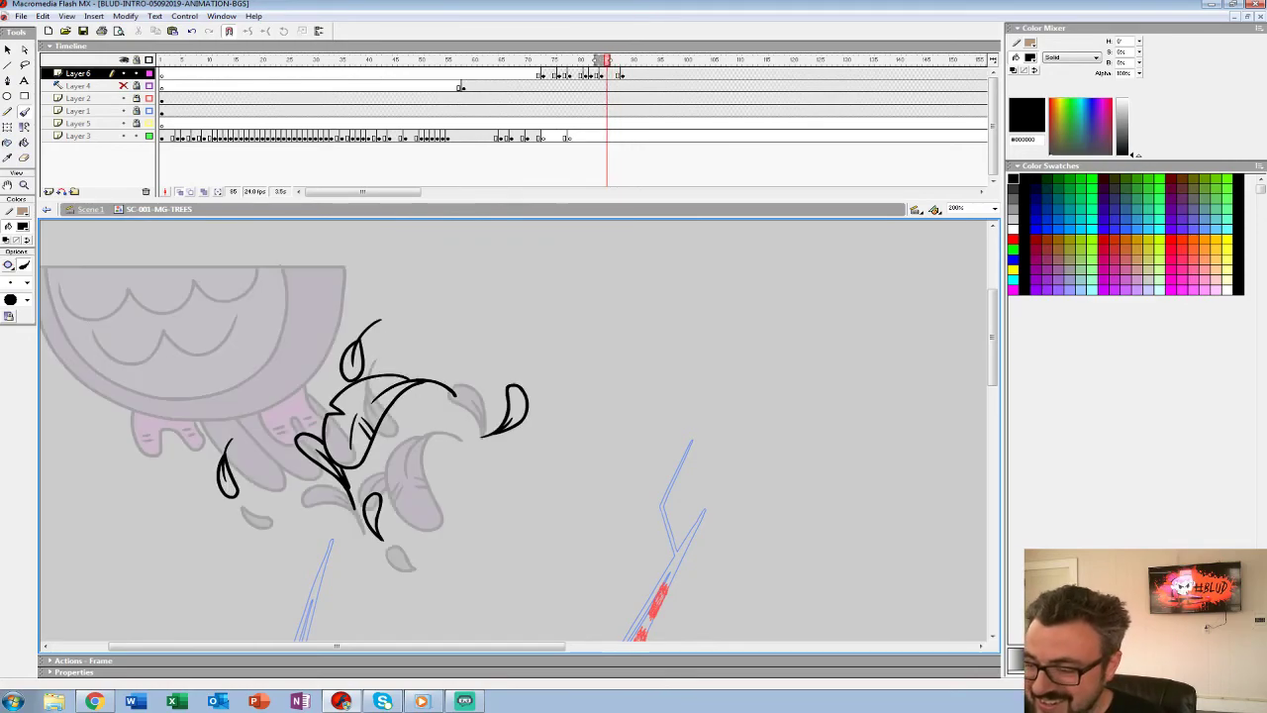
key(period)
key(period)
key(period)
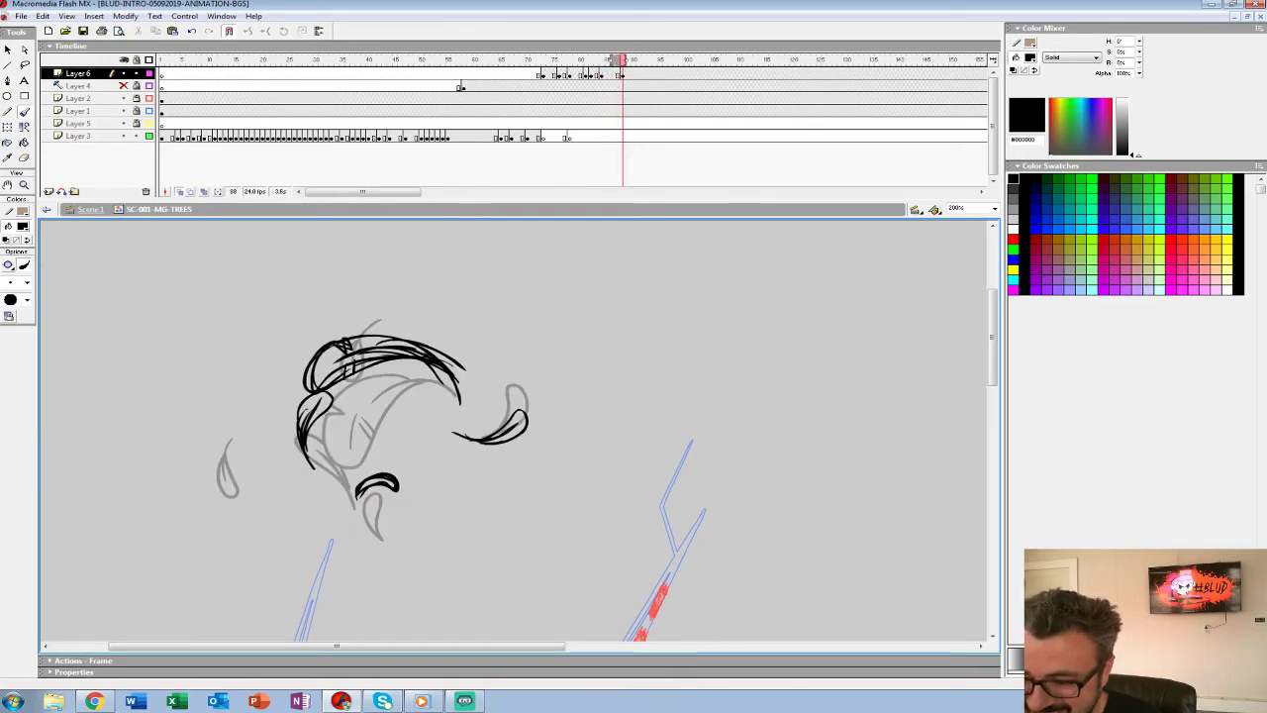
mouse_move(402, 319)
mouse_down()
mouse_move(371, 304)
mouse_move(333, 331)
mouse_move(392, 312)
mouse_up()
drag(345, 317, 408, 318)
key(comma)
key(period)
key(comma)
key(period)
Flip back and forth through frames 84 to 88 to check how the loose feathers drift.
key(comma)
key(comma)
key(comma)
key(comma)
key(period)
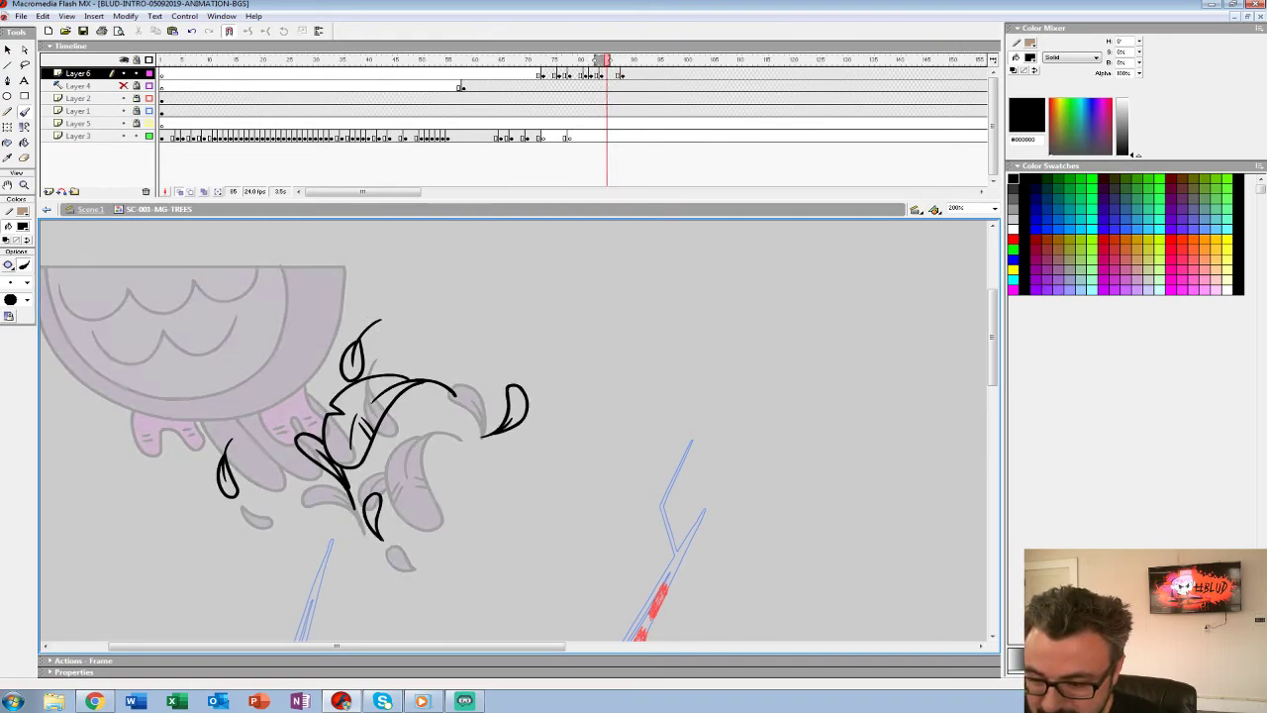
key(period)
key(period)
key(comma)
key(comma)
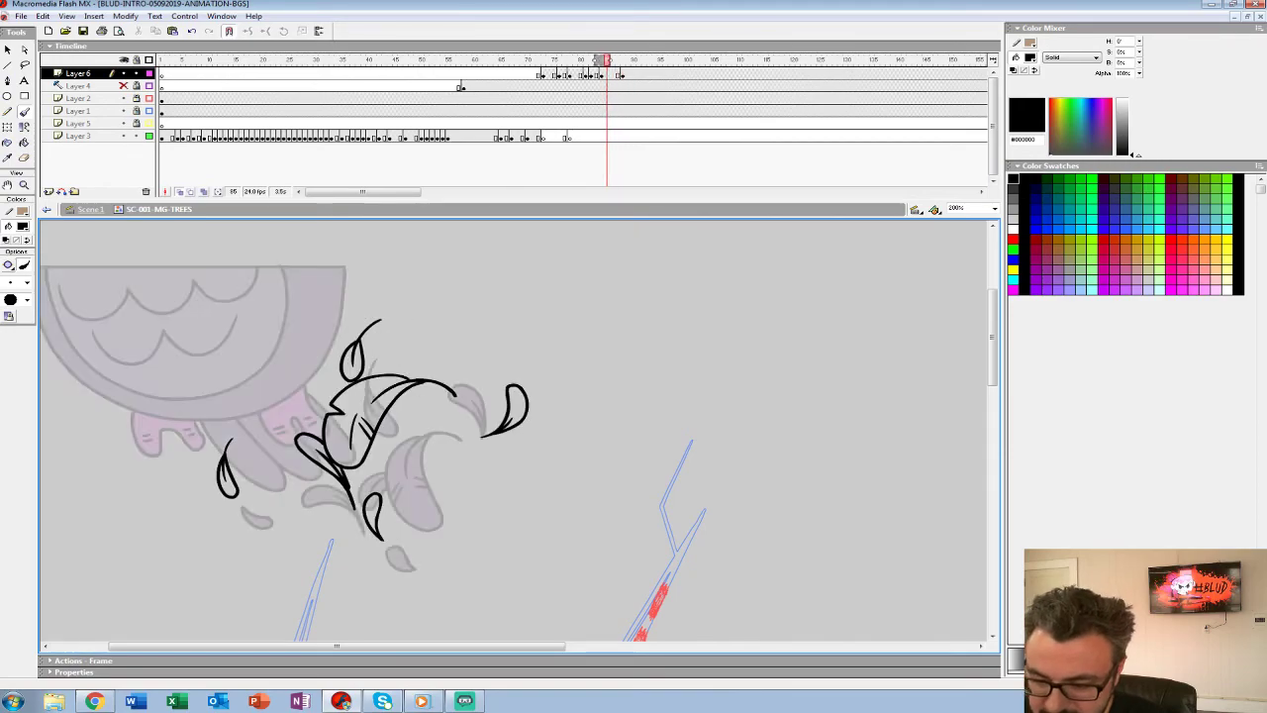
key(comma)
key(period)
key(period)
key(period)
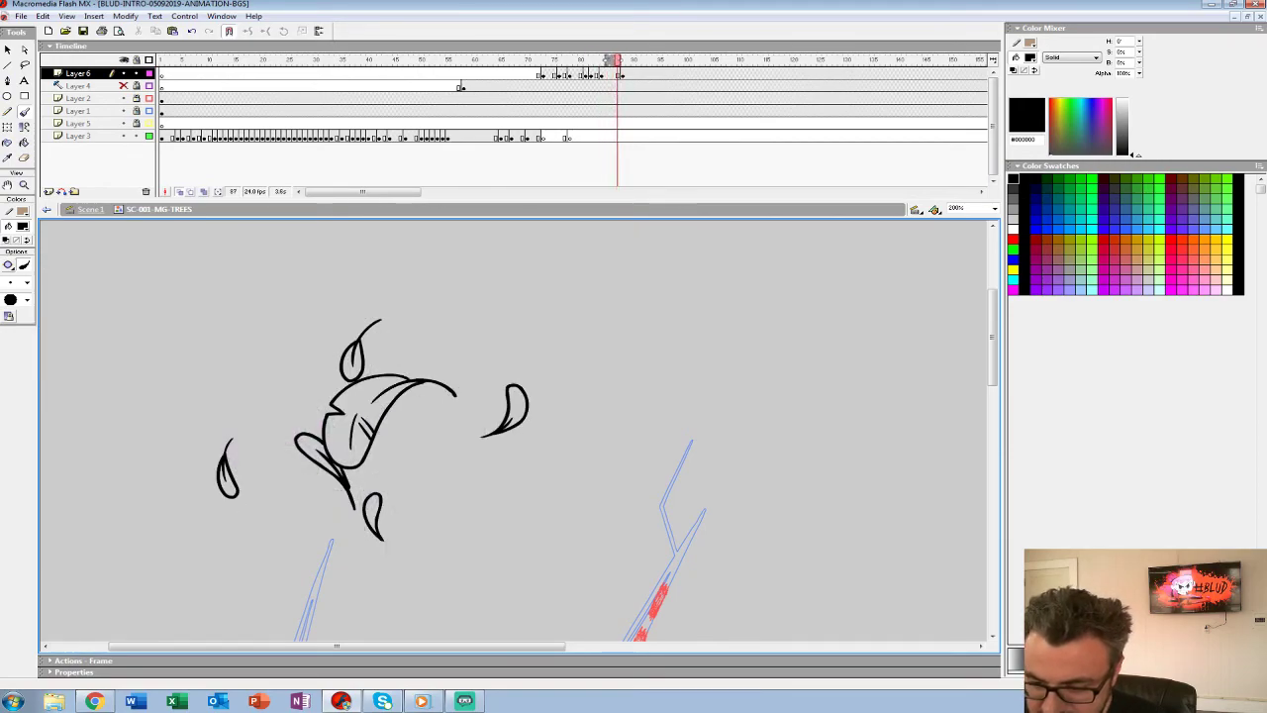
Rough the far-left feather on frame 88 as a curved shape with its quill sweeping up to the right.
key(period)
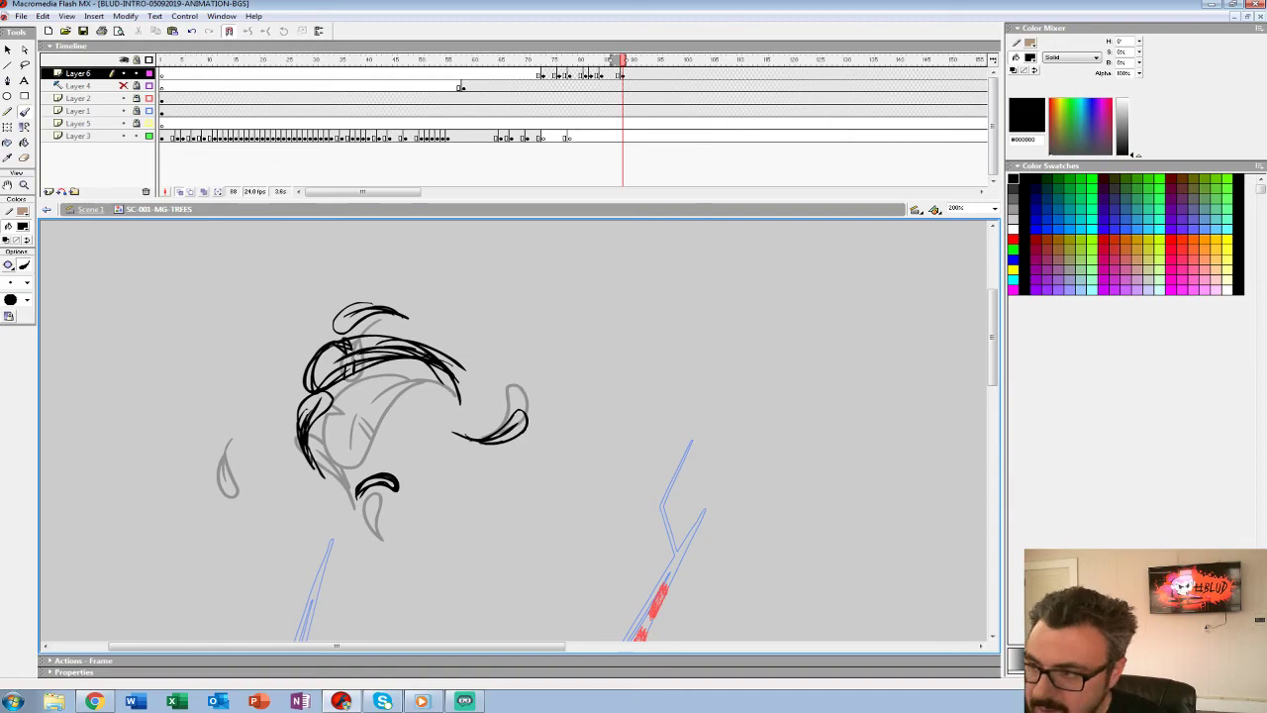
key(Return)
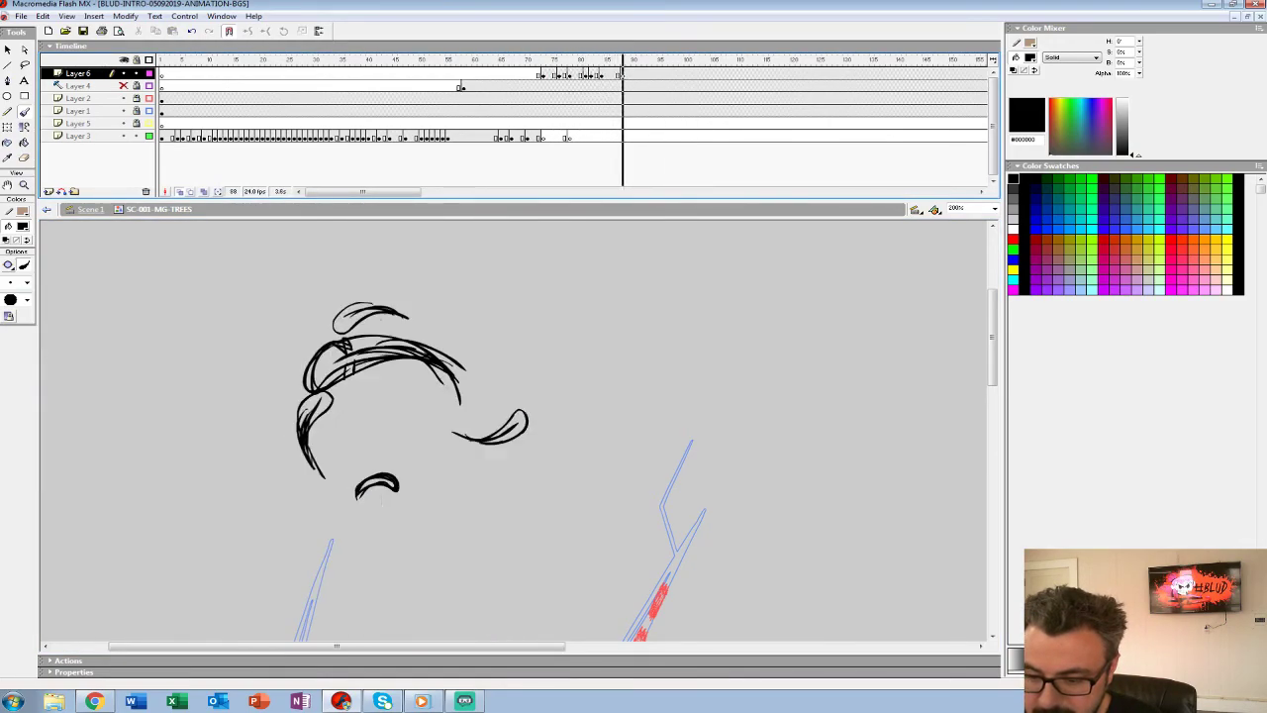
drag(252, 421, 212, 455)
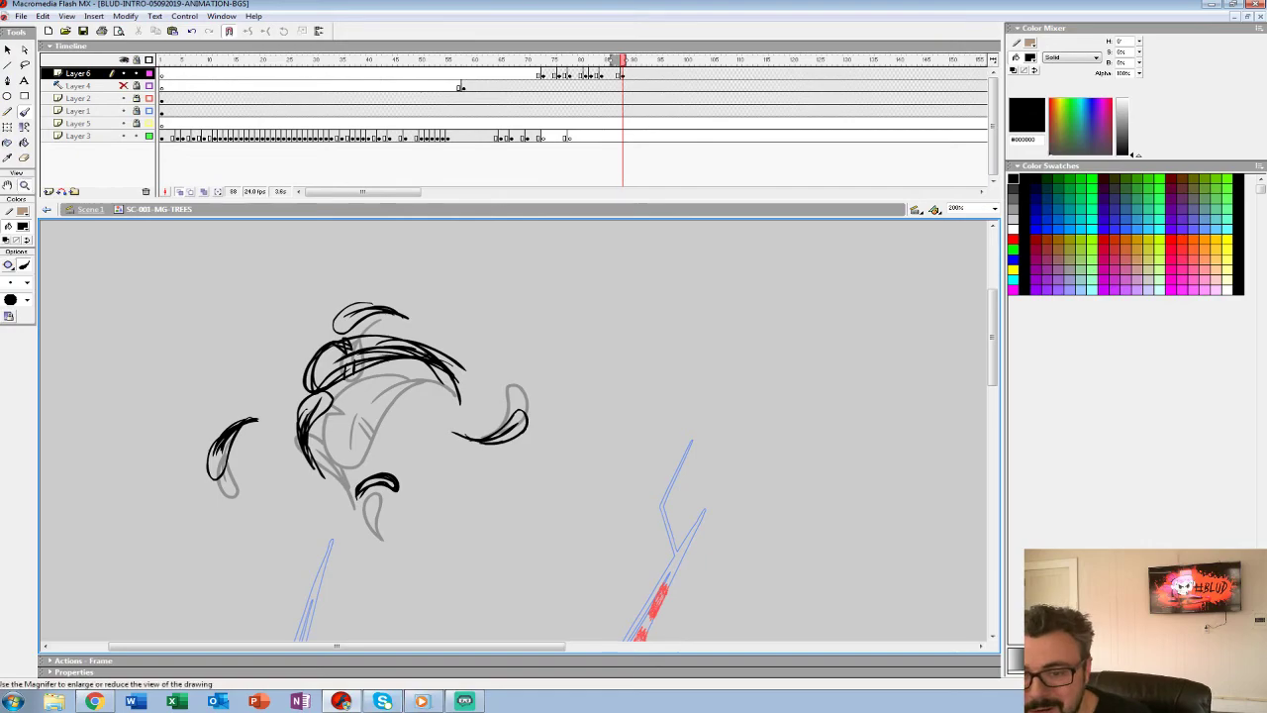
Play back the take-off and drifting feathers at 100% zoom, starting from around frames 68 to 70.
double_click(25, 185)
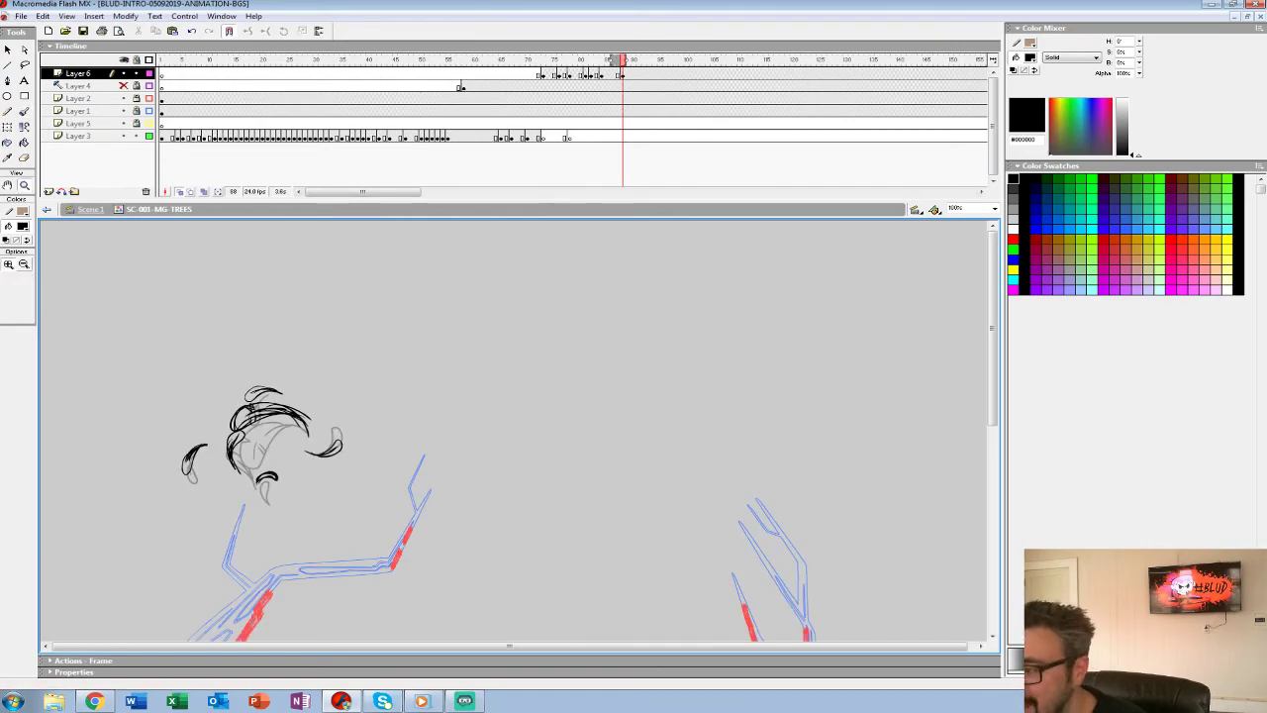
click(528, 75)
key(Return)
click(517, 75)
key(Return)
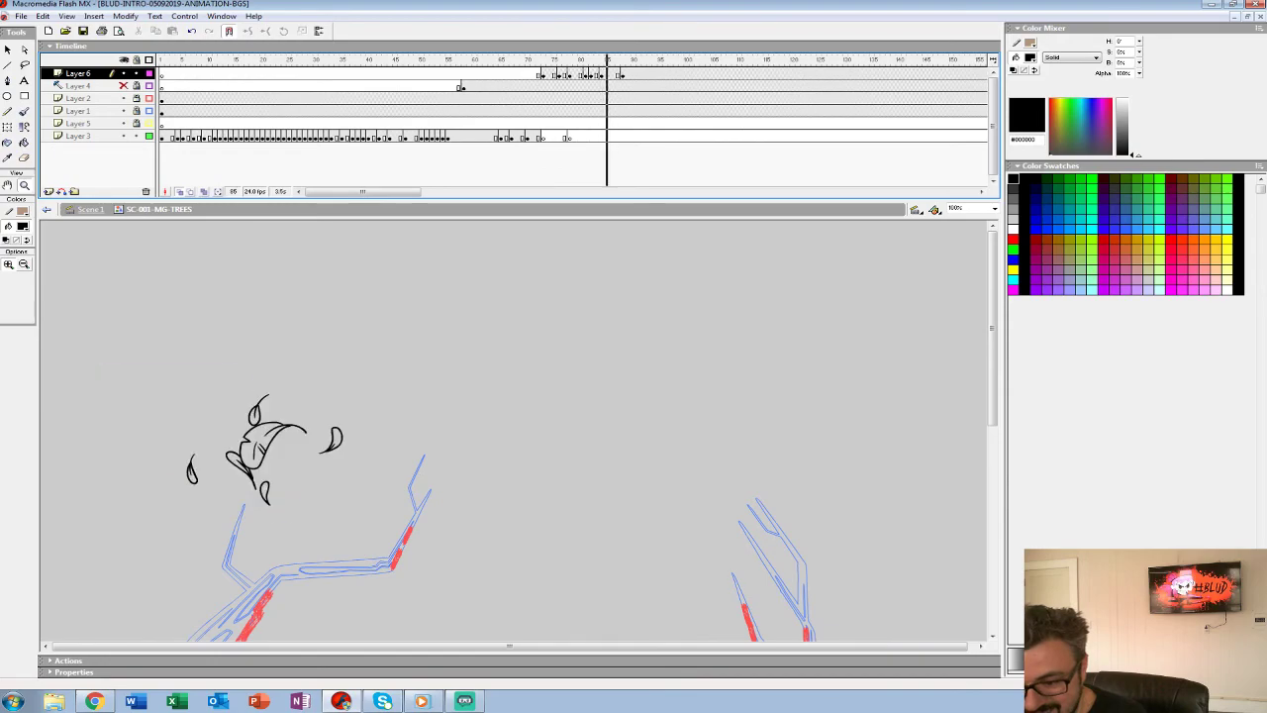
Add a blank keyframe at frame 89 on Layer 6 and ready the Brush tool with the fourth-smallest brush size.
click(627, 74)
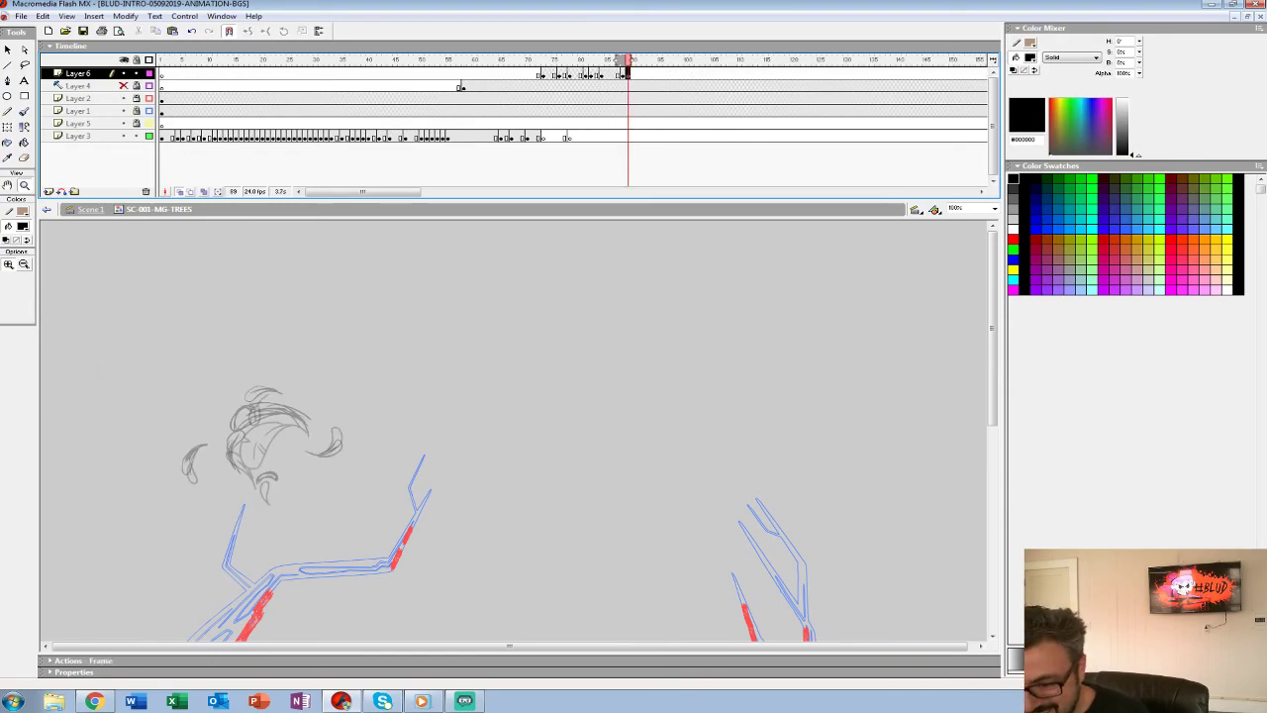
key(ctrl+equal)
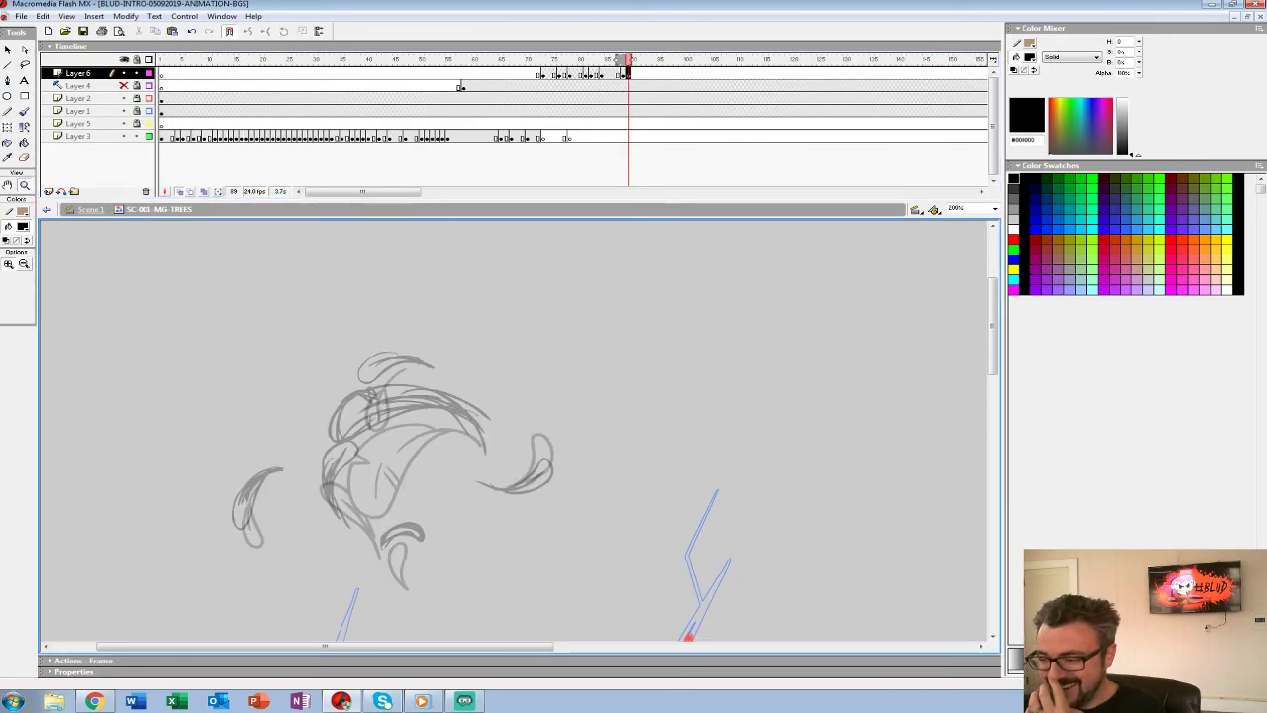
key(ctrl+equal)
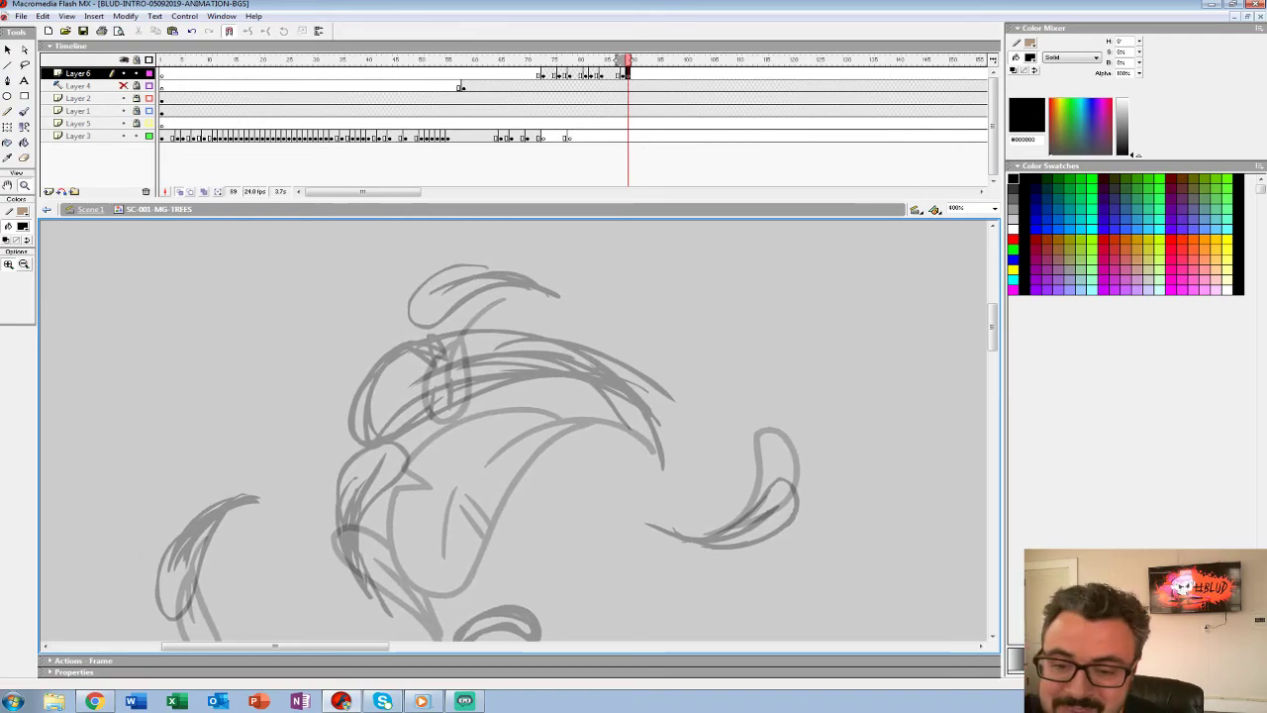
click(22, 226)
click(6, 256)
click(24, 112)
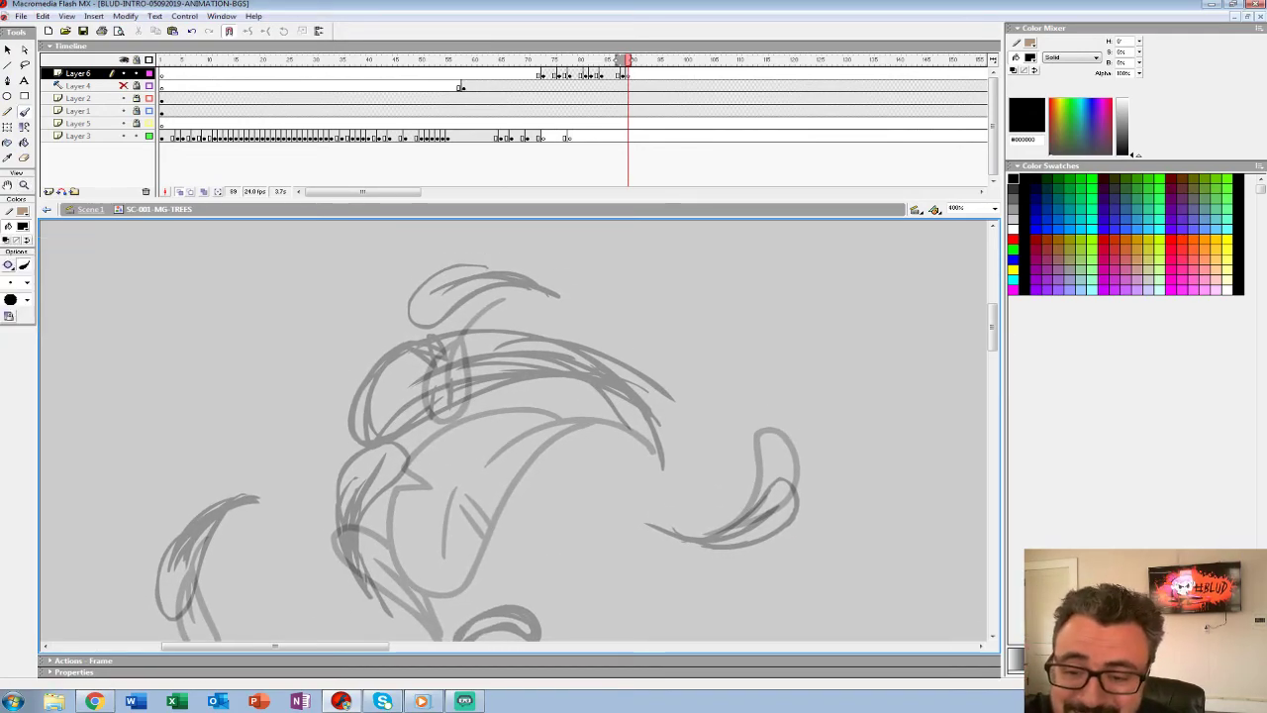
click(27, 283)
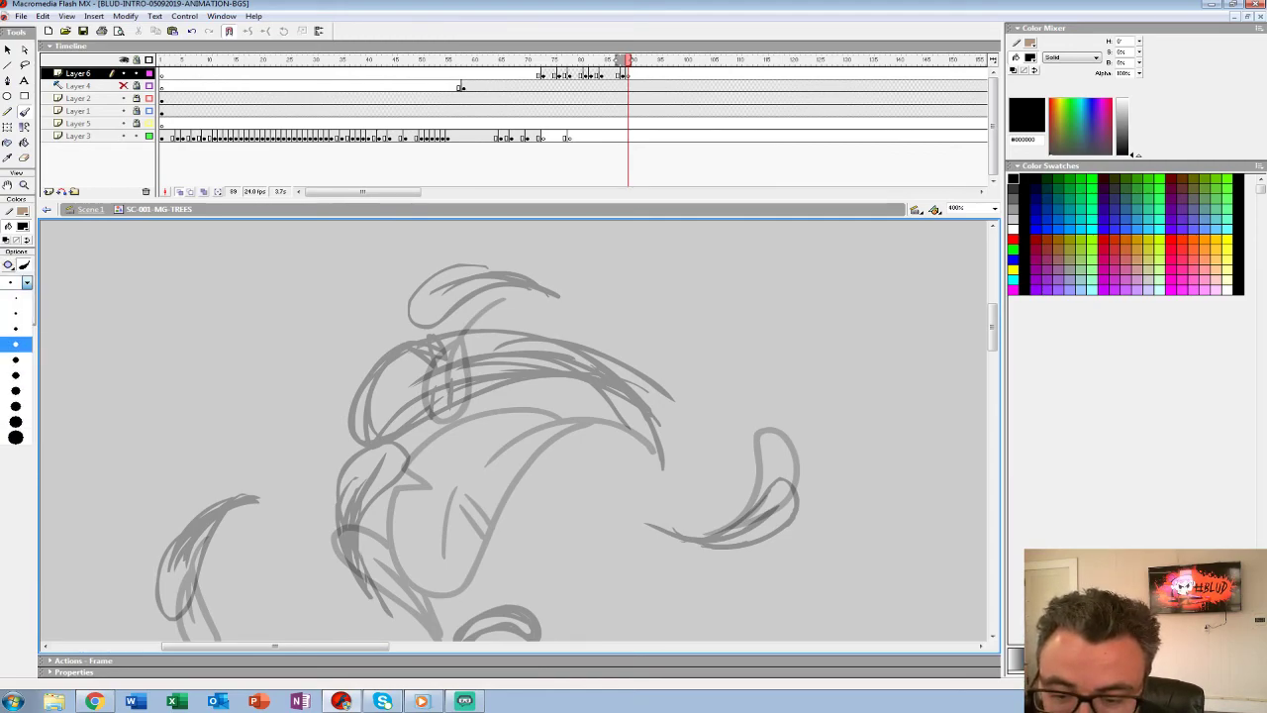
click(15, 343)
Ink the large arched feather over its rough on frame 89, with a notched upper edge and central lines.
mouse_move(662, 453)
mouse_down()
mouse_move(653, 420)
mouse_move(585, 362)
mouse_move(425, 374)
mouse_up()
mouse_move(614, 369)
mouse_down()
mouse_move(536, 338)
mouse_move(434, 332)
mouse_move(438, 357)
mouse_move(411, 346)
mouse_move(349, 416)
mouse_up()
drag(607, 372, 347, 426)
mouse_move(431, 383)
mouse_down()
mouse_move(422, 406)
mouse_move(437, 402)
mouse_move(511, 488)
mouse_move(614, 475)
mouse_up()
mouse_move(726, 370)
mouse_down()
mouse_move(627, 359)
mouse_move(597, 374)
mouse_move(682, 360)
mouse_move(578, 396)
mouse_move(585, 367)
mouse_move(646, 367)
mouse_up()
Ink the topmost, middle-left and far-right small feathers over their roughs on frame 89, undoing unsatisfactory strokes.
mouse_move(693, 425)
mouse_down()
mouse_move(487, 281)
mouse_move(404, 275)
mouse_up()
mouse_move(526, 451)
mouse_down()
mouse_move(575, 468)
mouse_move(669, 447)
mouse_up()
key(ctrl+z)
mouse_move(525, 451)
mouse_down()
mouse_move(645, 440)
mouse_move(541, 457)
mouse_move(628, 457)
mouse_move(629, 471)
mouse_move(689, 437)
mouse_move(678, 408)
mouse_move(632, 444)
mouse_move(529, 453)
mouse_move(610, 464)
mouse_move(646, 453)
mouse_up()
key(ctrl+z)
key(ctrl+z)
key(ctrl+z)
mouse_move(562, 468)
mouse_down()
mouse_move(651, 463)
mouse_move(680, 422)
mouse_move(657, 411)
mouse_move(614, 453)
mouse_move(572, 465)
mouse_up()
drag(396, 435, 644, 411)
mouse_move(509, 361)
mouse_down()
mouse_move(471, 431)
mouse_move(503, 495)
mouse_move(481, 445)
mouse_move(531, 363)
mouse_move(512, 345)
mouse_move(471, 378)
mouse_move(476, 453)
mouse_up()
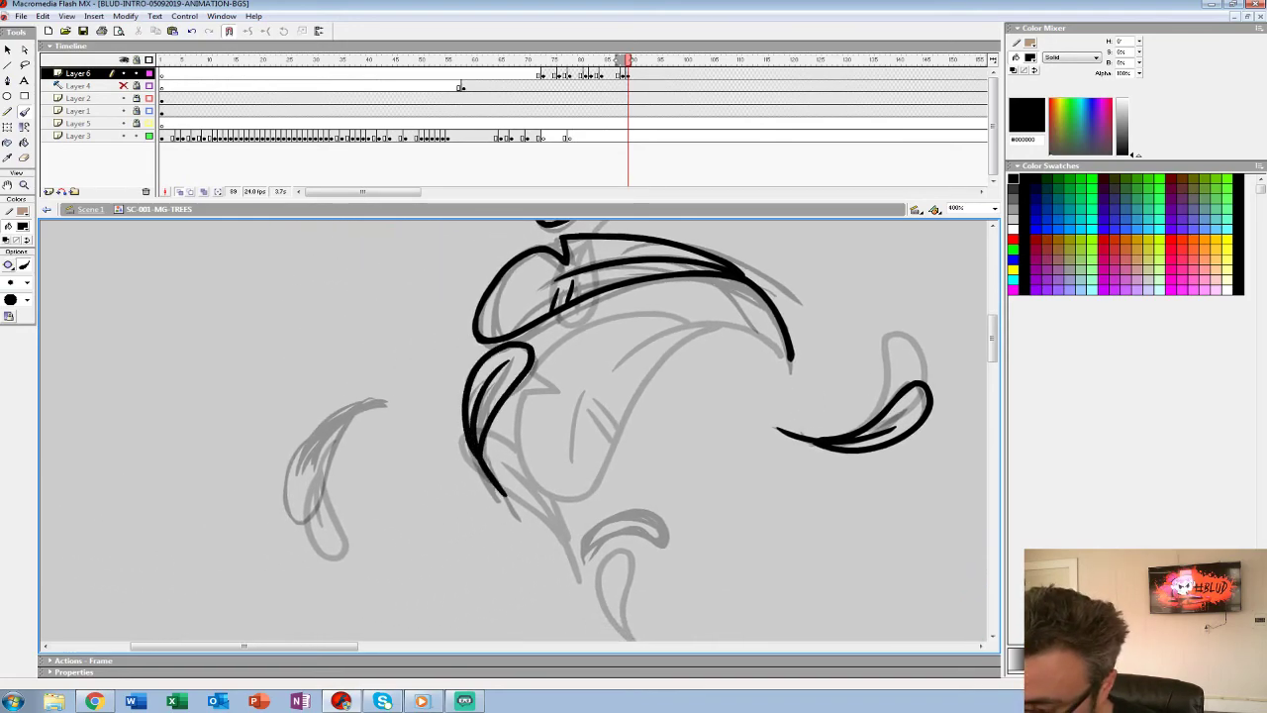
Ink the far-left feather and the small lower arched feather over their roughs on frame 89.
drag(396, 445, 610, 371)
mouse_move(588, 326)
mouse_down()
mouse_move(525, 392)
mouse_move(539, 396)
mouse_move(500, 402)
mouse_move(570, 341)
mouse_up()
mouse_move(693, 425)
mouse_down()
mouse_move(466, 409)
mouse_move(417, 377)
mouse_up()
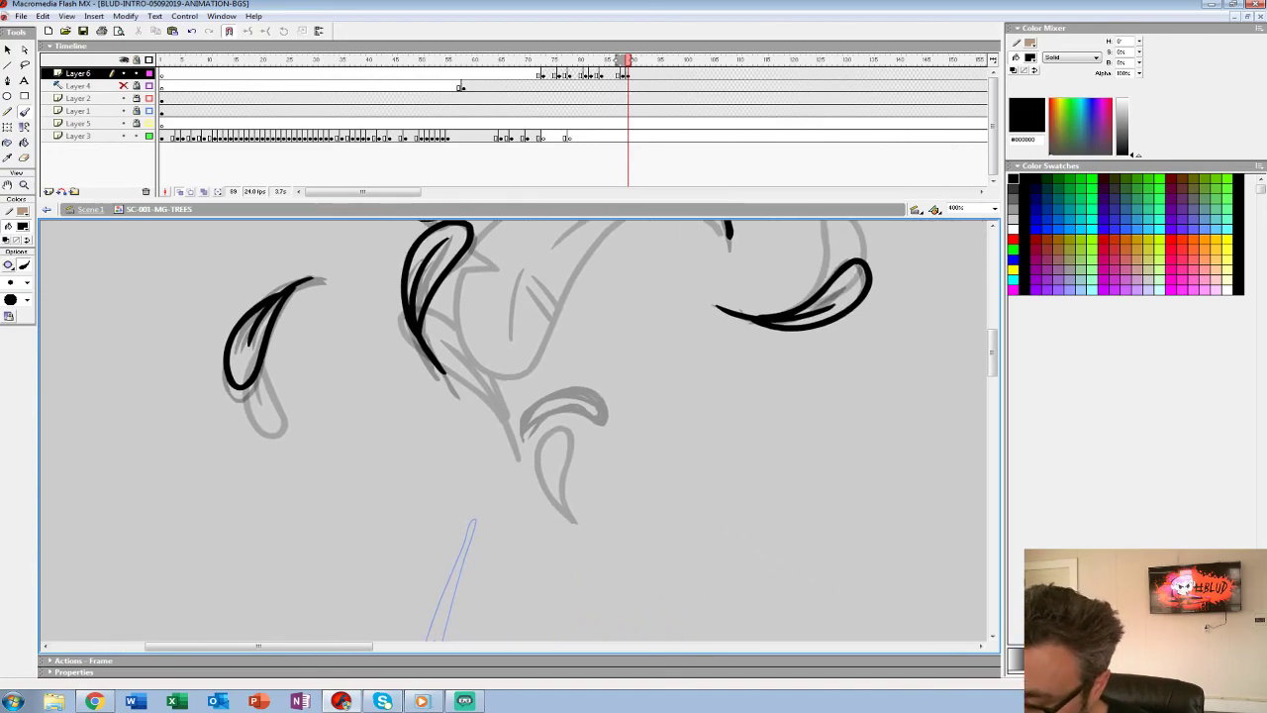
mouse_move(522, 431)
mouse_down()
mouse_move(583, 388)
mouse_move(580, 411)
mouse_move(524, 427)
mouse_move(522, 567)
mouse_move(474, 587)
mouse_up()
Move the inked keyframe from frame 89 to frame 88 on Layer 6, replacing the rough drawing.
click(627, 75)
drag(627, 76, 622, 75)
key(z)
alt+click(524, 402)
alt+click(525, 402)
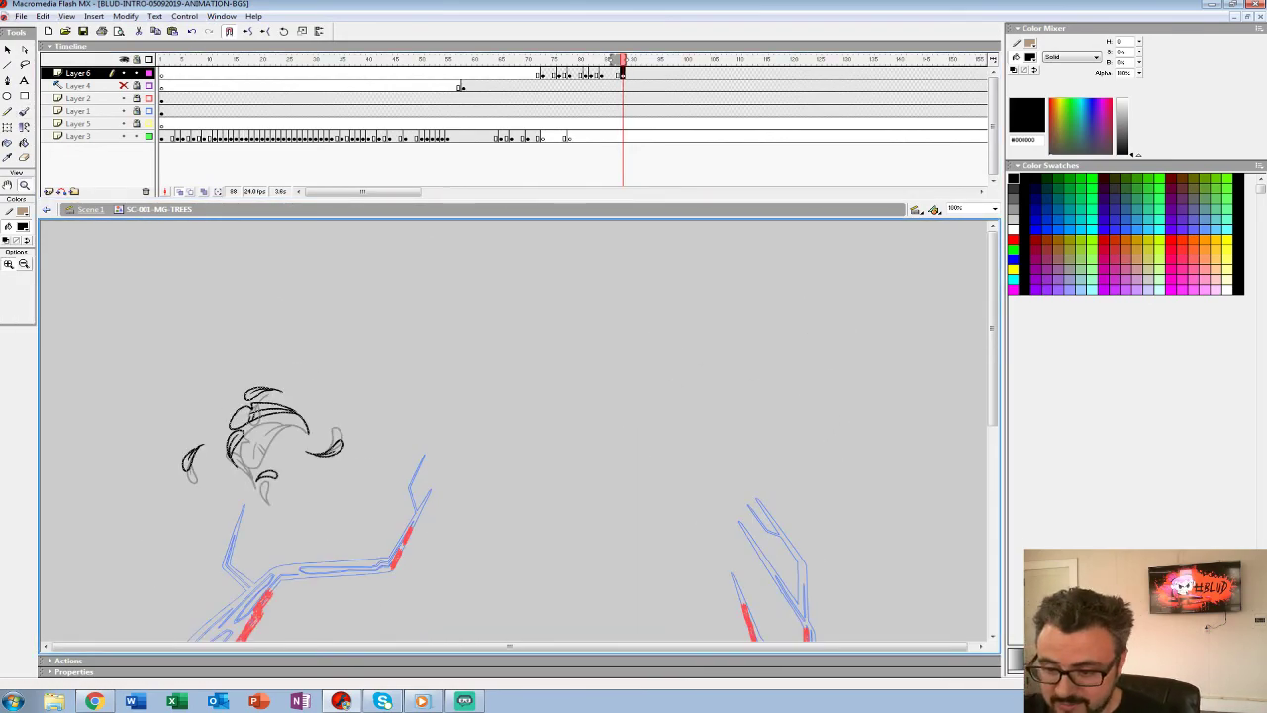
Play back the owl's take-off with the inked feathers at 100% zoom to judge the motion.
click(344, 422)
click(500, 61)
key(Return)
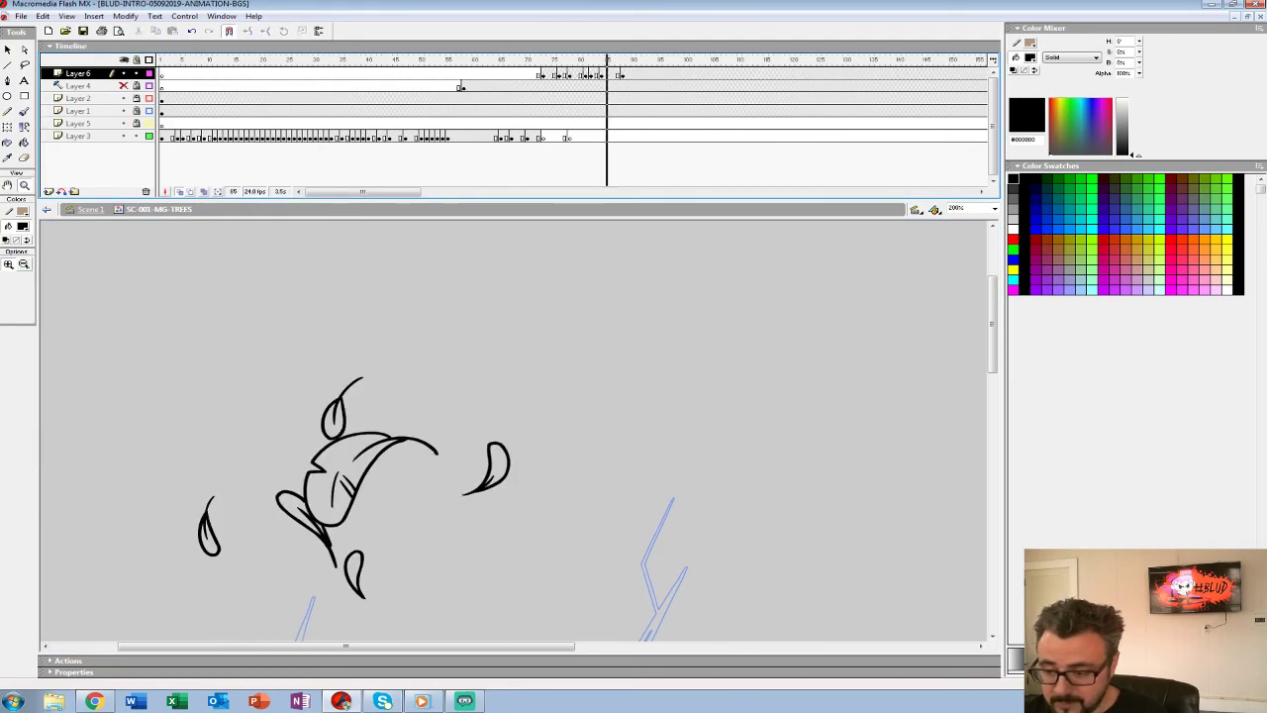
key(ctrl+minus)
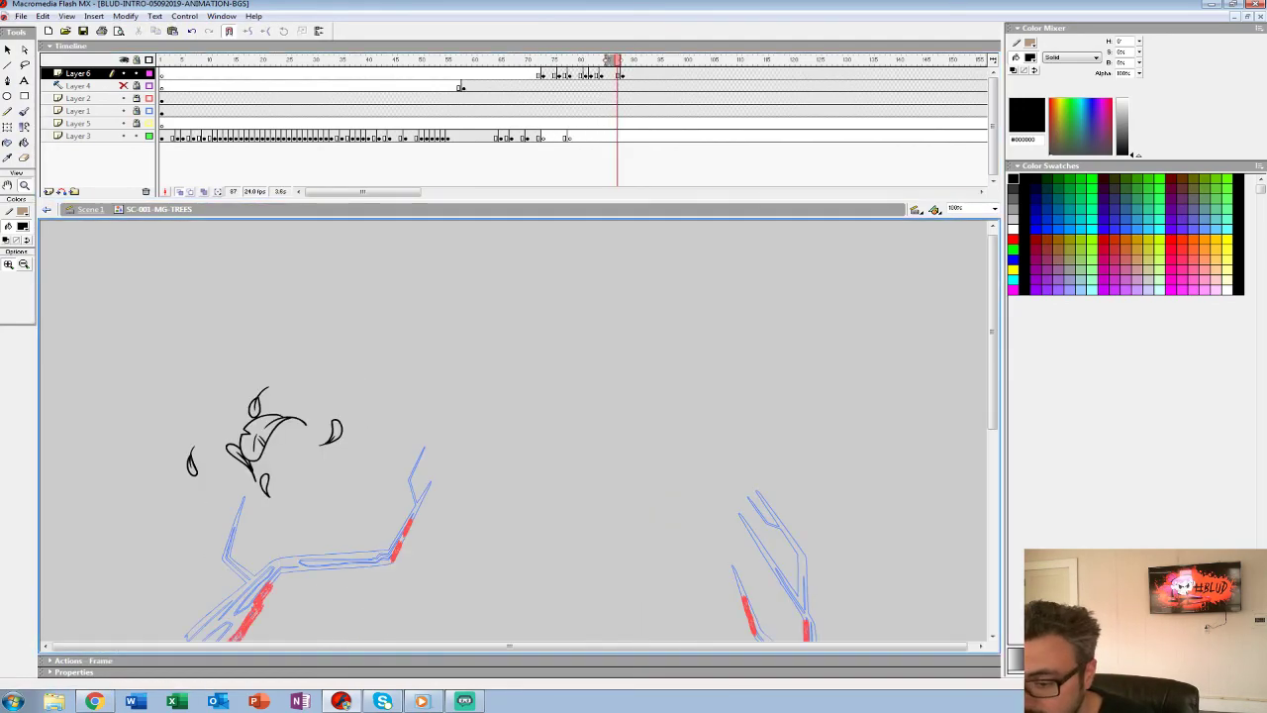
key(Return)
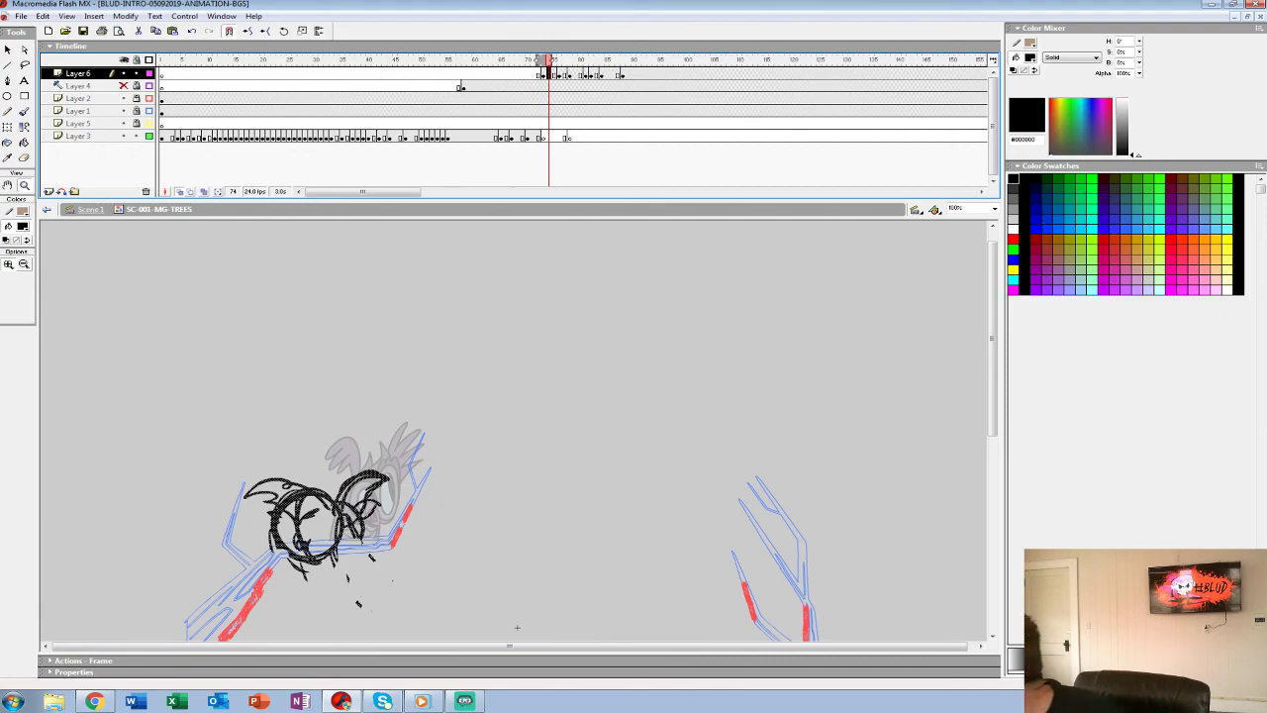
key(Return)
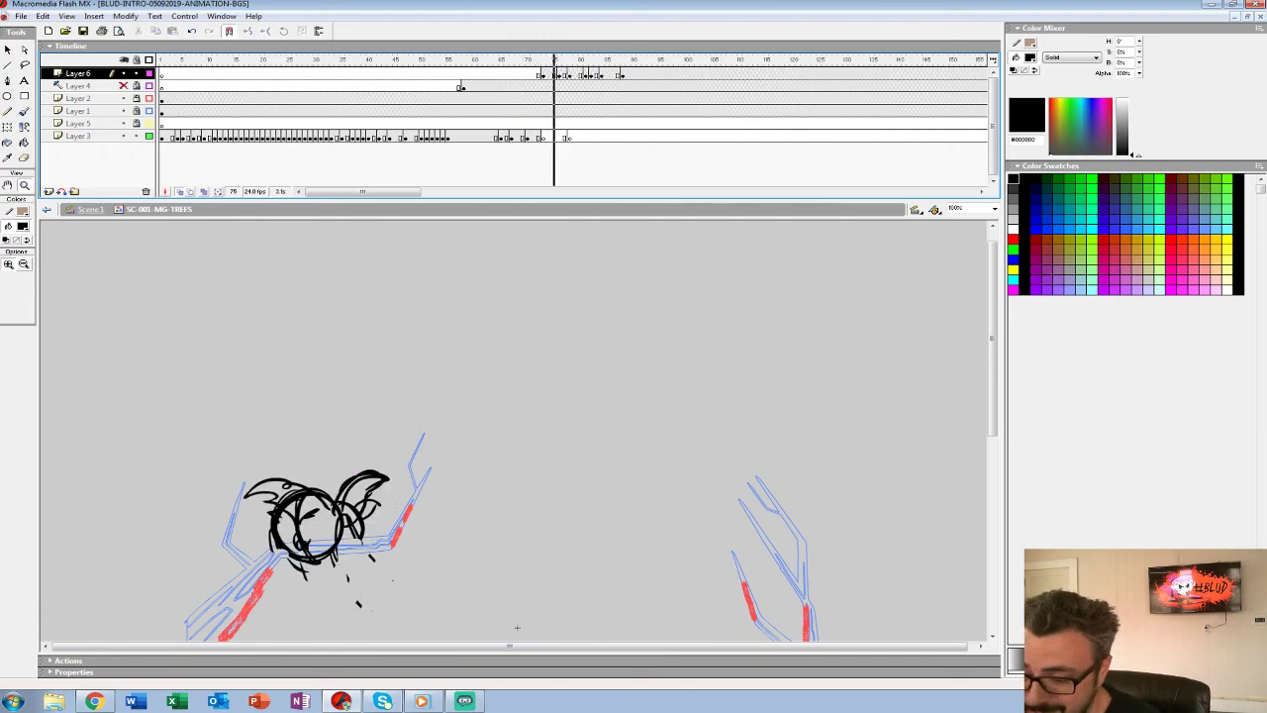